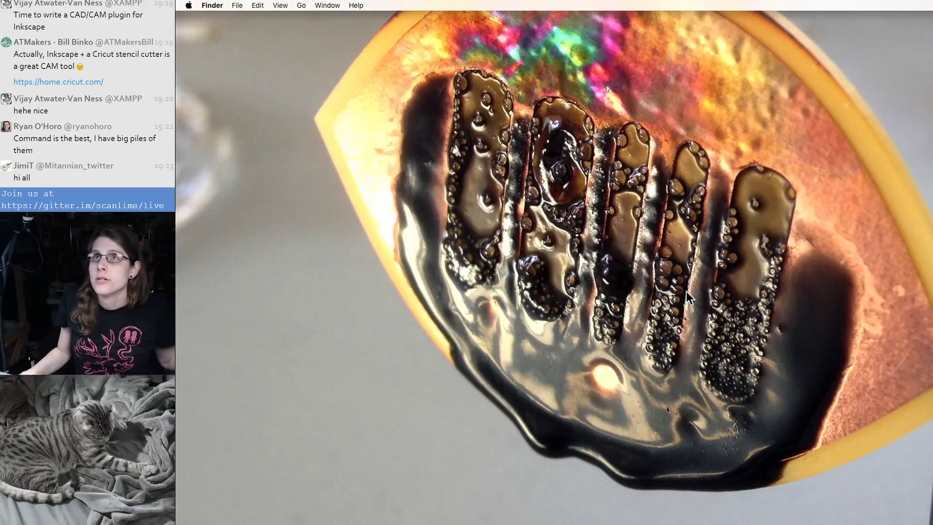
- Try to launch FreeCAD through a Spotlight search and dismiss the security alert
{"action": "key", "text": "super+space"}
{"action": "type", "text": "freec"}
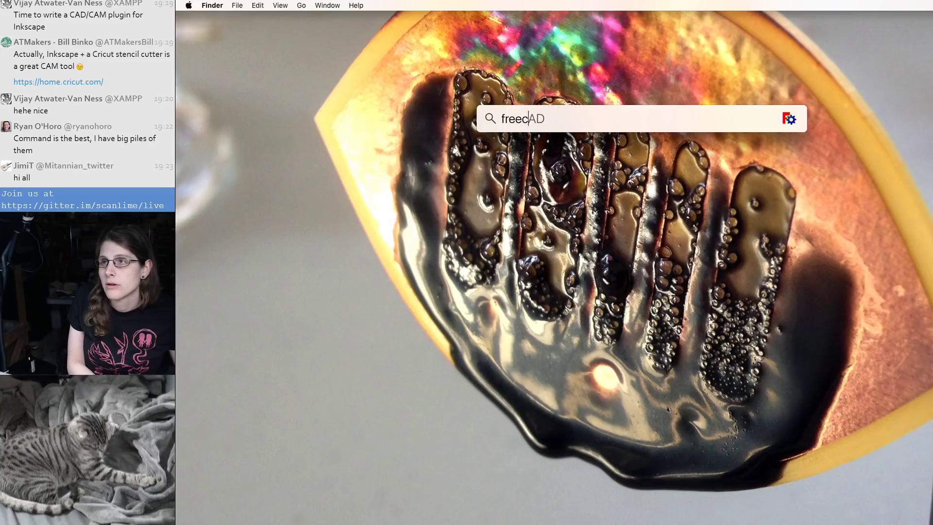
{"action": "key", "text": "Return"}
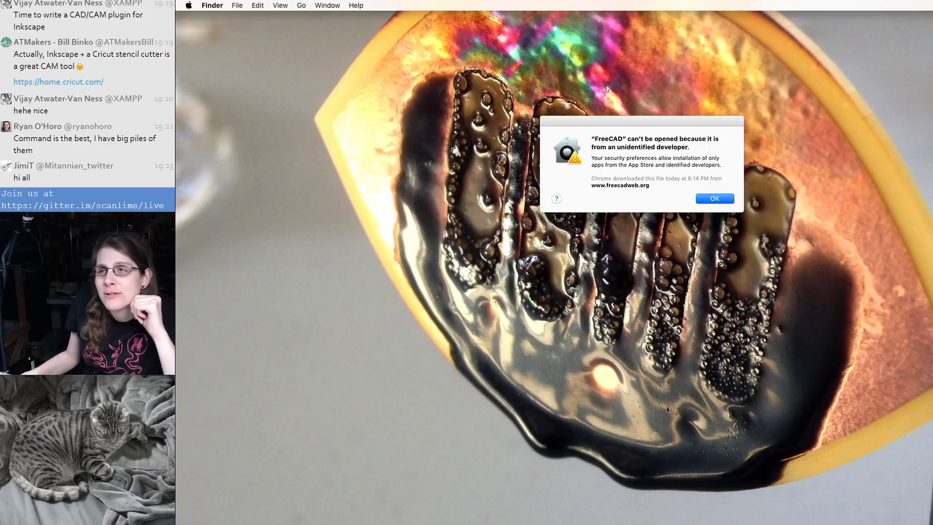
{"action": "left_click", "coordinate": [702, 199]}
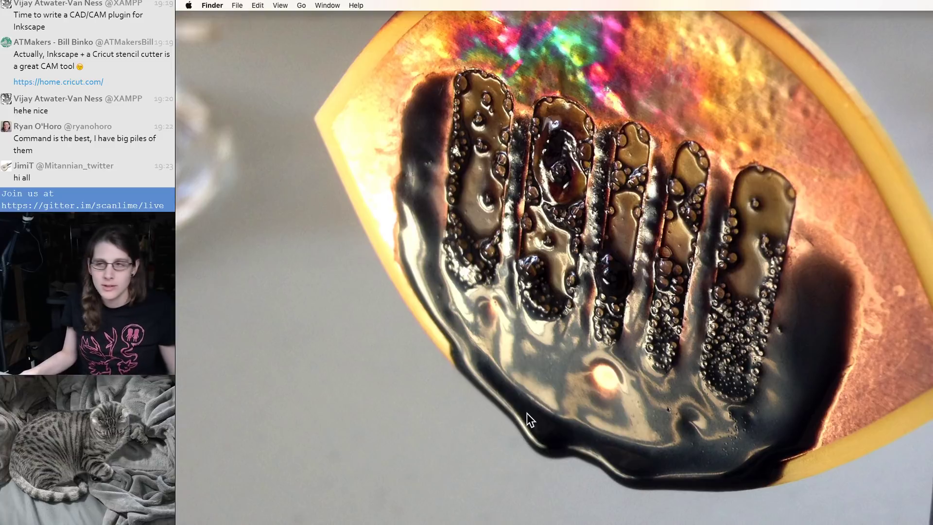
{"action": "key", "text": "super+space"}
{"action": "type", "text": "appliat"}
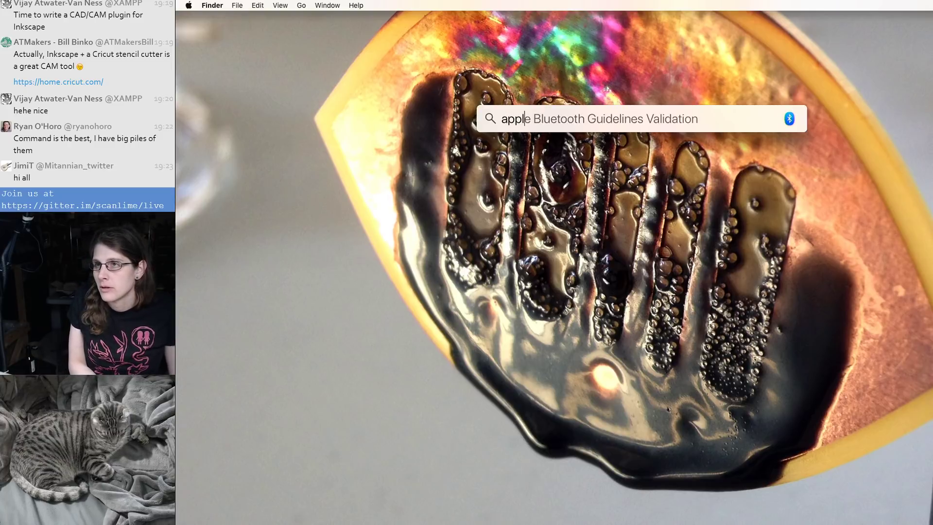
{"action": "key", "text": "BackSpace"}
{"action": "key", "text": "BackSpace"}
{"action": "type", "text": "cations"}
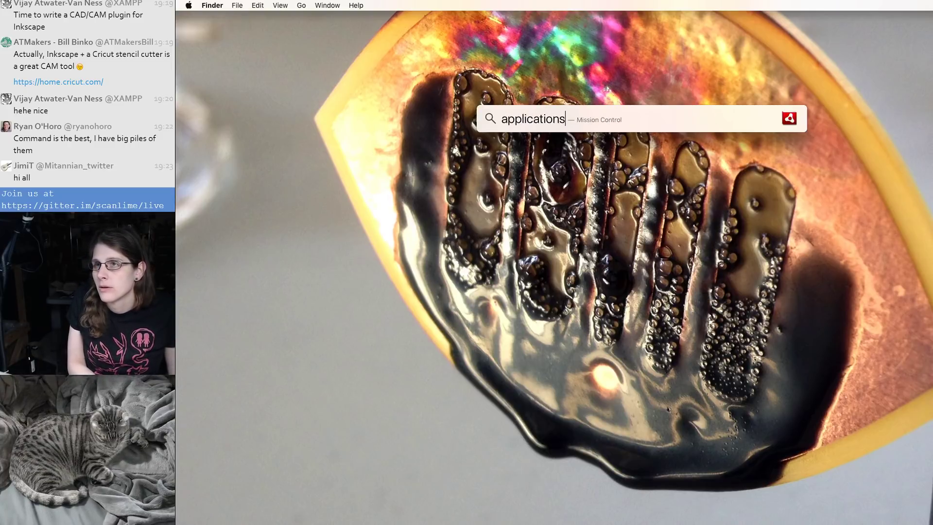
{"action": "key", "text": "Escape"}
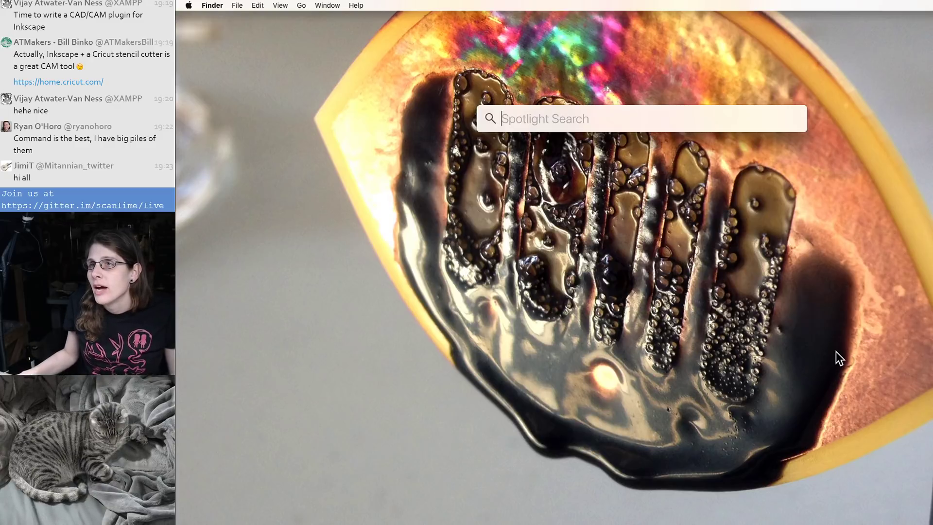
{"action": "key", "text": "Escape"}
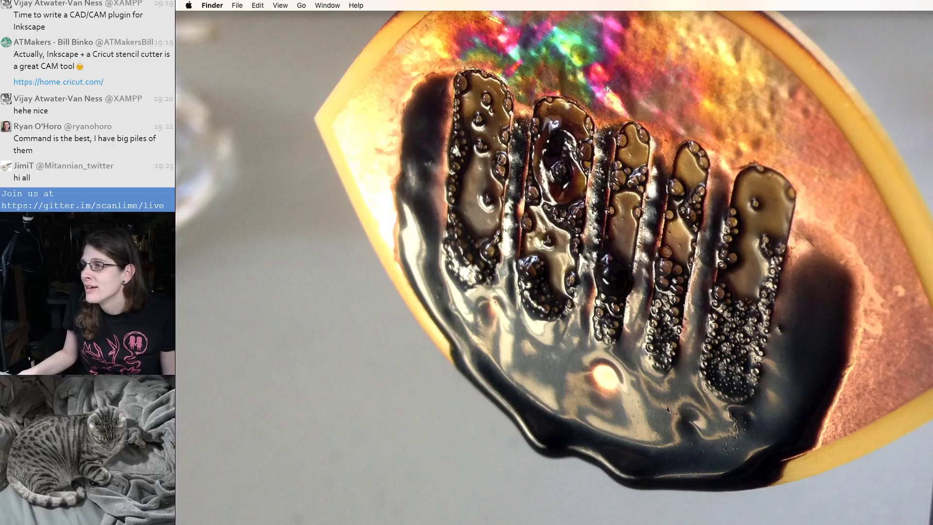
- Open a Finder window on the Applications folder and enlarge it to show more of the installed programs
{"action": "key", "text": "super+n"}
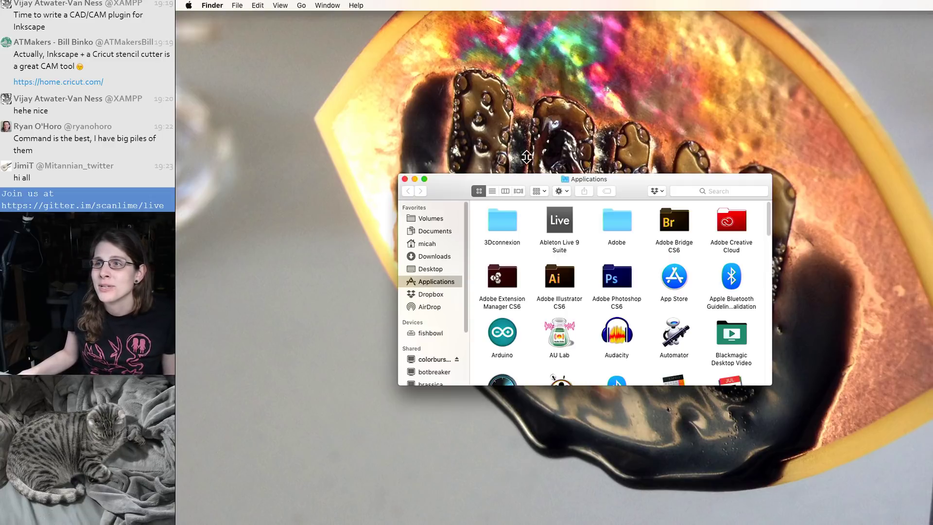
{"action": "left_click_drag", "start_coordinate": [622, 190], "coordinate": [442, 151]}
{"action": "left_click_drag", "start_coordinate": [584, 348], "coordinate": [795, 510]}
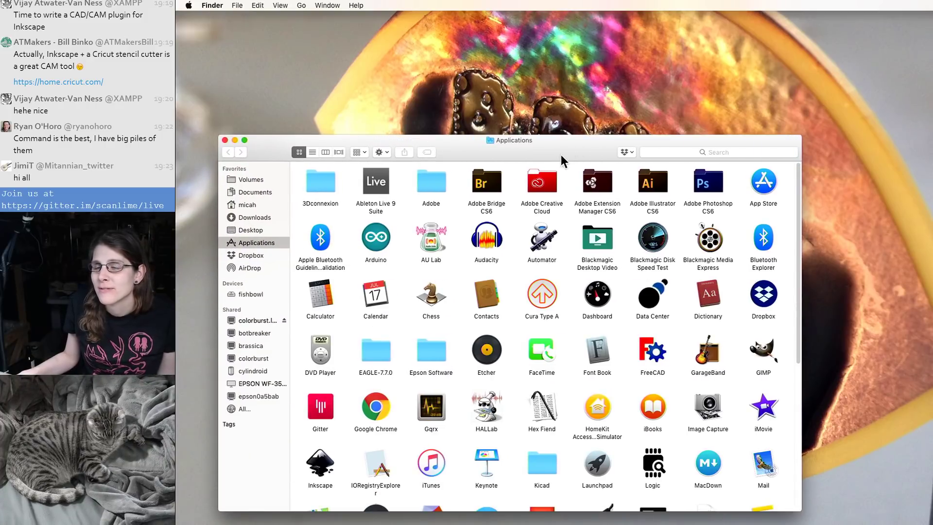
{"action": "mouse_move", "coordinate": [561, 155]}
{"action": "left_mouse_down"}
{"action": "mouse_move", "coordinate": [554, 145]}
{"action": "mouse_move", "coordinate": [567, 157]}
{"action": "left_mouse_up"}
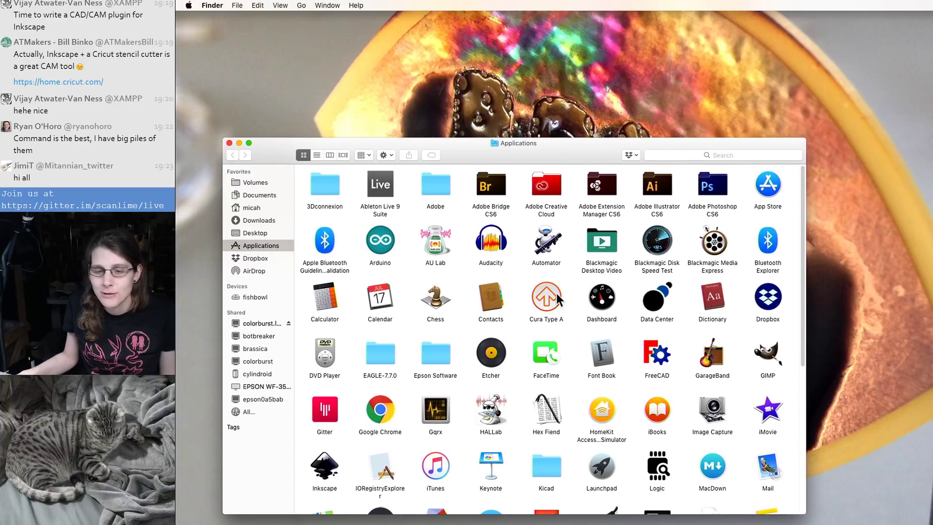
- Launch FreeCAD from the Applications folder and allow it to open despite its unidentified developer
{"action": "scroll", "coordinate": [556, 293], "scroll_direction": "down", "scroll_amount": 5}
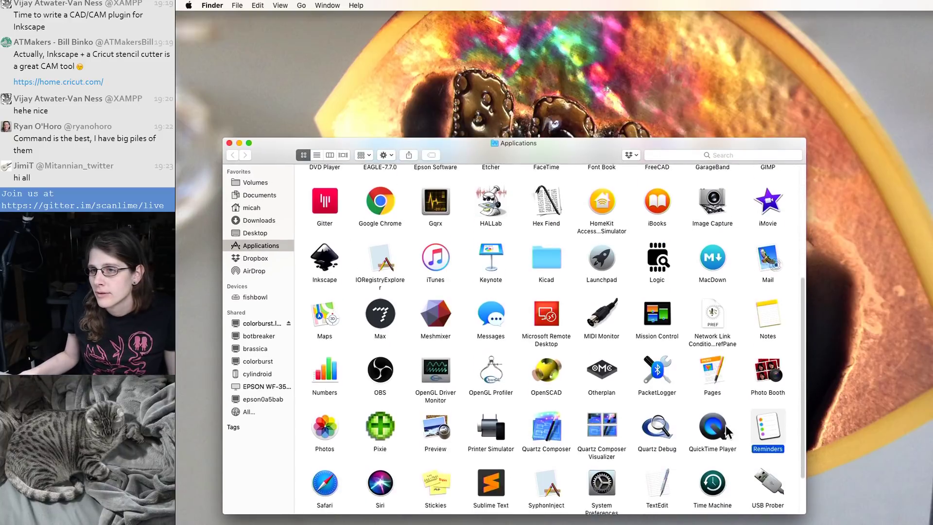
{"action": "scroll", "coordinate": [727, 426], "scroll_direction": "up", "scroll_amount": 1}
{"action": "right_click", "coordinate": [659, 183]}
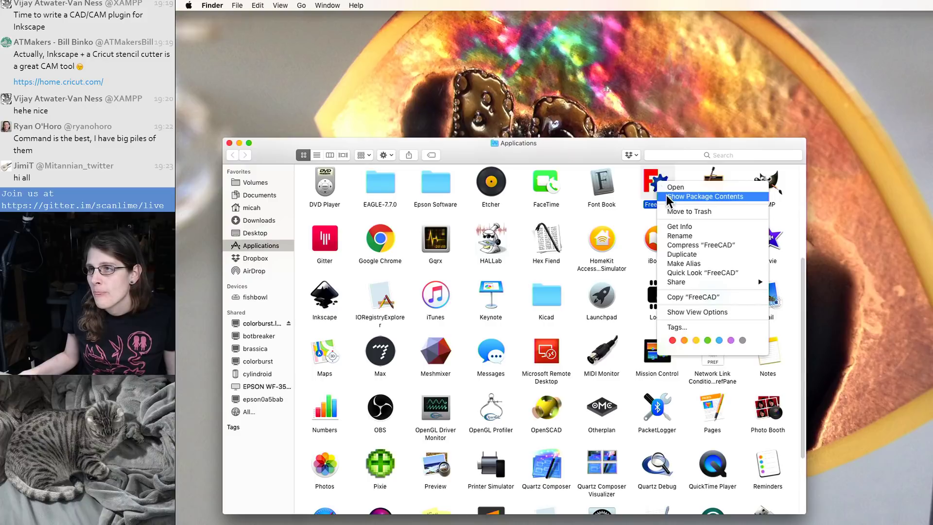
{"action": "left_click", "coordinate": [673, 189]}
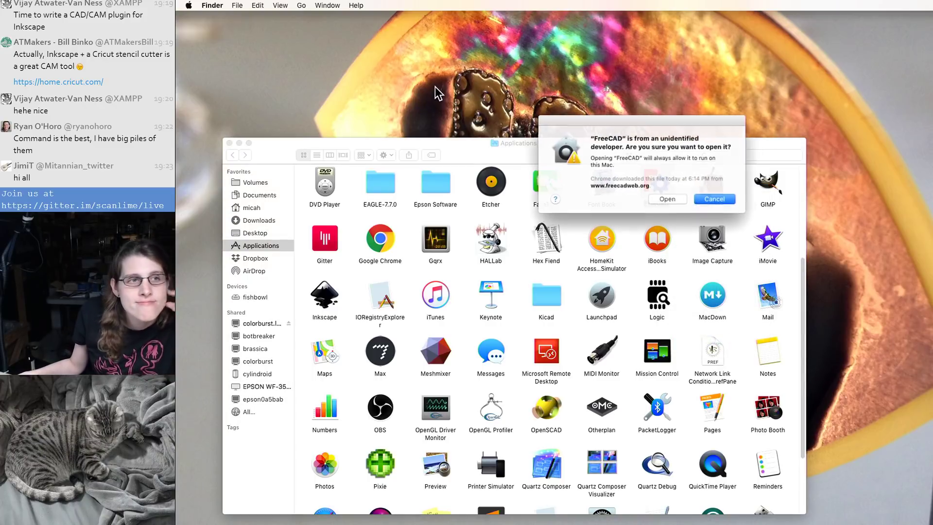
{"action": "left_click", "coordinate": [666, 199]}
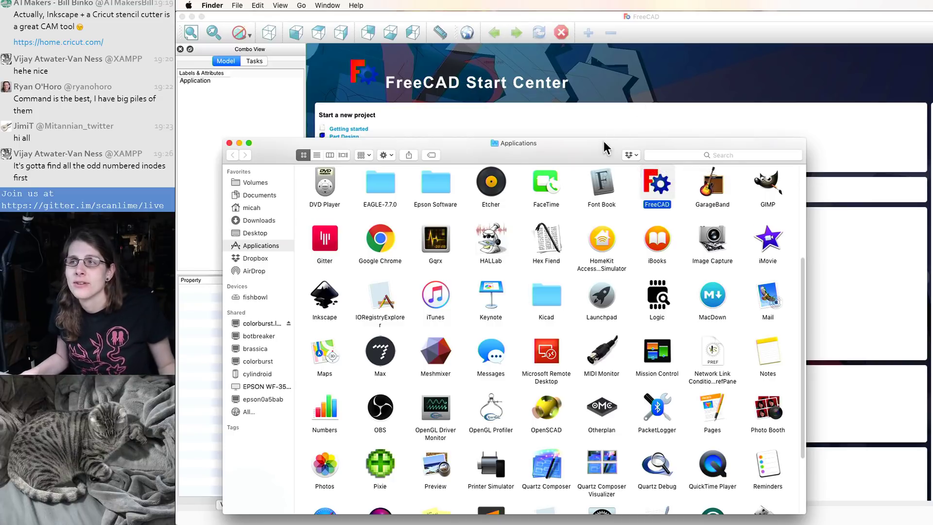
- Close the Applications folder window, switch to FreeCAD and narrow its window to fit the screen
{"action": "key", "text": "super+w"}
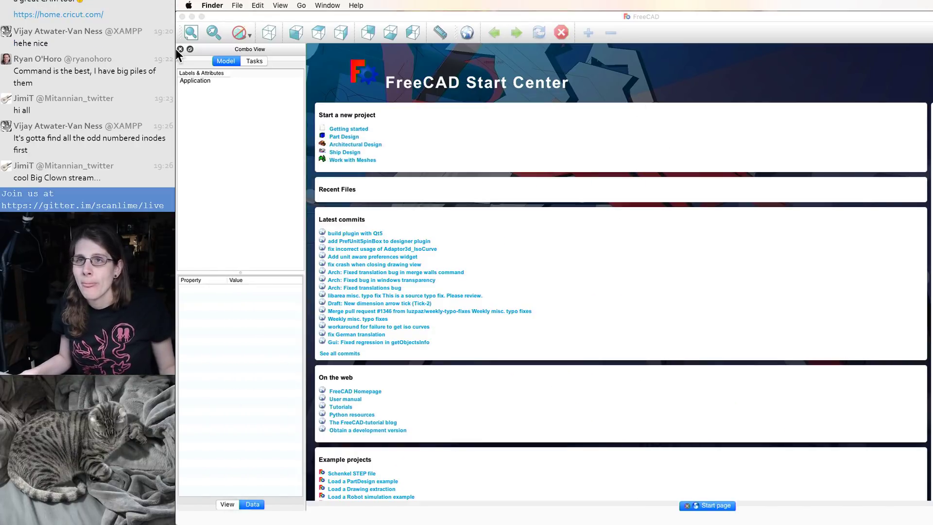
{"action": "left_click", "coordinate": [215, 125]}
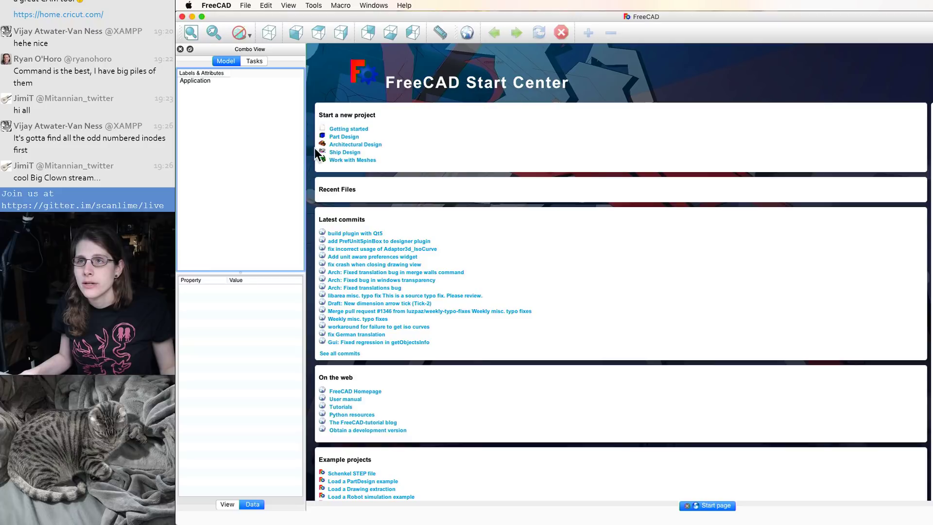
{"action": "left_click", "coordinate": [335, 138]}
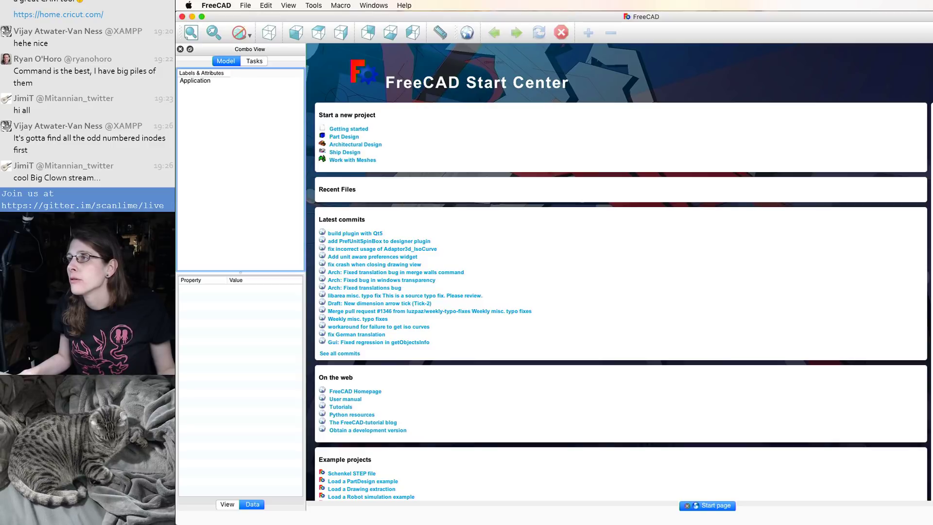
{"action": "mouse_move", "coordinate": [929, 35]}
{"action": "left_mouse_down"}
{"action": "mouse_move", "coordinate": [856, 35]}
{"action": "mouse_move", "coordinate": [928, 41]}
{"action": "left_mouse_up"}
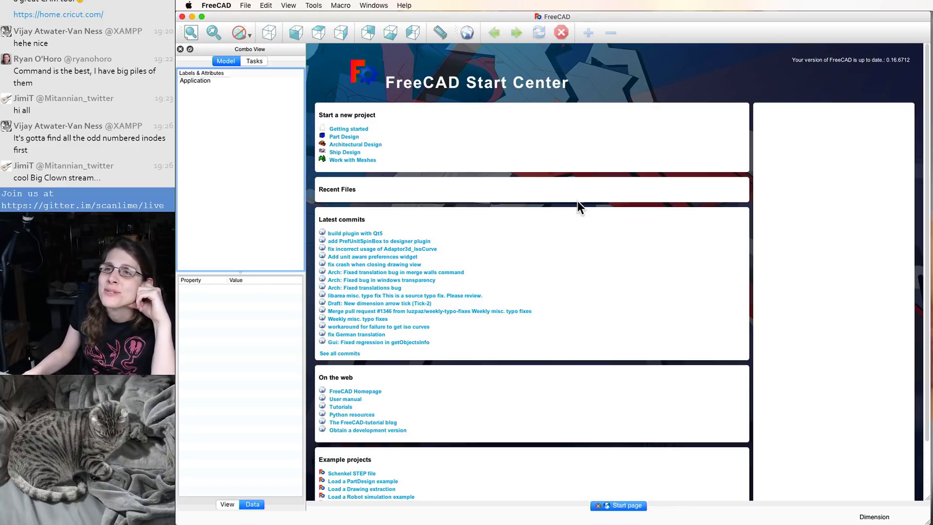
- Browse the start page, open the Getting started documentation and read through the list of built-in workbenches
{"action": "scroll", "coordinate": [618, 299], "scroll_direction": "down", "scroll_amount": 3}
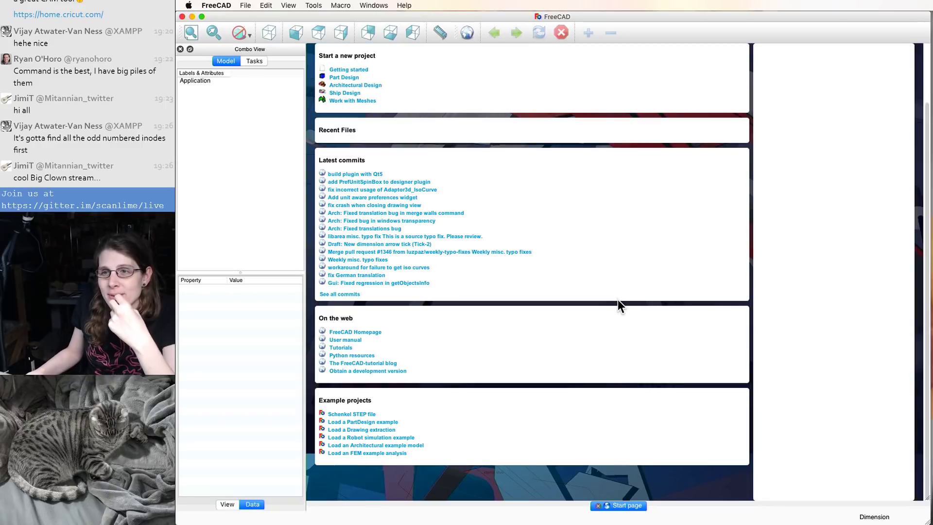
{"action": "scroll", "coordinate": [618, 300], "scroll_direction": "up", "scroll_amount": 3}
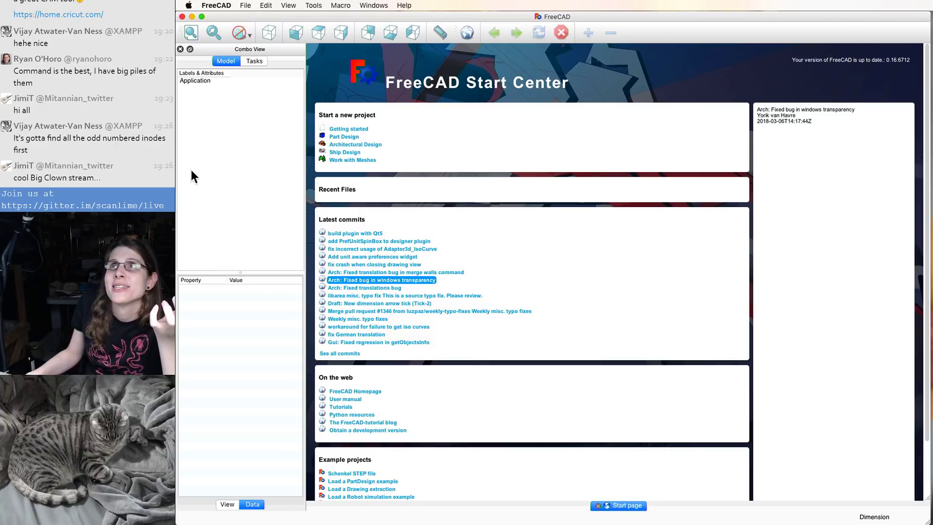
{"action": "left_click", "coordinate": [345, 127]}
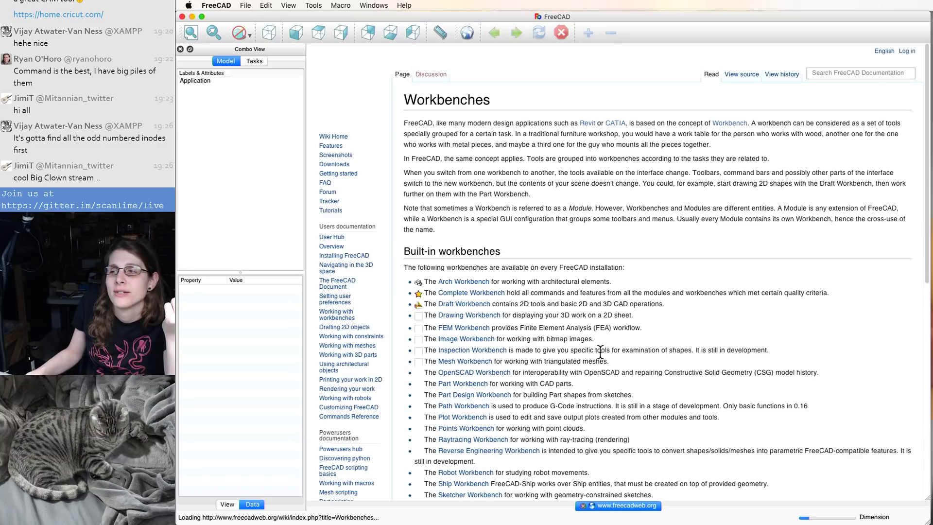
{"action": "scroll", "coordinate": [810, 336], "scroll_direction": "down", "scroll_amount": 10}
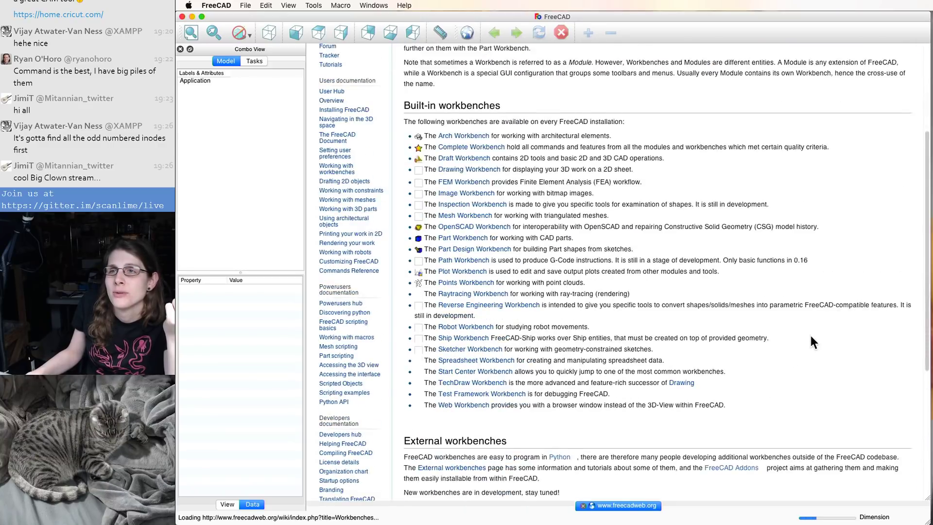
{"action": "scroll", "coordinate": [811, 335], "scroll_direction": "up", "scroll_amount": 10}
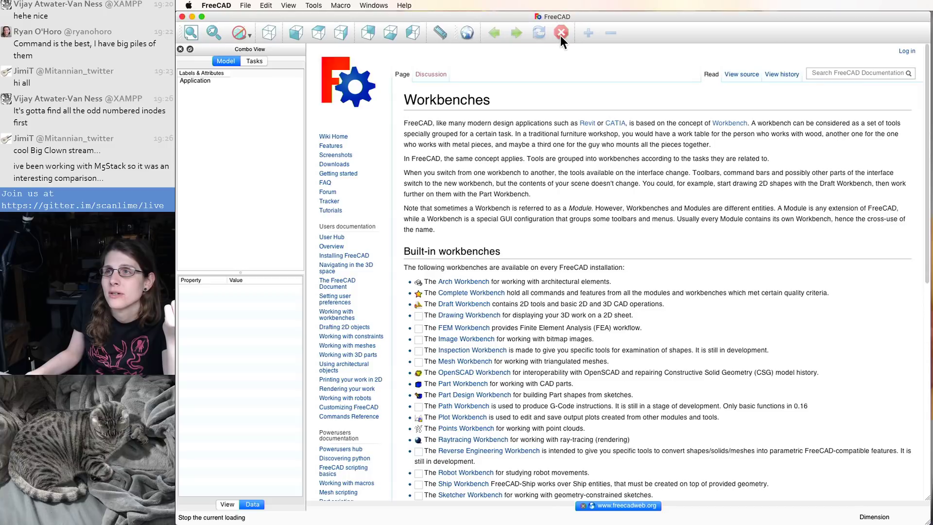
- Reload the Workbenches documentation page and follow the link to the wiki's home page
{"action": "right_click", "coordinate": [544, 107]}
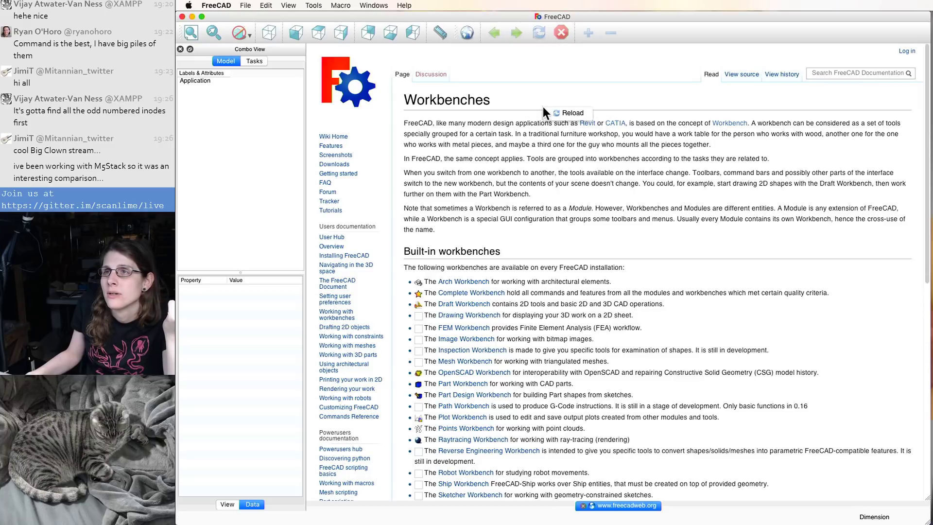
{"action": "left_click", "coordinate": [564, 113]}
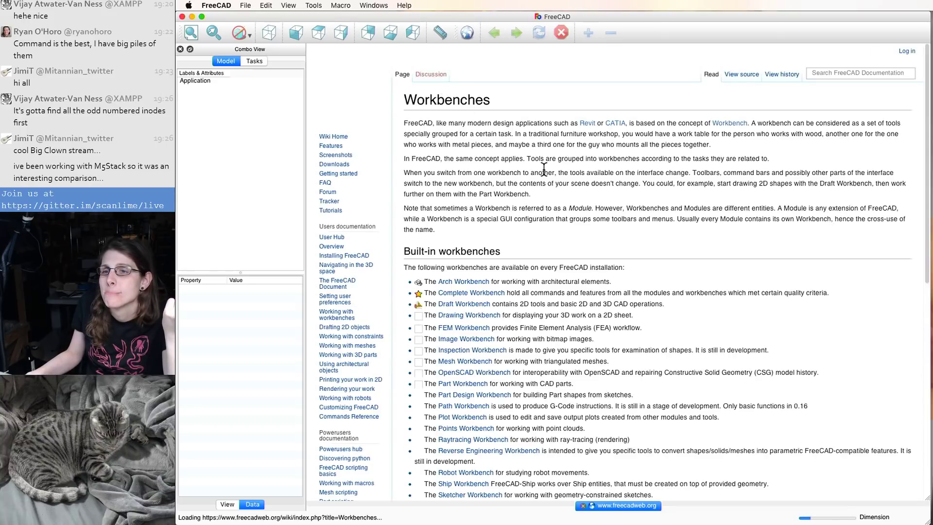
{"action": "left_click", "coordinate": [333, 138]}
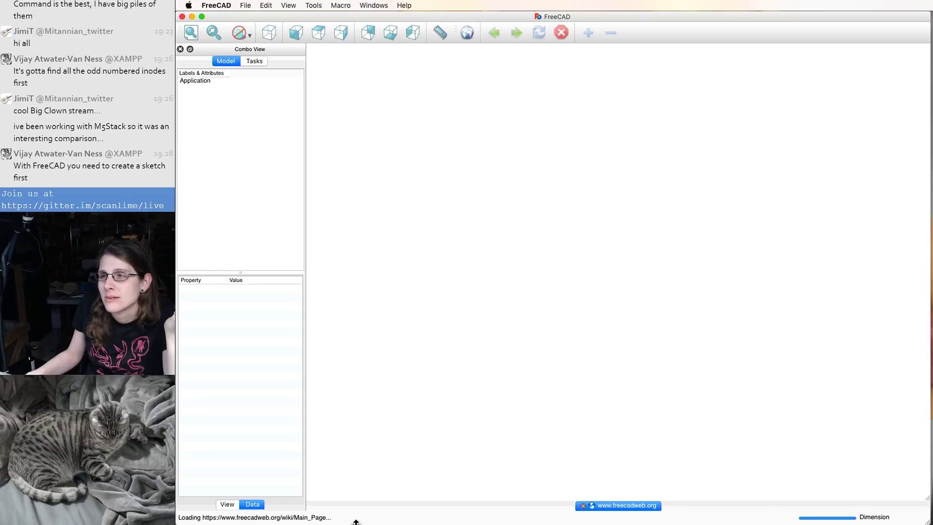
- Open FreeCAD's preferences and review the General, Document, Editor, Output window, Macro and Units settings
{"action": "left_click", "coordinate": [403, 5]}
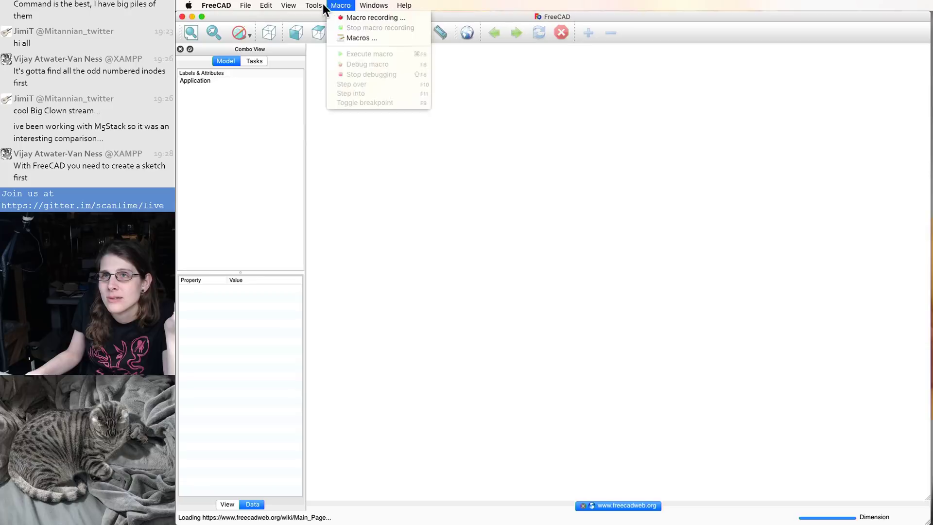
{"action": "mouse_move", "coordinate": [219, 6]}
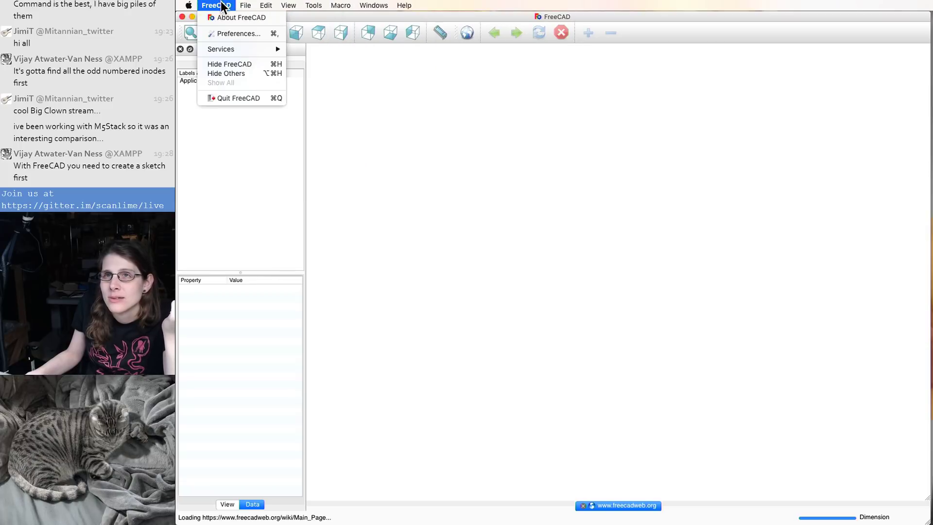
{"action": "left_click", "coordinate": [229, 34]}
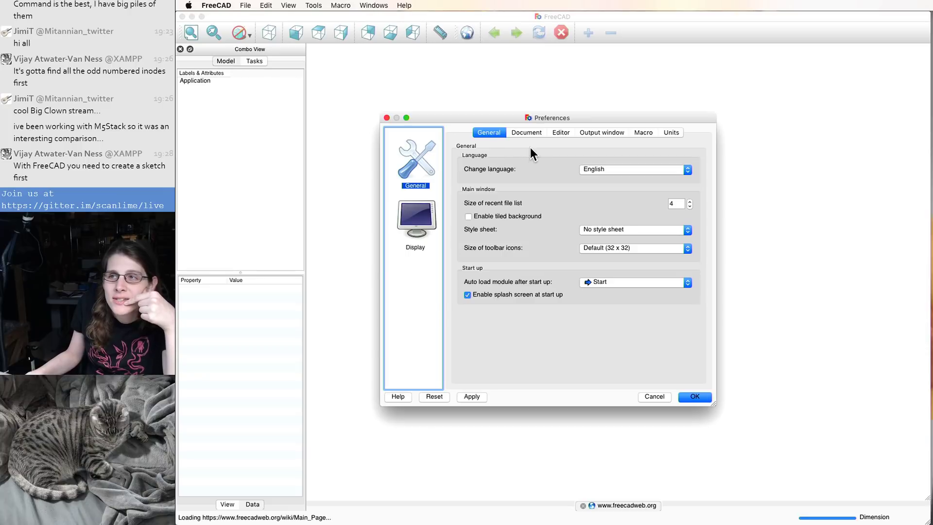
{"action": "left_click", "coordinate": [523, 133]}
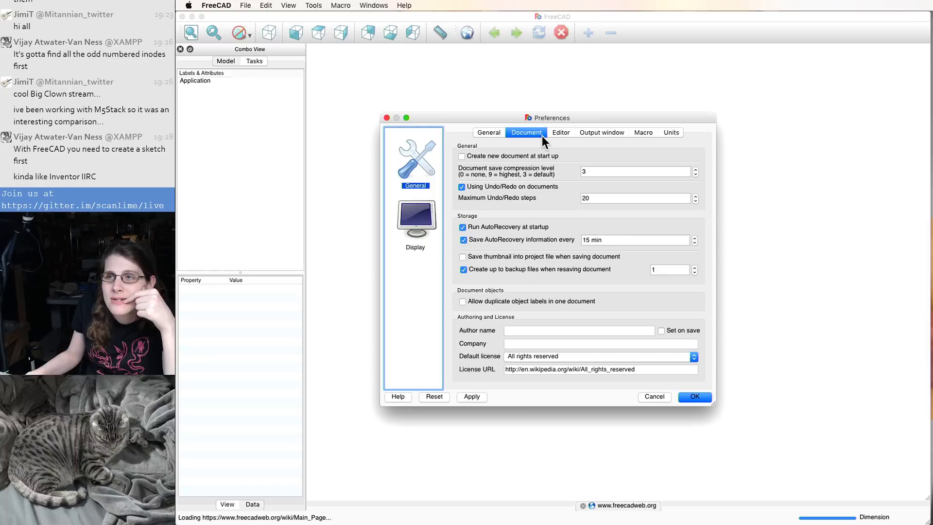
{"action": "left_click", "coordinate": [562, 132]}
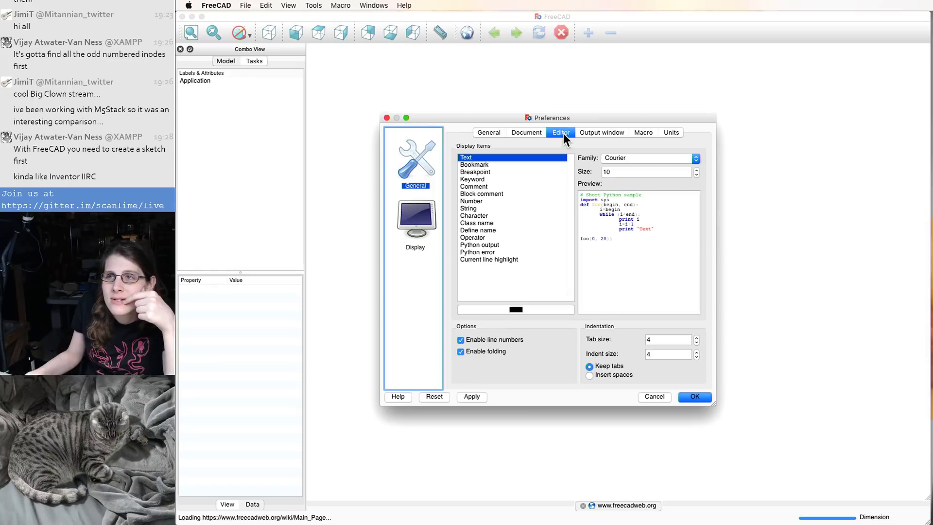
{"action": "left_click", "coordinate": [594, 132]}
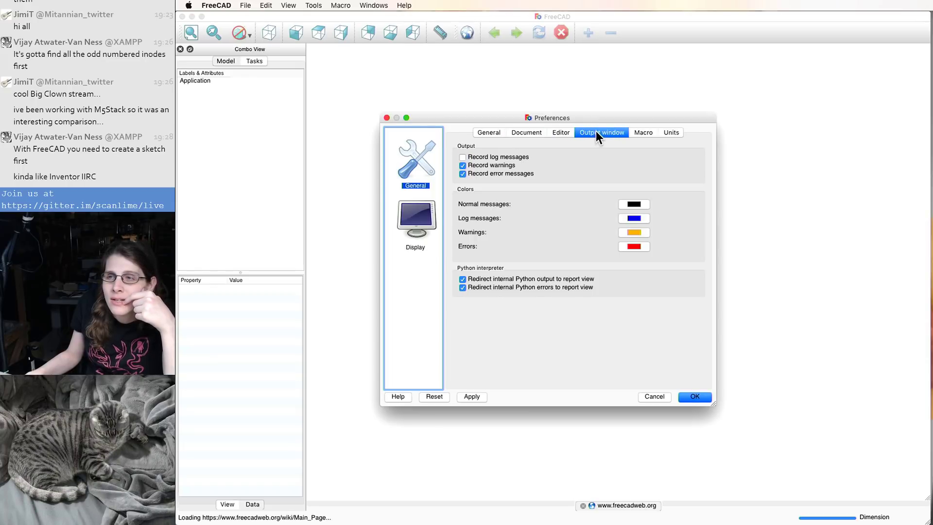
{"action": "left_click", "coordinate": [559, 133]}
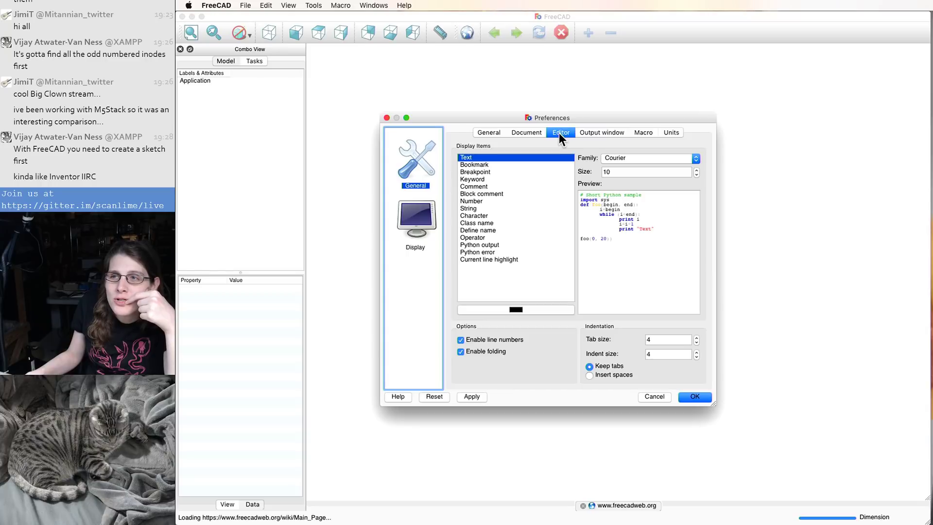
{"action": "left_click", "coordinate": [614, 135]}
{"action": "left_click", "coordinate": [650, 136]}
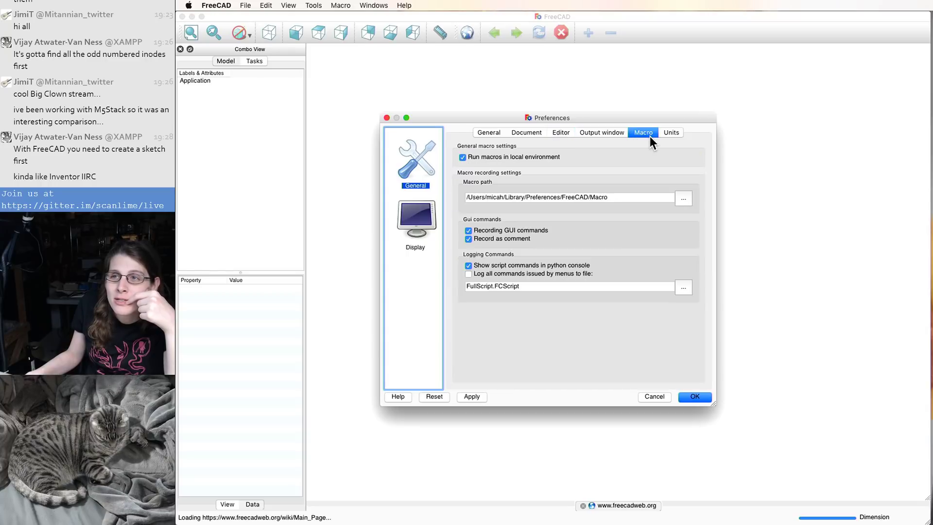
{"action": "left_click", "coordinate": [671, 134]}
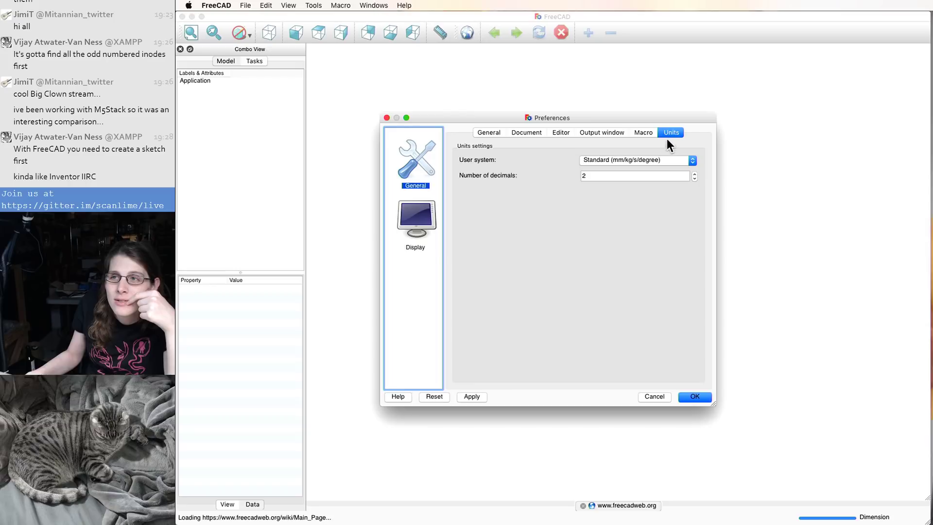
- Dismiss the preferences without changes, close the web page and create a new empty document
{"action": "left_click", "coordinate": [656, 397]}
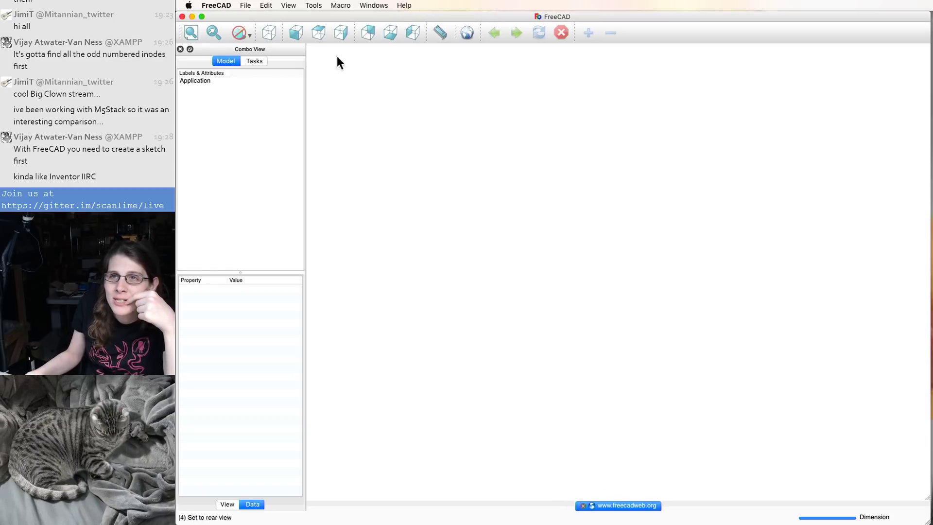
{"action": "left_click", "coordinate": [582, 505]}
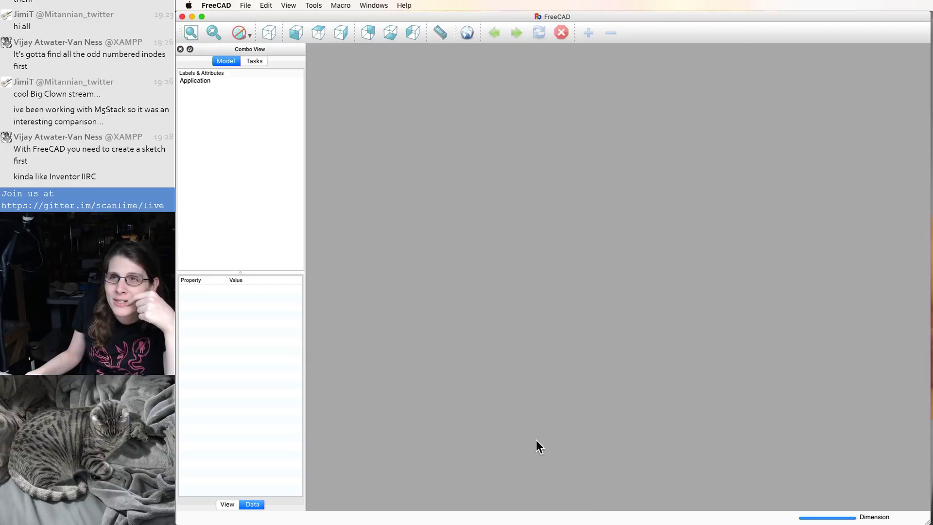
{"action": "left_click", "coordinate": [241, 7]}
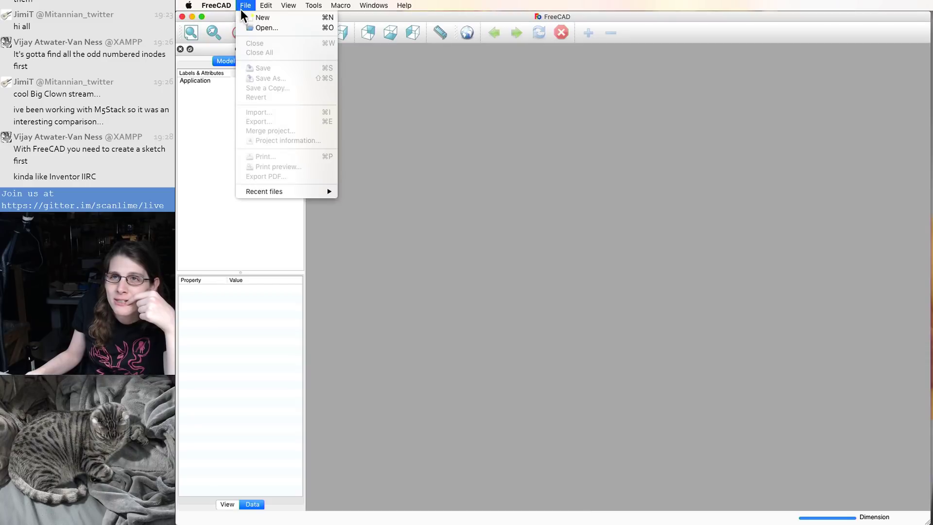
{"action": "left_click", "coordinate": [241, 19]}
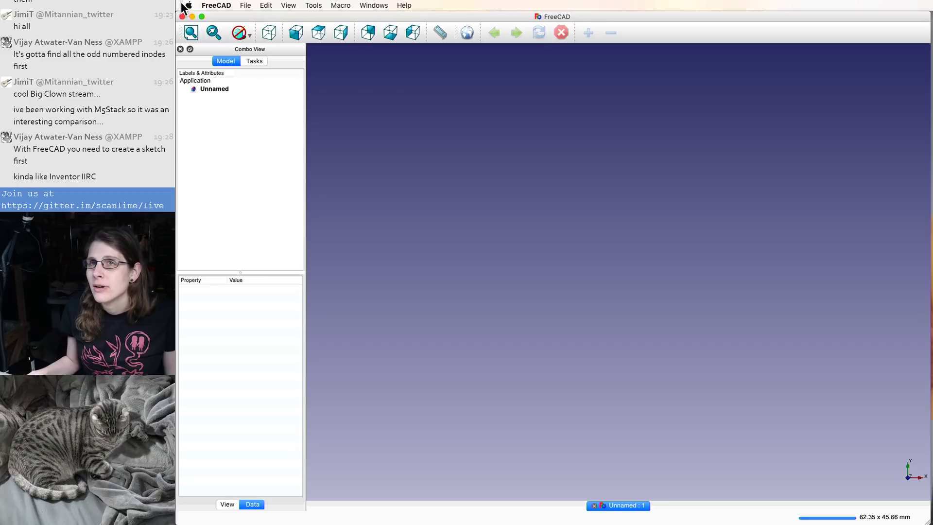
- Close FreeCAD and relaunch it to bring back its start page
{"action": "left_click", "coordinate": [183, 17]}
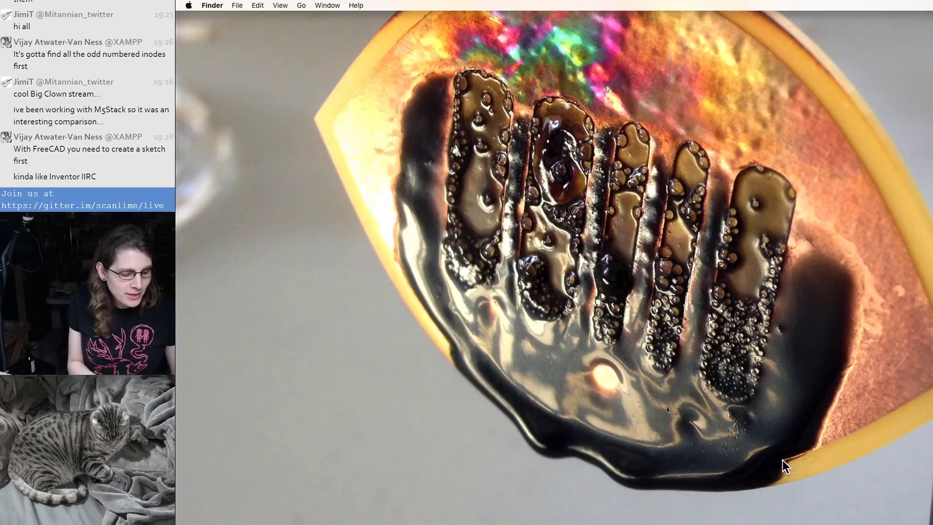
{"action": "key", "text": "super+space"}
{"action": "type", "text": "free"}
{"action": "key", "text": "Return"}
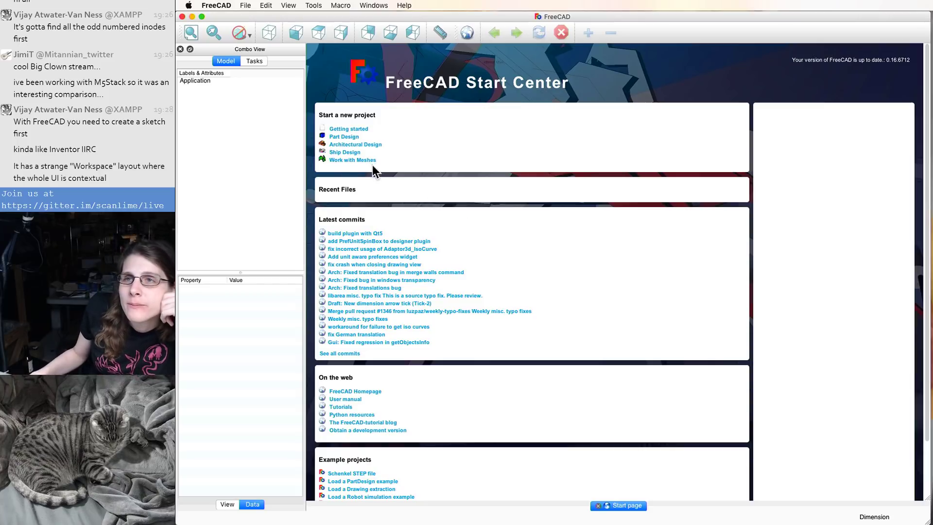
- Start a new Part Design project from the start page and switch between the start page and the new document
{"action": "mouse_move", "coordinate": [359, 146]}
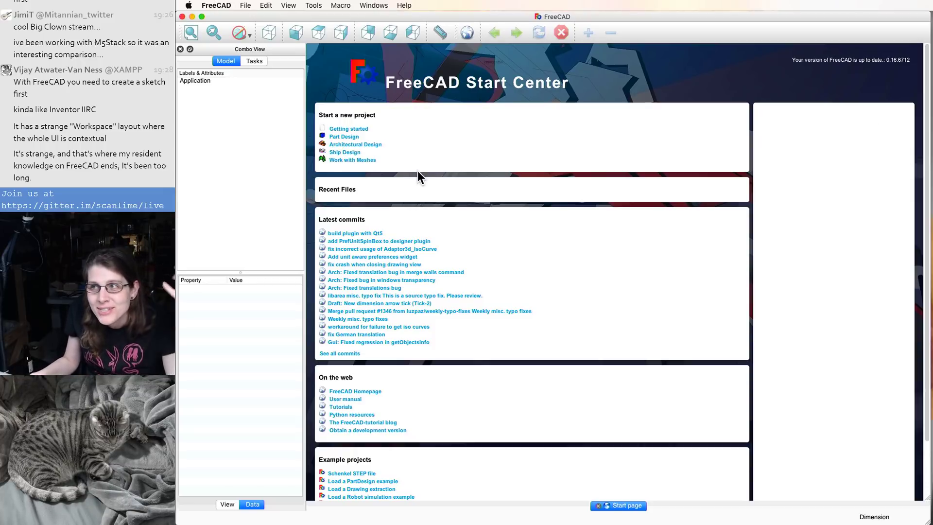
{"action": "left_click", "coordinate": [347, 139]}
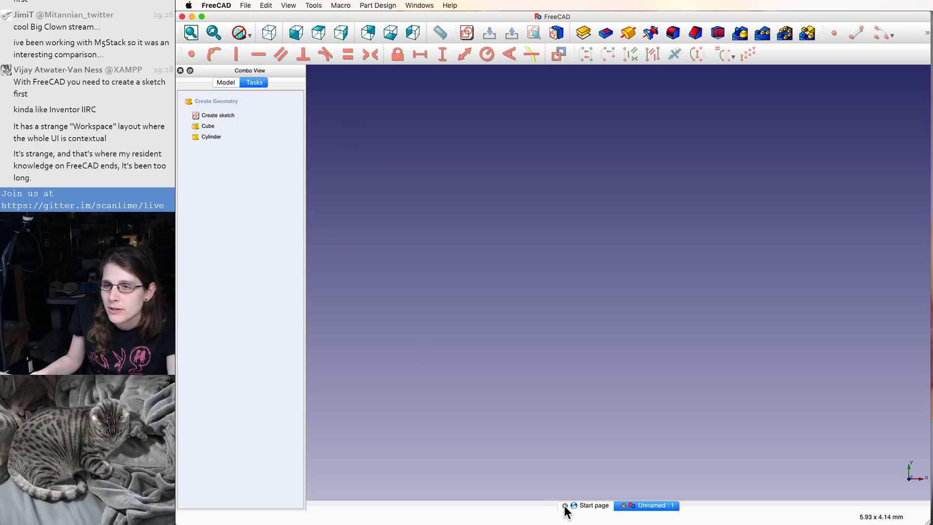
{"action": "left_click", "coordinate": [603, 508]}
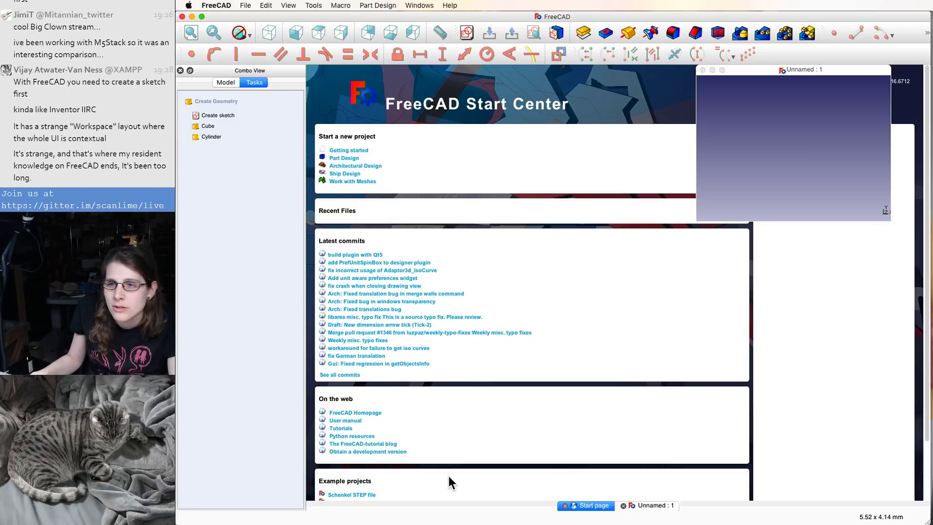
{"action": "left_click", "coordinate": [658, 505]}
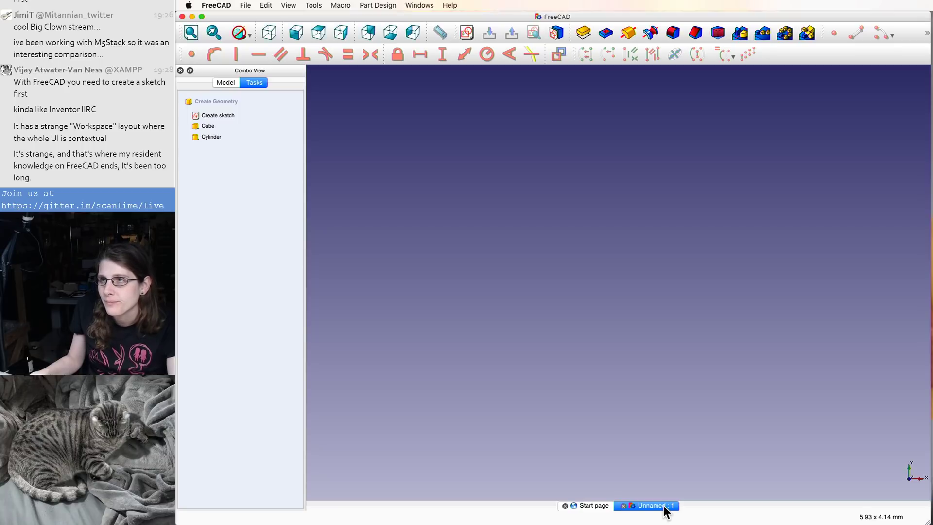
{"action": "left_click", "coordinate": [593, 505]}
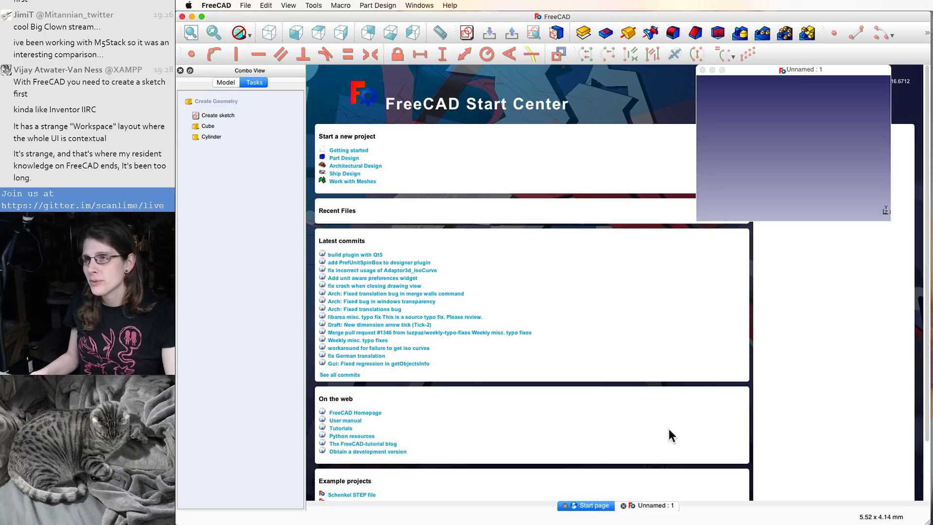
{"action": "left_click", "coordinate": [861, 84]}
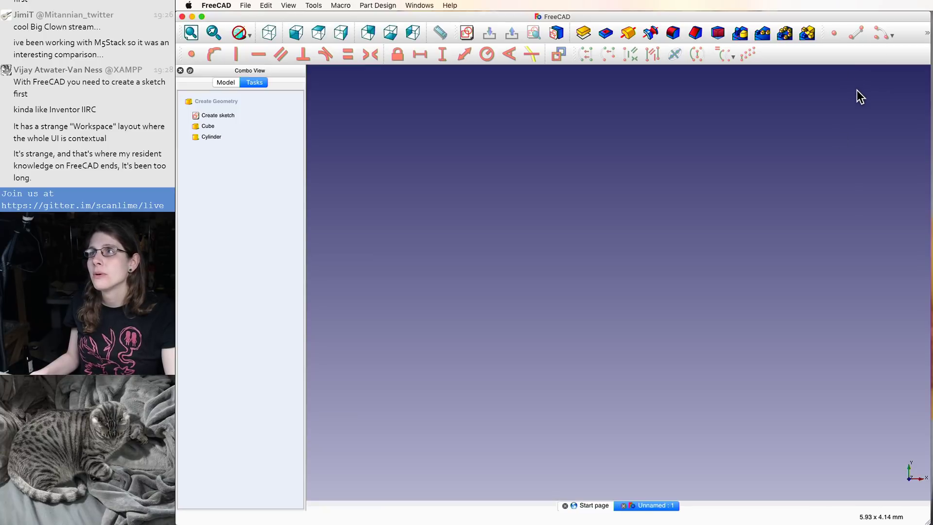
{"action": "left_click", "coordinate": [581, 506]}
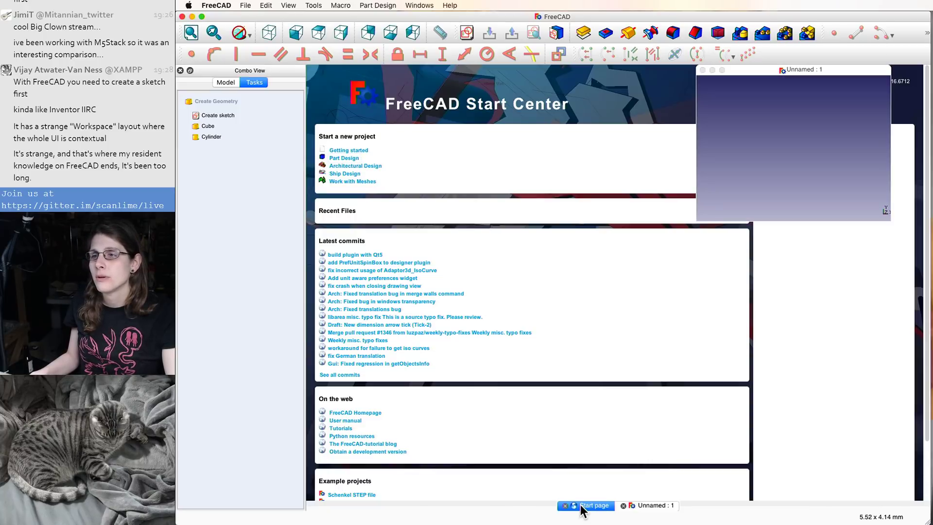
{"action": "left_click", "coordinate": [806, 150]}
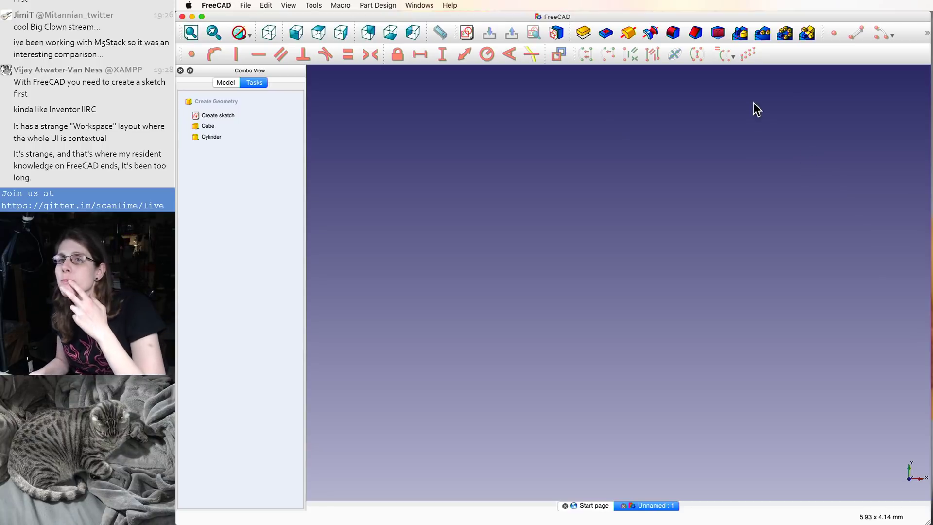
- Create a new sketch on the XY-Plane
{"action": "left_click", "coordinate": [227, 120]}
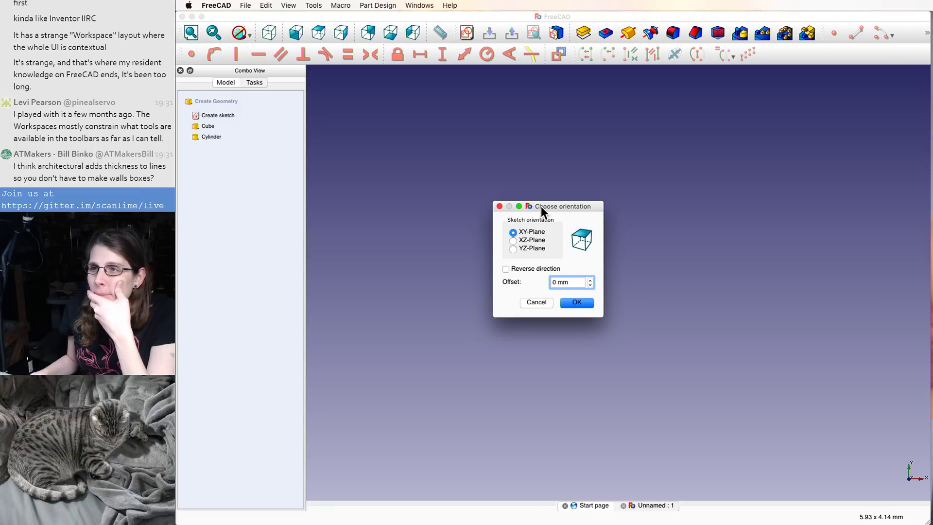
{"action": "left_click_drag", "start_coordinate": [548, 205], "coordinate": [535, 205]}
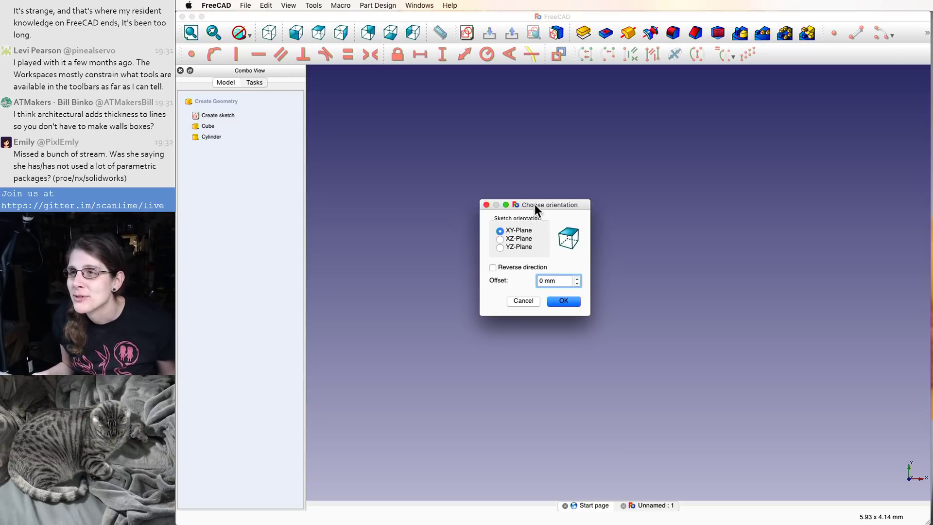
{"action": "left_click_drag", "start_coordinate": [535, 204], "coordinate": [583, 211]}
{"action": "left_click_drag", "start_coordinate": [489, 222], "coordinate": [479, 222]}
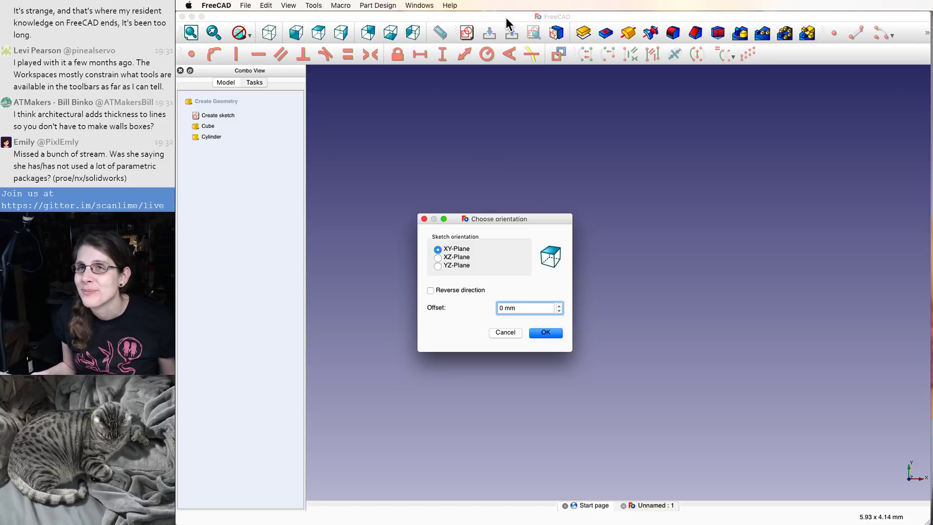
{"action": "mouse_move", "coordinate": [535, 222]}
{"action": "left_mouse_down"}
{"action": "mouse_move", "coordinate": [572, 219]}
{"action": "mouse_move", "coordinate": [554, 221]}
{"action": "left_mouse_up"}
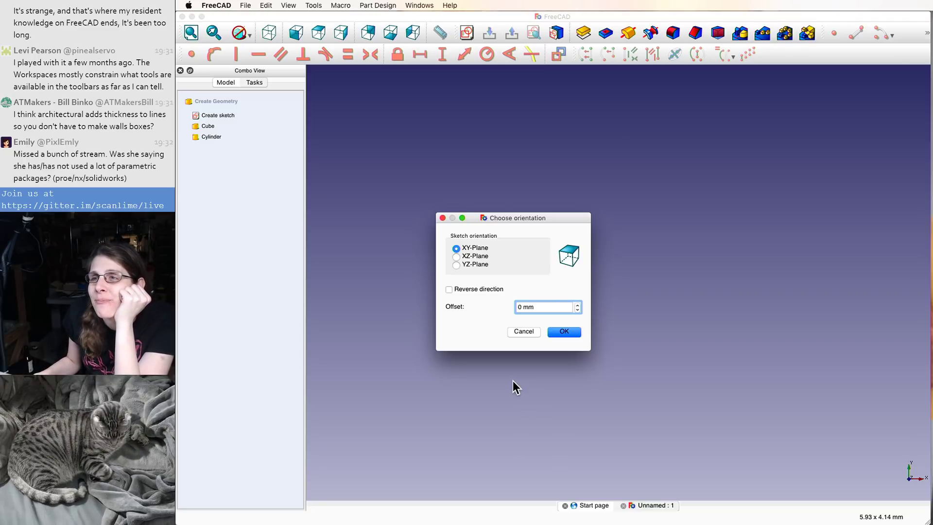
{"action": "left_click", "coordinate": [565, 332]}
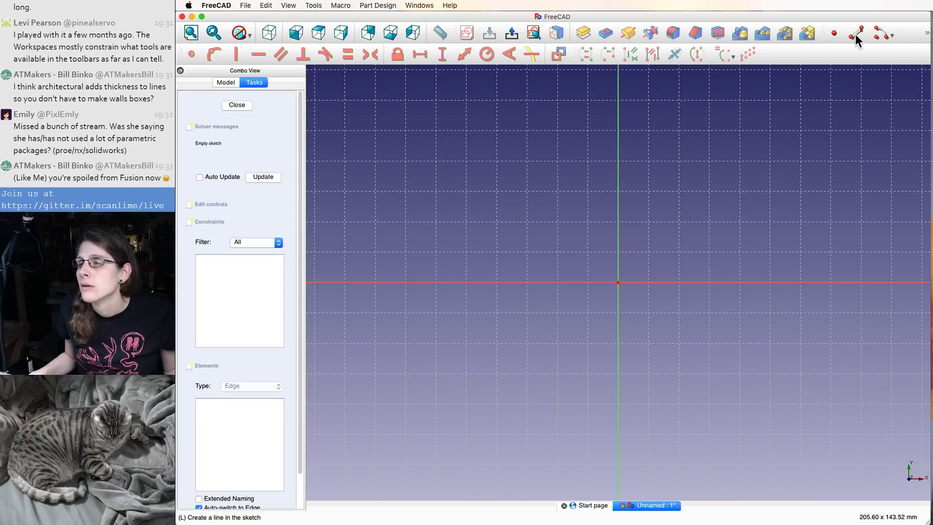
- Draw a nearly closed arc centred on the sketch origin with a radius of about 27 mm and a small gap in the upper-right quadrant
{"action": "left_click", "coordinate": [893, 34]}
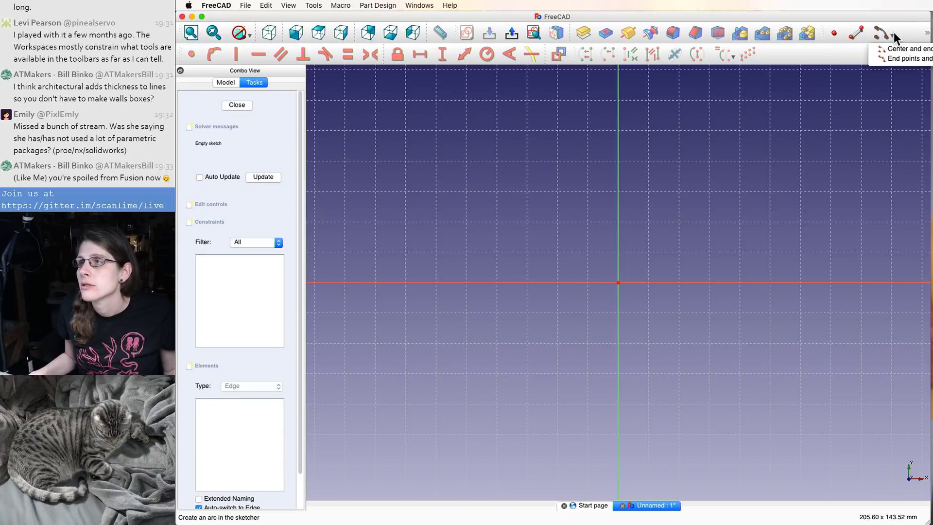
{"action": "left_click", "coordinate": [895, 58]}
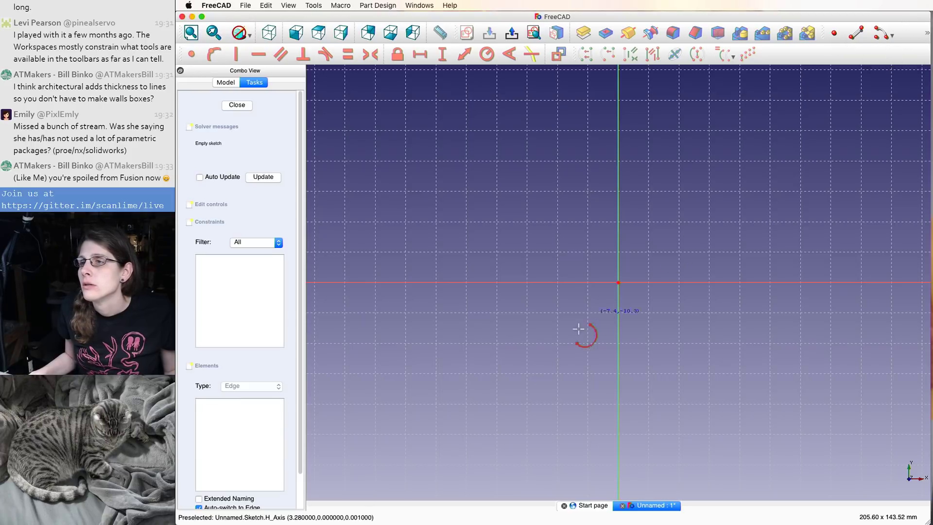
{"action": "left_click", "coordinate": [618, 282]}
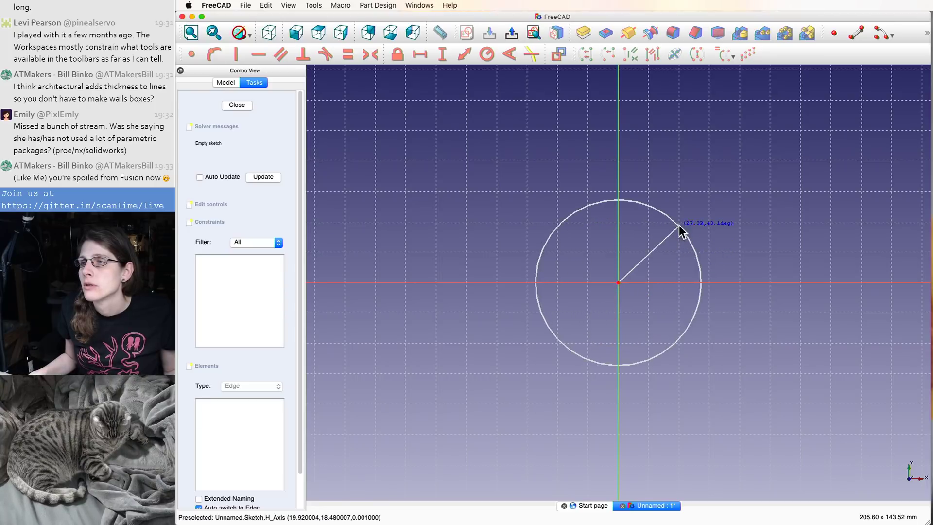
{"action": "left_click", "coordinate": [695, 251]}
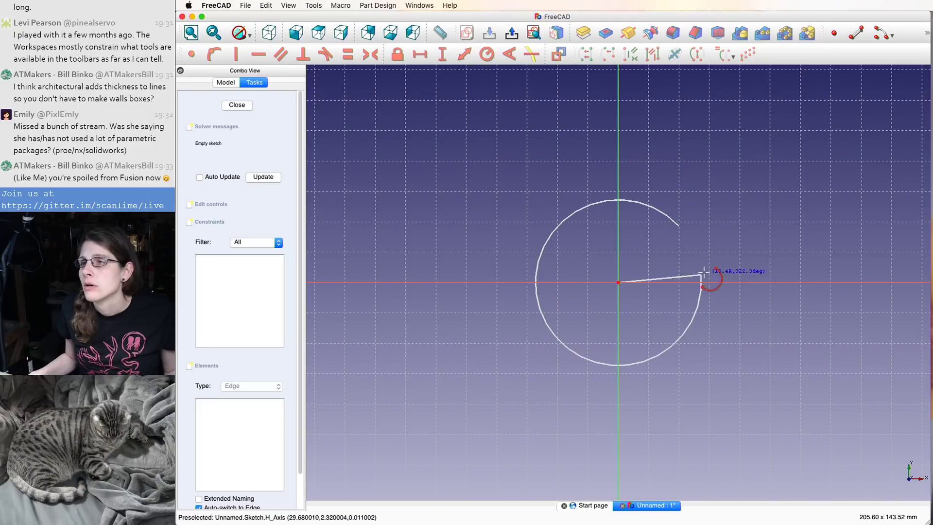
{"action": "left_click", "coordinate": [681, 222]}
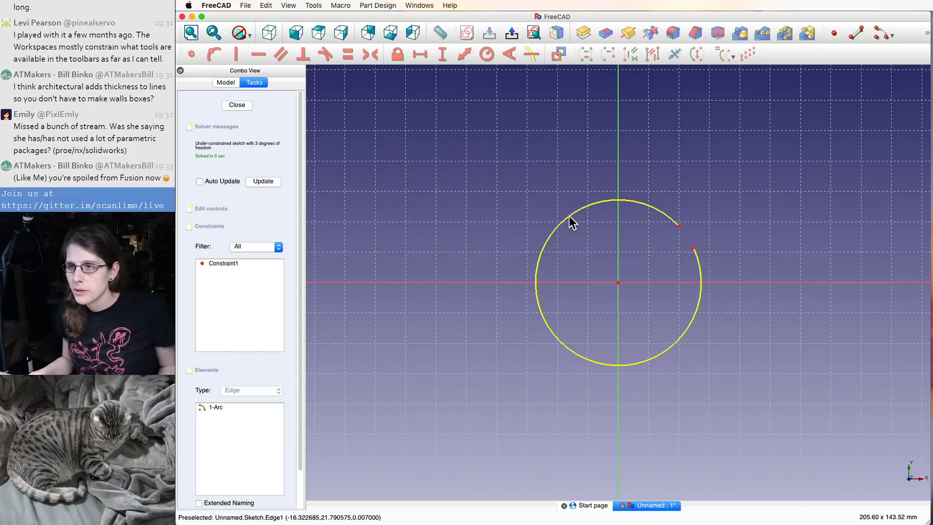
- Widen the arc's gap by moving its upper endpoint close to the vertical axis, and enlarge the arc's radius to about 42 mm
{"action": "left_click", "coordinate": [588, 206]}
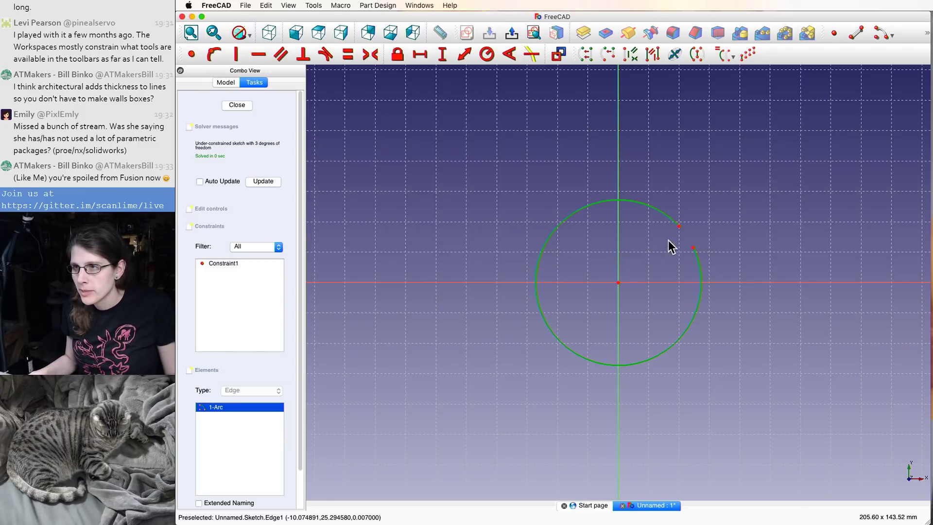
{"action": "key", "text": "Delete"}
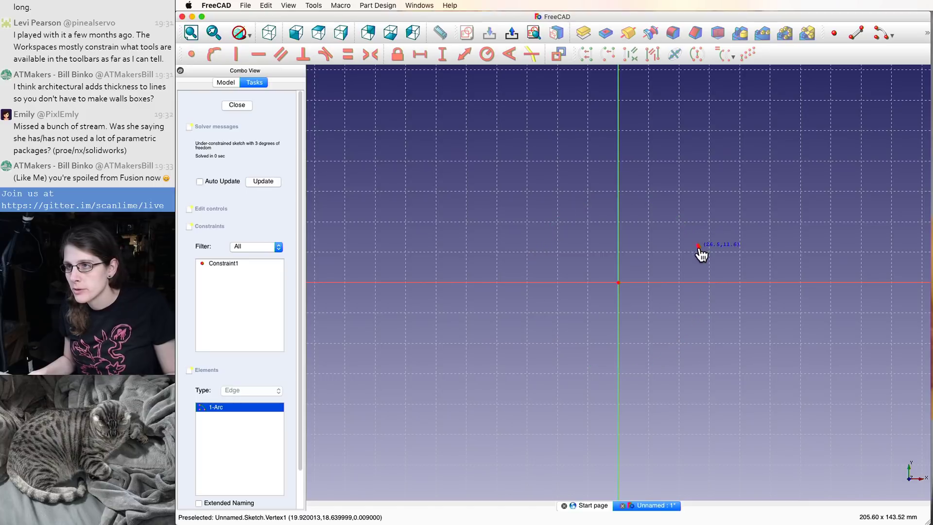
{"action": "left_click_drag", "start_coordinate": [698, 250], "coordinate": [625, 201]}
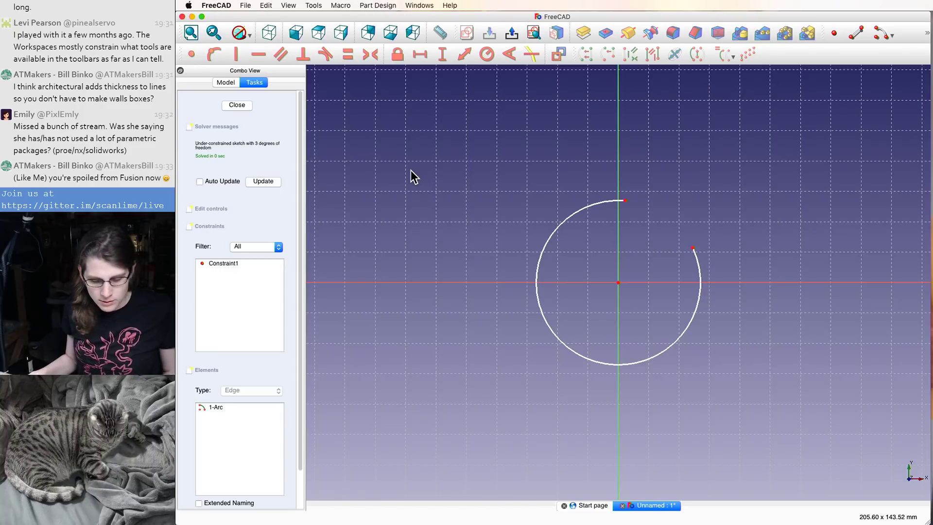
{"action": "left_click", "coordinate": [551, 332]}
{"action": "left_click_drag", "start_coordinate": [550, 331], "coordinate": [493, 265]}
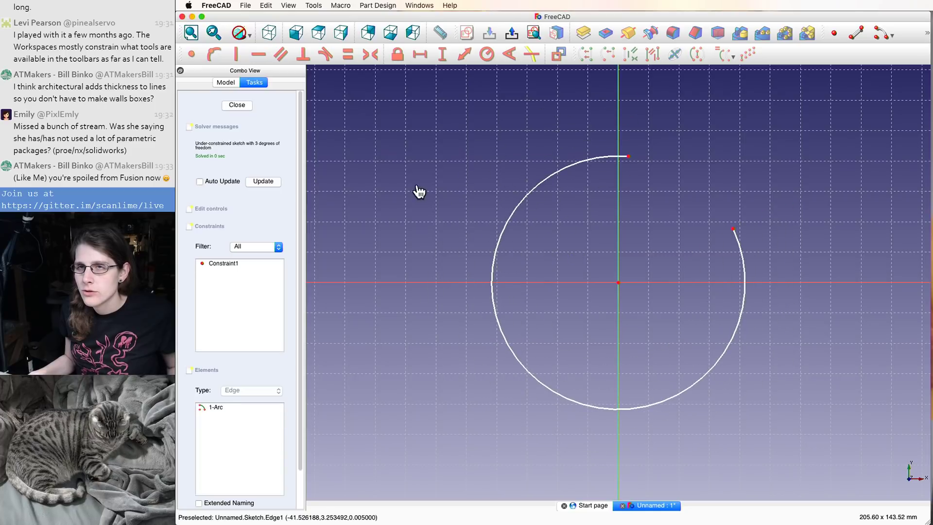
{"action": "left_click", "coordinate": [594, 163]}
{"action": "left_click", "coordinate": [594, 163]}
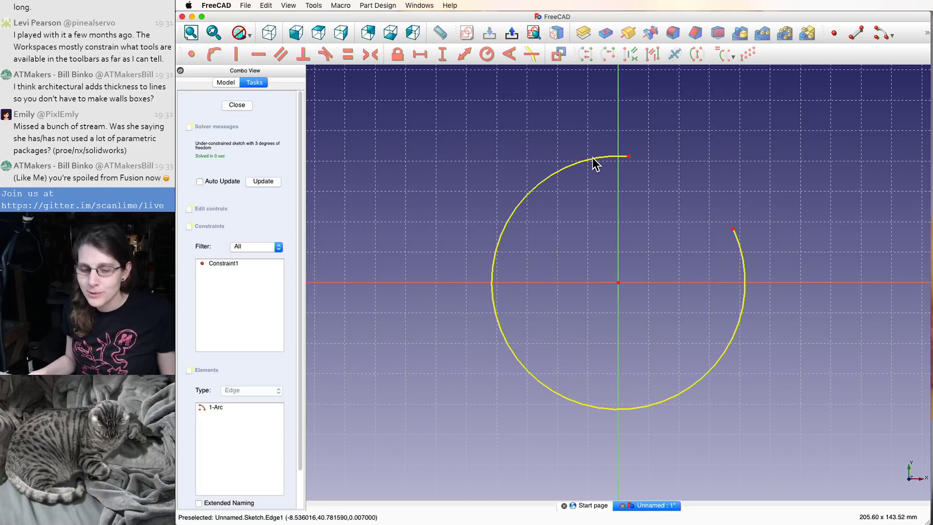
{"action": "left_click", "coordinate": [594, 163]}
{"action": "left_click", "coordinate": [468, 96]}
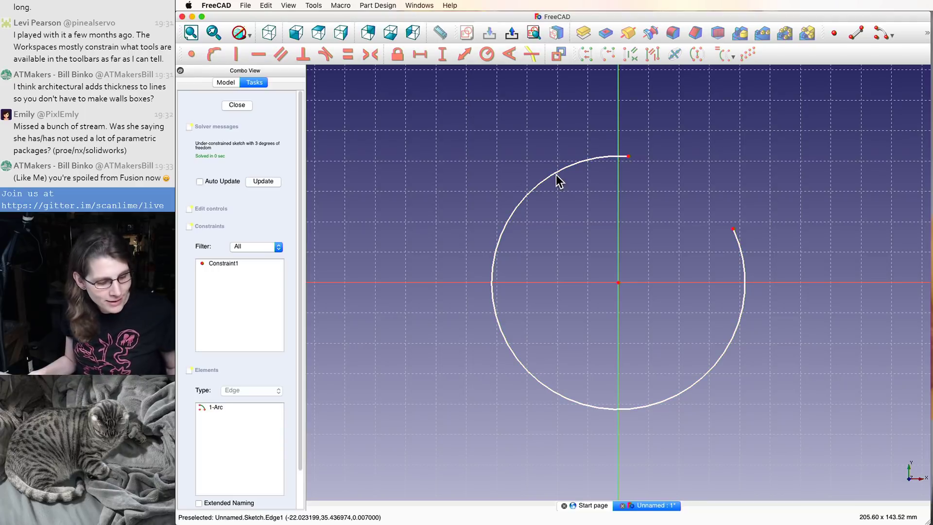
{"action": "left_click", "coordinate": [272, 5]}
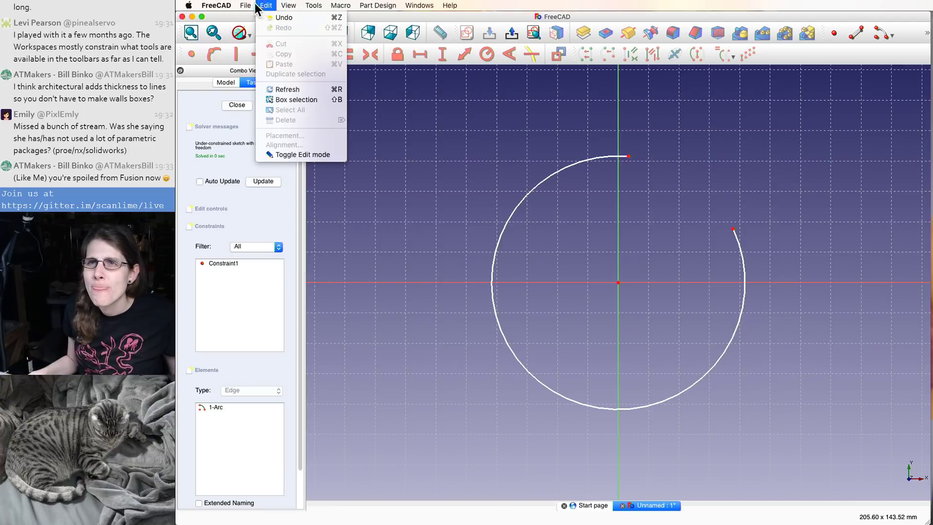
{"action": "mouse_move", "coordinate": [311, 5]}
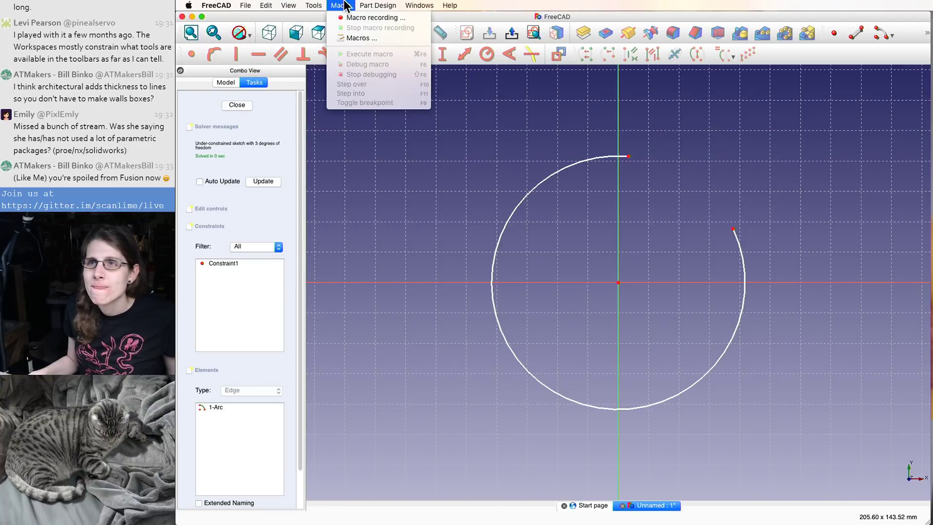
{"action": "mouse_move", "coordinate": [408, 5]}
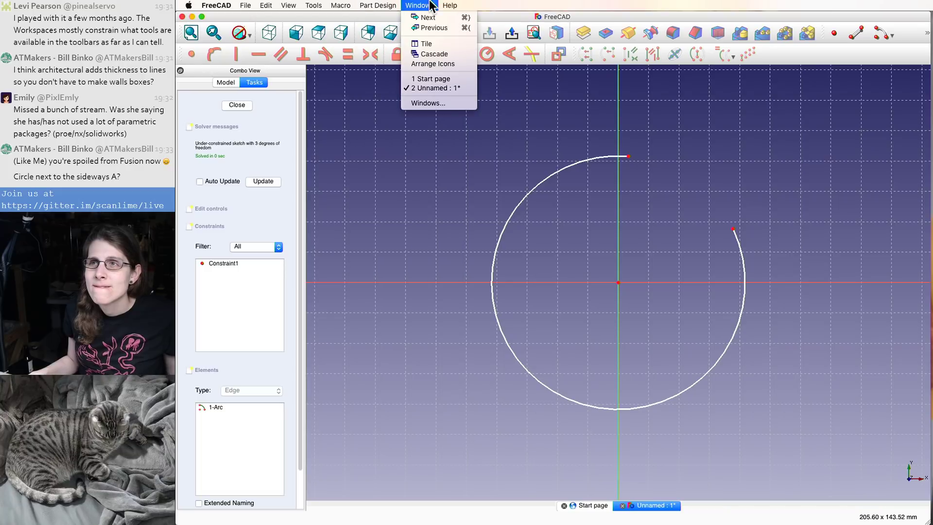
{"action": "mouse_move", "coordinate": [440, 4]}
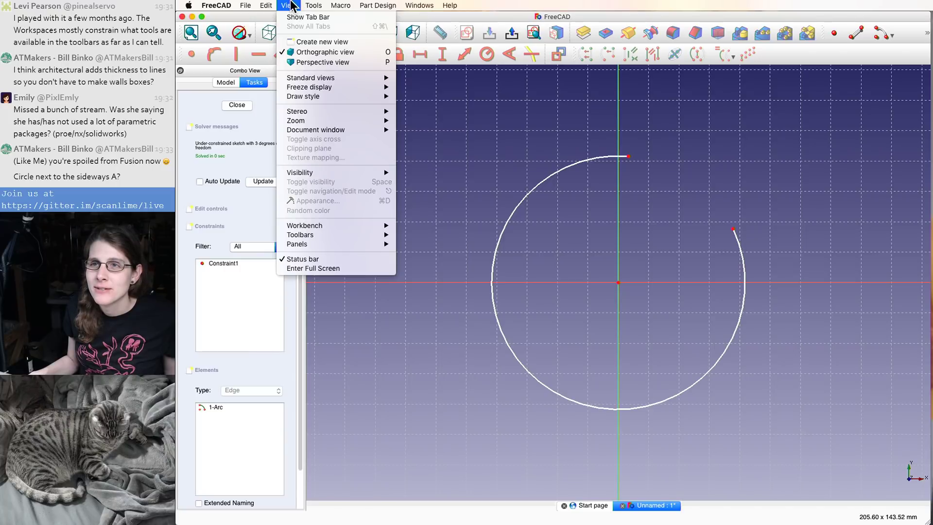
{"action": "mouse_move", "coordinate": [270, 6]}
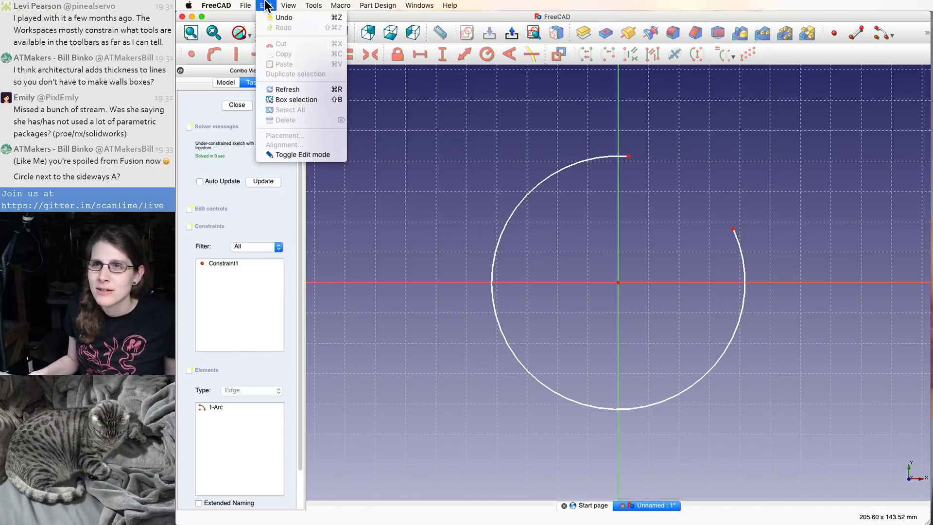
- Refresh the document and leave the sketch's edit mode
{"action": "left_click", "coordinate": [295, 90]}
{"action": "left_click", "coordinate": [266, 5]}
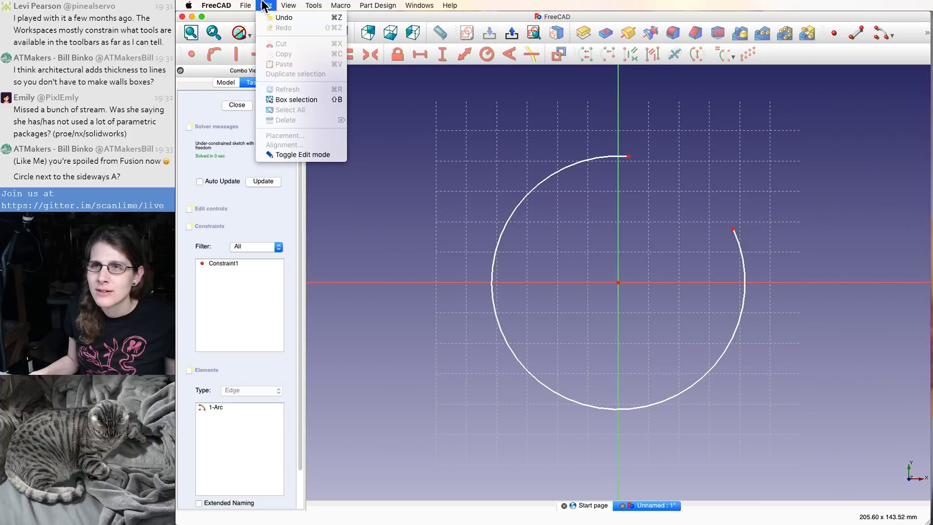
{"action": "left_click", "coordinate": [303, 154]}
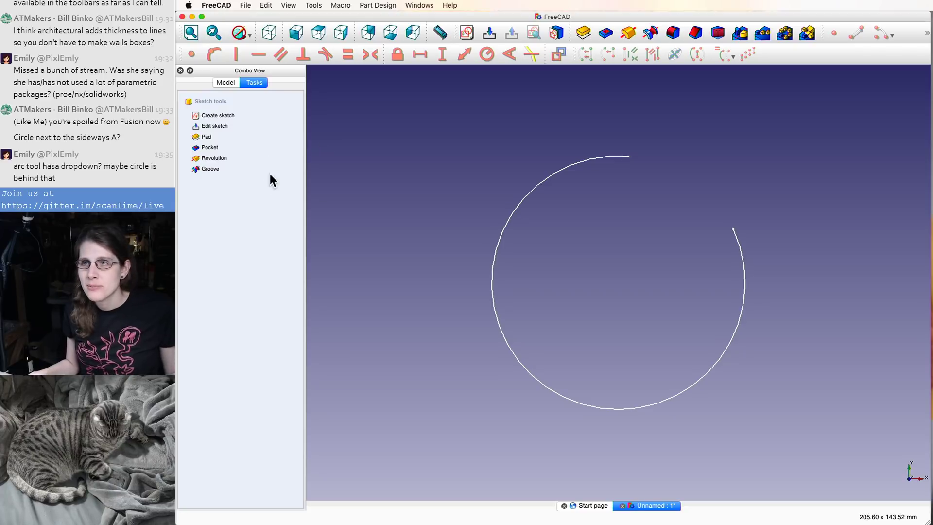
- Select the arc outside sketch editing and delete the whole sketch
{"action": "left_click", "coordinate": [610, 192]}
{"action": "left_click", "coordinate": [580, 176]}
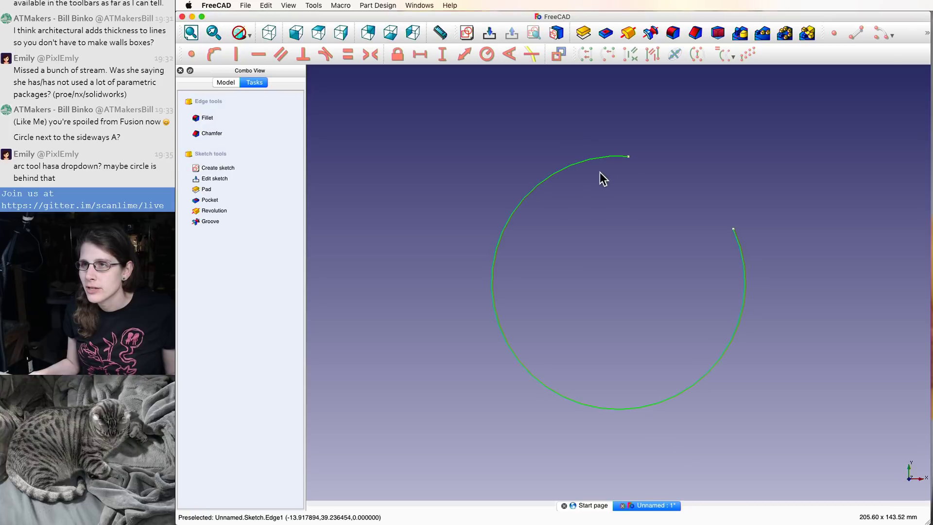
{"action": "left_click", "coordinate": [642, 166]}
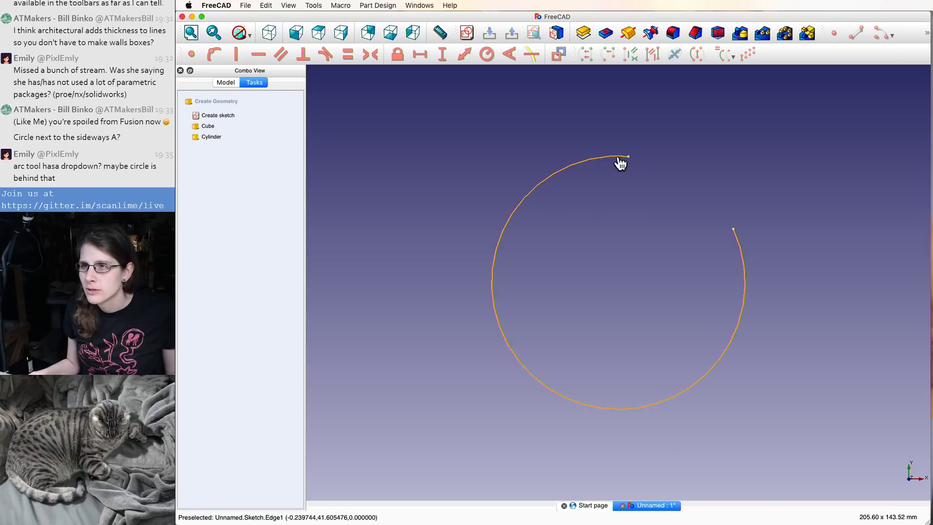
{"action": "left_click", "coordinate": [619, 159]}
{"action": "key", "text": "Delete"}
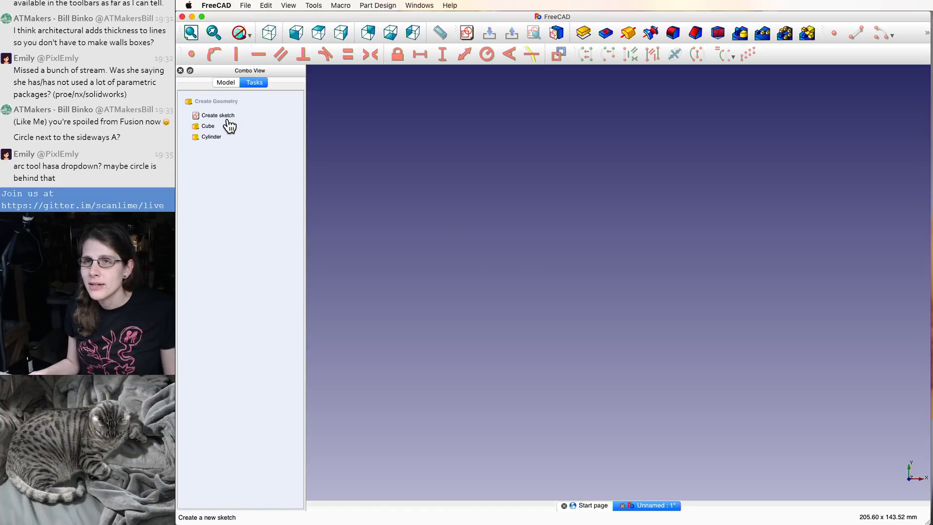
- Undo the deletion of the sketch
{"action": "left_click", "coordinate": [283, 3]}
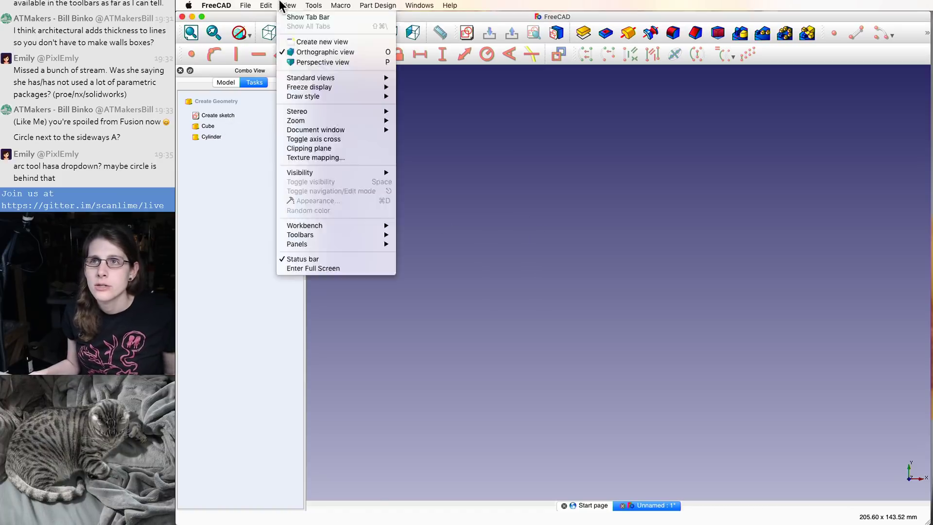
{"action": "left_click", "coordinate": [257, 3]}
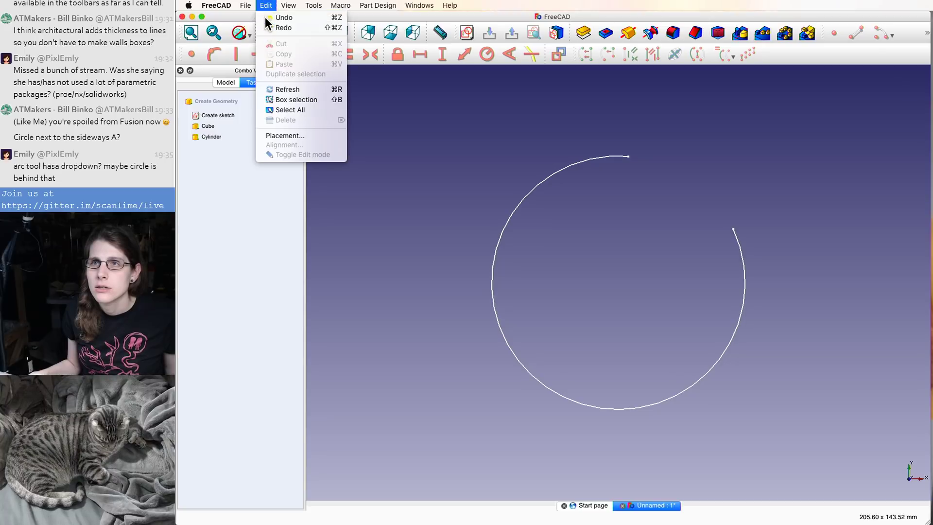
{"action": "left_click", "coordinate": [265, 5]}
{"action": "left_click", "coordinate": [266, 6]}
{"action": "left_click", "coordinate": [266, 7]}
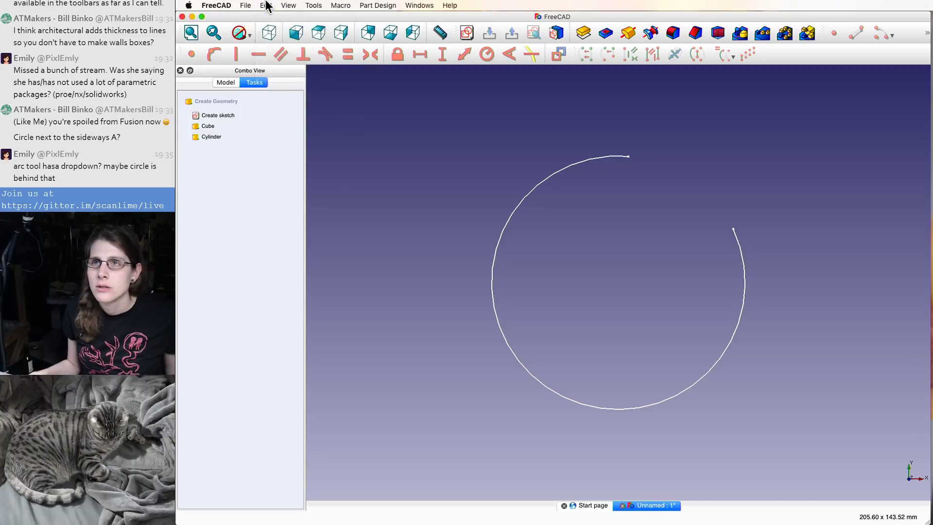
{"action": "left_click", "coordinate": [266, 8]}
{"action": "left_click", "coordinate": [267, 10]}
{"action": "left_click", "coordinate": [267, 10]}
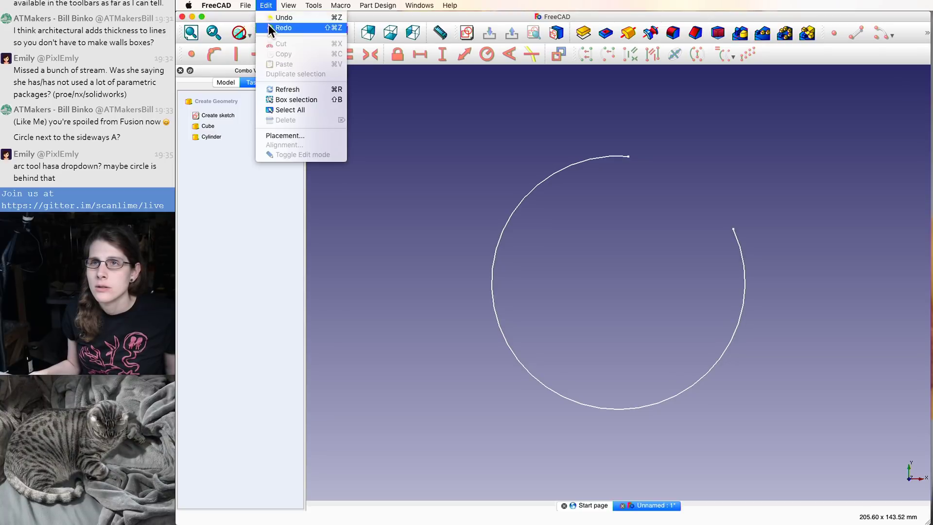
- Reopen the existing sketch for editing from the model tree and maximize its document window
{"action": "left_click", "coordinate": [227, 81]}
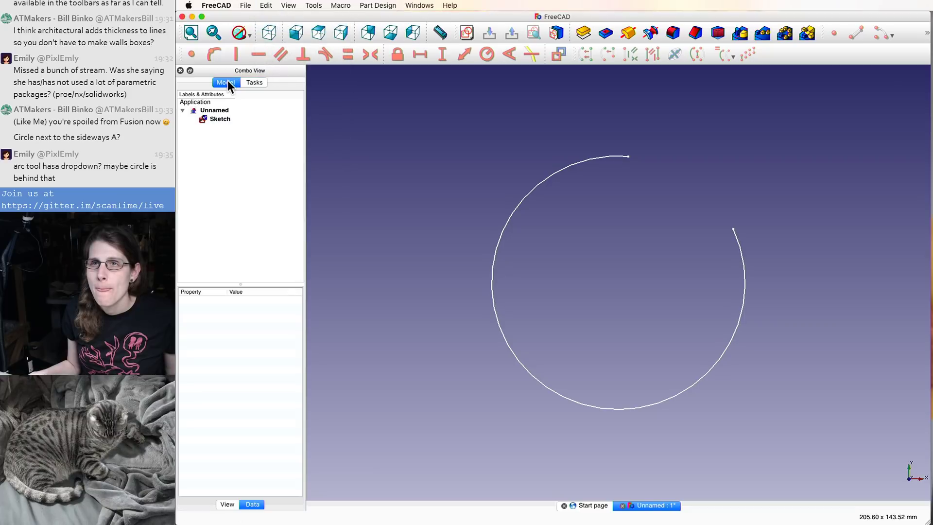
{"action": "left_click", "coordinate": [255, 82]}
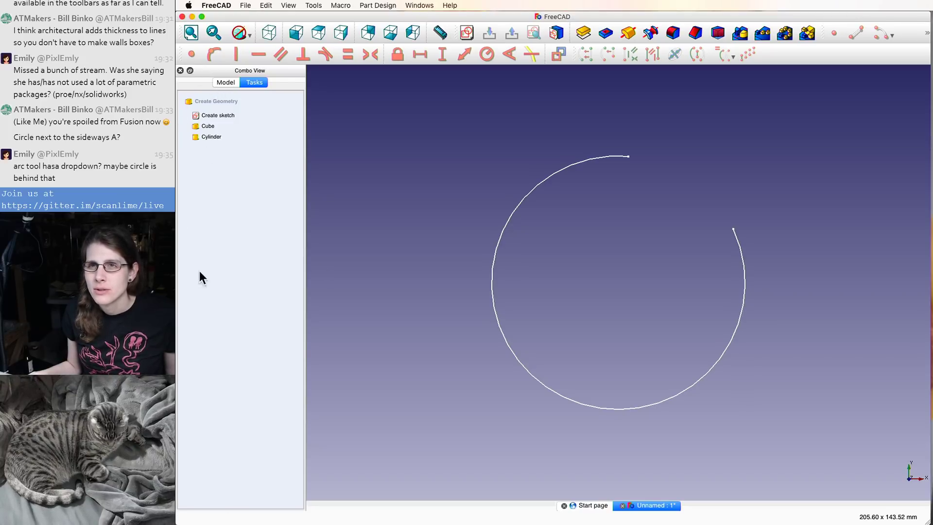
{"action": "left_click", "coordinate": [197, 105]}
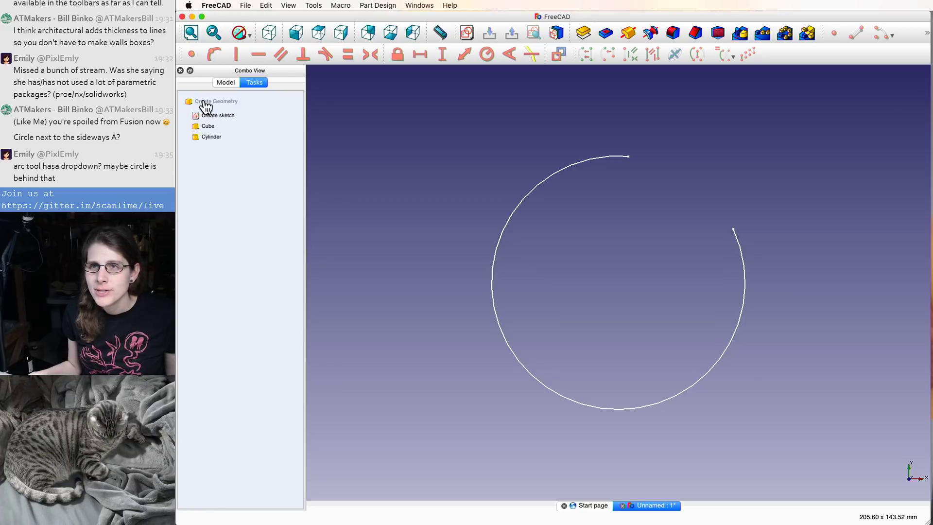
{"action": "right_click", "coordinate": [234, 77]}
{"action": "left_click", "coordinate": [226, 81]}
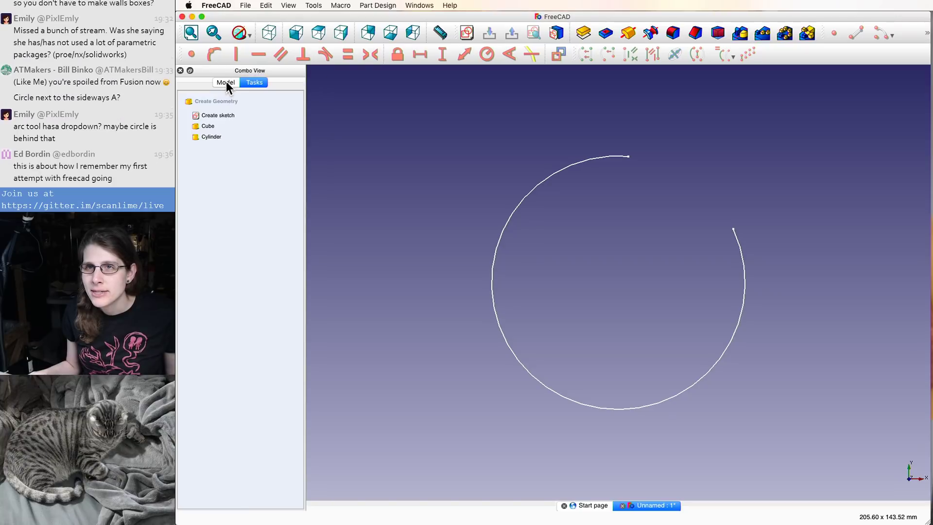
{"action": "left_click", "coordinate": [226, 81]}
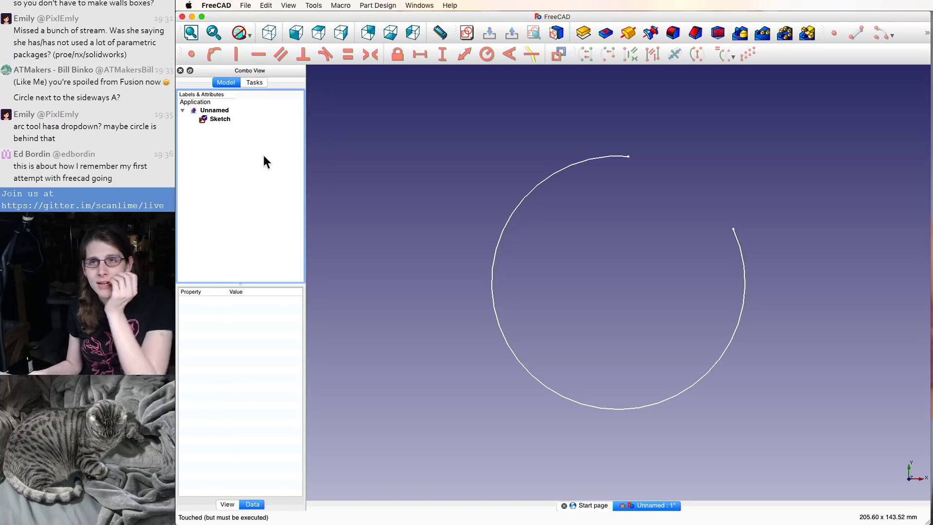
{"action": "left_click", "coordinate": [214, 118]}
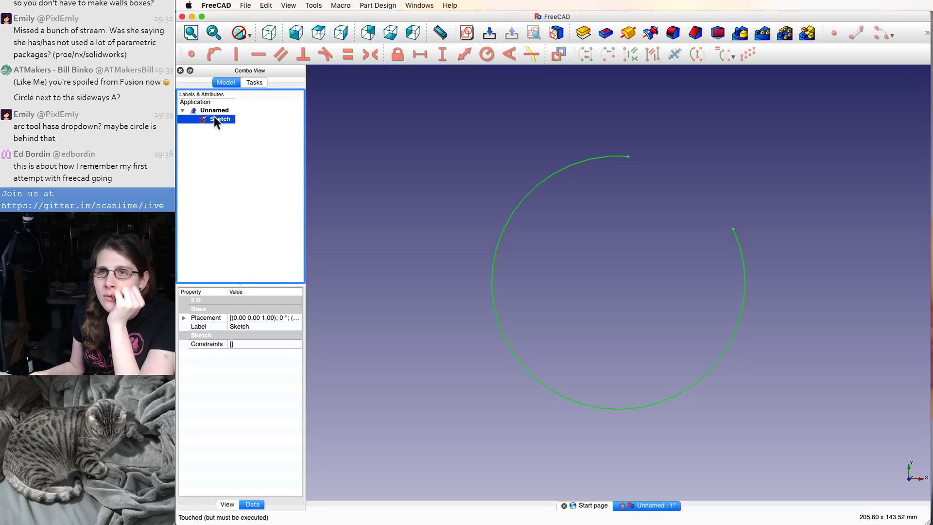
{"action": "double_click", "coordinate": [214, 118]}
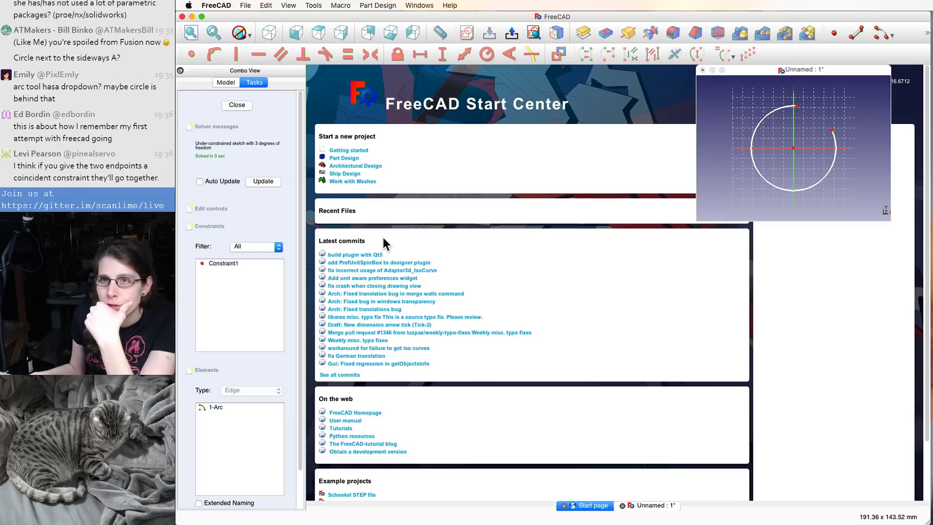
{"action": "left_click", "coordinate": [253, 407]}
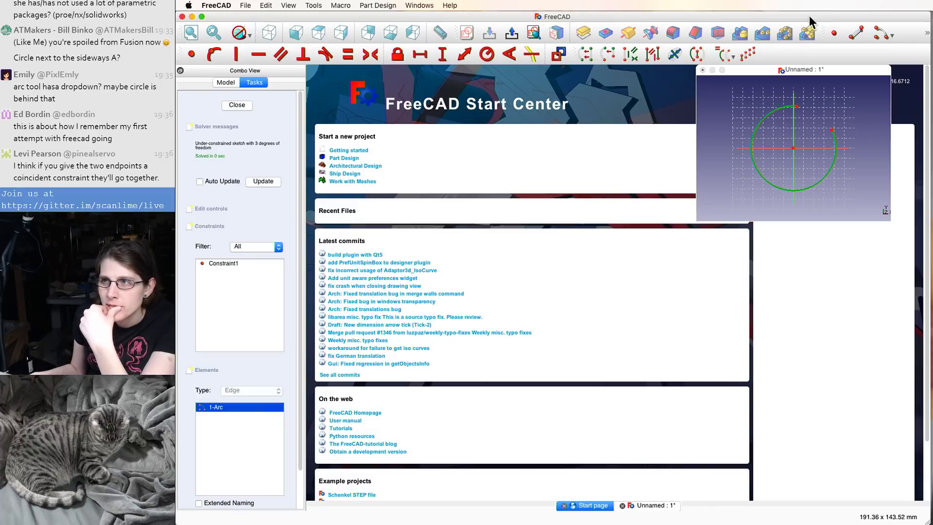
{"action": "double_click", "coordinate": [785, 70]}
{"action": "left_click", "coordinate": [750, 108]}
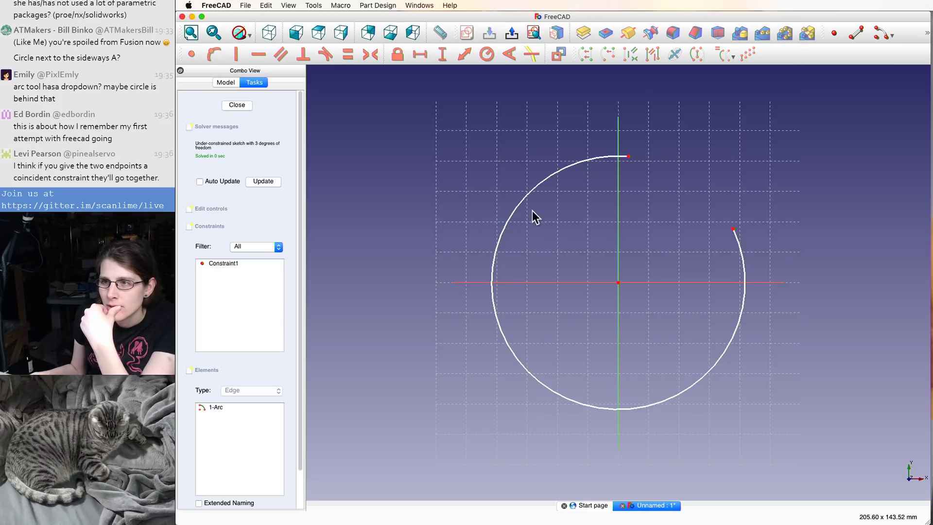
- Delete the arc, the sketch's only element
{"action": "left_click", "coordinate": [253, 372]}
{"action": "left_click", "coordinate": [206, 369]}
{"action": "left_click", "coordinate": [224, 407]}
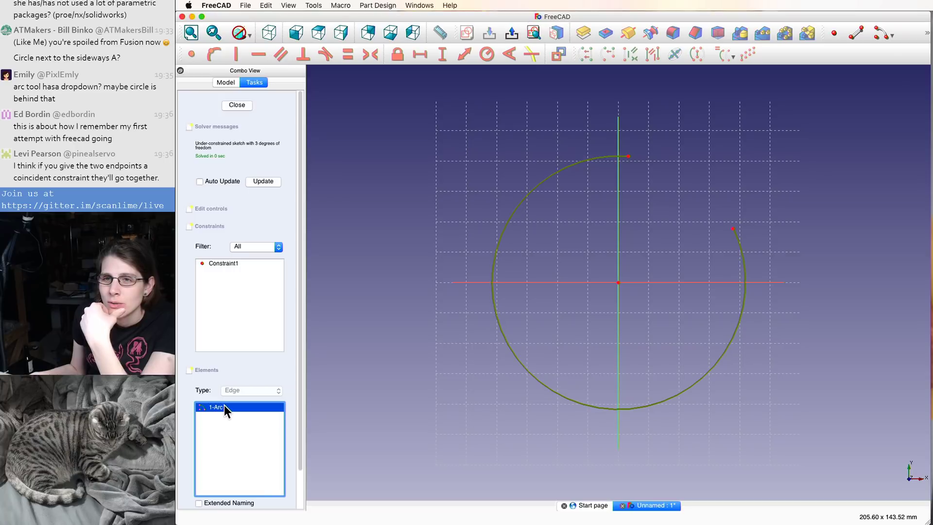
{"action": "key", "text": "Delete"}
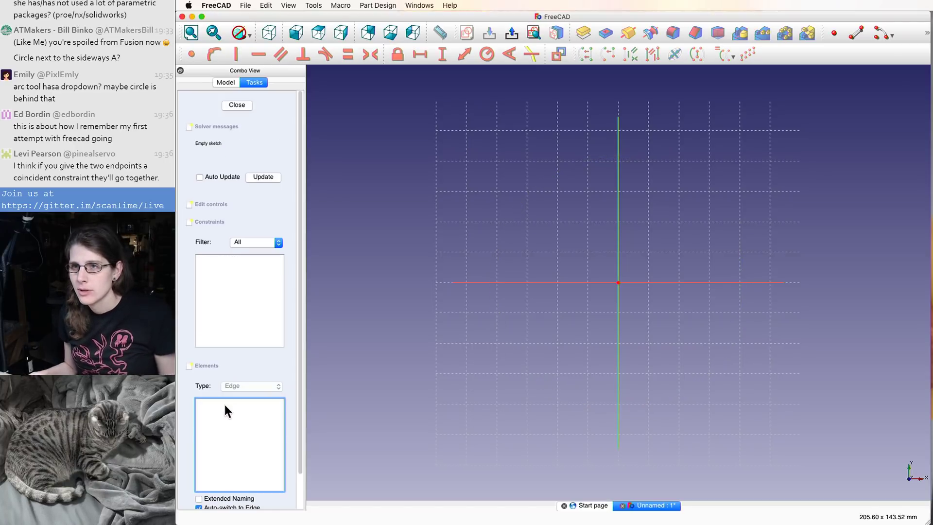
{"action": "scroll", "coordinate": [237, 441], "scroll_direction": "down", "scroll_amount": 2}
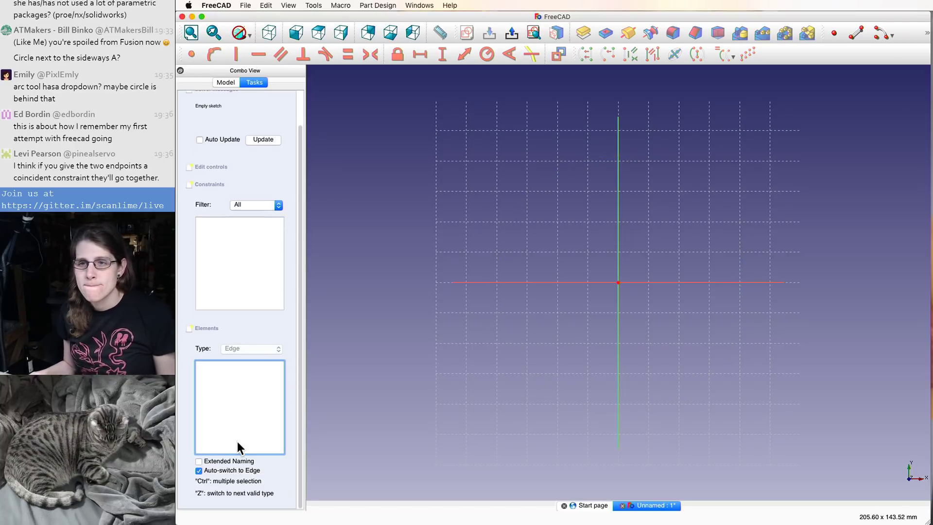
{"action": "scroll", "coordinate": [238, 441], "scroll_direction": "up", "scroll_amount": 2}
{"action": "left_click", "coordinate": [241, 421]}
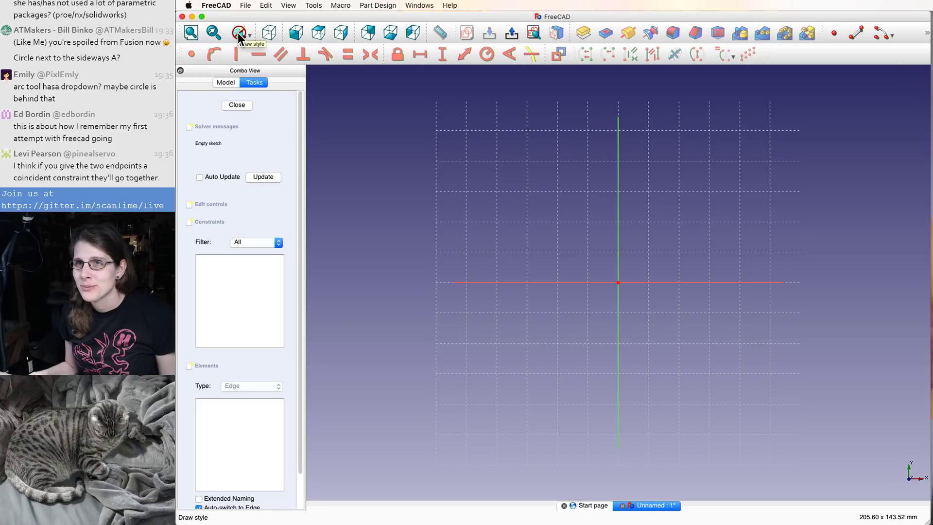
- Look through the sketch geometry tools, including the polygon, conic and arc variants, for a circle tool
{"action": "left_click", "coordinate": [313, 5]}
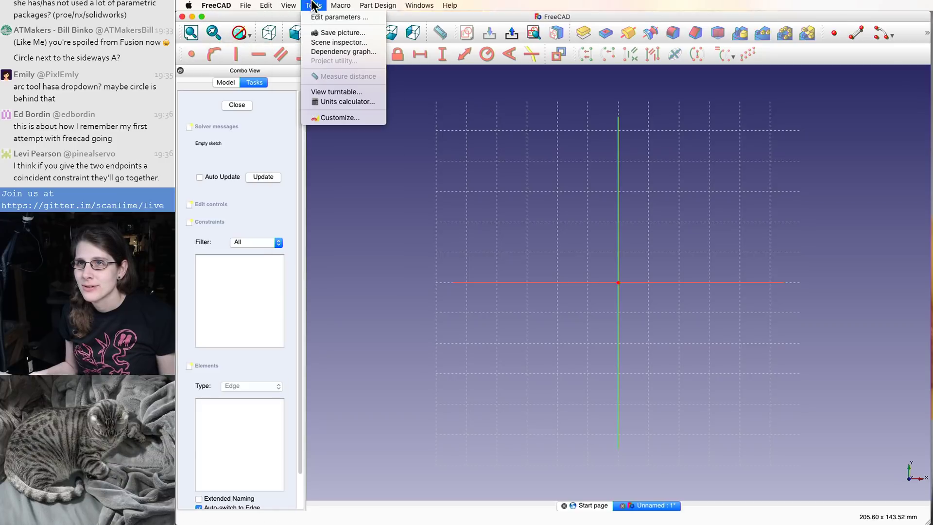
{"action": "left_click", "coordinate": [354, 4]}
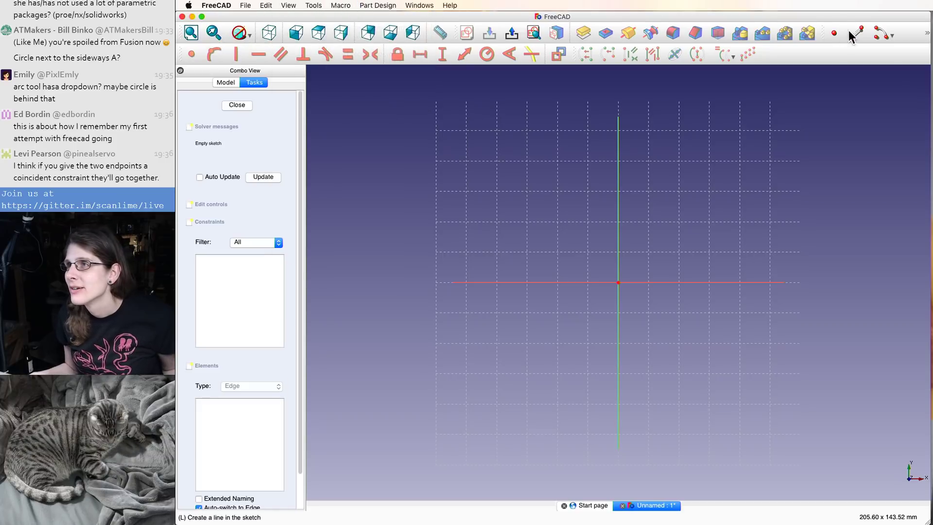
{"action": "left_click", "coordinate": [927, 33]}
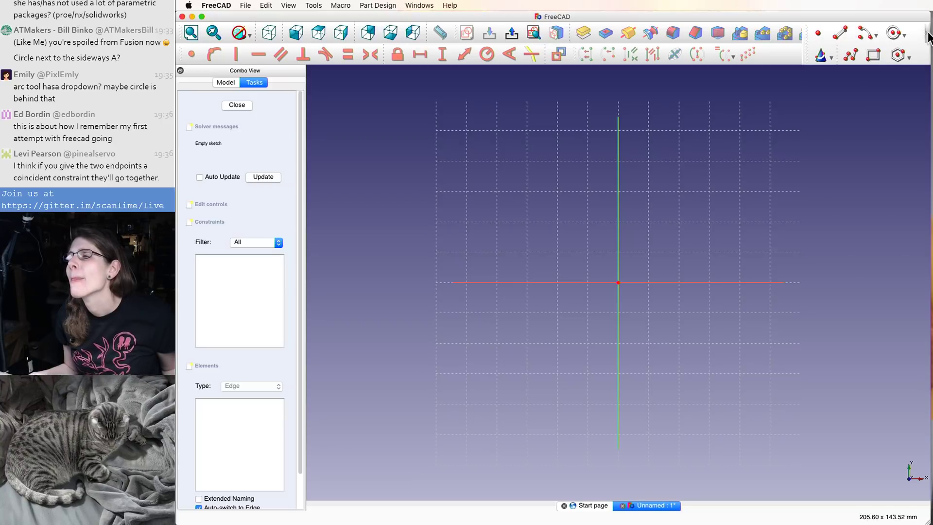
{"action": "left_click", "coordinate": [909, 58]}
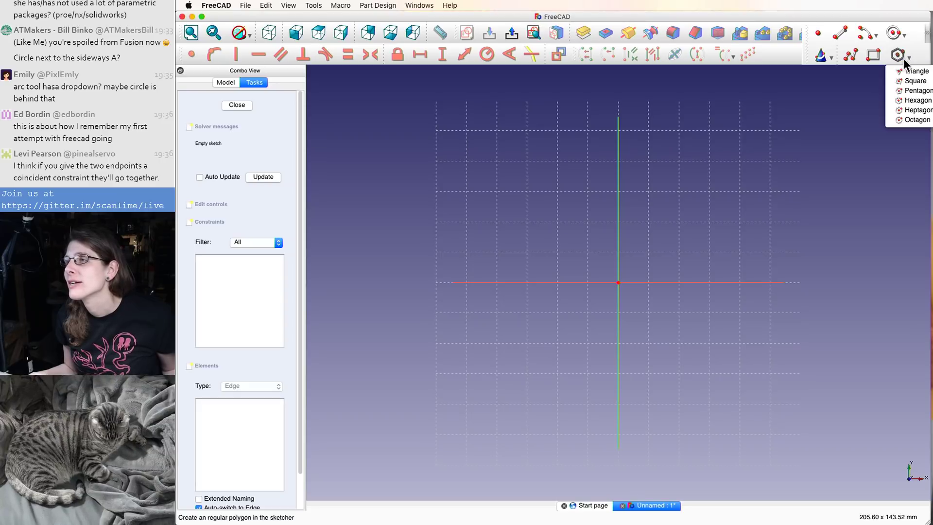
{"action": "left_click", "coordinate": [832, 58]}
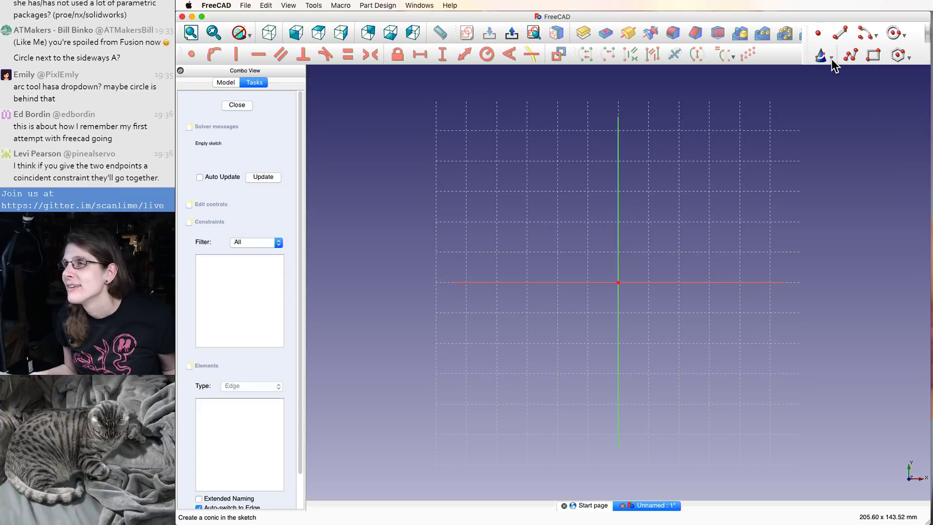
{"action": "left_click", "coordinate": [832, 60]}
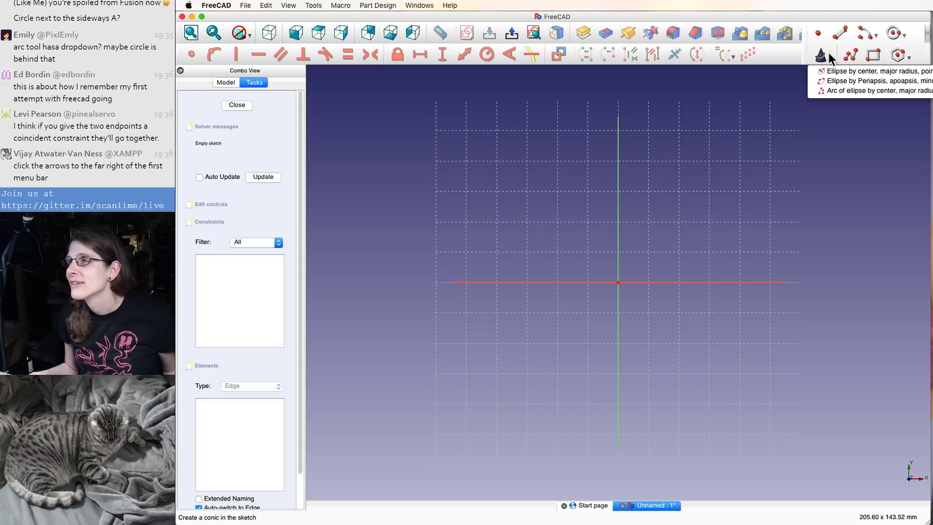
{"action": "left_click", "coordinate": [878, 35]}
{"action": "left_click", "coordinate": [876, 35]}
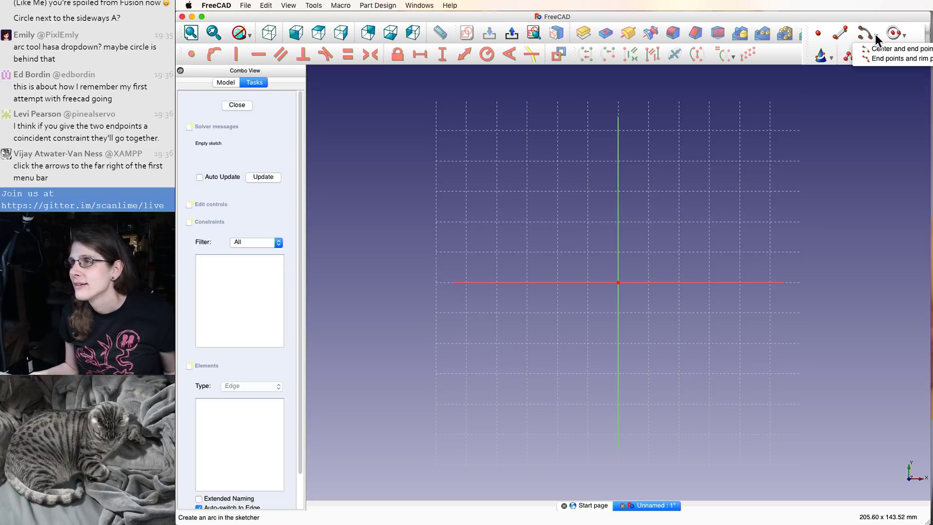
- Draw a circle by center and rim point, centred on the sketch origin, with a radius of about 35 mm
{"action": "left_click", "coordinate": [903, 34]}
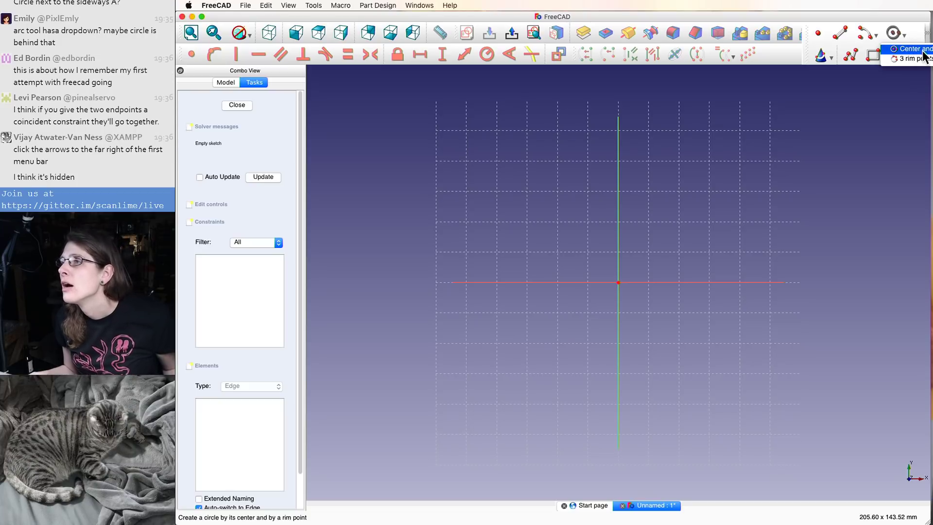
{"action": "left_click", "coordinate": [923, 49]}
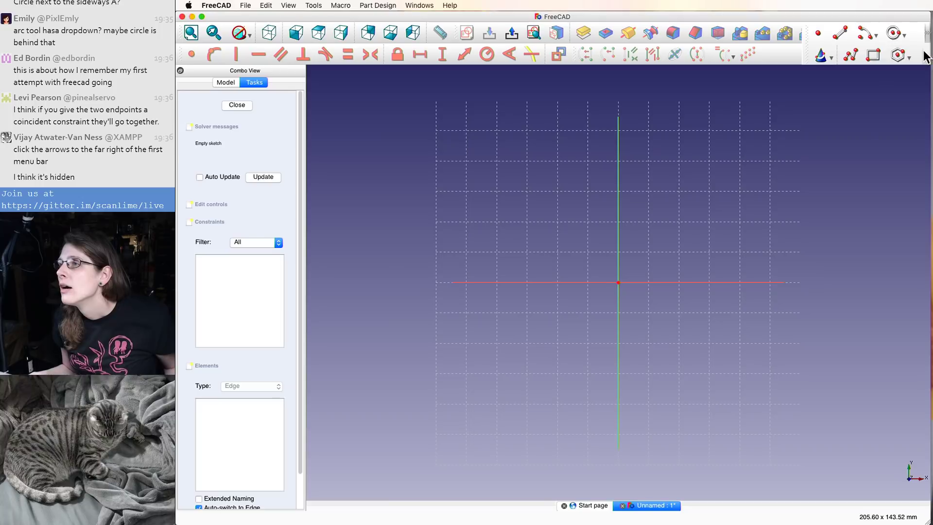
{"action": "left_click", "coordinate": [618, 282]}
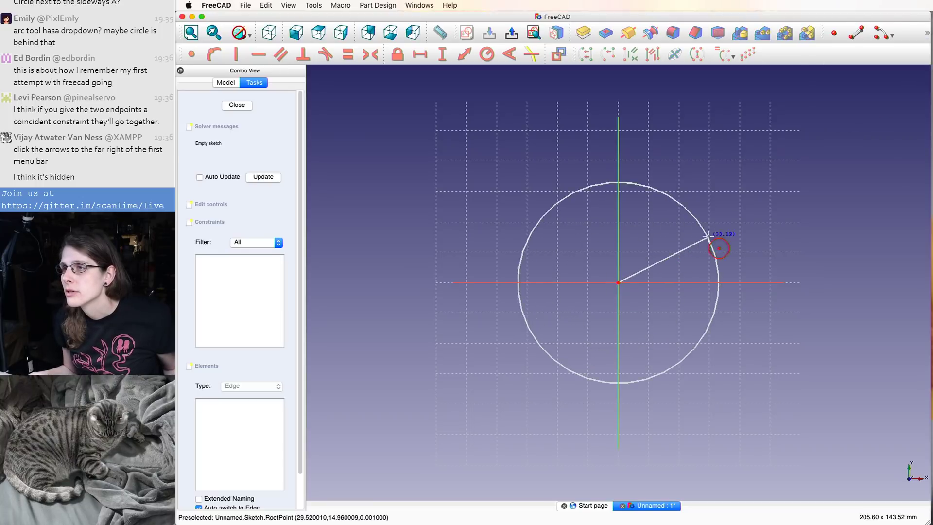
{"action": "left_click", "coordinate": [716, 242]}
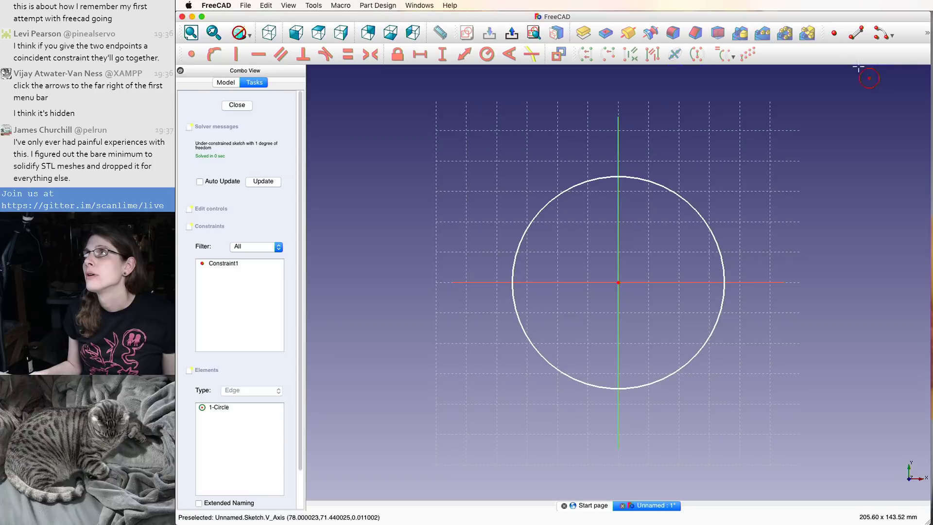
{"action": "left_click", "coordinate": [926, 34]}
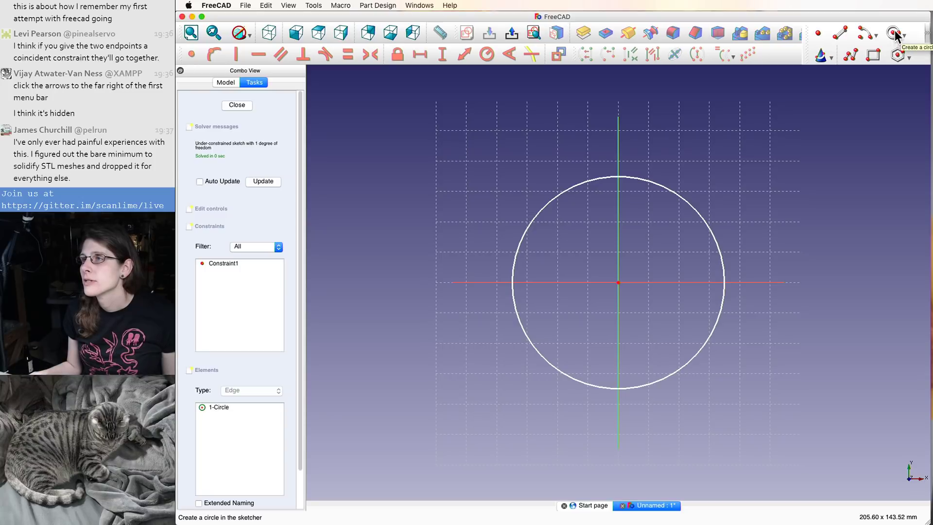
{"action": "right_click", "coordinate": [894, 30]}
{"action": "left_click", "coordinate": [900, 22]}
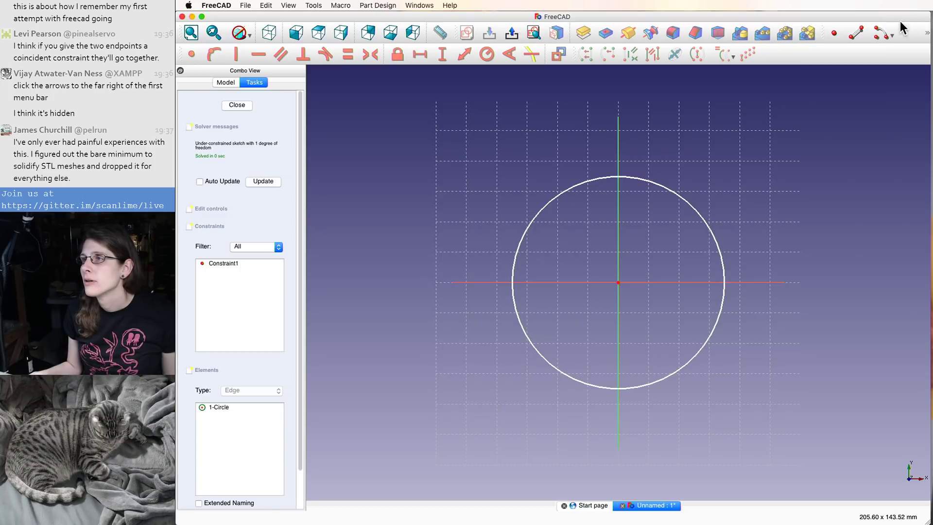
- Look through the circle tool variants and the available view, macro, part design and help commands
{"action": "left_click", "coordinate": [926, 34]}
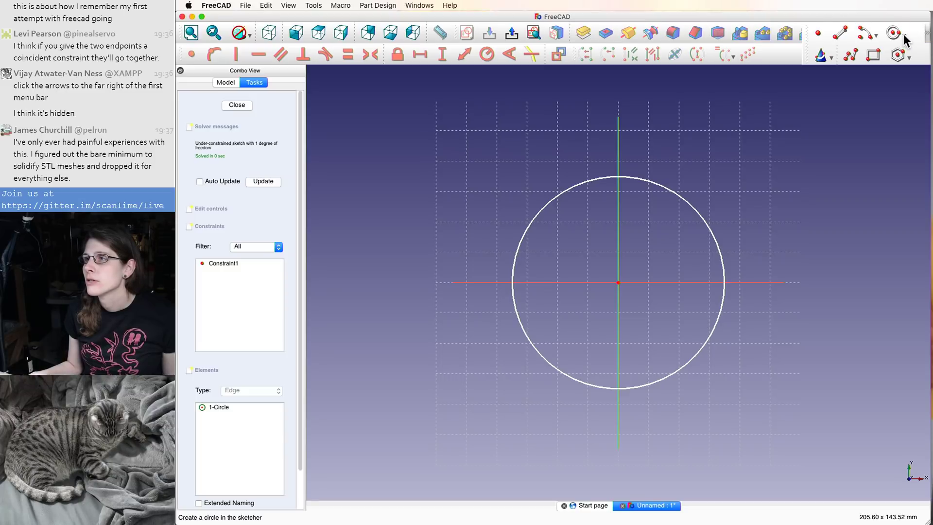
{"action": "left_click", "coordinate": [905, 35]}
{"action": "left_click", "coordinate": [903, 50]}
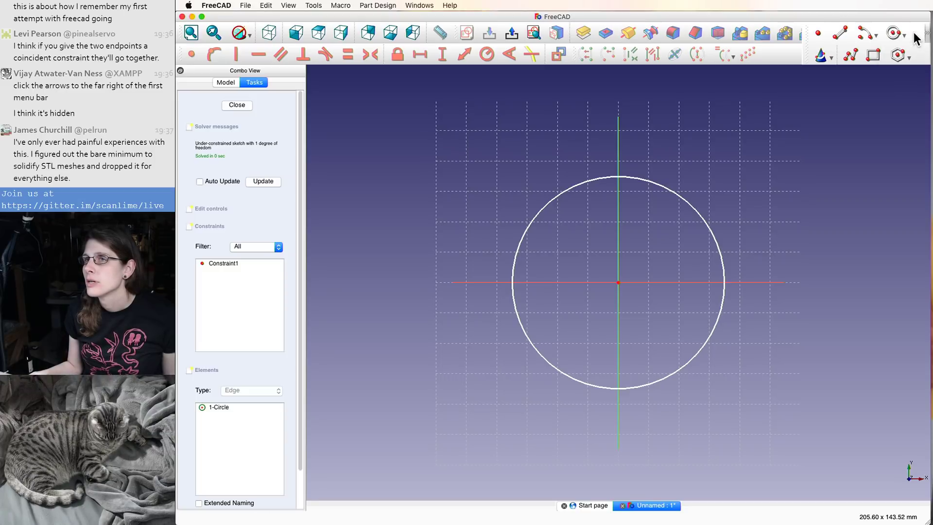
{"action": "left_click", "coordinate": [265, 5]}
{"action": "mouse_move", "coordinate": [281, 5]}
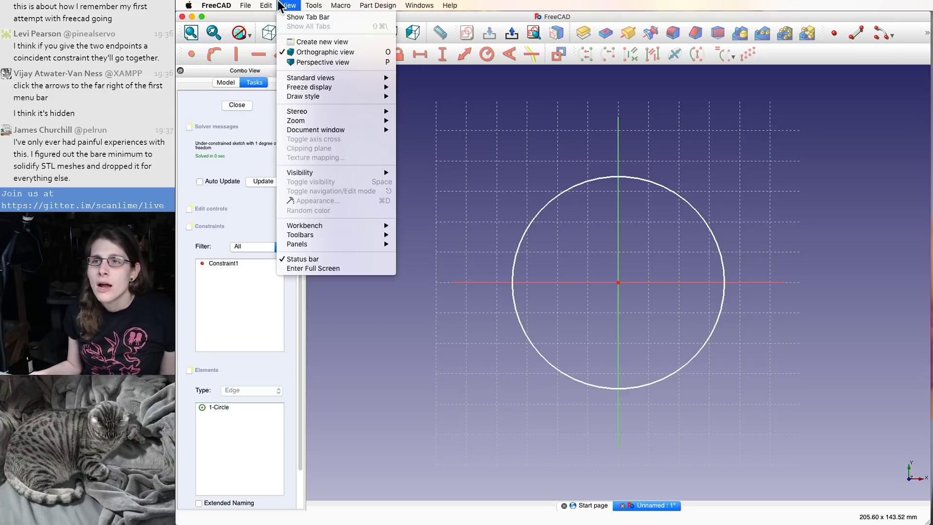
{"action": "left_click", "coordinate": [314, 5]}
{"action": "mouse_move", "coordinate": [345, 5]}
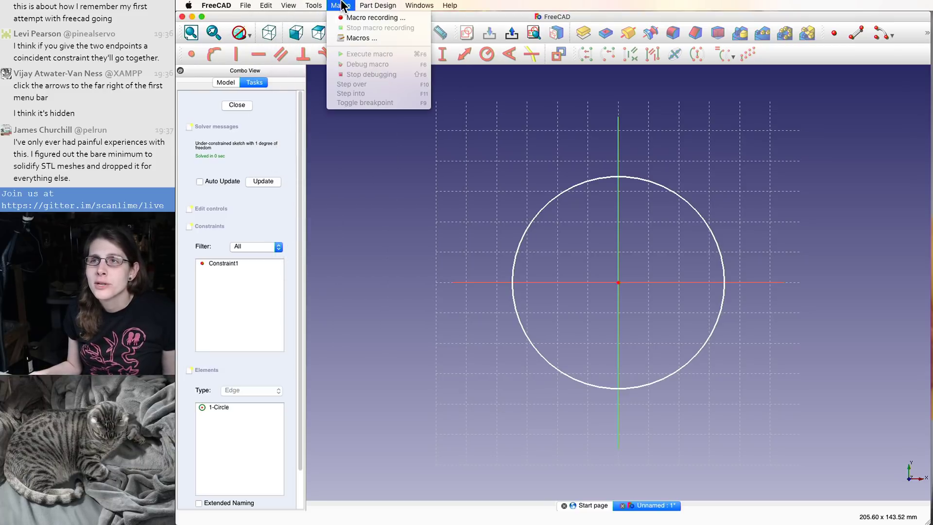
{"action": "mouse_move", "coordinate": [383, 6]}
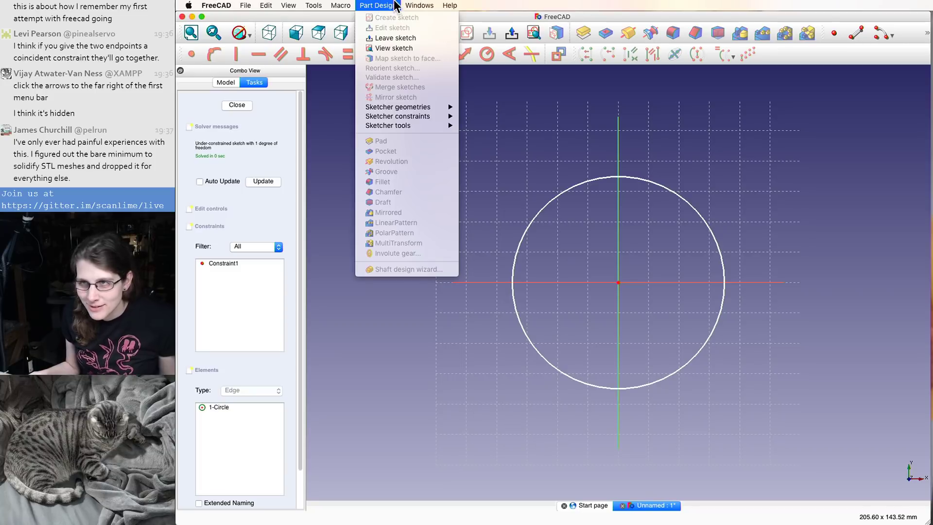
{"action": "mouse_move", "coordinate": [447, 6]}
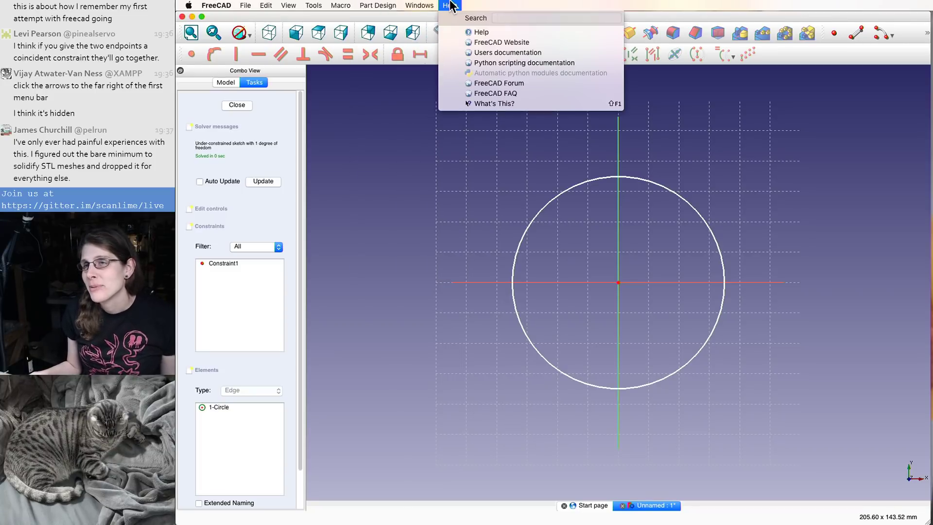
{"action": "left_click", "coordinate": [456, 6]}
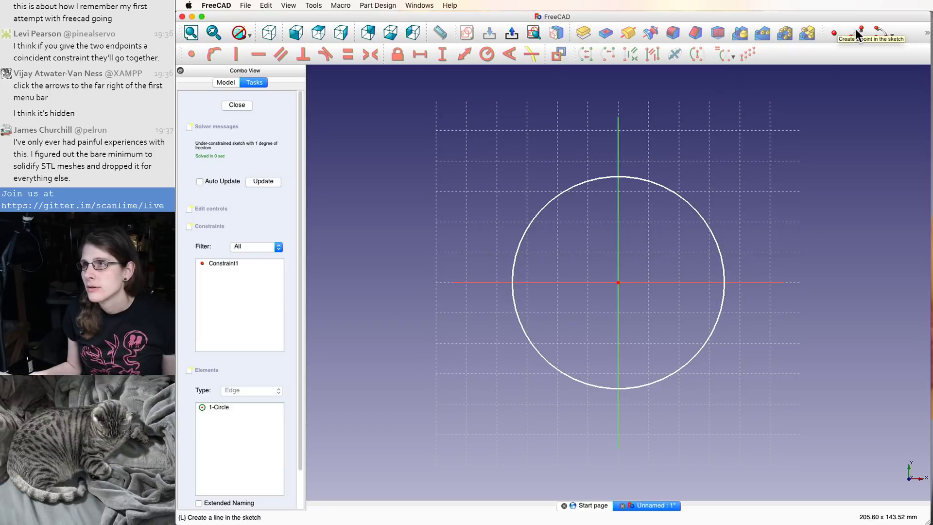
{"action": "left_click", "coordinate": [358, 119]}
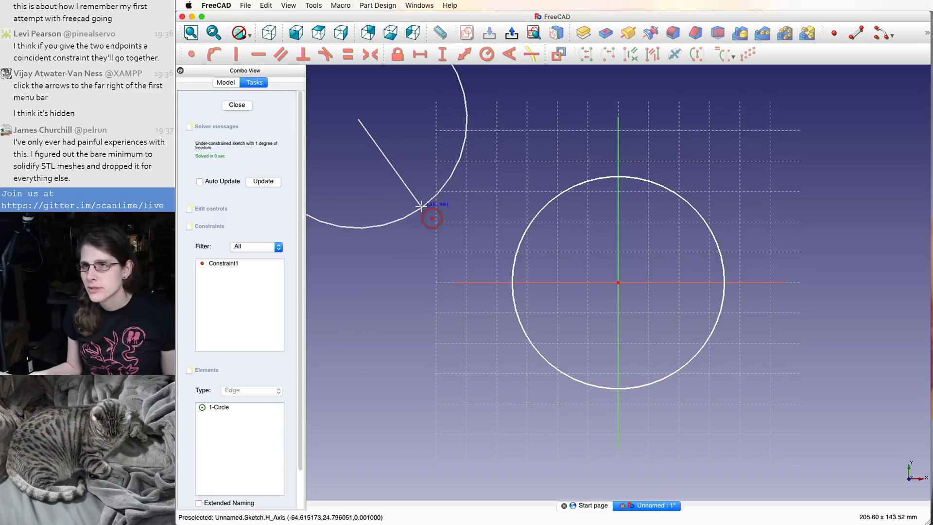
{"action": "key", "text": "Escape"}
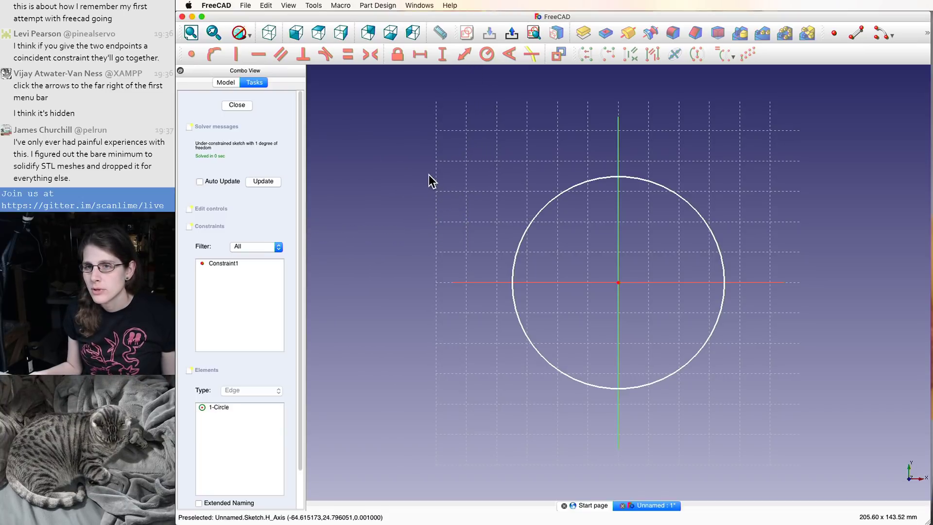
{"action": "key", "text": "Escape"}
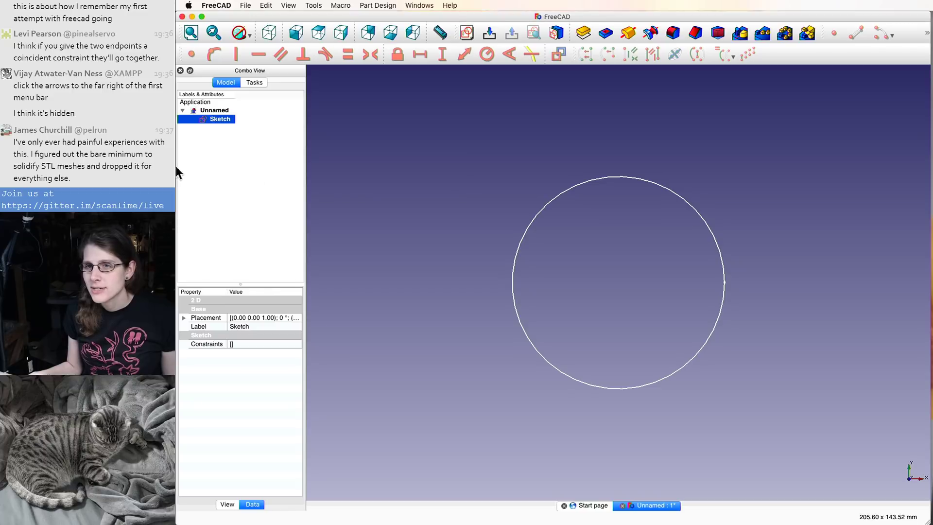
- Reopen the circle's sketch for editing from the model tree and bring its document window back to full size
{"action": "double_click", "coordinate": [217, 121]}
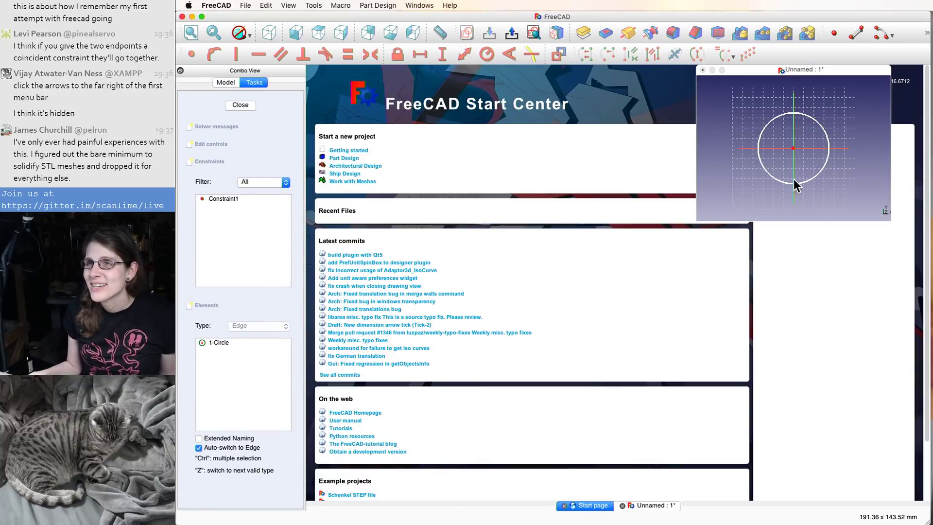
{"action": "left_click", "coordinate": [783, 128]}
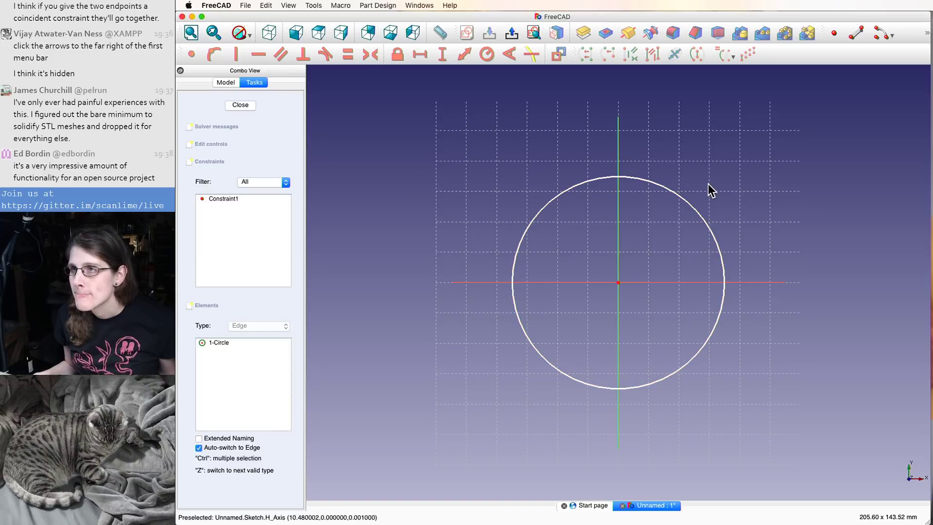
- Enlarge the circle at the sketch origin to a radius of about 51 mm by pulling its rim outward
{"action": "left_click", "coordinate": [224, 340]}
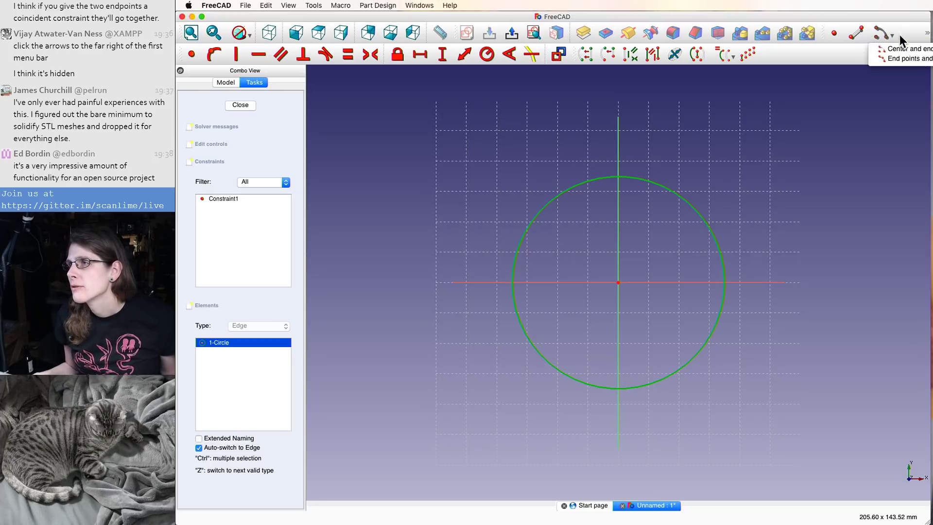
{"action": "left_click", "coordinate": [927, 34]}
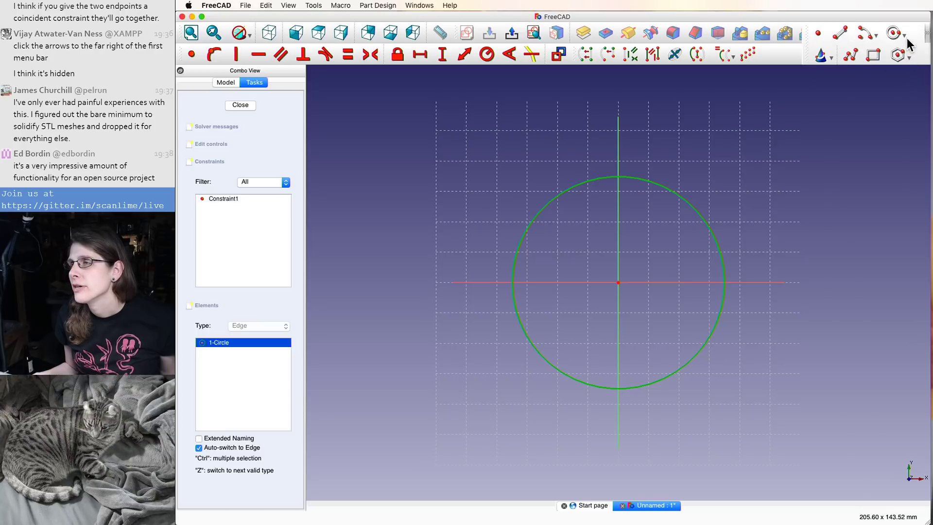
{"action": "left_click", "coordinate": [904, 35]}
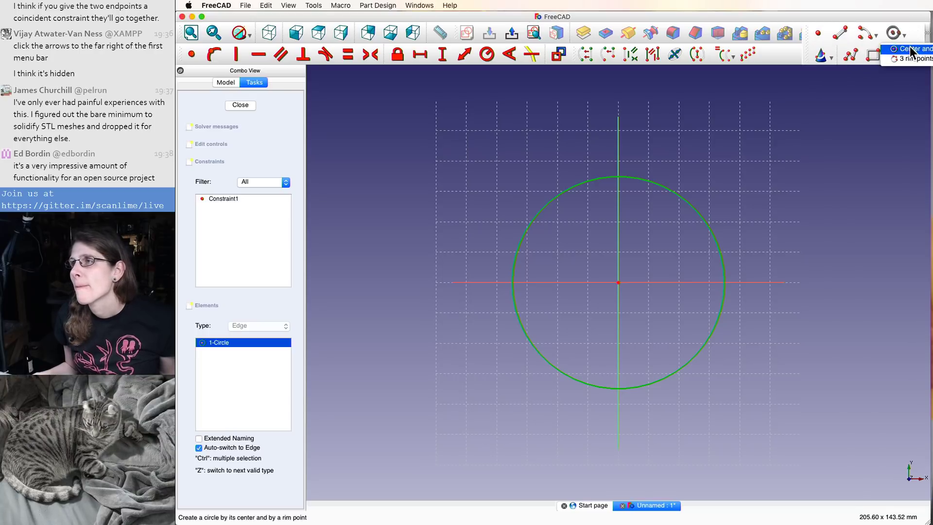
{"action": "left_click", "coordinate": [905, 25]}
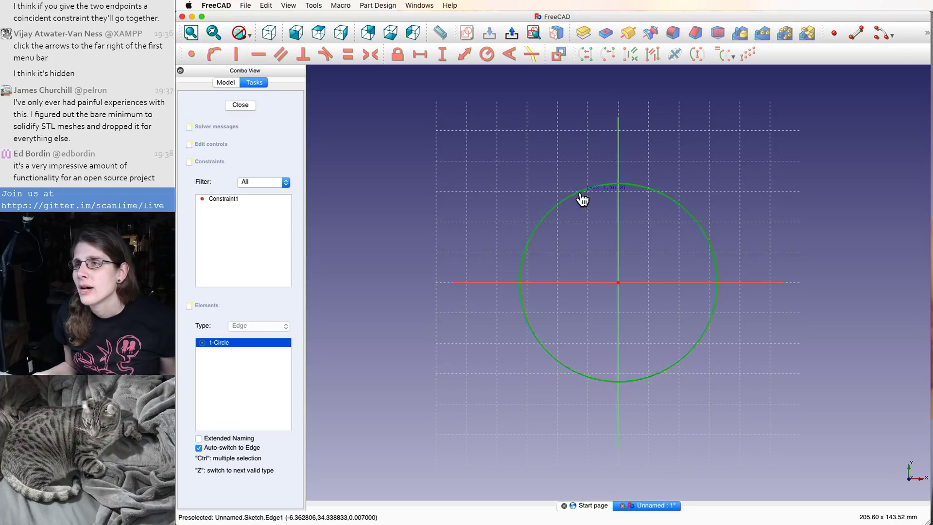
{"action": "mouse_move", "coordinate": [579, 192]}
{"action": "left_mouse_down"}
{"action": "mouse_move", "coordinate": [573, 133]}
{"action": "mouse_move", "coordinate": [538, 146]}
{"action": "left_mouse_up"}
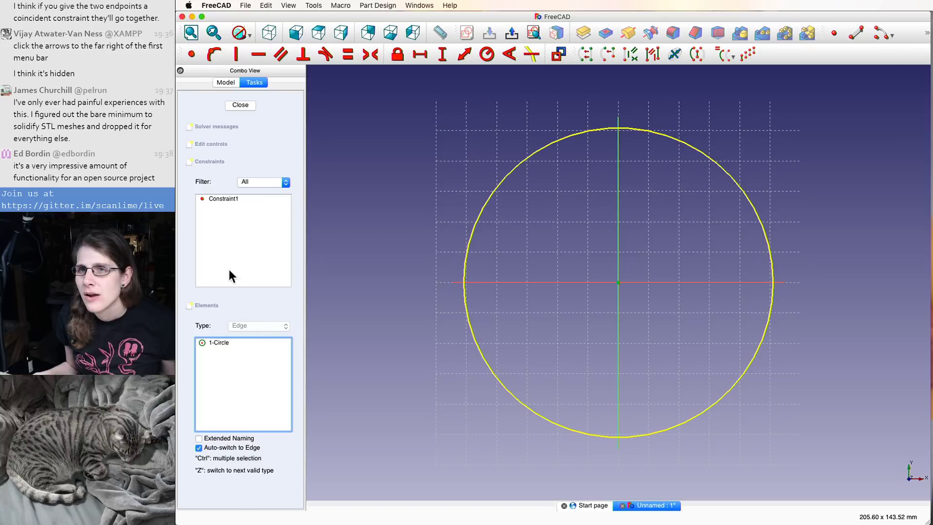
- Examine the sketch's only constraint and select the elements it refers to
{"action": "left_click", "coordinate": [216, 199]}
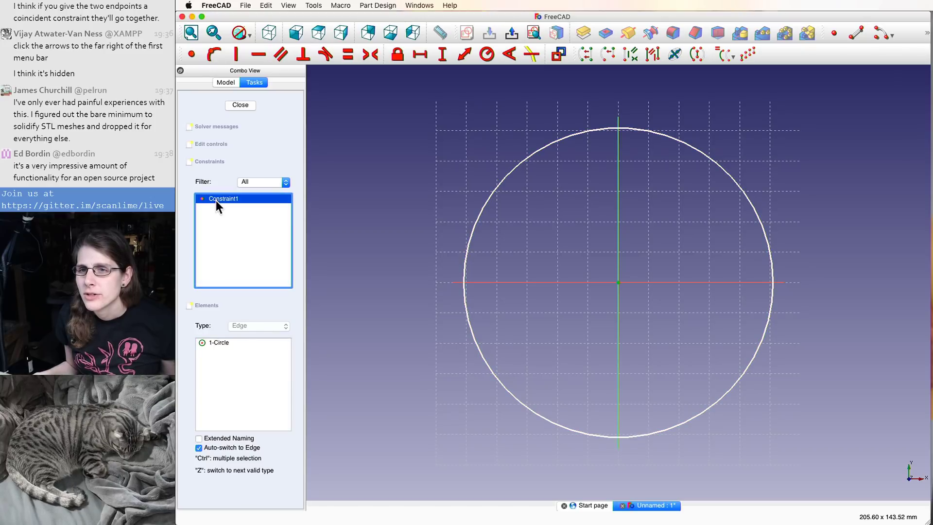
{"action": "left_click", "coordinate": [226, 229]}
{"action": "left_click", "coordinate": [224, 194]}
{"action": "right_click", "coordinate": [224, 197]}
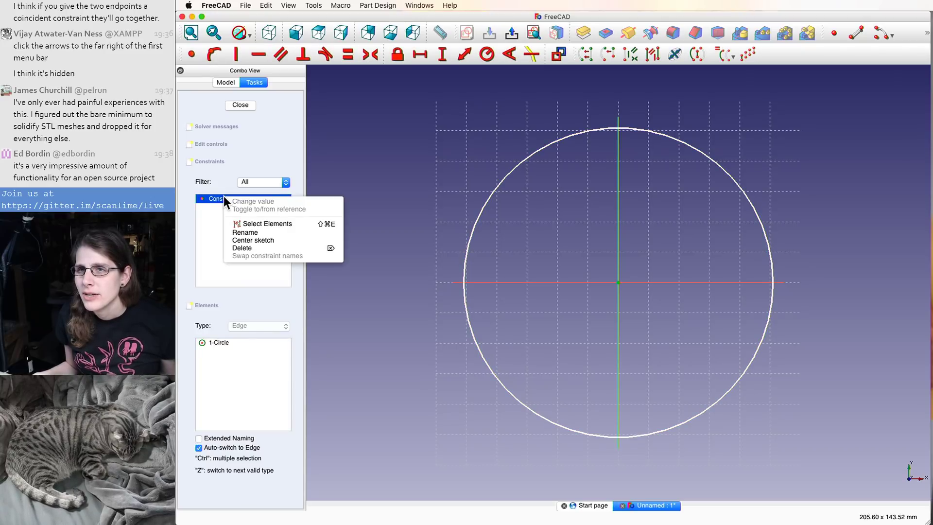
{"action": "left_click", "coordinate": [244, 225]}
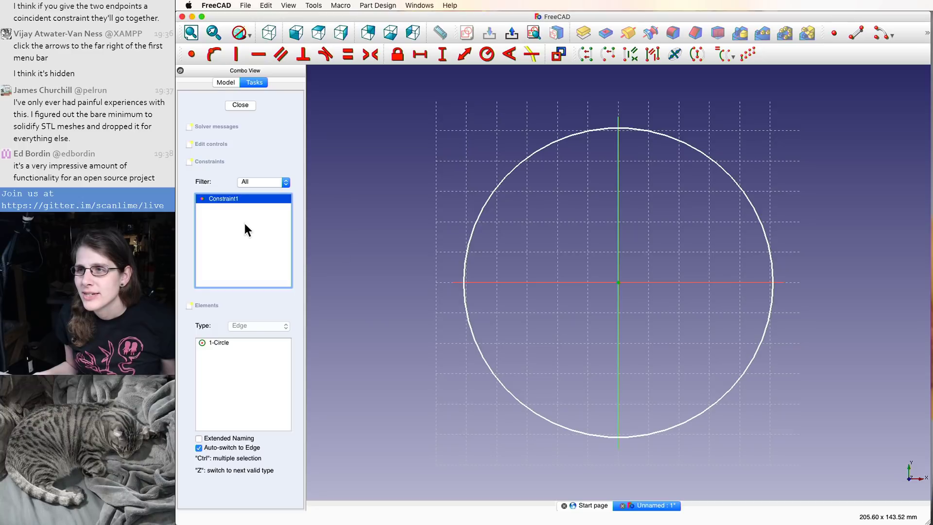
{"action": "left_click", "coordinate": [244, 223]}
{"action": "left_click", "coordinate": [444, 199]}
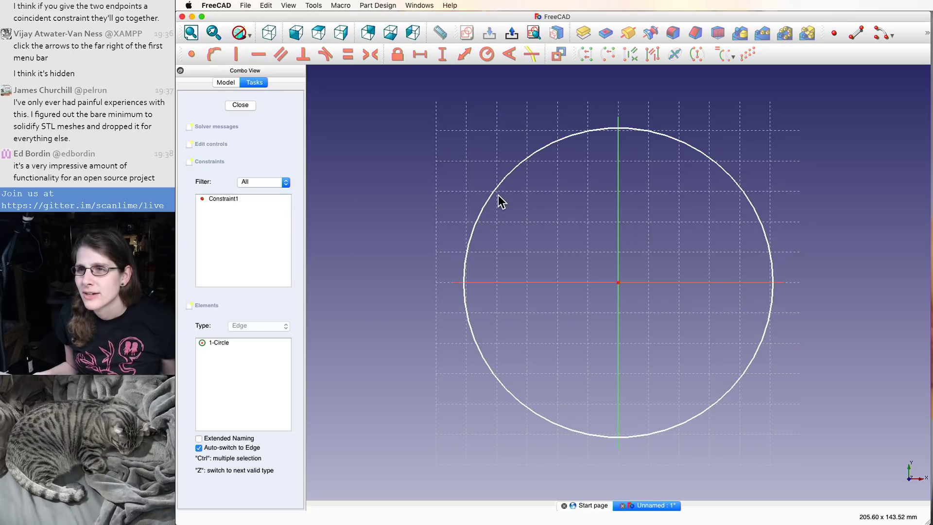
{"action": "left_click", "coordinate": [246, 197]}
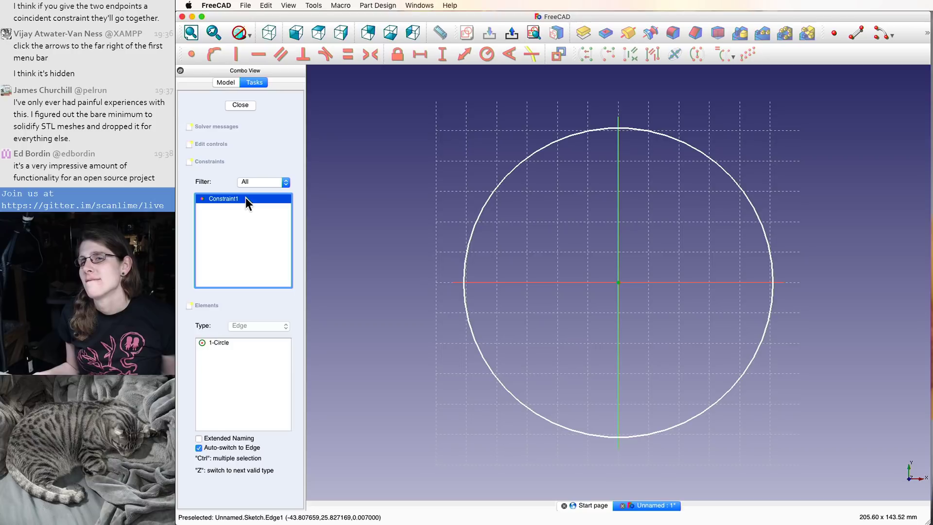
{"action": "left_click", "coordinate": [204, 262]}
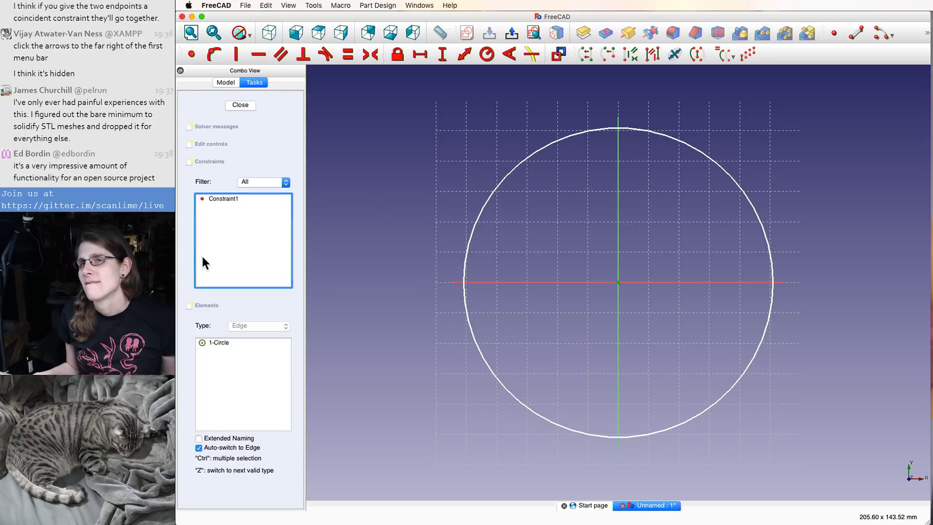
- Expand the solver messages to check the sketch's constraint status and update the solution
{"action": "left_click", "coordinate": [223, 199]}
{"action": "left_click", "coordinate": [224, 163]}
{"action": "left_click", "coordinate": [224, 163]}
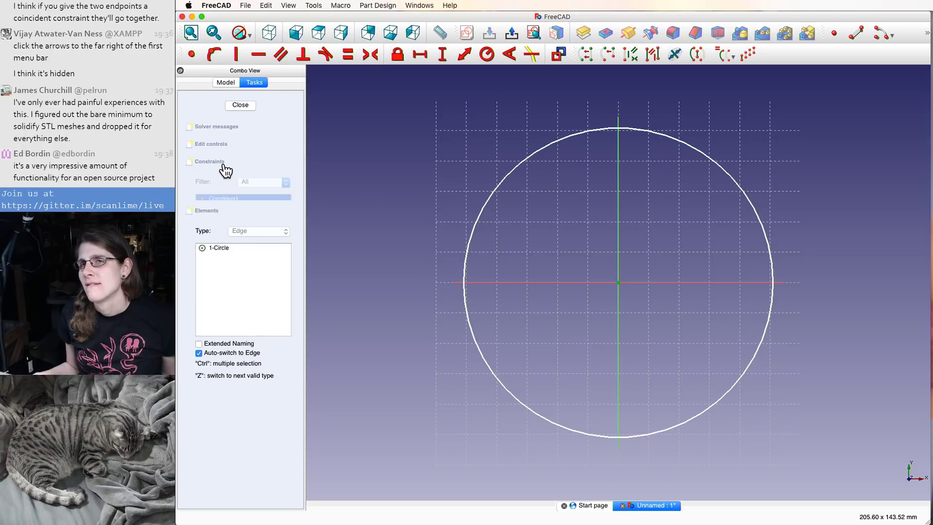
{"action": "left_click", "coordinate": [229, 127]}
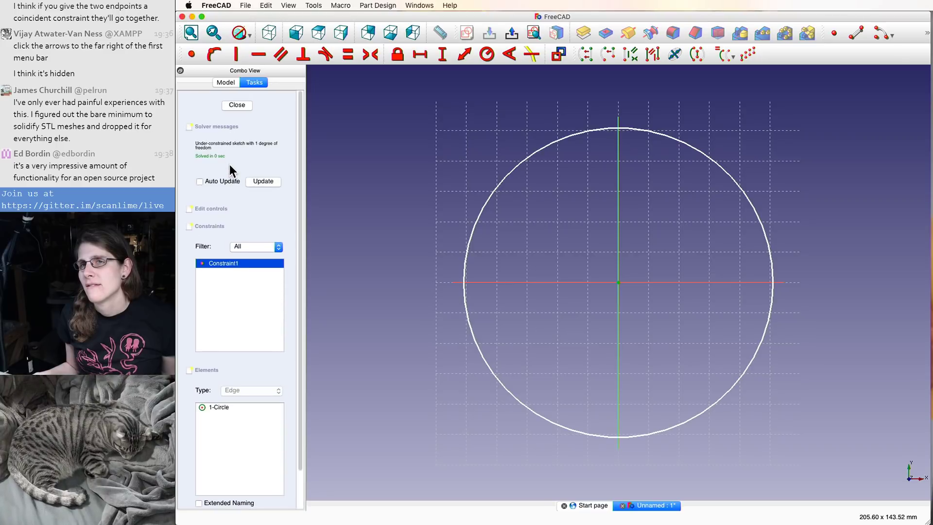
{"action": "left_click", "coordinate": [261, 182]}
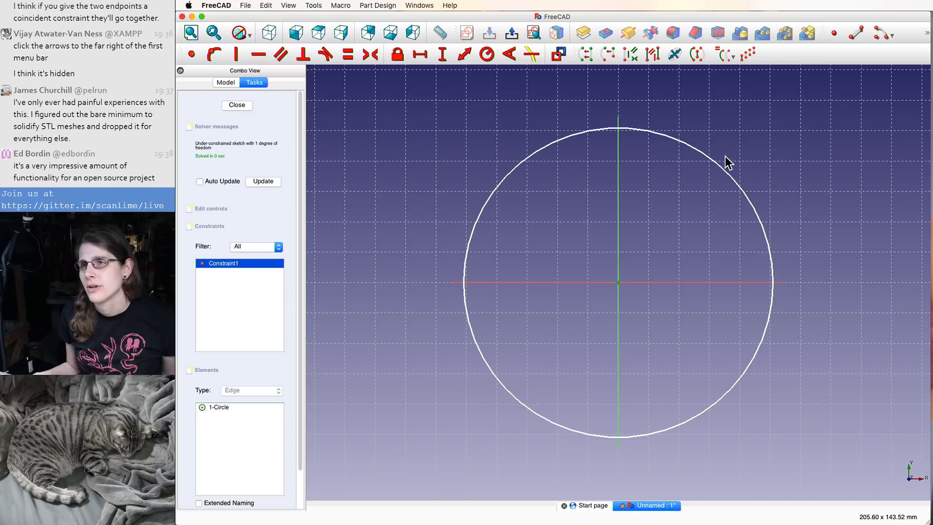
- Shrink the circle to a radius of about 44 mm and try to add a radius constraint to it
{"action": "mouse_move", "coordinate": [633, 130]}
{"action": "left_mouse_down"}
{"action": "mouse_move", "coordinate": [645, 113]}
{"action": "mouse_move", "coordinate": [614, 153]}
{"action": "mouse_move", "coordinate": [589, 157]}
{"action": "left_mouse_up"}
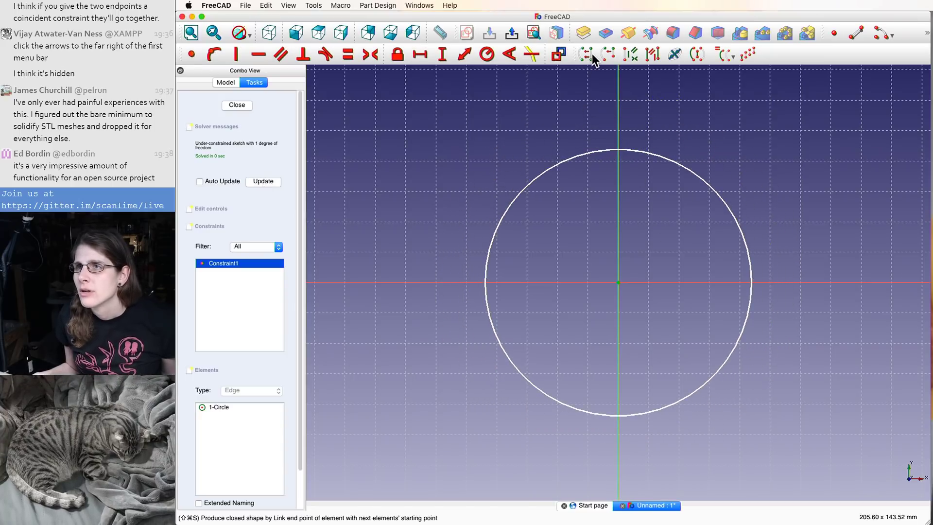
{"action": "left_click", "coordinate": [487, 57]}
{"action": "left_click", "coordinate": [619, 280]}
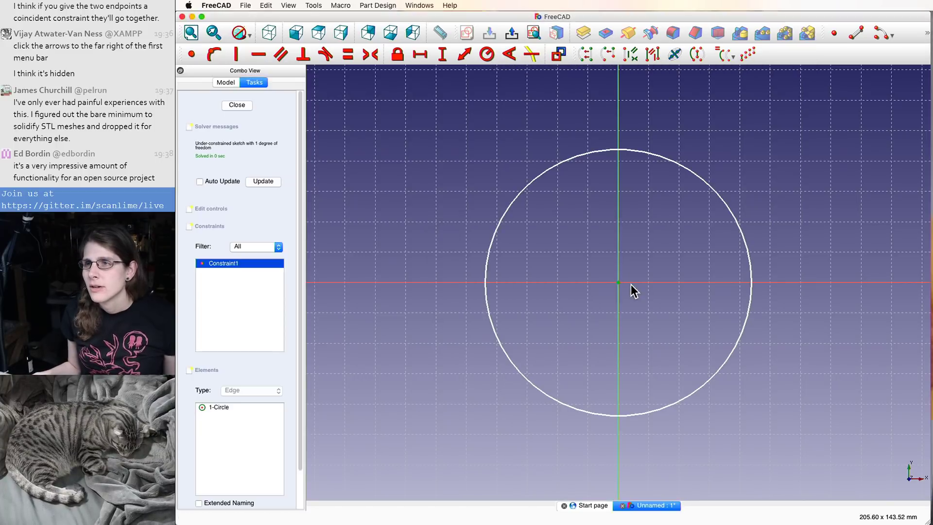
{"action": "left_click", "coordinate": [527, 183]}
{"action": "key", "text": "shift+r"}
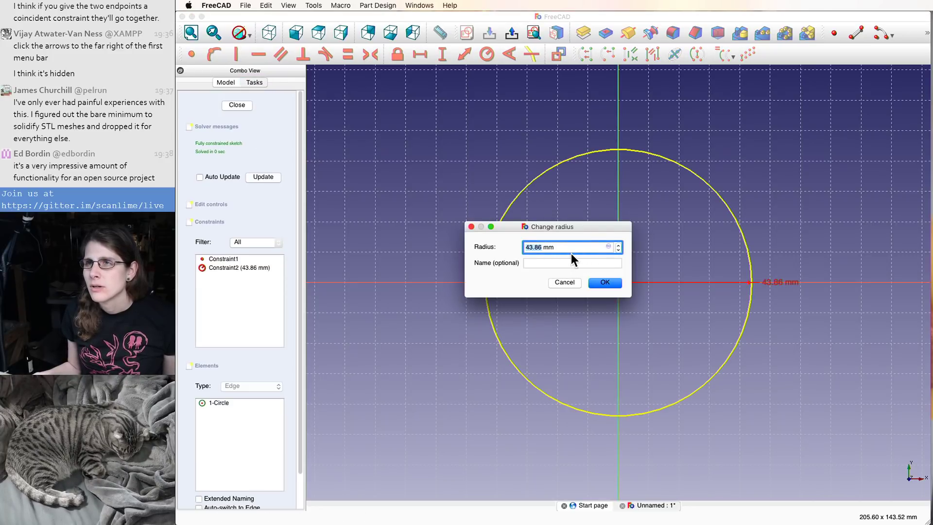
{"action": "left_click", "coordinate": [564, 280]}
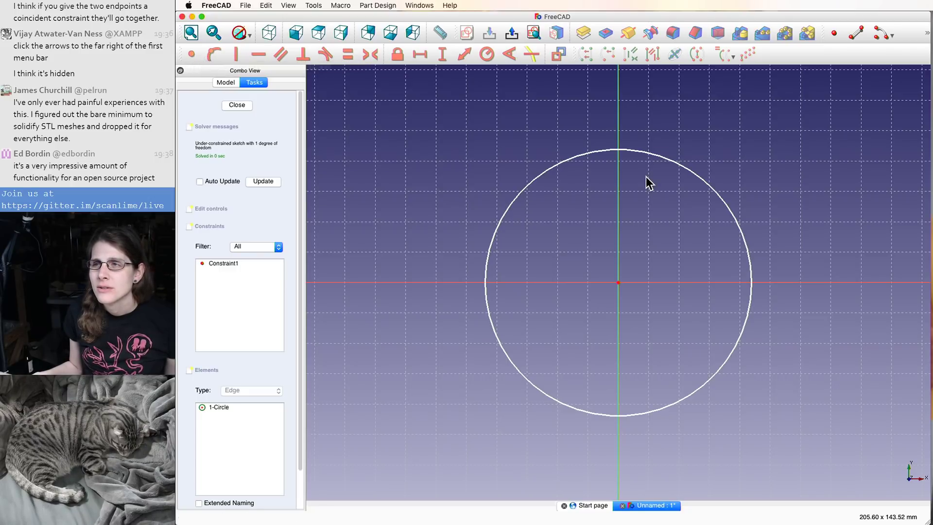
- Constrain the circle's radius to 4.25 mm
{"action": "left_click", "coordinate": [570, 157]}
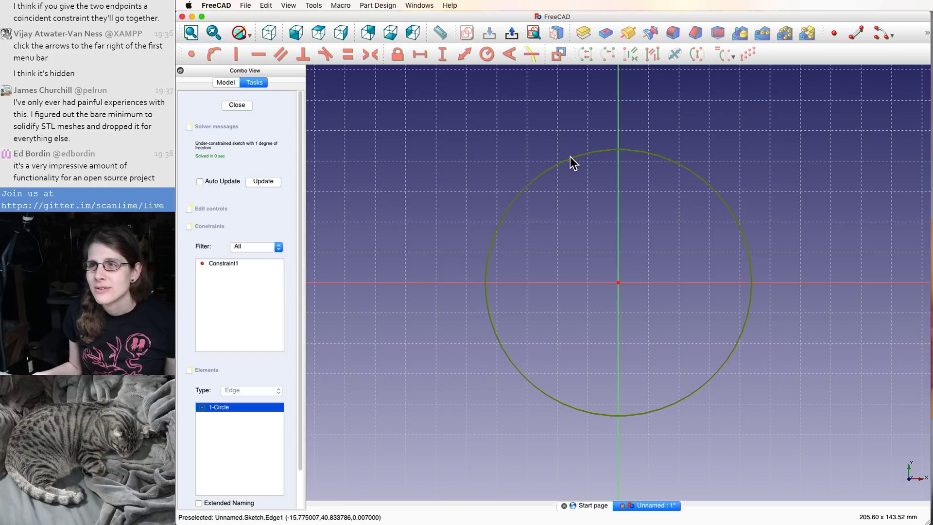
{"action": "key", "text": "shift+r"}
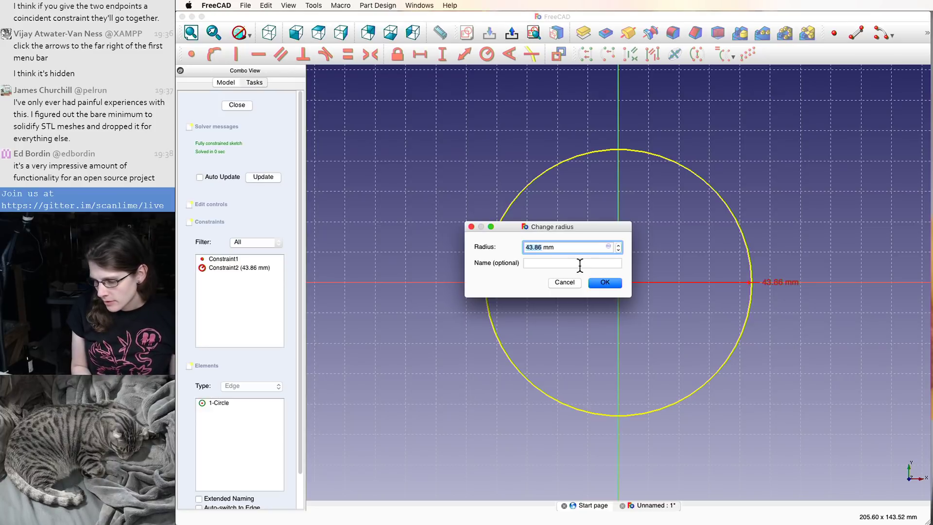
{"action": "type", "text": "4."}
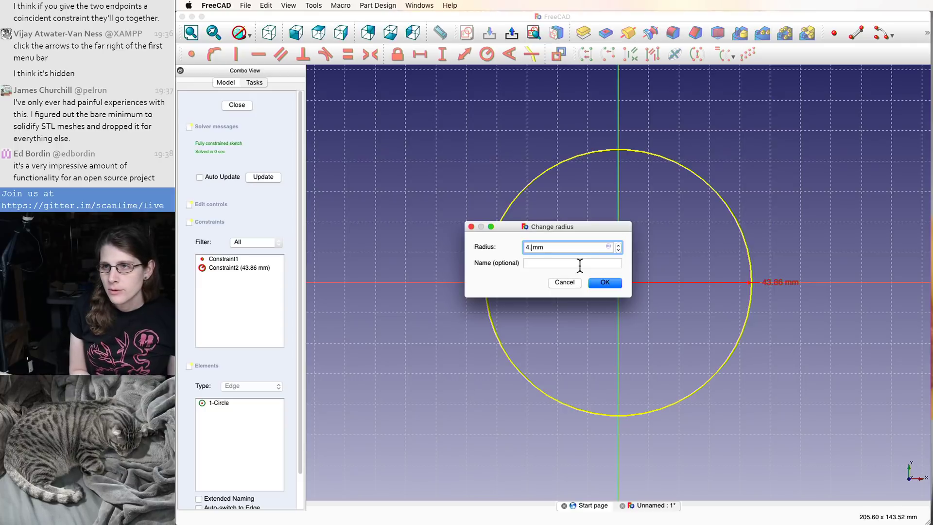
{"action": "type", "text": "2"}
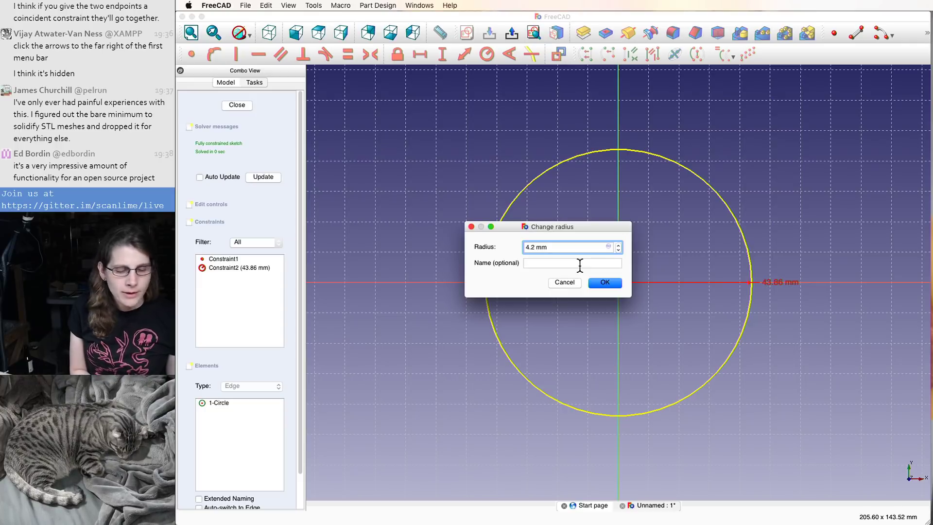
{"action": "type", "text": "5"}
{"action": "key", "text": "Return"}
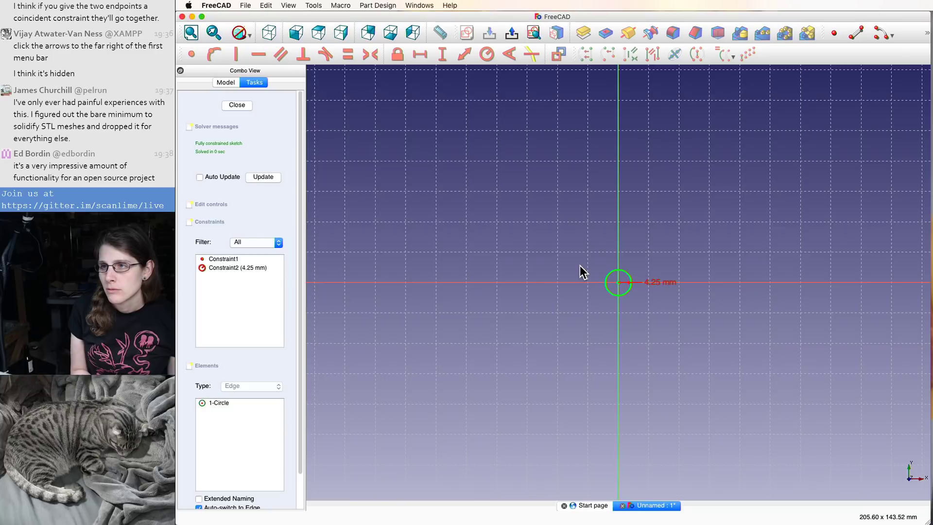
{"action": "scroll", "coordinate": [708, 296], "scroll_direction": "up", "scroll_amount": 3}
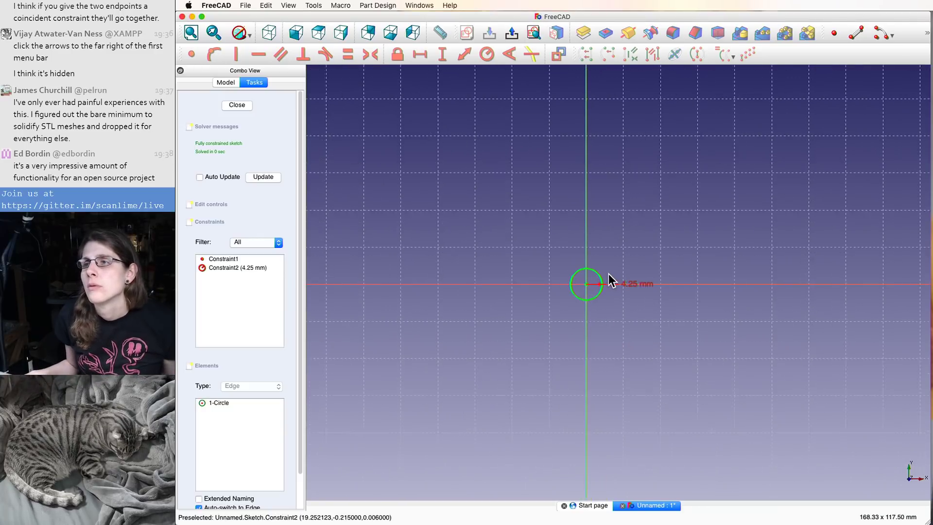
{"action": "scroll", "coordinate": [608, 273], "scroll_direction": "up", "scroll_amount": 10}
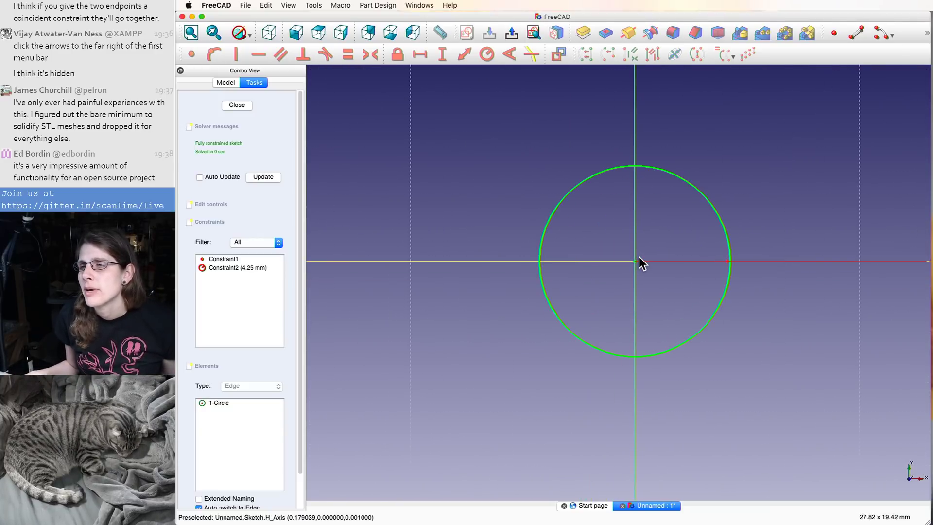
{"action": "scroll", "coordinate": [648, 248], "scroll_direction": "down", "scroll_amount": 10}
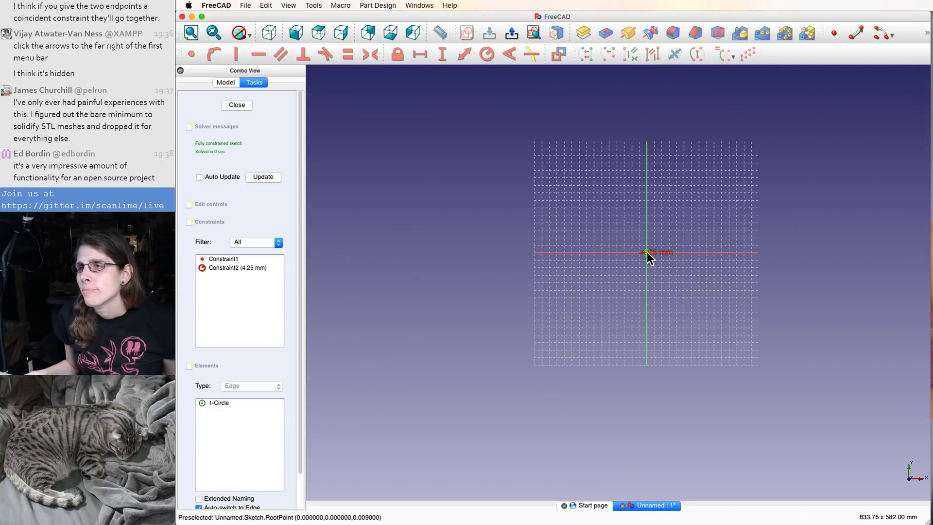
{"action": "scroll", "coordinate": [647, 252], "scroll_direction": "up", "scroll_amount": 6}
{"action": "scroll", "coordinate": [647, 252], "scroll_direction": "down", "scroll_amount": 4}
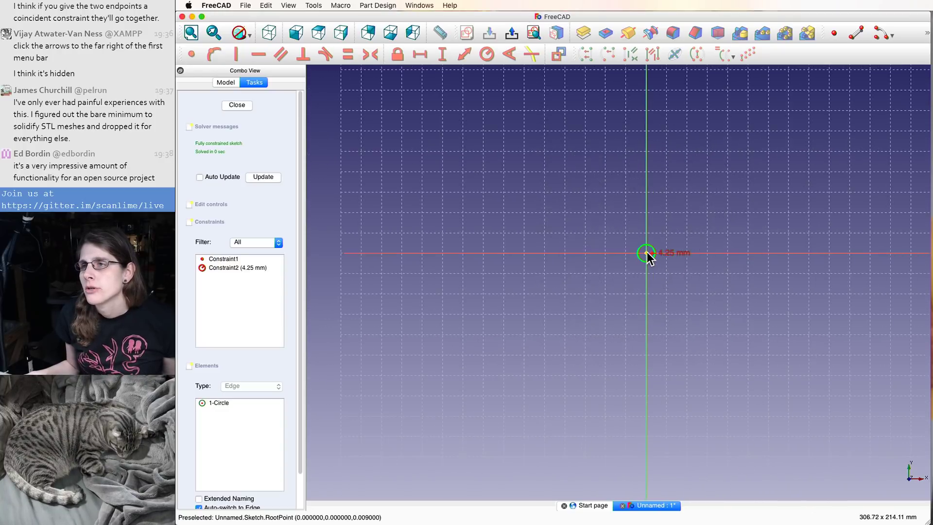
{"action": "scroll", "coordinate": [646, 252], "scroll_direction": "up", "scroll_amount": 3}
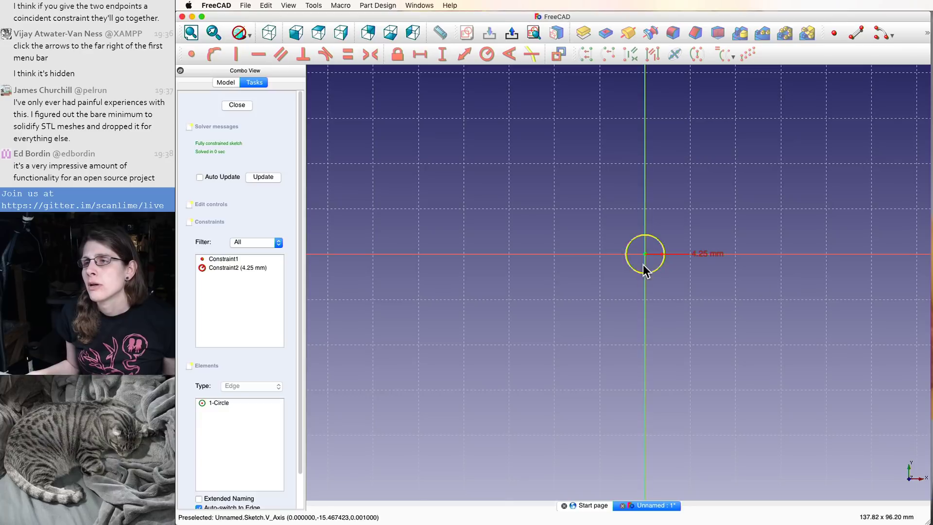
{"action": "scroll", "coordinate": [647, 279], "scroll_direction": "up", "scroll_amount": 2}
{"action": "scroll", "coordinate": [630, 281], "scroll_direction": "down", "scroll_amount": 3}
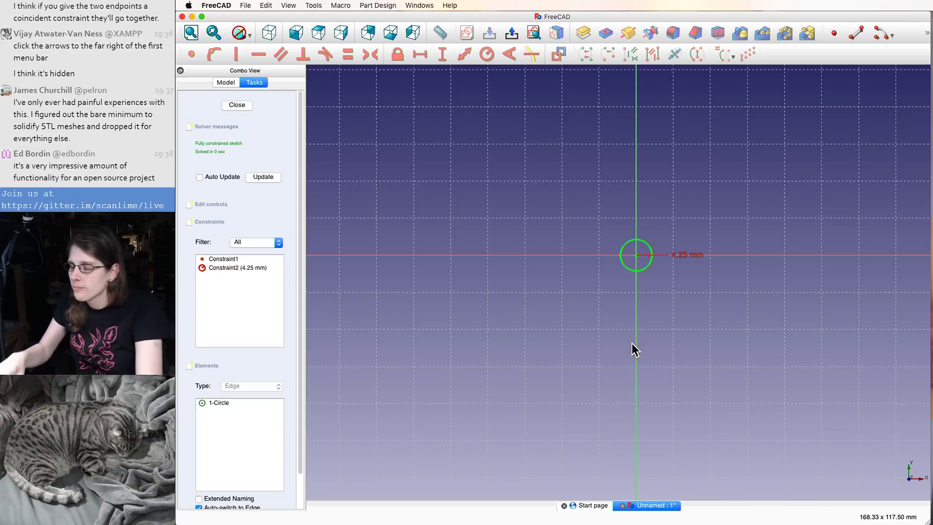
{"action": "scroll", "coordinate": [664, 229], "scroll_direction": "up", "scroll_amount": 5}
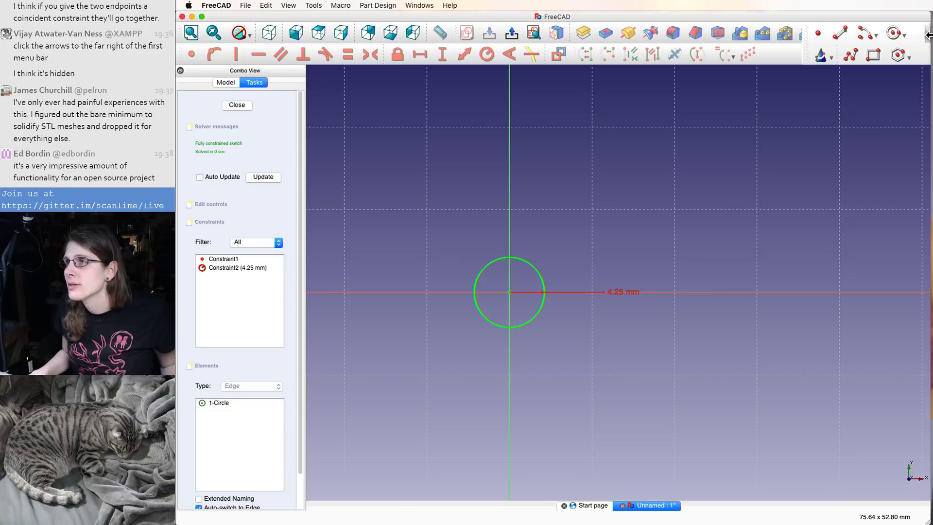
- Widen the program window slightly to bring the Circle tool into view
{"action": "left_click_drag", "start_coordinate": [932, 56], "coordinate": [932, 54]}
{"action": "left_click", "coordinate": [932, 52]}
{"action": "left_click", "coordinate": [912, 36]}
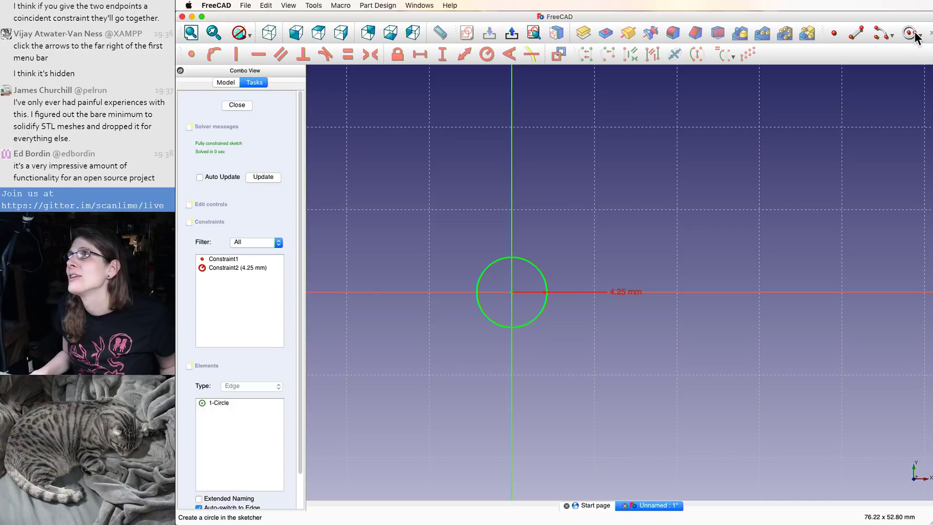
{"action": "left_click", "coordinate": [910, 34]}
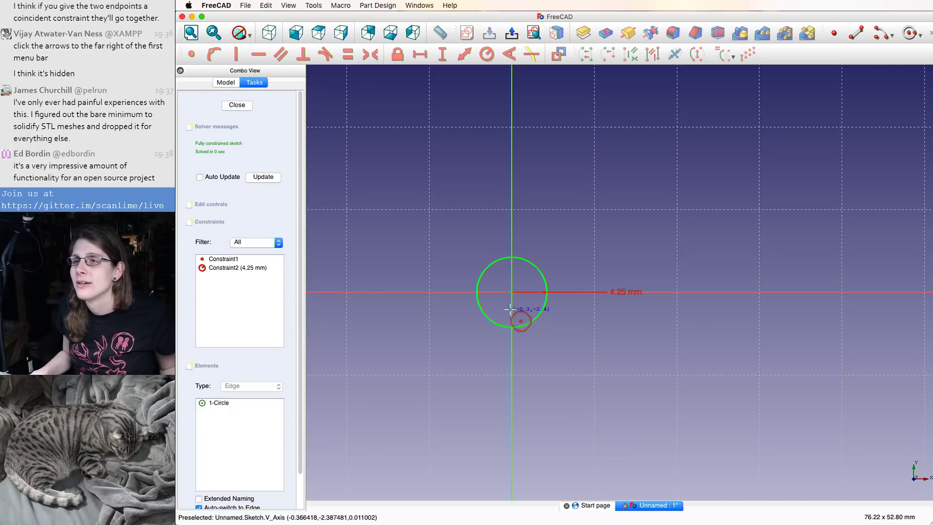
{"action": "scroll", "coordinate": [512, 292], "scroll_direction": "down", "scroll_amount": 5}
{"action": "scroll", "coordinate": [512, 292], "scroll_direction": "up", "scroll_amount": 12}
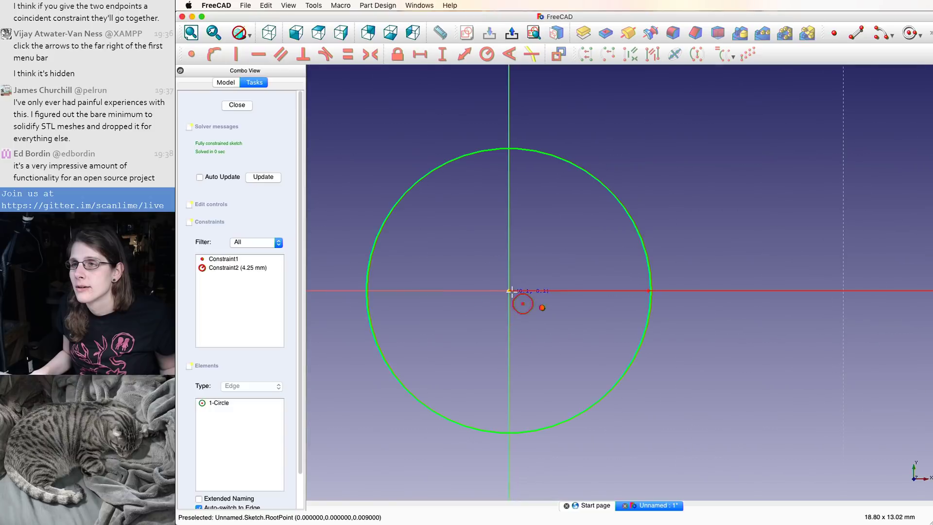
{"action": "left_click", "coordinate": [509, 290]}
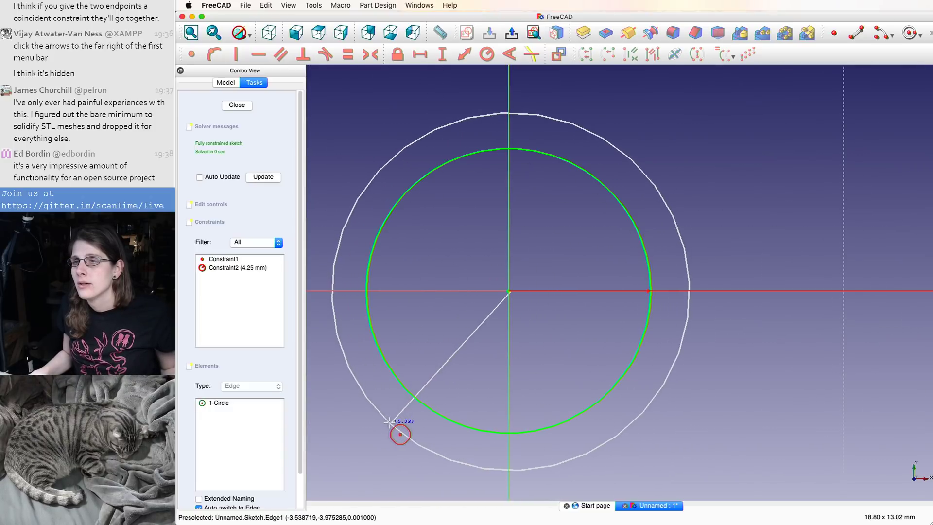
{"action": "key", "text": "Escape"}
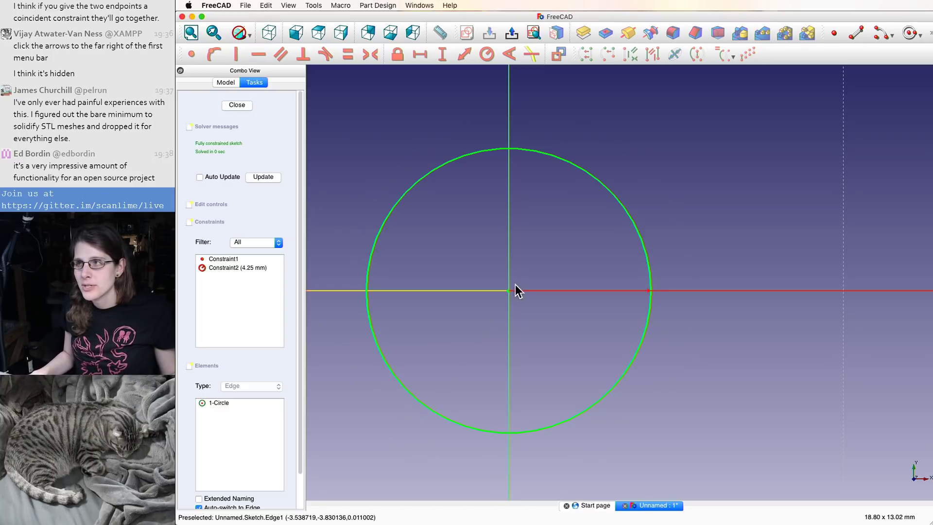
- Draw a second circle around the existing one, centred at the sketch origin with a radius of about 7.65 mm
{"action": "left_click", "coordinate": [907, 34]}
{"action": "scroll", "coordinate": [478, 290], "scroll_direction": "down", "scroll_amount": 1}
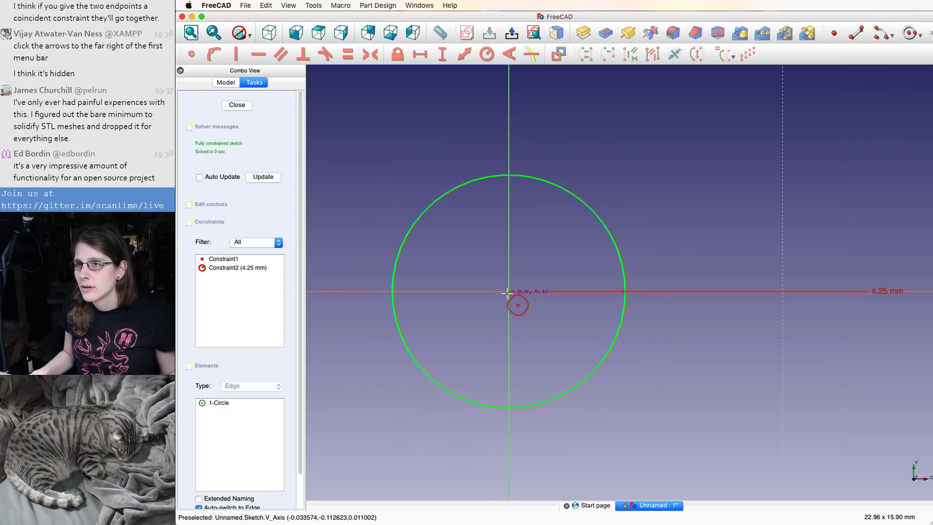
{"action": "scroll", "coordinate": [508, 292], "scroll_direction": "up", "scroll_amount": 5}
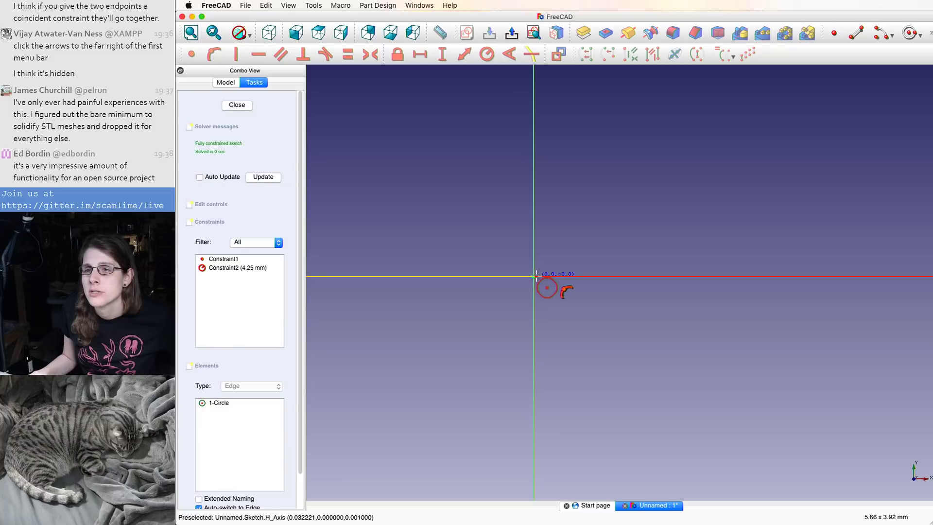
{"action": "key", "text": "Escape"}
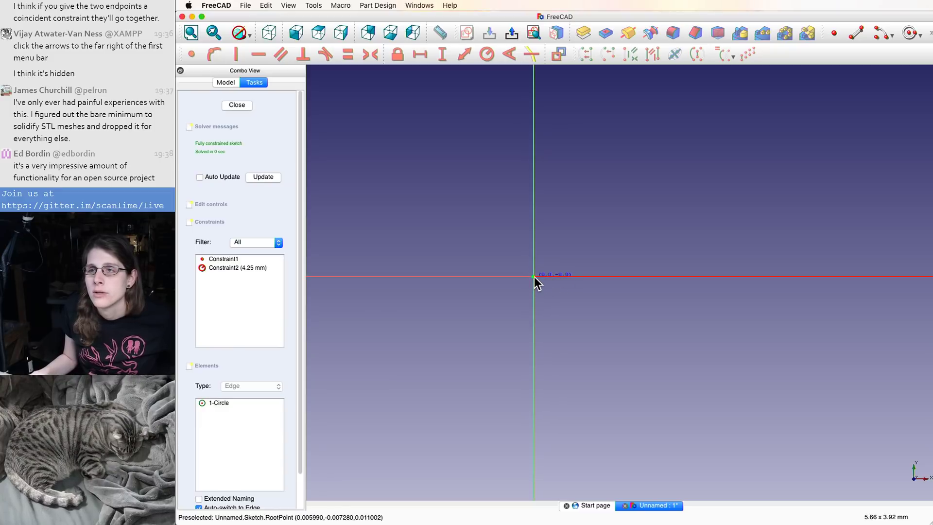
{"action": "left_click", "coordinate": [534, 276]}
{"action": "scroll", "coordinate": [611, 244], "scroll_direction": "down", "scroll_amount": 5}
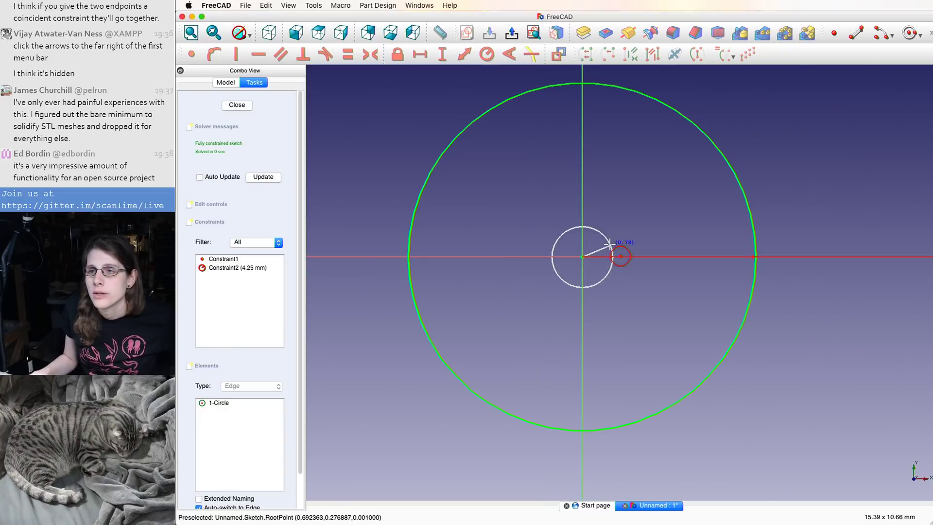
{"action": "scroll", "coordinate": [719, 221], "scroll_direction": "down", "scroll_amount": 4}
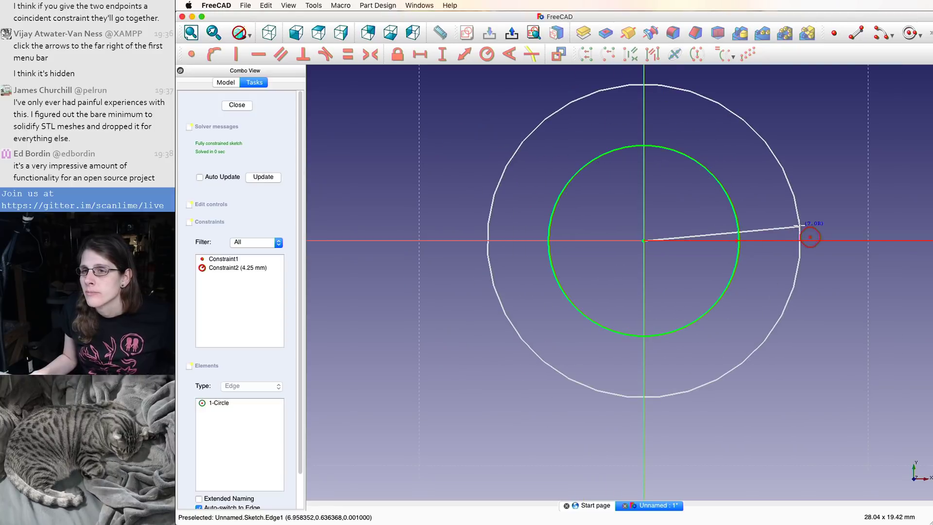
{"action": "left_click", "coordinate": [814, 208]}
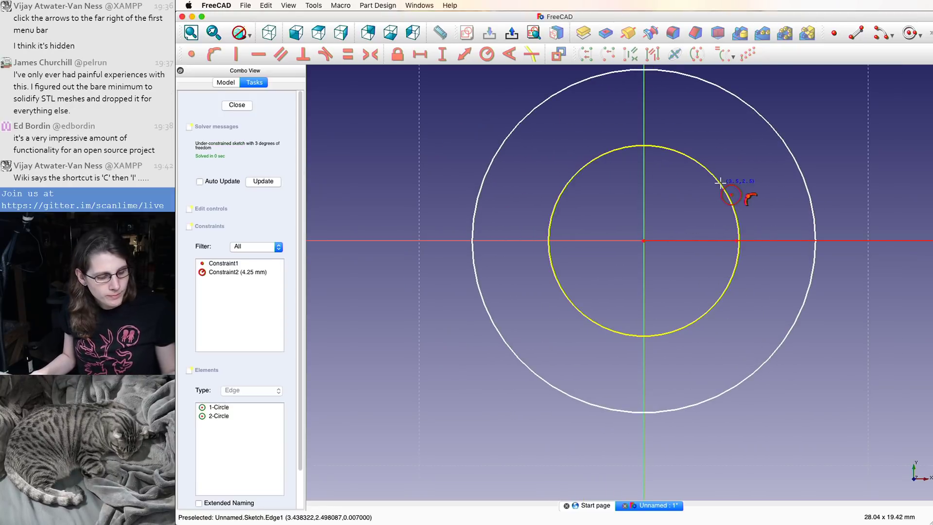
{"action": "right_click", "coordinate": [724, 182]}
- Constrain the outer circle's radius to 30 mm
{"action": "left_click", "coordinate": [797, 168]}
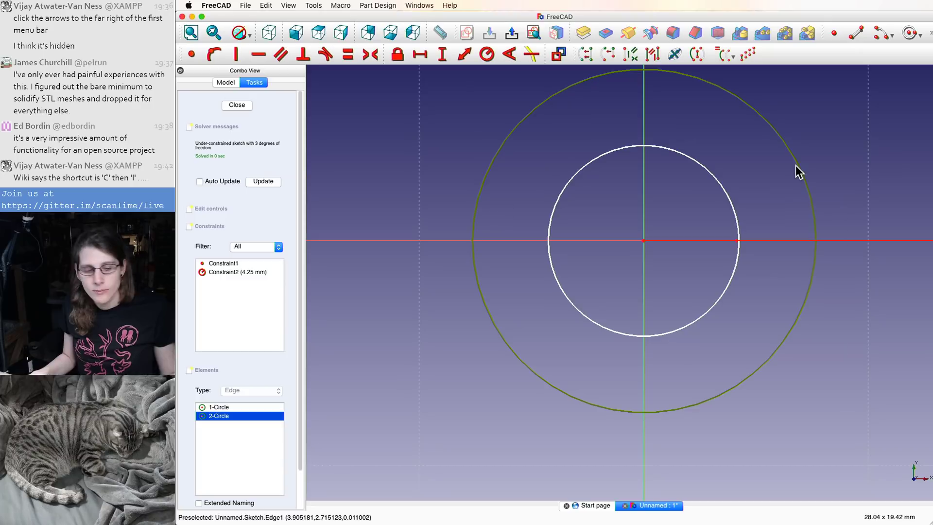
{"action": "key", "text": "shift+r"}
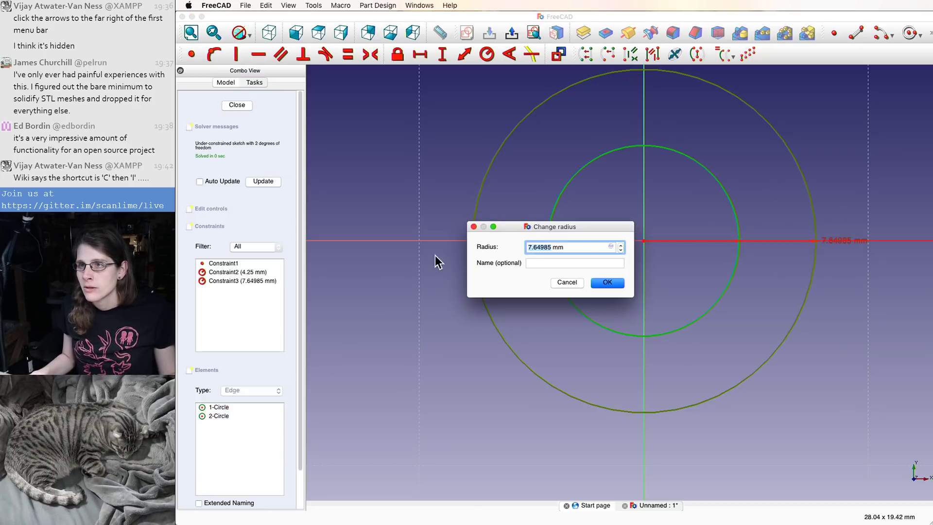
{"action": "left_click_drag", "start_coordinate": [520, 227], "coordinate": [470, 260]}
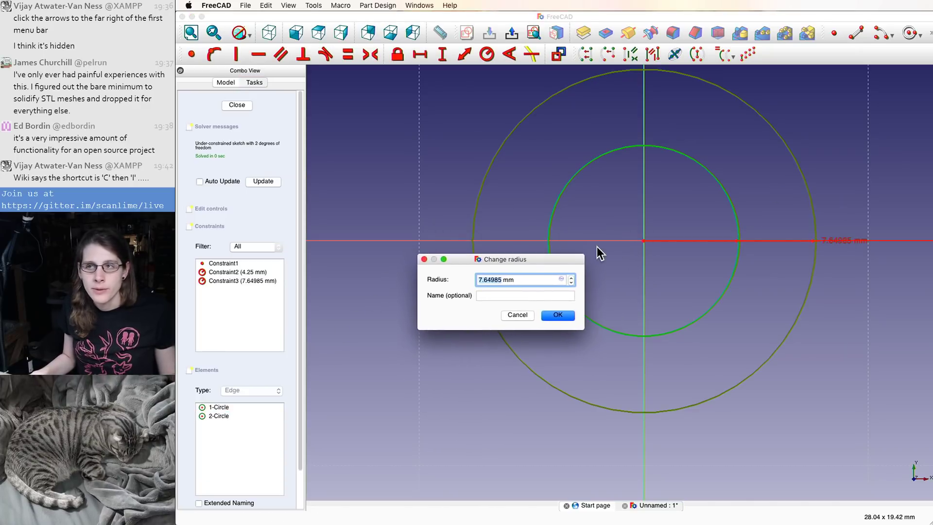
{"action": "left_click_drag", "start_coordinate": [555, 260], "coordinate": [560, 243]}
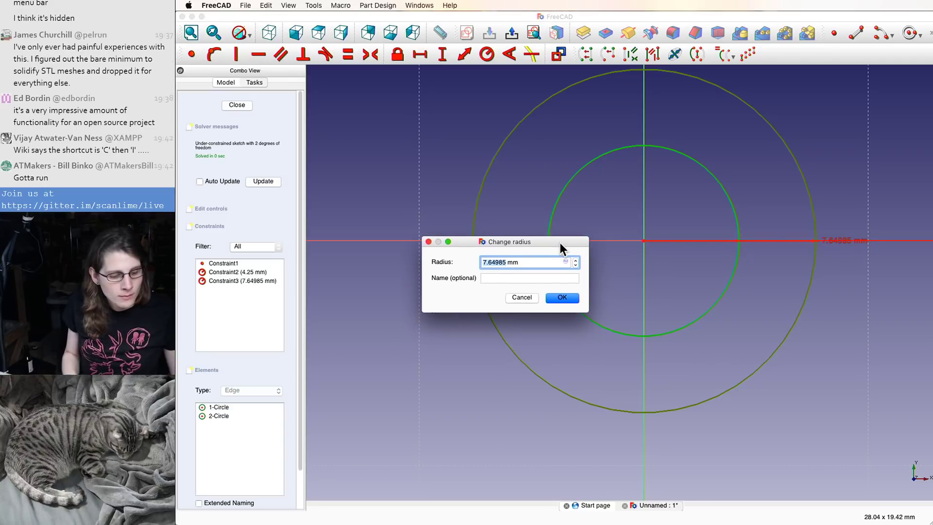
{"action": "type", "text": "30"}
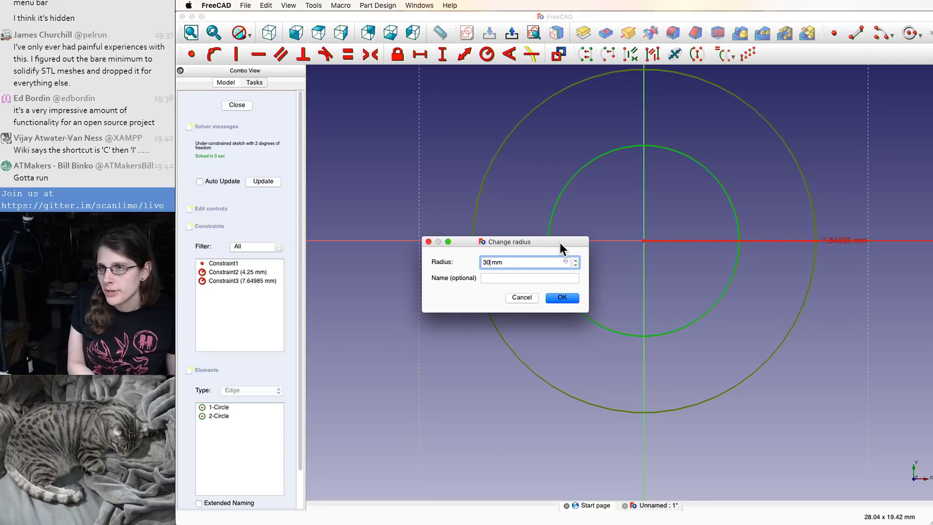
{"action": "key", "text": "Return"}
- Move the radius labels of both circles below the horizontal axis so that they no longer overlap
{"action": "scroll", "coordinate": [557, 242], "scroll_direction": "up", "scroll_amount": 3}
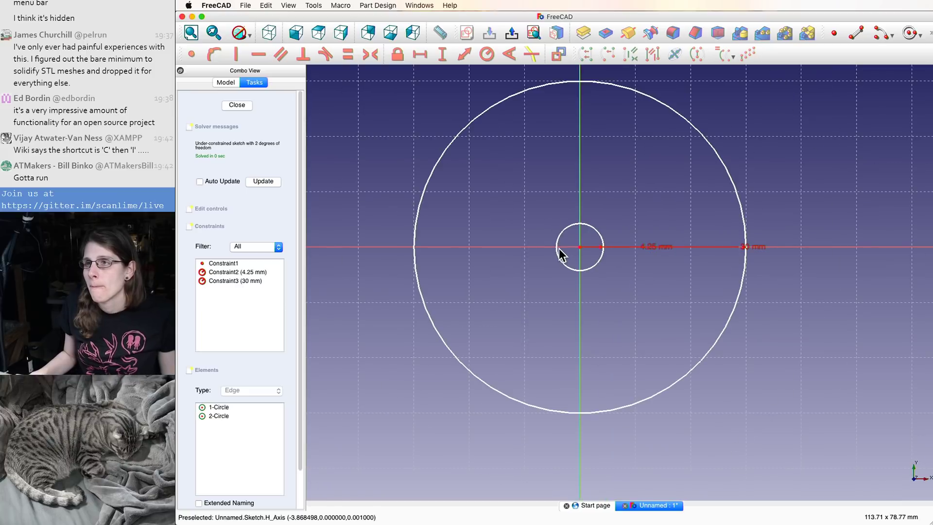
{"action": "left_click", "coordinate": [654, 244]}
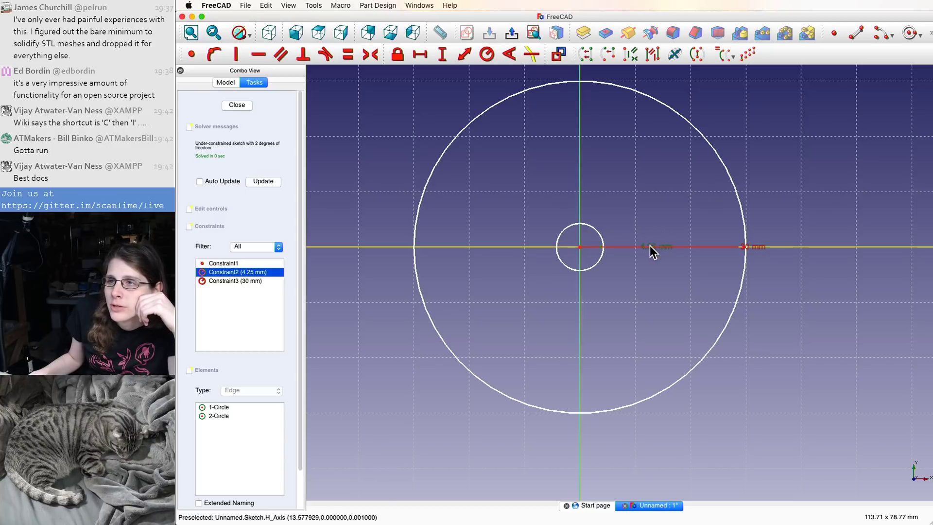
{"action": "scroll", "coordinate": [648, 255], "scroll_direction": "down", "scroll_amount": 5}
{"action": "scroll", "coordinate": [646, 263], "scroll_direction": "up", "scroll_amount": 6}
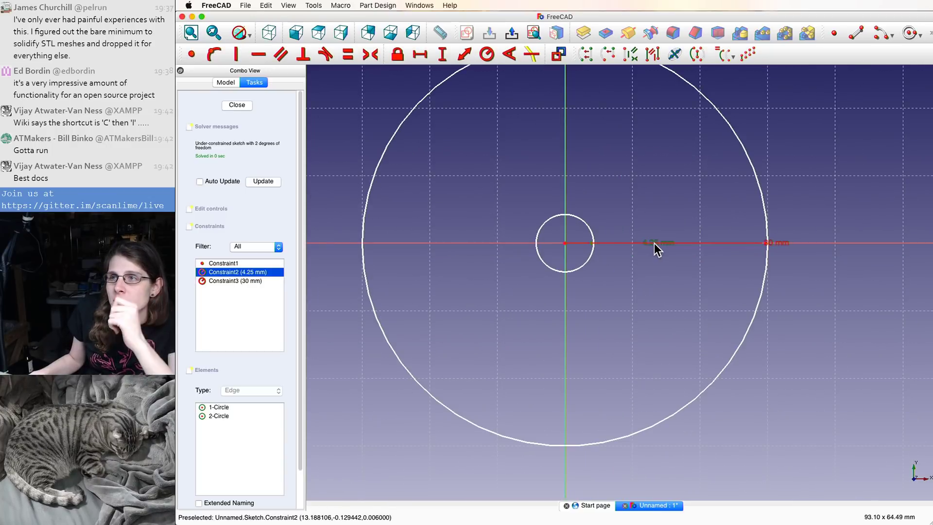
{"action": "left_click_drag", "start_coordinate": [654, 243], "coordinate": [656, 289]}
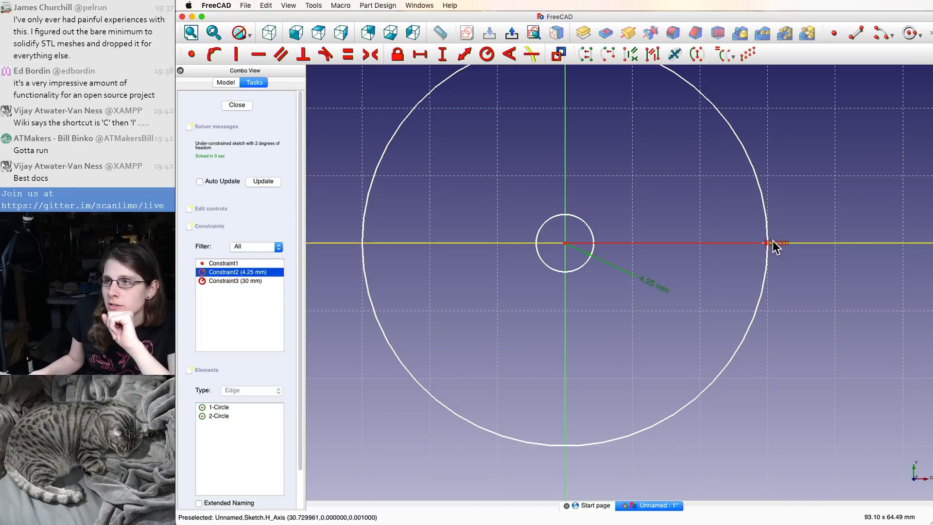
{"action": "left_click_drag", "start_coordinate": [778, 244], "coordinate": [812, 284]}
{"action": "left_click", "coordinate": [831, 197]}
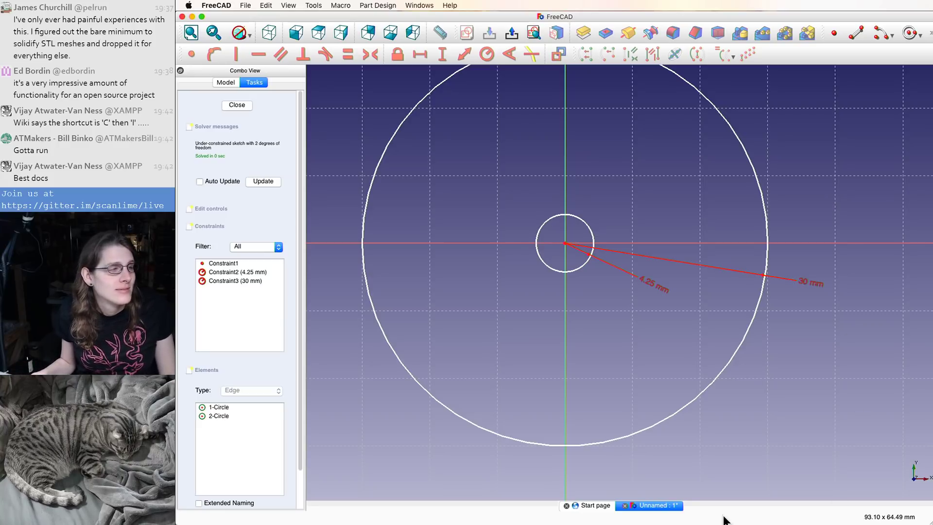
{"action": "scroll", "coordinate": [677, 280], "scroll_direction": "down", "scroll_amount": 3}
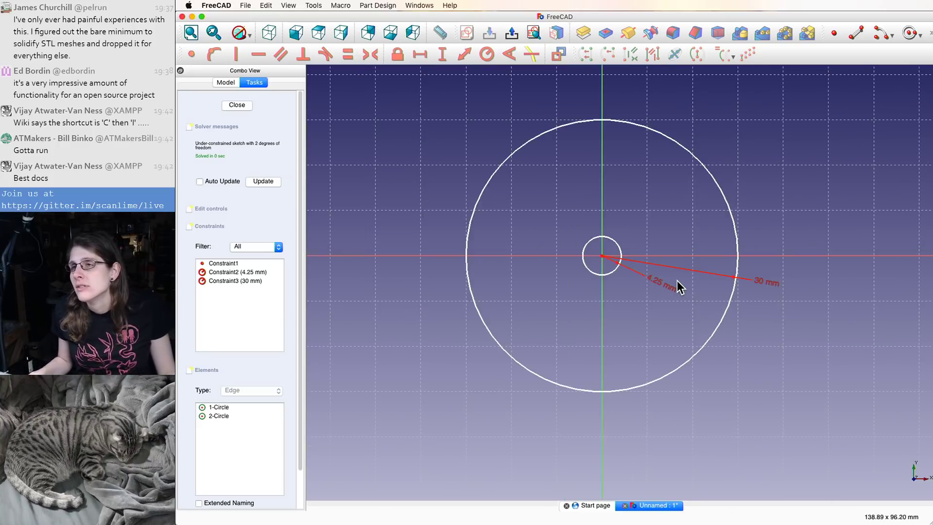
{"action": "scroll", "coordinate": [661, 146], "scroll_direction": "up", "scroll_amount": 4}
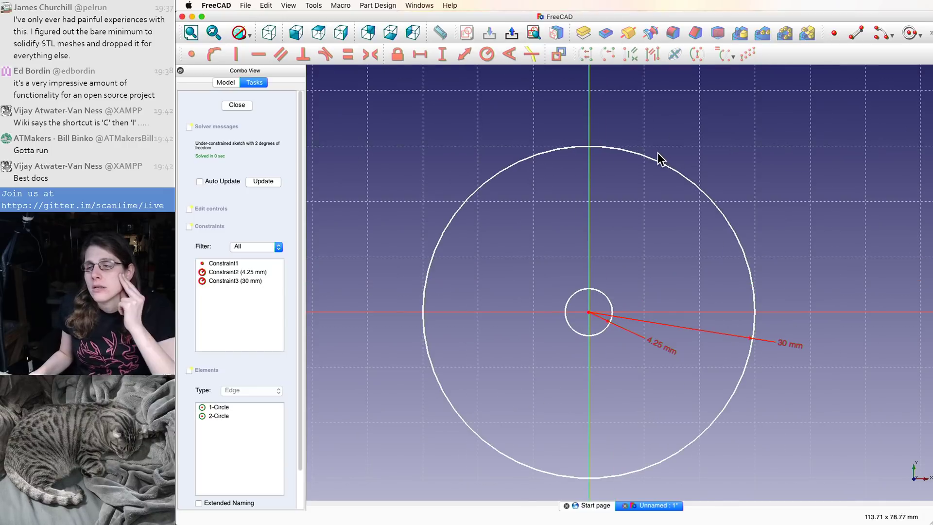
{"action": "scroll", "coordinate": [651, 154], "scroll_direction": "down", "scroll_amount": 1}
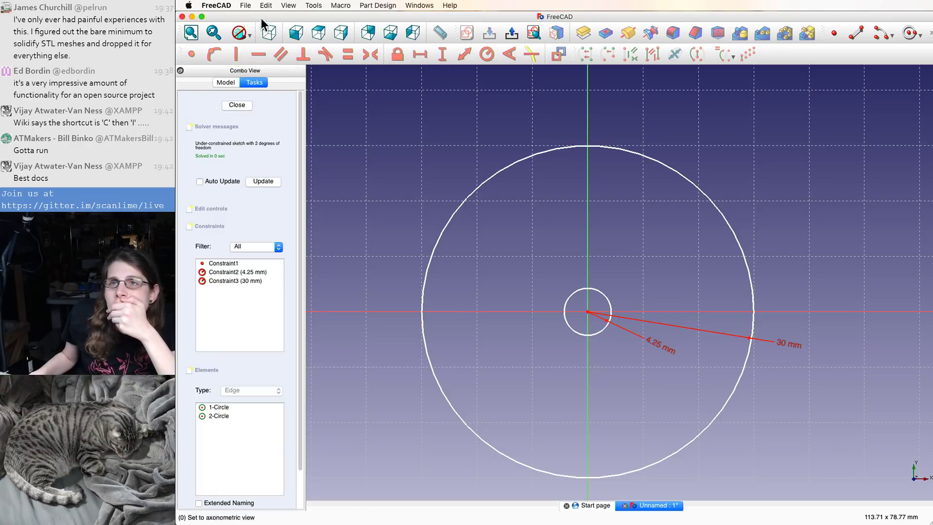
{"action": "left_click", "coordinate": [288, 5]}
{"action": "mouse_move", "coordinate": [309, 6]}
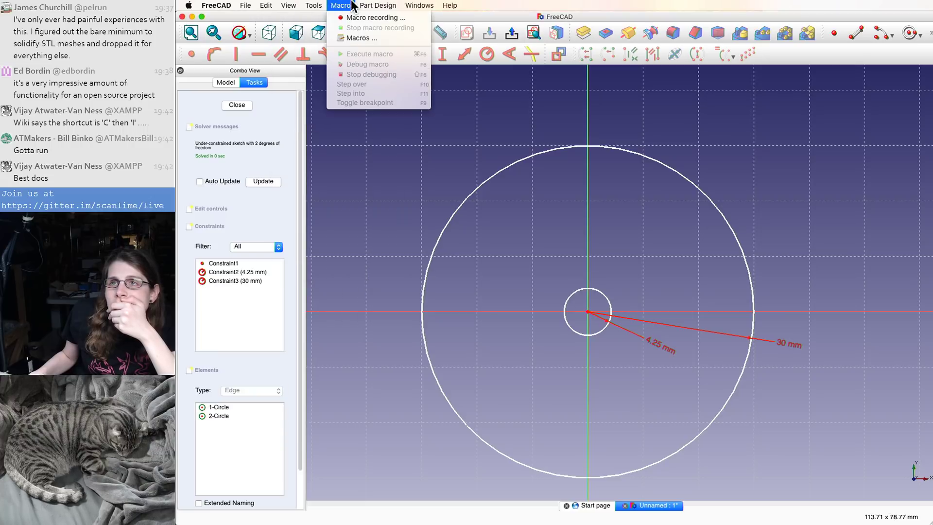
{"action": "mouse_move", "coordinate": [369, 6]}
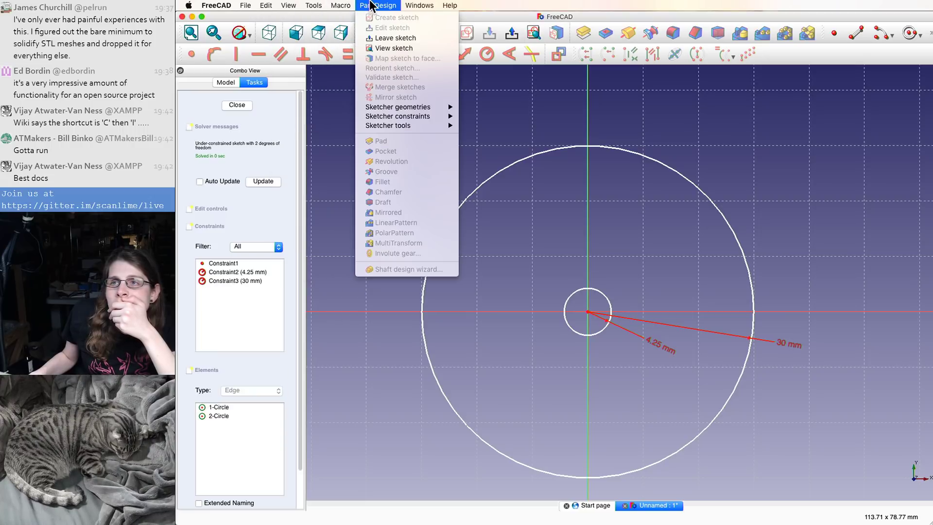
{"action": "left_click", "coordinate": [452, 6]}
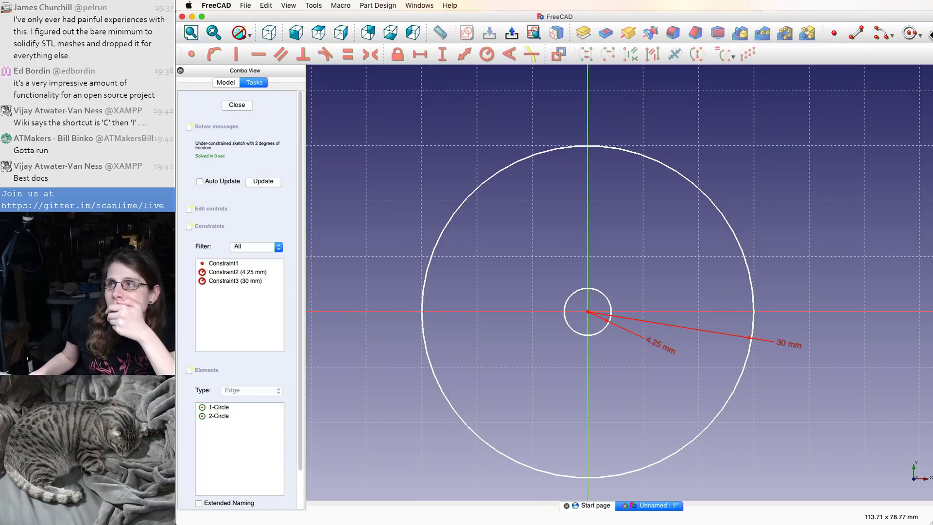
{"action": "left_click", "coordinate": [930, 34]}
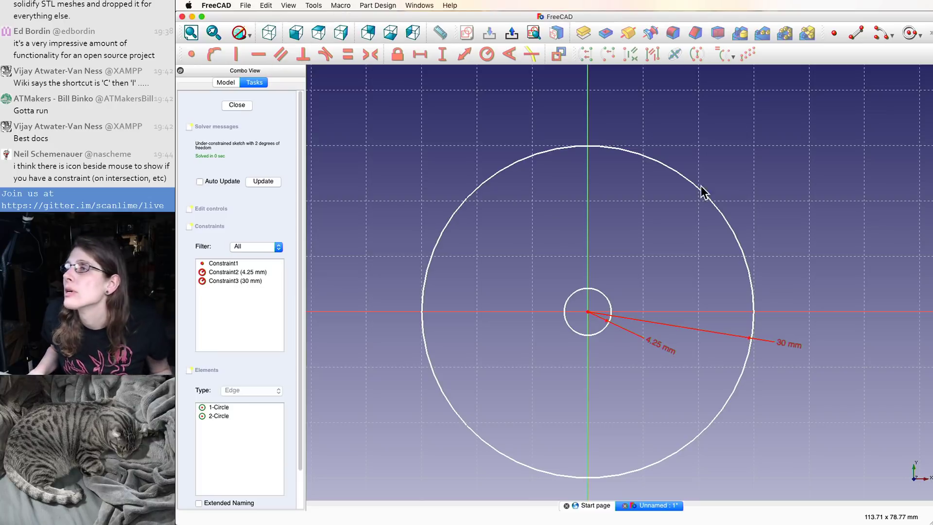
{"action": "left_click", "coordinate": [930, 33]}
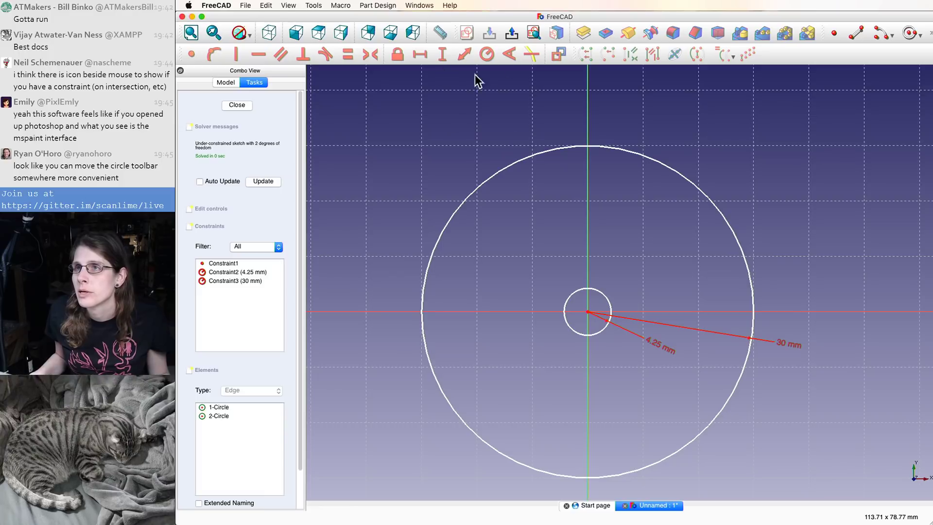
{"action": "right_click", "coordinate": [459, 138]}
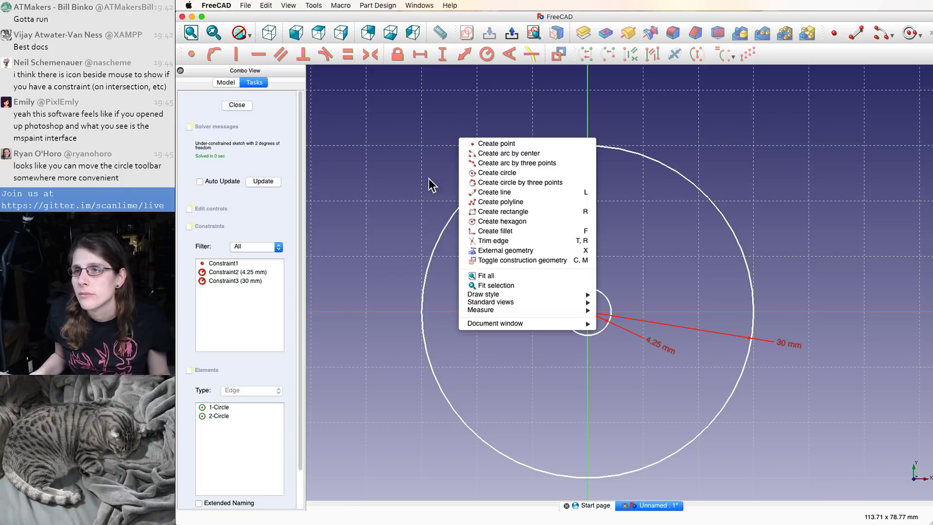
{"action": "left_click", "coordinate": [413, 264]}
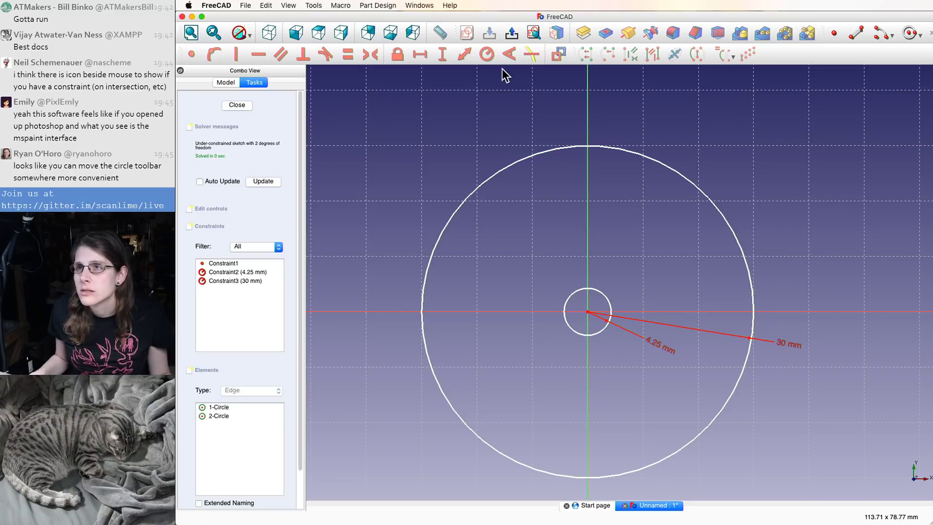
{"action": "left_click", "coordinate": [909, 33]}
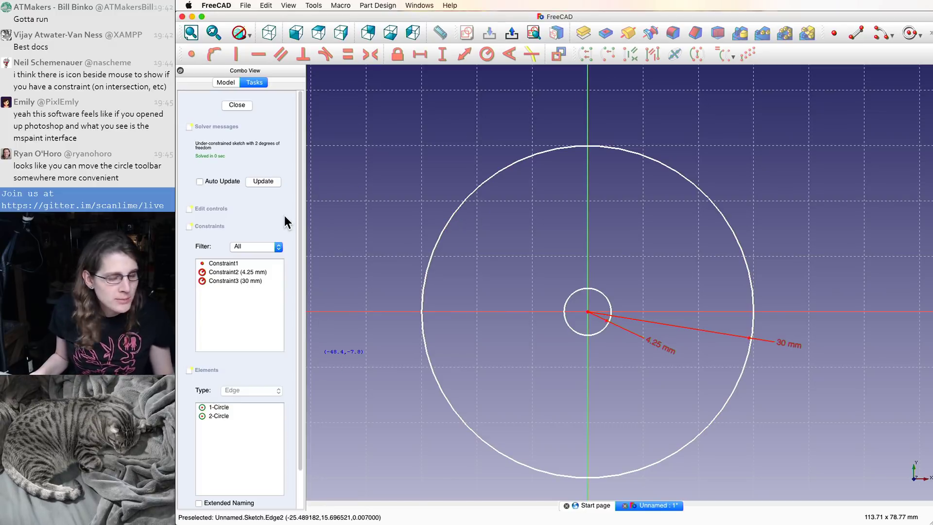
{"action": "key", "text": "super+Tab"}
{"action": "key", "text": "super+Tab"}
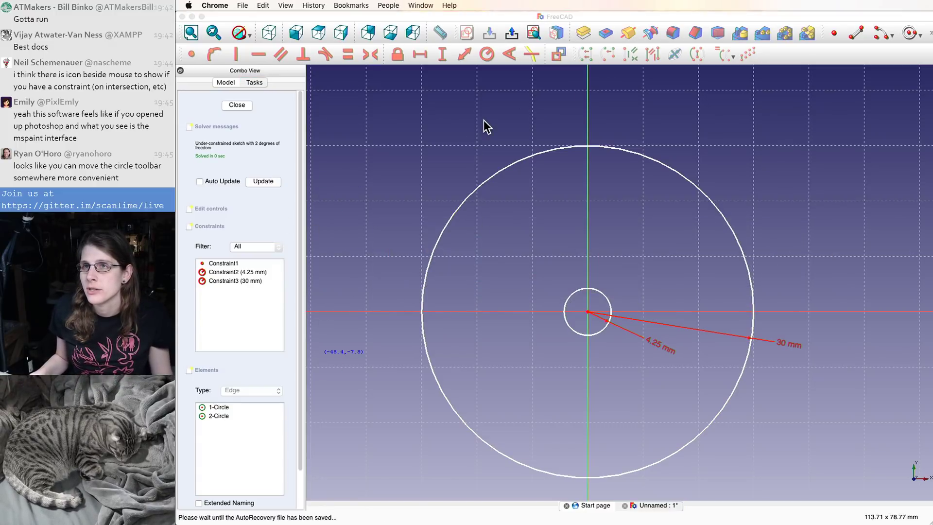
- Open FreeCAD's Users documentation in Chrome and move the browser window so the User hub page is fully visible
{"action": "left_click", "coordinate": [468, 17]}
{"action": "left_click", "coordinate": [449, 5]}
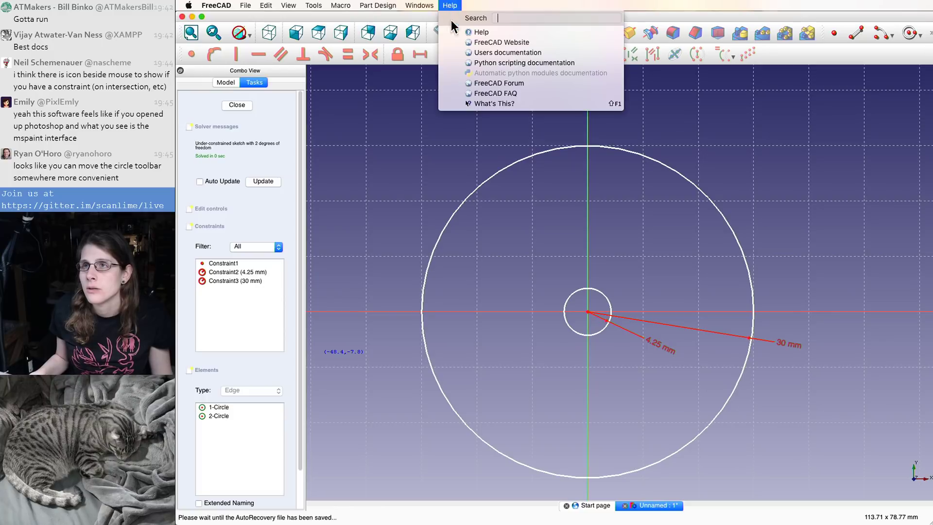
{"action": "left_click", "coordinate": [460, 50]}
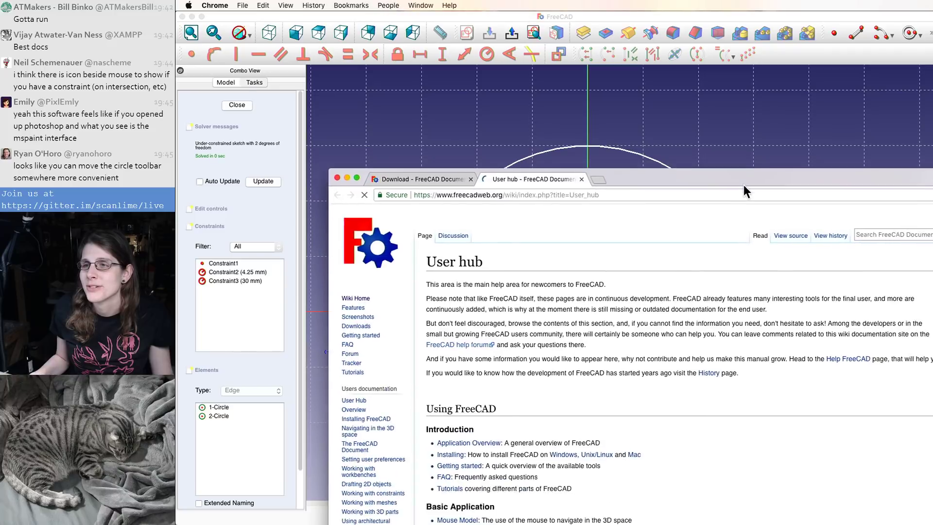
{"action": "left_click_drag", "start_coordinate": [744, 190], "coordinate": [655, 28]}
{"action": "scroll", "coordinate": [646, 302], "scroll_direction": "down", "scroll_amount": 1}
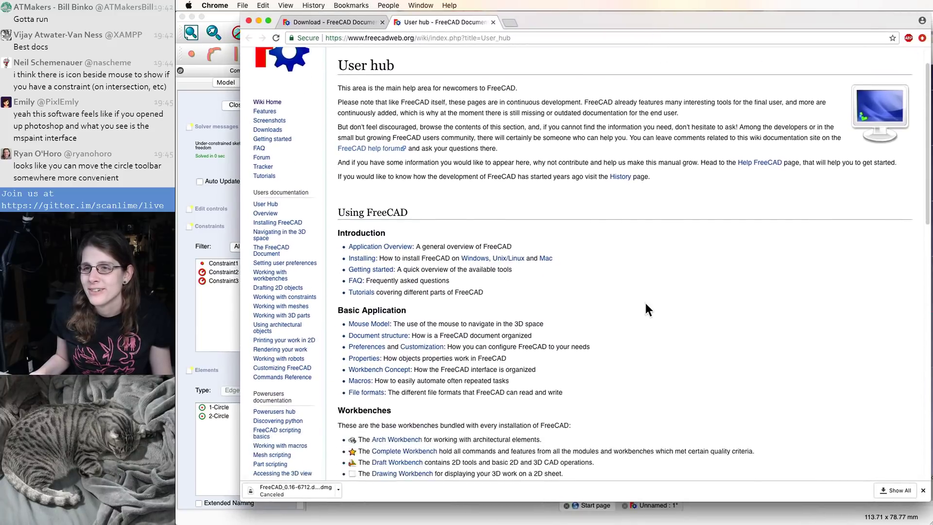
{"action": "scroll", "coordinate": [645, 309], "scroll_direction": "down", "scroll_amount": 1}
{"action": "scroll", "coordinate": [346, 373], "scroll_direction": "down", "scroll_amount": 1}
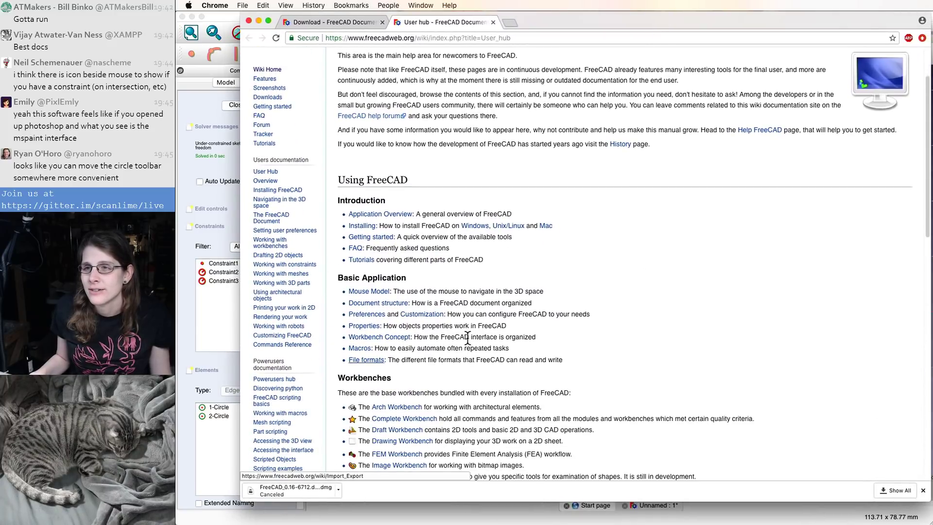
- Search the User hub page for "keyb"
{"action": "key", "text": "super+f"}
{"action": "type", "text": "keyb"}
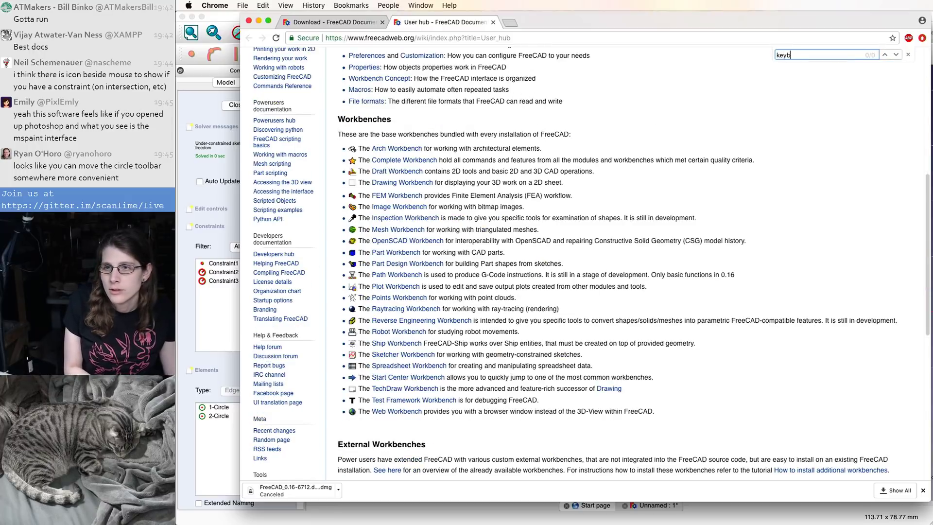
{"action": "key", "text": "BackSpace"}
{"action": "key", "text": "BackSpace"}
{"action": "key", "text": "Return"}
{"action": "key", "text": "Return"}
{"action": "key", "text": "Return"}
{"action": "key", "text": "Return"}
{"action": "key", "text": "Return"}
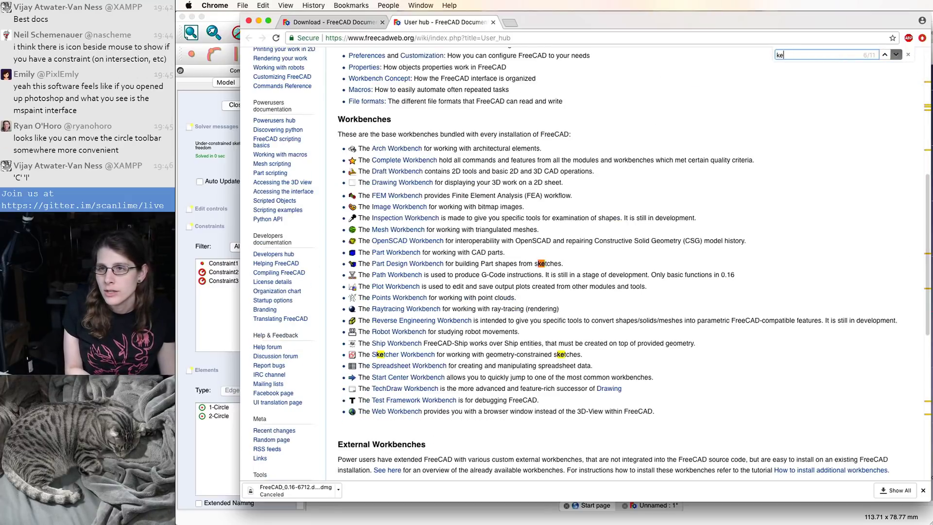
{"action": "type", "text": "bb"}
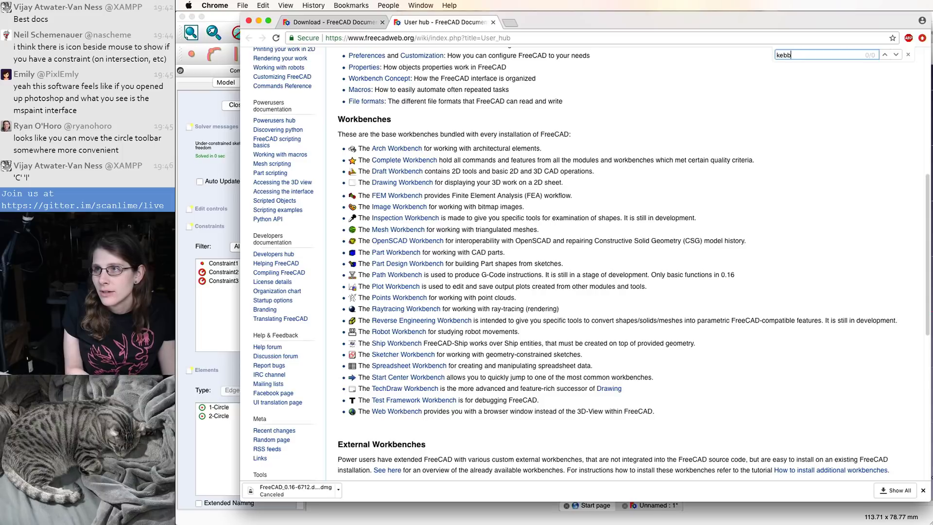
{"action": "key", "text": "BackSpace"}
{"action": "key", "text": "BackSpace"}
{"action": "type", "text": "ubb"}
{"action": "key", "text": "BackSpace"}
{"action": "key", "text": "BackSpace"}
{"action": "key", "text": "BackSpace"}
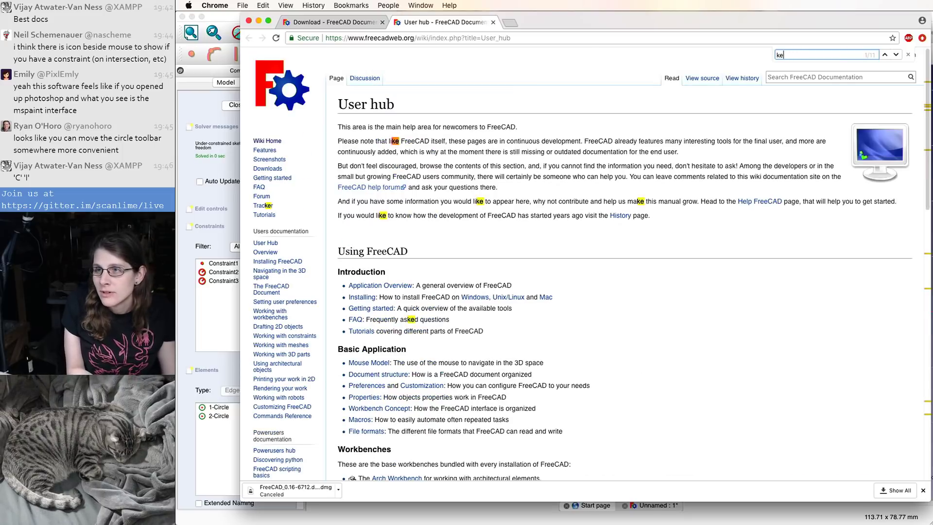
{"action": "type", "text": "yb"}
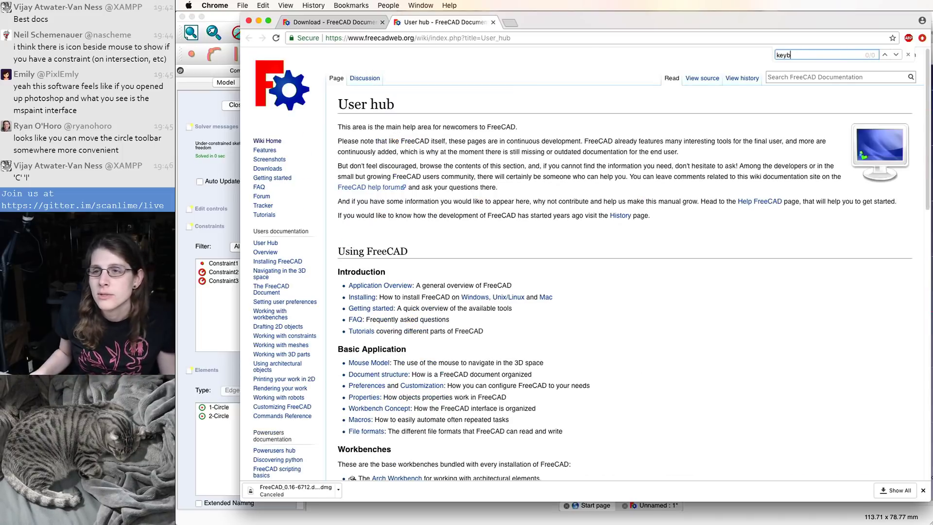
- Open the Macros page from the Basic Application section and look through it down to the end
{"action": "scroll", "coordinate": [623, 384], "scroll_direction": "down", "scroll_amount": 8}
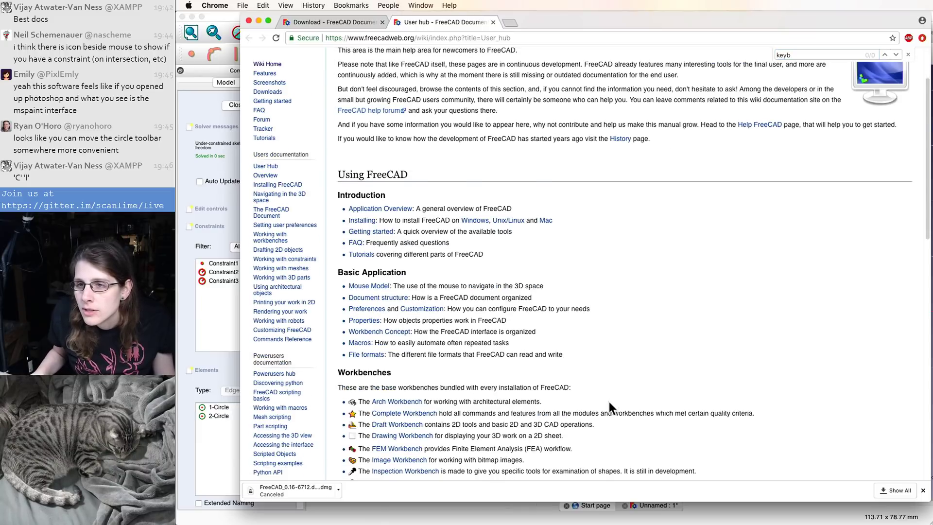
{"action": "left_click", "coordinate": [360, 222]}
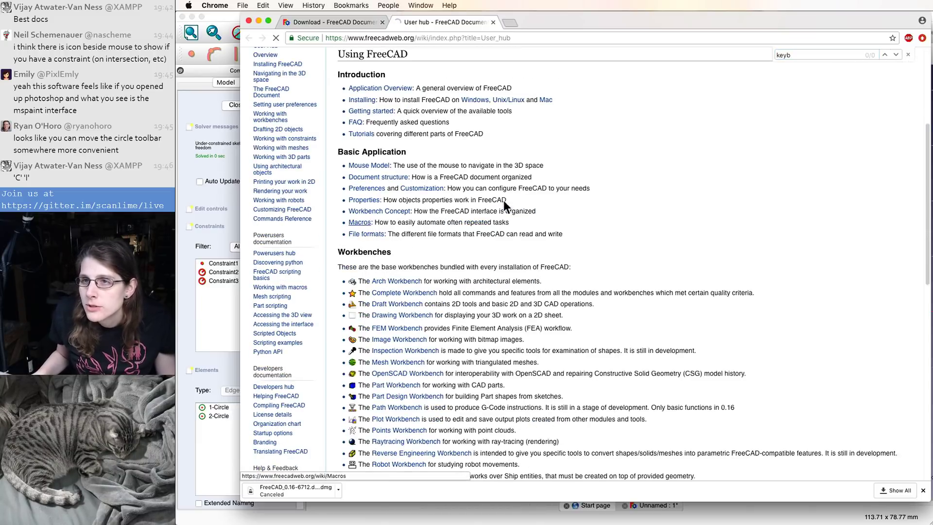
{"action": "scroll", "coordinate": [581, 222], "scroll_direction": "down", "scroll_amount": 3}
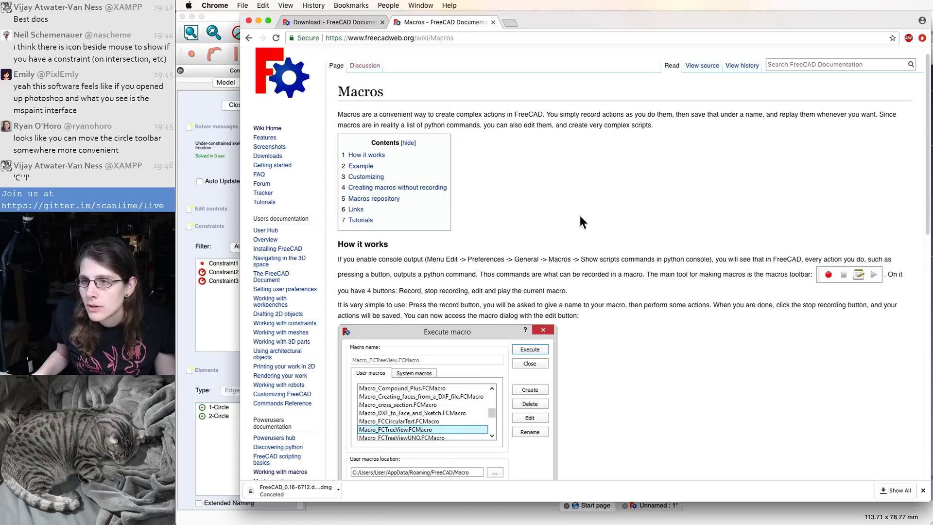
{"action": "scroll", "coordinate": [580, 217], "scroll_direction": "down", "scroll_amount": 4}
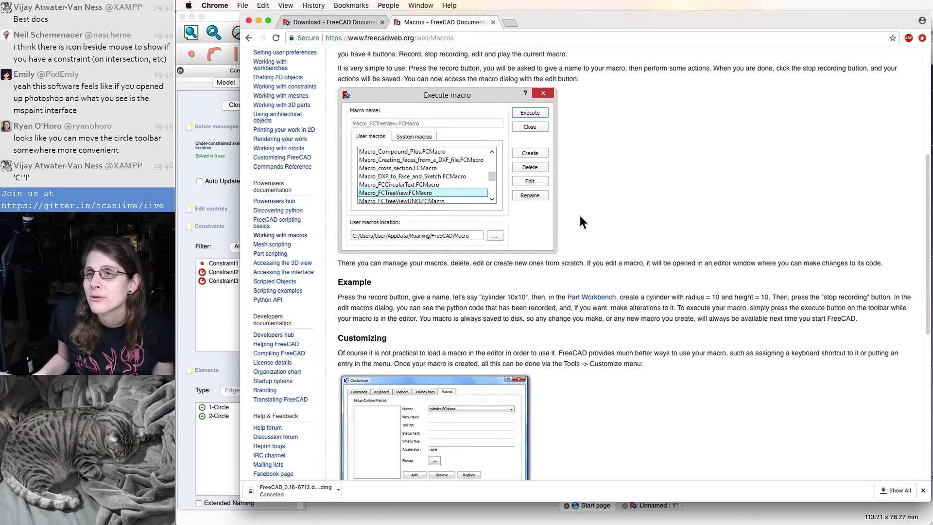
{"action": "scroll", "coordinate": [582, 221], "scroll_direction": "down", "scroll_amount": 7}
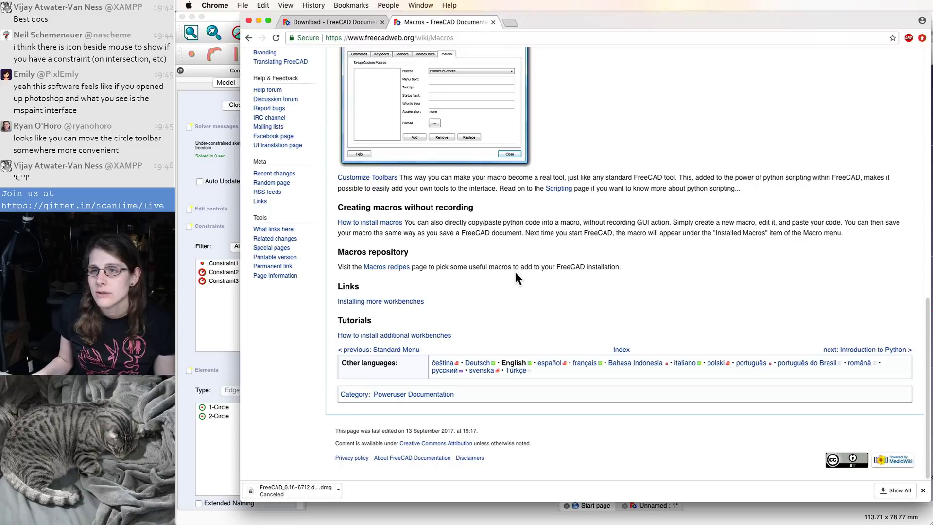
{"action": "scroll", "coordinate": [516, 273], "scroll_direction": "up", "scroll_amount": 13}
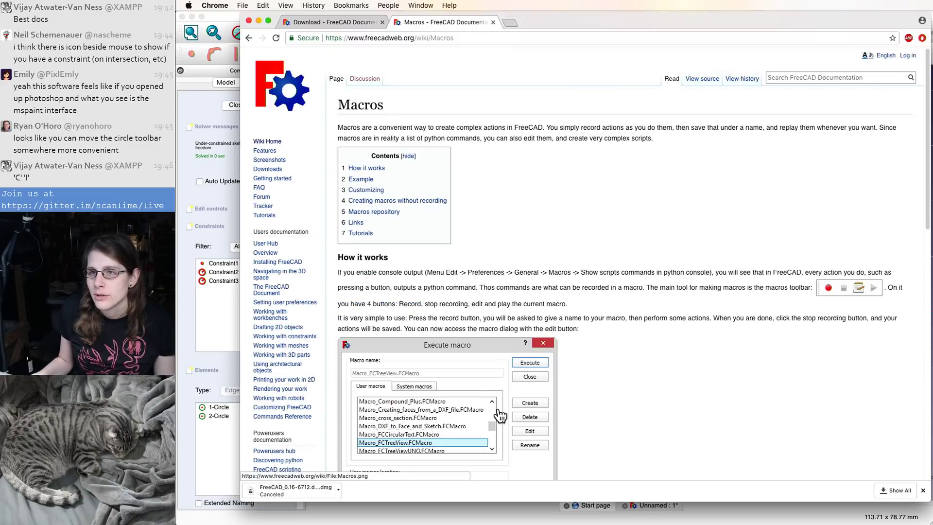
- Move the browser window out of the way, switch back to FreeCAD and open its preferences
{"action": "left_click_drag", "start_coordinate": [570, 17], "coordinate": [932, 40]}
{"action": "left_click_drag", "start_coordinate": [212, 23], "coordinate": [218, 22]}
{"action": "left_click", "coordinate": [246, 5]}
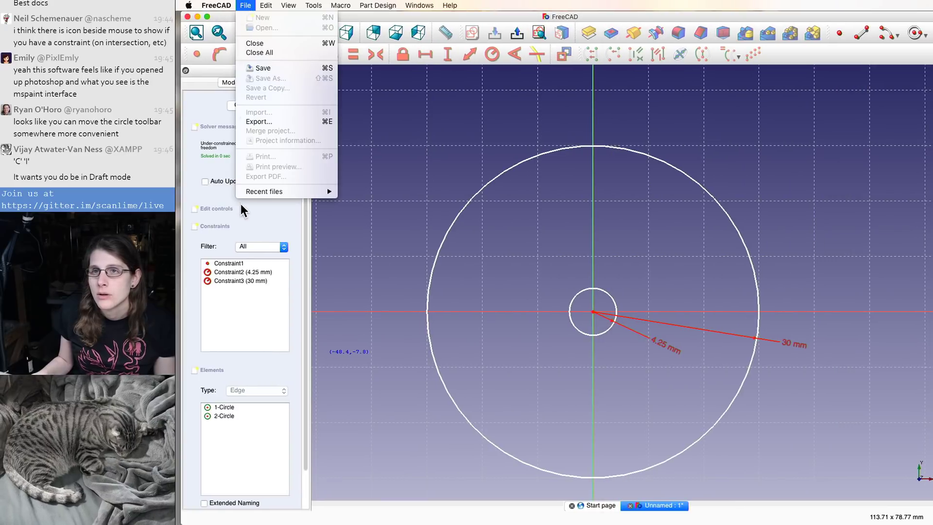
{"action": "mouse_move", "coordinate": [228, 5]}
{"action": "left_click", "coordinate": [228, 30]}
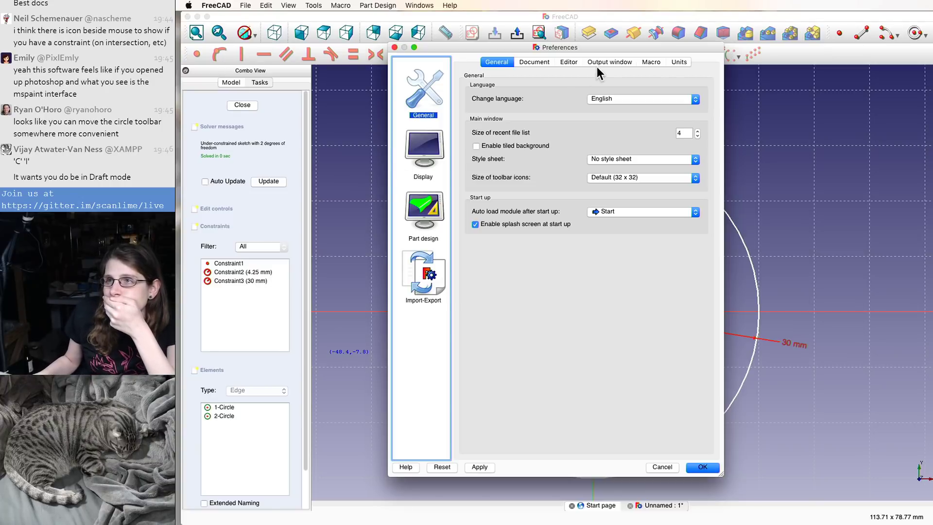
- Examine the Macro preferences and look at the folder selection for the macro path
{"action": "left_click", "coordinate": [642, 62]}
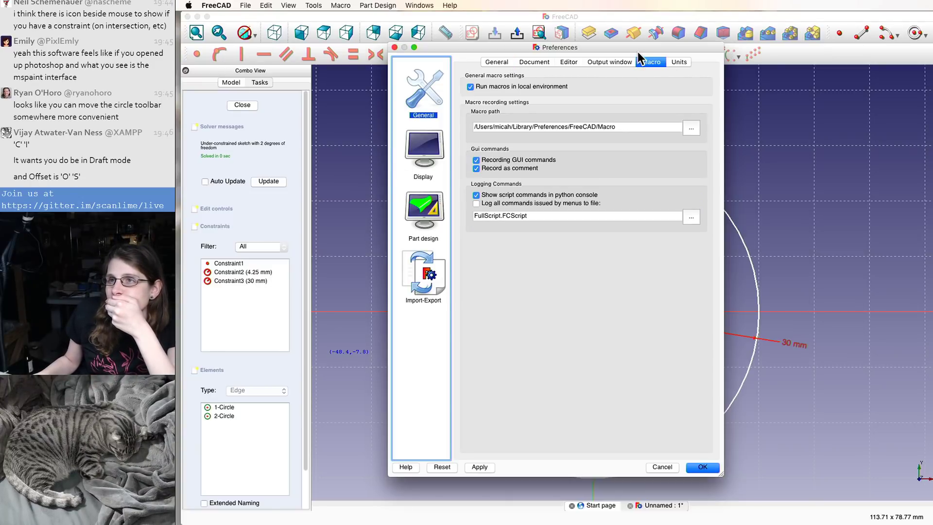
{"action": "left_click_drag", "start_coordinate": [638, 52], "coordinate": [596, 65]}
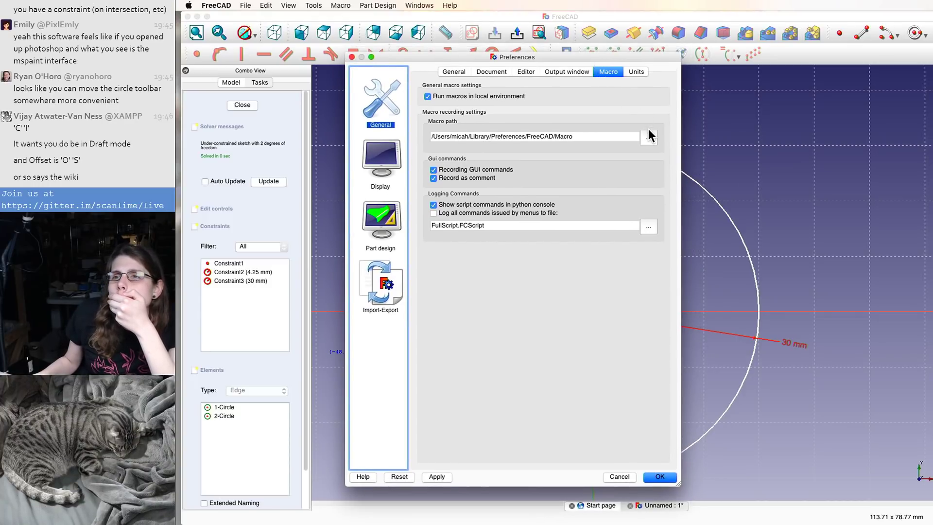
{"action": "left_click", "coordinate": [652, 141]}
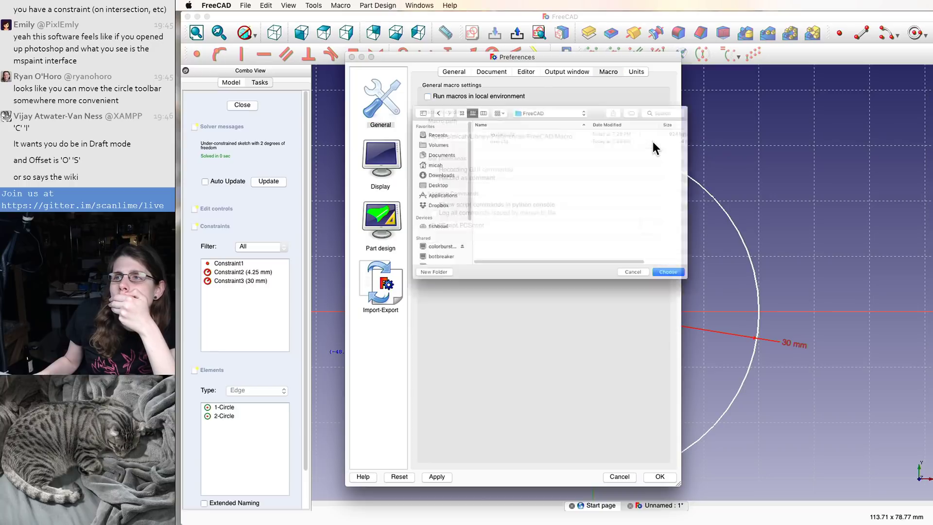
{"action": "left_click", "coordinate": [663, 296]}
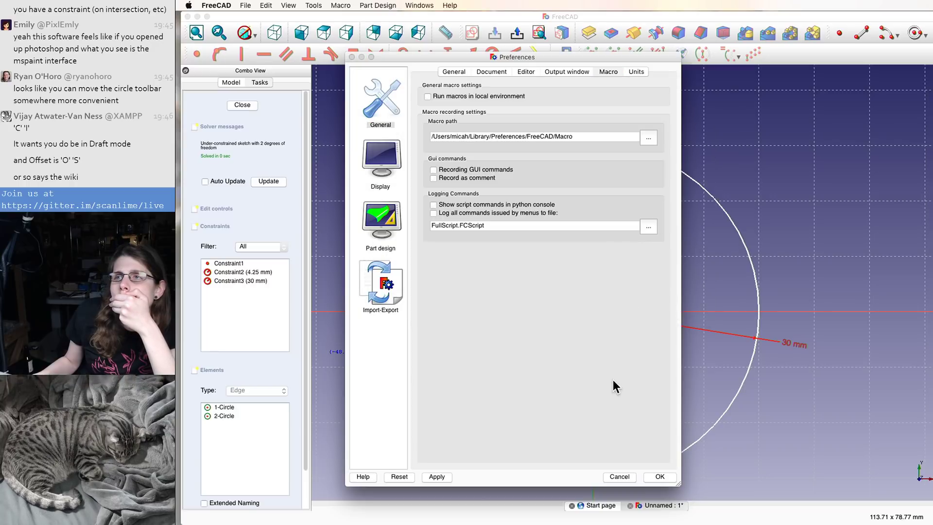
- Review the Editor, Output window and General preferences, and close the preferences dialog
{"action": "left_click", "coordinate": [526, 72]}
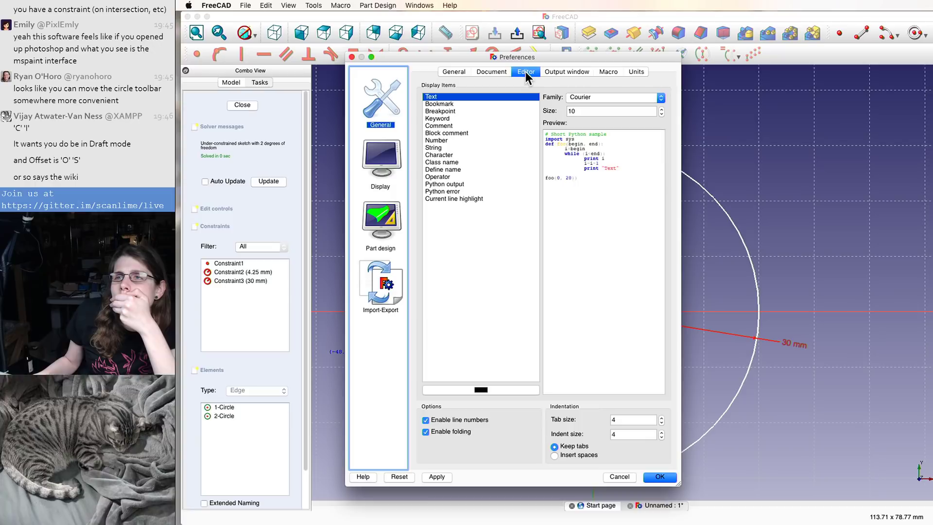
{"action": "left_click", "coordinate": [556, 71]}
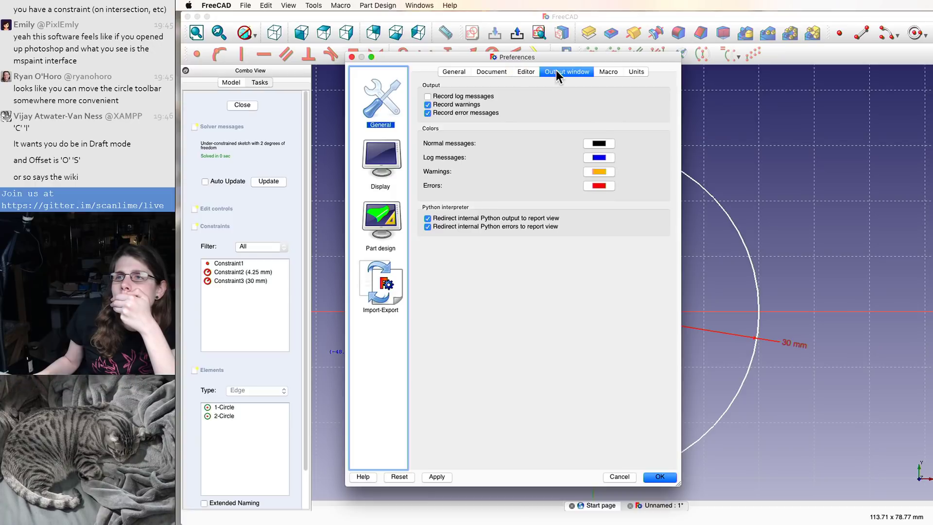
{"action": "left_click", "coordinate": [464, 71]}
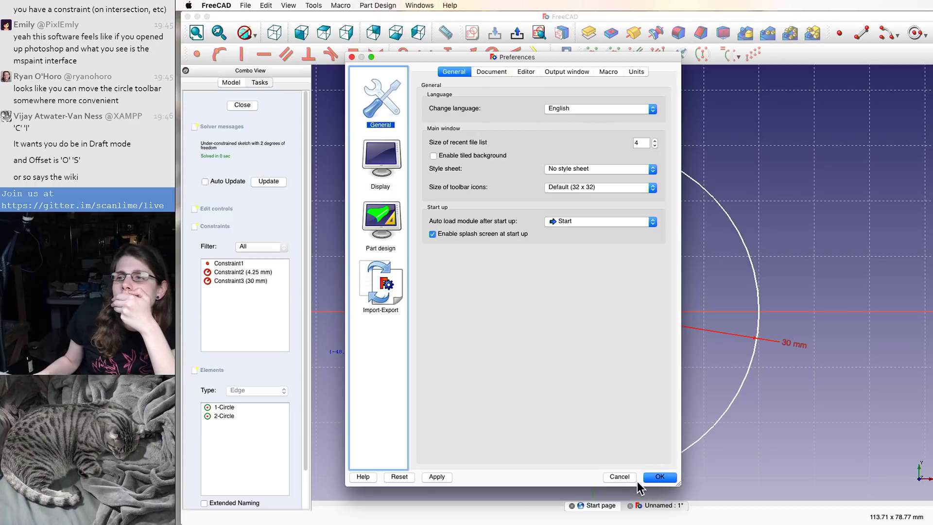
{"action": "left_click", "coordinate": [659, 477]}
{"action": "left_click_drag", "start_coordinate": [376, 14], "coordinate": [373, 13]}
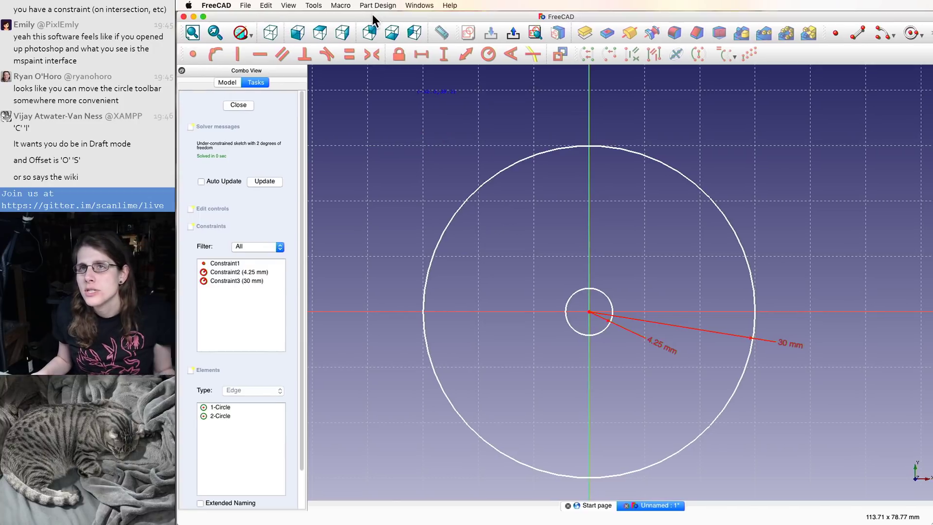
- Switch back to Chrome, bring the Macros wiki page into view and read on to its Customizing section
{"action": "key", "text": "super+Tab"}
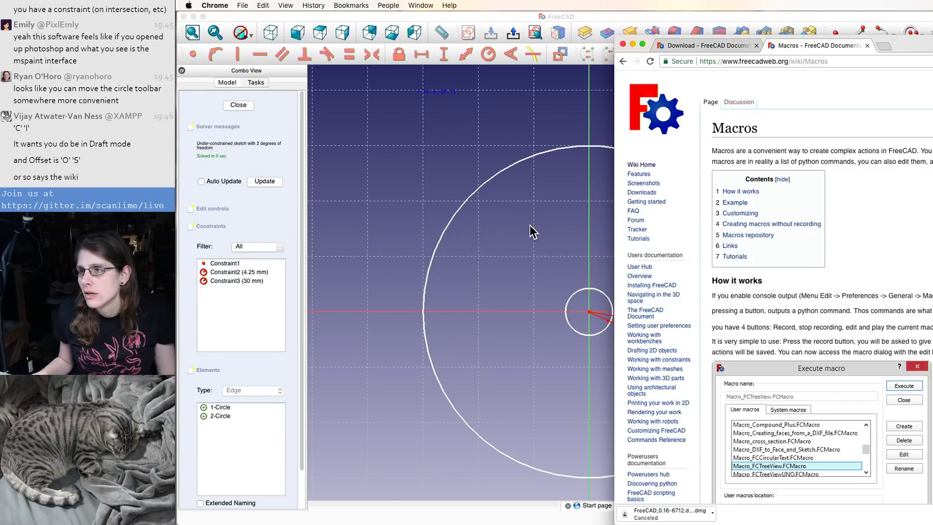
{"action": "left_click_drag", "start_coordinate": [931, 43], "coordinate": [783, 27]}
{"action": "scroll", "coordinate": [850, 253], "scroll_direction": "down", "scroll_amount": 5}
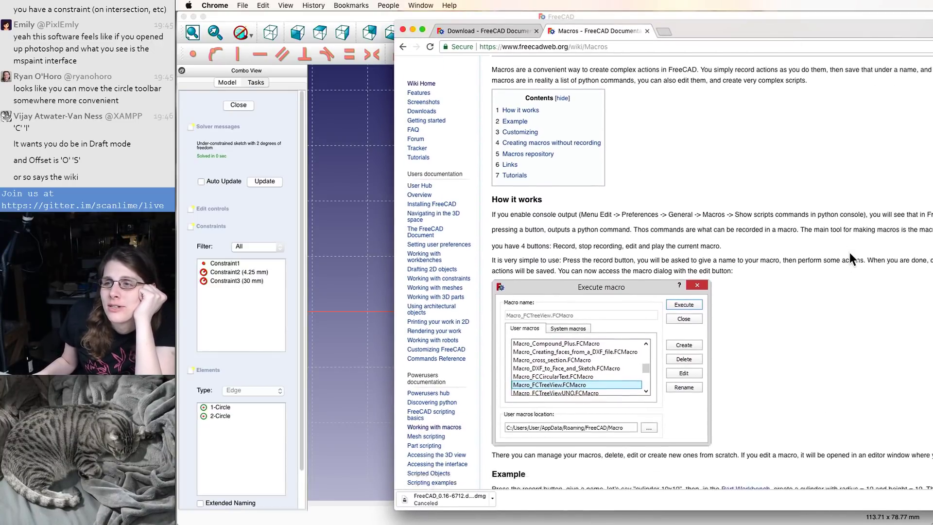
{"action": "scroll", "coordinate": [850, 252], "scroll_direction": "down", "scroll_amount": 3}
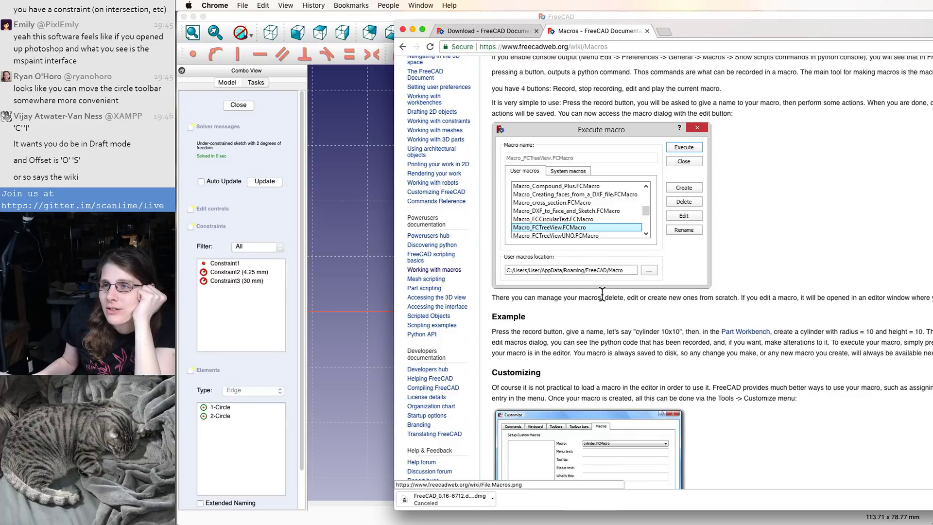
{"action": "scroll", "coordinate": [616, 389], "scroll_direction": "down", "scroll_amount": 1}
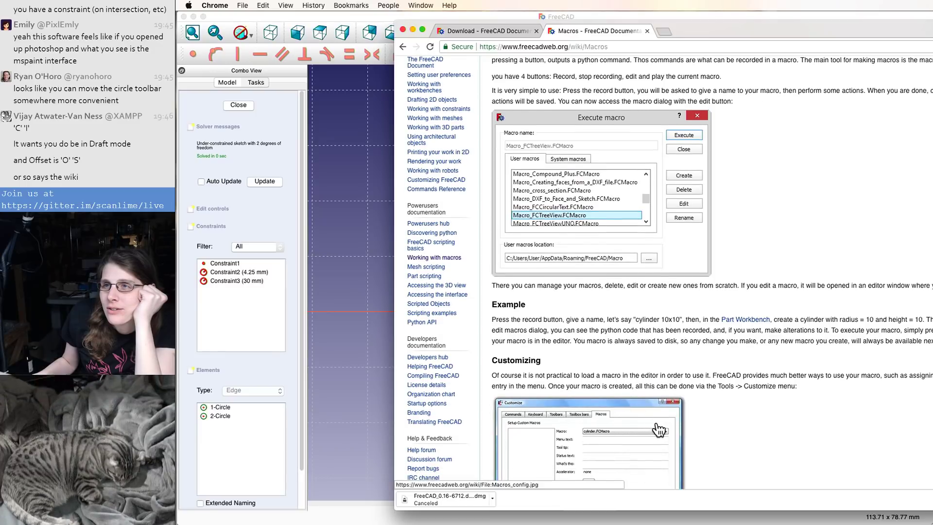
{"action": "scroll", "coordinate": [659, 430], "scroll_direction": "down", "scroll_amount": 3}
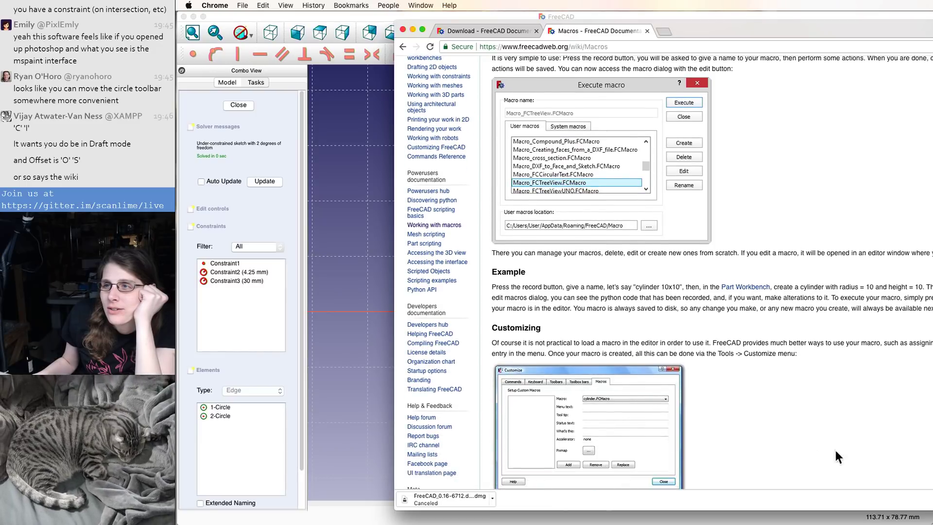
- Reread the Macros wiki page from its introduction through the How it works, Example and Customizing sections
{"action": "scroll", "coordinate": [844, 448], "scroll_direction": "up", "scroll_amount": 20}
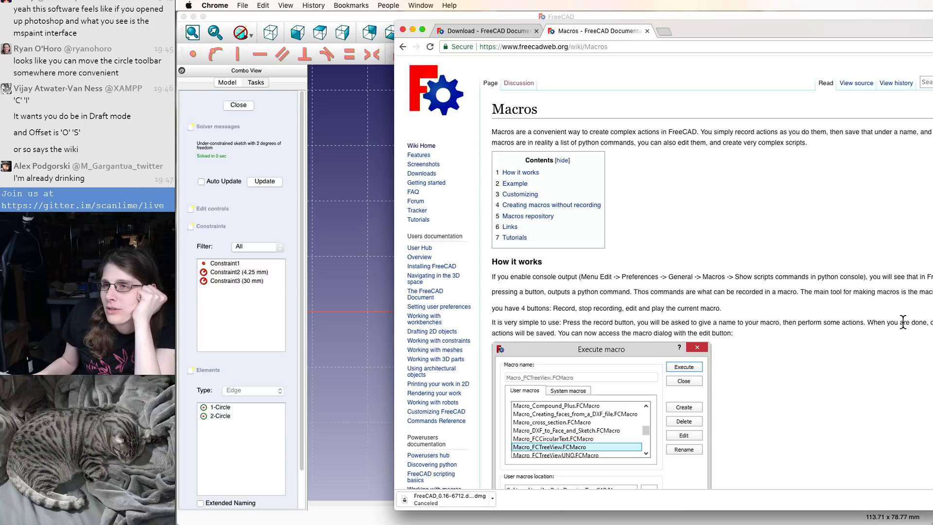
{"action": "scroll", "coordinate": [904, 342], "scroll_direction": "down", "scroll_amount": 2}
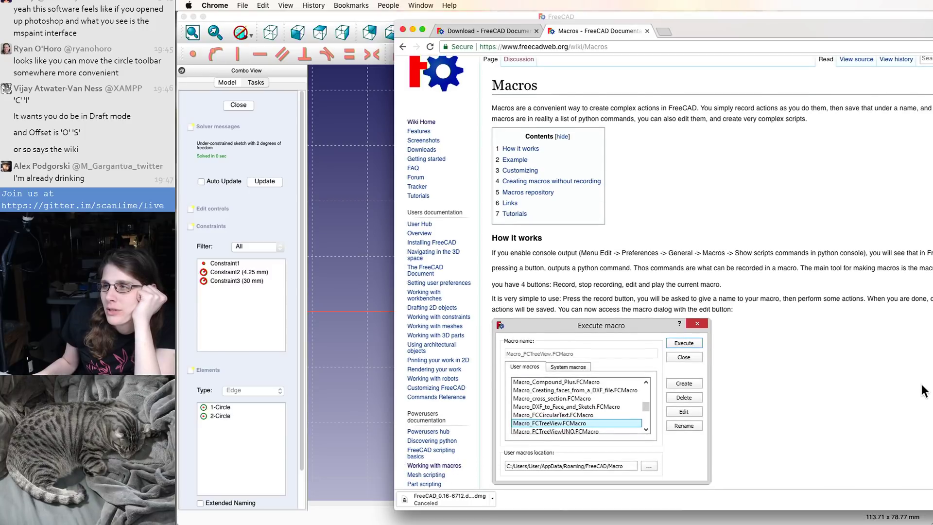
{"action": "scroll", "coordinate": [923, 392], "scroll_direction": "down", "scroll_amount": 3}
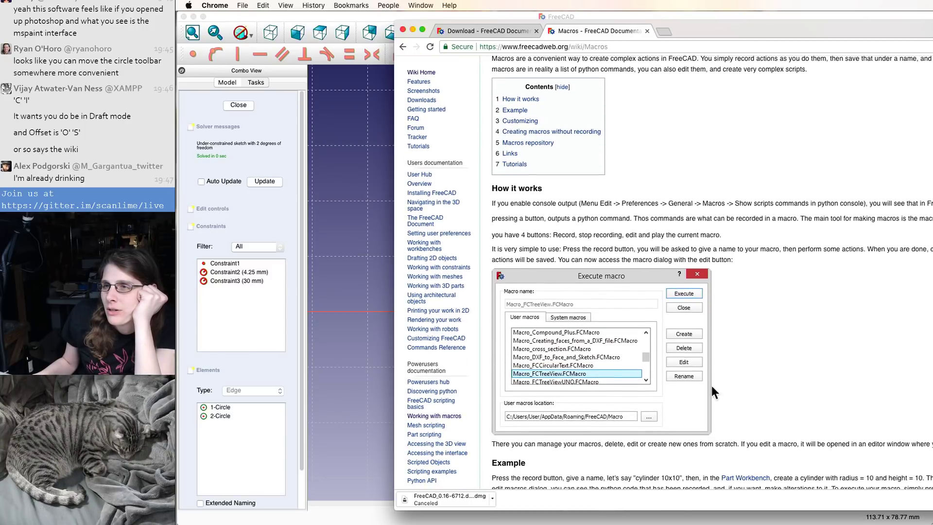
{"action": "scroll", "coordinate": [712, 386], "scroll_direction": "down", "scroll_amount": 8}
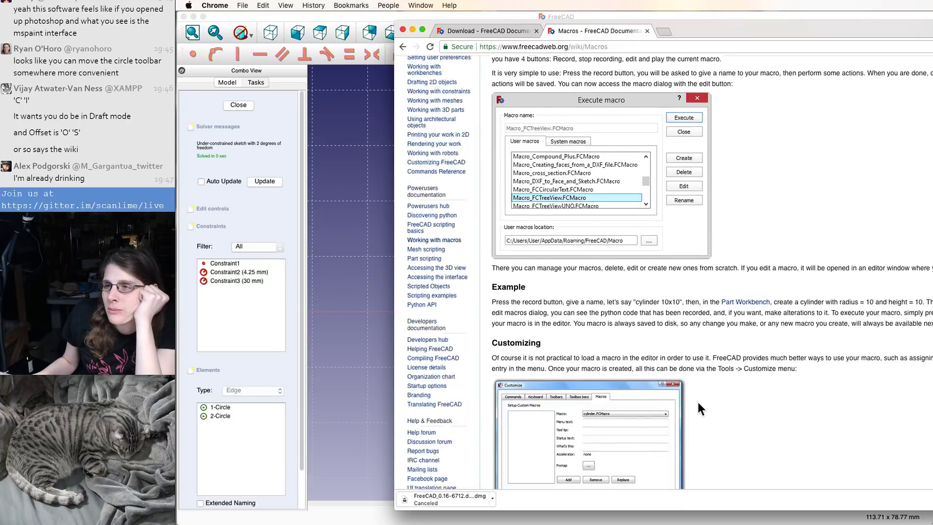
{"action": "scroll", "coordinate": [729, 418], "scroll_direction": "down", "scroll_amount": 3}
{"action": "scroll", "coordinate": [800, 433], "scroll_direction": "down", "scroll_amount": 1}
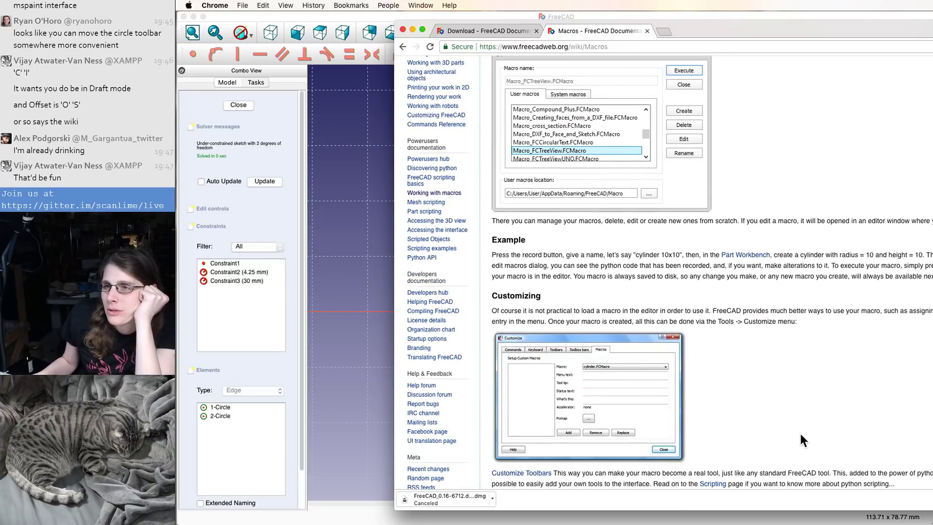
{"action": "scroll", "coordinate": [753, 430], "scroll_direction": "down", "scroll_amount": 1}
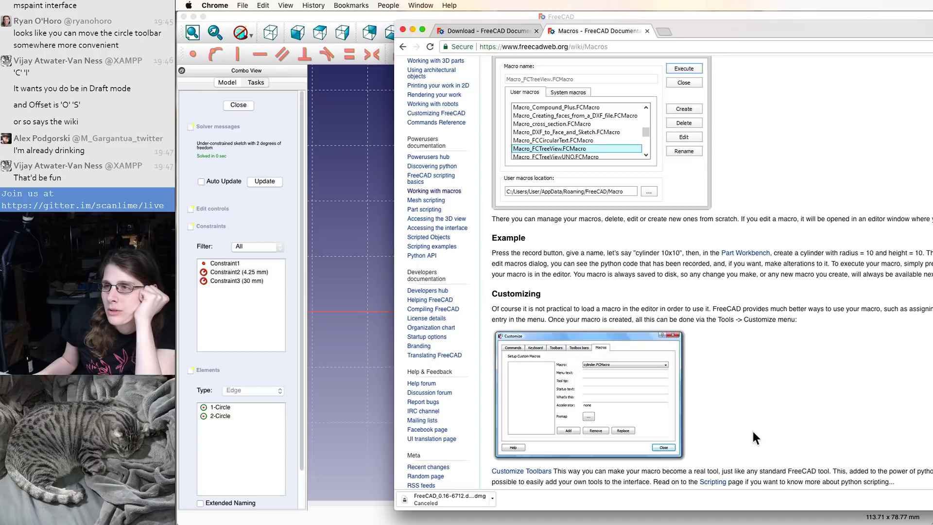
- Switch back to FreeCAD, open the Customize dialog and review its Commands and Keyboard settings for the File category
{"action": "left_click", "coordinate": [358, 13]}
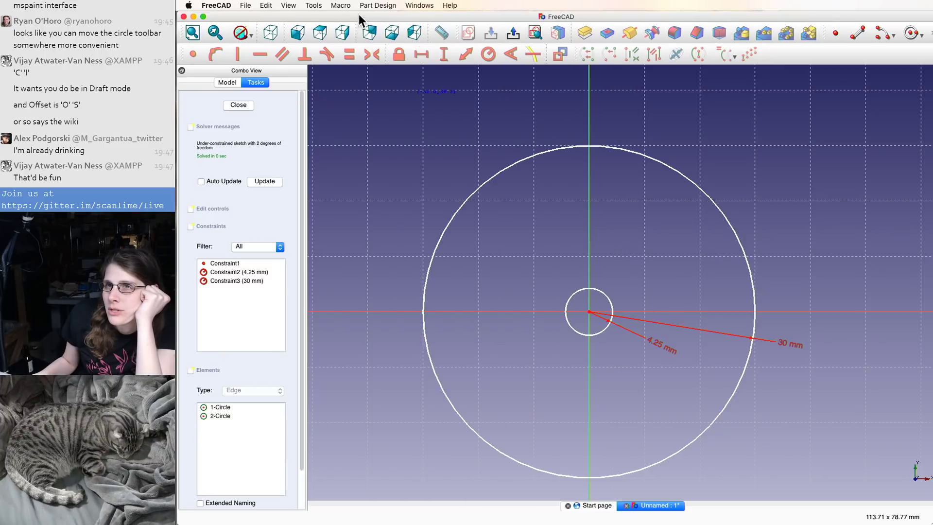
{"action": "left_click", "coordinate": [313, 6]}
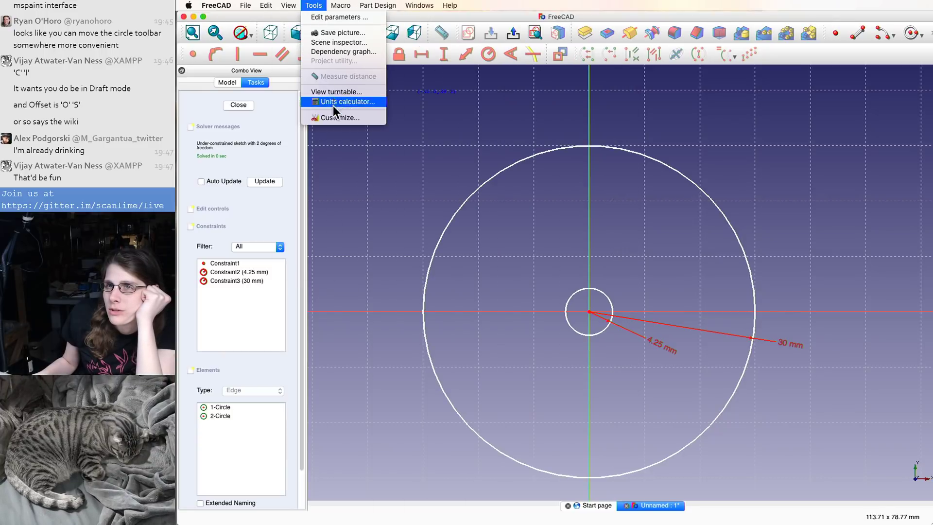
{"action": "left_click", "coordinate": [336, 118]}
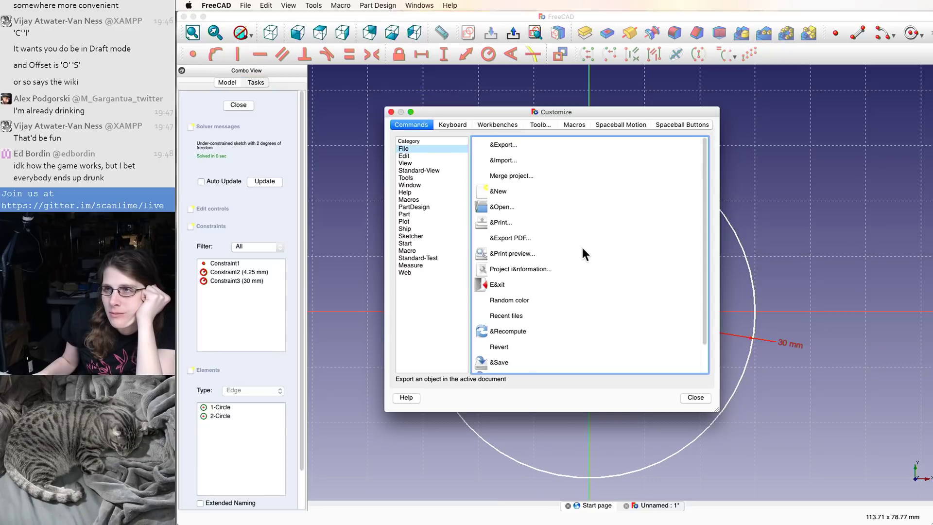
{"action": "scroll", "coordinate": [582, 249], "scroll_direction": "down", "scroll_amount": 2}
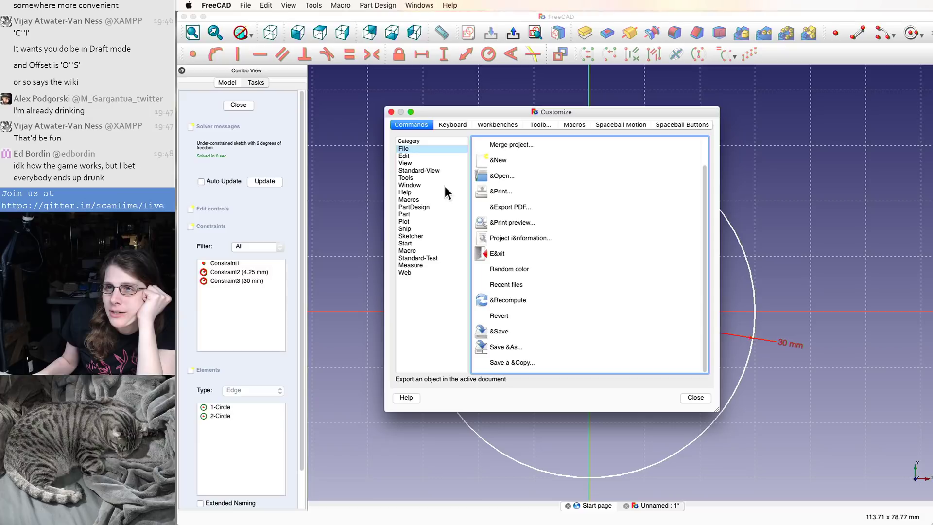
{"action": "left_click", "coordinate": [447, 124]}
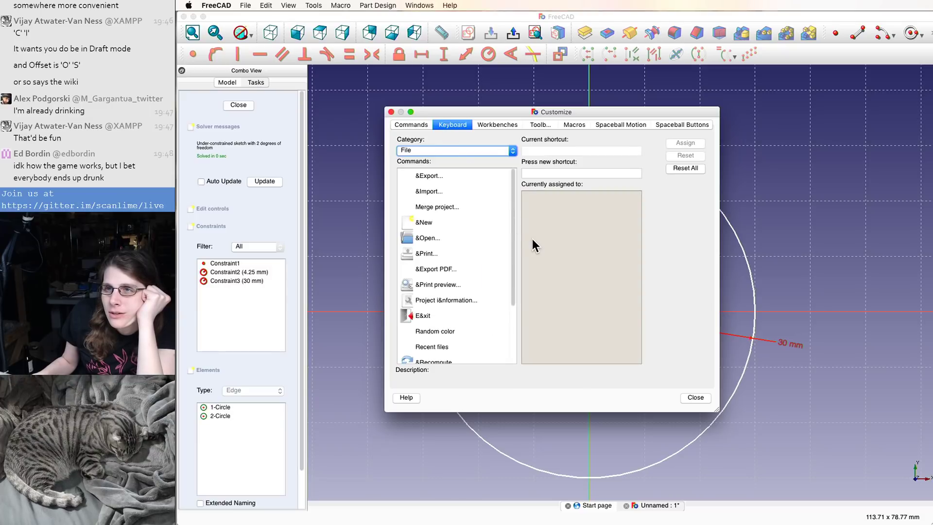
{"action": "scroll", "coordinate": [476, 253], "scroll_direction": "down", "scroll_amount": 5}
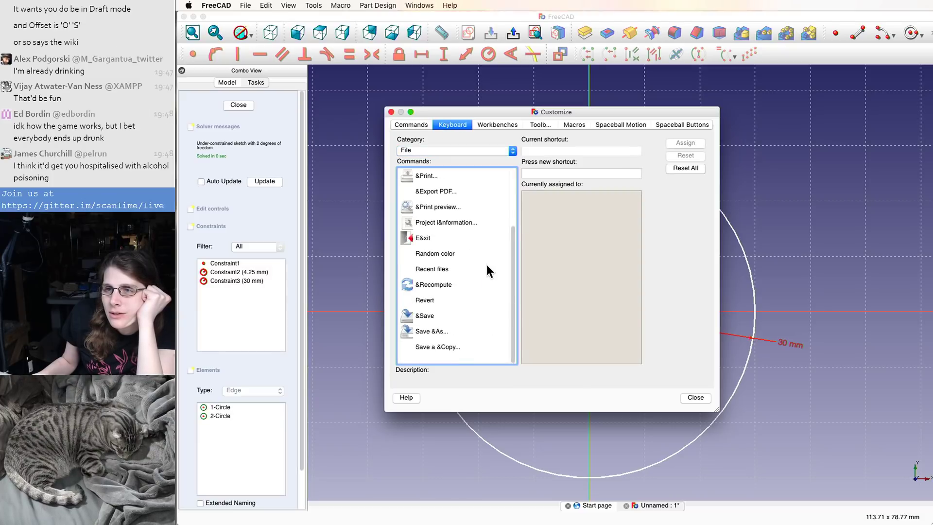
- Look through the list of enabled workbenches in the Customize dialog and select the Robot workbench entry
{"action": "left_click", "coordinate": [490, 126]}
{"action": "scroll", "coordinate": [633, 217], "scroll_direction": "down", "scroll_amount": 2}
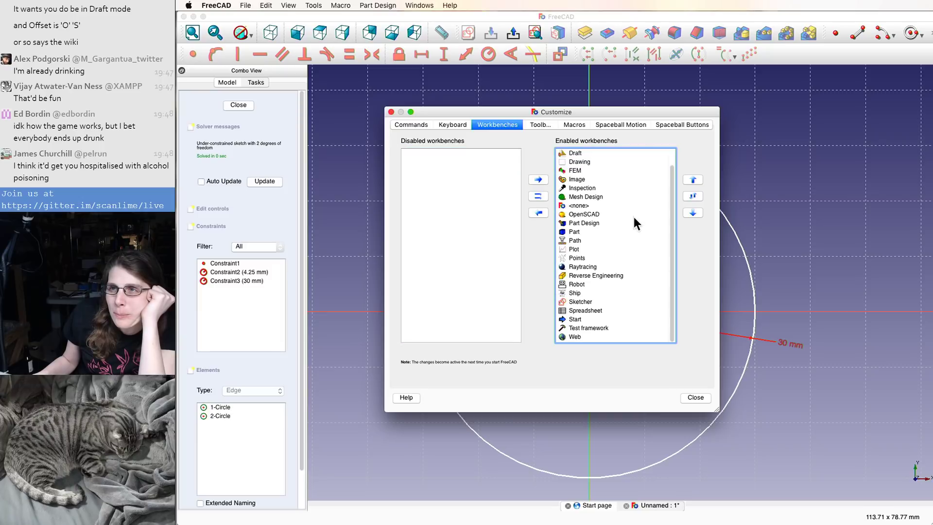
{"action": "scroll", "coordinate": [613, 208], "scroll_direction": "up", "scroll_amount": 2}
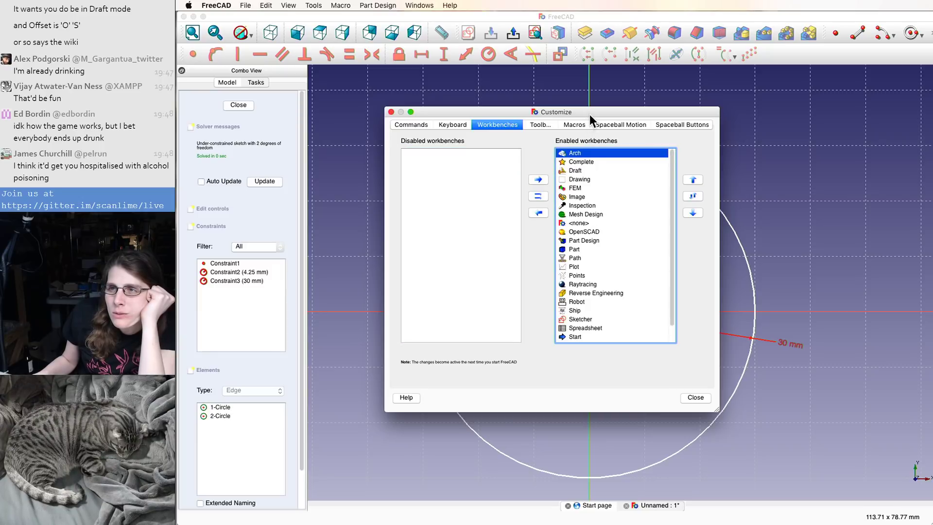
{"action": "left_click_drag", "start_coordinate": [591, 112], "coordinate": [549, 126]}
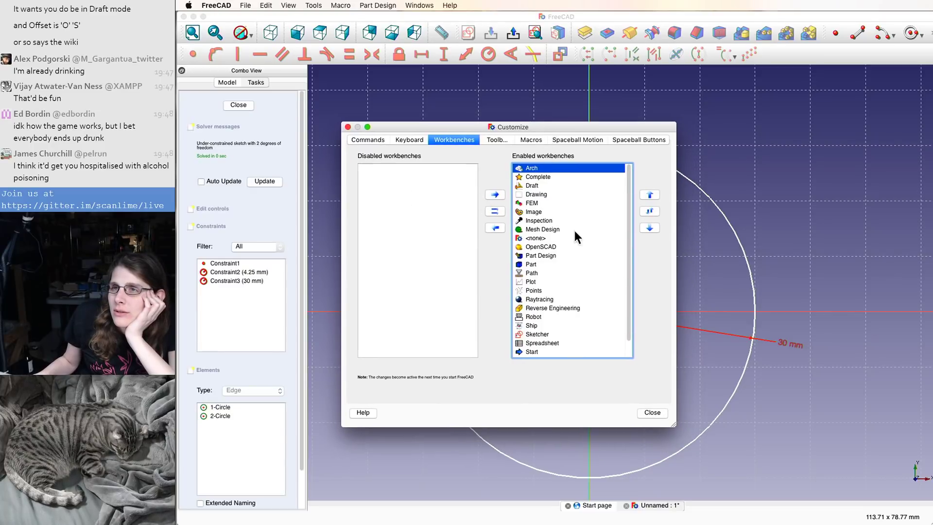
{"action": "scroll", "coordinate": [579, 234], "scroll_direction": "down", "scroll_amount": 2}
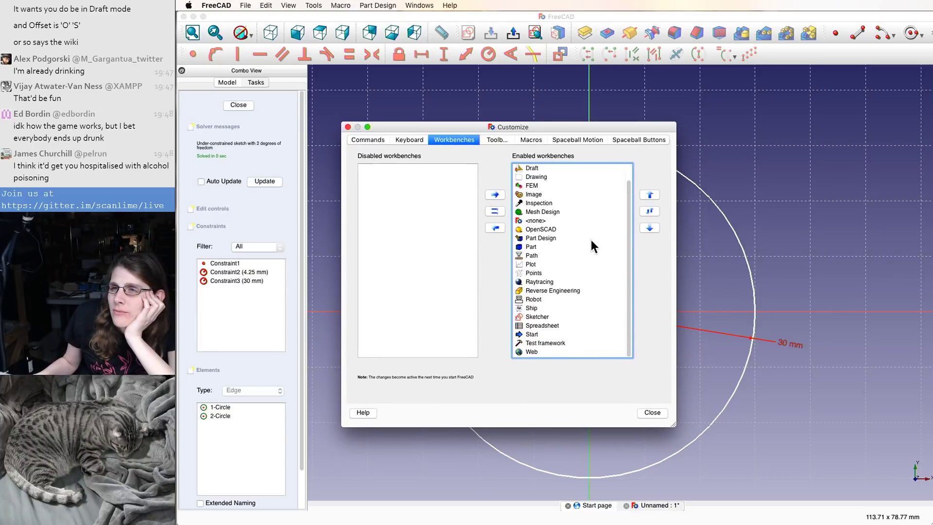
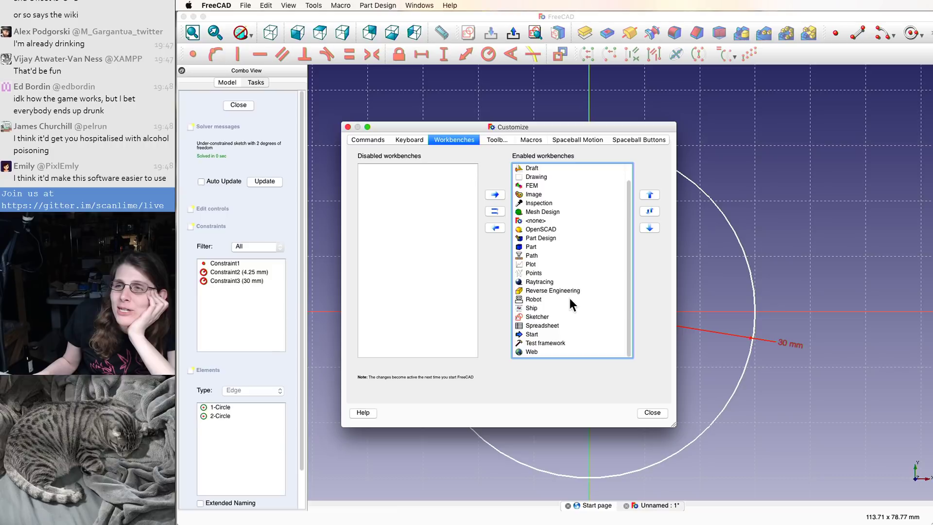
{"action": "key", "text": "Home"}
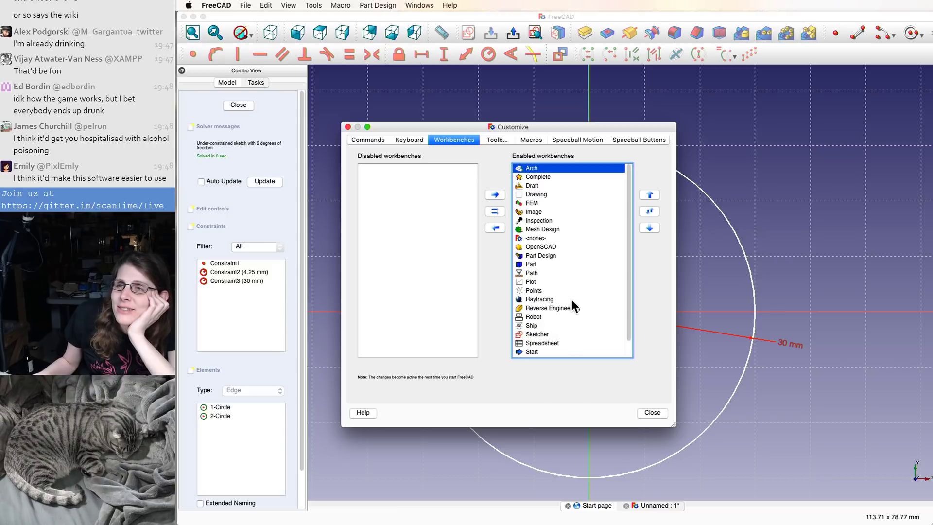
{"action": "scroll", "coordinate": [591, 289], "scroll_direction": "down", "scroll_amount": 2}
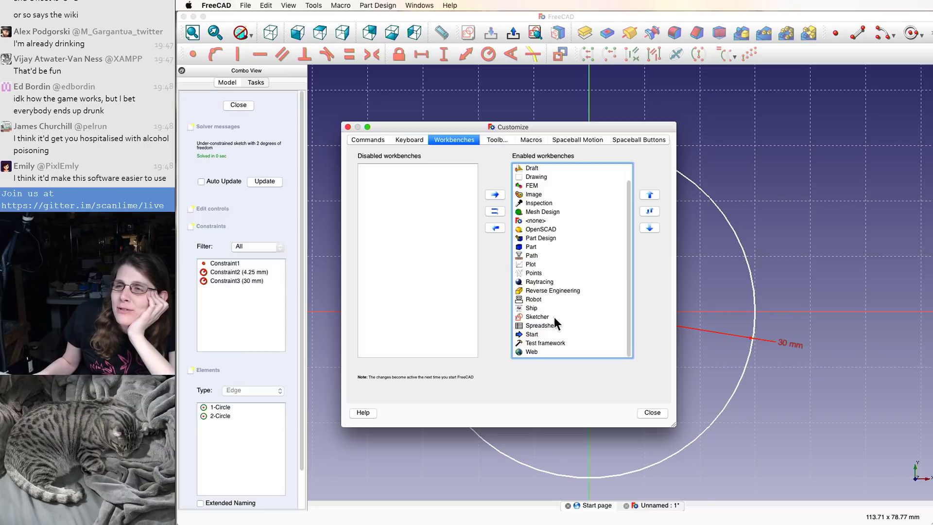
{"action": "left_click", "coordinate": [570, 299]}
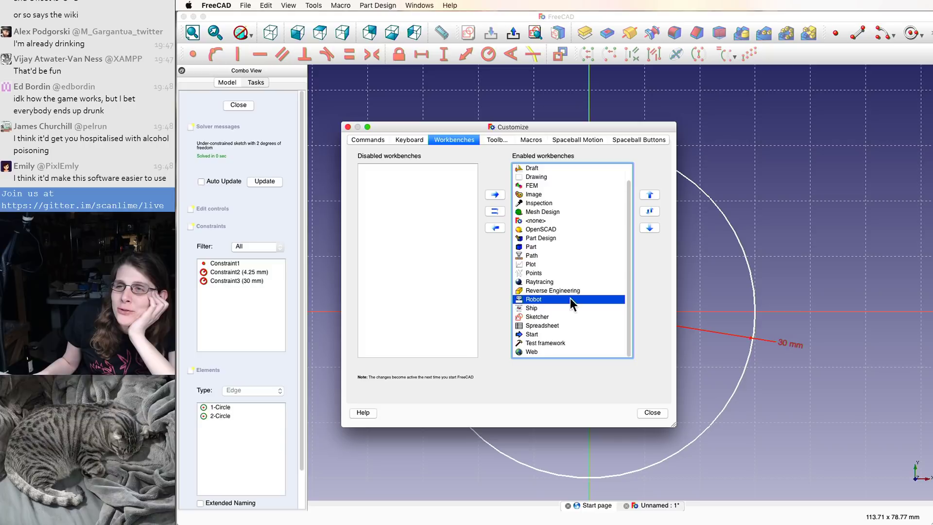
- Review the toolbar customization for Part Design and open the custom macro setup, dismissing its warning
{"action": "left_click", "coordinate": [498, 138]}
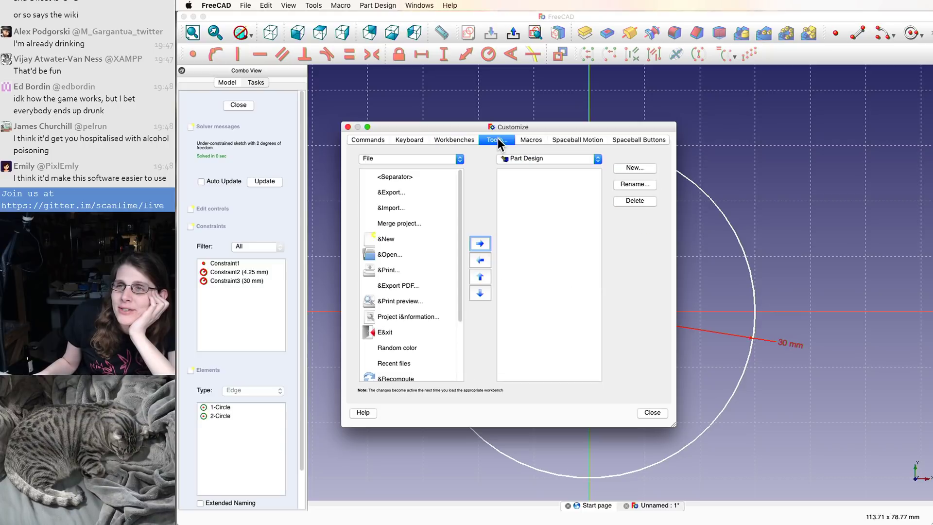
{"action": "scroll", "coordinate": [390, 274], "scroll_direction": "down", "scroll_amount": 2}
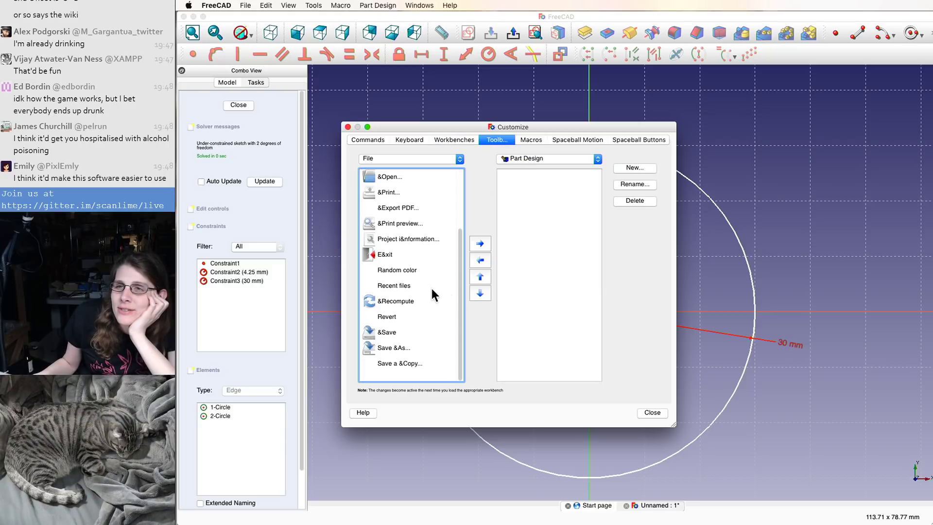
{"action": "scroll", "coordinate": [430, 289], "scroll_direction": "up", "scroll_amount": 2}
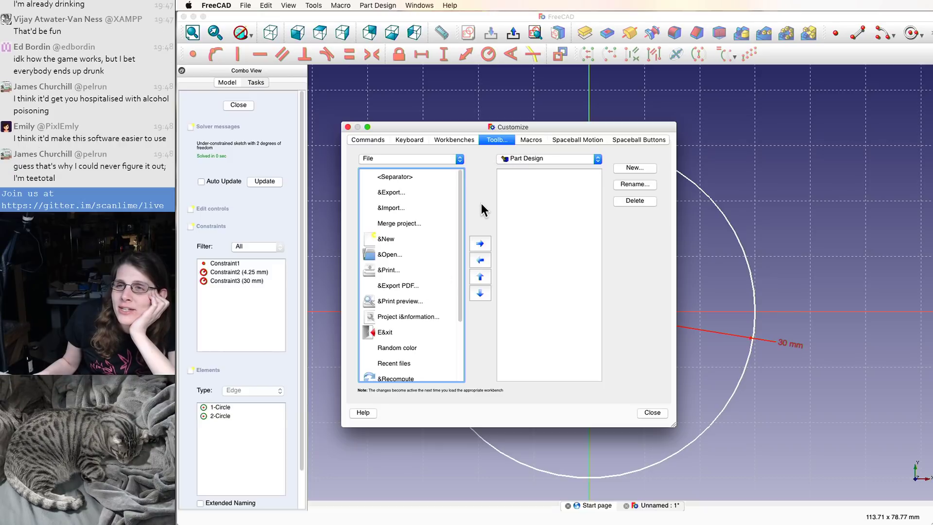
{"action": "left_click", "coordinate": [532, 140]}
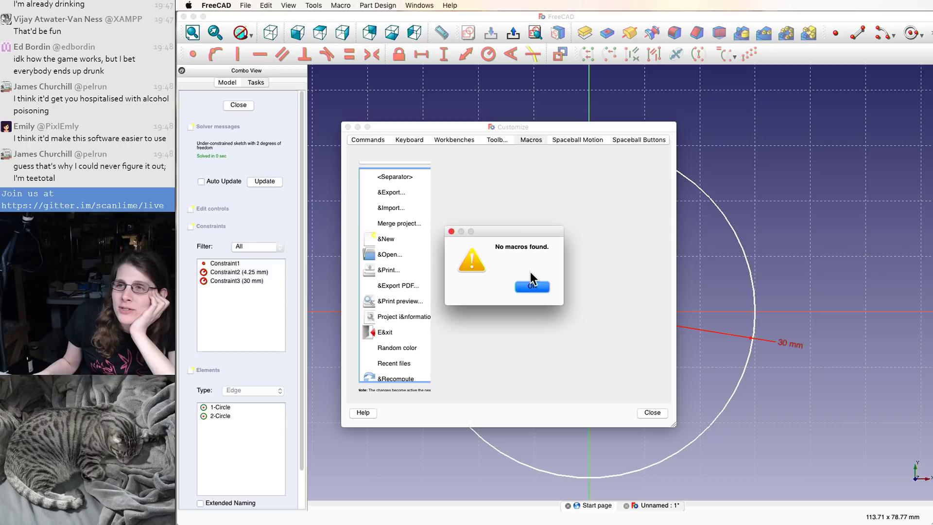
{"action": "left_click", "coordinate": [532, 287]}
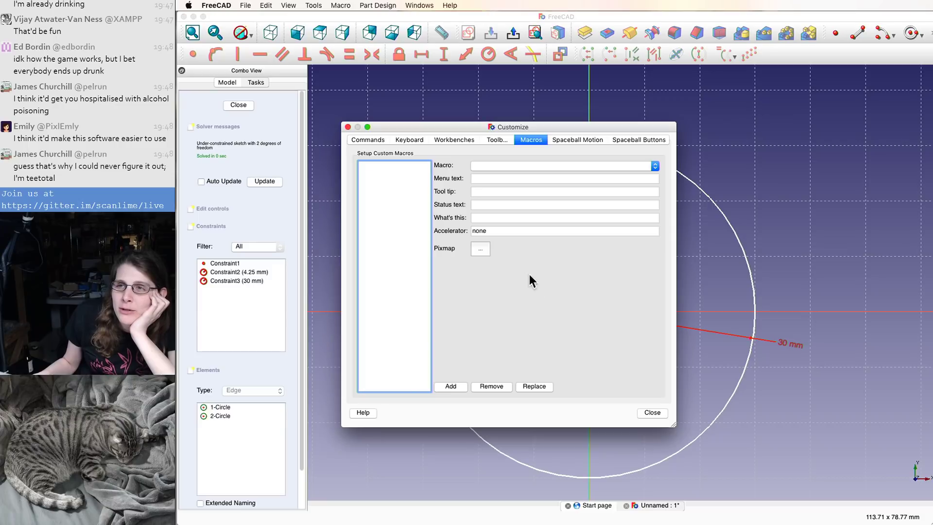
- Examine the Spaceball Motion and Spaceball Buttons settings in the Customize dialog
{"action": "left_click", "coordinate": [568, 148]}
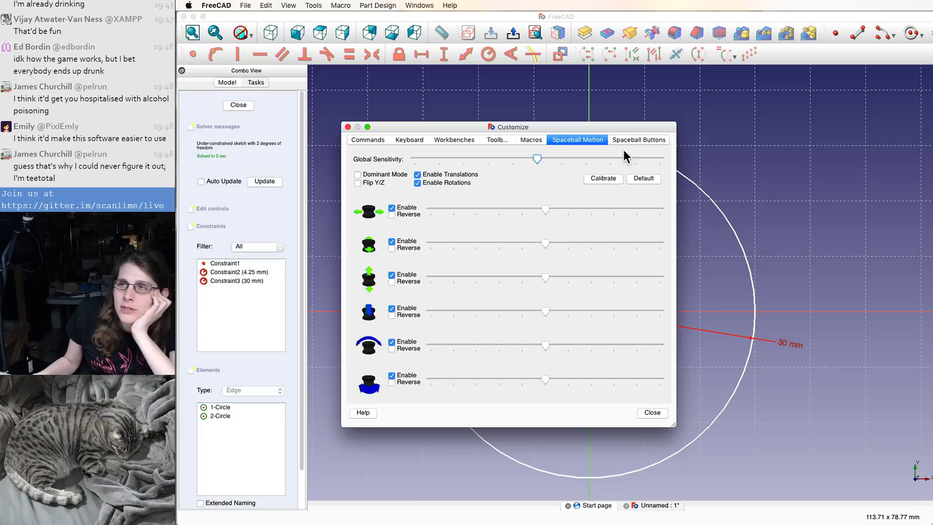
{"action": "left_click", "coordinate": [638, 139]}
{"action": "left_click", "coordinate": [576, 141]}
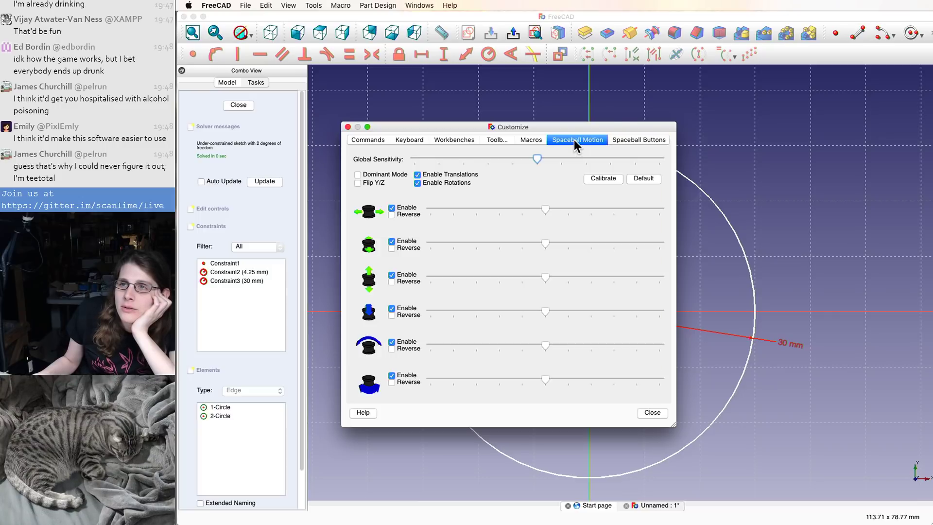
{"action": "left_click", "coordinate": [631, 136]}
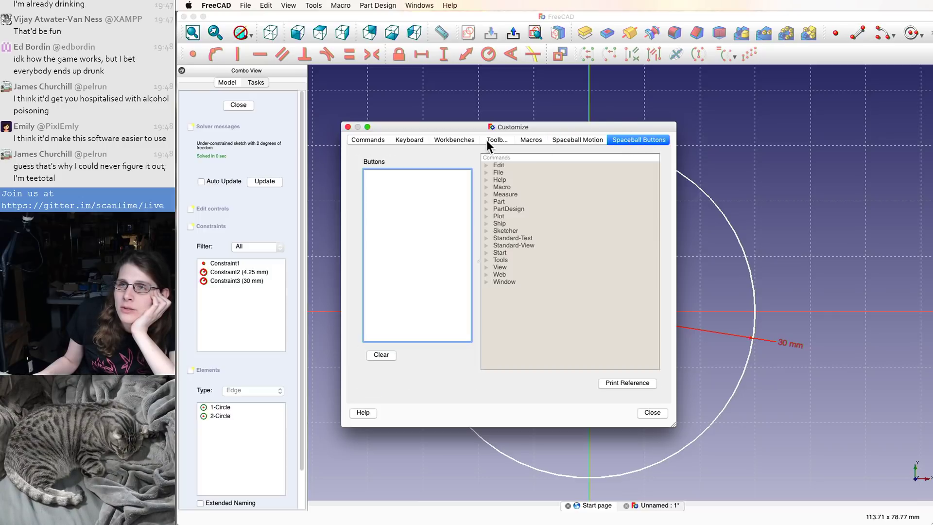
- Return to the custom macro setup, check which macros can be chosen, and close the Customize dialog
{"action": "left_click", "coordinate": [454, 139]}
{"action": "left_click", "coordinate": [497, 140]}
{"action": "left_click", "coordinate": [531, 139]}
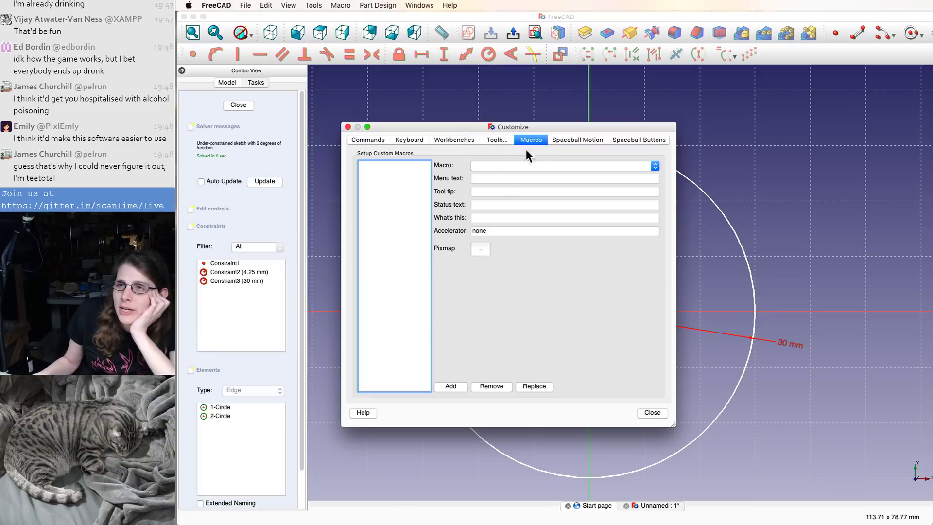
{"action": "left_click", "coordinate": [623, 166]}
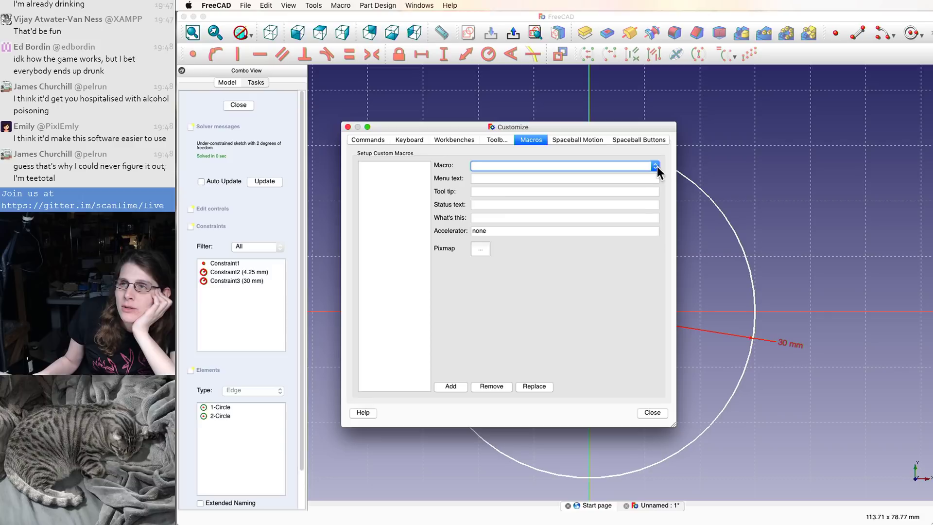
{"action": "left_click_drag", "start_coordinate": [342, 225], "coordinate": [345, 225]}
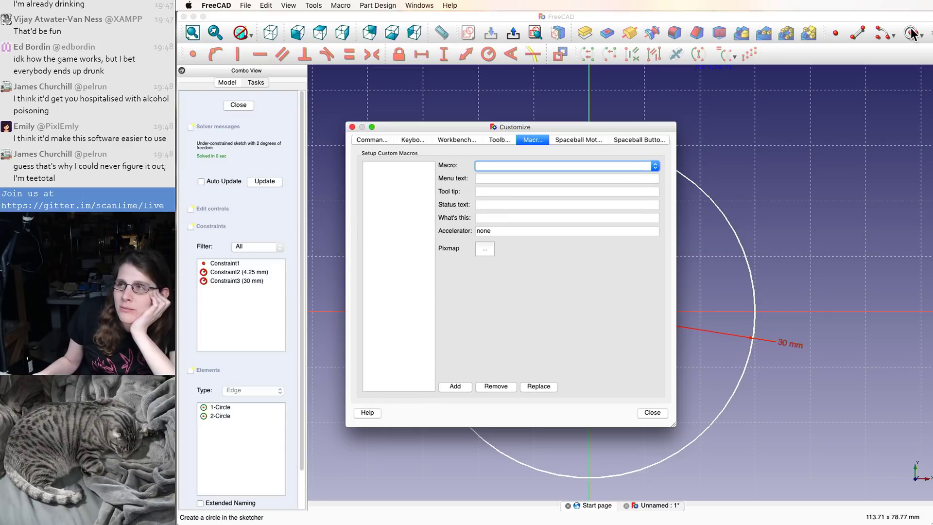
{"action": "left_click", "coordinate": [646, 413]}
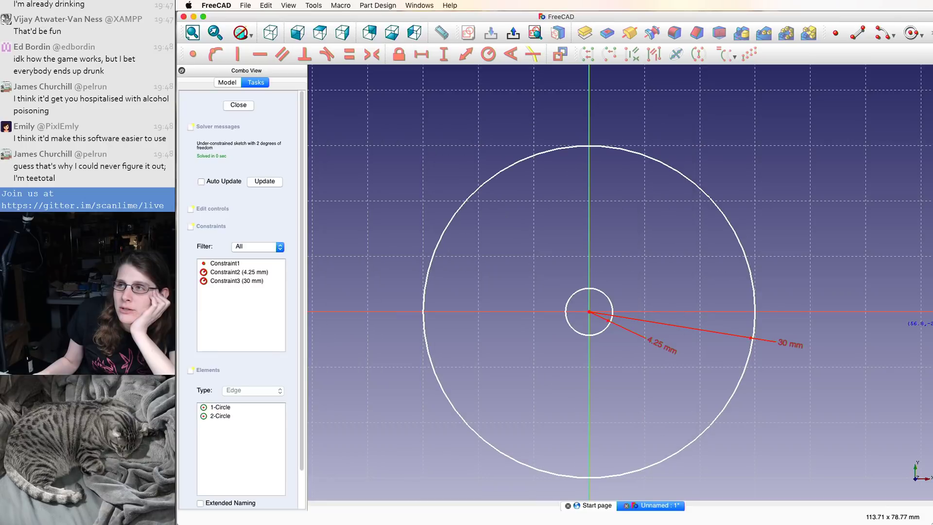
- Switch back to Chrome and look over the Macros wiki page from the Customizing section back to its beginning
{"action": "key", "text": "super+Tab"}
{"action": "scroll", "coordinate": [705, 167], "scroll_direction": "down", "scroll_amount": 1}
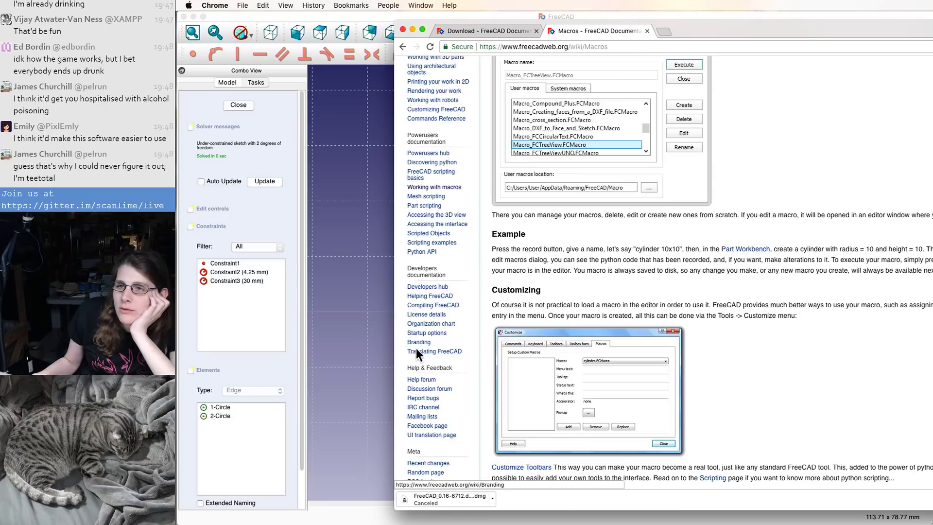
{"action": "scroll", "coordinate": [418, 340], "scroll_direction": "down", "scroll_amount": 2}
{"action": "scroll", "coordinate": [424, 316], "scroll_direction": "up", "scroll_amount": 6}
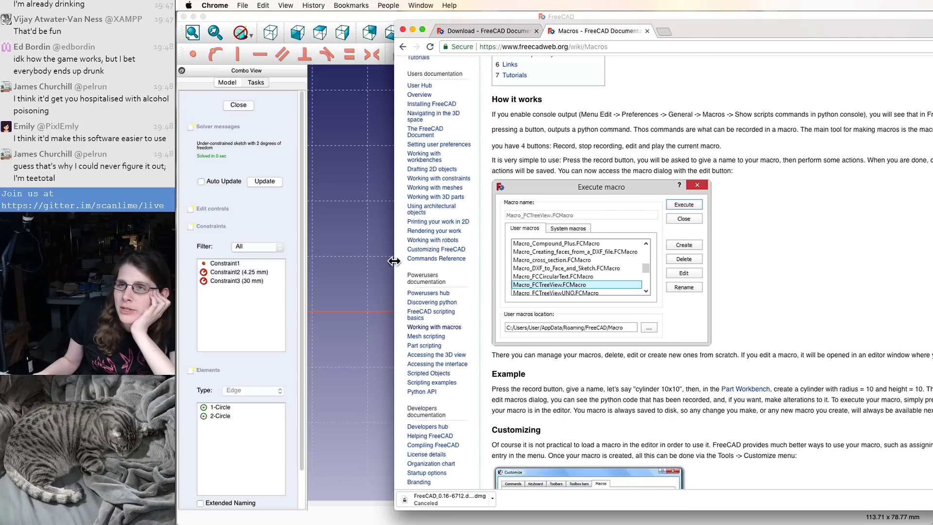
{"action": "scroll", "coordinate": [434, 211], "scroll_direction": "up", "scroll_amount": 5}
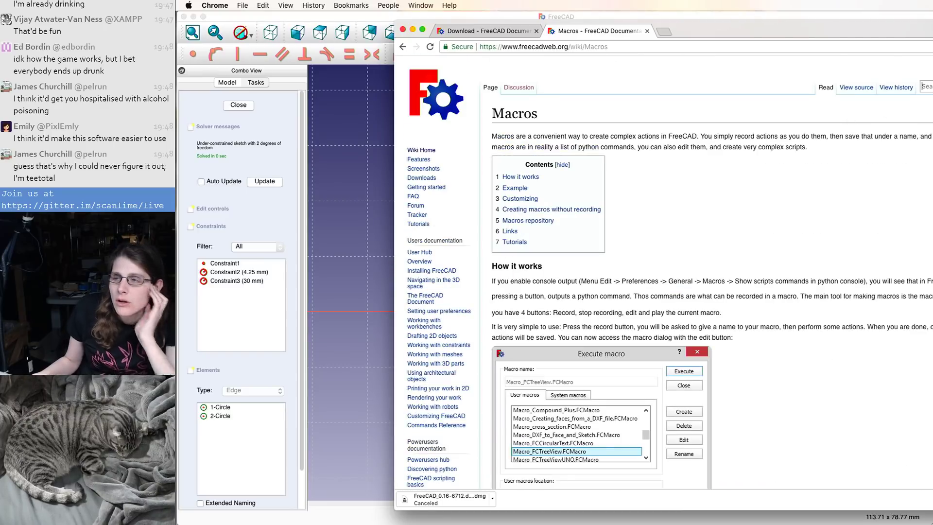
- Search the FreeCAD wiki for "keyboard" and look through the result list for pages on keyboard shortcuts
{"action": "type", "text": "keyboard"}
{"action": "key", "text": "Return"}
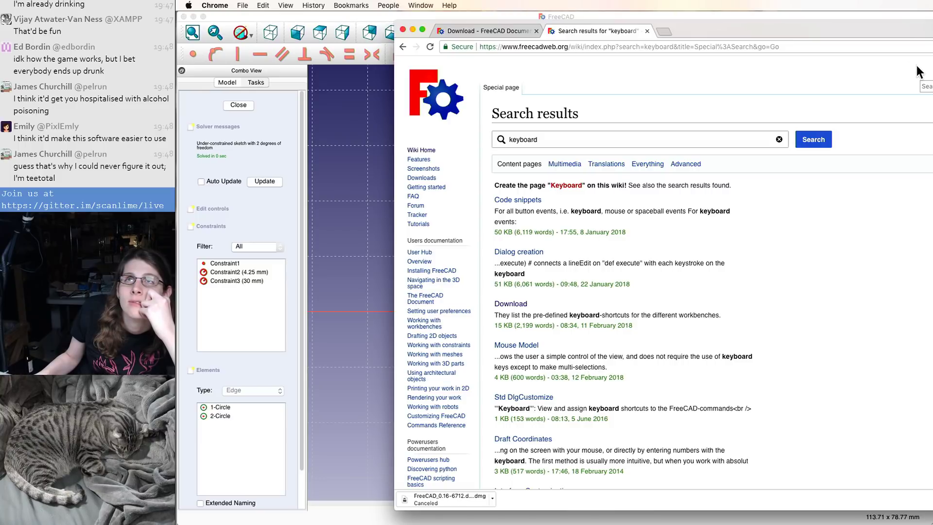
{"action": "left_click_drag", "start_coordinate": [930, 30], "coordinate": [754, 43]}
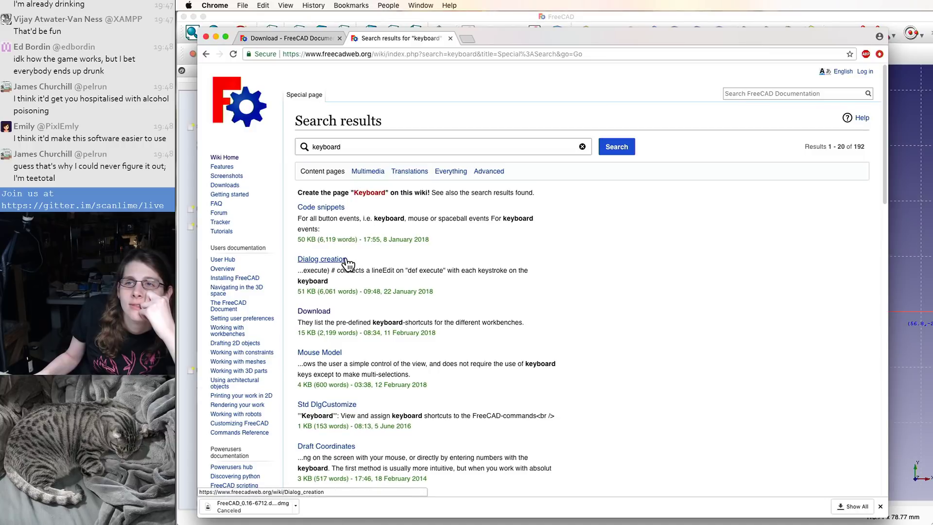
{"action": "scroll", "coordinate": [341, 316], "scroll_direction": "down", "scroll_amount": 1}
{"action": "scroll", "coordinate": [342, 344], "scroll_direction": "down", "scroll_amount": 5}
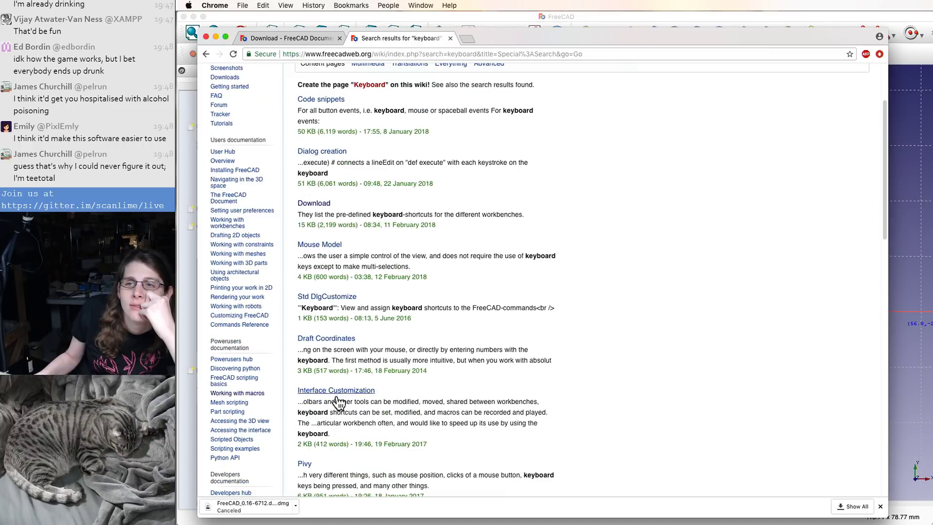
{"action": "scroll", "coordinate": [335, 408], "scroll_direction": "up", "scroll_amount": 5}
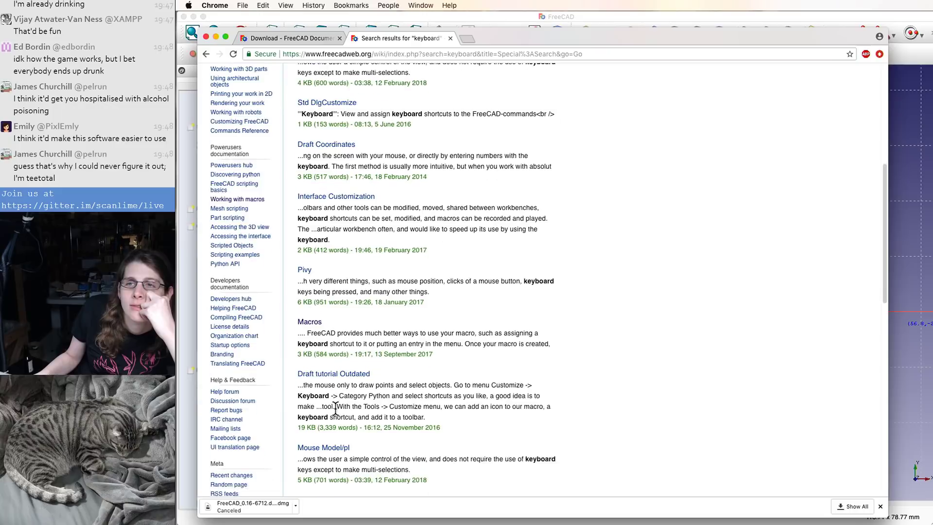
{"action": "scroll", "coordinate": [360, 282], "scroll_direction": "down", "scroll_amount": 3}
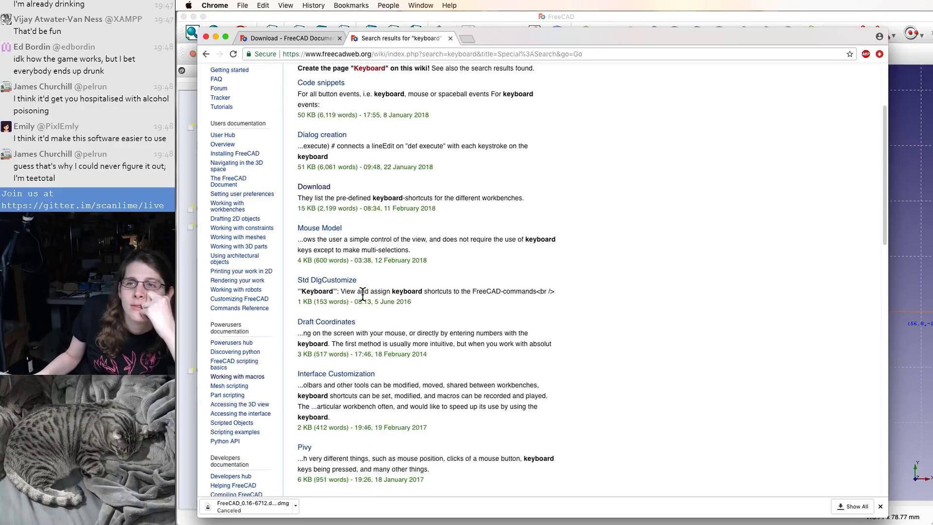
{"action": "scroll", "coordinate": [362, 293], "scroll_direction": "down", "scroll_amount": 15}
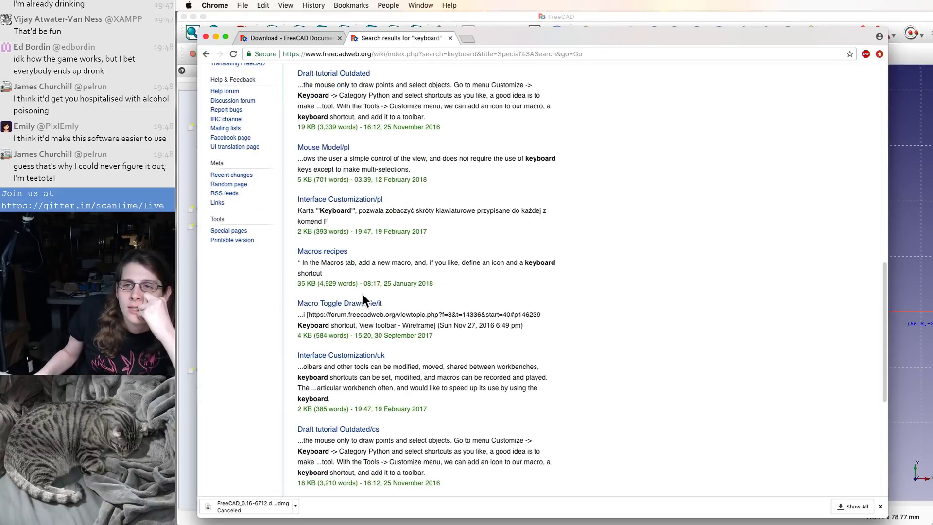
{"action": "scroll", "coordinate": [362, 294], "scroll_direction": "up", "scroll_amount": 18}
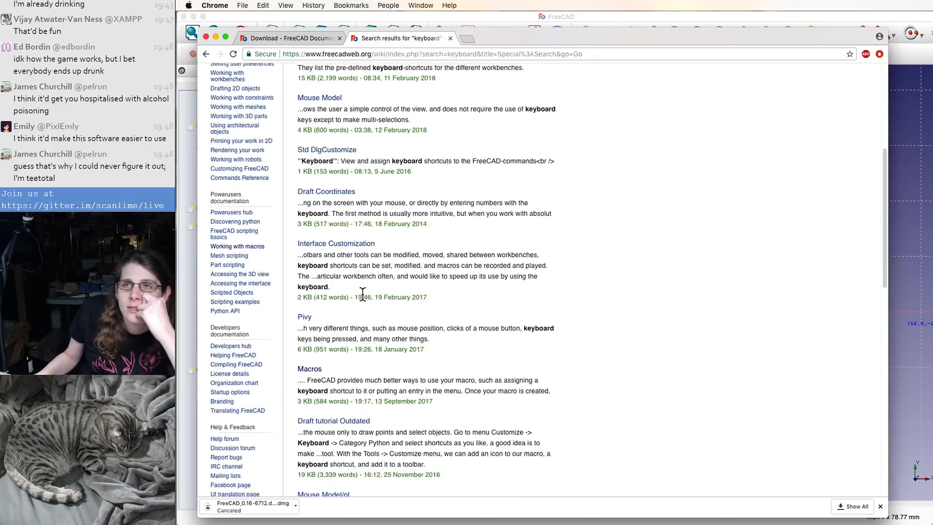
- Open the FreeCAD manual from the wiki's main page, load its "The interface" chapter in a new tab, and look over the manual's contents
{"action": "left_click", "coordinate": [256, 92]}
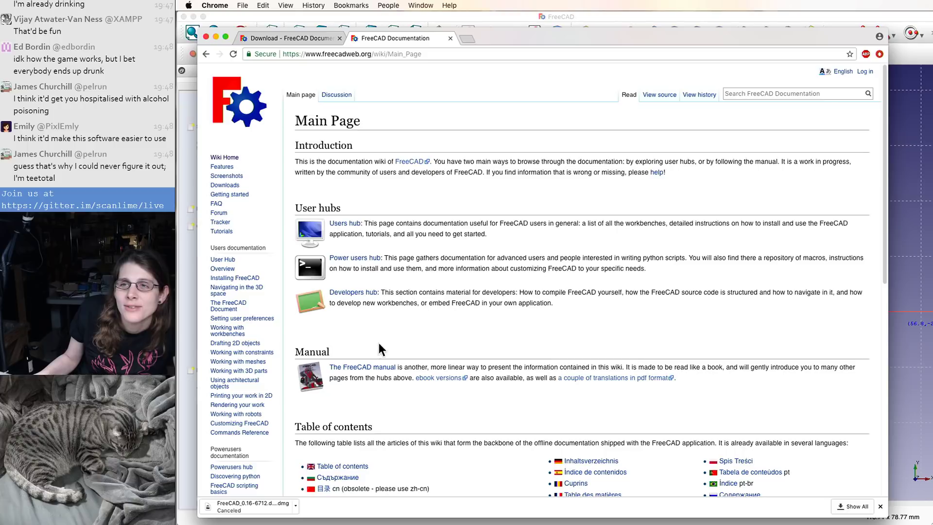
{"action": "left_click", "coordinate": [377, 362]}
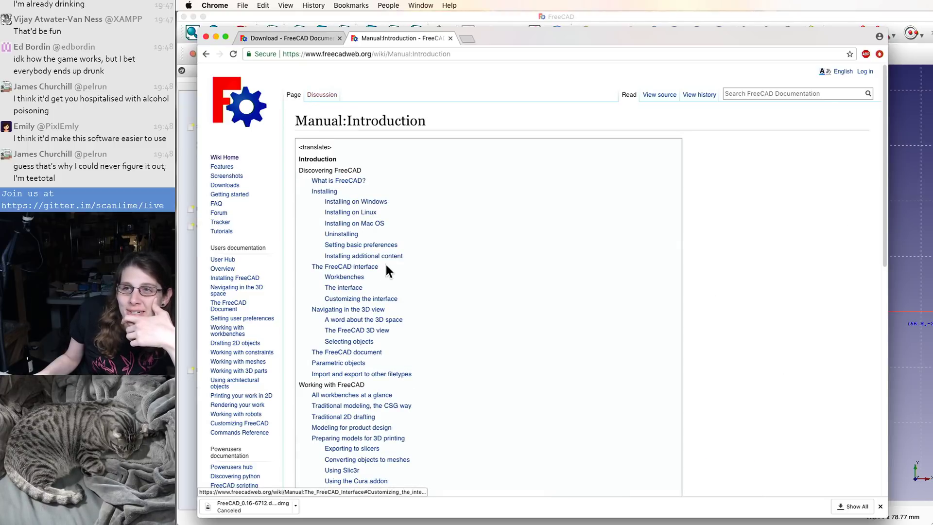
{"action": "right_click", "coordinate": [349, 290]}
{"action": "left_click", "coordinate": [360, 293]}
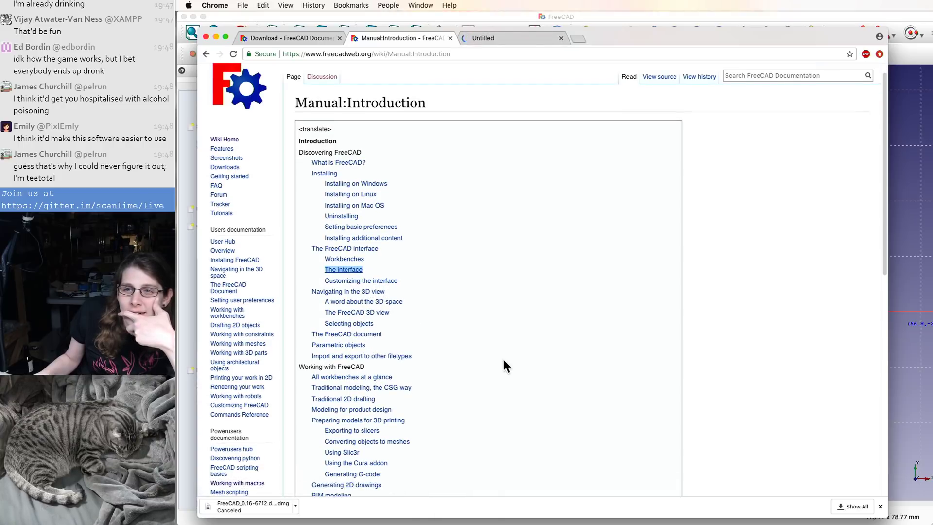
{"action": "scroll", "coordinate": [503, 360], "scroll_direction": "down", "scroll_amount": 5}
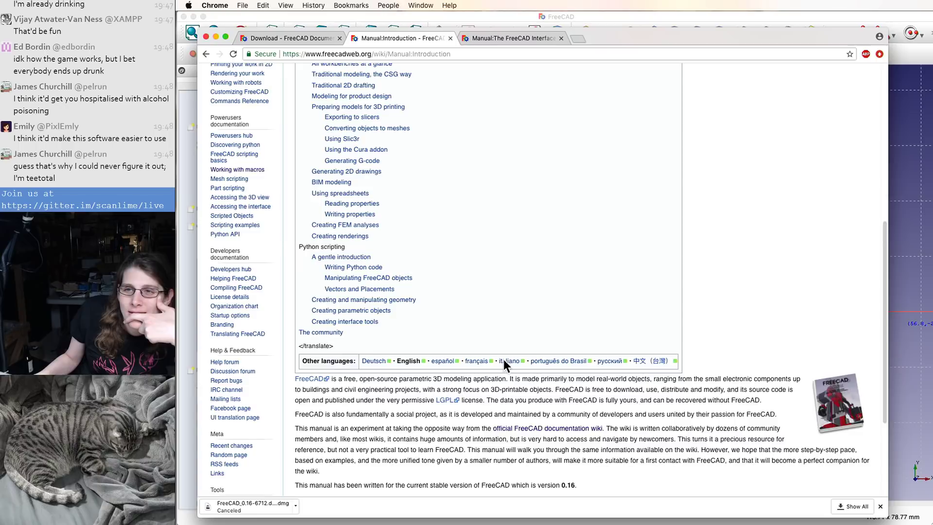
{"action": "scroll", "coordinate": [503, 360], "scroll_direction": "up", "scroll_amount": 10}
{"action": "left_click", "coordinate": [761, 94]}
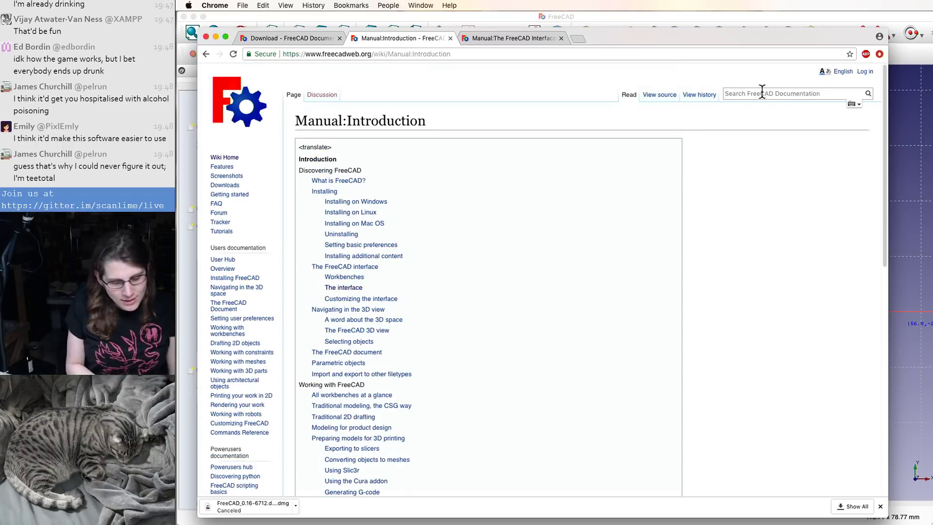
{"action": "type", "text": "keybiard"}
{"action": "key", "text": "Return"}
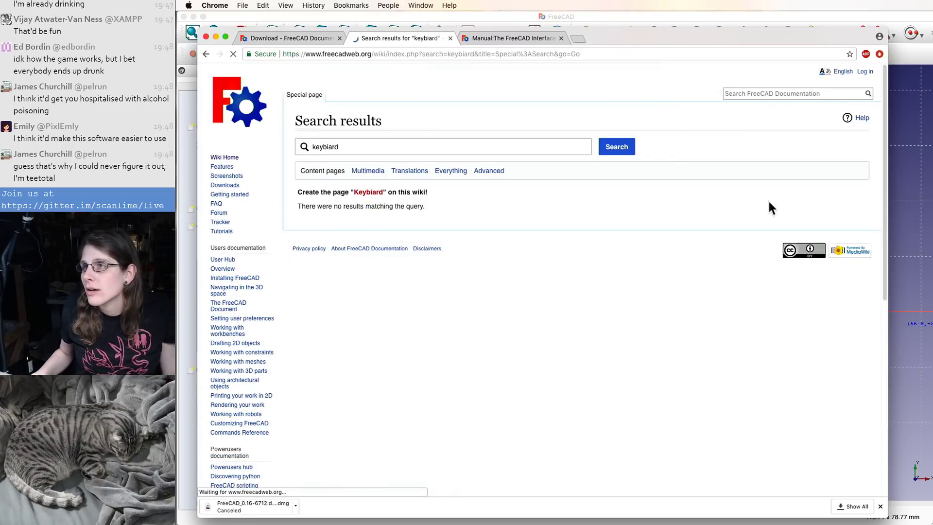
- Search the FreeCAD documentation for "keyboard" from the wiki's search field
{"action": "left_click", "coordinate": [796, 94]}
{"action": "type", "text": "b"}
{"action": "key", "text": "BackSpace"}
{"action": "type", "text": "k"}
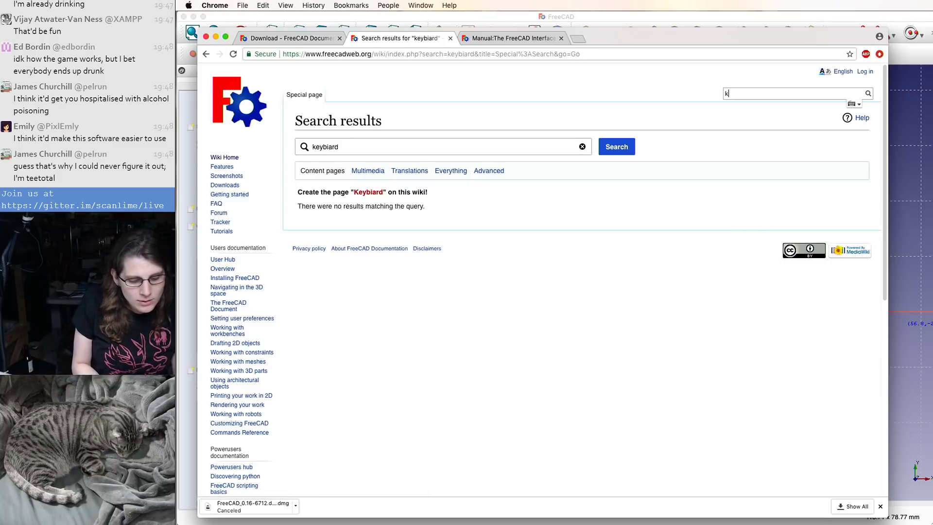
{"action": "type", "text": "eyboard"}
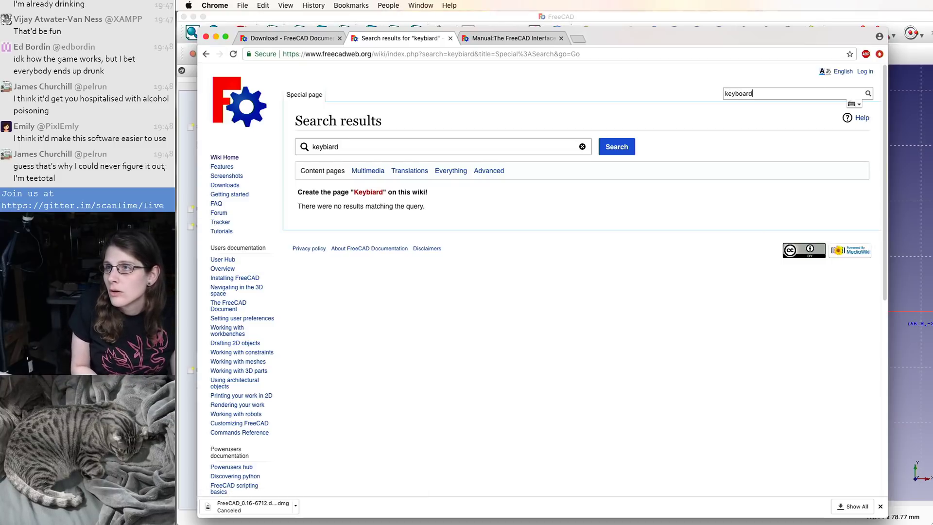
{"action": "key", "text": "Return"}
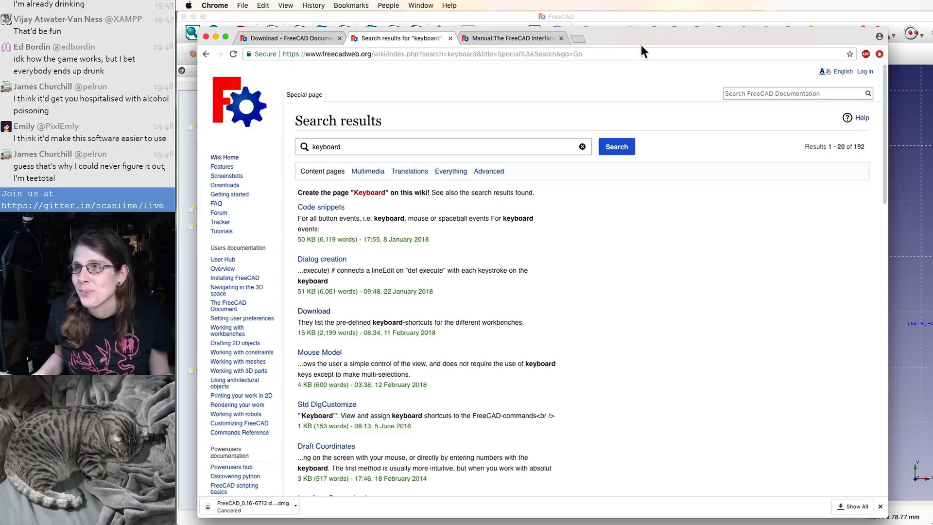
- Look through the whole first page of "keyboard" results for a shortcut reference and return to its beginning
{"action": "mouse_move", "coordinate": [641, 45]}
{"action": "left_mouse_down"}
{"action": "mouse_move", "coordinate": [643, 30]}
{"action": "mouse_move", "coordinate": [634, 46]}
{"action": "mouse_move", "coordinate": [634, 38]}
{"action": "left_mouse_up"}
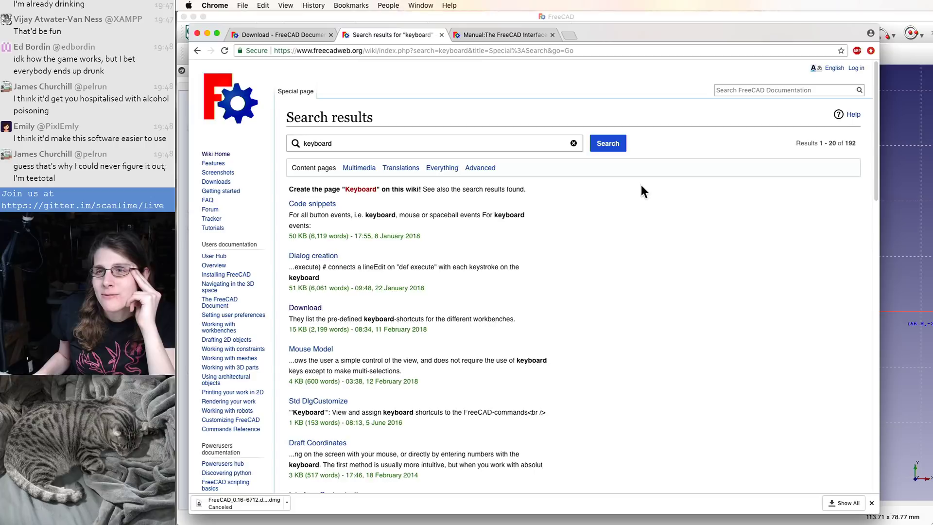
{"action": "scroll", "coordinate": [651, 341], "scroll_direction": "down", "scroll_amount": 5}
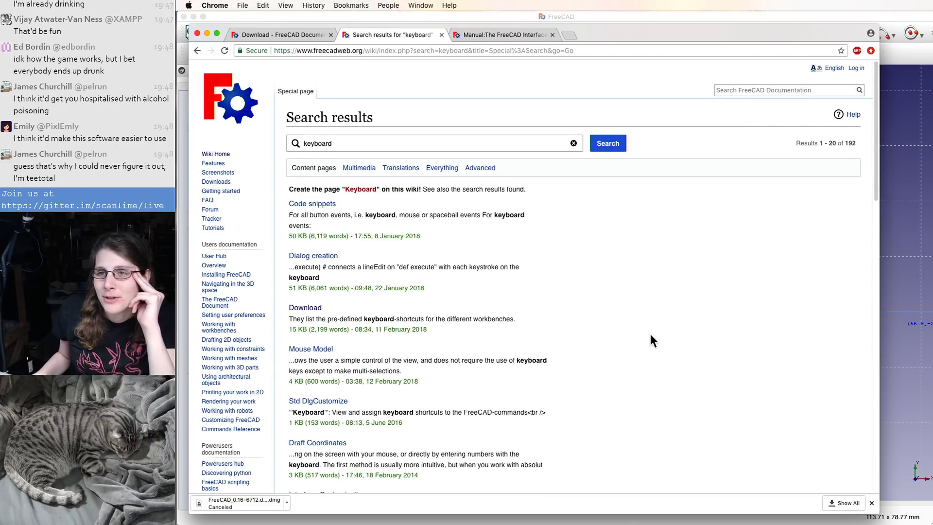
{"action": "scroll", "coordinate": [649, 336], "scroll_direction": "down", "scroll_amount": 6}
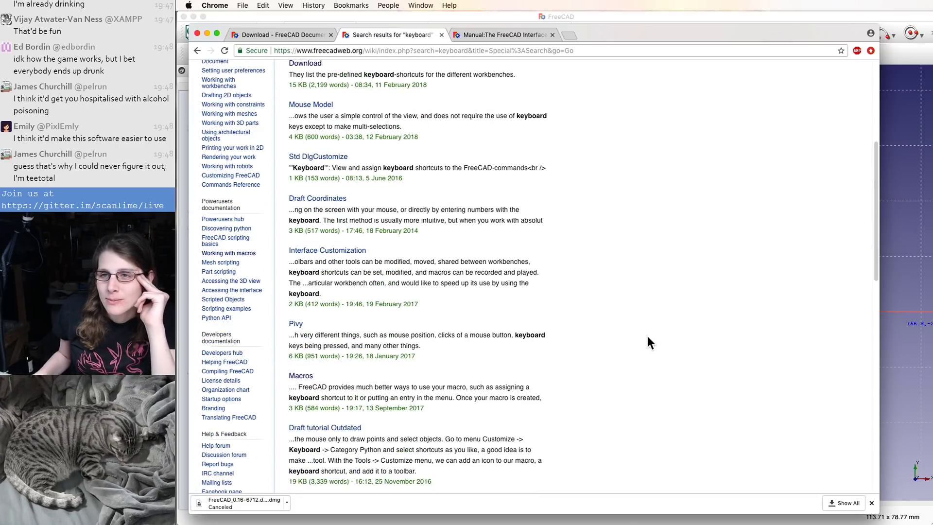
{"action": "scroll", "coordinate": [648, 336], "scroll_direction": "down", "scroll_amount": 2}
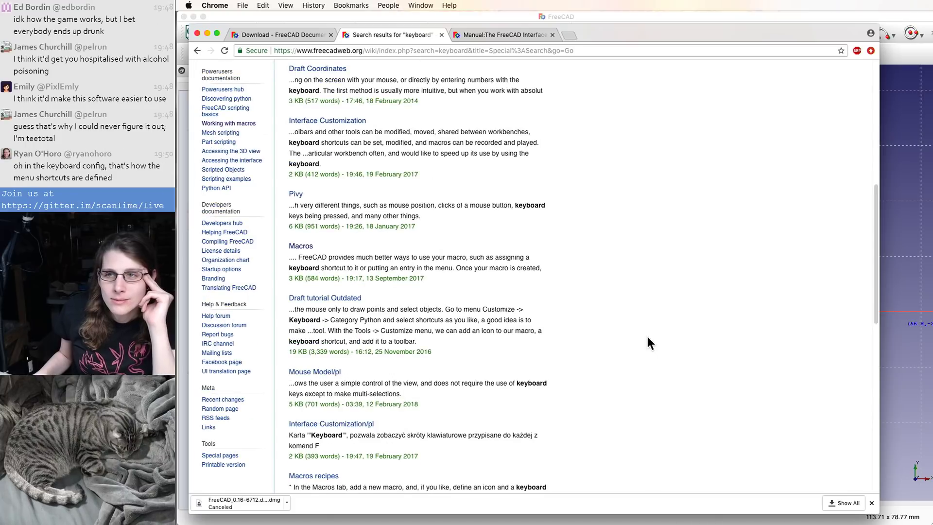
{"action": "scroll", "coordinate": [648, 335], "scroll_direction": "down", "scroll_amount": 13}
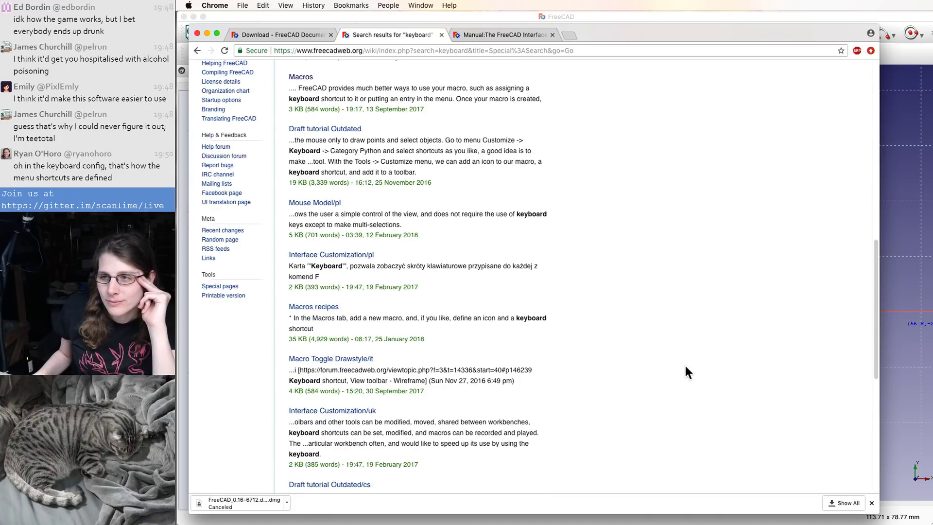
{"action": "scroll", "coordinate": [777, 345], "scroll_direction": "down", "scroll_amount": 5}
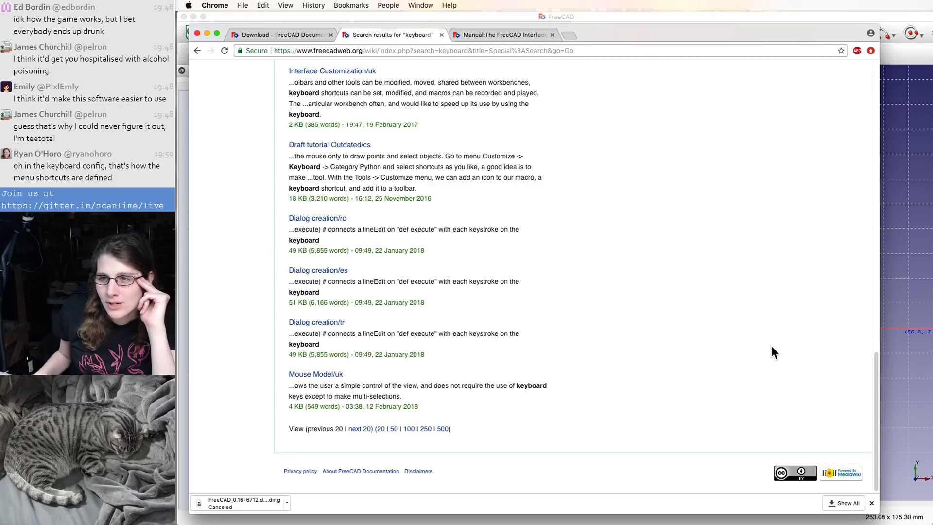
{"action": "scroll", "coordinate": [700, 334], "scroll_direction": "up", "scroll_amount": 20}
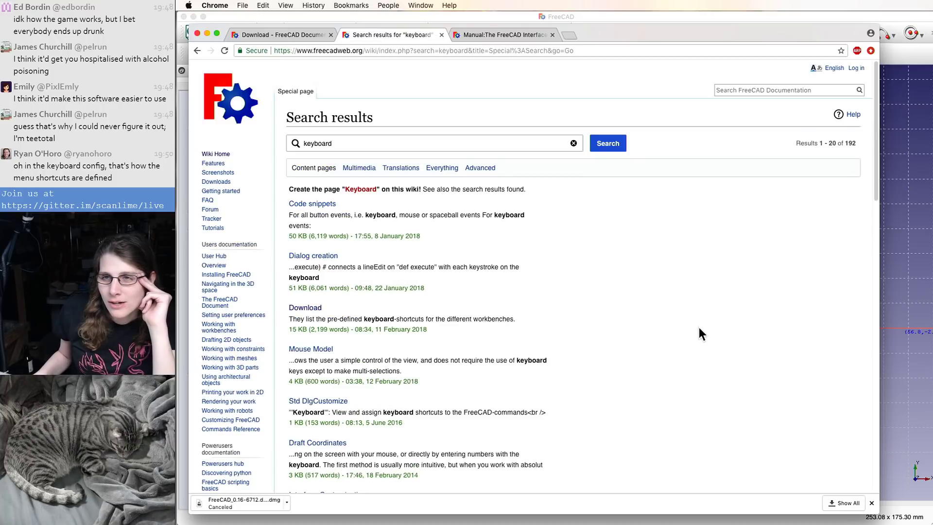
- Search Google for "freecad keyboard shortcuts" and open the Interface Customization page of the FreeCAD documentation
{"action": "left_click", "coordinate": [326, 51]}
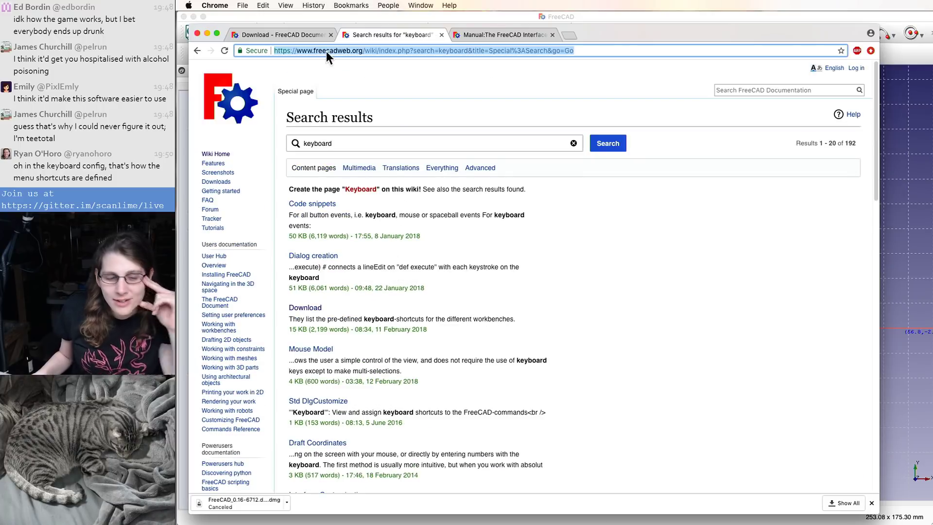
{"action": "type", "text": "freecad keyboard shortcuts"}
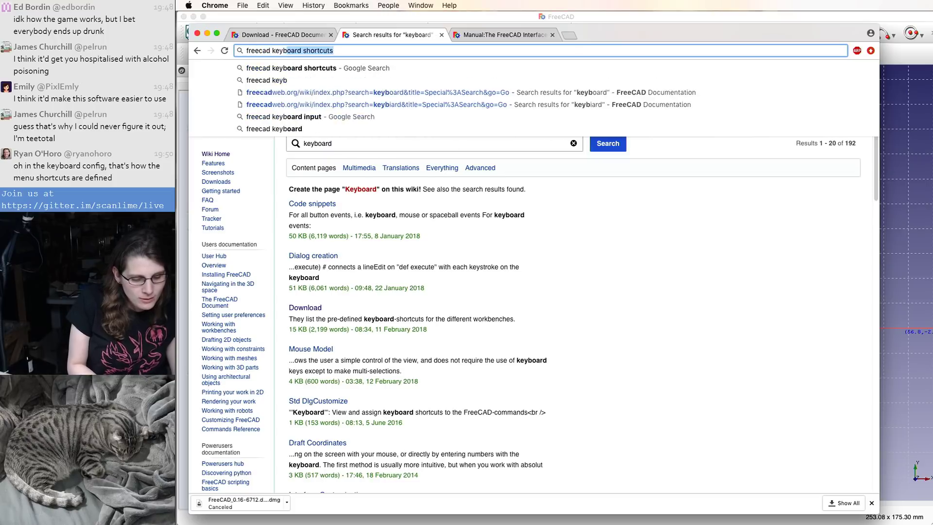
{"action": "key", "text": "Return"}
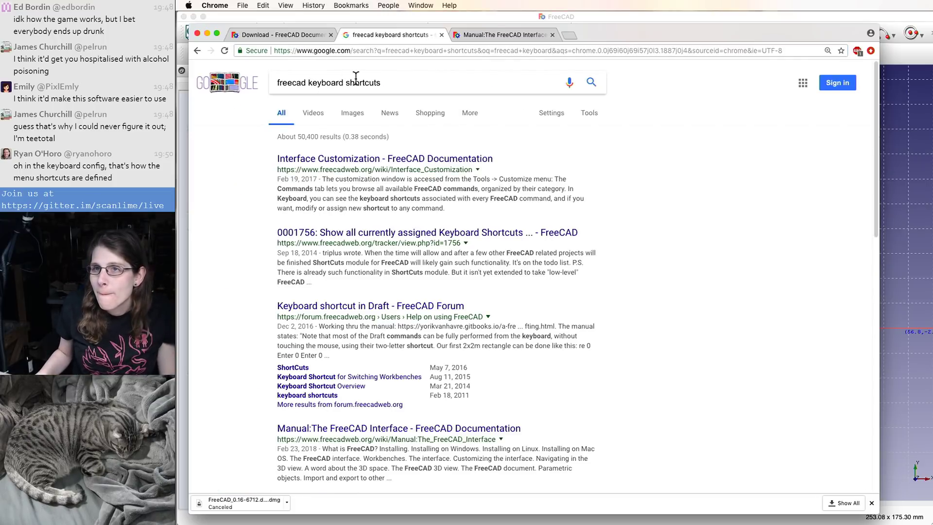
{"action": "left_click", "coordinate": [444, 158]}
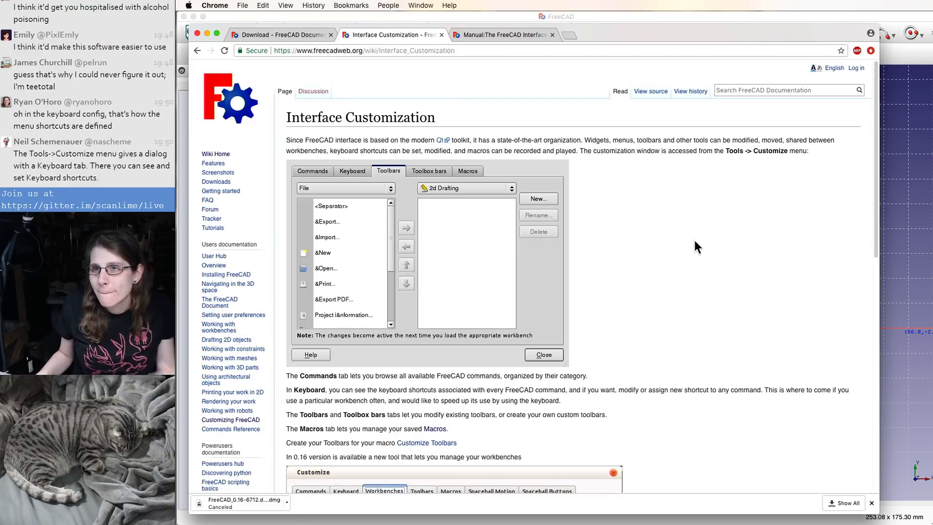
- Read through the Interface Customization page to its end, checking what it says about keyboard shortcuts, and return to its beginning
{"action": "scroll", "coordinate": [774, 342], "scroll_direction": "down", "scroll_amount": 5}
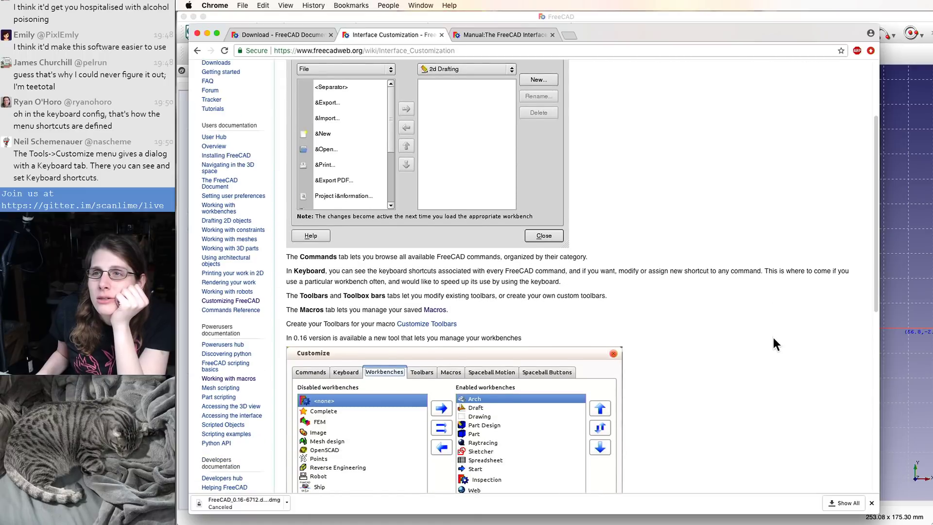
{"action": "scroll", "coordinate": [771, 342], "scroll_direction": "down", "scroll_amount": 6}
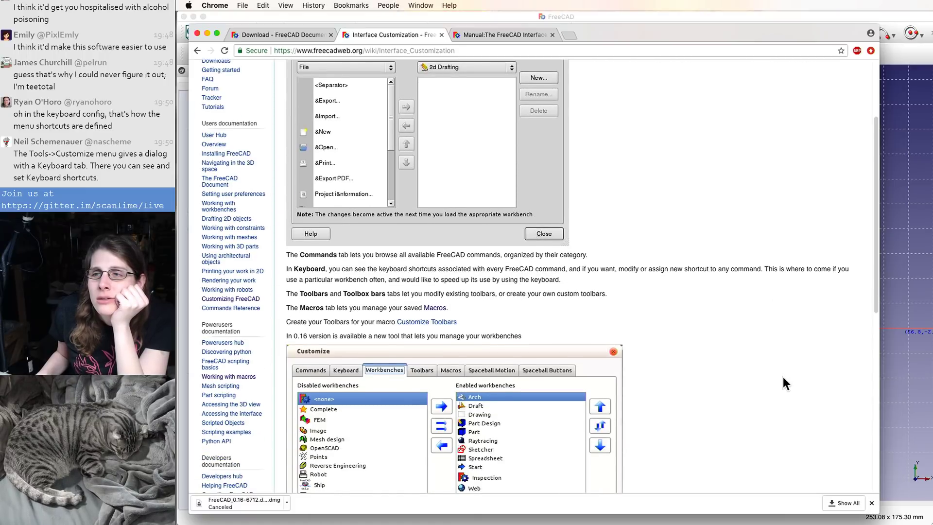
{"action": "scroll", "coordinate": [763, 362], "scroll_direction": "down", "scroll_amount": 9}
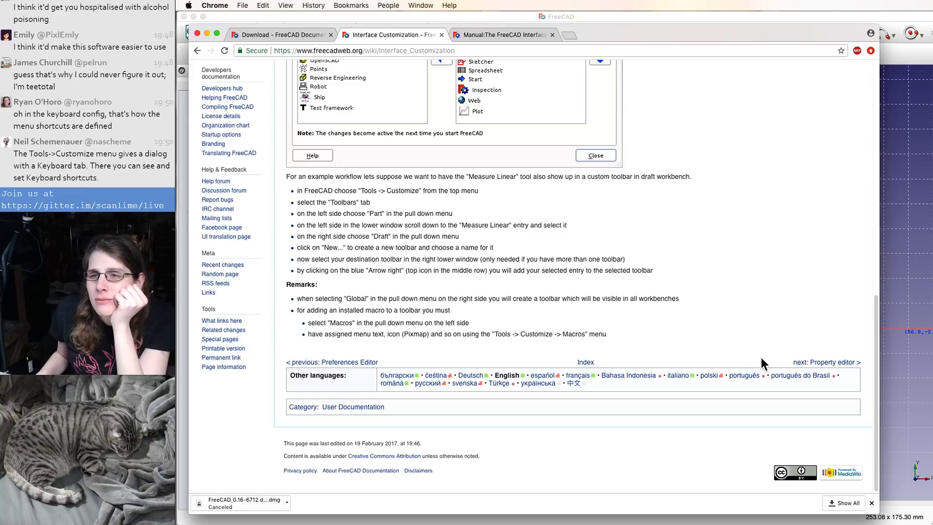
{"action": "scroll", "coordinate": [760, 356], "scroll_direction": "up", "scroll_amount": 20}
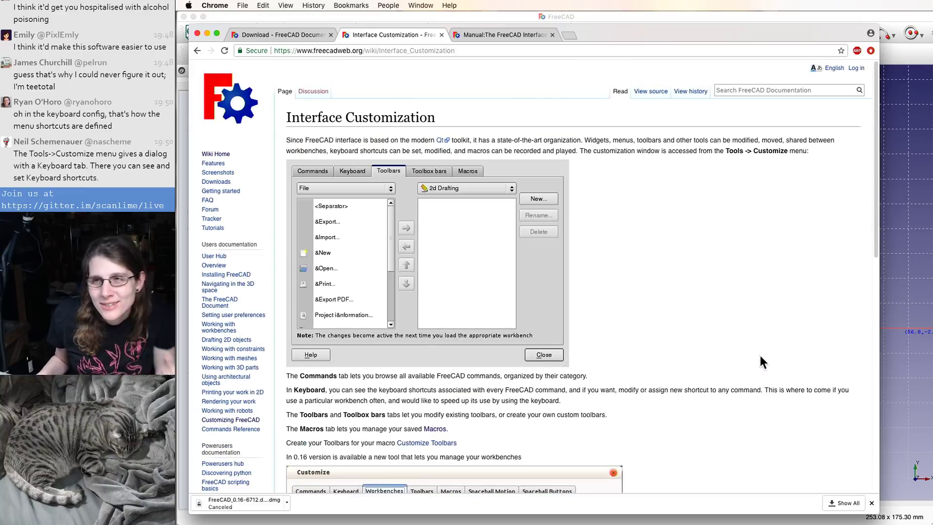
{"action": "scroll", "coordinate": [645, 244], "scroll_direction": "down", "scroll_amount": 8}
{"action": "scroll", "coordinate": [546, 228], "scroll_direction": "up", "scroll_amount": 8}
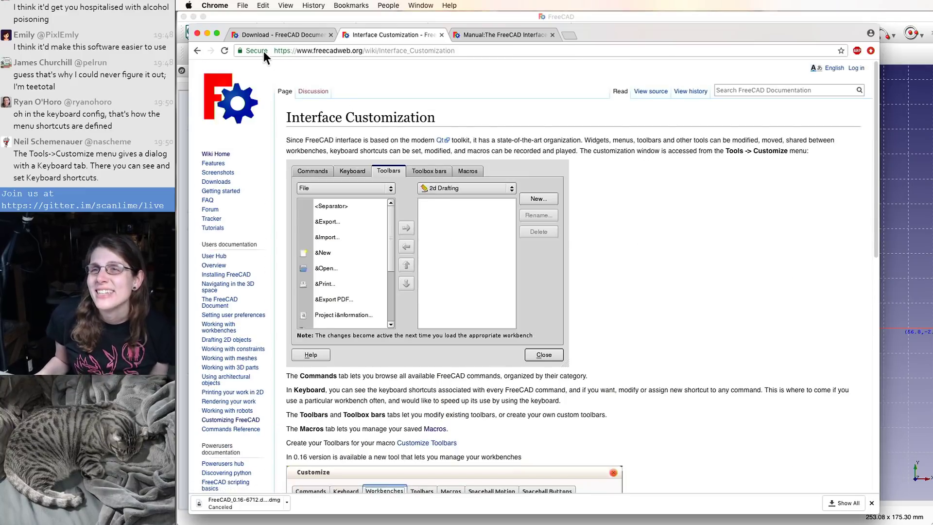
- Return to the Google results and open tracker issue 0001756 on showing all currently assigned keyboard shortcuts to read its details
{"action": "left_click", "coordinate": [193, 55]}
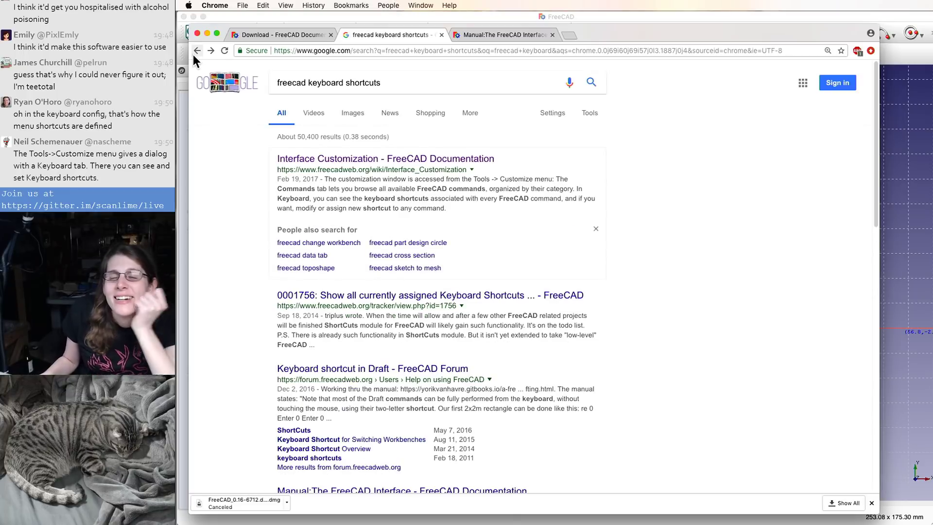
{"action": "left_click", "coordinate": [500, 296]}
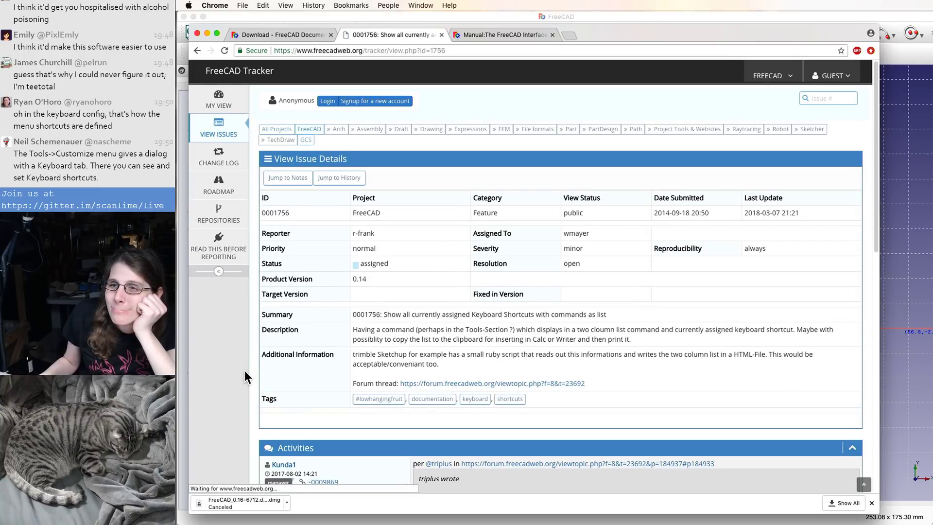
{"action": "scroll", "coordinate": [323, 359], "scroll_direction": "down", "scroll_amount": 1}
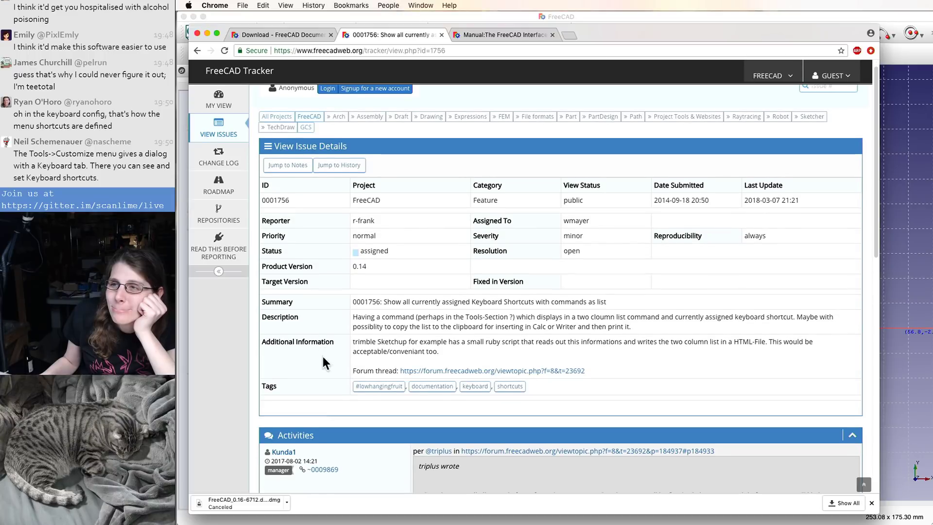
- Read tracker issue 0001756 from its details through the activity notes to the issue history, and return to the notes
{"action": "scroll", "coordinate": [482, 344], "scroll_direction": "down", "scroll_amount": 3}
{"action": "scroll", "coordinate": [483, 344], "scroll_direction": "down", "scroll_amount": 3}
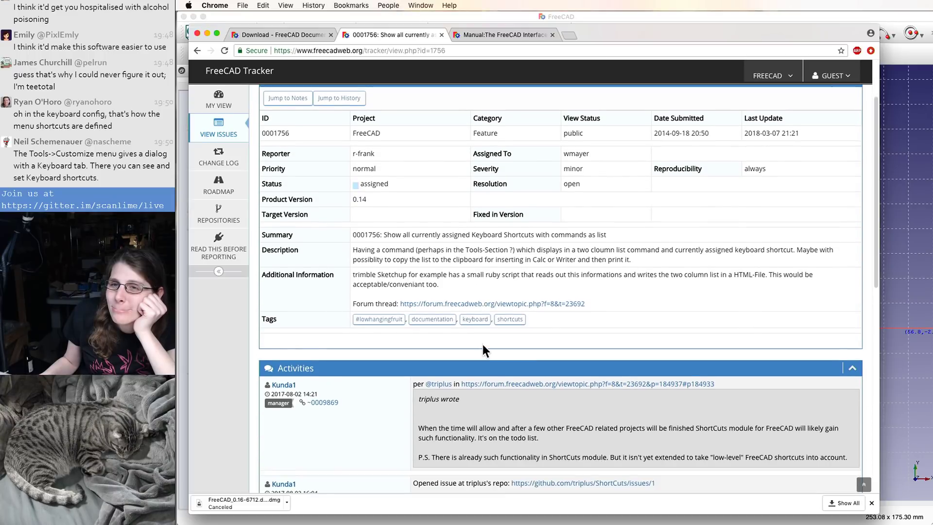
{"action": "scroll", "coordinate": [482, 344], "scroll_direction": "down", "scroll_amount": 4}
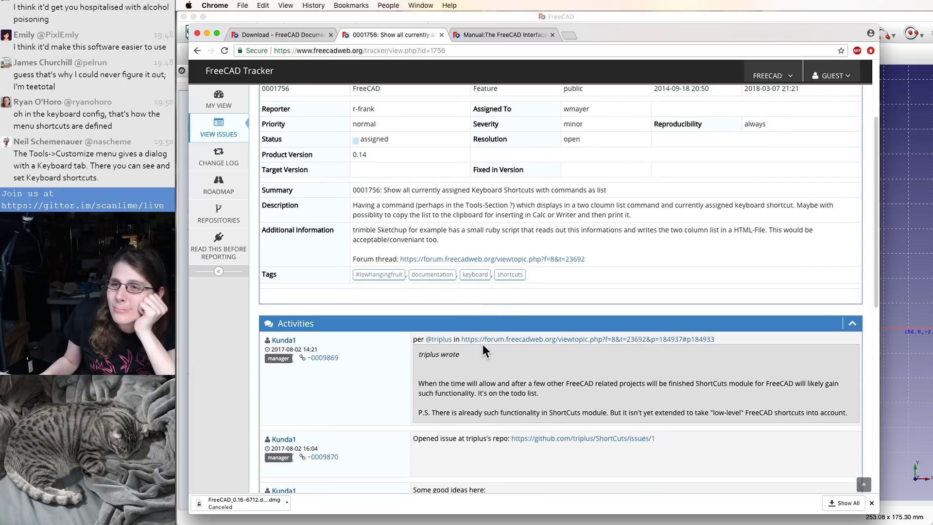
{"action": "scroll", "coordinate": [482, 344], "scroll_direction": "down", "scroll_amount": 1}
{"action": "scroll", "coordinate": [483, 344], "scroll_direction": "down", "scroll_amount": 2}
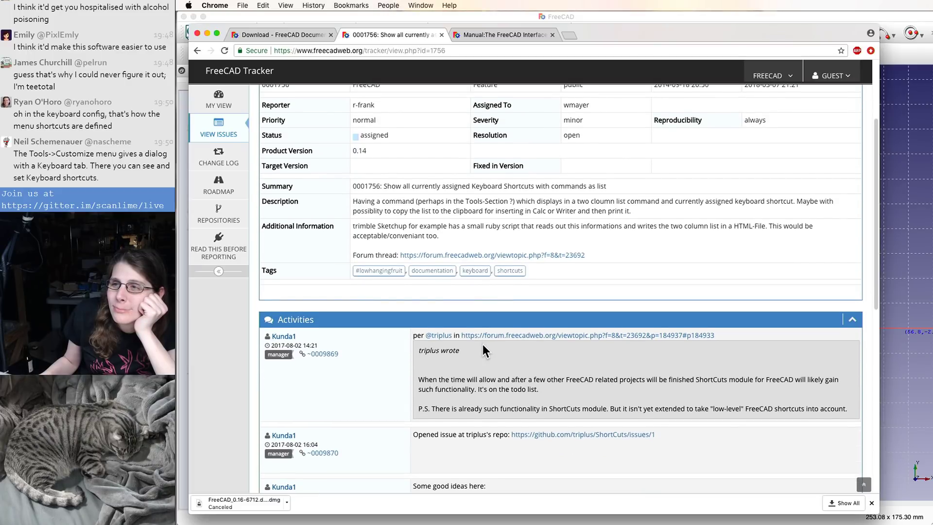
{"action": "scroll", "coordinate": [483, 344], "scroll_direction": "down", "scroll_amount": 5}
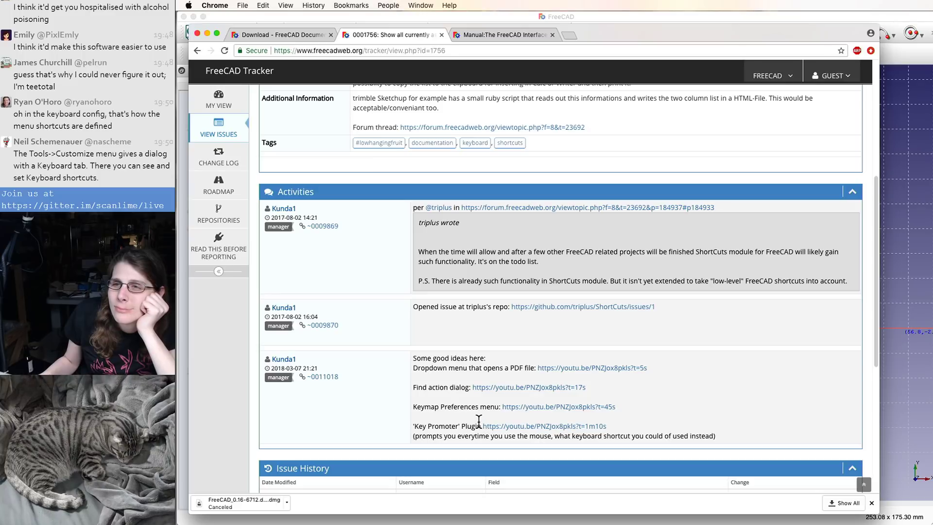
{"action": "scroll", "coordinate": [479, 420], "scroll_direction": "down", "scroll_amount": 1}
{"action": "scroll", "coordinate": [478, 420], "scroll_direction": "down", "scroll_amount": 5}
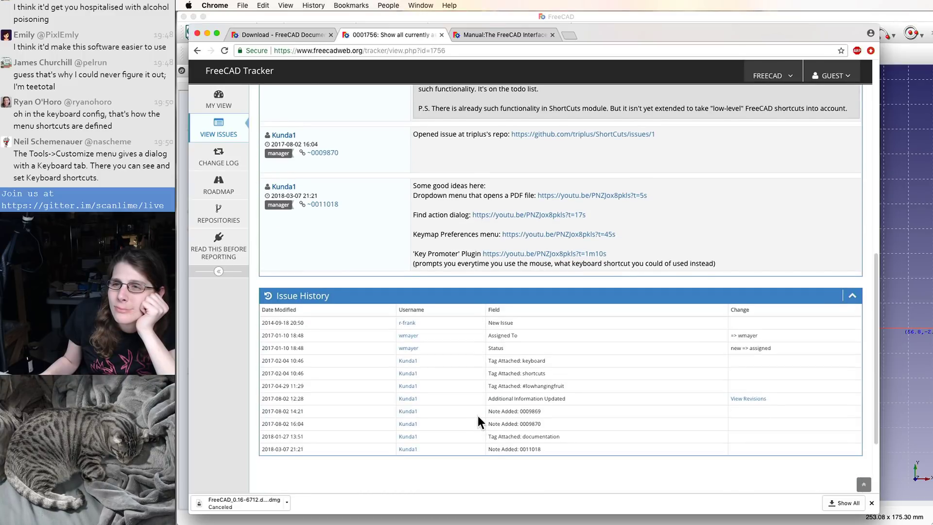
{"action": "scroll", "coordinate": [477, 416], "scroll_direction": "down", "scroll_amount": 3}
{"action": "scroll", "coordinate": [478, 413], "scroll_direction": "up", "scroll_amount": 10}
{"action": "scroll", "coordinate": [475, 410], "scroll_direction": "down", "scroll_amount": 3}
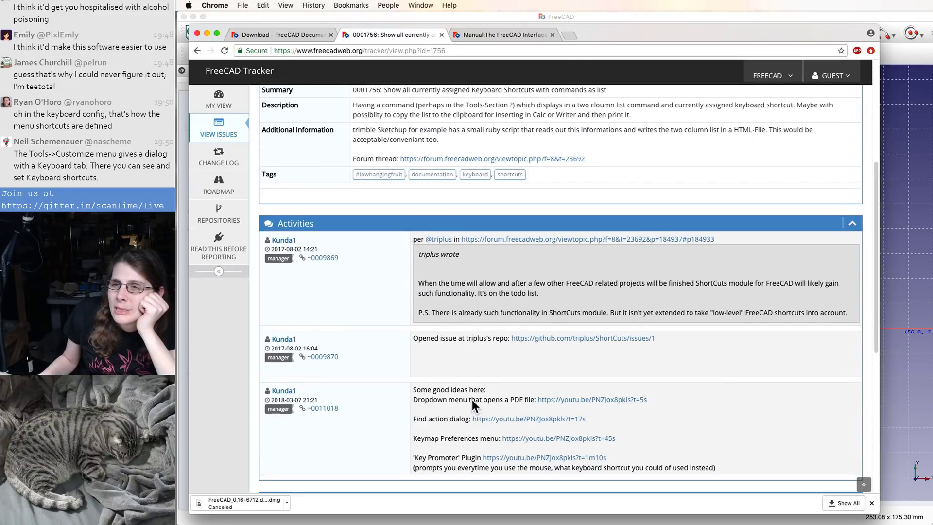
- Open the linked triplus/ShortCuts GitHub issue, look it over, follow its link to the tracker and close that page
{"action": "left_click", "coordinate": [536, 340]}
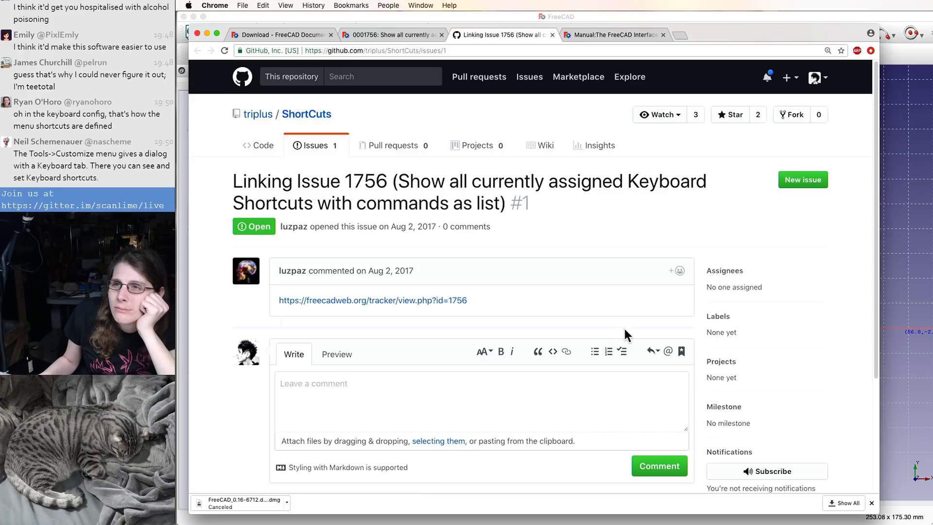
{"action": "scroll", "coordinate": [625, 329], "scroll_direction": "down", "scroll_amount": 1}
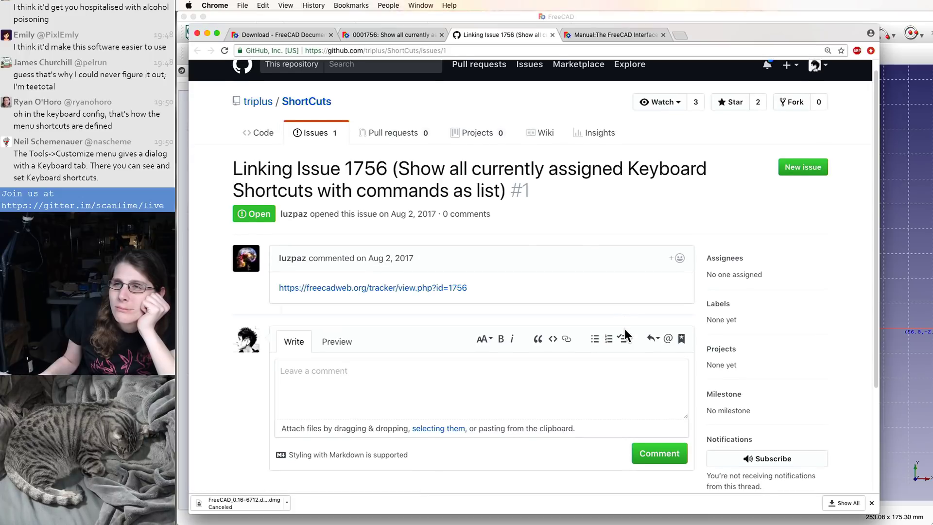
{"action": "scroll", "coordinate": [627, 336], "scroll_direction": "down", "scroll_amount": 5}
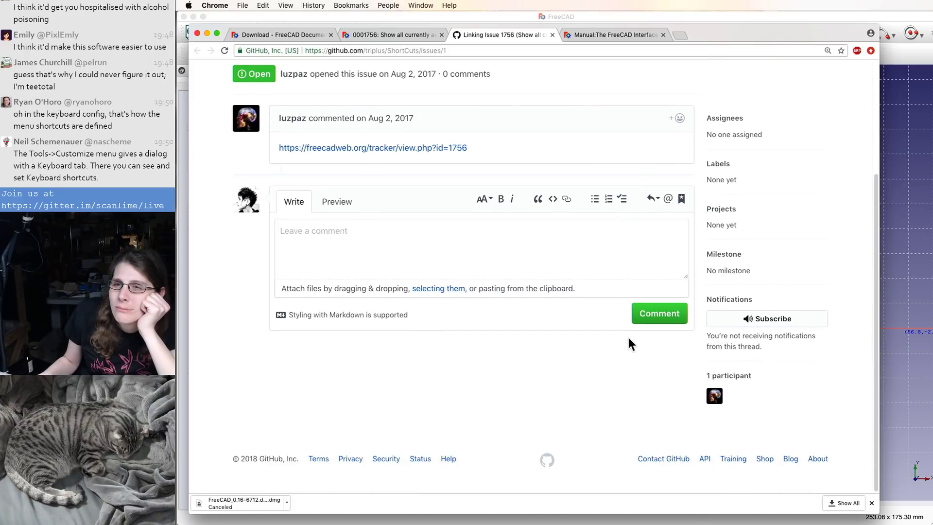
{"action": "scroll", "coordinate": [629, 338], "scroll_direction": "up", "scroll_amount": 5}
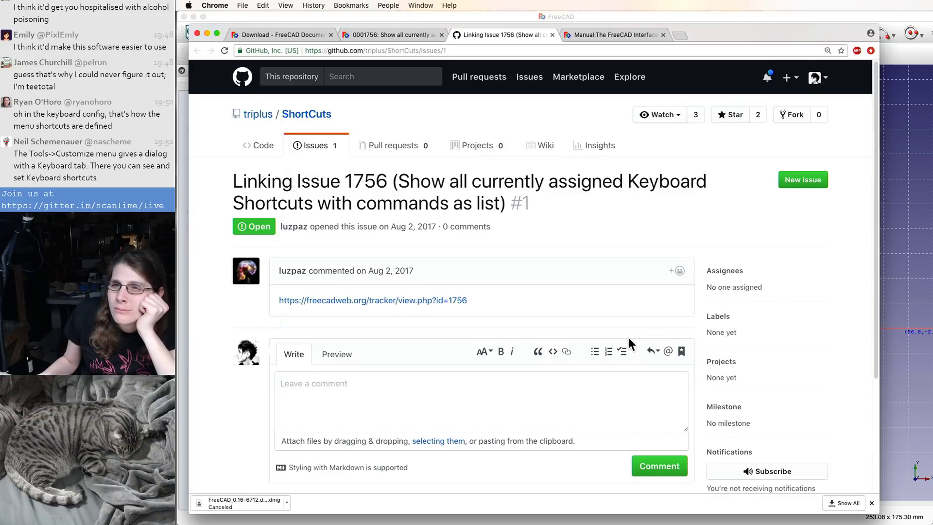
{"action": "left_click", "coordinate": [367, 301]}
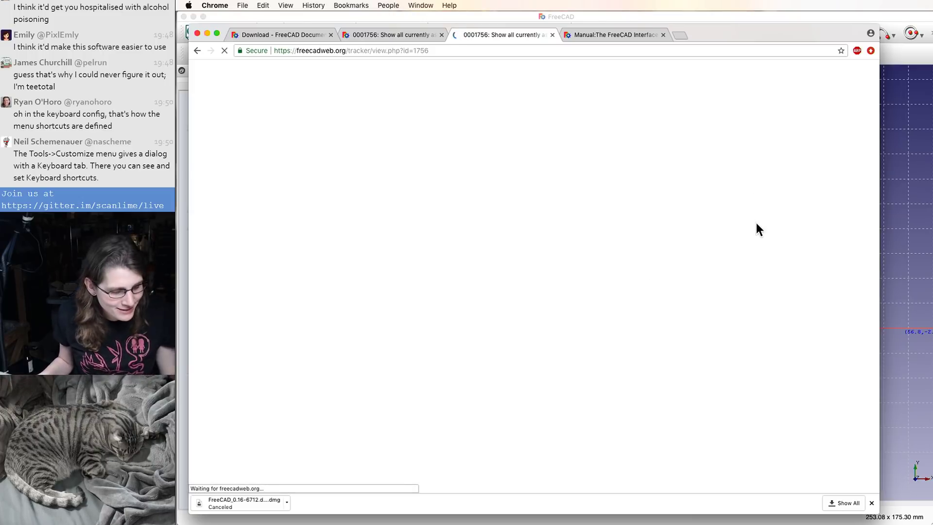
{"action": "key", "text": "super+w"}
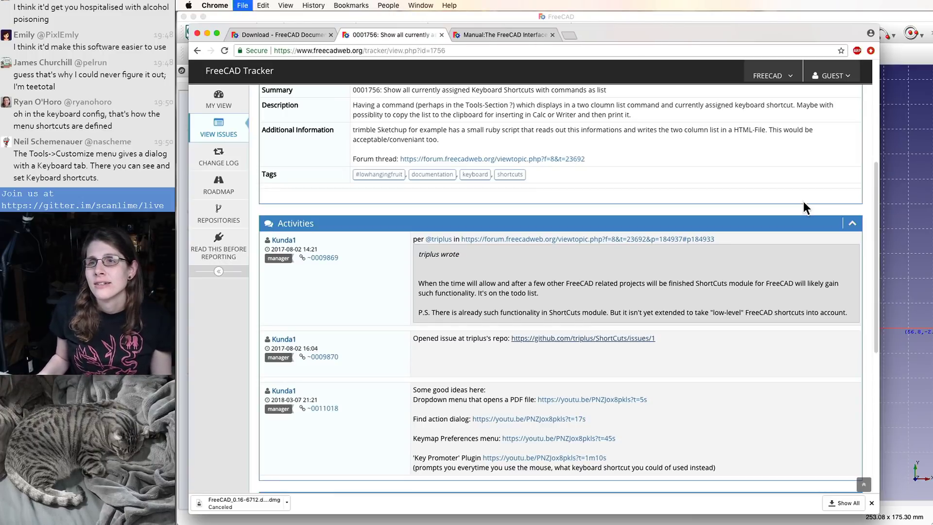
- Close the remaining browser pages, switch to FreeCAD and open the Customize dialog
{"action": "key", "text": "super+w"}
{"action": "key", "text": "super+w"}
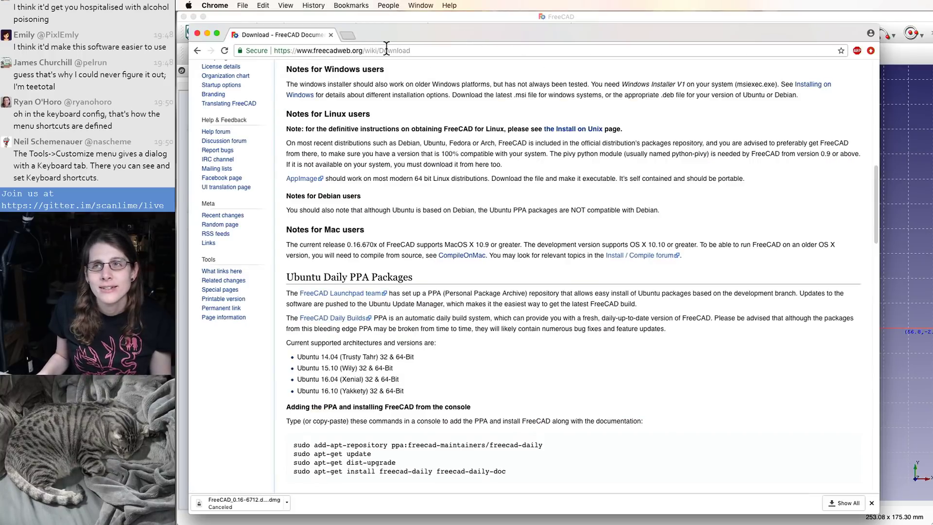
{"action": "key", "text": "super+w"}
{"action": "left_click", "coordinate": [264, 7]}
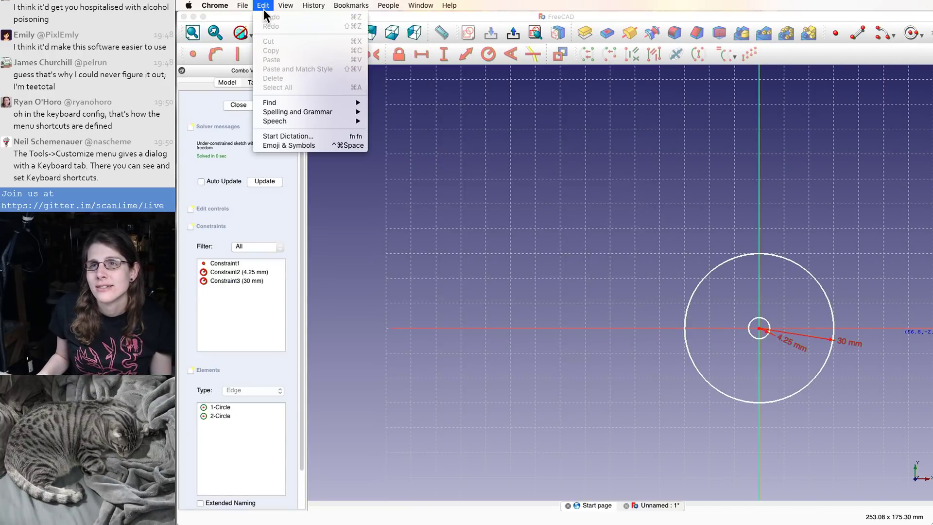
{"action": "left_click", "coordinate": [311, 7]}
{"action": "left_click", "coordinate": [316, 20]}
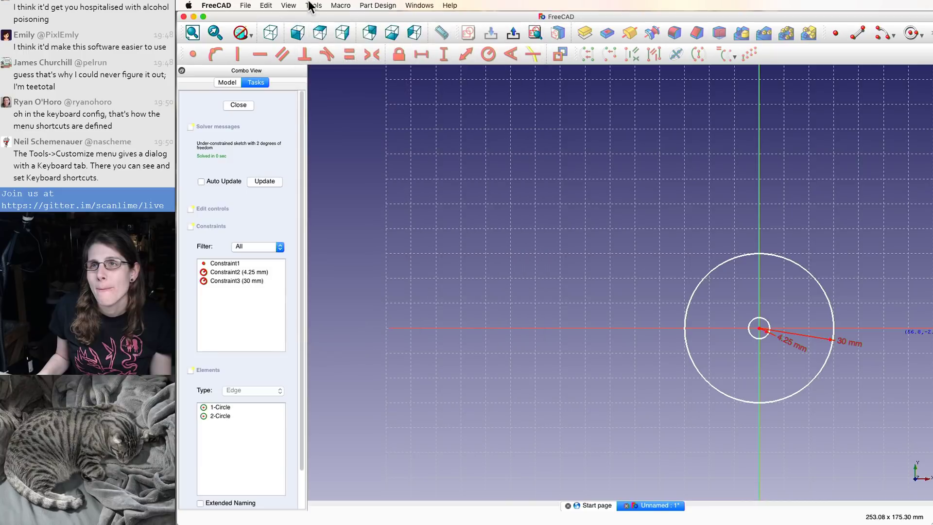
{"action": "left_click", "coordinate": [309, 6]}
{"action": "left_click", "coordinate": [315, 117]}
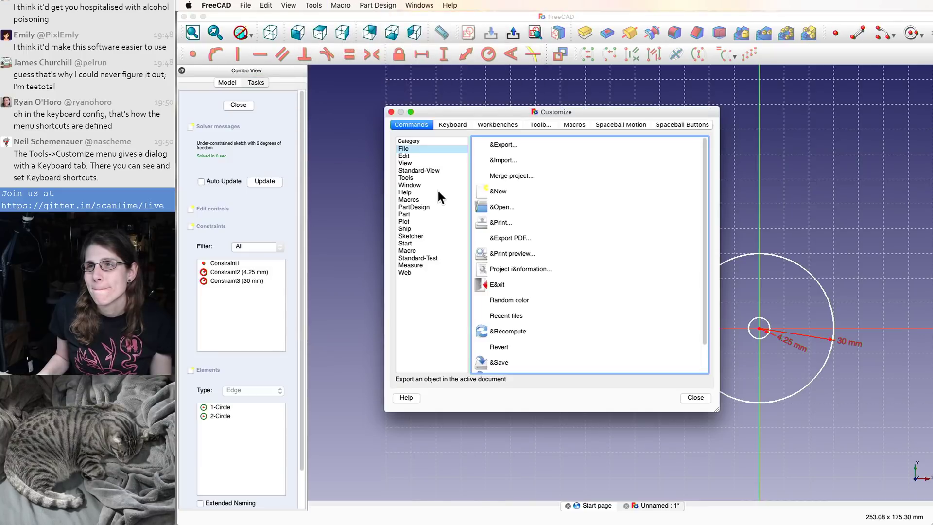
- Examine the commands in the File, Edit, View and Standard-View categories, checking the Standard-View list to its end
{"action": "scroll", "coordinate": [435, 209], "scroll_direction": "down", "scroll_amount": 2}
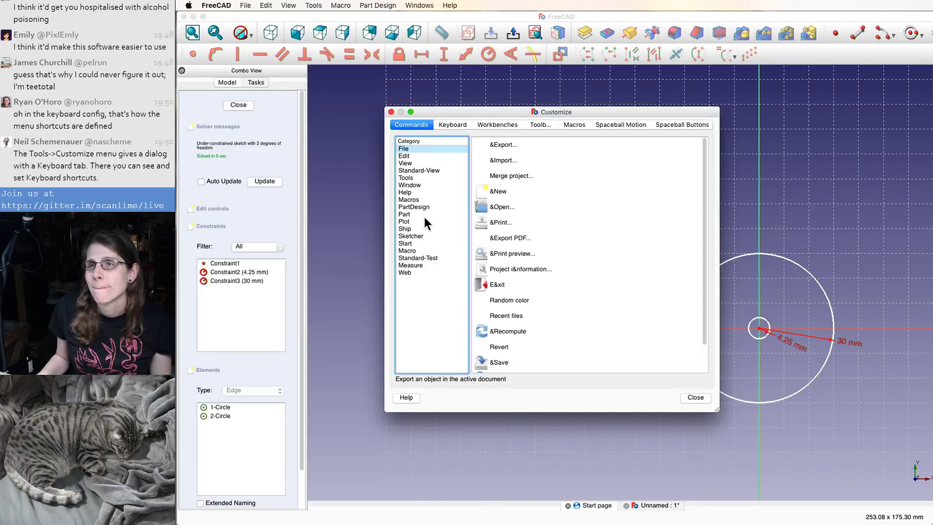
{"action": "left_click", "coordinate": [424, 185]}
{"action": "left_click", "coordinate": [426, 177]}
{"action": "left_click", "coordinate": [428, 147]}
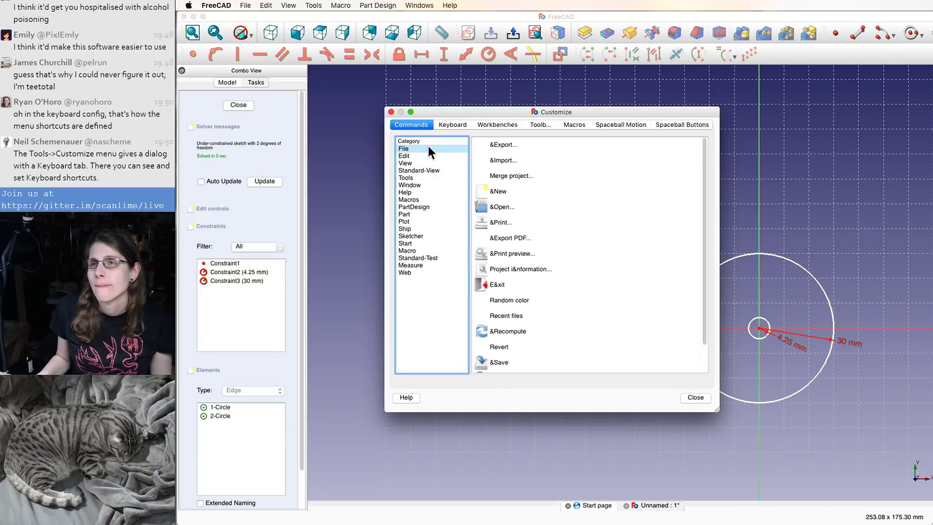
{"action": "left_click", "coordinate": [428, 155]}
{"action": "left_click", "coordinate": [430, 163]}
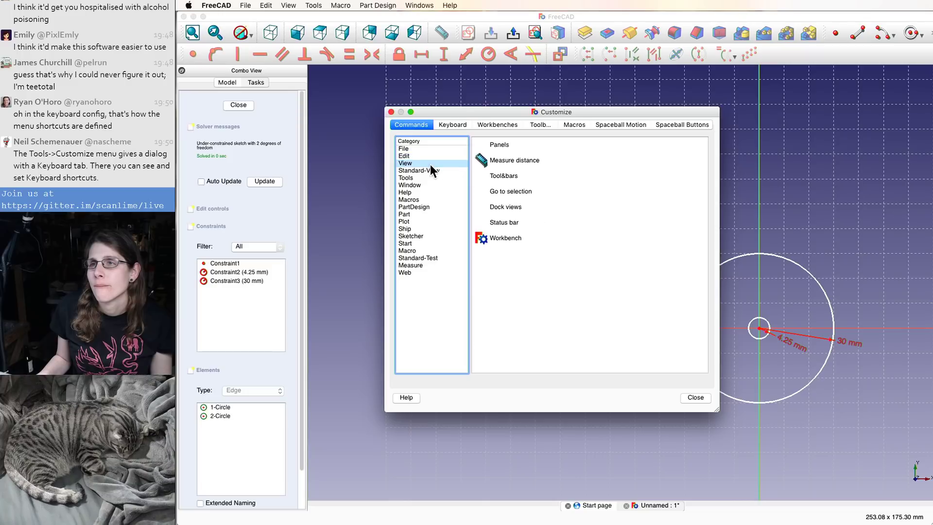
{"action": "left_click", "coordinate": [430, 170]}
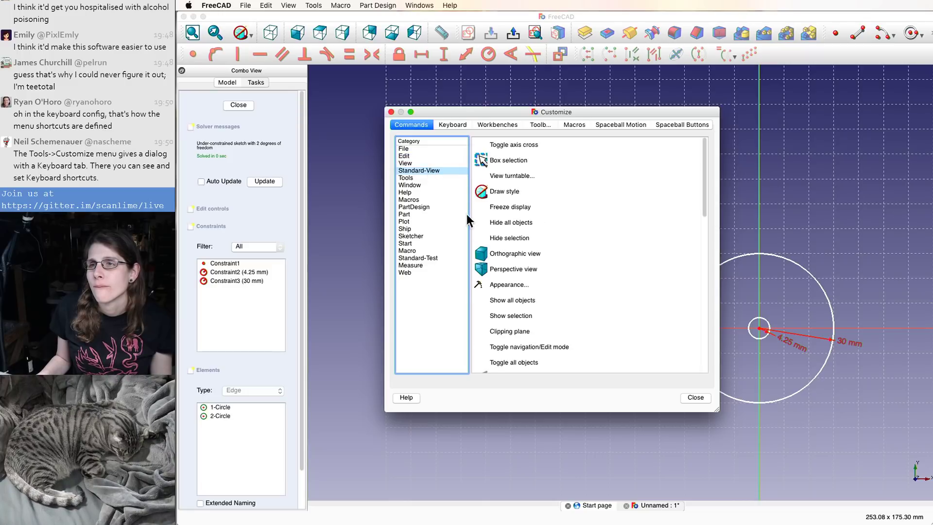
{"action": "scroll", "coordinate": [520, 237], "scroll_direction": "down", "scroll_amount": 10}
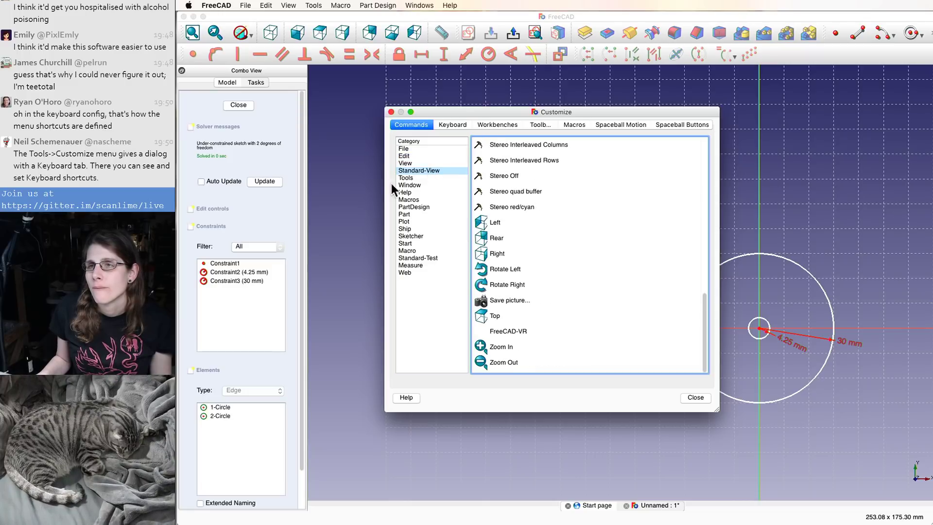
- Examine the commands in the Tools, Window, Help, PartDesign and Part categories, checking the Part list to its end
{"action": "left_click", "coordinate": [406, 178]}
{"action": "left_click", "coordinate": [426, 186]}
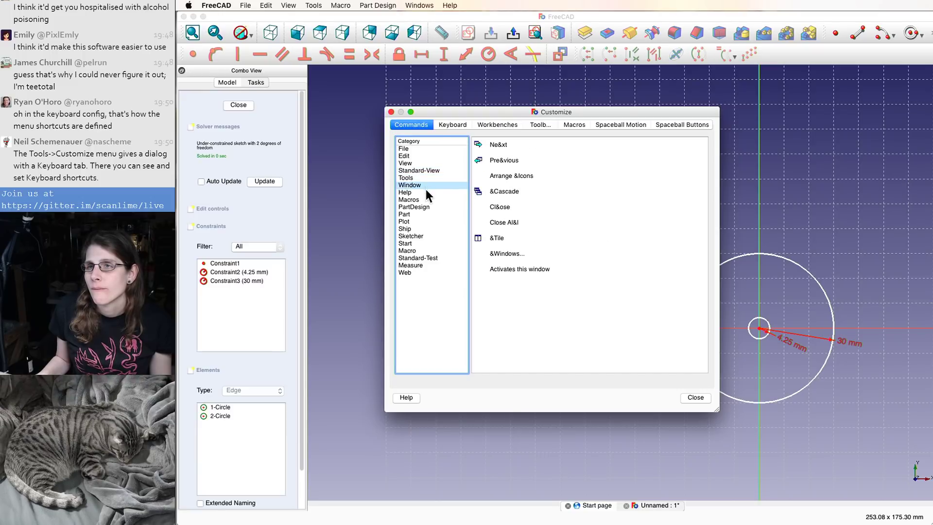
{"action": "left_click", "coordinate": [426, 191]}
{"action": "left_click", "coordinate": [424, 206]}
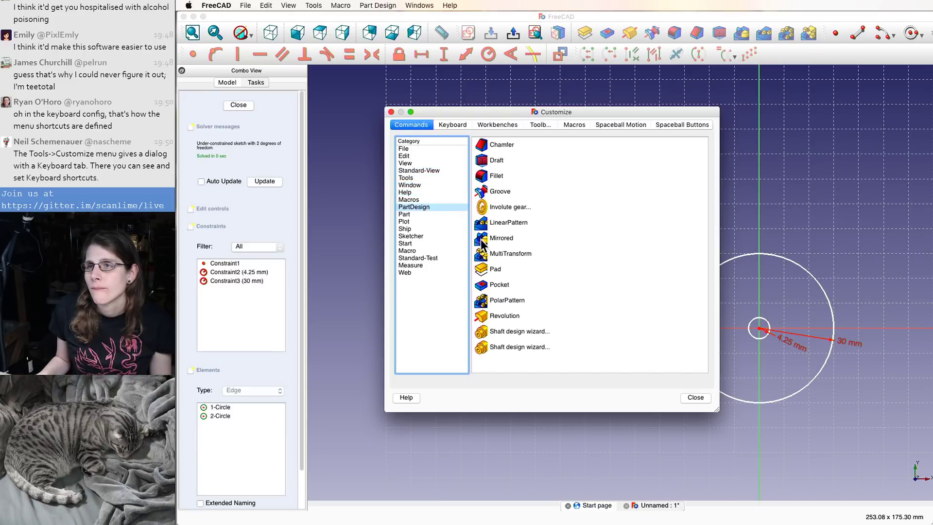
{"action": "scroll", "coordinate": [482, 242], "scroll_direction": "down", "scroll_amount": 2}
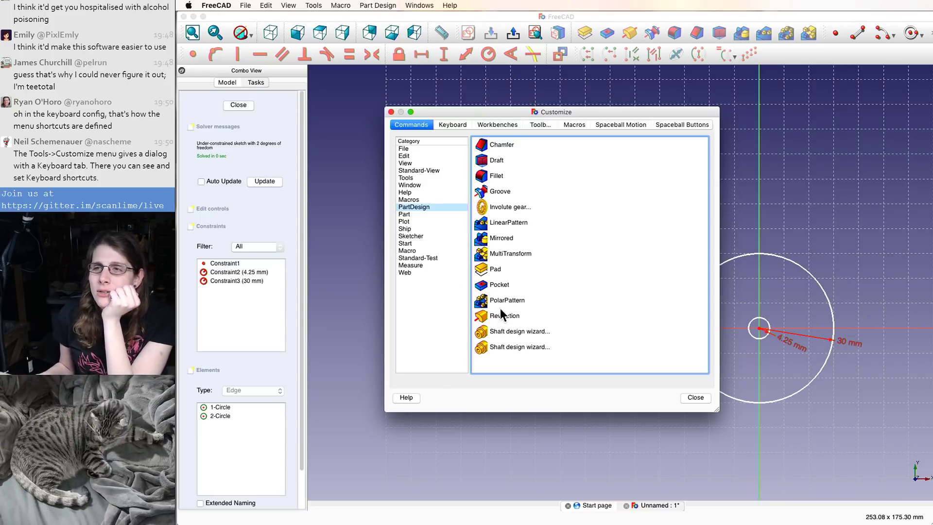
{"action": "left_click", "coordinate": [416, 214]}
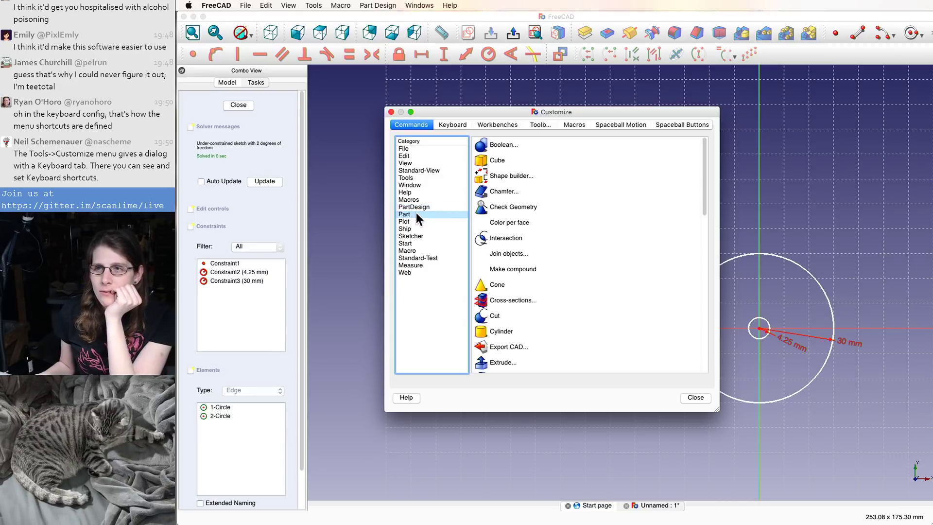
{"action": "key", "text": "Tab"}
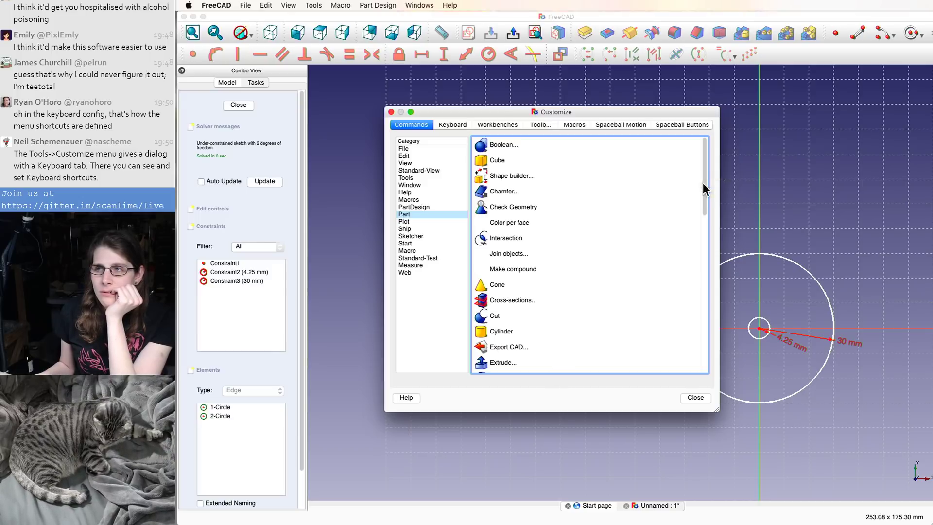
{"action": "left_click_drag", "start_coordinate": [702, 182], "coordinate": [691, 346]}
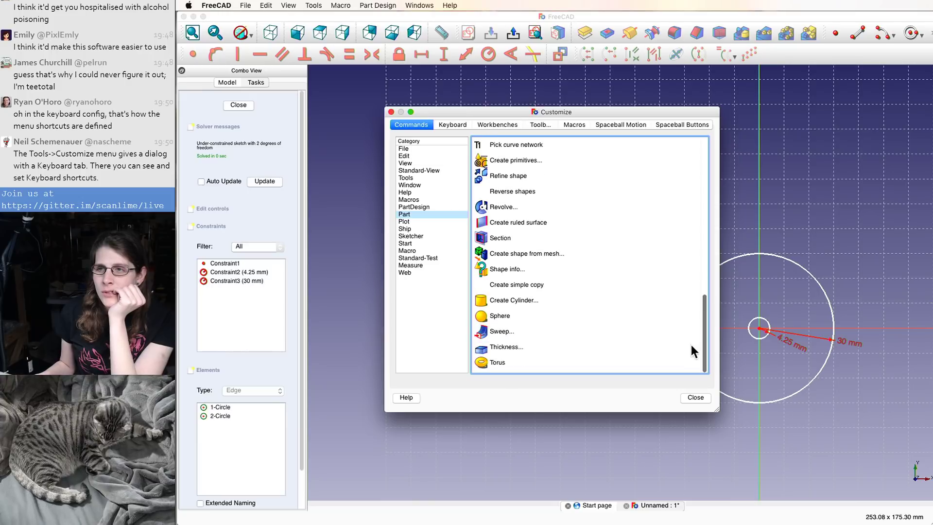
- Look through the Sketcher category's commands and select Create circle
{"action": "left_click", "coordinate": [411, 235]}
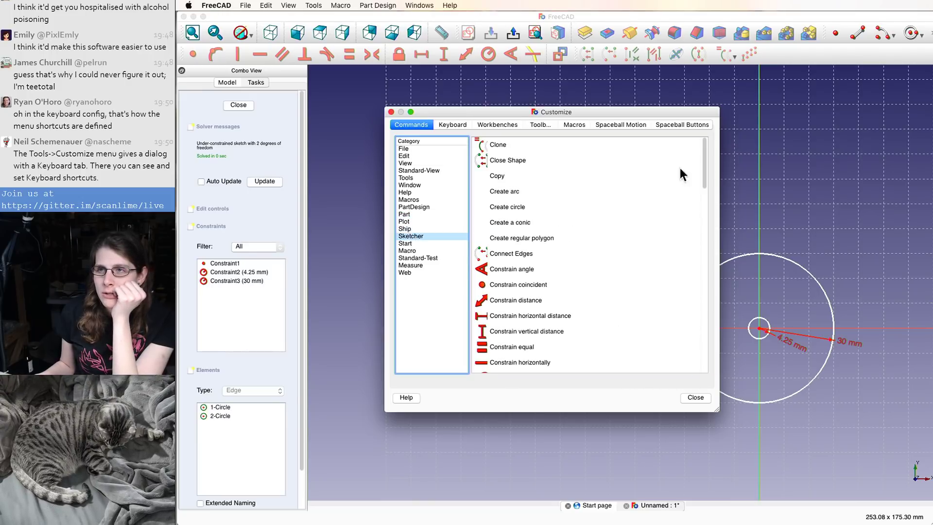
{"action": "scroll", "coordinate": [632, 187], "scroll_direction": "down", "scroll_amount": 15}
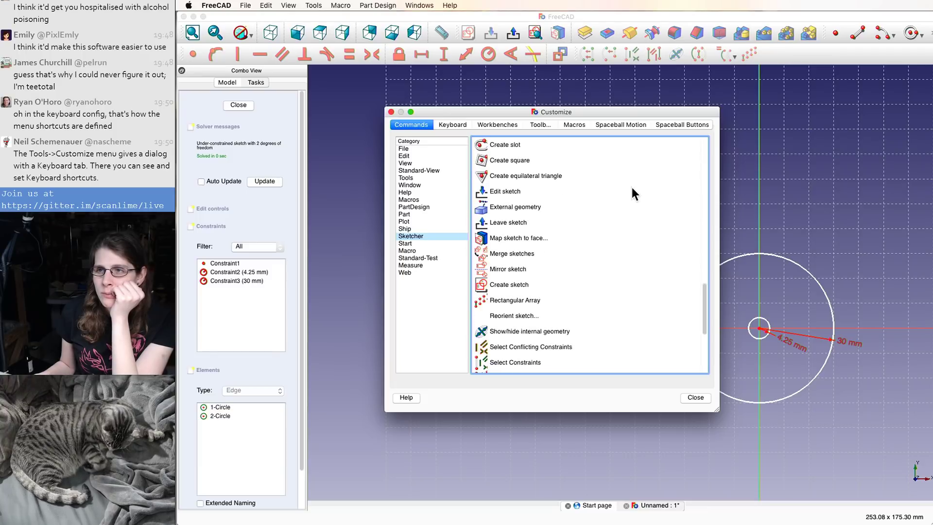
{"action": "scroll", "coordinate": [632, 189], "scroll_direction": "up", "scroll_amount": 4}
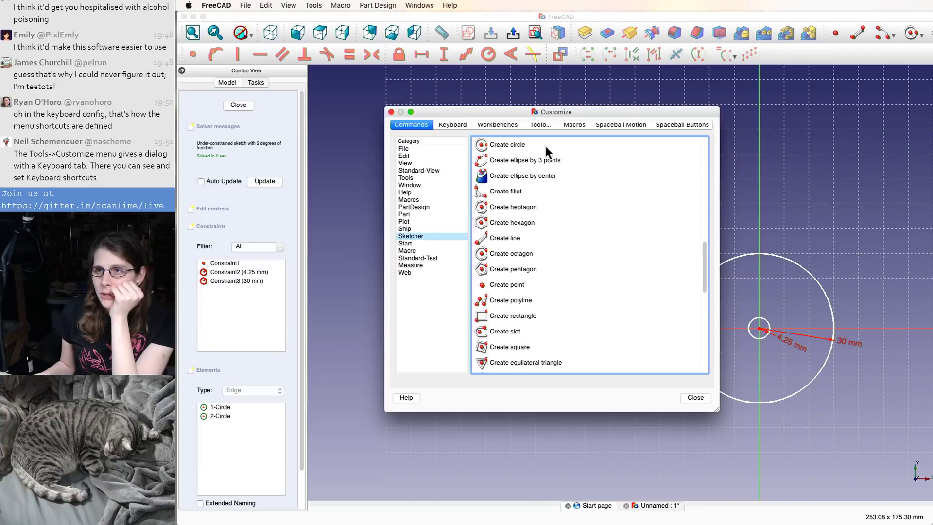
{"action": "left_click", "coordinate": [534, 144]}
{"action": "scroll", "coordinate": [504, 311], "scroll_direction": "up", "scroll_amount": 2}
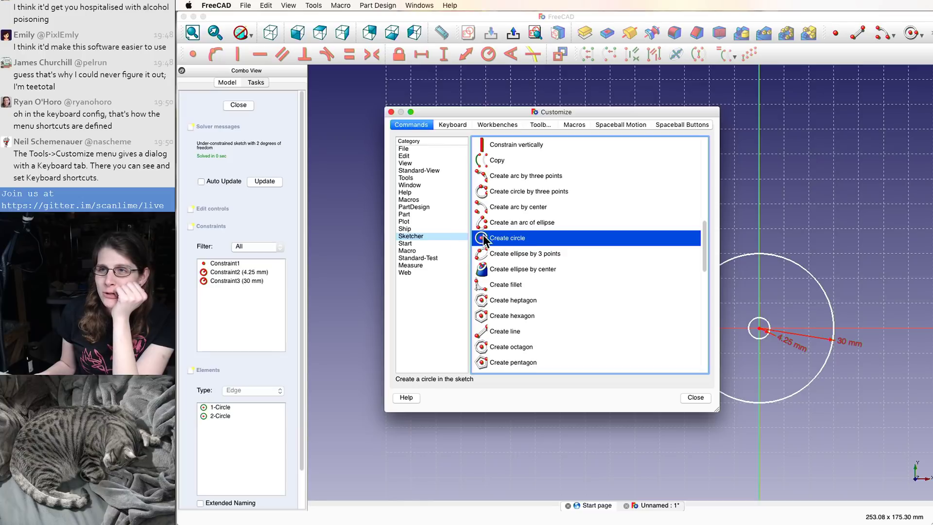
- Examine the Create circle entry, move the Customize dialog clear of the sketched circles and highlight Constrain vertical distance
{"action": "left_click", "coordinate": [453, 238]}
{"action": "left_click", "coordinate": [478, 240]}
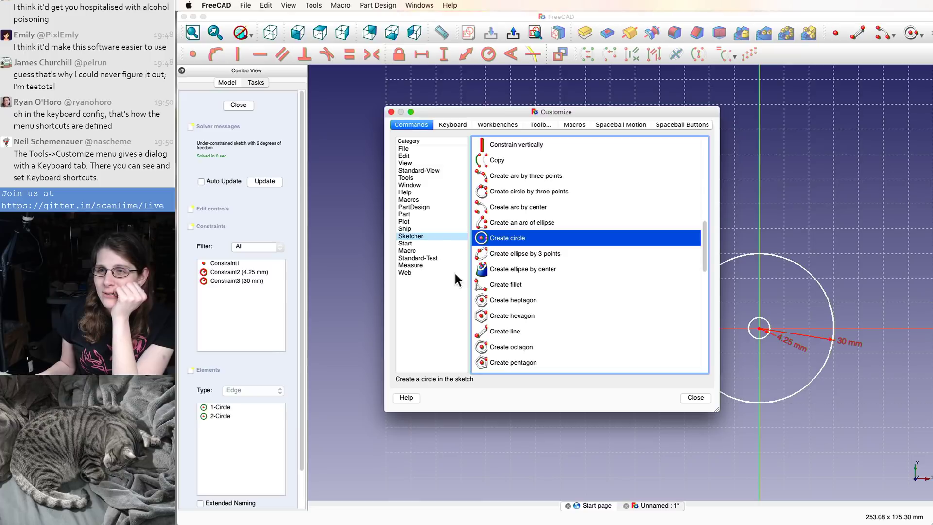
{"action": "left_click", "coordinate": [501, 220]}
{"action": "left_click", "coordinate": [503, 238]}
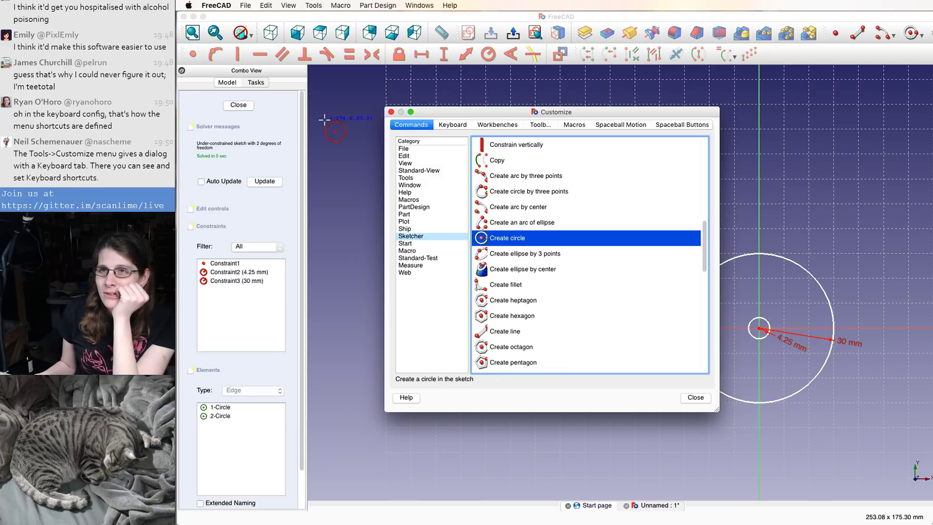
{"action": "left_click_drag", "start_coordinate": [468, 110], "coordinate": [296, 163]}
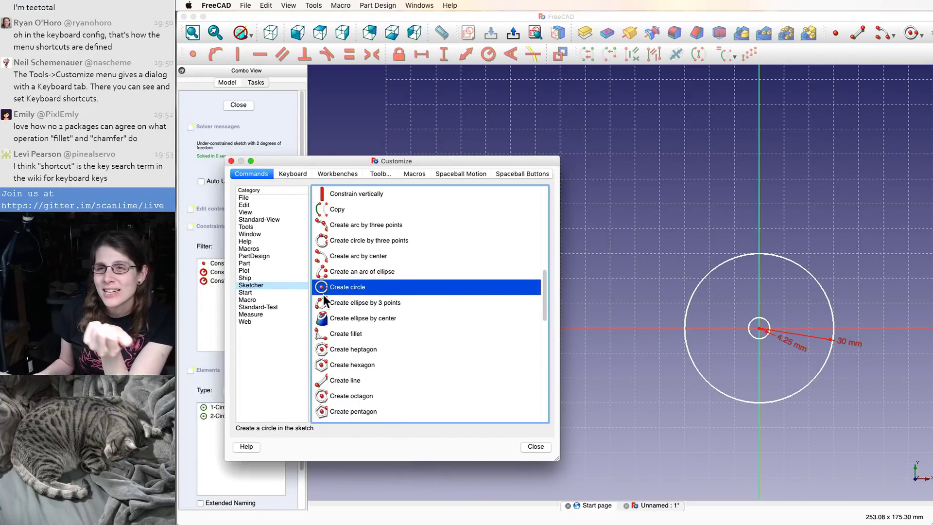
{"action": "mouse_move", "coordinate": [323, 293]}
{"action": "left_mouse_down"}
{"action": "mouse_move", "coordinate": [342, 224]}
{"action": "mouse_move", "coordinate": [357, 230]}
{"action": "mouse_move", "coordinate": [348, 380]}
{"action": "left_mouse_up"}
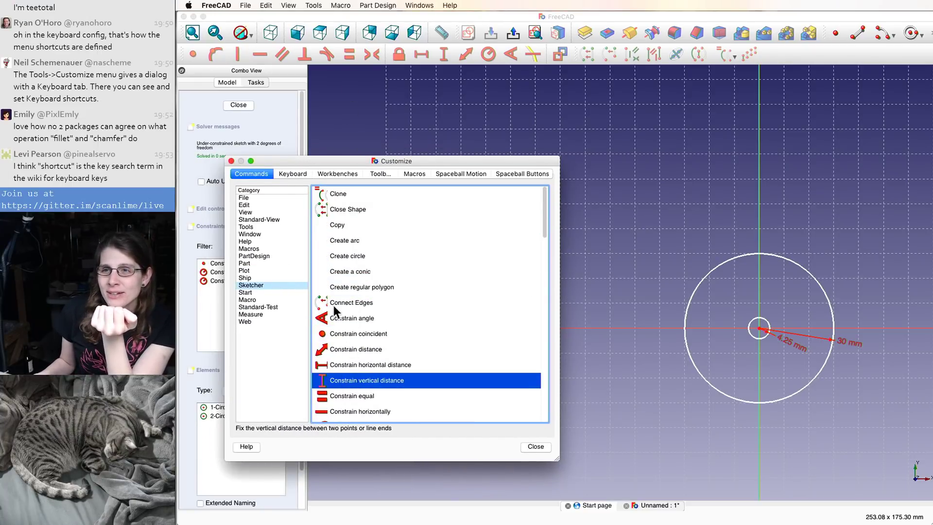
- Look through the Sketcher category's geometry creation and sketch commands and highlight Create hexagon
{"action": "scroll", "coordinate": [334, 305], "scroll_direction": "down", "scroll_amount": 10}
{"action": "scroll", "coordinate": [340, 358], "scroll_direction": "down", "scroll_amount": 3}
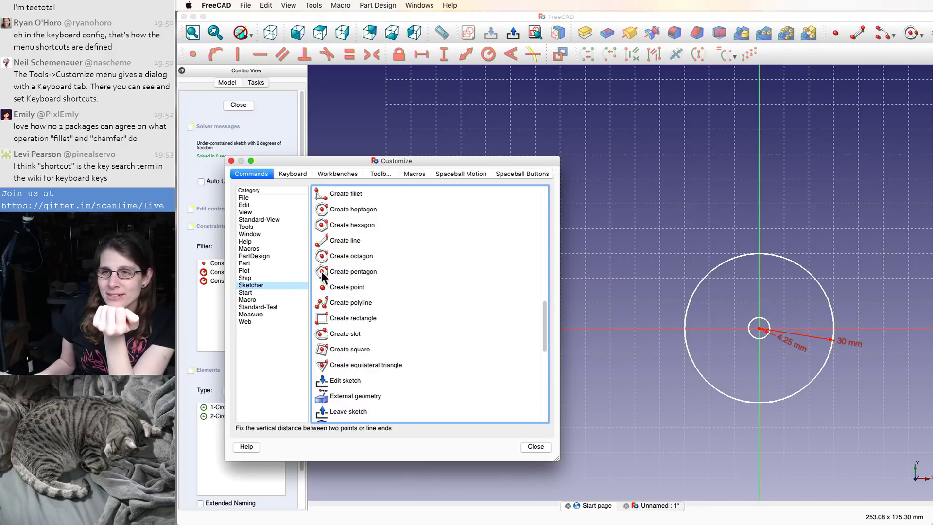
{"action": "left_click", "coordinate": [341, 254]}
{"action": "left_click", "coordinate": [342, 224]}
{"action": "scroll", "coordinate": [342, 224], "scroll_direction": "down", "scroll_amount": 3}
{"action": "scroll", "coordinate": [342, 221], "scroll_direction": "down", "scroll_amount": 3}
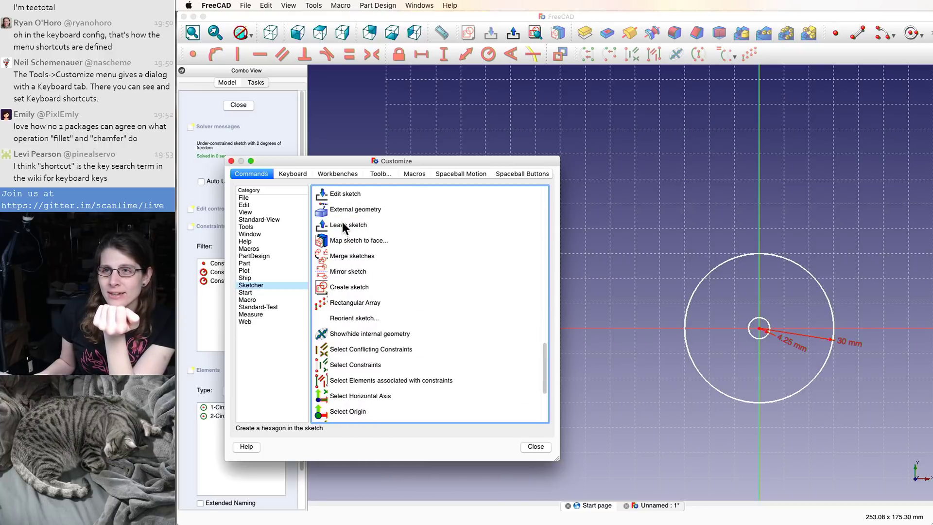
{"action": "scroll", "coordinate": [342, 222], "scroll_direction": "up", "scroll_amount": 4}
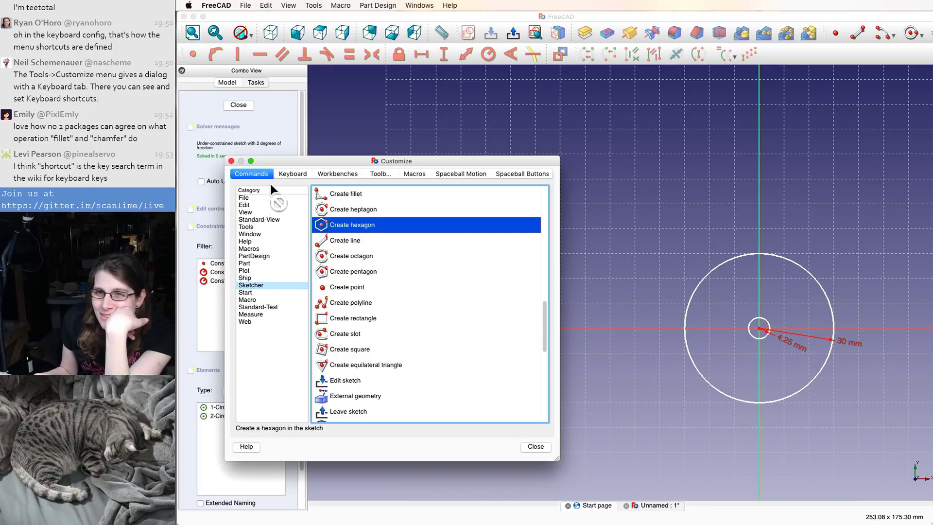
- Examine the remaining Sketcher commands to the list's end and highlight Reorient sketch
{"action": "left_click", "coordinate": [290, 343]}
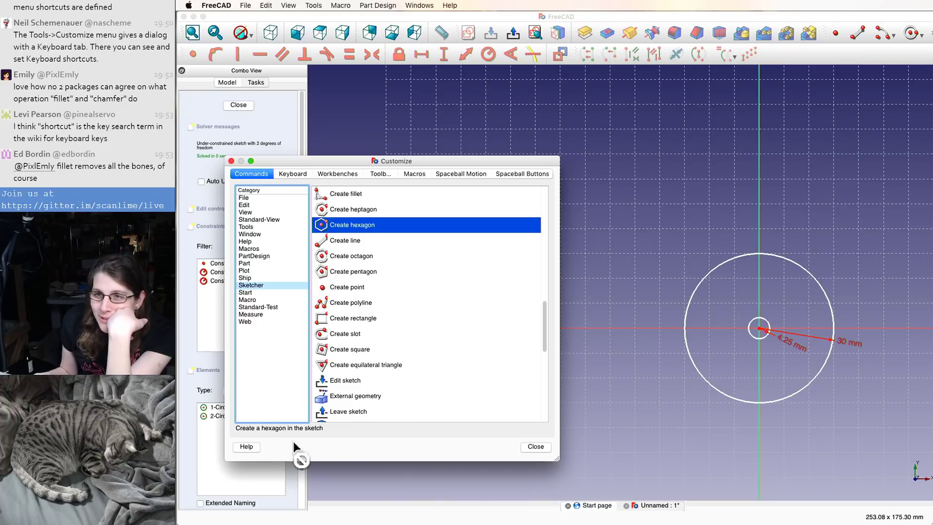
{"action": "left_click", "coordinate": [421, 349]}
{"action": "left_click", "coordinate": [244, 446]}
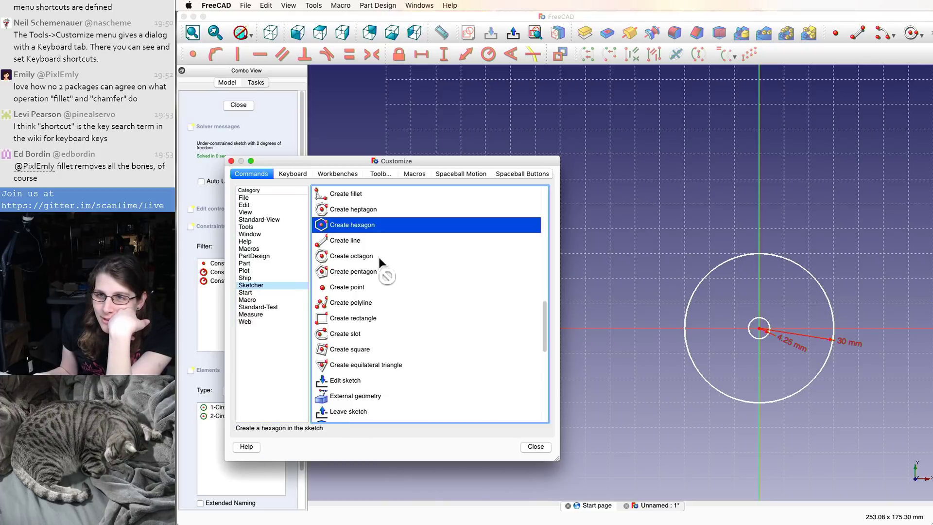
{"action": "scroll", "coordinate": [360, 238], "scroll_direction": "down", "scroll_amount": 5}
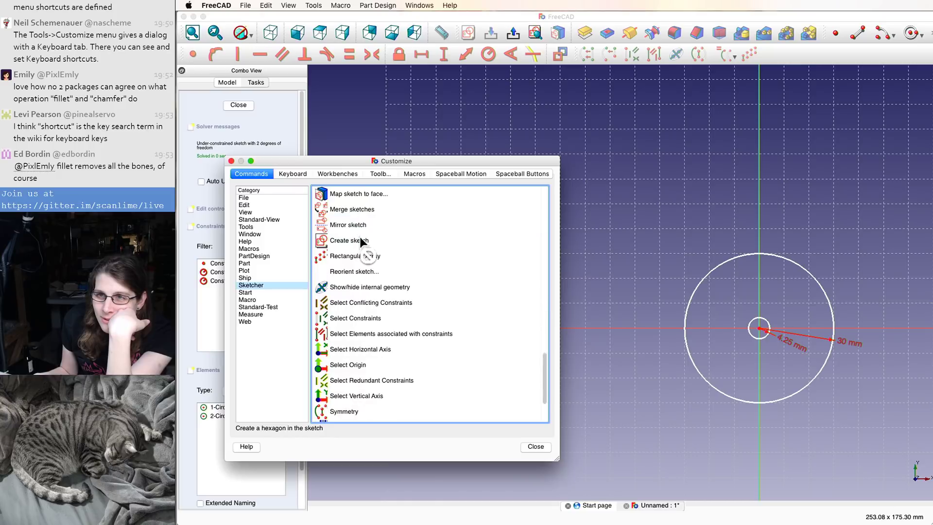
{"action": "left_click", "coordinate": [351, 275]}
{"action": "scroll", "coordinate": [398, 364], "scroll_direction": "down", "scroll_amount": 2}
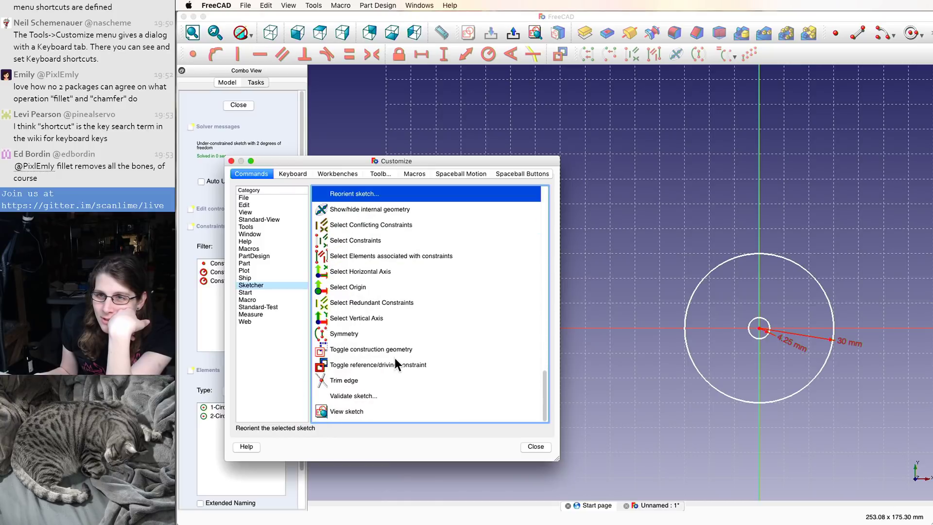
- Look back through the Sketcher geometry and constraint commands and highlight Constrain tangent
{"action": "scroll", "coordinate": [386, 364], "scroll_direction": "up", "scroll_amount": 5}
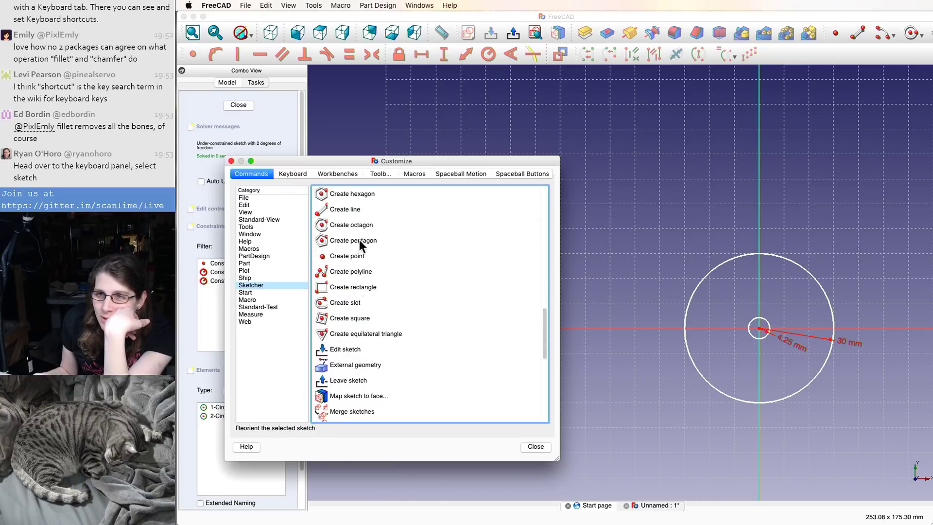
{"action": "scroll", "coordinate": [361, 230], "scroll_direction": "up", "scroll_amount": 3}
{"action": "scroll", "coordinate": [375, 243], "scroll_direction": "up", "scroll_amount": 1}
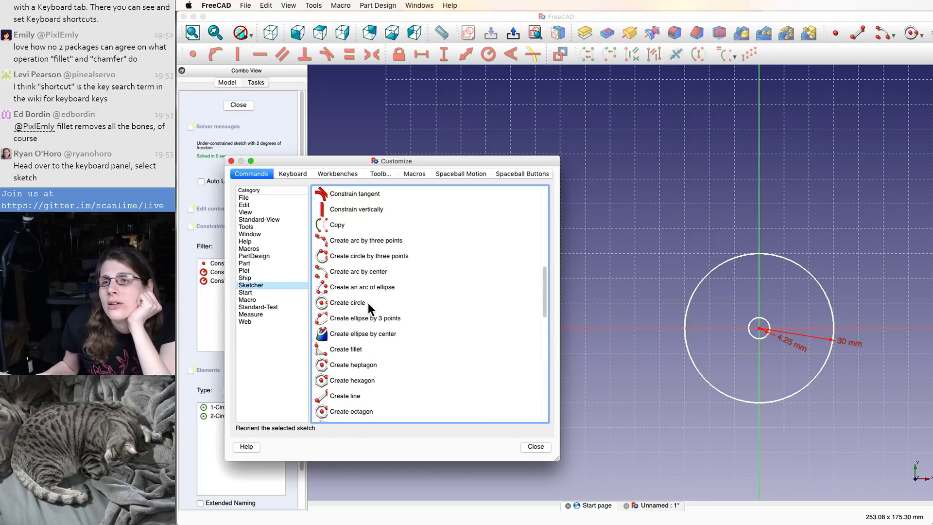
{"action": "left_click", "coordinate": [351, 305]}
{"action": "mouse_move", "coordinate": [350, 302]}
{"action": "left_mouse_down"}
{"action": "mouse_move", "coordinate": [457, 301]}
{"action": "mouse_move", "coordinate": [354, 173]}
{"action": "mouse_move", "coordinate": [314, 430]}
{"action": "mouse_move", "coordinate": [353, 293]}
{"action": "left_mouse_up"}
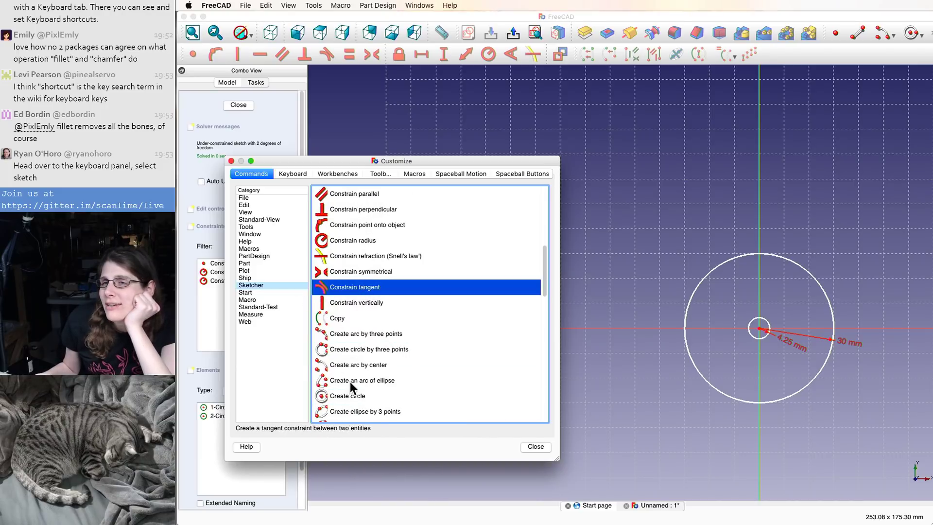
{"action": "scroll", "coordinate": [350, 381], "scroll_direction": "up", "scroll_amount": 1}
{"action": "scroll", "coordinate": [350, 381], "scroll_direction": "down", "scroll_amount": 5}
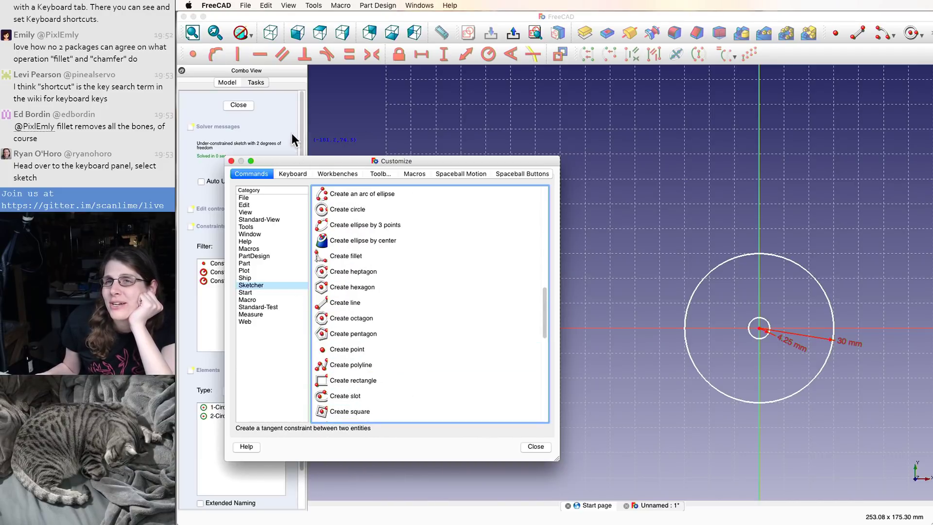
- Examine the Standard-View commands, including Stereo Interleaved Columns, Issue camera position and Inventor example #3
{"action": "left_click", "coordinate": [261, 255]}
{"action": "left_click", "coordinate": [275, 219]}
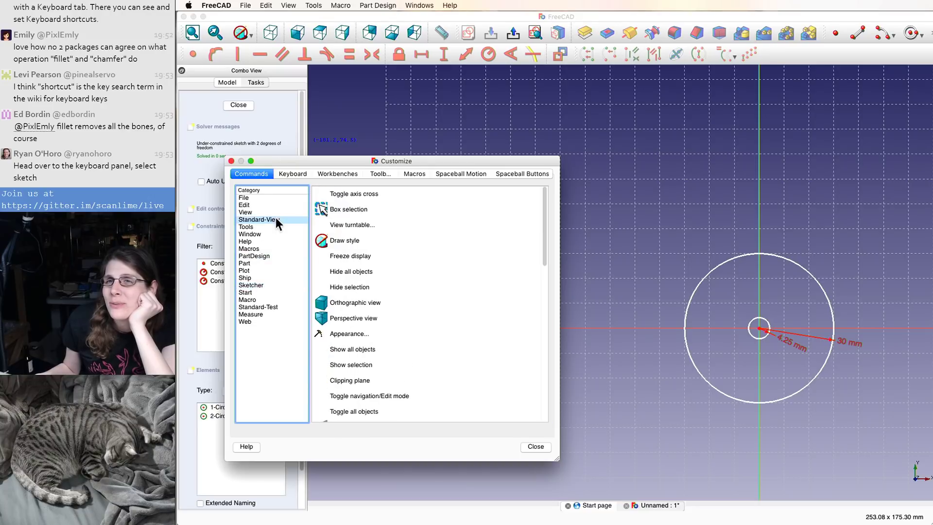
{"action": "left_click", "coordinate": [386, 317]}
{"action": "scroll", "coordinate": [384, 326], "scroll_direction": "down", "scroll_amount": 10}
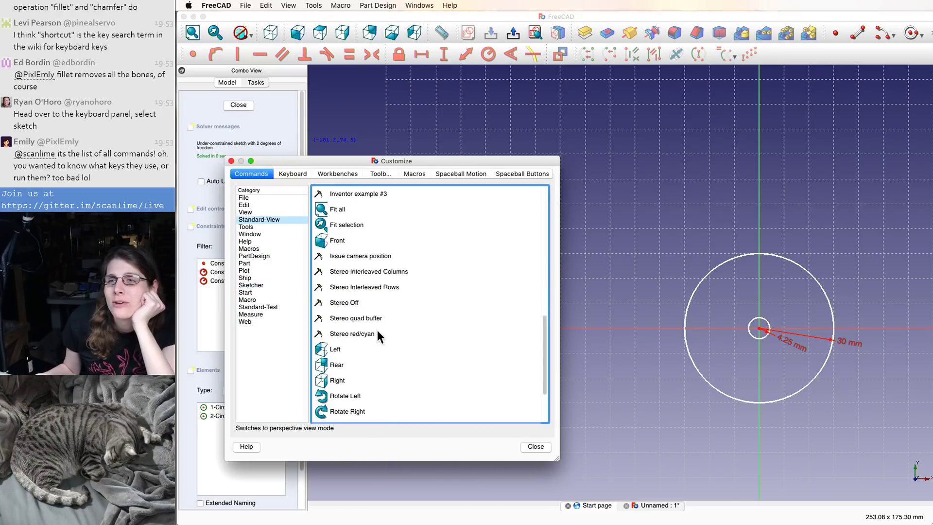
{"action": "left_click", "coordinate": [378, 332]}
{"action": "left_click", "coordinate": [363, 273]}
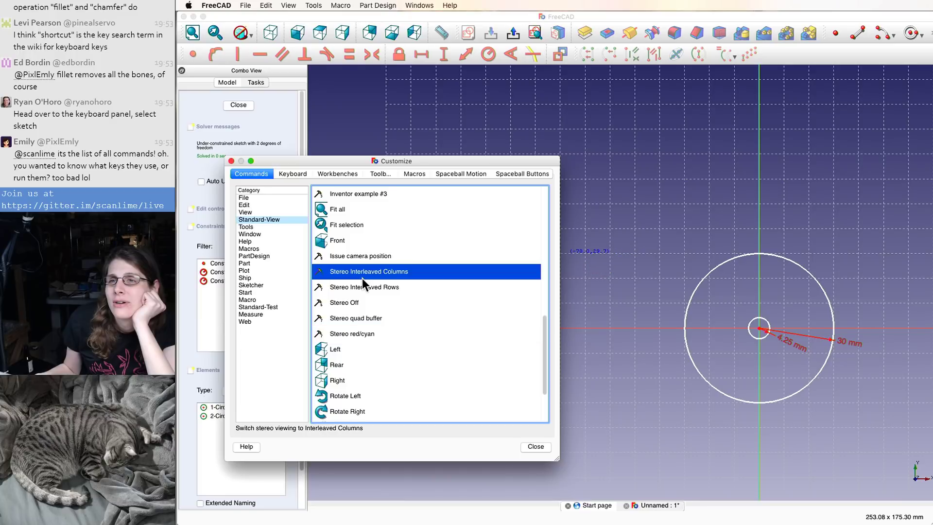
{"action": "left_click", "coordinate": [329, 257]}
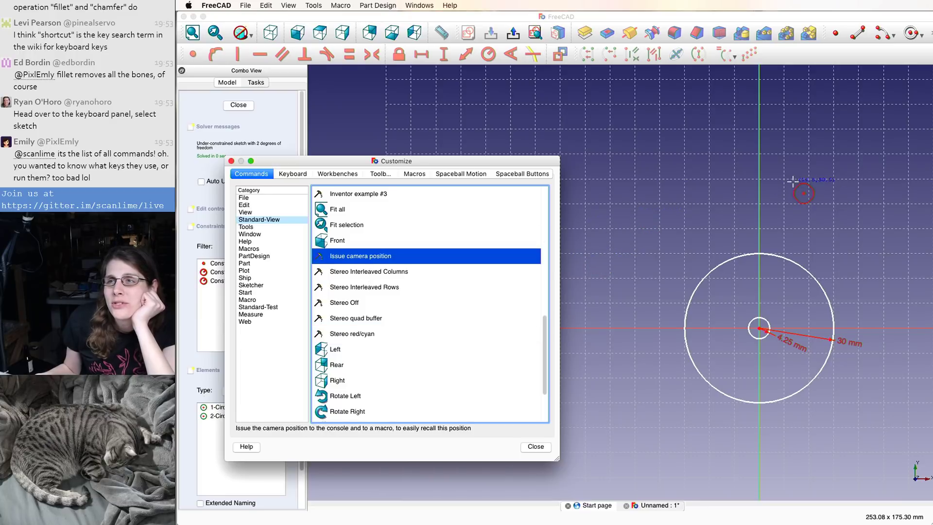
{"action": "left_click", "coordinate": [404, 195]}
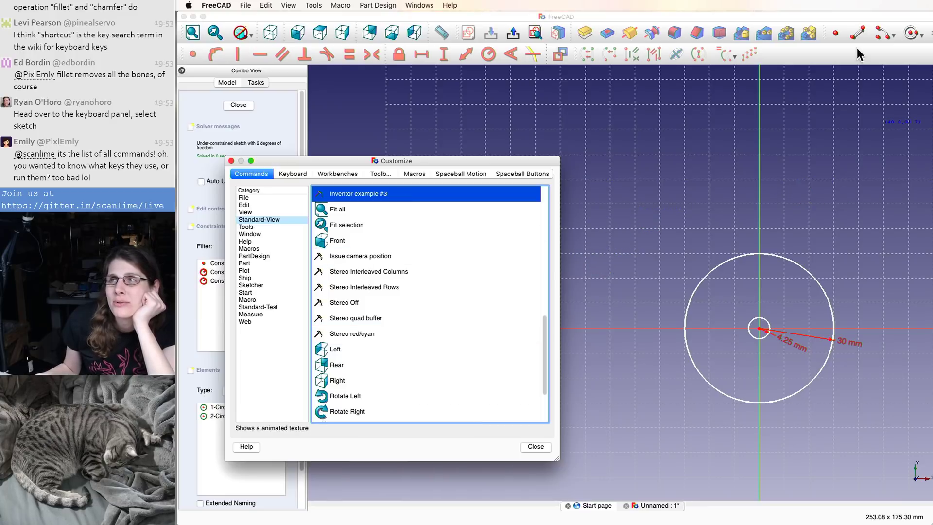
- Close the Customize dialog, leave sketch editing and reopen the Customize dialog
{"action": "left_click", "coordinate": [534, 446]}
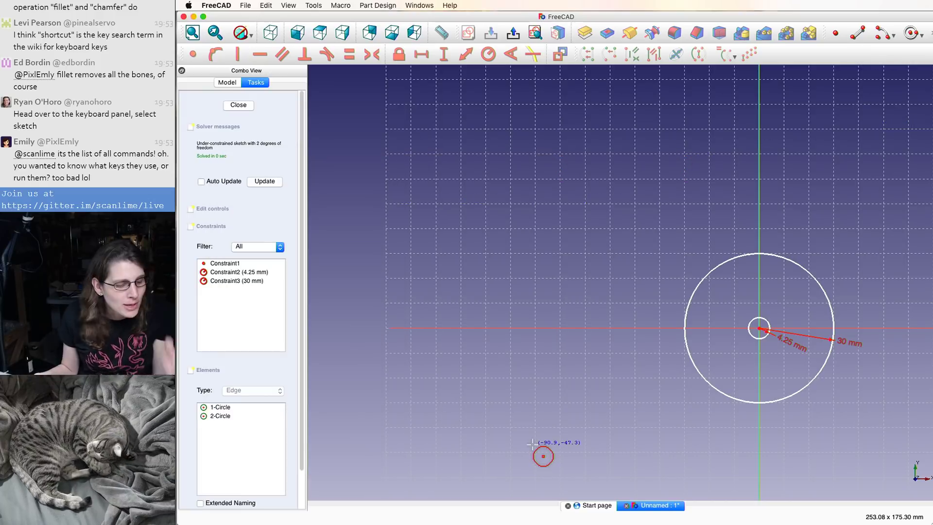
{"action": "key", "text": "Escape"}
{"action": "left_click", "coordinate": [314, 6]}
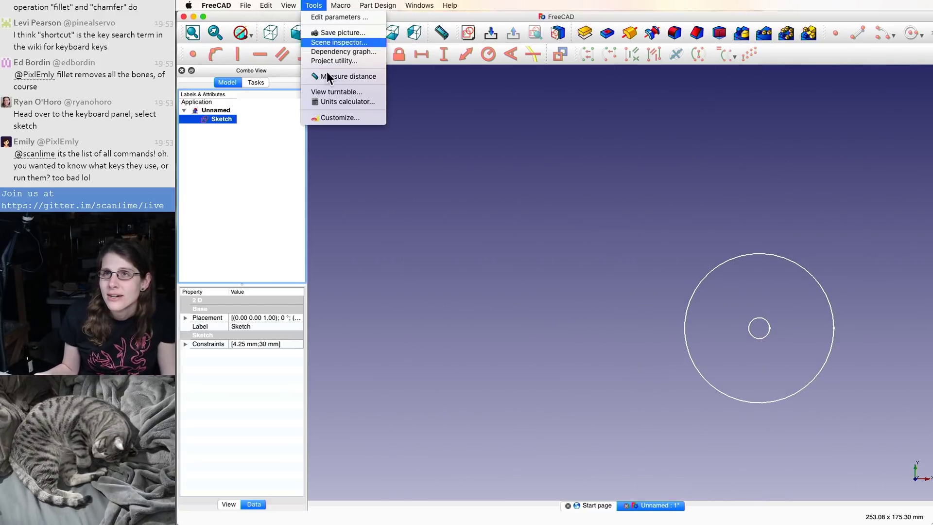
{"action": "left_click", "coordinate": [343, 120]}
- Examine the commands in the File and Tools categories and the constraint commands in the Sketcher category
{"action": "left_click", "coordinate": [530, 224]}
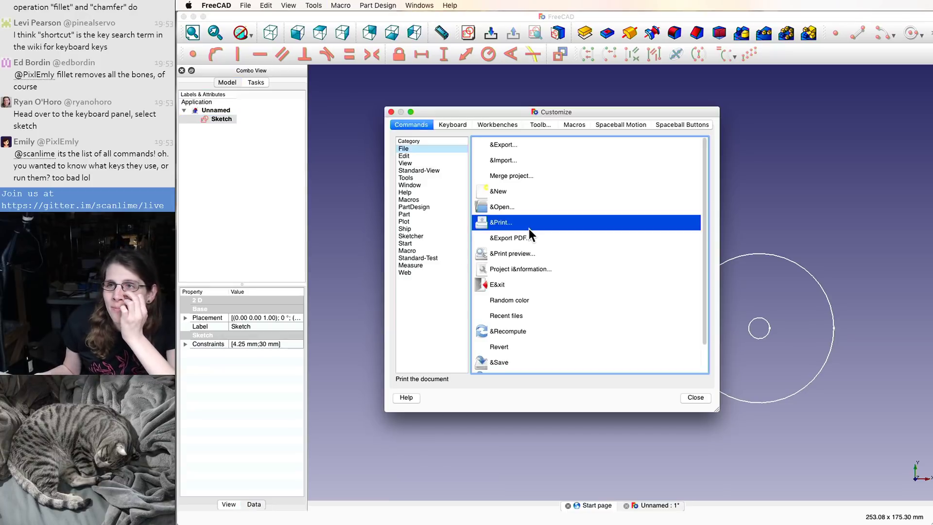
{"action": "scroll", "coordinate": [445, 216], "scroll_direction": "down", "scroll_amount": 1}
{"action": "left_click", "coordinate": [431, 177]}
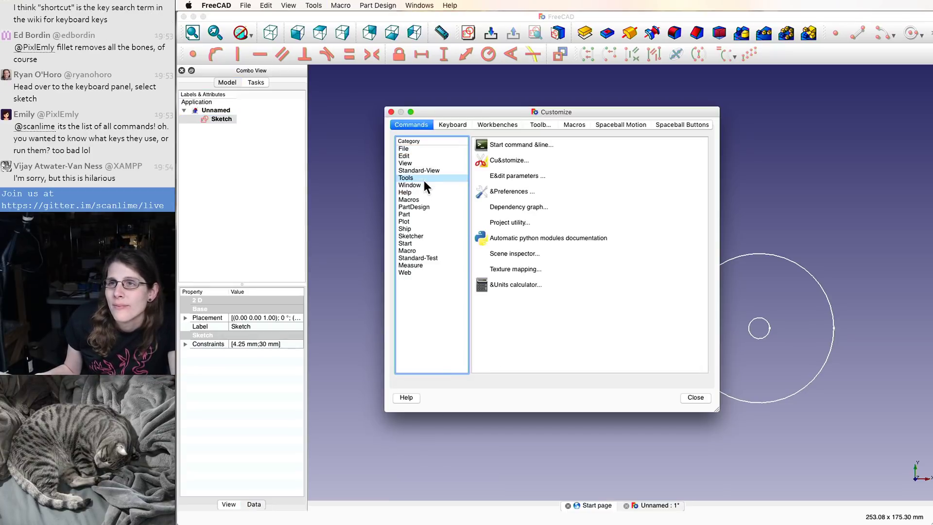
{"action": "left_click", "coordinate": [431, 236]}
{"action": "scroll", "coordinate": [549, 261], "scroll_direction": "down", "scroll_amount": 5}
{"action": "scroll", "coordinate": [548, 260], "scroll_direction": "down", "scroll_amount": 3}
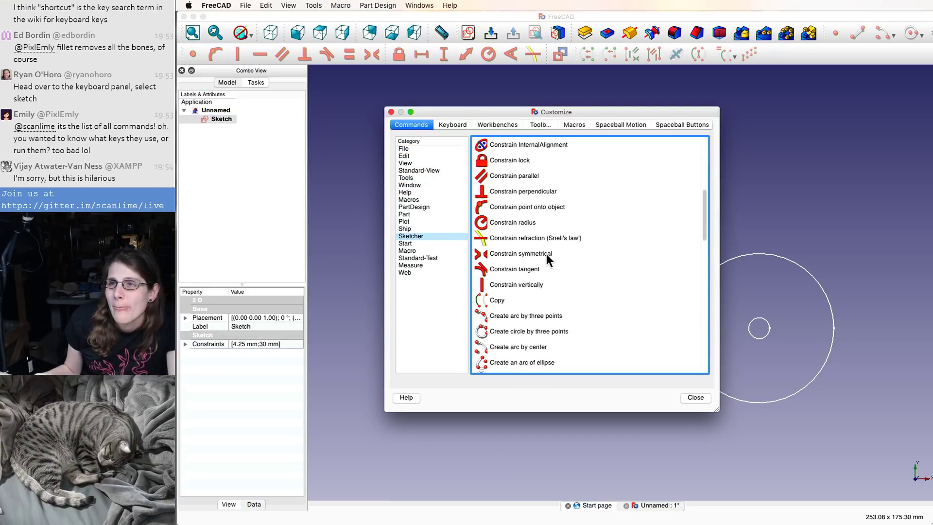
{"action": "scroll", "coordinate": [547, 233], "scroll_direction": "up", "scroll_amount": 5}
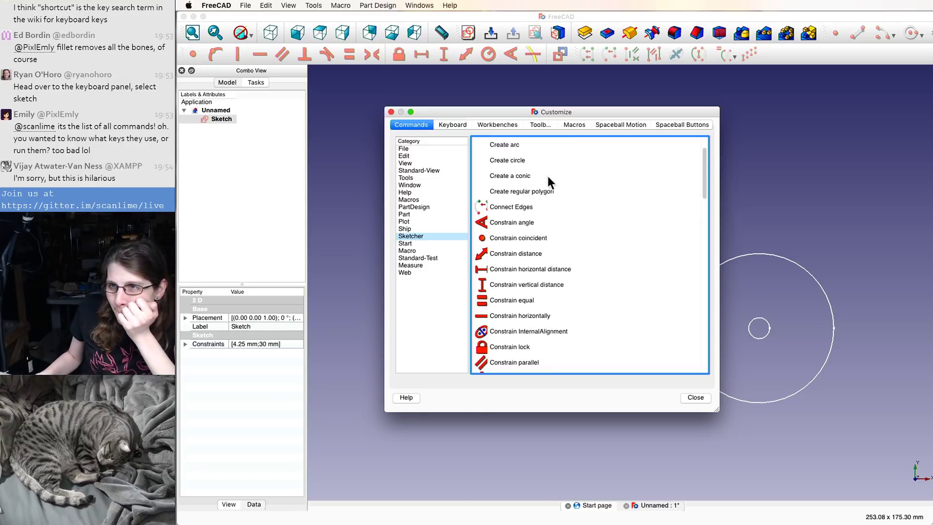
- Highlight the Sketcher category's Create circle group entry and look through the list to the individual arc and circle commands
{"action": "left_click", "coordinate": [542, 161]}
{"action": "scroll", "coordinate": [543, 165], "scroll_direction": "up", "scroll_amount": 3}
{"action": "scroll", "coordinate": [544, 187], "scroll_direction": "down", "scroll_amount": 3}
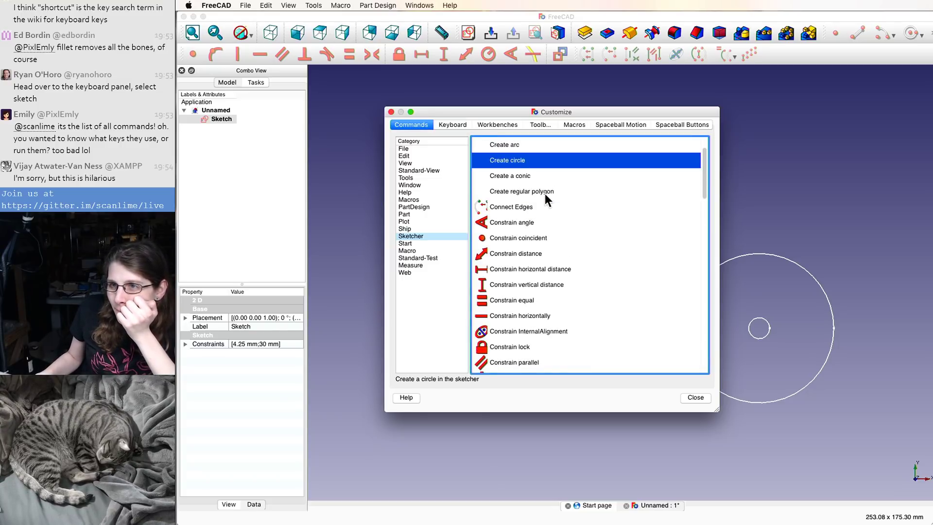
{"action": "scroll", "coordinate": [545, 194], "scroll_direction": "up", "scroll_amount": 3}
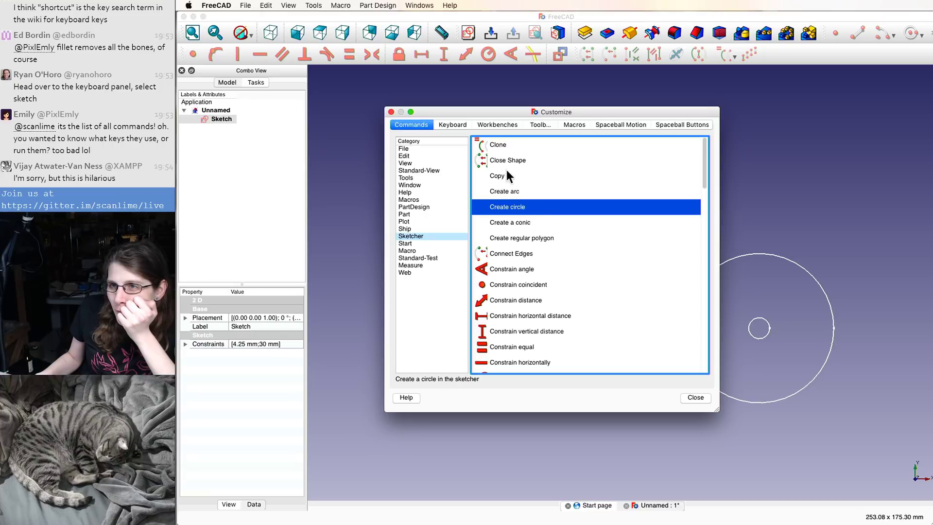
{"action": "scroll", "coordinate": [500, 187], "scroll_direction": "down", "scroll_amount": 6}
{"action": "scroll", "coordinate": [496, 190], "scroll_direction": "down", "scroll_amount": 2}
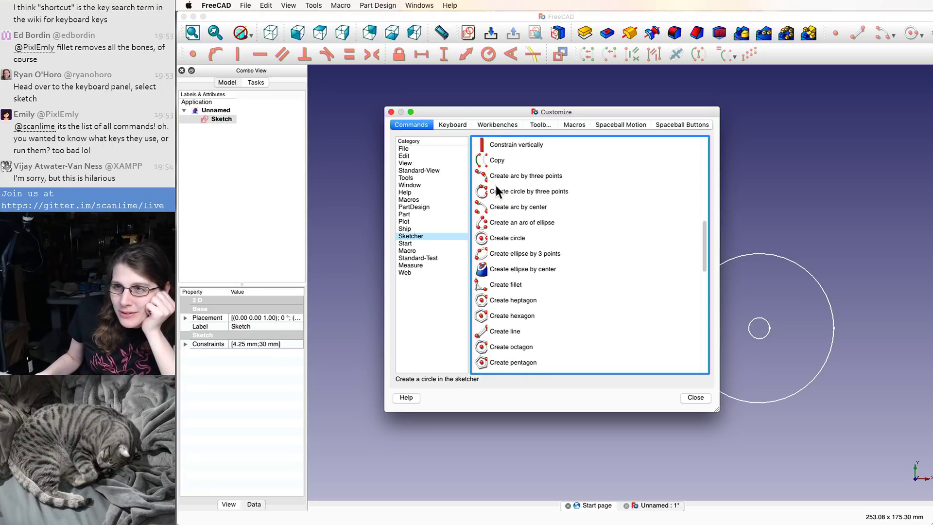
{"action": "scroll", "coordinate": [516, 195], "scroll_direction": "up", "scroll_amount": 1}
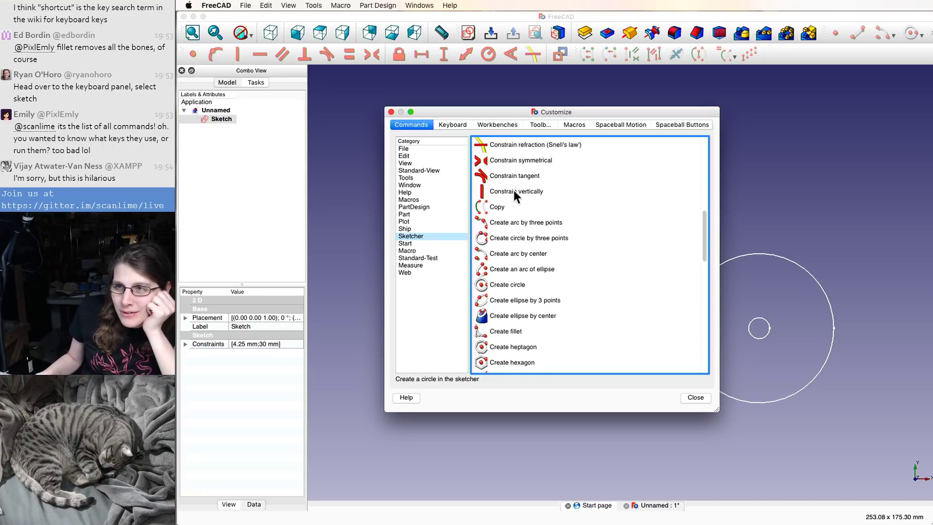
- Check the descriptions of the Sketcher commands Copy and Create circle by three points
{"action": "left_click", "coordinate": [546, 239]}
{"action": "left_click", "coordinate": [492, 207]}
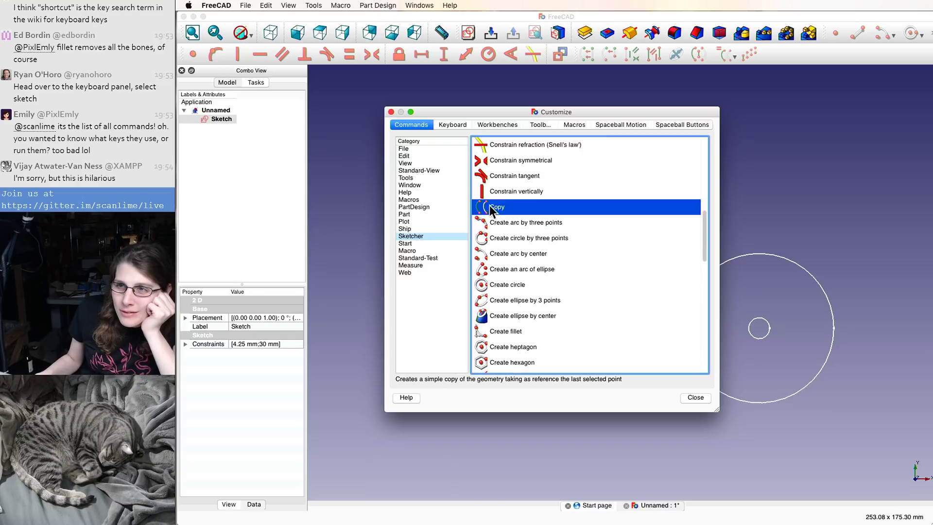
{"action": "left_click", "coordinate": [484, 238]}
{"action": "mouse_move", "coordinate": [483, 235]}
{"action": "left_mouse_down"}
{"action": "mouse_move", "coordinate": [482, 295]}
{"action": "mouse_move", "coordinate": [494, 201]}
{"action": "mouse_move", "coordinate": [492, 238]}
{"action": "left_mouse_up"}
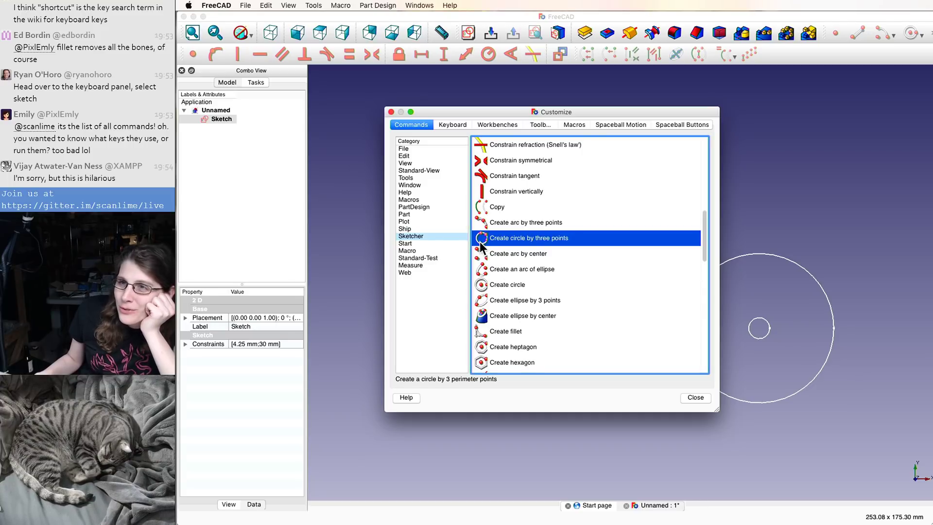
- Step through the Sketcher entries between Constrain vertically and Create arc by center, finishing on Create circle by three points
{"action": "key", "text": "Up"}
{"action": "key", "text": "Up"}
{"action": "key", "text": "Up"}
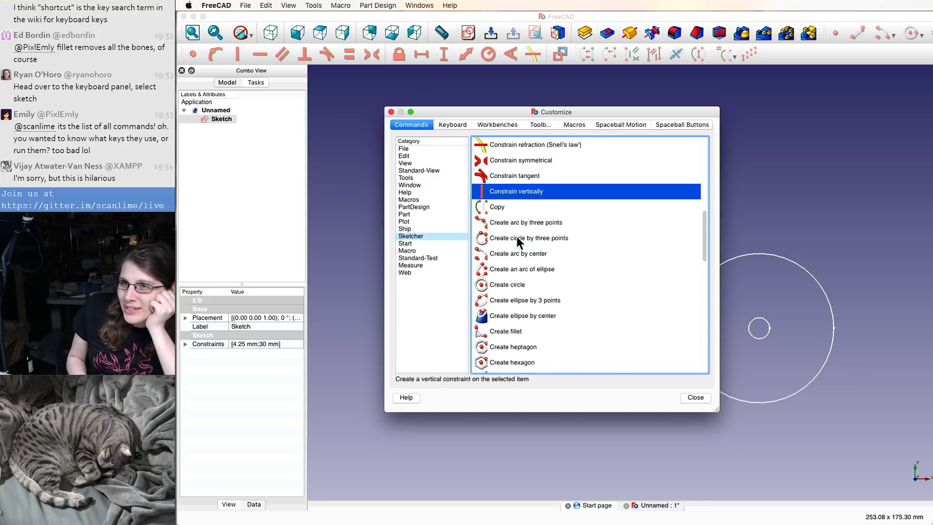
{"action": "key", "text": "Down"}
{"action": "key", "text": "Down"}
{"action": "key", "text": "Down"}
{"action": "key", "text": "Down"}
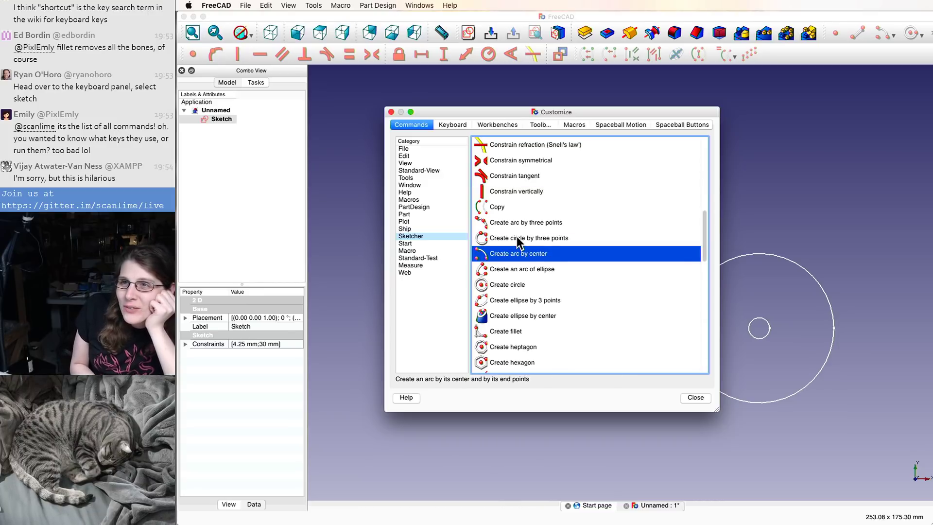
{"action": "key", "text": "Up"}
{"action": "key", "text": "Up"}
{"action": "left_click", "coordinate": [510, 239]}
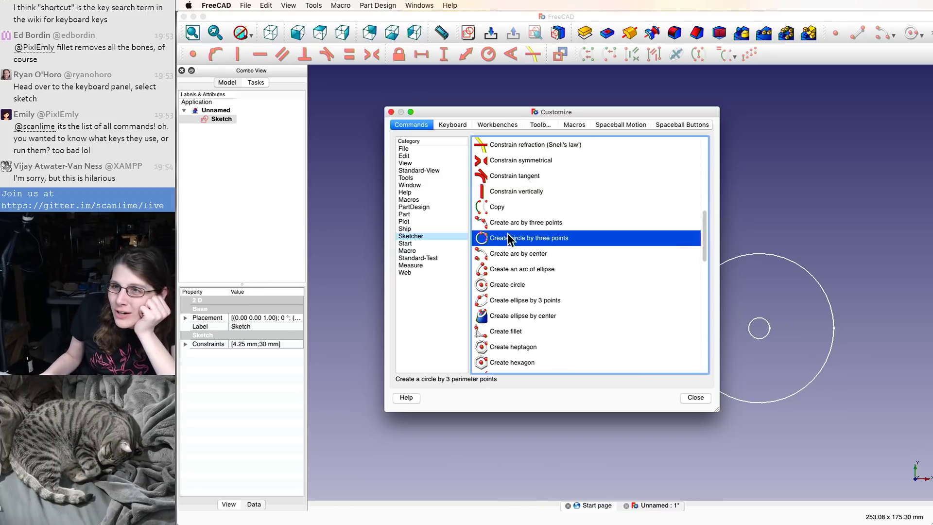
{"action": "key", "text": "Up"}
{"action": "left_click", "coordinate": [516, 243]}
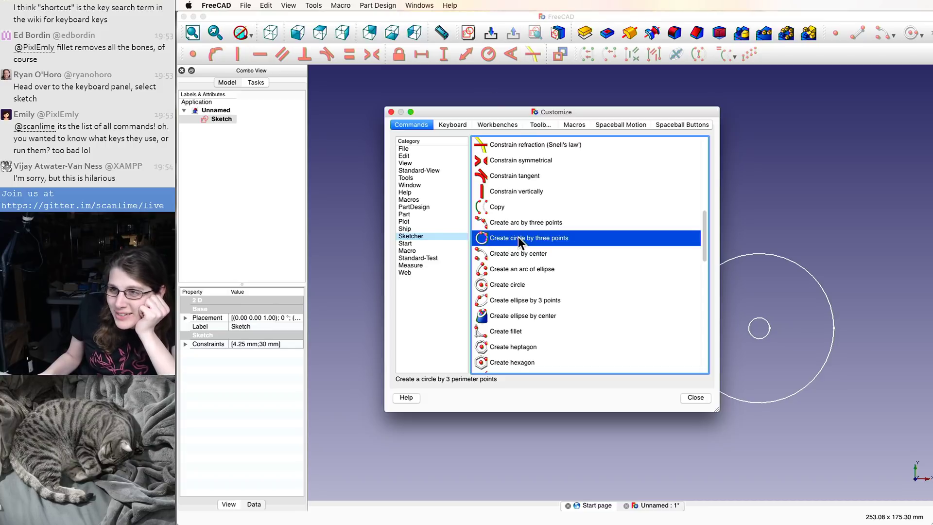
- Switch the Customize dialog to its keyboard shortcut settings and list the commands of the Sketcher category
{"action": "left_click", "coordinate": [444, 126]}
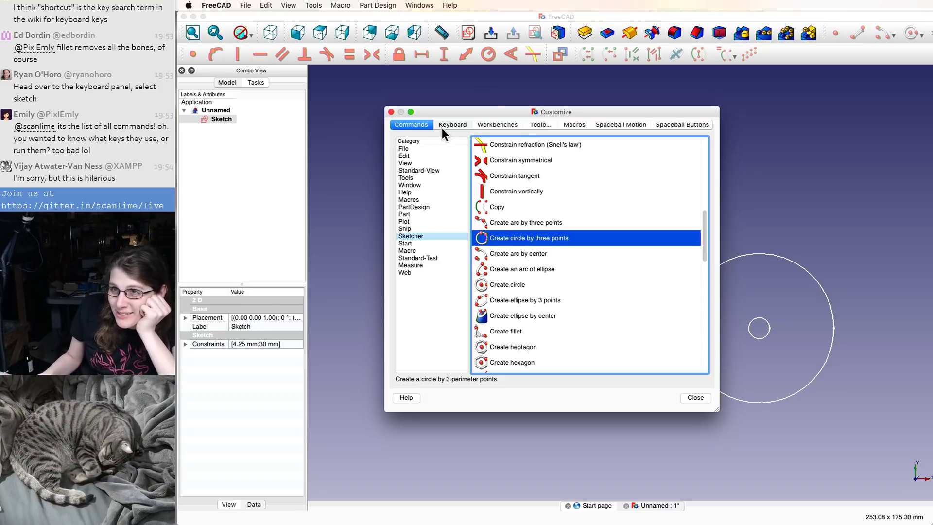
{"action": "mouse_move", "coordinate": [514, 203]}
{"action": "left_mouse_down"}
{"action": "mouse_move", "coordinate": [508, 275]}
{"action": "mouse_move", "coordinate": [502, 192]}
{"action": "left_mouse_up"}
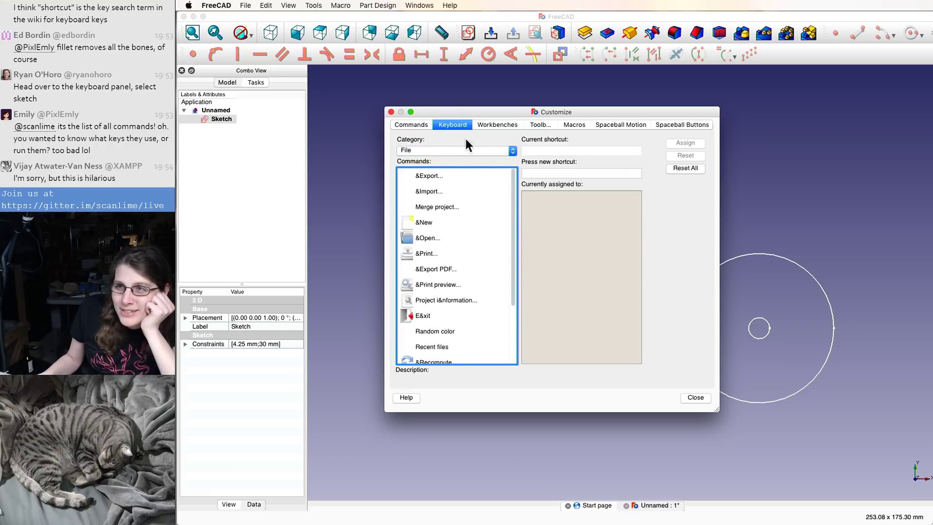
{"action": "left_click", "coordinate": [465, 151]}
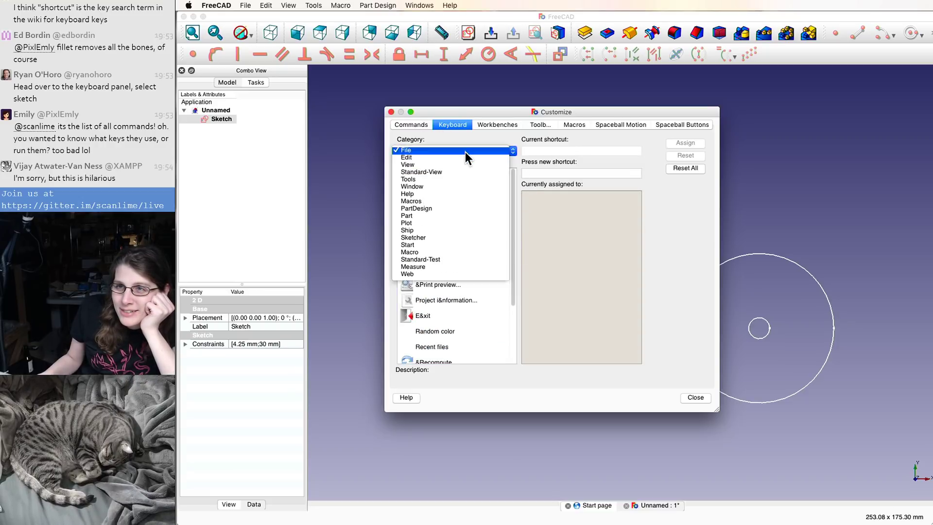
{"action": "left_click", "coordinate": [457, 238]}
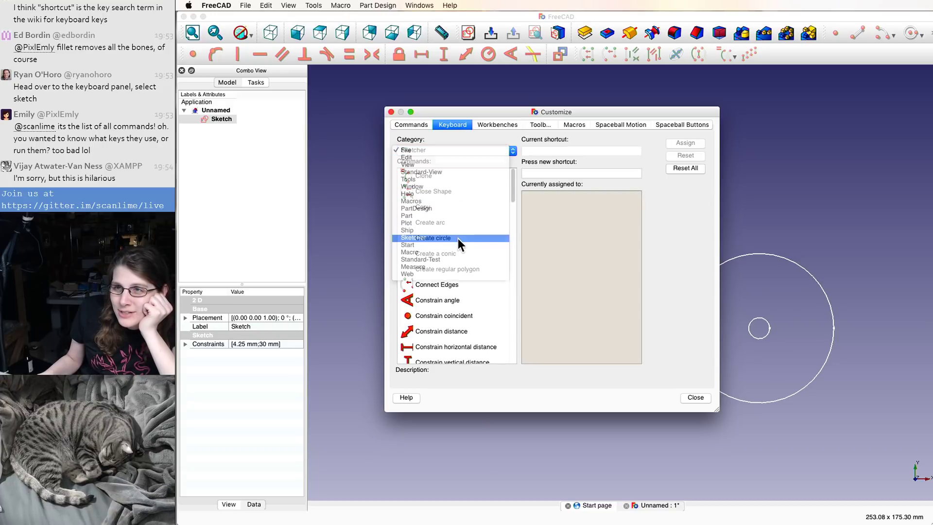
{"action": "key", "text": "Tab"}
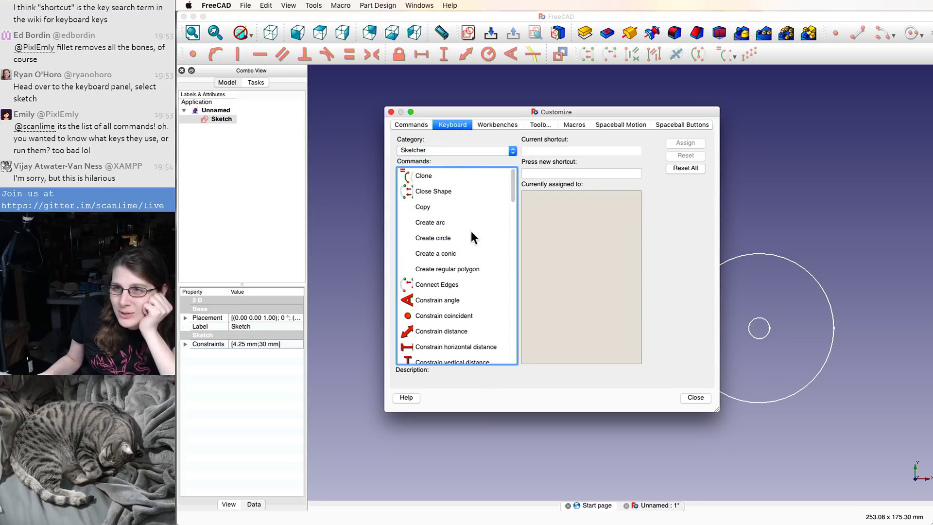
- Check the current shortcuts of the Sketcher arc and circle commands, including Create arc by three points and Create arc by center, ending on Create circle by three points
{"action": "scroll", "coordinate": [464, 240], "scroll_direction": "down", "scroll_amount": 5}
{"action": "scroll", "coordinate": [465, 240], "scroll_direction": "down", "scroll_amount": 4}
{"action": "scroll", "coordinate": [465, 240], "scroll_direction": "up", "scroll_amount": 3}
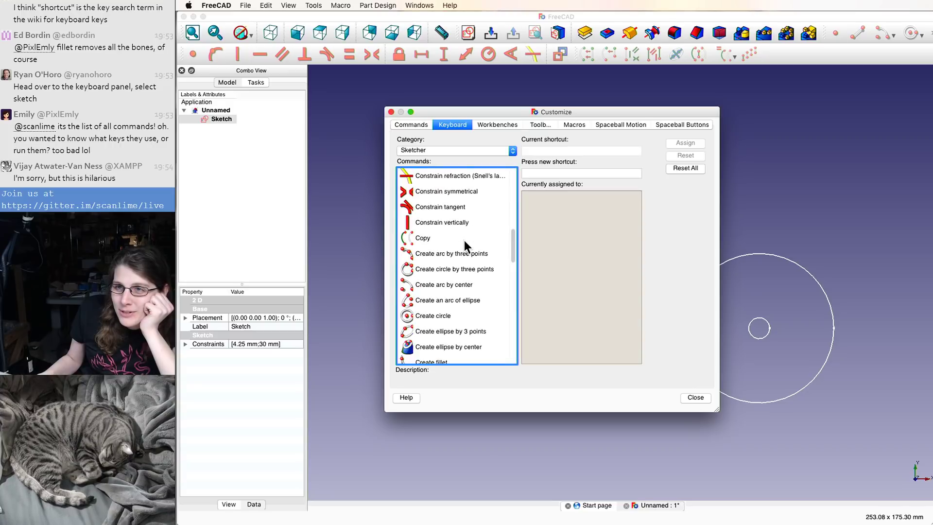
{"action": "left_click", "coordinate": [457, 273]}
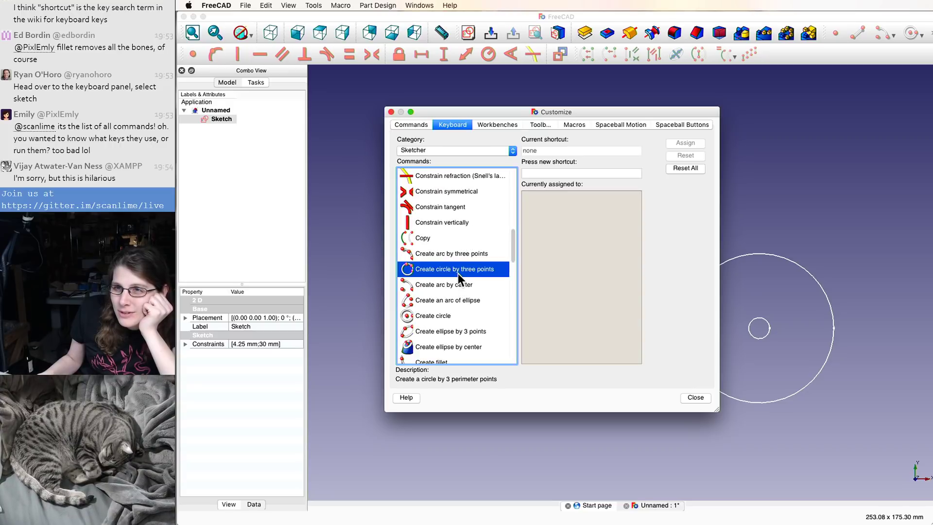
{"action": "left_click", "coordinate": [459, 254]}
{"action": "left_click", "coordinate": [461, 299]}
{"action": "left_click", "coordinate": [461, 285]}
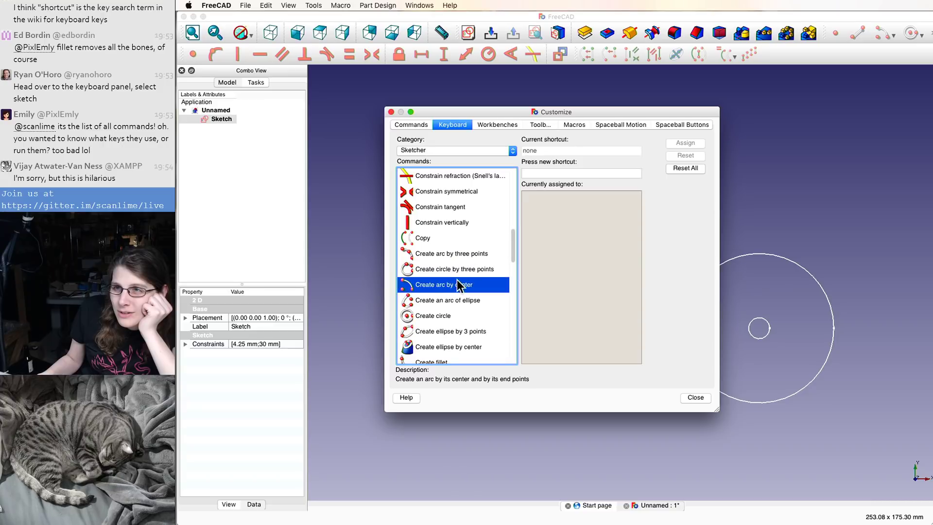
{"action": "left_click", "coordinate": [461, 268]}
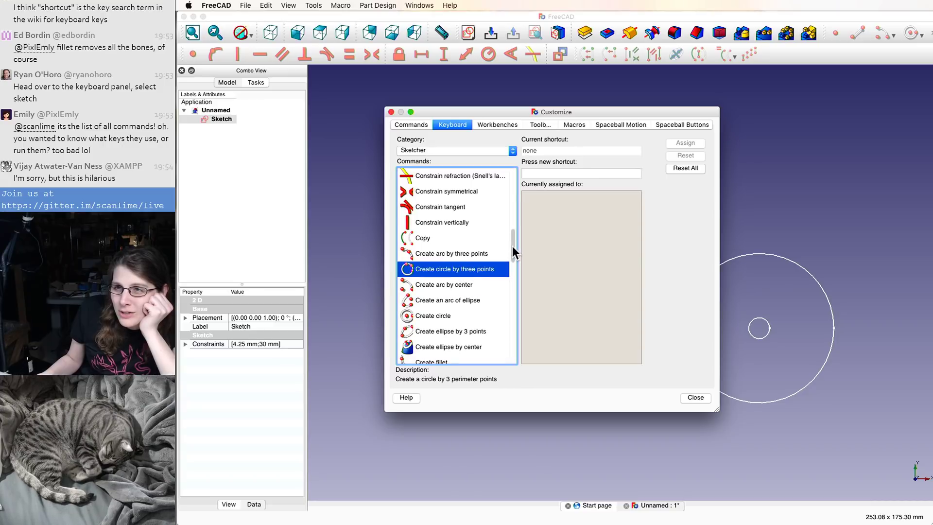
- Check the current shortcuts of the Sketcher commands Create ellipse by 3 points and Create an arc of ellipse
{"action": "scroll", "coordinate": [513, 245], "scroll_direction": "up", "scroll_amount": 3}
{"action": "scroll", "coordinate": [513, 240], "scroll_direction": "down", "scroll_amount": 3}
{"action": "left_click", "coordinate": [439, 331]}
{"action": "left_click", "coordinate": [437, 302]}
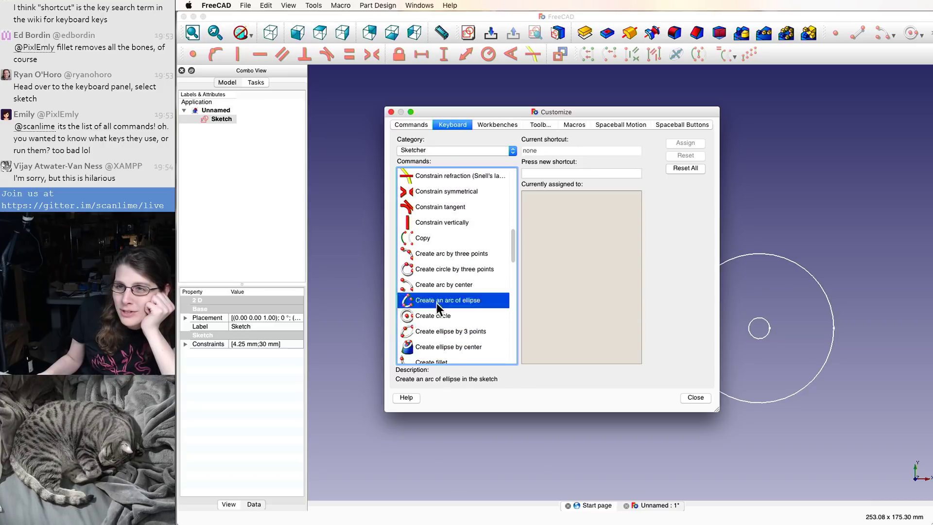
- Try to set C as the new keyboard shortcut for the Create circle command in the Sketcher category
{"action": "left_click", "coordinate": [440, 316]}
{"action": "left_click", "coordinate": [438, 331]}
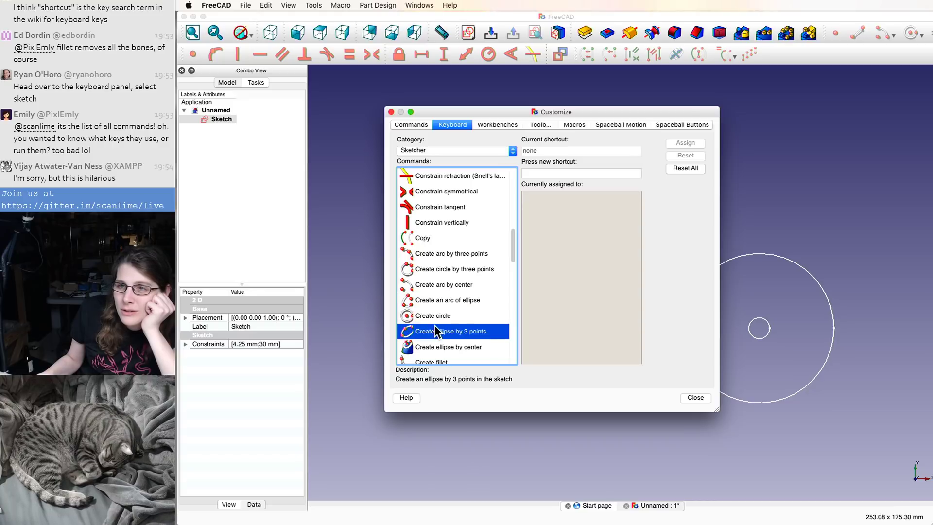
{"action": "left_click", "coordinate": [438, 315]}
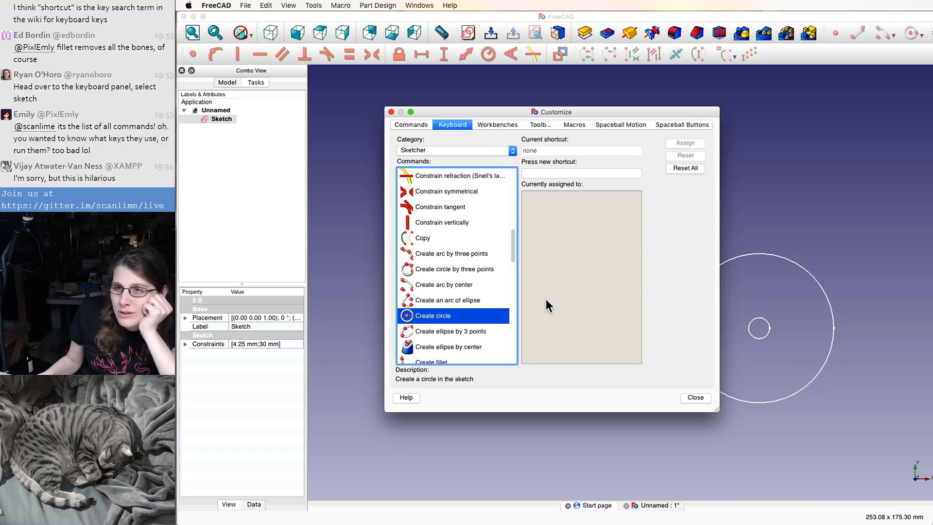
{"action": "left_click", "coordinate": [467, 300]}
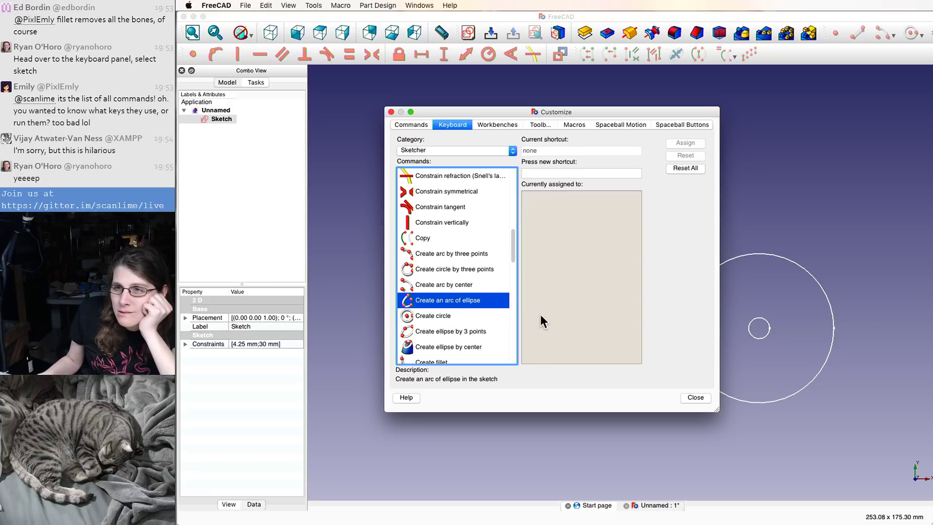
{"action": "left_click", "coordinate": [488, 317]}
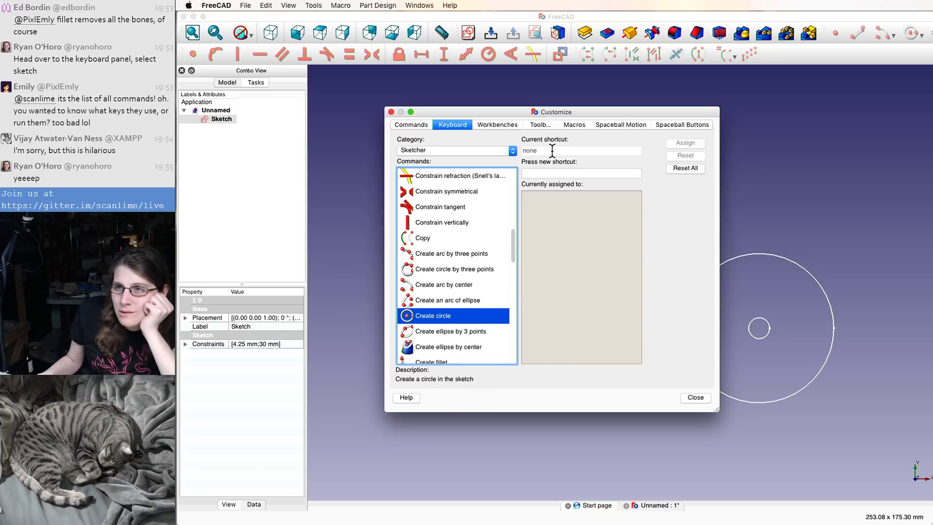
{"action": "left_click", "coordinate": [552, 173]}
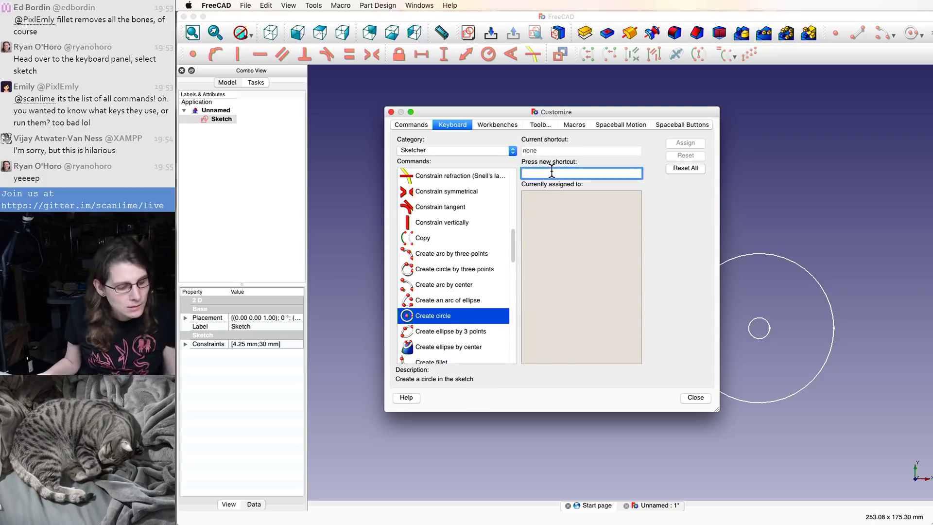
{"action": "key", "text": "c"}
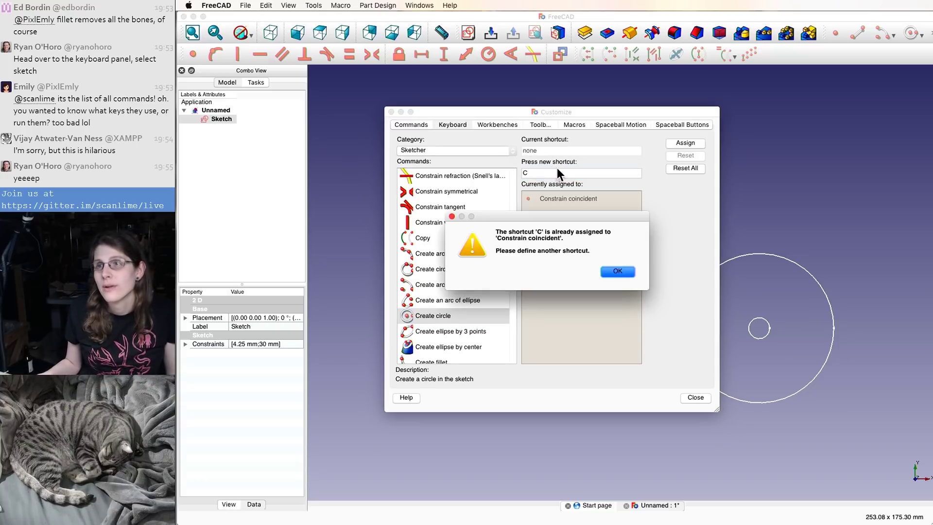
{"action": "left_click", "coordinate": [630, 271]}
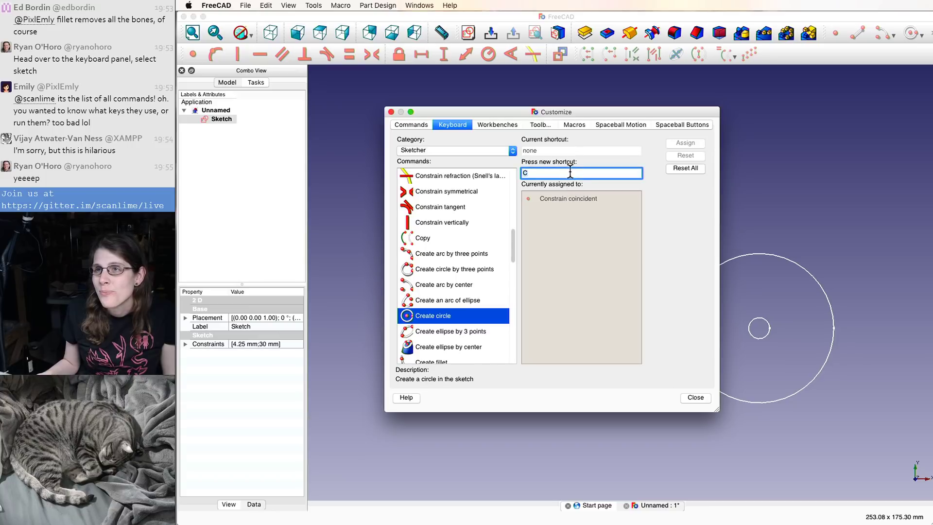
- Try the sequence C,R and the single letter R as the shortcut for the Create circle command
{"action": "key", "text": "r"}
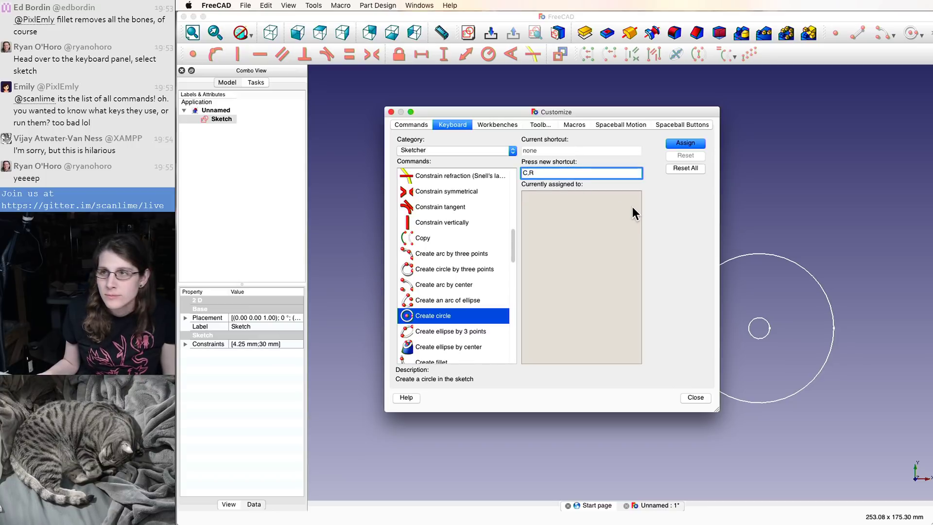
{"action": "left_click_drag", "start_coordinate": [601, 173], "coordinate": [486, 175]}
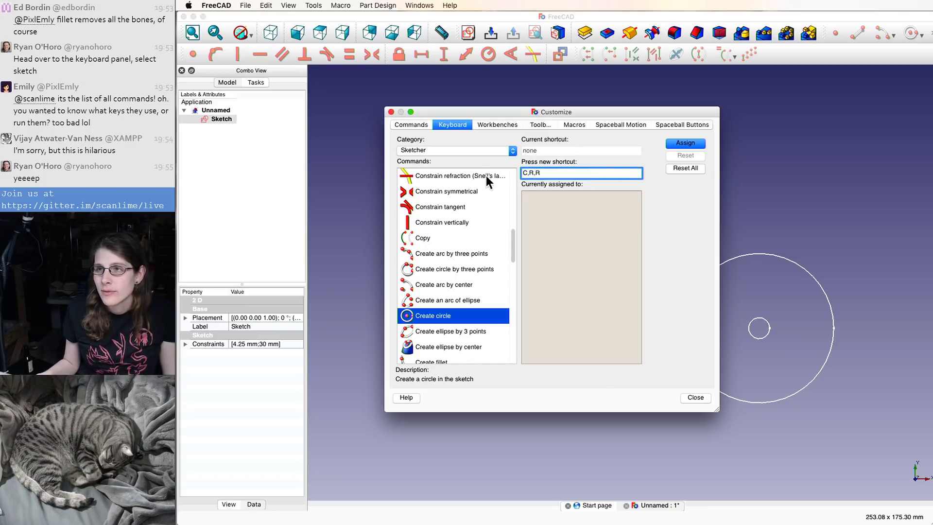
{"action": "key", "text": "BackSpace"}
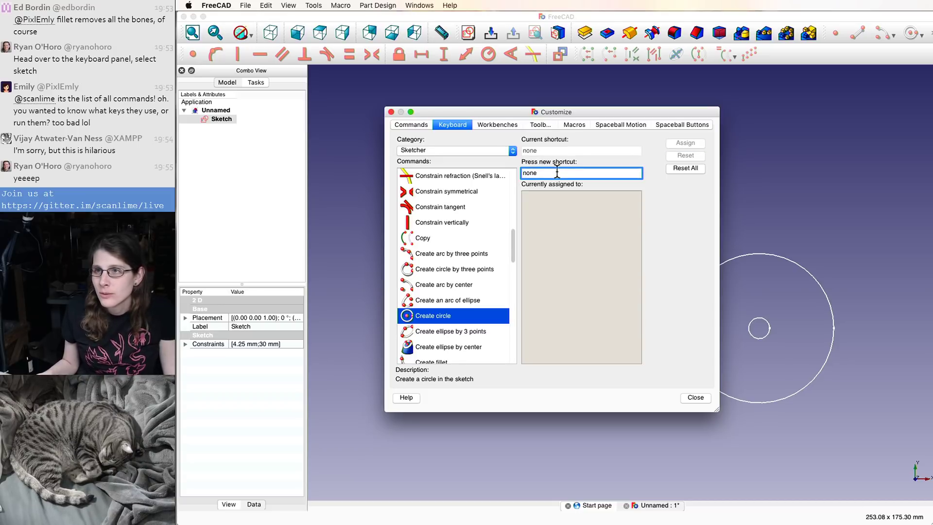
{"action": "key", "text": "r"}
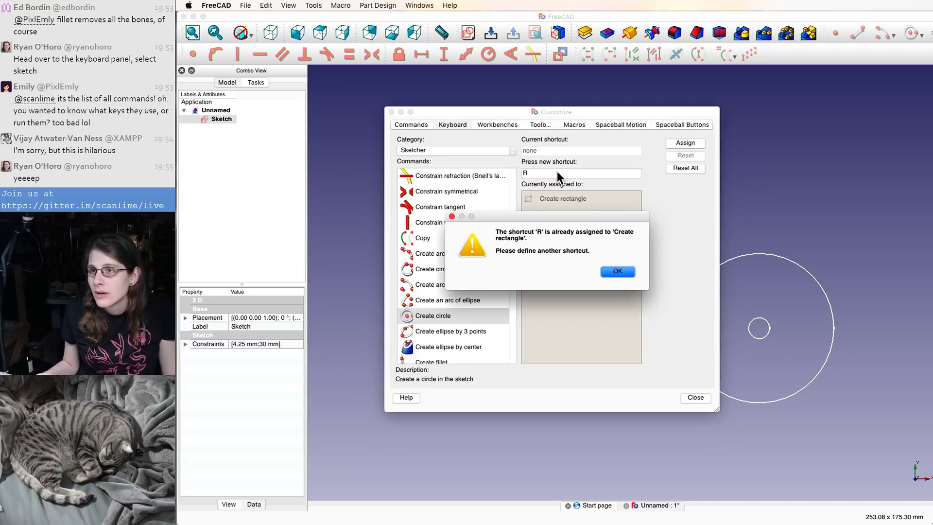
{"action": "left_click", "coordinate": [622, 272]}
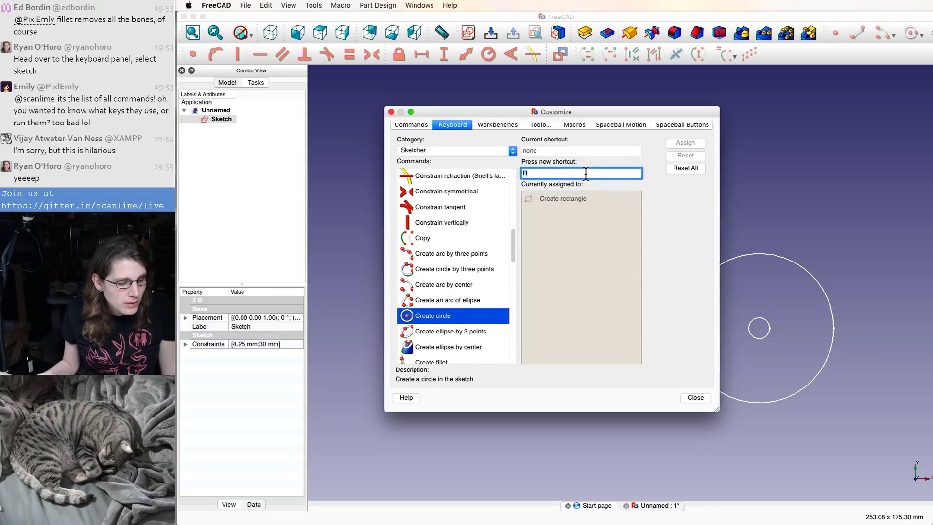
- Enter W as the new shortcut for Create circle and close the customization dialog without assigning it
{"action": "key", "text": "w"}
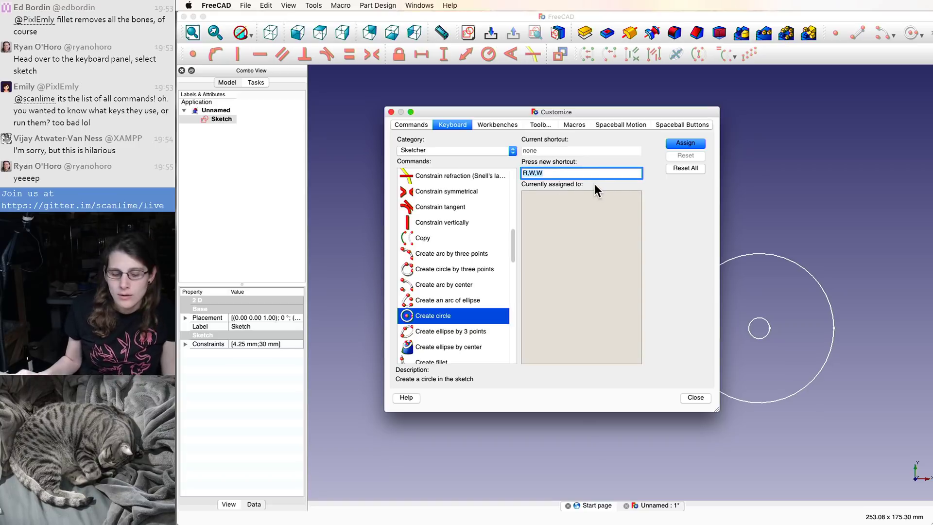
{"action": "key", "text": "BackSpace"}
{"action": "key", "text": "w"}
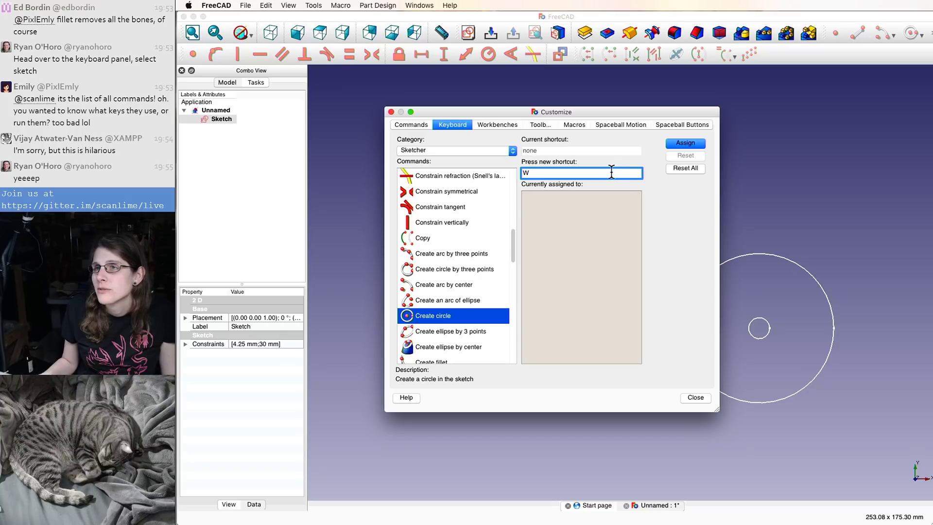
{"action": "left_click", "coordinate": [689, 399]}
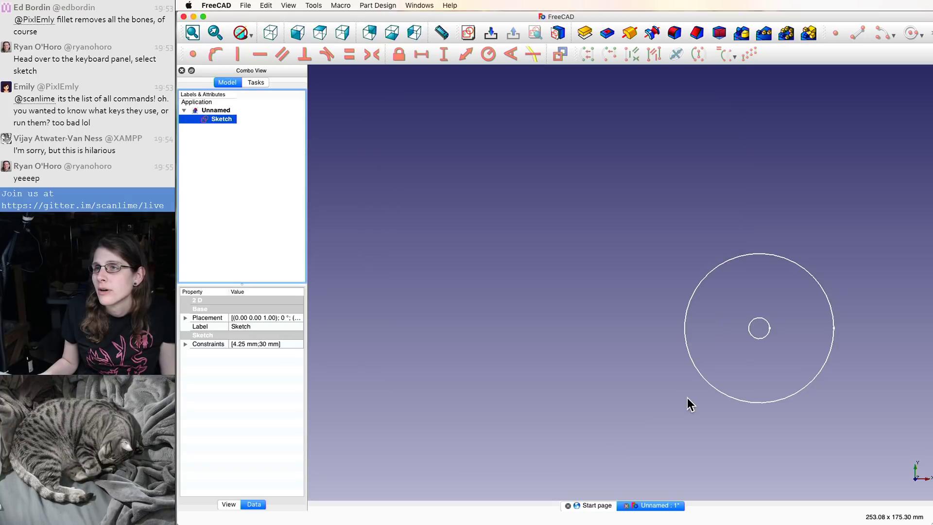
- Open the existing sketch for editing and try a box selection around its two circles
{"action": "left_click", "coordinate": [585, 238]}
{"action": "double_click", "coordinate": [231, 119]}
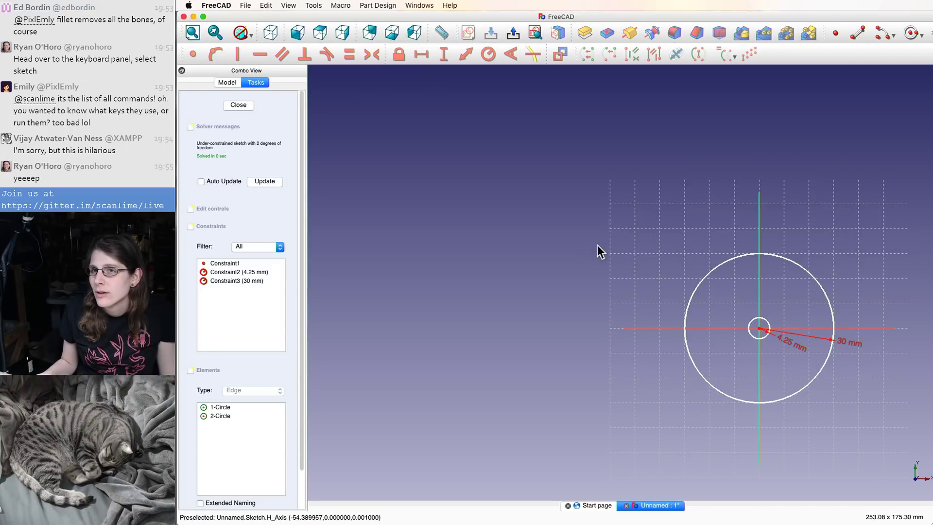
{"action": "left_click_drag", "start_coordinate": [642, 233], "coordinate": [735, 292]}
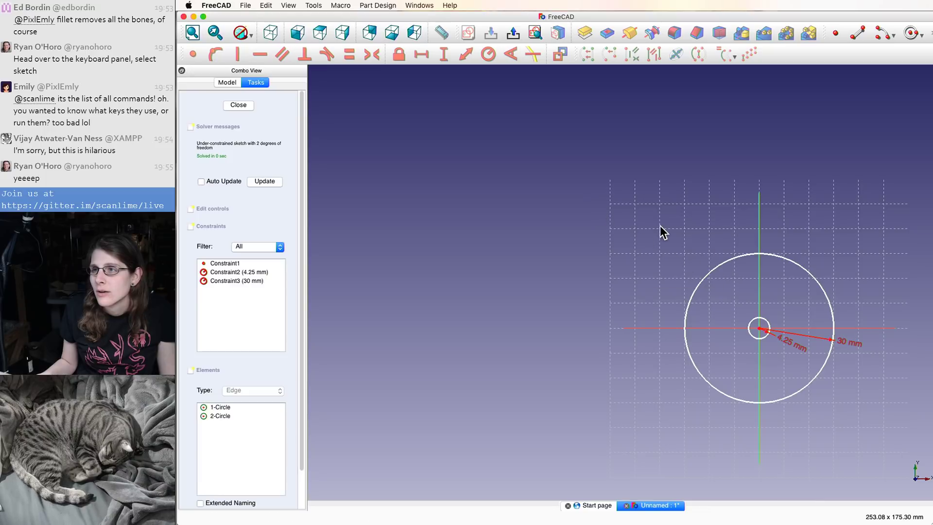
{"action": "left_click_drag", "start_coordinate": [566, 229], "coordinate": [857, 345]}
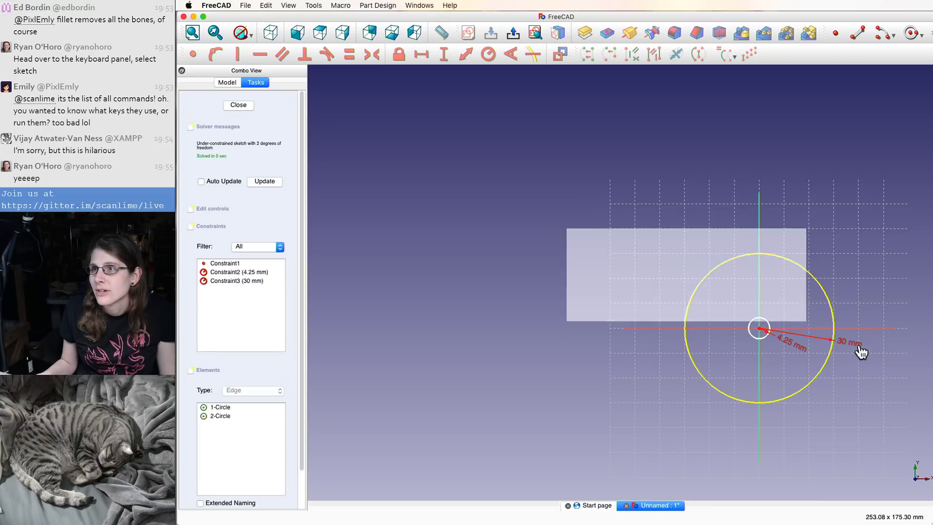
{"action": "left_click", "coordinate": [771, 141]}
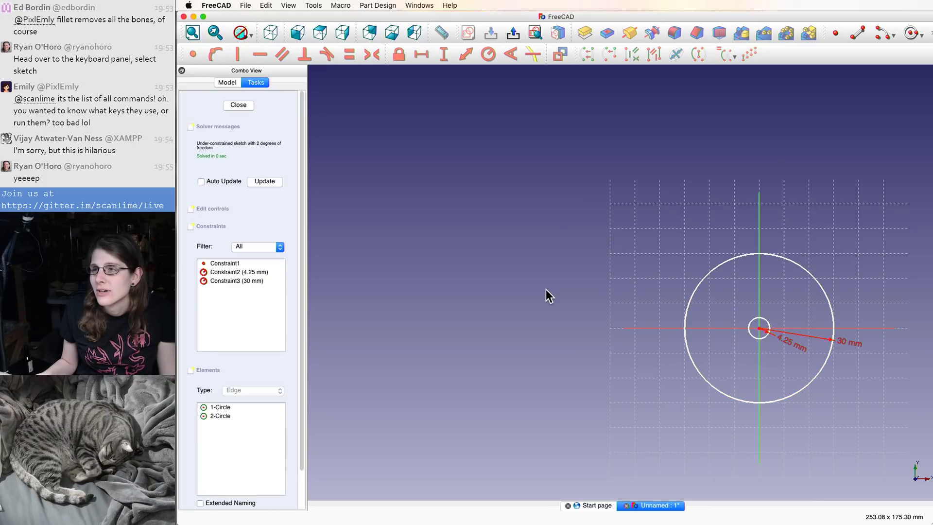
- Reopen the customization dialog's keyboard shortcut settings and list the commands of the Sketcher category
{"action": "left_click", "coordinate": [246, 6]}
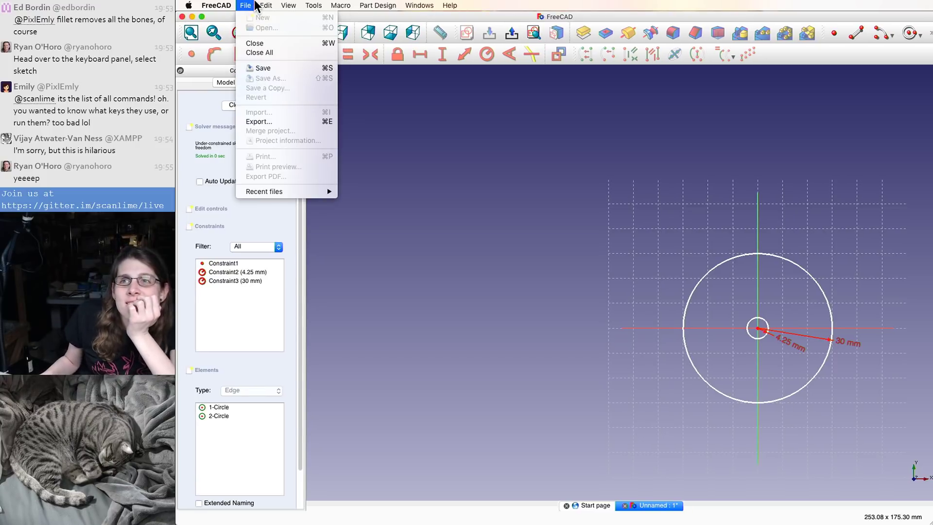
{"action": "mouse_move", "coordinate": [314, 5]}
{"action": "left_click", "coordinate": [326, 118]}
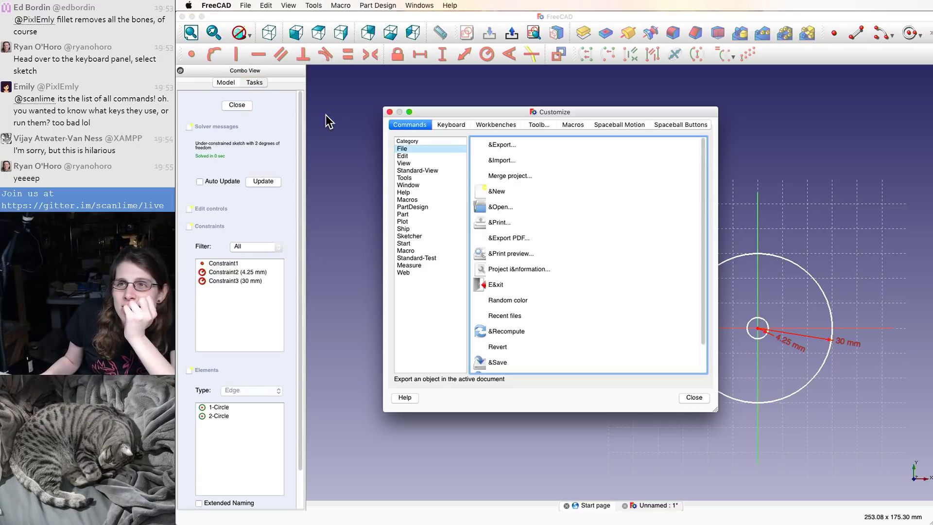
{"action": "left_click", "coordinate": [445, 124]}
{"action": "scroll", "coordinate": [438, 243], "scroll_direction": "down", "scroll_amount": 3}
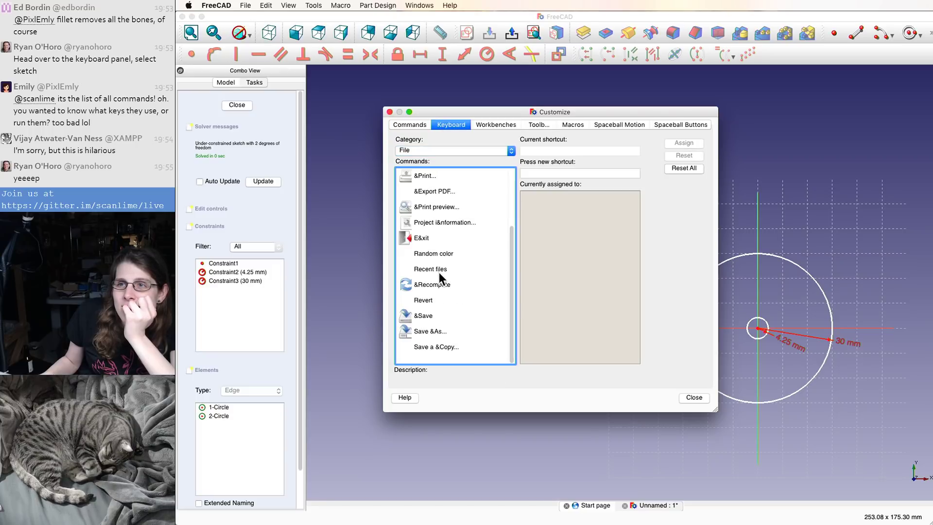
{"action": "left_click", "coordinate": [457, 149]}
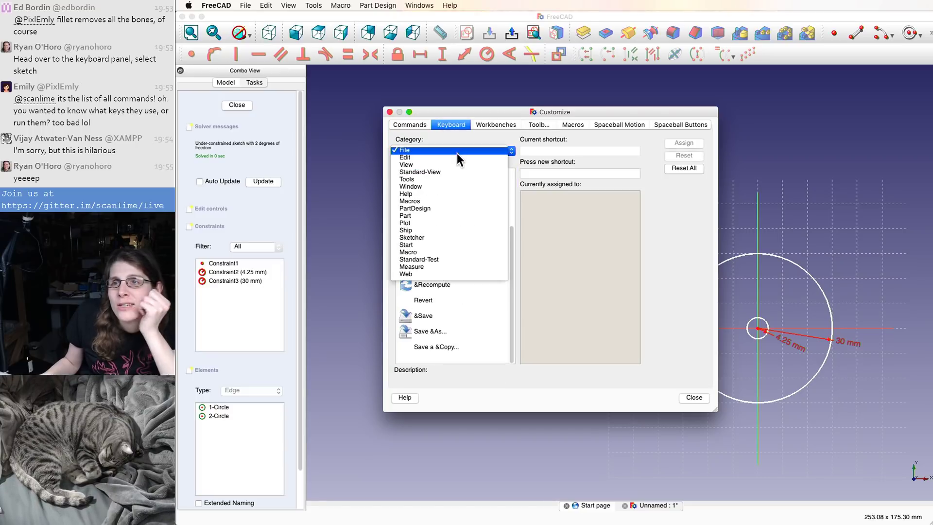
{"action": "left_click", "coordinate": [448, 232]}
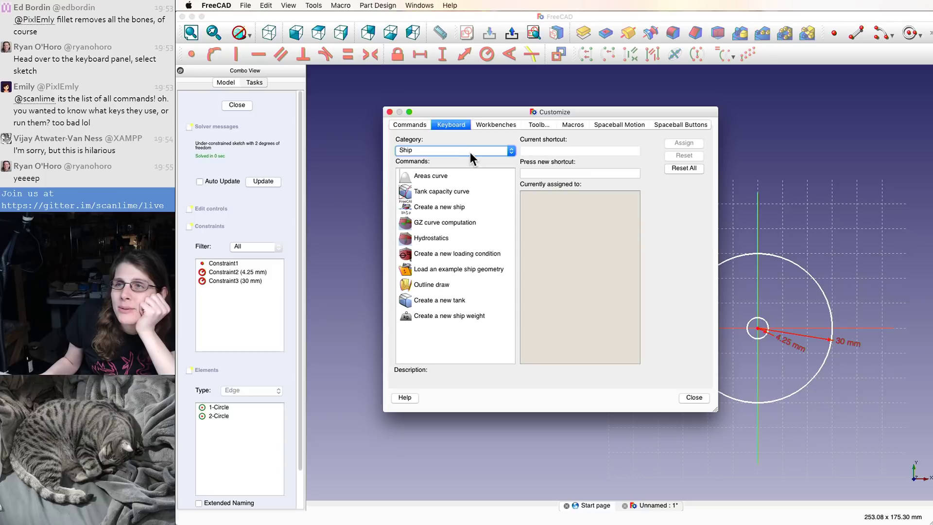
{"action": "left_click", "coordinate": [470, 150]}
{"action": "left_click", "coordinate": [467, 158]}
{"action": "scroll", "coordinate": [462, 206], "scroll_direction": "down", "scroll_amount": 10}
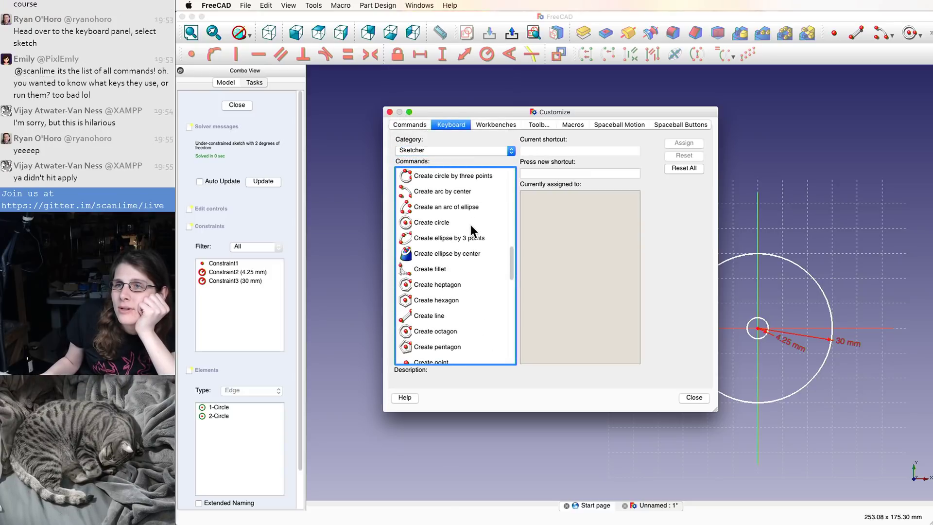
- Check the current shortcuts of both Create circle entries in the Sketcher command list
{"action": "left_click", "coordinate": [470, 225]}
{"action": "scroll", "coordinate": [471, 214], "scroll_direction": "up", "scroll_amount": 1}
{"action": "scroll", "coordinate": [471, 210], "scroll_direction": "down", "scroll_amount": 1}
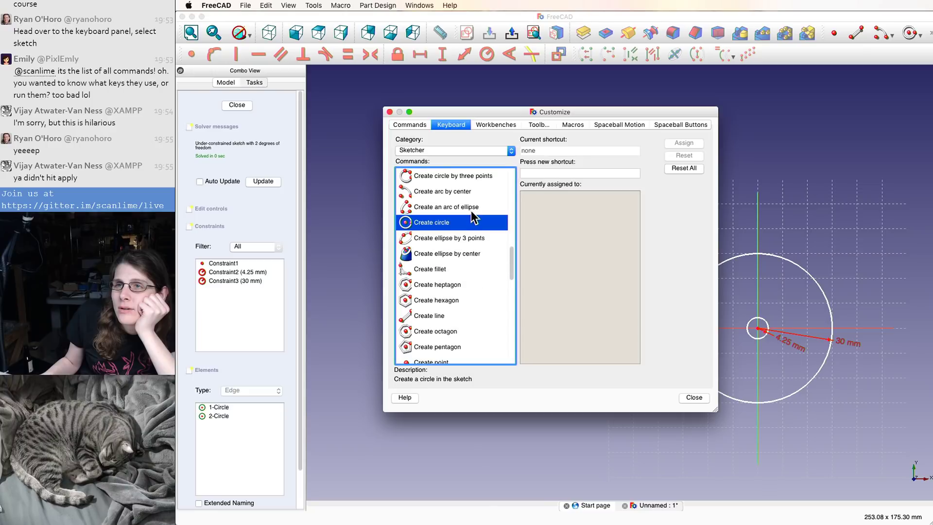
{"action": "scroll", "coordinate": [474, 245], "scroll_direction": "down", "scroll_amount": 1}
{"action": "scroll", "coordinate": [474, 246], "scroll_direction": "up", "scroll_amount": 5}
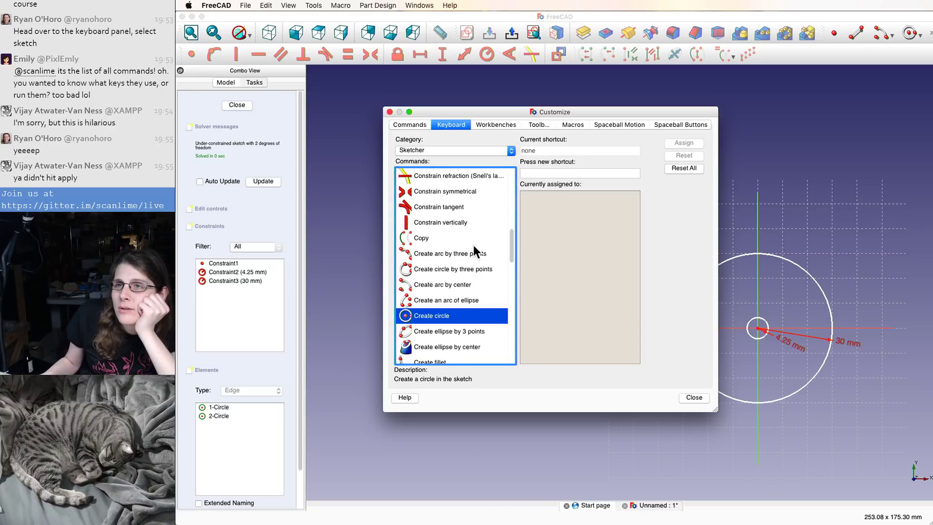
{"action": "scroll", "coordinate": [473, 245], "scroll_direction": "up", "scroll_amount": 5}
{"action": "left_click", "coordinate": [468, 235]}
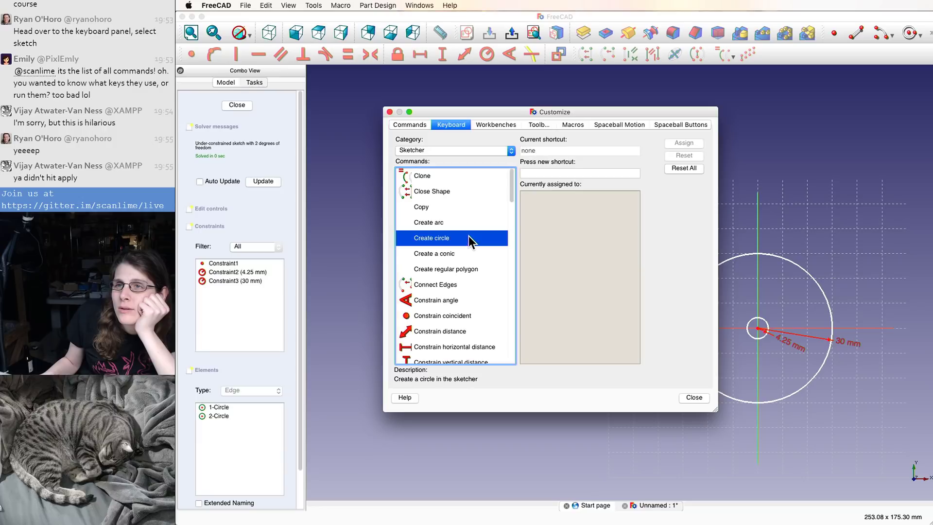
- Assign the shortcut W to the Create circle command described as creating a circle in the sketch
{"action": "scroll", "coordinate": [470, 237], "scroll_direction": "down", "scroll_amount": 5}
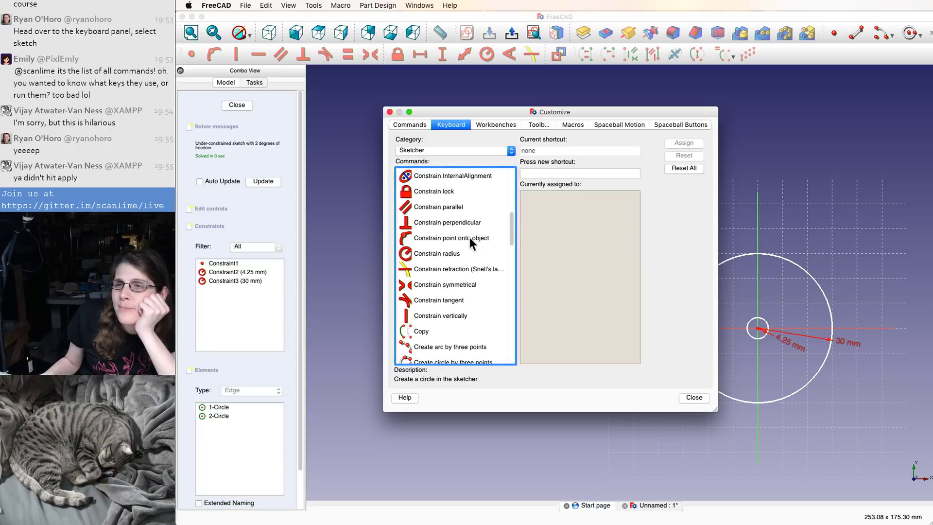
{"action": "scroll", "coordinate": [470, 238], "scroll_direction": "down", "scroll_amount": 3}
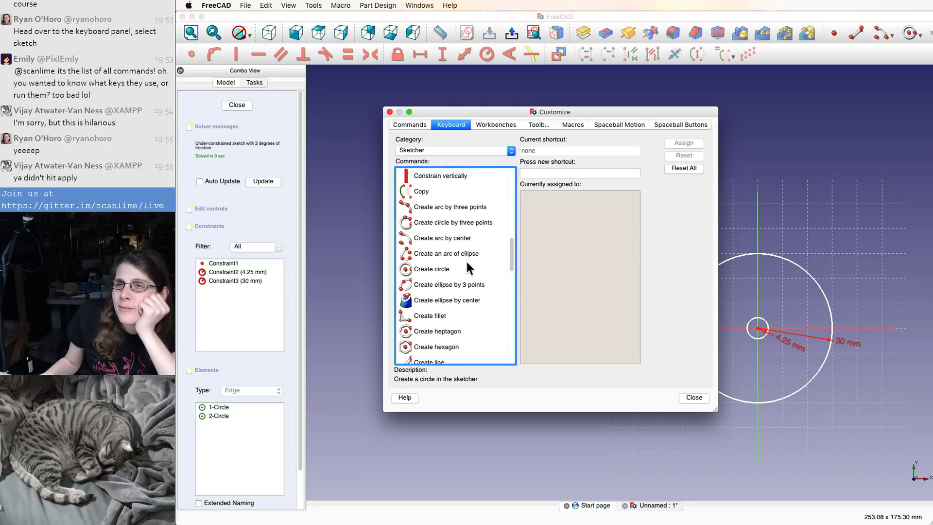
{"action": "left_click", "coordinate": [466, 266]}
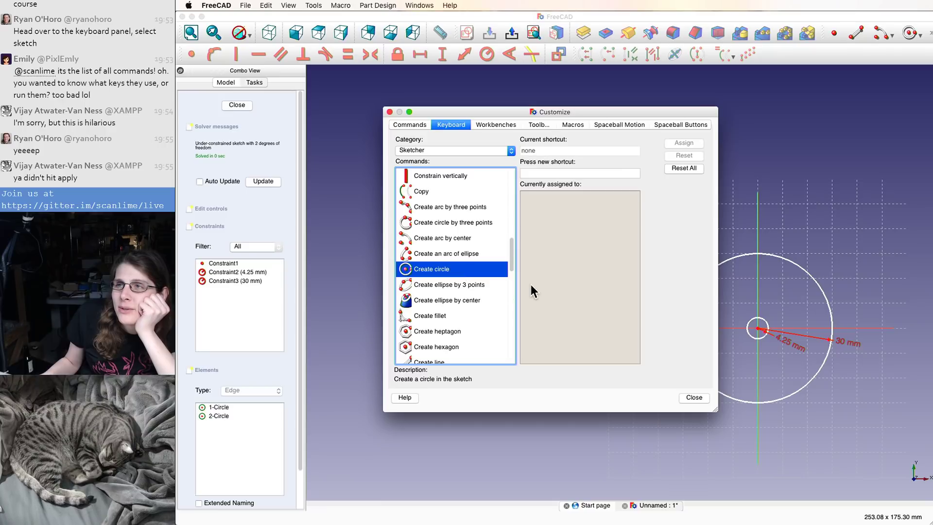
{"action": "left_click", "coordinate": [546, 173]}
{"action": "key", "text": "w"}
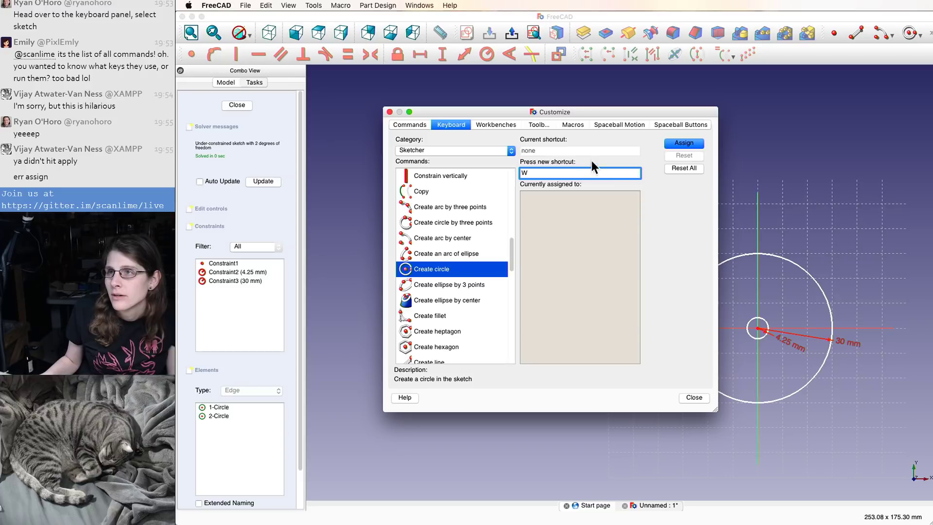
{"action": "left_click", "coordinate": [680, 143]}
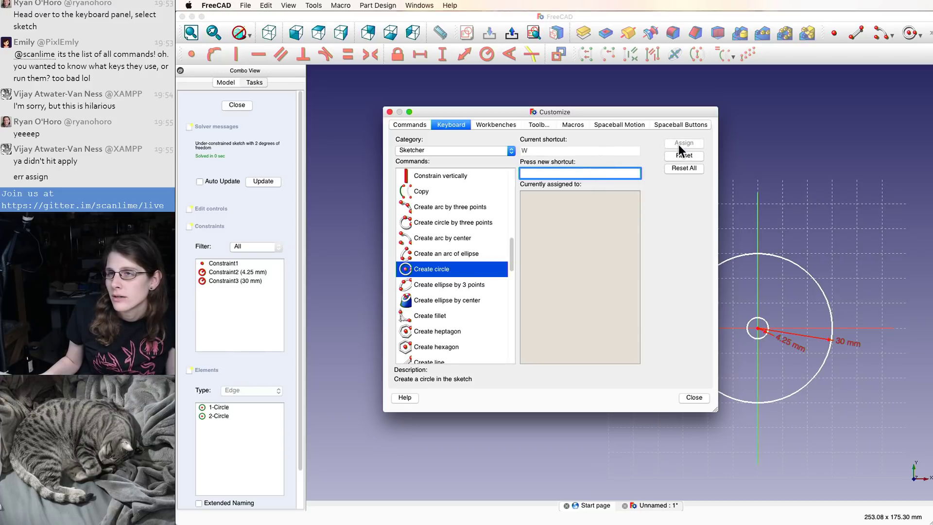
- Check the current shortcuts of the Sketcher's arc, circle, ellipse, fillet and heptagon creation commands, and close the customization dialog
{"action": "left_click", "coordinate": [477, 256]}
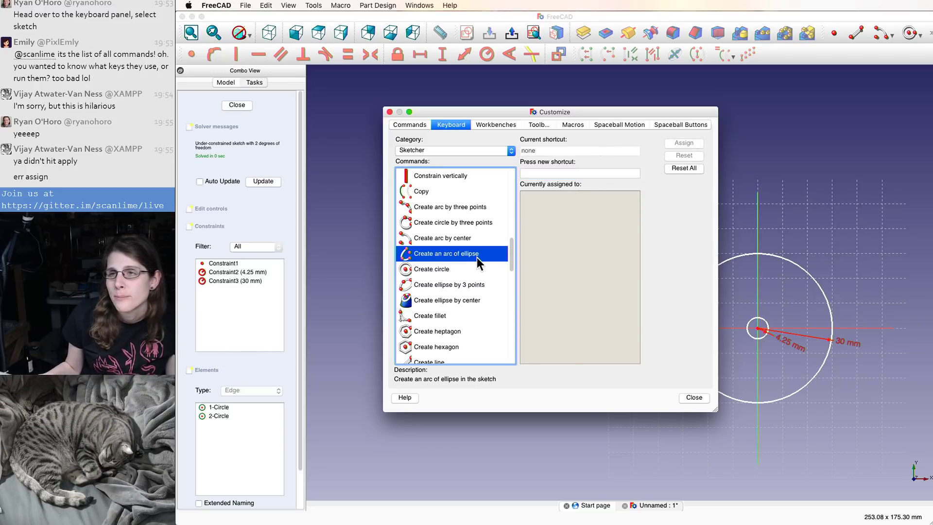
{"action": "left_click", "coordinate": [473, 271]}
{"action": "left_click", "coordinate": [472, 284]}
{"action": "left_click", "coordinate": [468, 315]}
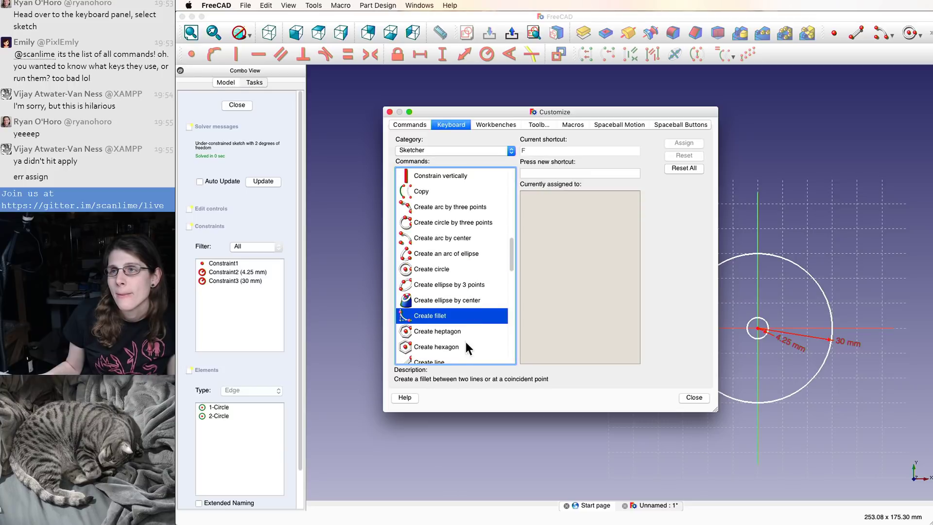
{"action": "left_click", "coordinate": [469, 330]}
{"action": "left_click", "coordinate": [468, 314]}
{"action": "left_click", "coordinate": [470, 300]}
{"action": "left_click", "coordinate": [471, 279]}
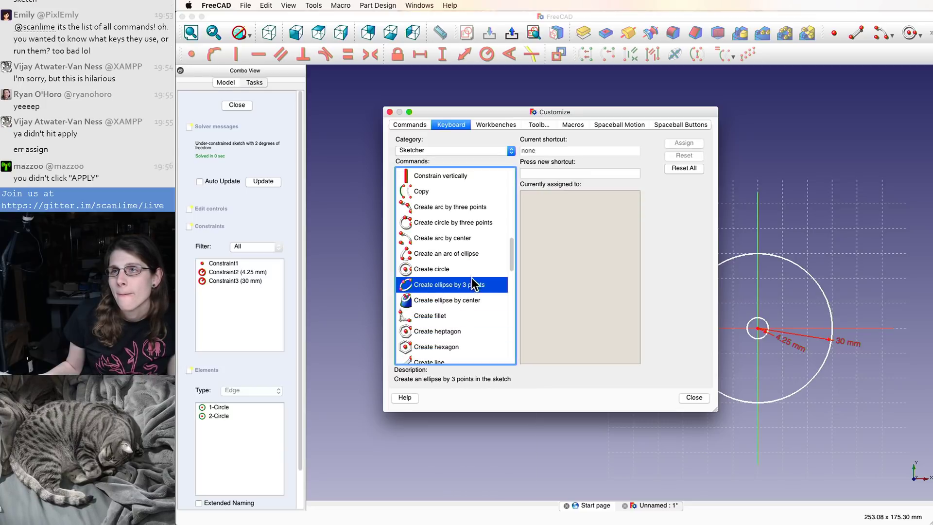
{"action": "left_click", "coordinate": [473, 258]}
{"action": "left_click", "coordinate": [469, 241]}
{"action": "left_click", "coordinate": [466, 270]}
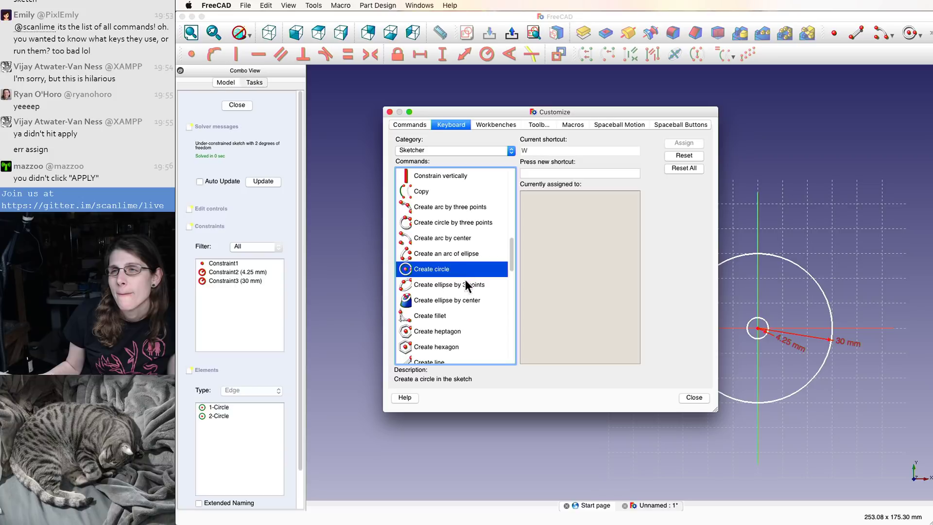
{"action": "left_click", "coordinate": [466, 281]}
{"action": "left_click", "coordinate": [460, 317]}
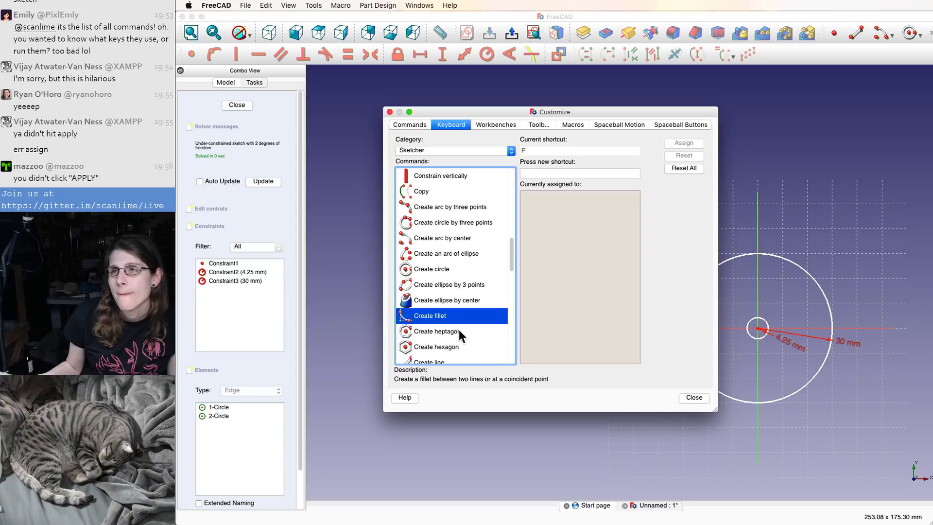
{"action": "left_click", "coordinate": [466, 267]}
{"action": "left_click", "coordinate": [694, 398]}
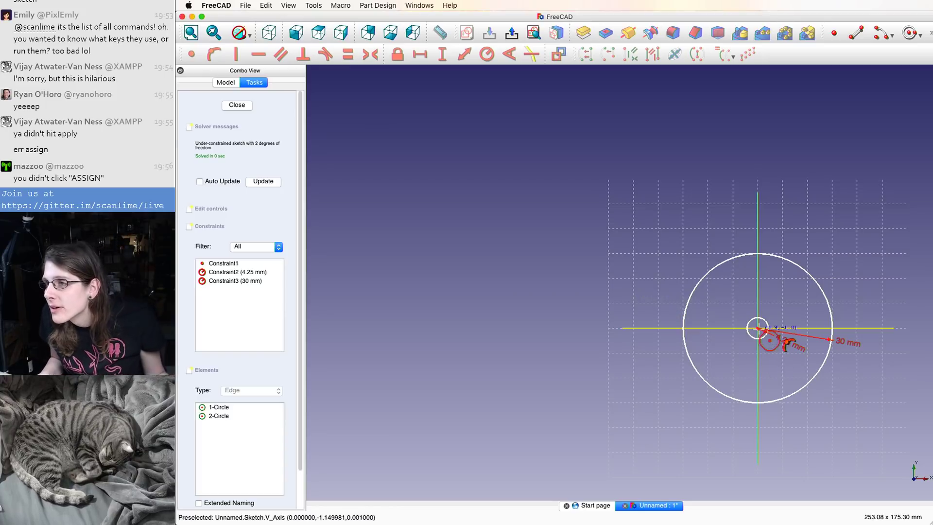
- Sketch a third circle centred on the origin and larger than the 30 mm circle
{"action": "scroll", "coordinate": [759, 330], "scroll_direction": "down", "scroll_amount": 5}
{"action": "scroll", "coordinate": [759, 329], "scroll_direction": "up", "scroll_amount": 5}
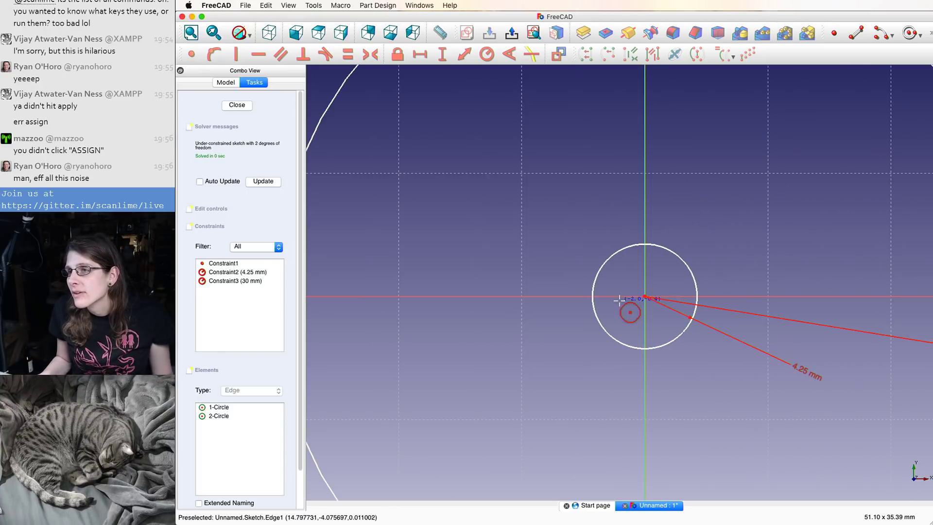
{"action": "left_click", "coordinate": [644, 296]}
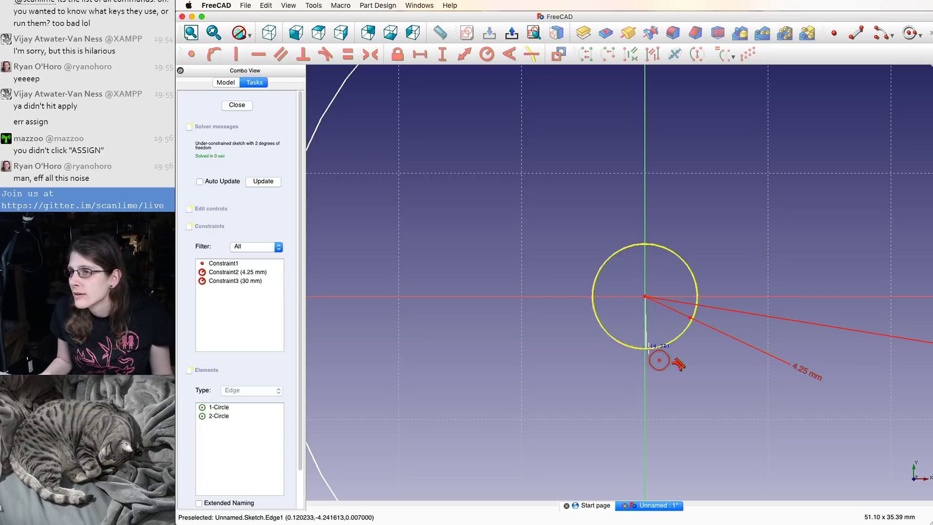
{"action": "scroll", "coordinate": [647, 347], "scroll_direction": "down", "scroll_amount": 5}
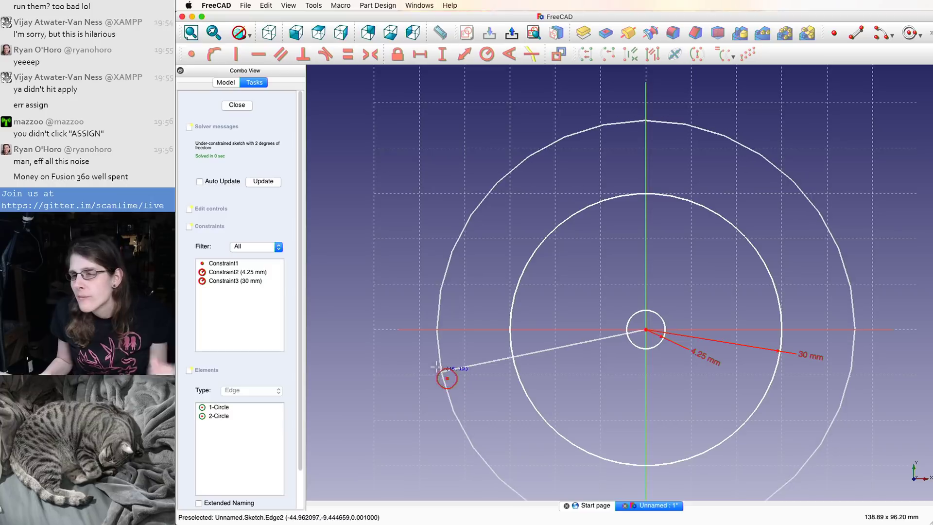
{"action": "left_click", "coordinate": [458, 373]}
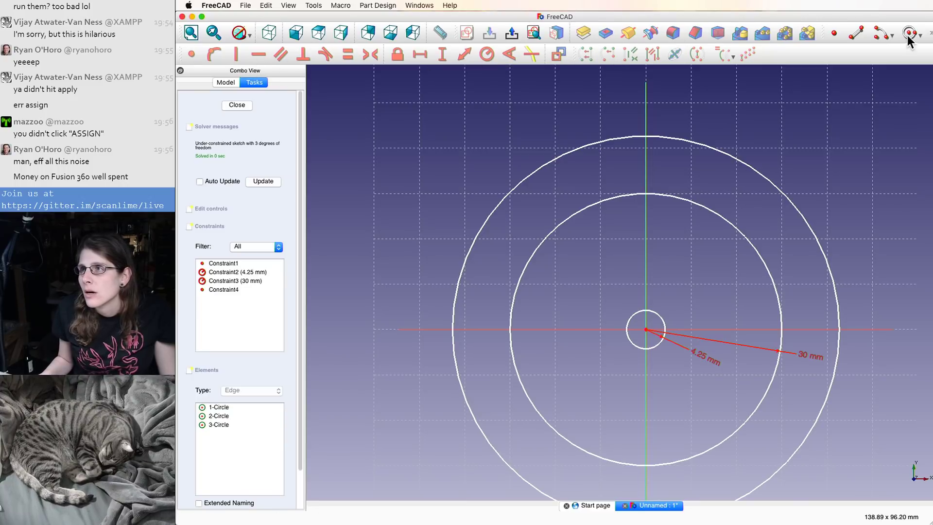
- Examine the arc and circle creation variants and the remaining sketch geometry tools
{"action": "left_click", "coordinate": [931, 33]}
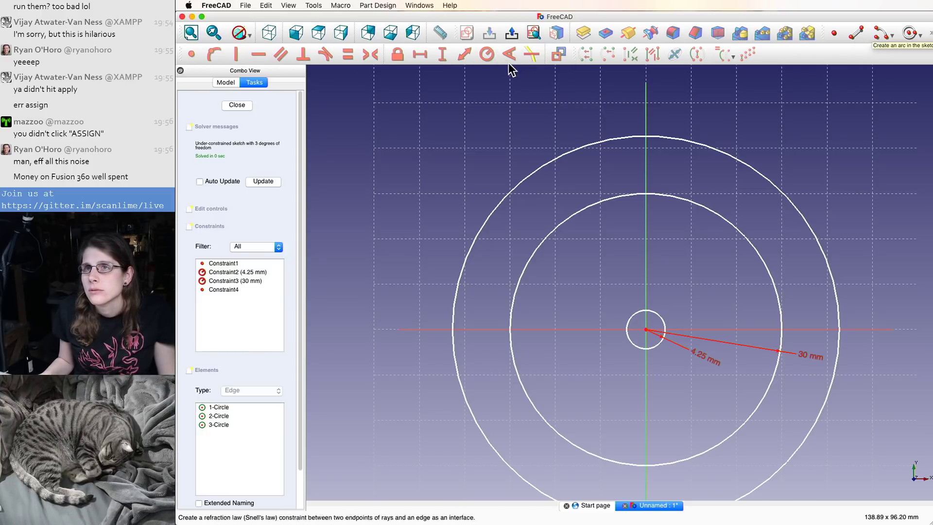
{"action": "left_click", "coordinate": [323, 5]}
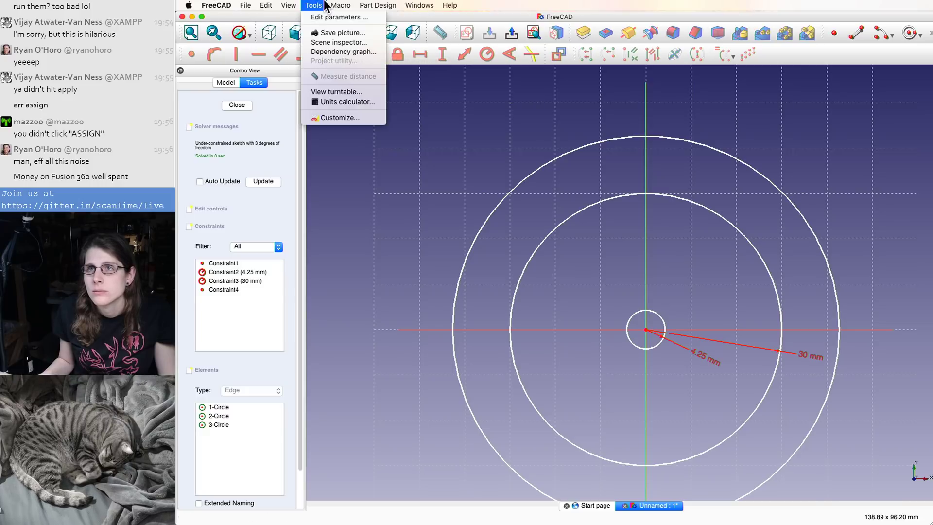
{"action": "left_click", "coordinate": [334, 2]}
{"action": "left_click", "coordinate": [334, 3]}
{"action": "left_click", "coordinate": [335, 3]}
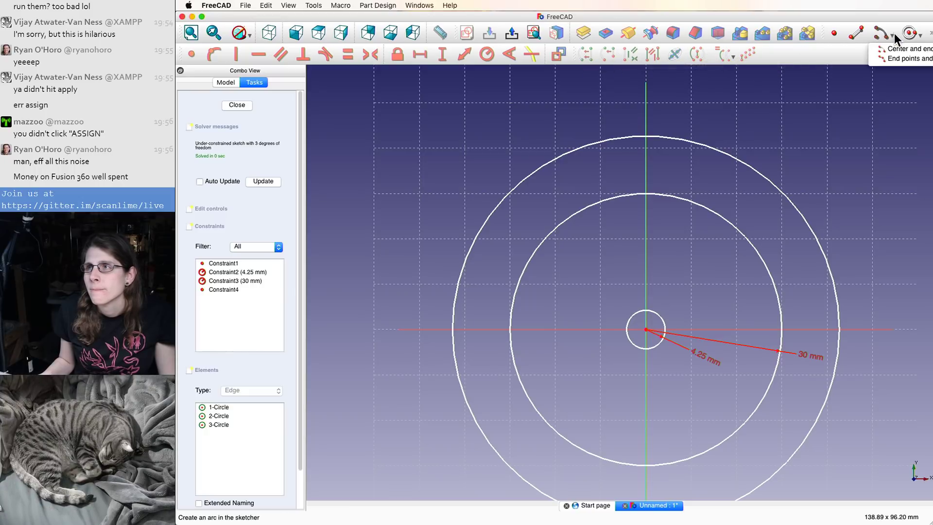
{"action": "left_click", "coordinate": [921, 35]}
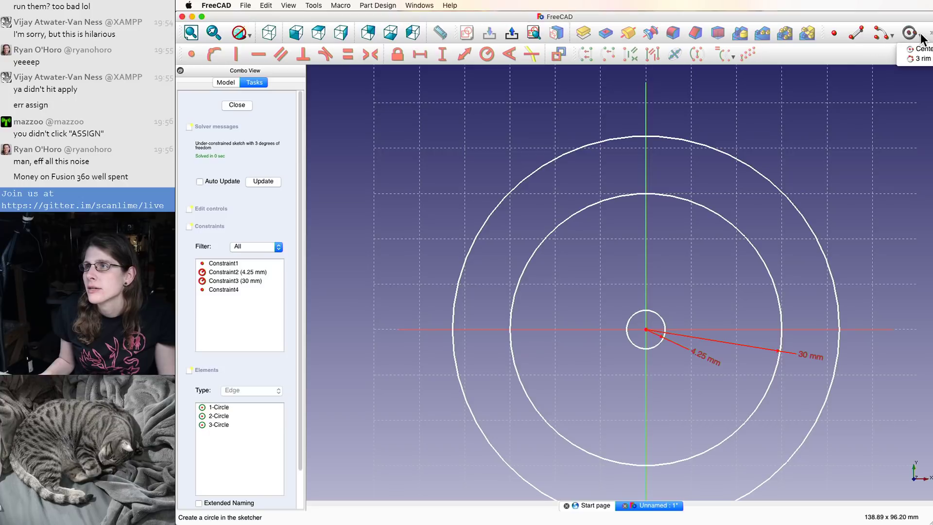
{"action": "left_click", "coordinate": [932, 34]}
{"action": "left_click", "coordinate": [932, 34]}
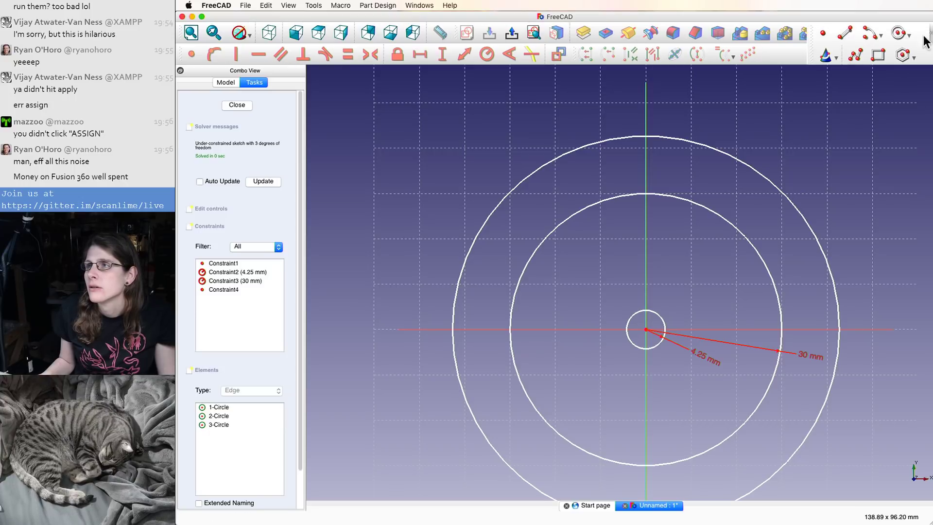
{"action": "left_click", "coordinate": [825, 56]}
{"action": "left_click", "coordinate": [772, 57]}
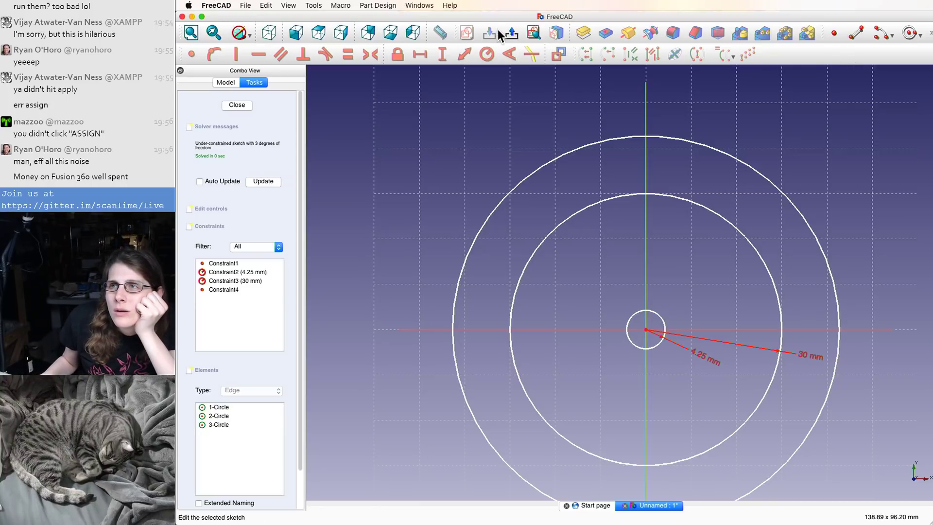
{"action": "left_click", "coordinate": [384, 5]}
{"action": "left_click", "coordinate": [374, 6]}
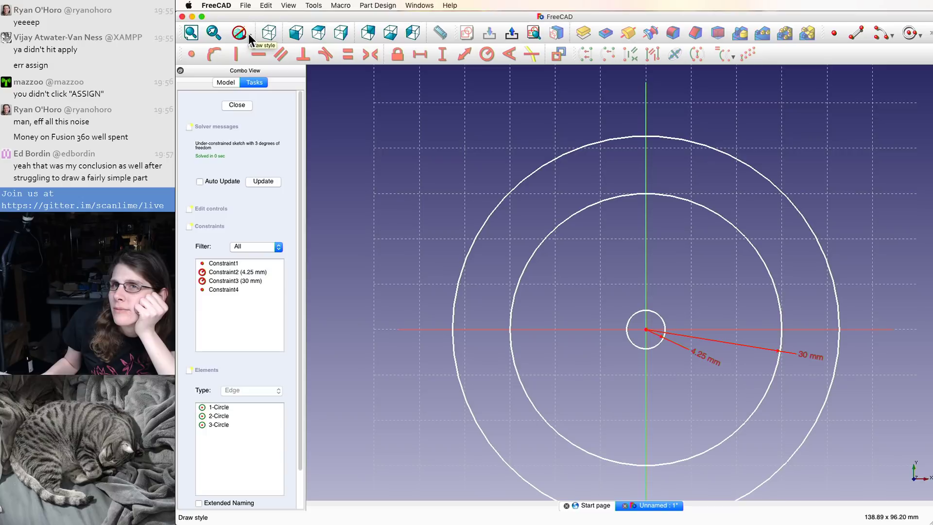
- Reopen the sketch for editing and try freely moving its two larger circles, shifting the 30 mm one off the origin and shrinking the other
{"action": "left_click", "coordinate": [237, 106]}
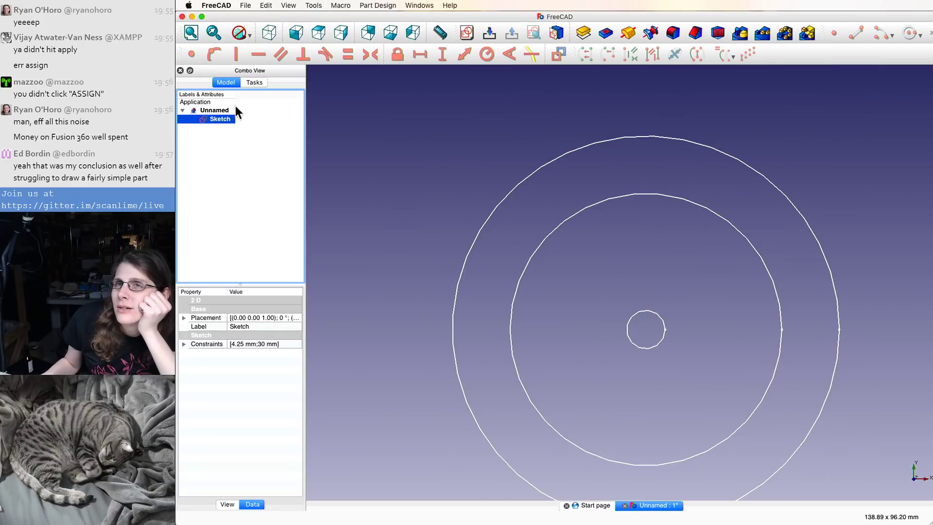
{"action": "double_click", "coordinate": [222, 119]}
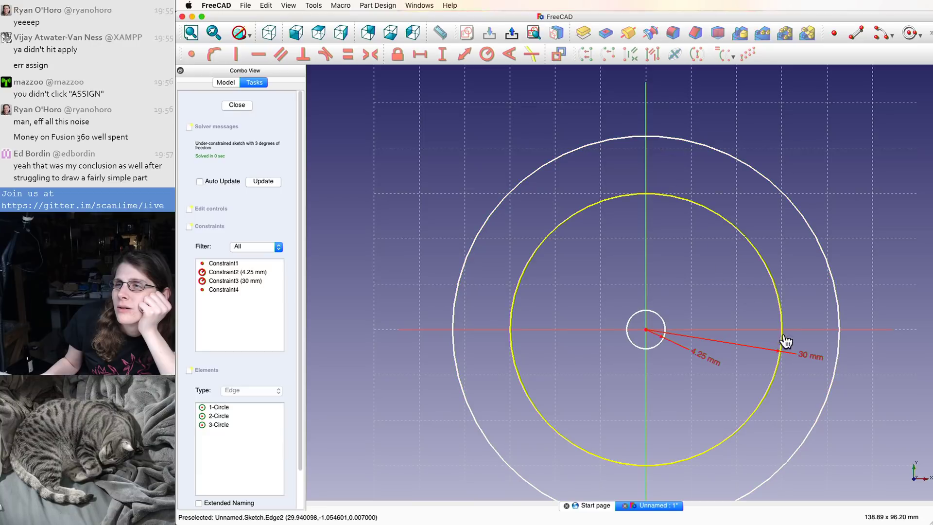
{"action": "left_click_drag", "start_coordinate": [783, 340], "coordinate": [810, 286]}
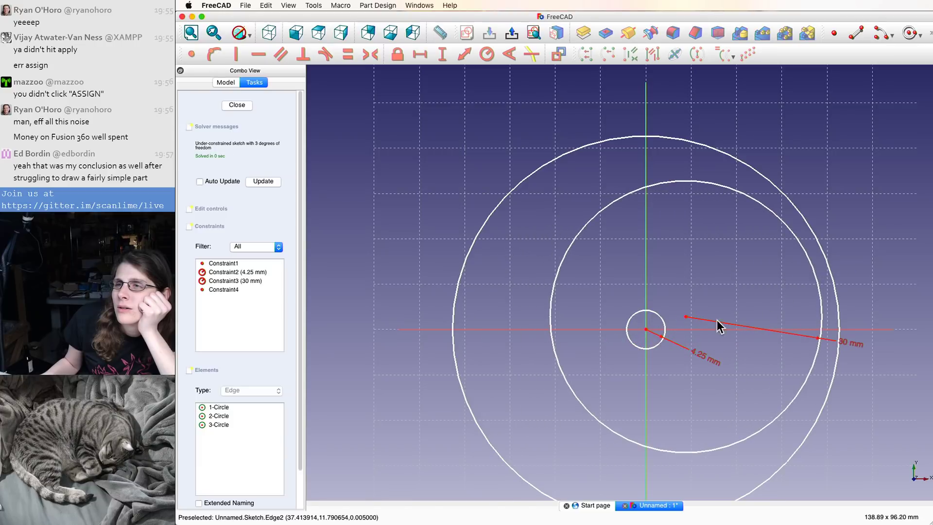
{"action": "left_click_drag", "start_coordinate": [688, 311], "coordinate": [605, 278]}
{"action": "left_click_drag", "start_coordinate": [709, 155], "coordinate": [787, 247]}
{"action": "scroll", "coordinate": [644, 308], "scroll_direction": "down", "scroll_amount": 2}
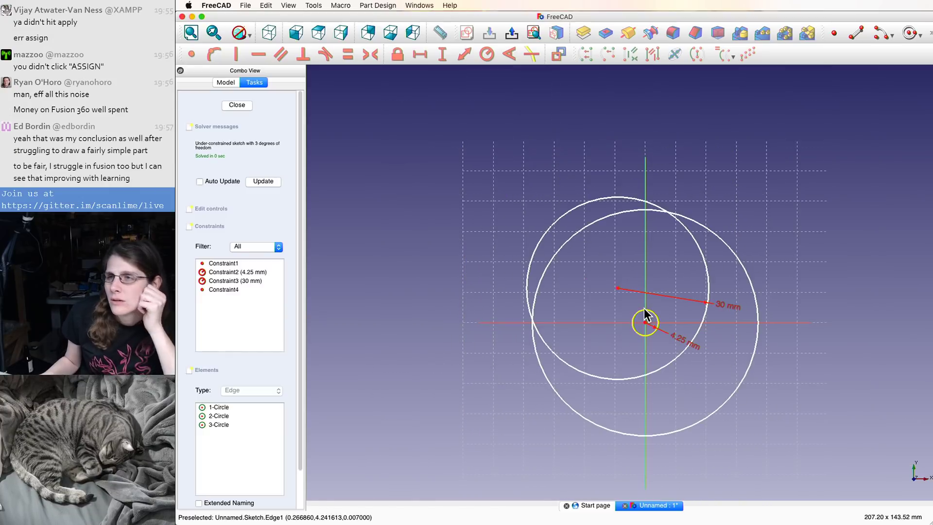
- Make the centre of the 30 mm circle coincident with the small circle's centre at the origin
{"action": "scroll", "coordinate": [643, 318], "scroll_direction": "up", "scroll_amount": 3}
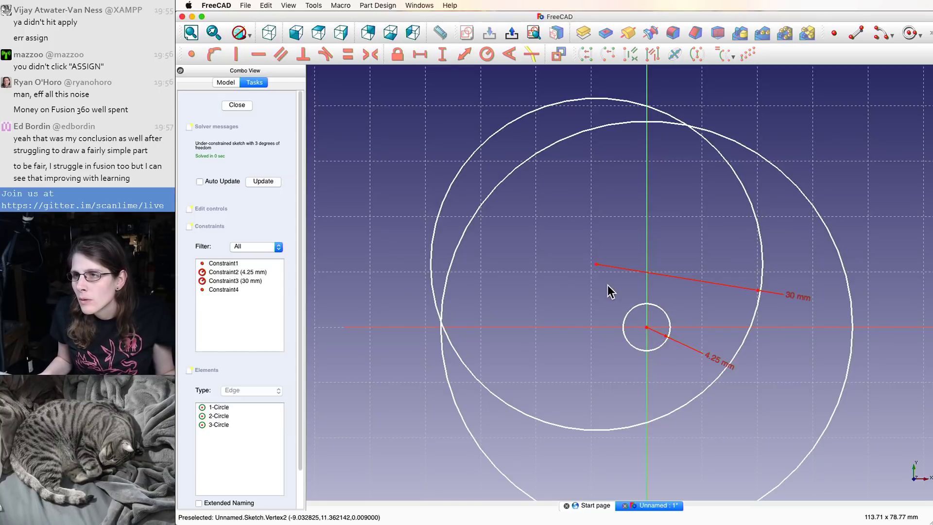
{"action": "left_click", "coordinate": [598, 266]}
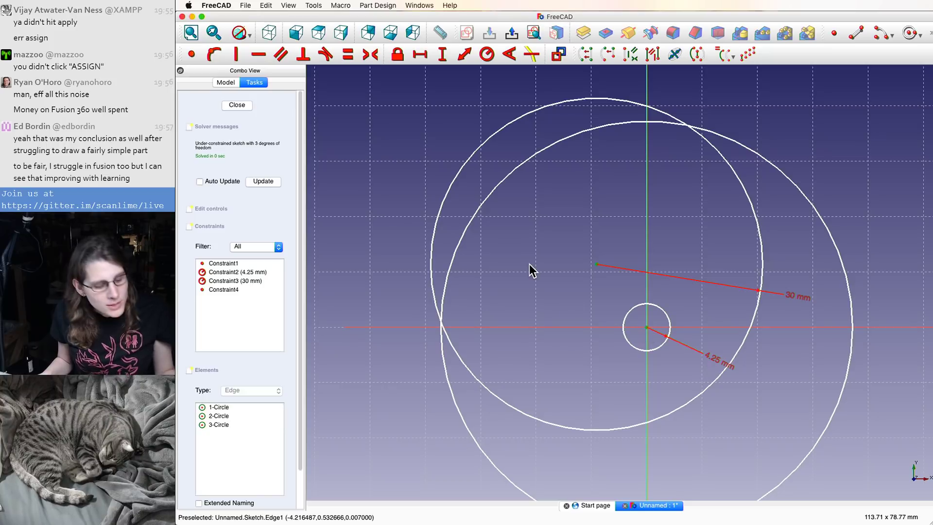
{"action": "key", "text": "c"}
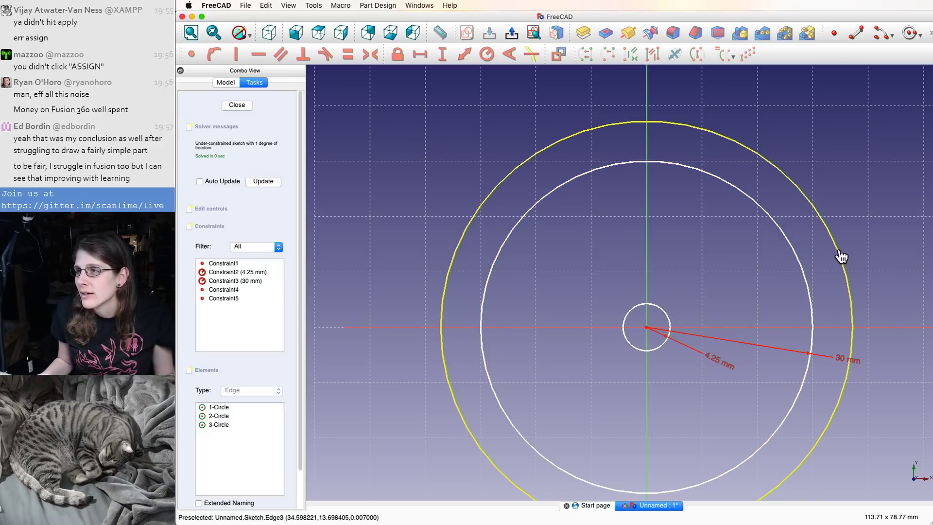
- Constrain the outermost circle's radius to 32 mm
{"action": "mouse_move", "coordinate": [842, 256]}
{"action": "left_mouse_down"}
{"action": "mouse_move", "coordinate": [801, 294]}
{"action": "mouse_move", "coordinate": [833, 272]}
{"action": "mouse_move", "coordinate": [832, 263]}
{"action": "left_mouse_up"}
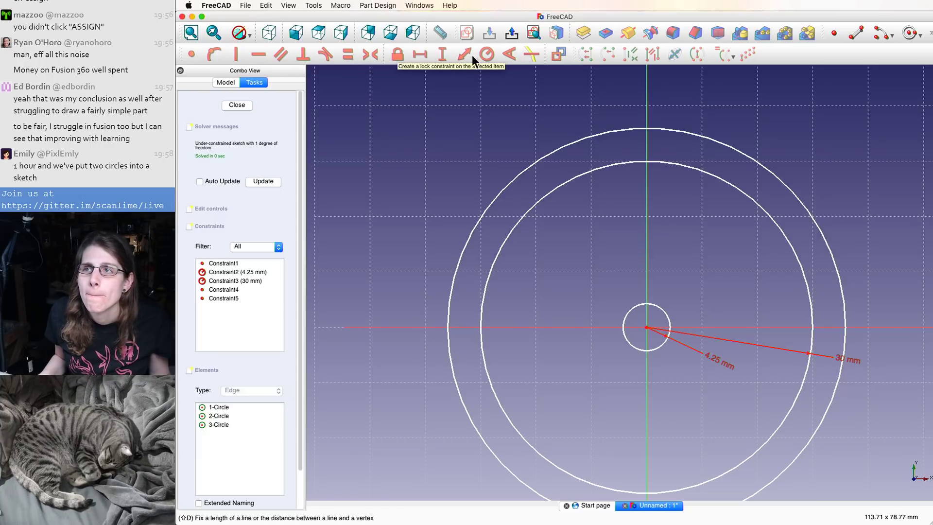
{"action": "left_click", "coordinate": [818, 224]}
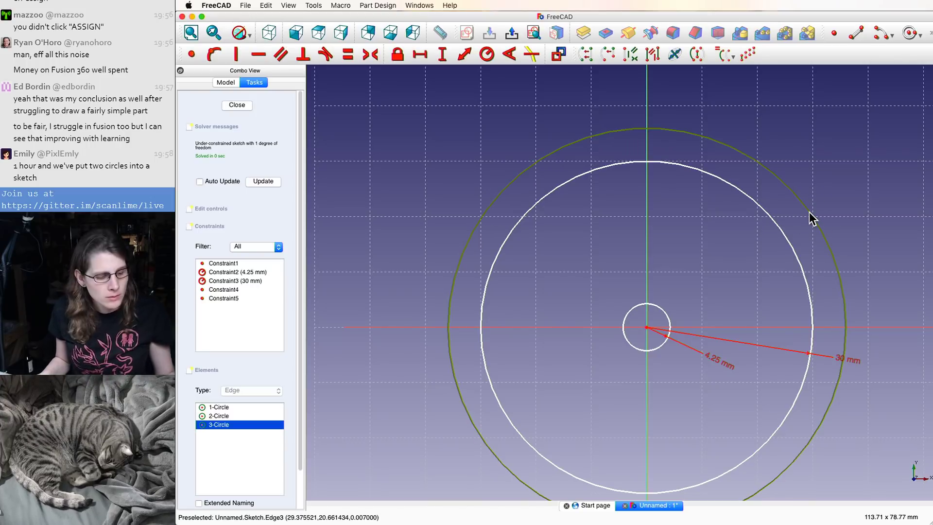
{"action": "key", "text": "shift+r"}
{"action": "type", "text": "32"}
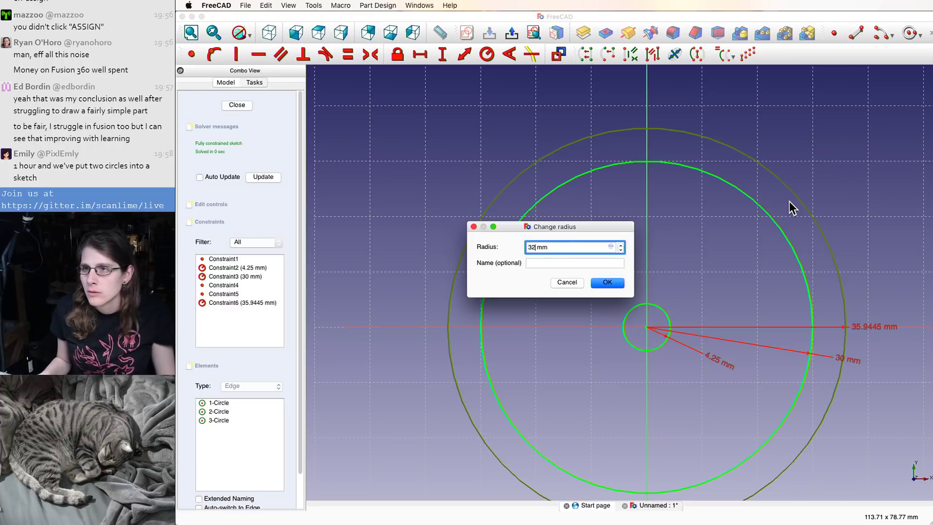
{"action": "key", "text": "Return"}
- Draw a slightly slanted line just above the circles, starting at about (-42, 31) and extending past both sides of the outermost circle
{"action": "scroll", "coordinate": [799, 282], "scroll_direction": "down", "scroll_amount": 2}
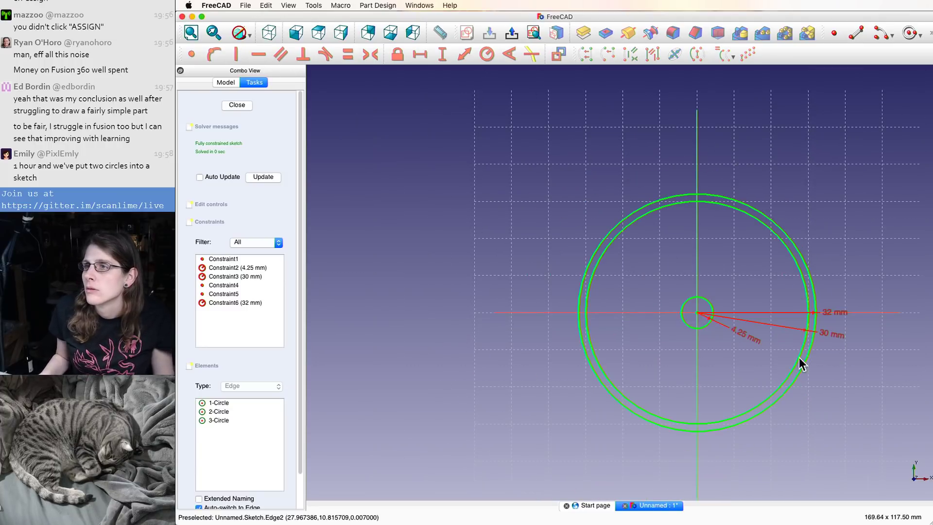
{"action": "scroll", "coordinate": [881, 337], "scroll_direction": "down", "scroll_amount": 1}
{"action": "scroll", "coordinate": [481, 377], "scroll_direction": "up", "scroll_amount": 2}
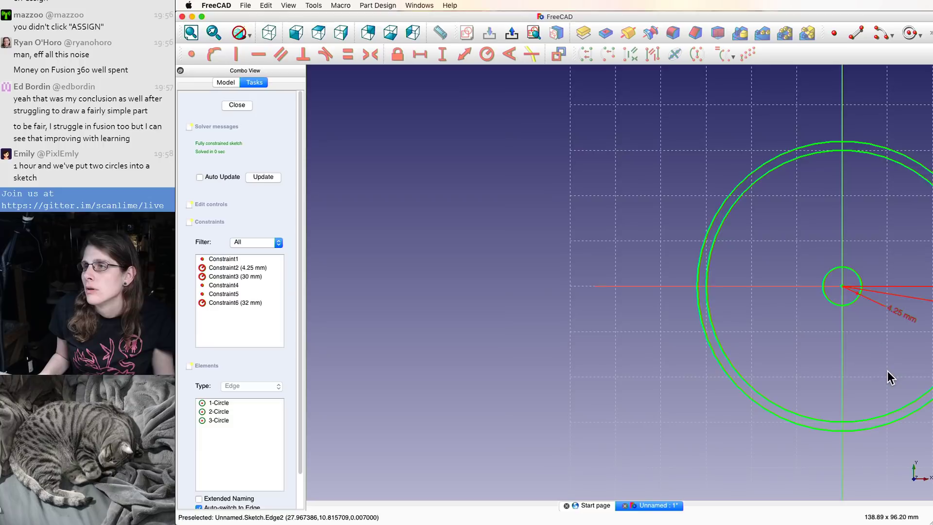
{"action": "scroll", "coordinate": [888, 371], "scroll_direction": "up", "scroll_amount": 1}
{"action": "scroll", "coordinate": [416, 294], "scroll_direction": "down", "scroll_amount": 4}
{"action": "scroll", "coordinate": [757, 302], "scroll_direction": "up", "scroll_amount": 1}
{"action": "scroll", "coordinate": [642, 214], "scroll_direction": "down", "scroll_amount": 1}
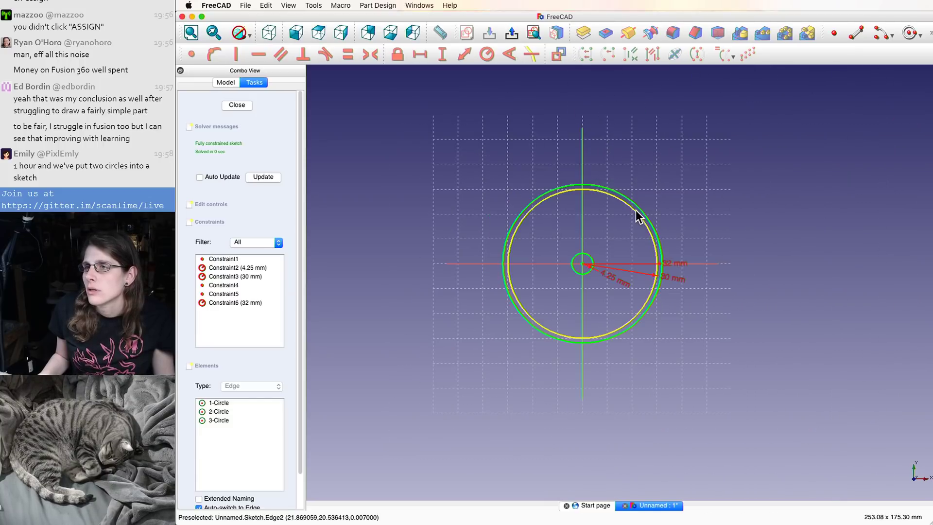
{"action": "scroll", "coordinate": [615, 154], "scroll_direction": "up", "scroll_amount": 2}
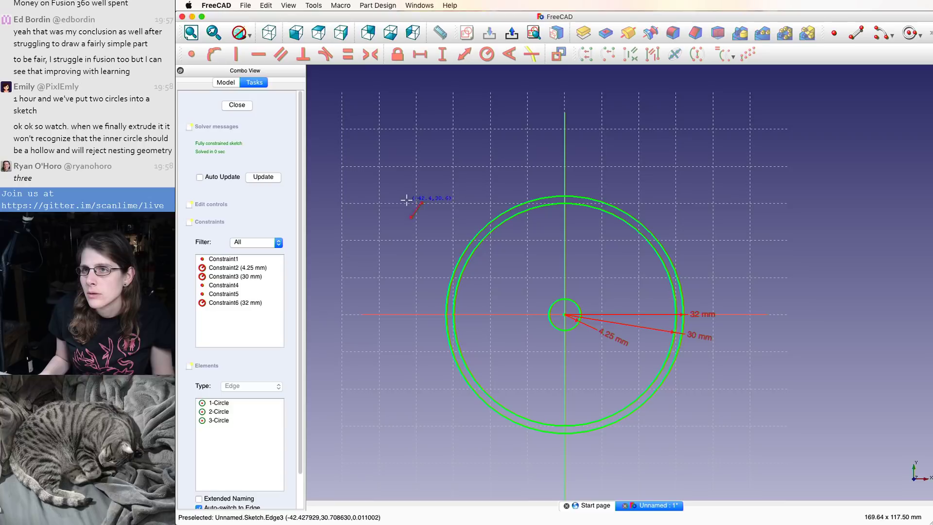
{"action": "left_click", "coordinate": [730, 177]}
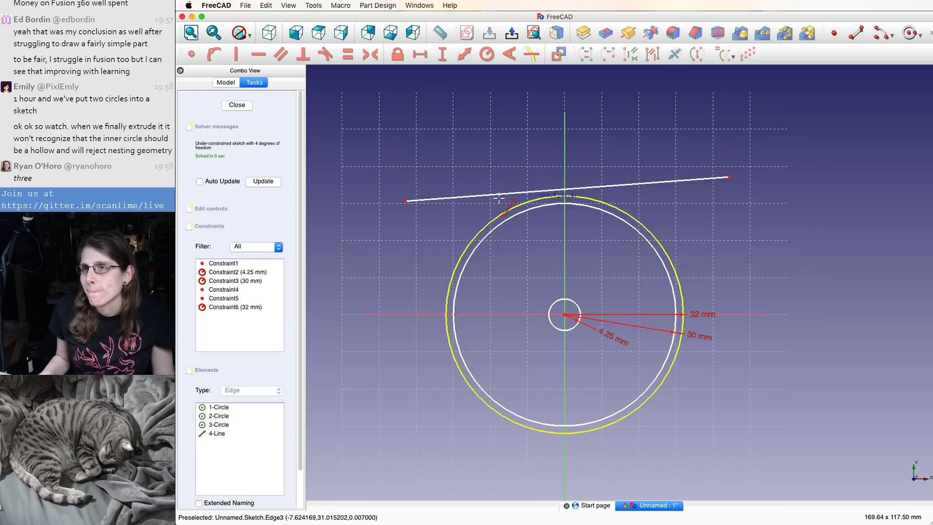
- Draw a second slanted line about 47 mm long above the existing line, on the left side of the vertical axis
{"action": "scroll", "coordinate": [406, 179], "scroll_direction": "down", "scroll_amount": 1}
{"action": "scroll", "coordinate": [416, 117], "scroll_direction": "up", "scroll_amount": 1}
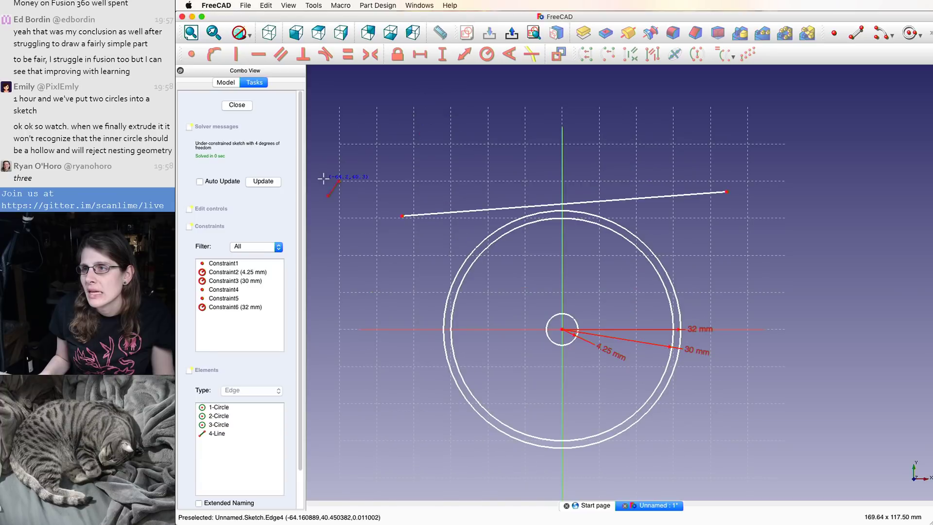
{"action": "scroll", "coordinate": [440, 264], "scroll_direction": "up", "scroll_amount": 1}
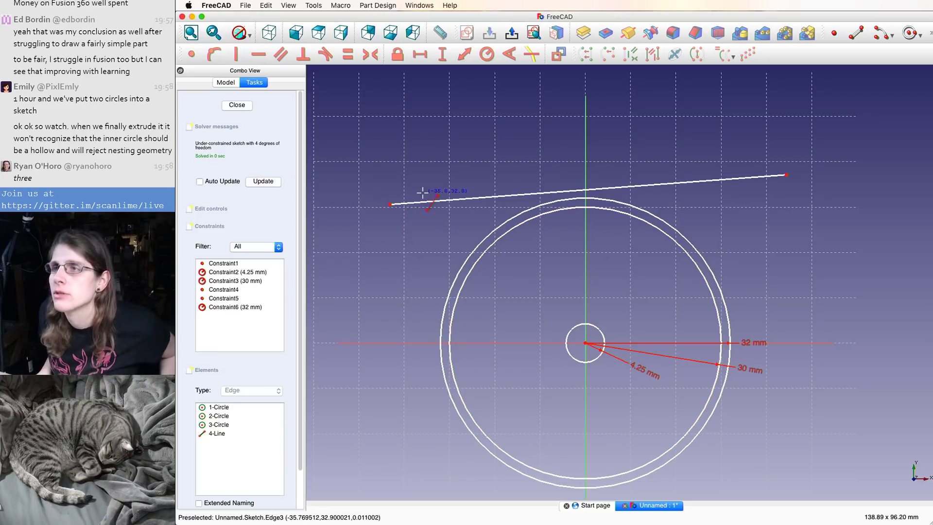
{"action": "left_click", "coordinate": [362, 184]}
{"action": "left_click", "coordinate": [572, 142]}
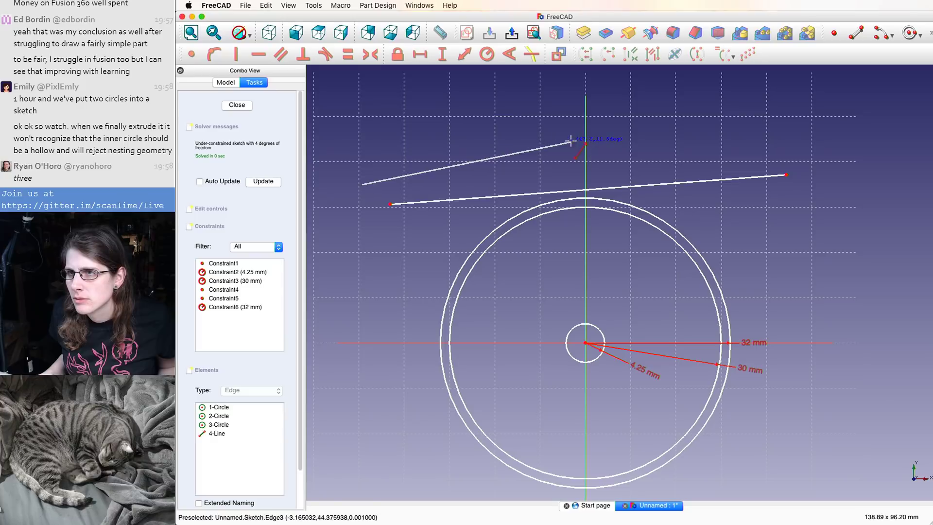
{"action": "right_click", "coordinate": [512, 174]}
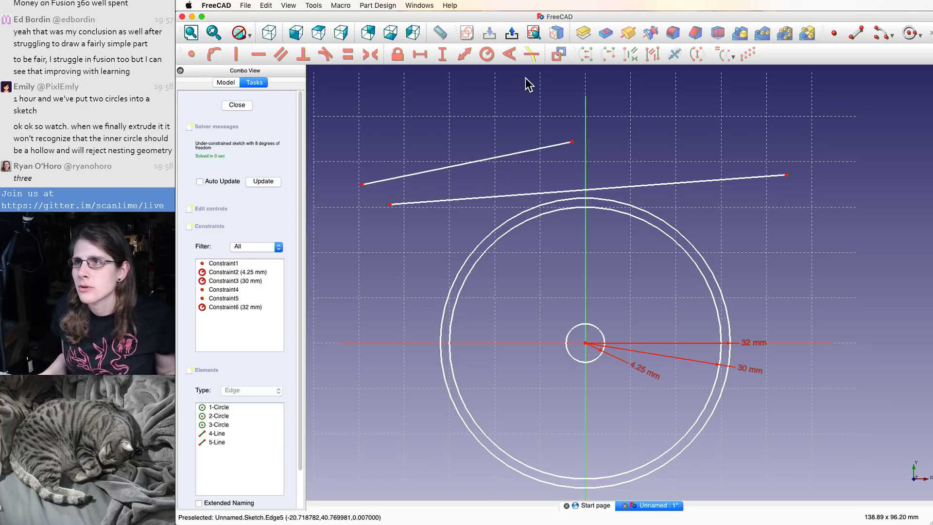
- Constrain both lines above the circles to be horizontal
{"action": "left_click", "coordinate": [431, 180]}
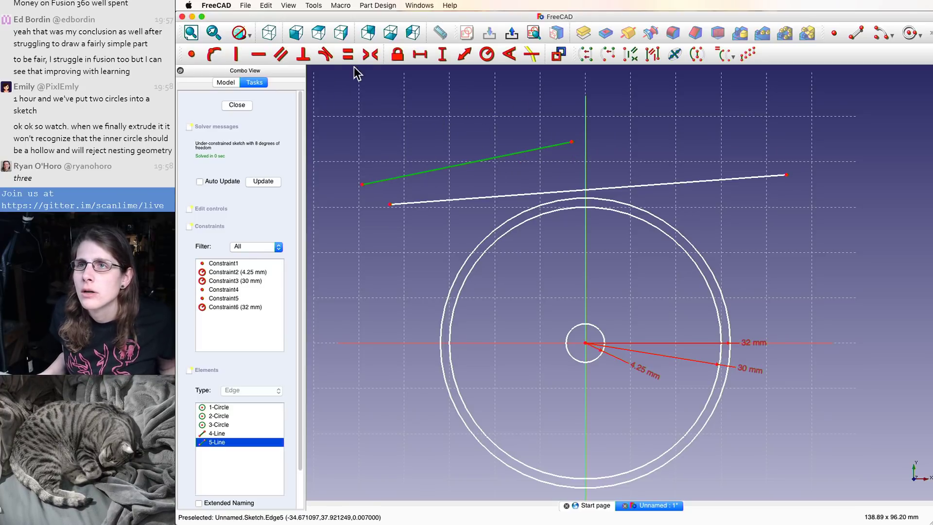
{"action": "left_click", "coordinate": [349, 54]}
{"action": "left_click", "coordinate": [609, 283]}
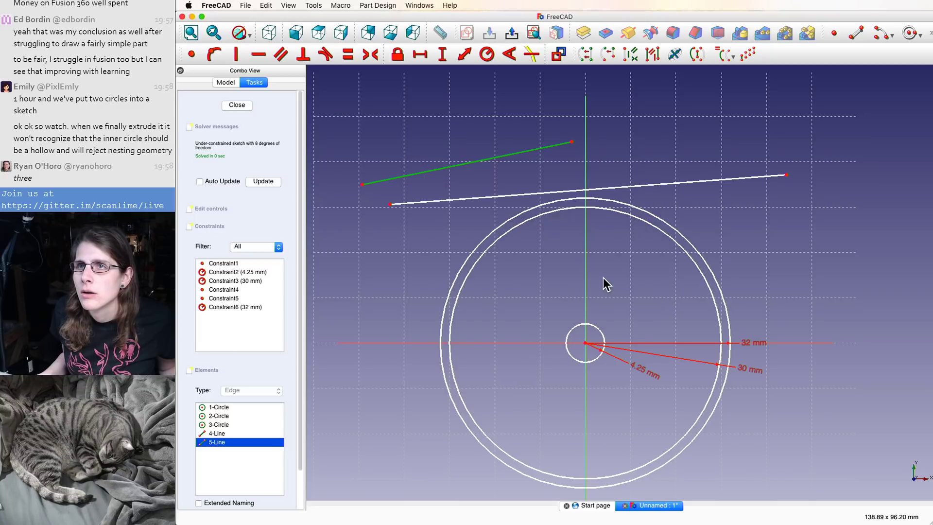
{"action": "left_click", "coordinate": [261, 49]}
{"action": "left_click", "coordinate": [468, 198]}
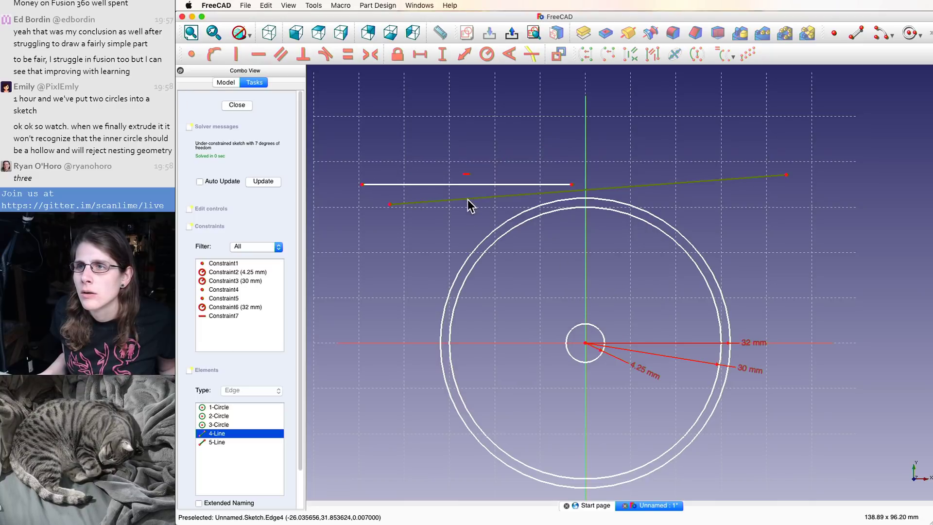
{"action": "left_click", "coordinate": [261, 55]}
- Make the lower horizontal line tangent to the 30 mm circle
{"action": "left_click", "coordinate": [466, 204]}
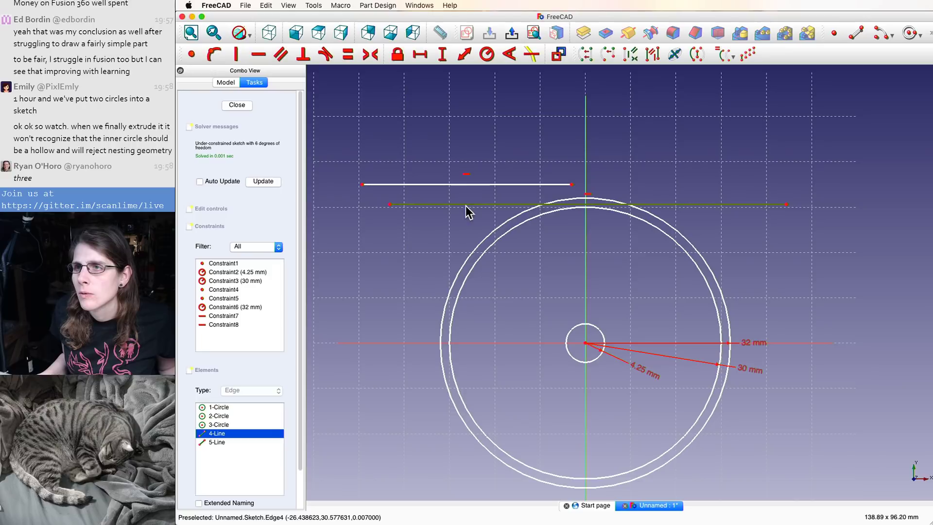
{"action": "left_click", "coordinate": [588, 207]}
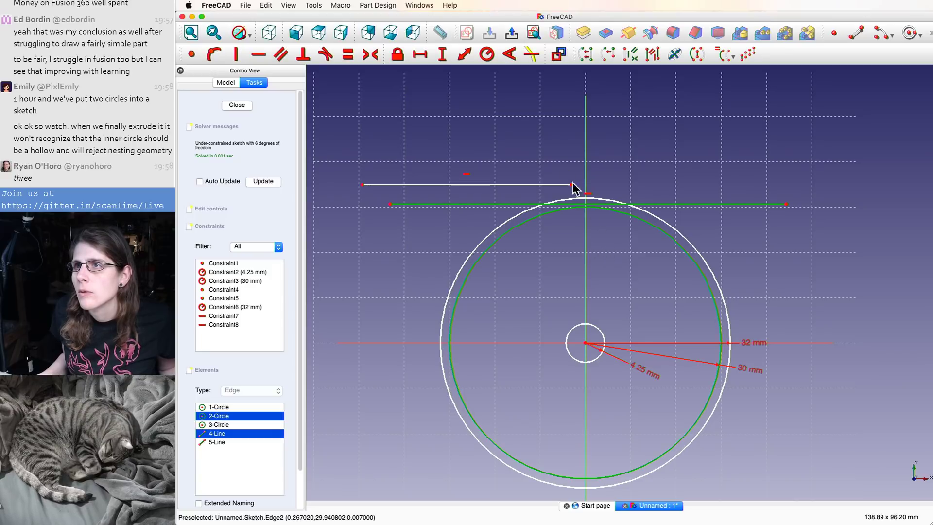
{"action": "left_click", "coordinate": [326, 54]}
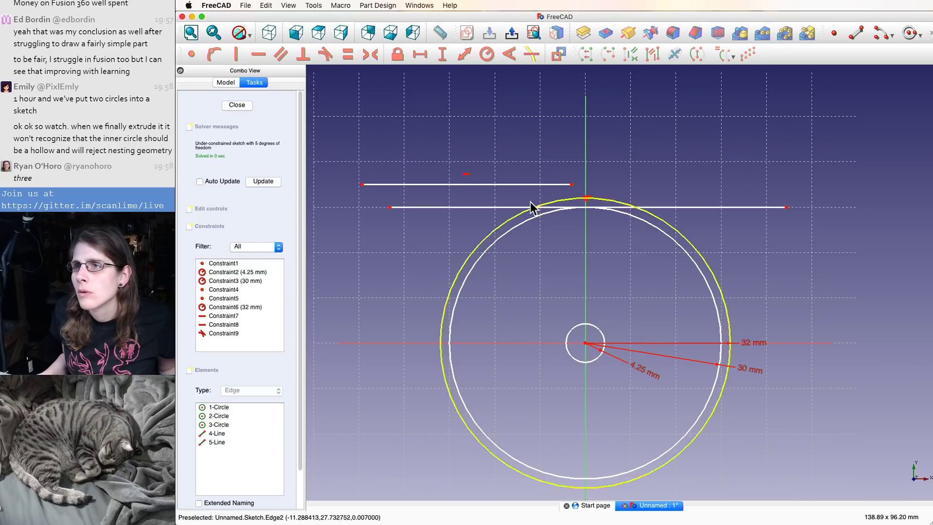
- Make the upper horizontal line tangent to the 32 mm circle and extend both lines' right ends further beyond the circles
{"action": "left_click", "coordinate": [524, 185]}
{"action": "left_click", "coordinate": [605, 198]}
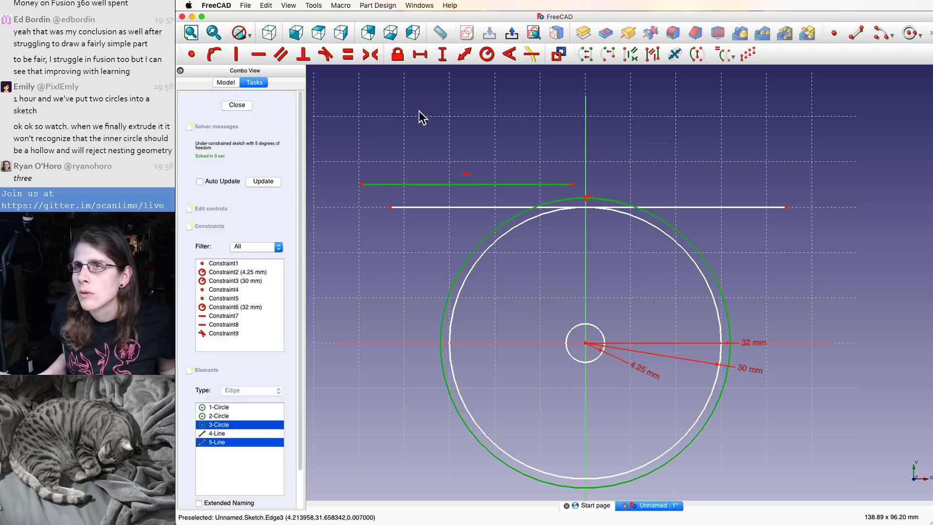
{"action": "left_click", "coordinate": [334, 59]}
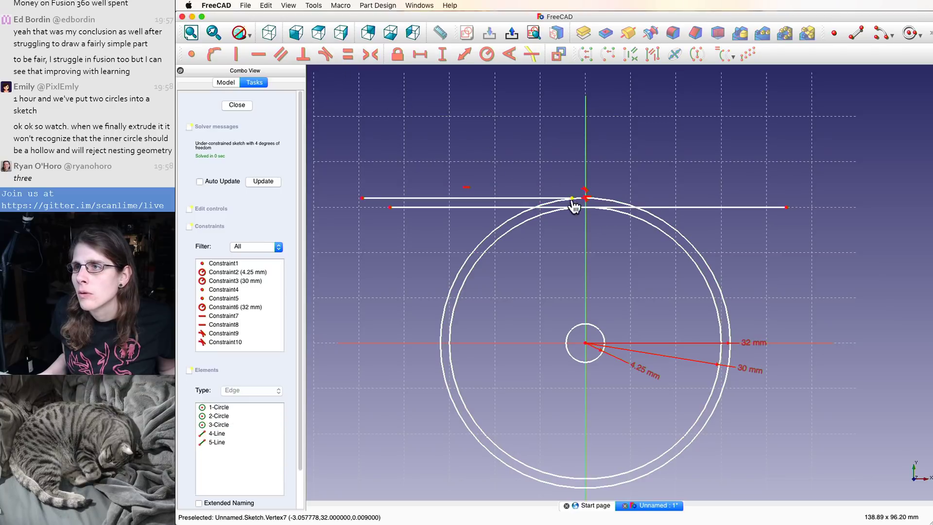
{"action": "left_click_drag", "start_coordinate": [767, 200], "coordinate": [837, 199]}
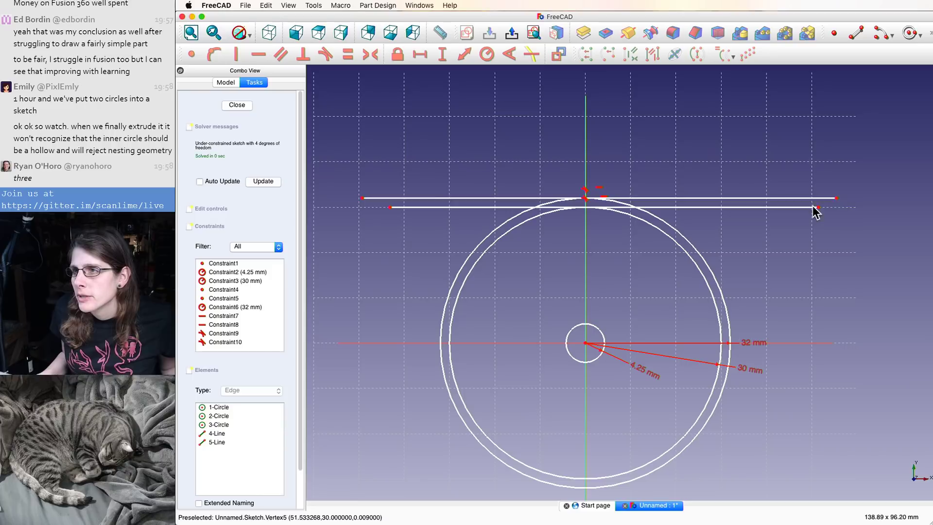
{"action": "scroll", "coordinate": [723, 166], "scroll_direction": "down", "scroll_amount": 1}
{"action": "scroll", "coordinate": [730, 217], "scroll_direction": "up", "scroll_amount": 1}
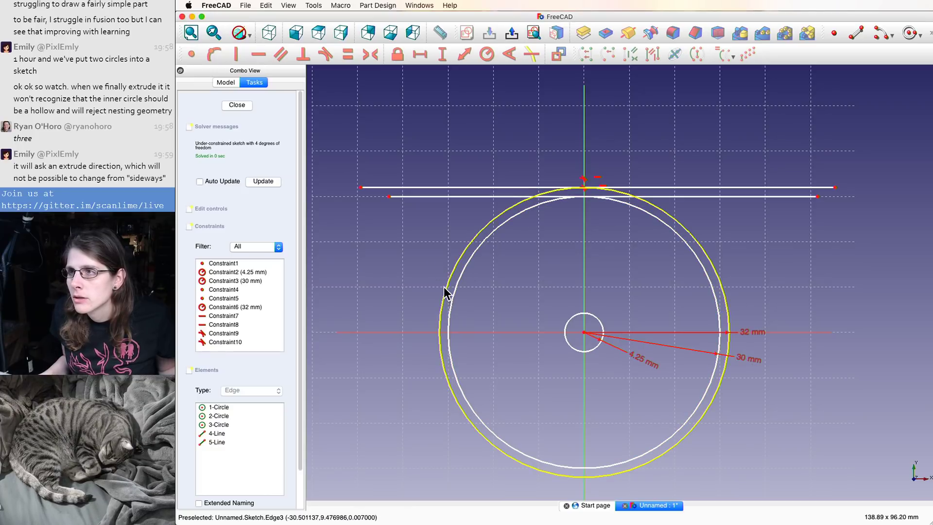
{"action": "scroll", "coordinate": [660, 245], "scroll_direction": "down", "scroll_amount": 2}
{"action": "scroll", "coordinate": [660, 245], "scroll_direction": "up", "scroll_amount": 4}
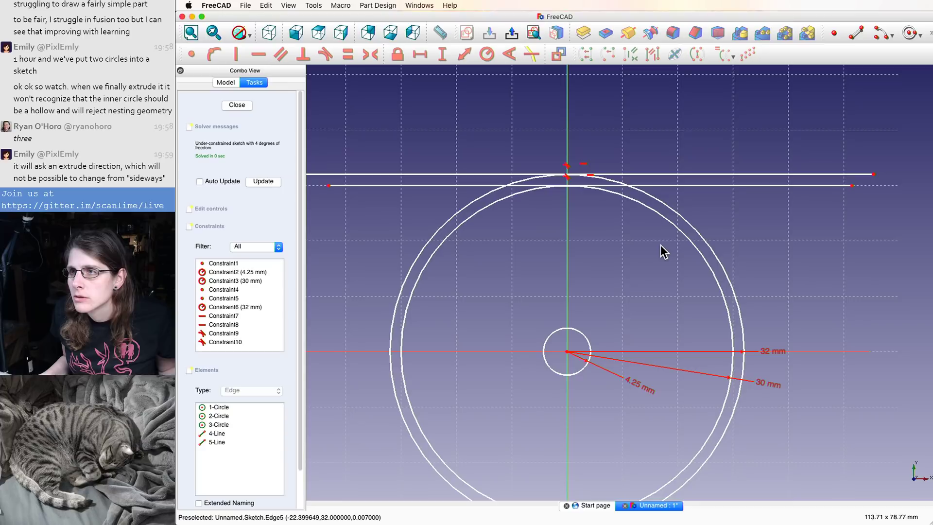
{"action": "scroll", "coordinate": [660, 246], "scroll_direction": "up", "scroll_amount": 1}
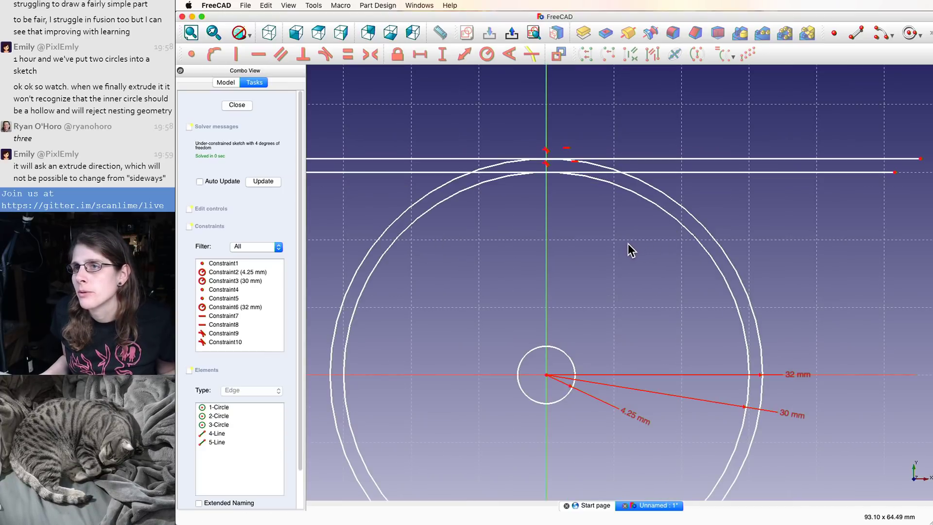
{"action": "scroll", "coordinate": [631, 270], "scroll_direction": "down", "scroll_amount": 1}
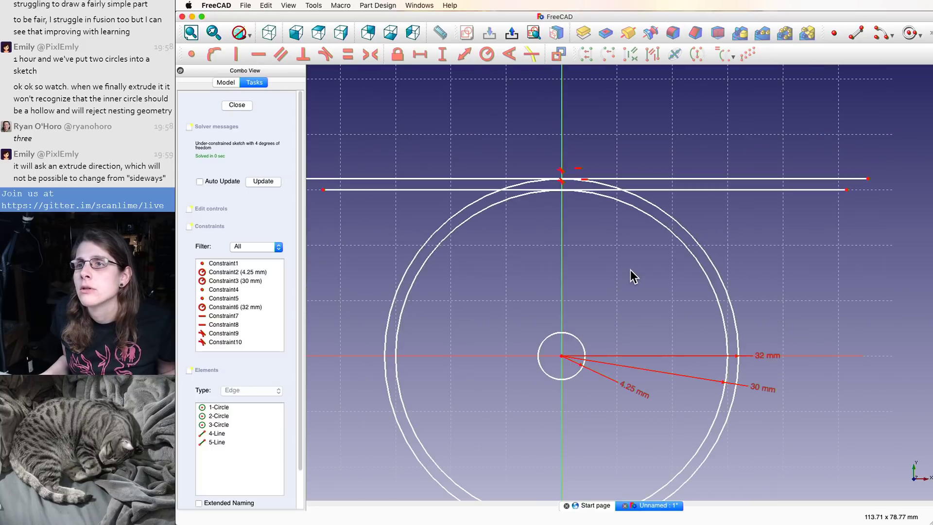
{"action": "scroll", "coordinate": [631, 270], "scroll_direction": "down", "scroll_amount": 1}
{"action": "scroll", "coordinate": [631, 270], "scroll_direction": "up", "scroll_amount": 1}
{"action": "scroll", "coordinate": [631, 270], "scroll_direction": "down", "scroll_amount": 1}
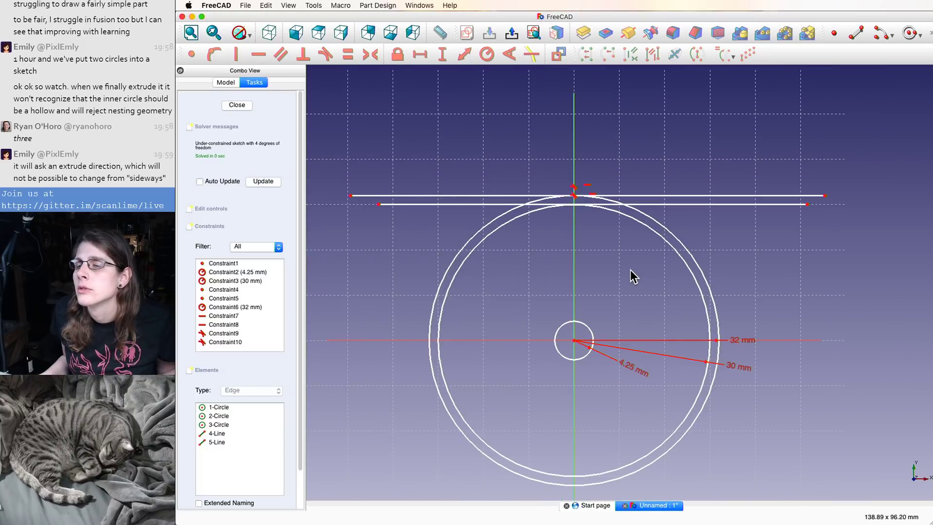
{"action": "scroll", "coordinate": [630, 270], "scroll_direction": "up", "scroll_amount": 1}
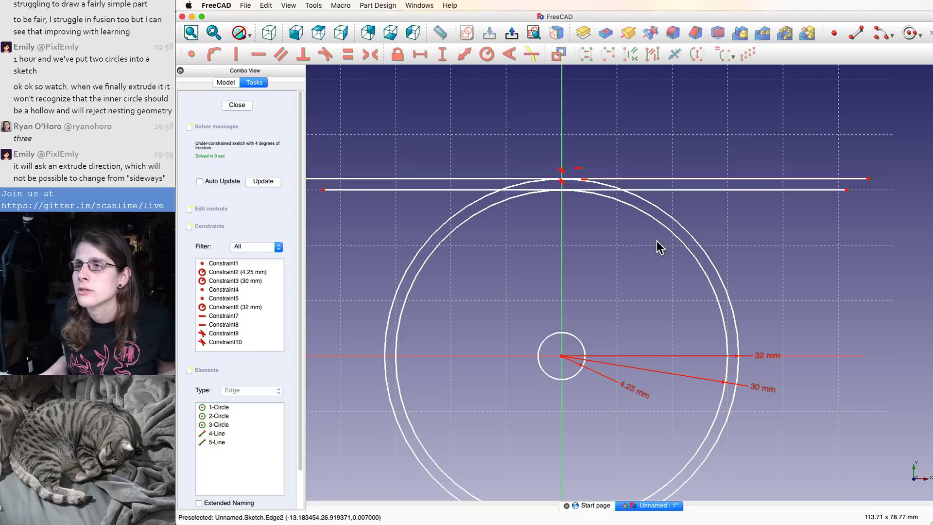
{"action": "scroll", "coordinate": [704, 238], "scroll_direction": "down", "scroll_amount": 1}
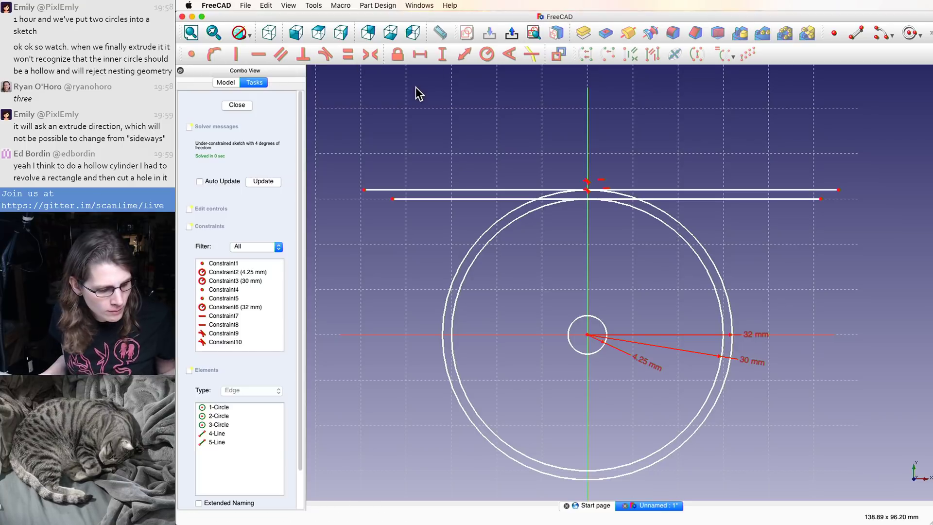
- Draw two circles beside the concentric ones, one about 11 mm in radius near the lines' left ends and a smaller one near their right ends
{"action": "key", "text": "g"}
{"action": "key", "text": "c"}
{"action": "left_click", "coordinate": [431, 222]}
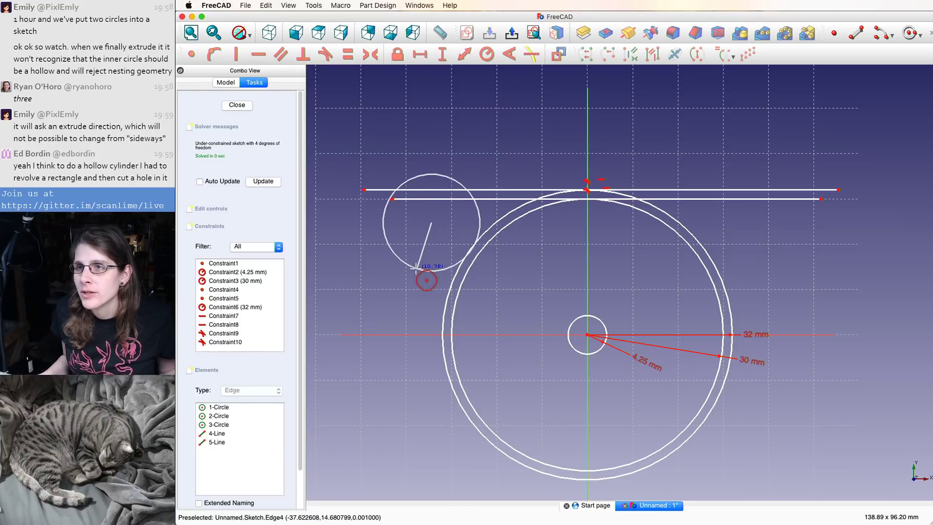
{"action": "left_click", "coordinate": [417, 270]}
{"action": "left_click", "coordinate": [758, 233]}
{"action": "left_click", "coordinate": [788, 255]}
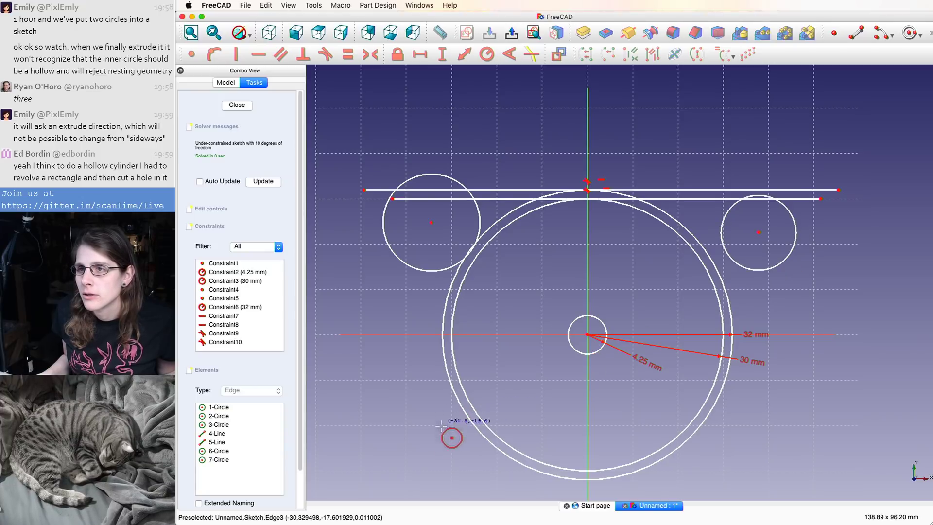
- Draw two small circles centred on the ring between the 30 mm and 32 mm circles, at its lower left and lower right
{"action": "scroll", "coordinate": [457, 403], "scroll_direction": "up", "scroll_amount": 3}
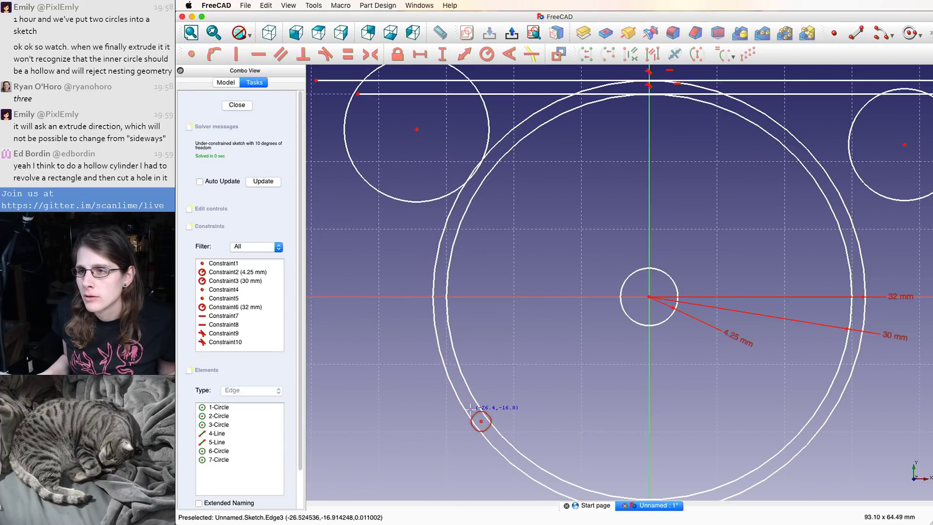
{"action": "left_click", "coordinate": [474, 410]}
{"action": "left_click", "coordinate": [484, 421]}
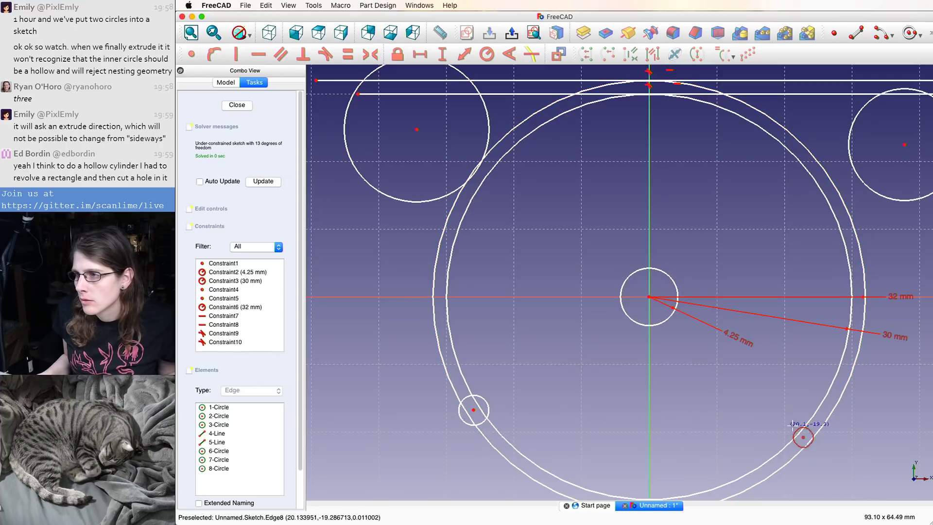
{"action": "left_click", "coordinate": [827, 410]}
{"action": "left_click", "coordinate": [839, 421]}
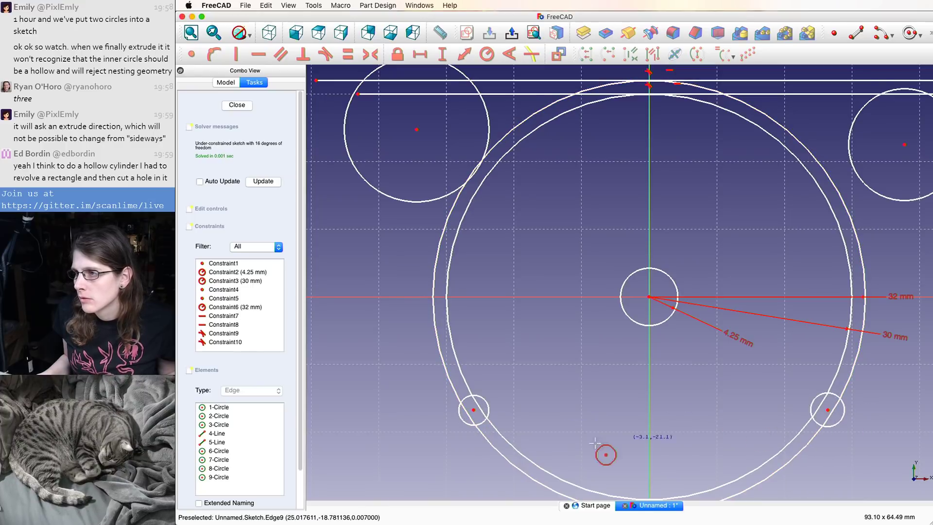
- Draw a slightly slanted line across the lower part of the concentric circles, below the two small circles, and stretch its left end outward
{"action": "scroll", "coordinate": [574, 426], "scroll_direction": "down", "scroll_amount": 3}
{"action": "left_click", "coordinate": [857, 33]}
{"action": "left_click", "coordinate": [462, 442]}
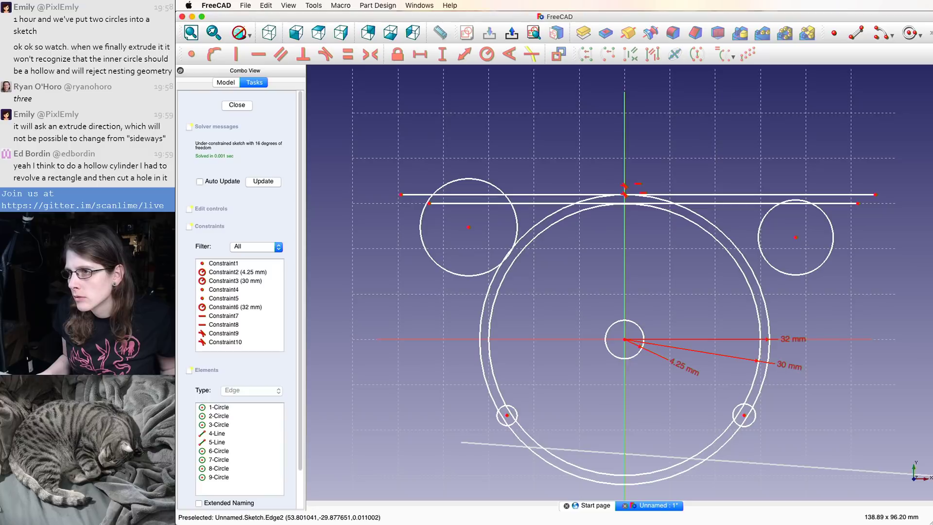
{"action": "left_click", "coordinate": [813, 455]}
{"action": "scroll", "coordinate": [773, 348], "scroll_direction": "up", "scroll_amount": 1}
{"action": "scroll", "coordinate": [723, 351], "scroll_direction": "down", "scroll_amount": 1}
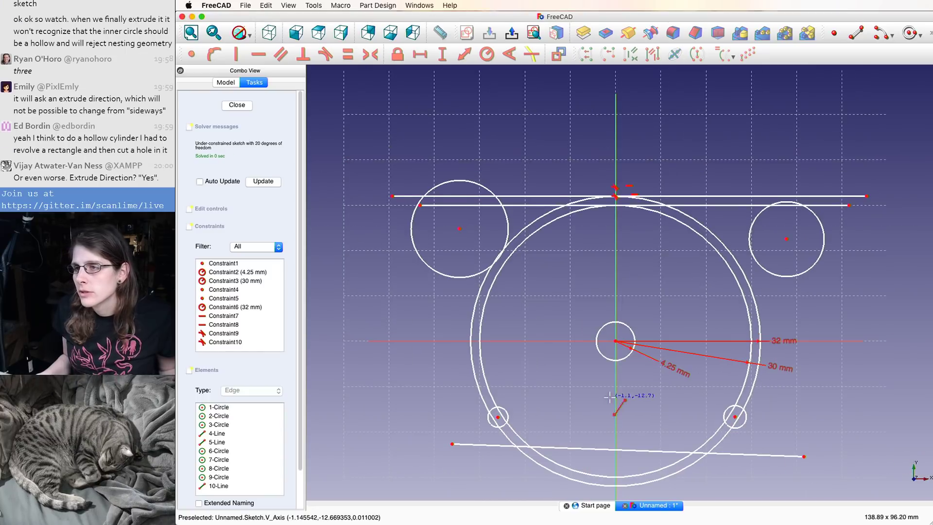
{"action": "middle_click_drag", "start_coordinate": [615, 379], "coordinate": [623, 331]}
{"action": "scroll", "coordinate": [602, 323], "scroll_direction": "up", "scroll_amount": 3}
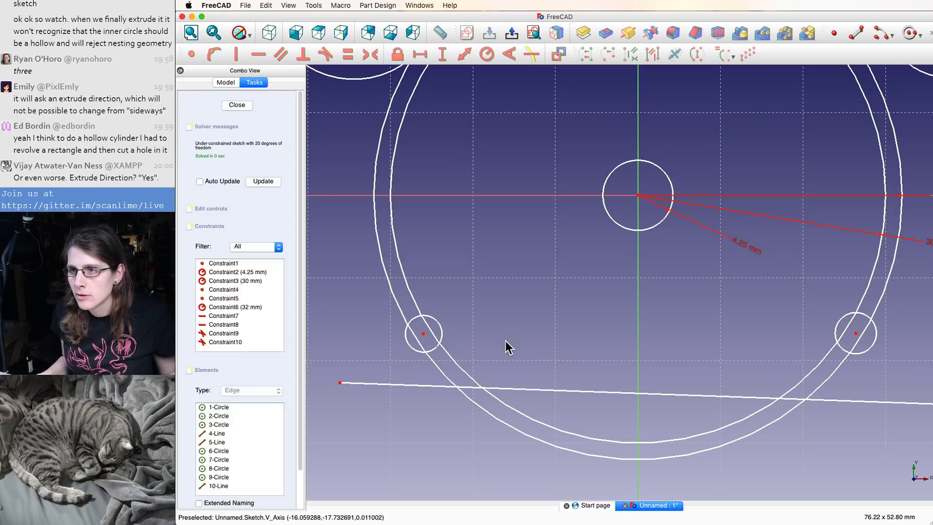
{"action": "scroll", "coordinate": [500, 348], "scroll_direction": "down", "scroll_amount": 1}
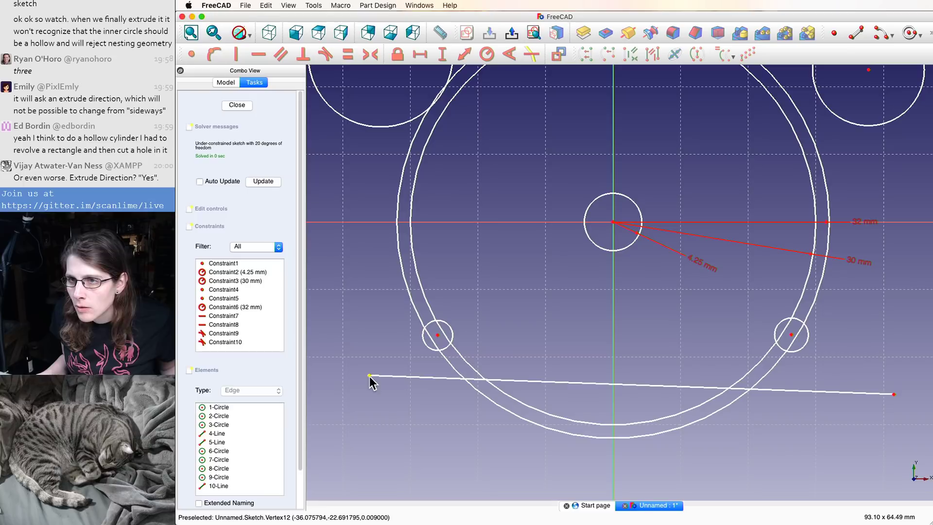
{"action": "left_click_drag", "start_coordinate": [370, 376], "coordinate": [335, 381]}
- Make the lower line's ends coincident with the centres of the two small circles on the ring
{"action": "left_click", "coordinate": [438, 335]}
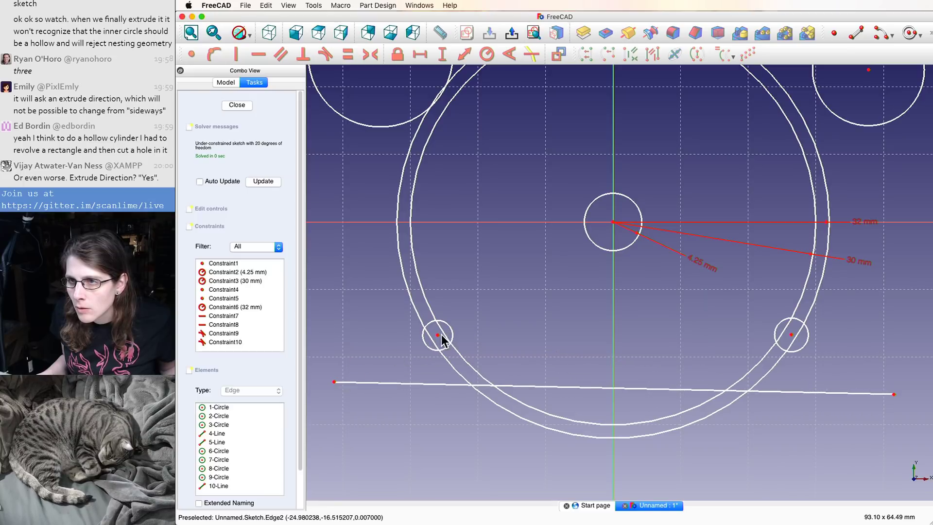
{"action": "key", "text": "c"}
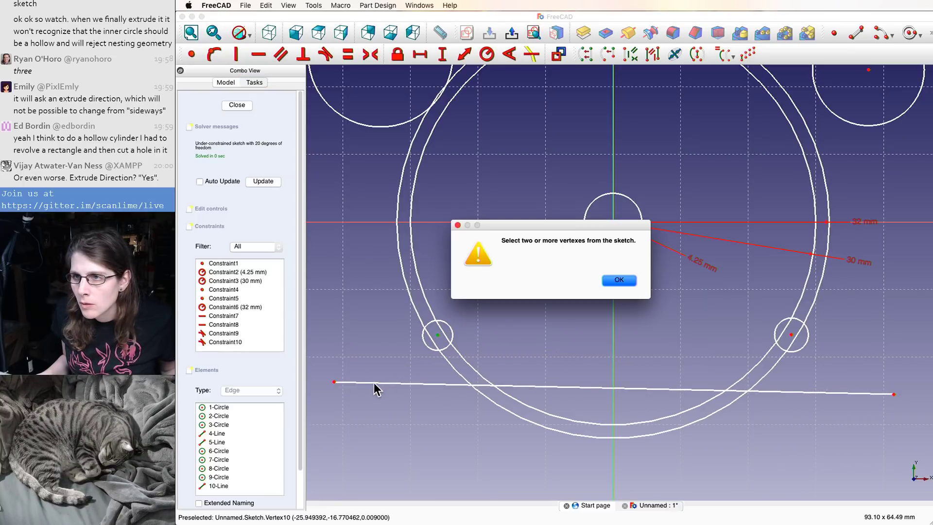
{"action": "key", "text": "Return"}
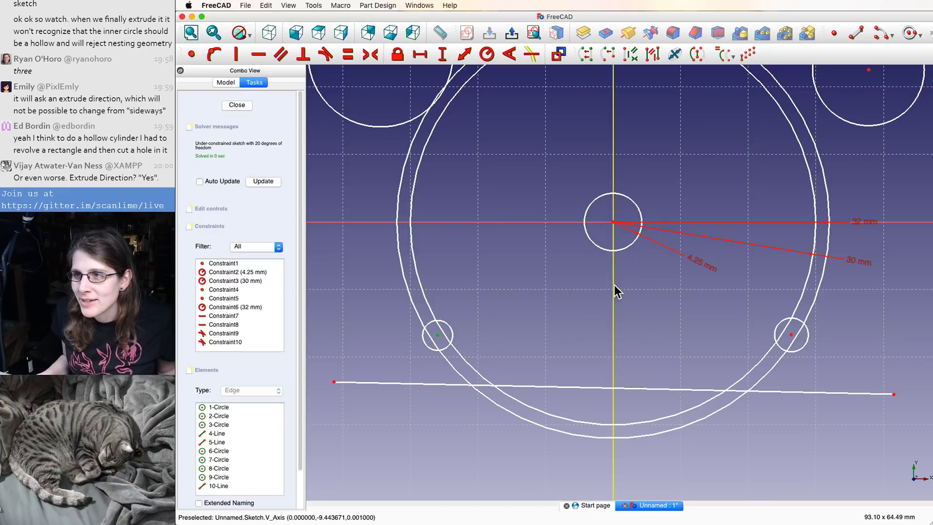
{"action": "left_click", "coordinate": [334, 381]}
{"action": "key", "text": "c"}
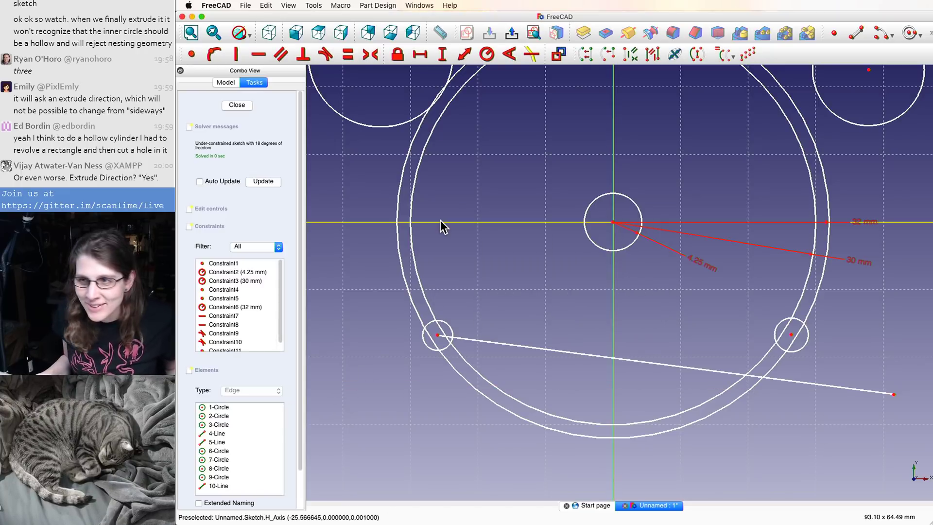
{"action": "left_click", "coordinate": [894, 394]}
{"action": "key", "text": "c"}
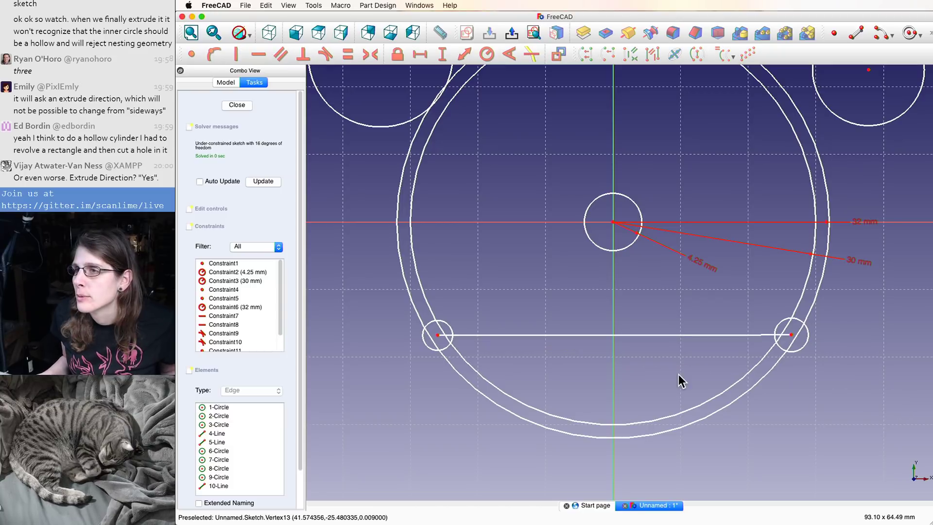
- Constrain the line joining the two small circles to be horizontal, and move it slightly downward
{"action": "left_click", "coordinate": [673, 335]}
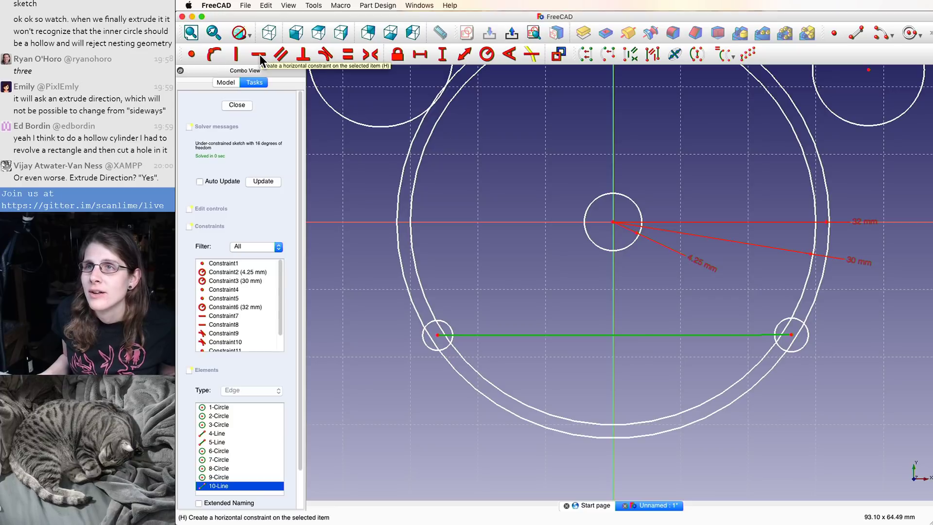
{"action": "key", "text": "h"}
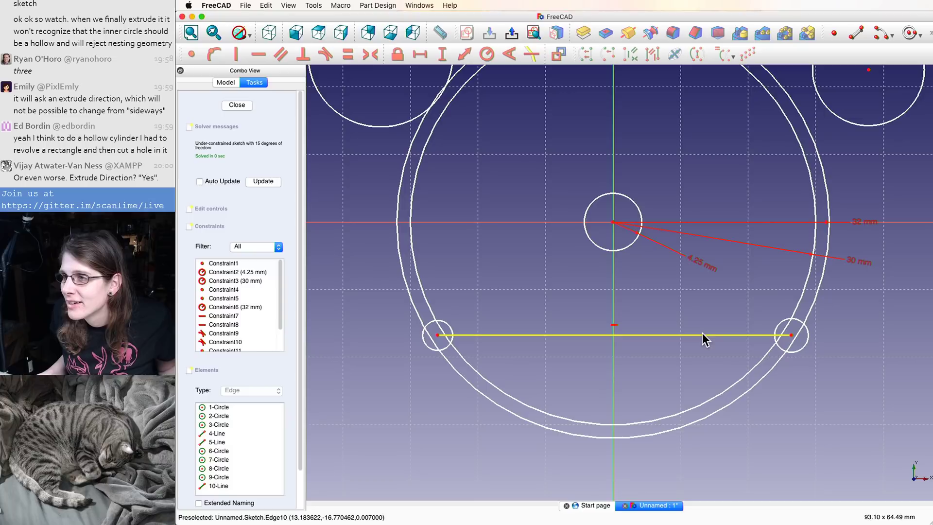
{"action": "left_click_drag", "start_coordinate": [702, 335], "coordinate": [694, 354]}
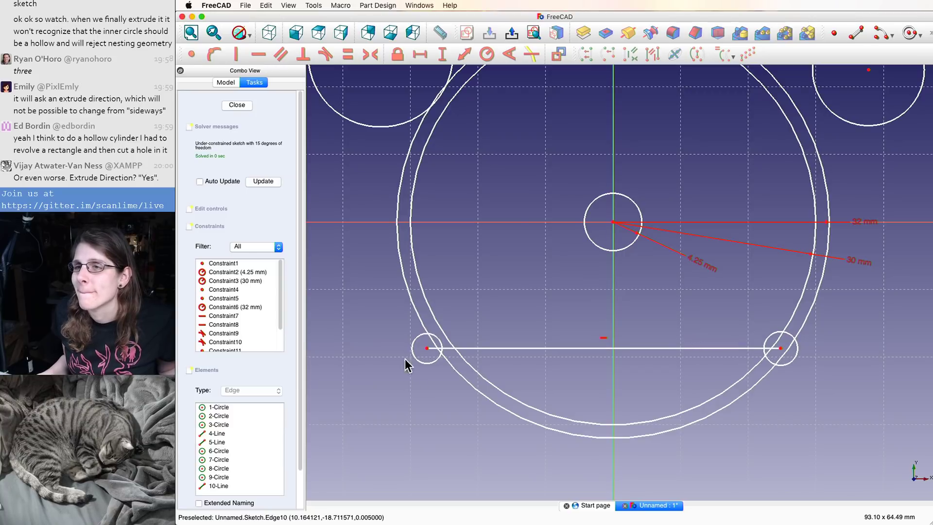
- Make the lower-left small circle tangent to the 30 mm circle
{"action": "left_click", "coordinate": [448, 339]}
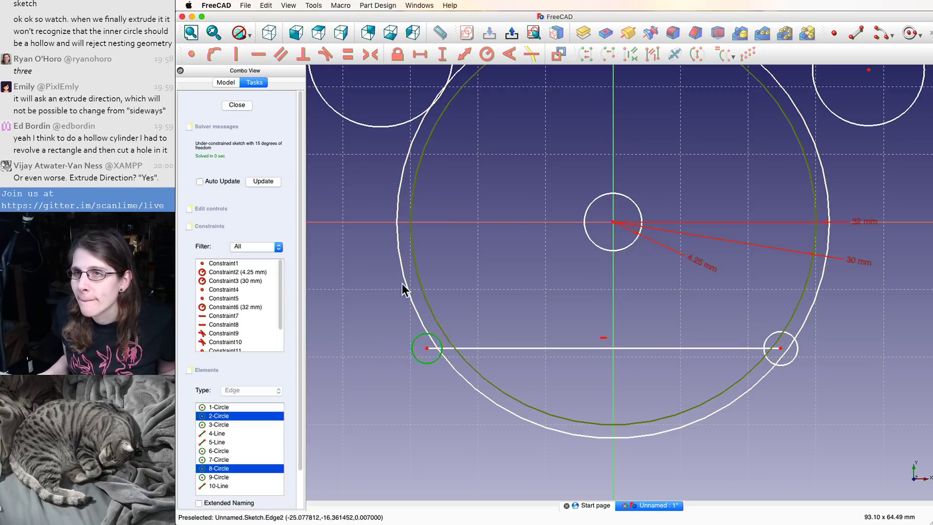
{"action": "left_click", "coordinate": [324, 54]}
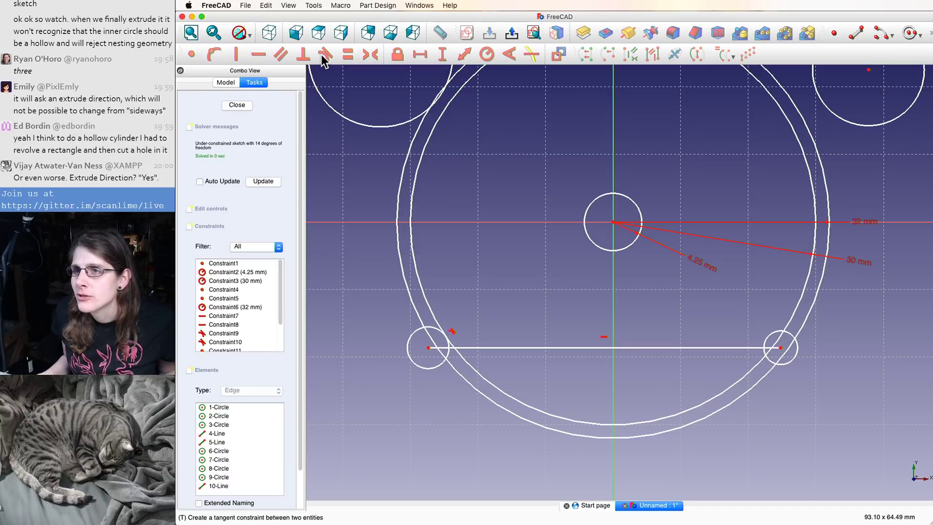
- Try to make the lower-left small circle tangent to the 32 mm circle, and undo that constraint
{"action": "left_click", "coordinate": [421, 368]}
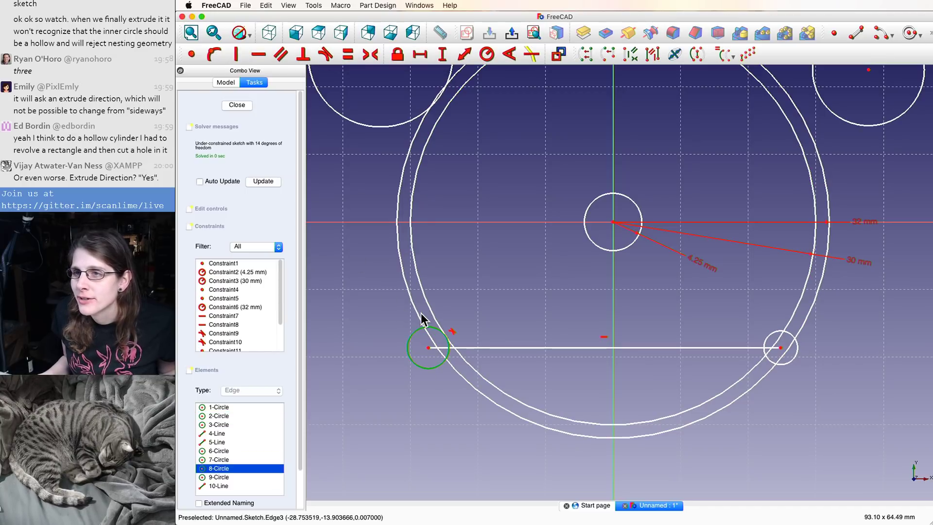
{"action": "left_click", "coordinate": [421, 313]}
{"action": "left_click", "coordinate": [421, 317]}
{"action": "left_click", "coordinate": [412, 336]}
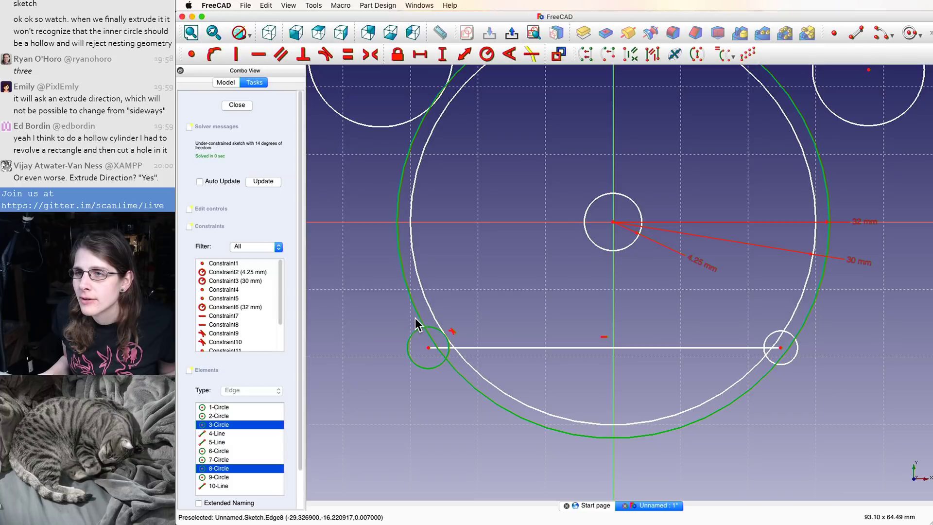
{"action": "left_click", "coordinate": [325, 55]}
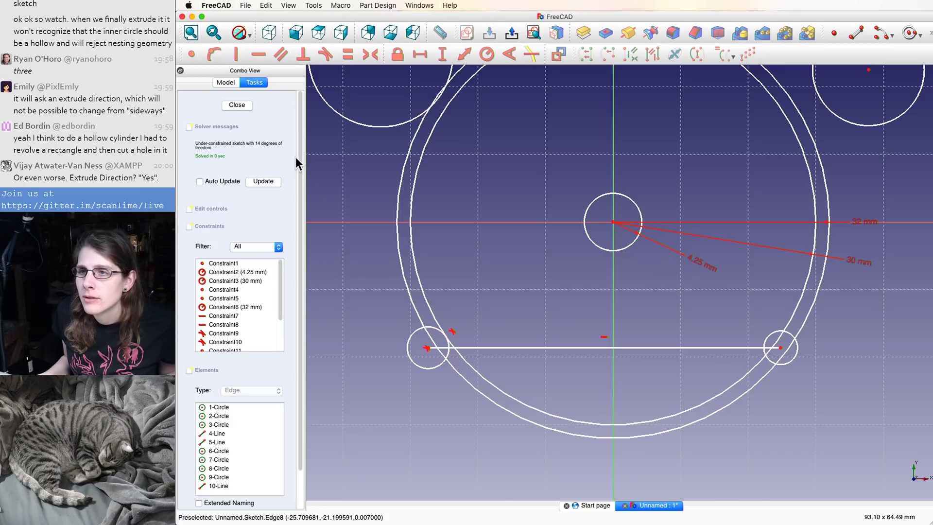
{"action": "left_click", "coordinate": [266, 6]}
{"action": "left_click", "coordinate": [268, 13]}
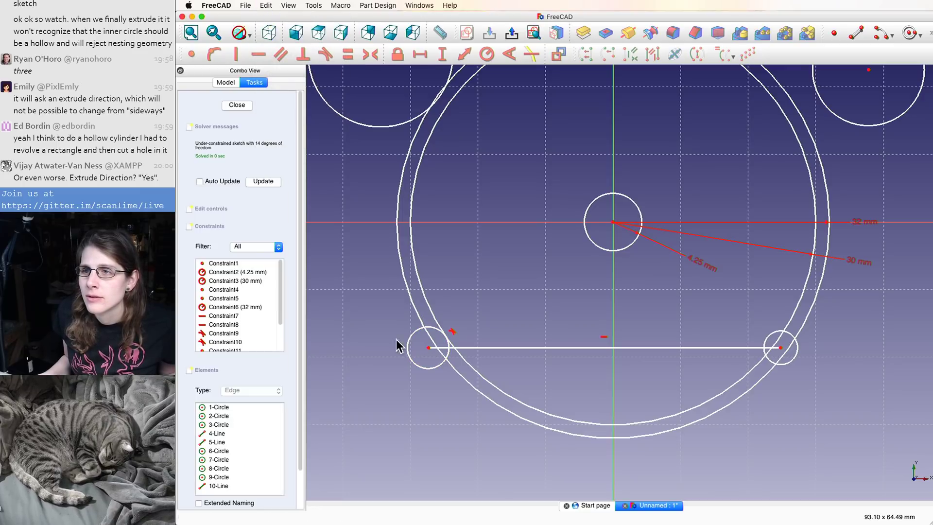
- Shrink the lower-left small circle into the gap of the ring and make it tangent to the 32 mm circle
{"action": "left_click_drag", "start_coordinate": [414, 361], "coordinate": [477, 363]}
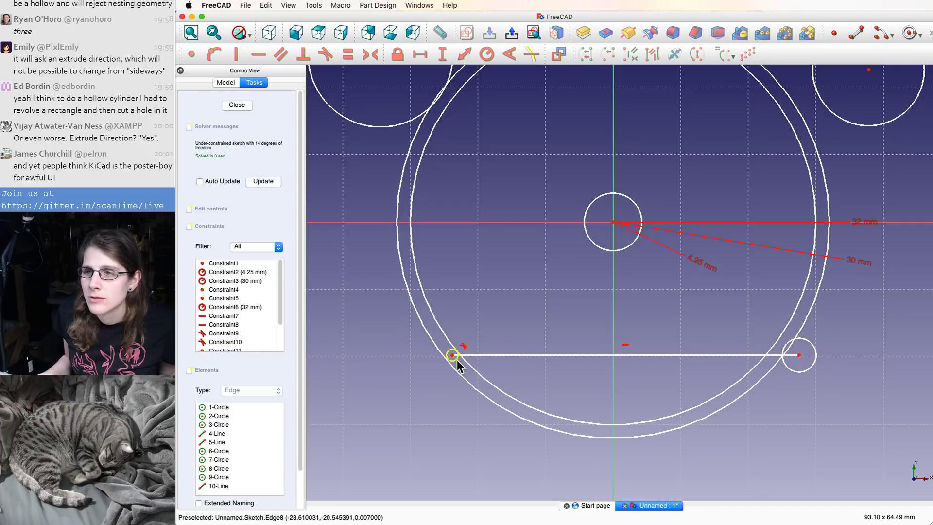
{"action": "scroll", "coordinate": [457, 360], "scroll_direction": "down", "scroll_amount": 2}
{"action": "scroll", "coordinate": [454, 358], "scroll_direction": "up", "scroll_amount": 8}
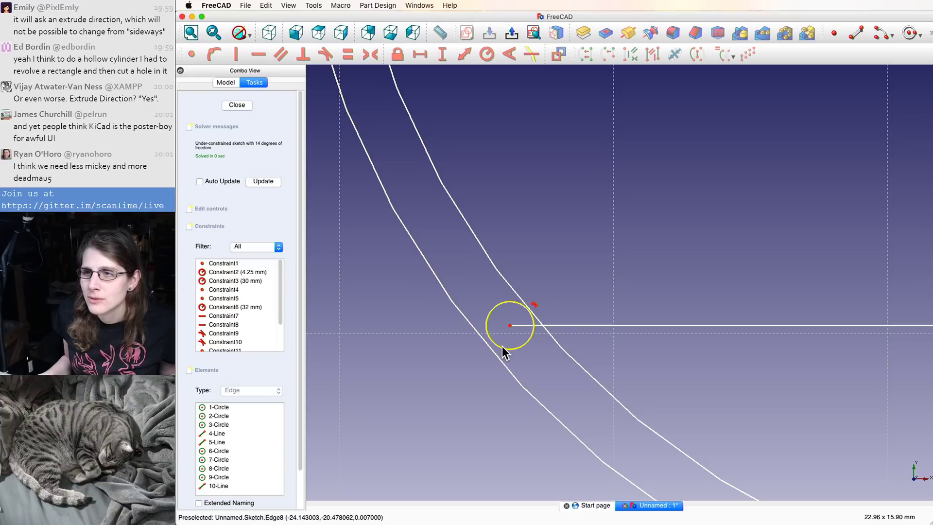
{"action": "left_click", "coordinate": [502, 347]}
{"action": "left_click", "coordinate": [497, 351]}
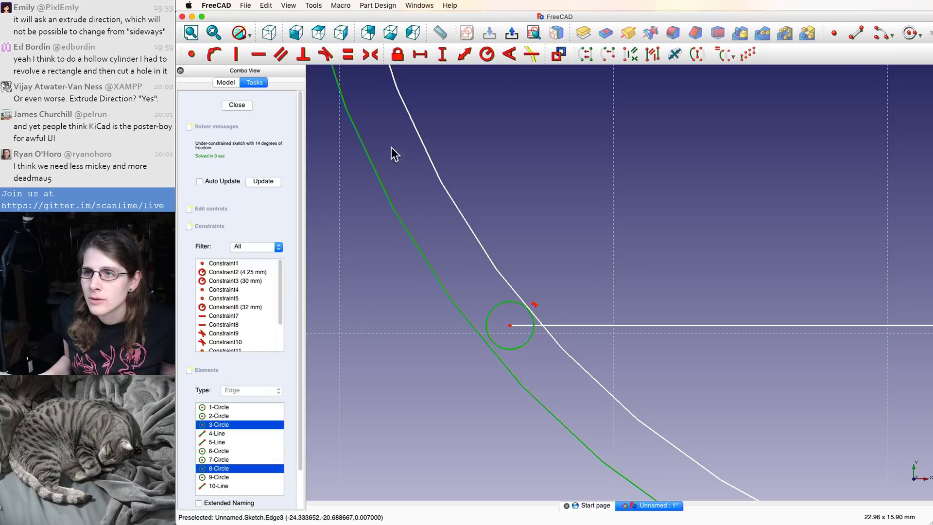
{"action": "left_click", "coordinate": [325, 54]}
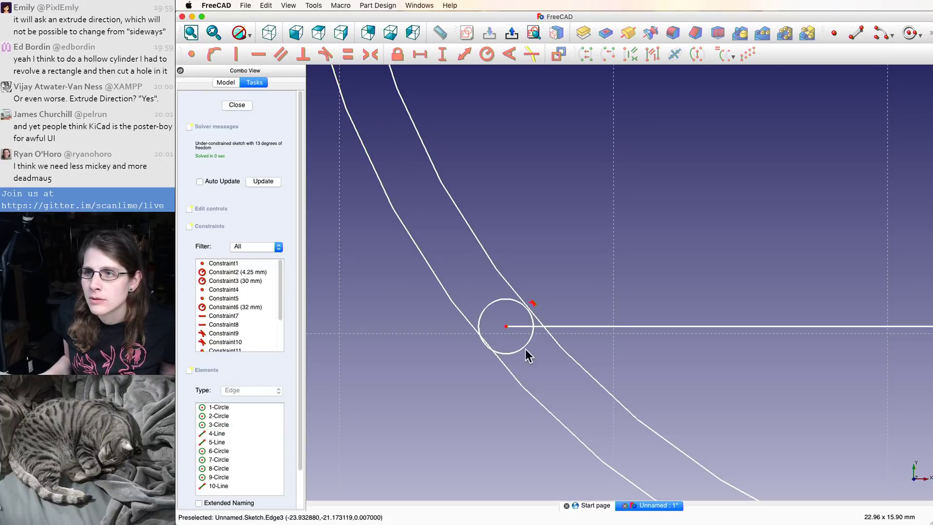
- Shift the lower-left small circle slightly along the ring, and move the lower-right small circle into the gap between the 30 mm and 32 mm circles
{"action": "mouse_move", "coordinate": [511, 328]}
{"action": "left_mouse_down"}
{"action": "mouse_move", "coordinate": [489, 286]}
{"action": "mouse_move", "coordinate": [413, 197]}
{"action": "mouse_move", "coordinate": [388, 130]}
{"action": "mouse_move", "coordinate": [406, 265]}
{"action": "mouse_move", "coordinate": [636, 432]}
{"action": "mouse_move", "coordinate": [371, 250]}
{"action": "mouse_move", "coordinate": [616, 432]}
{"action": "mouse_move", "coordinate": [428, 340]}
{"action": "mouse_move", "coordinate": [525, 379]}
{"action": "mouse_move", "coordinate": [509, 367]}
{"action": "left_mouse_up"}
{"action": "scroll", "coordinate": [509, 367], "scroll_direction": "down", "scroll_amount": 10}
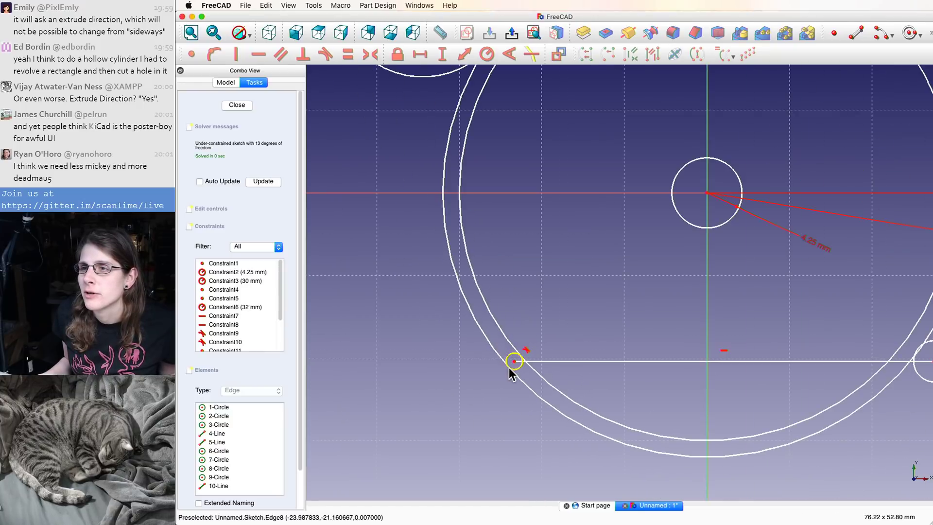
{"action": "scroll", "coordinate": [667, 371], "scroll_direction": "up", "scroll_amount": 5}
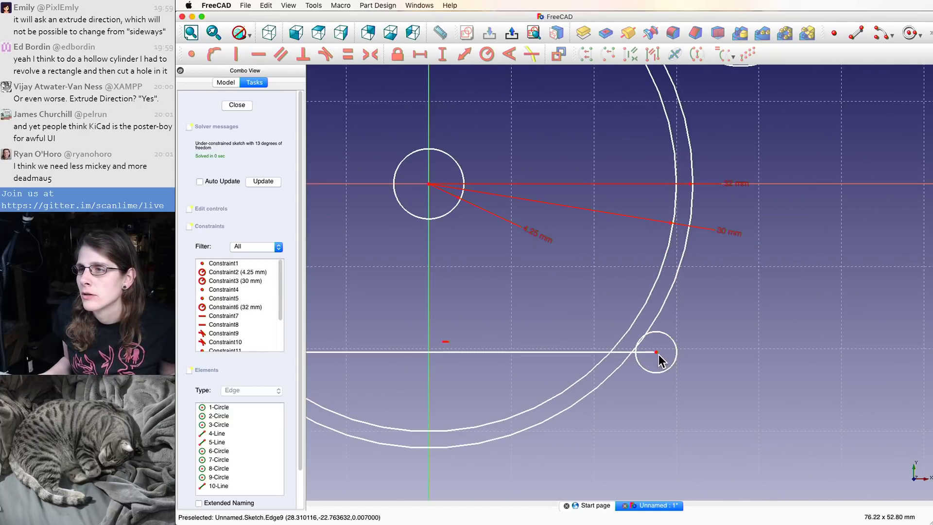
{"action": "left_click_drag", "start_coordinate": [653, 357], "coordinate": [628, 334]}
{"action": "scroll", "coordinate": [628, 334], "scroll_direction": "down", "scroll_amount": 6}
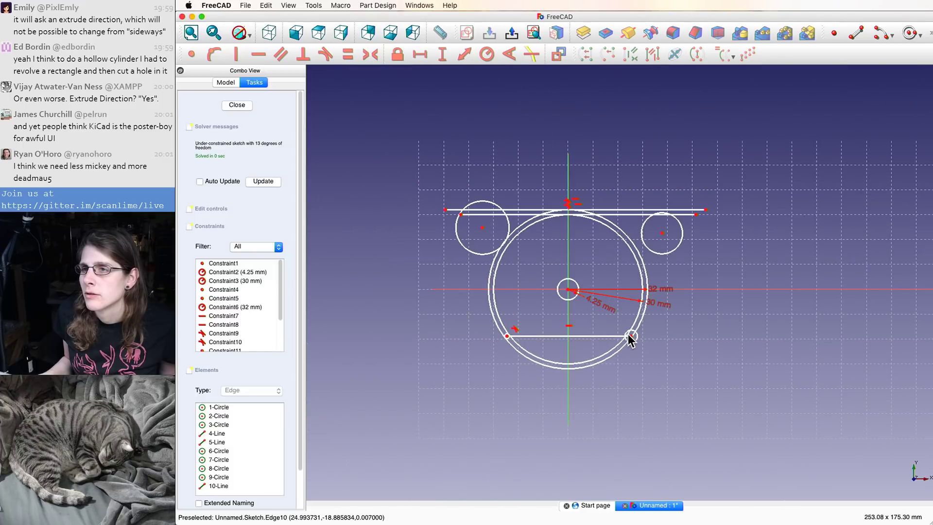
{"action": "scroll", "coordinate": [628, 334], "scroll_direction": "up", "scroll_amount": 8}
{"action": "scroll", "coordinate": [635, 349], "scroll_direction": "up", "scroll_amount": 3}
{"action": "left_click_drag", "start_coordinate": [670, 363], "coordinate": [626, 305]}
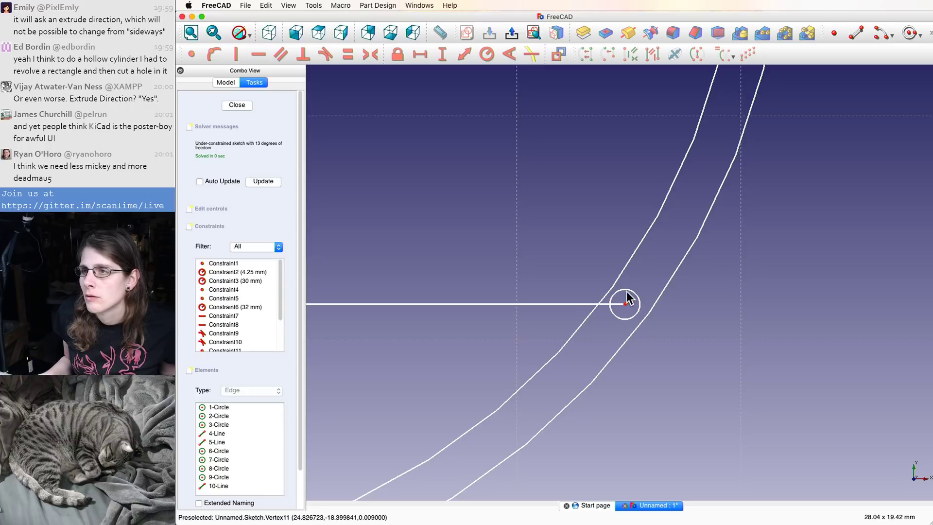
- Make the lower-right small circle tangent to both the 30 mm circle and the 32 mm circle
{"action": "left_click", "coordinate": [627, 296]}
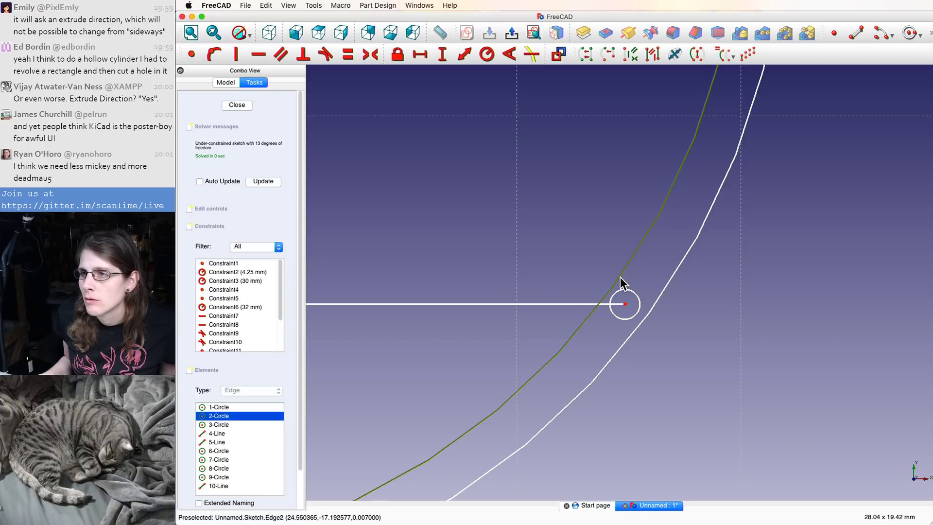
{"action": "left_click", "coordinate": [627, 297]}
{"action": "left_click", "coordinate": [326, 54]}
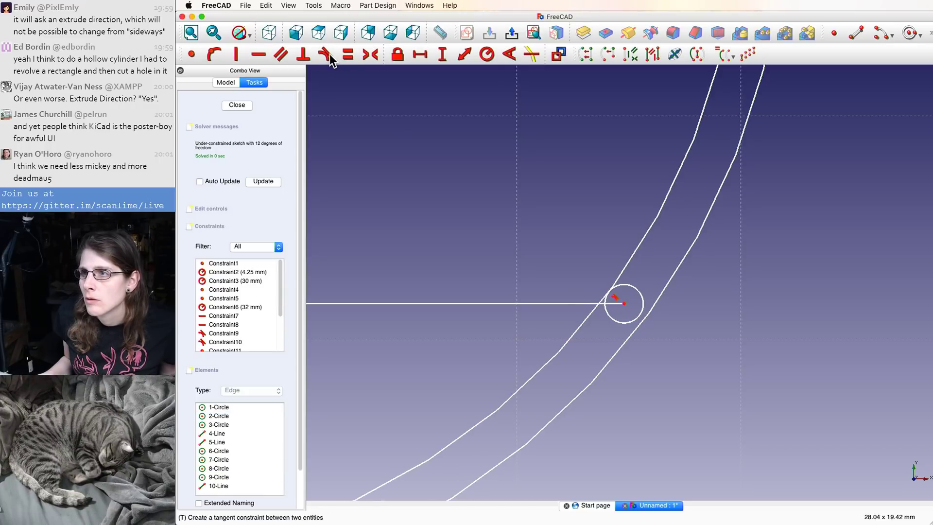
{"action": "left_click", "coordinate": [638, 323]}
{"action": "left_click", "coordinate": [638, 317]}
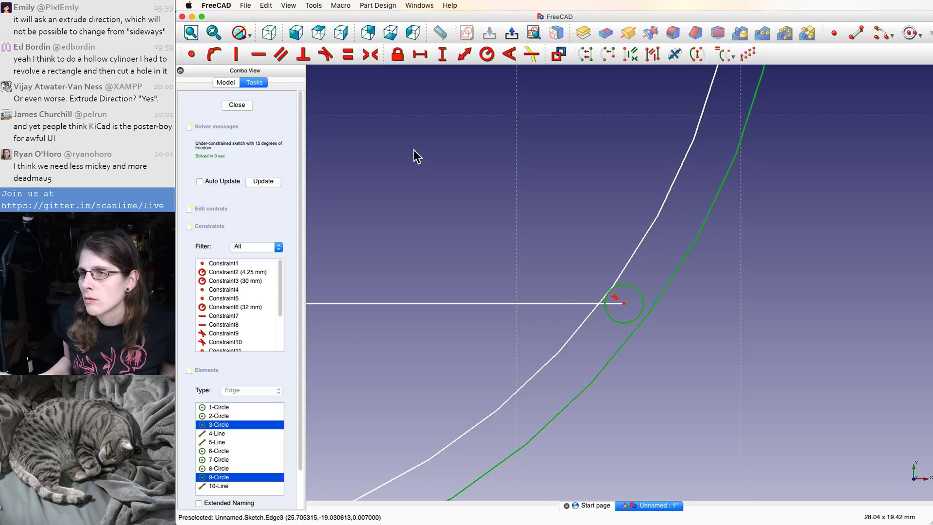
{"action": "left_click", "coordinate": [326, 54]}
- Save the document to the Desktop as keyring-booth
{"action": "scroll", "coordinate": [442, 206], "scroll_direction": "down", "scroll_amount": 3}
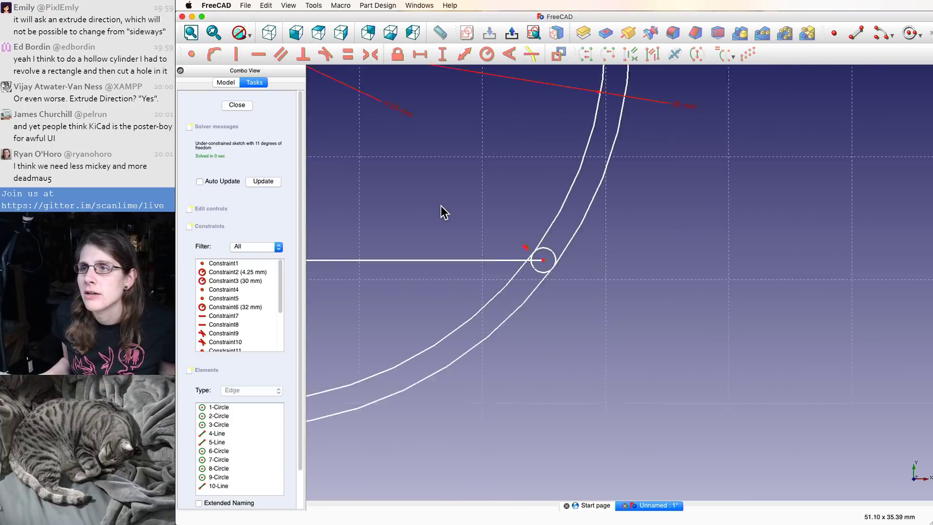
{"action": "scroll", "coordinate": [441, 206], "scroll_direction": "down", "scroll_amount": 3}
{"action": "scroll", "coordinate": [733, 302], "scroll_direction": "down", "scroll_amount": 4}
{"action": "scroll", "coordinate": [600, 181], "scroll_direction": "up", "scroll_amount": 2}
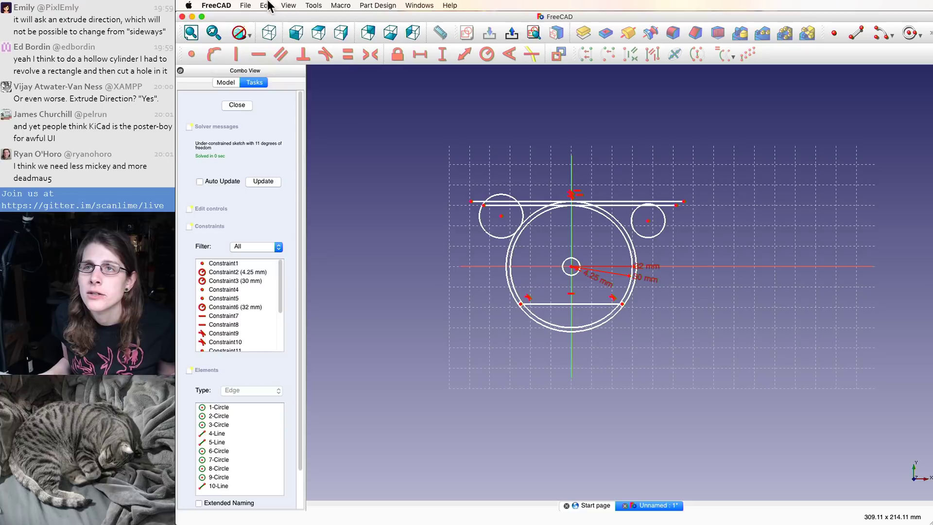
{"action": "left_click", "coordinate": [245, 6]}
{"action": "left_click", "coordinate": [266, 68]}
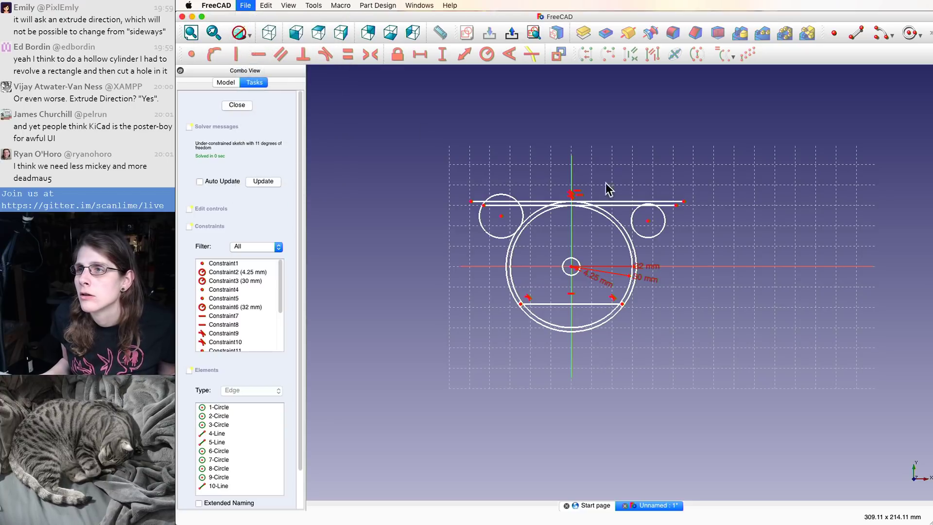
{"action": "left_click", "coordinate": [631, 170]}
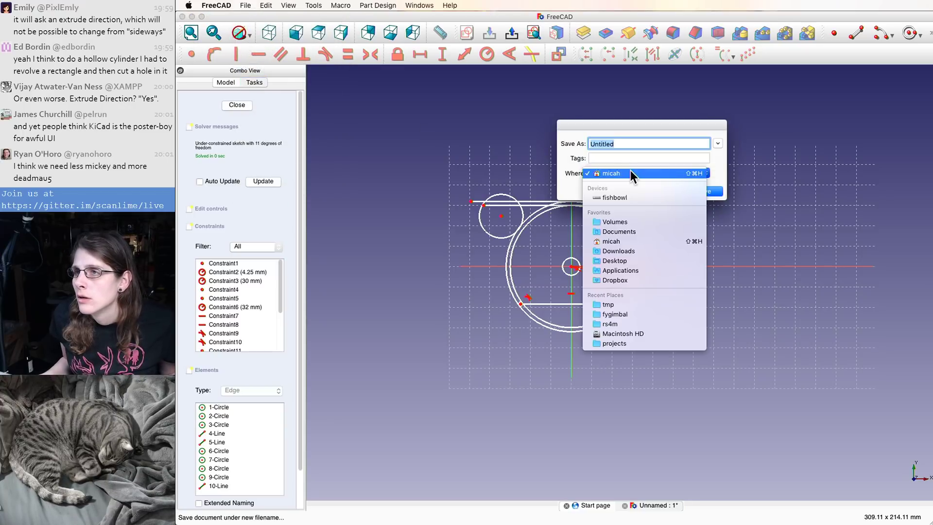
{"action": "left_click", "coordinate": [630, 240]}
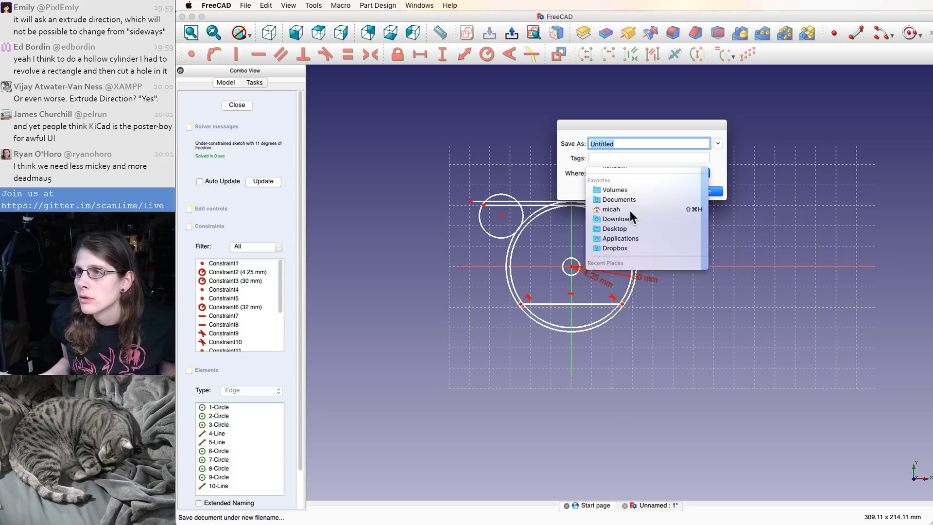
{"action": "left_click", "coordinate": [630, 170]}
{"action": "left_click", "coordinate": [635, 193]}
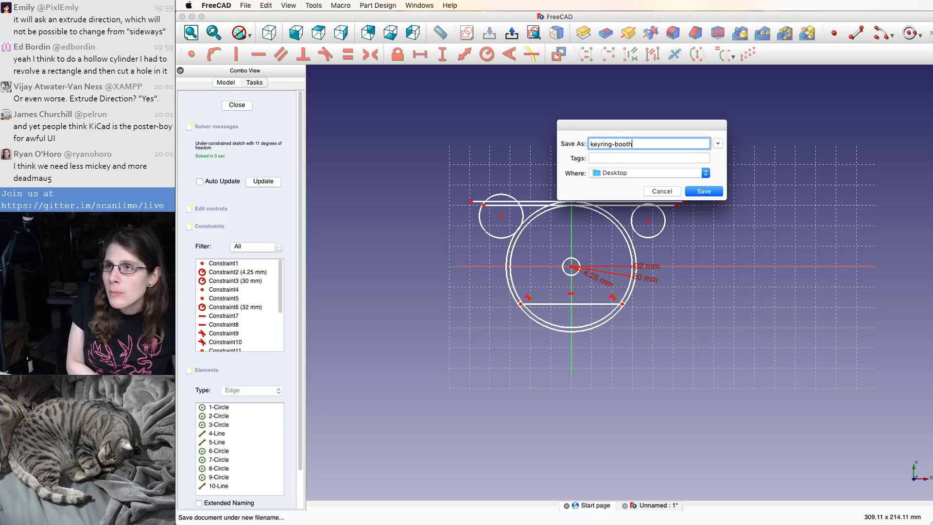
{"action": "key", "text": "Return"}
- Move the larger left side circle below the two top lines, with its centre at about (-40, 18) mm
{"action": "scroll", "coordinate": [620, 288], "scroll_direction": "up", "scroll_amount": 5}
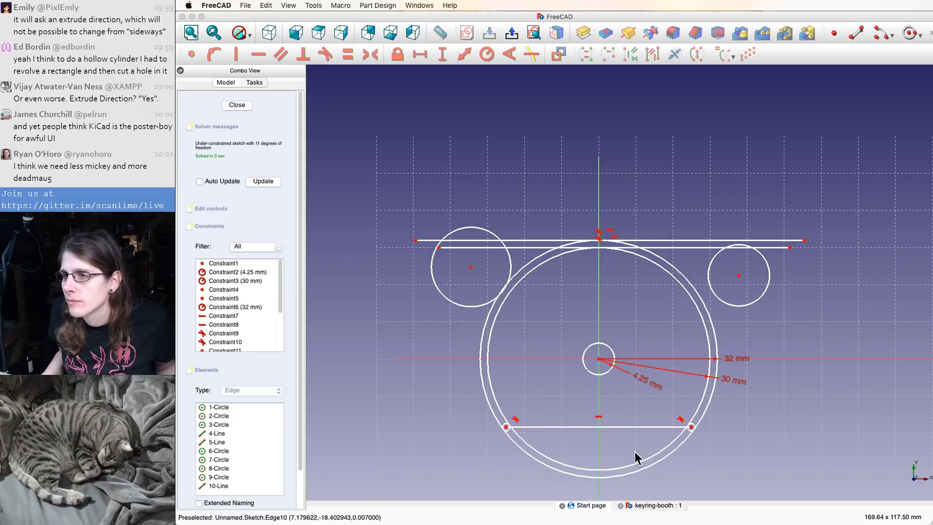
{"action": "scroll", "coordinate": [541, 326], "scroll_direction": "up", "scroll_amount": 3}
{"action": "left_click", "coordinate": [434, 232]}
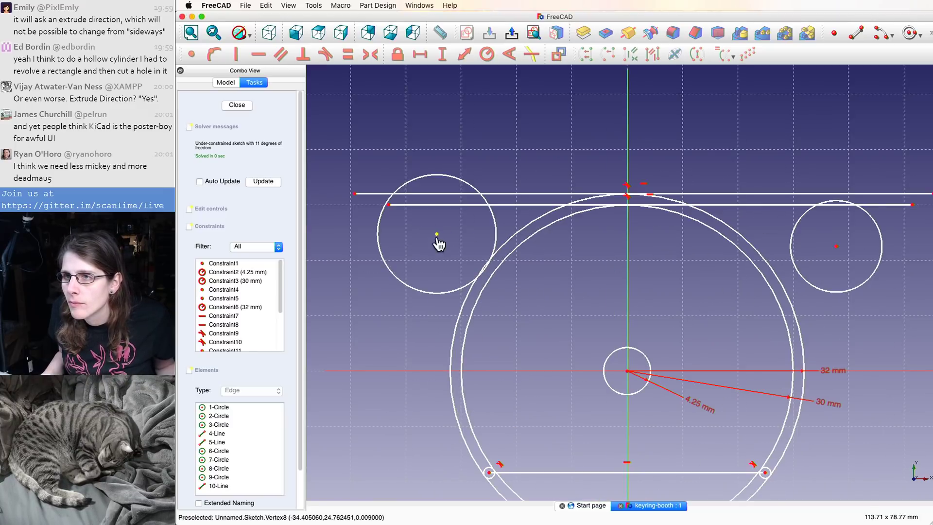
{"action": "left_click_drag", "start_coordinate": [438, 239], "coordinate": [413, 273]}
{"action": "scroll", "coordinate": [617, 398], "scroll_direction": "up", "scroll_amount": 3}
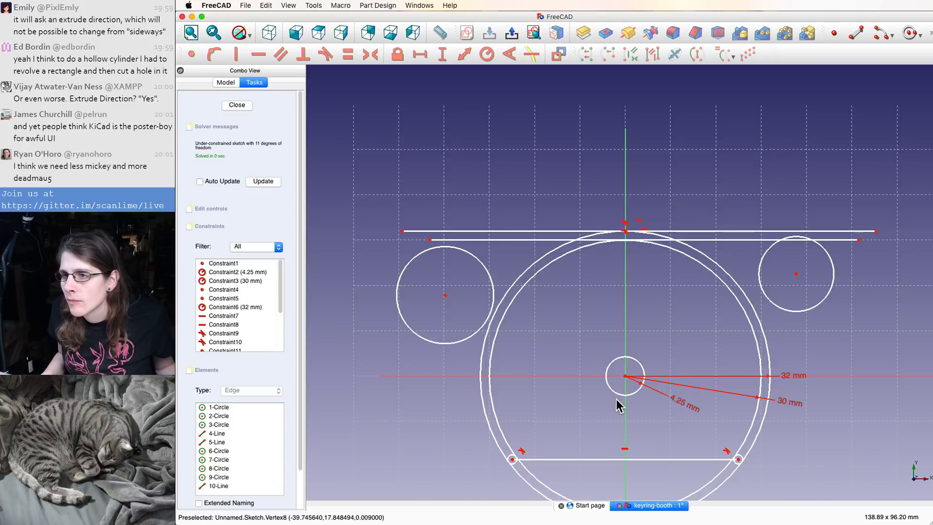
- Lower the horizontal line joining the two small ring circles to about 20 mm below the origin
{"action": "mouse_move", "coordinate": [494, 395]}
{"action": "left_mouse_down"}
{"action": "mouse_move", "coordinate": [496, 323]}
{"action": "mouse_move", "coordinate": [510, 288]}
{"action": "mouse_move", "coordinate": [491, 248]}
{"action": "mouse_move", "coordinate": [530, 452]}
{"action": "mouse_move", "coordinate": [542, 413]}
{"action": "left_mouse_up"}
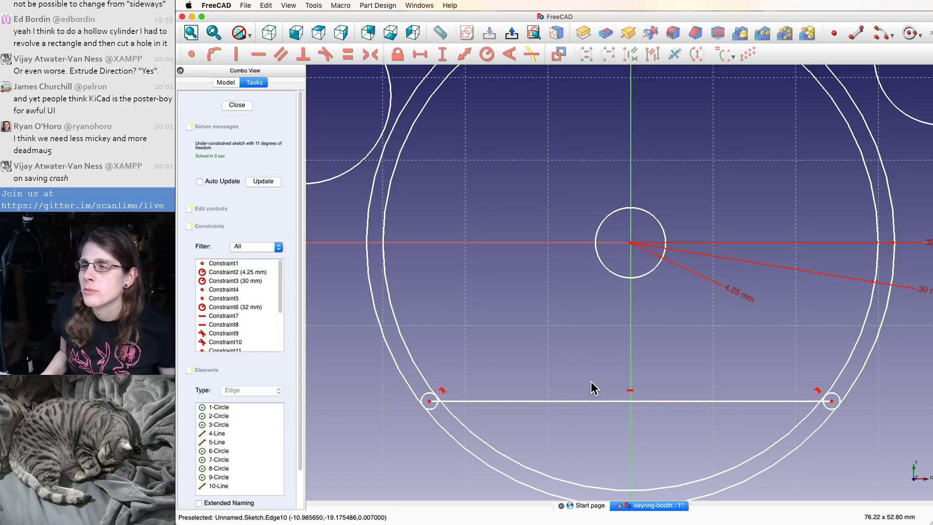
{"action": "scroll", "coordinate": [593, 384], "scroll_direction": "down", "scroll_amount": 7}
{"action": "left_click_drag", "start_coordinate": [630, 390], "coordinate": [630, 394]}
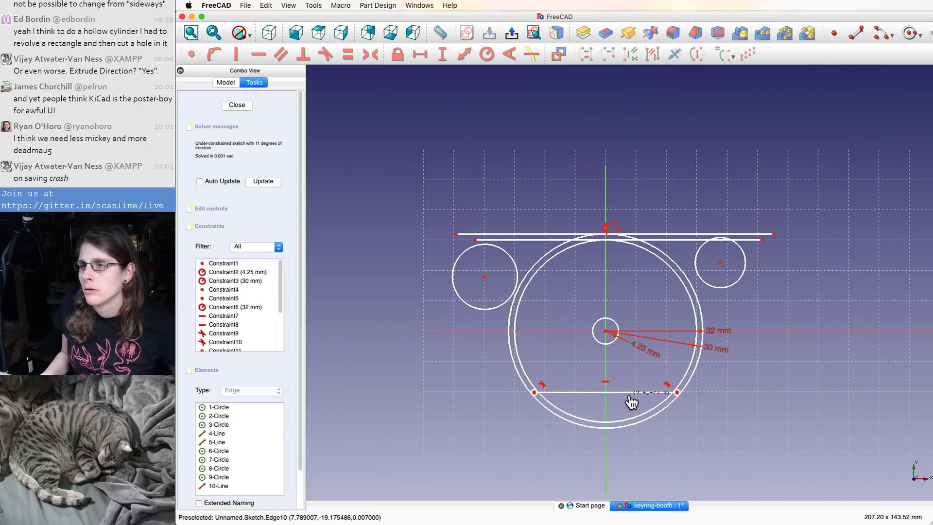
- Make the left side circle tangent to the lower of the two top lines and to the 32 mm circle
{"action": "scroll", "coordinate": [642, 417], "scroll_direction": "up", "scroll_amount": 2}
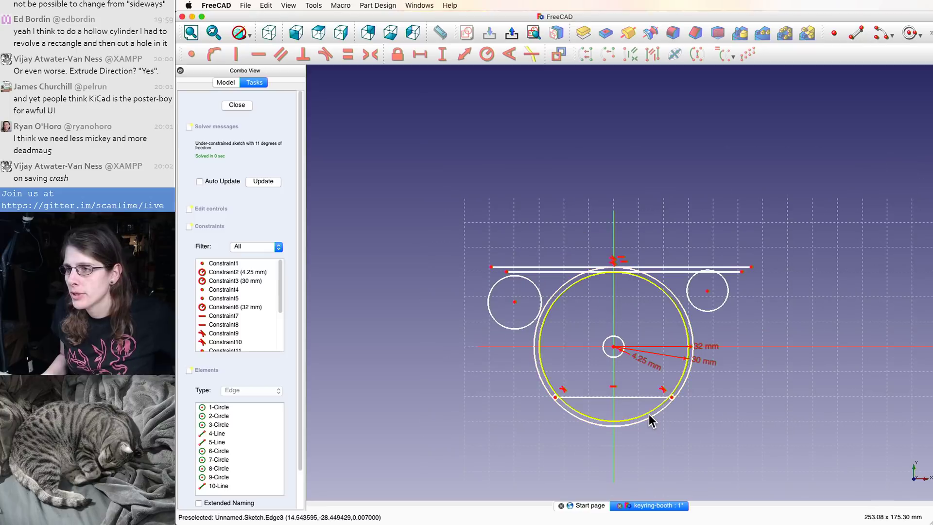
{"action": "scroll", "coordinate": [524, 392], "scroll_direction": "up", "scroll_amount": 4}
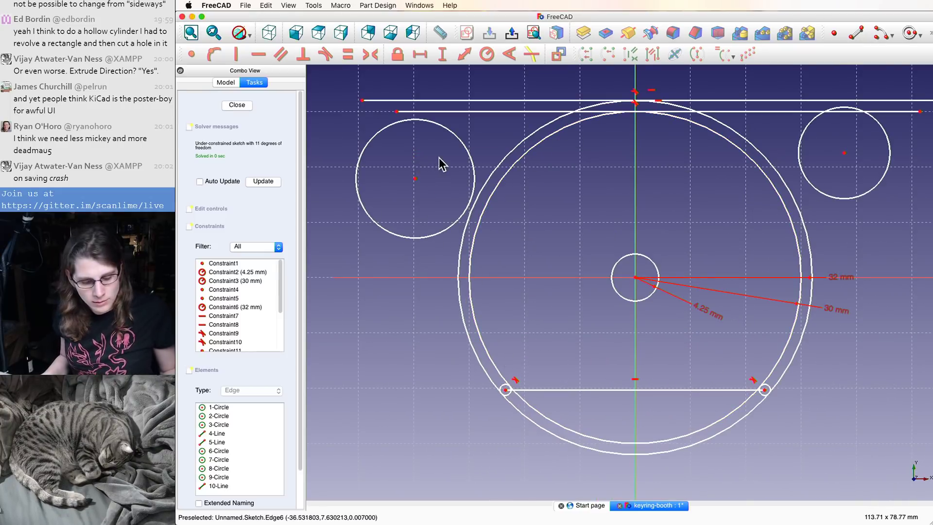
{"action": "left_click", "coordinate": [444, 235]}
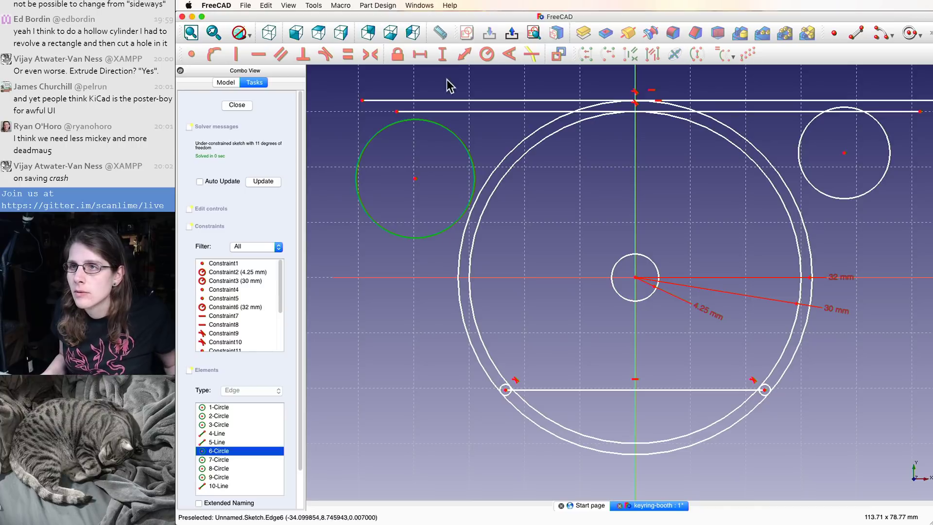
{"action": "left_click", "coordinate": [453, 111]}
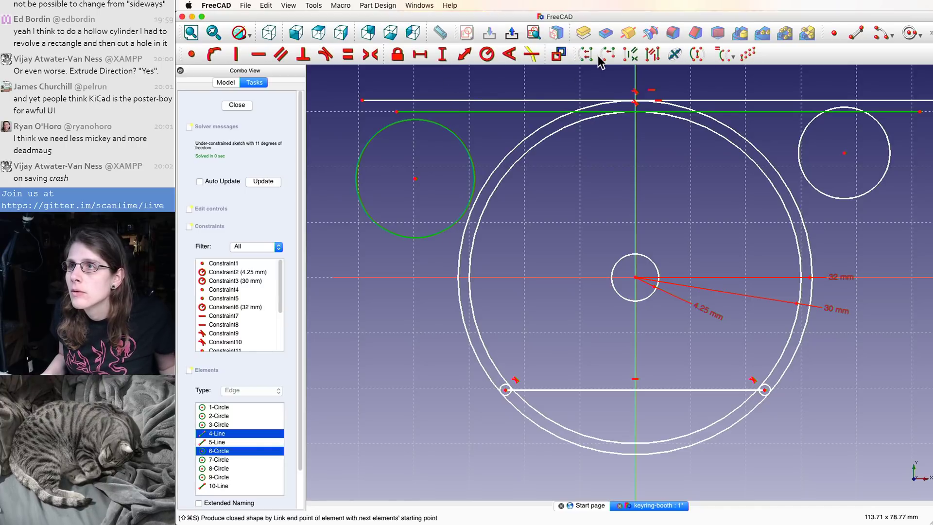
{"action": "left_click", "coordinate": [326, 54]}
{"action": "left_click", "coordinate": [492, 166]}
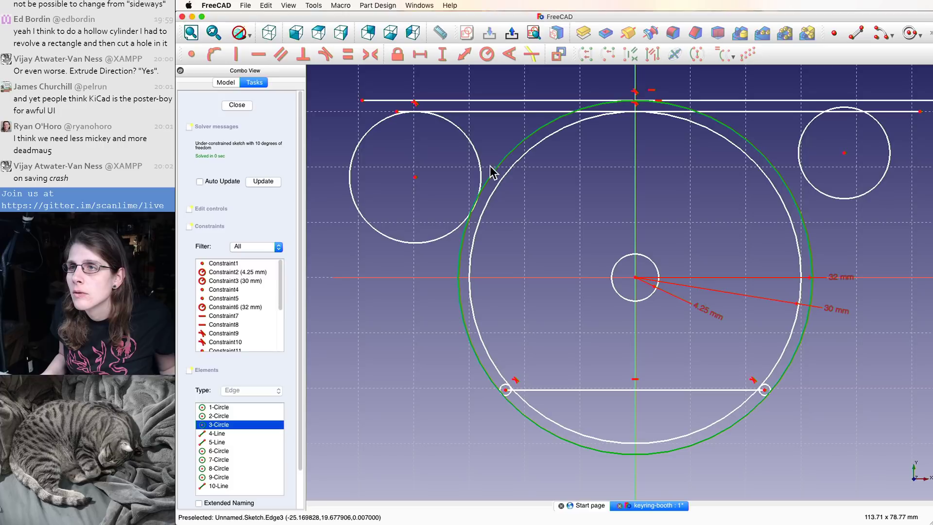
{"action": "left_click", "coordinate": [481, 172]}
{"action": "left_click", "coordinate": [325, 54]}
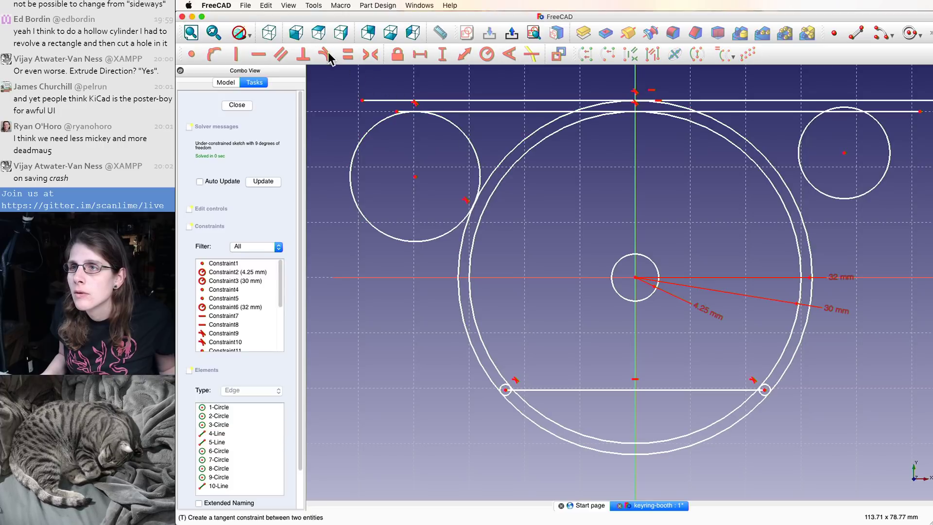
- Lower the right side circle, then make it tangent to the lower top line and to the 32 mm circle
{"action": "left_click_drag", "start_coordinate": [845, 153], "coordinate": [843, 172]}
{"action": "left_click", "coordinate": [843, 127]}
{"action": "left_click", "coordinate": [846, 112]}
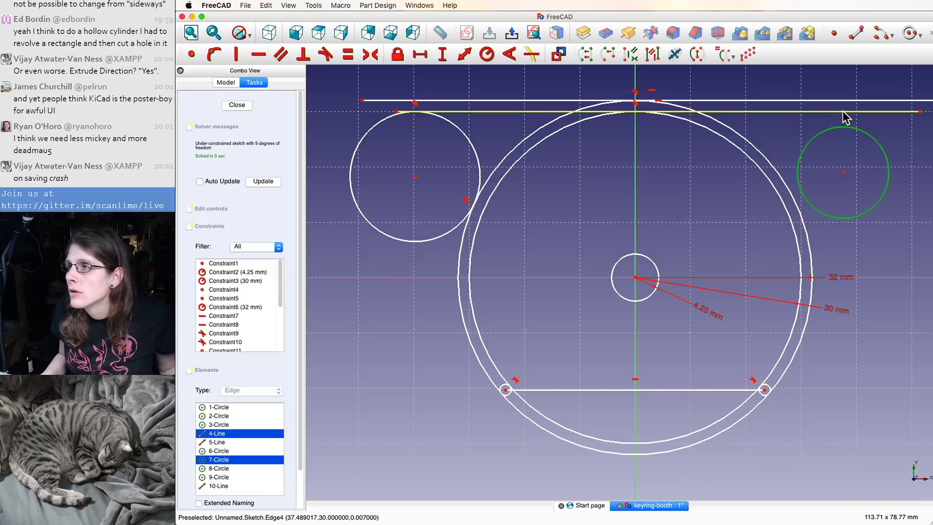
{"action": "left_click", "coordinate": [325, 54]}
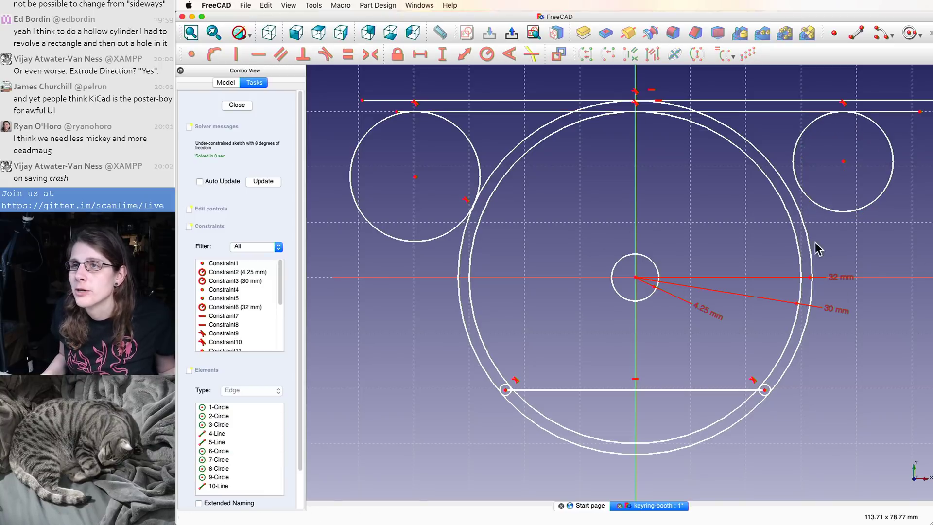
{"action": "left_click", "coordinate": [811, 200]}
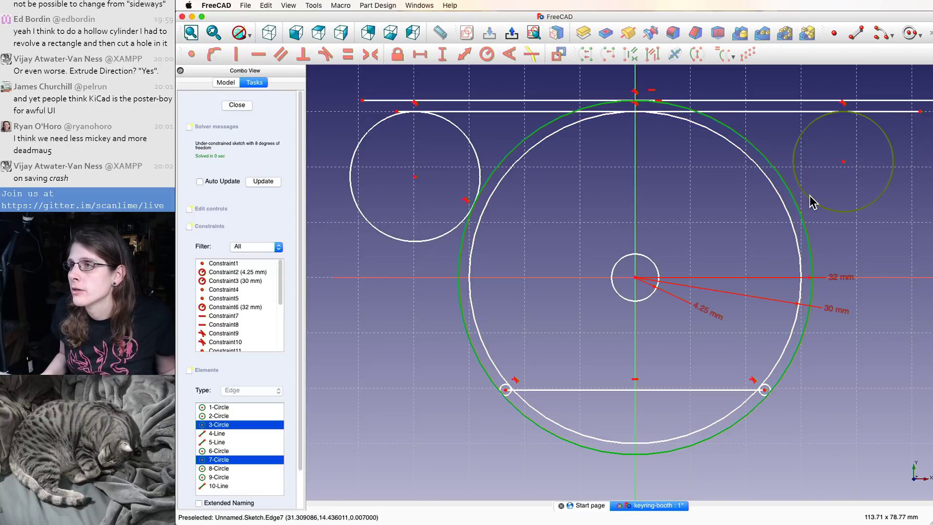
{"action": "left_click", "coordinate": [326, 55]}
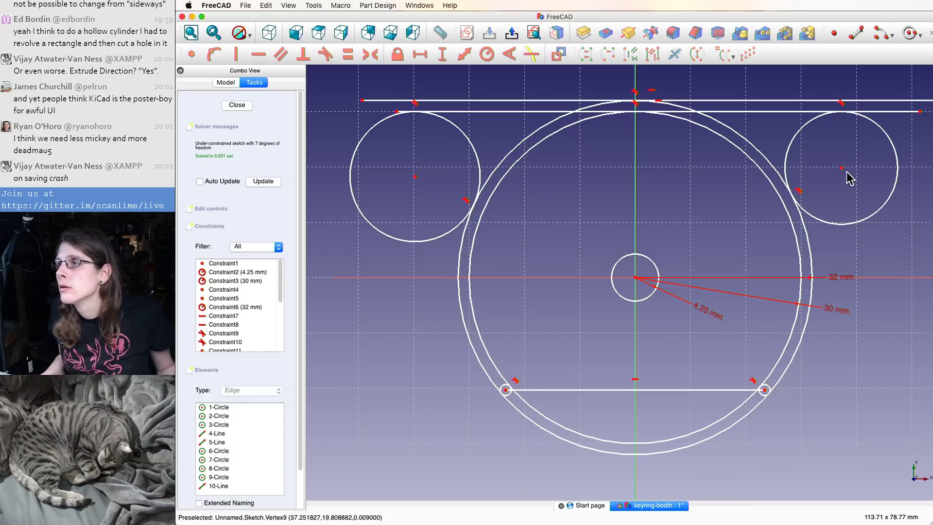
- Move the right side circle's centre to about (40, 18) mm and constrain both side circles to equal radii
{"action": "left_click_drag", "start_coordinate": [846, 170], "coordinate": [826, 174]}
{"action": "left_click", "coordinate": [813, 135]}
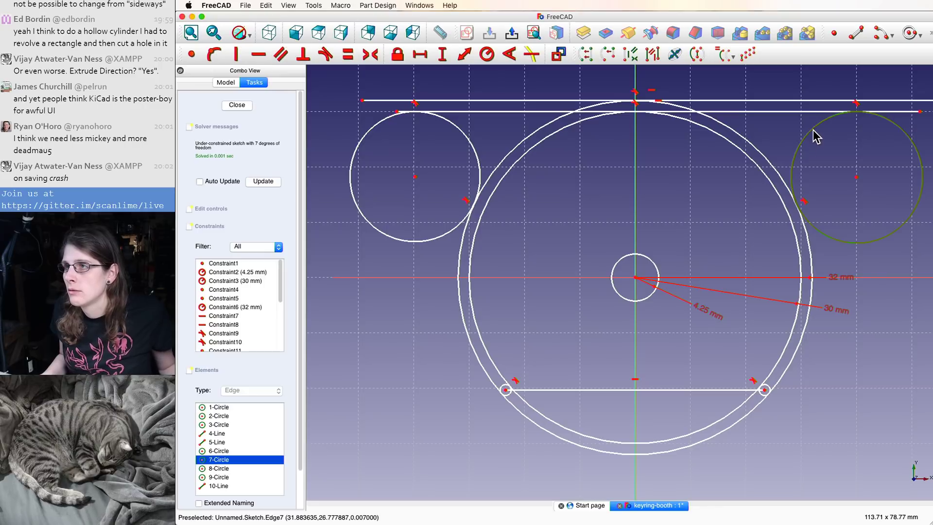
{"action": "left_click", "coordinate": [474, 145]}
{"action": "left_click", "coordinate": [347, 55]}
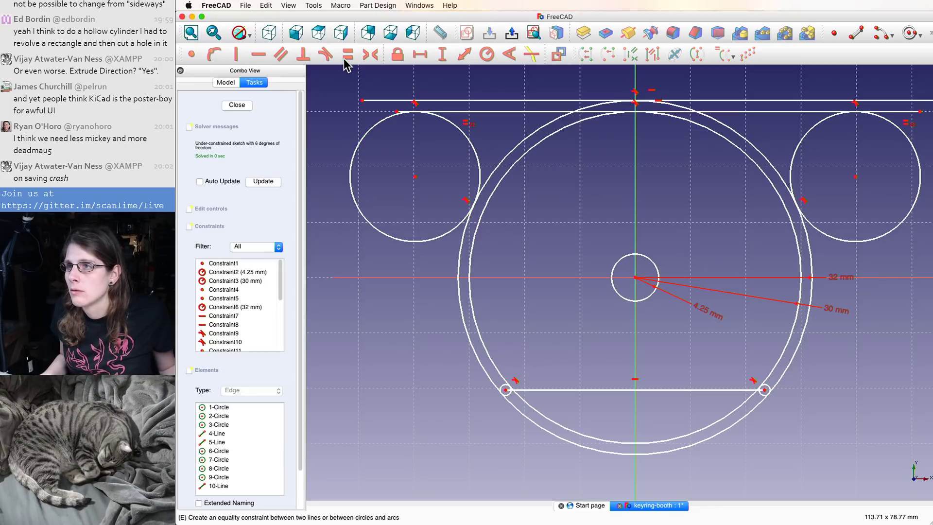
- Shrink the equal side circles by moving the left one inward, with its centre at about (-31, 23) mm
{"action": "mouse_move", "coordinate": [416, 181]}
{"action": "left_mouse_down"}
{"action": "mouse_move", "coordinate": [402, 304]}
{"action": "mouse_move", "coordinate": [483, 186]}
{"action": "mouse_move", "coordinate": [474, 188]}
{"action": "left_mouse_up"}
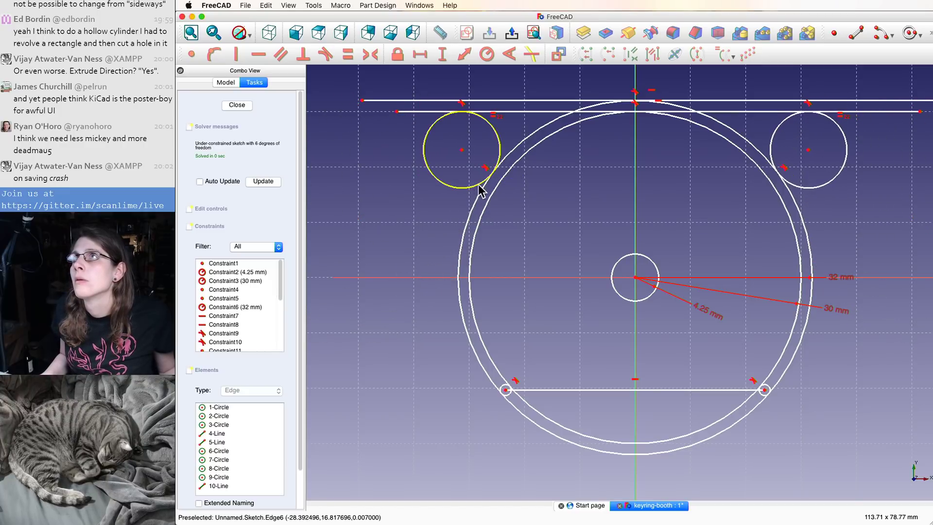
{"action": "scroll", "coordinate": [473, 187], "scroll_direction": "down", "scroll_amount": 1}
{"action": "scroll", "coordinate": [456, 127], "scroll_direction": "up", "scroll_amount": 3}
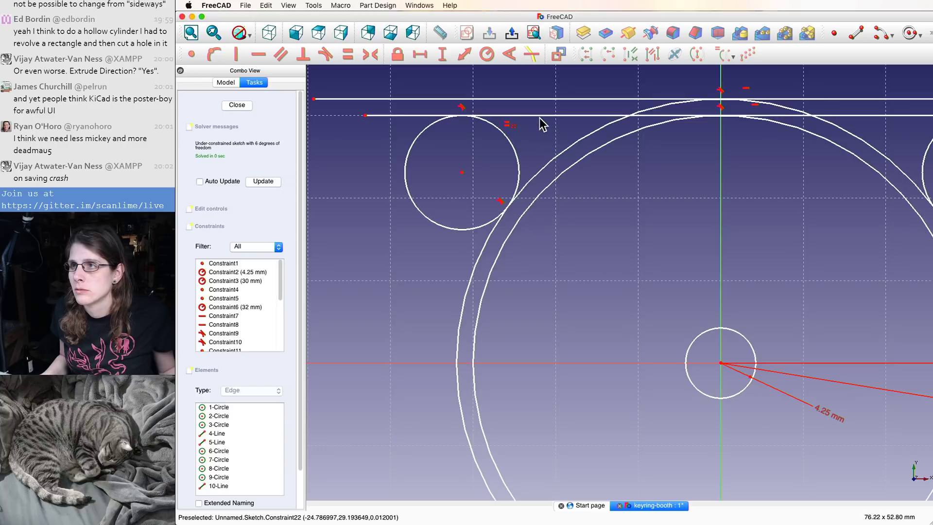
{"action": "scroll", "coordinate": [575, 121], "scroll_direction": "down", "scroll_amount": 2}
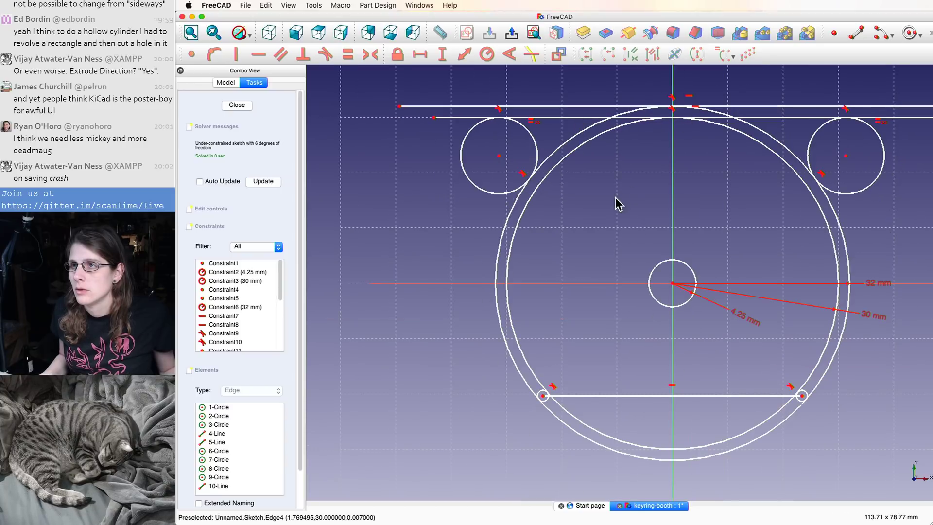
{"action": "mouse_move", "coordinate": [601, 227]}
{"action": "middle_mouse_down"}
{"action": "mouse_move", "coordinate": [585, 263]}
{"action": "mouse_move", "coordinate": [528, 292]}
{"action": "middle_mouse_up"}
{"action": "scroll", "coordinate": [516, 210], "scroll_direction": "down", "scroll_amount": 1}
{"action": "scroll", "coordinate": [487, 206], "scroll_direction": "up", "scroll_amount": 1}
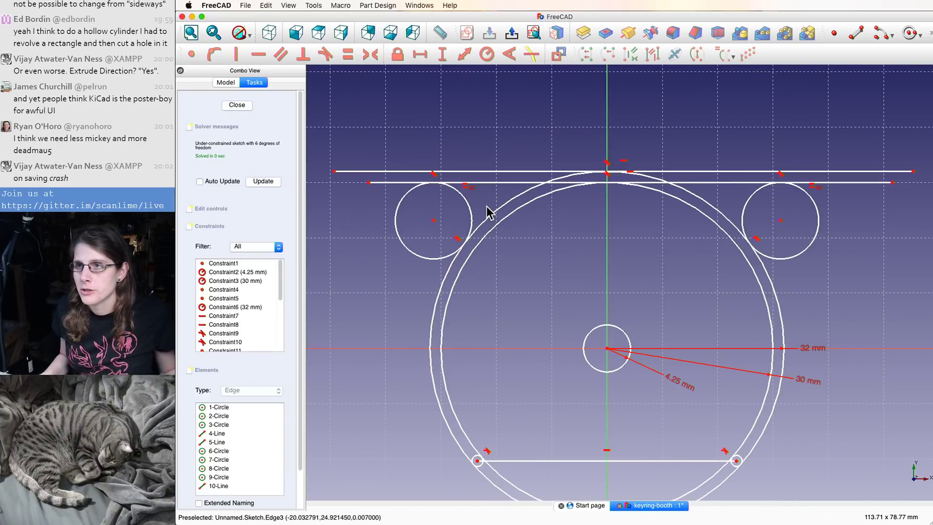
- Delete both side circles' tangencies to the lower top line and move their centres to about (-33, 20) and (32, 20) mm
{"action": "left_click", "coordinate": [434, 174]}
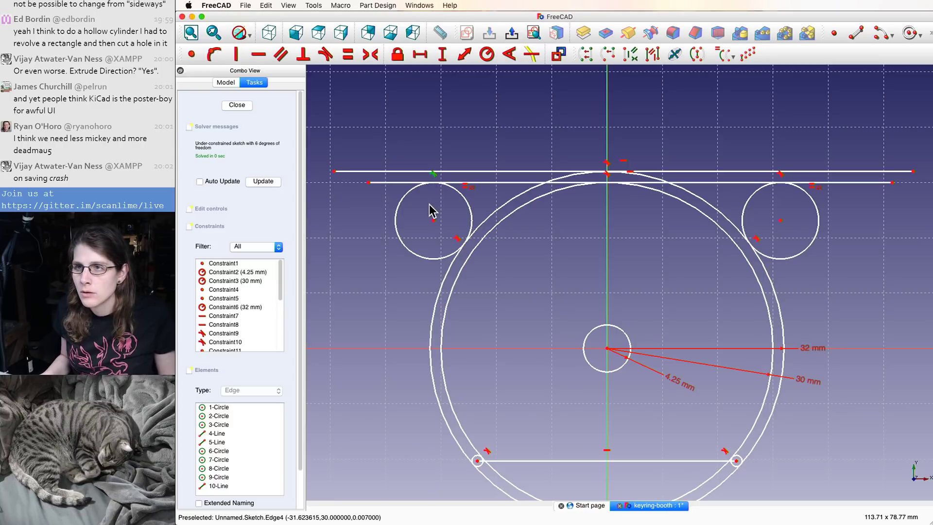
{"action": "key", "text": "Delete"}
{"action": "left_click", "coordinate": [780, 174]}
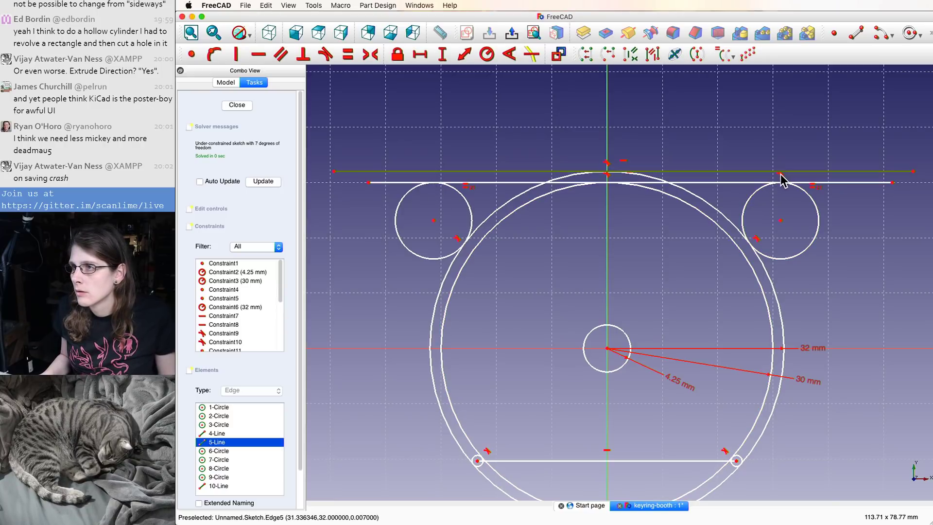
{"action": "left_click", "coordinate": [797, 146]}
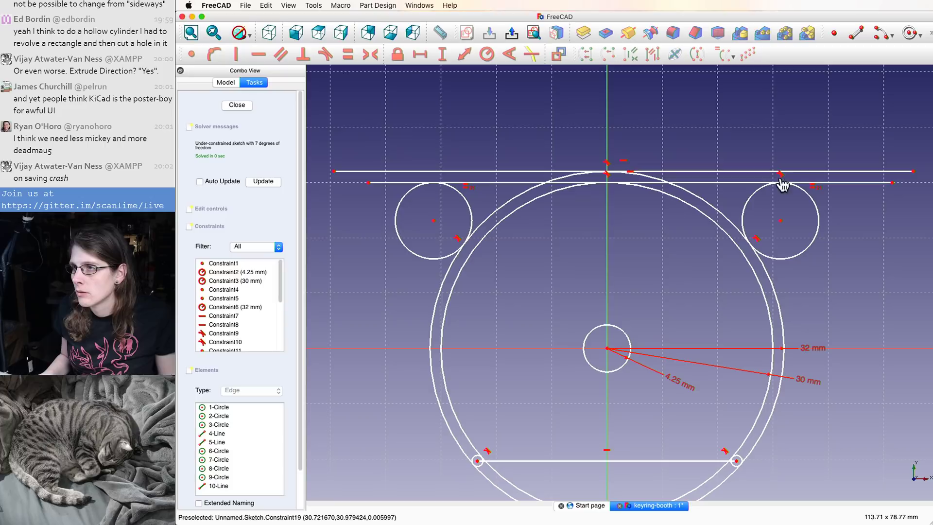
{"action": "left_click", "coordinate": [780, 175]}
{"action": "key", "text": "Delete"}
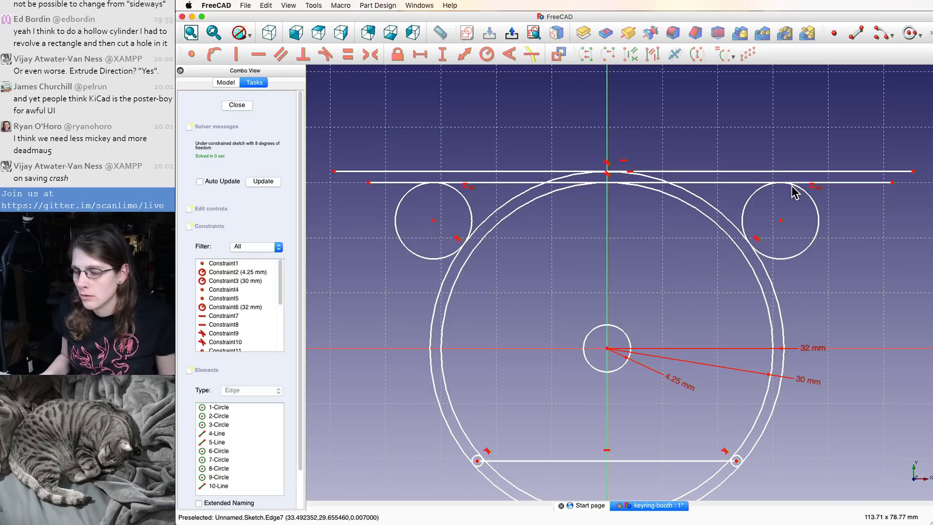
{"action": "left_click_drag", "start_coordinate": [809, 199], "coordinate": [784, 235]}
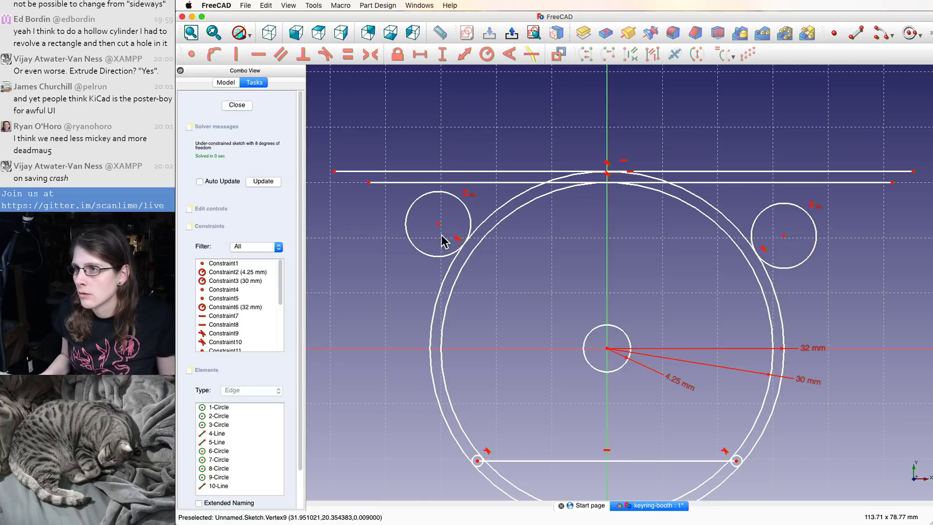
{"action": "mouse_move", "coordinate": [439, 225]}
{"action": "left_mouse_down"}
{"action": "mouse_move", "coordinate": [431, 239]}
{"action": "mouse_move", "coordinate": [428, 226]}
{"action": "left_mouse_up"}
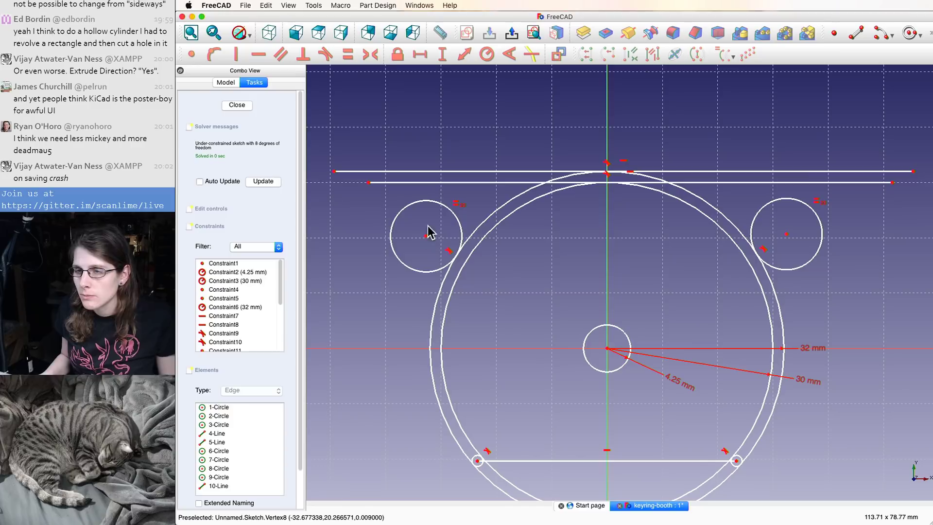
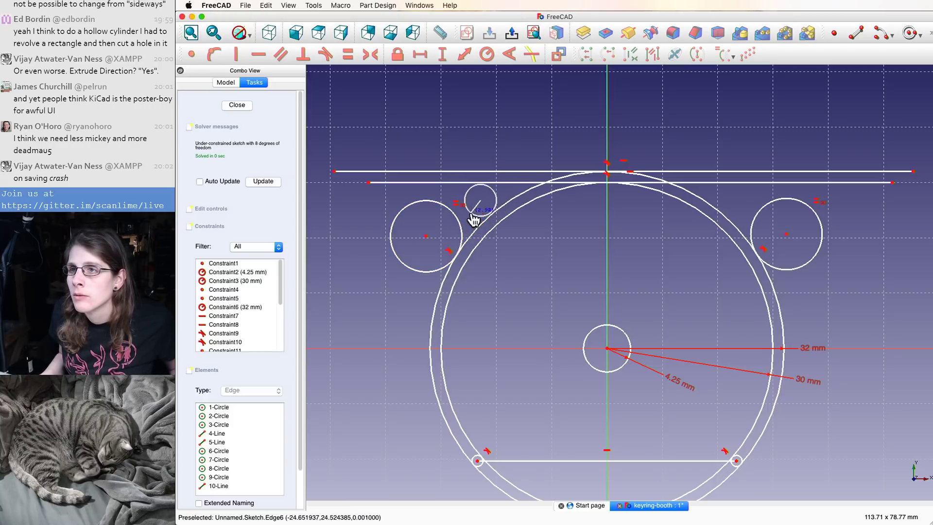
- Draw two small circles between the side circles and the top lines, centred at about (-23, 27) and (24, 27) mm, enlarging the left one
{"action": "left_click", "coordinate": [464, 201]}
{"action": "left_click", "coordinate": [741, 202]}
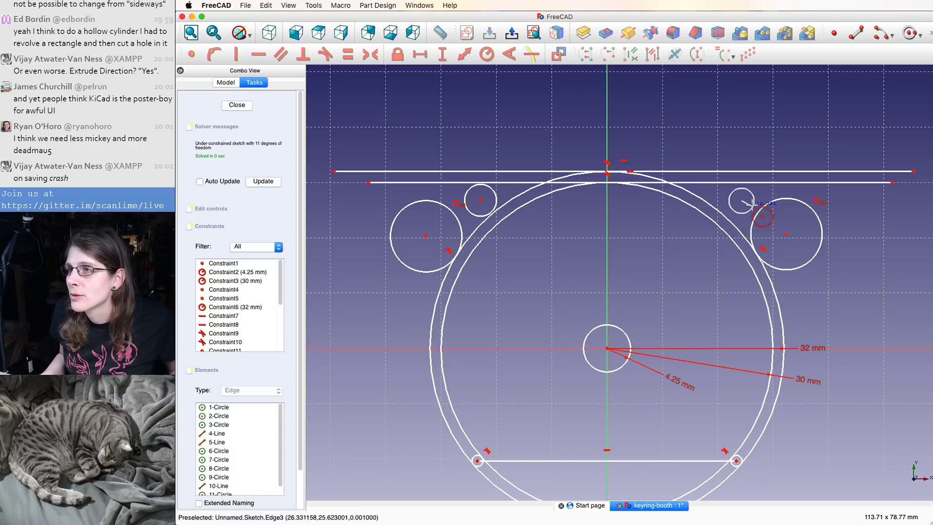
{"action": "left_click", "coordinate": [729, 203]}
{"action": "scroll", "coordinate": [691, 204], "scroll_direction": "up", "scroll_amount": 2}
{"action": "key", "text": "Escape"}
{"action": "scroll", "coordinate": [597, 190], "scroll_direction": "down", "scroll_amount": 3}
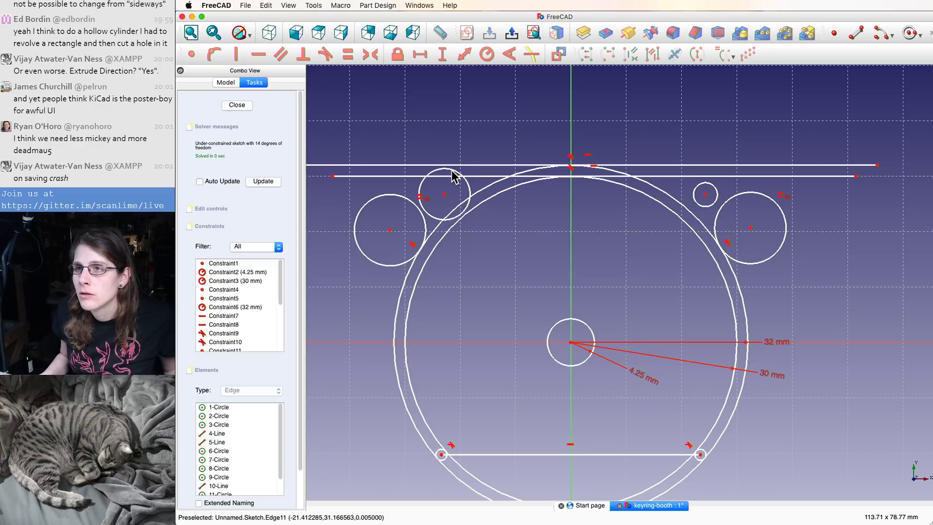
- Make the new upper-left small circle tangent to the upper top line and to the left side circle
{"action": "left_click", "coordinate": [452, 171]}
{"action": "left_click", "coordinate": [457, 165]}
{"action": "left_click", "coordinate": [324, 53]}
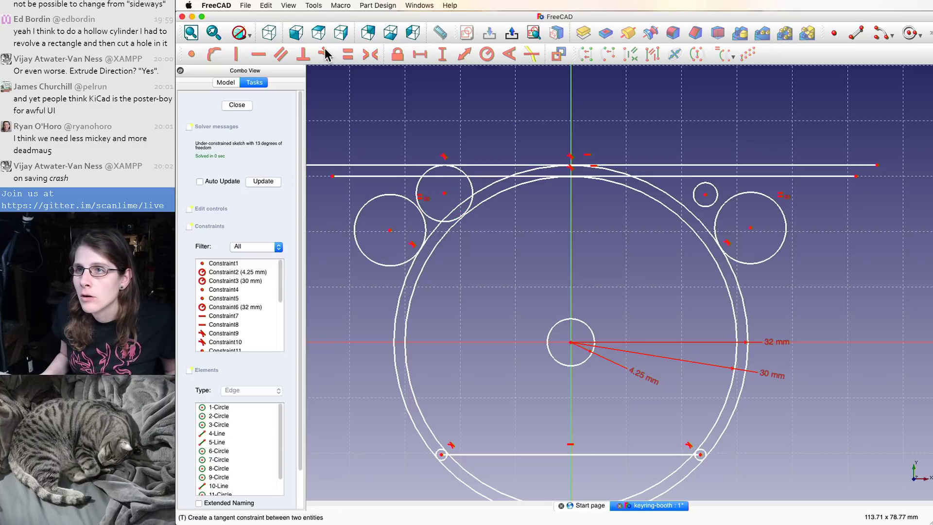
{"action": "left_click", "coordinate": [427, 215]}
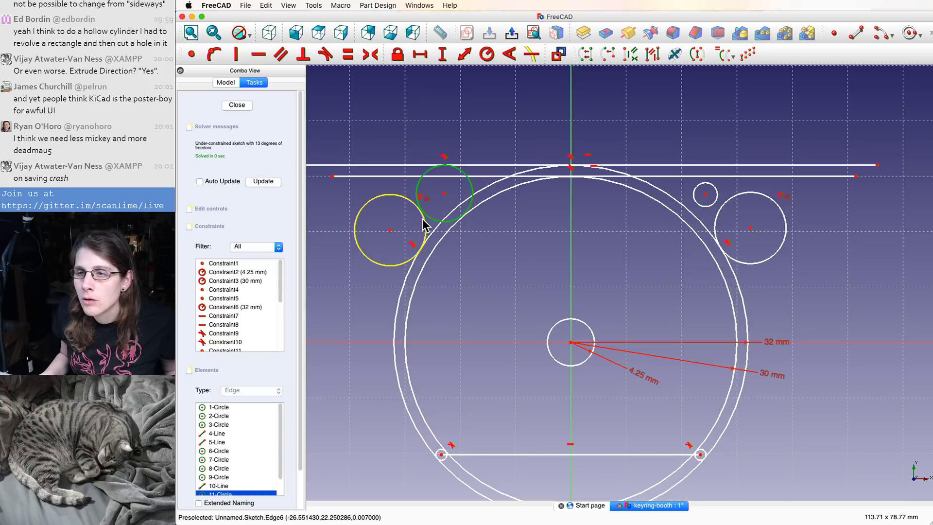
{"action": "left_click", "coordinate": [422, 219]}
{"action": "left_click", "coordinate": [326, 55]}
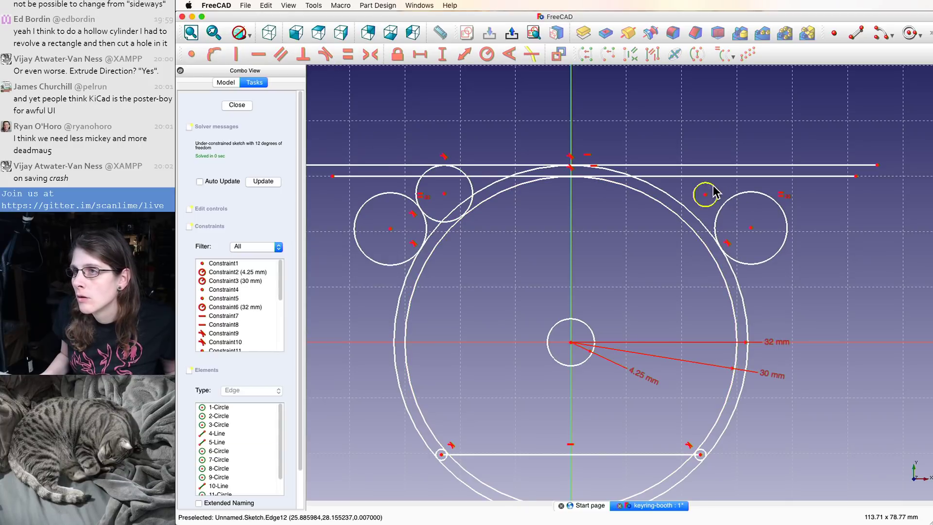
- Enlarge the new upper-right small circle and make it tangent to the upper top line and to the right side circle
{"action": "left_click_drag", "start_coordinate": [713, 185], "coordinate": [714, 177]}
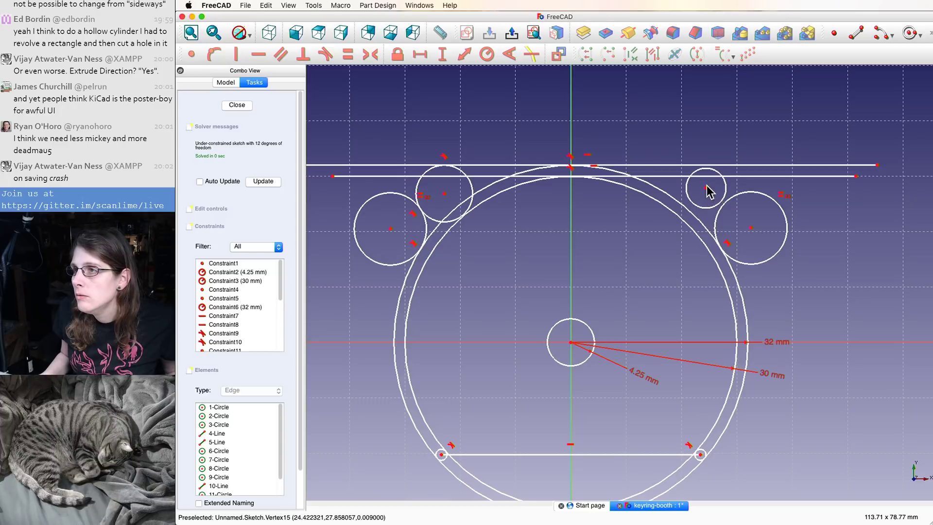
{"action": "left_click", "coordinate": [711, 175]}
{"action": "left_click", "coordinate": [719, 166]}
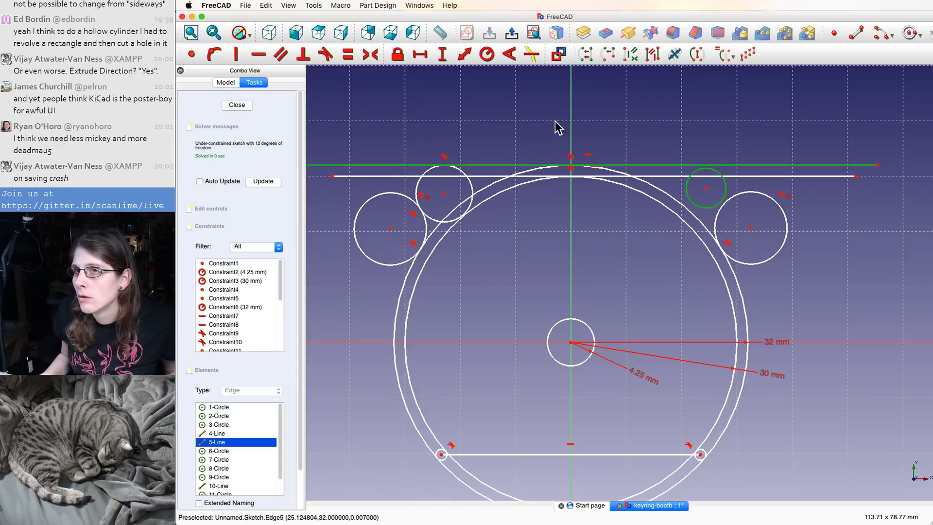
{"action": "left_click", "coordinate": [326, 54]}
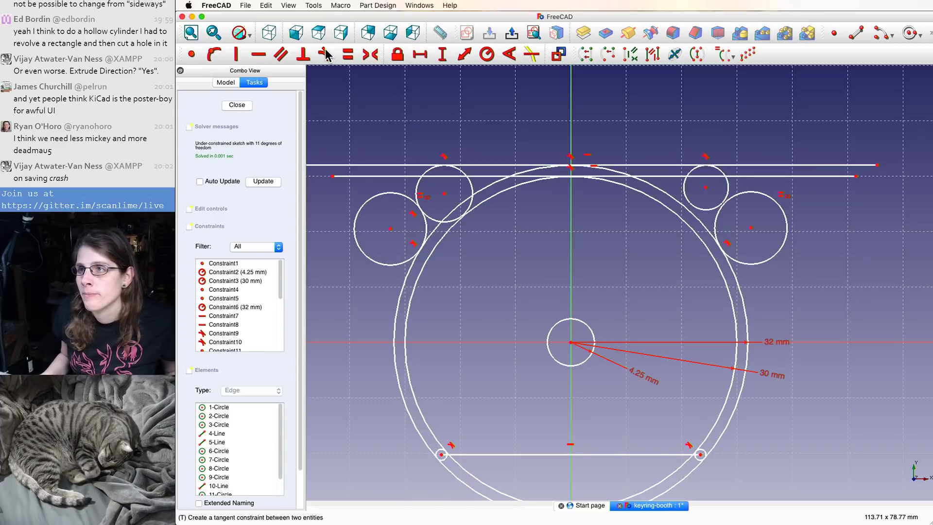
{"action": "left_click", "coordinate": [717, 218]}
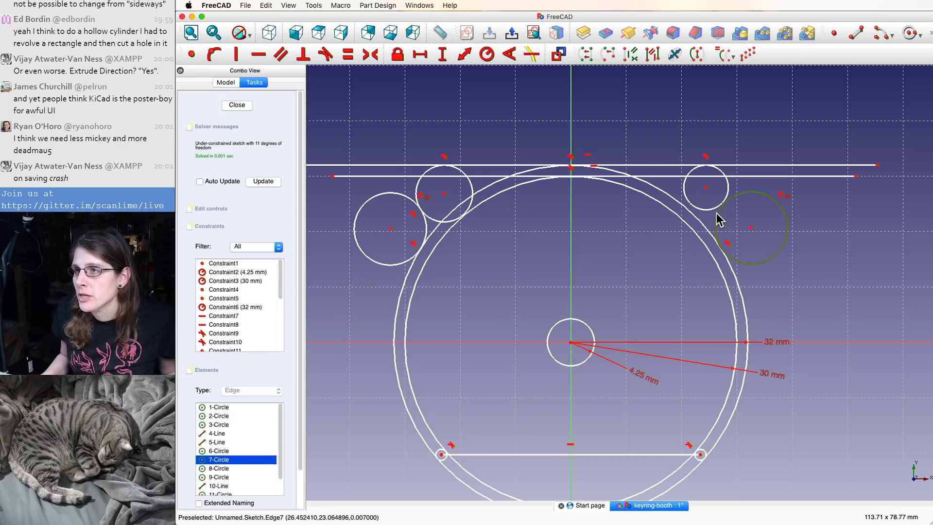
{"action": "left_click", "coordinate": [326, 55]}
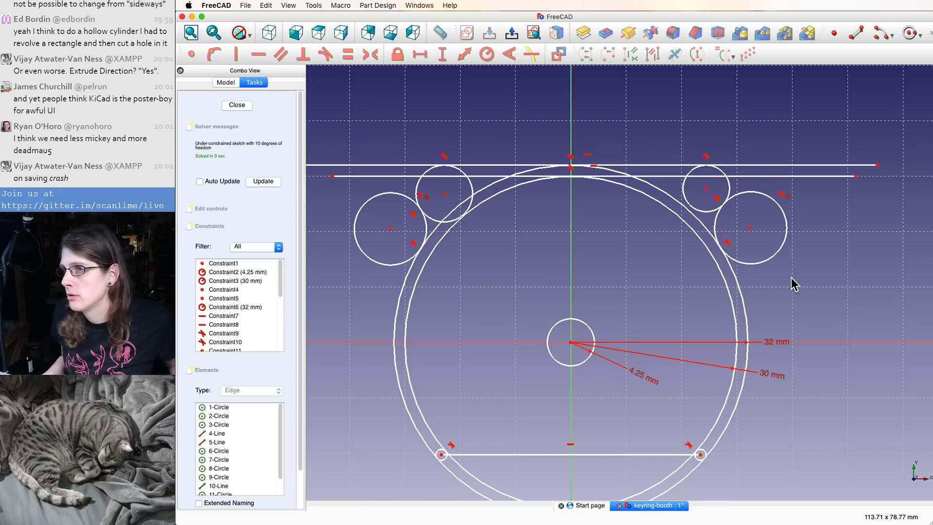
- Constrain the two upper small circles to equal radius and spread their centres outward to about (-28, 27.5) and (29.5, 27.5) mm
{"action": "left_click_drag", "start_coordinate": [776, 264], "coordinate": [795, 282]}
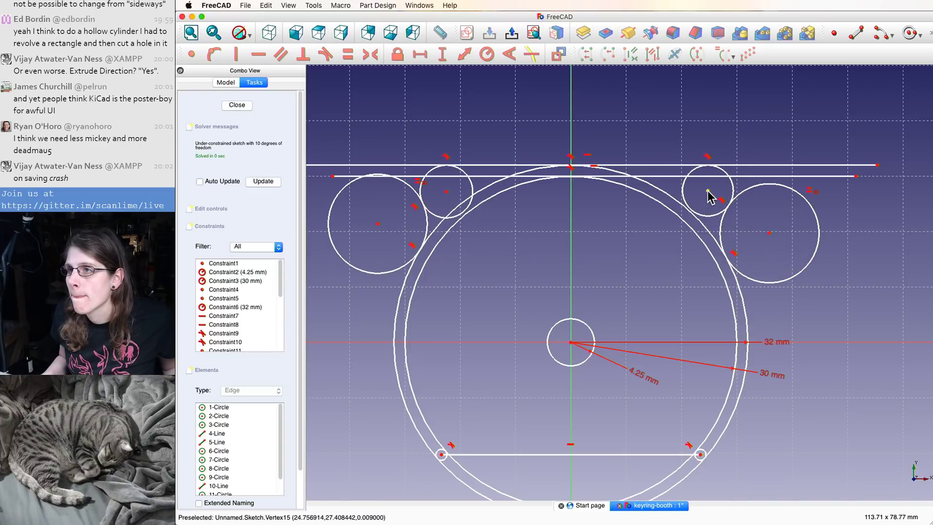
{"action": "left_click_drag", "start_coordinate": [708, 191], "coordinate": [731, 196]}
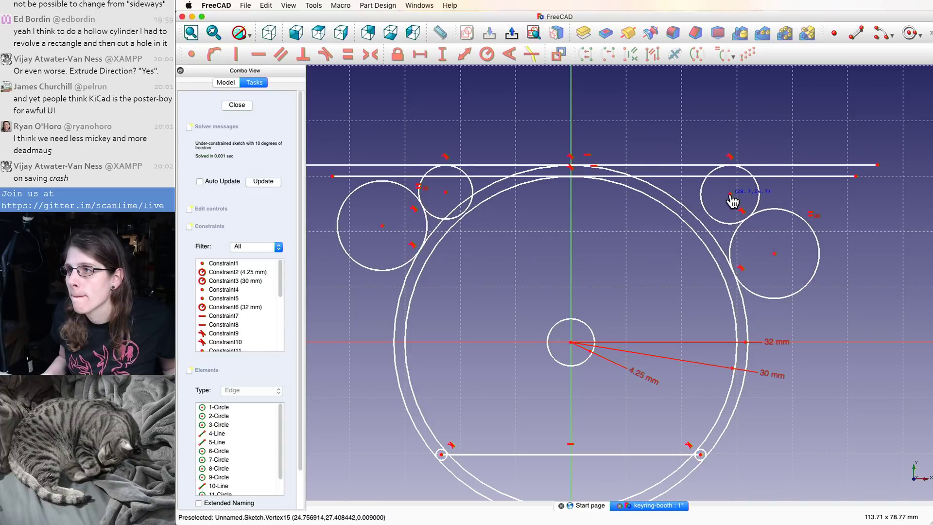
{"action": "left_click", "coordinate": [702, 194]}
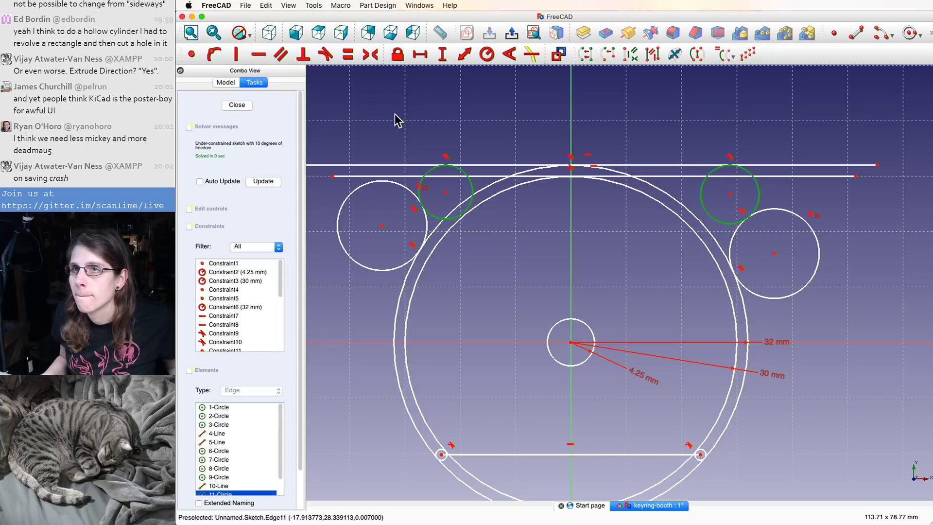
{"action": "left_click", "coordinate": [347, 54]}
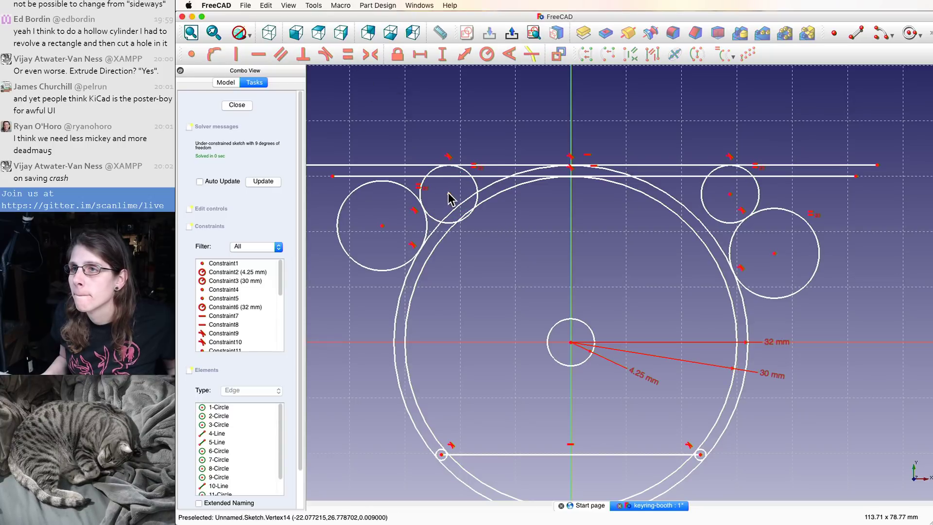
{"action": "left_click_drag", "start_coordinate": [449, 193], "coordinate": [415, 192]}
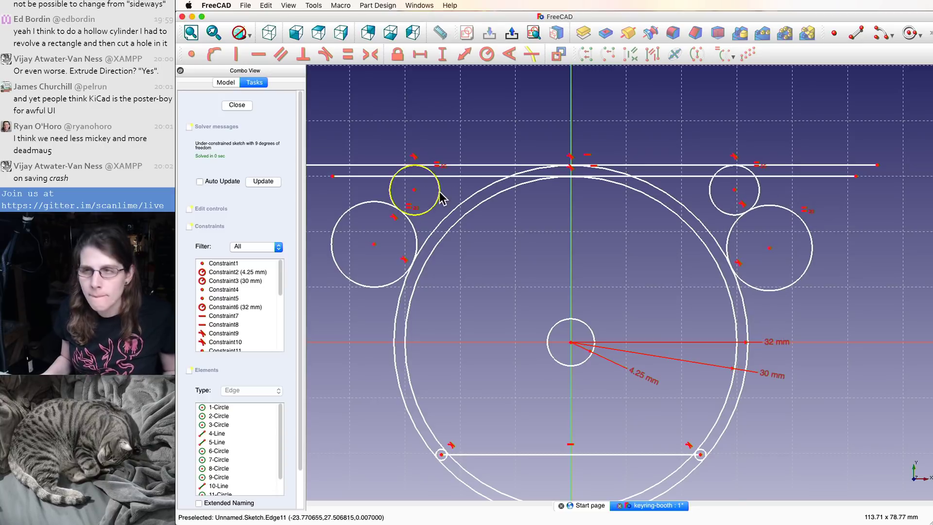
- Draw a horizontal line joining the centres of the two upper small circles and shift the right circle slightly inward
{"action": "key", "text": "l"}
{"action": "left_click", "coordinate": [415, 189]}
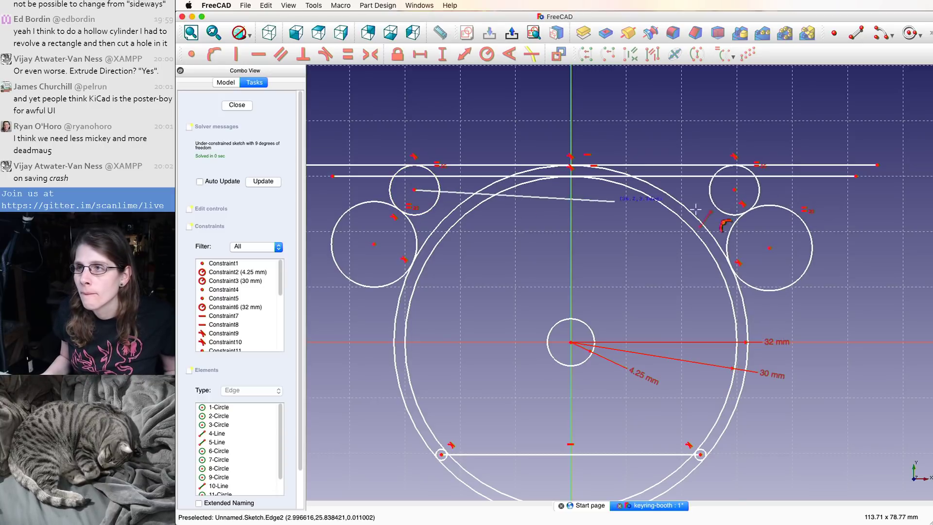
{"action": "left_click", "coordinate": [735, 190]}
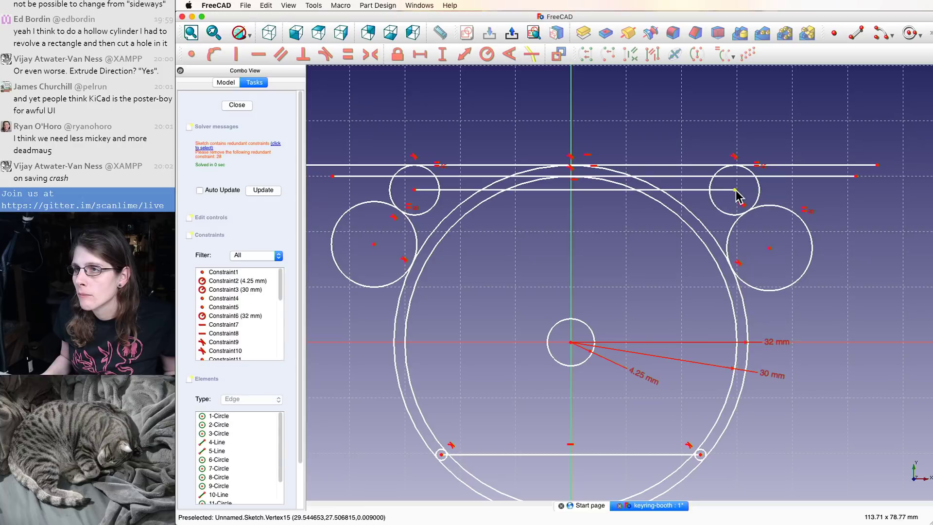
{"action": "key", "text": "Escape"}
{"action": "left_click", "coordinate": [597, 190]}
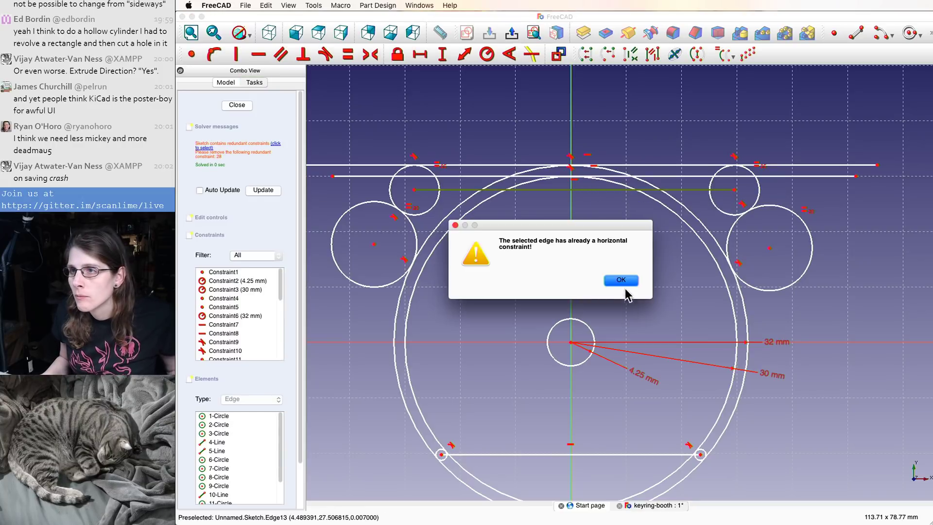
{"action": "left_click", "coordinate": [622, 281]}
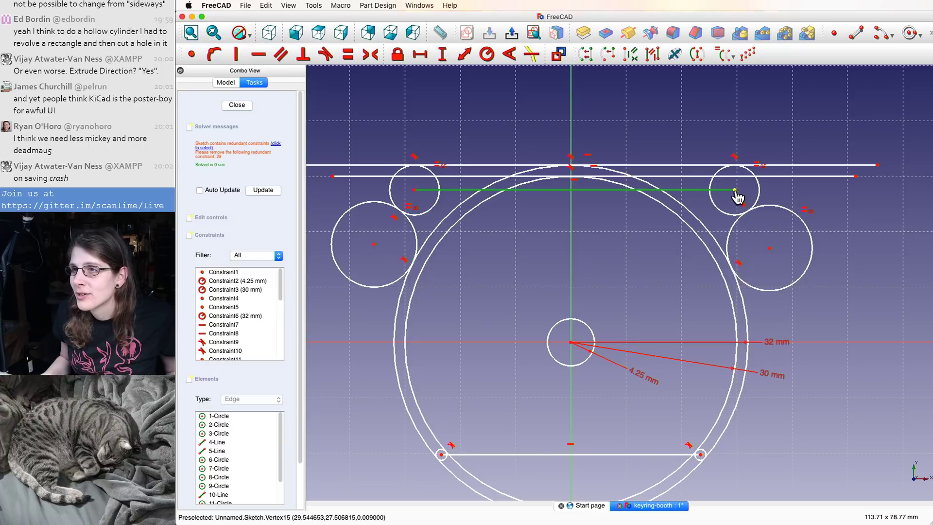
{"action": "left_click_drag", "start_coordinate": [737, 197], "coordinate": [730, 201]}
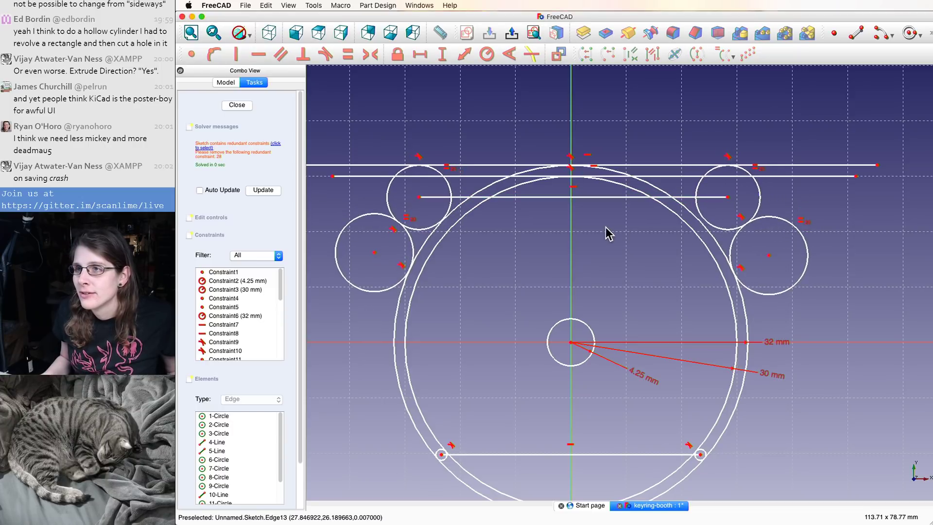
- Save the keyring-booth document
{"action": "left_click", "coordinate": [491, 197]}
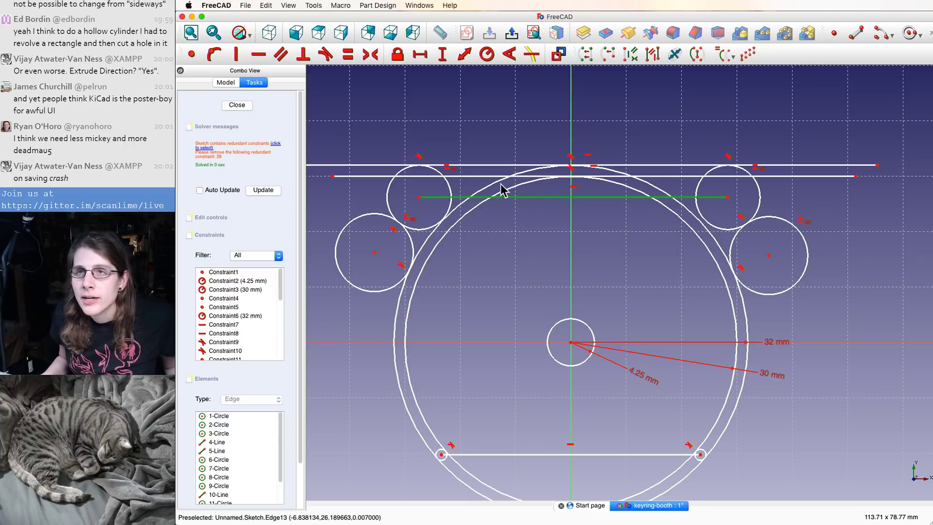
{"action": "left_click", "coordinate": [245, 5]}
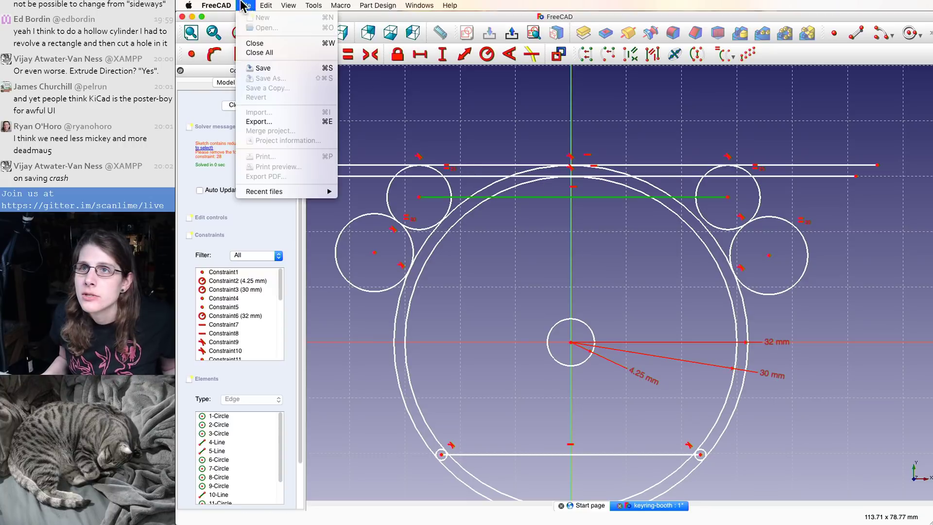
{"action": "left_click", "coordinate": [263, 68]}
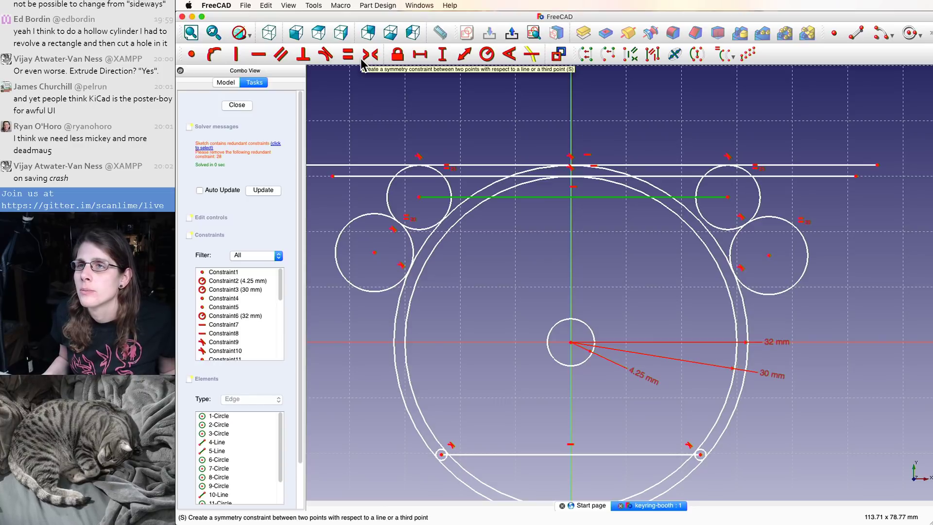
- Make the upper small circles' centres symmetric about the vertical axis and delete the line joining them
{"action": "left_click", "coordinate": [399, 135]}
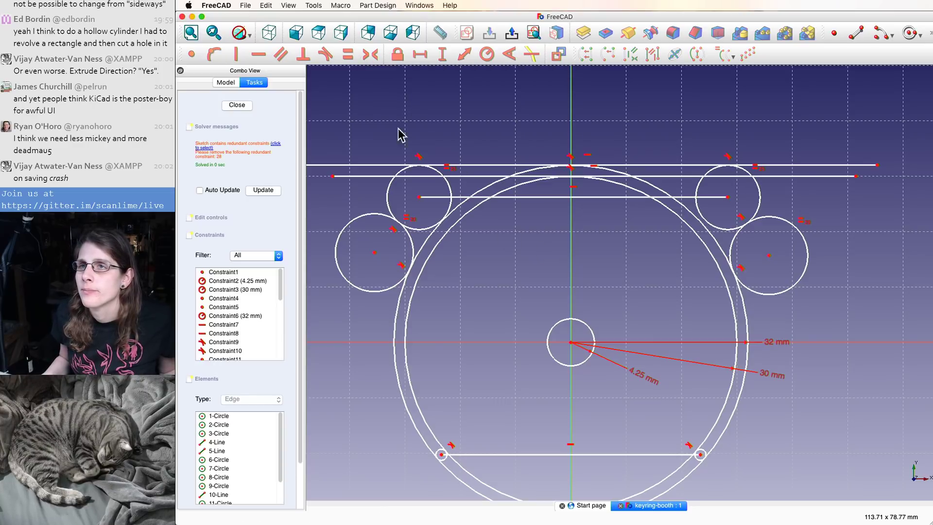
{"action": "left_click", "coordinate": [419, 197]}
{"action": "left_click", "coordinate": [727, 197]}
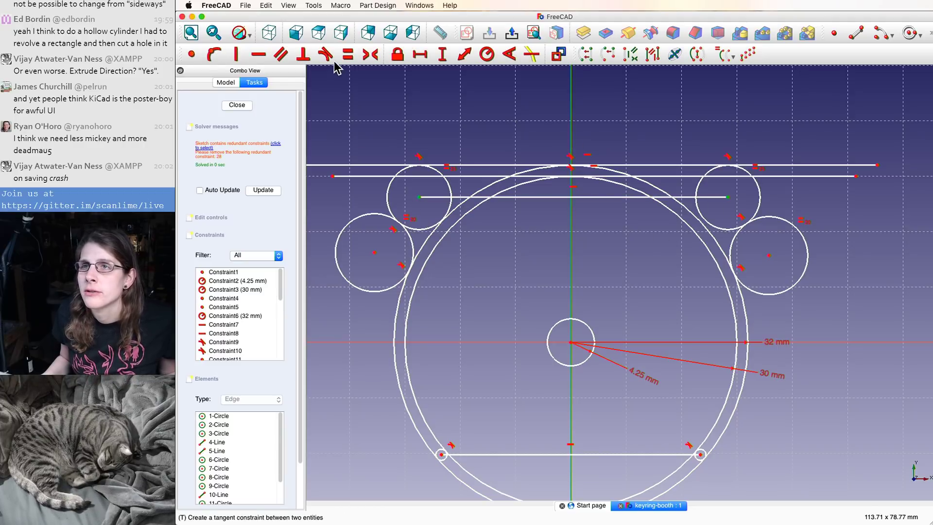
{"action": "left_click", "coordinate": [369, 54]}
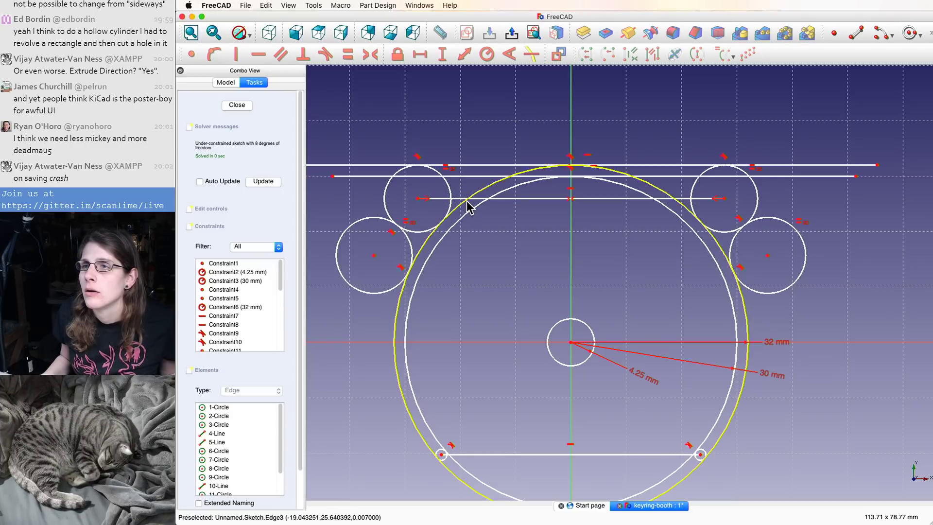
{"action": "left_click", "coordinate": [528, 198]}
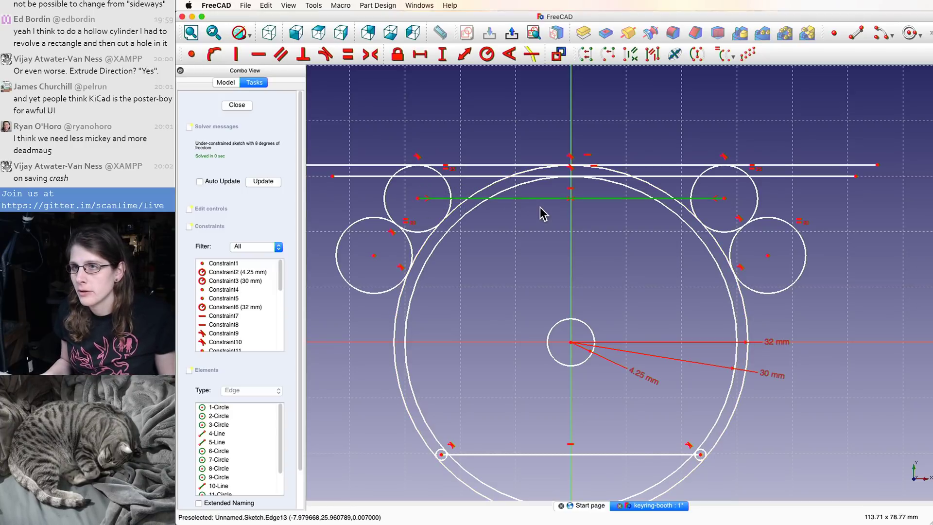
{"action": "left_click", "coordinate": [540, 198]}
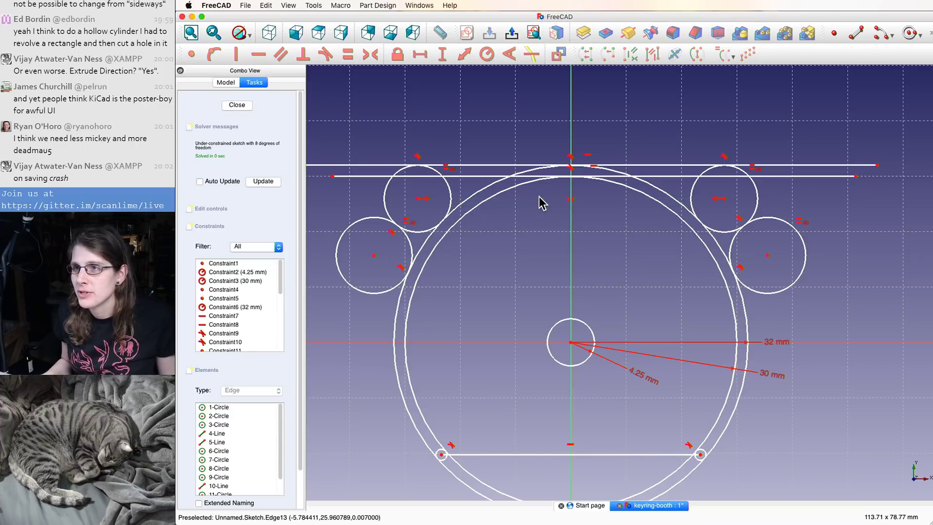
- Shift the upper-left small circle's centre slightly and save the sketch changes
{"action": "mouse_move", "coordinate": [421, 207]}
{"action": "left_mouse_down"}
{"action": "mouse_move", "coordinate": [431, 194]}
{"action": "mouse_move", "coordinate": [431, 206]}
{"action": "mouse_move", "coordinate": [402, 209]}
{"action": "mouse_move", "coordinate": [426, 212]}
{"action": "mouse_move", "coordinate": [419, 194]}
{"action": "mouse_move", "coordinate": [386, 194]}
{"action": "mouse_move", "coordinate": [381, 213]}
{"action": "mouse_move", "coordinate": [423, 202]}
{"action": "left_mouse_up"}
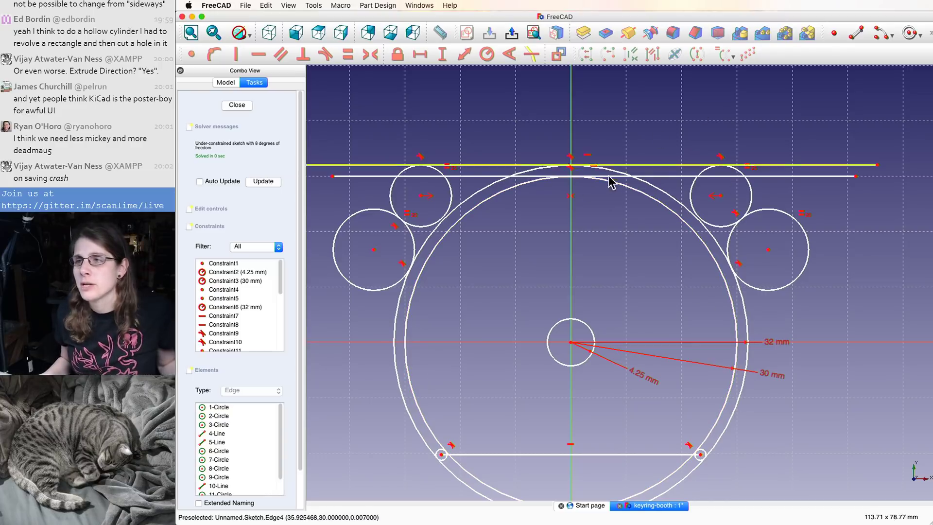
{"action": "scroll", "coordinate": [533, 273], "scroll_direction": "down", "scroll_amount": 1}
{"action": "scroll", "coordinate": [524, 268], "scroll_direction": "up", "scroll_amount": 1}
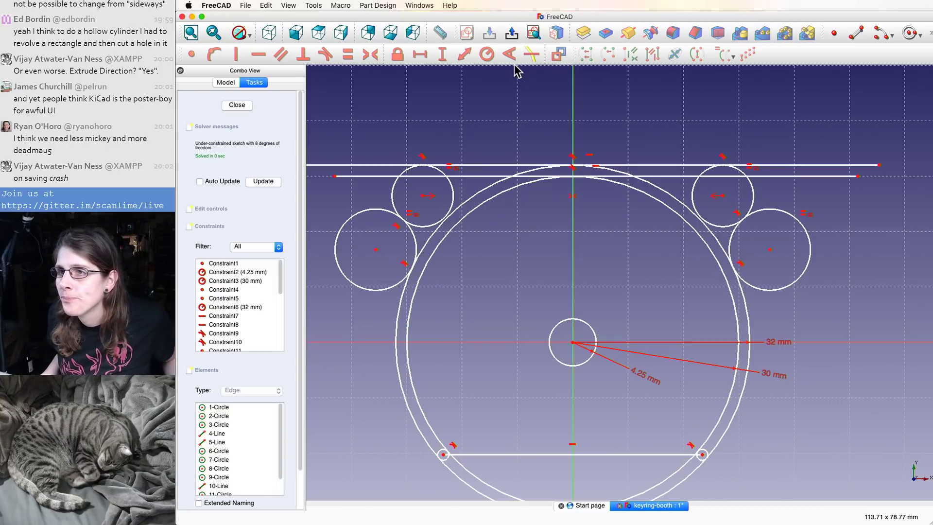
{"action": "left_click", "coordinate": [246, 5]}
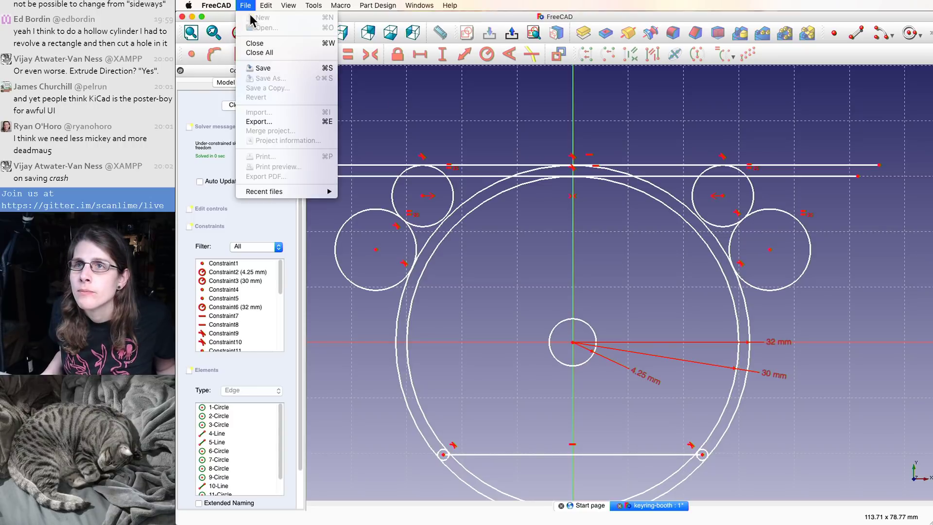
{"action": "left_click", "coordinate": [265, 69]}
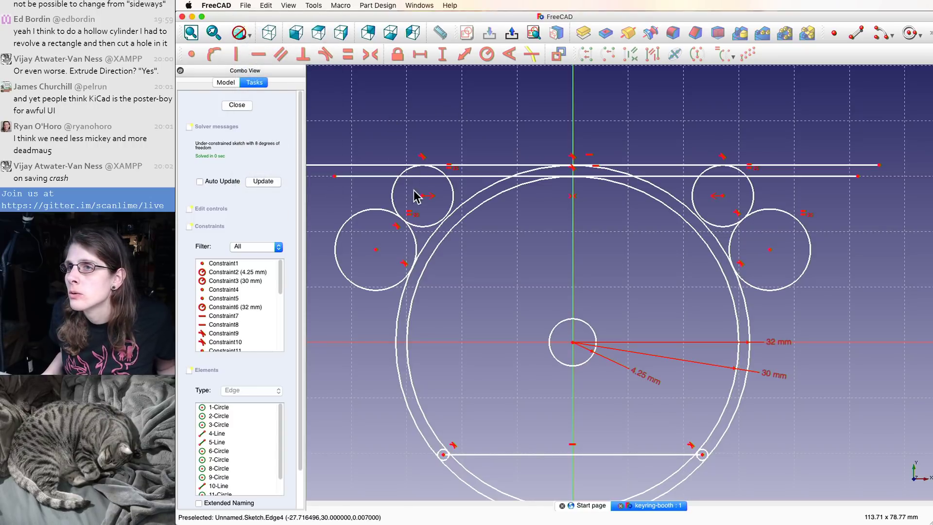
- Enlarge the side circles outward and shrink the upper small circles, placing the left one's centre at about (-21, 30) mm
{"action": "mouse_move", "coordinate": [423, 196]}
{"action": "left_mouse_down"}
{"action": "mouse_move", "coordinate": [432, 202]}
{"action": "mouse_move", "coordinate": [421, 209]}
{"action": "mouse_move", "coordinate": [426, 216]}
{"action": "mouse_move", "coordinate": [421, 204]}
{"action": "left_mouse_up"}
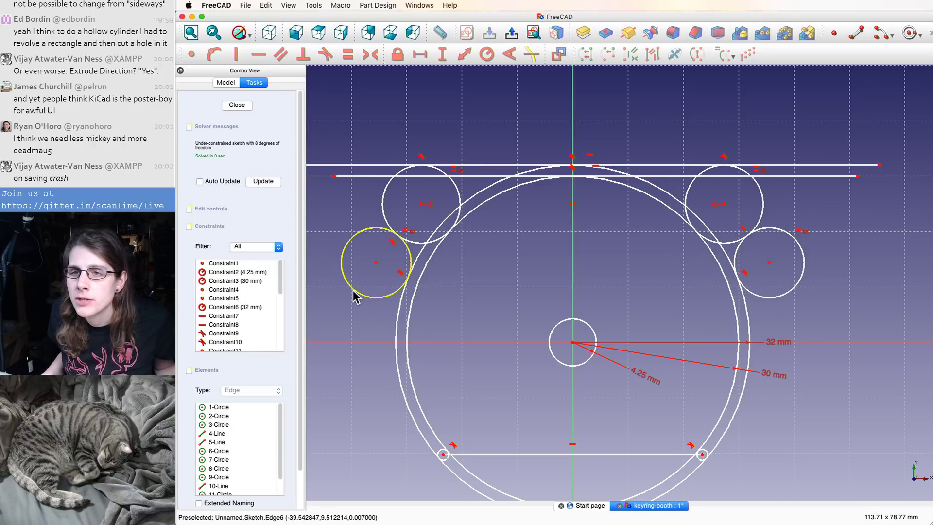
{"action": "left_click", "coordinate": [263, 183]}
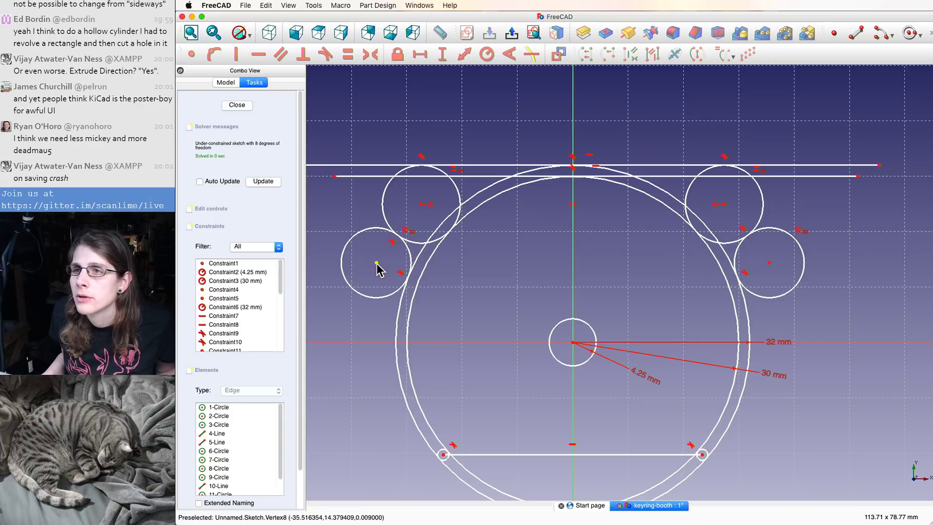
{"action": "left_click_drag", "start_coordinate": [378, 266], "coordinate": [293, 298]}
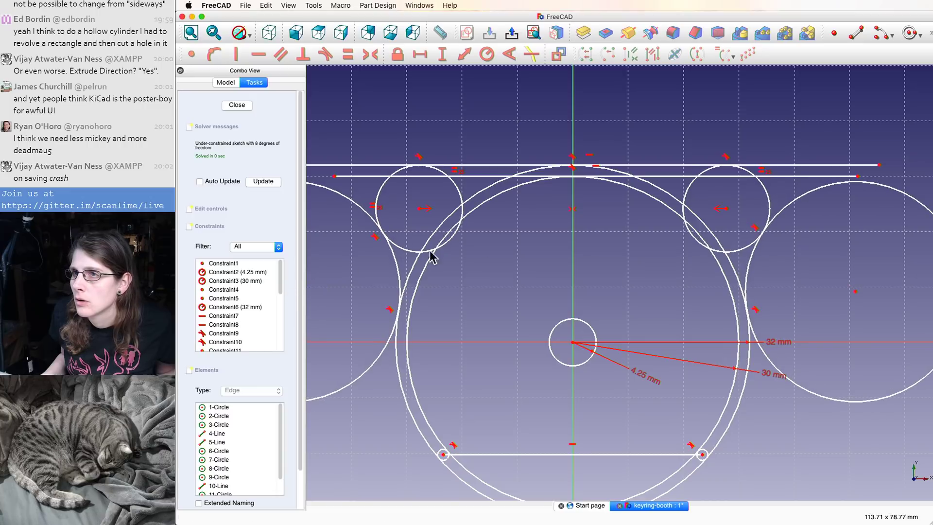
{"action": "left_click_drag", "start_coordinate": [421, 214], "coordinate": [452, 175]}
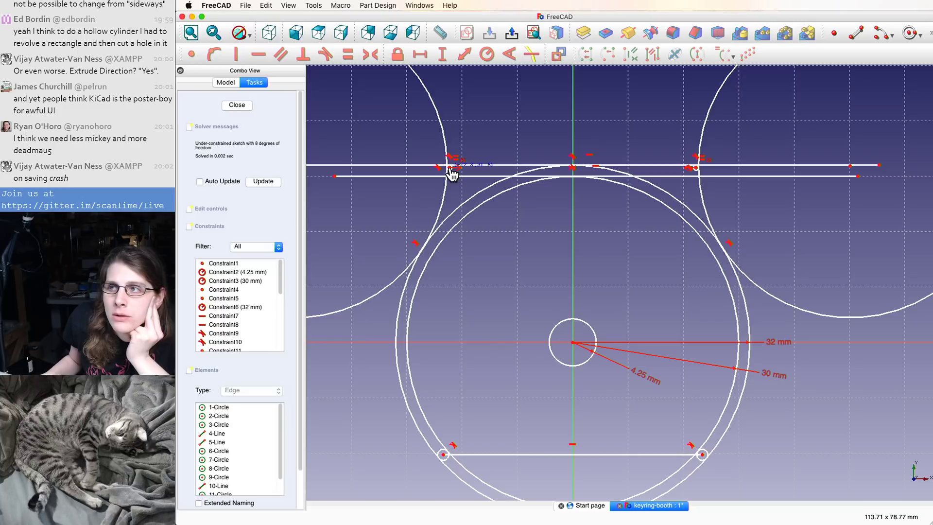
{"action": "mouse_move", "coordinate": [453, 175]}
{"action": "left_mouse_down"}
{"action": "mouse_move", "coordinate": [463, 181]}
{"action": "mouse_move", "coordinate": [456, 182]}
{"action": "left_mouse_up"}
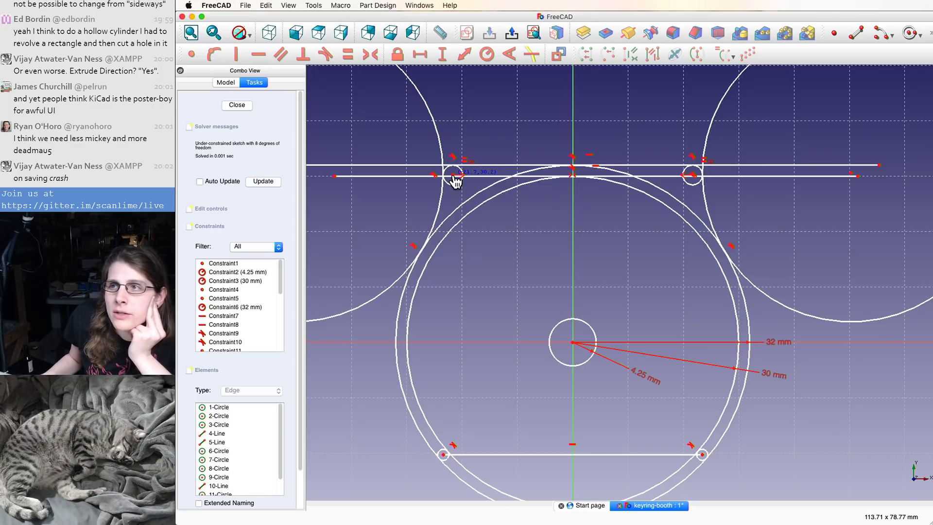
{"action": "left_click_drag", "start_coordinate": [455, 181], "coordinate": [459, 184]}
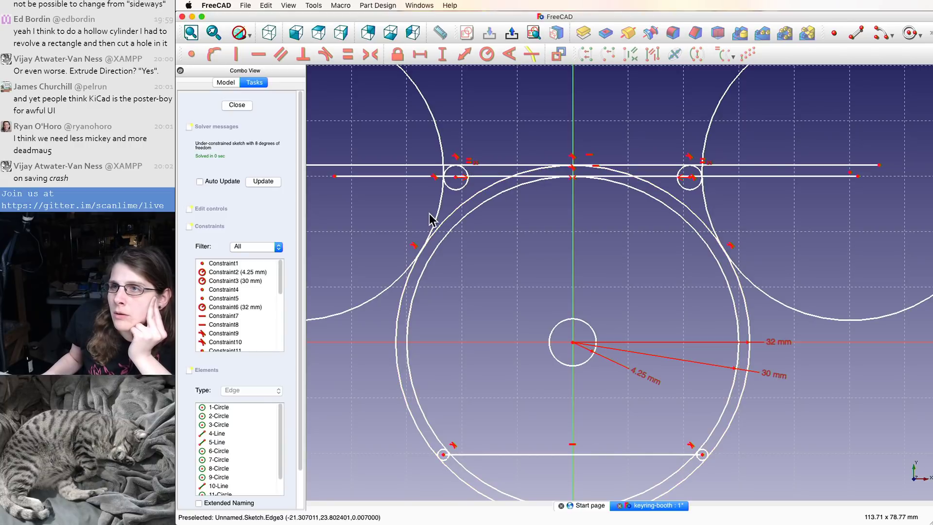
- Constrain the centre of the upper-left small circle to lie on the lower top line
{"action": "scroll", "coordinate": [430, 204], "scroll_direction": "down", "scroll_amount": 4}
{"action": "scroll", "coordinate": [428, 200], "scroll_direction": "up", "scroll_amount": 6}
{"action": "scroll", "coordinate": [426, 199], "scroll_direction": "up", "scroll_amount": 3}
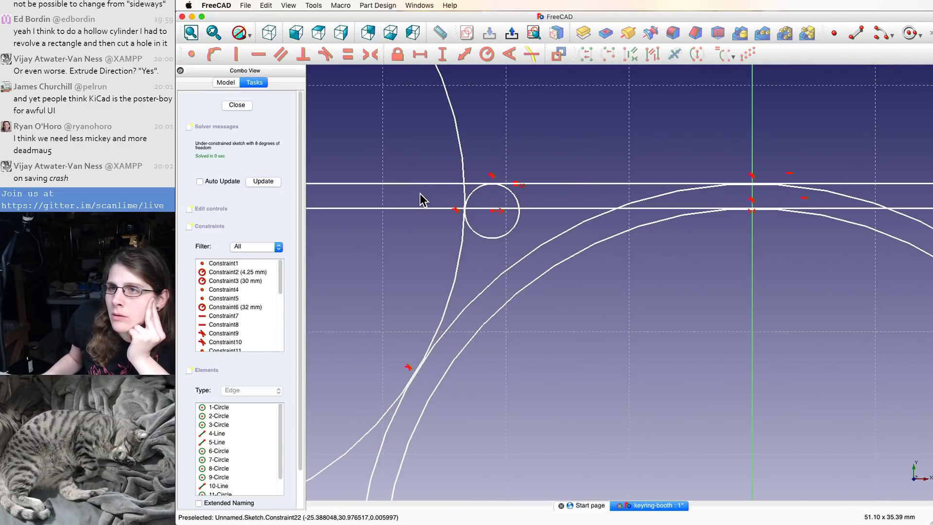
{"action": "left_click", "coordinate": [427, 208]}
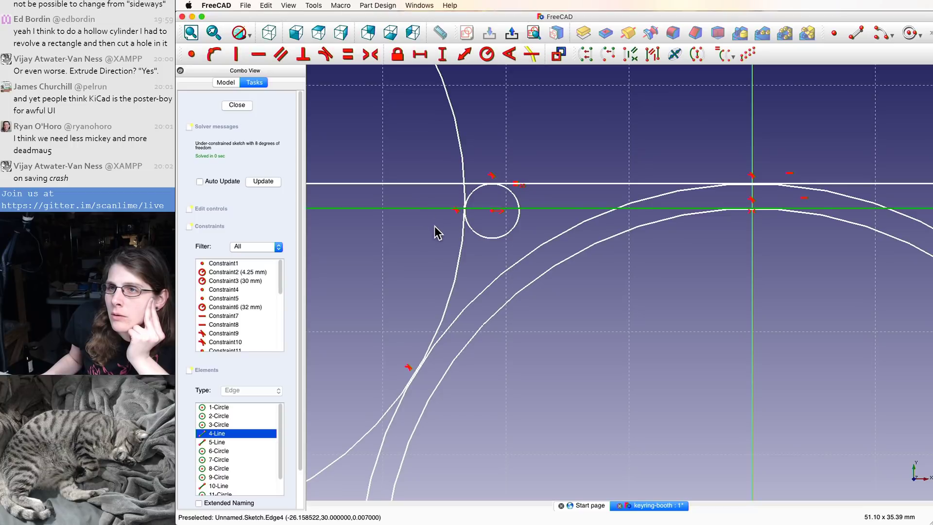
{"action": "scroll", "coordinate": [434, 226], "scroll_direction": "down", "scroll_amount": 1}
{"action": "scroll", "coordinate": [438, 233], "scroll_direction": "down", "scroll_amount": 1}
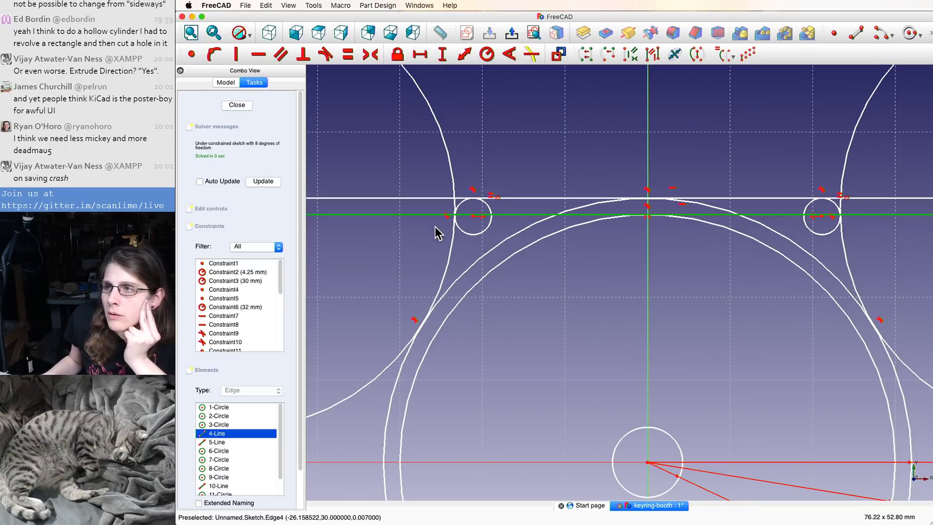
{"action": "scroll", "coordinate": [438, 233], "scroll_direction": "down", "scroll_amount": 1}
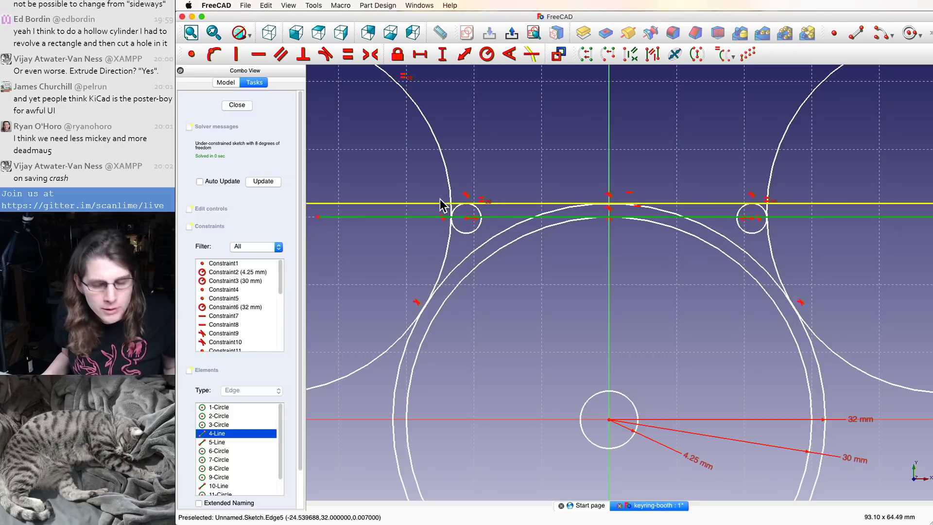
{"action": "scroll", "coordinate": [438, 208], "scroll_direction": "up", "scroll_amount": 1}
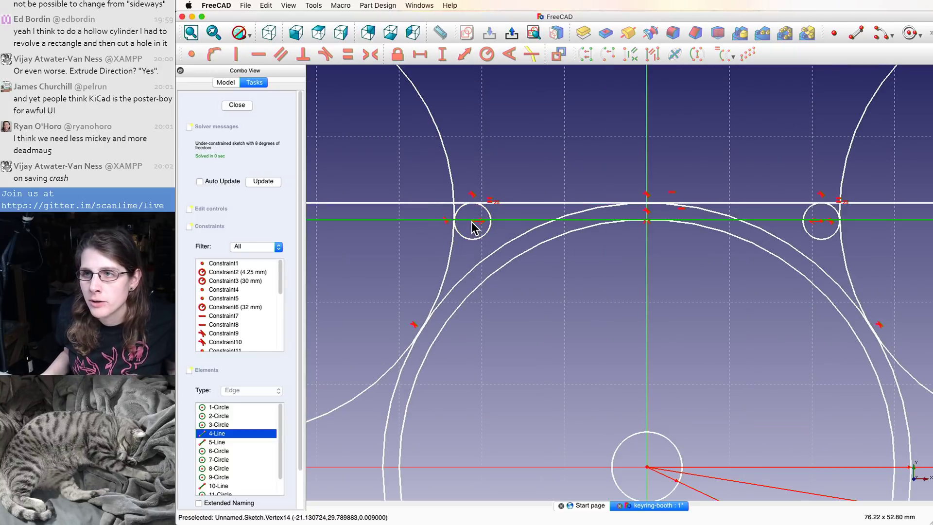
{"action": "key", "text": "c"}
{"action": "left_click", "coordinate": [616, 281]}
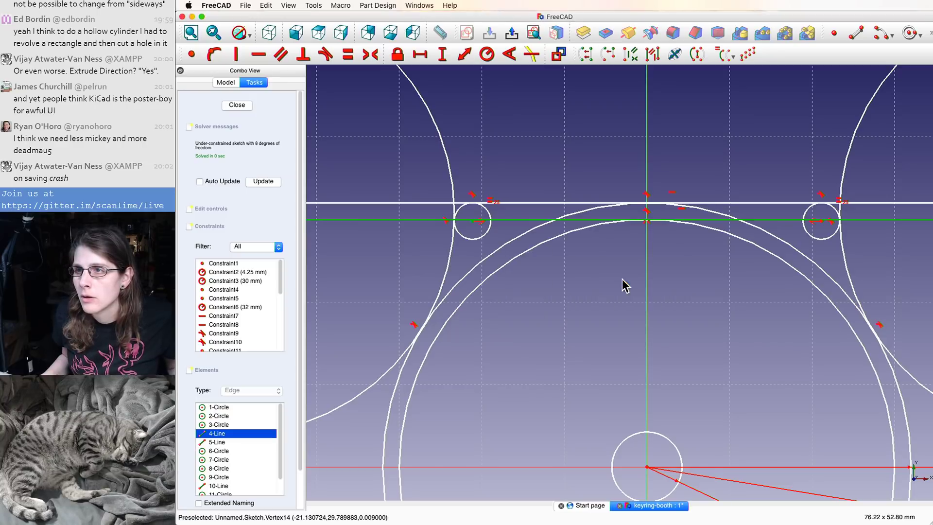
{"action": "left_click", "coordinate": [214, 56]}
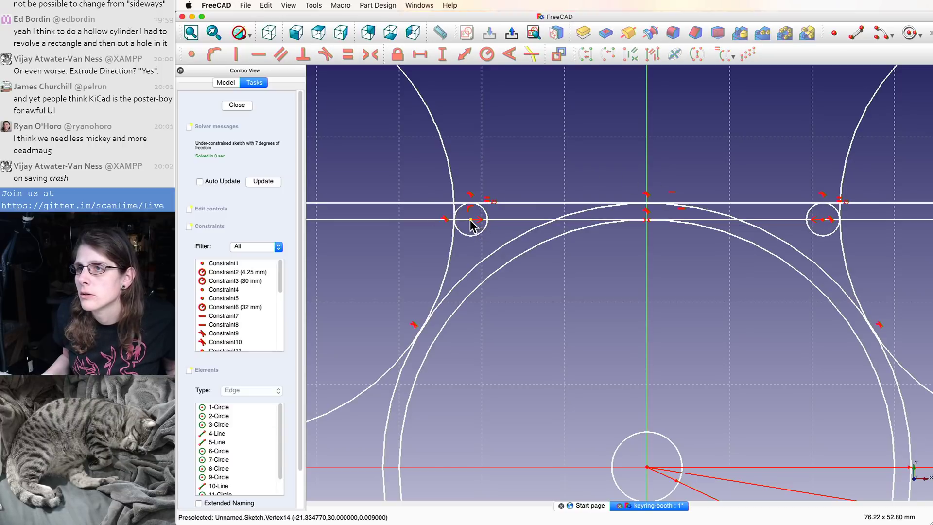
- Shift the upper-left small circle slightly inward and try to constrain the vertical distance between the two upper small circles' centres to 40 mm
{"action": "mouse_move", "coordinate": [471, 222]}
{"action": "left_mouse_down"}
{"action": "mouse_move", "coordinate": [460, 231]}
{"action": "mouse_move", "coordinate": [485, 246]}
{"action": "mouse_move", "coordinate": [523, 243]}
{"action": "mouse_move", "coordinate": [417, 248]}
{"action": "mouse_move", "coordinate": [486, 245]}
{"action": "left_mouse_up"}
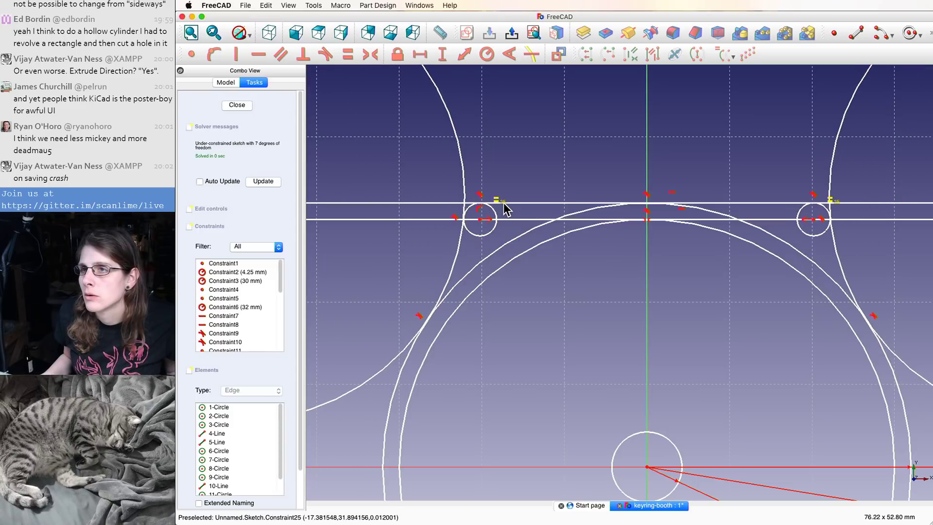
{"action": "left_click", "coordinate": [480, 221]}
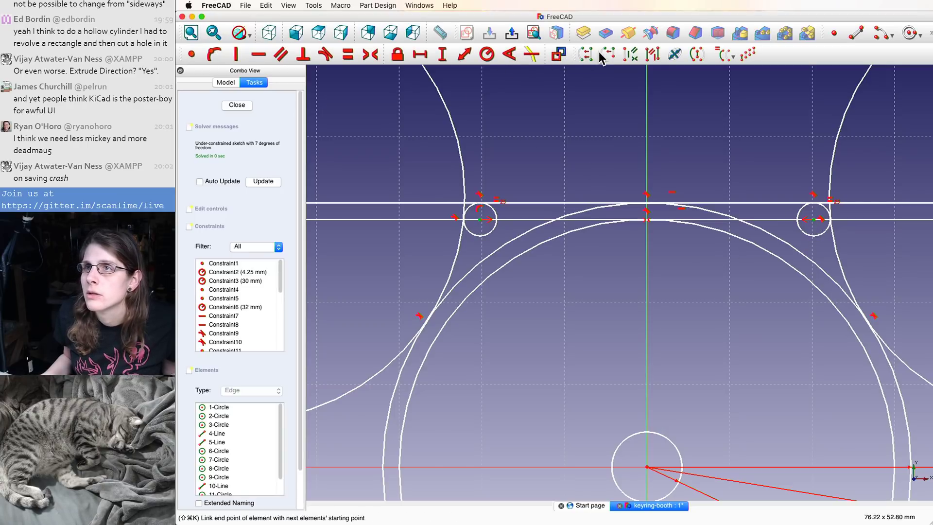
{"action": "left_click", "coordinate": [441, 54]}
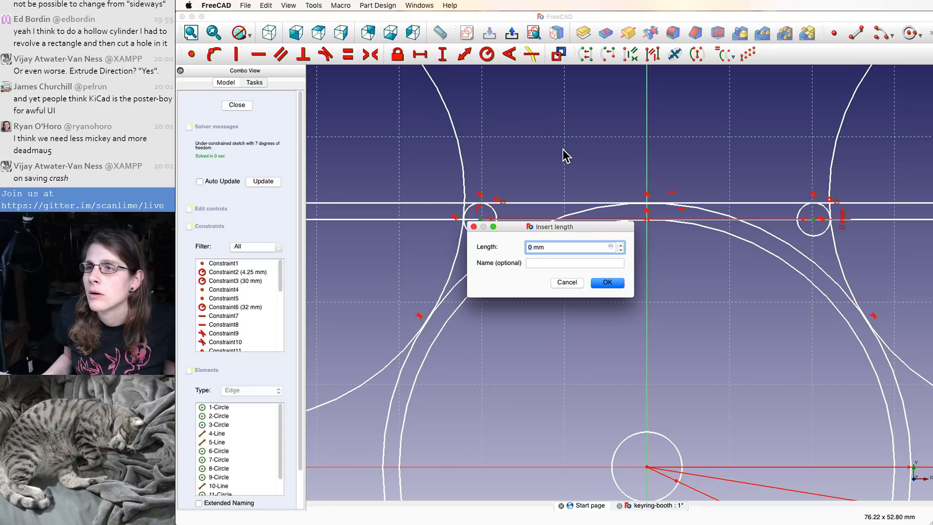
{"action": "left_click_drag", "start_coordinate": [575, 228], "coordinate": [528, 305]}
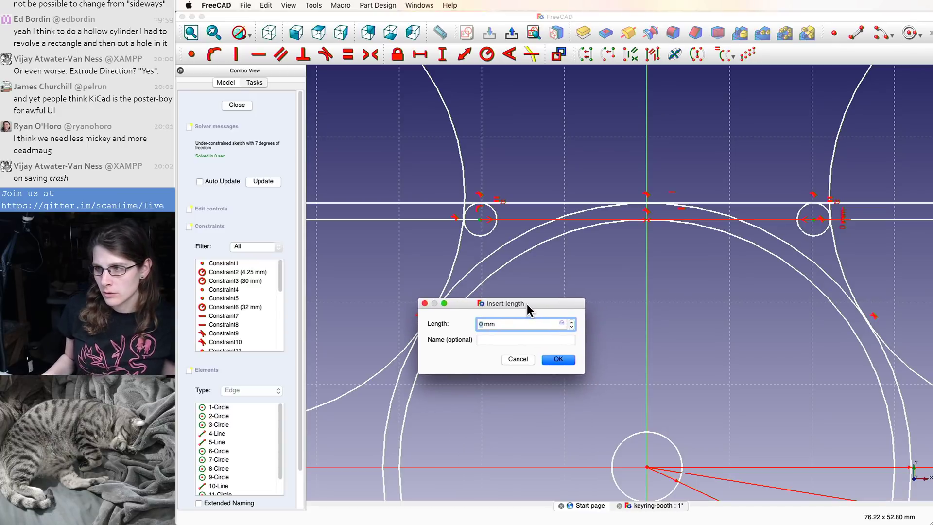
{"action": "type", "text": "40mm"}
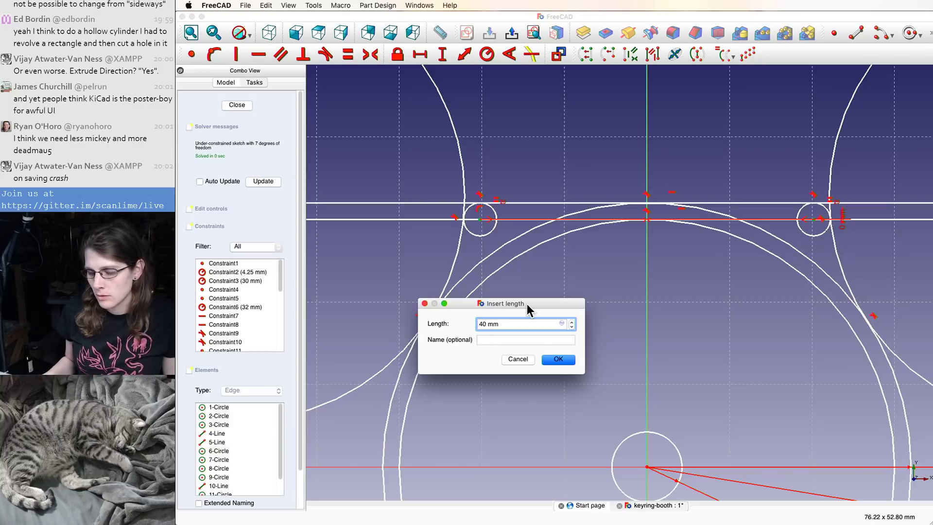
{"action": "key", "text": "Return"}
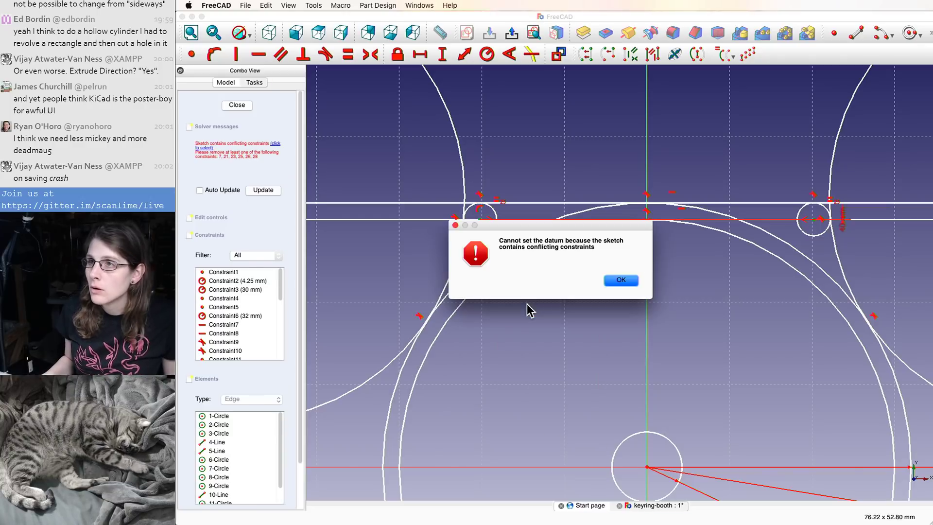
{"action": "left_click", "coordinate": [635, 281]}
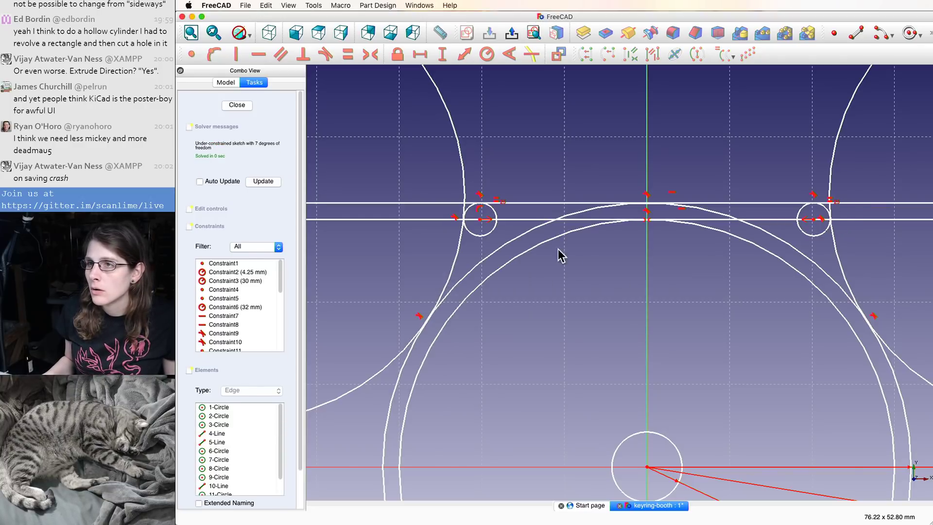
- Try to constrain the vertical distance between the upper small circles' centres to 5 mm
{"action": "left_click", "coordinate": [480, 218]}
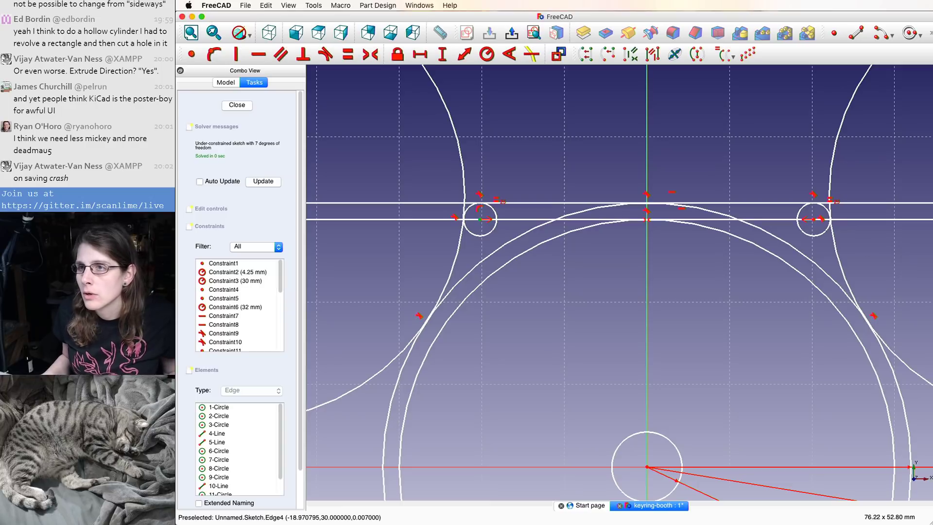
{"action": "left_click", "coordinate": [814, 220]}
{"action": "left_click", "coordinate": [442, 54]}
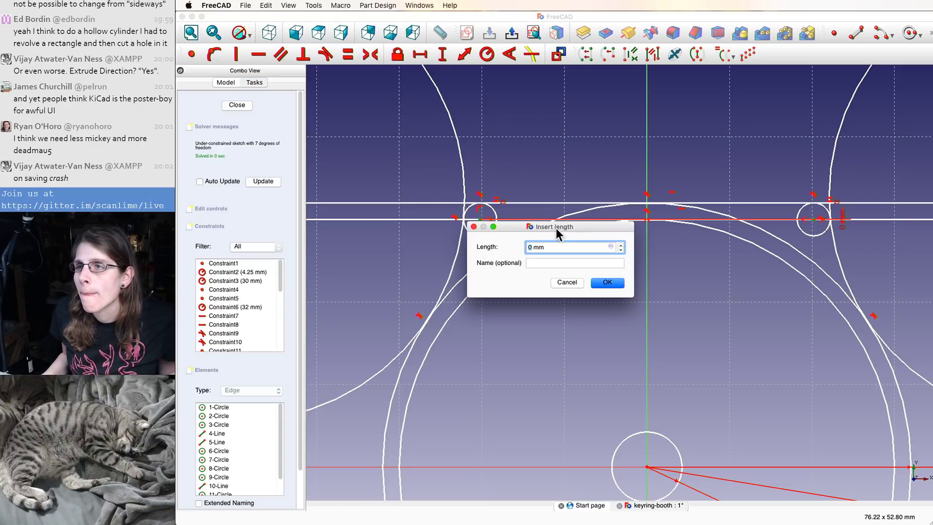
{"action": "left_click_drag", "start_coordinate": [557, 229], "coordinate": [540, 313]}
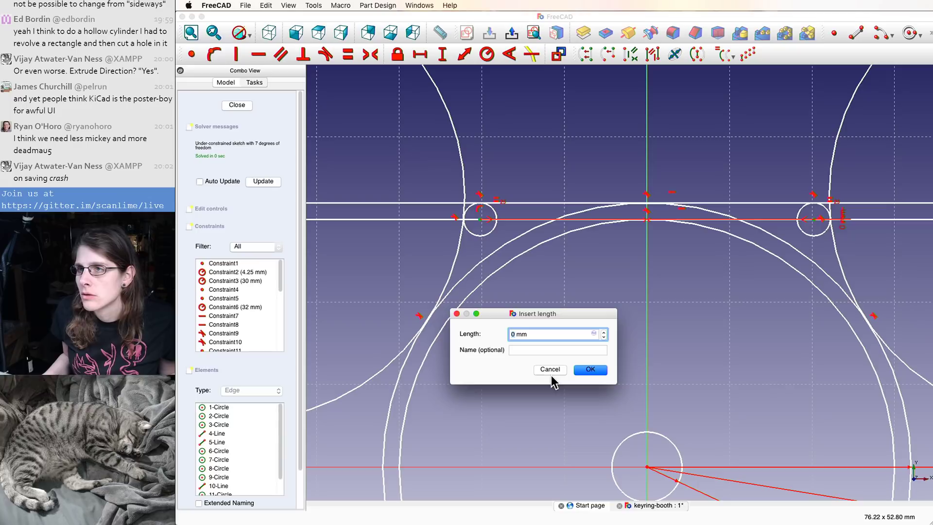
{"action": "type", "text": "5"}
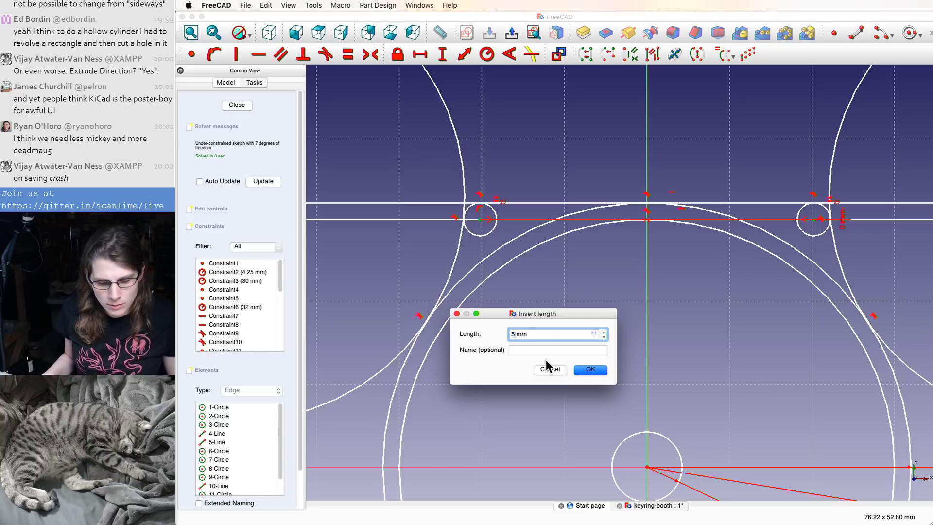
{"action": "key", "text": "Return"}
{"action": "left_click", "coordinate": [635, 282]}
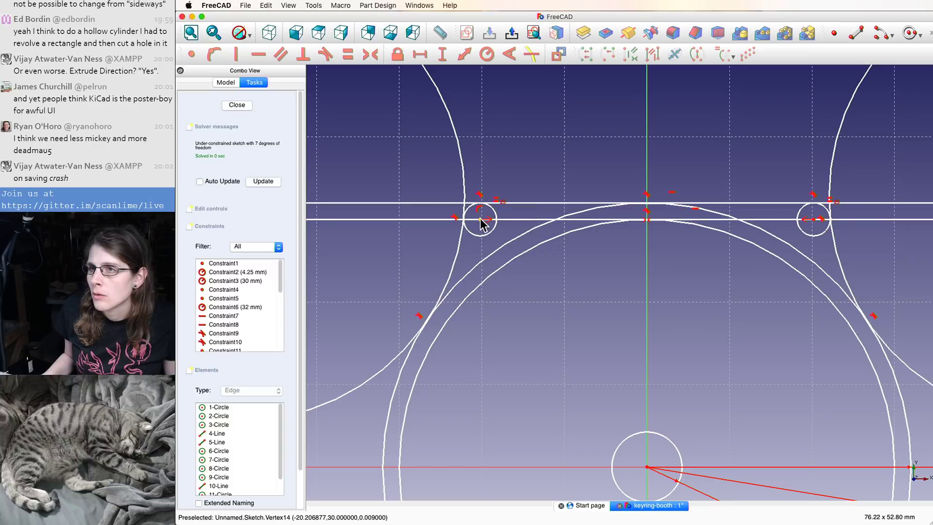
- Constrain the upper-left small circle's centre to a horizontal distance of 20 mm from the vertical axis and place the dimension above the top lines
{"action": "left_click_drag", "start_coordinate": [480, 219], "coordinate": [482, 250]}
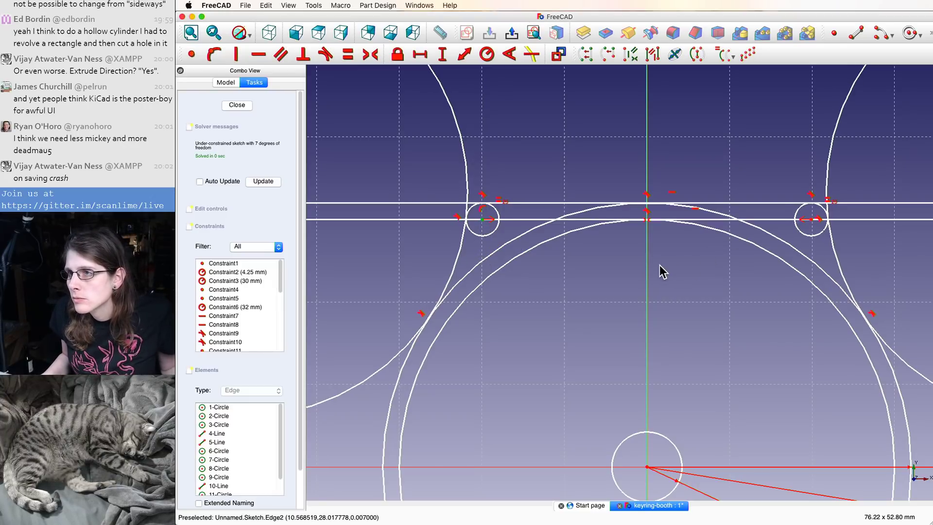
{"action": "key", "text": "shift+h"}
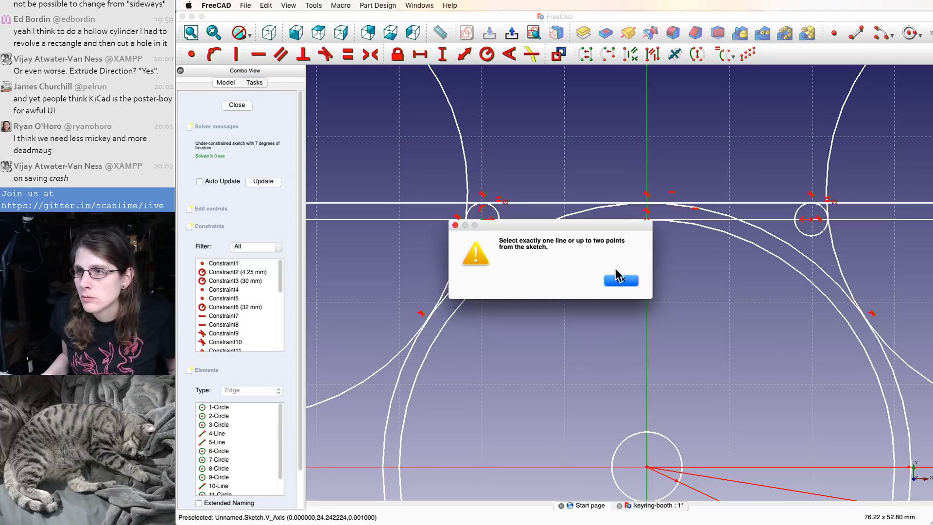
{"action": "left_click", "coordinate": [619, 278]}
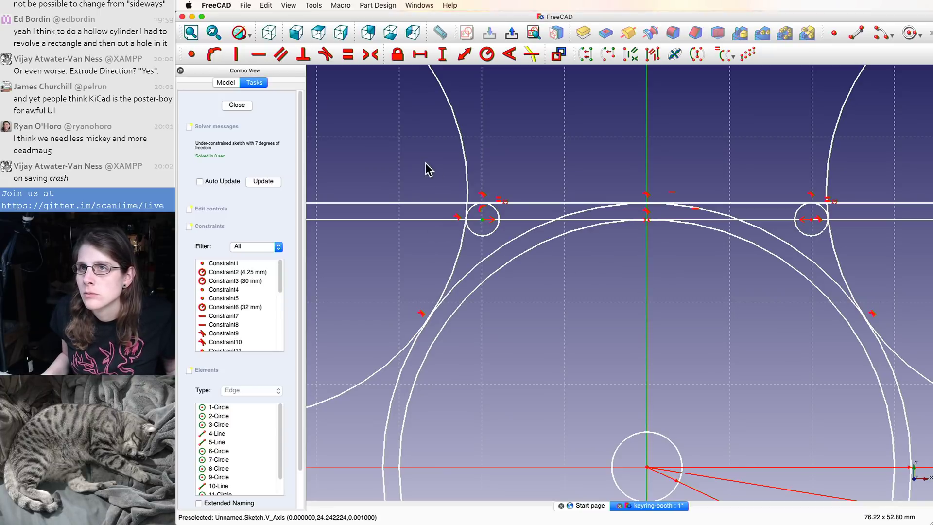
{"action": "left_click", "coordinate": [424, 54]}
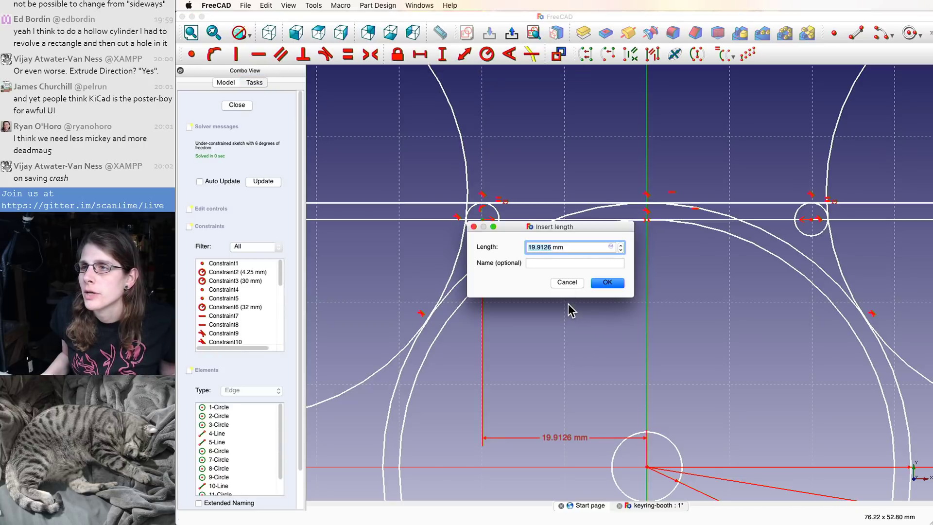
{"action": "type", "text": "20"}
{"action": "key", "text": "Return"}
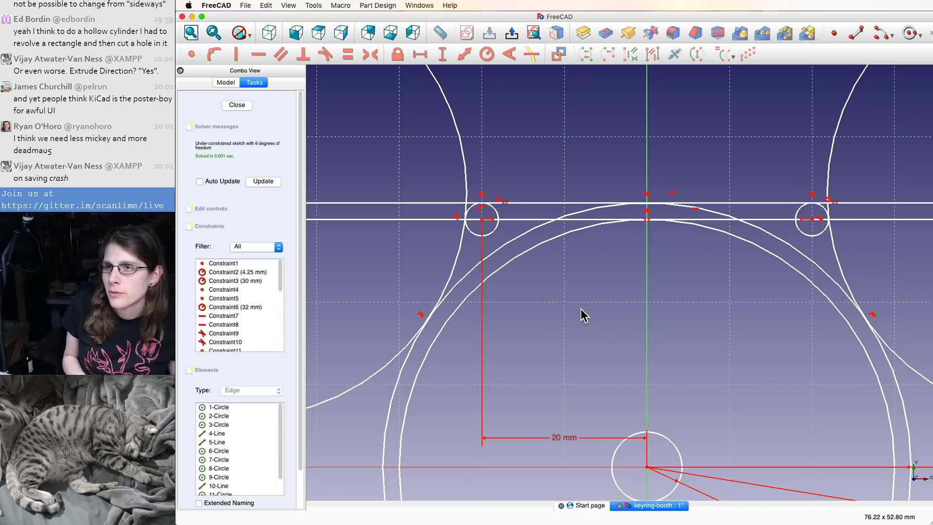
{"action": "left_click_drag", "start_coordinate": [562, 438], "coordinate": [579, 162]}
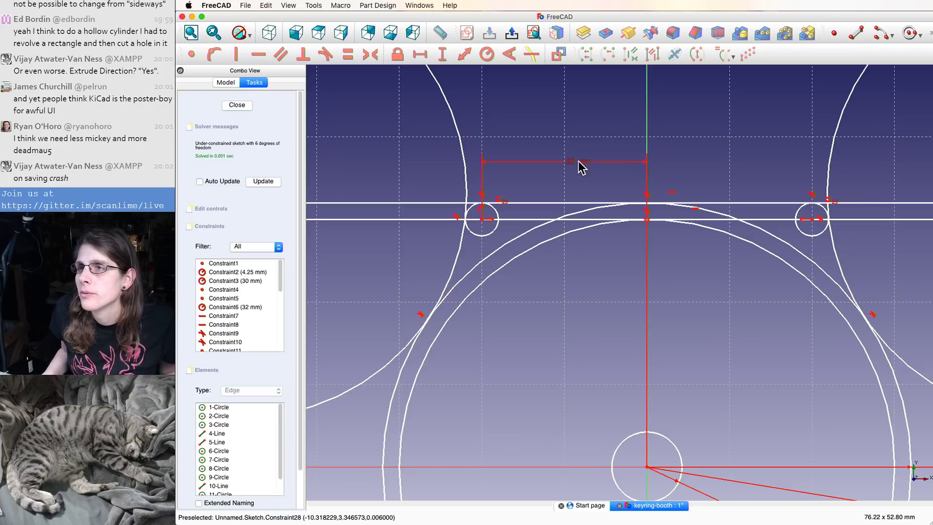
- Lower the horizontal line joining the two bottom small circles slightly, to about 21 mm below the horizontal axis
{"action": "left_click", "coordinate": [481, 220]}
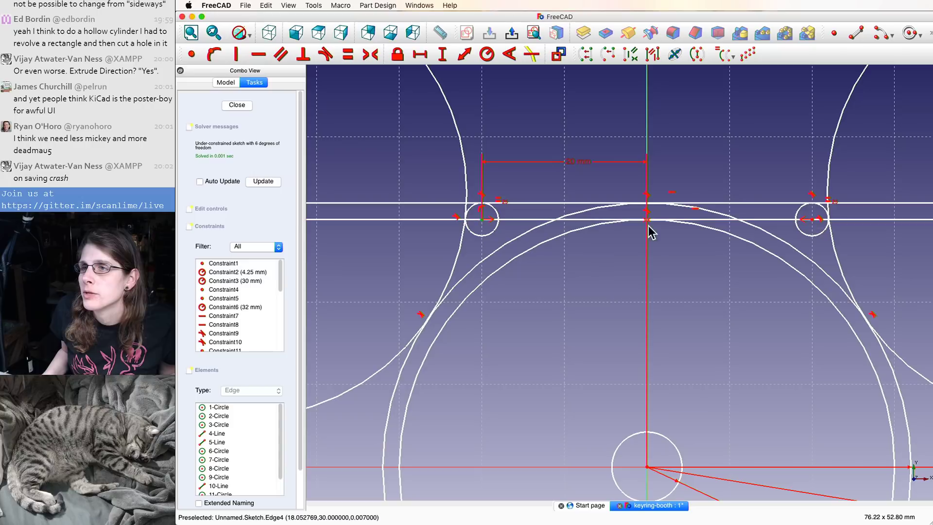
{"action": "scroll", "coordinate": [629, 174], "scroll_direction": "down", "scroll_amount": 1}
{"action": "scroll", "coordinate": [629, 174], "scroll_direction": "down", "scroll_amount": 1}
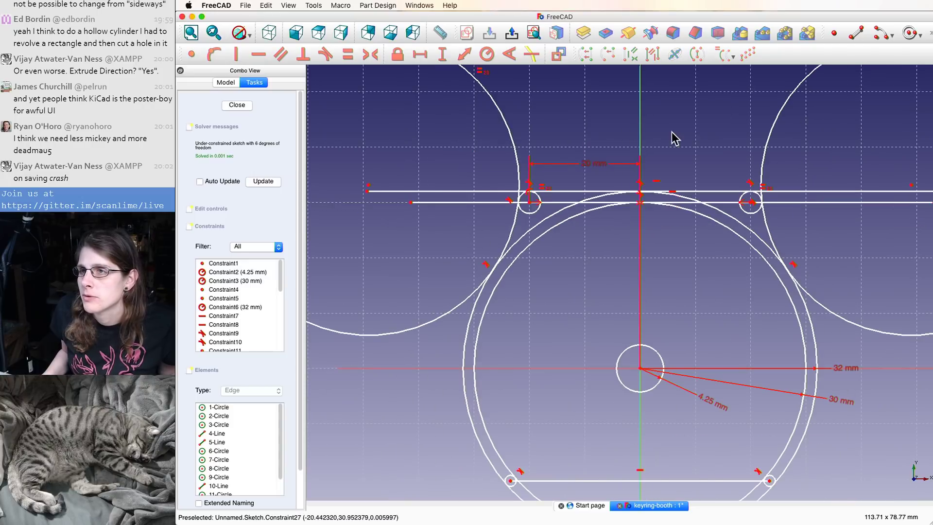
{"action": "scroll", "coordinate": [729, 138], "scroll_direction": "down", "scroll_amount": 2}
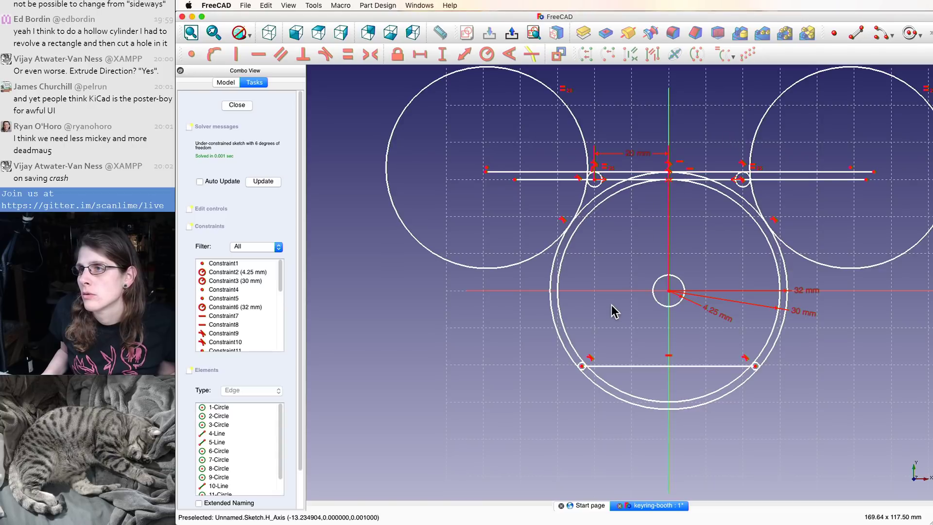
{"action": "scroll", "coordinate": [639, 313], "scroll_direction": "up", "scroll_amount": 1}
{"action": "scroll", "coordinate": [737, 371], "scroll_direction": "up", "scroll_amount": 1}
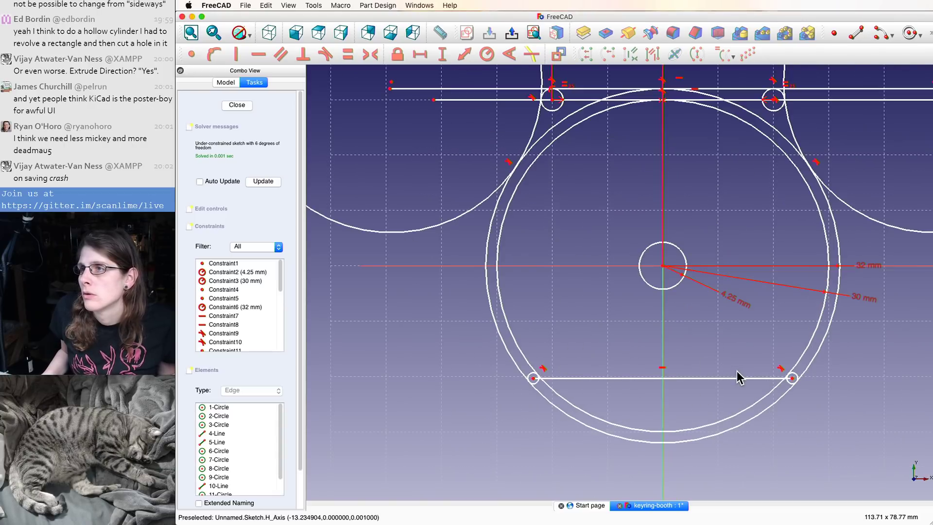
{"action": "left_click_drag", "start_coordinate": [742, 377], "coordinate": [741, 387]}
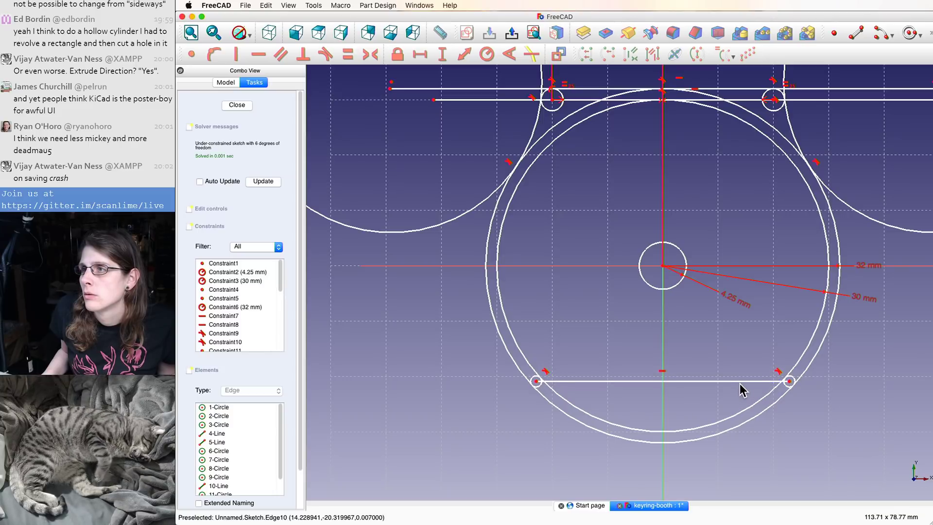
- Draw a straight line from the bottom-right small circle's centre to the sketch origin
{"action": "scroll", "coordinate": [886, 324], "scroll_direction": "down", "scroll_amount": 1}
{"action": "scroll", "coordinate": [770, 324], "scroll_direction": "up", "scroll_amount": 1}
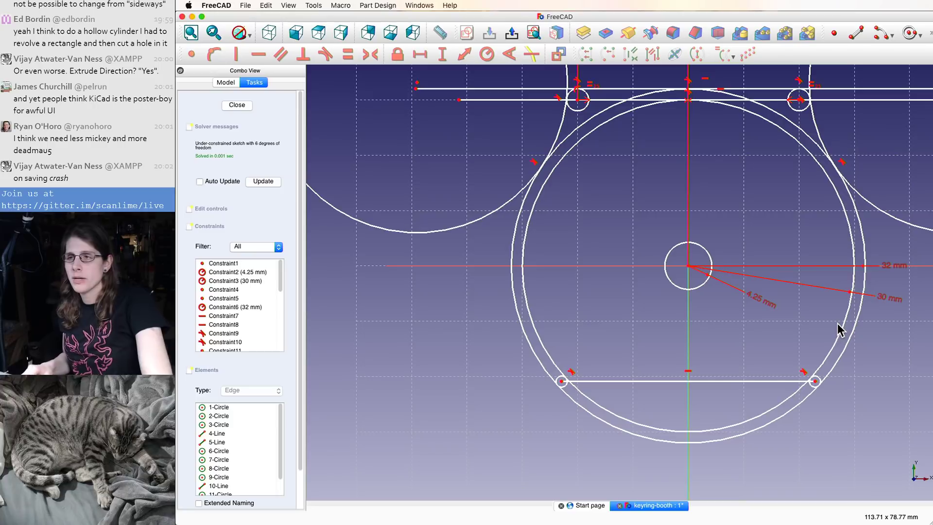
{"action": "key", "text": "l"}
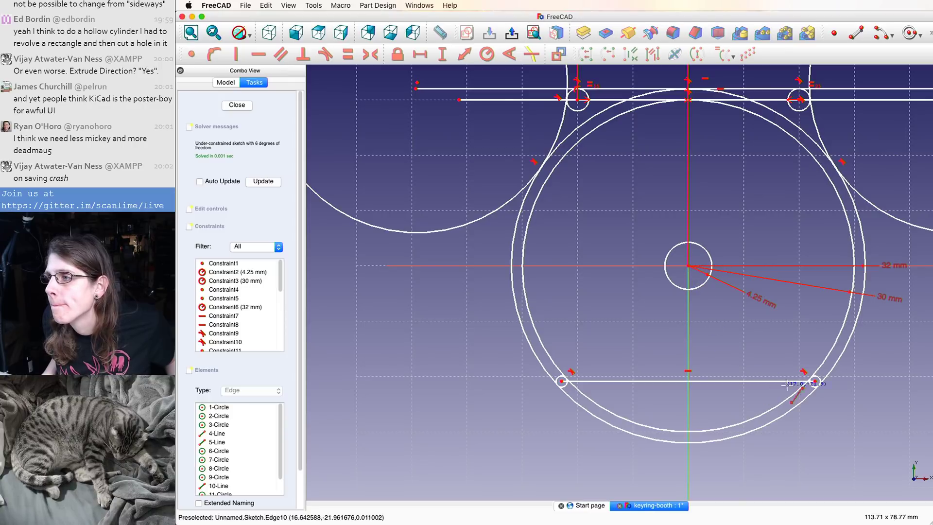
{"action": "left_click", "coordinate": [815, 381]}
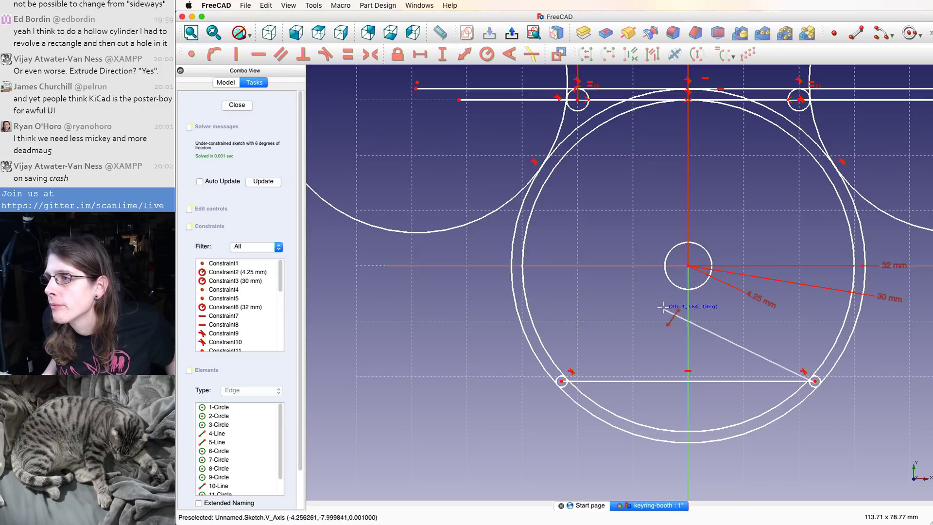
{"action": "left_click", "coordinate": [689, 267]}
{"action": "scroll", "coordinate": [729, 309], "scroll_direction": "down", "scroll_amount": 2}
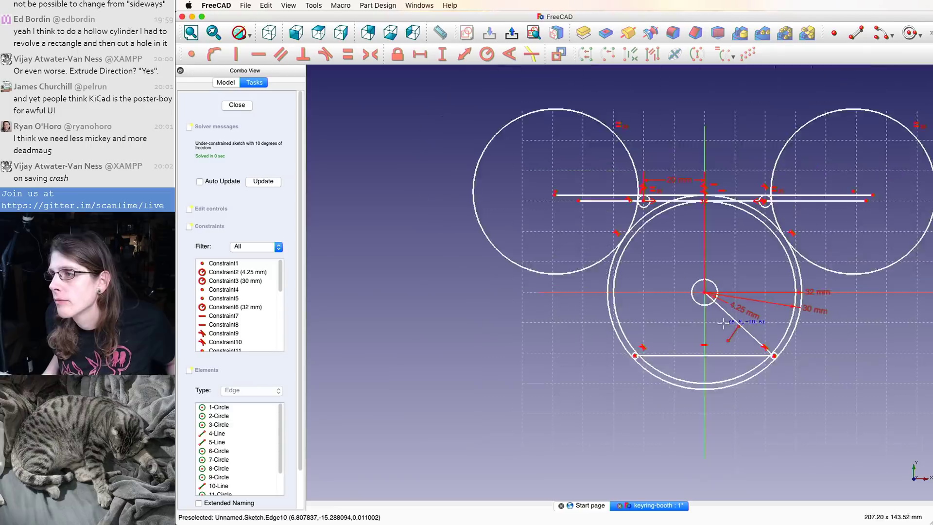
{"action": "scroll", "coordinate": [727, 311], "scroll_direction": "up", "scroll_amount": 4}
- Pull the new diagonal line off its end points and make its upper end coincident with the sketch origin
{"action": "left_click_drag", "start_coordinate": [725, 298], "coordinate": [684, 332]}
{"action": "left_click", "coordinate": [633, 278]}
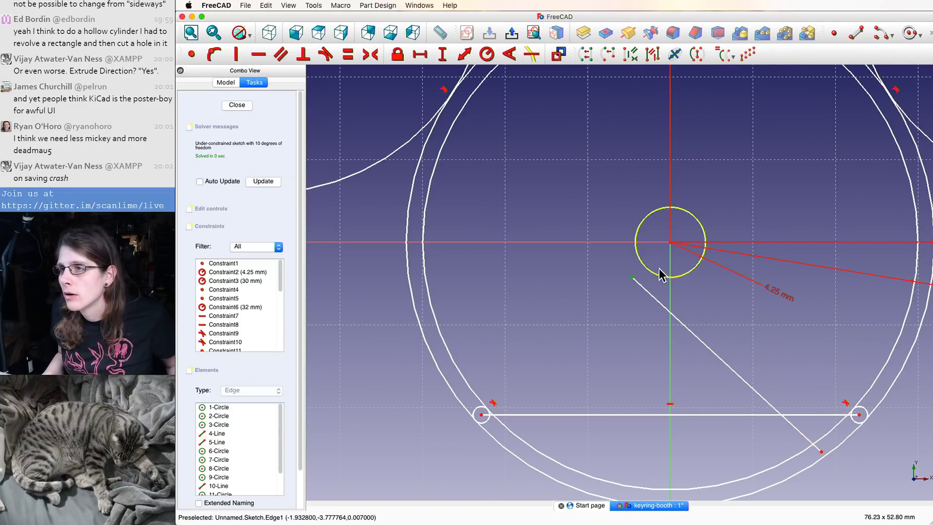
{"action": "left_click", "coordinate": [671, 243]}
{"action": "key", "text": "c"}
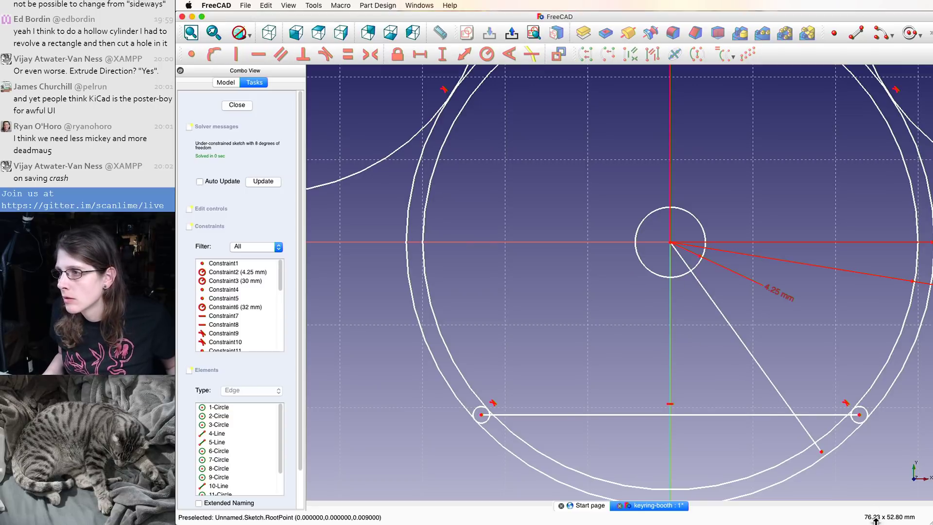
- Make the diagonal line's lower end coincident with the bottom-right small circle's centre
{"action": "left_click", "coordinate": [859, 415]}
{"action": "key", "text": "c"}
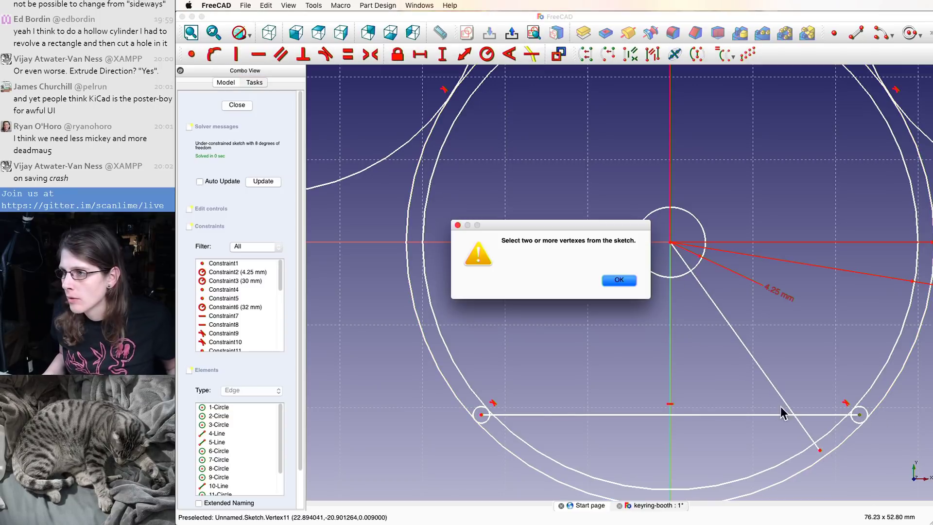
{"action": "key", "text": "Return"}
{"action": "left_click", "coordinate": [820, 450]}
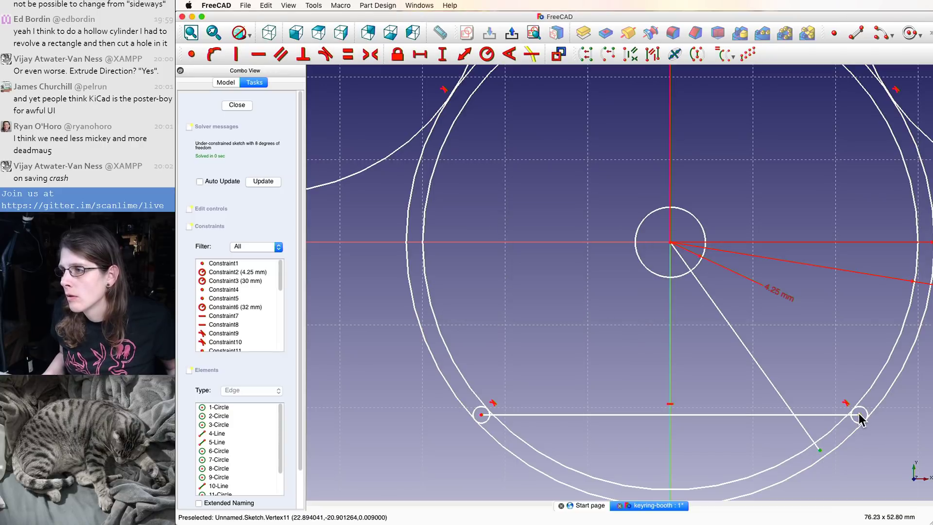
{"action": "left_click", "coordinate": [859, 412]}
{"action": "key", "text": "c"}
{"action": "scroll", "coordinate": [734, 350], "scroll_direction": "down", "scroll_amount": 3}
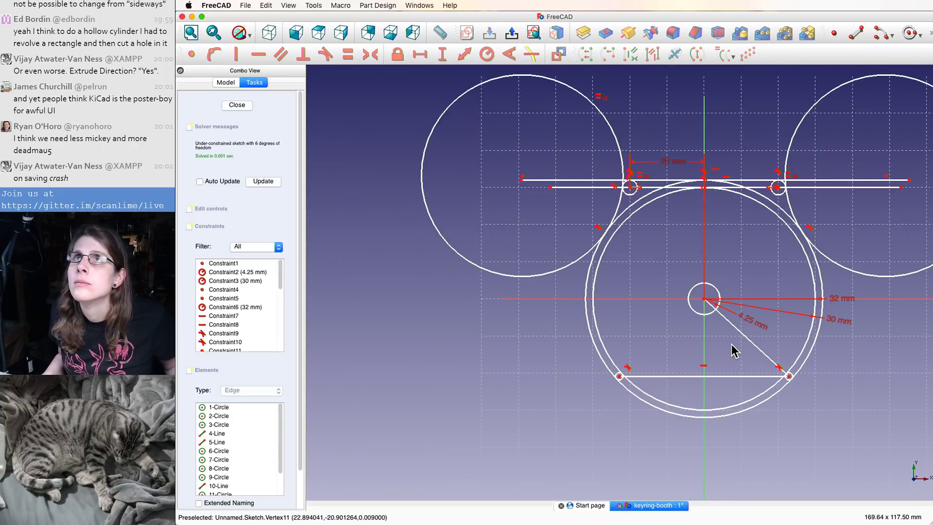
{"action": "scroll", "coordinate": [848, 311], "scroll_direction": "down", "scroll_amount": 1}
{"action": "scroll", "coordinate": [890, 320], "scroll_direction": "up", "scroll_amount": 1}
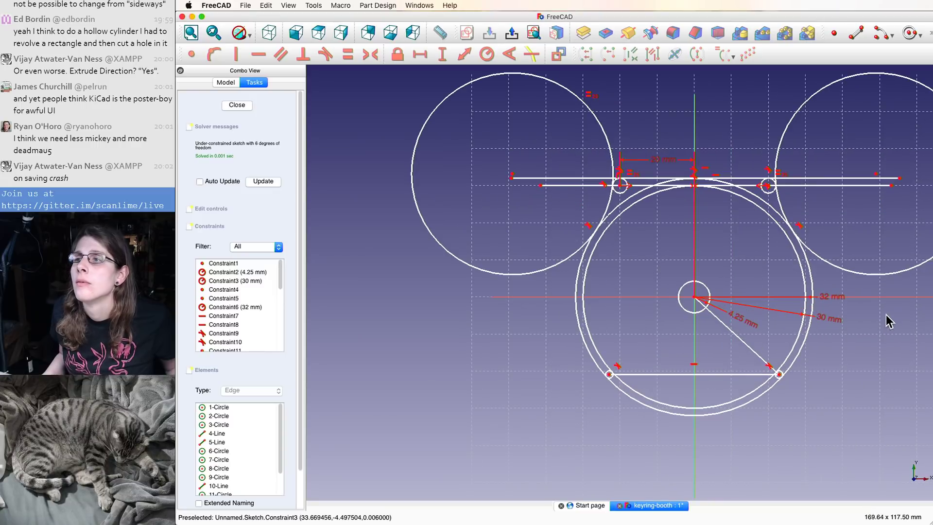
{"action": "scroll", "coordinate": [826, 272], "scroll_direction": "up", "scroll_amount": 4}
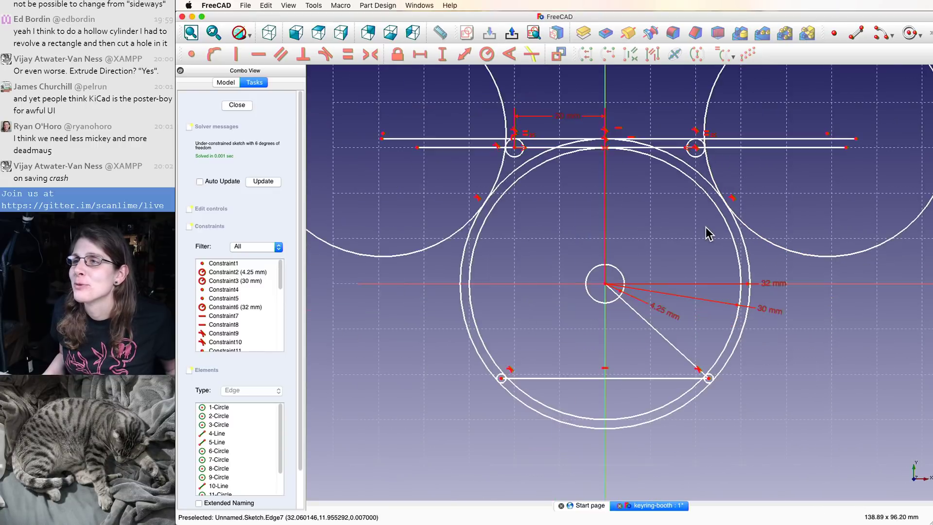
{"action": "scroll", "coordinate": [706, 227], "scroll_direction": "down", "scroll_amount": 1}
{"action": "scroll", "coordinate": [713, 229], "scroll_direction": "up", "scroll_amount": 1}
{"action": "scroll", "coordinate": [713, 229], "scroll_direction": "down", "scroll_amount": 1}
{"action": "scroll", "coordinate": [718, 232], "scroll_direction": "up", "scroll_amount": 1}
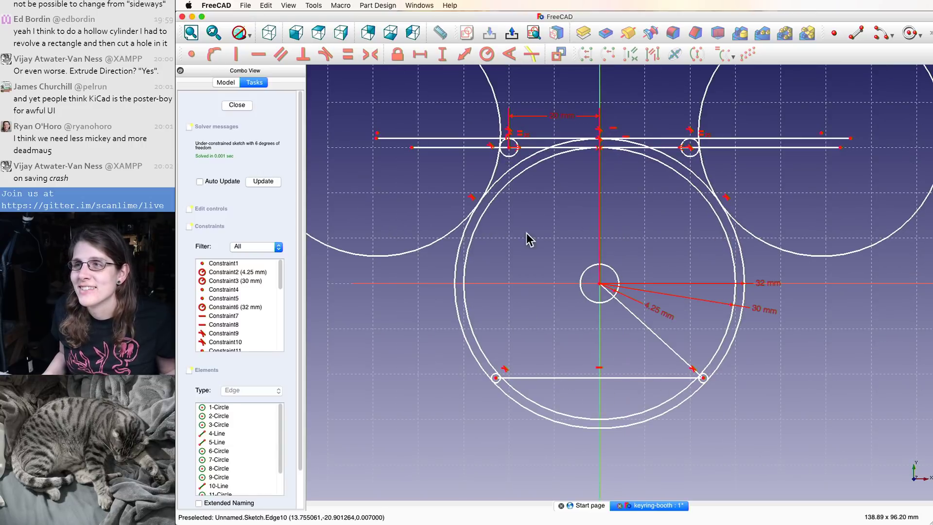
- Test how the bottom-right small circle moves by nudging it slightly along the ring
{"action": "scroll", "coordinate": [684, 312], "scroll_direction": "down", "scroll_amount": 1}
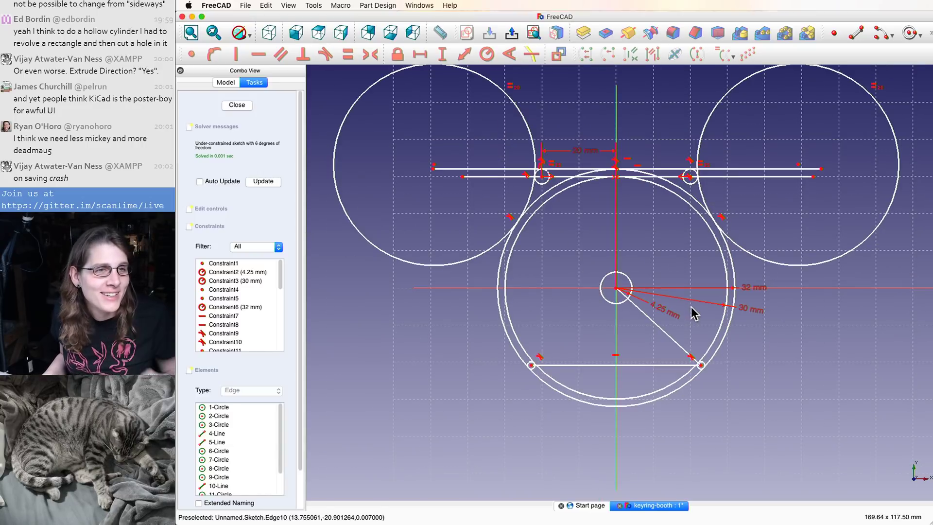
{"action": "scroll", "coordinate": [705, 312], "scroll_direction": "down", "scroll_amount": 1}
{"action": "scroll", "coordinate": [738, 317], "scroll_direction": "up", "scroll_amount": 1}
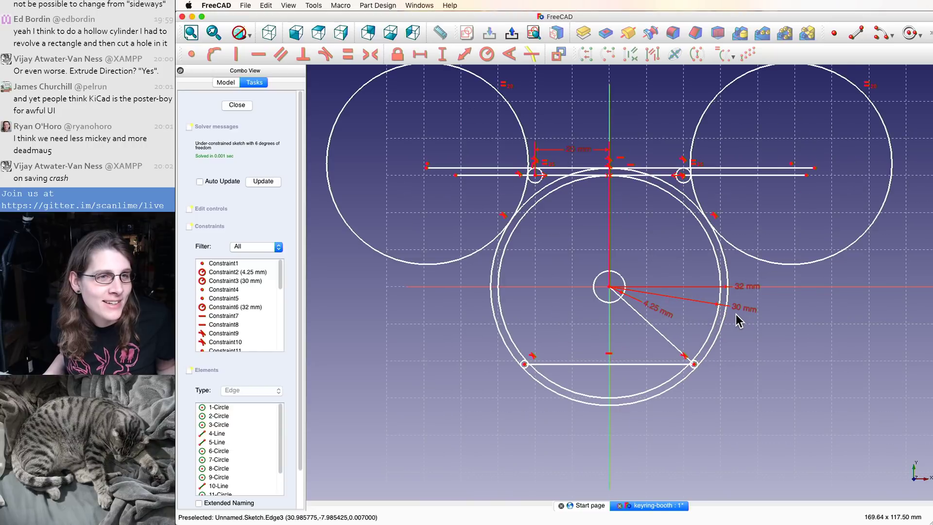
{"action": "scroll", "coordinate": [736, 314], "scroll_direction": "up", "scroll_amount": 3}
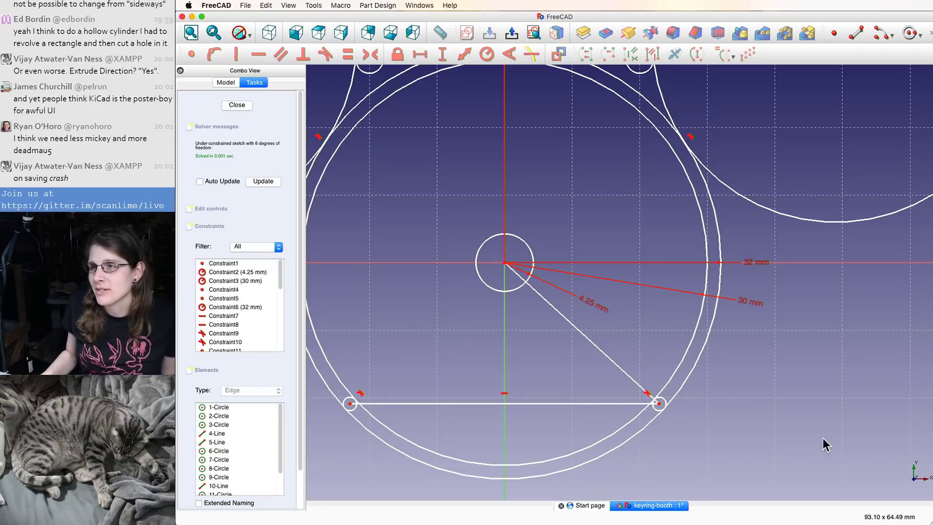
{"action": "scroll", "coordinate": [815, 415], "scroll_direction": "up", "scroll_amount": 2}
{"action": "scroll", "coordinate": [815, 415], "scroll_direction": "down", "scroll_amount": 4}
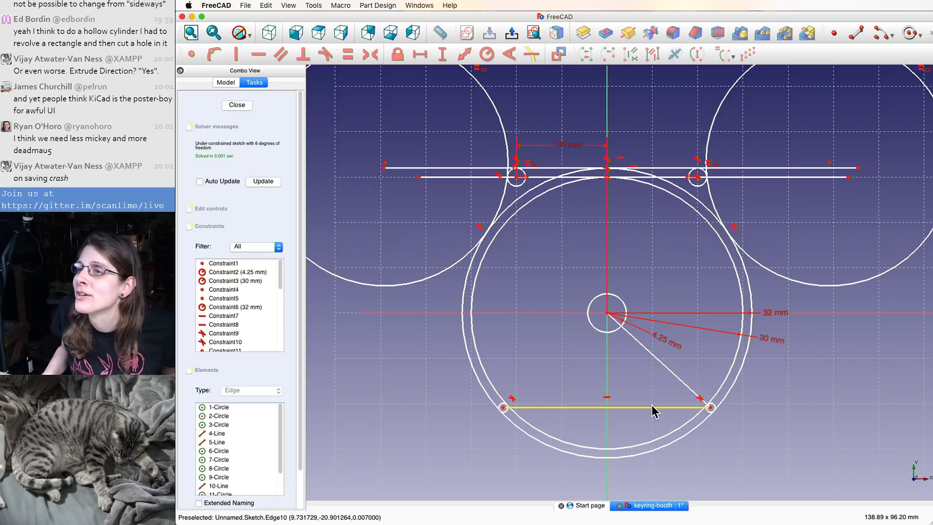
{"action": "scroll", "coordinate": [679, 382], "scroll_direction": "down", "scroll_amount": 2}
{"action": "scroll", "coordinate": [691, 377], "scroll_direction": "up", "scroll_amount": 6}
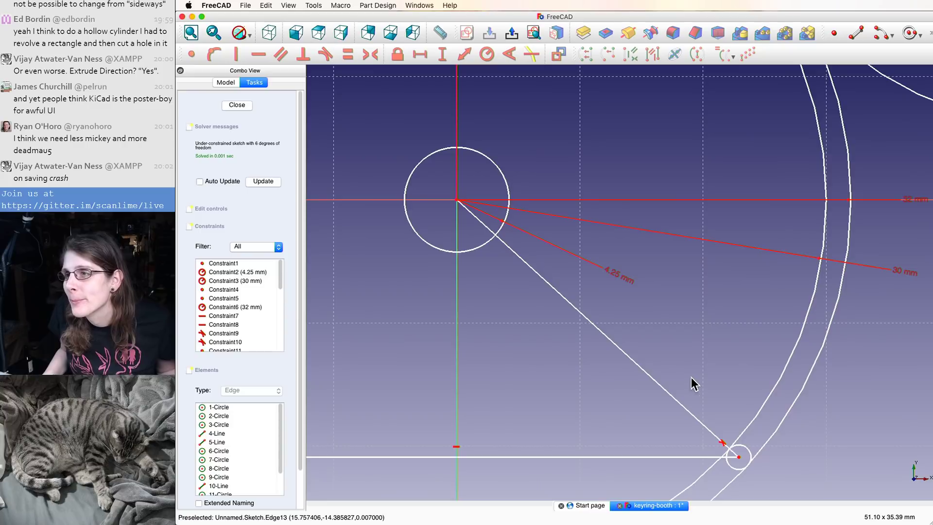
{"action": "mouse_move", "coordinate": [738, 456]}
{"action": "left_mouse_down"}
{"action": "mouse_move", "coordinate": [730, 470]}
{"action": "mouse_move", "coordinate": [806, 340]}
{"action": "mouse_move", "coordinate": [736, 478]}
{"action": "mouse_move", "coordinate": [734, 456]}
{"action": "left_mouse_up"}
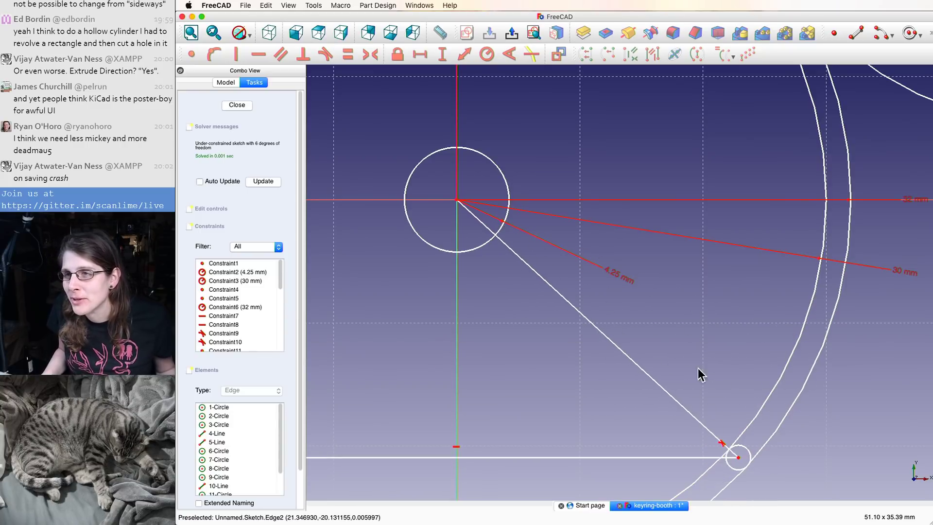
- Constrain the angle between the diagonal radial line and the bottom horizontal line to 45°
{"action": "scroll", "coordinate": [698, 360], "scroll_direction": "down", "scroll_amount": 5}
{"action": "scroll", "coordinate": [704, 333], "scroll_direction": "down", "scroll_amount": 3}
{"action": "scroll", "coordinate": [706, 317], "scroll_direction": "up", "scroll_amount": 2}
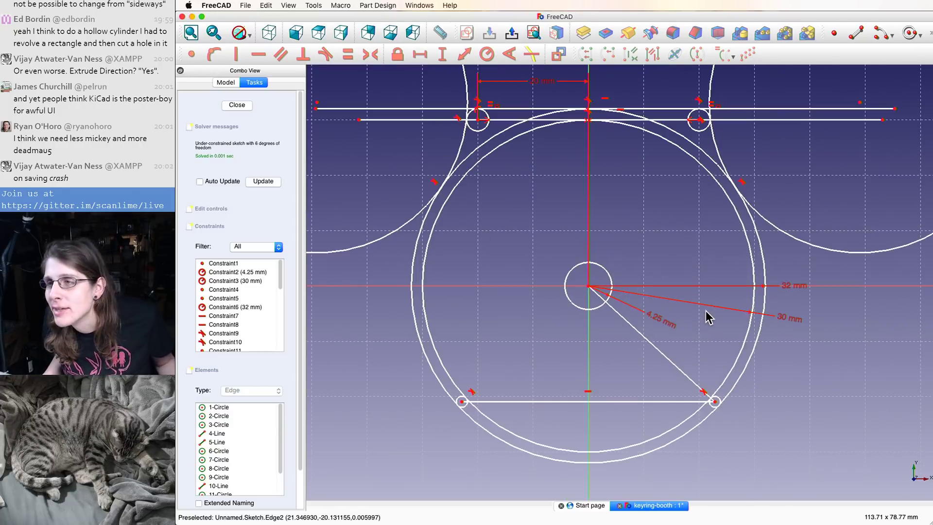
{"action": "left_click", "coordinate": [677, 368]}
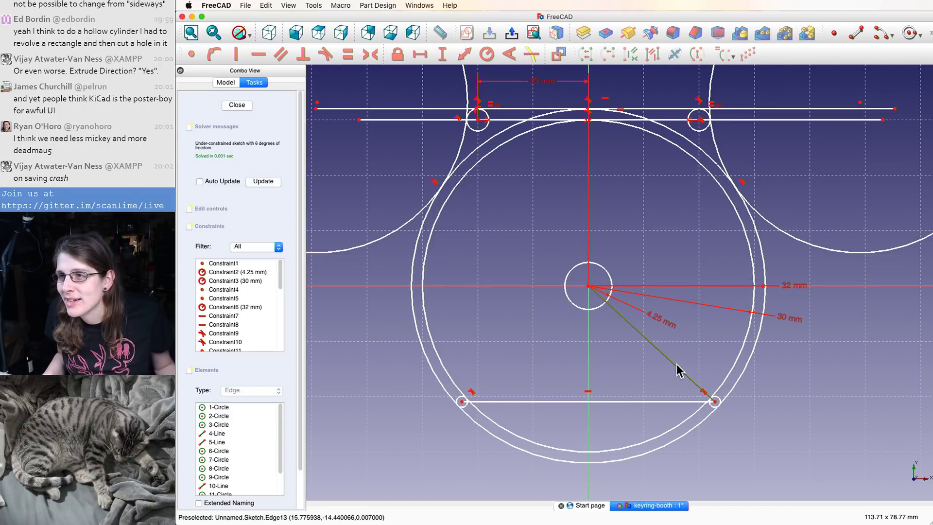
{"action": "left_click", "coordinate": [635, 401]}
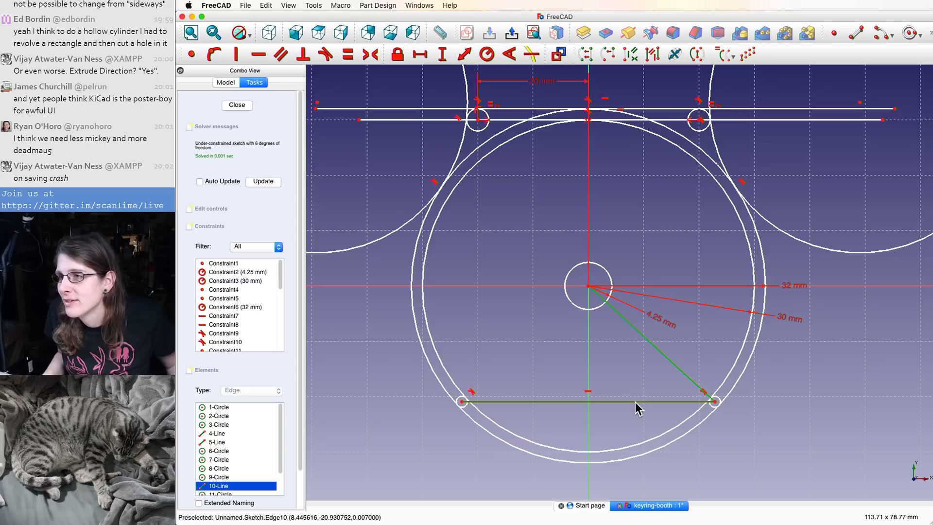
{"action": "left_click", "coordinate": [509, 54]}
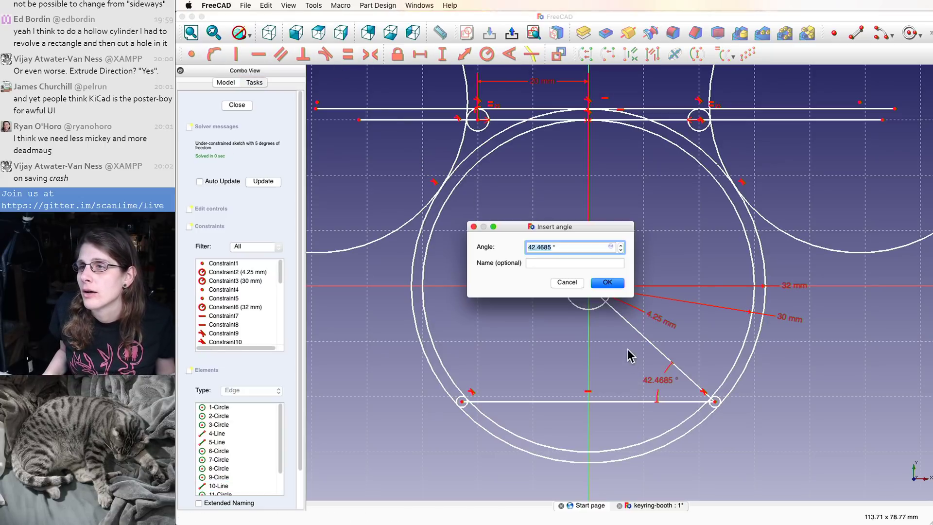
{"action": "type", "text": "45"}
{"action": "key", "text": "Return"}
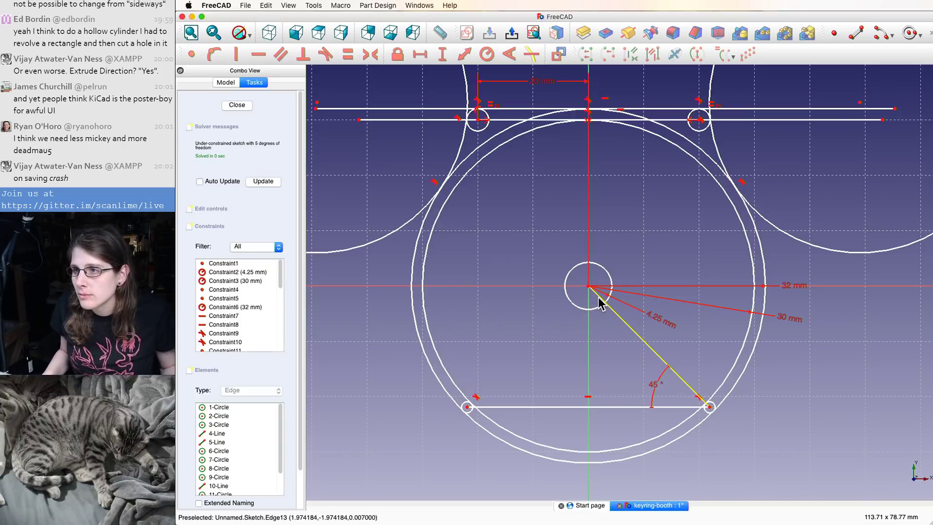
- Set the angle between the diagonal line and the bottom horizontal line to 30°
{"action": "scroll", "coordinate": [695, 369], "scroll_direction": "down", "scroll_amount": 5}
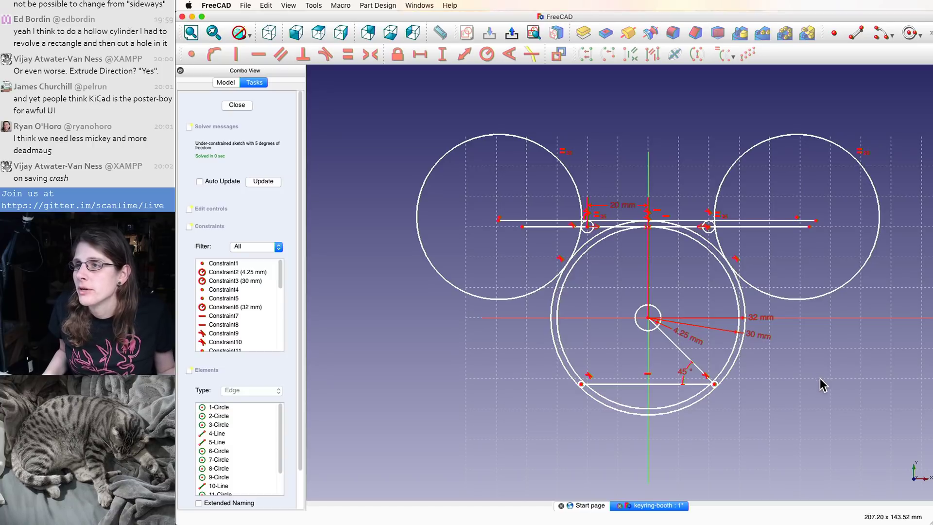
{"action": "scroll", "coordinate": [799, 334], "scroll_direction": "up", "scroll_amount": 2}
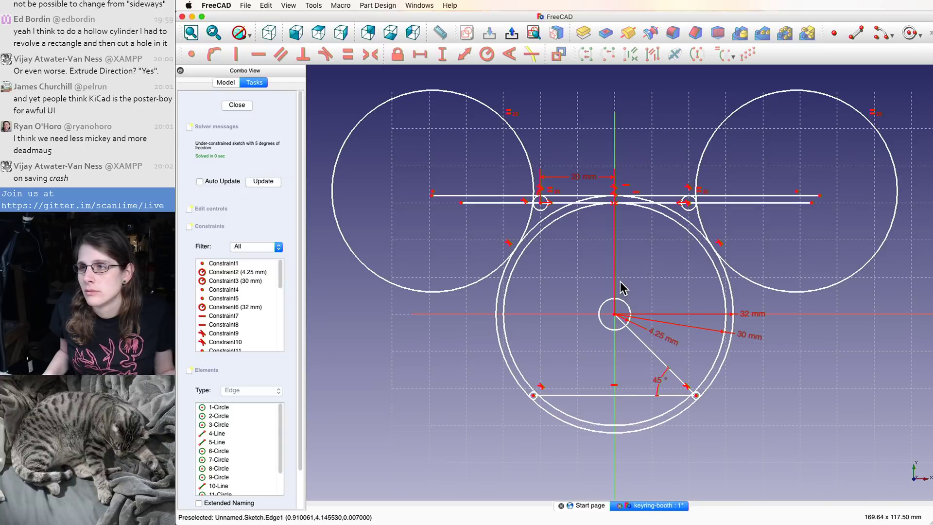
{"action": "scroll", "coordinate": [620, 282], "scroll_direction": "up", "scroll_amount": 2}
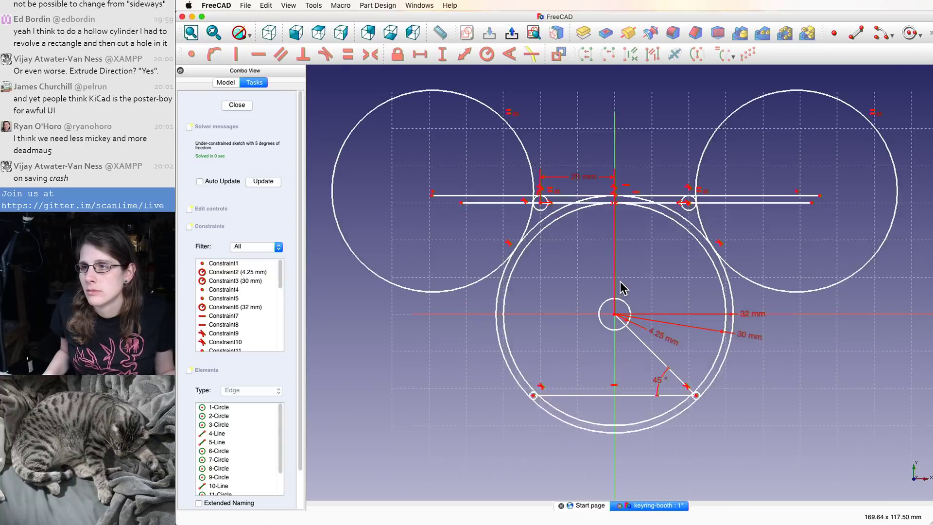
{"action": "double_click", "coordinate": [667, 403]}
{"action": "type", "text": "30"}
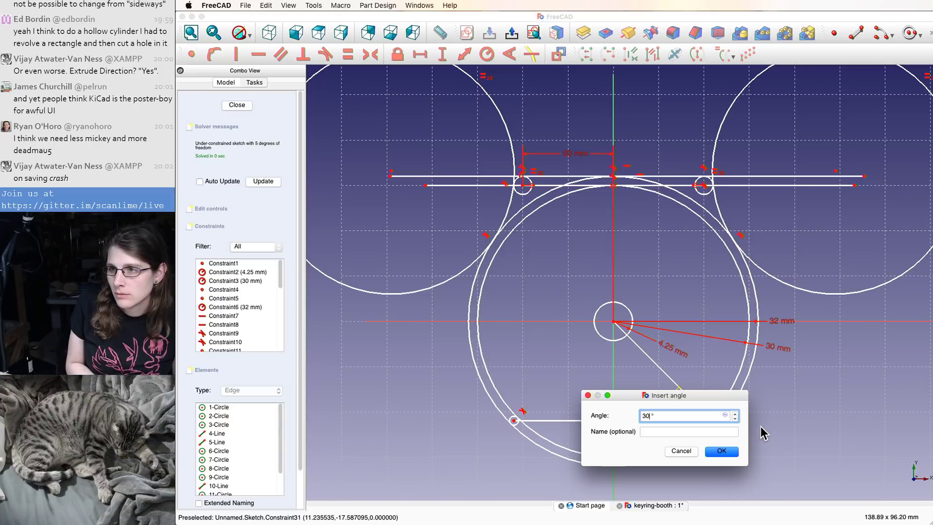
{"action": "key", "text": "Return"}
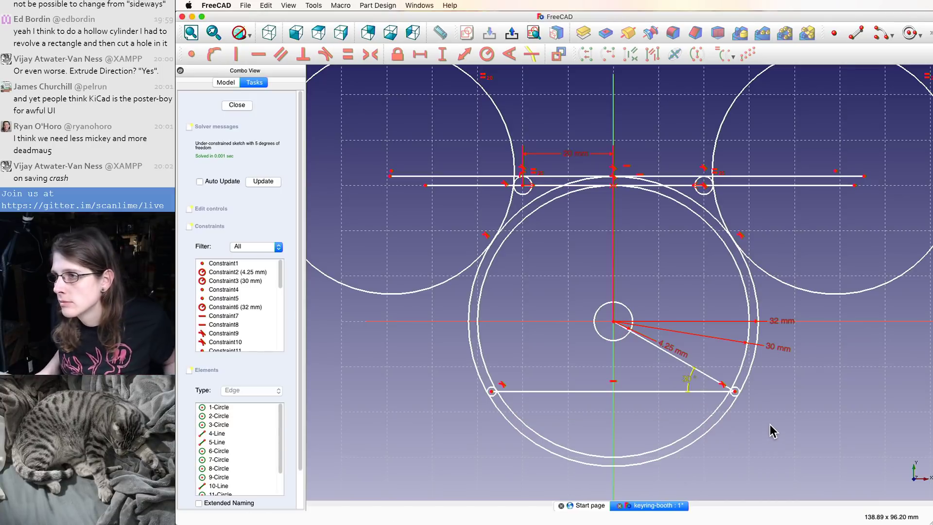
- Shift the 4.25 mm radius dimension clear of the diagonal line and delete the small circle centred on the origin
{"action": "left_click_drag", "start_coordinate": [598, 331], "coordinate": [597, 323]}
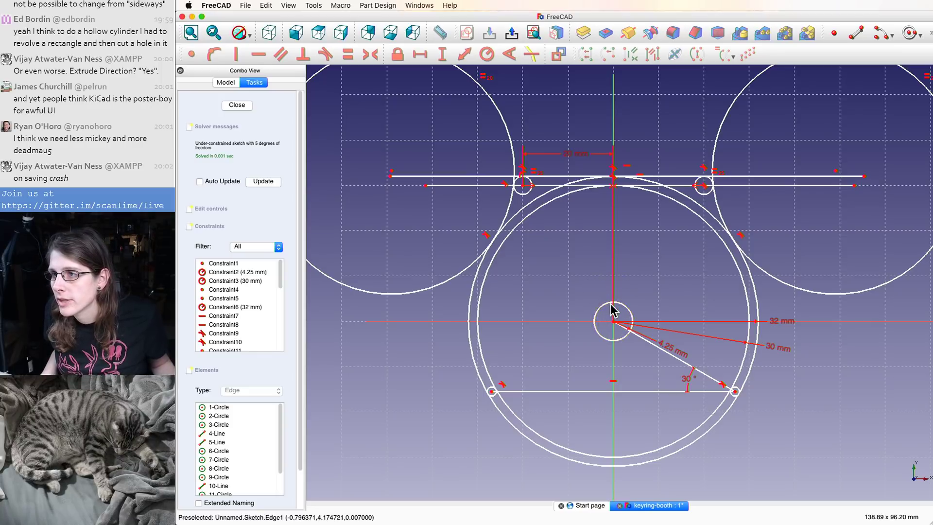
{"action": "scroll", "coordinate": [611, 311], "scroll_direction": "up", "scroll_amount": 3}
{"action": "scroll", "coordinate": [612, 311], "scroll_direction": "up", "scroll_amount": 3}
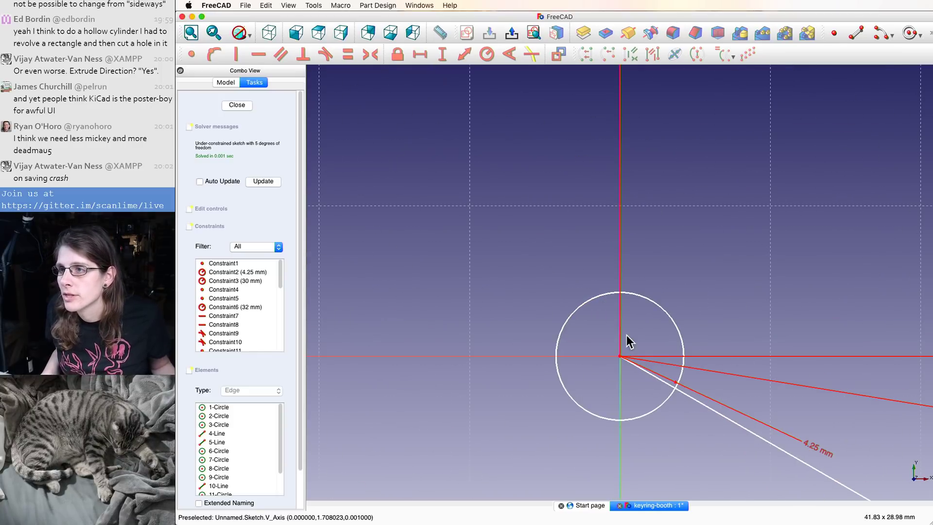
{"action": "left_click", "coordinate": [683, 351]}
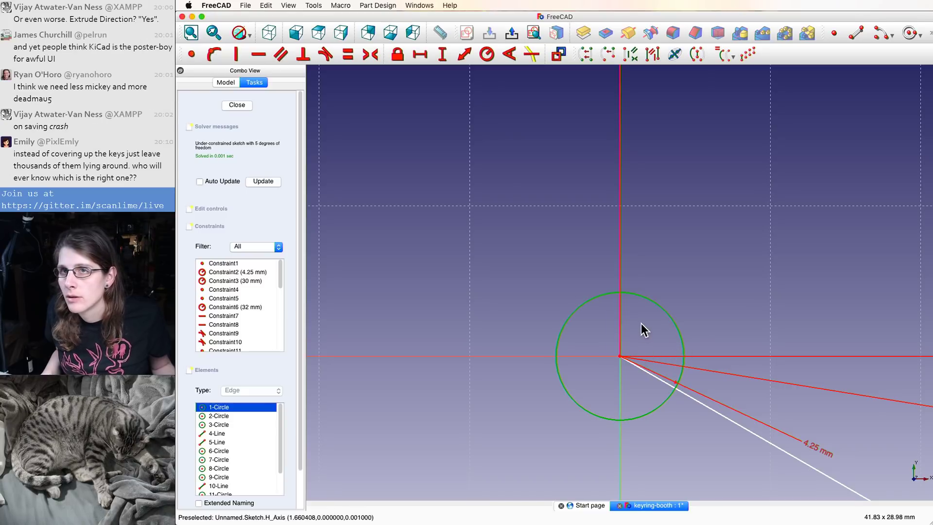
{"action": "scroll", "coordinate": [650, 316], "scroll_direction": "down", "scroll_amount": 4}
{"action": "scroll", "coordinate": [664, 319], "scroll_direction": "down", "scroll_amount": 1}
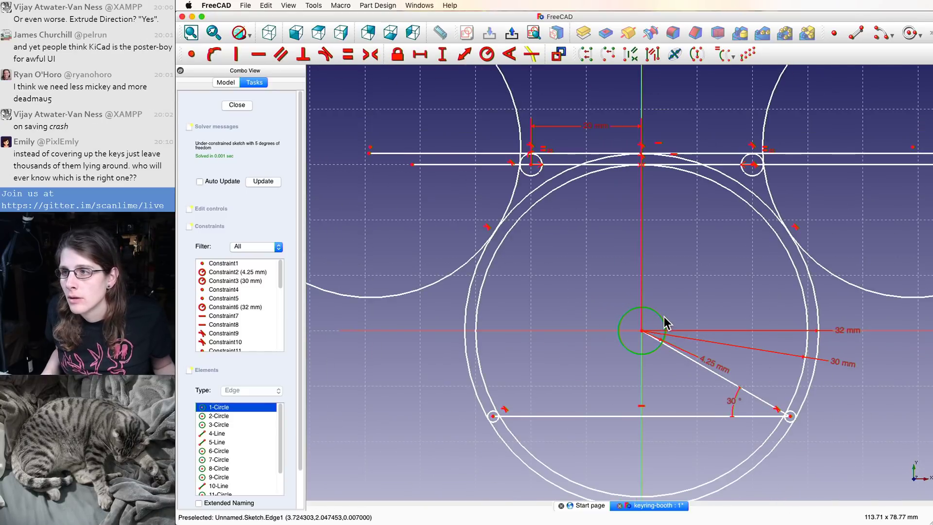
{"action": "scroll", "coordinate": [666, 323], "scroll_direction": "up", "scroll_amount": 1}
{"action": "left_click_drag", "start_coordinate": [722, 377], "coordinate": [707, 292]}
{"action": "left_click", "coordinate": [653, 308]}
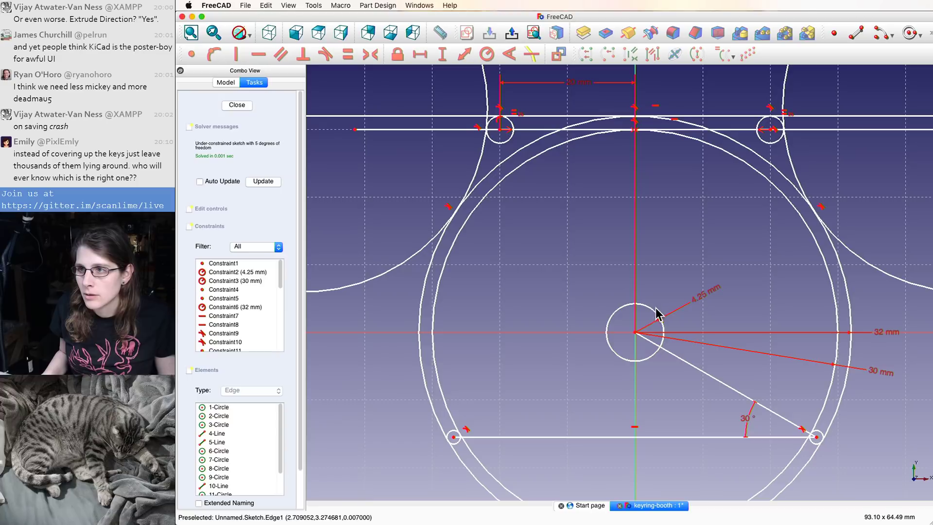
{"action": "left_click", "coordinate": [654, 309]}
{"action": "key", "text": "Delete"}
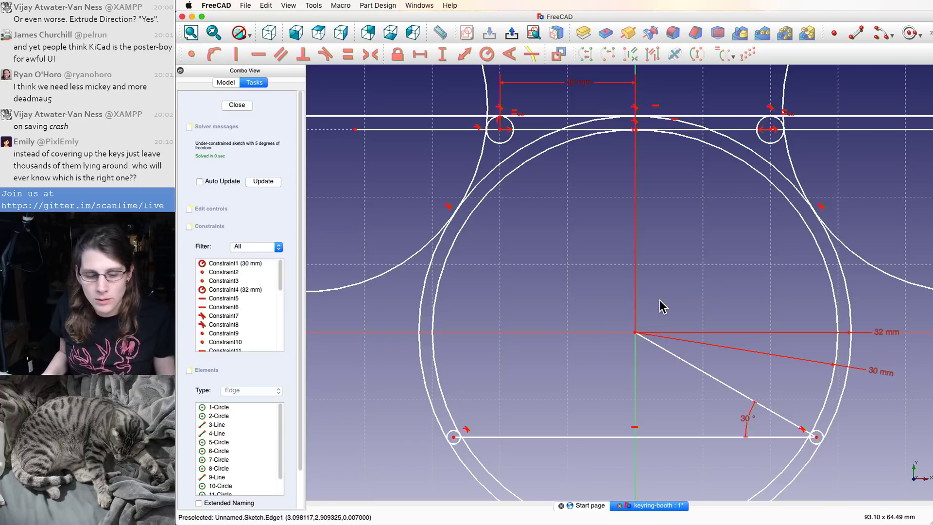
- Draw a free-standing circle with a 4.25 mm radius inside the ring and place it above and left of the origin
{"action": "key", "text": "c"}
{"action": "left_click", "coordinate": [682, 261]}
{"action": "left_click", "coordinate": [663, 268]}
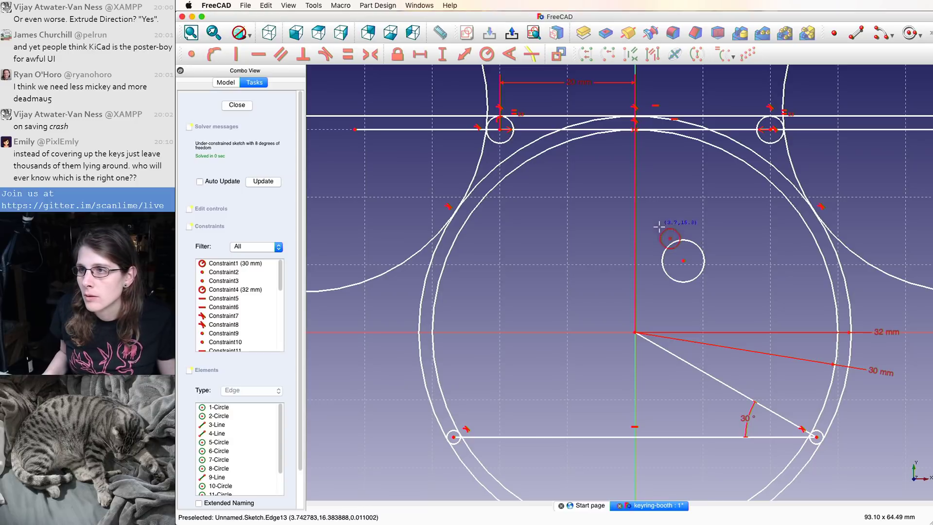
{"action": "key", "text": "Escape"}
{"action": "left_click", "coordinate": [676, 242]}
{"action": "key", "text": "r"}
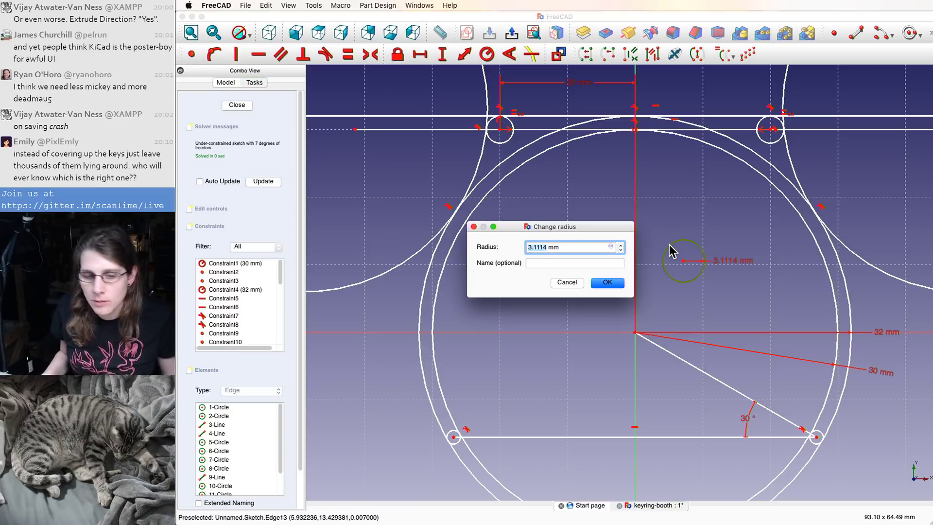
{"action": "key", "text": "Return"}
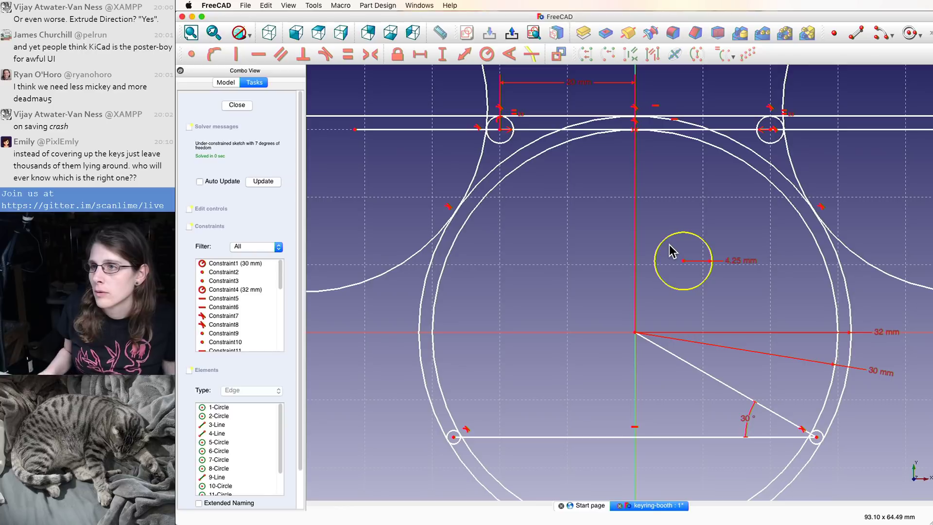
{"action": "left_click_drag", "start_coordinate": [684, 240], "coordinate": [562, 286]}
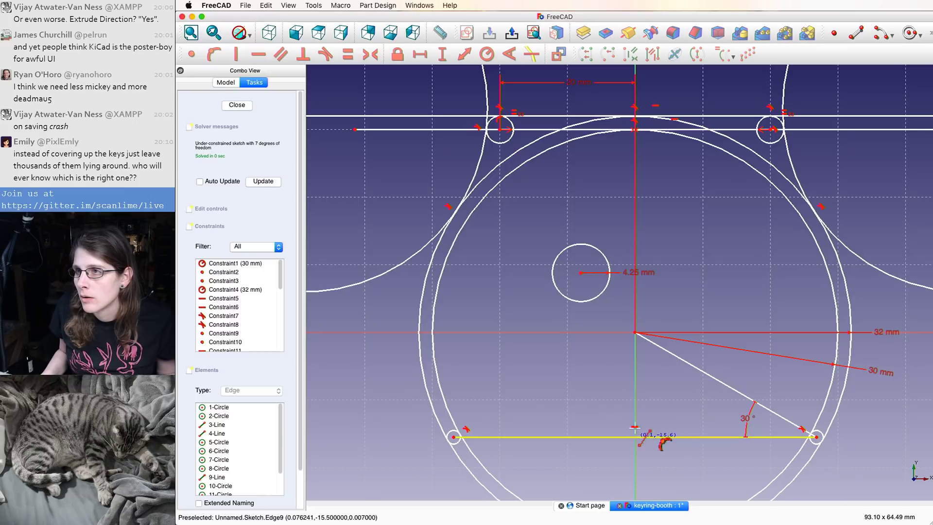
- Draw a line from the inner ring's top tangent point to the bottom horizontal line and constrain it vertical
{"action": "left_click", "coordinate": [635, 129]}
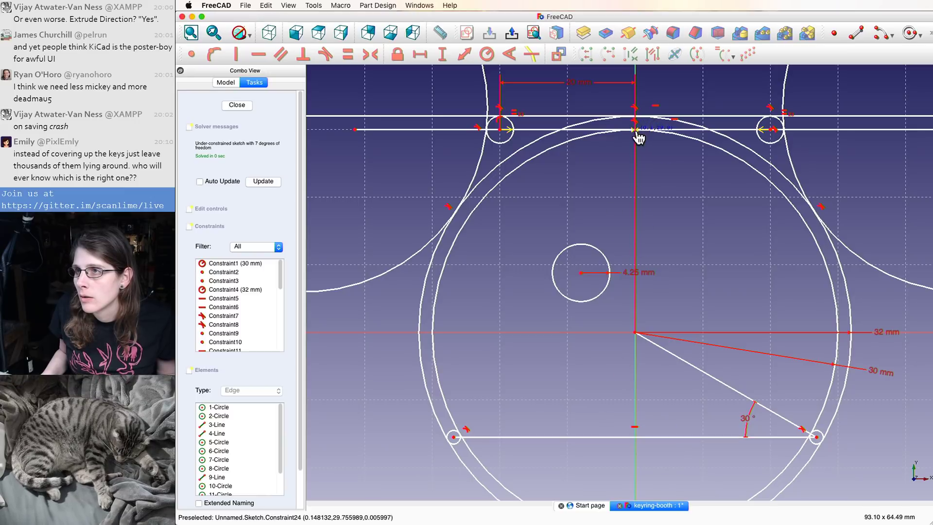
{"action": "left_click", "coordinate": [559, 437]}
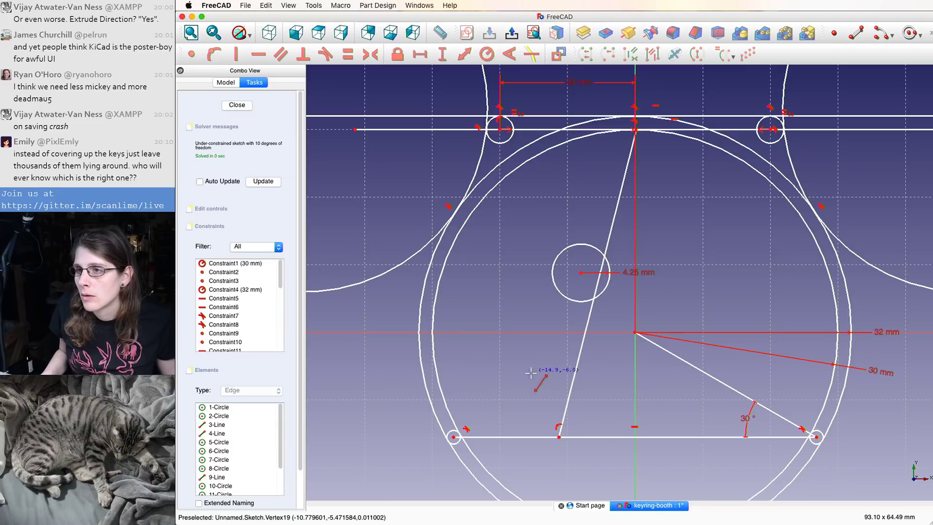
{"action": "left_click", "coordinate": [572, 376]}
{"action": "key", "text": "v"}
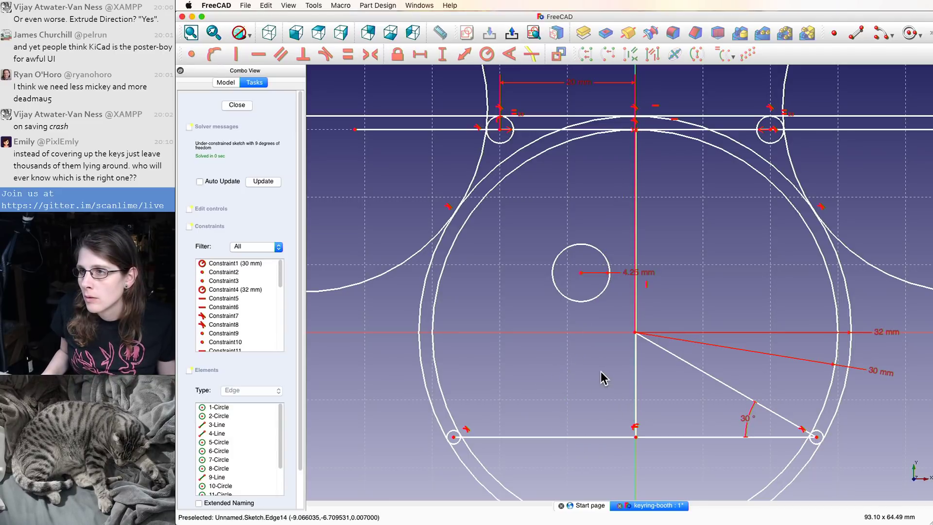
- Move the 4.25 mm radius circle farther left from the vertical line and slightly lower, keeping it above the horizontal axis
{"action": "left_click", "coordinate": [637, 378]}
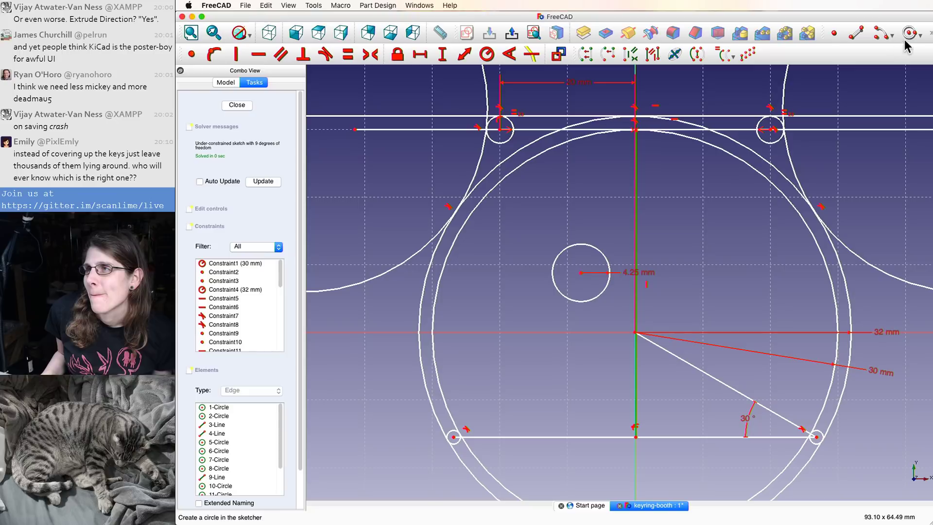
{"action": "left_click", "coordinate": [929, 32]}
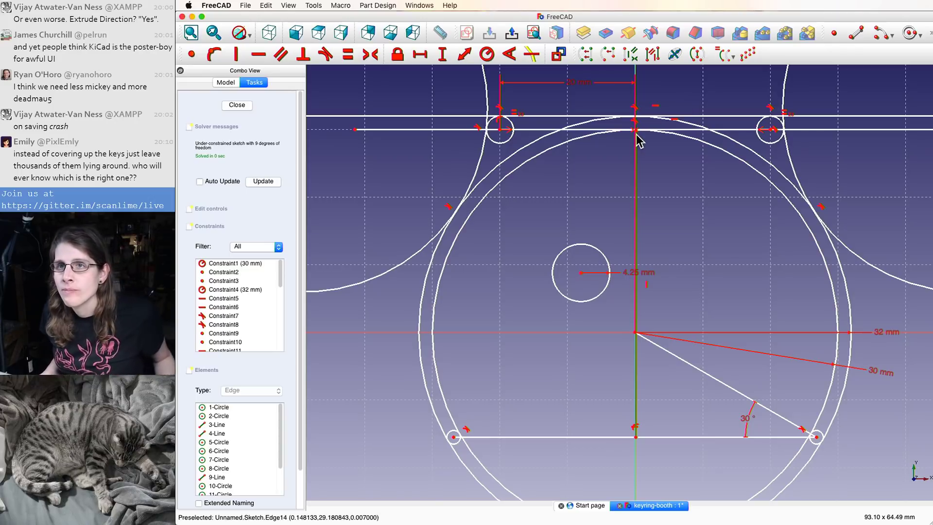
{"action": "left_click", "coordinate": [260, 184]}
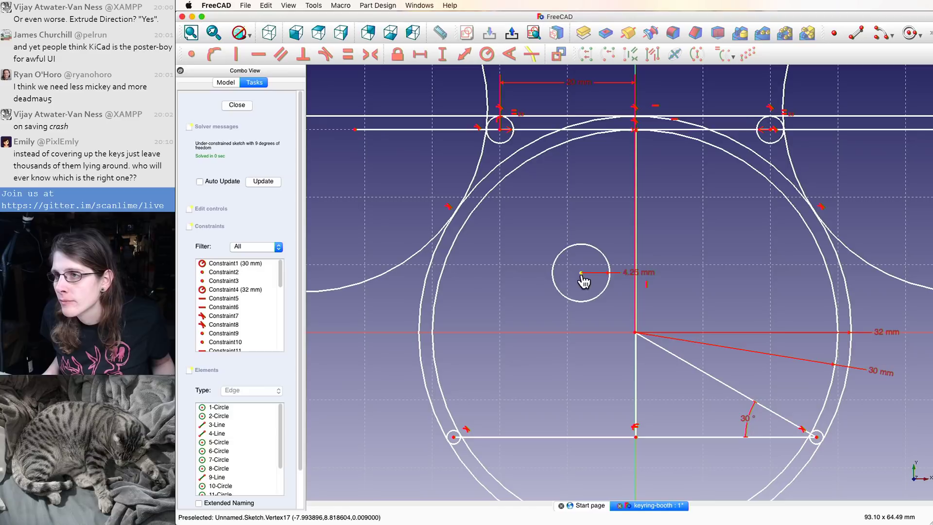
{"action": "left_click_drag", "start_coordinate": [582, 273], "coordinate": [560, 287]}
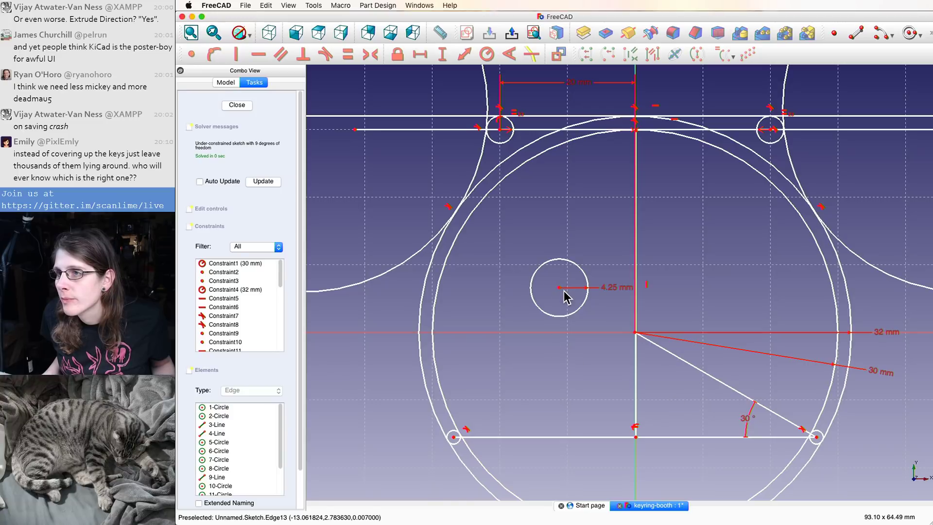
{"action": "left_click_drag", "start_coordinate": [559, 288], "coordinate": [535, 288]}
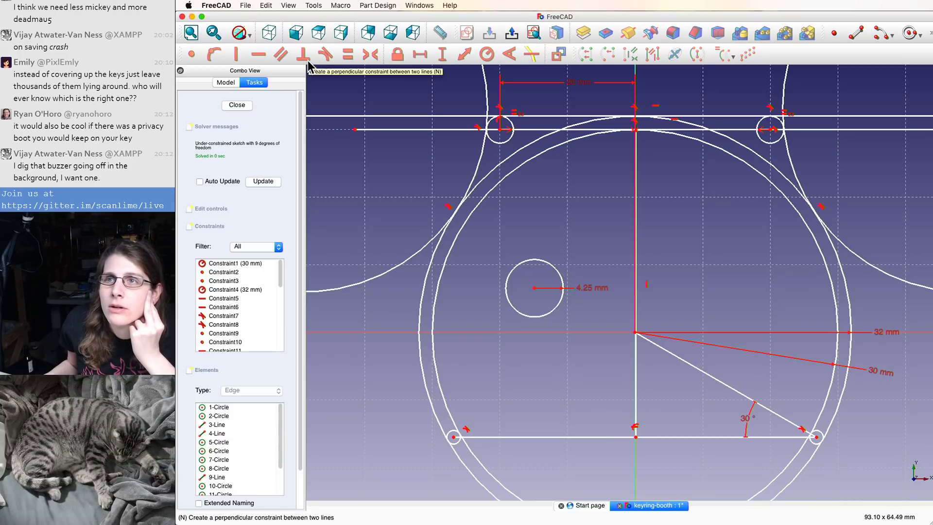
{"action": "left_click", "coordinate": [317, 5]}
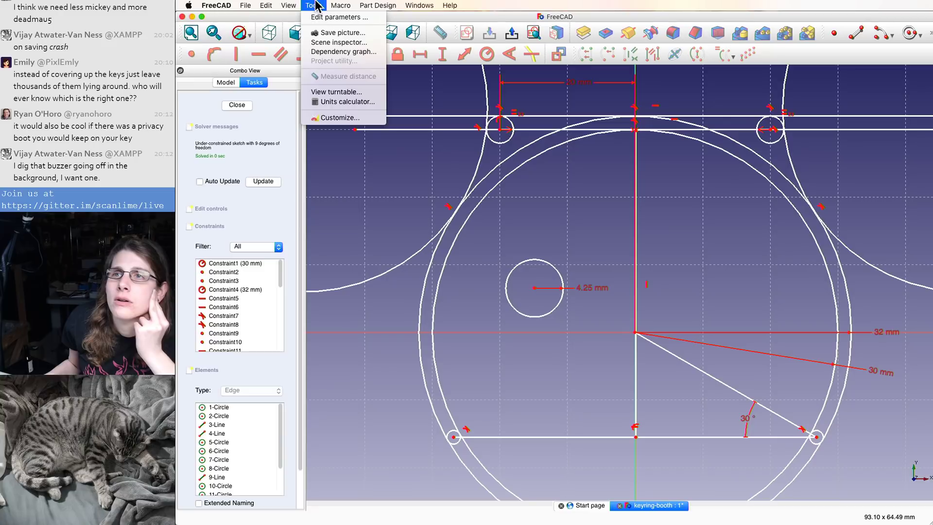
{"action": "mouse_move", "coordinate": [299, 4]}
{"action": "mouse_move", "coordinate": [368, 5]}
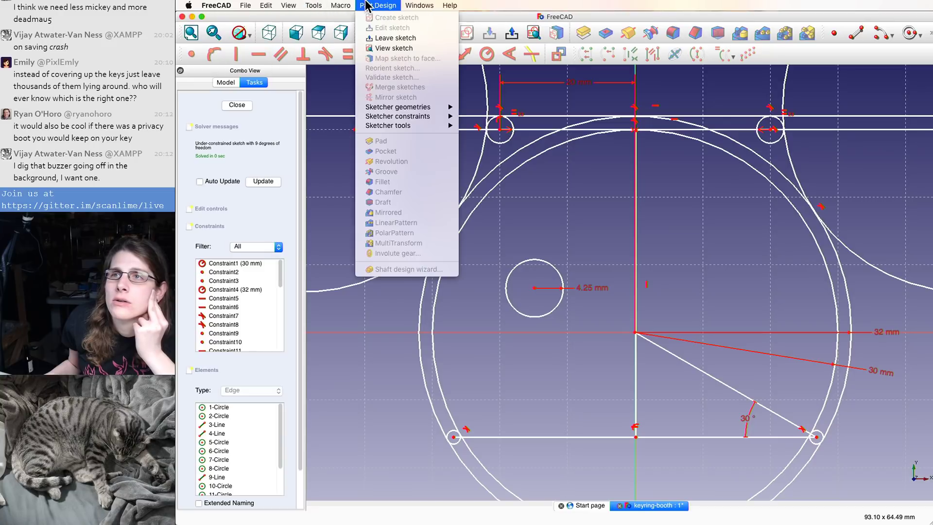
{"action": "mouse_move", "coordinate": [405, 116]}
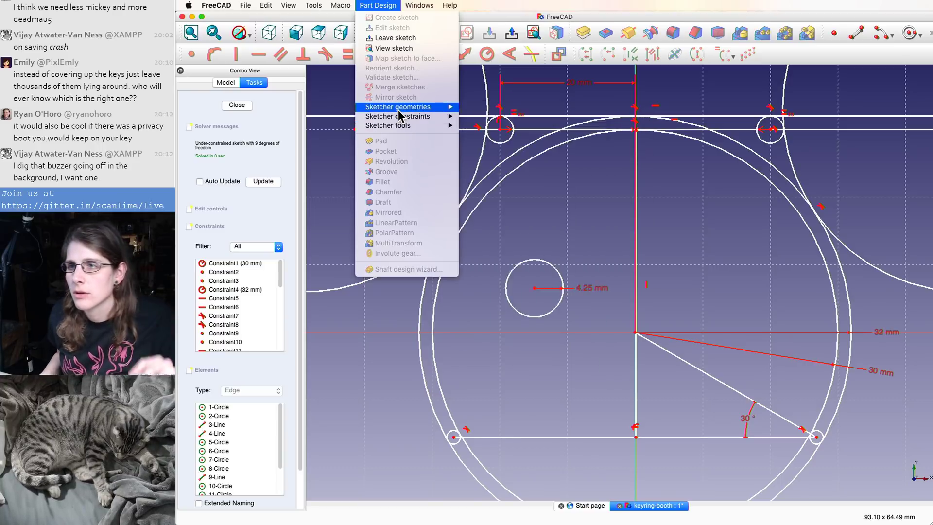
{"action": "key", "text": "Escape"}
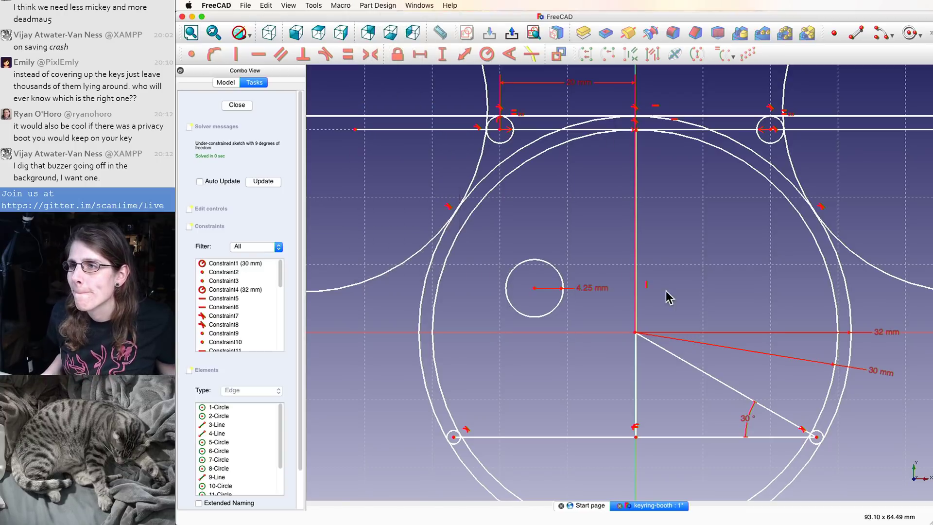
{"action": "key", "text": "Escape"}
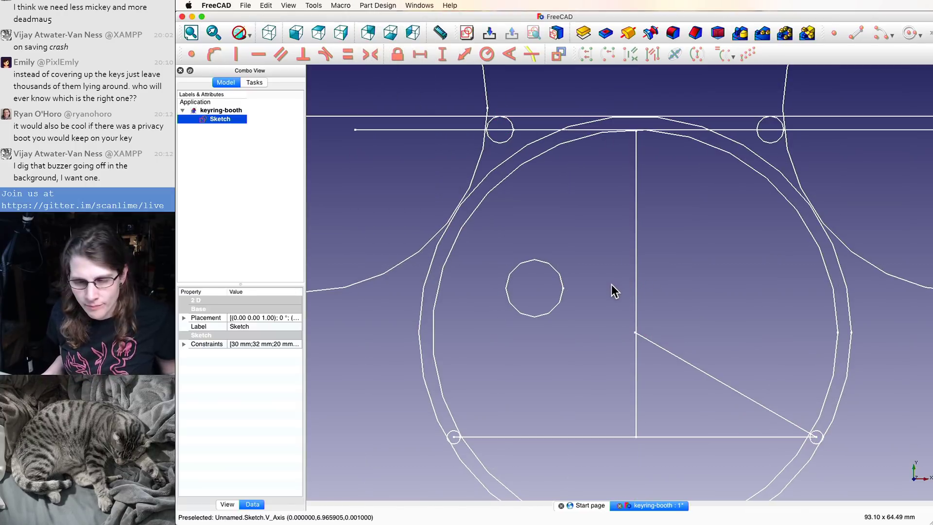
{"action": "double_click", "coordinate": [209, 118]}
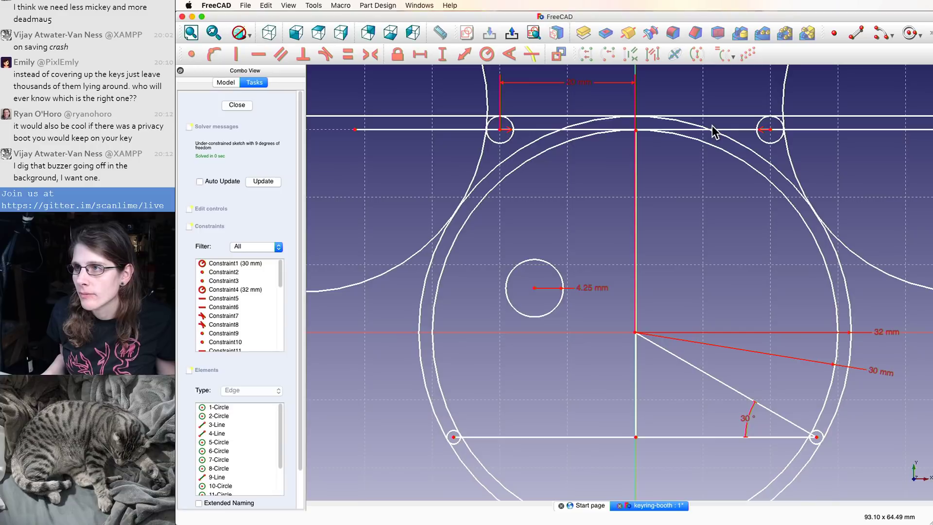
- Delete the vertical line running from the inner ring's top tangent point to the bottom chord
{"action": "left_click", "coordinate": [714, 132]}
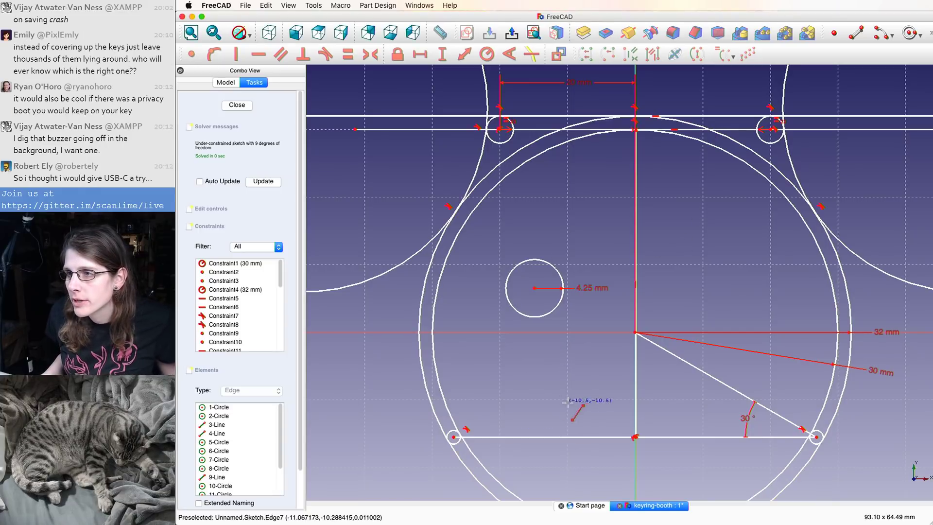
{"action": "left_click", "coordinate": [634, 394]}
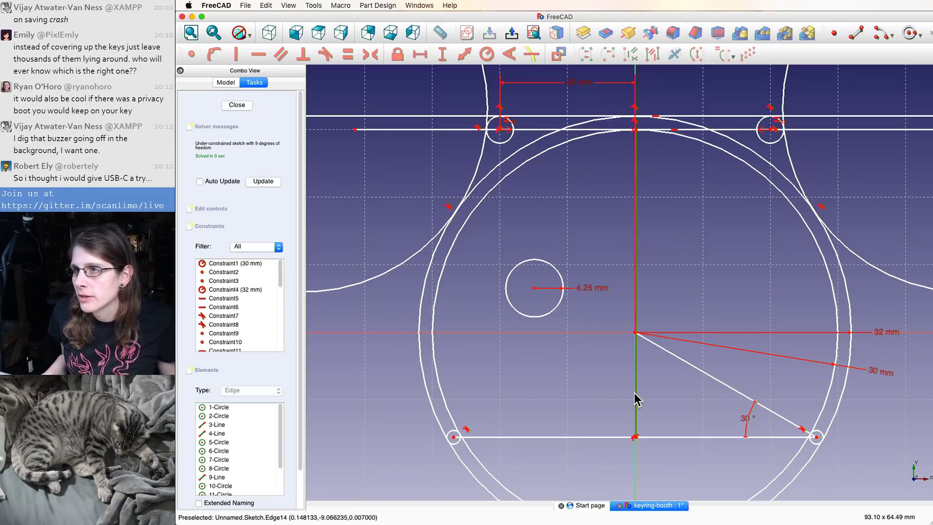
{"action": "key", "text": "Delete"}
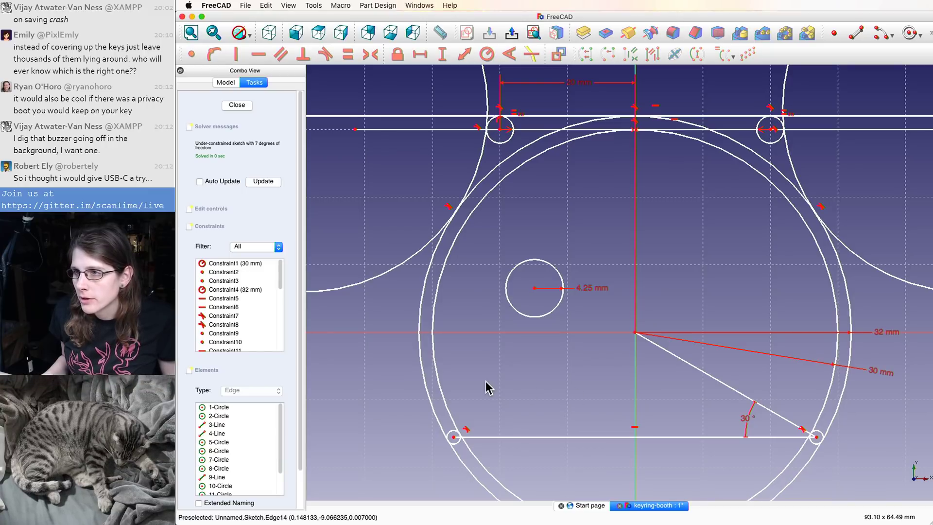
- Draw a line from a point on the bottom chord, left of the vertical axis, to the centre of the 4.25 mm radius circle
{"action": "key", "text": "l"}
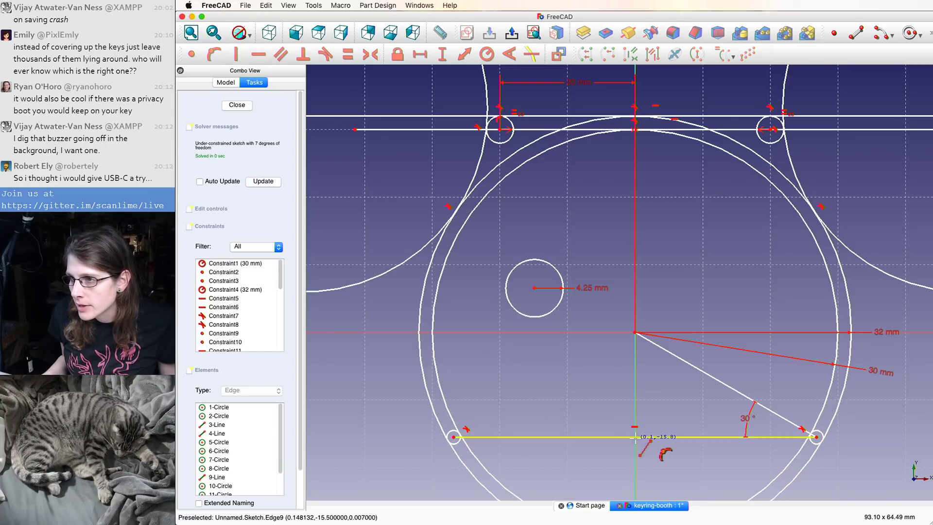
{"action": "left_click", "coordinate": [581, 437]}
{"action": "left_click", "coordinate": [534, 287]}
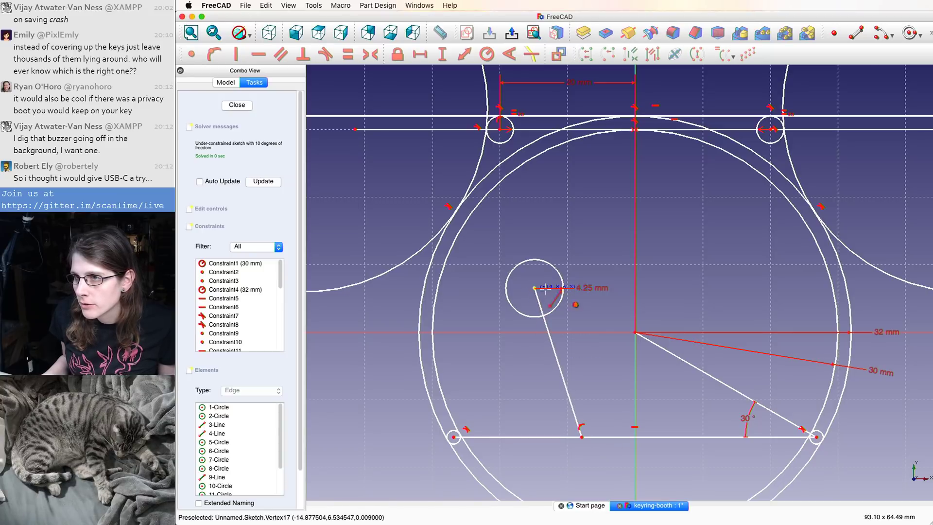
- Draw a second line from the 4.25 mm radius circle's centre up and to the right, ending freely just inside the inner ring
{"action": "left_click", "coordinate": [534, 287]}
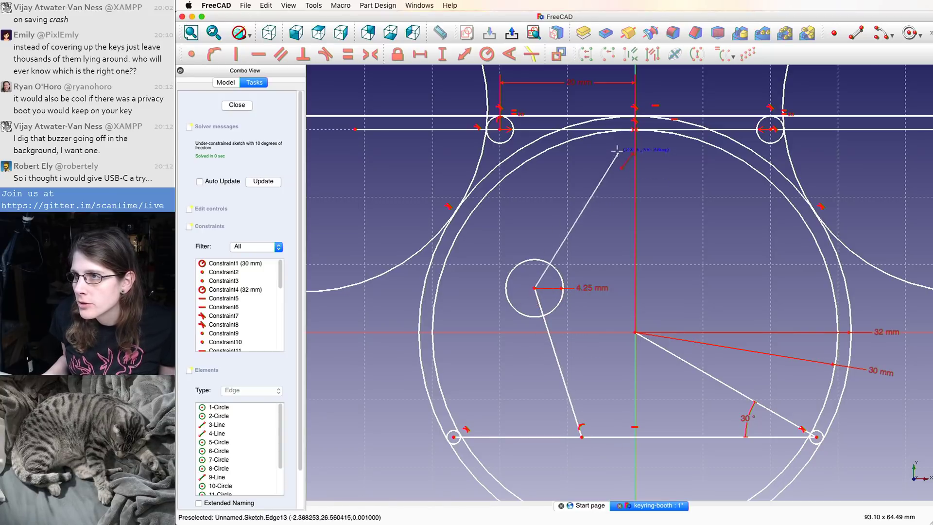
{"action": "scroll", "coordinate": [556, 151], "scroll_direction": "down", "scroll_amount": 4}
{"action": "scroll", "coordinate": [556, 151], "scroll_direction": "up", "scroll_amount": 4}
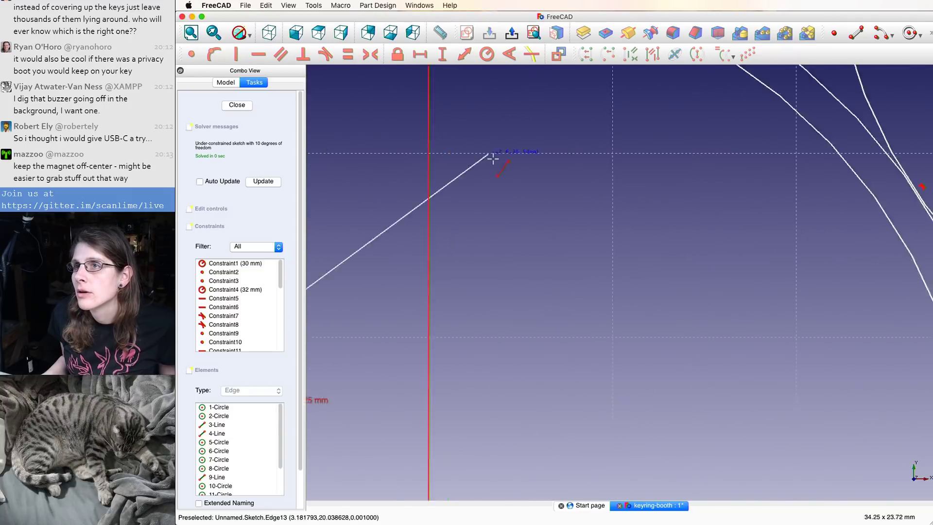
{"action": "scroll", "coordinate": [625, 150], "scroll_direction": "down", "scroll_amount": 4}
{"action": "scroll", "coordinate": [546, 110], "scroll_direction": "up", "scroll_amount": 8}
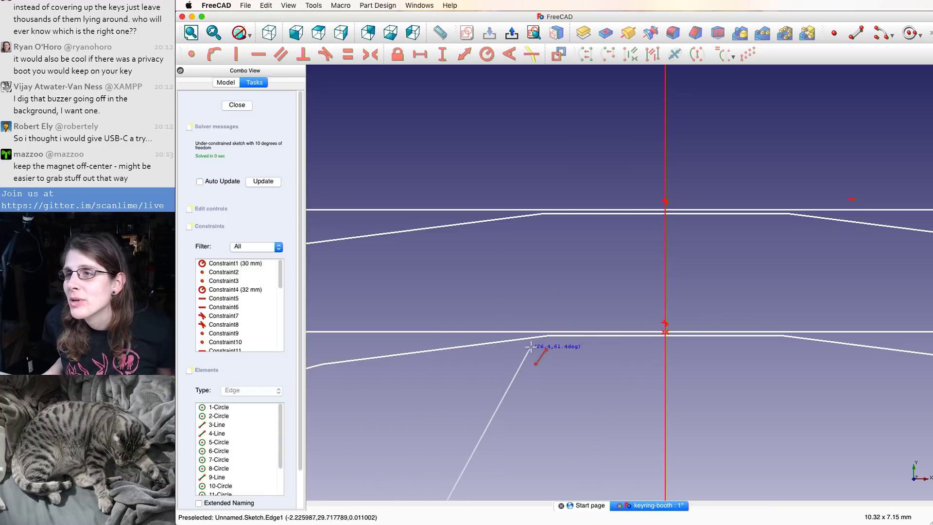
{"action": "scroll", "coordinate": [547, 334], "scroll_direction": "down", "scroll_amount": 3}
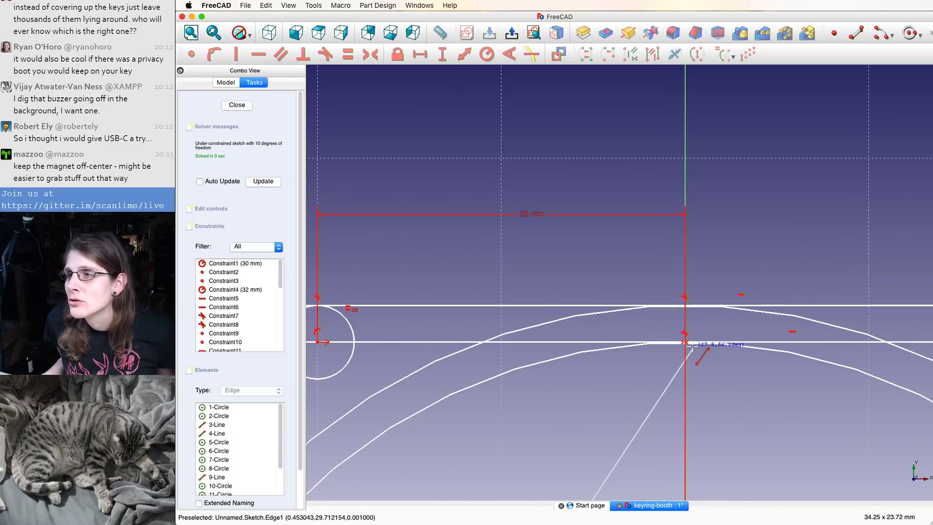
{"action": "scroll", "coordinate": [548, 311], "scroll_direction": "up", "scroll_amount": 4}
{"action": "scroll", "coordinate": [549, 304], "scroll_direction": "down", "scroll_amount": 10}
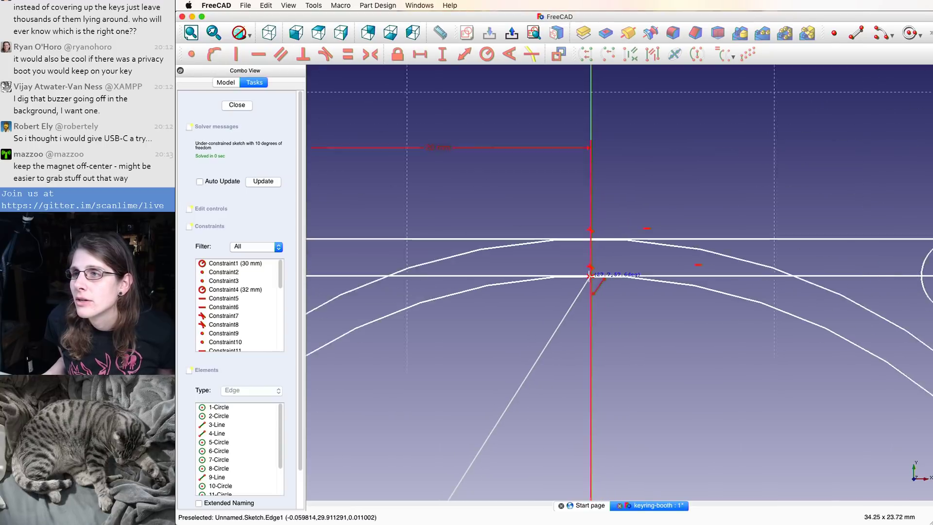
{"action": "scroll", "coordinate": [588, 281], "scroll_direction": "up", "scroll_amount": 10}
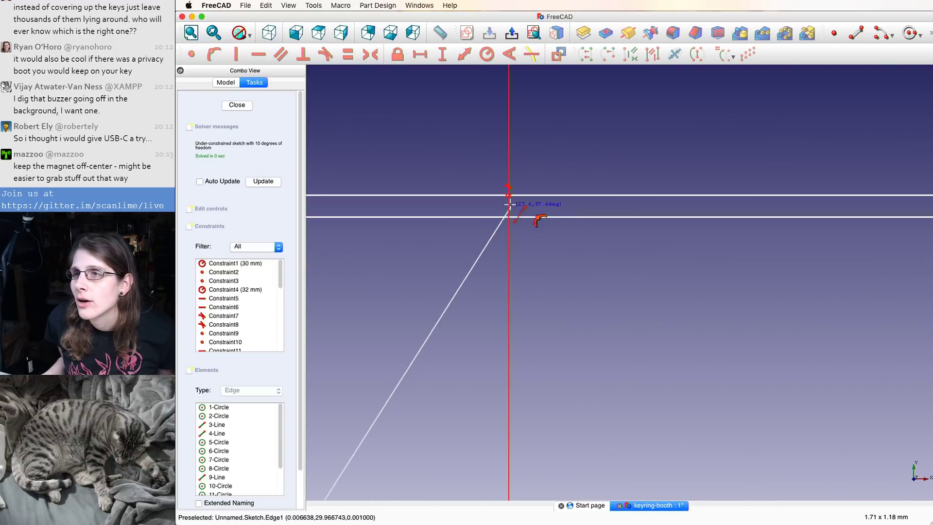
{"action": "scroll", "coordinate": [508, 194], "scroll_direction": "down", "scroll_amount": 10}
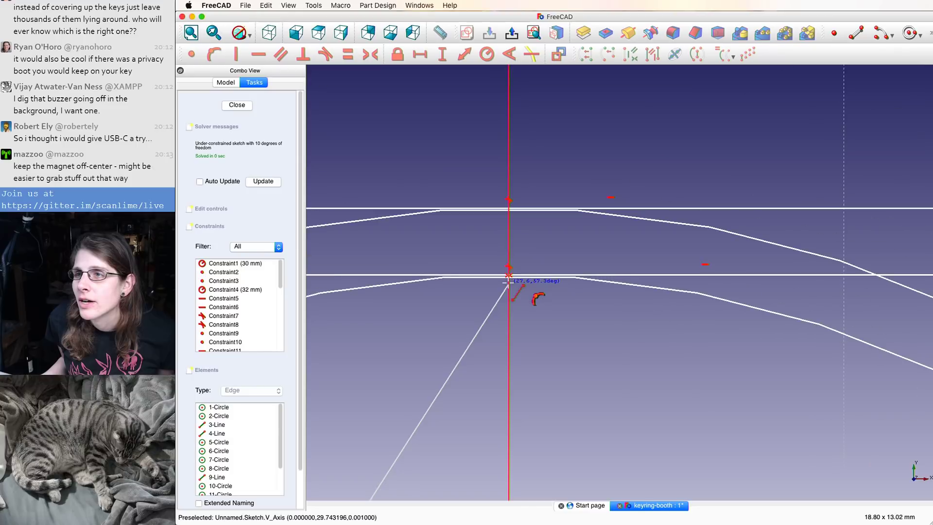
{"action": "scroll", "coordinate": [686, 389], "scroll_direction": "down", "scroll_amount": 5}
{"action": "scroll", "coordinate": [602, 387], "scroll_direction": "up", "scroll_amount": 7}
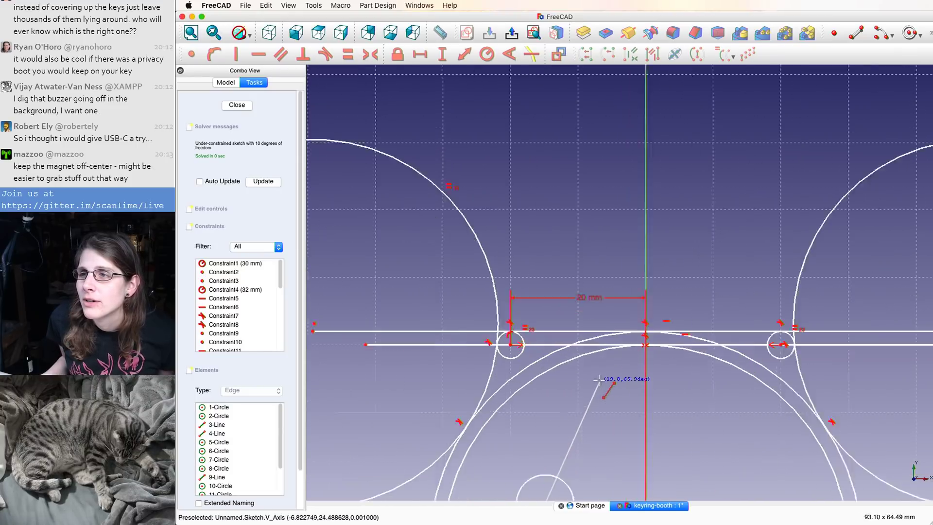
{"action": "scroll", "coordinate": [646, 399], "scroll_direction": "down", "scroll_amount": 5}
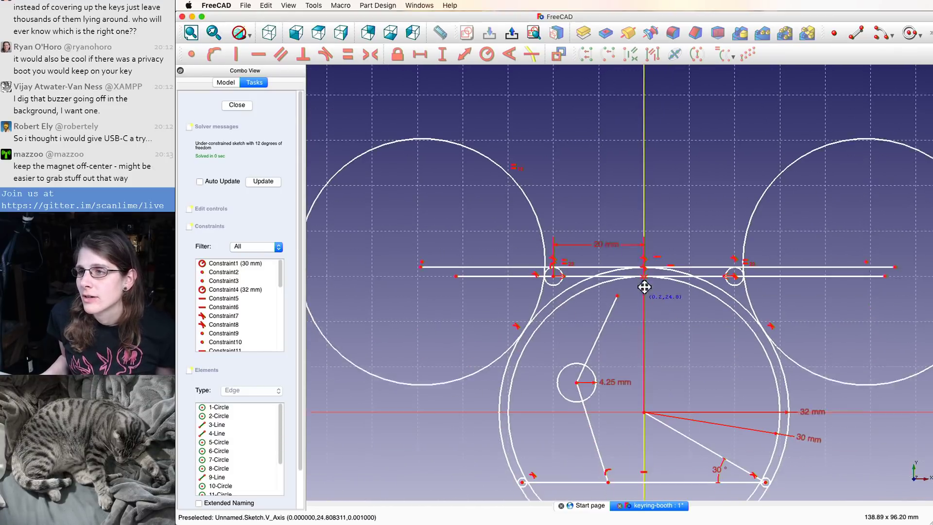
{"action": "scroll", "coordinate": [627, 328], "scroll_direction": "up", "scroll_amount": 2}
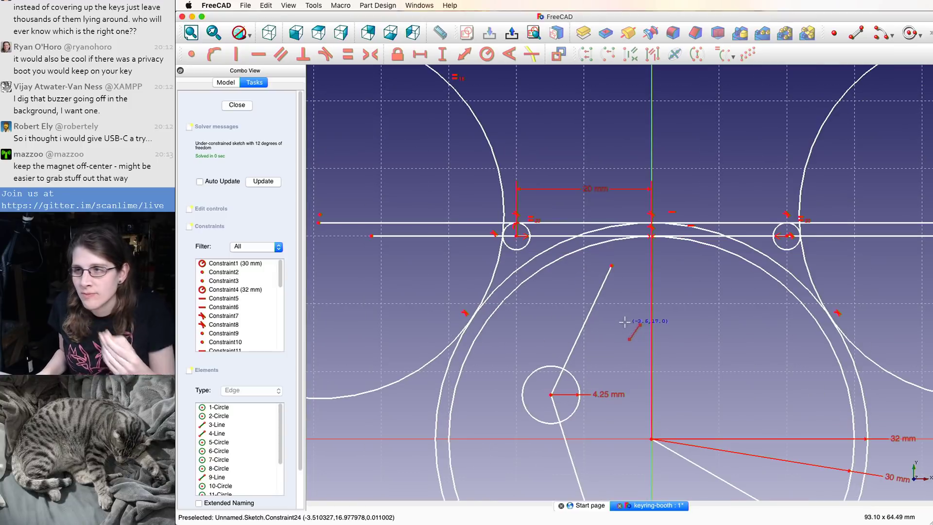
- Constrain the second line's free upper endpoint to lie on the 30 mm radius inner circle
{"action": "left_click", "coordinate": [611, 266]}
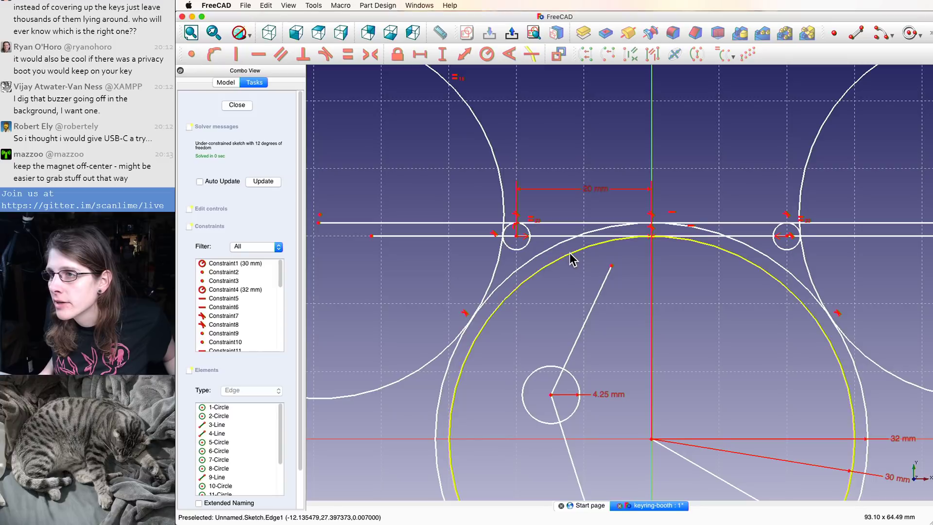
{"action": "left_click", "coordinate": [572, 258]}
{"action": "left_click", "coordinate": [611, 267]}
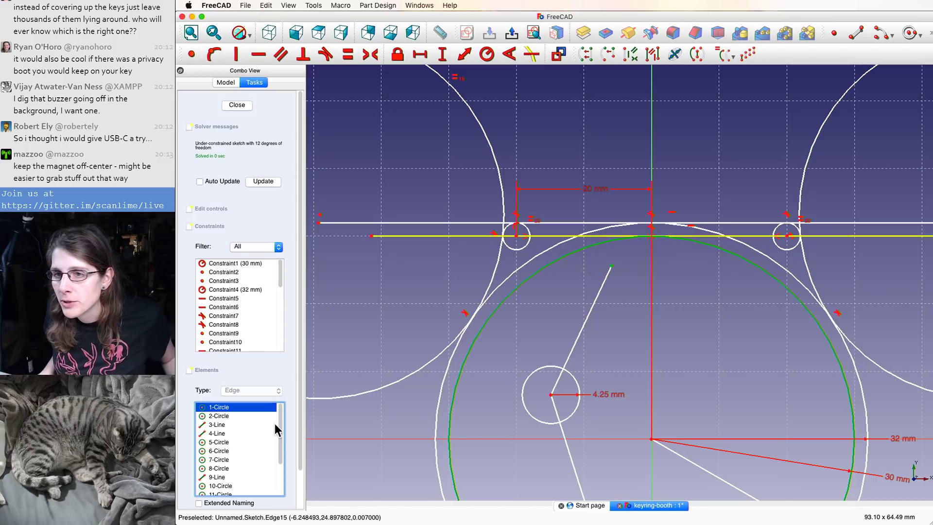
{"action": "left_click", "coordinate": [213, 56]}
- Pull the 4.25 mm radius circle aside and make its centre coincident with the upper endpoint of the line from the bottom chord
{"action": "scroll", "coordinate": [648, 354], "scroll_direction": "down", "scroll_amount": 3}
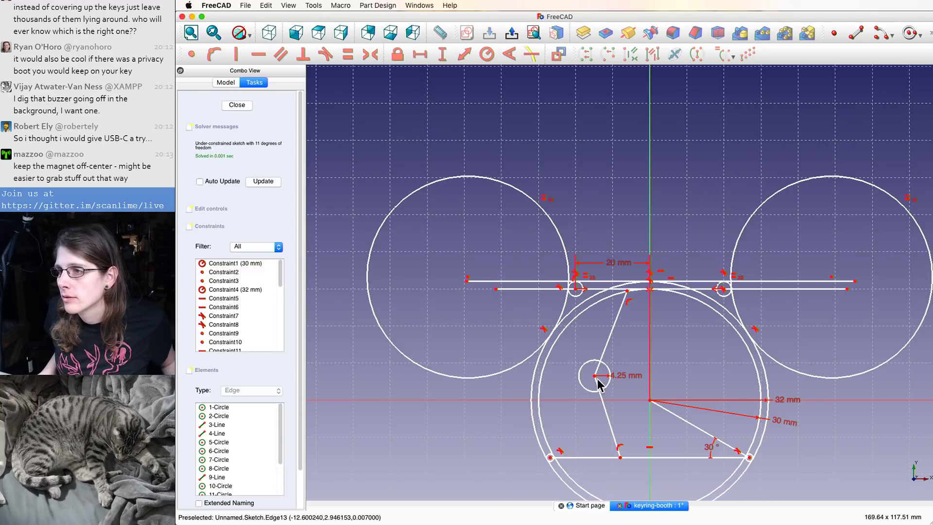
{"action": "left_click_drag", "start_coordinate": [596, 377], "coordinate": [580, 386]}
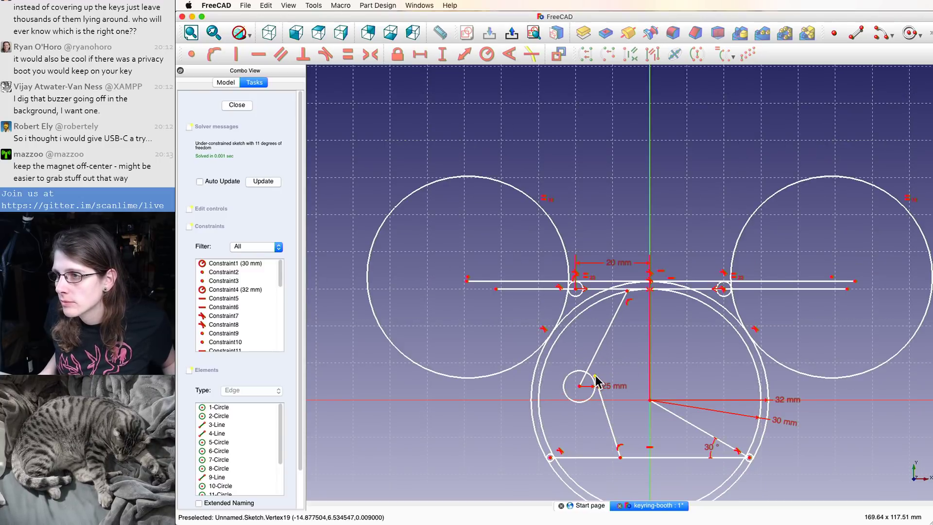
{"action": "left_click", "coordinate": [595, 377]}
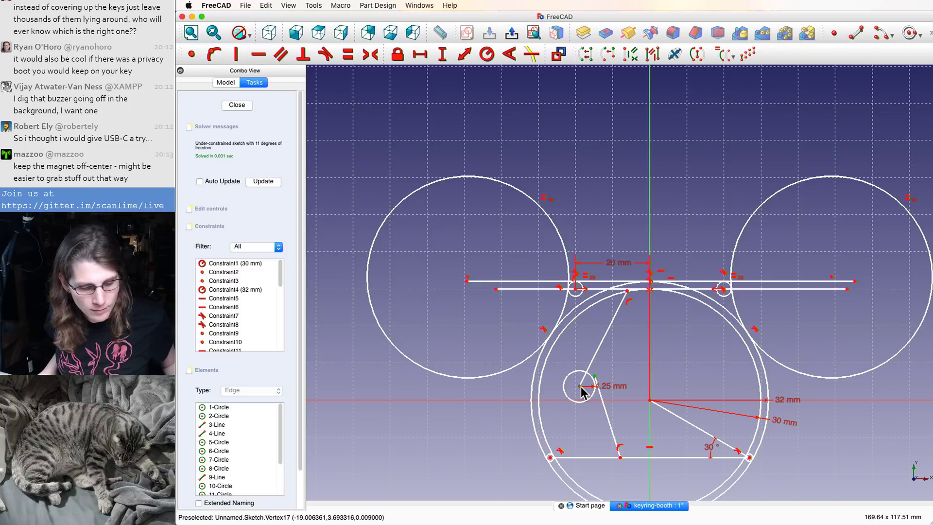
{"action": "left_click", "coordinate": [581, 386]}
{"action": "key", "text": "c"}
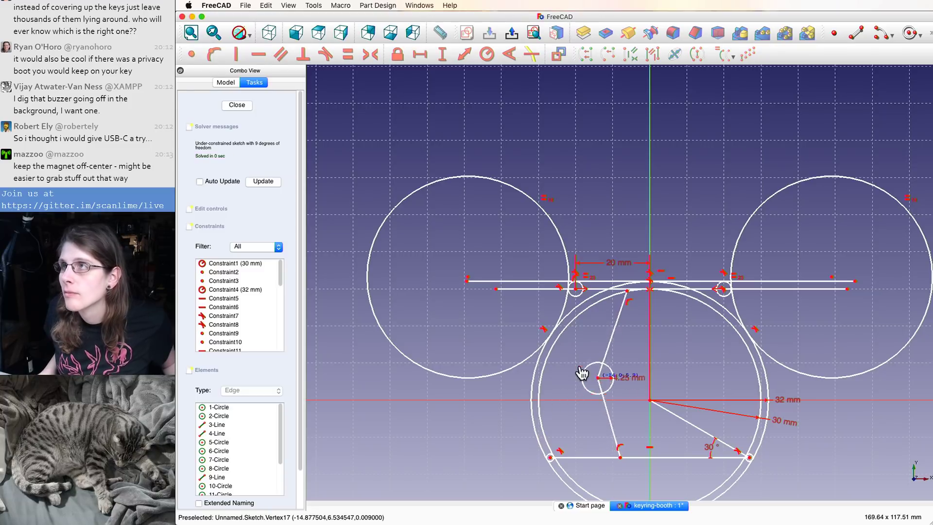
- Save the keyring-booth document, close the sketch and clear its selection
{"action": "scroll", "coordinate": [654, 379], "scroll_direction": "up", "scroll_amount": 5}
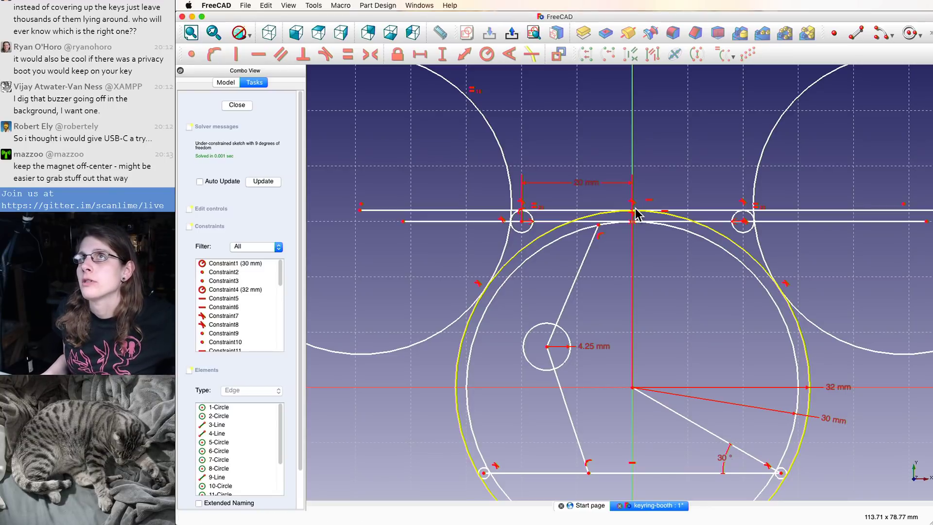
{"action": "middle_click_drag", "start_coordinate": [647, 83], "coordinate": [611, 79]}
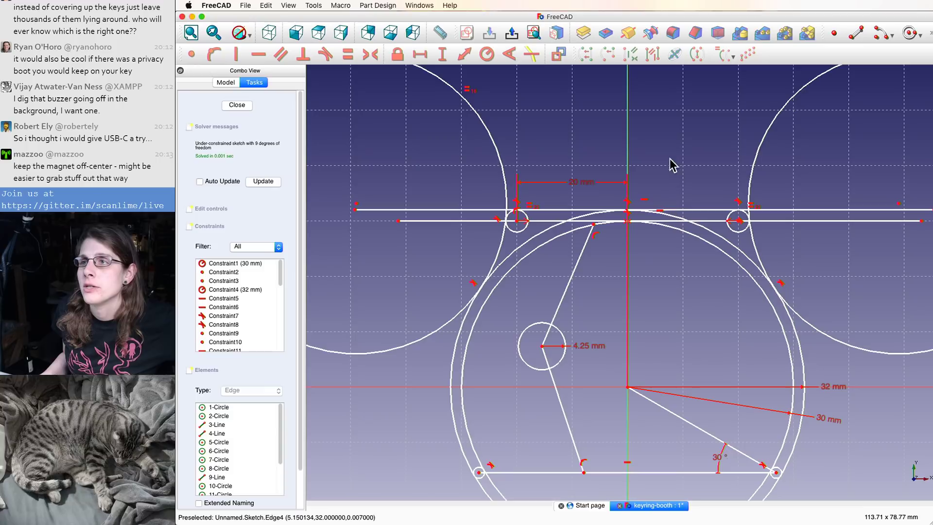
{"action": "middle_click_drag", "start_coordinate": [645, 187], "coordinate": [631, 108]}
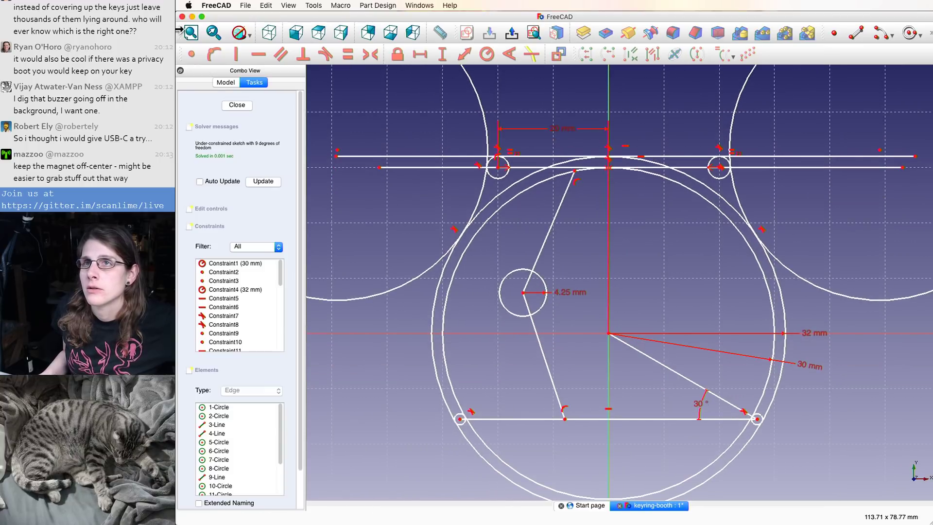
{"action": "left_click", "coordinate": [245, 6]}
{"action": "left_click", "coordinate": [256, 68]}
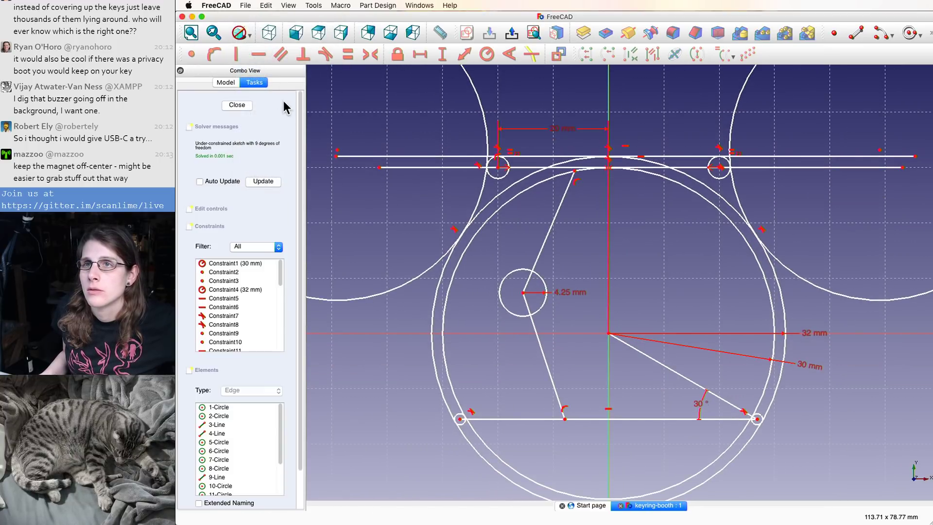
{"action": "key", "text": "Escape"}
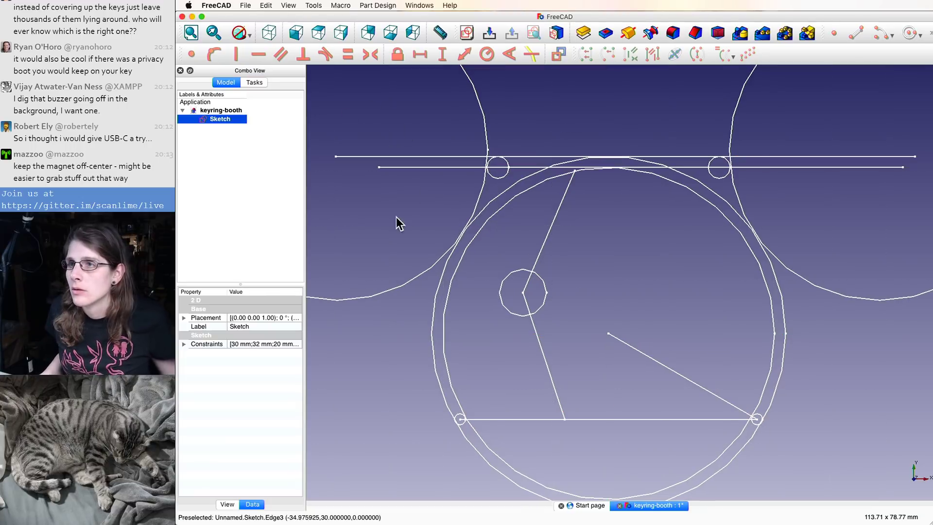
{"action": "scroll", "coordinate": [461, 184], "scroll_direction": "down", "scroll_amount": 1}
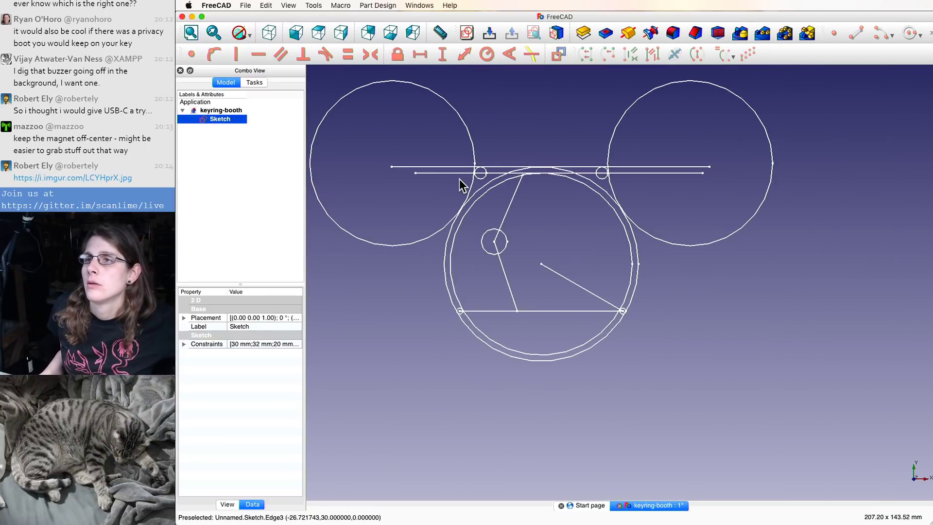
{"action": "left_click", "coordinate": [545, 108]}
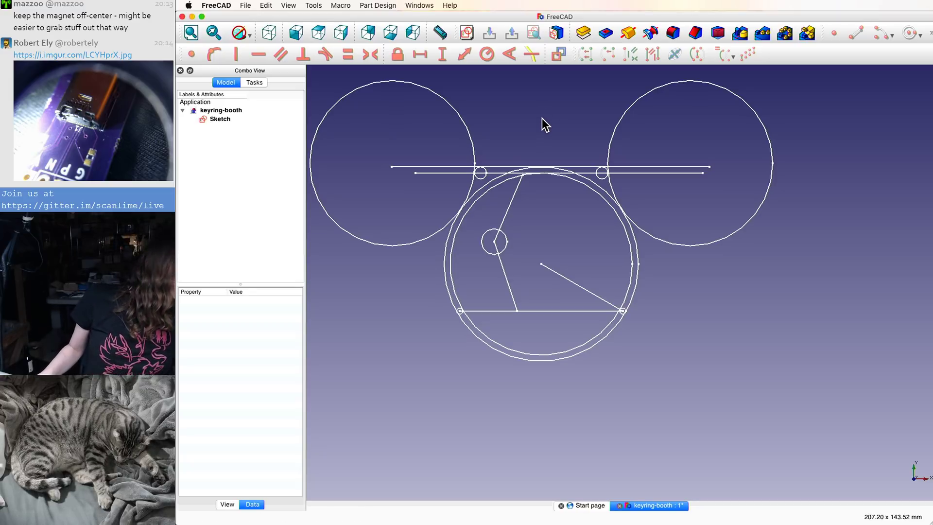
- Launch Meshmixer
{"action": "key", "text": "super+space"}
{"action": "type", "text": "meshmi"}
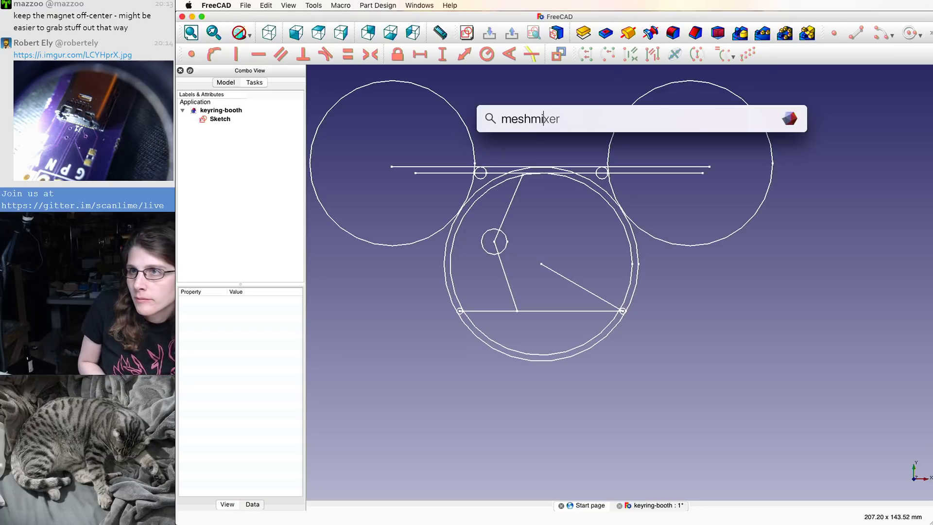
{"action": "key", "text": "Return"}
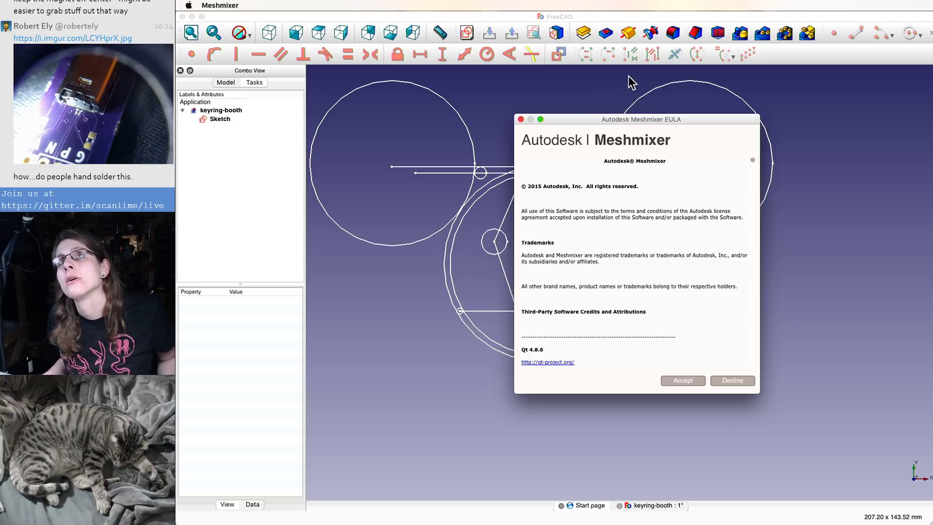
- Accept the Autodesk Meshmixer licence agreement and acknowledge the analytics notice
{"action": "left_click_drag", "start_coordinate": [615, 118], "coordinate": [500, 164]}
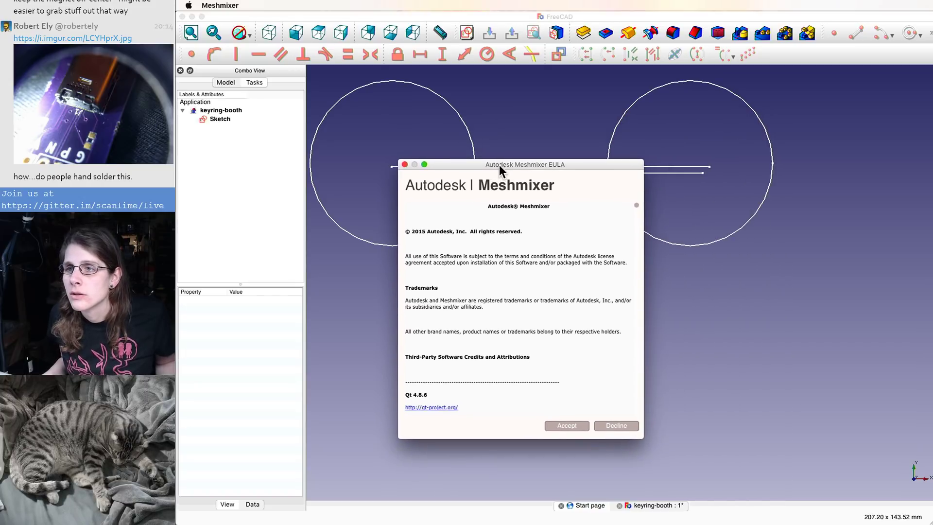
{"action": "left_click", "coordinate": [558, 425]}
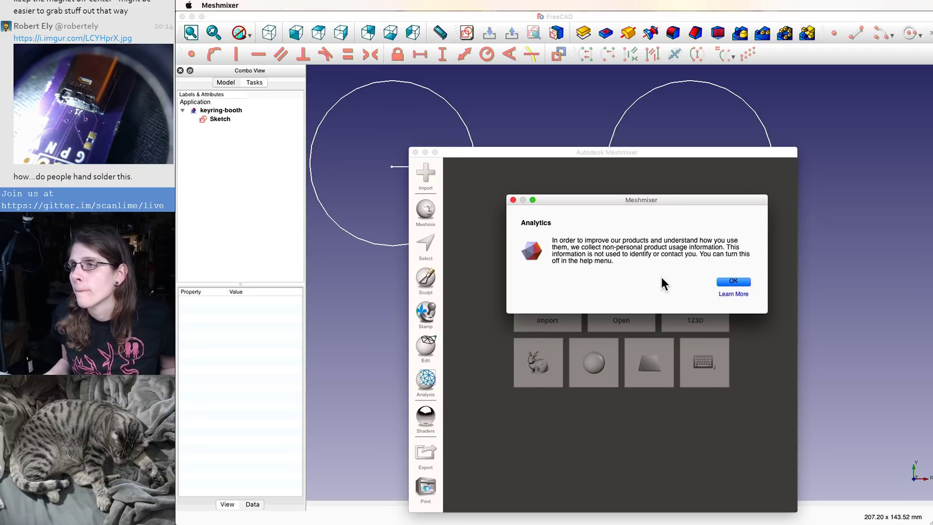
{"action": "left_click", "coordinate": [736, 283]}
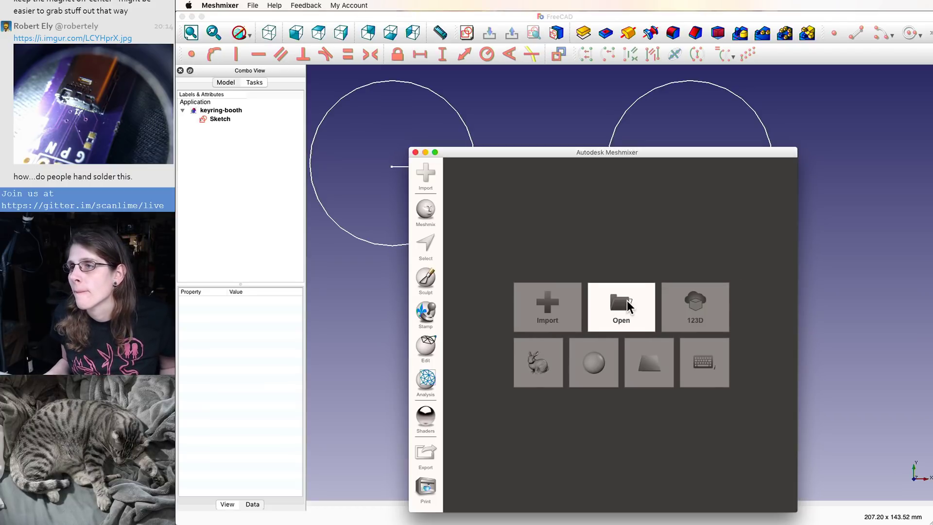
- Open the sample sphere in Meshmixer and test orbiting around it
{"action": "left_click", "coordinate": [601, 348]}
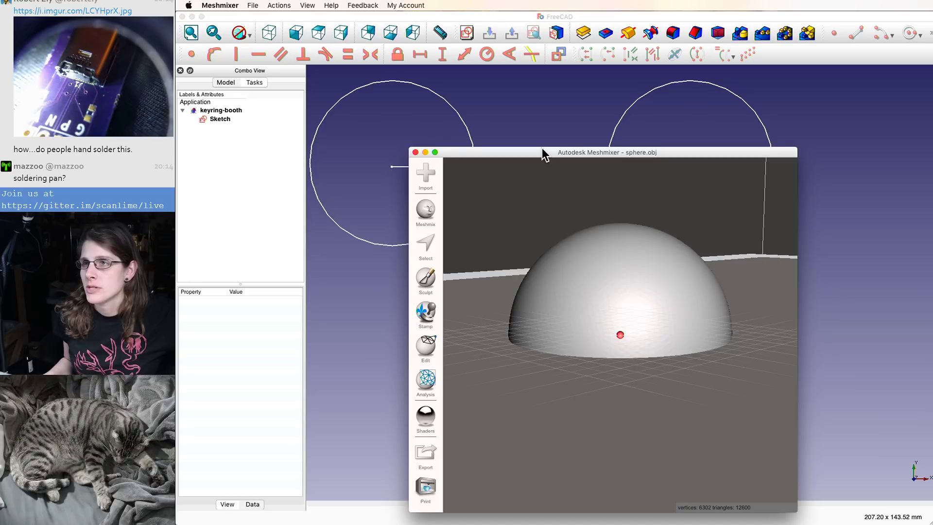
{"action": "left_click_drag", "start_coordinate": [543, 149], "coordinate": [536, 135]}
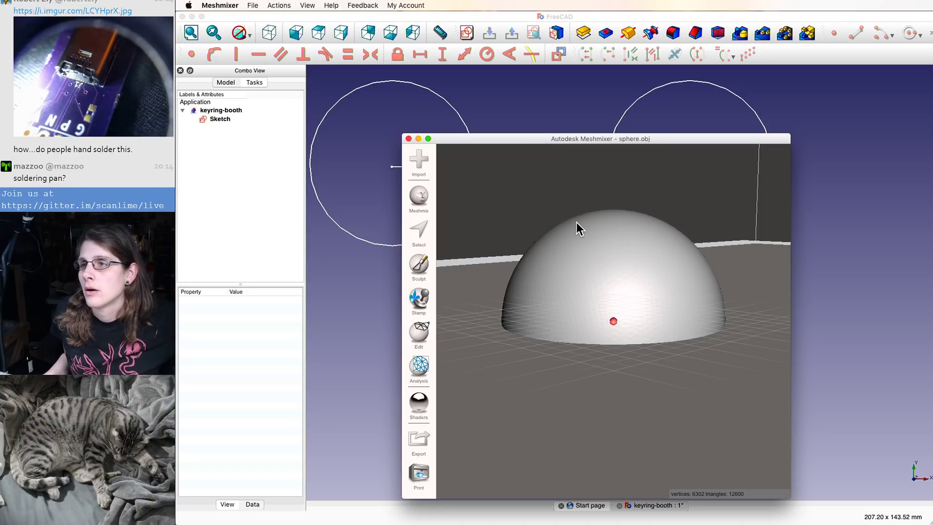
{"action": "left_click_drag", "start_coordinate": [607, 145], "coordinate": [570, 132]}
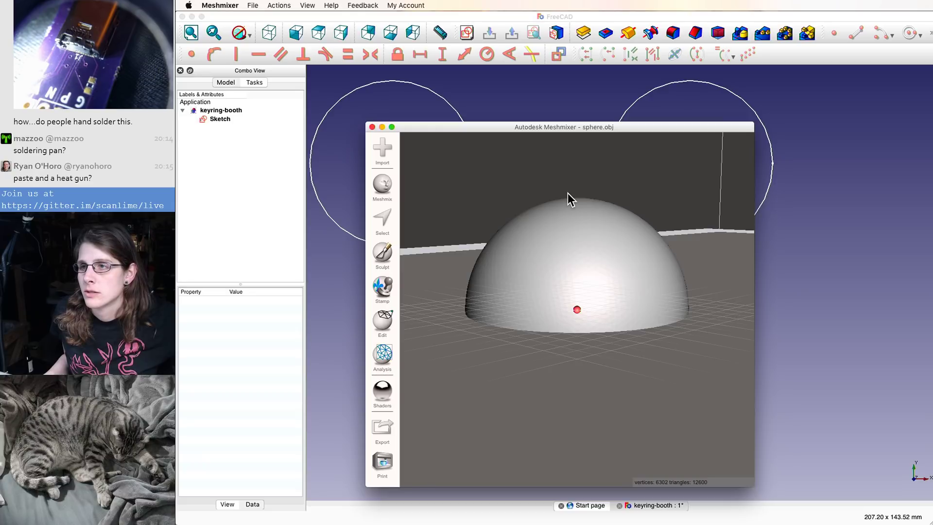
{"action": "right_click_drag", "start_coordinate": [538, 283], "coordinate": [628, 212]}
- Search the computer for Fusion 360 and other Autodesk applications, and dismiss the search
{"action": "key", "text": "super+space"}
{"action": "type", "text": "fusioo"}
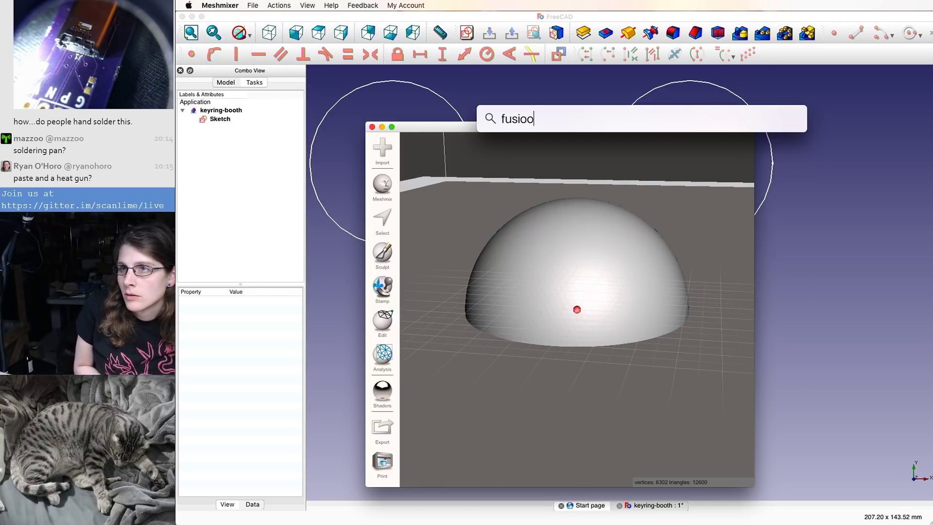
{"action": "key", "text": "BackSpace"}
{"action": "type", "text": "n32"}
{"action": "key", "text": "BackSpace"}
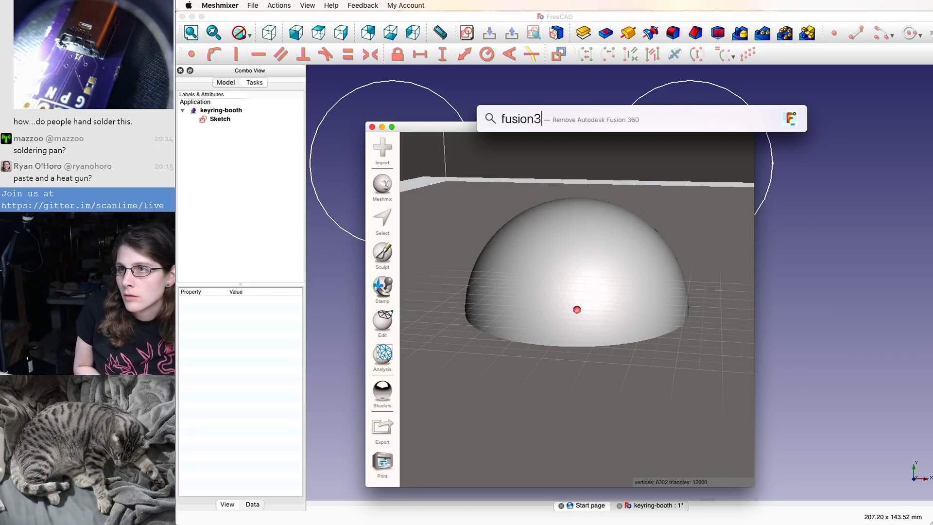
{"action": "type", "text": "60"}
{"action": "key", "text": "BackSpace"}
{"action": "key", "text": "BackSpace"}
{"action": "key", "text": "BackSpace"}
{"action": "key", "text": "BackSpace"}
{"action": "key", "text": "BackSpace"}
{"action": "key", "text": "BackSpace"}
{"action": "key", "text": "BackSpace"}
{"action": "key", "text": "BackSpace"}
{"action": "key", "text": "BackSpace"}
{"action": "type", "text": "auto"}
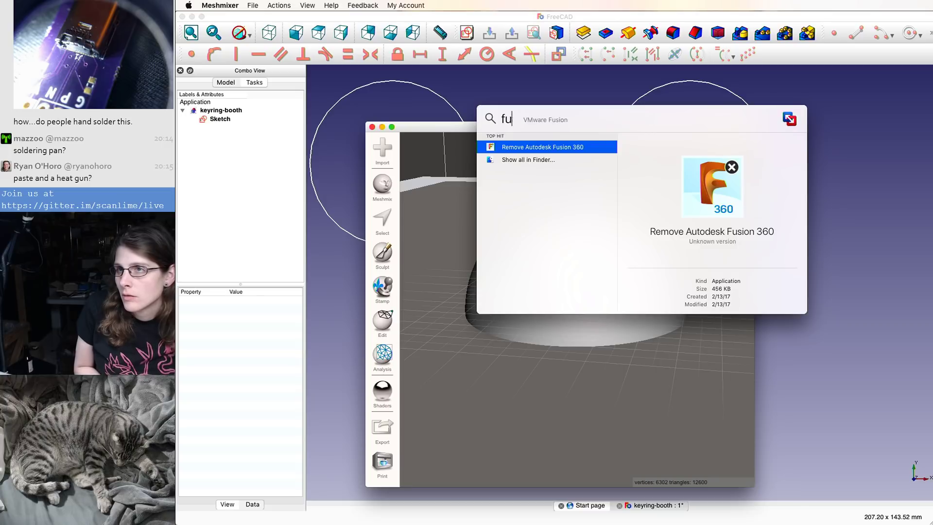
{"action": "type", "text": "d"}
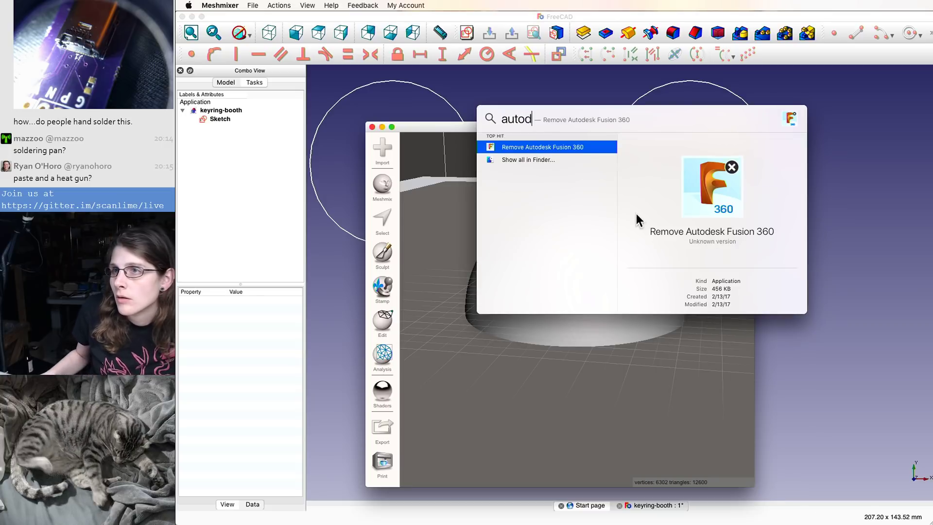
{"action": "key", "text": "Escape"}
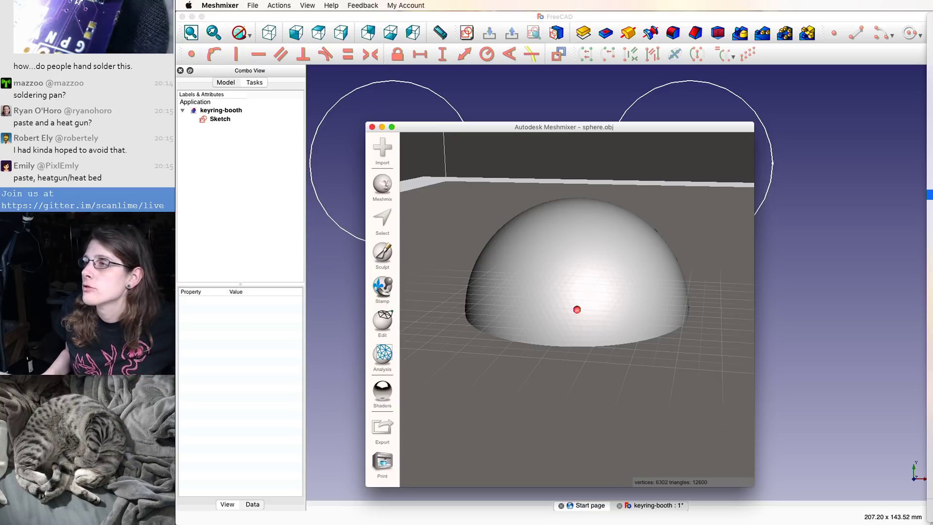
- Search the computer for 3dconn and launch 3D Mouse Home
{"action": "left_click", "coordinate": [506, 292]}
{"action": "right_click_drag", "start_coordinate": [541, 339], "coordinate": [561, 317]}
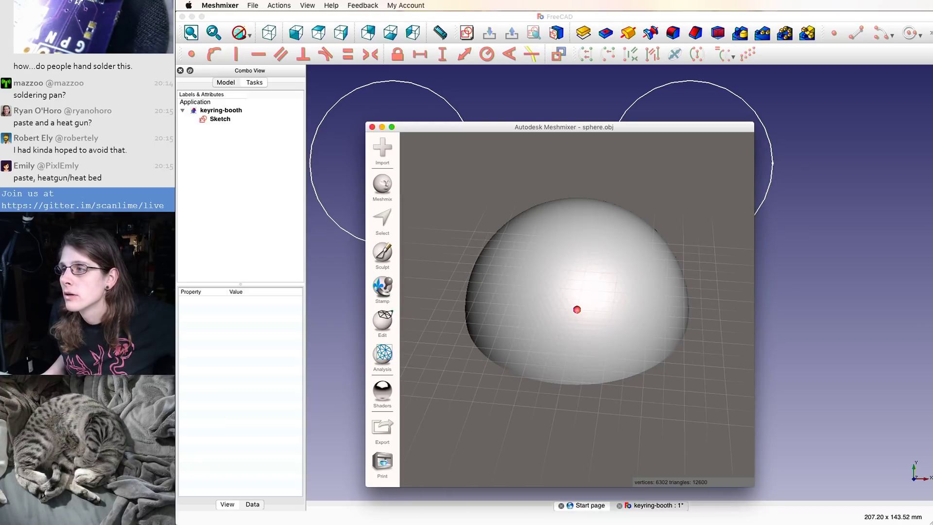
{"action": "key", "text": "super+space"}
{"action": "type", "text": "3dconn"}
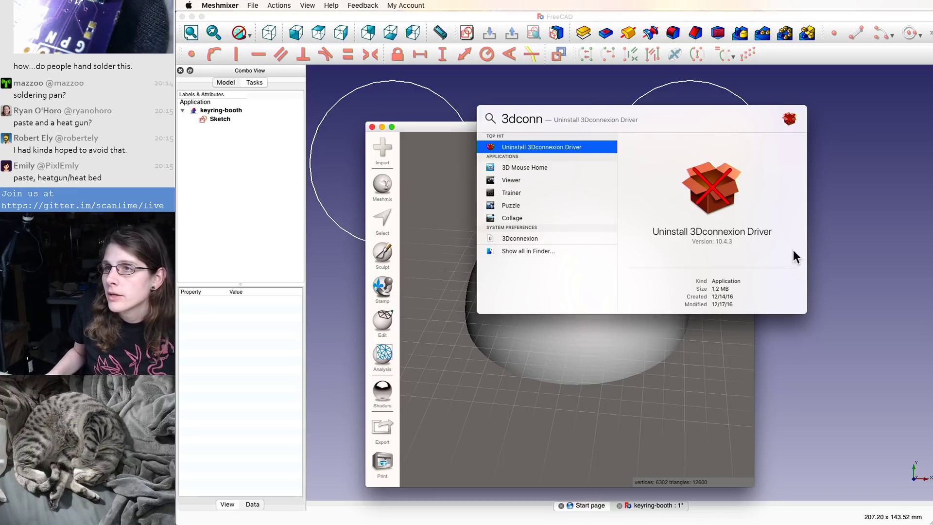
{"action": "left_click", "coordinate": [550, 166]}
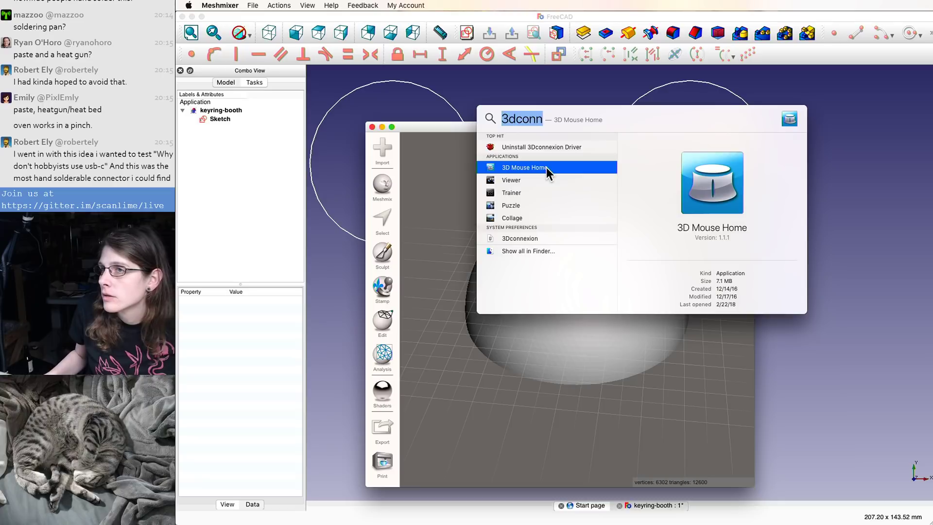
{"action": "key", "text": "Return"}
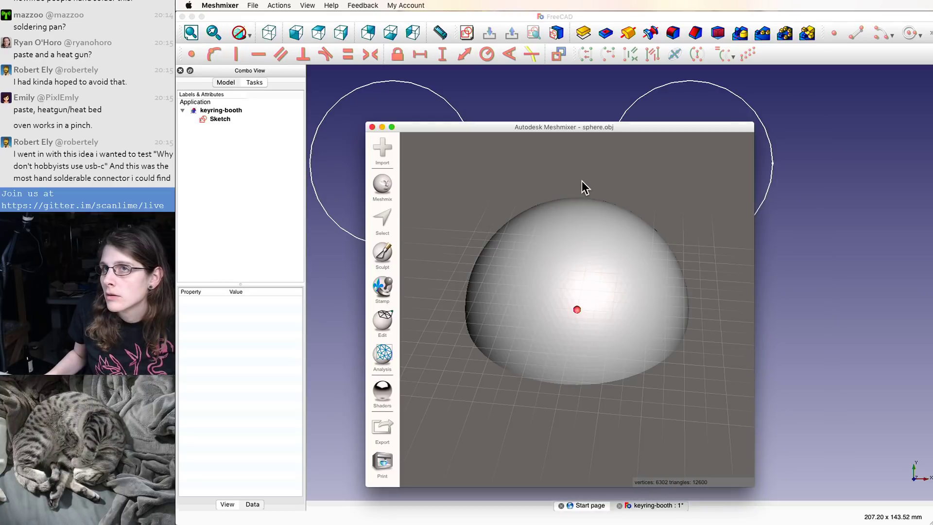
- Check the connected USB devices in USB Prober for the SpaceMouse Pro, and quit the program
{"action": "key", "text": "super+space"}
{"action": "type", "text": "usb"}
{"action": "key", "text": "Return"}
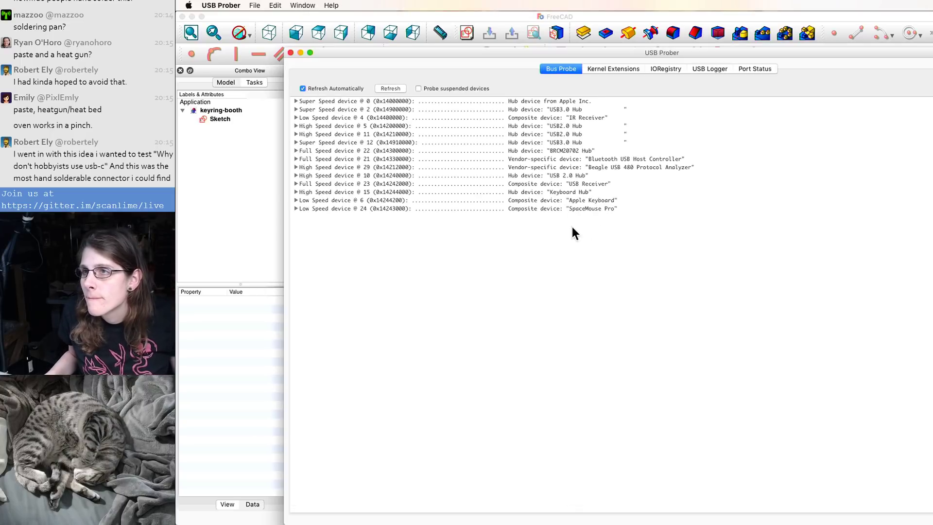
{"action": "left_click", "coordinate": [570, 209]}
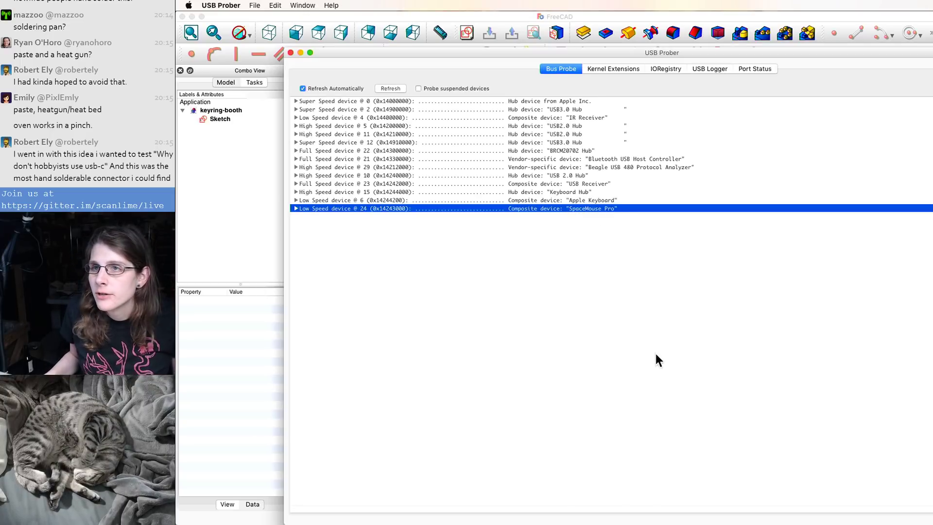
{"action": "key", "text": "super+q"}
{"action": "key", "text": "super+Tab"}
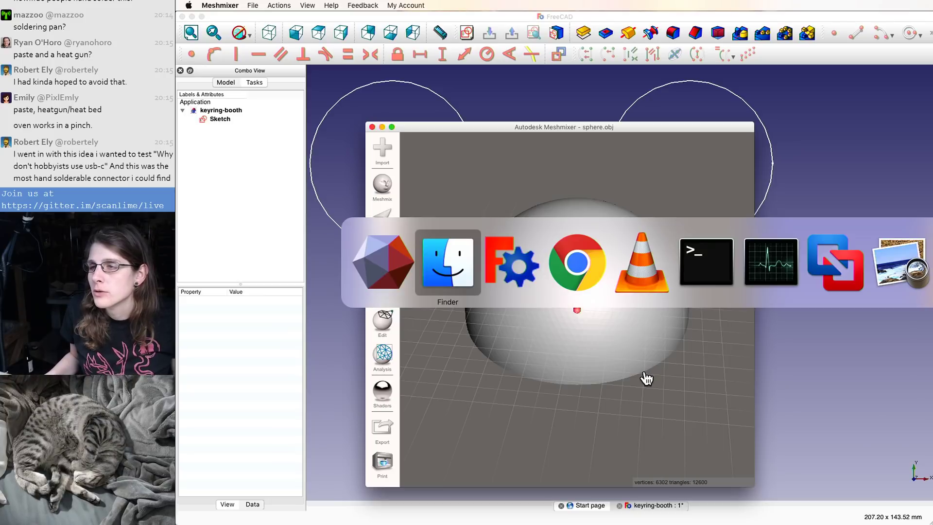
{"action": "left_click", "coordinate": [569, 280]}
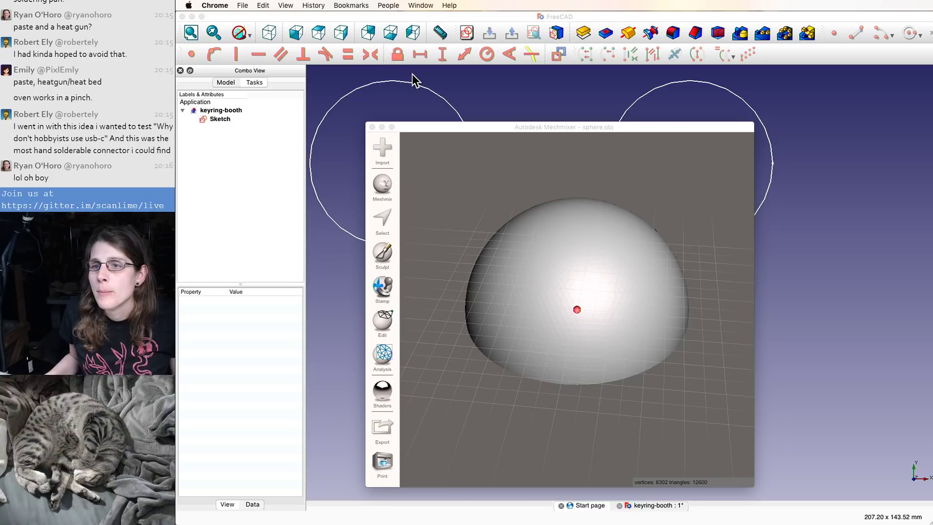
{"action": "left_click", "coordinate": [416, 4]}
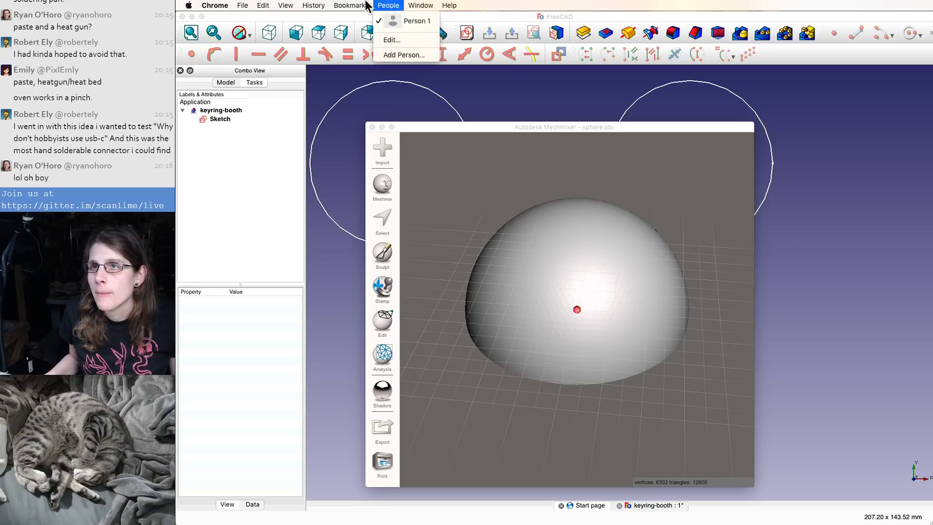
{"action": "left_click", "coordinate": [299, 5]}
{"action": "key", "text": "super+Tab"}
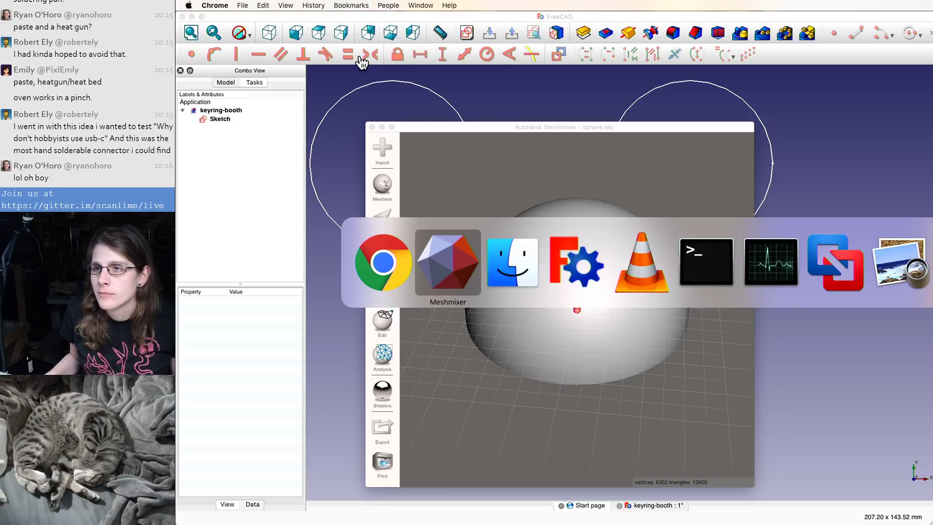
{"action": "key", "text": "super+Tab"}
{"action": "left_click", "coordinate": [545, 173]}
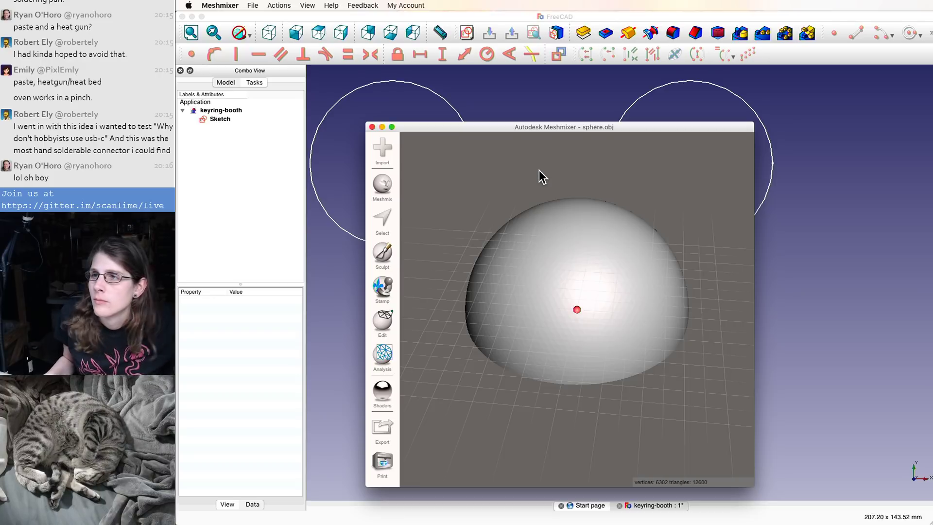
- Close and relaunch Meshmixer, and open the sample bunny model
{"action": "left_click_drag", "start_coordinate": [413, 132], "coordinate": [415, 110]}
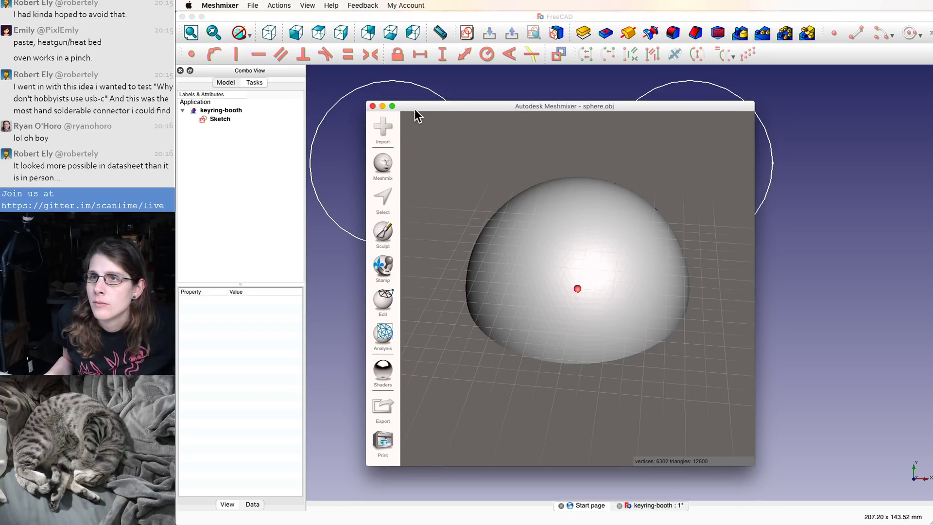
{"action": "left_click", "coordinate": [373, 104]}
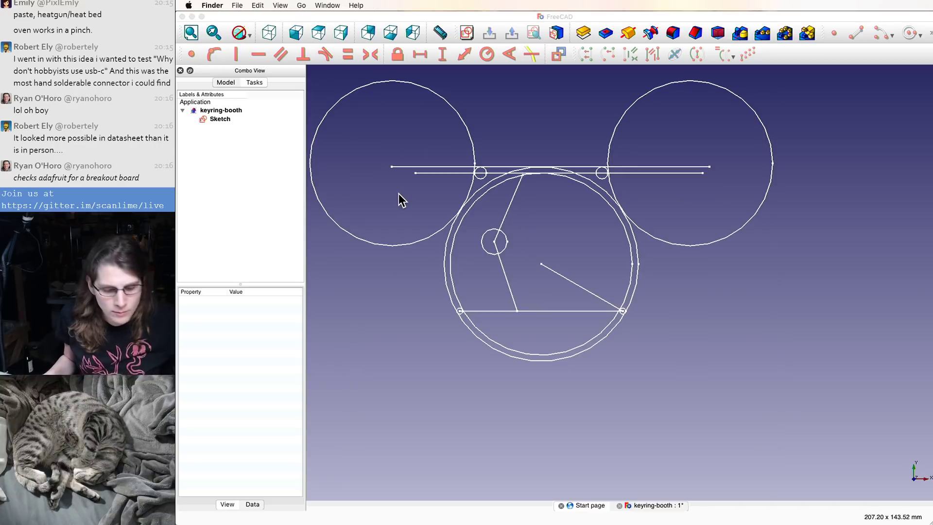
{"action": "key", "text": "super+space"}
{"action": "type", "text": "mesh"}
{"action": "key", "text": "Return"}
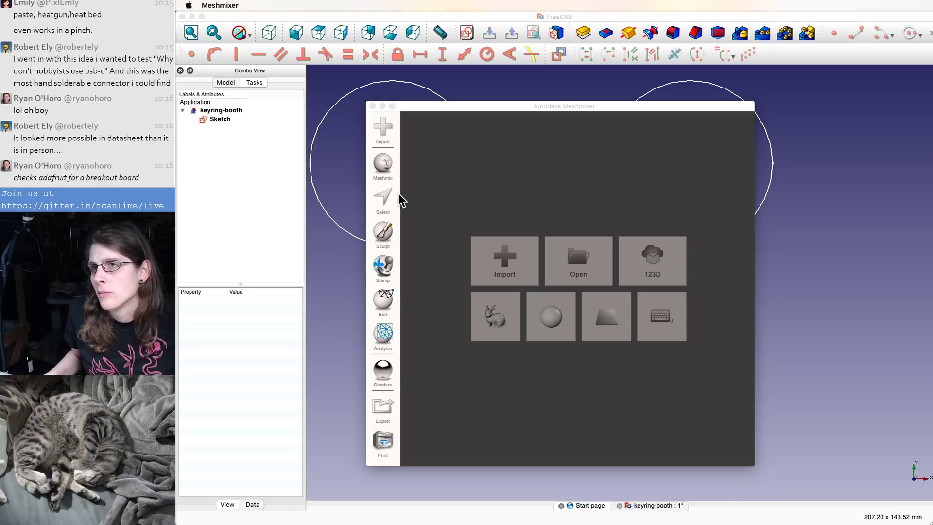
{"action": "left_click", "coordinate": [500, 307]}
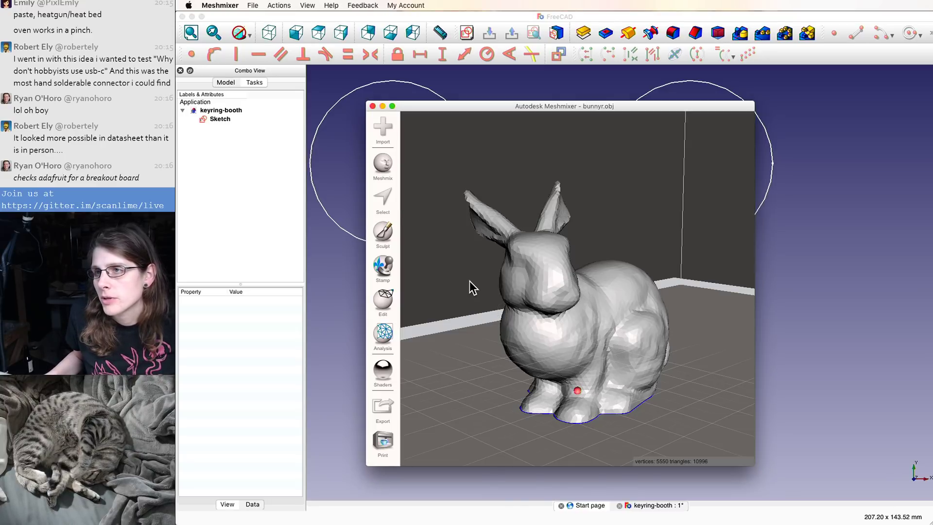
- Close Meshmixer with the sample bunny model
{"action": "left_click", "coordinate": [373, 106]}
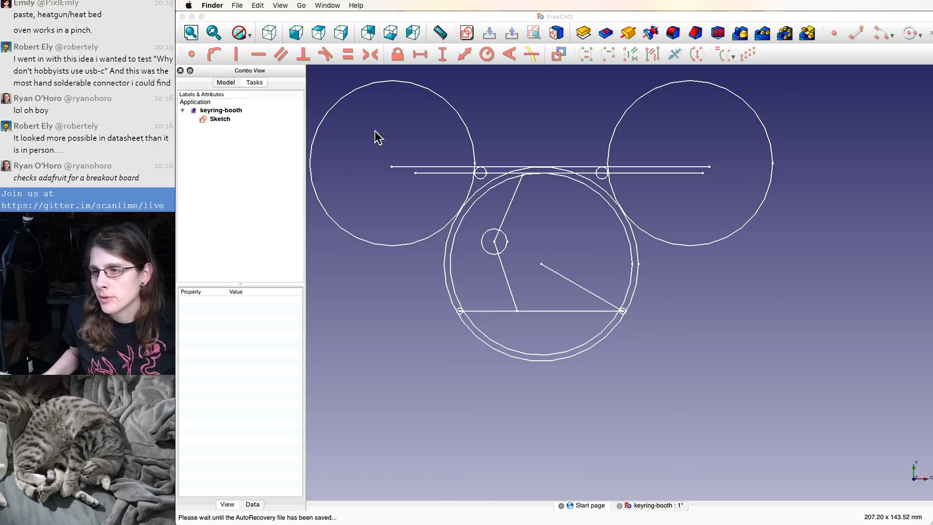
{"action": "left_click", "coordinate": [506, 397]}
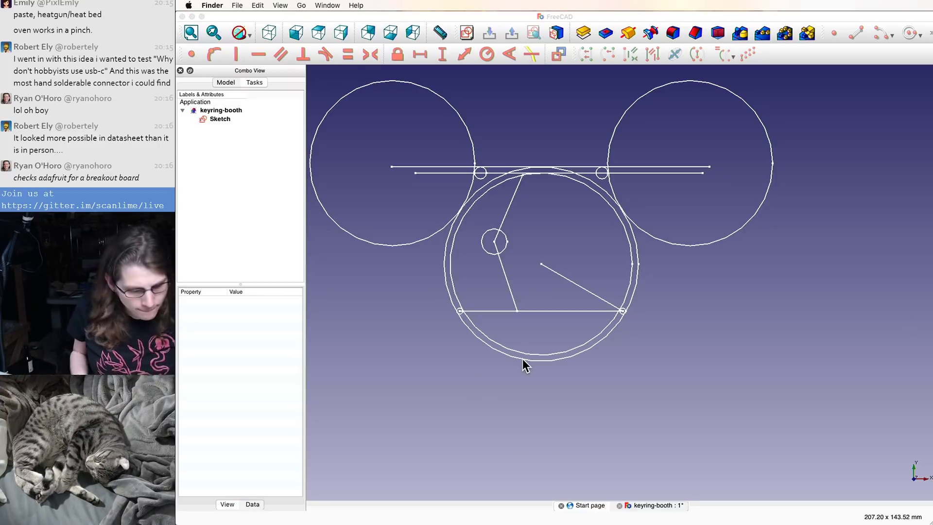
{"action": "key", "text": "super+space"}
{"action": "type", "text": "gimp"}
{"action": "key", "text": "Return"}
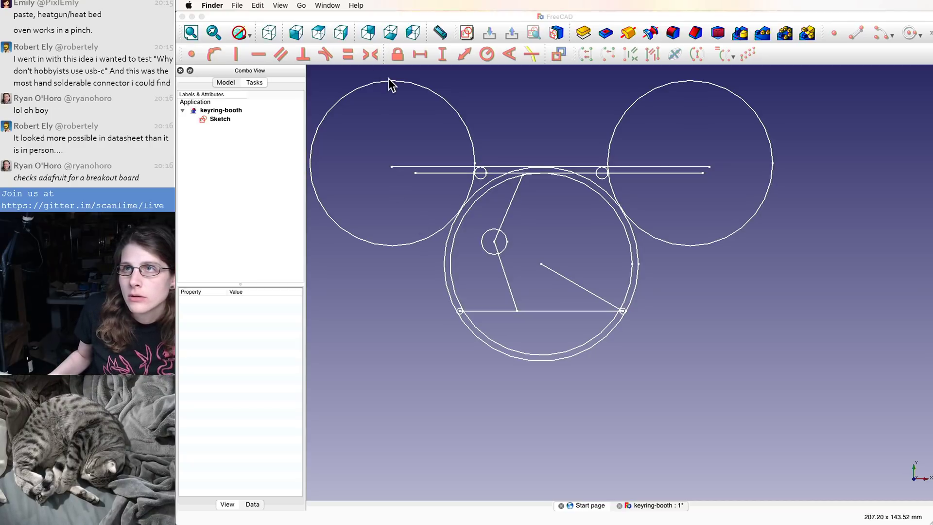
- Switch to Google Chrome and search the web for "space mouse driver"
{"action": "key", "text": "super+space"}
{"action": "type", "text": "goo"}
{"action": "key", "text": "Return"}
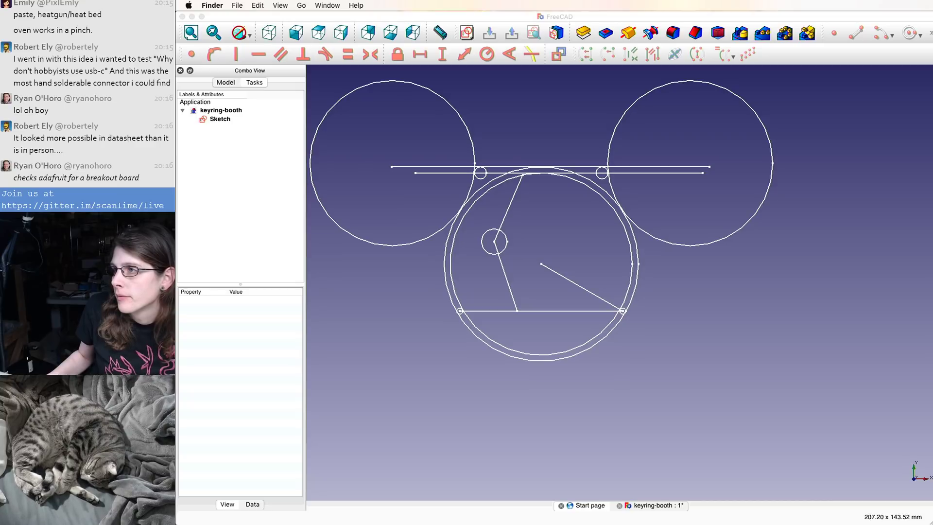
{"action": "key", "text": "super+space"}
{"action": "type", "text": "goo"}
{"action": "key", "text": "Return"}
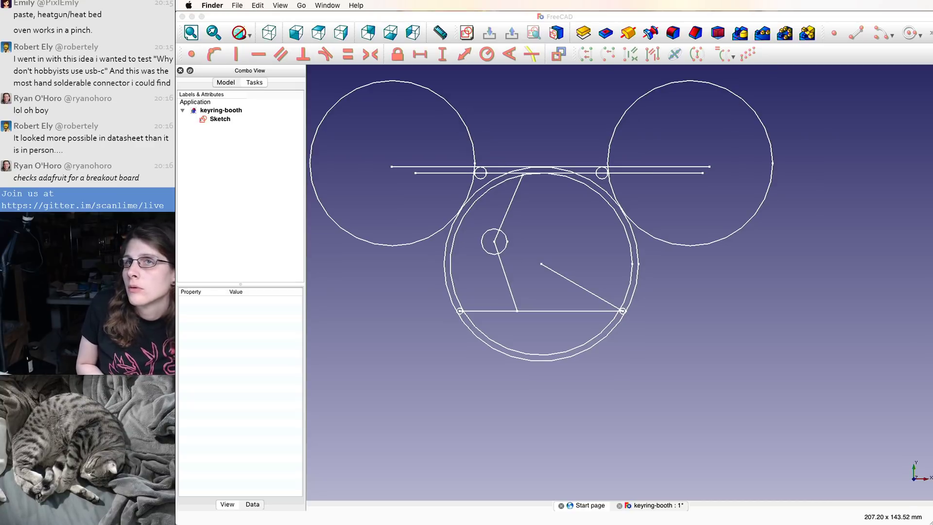
{"action": "type", "text": "space mouse"}
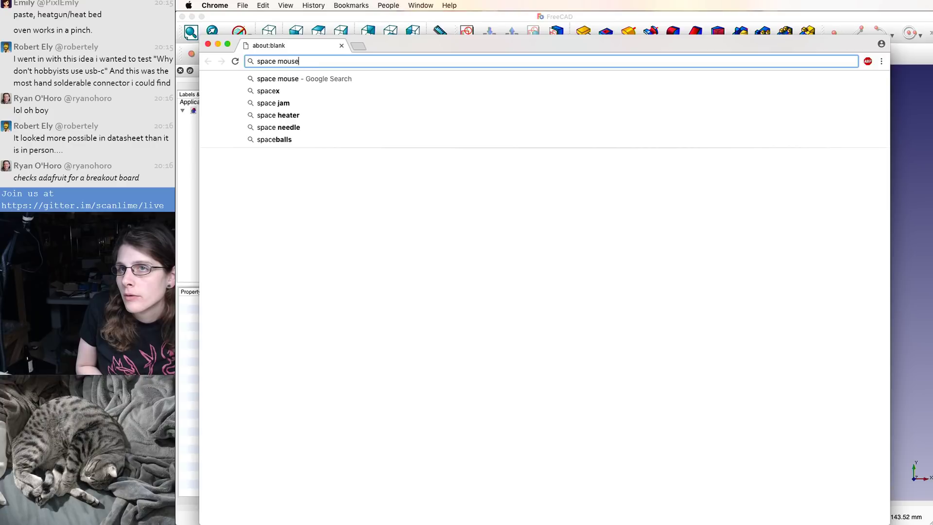
{"action": "type", "text": " driver"}
{"action": "key", "text": "Return"}
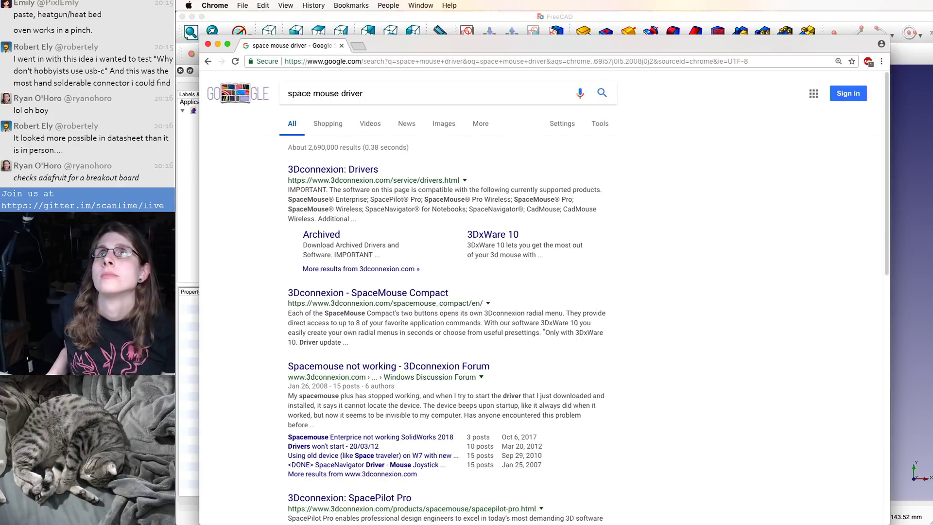
- Open the 3Dconnexion Drivers page from the search results and bring up its list of latest drivers
{"action": "left_click", "coordinate": [300, 170]}
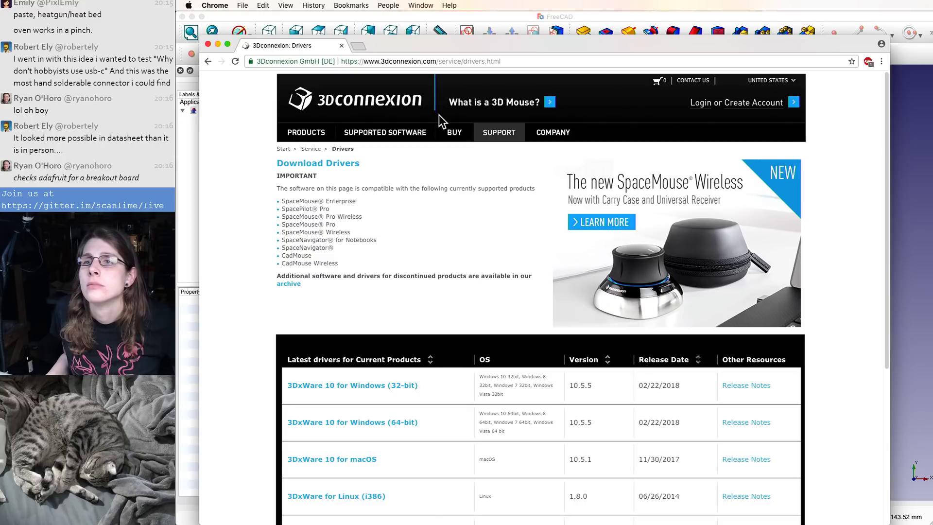
{"action": "scroll", "coordinate": [378, 392], "scroll_direction": "down", "scroll_amount": 1}
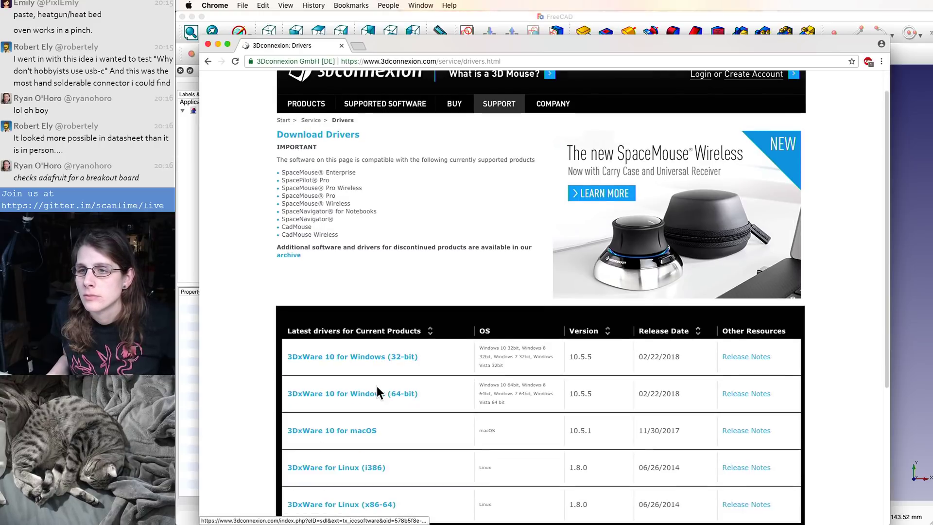
- Download the 3DxWare 10 for macOS driver from the list of latest drivers
{"action": "scroll", "coordinate": [377, 392], "scroll_direction": "down", "scroll_amount": 2}
{"action": "left_click", "coordinate": [354, 386]}
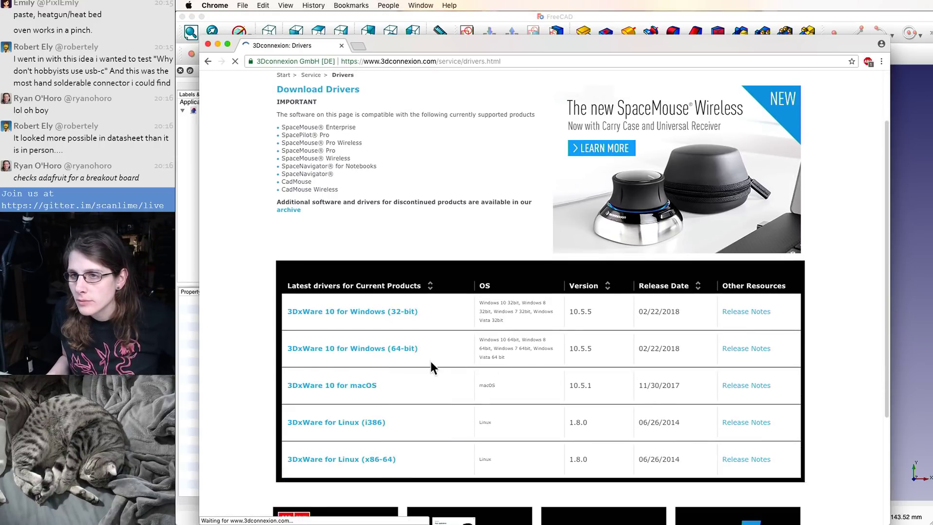
{"action": "left_click_drag", "start_coordinate": [400, 40], "coordinate": [427, 19]}
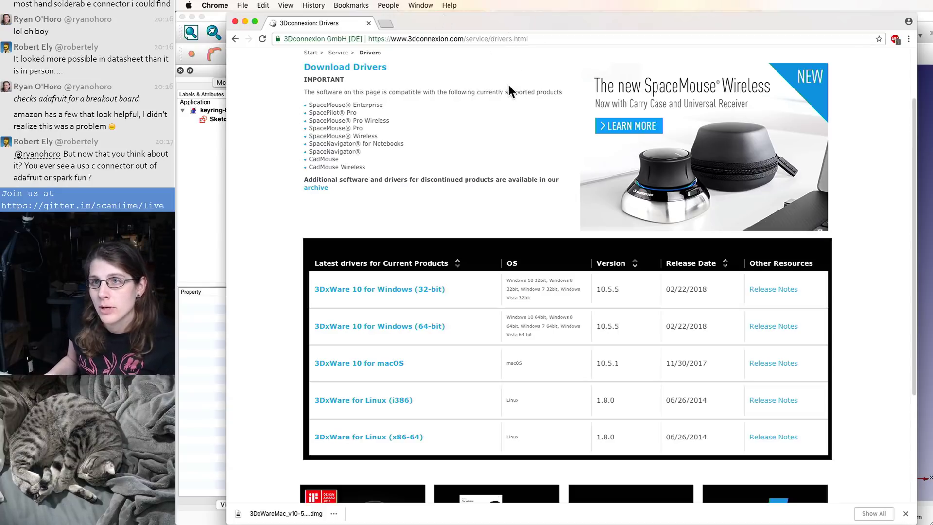
{"action": "scroll", "coordinate": [529, 120], "scroll_direction": "down", "scroll_amount": 3}
{"action": "scroll", "coordinate": [520, 169], "scroll_direction": "up", "scroll_amount": 5}
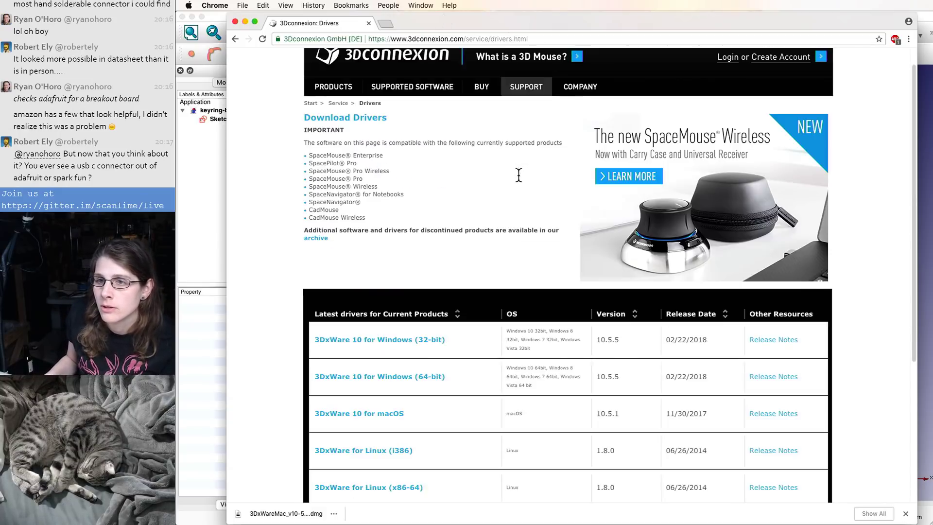
- Open the downloaded 3DxWareMac disk image, skipping its verification, and launch the 3Dconnexion software installer
{"action": "left_click", "coordinate": [272, 514]}
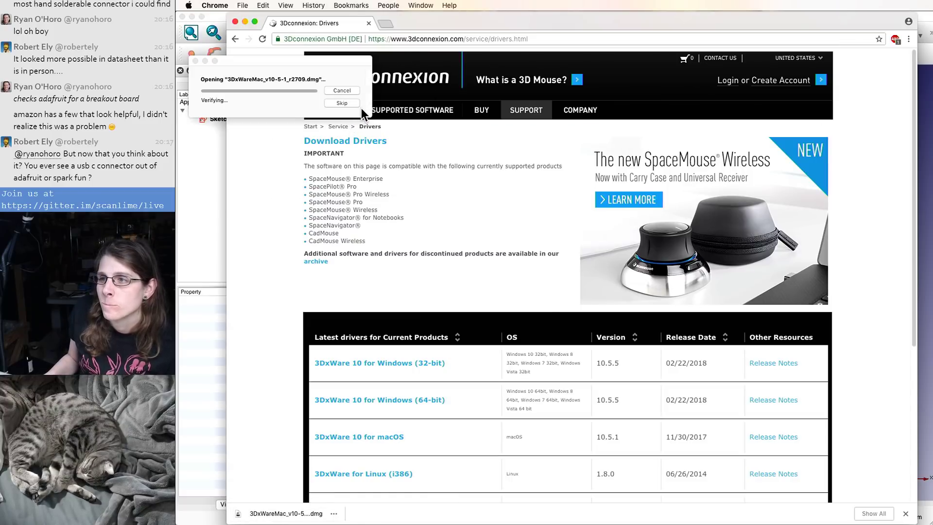
{"action": "left_click", "coordinate": [360, 105]}
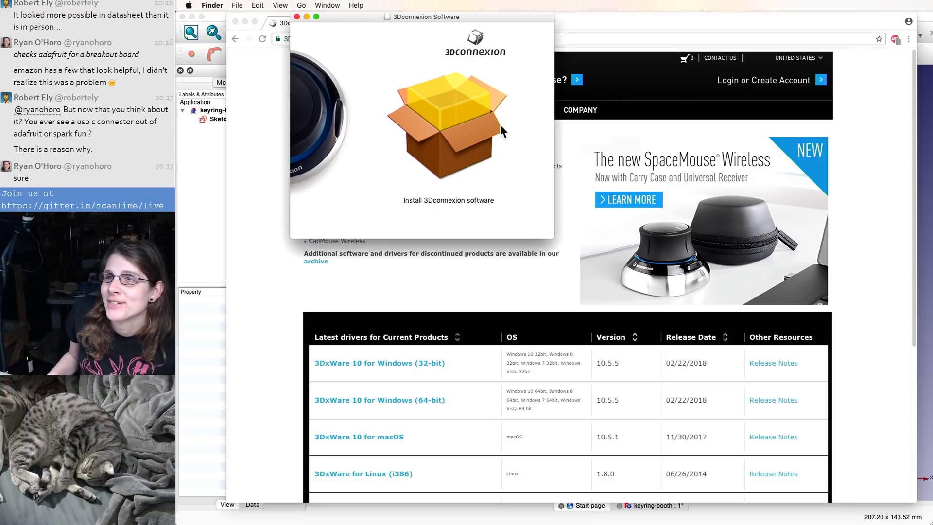
{"action": "double_click", "coordinate": [470, 120]}
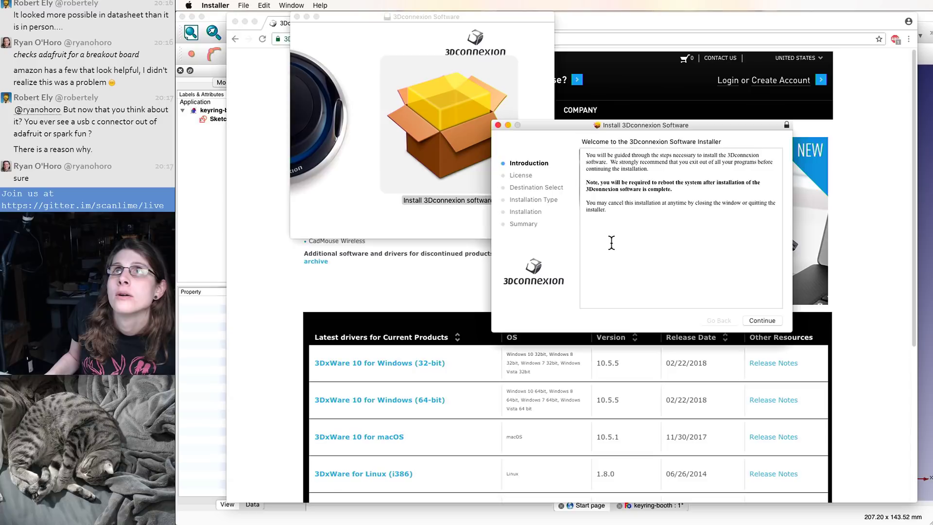
- Accept the software license agreement and start the standard installation on Macintosh HD, agreeing to the required restart
{"action": "left_click", "coordinate": [748, 320]}
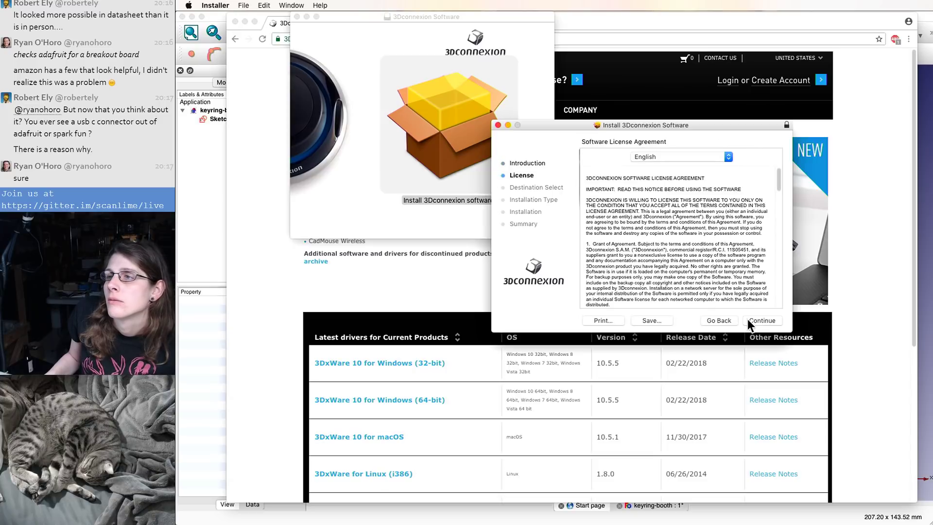
{"action": "left_click", "coordinate": [752, 319]}
{"action": "left_click", "coordinate": [737, 204]}
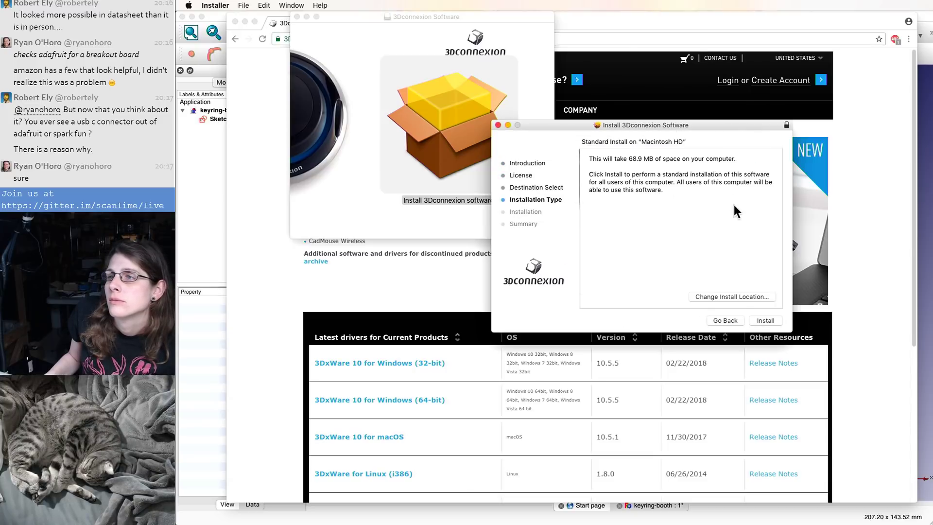
{"action": "left_click", "coordinate": [758, 319]}
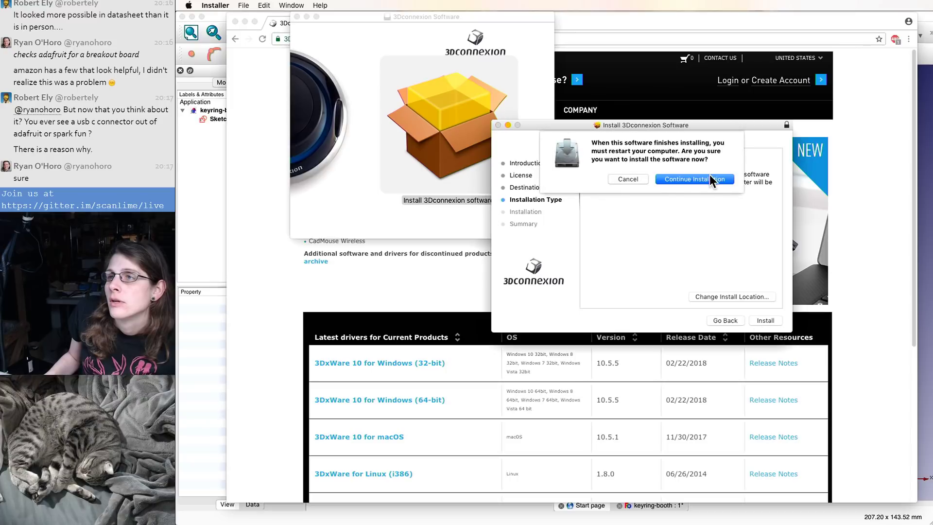
{"action": "left_click", "coordinate": [710, 176]}
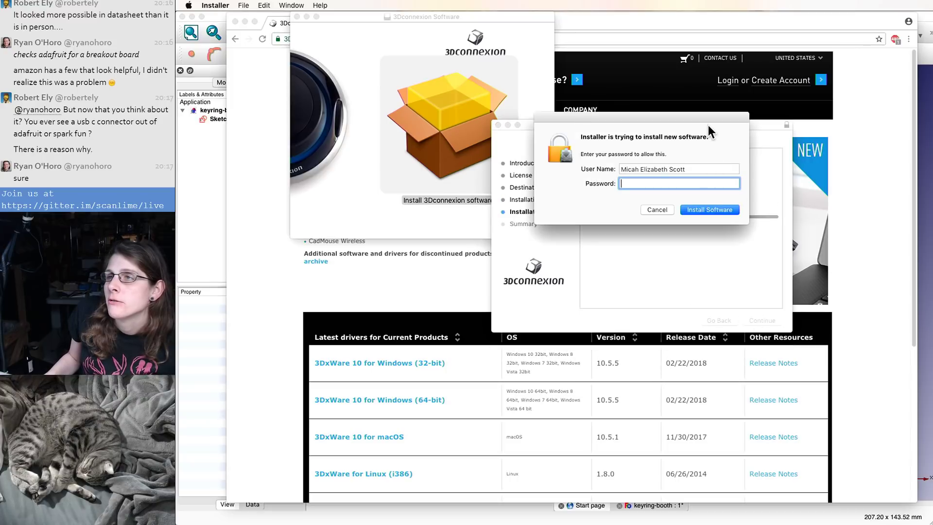
- Enter the account password to authorize the 3Dconnexion software installation
{"action": "type", "text": "••••"}
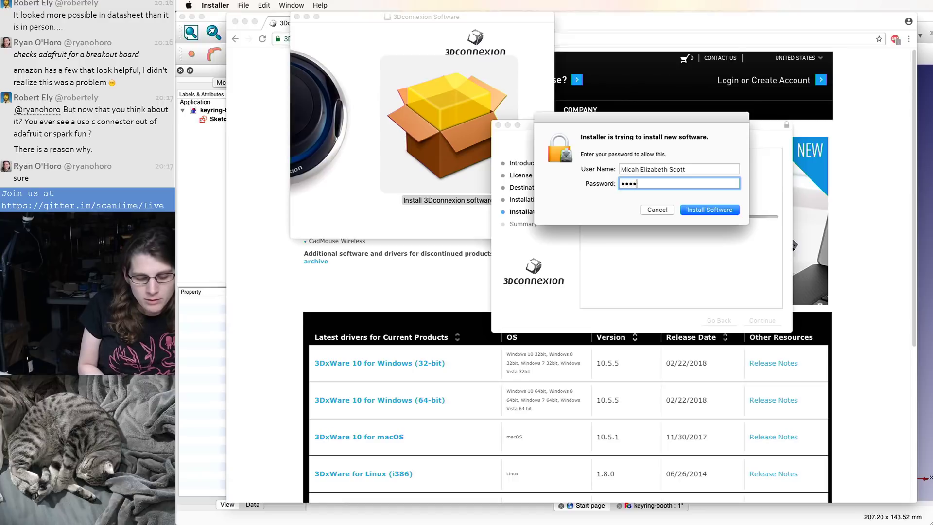
{"action": "type", "text": "•••••••••••••"}
{"action": "key", "text": "Return"}
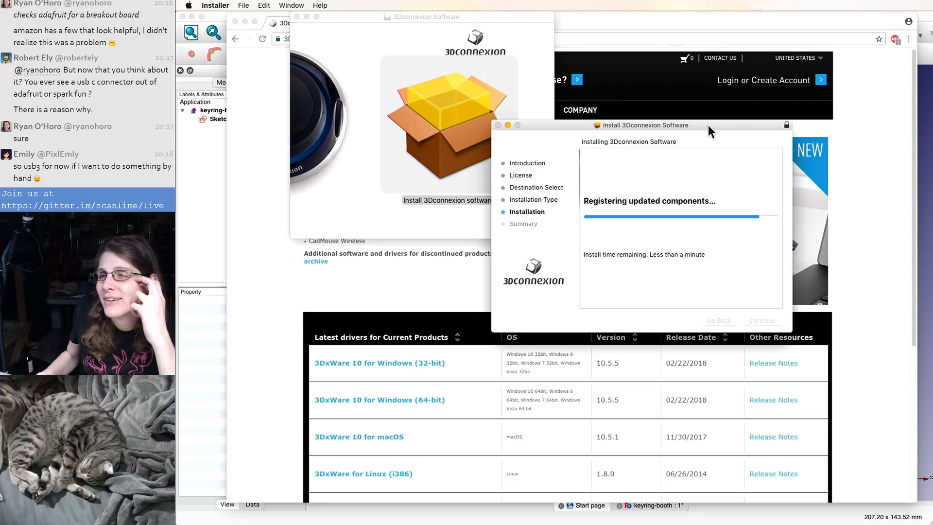
- Close the 3Dconnexion Software disk image window and move the installer window clear over the browser
{"action": "left_click", "coordinate": [381, 99]}
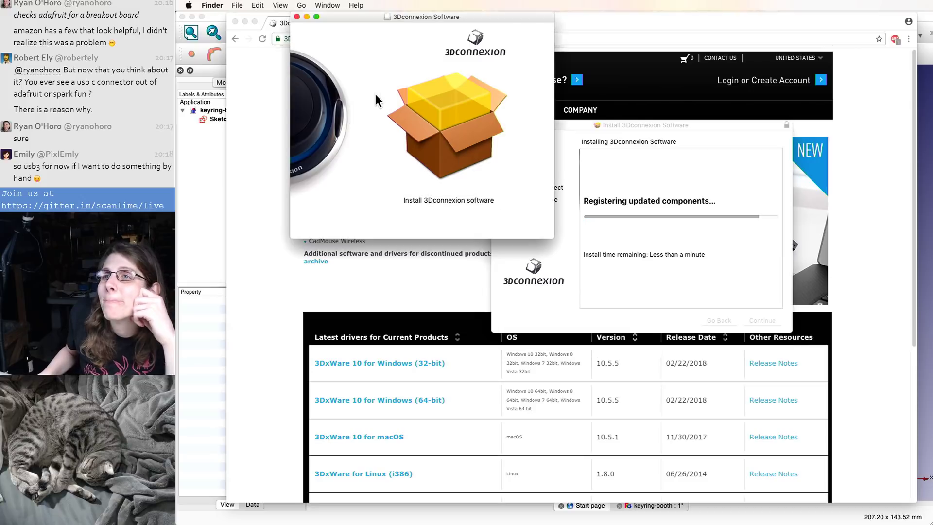
{"action": "left_click", "coordinate": [297, 16]}
{"action": "left_click_drag", "start_coordinate": [584, 122], "coordinate": [599, 202]}
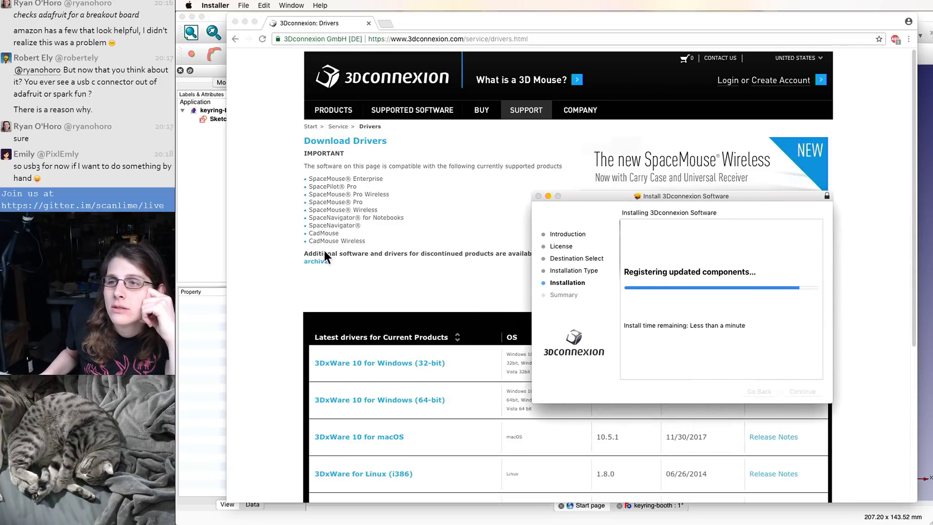
{"action": "scroll", "coordinate": [325, 249], "scroll_direction": "down", "scroll_amount": 5}
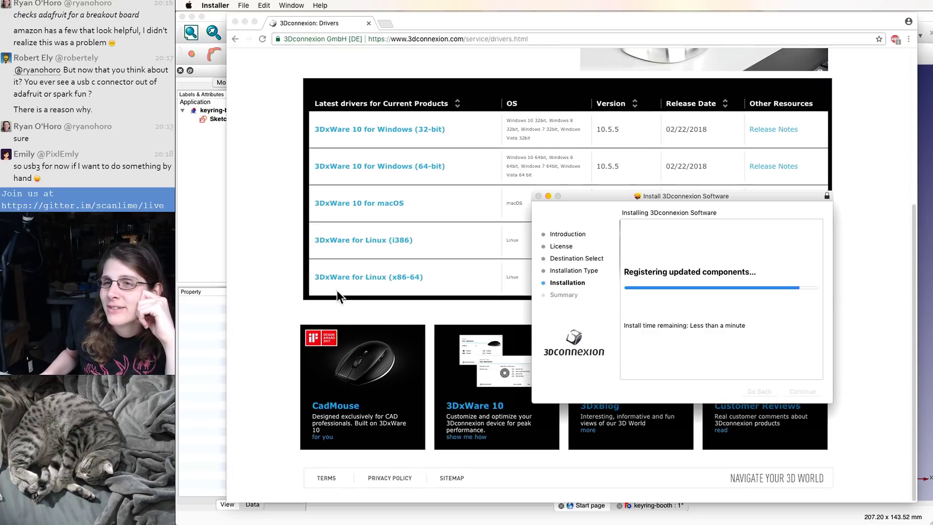
{"action": "scroll", "coordinate": [292, 294], "scroll_direction": "up", "scroll_amount": 2}
{"action": "scroll", "coordinate": [253, 299], "scroll_direction": "down", "scroll_amount": 2}
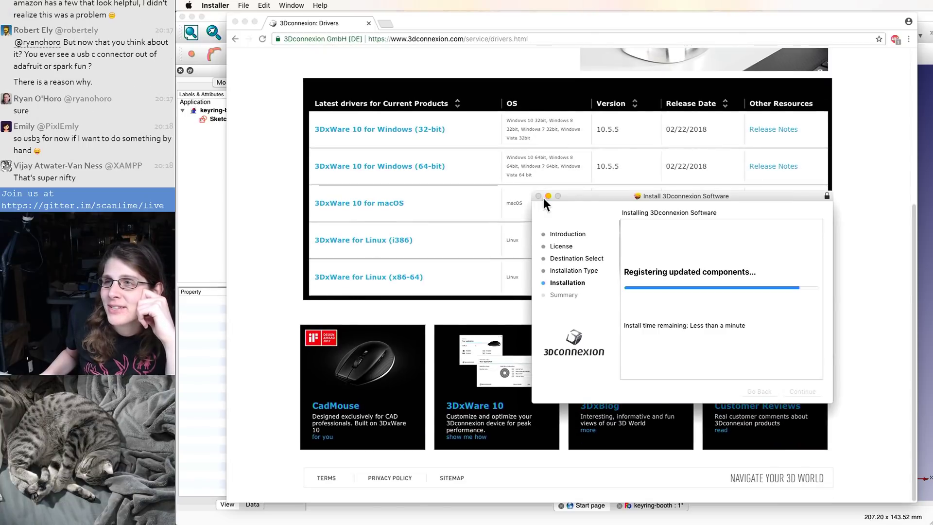
{"action": "left_click_drag", "start_coordinate": [585, 194], "coordinate": [529, 156]}
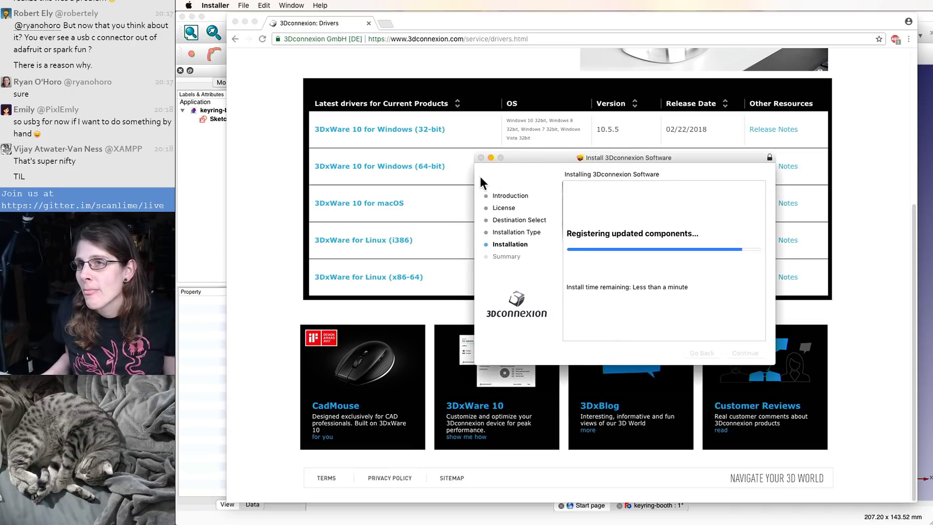
- Move the browser window out of the way and close the FreeCAD window with the keyring-booth document
{"action": "left_click_drag", "start_coordinate": [421, 26], "coordinate": [374, 400]}
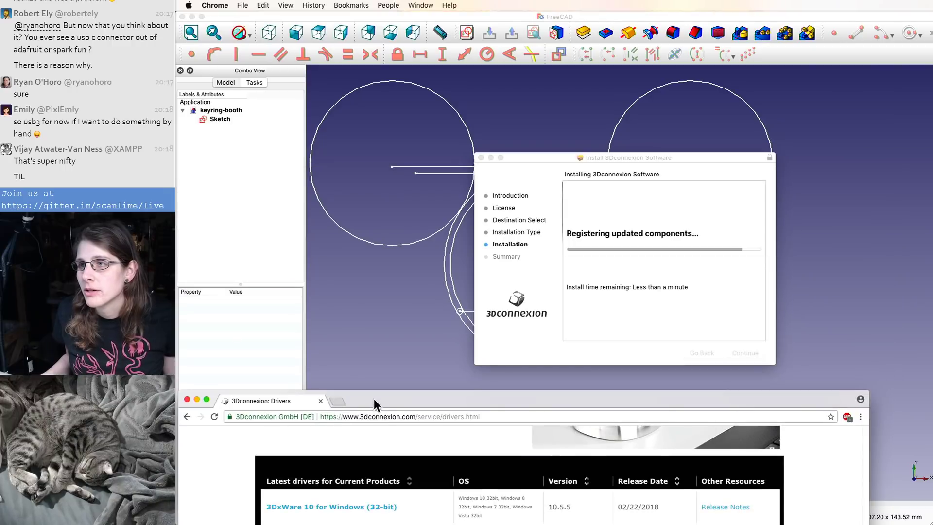
{"action": "left_click", "coordinate": [281, 246]}
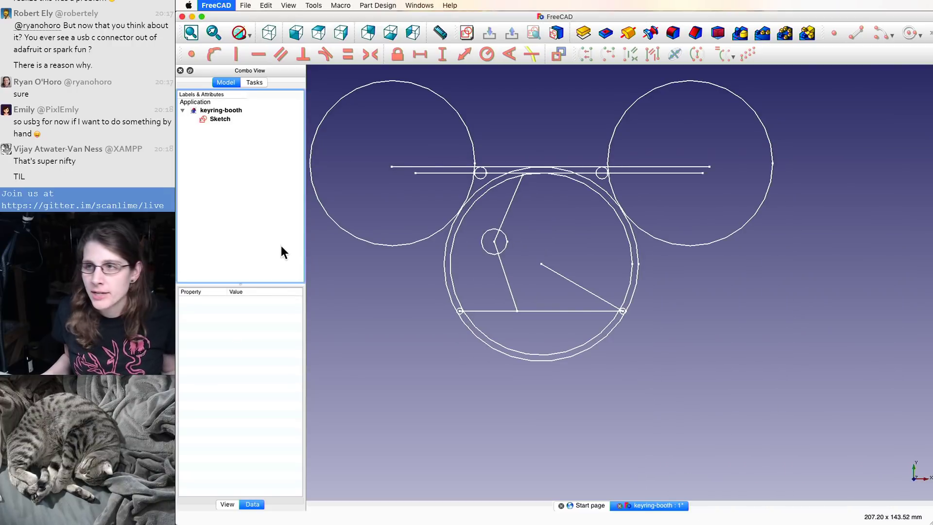
{"action": "key", "text": "super+w"}
{"action": "left_click", "coordinate": [622, 280]}
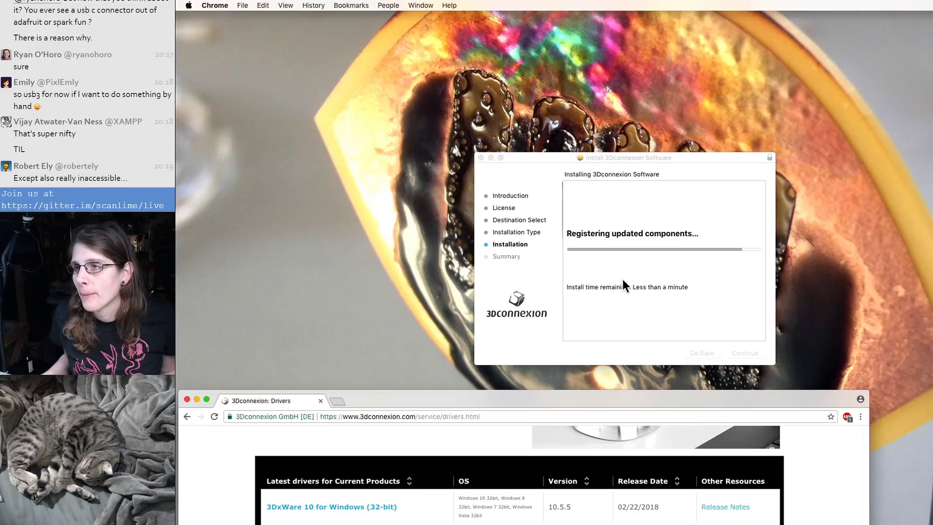
- Close the 3Dconnexion drivers page and quit Chrome while the driver installation runs
{"action": "left_click_drag", "start_coordinate": [515, 407], "coordinate": [544, 389]}
{"action": "key", "text": "super+w"}
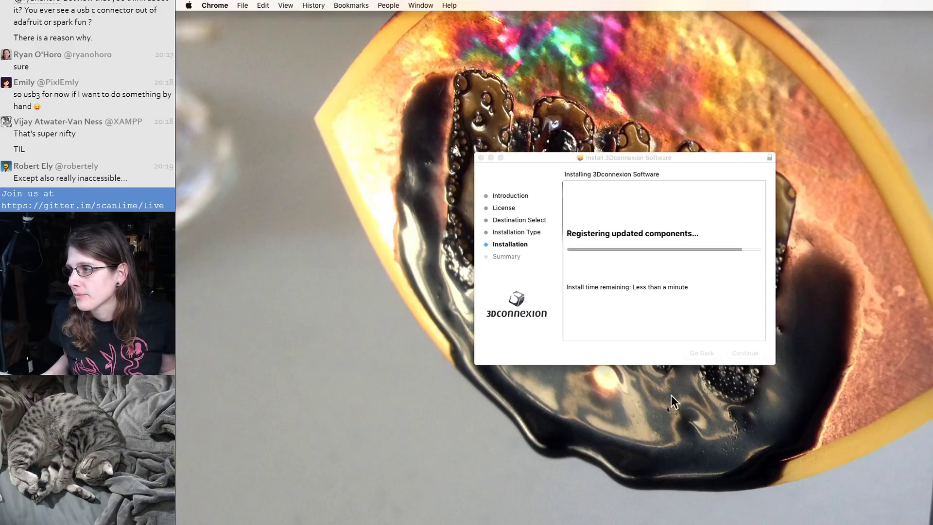
{"action": "key", "text": "super+q"}
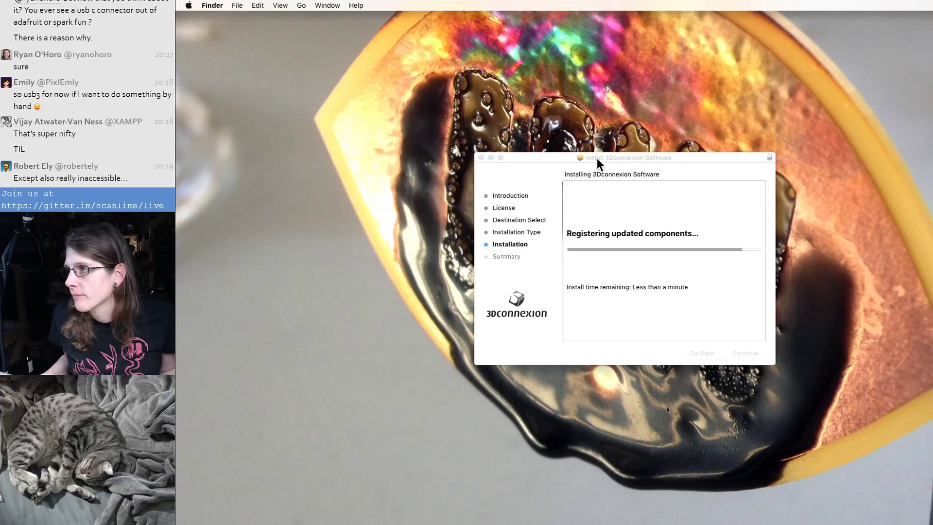
- Restart the computer to finish the 3Dconnexion software installation and log back in with the account password
{"action": "left_click_drag", "start_coordinate": [603, 159], "coordinate": [512, 105]}
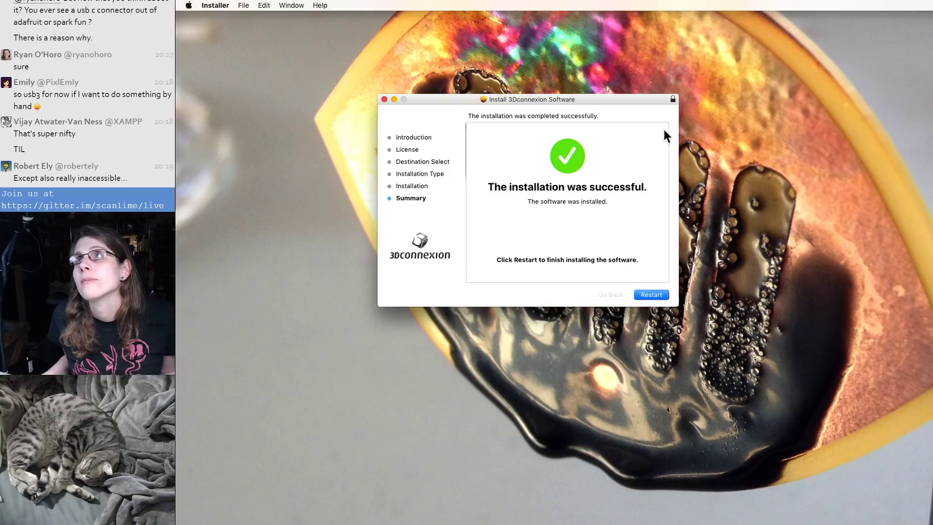
{"action": "left_click", "coordinate": [643, 294]}
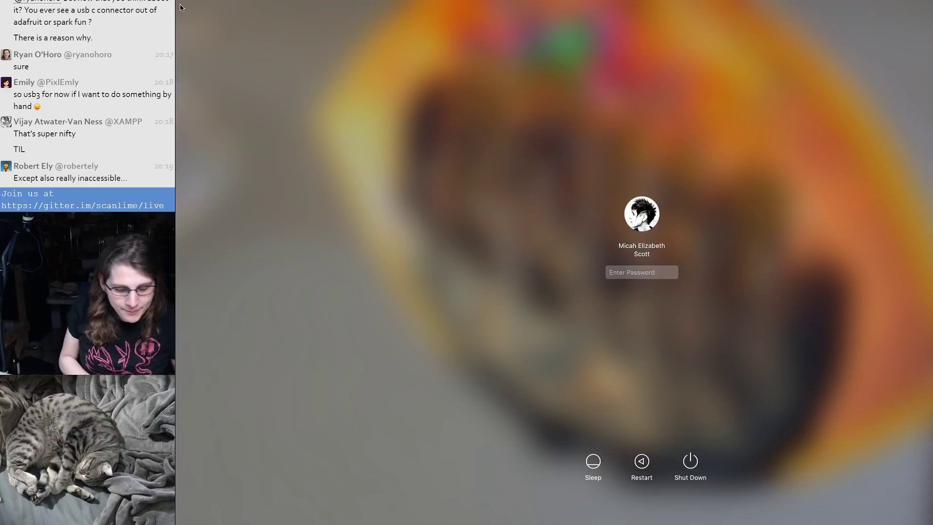
{"action": "type", "text": "••••••••••••••"}
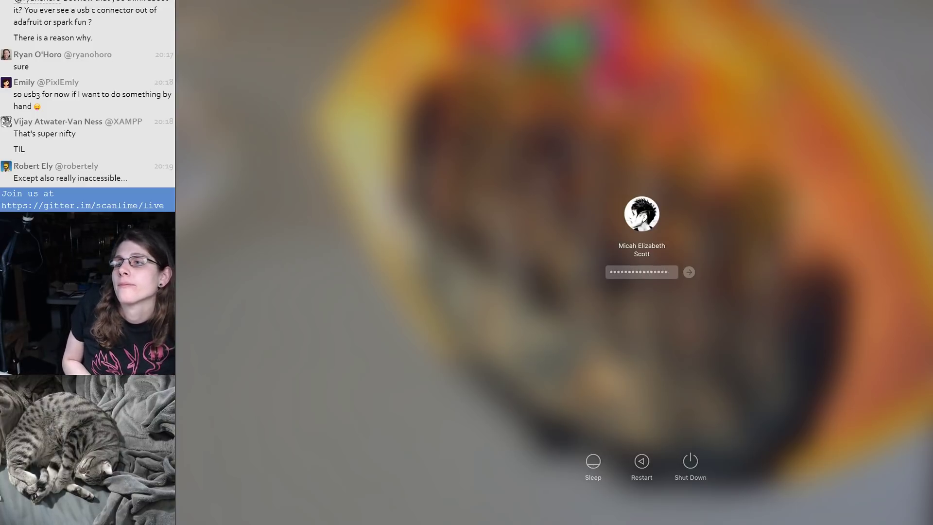
{"action": "key", "text": "Return"}
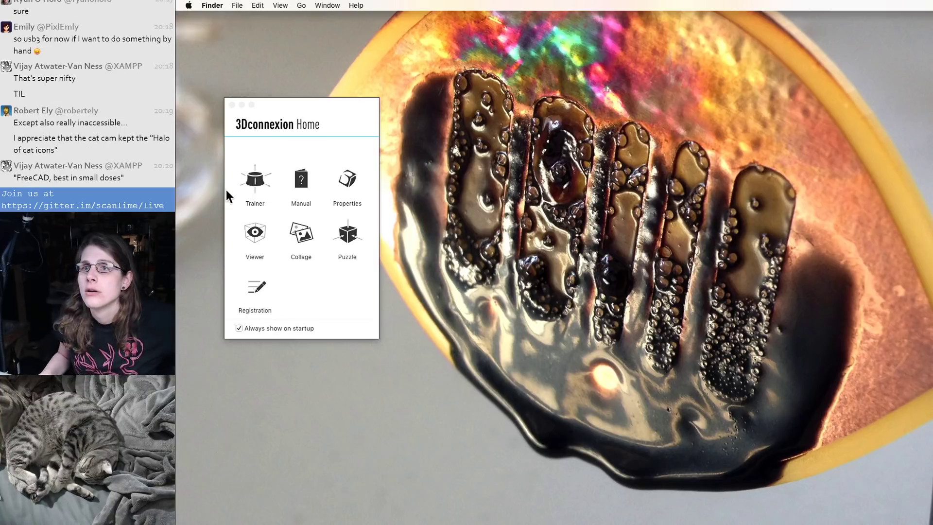
- Look at the 3D Mouse introduction and the Pan U/D lesson in the 3Dconnexion Trainer and close it
{"action": "left_click", "coordinate": [255, 180]}
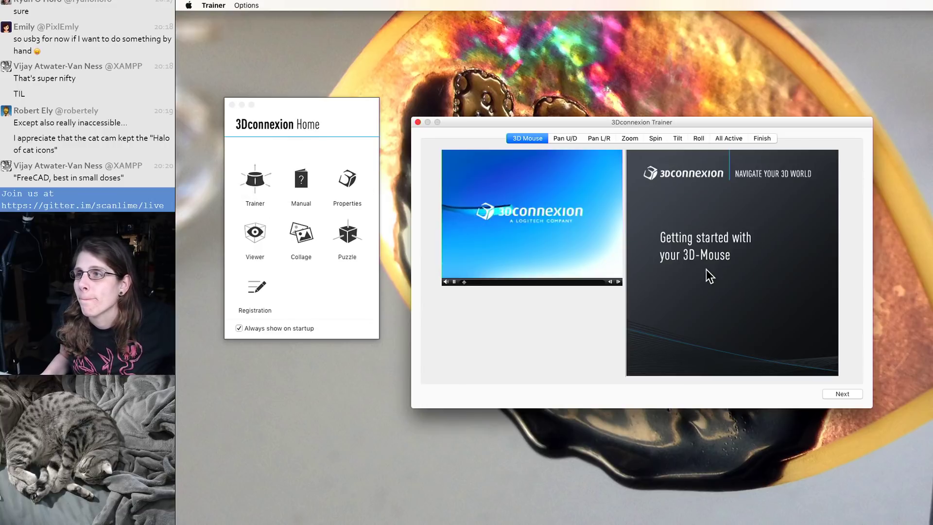
{"action": "left_click", "coordinate": [563, 138]}
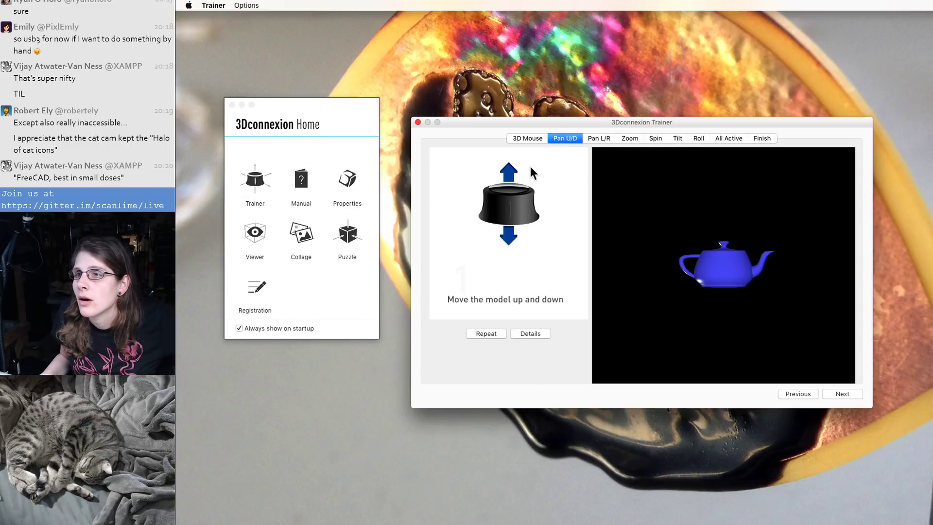
{"action": "left_click", "coordinate": [534, 139]}
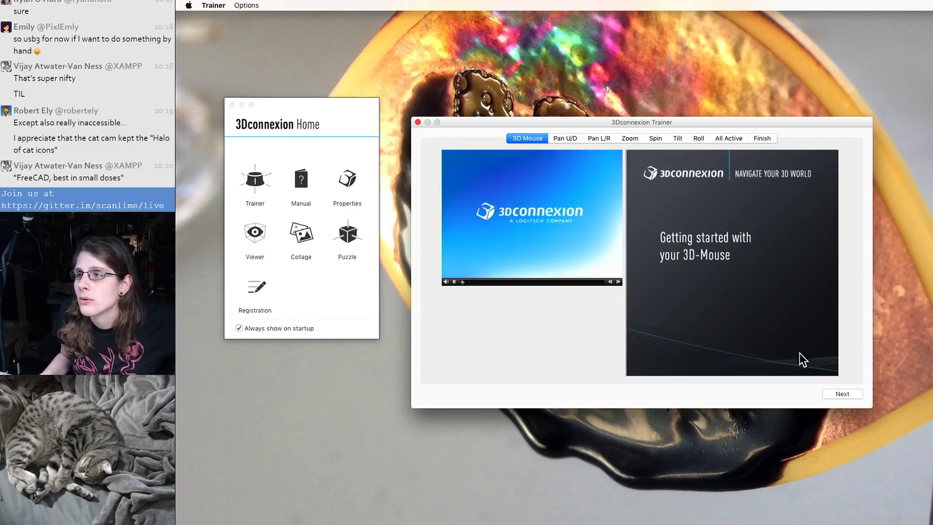
{"action": "left_click", "coordinate": [419, 123]}
{"action": "left_click", "coordinate": [759, 304]}
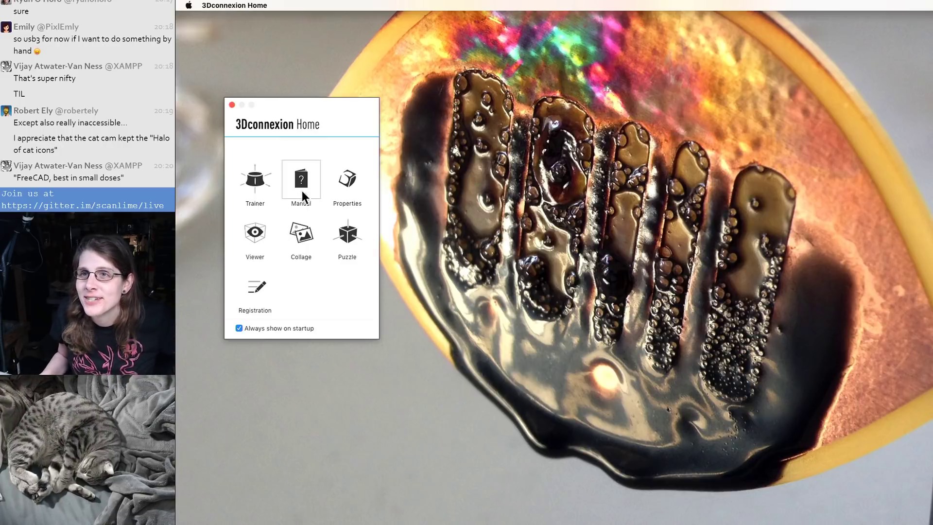
- Examine the jet engine model in the 3Dconnexion Viewer with the 3D mouse and close the viewer
{"action": "left_click", "coordinate": [269, 226]}
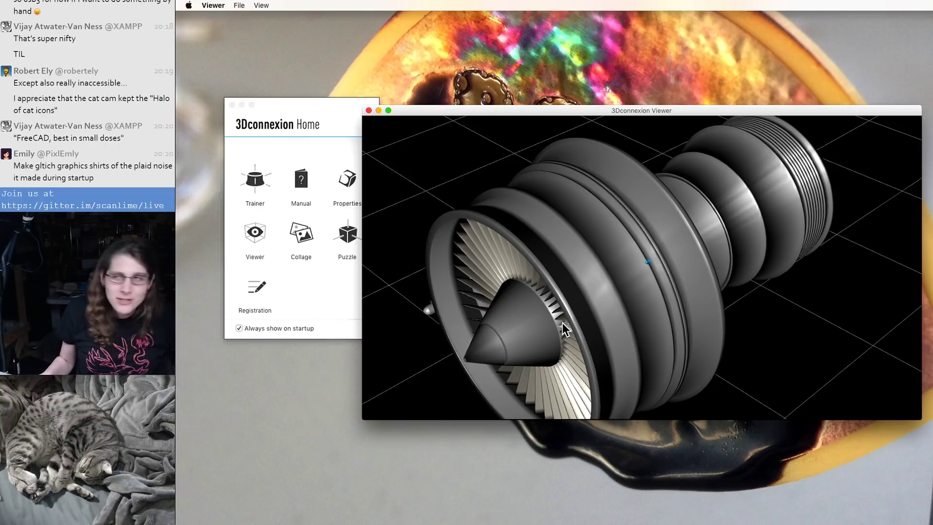
{"action": "left_click", "coordinate": [675, 205]}
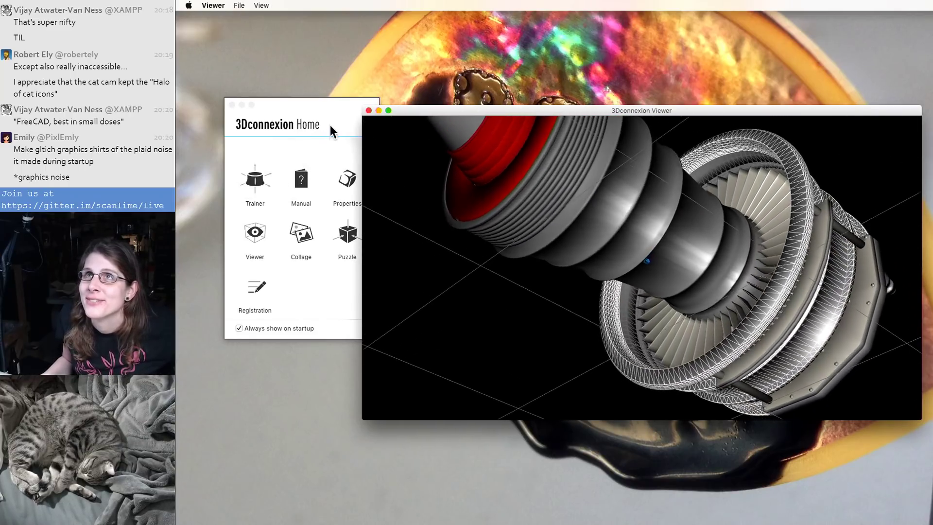
{"action": "left_click", "coordinate": [369, 110]}
{"action": "left_click", "coordinate": [476, 307]}
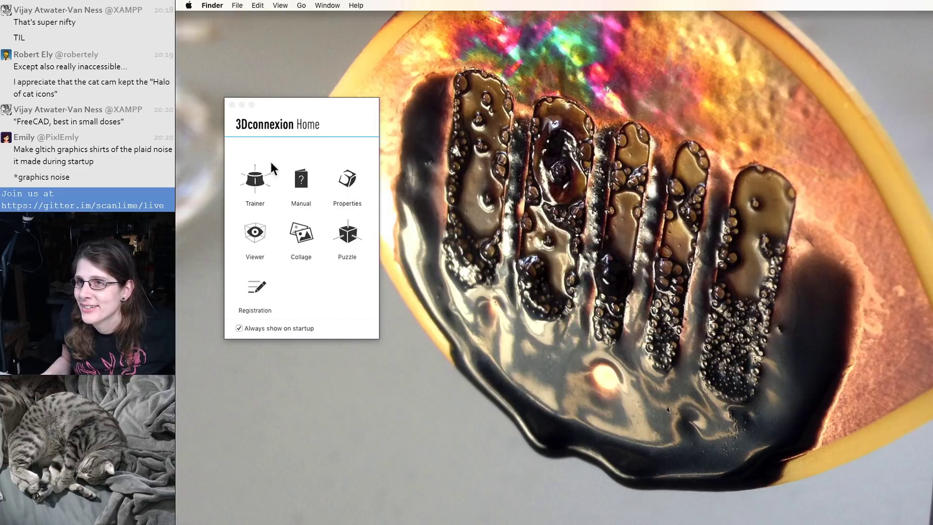
- Check the Mac's system overview, display and storage information in About This Mac and close it
{"action": "left_click_drag", "start_coordinate": [310, 104], "coordinate": [302, 118]}
{"action": "left_click", "coordinate": [188, 6]}
{"action": "left_click", "coordinate": [188, 6]}
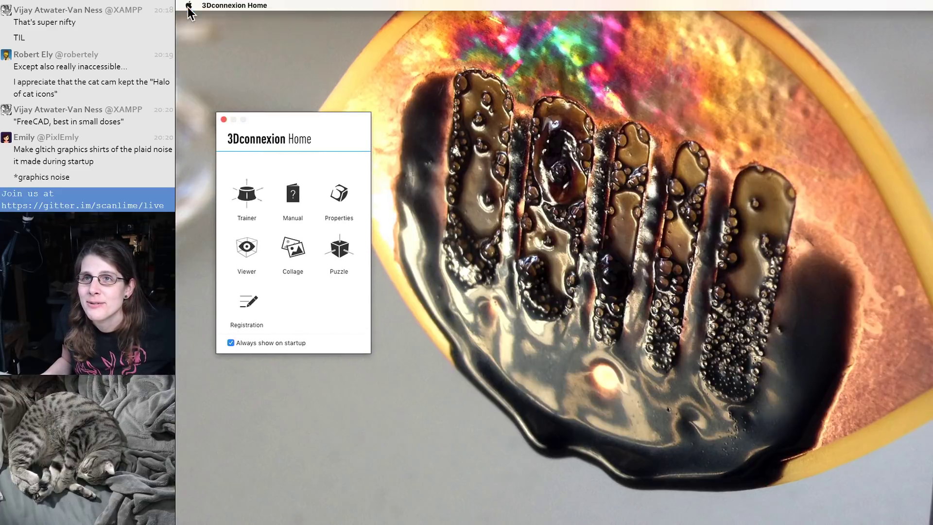
{"action": "left_click", "coordinate": [189, 6]}
{"action": "left_click", "coordinate": [199, 17]}
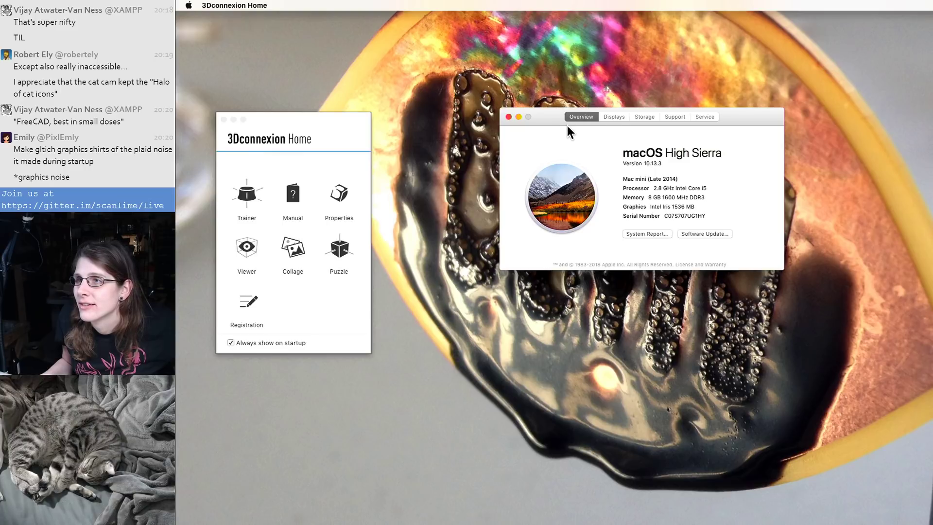
{"action": "left_click", "coordinate": [613, 117]}
{"action": "left_click", "coordinate": [636, 117]}
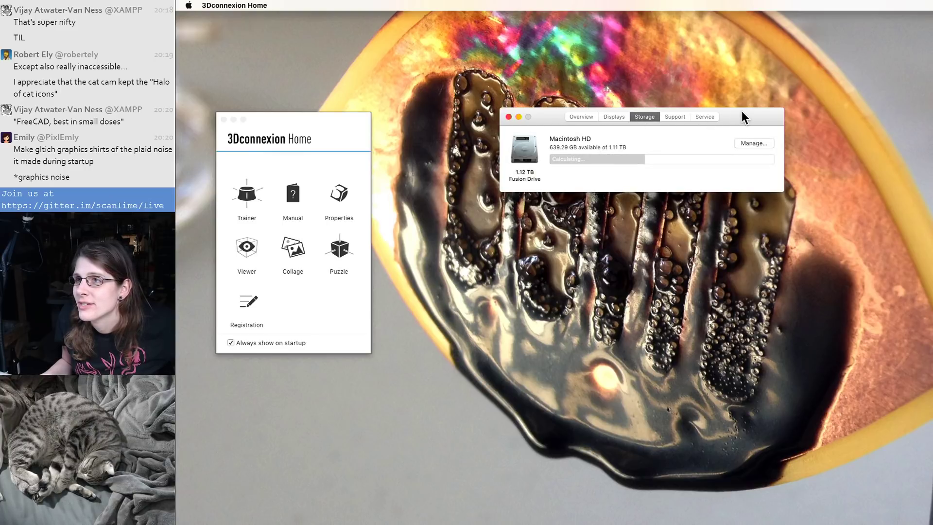
{"action": "left_click_drag", "start_coordinate": [741, 114], "coordinate": [678, 156]}
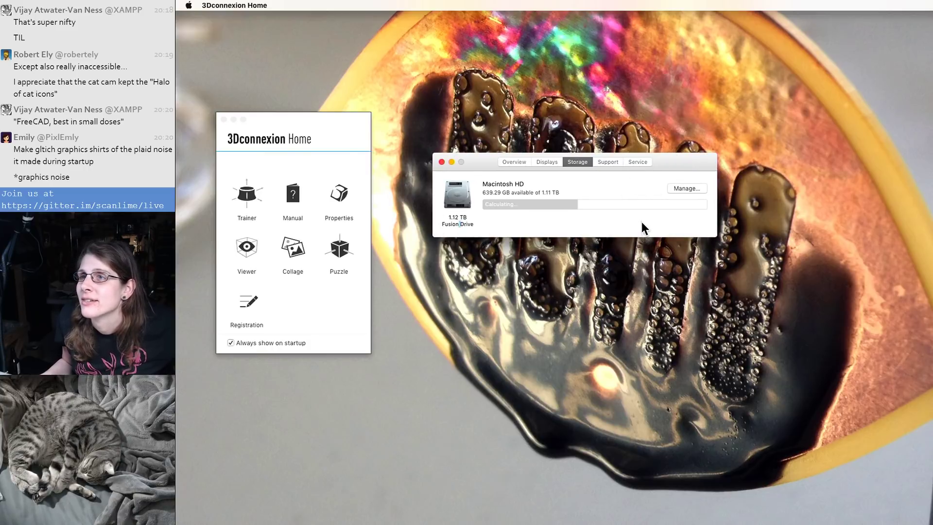
{"action": "left_click_drag", "start_coordinate": [663, 160], "coordinate": [680, 175]}
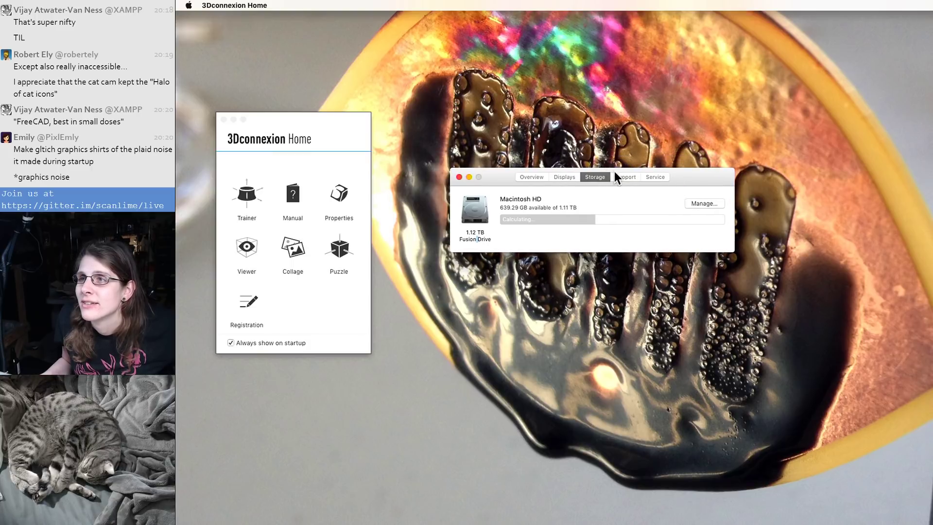
{"action": "left_click", "coordinate": [456, 176]}
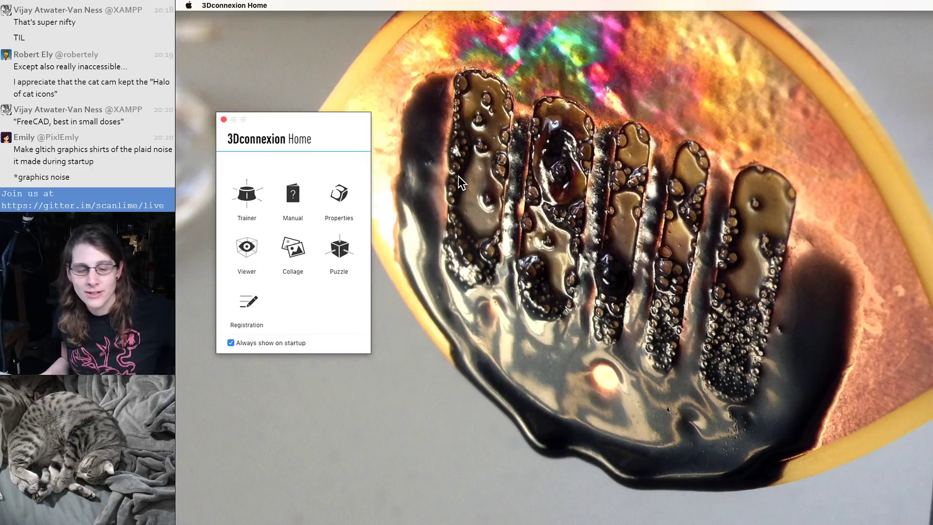
- Quit 3Dconnexion Home
{"action": "left_click", "coordinate": [544, 179]}
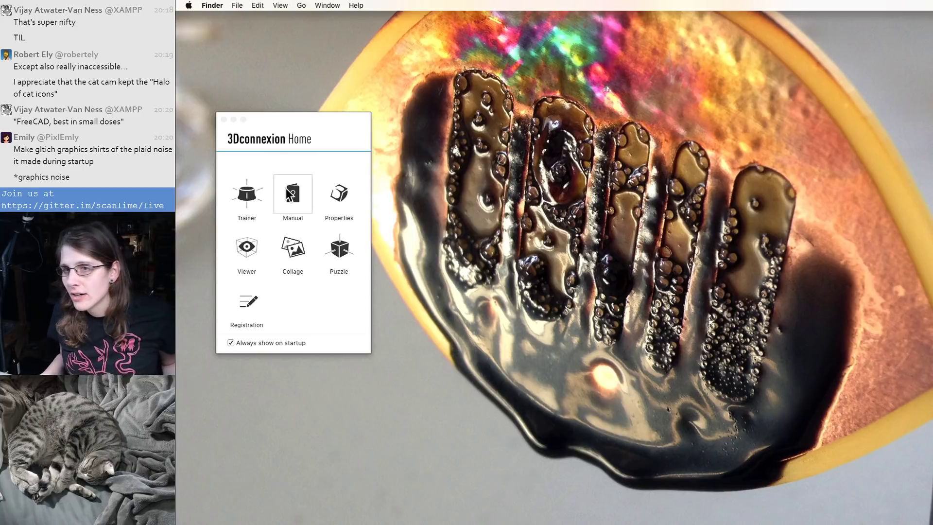
{"action": "left_click", "coordinate": [328, 315]}
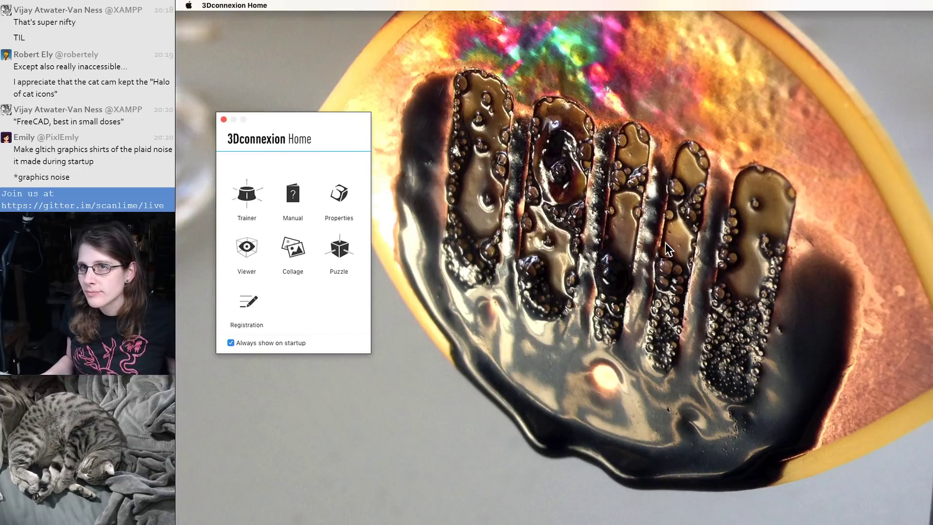
{"action": "key", "text": "super+q"}
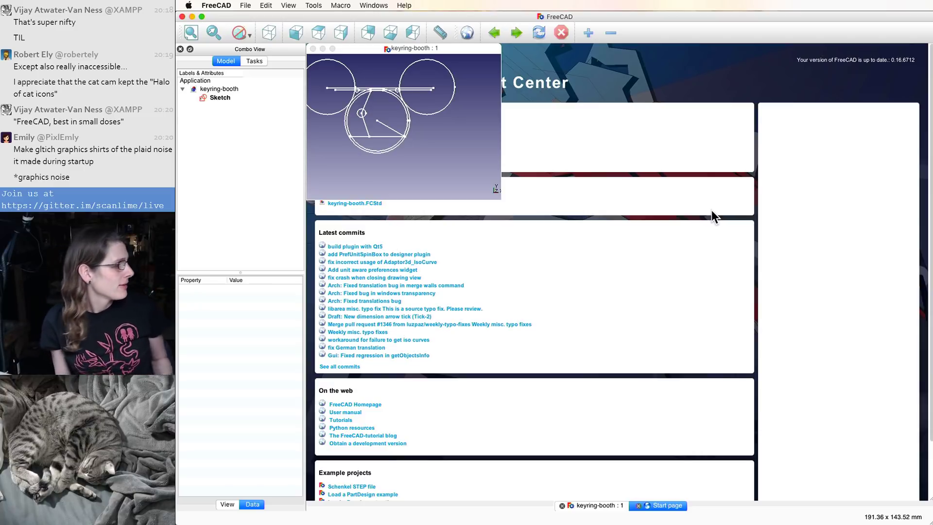
- Bring up the keyring-booth document in FreeCAD, inspect it in 3D, and open its sketch for editing
{"action": "left_click", "coordinate": [329, 154]}
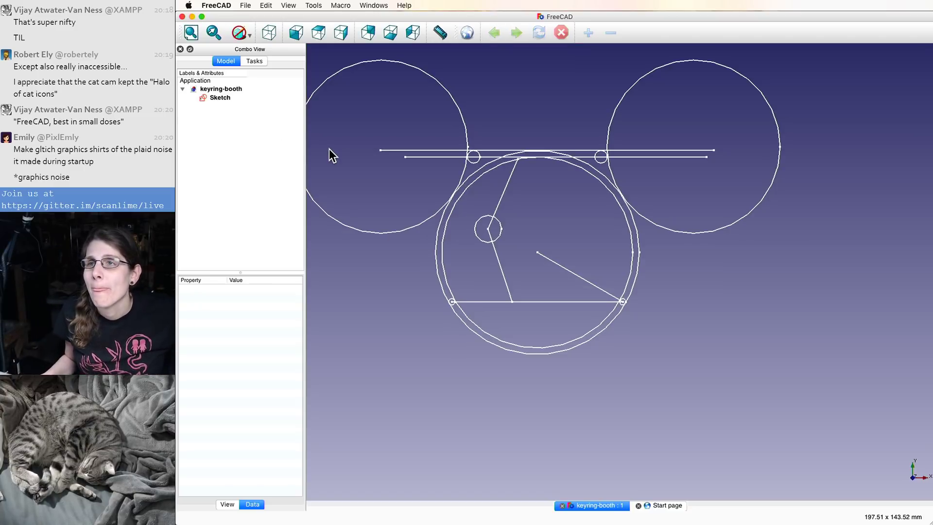
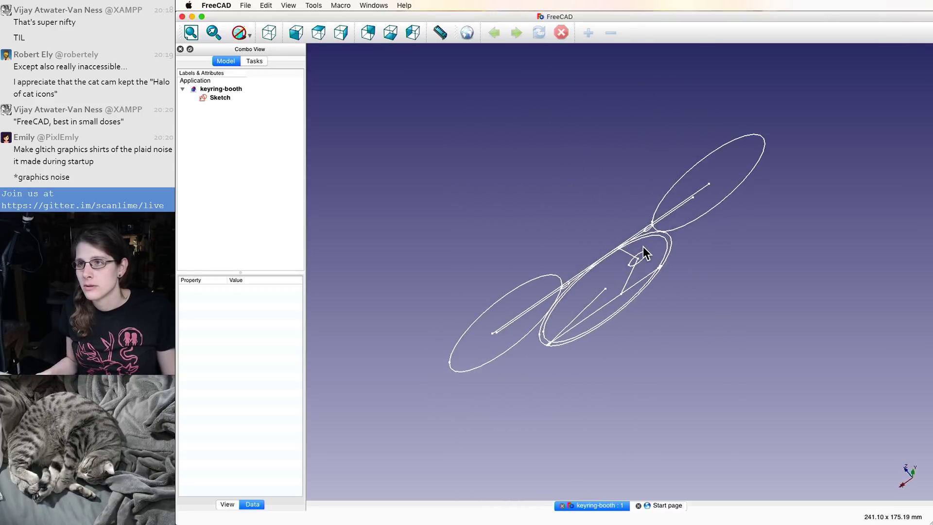
{"action": "double_click", "coordinate": [226, 97]}
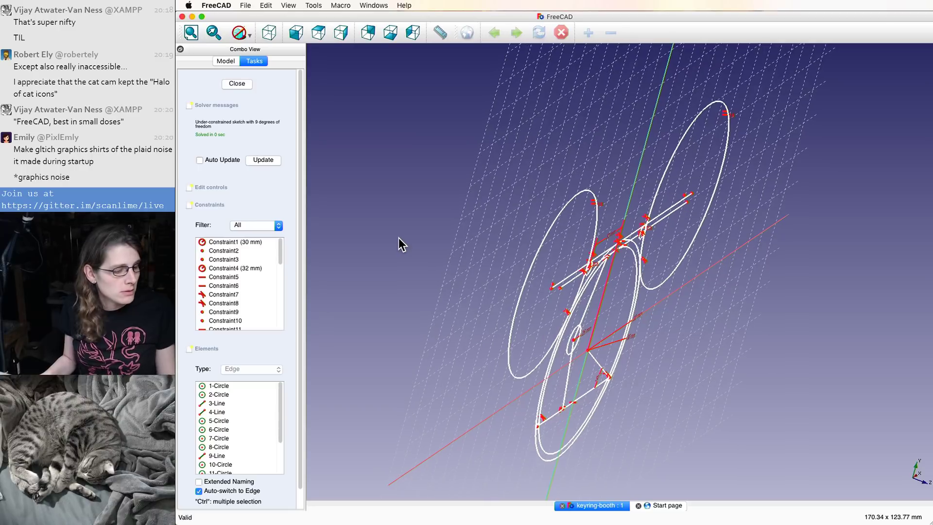
{"action": "key", "text": "Escape"}
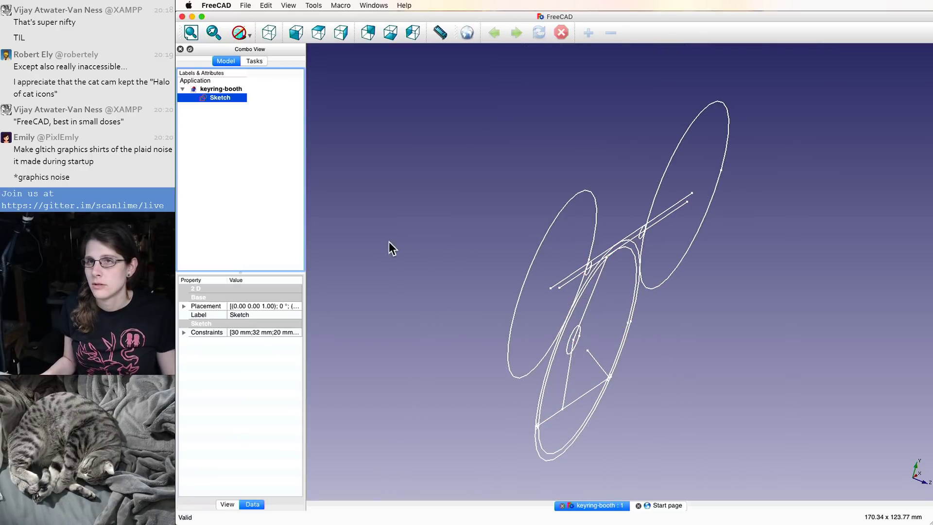
{"action": "double_click", "coordinate": [222, 98]}
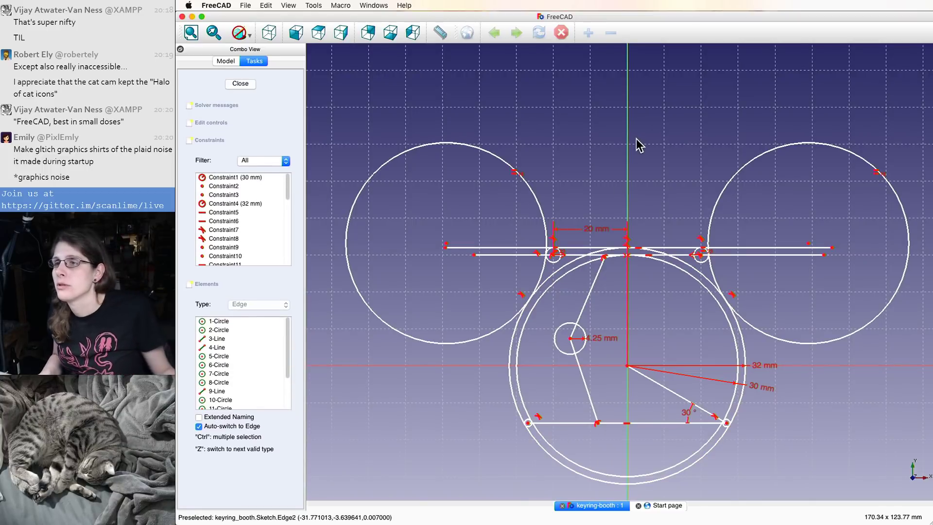
- Move the 4.25 mm circle and its two attached lines slightly down inside the 30 mm circle
{"action": "scroll", "coordinate": [637, 139], "scroll_direction": "down", "scroll_amount": 3}
{"action": "scroll", "coordinate": [637, 139], "scroll_direction": "down", "scroll_amount": 3}
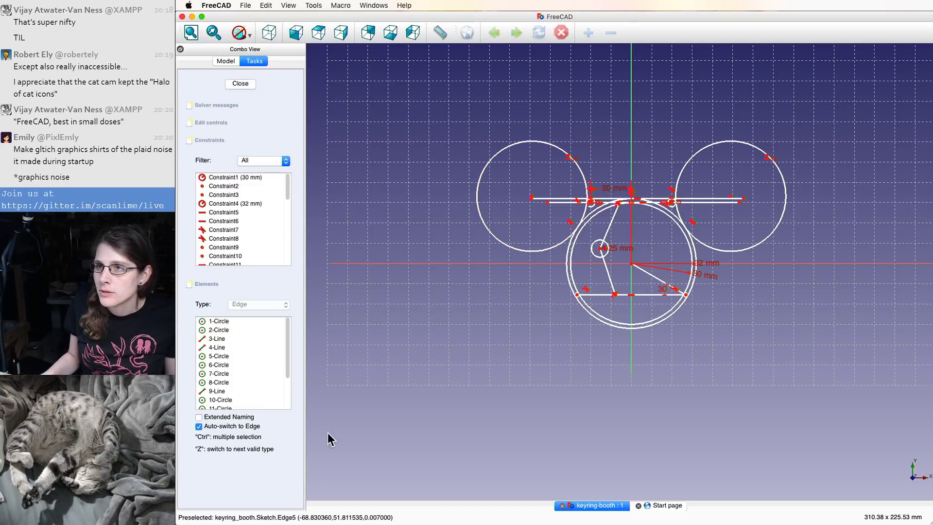
{"action": "scroll", "coordinate": [768, 128], "scroll_direction": "up", "scroll_amount": 2}
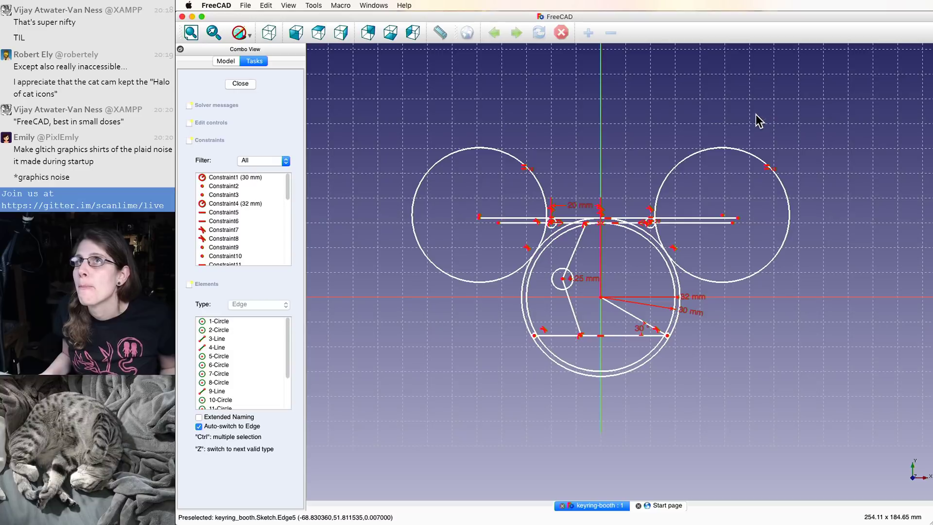
{"action": "scroll", "coordinate": [700, 110], "scroll_direction": "up", "scroll_amount": 2}
{"action": "scroll", "coordinate": [609, 136], "scroll_direction": "up", "scroll_amount": 2}
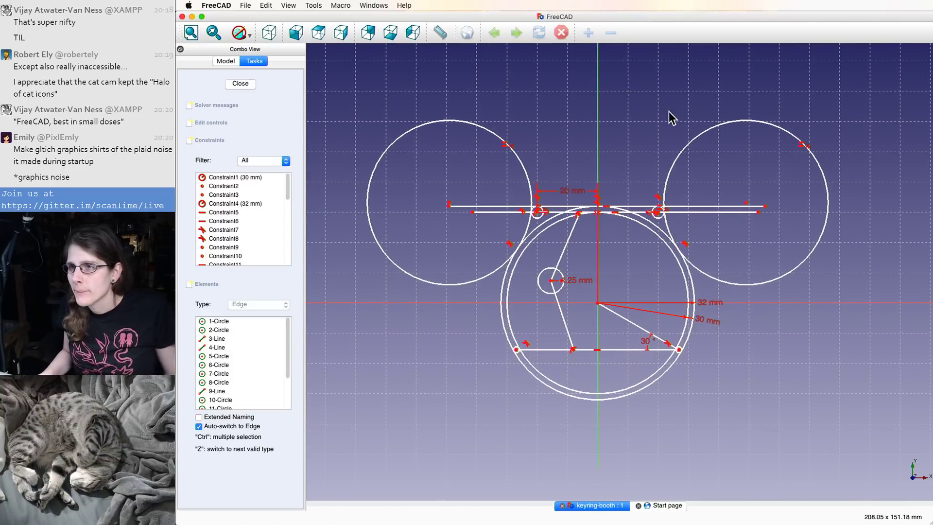
{"action": "scroll", "coordinate": [587, 187], "scroll_direction": "up", "scroll_amount": 2}
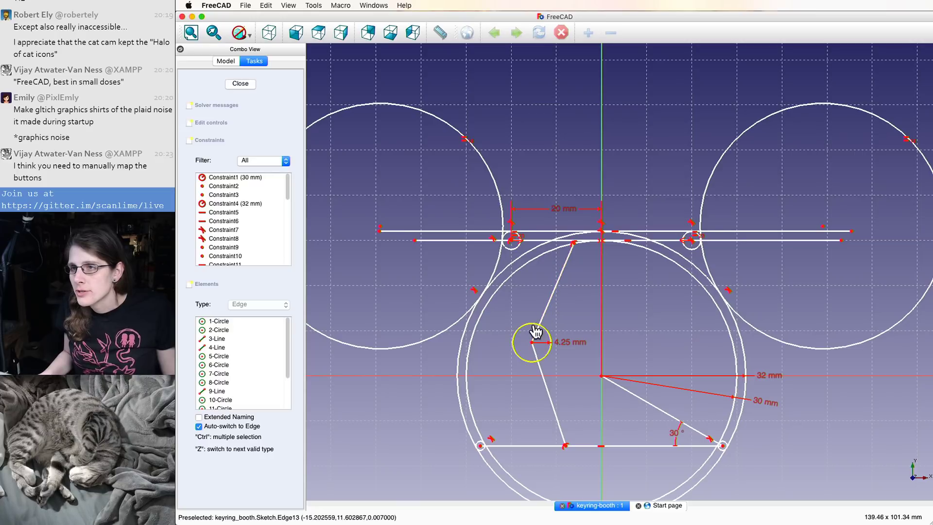
{"action": "left_click_drag", "start_coordinate": [538, 330], "coordinate": [528, 378]}
{"action": "scroll", "coordinate": [528, 378], "scroll_direction": "down", "scroll_amount": 2}
{"action": "scroll", "coordinate": [527, 378], "scroll_direction": "up", "scroll_amount": 3}
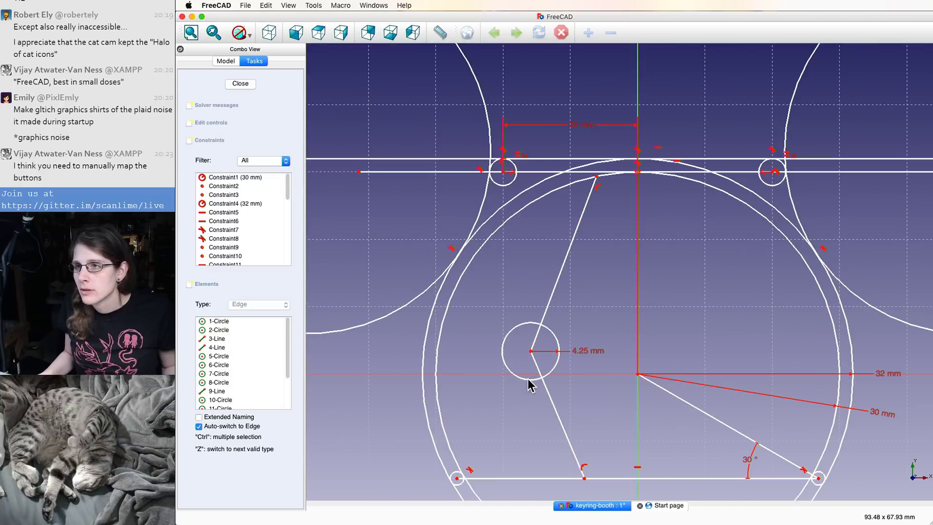
- Examine the available view options and the command and workbench lists in the Customize dialog, and close it
{"action": "left_click", "coordinate": [549, 395]}
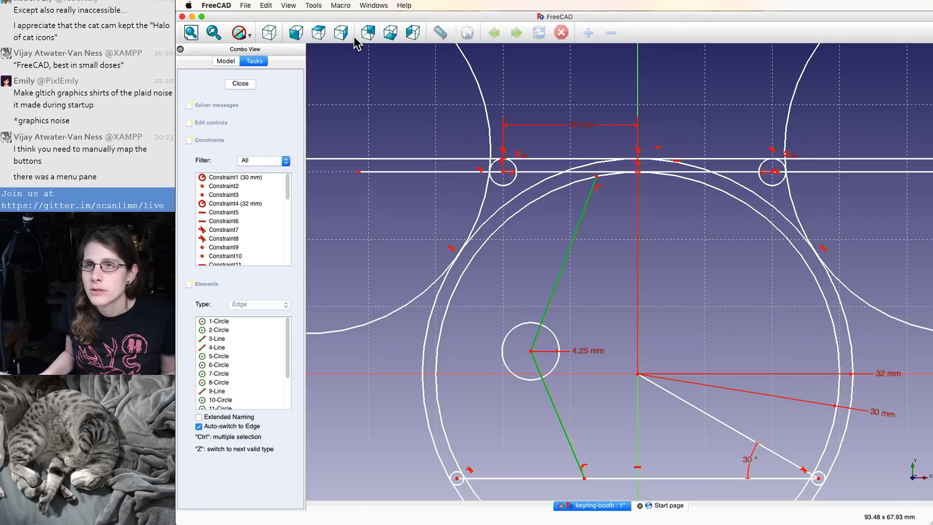
{"action": "left_click", "coordinate": [288, 6]}
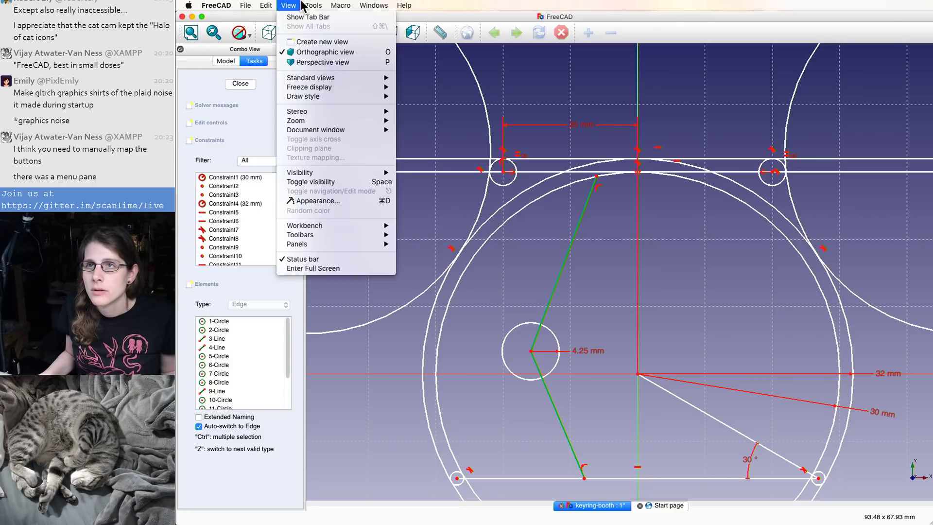
{"action": "left_click", "coordinate": [338, 5]}
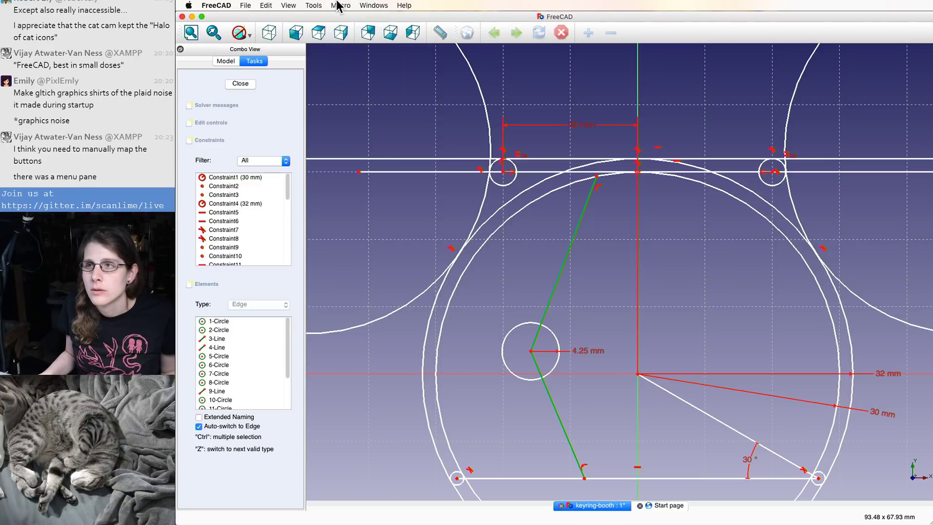
{"action": "right_click", "coordinate": [671, 33]}
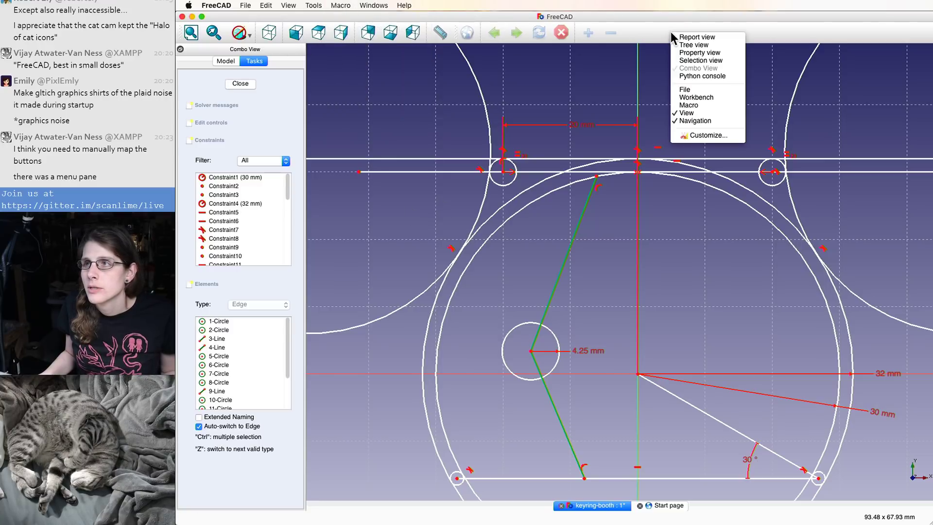
{"action": "left_click", "coordinate": [704, 135]}
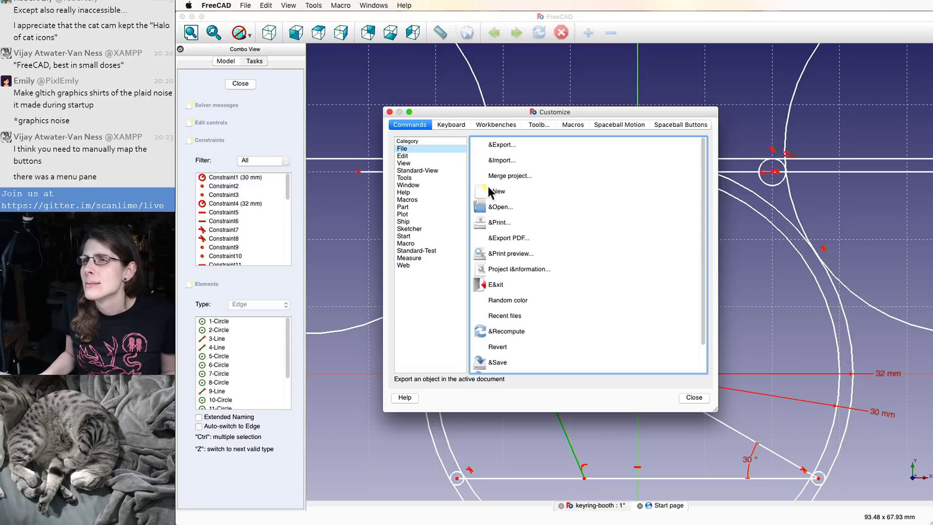
{"action": "left_click", "coordinate": [506, 126]}
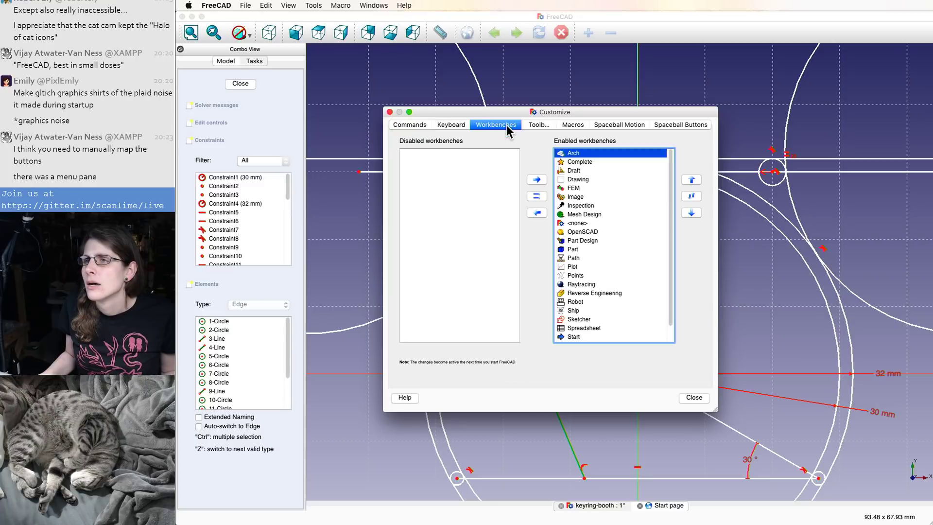
{"action": "key", "text": "Escape"}
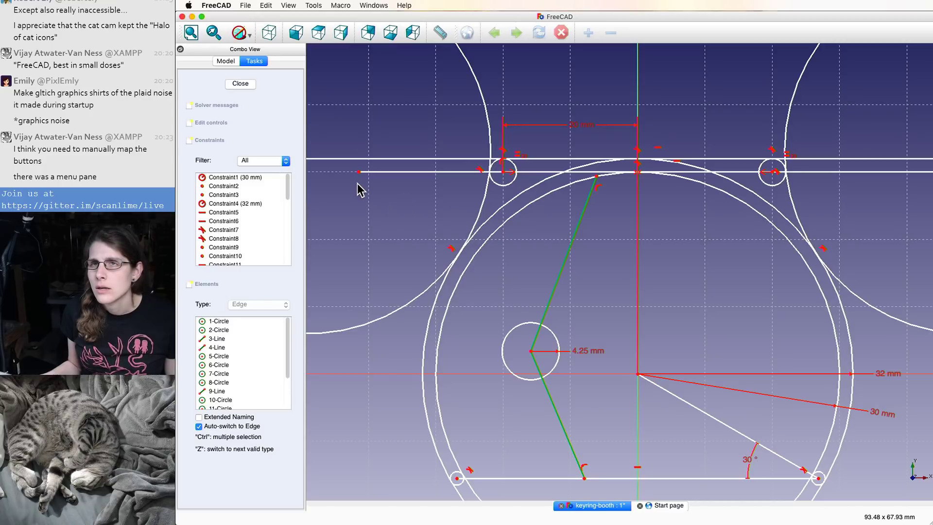
- Leave the sketch to save the keyring-booth document, and reopen the sketch for editing
{"action": "key", "text": "Escape"}
{"action": "left_click", "coordinate": [248, 135]}
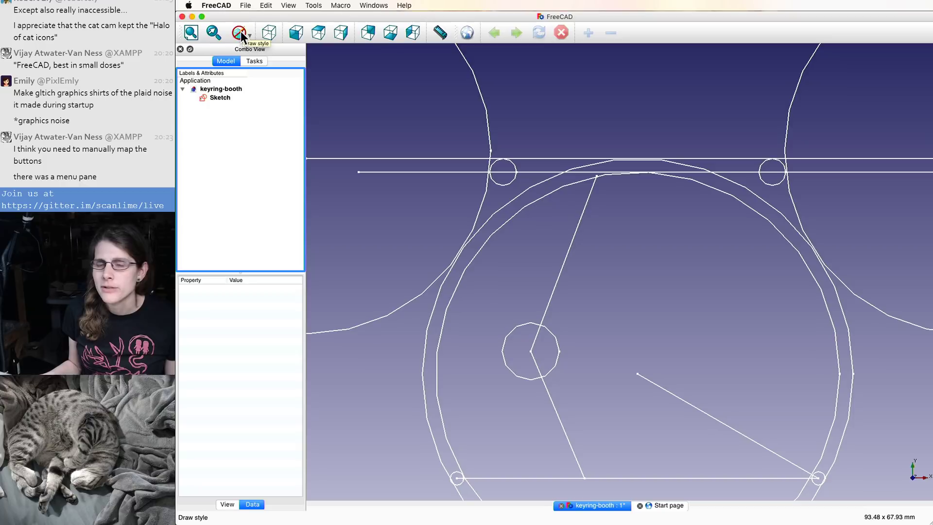
{"action": "left_click", "coordinate": [245, 5]}
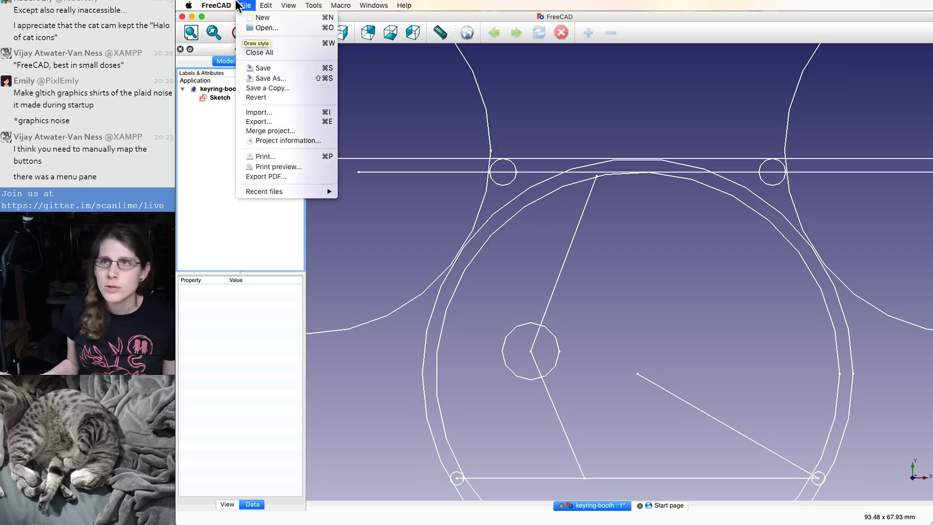
{"action": "left_click", "coordinate": [245, 68]}
{"action": "double_click", "coordinate": [225, 97]}
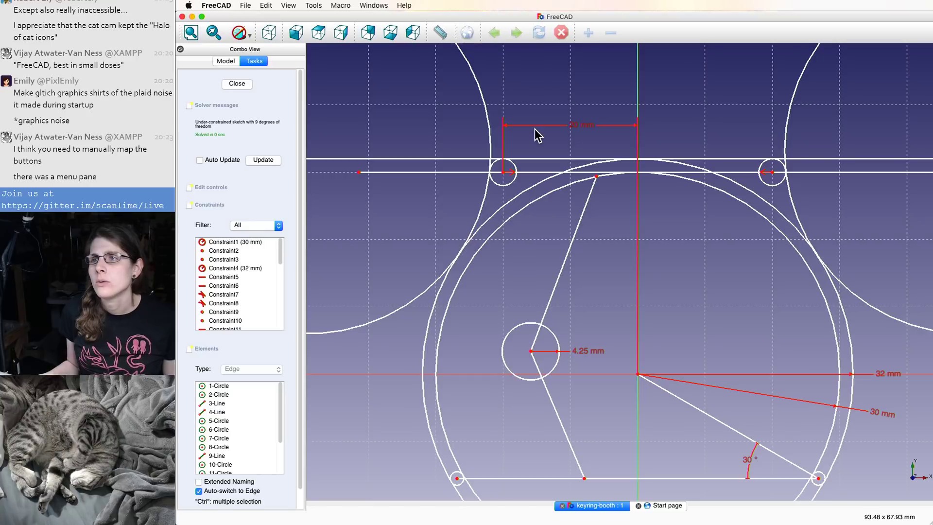
- Show the Workbench toolbar
{"action": "left_click", "coordinate": [404, 5]}
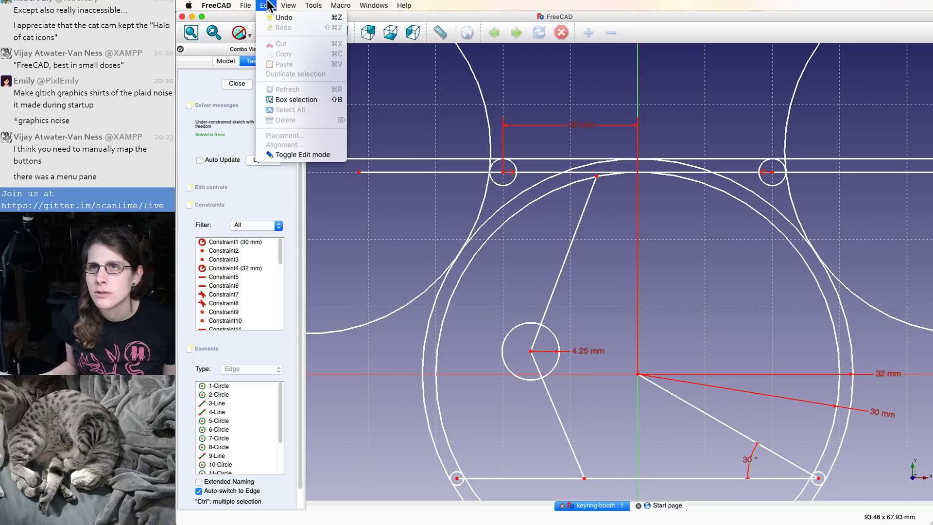
{"action": "mouse_move", "coordinate": [312, 7]}
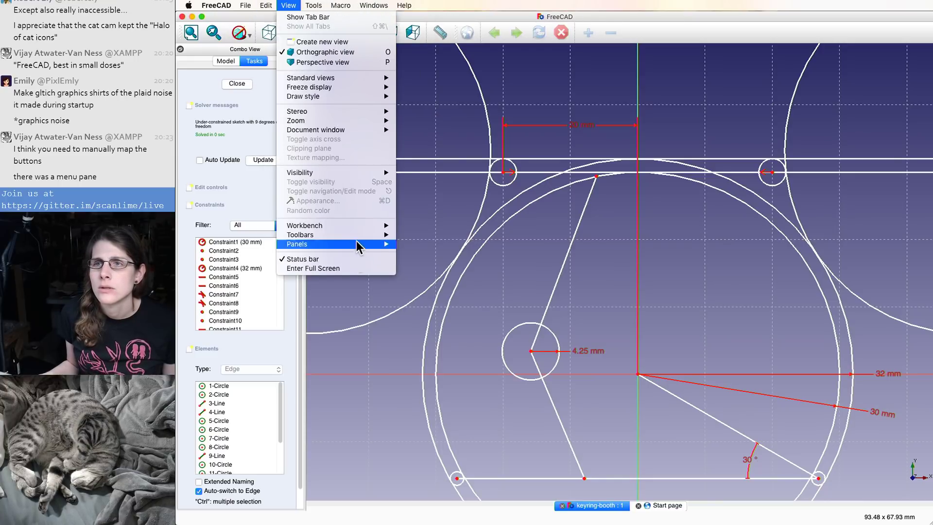
{"action": "mouse_move", "coordinate": [358, 240]}
{"action": "left_click", "coordinate": [410, 243]}
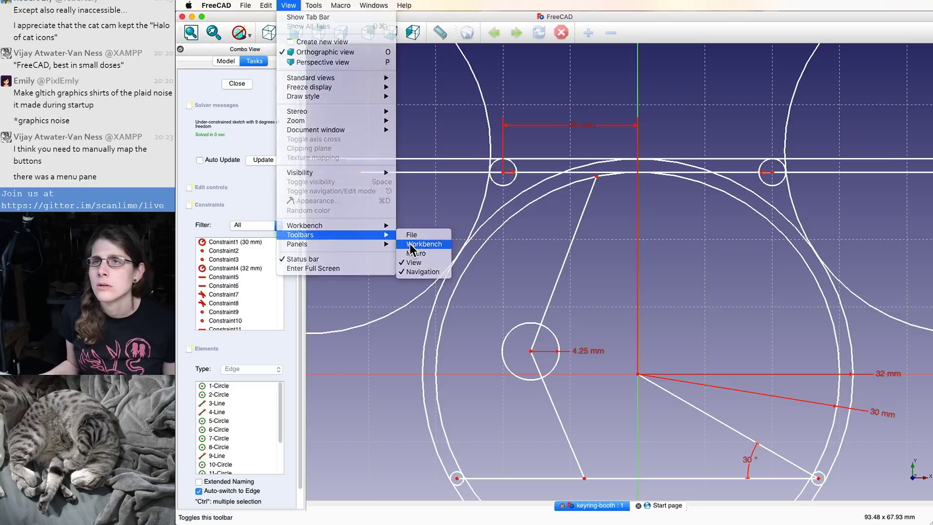
- Switch to the Sketcher workbench
{"action": "left_click", "coordinate": [252, 28]}
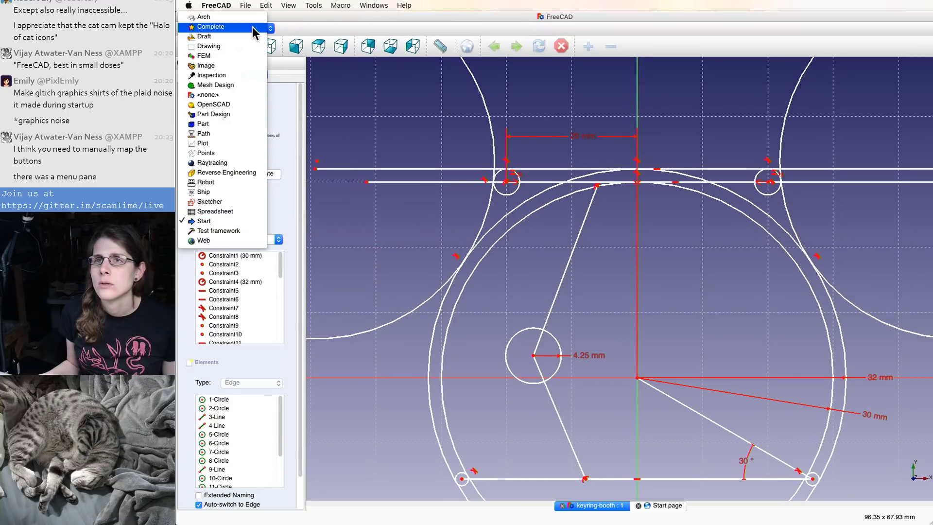
{"action": "left_click", "coordinate": [298, 31]}
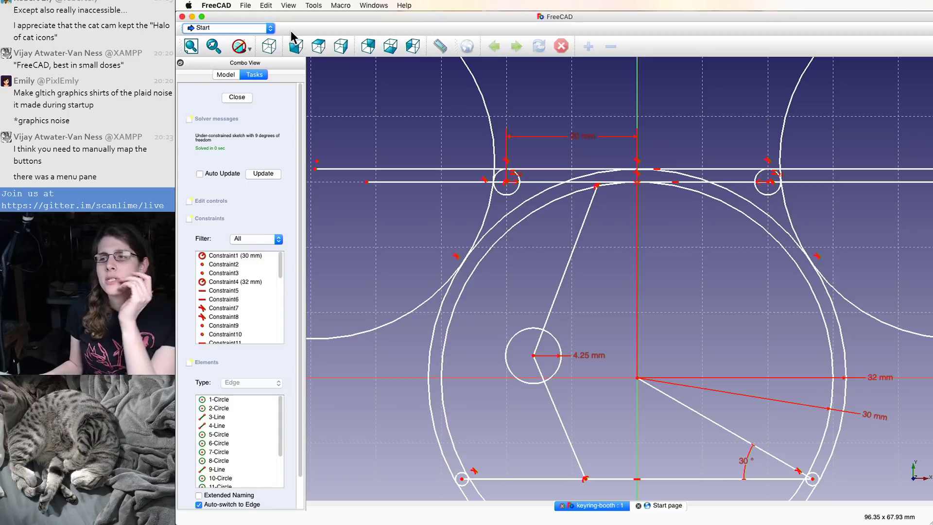
{"action": "left_click", "coordinate": [268, 28]}
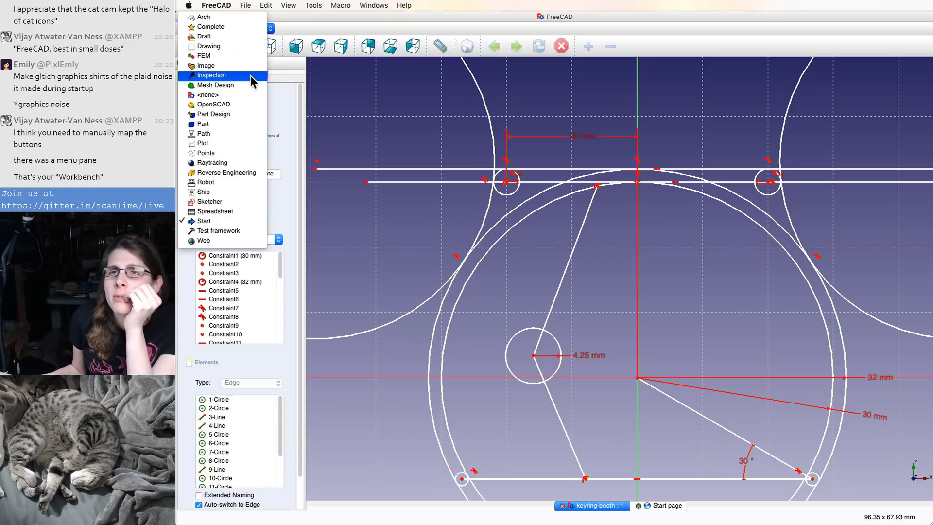
{"action": "left_click", "coordinate": [223, 201]}
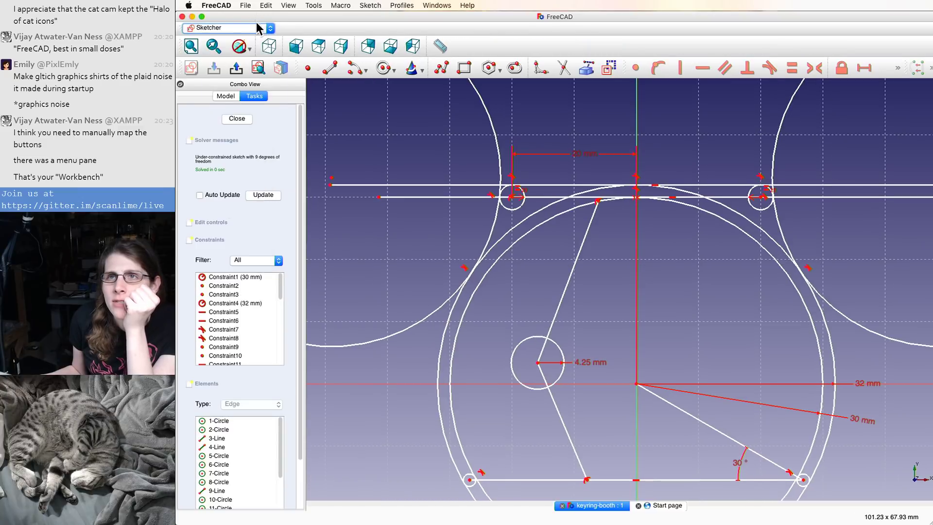
- Hide the Workbench toolbar
{"action": "left_click", "coordinate": [400, 6]}
{"action": "left_click", "coordinate": [305, 27]}
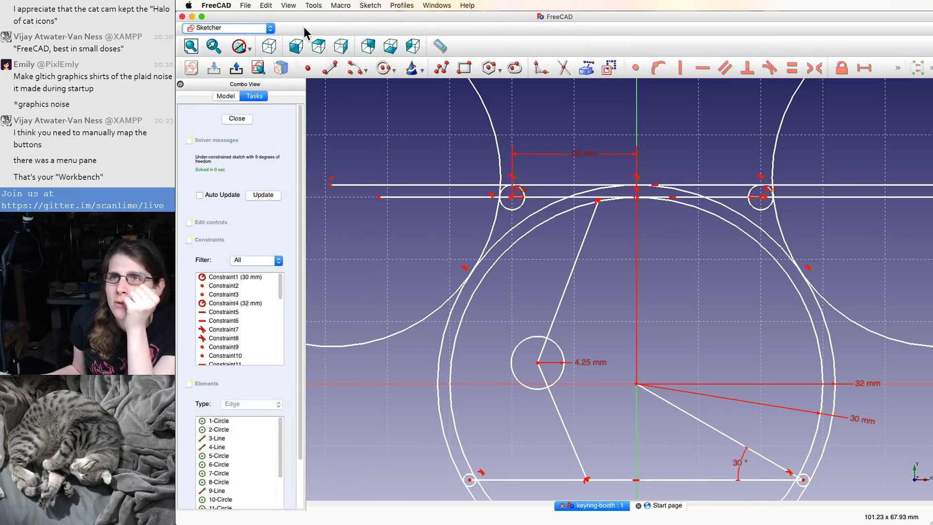
{"action": "right_click", "coordinate": [304, 27]}
{"action": "left_click", "coordinate": [324, 97]}
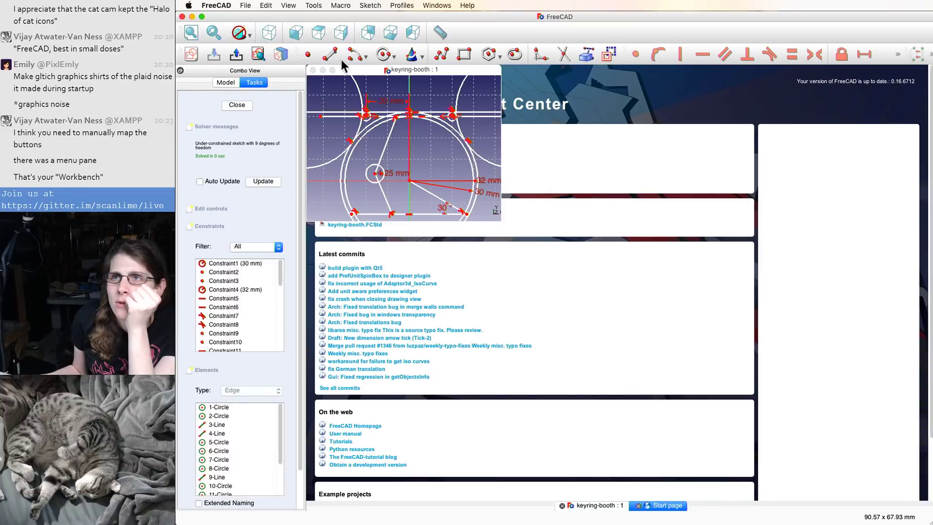
{"action": "left_click", "coordinate": [437, 5]}
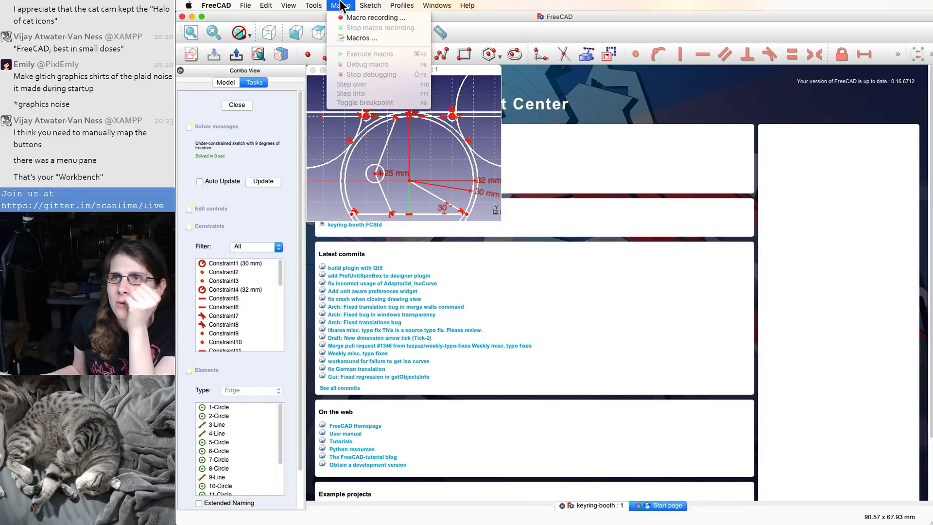
{"action": "mouse_move", "coordinate": [402, 5]}
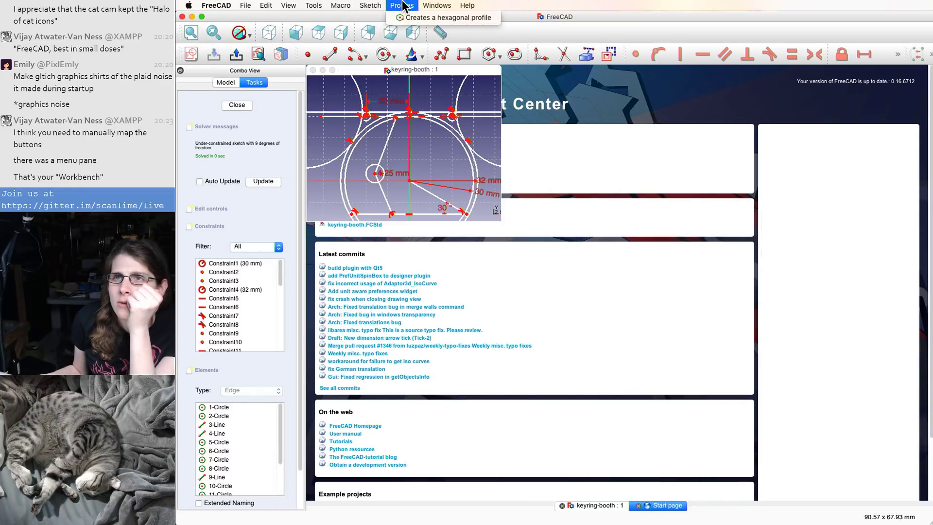
{"action": "mouse_move", "coordinate": [214, 5]}
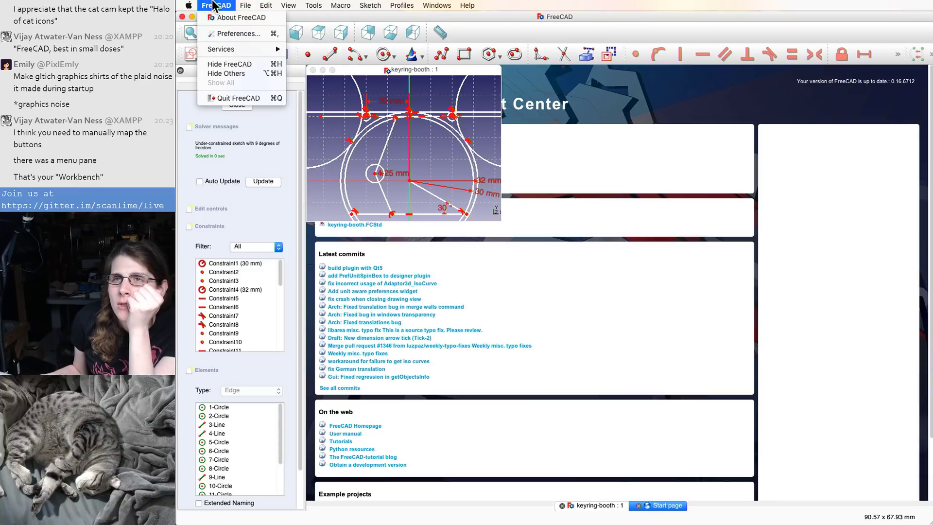
{"action": "left_click", "coordinate": [244, 5]}
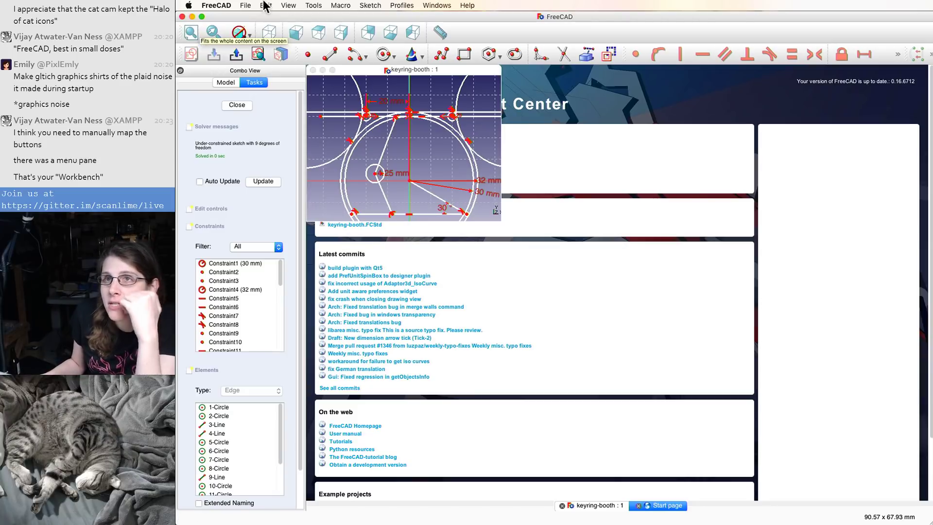
{"action": "left_click", "coordinate": [370, 5]}
{"action": "left_click", "coordinate": [375, 5]}
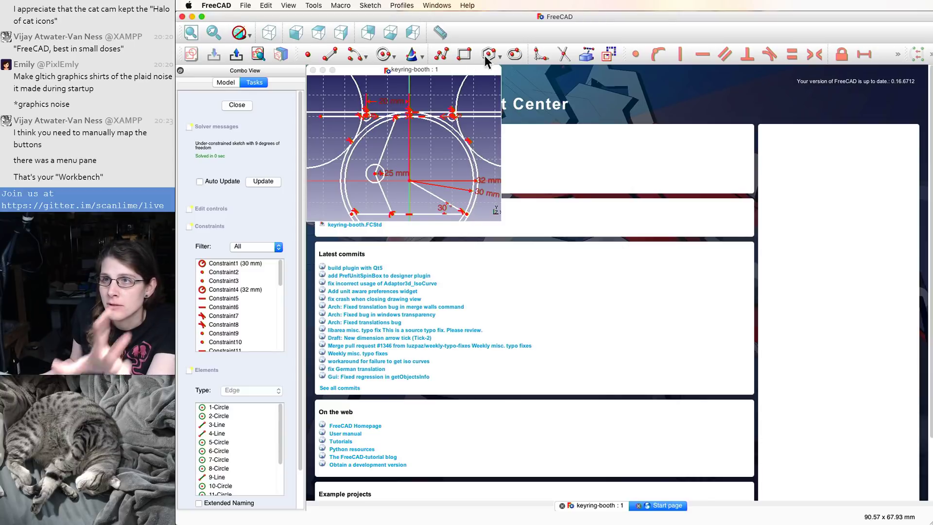
- Show the Workbench toolbar again and dock it in the same row as the View toolbar
{"action": "right_click", "coordinate": [492, 27]}
{"action": "left_click", "coordinate": [506, 96]}
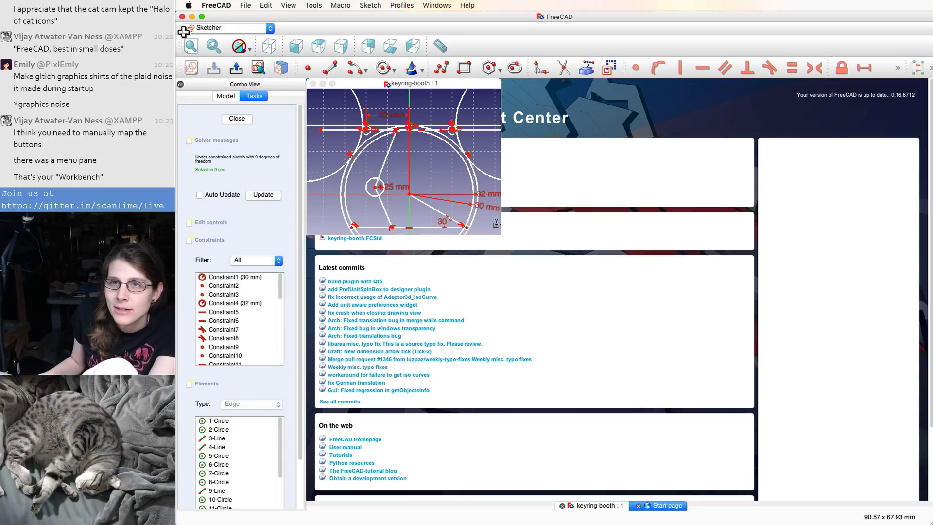
{"action": "mouse_move", "coordinate": [176, 32]}
{"action": "left_mouse_down"}
{"action": "mouse_move", "coordinate": [191, 46]}
{"action": "mouse_move", "coordinate": [176, 26]}
{"action": "left_mouse_up"}
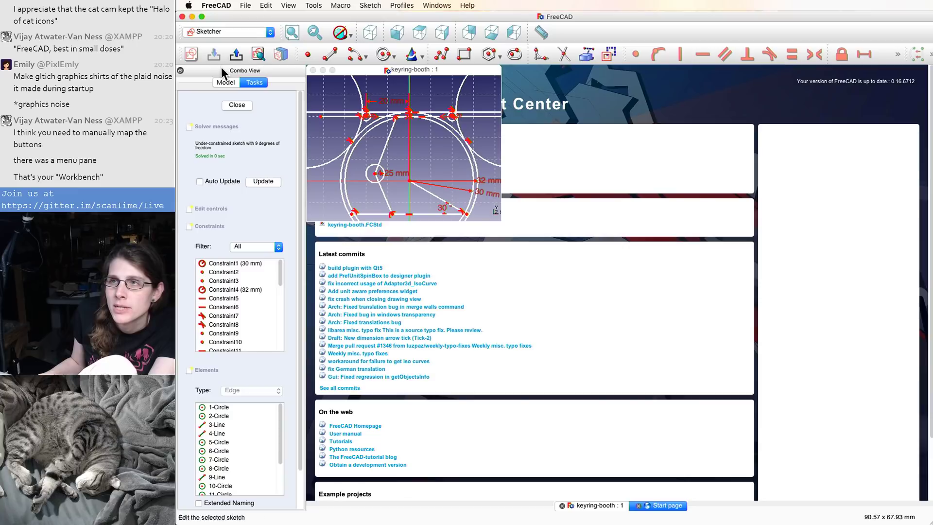
- Bring the keyring-booth sketch forward and arrange the toolbars, with geometry tools in the upper row and constraint and Sketcher tools side by side below
{"action": "left_click", "coordinate": [407, 131]}
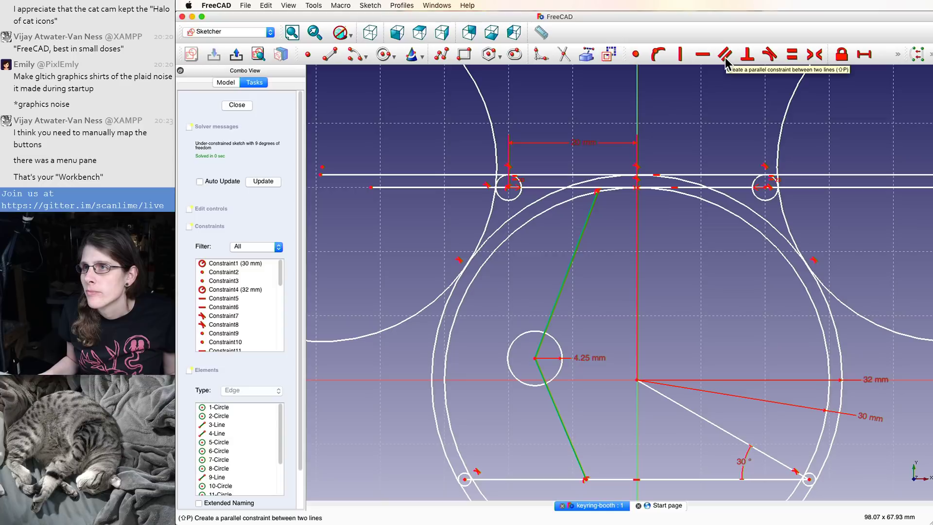
{"action": "mouse_move", "coordinate": [630, 62]}
{"action": "left_mouse_down"}
{"action": "mouse_move", "coordinate": [192, 56]}
{"action": "mouse_move", "coordinate": [287, 62]}
{"action": "left_mouse_up"}
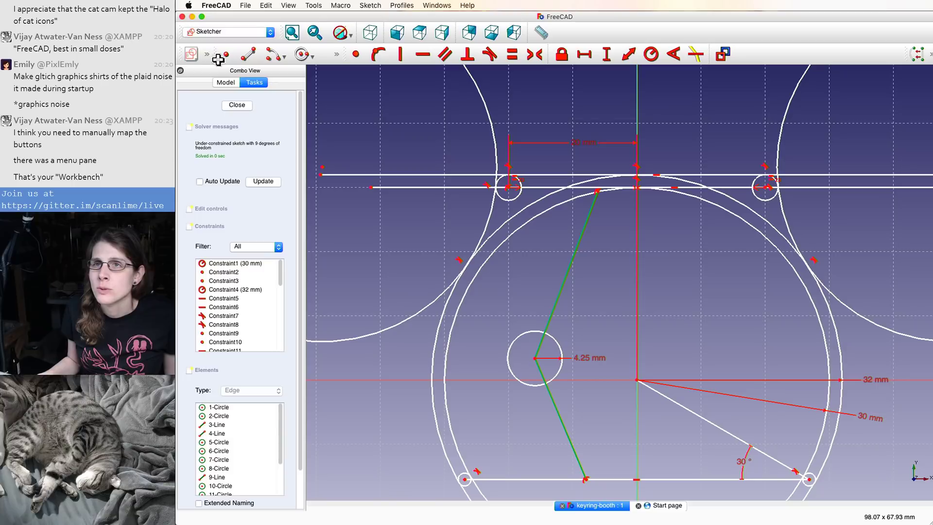
{"action": "mouse_move", "coordinate": [219, 59]}
{"action": "left_mouse_down"}
{"action": "mouse_move", "coordinate": [450, 85]}
{"action": "mouse_move", "coordinate": [756, 62]}
{"action": "mouse_move", "coordinate": [704, 36]}
{"action": "mouse_move", "coordinate": [569, 33]}
{"action": "left_mouse_up"}
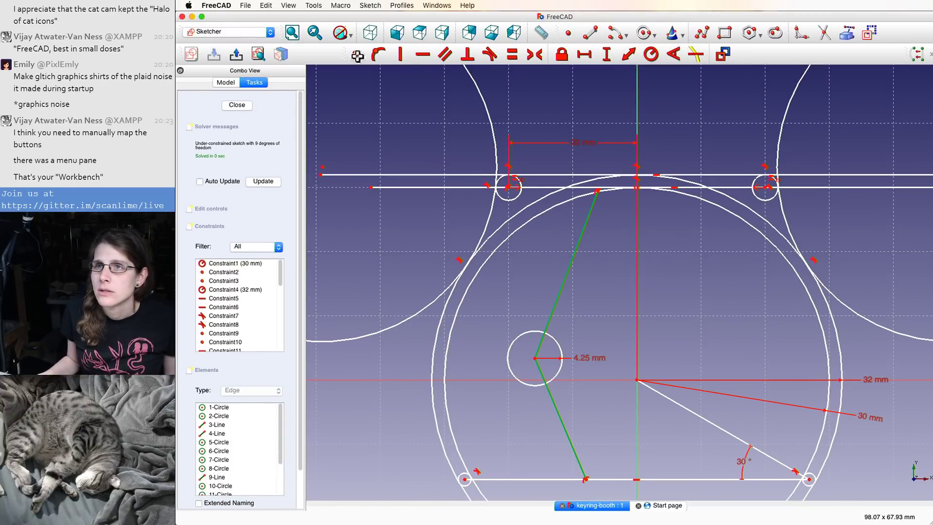
{"action": "mouse_move", "coordinate": [357, 55]}
{"action": "left_mouse_down"}
{"action": "mouse_move", "coordinate": [301, 58]}
{"action": "mouse_move", "coordinate": [354, 59]}
{"action": "left_mouse_up"}
{"action": "left_click_drag", "start_coordinate": [558, 35], "coordinate": [591, 37]}
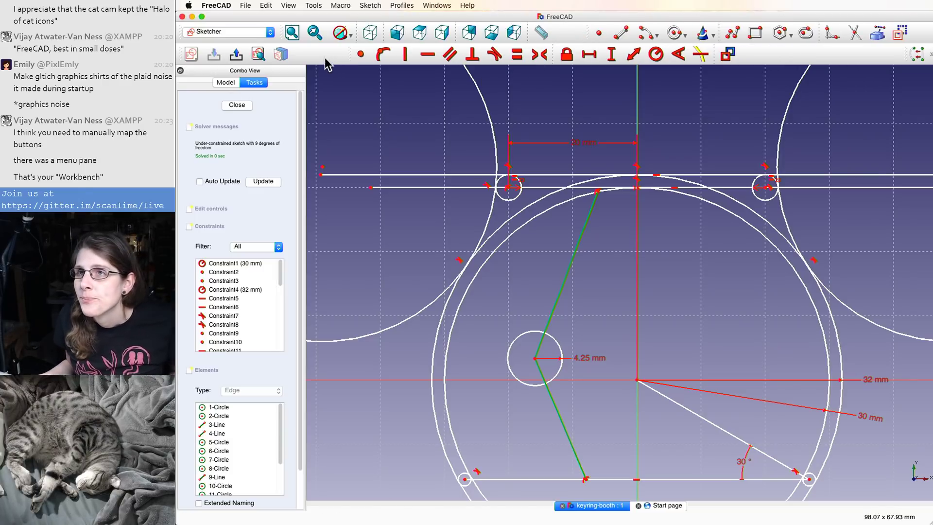
{"action": "mouse_move", "coordinate": [355, 60]}
{"action": "left_mouse_down"}
{"action": "mouse_move", "coordinate": [321, 58]}
{"action": "mouse_move", "coordinate": [347, 59]}
{"action": "mouse_move", "coordinate": [339, 62]}
{"action": "left_mouse_up"}
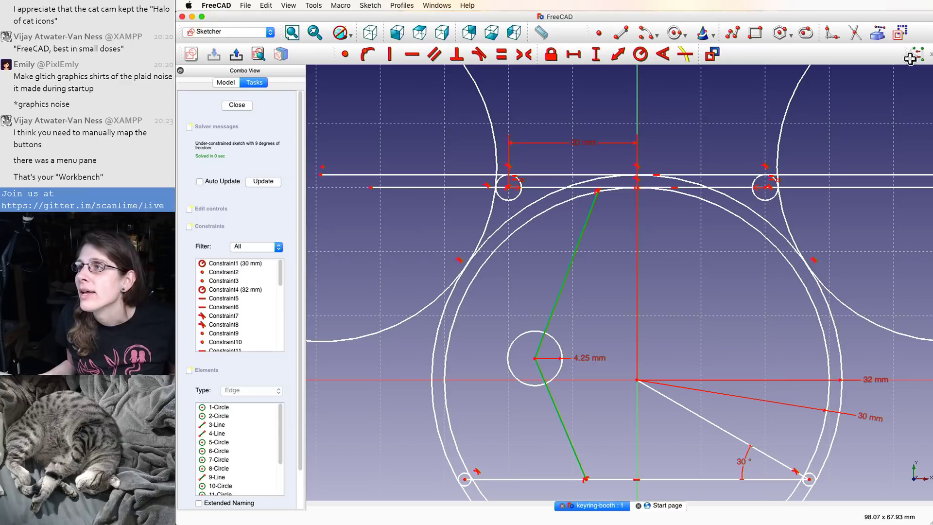
{"action": "left_click_drag", "start_coordinate": [911, 58], "coordinate": [738, 70]}
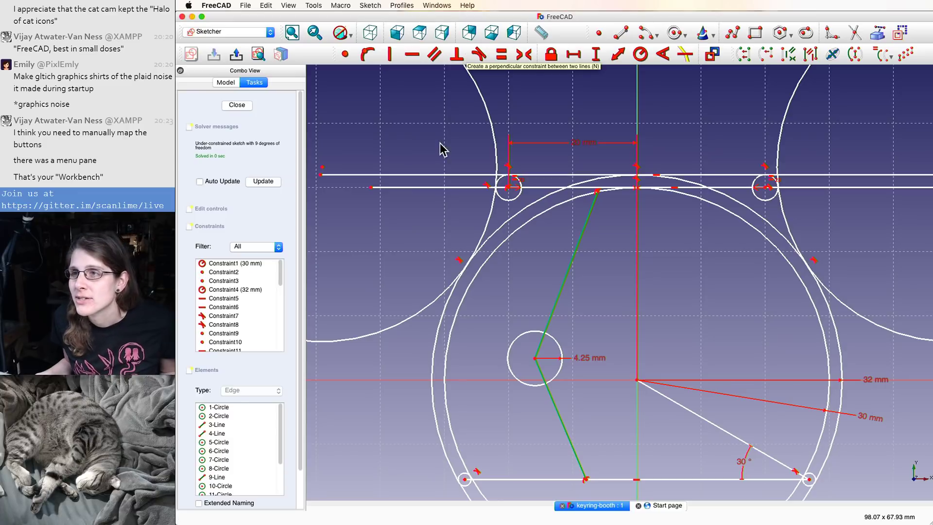
- Constrain the two lines meeting at the 4.25 mm circle's centre to be parallel, and make the lower one vertical
{"action": "left_click", "coordinate": [435, 54]}
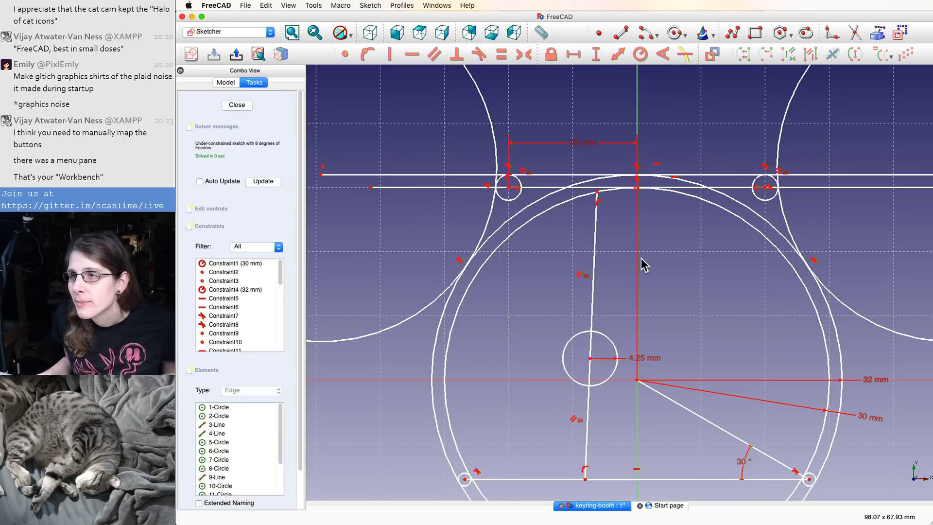
{"action": "left_click", "coordinate": [583, 454]}
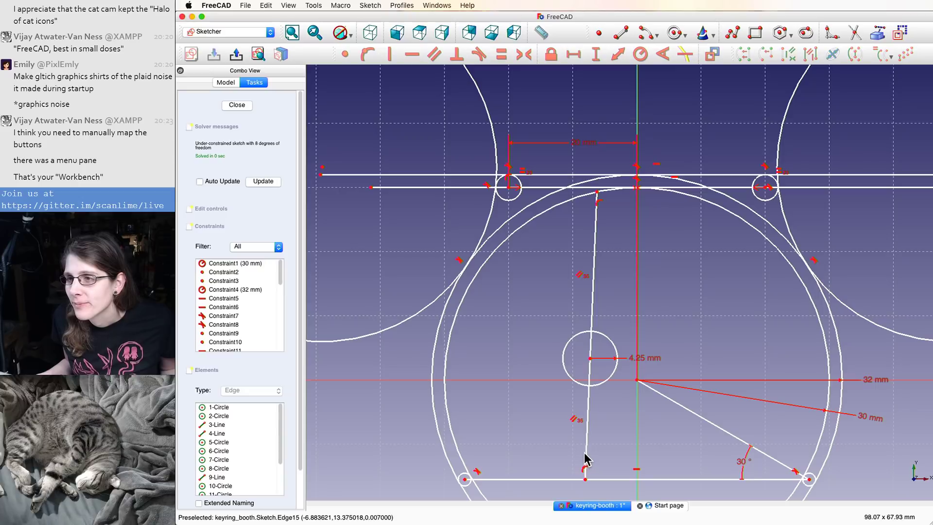
{"action": "left_click", "coordinate": [586, 452]}
{"action": "key", "text": "v"}
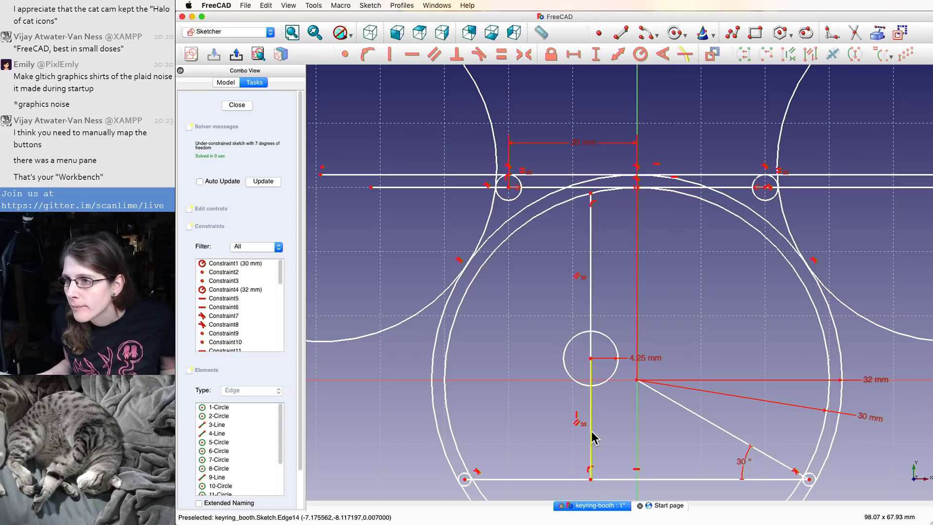
- Constrain the two vertical lines meeting at the 4.25 mm circle's centre to equal length and test it by moving the circle
{"action": "left_click_drag", "start_coordinate": [592, 437], "coordinate": [556, 372]}
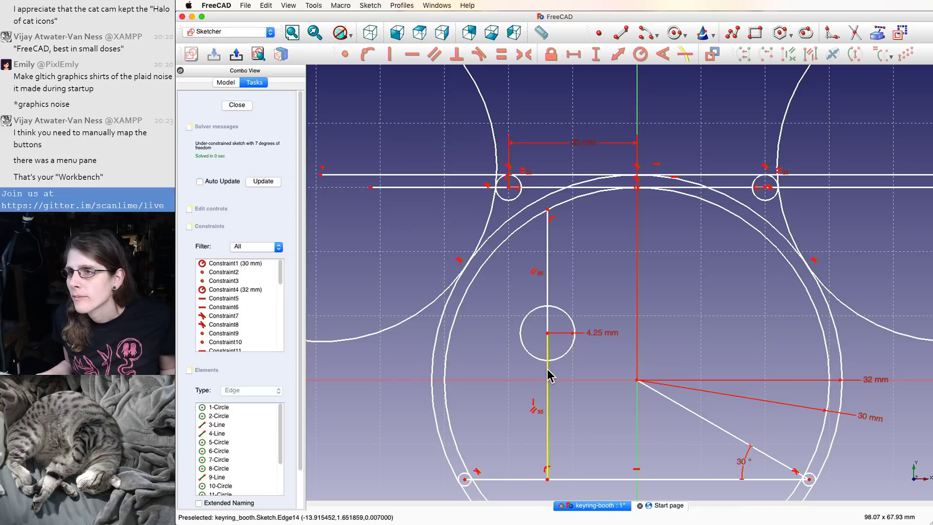
{"action": "left_click", "coordinate": [549, 363]}
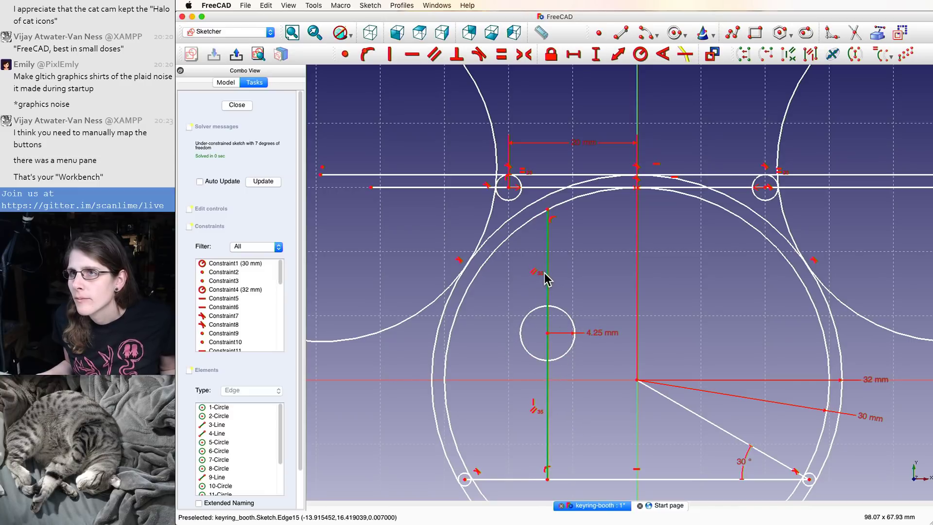
{"action": "left_click", "coordinate": [501, 55]}
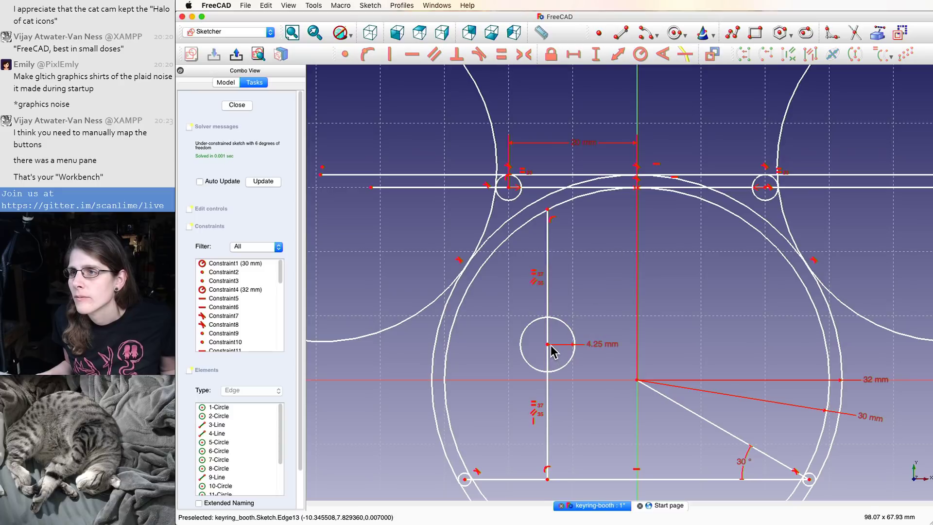
{"action": "mouse_move", "coordinate": [550, 345]}
{"action": "left_mouse_down"}
{"action": "mouse_move", "coordinate": [704, 348]}
{"action": "mouse_move", "coordinate": [445, 367]}
{"action": "mouse_move", "coordinate": [698, 358]}
{"action": "mouse_move", "coordinate": [503, 372]}
{"action": "mouse_move", "coordinate": [554, 378]}
{"action": "mouse_move", "coordinate": [544, 371]}
{"action": "left_mouse_up"}
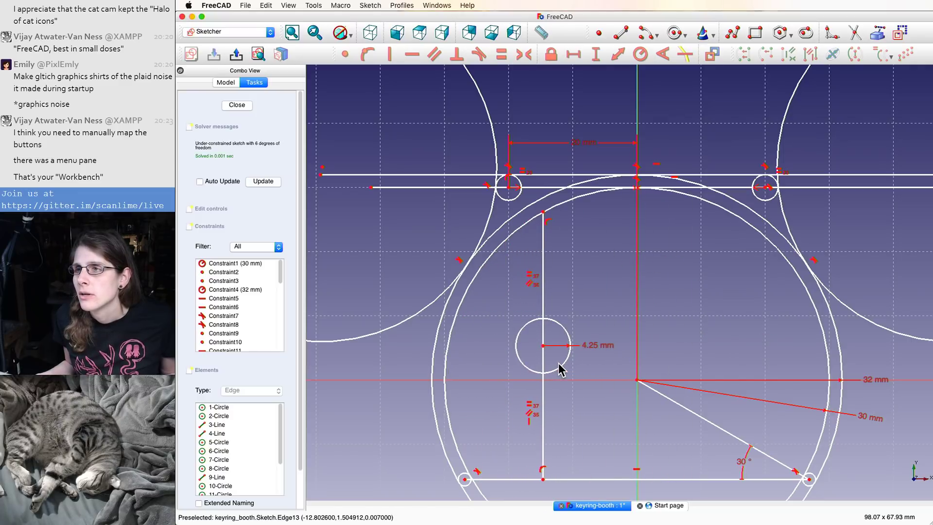
{"action": "scroll", "coordinate": [559, 373], "scroll_direction": "up", "scroll_amount": 1}
{"action": "scroll", "coordinate": [560, 373], "scroll_direction": "down", "scroll_amount": 3}
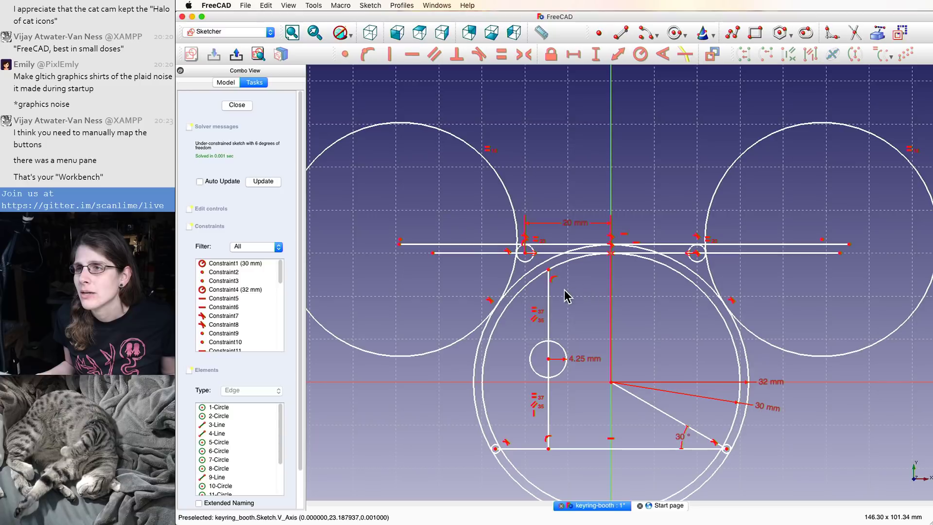
- Constrain the sketch origin to lie on the lower vertical line with a point-on-object constraint
{"action": "scroll", "coordinate": [623, 349], "scroll_direction": "up", "scroll_amount": 1}
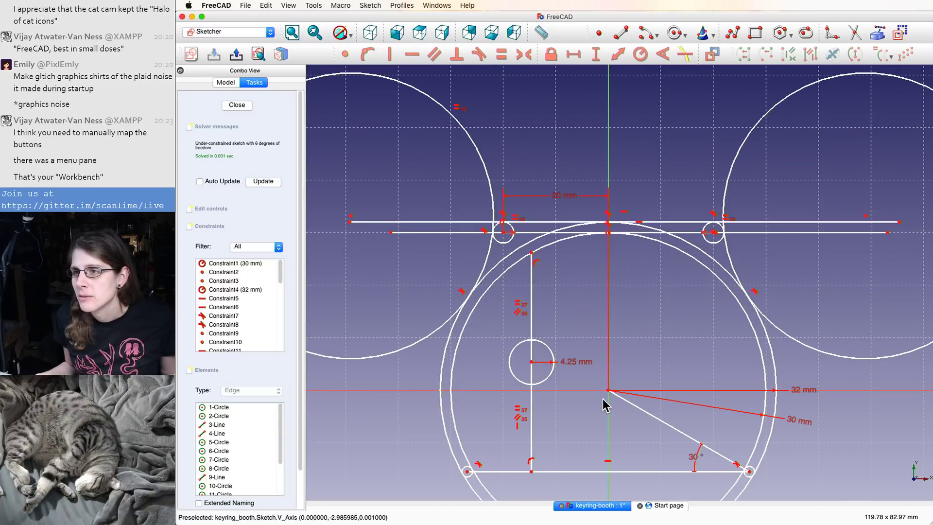
{"action": "left_click", "coordinate": [531, 430]}
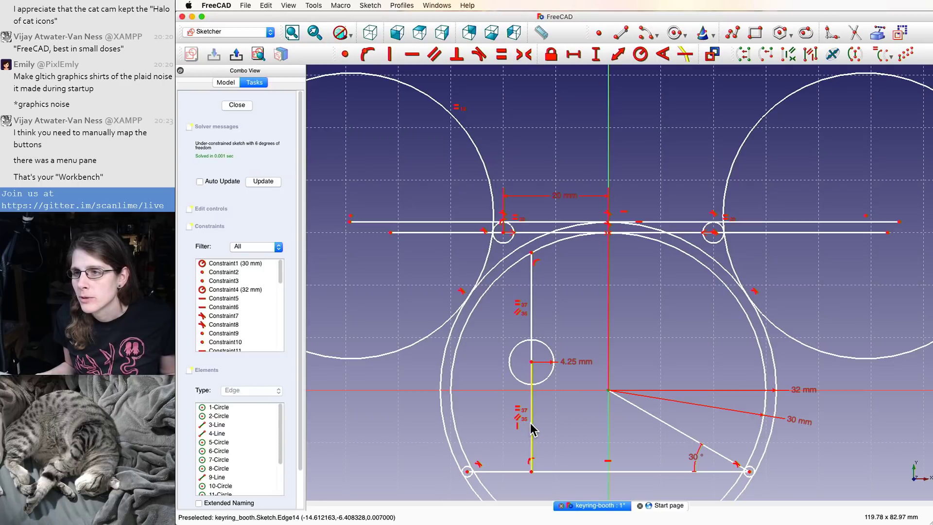
{"action": "left_click", "coordinate": [368, 55]}
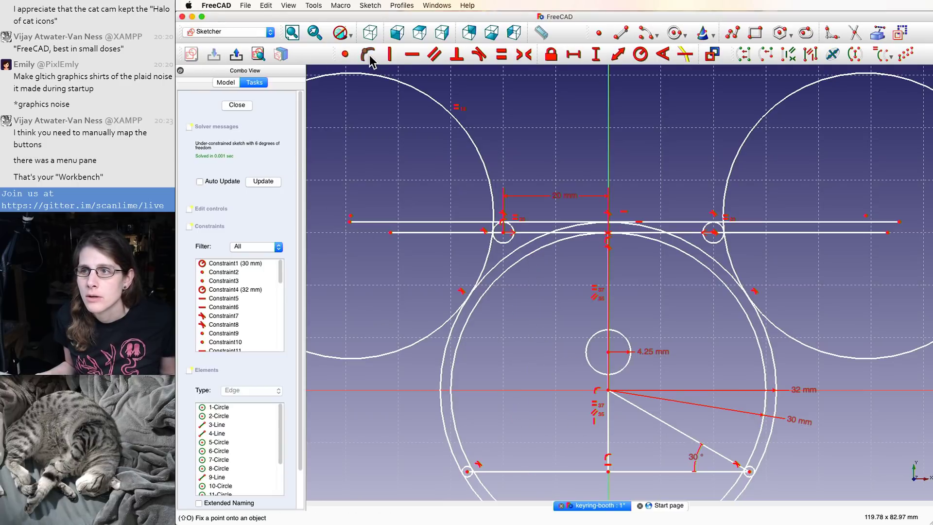
{"action": "scroll", "coordinate": [552, 215], "scroll_direction": "down", "scroll_amount": 1}
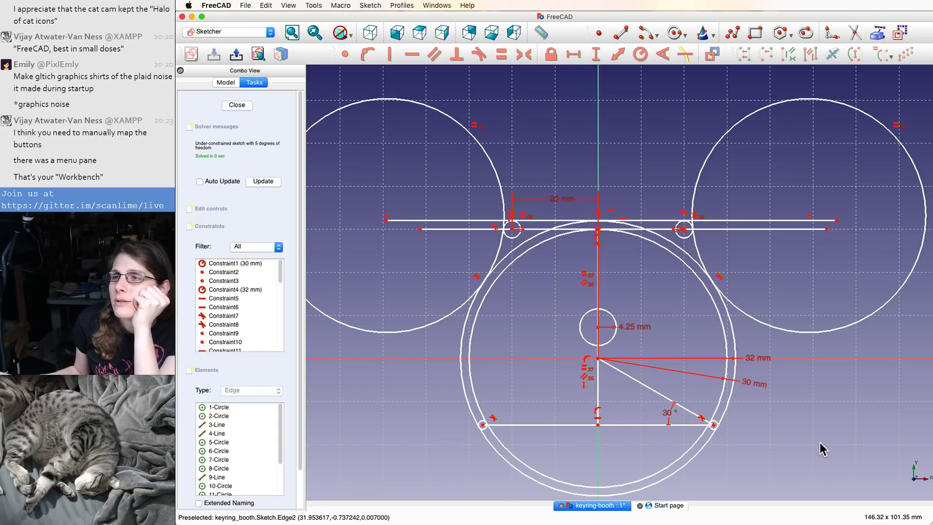
- Set the angle between the sloping radius line and the horizontal chord to 45°
{"action": "double_click", "coordinate": [668, 412]}
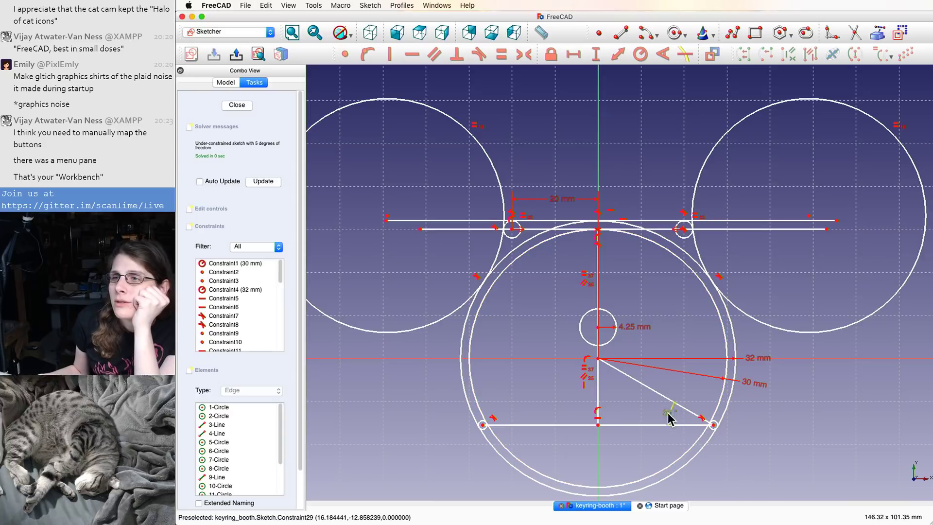
{"action": "type", "text": "45"}
{"action": "key", "text": "Return"}
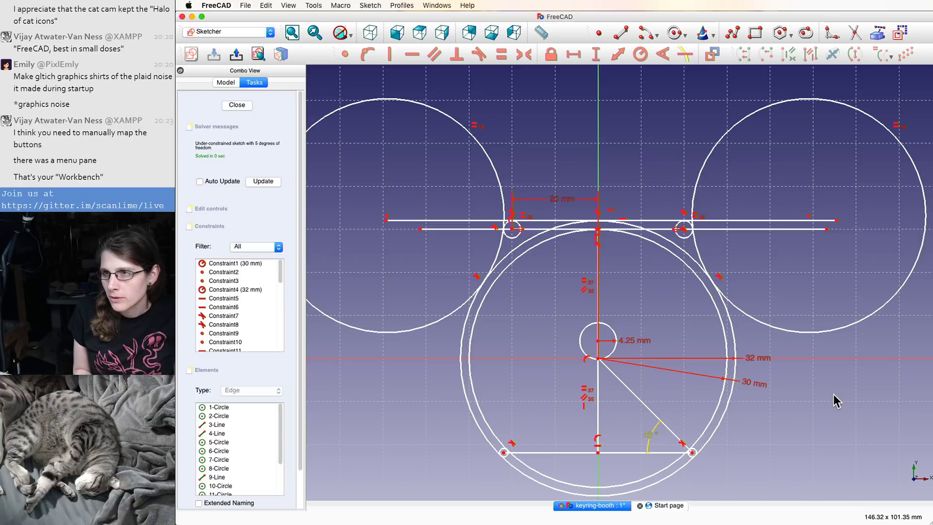
- Set the angle between the sloping radius line and the chord to 35°
{"action": "scroll", "coordinate": [722, 342], "scroll_direction": "up", "scroll_amount": 2}
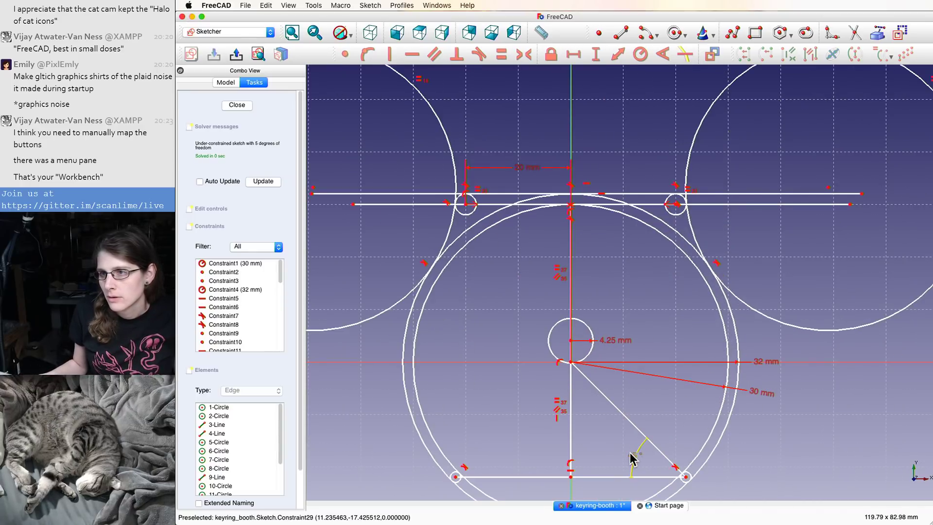
{"action": "double_click", "coordinate": [633, 460]}
{"action": "type", "text": "3"}
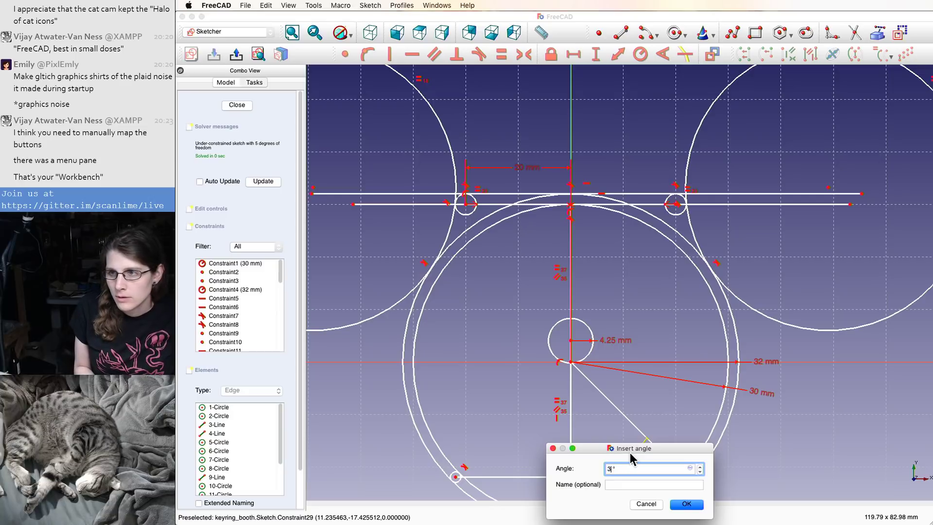
{"action": "type", "text": "5"}
{"action": "key", "text": "Return"}
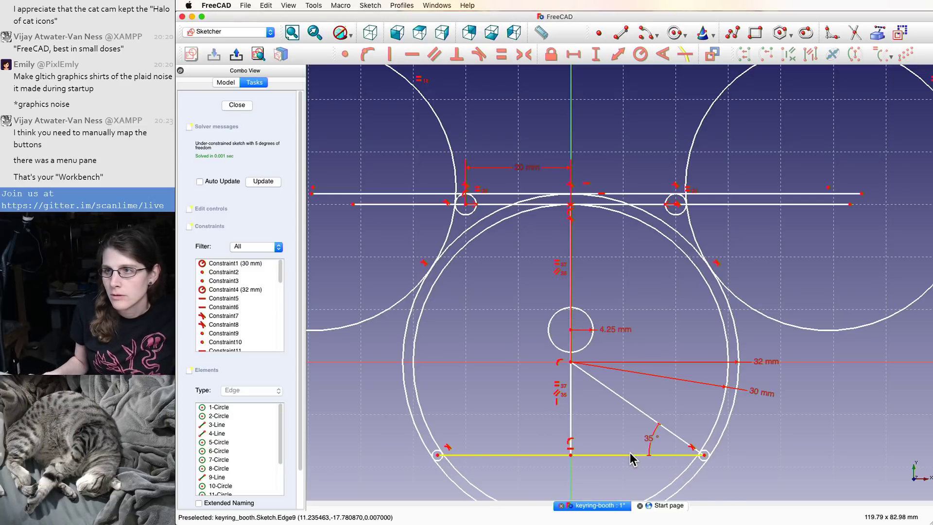
- Set the angle between the sloping radius line and the chord back to 30°
{"action": "scroll", "coordinate": [710, 411], "scroll_direction": "down", "scroll_amount": 1}
{"action": "scroll", "coordinate": [710, 411], "scroll_direction": "down", "scroll_amount": 2}
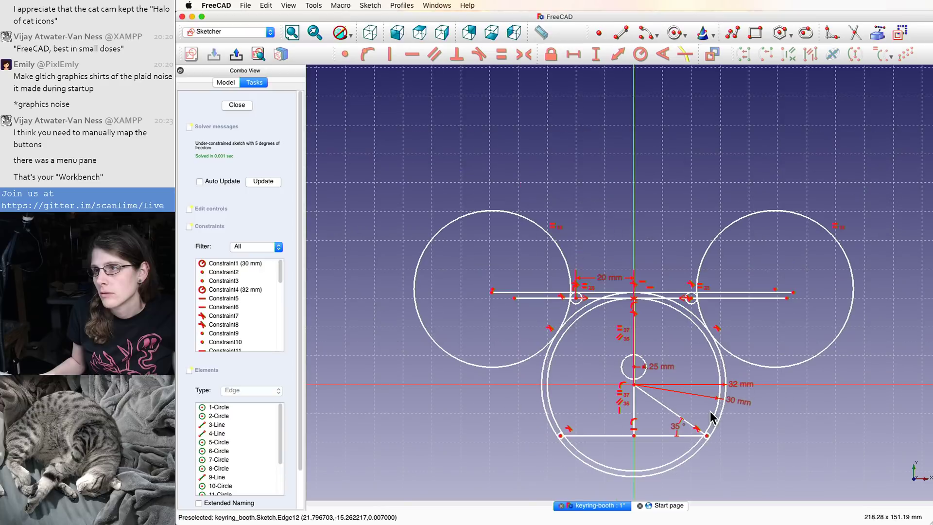
{"action": "scroll", "coordinate": [710, 412], "scroll_direction": "up", "scroll_amount": 3}
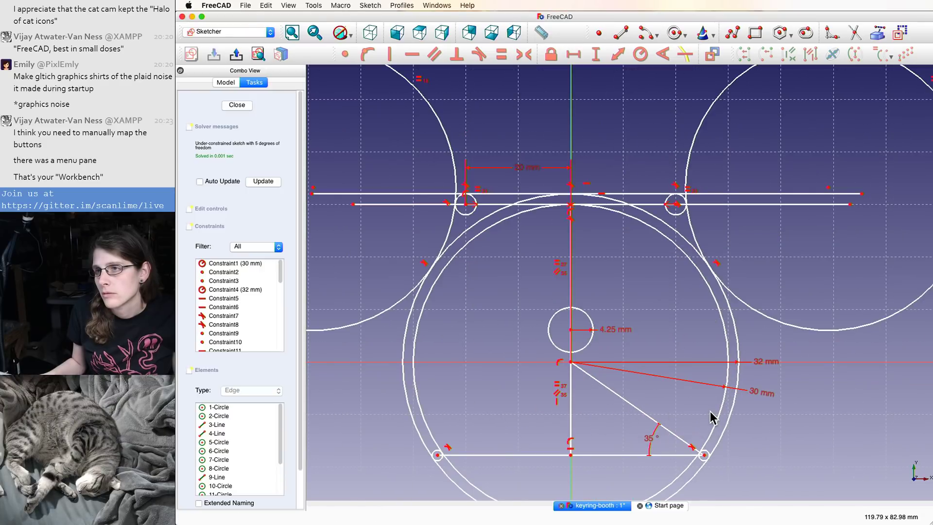
{"action": "double_click", "coordinate": [649, 438]}
{"action": "type", "text": "30"}
{"action": "key", "text": "Return"}
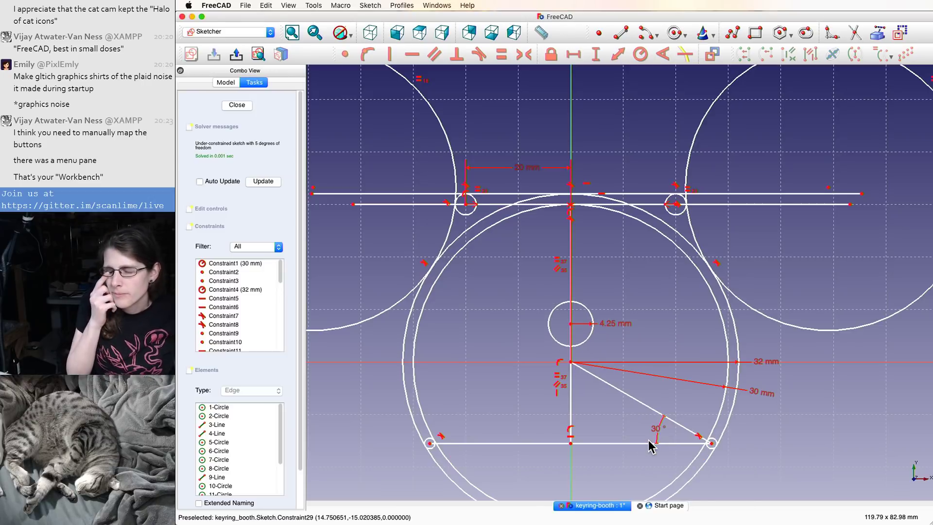
{"action": "scroll", "coordinate": [651, 306], "scroll_direction": "down", "scroll_amount": 4}
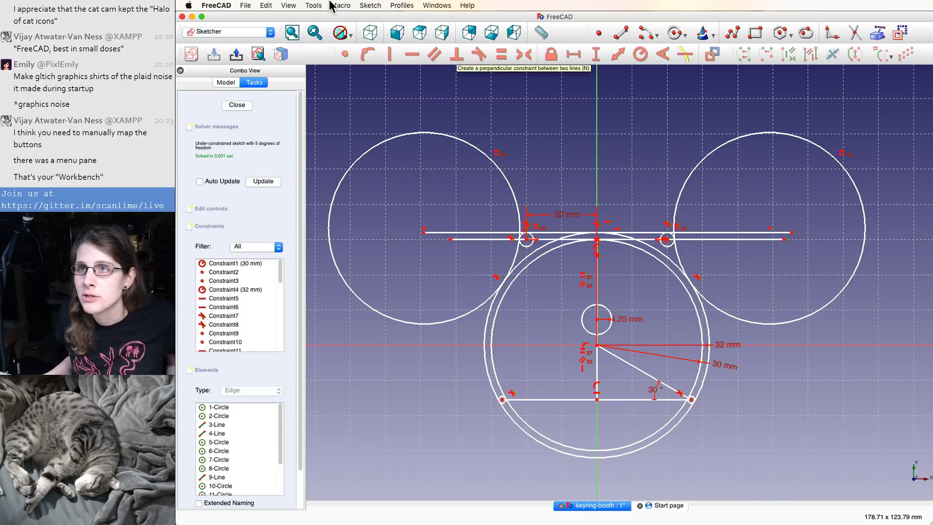
{"action": "left_click", "coordinate": [314, 6]}
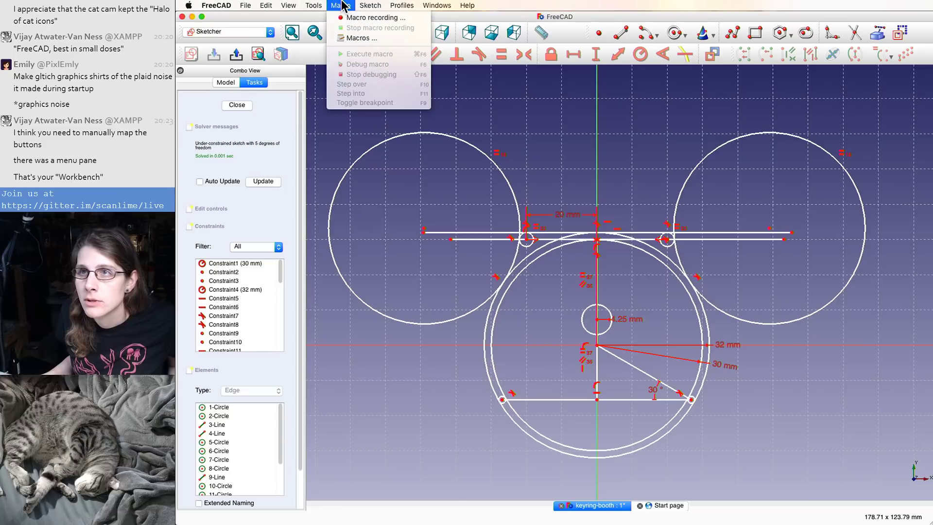
{"action": "mouse_move", "coordinate": [387, 4]}
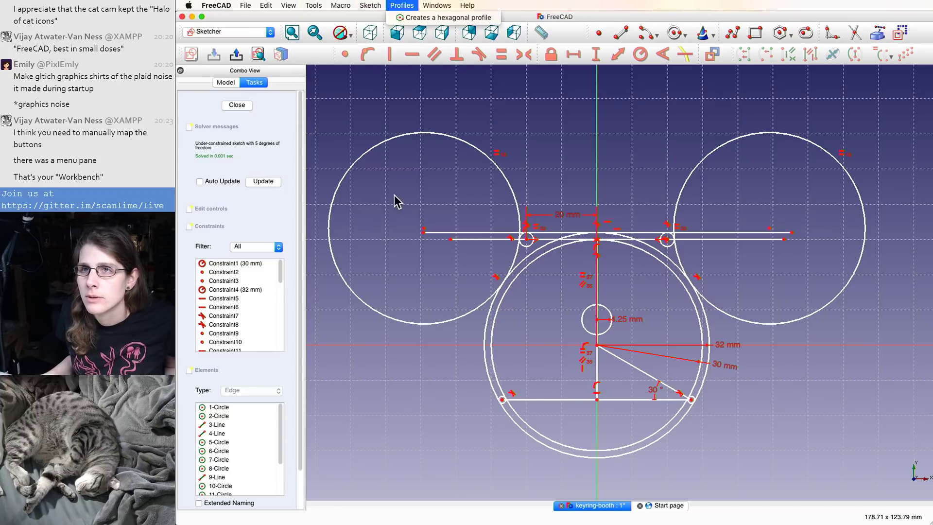
- Try the Trim edge tool on the left large circle's arc above the horizontal lines, and undo the trim
{"action": "right_click", "coordinate": [518, 98]}
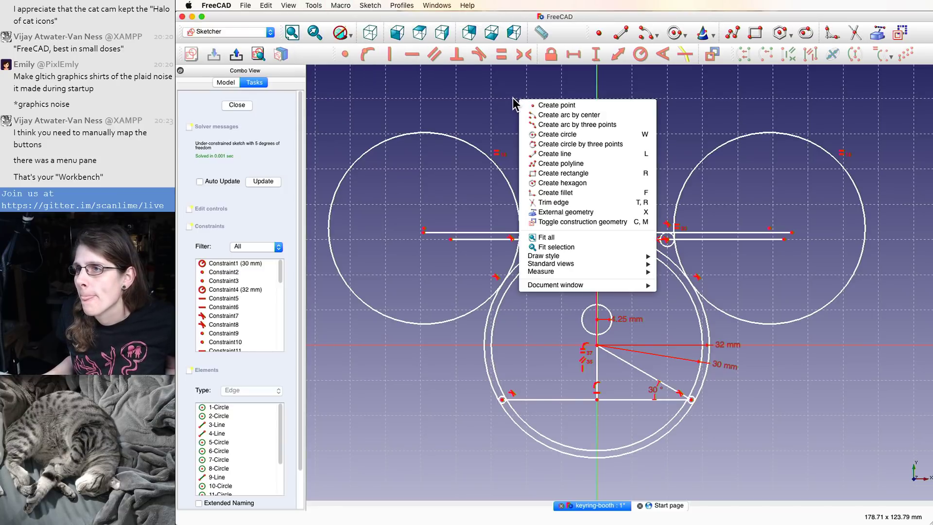
{"action": "left_click", "coordinate": [597, 202]}
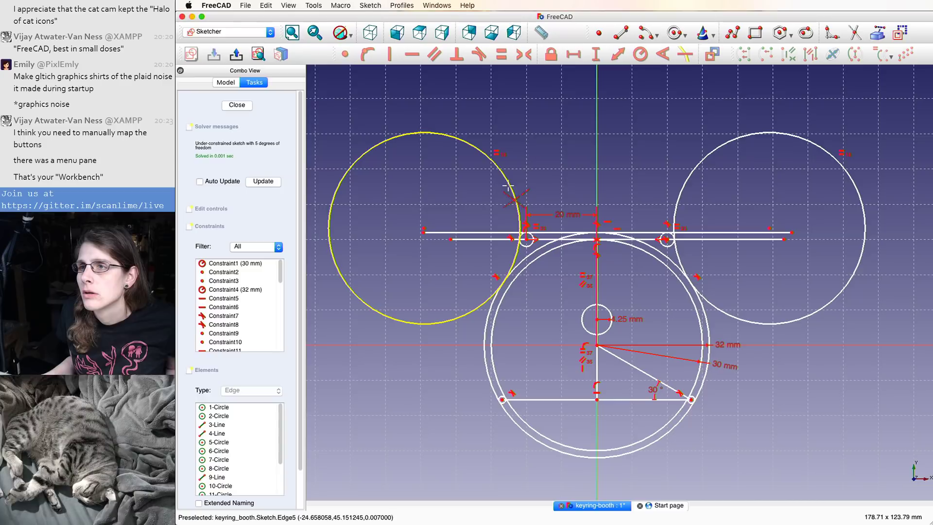
{"action": "scroll", "coordinate": [508, 185], "scroll_direction": "down", "scroll_amount": 3}
{"action": "scroll", "coordinate": [508, 186], "scroll_direction": "up", "scroll_amount": 7}
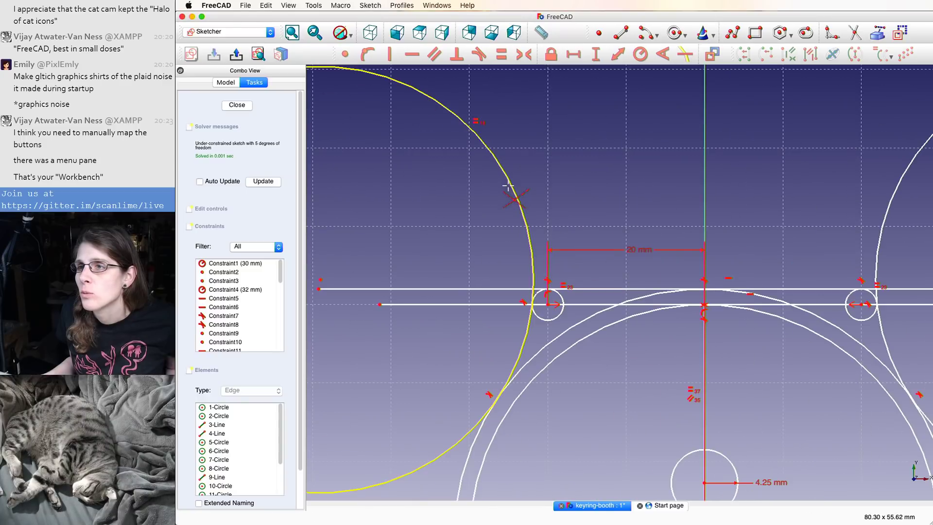
{"action": "left_click", "coordinate": [525, 222]}
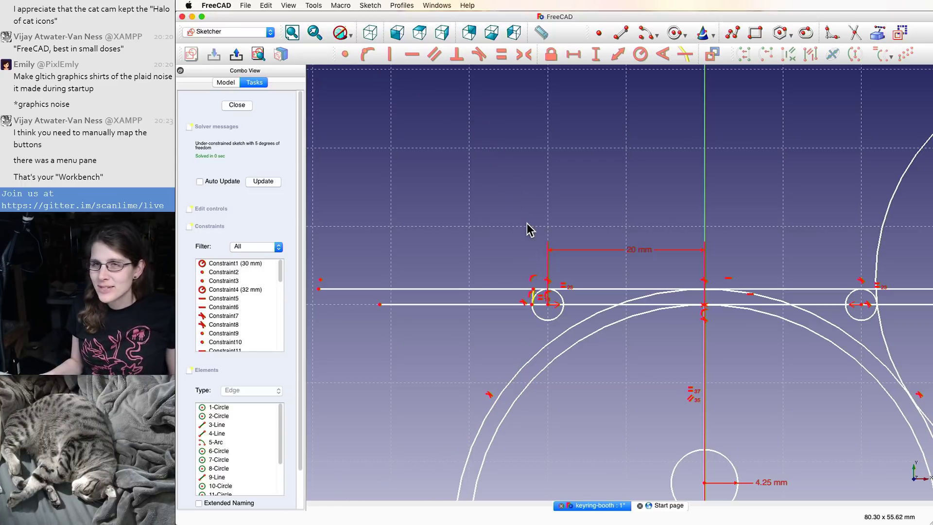
{"action": "key", "text": "super+z"}
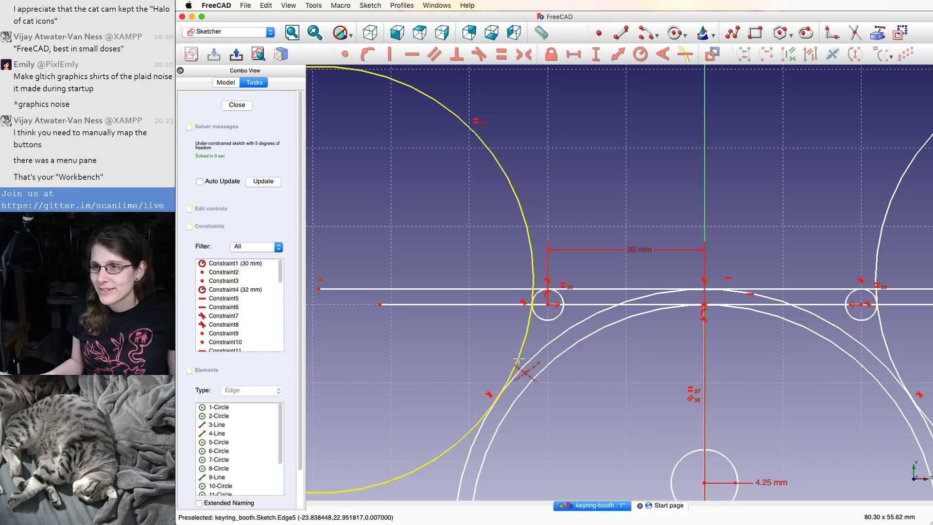
- Try trimming the left large circle at its lower arc outside the 32 mm circle, and undo the trim
{"action": "scroll", "coordinate": [524, 351], "scroll_direction": "up", "scroll_amount": 4}
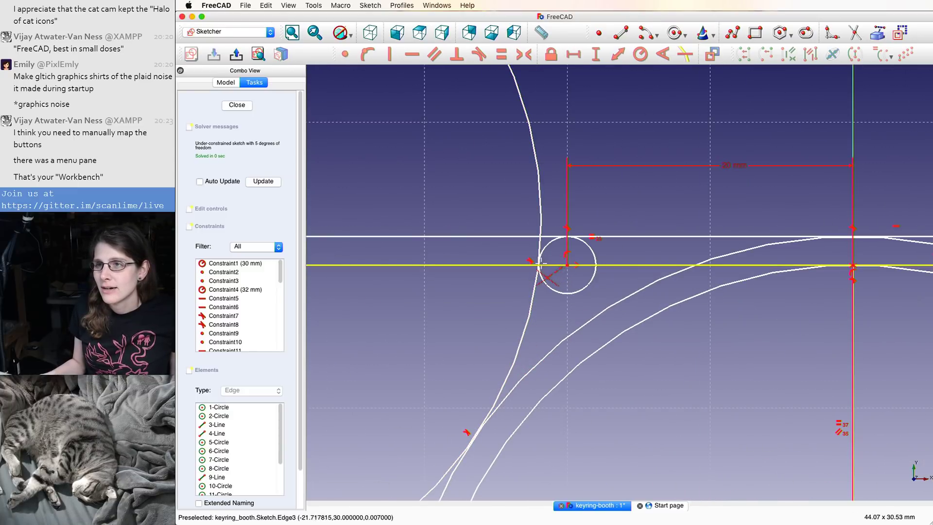
{"action": "scroll", "coordinate": [535, 276], "scroll_direction": "up", "scroll_amount": 2}
{"action": "scroll", "coordinate": [538, 277], "scroll_direction": "down", "scroll_amount": 3}
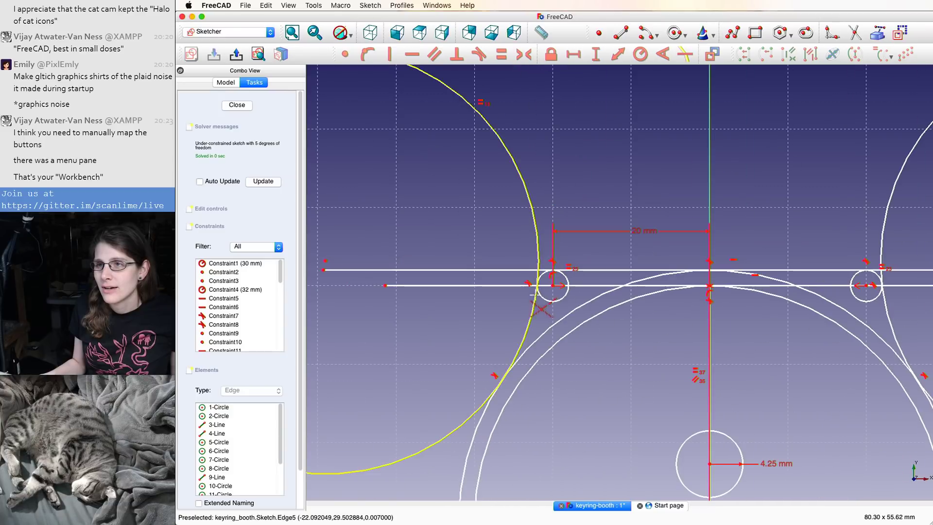
{"action": "left_click", "coordinate": [437, 440]}
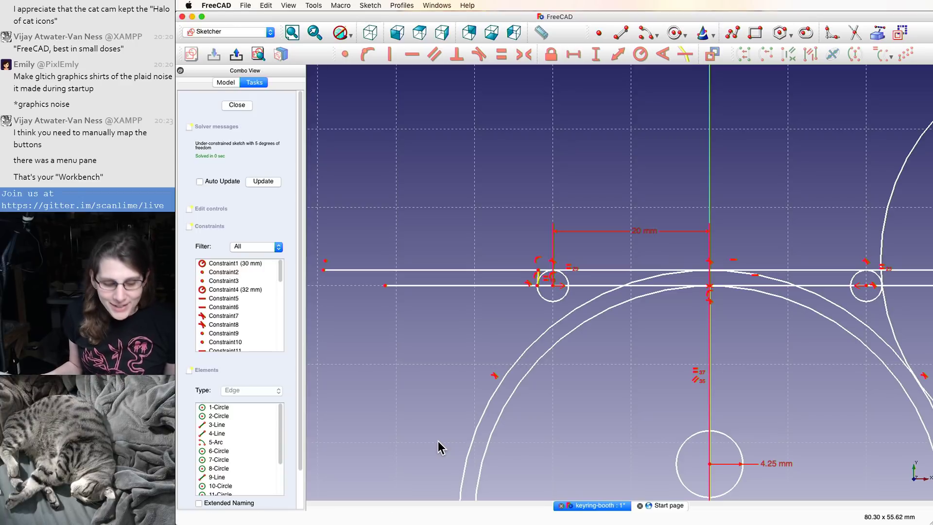
{"action": "key", "text": "super+z"}
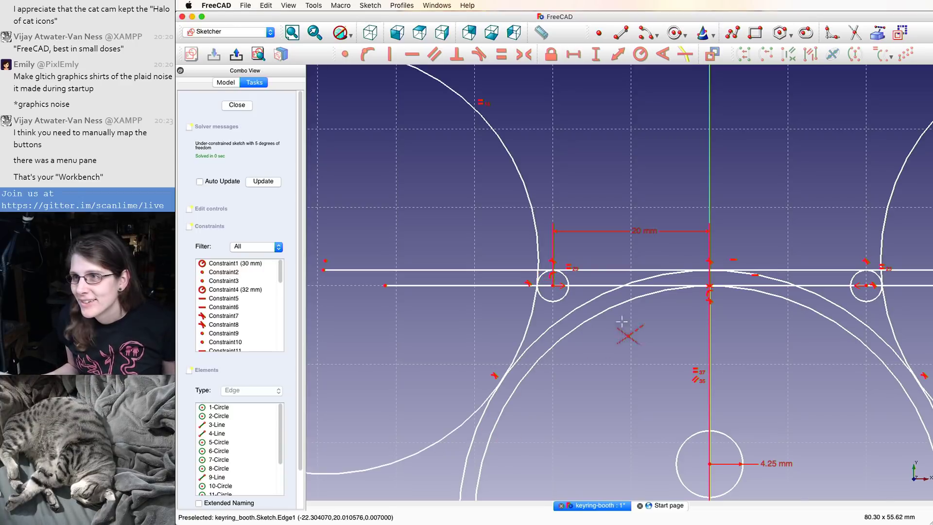
- Try trimming the 32 mm outer circle just below the small circle at the chord's left end, and undo the trim
{"action": "scroll", "coordinate": [628, 318], "scroll_direction": "down", "scroll_amount": 3}
{"action": "scroll", "coordinate": [628, 318], "scroll_direction": "down", "scroll_amount": 3}
{"action": "scroll", "coordinate": [739, 362], "scroll_direction": "up", "scroll_amount": 3}
{"action": "scroll", "coordinate": [722, 372], "scroll_direction": "down", "scroll_amount": 4}
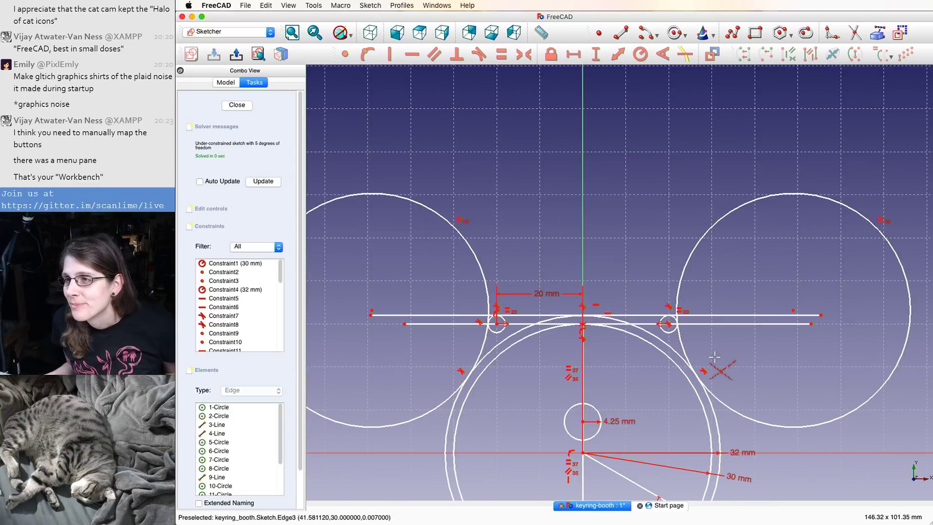
{"action": "scroll", "coordinate": [552, 475], "scroll_direction": "up", "scroll_amount": 5}
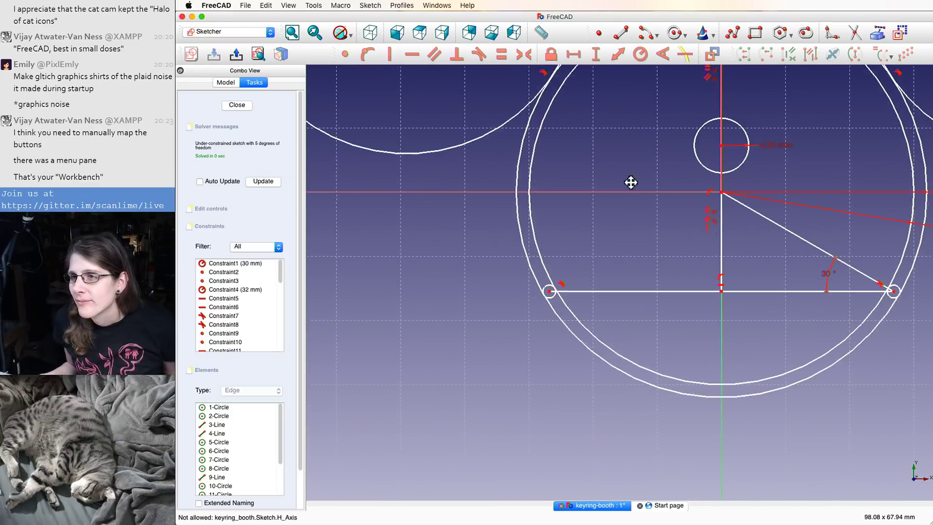
{"action": "left_click", "coordinate": [562, 331]}
{"action": "scroll", "coordinate": [562, 332], "scroll_direction": "down", "scroll_amount": 3}
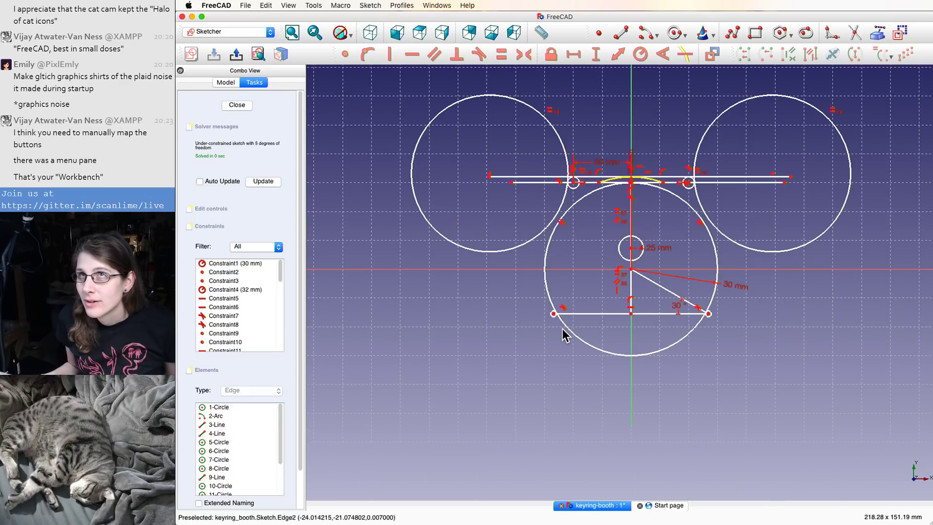
{"action": "scroll", "coordinate": [562, 333], "scroll_direction": "up", "scroll_amount": 6}
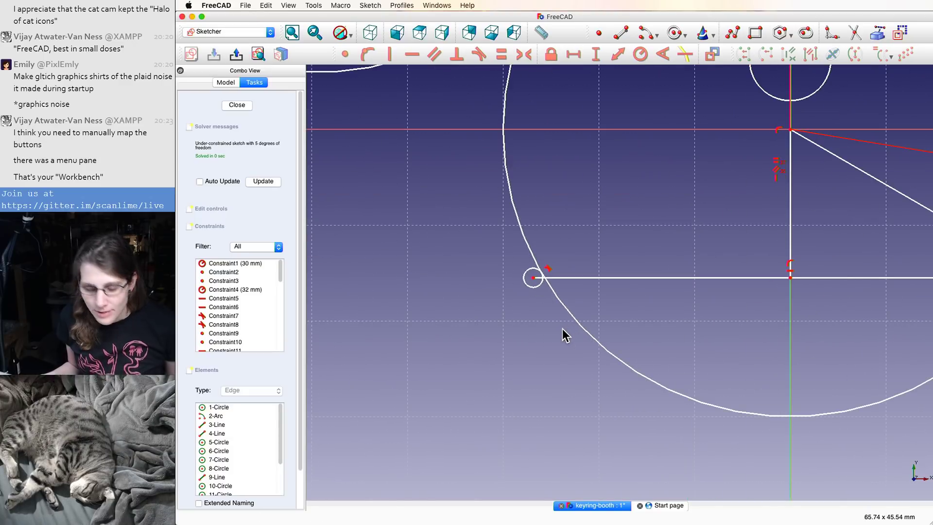
{"action": "key", "text": "super+z"}
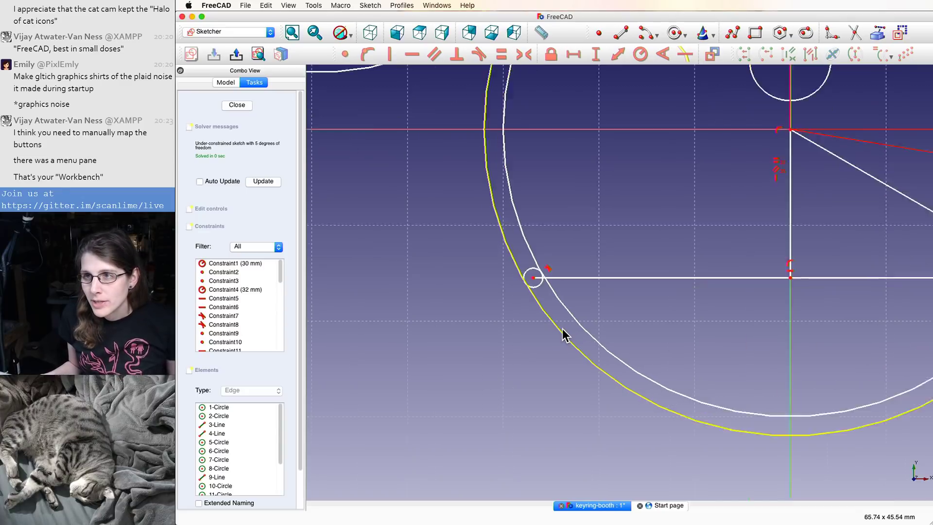
{"action": "scroll", "coordinate": [562, 334], "scroll_direction": "up", "scroll_amount": 2}
{"action": "scroll", "coordinate": [511, 250], "scroll_direction": "down", "scroll_amount": 3}
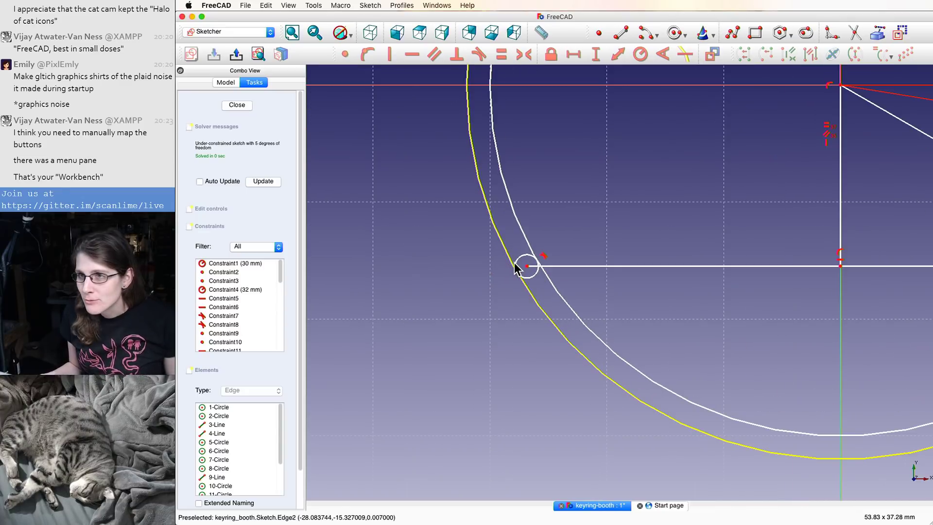
- Try to apply a point-on-object constraint between the small circle at the chord's left end and the 32 mm outer circle
{"action": "scroll", "coordinate": [517, 270], "scroll_direction": "up", "scroll_amount": 6}
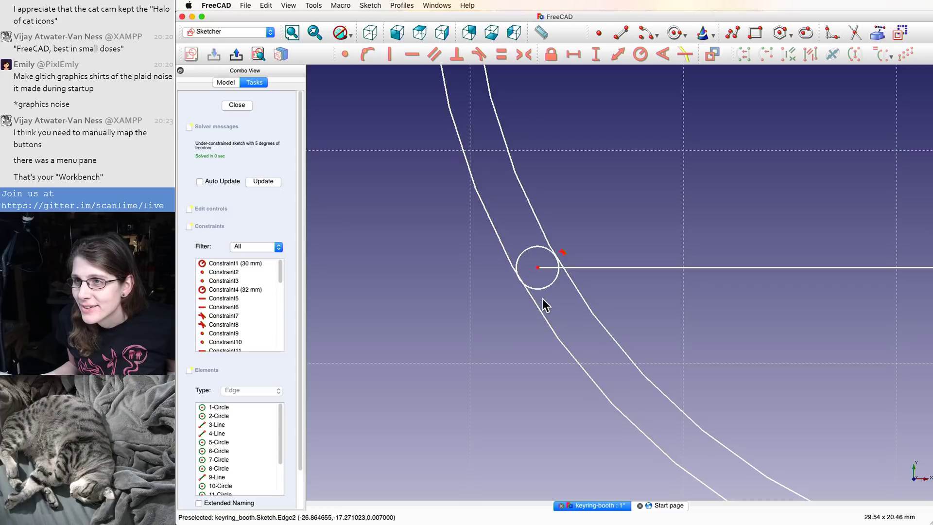
{"action": "left_click", "coordinate": [543, 288]}
{"action": "left_click", "coordinate": [535, 298]}
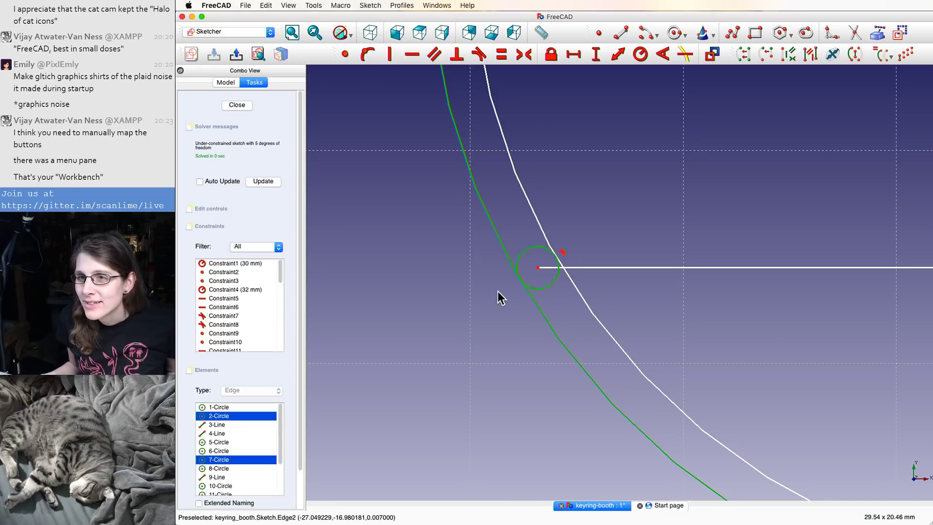
{"action": "left_click", "coordinate": [371, 51]}
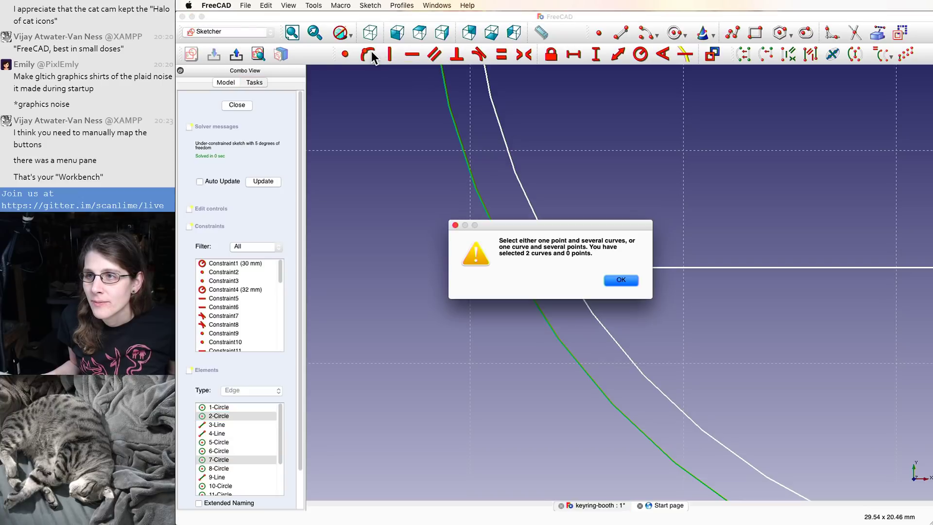
{"action": "left_click", "coordinate": [624, 280]}
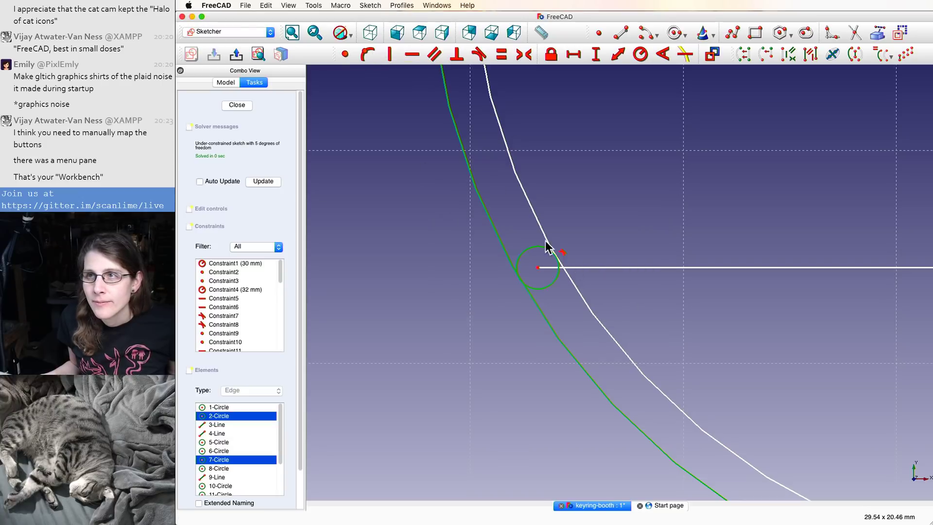
- Try to add a tangent constraint between the chord's left small circle and the 32 mm outer circle
{"action": "left_click", "coordinate": [479, 54]}
{"action": "left_click", "coordinate": [534, 289]}
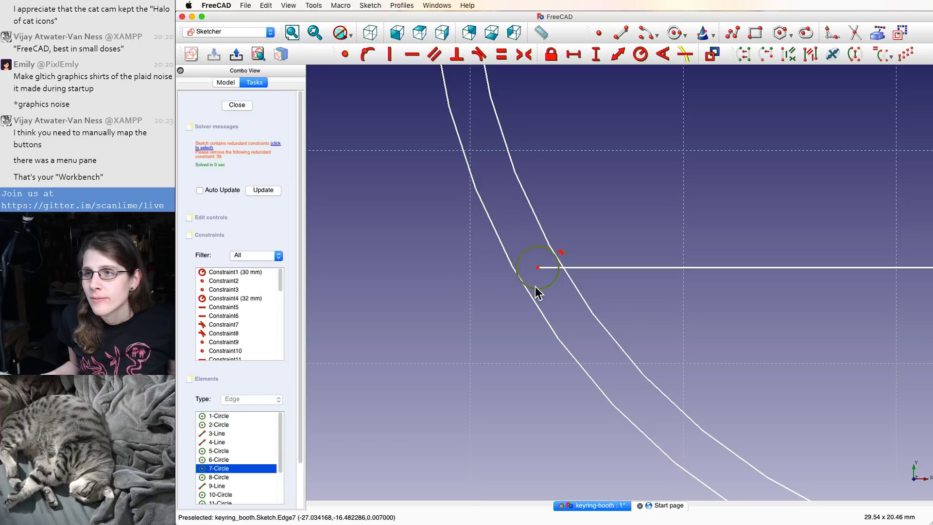
{"action": "left_click", "coordinate": [530, 295]}
{"action": "left_click", "coordinate": [479, 54]}
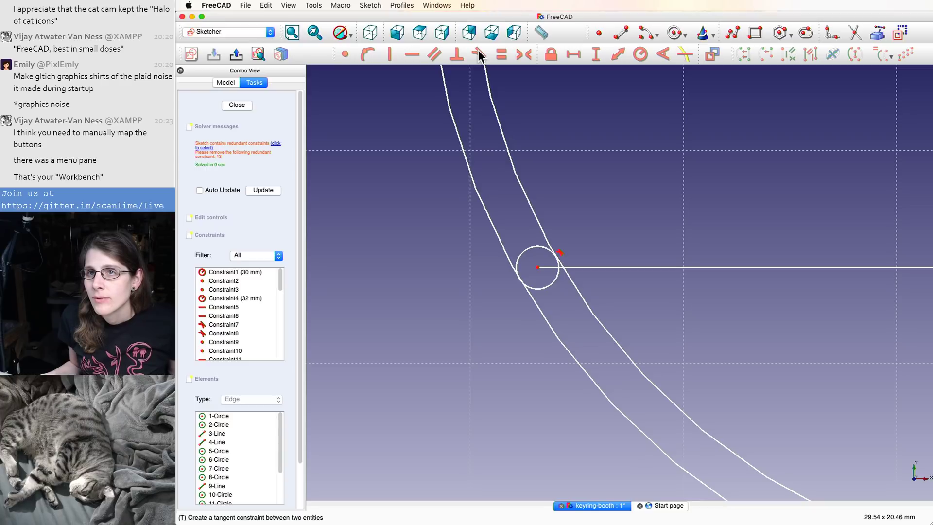
- Select and delete the redundant constraints flagged by the solver, and update the sketch
{"action": "left_click", "coordinate": [276, 144]}
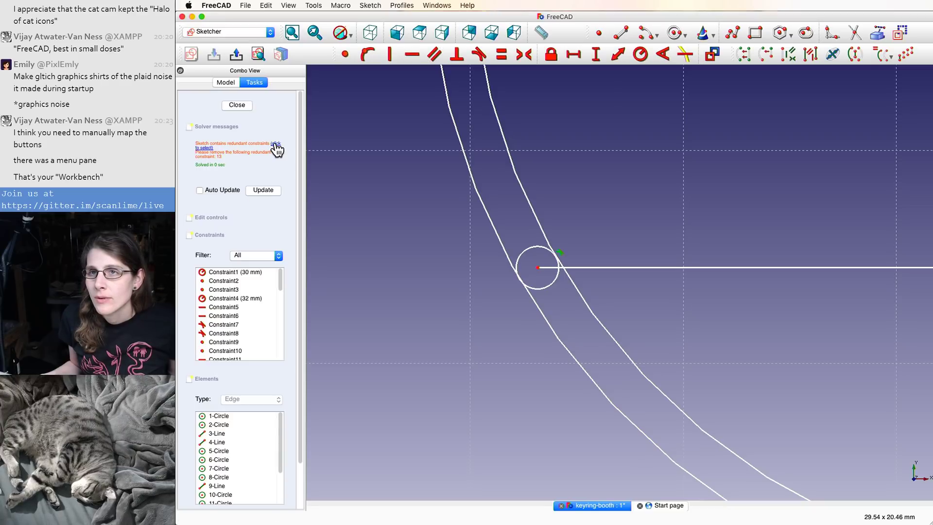
{"action": "key", "text": "Delete"}
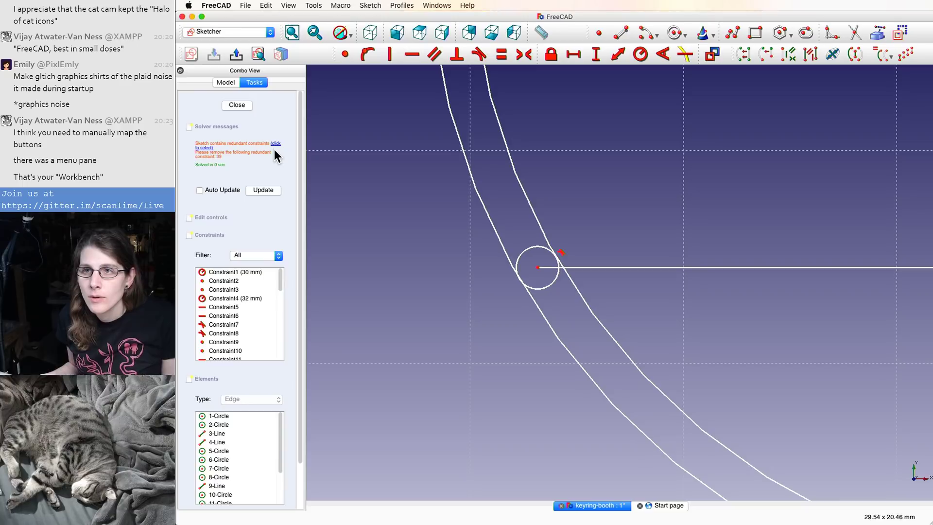
{"action": "left_click", "coordinate": [276, 146]}
{"action": "key", "text": "Delete"}
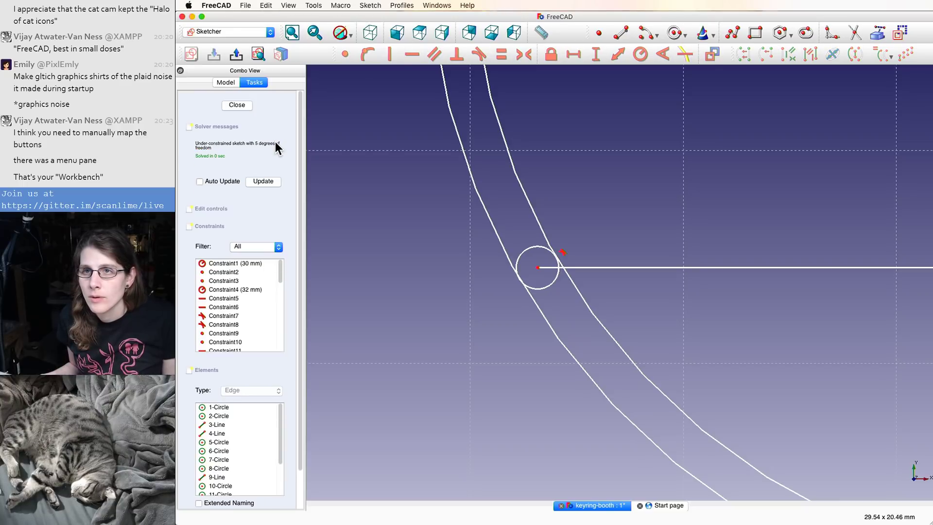
{"action": "left_click", "coordinate": [258, 183]}
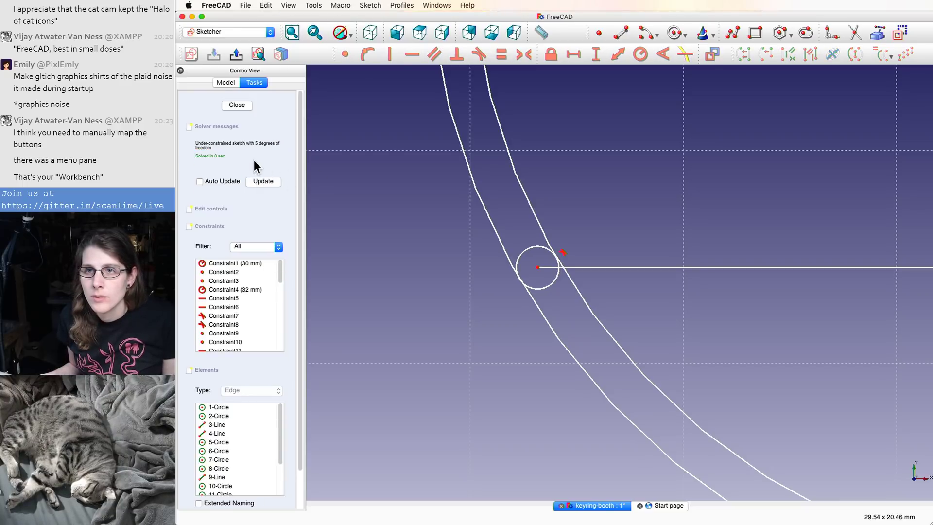
- Examine where the left large circle touches the 32 mm outer circle and how it meets the rest of the outline
{"action": "scroll", "coordinate": [346, 187], "scroll_direction": "down", "scroll_amount": 2}
{"action": "scroll", "coordinate": [346, 188], "scroll_direction": "down", "scroll_amount": 3}
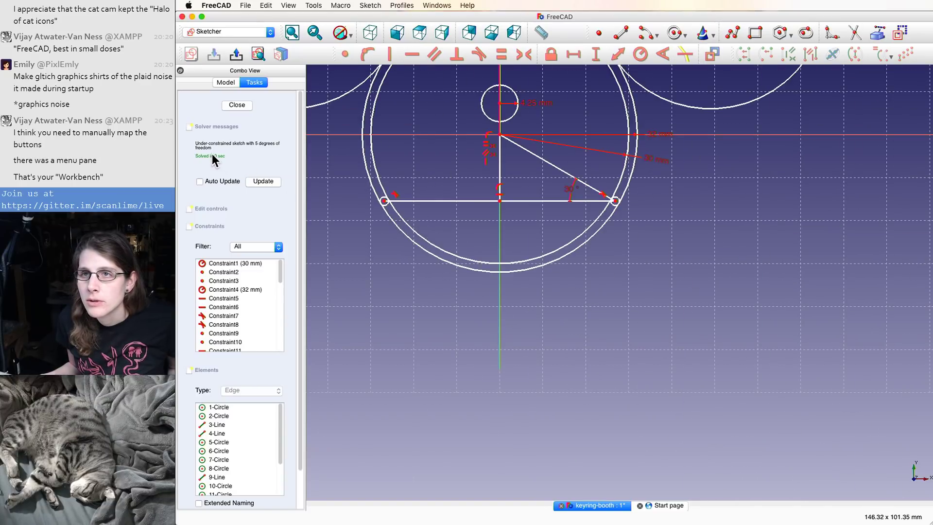
{"action": "middle_click_drag", "start_coordinate": [411, 153], "coordinate": [430, 247]}
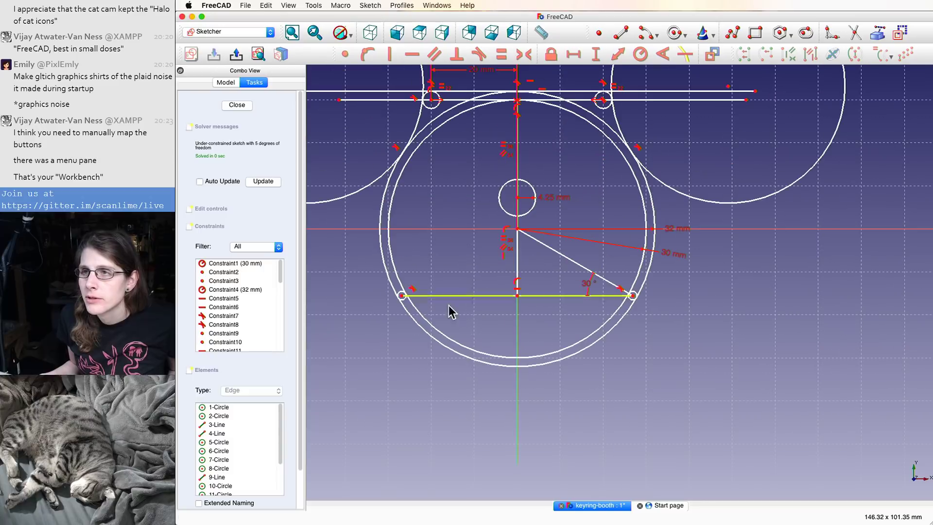
{"action": "middle_click_drag", "start_coordinate": [458, 180], "coordinate": [485, 258]}
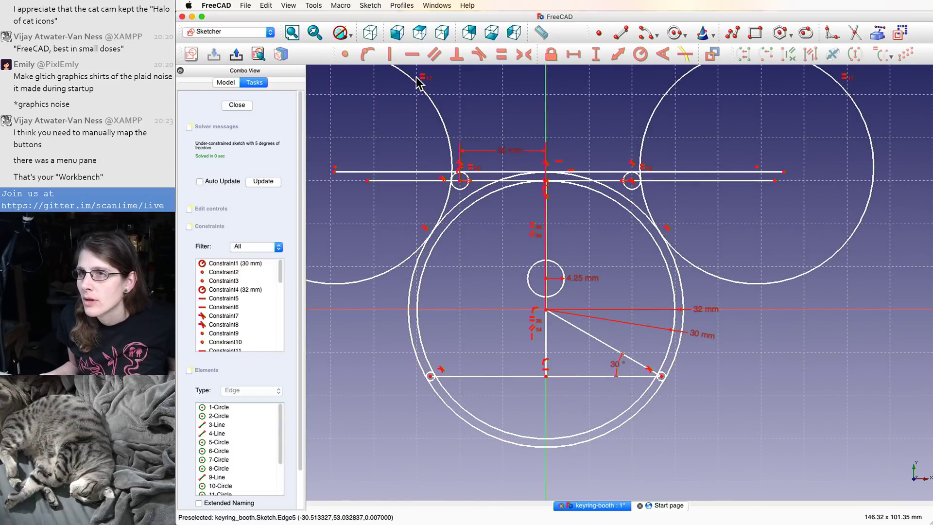
{"action": "left_click", "coordinate": [447, 197]}
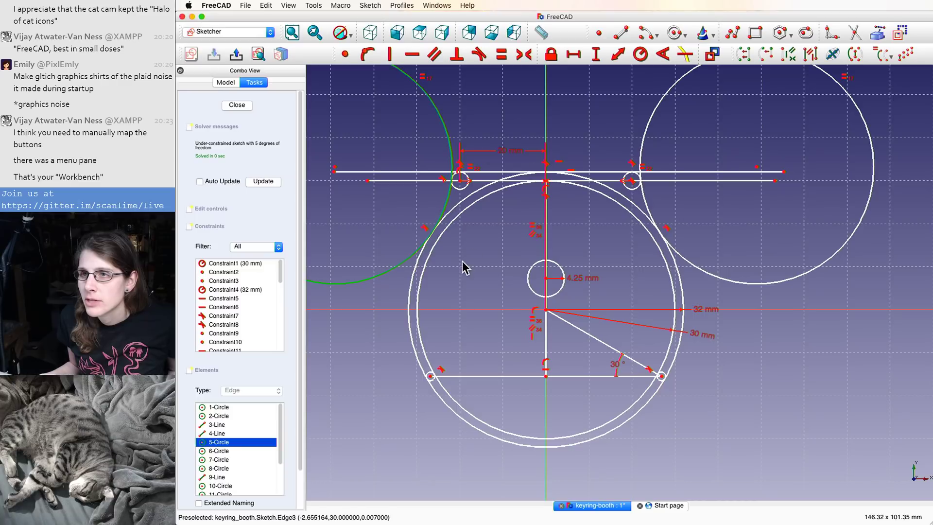
{"action": "scroll", "coordinate": [442, 217], "scroll_direction": "down", "scroll_amount": 1}
{"action": "scroll", "coordinate": [442, 216], "scroll_direction": "up", "scroll_amount": 10}
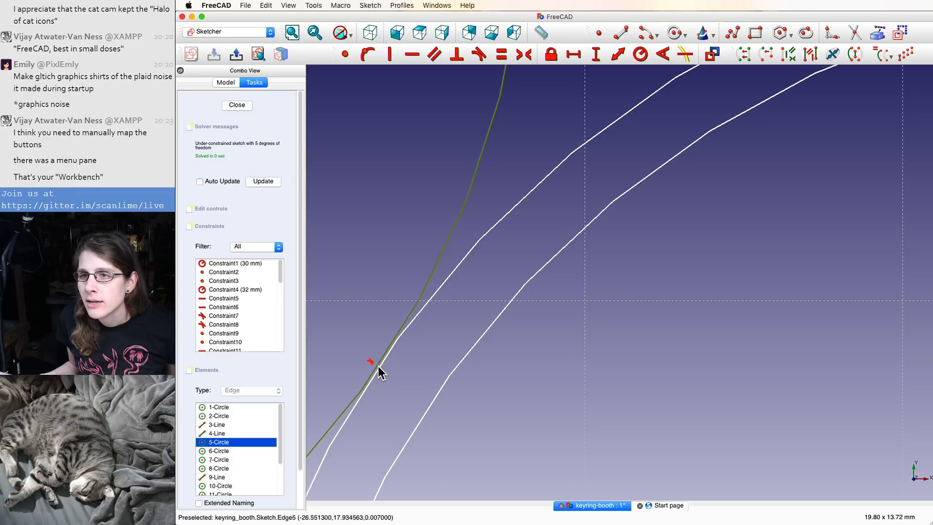
{"action": "left_click", "coordinate": [374, 369]}
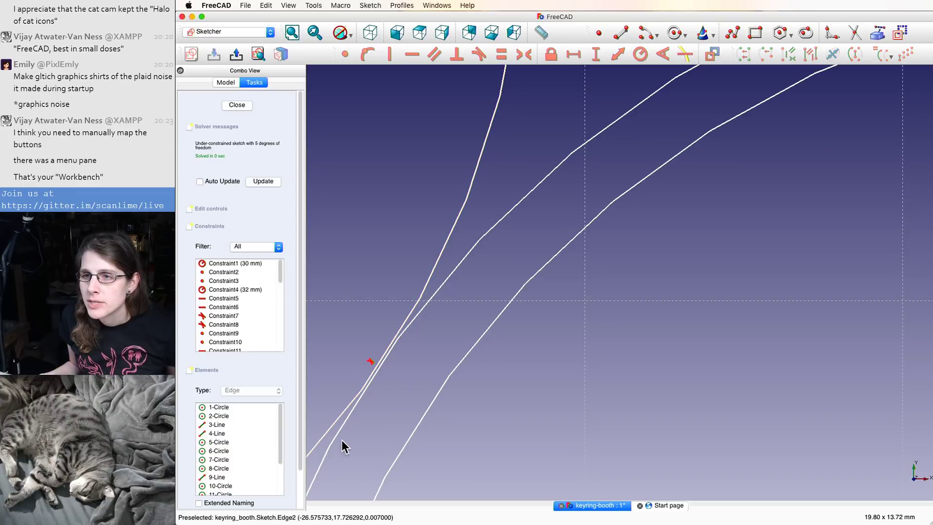
{"action": "scroll", "coordinate": [354, 392], "scroll_direction": "down", "scroll_amount": 5}
{"action": "mouse_move", "coordinate": [497, 380]}
{"action": "middle_mouse_down"}
{"action": "mouse_move", "coordinate": [639, 311]}
{"action": "mouse_move", "coordinate": [631, 250]}
{"action": "mouse_move", "coordinate": [622, 276]}
{"action": "middle_mouse_up"}
{"action": "scroll", "coordinate": [629, 301], "scroll_direction": "down", "scroll_amount": 3}
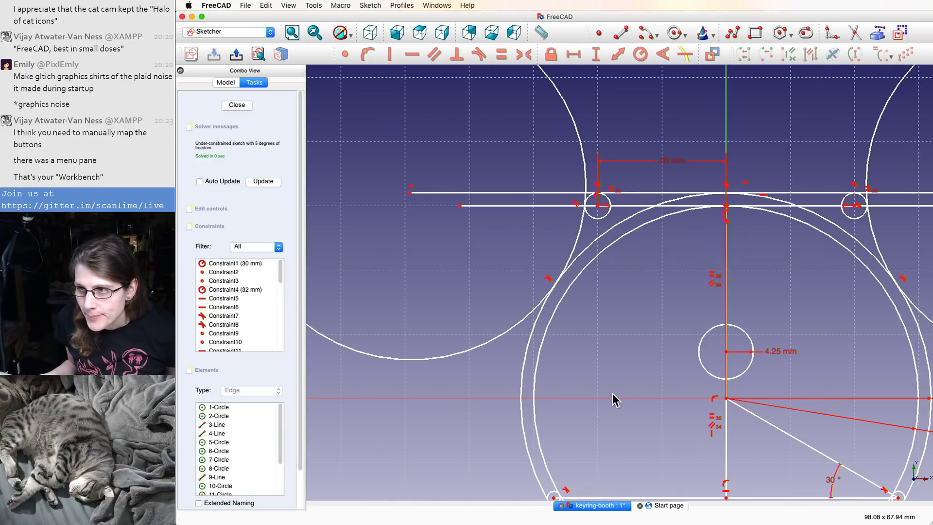
{"action": "mouse_move", "coordinate": [677, 264]}
{"action": "middle_mouse_down"}
{"action": "mouse_move", "coordinate": [643, 325]}
{"action": "mouse_move", "coordinate": [604, 254]}
{"action": "middle_mouse_up"}
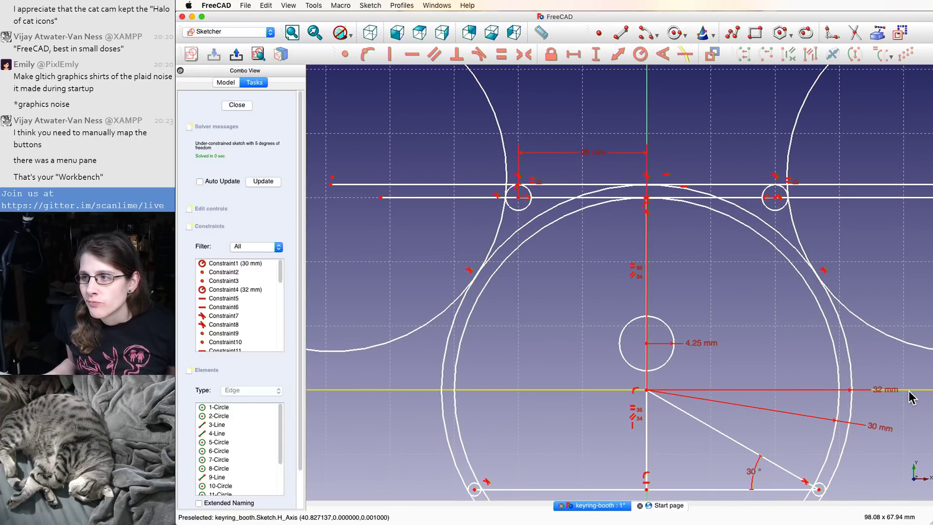
- Launch Google Chrome and ignore the report about its forced quit
{"action": "key", "text": "super+space"}
{"action": "type", "text": "google"}
{"action": "key", "text": "Return"}
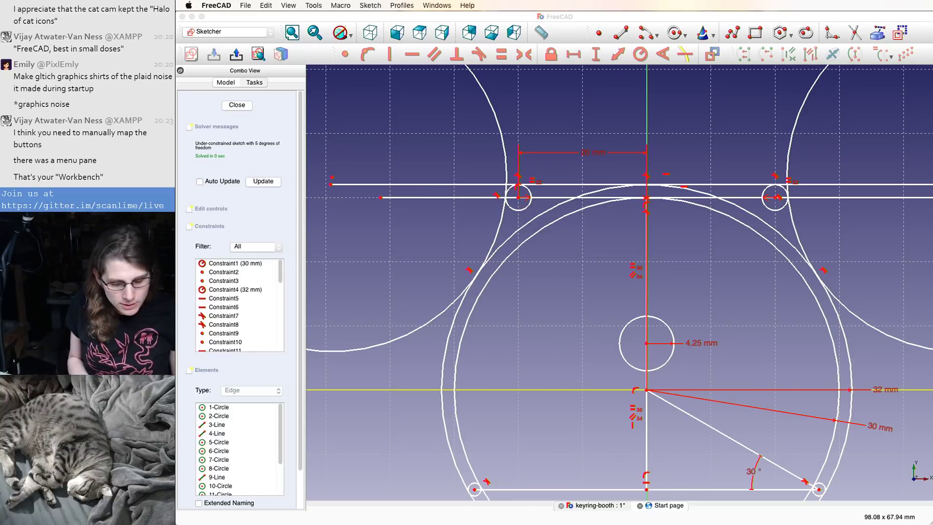
{"action": "key", "text": "super+space"}
{"action": "type", "text": "goo"}
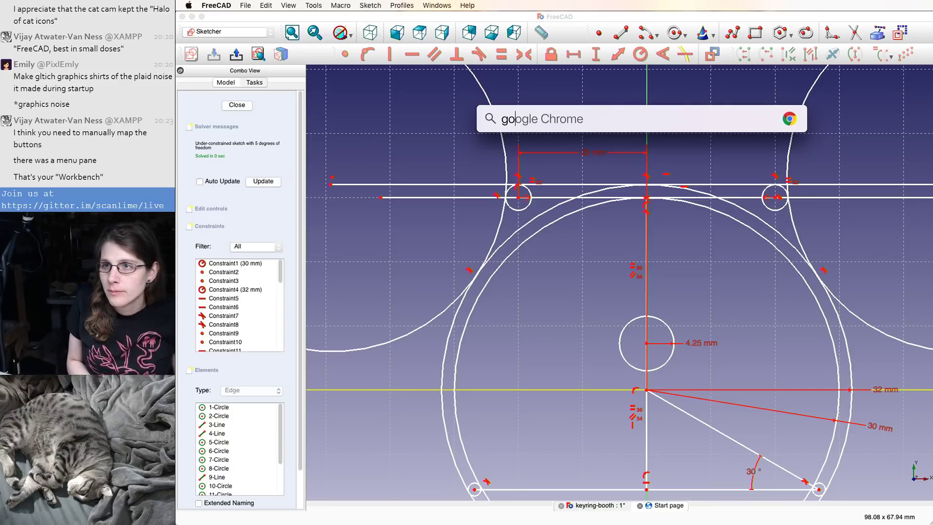
{"action": "key", "text": "Return"}
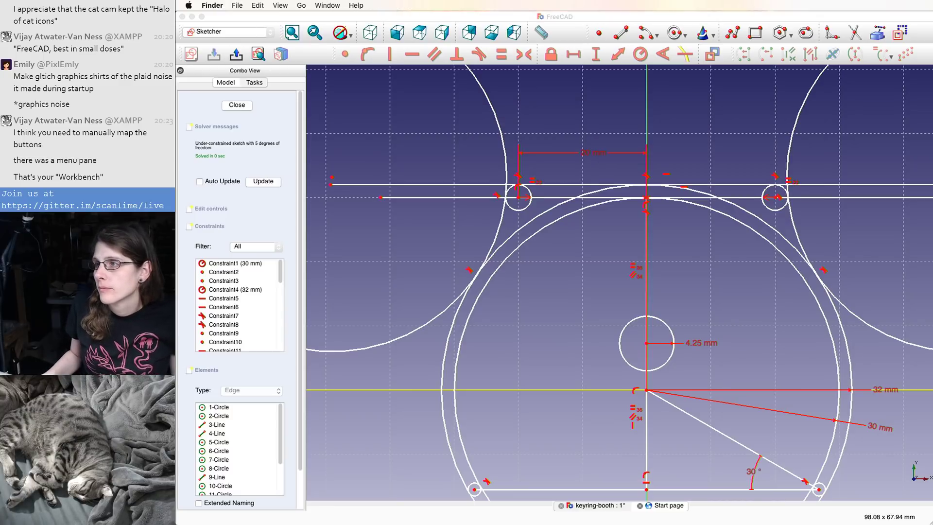
{"action": "key", "text": "super+Tab"}
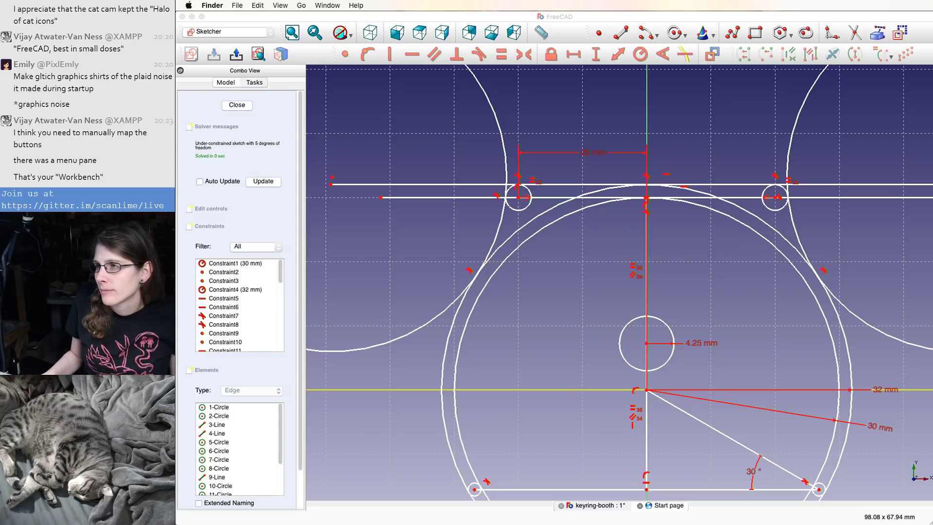
{"action": "key", "text": "super+space"}
{"action": "type", "text": "goo"}
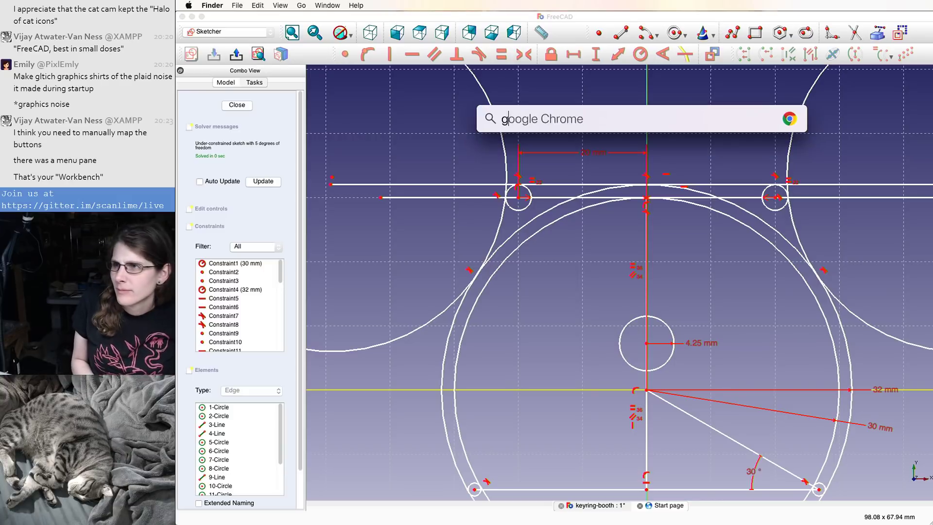
{"action": "key", "text": "Return"}
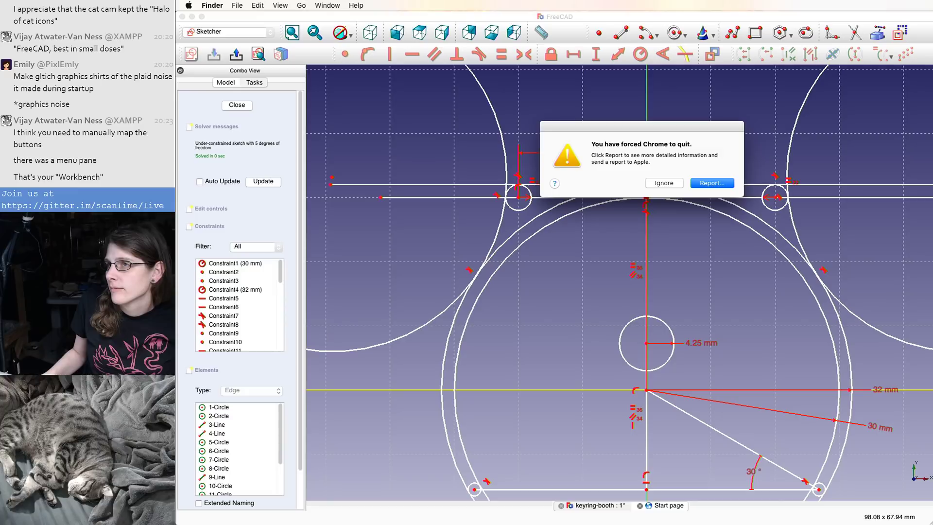
{"action": "left_click", "coordinate": [666, 183]}
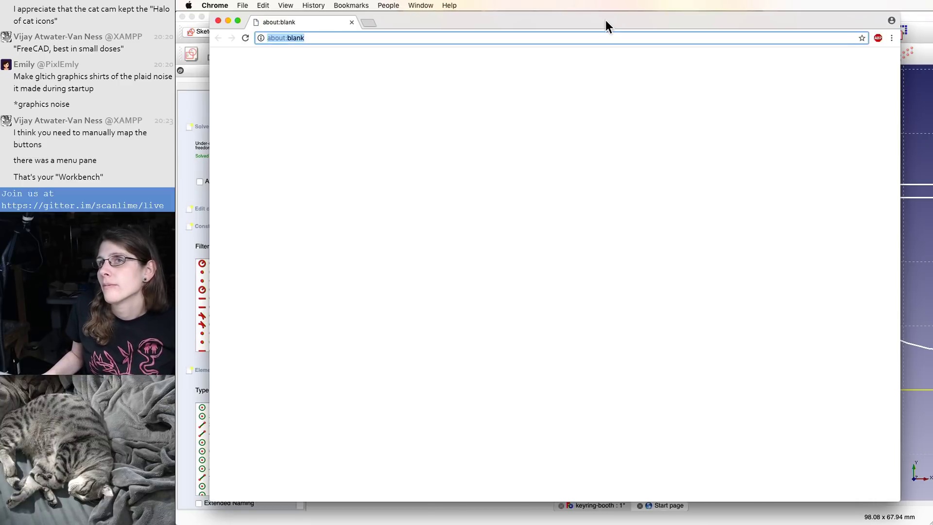
- Search the web for "freecad trim split at tangent constraint"
{"action": "left_click_drag", "start_coordinate": [605, 20], "coordinate": [754, 360]}
{"action": "type", "text": "freec"}
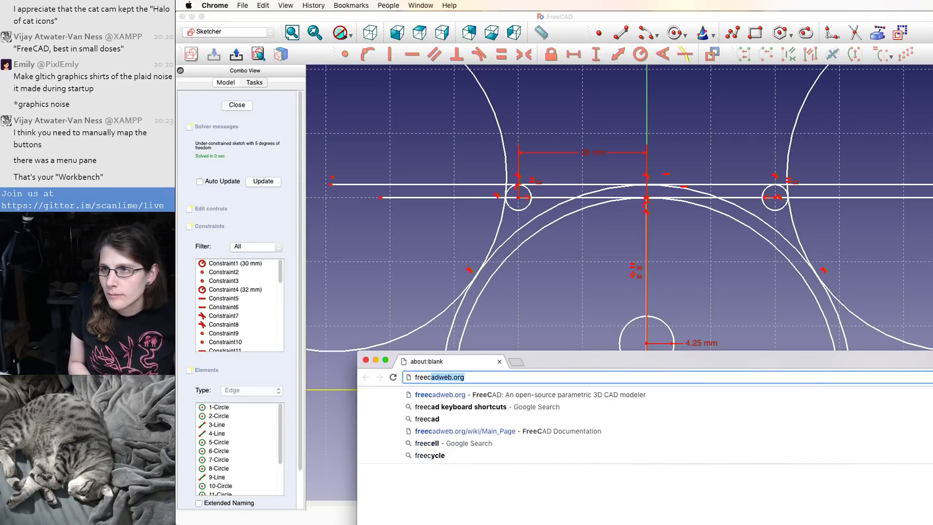
{"action": "type", "text": "ad "}
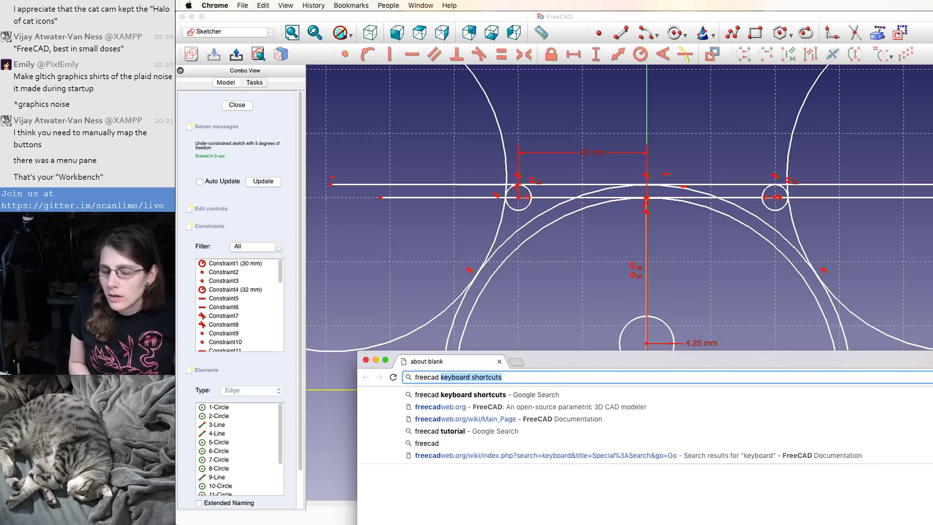
{"action": "type", "text": "yt"}
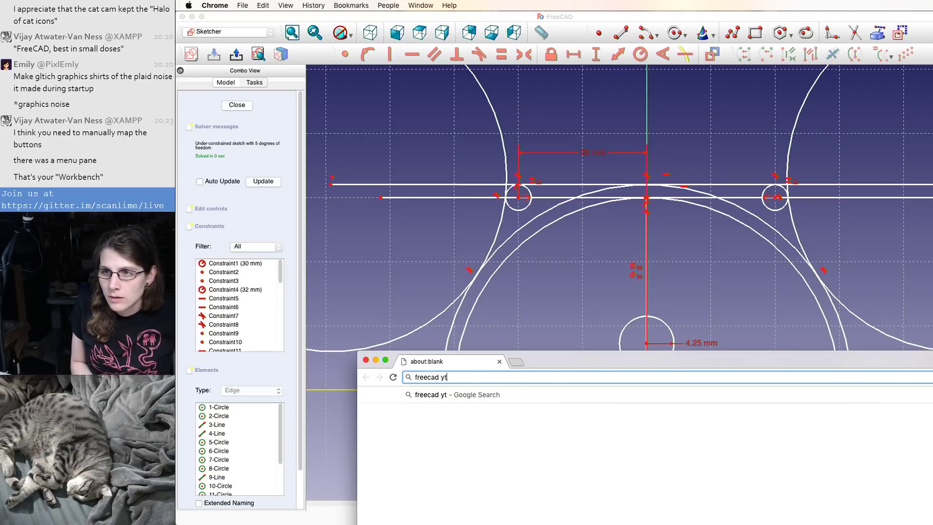
{"action": "key", "text": "BackSpace"}
{"action": "key", "text": "BackSpace"}
{"action": "type", "text": "trim split a"}
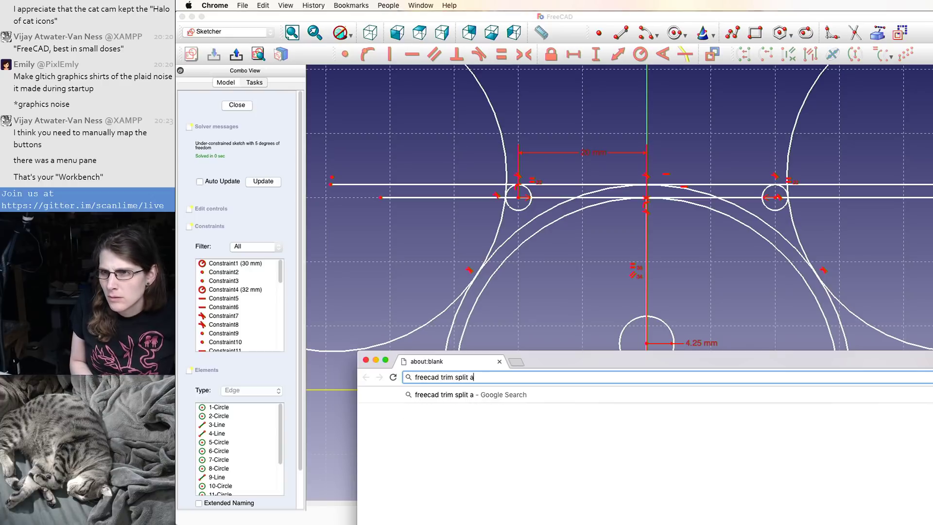
{"action": "type", "text": "t tangent constraint"}
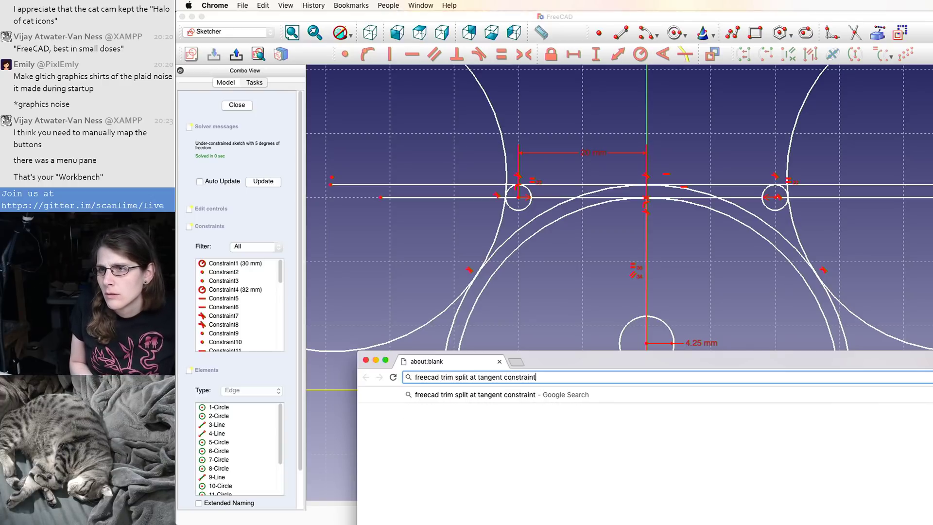
{"action": "key", "text": "Return"}
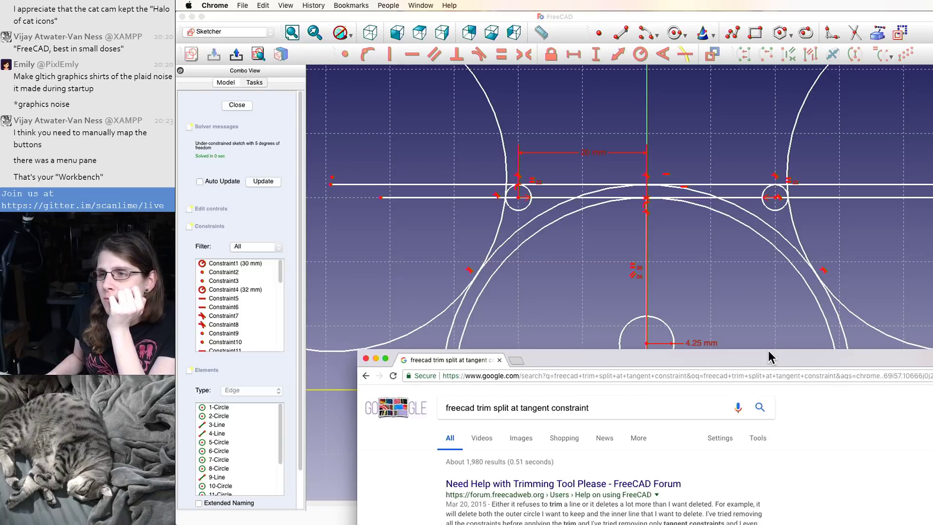
- Look through the search results on trimming at tangents and open the forum thread "Need Help with Trimming Tool Please"
{"action": "left_click_drag", "start_coordinate": [769, 356], "coordinate": [637, 60]}
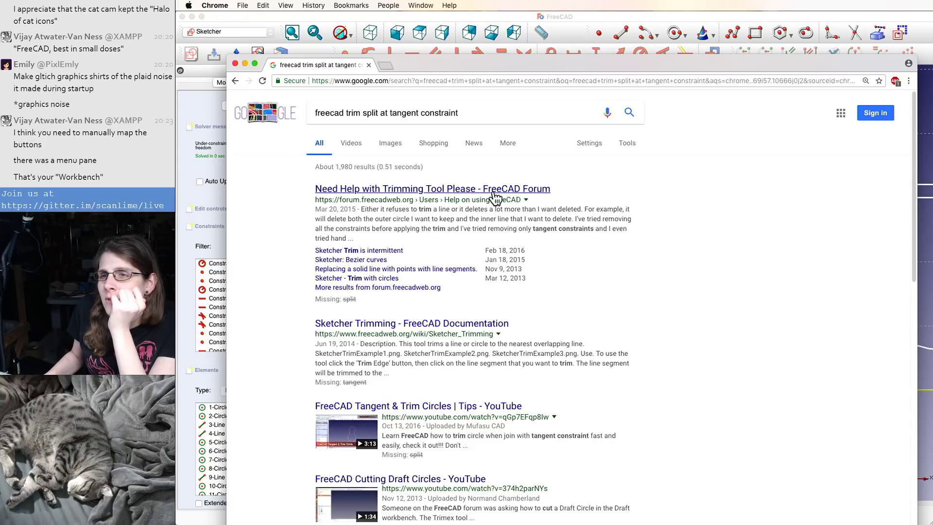
{"action": "scroll", "coordinate": [494, 258], "scroll_direction": "down", "scroll_amount": 3}
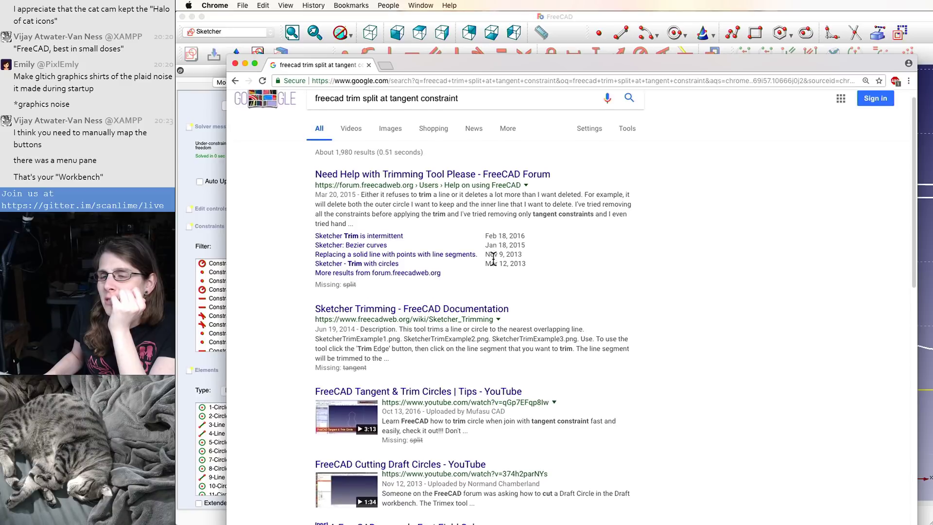
{"action": "scroll", "coordinate": [409, 352], "scroll_direction": "down", "scroll_amount": 2}
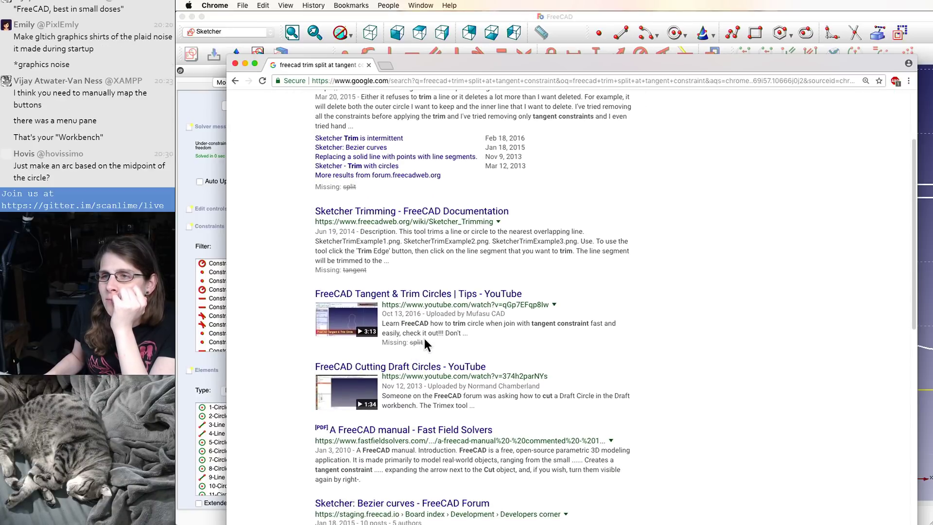
{"action": "scroll", "coordinate": [424, 339], "scroll_direction": "down", "scroll_amount": 1}
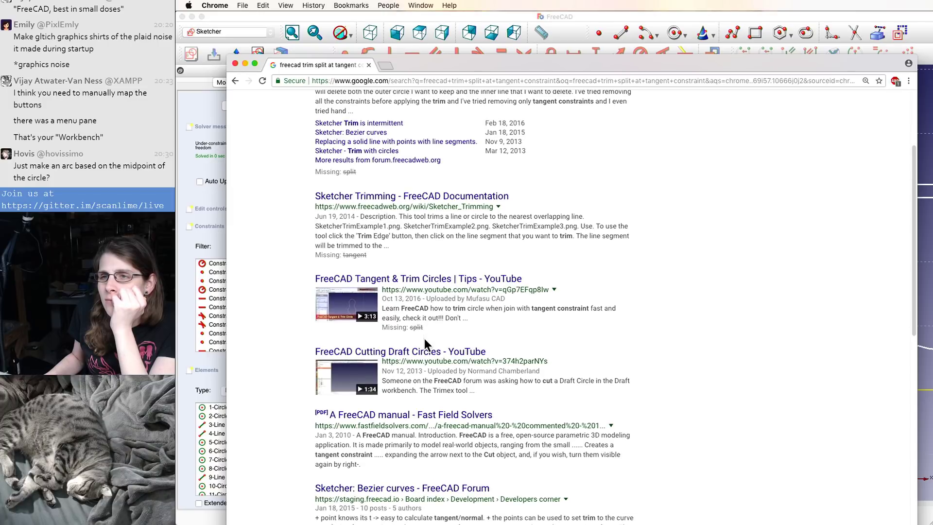
{"action": "scroll", "coordinate": [424, 340], "scroll_direction": "down", "scroll_amount": 1}
{"action": "scroll", "coordinate": [491, 409], "scroll_direction": "down", "scroll_amount": 5}
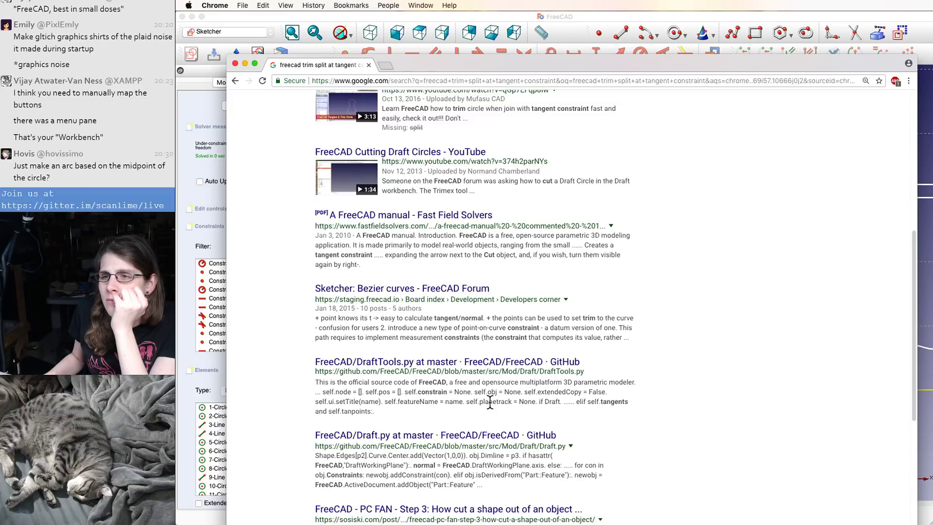
{"action": "scroll", "coordinate": [490, 404], "scroll_direction": "up", "scroll_amount": 9}
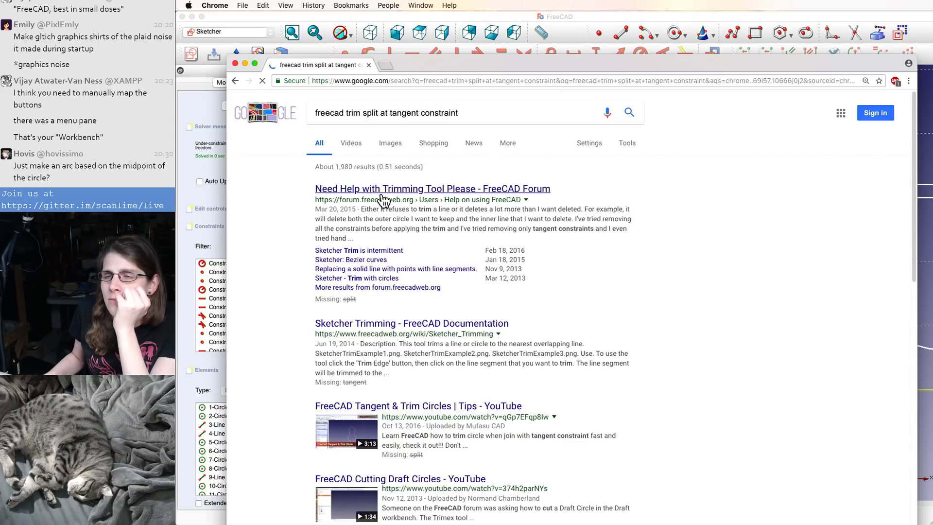
{"action": "left_click", "coordinate": [539, 194]}
{"action": "left_click_drag", "start_coordinate": [576, 61], "coordinate": [558, 57]}
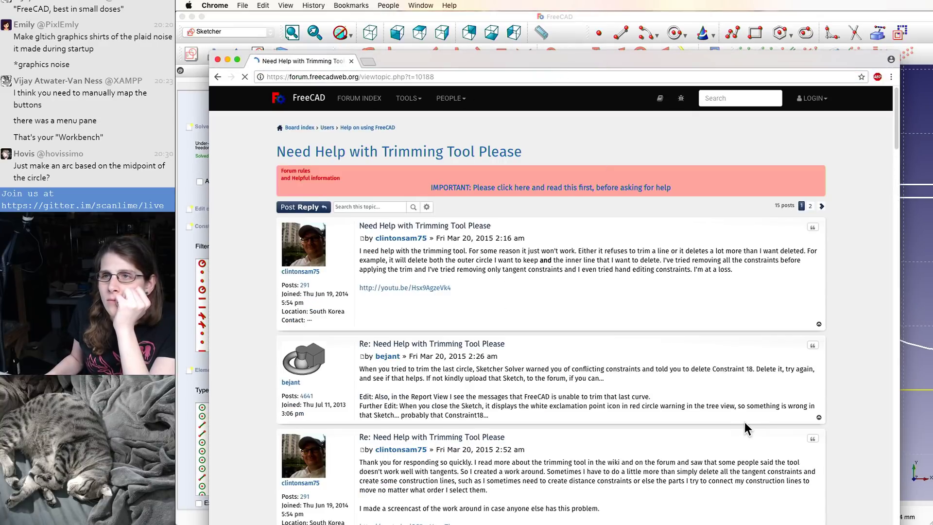
- Open the forum's "Please read first before asking for help" topic in a separate tab and skim its guidelines
{"action": "right_click", "coordinate": [559, 182]}
{"action": "left_click", "coordinate": [571, 188]}
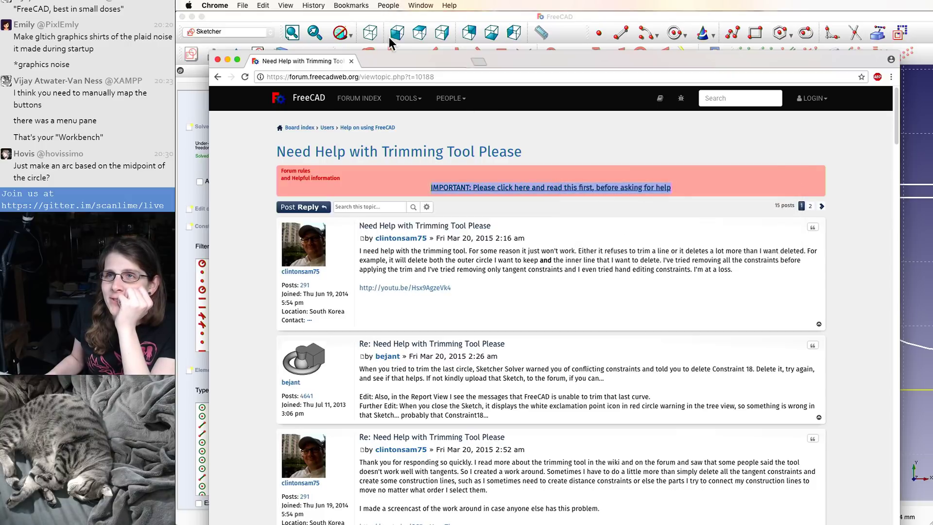
{"action": "left_click", "coordinate": [387, 57]}
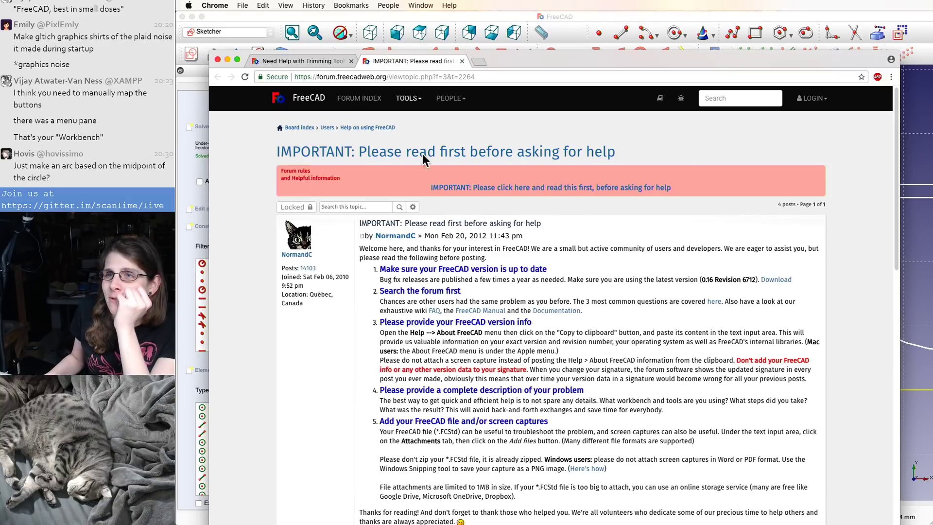
{"action": "scroll", "coordinate": [532, 288], "scroll_direction": "down", "scroll_amount": 2}
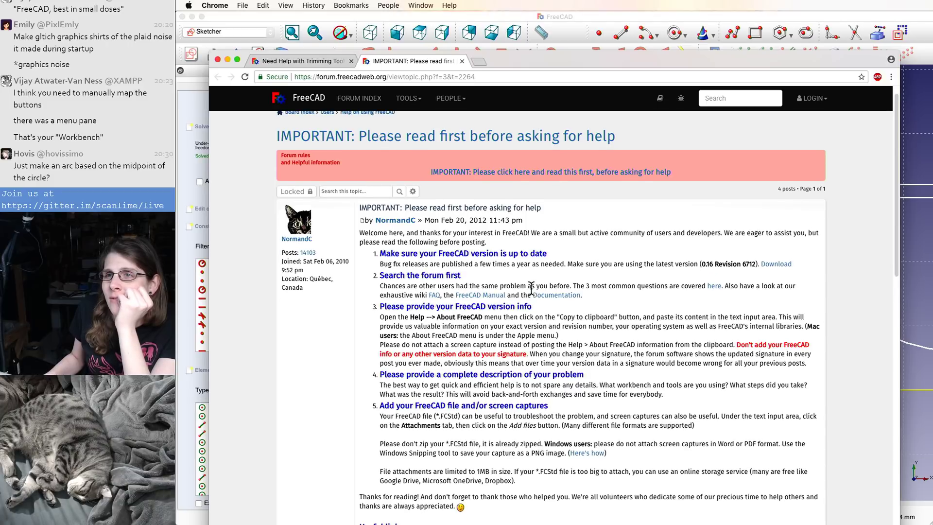
{"action": "scroll", "coordinate": [532, 288], "scroll_direction": "down", "scroll_amount": 5}
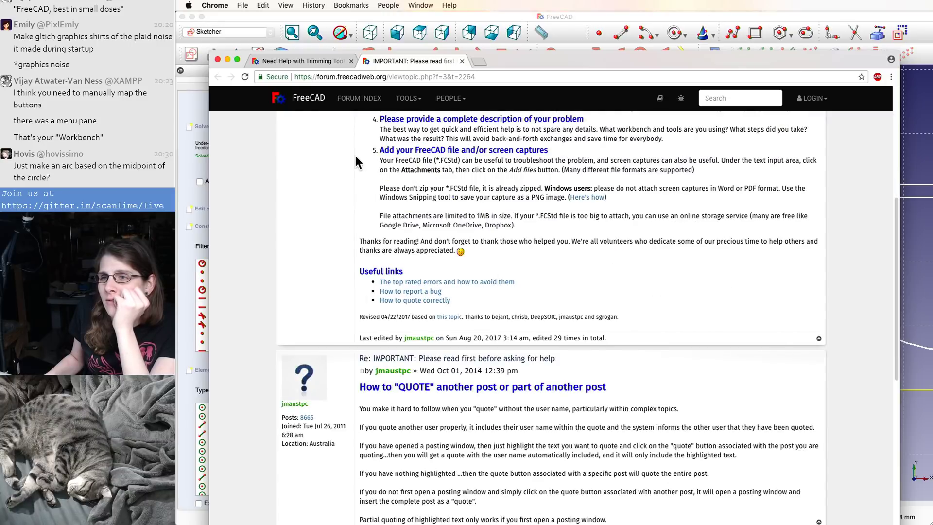
- Return to the trimming tool thread and read the original question and its first replies
{"action": "left_click", "coordinate": [300, 62]}
{"action": "scroll", "coordinate": [579, 367], "scroll_direction": "down", "scroll_amount": 1}
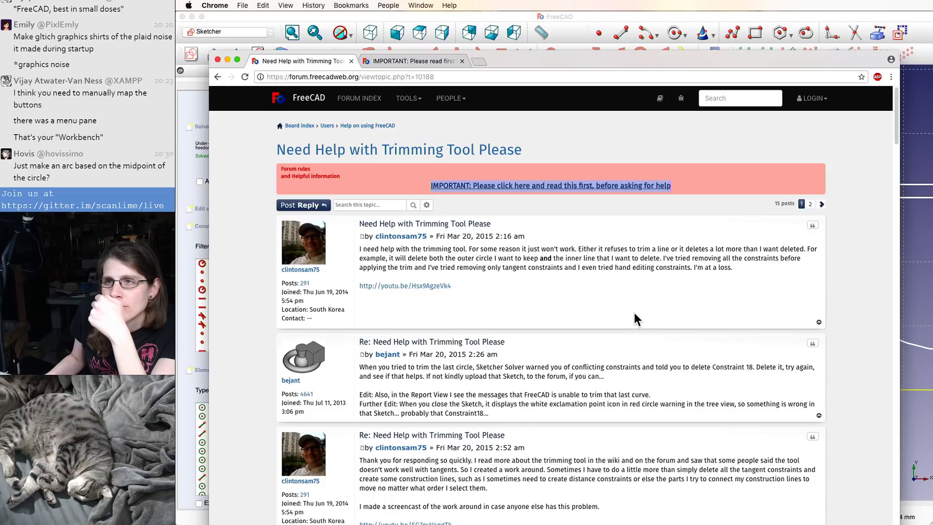
{"action": "scroll", "coordinate": [627, 284], "scroll_direction": "down", "scroll_amount": 1}
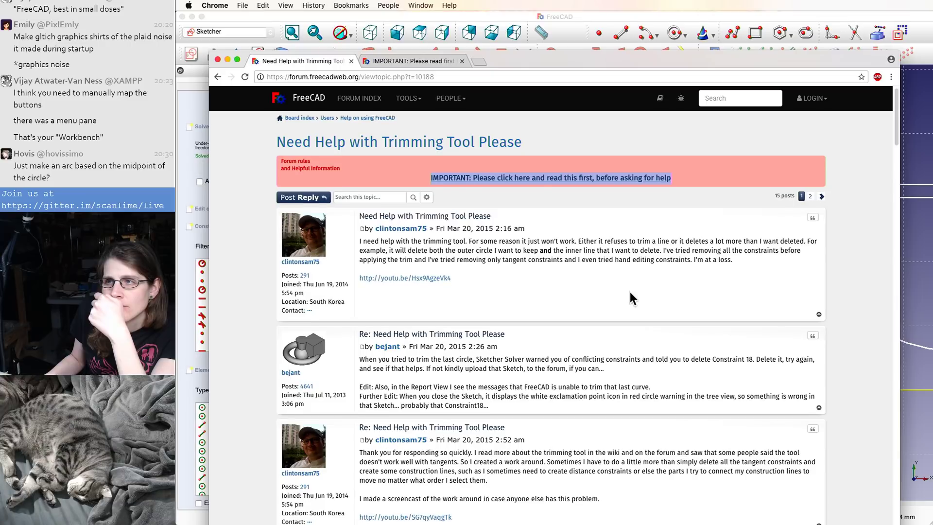
{"action": "scroll", "coordinate": [630, 298], "scroll_direction": "down", "scroll_amount": 1}
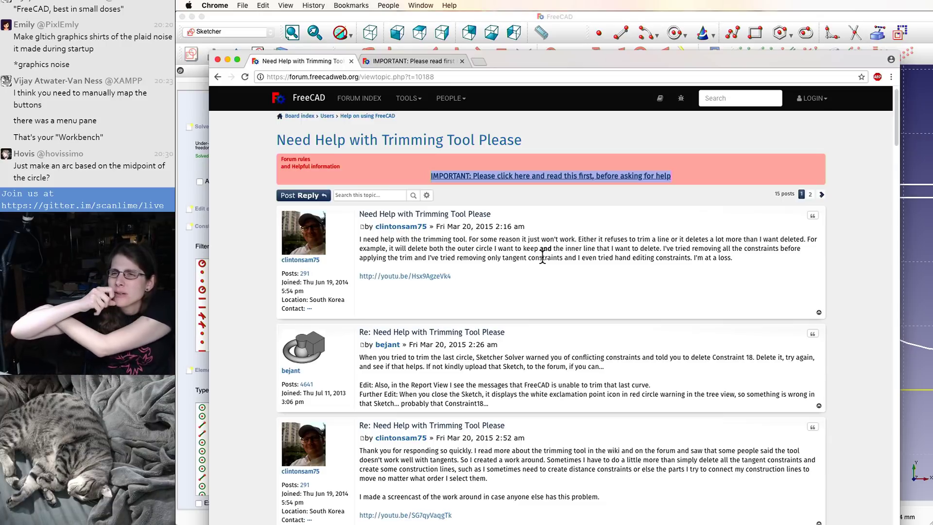
{"action": "scroll", "coordinate": [542, 257], "scroll_direction": "down", "scroll_amount": 1}
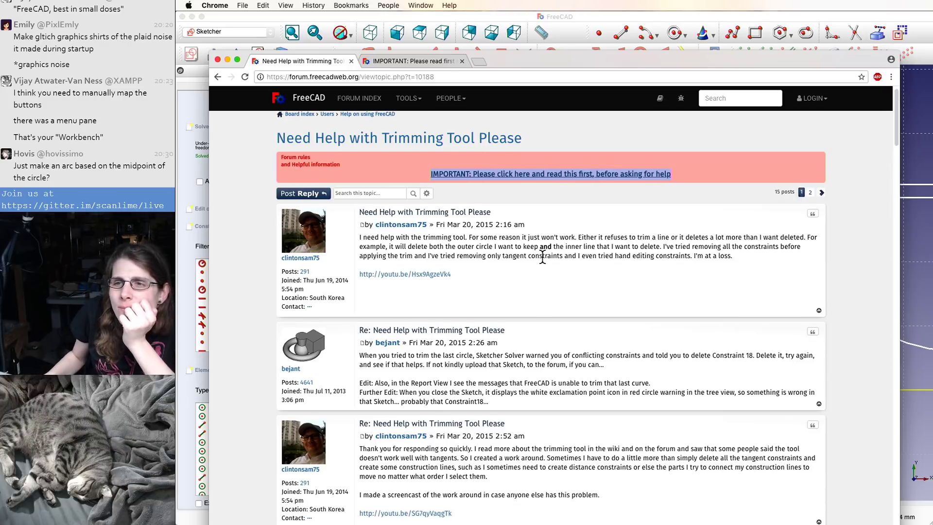
{"action": "scroll", "coordinate": [580, 294], "scroll_direction": "down", "scroll_amount": 5}
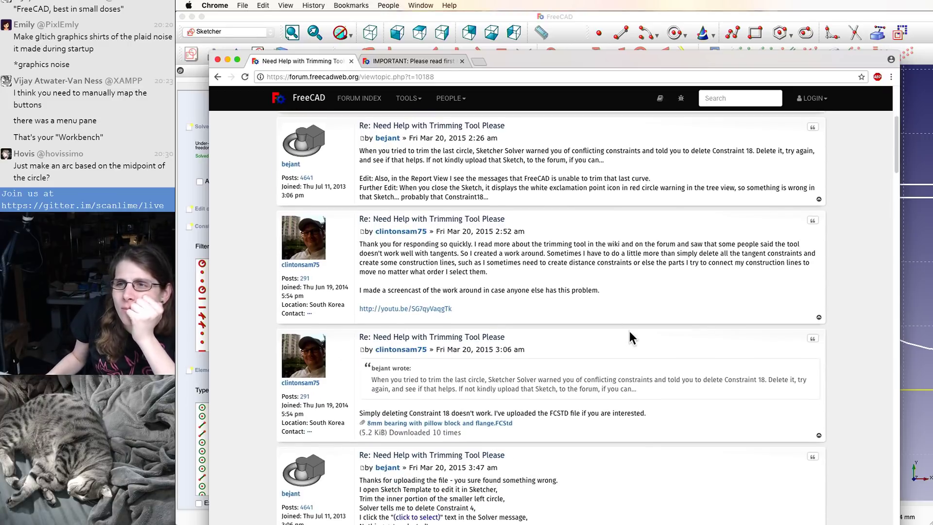
{"action": "scroll", "coordinate": [630, 332], "scroll_direction": "down", "scroll_amount": 4}
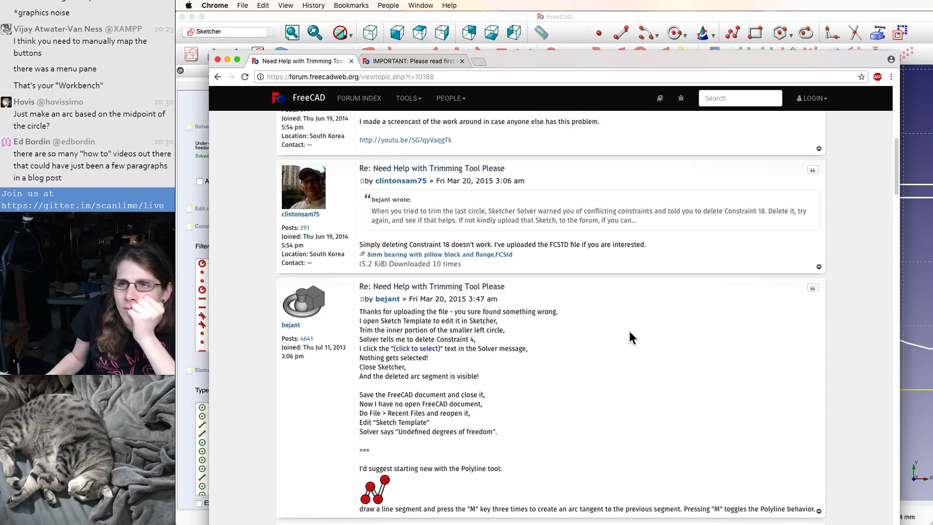
{"action": "scroll", "coordinate": [629, 330], "scroll_direction": "down", "scroll_amount": 1}
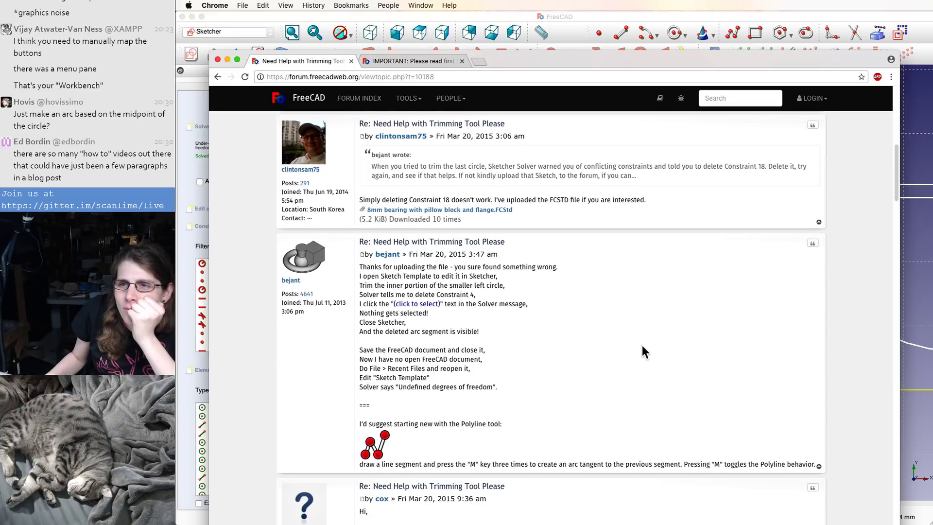
{"action": "scroll", "coordinate": [643, 350], "scroll_direction": "down", "scroll_amount": 2}
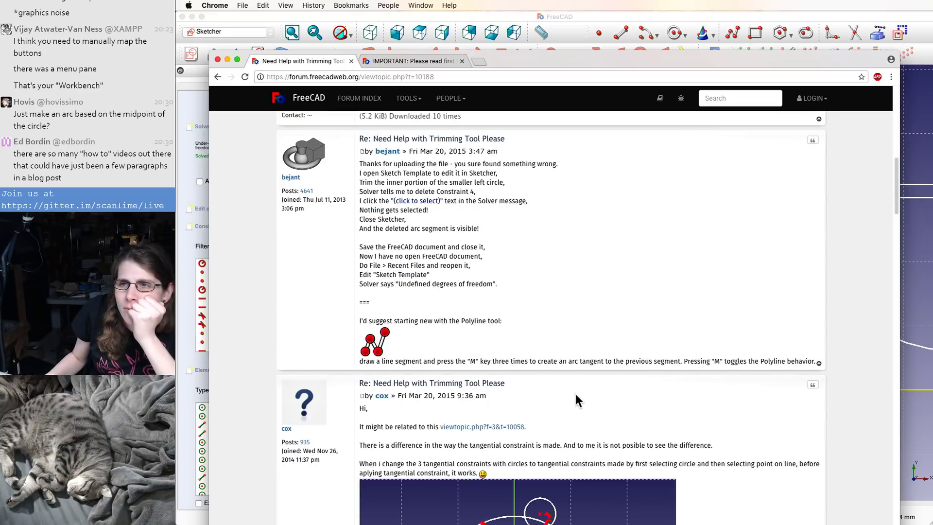
- Examine the reply on how tangential constraints are made, including its cannottrim sketch images and list of possible causes
{"action": "scroll", "coordinate": [578, 399], "scroll_direction": "down", "scroll_amount": 5}
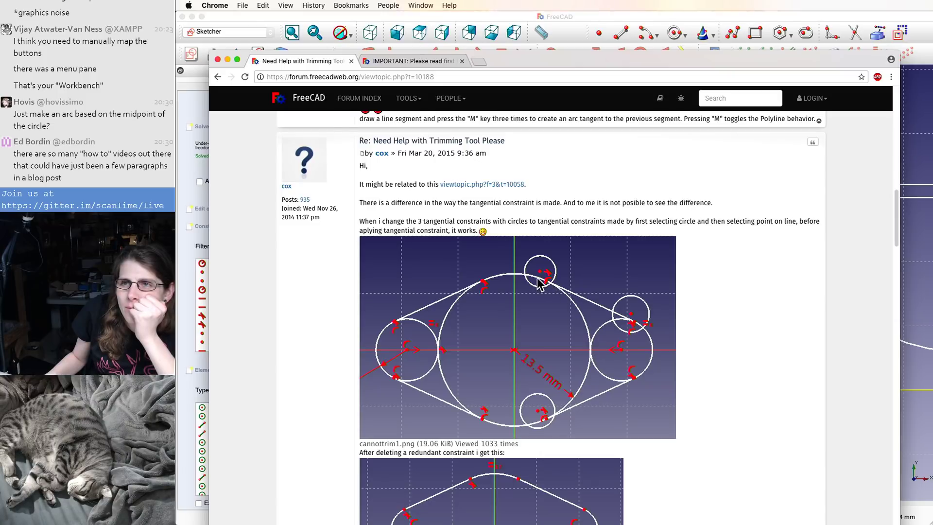
{"action": "scroll", "coordinate": [554, 306], "scroll_direction": "down", "scroll_amount": 2}
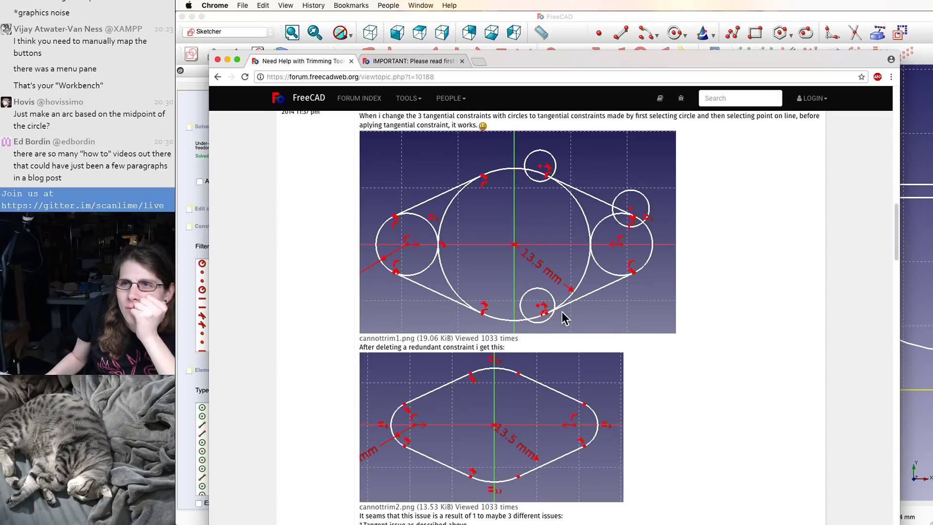
{"action": "scroll", "coordinate": [587, 322], "scroll_direction": "up", "scroll_amount": 2}
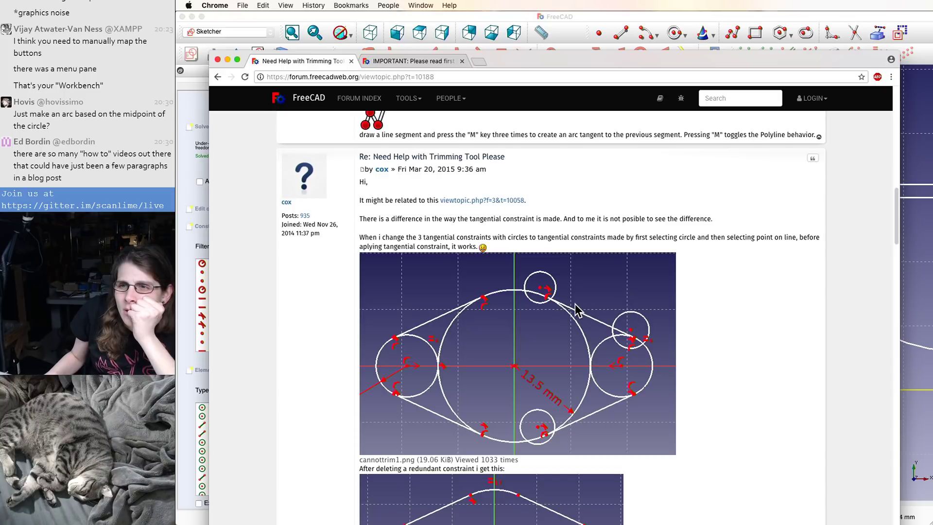
{"action": "scroll", "coordinate": [577, 311], "scroll_direction": "down", "scroll_amount": 1}
{"action": "scroll", "coordinate": [576, 311], "scroll_direction": "down", "scroll_amount": 3}
{"action": "scroll", "coordinate": [577, 311], "scroll_direction": "down", "scroll_amount": 1}
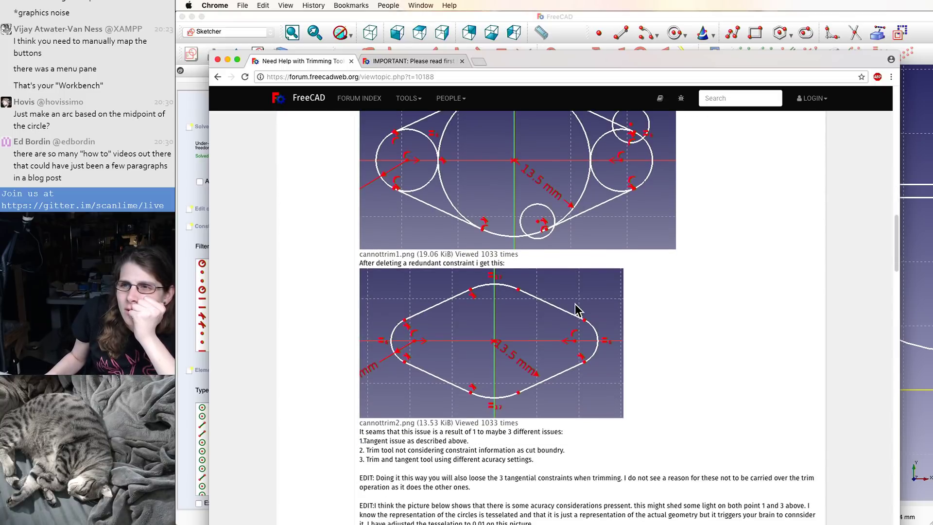
{"action": "scroll", "coordinate": [577, 311], "scroll_direction": "down", "scroll_amount": 1}
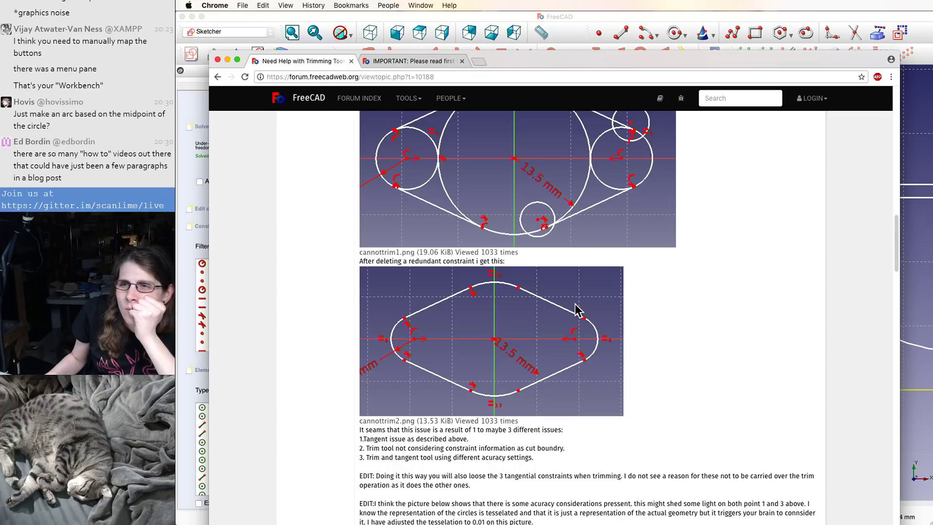
{"action": "scroll", "coordinate": [577, 311], "scroll_direction": "down", "scroll_amount": 2}
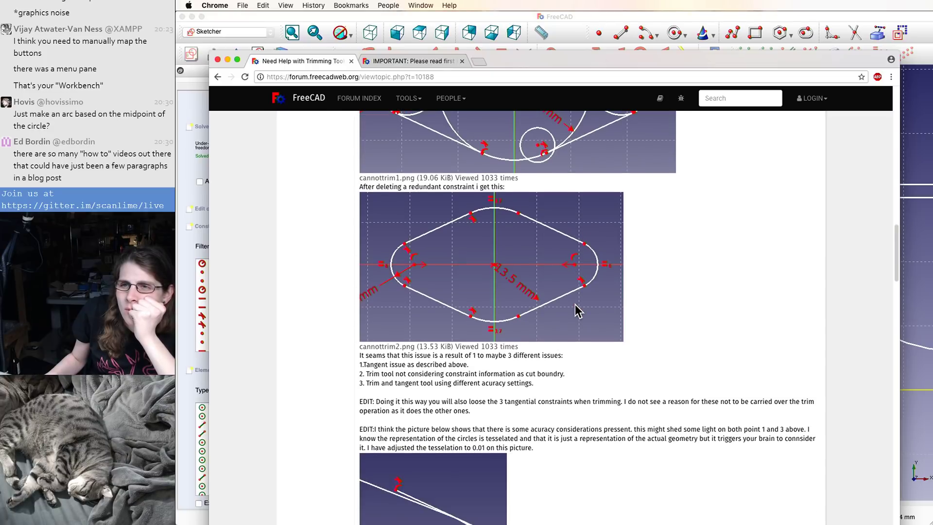
{"action": "scroll", "coordinate": [626, 326], "scroll_direction": "down", "scroll_amount": 2}
{"action": "scroll", "coordinate": [704, 349], "scroll_direction": "down", "scroll_amount": 4}
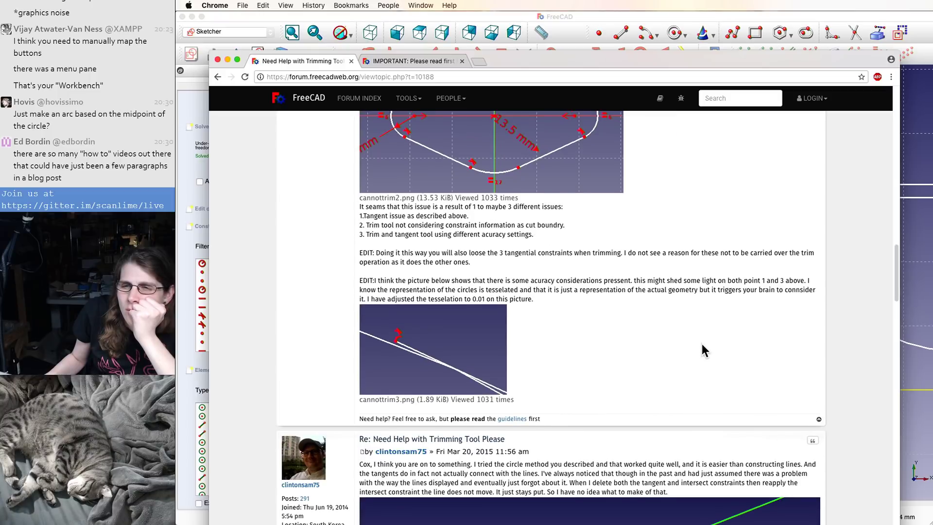
- Read the follow-up post about tangents not connecting with lines and view its inaccuracy and polyline images
{"action": "scroll", "coordinate": [702, 345], "scroll_direction": "down", "scroll_amount": 4}
{"action": "scroll", "coordinate": [702, 343], "scroll_direction": "down", "scroll_amount": 5}
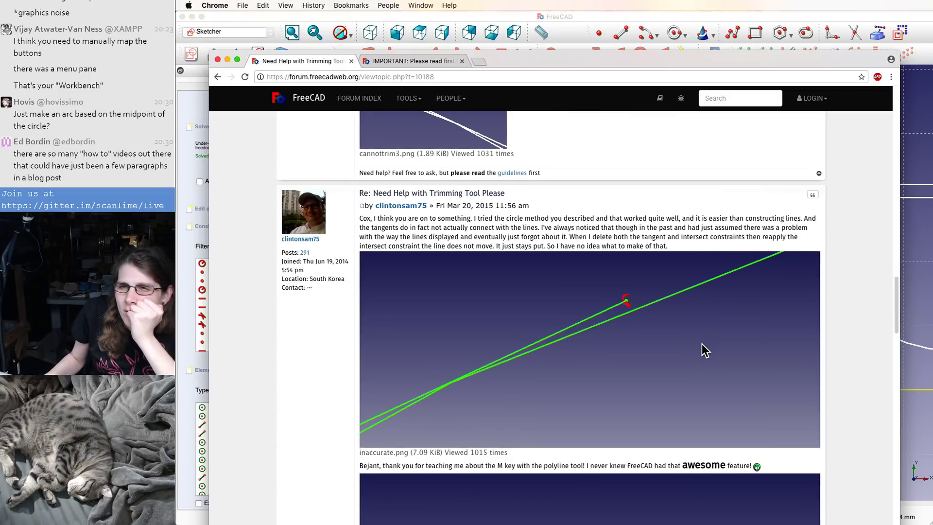
{"action": "scroll", "coordinate": [702, 343], "scroll_direction": "down", "scroll_amount": 2}
{"action": "scroll", "coordinate": [702, 344], "scroll_direction": "down", "scroll_amount": 2}
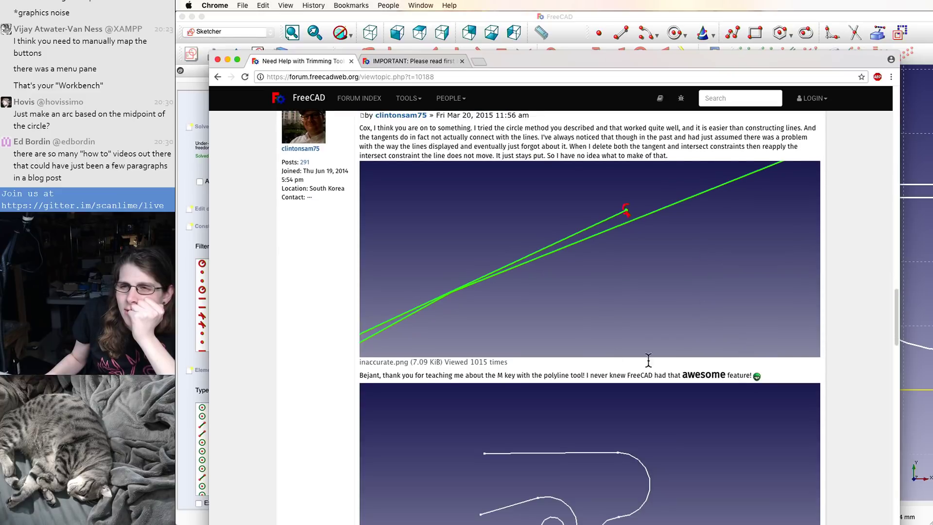
{"action": "scroll", "coordinate": [581, 344], "scroll_direction": "down", "scroll_amount": 9}
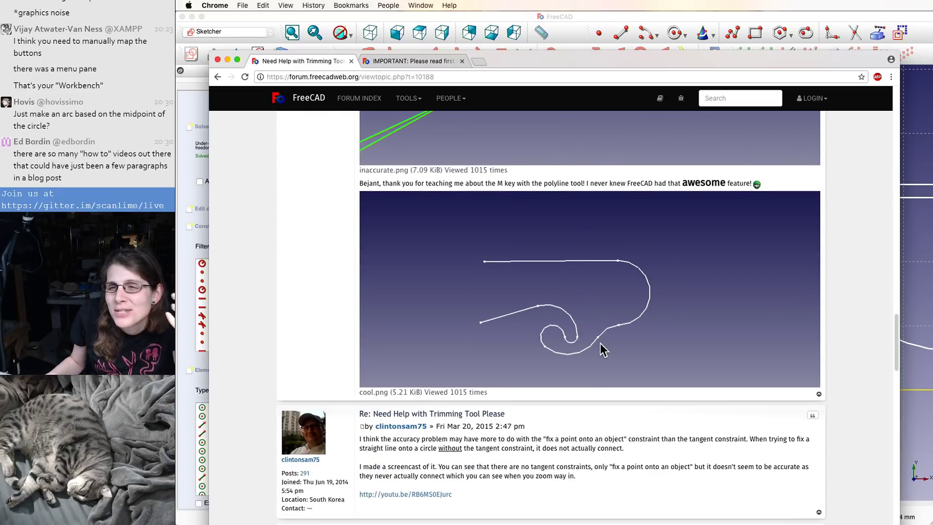
- Study the "right way to trim" workaround that replaces tangent and fixed point constraints, and switch back to the keyring-booth sketch in FreeCAD
{"action": "scroll", "coordinate": [603, 349], "scroll_direction": "down", "scroll_amount": 18}
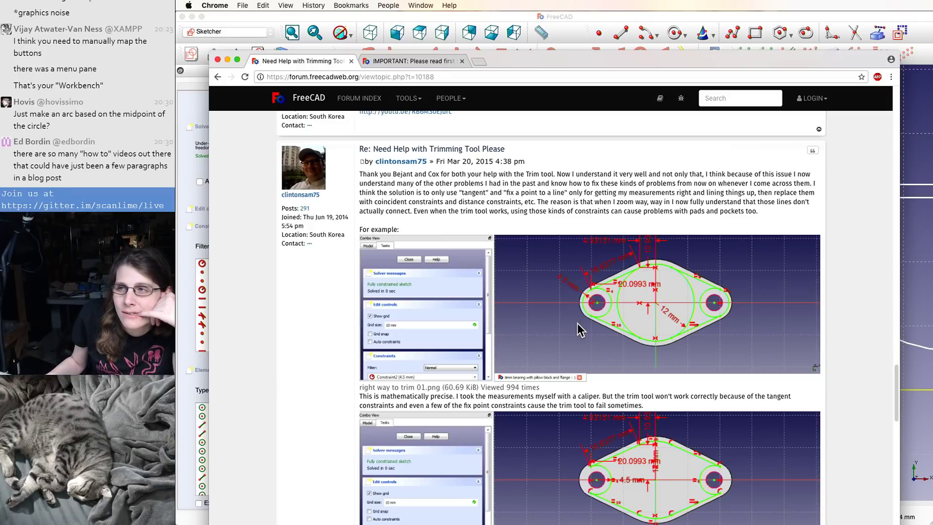
{"action": "scroll", "coordinate": [577, 323], "scroll_direction": "down", "scroll_amount": 20}
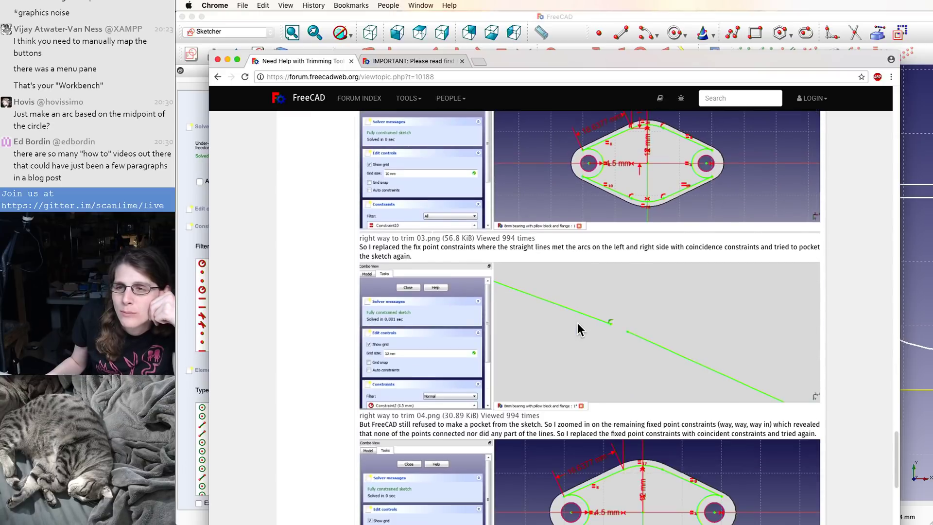
{"action": "scroll", "coordinate": [578, 325], "scroll_direction": "down", "scroll_amount": 4}
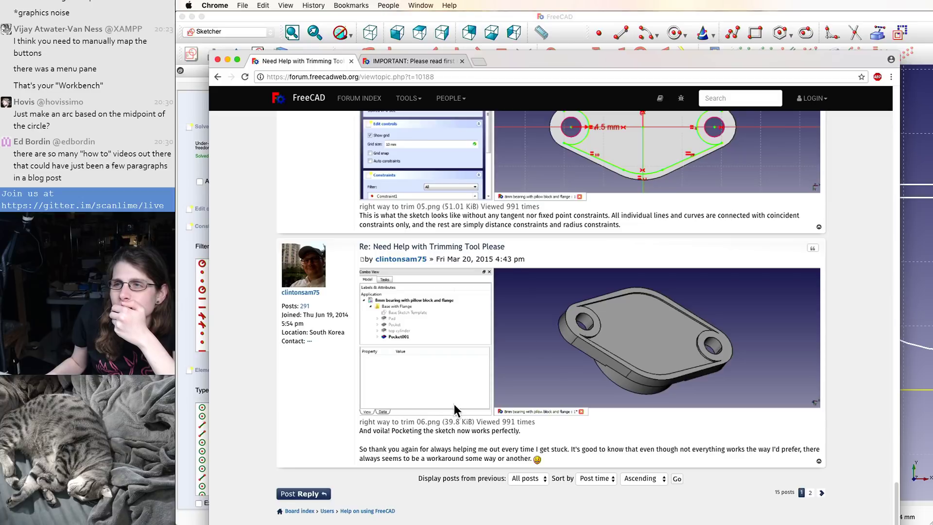
{"action": "scroll", "coordinate": [457, 400], "scroll_direction": "up", "scroll_amount": 3}
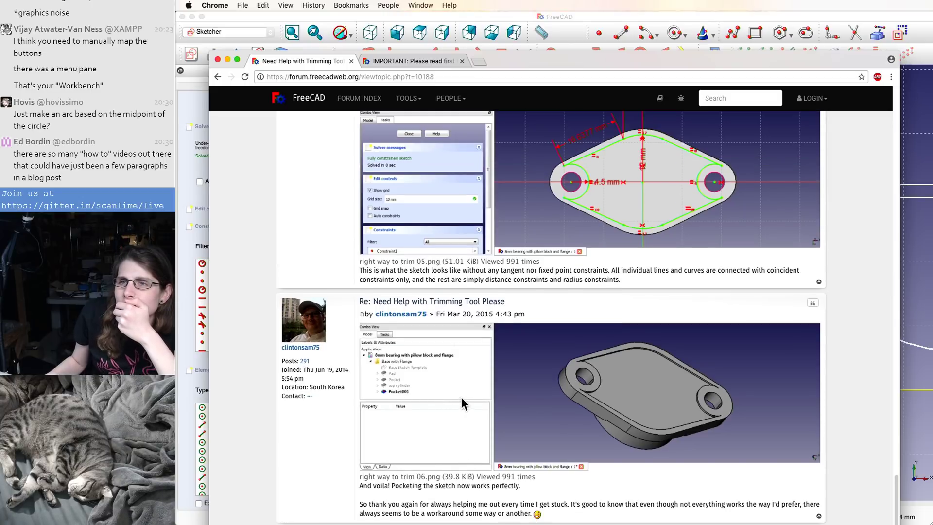
{"action": "scroll", "coordinate": [462, 398], "scroll_direction": "up", "scroll_amount": 10}
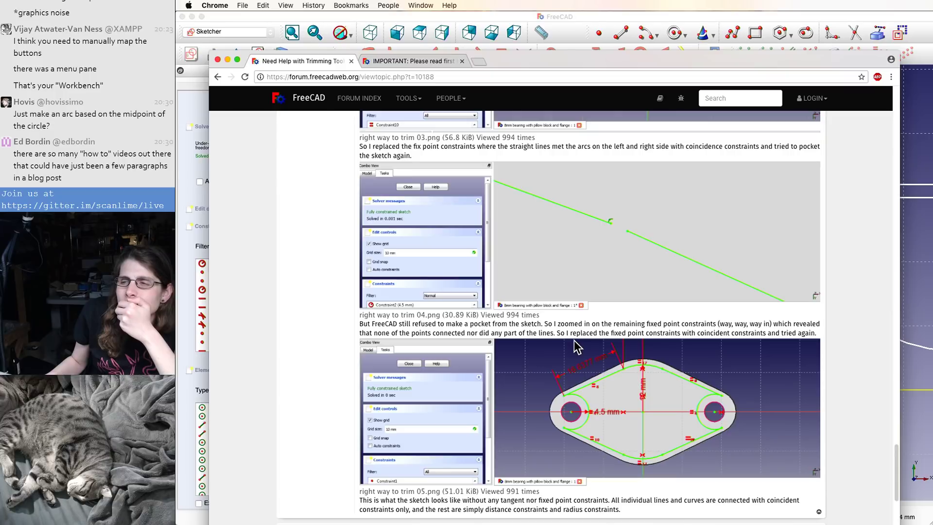
{"action": "left_click", "coordinate": [477, 18]}
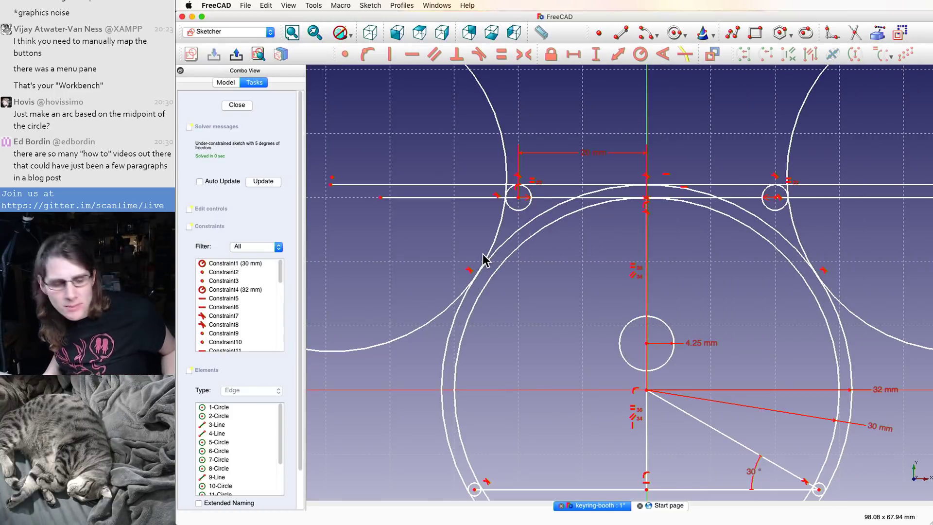
- Enlarge the two large upper circles by moving the left one's centre outward to about (-70.5, 41.4)
{"action": "scroll", "coordinate": [486, 245], "scroll_direction": "up", "scroll_amount": 3}
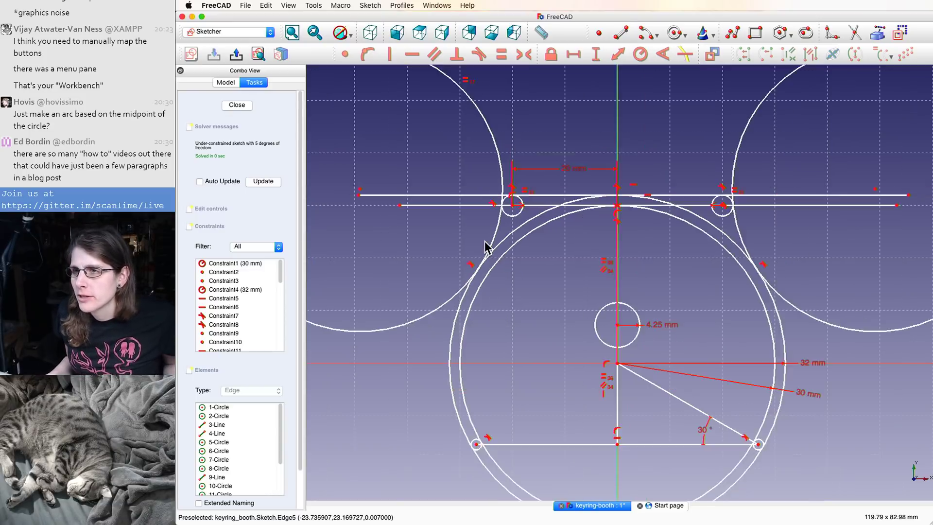
{"action": "scroll", "coordinate": [464, 261], "scroll_direction": "up", "scroll_amount": 3}
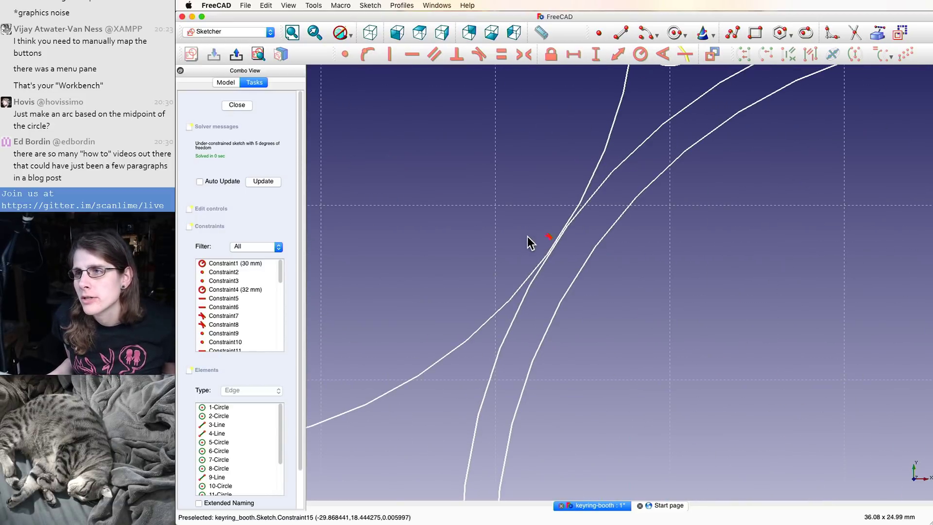
{"action": "scroll", "coordinate": [527, 236], "scroll_direction": "down", "scroll_amount": 8}
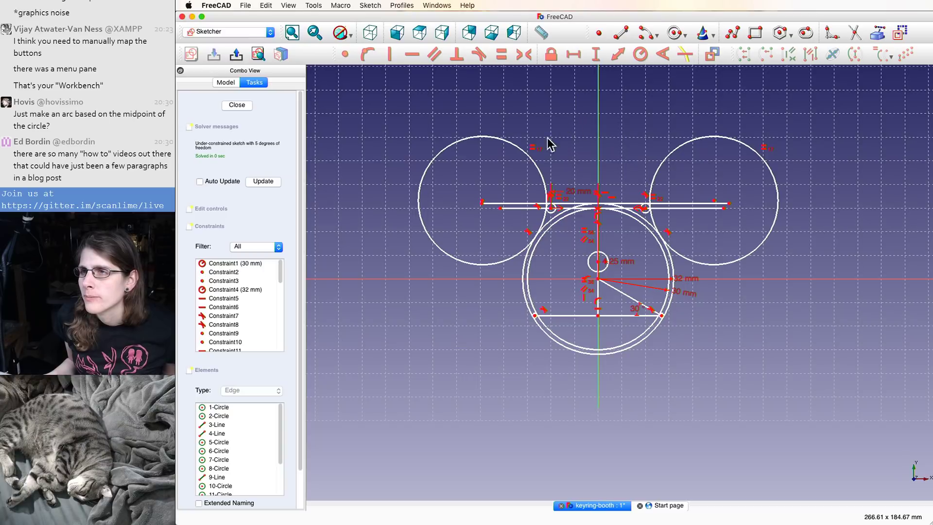
{"action": "mouse_move", "coordinate": [531, 156]}
{"action": "left_mouse_down"}
{"action": "mouse_move", "coordinate": [525, 131]}
{"action": "mouse_move", "coordinate": [529, 219]}
{"action": "mouse_move", "coordinate": [521, 177]}
{"action": "mouse_move", "coordinate": [521, 194]}
{"action": "left_mouse_up"}
{"action": "scroll", "coordinate": [555, 167], "scroll_direction": "up", "scroll_amount": 3}
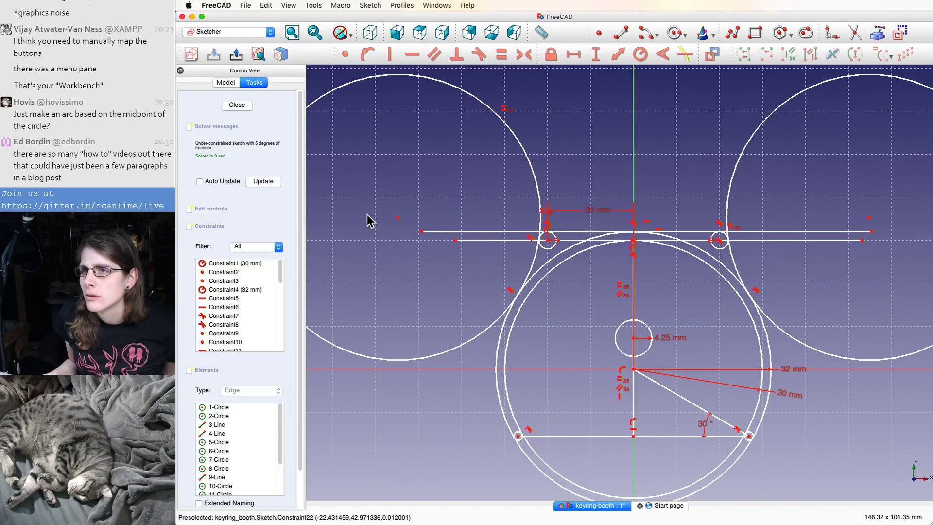
{"action": "left_click_drag", "start_coordinate": [397, 217], "coordinate": [332, 200]}
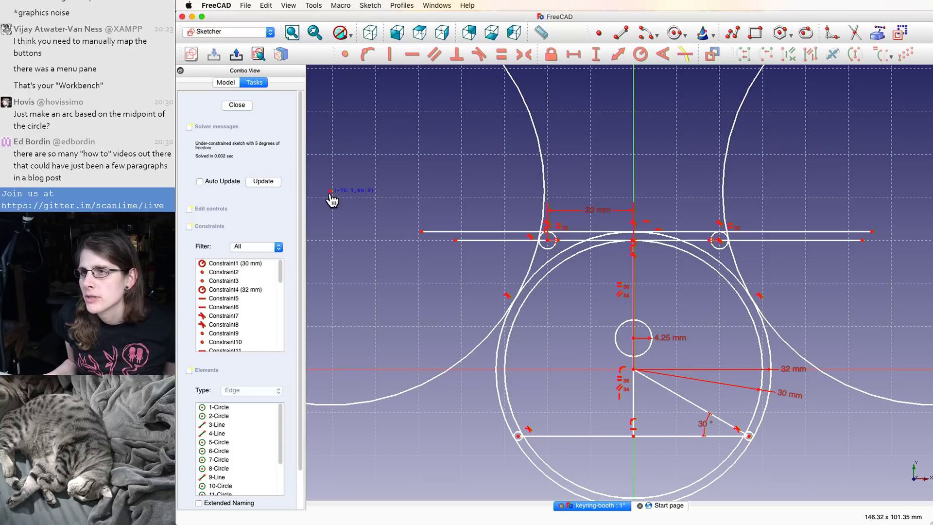
- Constrain the left large circle's radius to 50 mm and save the document
{"action": "left_click", "coordinate": [330, 187]}
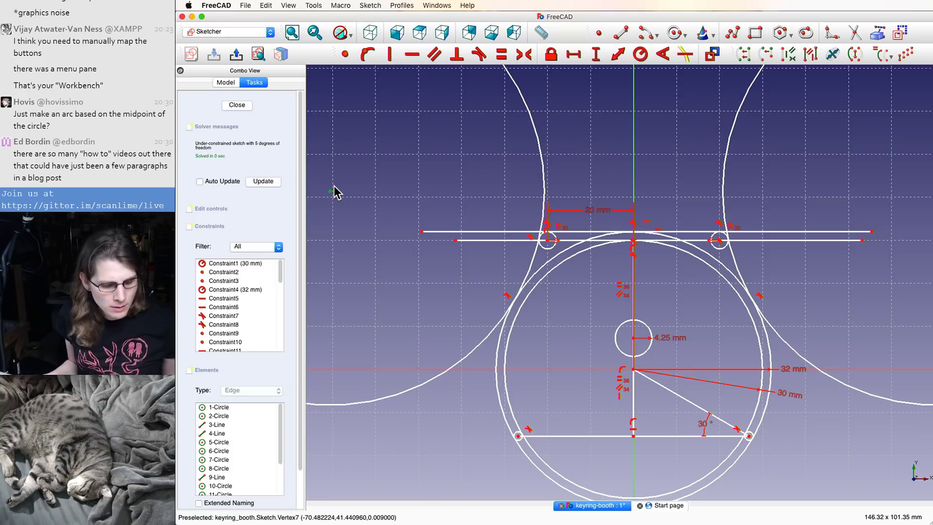
{"action": "key", "text": "r"}
{"action": "left_click", "coordinate": [635, 278]}
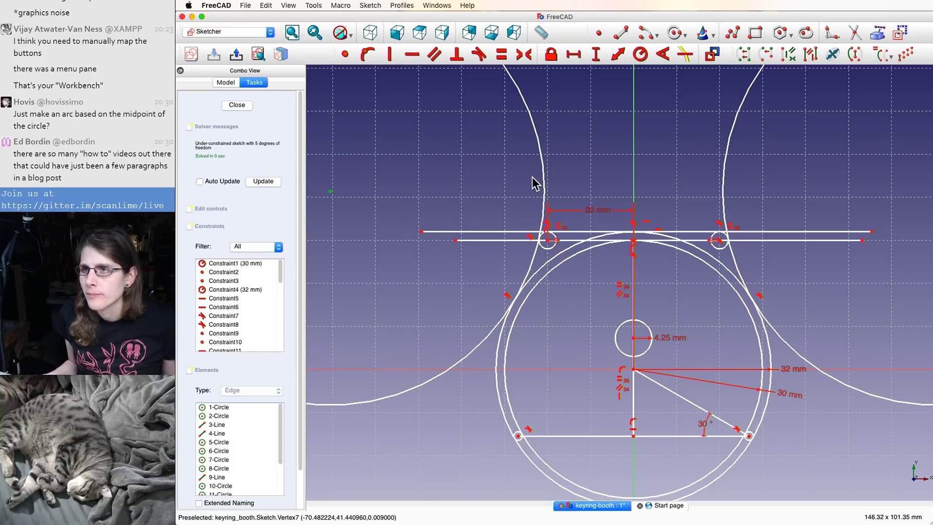
{"action": "left_click", "coordinate": [543, 181]}
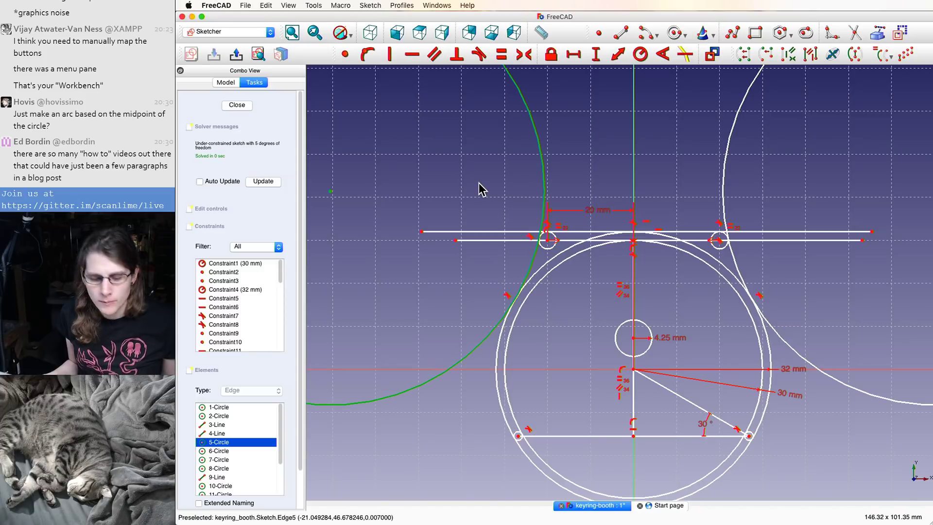
{"action": "type", "text": "r"}
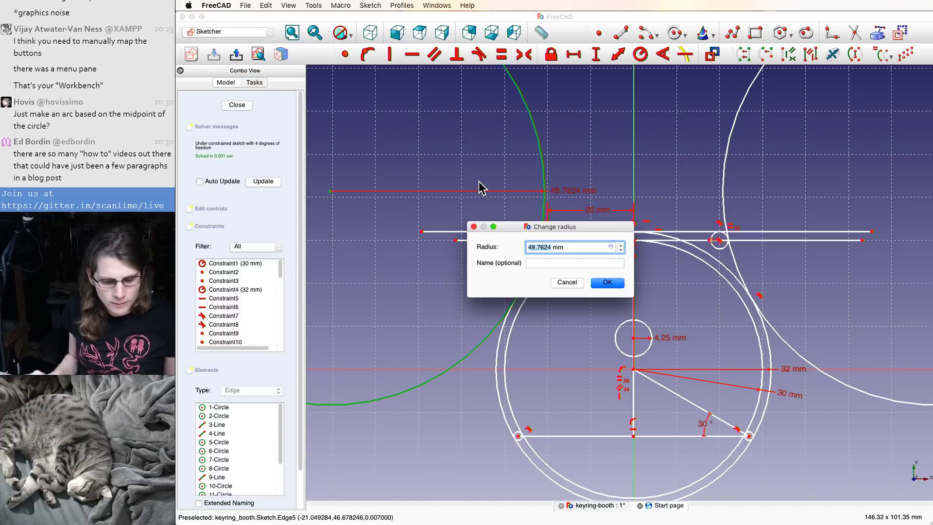
{"action": "type", "text": "50"}
{"action": "key", "text": "Return"}
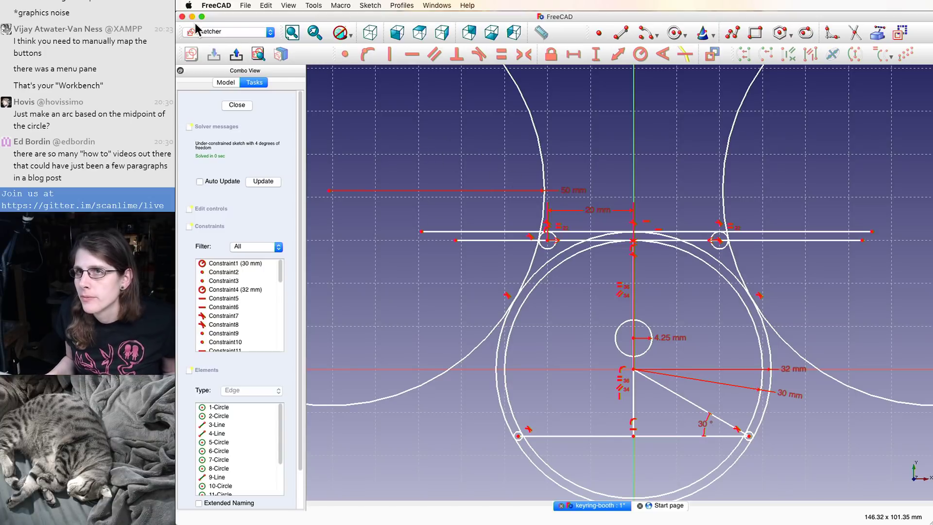
{"action": "left_click", "coordinate": [245, 5]}
{"action": "left_click", "coordinate": [261, 66]}
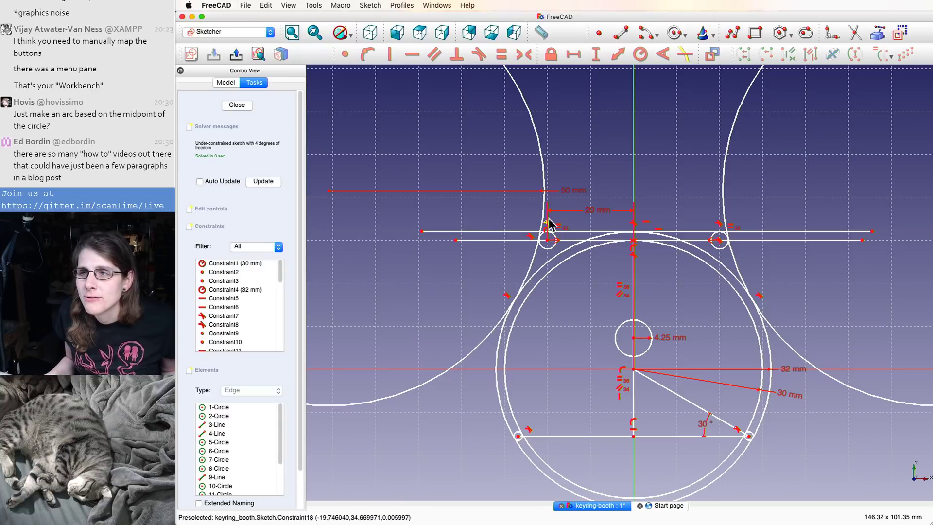
- Shift the lower horizontal line leftward so that its left end reaches past the upper line's left end
{"action": "scroll", "coordinate": [540, 209], "scroll_direction": "down", "scroll_amount": 5}
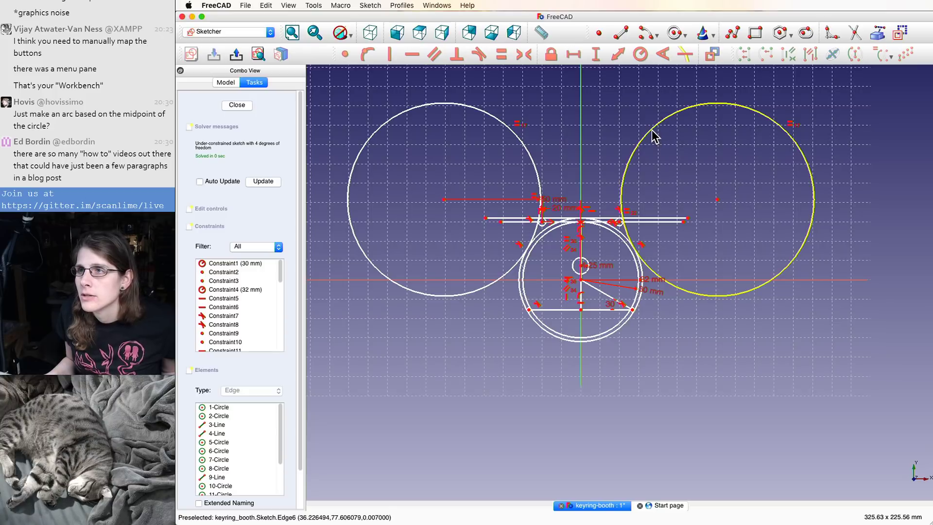
{"action": "scroll", "coordinate": [632, 205], "scroll_direction": "down", "scroll_amount": 2}
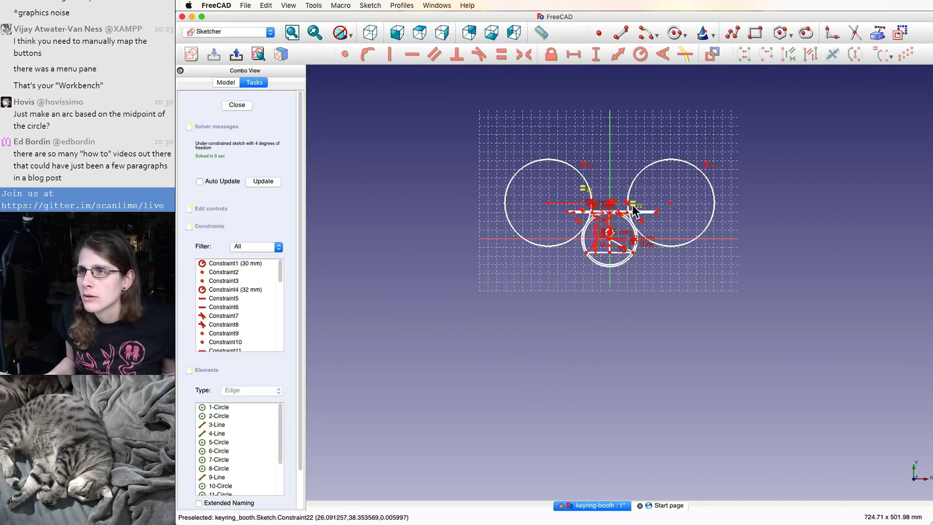
{"action": "scroll", "coordinate": [632, 205], "scroll_direction": "up", "scroll_amount": 5}
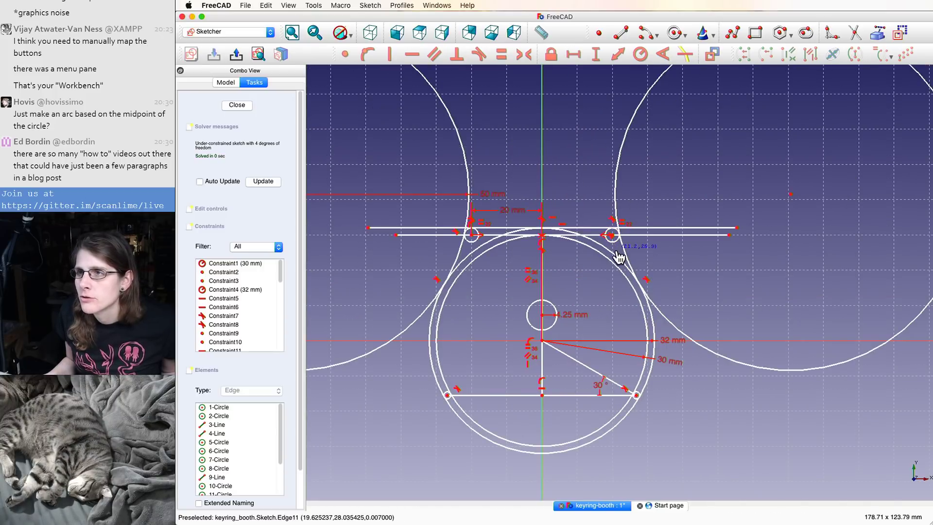
{"action": "scroll", "coordinate": [597, 236], "scroll_direction": "down", "scroll_amount": 2}
{"action": "scroll", "coordinate": [597, 235], "scroll_direction": "up", "scroll_amount": 3}
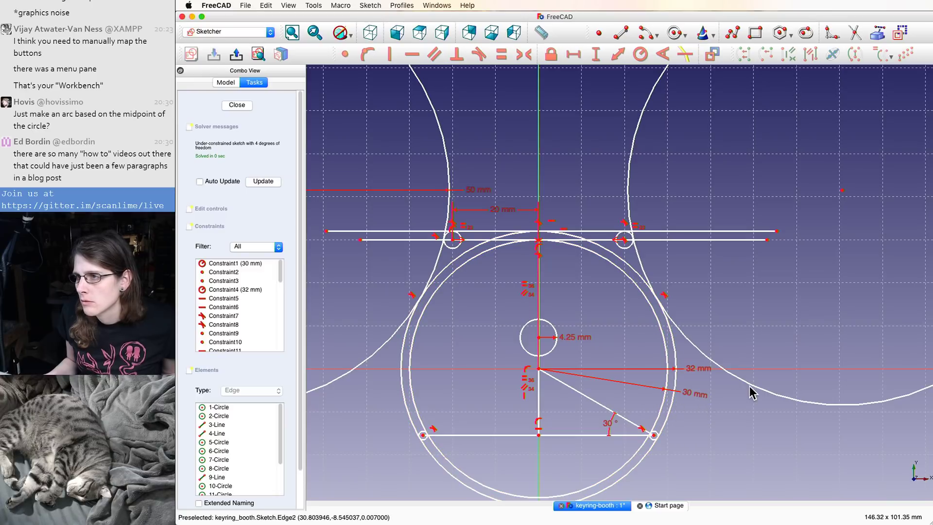
{"action": "mouse_move", "coordinate": [671, 240]}
{"action": "left_mouse_down"}
{"action": "mouse_move", "coordinate": [724, 246]}
{"action": "mouse_move", "coordinate": [586, 251]}
{"action": "mouse_move", "coordinate": [667, 262]}
{"action": "mouse_move", "coordinate": [635, 255]}
{"action": "left_mouse_up"}
{"action": "scroll", "coordinate": [635, 255], "scroll_direction": "down", "scroll_amount": 4}
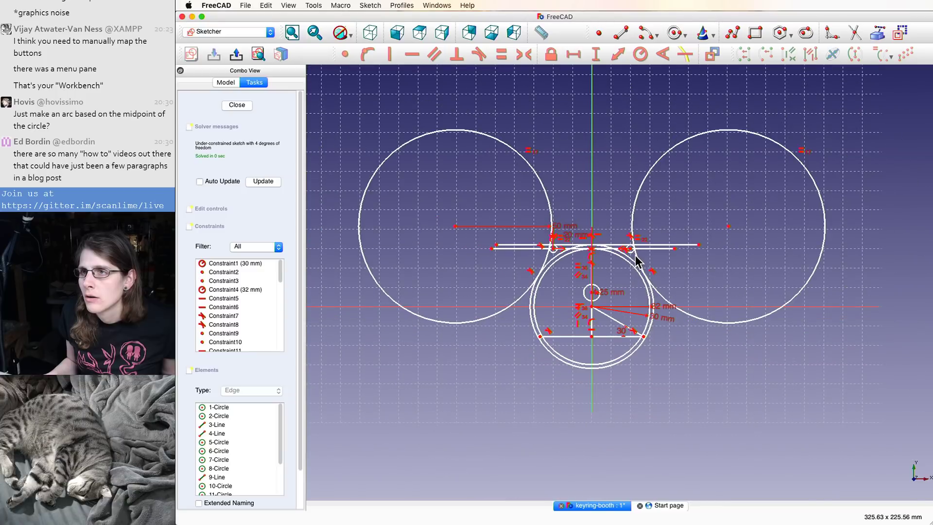
{"action": "scroll", "coordinate": [477, 248], "scroll_direction": "down", "scroll_amount": 2}
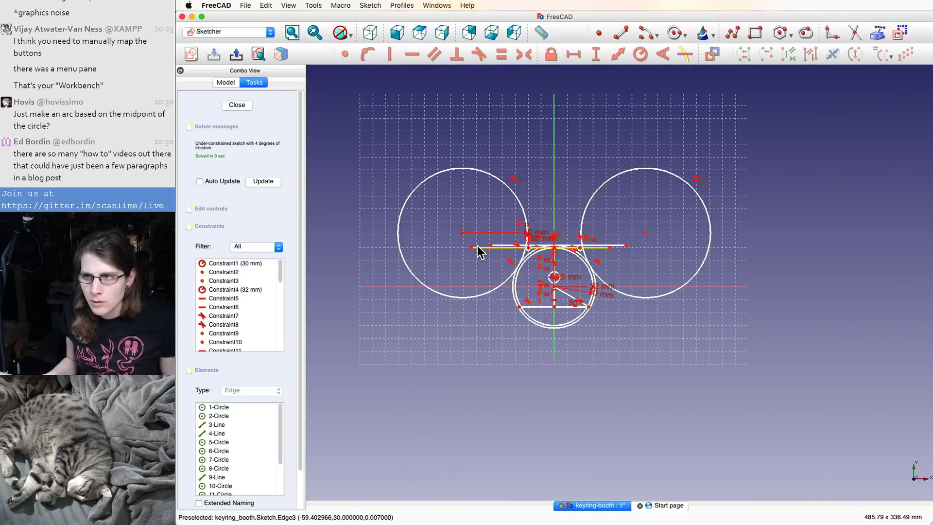
- Draw vertical lines upward from the lower horizontal line's ends, about 22 mm long on the left and 26 mm on the right
{"action": "scroll", "coordinate": [477, 246], "scroll_direction": "up", "scroll_amount": 4}
{"action": "key", "text": "l"}
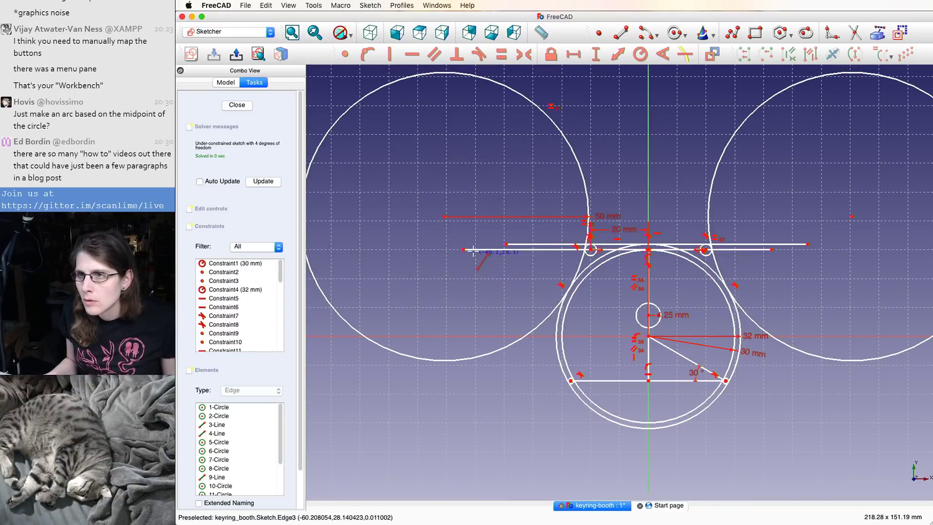
{"action": "left_click", "coordinate": [464, 250]}
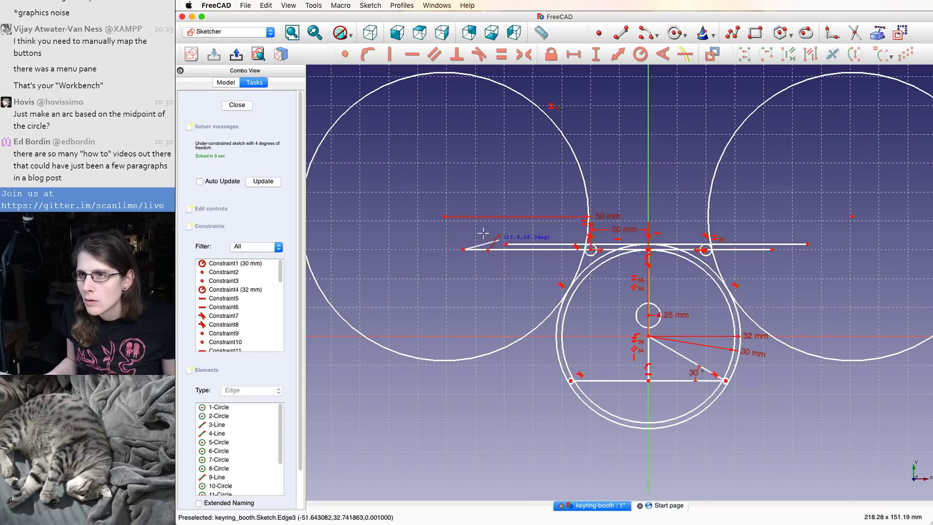
{"action": "left_click", "coordinate": [464, 188]}
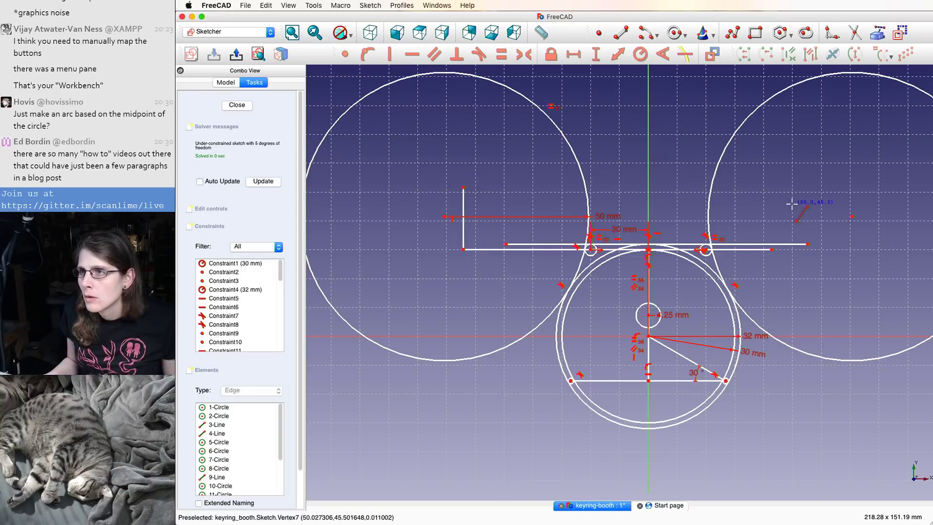
{"action": "left_click", "coordinate": [773, 249]}
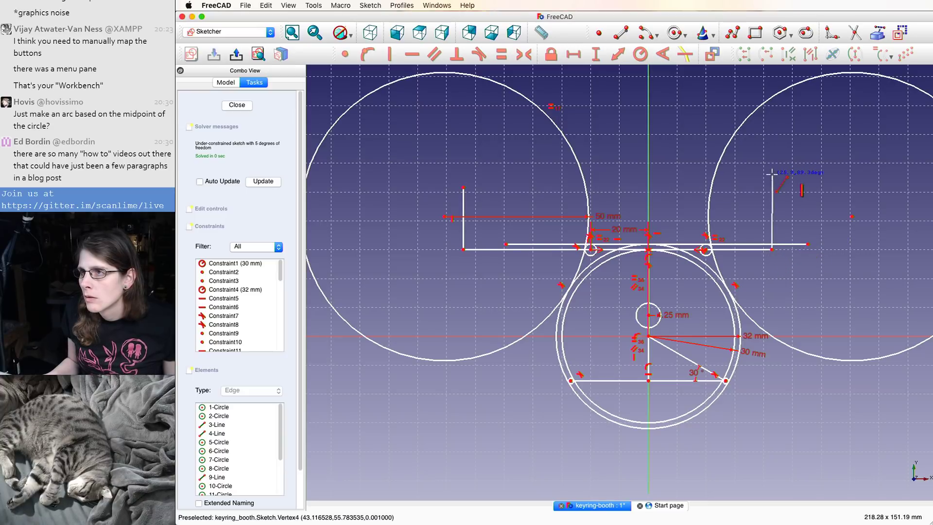
{"action": "left_click", "coordinate": [773, 175]}
{"action": "left_click", "coordinate": [463, 188]}
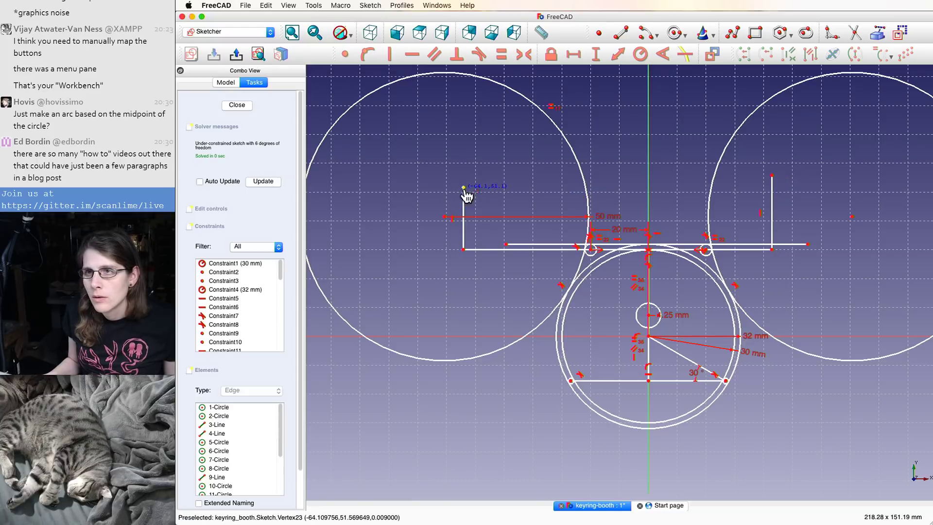
{"action": "left_click", "coordinate": [772, 175]}
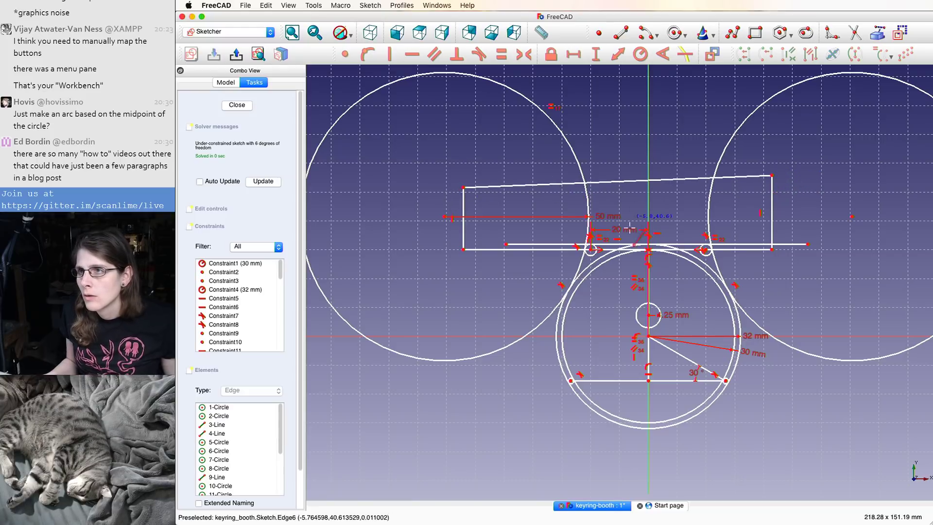
{"action": "left_click", "coordinate": [558, 182]}
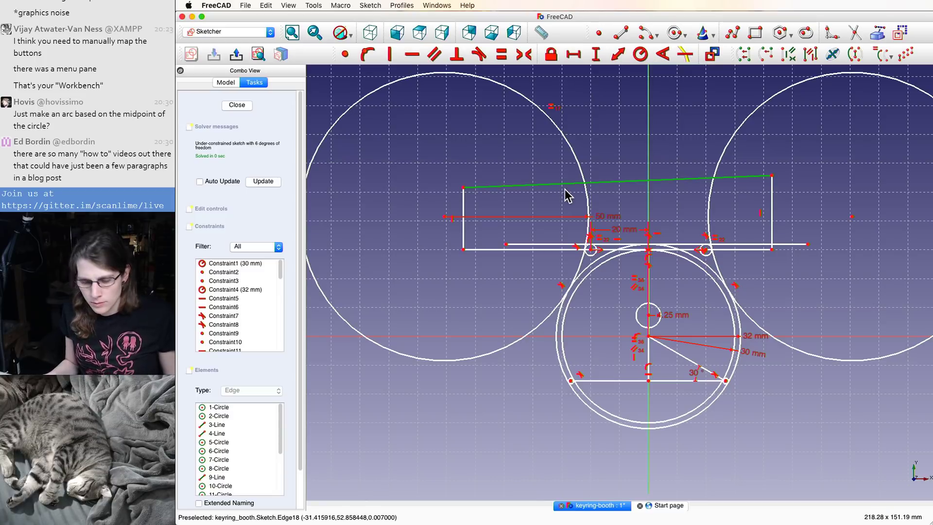
{"action": "key", "text": "Delete"}
- Draw two sloping lines from the vertical lines' upper ends to a shared peak just left of the vertical axis
{"action": "key", "text": "l"}
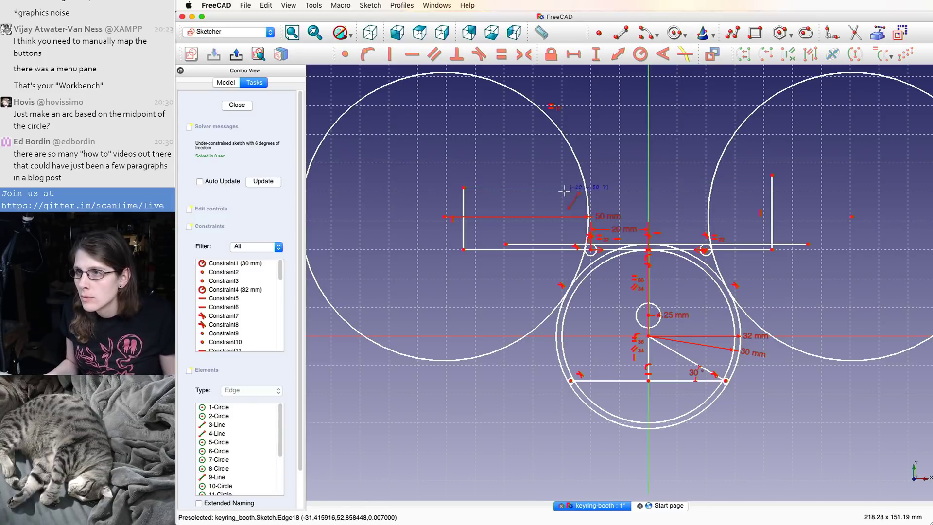
{"action": "left_click", "coordinate": [464, 187]}
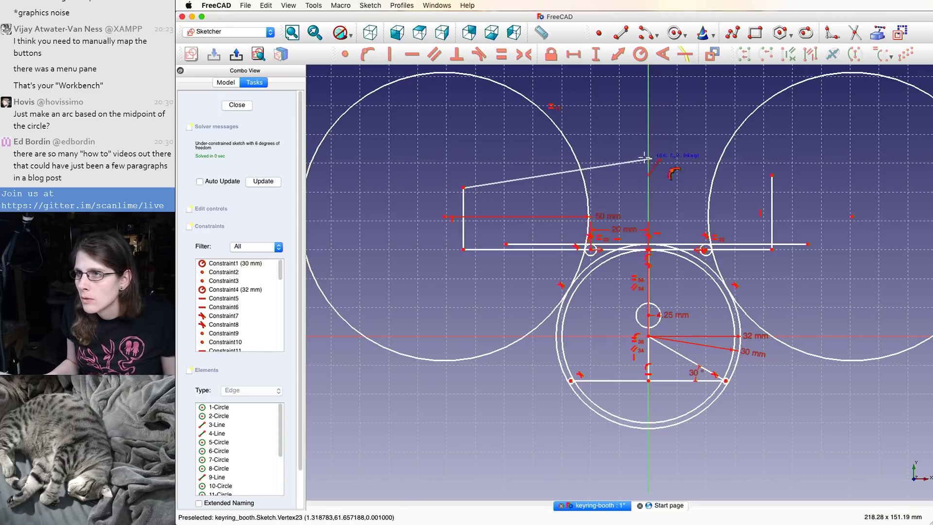
{"action": "left_click", "coordinate": [627, 159]}
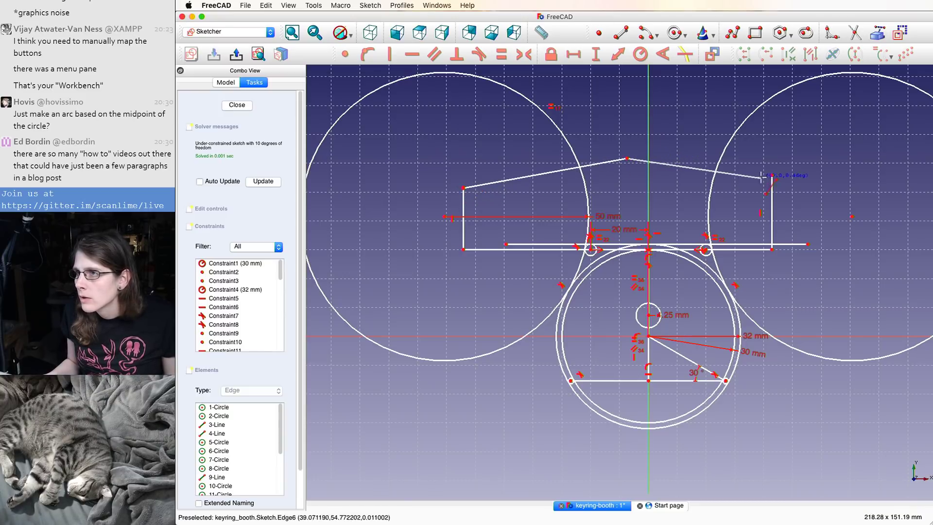
{"action": "left_click", "coordinate": [772, 176]}
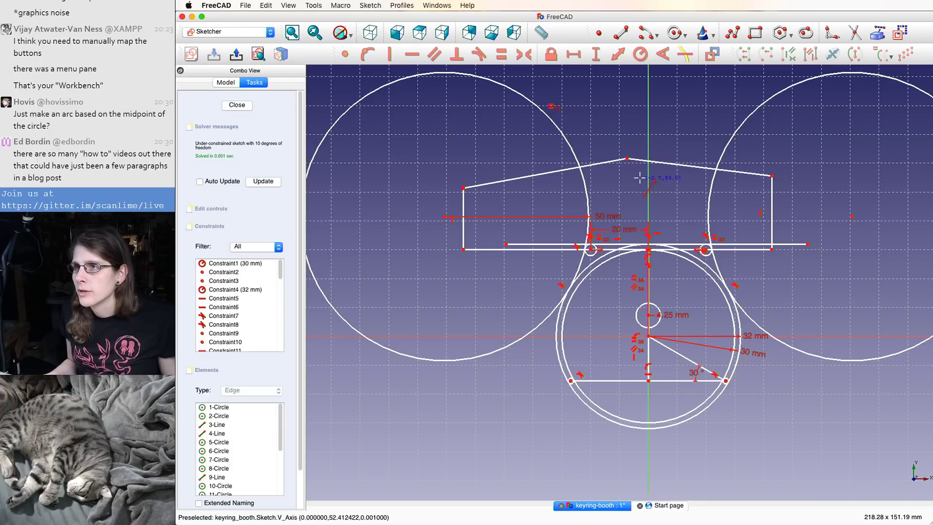
{"action": "key", "text": "Escape"}
- Constrain the sloping lines' peak onto the vertical axis and make the two sloping lines equal in length
{"action": "left_click", "coordinate": [627, 159]}
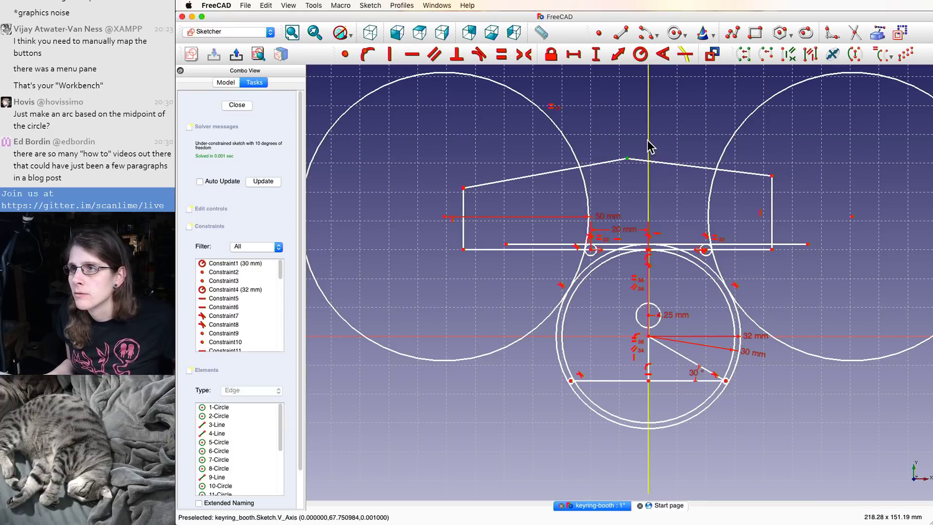
{"action": "left_click", "coordinate": [648, 146]}
{"action": "left_click", "coordinate": [368, 54]}
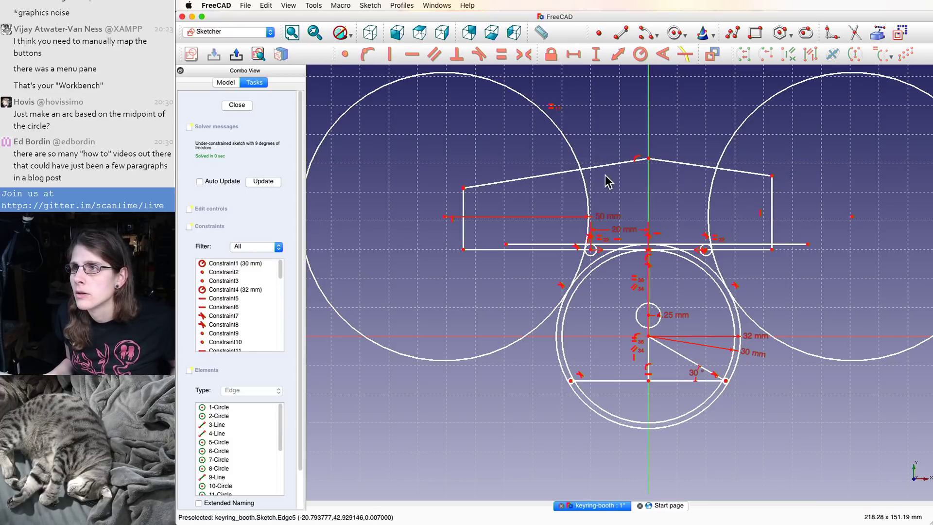
{"action": "left_click", "coordinate": [614, 166]}
{"action": "left_click", "coordinate": [664, 166]}
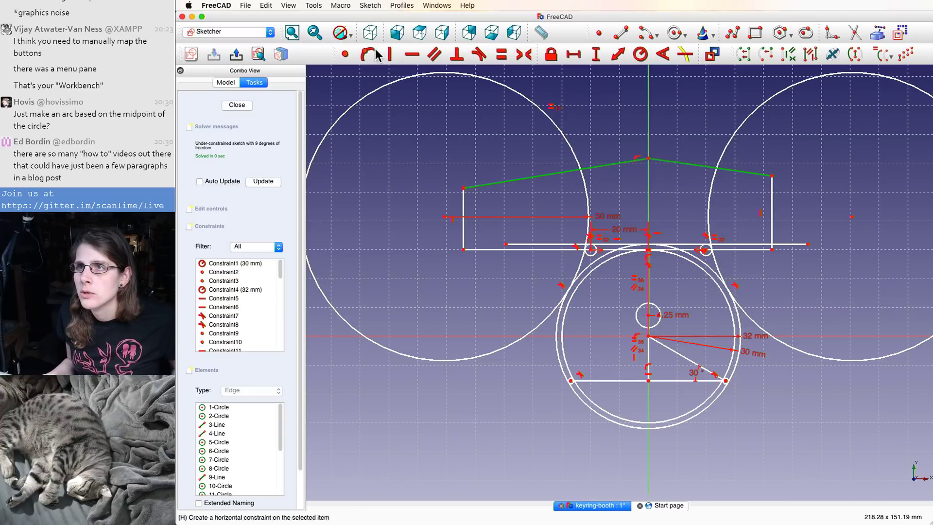
{"action": "left_click", "coordinate": [501, 54]}
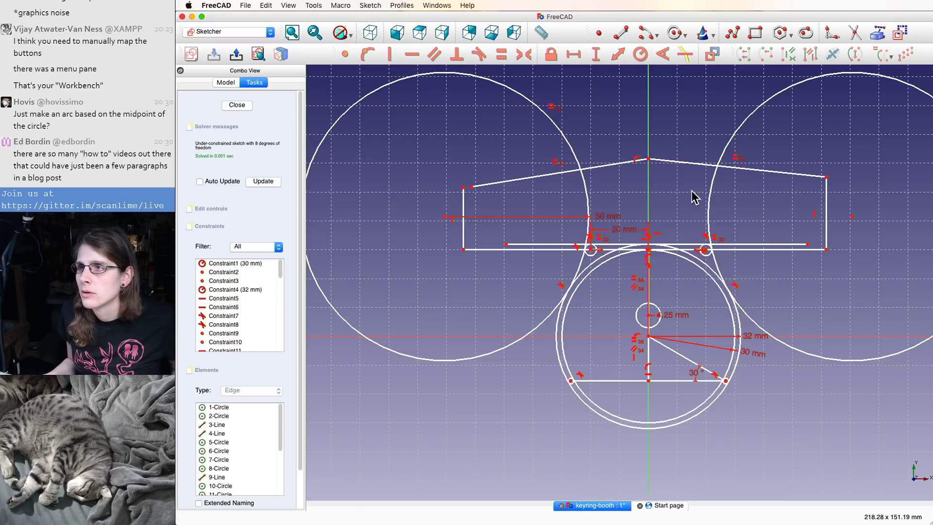
- Constrain the upper horizontal line's left and right ends onto the left and right vertical lines
{"action": "left_click", "coordinate": [506, 244]}
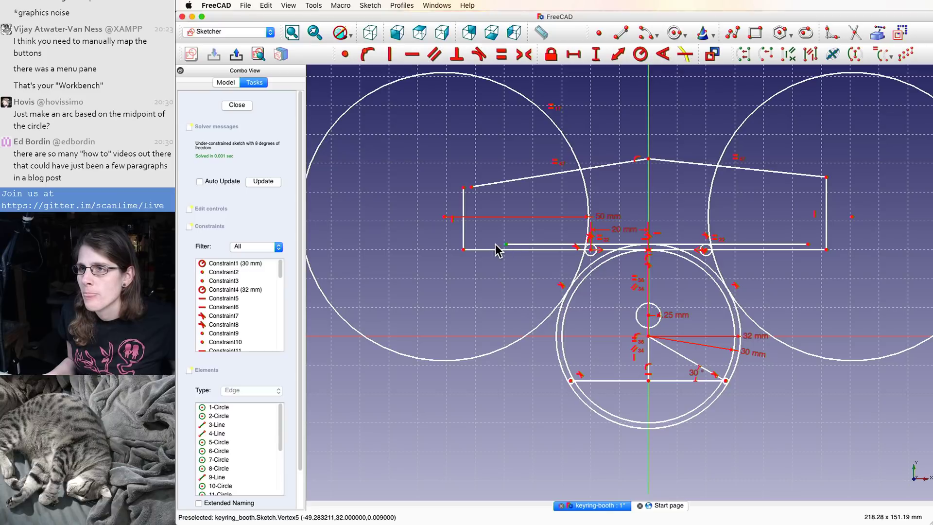
{"action": "left_click", "coordinate": [464, 240]}
{"action": "key", "text": "c"}
{"action": "left_click", "coordinate": [626, 279]}
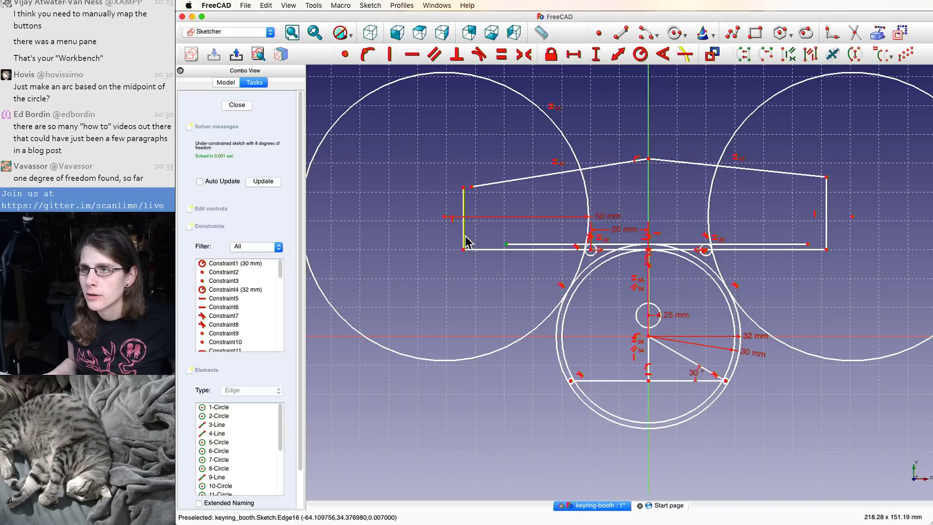
{"action": "left_click", "coordinate": [368, 54]}
{"action": "left_click", "coordinate": [808, 244]}
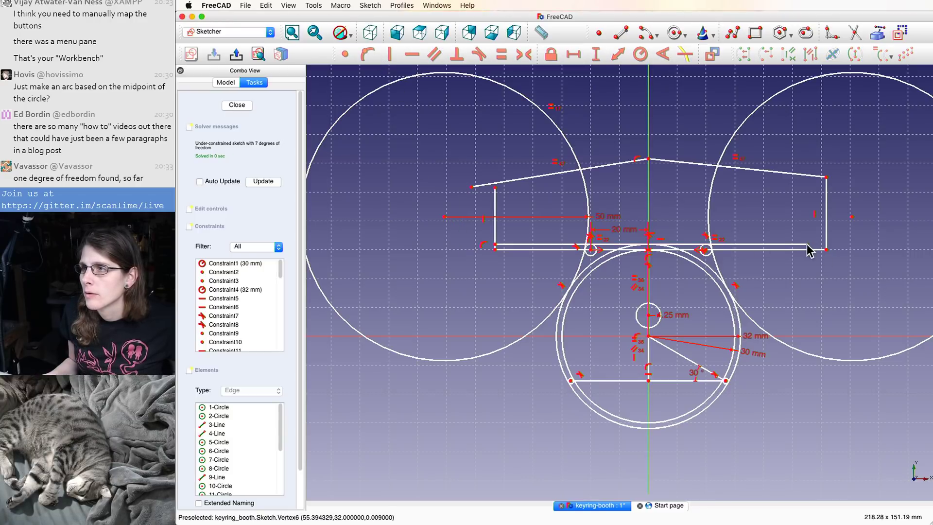
{"action": "left_click", "coordinate": [826, 243]}
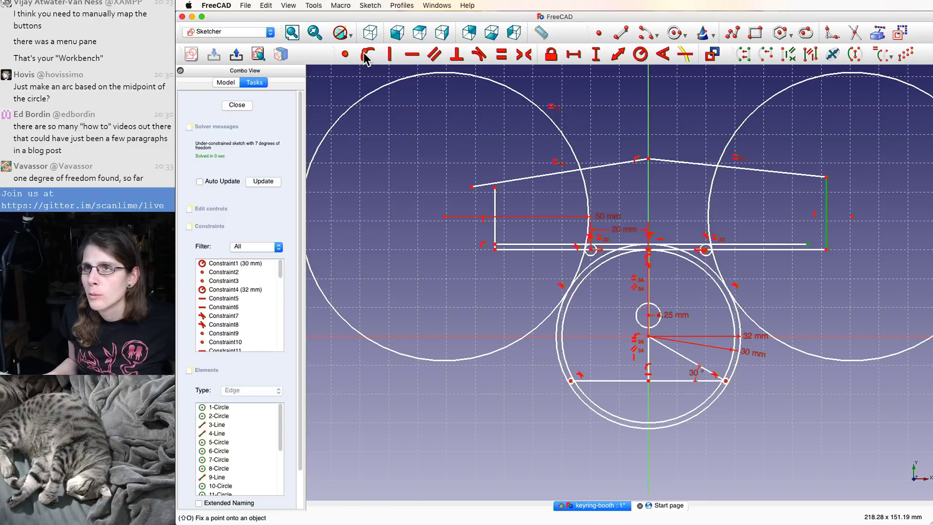
{"action": "left_click", "coordinate": [367, 54]}
- Make the left sloping line's outer end coincident with the left vertical line's upper end, and move that corner up and outward
{"action": "left_click", "coordinate": [495, 187]}
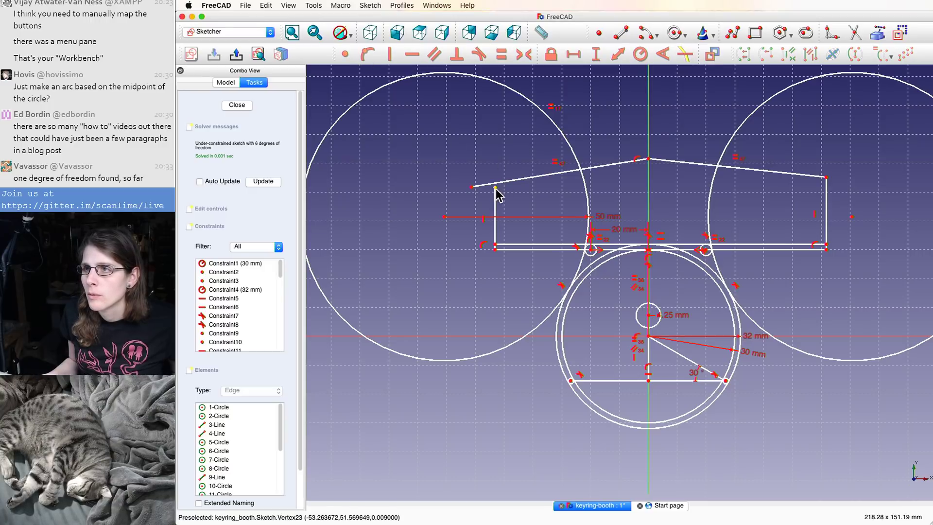
{"action": "left_click", "coordinate": [473, 187]}
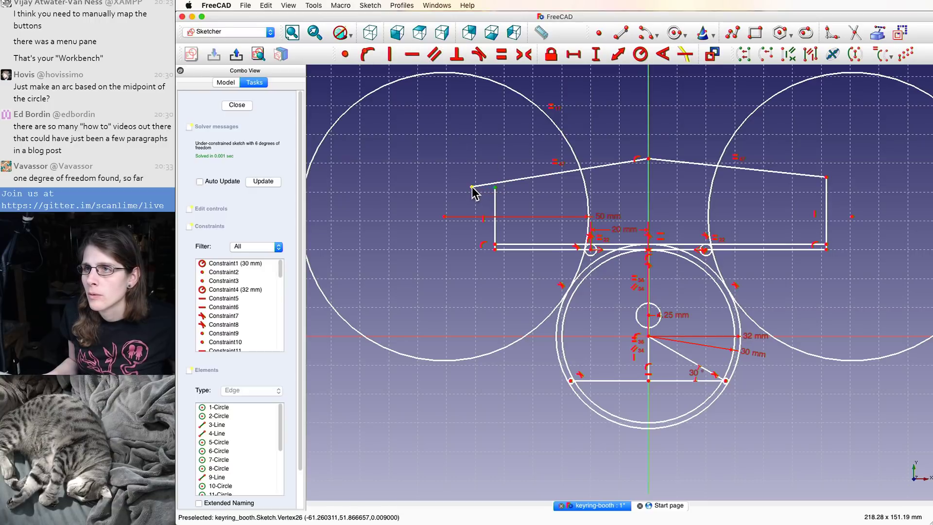
{"action": "left_click", "coordinate": [347, 55]}
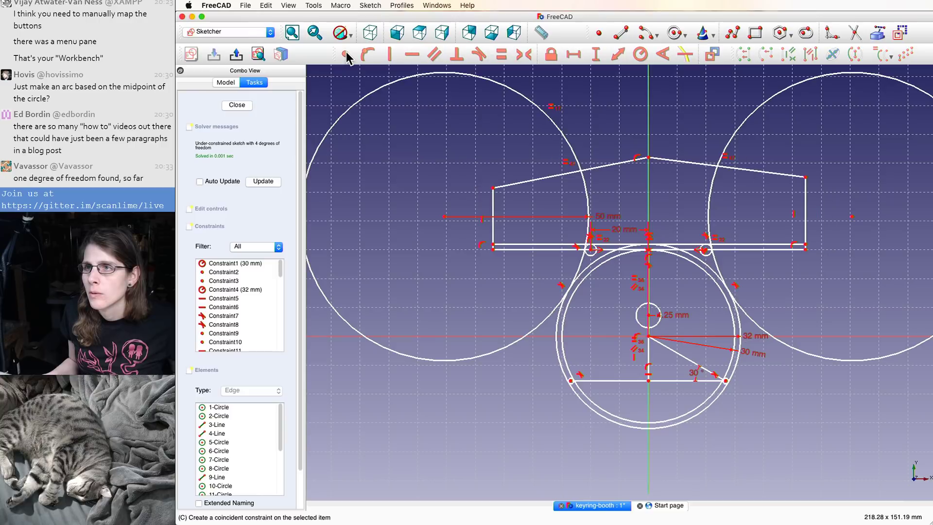
{"action": "mouse_move", "coordinate": [494, 189]}
{"action": "left_mouse_down"}
{"action": "mouse_move", "coordinate": [464, 194]}
{"action": "mouse_move", "coordinate": [462, 132]}
{"action": "mouse_move", "coordinate": [480, 182]}
{"action": "mouse_move", "coordinate": [465, 173]}
{"action": "left_mouse_up"}
- Constrain both sloping lines to horizontal, and adjust the resulting rectangle's height and width by moving its upper points
{"action": "left_click", "coordinate": [486, 176]}
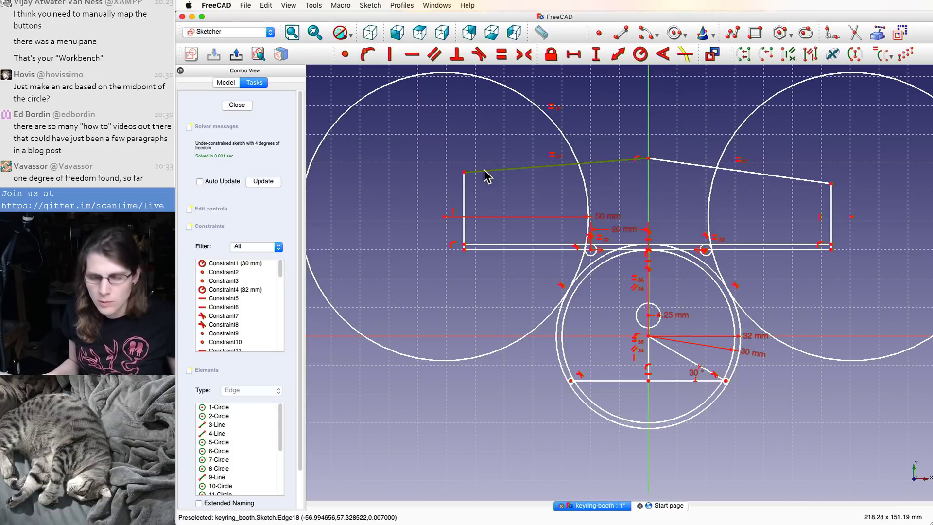
{"action": "key", "text": "h"}
{"action": "left_click", "coordinate": [692, 176]}
{"action": "key", "text": "h"}
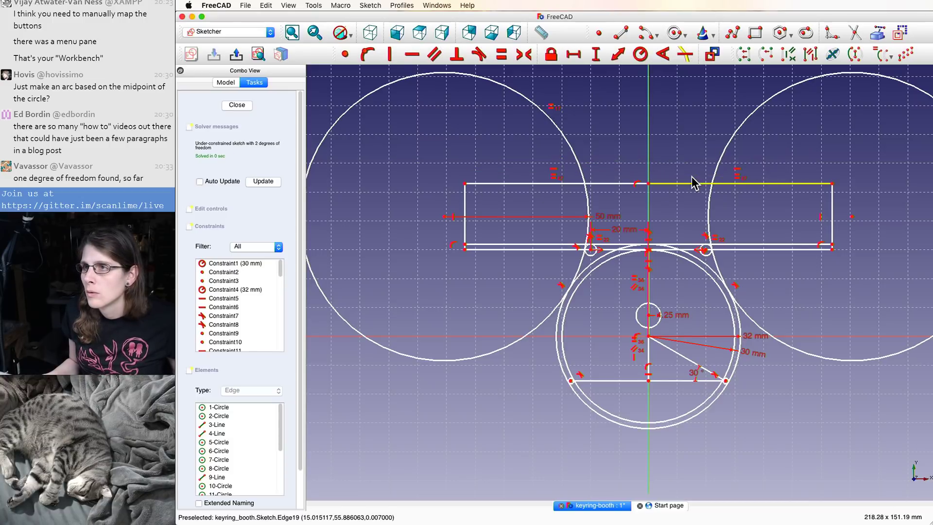
{"action": "mouse_move", "coordinate": [649, 182]}
{"action": "left_mouse_down"}
{"action": "mouse_move", "coordinate": [642, 150]}
{"action": "mouse_move", "coordinate": [637, 191]}
{"action": "left_mouse_up"}
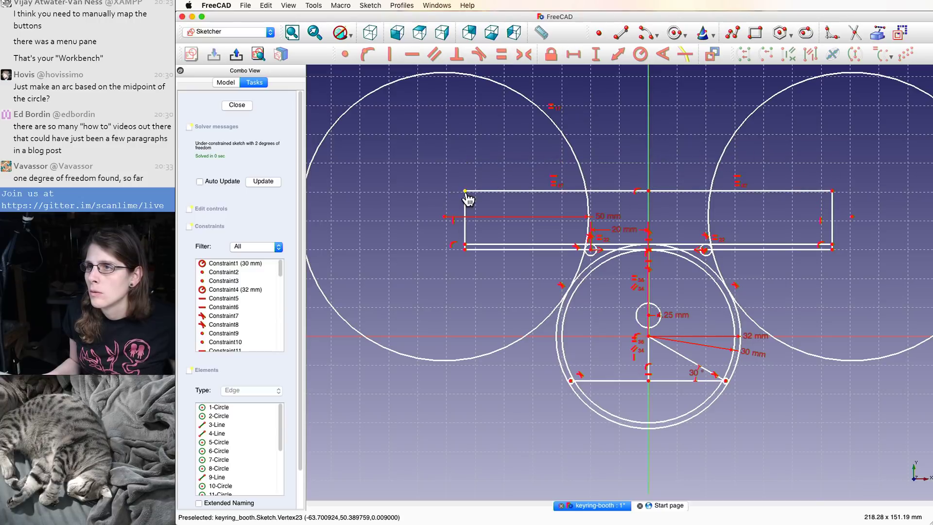
{"action": "left_click_drag", "start_coordinate": [466, 196], "coordinate": [484, 186]}
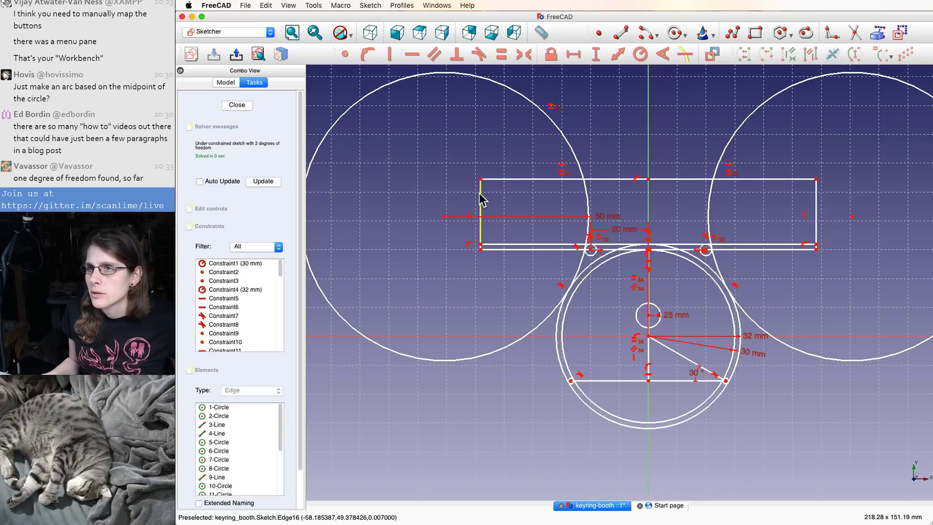
- Constrain the left large circle's centre onto the rectangle's left edge and upper edge, and save the document
{"action": "left_click", "coordinate": [482, 198]}
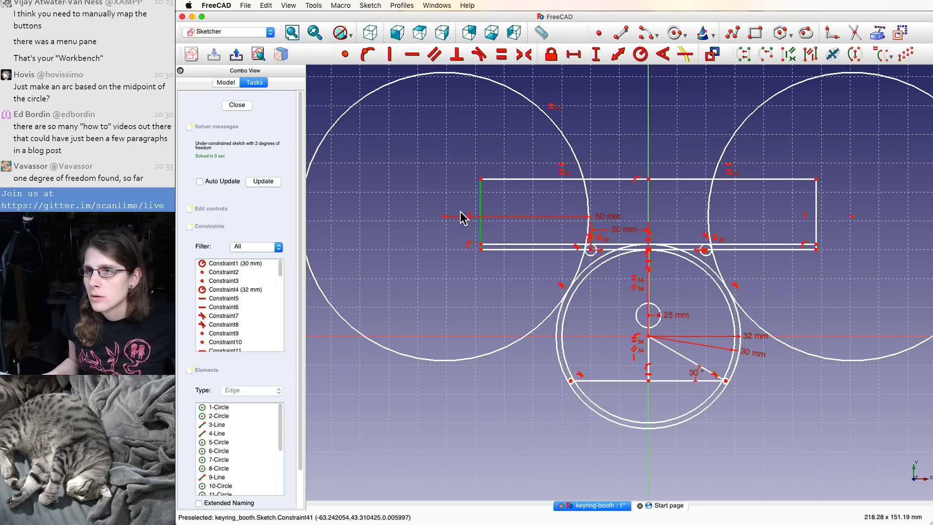
{"action": "left_click", "coordinate": [368, 54]}
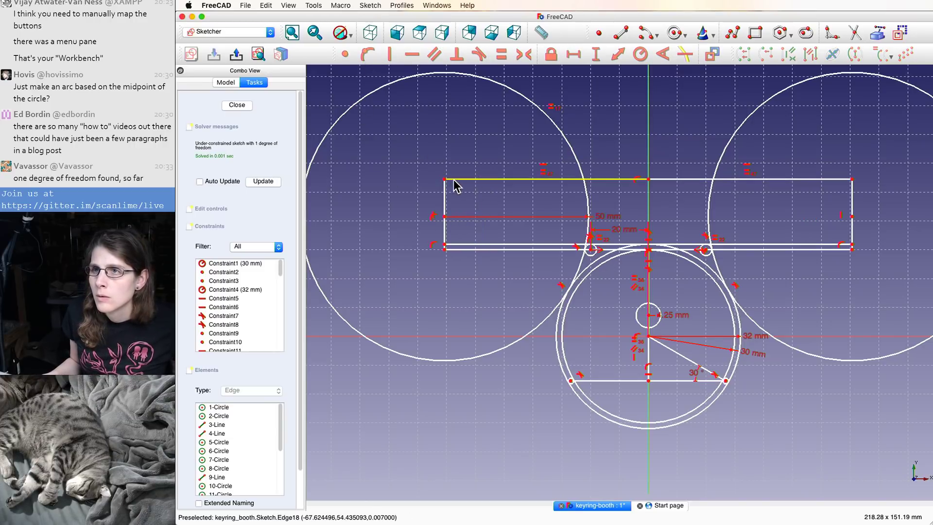
{"action": "left_click", "coordinate": [454, 180]}
{"action": "left_click", "coordinate": [367, 51]}
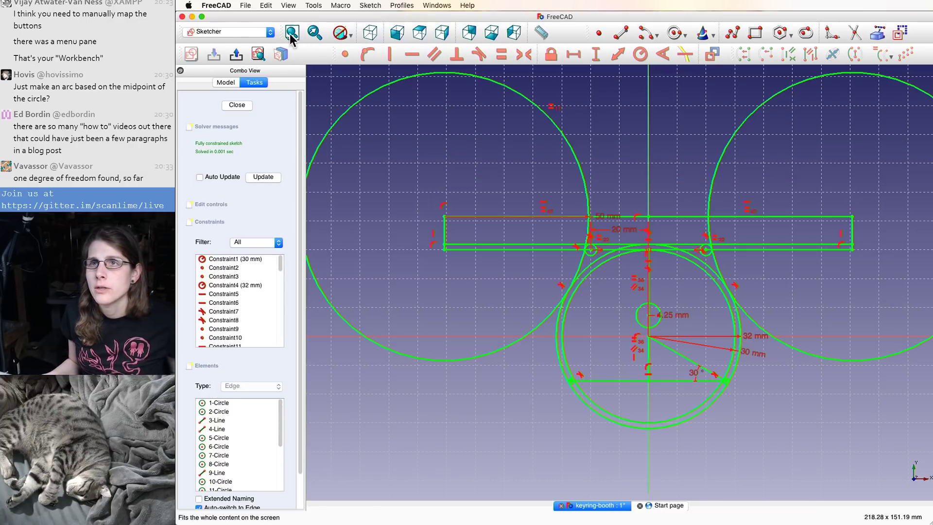
{"action": "left_click", "coordinate": [245, 5]}
{"action": "left_click", "coordinate": [263, 68]}
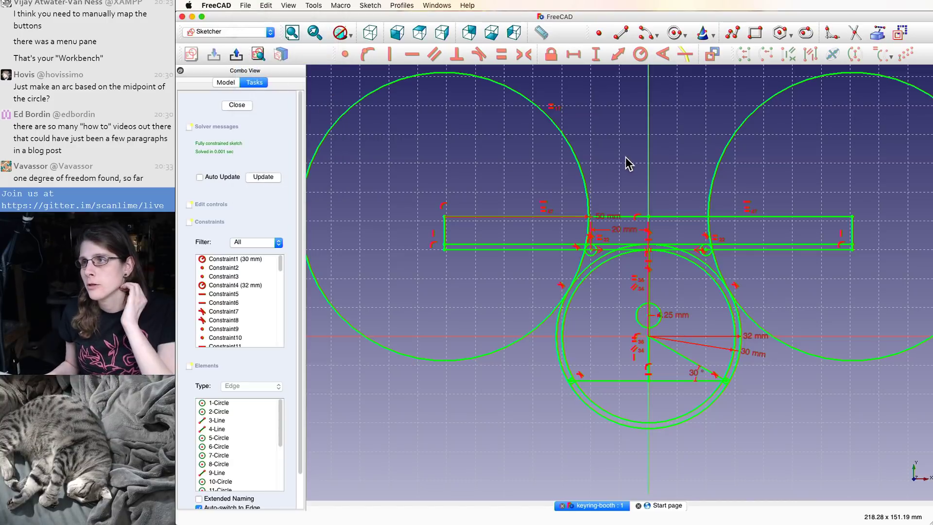
{"action": "scroll", "coordinate": [626, 161], "scroll_direction": "up", "scroll_amount": 2}
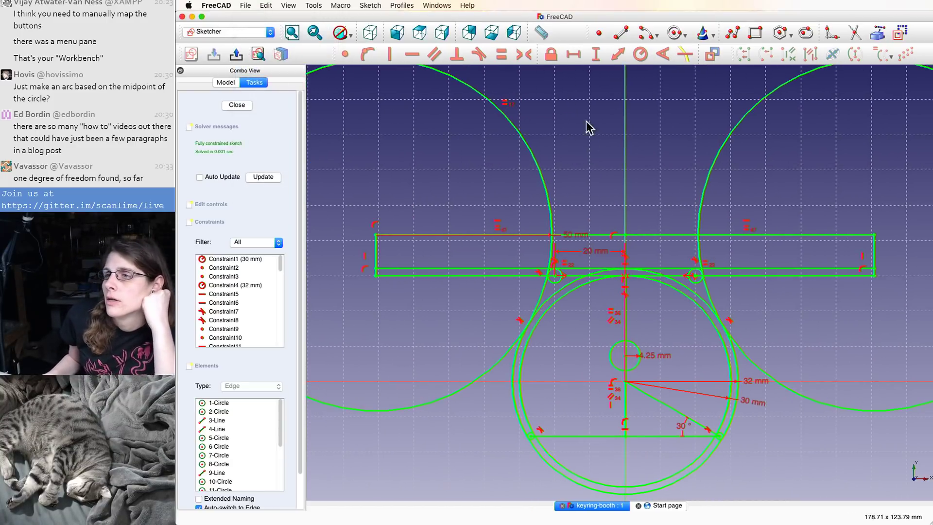
{"action": "middle_click_drag", "start_coordinate": [625, 178], "coordinate": [615, 161]}
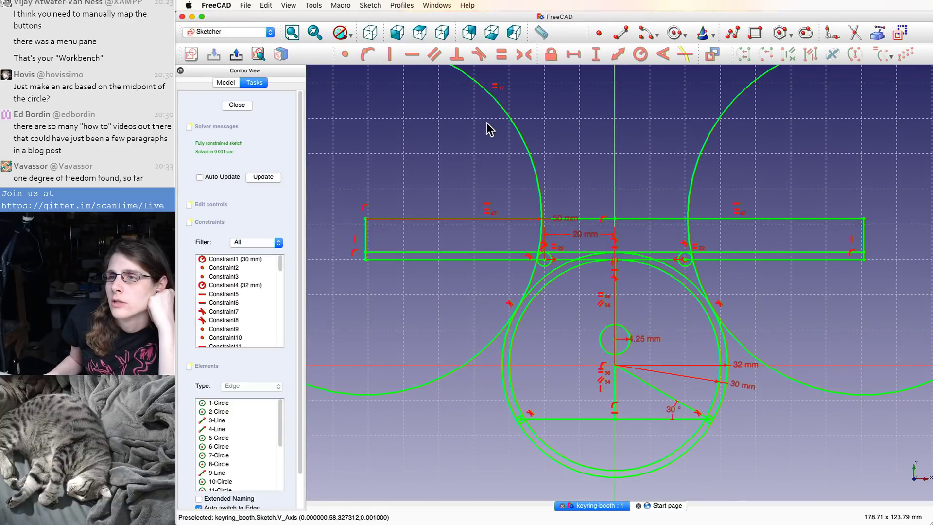
{"action": "left_click", "coordinate": [516, 313]}
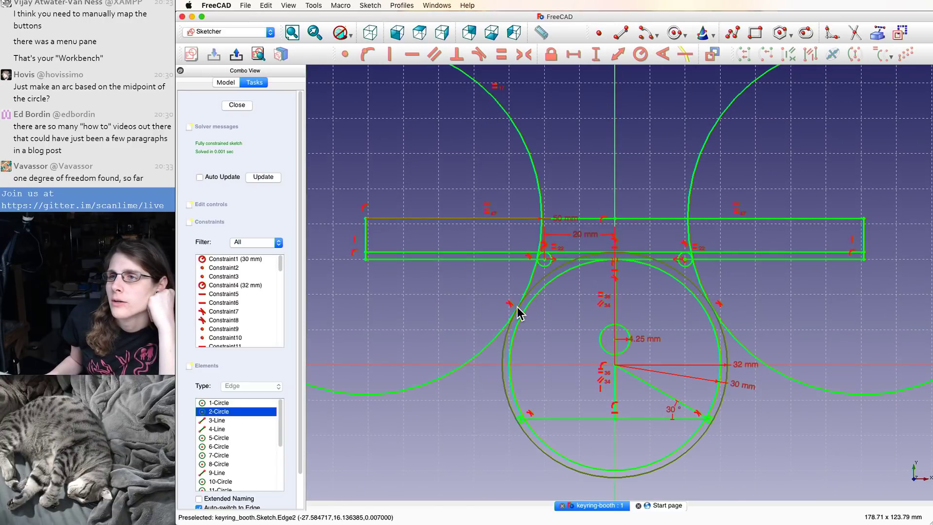
{"action": "left_click", "coordinate": [507, 331]}
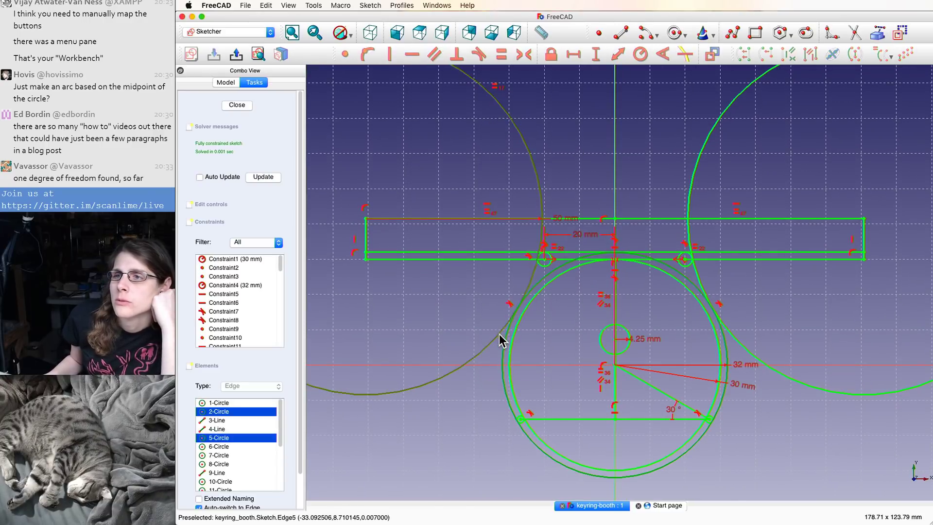
{"action": "left_click", "coordinate": [578, 84]}
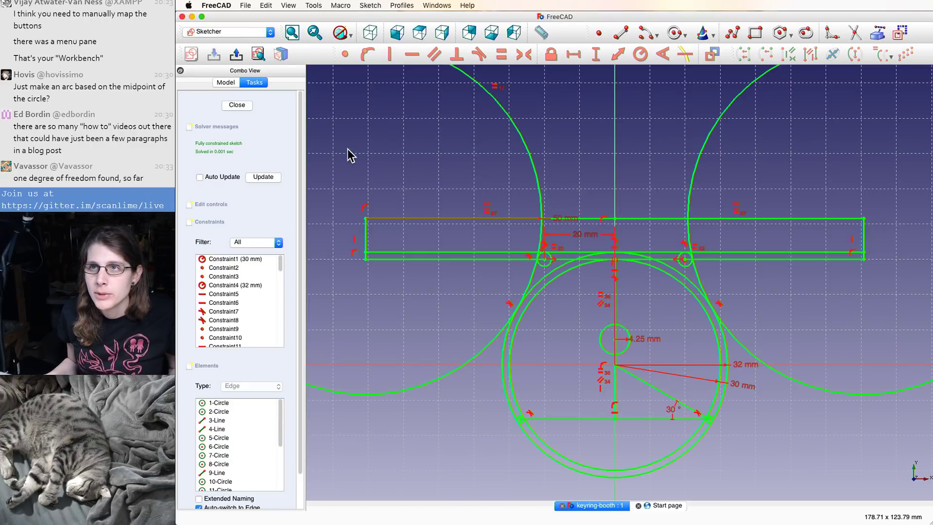
- Trim away the part of the inner 30 mm circle that lies below the horizontal chord
{"action": "left_click", "coordinate": [282, 6]}
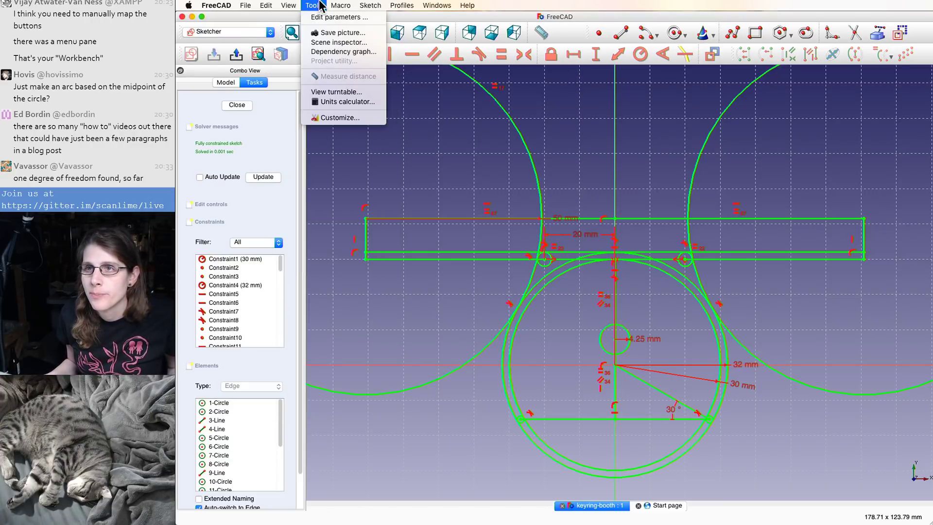
{"action": "mouse_move", "coordinate": [375, 6]}
{"action": "mouse_move", "coordinate": [408, 128]}
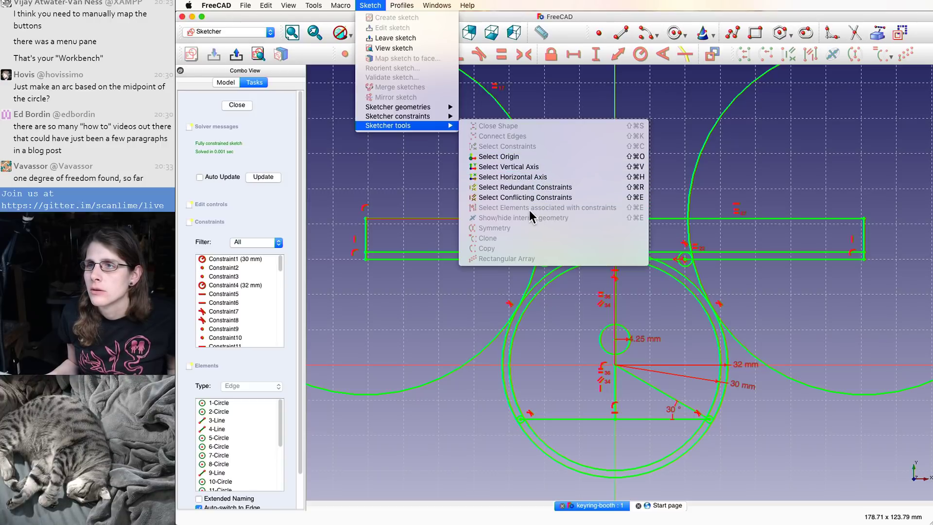
{"action": "mouse_move", "coordinate": [383, 119]}
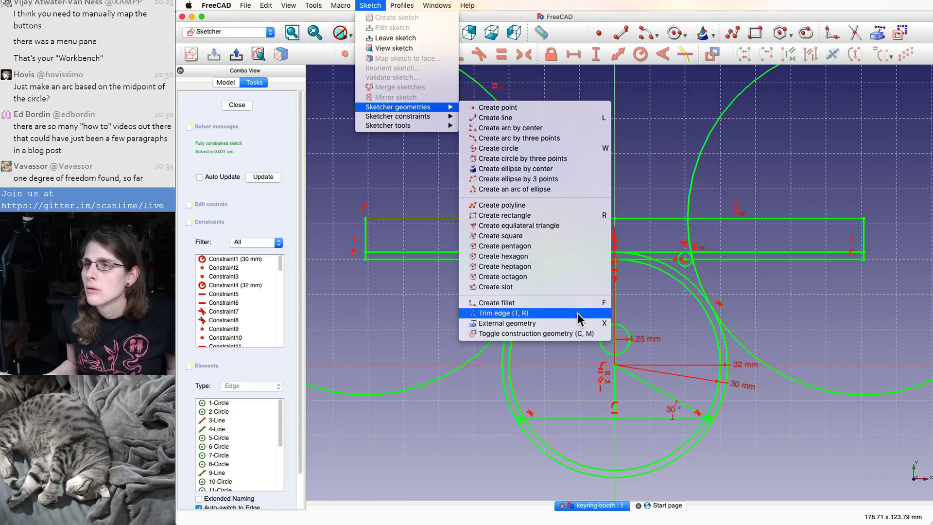
{"action": "left_click", "coordinate": [503, 313]}
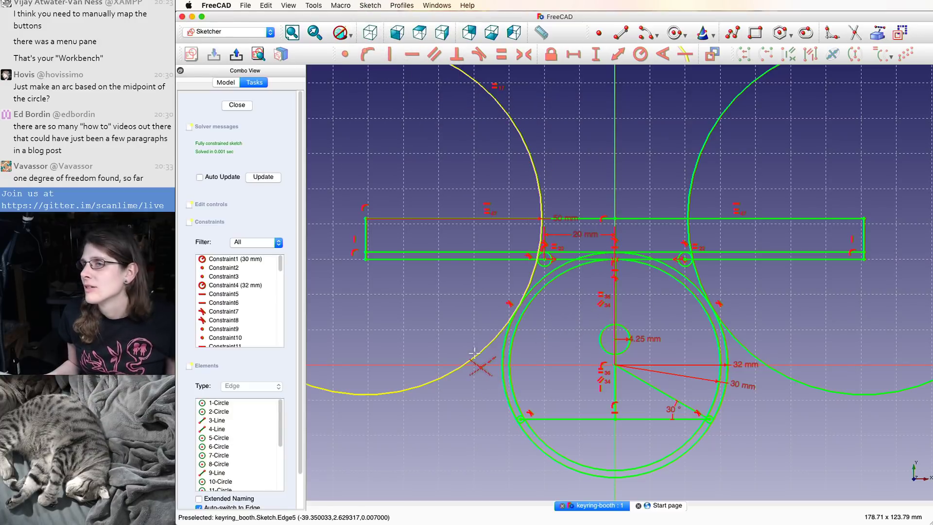
{"action": "scroll", "coordinate": [474, 353], "scroll_direction": "down", "scroll_amount": 5}
{"action": "scroll", "coordinate": [475, 353], "scroll_direction": "up", "scroll_amount": 10}
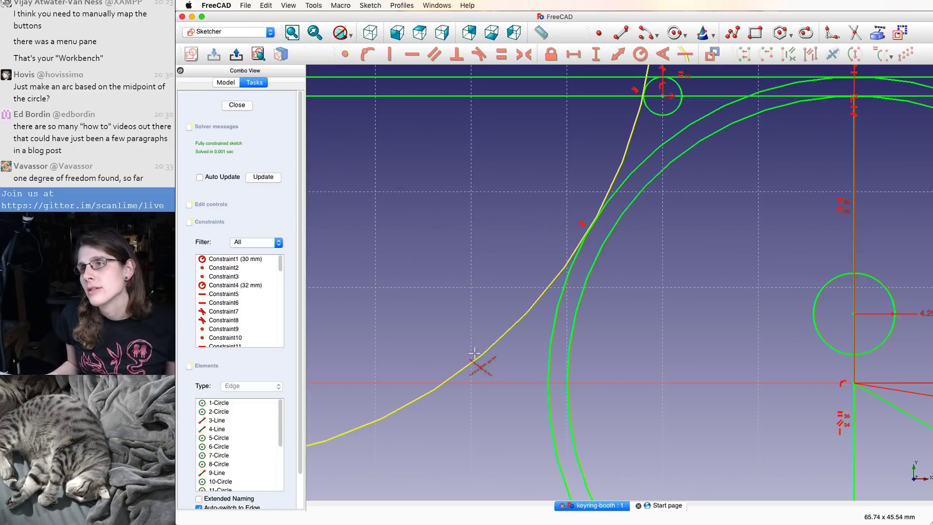
{"action": "scroll", "coordinate": [474, 354], "scroll_direction": "down", "scroll_amount": 5}
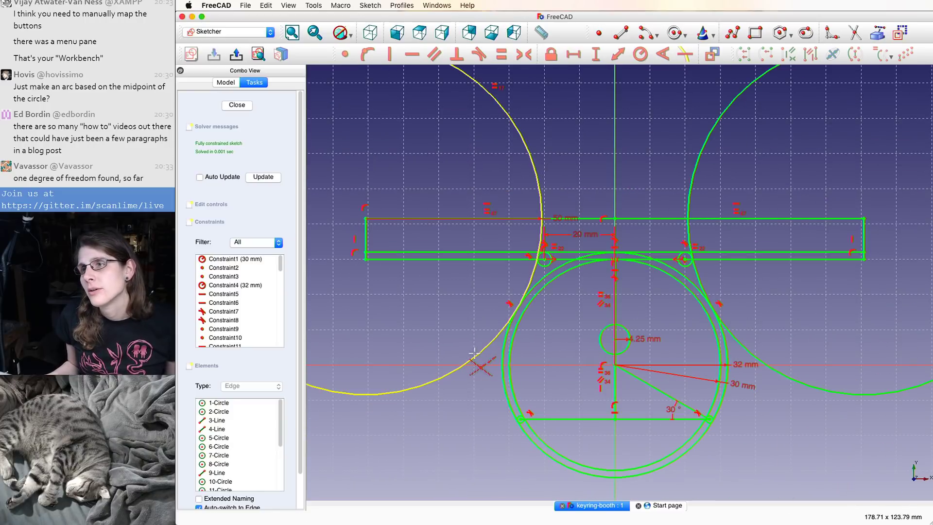
{"action": "left_click", "coordinate": [562, 454]}
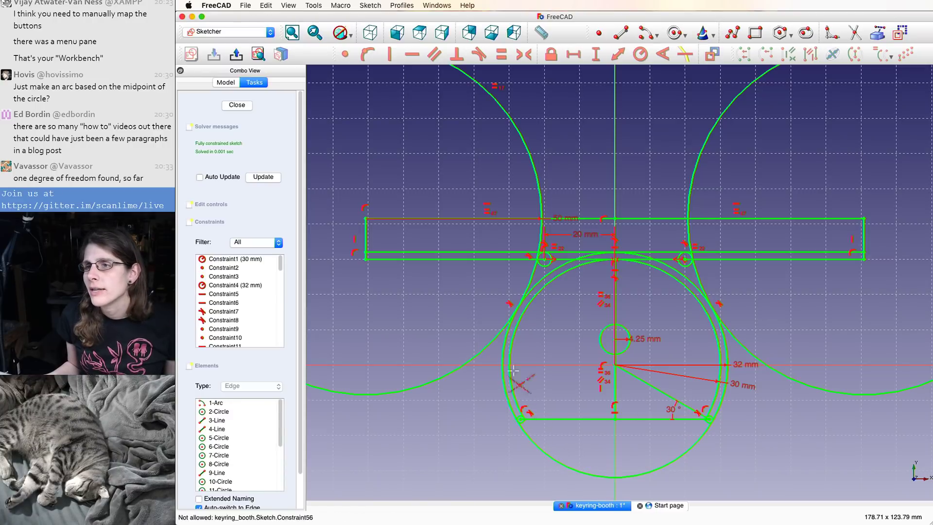
- Try to trim the lower part of the outer 32 mm circle below the chord, and undo that trim
{"action": "scroll", "coordinate": [530, 454], "scroll_direction": "up", "scroll_amount": 3}
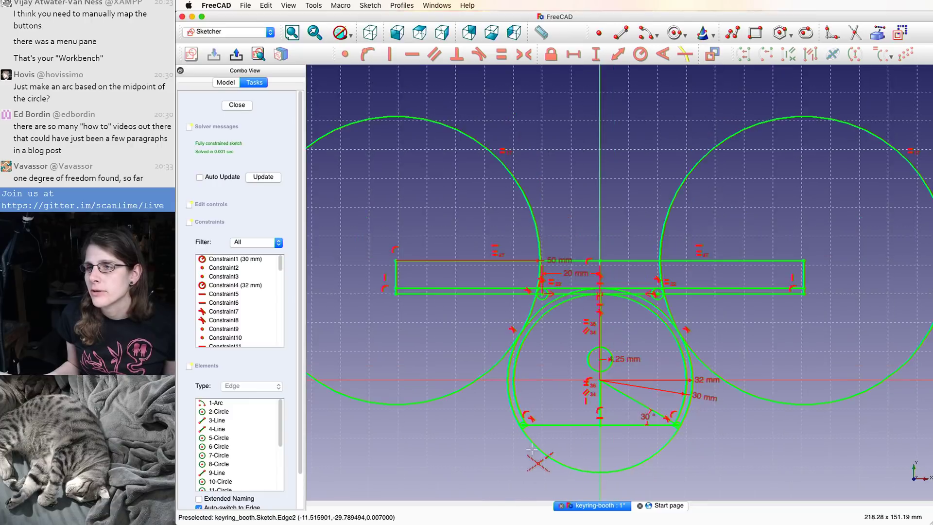
{"action": "left_click", "coordinate": [538, 440]}
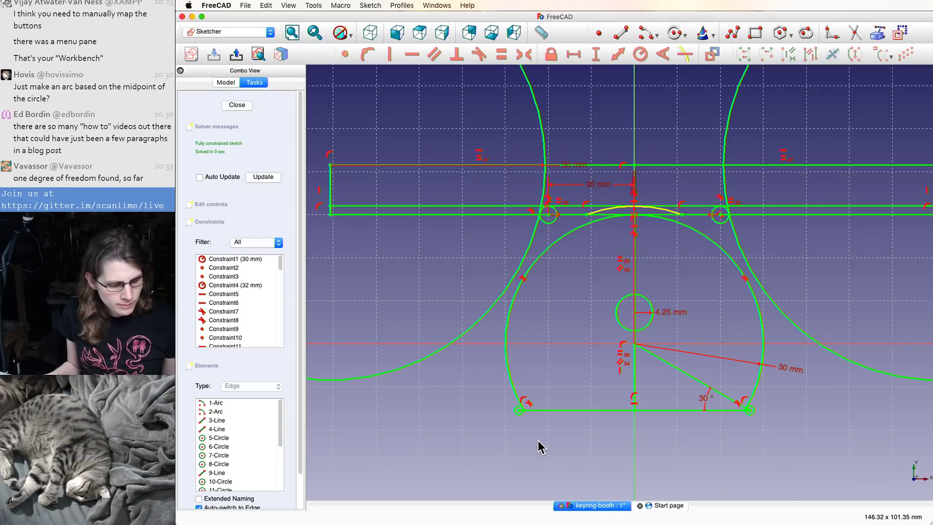
{"action": "key", "text": "super+z"}
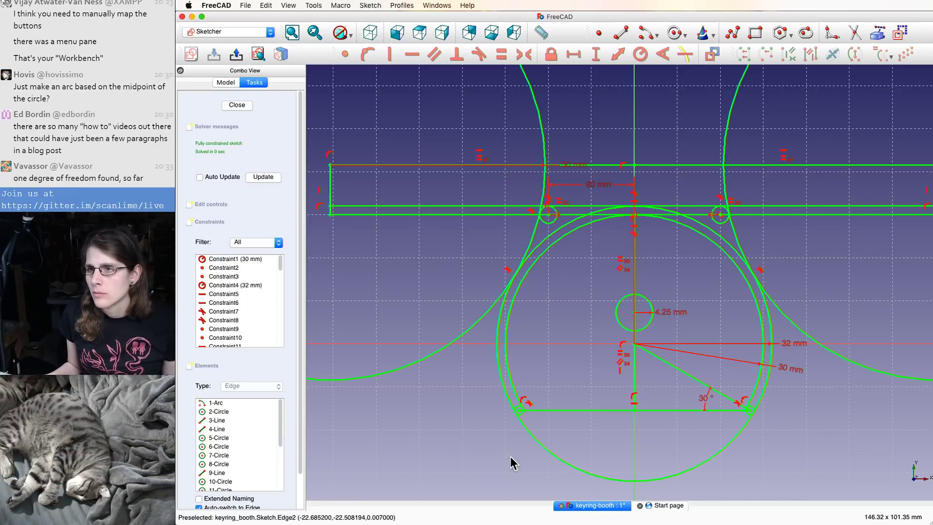
- Try to apply a point-on-object constraint between the small circle at the chord's left end and the outer 32 mm circle
{"action": "scroll", "coordinate": [517, 431], "scroll_direction": "down", "scroll_amount": 3}
{"action": "scroll", "coordinate": [517, 430], "scroll_direction": "up", "scroll_amount": 13}
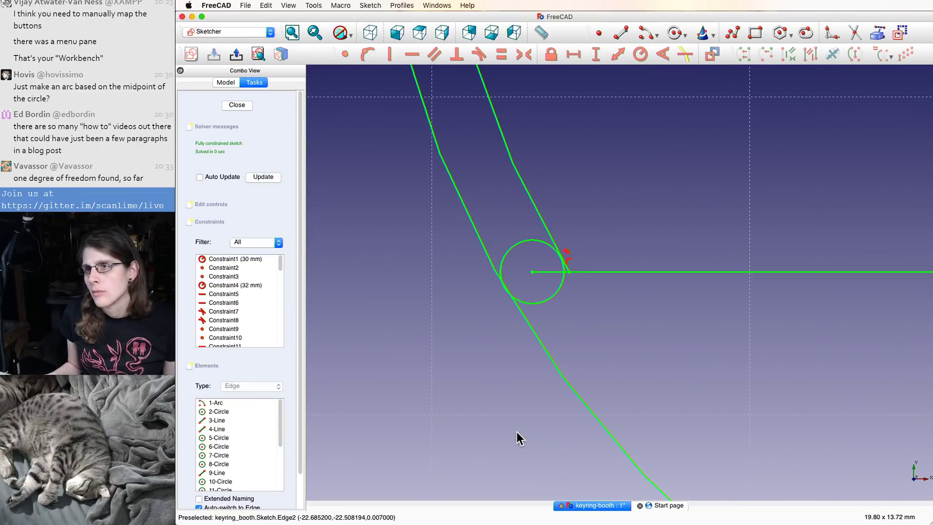
{"action": "left_click", "coordinate": [525, 299]}
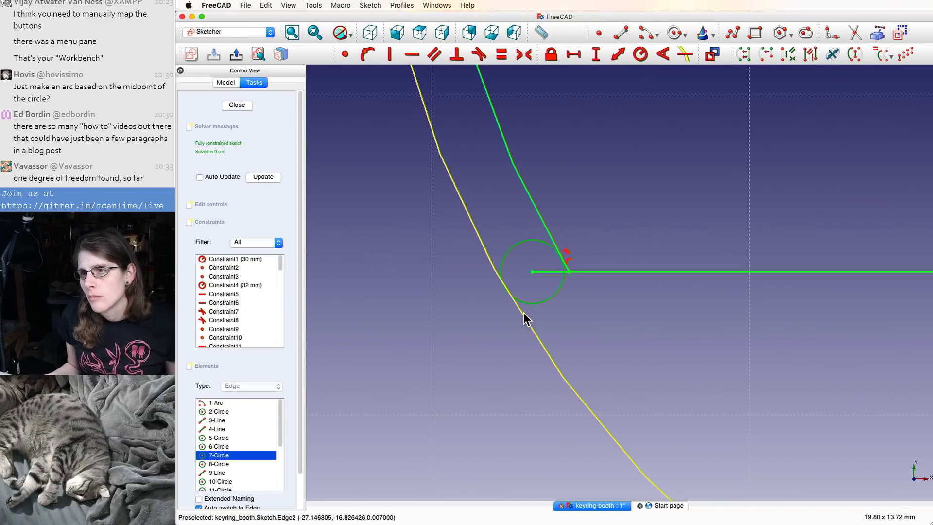
{"action": "left_click", "coordinate": [525, 319]}
{"action": "left_click", "coordinate": [367, 54]}
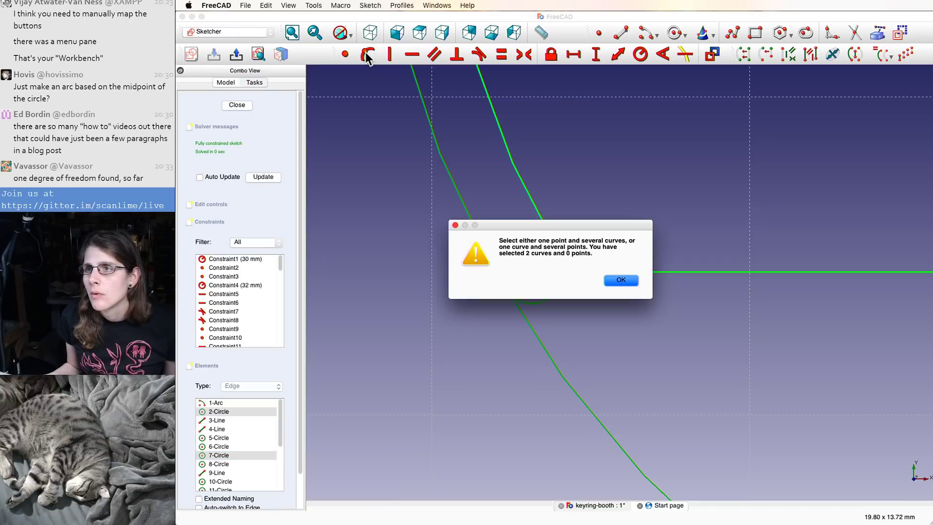
{"action": "left_click", "coordinate": [628, 283]}
{"action": "left_click", "coordinate": [550, 313]}
{"action": "left_click", "coordinate": [534, 333]}
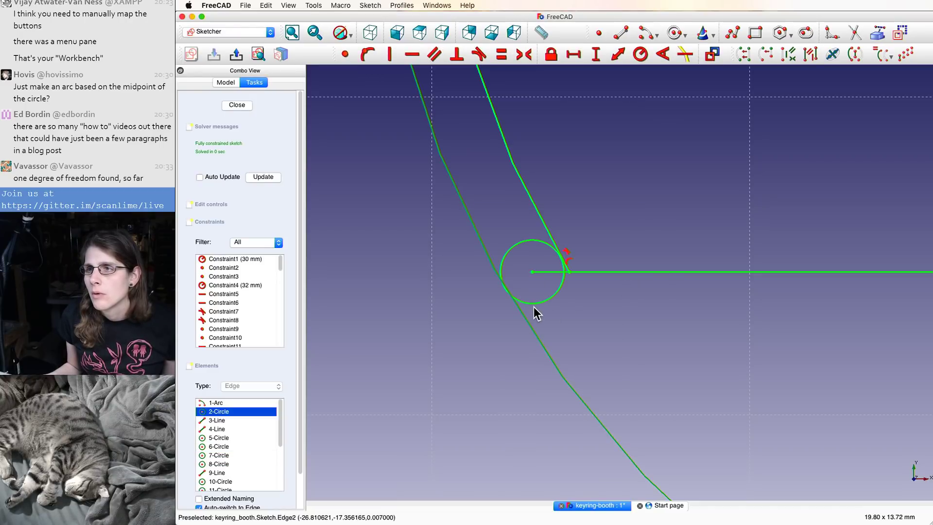
{"action": "left_click", "coordinate": [533, 306]}
{"action": "left_click", "coordinate": [368, 54]}
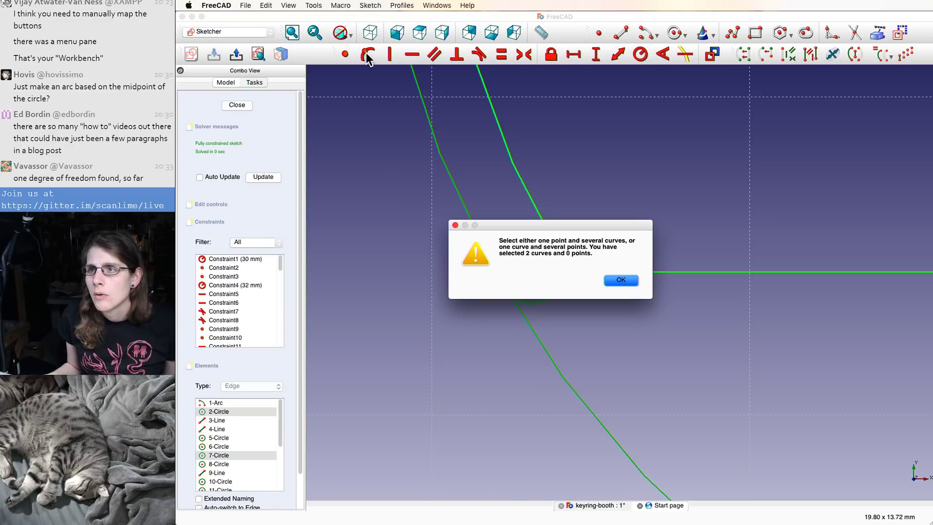
{"action": "left_click", "coordinate": [622, 280]}
{"action": "left_click", "coordinate": [594, 152]}
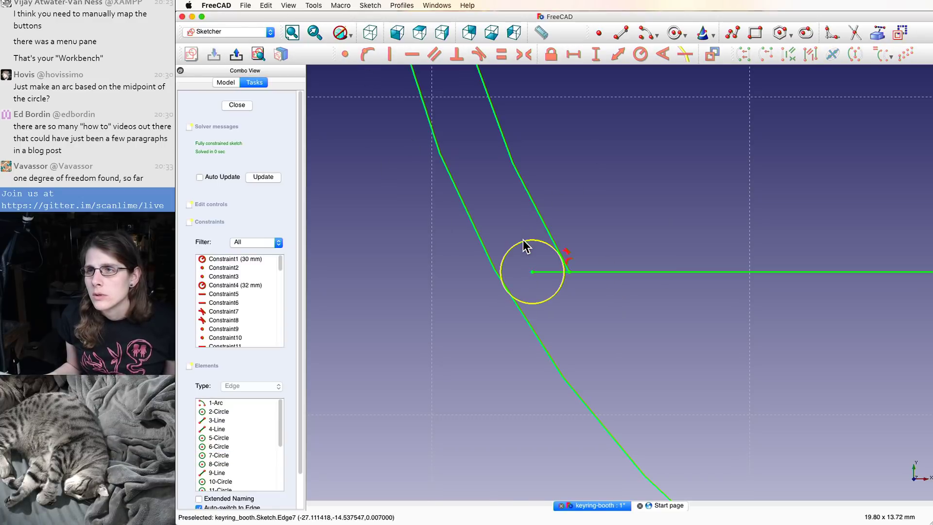
{"action": "left_click", "coordinate": [524, 249]}
{"action": "left_click", "coordinate": [489, 261]}
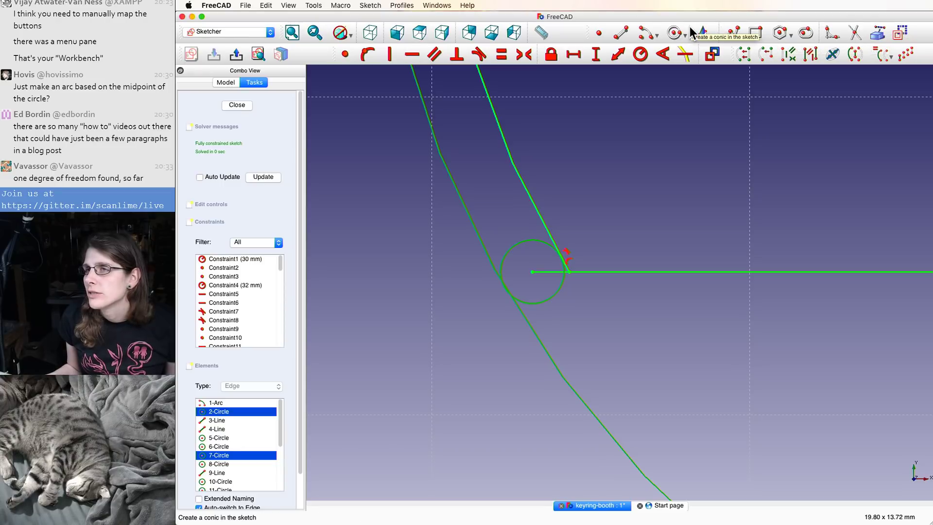
{"action": "left_click", "coordinate": [502, 123]}
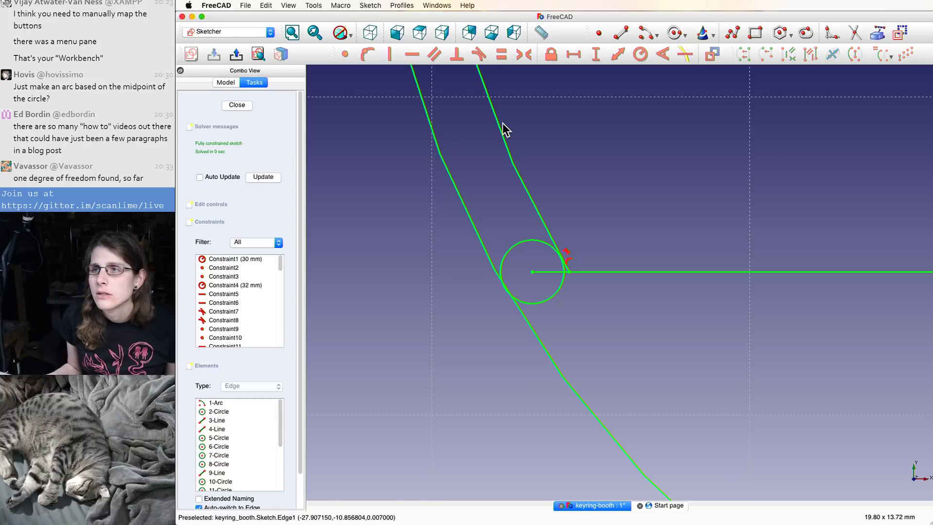
- Examine the tangency between the trimmed inner arc and the small circle at the chord's left end
{"action": "scroll", "coordinate": [579, 261], "scroll_direction": "up", "scroll_amount": 2}
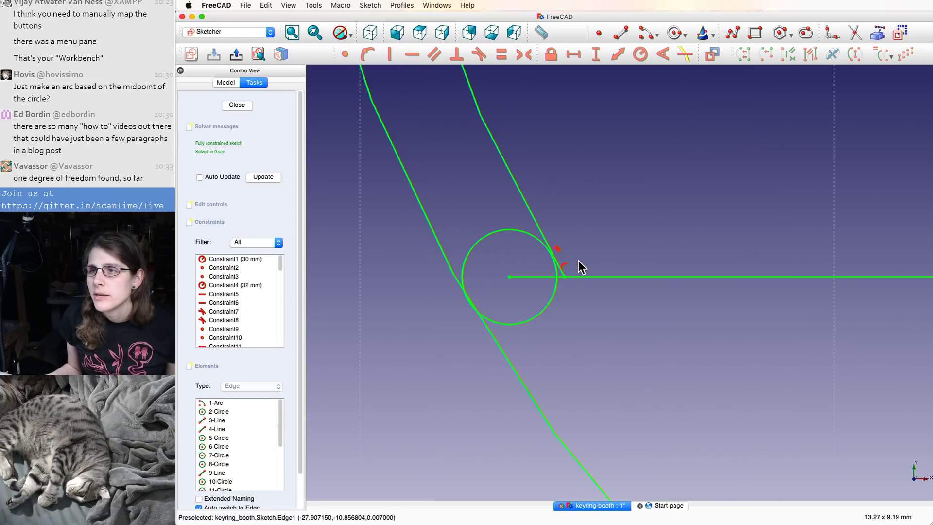
{"action": "scroll", "coordinate": [578, 261], "scroll_direction": "up", "scroll_amount": 5}
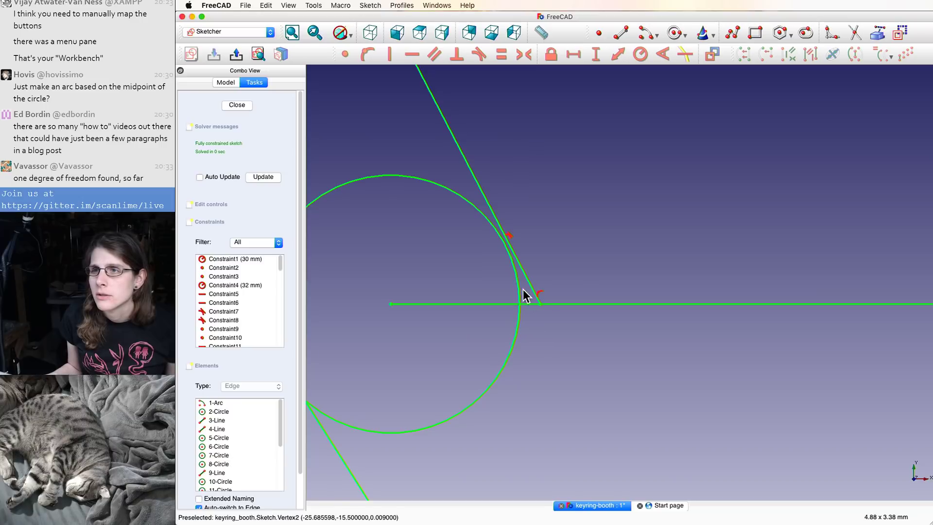
{"action": "scroll", "coordinate": [518, 255], "scroll_direction": "down", "scroll_amount": 4}
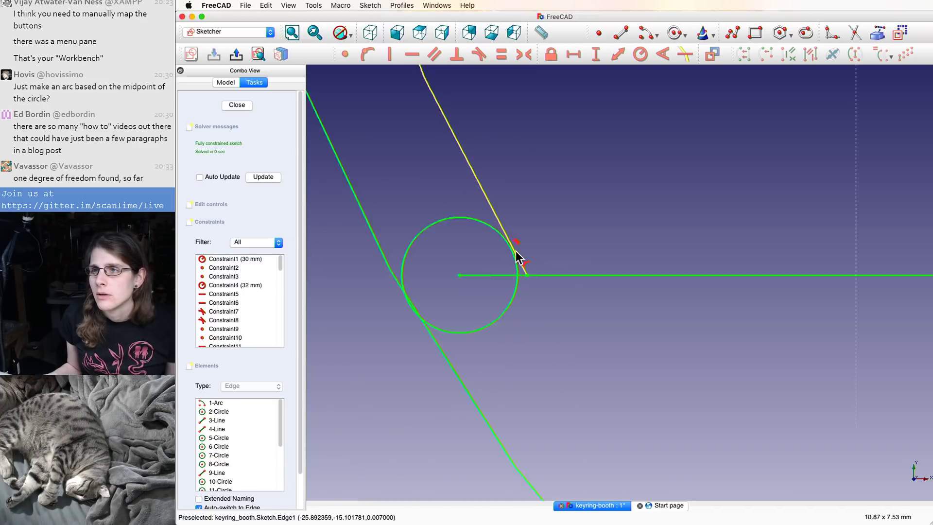
{"action": "scroll", "coordinate": [519, 255], "scroll_direction": "up", "scroll_amount": 11}
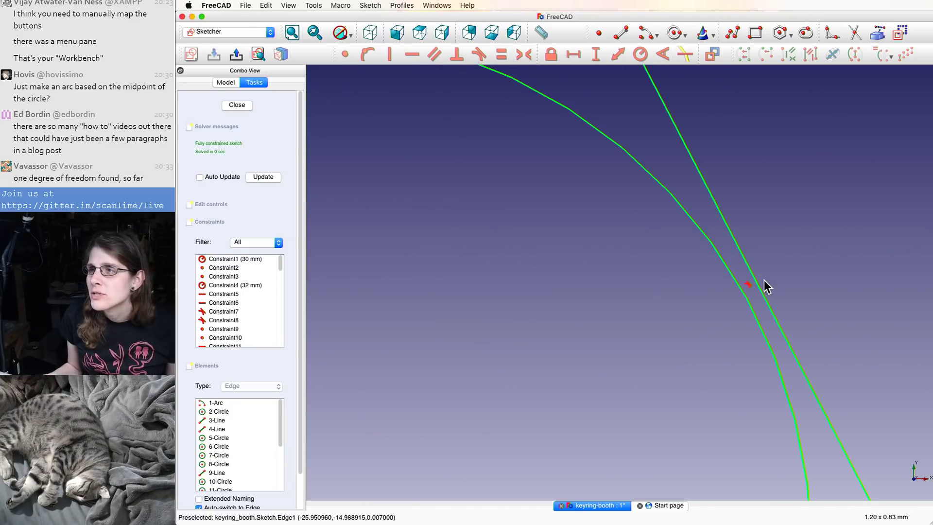
{"action": "left_click", "coordinate": [750, 285]}
{"action": "left_click", "coordinate": [757, 275]}
{"action": "scroll", "coordinate": [749, 283], "scroll_direction": "down", "scroll_amount": 3}
{"action": "scroll", "coordinate": [754, 285], "scroll_direction": "up", "scroll_amount": 4}
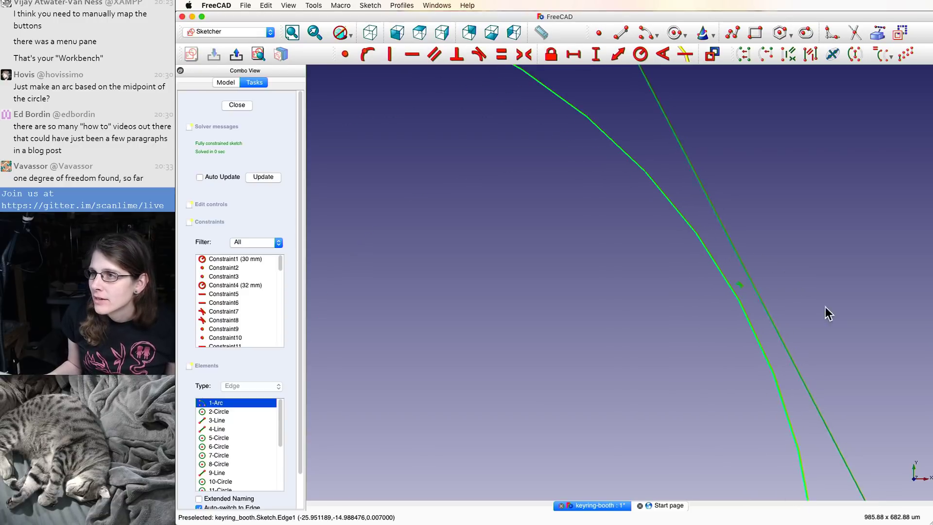
{"action": "scroll", "coordinate": [830, 307], "scroll_direction": "up", "scroll_amount": 5}
{"action": "scroll", "coordinate": [597, 232], "scroll_direction": "up", "scroll_amount": 8}
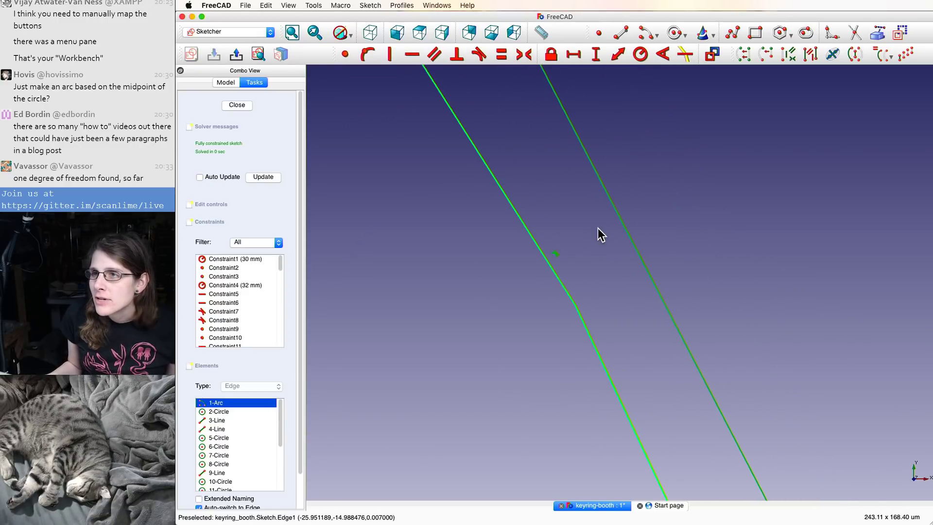
{"action": "scroll", "coordinate": [607, 288], "scroll_direction": "down", "scroll_amount": 20}
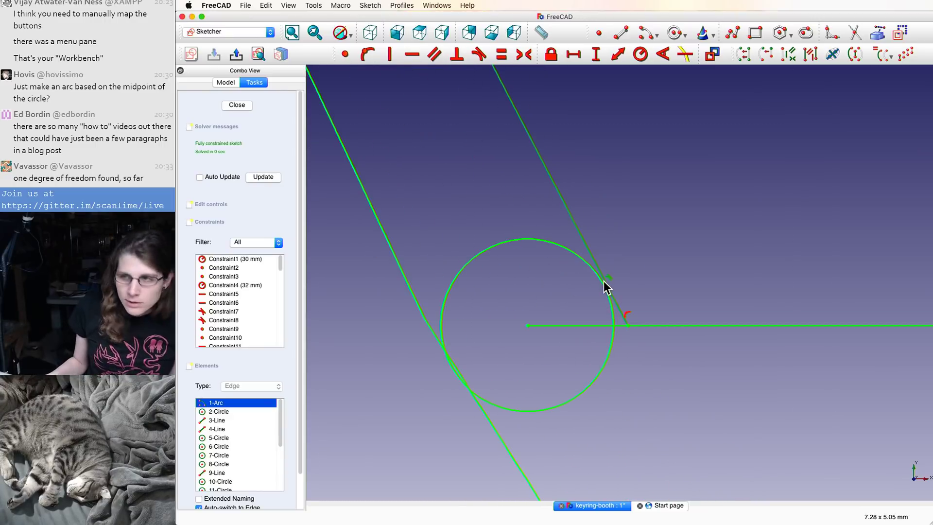
- Undo the trim of the inner 30 mm circle, redoing the one extra change reverted with it
{"action": "key", "text": "super+z"}
{"action": "key", "text": "super+z"}
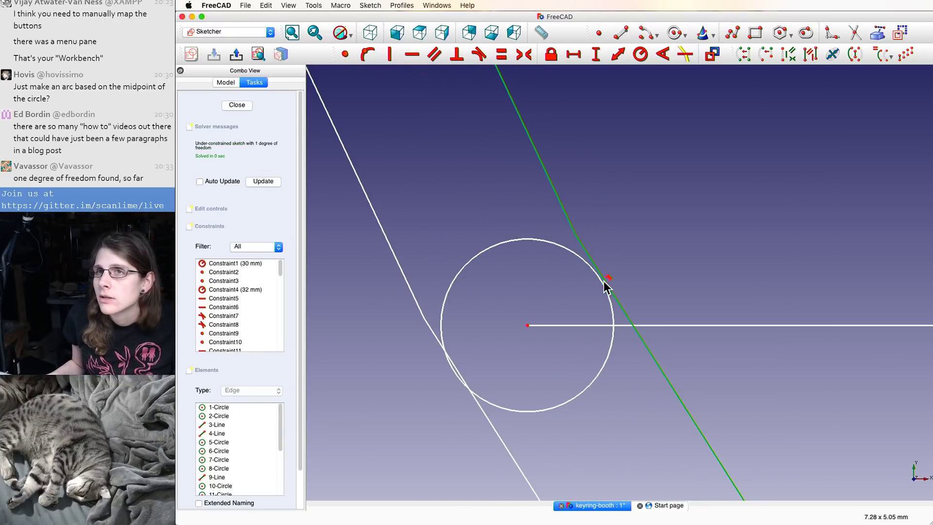
{"action": "left_click", "coordinate": [267, 5]}
{"action": "left_click", "coordinate": [270, 28]}
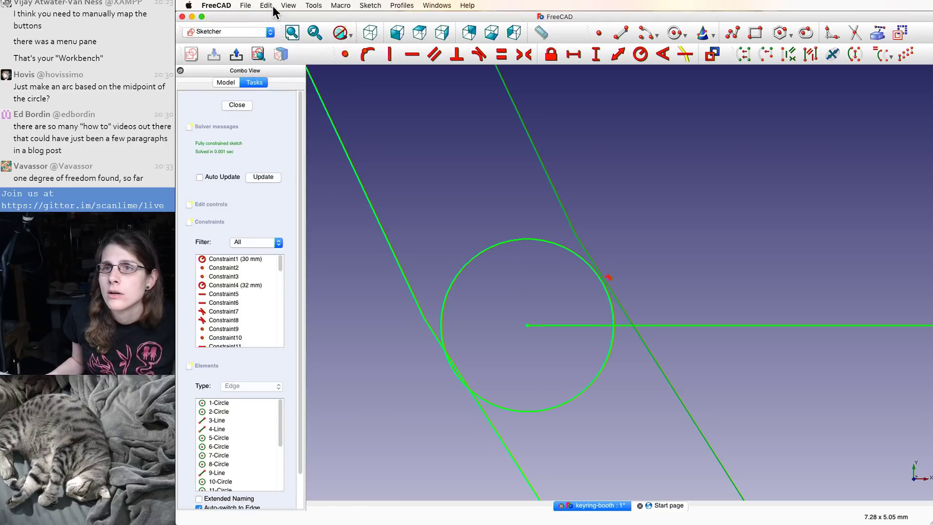
{"action": "scroll", "coordinate": [610, 298], "scroll_direction": "down", "scroll_amount": 10}
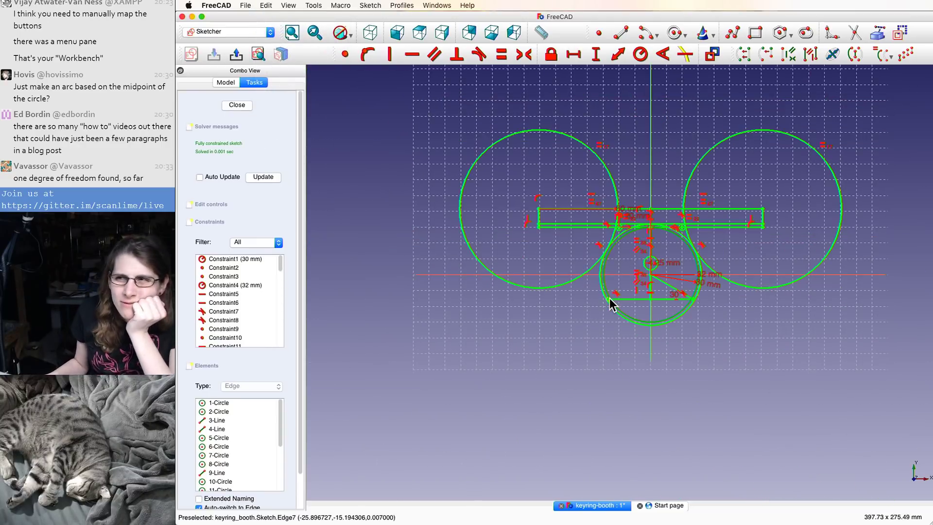
{"action": "scroll", "coordinate": [775, 128], "scroll_direction": "up", "scroll_amount": 5}
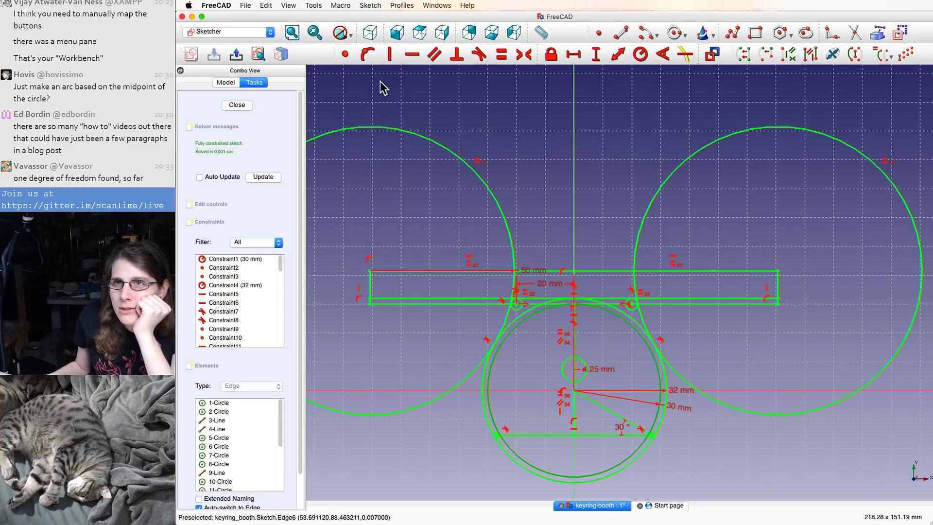
{"action": "left_click", "coordinate": [341, 5]}
{"action": "mouse_move", "coordinate": [313, 5]}
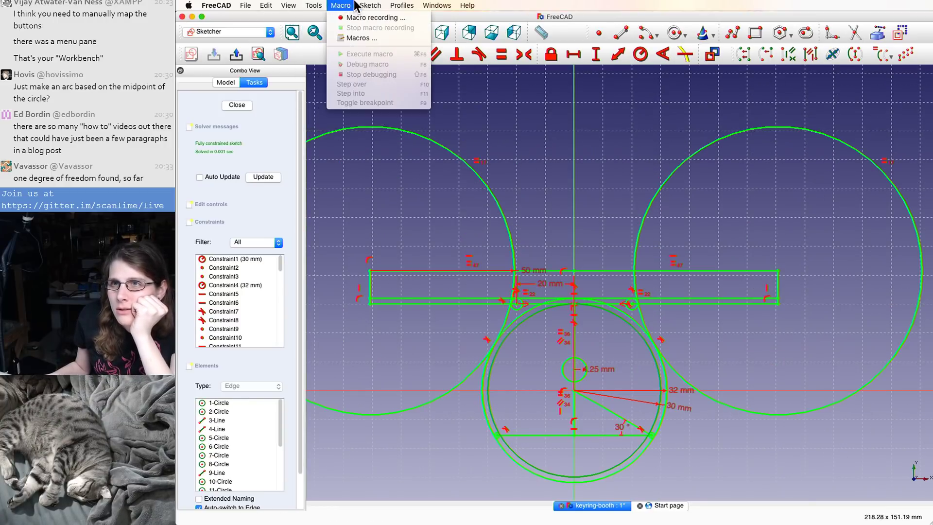
{"action": "mouse_move", "coordinate": [372, 5]}
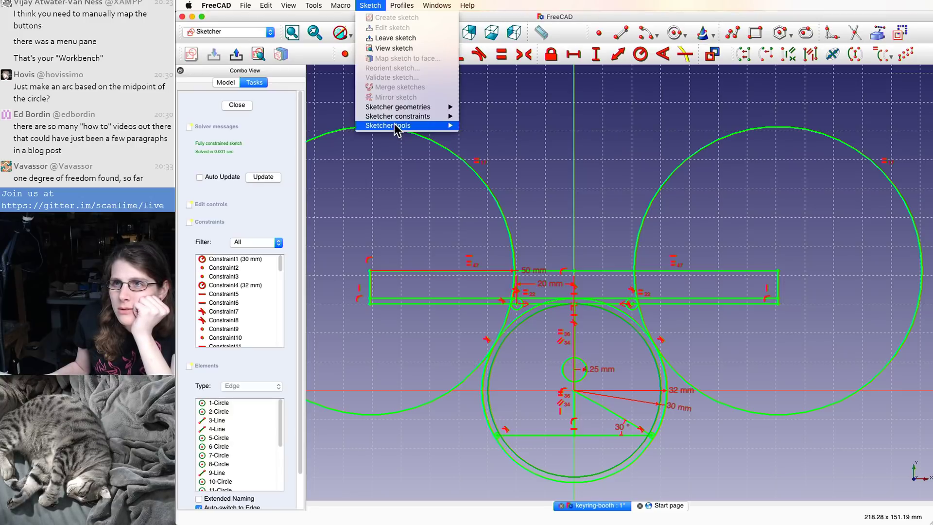
{"action": "mouse_move", "coordinate": [394, 127]}
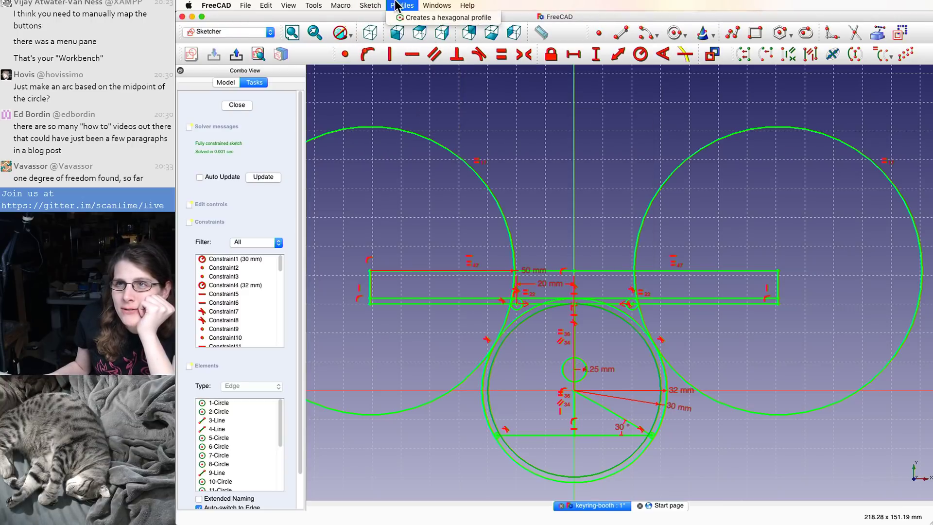
{"action": "mouse_move", "coordinate": [435, 5]}
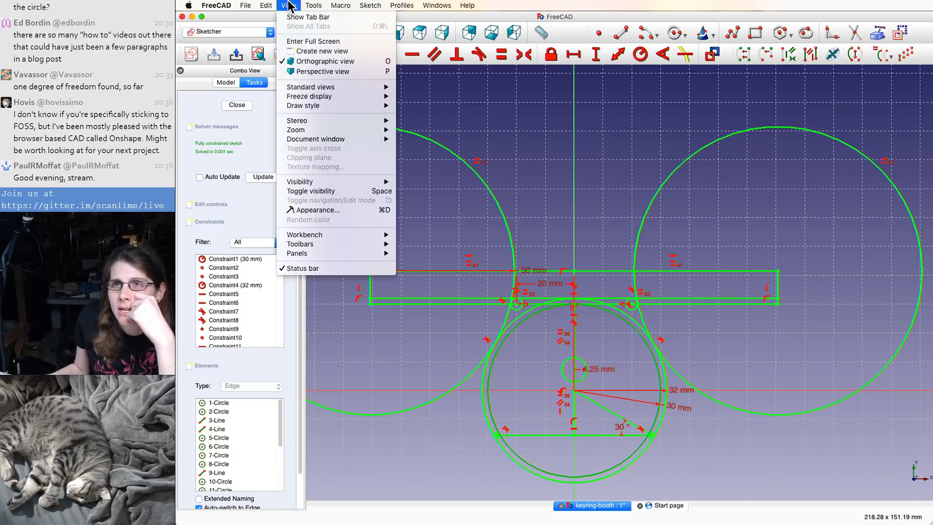
{"action": "mouse_move", "coordinate": [300, 86]}
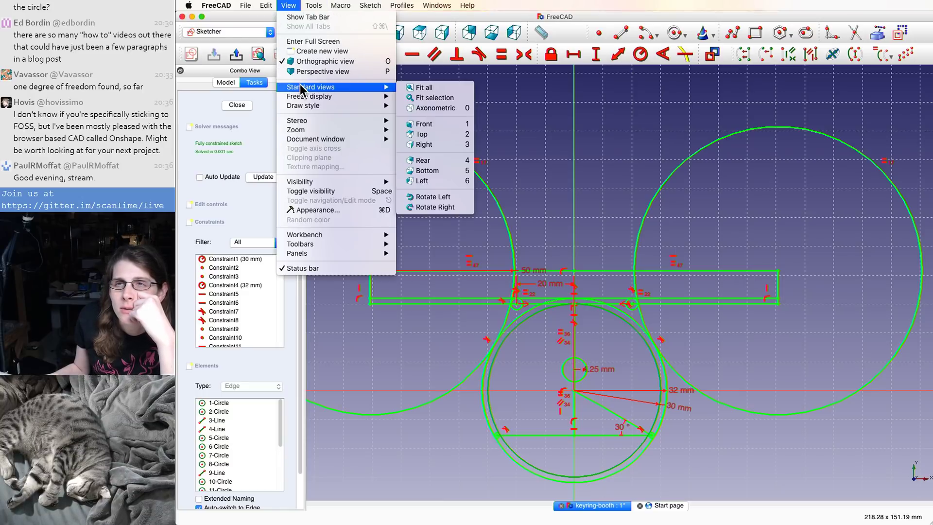
{"action": "mouse_move", "coordinate": [308, 106]}
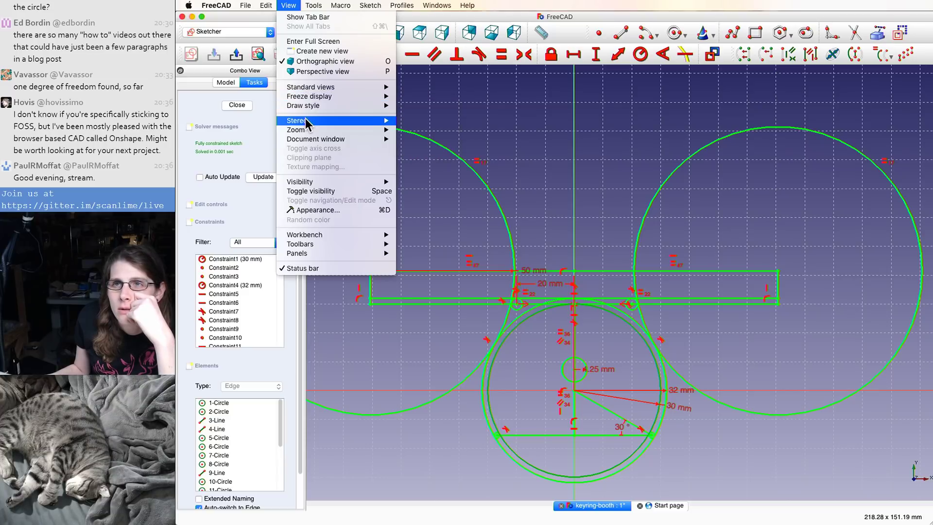
{"action": "mouse_move", "coordinate": [307, 183]}
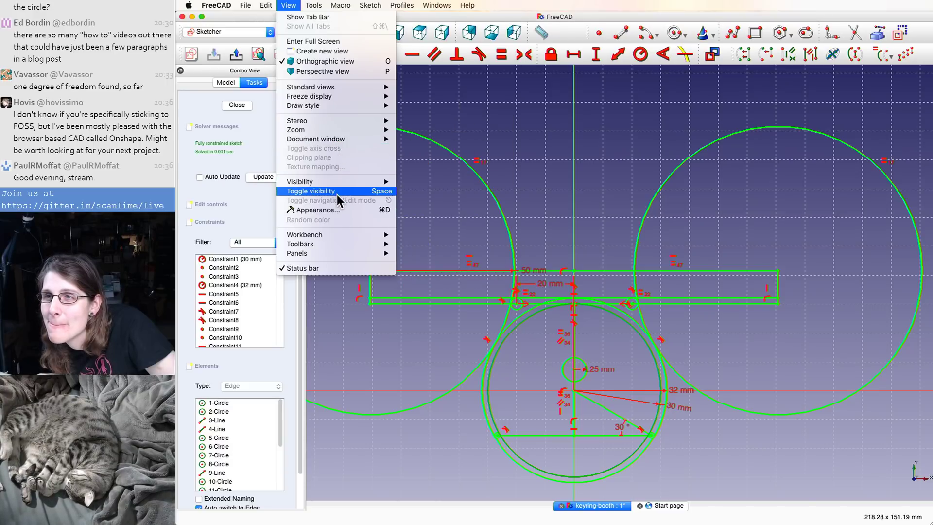
{"action": "mouse_move", "coordinate": [332, 237]}
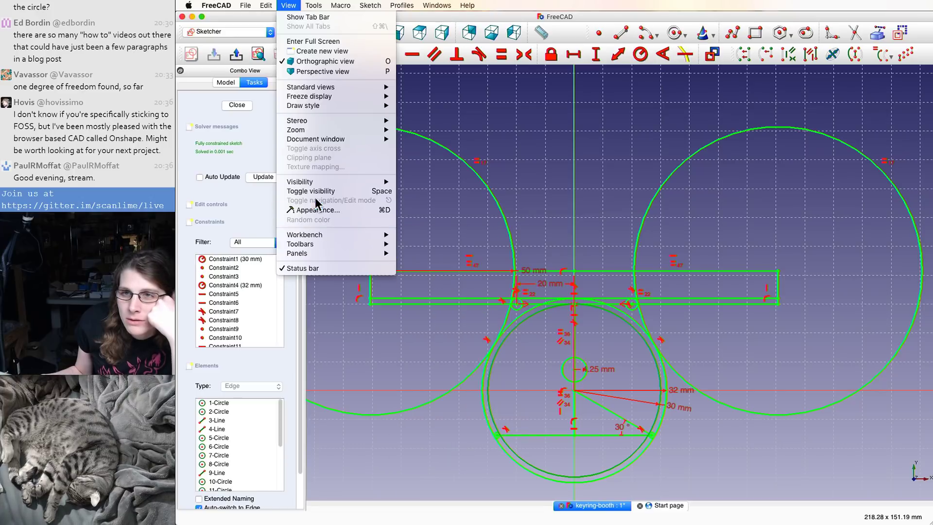
- Show the Property view and enlarge its height above the Combo View
{"action": "mouse_move", "coordinate": [320, 249]}
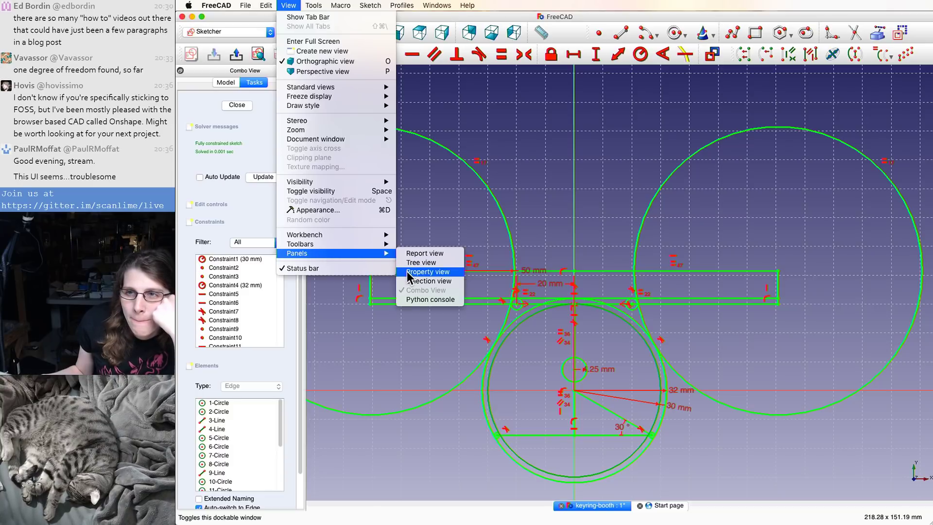
{"action": "left_click", "coordinate": [421, 273]}
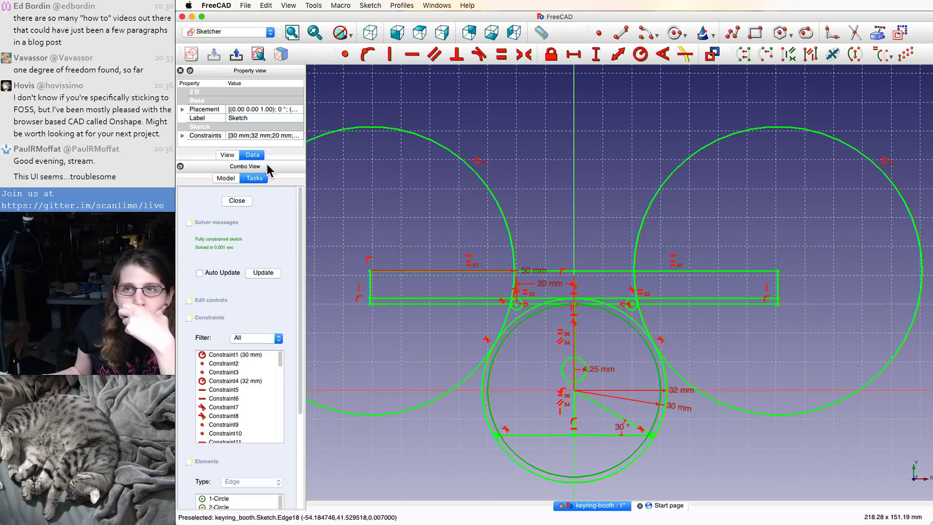
{"action": "left_click_drag", "start_coordinate": [274, 156], "coordinate": [273, 273]}
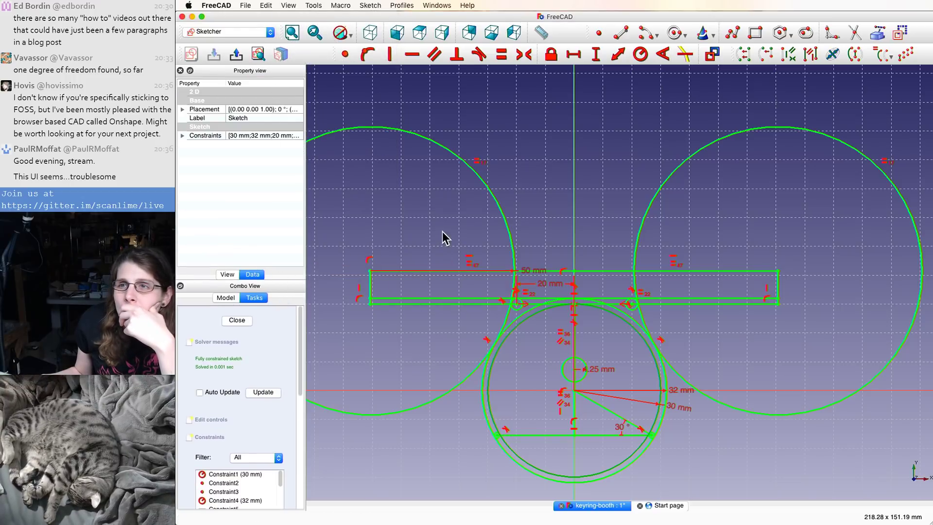
- Inspect the properties of the left large circle and clear the selection
{"action": "left_click", "coordinate": [460, 209]}
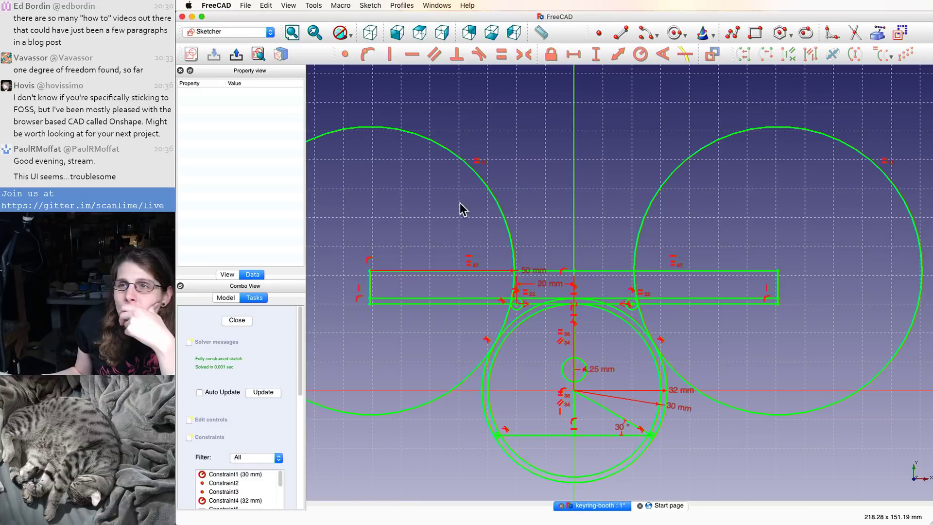
{"action": "left_click", "coordinate": [492, 193]}
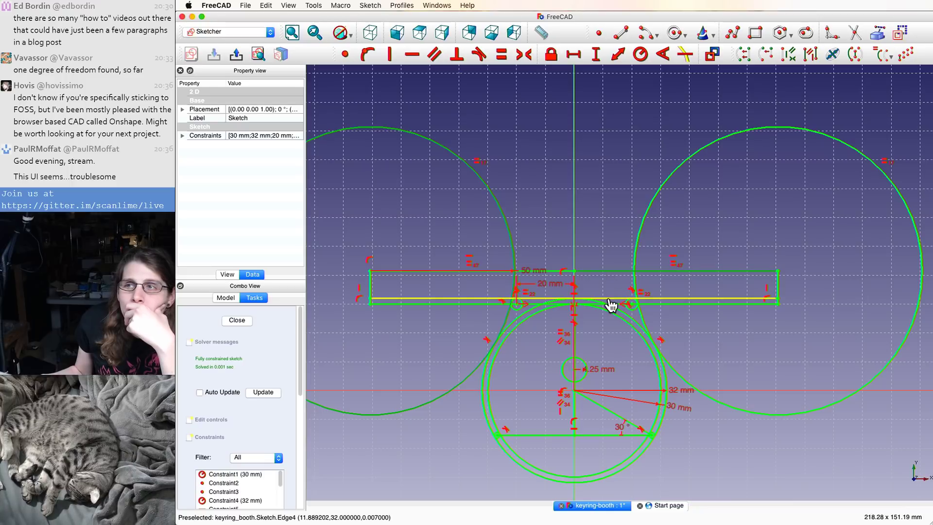
{"action": "left_click", "coordinate": [448, 434]}
- Examine how the small circle at the chord's left end meets the inner and outer ring circles
{"action": "scroll", "coordinate": [449, 430], "scroll_direction": "down", "scroll_amount": 3}
{"action": "scroll", "coordinate": [486, 452], "scroll_direction": "up", "scroll_amount": 10}
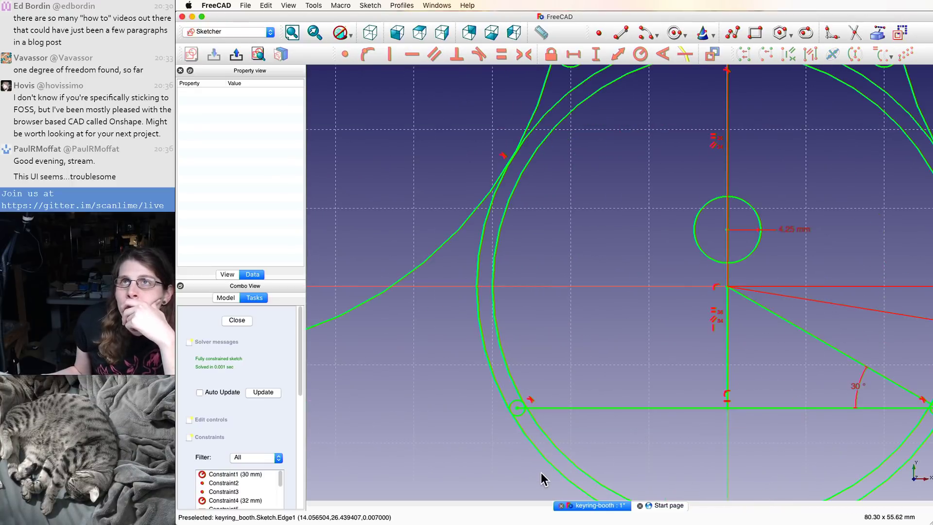
{"action": "scroll", "coordinate": [531, 460], "scroll_direction": "up", "scroll_amount": 2}
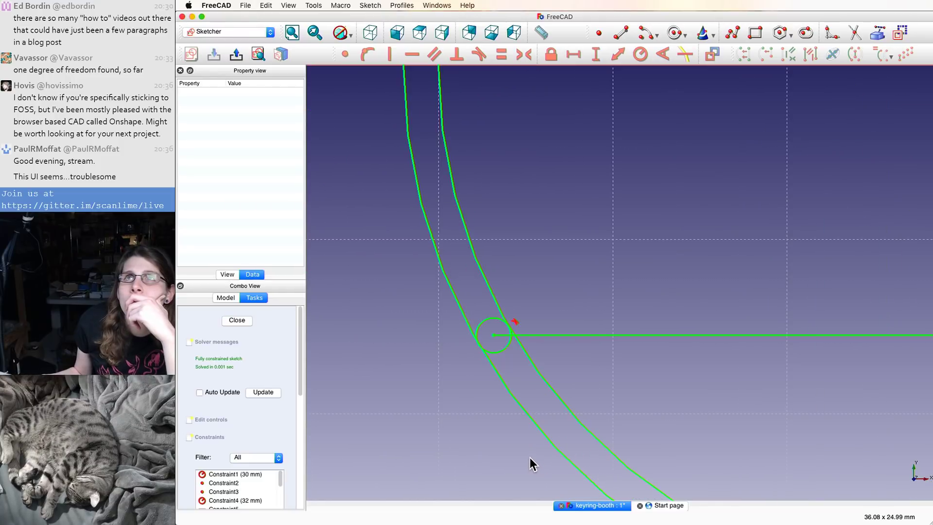
{"action": "scroll", "coordinate": [533, 462], "scroll_direction": "up", "scroll_amount": 1}
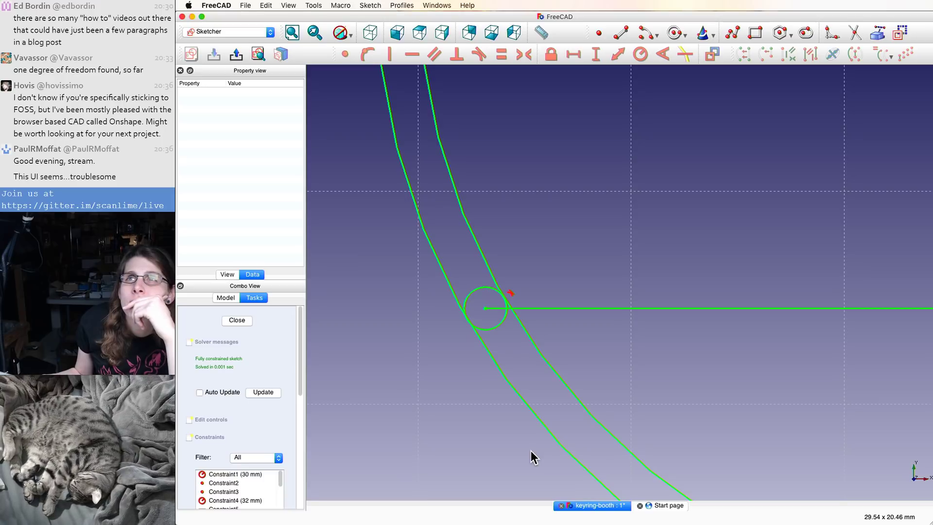
{"action": "scroll", "coordinate": [634, 394], "scroll_direction": "up", "scroll_amount": 1}
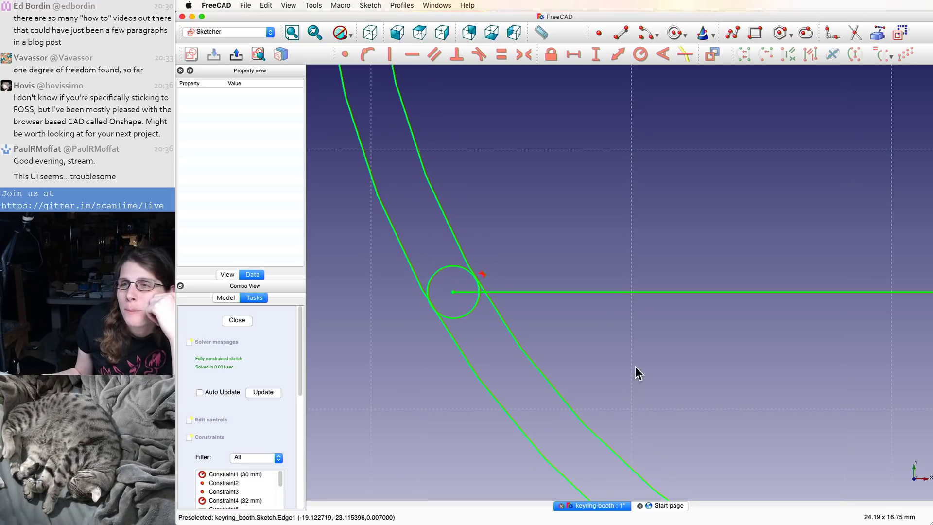
{"action": "mouse_move", "coordinate": [652, 357]}
{"action": "middle_mouse_down"}
{"action": "mouse_move", "coordinate": [687, 367]}
{"action": "mouse_move", "coordinate": [733, 346]}
{"action": "mouse_move", "coordinate": [787, 344]}
{"action": "middle_mouse_up"}
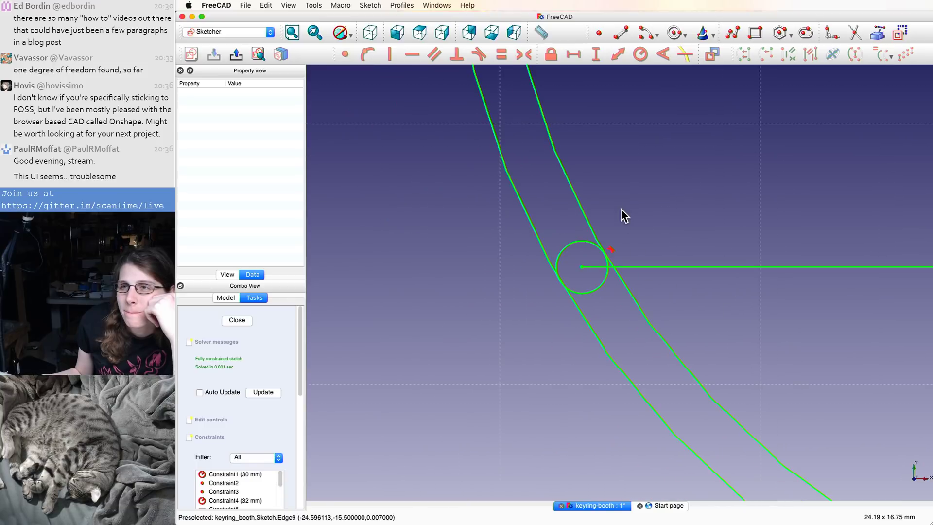
{"action": "scroll", "coordinate": [695, 178], "scroll_direction": "up", "scroll_amount": 1}
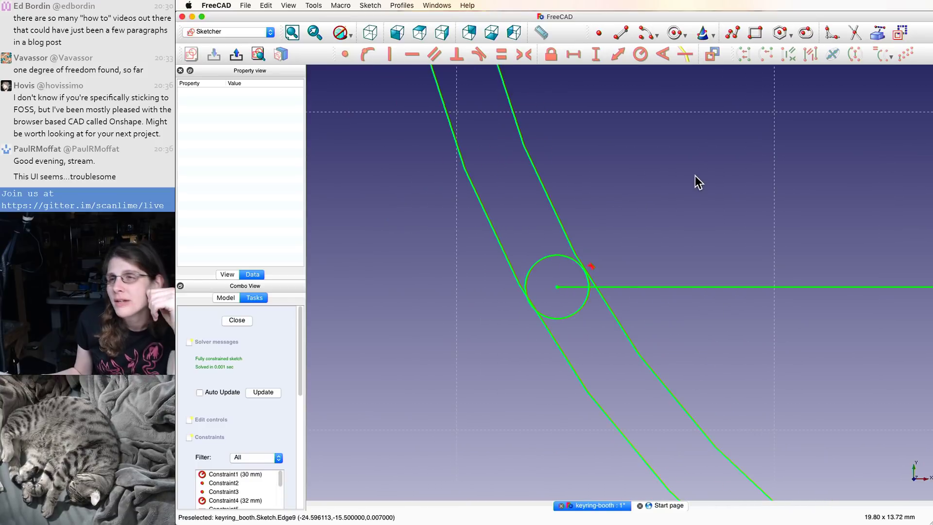
{"action": "mouse_move", "coordinate": [695, 181]}
{"action": "middle_mouse_down"}
{"action": "mouse_move", "coordinate": [701, 221]}
{"action": "mouse_move", "coordinate": [726, 232]}
{"action": "middle_mouse_up"}
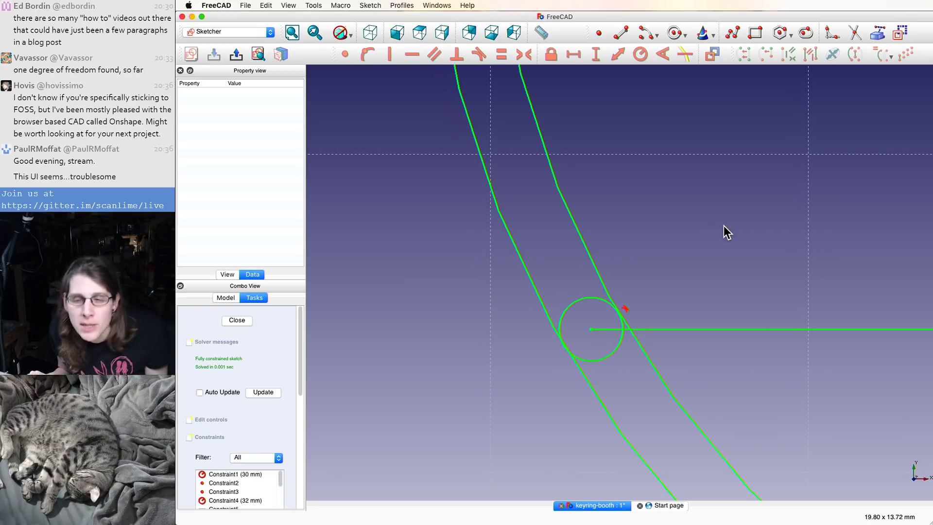
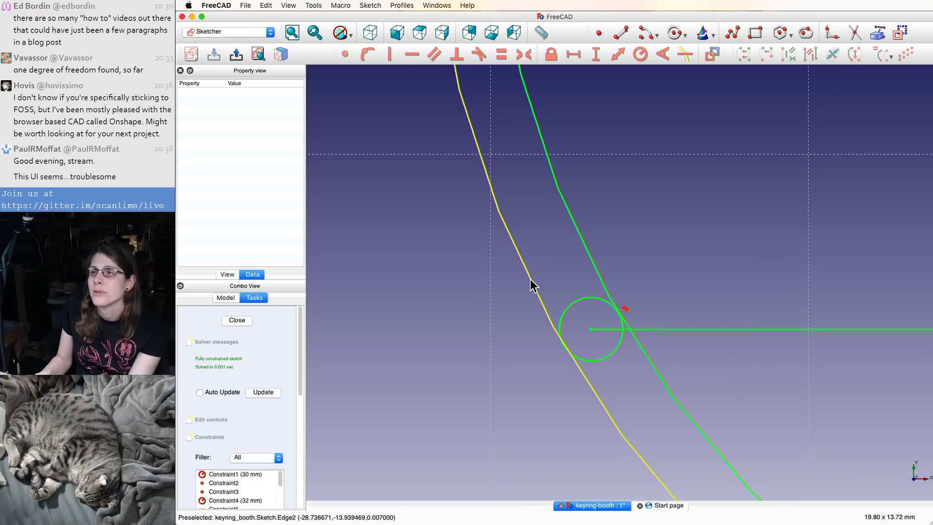
{"action": "scroll", "coordinate": [585, 246], "scroll_direction": "down", "scroll_amount": 5}
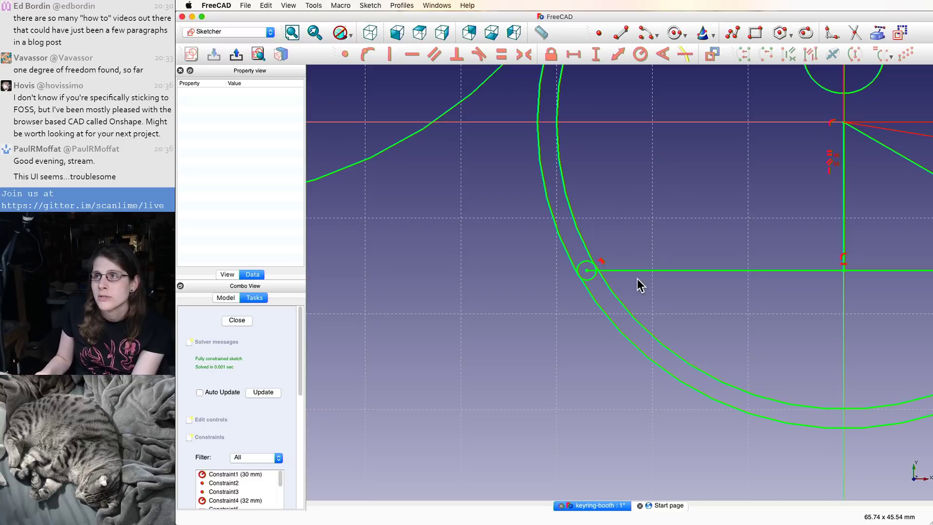
{"action": "middle_click_drag", "start_coordinate": [637, 278], "coordinate": [633, 260]}
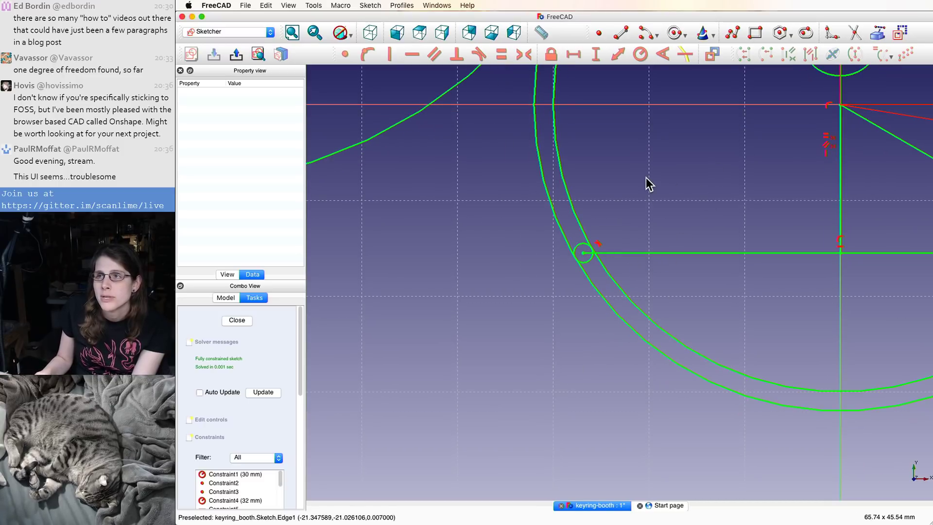
{"action": "scroll", "coordinate": [647, 183], "scroll_direction": "down", "scroll_amount": 2}
{"action": "scroll", "coordinate": [646, 184], "scroll_direction": "up", "scroll_amount": 5}
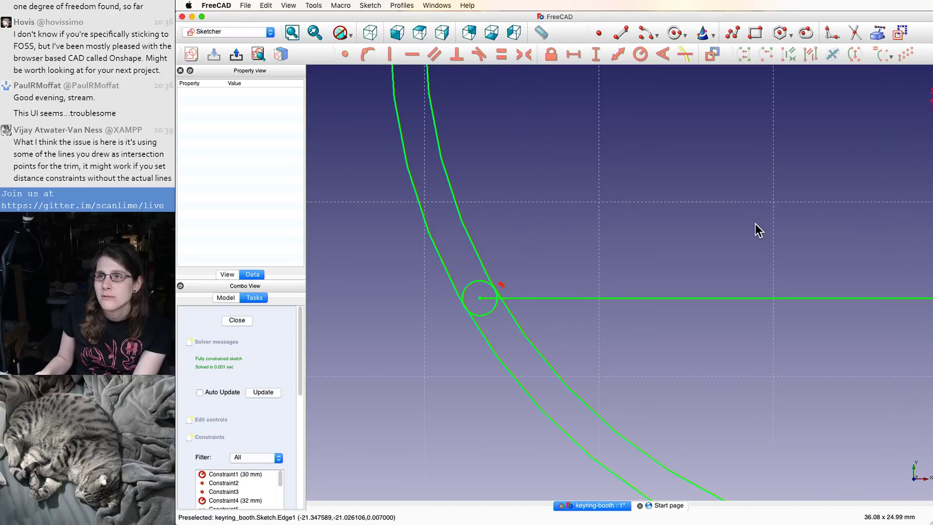
{"action": "scroll", "coordinate": [686, 226], "scroll_direction": "up", "scroll_amount": 1}
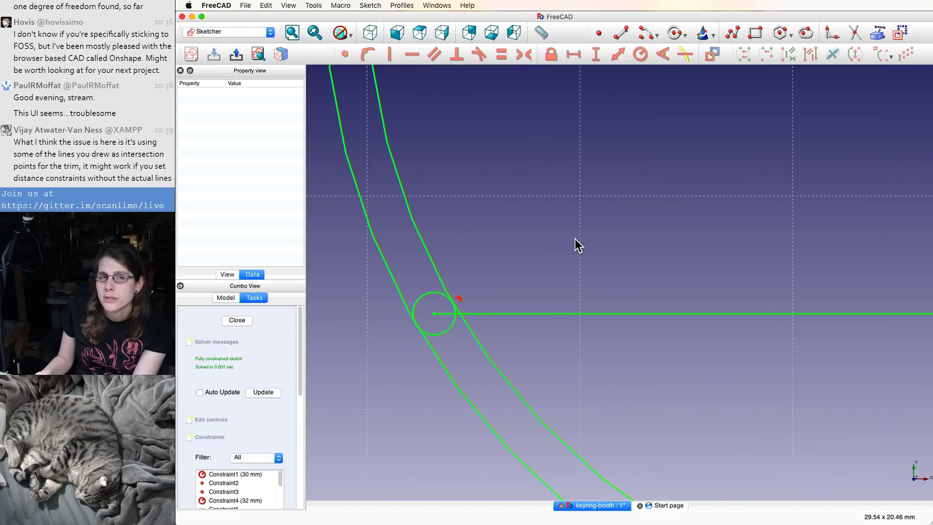
{"action": "scroll", "coordinate": [559, 242], "scroll_direction": "down", "scroll_amount": 1}
{"action": "mouse_move", "coordinate": [559, 167]}
{"action": "middle_mouse_down"}
{"action": "mouse_move", "coordinate": [562, 158]}
{"action": "mouse_move", "coordinate": [581, 232]}
{"action": "mouse_move", "coordinate": [592, 198]}
{"action": "middle_mouse_up"}
{"action": "scroll", "coordinate": [550, 243], "scroll_direction": "down", "scroll_amount": 1}
{"action": "scroll", "coordinate": [550, 243], "scroll_direction": "up", "scroll_amount": 3}
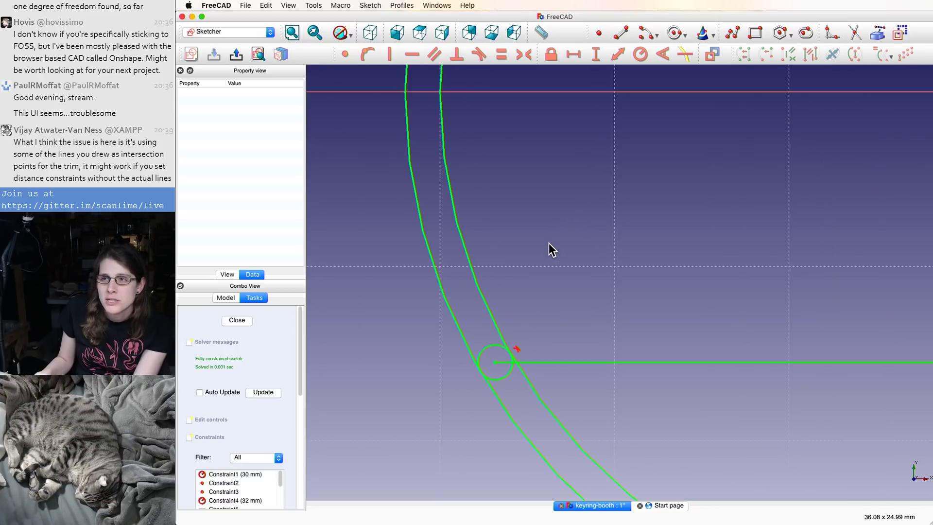
{"action": "middle_click_drag", "start_coordinate": [559, 243], "coordinate": [606, 156]}
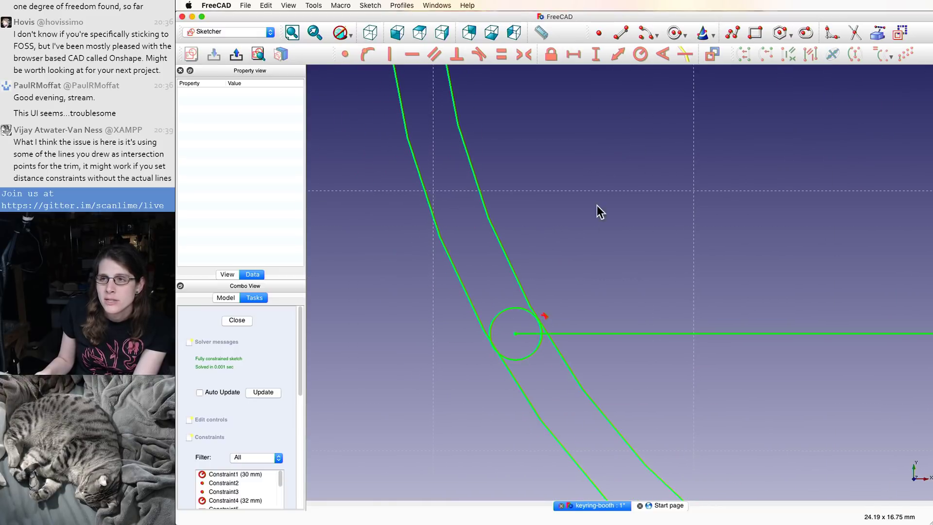
{"action": "scroll", "coordinate": [571, 236], "scroll_direction": "up", "scroll_amount": 2}
{"action": "scroll", "coordinate": [566, 232], "scroll_direction": "up", "scroll_amount": 1}
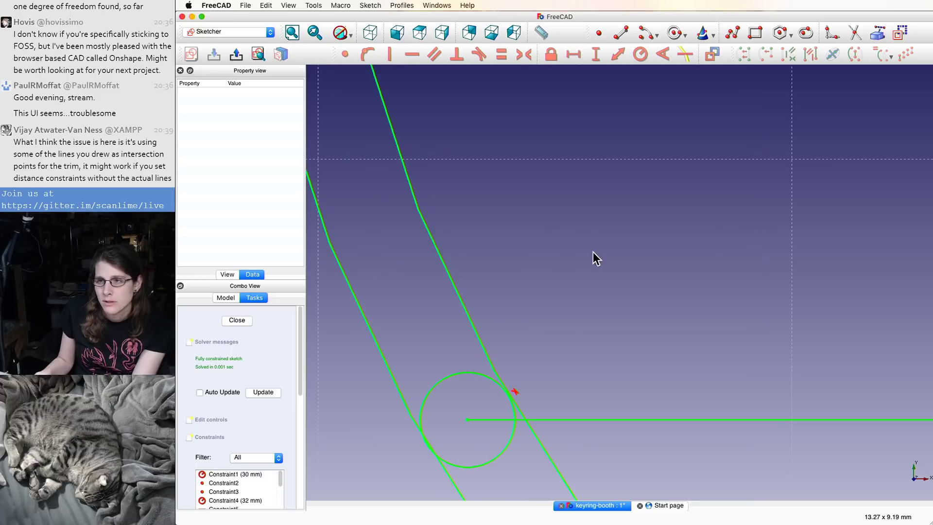
{"action": "middle_click_drag", "start_coordinate": [671, 209], "coordinate": [792, 104]}
{"action": "middle_click_drag", "start_coordinate": [818, 451], "coordinate": [834, 393]}
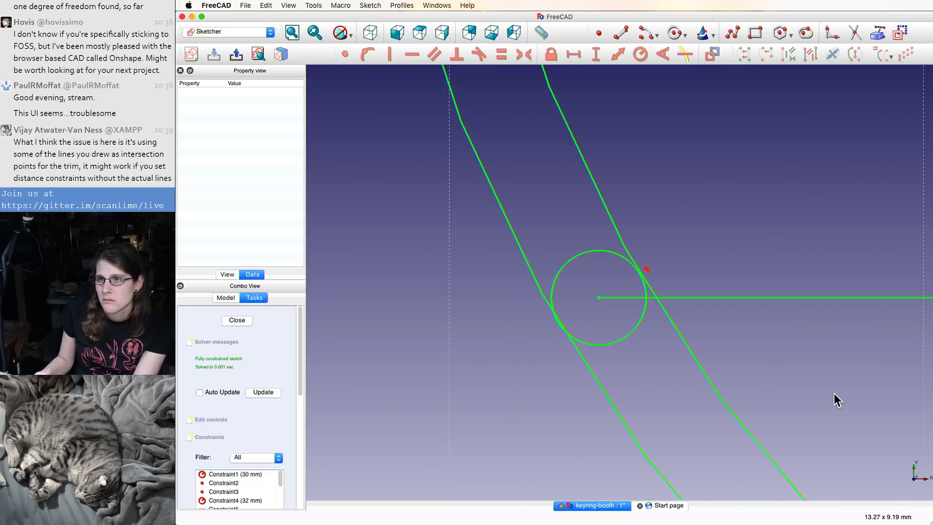
{"action": "scroll", "coordinate": [707, 358], "scroll_direction": "down", "scroll_amount": 1}
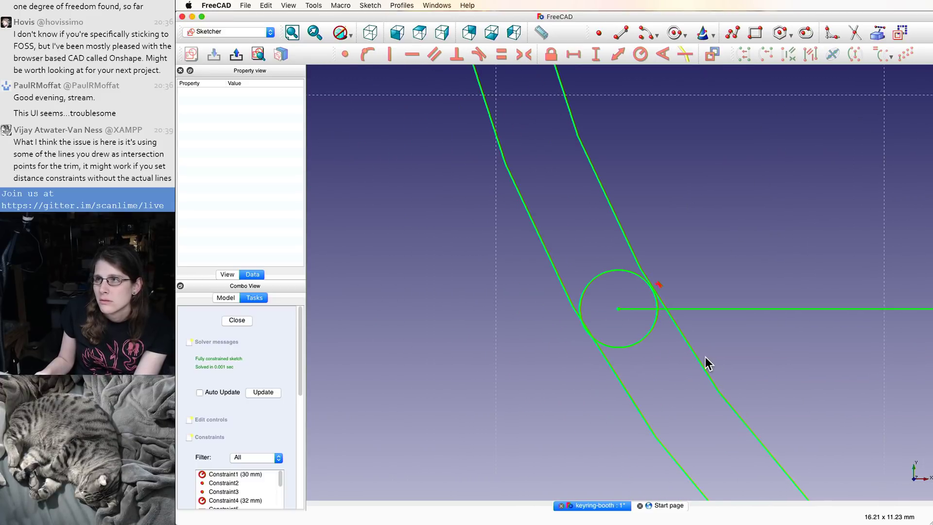
{"action": "scroll", "coordinate": [705, 357], "scroll_direction": "up", "scroll_amount": 2}
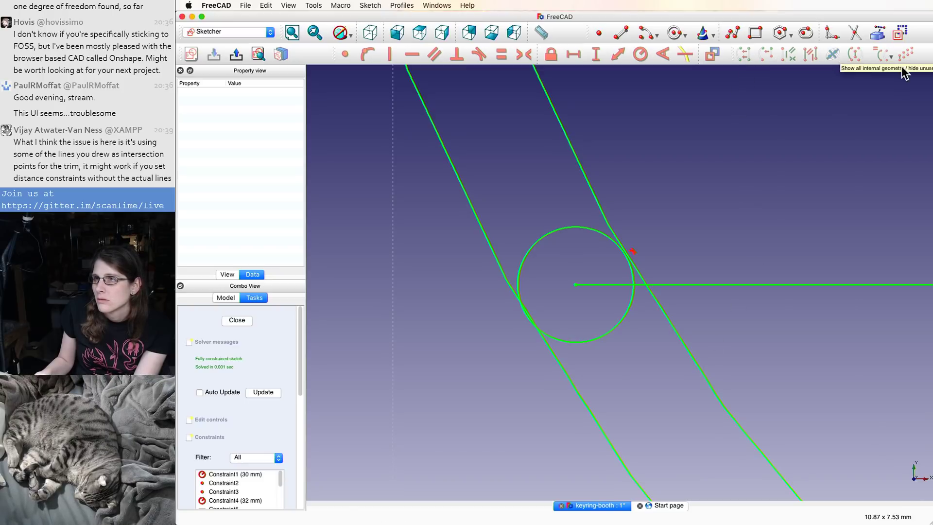
- Select the inner 30 mm circle and inspect both its view and data properties with the whole sketch in sight
{"action": "left_click", "coordinate": [590, 192]}
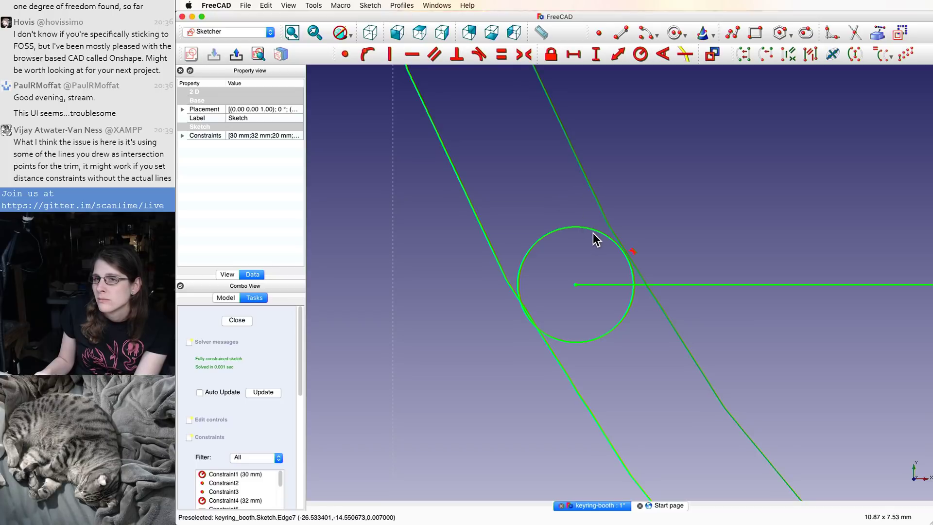
{"action": "scroll", "coordinate": [593, 232], "scroll_direction": "down", "scroll_amount": 1}
{"action": "scroll", "coordinate": [593, 232], "scroll_direction": "up", "scroll_amount": 1}
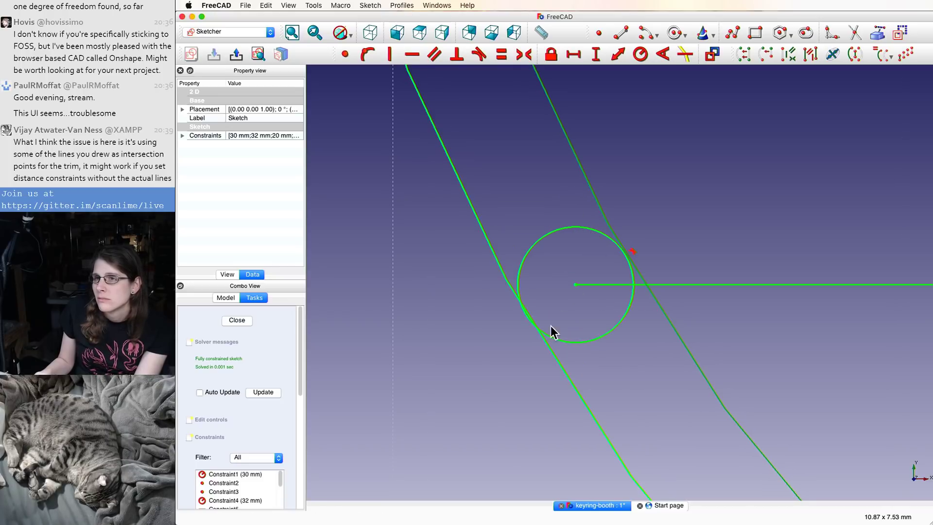
{"action": "scroll", "coordinate": [548, 342], "scroll_direction": "down", "scroll_amount": 15}
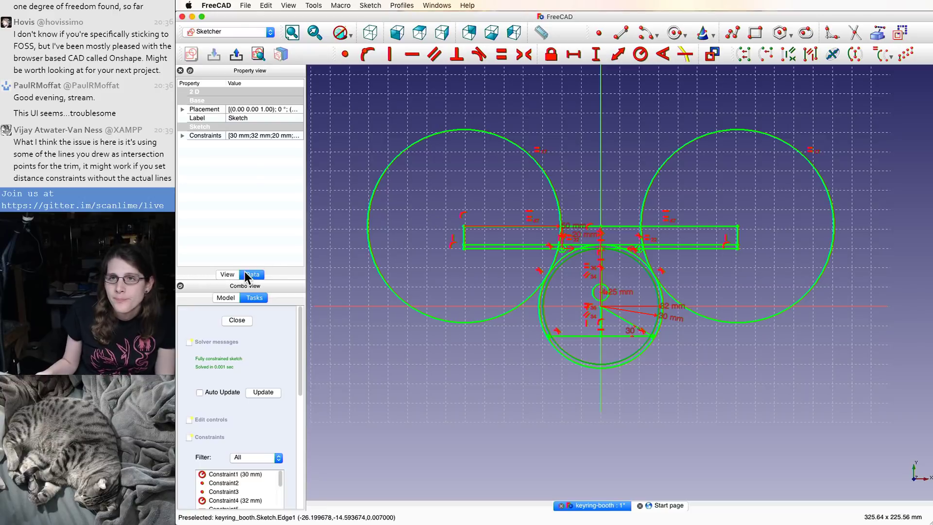
{"action": "left_click", "coordinate": [244, 150]}
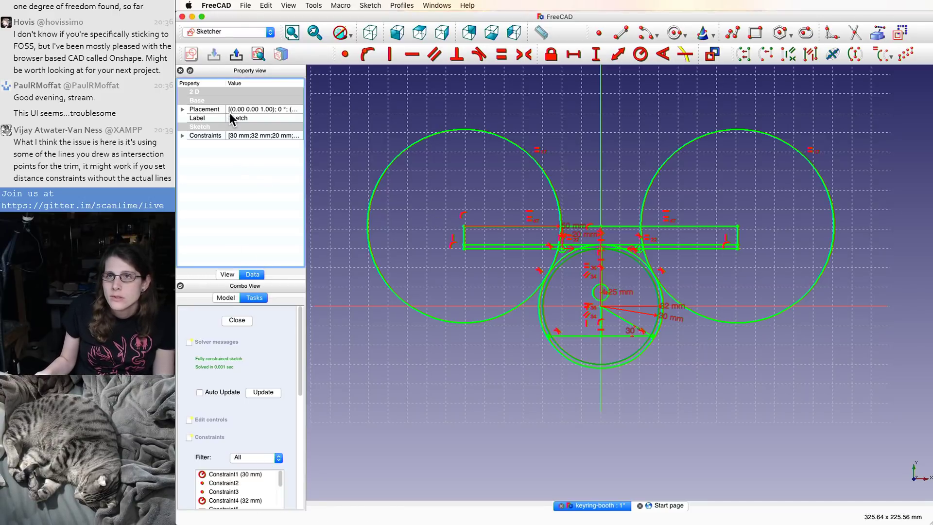
{"action": "left_click", "coordinate": [221, 274]}
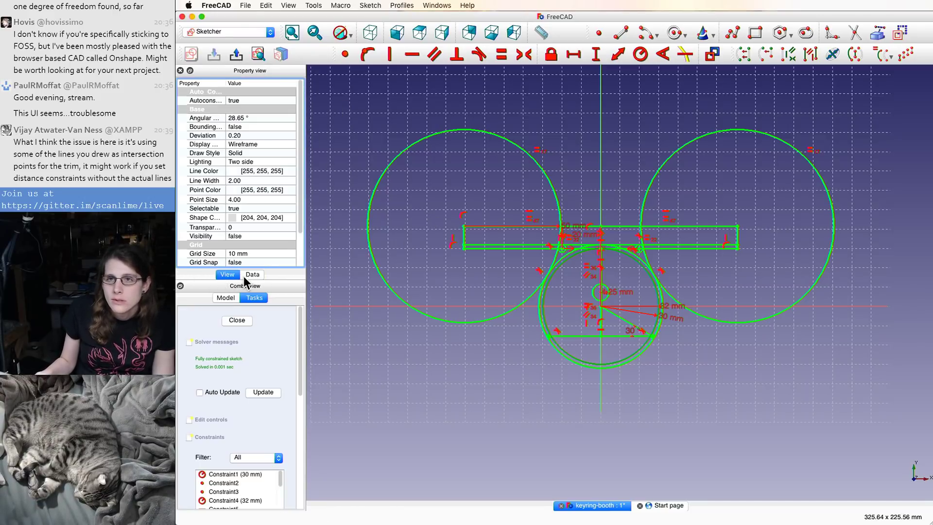
{"action": "left_click", "coordinate": [249, 275]}
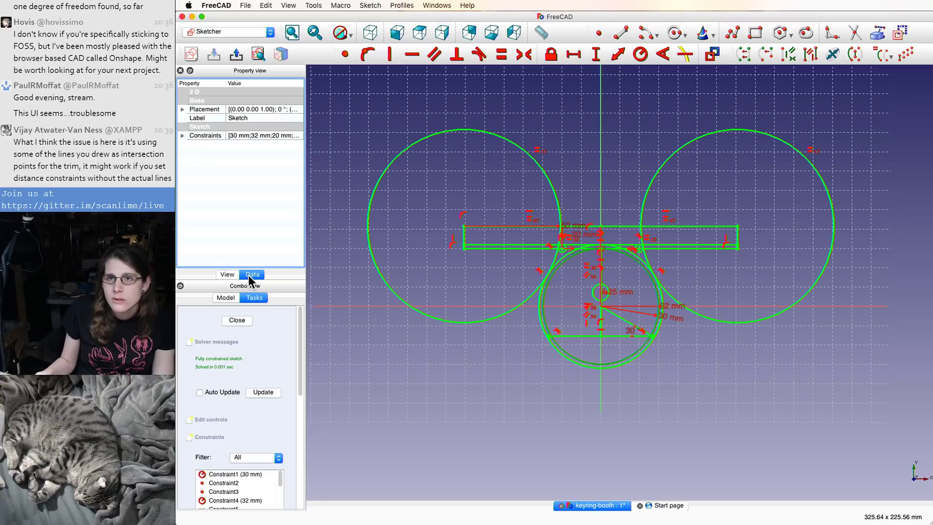
- Close the Property view and save the keyring-booth document
{"action": "left_click", "coordinate": [180, 71]}
{"action": "left_click", "coordinate": [266, 320]}
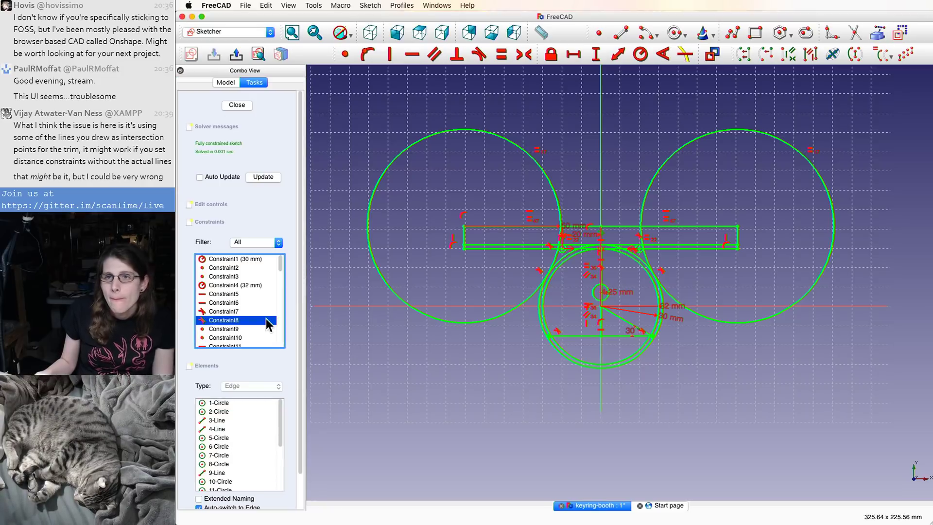
{"action": "left_click", "coordinate": [246, 5]}
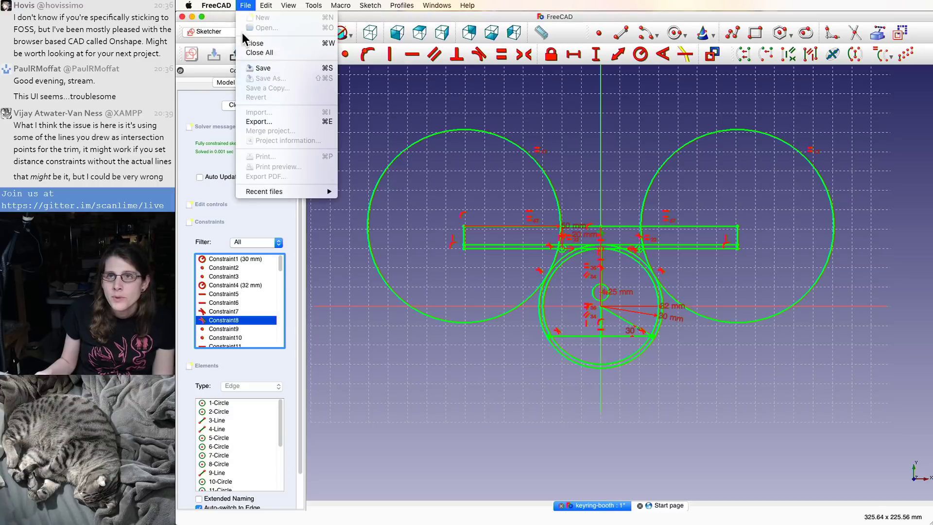
{"action": "left_click", "coordinate": [253, 67]}
- Delete the coincident constraints listed between the 30 mm and 32 mm circle dimensions
{"action": "left_click", "coordinate": [237, 293]}
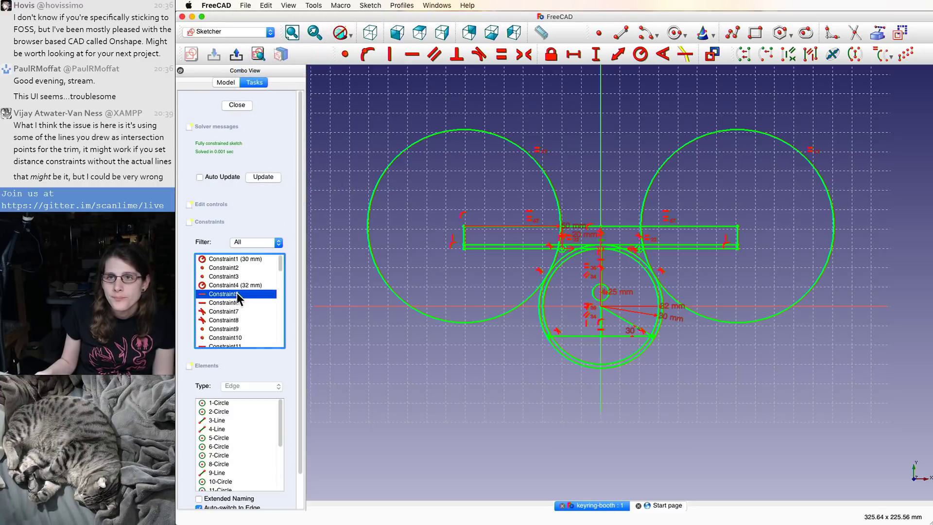
{"action": "left_click", "coordinate": [242, 259]}
{"action": "left_click", "coordinate": [241, 266]}
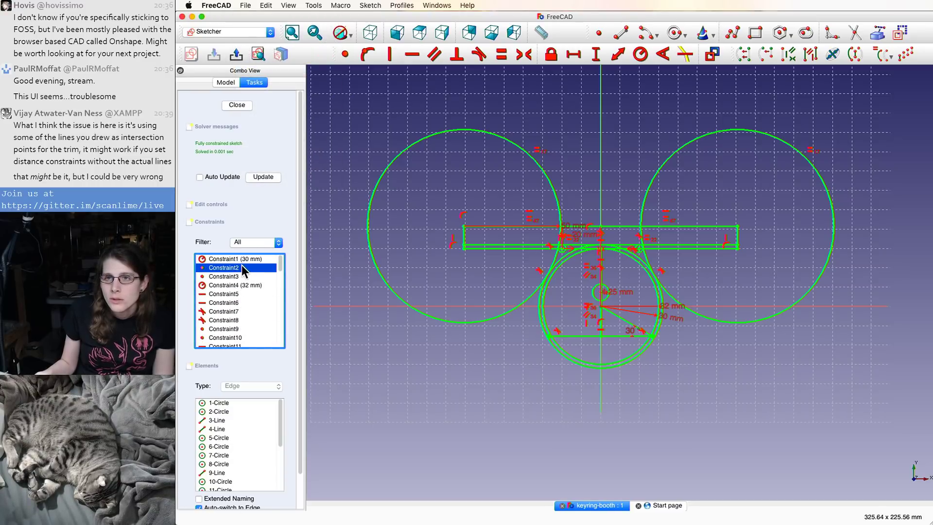
{"action": "key", "text": "Delete"}
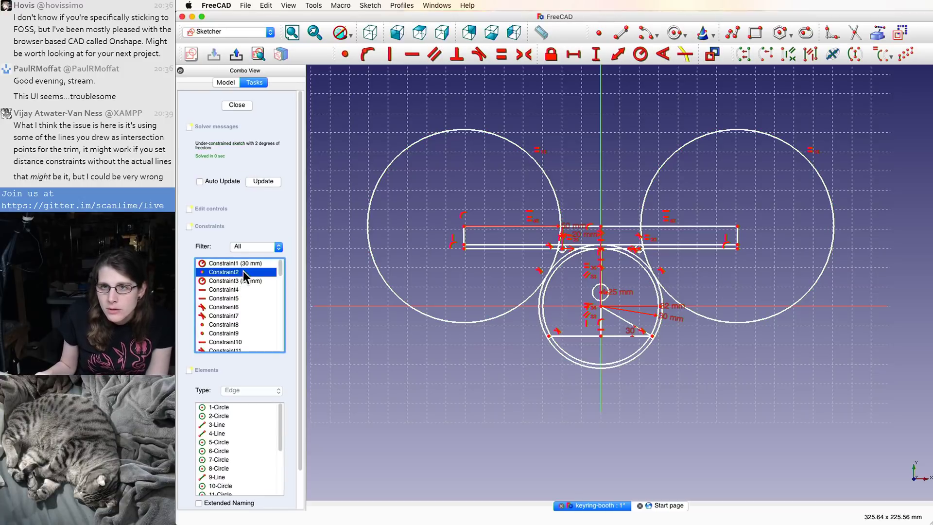
- Delete the horizontal constraints and the first two tangent constraints listed right after the 32 mm dimension
{"action": "left_click", "coordinate": [241, 289]}
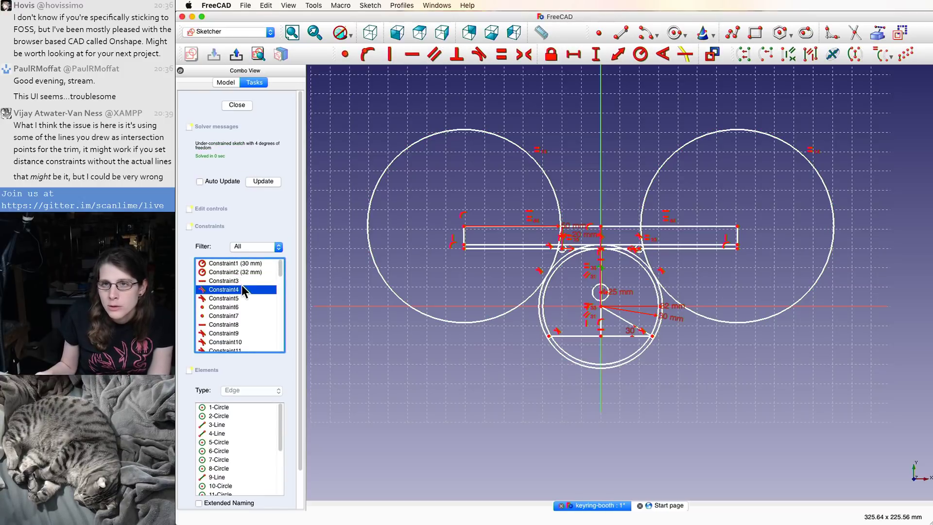
{"action": "key", "text": "Delete"}
{"action": "left_click", "coordinate": [241, 289]}
{"action": "key", "text": "Delete"}
{"action": "left_click", "coordinate": [246, 282]}
{"action": "key", "text": "Delete"}
- Delete the next two coincident constraints listed after the 32 mm dimension
{"action": "left_click", "coordinate": [246, 286]}
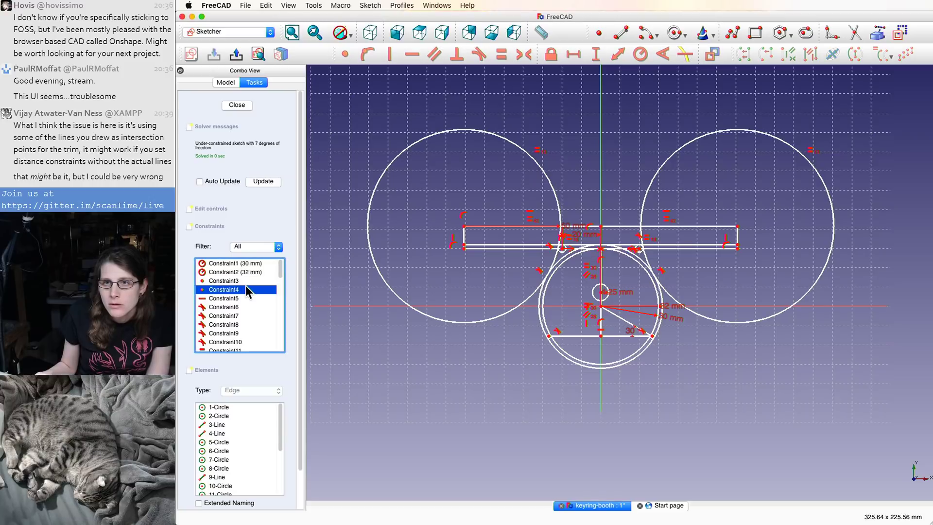
{"action": "key", "text": "Delete"}
{"action": "left_click", "coordinate": [246, 284]}
{"action": "key", "text": "Delete"}
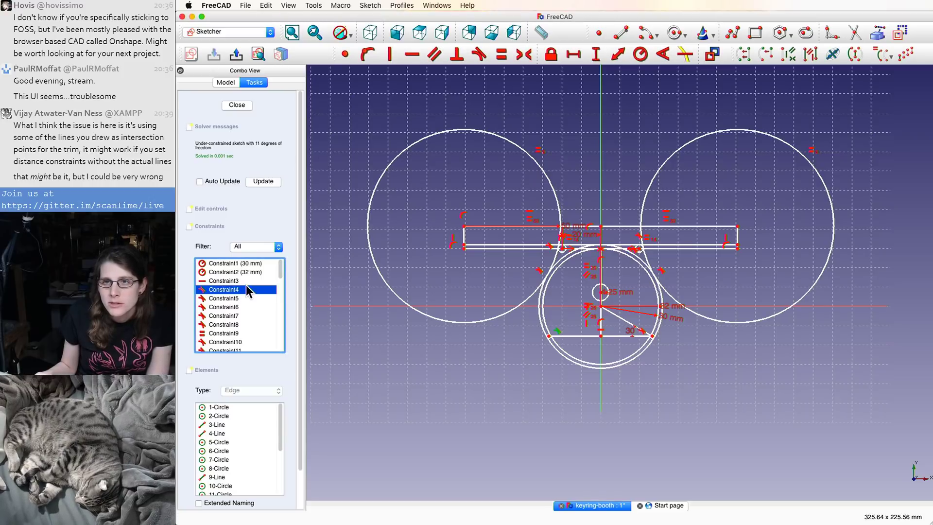
- Delete the next horizontal constraint and the following tangent constraints on the small circles at the chord's ends
{"action": "left_click", "coordinate": [246, 288]}
{"action": "key", "text": "Delete"}
{"action": "left_click", "coordinate": [251, 282]}
{"action": "key", "text": "Delete"}
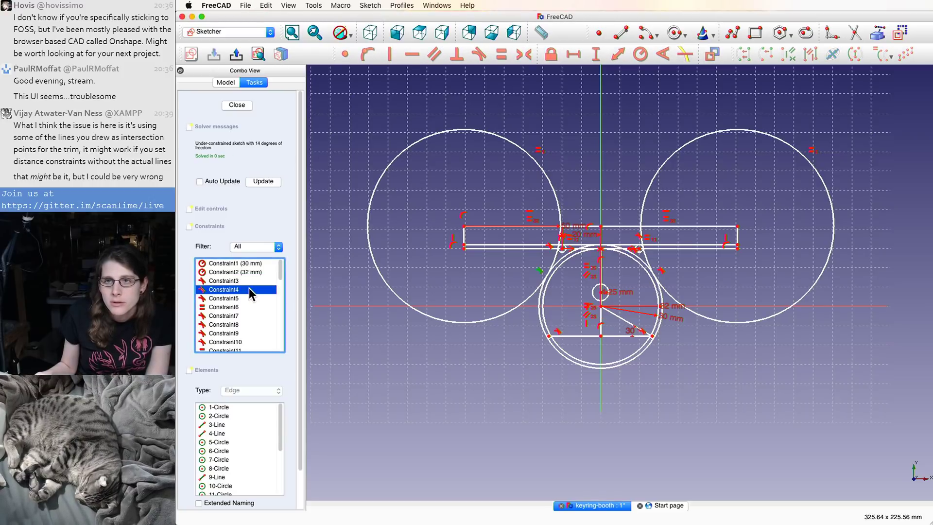
- Delete the tangent constraints between the two large circles and the outer ring circle
{"action": "left_click", "coordinate": [250, 286]}
{"action": "key", "text": "Delete"}
{"action": "left_click", "coordinate": [250, 285]}
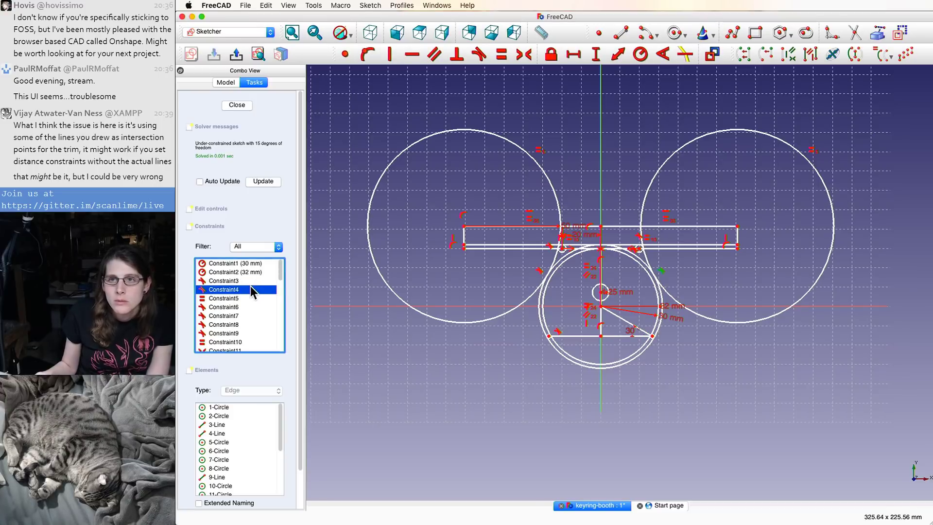
{"action": "key", "text": "Delete"}
{"action": "left_click", "coordinate": [251, 282]}
{"action": "key", "text": "Delete"}
- Delete the tangent constraints listed between the two equality constraints, keeping both equalities
{"action": "left_click", "coordinate": [250, 286]}
{"action": "key", "text": "Delete"}
{"action": "left_click", "coordinate": [250, 280]}
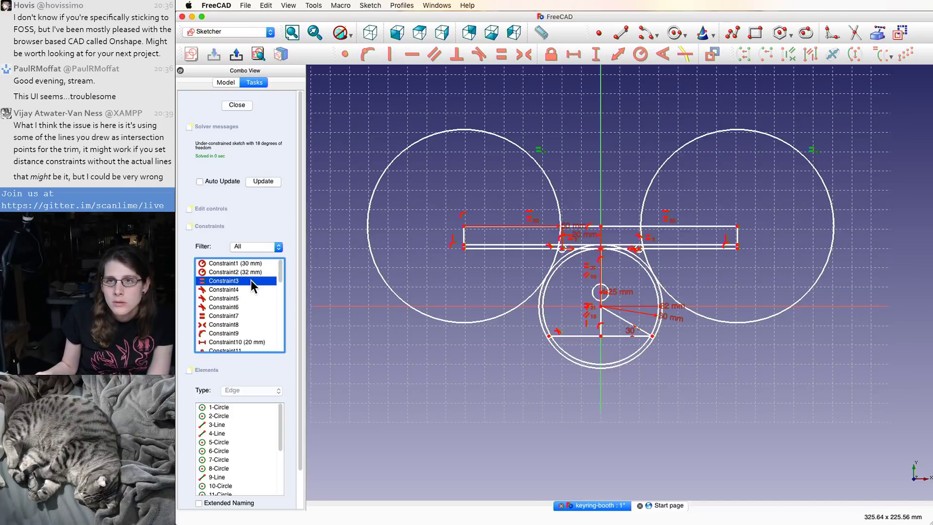
{"action": "left_click", "coordinate": [250, 288]}
{"action": "key", "text": "Delete"}
{"action": "left_click", "coordinate": [249, 290]}
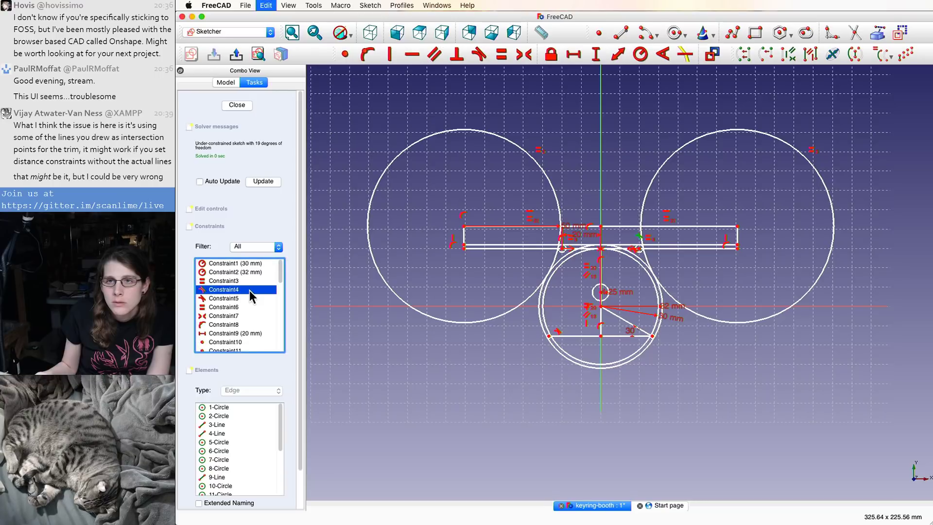
{"action": "key", "text": "Delete"}
{"action": "left_click", "coordinate": [249, 291]}
{"action": "key", "text": "Delete"}
- Delete the symmetry and point-on-object constraints listed just before the 20 mm horizontal distance
{"action": "left_click", "coordinate": [249, 297]}
{"action": "key", "text": "Delete"}
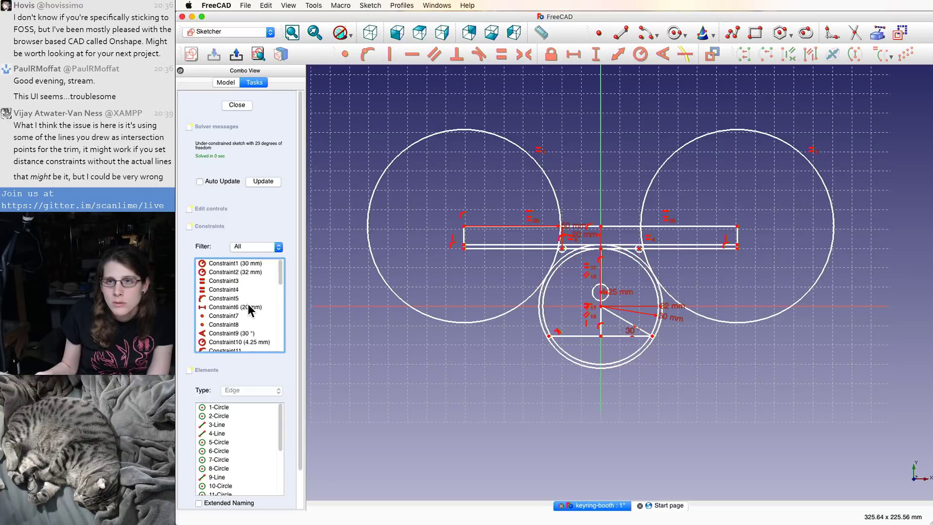
{"action": "left_click", "coordinate": [248, 298]}
{"action": "key", "text": "Delete"}
{"action": "double_click", "coordinate": [248, 298]}
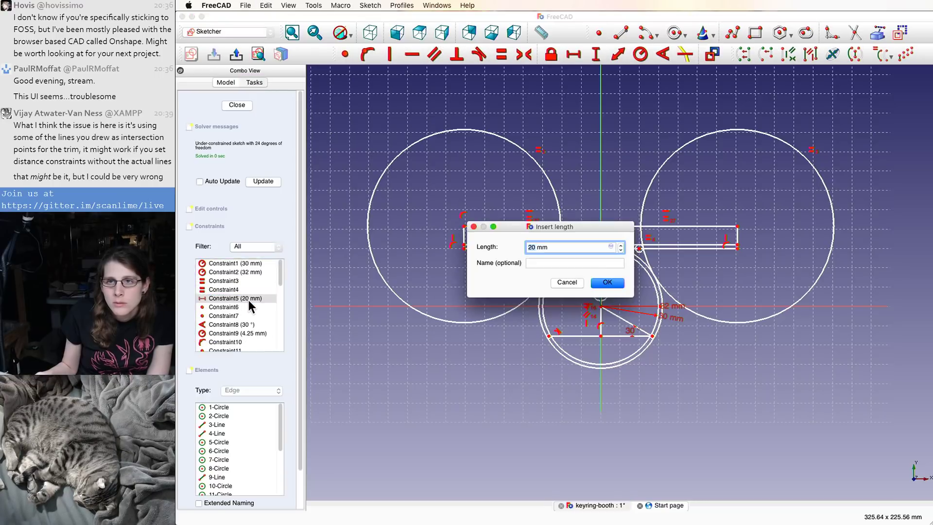
{"action": "key", "text": "BackSpace"}
{"action": "left_click", "coordinate": [564, 283]}
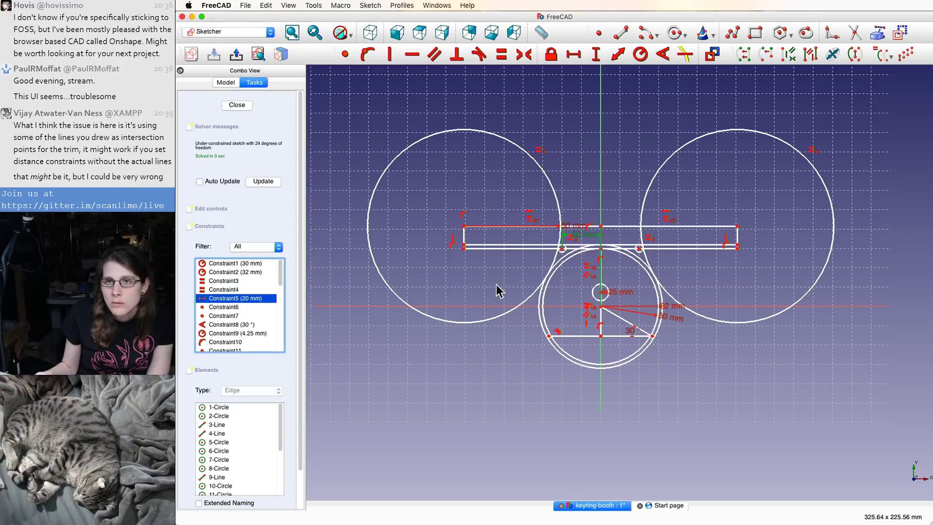
- Delete the two coincident constraints listed between the 20 mm distance and the 30° angle
{"action": "left_click", "coordinate": [253, 303]}
{"action": "key", "text": "Delete"}
{"action": "left_click", "coordinate": [252, 304]}
{"action": "key", "text": "Delete"}
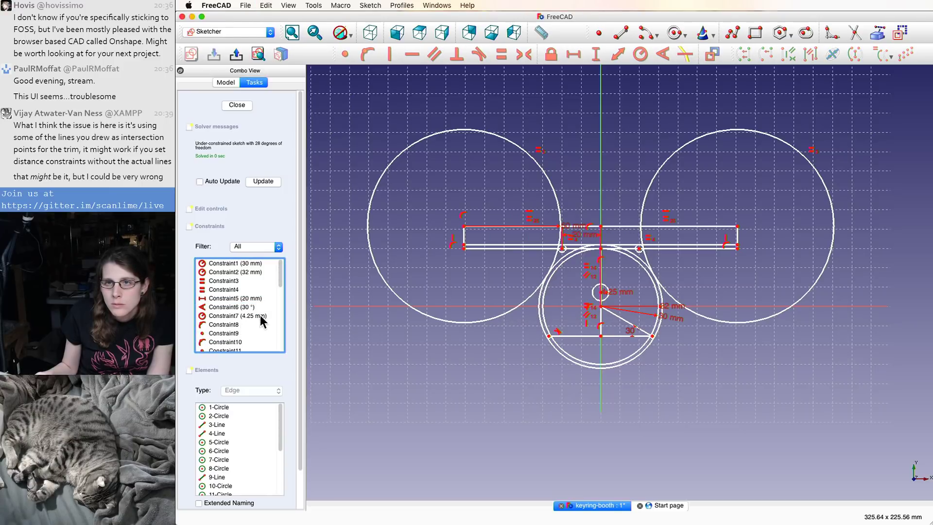
- Delete the first four geometric constraints listed after the 4.25 mm dimension
{"action": "left_click", "coordinate": [258, 323]}
{"action": "key", "text": "Delete"}
{"action": "left_click", "coordinate": [257, 323]}
{"action": "key", "text": "Delete"}
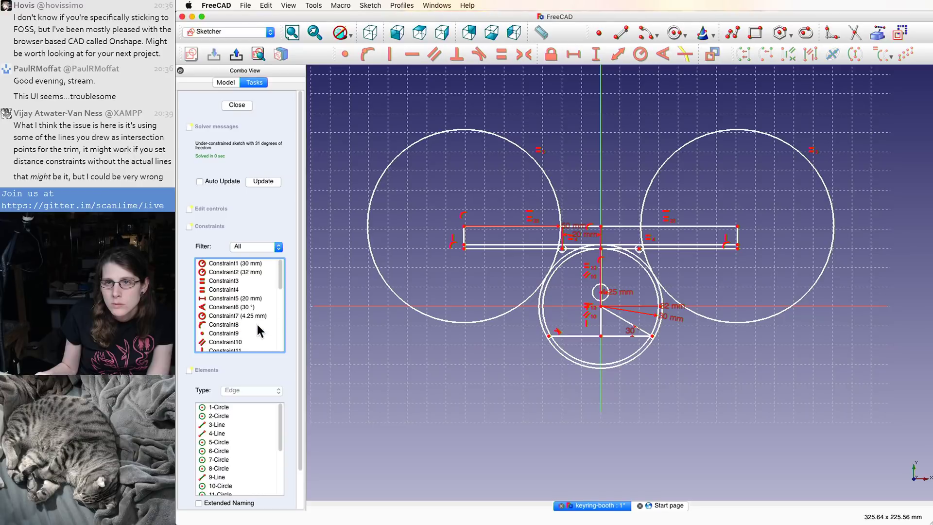
{"action": "left_click", "coordinate": [258, 324]}
{"action": "key", "text": "Delete"}
{"action": "left_click", "coordinate": [258, 326]}
{"action": "key", "text": "Delete"}
- Delete the coincident, vertical and equality constraints that come next after the 4.25 mm dimension
{"action": "left_click", "coordinate": [258, 325]}
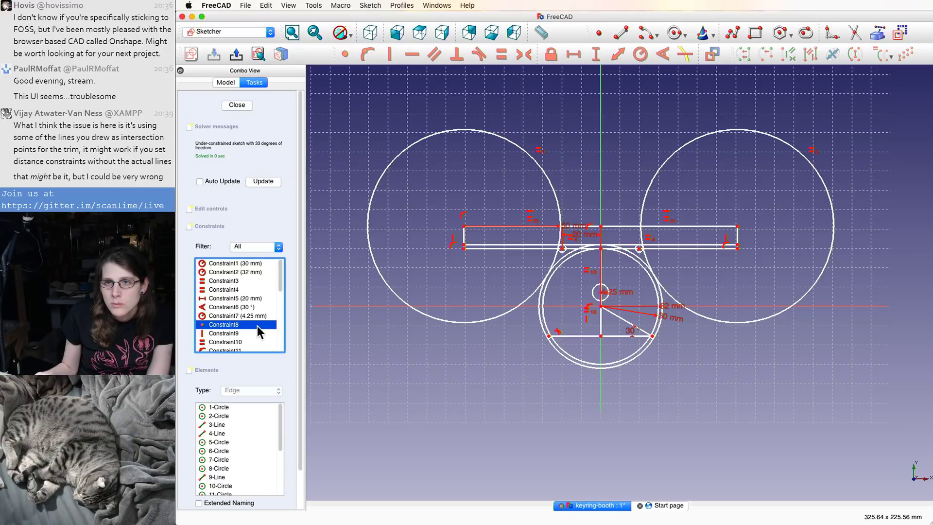
{"action": "key", "text": "Delete"}
{"action": "left_click", "coordinate": [258, 326]}
{"action": "key", "text": "Delete"}
{"action": "left_click", "coordinate": [258, 326]}
{"action": "key", "text": "Delete"}
- Delete the last point-on-object and tangent constraints listed before the 50 mm dimension
{"action": "left_click", "coordinate": [257, 327]}
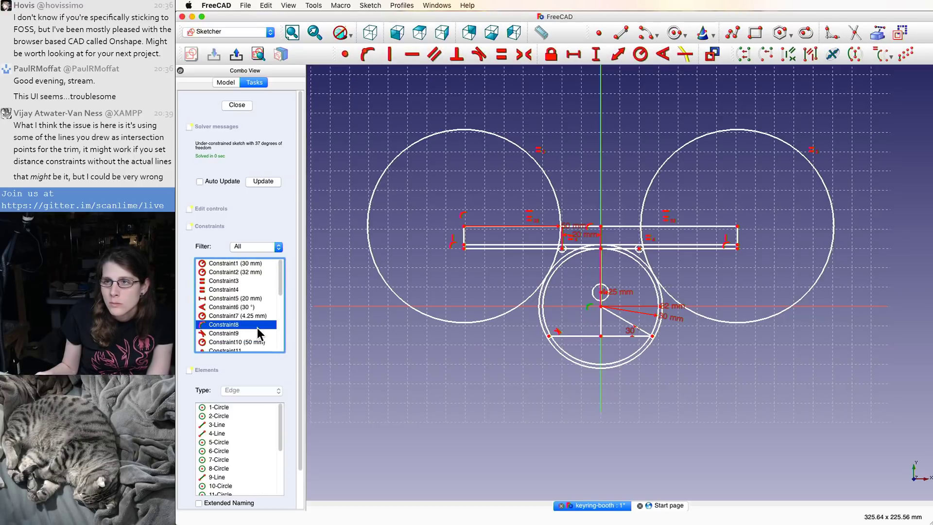
{"action": "key", "text": "Delete"}
{"action": "left_click", "coordinate": [258, 326]}
{"action": "key", "text": "Delete"}
- Delete the vertical constraints on the rectangle's short sides and the coincident constraints listed around them, after the 50 mm dimension
{"action": "left_click", "coordinate": [256, 334]}
{"action": "key", "text": "Delete"}
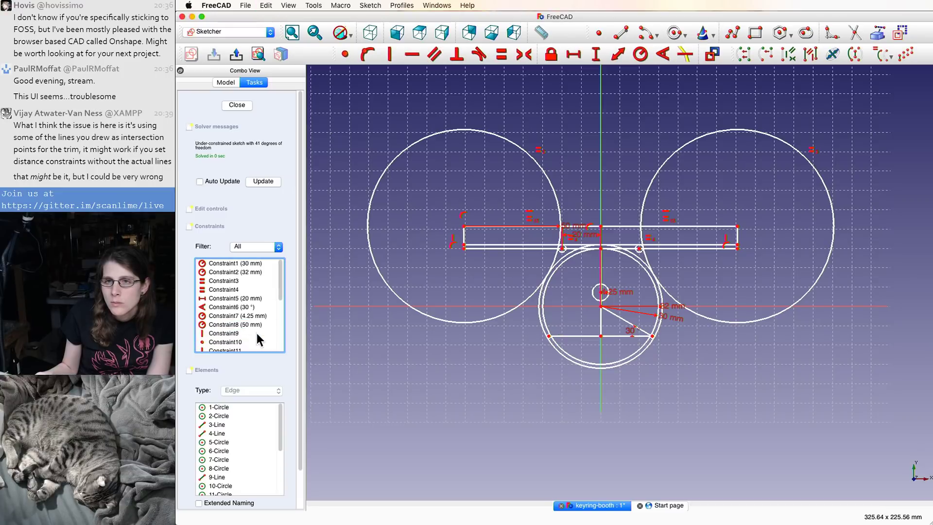
{"action": "left_click", "coordinate": [256, 333]}
{"action": "key", "text": "Delete"}
{"action": "left_click", "coordinate": [257, 334]}
{"action": "key", "text": "Delete"}
{"action": "left_click", "coordinate": [257, 334]}
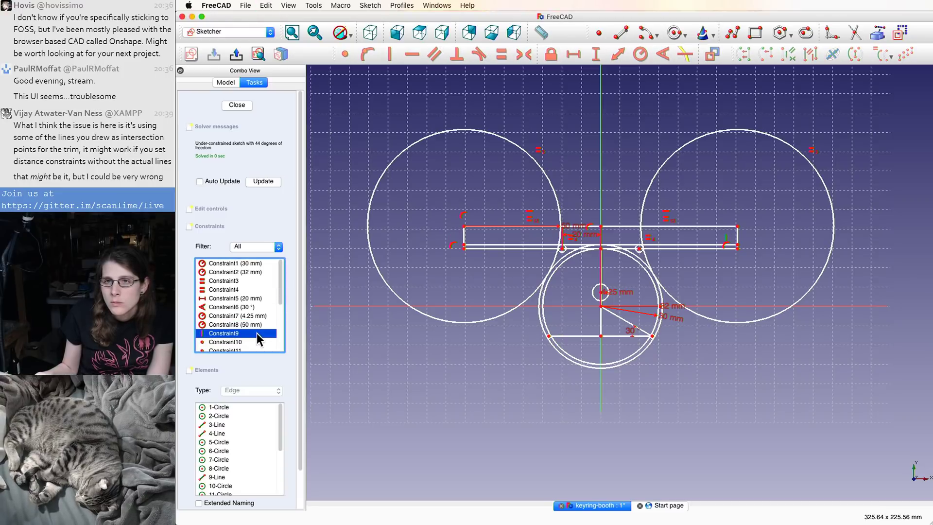
{"action": "key", "text": "Delete"}
{"action": "left_click", "coordinate": [256, 334]}
{"action": "key", "text": "Delete"}
- Delete the next coincident and point-on-object constraints and the equality between the two halves of the rectangle's upper edge
{"action": "left_click", "coordinate": [256, 333]}
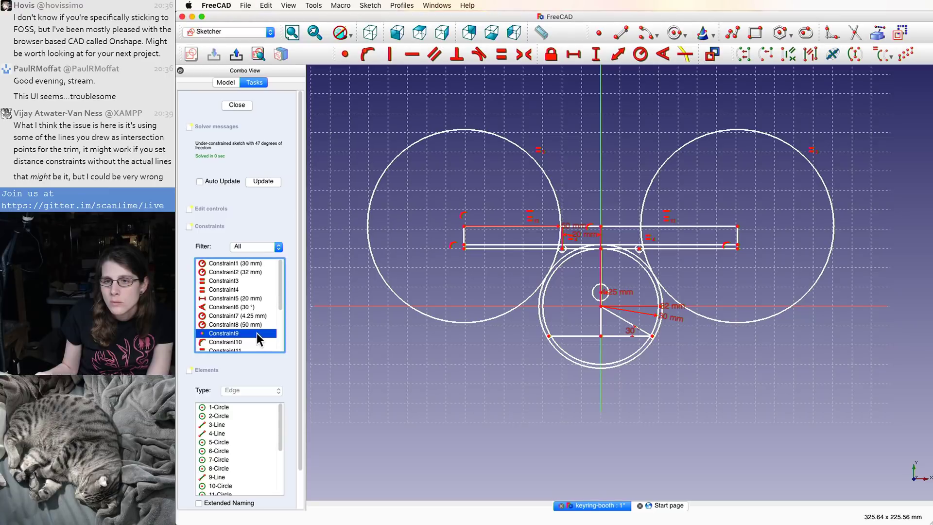
{"action": "key", "text": "Delete"}
{"action": "left_click", "coordinate": [257, 334]}
{"action": "key", "text": "Delete"}
{"action": "left_click", "coordinate": [257, 333]}
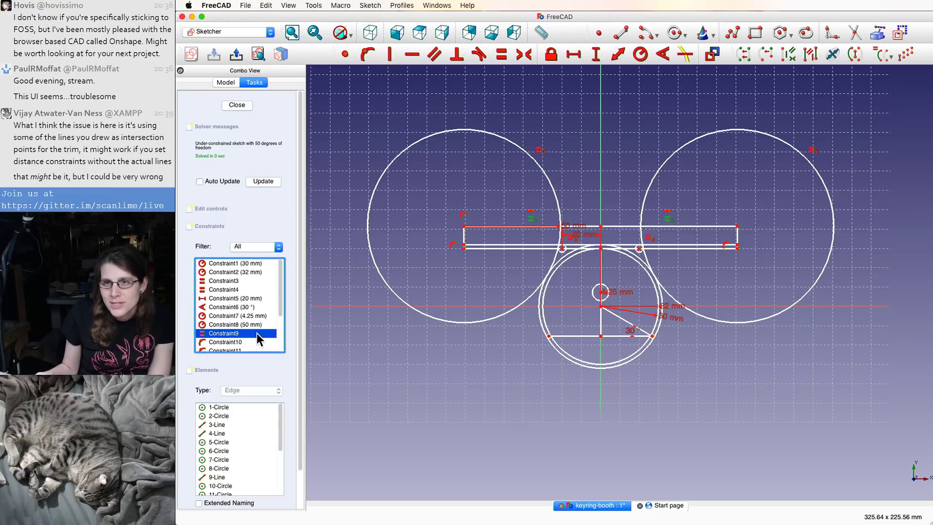
{"action": "key", "text": "Delete"}
{"action": "left_click", "coordinate": [257, 333]}
{"action": "key", "text": "Delete"}
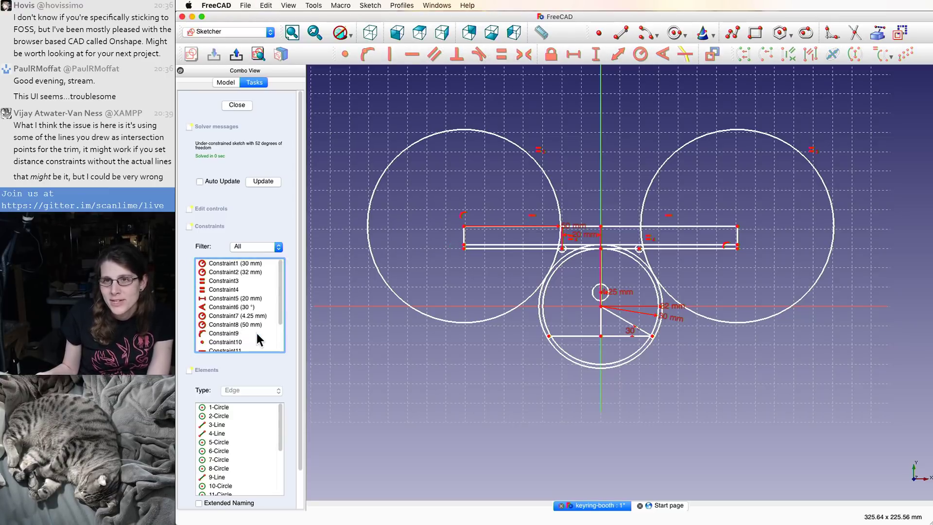
- Delete all remaining point-on-object, coincident and horizontal constraints listed after the 50 mm dimension
{"action": "left_click", "coordinate": [257, 333]}
{"action": "key", "text": "Delete"}
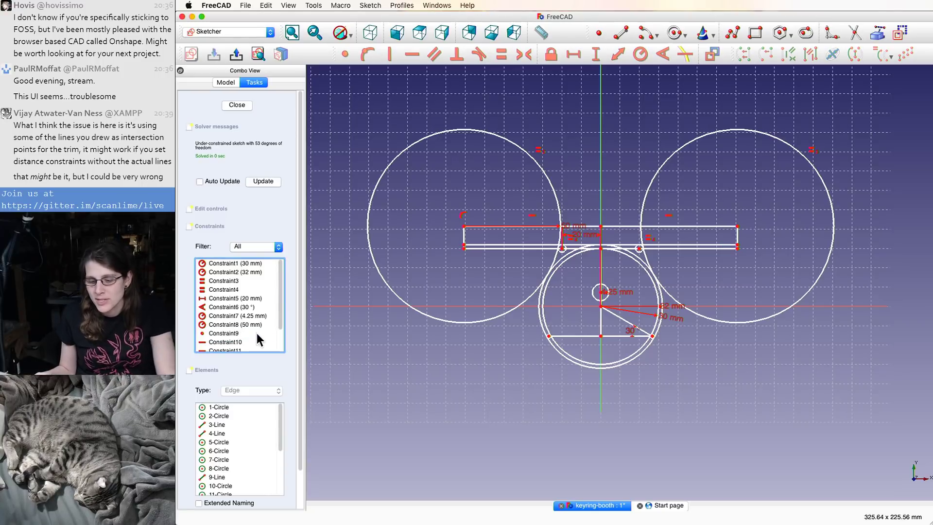
{"action": "left_click", "coordinate": [256, 334]}
{"action": "key", "text": "Delete"}
{"action": "left_click", "coordinate": [257, 333]}
{"action": "key", "text": "Delete"}
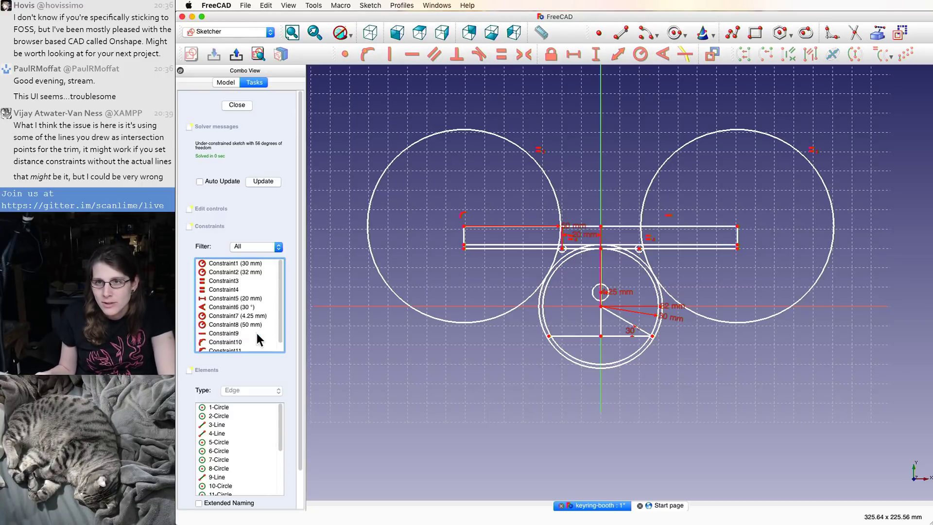
{"action": "left_click", "coordinate": [257, 333]}
{"action": "key", "text": "Delete"}
{"action": "left_click", "coordinate": [257, 333]}
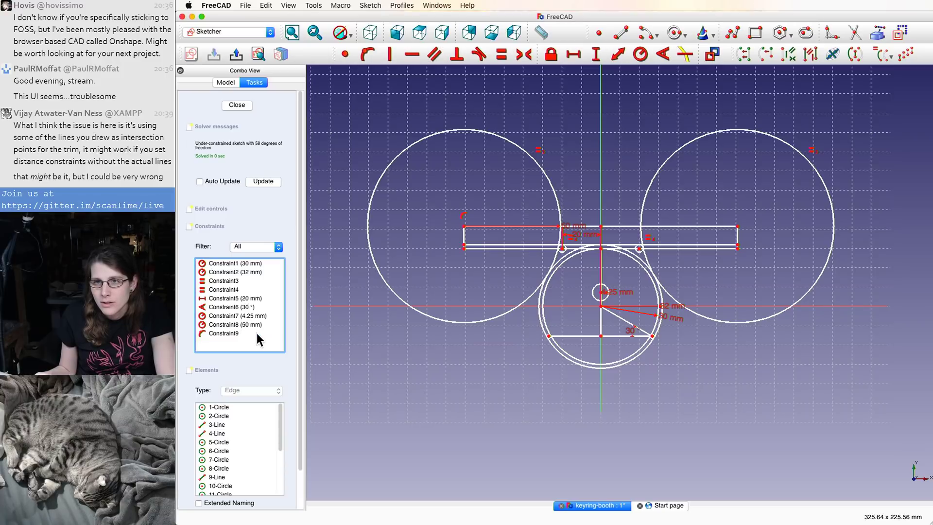
{"action": "key", "text": "Delete"}
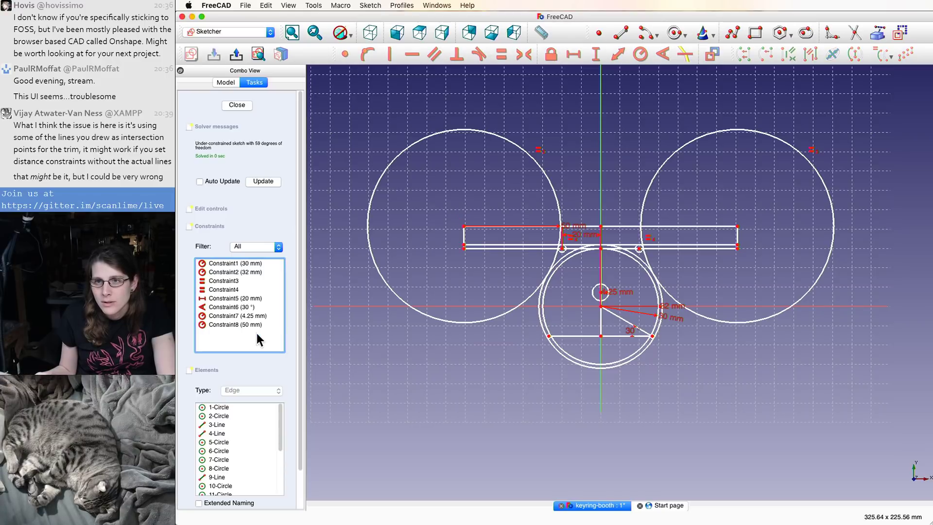
- Delete the equality constraints on the large circles and on the small circles, keeping only the dimensional constraints
{"action": "left_click", "coordinate": [261, 285]}
{"action": "key", "text": "Delete"}
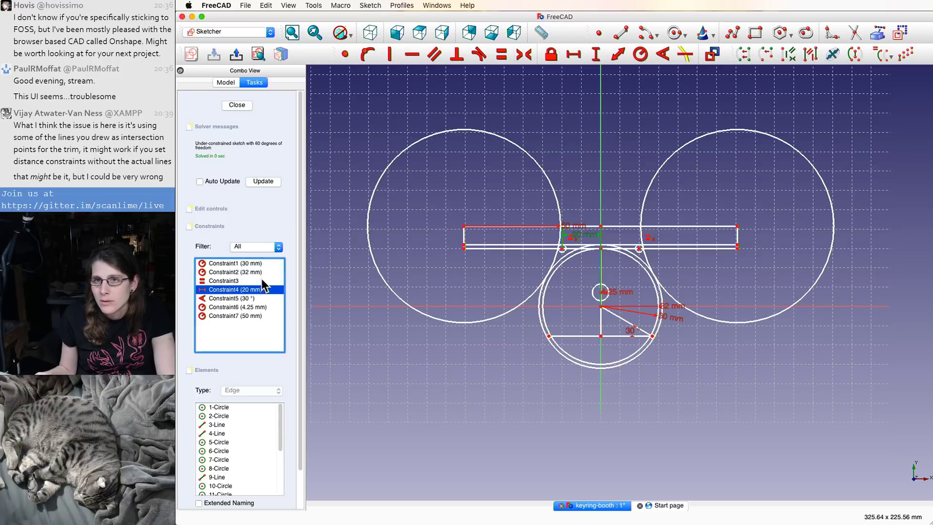
{"action": "left_click", "coordinate": [258, 281]}
{"action": "key", "text": "Delete"}
- Examine how the small circle at the chord's left end meets the ring circles after removing the geometric constraints
{"action": "scroll", "coordinate": [616, 272], "scroll_direction": "up", "scroll_amount": 5}
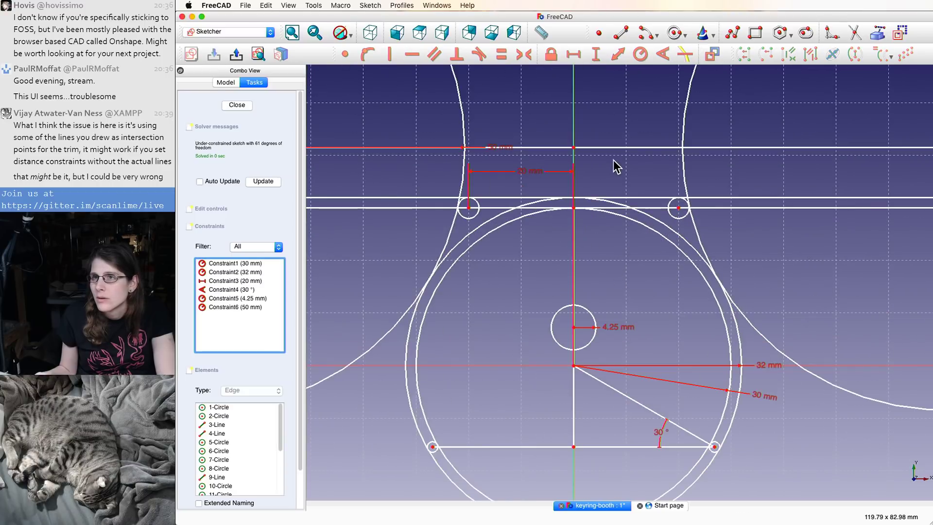
{"action": "scroll", "coordinate": [422, 355], "scroll_direction": "up", "scroll_amount": 3}
{"action": "scroll", "coordinate": [567, 208], "scroll_direction": "down", "scroll_amount": 3}
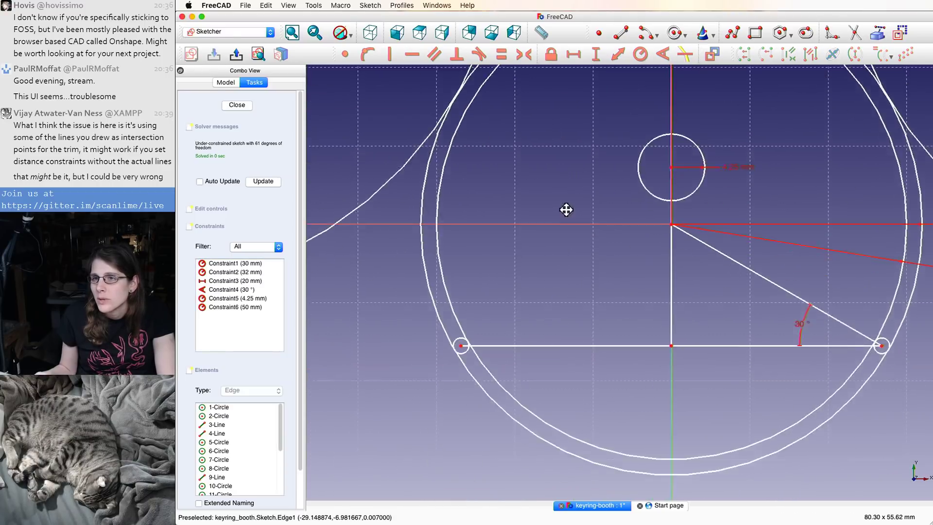
{"action": "scroll", "coordinate": [450, 380], "scroll_direction": "up", "scroll_amount": 5}
{"action": "scroll", "coordinate": [450, 380], "scroll_direction": "up", "scroll_amount": 1}
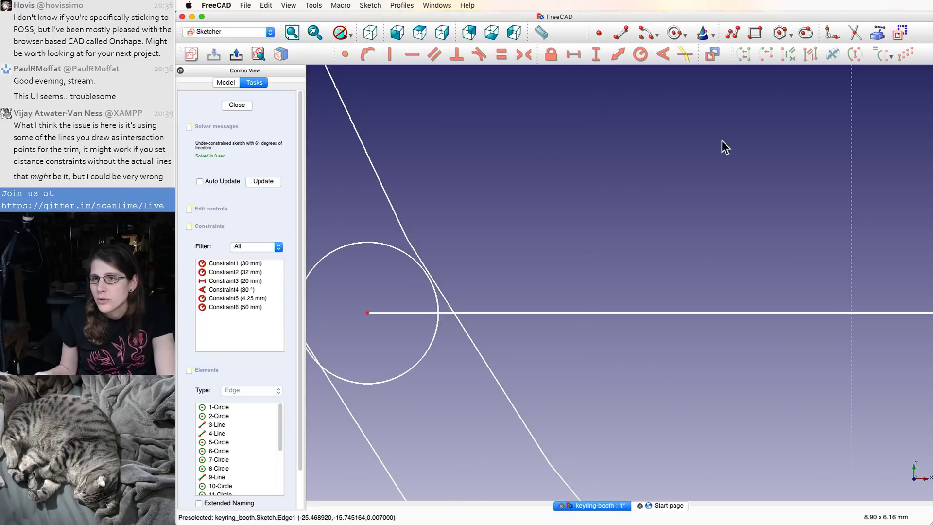
{"action": "scroll", "coordinate": [722, 177], "scroll_direction": "down", "scroll_amount": 3}
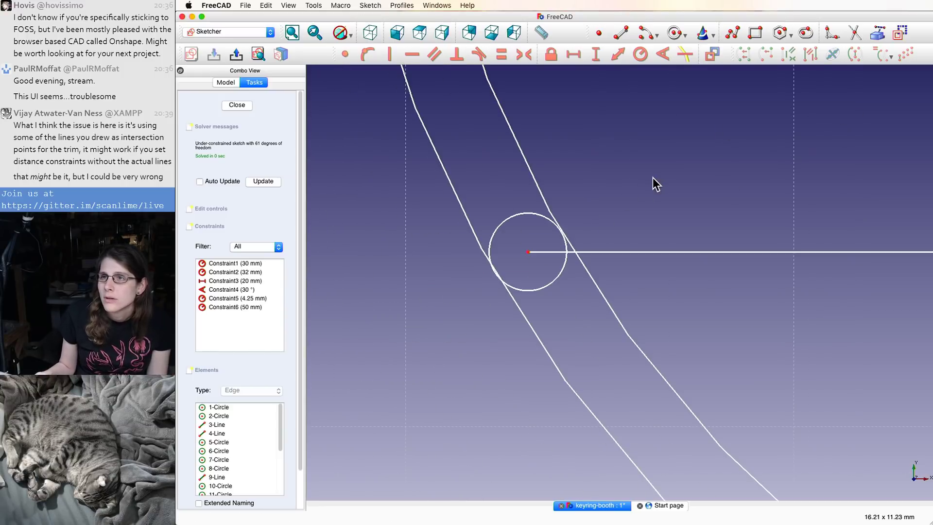
{"action": "scroll", "coordinate": [657, 175], "scroll_direction": "down", "scroll_amount": 3}
{"action": "scroll", "coordinate": [628, 240], "scroll_direction": "down", "scroll_amount": 3}
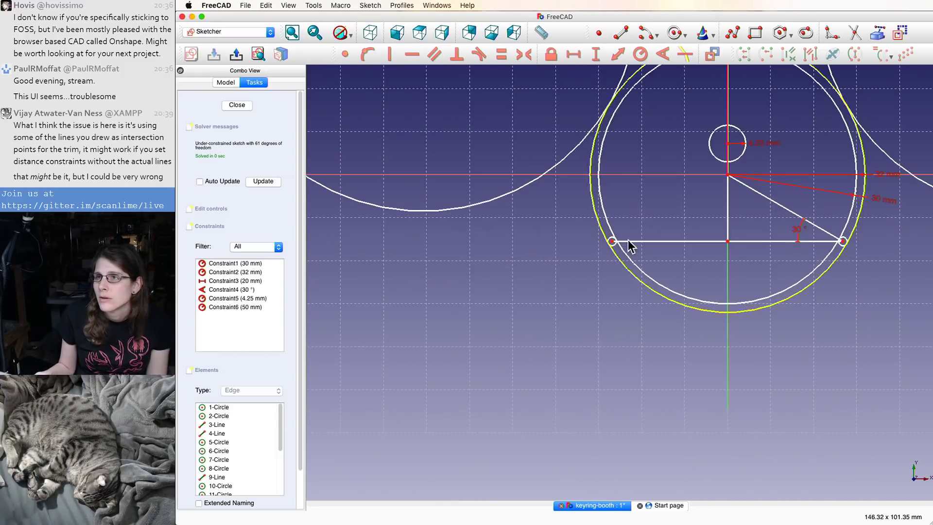
{"action": "scroll", "coordinate": [729, 119], "scroll_direction": "down", "scroll_amount": 2}
{"action": "scroll", "coordinate": [639, 243], "scroll_direction": "down", "scroll_amount": 1}
{"action": "scroll", "coordinate": [554, 389], "scroll_direction": "down", "scroll_amount": 1}
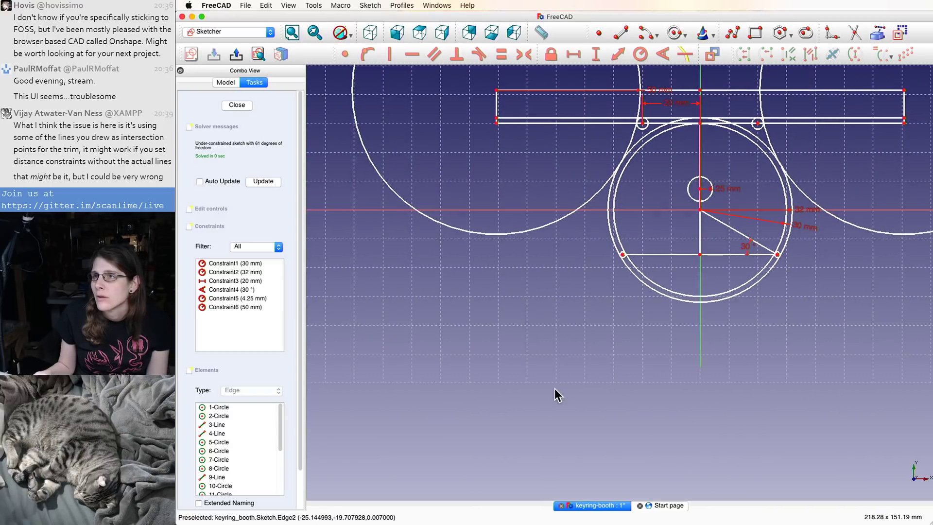
{"action": "scroll", "coordinate": [640, 323], "scroll_direction": "up", "scroll_amount": 4}
{"action": "scroll", "coordinate": [643, 328], "scroll_direction": "up", "scroll_amount": 4}
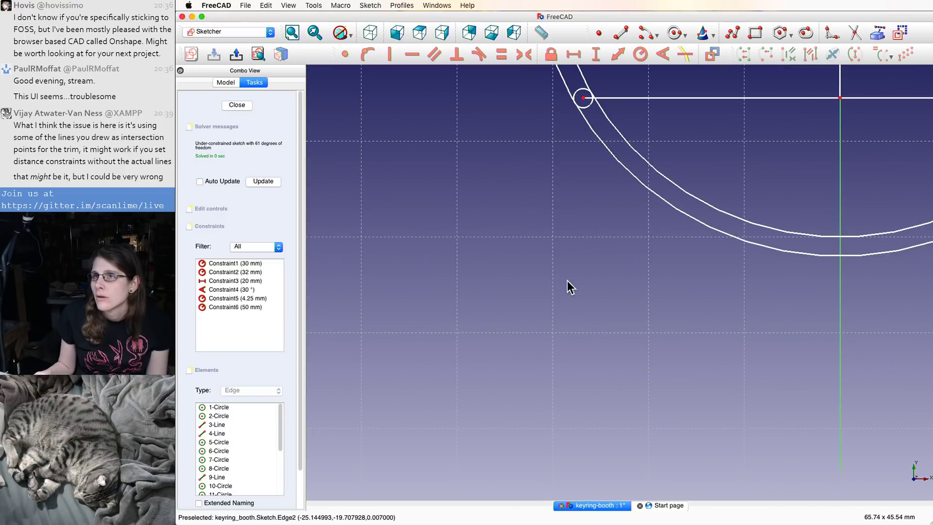
{"action": "scroll", "coordinate": [486, 389], "scroll_direction": "up", "scroll_amount": 5}
{"action": "scroll", "coordinate": [495, 370], "scroll_direction": "down", "scroll_amount": 3}
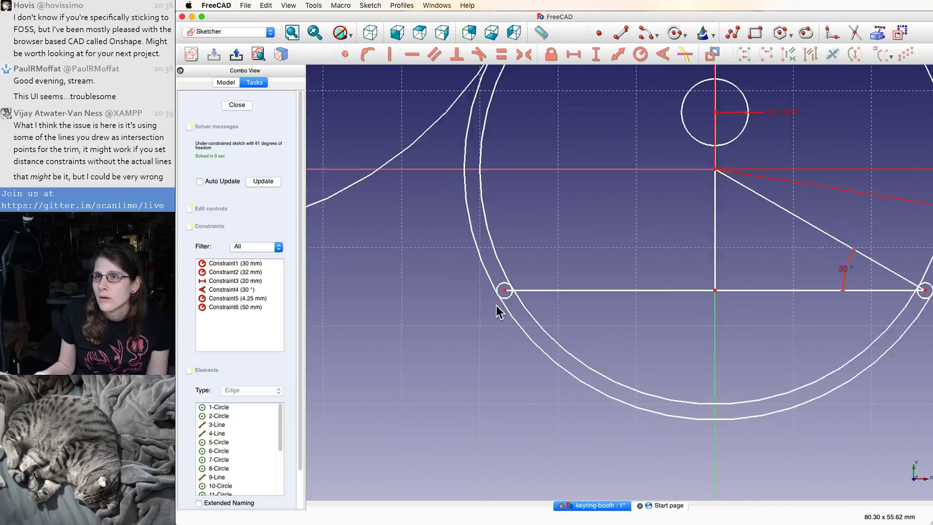
- Try to make the left small circle's centre coincident with the chord's left endpoint, and undo it
{"action": "scroll", "coordinate": [498, 299], "scroll_direction": "up", "scroll_amount": 8}
{"action": "left_click_drag", "start_coordinate": [537, 263], "coordinate": [550, 290]}
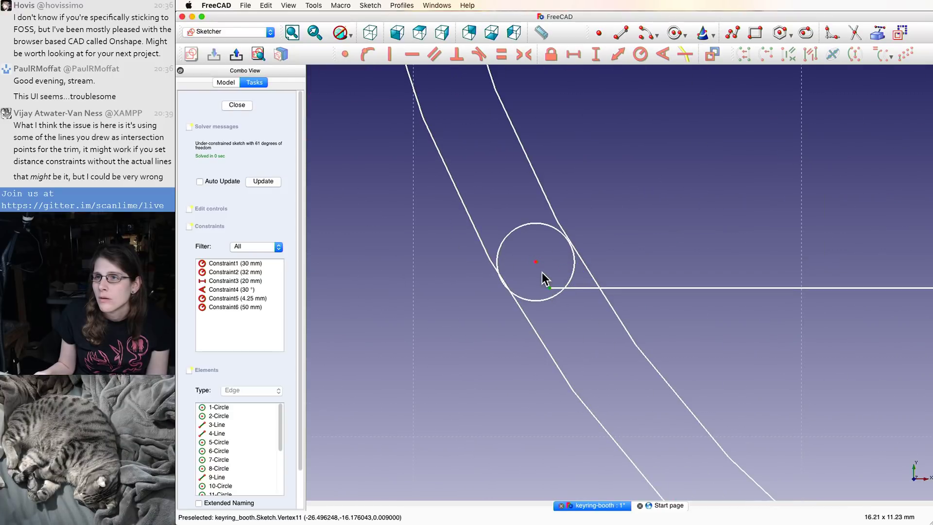
{"action": "left_click", "coordinate": [535, 262]}
{"action": "key", "text": "c"}
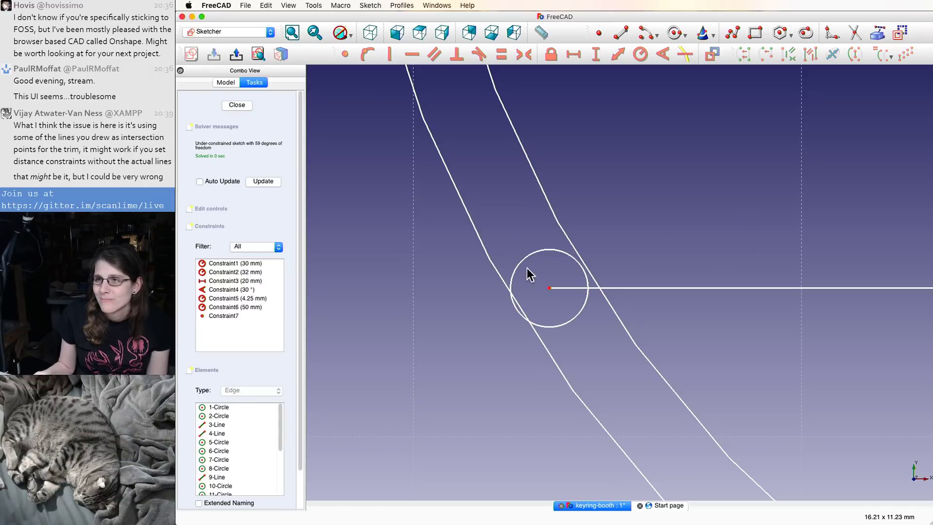
{"action": "scroll", "coordinate": [555, 192], "scroll_direction": "down", "scroll_amount": 8}
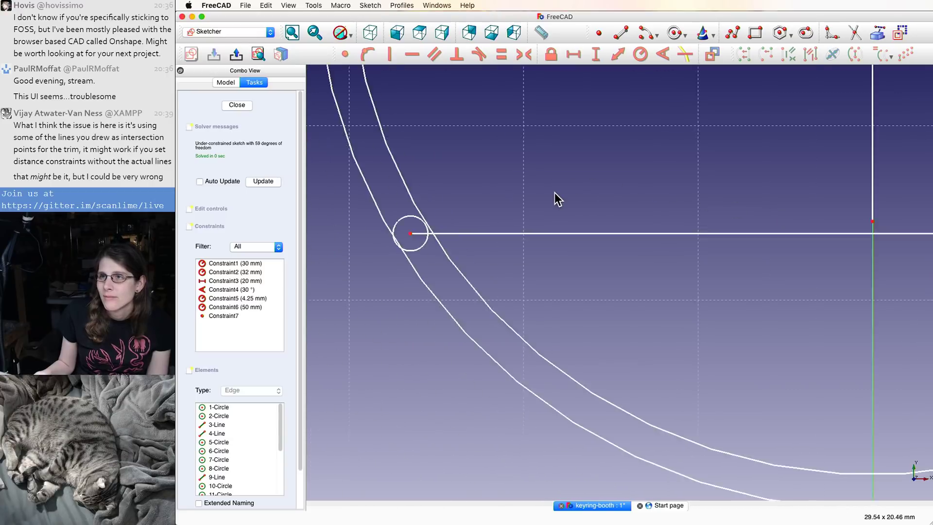
{"action": "key", "text": "super+z"}
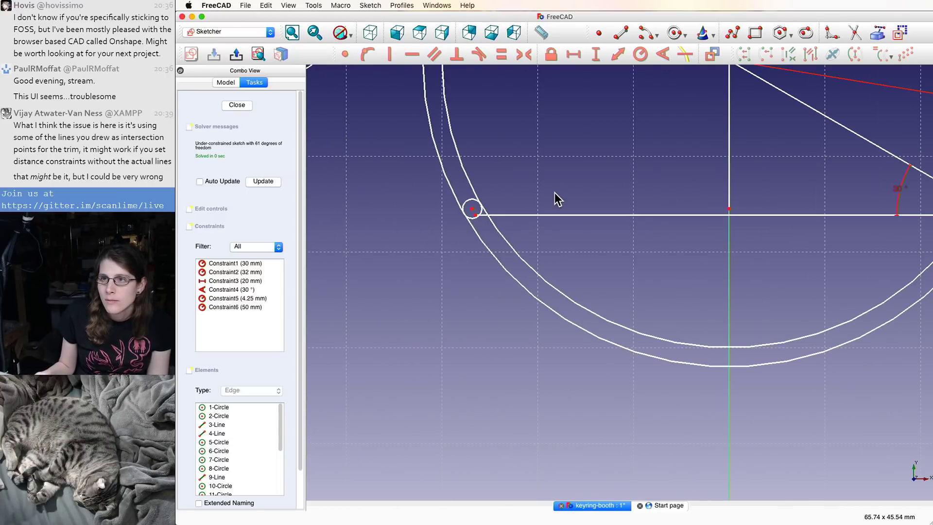
- Make the left small circle's centre and the left endpoint of the chord coincident
{"action": "left_click", "coordinate": [471, 208]}
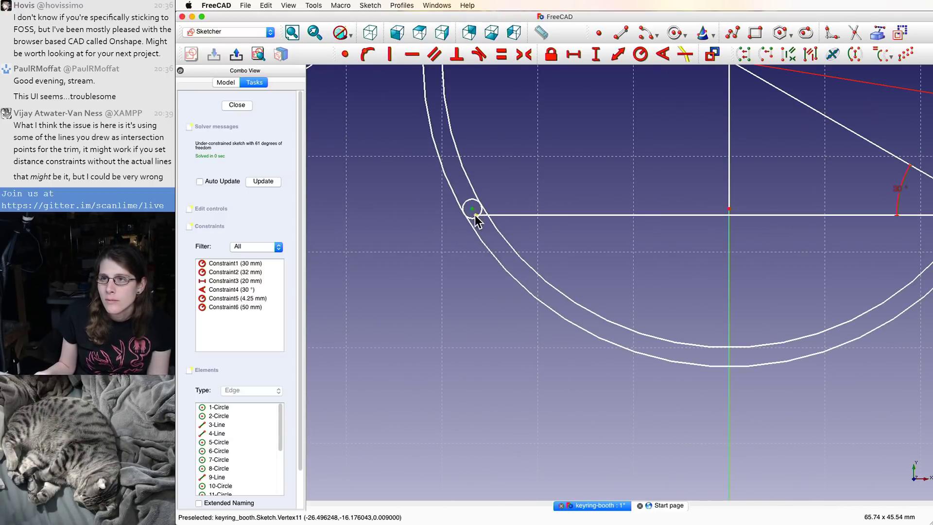
{"action": "left_click", "coordinate": [474, 215]}
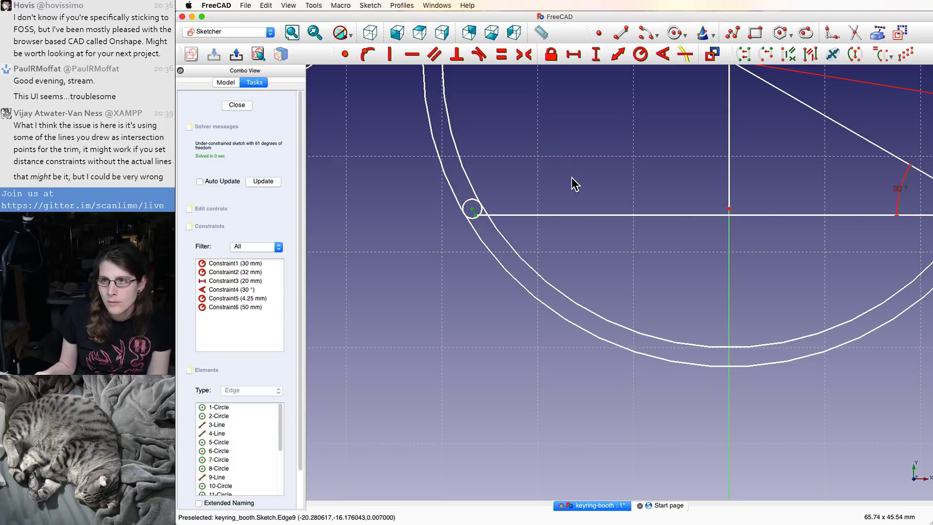
{"action": "key", "text": "c"}
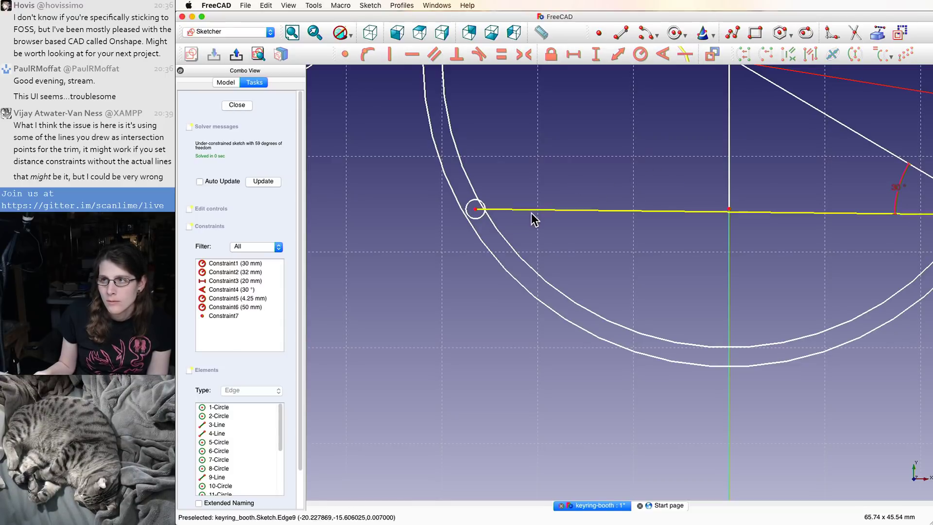
- Try to apply a coincident constraint between the chord and the vertical centre line
{"action": "scroll", "coordinate": [559, 209], "scroll_direction": "up", "scroll_amount": 2}
{"action": "middle_click_drag", "start_coordinate": [582, 197], "coordinate": [368, 303]}
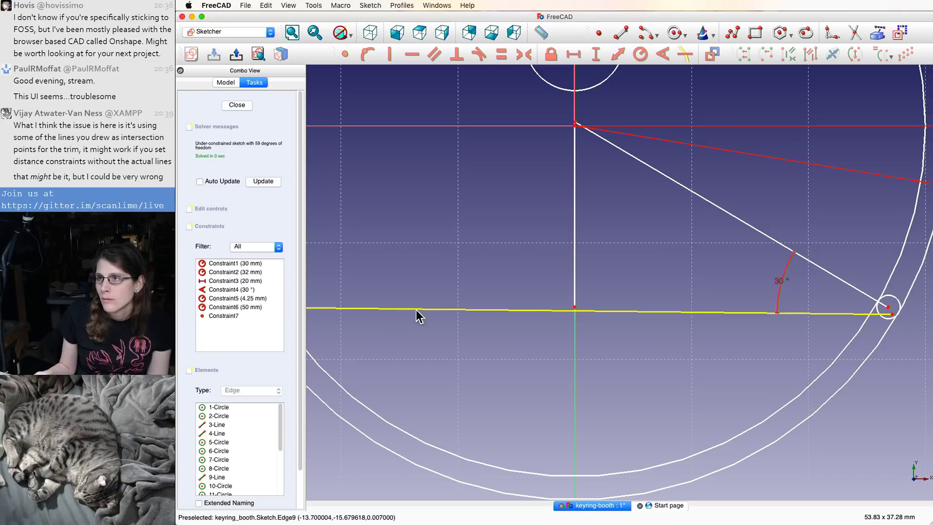
{"action": "left_click", "coordinate": [497, 310]}
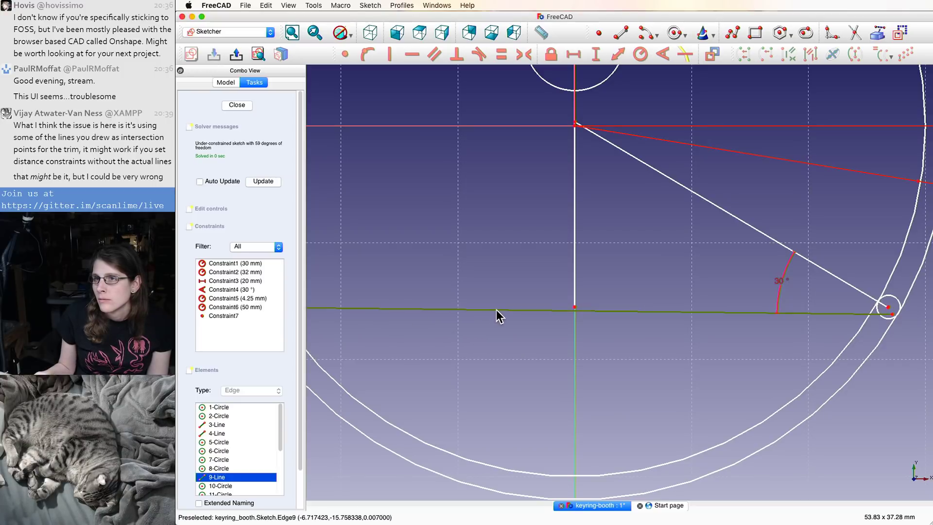
{"action": "left_click", "coordinate": [576, 292]}
{"action": "key", "text": "c"}
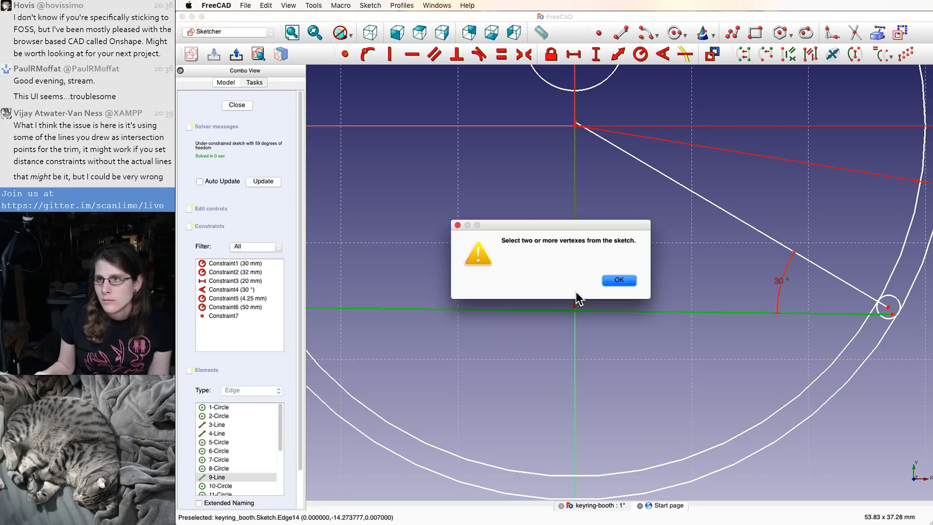
{"action": "left_click", "coordinate": [610, 281]}
{"action": "left_click", "coordinate": [613, 247]}
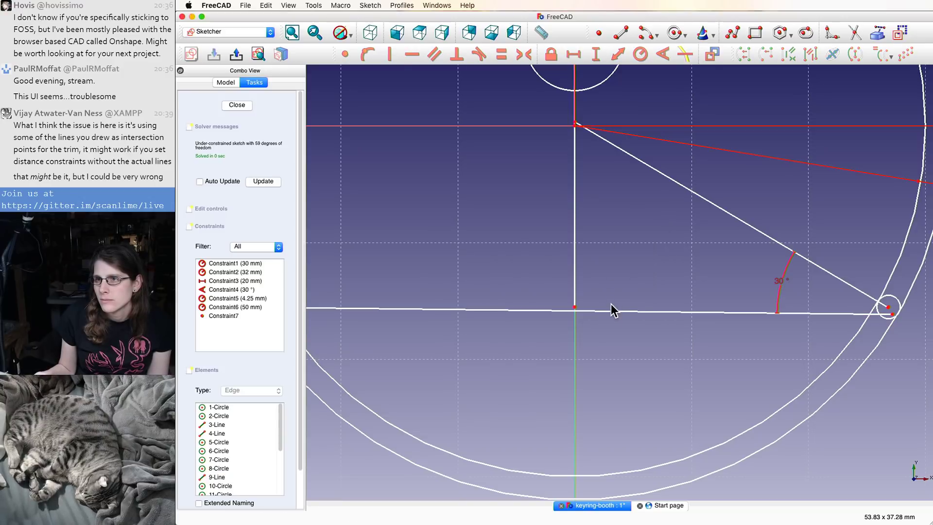
- Constrain the chord between the two small circles to be horizontal
{"action": "left_click", "coordinate": [611, 313]}
{"action": "key", "text": "h"}
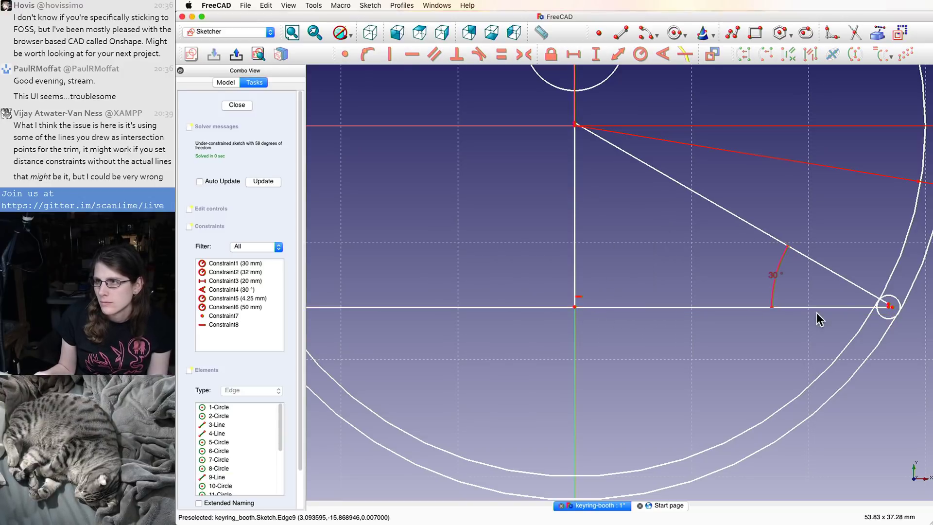
- Make the small circle at the chord's left end tangent to the outer ring circle
{"action": "scroll", "coordinate": [868, 301], "scroll_direction": "down", "scroll_amount": 3}
{"action": "scroll", "coordinate": [519, 281], "scroll_direction": "up", "scroll_amount": 10}
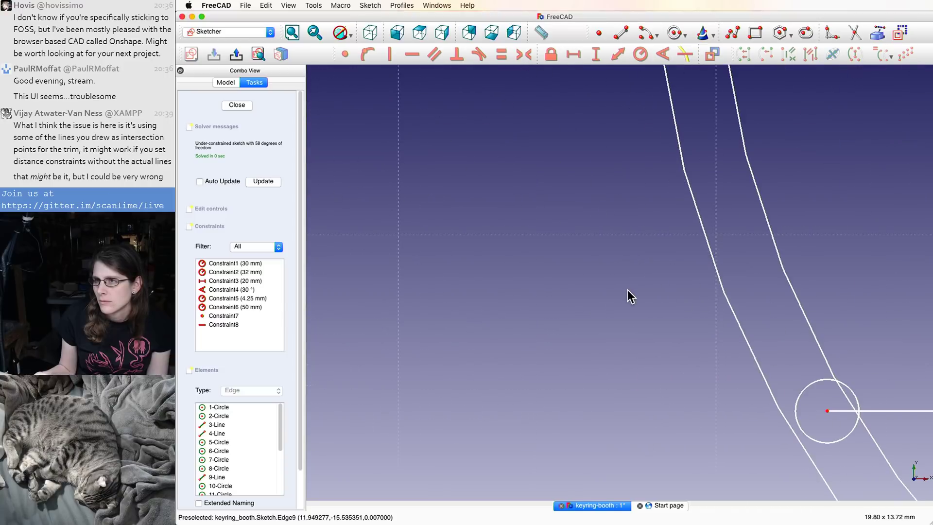
{"action": "left_click", "coordinate": [804, 434]}
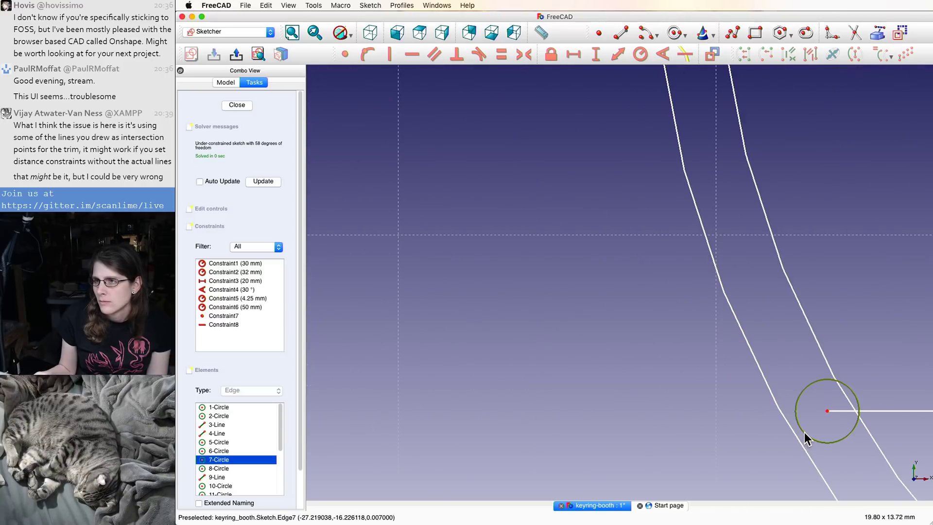
{"action": "left_click", "coordinate": [763, 439]}
{"action": "left_click", "coordinate": [798, 440]}
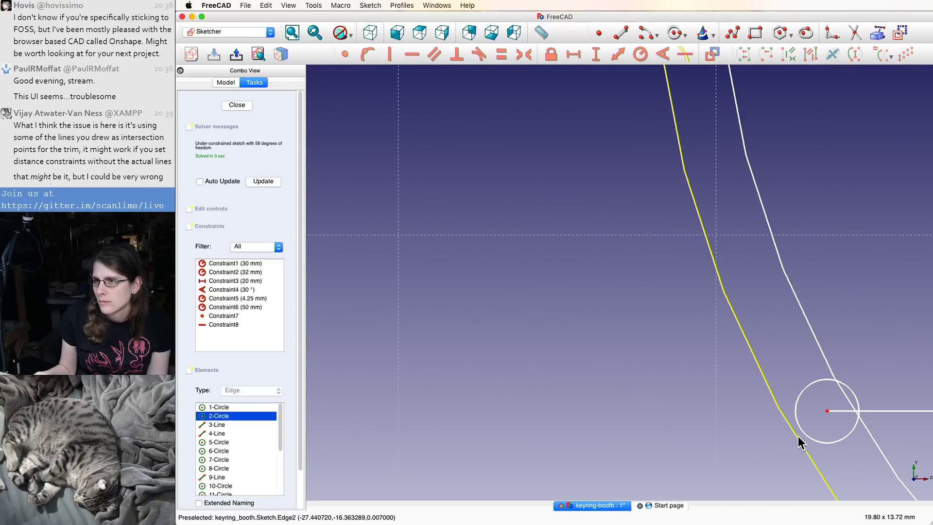
{"action": "left_click", "coordinate": [803, 433]}
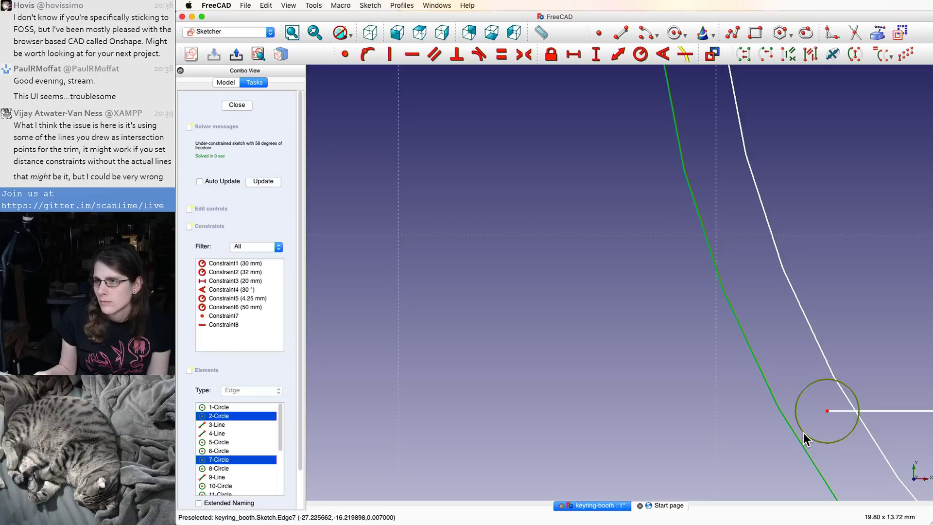
{"action": "left_click", "coordinate": [367, 59]}
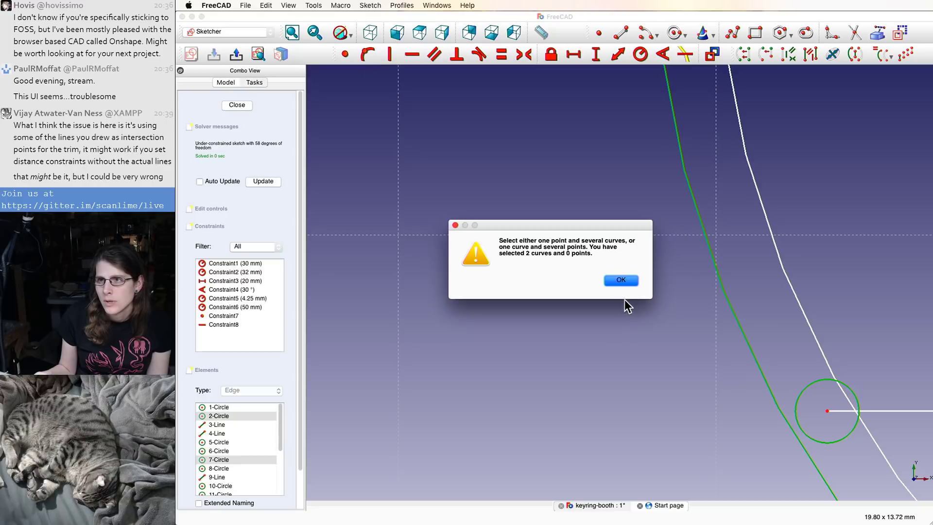
{"action": "left_click", "coordinate": [627, 281]}
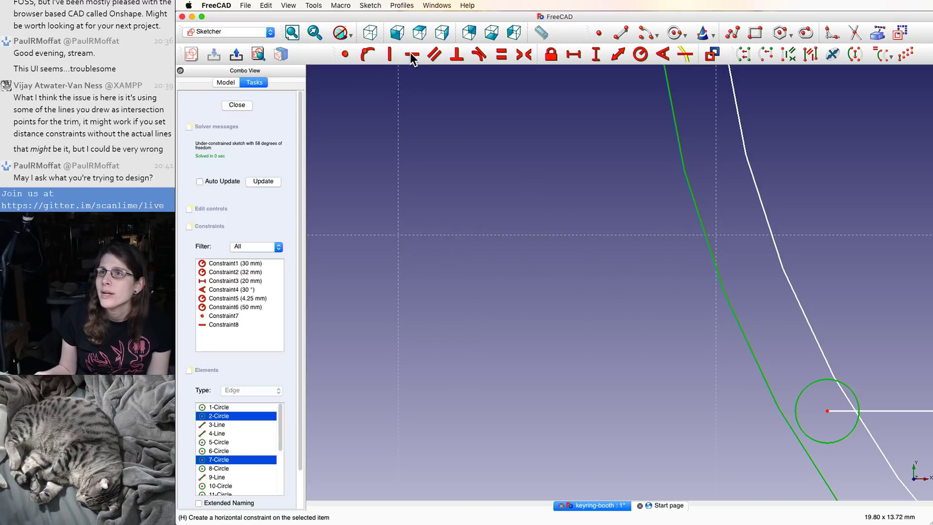
{"action": "left_click", "coordinate": [479, 55]}
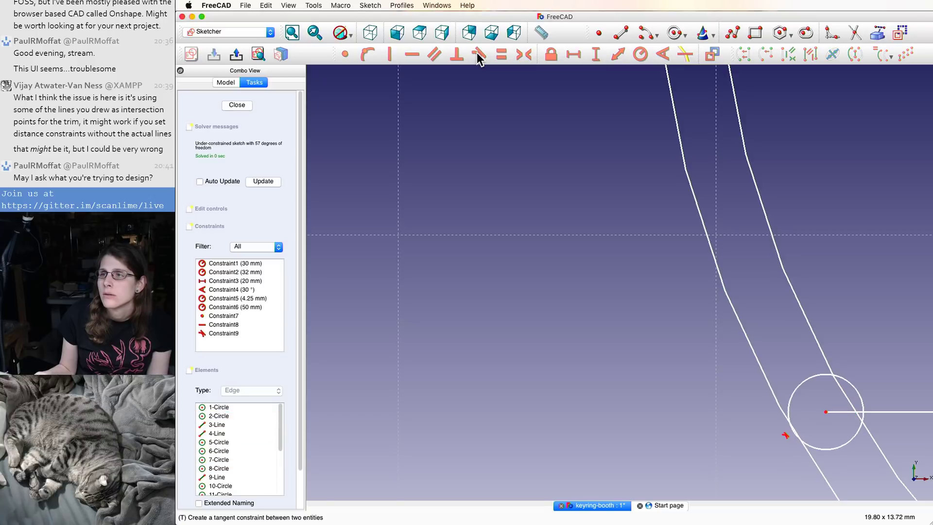
- Make the small circle at the chord's left end tangent to the inner ring circle
{"action": "left_click", "coordinate": [853, 399]}
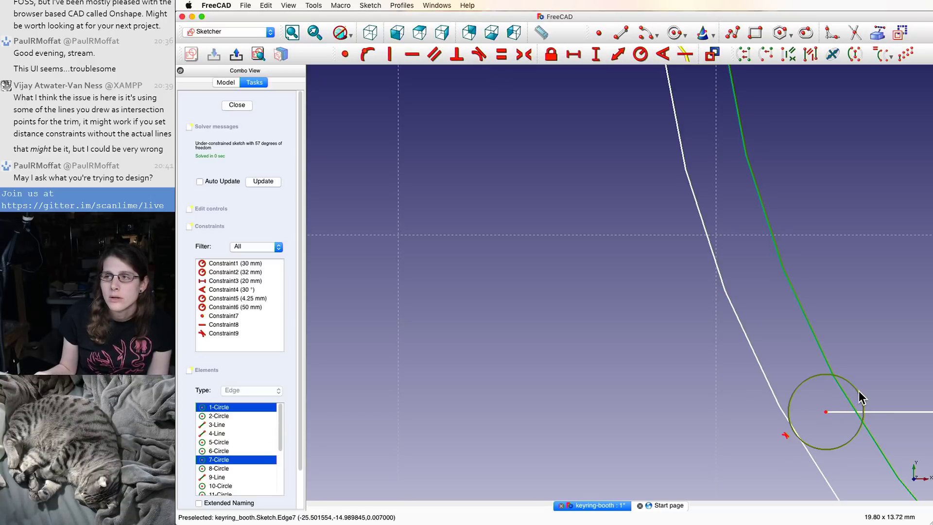
{"action": "left_click", "coordinate": [861, 396]}
{"action": "mouse_move", "coordinate": [868, 363]}
{"action": "middle_mouse_down"}
{"action": "mouse_move", "coordinate": [678, 251]}
{"action": "mouse_move", "coordinate": [536, 185]}
{"action": "middle_mouse_up"}
{"action": "scroll", "coordinate": [558, 247], "scroll_direction": "down", "scroll_amount": 8}
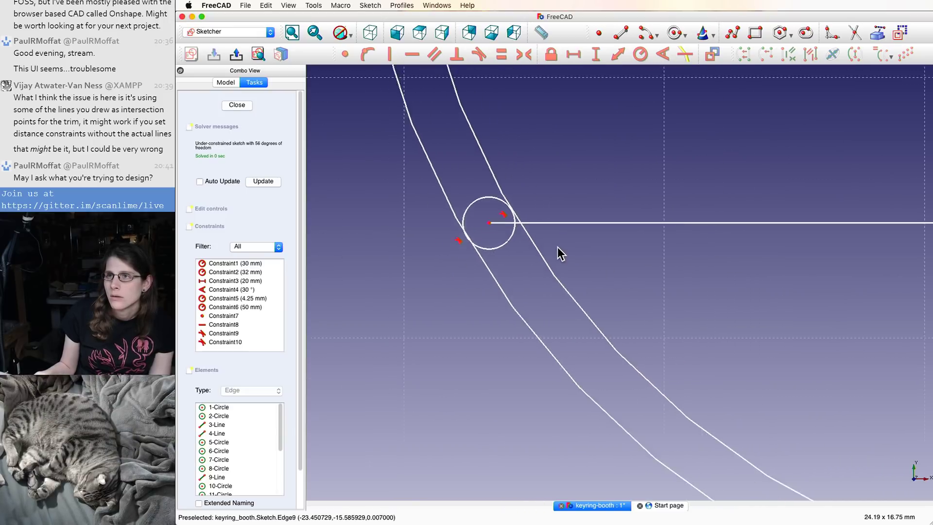
- Make the right small circle's centre coincident with the chord's right endpoint
{"action": "middle_click_drag", "start_coordinate": [580, 231], "coordinate": [490, 319]}
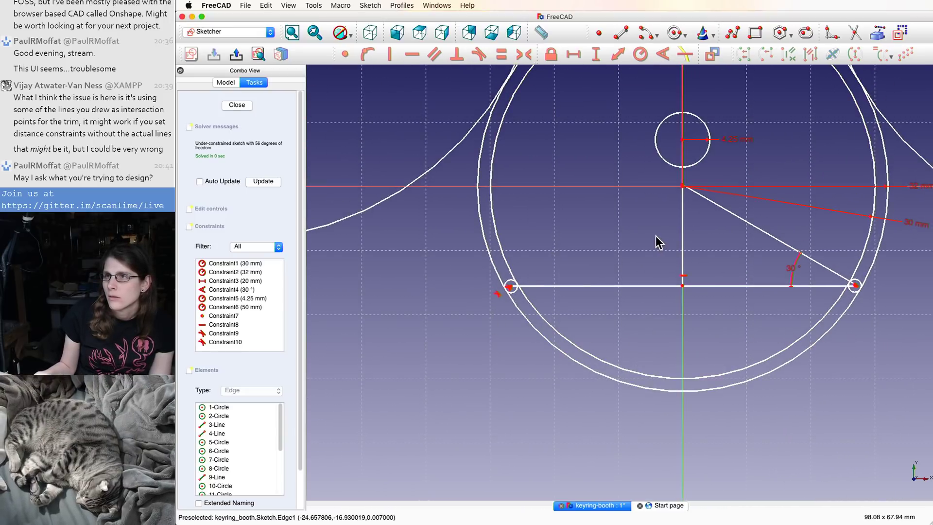
{"action": "middle_click_drag", "start_coordinate": [629, 256], "coordinate": [519, 289]}
{"action": "scroll", "coordinate": [816, 336], "scroll_direction": "up", "scroll_amount": 7}
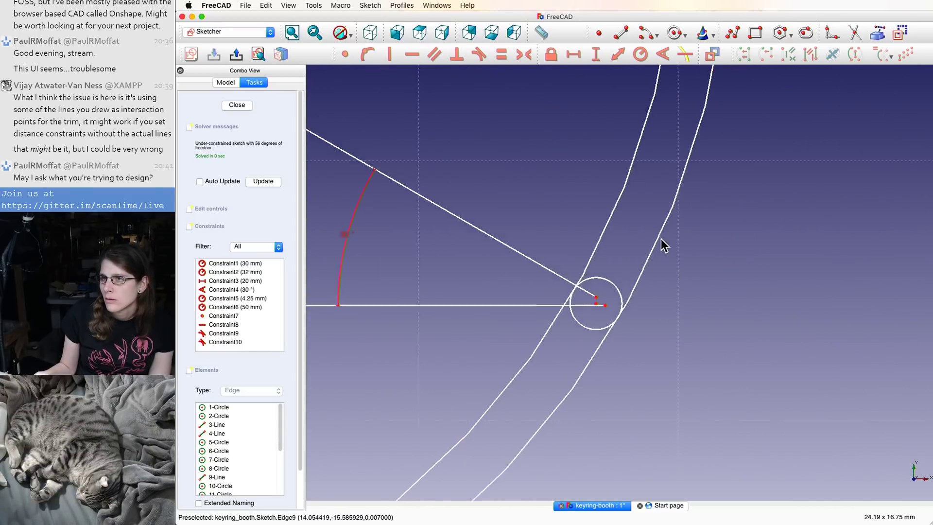
{"action": "scroll", "coordinate": [663, 246], "scroll_direction": "up", "scroll_amount": 1}
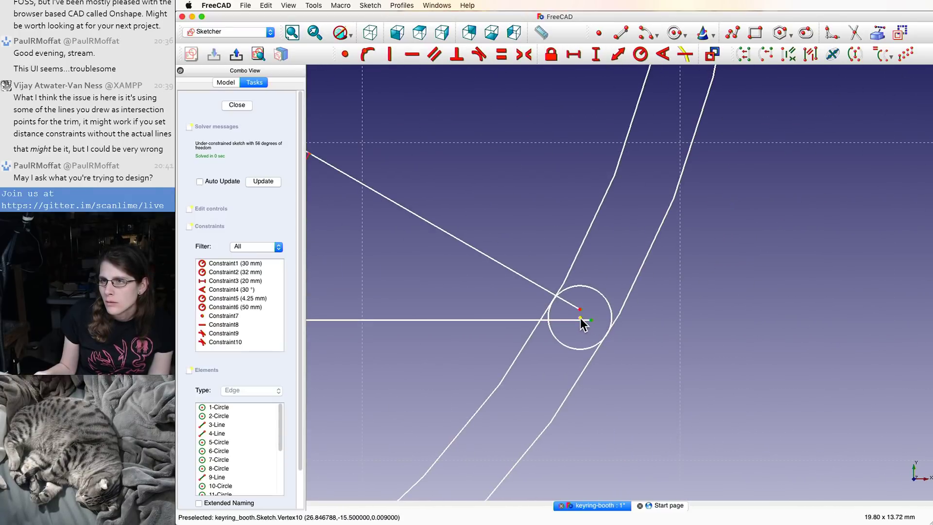
{"action": "left_click", "coordinate": [579, 318]}
{"action": "key", "text": "c"}
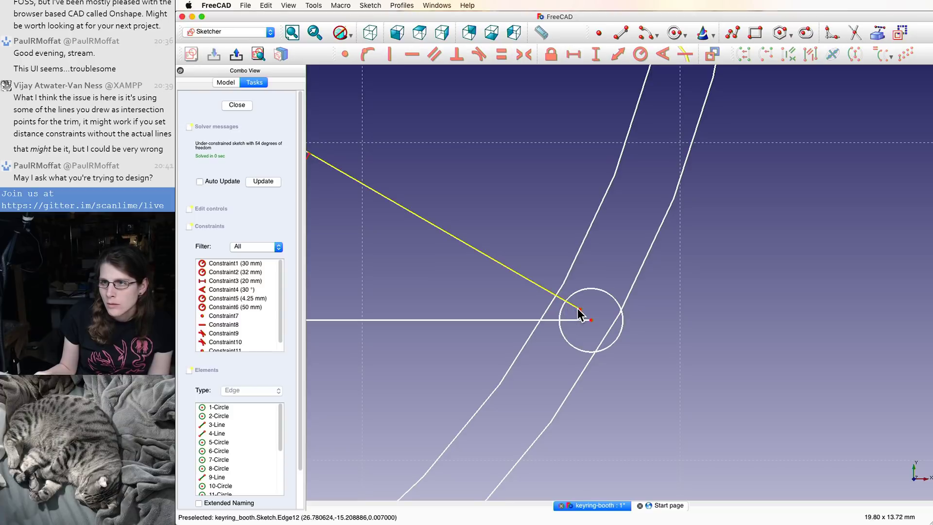
- Make the outer endpoint of the slanted 30° line coincident with the chord's right endpoint
{"action": "left_click", "coordinate": [577, 308]}
{"action": "left_click", "coordinate": [591, 320]}
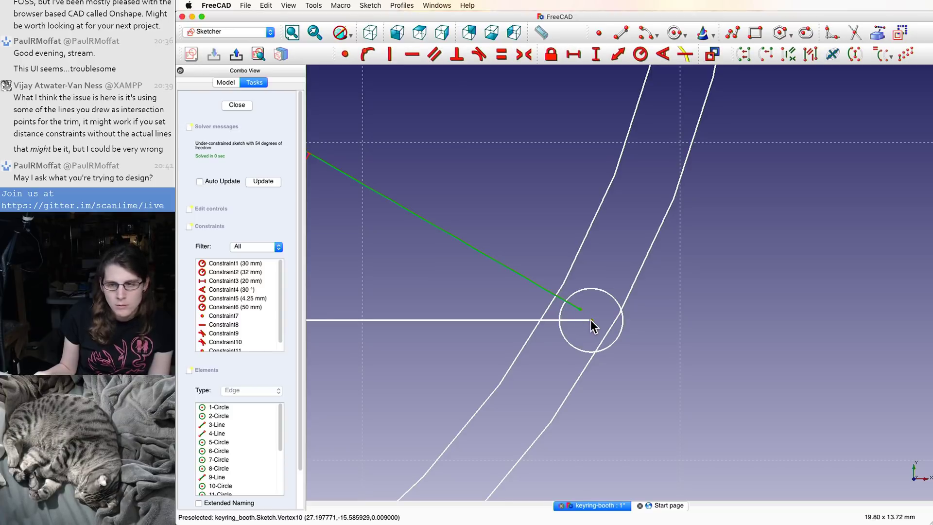
{"action": "key", "text": "c"}
{"action": "left_click", "coordinate": [610, 281]}
{"action": "left_click", "coordinate": [592, 322]}
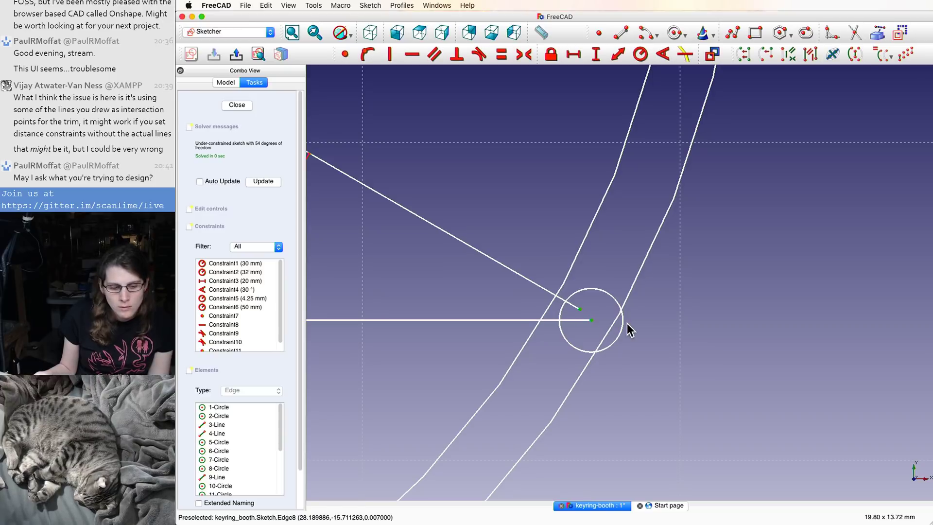
{"action": "key", "text": "c"}
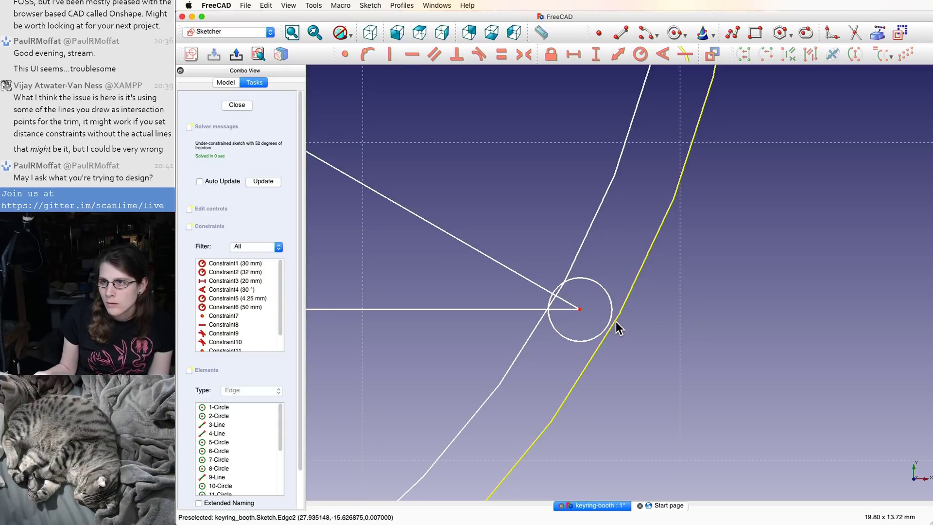
- Make the small circle at the chord's right end tangent to both the outer and inner ring circles
{"action": "left_click", "coordinate": [612, 315]}
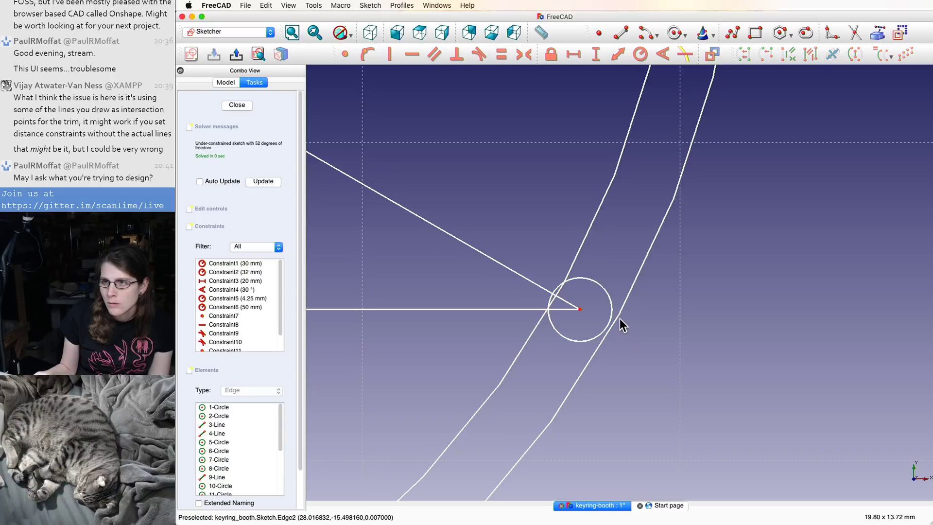
{"action": "left_click", "coordinate": [618, 317]}
{"action": "key", "text": "t"}
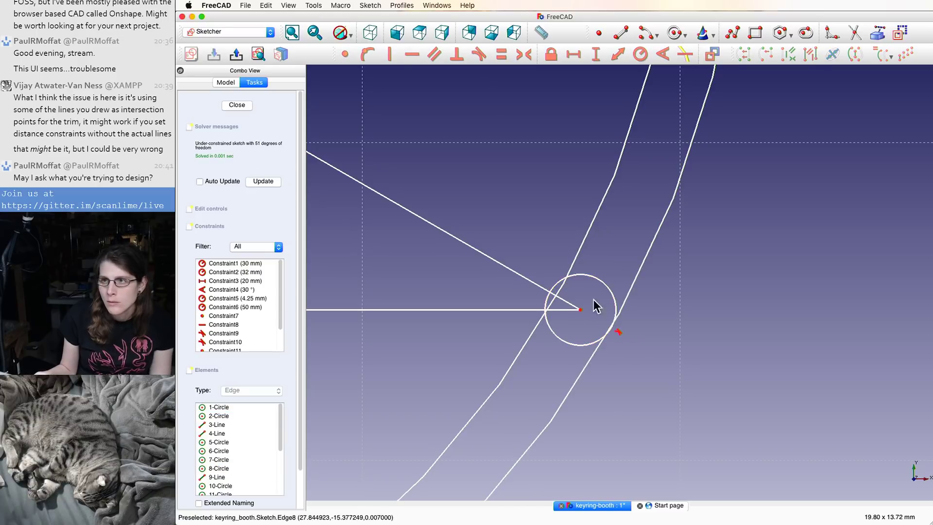
{"action": "left_click", "coordinate": [576, 262]}
{"action": "left_click", "coordinate": [585, 277]}
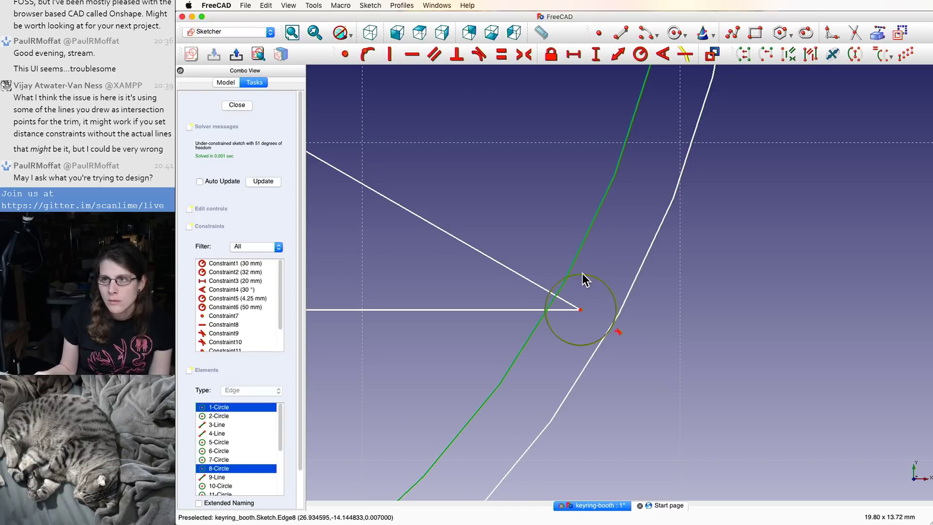
{"action": "key", "text": "t"}
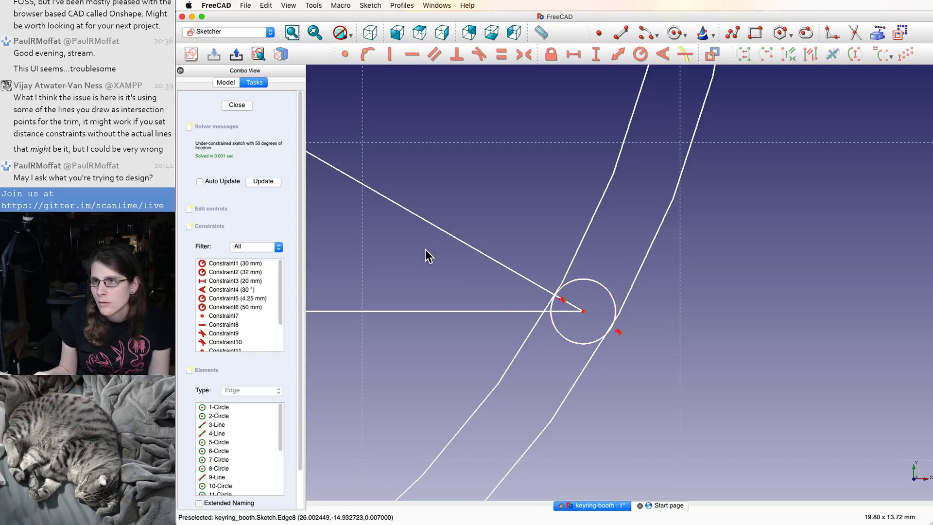
{"action": "scroll", "coordinate": [428, 254], "scroll_direction": "down", "scroll_amount": 2}
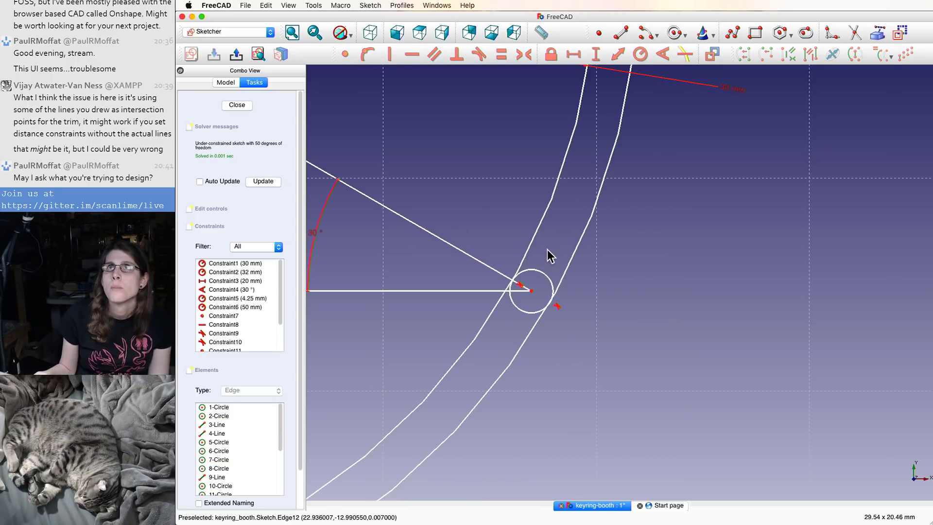
{"action": "scroll", "coordinate": [519, 243], "scroll_direction": "down", "scroll_amount": 2}
{"action": "scroll", "coordinate": [516, 230], "scroll_direction": "down", "scroll_amount": 1}
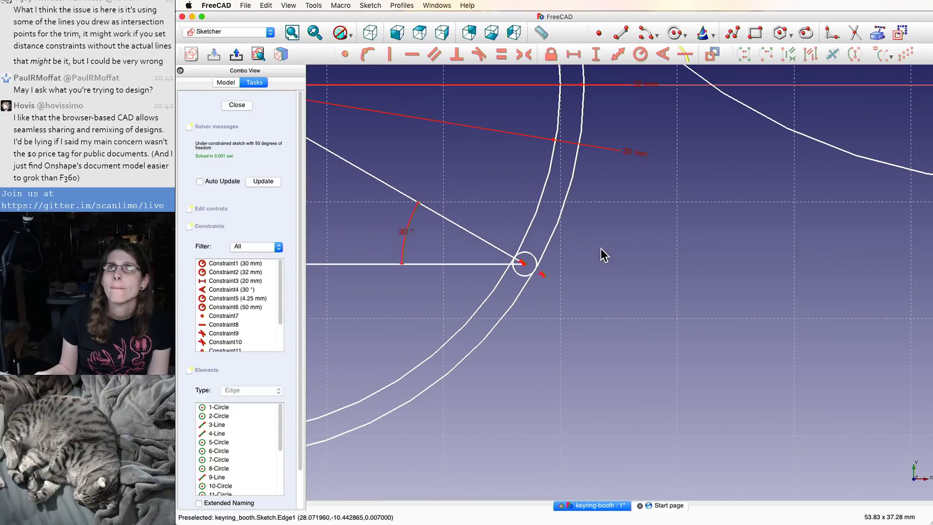
- Examine the small circle where the 30° line meets the two concentric circles, then the whole sketch around it
{"action": "scroll", "coordinate": [601, 251], "scroll_direction": "up", "scroll_amount": 2}
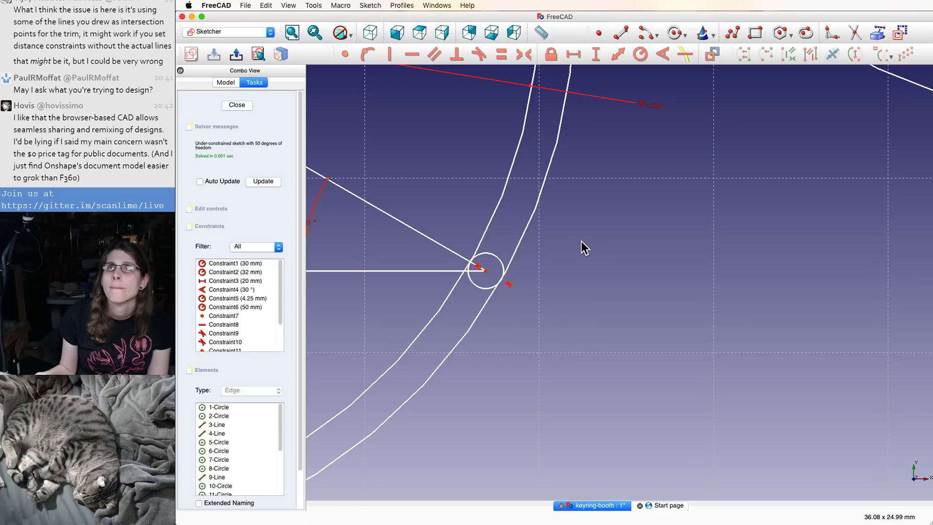
{"action": "scroll", "coordinate": [581, 241], "scroll_direction": "up", "scroll_amount": 1}
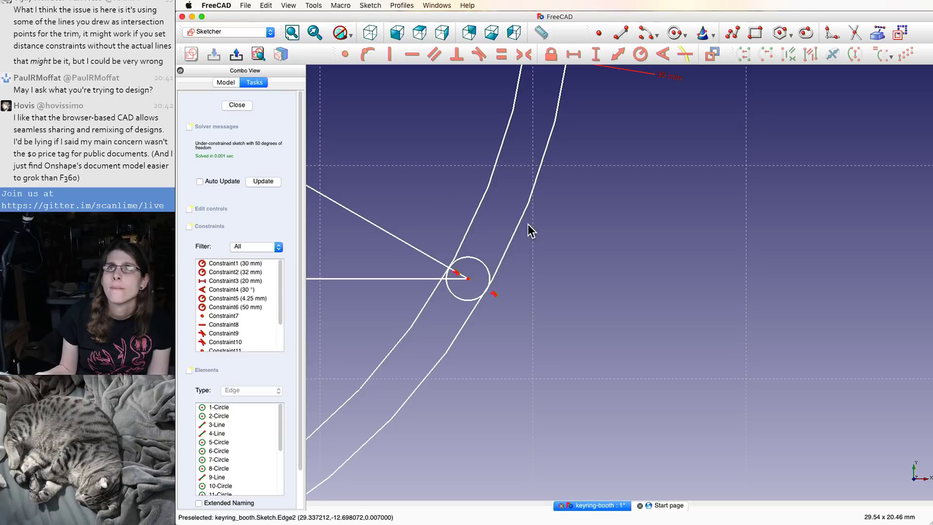
{"action": "scroll", "coordinate": [649, 280], "scroll_direction": "up", "scroll_amount": 1}
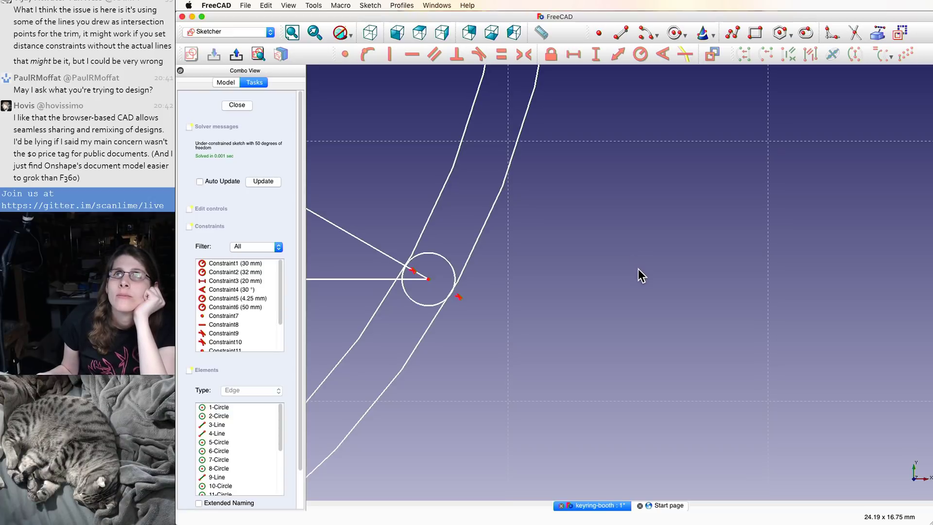
{"action": "scroll", "coordinate": [638, 269], "scroll_direction": "down", "scroll_amount": 5}
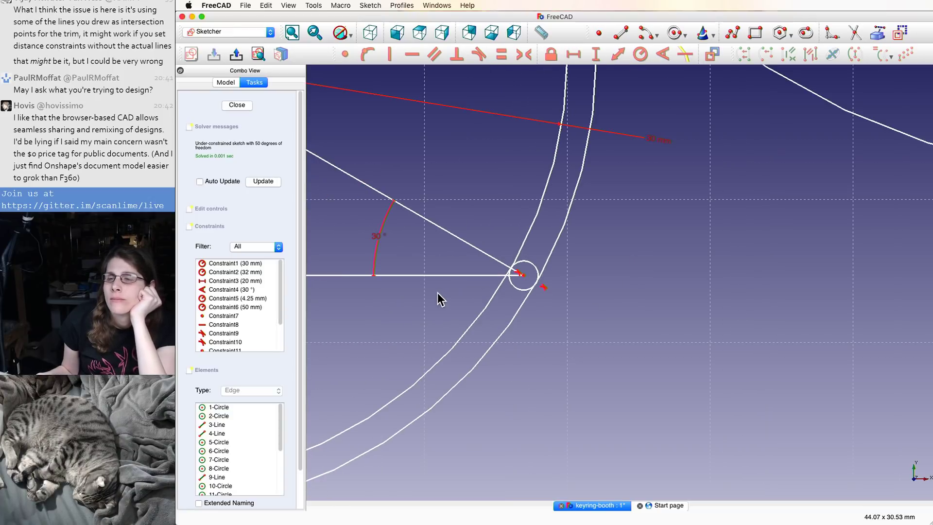
{"action": "scroll", "coordinate": [437, 289], "scroll_direction": "up", "scroll_amount": 5}
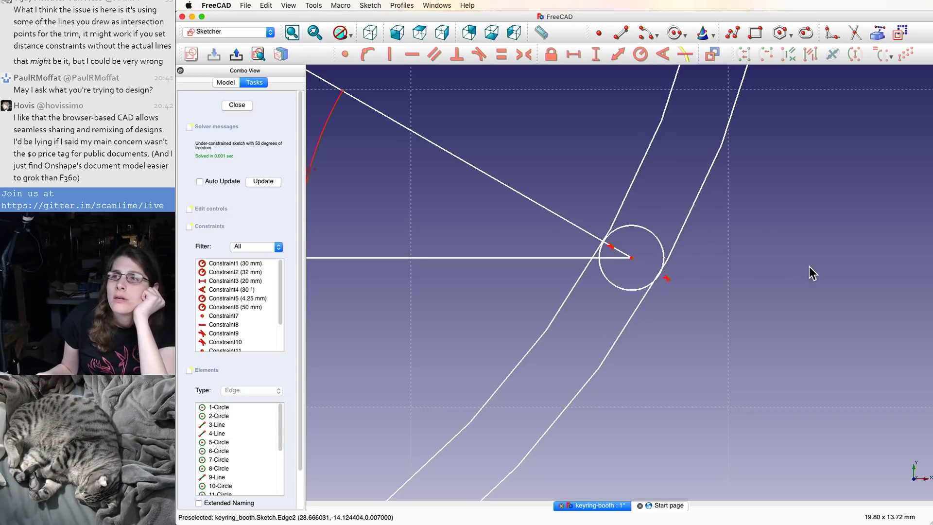
{"action": "scroll", "coordinate": [807, 270], "scroll_direction": "up", "scroll_amount": 3}
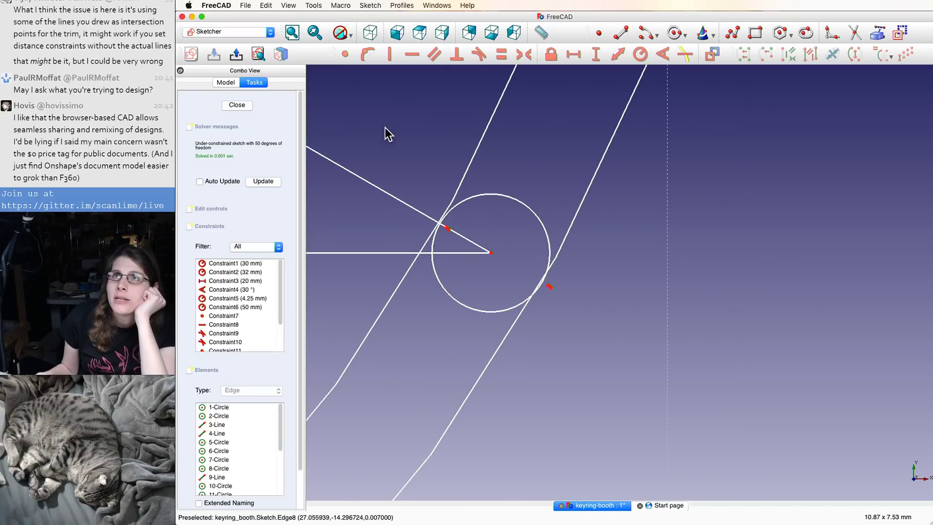
{"action": "scroll", "coordinate": [398, 183], "scroll_direction": "up", "scroll_amount": 4}
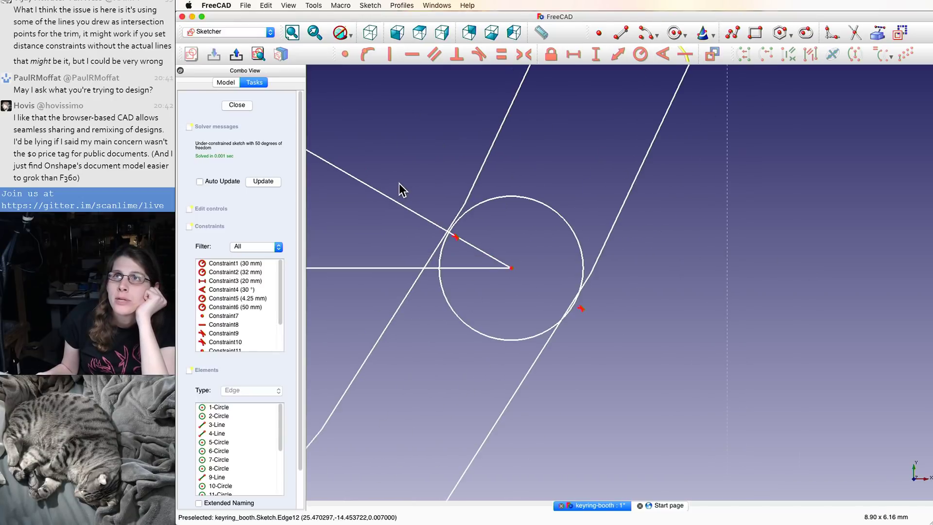
{"action": "scroll", "coordinate": [398, 183], "scroll_direction": "up", "scroll_amount": 2}
{"action": "scroll", "coordinate": [399, 183], "scroll_direction": "down", "scroll_amount": 2}
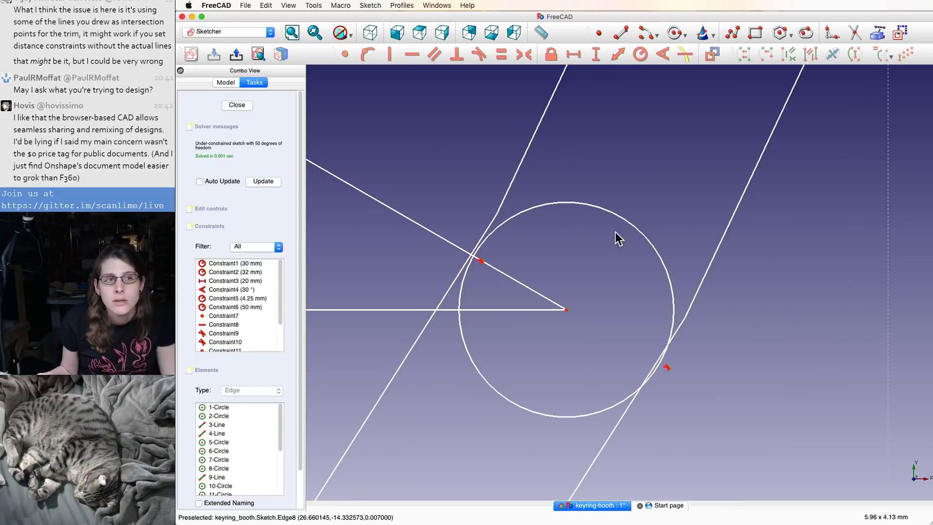
{"action": "scroll", "coordinate": [612, 353], "scroll_direction": "up", "scroll_amount": 2}
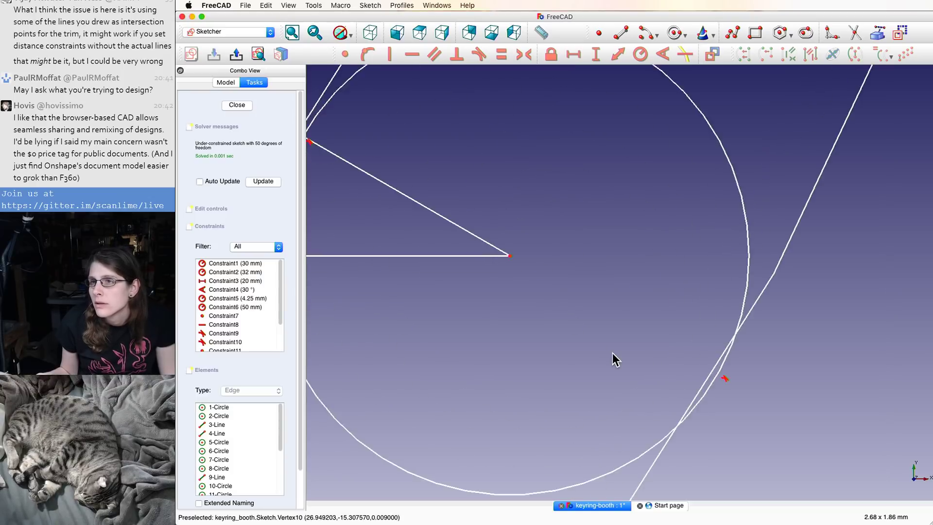
{"action": "scroll", "coordinate": [613, 353], "scroll_direction": "down", "scroll_amount": 4}
{"action": "scroll", "coordinate": [583, 330], "scroll_direction": "down", "scroll_amount": 5}
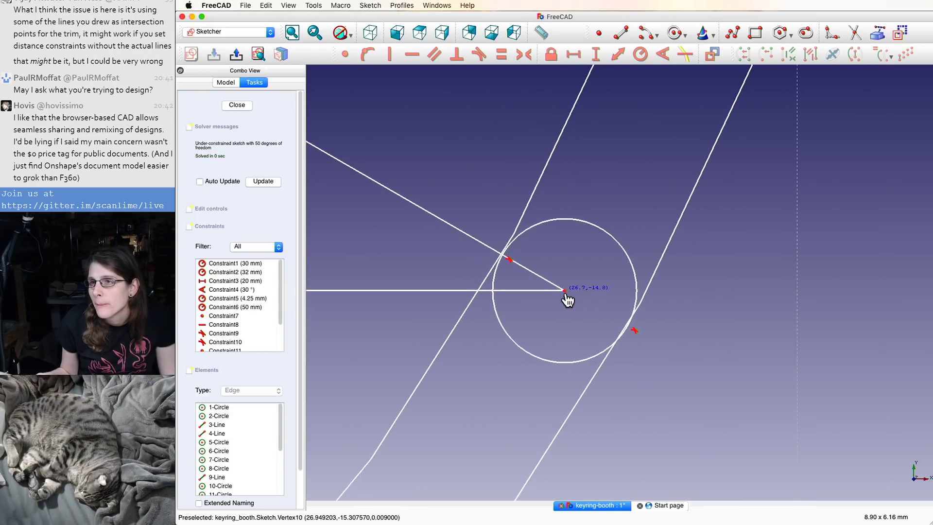
{"action": "scroll", "coordinate": [621, 351], "scroll_direction": "down", "scroll_amount": 8}
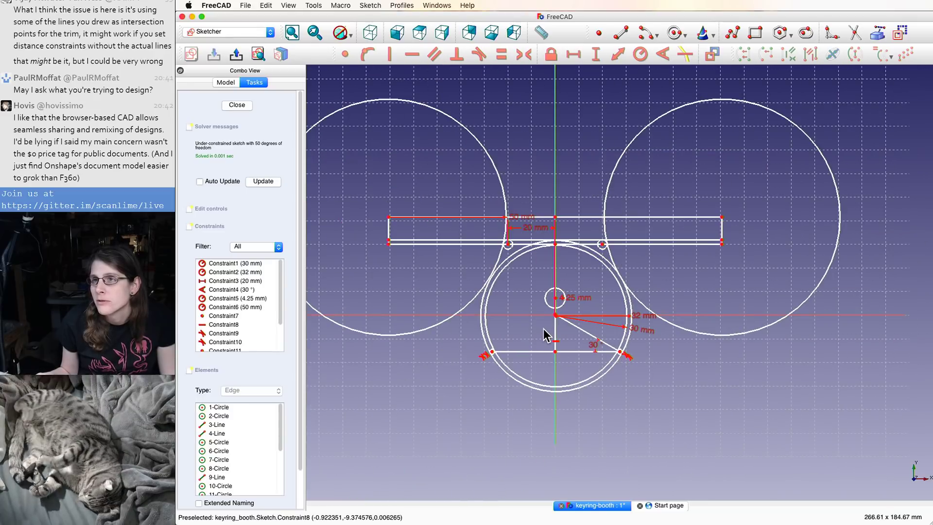
{"action": "scroll", "coordinate": [543, 328], "scroll_direction": "up", "scroll_amount": 3}
{"action": "left_click_drag", "start_coordinate": [529, 368], "coordinate": [521, 405]}
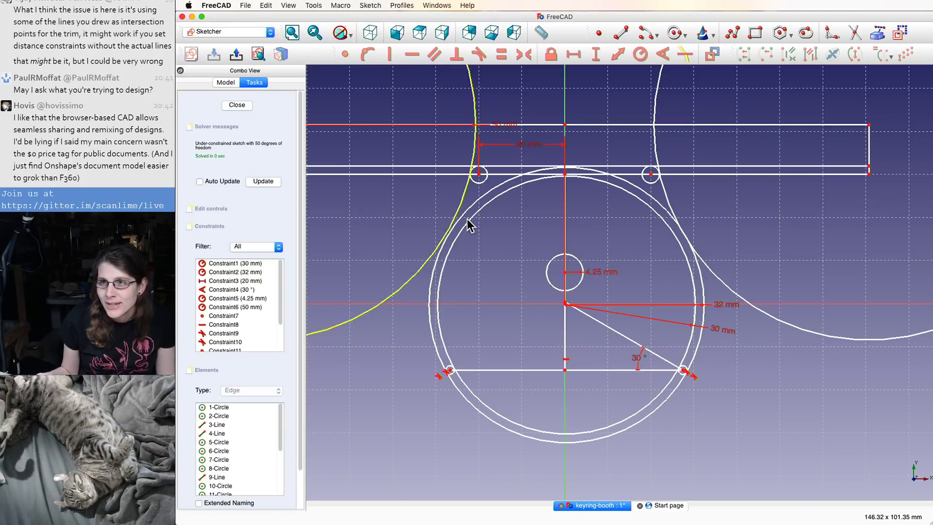
{"action": "scroll", "coordinate": [615, 279], "scroll_direction": "down", "scroll_amount": 1}
{"action": "scroll", "coordinate": [519, 296], "scroll_direction": "up", "scroll_amount": 8}
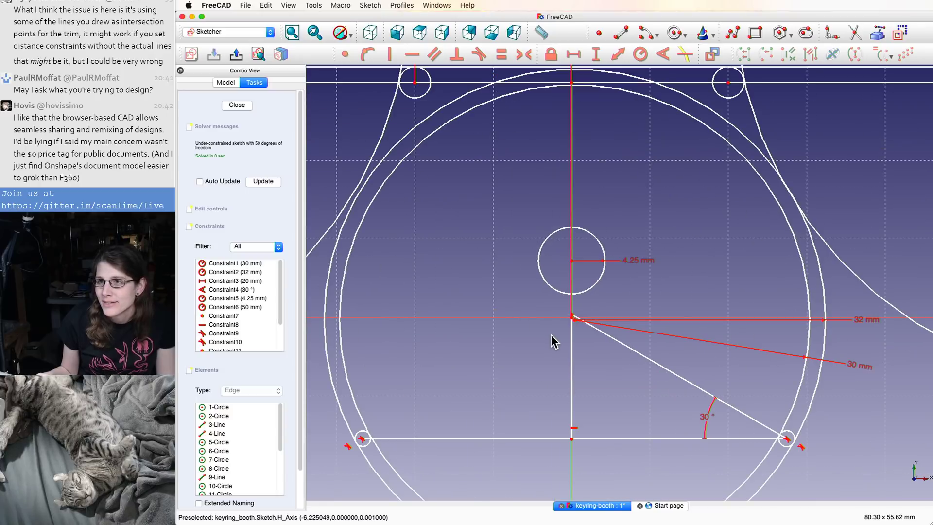
- Test whether the 32 mm circle's centre is fixed to the sketch origin by pulling it away, and inspect the nearby points
{"action": "left_click_drag", "start_coordinate": [615, 299], "coordinate": [640, 277]}
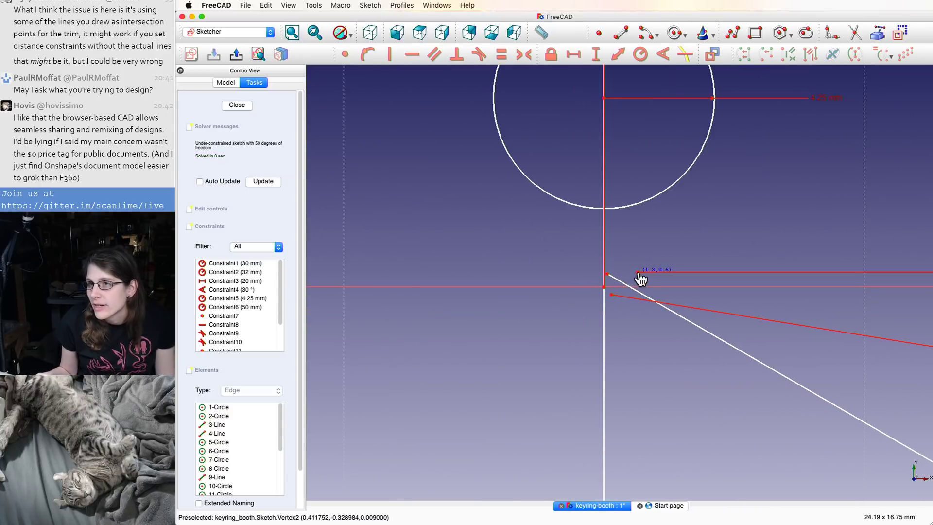
{"action": "scroll", "coordinate": [699, 265], "scroll_direction": "down", "scroll_amount": 3}
{"action": "scroll", "coordinate": [706, 205], "scroll_direction": "up", "scroll_amount": 3}
{"action": "scroll", "coordinate": [604, 229], "scroll_direction": "down", "scroll_amount": 5}
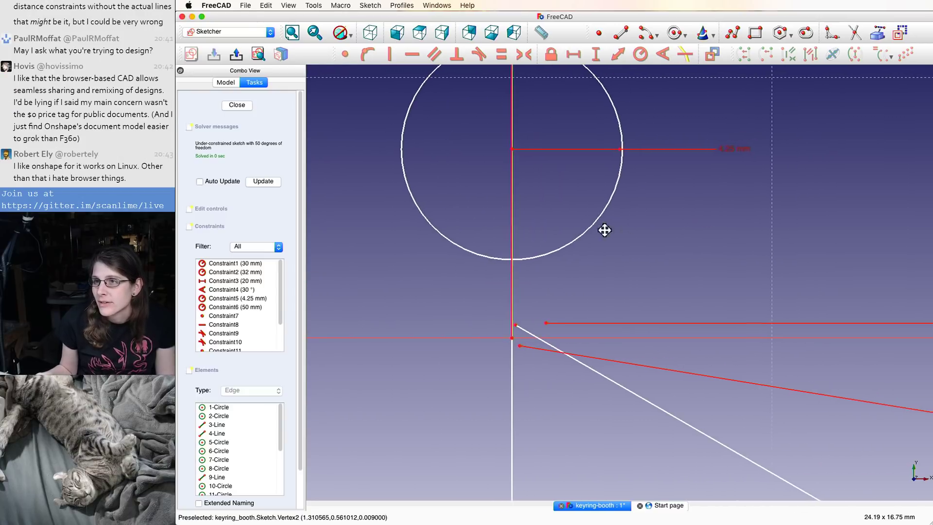
{"action": "middle_click_drag", "start_coordinate": [633, 242], "coordinate": [617, 264]}
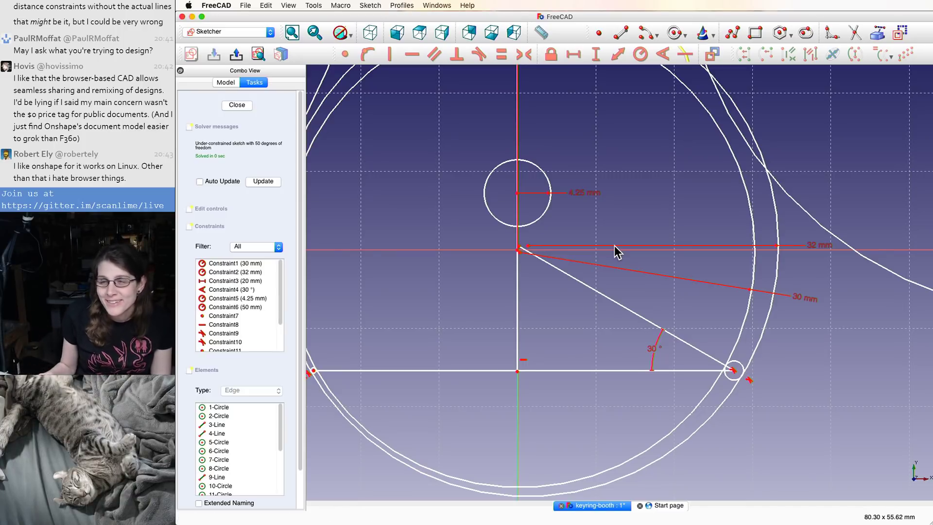
{"action": "scroll", "coordinate": [442, 131], "scroll_direction": "down", "scroll_amount": 1}
{"action": "scroll", "coordinate": [495, 175], "scroll_direction": "up", "scroll_amount": 2}
{"action": "scroll", "coordinate": [496, 173], "scroll_direction": "up", "scroll_amount": 2}
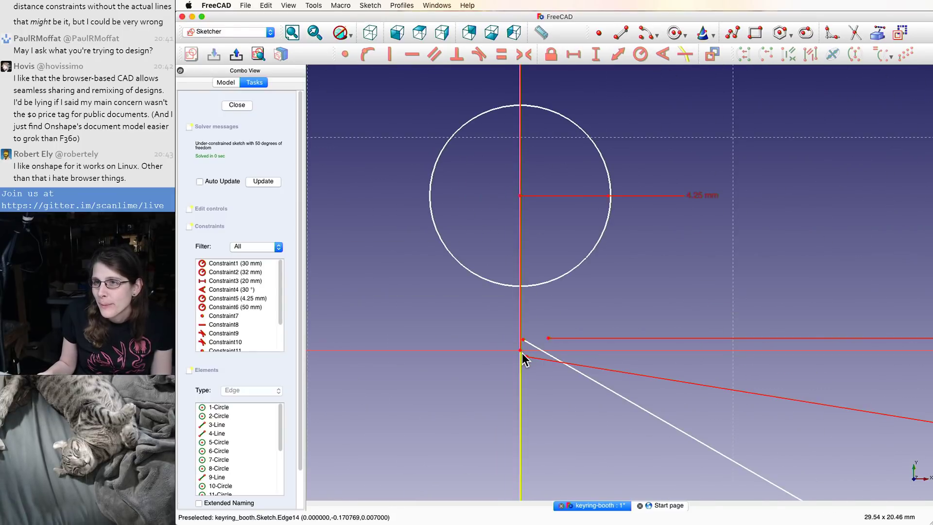
- Make the 30 mm circle's centre, the sloped line's upper endpoint and the 32 mm circle's centre coincident with the sketch origin
{"action": "left_click_drag", "start_coordinate": [526, 356], "coordinate": [521, 350]}
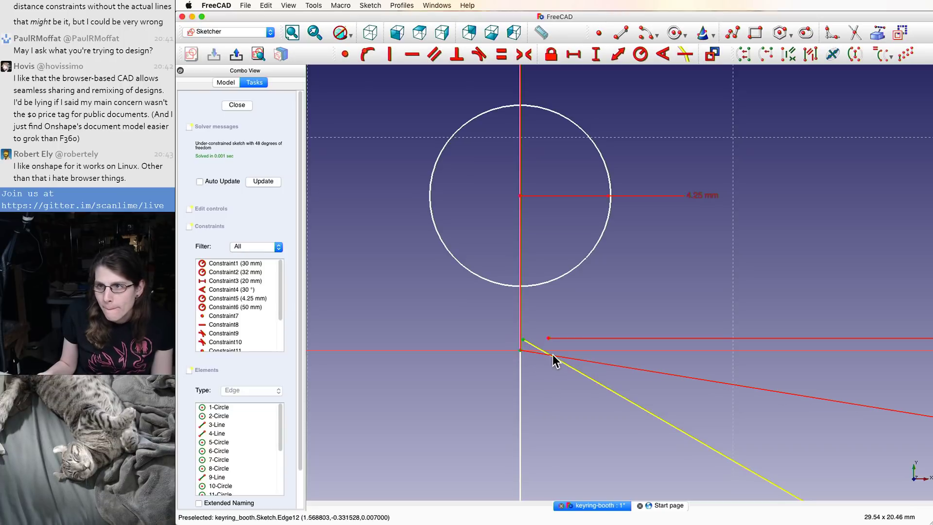
{"action": "key", "text": "c"}
{"action": "left_click", "coordinate": [548, 338]}
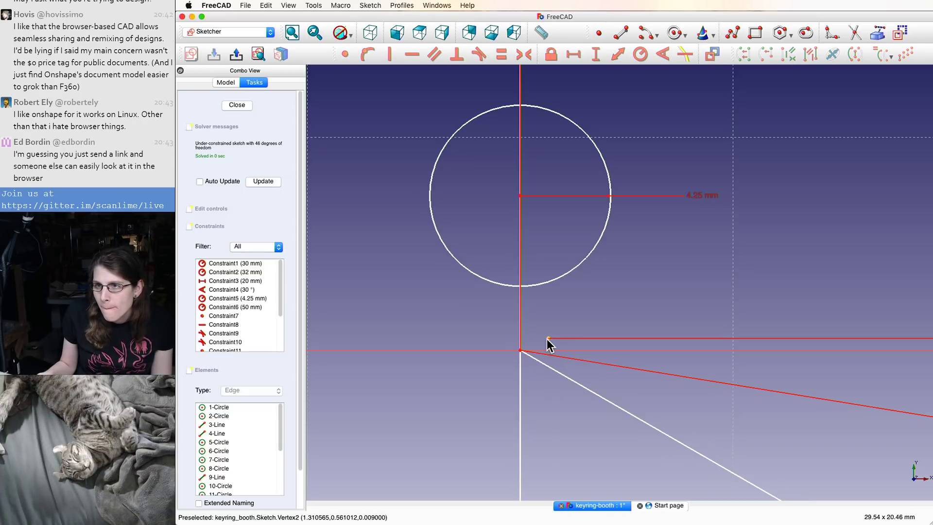
{"action": "left_click", "coordinate": [521, 351]}
{"action": "key", "text": "c"}
- Constrain the small circle at the 20 mm dimension tangent to the middle of the three long horizontal lines
{"action": "scroll", "coordinate": [562, 312], "scroll_direction": "down", "scroll_amount": 6}
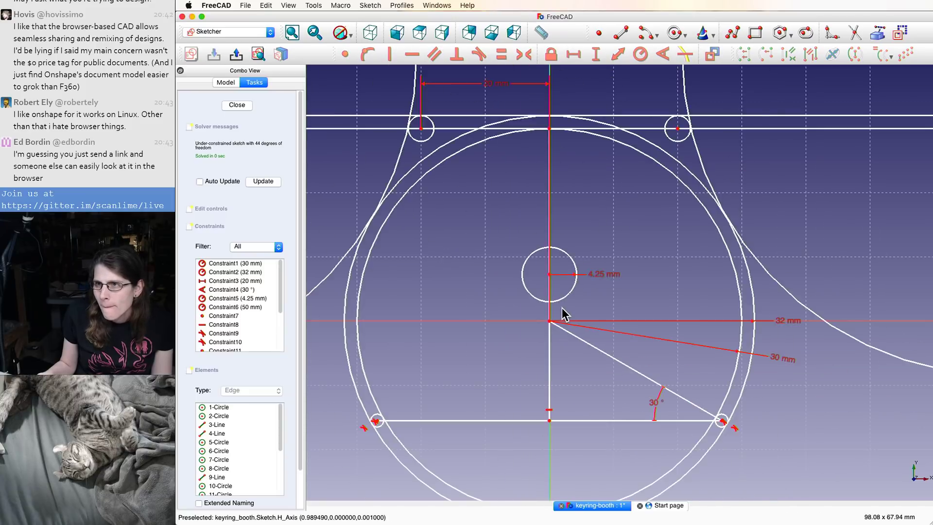
{"action": "scroll", "coordinate": [616, 354], "scroll_direction": "up", "scroll_amount": 2}
{"action": "scroll", "coordinate": [614, 353], "scroll_direction": "up", "scroll_amount": 6}
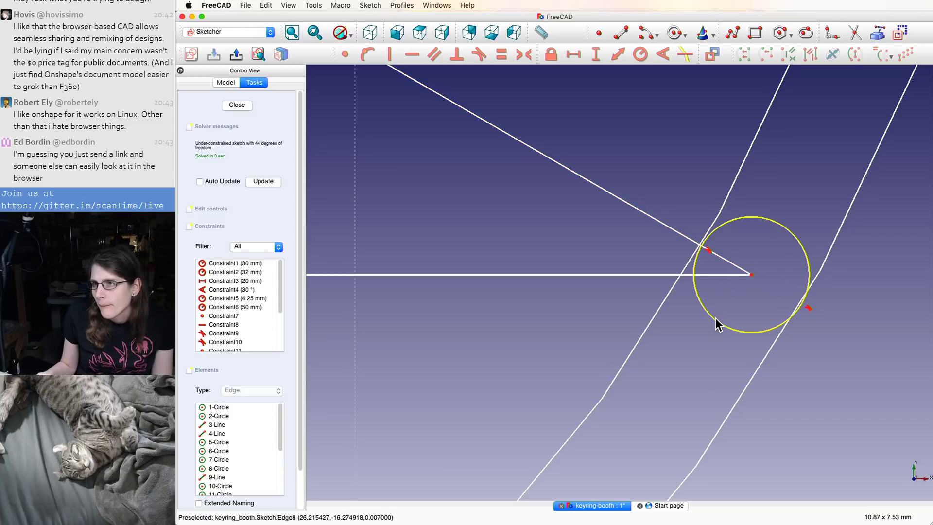
{"action": "scroll", "coordinate": [694, 298], "scroll_direction": "down", "scroll_amount": 6}
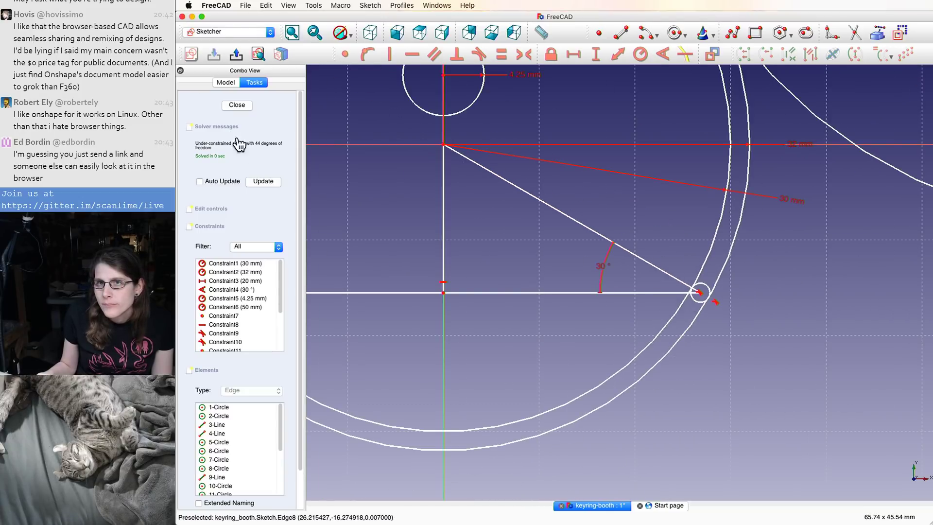
{"action": "scroll", "coordinate": [437, 175], "scroll_direction": "down", "scroll_amount": 3}
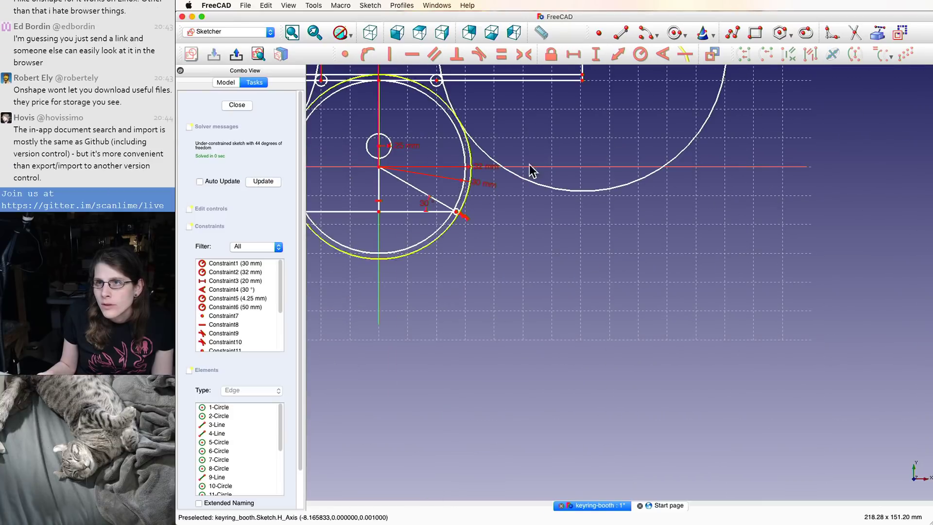
{"action": "scroll", "coordinate": [614, 291], "scroll_direction": "down", "scroll_amount": 5}
{"action": "scroll", "coordinate": [661, 368], "scroll_direction": "up", "scroll_amount": 6}
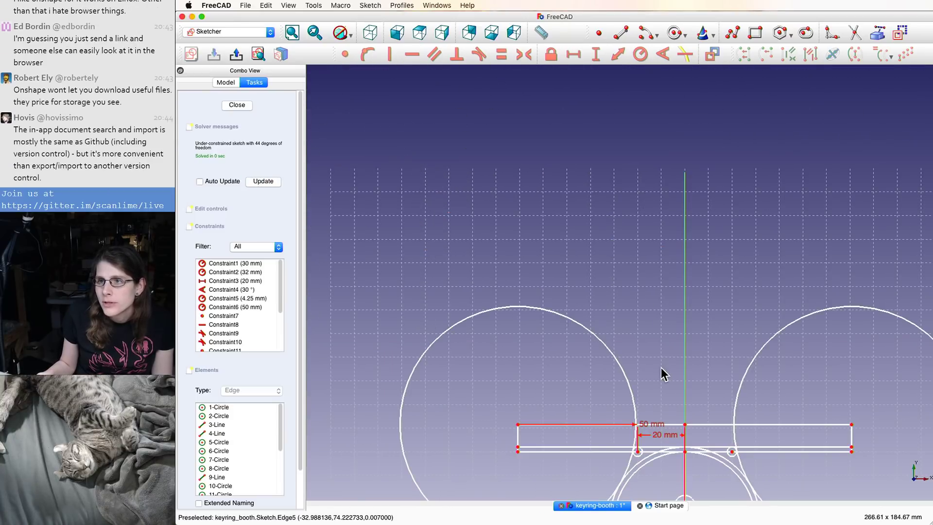
{"action": "scroll", "coordinate": [583, 462], "scroll_direction": "up", "scroll_amount": 5}
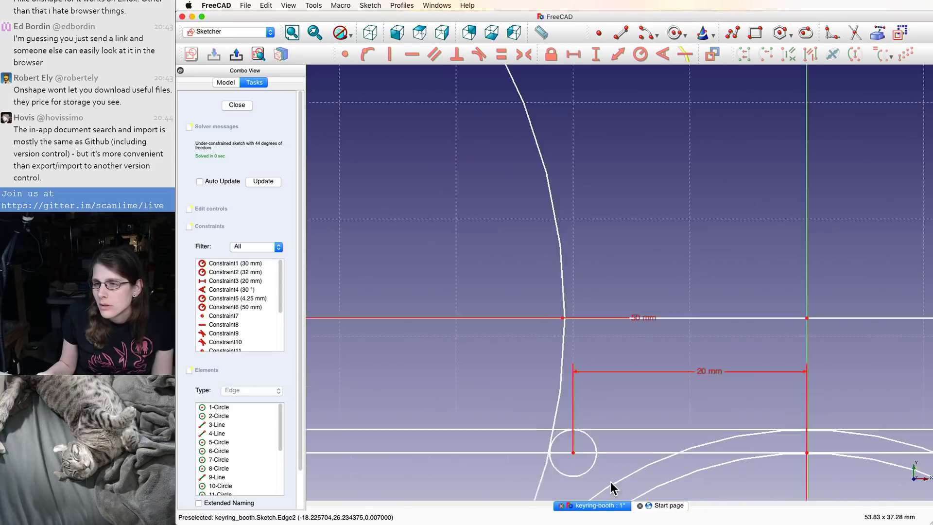
{"action": "left_click", "coordinate": [577, 390]}
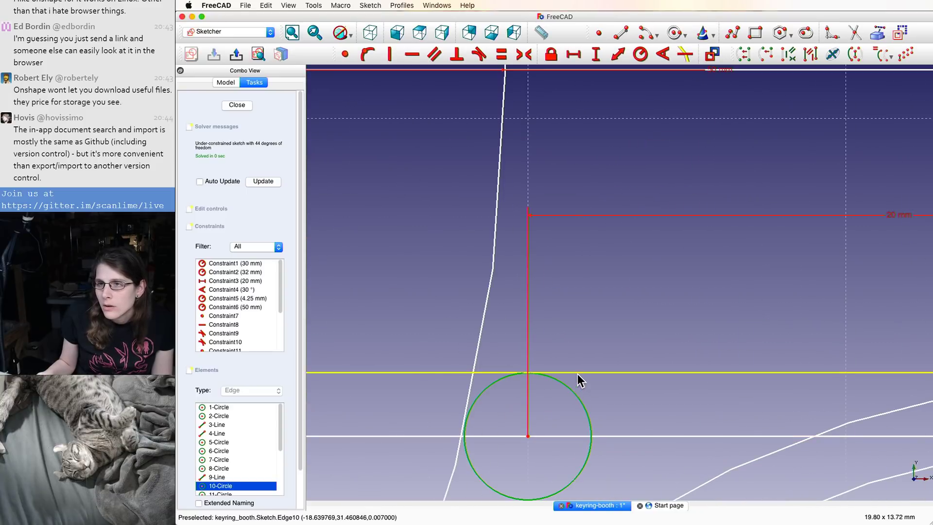
{"action": "left_click", "coordinate": [578, 373]}
{"action": "key", "text": "t"}
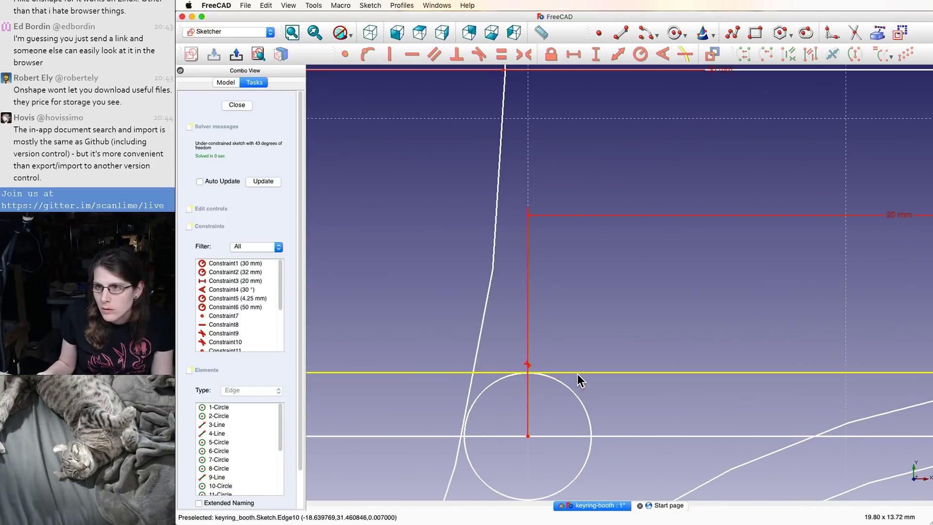
- Constrain the same small circle tangent to the large 50 mm circle beside it
{"action": "left_click", "coordinate": [492, 386]}
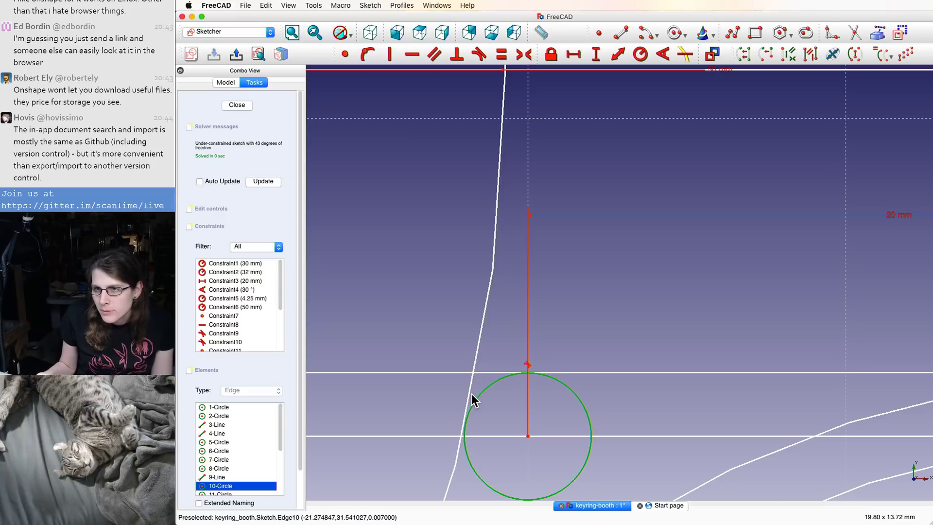
{"action": "left_click", "coordinate": [467, 408]}
{"action": "key", "text": "t"}
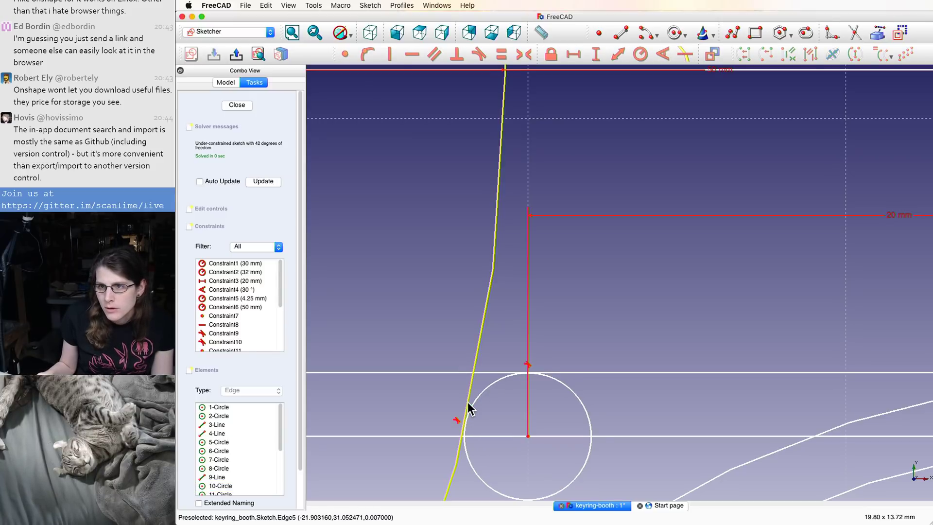
- Constrain the large 50 mm circle tangent to the outer 32 mm circle
{"action": "scroll", "coordinate": [520, 413], "scroll_direction": "down", "scroll_amount": 10}
{"action": "scroll", "coordinate": [507, 423], "scroll_direction": "up", "scroll_amount": 10}
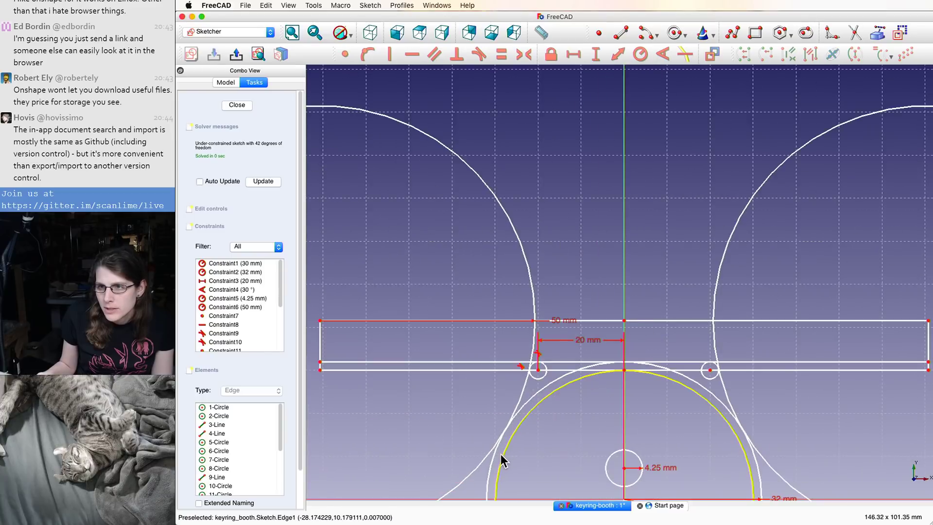
{"action": "left_click", "coordinate": [554, 332]}
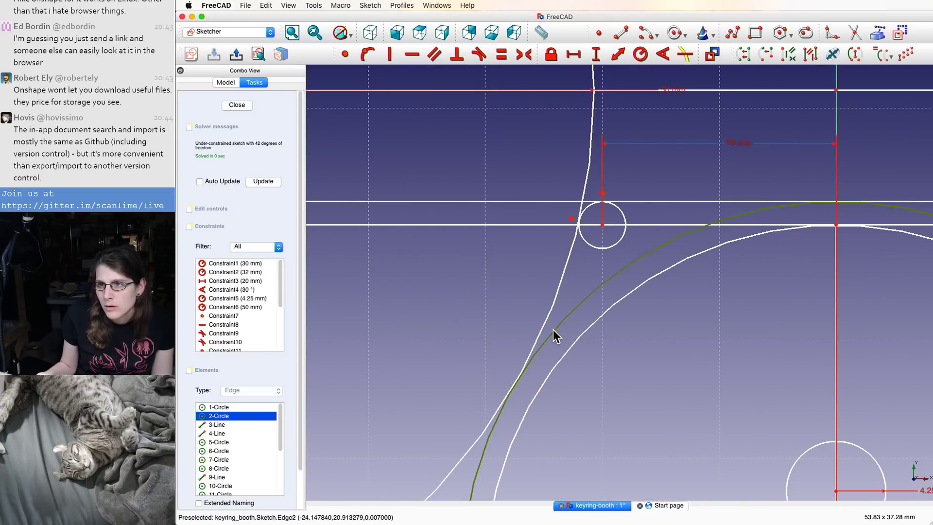
{"action": "left_click", "coordinate": [548, 322]}
{"action": "key", "text": "t"}
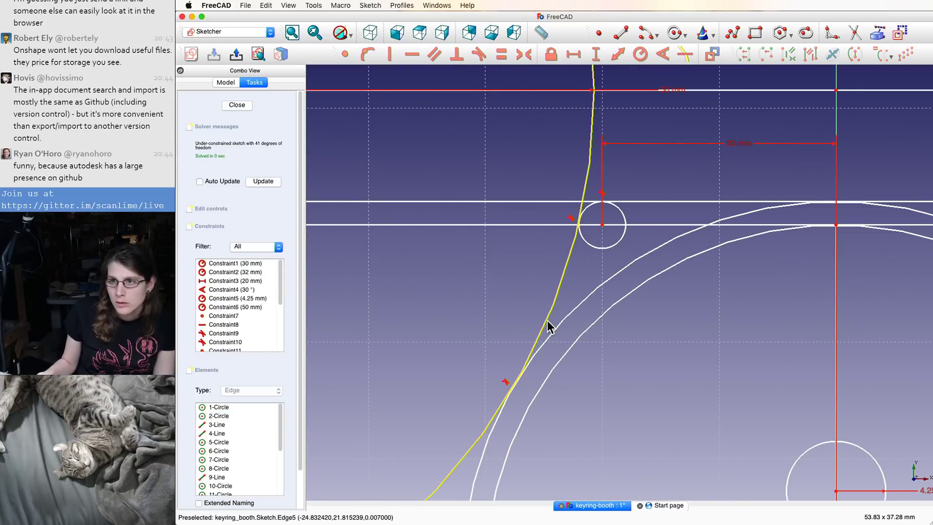
{"action": "scroll", "coordinate": [548, 325], "scroll_direction": "down", "scroll_amount": 10}
{"action": "scroll", "coordinate": [529, 466], "scroll_direction": "up", "scroll_amount": 6}
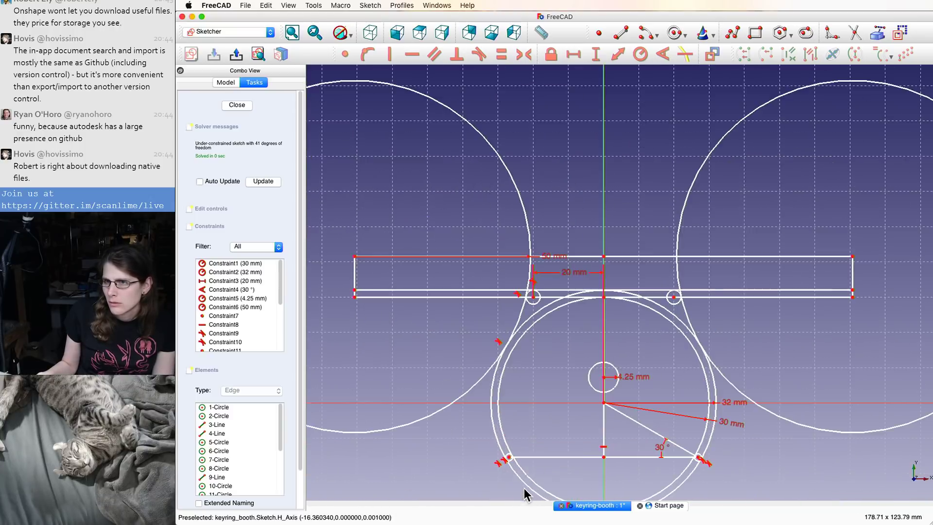
{"action": "scroll", "coordinate": [492, 457], "scroll_direction": "up", "scroll_amount": 1}
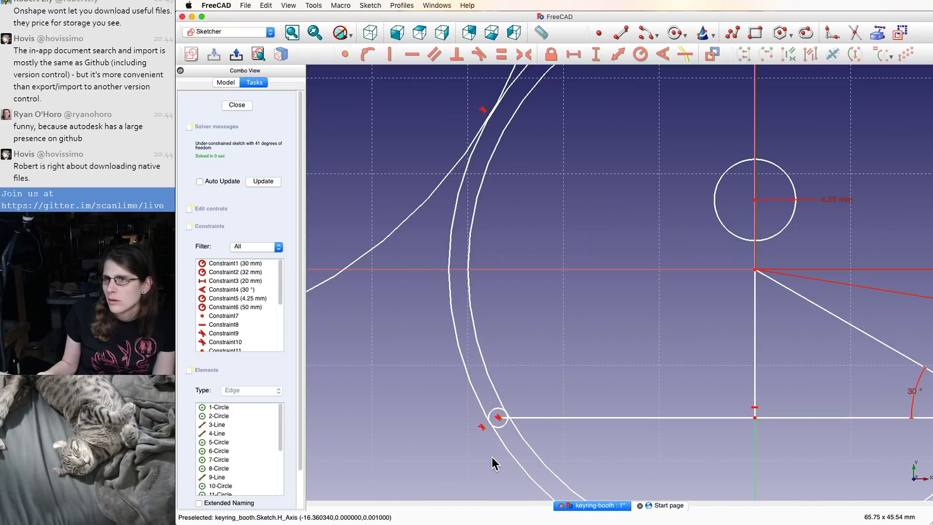
{"action": "scroll", "coordinate": [500, 413], "scroll_direction": "down", "scroll_amount": 3}
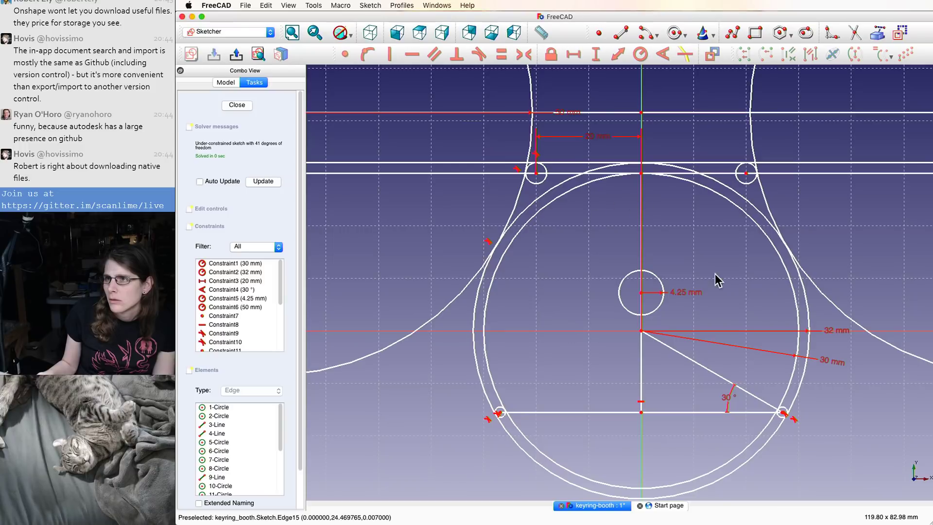
- Apply a horizontal constraint to the uppermost long line's segment on the positive X side of the vertical axis
{"action": "scroll", "coordinate": [803, 418], "scroll_direction": "up", "scroll_amount": 5}
{"action": "scroll", "coordinate": [803, 418], "scroll_direction": "up", "scroll_amount": 5}
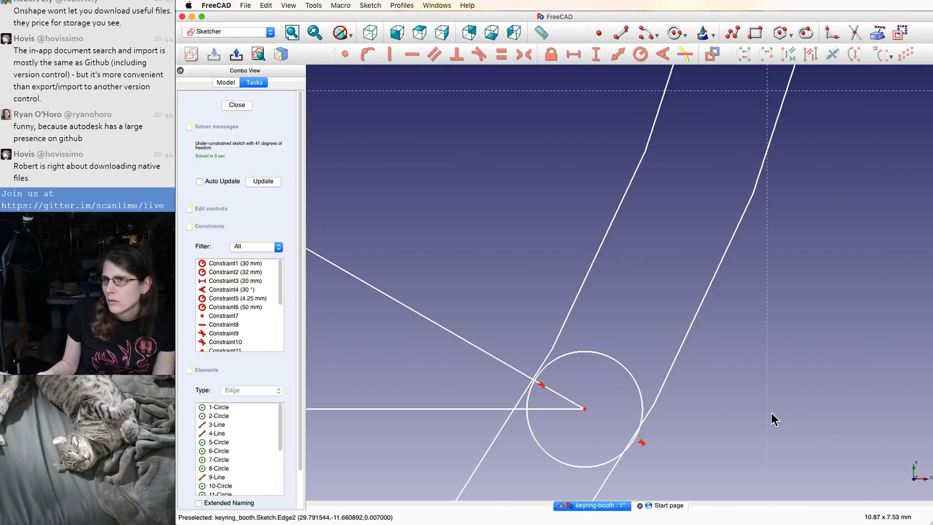
{"action": "scroll", "coordinate": [751, 406], "scroll_direction": "down", "scroll_amount": 13}
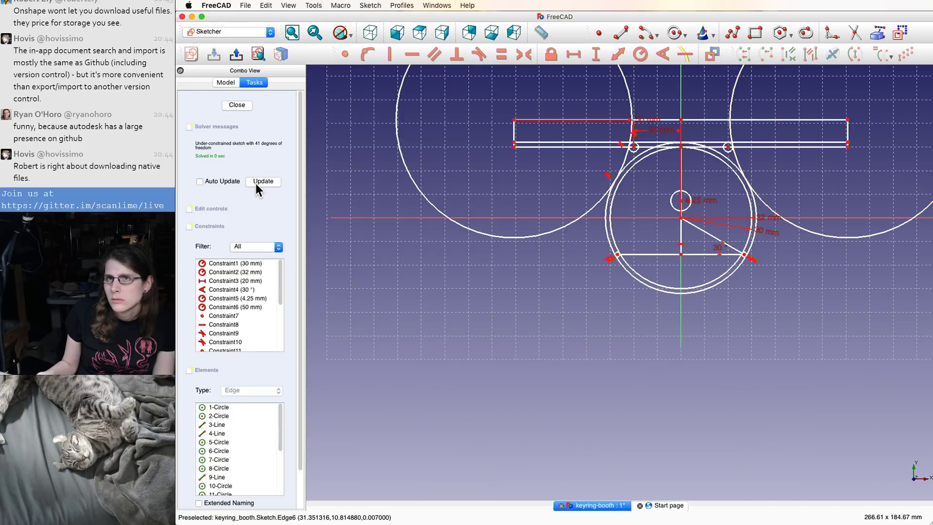
{"action": "scroll", "coordinate": [708, 85], "scroll_direction": "up", "scroll_amount": 2}
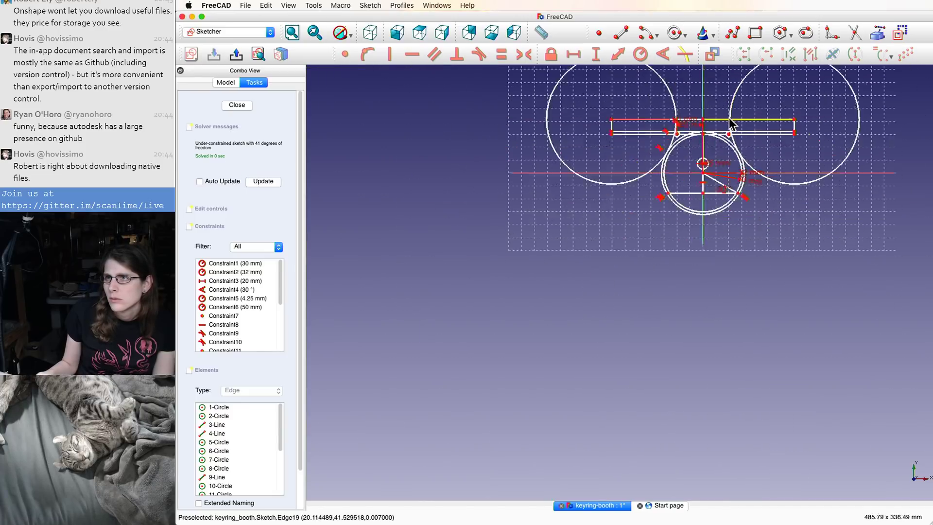
{"action": "scroll", "coordinate": [686, 169], "scroll_direction": "up", "scroll_amount": 10}
{"action": "scroll", "coordinate": [685, 171], "scroll_direction": "down", "scroll_amount": 8}
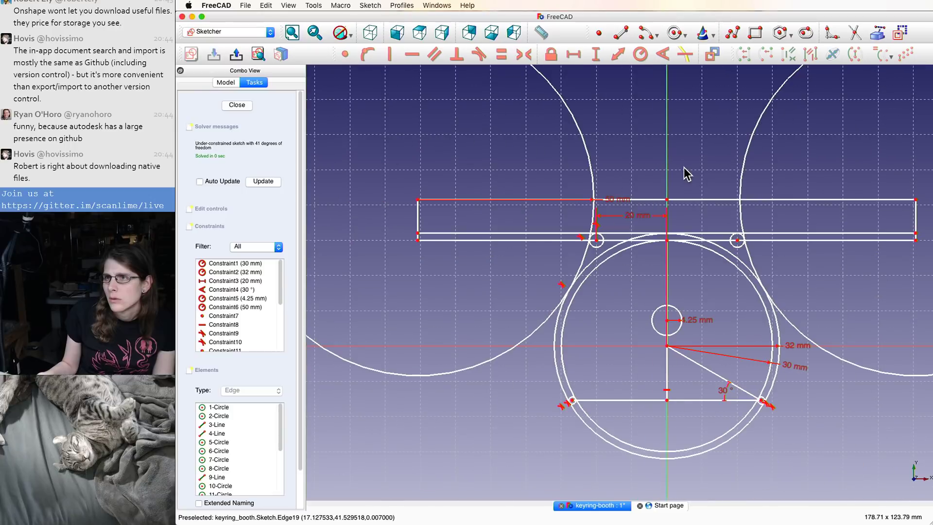
{"action": "left_click", "coordinate": [690, 200]}
{"action": "key", "text": "h"}
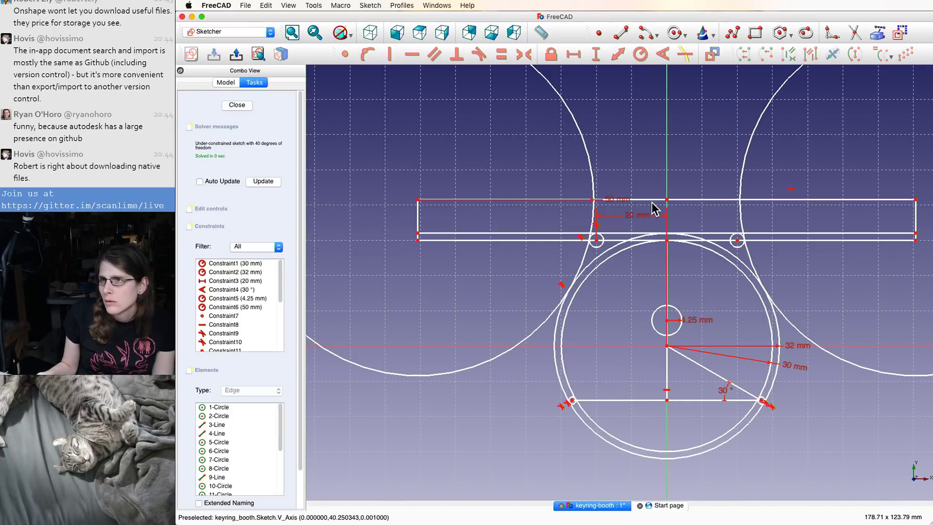
- Apply horizontal constraints to the middle and lowest of the three long lines above the 30 mm circle
{"action": "left_click", "coordinate": [715, 234]}
{"action": "key", "text": "h"}
{"action": "left_click", "coordinate": [721, 241]}
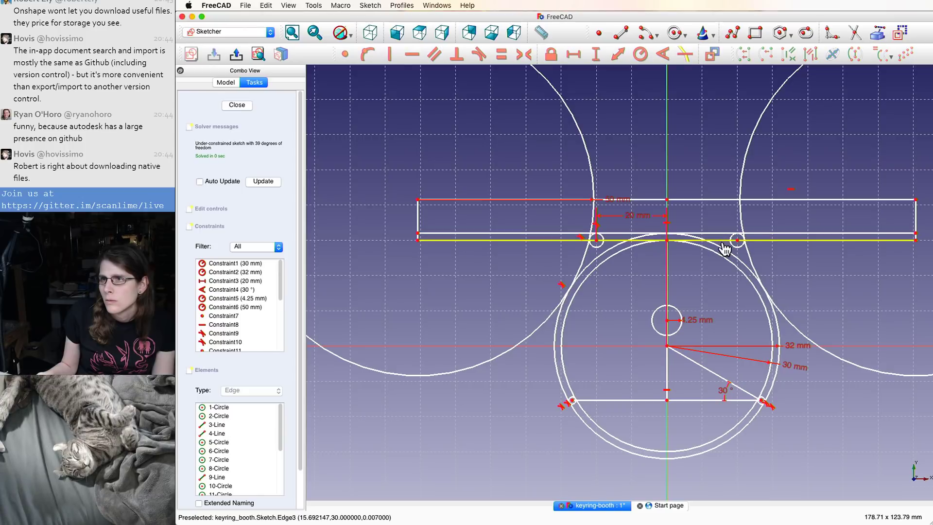
{"action": "key", "text": "h"}
{"action": "left_click", "coordinate": [649, 198]}
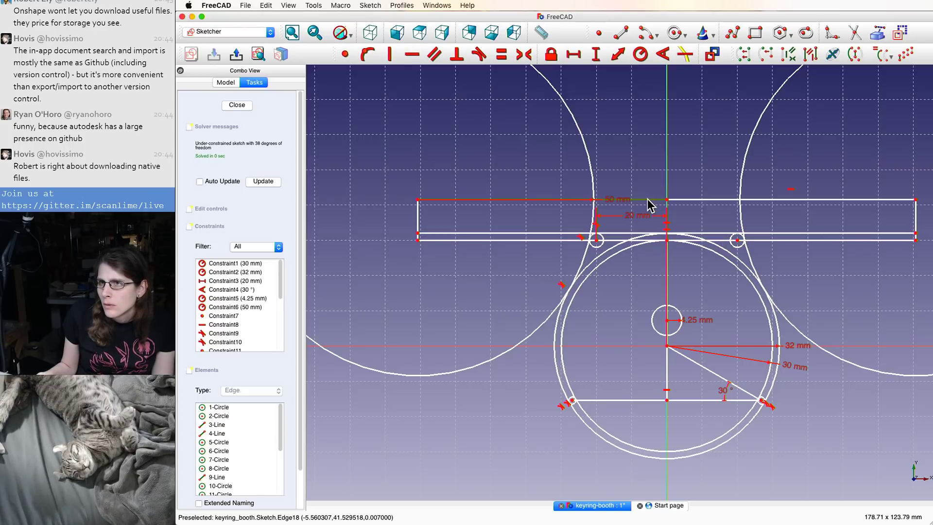
{"action": "key", "text": "Escape"}
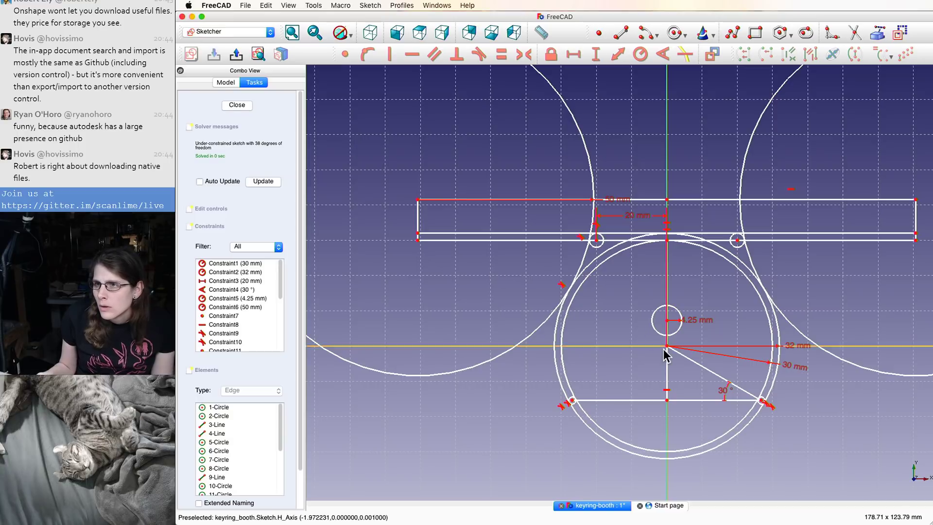
- Try to apply a horizontal constraint to the chord line joining the two small circles below the origin
{"action": "left_click", "coordinate": [624, 400]}
{"action": "scroll", "coordinate": [651, 384], "scroll_direction": "up", "scroll_amount": 5}
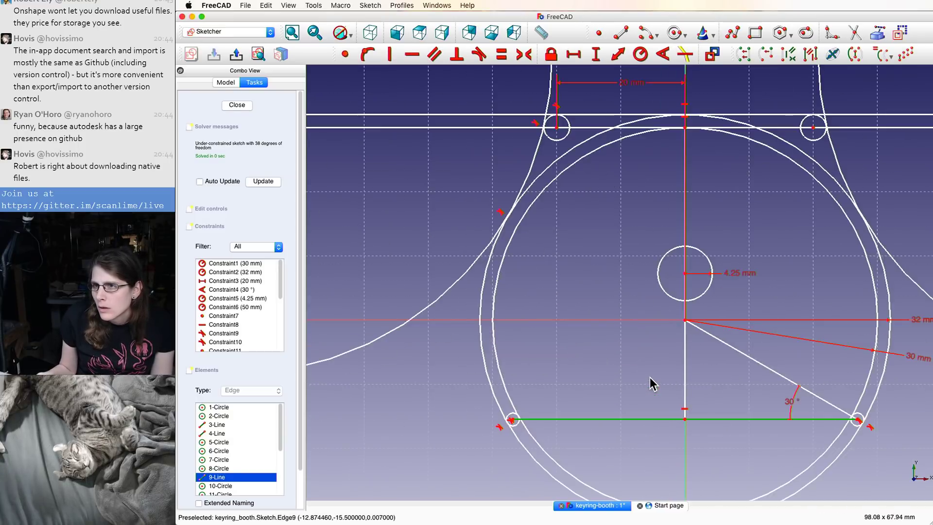
{"action": "left_click", "coordinate": [741, 381]}
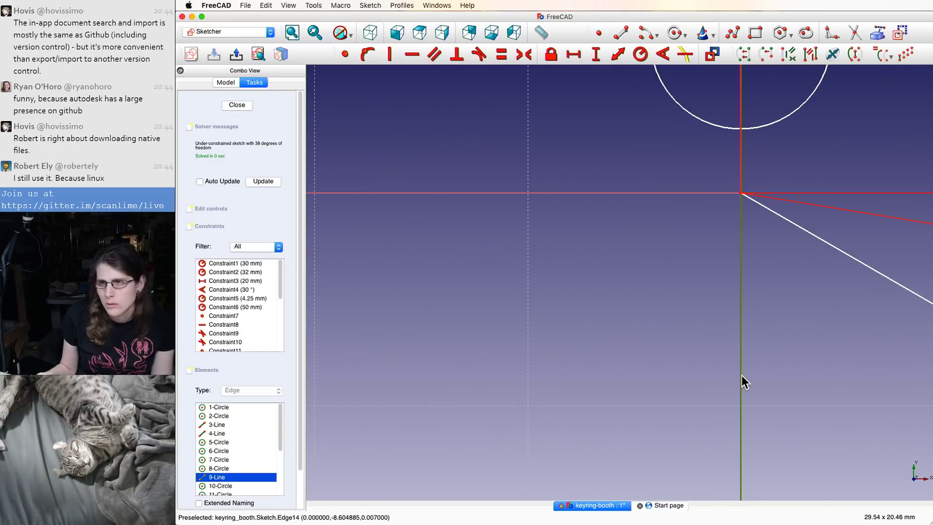
{"action": "key", "text": "h"}
{"action": "left_click", "coordinate": [622, 280]}
{"action": "scroll", "coordinate": [625, 281], "scroll_direction": "down", "scroll_amount": 5}
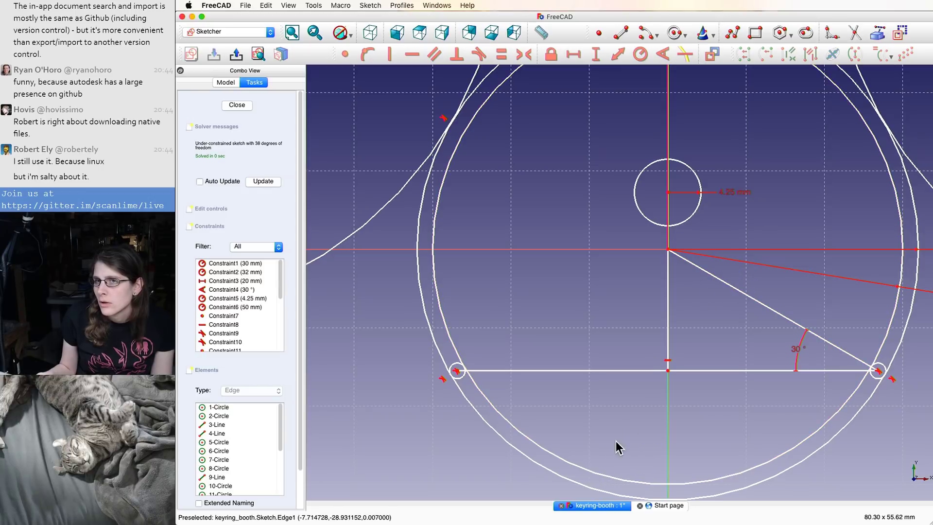
- Save the keyring-booth document
{"action": "left_click", "coordinate": [246, 5]}
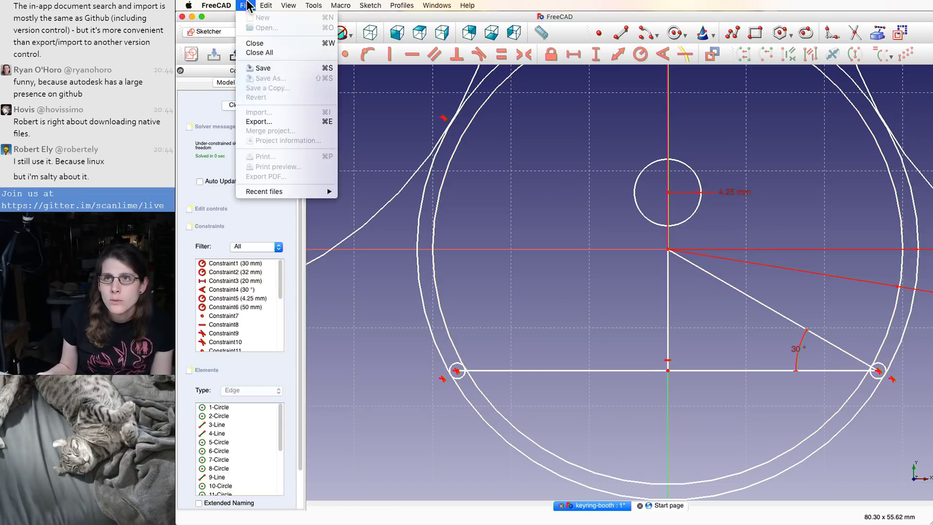
{"action": "left_click", "coordinate": [264, 69]}
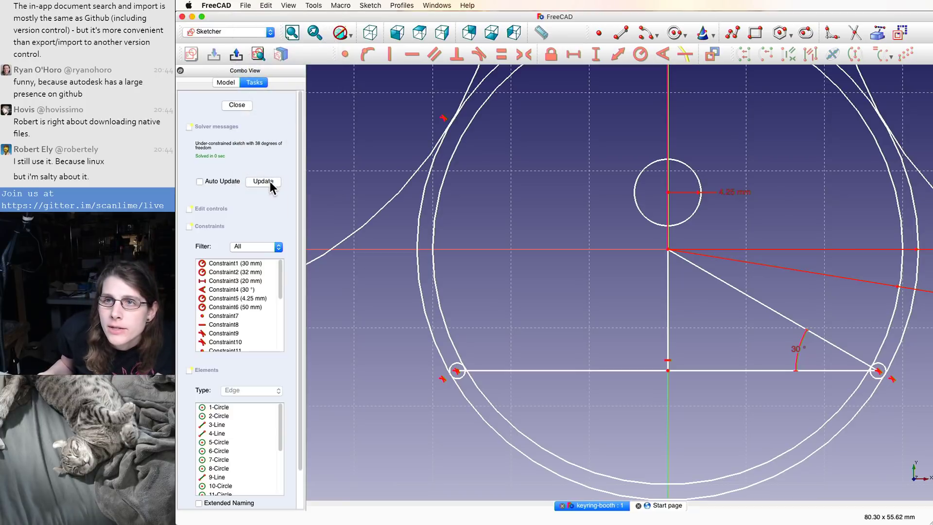
{"action": "left_click", "coordinate": [328, 5]}
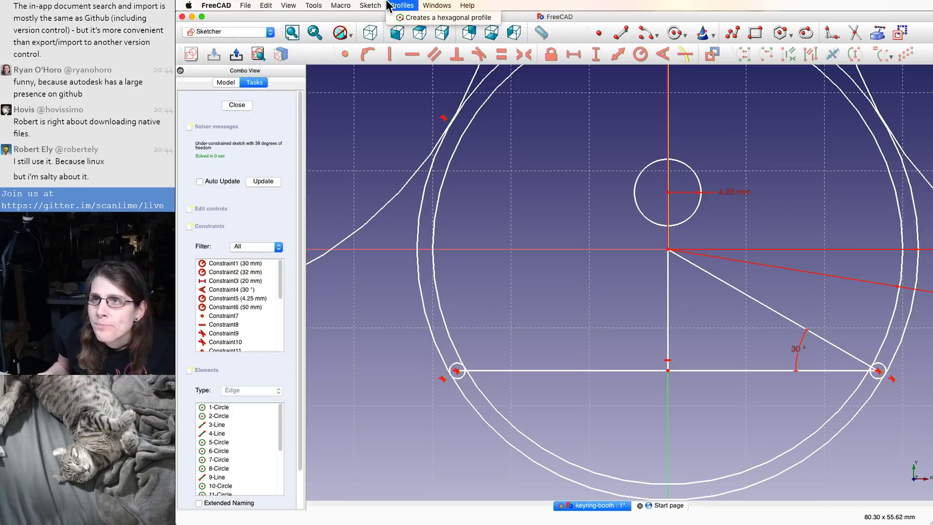
{"action": "mouse_move", "coordinate": [297, 6]}
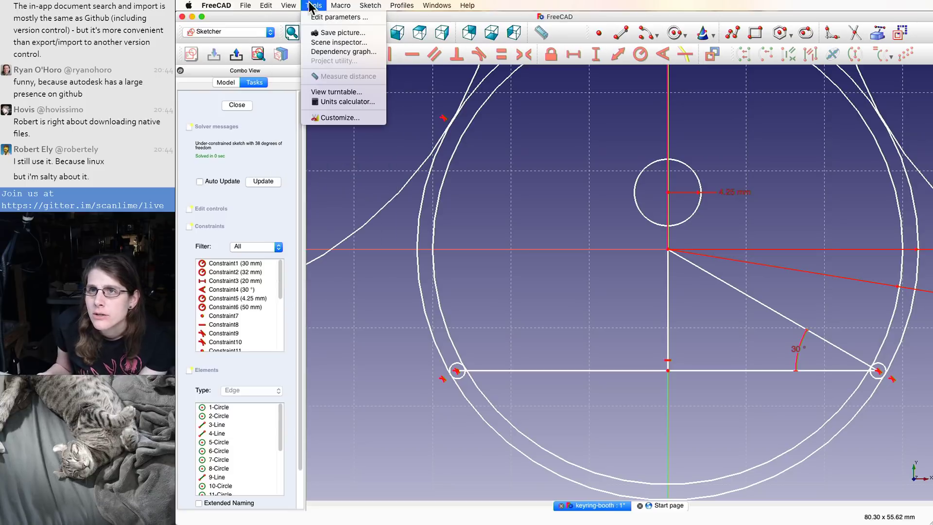
{"action": "mouse_move", "coordinate": [336, 5]}
{"action": "mouse_move", "coordinate": [370, 5]}
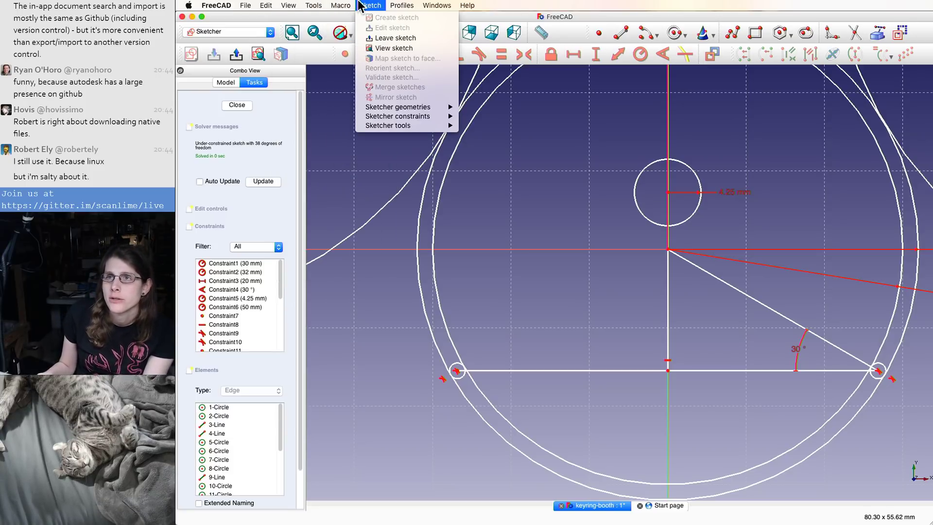
{"action": "mouse_move", "coordinate": [391, 117]}
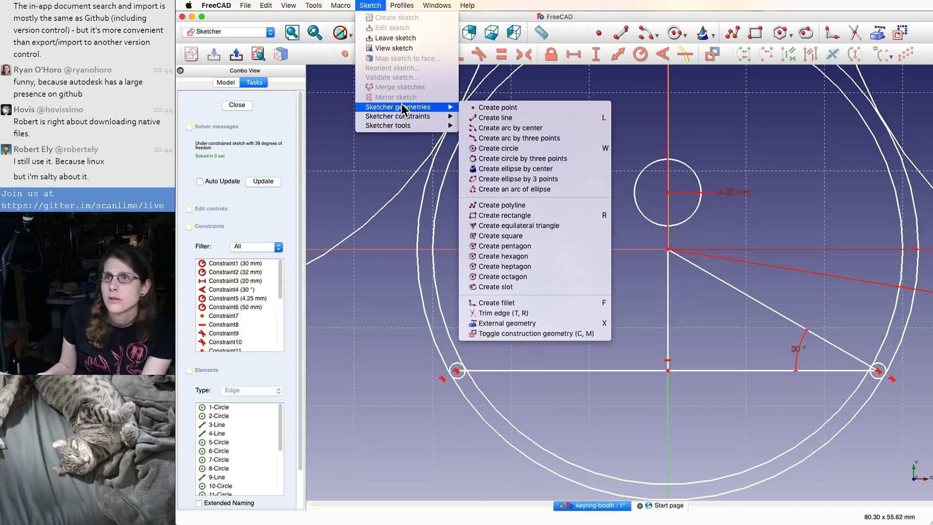
{"action": "mouse_move", "coordinate": [418, 125]}
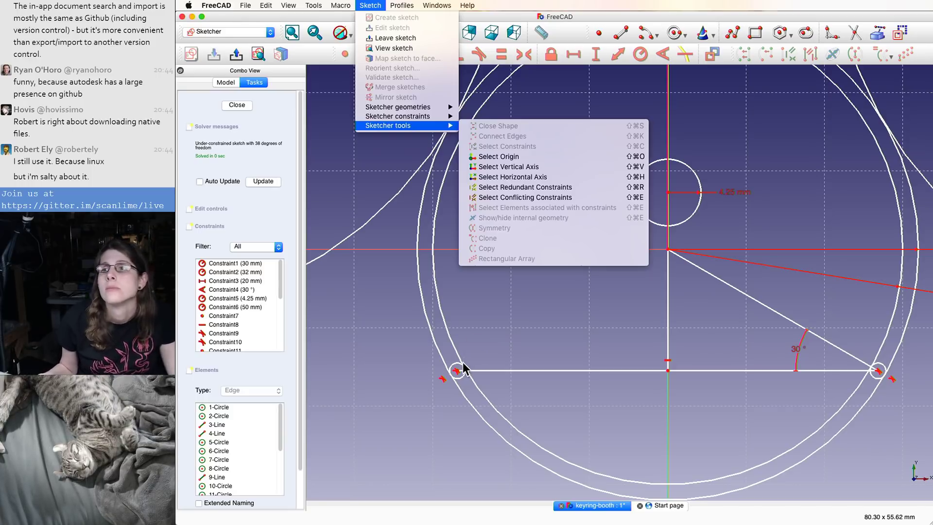
{"action": "left_click", "coordinate": [440, 335]}
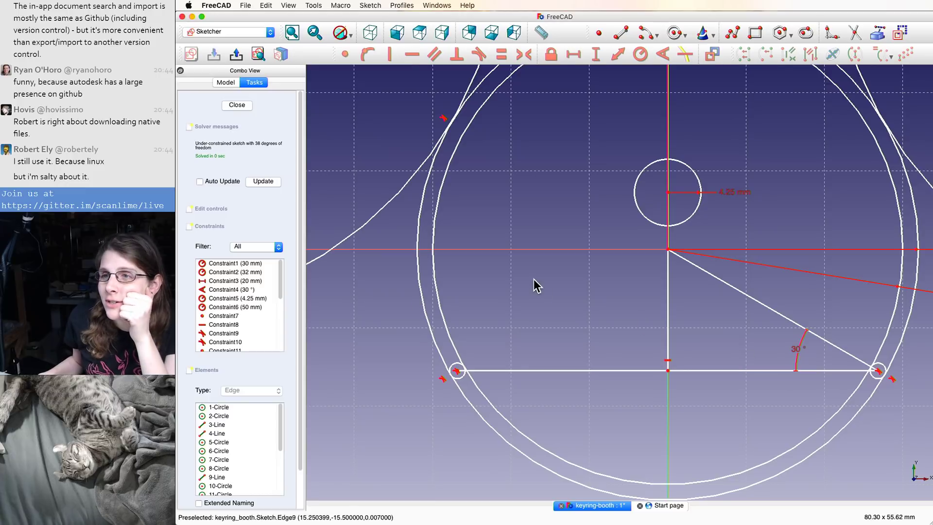
- Try to use the Trim edge tool near the small circle at the chord's end on the negative X side
{"action": "scroll", "coordinate": [535, 285], "scroll_direction": "down", "scroll_amount": 1}
{"action": "scroll", "coordinate": [638, 249], "scroll_direction": "up", "scroll_amount": 1}
{"action": "scroll", "coordinate": [634, 246], "scroll_direction": "down", "scroll_amount": 7}
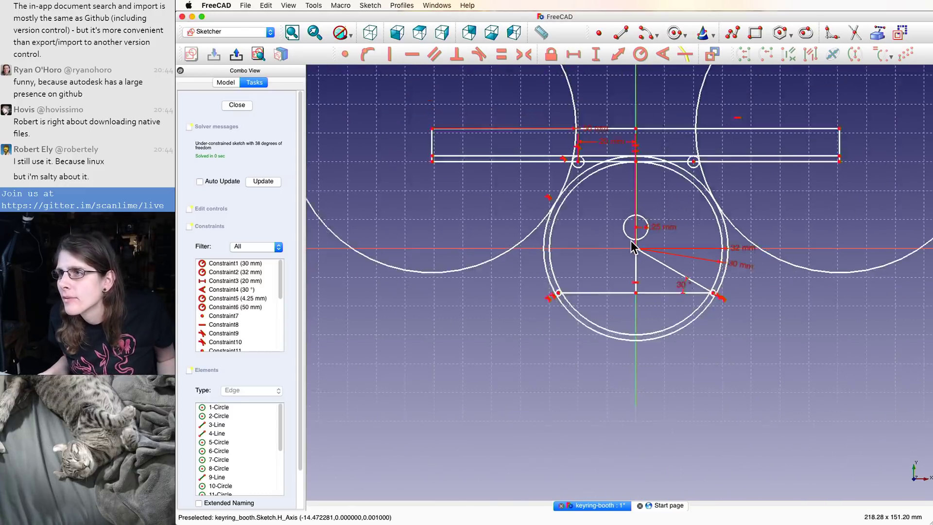
{"action": "scroll", "coordinate": [709, 190], "scroll_direction": "up", "scroll_amount": 4}
{"action": "scroll", "coordinate": [435, 414], "scroll_direction": "up", "scroll_amount": 6}
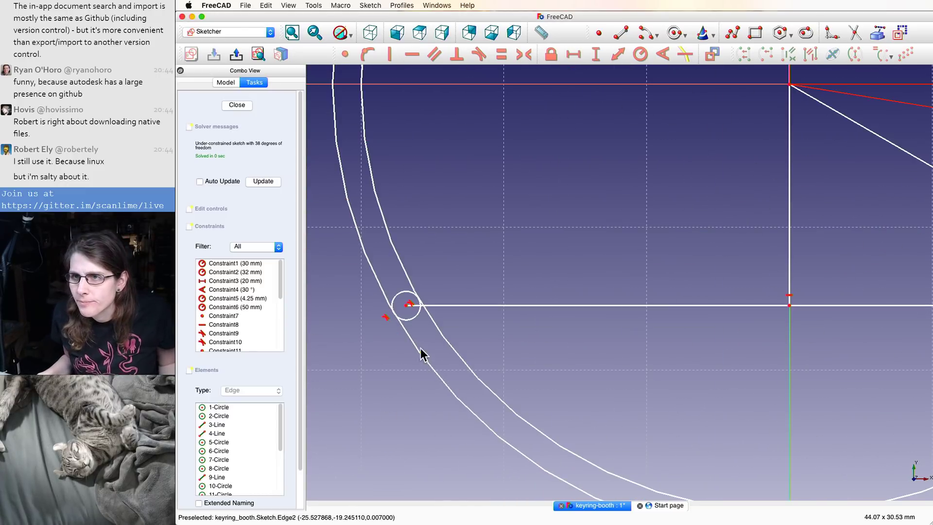
{"action": "left_click", "coordinate": [313, 6]}
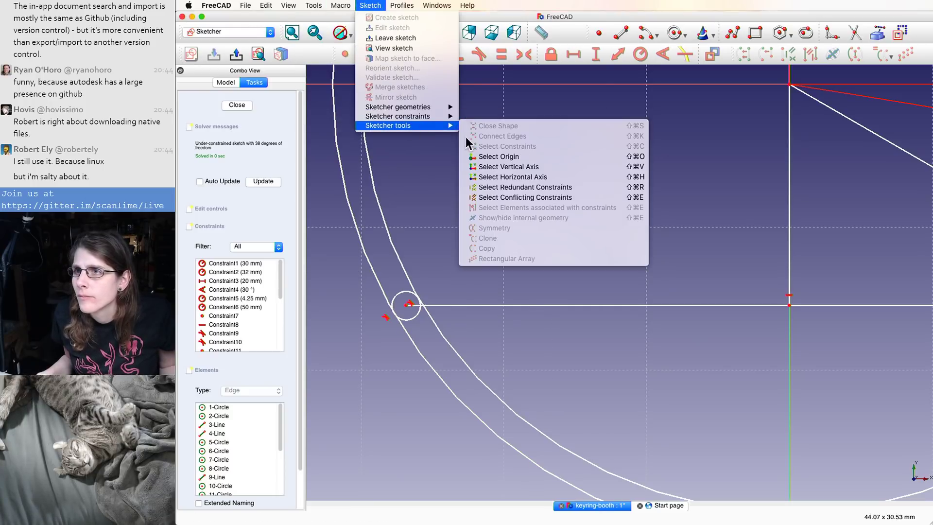
{"action": "left_click", "coordinate": [418, 174]}
{"action": "right_click", "coordinate": [431, 196]}
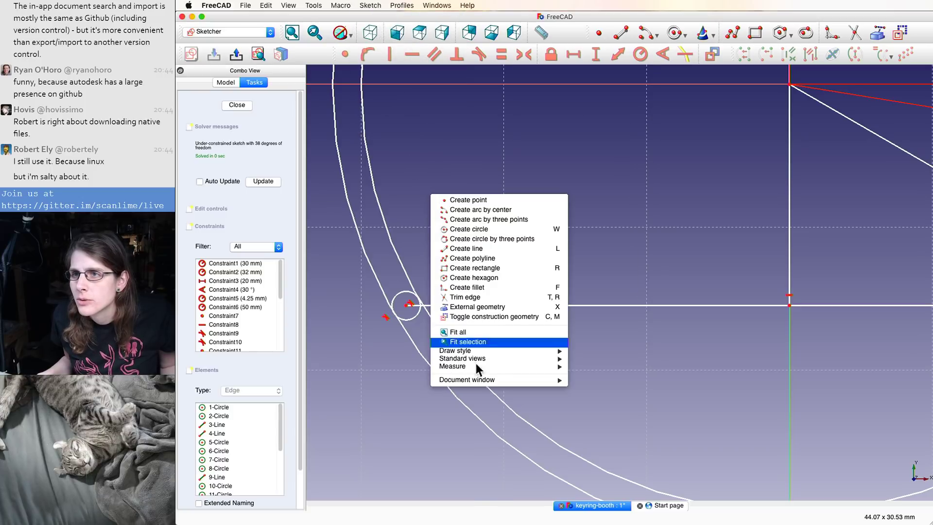
{"action": "left_click", "coordinate": [488, 299]}
- Move the browser window aside and reopen the keyring-booth sketch for editing in FreeCAD
{"action": "key", "text": "super+Tab"}
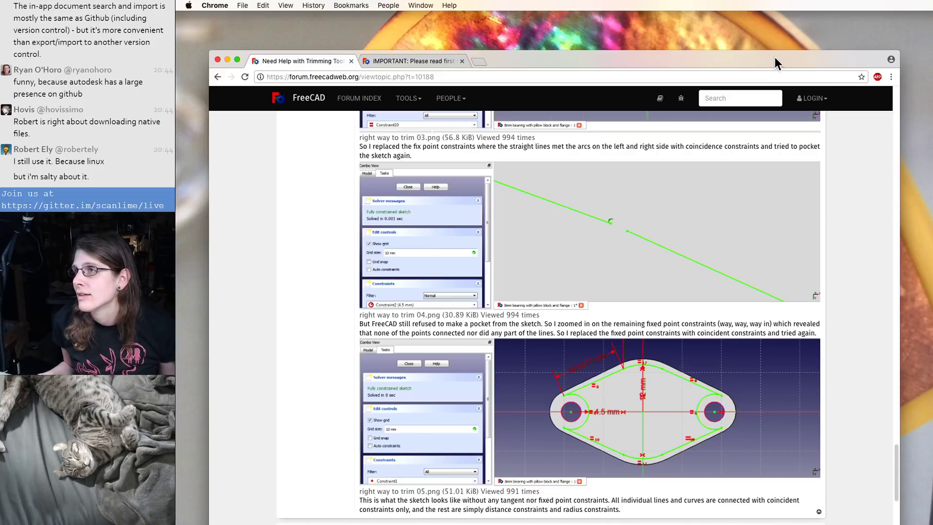
{"action": "left_click_drag", "start_coordinate": [774, 56], "coordinate": [890, 484]}
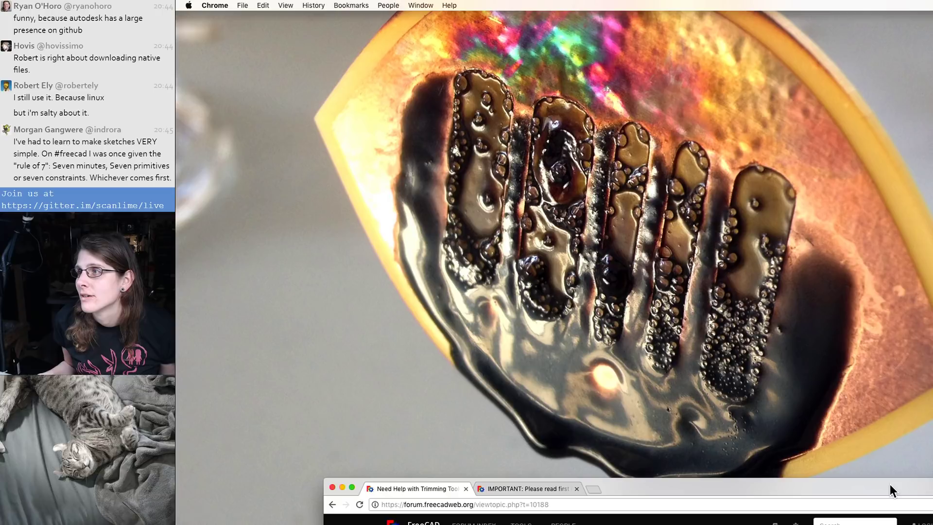
{"action": "left_click", "coordinate": [849, 366]}
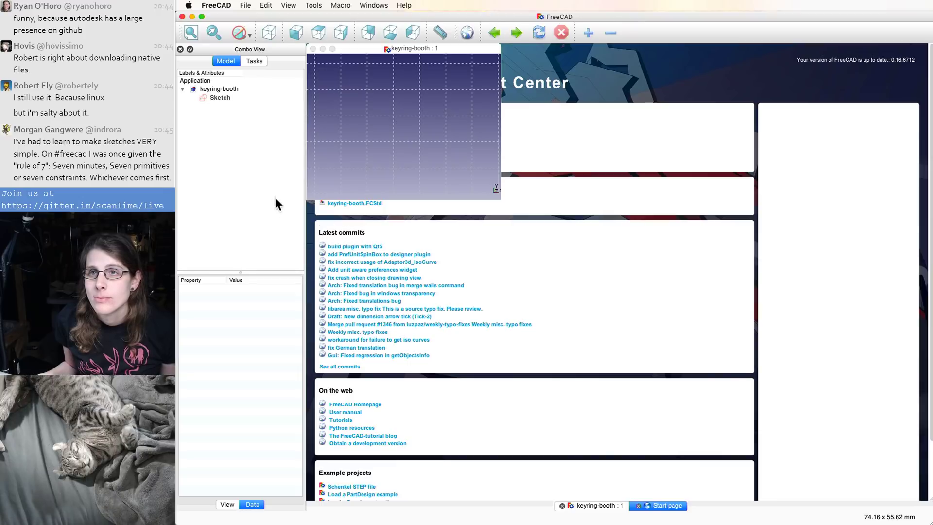
{"action": "double_click", "coordinate": [229, 98]}
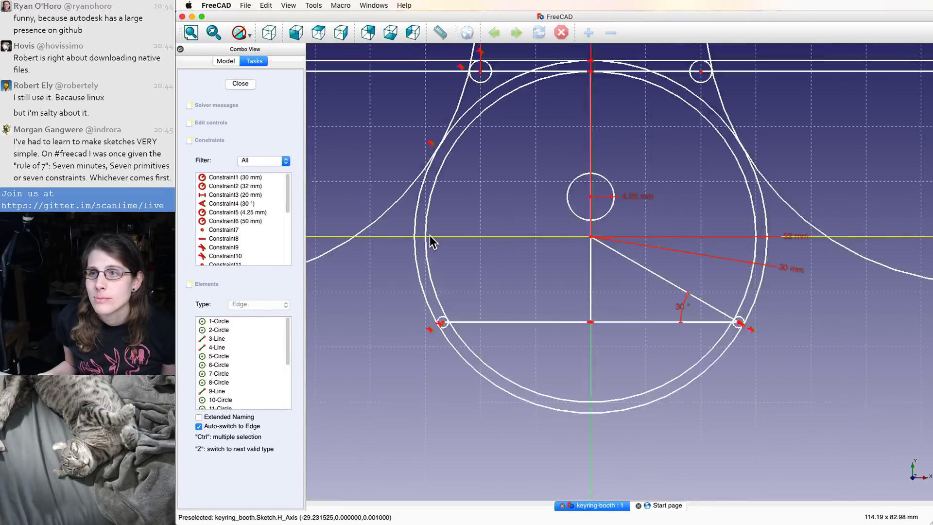
- Examine the reopened sketch's circles, long lines and constraints, both overall and close up around the 30 mm and 32 mm circles
{"action": "scroll", "coordinate": [430, 235], "scroll_direction": "down", "scroll_amount": 5}
{"action": "scroll", "coordinate": [388, 88], "scroll_direction": "up", "scroll_amount": 3}
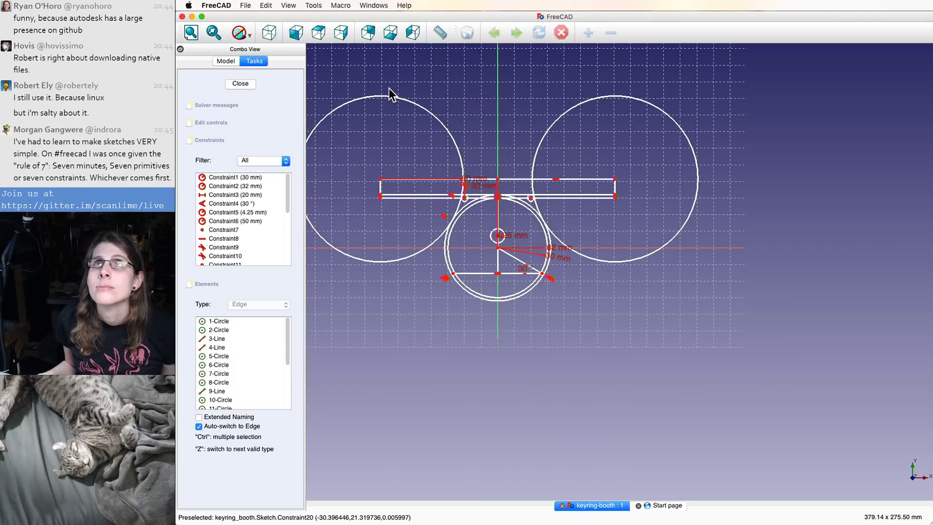
{"action": "scroll", "coordinate": [406, 70], "scroll_direction": "up", "scroll_amount": 3}
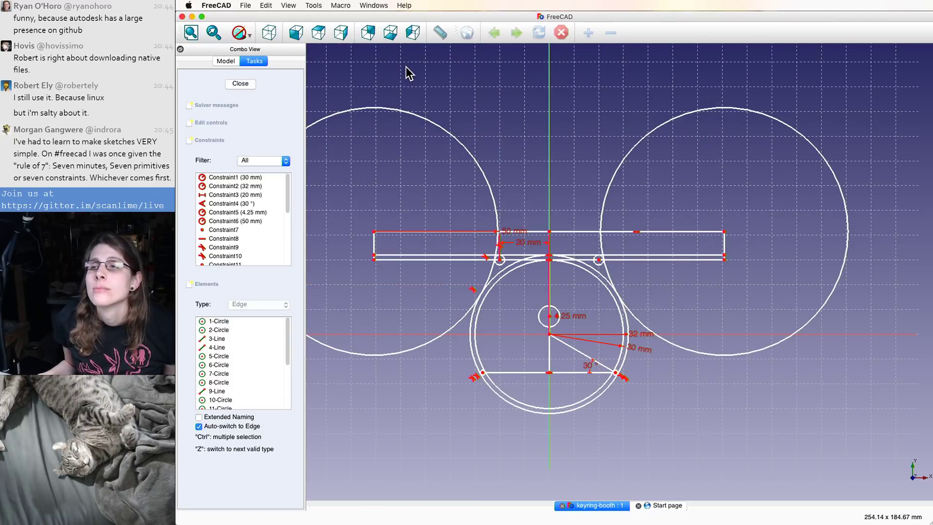
{"action": "scroll", "coordinate": [556, 367], "scroll_direction": "up", "scroll_amount": 4}
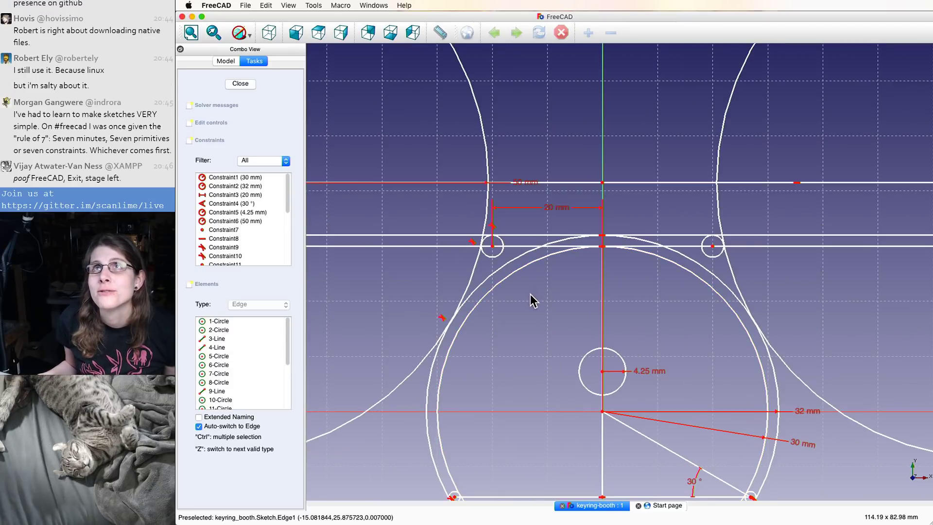
{"action": "scroll", "coordinate": [543, 313], "scroll_direction": "down", "scroll_amount": 4}
{"action": "scroll", "coordinate": [511, 398], "scroll_direction": "up", "scroll_amount": 5}
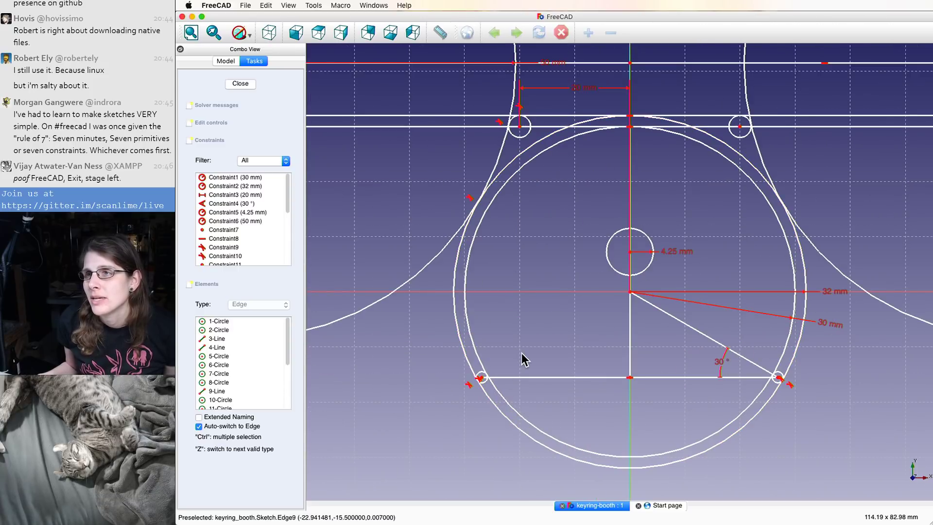
{"action": "scroll", "coordinate": [532, 260], "scroll_direction": "up", "scroll_amount": 3}
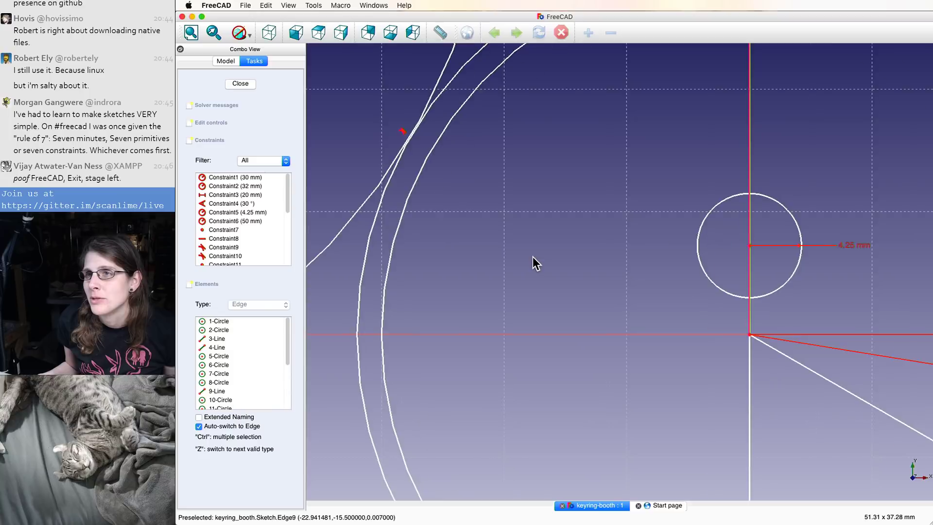
{"action": "scroll", "coordinate": [533, 256], "scroll_direction": "down", "scroll_amount": 3}
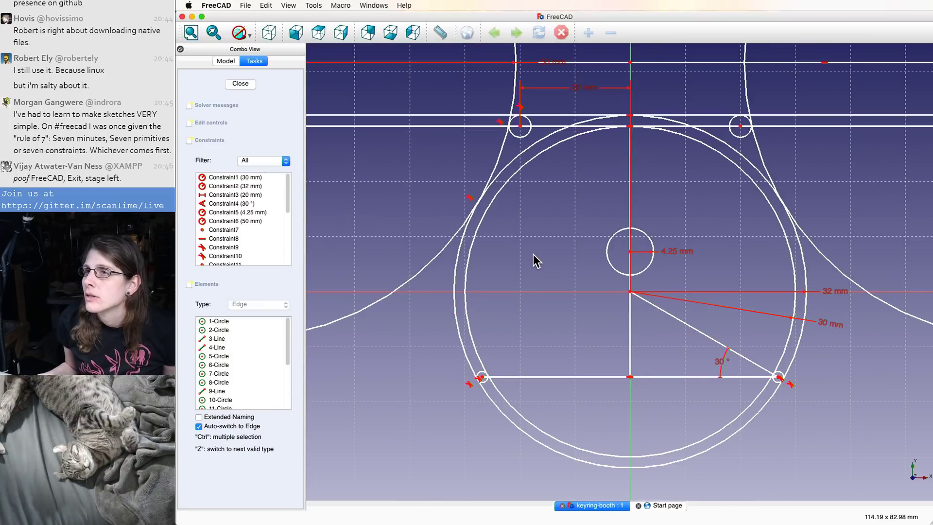
{"action": "scroll", "coordinate": [532, 254], "scroll_direction": "up", "scroll_amount": 1}
{"action": "scroll", "coordinate": [585, 258], "scroll_direction": "up", "scroll_amount": 1}
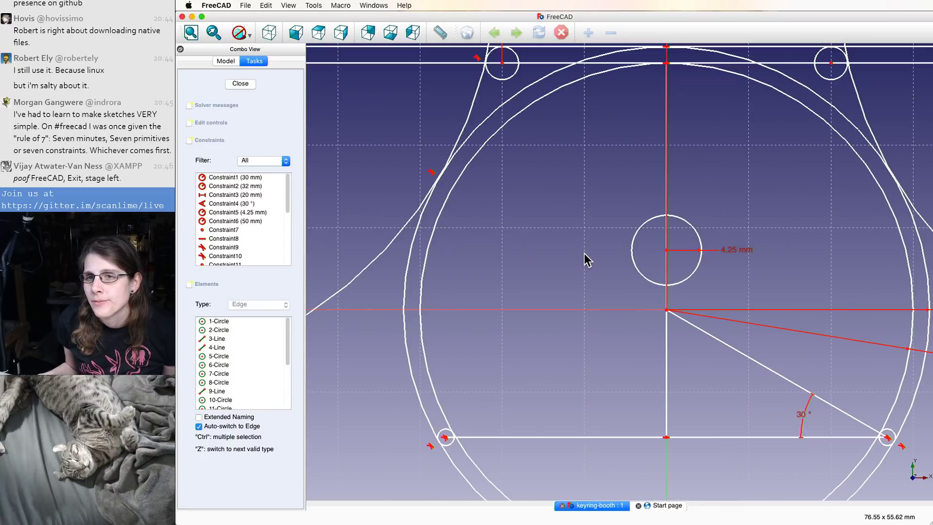
{"action": "scroll", "coordinate": [579, 259], "scroll_direction": "down", "scroll_amount": 1}
{"action": "scroll", "coordinate": [527, 321], "scroll_direction": "down", "scroll_amount": 3}
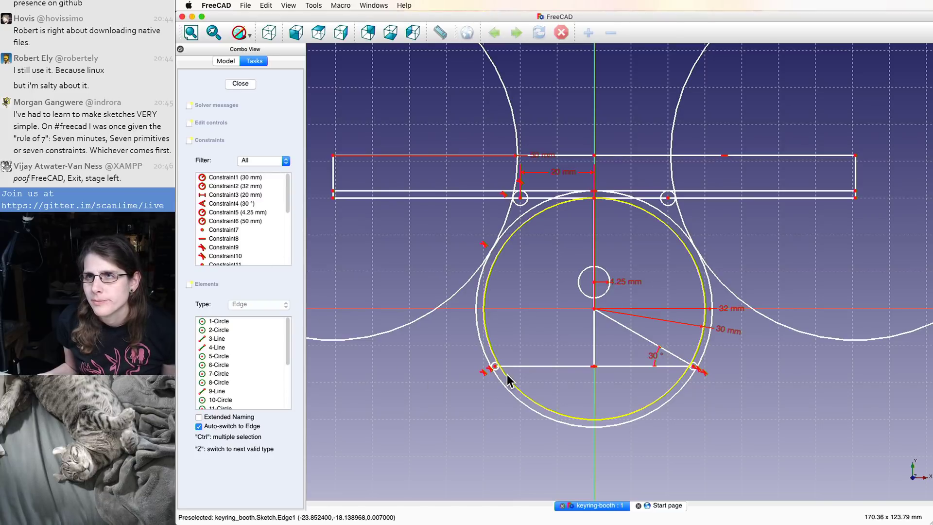
{"action": "left_click", "coordinate": [311, 5]}
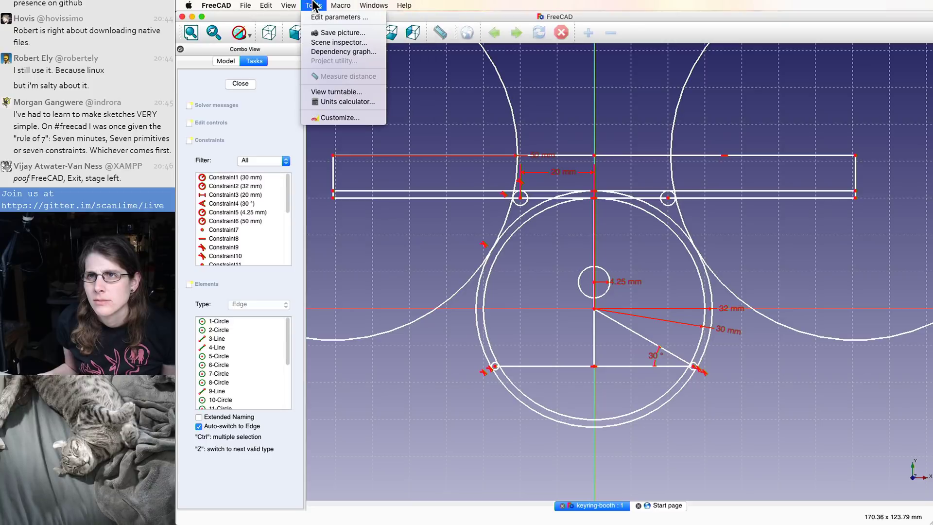
{"action": "left_click", "coordinate": [314, 6]}
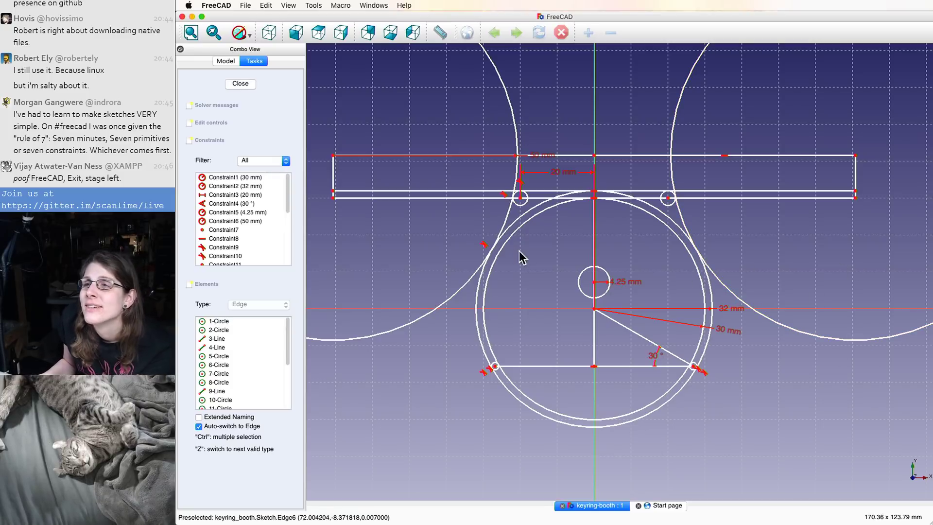
{"action": "scroll", "coordinate": [495, 177], "scroll_direction": "up", "scroll_amount": 2}
{"action": "scroll", "coordinate": [446, 461], "scroll_direction": "up", "scroll_amount": 10}
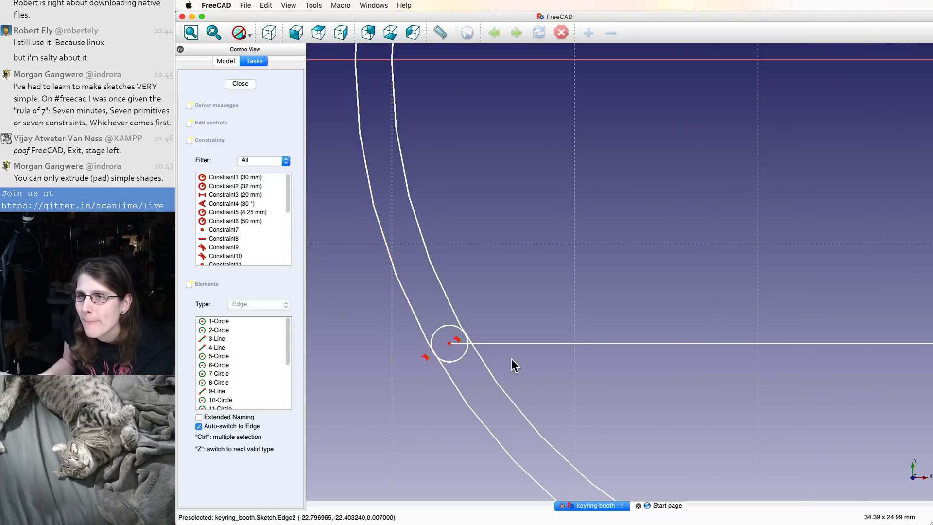
{"action": "scroll", "coordinate": [464, 347], "scroll_direction": "down", "scroll_amount": 10}
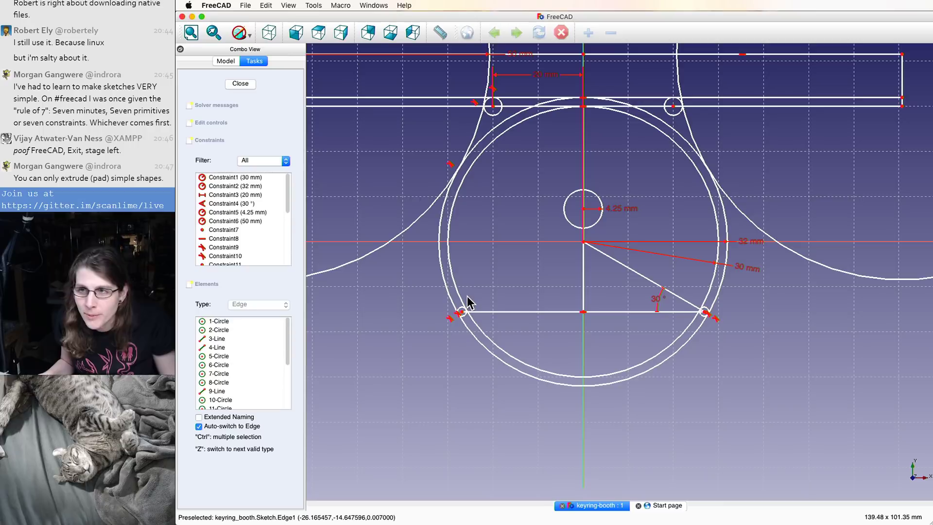
{"action": "left_click", "coordinate": [288, 5]}
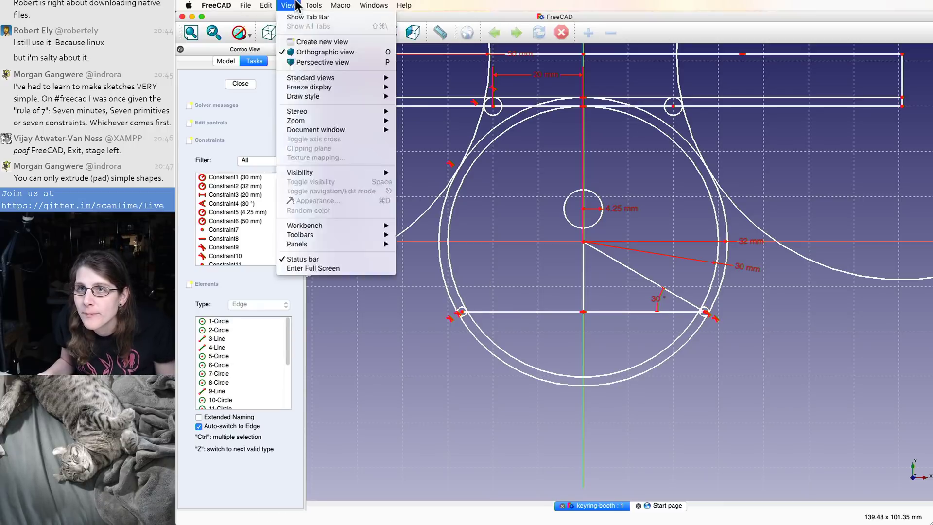
{"action": "key", "text": "Escape"}
- Try the Trim edge tool on the 32 mm circle just below the chord's end on the negative X side, and undo the trim
{"action": "right_click", "coordinate": [344, 146]}
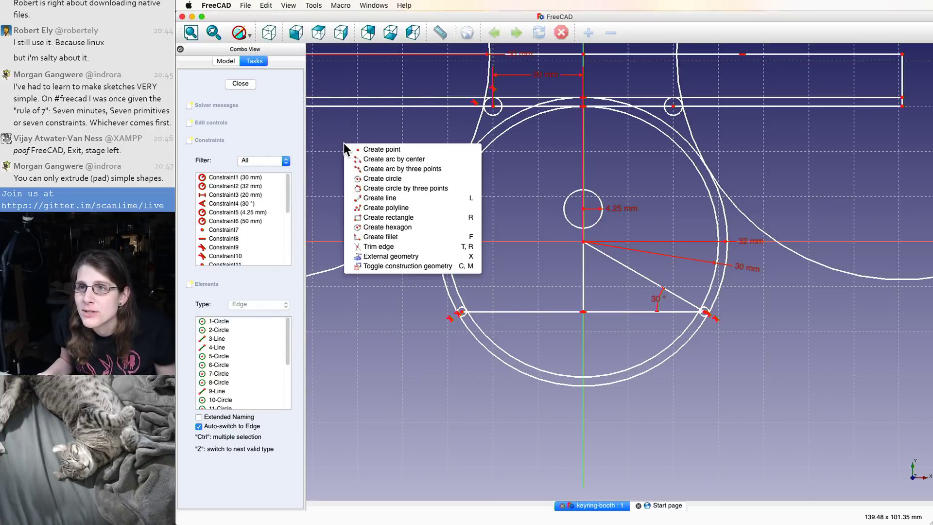
{"action": "left_click", "coordinate": [400, 248]}
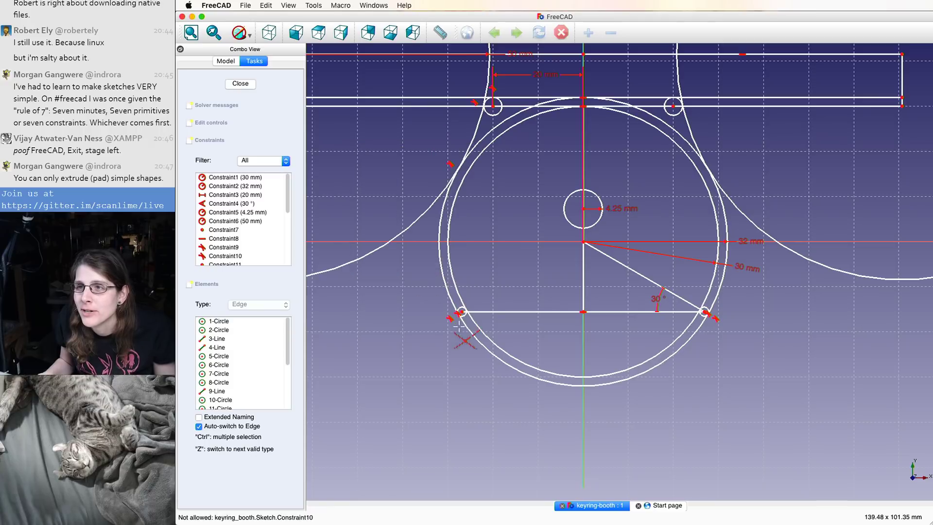
{"action": "left_click", "coordinate": [474, 338]}
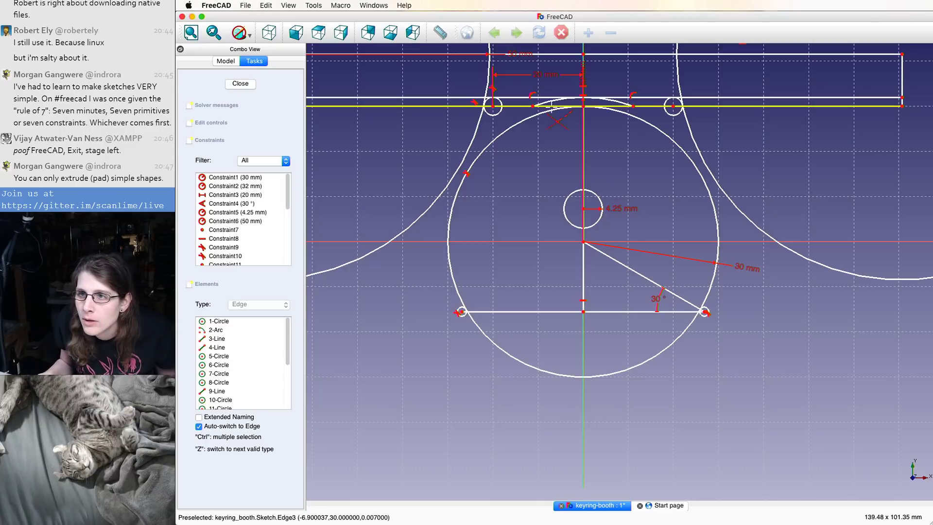
{"action": "key", "text": "super+z"}
- Examine where the small circle at the chord's negative X end meets the 30 mm and 32 mm circles
{"action": "scroll", "coordinate": [505, 139], "scroll_direction": "down", "scroll_amount": 3}
{"action": "scroll", "coordinate": [491, 96], "scroll_direction": "up", "scroll_amount": 3}
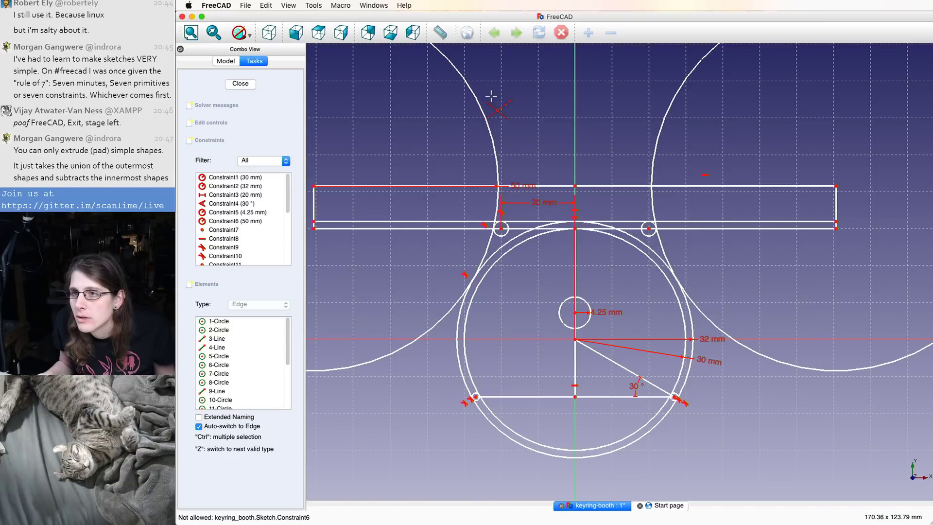
{"action": "scroll", "coordinate": [461, 384], "scroll_direction": "up", "scroll_amount": 5}
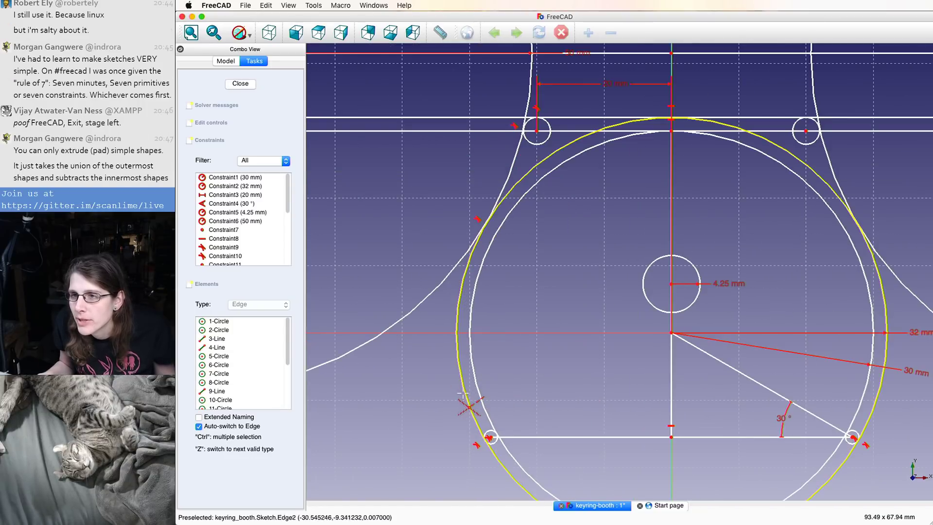
{"action": "scroll", "coordinate": [462, 391], "scroll_direction": "down", "scroll_amount": 2}
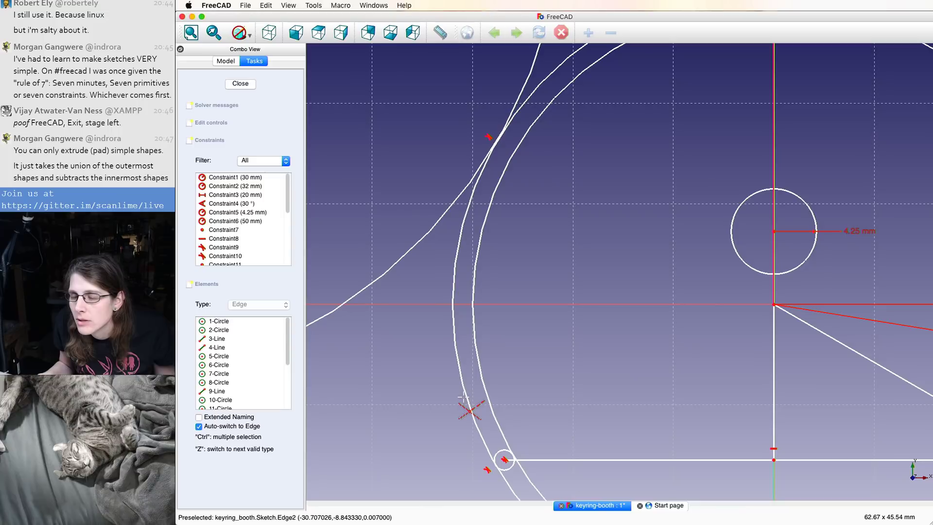
{"action": "scroll", "coordinate": [463, 397], "scroll_direction": "down", "scroll_amount": 2}
{"action": "scroll", "coordinate": [505, 427], "scroll_direction": "up", "scroll_amount": 7}
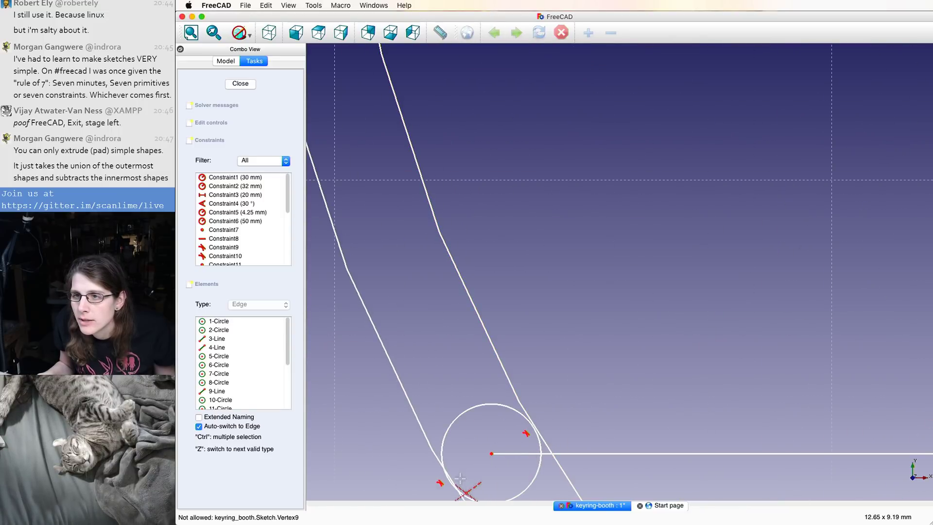
{"action": "scroll", "coordinate": [444, 478], "scroll_direction": "up", "scroll_amount": 1}
{"action": "scroll", "coordinate": [444, 478], "scroll_direction": "down", "scroll_amount": 3}
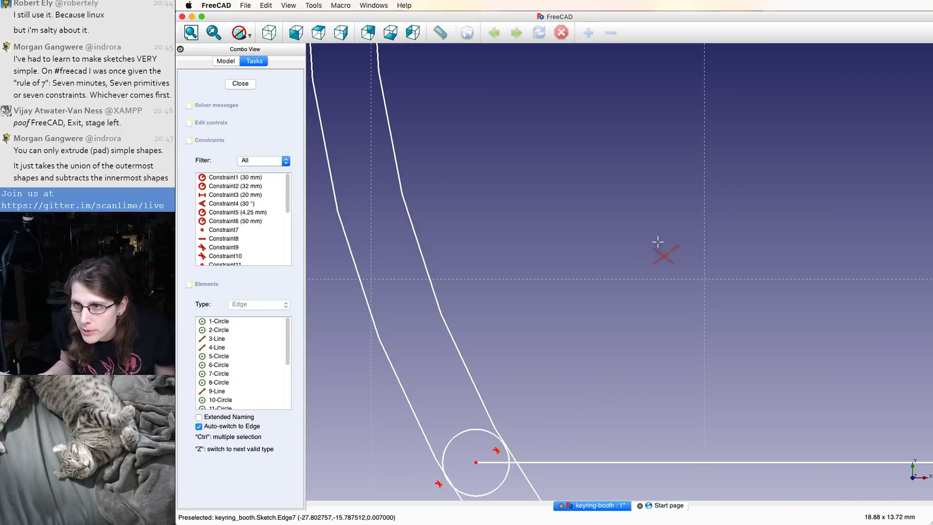
{"action": "scroll", "coordinate": [619, 293], "scroll_direction": "down", "scroll_amount": 2}
{"action": "scroll", "coordinate": [465, 441], "scroll_direction": "up", "scroll_amount": 2}
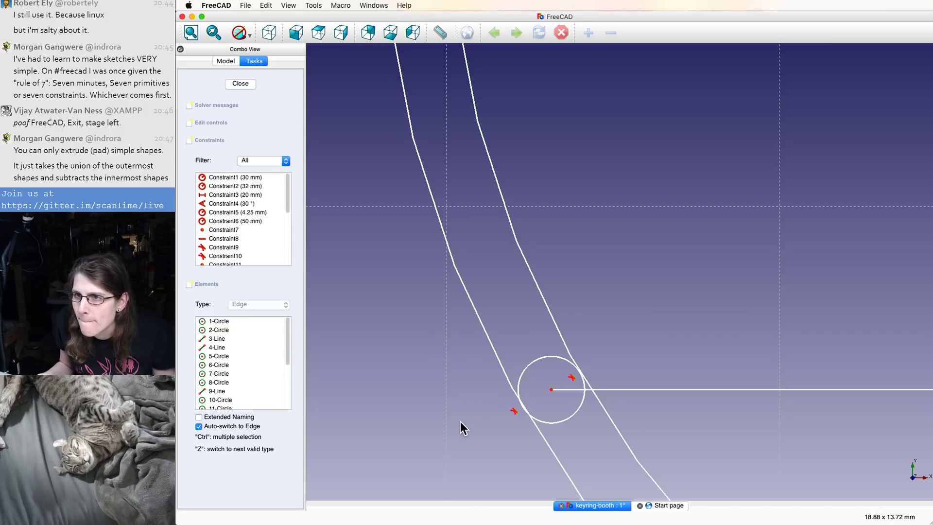
- Switch to the OpenSCAD workbench and leave sketch editing
{"action": "left_click", "coordinate": [314, 6]}
{"action": "left_click", "coordinate": [337, 5]}
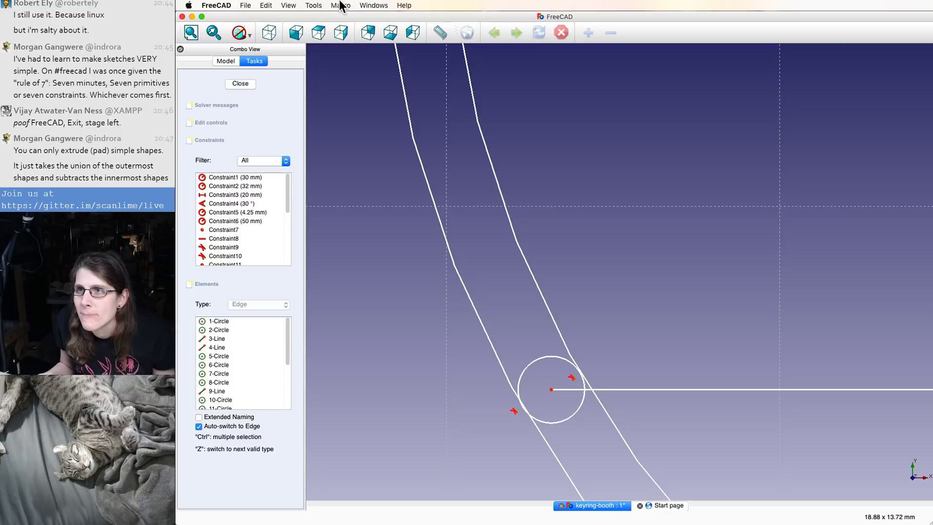
{"action": "left_click", "coordinate": [245, 5]}
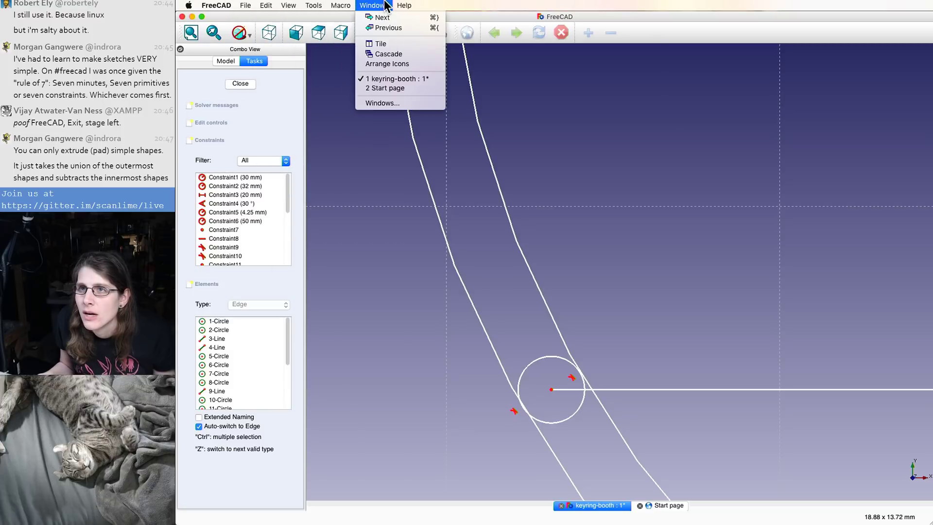
{"action": "mouse_move", "coordinate": [331, 6]}
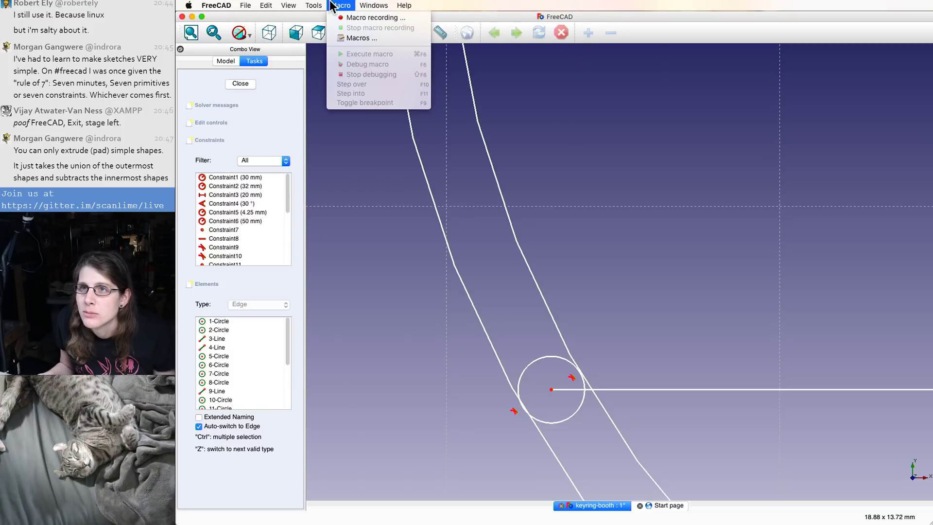
{"action": "mouse_move", "coordinate": [300, 5]}
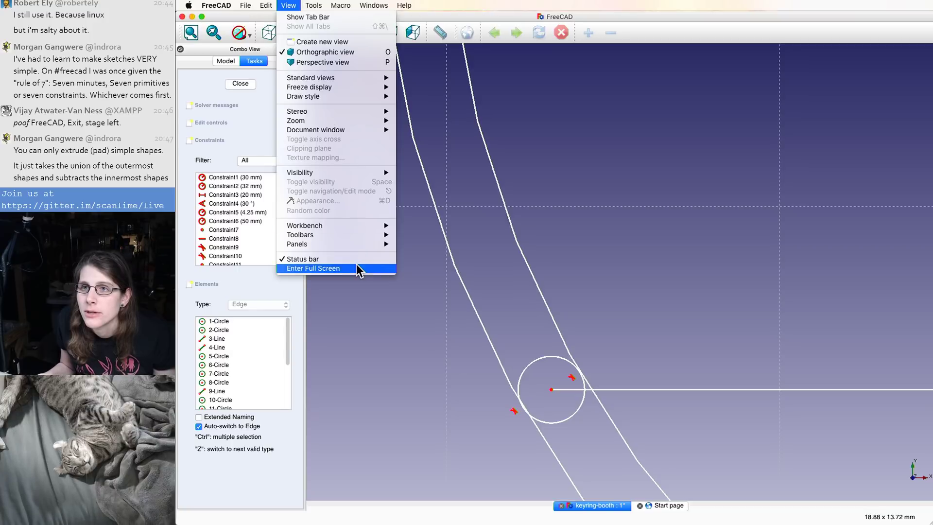
{"action": "mouse_move", "coordinate": [360, 227]}
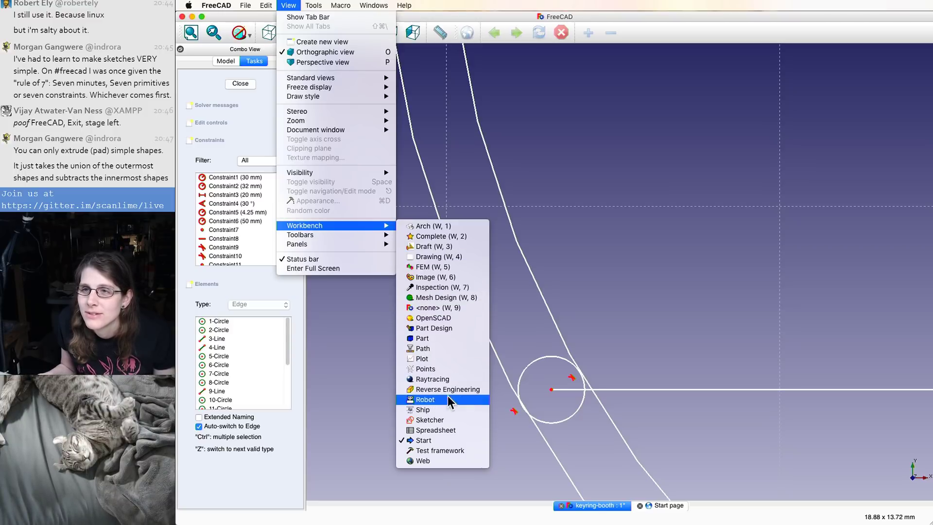
{"action": "left_click", "coordinate": [452, 318]}
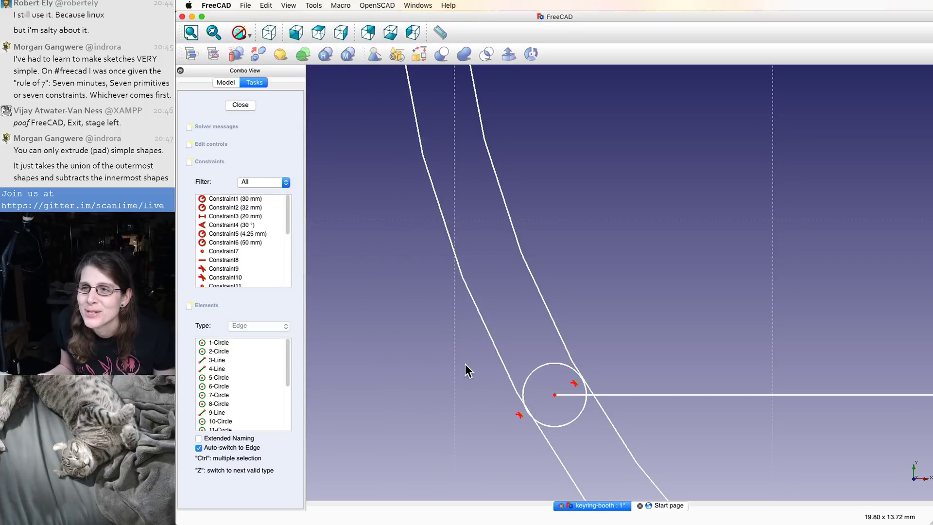
{"action": "scroll", "coordinate": [465, 371], "scroll_direction": "down", "scroll_amount": 10}
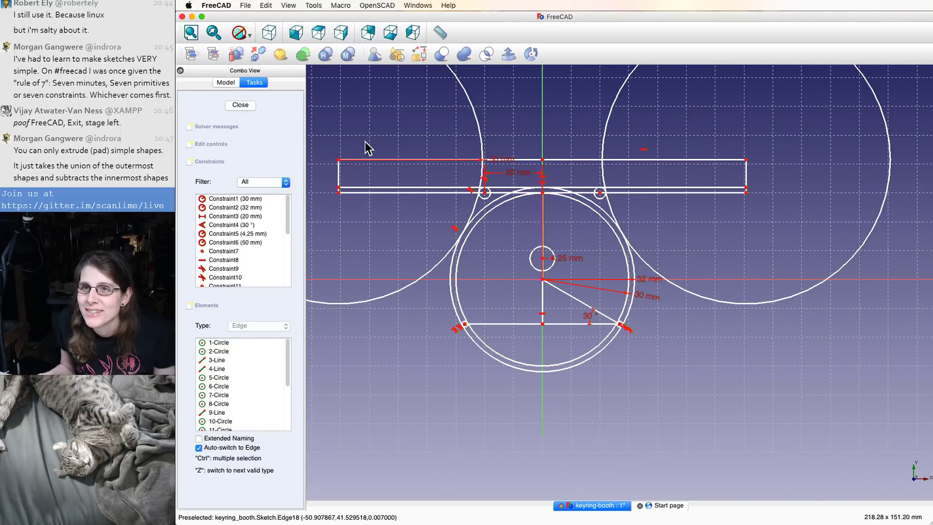
{"action": "key", "text": "Escape"}
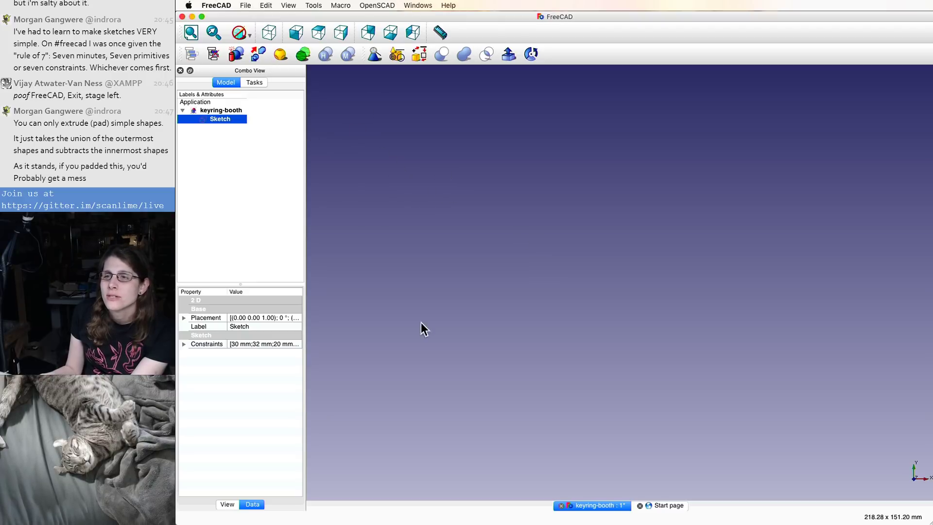
- Look at the start page and return to the keyring-booth document's 3D view
{"action": "left_click", "coordinate": [608, 213]}
{"action": "left_click", "coordinate": [669, 505]}
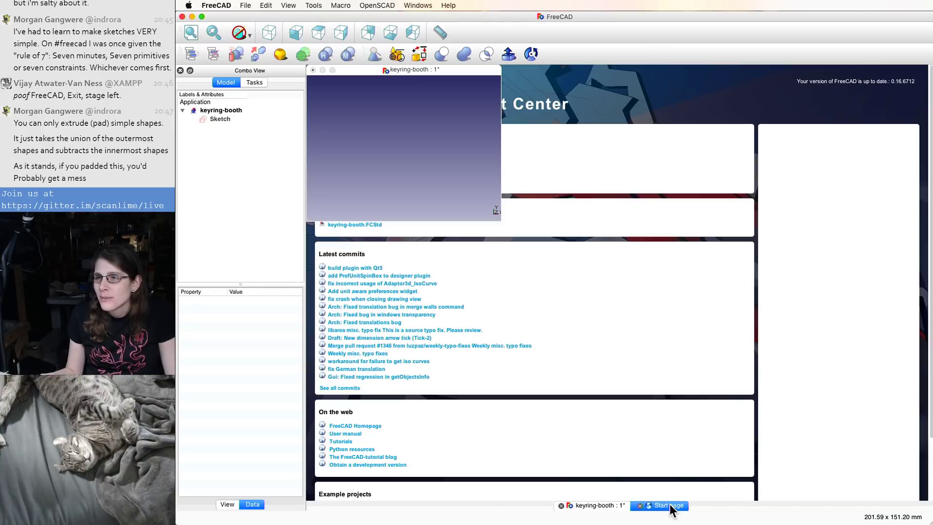
{"action": "left_click", "coordinate": [599, 507]}
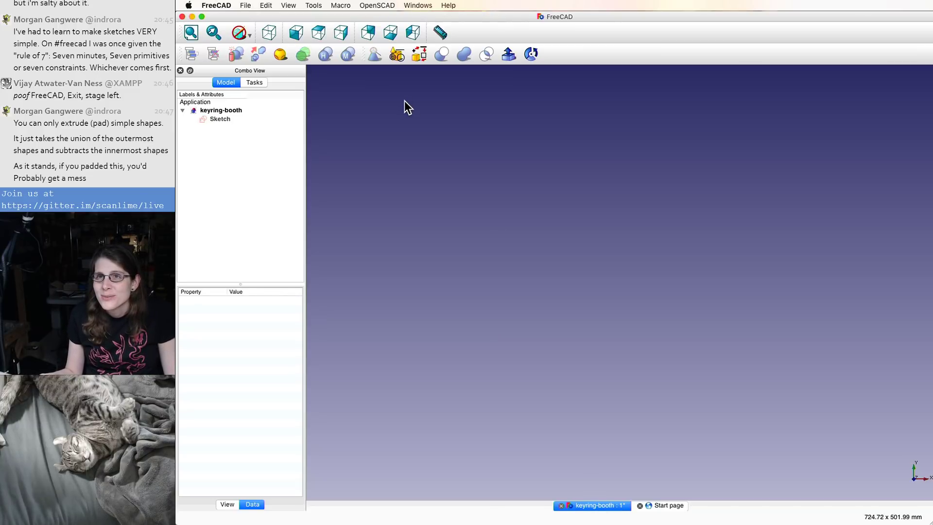
{"action": "scroll", "coordinate": [405, 101], "scroll_direction": "up", "scroll_amount": 20}
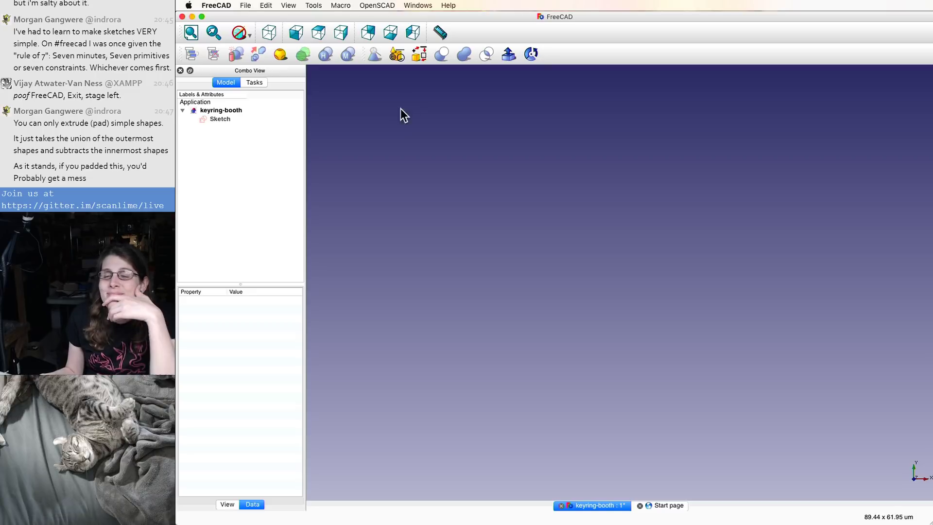
- Select the sketch in the keyring-booth model tree
{"action": "left_click", "coordinate": [232, 113]}
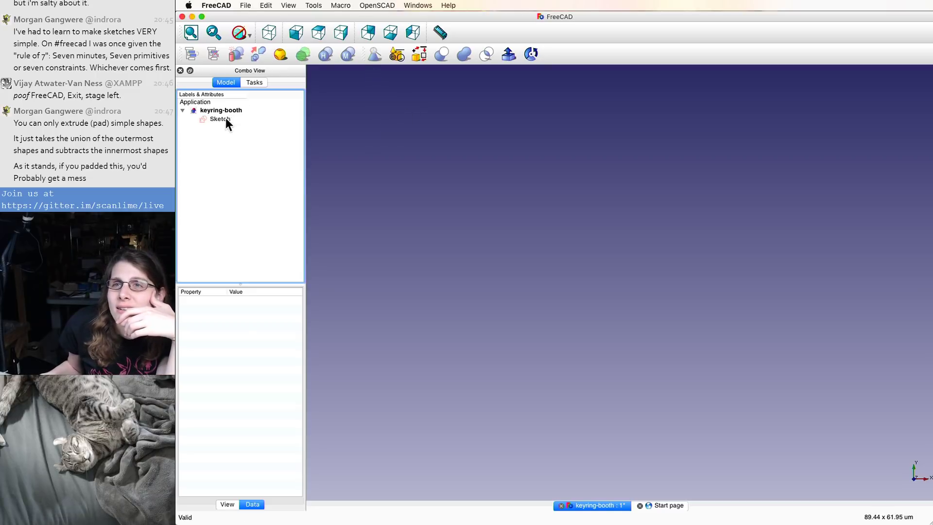
{"action": "double_click", "coordinate": [226, 119]}
{"action": "left_click", "coordinate": [236, 103]}
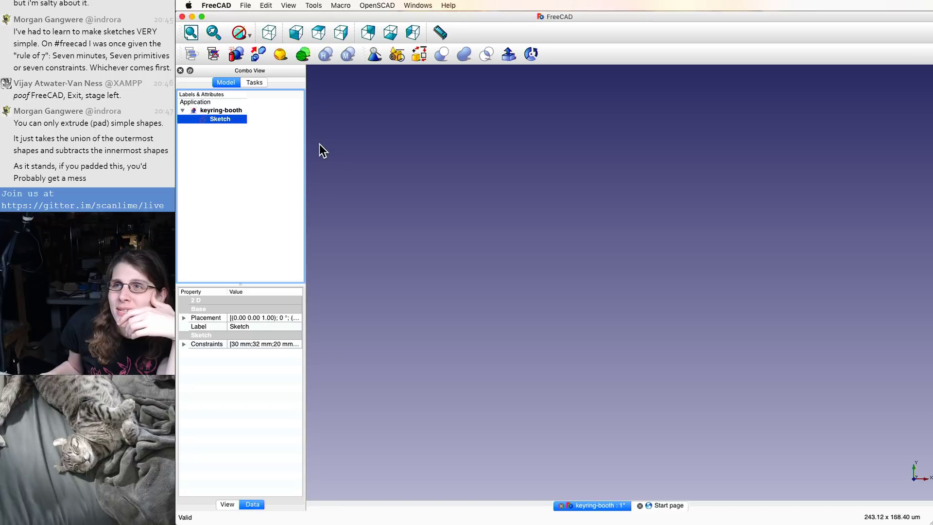
{"action": "scroll", "coordinate": [319, 144], "scroll_direction": "down", "scroll_amount": 15}
{"action": "left_click", "coordinate": [288, 5]}
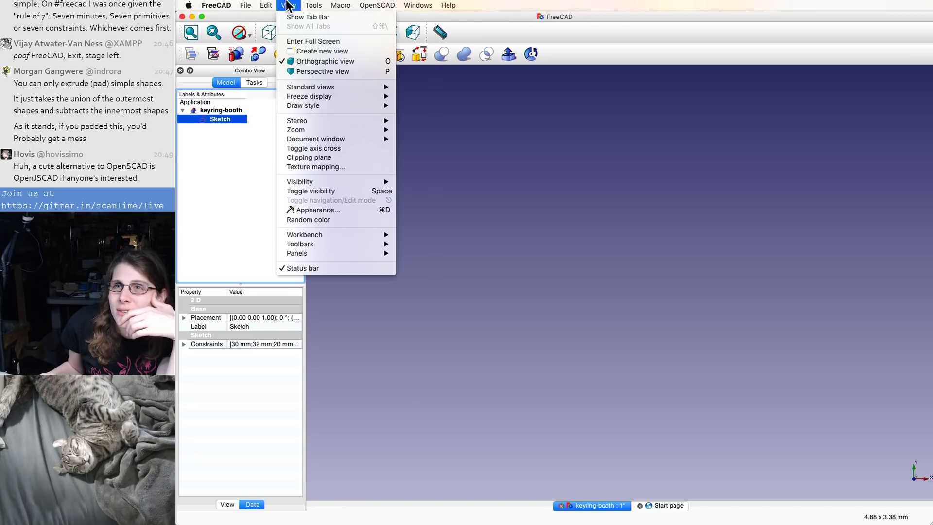
{"action": "mouse_move", "coordinate": [343, 6]}
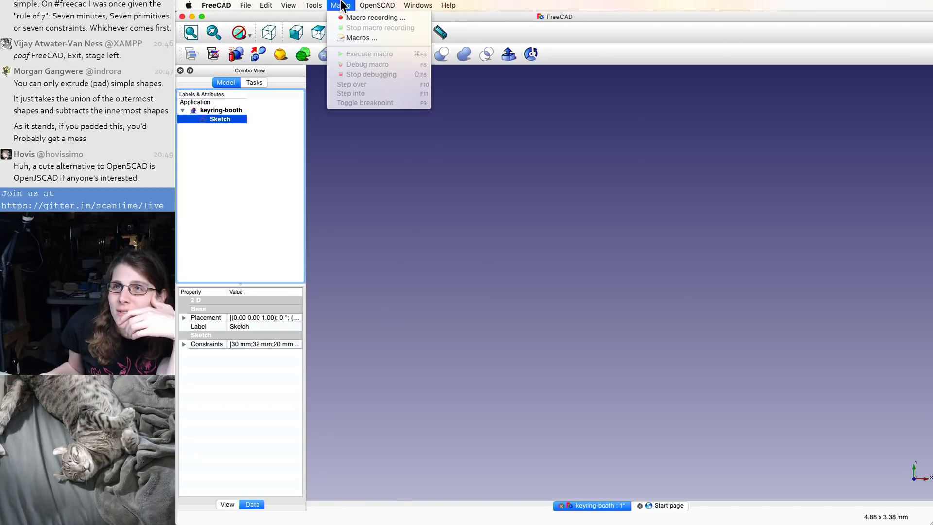
{"action": "left_click", "coordinate": [428, 317]}
- Try to bring the sketch into view by fitting all of the document's content in the 3D view
{"action": "right_click", "coordinate": [429, 316]}
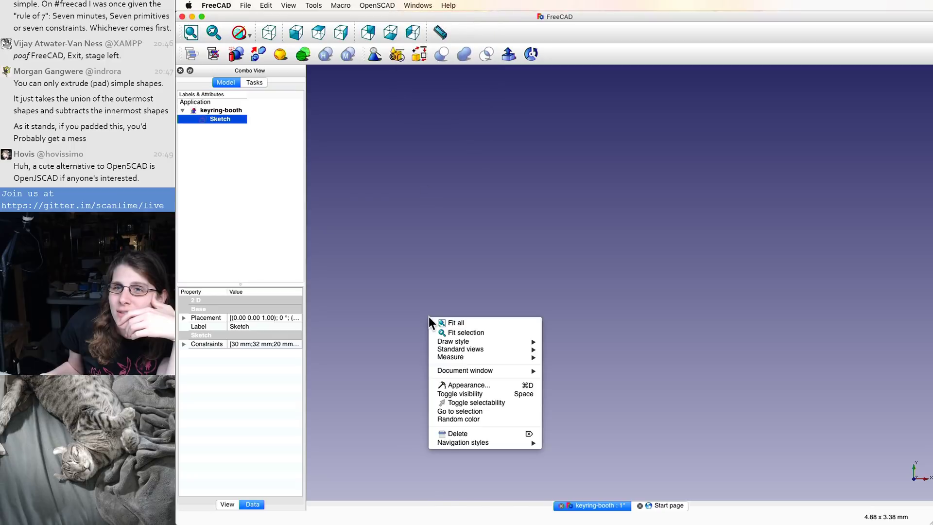
{"action": "left_click", "coordinate": [445, 324]}
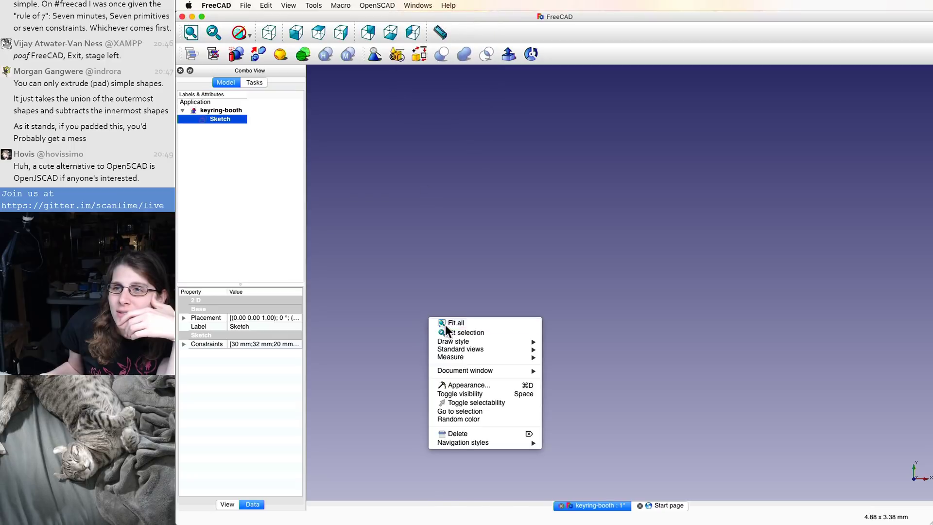
{"action": "right_click", "coordinate": [503, 256]}
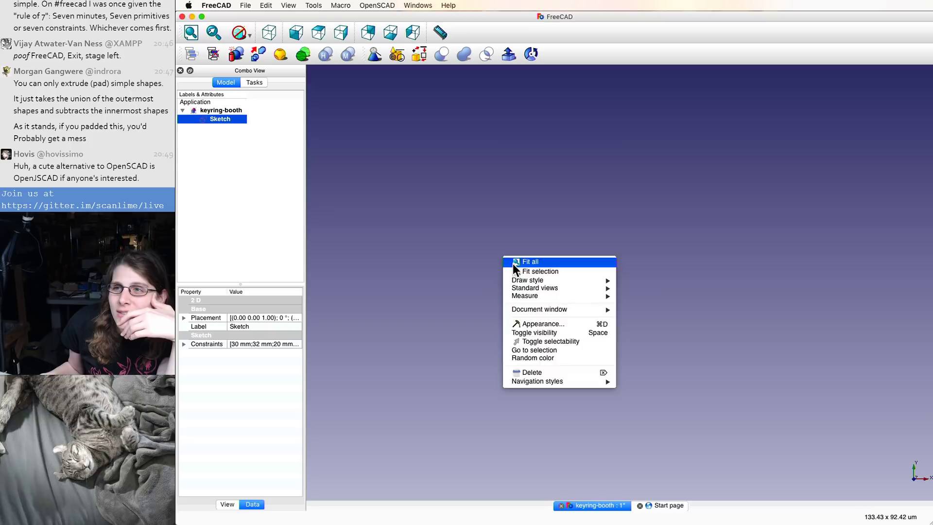
{"action": "left_click", "coordinate": [515, 263]}
{"action": "left_click", "coordinate": [512, 264]}
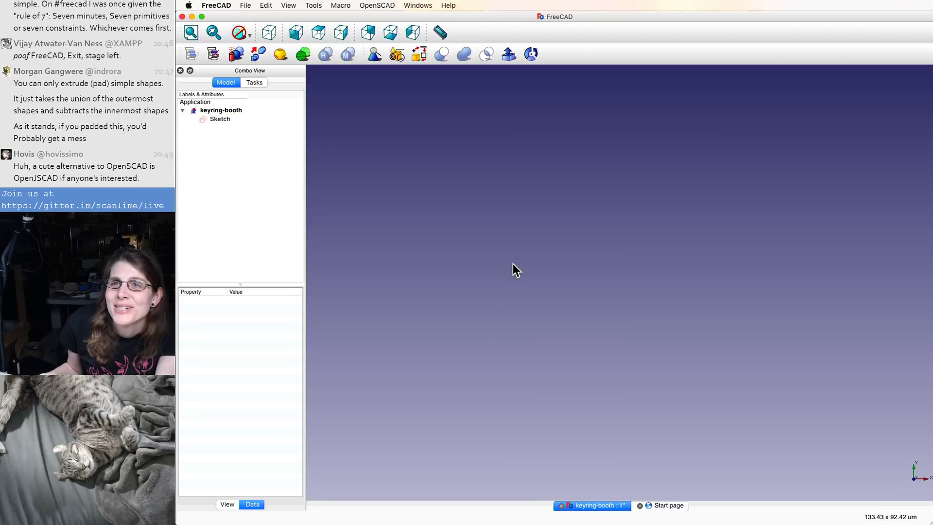
{"action": "right_click", "coordinate": [512, 263]}
{"action": "left_click", "coordinate": [517, 267]}
- Reopen the keyring-booth sketch for editing
{"action": "left_click", "coordinate": [231, 123]}
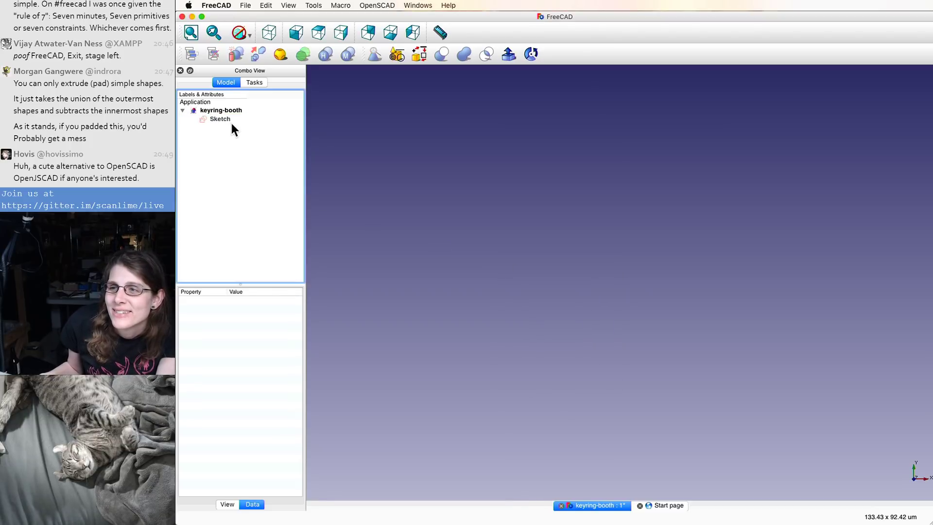
{"action": "double_click", "coordinate": [223, 118]}
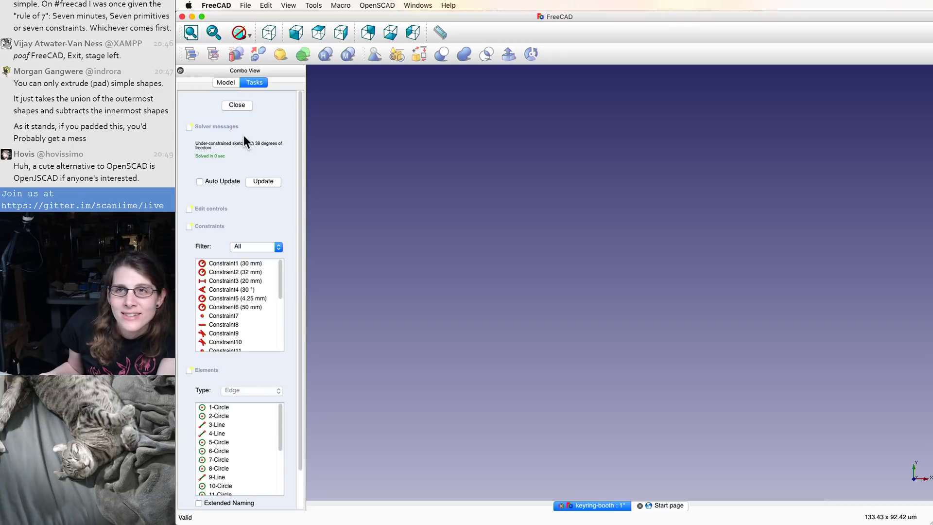
- Redo the last undone edit of the keyring-booth sketch
{"action": "left_click", "coordinate": [266, 6]}
{"action": "left_click", "coordinate": [272, 28]}
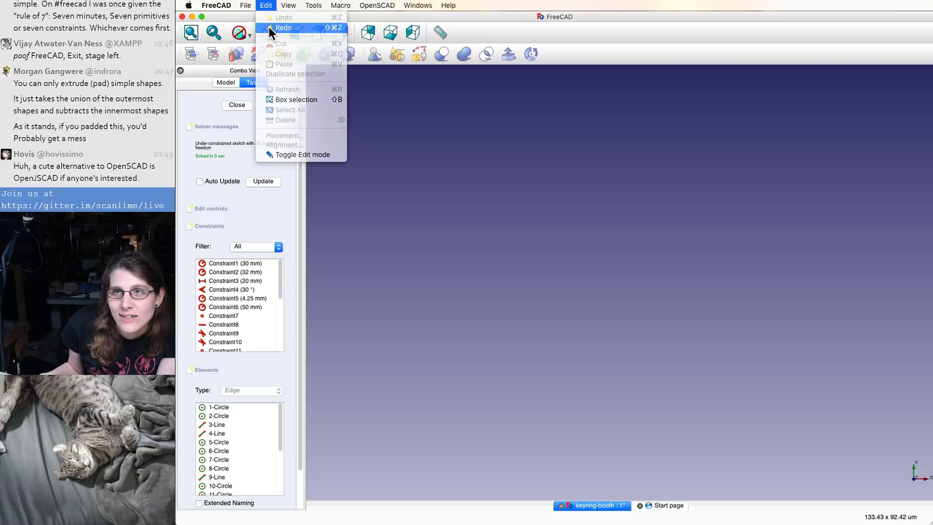
{"action": "left_click", "coordinate": [253, 4]}
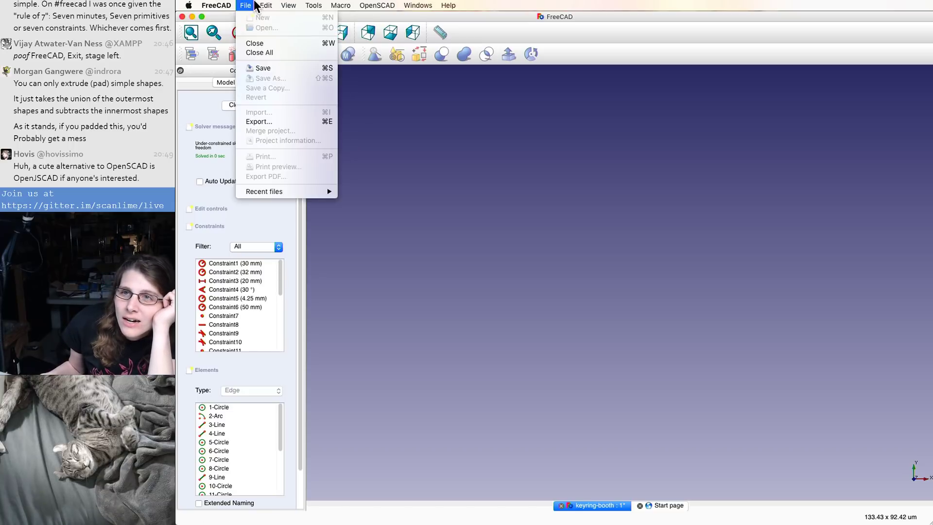
{"action": "left_click", "coordinate": [253, 6]}
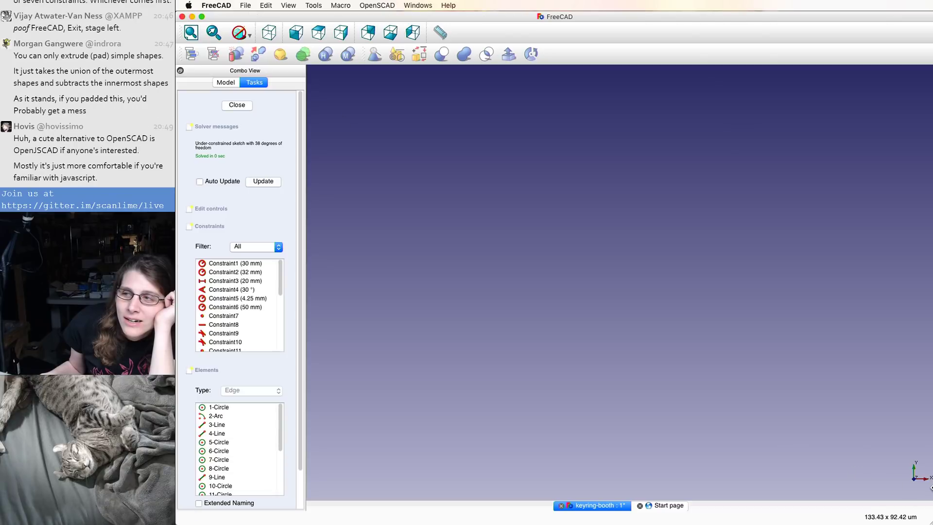
- Quit FreeCAD and discard the unsaved changes to the keyring-booth document
{"action": "left_click", "coordinate": [932, 488]}
{"action": "left_click", "coordinate": [617, 368]}
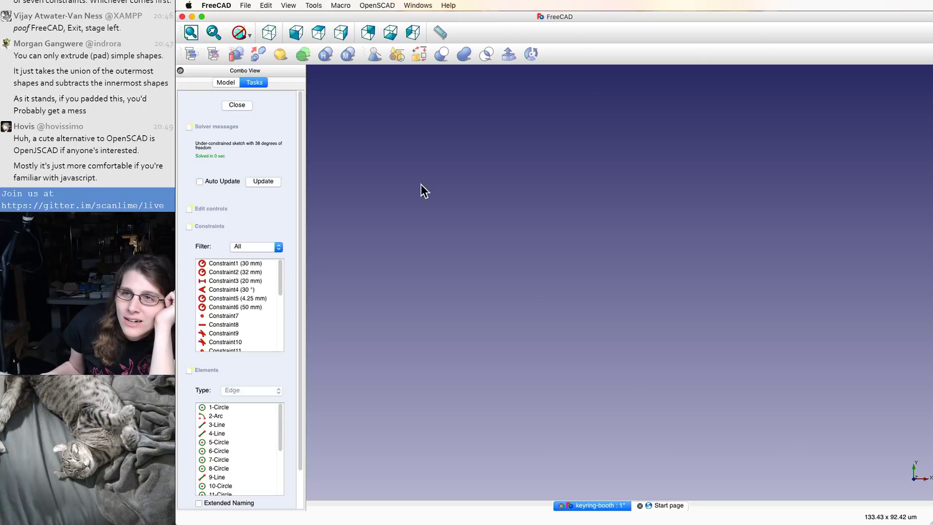
{"action": "left_click", "coordinate": [182, 16]}
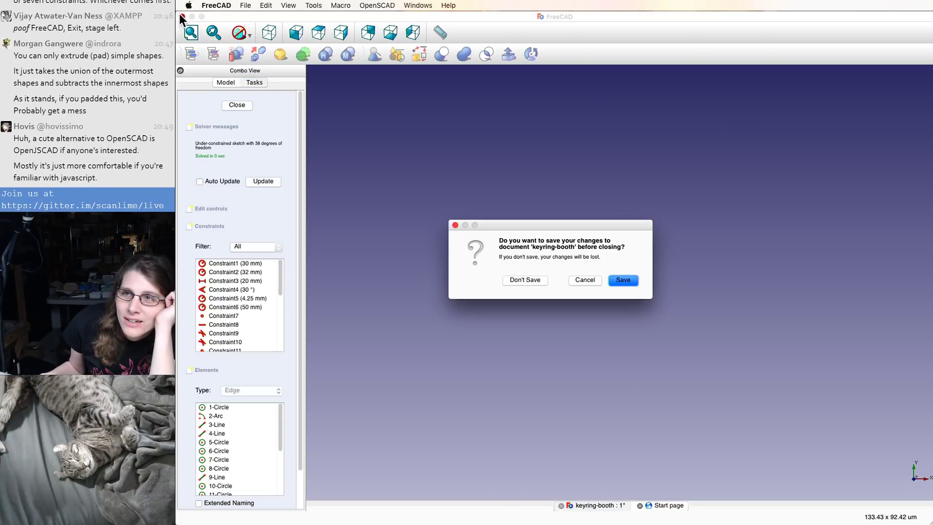
{"action": "left_click", "coordinate": [523, 280]}
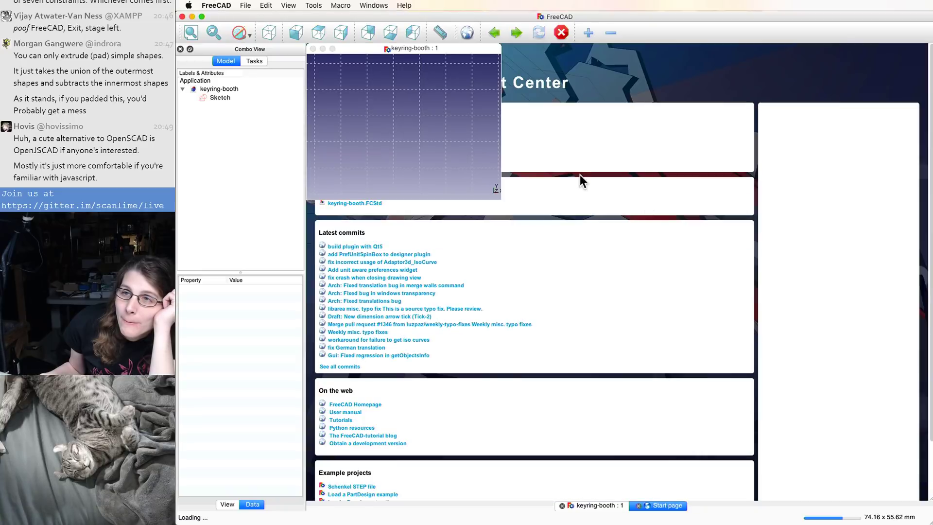
- Maximize the reloaded keyring-booth document's window and open its sketch for editing
{"action": "double_click", "coordinate": [379, 48]}
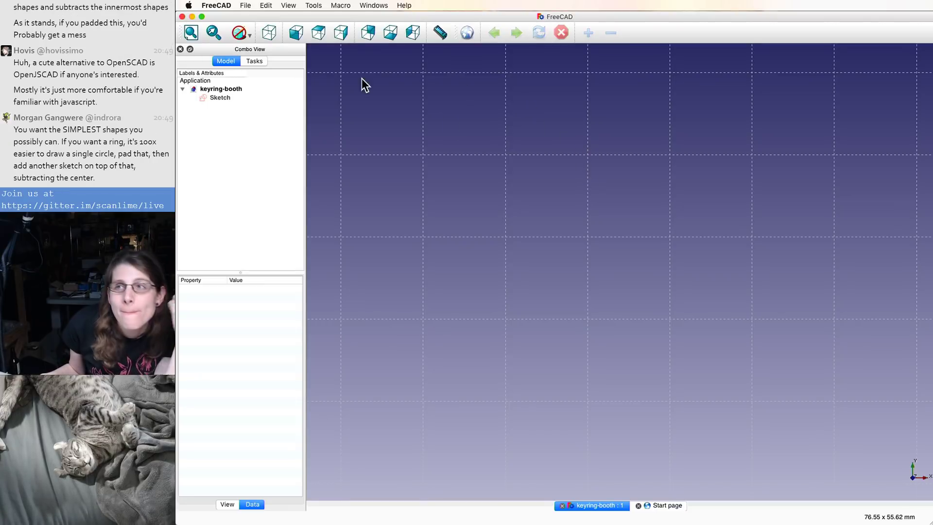
{"action": "left_click", "coordinate": [246, 6]}
{"action": "left_click", "coordinate": [219, 69]}
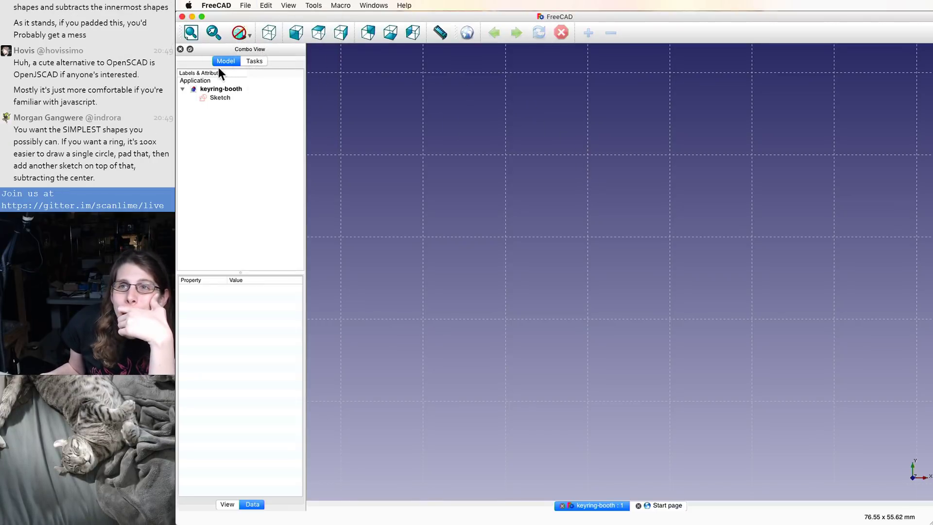
{"action": "double_click", "coordinate": [215, 97]}
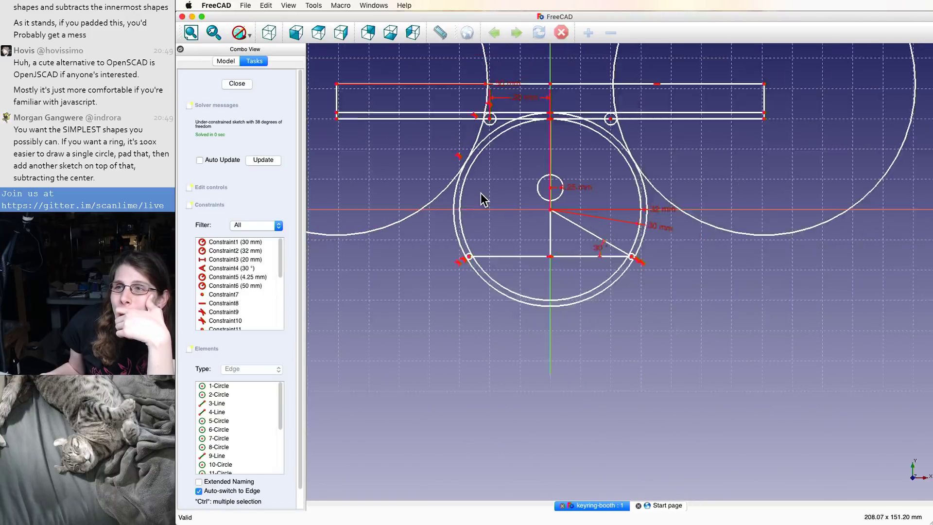
- Examine the sketch's overall layout of overlapping circles, lines and dimension constraints
{"action": "scroll", "coordinate": [467, 104], "scroll_direction": "down", "scroll_amount": 3}
{"action": "scroll", "coordinate": [468, 104], "scroll_direction": "up", "scroll_amount": 4}
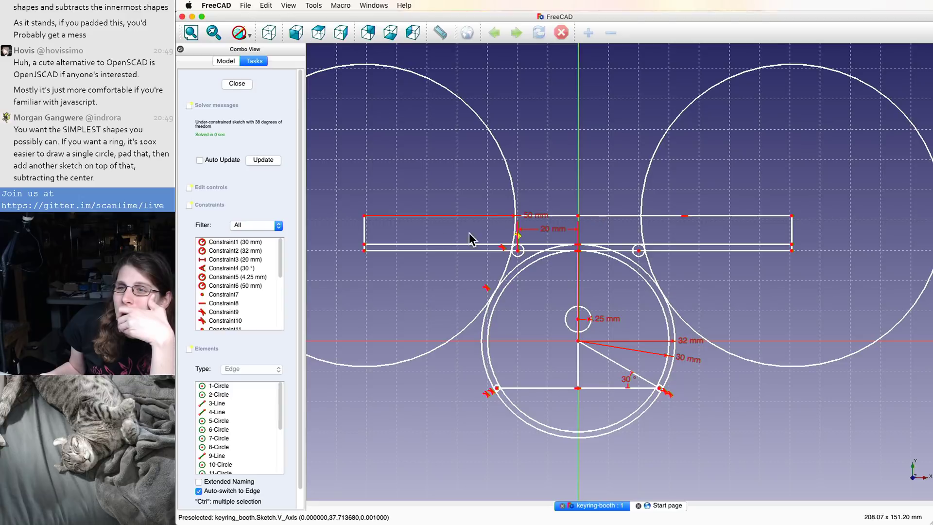
{"action": "scroll", "coordinate": [424, 236], "scroll_direction": "up", "scroll_amount": 3}
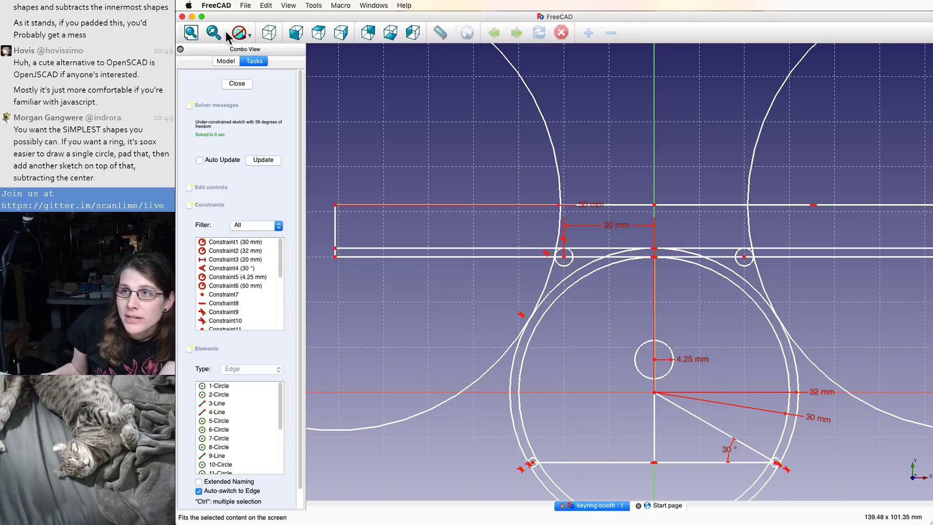
{"action": "left_click", "coordinate": [374, 6]}
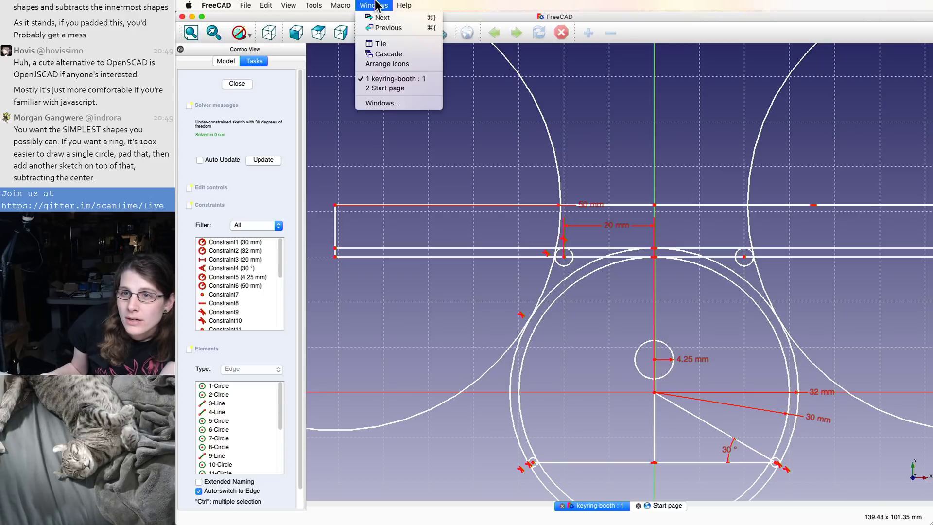
{"action": "left_click", "coordinate": [376, 5]}
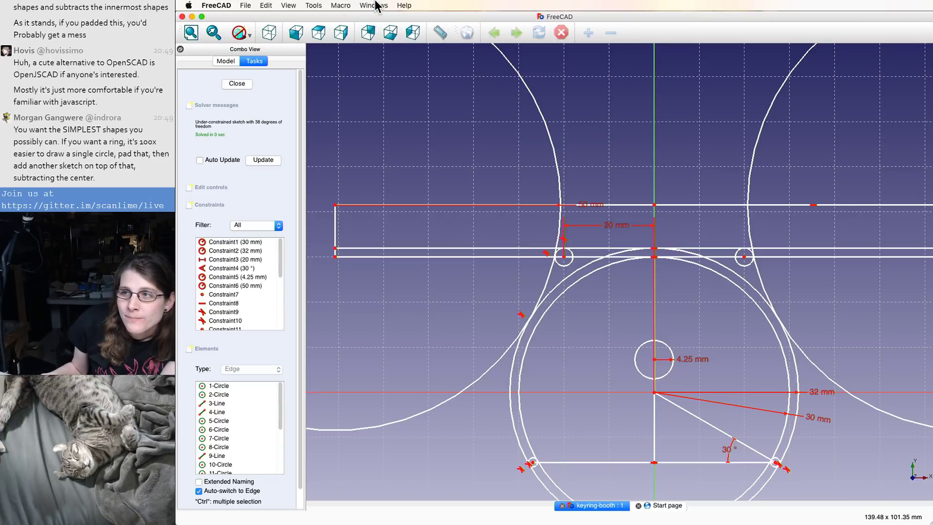
{"action": "scroll", "coordinate": [520, 462], "scroll_direction": "down", "scroll_amount": 2}
{"action": "scroll", "coordinate": [573, 456], "scroll_direction": "up", "scroll_amount": 5}
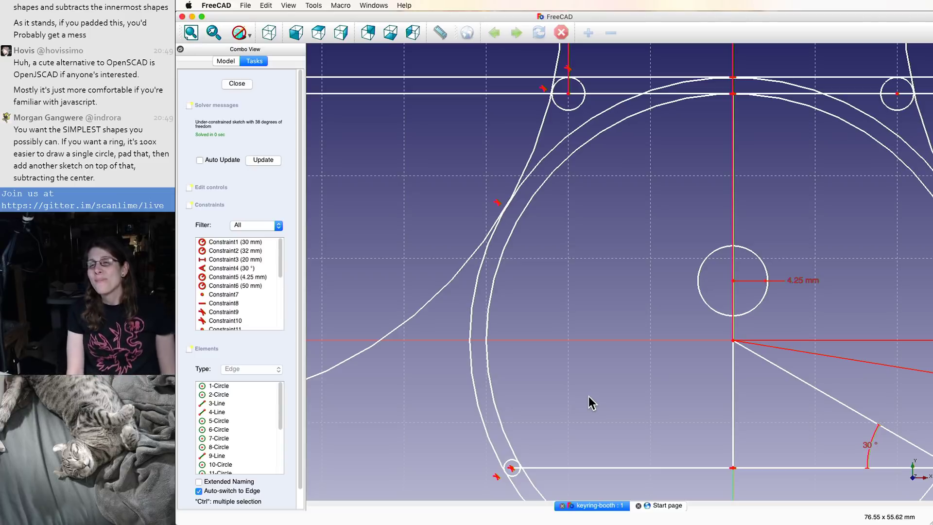
{"action": "scroll", "coordinate": [588, 384], "scroll_direction": "down", "scroll_amount": 3}
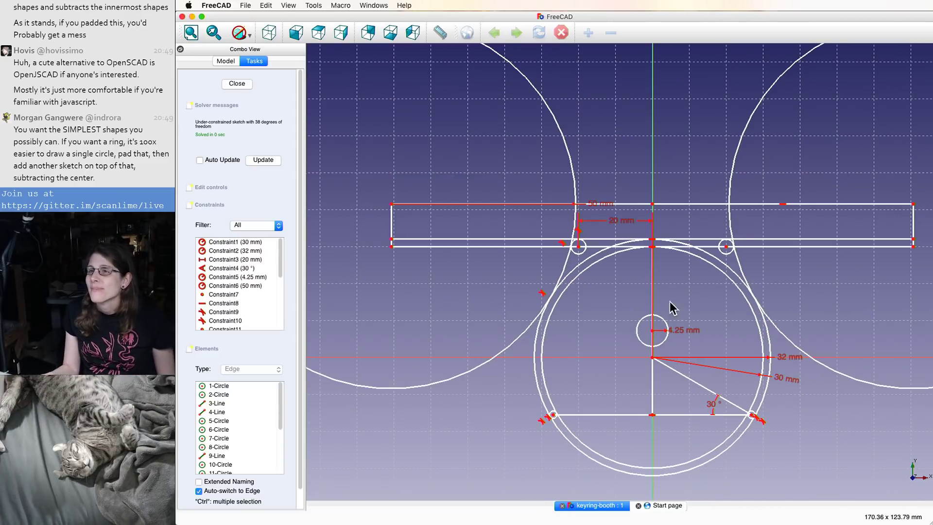
{"action": "scroll", "coordinate": [680, 311], "scroll_direction": "up", "scroll_amount": 1}
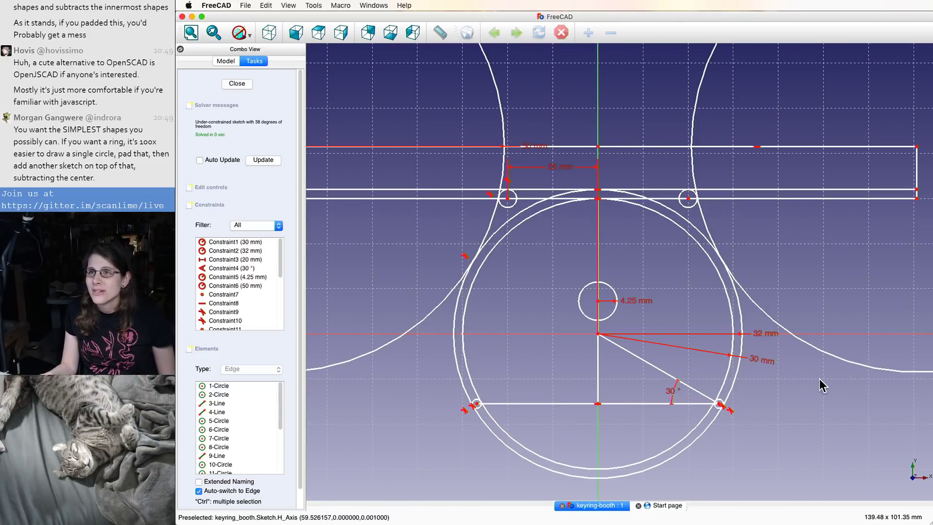
{"action": "scroll", "coordinate": [800, 372], "scroll_direction": "up", "scroll_amount": 1}
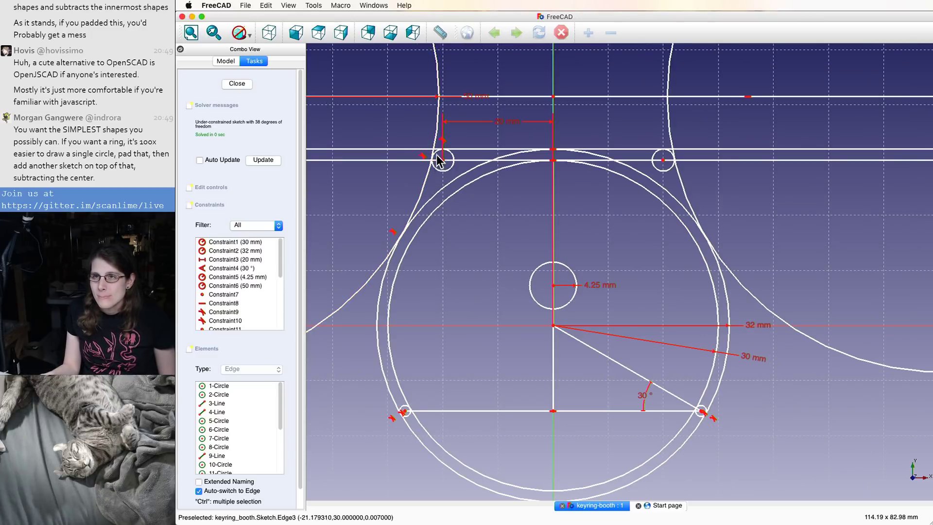
- Select the large left circle and inspect where the small lower-left circle touches the two concentric ring circles
{"action": "left_click", "coordinate": [422, 192]}
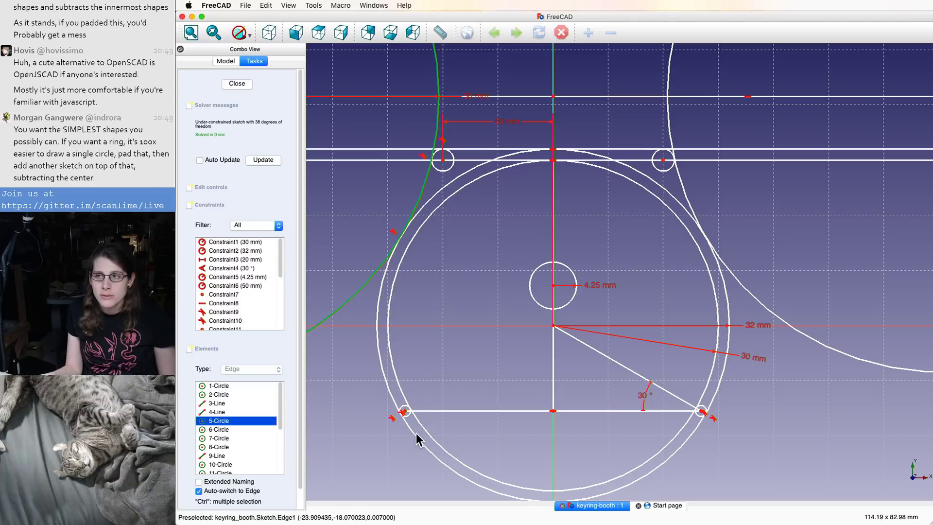
{"action": "scroll", "coordinate": [415, 421], "scroll_direction": "up", "scroll_amount": 10}
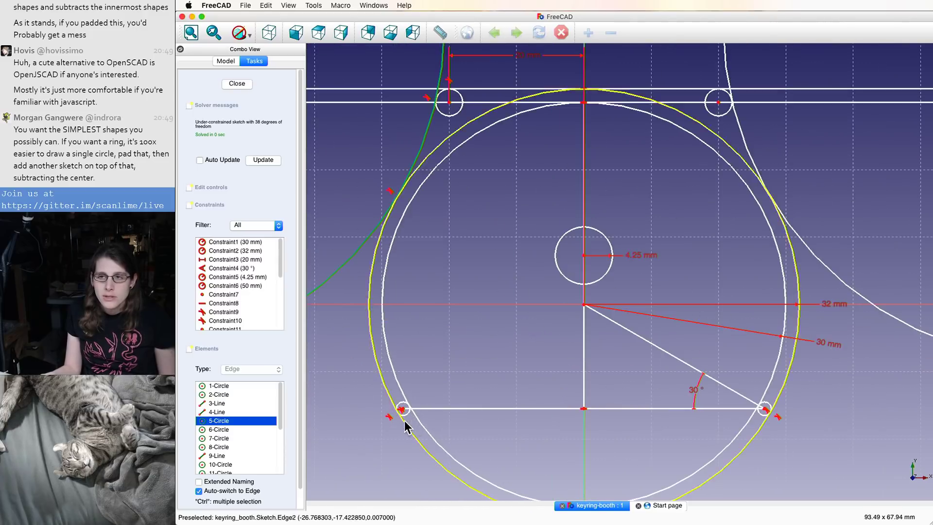
{"action": "scroll", "coordinate": [395, 419], "scroll_direction": "down", "scroll_amount": 10}
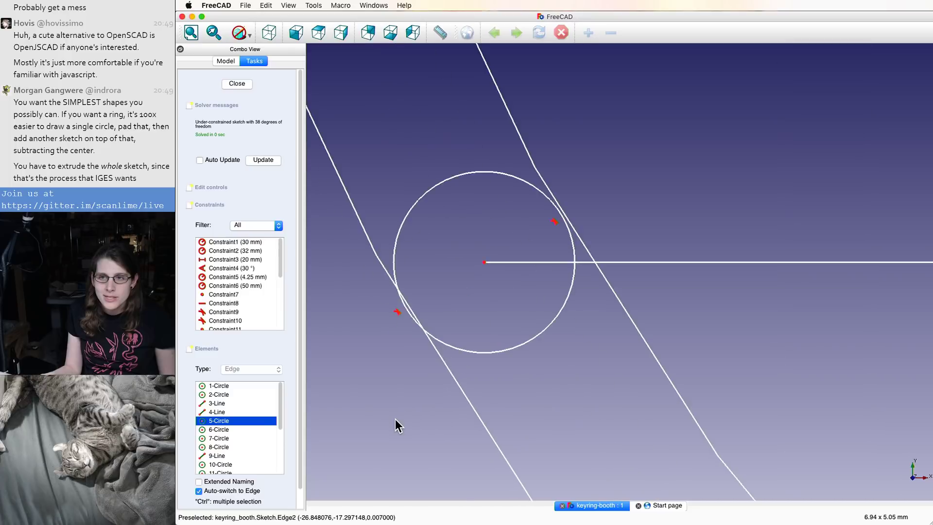
{"action": "scroll", "coordinate": [396, 419], "scroll_direction": "up", "scroll_amount": 5}
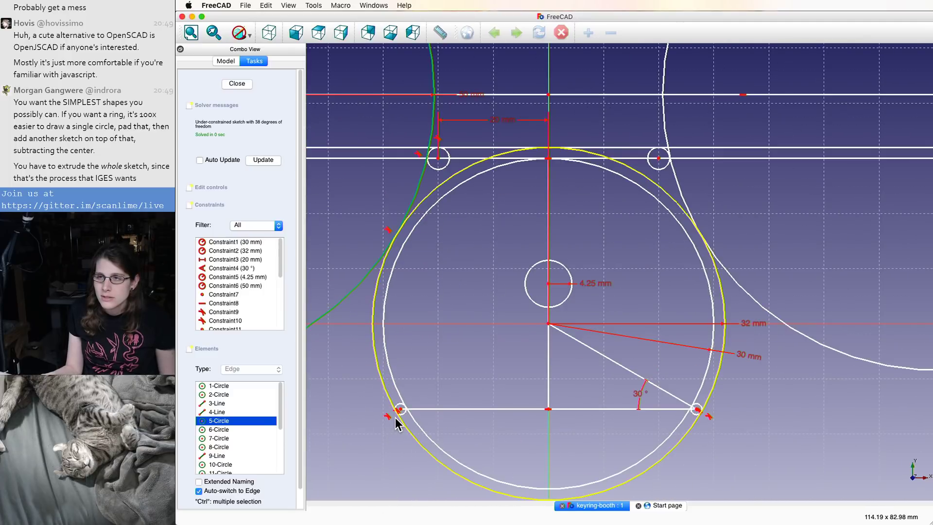
{"action": "scroll", "coordinate": [395, 416], "scroll_direction": "down", "scroll_amount": 3}
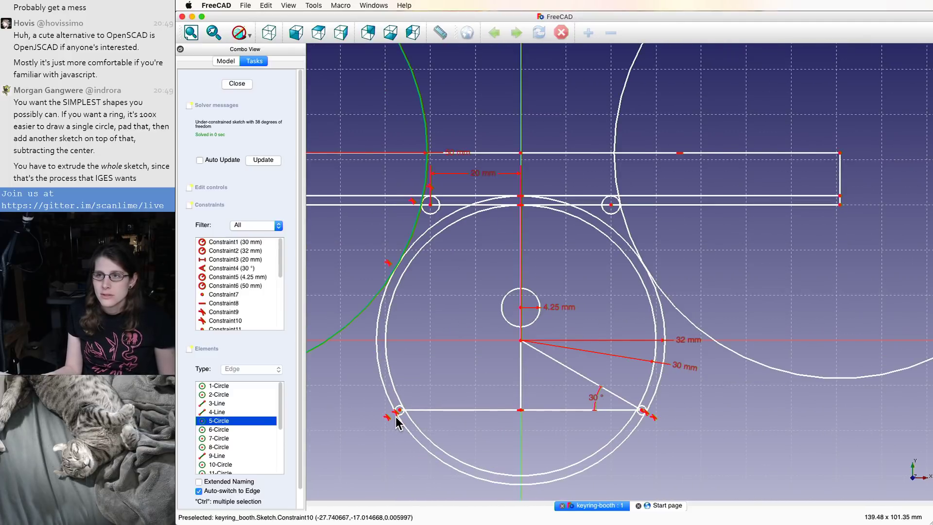
{"action": "scroll", "coordinate": [396, 416], "scroll_direction": "up", "scroll_amount": 2}
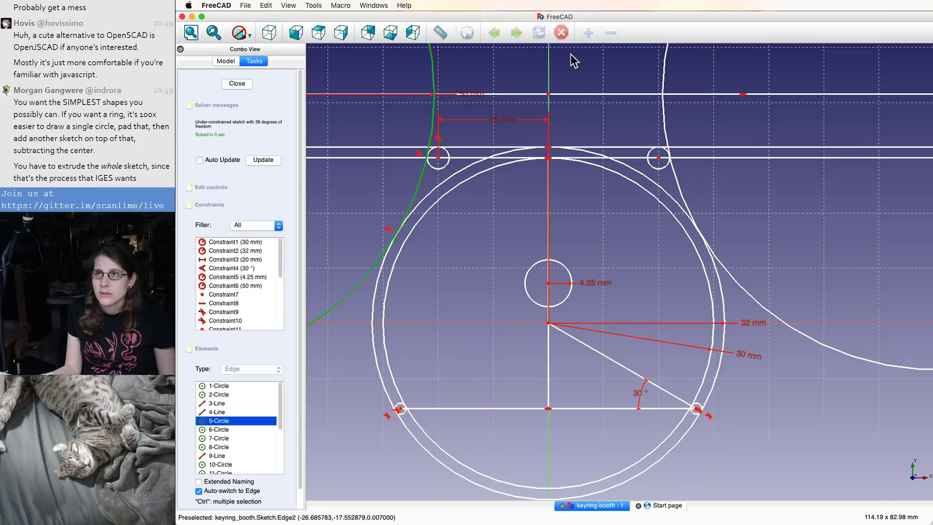
- Leave the sketch's edit mode, briefly reopening the sketch before closing it again
{"action": "left_click", "coordinate": [238, 83]}
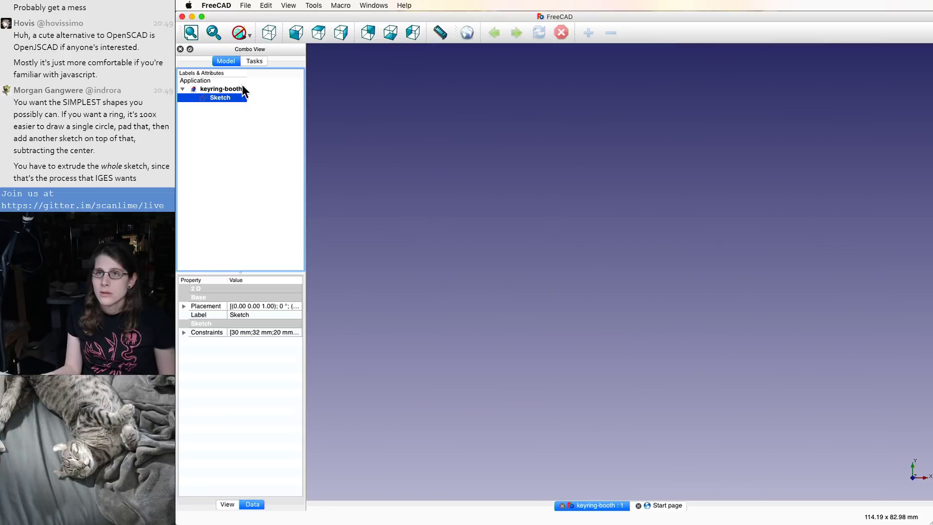
{"action": "double_click", "coordinate": [231, 95]}
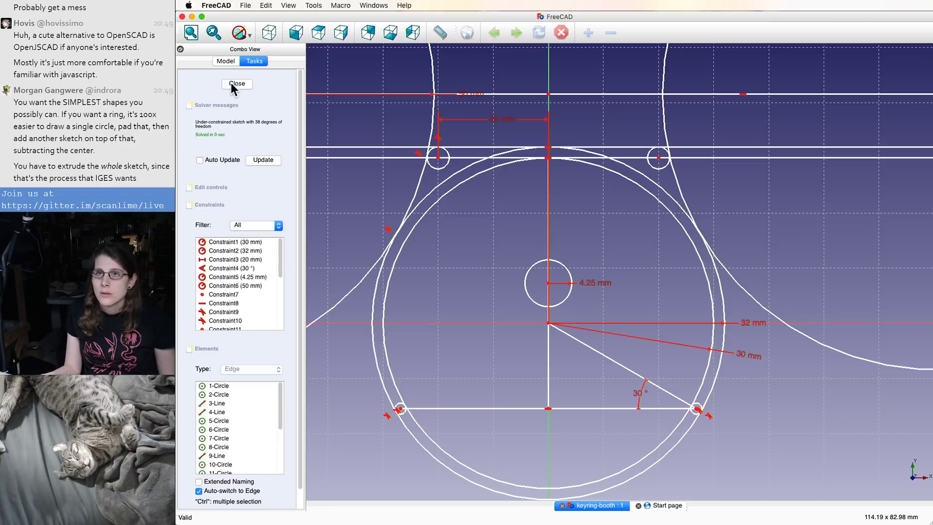
{"action": "left_click", "coordinate": [231, 84]}
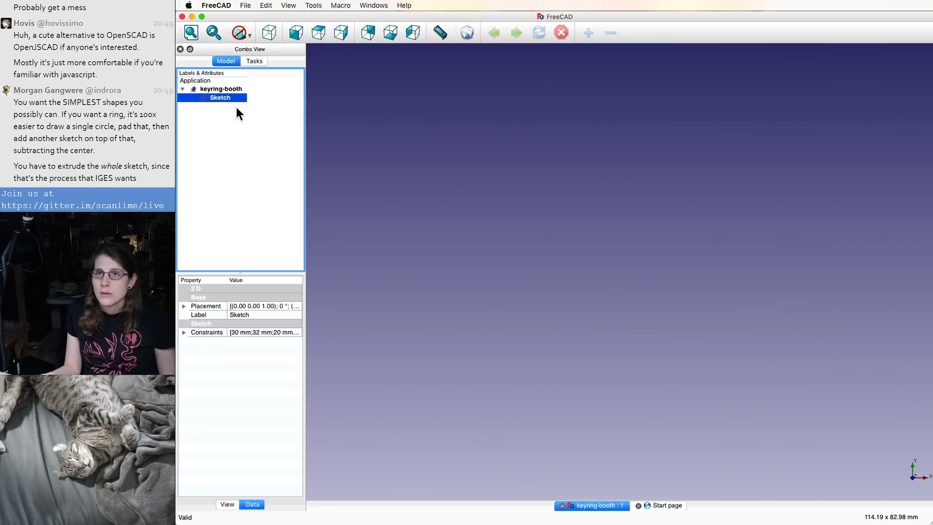
- Check which context options the empty 3D view offers and clear the sketch selection in the model tree
{"action": "right_click", "coordinate": [487, 217]}
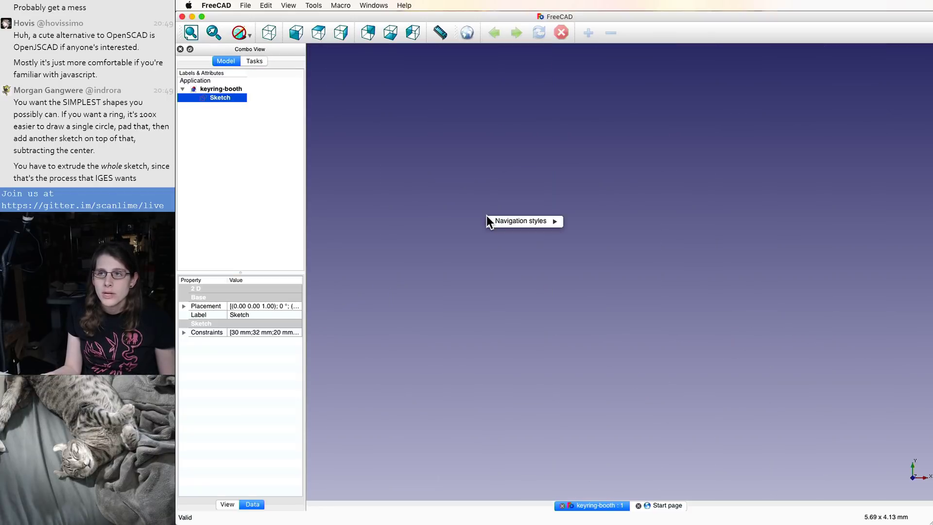
{"action": "right_click", "coordinate": [473, 187]}
{"action": "left_click", "coordinate": [439, 161]}
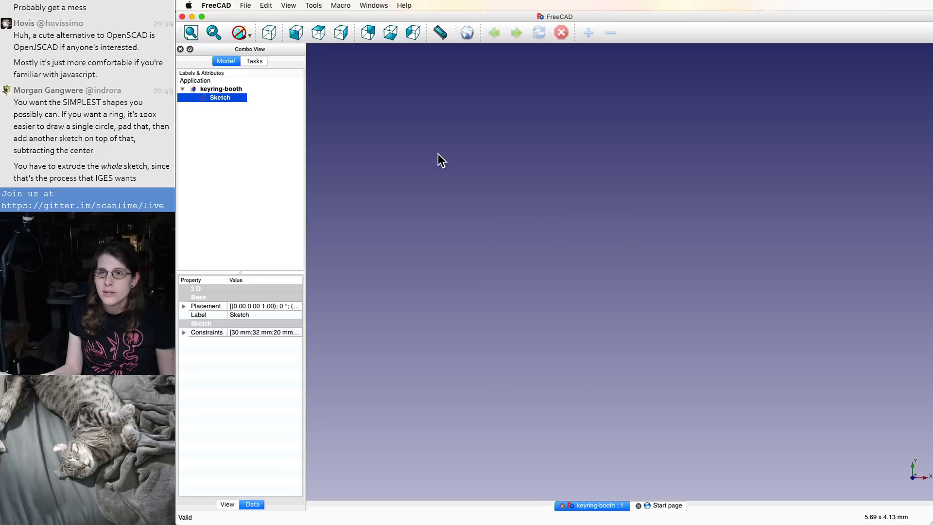
{"action": "left_click", "coordinate": [229, 136]}
{"action": "right_click", "coordinate": [315, 271]}
{"action": "left_click", "coordinate": [459, 235]}
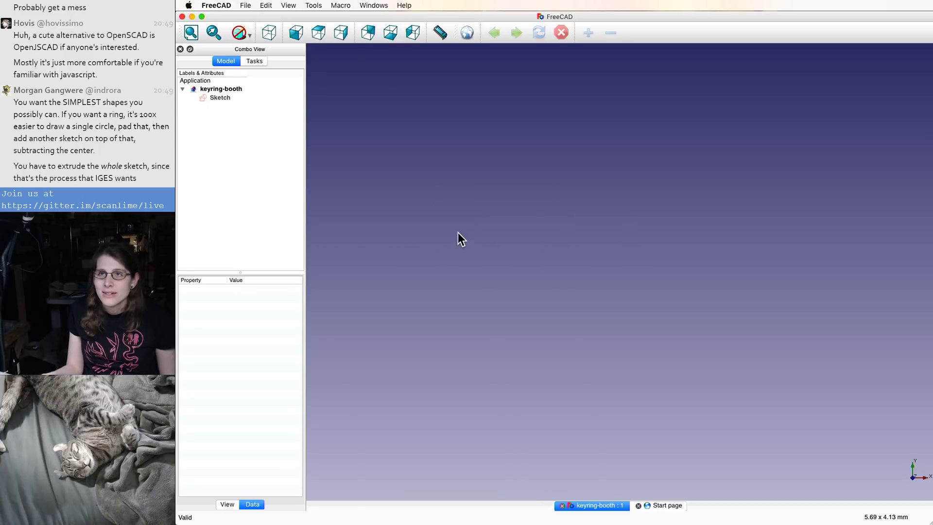
- Look through the application's commands for workbench access and display the Workbench toolbar
{"action": "left_click", "coordinate": [287, 5]}
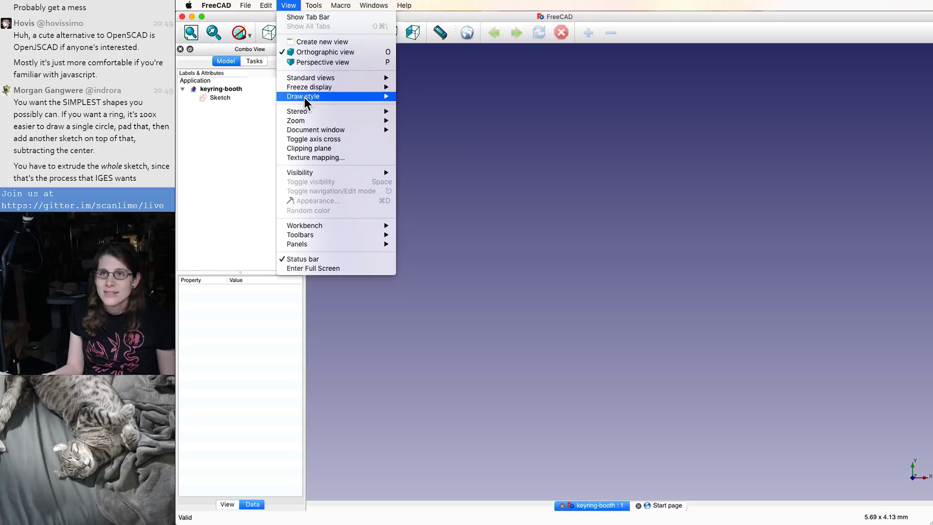
{"action": "mouse_move", "coordinate": [363, 239]}
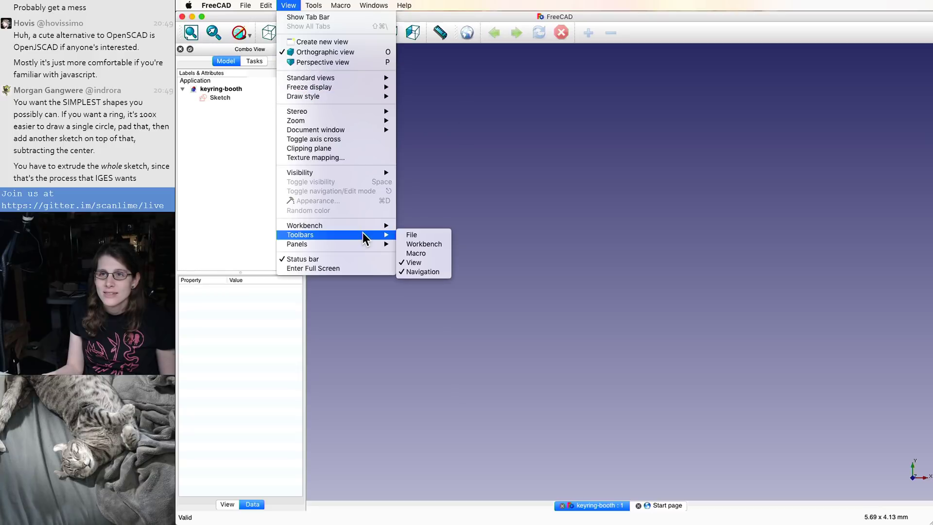
{"action": "left_click", "coordinate": [340, 3]}
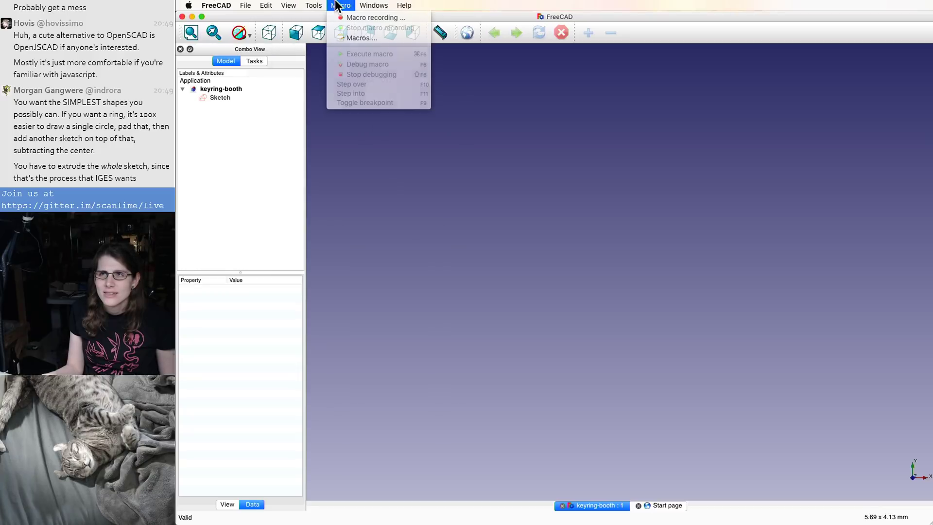
{"action": "left_click", "coordinate": [373, 4]}
{"action": "left_click", "coordinate": [373, 4]}
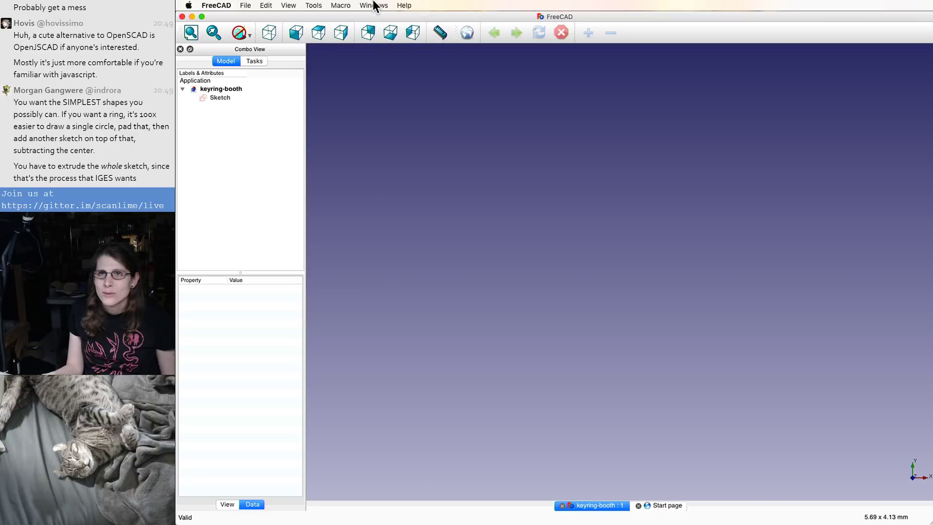
{"action": "left_click", "coordinate": [341, 5]}
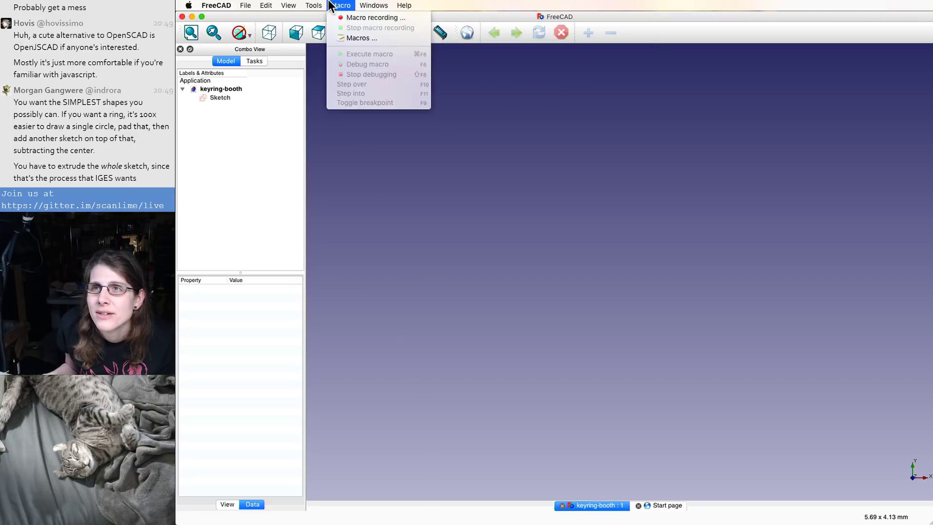
{"action": "left_click", "coordinate": [322, 5]}
{"action": "right_click", "coordinate": [659, 33]}
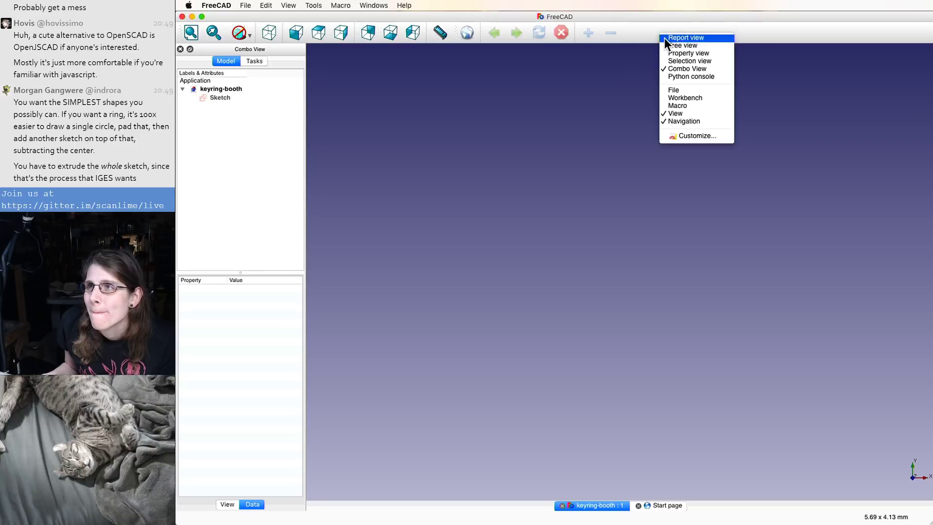
{"action": "left_click", "coordinate": [690, 98]}
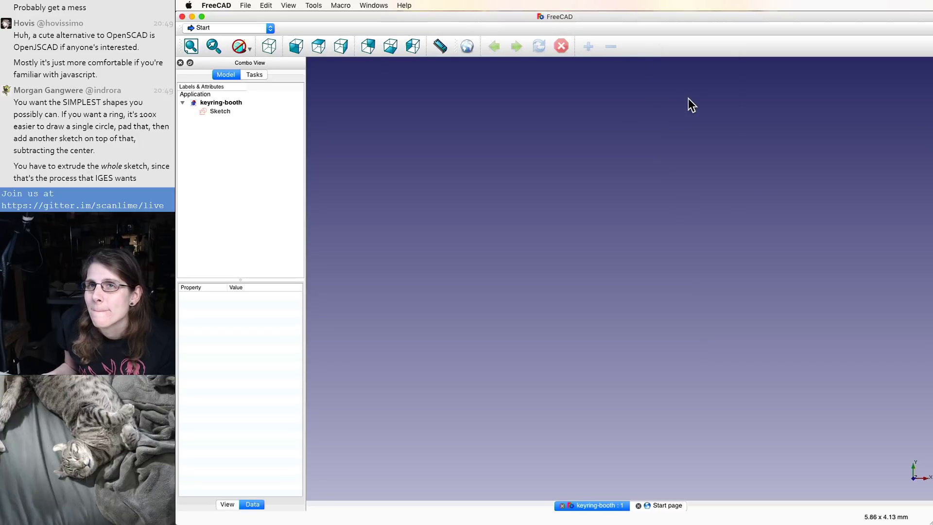
- Switch to the Drawing workbench briefly, and change to the Part Design workbench
{"action": "left_click", "coordinate": [216, 24]}
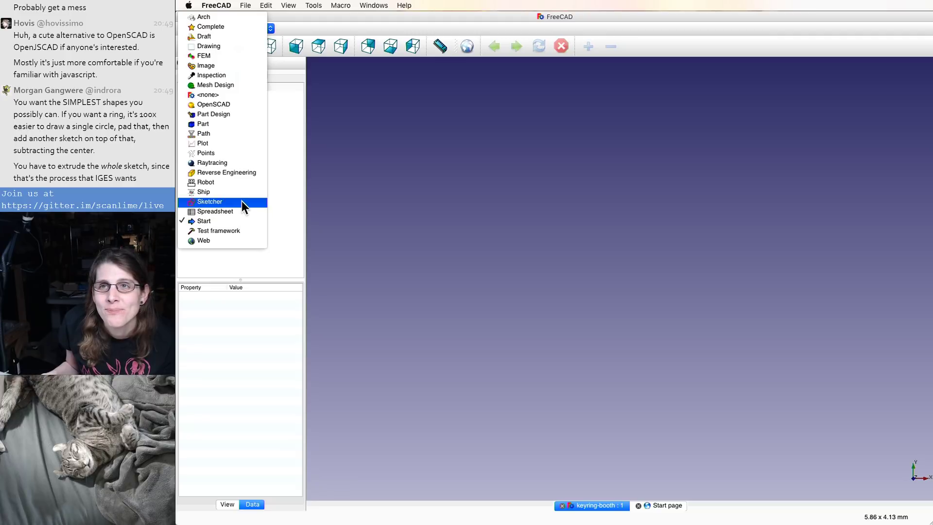
{"action": "left_click", "coordinate": [232, 46]}
{"action": "left_click", "coordinate": [255, 25]}
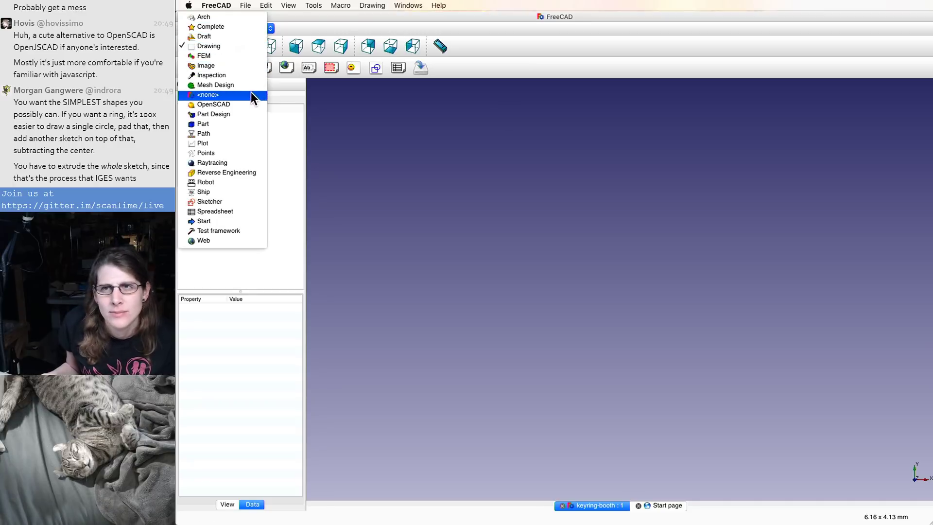
{"action": "left_click", "coordinate": [249, 114]}
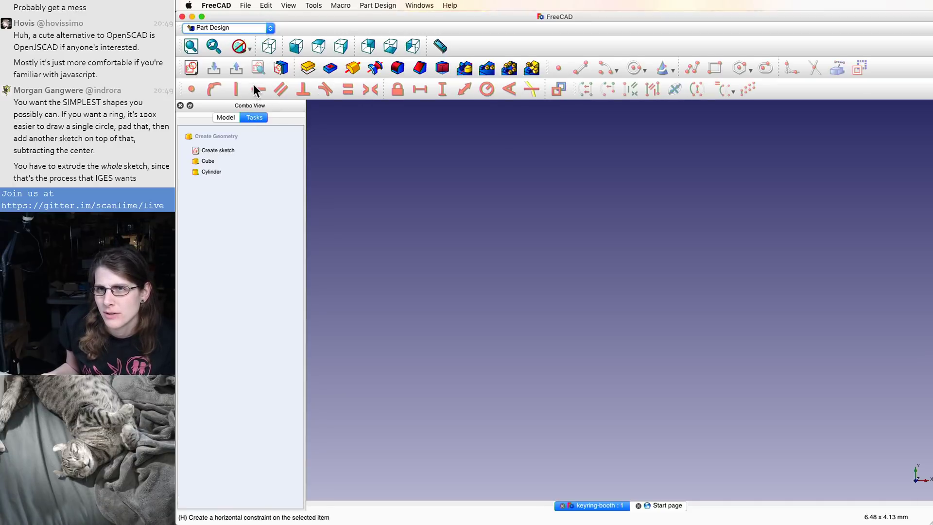
- Open the sketch for editing in Part Design, close it again, and check the empty 3D view's context options
{"action": "left_click", "coordinate": [228, 116]}
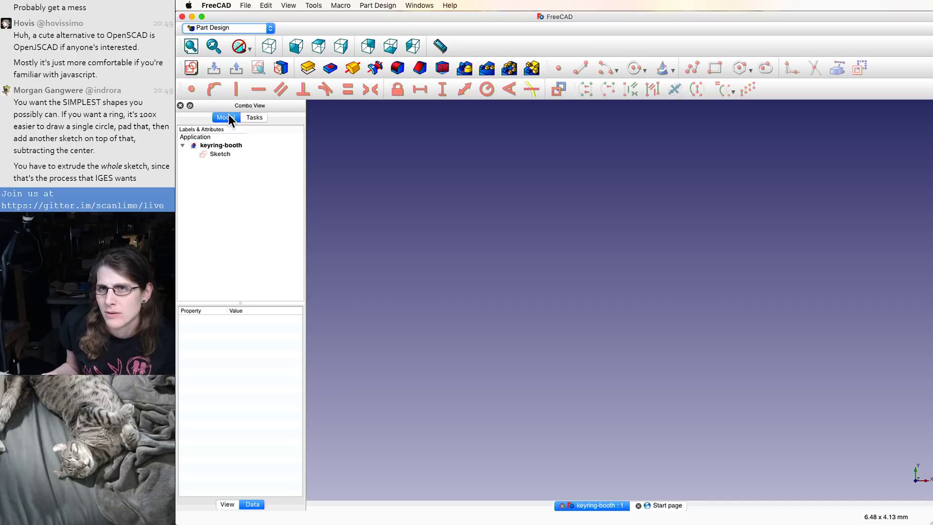
{"action": "left_click", "coordinate": [223, 152]}
{"action": "left_click", "coordinate": [226, 194]}
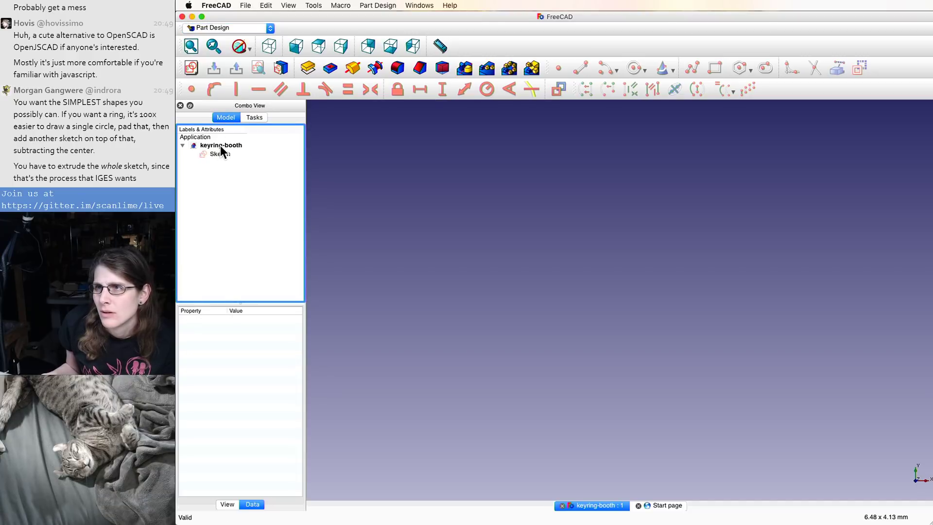
{"action": "double_click", "coordinate": [219, 154]}
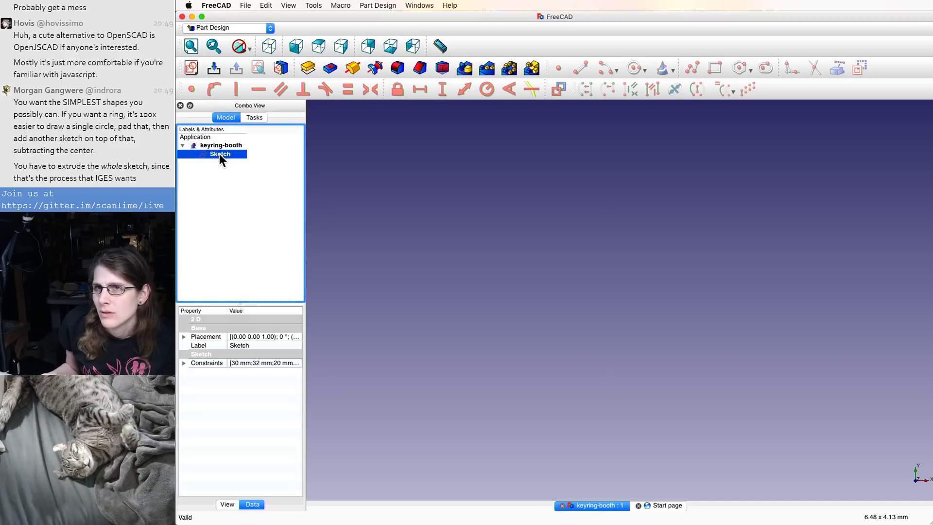
{"action": "right_click", "coordinate": [424, 261]}
{"action": "left_click", "coordinate": [447, 403]}
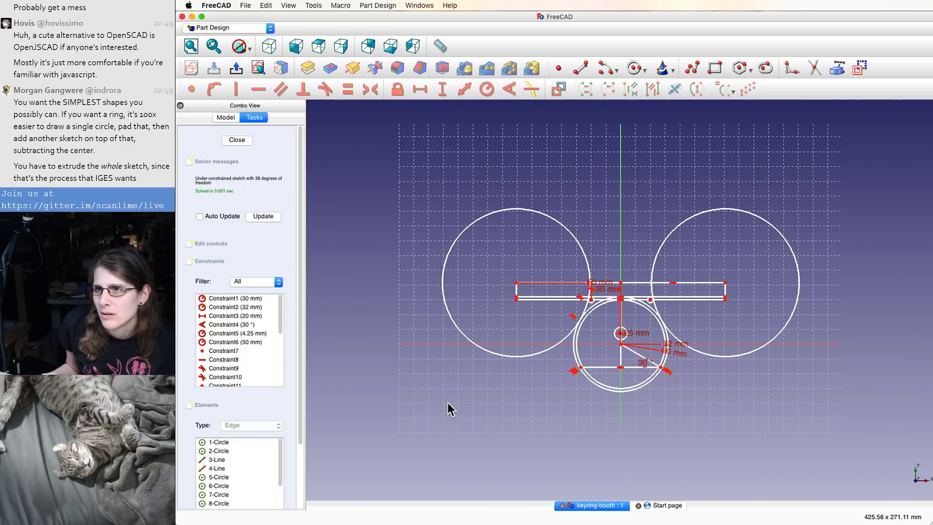
{"action": "left_click", "coordinate": [245, 141]}
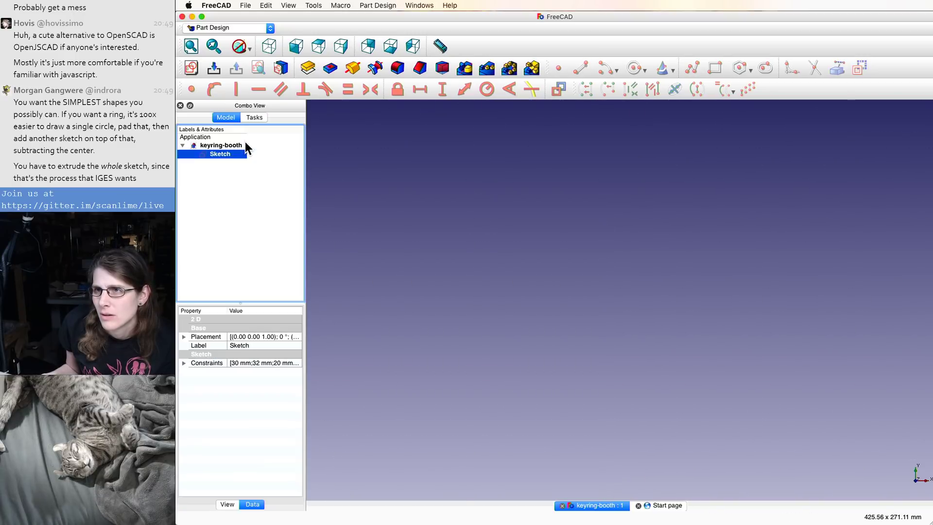
{"action": "right_click", "coordinate": [438, 210]}
{"action": "mouse_move", "coordinate": [456, 262]}
{"action": "left_click", "coordinate": [462, 213]}
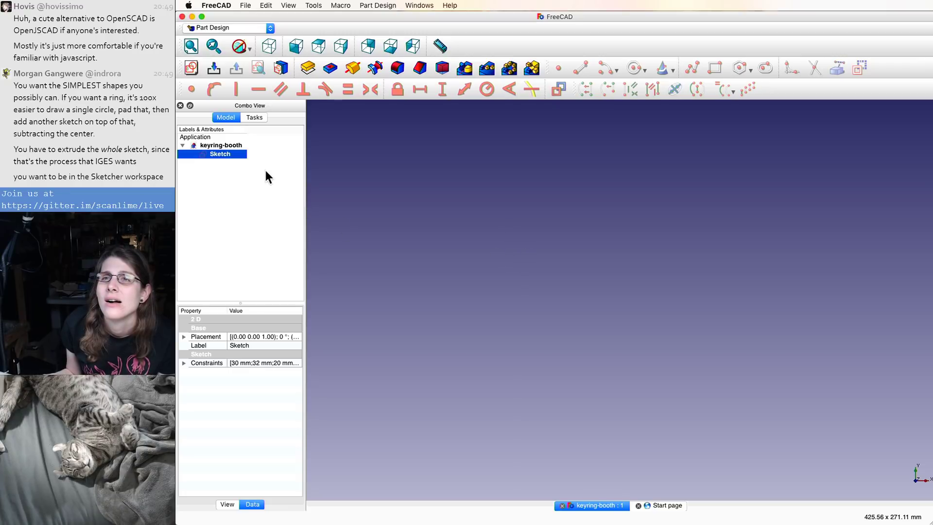
- Switch to the Sketcher workbench and clear the sketch selection, fitting the 3D view to its contents
{"action": "left_click", "coordinate": [251, 29]}
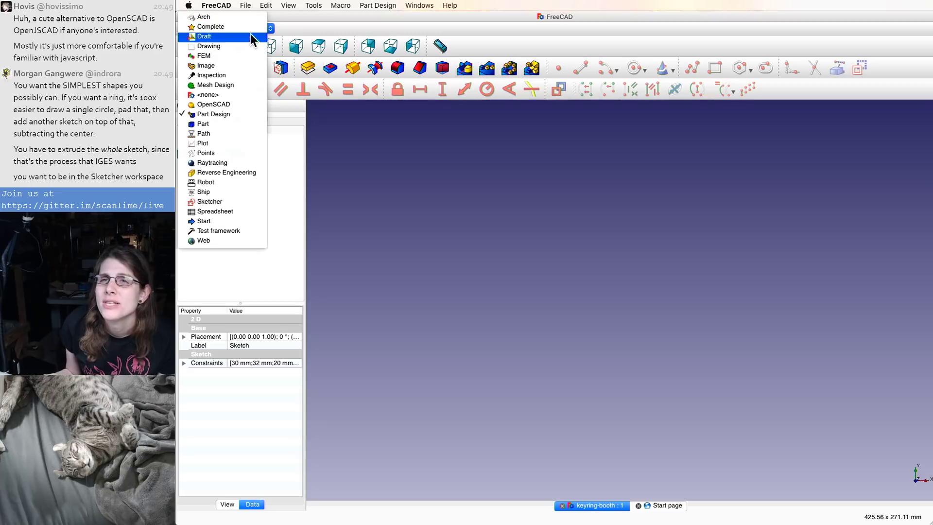
{"action": "left_click", "coordinate": [233, 204]}
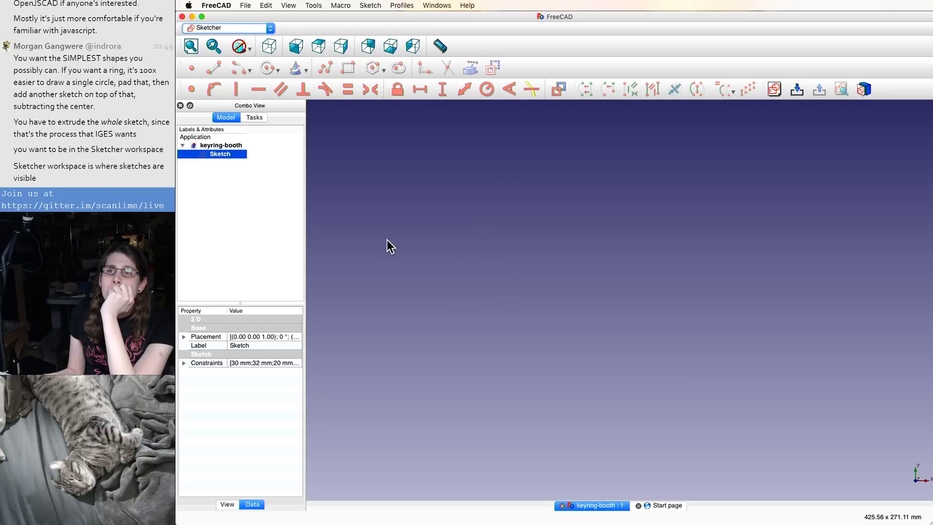
{"action": "left_click", "coordinate": [218, 186]}
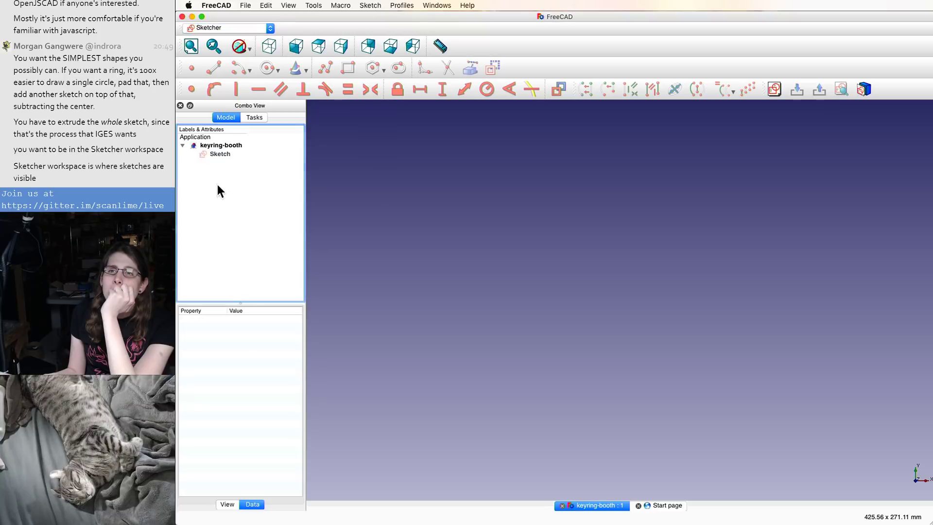
{"action": "right_click", "coordinate": [397, 210]}
{"action": "left_click", "coordinate": [407, 214]}
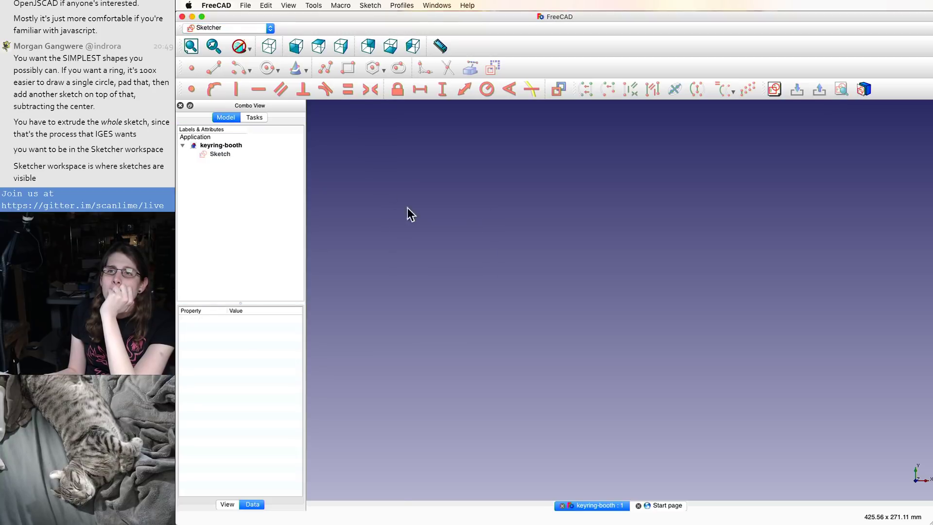
- Choose the Sketcher workbench again and try to fit the closed sketch in the 3D view, first unselected and again selected
{"action": "left_click", "coordinate": [244, 29]}
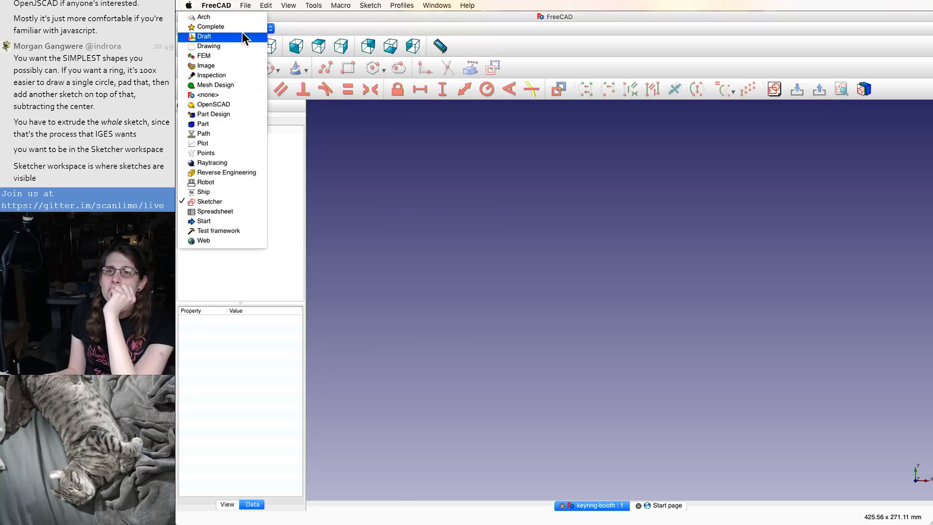
{"action": "left_click", "coordinate": [233, 203]}
{"action": "right_click", "coordinate": [386, 220]}
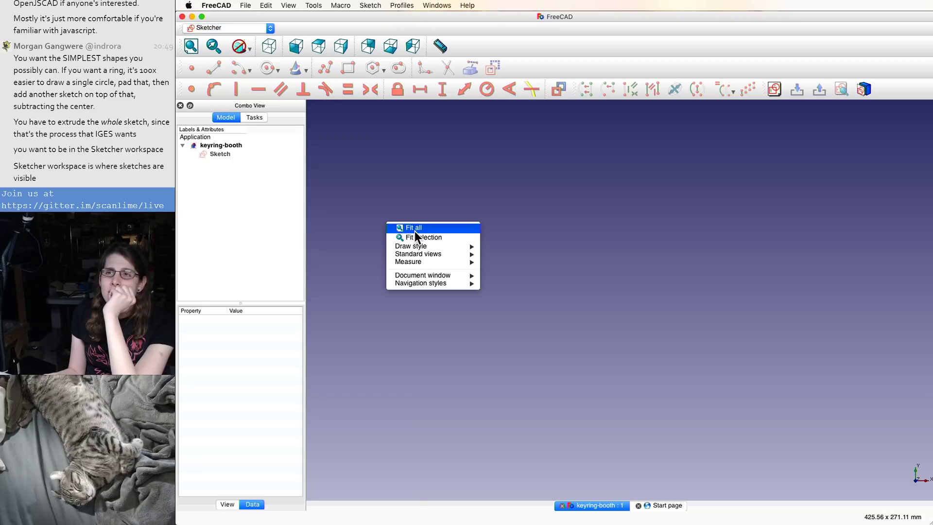
{"action": "left_click", "coordinate": [415, 232]}
{"action": "right_click", "coordinate": [424, 243]}
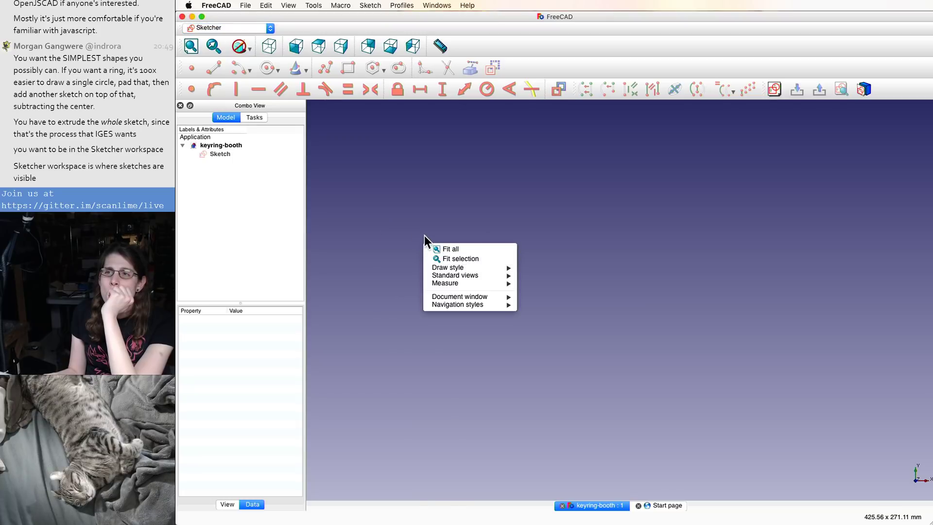
{"action": "left_click", "coordinate": [212, 155]}
{"action": "left_click", "coordinate": [212, 155]}
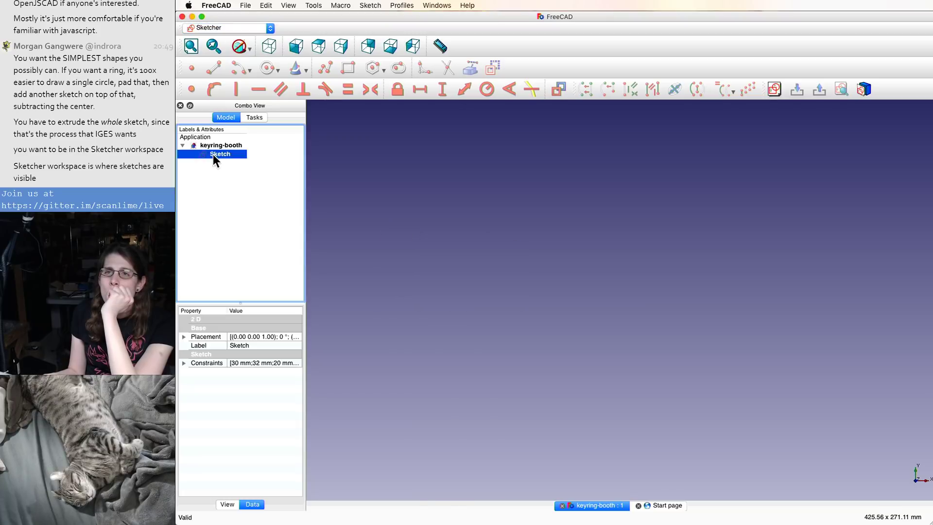
{"action": "right_click", "coordinate": [399, 180]}
{"action": "left_click", "coordinate": [427, 195]}
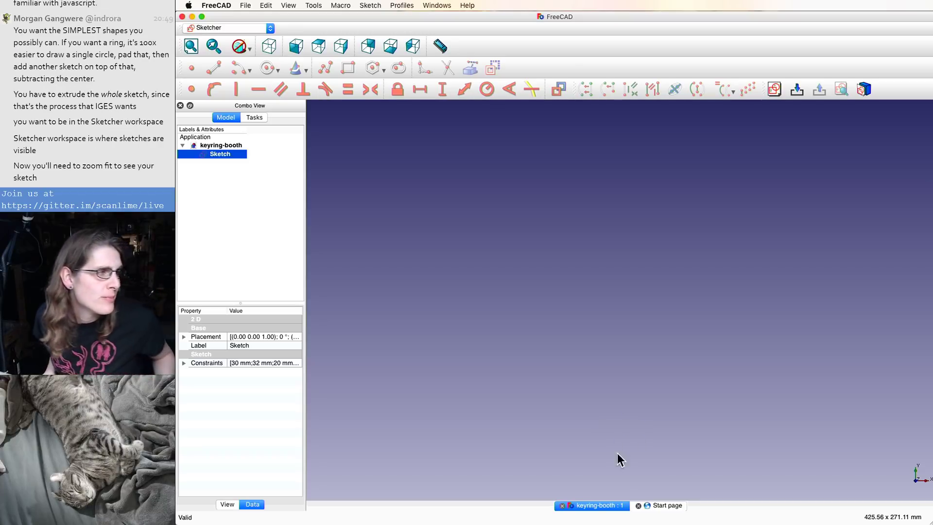
- Check the Start page and return to the keyring-booth document with nothing selected
{"action": "left_click", "coordinate": [659, 507]}
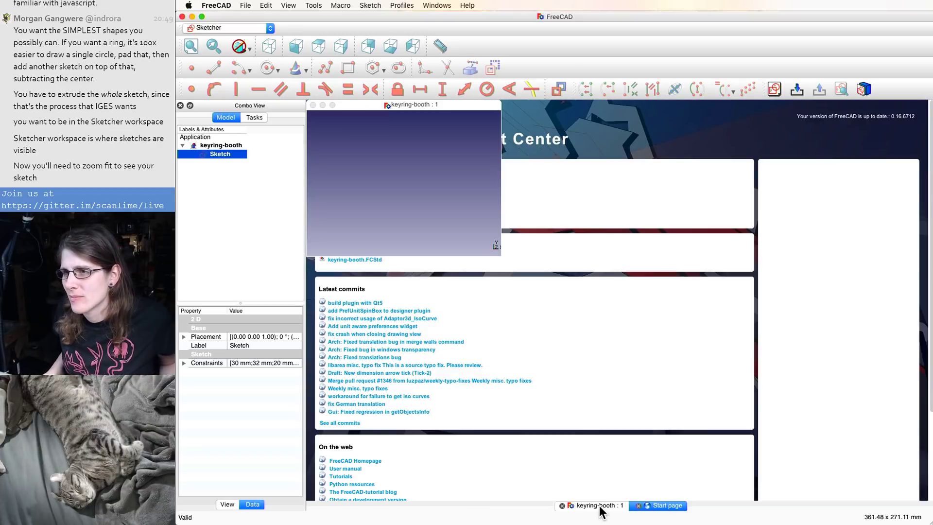
{"action": "left_click", "coordinate": [601, 506]}
{"action": "left_click", "coordinate": [569, 336]}
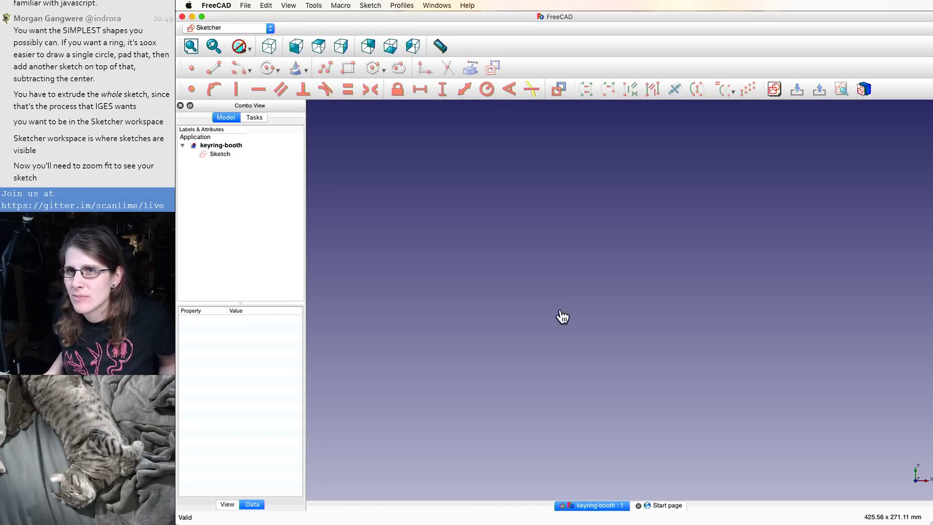
- Open the sketch for editing, show the model tree, and inspect the geometry around the concentric ring circles
{"action": "double_click", "coordinate": [217, 156]}
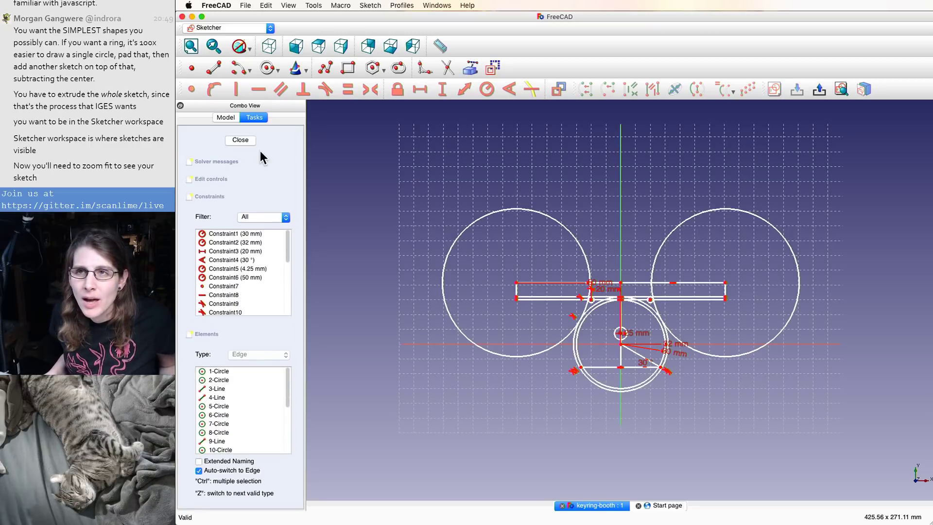
{"action": "left_click", "coordinate": [230, 118]}
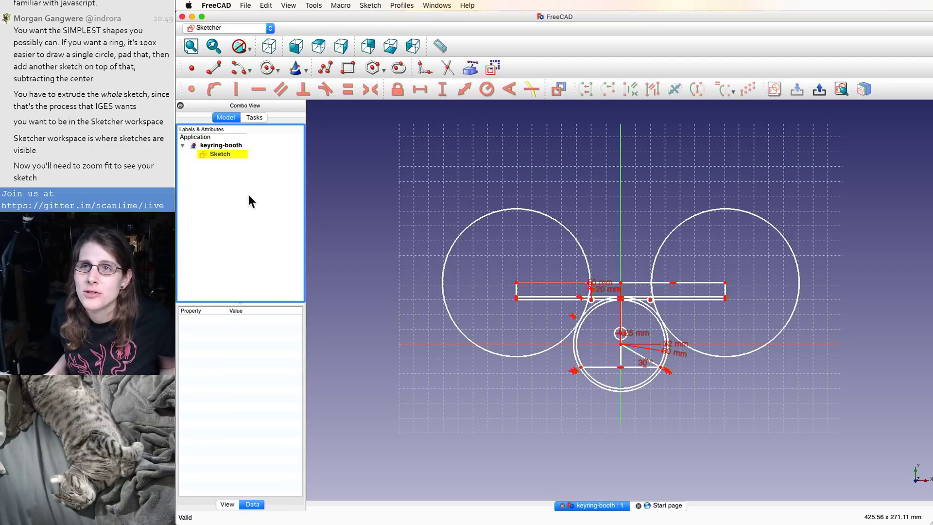
{"action": "scroll", "coordinate": [489, 206], "scroll_direction": "down", "scroll_amount": 3}
{"action": "scroll", "coordinate": [653, 322], "scroll_direction": "up", "scroll_amount": 5}
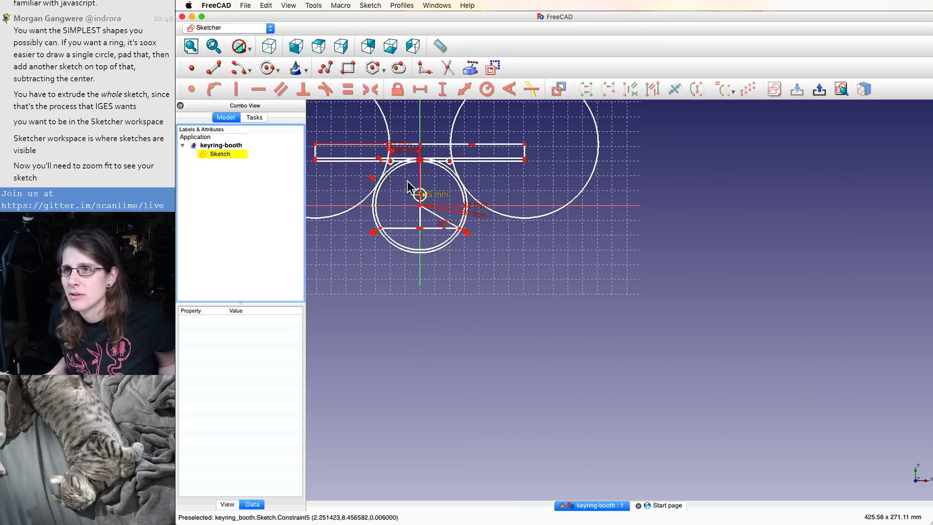
{"action": "scroll", "coordinate": [374, 152], "scroll_direction": "up", "scroll_amount": 3}
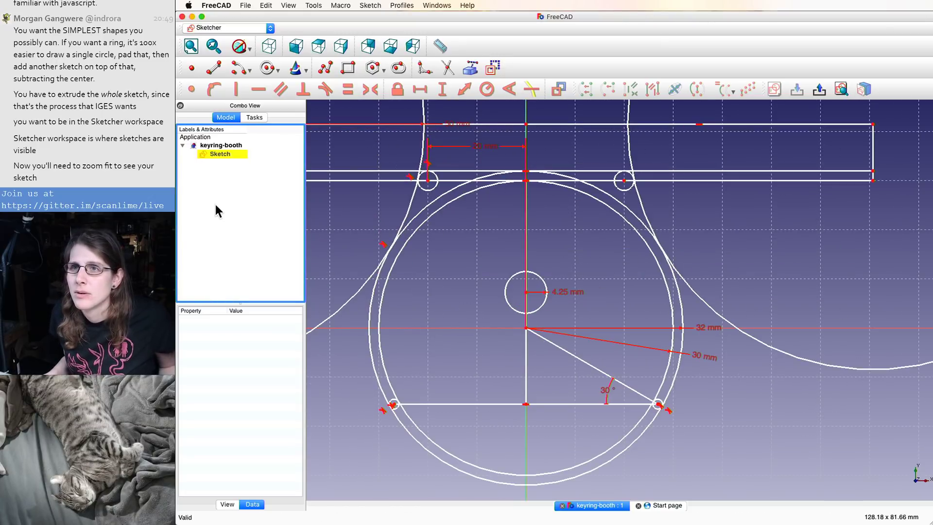
{"action": "scroll", "coordinate": [437, 243], "scroll_direction": "down", "scroll_amount": 4}
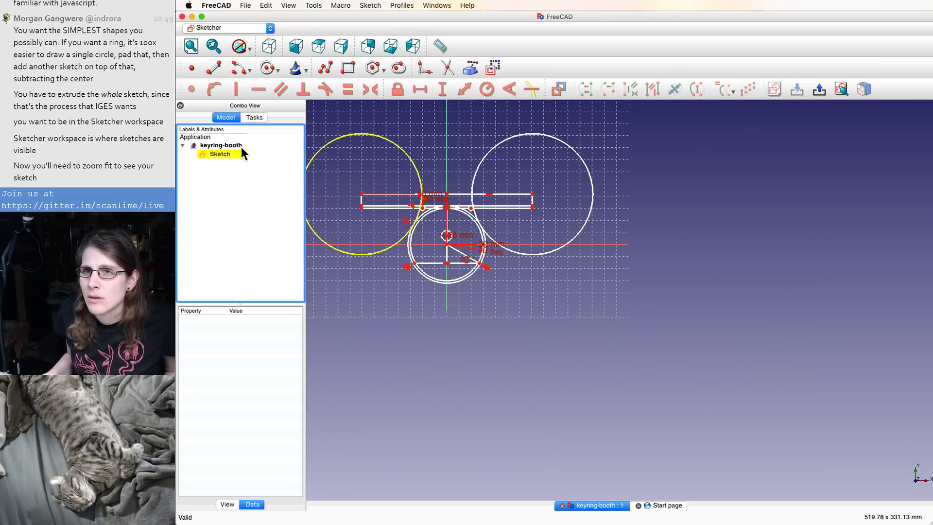
- Leave the sketch's edit mode to check its context options in the model tree, and reopen it for editing
{"action": "double_click", "coordinate": [219, 152]}
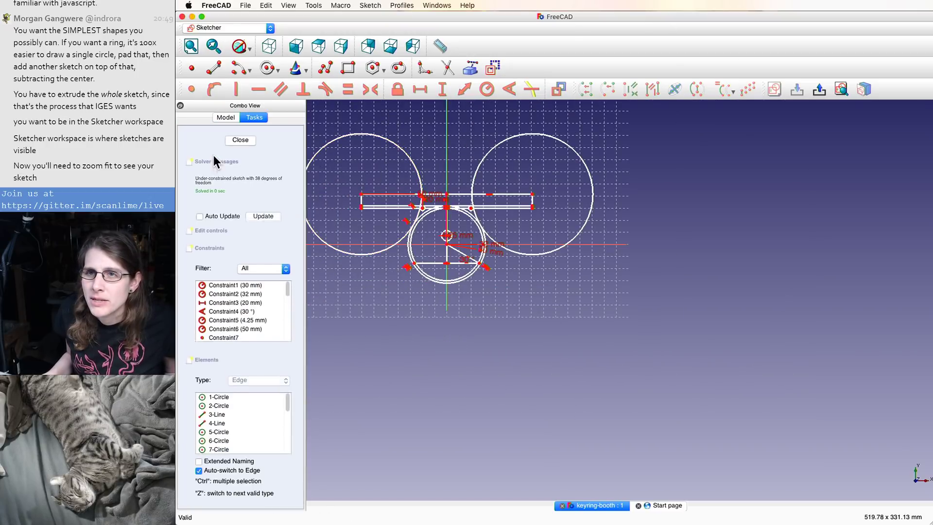
{"action": "left_click", "coordinate": [240, 140]}
{"action": "right_click", "coordinate": [220, 153]}
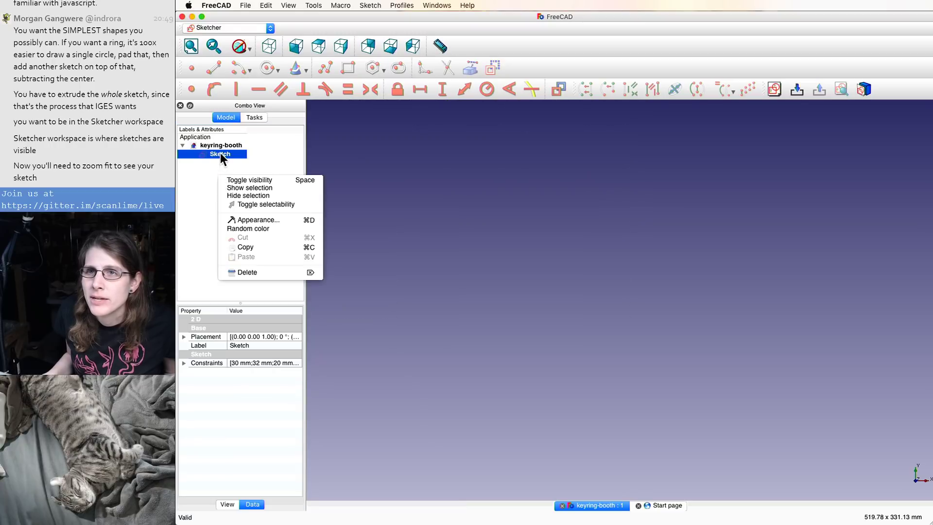
{"action": "key", "text": "Escape"}
{"action": "double_click", "coordinate": [220, 153]}
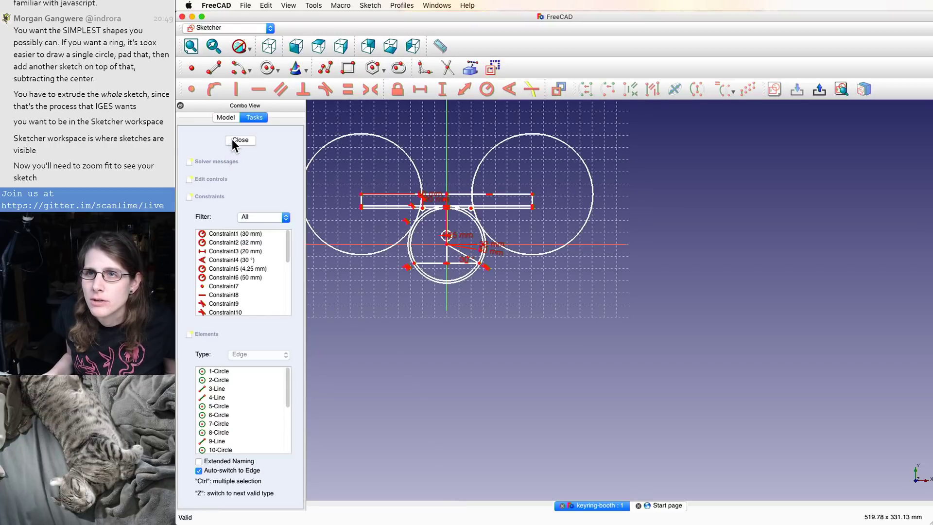
- Leave the sketch's edit mode and toggle its visibility until the geometry shows outside editing
{"action": "left_click", "coordinate": [232, 139]}
{"action": "right_click", "coordinate": [222, 182]}
{"action": "left_click", "coordinate": [228, 186]}
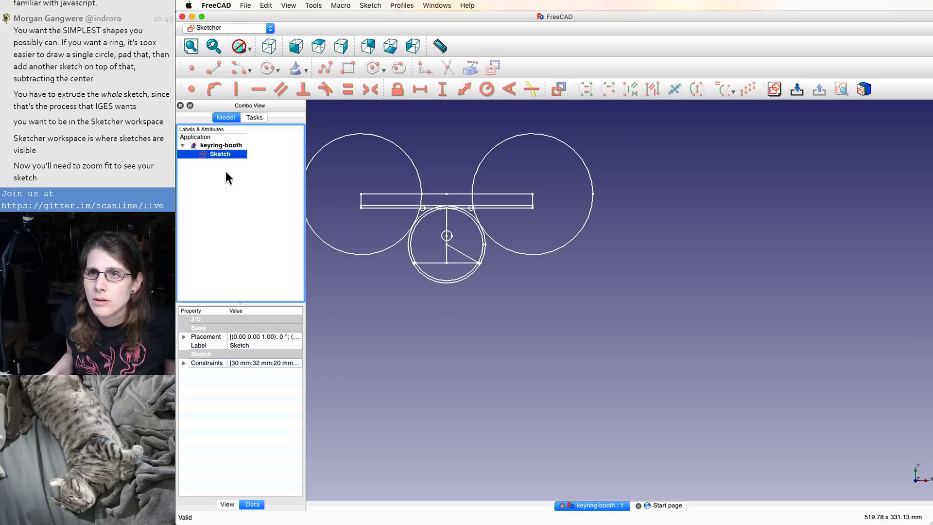
{"action": "right_click", "coordinate": [225, 157]}
{"action": "left_click", "coordinate": [236, 176]}
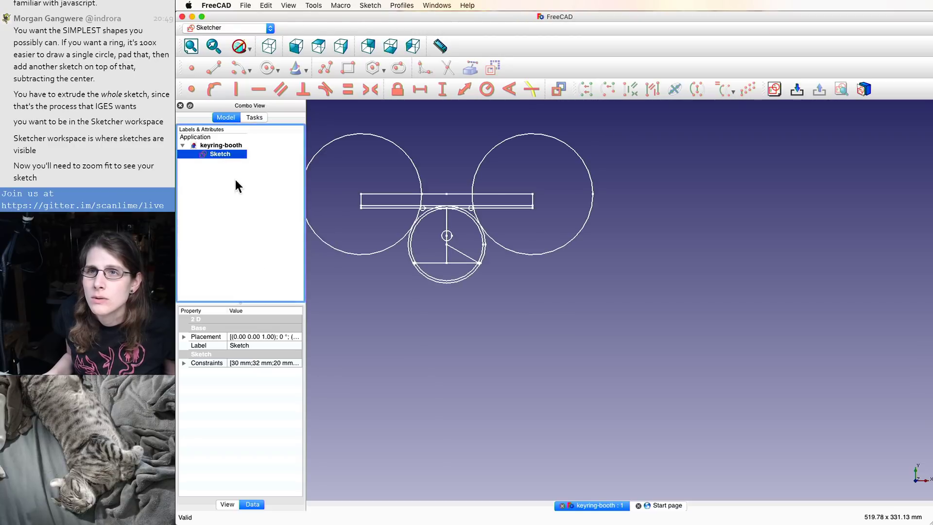
{"action": "right_click", "coordinate": [221, 153]}
{"action": "left_click", "coordinate": [235, 176]}
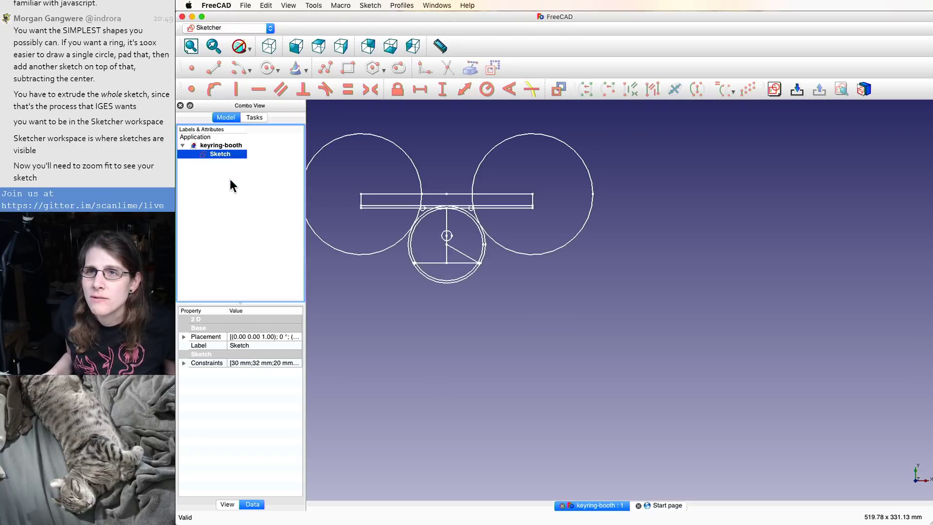
- Hide the sketch in the 3D view and show it again
{"action": "left_click", "coordinate": [209, 162]}
{"action": "right_click", "coordinate": [200, 156]}
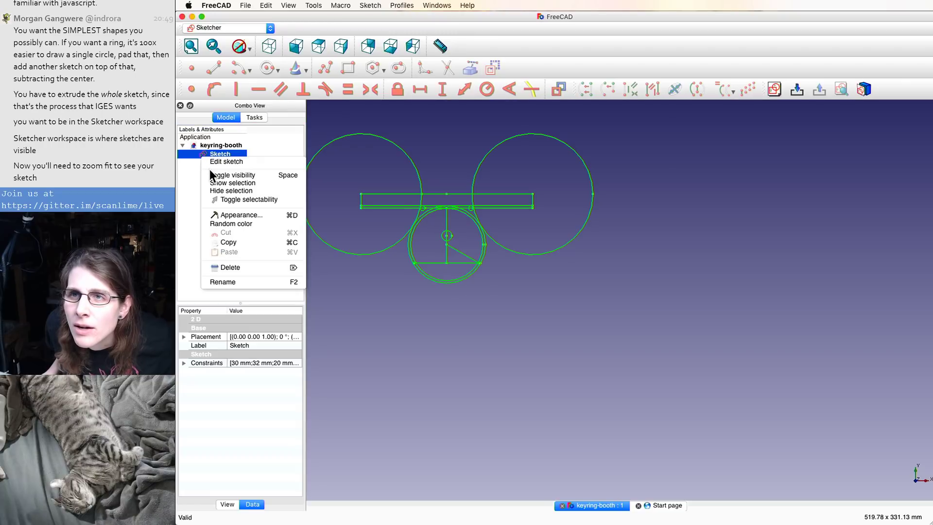
{"action": "left_click", "coordinate": [218, 176]}
{"action": "left_click", "coordinate": [222, 183]}
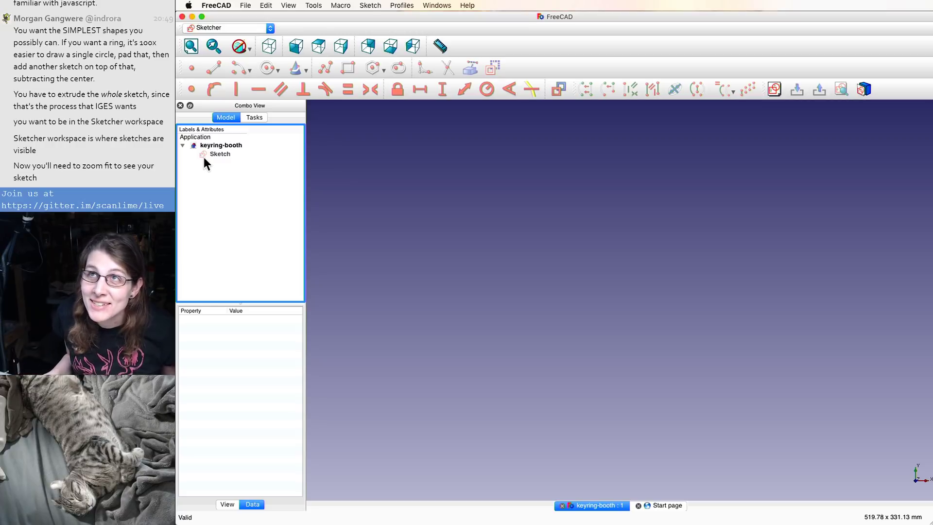
{"action": "right_click", "coordinate": [203, 157]}
{"action": "left_click", "coordinate": [215, 175]}
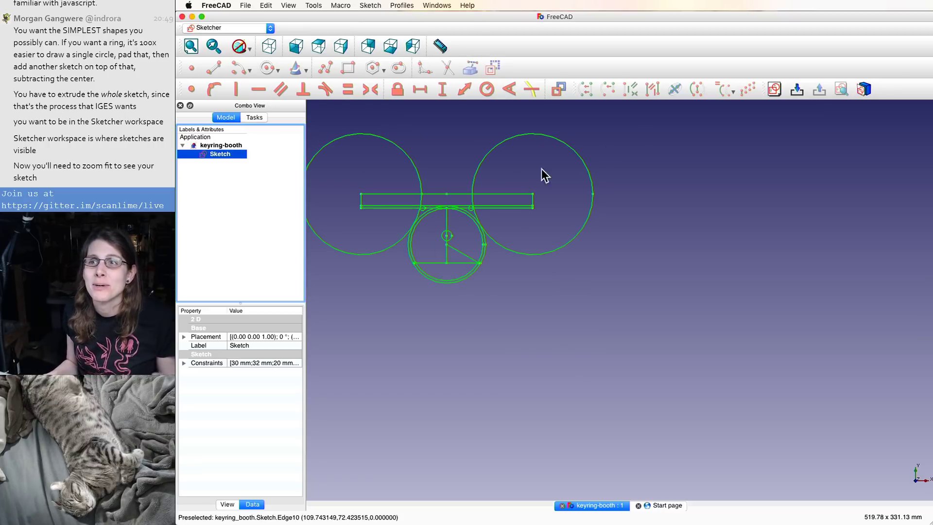
- Clear the selection and inspect the geometry where the horizontal bar meets the ring and the large circles
{"action": "scroll", "coordinate": [356, 180], "scroll_direction": "up", "scroll_amount": 5}
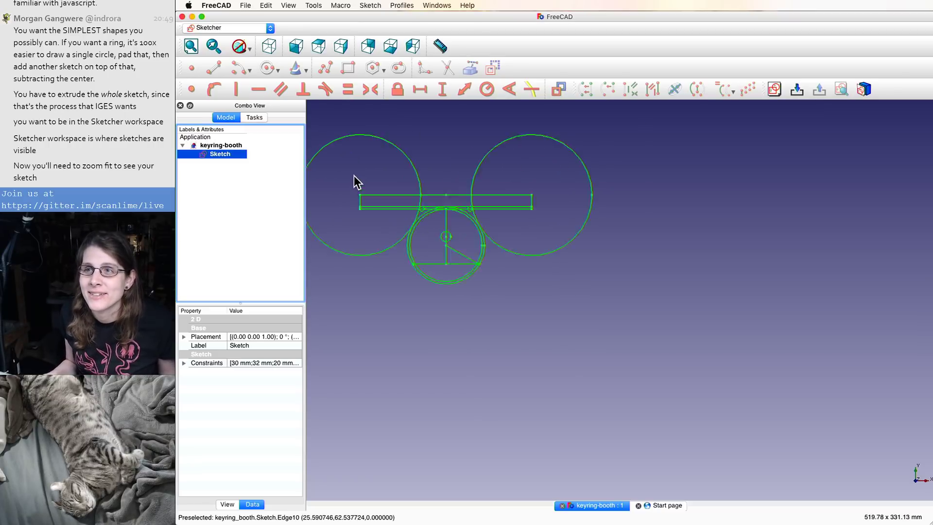
{"action": "left_click", "coordinate": [620, 193]}
{"action": "scroll", "coordinate": [622, 255], "scroll_direction": "up", "scroll_amount": 5}
{"action": "scroll", "coordinate": [617, 253], "scroll_direction": "down", "scroll_amount": 3}
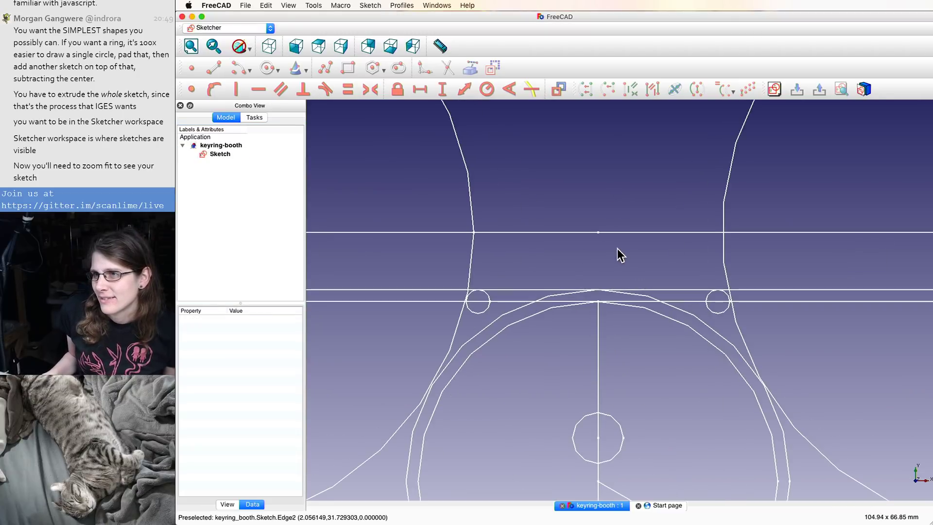
- Open the sketch for editing, leave edit mode again, and clear the selection
{"action": "left_click", "coordinate": [203, 152]}
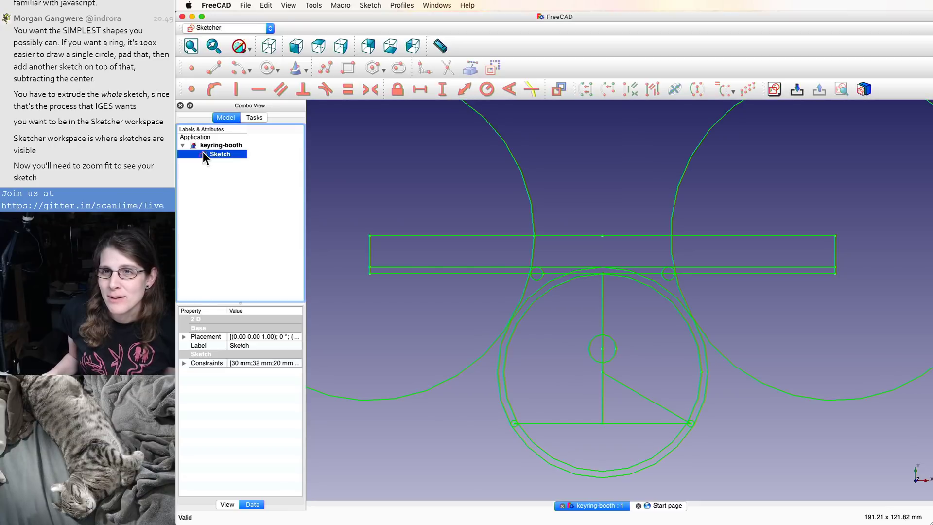
{"action": "double_click", "coordinate": [203, 152]}
{"action": "left_click", "coordinate": [214, 138]}
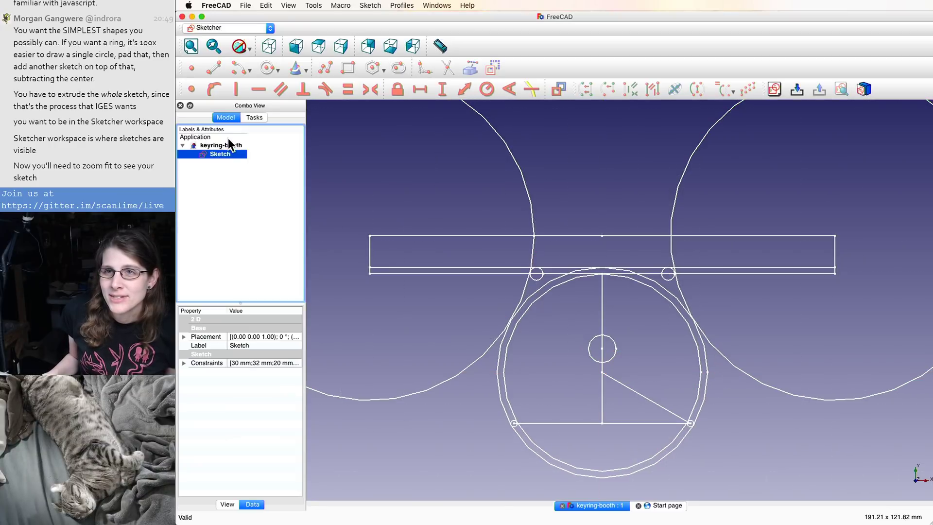
{"action": "left_click", "coordinate": [434, 209]}
- Examine how the large circles, horizontal bar and concentric ring overlap in the closed sketch
{"action": "scroll", "coordinate": [456, 208], "scroll_direction": "down", "scroll_amount": 3}
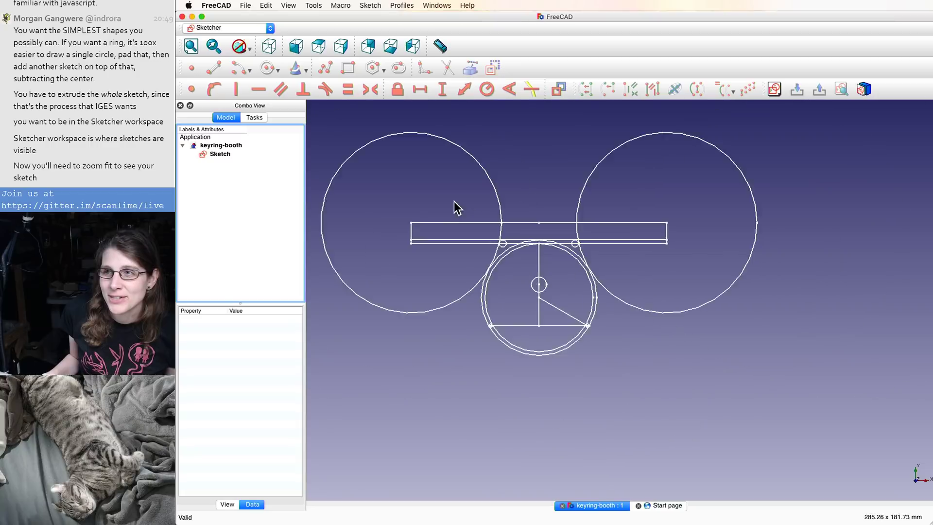
{"action": "scroll", "coordinate": [502, 167], "scroll_direction": "up", "scroll_amount": 2}
{"action": "scroll", "coordinate": [564, 200], "scroll_direction": "down", "scroll_amount": 1}
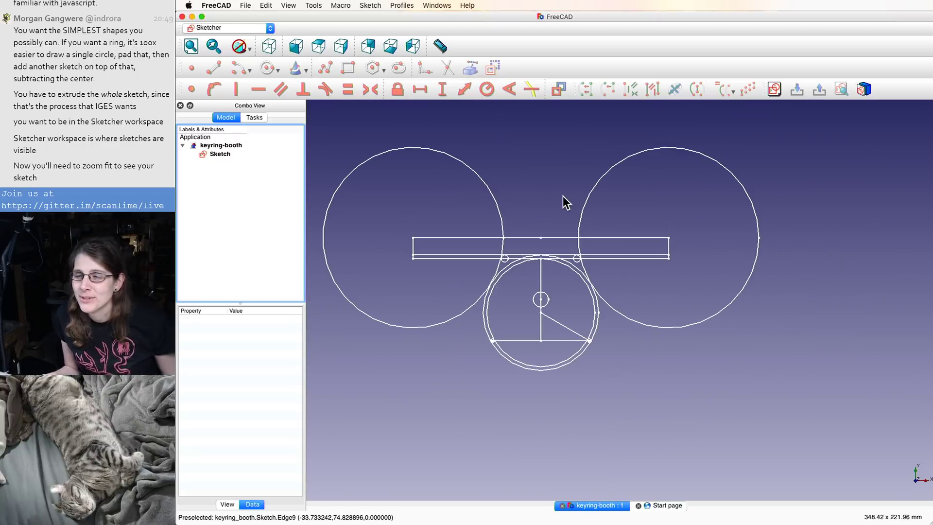
{"action": "scroll", "coordinate": [564, 201], "scroll_direction": "up", "scroll_amount": 2}
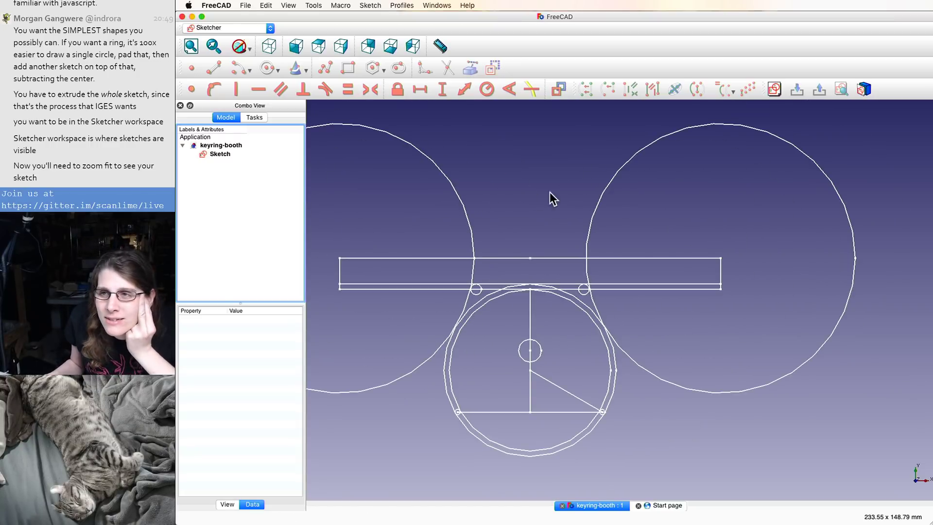
{"action": "scroll", "coordinate": [513, 194], "scroll_direction": "down", "scroll_amount": 1}
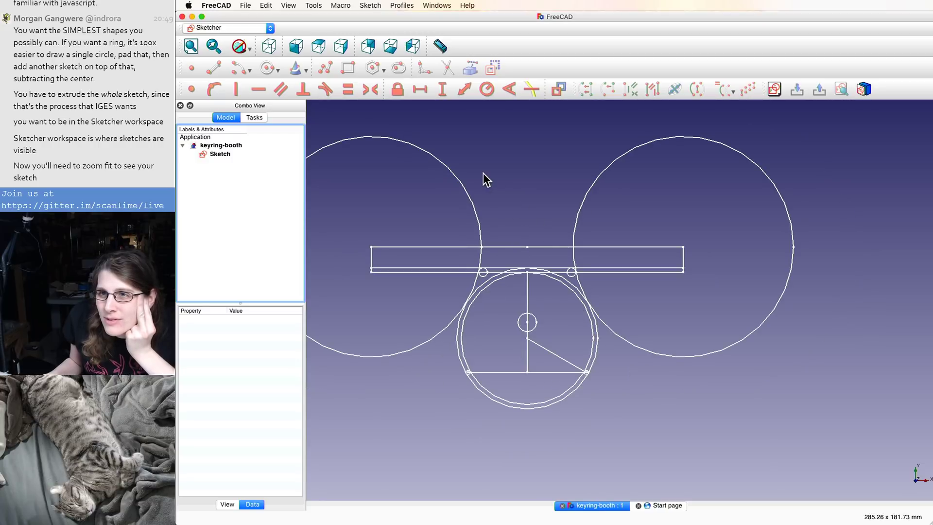
{"action": "right_click", "coordinate": [524, 202]}
{"action": "left_click", "coordinate": [511, 171]}
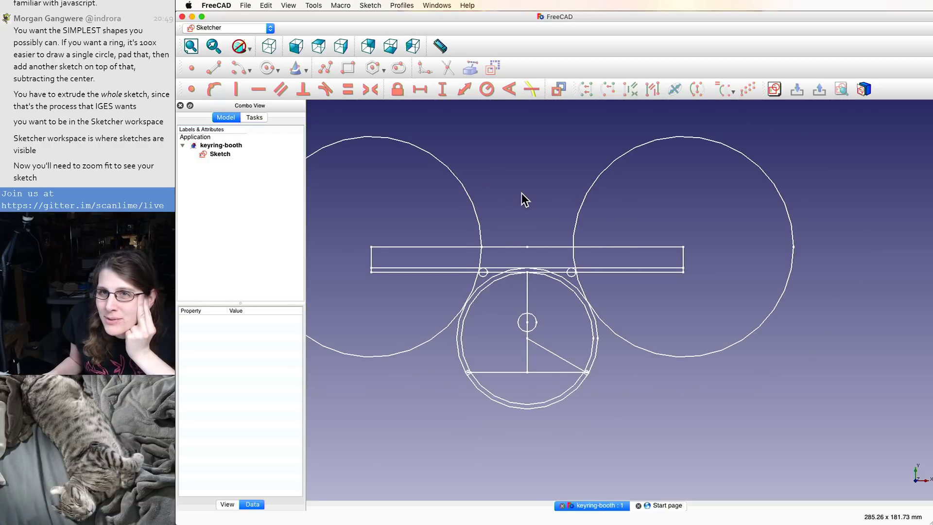
{"action": "middle_click_drag", "start_coordinate": [527, 199], "coordinate": [600, 270]}
{"action": "mouse_move", "coordinate": [537, 236]}
{"action": "middle_mouse_down"}
{"action": "mouse_move", "coordinate": [502, 154]}
{"action": "mouse_move", "coordinate": [518, 183]}
{"action": "middle_mouse_up"}
{"action": "mouse_move", "coordinate": [576, 213]}
{"action": "middle_mouse_down"}
{"action": "mouse_move", "coordinate": [490, 171]}
{"action": "mouse_move", "coordinate": [589, 211]}
{"action": "middle_mouse_up"}
{"action": "scroll", "coordinate": [569, 203], "scroll_direction": "down", "scroll_amount": 1}
{"action": "scroll", "coordinate": [576, 193], "scroll_direction": "up", "scroll_amount": 1}
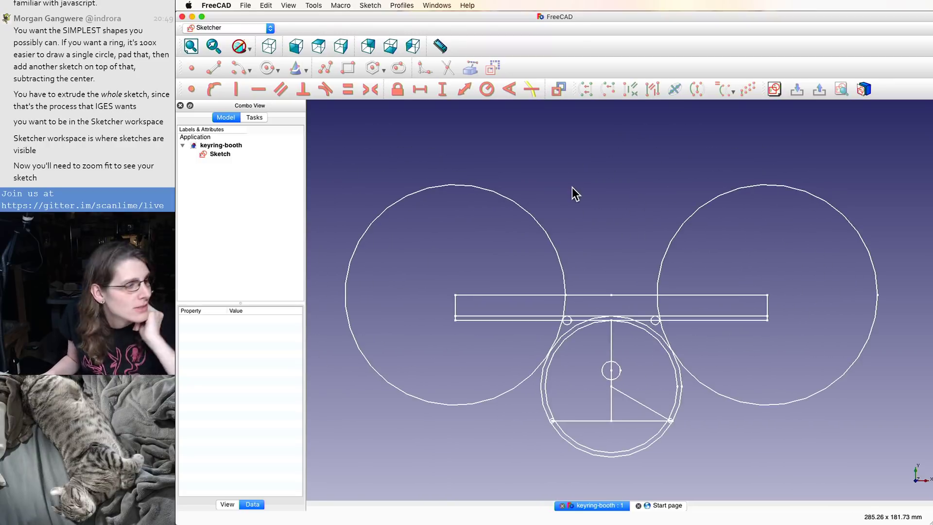
{"action": "scroll", "coordinate": [590, 190], "scroll_direction": "down", "scroll_amount": 1}
- Pick the two large circles and the outer ring circle individually, check the ring circle's context options, and try to select all the geometry
{"action": "left_click", "coordinate": [568, 267]}
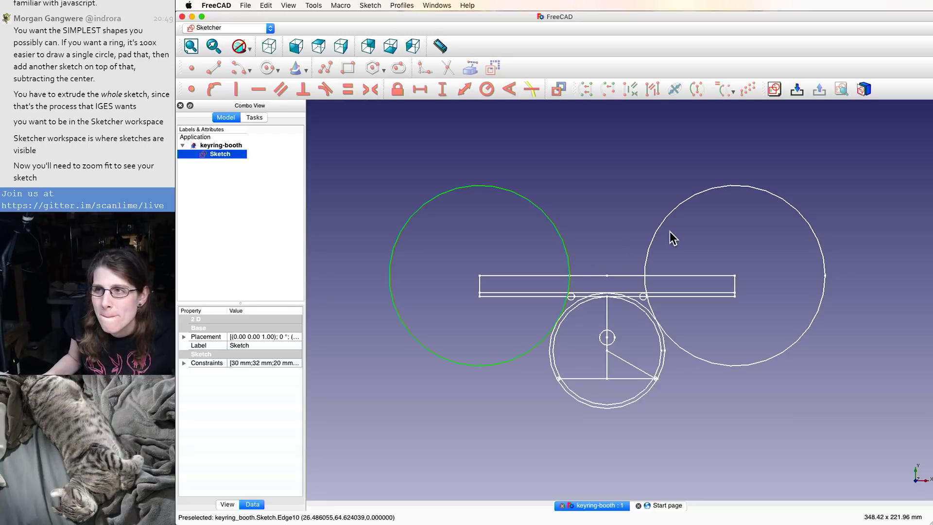
{"action": "left_click", "coordinate": [646, 268]}
{"action": "scroll", "coordinate": [639, 334], "scroll_direction": "up", "scroll_amount": 3}
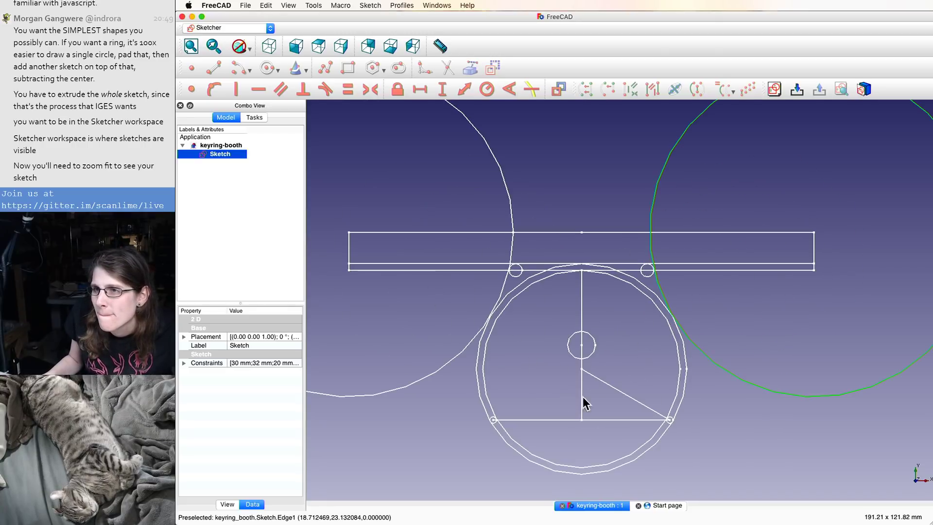
{"action": "left_click", "coordinate": [539, 467]}
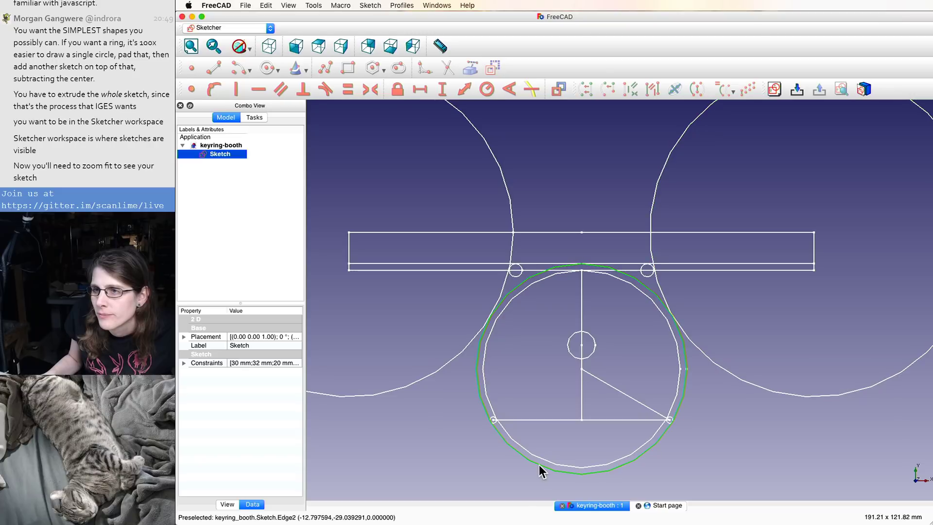
{"action": "right_click", "coordinate": [541, 469]}
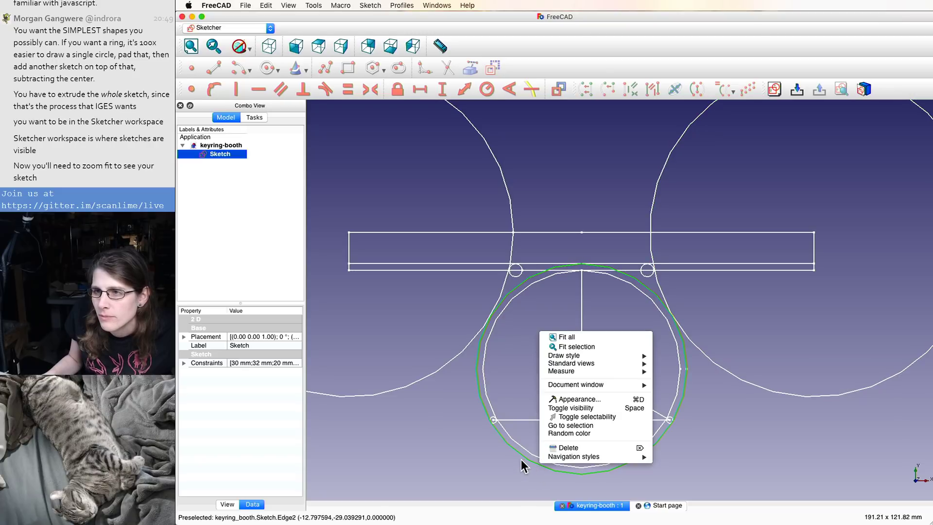
{"action": "left_click", "coordinate": [615, 65]}
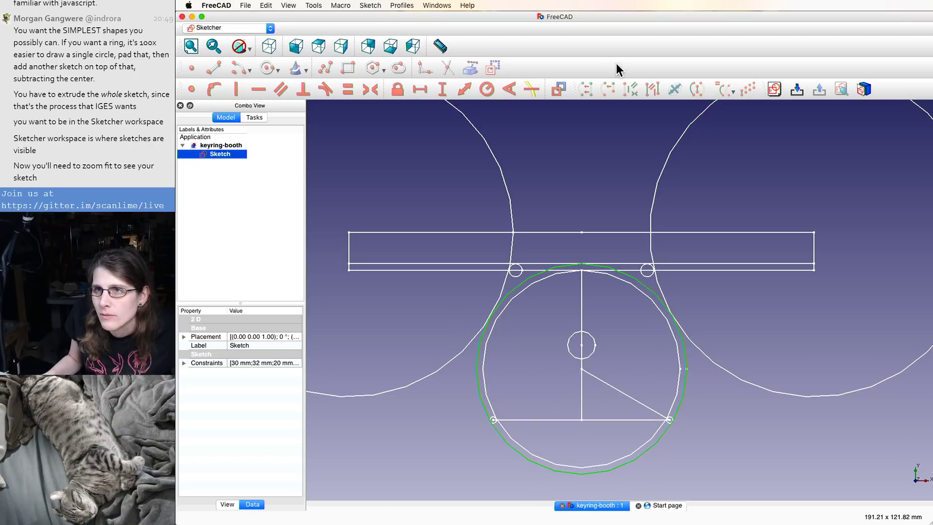
{"action": "key", "text": "super+a"}
{"action": "left_click", "coordinate": [533, 276]}
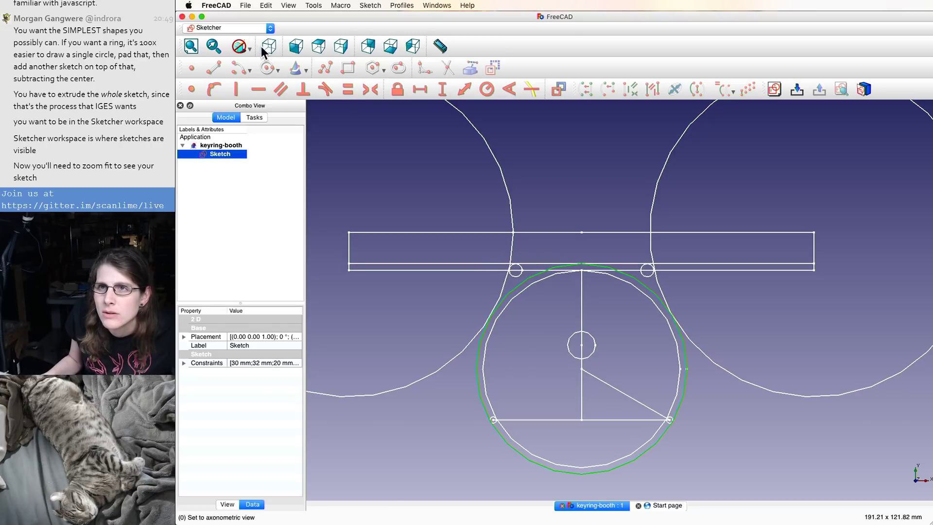
- Review the draw styles, the available sketch commands and the sketch's context options for an outline tool, ending with nothing selected
{"action": "left_click", "coordinate": [241, 47]}
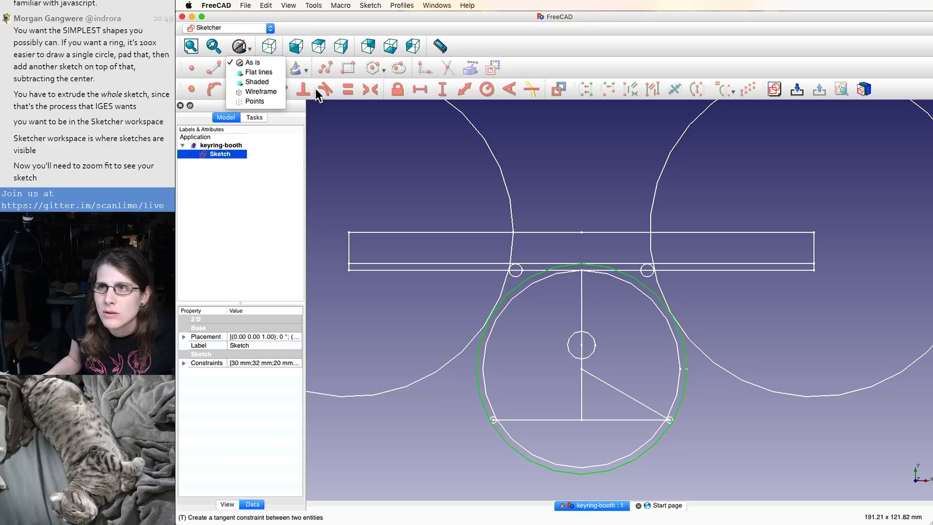
{"action": "left_click", "coordinate": [553, 47]}
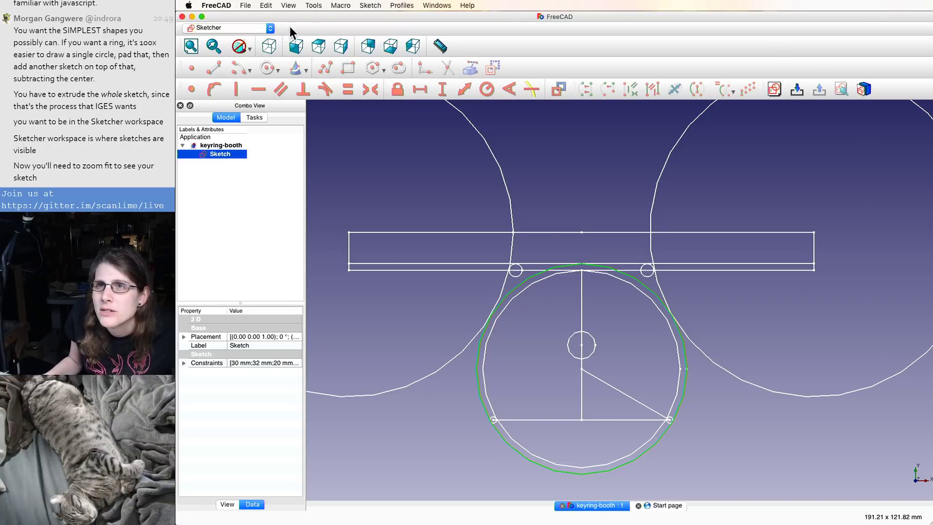
{"action": "left_click", "coordinate": [370, 5]}
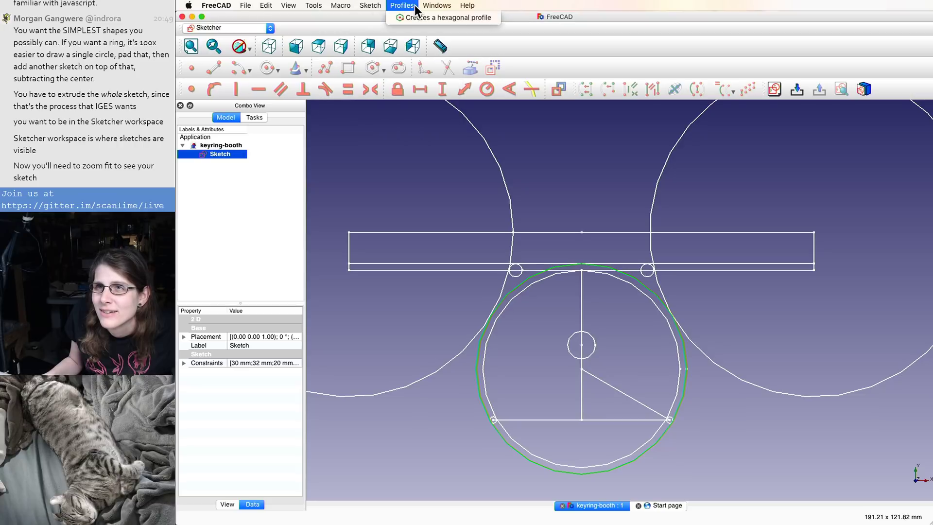
{"action": "mouse_move", "coordinate": [436, 6]}
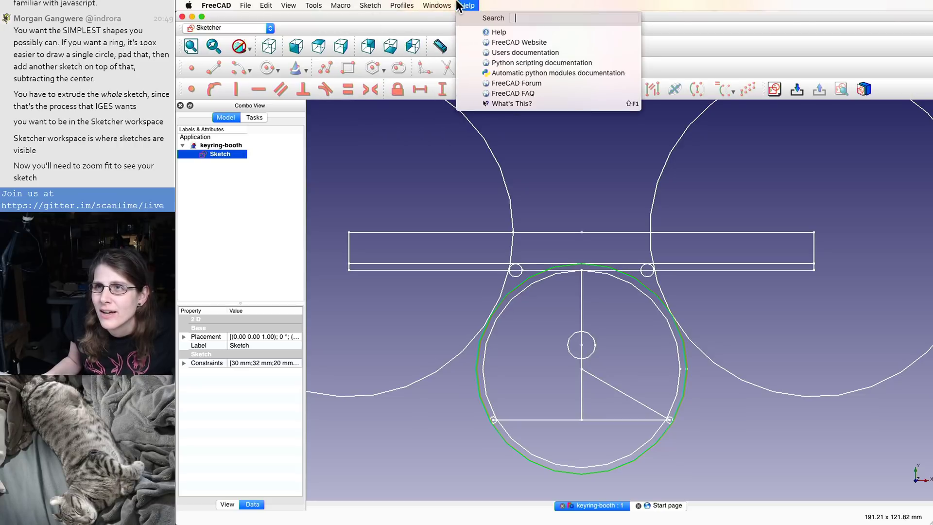
{"action": "mouse_move", "coordinate": [370, 6]}
{"action": "mouse_move", "coordinate": [376, 117]}
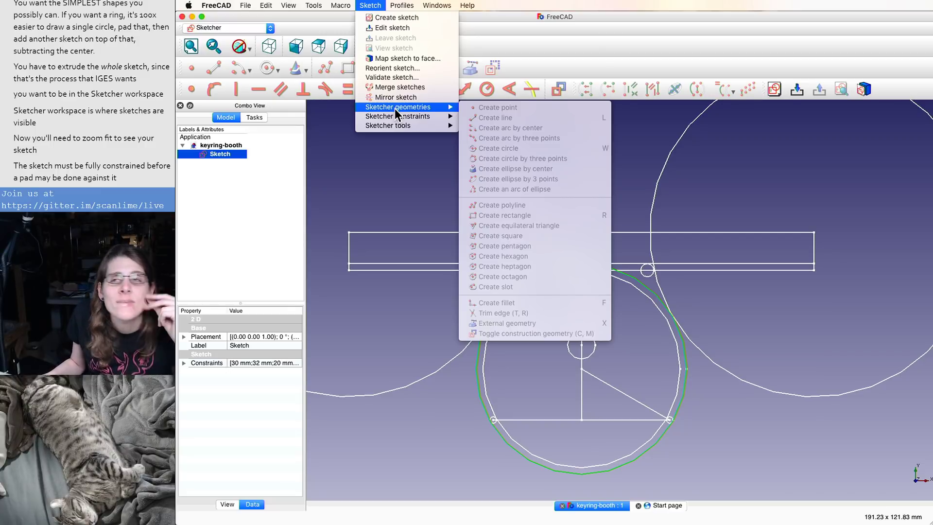
{"action": "key", "text": "Escape"}
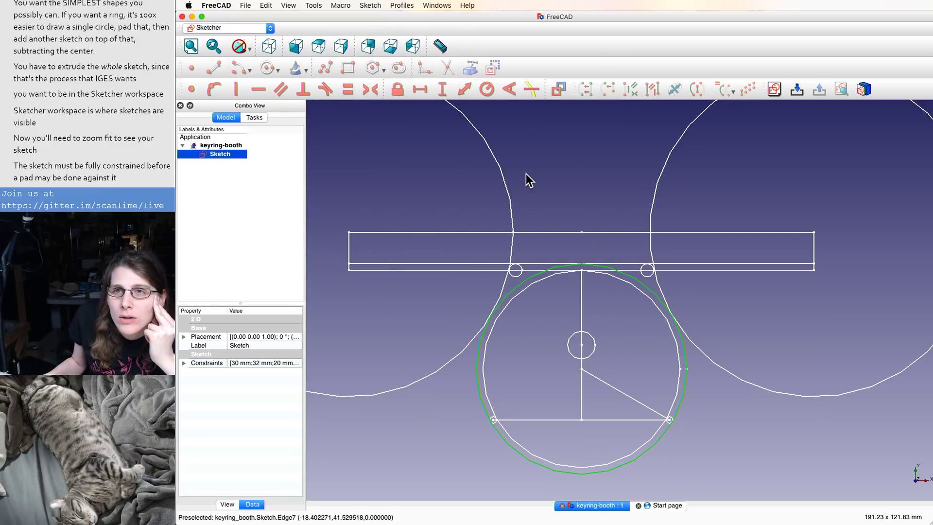
{"action": "right_click", "coordinate": [234, 157]}
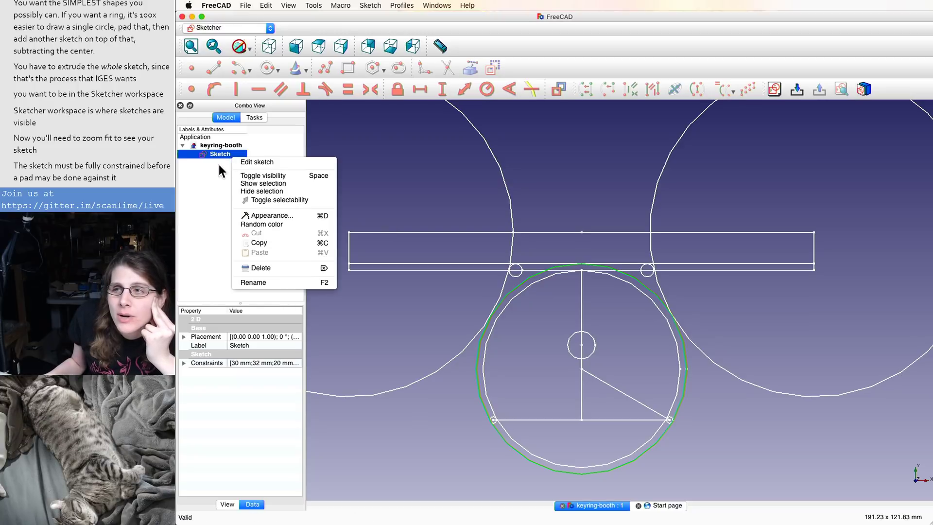
{"action": "left_click", "coordinate": [211, 206]}
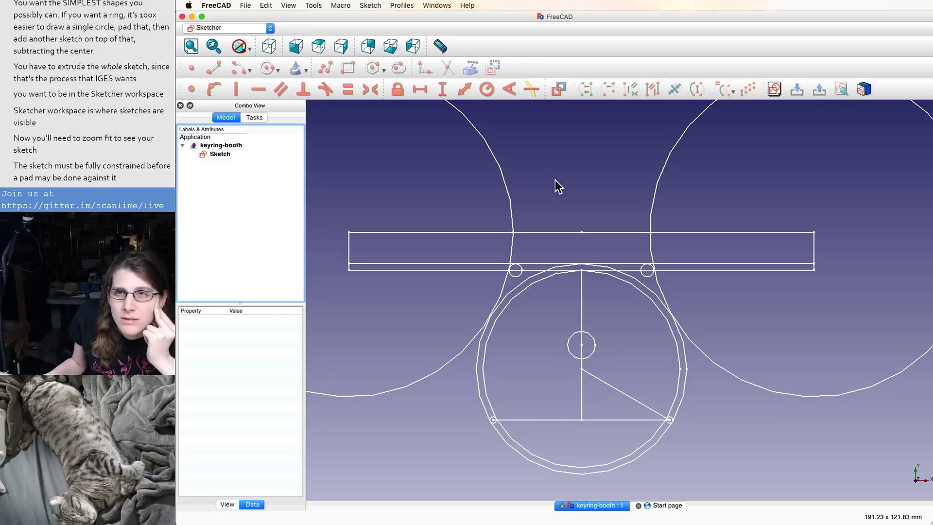
- Switch to the Part Design workbench, select the sketch in the model tree to check the available tools, and clear the selection
{"action": "left_click", "coordinate": [270, 28]}
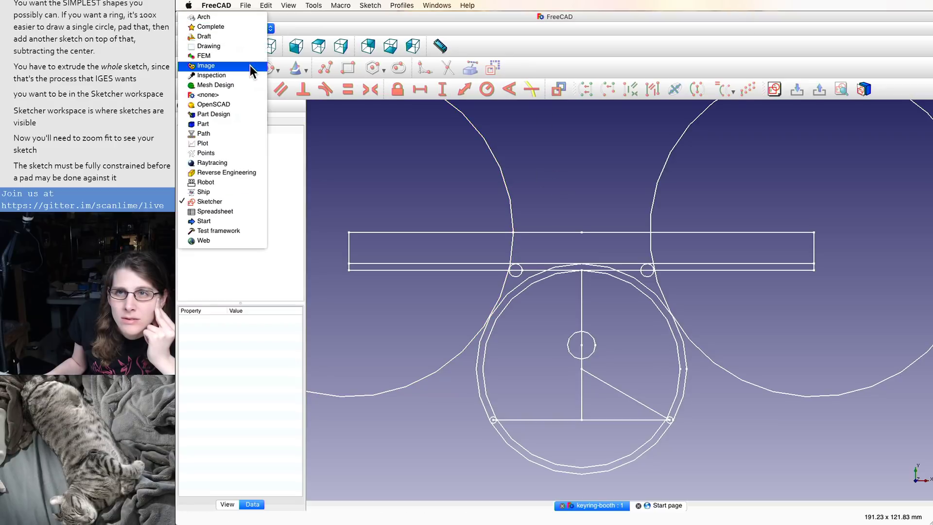
{"action": "left_click", "coordinate": [244, 115]}
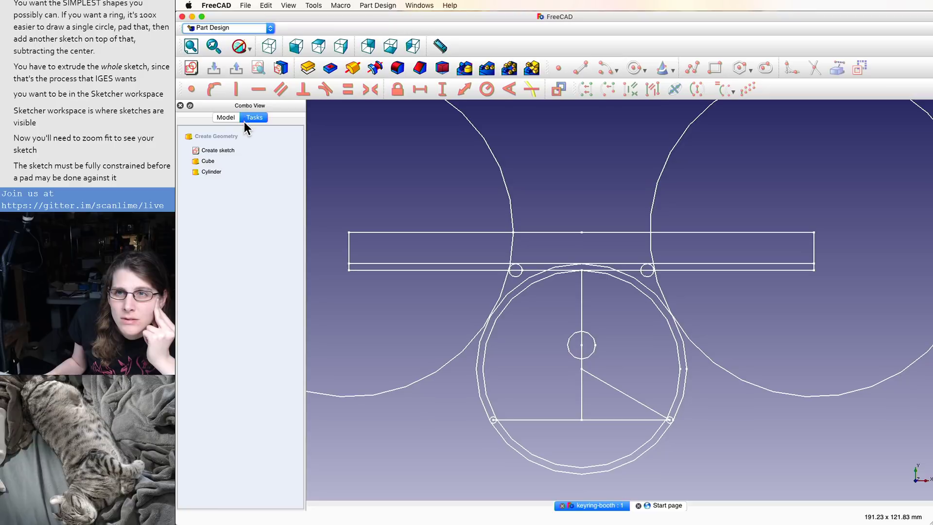
{"action": "left_click", "coordinate": [226, 117]}
{"action": "left_click", "coordinate": [216, 154]}
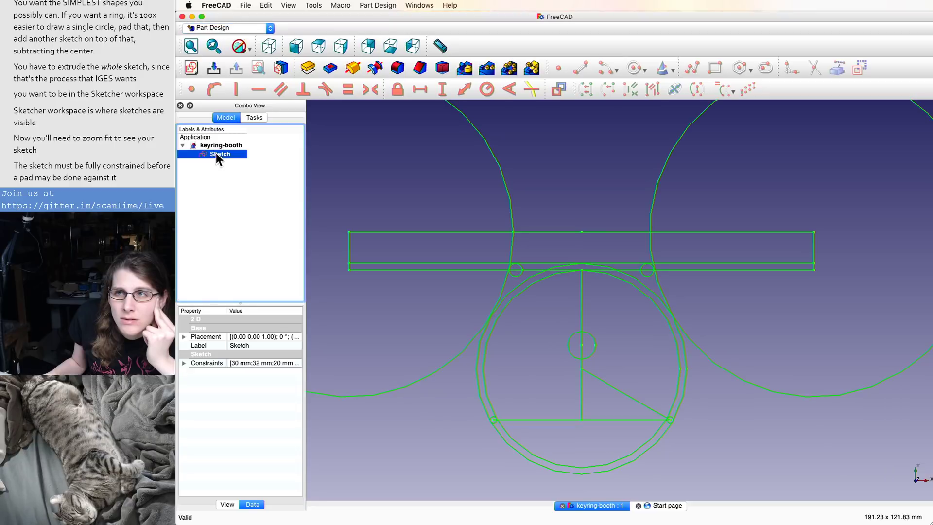
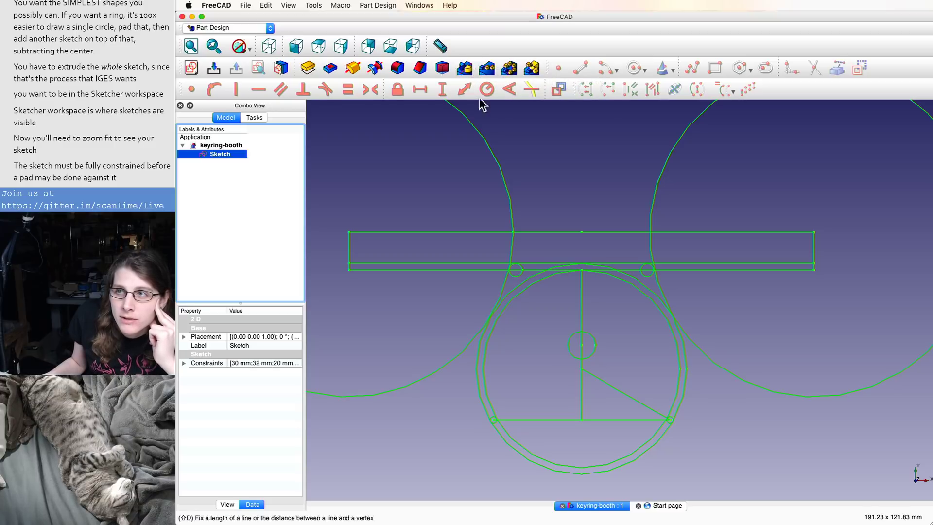
{"action": "left_click", "coordinate": [542, 142]}
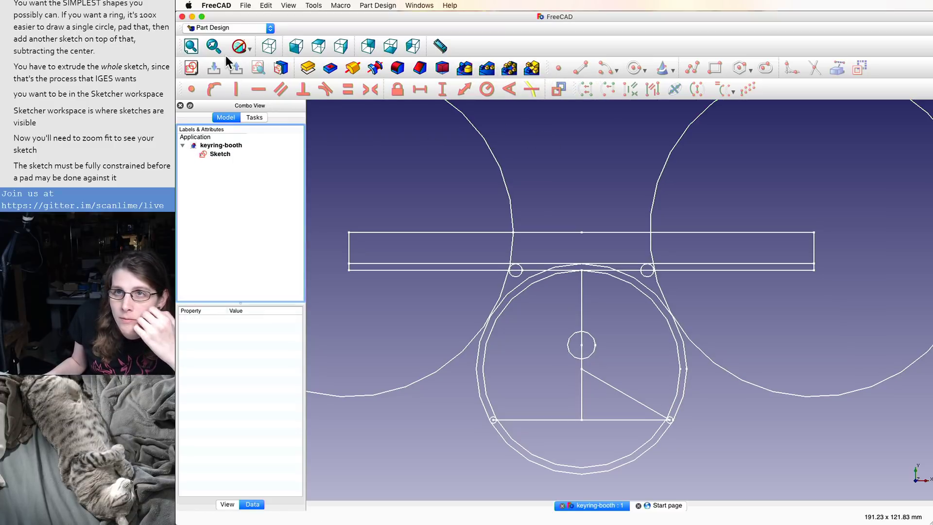
- Switch to the Sketcher workbench and create a new sketch on the XY-Plane with a 0 mm offset
{"action": "left_click", "coordinate": [229, 29]}
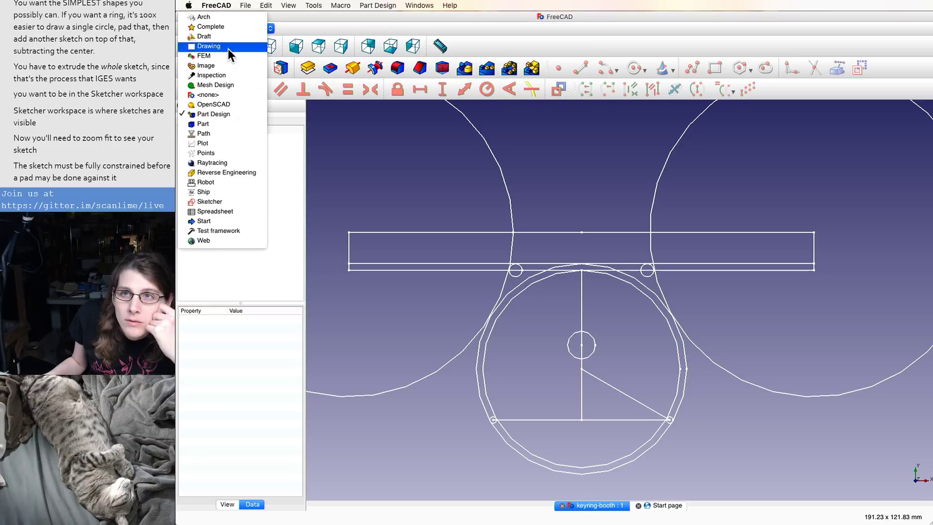
{"action": "left_click", "coordinate": [226, 202]}
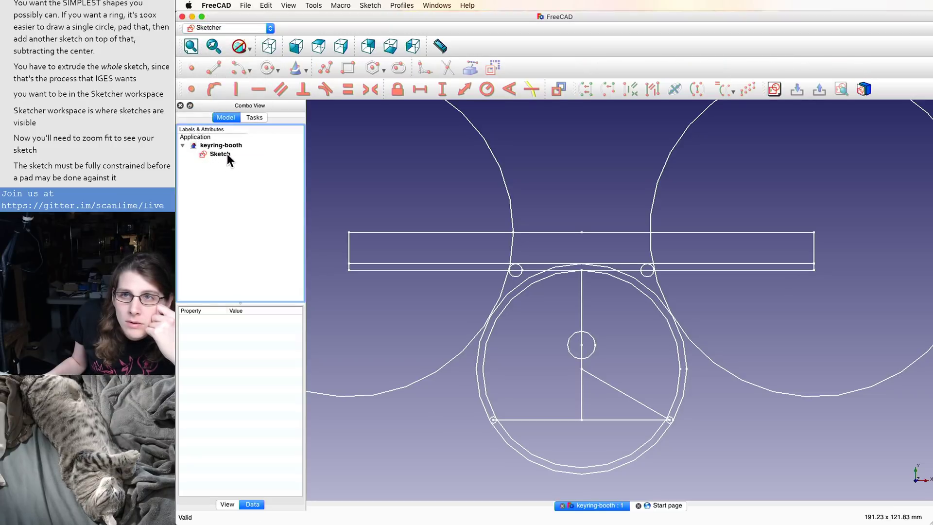
{"action": "left_click", "coordinate": [245, 6]}
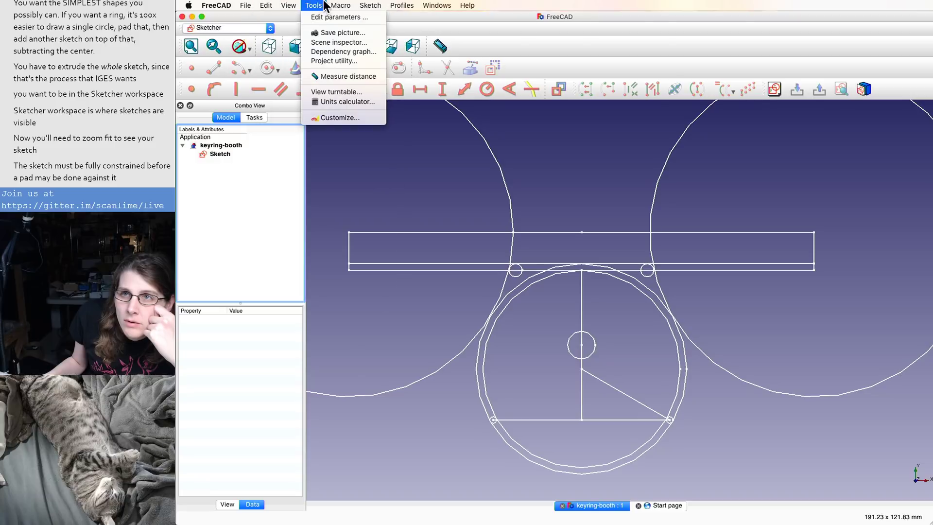
{"action": "left_click", "coordinate": [374, 17]}
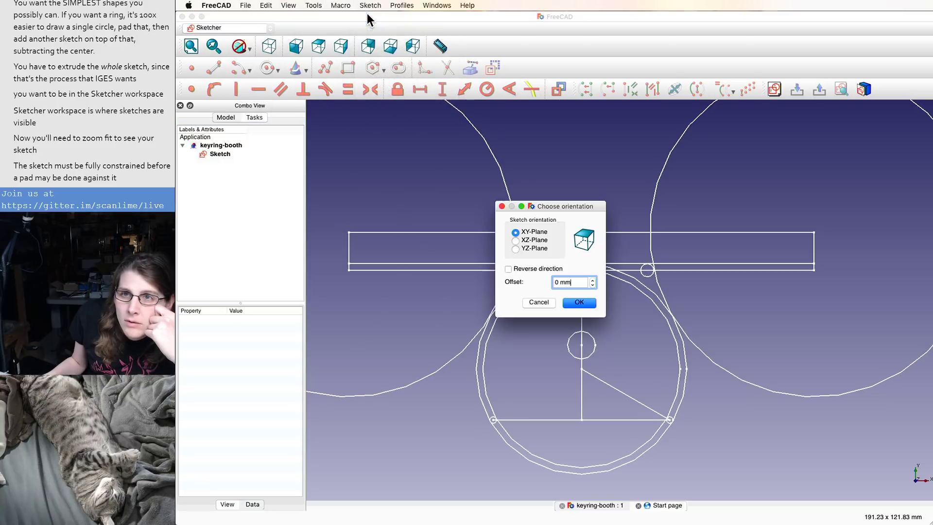
{"action": "left_click", "coordinate": [588, 305]}
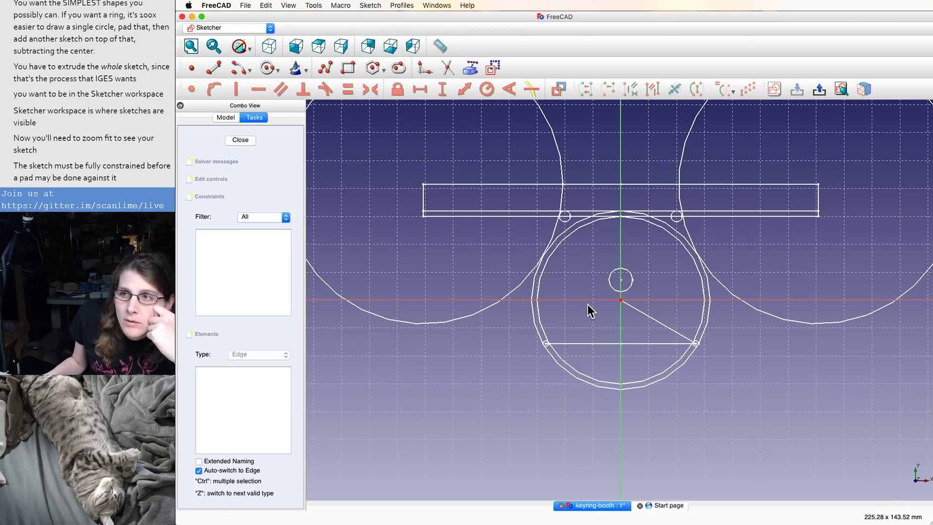
- Examine the new empty sketch against the existing geometry and check its constraint filter choices, leaving the filter on All
{"action": "left_click", "coordinate": [235, 116]}
{"action": "left_click", "coordinate": [258, 116]}
{"action": "scroll", "coordinate": [433, 214], "scroll_direction": "up", "scroll_amount": 3}
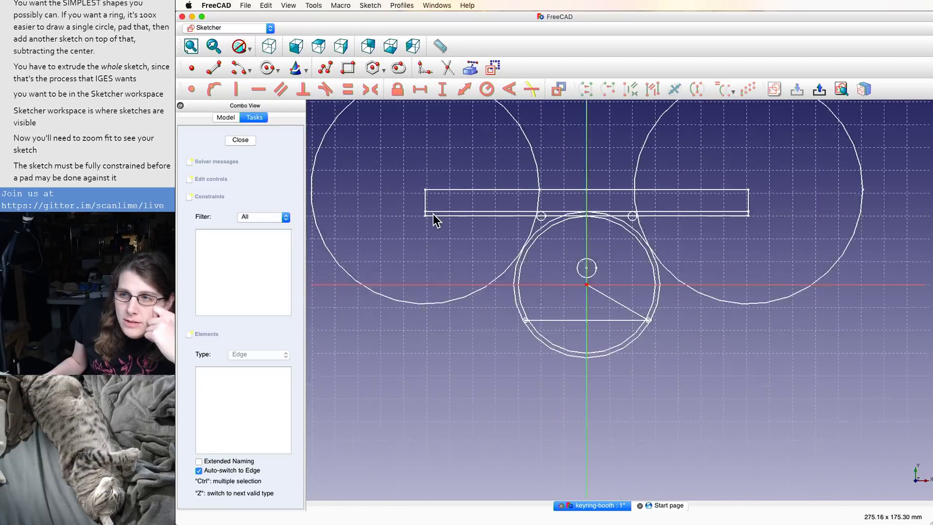
{"action": "scroll", "coordinate": [431, 231], "scroll_direction": "up", "scroll_amount": 5}
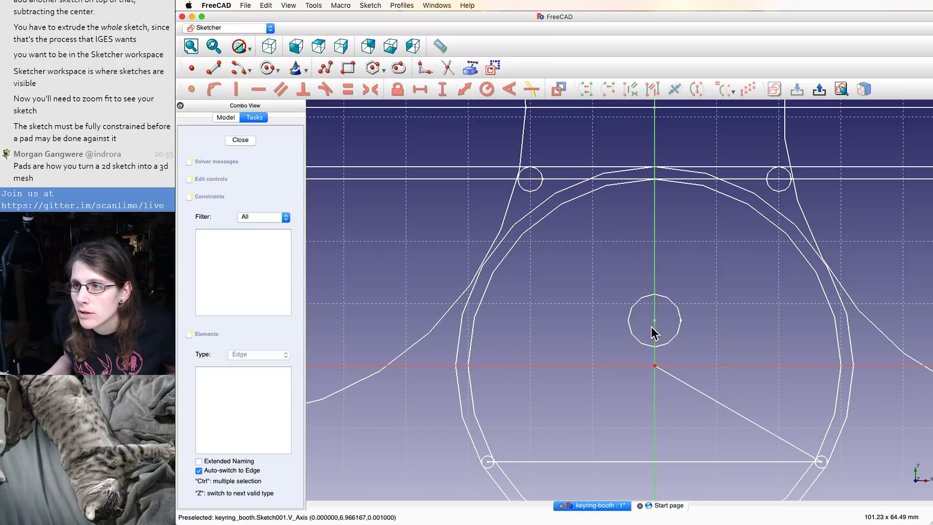
{"action": "scroll", "coordinate": [287, 215], "scroll_direction": "down", "scroll_amount": 2}
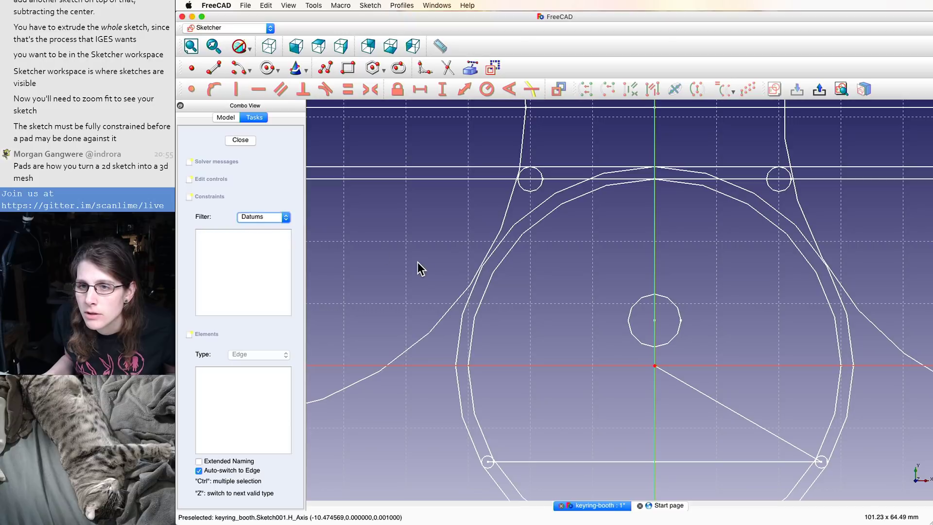
{"action": "scroll", "coordinate": [428, 265], "scroll_direction": "down", "scroll_amount": 2}
{"action": "left_click", "coordinate": [270, 217]}
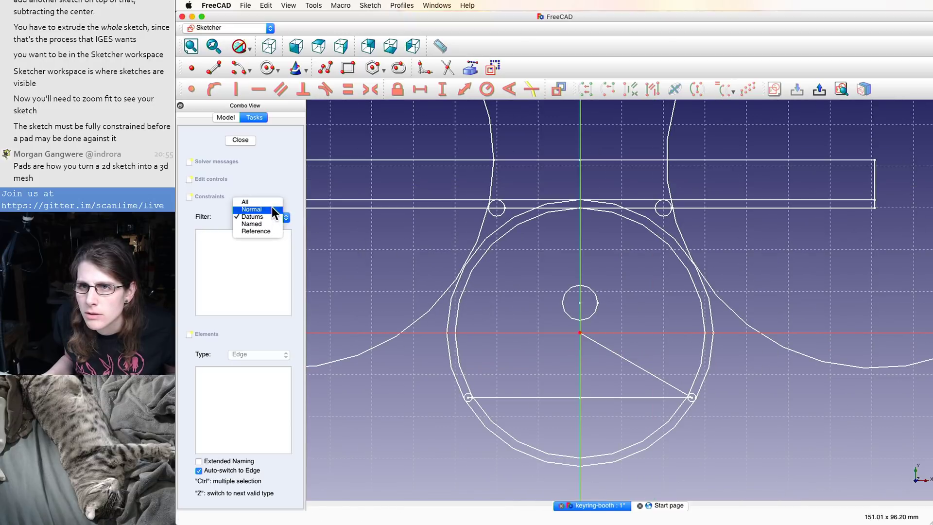
{"action": "left_click", "coordinate": [270, 201]}
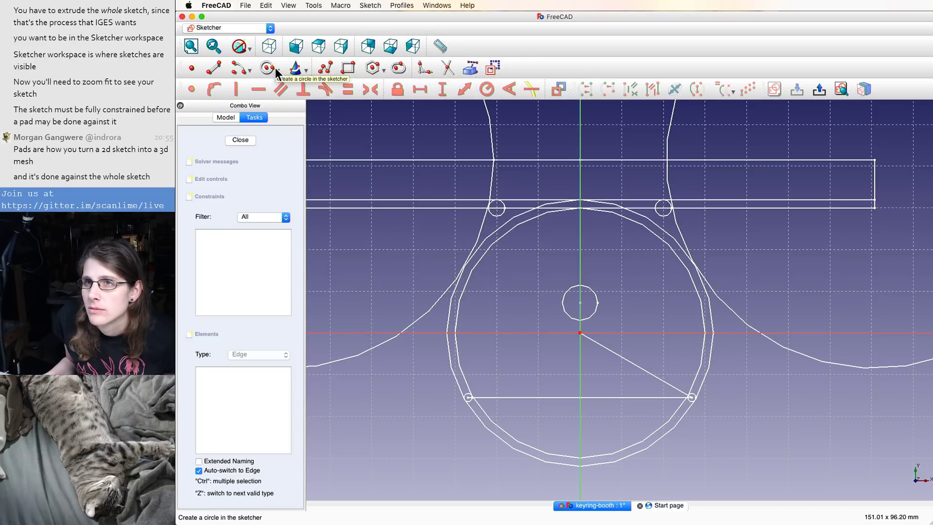
- Try to delete the new empty sketch, Sketch001, from the model tree while it is still open for editing
{"action": "left_click", "coordinate": [227, 116]}
{"action": "left_click", "coordinate": [222, 155]}
{"action": "left_click", "coordinate": [223, 167]}
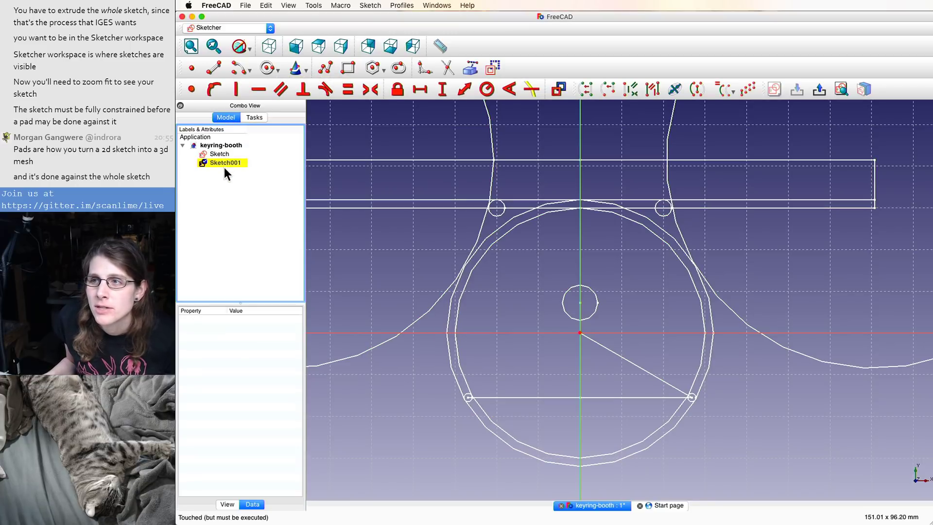
{"action": "left_click", "coordinate": [226, 162]}
{"action": "right_click", "coordinate": [224, 162]}
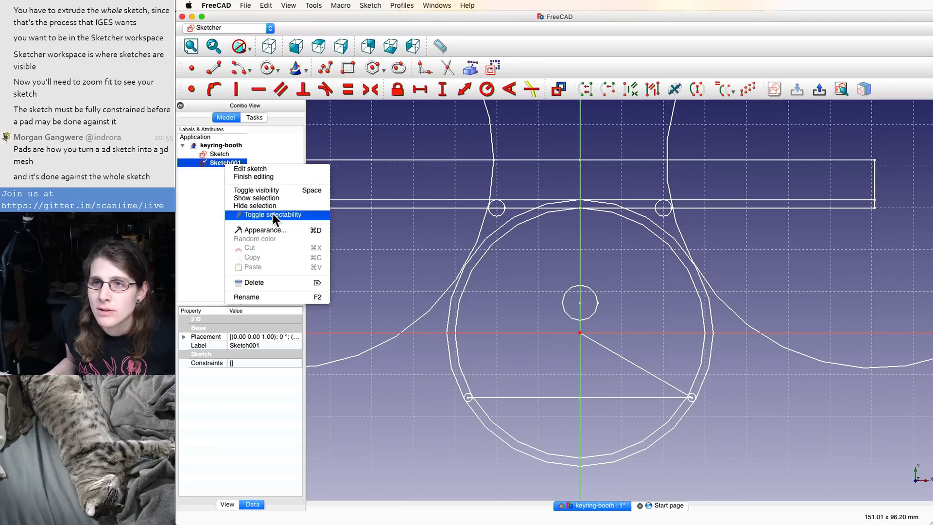
{"action": "left_click", "coordinate": [266, 280]}
{"action": "left_click", "coordinate": [219, 155]}
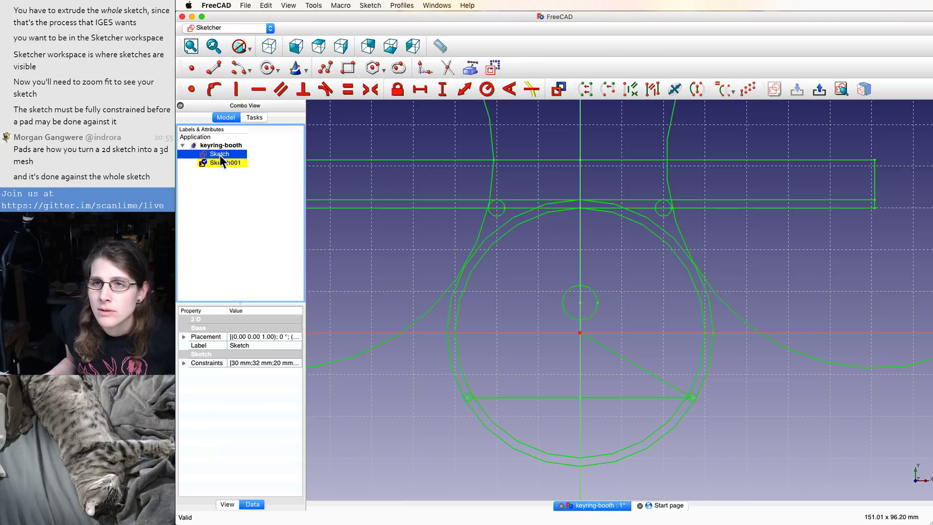
{"action": "left_click", "coordinate": [220, 162]}
{"action": "left_click", "coordinate": [220, 150]}
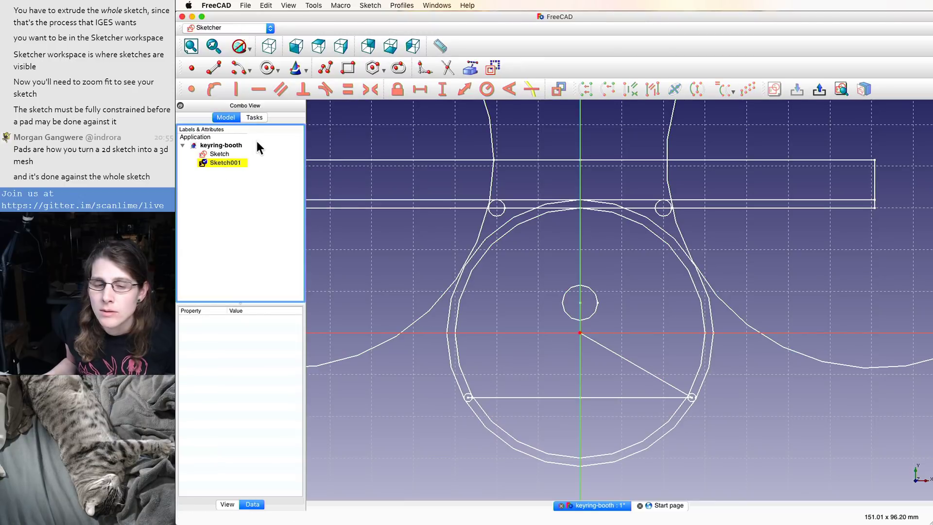
- Leave sketch editing and delete the empty Sketch001 from the model tree
{"action": "left_click", "coordinate": [399, 227]}
{"action": "key", "text": "Escape"}
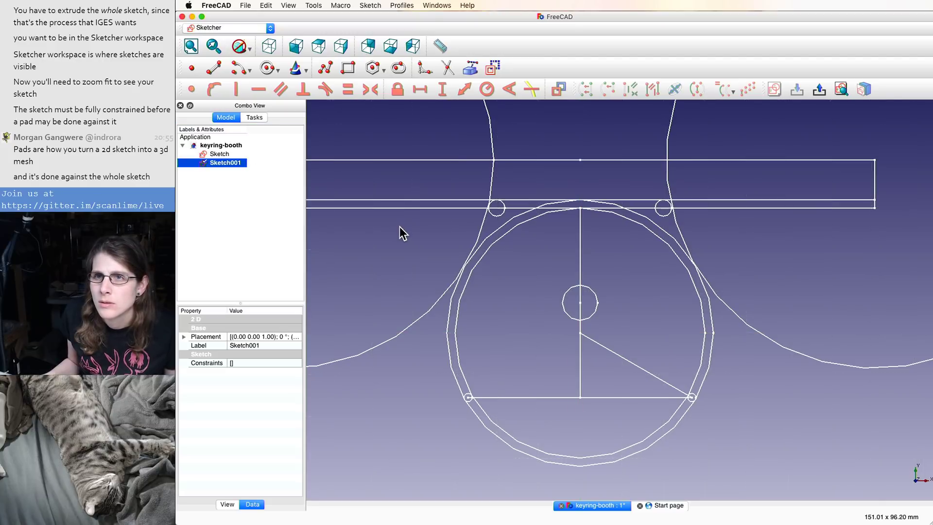
{"action": "left_click", "coordinate": [270, 192]}
{"action": "right_click", "coordinate": [229, 163]}
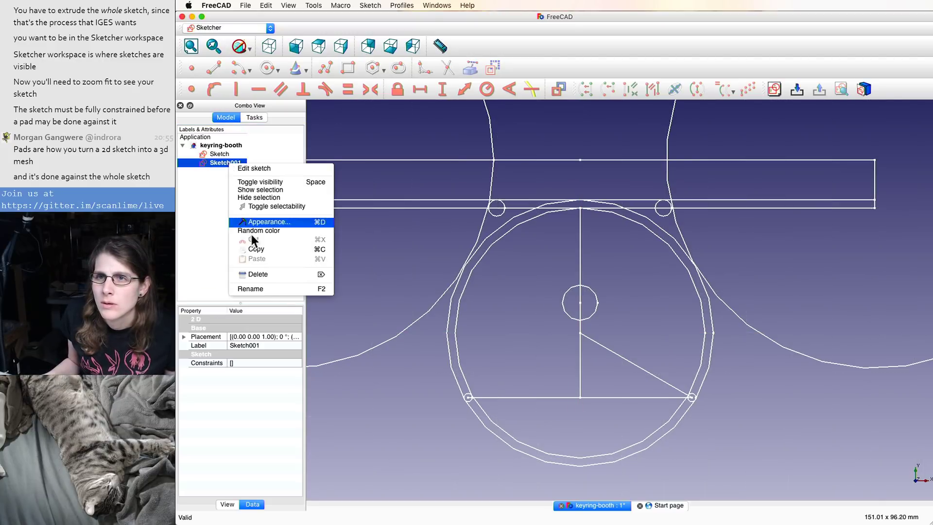
{"action": "left_click", "coordinate": [267, 275]}
- Copy the original keyring-booth sketch and paste six duplicates of it into the document
{"action": "right_click", "coordinate": [215, 153]}
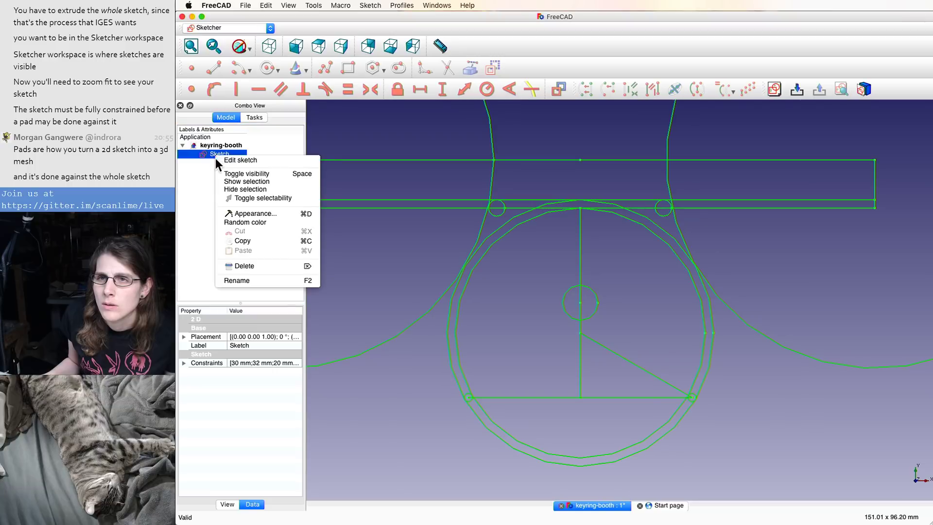
{"action": "left_click", "coordinate": [255, 240]}
{"action": "left_click", "coordinate": [243, 187]}
{"action": "key", "text": "super+v"}
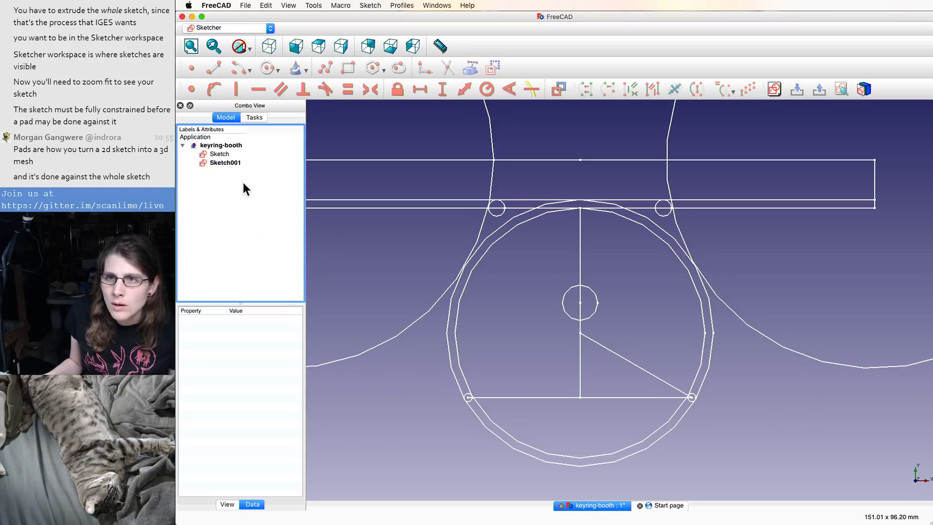
{"action": "key", "text": "super+v"}
{"action": "key", "text": "super+v"}
{"action": "key", "text": "super+v"}
{"action": "key", "text": "super+v"}
{"action": "key", "text": "super+v"}
- Open Sketch001 for editing and delete the horizontal bar's left end line and the two large circles
{"action": "scroll", "coordinate": [398, 281], "scroll_direction": "down", "scroll_amount": 5}
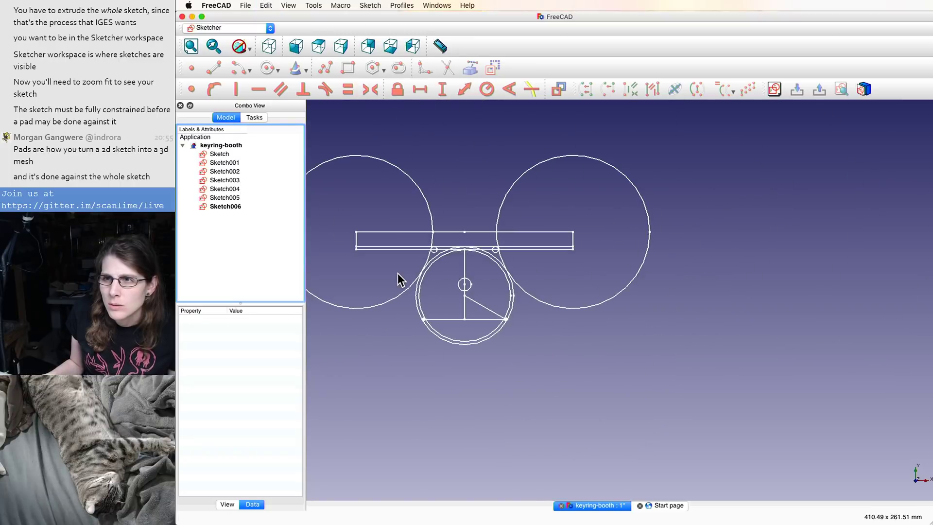
{"action": "scroll", "coordinate": [399, 281], "scroll_direction": "up", "scroll_amount": 2}
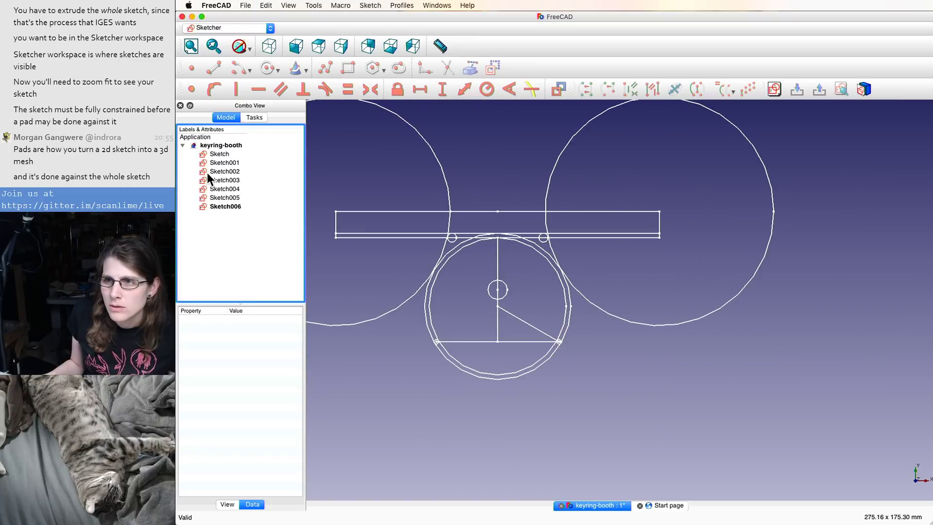
{"action": "double_click", "coordinate": [225, 161]}
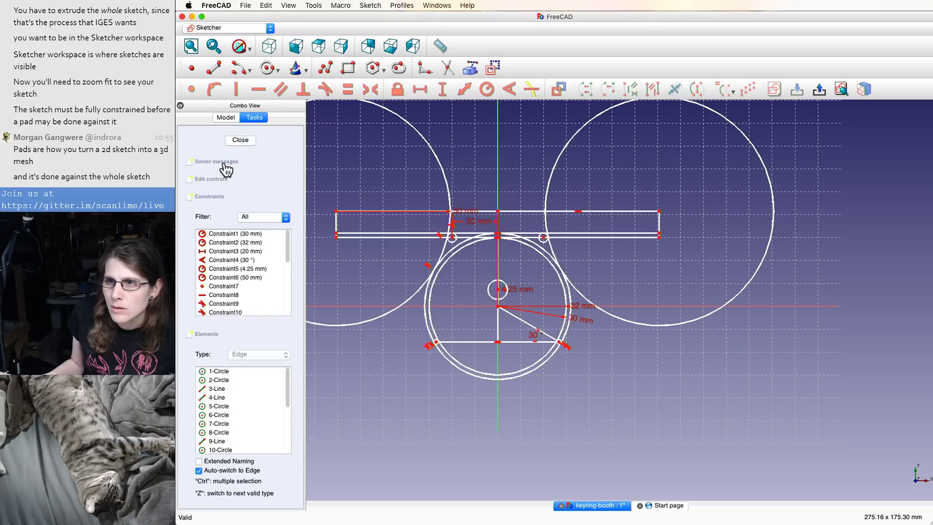
{"action": "scroll", "coordinate": [406, 214], "scroll_direction": "up", "scroll_amount": 4}
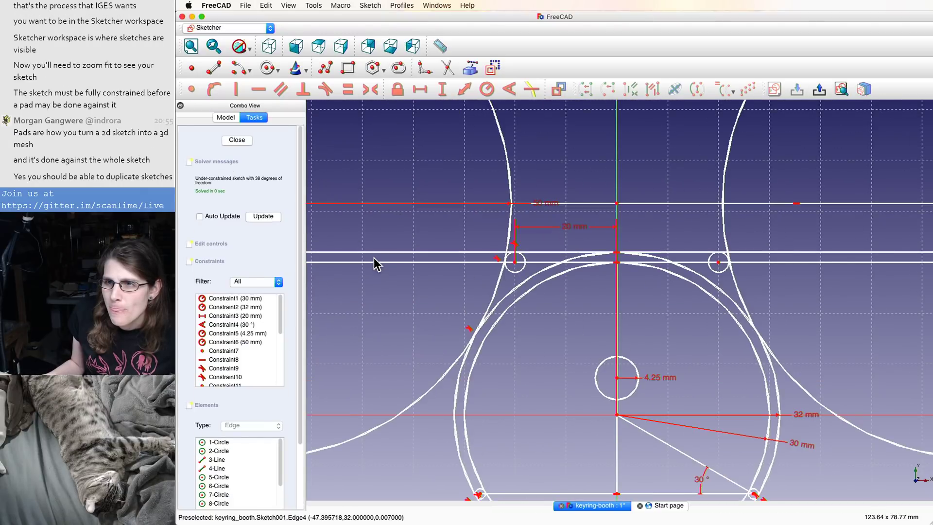
{"action": "scroll", "coordinate": [375, 265], "scroll_direction": "up", "scroll_amount": 4}
{"action": "scroll", "coordinate": [375, 264], "scroll_direction": "down", "scroll_amount": 12}
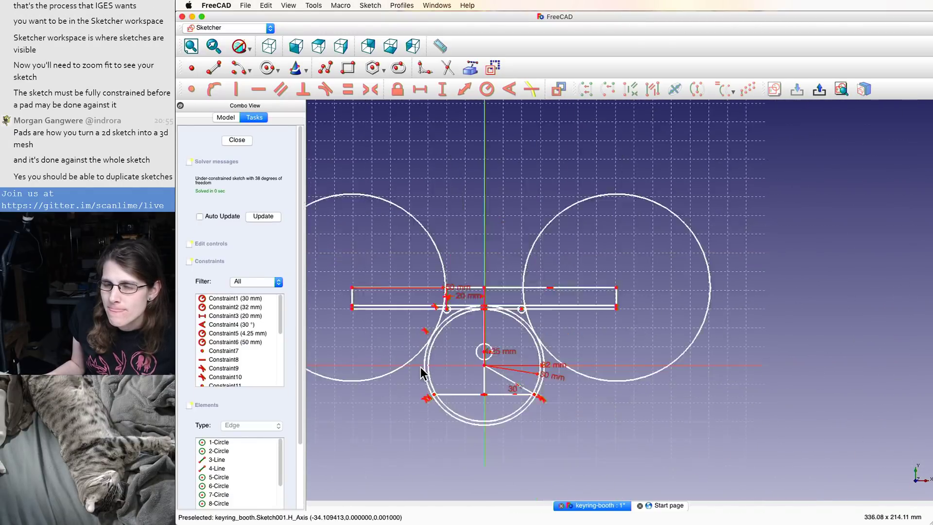
{"action": "key", "text": "Delete"}
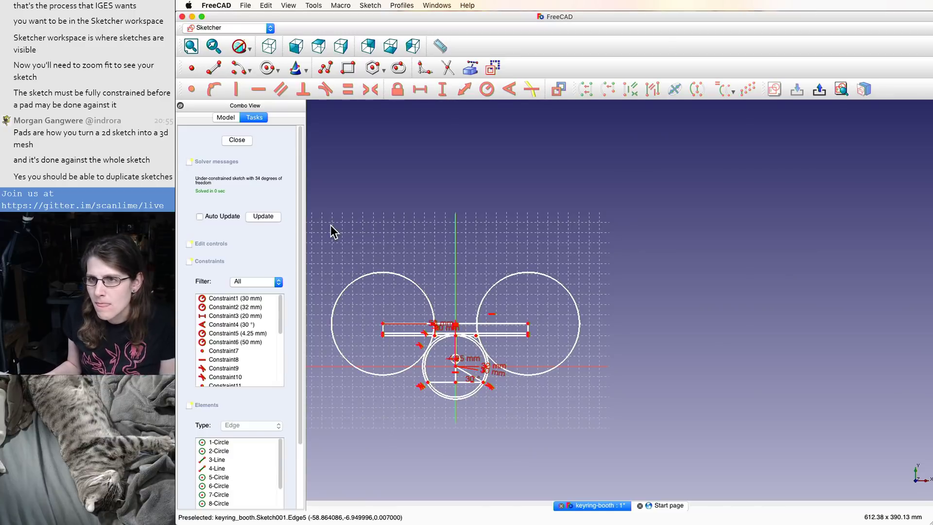
{"action": "left_click", "coordinate": [369, 275]}
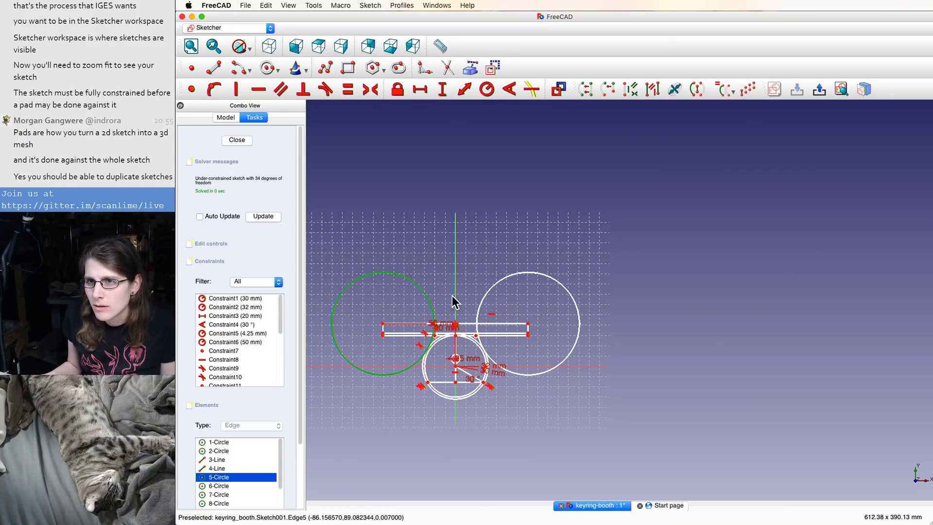
{"action": "key", "text": "Delete"}
{"action": "left_click", "coordinate": [561, 290]}
{"action": "key", "text": "Delete"}
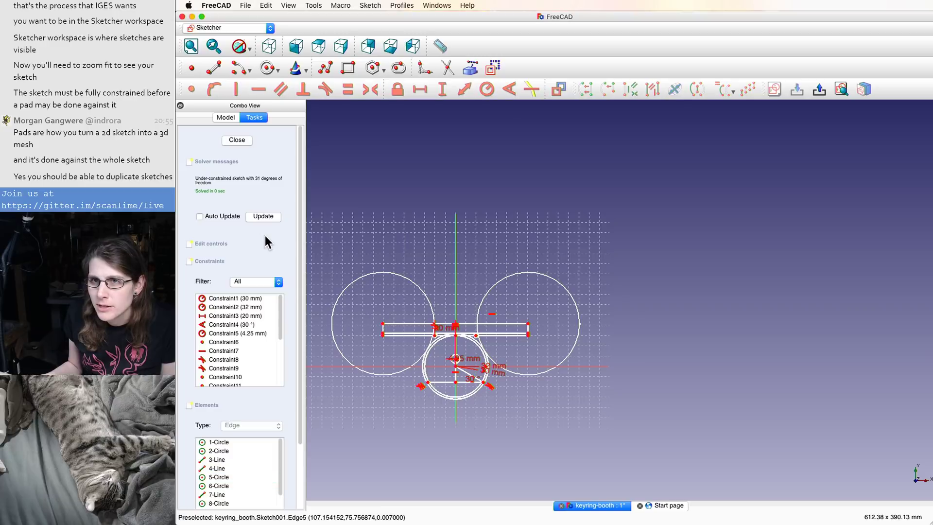
- Leave sketch editing and hide Sketch and Sketch002 through Sketch006, keeping only Sketch001 visible
{"action": "left_click", "coordinate": [222, 117]}
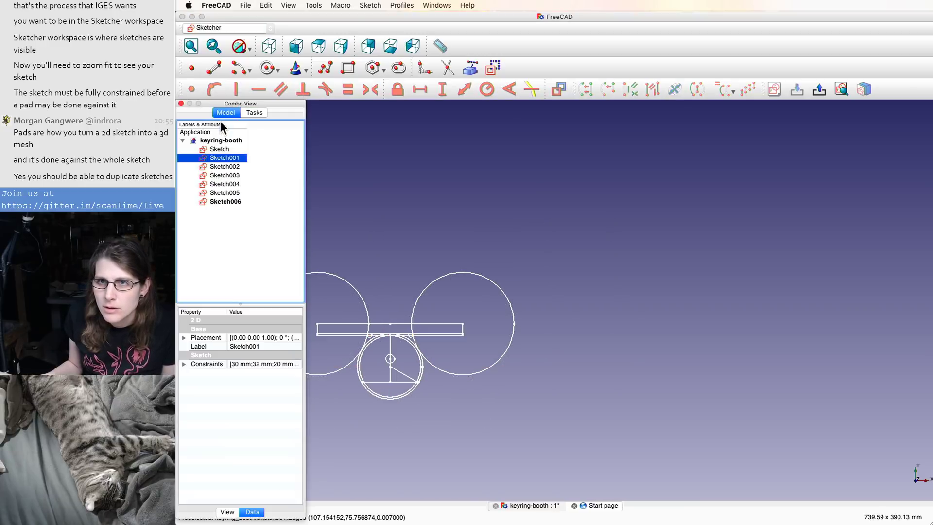
{"action": "left_click", "coordinate": [202, 150]}
{"action": "key", "text": "space"}
{"action": "left_click", "coordinate": [218, 166]}
{"action": "key", "text": "space"}
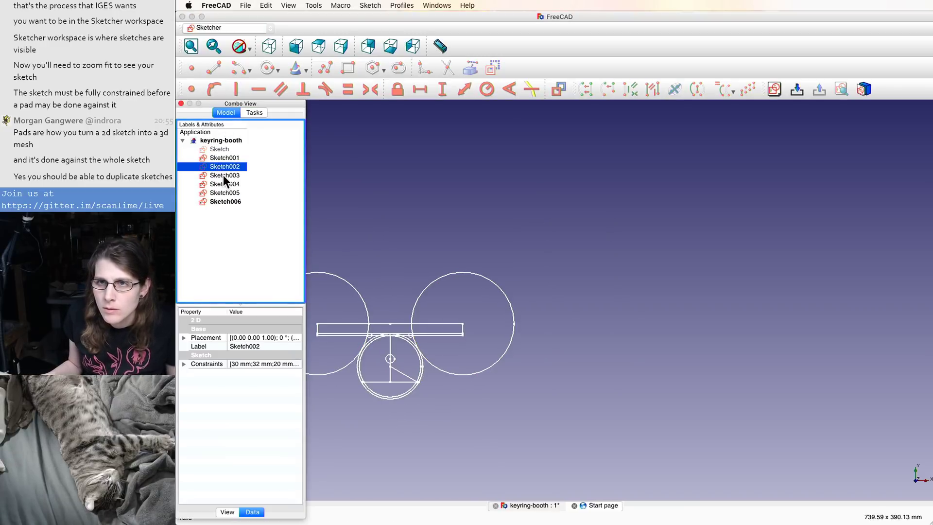
{"action": "left_click", "coordinate": [223, 176]}
{"action": "key", "text": "space"}
{"action": "left_click", "coordinate": [224, 185]}
{"action": "key", "text": "space"}
{"action": "left_click", "coordinate": [224, 194]}
{"action": "key", "text": "space"}
{"action": "left_click", "coordinate": [223, 202]}
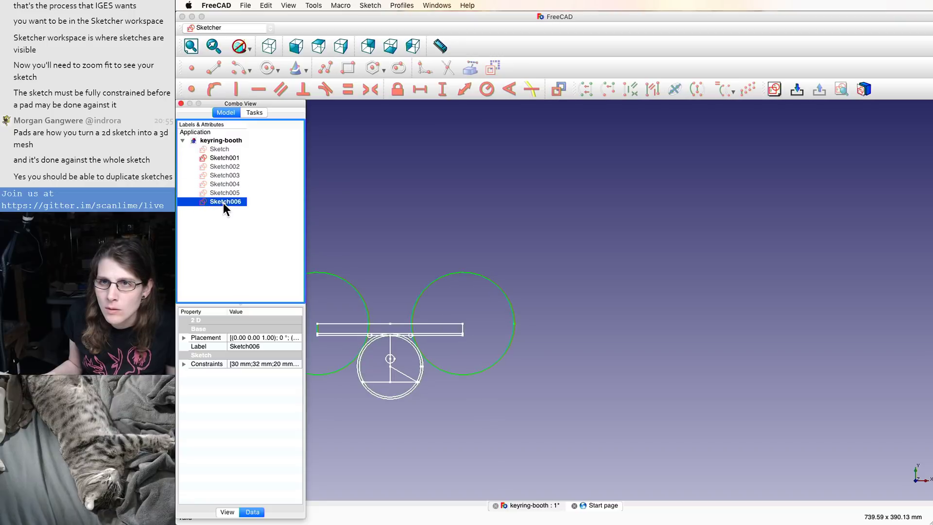
{"action": "key", "text": "space"}
- Reopen Sketch001 for editing and delete the bar's right end line and the right half of its upper edge
{"action": "double_click", "coordinate": [227, 159]}
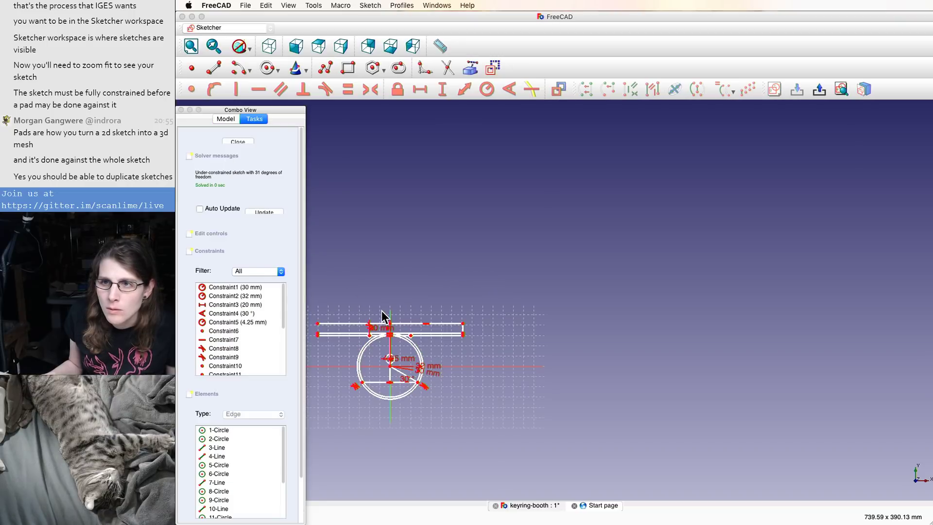
{"action": "scroll", "coordinate": [384, 317], "scroll_direction": "up", "scroll_amount": 4}
{"action": "left_click_drag", "start_coordinate": [652, 419], "coordinate": [533, 256]}
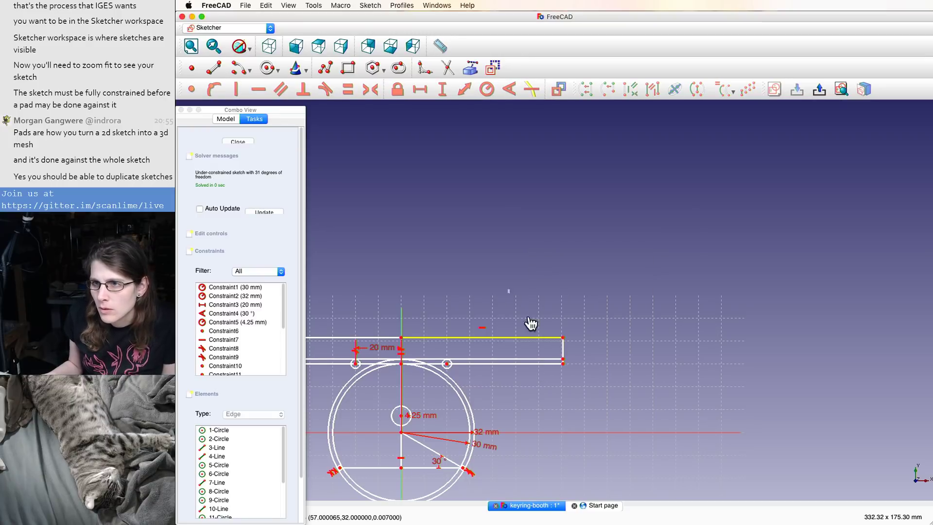
{"action": "key", "text": "Delete"}
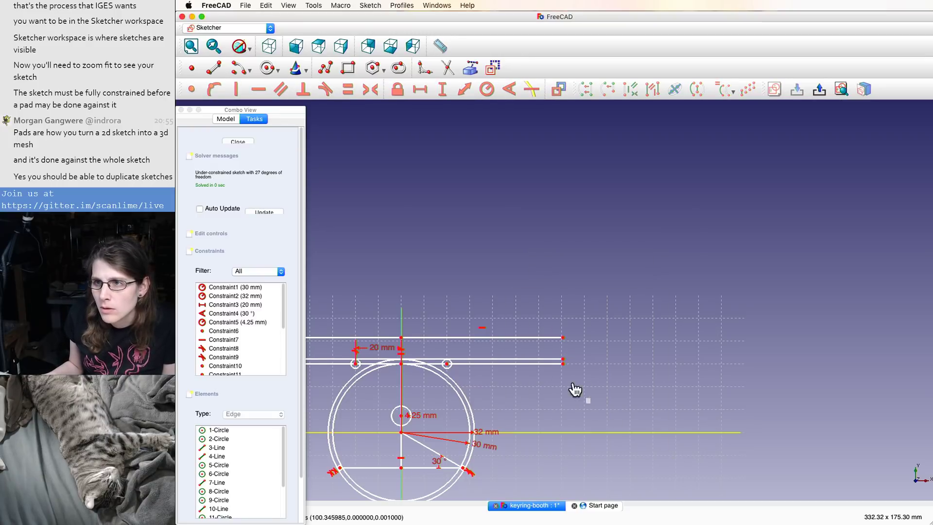
{"action": "left_click_drag", "start_coordinate": [511, 294], "coordinate": [559, 398]}
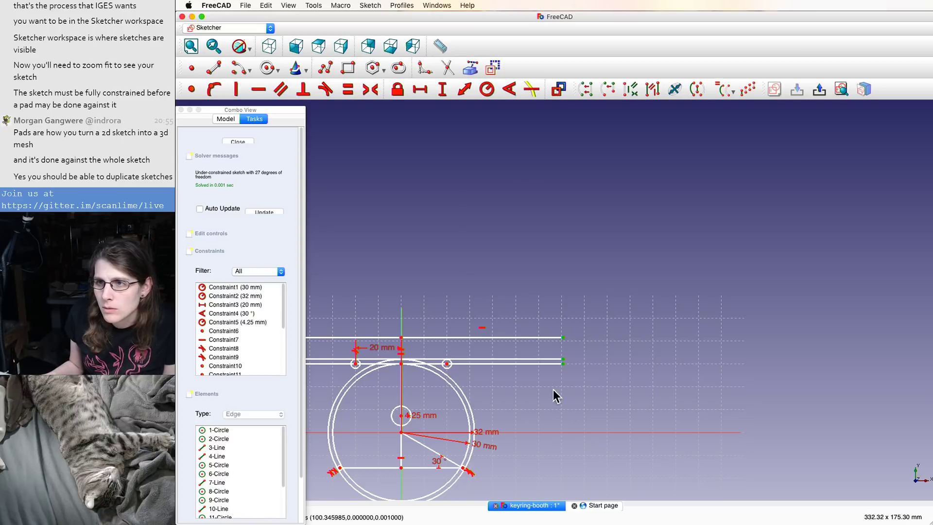
{"action": "left_click", "coordinate": [530, 337]}
{"action": "key", "text": "Delete"}
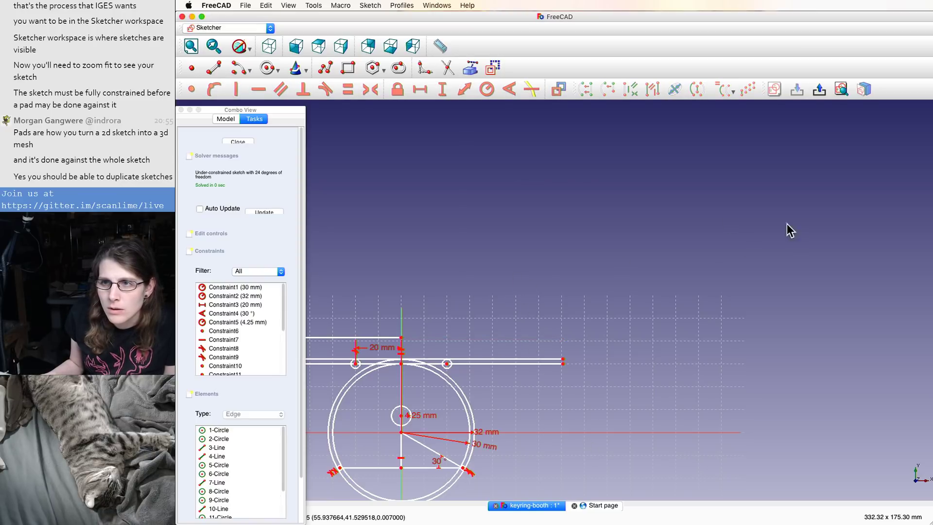
{"action": "middle_click_drag", "start_coordinate": [633, 249], "coordinate": [766, 187]}
{"action": "scroll", "coordinate": [384, 246], "scroll_direction": "up", "scroll_amount": 5}
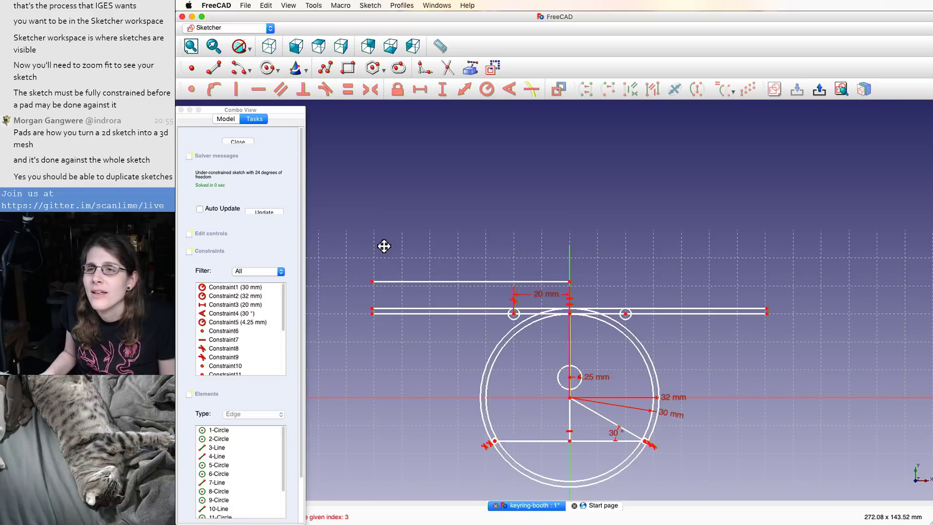
- Delete the remaining left half of the bar's raised upper edge in Sketch001
{"action": "scroll", "coordinate": [421, 225], "scroll_direction": "down", "scroll_amount": 8}
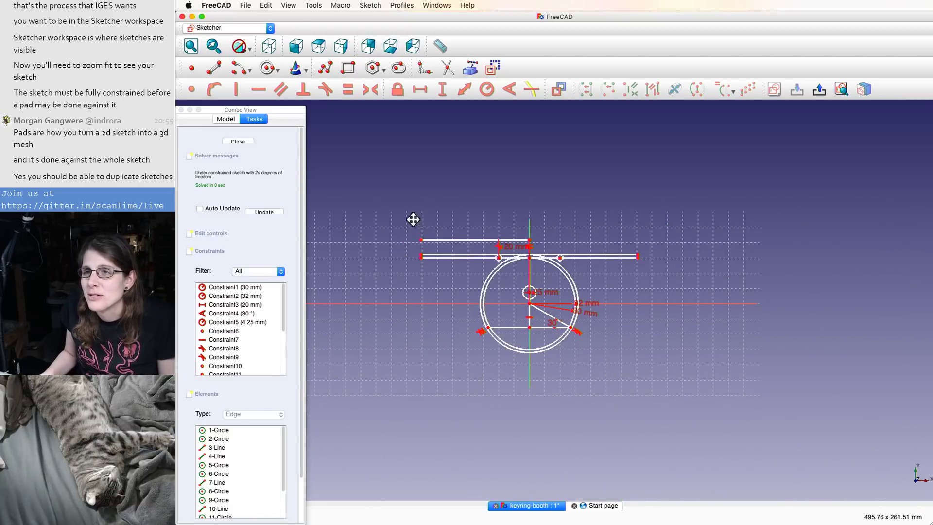
{"action": "left_click_drag", "start_coordinate": [405, 209], "coordinate": [587, 244]}
{"action": "key", "text": "Delete"}
- Delete the two long horizontal lines that run along the top of the large circles
{"action": "mouse_move", "coordinate": [379, 200]}
{"action": "left_mouse_down"}
{"action": "mouse_move", "coordinate": [496, 262]}
{"action": "mouse_move", "coordinate": [479, 260]}
{"action": "left_mouse_up"}
{"action": "scroll", "coordinate": [479, 261], "scroll_direction": "down", "scroll_amount": 2}
{"action": "scroll", "coordinate": [480, 260], "scroll_direction": "up", "scroll_amount": 4}
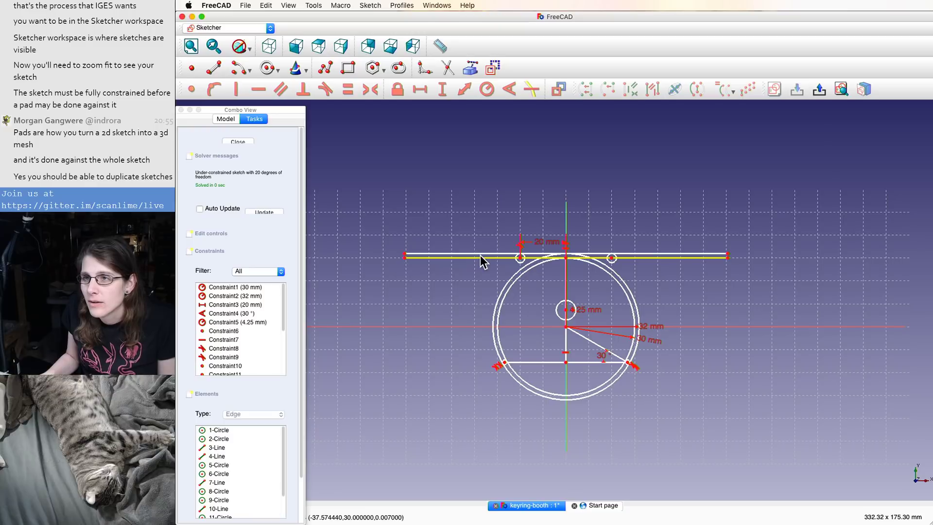
{"action": "left_click", "coordinate": [480, 257]}
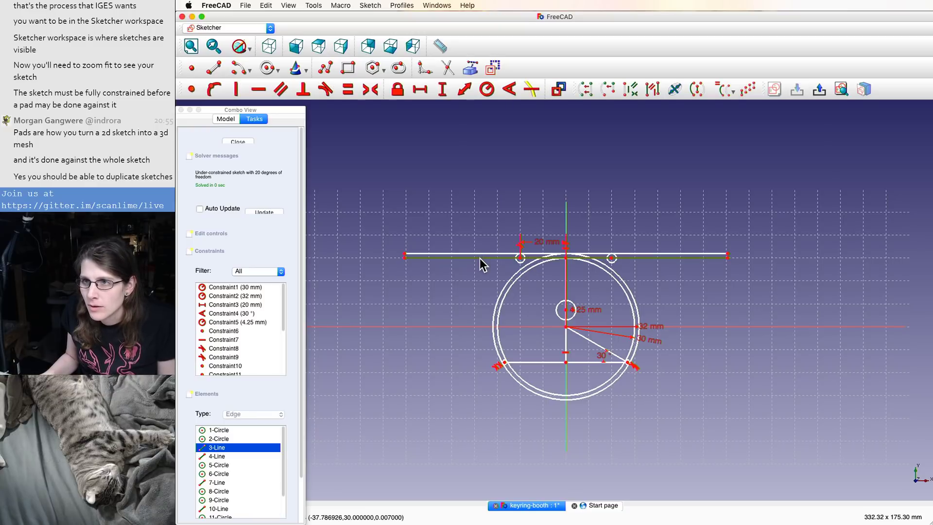
{"action": "left_click", "coordinate": [480, 258]}
{"action": "left_click", "coordinate": [481, 258]}
{"action": "key", "text": "Delete"}
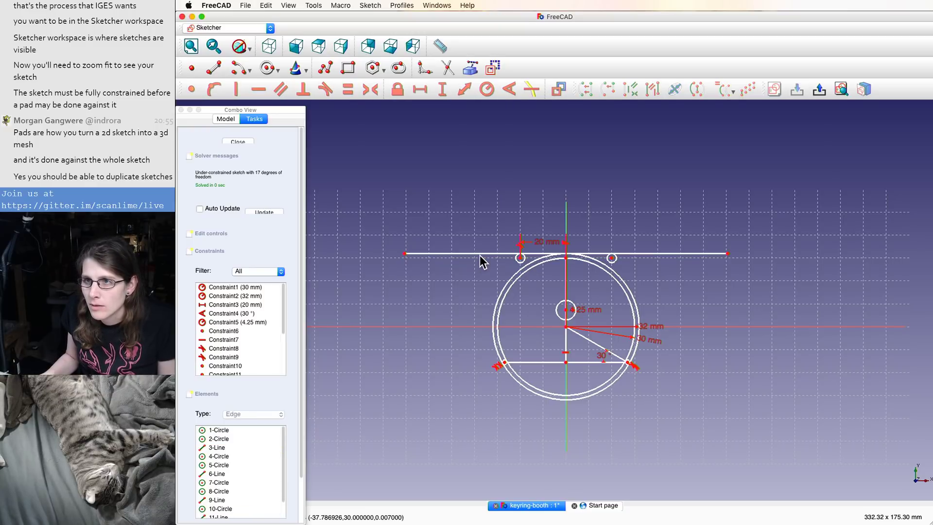
{"action": "left_click", "coordinate": [480, 254]}
{"action": "key", "text": "Delete"}
- Delete the two small circles on either side of the large circles' top
{"action": "scroll", "coordinate": [513, 255], "scroll_direction": "down", "scroll_amount": 3}
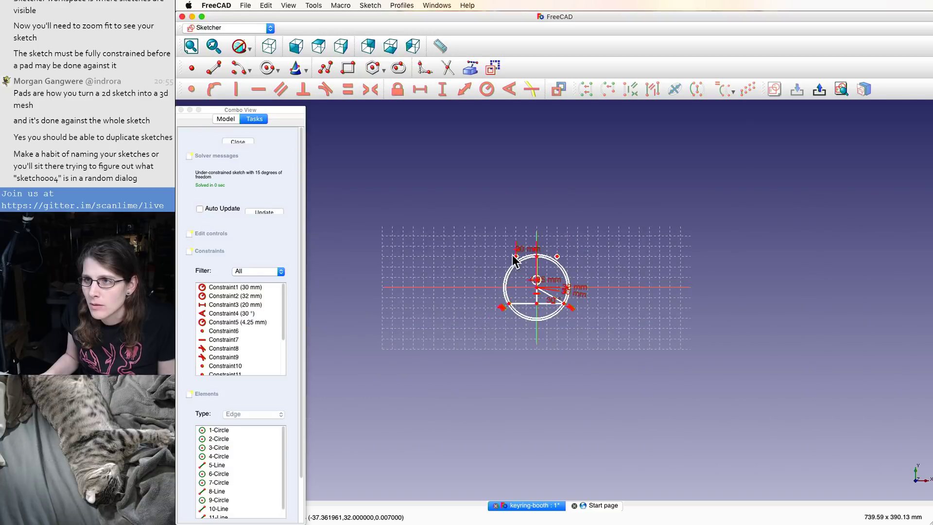
{"action": "scroll", "coordinate": [512, 255], "scroll_direction": "up", "scroll_amount": 5}
{"action": "left_click", "coordinate": [526, 266]}
{"action": "key", "text": "Delete"}
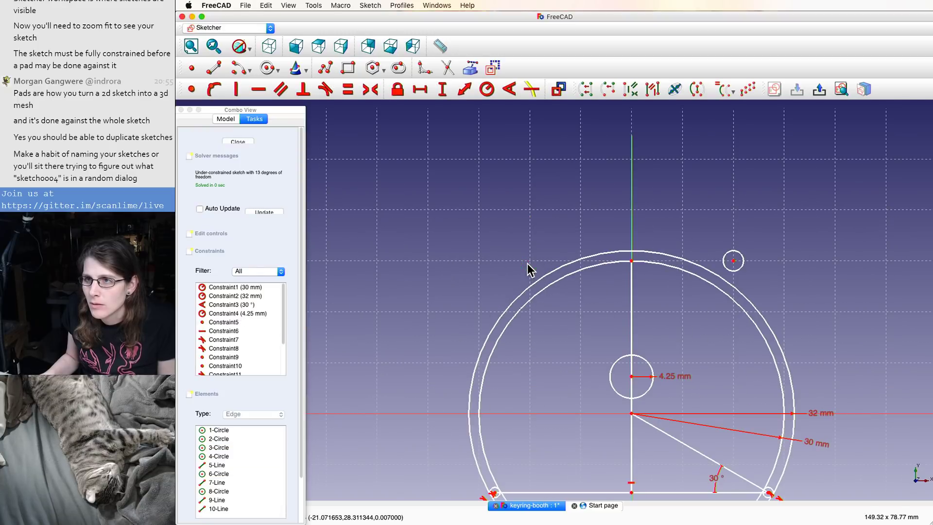
{"action": "left_click", "coordinate": [745, 267]}
{"action": "key", "text": "Delete"}
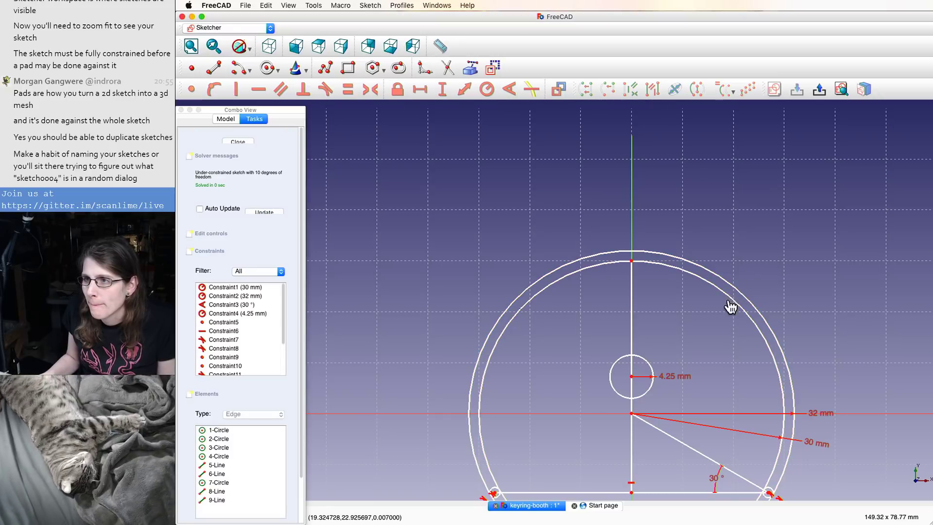
- Delete the 30 mm inner circle and the horizontal chord across its lower part
{"action": "left_click", "coordinate": [781, 383]}
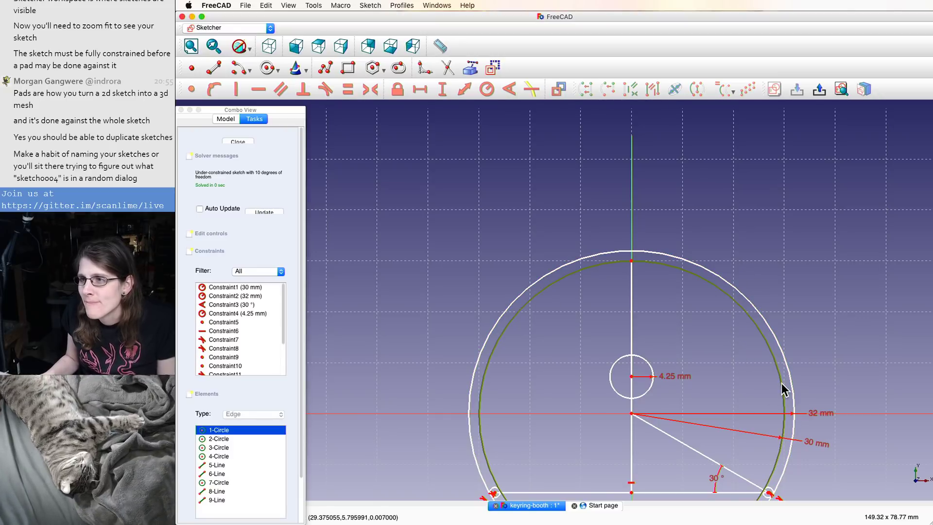
{"action": "key", "text": "Delete"}
{"action": "left_click", "coordinate": [760, 494]}
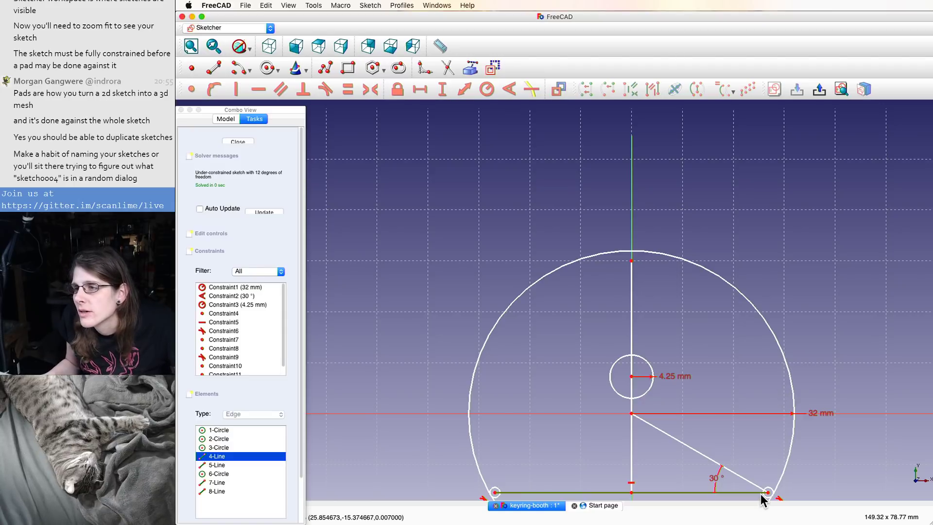
{"action": "key", "text": "Delete"}
- Delete the angled line from the centre and the small circles at both former chord ends
{"action": "left_click", "coordinate": [762, 492]}
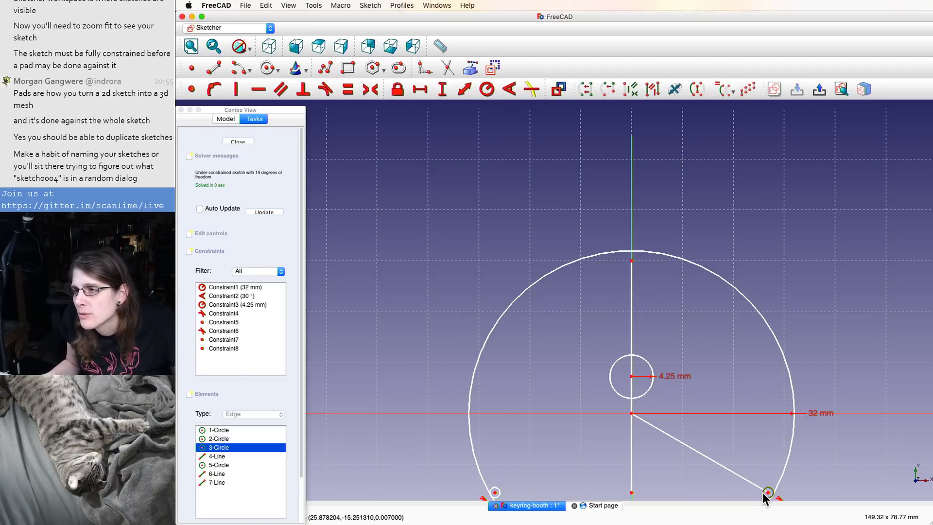
{"action": "key", "text": "Delete"}
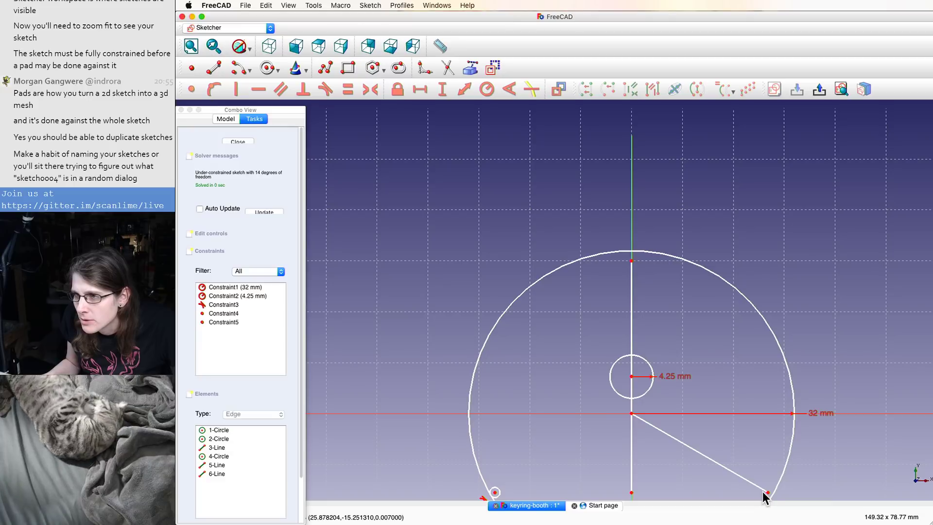
{"action": "left_click", "coordinate": [763, 492]}
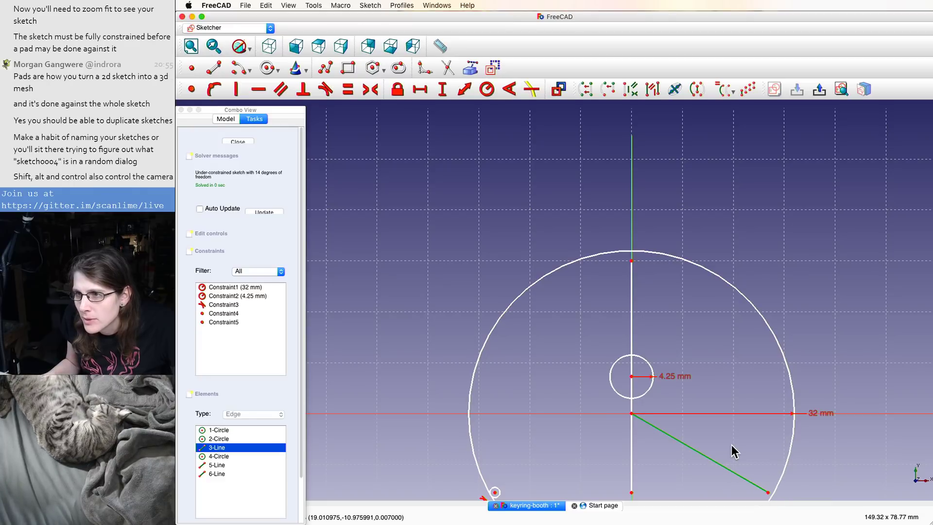
{"action": "key", "text": "Delete"}
{"action": "scroll", "coordinate": [732, 446], "scroll_direction": "down", "scroll_amount": 2}
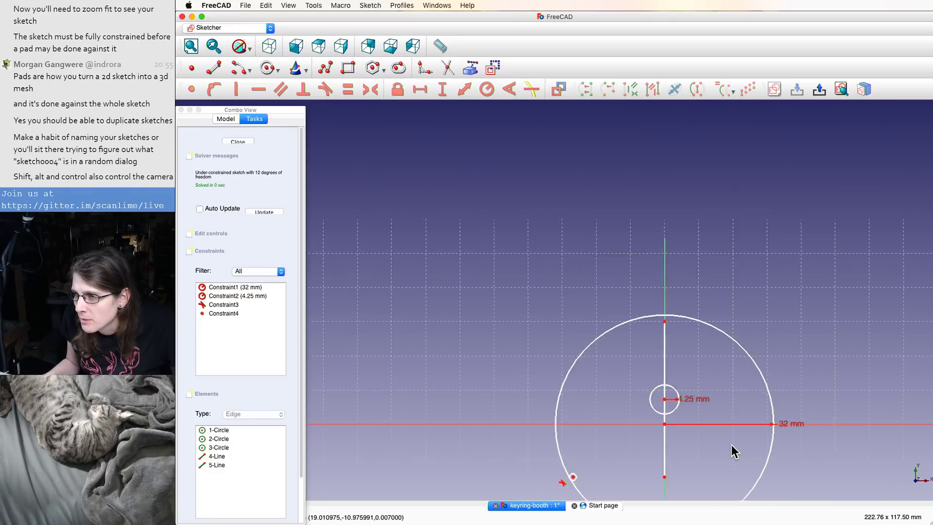
{"action": "scroll", "coordinate": [731, 445], "scroll_direction": "up", "scroll_amount": 4}
{"action": "middle_click_drag", "start_coordinate": [690, 451], "coordinate": [692, 329]}
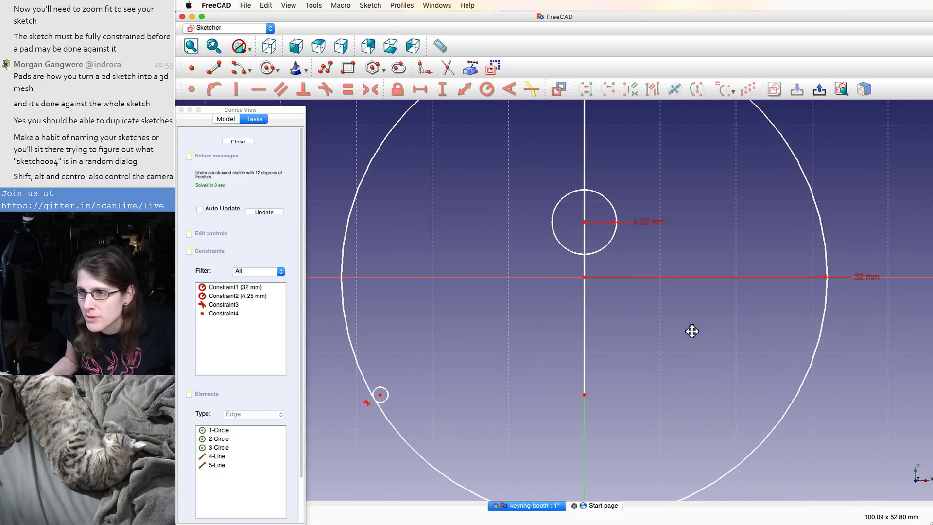
{"action": "left_click", "coordinate": [378, 400]}
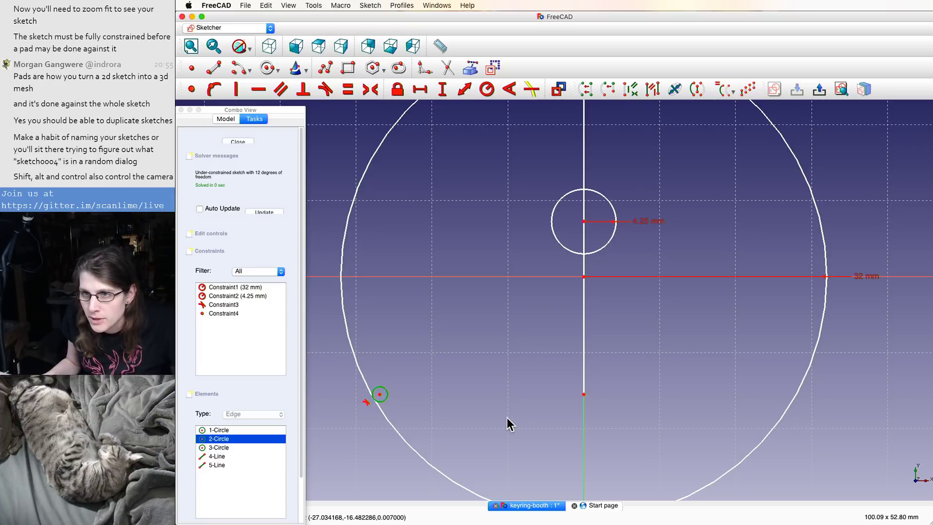
{"action": "key", "text": "Delete"}
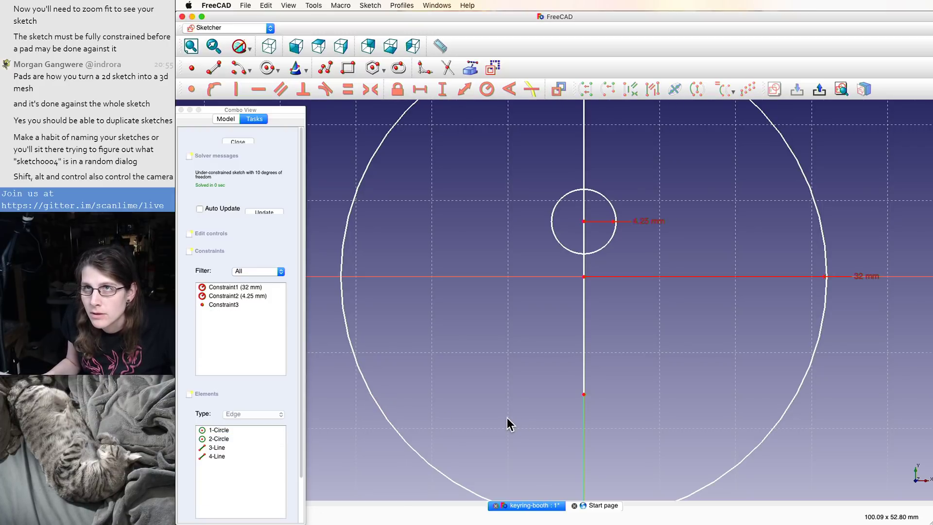
- Delete the two vertical lines and the 4.25 mm circle, leaving only the 32 mm circle in the sketch
{"action": "scroll", "coordinate": [506, 418], "scroll_direction": "down", "scroll_amount": 4}
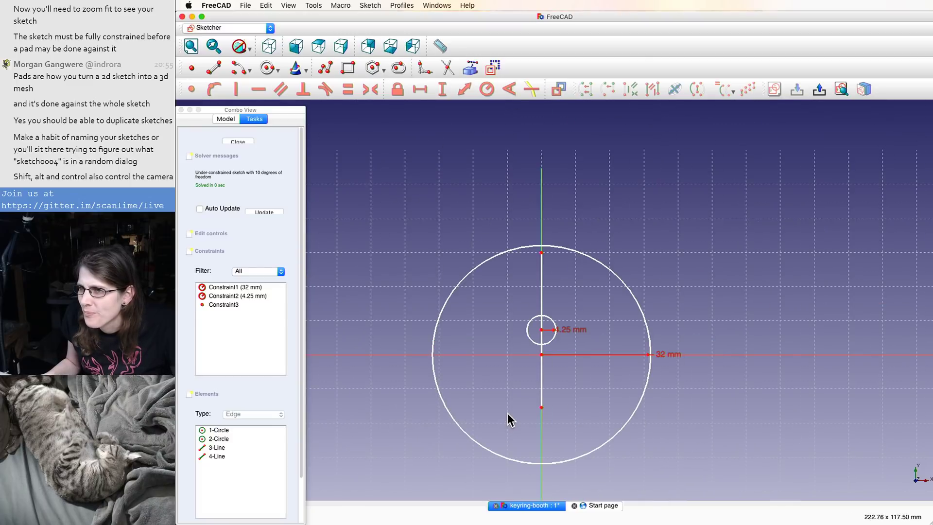
{"action": "left_click", "coordinate": [541, 392]}
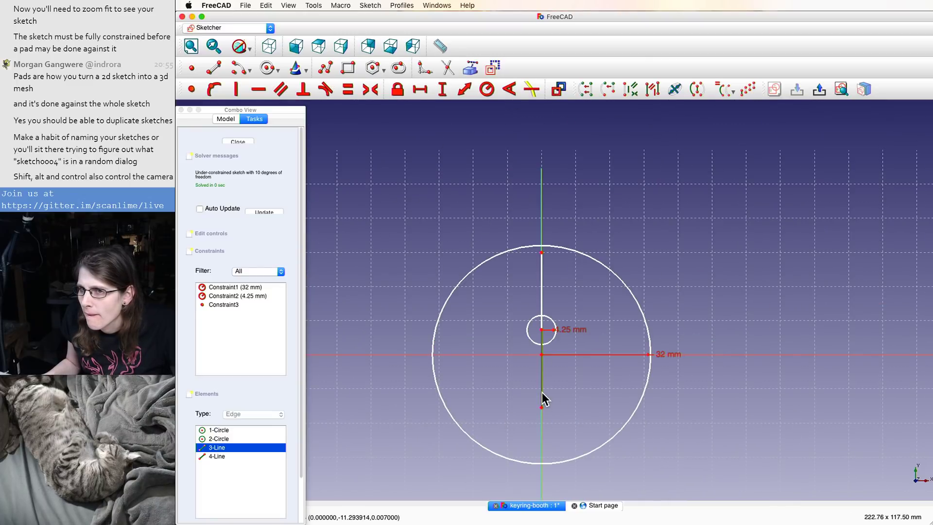
{"action": "left_click", "coordinate": [543, 298]}
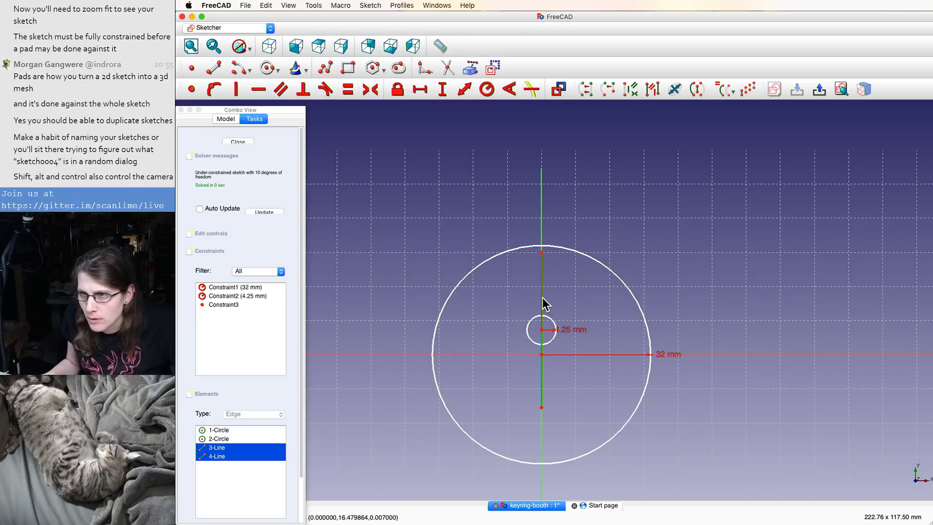
{"action": "key", "text": "Delete"}
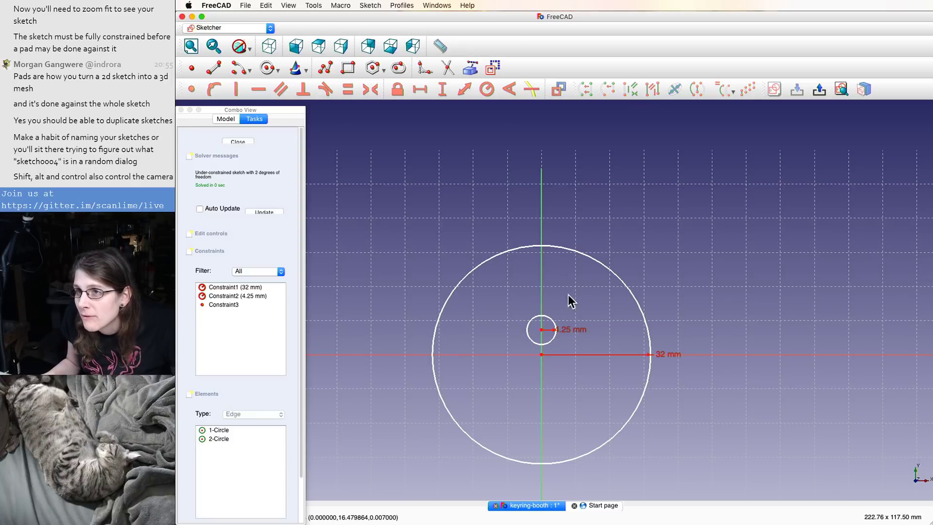
{"action": "left_click", "coordinate": [555, 331]}
{"action": "key", "text": "Delete"}
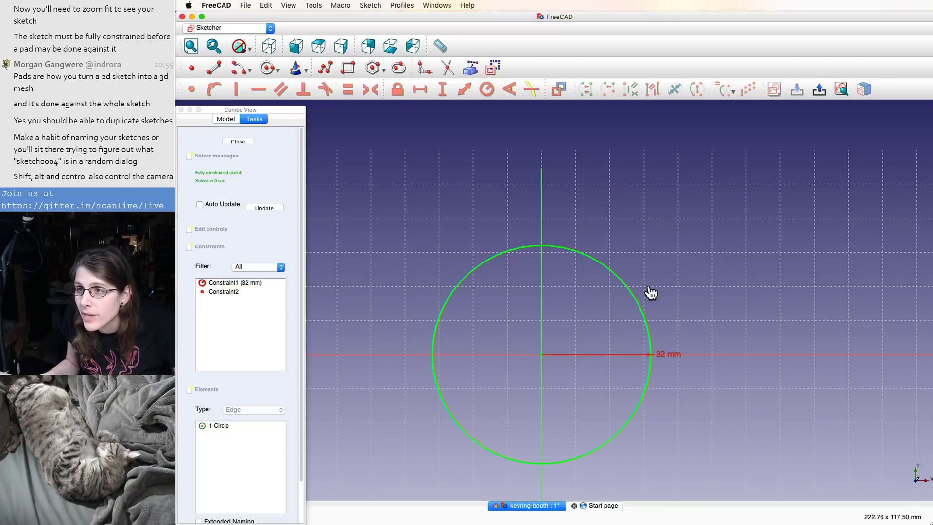
- Move the 32 mm radius dimension's label up along the circle and leave sketch editing
{"action": "scroll", "coordinate": [620, 322], "scroll_direction": "down", "scroll_amount": 3}
{"action": "scroll", "coordinate": [645, 348], "scroll_direction": "up", "scroll_amount": 3}
{"action": "left_click_drag", "start_coordinate": [666, 358], "coordinate": [683, 300]}
{"action": "scroll", "coordinate": [588, 306], "scroll_direction": "down", "scroll_amount": 3}
{"action": "scroll", "coordinate": [586, 298], "scroll_direction": "up", "scroll_amount": 3}
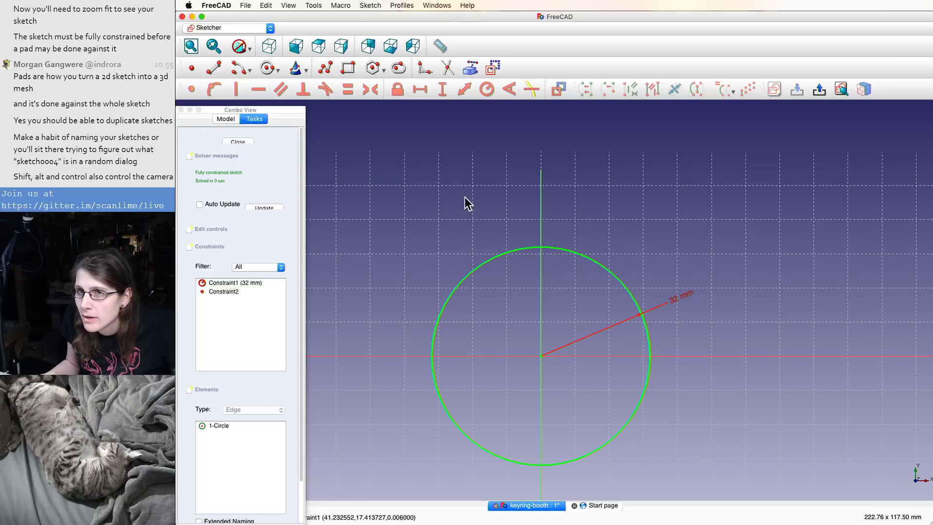
{"action": "left_click", "coordinate": [244, 142]}
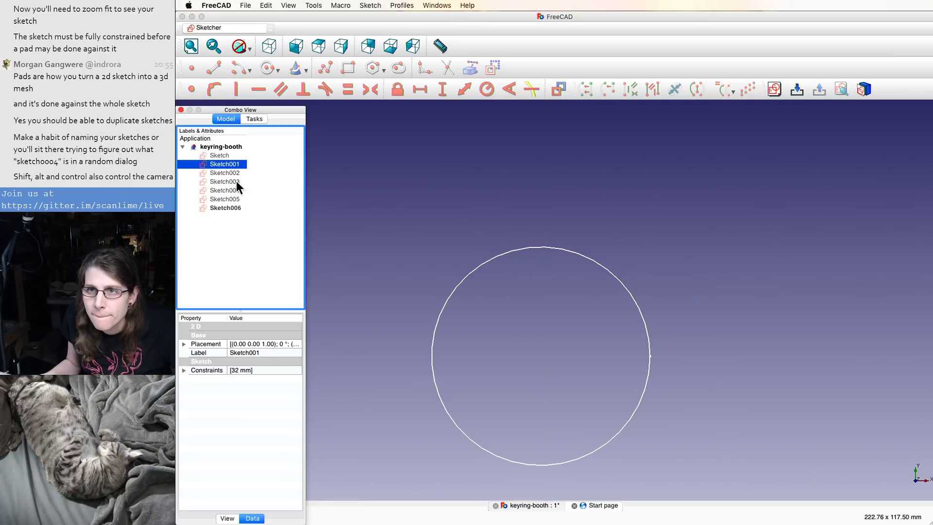
{"action": "double_click", "coordinate": [233, 162]}
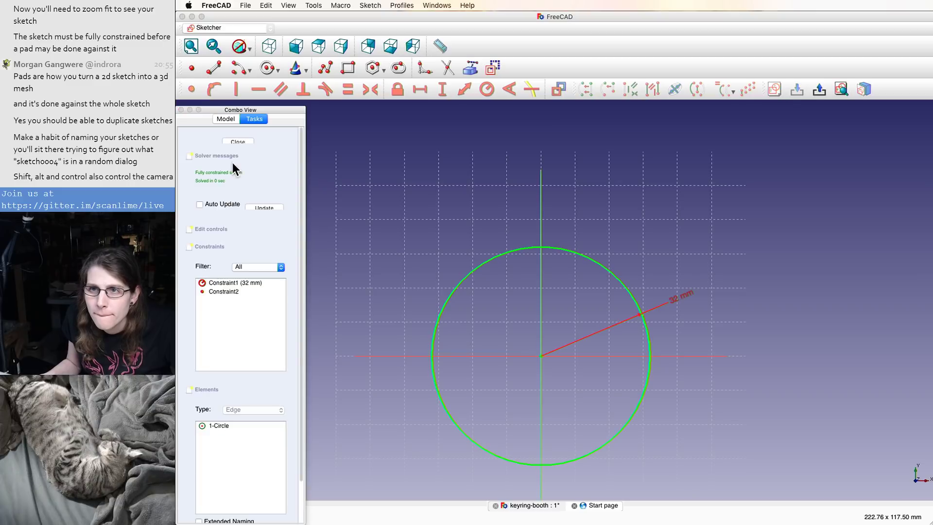
{"action": "left_click", "coordinate": [231, 142]}
- Rename Sketch001 as "outer circle"
{"action": "right_click", "coordinate": [228, 163]}
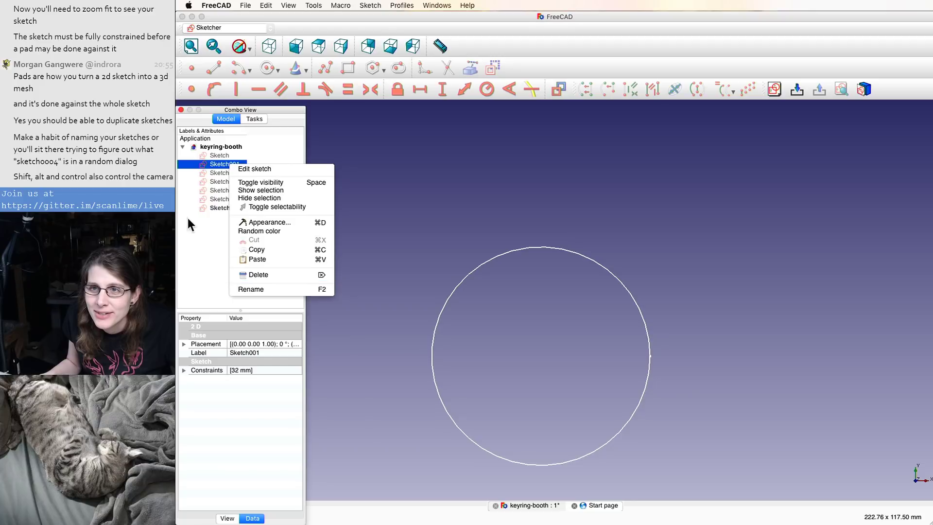
{"action": "left_click", "coordinate": [255, 291]}
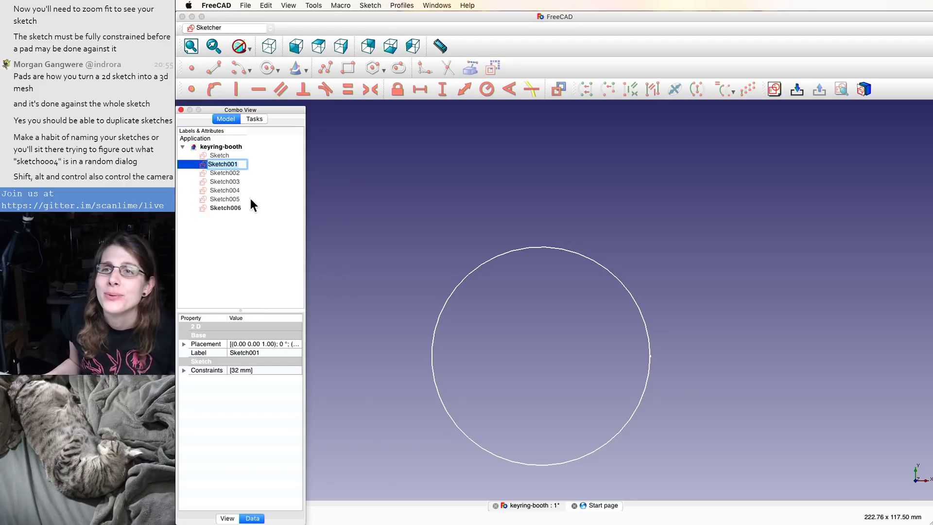
{"action": "type", "text": "out"}
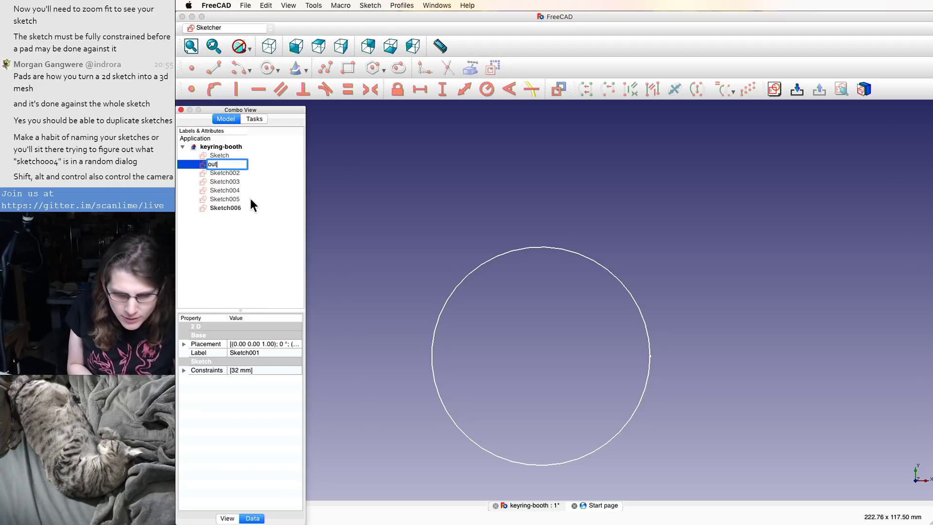
{"action": "type", "text": "er circle"}
{"action": "key", "text": "Return"}
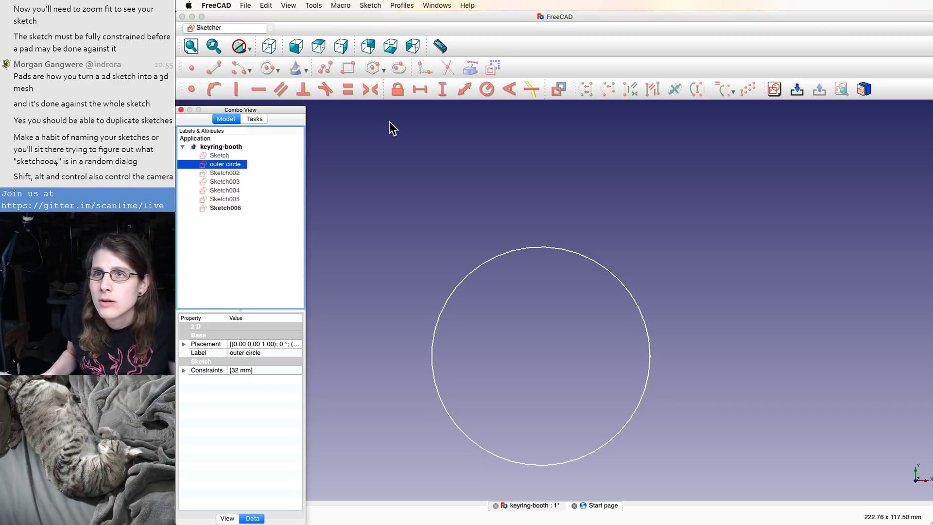
- Switch to the Part Design workbench and save the keyring-booth document
{"action": "left_click", "coordinate": [204, 28]}
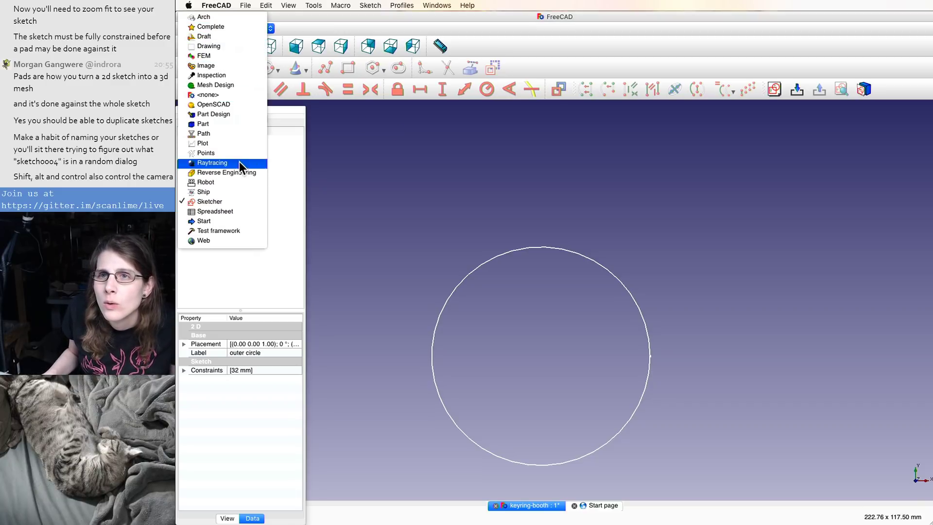
{"action": "left_click", "coordinate": [235, 114]}
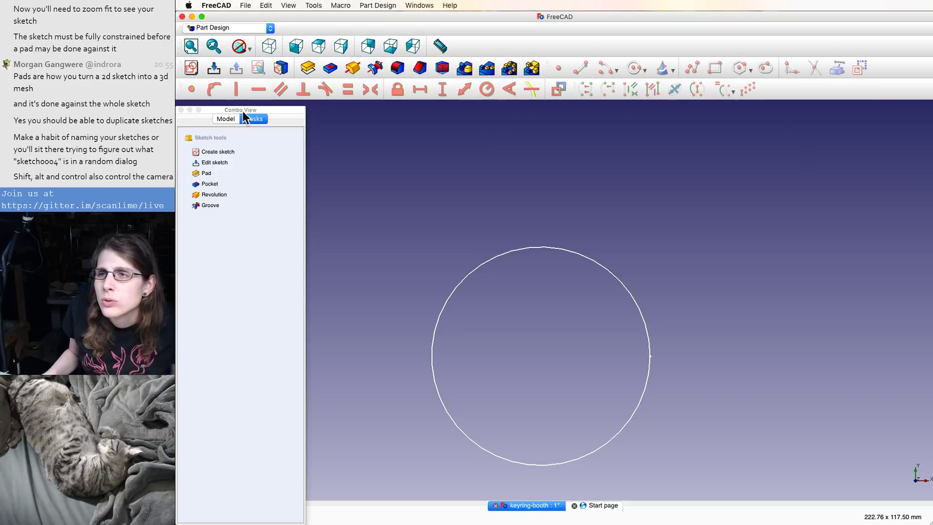
{"action": "left_click", "coordinate": [216, 120]}
{"action": "left_click", "coordinate": [246, 5]}
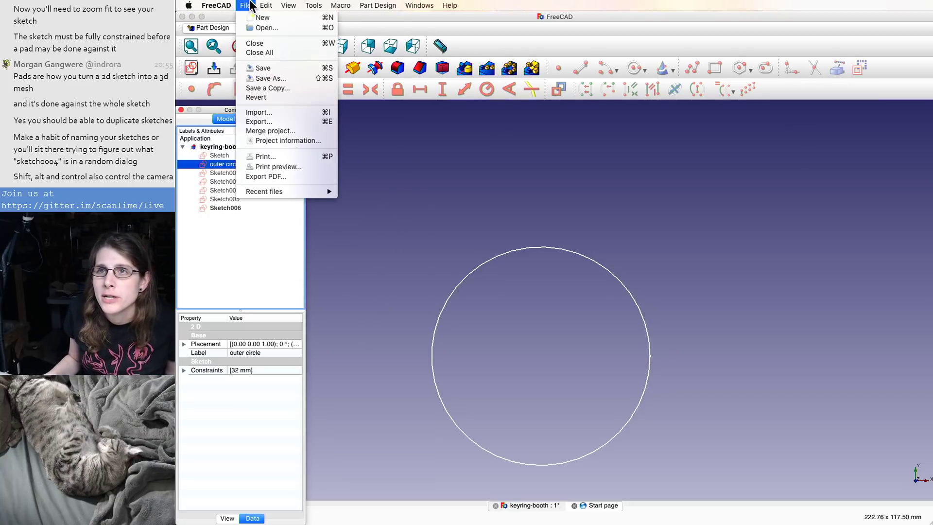
{"action": "left_click", "coordinate": [260, 68]}
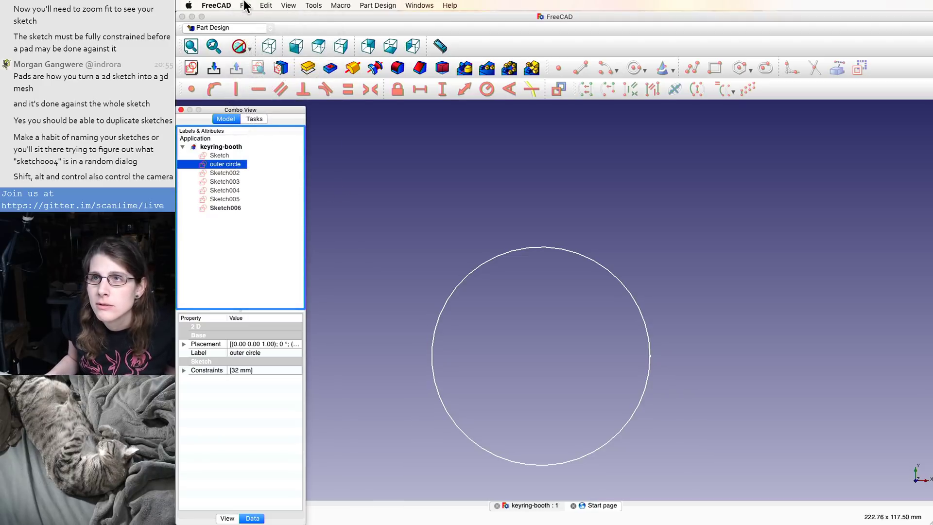
- Pad the outer circle sketch to a length of 120 mm
{"action": "left_click", "coordinate": [245, 6]}
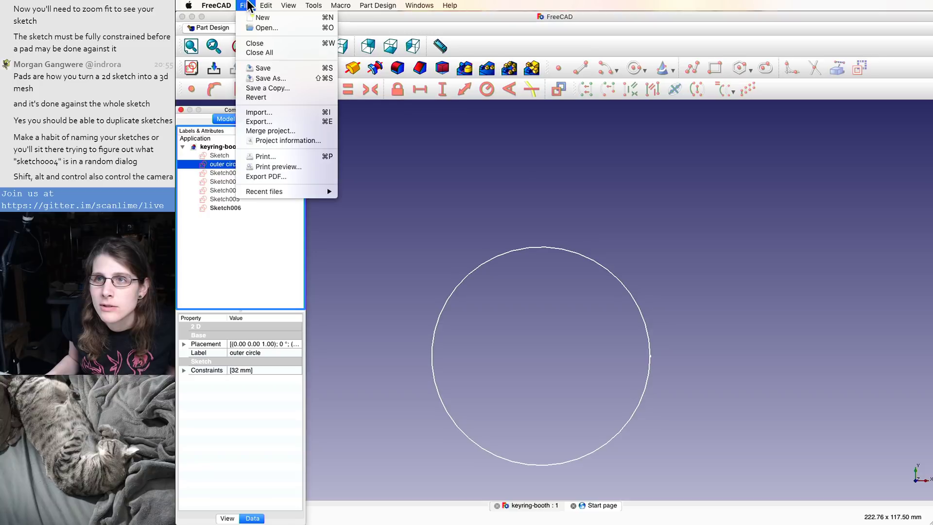
{"action": "left_click", "coordinate": [211, 6]}
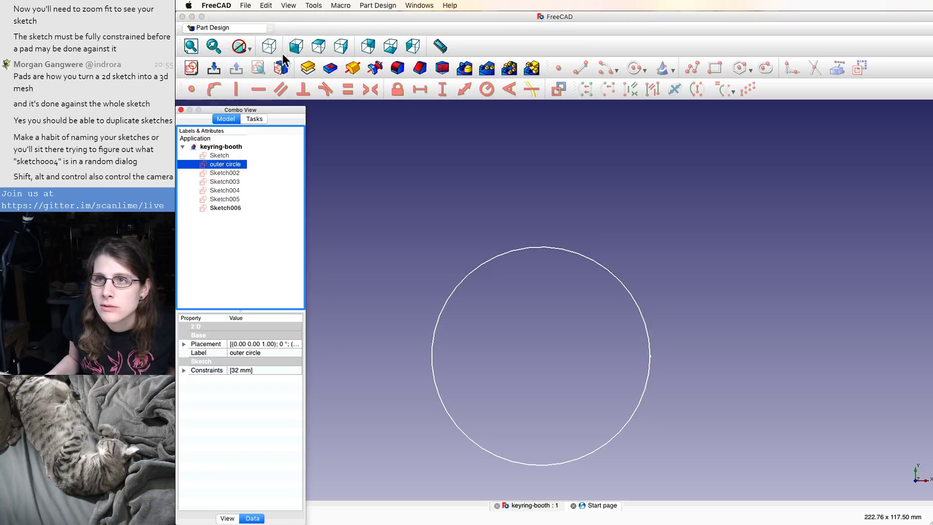
{"action": "left_click", "coordinate": [306, 69]}
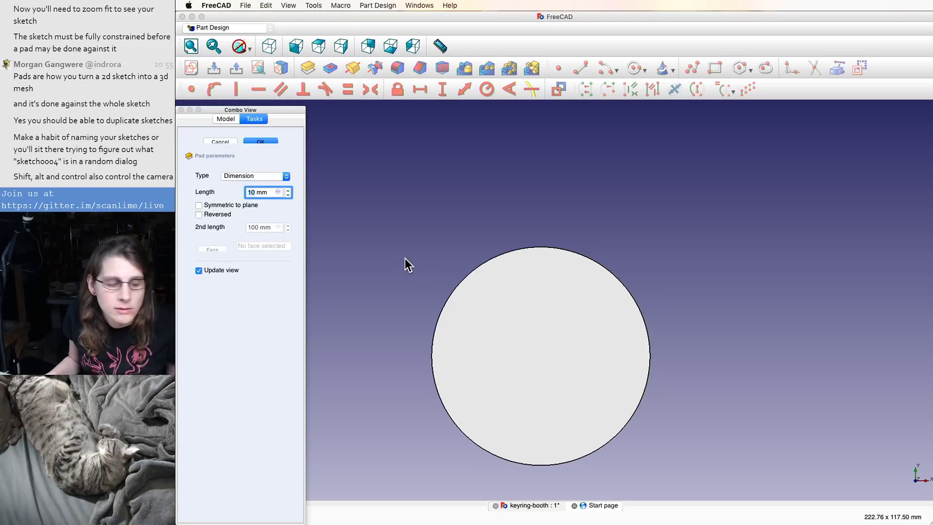
{"action": "key", "text": "0"}
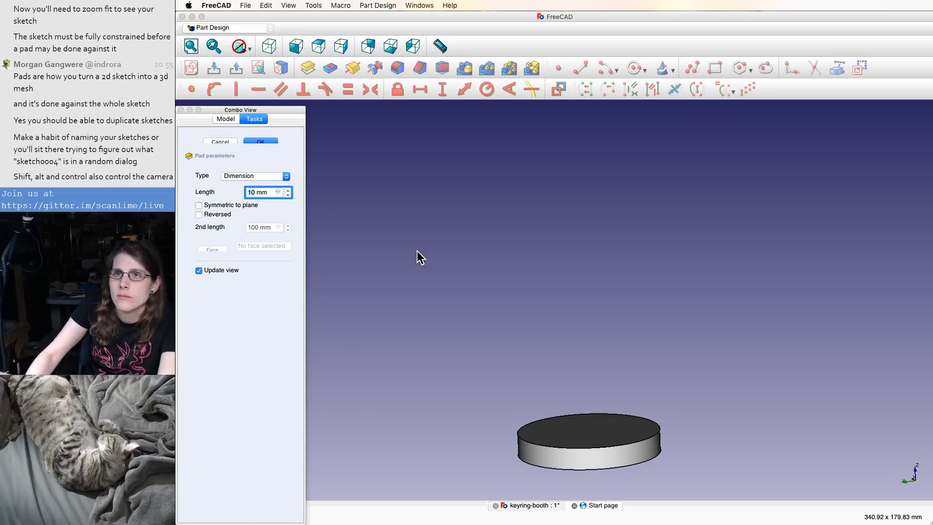
{"action": "type", "text": "120"}
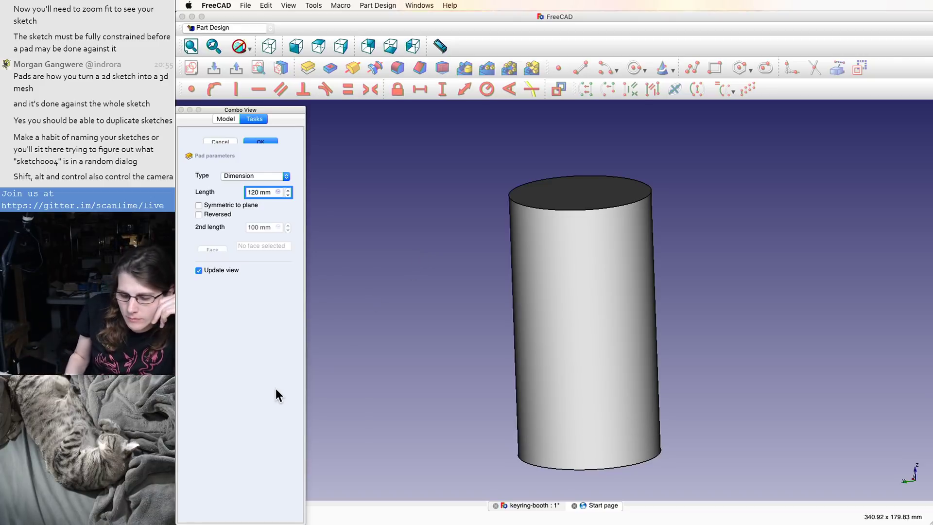
{"action": "key", "text": "Return"}
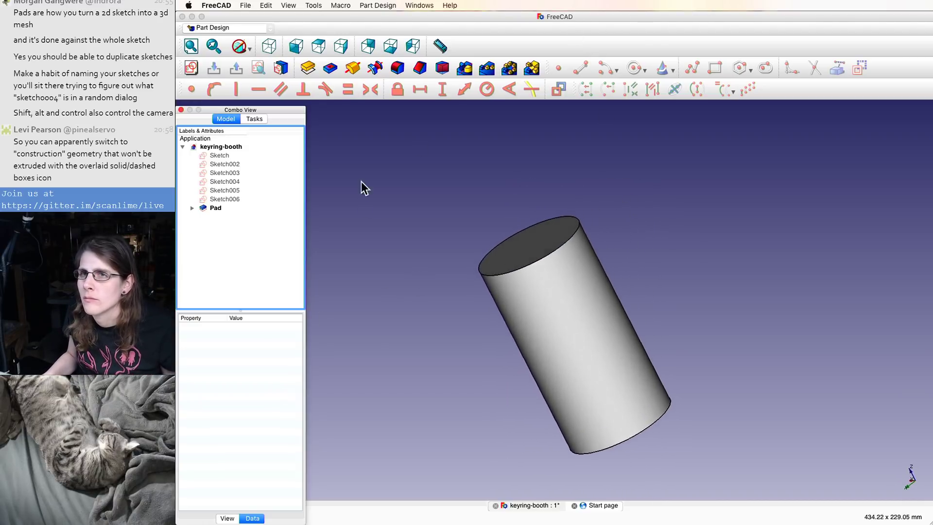
- Make the original full Sketch visible alongside the padded cylinder
{"action": "left_click", "coordinate": [211, 155]}
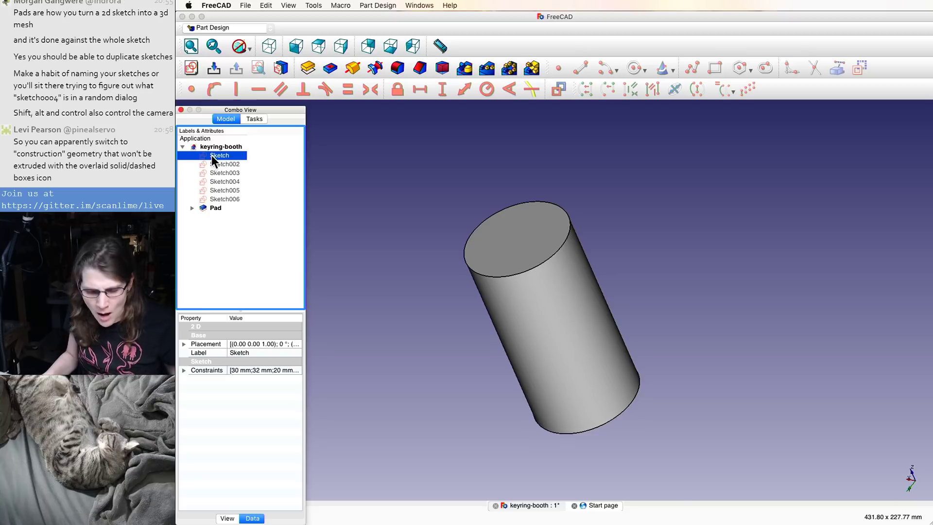
{"action": "key", "text": "space"}
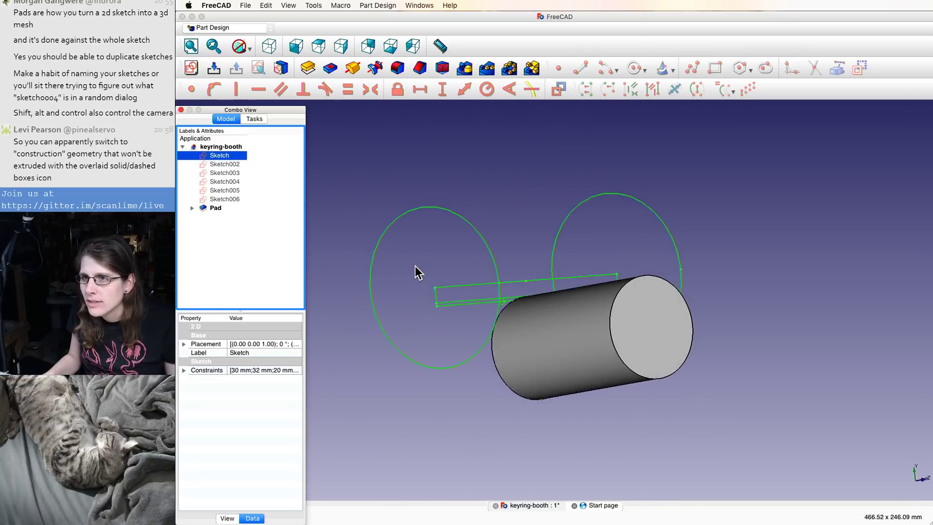
{"action": "scroll", "coordinate": [486, 311], "scroll_direction": "up", "scroll_amount": 6}
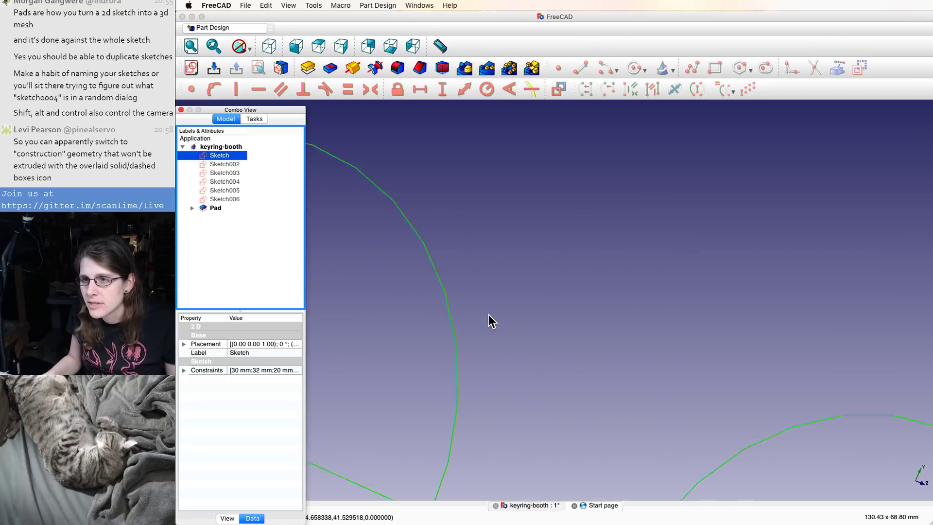
{"action": "scroll", "coordinate": [489, 315], "scroll_direction": "up", "scroll_amount": 1}
{"action": "mouse_move", "coordinate": [489, 315]}
{"action": "middle_mouse_down"}
{"action": "mouse_move", "coordinate": [508, 337]}
{"action": "mouse_move", "coordinate": [490, 333]}
{"action": "middle_mouse_up"}
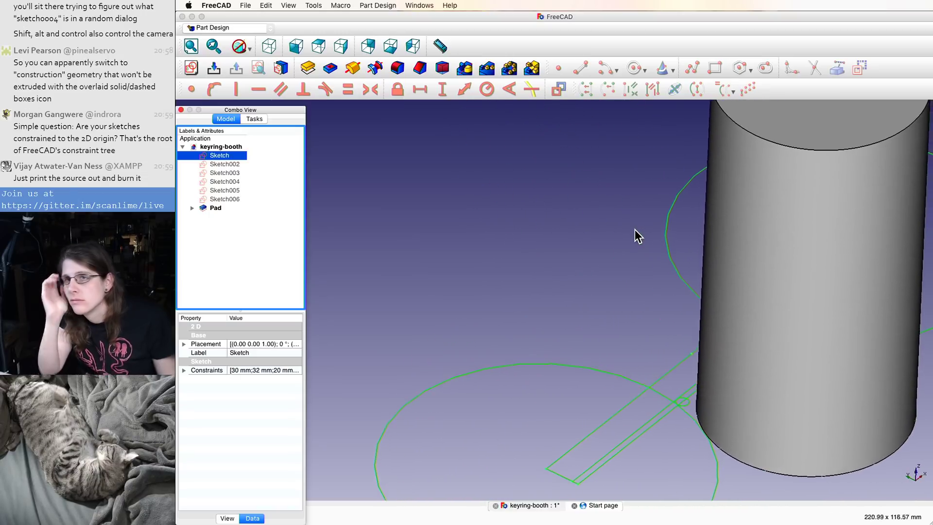
- Hide the Pad so only the original Sketch is displayed, and clear the selection
{"action": "left_click", "coordinate": [223, 206]}
{"action": "key", "text": "space"}
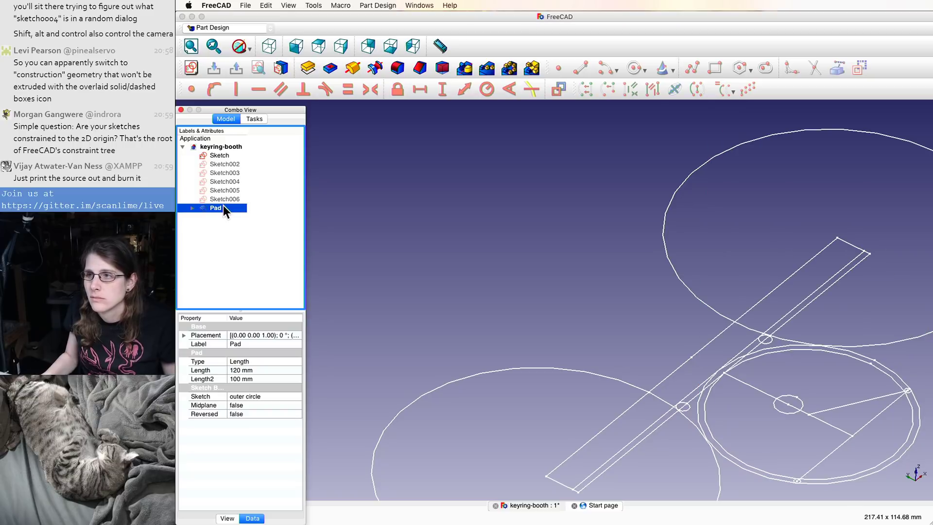
{"action": "left_click", "coordinate": [228, 173]}
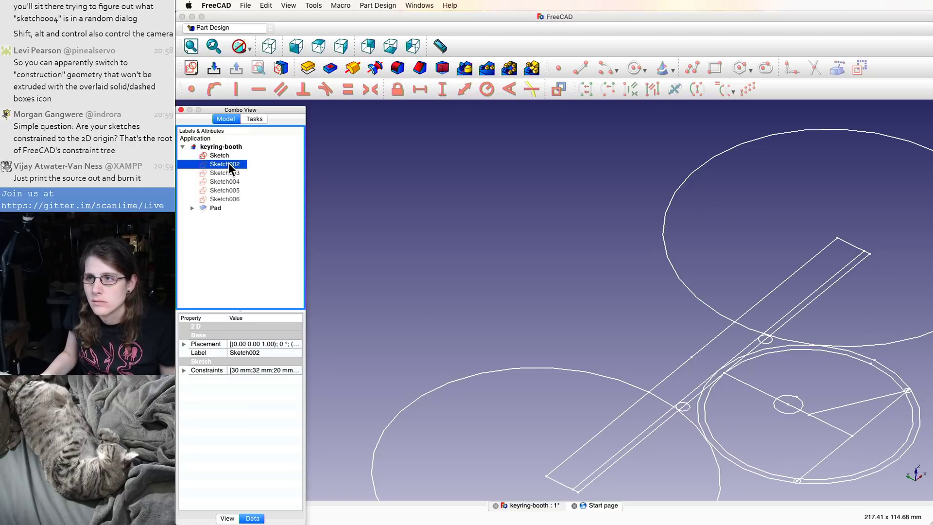
{"action": "left_click", "coordinate": [219, 199]}
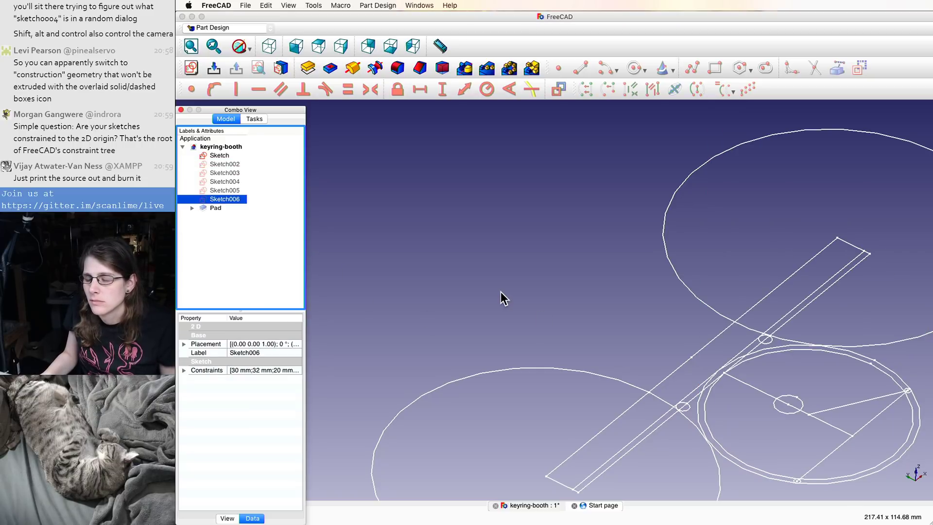
{"action": "left_click", "coordinate": [581, 272]}
- Examine the full sketch from several angles, including the central circle and the small circles between the two concentric outlines
{"action": "scroll", "coordinate": [582, 272], "scroll_direction": "up", "scroll_amount": 8}
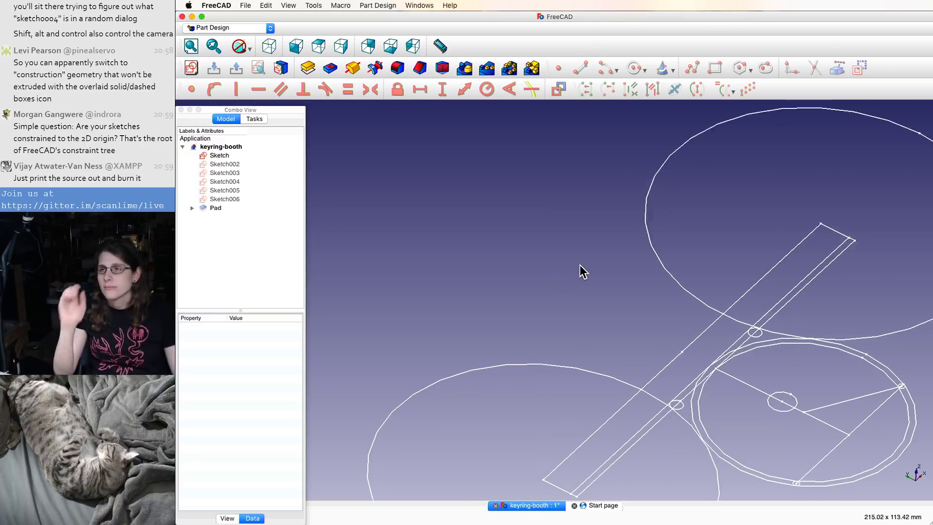
{"action": "scroll", "coordinate": [582, 272], "scroll_direction": "up", "scroll_amount": 4}
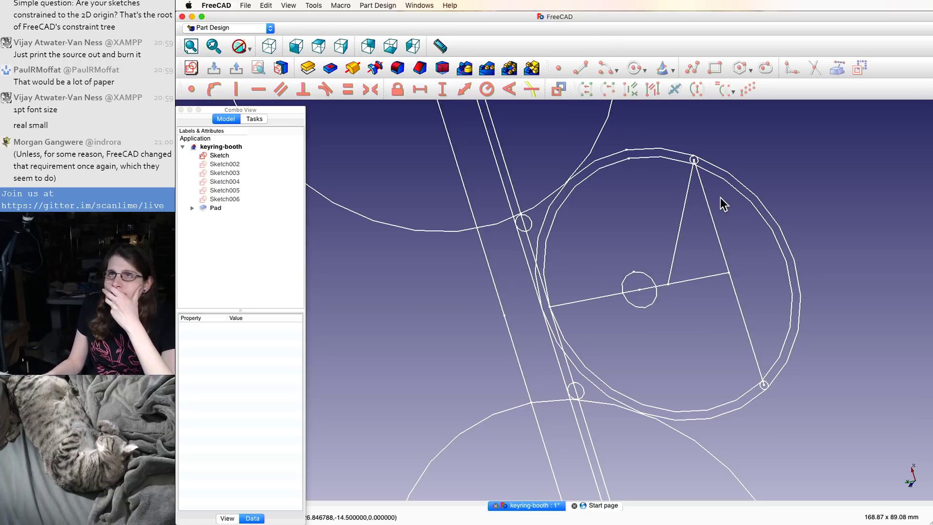
{"action": "scroll", "coordinate": [720, 197], "scroll_direction": "down", "scroll_amount": 2}
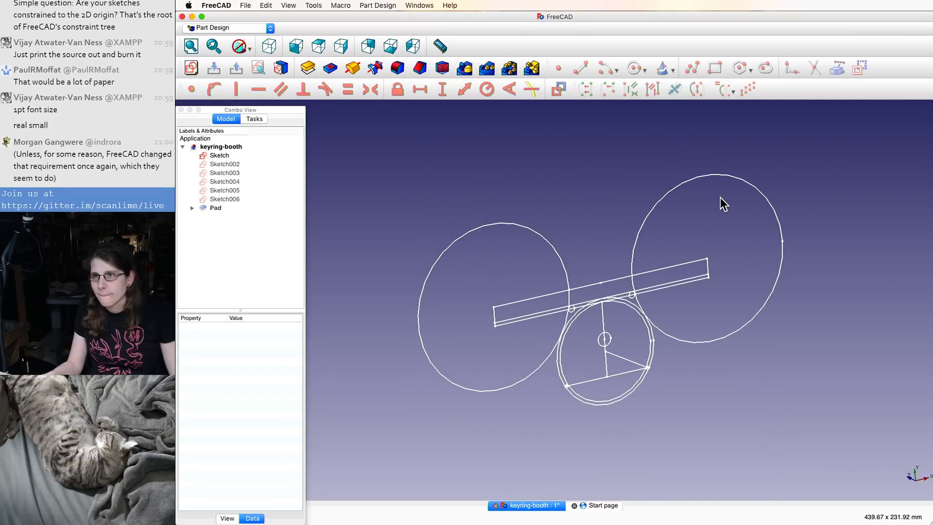
{"action": "scroll", "coordinate": [720, 199], "scroll_direction": "up", "scroll_amount": 10}
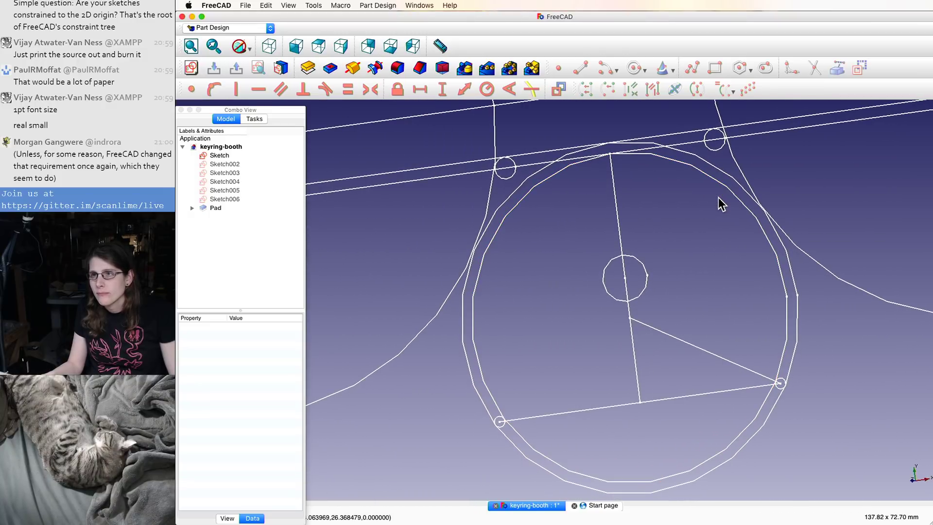
{"action": "scroll", "coordinate": [718, 202], "scroll_direction": "down", "scroll_amount": 6}
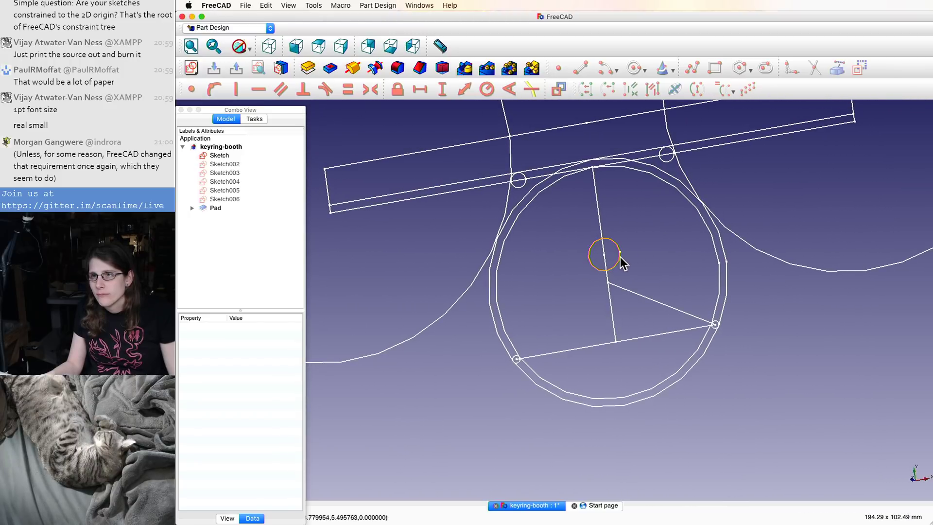
{"action": "left_click", "coordinate": [620, 256]}
{"action": "scroll", "coordinate": [620, 256], "scroll_direction": "down", "scroll_amount": 2}
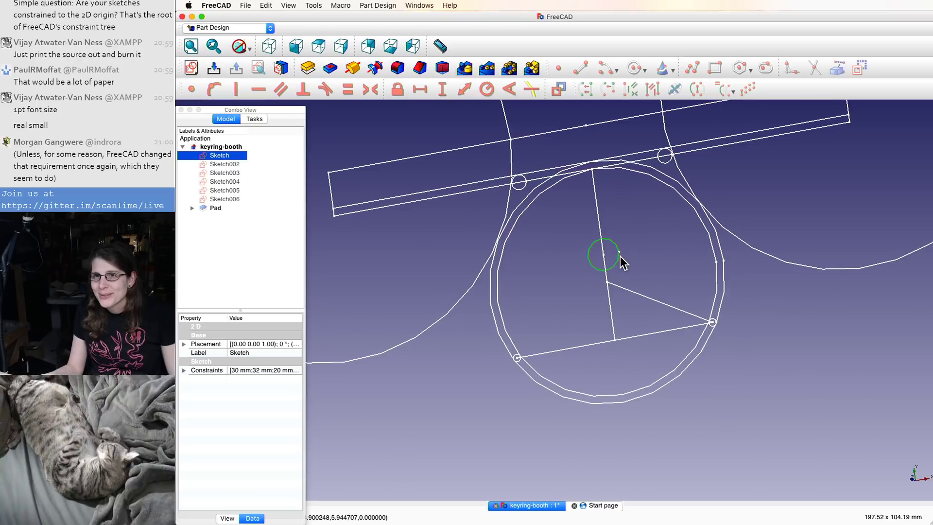
{"action": "scroll", "coordinate": [804, 290], "scroll_direction": "down", "scroll_amount": 2}
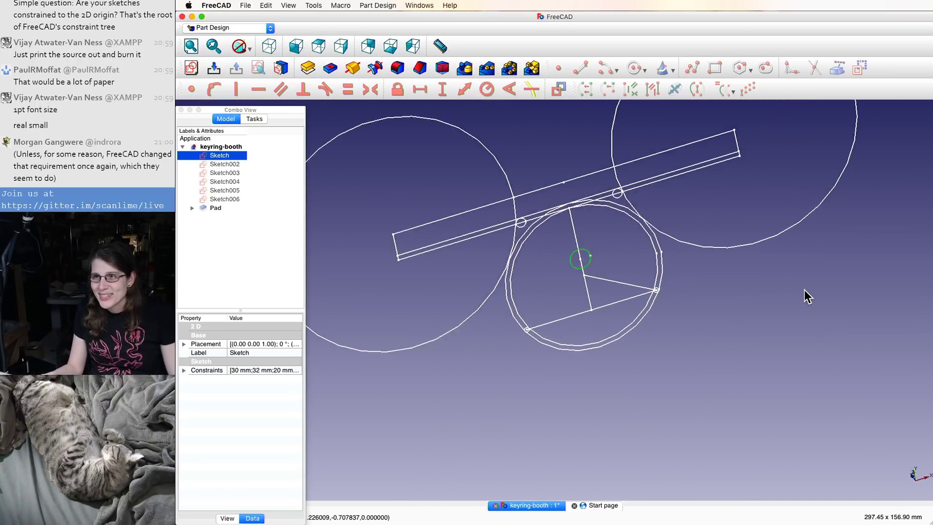
{"action": "scroll", "coordinate": [804, 290], "scroll_direction": "up", "scroll_amount": 5}
{"action": "scroll", "coordinate": [804, 289], "scroll_direction": "down", "scroll_amount": 3}
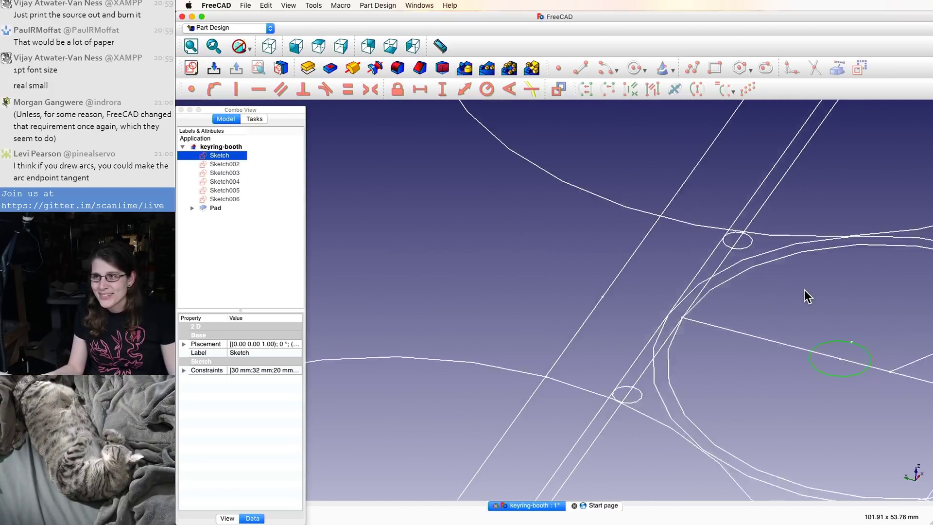
{"action": "scroll", "coordinate": [804, 290], "scroll_direction": "down", "scroll_amount": 2}
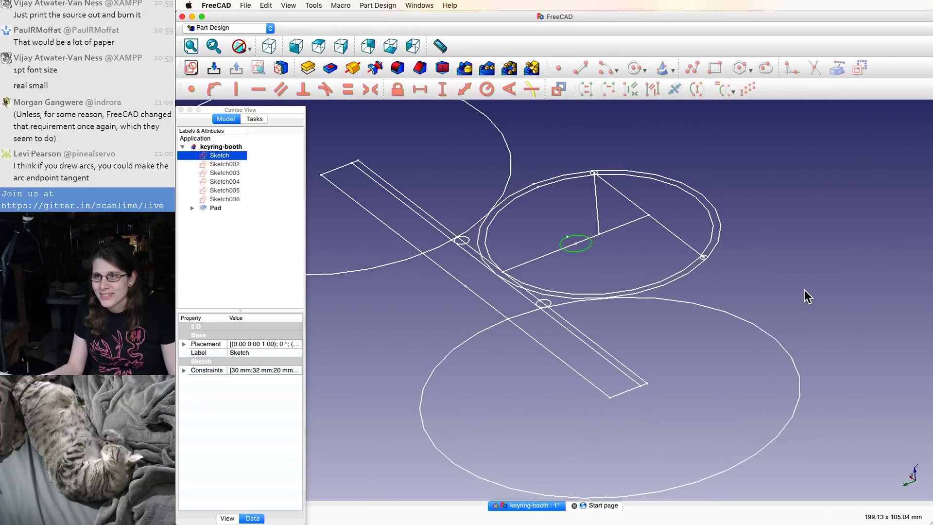
{"action": "scroll", "coordinate": [804, 290], "scroll_direction": "down", "scroll_amount": 1}
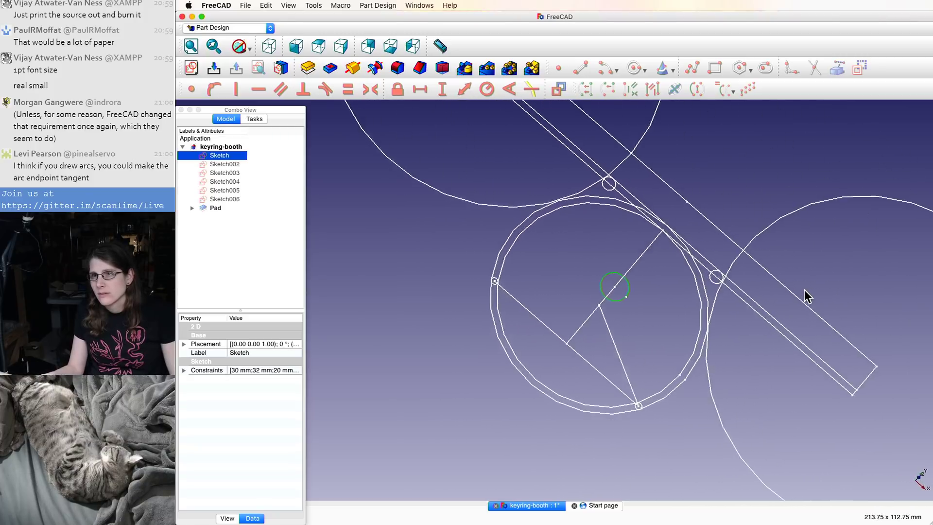
{"action": "scroll", "coordinate": [604, 343], "scroll_direction": "up", "scroll_amount": 12}
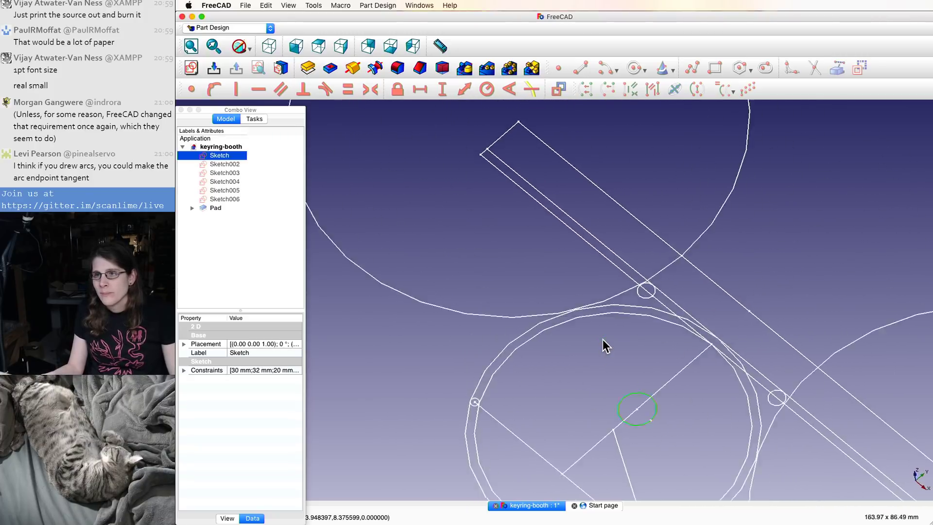
{"action": "scroll", "coordinate": [600, 360], "scroll_direction": "up", "scroll_amount": 3}
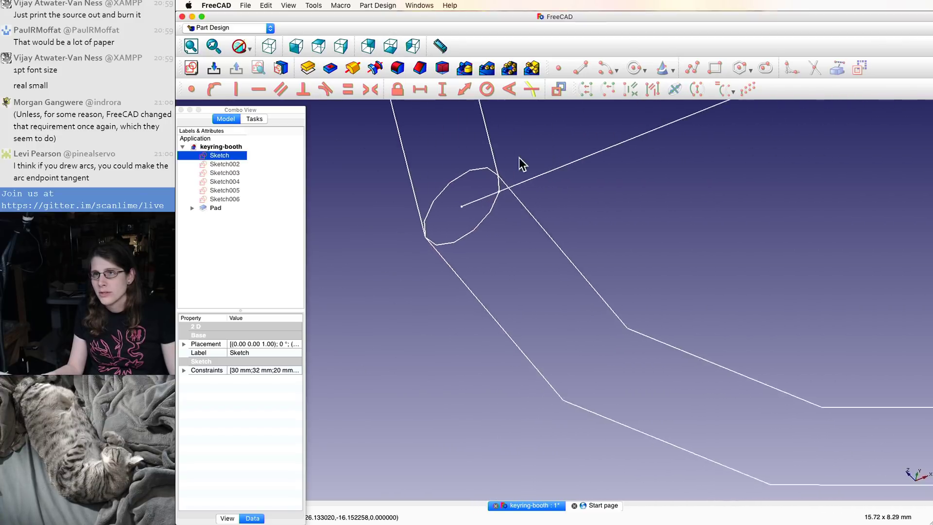
{"action": "scroll", "coordinate": [508, 172], "scroll_direction": "down", "scroll_amount": 8}
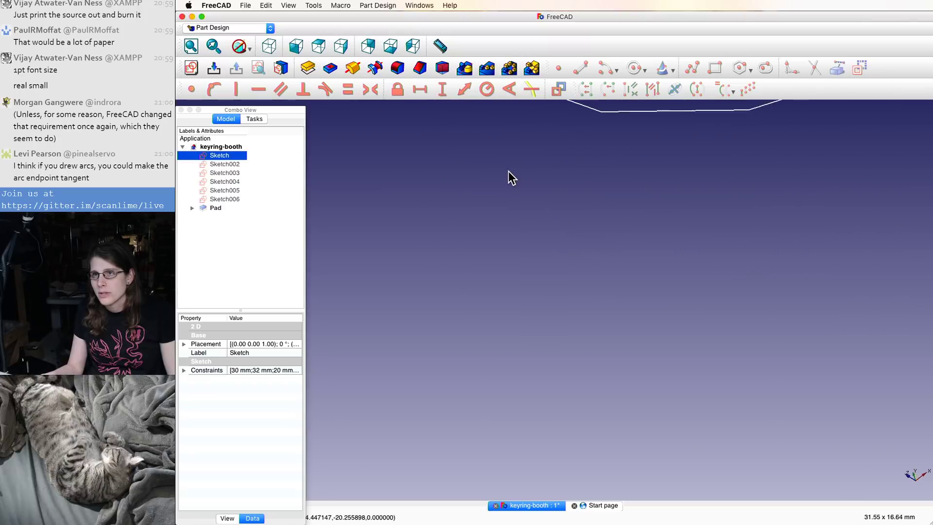
{"action": "scroll", "coordinate": [508, 174], "scroll_direction": "down", "scroll_amount": 2}
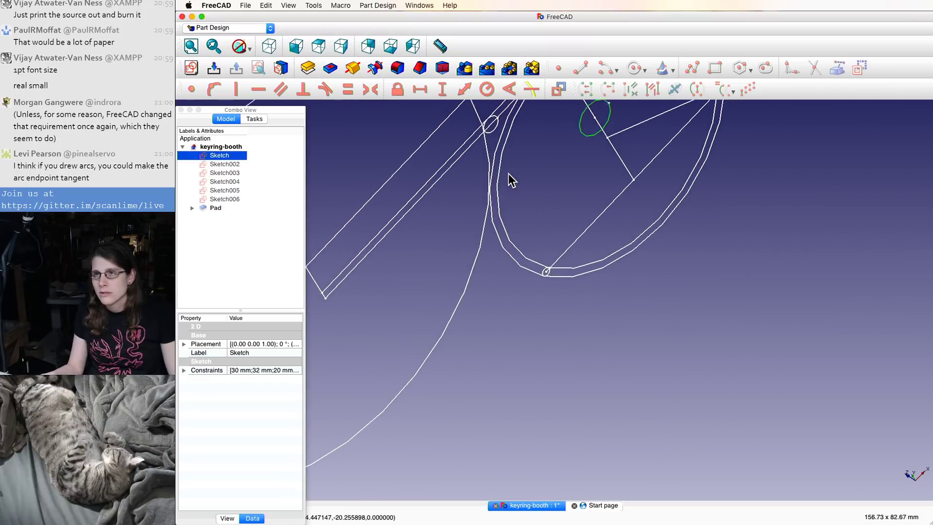
{"action": "scroll", "coordinate": [509, 174], "scroll_direction": "down", "scroll_amount": 2}
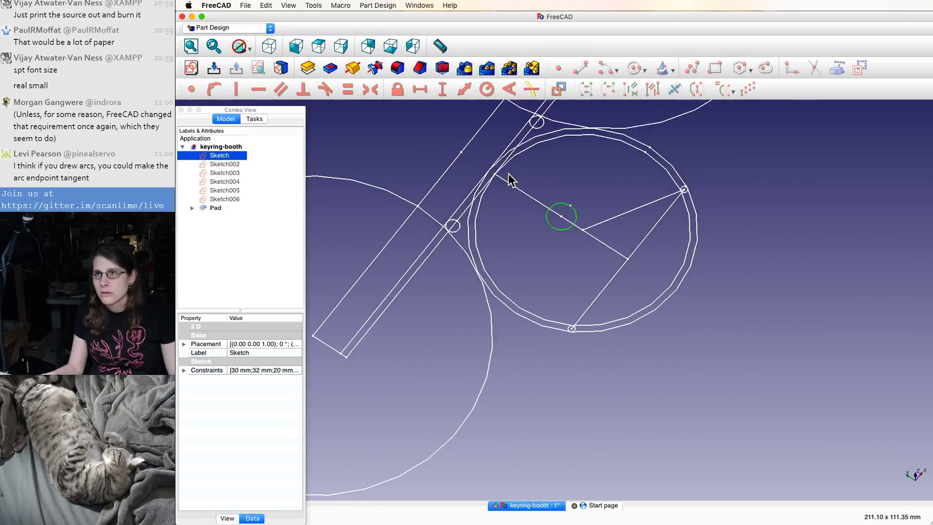
{"action": "left_click", "coordinate": [429, 6]}
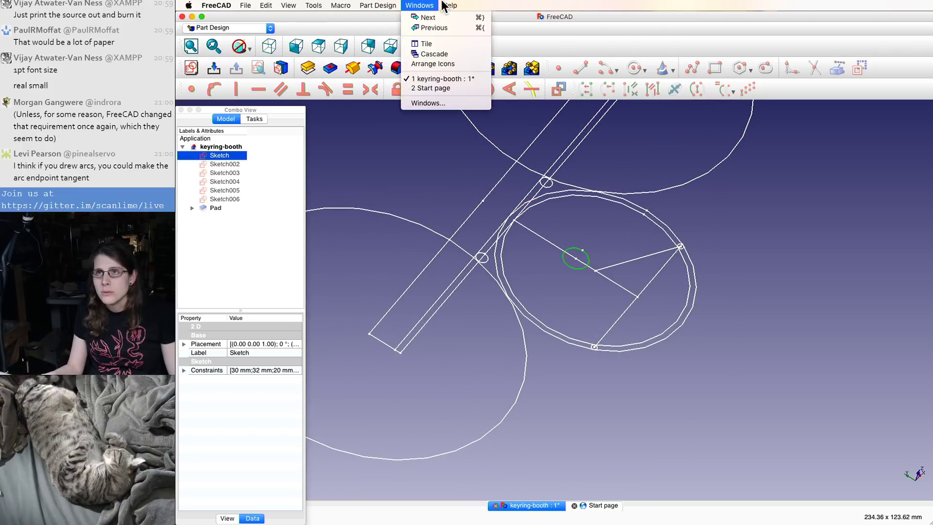
{"action": "mouse_move", "coordinate": [451, 6]}
{"action": "mouse_move", "coordinate": [266, 5]}
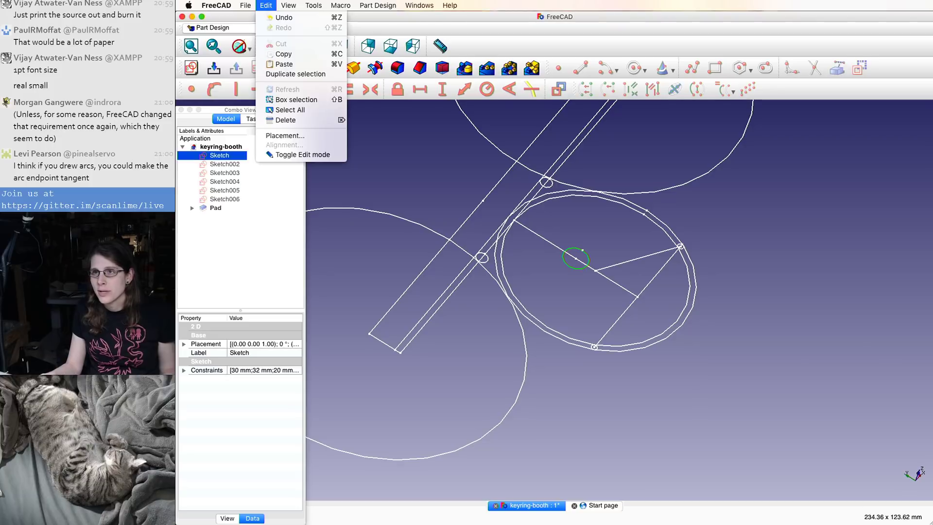
- Switch to Chrome, search the web in a new tab for "freecad success stories" and look through the results
{"action": "left_click_drag", "start_coordinate": [932, 487], "coordinate": [877, 215]}
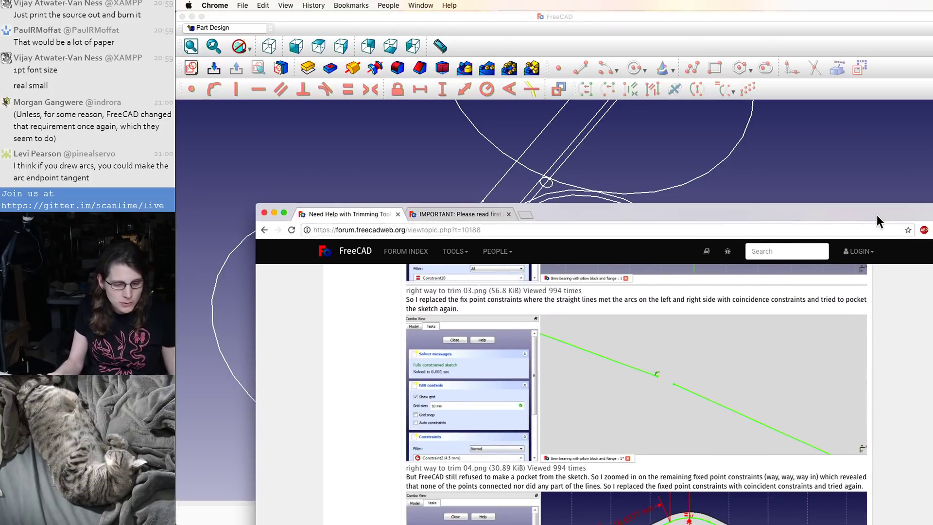
{"action": "key", "text": "super+t"}
{"action": "type", "text": "freecad suc"}
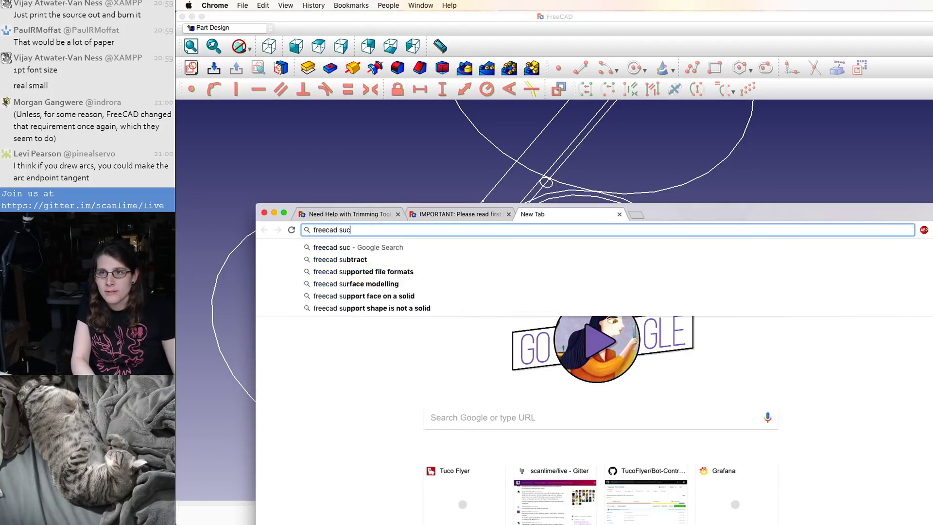
{"action": "type", "text": "cess stories"}
{"action": "key", "text": "Return"}
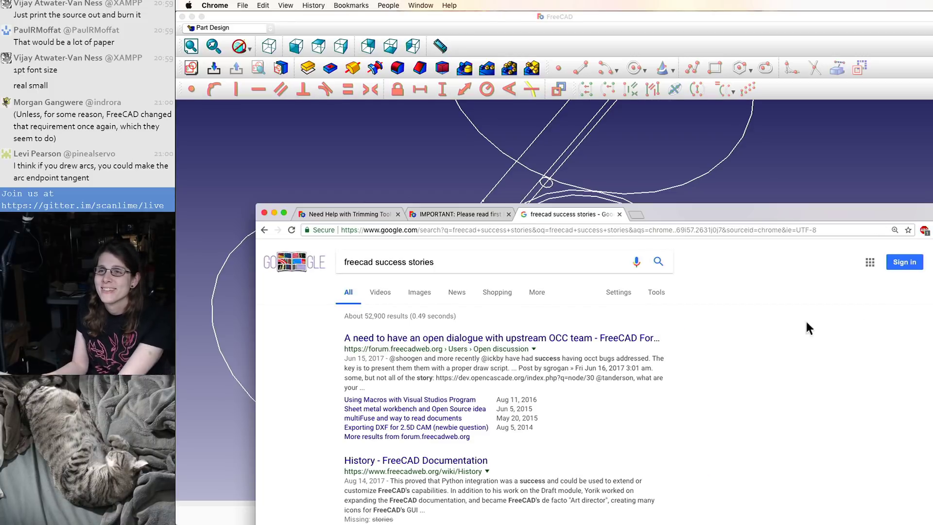
{"action": "scroll", "coordinate": [765, 380], "scroll_direction": "down", "scroll_amount": 1}
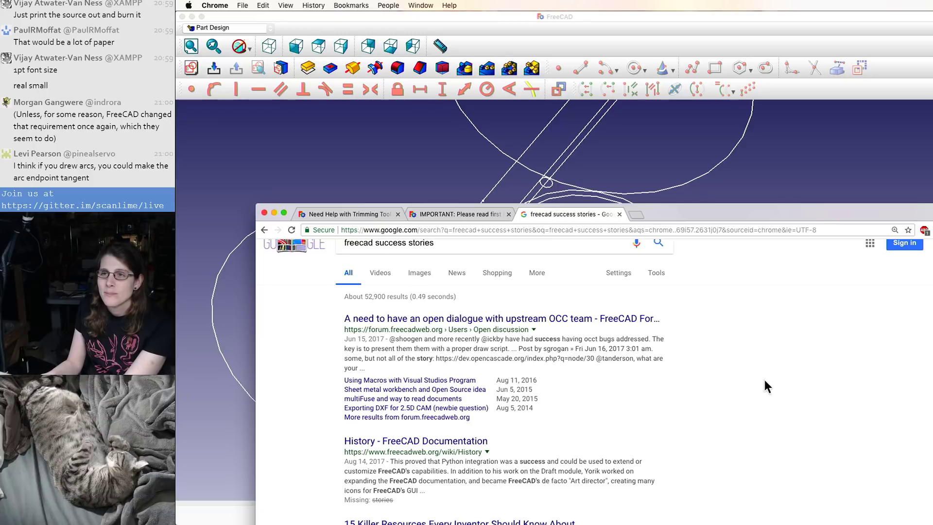
{"action": "scroll", "coordinate": [765, 381], "scroll_direction": "down", "scroll_amount": 5}
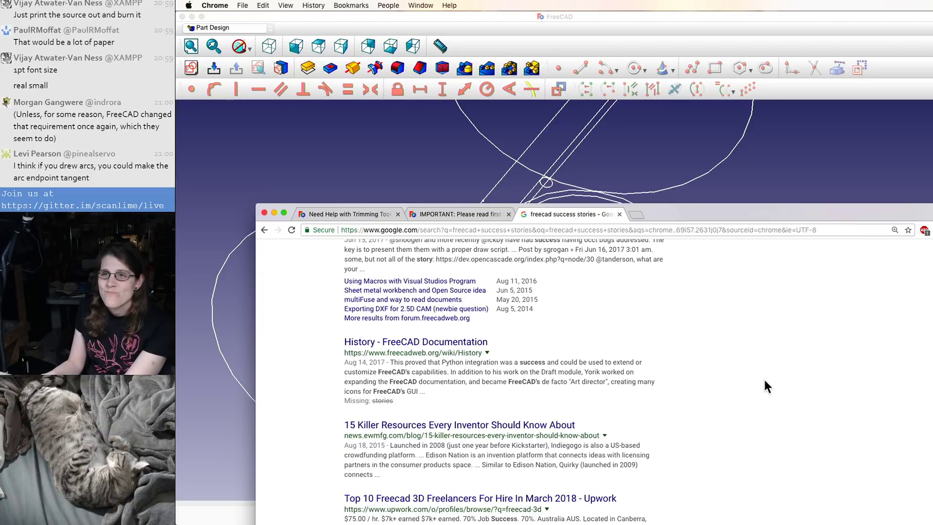
- Read through the remaining search results for FreeCAD success stories, down to the staircase design and Facebook entries
{"action": "scroll", "coordinate": [764, 380], "scroll_direction": "down", "scroll_amount": 10}
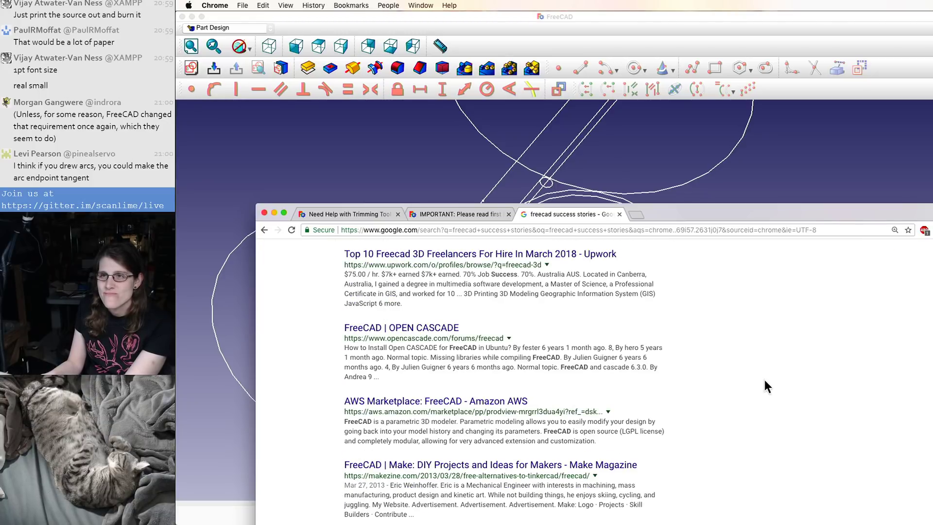
{"action": "scroll", "coordinate": [765, 380], "scroll_direction": "up", "scroll_amount": 2}
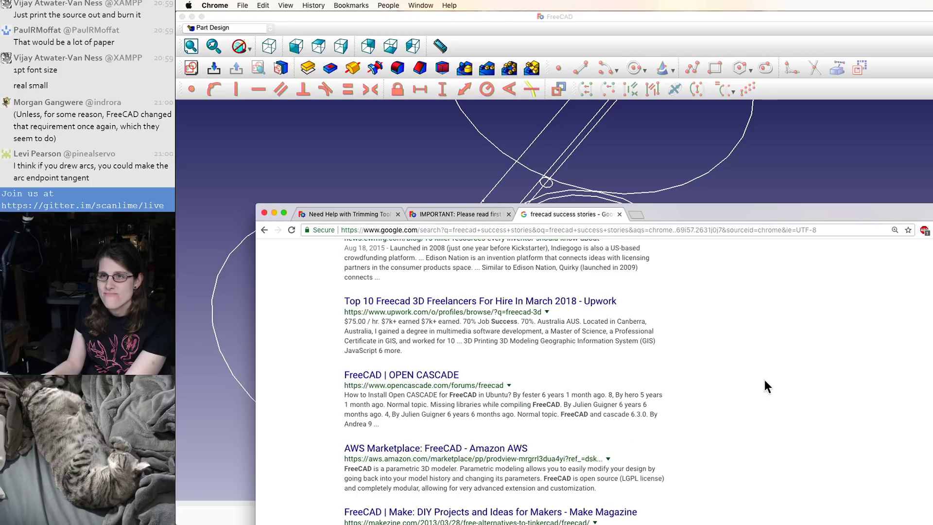
{"action": "scroll", "coordinate": [765, 380], "scroll_direction": "down", "scroll_amount": 1}
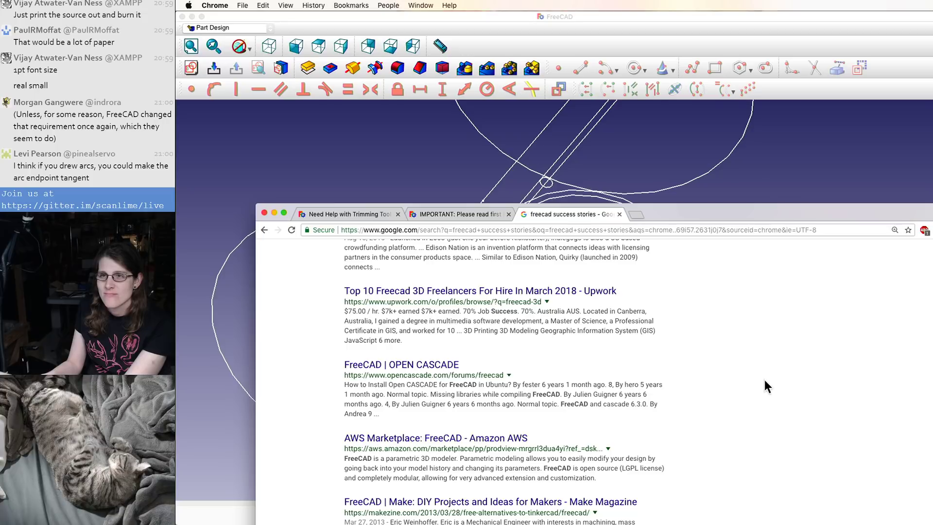
{"action": "scroll", "coordinate": [764, 381], "scroll_direction": "down", "scroll_amount": 5}
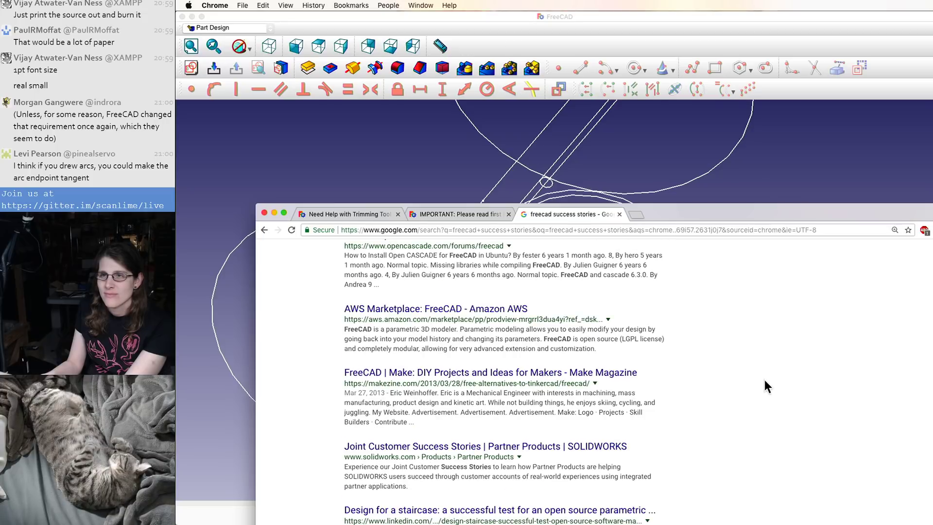
{"action": "scroll", "coordinate": [765, 380], "scroll_direction": "down", "scroll_amount": 1}
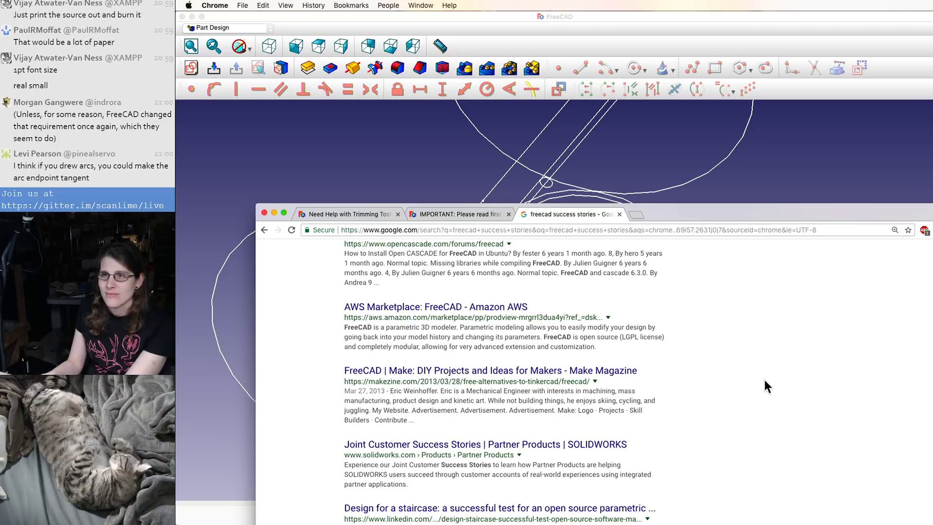
{"action": "scroll", "coordinate": [765, 381], "scroll_direction": "down", "scroll_amount": 1}
{"action": "scroll", "coordinate": [765, 380], "scroll_direction": "down", "scroll_amount": 2}
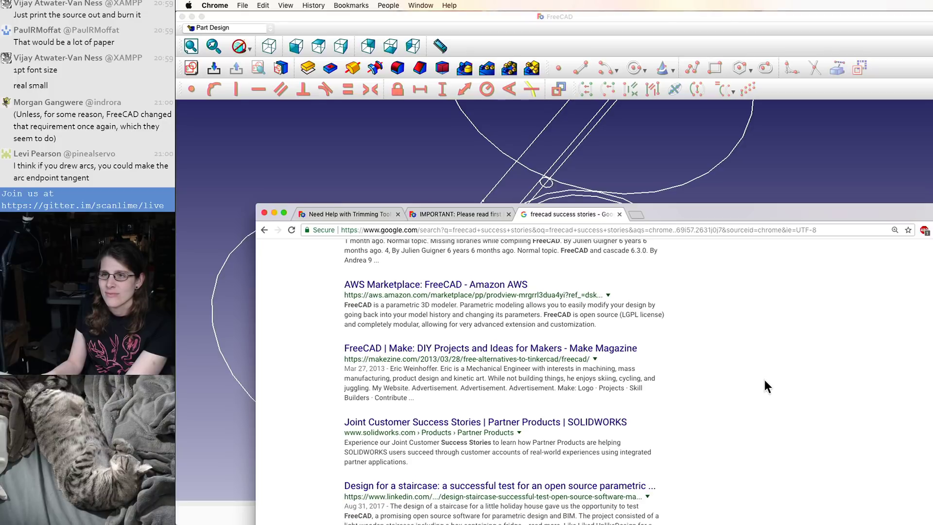
{"action": "scroll", "coordinate": [764, 381], "scroll_direction": "down", "scroll_amount": 2}
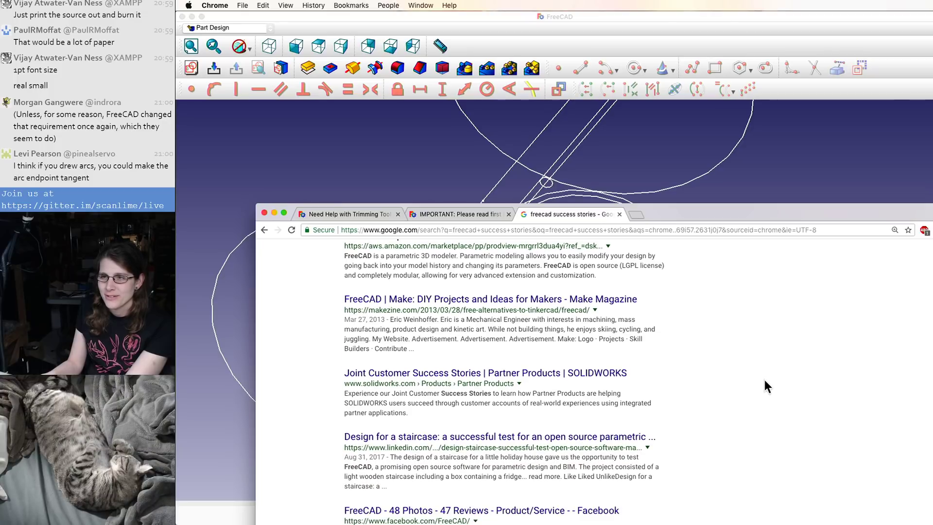
{"action": "scroll", "coordinate": [765, 380], "scroll_direction": "down", "scroll_amount": 1}
{"action": "scroll", "coordinate": [765, 380], "scroll_direction": "down", "scroll_amount": 1}
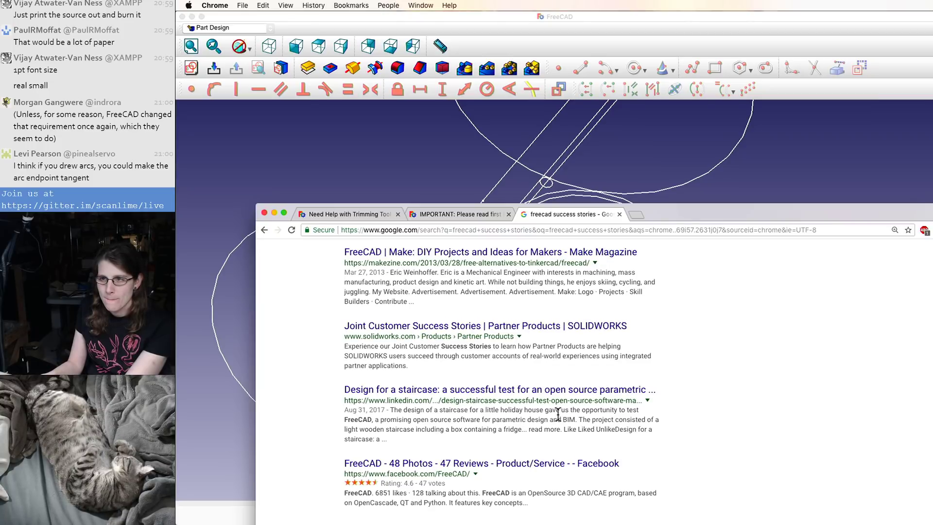
{"action": "scroll", "coordinate": [429, 404], "scroll_direction": "down", "scroll_amount": 1}
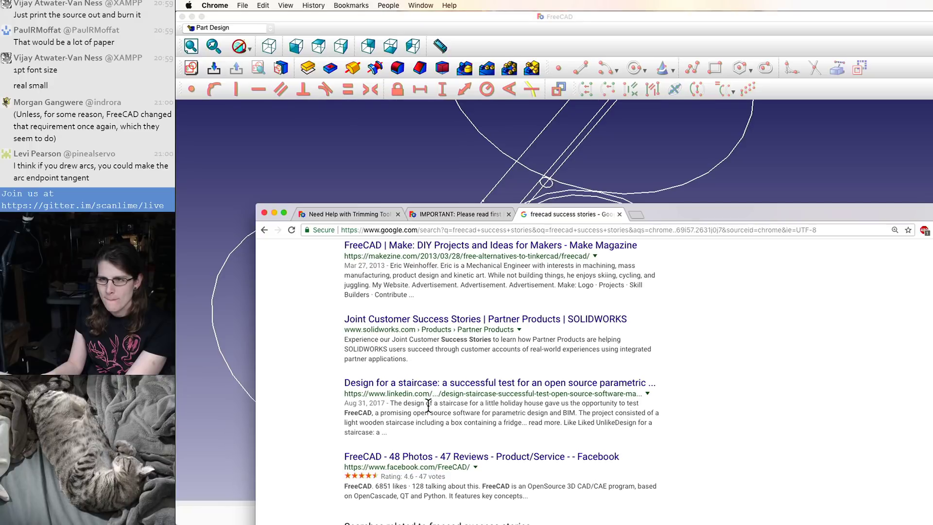
- Open the LinkedIn article "Design for a staircase", enlarge the visible browser area by moving its window up, and read the article
{"action": "left_click", "coordinate": [447, 385]}
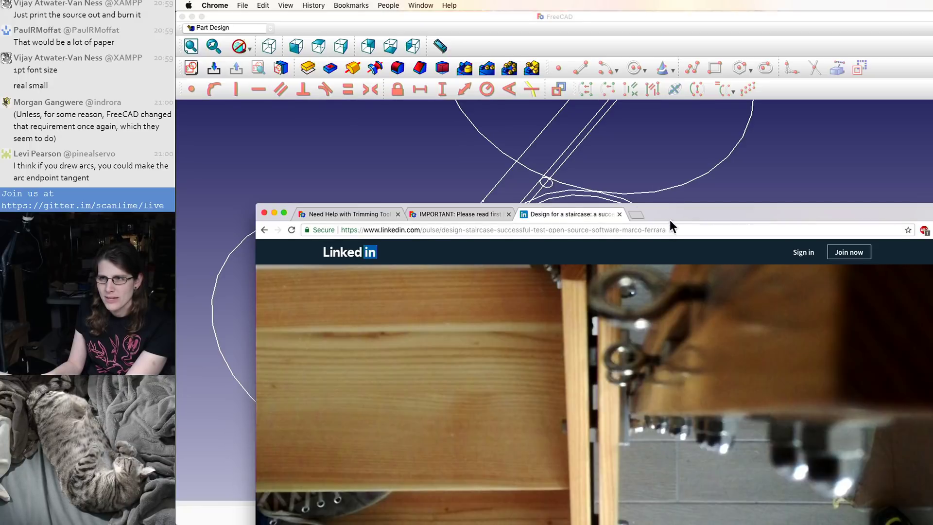
{"action": "left_click_drag", "start_coordinate": [669, 220], "coordinate": [621, 32]}
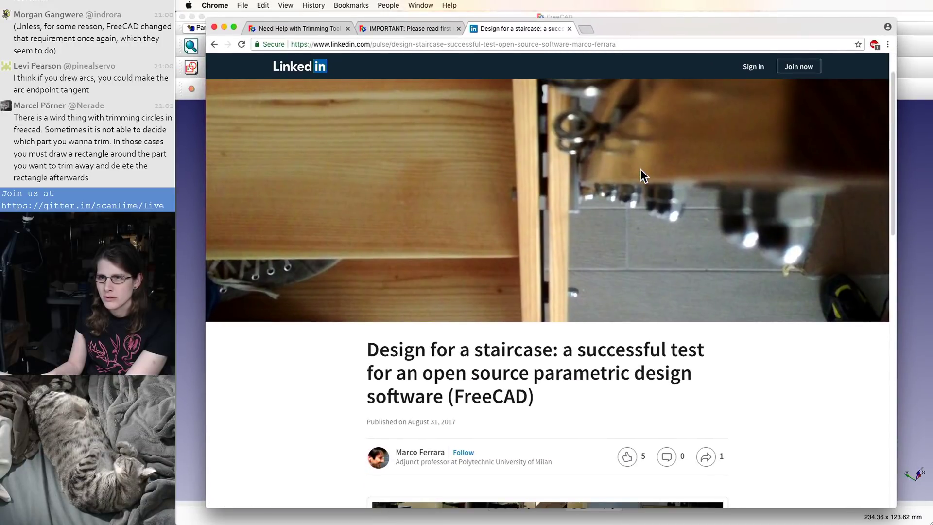
{"action": "scroll", "coordinate": [649, 183], "scroll_direction": "down", "scroll_amount": 2}
{"action": "scroll", "coordinate": [650, 183], "scroll_direction": "down", "scroll_amount": 5}
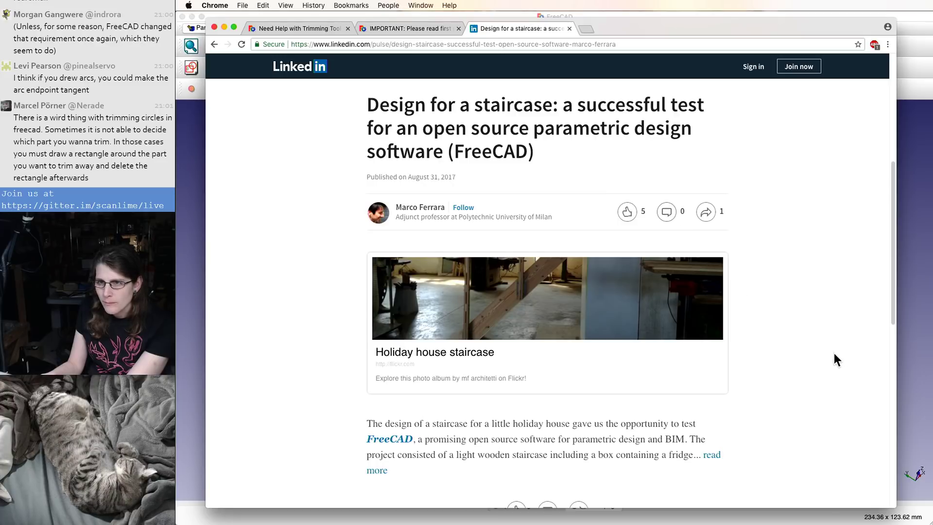
{"action": "scroll", "coordinate": [834, 354], "scroll_direction": "down", "scroll_amount": 2}
{"action": "scroll", "coordinate": [834, 354], "scroll_direction": "down", "scroll_amount": 1}
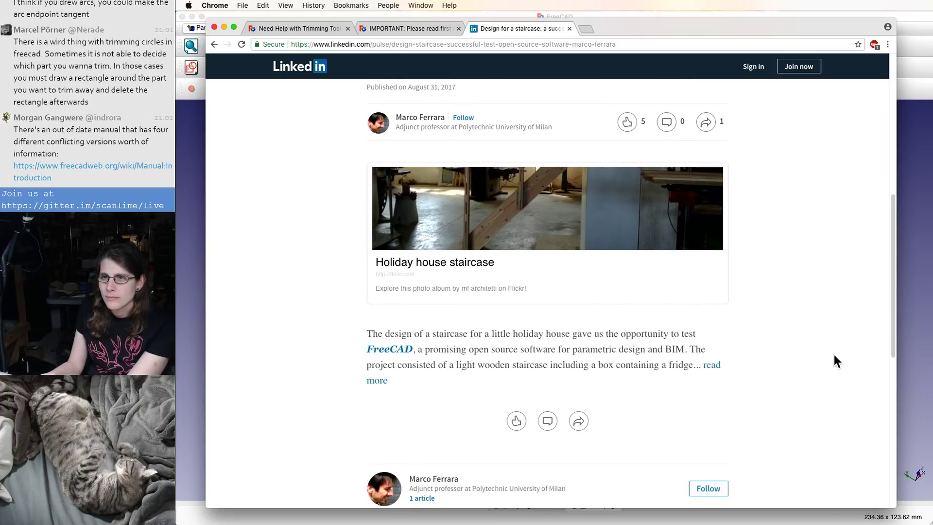
{"action": "scroll", "coordinate": [834, 355], "scroll_direction": "down", "scroll_amount": 3}
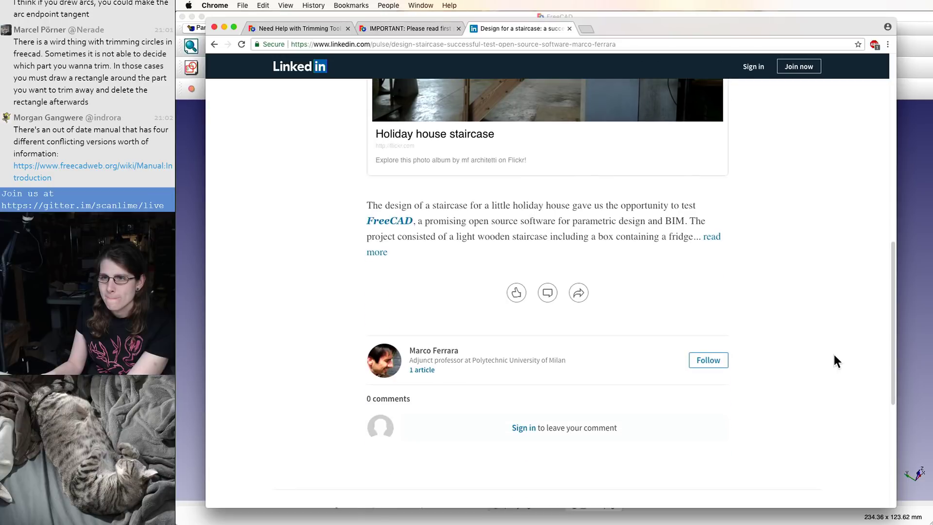
{"action": "scroll", "coordinate": [834, 354], "scroll_direction": "up", "scroll_amount": 5}
- Open the article's linked "Holiday house staircase" Flickr album and look through its photos as far as the technical drawings
{"action": "left_click", "coordinate": [606, 338]}
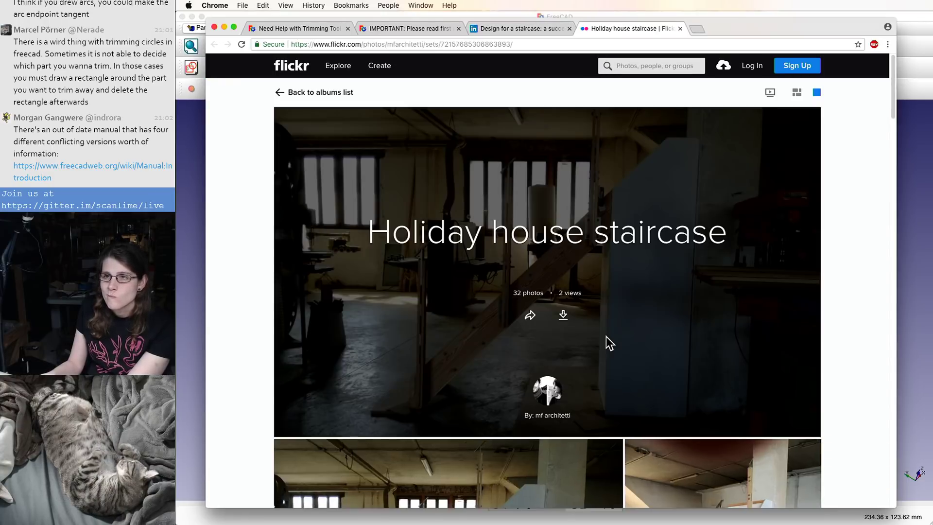
{"action": "scroll", "coordinate": [606, 341], "scroll_direction": "down", "scroll_amount": 5}
{"action": "scroll", "coordinate": [618, 360], "scroll_direction": "down", "scroll_amount": 3}
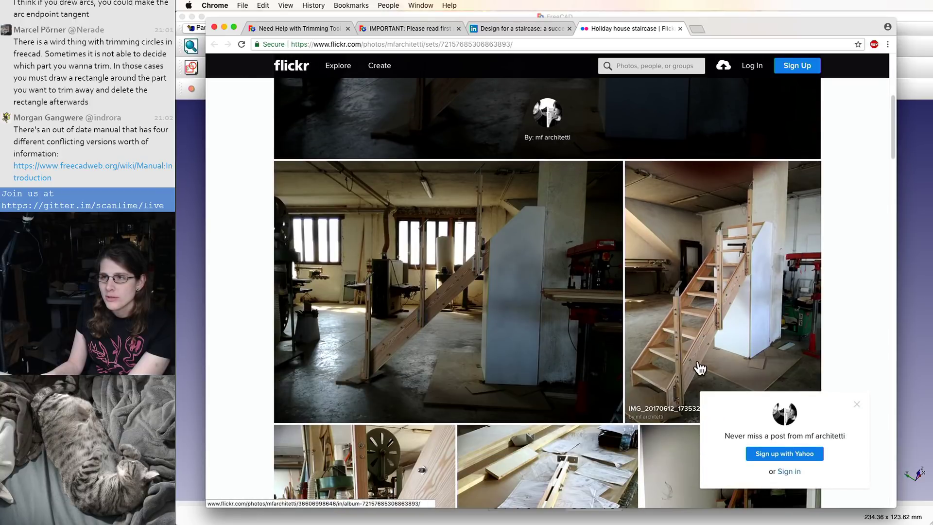
{"action": "scroll", "coordinate": [700, 368], "scroll_direction": "down", "scroll_amount": 6}
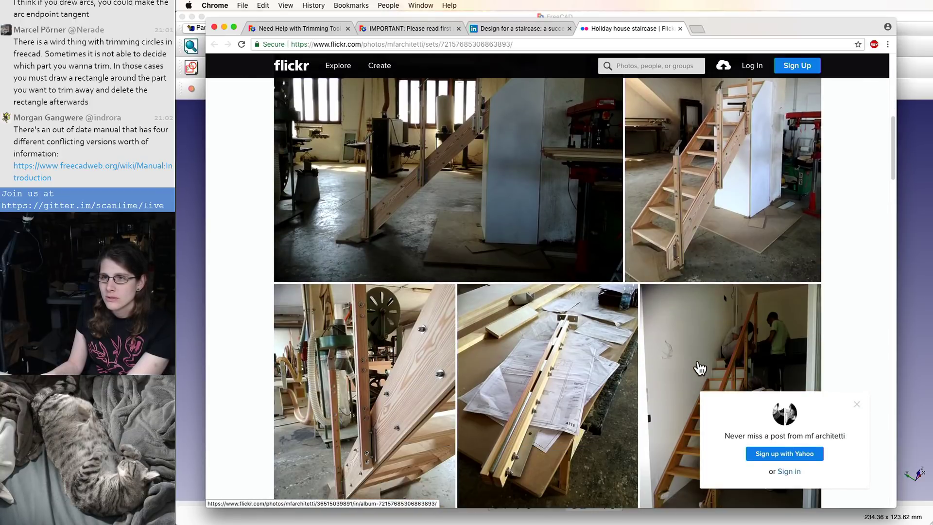
{"action": "scroll", "coordinate": [718, 397], "scroll_direction": "down", "scroll_amount": 20}
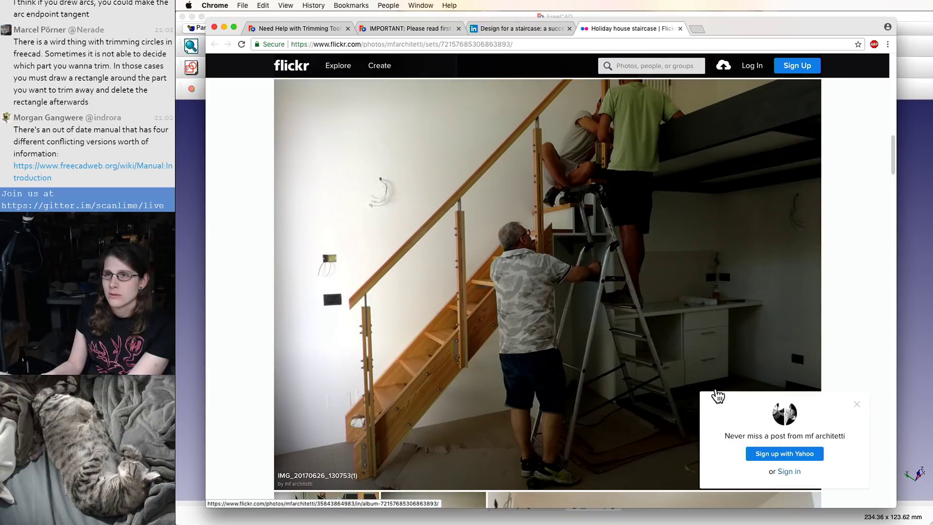
{"action": "scroll", "coordinate": [673, 305], "scroll_direction": "down", "scroll_amount": 15}
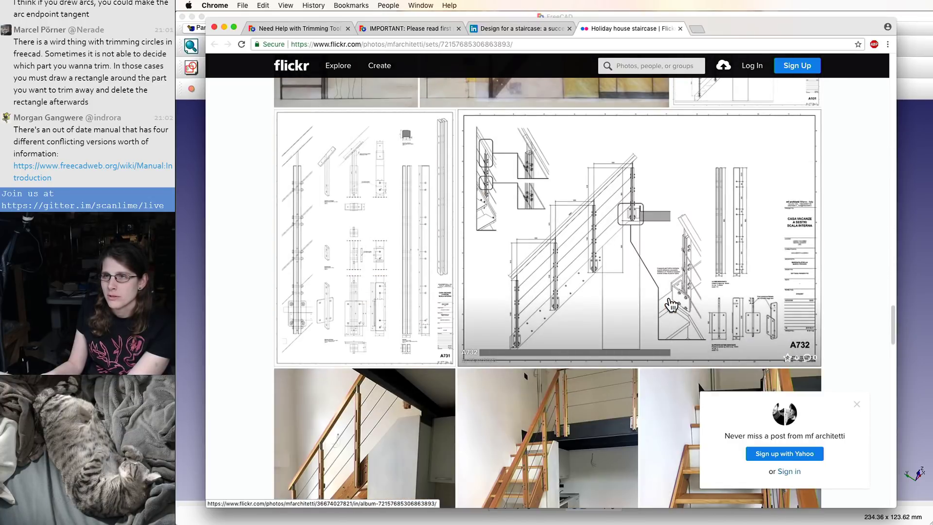
- Inspect the A732 railing drawing at full size and view the staircase photos that follow it in the album
{"action": "left_click", "coordinate": [685, 260]}
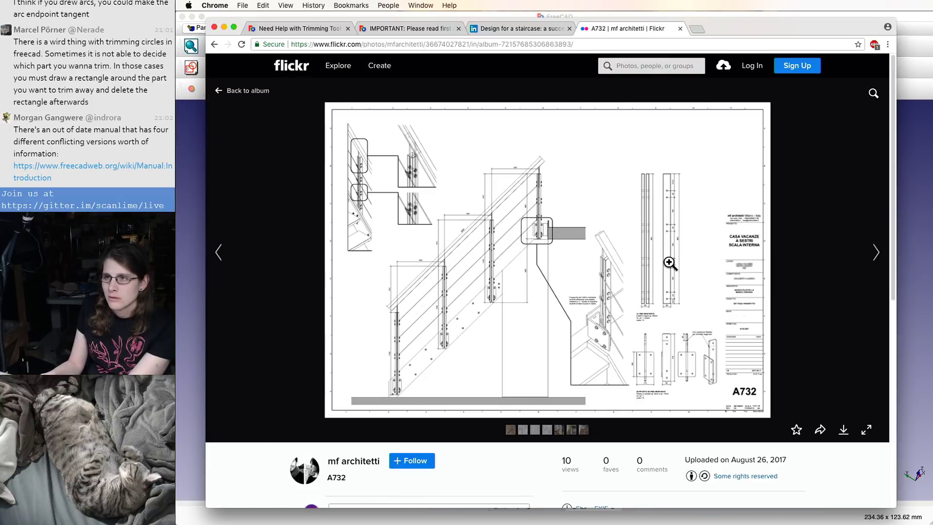
{"action": "left_click", "coordinate": [670, 262]}
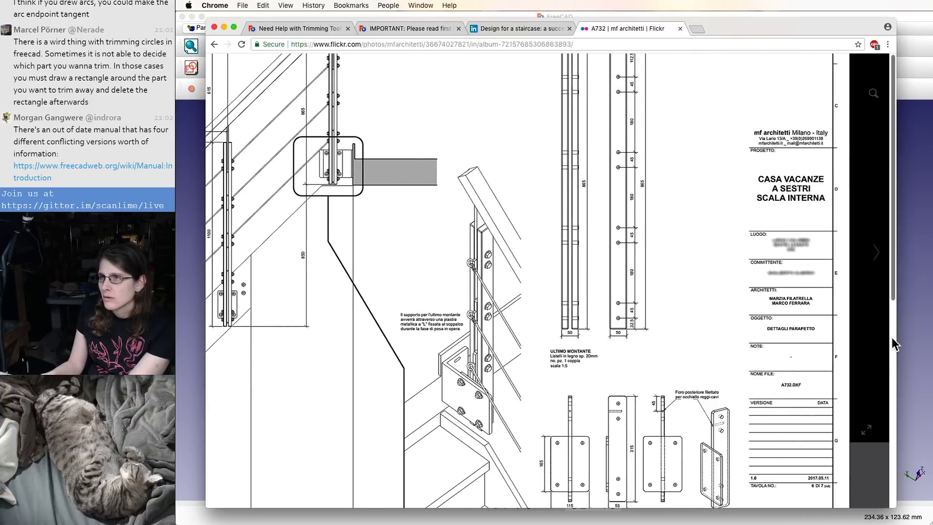
{"action": "left_click", "coordinate": [814, 358]}
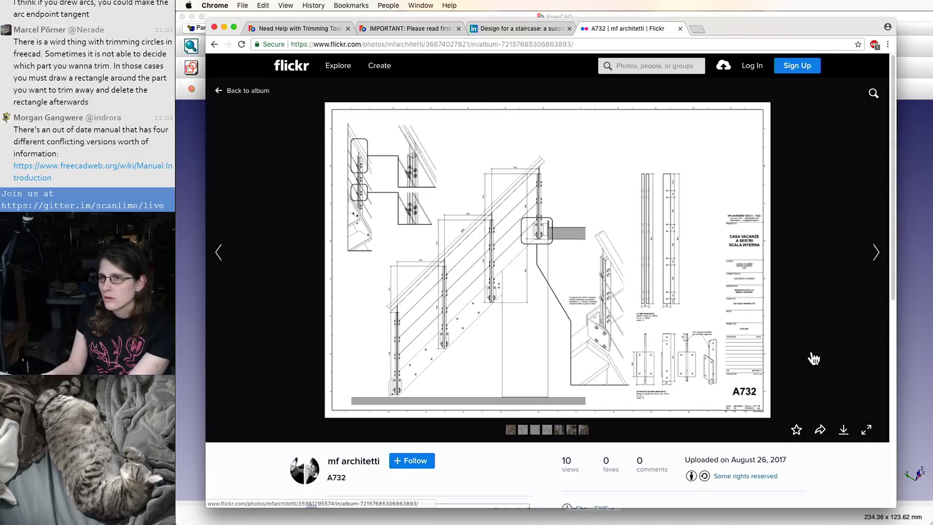
{"action": "left_click", "coordinate": [875, 257]}
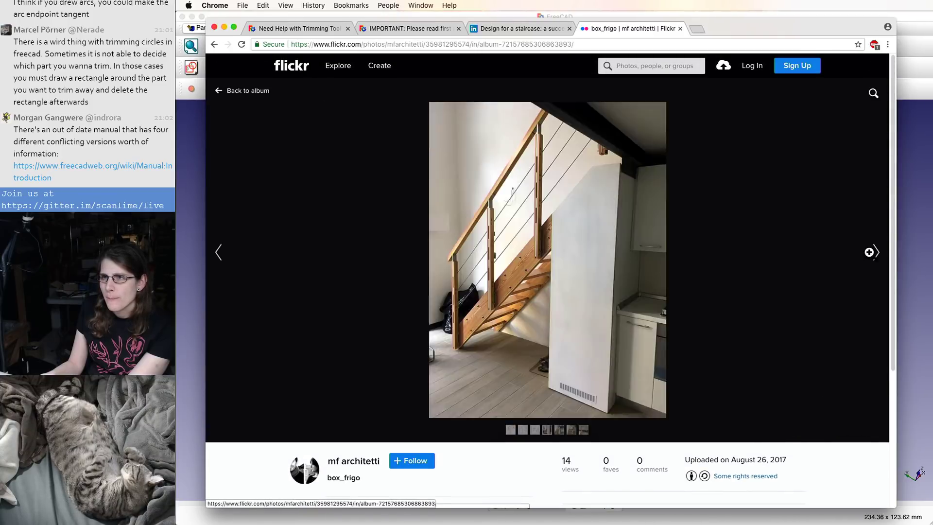
{"action": "left_click", "coordinate": [875, 256]}
{"action": "left_click", "coordinate": [874, 256]}
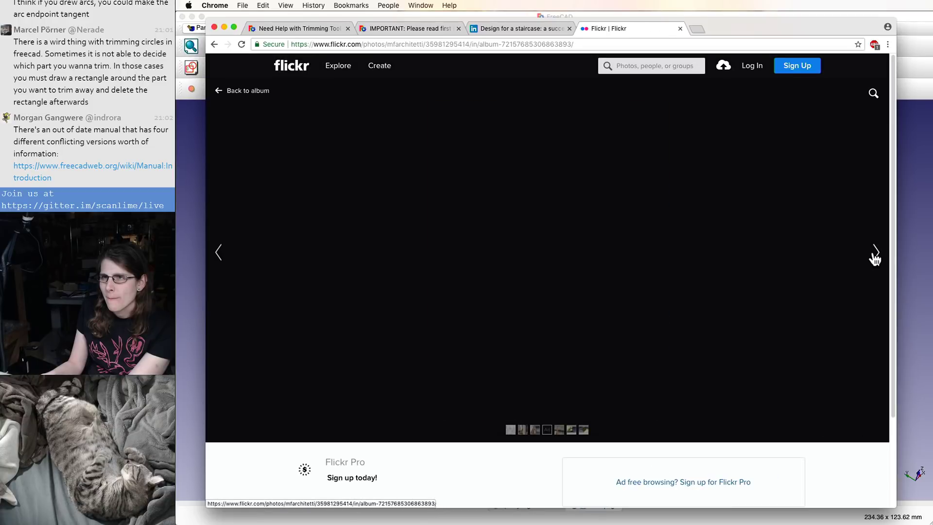
{"action": "left_click", "coordinate": [875, 256]}
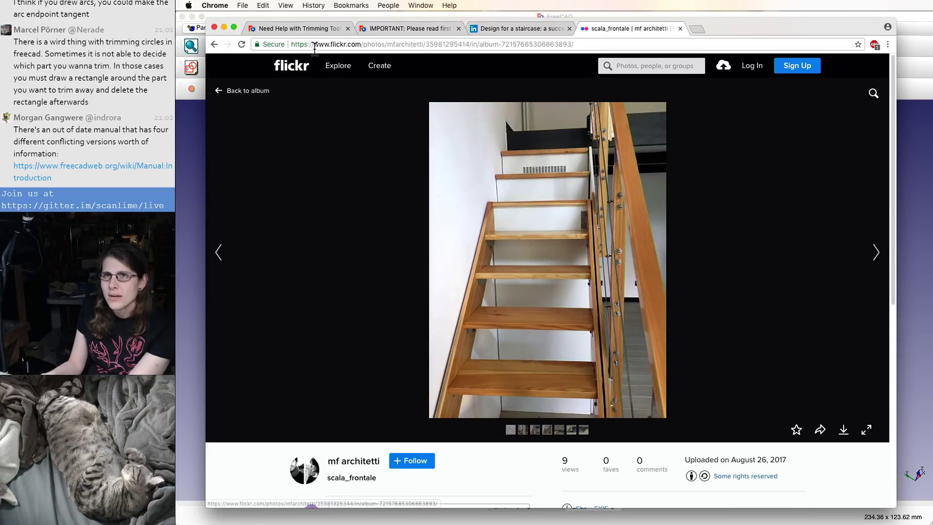
- Close the browser tabs with the Flickr album and the LinkedIn staircase article
{"action": "left_click", "coordinate": [214, 44]}
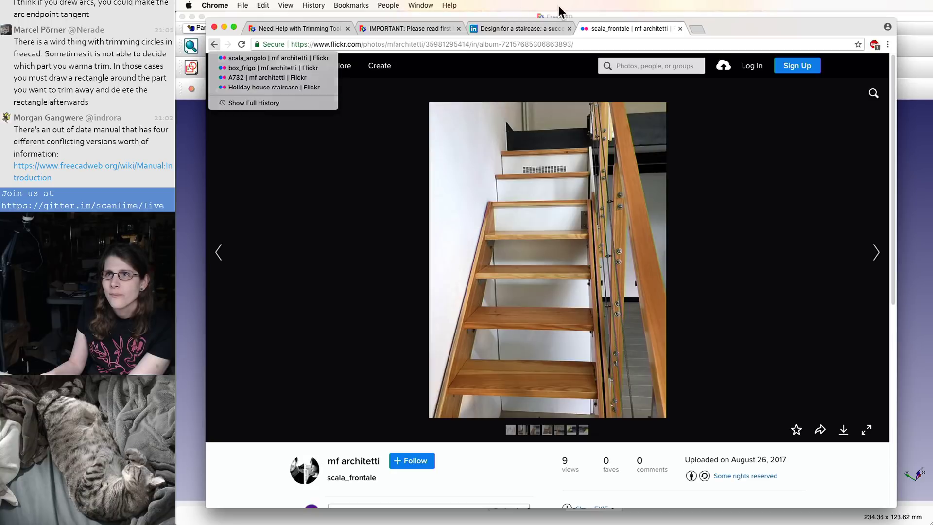
{"action": "left_click", "coordinate": [679, 28]}
{"action": "left_click", "coordinate": [569, 29]}
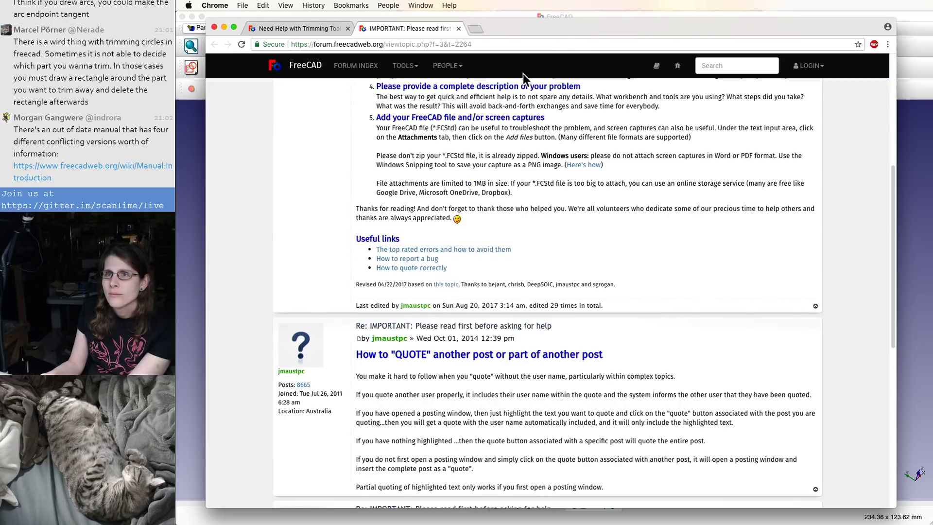
- Return to the "Need Help with Trimming Tool Please" forum thread and examine the constrained flange sketch, its explanation and the final pocketed part
{"action": "left_click", "coordinate": [293, 28]}
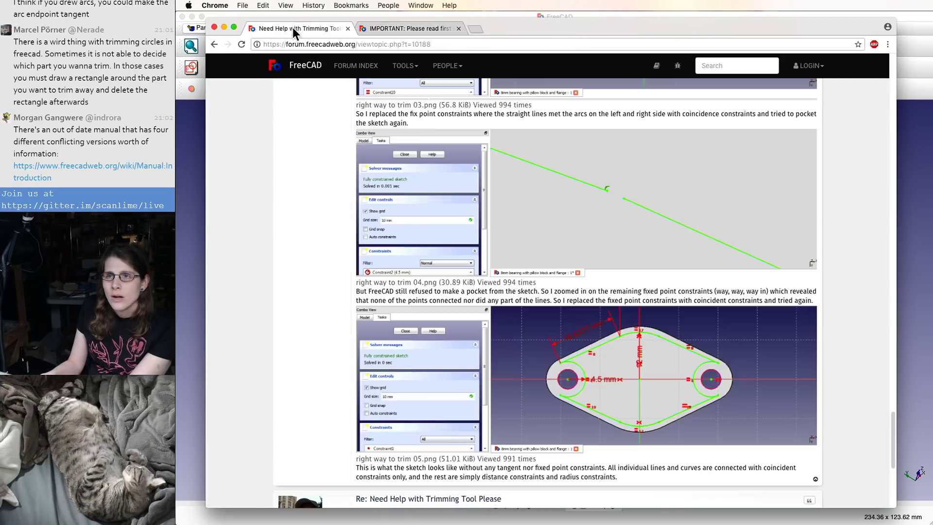
{"action": "scroll", "coordinate": [469, 284], "scroll_direction": "down", "scroll_amount": 5}
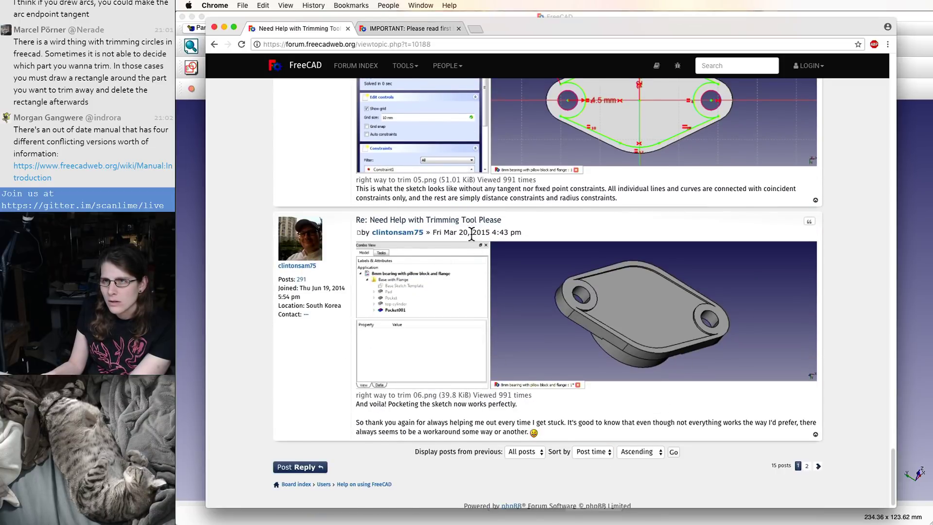
{"action": "scroll", "coordinate": [534, 223], "scroll_direction": "up", "scroll_amount": 3}
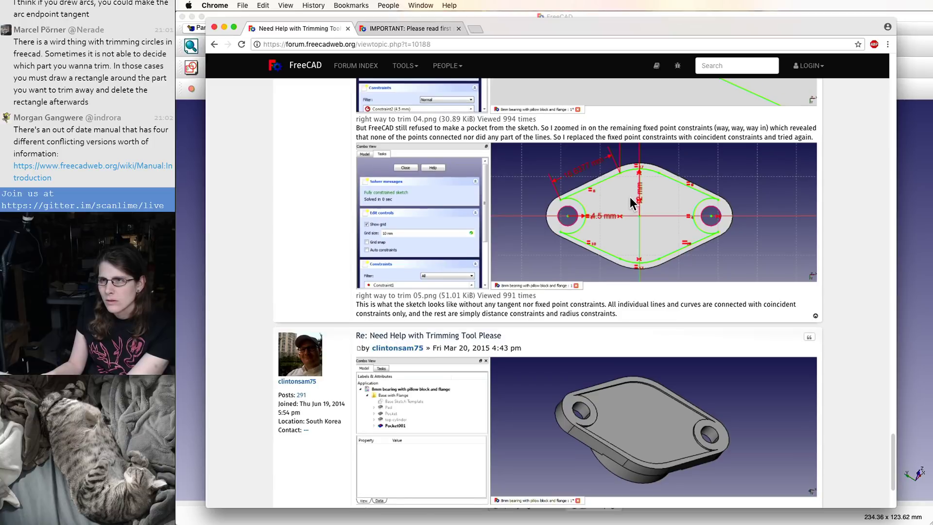
{"action": "scroll", "coordinate": [630, 197], "scroll_direction": "up", "scroll_amount": 1}
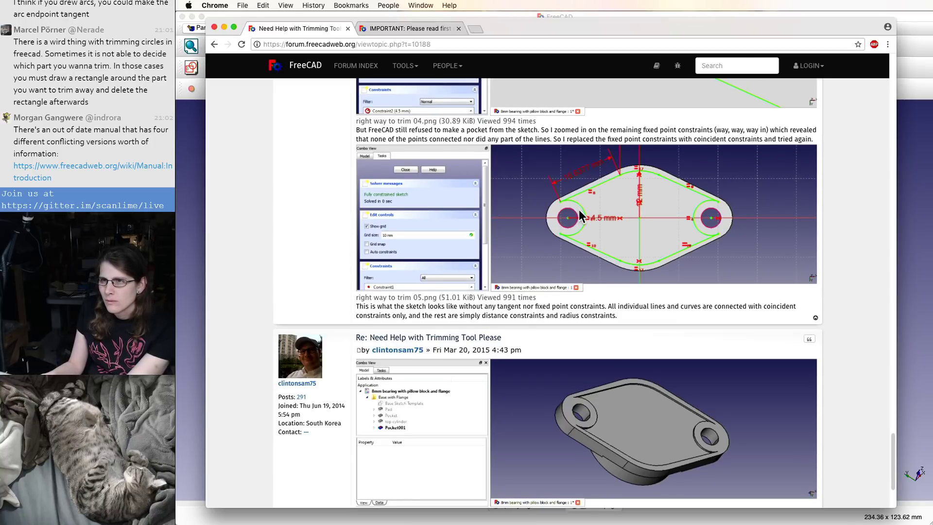
{"action": "scroll", "coordinate": [579, 208], "scroll_direction": "up", "scroll_amount": 1}
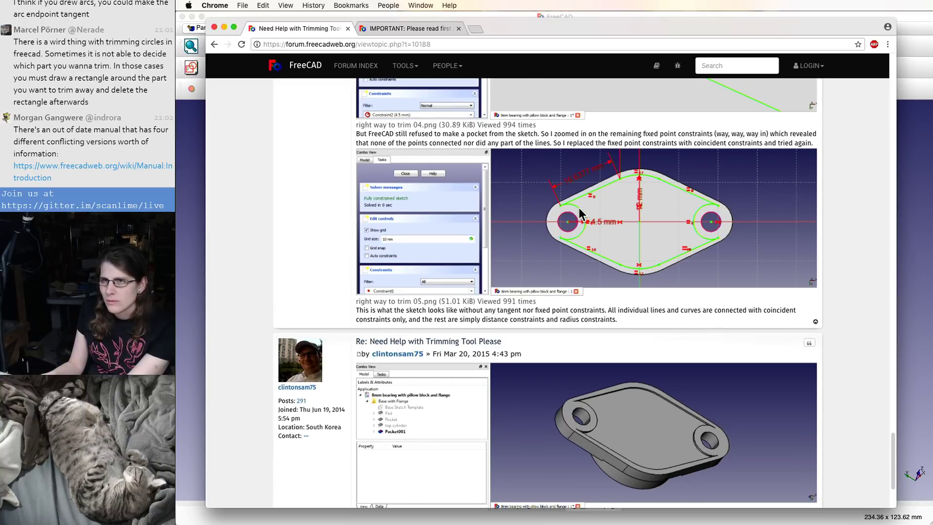
{"action": "scroll", "coordinate": [579, 208], "scroll_direction": "up", "scroll_amount": 1}
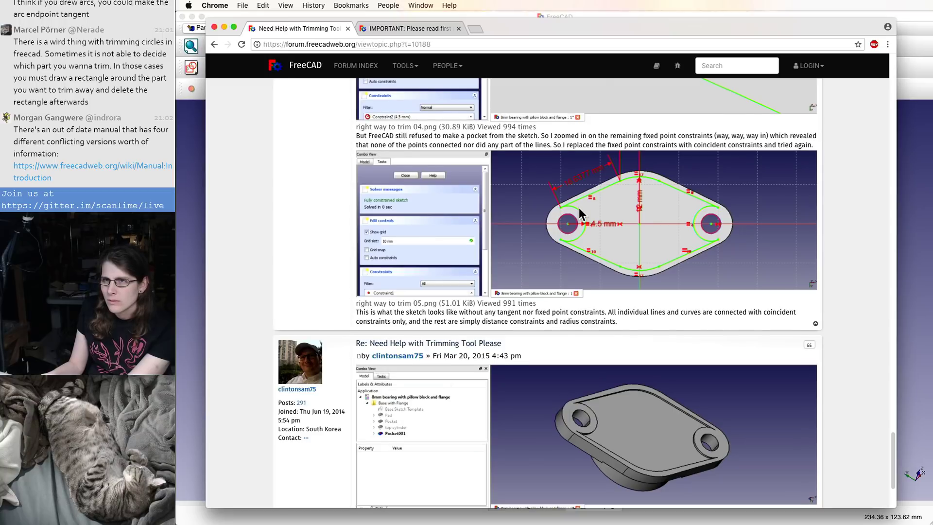
{"action": "scroll", "coordinate": [579, 208], "scroll_direction": "up", "scroll_amount": 3}
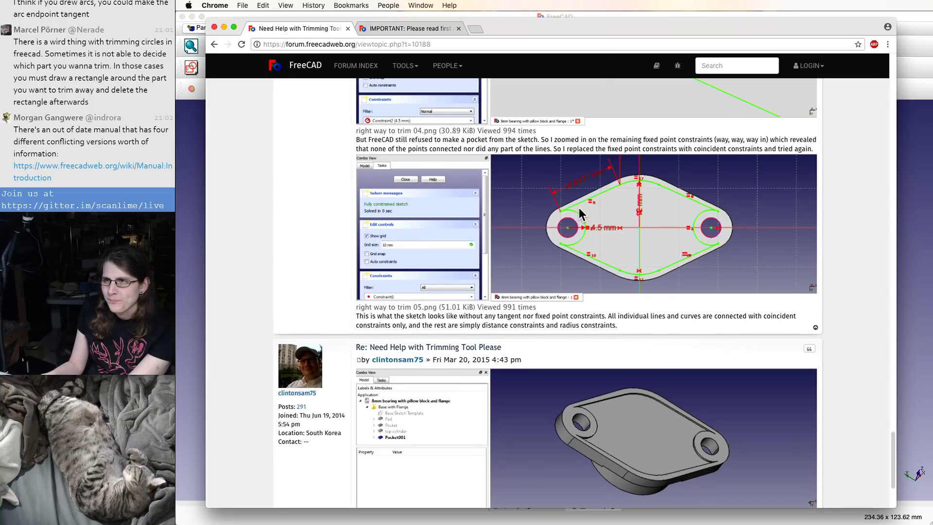
{"action": "scroll", "coordinate": [579, 208], "scroll_direction": "up", "scroll_amount": 3}
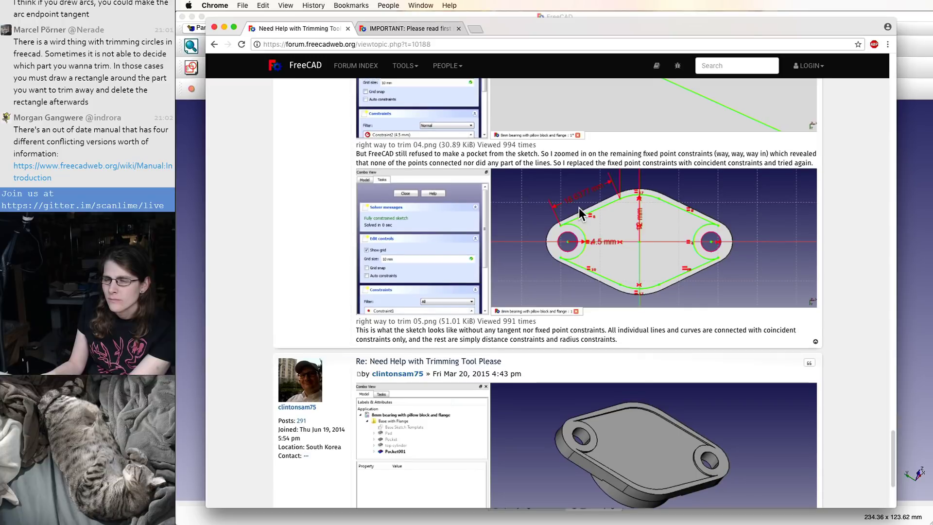
- Return from the forum thread to FreeCAD and open Sketch002 to examine its geometry and constraints
{"action": "scroll", "coordinate": [578, 208], "scroll_direction": "up", "scroll_amount": 5}
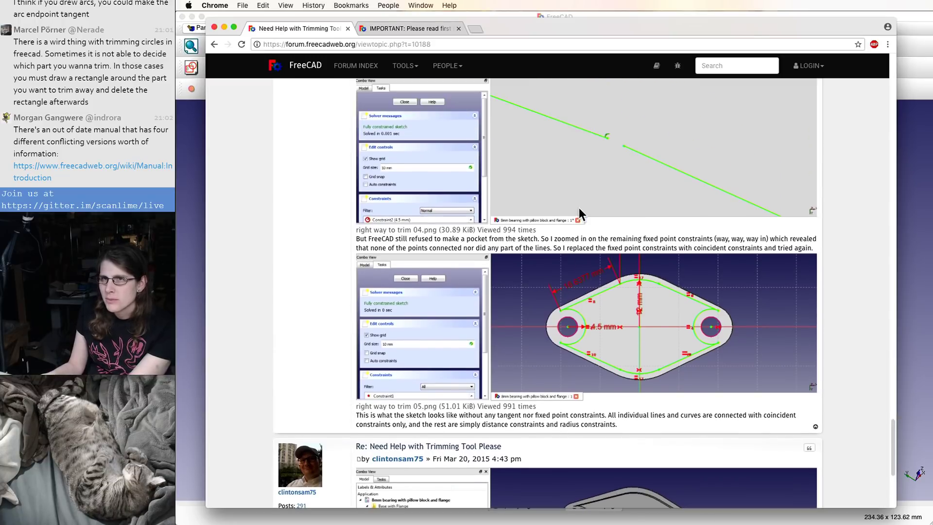
{"action": "key", "text": "super+m"}
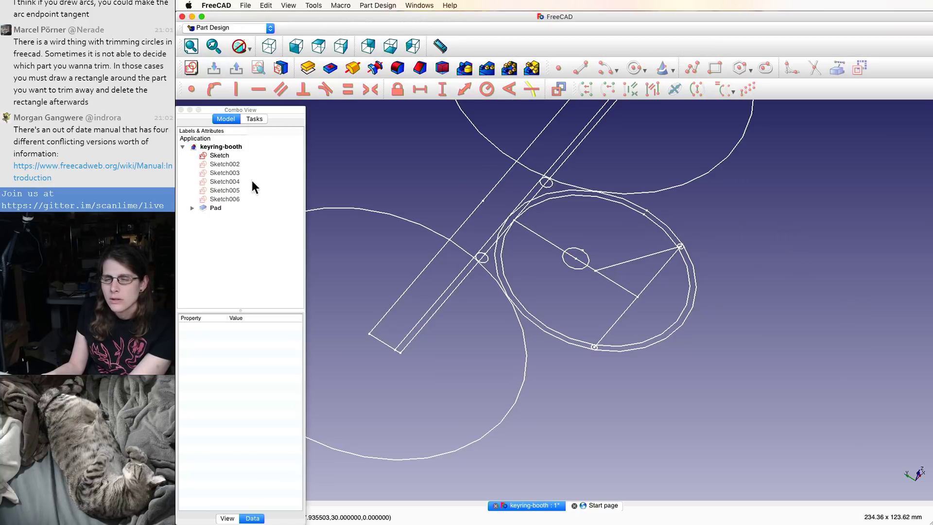
{"action": "left_click", "coordinate": [223, 164]}
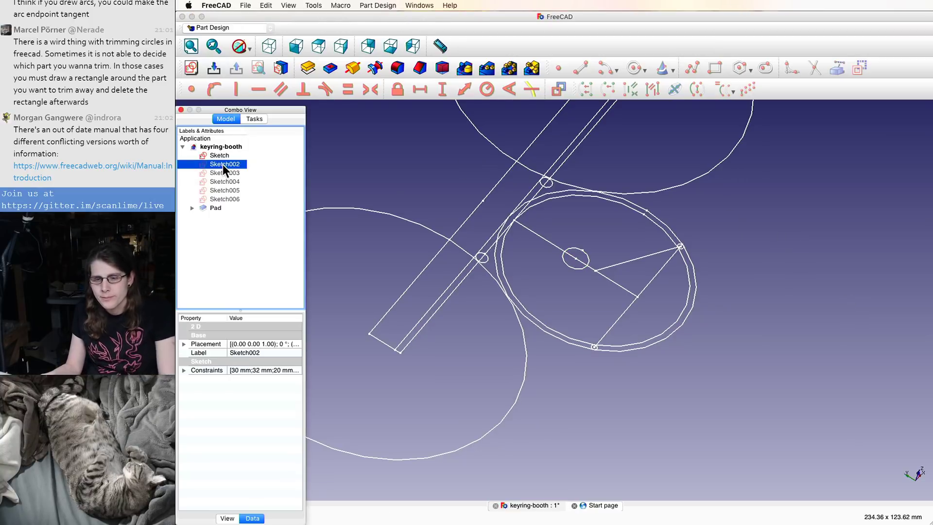
{"action": "double_click", "coordinate": [223, 165]}
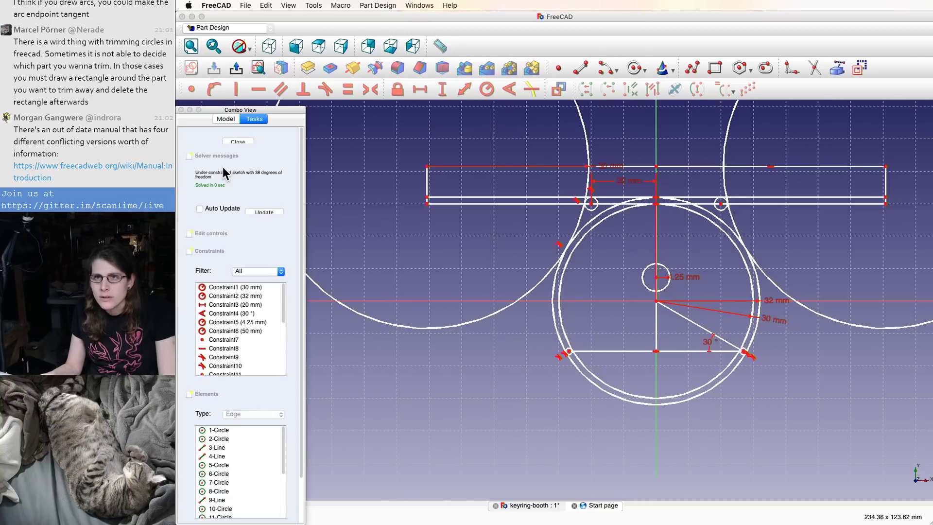
{"action": "left_click", "coordinate": [239, 141]}
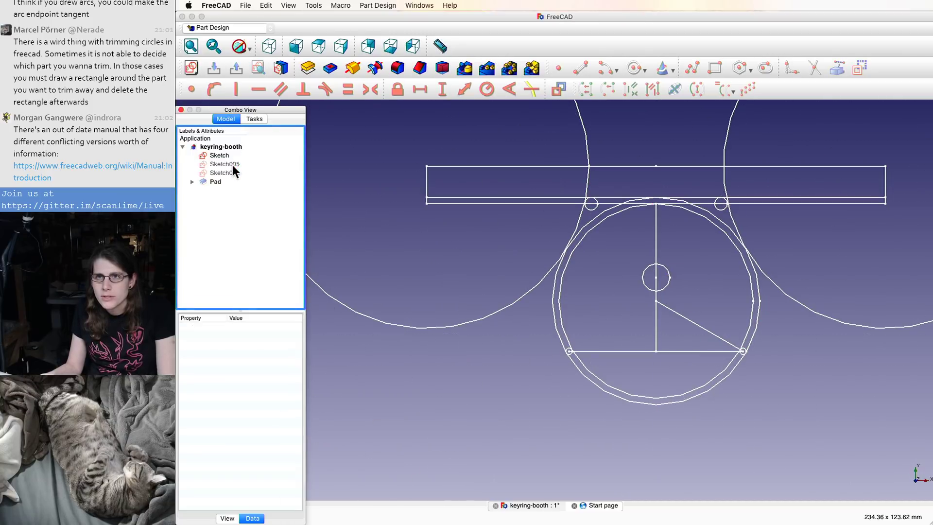
- Delete the duplicates Sketch002 to Sketch006, the Pad and its outer circle sketch, keeping only the original Sketch in keyring-booth
{"action": "left_click", "coordinate": [233, 165]}
{"action": "key", "text": "Delete"}
{"action": "left_click", "coordinate": [223, 163]}
{"action": "key", "text": "Delete"}
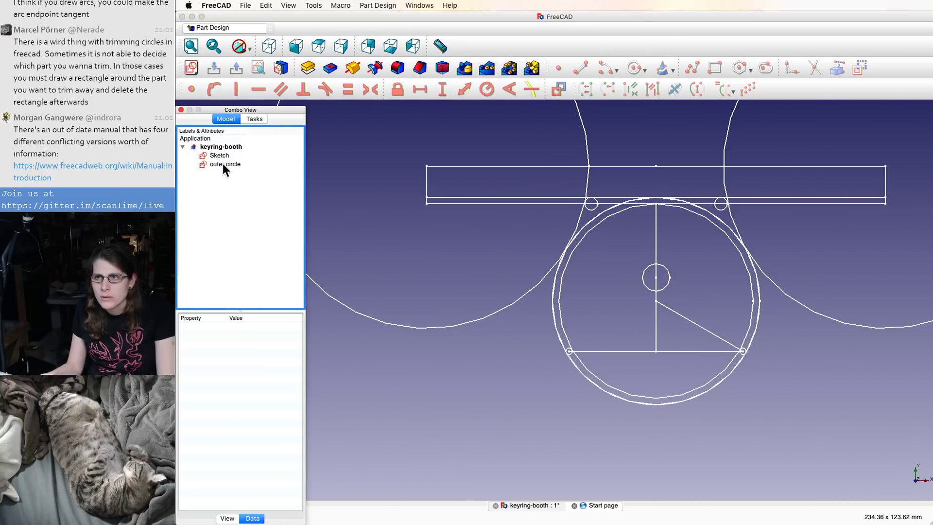
{"action": "left_click", "coordinate": [231, 164]}
{"action": "key", "text": "Delete"}
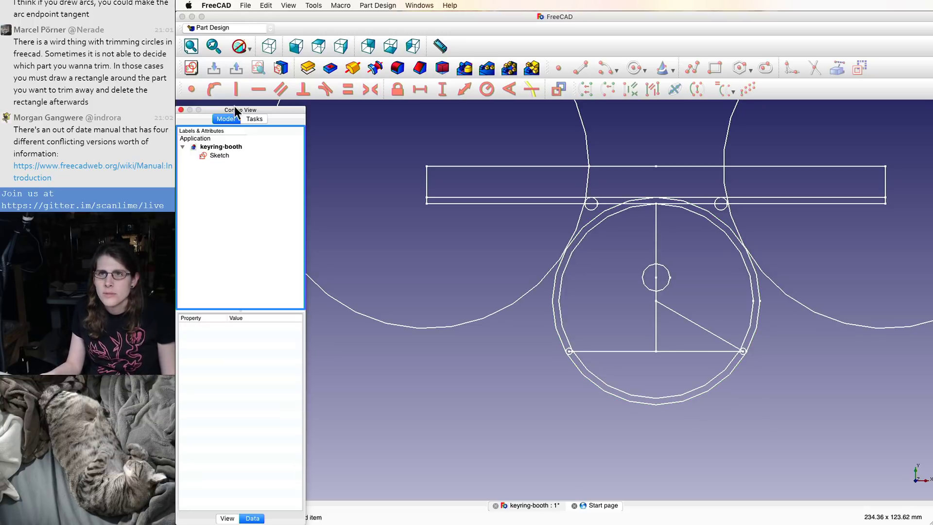
- Rename the remaining original Sketch as "old sketch for reference"
{"action": "left_click", "coordinate": [222, 156]}
{"action": "right_click", "coordinate": [222, 155]}
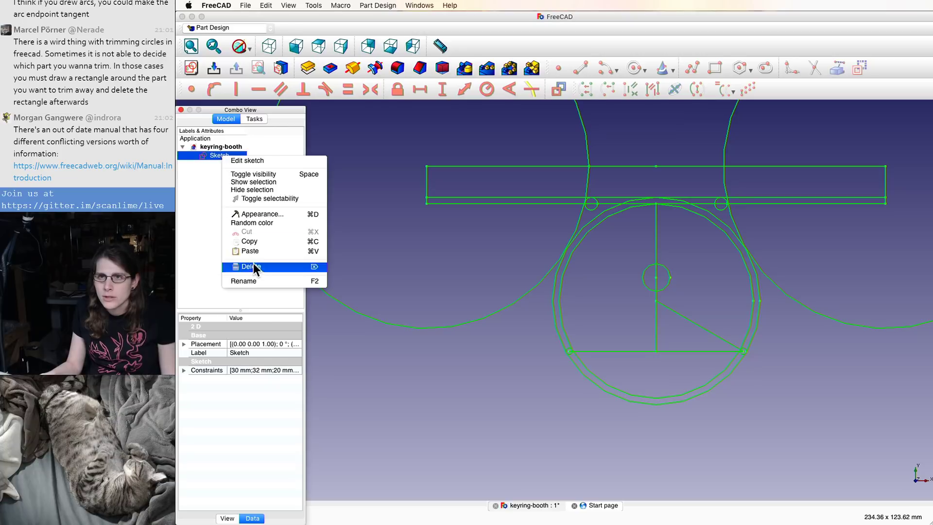
{"action": "left_click", "coordinate": [253, 281]}
{"action": "key", "text": "BackSpace"}
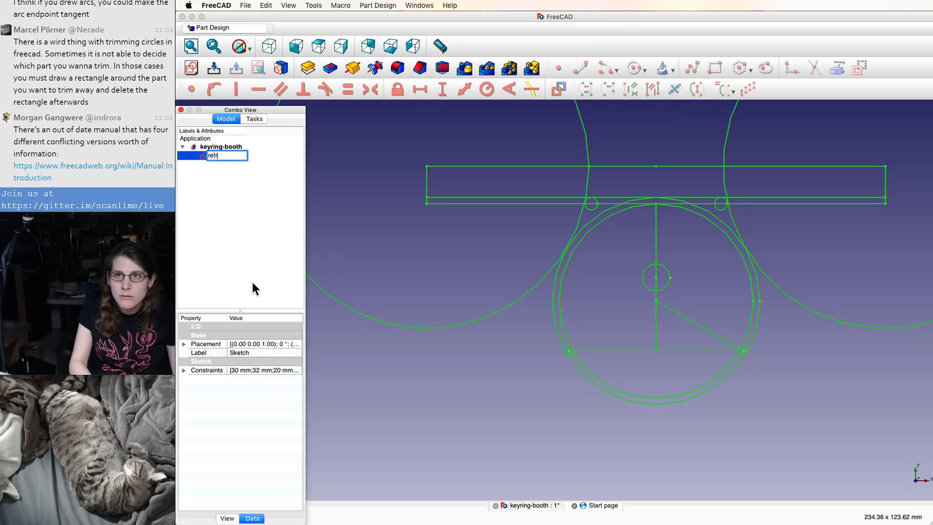
{"action": "type", "text": "ol"}
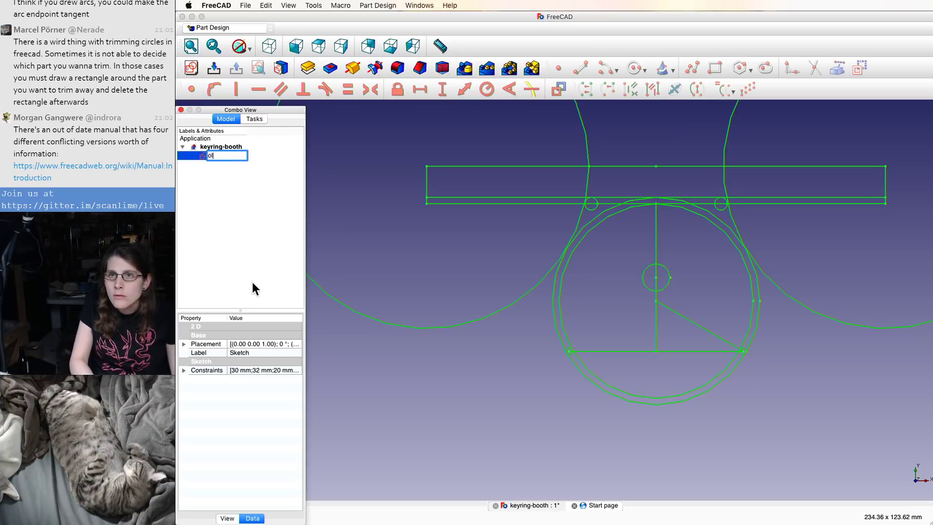
{"action": "type", "text": "d sketch for reference"}
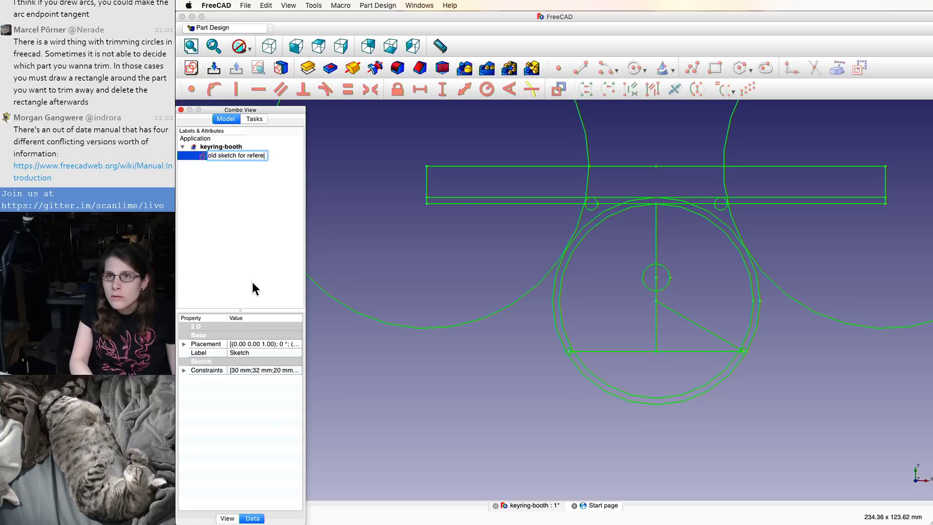
{"action": "key", "text": "Return"}
{"action": "left_click", "coordinate": [252, 282]}
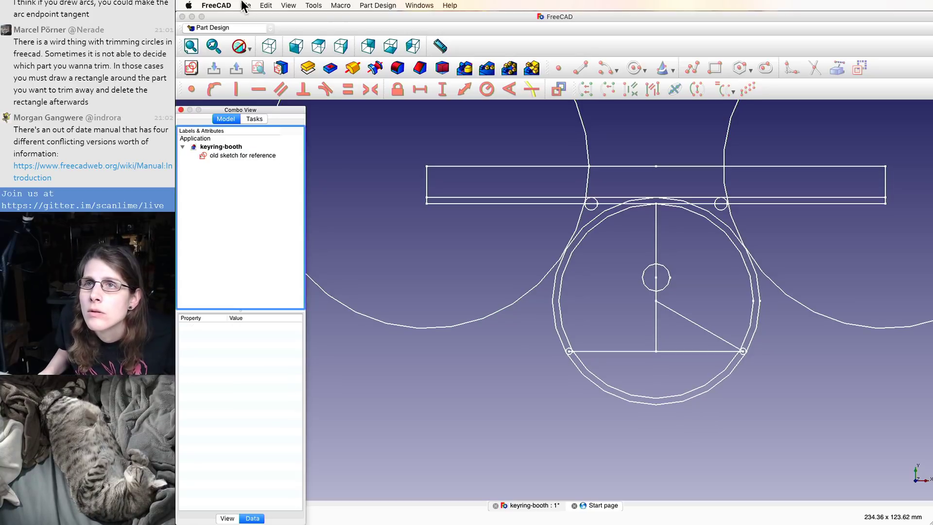
- Create a new empty sketch on the XY-Plane with an offset of 0 mm
{"action": "left_click", "coordinate": [244, 5]}
{"action": "mouse_move", "coordinate": [331, 5]}
{"action": "left_click", "coordinate": [187, 196]}
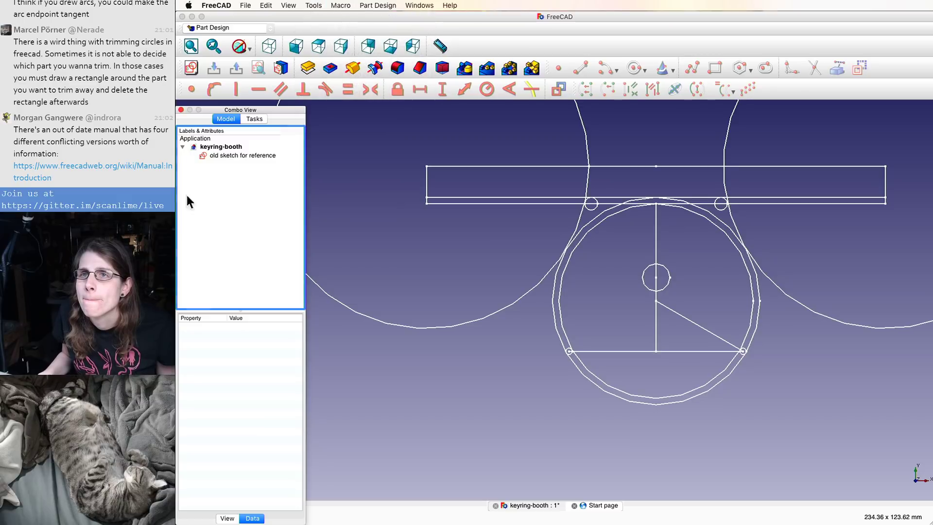
{"action": "left_click", "coordinate": [375, 5]}
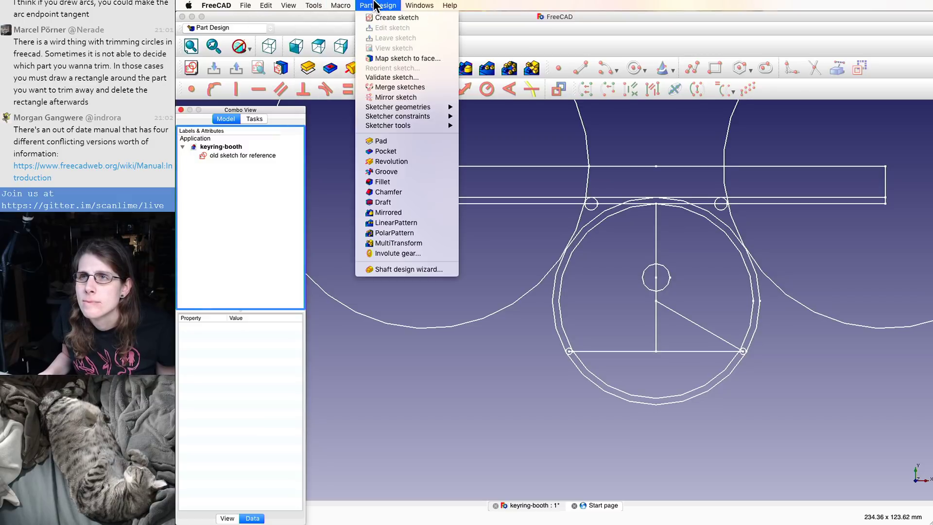
{"action": "left_click", "coordinate": [379, 16]}
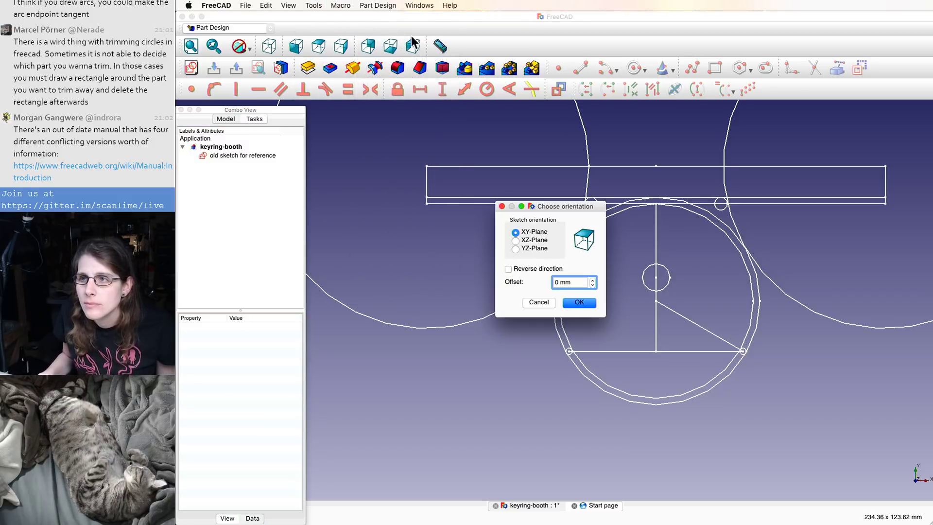
{"action": "left_click", "coordinate": [579, 302]}
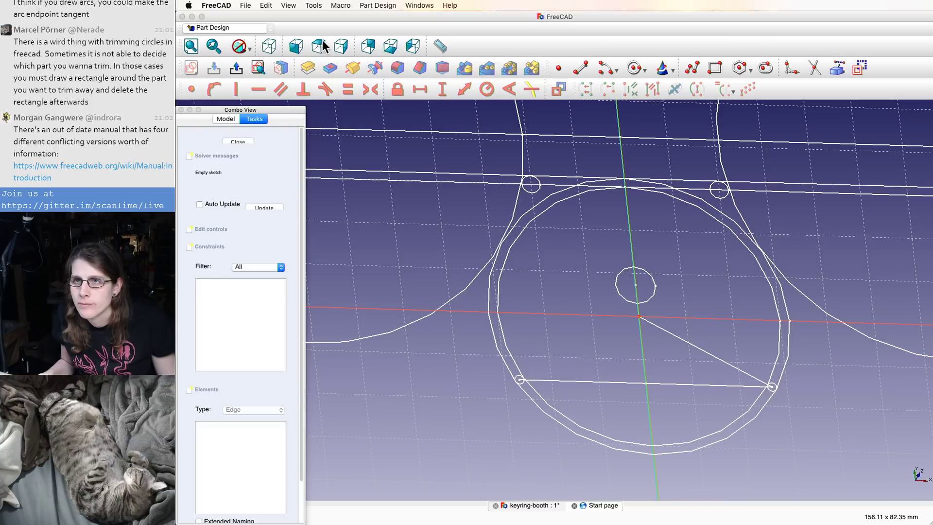
- Set the sketch to the top view and dock the Combo View with the model tree displayed
{"action": "left_click", "coordinate": [322, 46]}
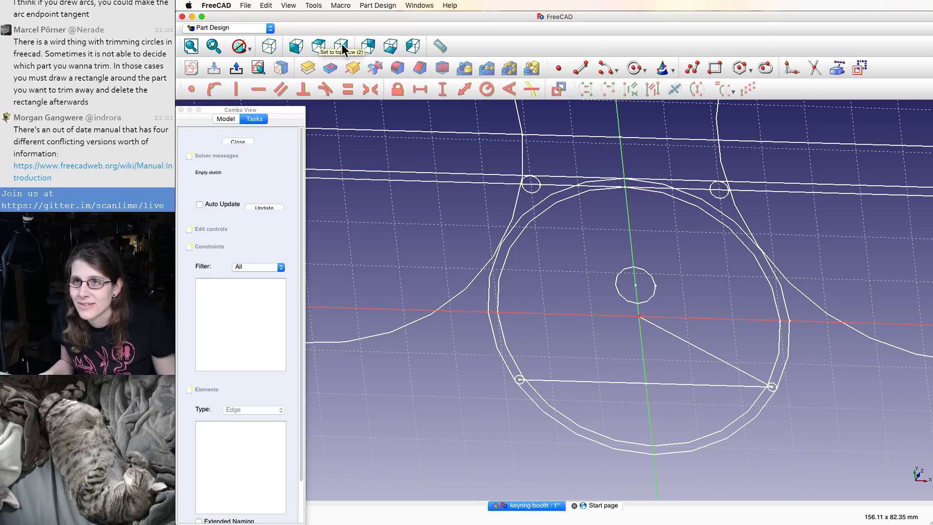
{"action": "left_click", "coordinate": [322, 46]}
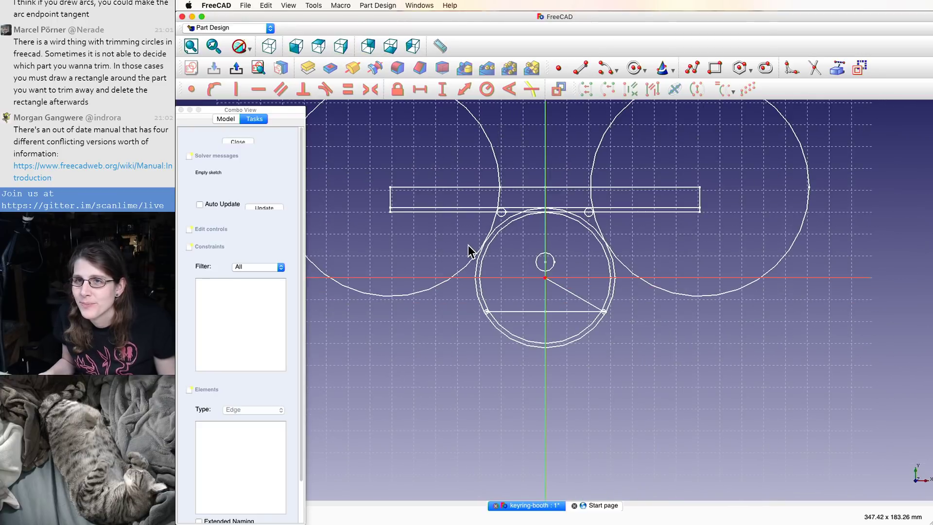
{"action": "left_click", "coordinate": [229, 117]}
{"action": "left_click_drag", "start_coordinate": [236, 110], "coordinate": [180, 105]}
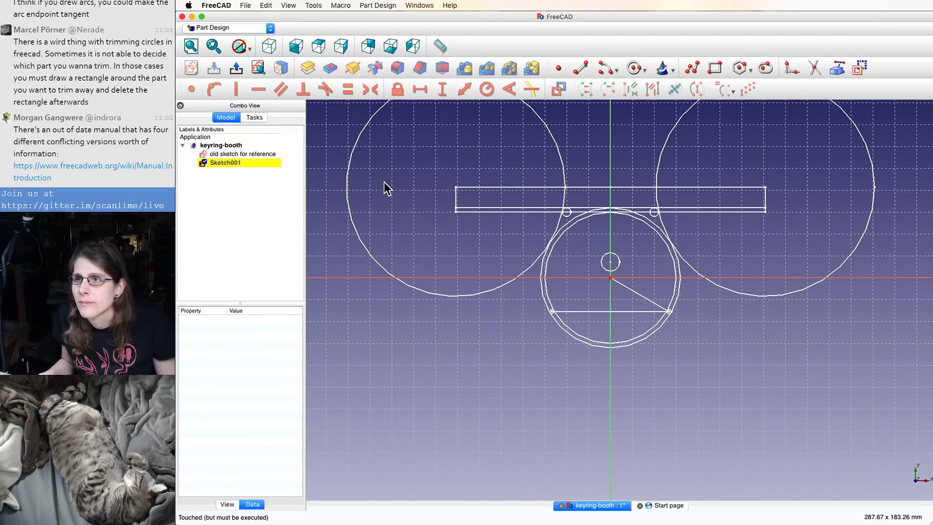
- Examine the layout of the reference circles, rectangle and lines around the sketch origin
{"action": "scroll", "coordinate": [421, 183], "scroll_direction": "down", "scroll_amount": 2}
{"action": "middle_click_drag", "start_coordinate": [495, 153], "coordinate": [479, 223]}
{"action": "scroll", "coordinate": [479, 223], "scroll_direction": "down", "scroll_amount": 3}
{"action": "scroll", "coordinate": [479, 224], "scroll_direction": "up", "scroll_amount": 3}
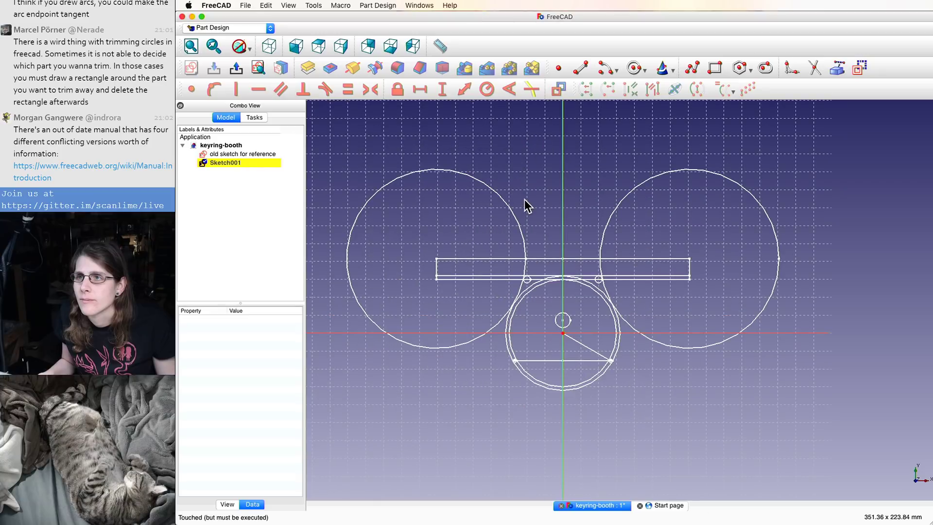
{"action": "mouse_move", "coordinate": [524, 199]}
{"action": "middle_mouse_down"}
{"action": "mouse_move", "coordinate": [503, 205]}
{"action": "mouse_move", "coordinate": [478, 185]}
{"action": "middle_mouse_up"}
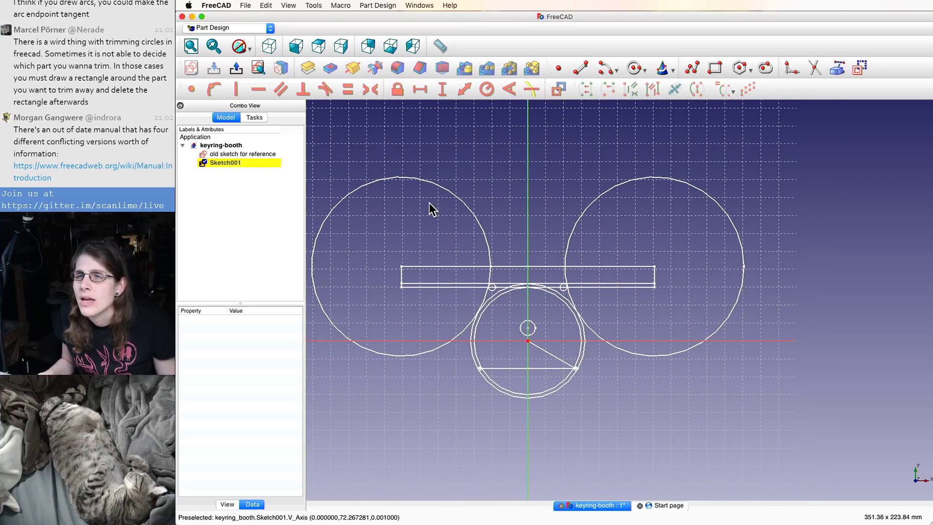
{"action": "scroll", "coordinate": [425, 209], "scroll_direction": "down", "scroll_amount": 5}
{"action": "scroll", "coordinate": [425, 209], "scroll_direction": "right", "scroll_amount": 5}
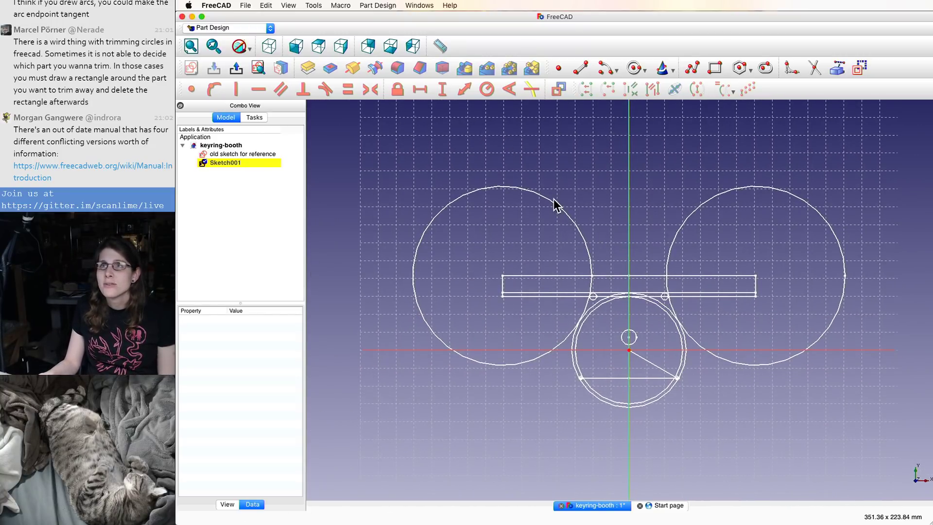
{"action": "scroll", "coordinate": [550, 177], "scroll_direction": "right", "scroll_amount": 5}
{"action": "scroll", "coordinate": [493, 179], "scroll_direction": "left", "scroll_amount": 3}
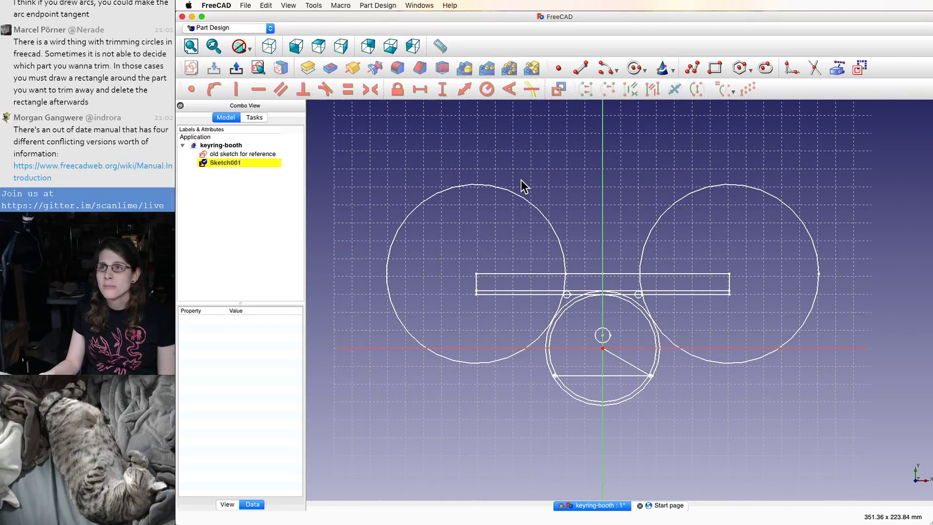
{"action": "scroll", "coordinate": [577, 209], "scroll_direction": "right", "scroll_amount": 5}
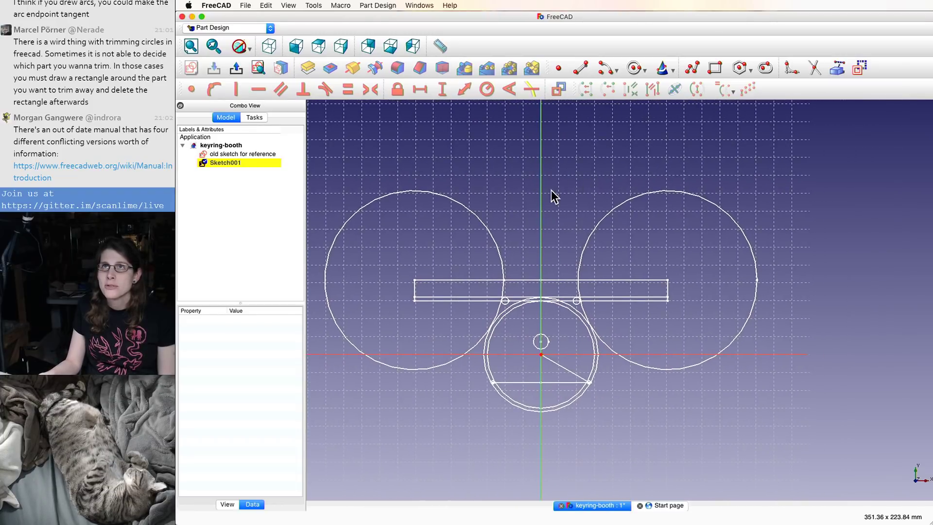
{"action": "scroll", "coordinate": [552, 194], "scroll_direction": "left", "scroll_amount": 3}
{"action": "scroll", "coordinate": [593, 194], "scroll_direction": "right", "scroll_amount": 5}
{"action": "scroll", "coordinate": [600, 173], "scroll_direction": "left", "scroll_amount": 3}
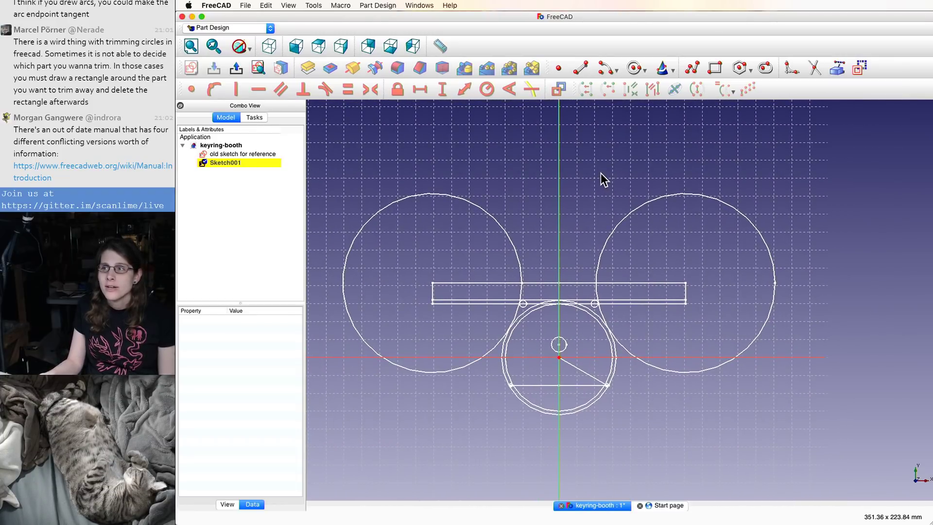
{"action": "scroll", "coordinate": [625, 168], "scroll_direction": "left", "scroll_amount": 2}
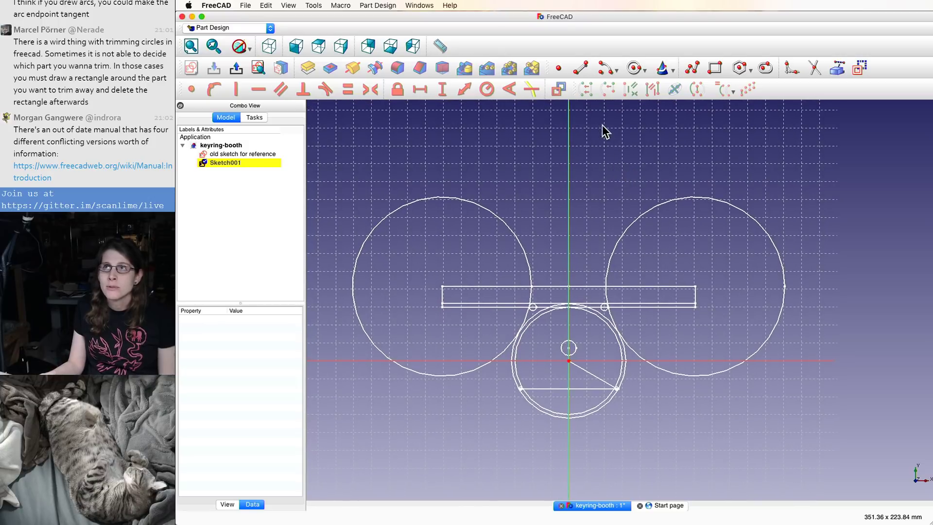
{"action": "scroll", "coordinate": [506, 182], "scroll_direction": "up", "scroll_amount": 3}
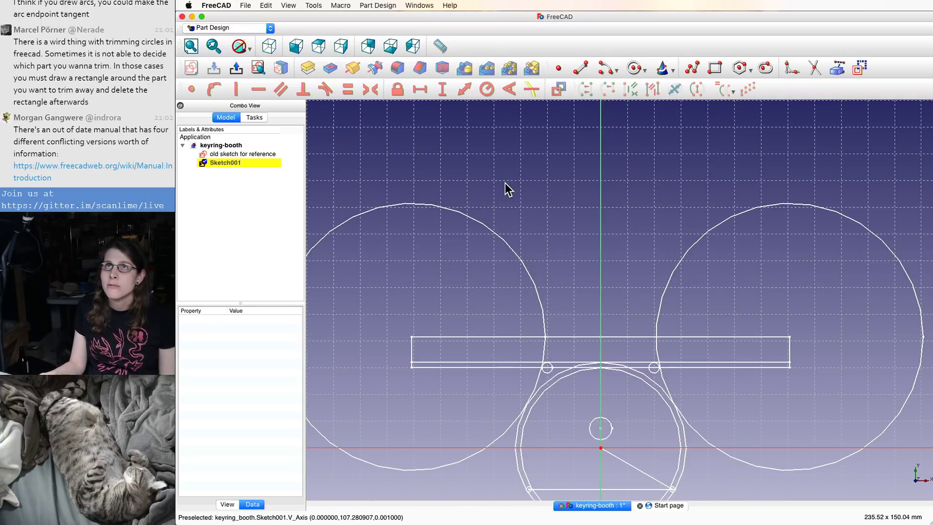
{"action": "scroll", "coordinate": [561, 185], "scroll_direction": "down", "scroll_amount": 3}
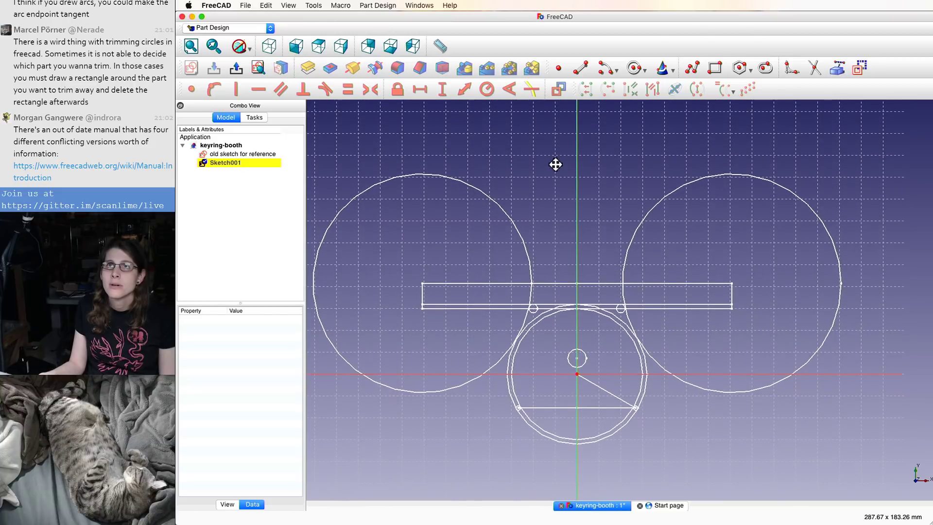
{"action": "middle_click_drag", "start_coordinate": [556, 165], "coordinate": [543, 151]}
{"action": "scroll", "coordinate": [543, 148], "scroll_direction": "down", "scroll_amount": 1}
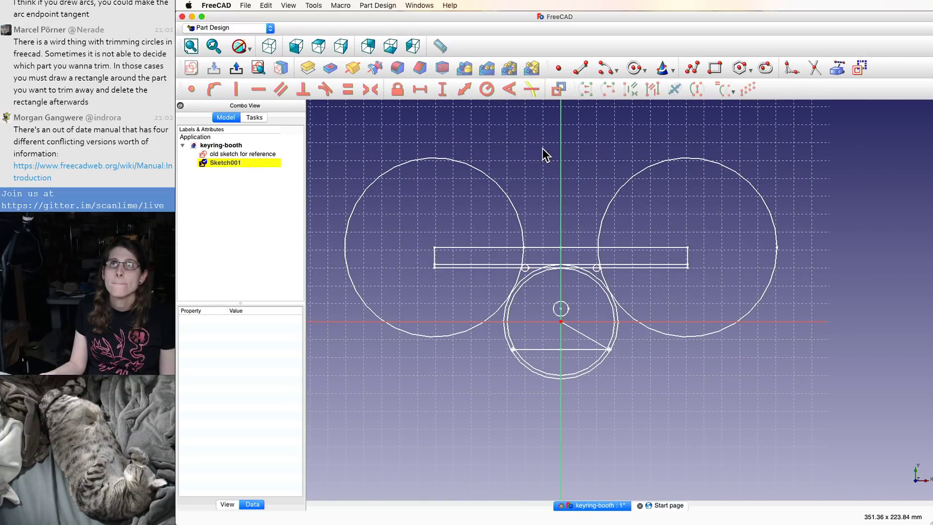
{"action": "right_click", "coordinate": [572, 137]}
{"action": "key", "text": "Escape"}
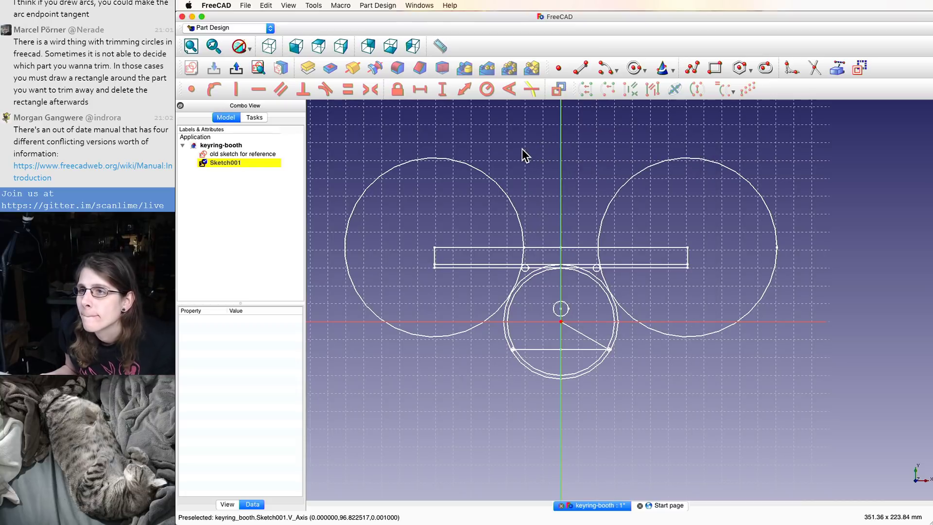
{"action": "scroll", "coordinate": [529, 152], "scroll_direction": "down", "scroll_amount": 1}
{"action": "scroll", "coordinate": [530, 153], "scroll_direction": "up", "scroll_amount": 3}
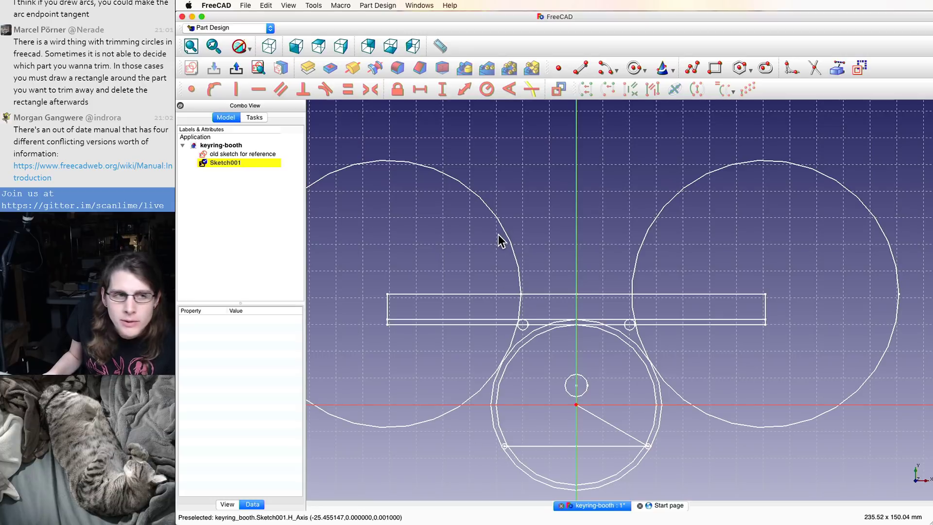
{"action": "scroll", "coordinate": [499, 235], "scroll_direction": "down", "scroll_amount": 1}
{"action": "scroll", "coordinate": [498, 235], "scroll_direction": "up", "scroll_amount": 1}
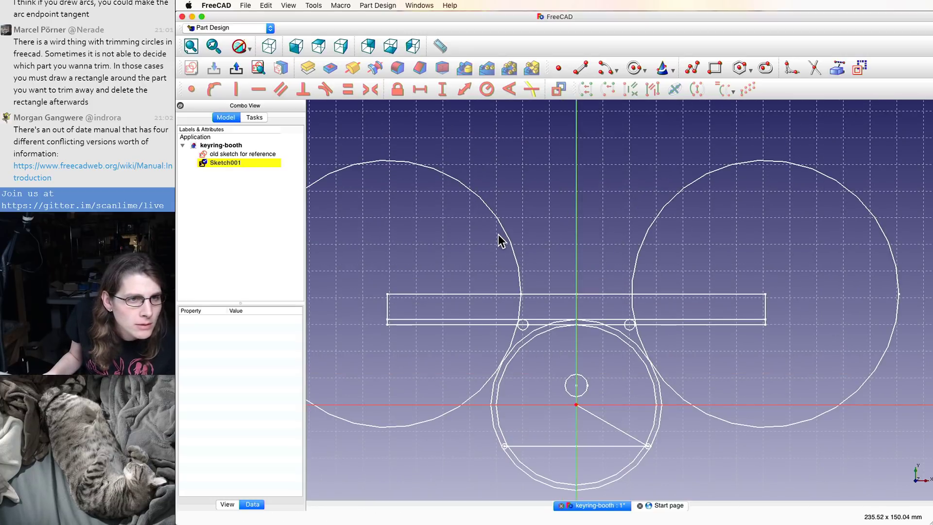
{"action": "scroll", "coordinate": [498, 235], "scroll_direction": "down", "scroll_amount": 1}
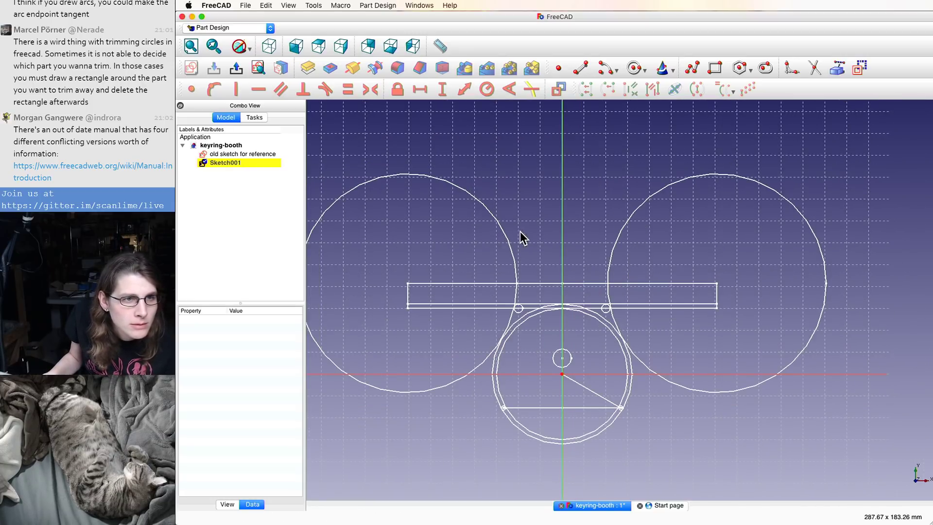
{"action": "scroll", "coordinate": [545, 230], "scroll_direction": "down", "scroll_amount": 1}
{"action": "scroll", "coordinate": [546, 230], "scroll_direction": "up", "scroll_amount": 3}
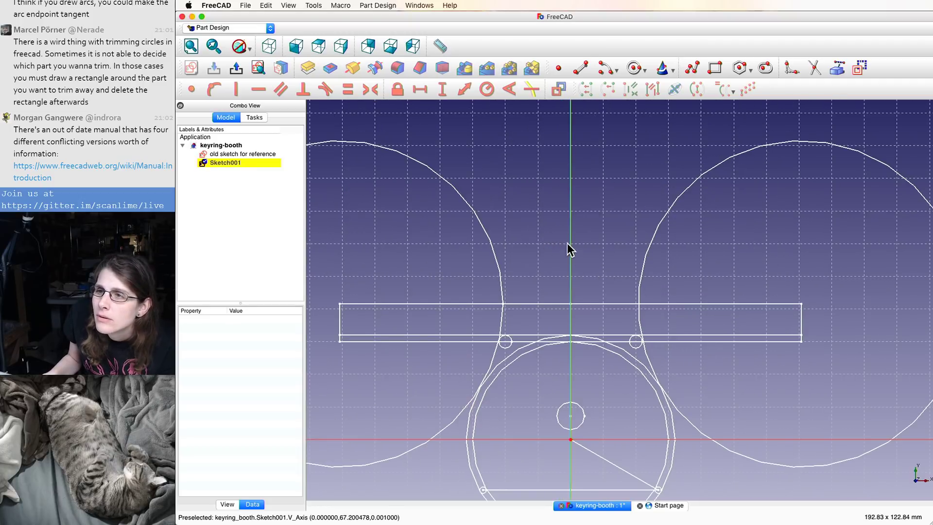
- Draw a center-point arc of about 29 mm radius around the origin, clockwise over the top from beside the lower-left small circle to the lower-right one
{"action": "mouse_move", "coordinate": [561, 202]}
{"action": "middle_mouse_down"}
{"action": "mouse_move", "coordinate": [559, 128]}
{"action": "mouse_move", "coordinate": [575, 125]}
{"action": "mouse_move", "coordinate": [545, 131]}
{"action": "mouse_move", "coordinate": [566, 155]}
{"action": "middle_mouse_up"}
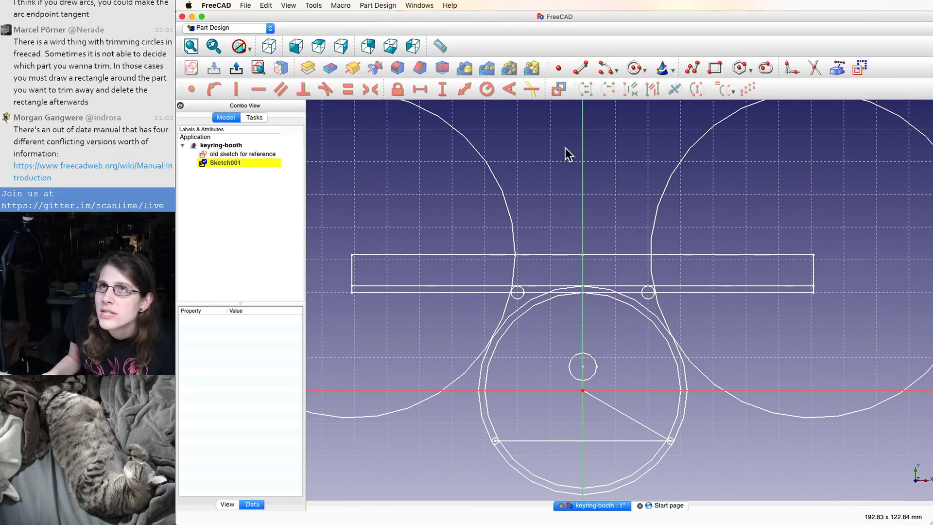
{"action": "mouse_move", "coordinate": [517, 305]}
{"action": "middle_mouse_down"}
{"action": "mouse_move", "coordinate": [515, 337]}
{"action": "mouse_move", "coordinate": [573, 337]}
{"action": "mouse_move", "coordinate": [578, 308]}
{"action": "mouse_move", "coordinate": [539, 294]}
{"action": "mouse_move", "coordinate": [635, 254]}
{"action": "mouse_move", "coordinate": [467, 247]}
{"action": "mouse_move", "coordinate": [544, 303]}
{"action": "mouse_move", "coordinate": [513, 315]}
{"action": "mouse_move", "coordinate": [539, 308]}
{"action": "middle_mouse_up"}
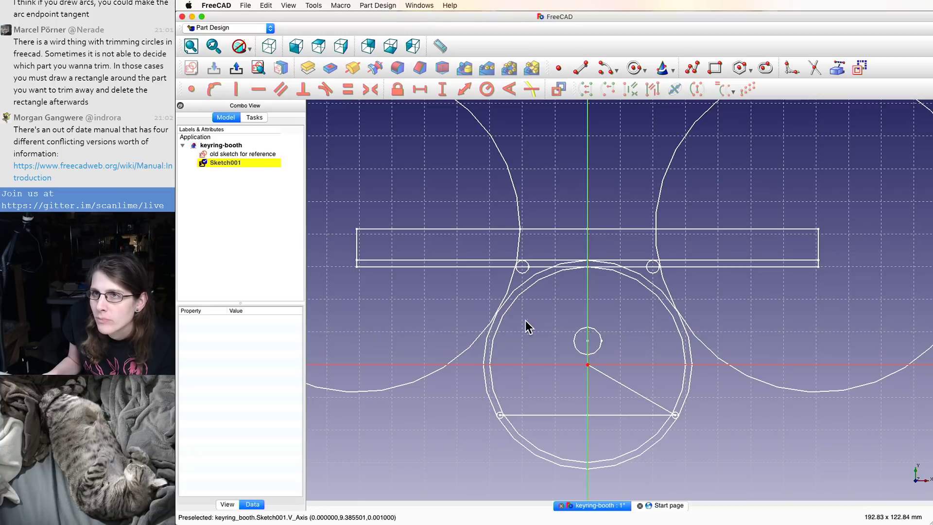
{"action": "scroll", "coordinate": [565, 331], "scroll_direction": "up", "scroll_amount": 3}
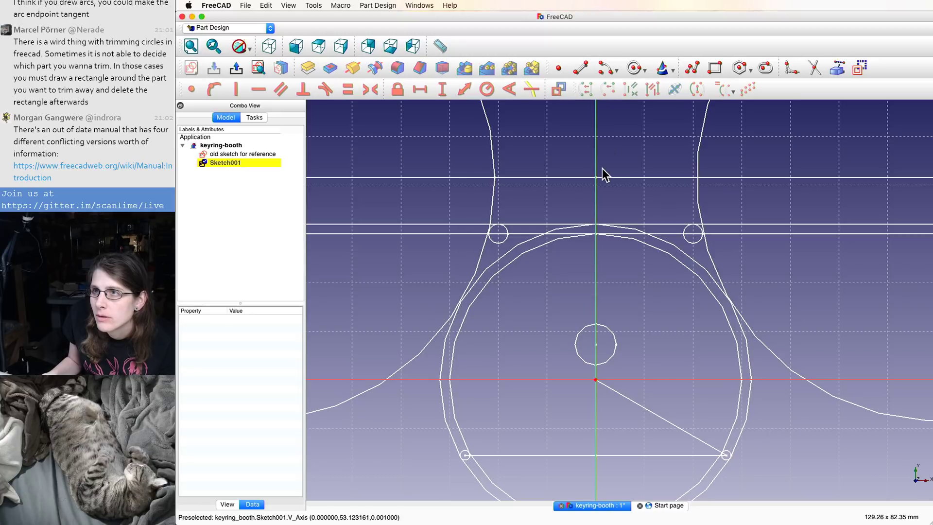
{"action": "left_click", "coordinate": [605, 74]}
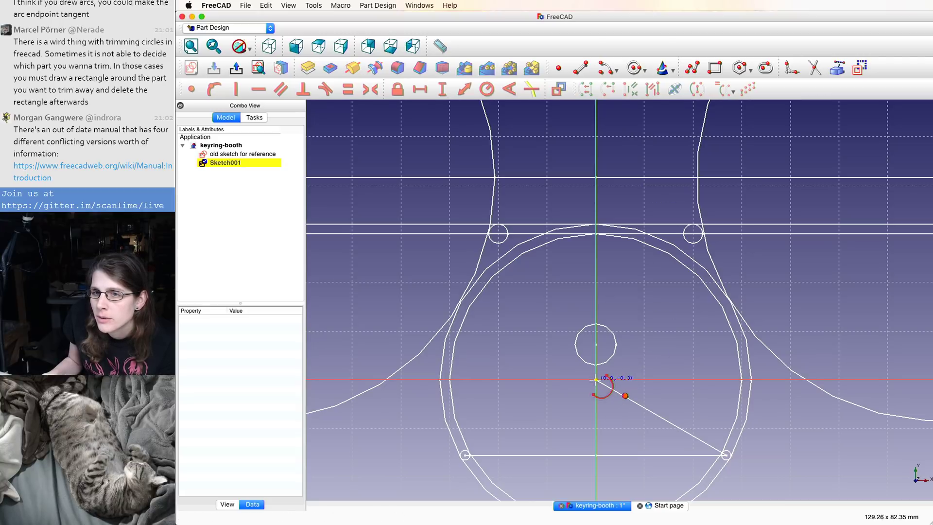
{"action": "scroll", "coordinate": [596, 379], "scroll_direction": "up", "scroll_amount": 3}
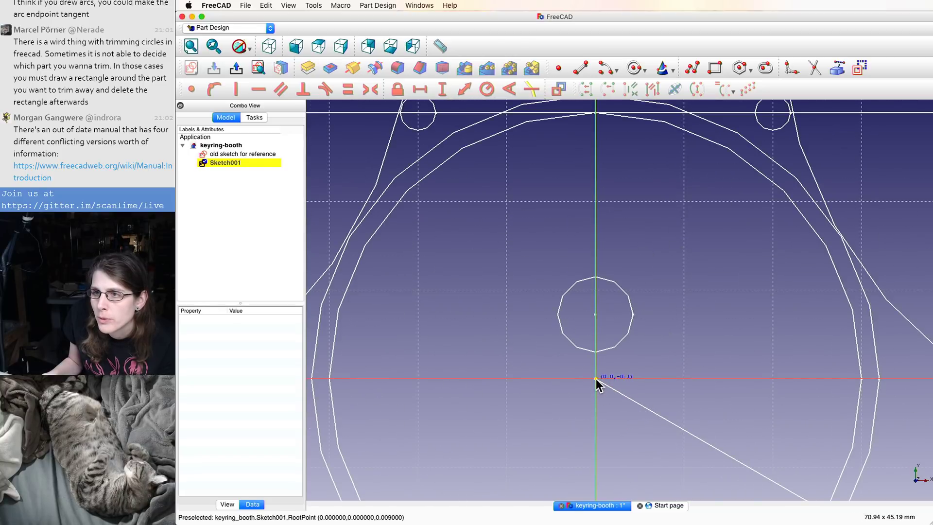
{"action": "left_click", "coordinate": [595, 379]}
{"action": "scroll", "coordinate": [546, 441], "scroll_direction": "down", "scroll_amount": 5}
{"action": "scroll", "coordinate": [486, 461], "scroll_direction": "up", "scroll_amount": 3}
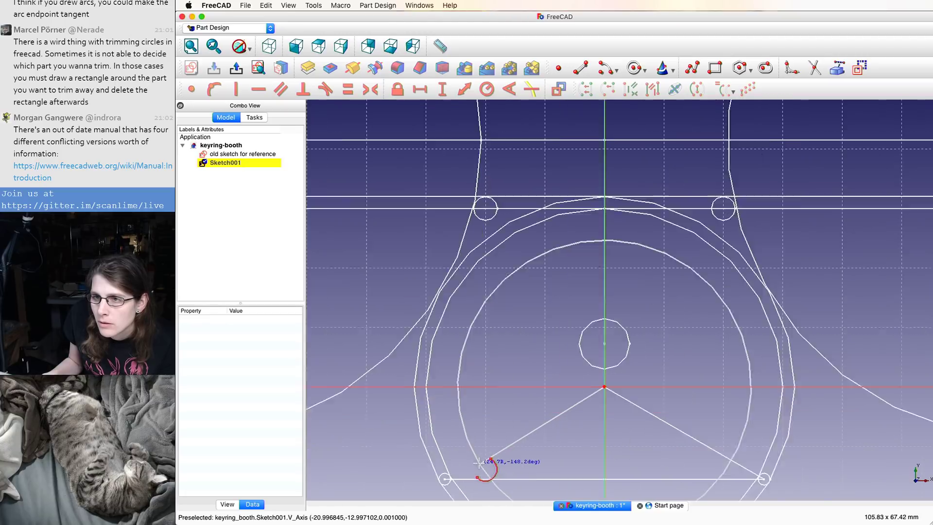
{"action": "scroll", "coordinate": [478, 461], "scroll_direction": "up", "scroll_amount": 1}
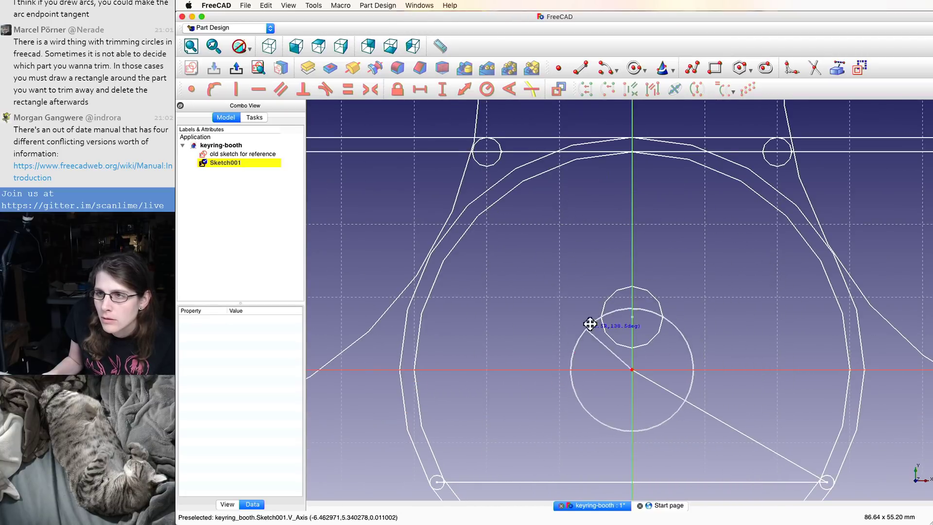
{"action": "mouse_move", "coordinate": [589, 324]}
{"action": "middle_mouse_down"}
{"action": "mouse_move", "coordinate": [619, 253]}
{"action": "mouse_move", "coordinate": [635, 164]}
{"action": "middle_mouse_up"}
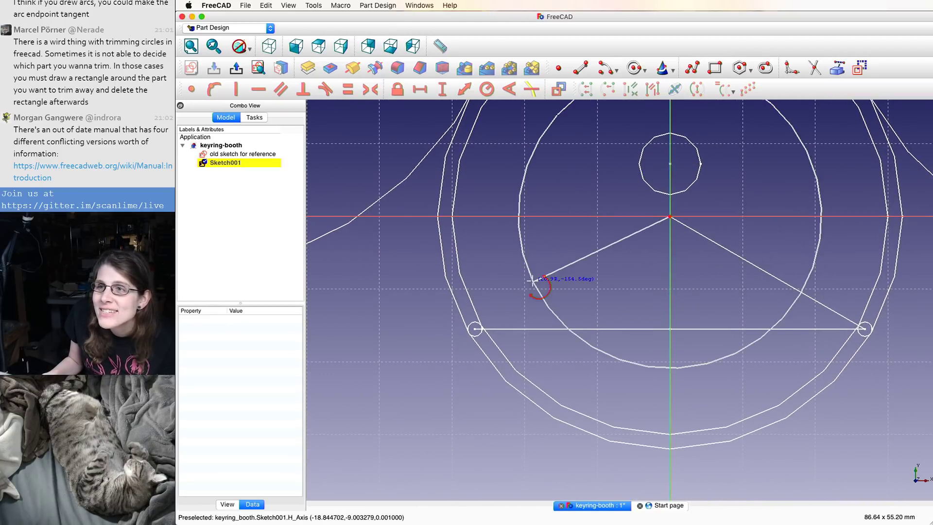
{"action": "scroll", "coordinate": [532, 280], "scroll_direction": "down", "scroll_amount": 3}
{"action": "scroll", "coordinate": [501, 335], "scroll_direction": "up", "scroll_amount": 11}
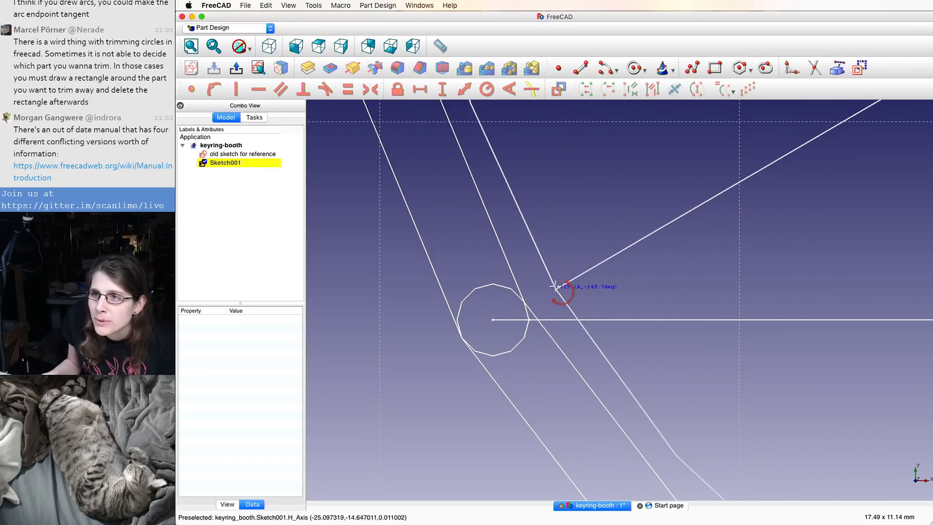
{"action": "scroll", "coordinate": [586, 272], "scroll_direction": "down", "scroll_amount": 15}
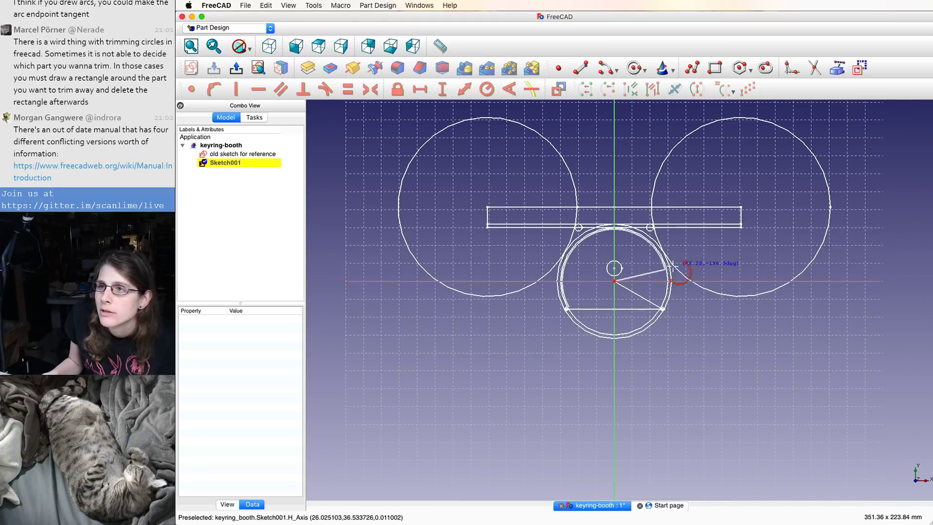
{"action": "scroll", "coordinate": [614, 227], "scroll_direction": "up", "scroll_amount": 10}
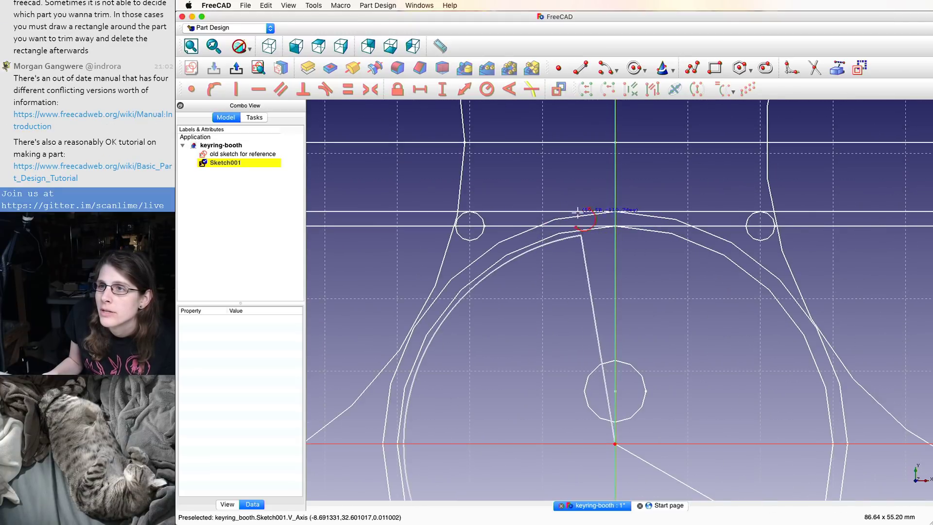
{"action": "scroll", "coordinate": [669, 339], "scroll_direction": "up", "scroll_amount": 5}
{"action": "scroll", "coordinate": [672, 342], "scroll_direction": "down", "scroll_amount": 9}
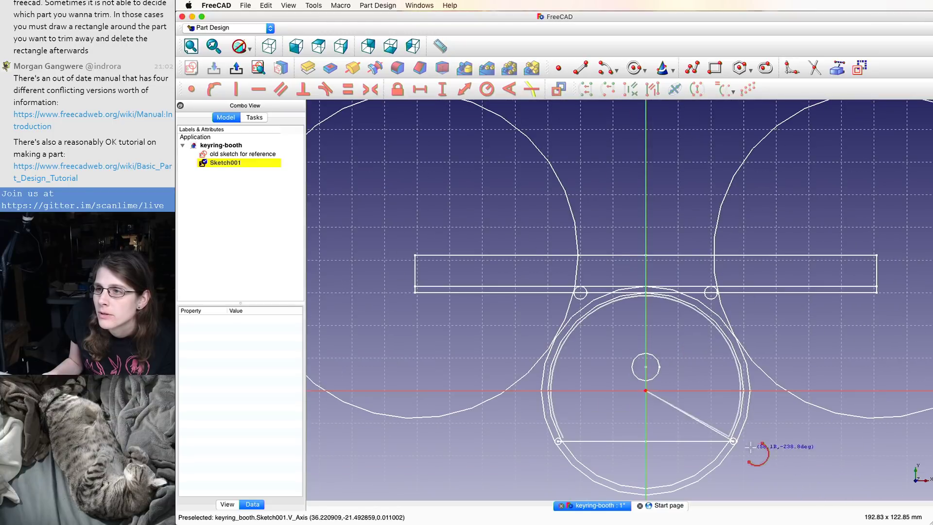
{"action": "scroll", "coordinate": [754, 451], "scroll_direction": "up", "scroll_amount": 6}
{"action": "scroll", "coordinate": [668, 412], "scroll_direction": "up", "scroll_amount": 3}
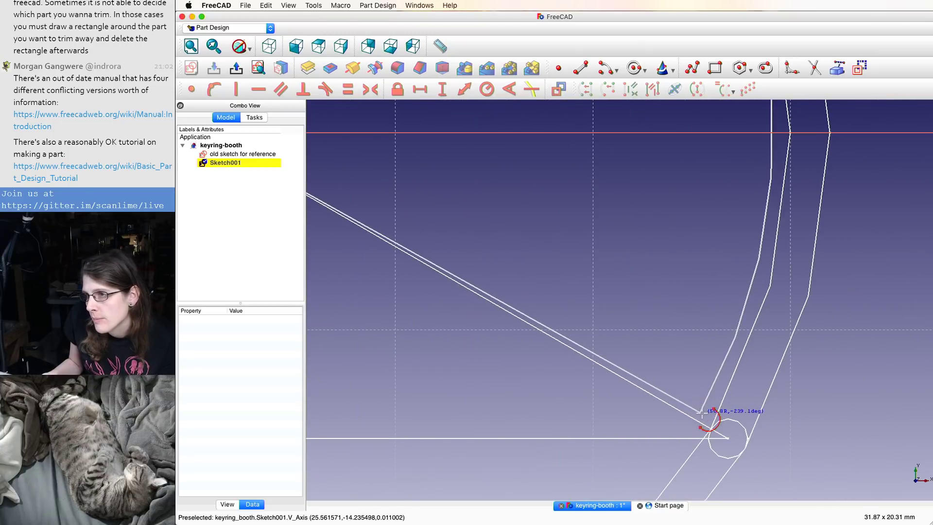
{"action": "scroll", "coordinate": [624, 317], "scroll_direction": "down", "scroll_amount": 8}
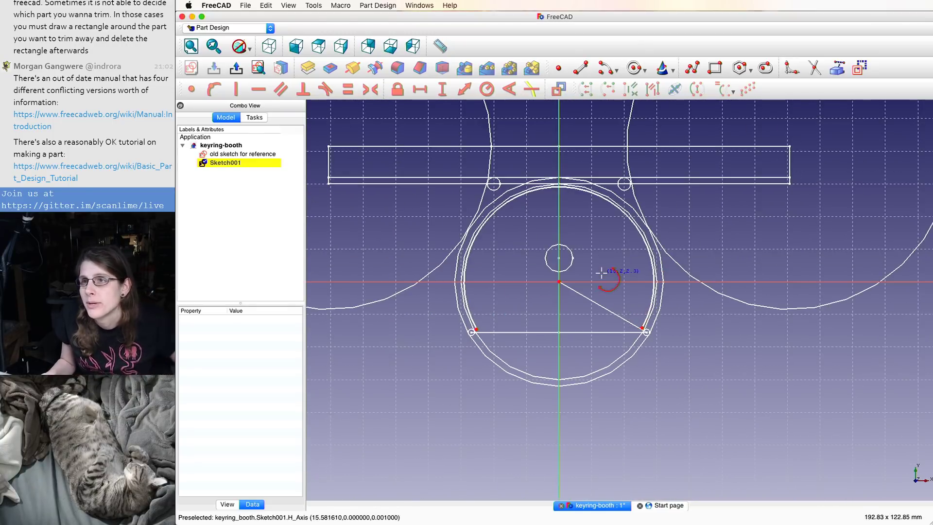
{"action": "scroll", "coordinate": [601, 273], "scroll_direction": "up", "scroll_amount": 2}
{"action": "scroll", "coordinate": [433, 175], "scroll_direction": "up", "scroll_amount": 3}
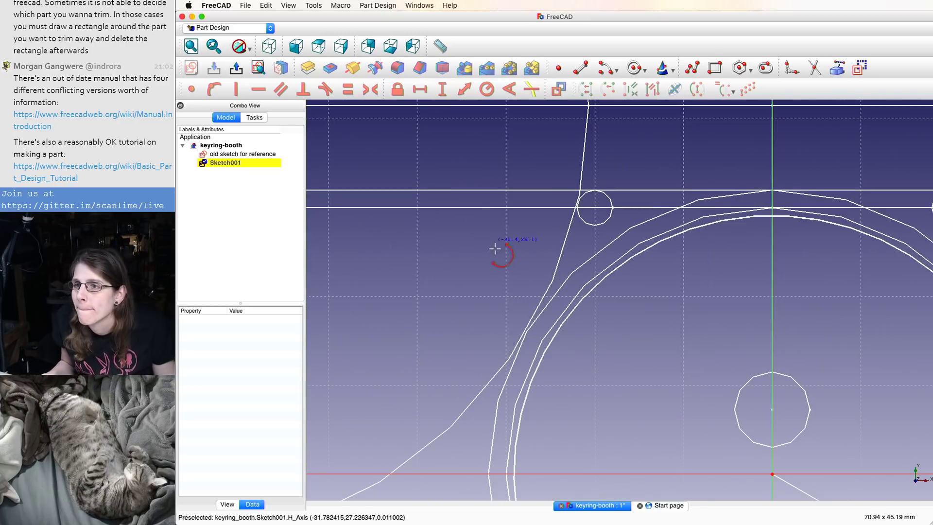
{"action": "scroll", "coordinate": [554, 254], "scroll_direction": "down", "scroll_amount": 4}
{"action": "scroll", "coordinate": [559, 340], "scroll_direction": "up", "scroll_amount": 3}
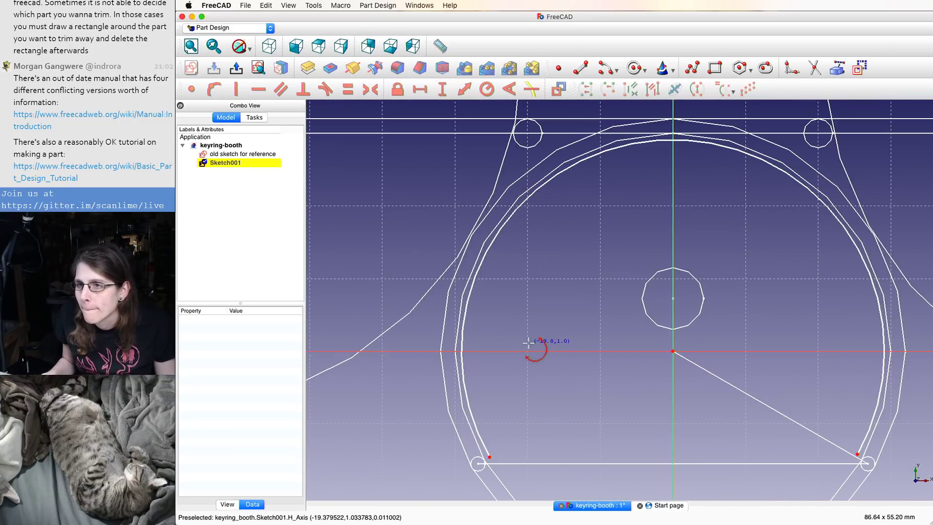
{"action": "scroll", "coordinate": [511, 361], "scroll_direction": "up", "scroll_amount": 2}
{"action": "scroll", "coordinate": [505, 358], "scroll_direction": "down", "scroll_amount": 2}
{"action": "scroll", "coordinate": [534, 404], "scroll_direction": "up", "scroll_amount": 1}
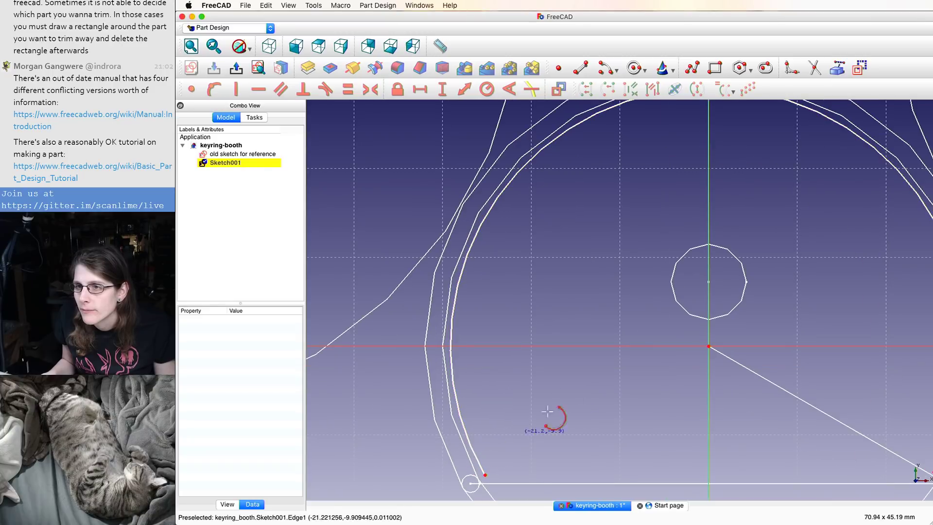
- Draw a center-point arc of about 1.5 mm radius at the lower-left small circle, starting from the end of the large arc
{"action": "scroll", "coordinate": [596, 202], "scroll_direction": "down", "scroll_amount": 2}
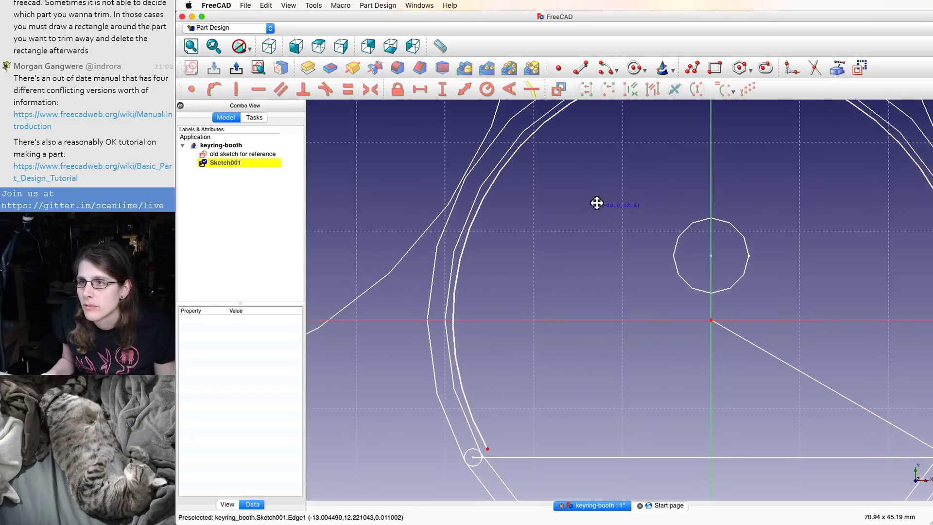
{"action": "scroll", "coordinate": [477, 464], "scroll_direction": "up", "scroll_amount": 4}
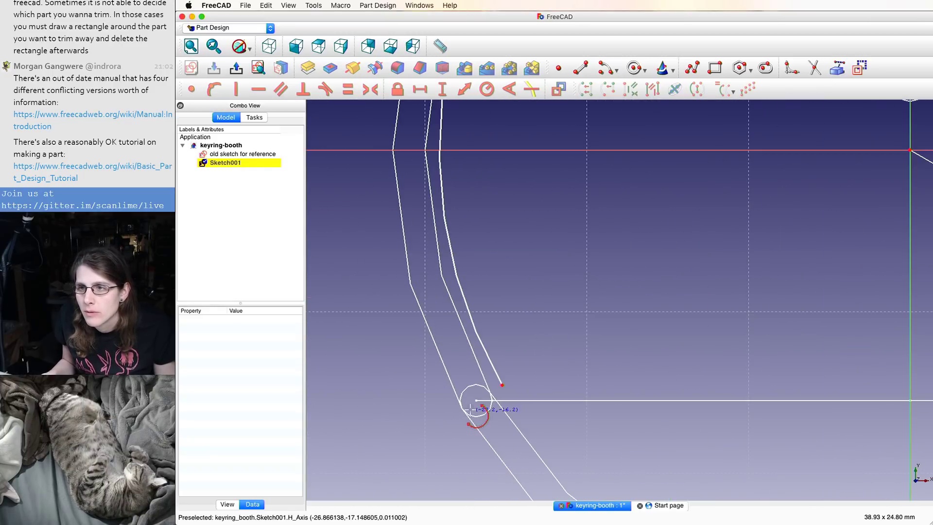
{"action": "left_click", "coordinate": [479, 385]}
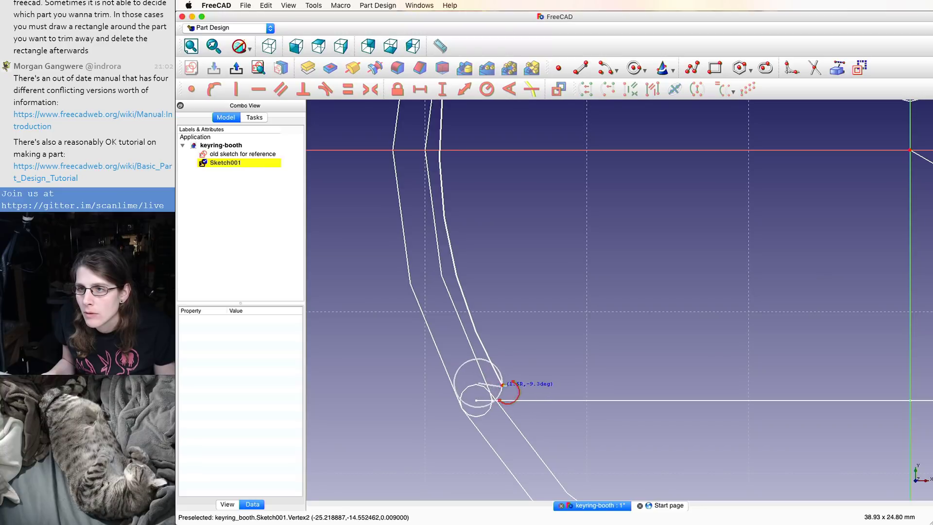
{"action": "left_click", "coordinate": [503, 385]}
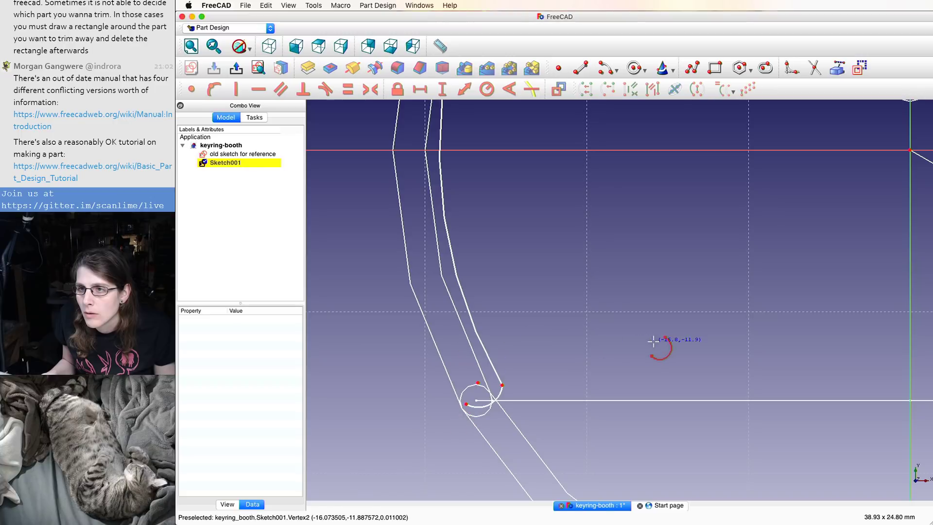
- Draw a small center-point arc around the lower-right reference circle from the large arc's end, and constrain the two arcs tangent
{"action": "scroll", "coordinate": [653, 340], "scroll_direction": "down", "scroll_amount": 5}
{"action": "scroll", "coordinate": [924, 383], "scroll_direction": "up", "scroll_amount": 8}
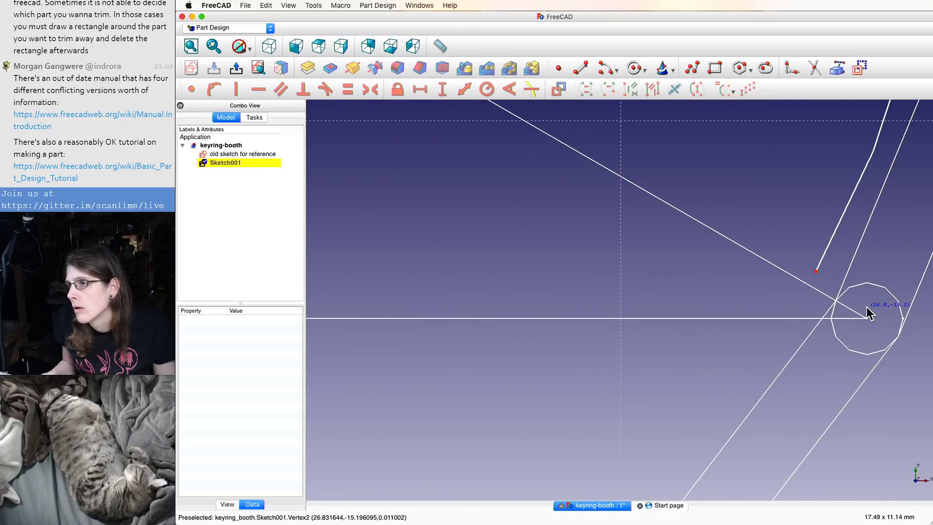
{"action": "left_click", "coordinate": [816, 272]}
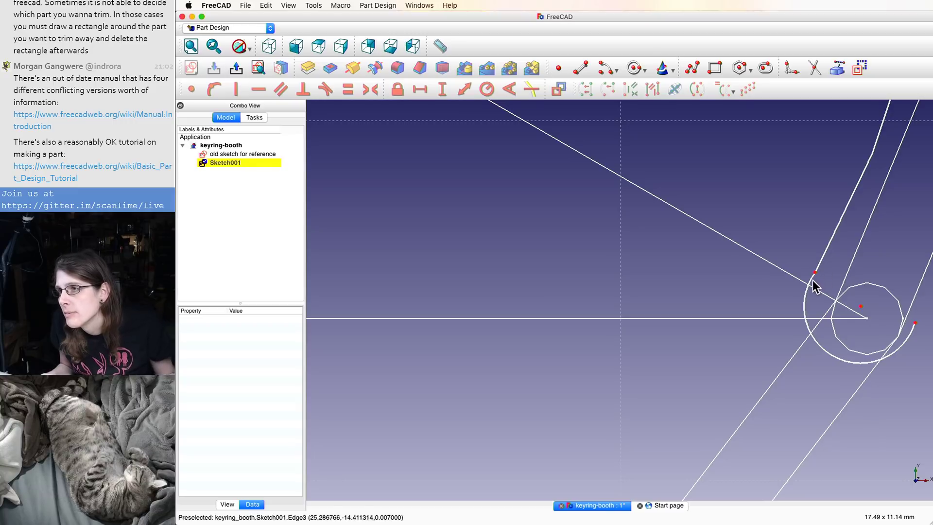
{"action": "left_click", "coordinate": [812, 280]}
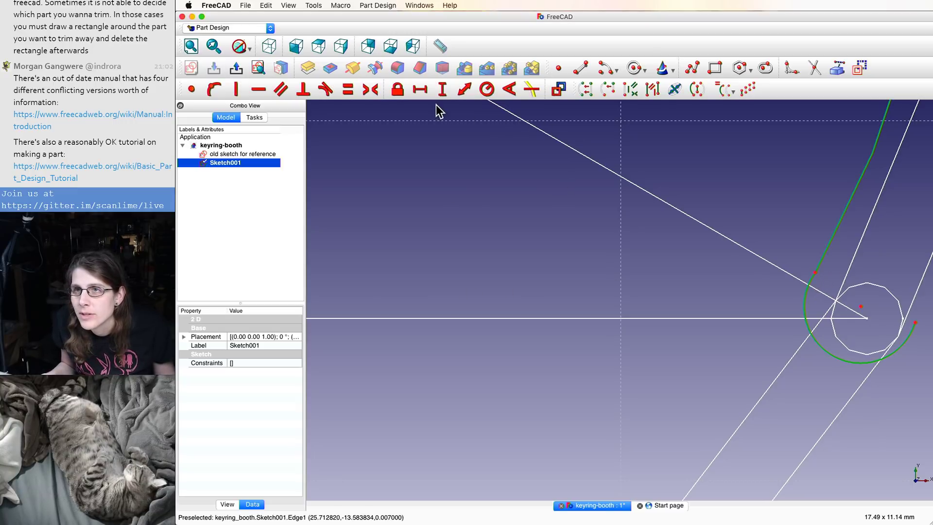
{"action": "left_click", "coordinate": [327, 89]}
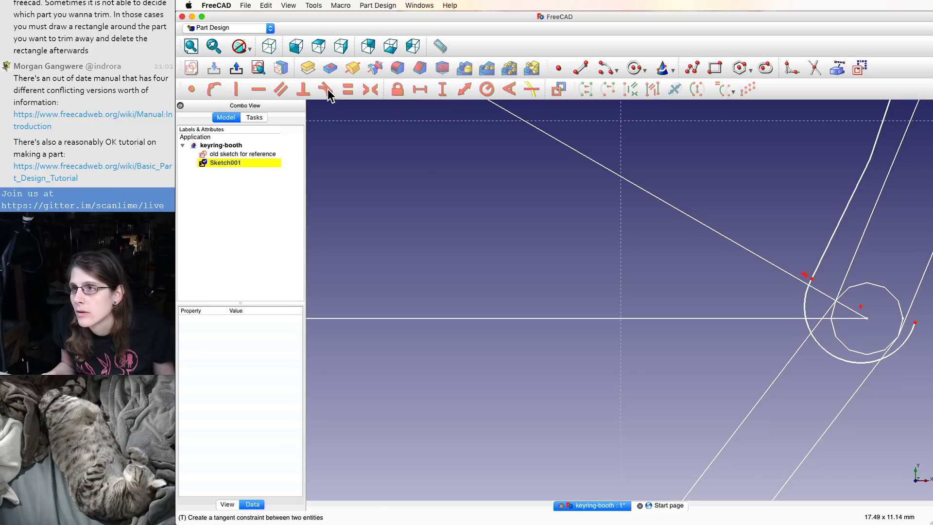
- Constrain the large arc and the small lower-left arc tangent to each other
{"action": "scroll", "coordinate": [654, 305], "scroll_direction": "down", "scroll_amount": 12}
{"action": "scroll", "coordinate": [430, 303], "scroll_direction": "up", "scroll_amount": 1}
{"action": "scroll", "coordinate": [431, 303], "scroll_direction": "up", "scroll_amount": 8}
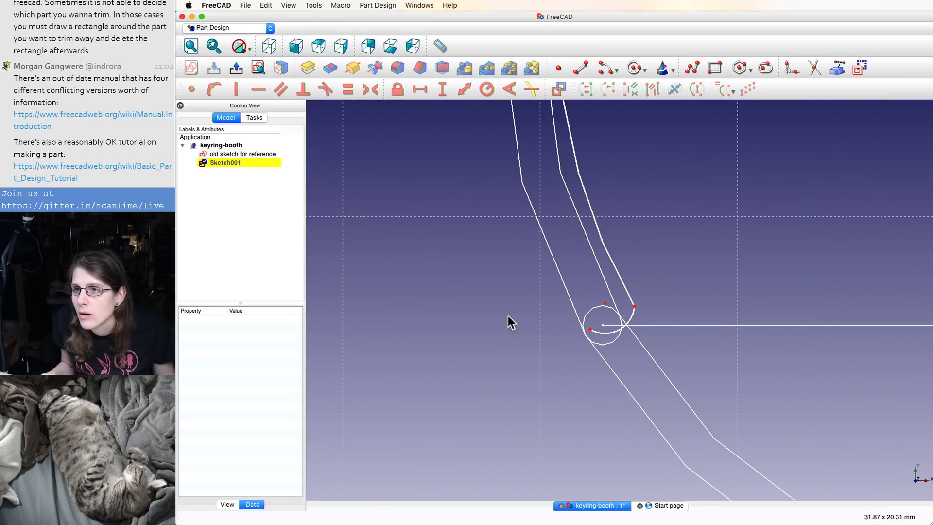
{"action": "left_click", "coordinate": [634, 312]}
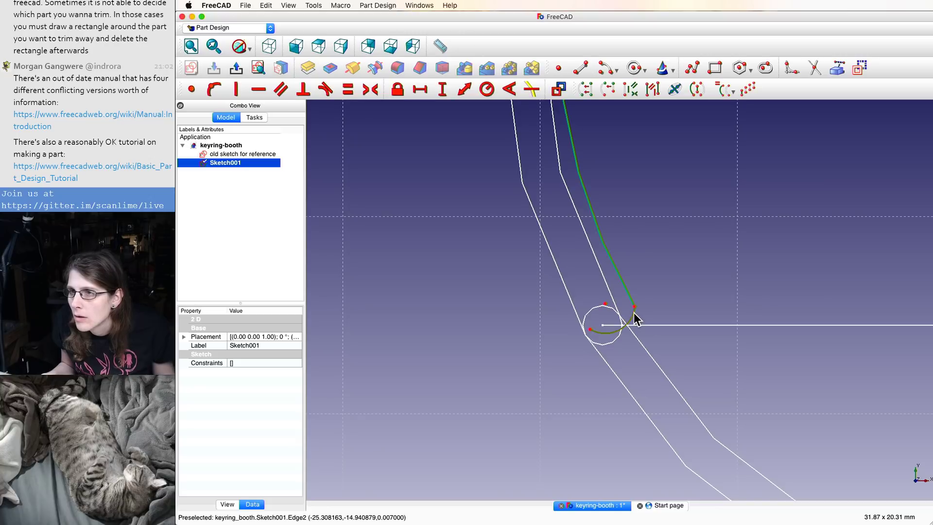
{"action": "left_click", "coordinate": [325, 89]}
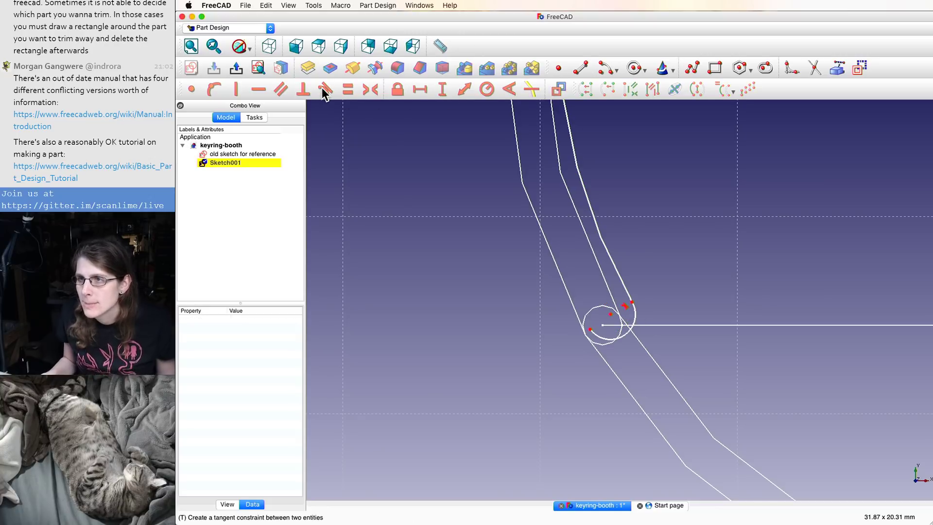
- Draw an outer arc of about 32 mm radius around the origin, from the small lower-left arc's free end up to above the horizontal axis
{"action": "scroll", "coordinate": [650, 214], "scroll_direction": "down", "scroll_amount": 1}
{"action": "scroll", "coordinate": [649, 212], "scroll_direction": "down", "scroll_amount": 14}
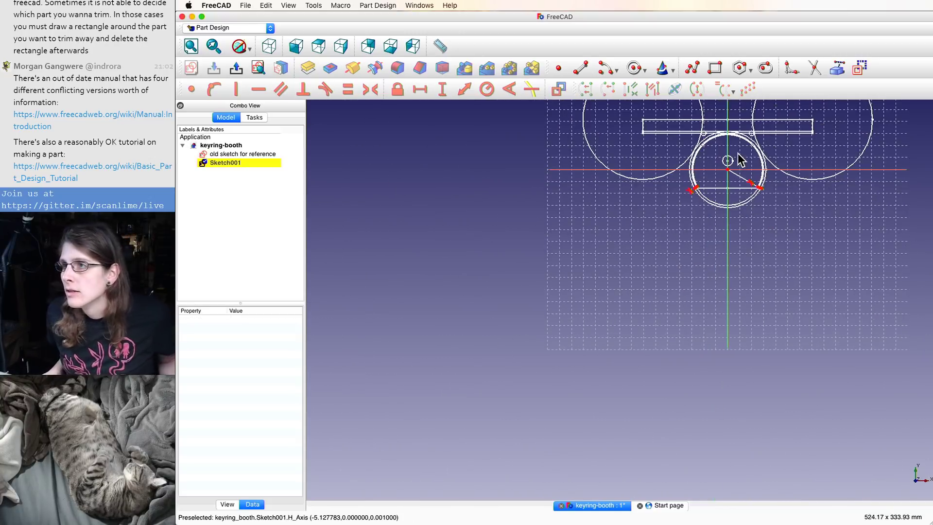
{"action": "middle_click_drag", "start_coordinate": [718, 156], "coordinate": [621, 303]}
{"action": "scroll", "coordinate": [620, 303], "scroll_direction": "up", "scroll_amount": 7}
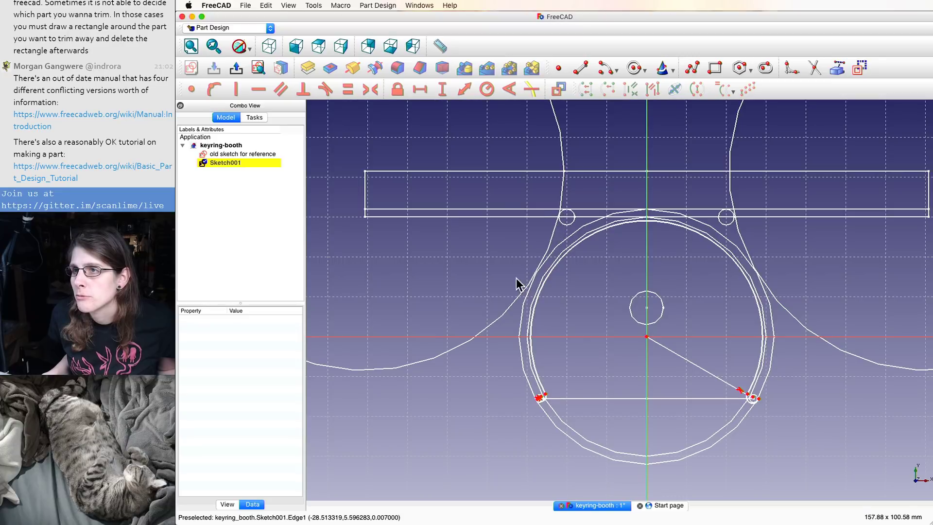
{"action": "scroll", "coordinate": [525, 315], "scroll_direction": "down", "scroll_amount": 2}
{"action": "scroll", "coordinate": [527, 330], "scroll_direction": "up", "scroll_amount": 4}
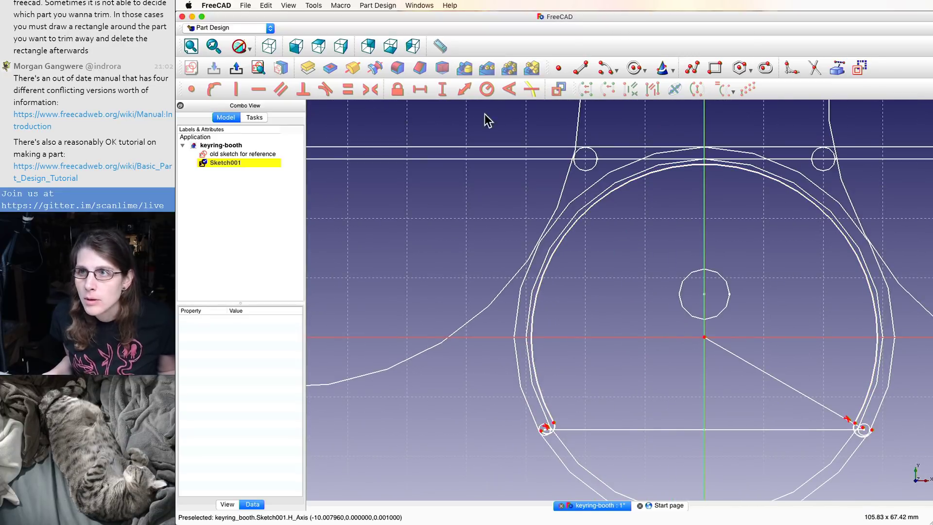
{"action": "left_click", "coordinate": [606, 70]}
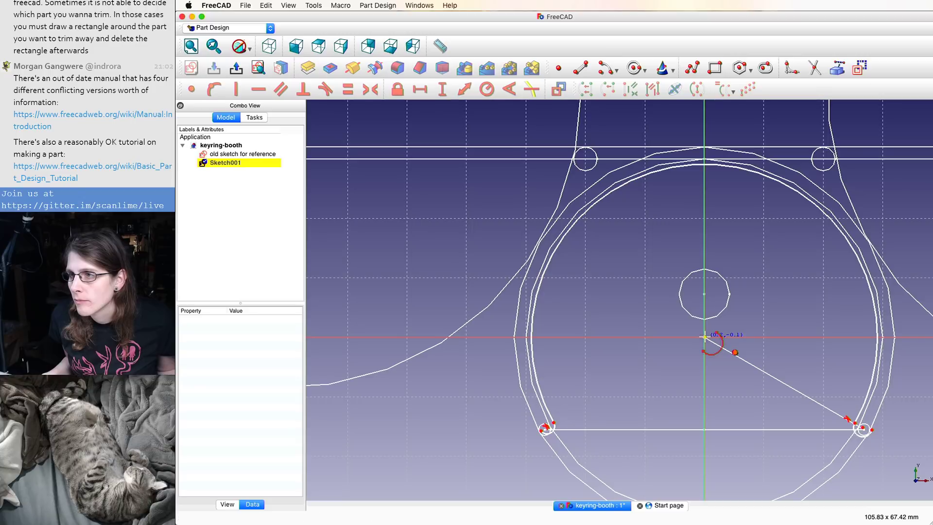
{"action": "left_click", "coordinate": [705, 337]}
{"action": "scroll", "coordinate": [554, 430], "scroll_direction": "up", "scroll_amount": 5}
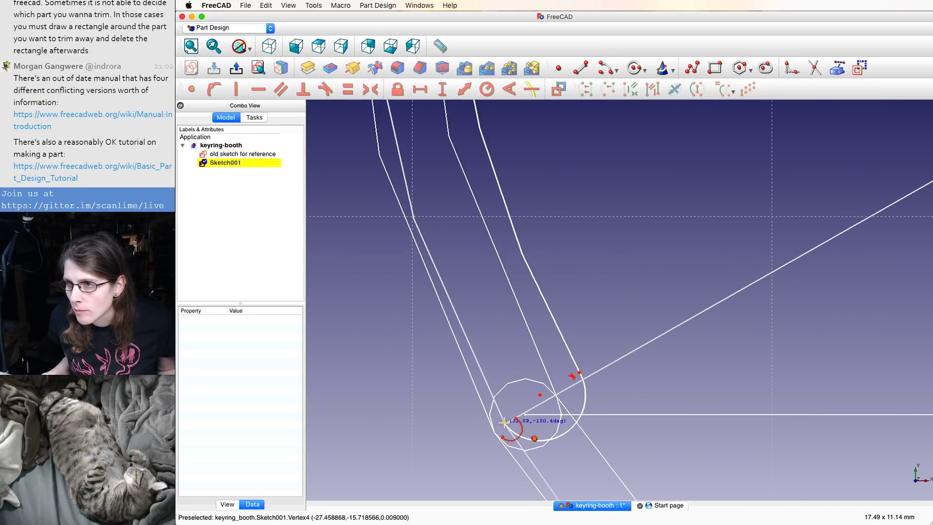
{"action": "scroll", "coordinate": [506, 428], "scroll_direction": "down", "scroll_amount": 10}
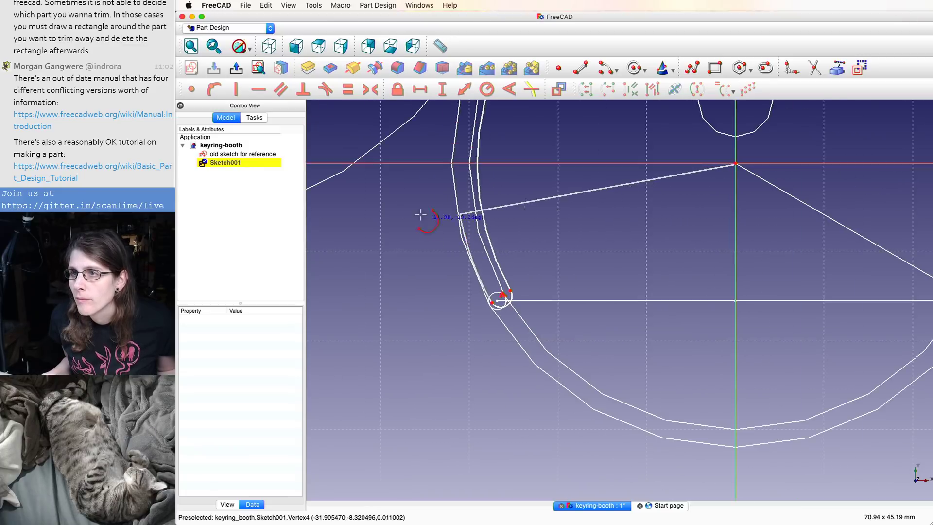
{"action": "scroll", "coordinate": [404, 197], "scroll_direction": "down", "scroll_amount": 4}
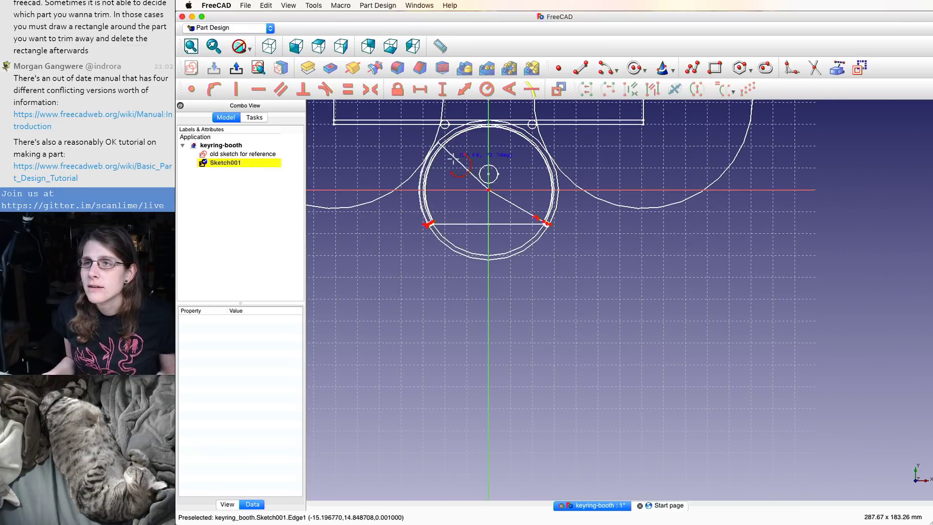
{"action": "mouse_move", "coordinate": [475, 209]}
{"action": "middle_mouse_down"}
{"action": "mouse_move", "coordinate": [563, 257]}
{"action": "mouse_move", "coordinate": [571, 373]}
{"action": "middle_mouse_up"}
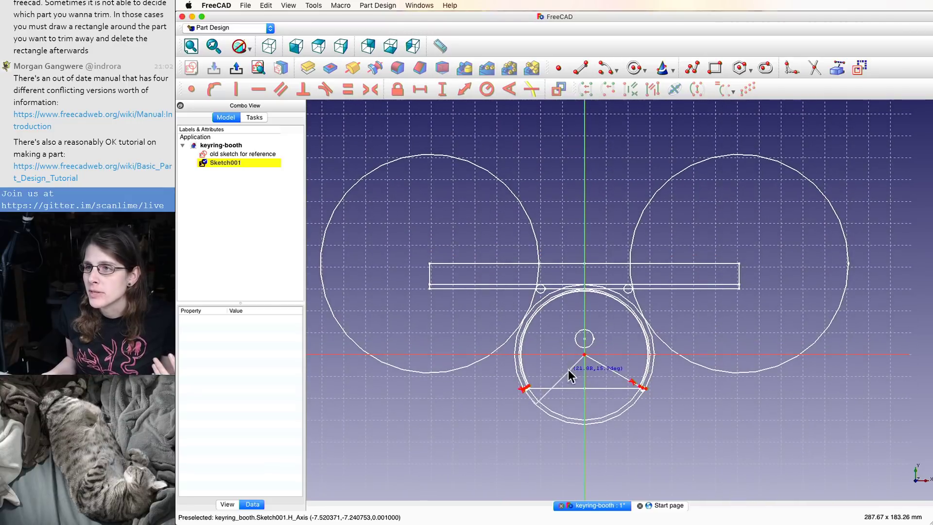
{"action": "scroll", "coordinate": [509, 319], "scroll_direction": "up", "scroll_amount": 6}
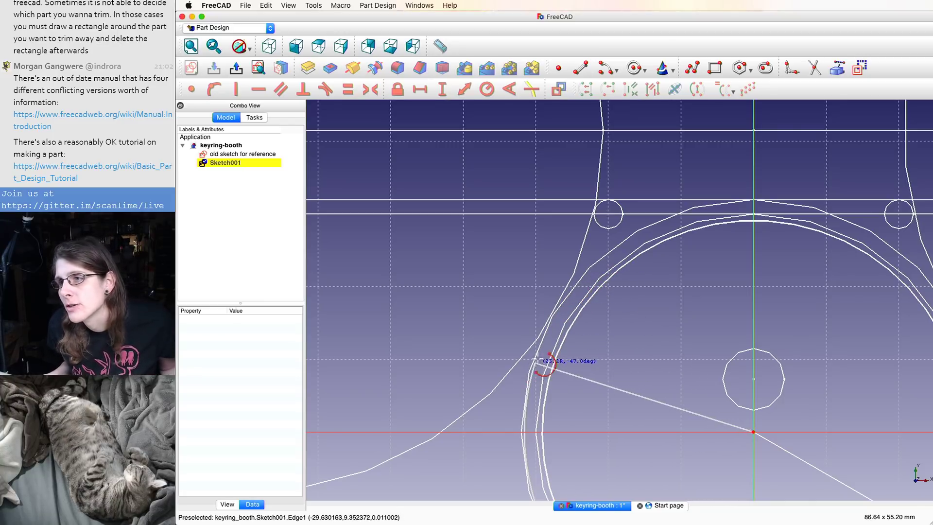
{"action": "left_click", "coordinate": [544, 355]}
- Draw an arc of about 54 mm radius centered inside the large left reference circle, running upward from the outer arc's upper end
{"action": "scroll", "coordinate": [649, 325], "scroll_direction": "down", "scroll_amount": 5}
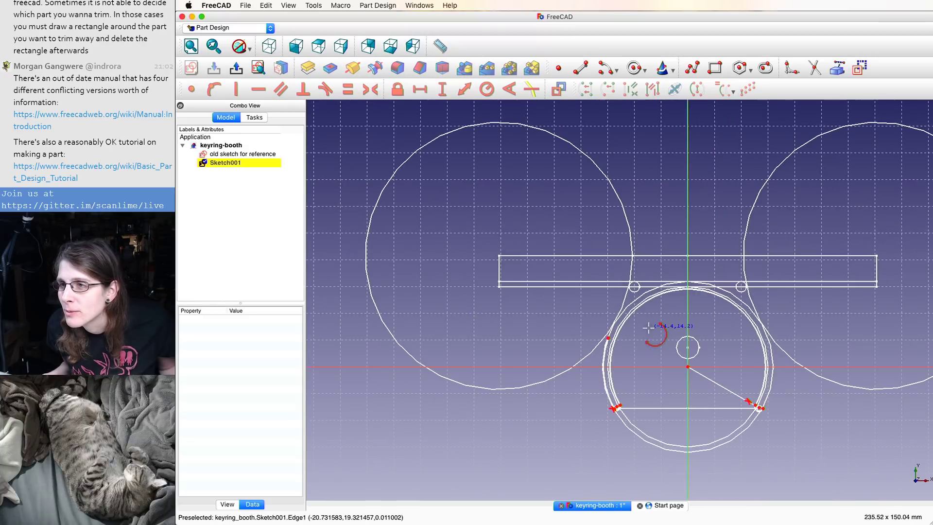
{"action": "left_click", "coordinate": [470, 295]}
{"action": "scroll", "coordinate": [608, 345], "scroll_direction": "down", "scroll_amount": 4}
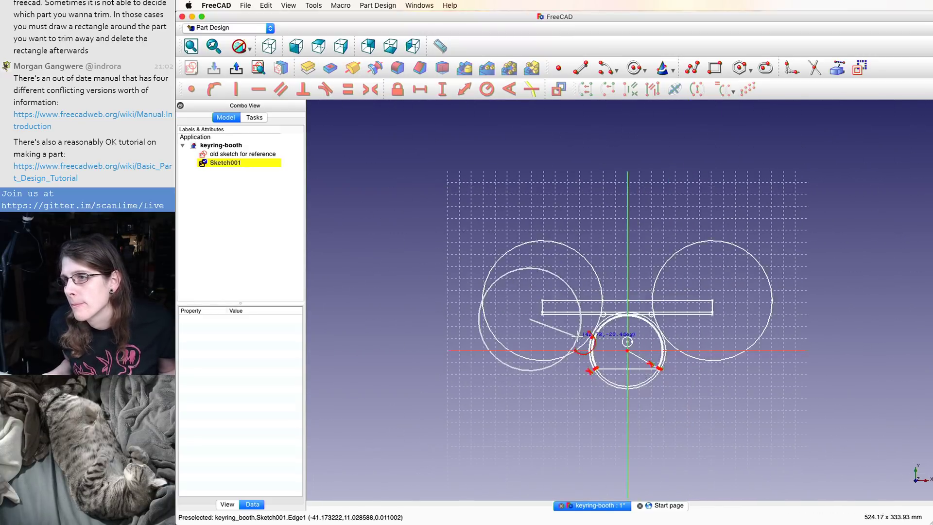
{"action": "scroll", "coordinate": [584, 337], "scroll_direction": "up", "scroll_amount": 10}
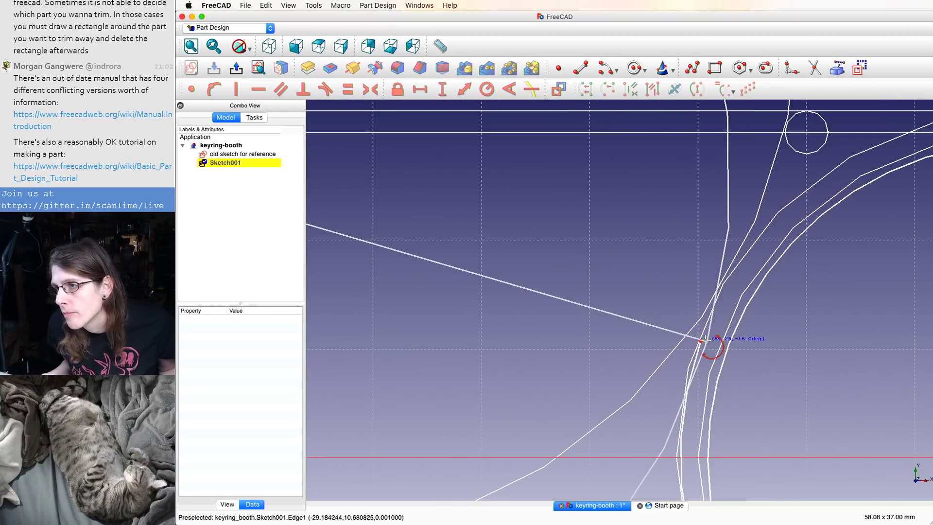
{"action": "left_click", "coordinate": [701, 339]}
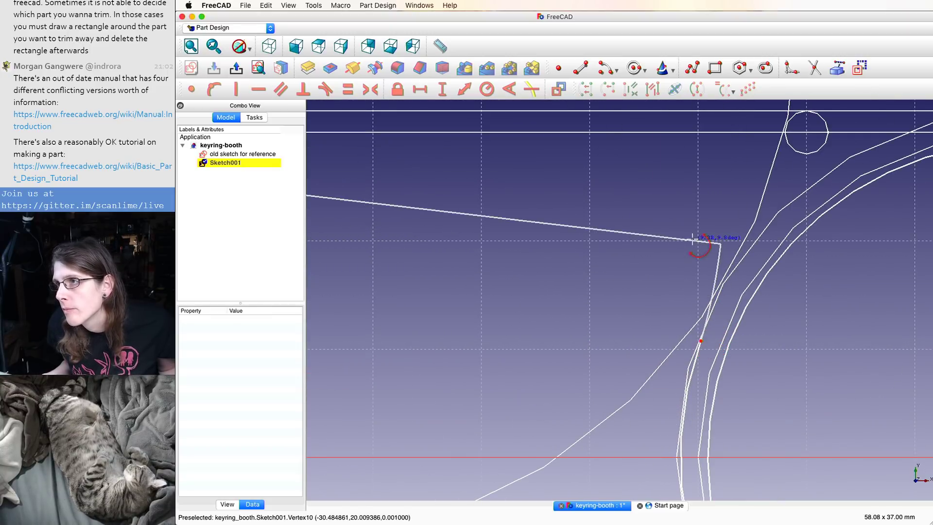
{"action": "left_click", "coordinate": [728, 171]}
- Draw a smaller arc centered below the upper-left small circle, starting at the previous arc's upper end and curving up to the right
{"action": "scroll", "coordinate": [729, 176], "scroll_direction": "down", "scroll_amount": 4}
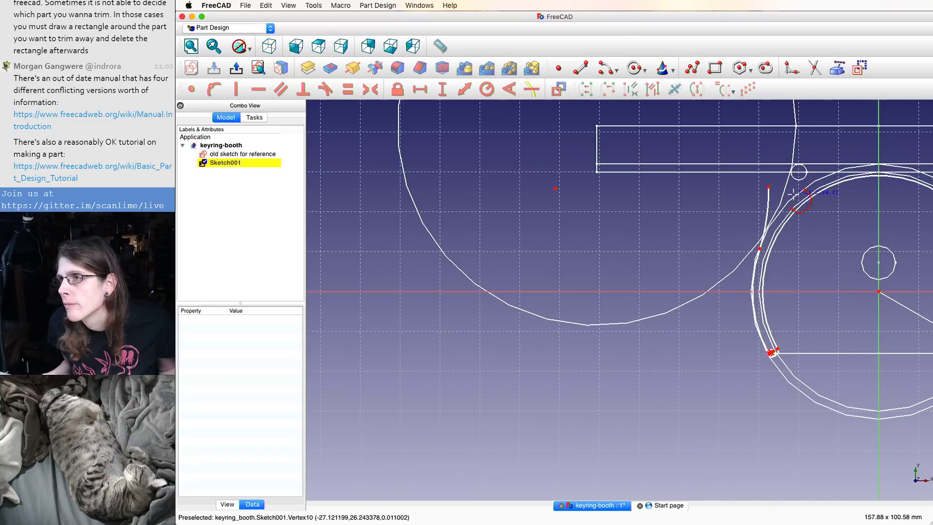
{"action": "scroll", "coordinate": [817, 186], "scroll_direction": "up", "scroll_amount": 5}
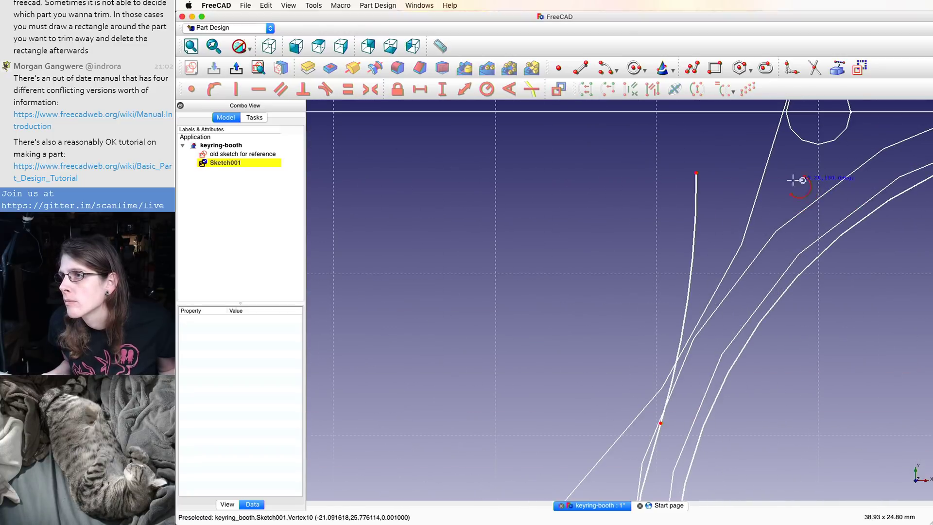
{"action": "left_click", "coordinate": [802, 180]}
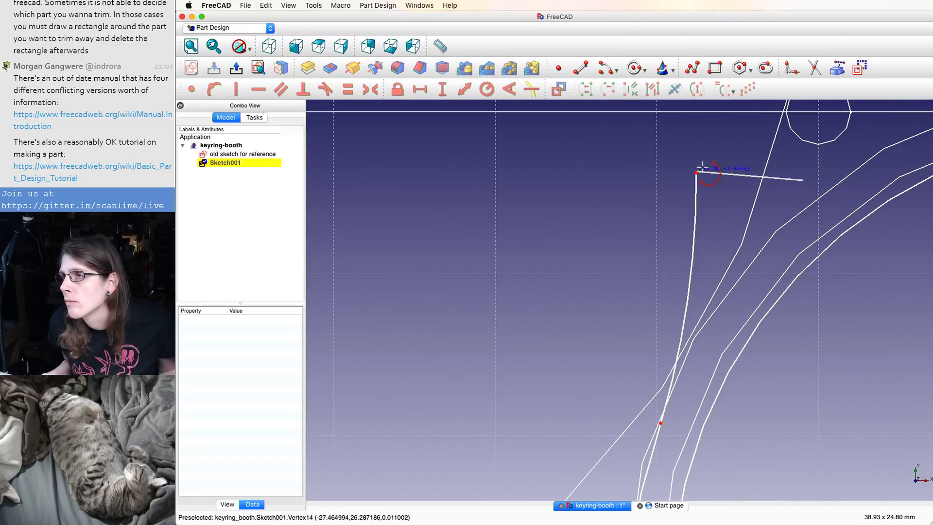
{"action": "scroll", "coordinate": [719, 175], "scroll_direction": "up", "scroll_amount": 6}
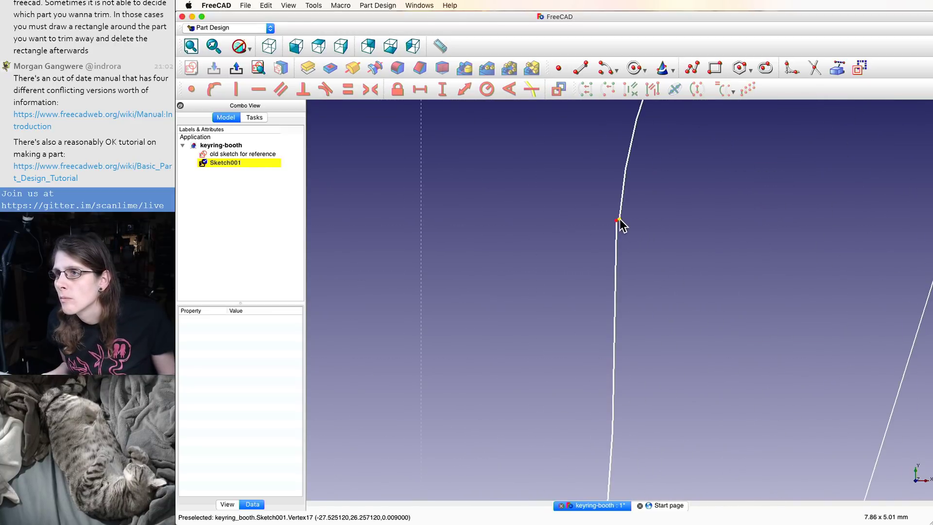
- Pull the new small arc's endpoint off the long arc's end and join both endpoints with a tangent constraint
{"action": "left_click_drag", "start_coordinate": [619, 220], "coordinate": [634, 218]}
{"action": "left_click", "coordinate": [633, 217]}
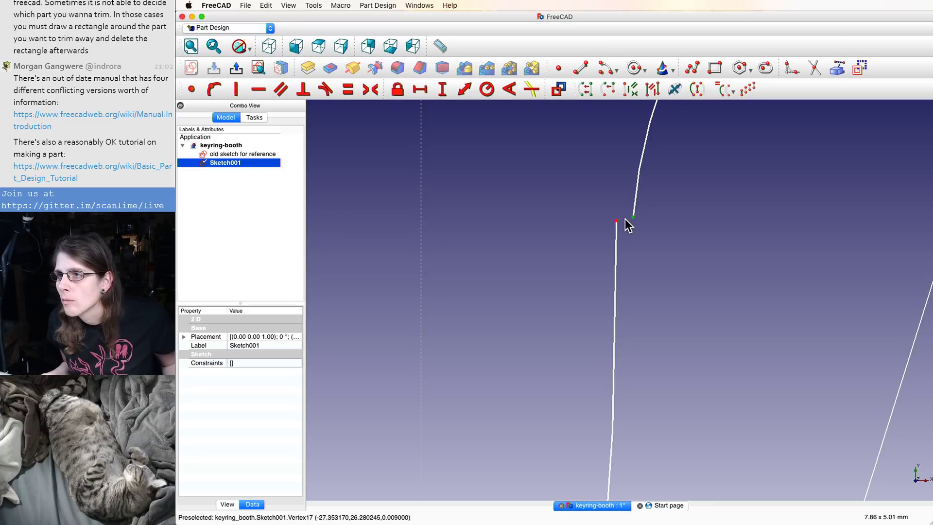
{"action": "key", "text": "Escape"}
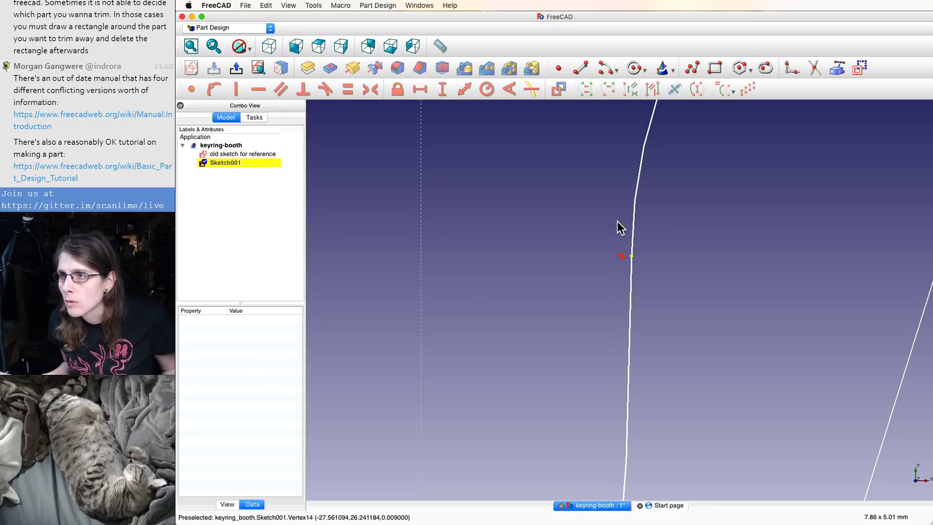
- Constrain the lower end of the long left arc tangent to the outer arc around the origin
{"action": "scroll", "coordinate": [616, 246], "scroll_direction": "down", "scroll_amount": 7}
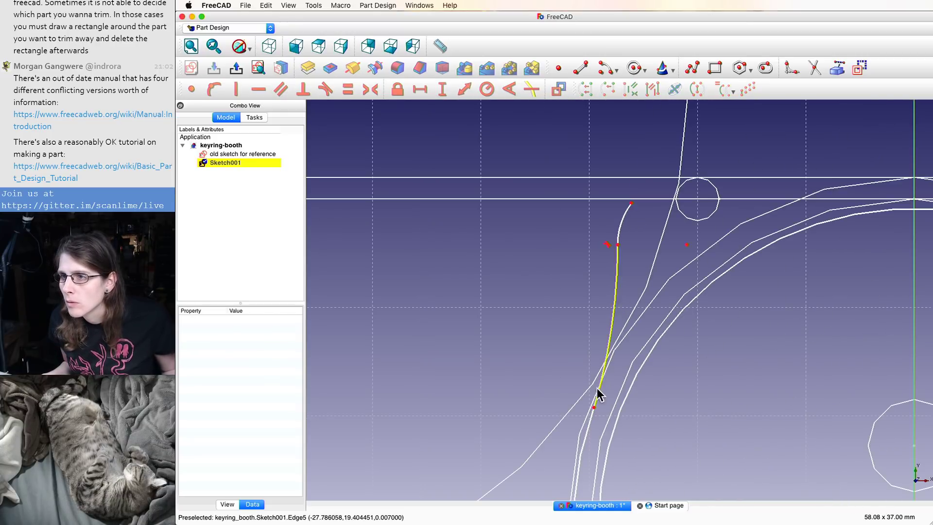
{"action": "scroll", "coordinate": [596, 402], "scroll_direction": "up", "scroll_amount": 10}
{"action": "left_click", "coordinate": [585, 415]}
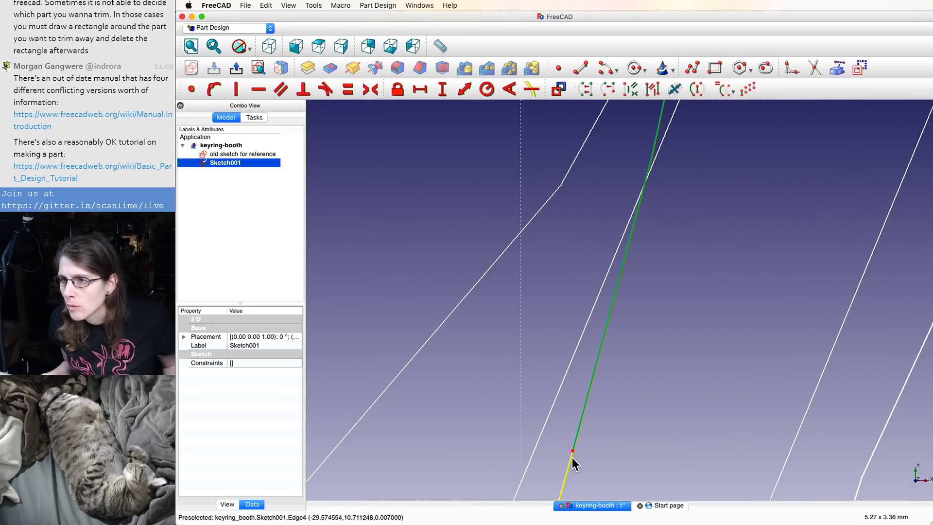
{"action": "key", "text": "Escape"}
{"action": "scroll", "coordinate": [646, 421], "scroll_direction": "down", "scroll_amount": 4}
{"action": "scroll", "coordinate": [646, 422], "scroll_direction": "down", "scroll_amount": 8}
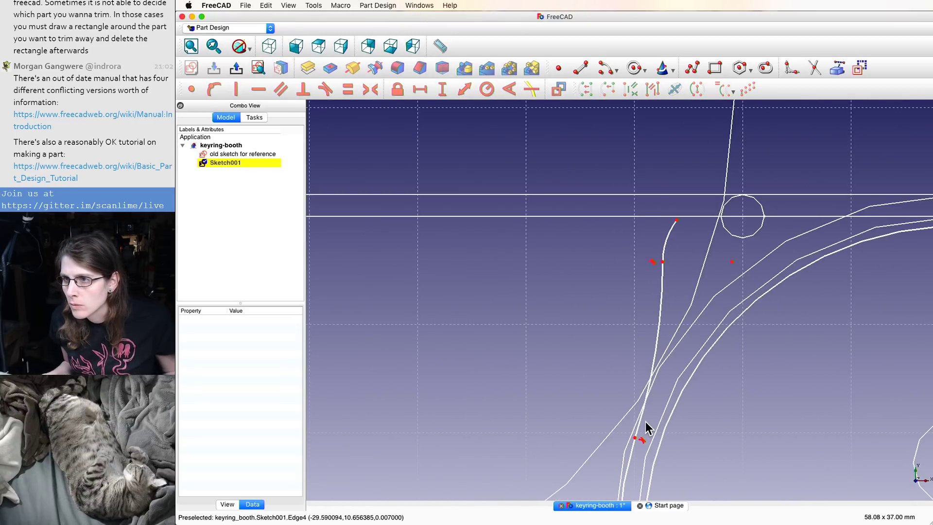
{"action": "middle_click_drag", "start_coordinate": [722, 339], "coordinate": [719, 303]}
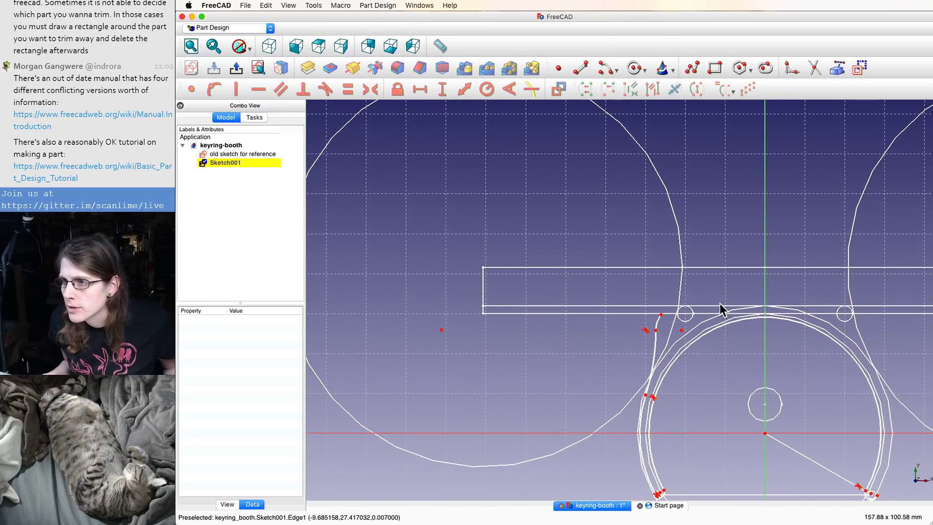
{"action": "scroll", "coordinate": [676, 305], "scroll_direction": "up", "scroll_amount": 4}
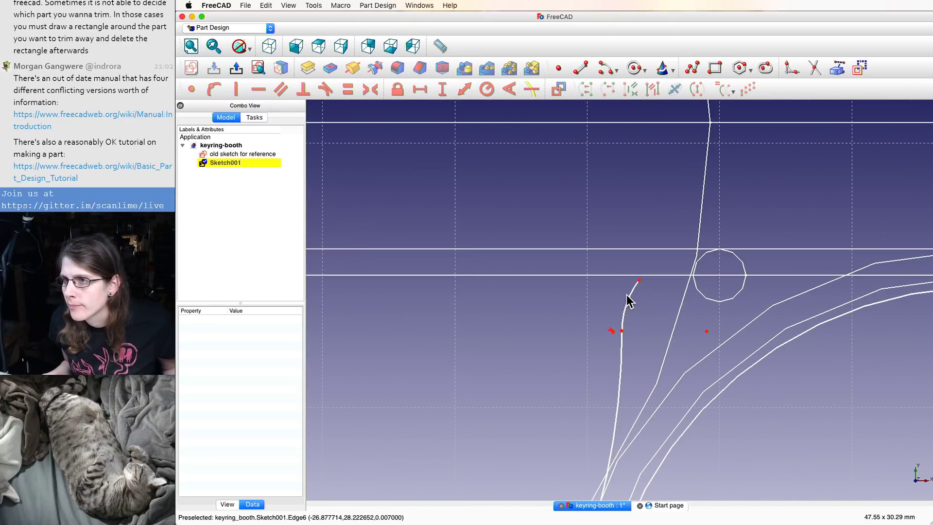
- Pull the small upper-left arc's free endpoint slightly right and down, drawing the connected arc chain closer to the round inner arc
{"action": "left_click", "coordinate": [622, 372]}
{"action": "scroll", "coordinate": [624, 383], "scroll_direction": "up", "scroll_amount": 6}
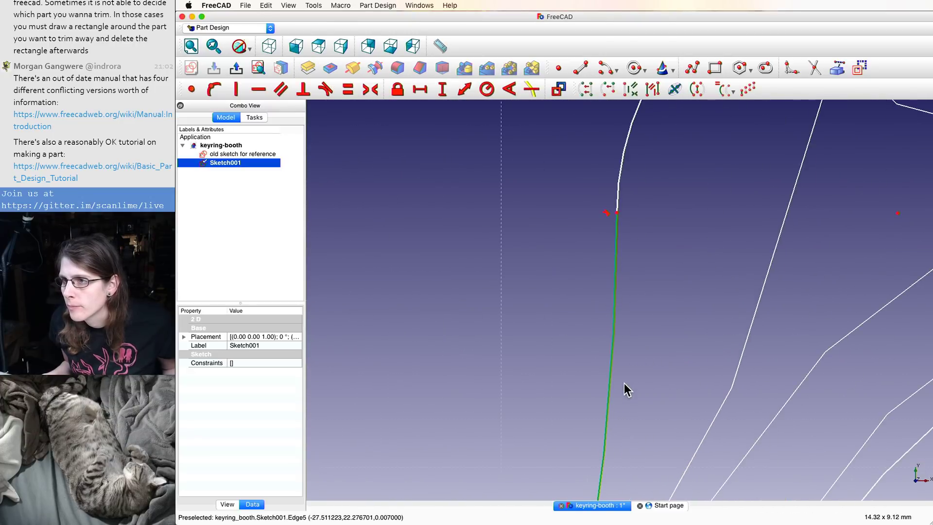
{"action": "scroll", "coordinate": [624, 383], "scroll_direction": "down", "scroll_amount": 7}
{"action": "scroll", "coordinate": [624, 383], "scroll_direction": "down", "scroll_amount": 6}
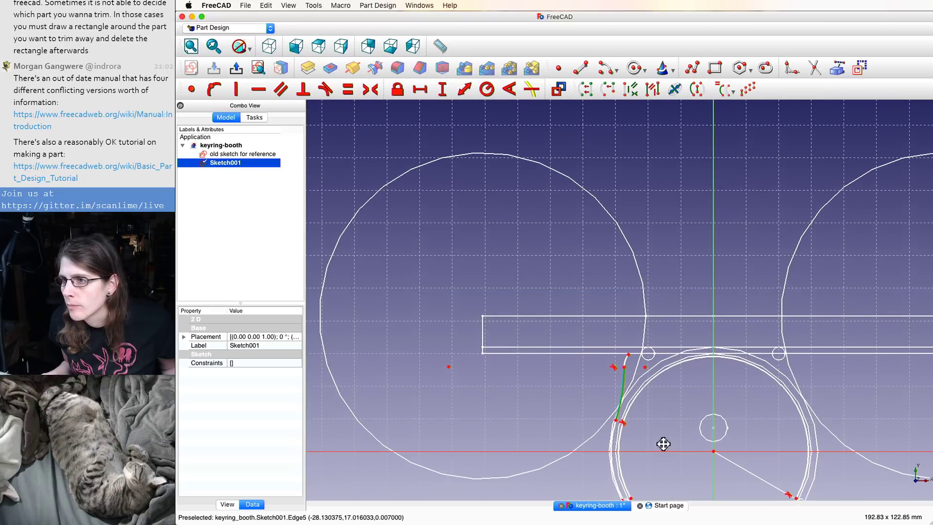
{"action": "middle_click_drag", "start_coordinate": [663, 443], "coordinate": [600, 298]}
{"action": "scroll", "coordinate": [588, 300], "scroll_direction": "down", "scroll_amount": 2}
{"action": "scroll", "coordinate": [592, 302], "scroll_direction": "up", "scroll_amount": 3}
{"action": "scroll", "coordinate": [591, 298], "scroll_direction": "up", "scroll_amount": 2}
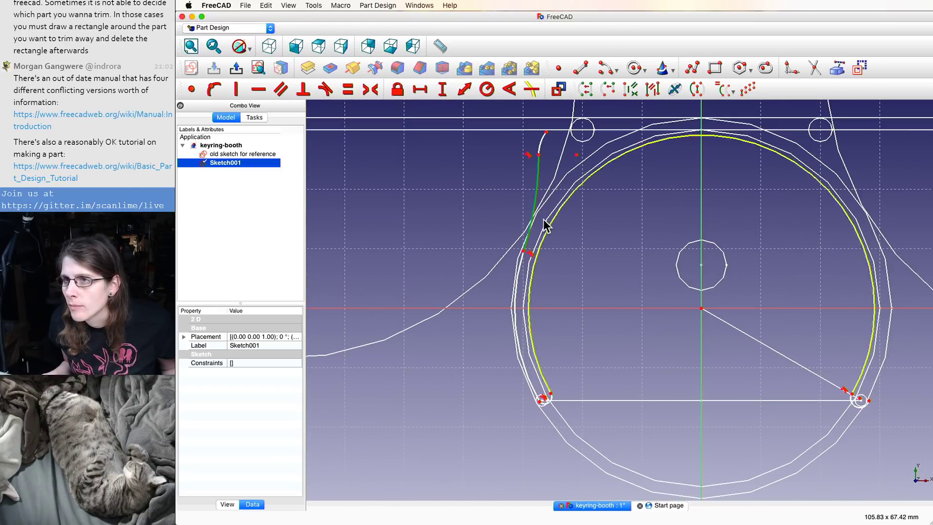
{"action": "left_click_drag", "start_coordinate": [546, 134], "coordinate": [559, 141]}
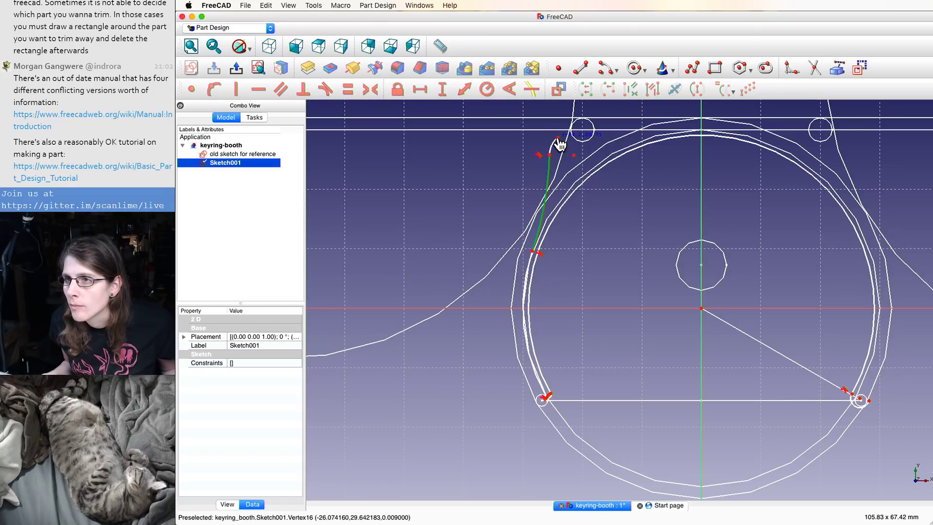
- Draw a line from the small arc's free end toward the vertical axis and constrain it horizontal
{"action": "key", "text": "l"}
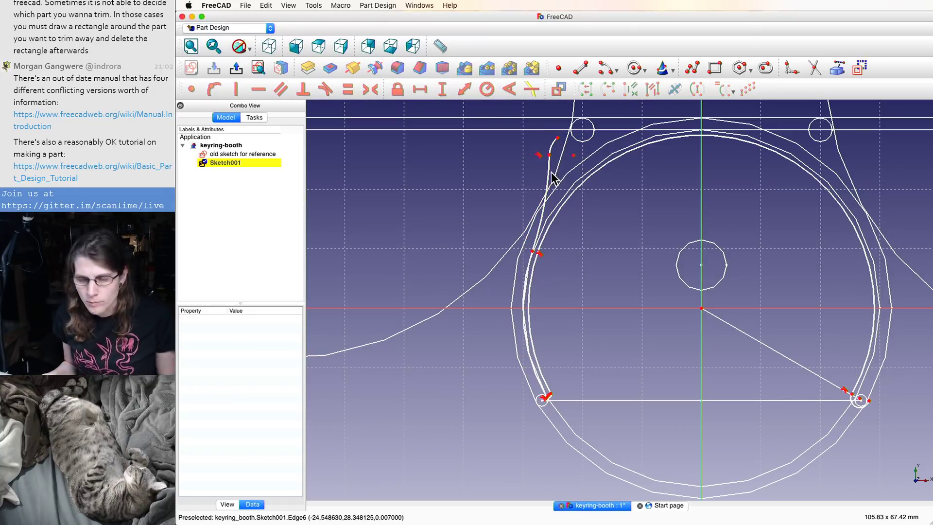
{"action": "left_click", "coordinate": [558, 138]}
{"action": "left_click", "coordinate": [673, 190]}
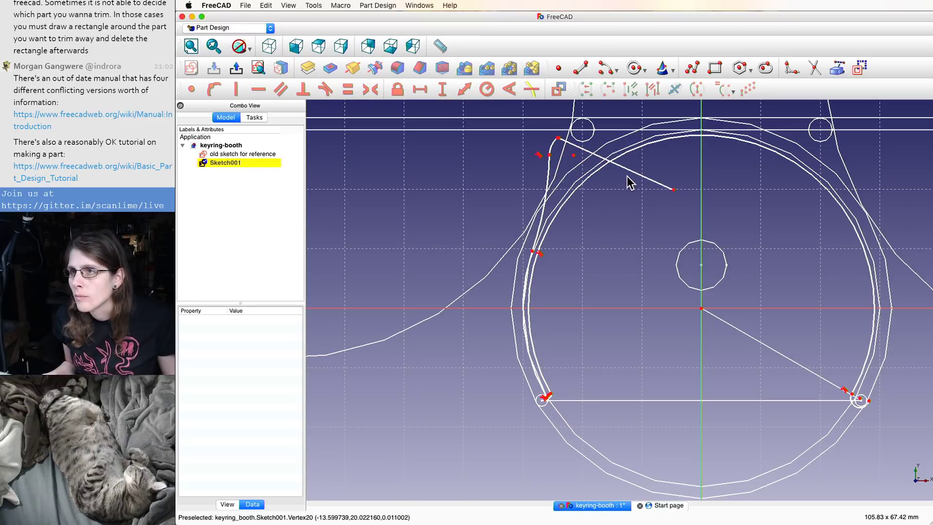
{"action": "left_click", "coordinate": [630, 170]}
{"action": "key", "text": "h"}
- Constrain the horizontal line tangent to the small upper-left arc and make their neighbouring endpoints coincident
{"action": "scroll", "coordinate": [568, 141], "scroll_direction": "down", "scroll_amount": 3}
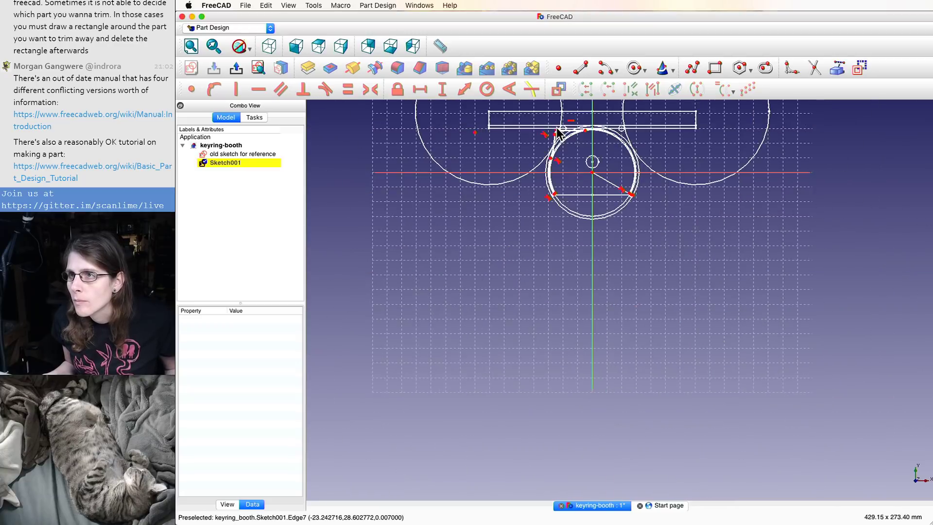
{"action": "scroll", "coordinate": [556, 138], "scroll_direction": "up", "scroll_amount": 8}
{"action": "left_click", "coordinate": [585, 166]}
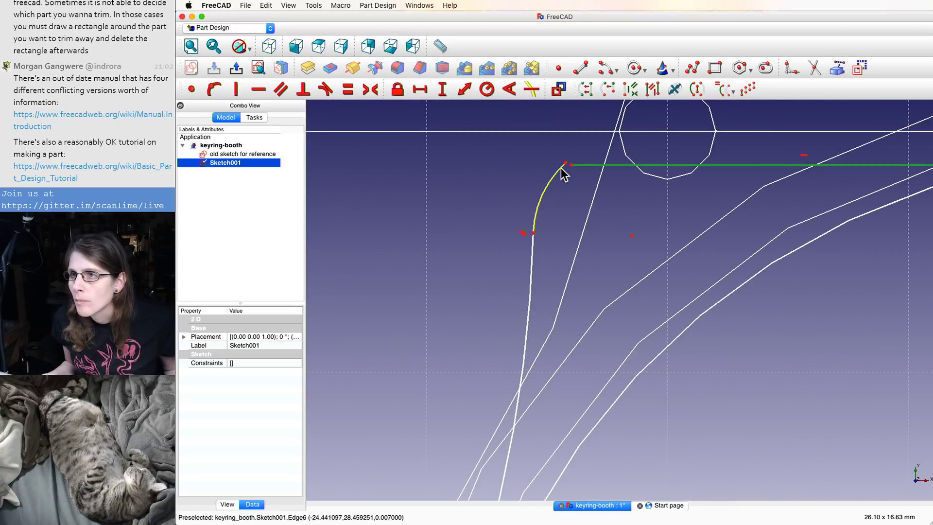
{"action": "left_click", "coordinate": [561, 168]}
{"action": "left_click", "coordinate": [566, 164]}
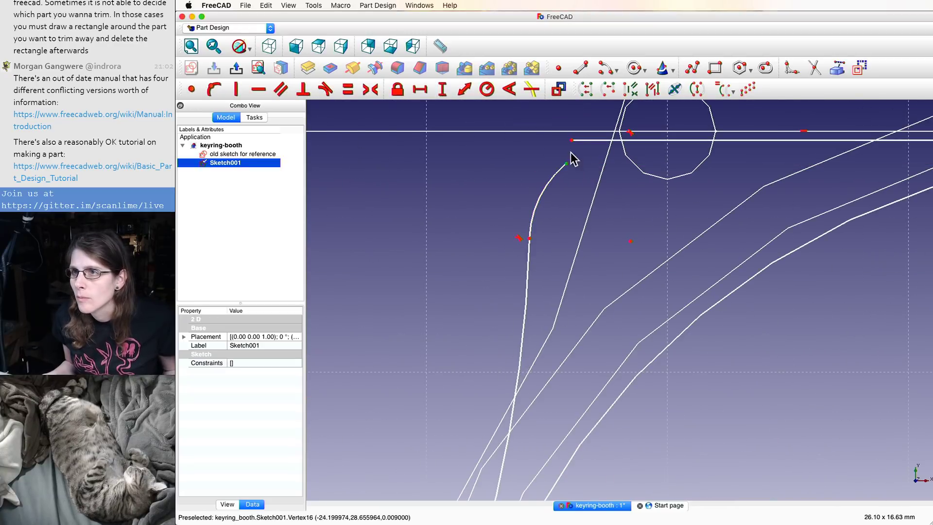
{"action": "left_click", "coordinate": [571, 141]}
{"action": "key", "text": "c"}
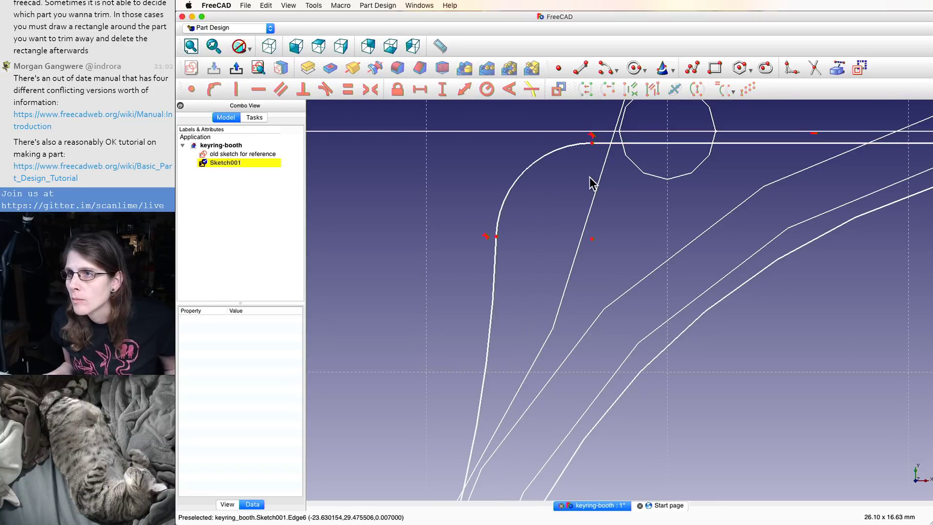
- Pull the horizontal line's free endpoint down and right until it almost meets the vertical axis
{"action": "scroll", "coordinate": [592, 146], "scroll_direction": "down", "scroll_amount": 6}
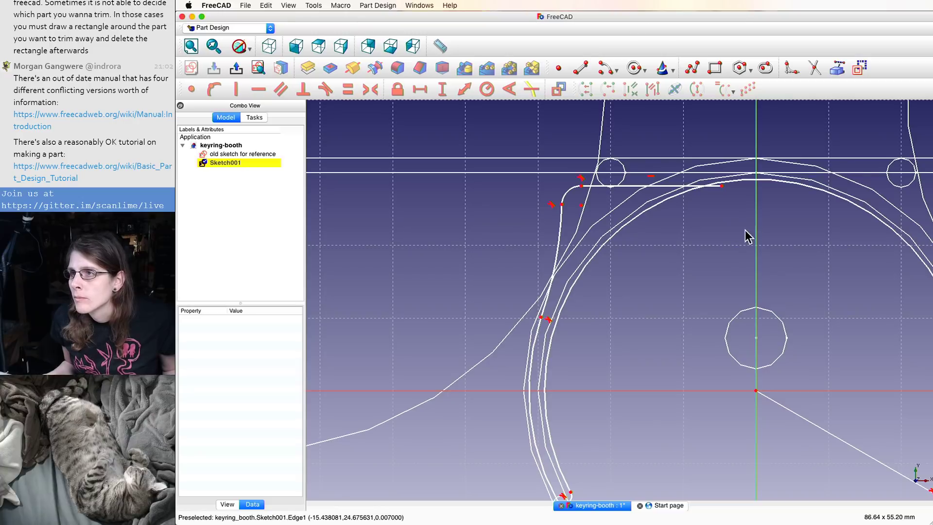
{"action": "scroll", "coordinate": [747, 234], "scroll_direction": "down", "scroll_amount": 3}
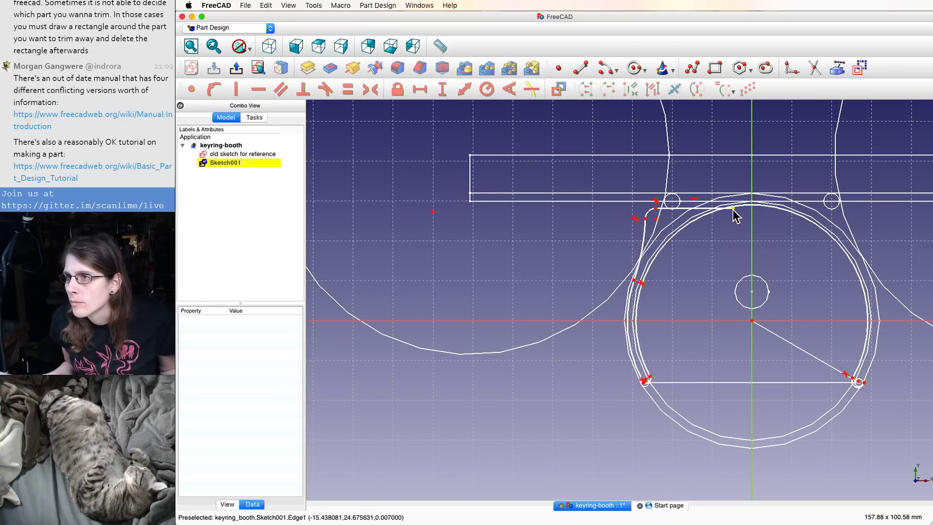
{"action": "mouse_move", "coordinate": [733, 209]}
{"action": "left_mouse_down"}
{"action": "mouse_move", "coordinate": [742, 224]}
{"action": "mouse_move", "coordinate": [747, 219]}
{"action": "left_mouse_up"}
- Try to attach the horizontal line's free endpoint to the vertical axis with coincident and point-on-object constraints
{"action": "left_click", "coordinate": [752, 220]}
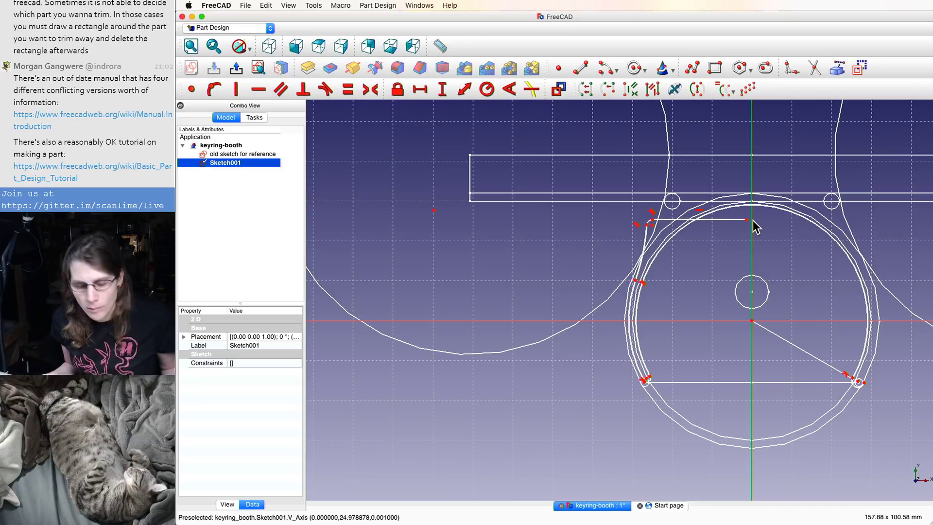
{"action": "key", "text": "c"}
{"action": "left_click", "coordinate": [619, 281]}
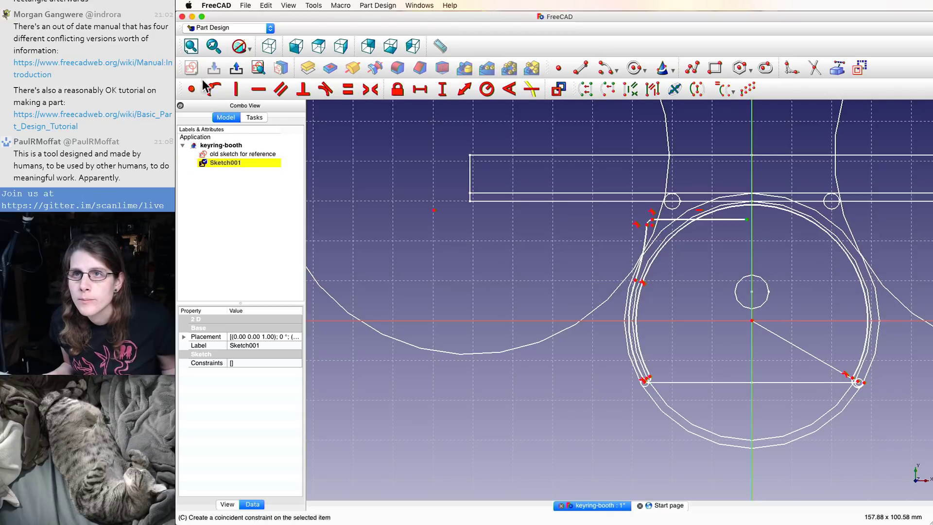
{"action": "left_click", "coordinate": [214, 89]}
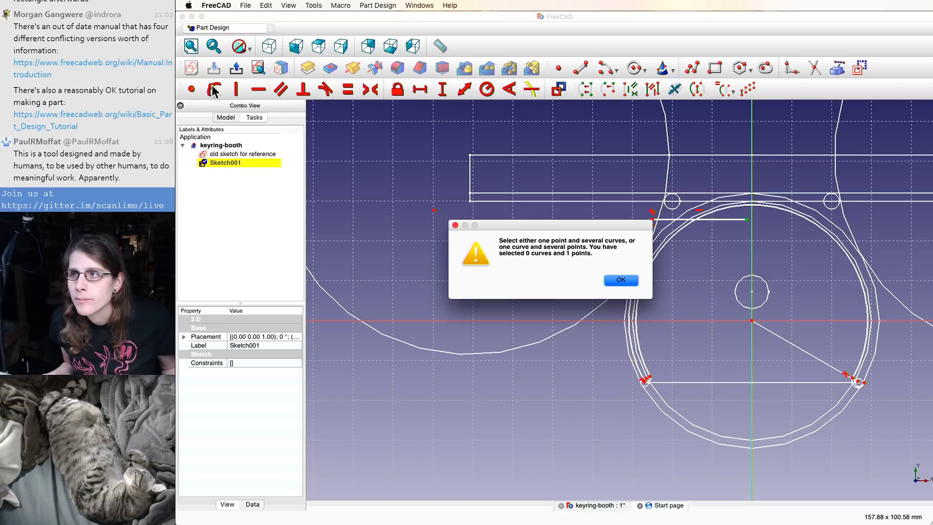
{"action": "left_click", "coordinate": [622, 281]}
- Fix the horizontal line's free endpoint onto the vertical axis with a point-on-object constraint
{"action": "left_click", "coordinate": [654, 261]}
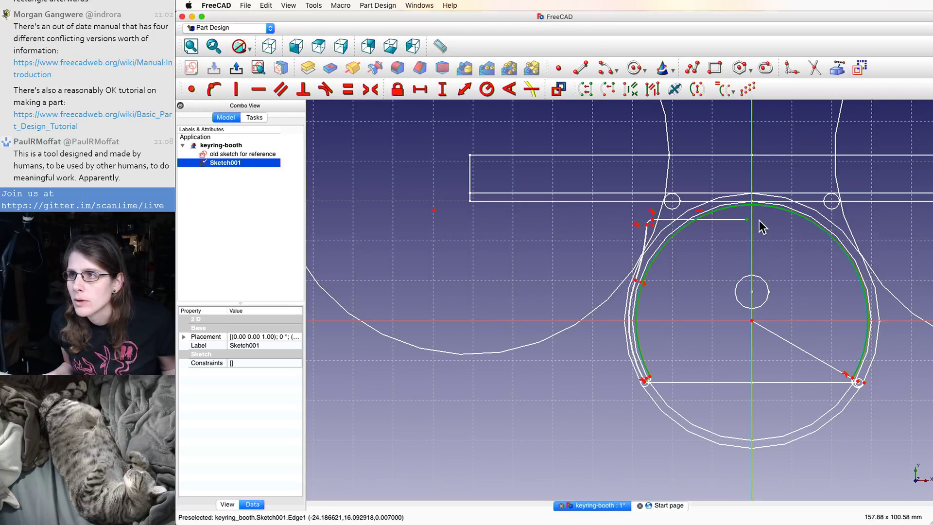
{"action": "left_click", "coordinate": [741, 243]}
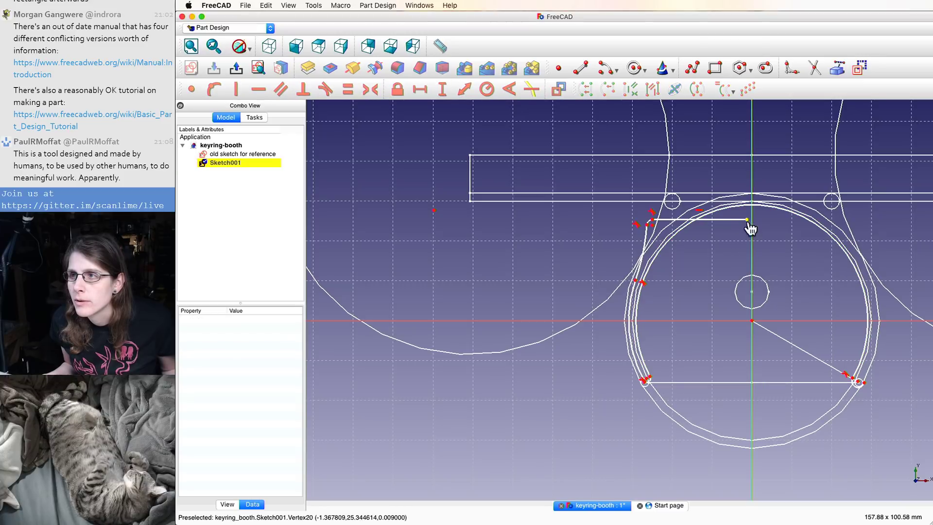
{"action": "left_click", "coordinate": [748, 221]}
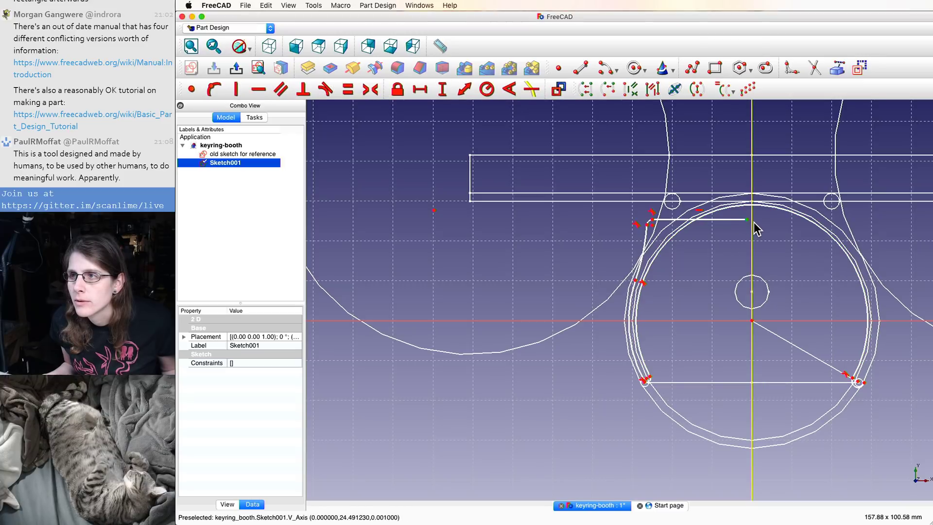
{"action": "left_click", "coordinate": [214, 89]}
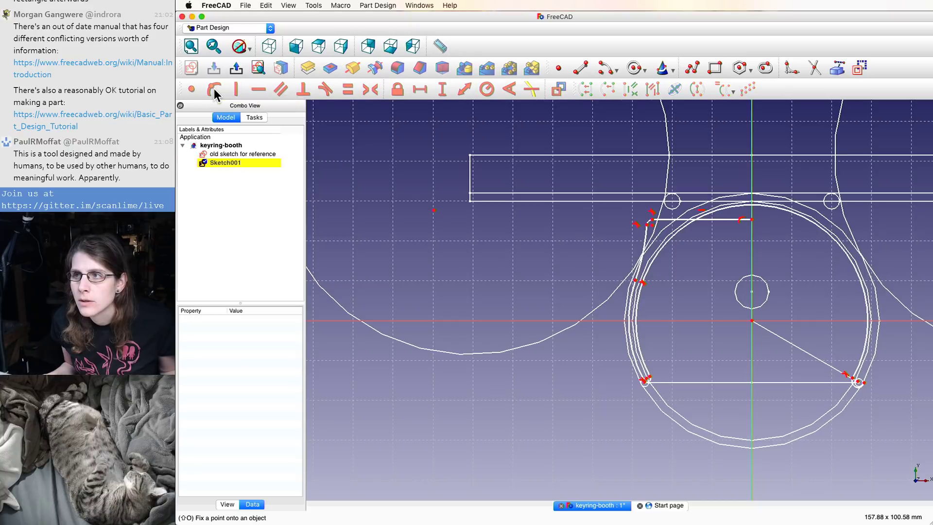
- Try to constrain the radius of the large inner arc around the origin to 34 mm
{"action": "scroll", "coordinate": [600, 239], "scroll_direction": "down", "scroll_amount": 2}
{"action": "scroll", "coordinate": [600, 238], "scroll_direction": "up", "scroll_amount": 4}
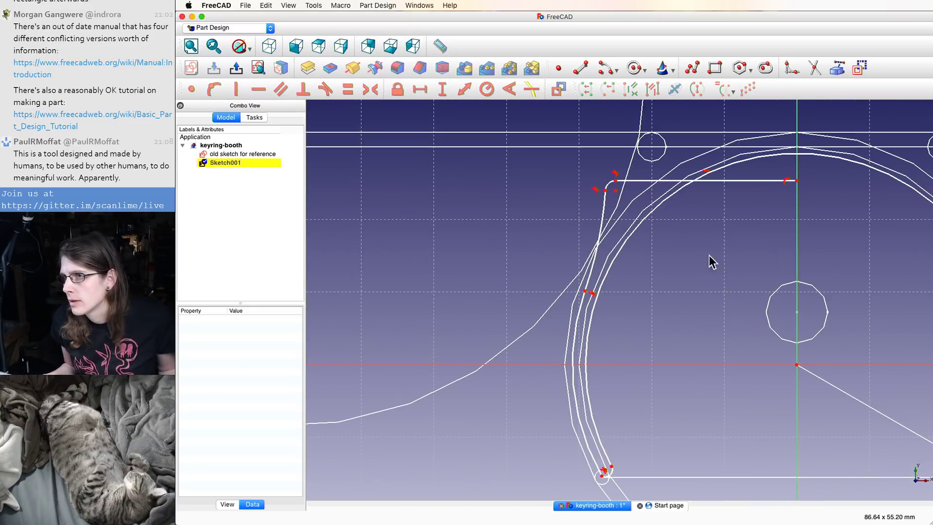
{"action": "scroll", "coordinate": [676, 237], "scroll_direction": "down", "scroll_amount": 2}
{"action": "scroll", "coordinate": [800, 236], "scroll_direction": "up", "scroll_amount": 4}
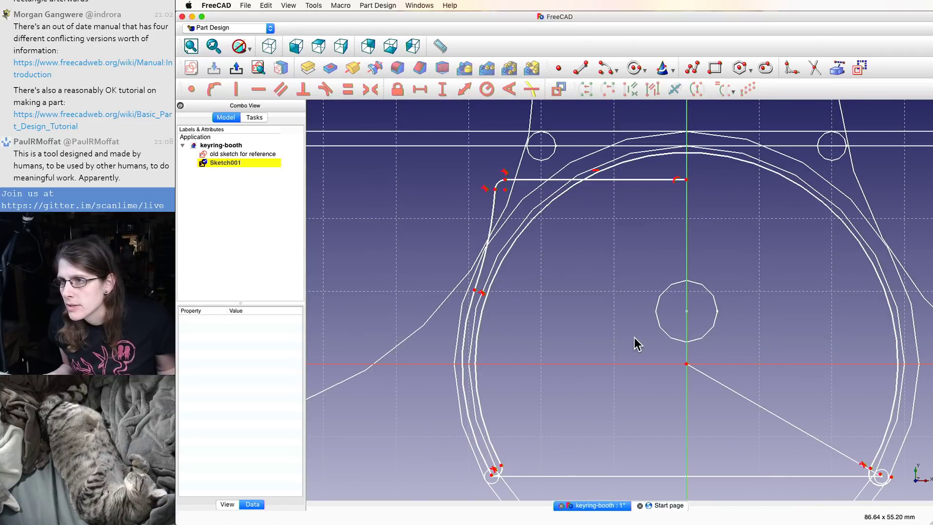
{"action": "scroll", "coordinate": [527, 346], "scroll_direction": "down", "scroll_amount": 3}
{"action": "scroll", "coordinate": [561, 347], "scroll_direction": "up", "scroll_amount": 3}
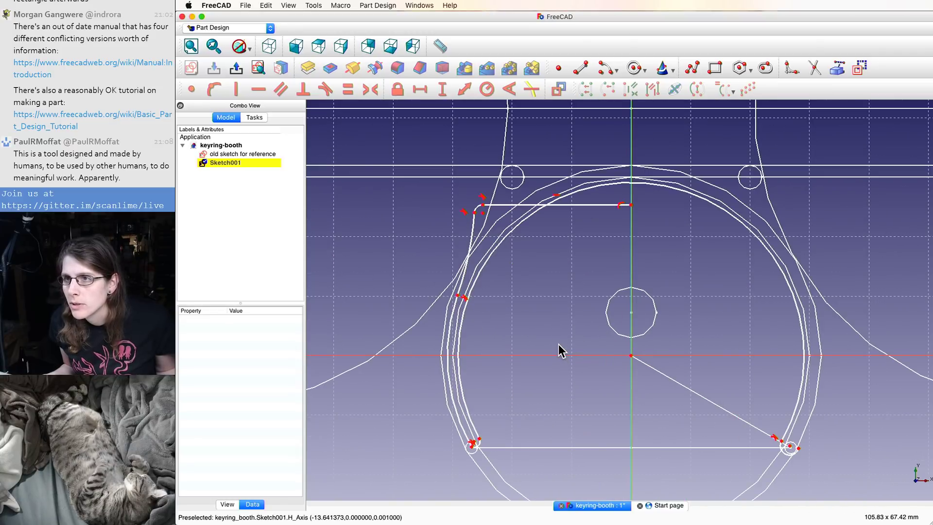
{"action": "left_click", "coordinate": [470, 410]}
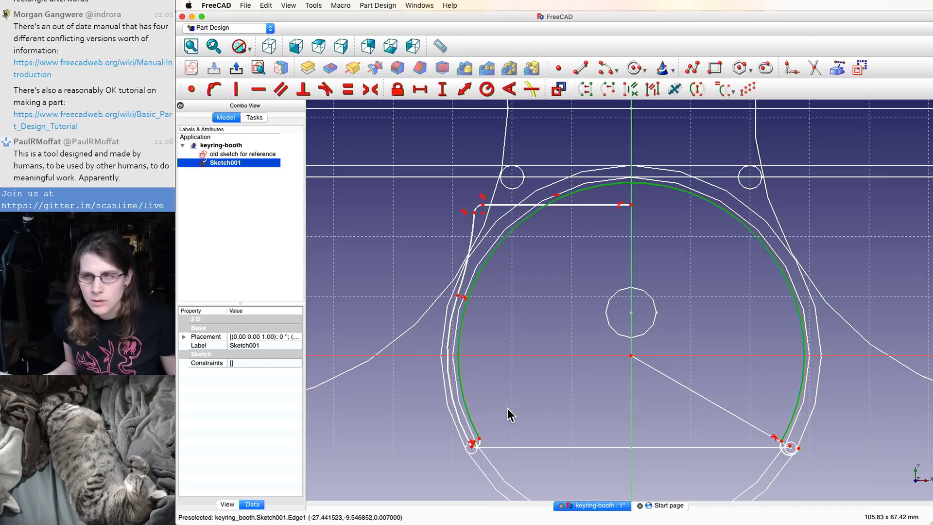
{"action": "key", "text": "shift+r"}
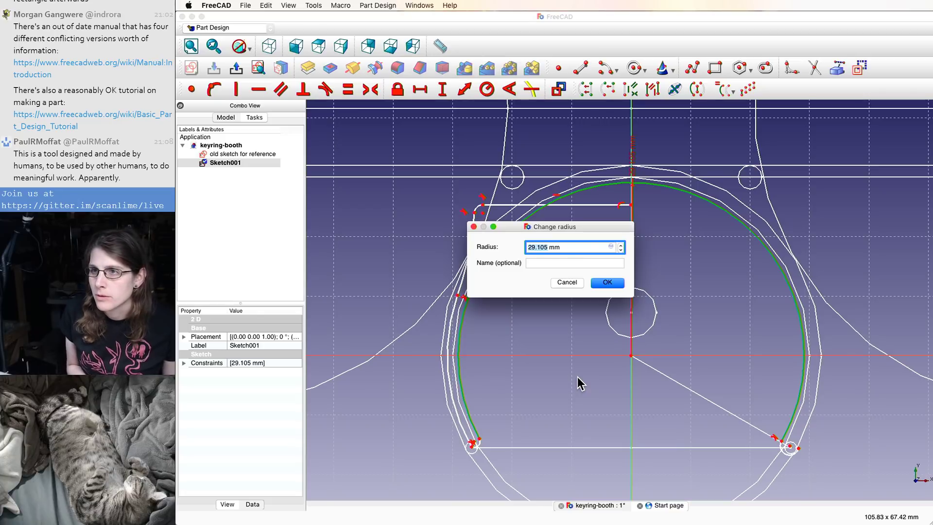
{"action": "type", "text": "35"}
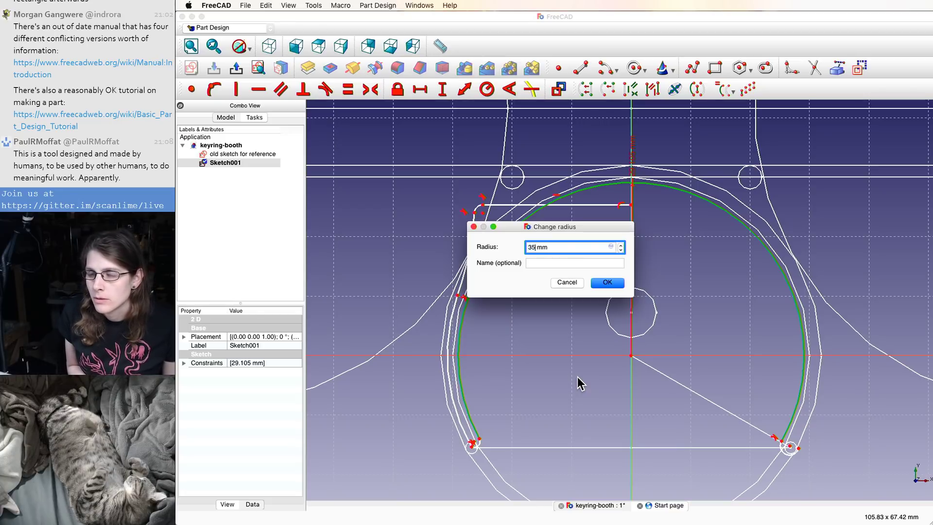
{"action": "key", "text": "Return"}
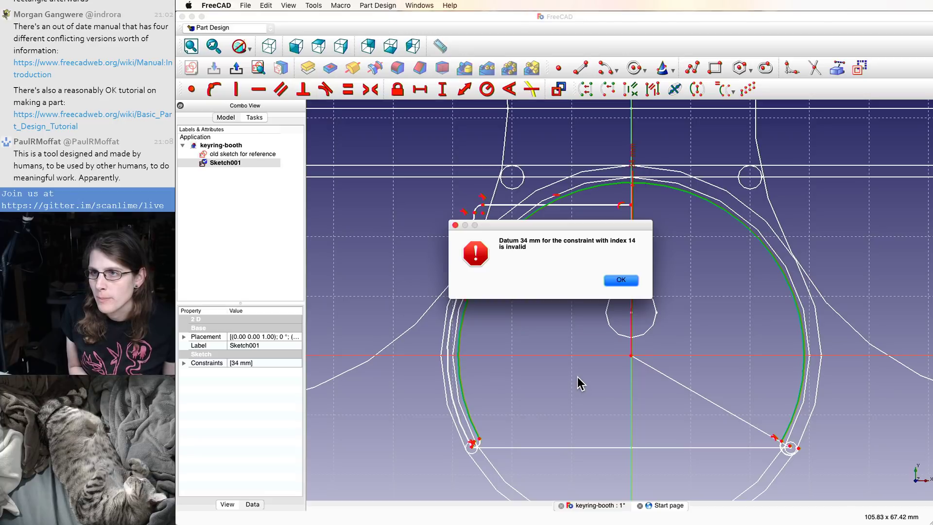
{"action": "key", "text": "Return"}
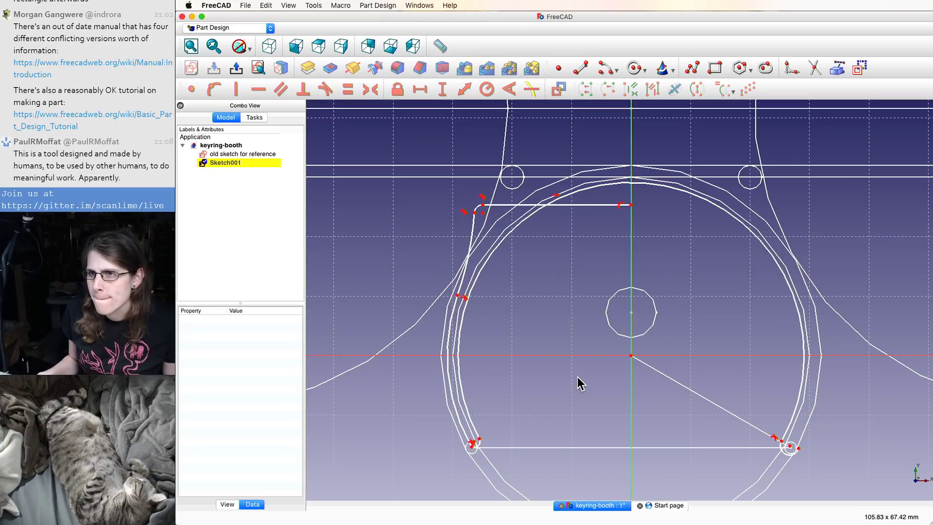
- Constrain the radius of the large inner arc around the origin to 32 mm
{"action": "left_click", "coordinate": [462, 397]}
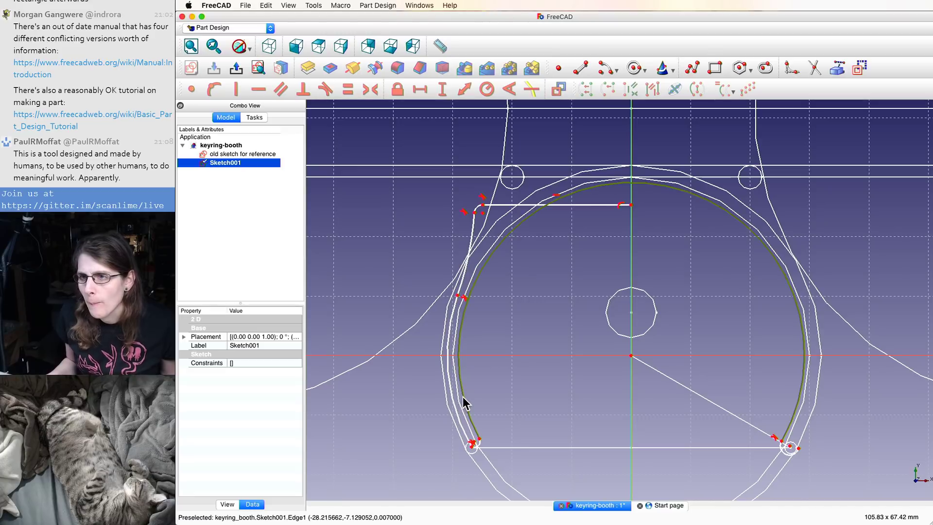
{"action": "key", "text": "shift+r"}
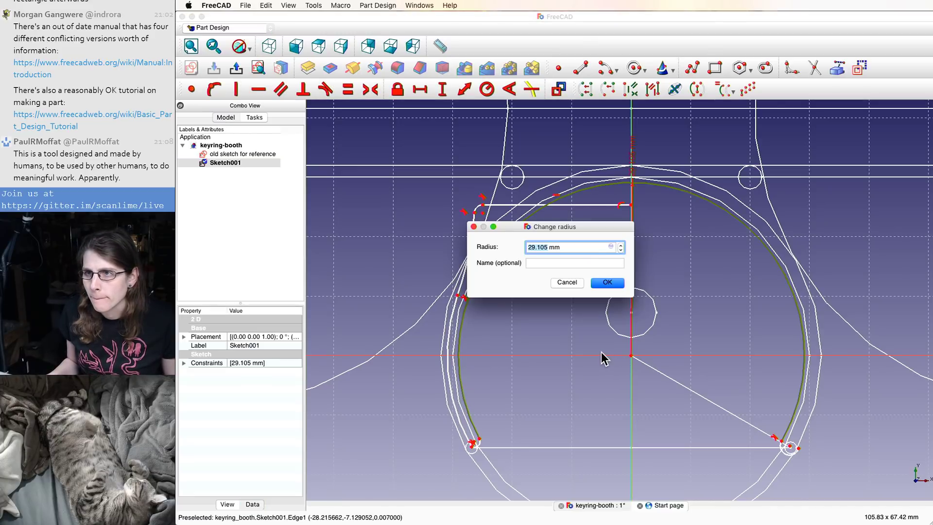
{"action": "type", "text": "32"}
{"action": "left_click", "coordinate": [612, 284]}
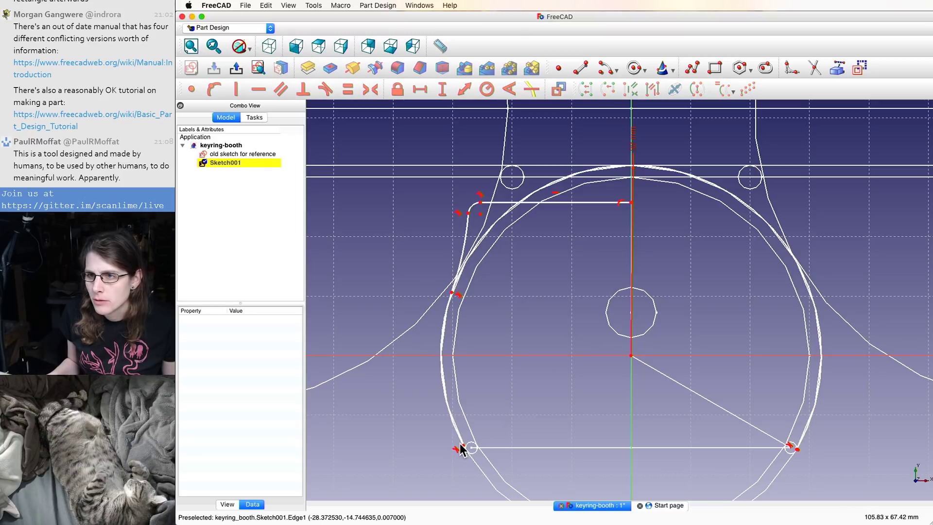
- Pull the lower-left end of the enlarged arcs up along the circle and undo back to before the radius constraint
{"action": "mouse_move", "coordinate": [460, 448]}
{"action": "left_mouse_down"}
{"action": "mouse_move", "coordinate": [469, 412]}
{"action": "mouse_move", "coordinate": [446, 355]}
{"action": "mouse_move", "coordinate": [448, 298]}
{"action": "mouse_move", "coordinate": [486, 219]}
{"action": "mouse_move", "coordinate": [500, 225]}
{"action": "mouse_move", "coordinate": [444, 398]}
{"action": "left_mouse_up"}
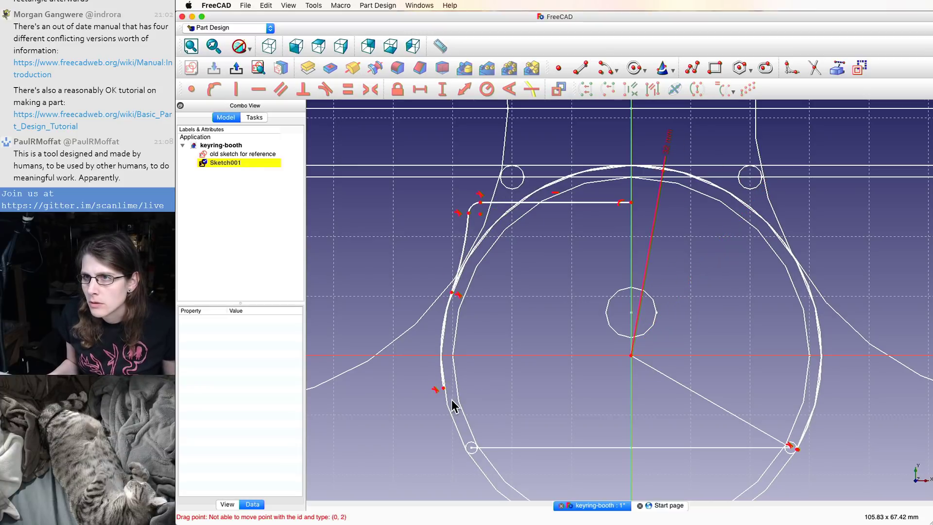
{"action": "key", "text": "super+z"}
- Pull the outer left arc's lower endpoint outward, away from the inner arc, to widen the rounded band between them
{"action": "scroll", "coordinate": [480, 449], "scroll_direction": "down", "scroll_amount": 3}
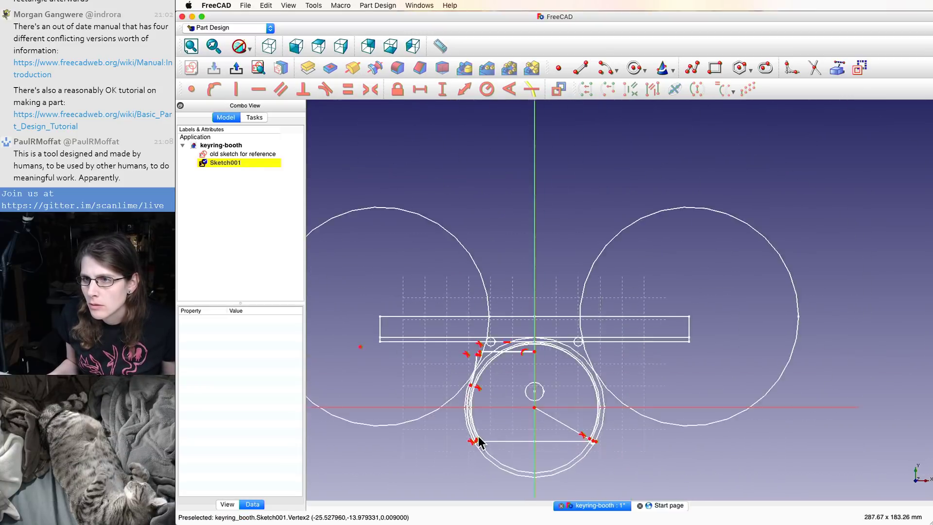
{"action": "scroll", "coordinate": [488, 425], "scroll_direction": "up", "scroll_amount": 8}
{"action": "scroll", "coordinate": [485, 460], "scroll_direction": "down", "scroll_amount": 3}
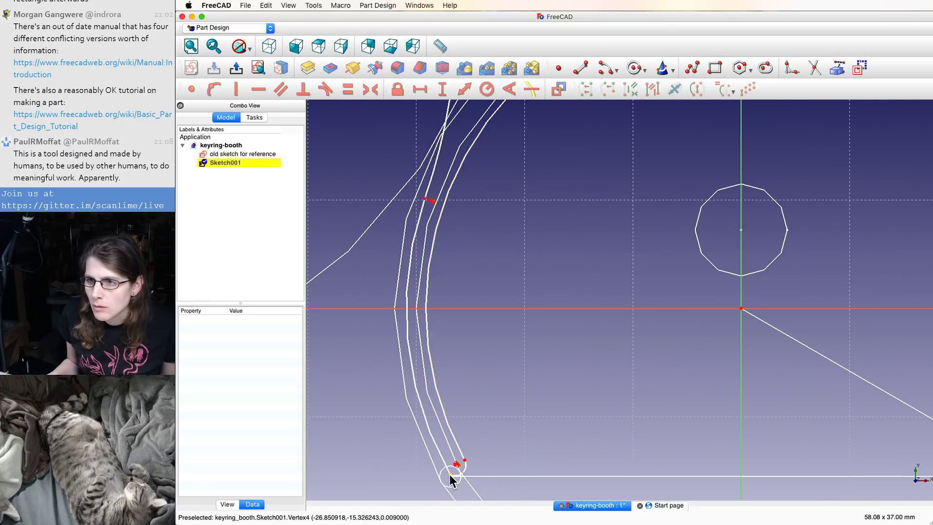
{"action": "mouse_move", "coordinate": [450, 474]}
{"action": "left_mouse_down"}
{"action": "mouse_move", "coordinate": [409, 479]}
{"action": "mouse_move", "coordinate": [385, 466]}
{"action": "left_mouse_up"}
{"action": "left_click", "coordinate": [549, 451]}
{"action": "scroll", "coordinate": [555, 439], "scroll_direction": "down", "scroll_amount": 8}
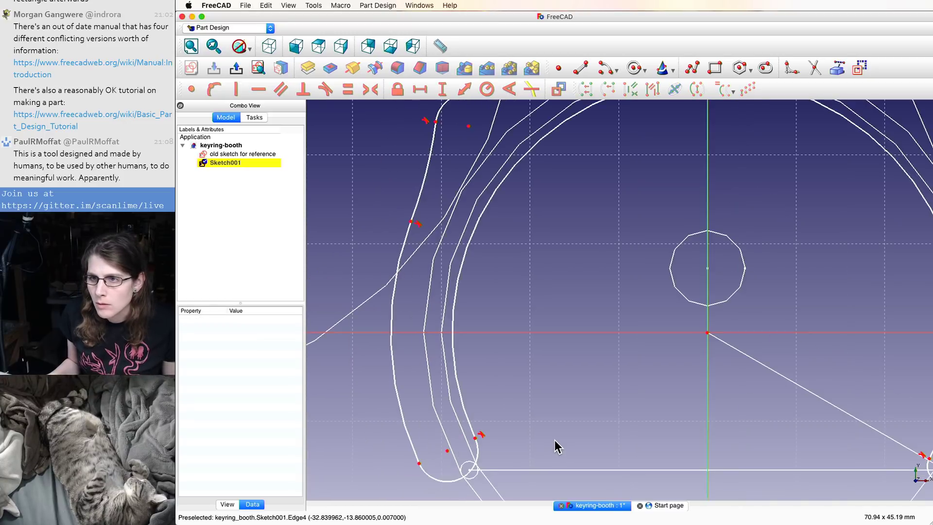
{"action": "scroll", "coordinate": [555, 440], "scroll_direction": "up", "scroll_amount": 5}
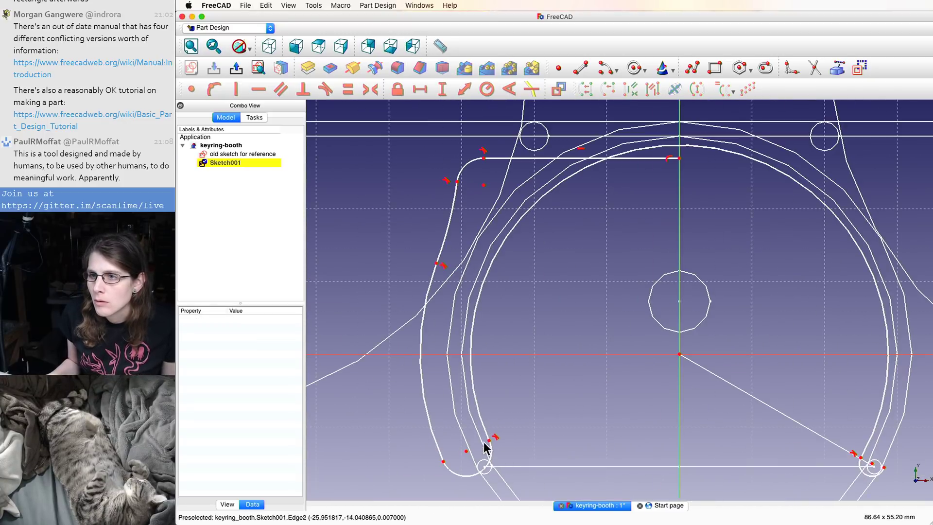
- Pull the large inner arc's lower-left endpoint inward and constrain that arc's radius to 32 mm
{"action": "mouse_move", "coordinate": [487, 434]}
{"action": "left_mouse_down"}
{"action": "mouse_move", "coordinate": [553, 428]}
{"action": "mouse_move", "coordinate": [494, 437]}
{"action": "left_mouse_up"}
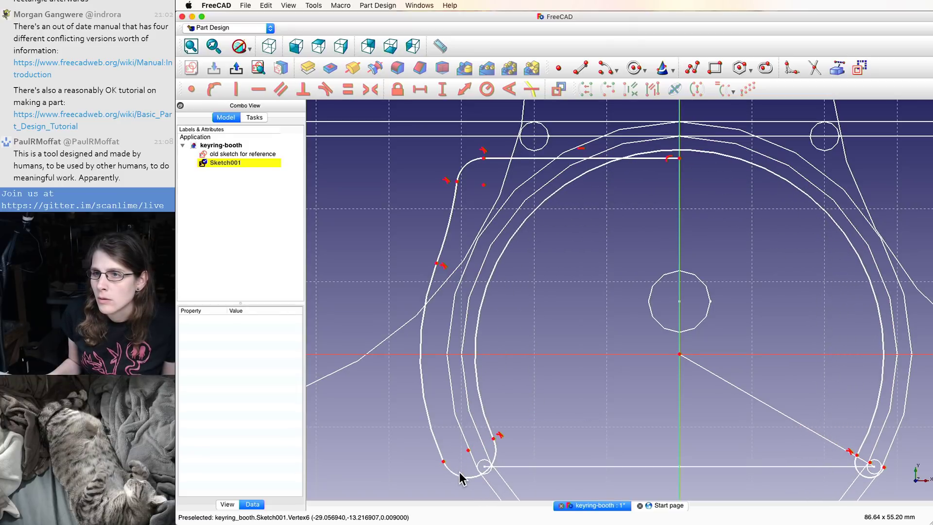
{"action": "left_click", "coordinate": [479, 396]}
{"action": "key", "text": "shift+r"}
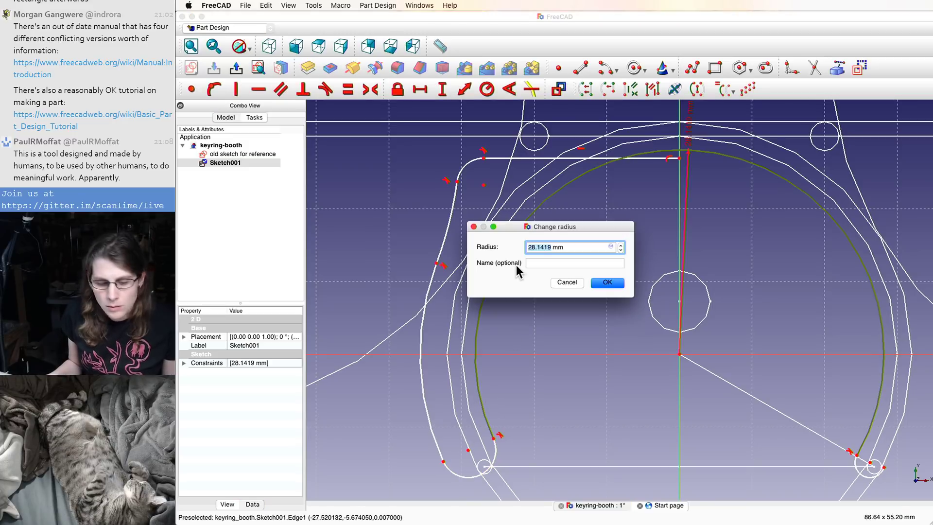
{"action": "type", "text": "32"}
{"action": "left_click", "coordinate": [599, 282]}
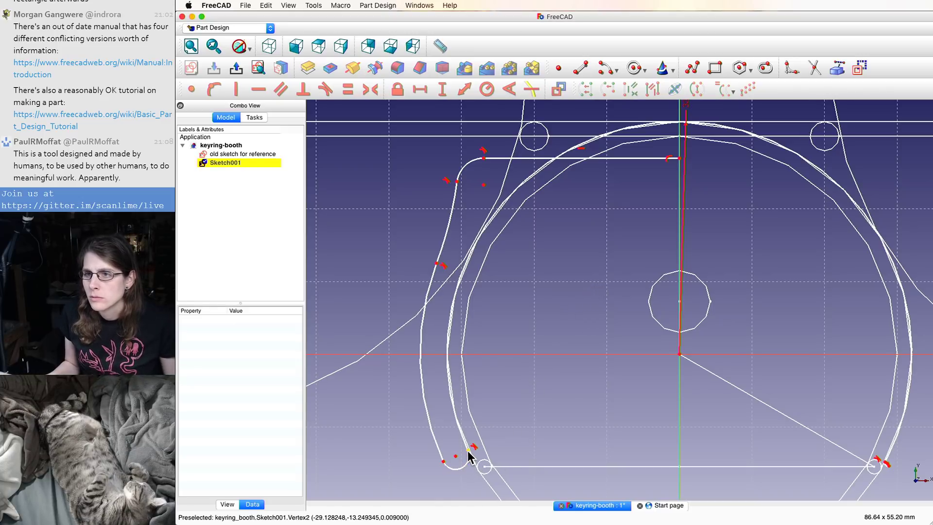
- Move the rounded lower-left end slightly up and outward and constrain its small end arc's radius to 1.5 mm
{"action": "mouse_move", "coordinate": [467, 450]}
{"action": "left_mouse_down"}
{"action": "mouse_move", "coordinate": [440, 356]}
{"action": "mouse_move", "coordinate": [456, 437]}
{"action": "mouse_move", "coordinate": [413, 431]}
{"action": "mouse_move", "coordinate": [424, 377]}
{"action": "mouse_move", "coordinate": [441, 452]}
{"action": "left_mouse_up"}
{"action": "left_click", "coordinate": [448, 459]}
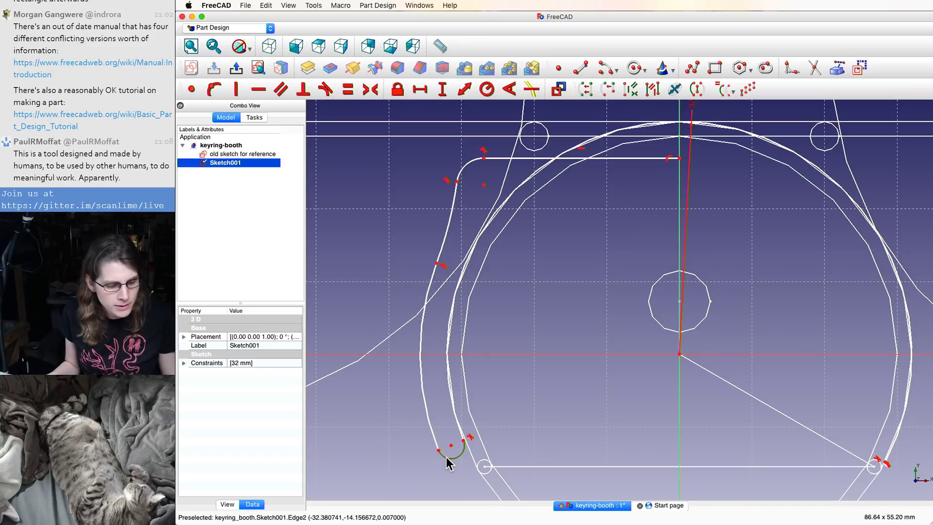
{"action": "key", "text": "shift+r"}
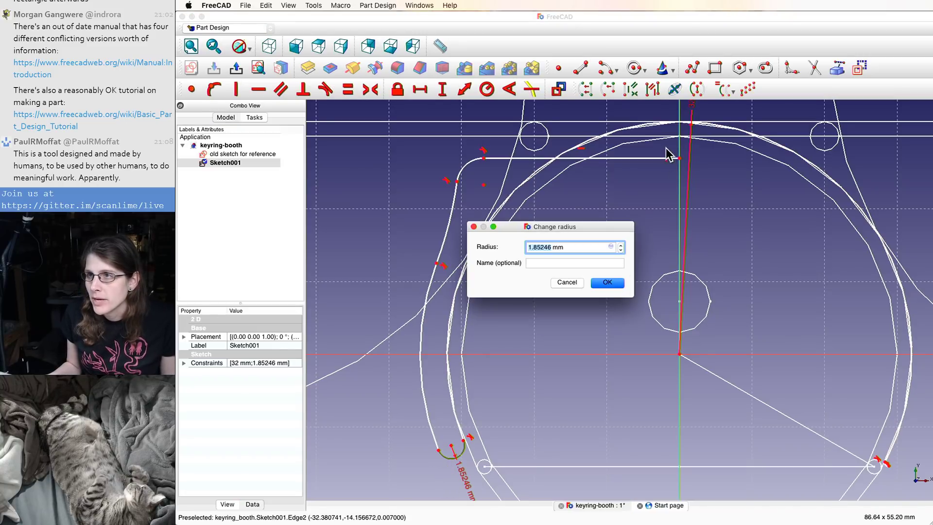
{"action": "left_click_drag", "start_coordinate": [538, 227], "coordinate": [578, 281]}
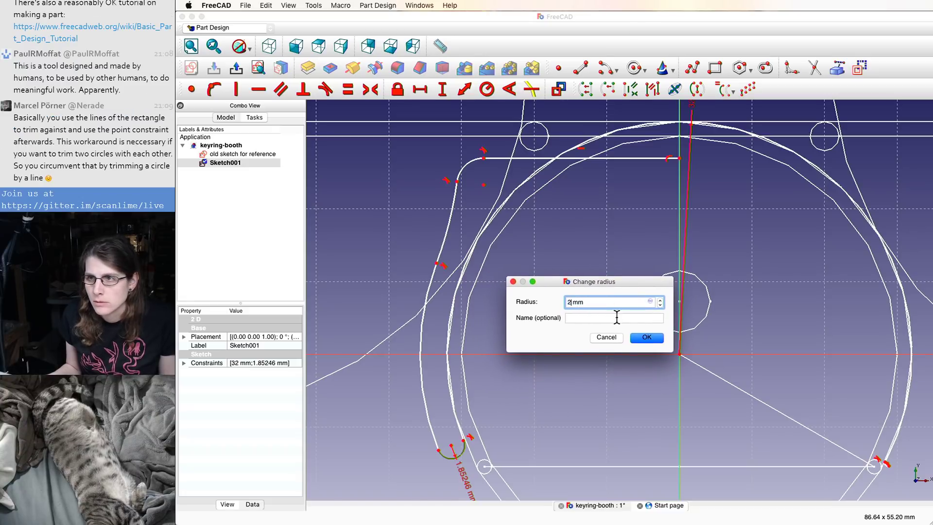
{"action": "left_click_drag", "start_coordinate": [606, 301], "coordinate": [559, 306]}
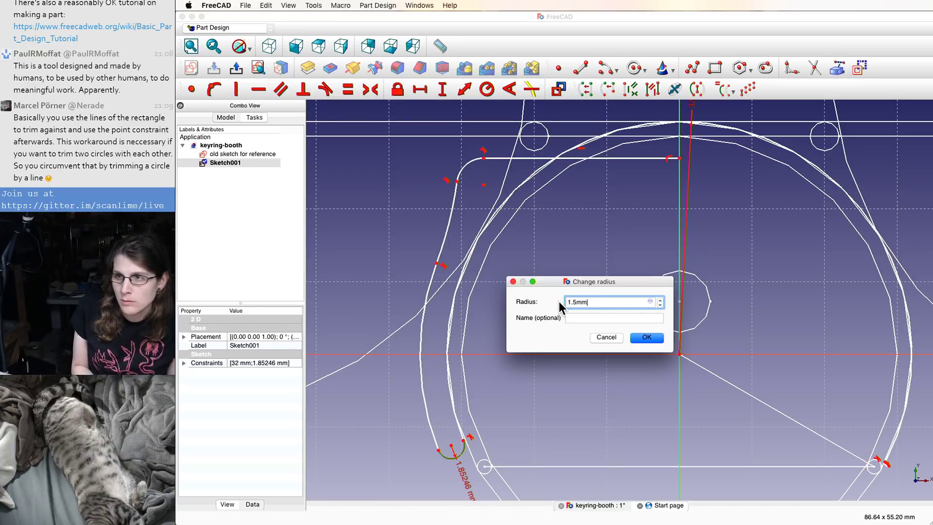
{"action": "key", "text": "Return"}
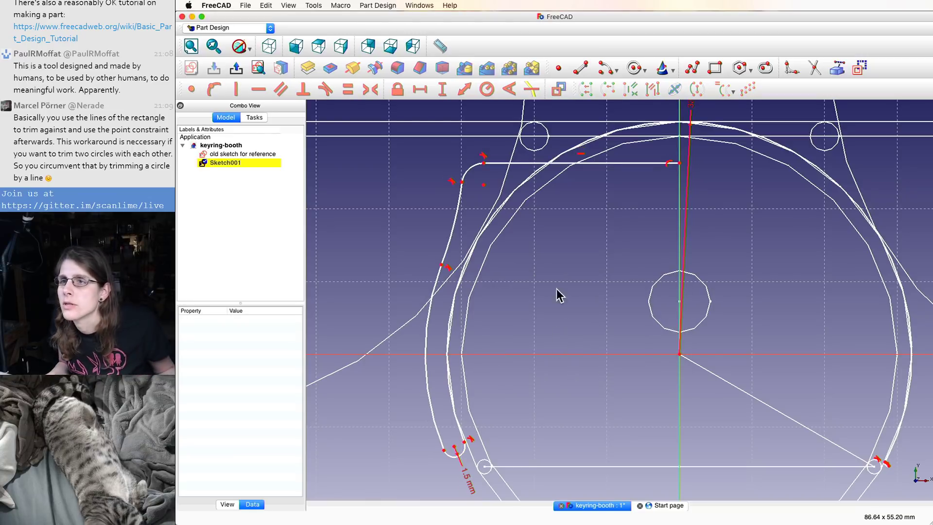
{"action": "left_click", "coordinate": [470, 166]}
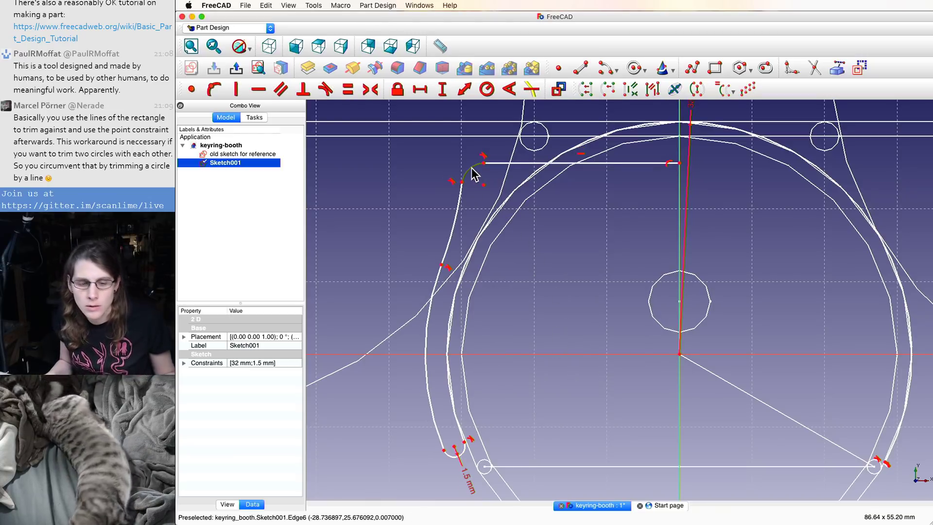
{"action": "left_click", "coordinate": [457, 210]}
{"action": "key", "text": "r"}
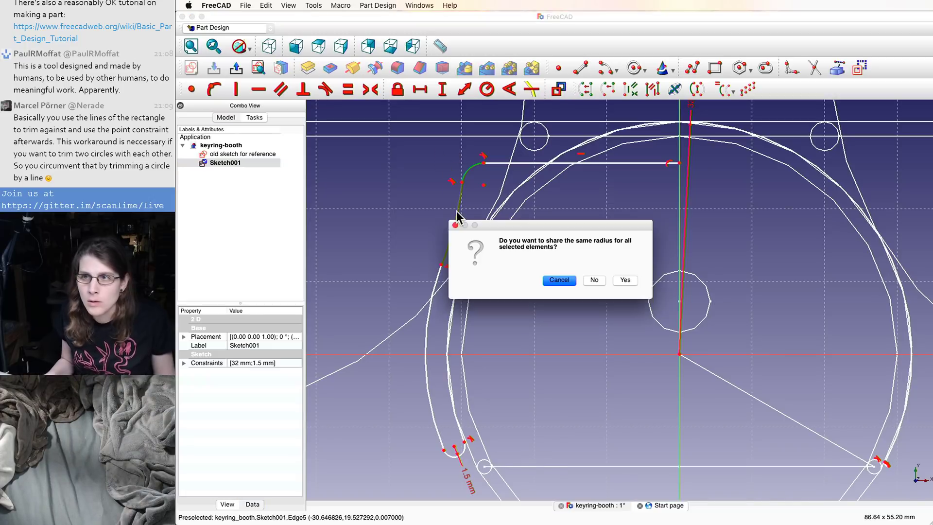
{"action": "left_click", "coordinate": [554, 280]}
{"action": "left_click", "coordinate": [455, 214]}
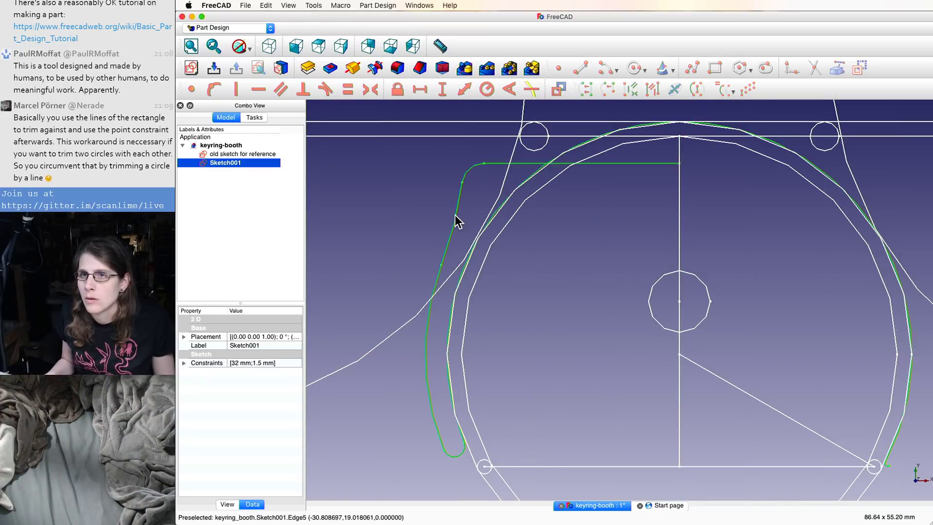
{"action": "double_click", "coordinate": [224, 163]}
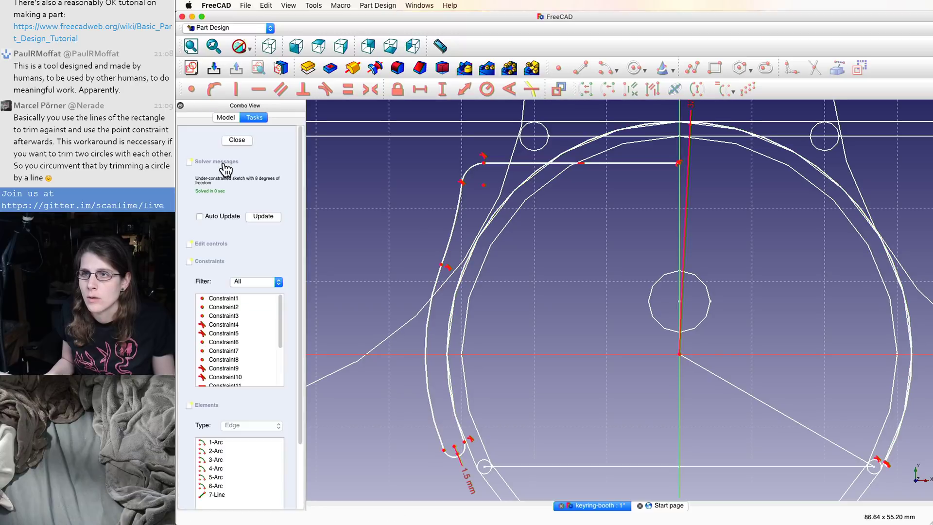
- Constrain the radius of the long concave arc on the profile's left side to 50 mm
{"action": "left_click", "coordinate": [457, 219]}
{"action": "key", "text": "k"}
{"action": "key", "text": "r"}
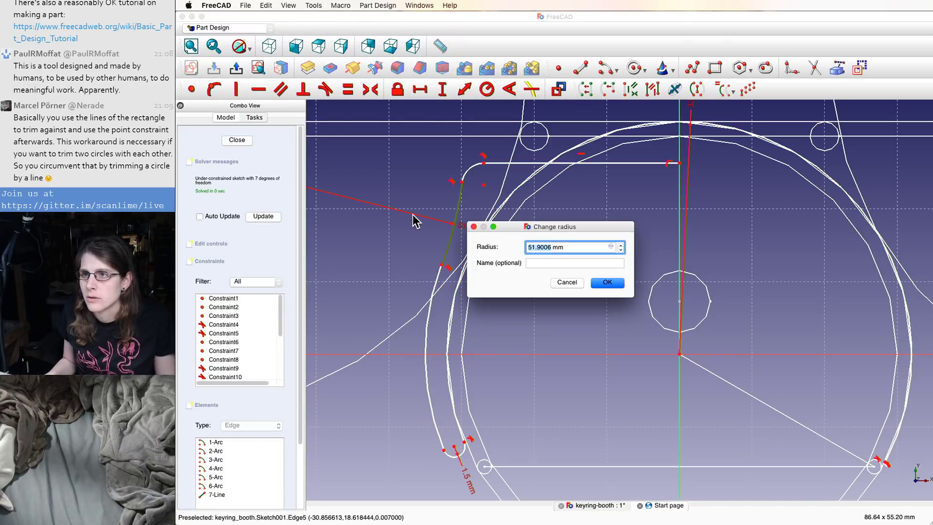
{"action": "type", "text": "50"}
{"action": "key", "text": "Return"}
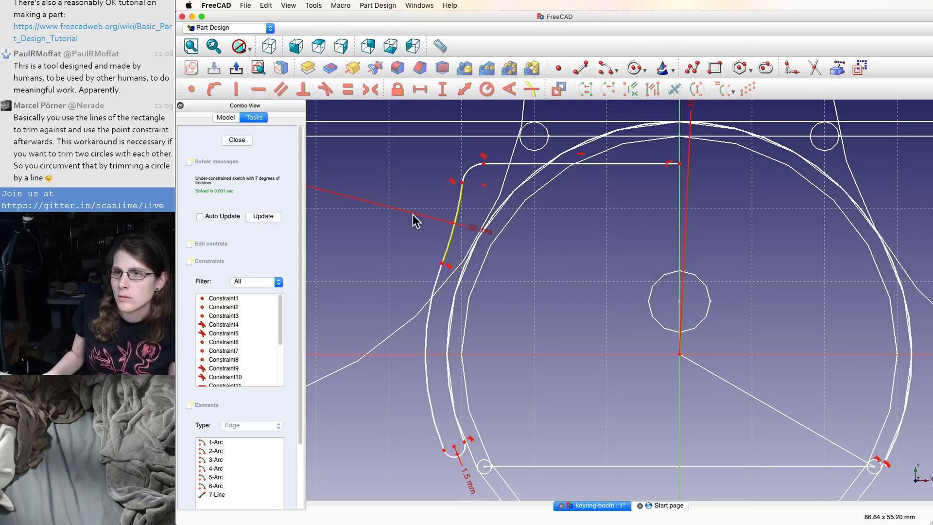
- Constrain the radius of the upper-left corner arc to 4 mm
{"action": "left_click", "coordinate": [471, 171]}
{"action": "type", "text": "kr"}
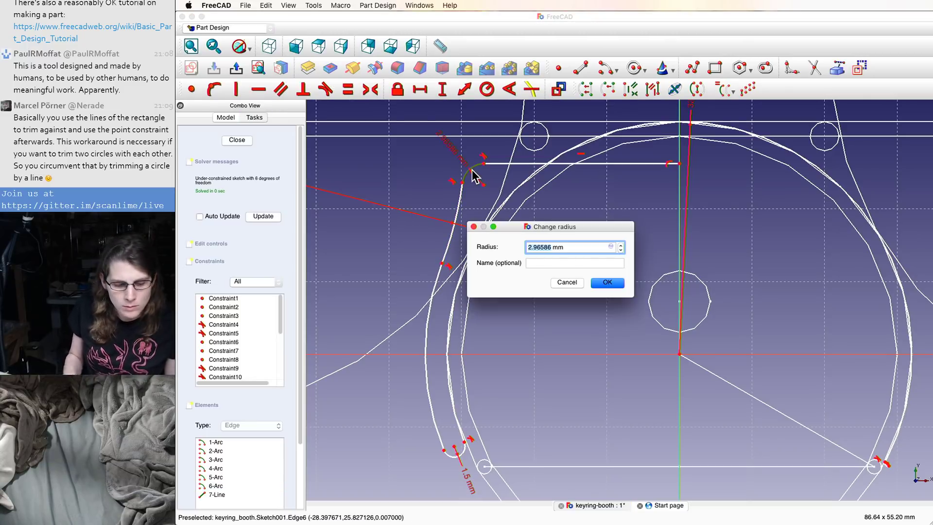
{"action": "type", "text": "4"}
{"action": "key", "text": "Return"}
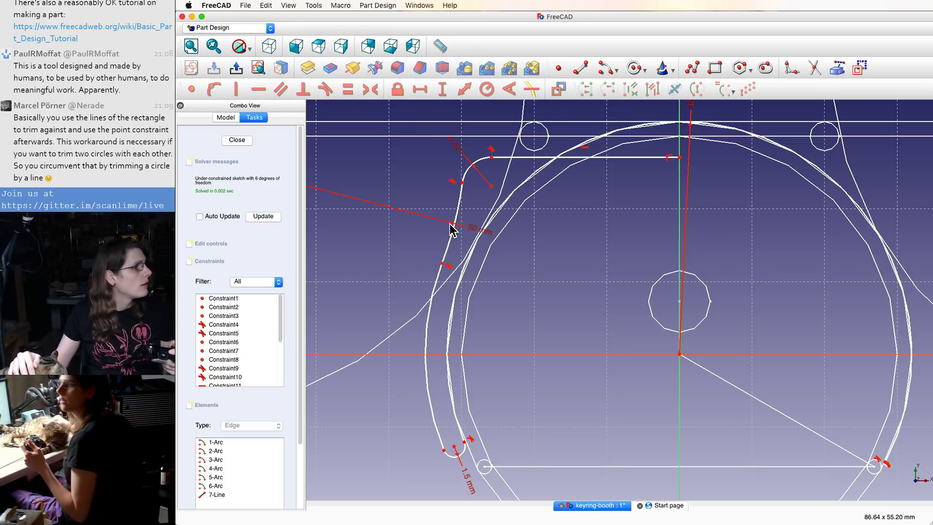
{"action": "key", "text": "0"}
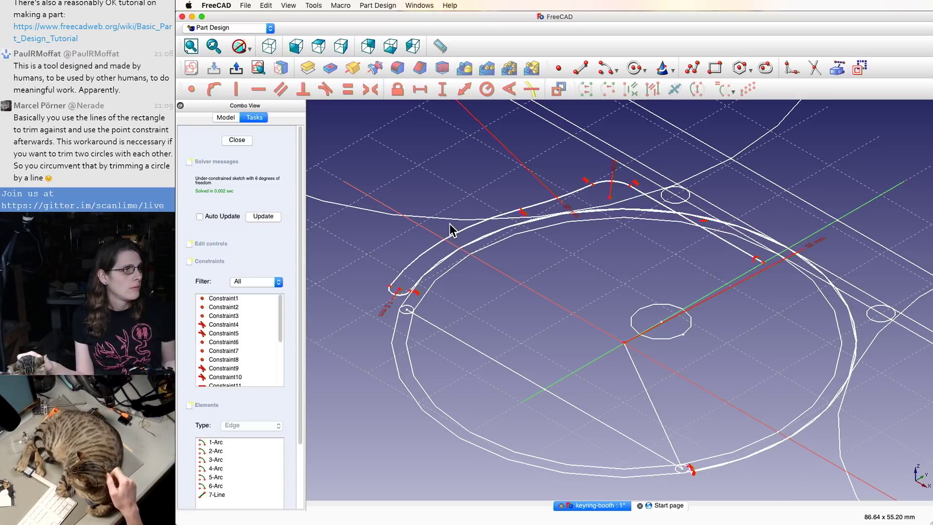
{"action": "right_click", "coordinate": [450, 228]}
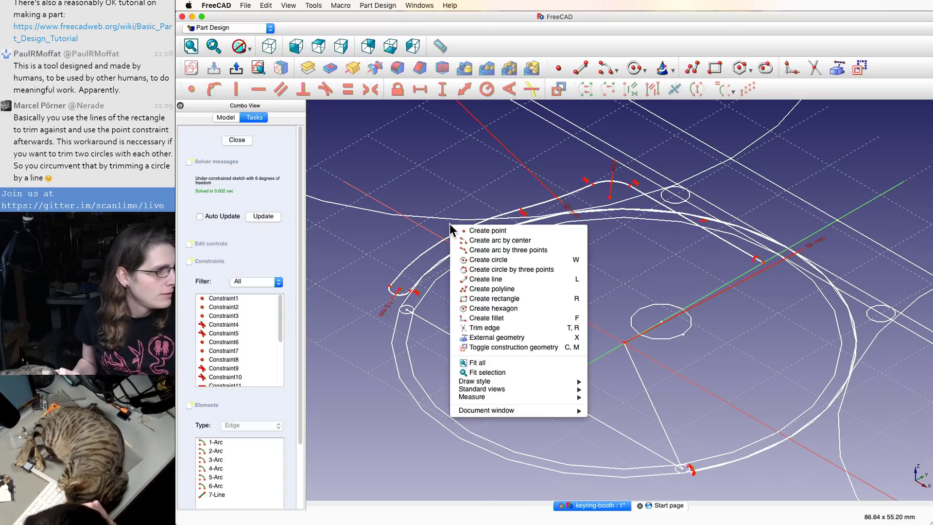
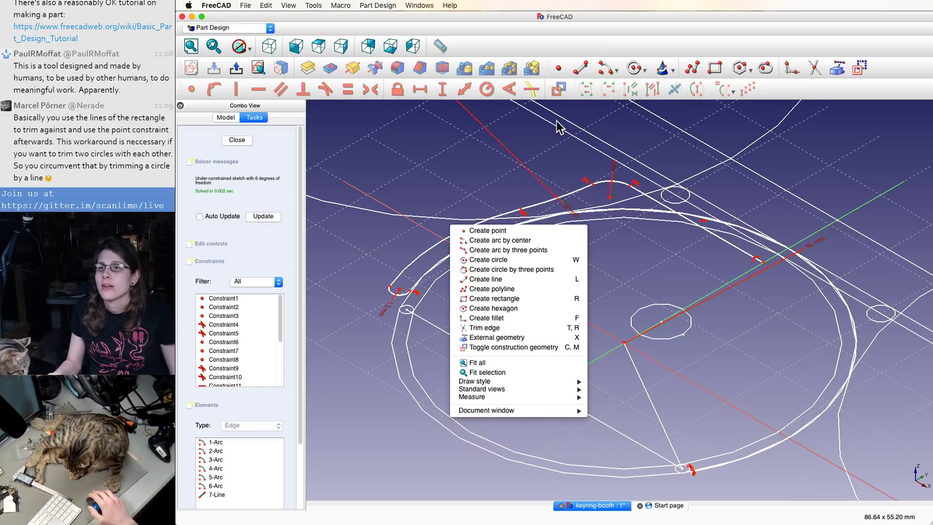
{"action": "left_click", "coordinate": [501, 202]}
{"action": "scroll", "coordinate": [495, 212], "scroll_direction": "up", "scroll_amount": 5}
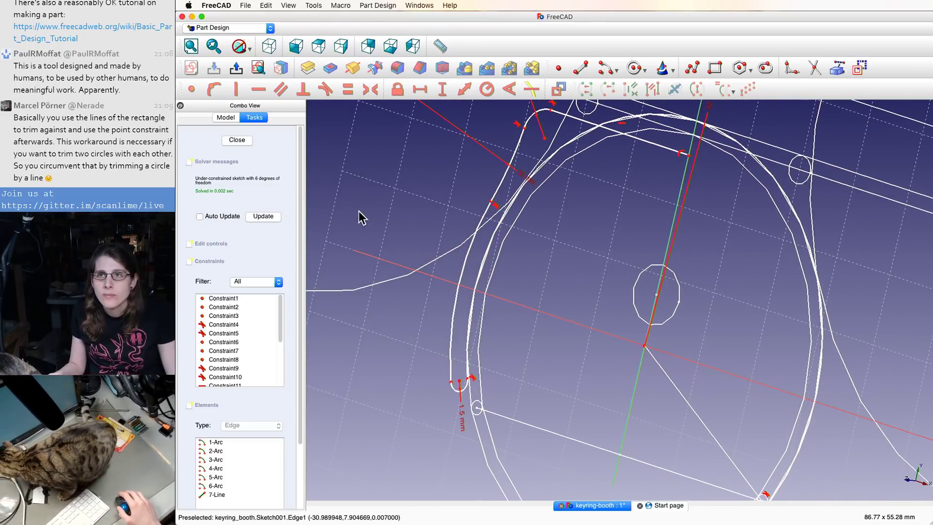
{"action": "left_click", "coordinate": [317, 46]}
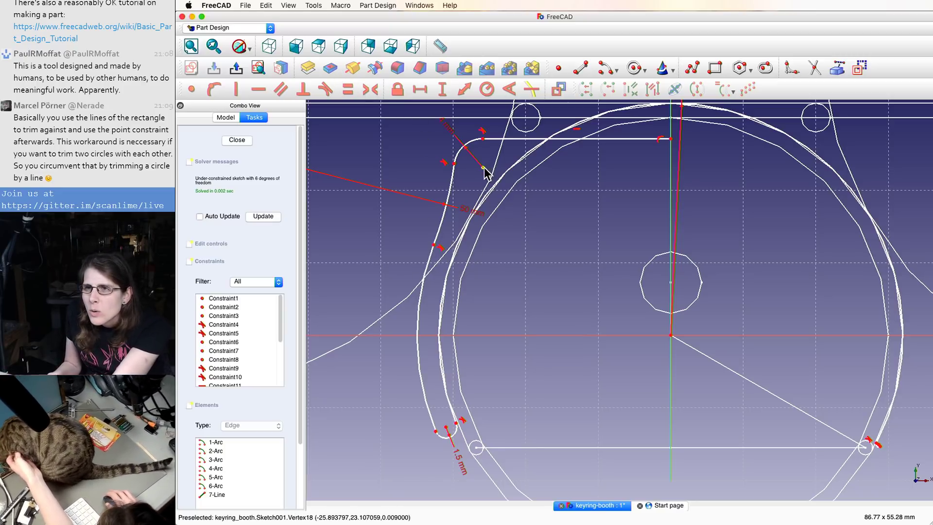
- Pull the upper-left corner arc outward and raise the profile's horizontal top line above the large circle
{"action": "mouse_move", "coordinate": [485, 169]}
{"action": "left_mouse_down"}
{"action": "mouse_move", "coordinate": [463, 176]}
{"action": "mouse_move", "coordinate": [471, 193]}
{"action": "mouse_move", "coordinate": [464, 179]}
{"action": "mouse_move", "coordinate": [439, 194]}
{"action": "mouse_move", "coordinate": [477, 189]}
{"action": "mouse_move", "coordinate": [446, 191]}
{"action": "left_mouse_up"}
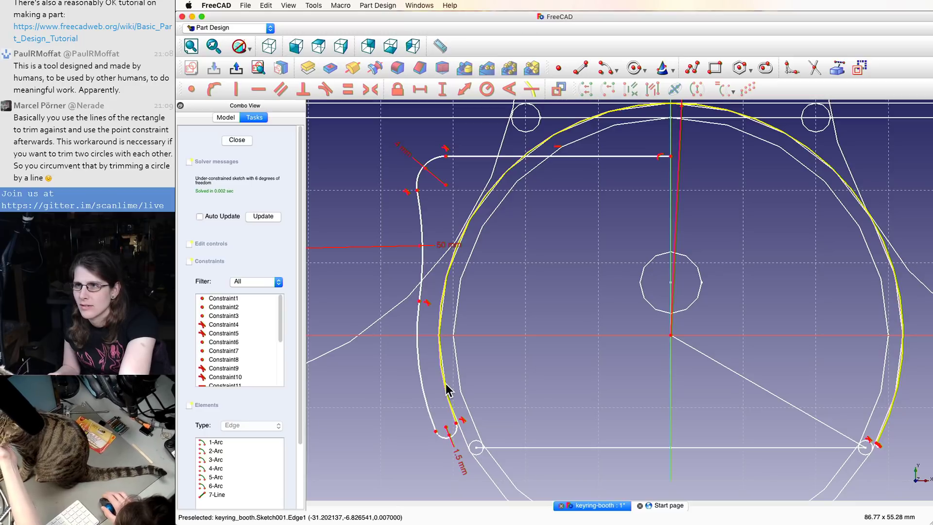
{"action": "scroll", "coordinate": [454, 335], "scroll_direction": "down", "scroll_amount": 3}
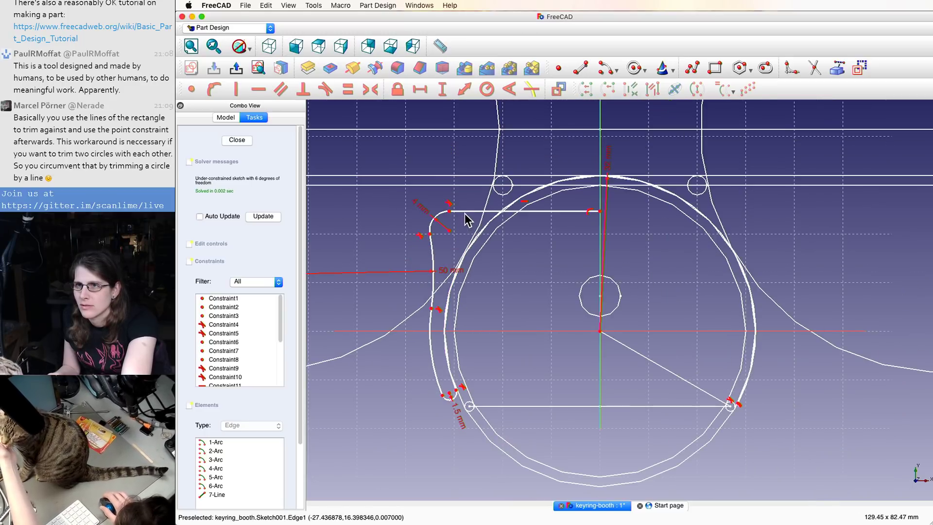
{"action": "left_click_drag", "start_coordinate": [468, 212], "coordinate": [475, 163]}
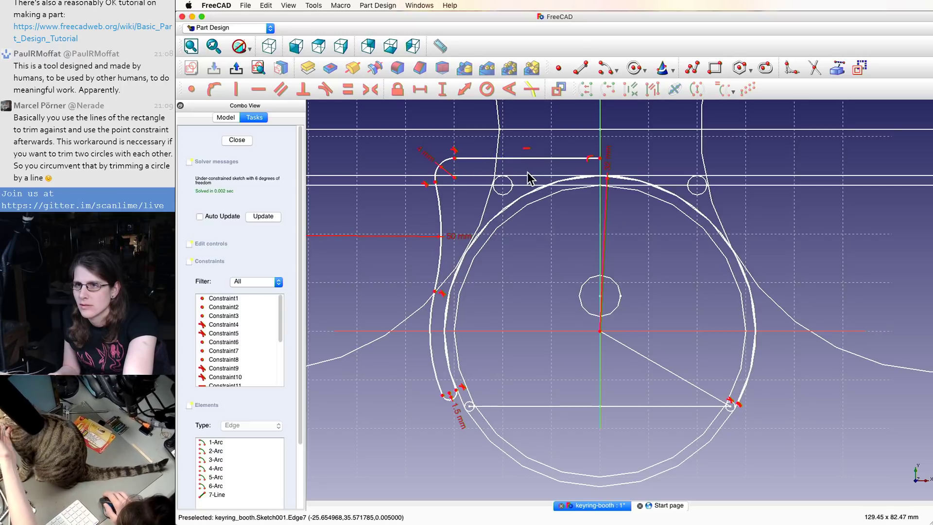
{"action": "left_click", "coordinate": [532, 196]}
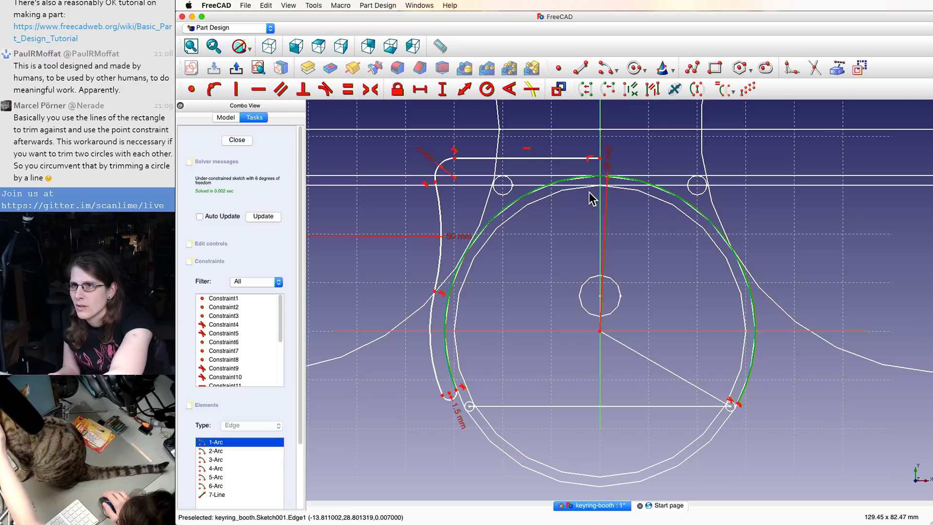
{"action": "scroll", "coordinate": [599, 178], "scroll_direction": "down", "scroll_amount": 3}
{"action": "scroll", "coordinate": [599, 178], "scroll_direction": "up", "scroll_amount": 5}
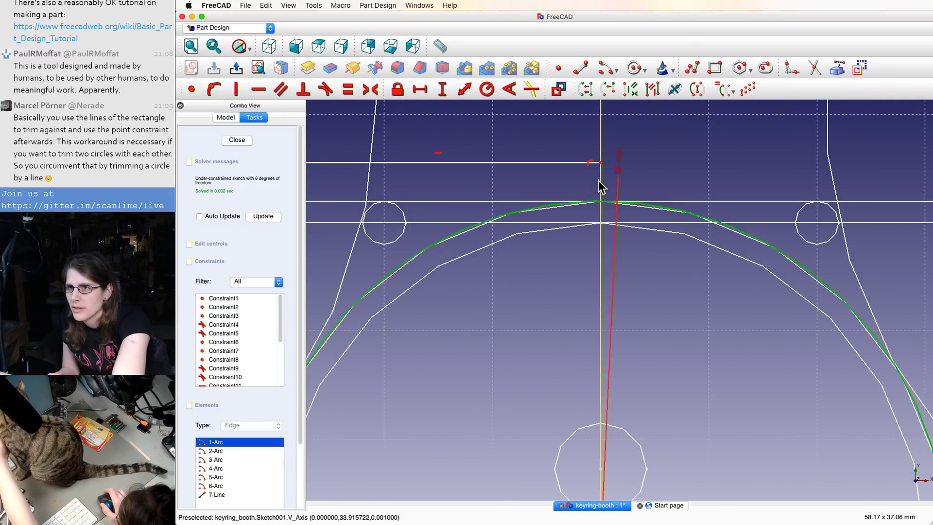
{"action": "left_click", "coordinate": [504, 220]}
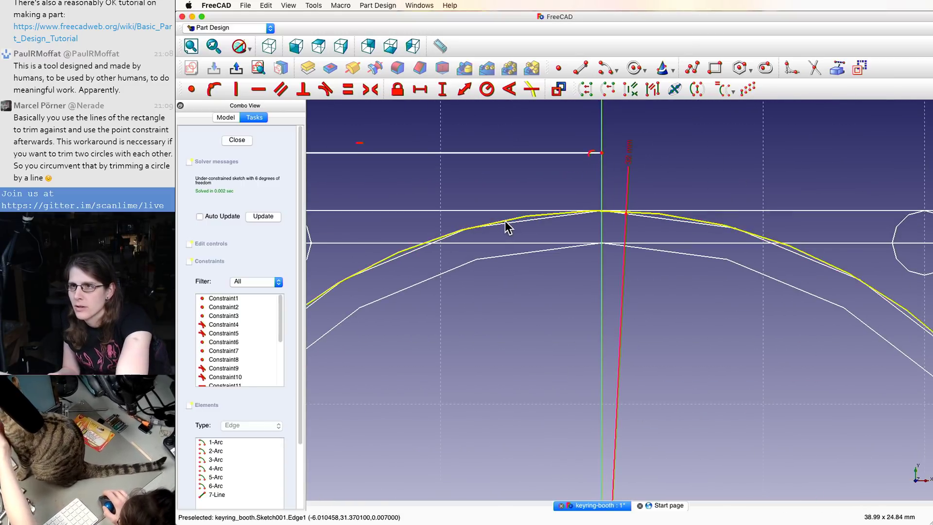
{"action": "scroll", "coordinate": [429, 249], "scroll_direction": "down", "scroll_amount": 10}
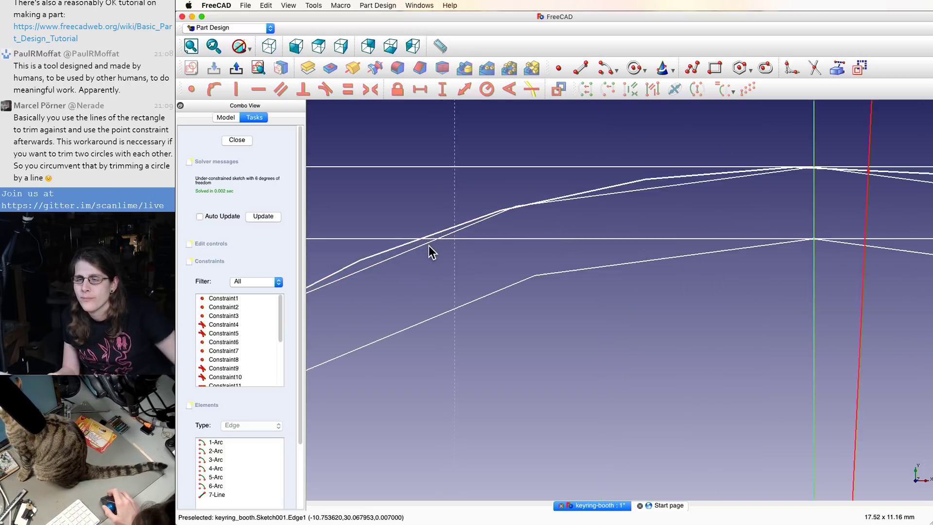
{"action": "scroll", "coordinate": [429, 246], "scroll_direction": "up", "scroll_amount": 5}
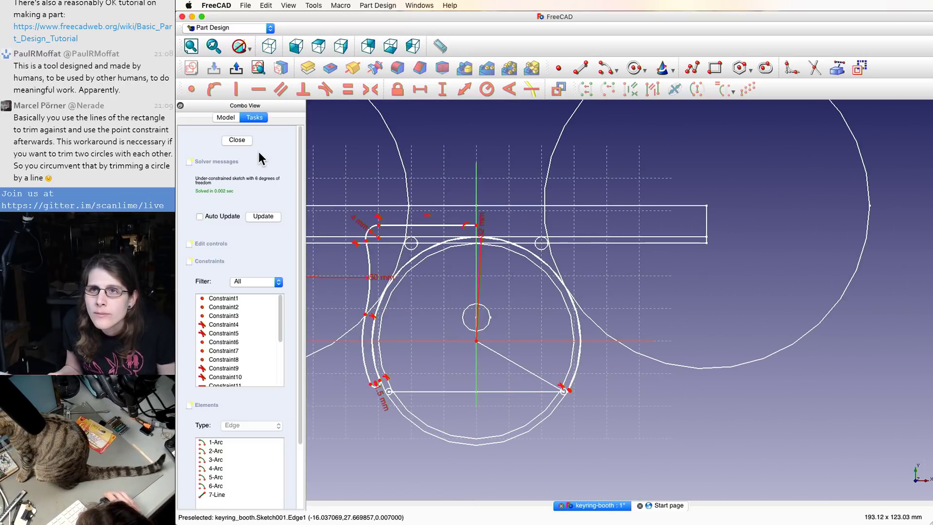
- Leave the sketch, hide the old reference sketch, and reopen Sketch001 for editing
{"action": "left_click", "coordinate": [243, 142]}
{"action": "left_click", "coordinate": [225, 155]}
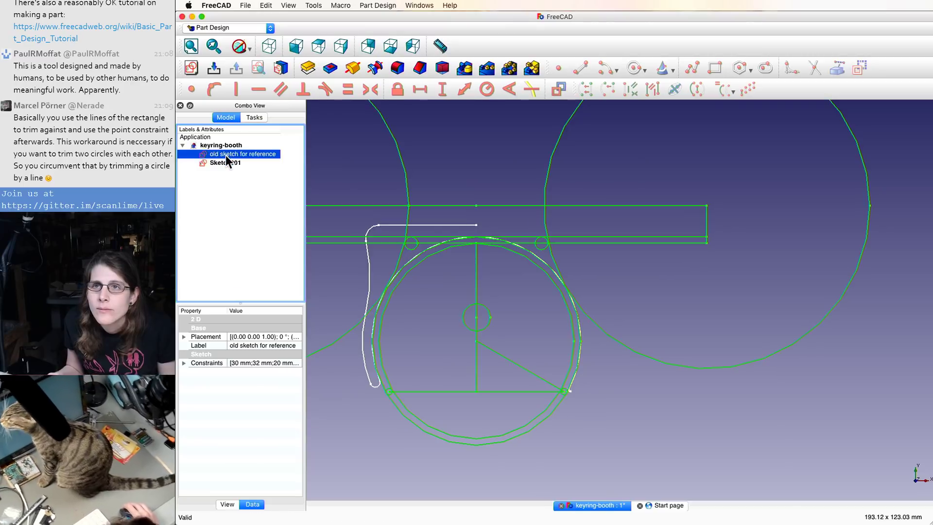
{"action": "key", "text": "space"}
{"action": "double_click", "coordinate": [230, 163]}
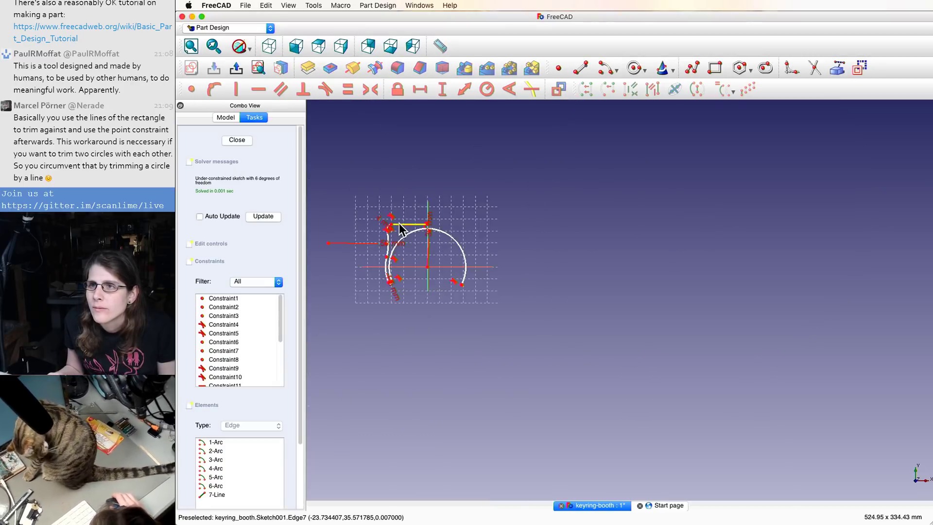
- Try to add a vertical distance constraint between the horizontal top line and the large inner arc
{"action": "scroll", "coordinate": [398, 223], "scroll_direction": "up", "scroll_amount": 5}
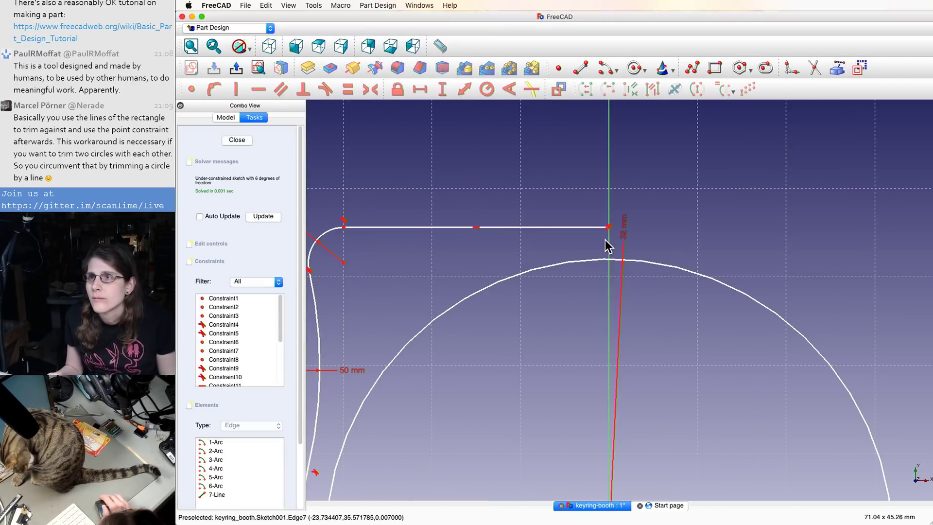
{"action": "scroll", "coordinate": [607, 243], "scroll_direction": "up", "scroll_amount": 4}
{"action": "mouse_move", "coordinate": [593, 199]}
{"action": "left_mouse_down"}
{"action": "mouse_move", "coordinate": [586, 227]}
{"action": "mouse_move", "coordinate": [561, 227]}
{"action": "mouse_move", "coordinate": [556, 160]}
{"action": "mouse_move", "coordinate": [556, 180]}
{"action": "left_mouse_up"}
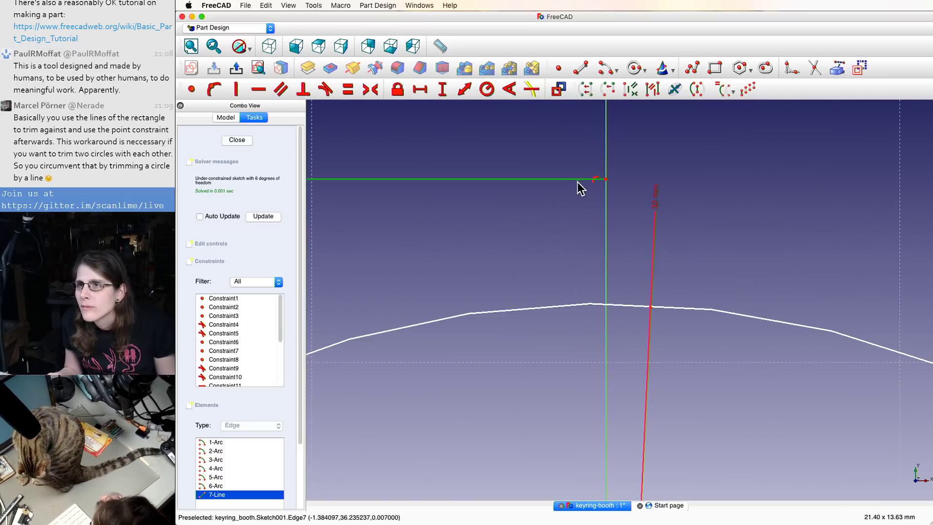
{"action": "left_click", "coordinate": [563, 306]}
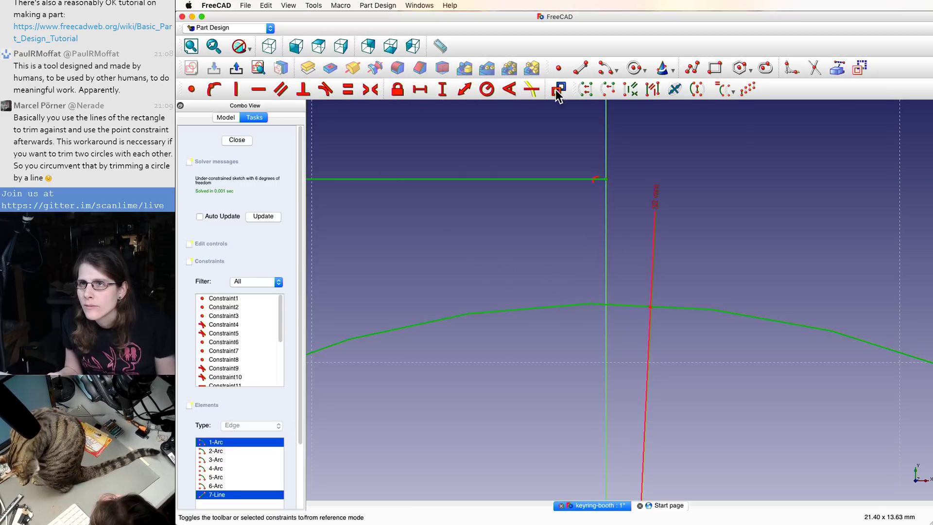
{"action": "left_click", "coordinate": [440, 90]}
{"action": "left_click", "coordinate": [621, 278]}
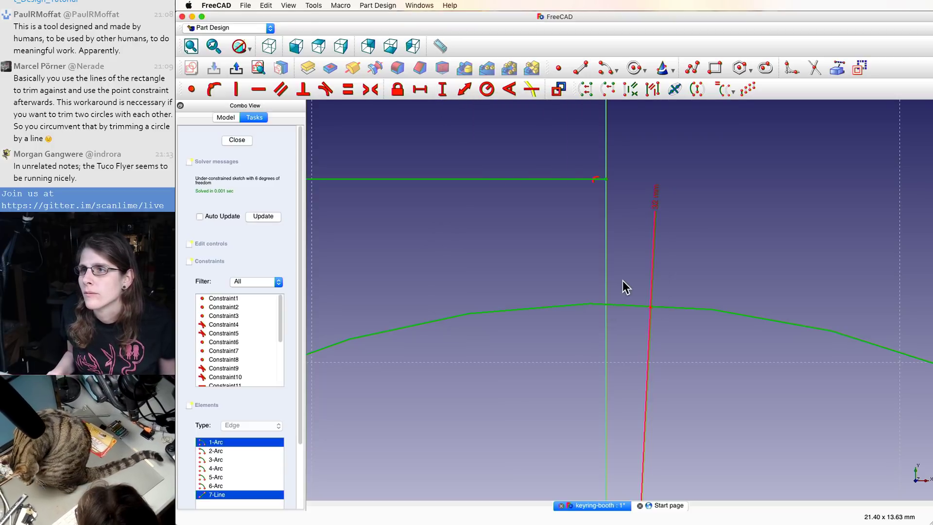
- Try to add a vertical distance constraint using the top line's endpoint on the vertical axis and the large arc
{"action": "left_click", "coordinate": [626, 288]}
{"action": "left_click", "coordinate": [600, 303]}
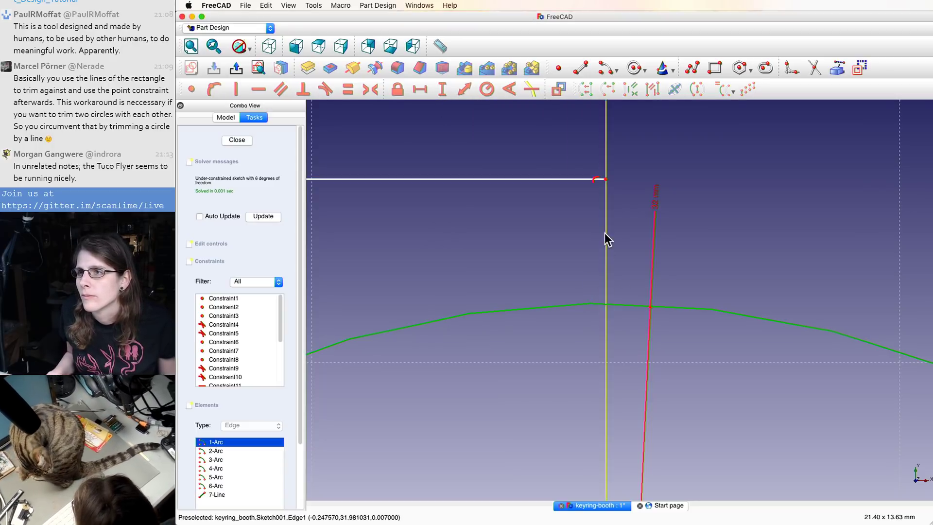
{"action": "left_click", "coordinate": [605, 179]}
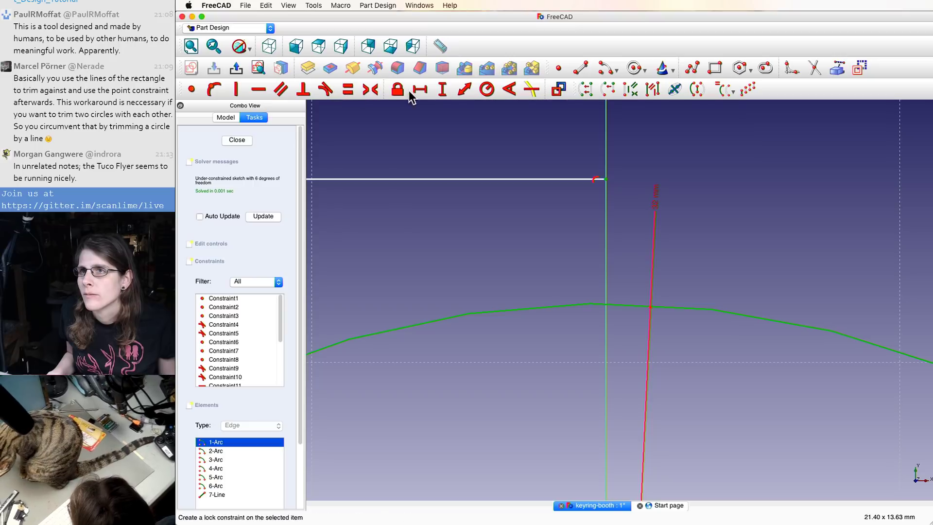
{"action": "left_click", "coordinate": [442, 90]}
{"action": "left_click", "coordinate": [623, 280]}
{"action": "scroll", "coordinate": [616, 285], "scroll_direction": "down", "scroll_amount": 10}
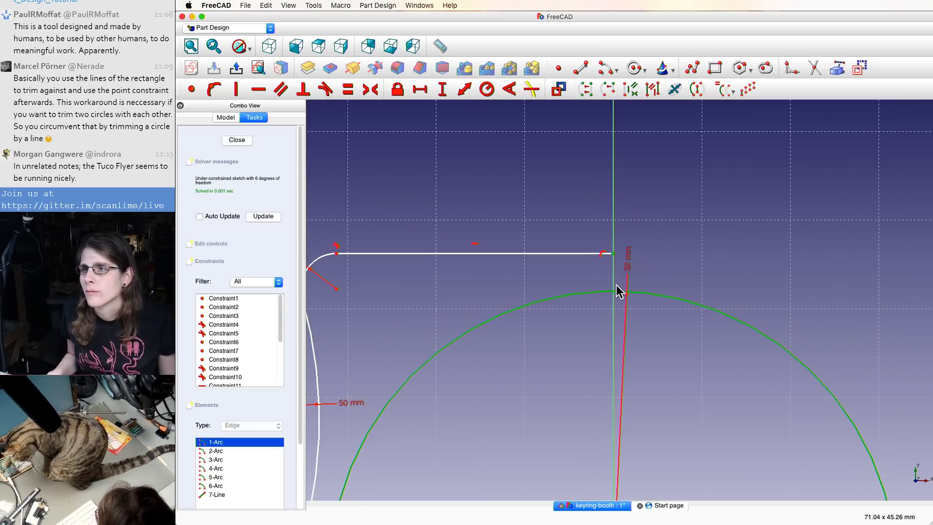
{"action": "scroll", "coordinate": [632, 256], "scroll_direction": "up", "scroll_amount": 10}
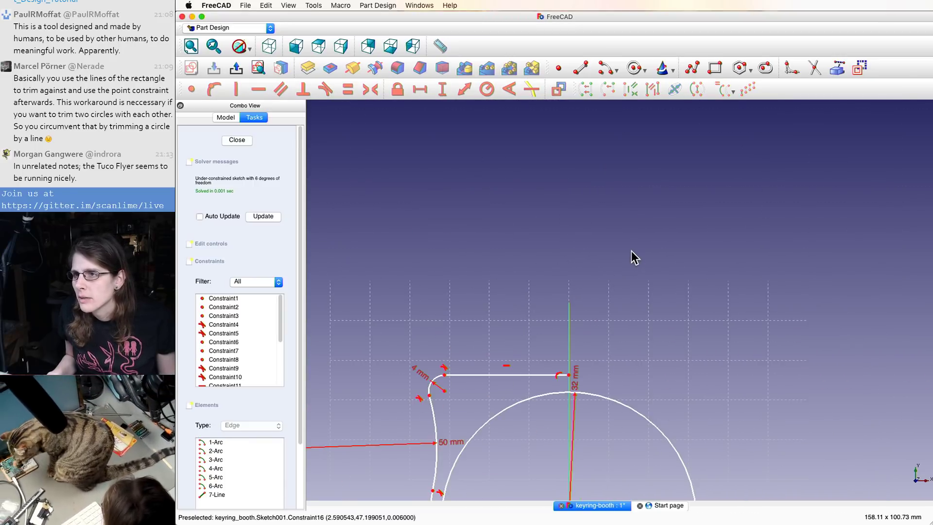
- Pull the collapsed end-cap arc at the large arc's lower-right end open into a small rounded tip
{"action": "middle_click_drag", "start_coordinate": [583, 361], "coordinate": [595, 210]}
{"action": "scroll", "coordinate": [598, 228], "scroll_direction": "up", "scroll_amount": 3}
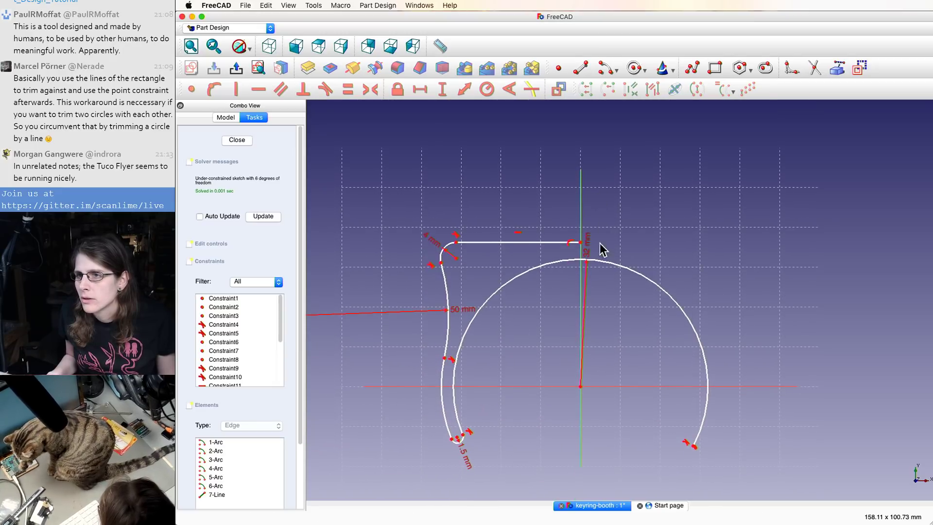
{"action": "scroll", "coordinate": [588, 345], "scroll_direction": "up", "scroll_amount": 3}
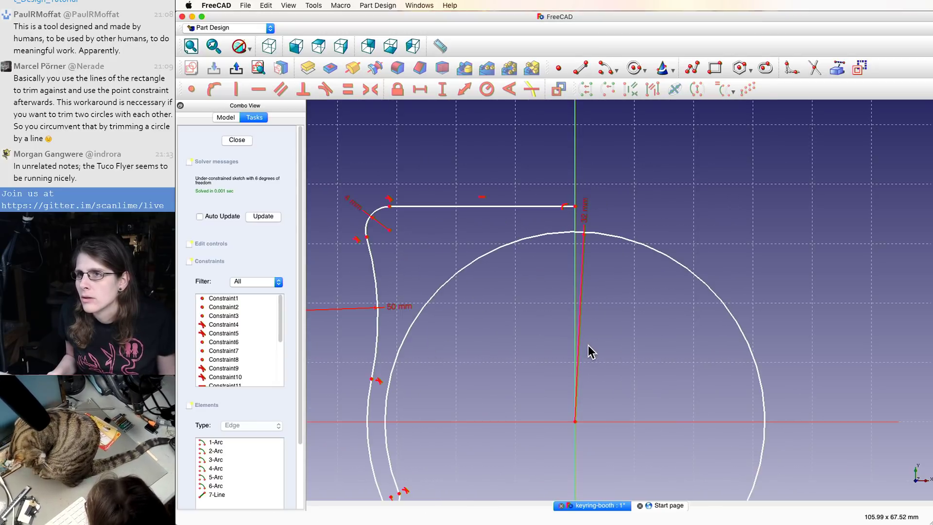
{"action": "middle_click_drag", "start_coordinate": [523, 354], "coordinate": [534, 245]}
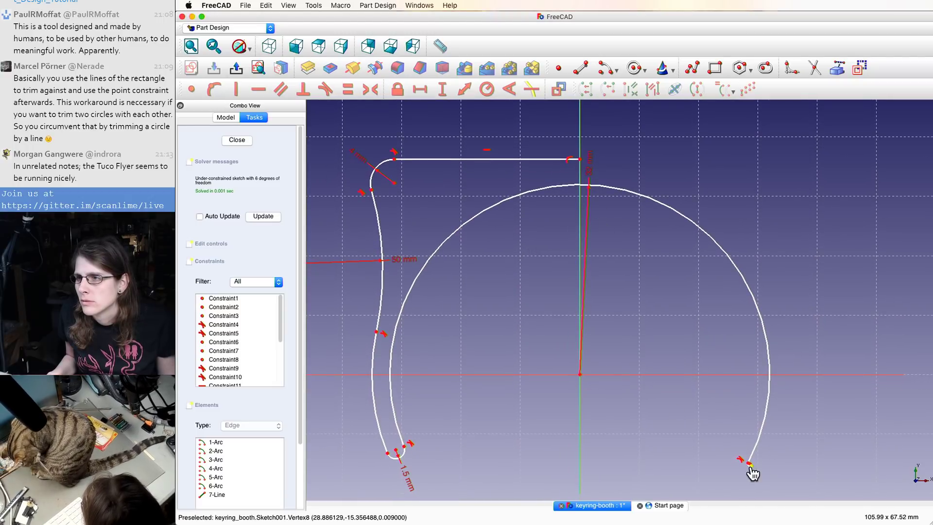
{"action": "left_click_drag", "start_coordinate": [751, 465], "coordinate": [770, 468]}
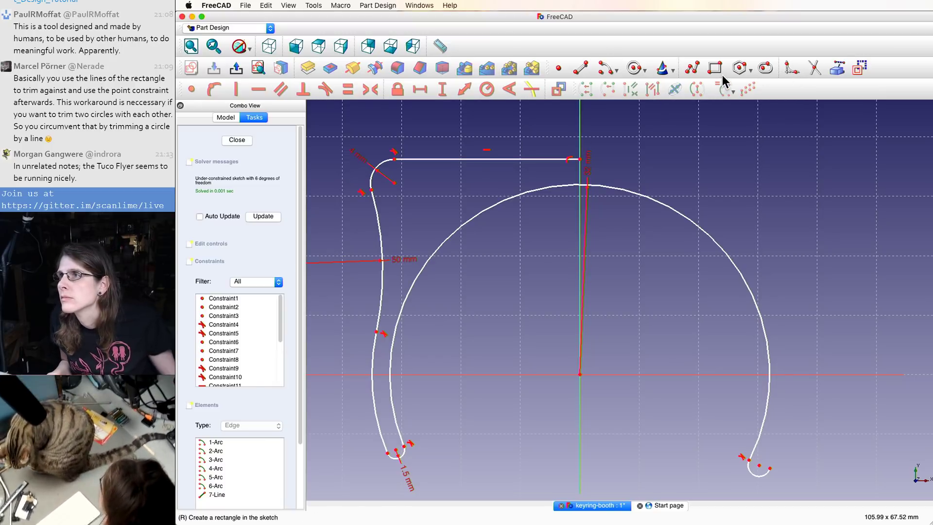
- Draw an outer arc centred on the origin from the right end cap's free end up to about (31, 17)
{"action": "left_click", "coordinate": [606, 76]}
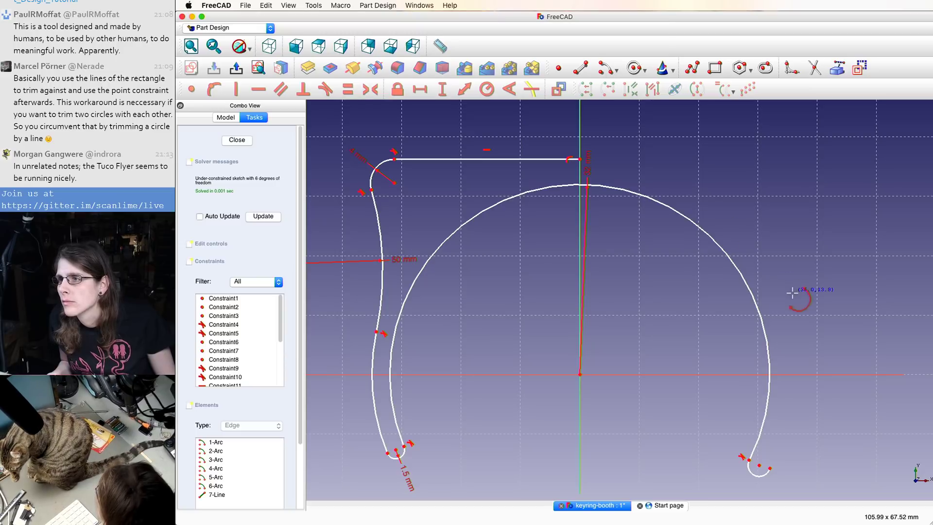
{"action": "left_click", "coordinate": [580, 374]}
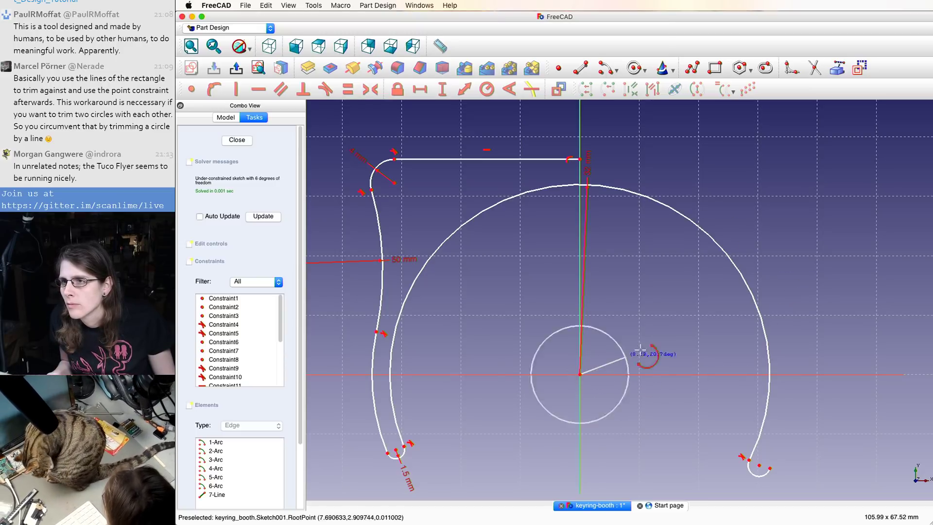
{"action": "left_click", "coordinate": [771, 469]}
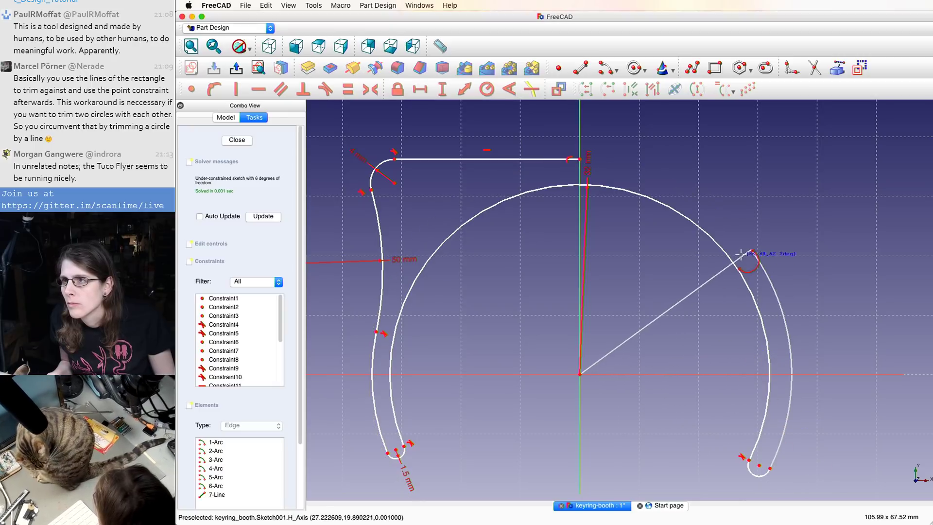
{"action": "left_click", "coordinate": [768, 272]}
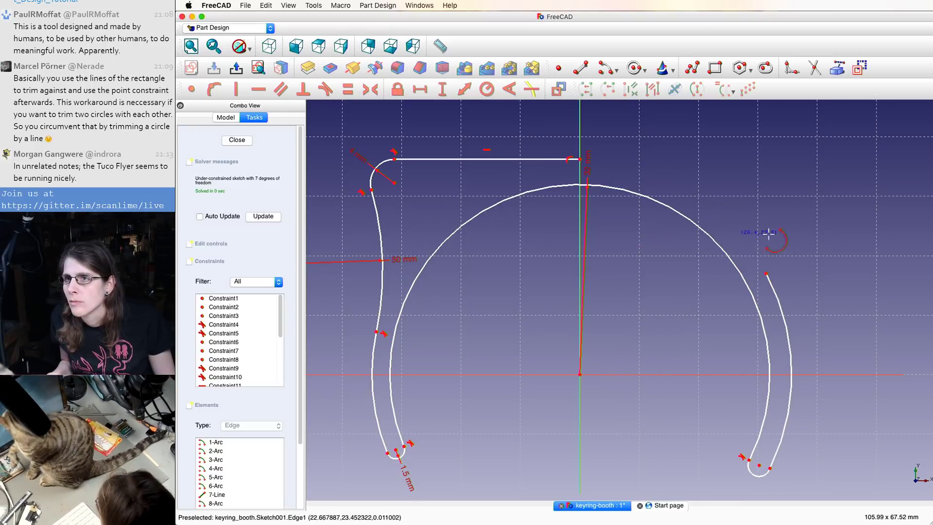
- Draw a concave side arc continuing up from the right outer arc, and a rounded corner arc from its upper end toward the centre
{"action": "left_click", "coordinate": [904, 251]}
{"action": "left_click", "coordinate": [766, 273]}
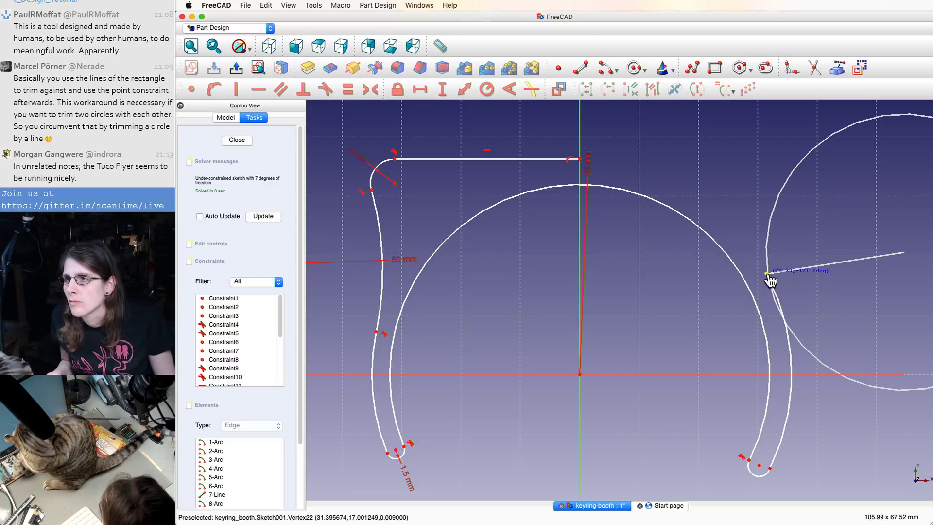
{"action": "left_click", "coordinate": [774, 192]}
{"action": "left_click", "coordinate": [702, 176]}
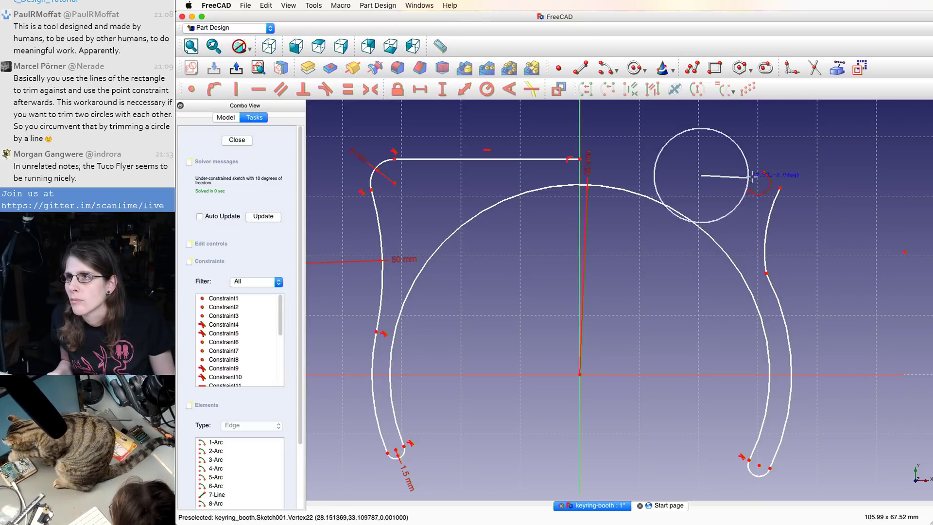
{"action": "left_click", "coordinate": [780, 187]}
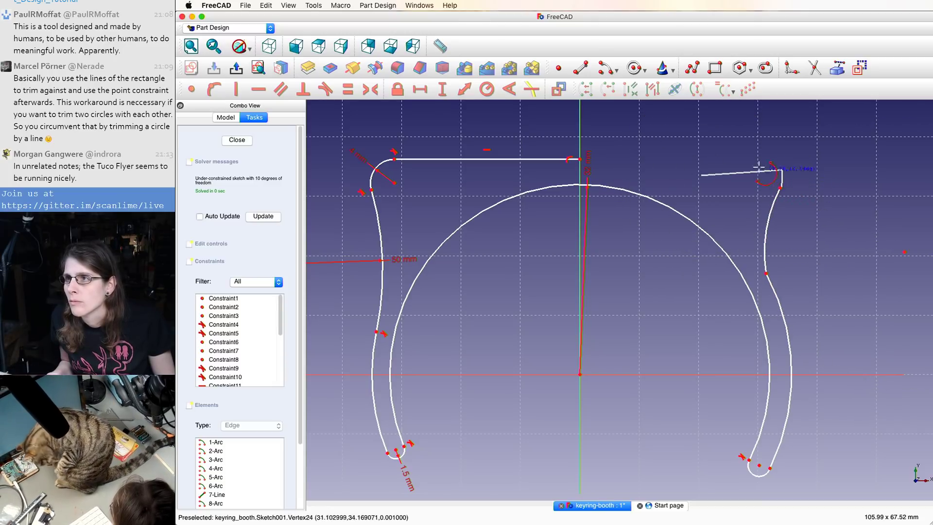
{"action": "left_click", "coordinate": [698, 151]}
- Raise the top line by its endpoint on the vertical axis to a height of about 42 mm
{"action": "scroll", "coordinate": [701, 114], "scroll_direction": "down", "scroll_amount": 1}
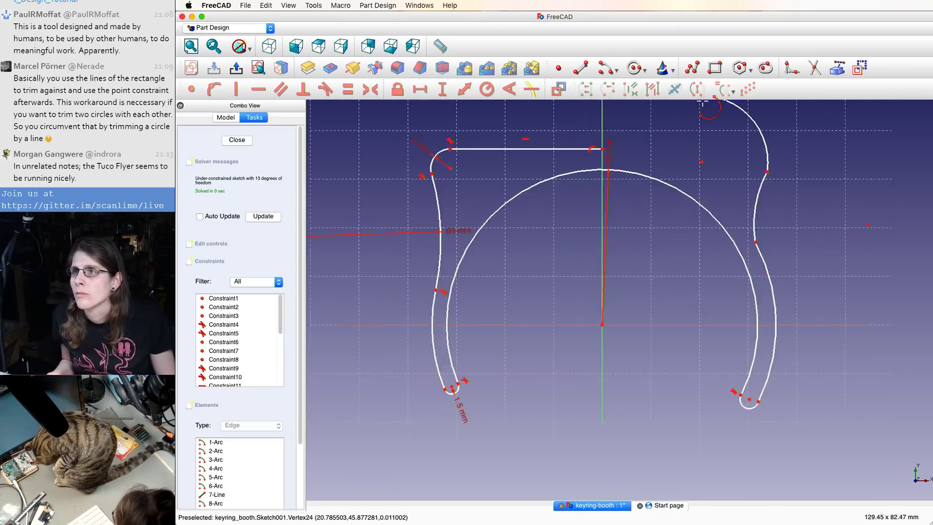
{"action": "scroll", "coordinate": [701, 115], "scroll_direction": "up", "scroll_amount": 6}
{"action": "scroll", "coordinate": [701, 114], "scroll_direction": "down", "scroll_amount": 11}
{"action": "middle_click_drag", "start_coordinate": [699, 146], "coordinate": [600, 249]}
{"action": "scroll", "coordinate": [601, 253], "scroll_direction": "up", "scroll_amount": 5}
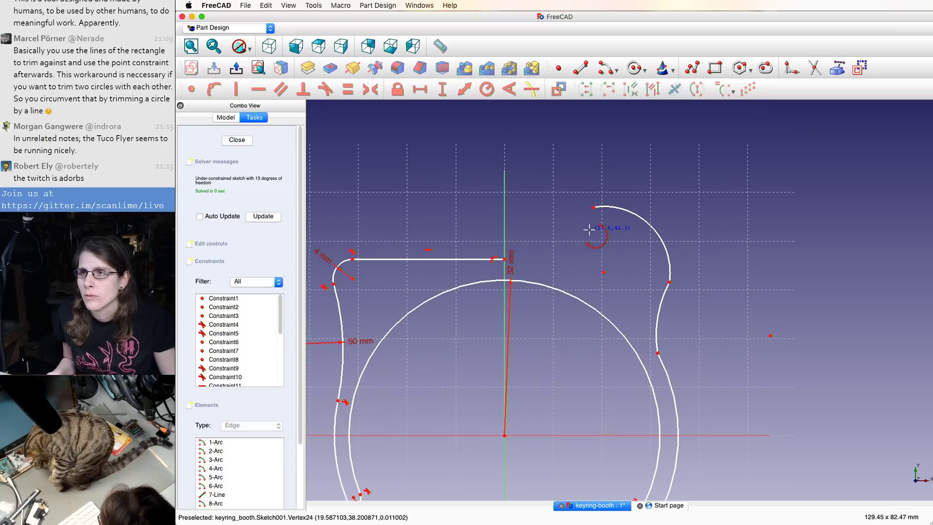
{"action": "left_click", "coordinate": [594, 208]}
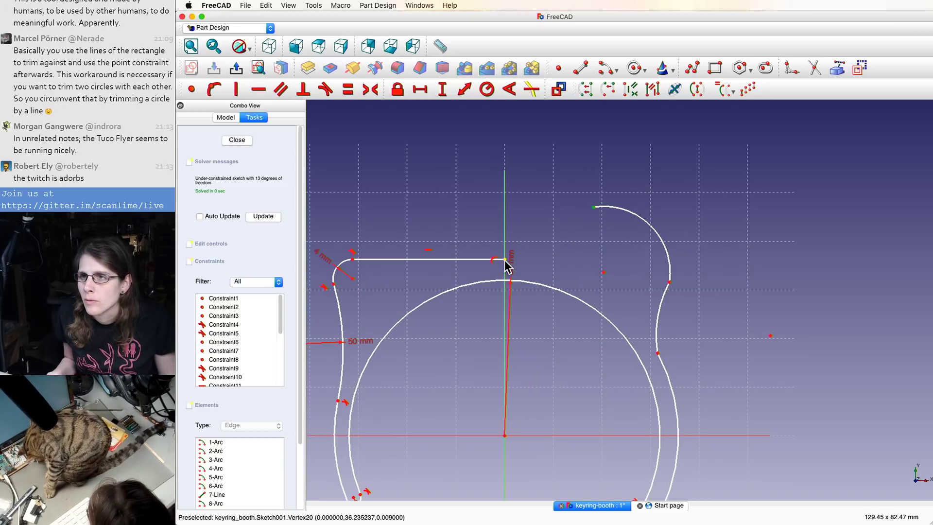
{"action": "left_click_drag", "start_coordinate": [504, 260], "coordinate": [545, 230]}
{"action": "left_click", "coordinate": [540, 210]}
- Draw a line from the top line's endpoint on the vertical axis to the upper end of the right corner arc
{"action": "key", "text": "l"}
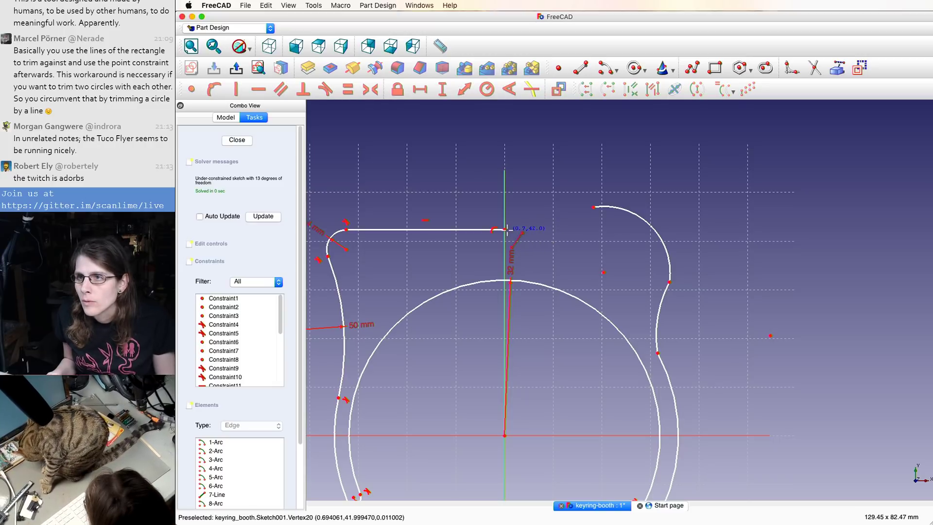
{"action": "left_click", "coordinate": [505, 229]}
{"action": "left_click", "coordinate": [593, 208]}
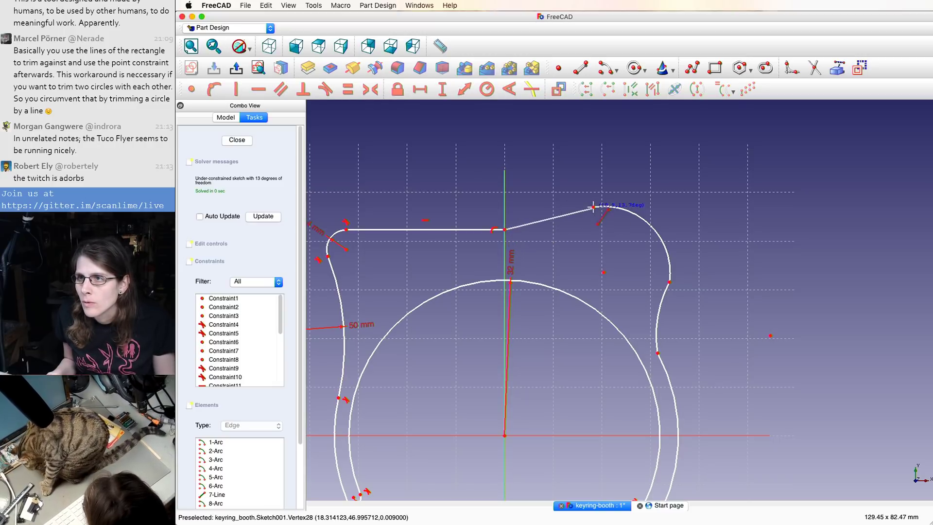
{"action": "right_click", "coordinate": [575, 220]}
- Constrain the new right-hand top line to equal the left top line's length and to be horizontal
{"action": "left_click", "coordinate": [563, 215]}
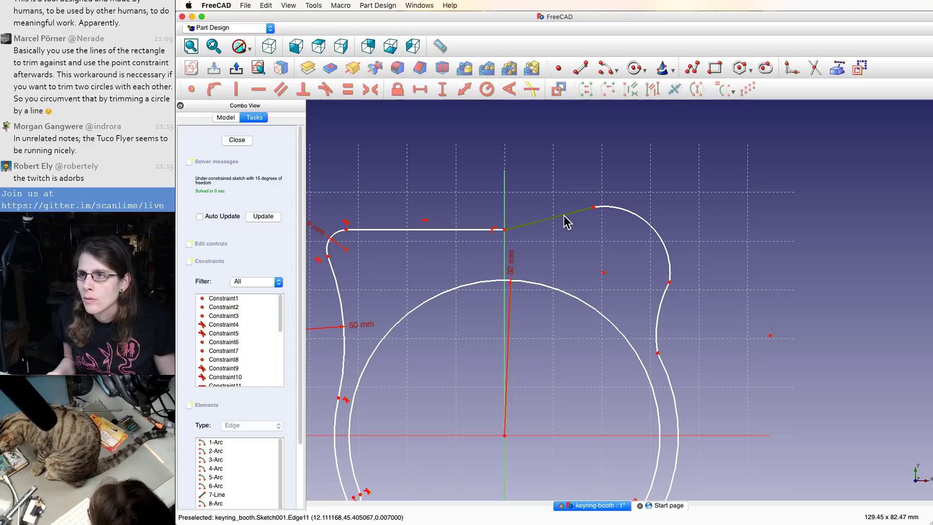
{"action": "left_click", "coordinate": [461, 230]}
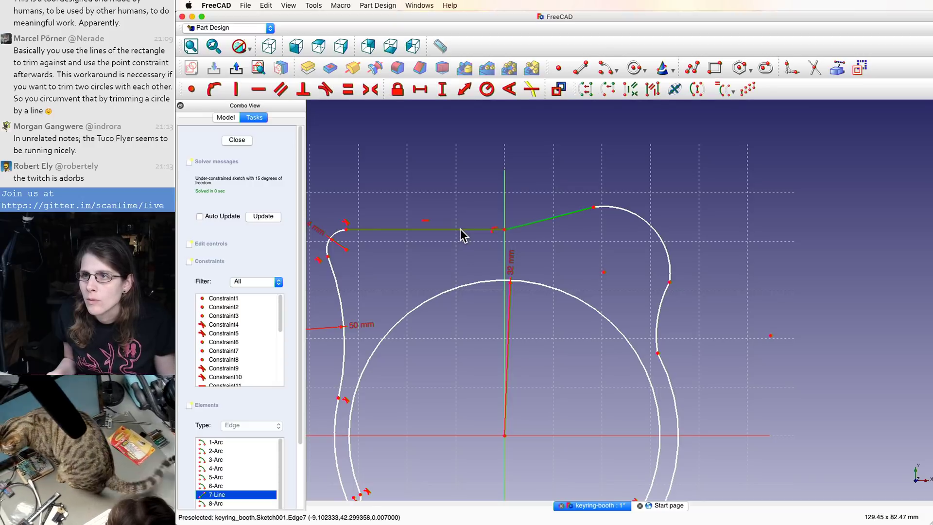
{"action": "left_click", "coordinate": [349, 90]}
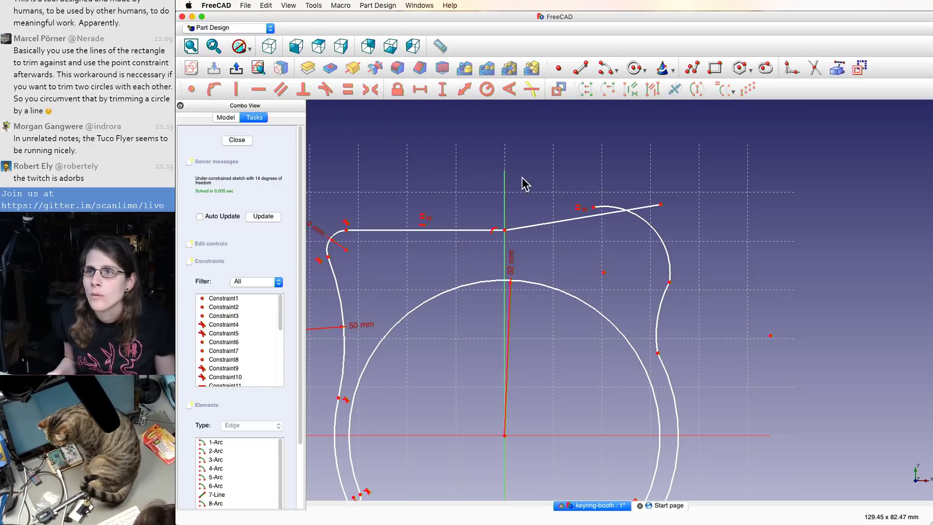
{"action": "key", "text": "h"}
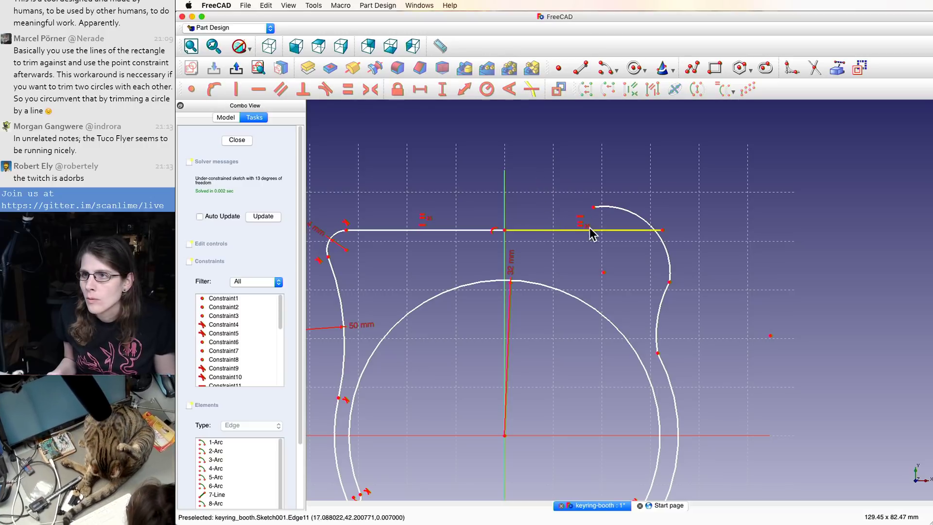
- Pull the right corner arc's upper end below the top line and make it coincident with the line's right endpoint
{"action": "left_click_drag", "start_coordinate": [595, 209], "coordinate": [640, 246]}
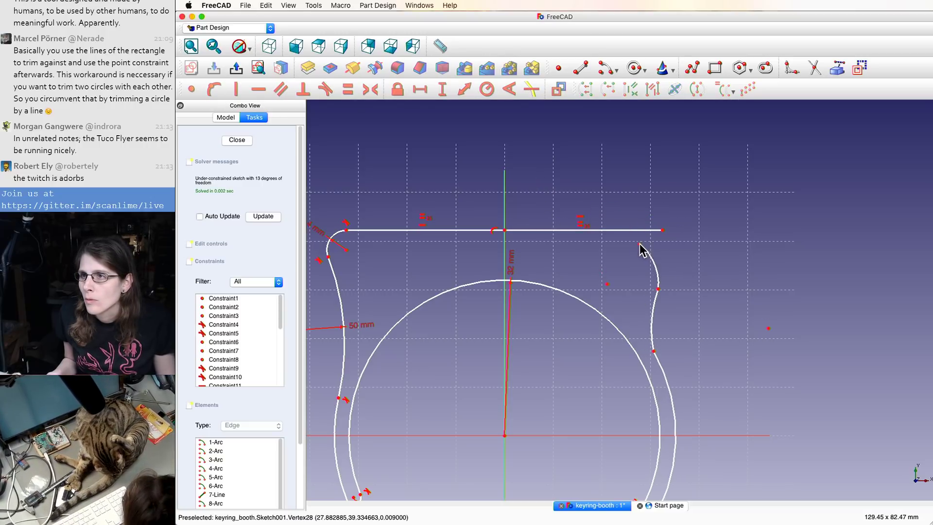
{"action": "left_click", "coordinate": [641, 245]}
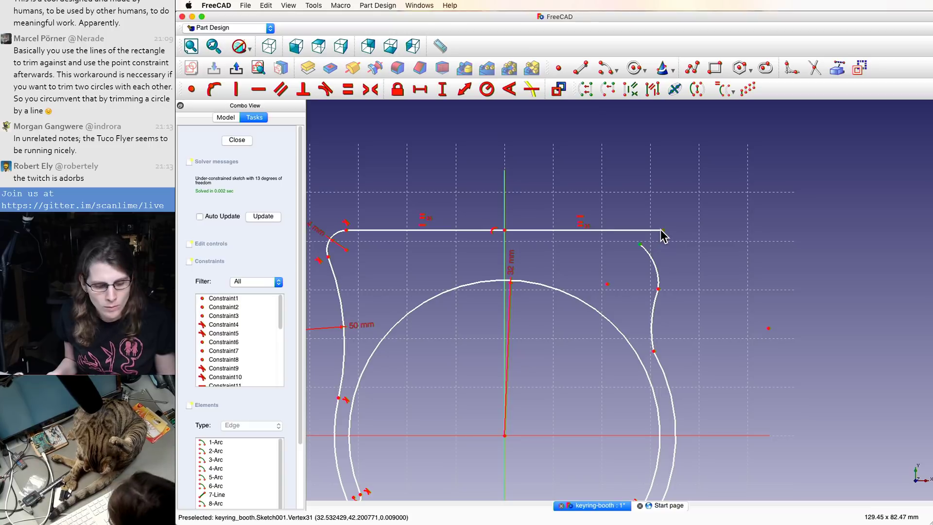
{"action": "left_click", "coordinate": [661, 231]}
{"action": "key", "text": "c"}
- Make the right corner arc tangent to the top line and to the concave side arc below it
{"action": "scroll", "coordinate": [666, 236], "scroll_direction": "up", "scroll_amount": 5}
{"action": "left_click", "coordinate": [667, 237]}
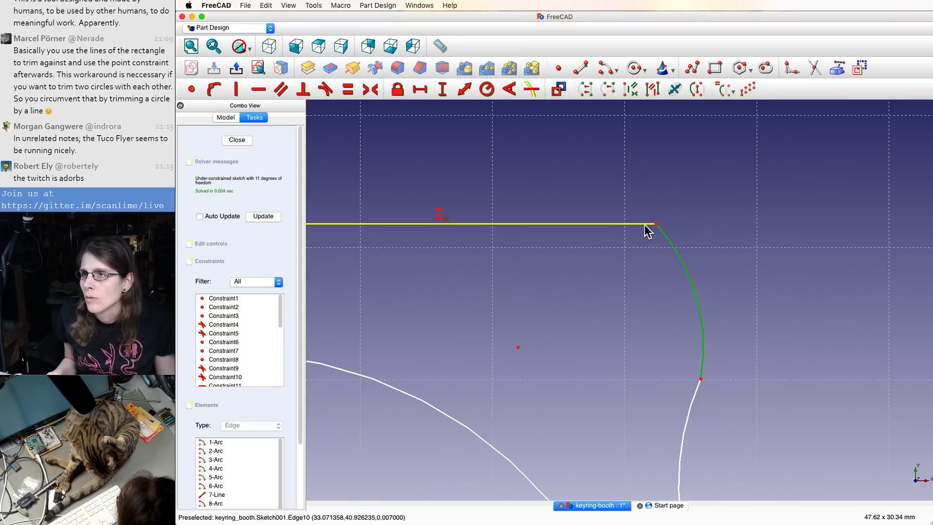
{"action": "left_click", "coordinate": [646, 225]}
{"action": "key", "text": "t"}
{"action": "scroll", "coordinate": [705, 343], "scroll_direction": "down", "scroll_amount": 3}
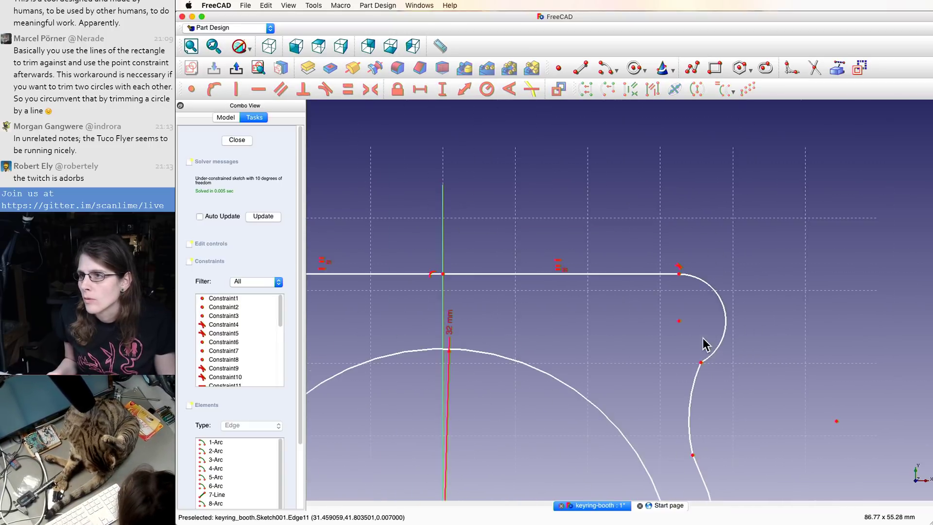
{"action": "left_click", "coordinate": [698, 375]}
{"action": "left_click", "coordinate": [711, 361]}
{"action": "key", "text": "t"}
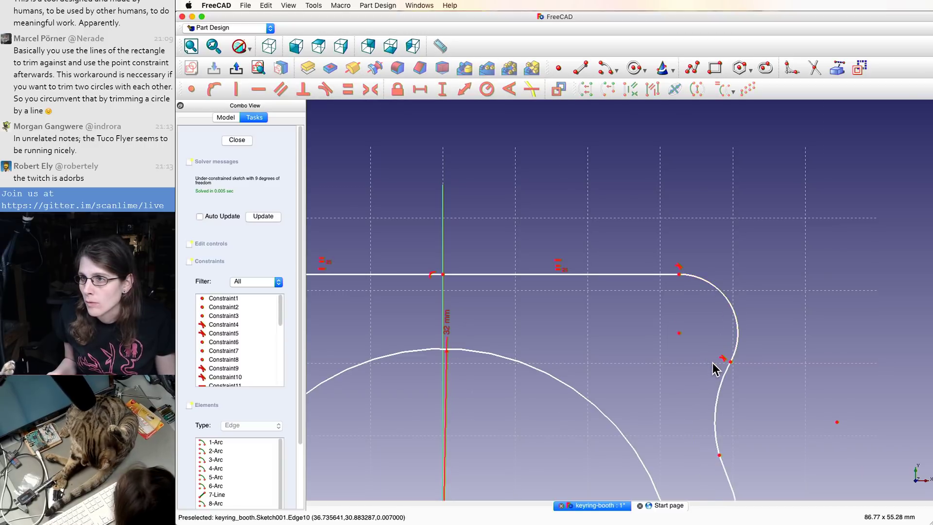
- Constrain the right end-cap arc to have the same radius as the left end-cap arc
{"action": "scroll", "coordinate": [739, 376], "scroll_direction": "down", "scroll_amount": 4}
{"action": "middle_click_drag", "start_coordinate": [752, 380], "coordinate": [642, 253]}
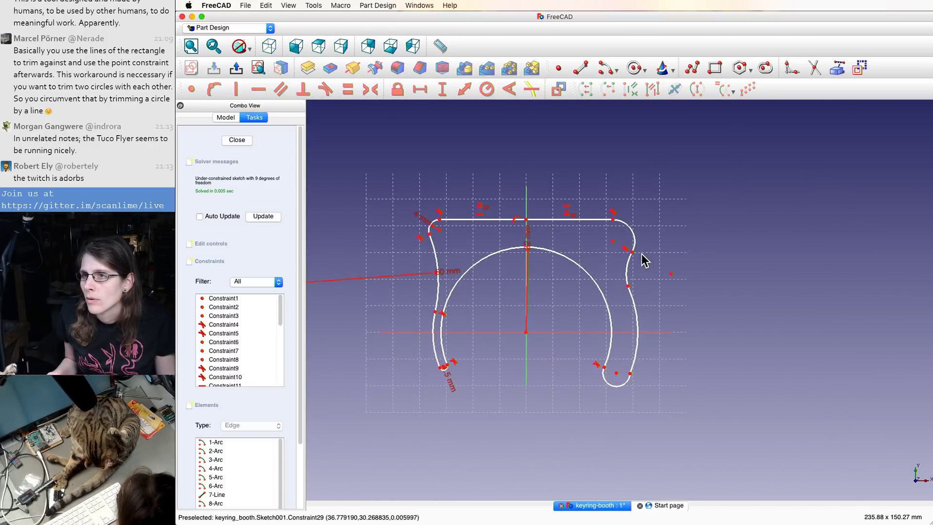
{"action": "scroll", "coordinate": [642, 257], "scroll_direction": "up", "scroll_amount": 5}
{"action": "scroll", "coordinate": [621, 271], "scroll_direction": "down", "scroll_amount": 5}
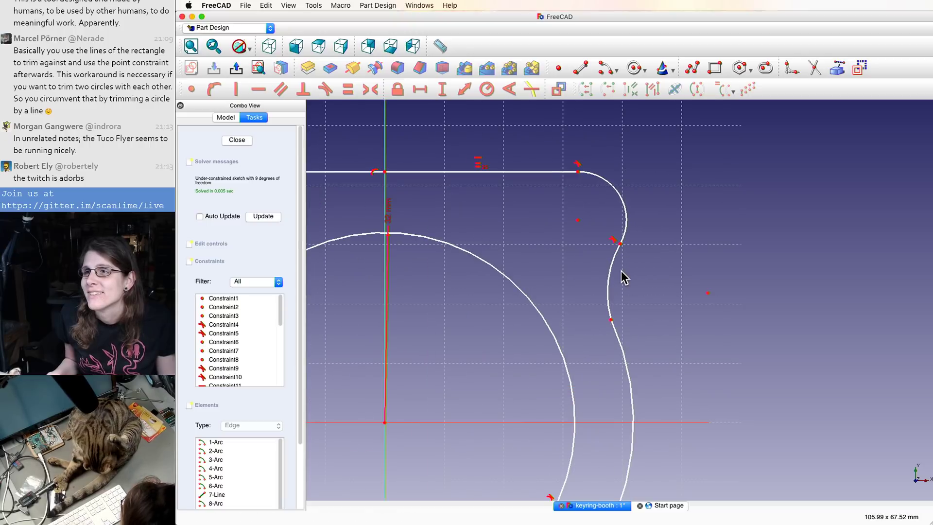
{"action": "middle_click_drag", "start_coordinate": [590, 323], "coordinate": [604, 346]}
{"action": "scroll", "coordinate": [604, 347], "scroll_direction": "up", "scroll_amount": 1}
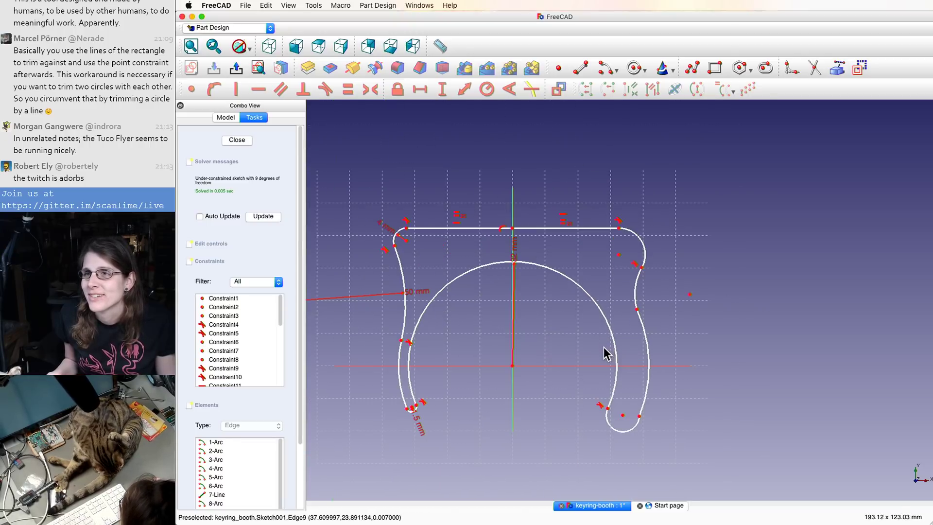
{"action": "left_click", "coordinate": [609, 426]}
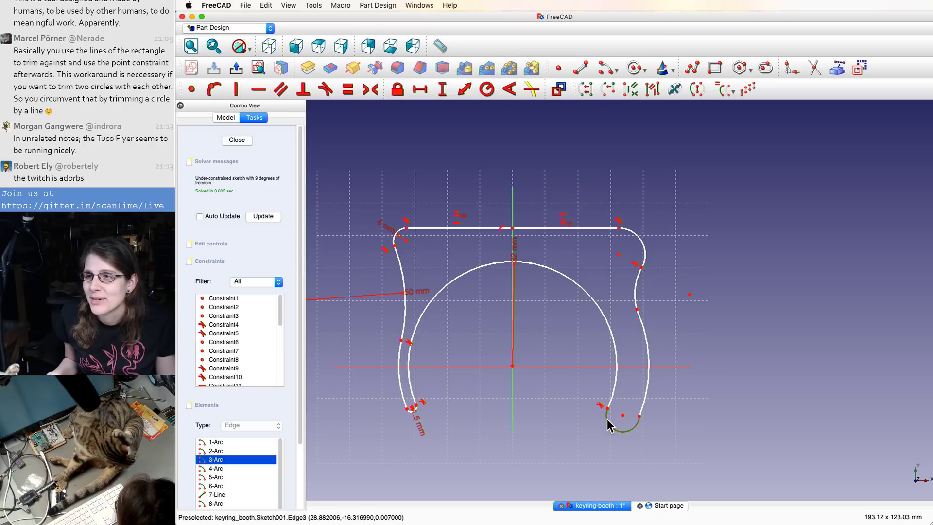
{"action": "left_click", "coordinate": [408, 411]}
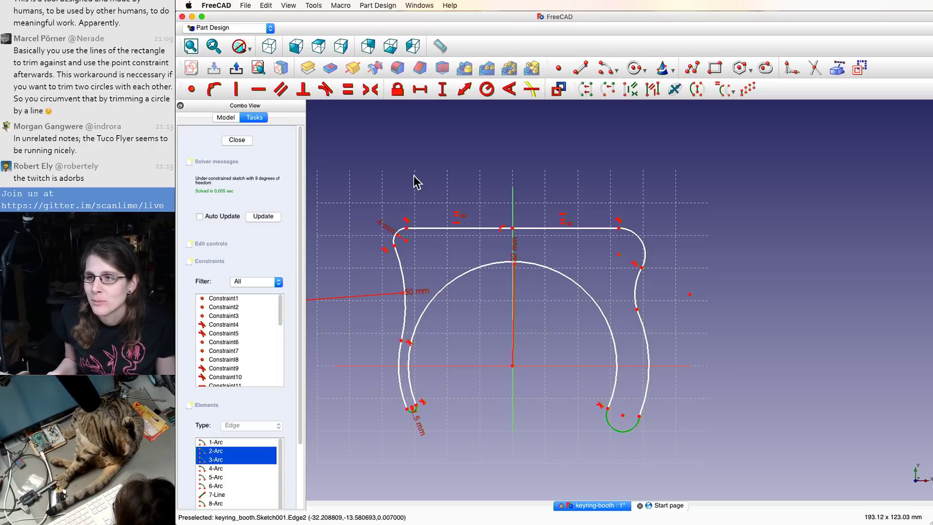
{"action": "left_click", "coordinate": [348, 90]}
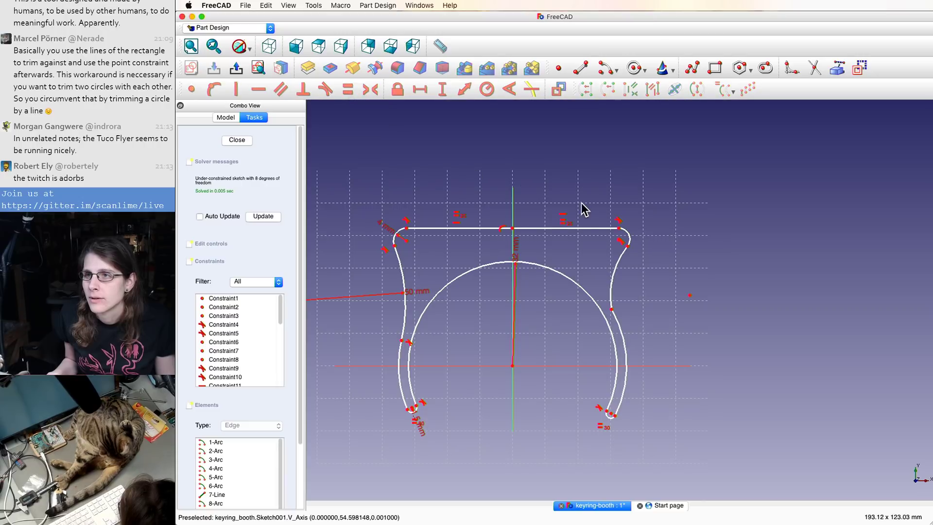
- Constrain the right concave side arc to have the same radius as the left concave side arc
{"action": "scroll", "coordinate": [582, 204], "scroll_direction": "down", "scroll_amount": 1}
{"action": "left_click", "coordinate": [439, 269]}
{"action": "left_click", "coordinate": [610, 268]}
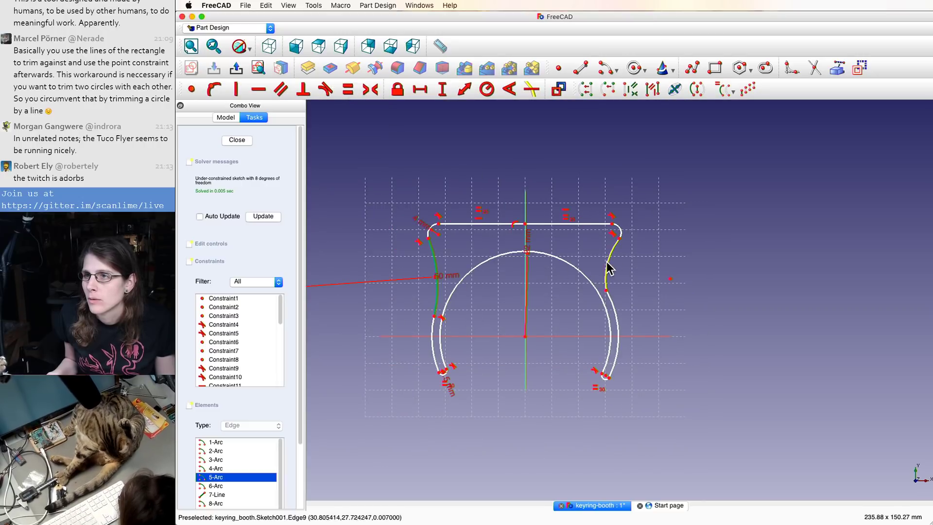
{"action": "left_click", "coordinate": [348, 91]}
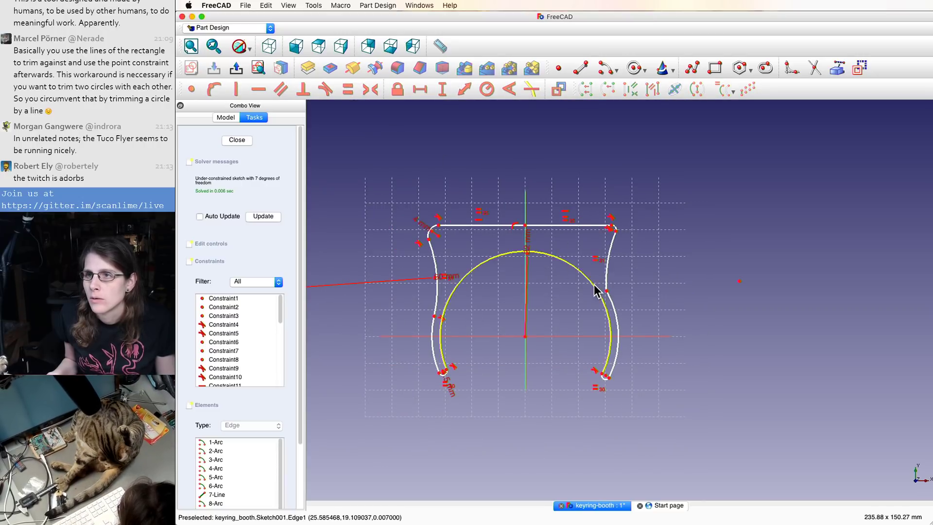
- Constrain the outer ring arcs on the left and right sides to have equal radii
{"action": "left_click", "coordinate": [433, 333]}
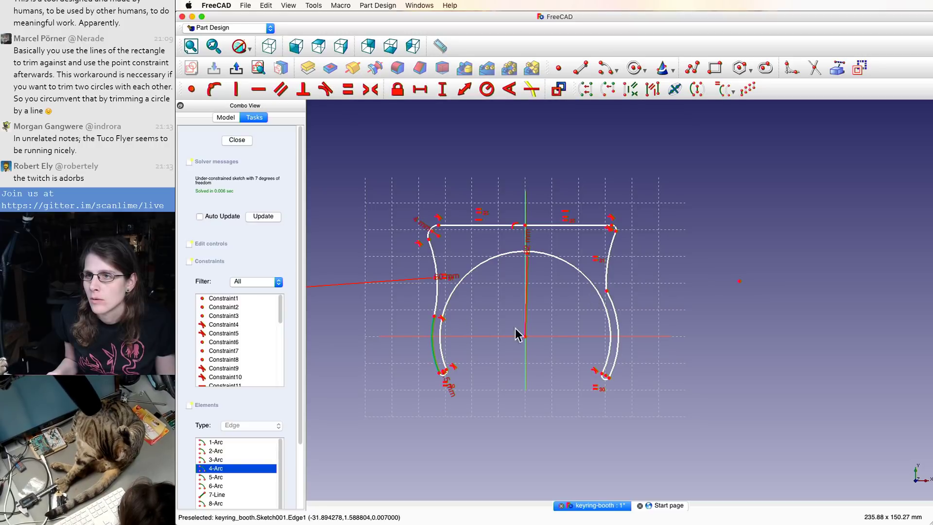
{"action": "left_click", "coordinate": [617, 316]}
{"action": "left_click", "coordinate": [350, 91]}
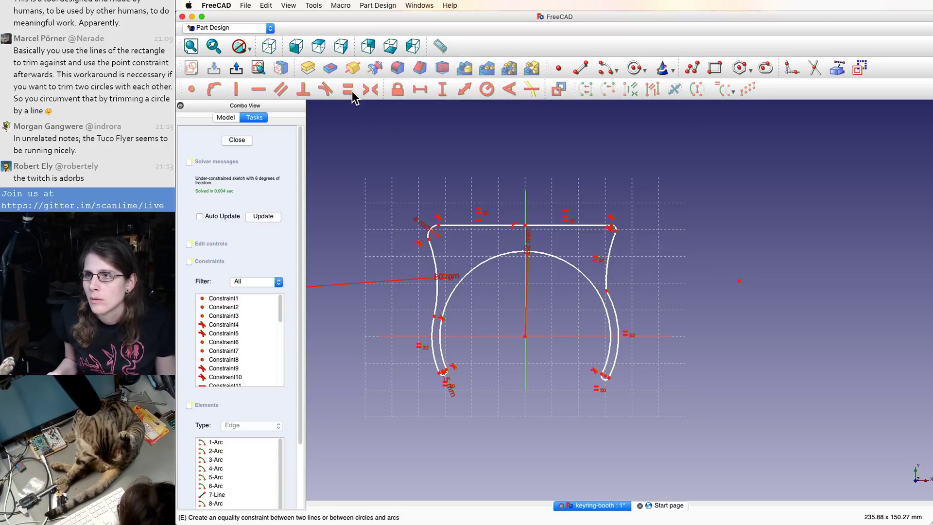
- Constrain the right top corner arc to have the same radius as the left top corner arc
{"action": "mouse_move", "coordinate": [604, 289]}
{"action": "left_mouse_down"}
{"action": "mouse_move", "coordinate": [629, 317]}
{"action": "mouse_move", "coordinate": [628, 290]}
{"action": "mouse_move", "coordinate": [614, 270]}
{"action": "mouse_move", "coordinate": [648, 298]}
{"action": "mouse_move", "coordinate": [603, 254]}
{"action": "left_mouse_up"}
{"action": "scroll", "coordinate": [603, 254], "scroll_direction": "up", "scroll_amount": 5}
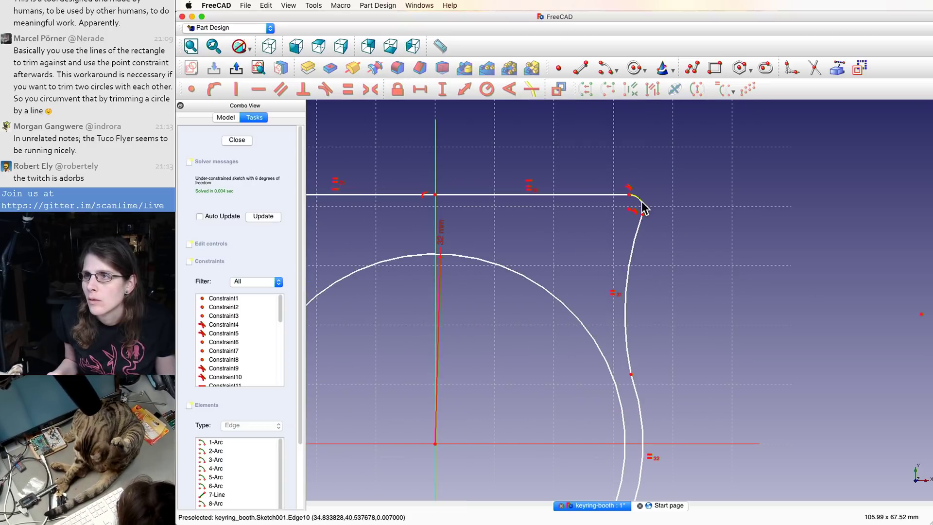
{"action": "scroll", "coordinate": [642, 203], "scroll_direction": "down", "scroll_amount": 5}
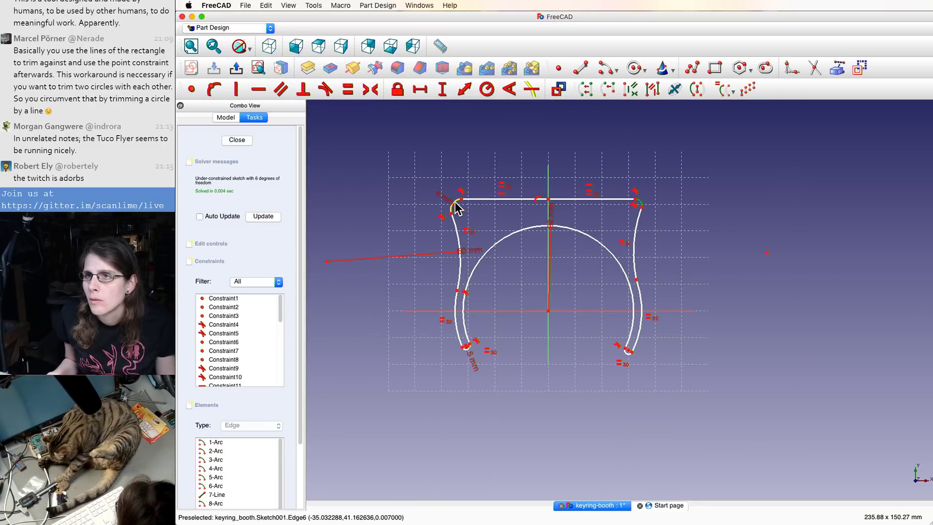
{"action": "left_click", "coordinate": [455, 202]}
{"action": "left_click", "coordinate": [348, 89]}
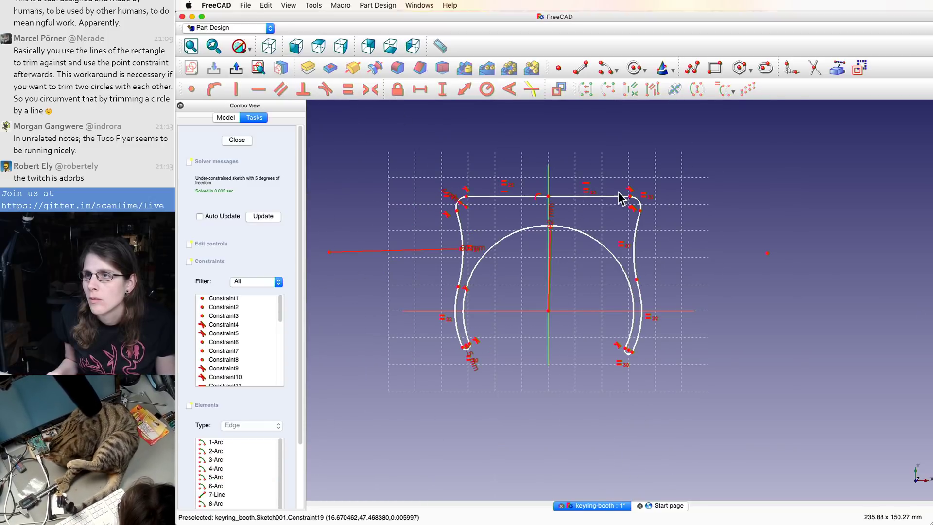
{"action": "mouse_move", "coordinate": [584, 198]}
{"action": "left_mouse_down"}
{"action": "mouse_move", "coordinate": [585, 221]}
{"action": "mouse_move", "coordinate": [593, 152]}
{"action": "mouse_move", "coordinate": [587, 197]}
{"action": "left_mouse_up"}
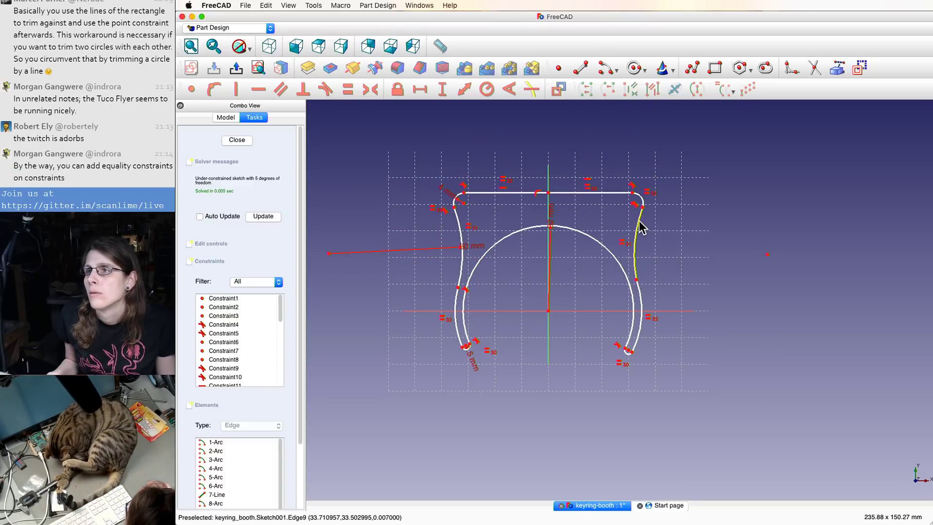
- Make the right concave side arc tangent to the right outer ring arc where they meet
{"action": "mouse_move", "coordinate": [640, 221]}
{"action": "left_mouse_down"}
{"action": "mouse_move", "coordinate": [676, 233]}
{"action": "mouse_move", "coordinate": [676, 217]}
{"action": "mouse_move", "coordinate": [661, 214]}
{"action": "left_mouse_up"}
{"action": "scroll", "coordinate": [662, 250], "scroll_direction": "up", "scroll_amount": 6}
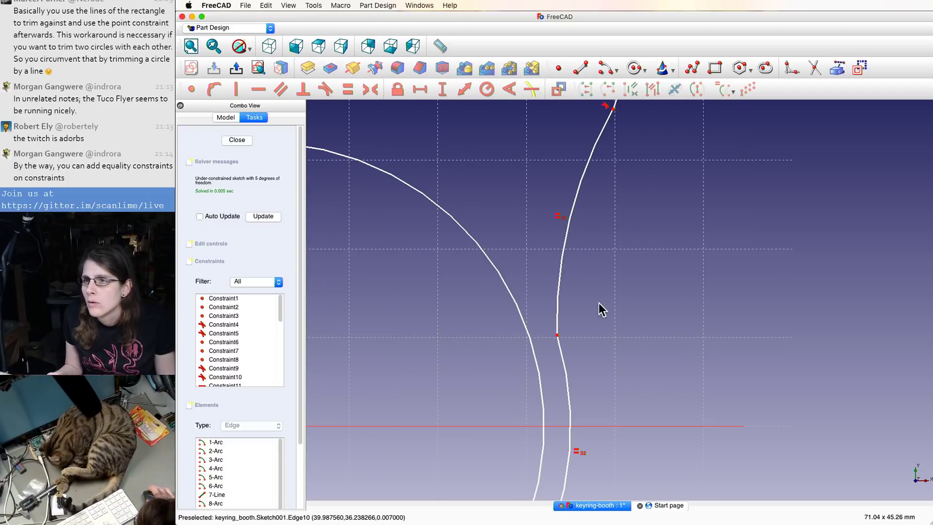
{"action": "left_click", "coordinate": [559, 316]}
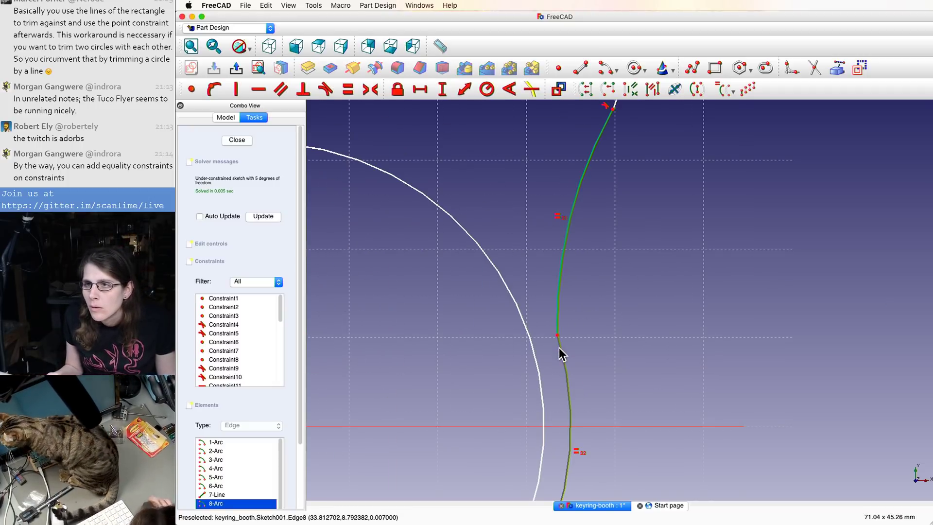
{"action": "key", "text": "t"}
{"action": "scroll", "coordinate": [591, 309], "scroll_direction": "down", "scroll_amount": 6}
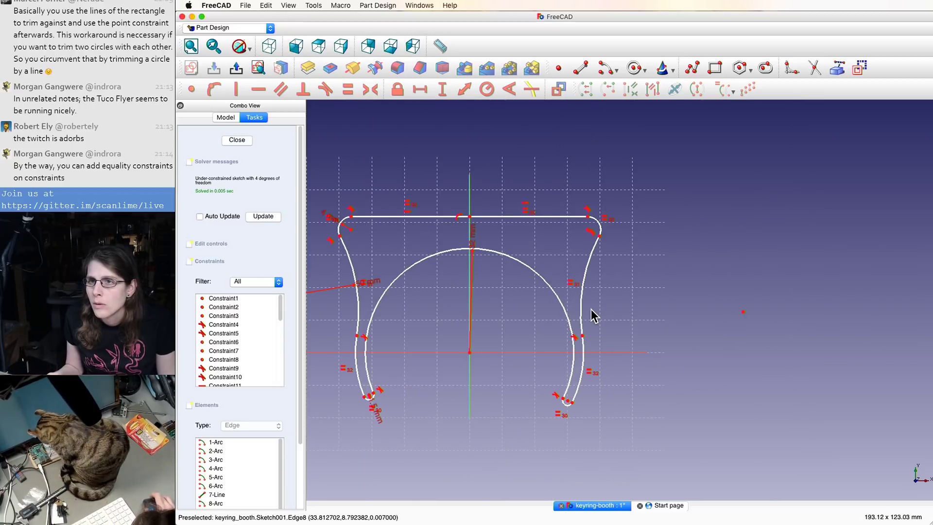
- Pull the top line far up and back down to test how the constrained profile deforms
{"action": "mouse_move", "coordinate": [567, 265]}
{"action": "left_mouse_down"}
{"action": "mouse_move", "coordinate": [593, 259]}
{"action": "mouse_move", "coordinate": [510, 239]}
{"action": "mouse_move", "coordinate": [586, 265]}
{"action": "mouse_move", "coordinate": [545, 248]}
{"action": "mouse_move", "coordinate": [556, 262]}
{"action": "mouse_move", "coordinate": [573, 264]}
{"action": "mouse_move", "coordinate": [575, 253]}
{"action": "left_mouse_up"}
{"action": "mouse_move", "coordinate": [497, 231]}
{"action": "left_mouse_down"}
{"action": "mouse_move", "coordinate": [499, 249]}
{"action": "mouse_move", "coordinate": [504, 136]}
{"action": "left_mouse_up"}
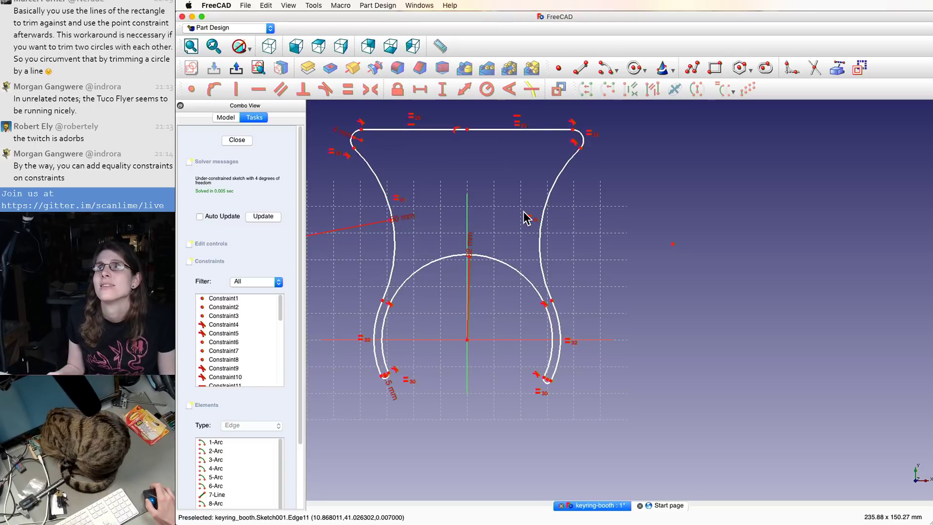
{"action": "scroll", "coordinate": [524, 214], "scroll_direction": "down", "scroll_amount": 4}
{"action": "middle_click_drag", "start_coordinate": [506, 166], "coordinate": [529, 237]}
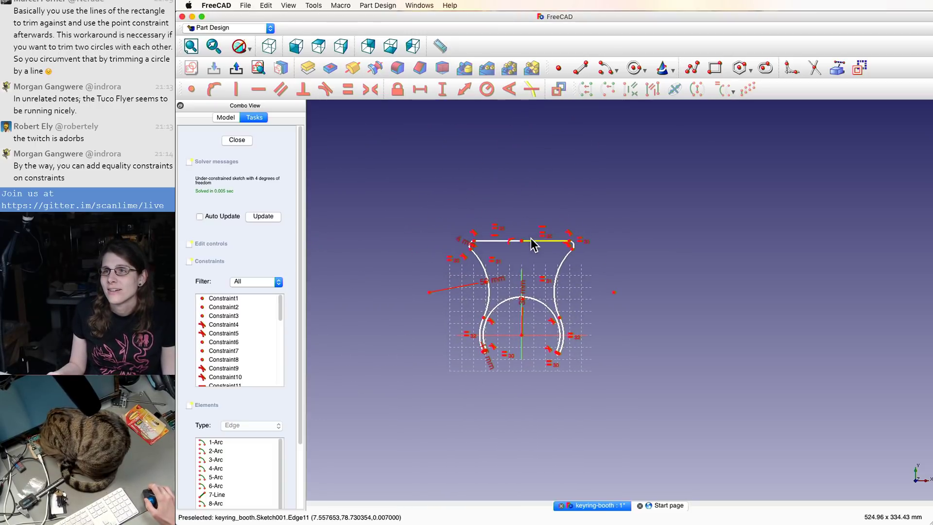
{"action": "mouse_move", "coordinate": [530, 240]}
{"action": "left_mouse_down"}
{"action": "mouse_move", "coordinate": [525, 183]}
{"action": "mouse_move", "coordinate": [523, 216]}
{"action": "mouse_move", "coordinate": [538, 248]}
{"action": "mouse_move", "coordinate": [618, 263]}
{"action": "mouse_move", "coordinate": [602, 265]}
{"action": "mouse_move", "coordinate": [614, 270]}
{"action": "mouse_move", "coordinate": [610, 296]}
{"action": "mouse_move", "coordinate": [508, 282]}
{"action": "mouse_move", "coordinate": [514, 264]}
{"action": "left_mouse_up"}
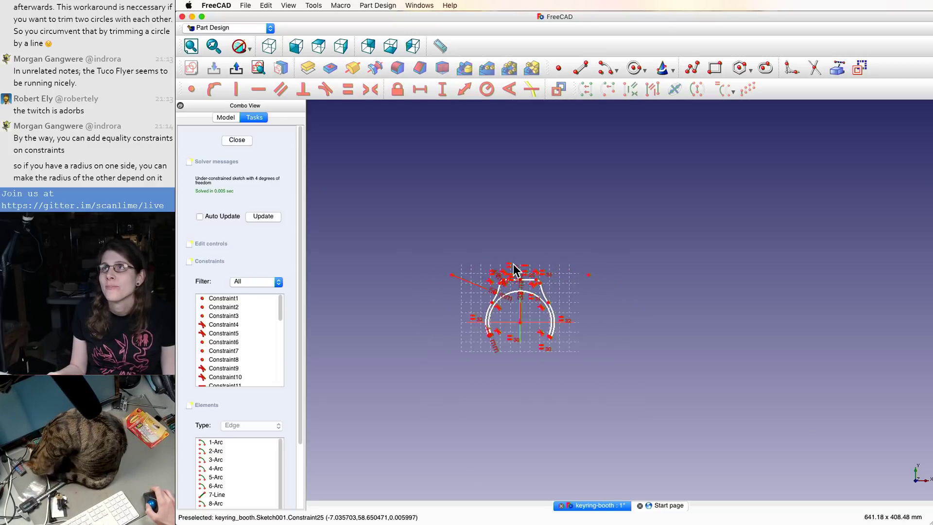
- Fix the horizontal distance between the left and right ends of the top edge at 20 mm
{"action": "scroll", "coordinate": [514, 264], "scroll_direction": "up", "scroll_amount": 2}
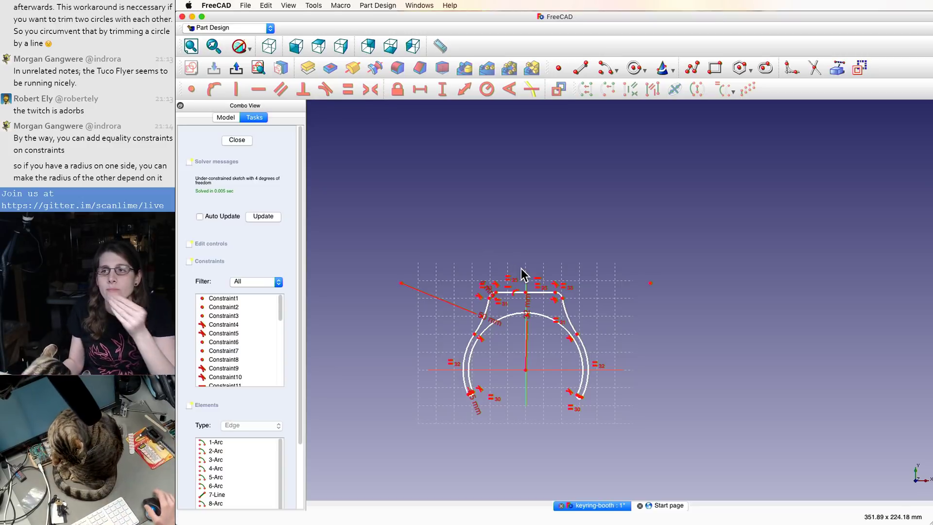
{"action": "scroll", "coordinate": [607, 287], "scroll_direction": "up", "scroll_amount": 5}
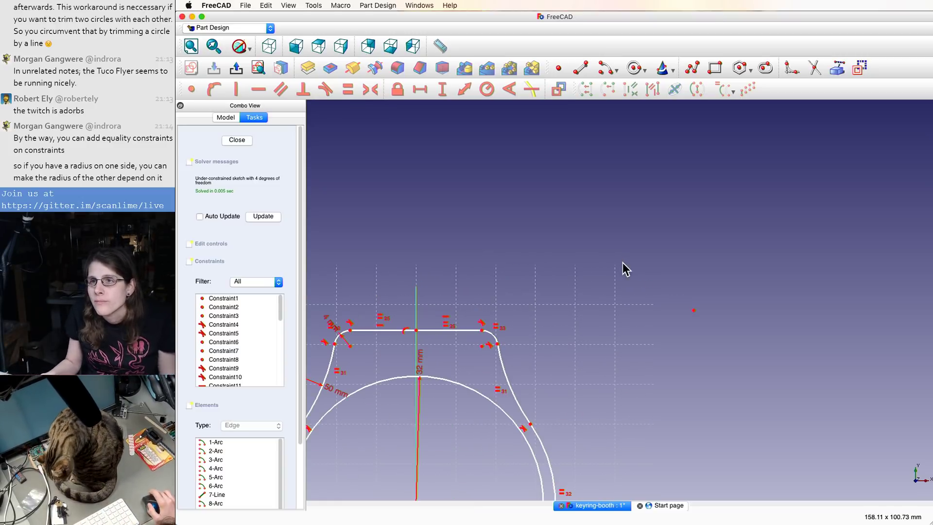
{"action": "scroll", "coordinate": [557, 225], "scroll_direction": "up", "scroll_amount": 3}
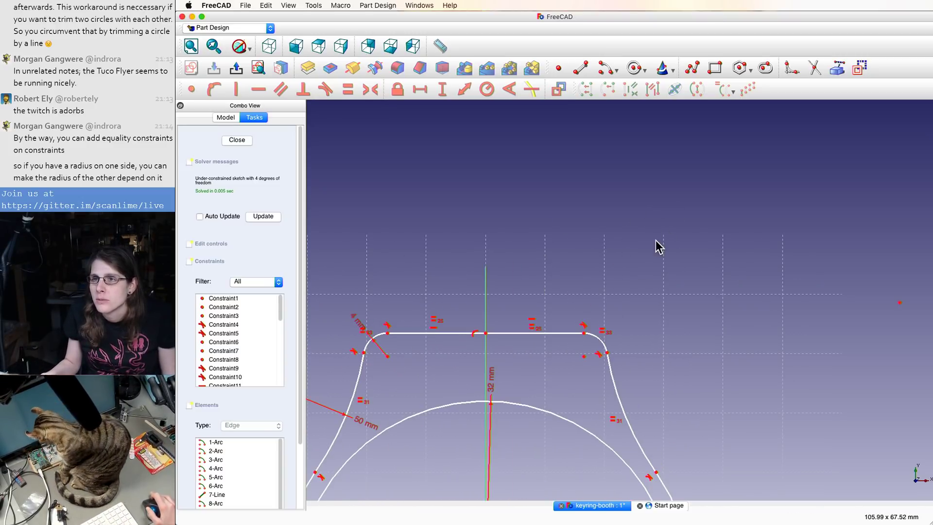
{"action": "scroll", "coordinate": [640, 250], "scroll_direction": "up", "scroll_amount": 2}
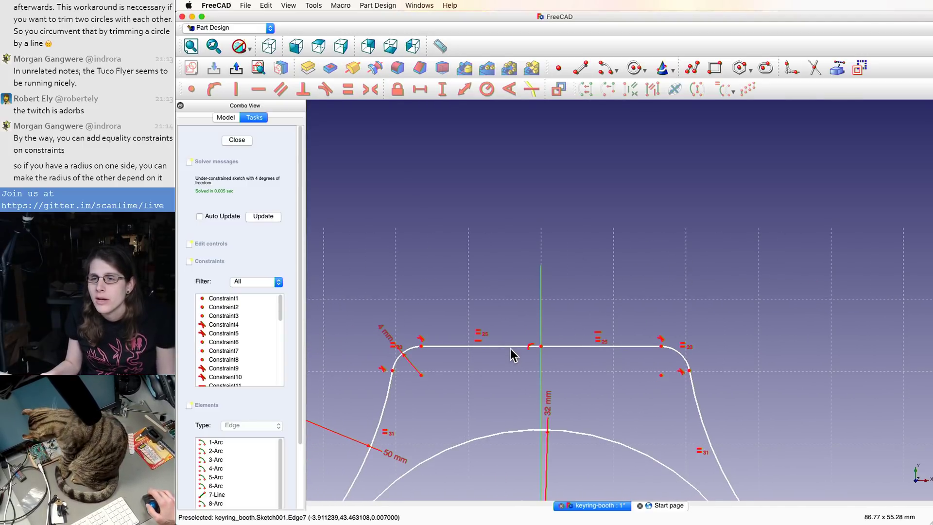
{"action": "scroll", "coordinate": [495, 297], "scroll_direction": "up", "scroll_amount": 2}
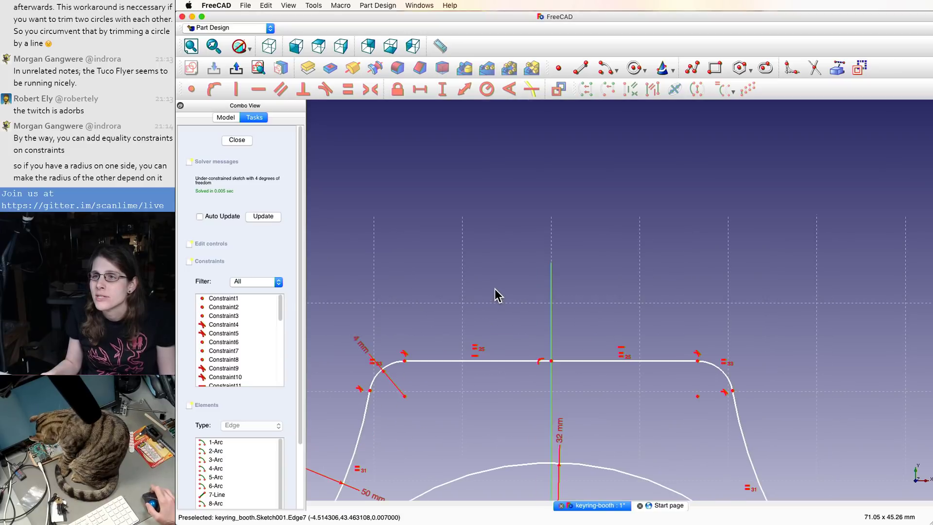
{"action": "left_click", "coordinate": [480, 360]}
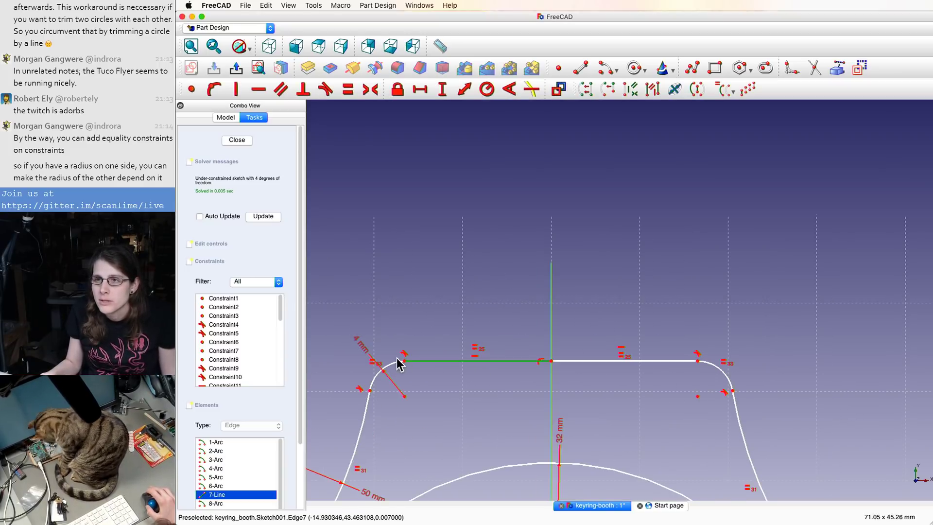
{"action": "left_click", "coordinate": [697, 361]}
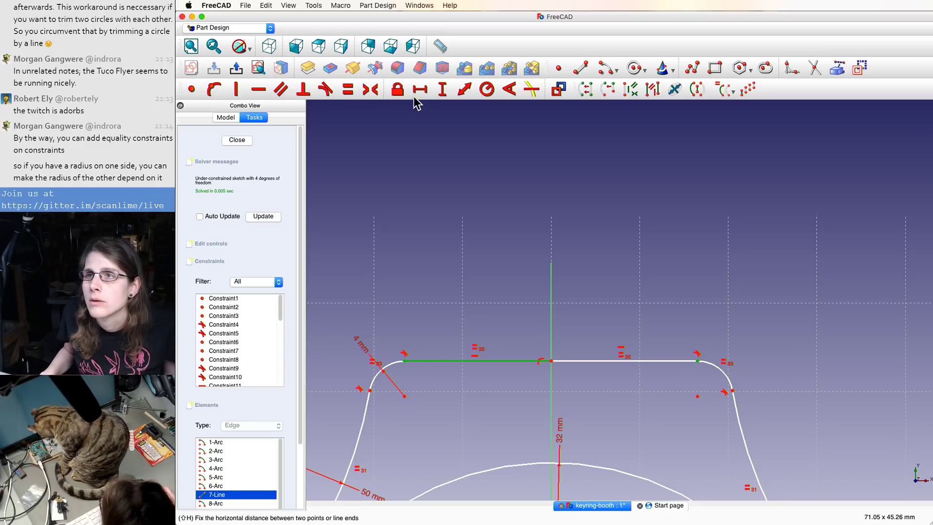
{"action": "left_click", "coordinate": [418, 91]}
{"action": "left_click", "coordinate": [622, 280]}
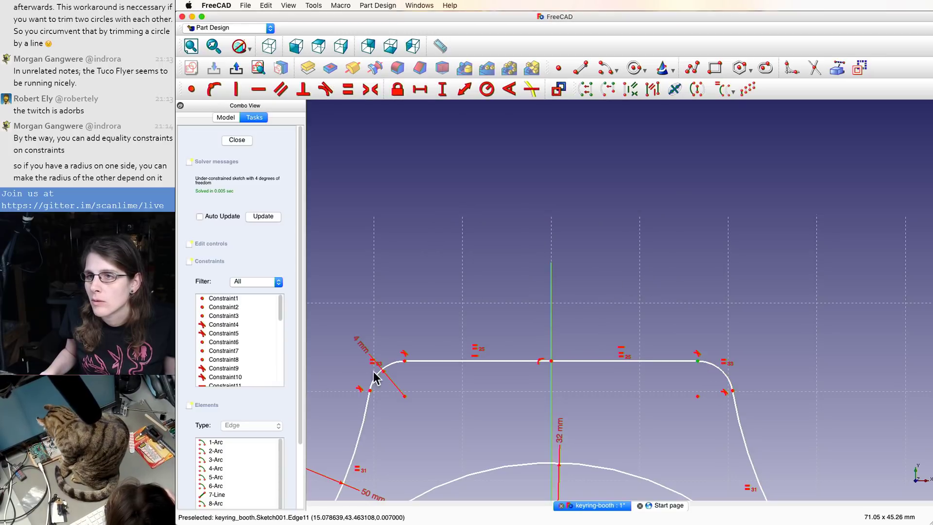
{"action": "left_click", "coordinate": [420, 89]}
{"action": "type", "text": "20"}
{"action": "key", "text": "Return"}
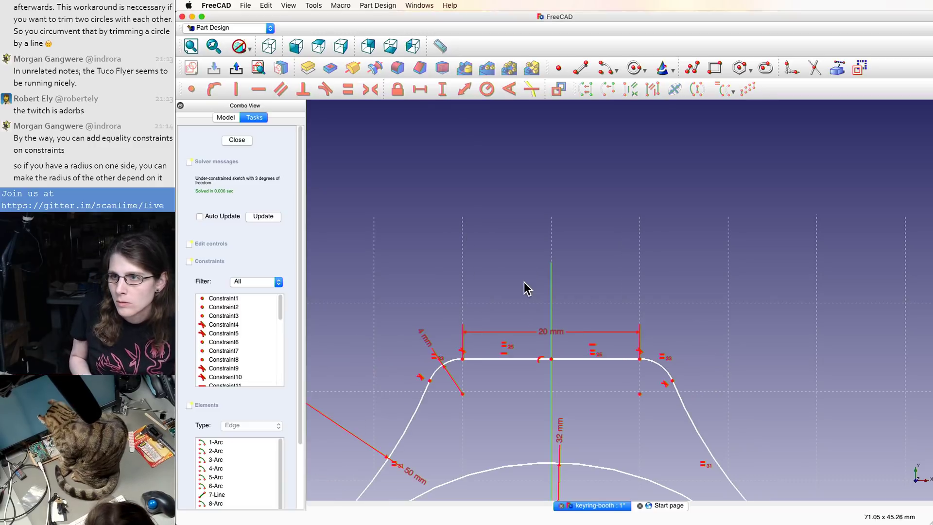
- Pull the top edge down until it lies close above the large inner arc
{"action": "scroll", "coordinate": [654, 375], "scroll_direction": "down", "scroll_amount": 6}
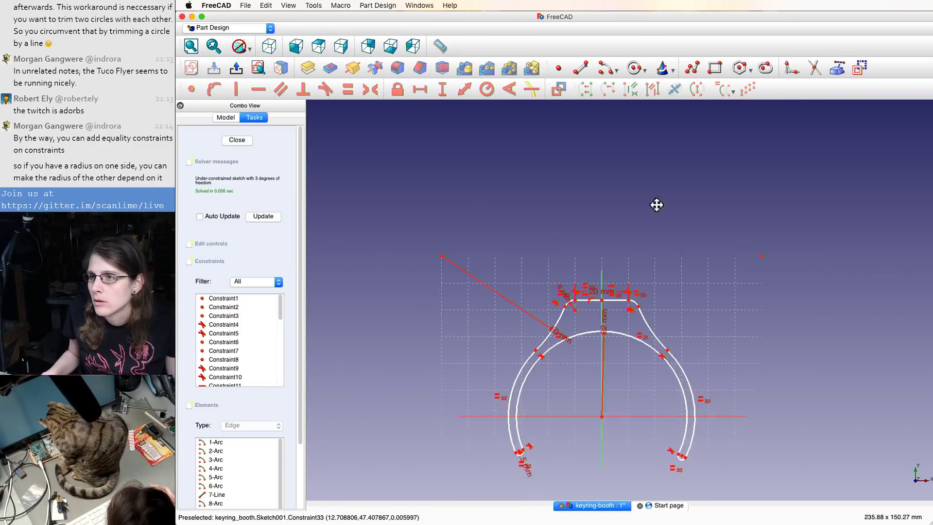
{"action": "right_click", "coordinate": [639, 167]}
{"action": "scroll", "coordinate": [608, 180], "scroll_direction": "up", "scroll_amount": 5}
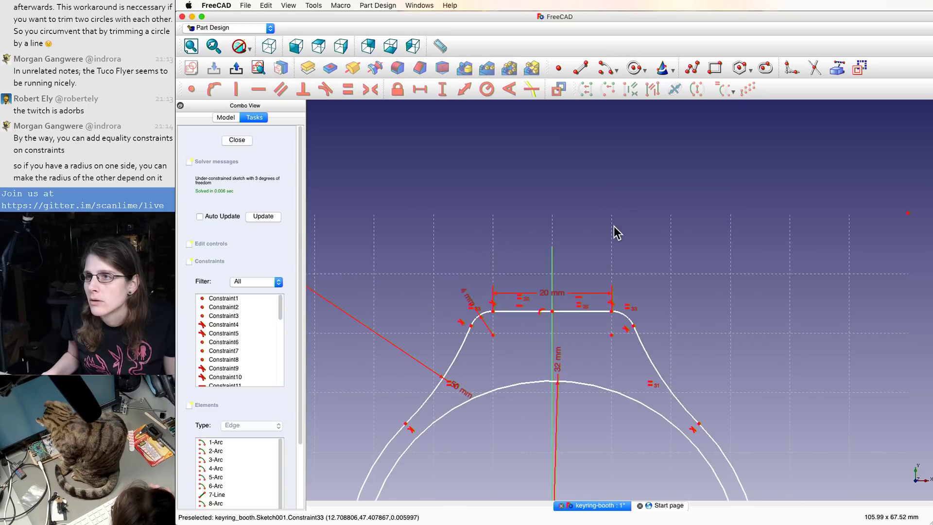
{"action": "mouse_move", "coordinate": [588, 219]}
{"action": "left_mouse_down"}
{"action": "mouse_move", "coordinate": [581, 285]}
{"action": "mouse_move", "coordinate": [581, 277]}
{"action": "left_mouse_up"}
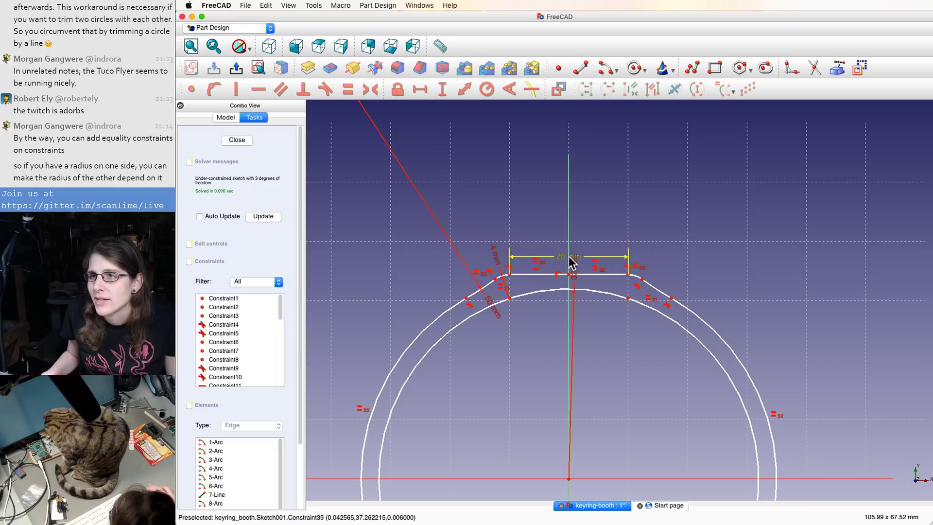
- Try a 45 mm width for the lowered top edge, move the resulting shape, and undo these changes
{"action": "double_click", "coordinate": [568, 263]}
{"action": "type", "text": "32"}
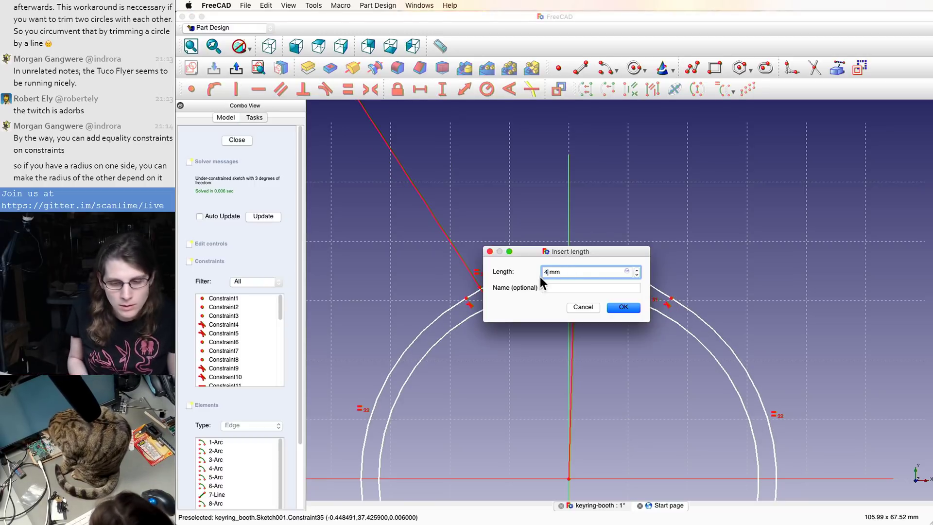
{"action": "key", "text": "Return"}
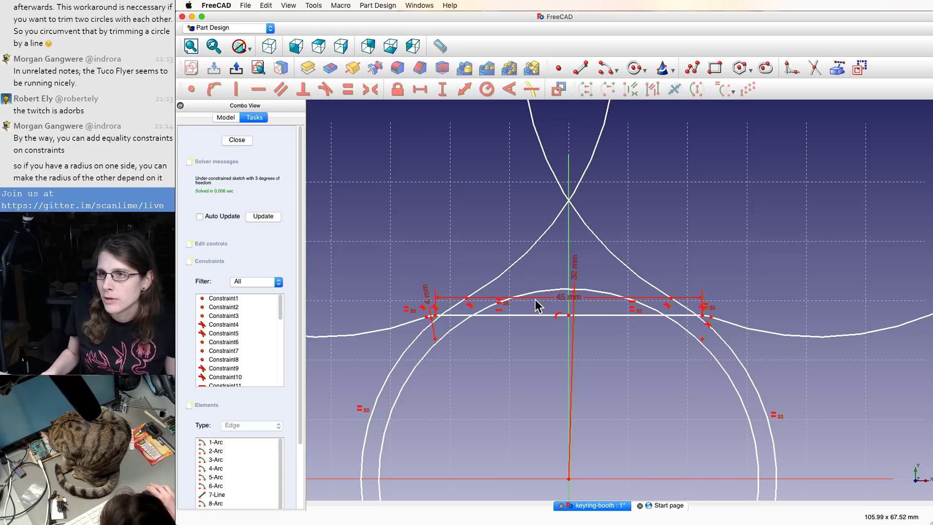
{"action": "mouse_move", "coordinate": [524, 316]}
{"action": "left_mouse_down"}
{"action": "mouse_move", "coordinate": [533, 223]}
{"action": "mouse_move", "coordinate": [529, 244]}
{"action": "mouse_move", "coordinate": [414, 391]}
{"action": "left_mouse_up"}
{"action": "left_click_drag", "start_coordinate": [473, 195], "coordinate": [476, 163]}
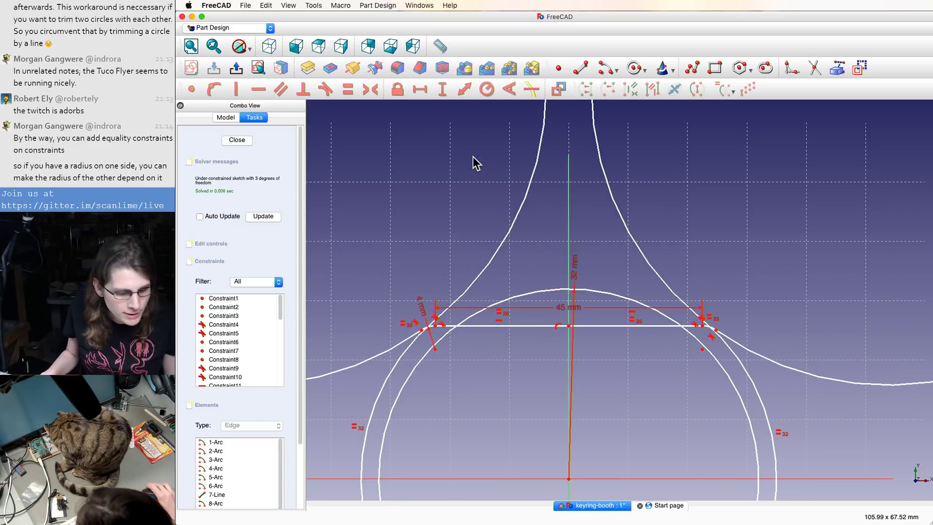
{"action": "key", "text": "super+z"}
{"action": "key", "text": "super+z"}
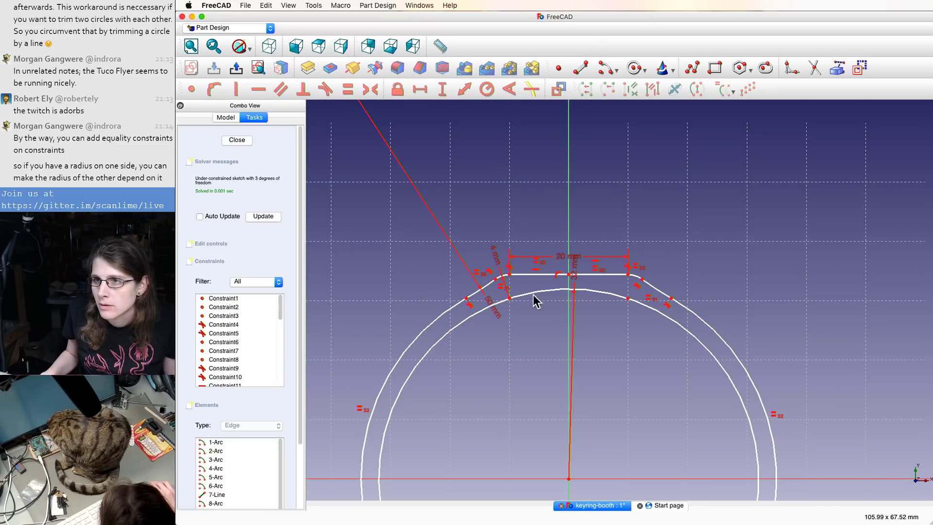
- Pull the top edge up well clear of the inner arc and set its overall width to 45 mm
{"action": "mouse_move", "coordinate": [533, 279]}
{"action": "left_mouse_down"}
{"action": "mouse_move", "coordinate": [533, 181]}
{"action": "mouse_move", "coordinate": [575, 191]}
{"action": "mouse_move", "coordinate": [403, 187]}
{"action": "left_mouse_up"}
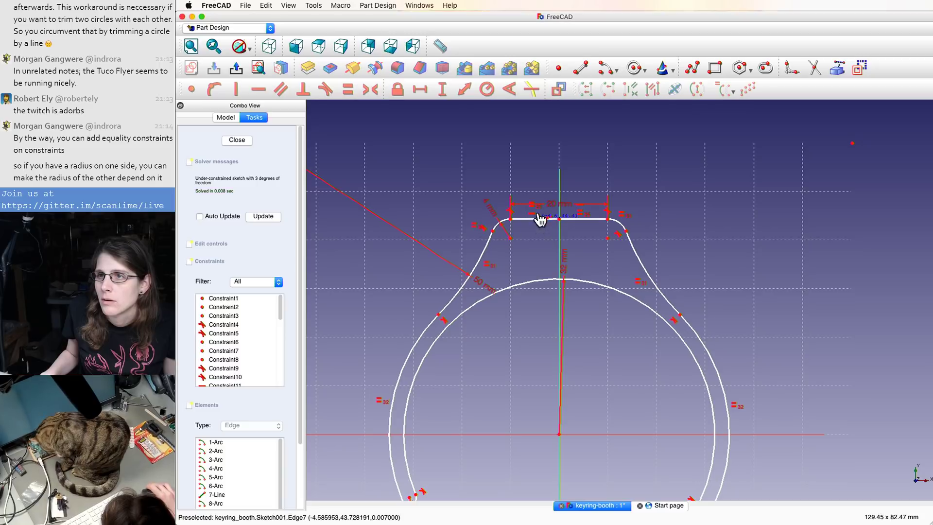
{"action": "scroll", "coordinate": [545, 221], "scroll_direction": "down", "scroll_amount": 2}
{"action": "double_click", "coordinate": [556, 170]}
{"action": "type", "text": "45"}
{"action": "key", "text": "Return"}
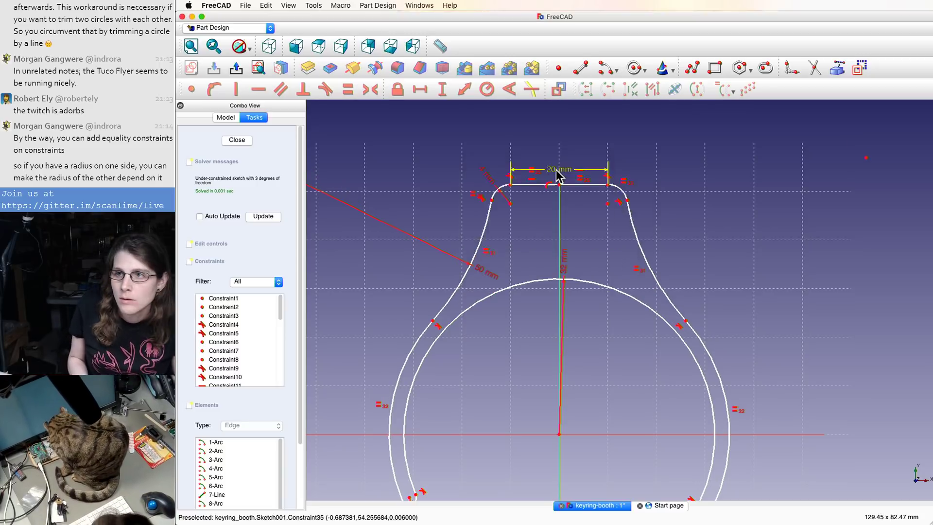
- Pull the sketch's top edge down until it lies close above the large inner arc
{"action": "left_click_drag", "start_coordinate": [516, 189], "coordinate": [504, 257]}
{"action": "scroll", "coordinate": [504, 261], "scroll_direction": "up", "scroll_amount": 5}
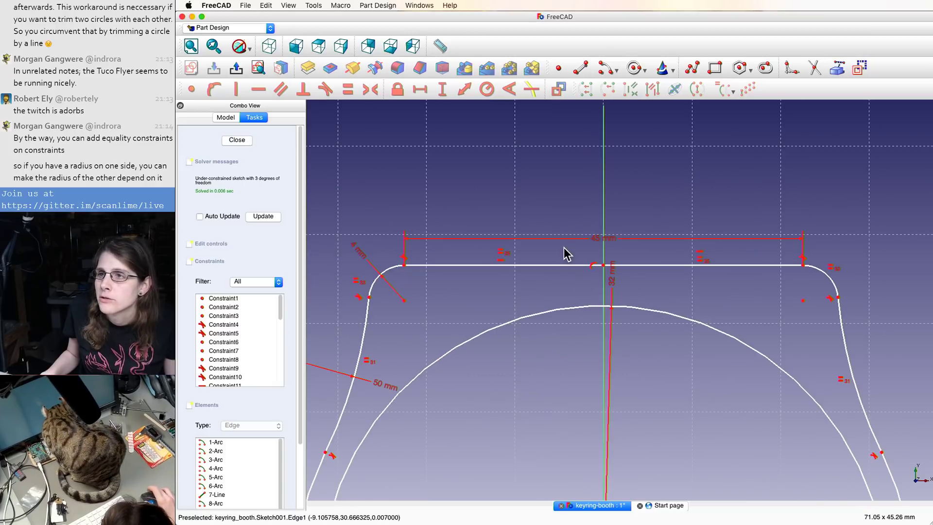
{"action": "scroll", "coordinate": [573, 275], "scroll_direction": "down", "scroll_amount": 2}
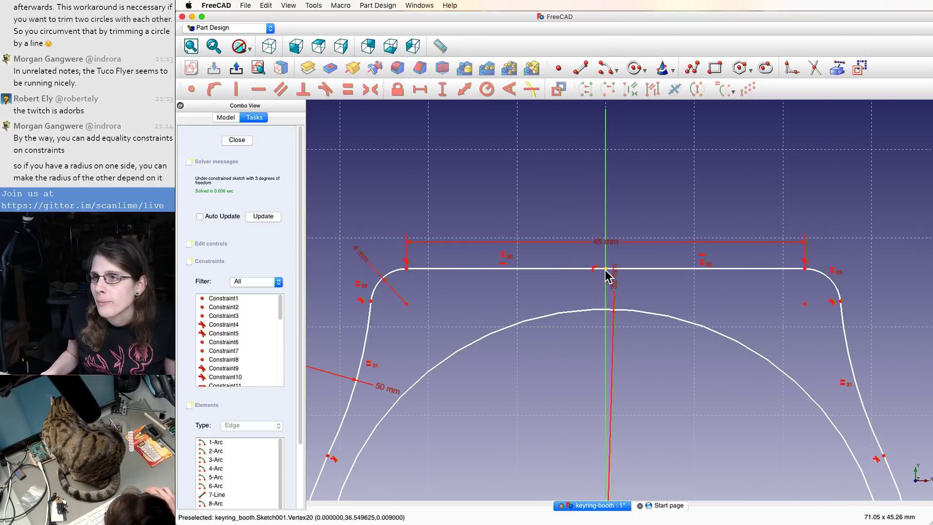
- Examine the gap between the top edge and the crown of the large inner arc
{"action": "left_click", "coordinate": [605, 313]}
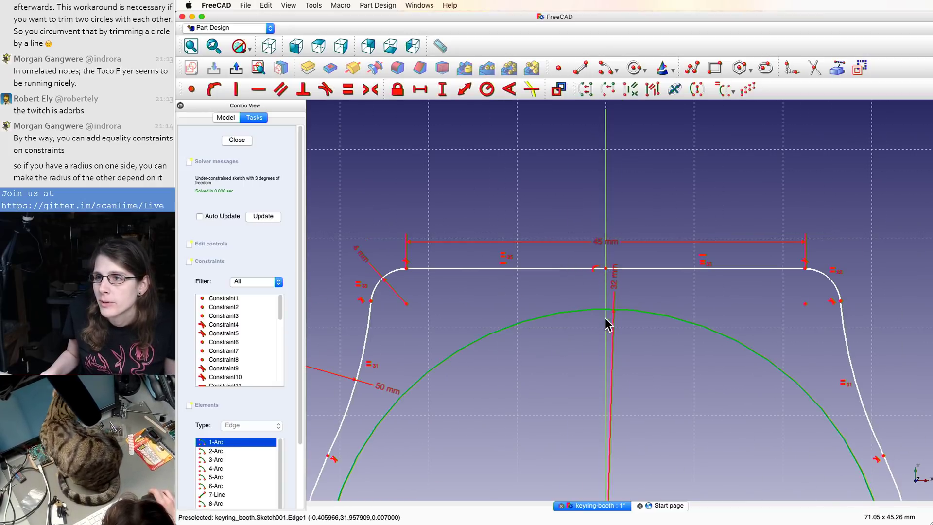
{"action": "scroll", "coordinate": [606, 319], "scroll_direction": "down", "scroll_amount": 3}
{"action": "scroll", "coordinate": [577, 325], "scroll_direction": "up", "scroll_amount": 5}
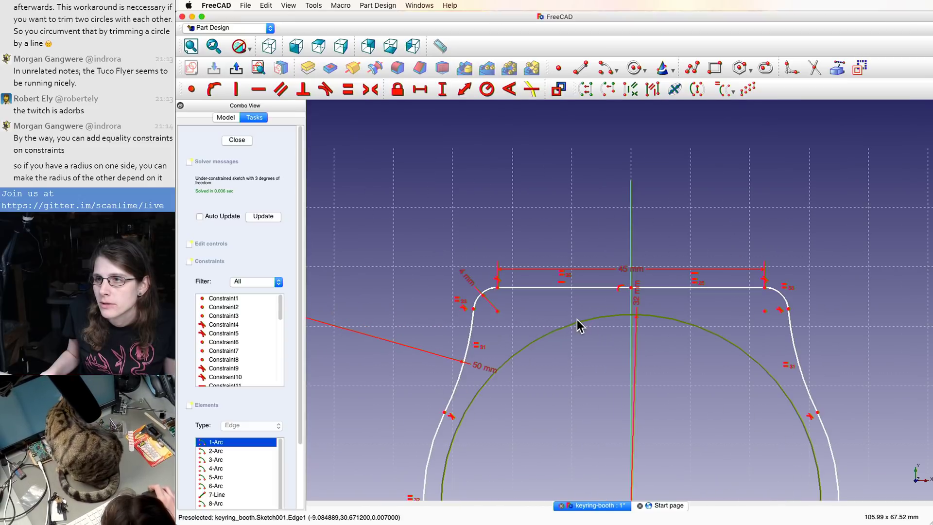
{"action": "scroll", "coordinate": [576, 319], "scroll_direction": "down", "scroll_amount": 5}
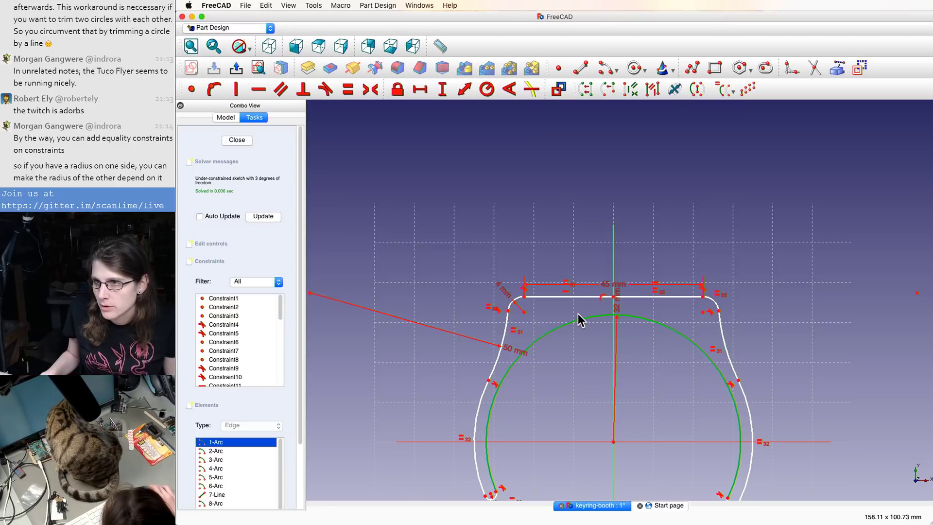
{"action": "scroll", "coordinate": [578, 313], "scroll_direction": "down", "scroll_amount": 3}
{"action": "scroll", "coordinate": [603, 327], "scroll_direction": "up", "scroll_amount": 8}
{"action": "scroll", "coordinate": [499, 292], "scroll_direction": "down", "scroll_amount": 5}
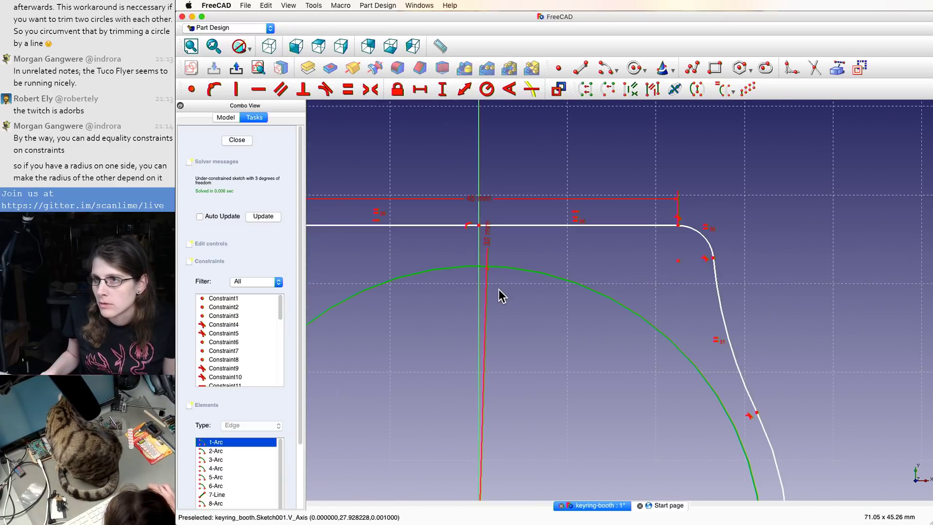
- Draw a horizontal helper line across the crown of the large inner arc
{"action": "key", "text": "l"}
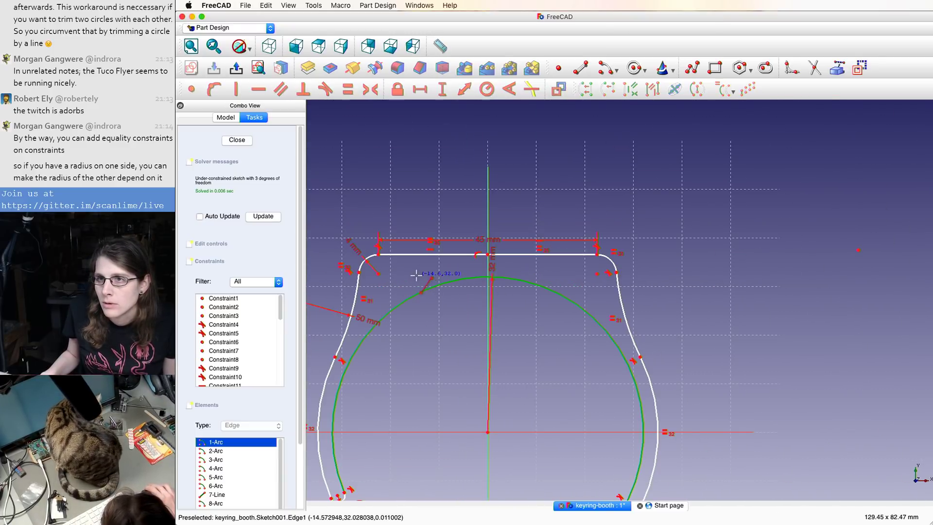
{"action": "left_click", "coordinate": [417, 276]}
{"action": "left_click", "coordinate": [565, 276]}
{"action": "scroll", "coordinate": [559, 280], "scroll_direction": "up", "scroll_amount": 1}
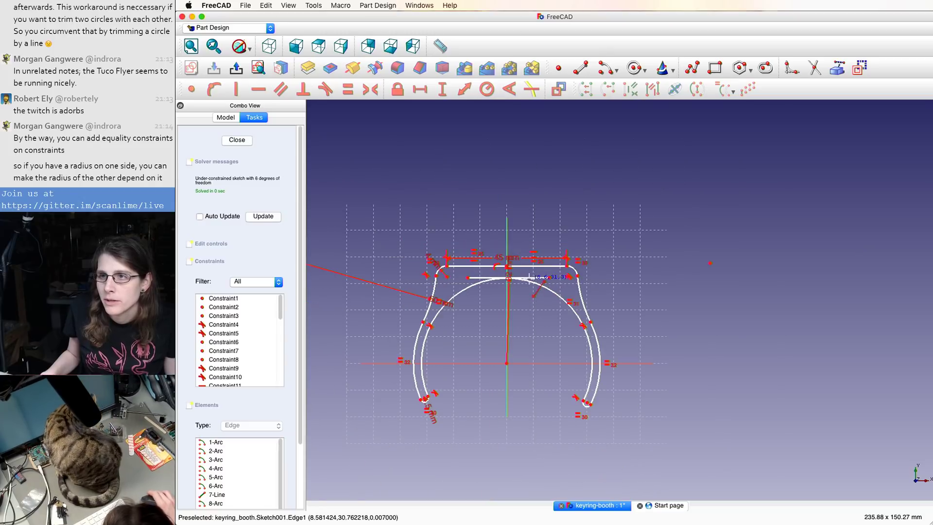
{"action": "scroll", "coordinate": [459, 285], "scroll_direction": "up", "scroll_amount": 2}
{"action": "left_click", "coordinate": [498, 267]}
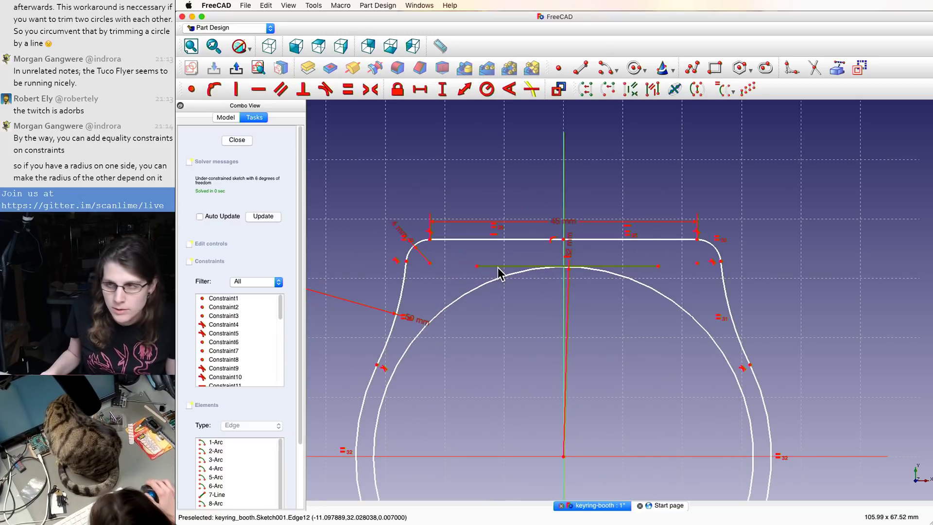
{"action": "key", "text": "h"}
{"action": "left_click", "coordinate": [612, 284]}
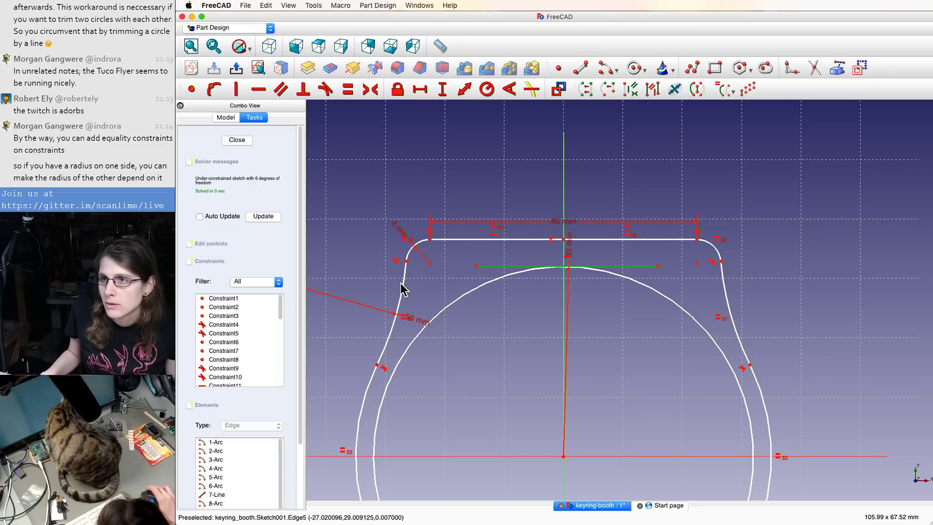
- Make the horizontal helper line tangent to the large inner arc and move it sideways by its end
{"action": "scroll", "coordinate": [417, 286], "scroll_direction": "up", "scroll_amount": 3}
{"action": "left_click", "coordinate": [560, 258]}
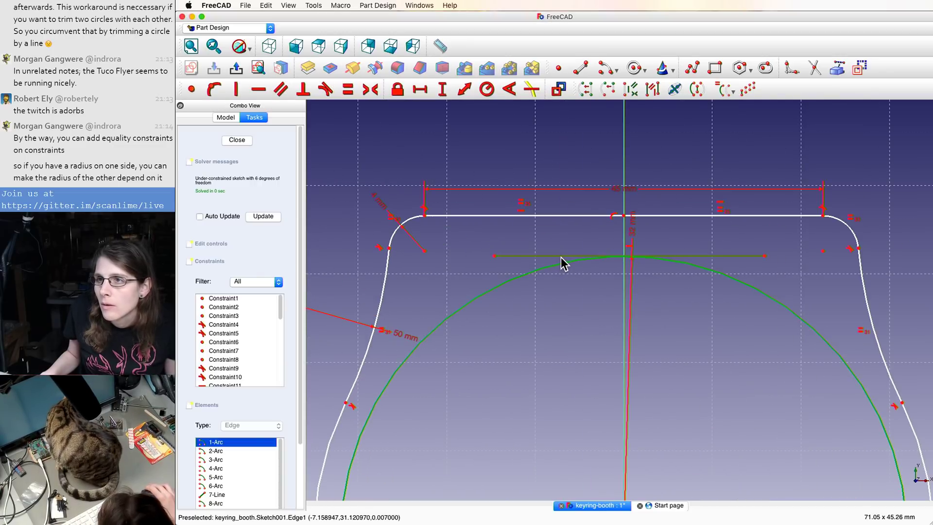
{"action": "left_click", "coordinate": [564, 255]}
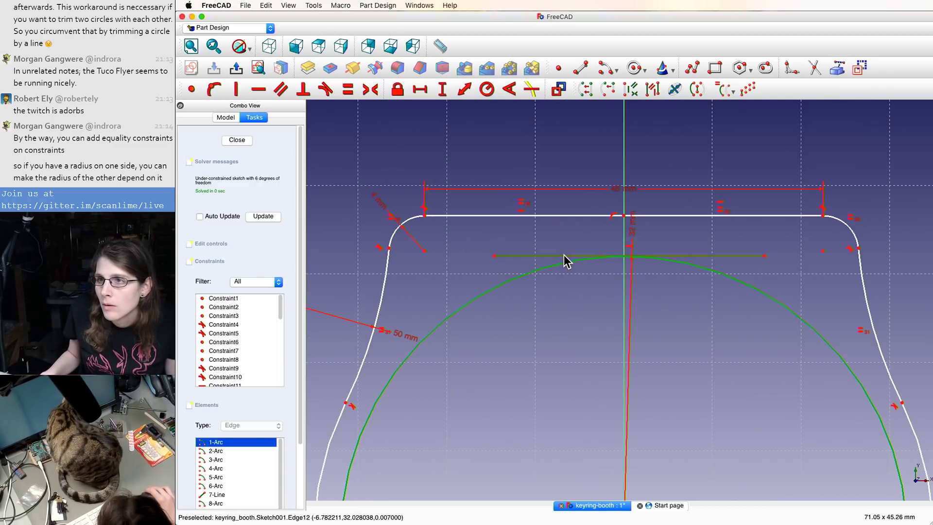
{"action": "key", "text": "t"}
{"action": "left_click_drag", "start_coordinate": [766, 254], "coordinate": [732, 264]}
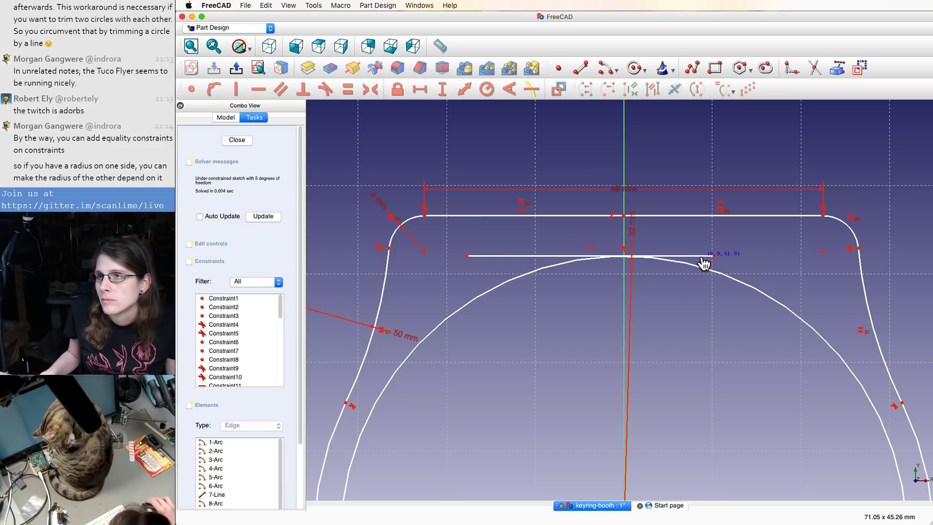
- Cancel the line begun at the top edge's midpoint and delete the horizontal helper line
{"action": "left_click", "coordinate": [624, 216]}
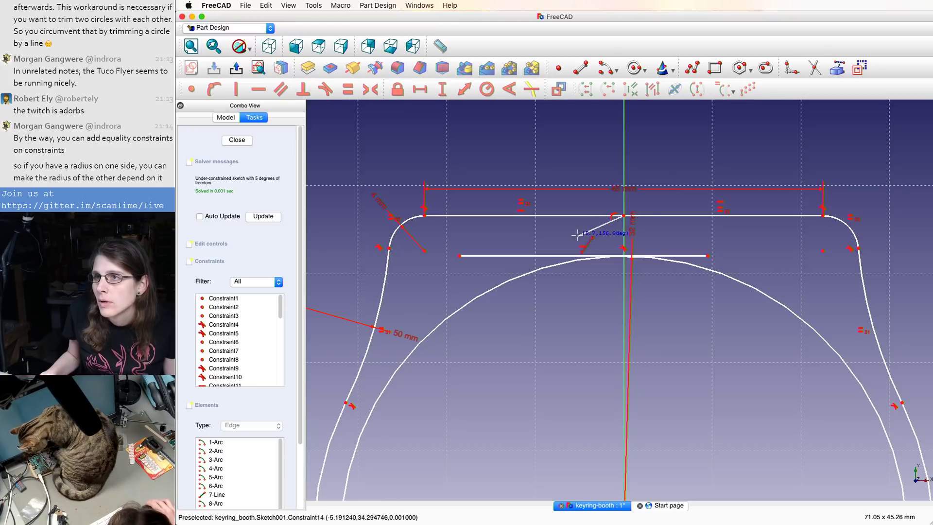
{"action": "key", "text": "Escape"}
{"action": "key", "text": "Delete"}
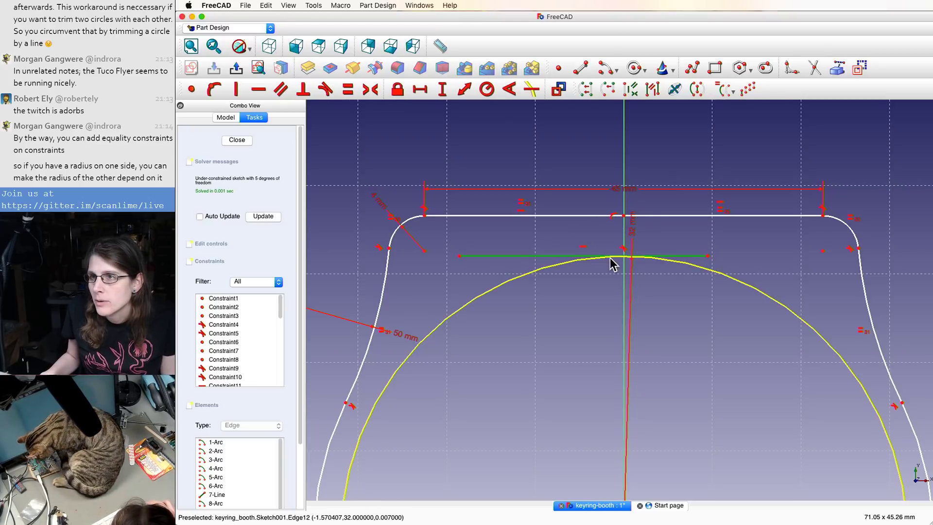
- Draw a line from the top edge's midpoint to the large inner arc and constrain it vertical
{"action": "key", "text": "g"}
{"action": "key", "text": "l"}
{"action": "left_click", "coordinate": [624, 215]}
{"action": "left_click", "coordinate": [552, 266]}
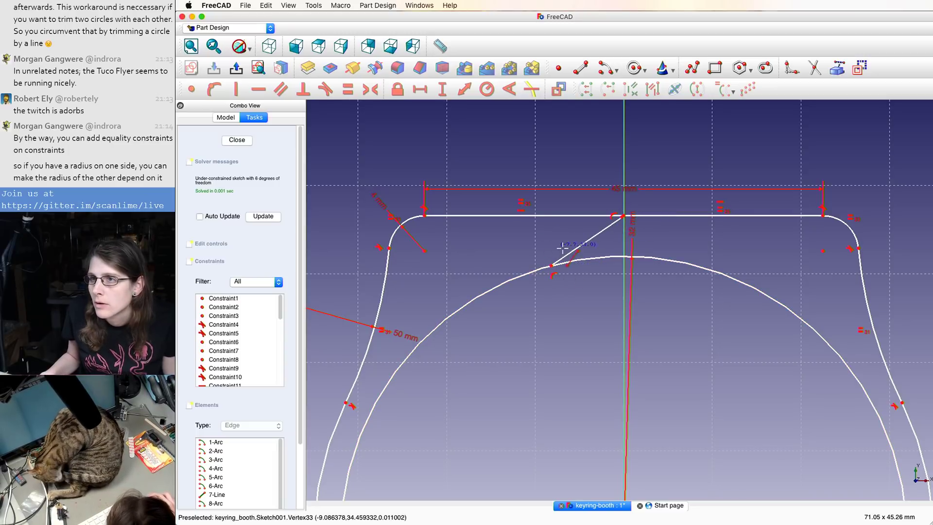
{"action": "left_click", "coordinate": [581, 246]}
{"action": "key", "text": "v"}
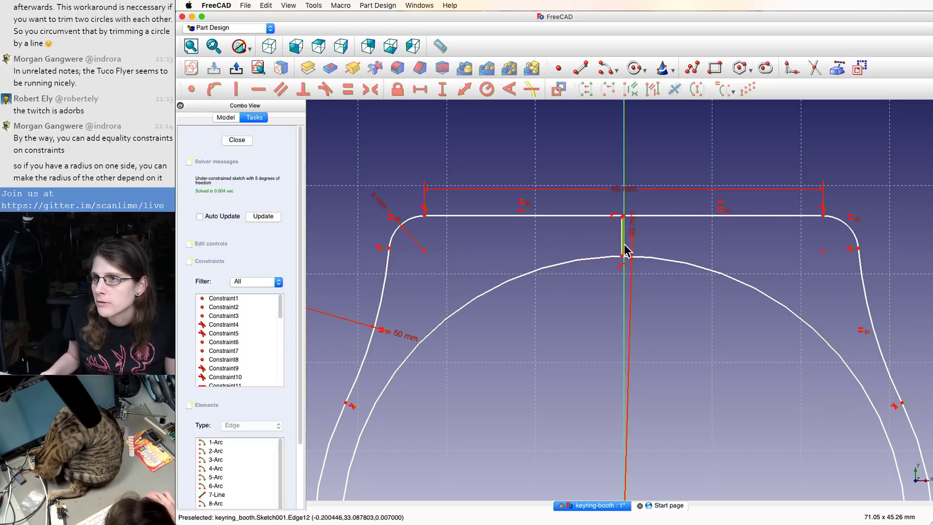
- Make the vertical line's upper end coincident with the midpoint of the top edge
{"action": "left_click_drag", "start_coordinate": [558, 266], "coordinate": [513, 265]}
{"action": "left_click_drag", "start_coordinate": [514, 217], "coordinate": [513, 242]}
{"action": "left_click", "coordinate": [624, 216]}
{"action": "key", "text": "c"}
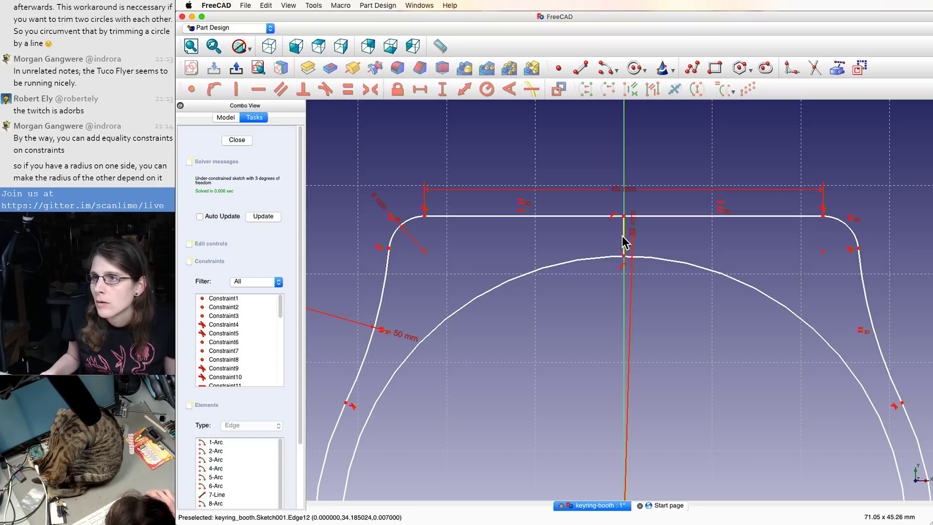
- Constrain the vertical distance between the top edge's midpoint and the inner arc's crown to 3 mm
{"action": "scroll", "coordinate": [521, 239], "scroll_direction": "down", "scroll_amount": 5}
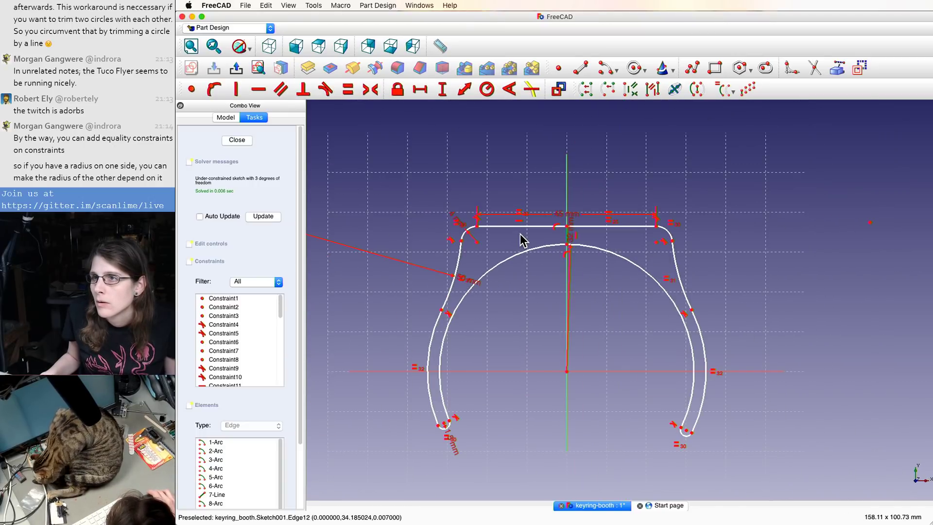
{"action": "scroll", "coordinate": [520, 234], "scroll_direction": "up", "scroll_amount": 5}
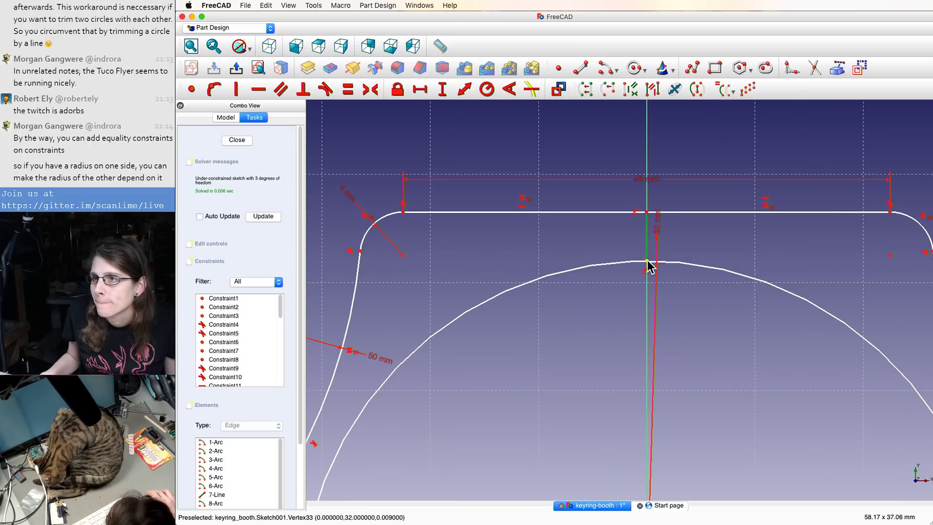
{"action": "left_click_drag", "start_coordinate": [647, 265], "coordinate": [642, 216]}
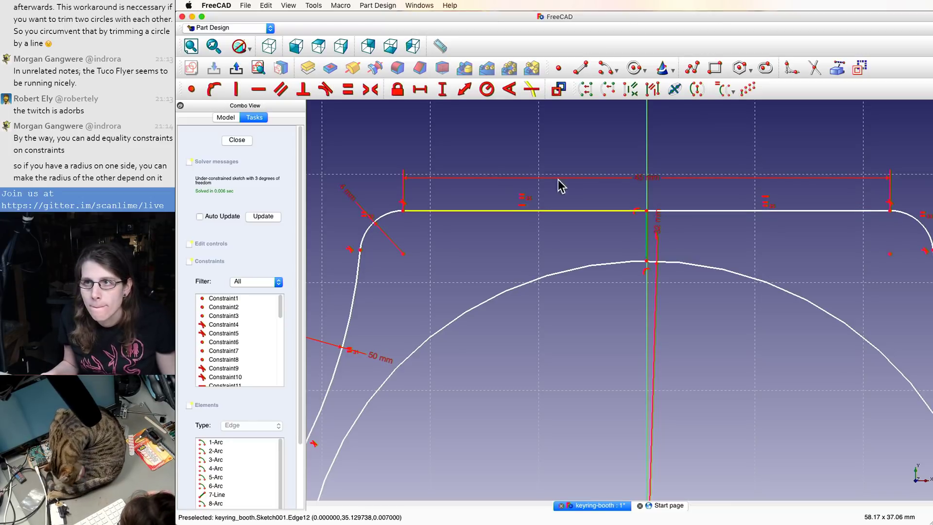
{"action": "left_click", "coordinate": [442, 88]}
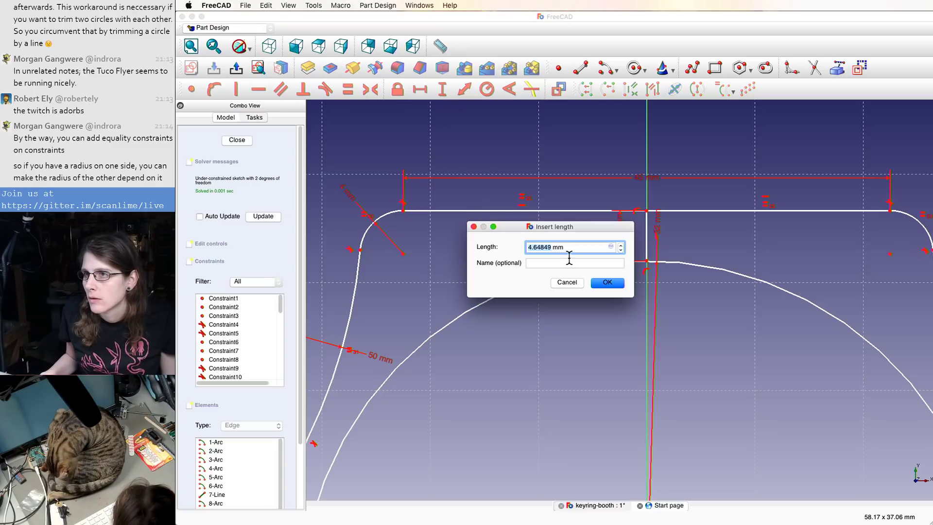
{"action": "key", "text": "Return"}
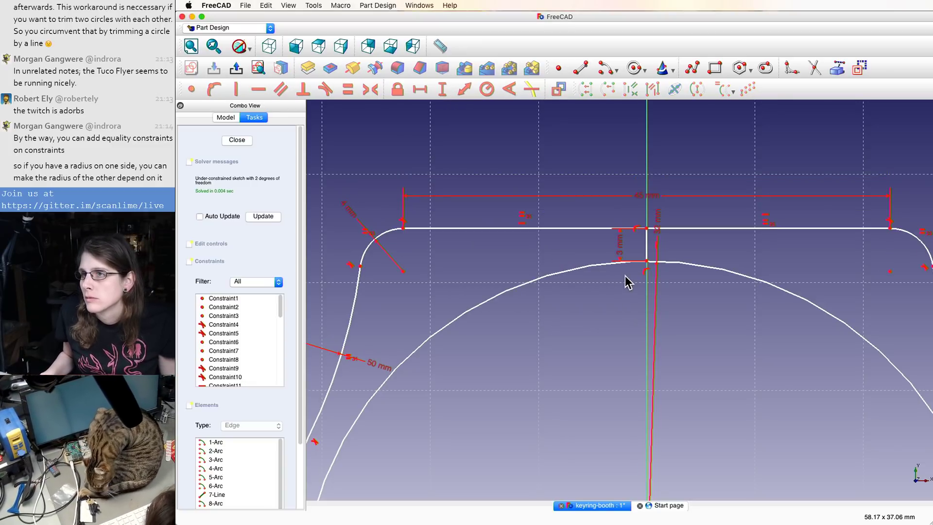
- Try deleting the short vertical line between the top edge and inner arc, and undo the deletion
{"action": "scroll", "coordinate": [626, 277], "scroll_direction": "down", "scroll_amount": 3}
{"action": "scroll", "coordinate": [627, 277], "scroll_direction": "up", "scroll_amount": 4}
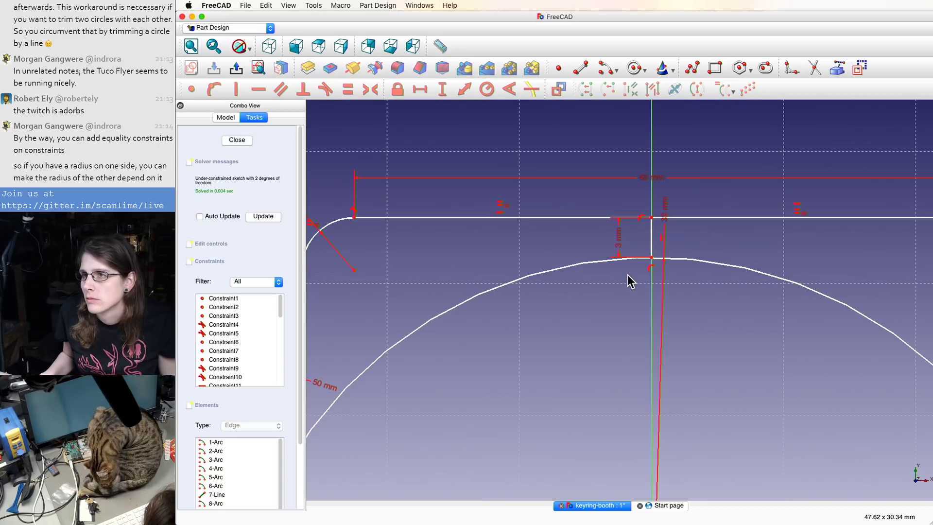
{"action": "left_click", "coordinate": [651, 235]}
{"action": "key", "text": "Delete"}
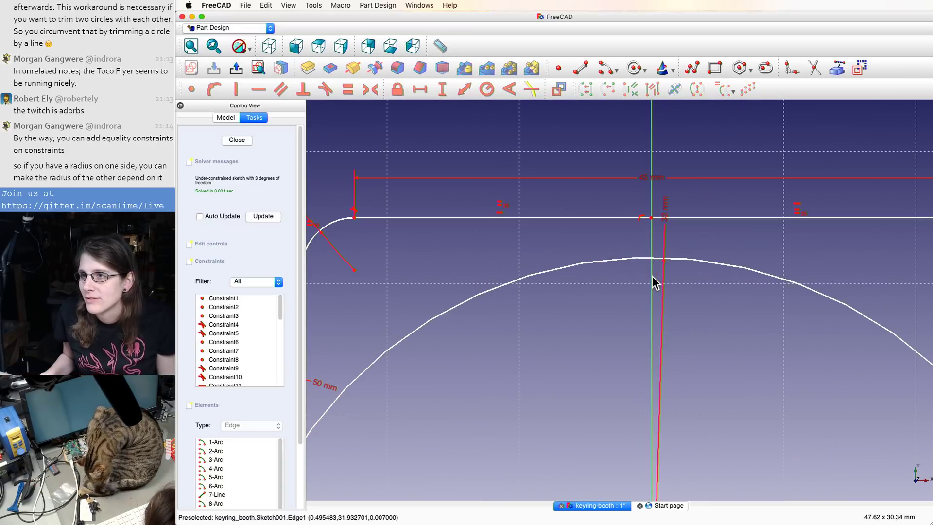
{"action": "scroll", "coordinate": [648, 275], "scroll_direction": "up", "scroll_amount": 2}
{"action": "scroll", "coordinate": [648, 274], "scroll_direction": "down", "scroll_amount": 4}
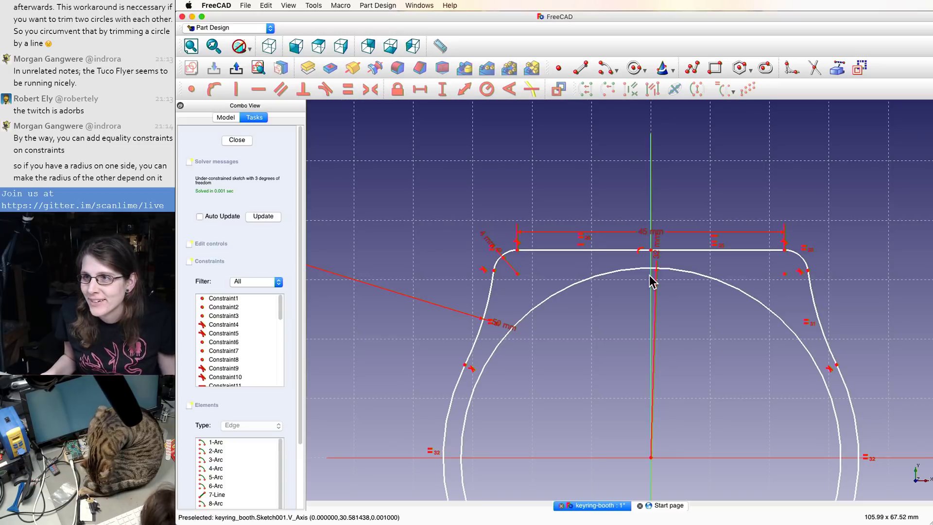
{"action": "left_click", "coordinate": [649, 275]}
- Save the keyring-booth document
{"action": "scroll", "coordinate": [635, 206], "scroll_direction": "down", "scroll_amount": 4}
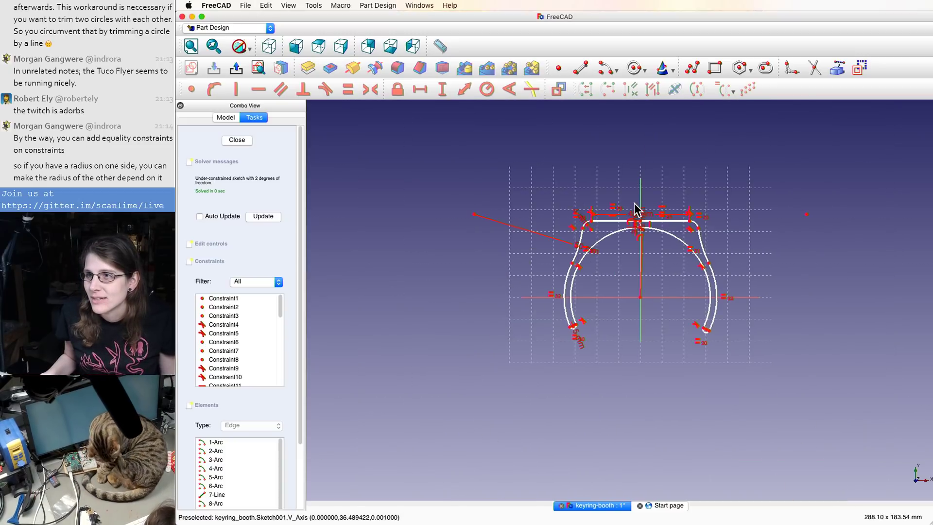
{"action": "left_click", "coordinate": [246, 5]}
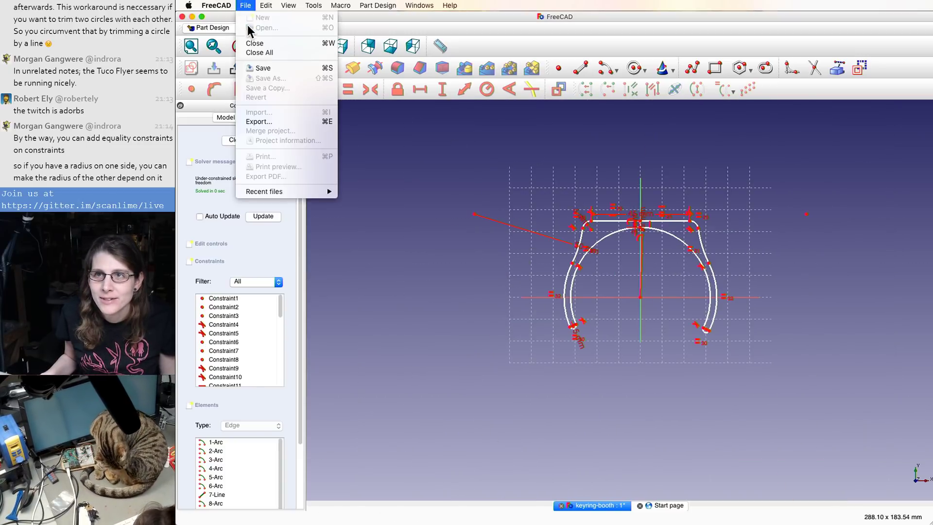
{"action": "left_click", "coordinate": [250, 67]}
- Check the keyring-booth profile around the top edge and inner arc, and leave sketch editing
{"action": "scroll", "coordinate": [641, 240], "scroll_direction": "up", "scroll_amount": 5}
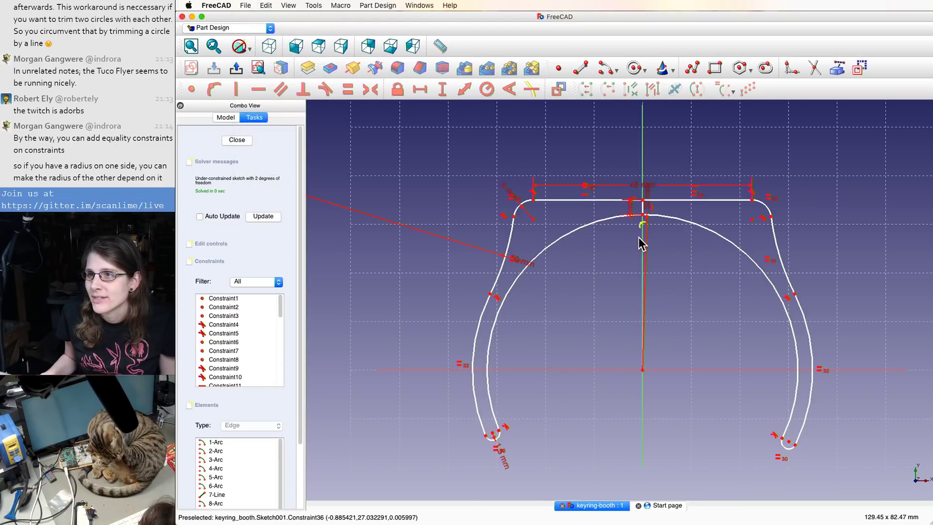
{"action": "scroll", "coordinate": [647, 221], "scroll_direction": "down", "scroll_amount": 2}
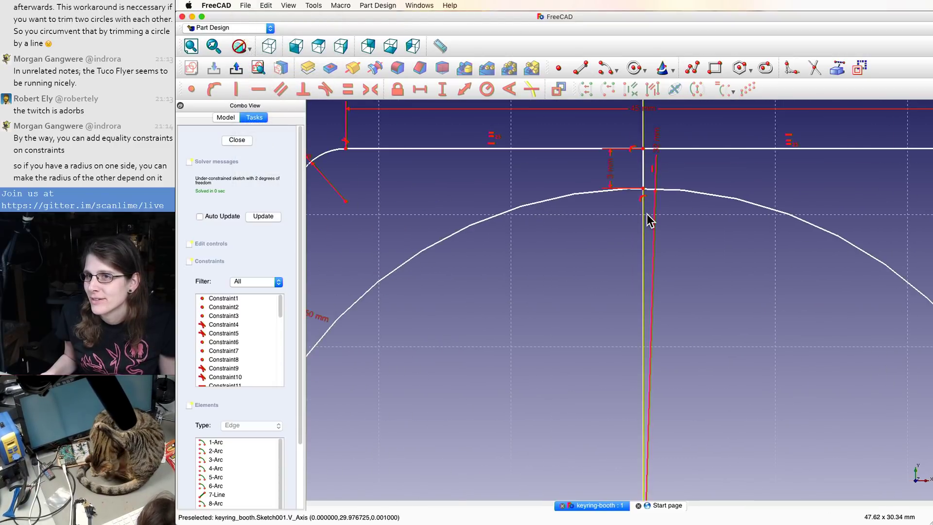
{"action": "scroll", "coordinate": [648, 220], "scroll_direction": "up", "scroll_amount": 2}
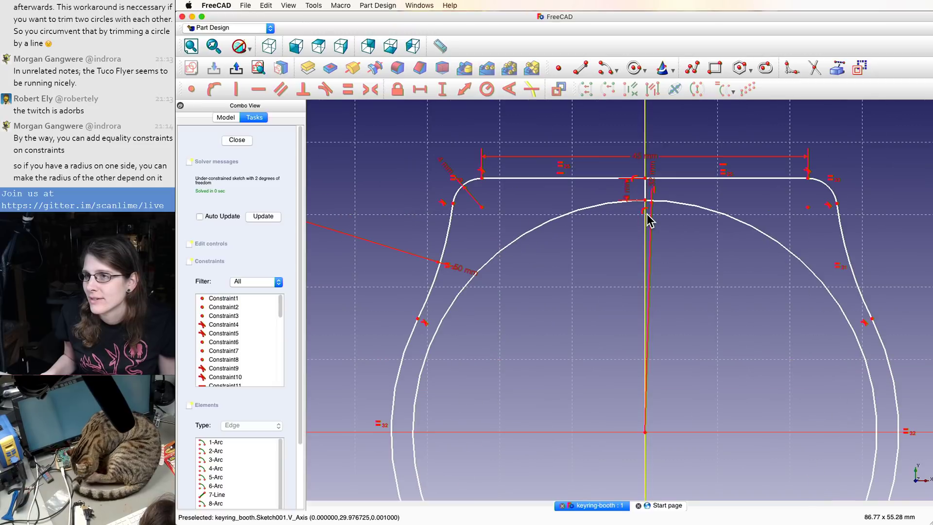
{"action": "scroll", "coordinate": [647, 220], "scroll_direction": "down", "scroll_amount": 2}
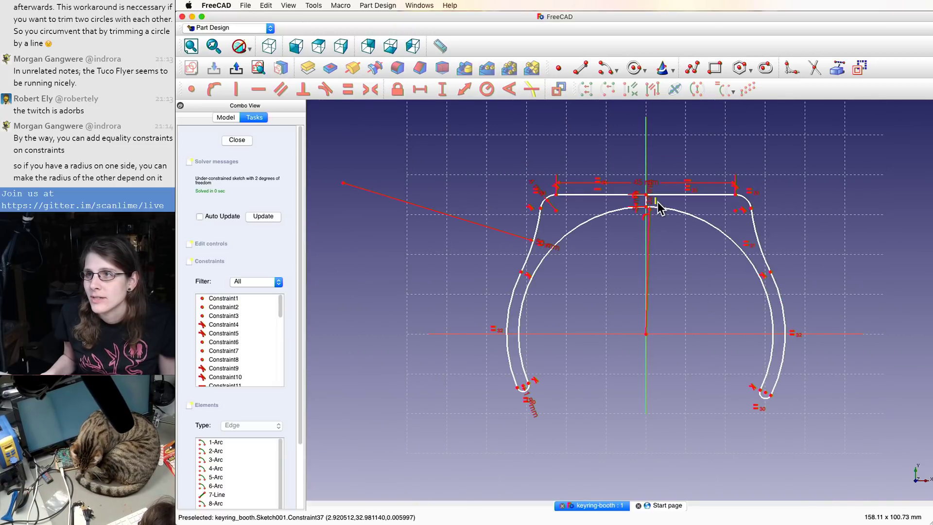
{"action": "scroll", "coordinate": [653, 203], "scroll_direction": "up", "scroll_amount": 2}
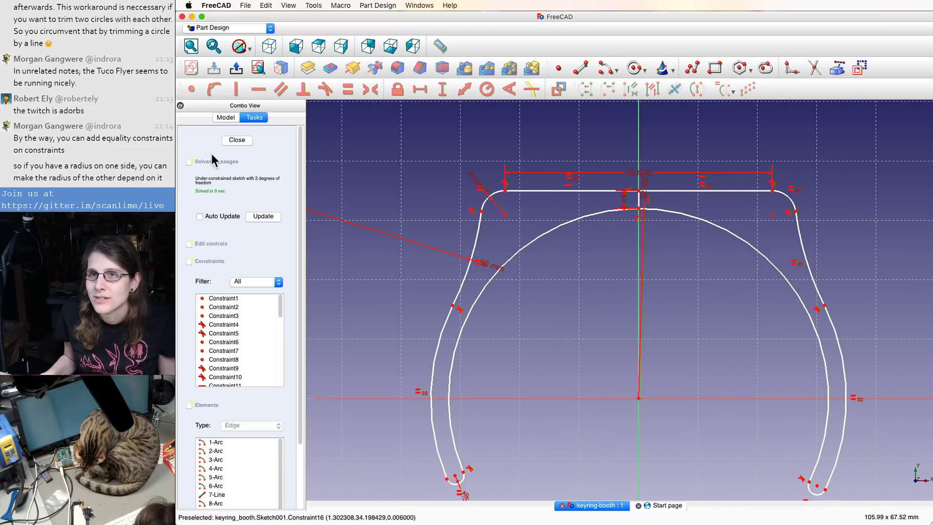
{"action": "left_click", "coordinate": [229, 143]}
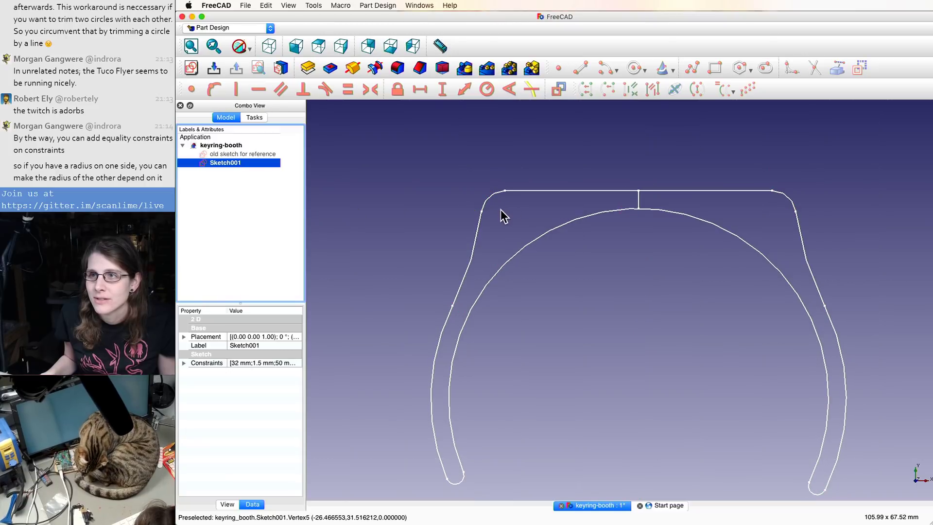
- Try to pad the profile sketch by 10 mm, and cancel the pad
{"action": "left_click", "coordinate": [307, 68]}
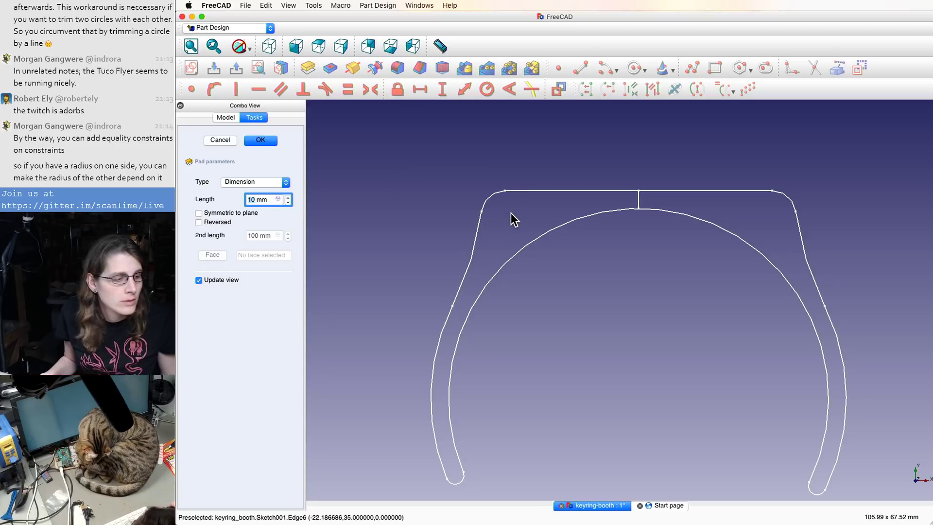
{"action": "mouse_move", "coordinate": [511, 213]}
{"action": "middle_mouse_down"}
{"action": "mouse_move", "coordinate": [543, 220]}
{"action": "mouse_move", "coordinate": [544, 229]}
{"action": "mouse_move", "coordinate": [517, 224]}
{"action": "middle_mouse_up"}
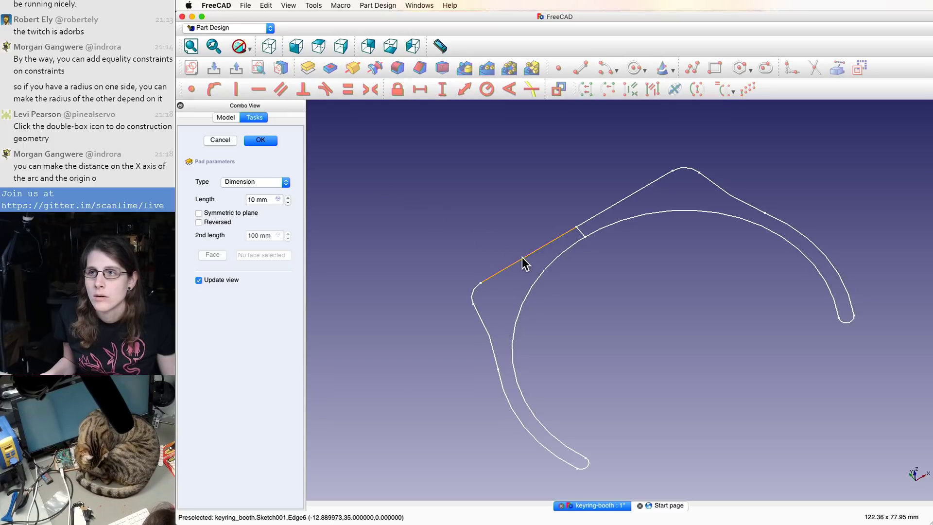
{"action": "mouse_move", "coordinate": [589, 223]}
{"action": "middle_mouse_down"}
{"action": "mouse_move", "coordinate": [643, 204]}
{"action": "mouse_move", "coordinate": [554, 189]}
{"action": "middle_mouse_up"}
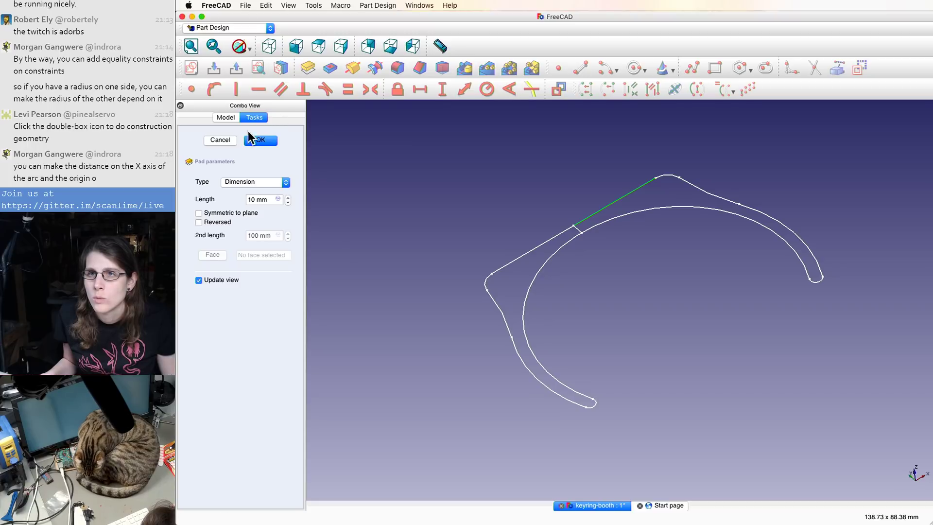
{"action": "left_click", "coordinate": [233, 137]}
- Try padding Sketch001 again, switching the type to To last and back to Dimension with a 10 mm length
{"action": "left_click", "coordinate": [229, 163]}
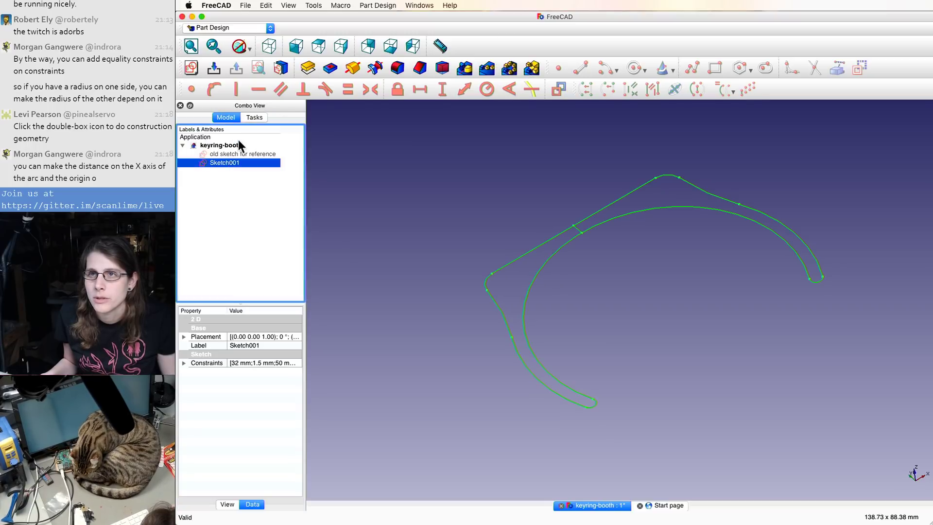
{"action": "left_click", "coordinate": [309, 67]}
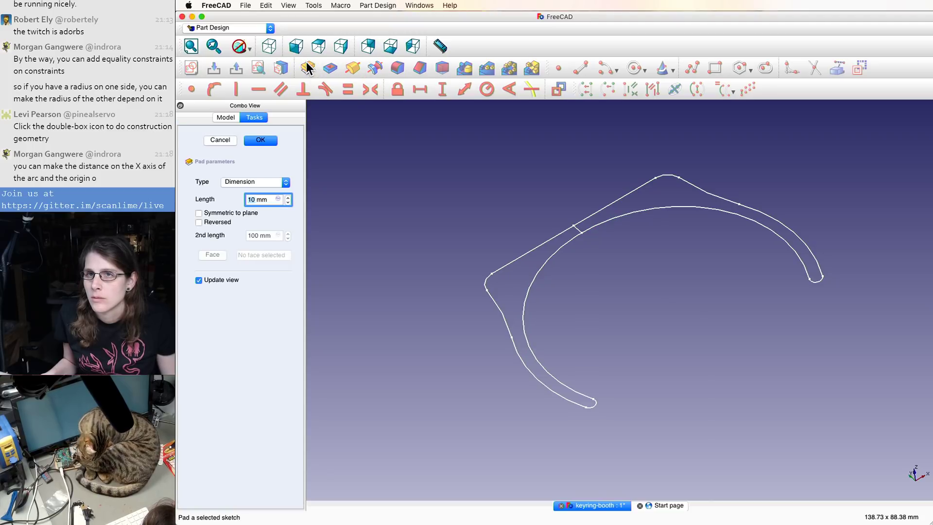
{"action": "scroll", "coordinate": [354, 161], "scroll_direction": "down", "scroll_amount": 3}
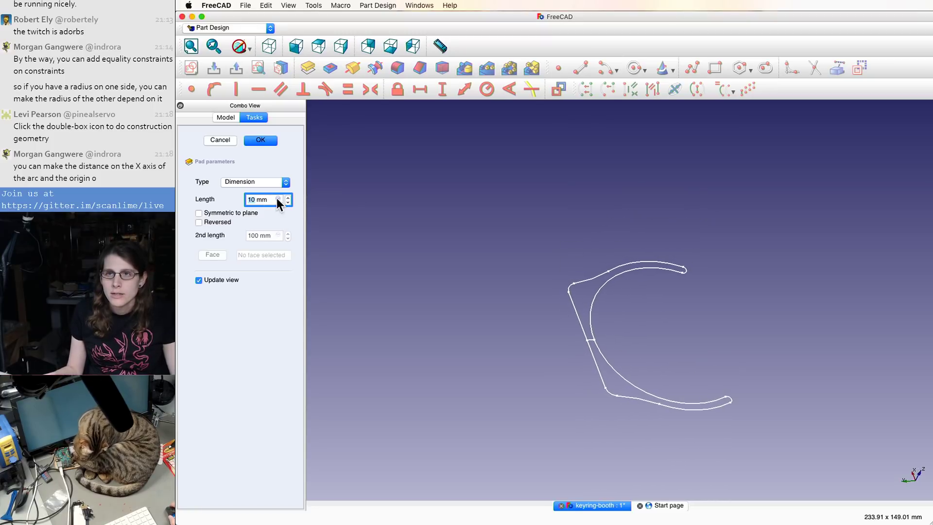
{"action": "left_click", "coordinate": [276, 182]}
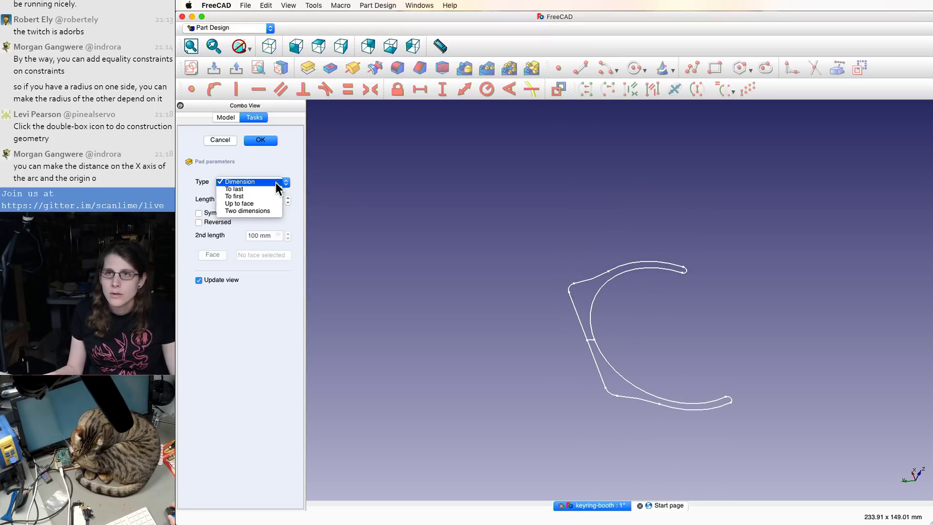
{"action": "left_click", "coordinate": [275, 189]}
{"action": "left_click", "coordinate": [275, 179]}
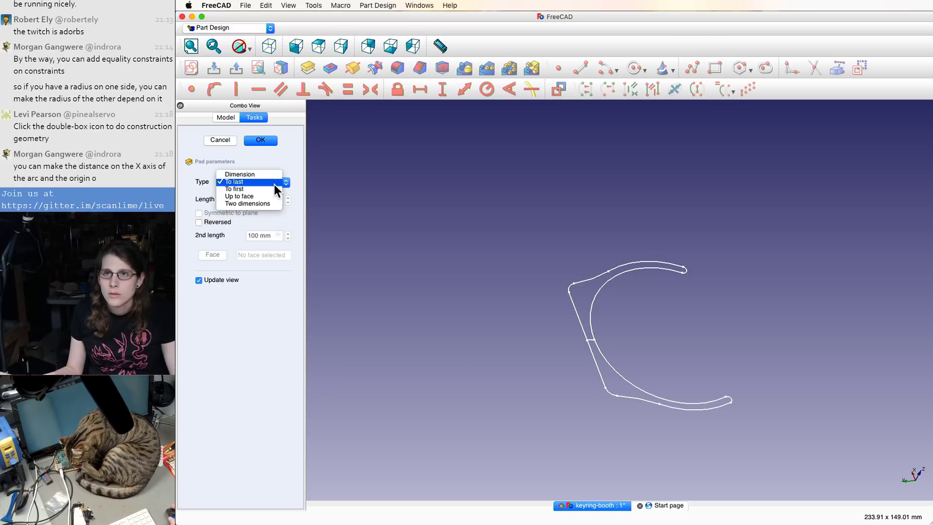
{"action": "left_click", "coordinate": [275, 177]}
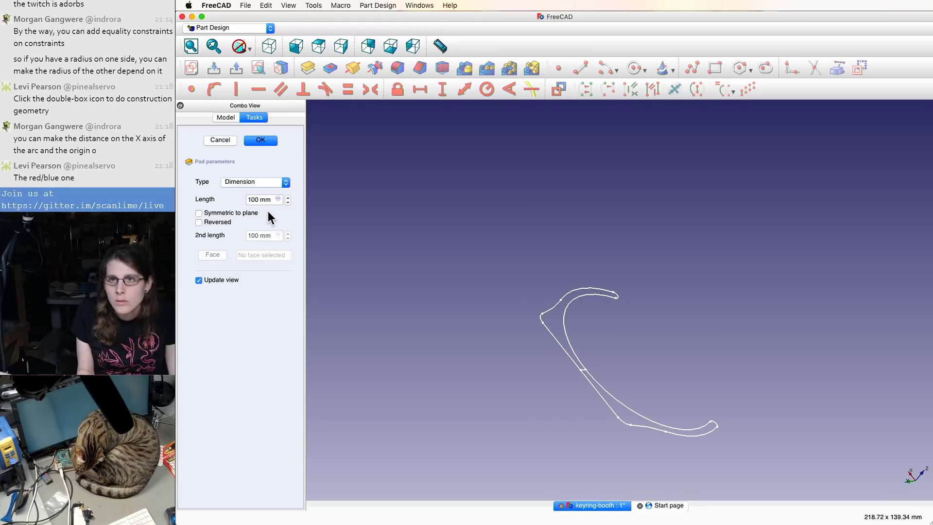
{"action": "left_click", "coordinate": [252, 199]}
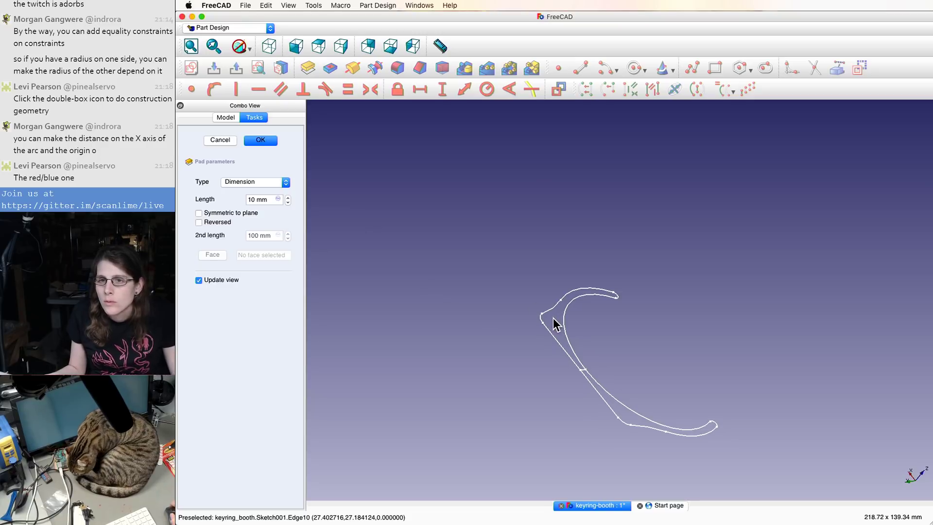
- Examine the profile outline from several angles around the short line under the top edge, and cancel the pad
{"action": "scroll", "coordinate": [553, 318], "scroll_direction": "up", "scroll_amount": 5}
{"action": "middle_click_drag", "start_coordinate": [553, 318], "coordinate": [490, 319]}
{"action": "key", "text": "2"}
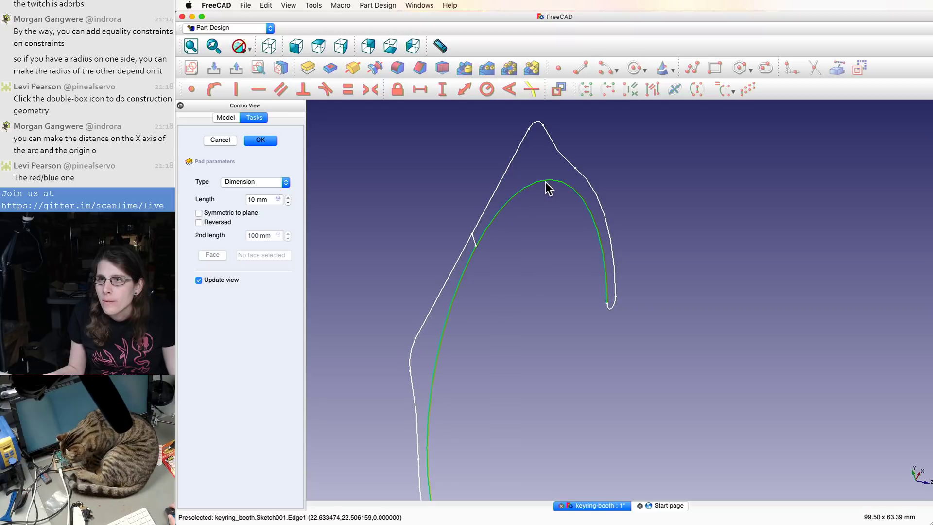
{"action": "mouse_move", "coordinate": [545, 182]}
{"action": "middle_mouse_down"}
{"action": "mouse_move", "coordinate": [578, 180]}
{"action": "mouse_move", "coordinate": [549, 182]}
{"action": "middle_mouse_up"}
{"action": "scroll", "coordinate": [567, 179], "scroll_direction": "down", "scroll_amount": 3}
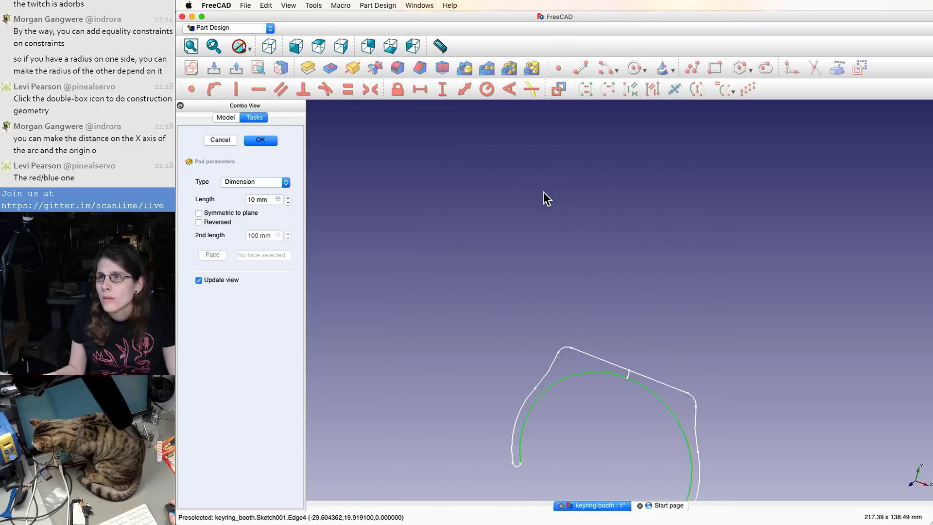
{"action": "scroll", "coordinate": [543, 191], "scroll_direction": "up", "scroll_amount": 7}
{"action": "scroll", "coordinate": [545, 197], "scroll_direction": "down", "scroll_amount": 3}
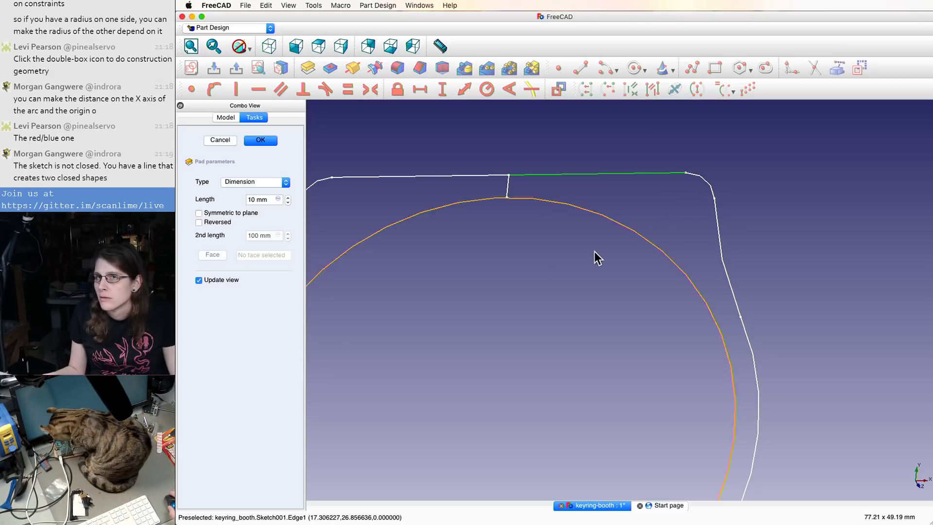
{"action": "left_click", "coordinate": [220, 140]}
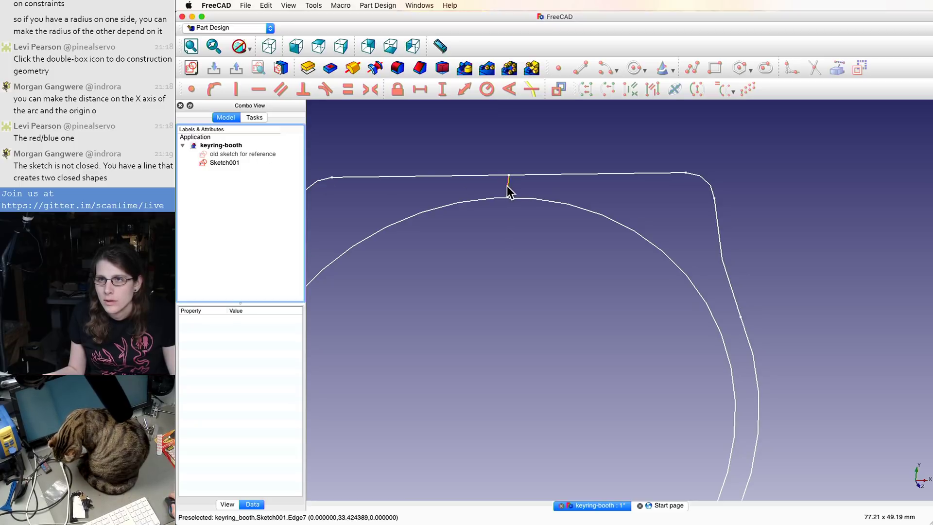
- Delete the short vertical line between the top edge and inner arc in Sketch001, and close the sketch
{"action": "left_click", "coordinate": [231, 163]}
{"action": "double_click", "coordinate": [229, 163]}
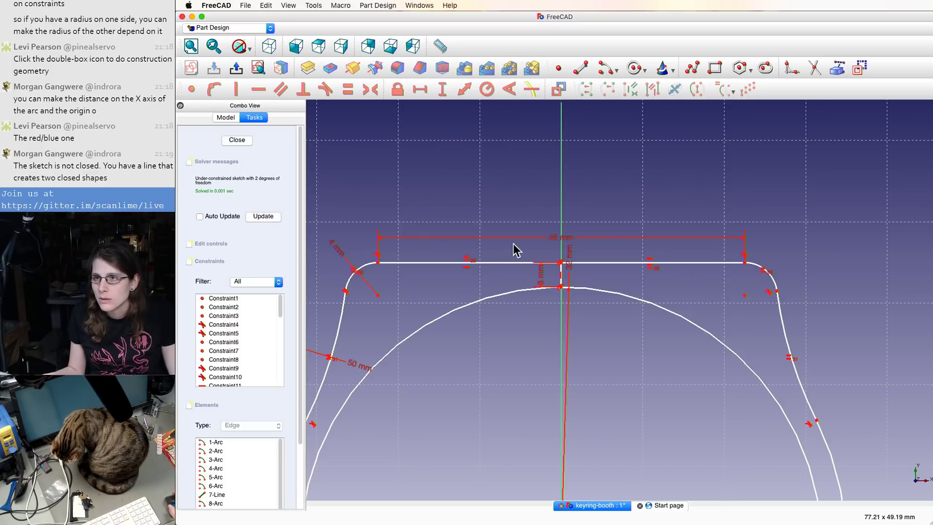
{"action": "scroll", "coordinate": [539, 267], "scroll_direction": "up", "scroll_amount": 10}
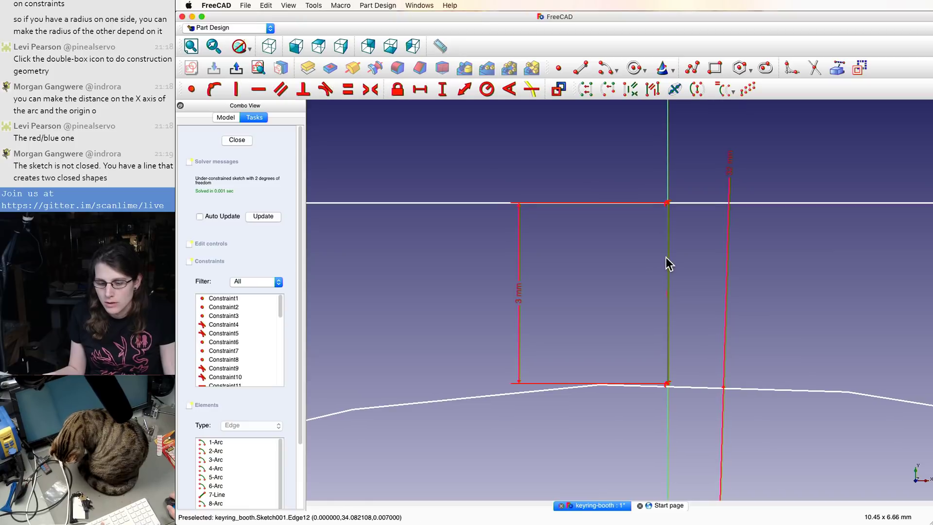
{"action": "scroll", "coordinate": [666, 258], "scroll_direction": "down", "scroll_amount": 10}
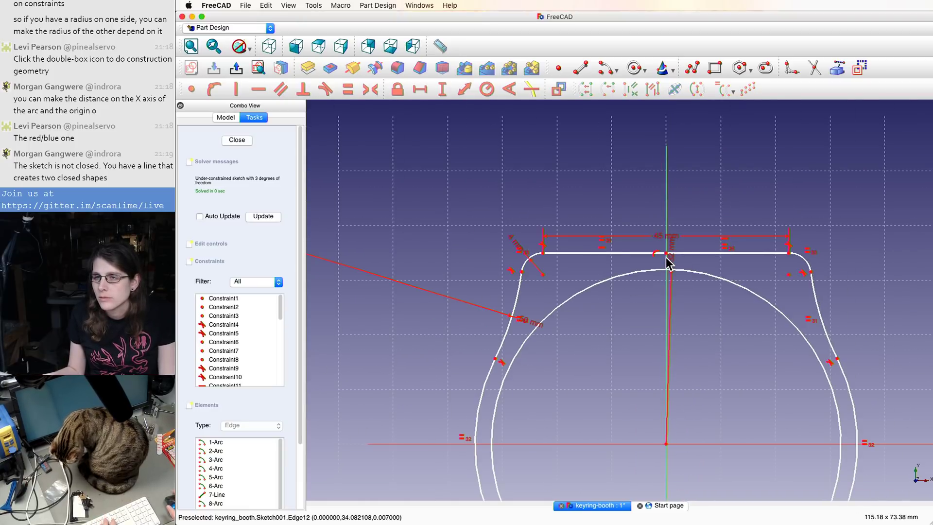
{"action": "scroll", "coordinate": [666, 258], "scroll_direction": "down", "scroll_amount": 5}
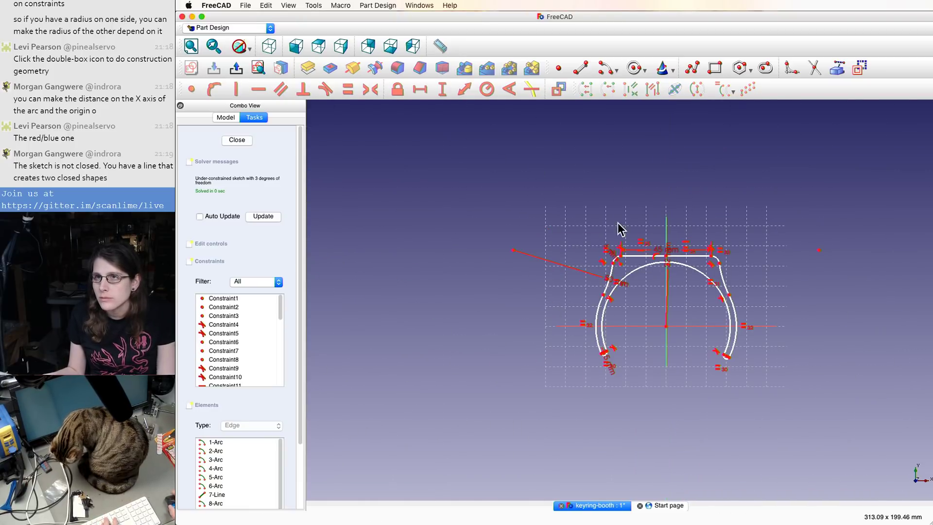
{"action": "left_click", "coordinate": [237, 140]}
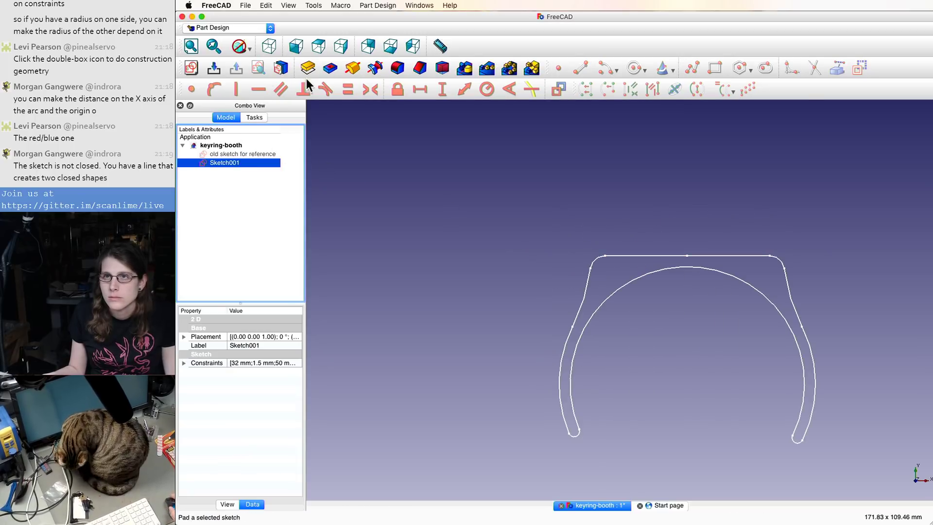
{"action": "double_click", "coordinate": [254, 161]}
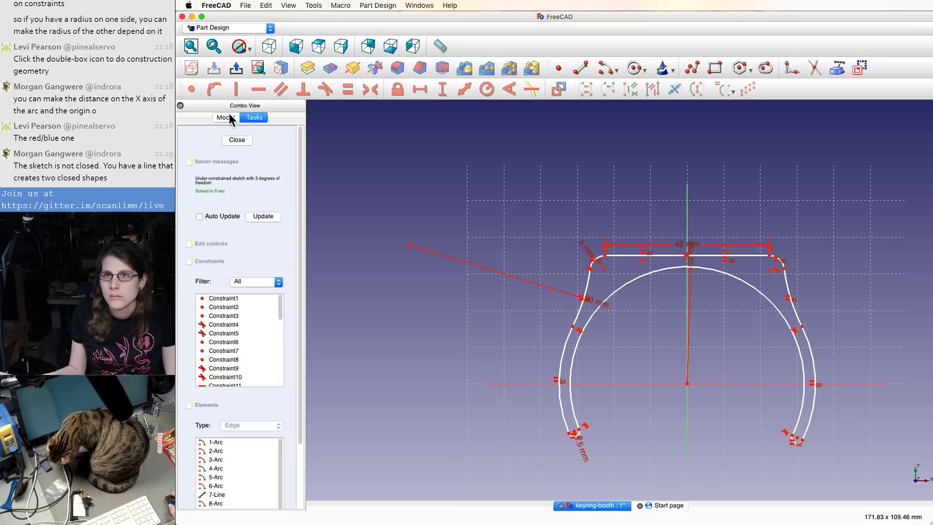
{"action": "left_click", "coordinate": [232, 143]}
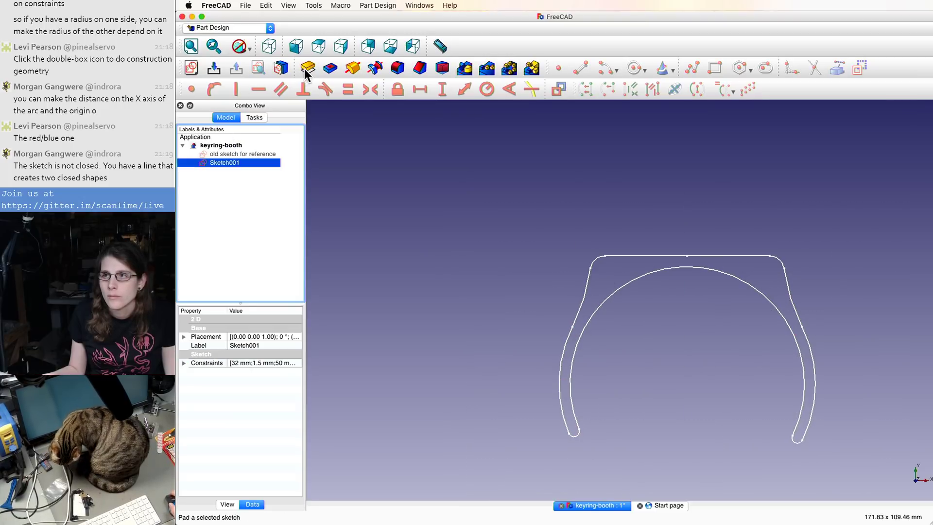
- Pad the closed profile sketch by 125 mm using the Dimension type
{"action": "left_click", "coordinate": [306, 69]}
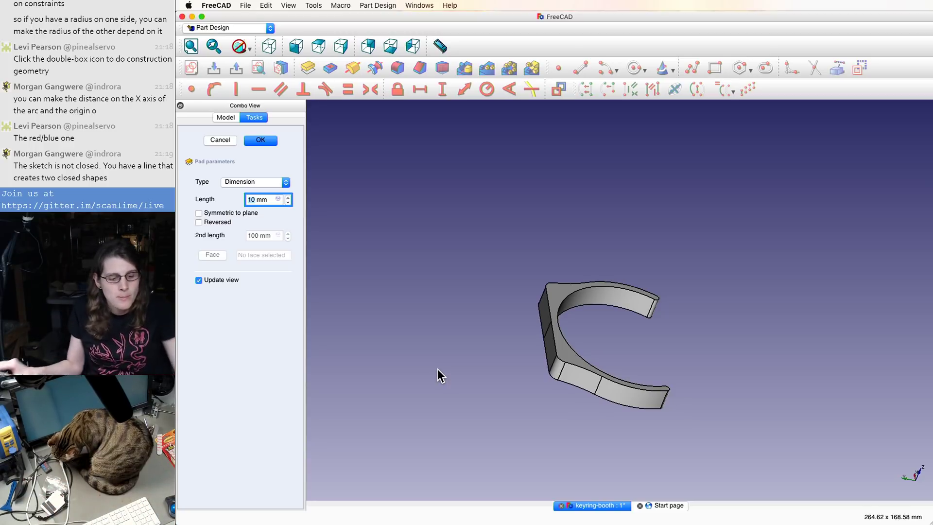
{"action": "type", "text": "125"}
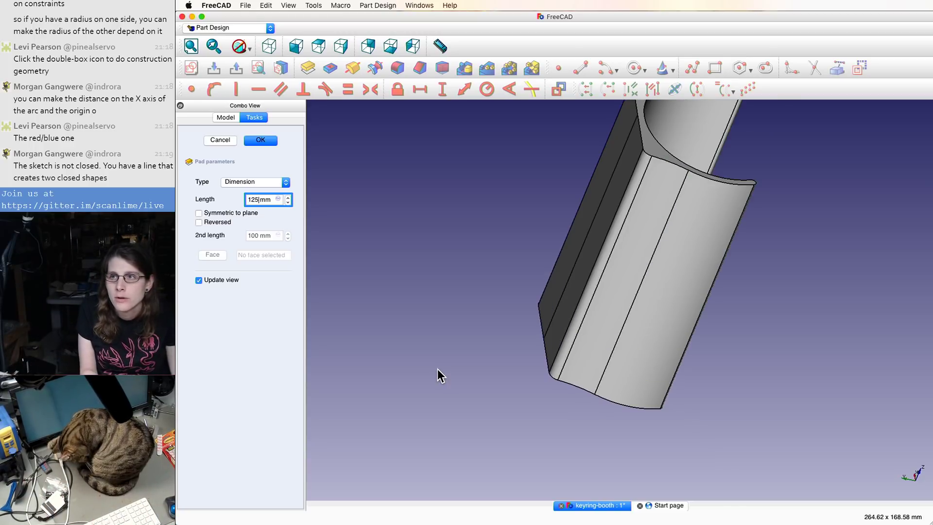
{"action": "key", "text": "Return"}
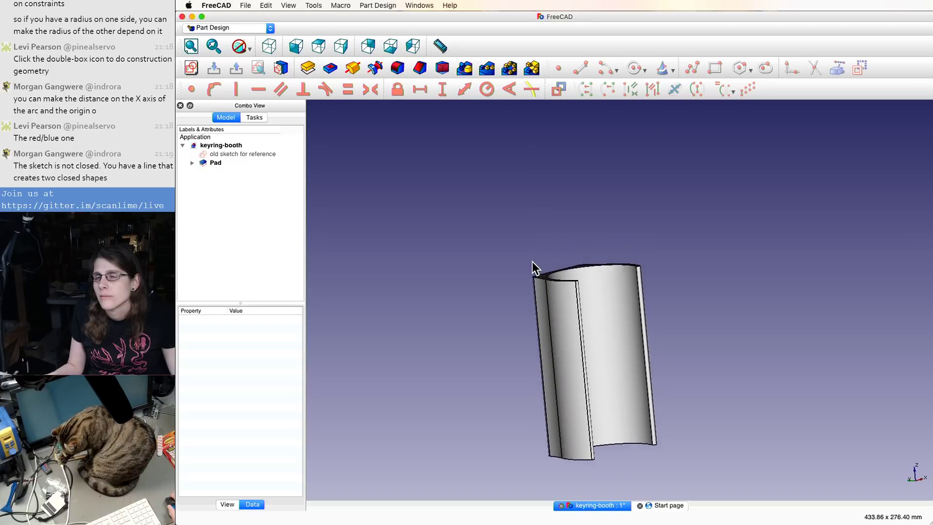
{"action": "scroll", "coordinate": [533, 261], "scroll_direction": "up", "scroll_amount": 5}
{"action": "scroll", "coordinate": [611, 378], "scroll_direction": "up", "scroll_amount": 4}
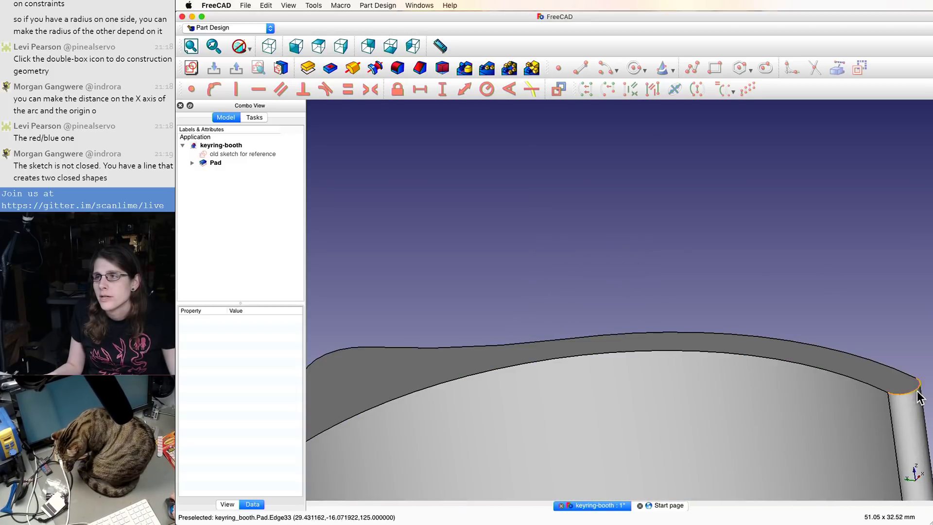
{"action": "scroll", "coordinate": [668, 256], "scroll_direction": "down", "scroll_amount": 2}
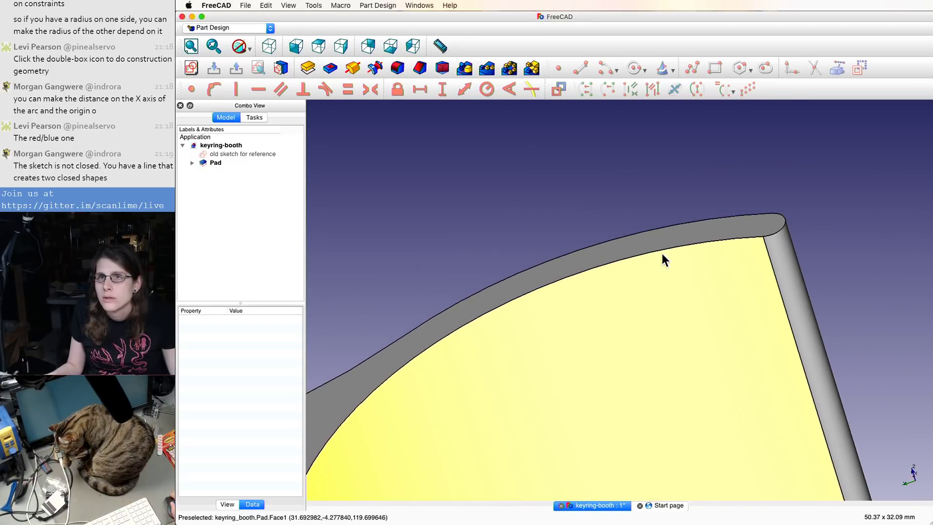
- Save the keyring-booth document with the padded body
{"action": "left_click", "coordinate": [240, 10]}
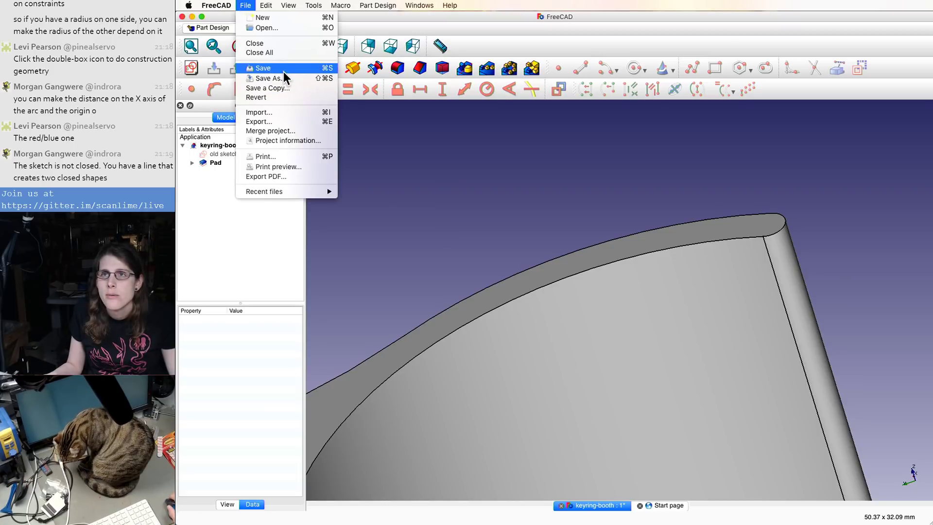
{"action": "left_click", "coordinate": [284, 71]}
{"action": "scroll", "coordinate": [379, 68], "scroll_direction": "down", "scroll_amount": 1}
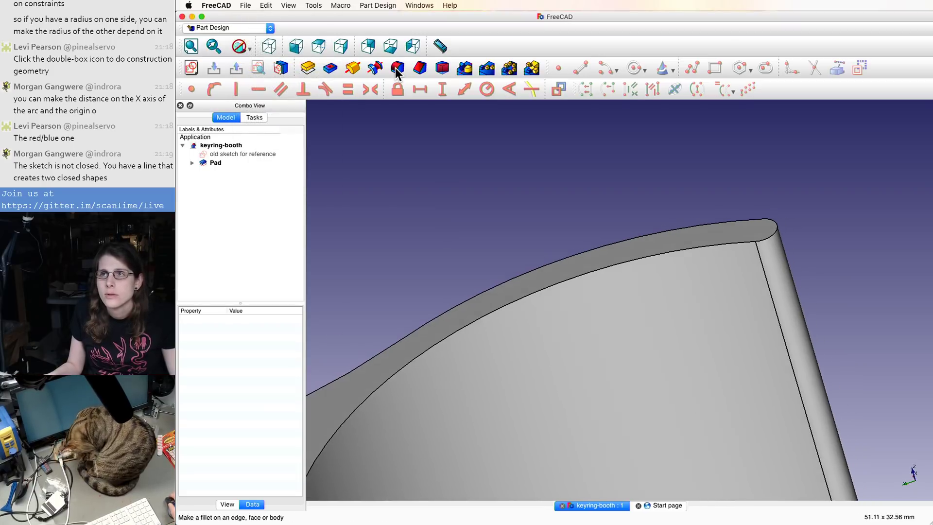
{"action": "scroll", "coordinate": [512, 154], "scroll_direction": "up", "scroll_amount": 1}
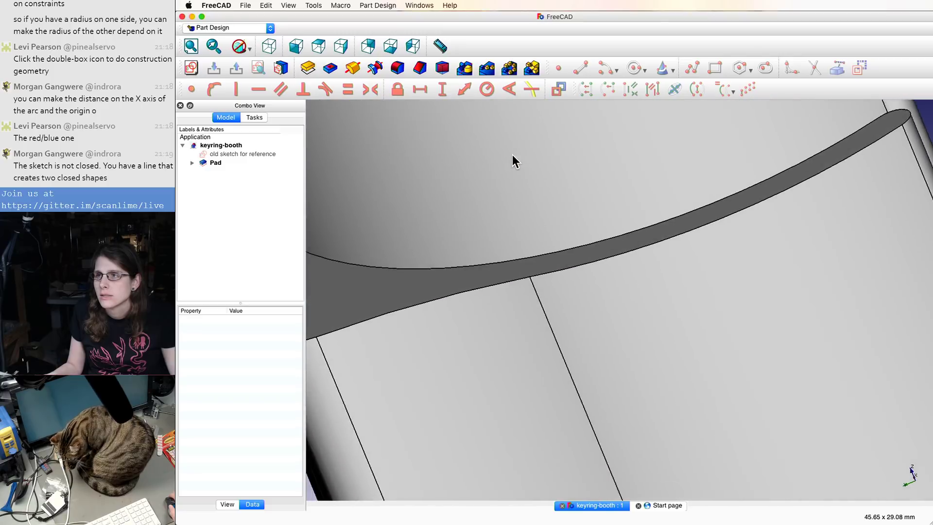
- Expand the Pad feature in the model tree and select it
{"action": "scroll", "coordinate": [513, 155], "scroll_direction": "down", "scroll_amount": 3}
{"action": "scroll", "coordinate": [512, 155], "scroll_direction": "down", "scroll_amount": 4}
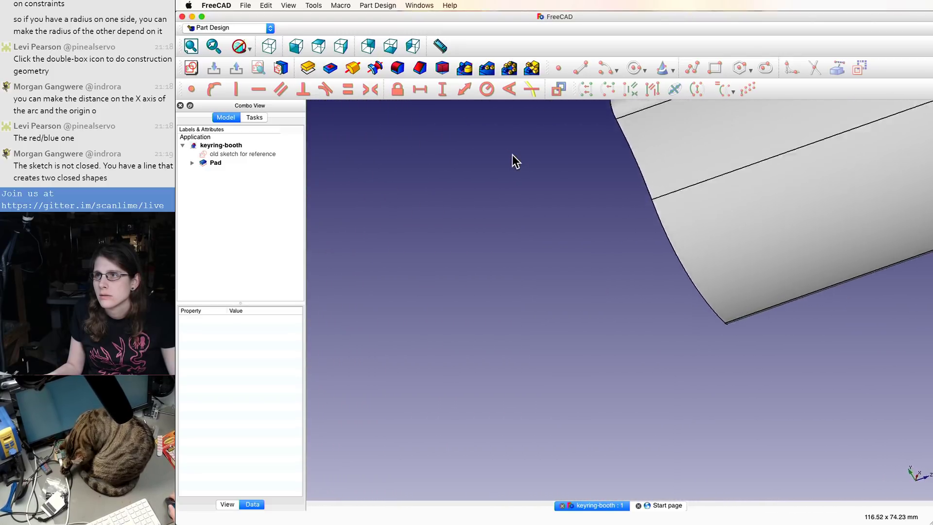
{"action": "scroll", "coordinate": [512, 155], "scroll_direction": "down", "scroll_amount": 5}
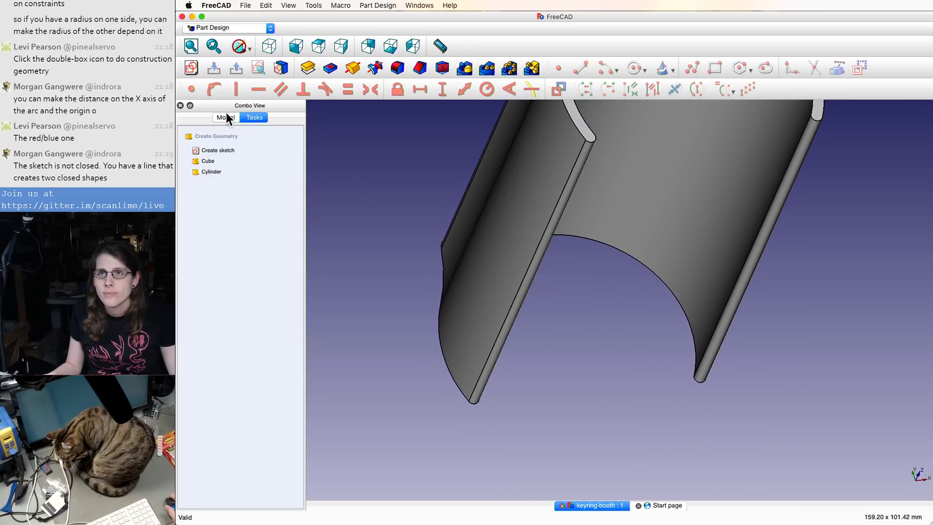
{"action": "left_click", "coordinate": [226, 117]}
{"action": "left_click", "coordinate": [223, 154]}
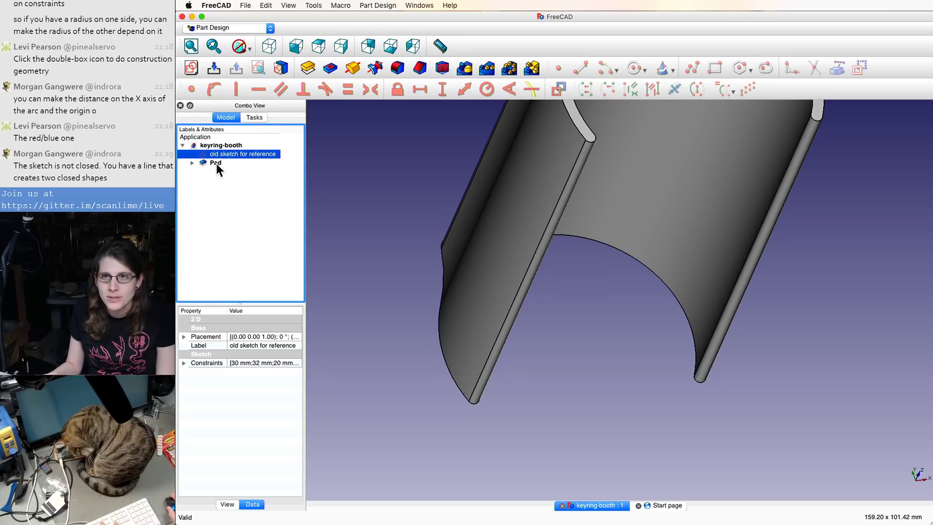
{"action": "left_click", "coordinate": [192, 163]}
{"action": "left_click", "coordinate": [217, 162]}
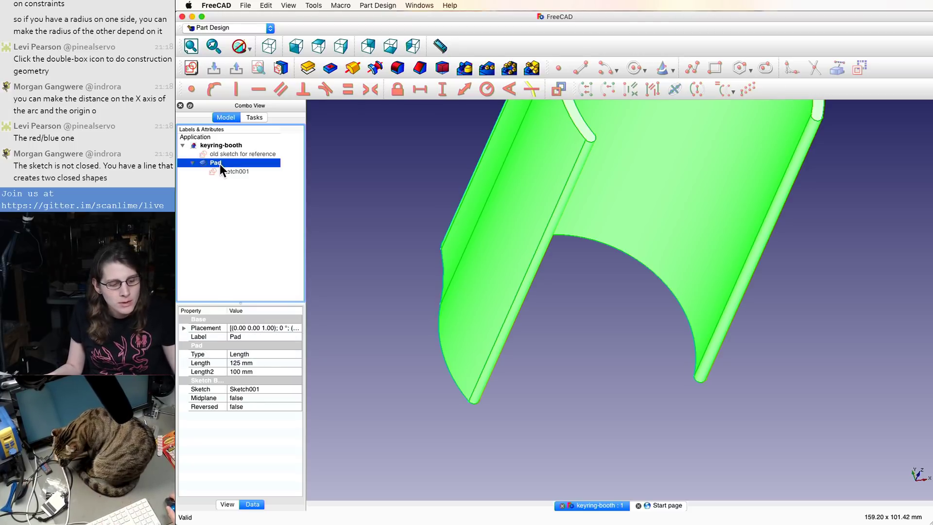
- Try to rename the Pad feature in the model tree
{"action": "right_click", "coordinate": [219, 164]}
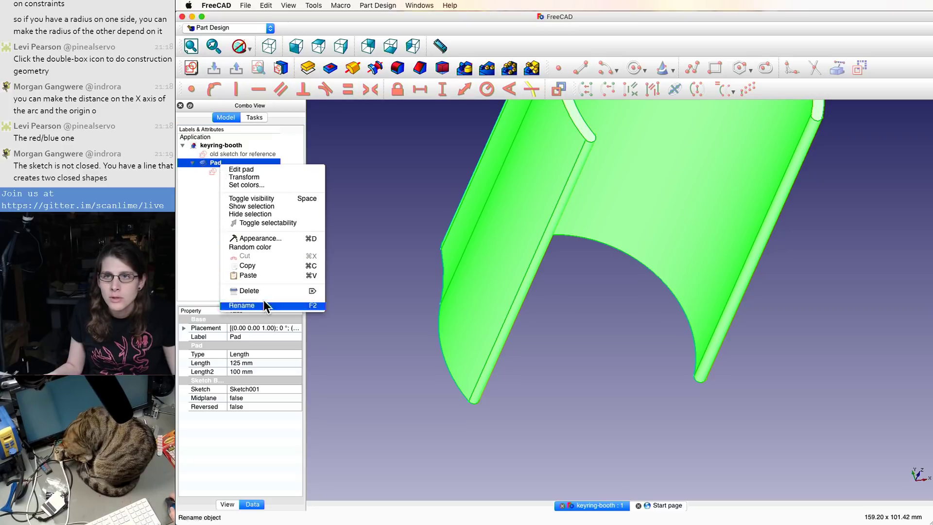
{"action": "left_click", "coordinate": [188, 206]}
{"action": "left_click", "coordinate": [188, 206]}
{"action": "left_click", "coordinate": [220, 161]}
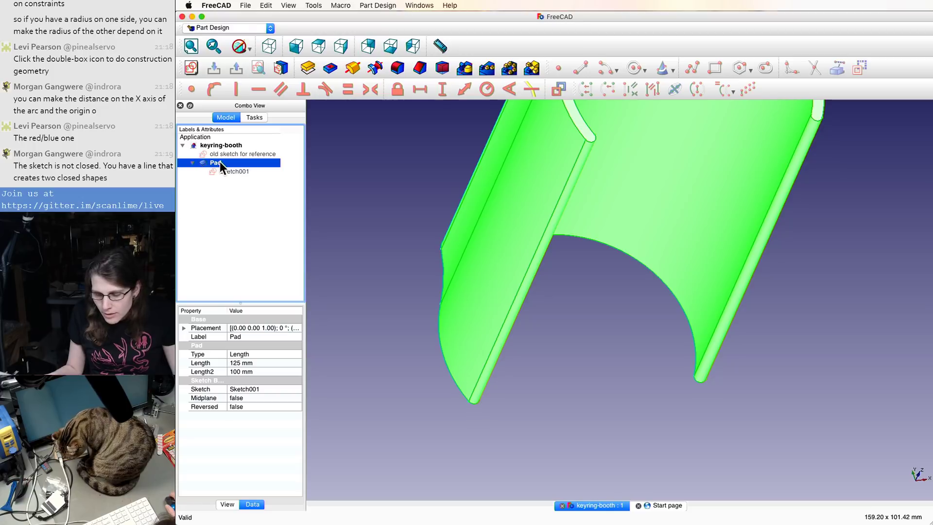
- Check the Mac's keyboard settings for the function keys in System Preferences, and close them again
{"action": "left_click", "coordinate": [187, 5]}
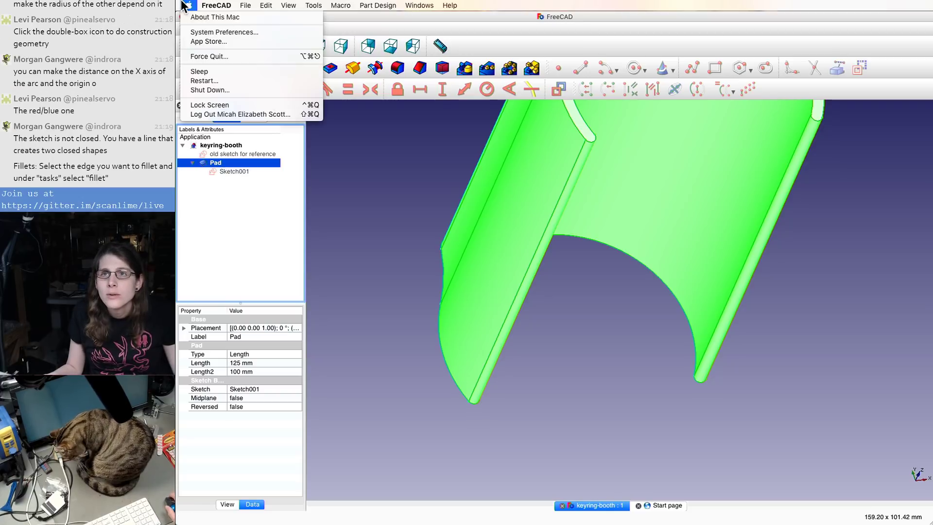
{"action": "left_click", "coordinate": [209, 32]}
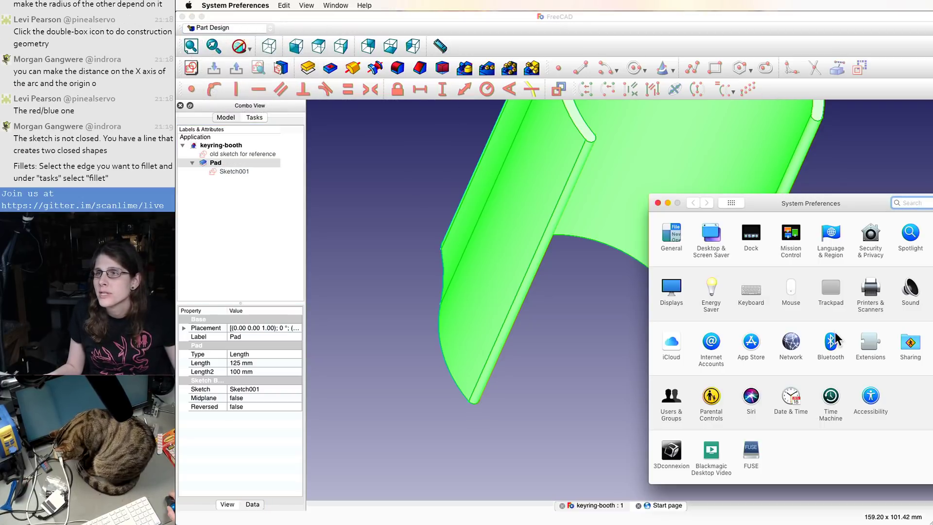
{"action": "left_click", "coordinate": [752, 292]}
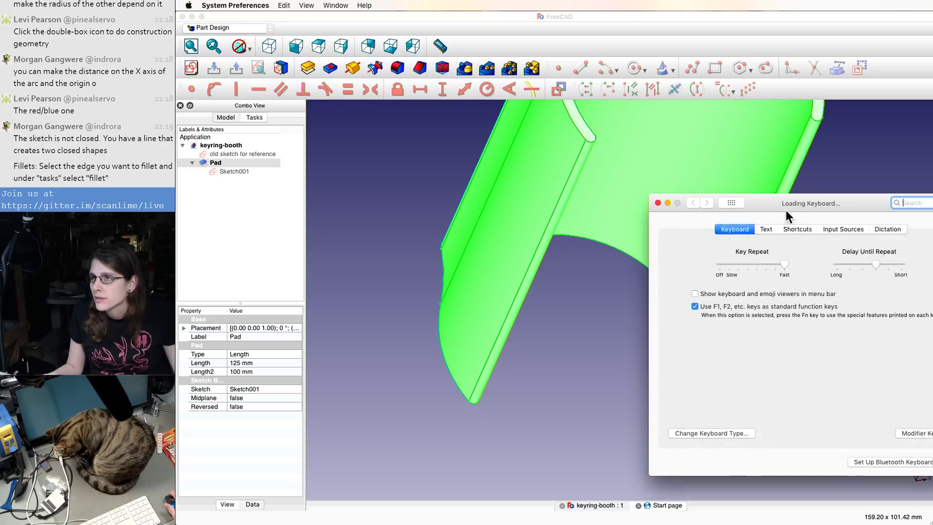
{"action": "left_click_drag", "start_coordinate": [788, 208], "coordinate": [470, 197]}
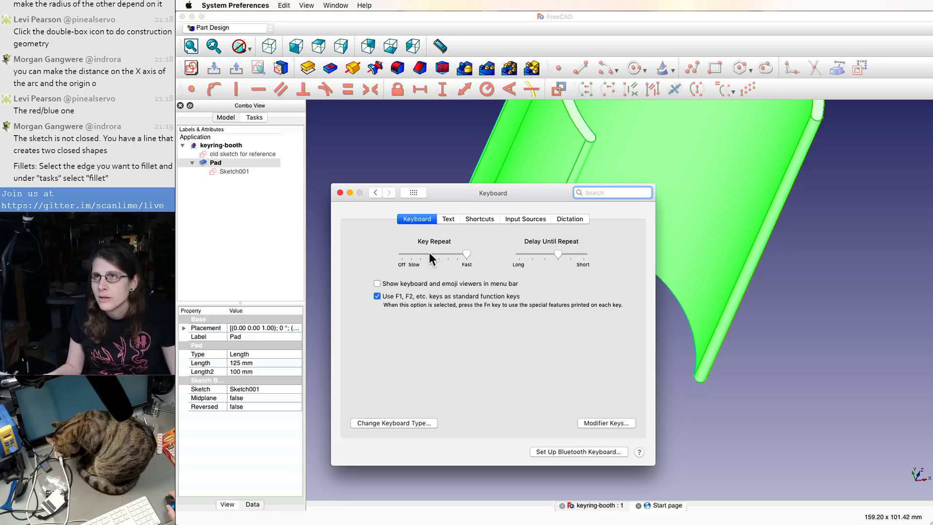
{"action": "left_click", "coordinate": [340, 193]}
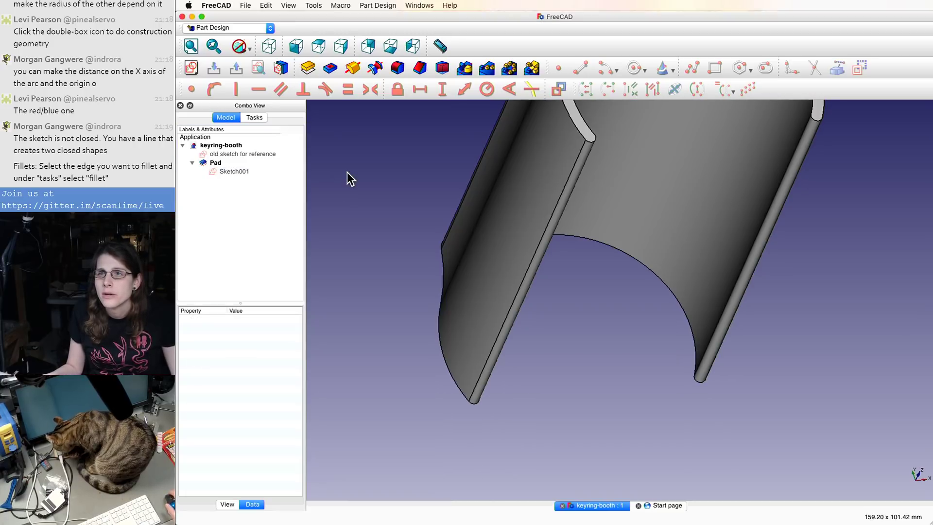
- Rename the Pad feature as Shroud
{"action": "left_click", "coordinate": [217, 163]}
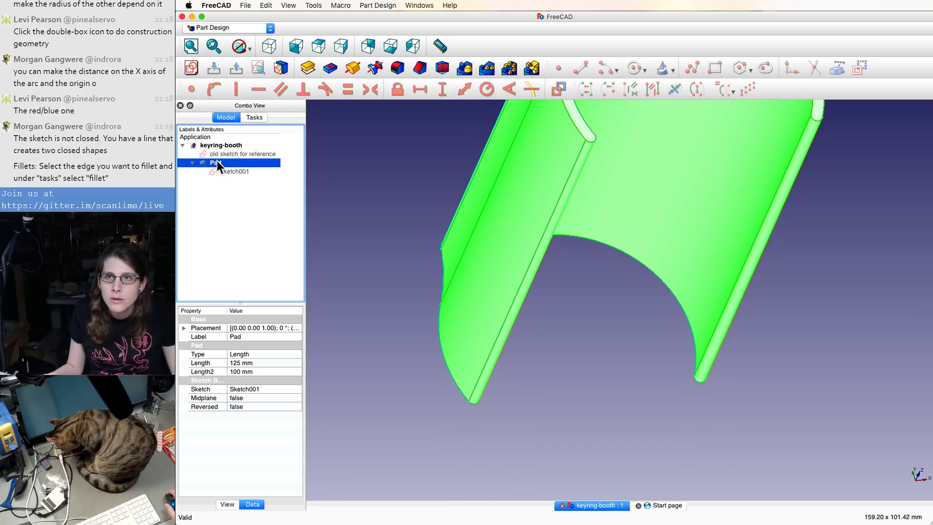
{"action": "right_click", "coordinate": [217, 162]}
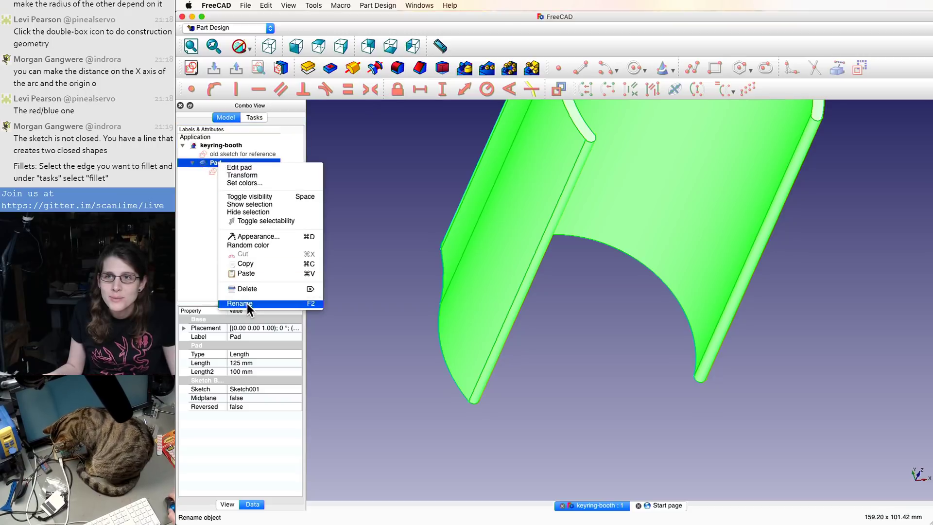
{"action": "key", "text": "Escape"}
{"action": "key", "text": "F2"}
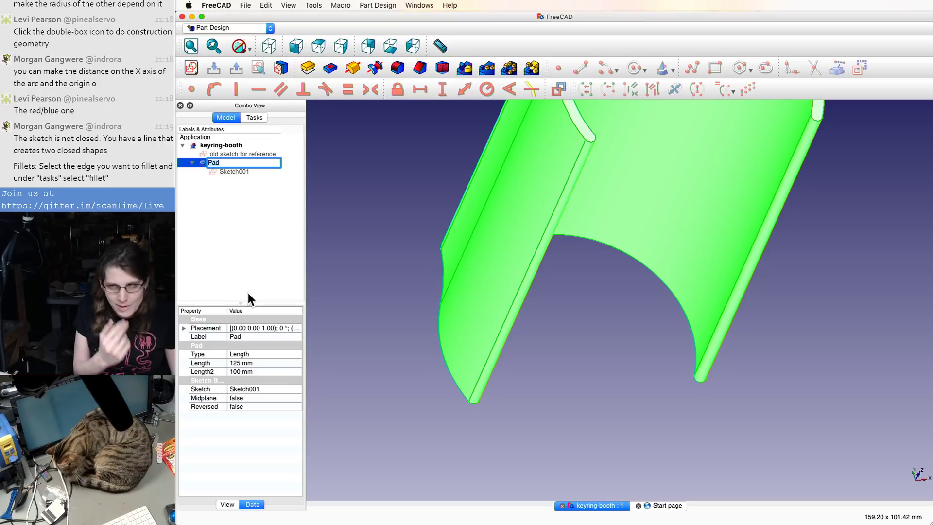
{"action": "type", "text": "Shroud"}
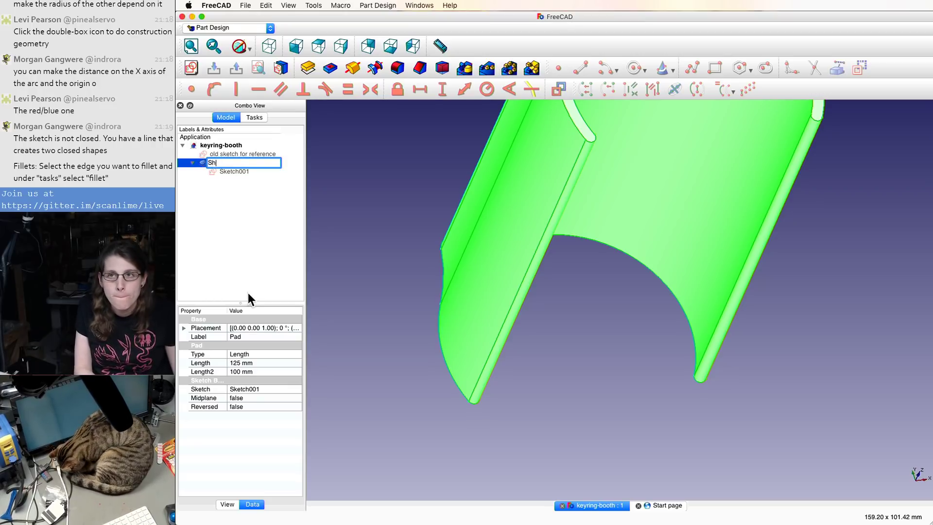
{"action": "key", "text": "Return"}
{"action": "left_click", "coordinate": [366, 212]}
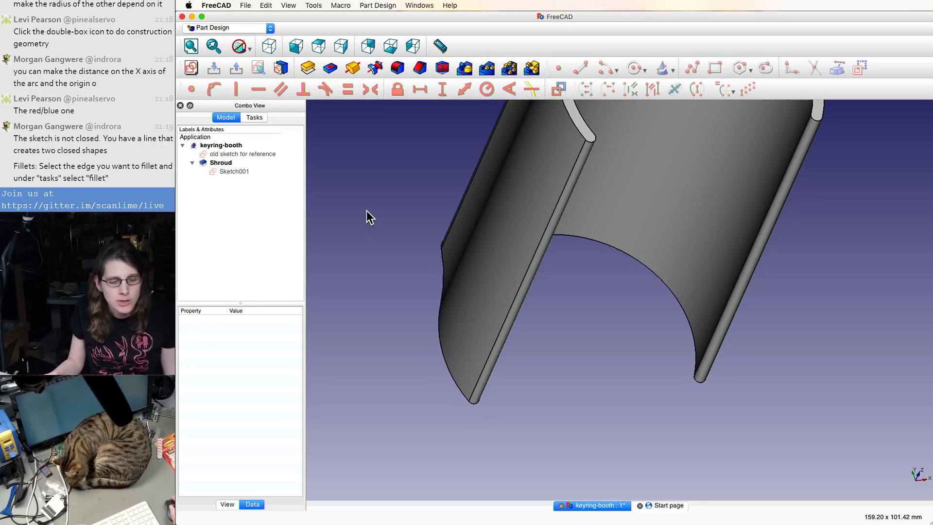
- Make the profile sketch Sketch001 visible and hide the Shroud solid
{"action": "scroll", "coordinate": [367, 214], "scroll_direction": "down", "scroll_amount": 3}
{"action": "middle_click_drag", "start_coordinate": [368, 186], "coordinate": [369, 185]}
{"action": "left_click", "coordinate": [246, 173]}
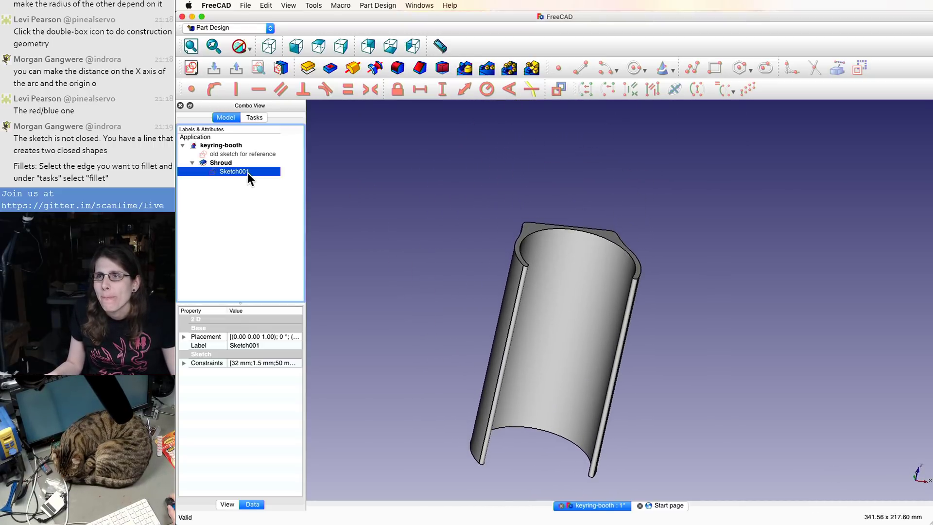
{"action": "key", "text": "v"}
{"action": "key", "text": "s"}
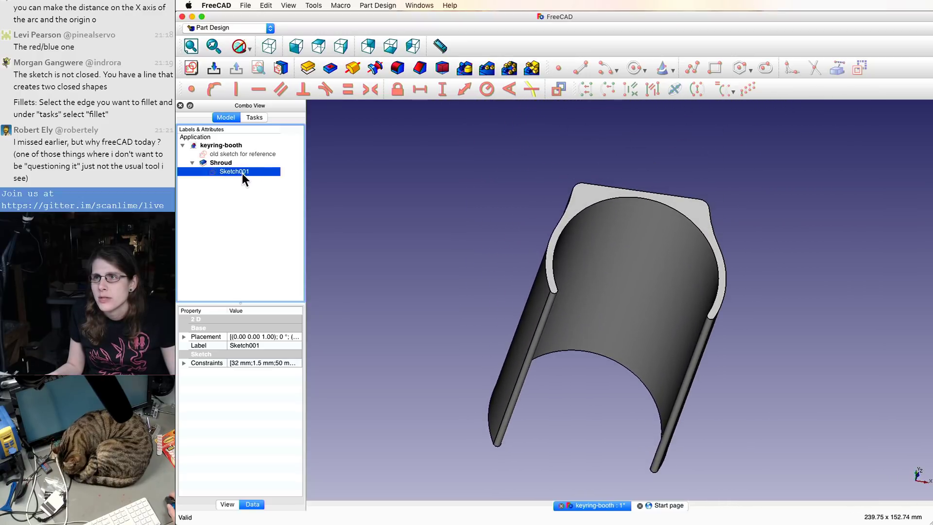
{"action": "key", "text": "space"}
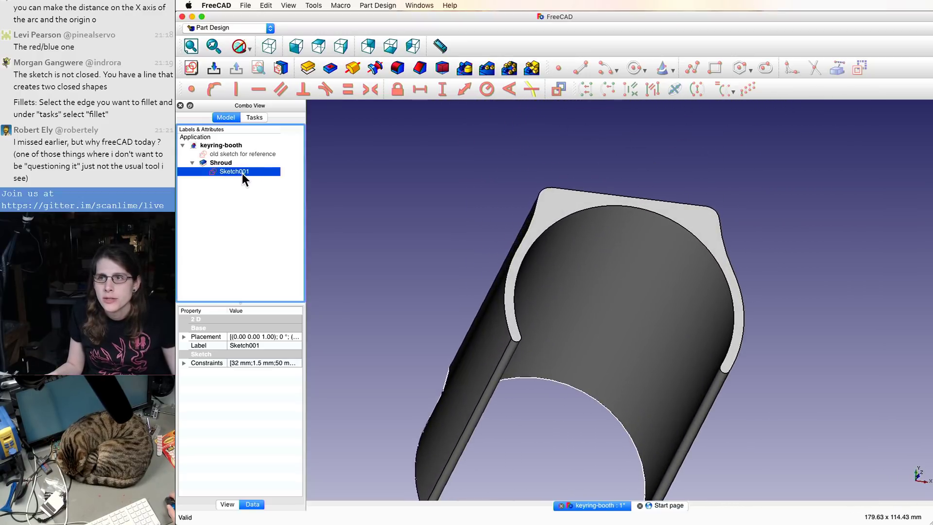
{"action": "left_click", "coordinate": [225, 163]}
{"action": "key", "text": "space"}
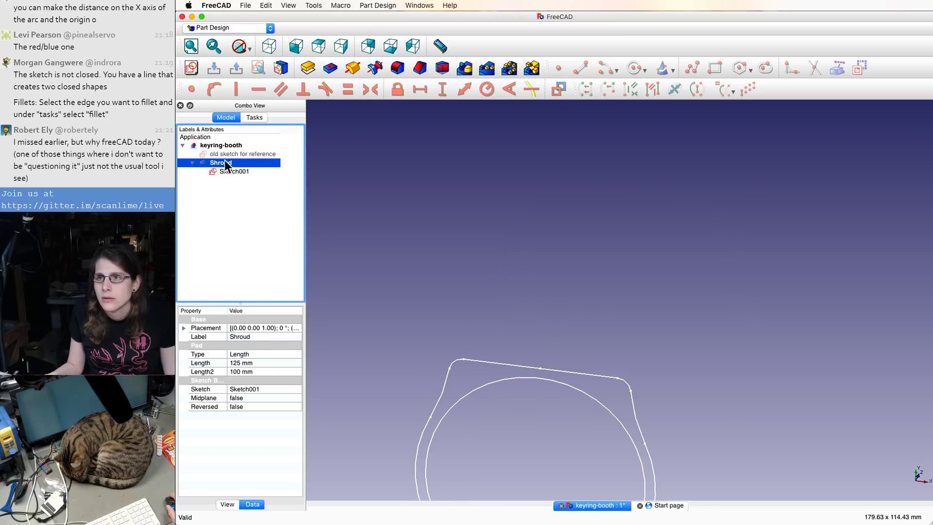
- Make the old sketch for reference visible together with the profile sketch, and clear the selection
{"action": "left_click", "coordinate": [238, 153]}
{"action": "key", "text": "space"}
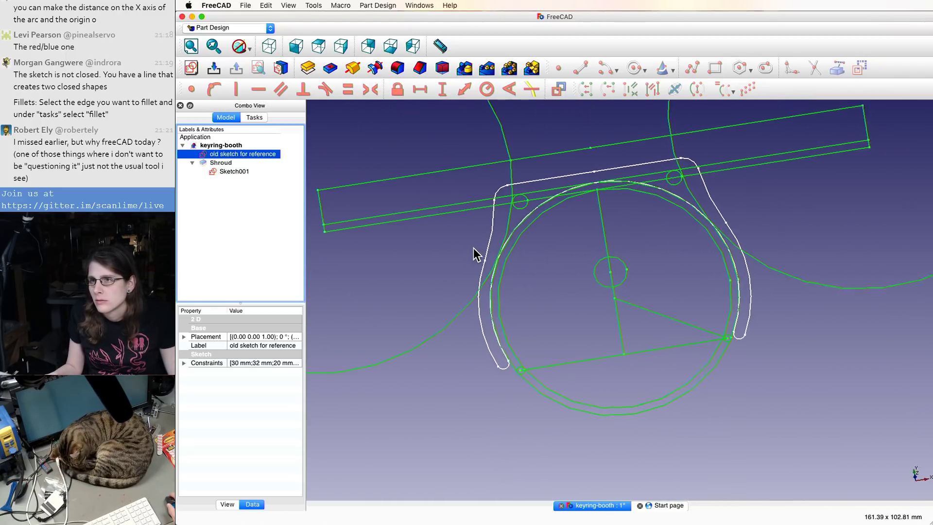
{"action": "left_click", "coordinate": [287, 206]}
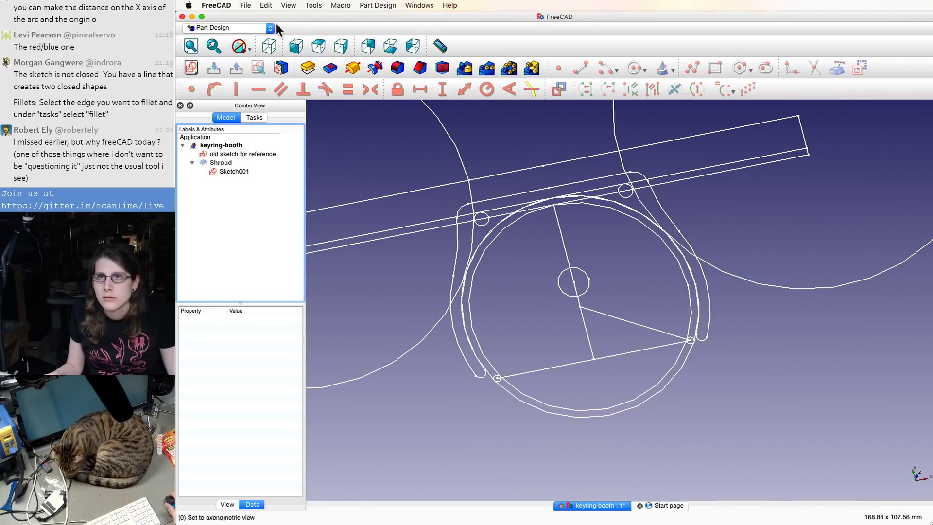
- Create a new sketch on the XY-Plane with a 0 mm offset
{"action": "left_click", "coordinate": [313, 5]}
{"action": "mouse_move", "coordinate": [287, 4]}
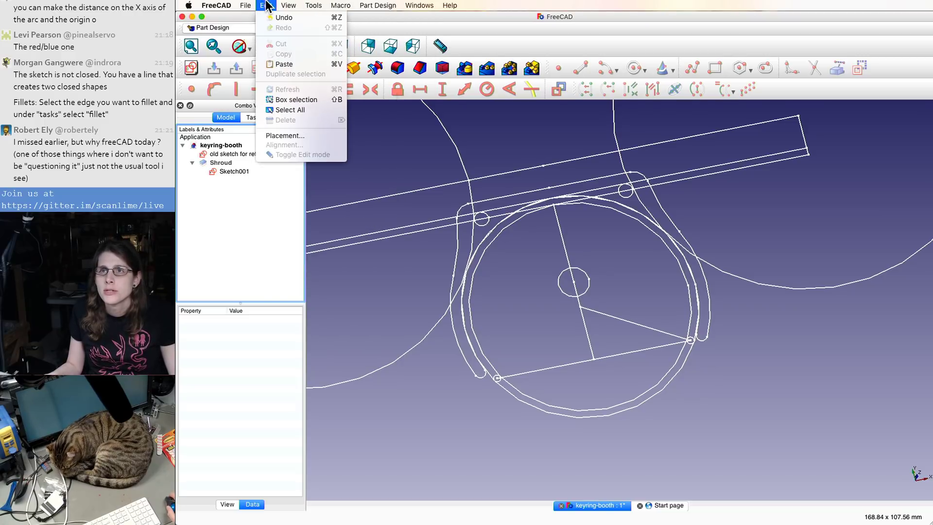
{"action": "mouse_move", "coordinate": [244, 5]}
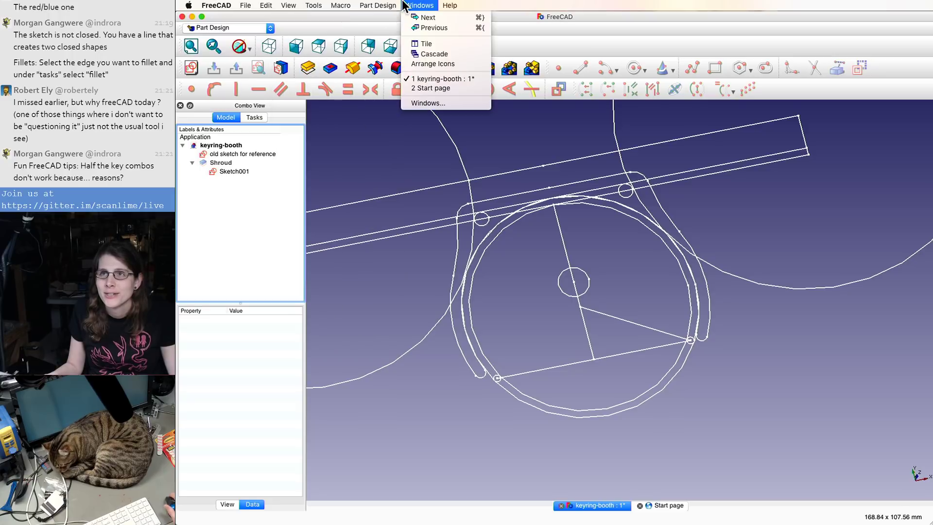
{"action": "left_click", "coordinate": [378, 17]}
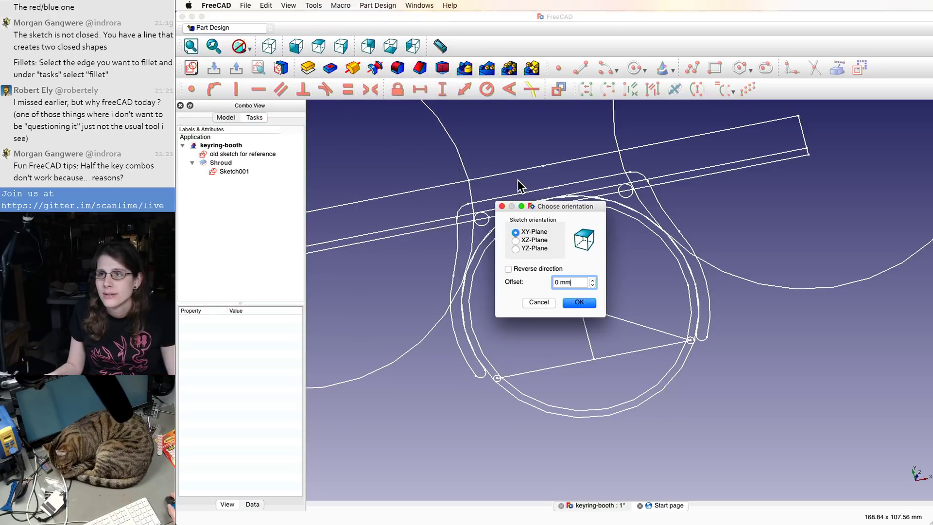
{"action": "left_click", "coordinate": [576, 303]}
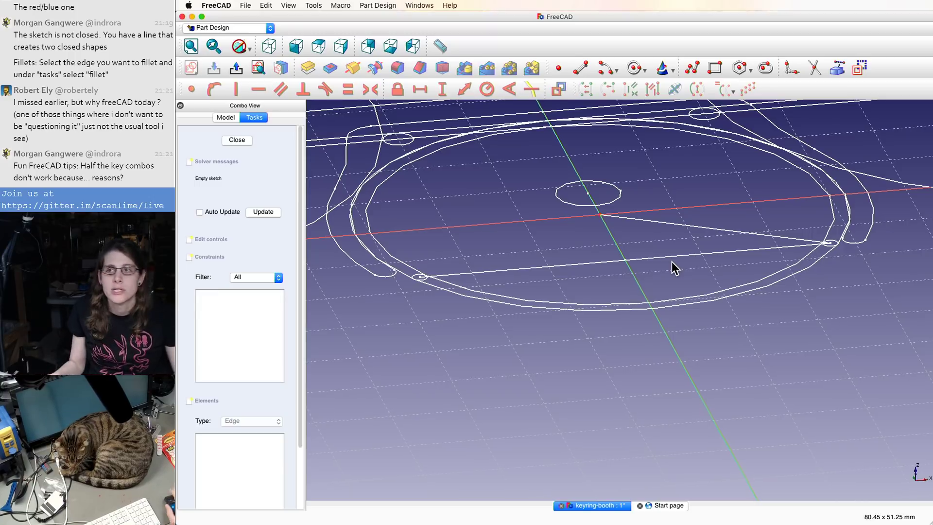
- Examine the reference outlines around the new sketch's origin from several angles
{"action": "scroll", "coordinate": [672, 261], "scroll_direction": "down", "scroll_amount": 1}
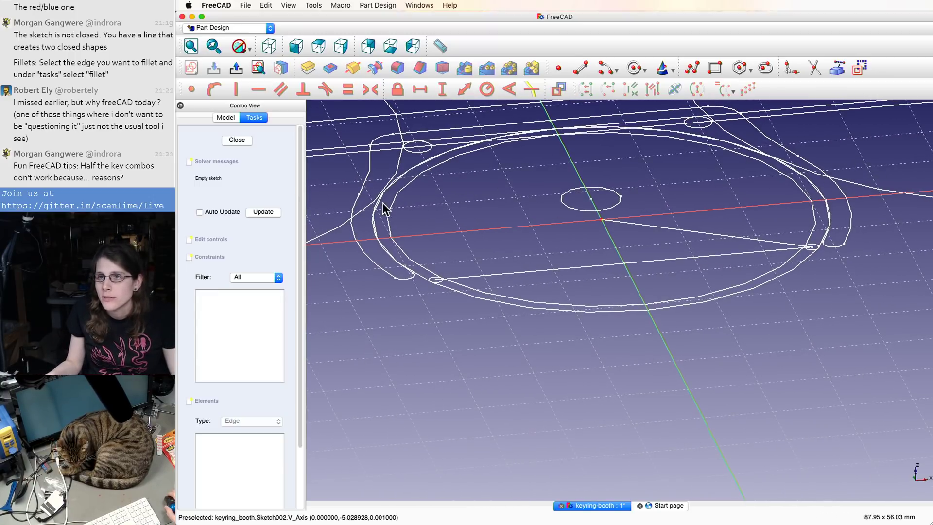
{"action": "scroll", "coordinate": [489, 273], "scroll_direction": "down", "scroll_amount": 2}
{"action": "mouse_move", "coordinate": [488, 273]}
{"action": "middle_mouse_down"}
{"action": "mouse_move", "coordinate": [579, 237]}
{"action": "mouse_move", "coordinate": [592, 247]}
{"action": "mouse_move", "coordinate": [614, 218]}
{"action": "middle_mouse_up"}
{"action": "mouse_move", "coordinate": [602, 270]}
{"action": "middle_mouse_down"}
{"action": "mouse_move", "coordinate": [588, 287]}
{"action": "mouse_move", "coordinate": [545, 301]}
{"action": "mouse_move", "coordinate": [599, 280]}
{"action": "middle_mouse_up"}
{"action": "scroll", "coordinate": [544, 302], "scroll_direction": "up", "scroll_amount": 2}
{"action": "scroll", "coordinate": [601, 283], "scroll_direction": "up", "scroll_amount": 2}
{"action": "mouse_move", "coordinate": [658, 283]}
{"action": "middle_mouse_down"}
{"action": "mouse_move", "coordinate": [498, 297]}
{"action": "mouse_move", "coordinate": [451, 176]}
{"action": "middle_mouse_up"}
{"action": "scroll", "coordinate": [491, 300], "scroll_direction": "down", "scroll_amount": 3}
{"action": "middle_click_drag", "start_coordinate": [473, 138], "coordinate": [456, 151]}
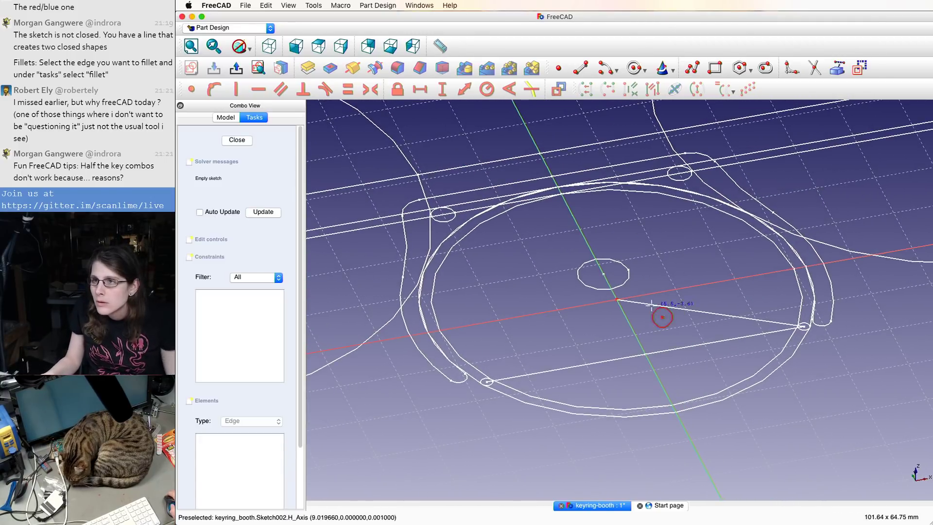
- Draw a circle centred on the sketch origin with a radius of about 15.5 mm
{"action": "scroll", "coordinate": [615, 299], "scroll_direction": "up", "scroll_amount": 6}
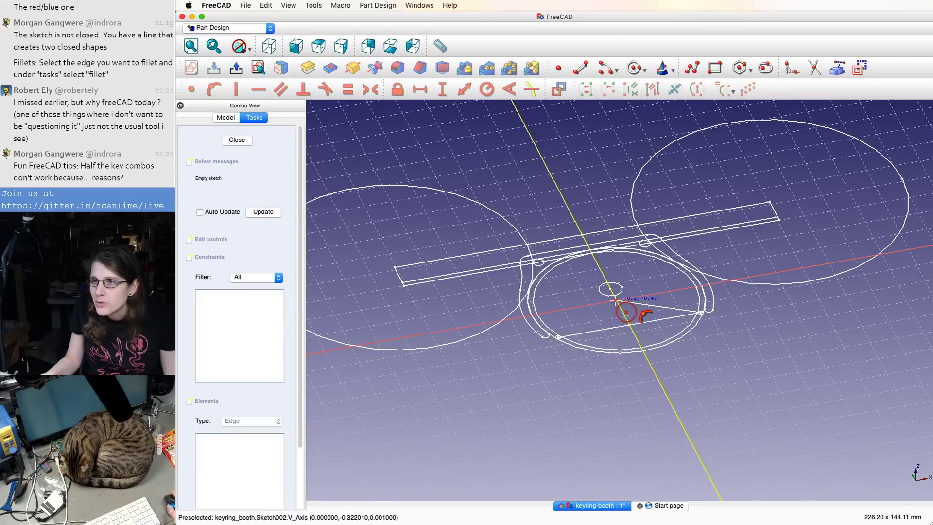
{"action": "scroll", "coordinate": [567, 442], "scroll_direction": "down", "scroll_amount": 4}
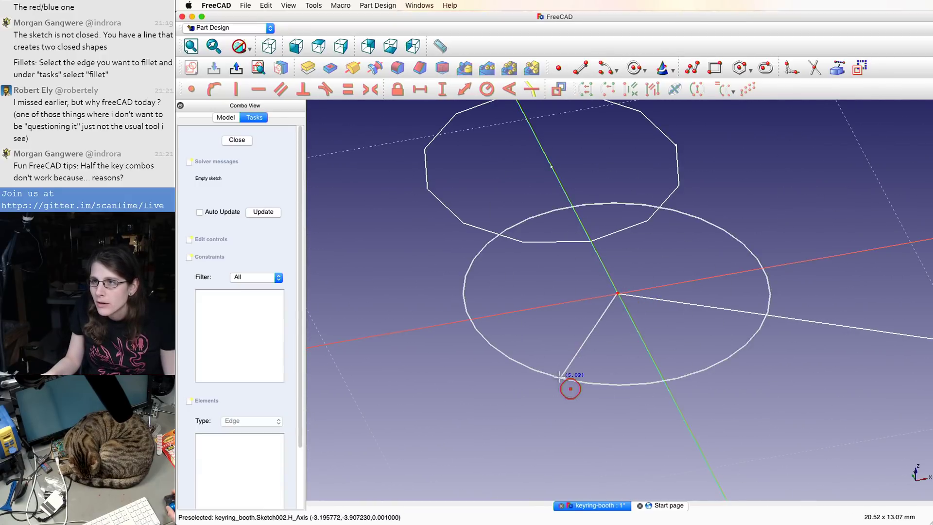
{"action": "scroll", "coordinate": [425, 385], "scroll_direction": "up", "scroll_amount": 4}
{"action": "scroll", "coordinate": [413, 375], "scroll_direction": "down", "scroll_amount": 2}
{"action": "scroll", "coordinate": [413, 376], "scroll_direction": "down", "scroll_amount": 4}
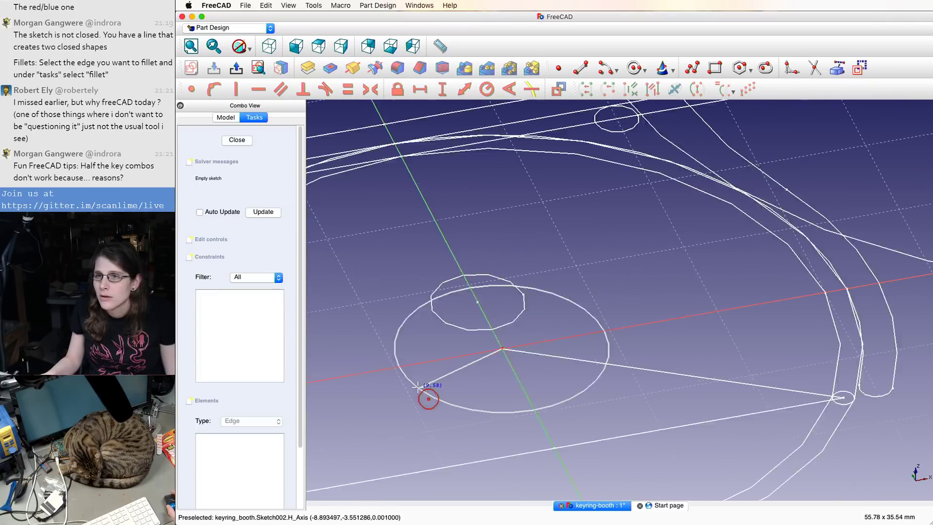
{"action": "left_click", "coordinate": [468, 367]}
{"action": "left_click", "coordinate": [396, 401]}
{"action": "scroll", "coordinate": [396, 401], "scroll_direction": "up", "scroll_amount": 3}
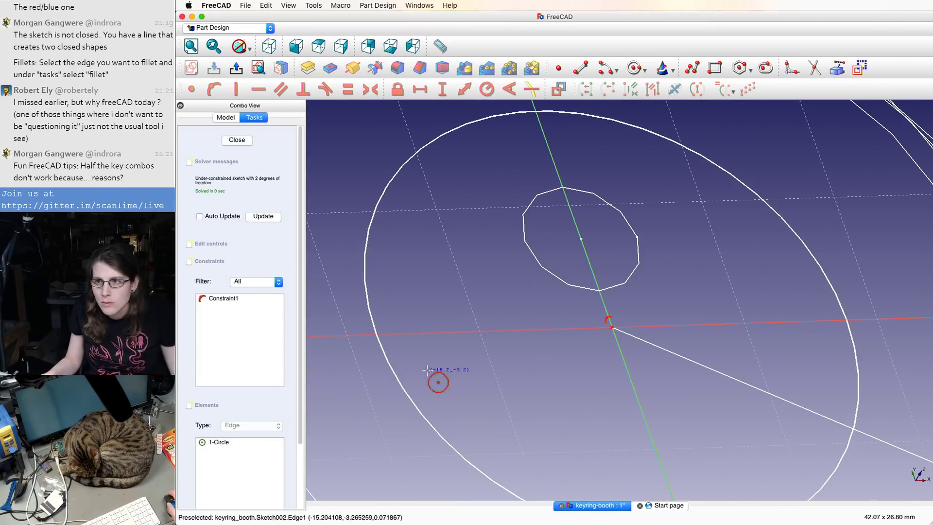
- Shrink the origin-centred circle by eye, then constrain its radius to 31 mm
{"action": "left_click_drag", "start_coordinate": [369, 306], "coordinate": [464, 318]}
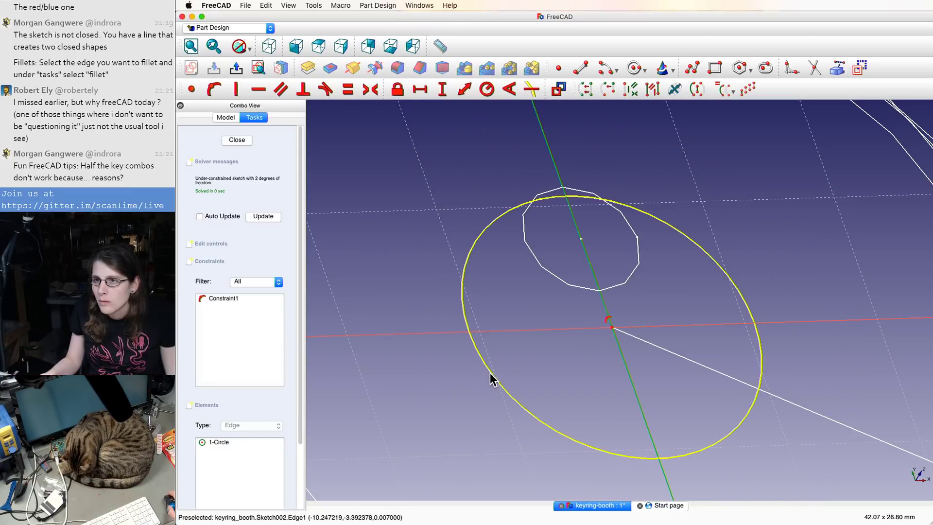
{"action": "scroll", "coordinate": [434, 410], "scroll_direction": "up", "scroll_amount": 5}
{"action": "scroll", "coordinate": [435, 411], "scroll_direction": "down", "scroll_amount": 5}
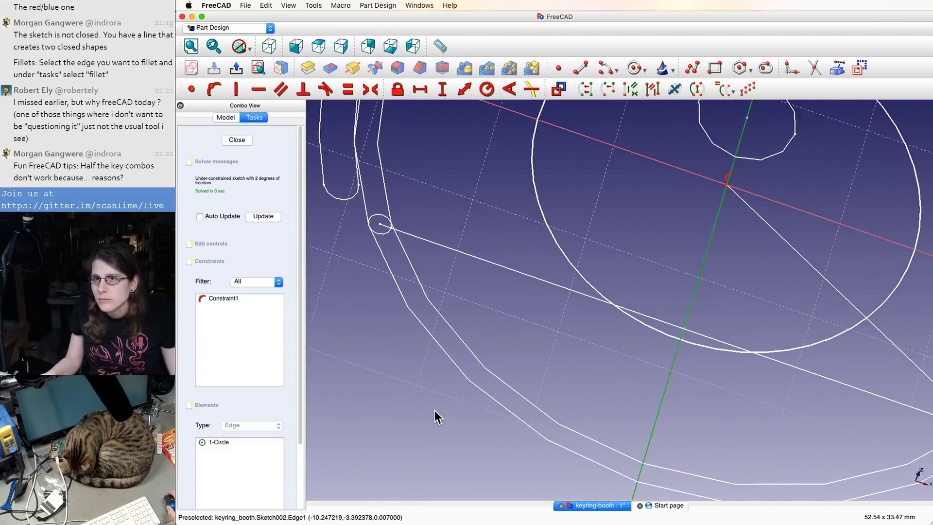
{"action": "mouse_move", "coordinate": [444, 289]}
{"action": "left_mouse_down"}
{"action": "mouse_move", "coordinate": [397, 298]}
{"action": "mouse_move", "coordinate": [510, 282]}
{"action": "mouse_move", "coordinate": [478, 290]}
{"action": "left_mouse_up"}
{"action": "key", "text": "shift+r"}
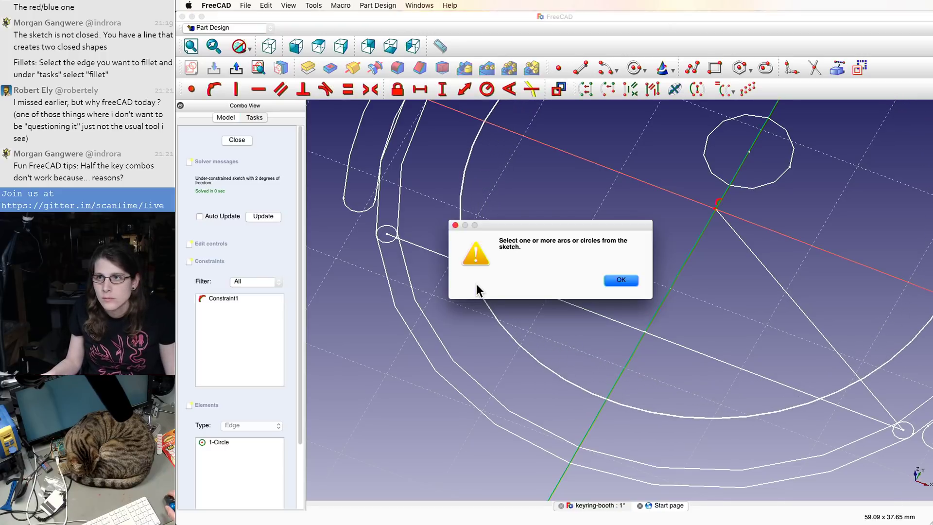
{"action": "key", "text": "Return"}
{"action": "left_click", "coordinate": [481, 291]}
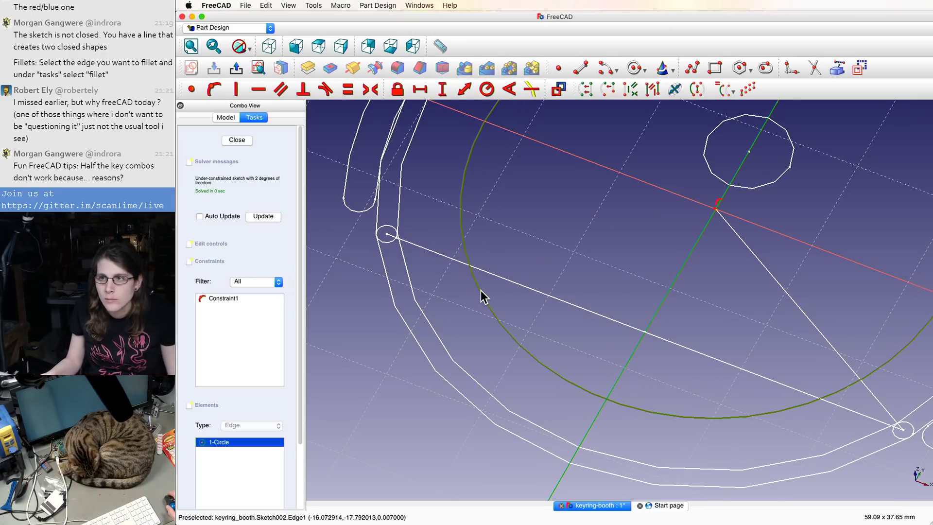
{"action": "key", "text": "shift+r"}
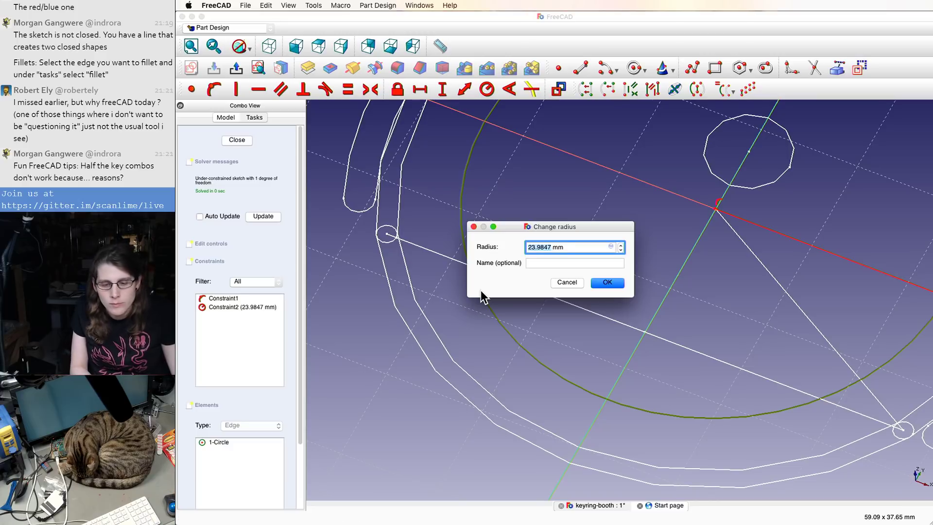
{"action": "type", "text": "31"}
{"action": "key", "text": "Return"}
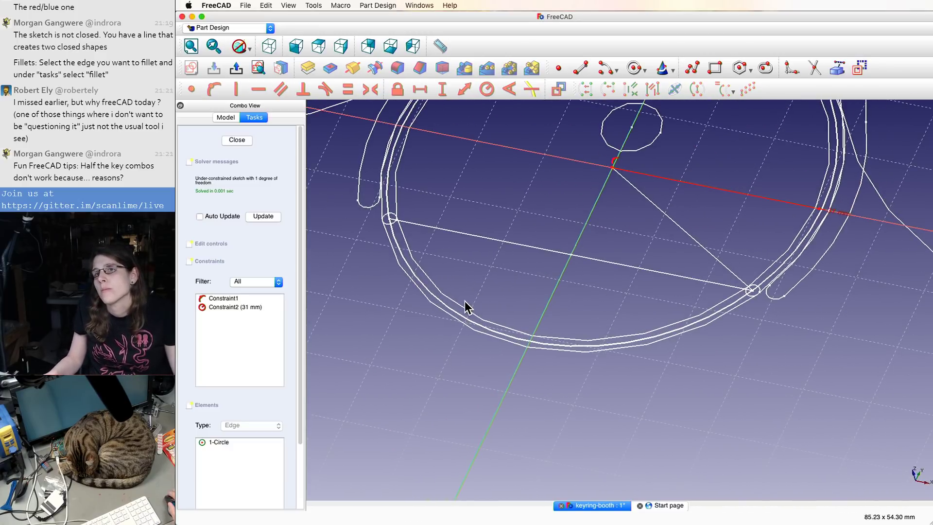
- Delete the circle from the sketch
{"action": "left_click", "coordinate": [450, 307]}
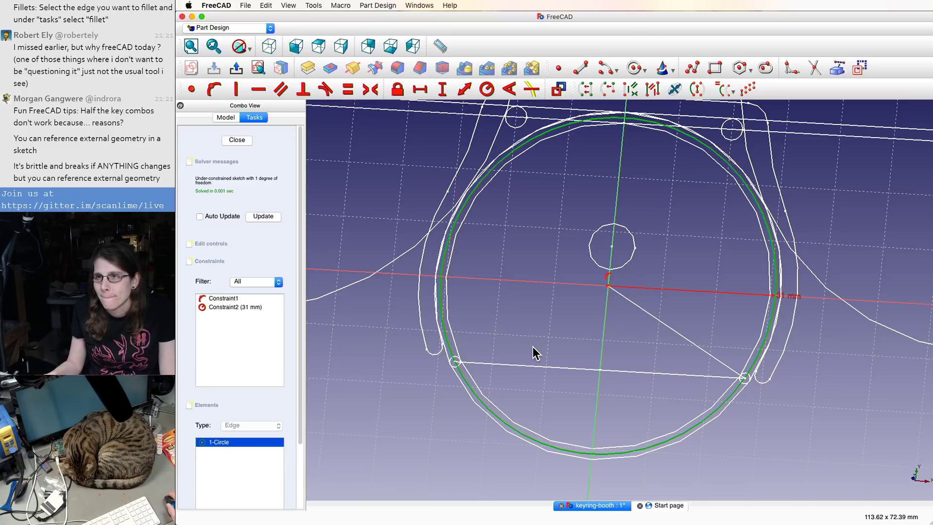
{"action": "left_click", "coordinate": [538, 448]}
{"action": "left_click", "coordinate": [536, 443]}
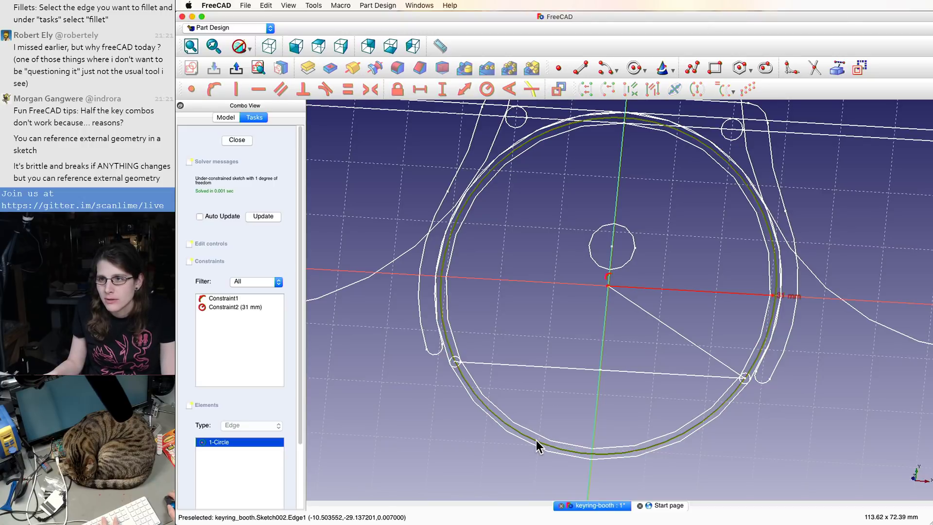
{"action": "key", "text": "Delete"}
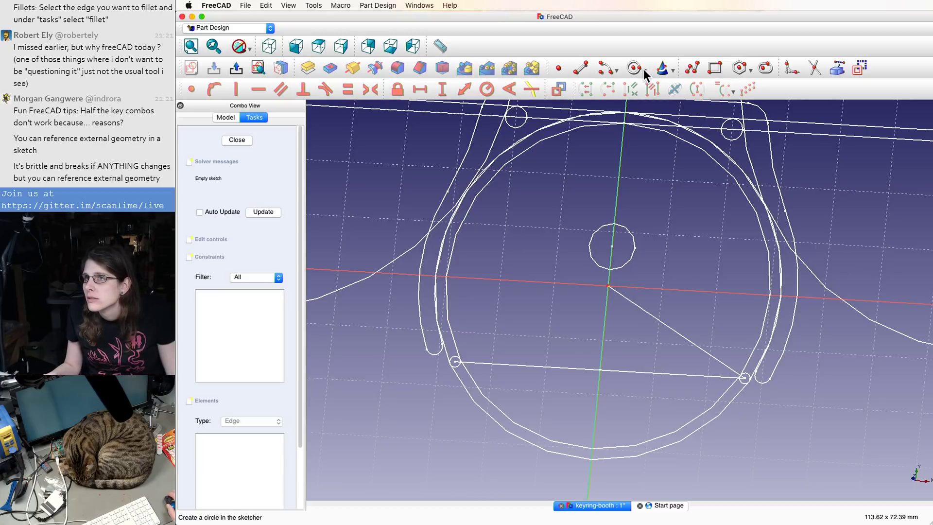
- Draw an arc of about 28 mm radius centred on the sketch origin, passing over the top and open at the bottom
{"action": "left_click", "coordinate": [606, 68]}
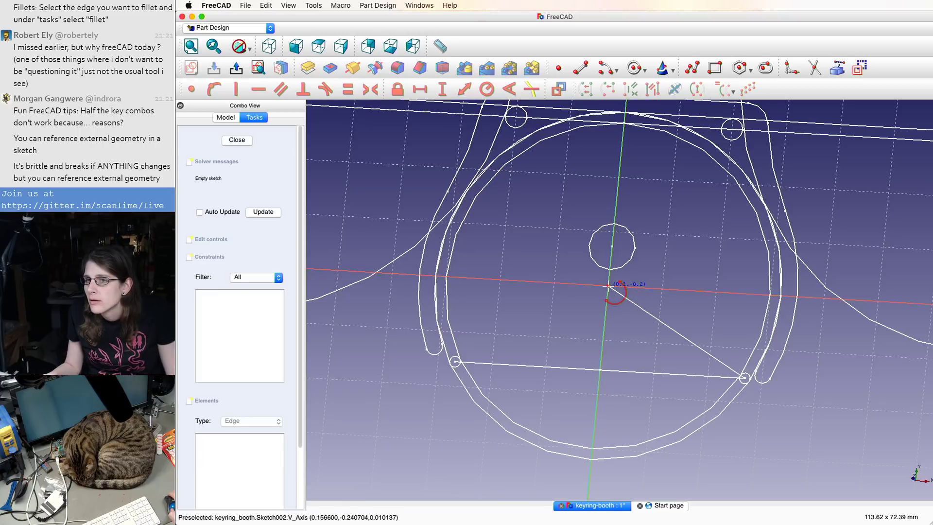
{"action": "scroll", "coordinate": [608, 286], "scroll_direction": "up", "scroll_amount": 10}
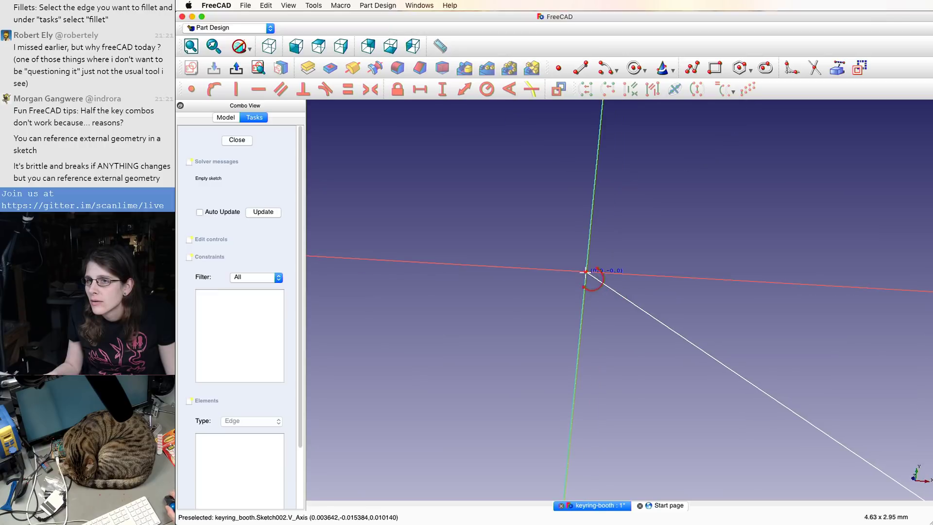
{"action": "scroll", "coordinate": [586, 270], "scroll_direction": "down", "scroll_amount": 12}
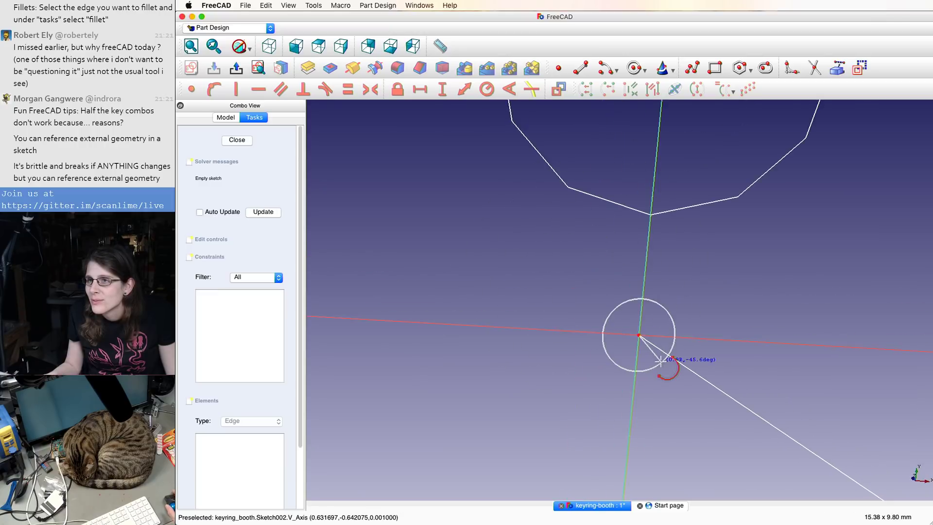
{"action": "scroll", "coordinate": [663, 385], "scroll_direction": "up", "scroll_amount": 6}
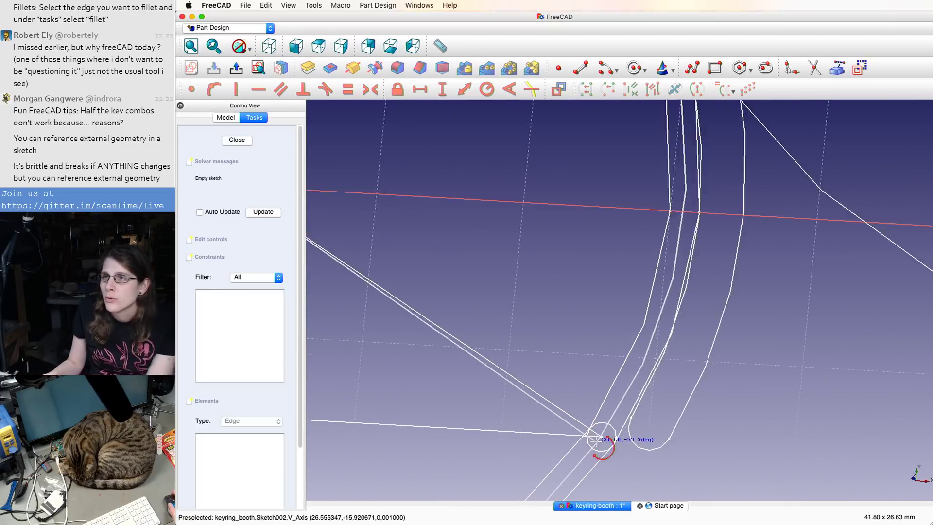
{"action": "scroll", "coordinate": [600, 440], "scroll_direction": "down", "scroll_amount": 4}
{"action": "scroll", "coordinate": [643, 420], "scroll_direction": "up", "scroll_amount": 5}
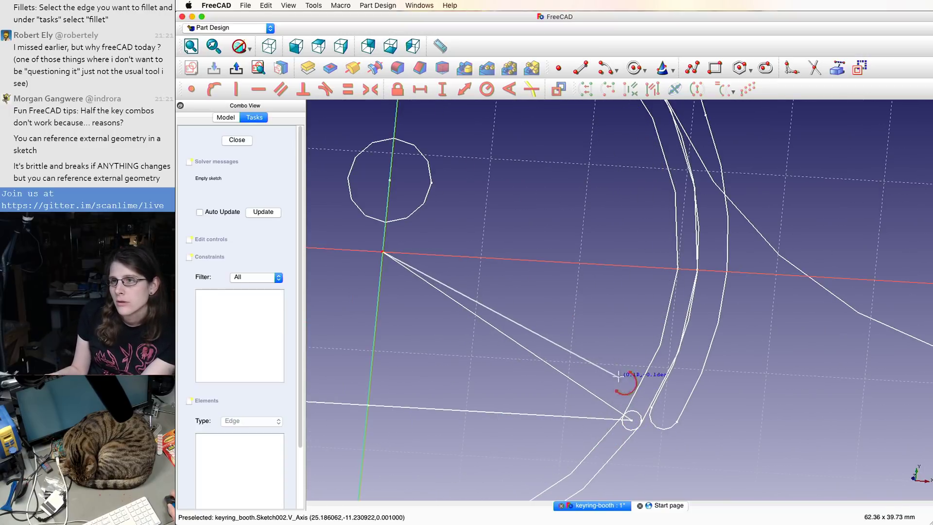
{"action": "scroll", "coordinate": [449, 264], "scroll_direction": "down", "scroll_amount": 6}
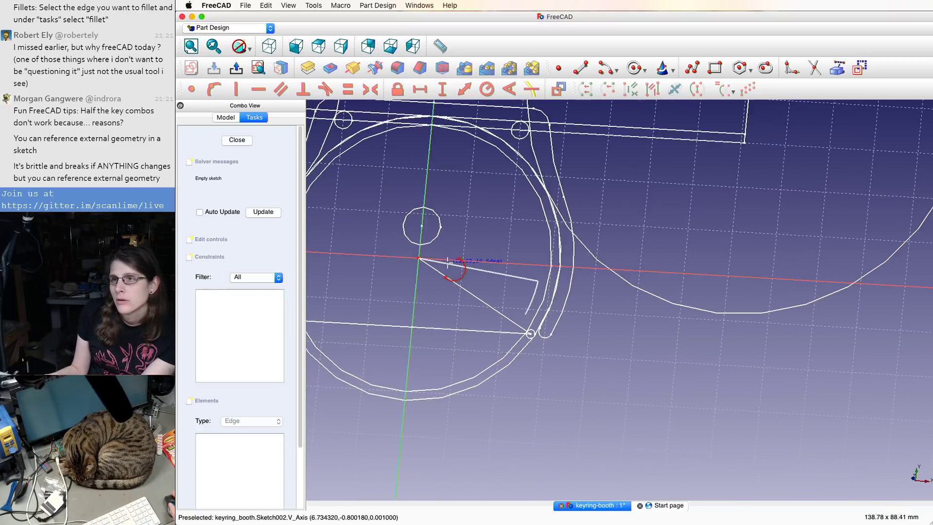
{"action": "left_click", "coordinate": [378, 293]}
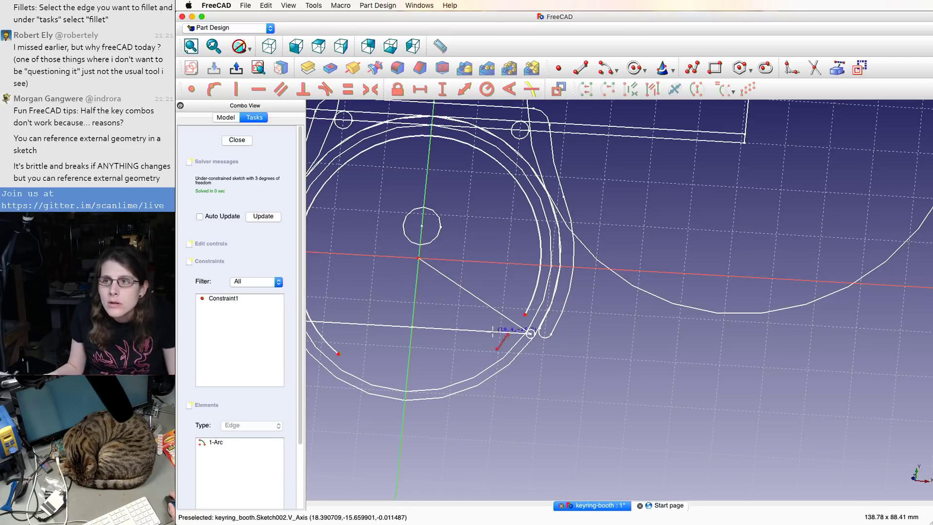
- Close the arc with a straight line between its two ends, making the loose line end coincident with the arc's right end
{"action": "left_click", "coordinate": [525, 315]}
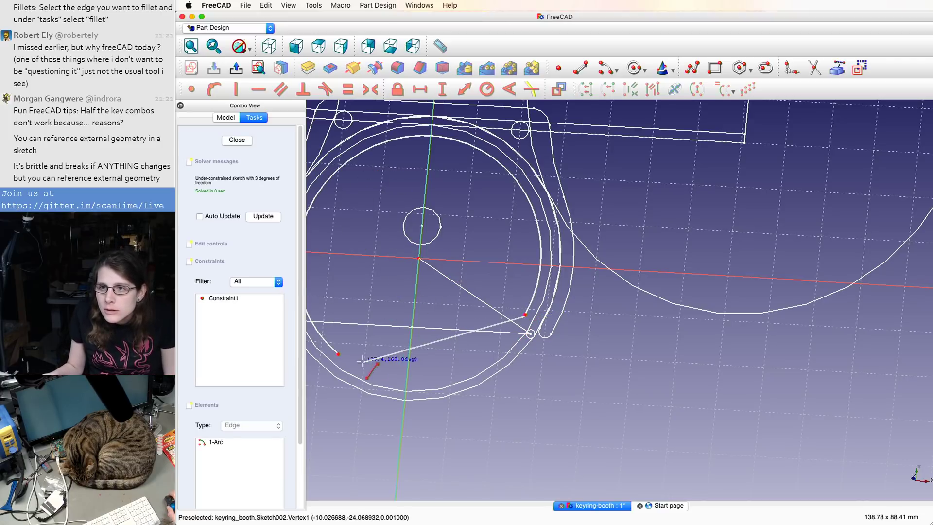
{"action": "left_click", "coordinate": [339, 353]}
{"action": "scroll", "coordinate": [339, 353], "scroll_direction": "down", "scroll_amount": 5}
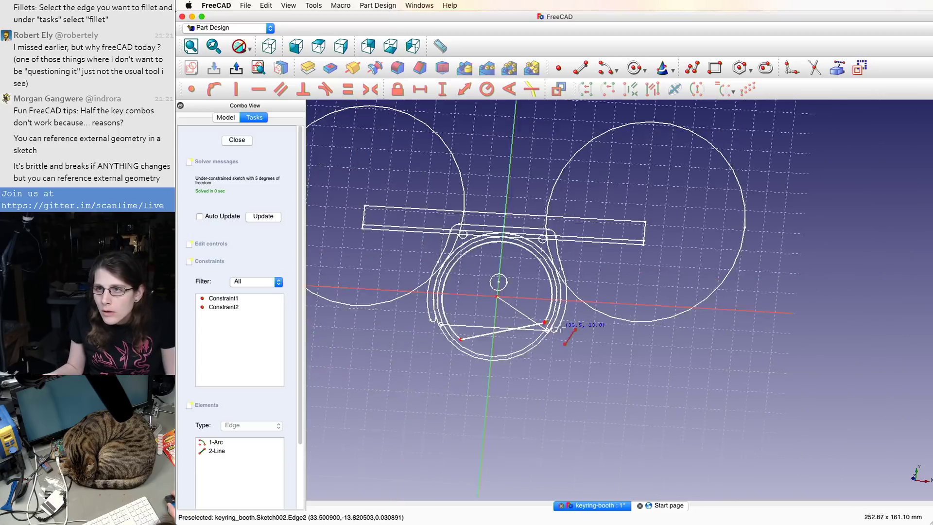
{"action": "scroll", "coordinate": [552, 333], "scroll_direction": "up", "scroll_amount": 10}
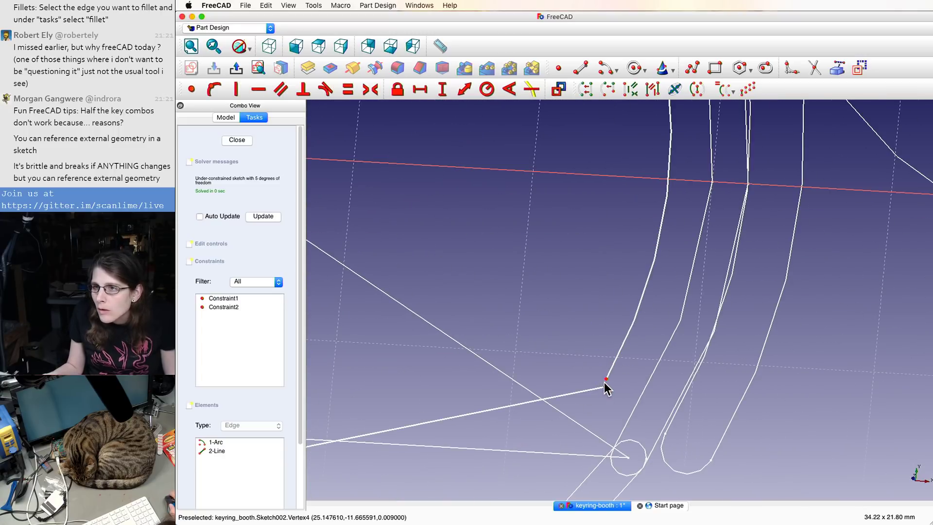
{"action": "left_click", "coordinate": [608, 378]}
{"action": "key", "text": "c"}
- Constrain the closing line to be horizontal and move it slightly below the horizontal reference line
{"action": "left_click", "coordinate": [597, 386]}
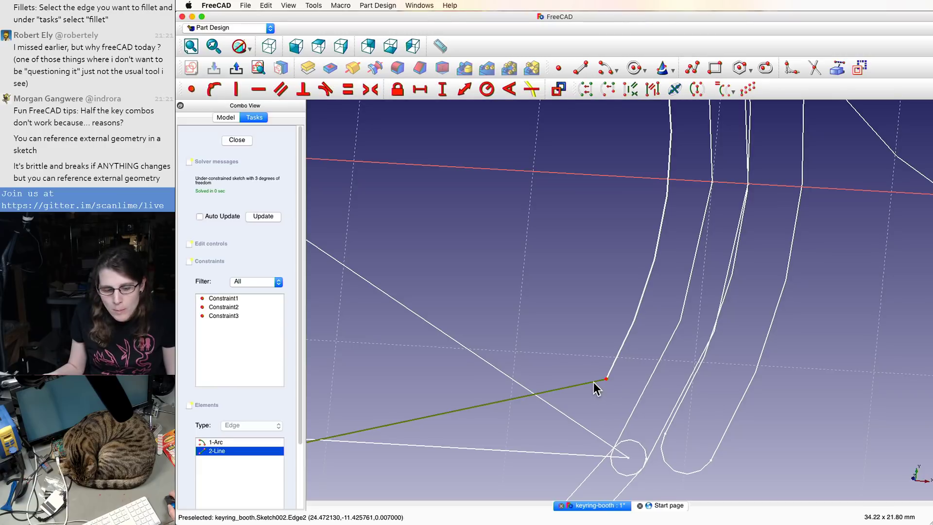
{"action": "key", "text": "h"}
{"action": "scroll", "coordinate": [586, 345], "scroll_direction": "down", "scroll_amount": 3}
{"action": "scroll", "coordinate": [584, 339], "scroll_direction": "down", "scroll_amount": 5}
{"action": "scroll", "coordinate": [453, 316], "scroll_direction": "up", "scroll_amount": 5}
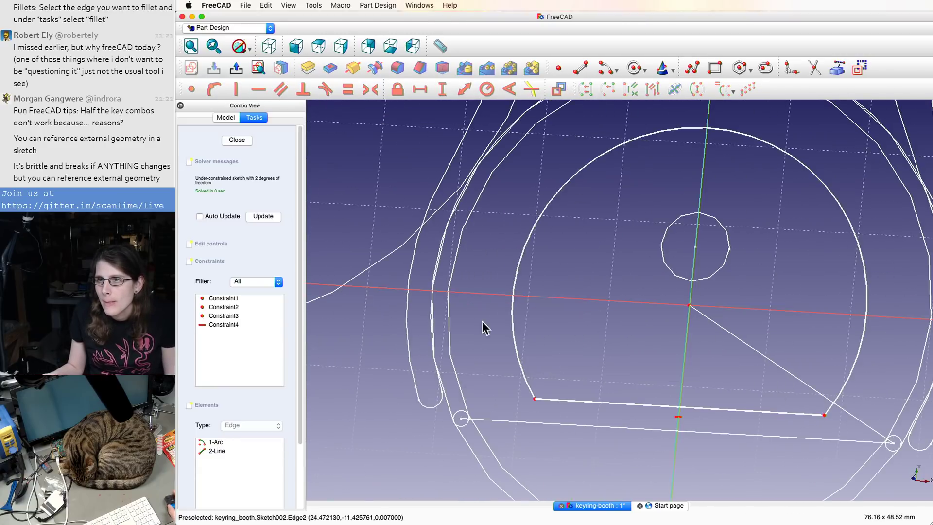
{"action": "mouse_move", "coordinate": [672, 411]}
{"action": "left_mouse_down"}
{"action": "mouse_move", "coordinate": [650, 468]}
{"action": "mouse_move", "coordinate": [660, 388]}
{"action": "mouse_move", "coordinate": [646, 462]}
{"action": "mouse_move", "coordinate": [654, 417]}
{"action": "mouse_move", "coordinate": [643, 451]}
{"action": "left_mouse_up"}
- Try to constrain the vertical distance between the closing line and the sketch origin
{"action": "left_click", "coordinate": [643, 452]}
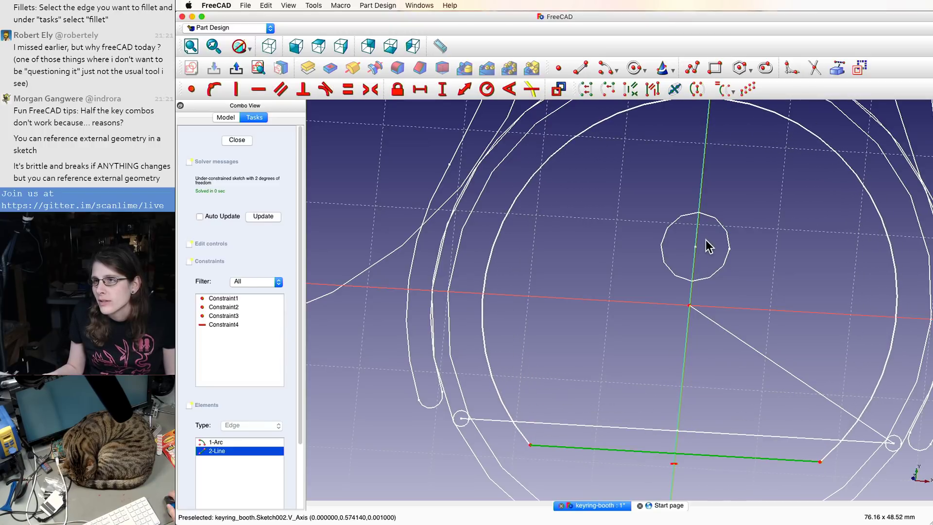
{"action": "left_click", "coordinate": [689, 308]}
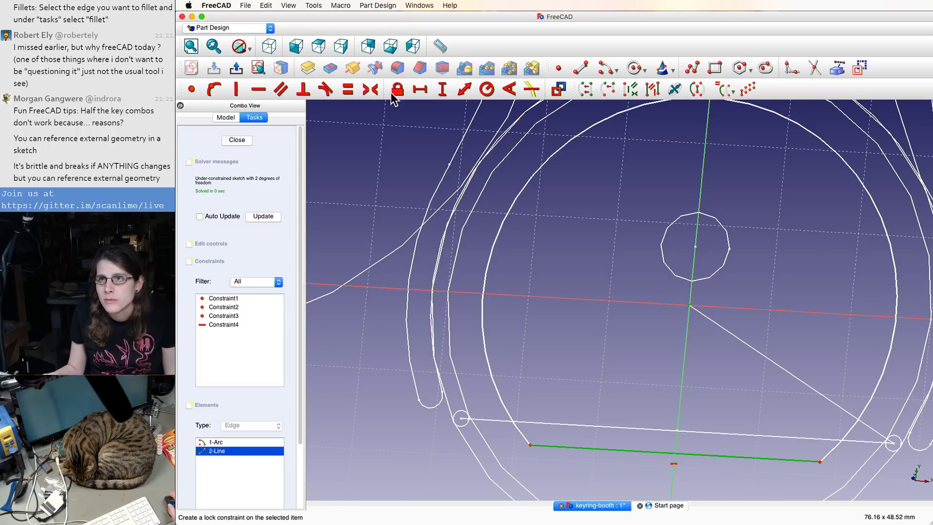
{"action": "left_click", "coordinate": [443, 89]}
{"action": "left_click", "coordinate": [621, 280]}
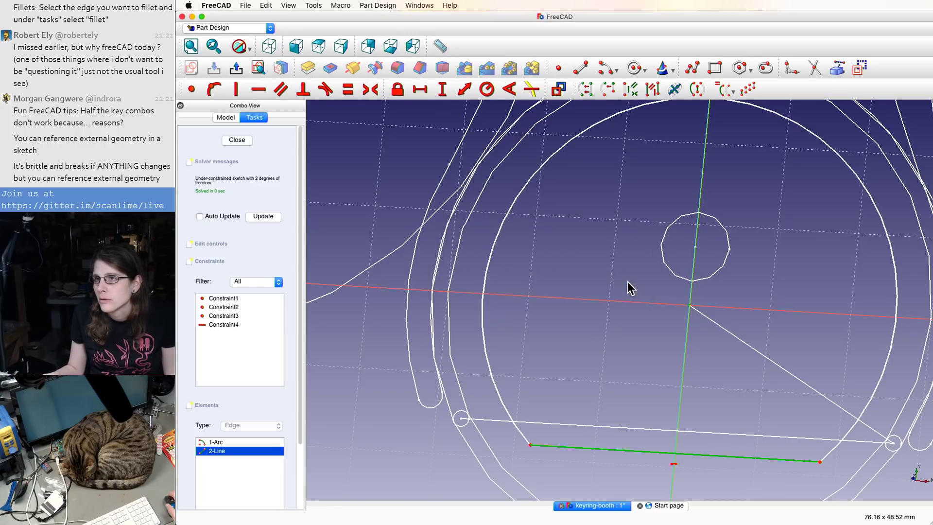
{"action": "left_click", "coordinate": [629, 347]}
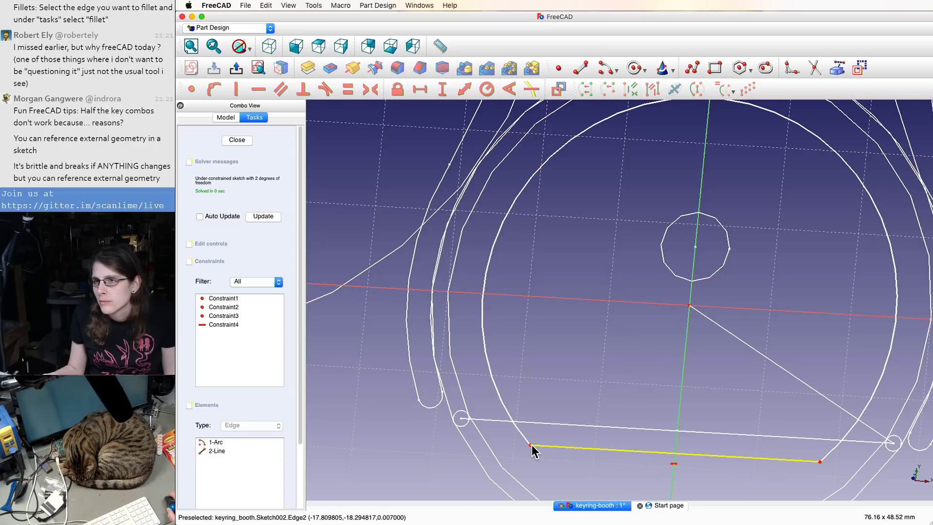
- Constrain the vertical distance from the sketch origin to the closing line's left endpoint to 16 mm
{"action": "left_click", "coordinate": [690, 306]}
{"action": "left_click", "coordinate": [676, 309]}
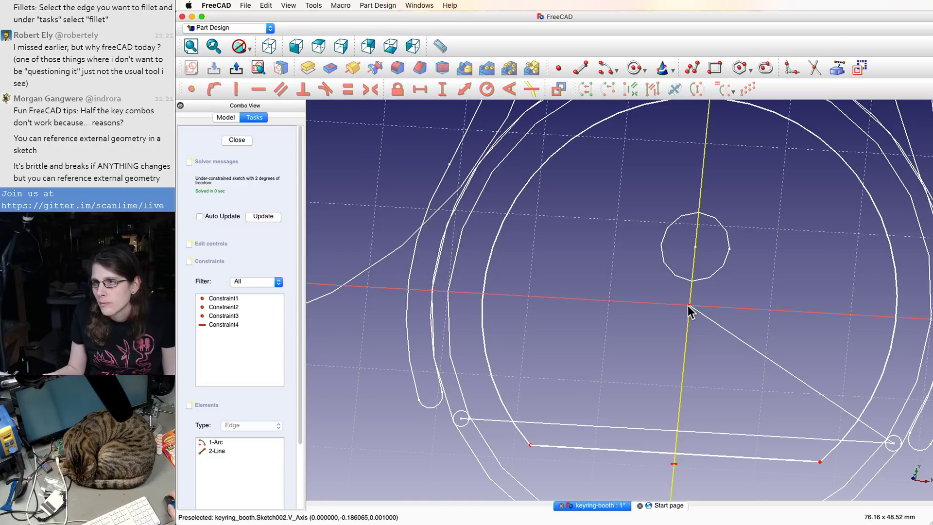
{"action": "left_click", "coordinate": [690, 305]}
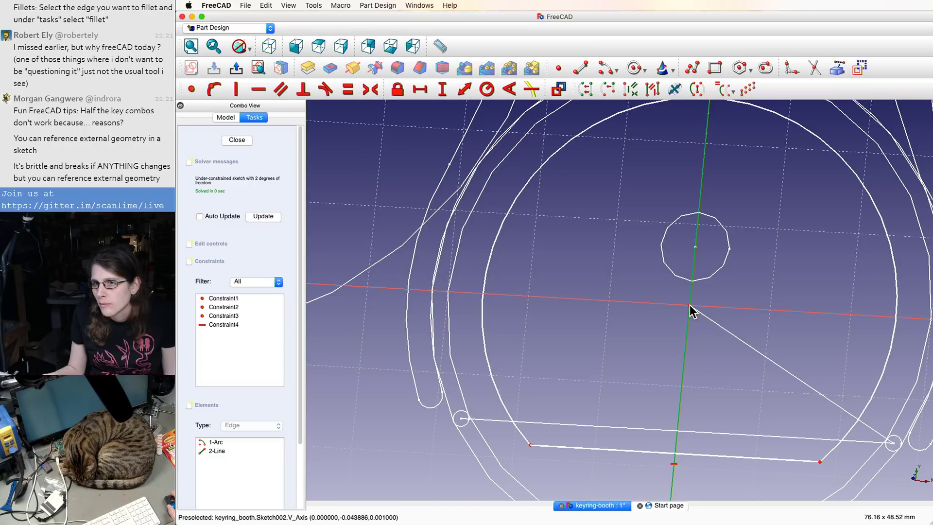
{"action": "left_click", "coordinate": [690, 305]}
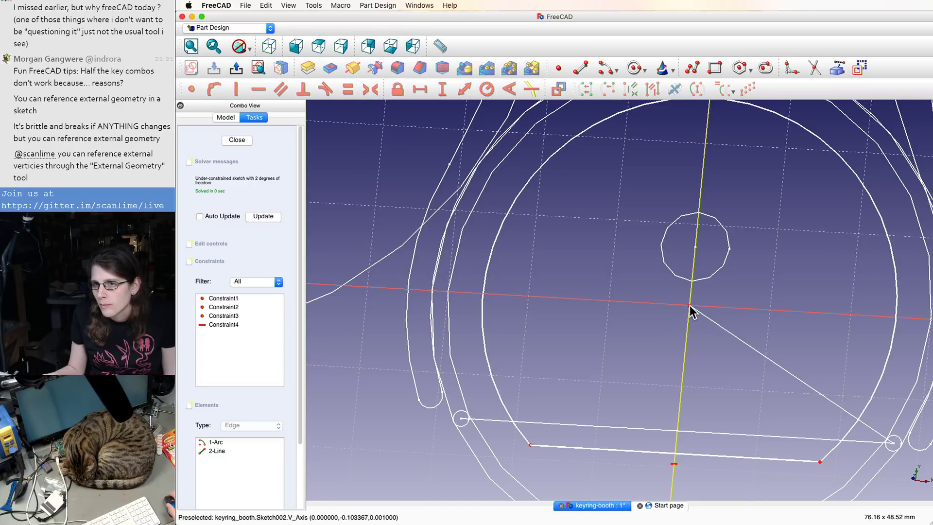
{"action": "scroll", "coordinate": [685, 309], "scroll_direction": "down", "scroll_amount": 3}
{"action": "scroll", "coordinate": [699, 313], "scroll_direction": "up", "scroll_amount": 10}
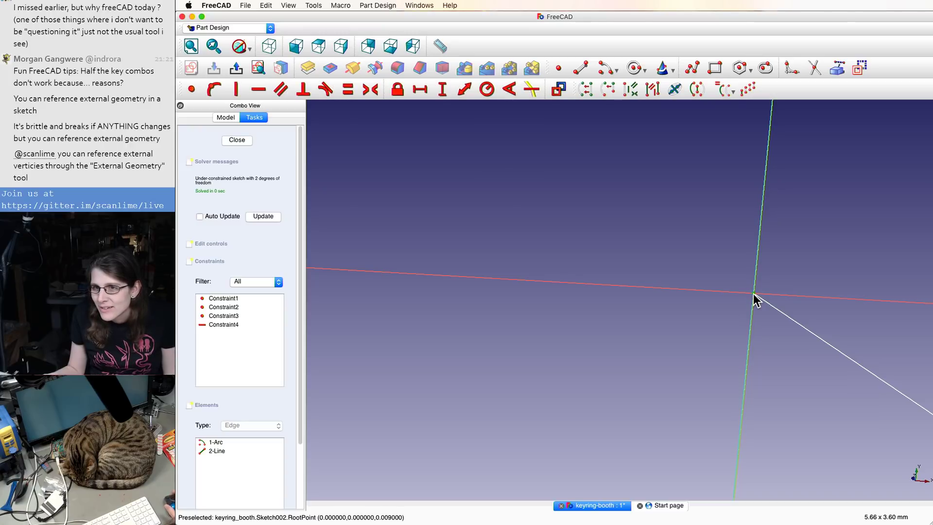
{"action": "scroll", "coordinate": [753, 294], "scroll_direction": "down", "scroll_amount": 10}
{"action": "scroll", "coordinate": [744, 311], "scroll_direction": "up", "scroll_amount": 2}
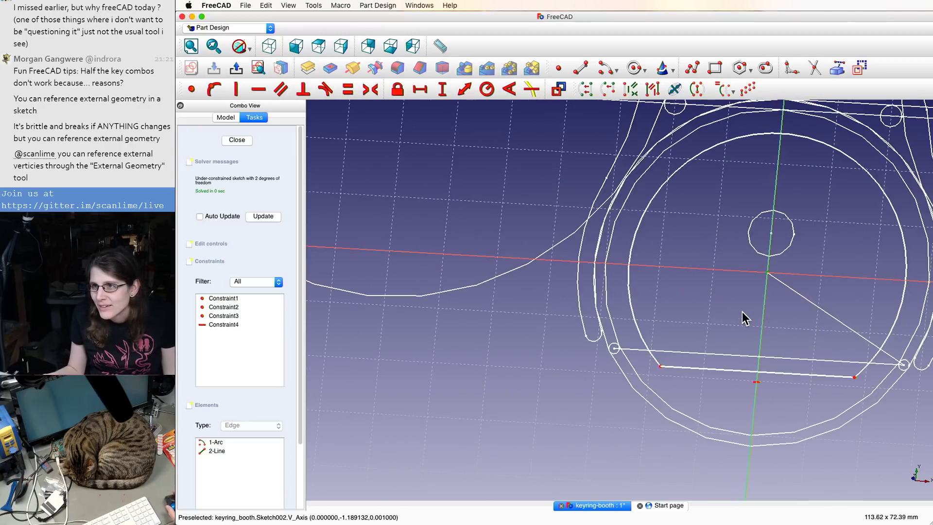
{"action": "scroll", "coordinate": [710, 337], "scroll_direction": "up", "scroll_amount": 1}
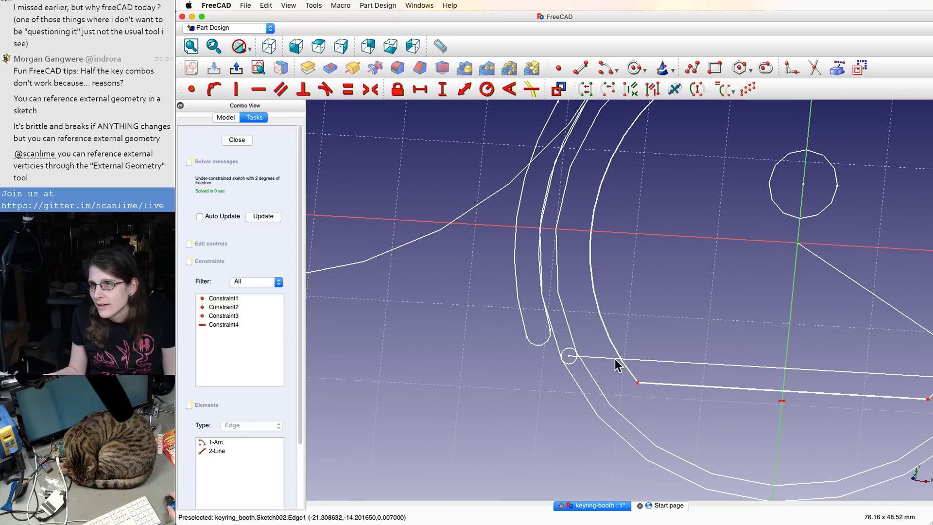
{"action": "left_click", "coordinate": [636, 383]}
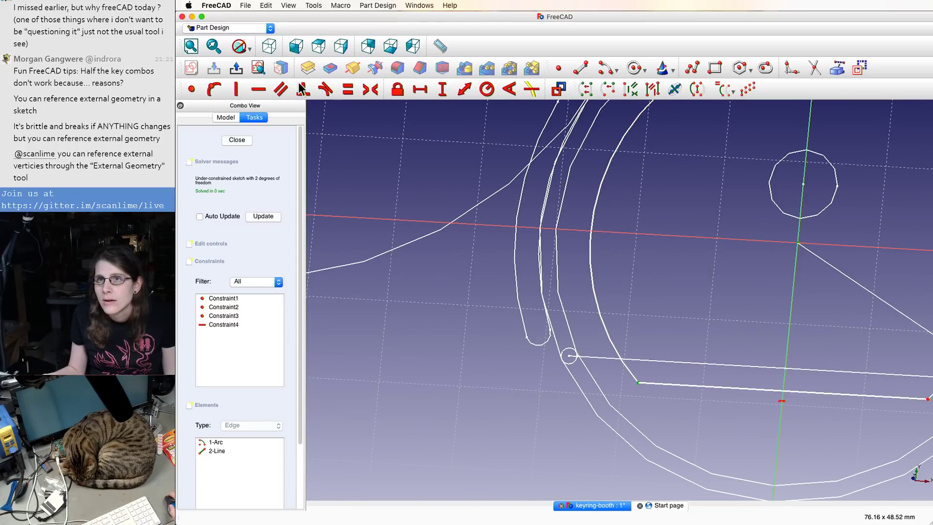
{"action": "left_click", "coordinate": [443, 90]}
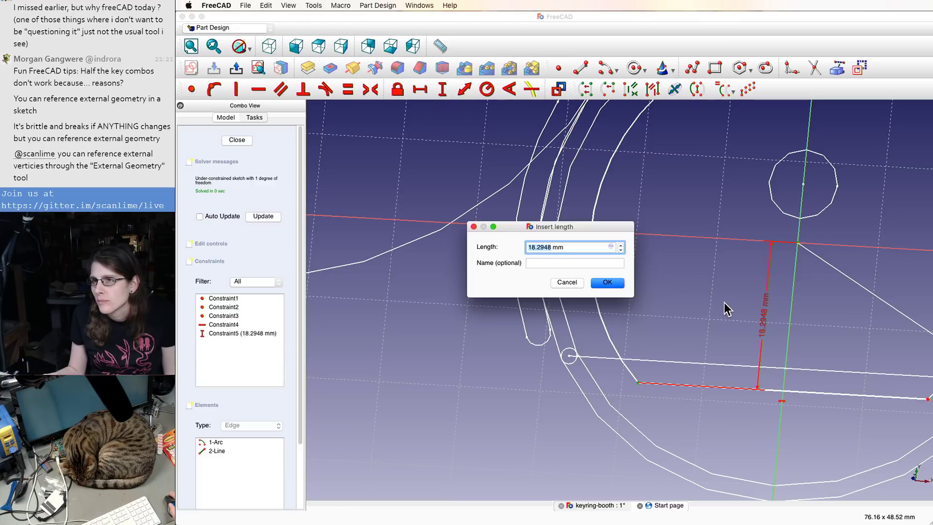
{"action": "left_click", "coordinate": [610, 284]}
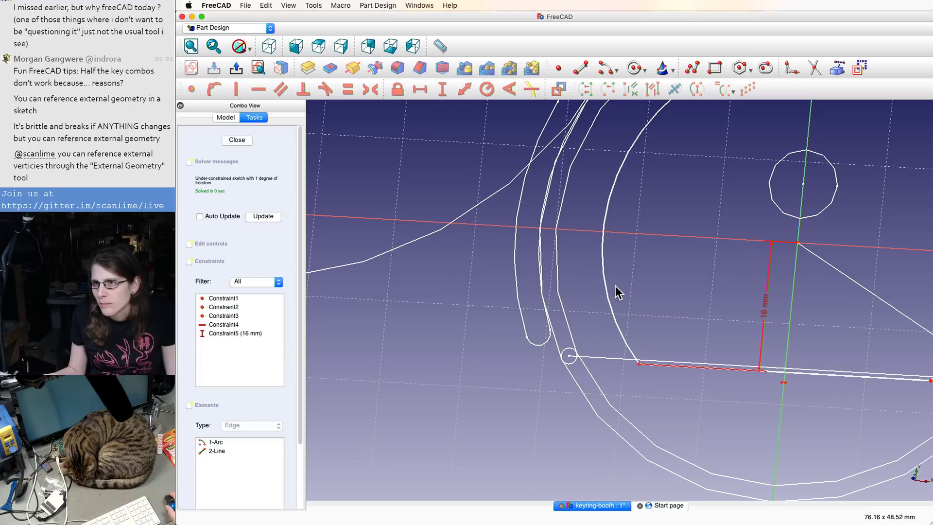
- Constrain the arc's radius to 30.75 mm
{"action": "left_click", "coordinate": [613, 311]}
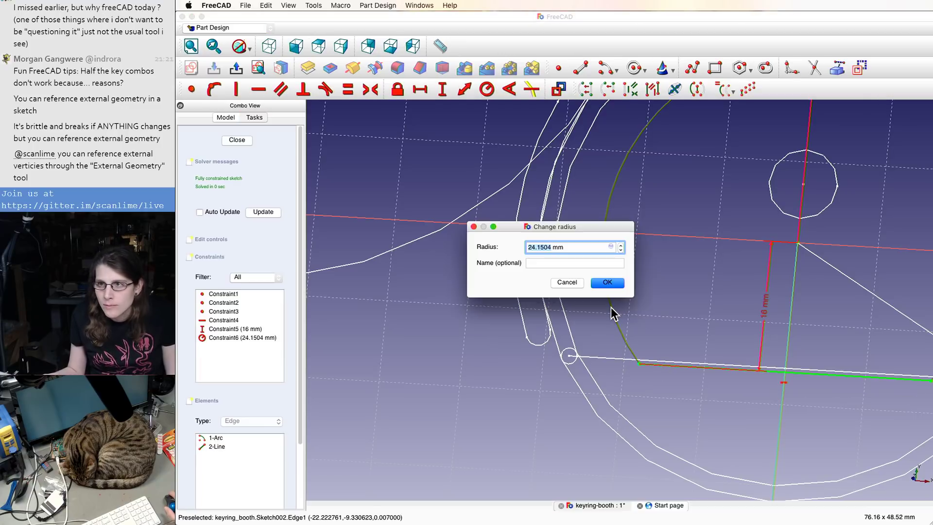
{"action": "type", "text": "30."}
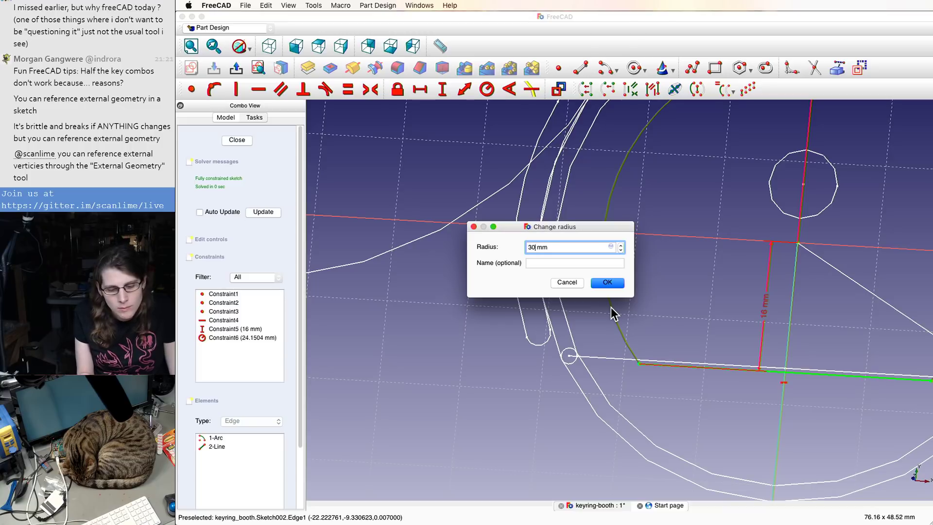
{"action": "type", "text": "75"}
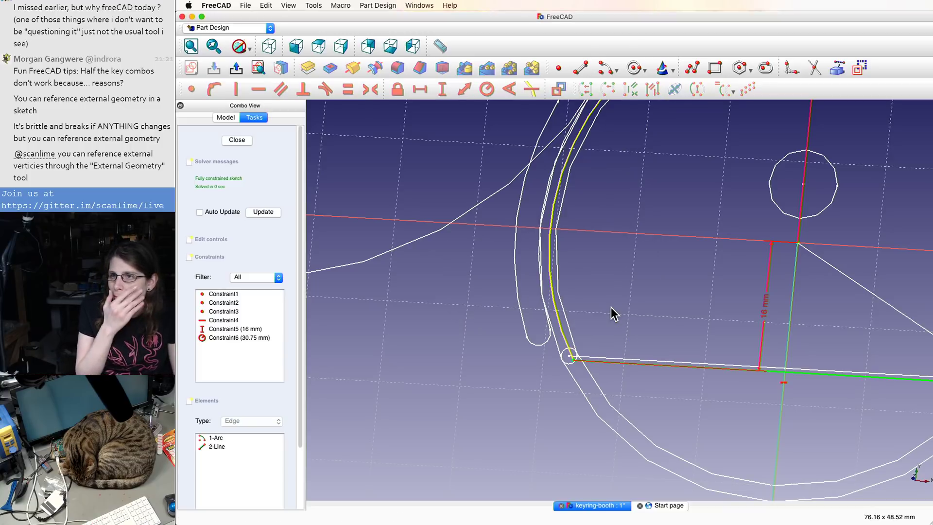
{"action": "key", "text": "Return"}
- Set the vertical distance from the sketch origin to the closing line to 15.75 mm
{"action": "scroll", "coordinate": [604, 367], "scroll_direction": "down", "scroll_amount": 3}
{"action": "scroll", "coordinate": [598, 366], "scroll_direction": "up", "scroll_amount": 10}
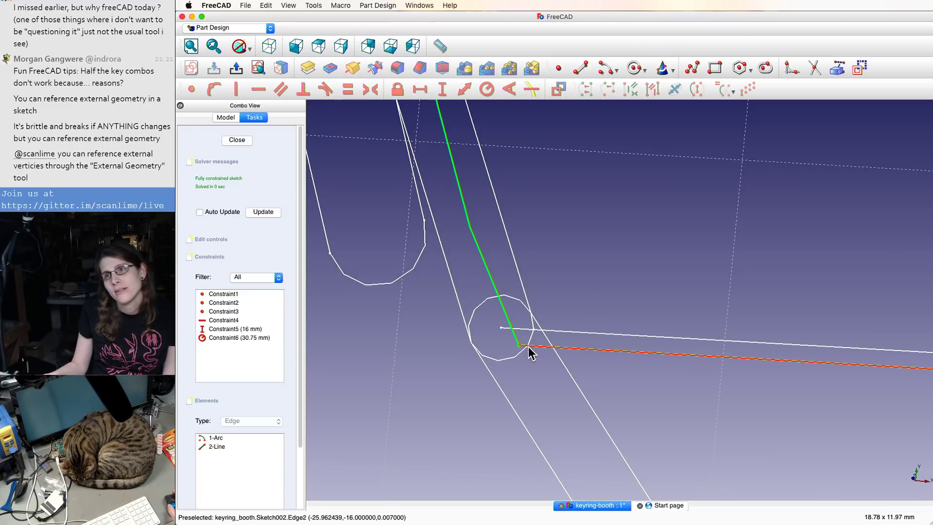
{"action": "scroll", "coordinate": [556, 349], "scroll_direction": "down", "scroll_amount": 5}
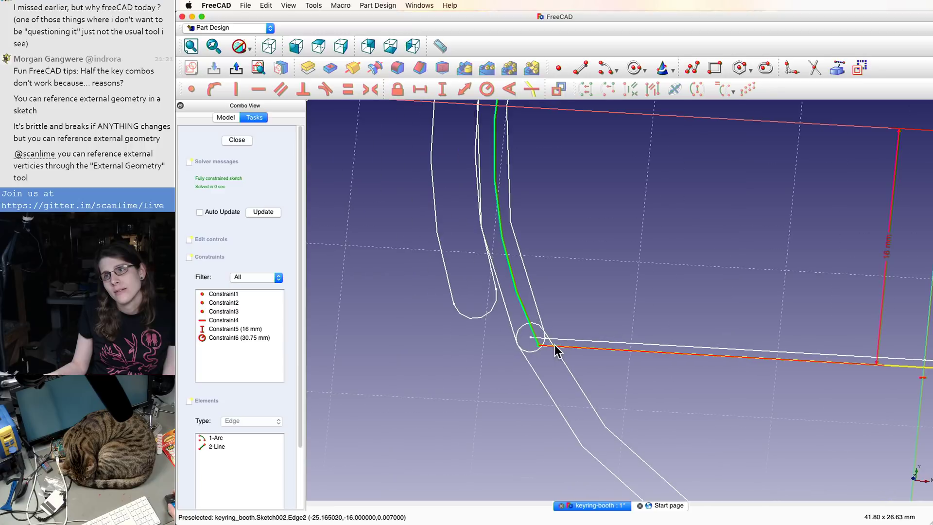
{"action": "double_click", "coordinate": [705, 306]}
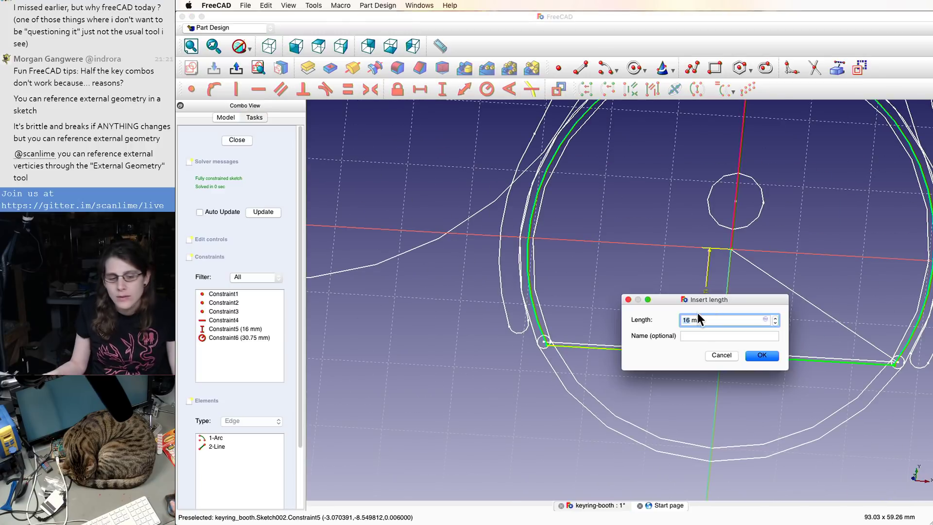
{"action": "type", "text": "15.75"}
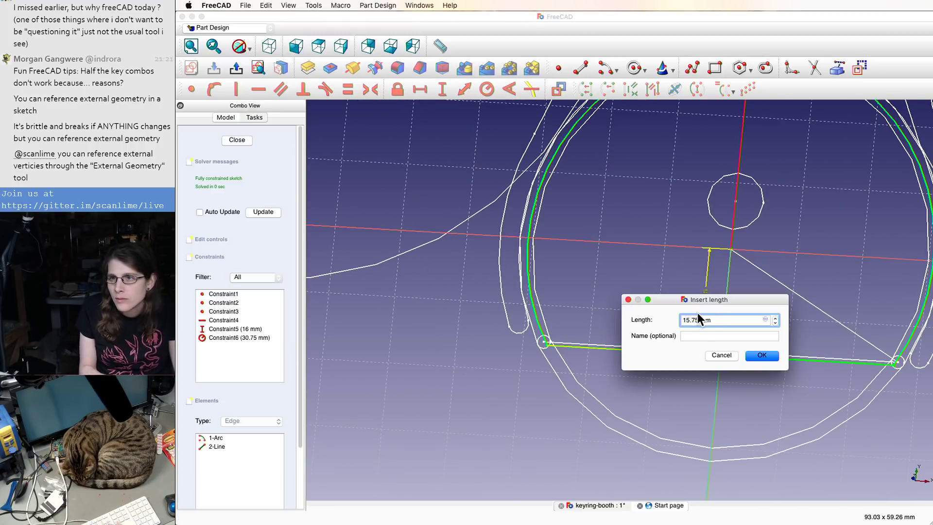
{"action": "key", "text": "Return"}
- Close the arc sketch and hide the old sketch for reference in the model
{"action": "scroll", "coordinate": [614, 327], "scroll_direction": "down", "scroll_amount": 5}
{"action": "scroll", "coordinate": [612, 325], "scroll_direction": "up", "scroll_amount": 10}
{"action": "scroll", "coordinate": [611, 325], "scroll_direction": "up", "scroll_amount": 1}
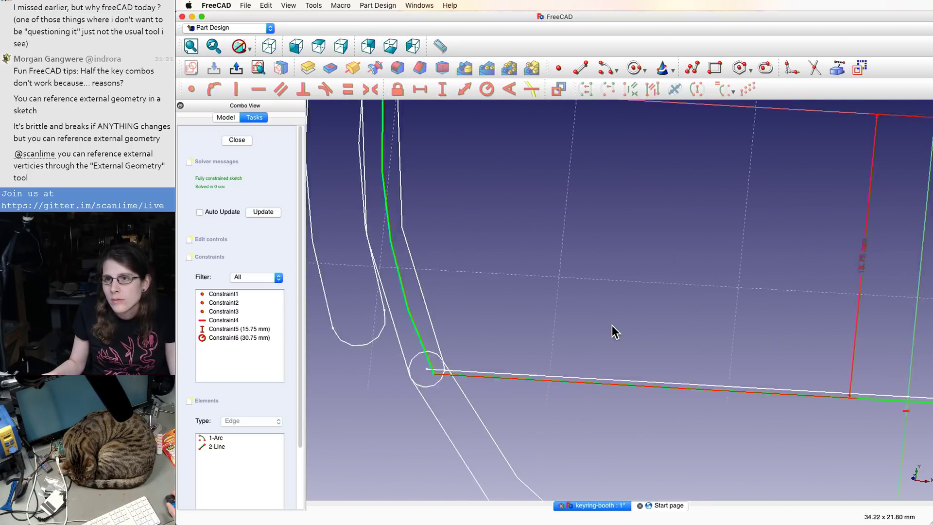
{"action": "scroll", "coordinate": [612, 325], "scroll_direction": "down", "scroll_amount": 1}
{"action": "scroll", "coordinate": [479, 371], "scroll_direction": "up", "scroll_amount": 1}
{"action": "scroll", "coordinate": [478, 372], "scroll_direction": "up", "scroll_amount": 1}
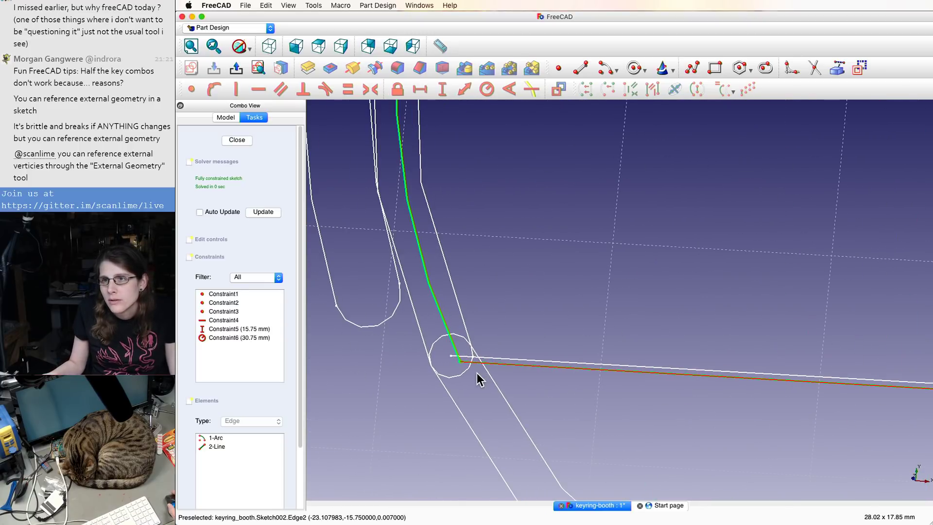
{"action": "scroll", "coordinate": [476, 373], "scroll_direction": "down", "scroll_amount": 7}
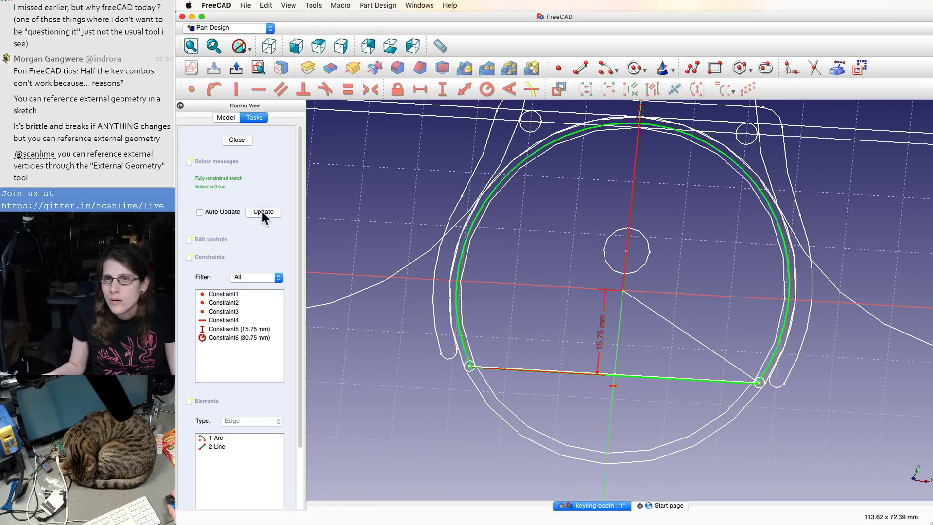
{"action": "left_click", "coordinate": [244, 141]}
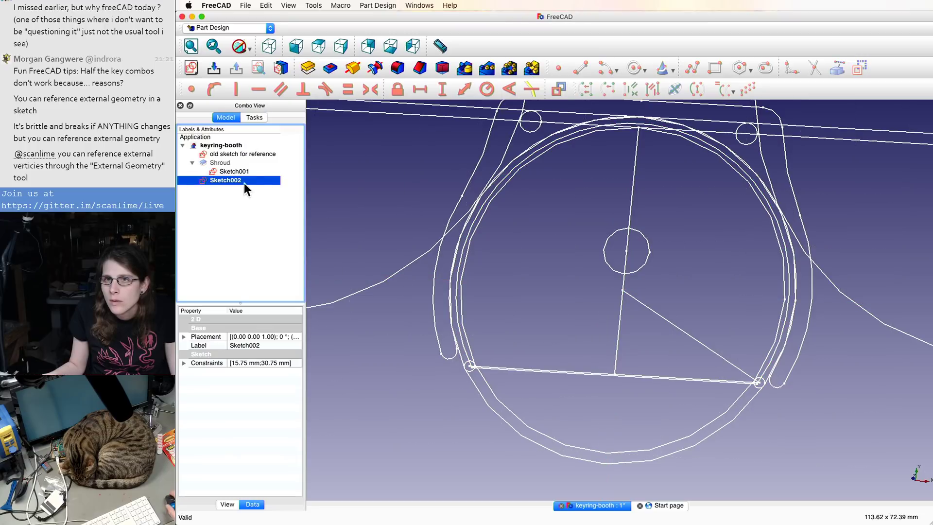
{"action": "left_click", "coordinate": [236, 153]}
{"action": "key", "text": "space"}
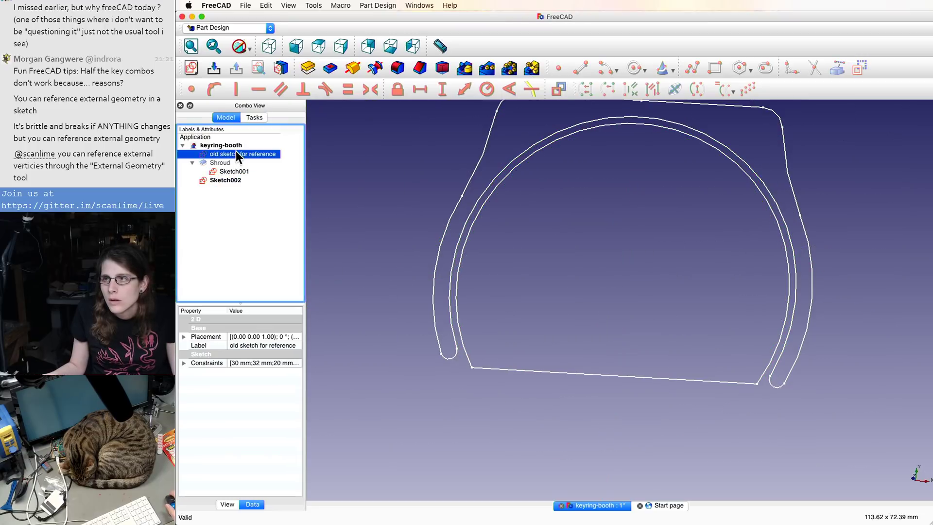
- Compare Sketch001 and Sketch002 in an axonometric view, toggling the old reference sketch's visibility and leaving it hidden
{"action": "left_click", "coordinate": [234, 170]}
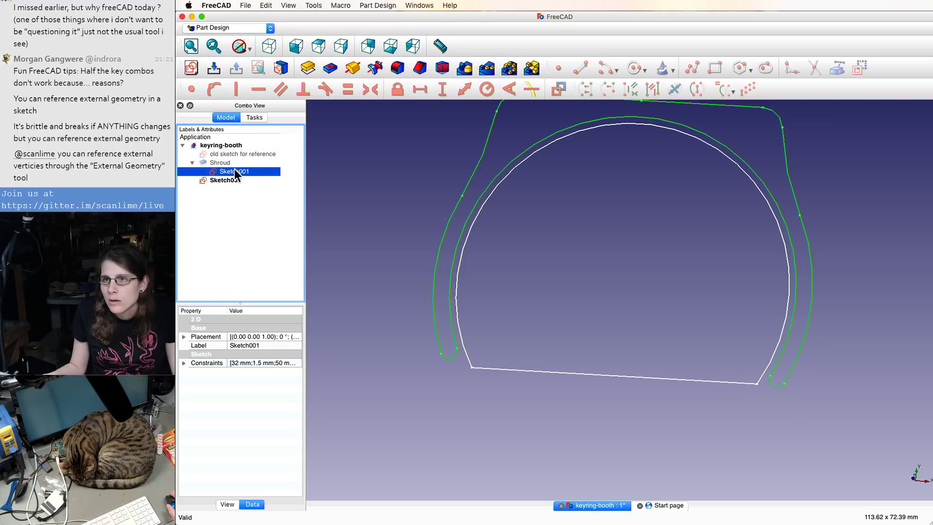
{"action": "left_click", "coordinate": [232, 180]}
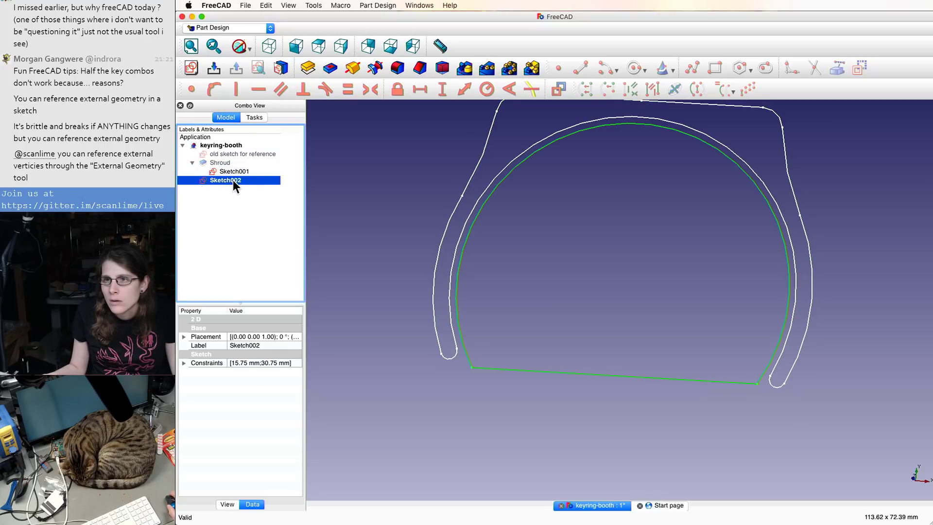
{"action": "key", "text": "0"}
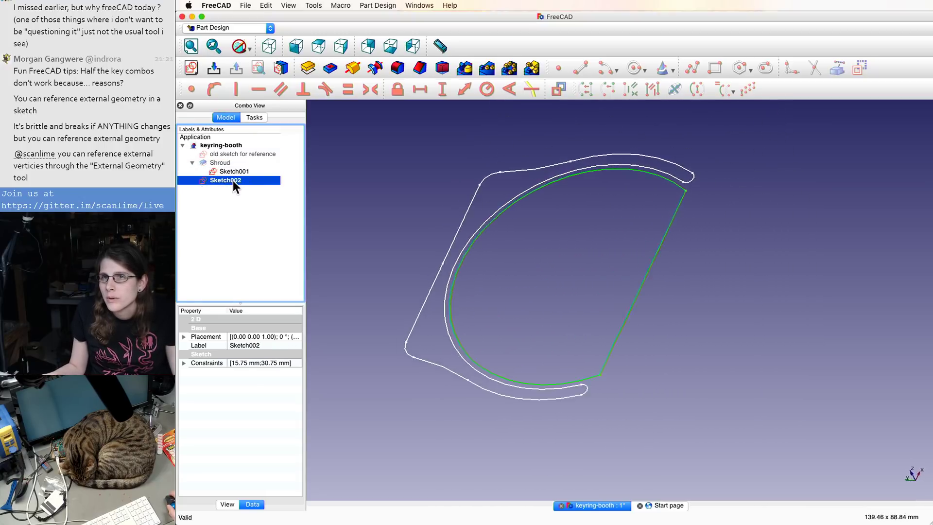
{"action": "left_click", "coordinate": [237, 154]}
{"action": "key", "text": "space"}
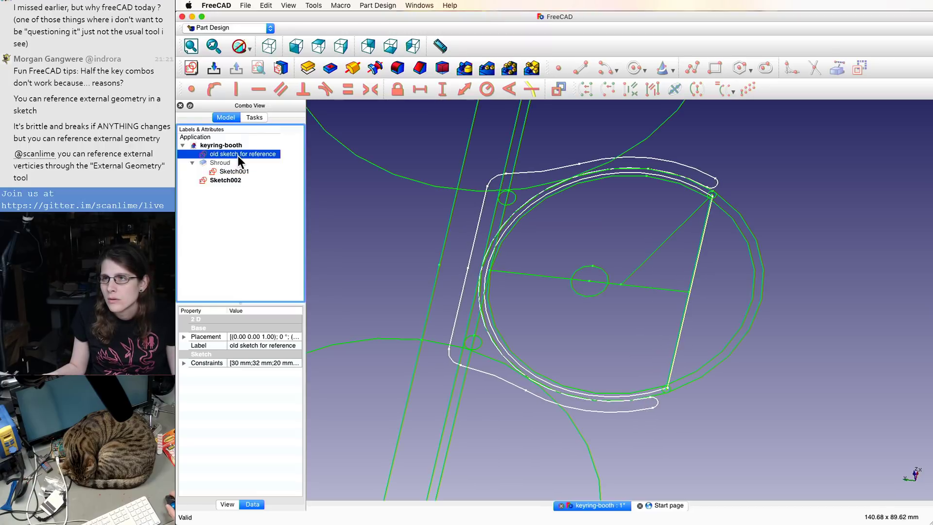
{"action": "key", "text": "space"}
{"action": "key", "text": "space"}
{"action": "key", "text": "space"}
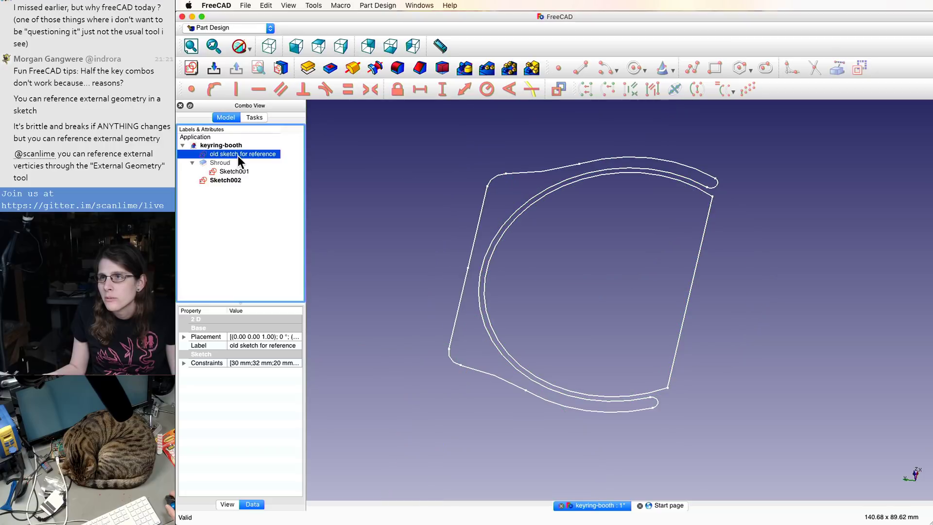
{"action": "key", "text": "space"}
{"action": "key", "text": "space"}
{"action": "key", "text": "space"}
{"action": "key", "text": "space"}
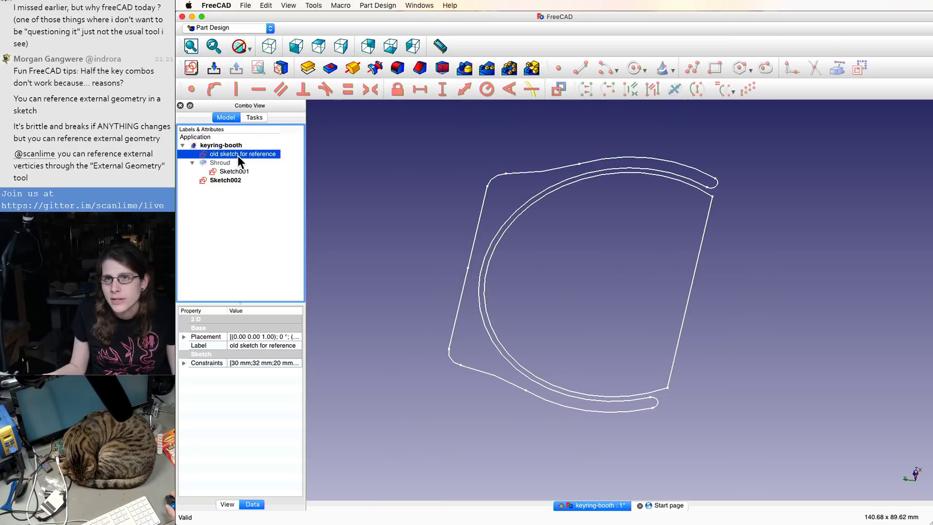
- Reopen Sketch002 for editing with the whole profile in view
{"action": "left_click", "coordinate": [241, 172]}
{"action": "left_click", "coordinate": [230, 181]}
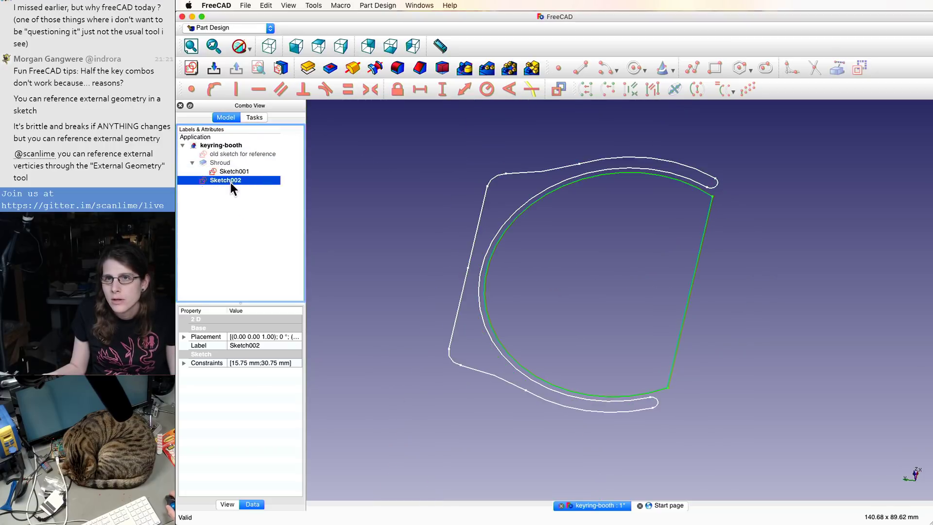
{"action": "double_click", "coordinate": [231, 182]}
{"action": "scroll", "coordinate": [643, 343], "scroll_direction": "up", "scroll_amount": 2}
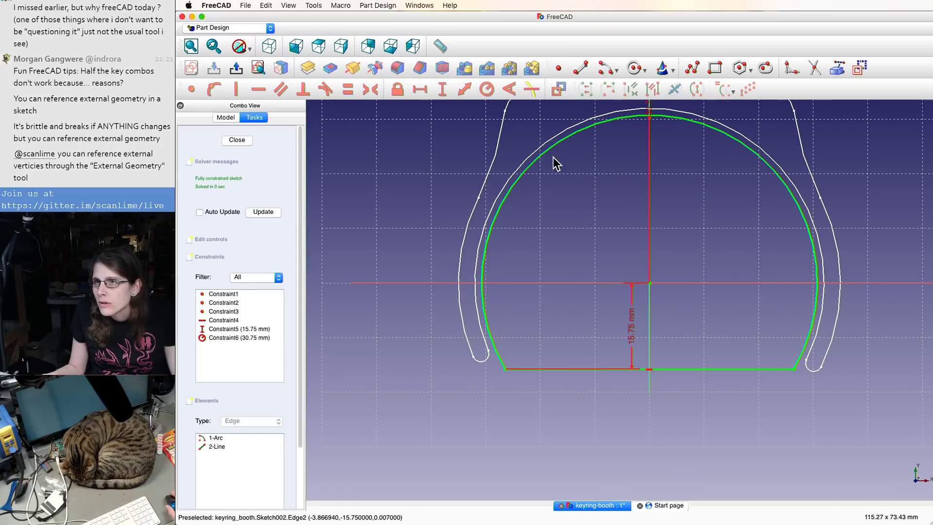
{"action": "scroll", "coordinate": [521, 187], "scroll_direction": "down", "scroll_amount": 3}
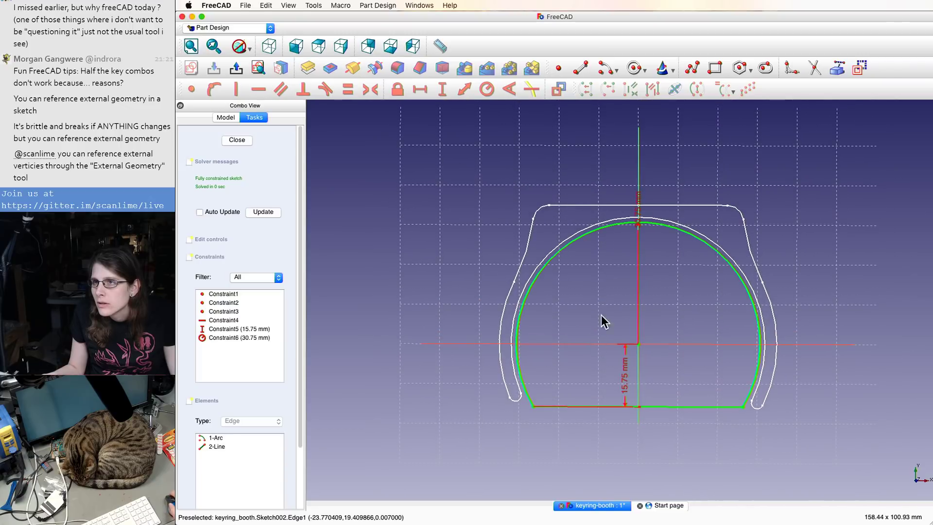
- Move the arc's radius dimension to the inner side of the profile and set the radius to 31 mm
{"action": "left_click_drag", "start_coordinate": [640, 209], "coordinate": [582, 310]}
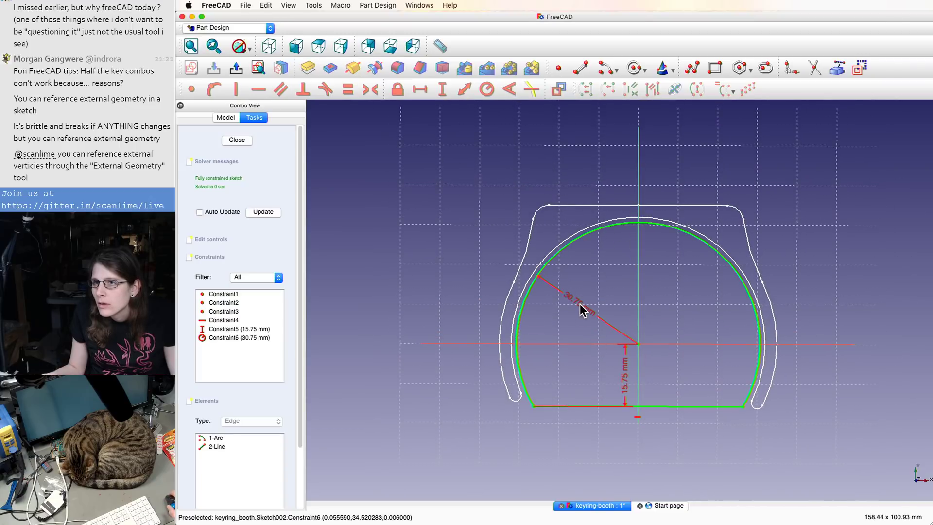
{"action": "double_click", "coordinate": [582, 310]}
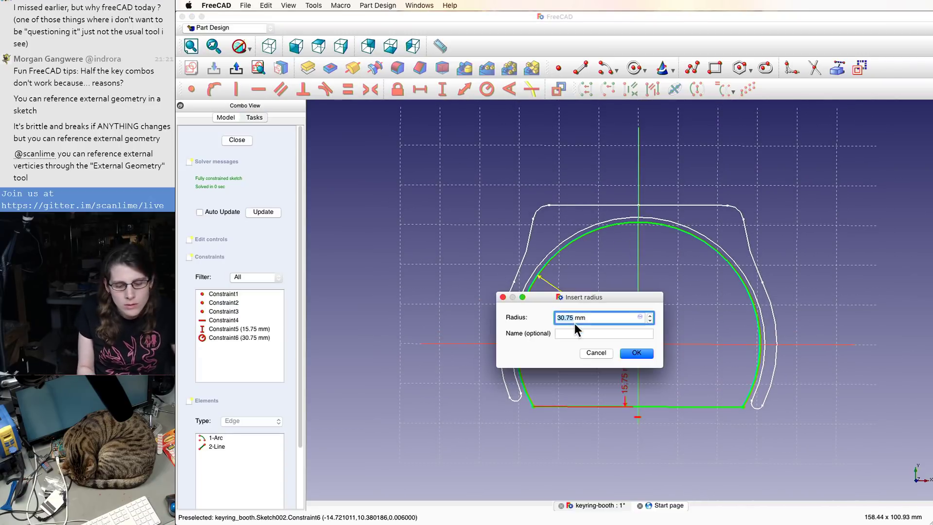
{"action": "type", "text": "31"}
{"action": "key", "text": "Return"}
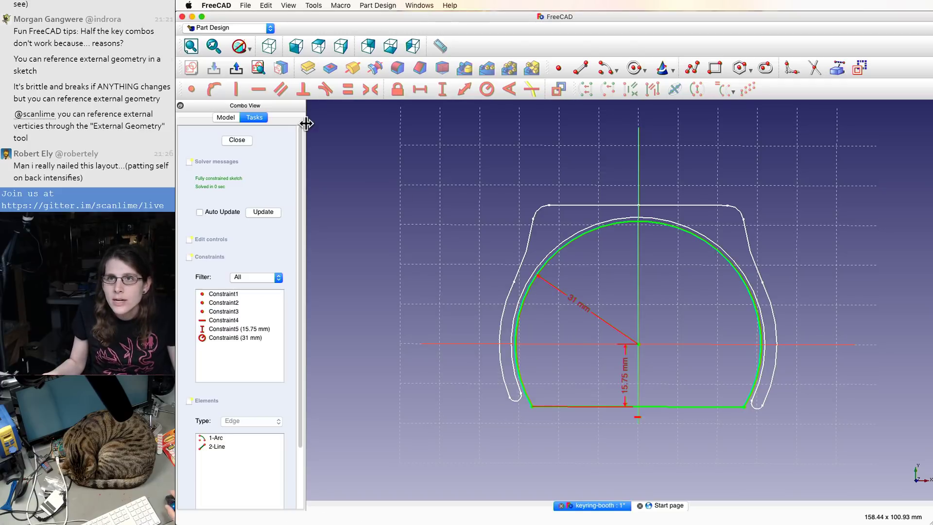
- Close the sketch, delete the old reference sketch and reopen Sketch002 for editing
{"action": "left_click", "coordinate": [236, 140]}
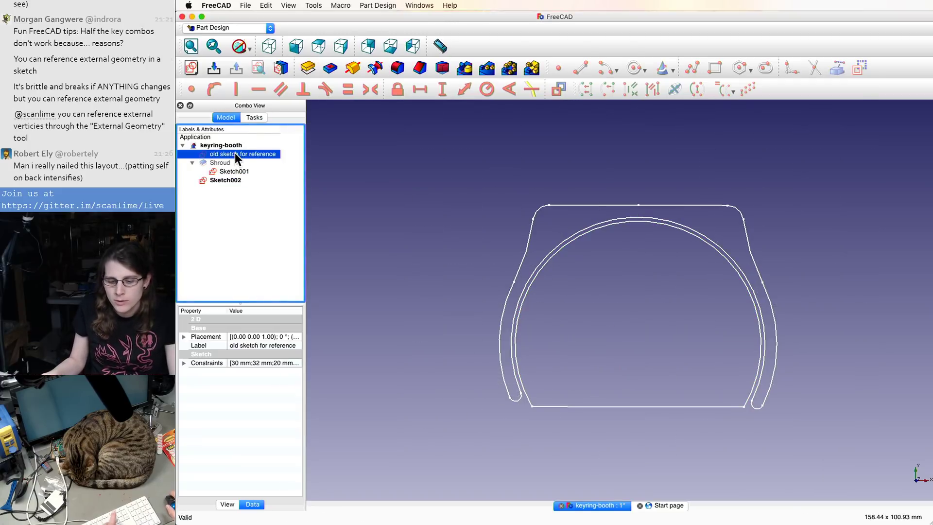
{"action": "double_click", "coordinate": [232, 173]}
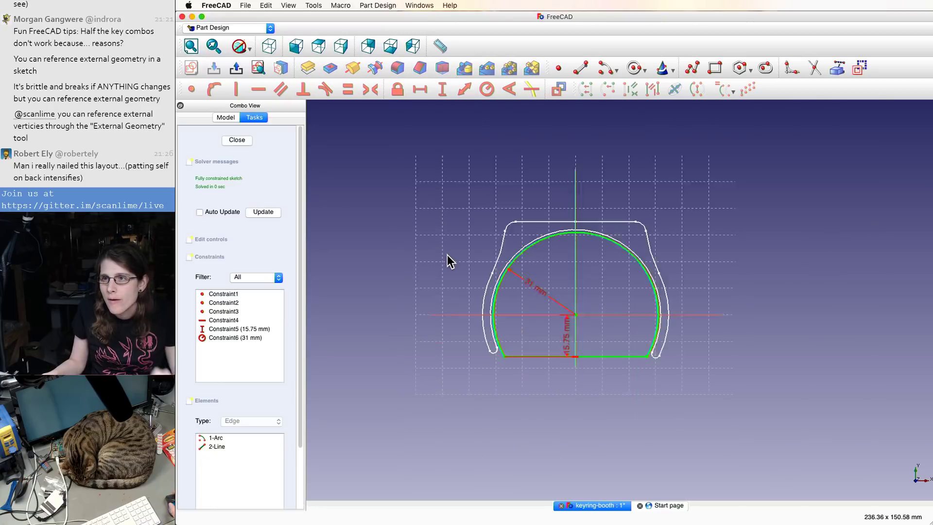
- Set the arc's radius to 32 mm and compare it with the shroud's inner outline
{"action": "scroll", "coordinate": [601, 319], "scroll_direction": "up", "scroll_amount": 5}
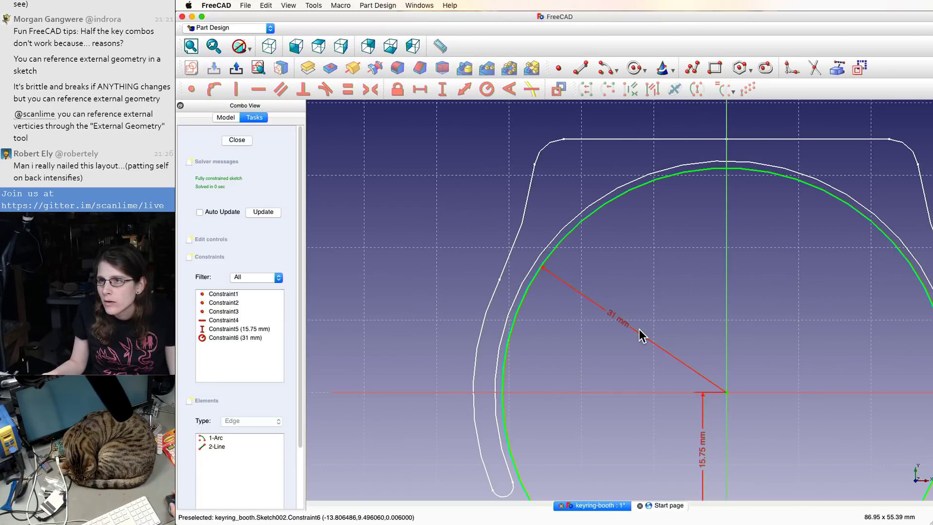
{"action": "double_click", "coordinate": [603, 316]}
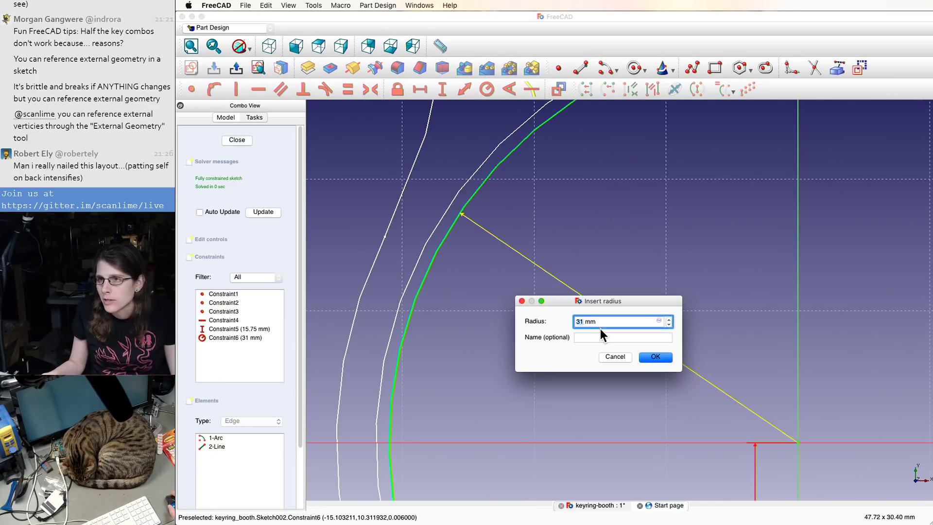
{"action": "type", "text": "32"}
{"action": "key", "text": "Return"}
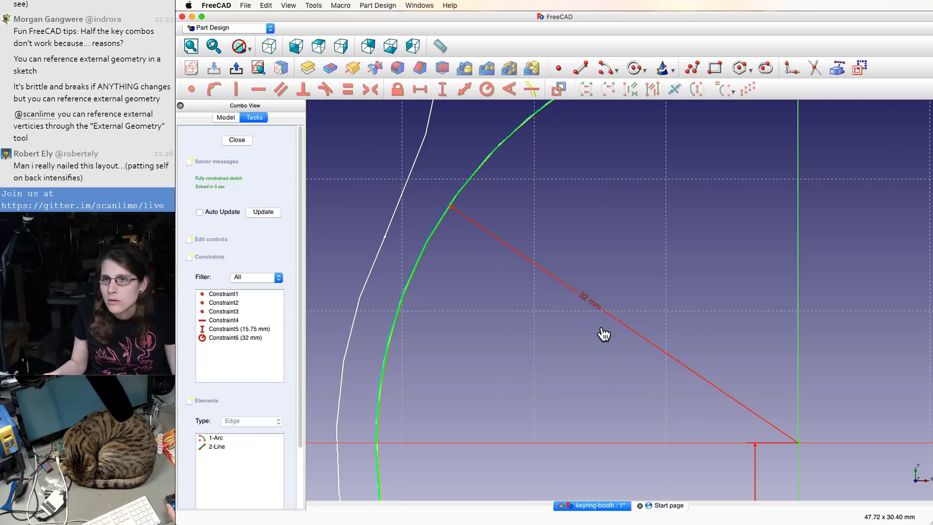
{"action": "scroll", "coordinate": [603, 333], "scroll_direction": "up", "scroll_amount": 2}
{"action": "scroll", "coordinate": [603, 334], "scroll_direction": "down", "scroll_amount": 7}
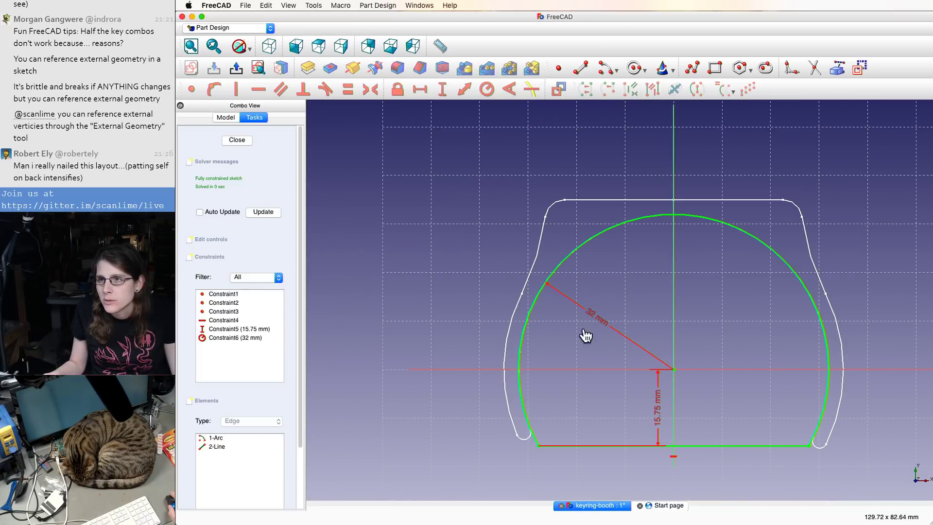
- Set the arc's radius to 33 mm, check its fit against the shroud's arm tips and close Sketch002
{"action": "left_click", "coordinate": [535, 441]}
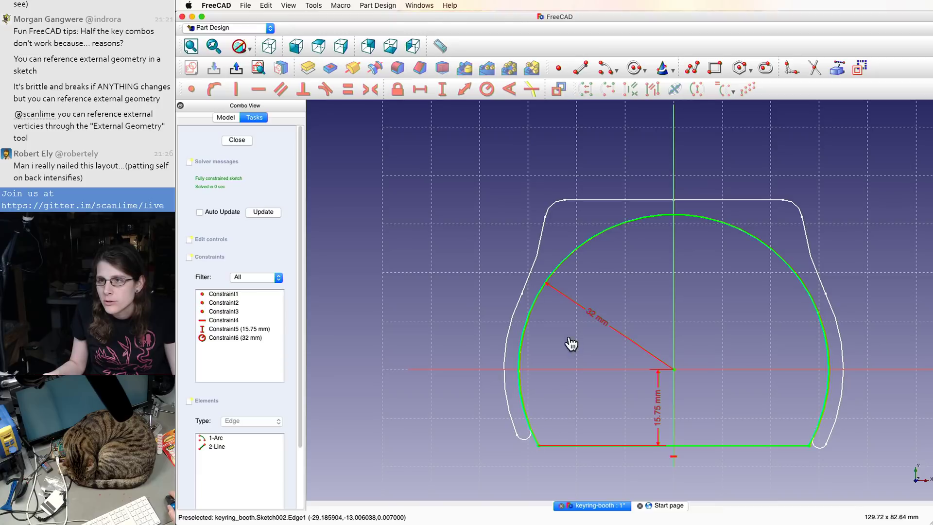
{"action": "double_click", "coordinate": [593, 316]}
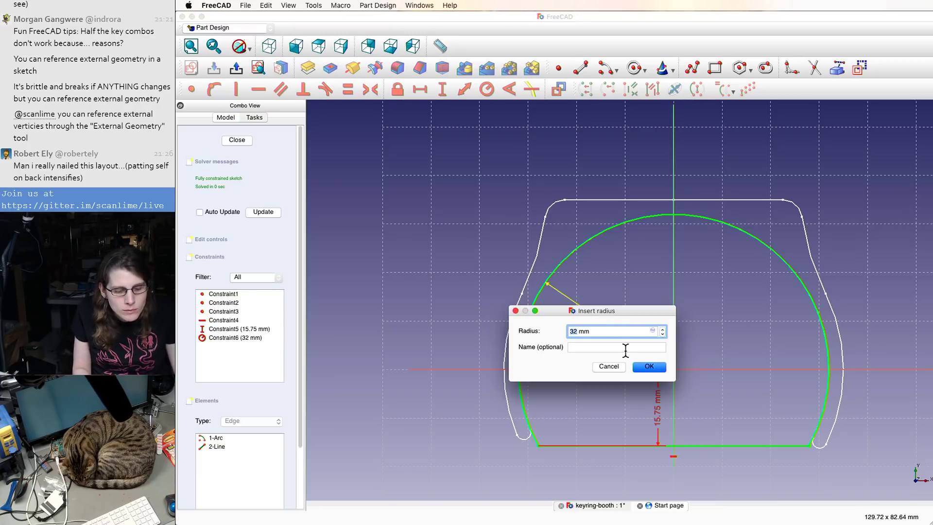
{"action": "key", "text": "Return"}
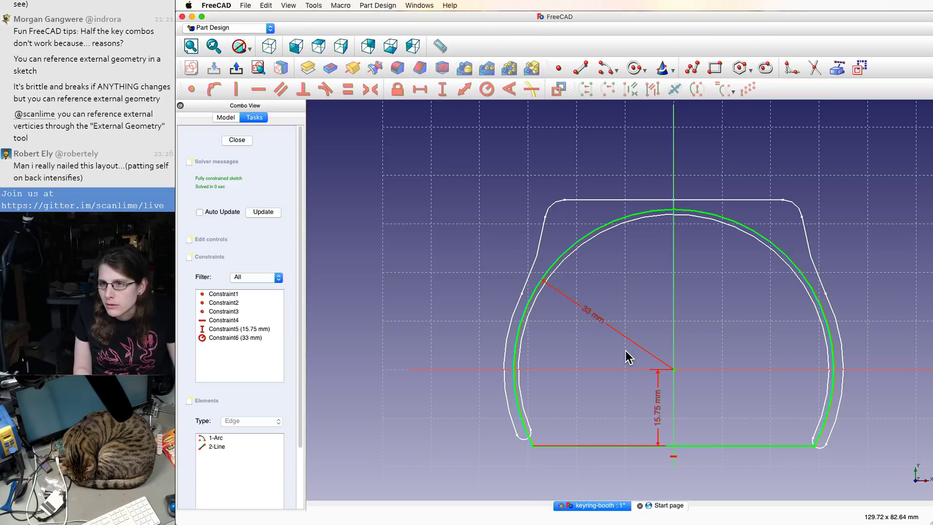
{"action": "scroll", "coordinate": [644, 383], "scroll_direction": "up", "scroll_amount": 3}
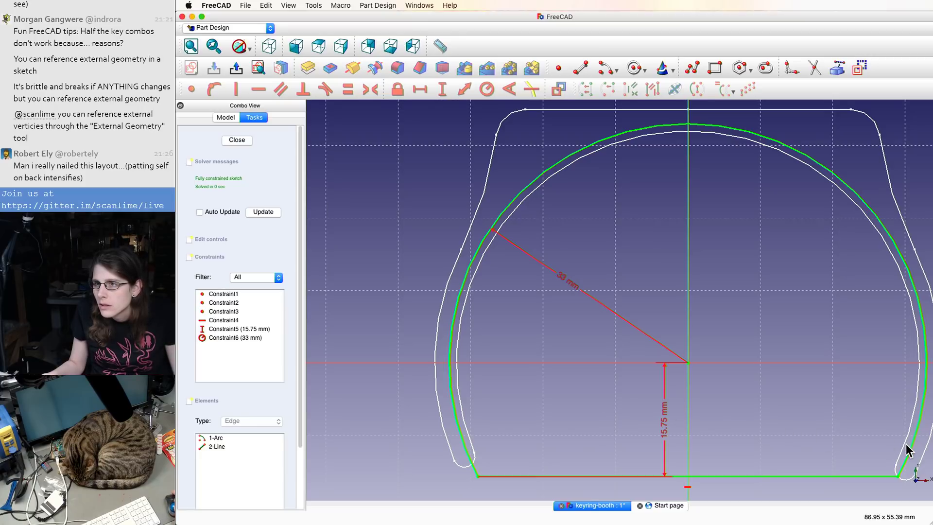
{"action": "left_click_drag", "start_coordinate": [900, 478], "coordinate": [895, 447]}
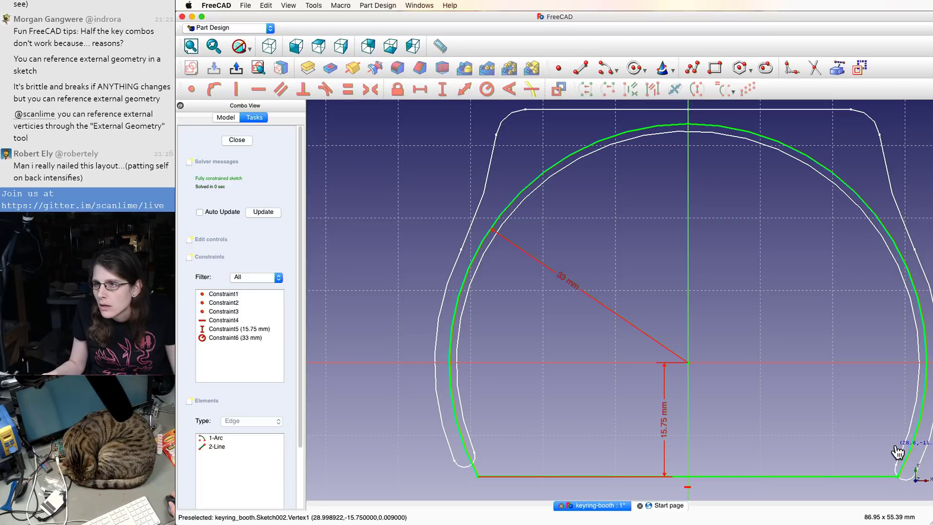
{"action": "scroll", "coordinate": [858, 456], "scroll_direction": "down", "scroll_amount": 5}
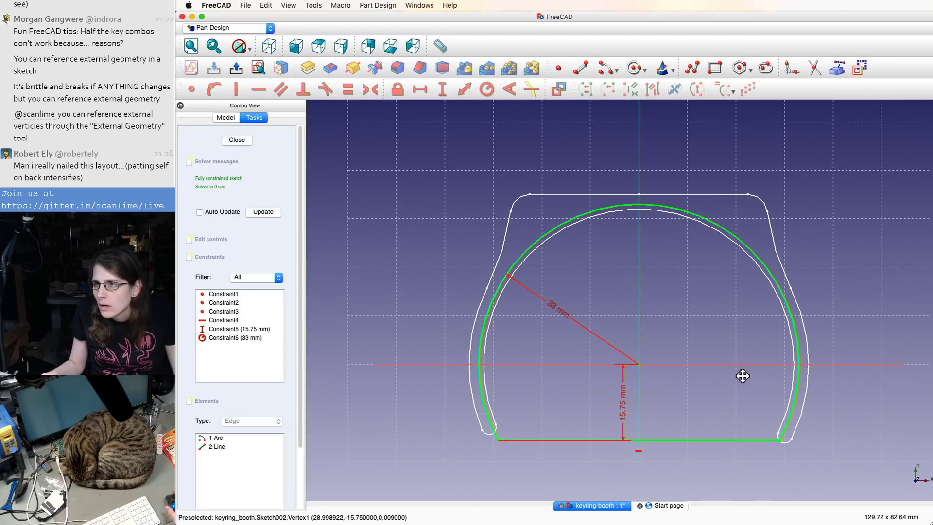
{"action": "scroll", "coordinate": [749, 384], "scroll_direction": "down", "scroll_amount": 2}
{"action": "scroll", "coordinate": [754, 396], "scroll_direction": "up", "scroll_amount": 4}
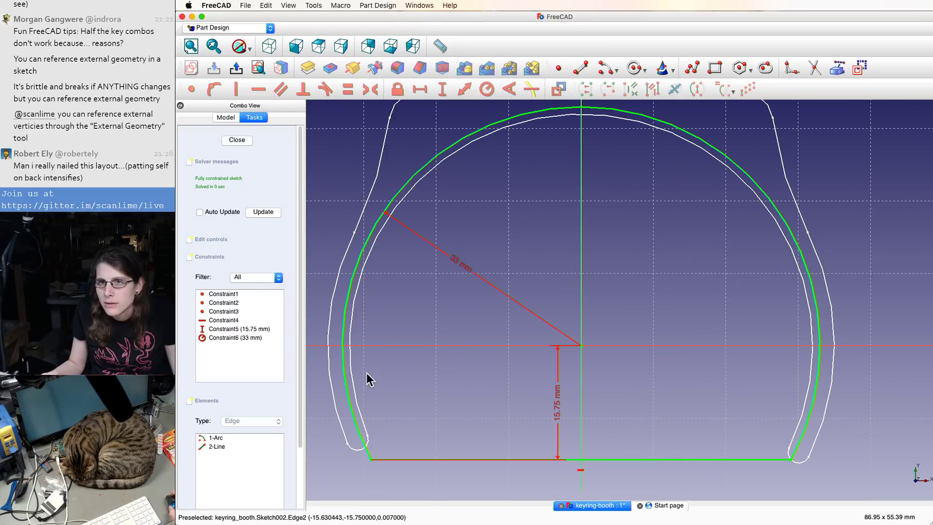
{"action": "left_click", "coordinate": [237, 139]}
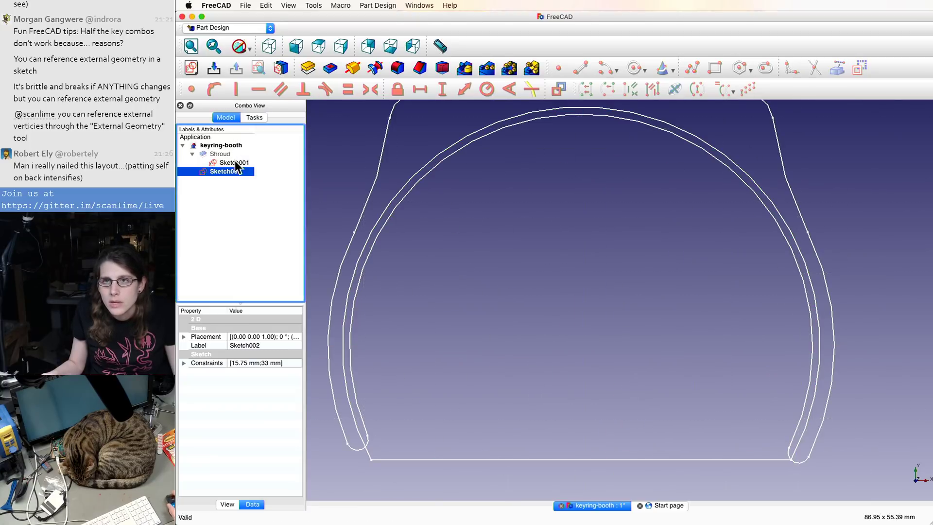
- Hide Sketch002 and open the shroud's Sketch001 for editing
{"action": "double_click", "coordinate": [239, 167]}
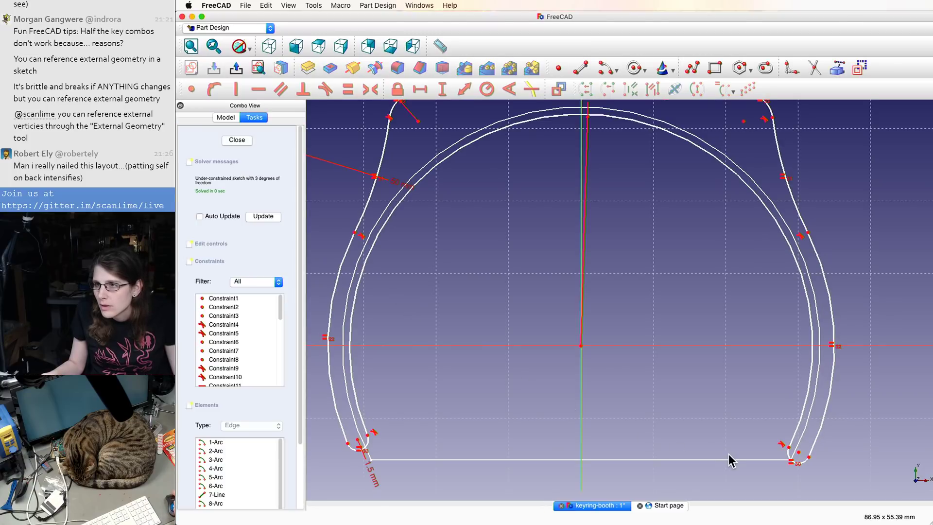
{"action": "left_click", "coordinate": [237, 140]}
{"action": "left_click", "coordinate": [229, 170]}
{"action": "key", "text": "space"}
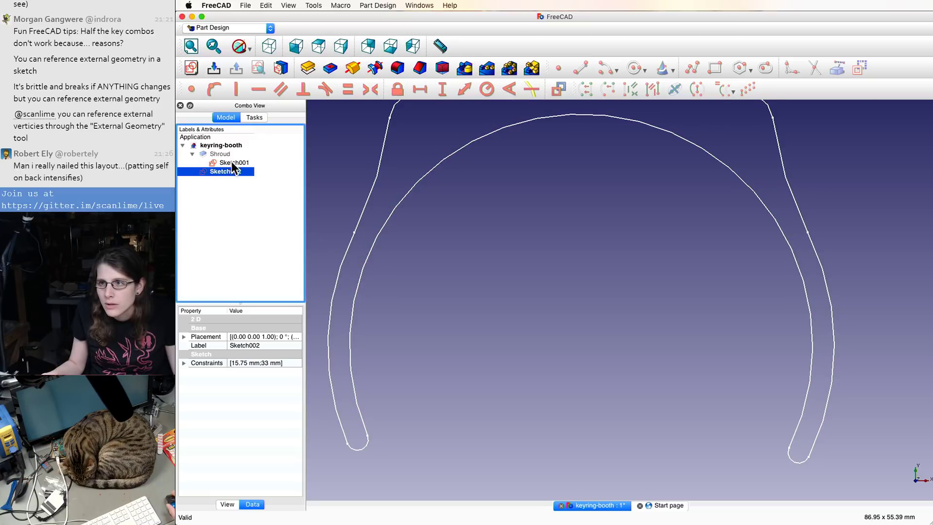
{"action": "double_click", "coordinate": [233, 165]}
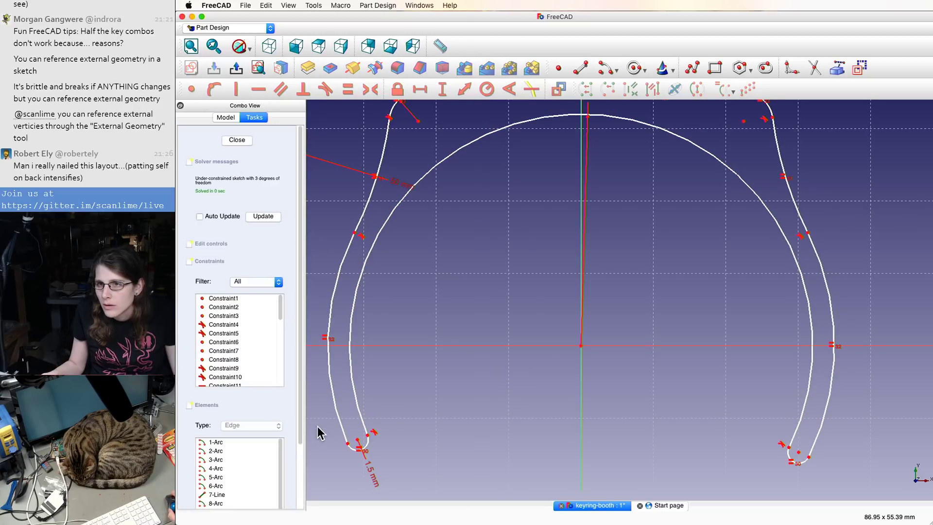
- Draw a line between the centres of the two rounded arm tips and undo its automatic constraints
{"action": "key", "text": "g"}
{"action": "key", "text": "l"}
{"action": "left_click", "coordinate": [359, 441]}
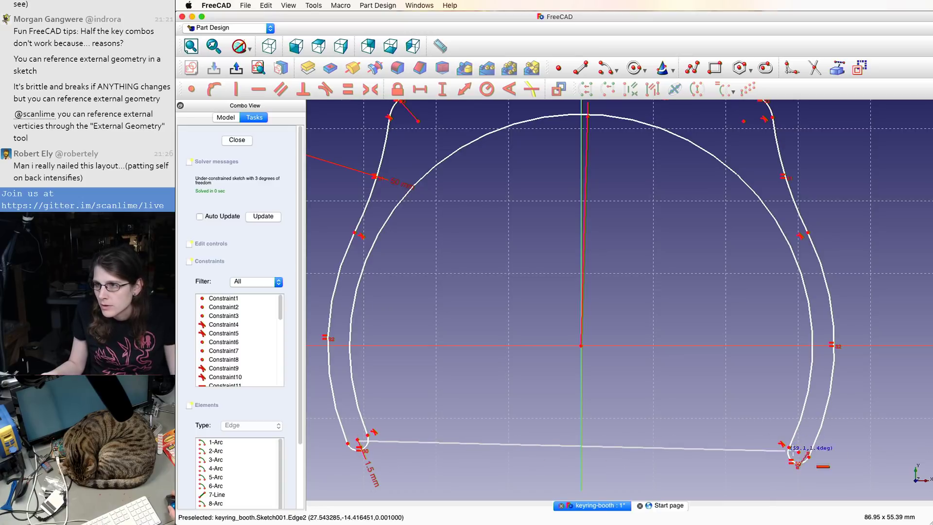
{"action": "left_click", "coordinate": [799, 451]}
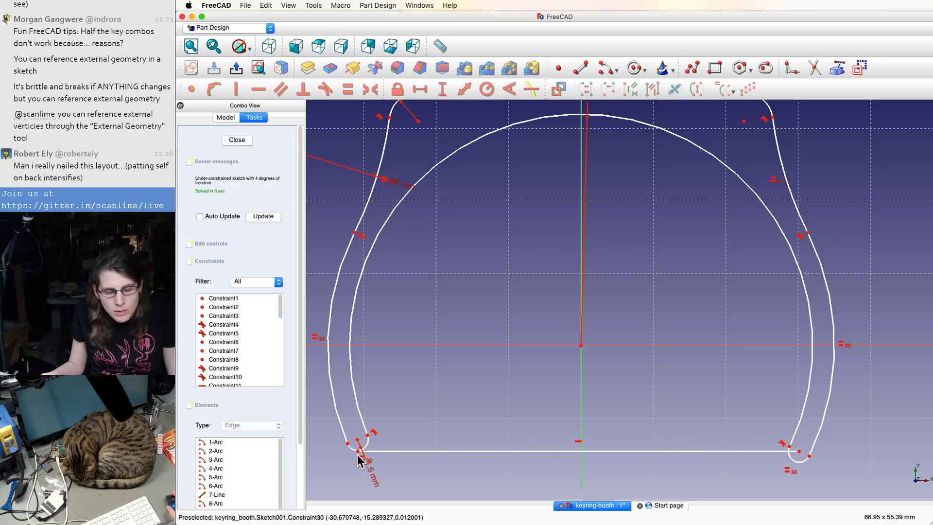
{"action": "key", "text": "super+z"}
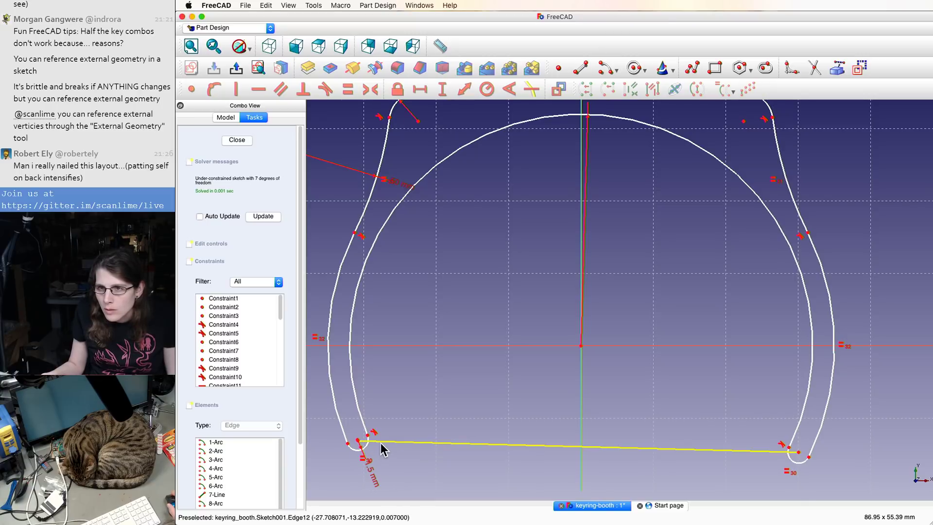
- Make the line's endpoints coincident with the centres of the arm tip arcs and constrain the line horizontal
{"action": "left_click_drag", "start_coordinate": [380, 441], "coordinate": [395, 411]}
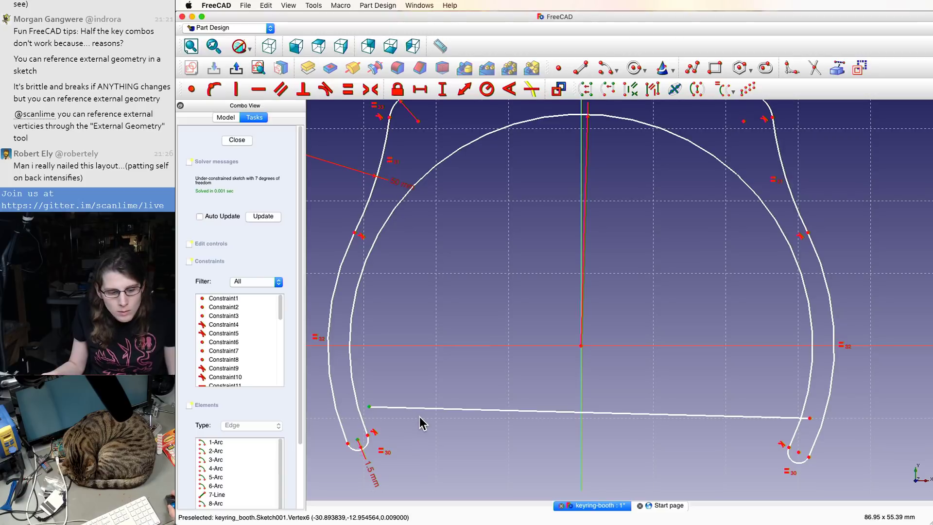
{"action": "key", "text": "c"}
{"action": "left_click", "coordinate": [810, 418]}
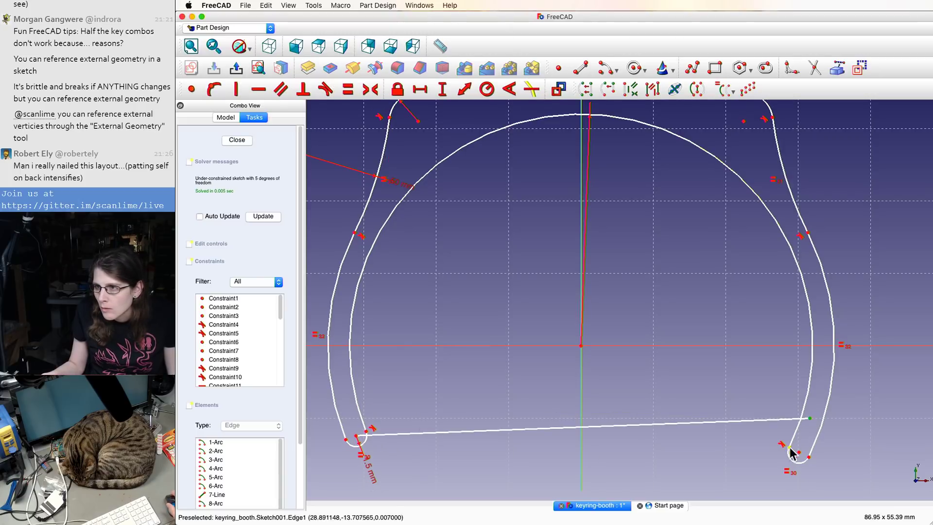
{"action": "left_click", "coordinate": [791, 449]}
{"action": "key", "text": "c"}
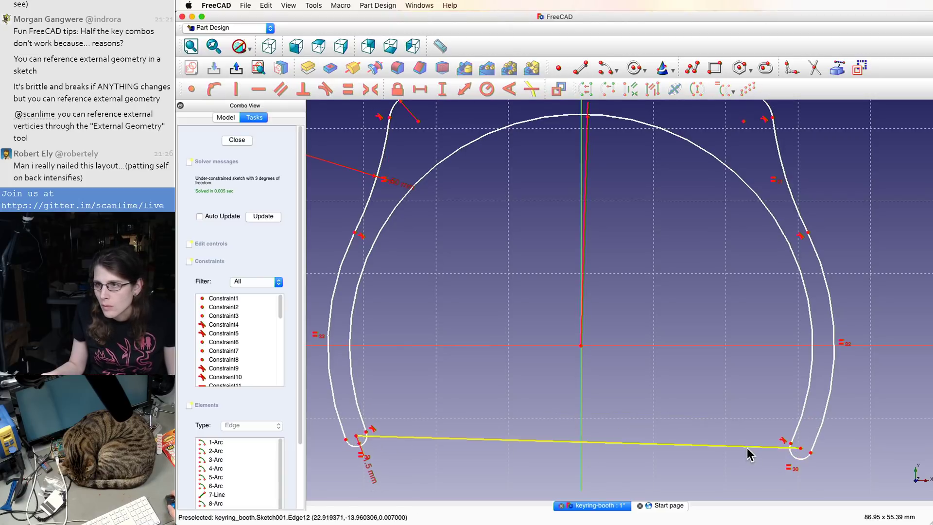
{"action": "left_click", "coordinate": [747, 447]}
{"action": "key", "text": "h"}
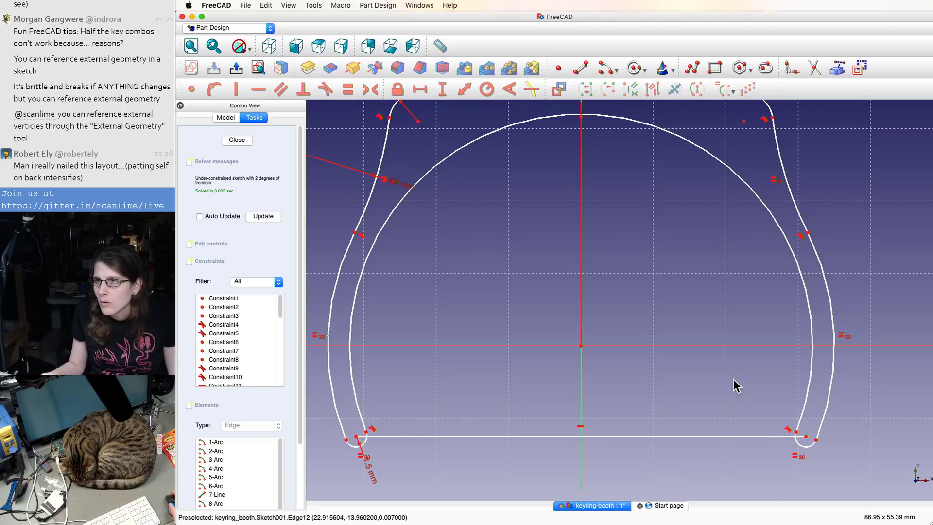
- Extend both shroud arms downward so the line joining their tips lies about 20.5 mm below the origin
{"action": "mouse_move", "coordinate": [807, 436]}
{"action": "left_mouse_down"}
{"action": "mouse_move", "coordinate": [805, 335]}
{"action": "mouse_move", "coordinate": [830, 217]}
{"action": "mouse_move", "coordinate": [807, 234]}
{"action": "mouse_move", "coordinate": [779, 478]}
{"action": "mouse_move", "coordinate": [774, 412]}
{"action": "left_mouse_up"}
{"action": "scroll", "coordinate": [774, 410], "scroll_direction": "down", "scroll_amount": 5}
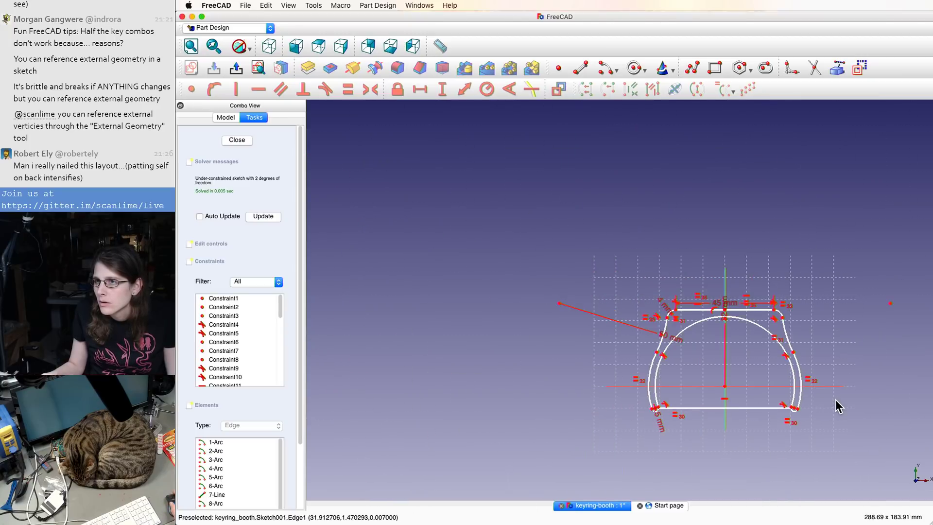
{"action": "scroll", "coordinate": [827, 400], "scroll_direction": "up", "scroll_amount": 5}
{"action": "mouse_move", "coordinate": [692, 416]}
{"action": "left_mouse_down"}
{"action": "mouse_move", "coordinate": [696, 352]}
{"action": "mouse_move", "coordinate": [680, 483]}
{"action": "left_mouse_up"}
{"action": "mouse_move", "coordinate": [675, 510]}
{"action": "left_mouse_down"}
{"action": "mouse_move", "coordinate": [693, 431]}
{"action": "mouse_move", "coordinate": [687, 493]}
{"action": "left_mouse_up"}
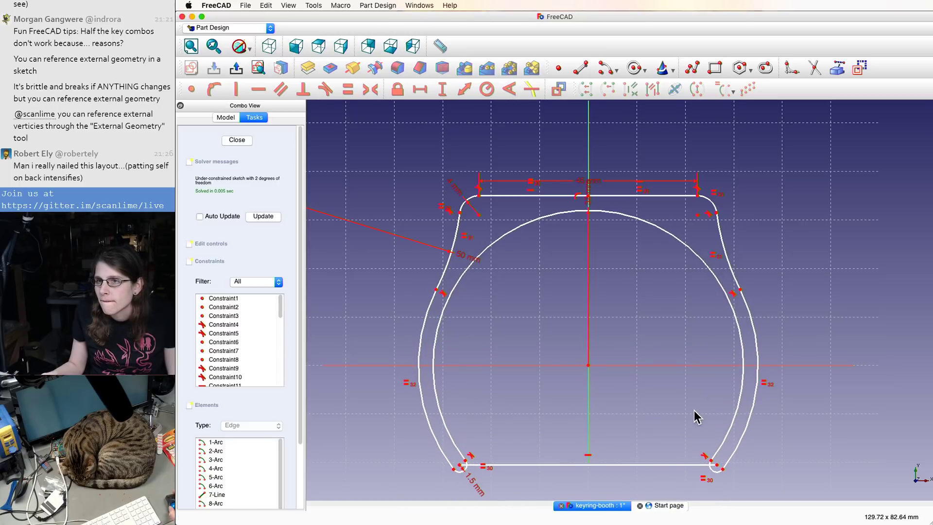
{"action": "scroll", "coordinate": [694, 410], "scroll_direction": "up", "scroll_amount": 1}
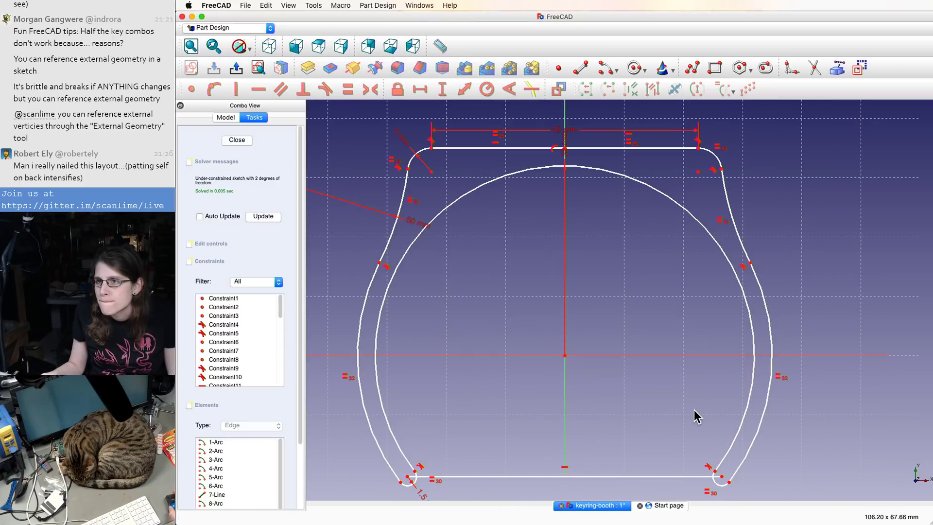
- Close and hide Sketch001, select the Shroud pad, and reopen Sketch001 for editing
{"action": "left_click", "coordinate": [667, 476]}
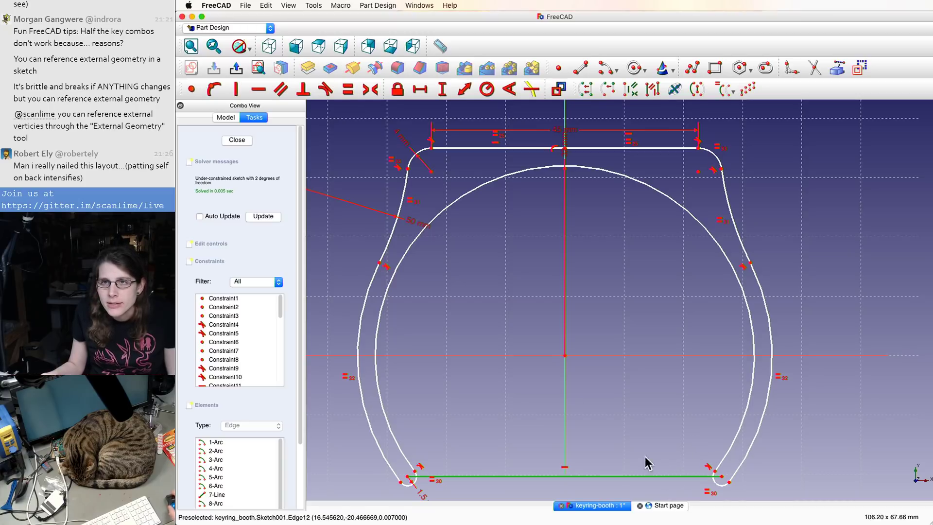
{"action": "left_click", "coordinate": [242, 139]}
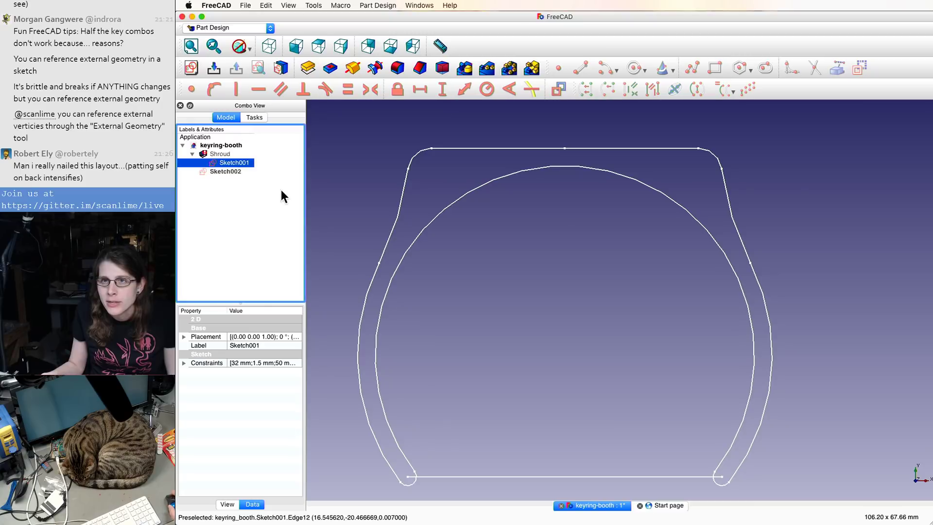
{"action": "key", "text": "space"}
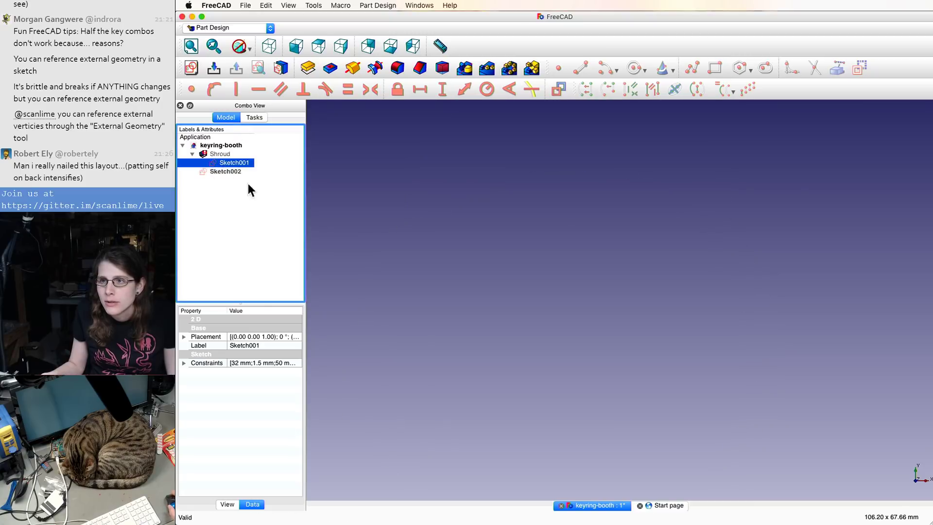
{"action": "left_click", "coordinate": [221, 155]}
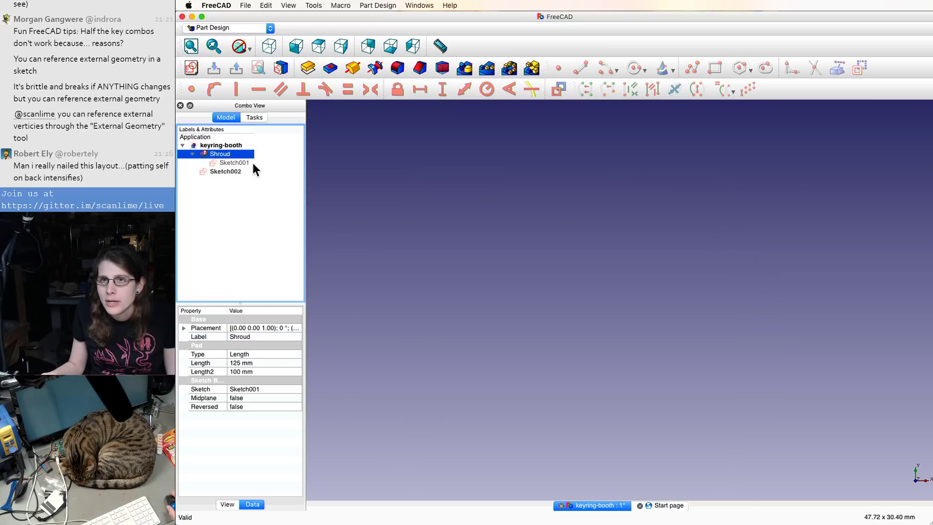
{"action": "double_click", "coordinate": [252, 163]}
{"action": "scroll", "coordinate": [417, 258], "scroll_direction": "down", "scroll_amount": 5}
{"action": "scroll", "coordinate": [551, 368], "scroll_direction": "up", "scroll_amount": 2}
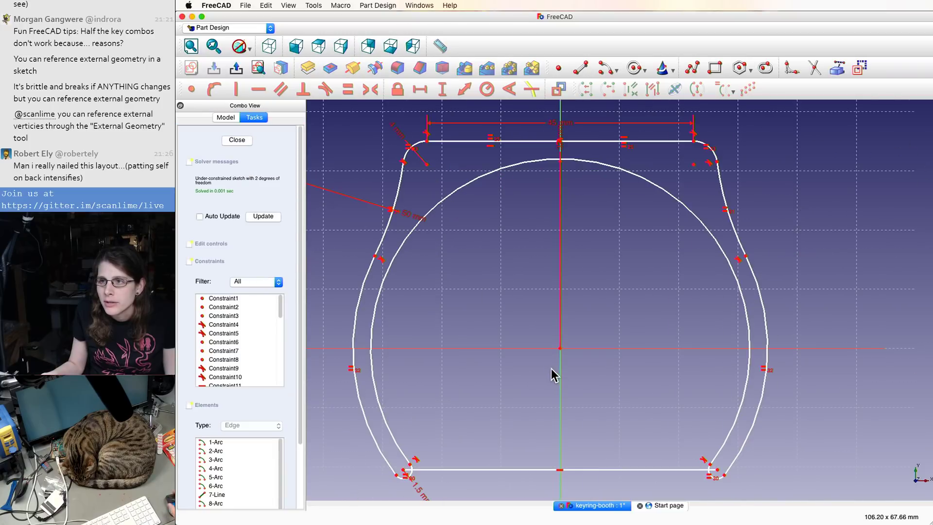
{"action": "left_click", "coordinate": [530, 469]}
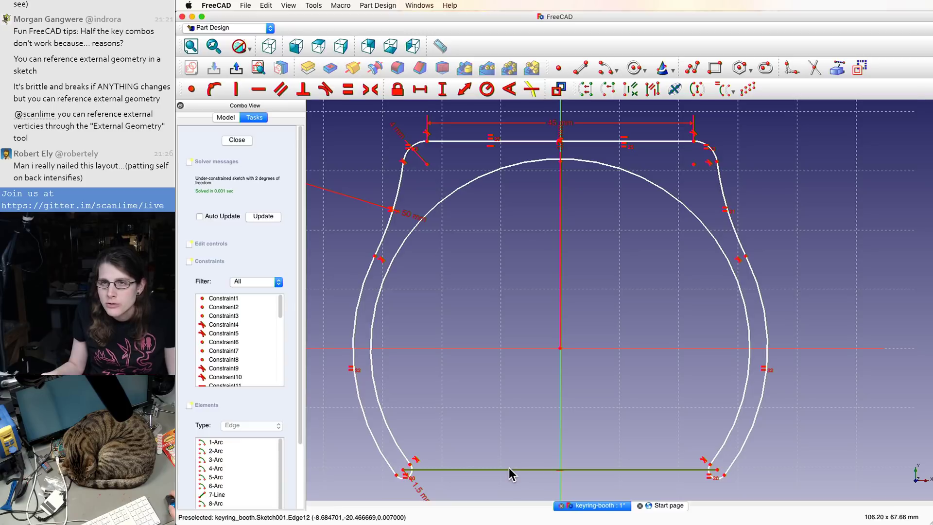
{"action": "key", "text": "Escape"}
{"action": "double_click", "coordinate": [246, 166]}
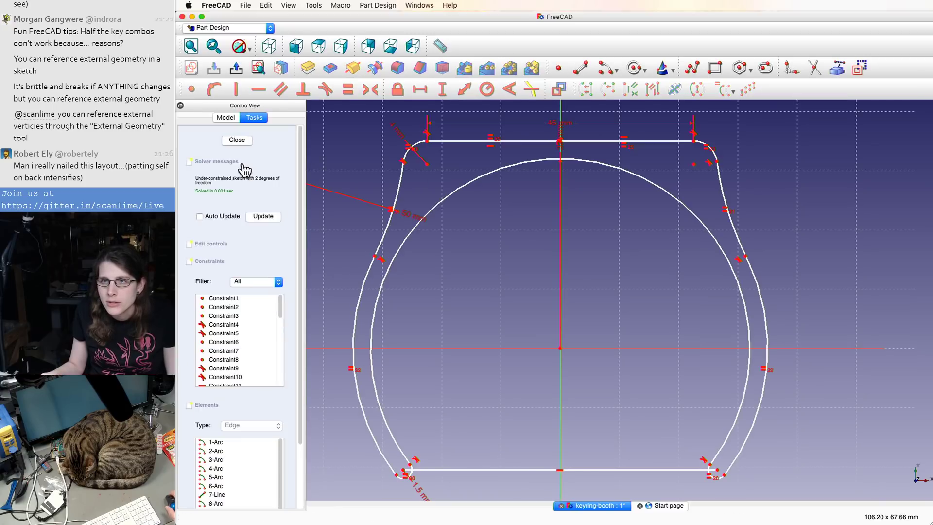
{"action": "left_click", "coordinate": [462, 469]}
{"action": "left_click", "coordinate": [311, 5]}
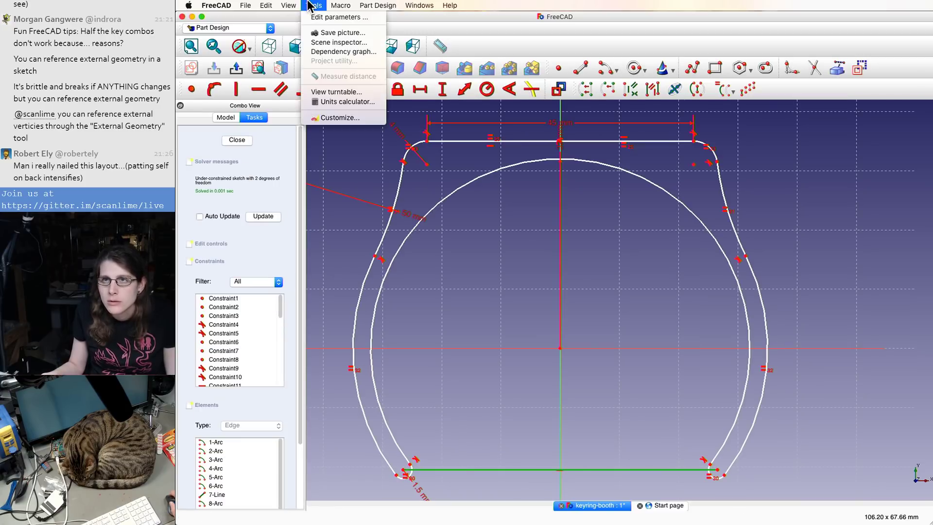
{"action": "mouse_move", "coordinate": [293, 5]}
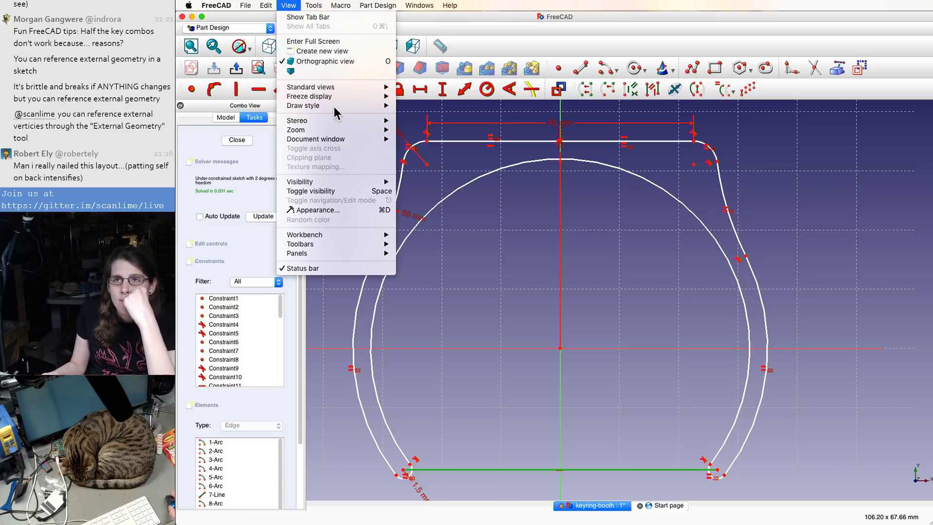
{"action": "mouse_move", "coordinate": [356, 184]}
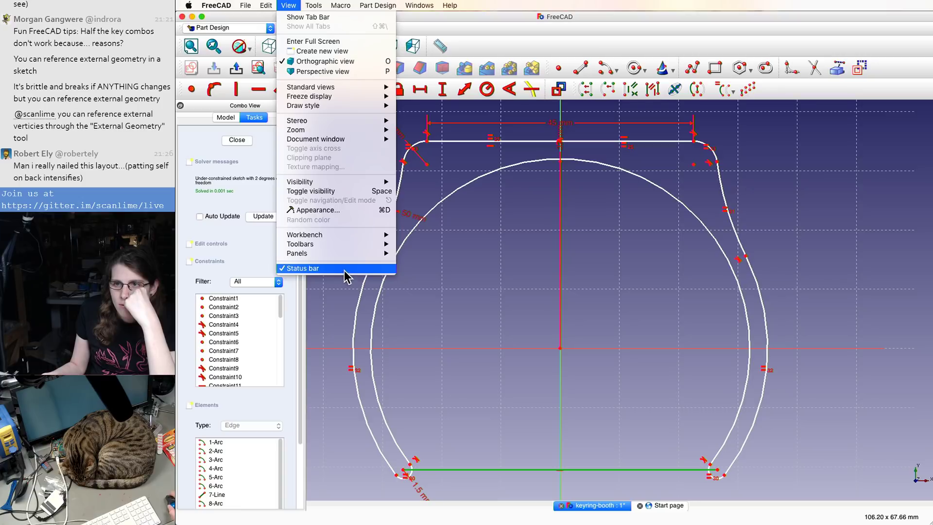
{"action": "left_click", "coordinate": [585, 291]}
{"action": "left_click", "coordinate": [452, 363]}
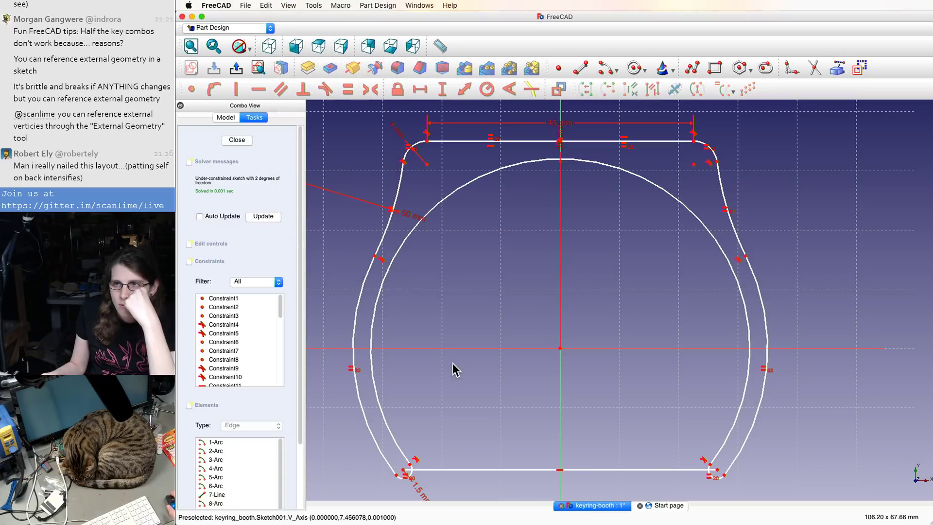
- Delete the horizontal line joining the shroud's two arm tips and close Sketch001
{"action": "left_click", "coordinate": [462, 470]}
{"action": "key", "text": "Delete"}
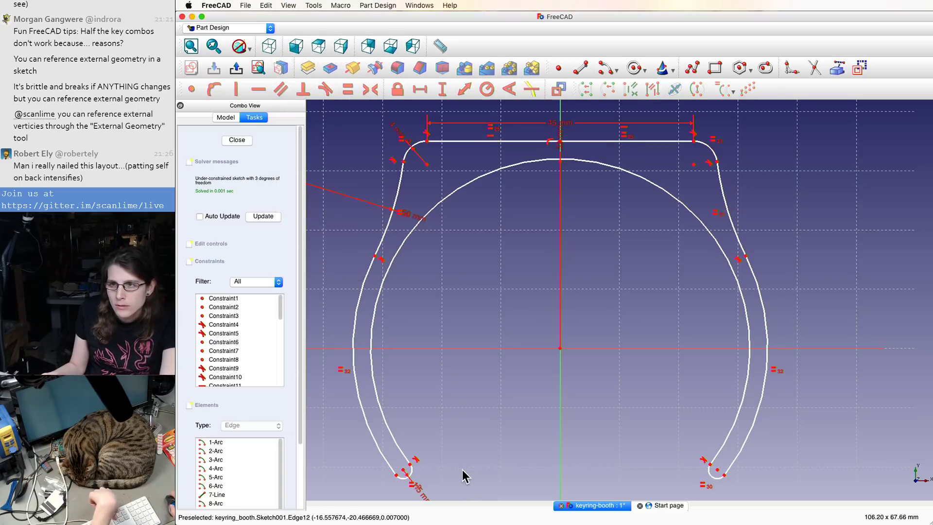
{"action": "left_click", "coordinate": [238, 139]}
- Show the Shroud pad and inspect its rounded arm tips in 3D
{"action": "left_click", "coordinate": [233, 164]}
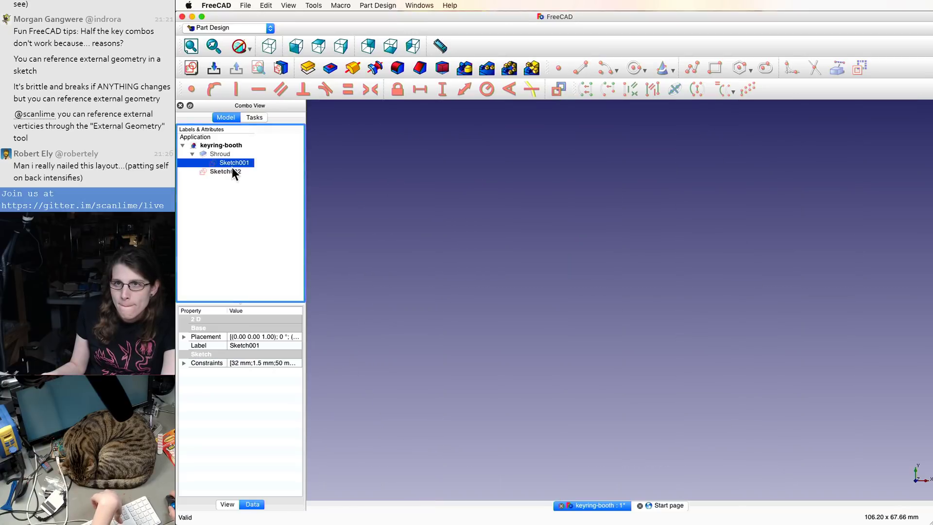
{"action": "left_click", "coordinate": [233, 153]}
{"action": "key", "text": "space"}
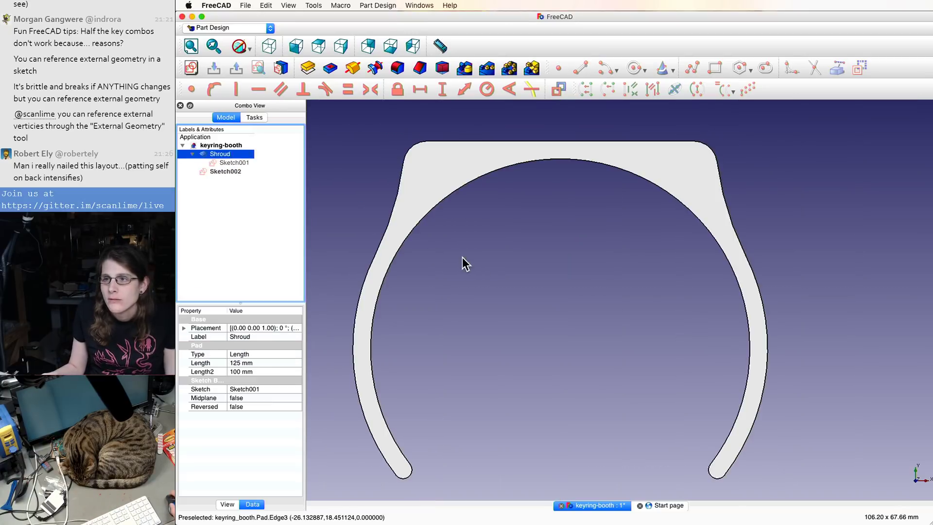
{"action": "key", "text": "0"}
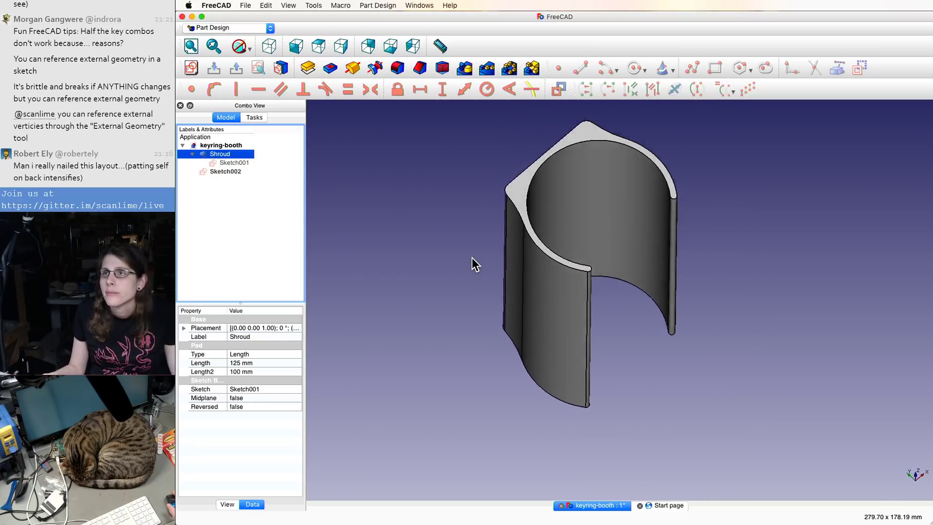
{"action": "key", "text": "1"}
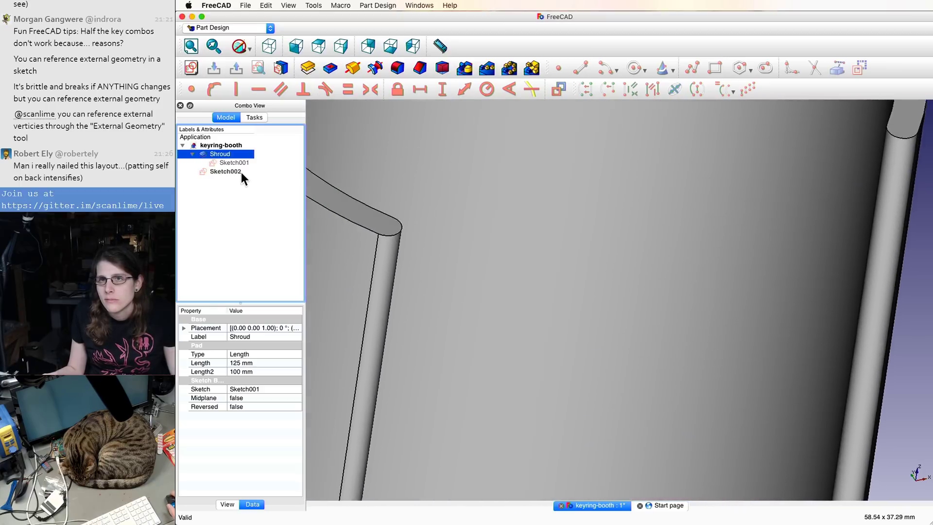
- Show Sketch001, hide the Shroud pad, and open Sketch002 for editing
{"action": "left_click", "coordinate": [234, 165]}
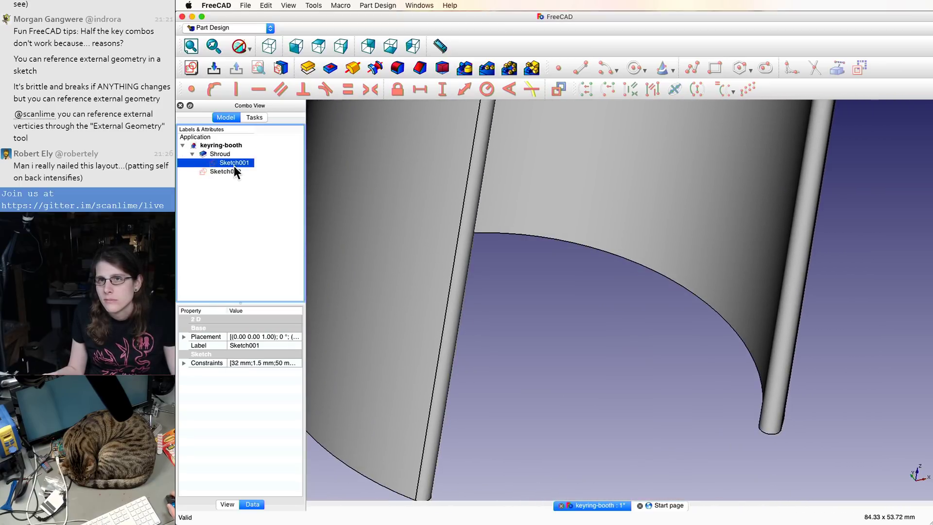
{"action": "left_click", "coordinate": [233, 172]}
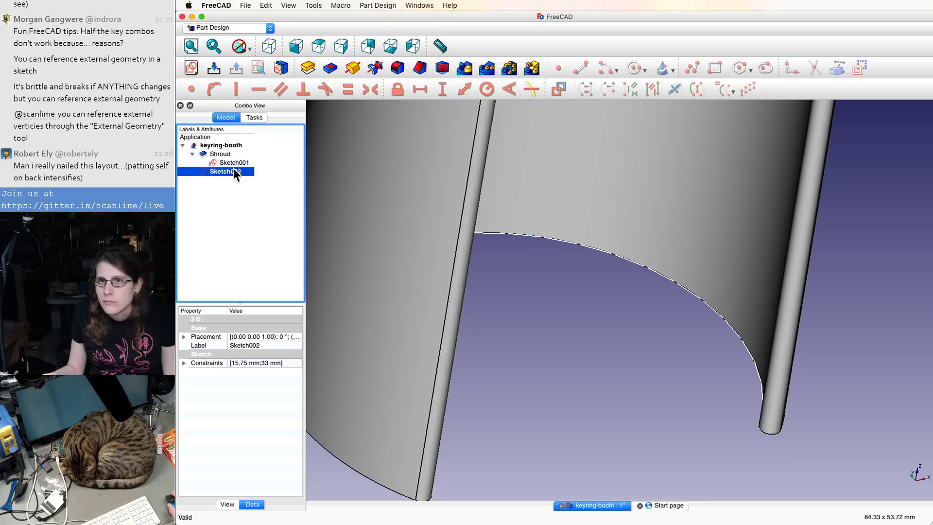
{"action": "left_click", "coordinate": [224, 153]}
{"action": "double_click", "coordinate": [224, 170]}
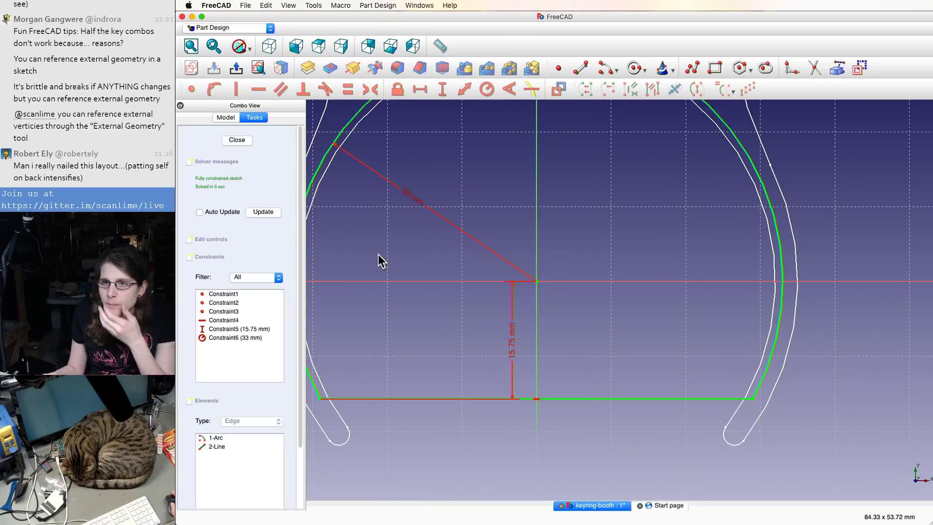
- Set the vertical distance from the origin to Sketch002's horizontal line to 18 mm
{"action": "scroll", "coordinate": [380, 252], "scroll_direction": "down", "scroll_amount": 3}
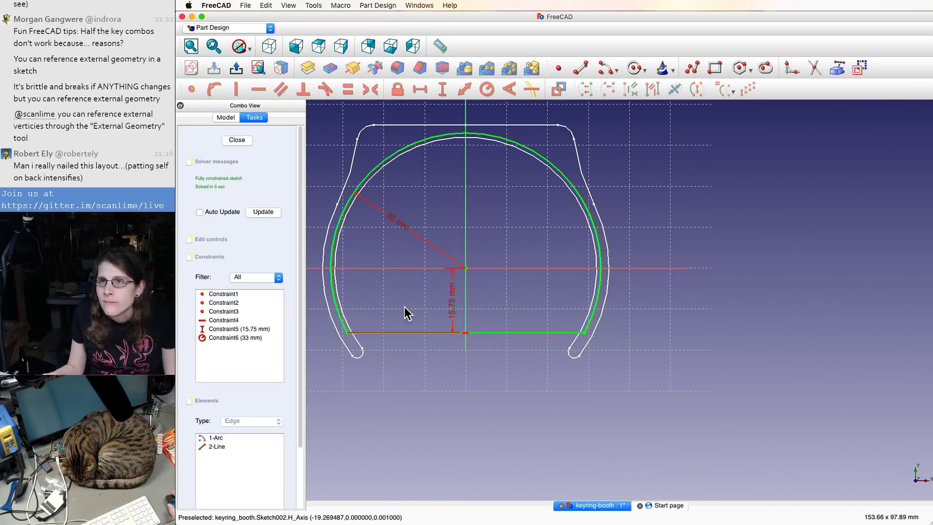
{"action": "double_click", "coordinate": [453, 302]}
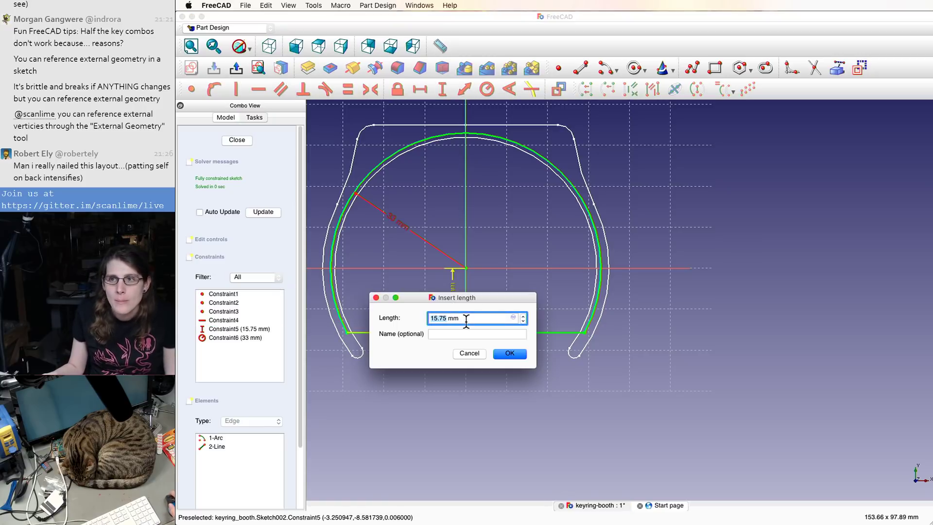
{"action": "type", "text": "18"}
{"action": "key", "text": "Return"}
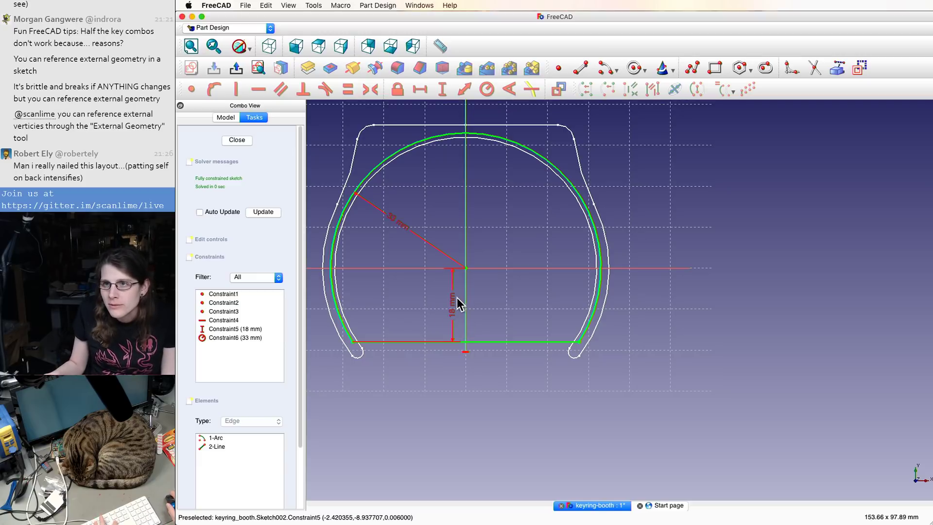
- Delete the vertical distance constraint and lower the horizontal line to the ends of the shroud arms
{"action": "left_click", "coordinate": [455, 300]}
{"action": "key", "text": "Delete"}
{"action": "mouse_move", "coordinate": [443, 342]}
{"action": "left_mouse_down"}
{"action": "mouse_move", "coordinate": [433, 360]}
{"action": "mouse_move", "coordinate": [508, 387]}
{"action": "mouse_move", "coordinate": [502, 423]}
{"action": "left_mouse_up"}
{"action": "scroll", "coordinate": [334, 357], "scroll_direction": "down", "scroll_amount": 3}
{"action": "scroll", "coordinate": [343, 360], "scroll_direction": "up", "scroll_amount": 6}
{"action": "scroll", "coordinate": [344, 360], "scroll_direction": "up", "scroll_amount": 4}
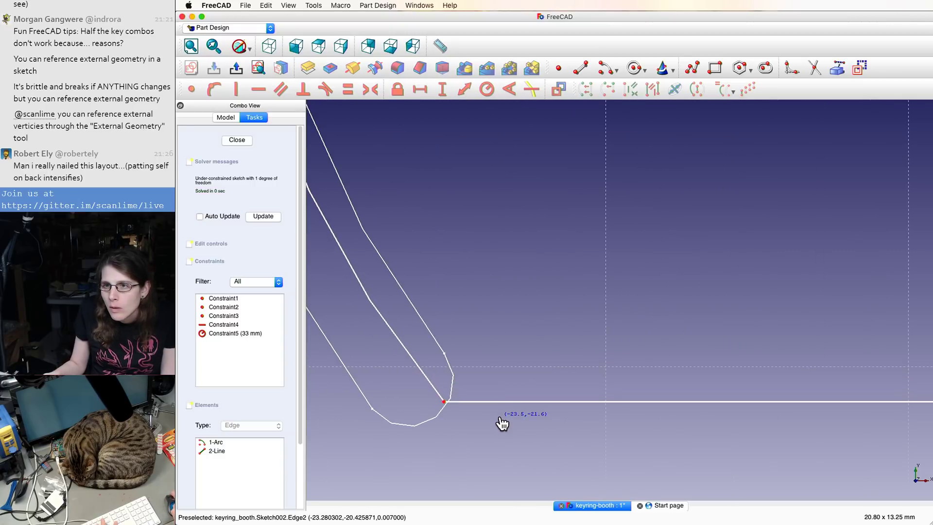
{"action": "scroll", "coordinate": [470, 305], "scroll_direction": "down", "scroll_amount": 10}
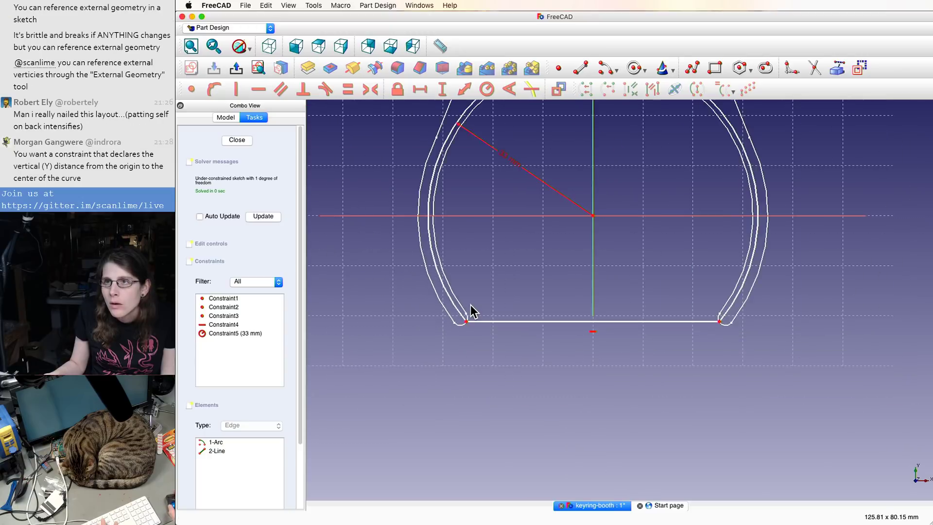
- Delete the 33 mm radius constraint from the arc in Sketch002
{"action": "left_click", "coordinate": [489, 265]}
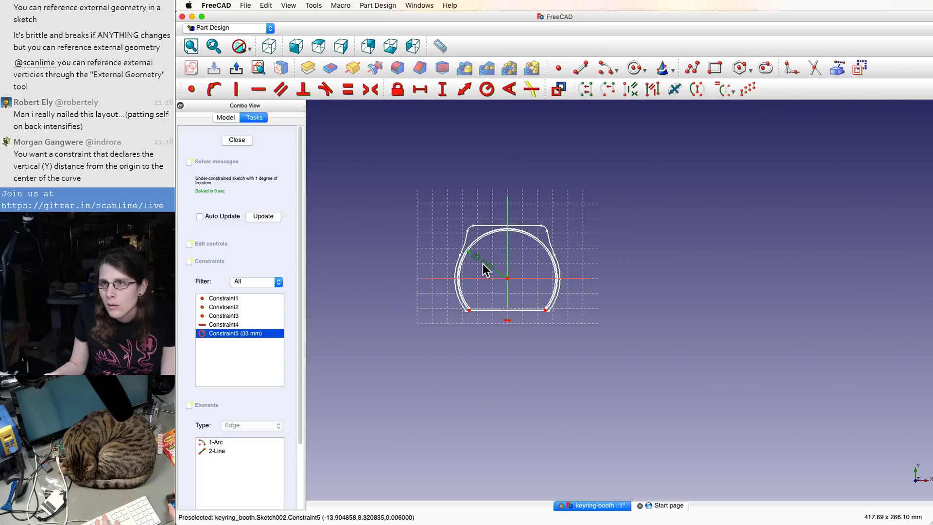
{"action": "left_click", "coordinate": [482, 263]}
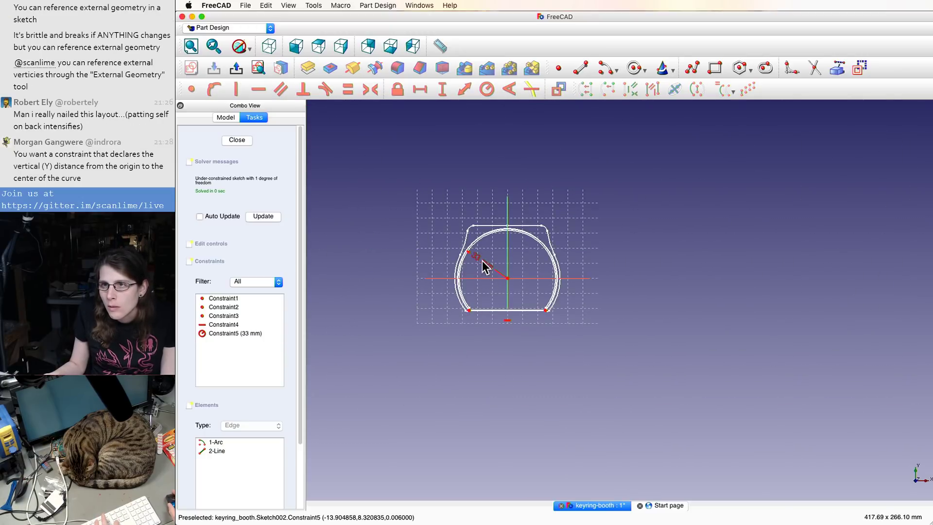
{"action": "scroll", "coordinate": [482, 261], "scroll_direction": "down", "scroll_amount": 3}
{"action": "scroll", "coordinate": [474, 258], "scroll_direction": "up", "scroll_amount": 10}
{"action": "left_click", "coordinate": [506, 263]}
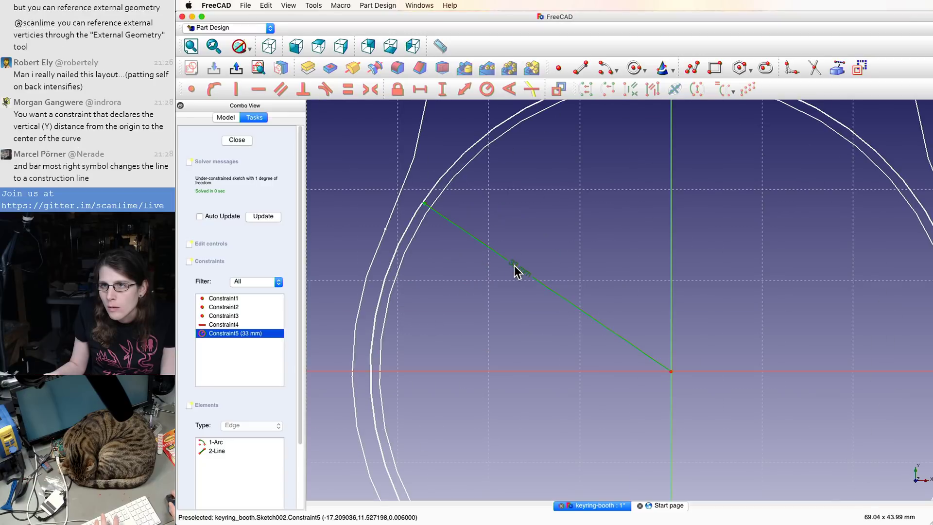
{"action": "key", "text": "Delete"}
- Move the arc's lower corner outward within the arm tip, putting the line about 21.8 mm below the origin, and close Sketch002
{"action": "scroll", "coordinate": [515, 269], "scroll_direction": "down", "scroll_amount": 5}
{"action": "scroll", "coordinate": [496, 340], "scroll_direction": "up", "scroll_amount": 15}
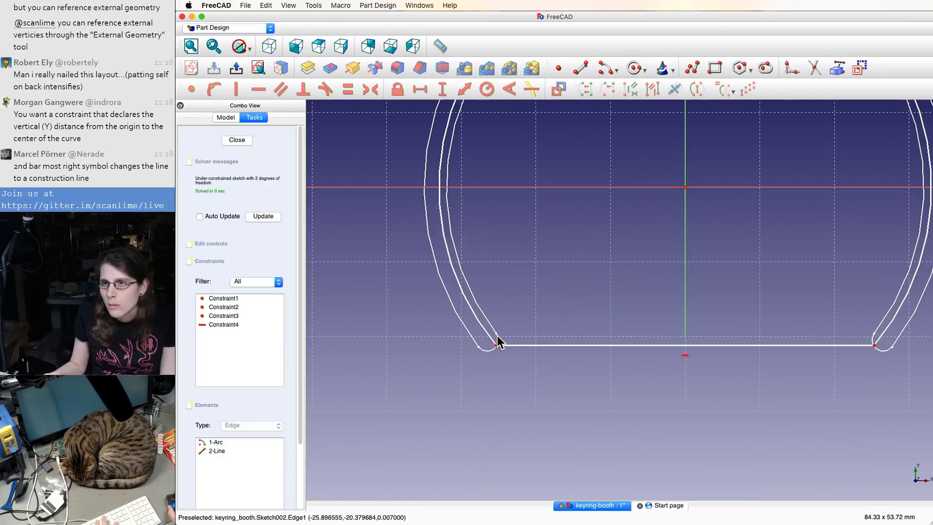
{"action": "mouse_move", "coordinate": [511, 374]}
{"action": "left_mouse_down"}
{"action": "mouse_move", "coordinate": [483, 377]}
{"action": "mouse_move", "coordinate": [459, 402]}
{"action": "mouse_move", "coordinate": [431, 402]}
{"action": "mouse_move", "coordinate": [474, 400]}
{"action": "mouse_move", "coordinate": [491, 384]}
{"action": "mouse_move", "coordinate": [465, 402]}
{"action": "mouse_move", "coordinate": [442, 402]}
{"action": "mouse_move", "coordinate": [466, 410]}
{"action": "mouse_move", "coordinate": [454, 402]}
{"action": "left_mouse_up"}
{"action": "scroll", "coordinate": [480, 340], "scroll_direction": "up", "scroll_amount": 3}
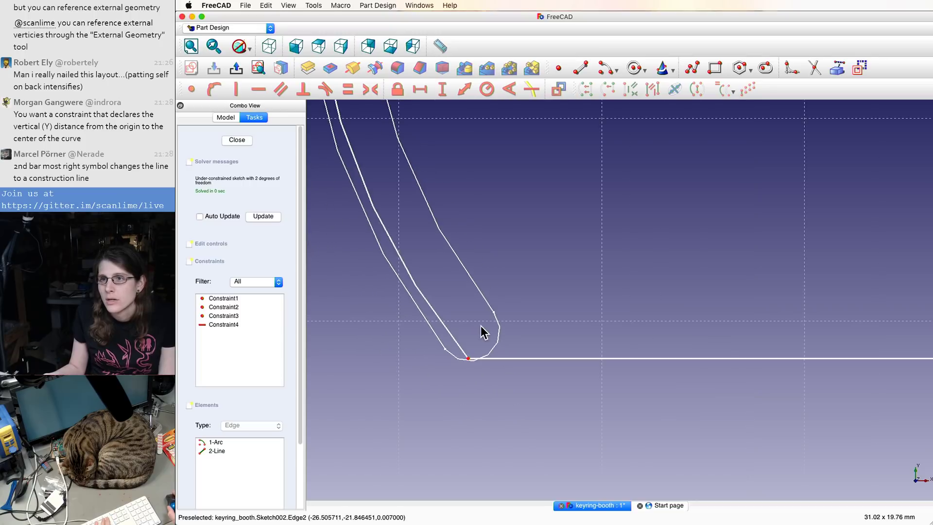
{"action": "scroll", "coordinate": [476, 367], "scroll_direction": "up", "scroll_amount": 3}
{"action": "scroll", "coordinate": [471, 403], "scroll_direction": "down", "scroll_amount": 15}
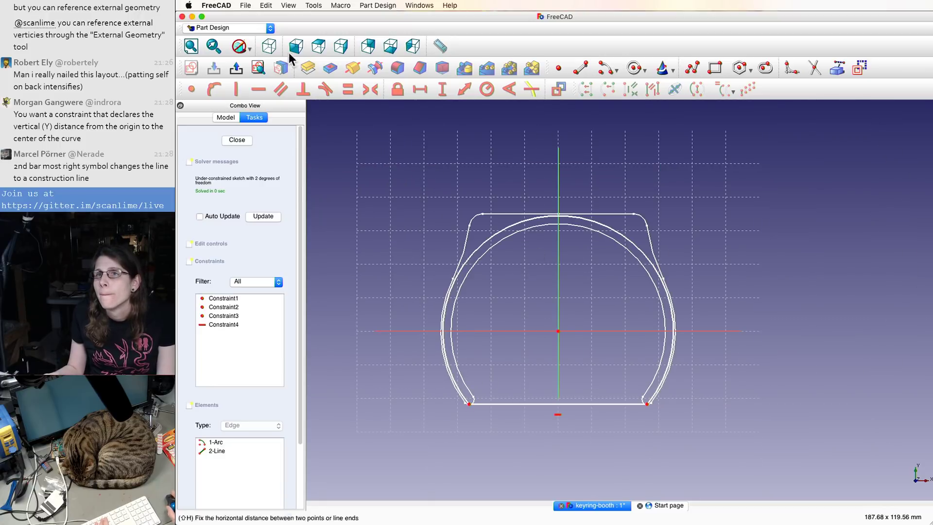
{"action": "left_click", "coordinate": [243, 140]}
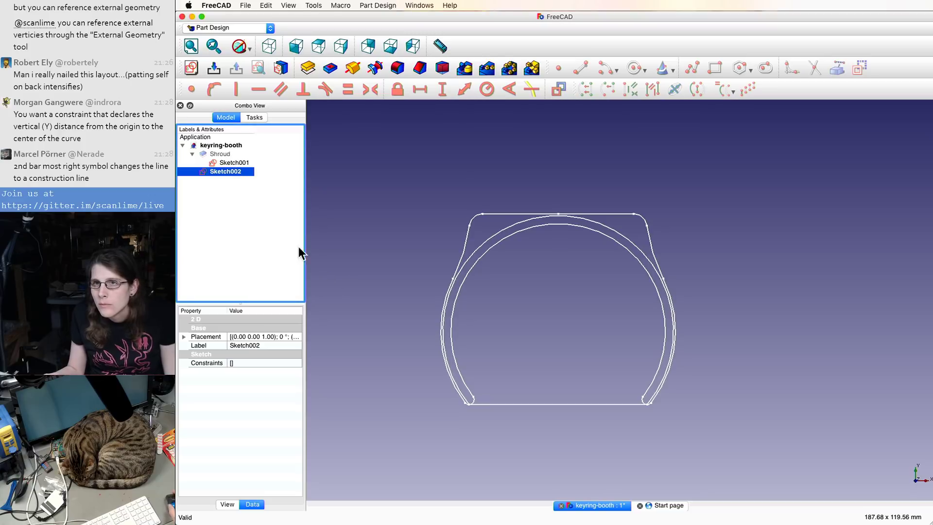
- Pad Sketch002 to a length of 6 mm to form the booth's base
{"action": "left_click", "coordinate": [235, 172]}
{"action": "left_click", "coordinate": [308, 69]}
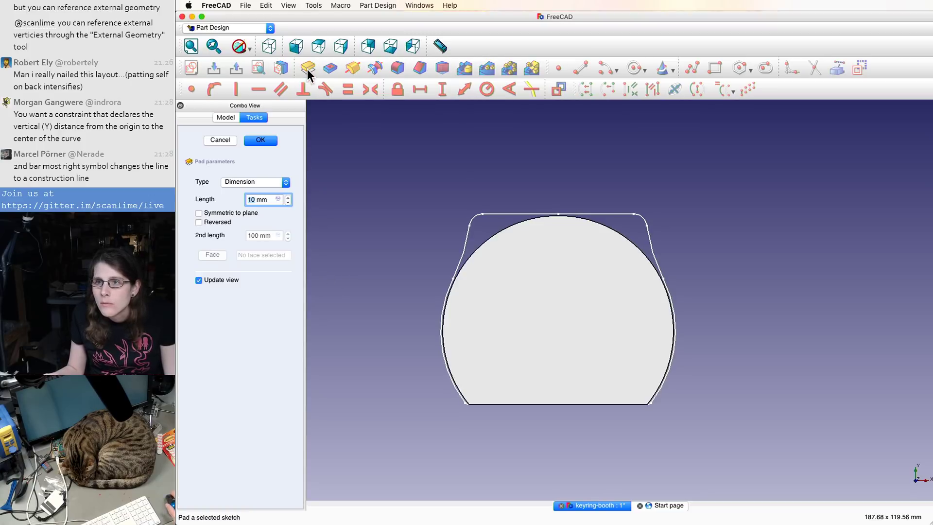
{"action": "key", "text": "0"}
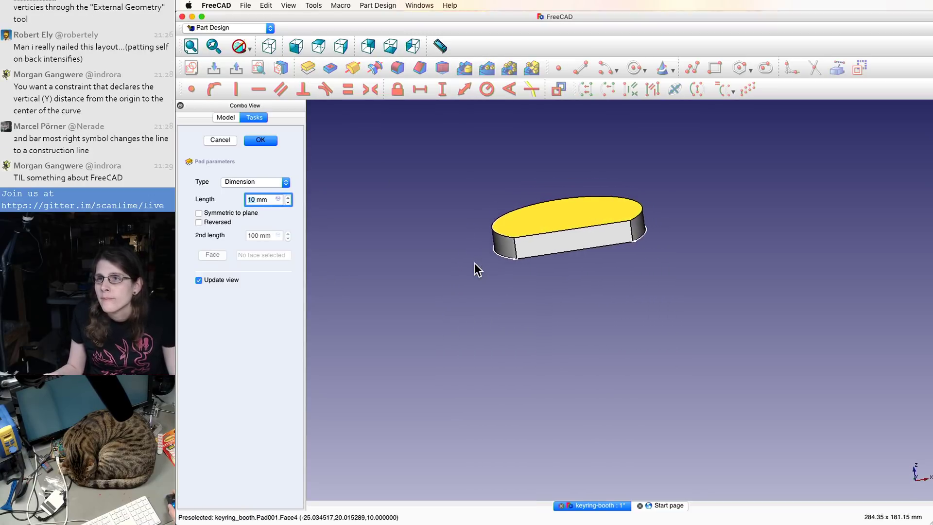
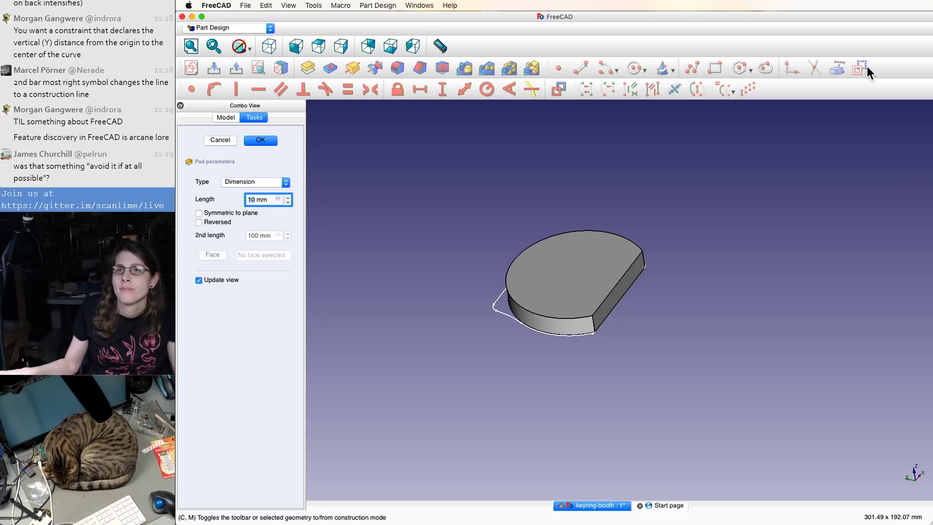
{"action": "type", "text": "6"}
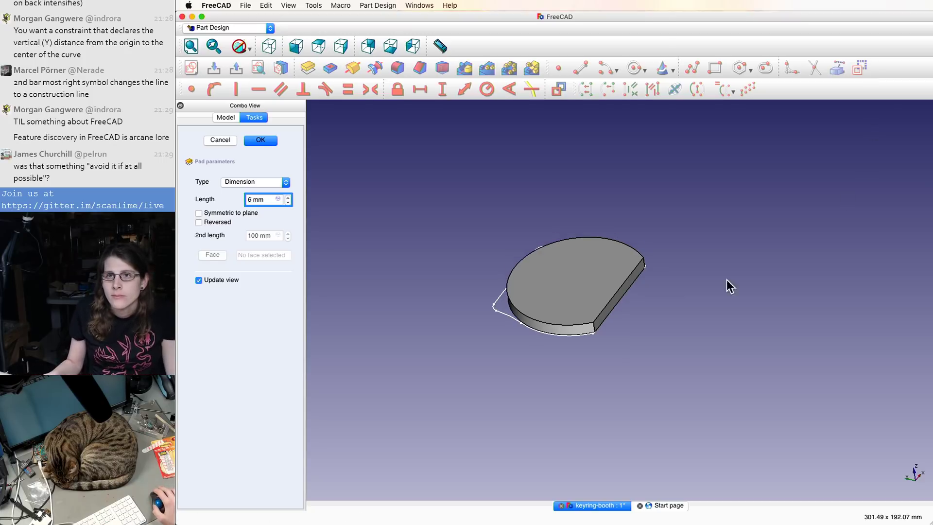
{"action": "left_click", "coordinate": [246, 372]}
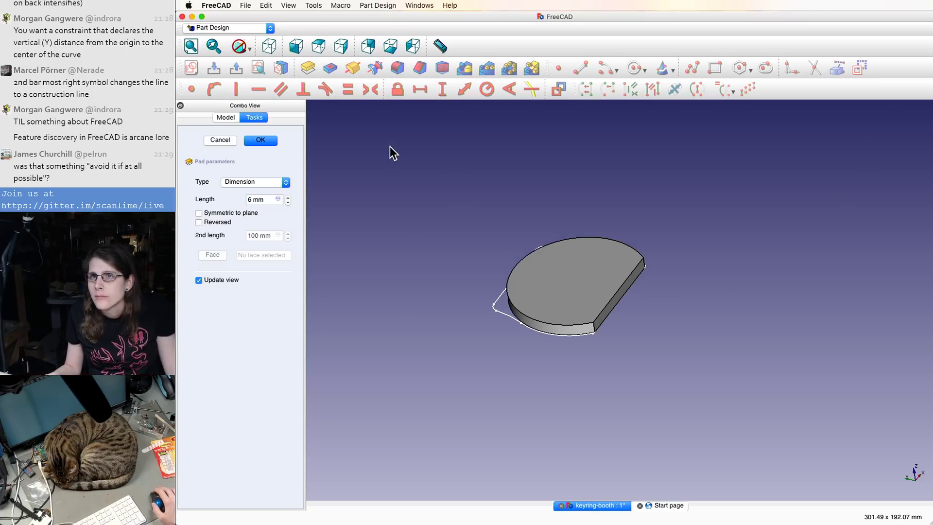
{"action": "left_click", "coordinate": [263, 141]}
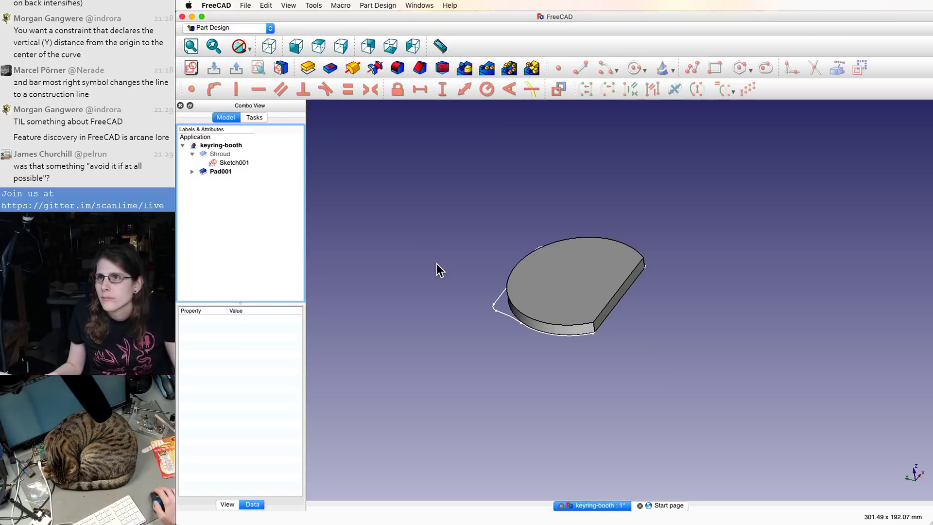
- Show the hidden Shroud again together with the base pad and clear the selection
{"action": "left_click", "coordinate": [220, 154]}
{"action": "key", "text": "space"}
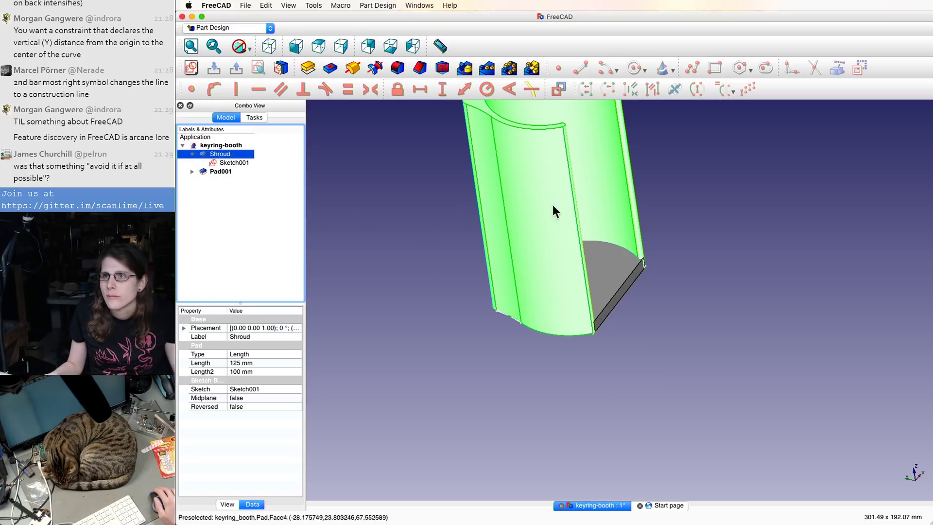
{"action": "left_click", "coordinate": [406, 191]}
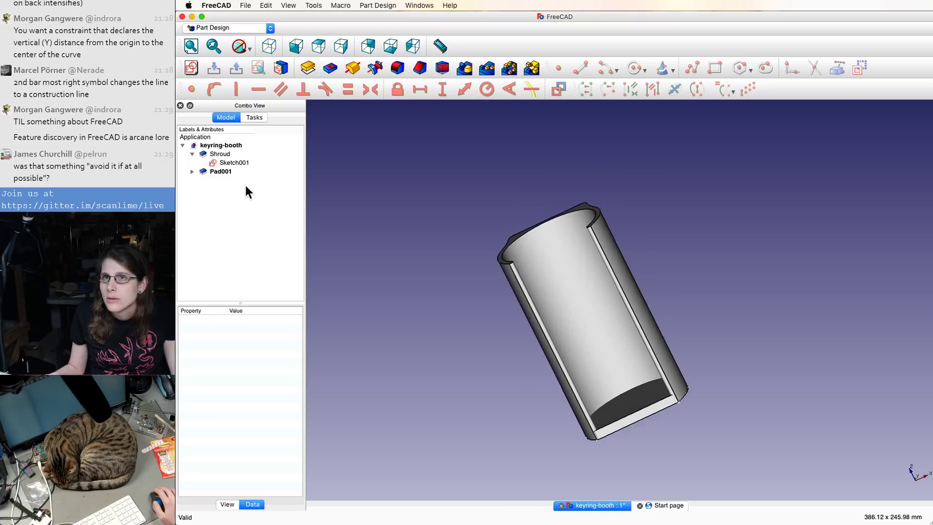
- Select the Shroud and Pad001 together and look through the Part Design commands available for the two solids
{"action": "left_click", "coordinate": [231, 155]}
{"action": "left_click", "coordinate": [226, 172], "text": "shift"}
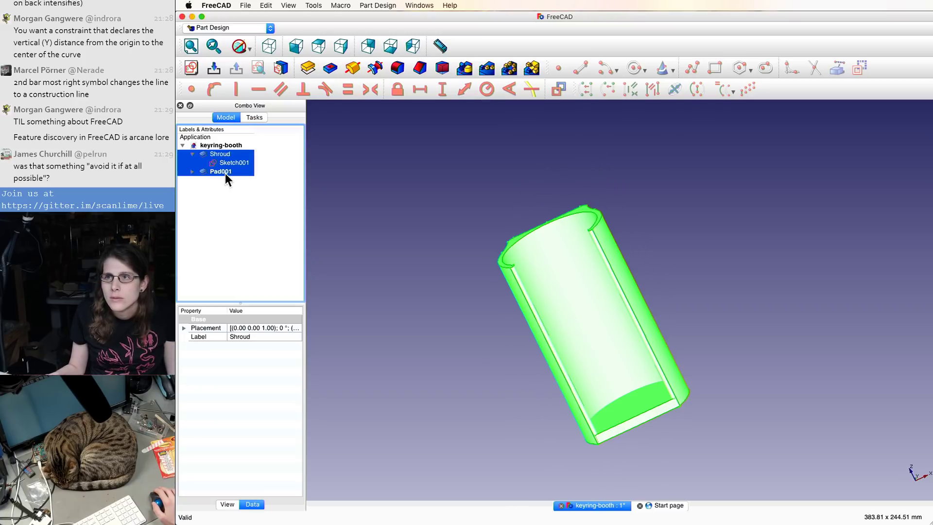
{"action": "left_click", "coordinate": [193, 153]}
{"action": "left_click", "coordinate": [227, 163]}
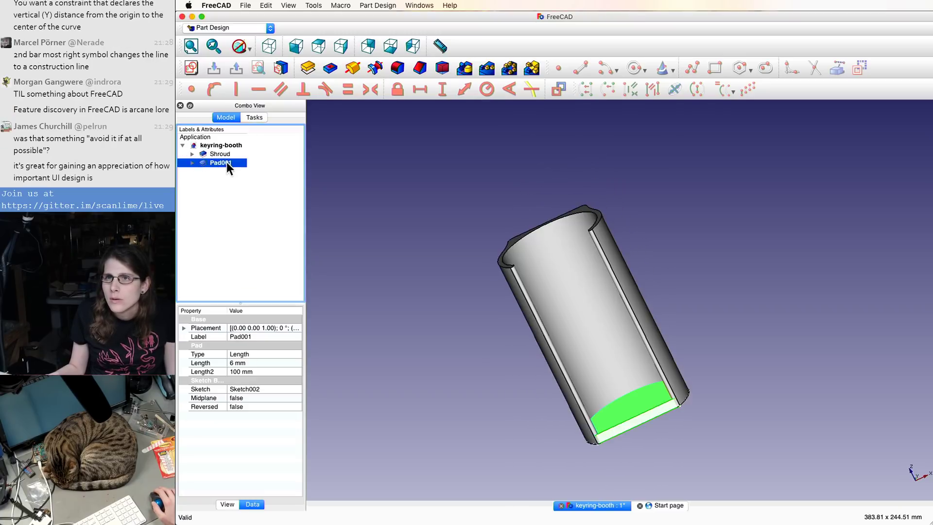
{"action": "left_click", "coordinate": [314, 5]}
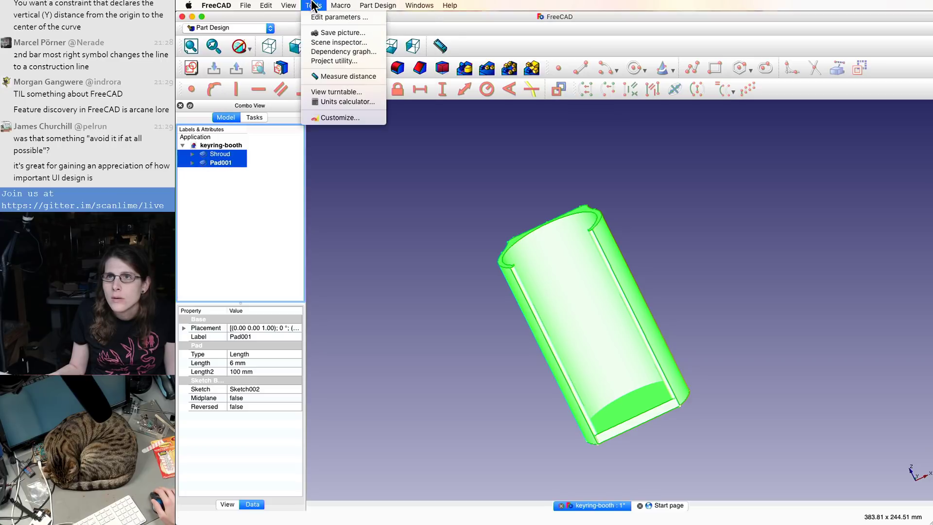
{"action": "mouse_move", "coordinate": [373, 5]}
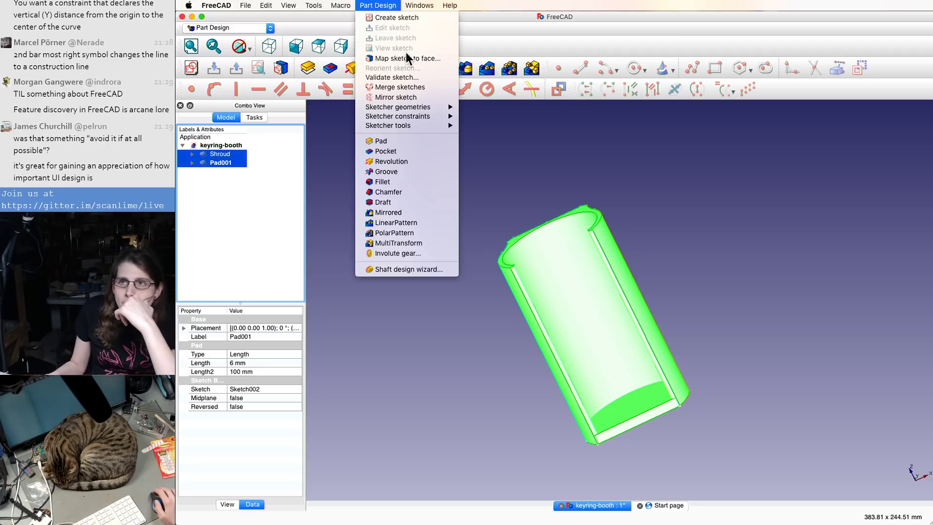
{"action": "mouse_move", "coordinate": [415, 103]}
{"action": "mouse_move", "coordinate": [321, 5]}
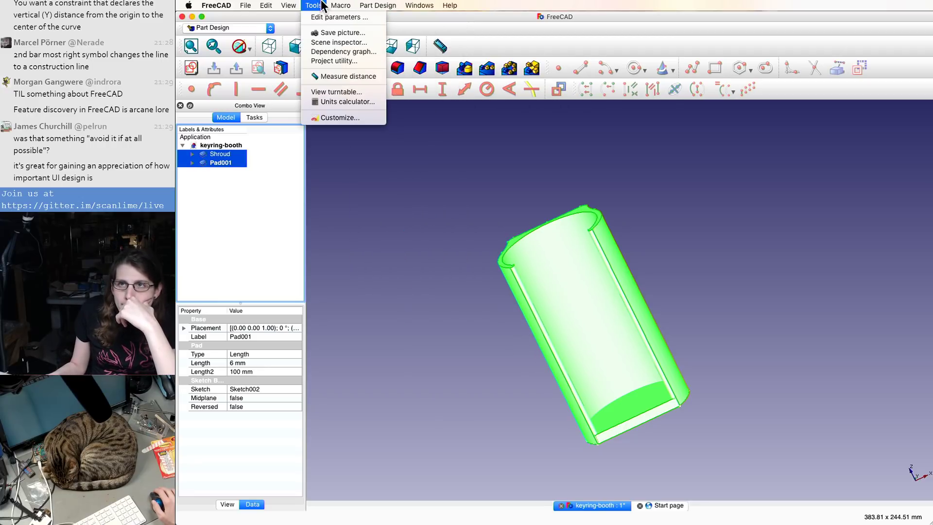
- Switch to the Complete workbench and maximize the keyring-booth model window
{"action": "left_click", "coordinate": [267, 29]}
{"action": "left_click", "coordinate": [267, 29]}
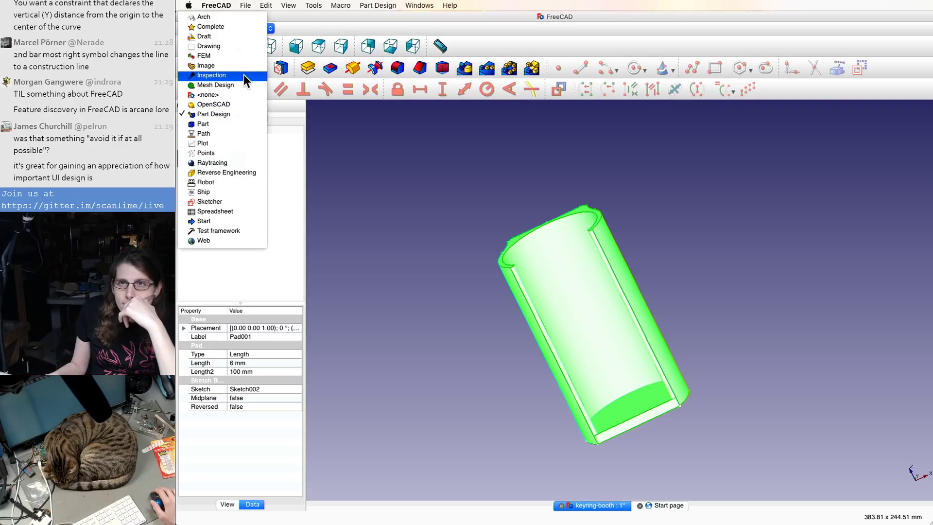
{"action": "left_click", "coordinate": [247, 30]}
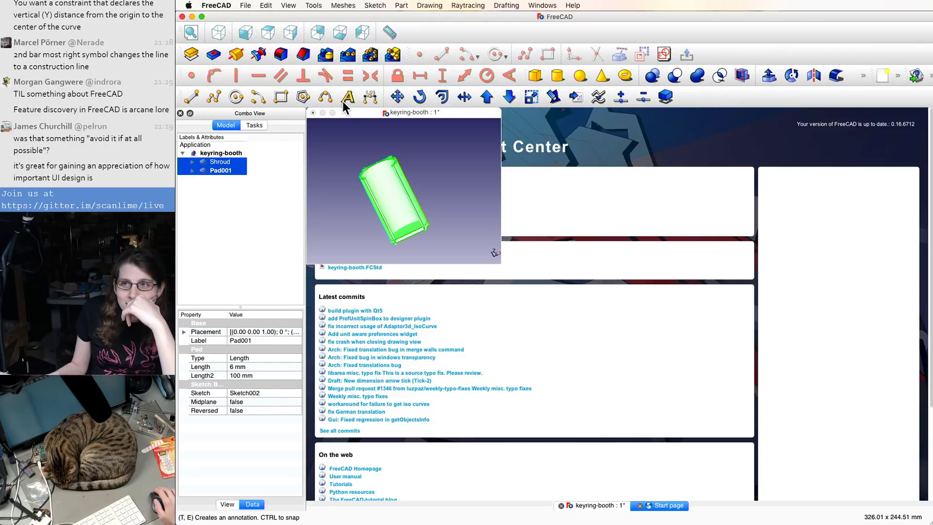
{"action": "left_click", "coordinate": [365, 150]}
{"action": "double_click", "coordinate": [340, 112]}
- Look through the Complete workbench's commands and interface options for a way to switch to another workbench
{"action": "left_click", "coordinate": [430, 6]}
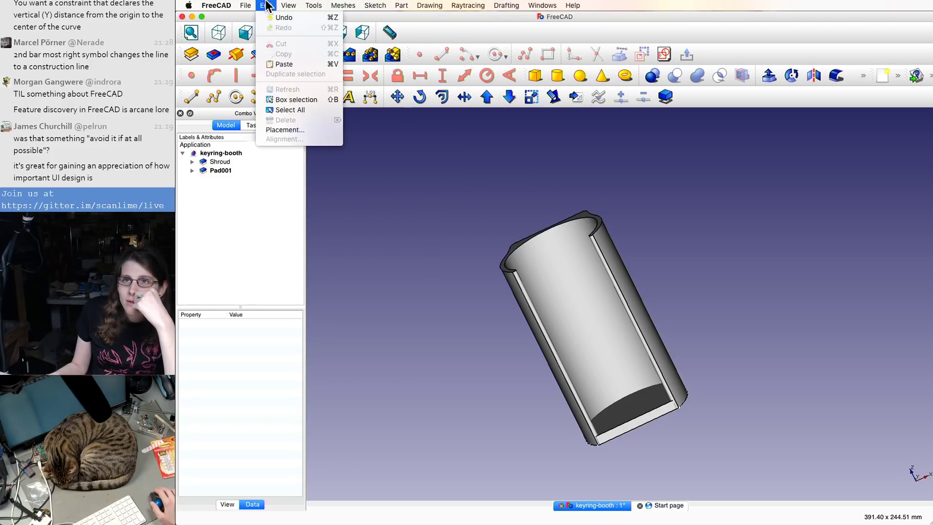
{"action": "mouse_move", "coordinate": [213, 6]}
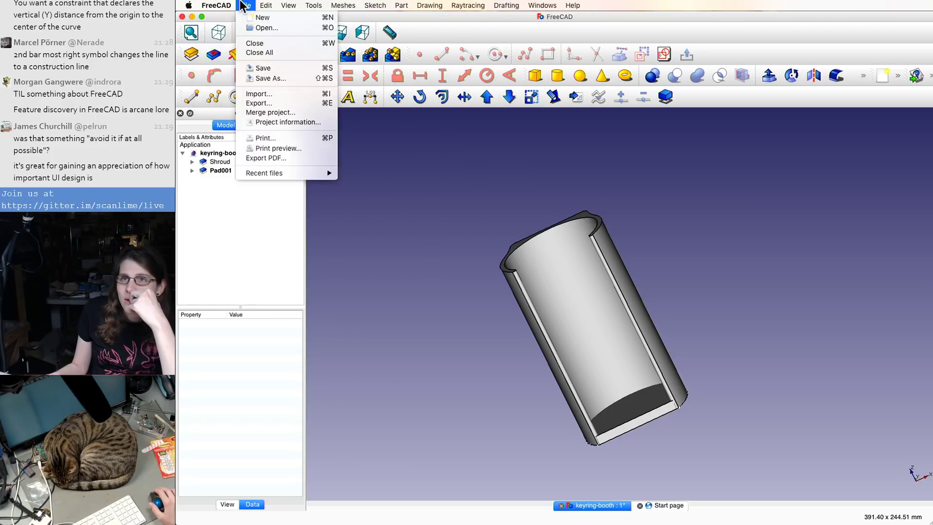
{"action": "right_click", "coordinate": [469, 29]}
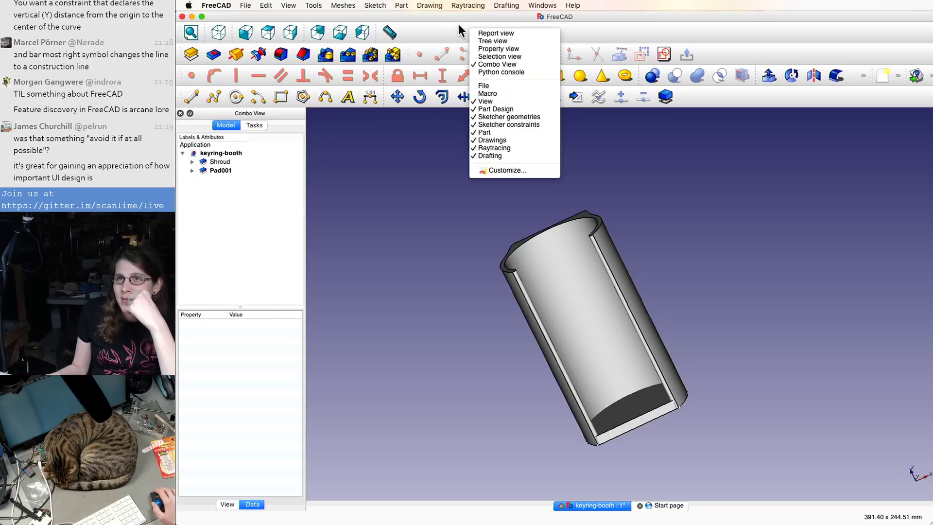
{"action": "left_click", "coordinate": [499, 3]}
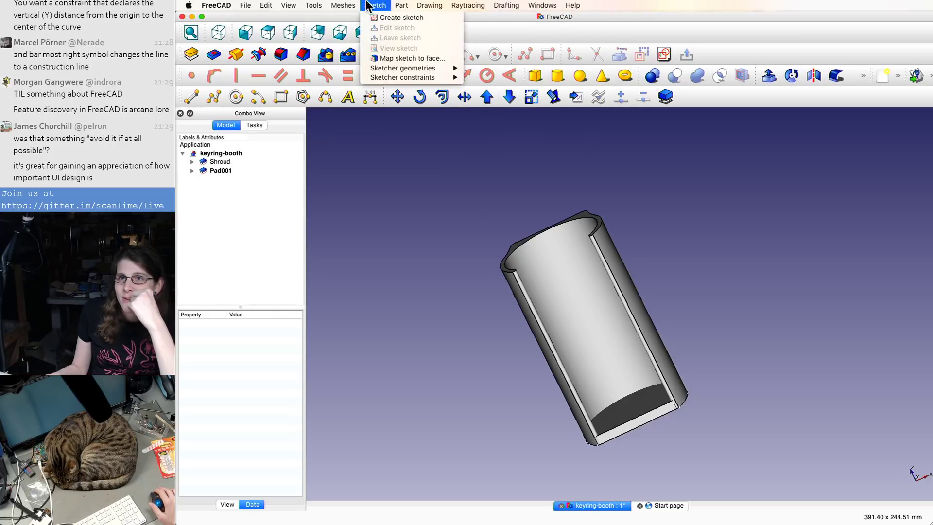
{"action": "mouse_move", "coordinate": [434, 5]}
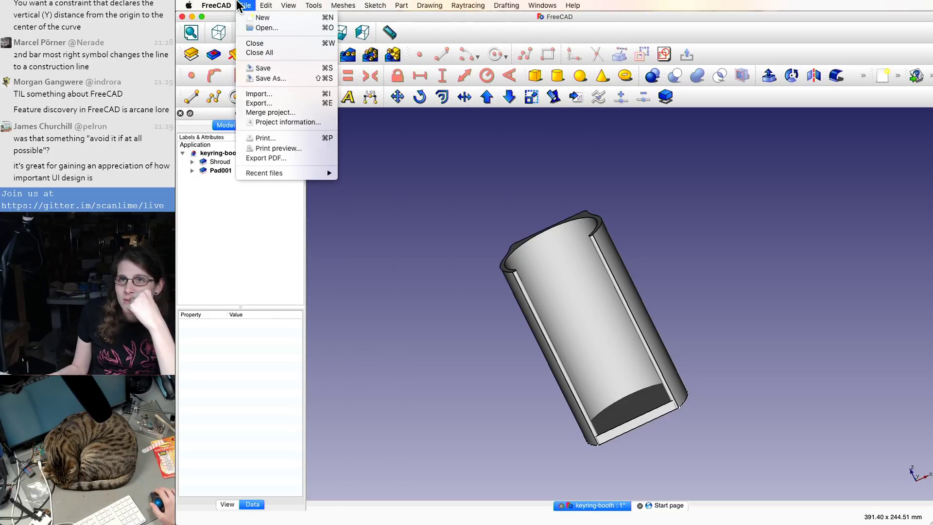
{"action": "left_click", "coordinate": [259, 2]}
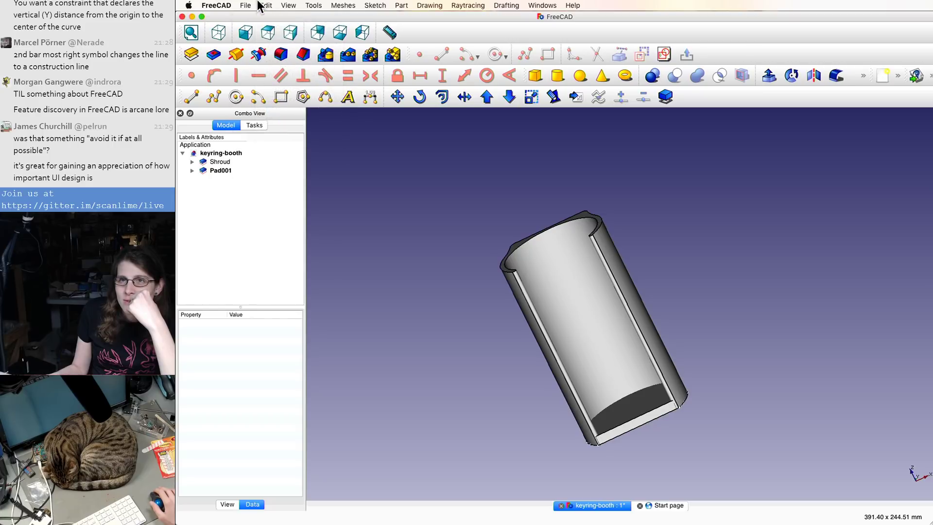
{"action": "right_click", "coordinate": [498, 33]}
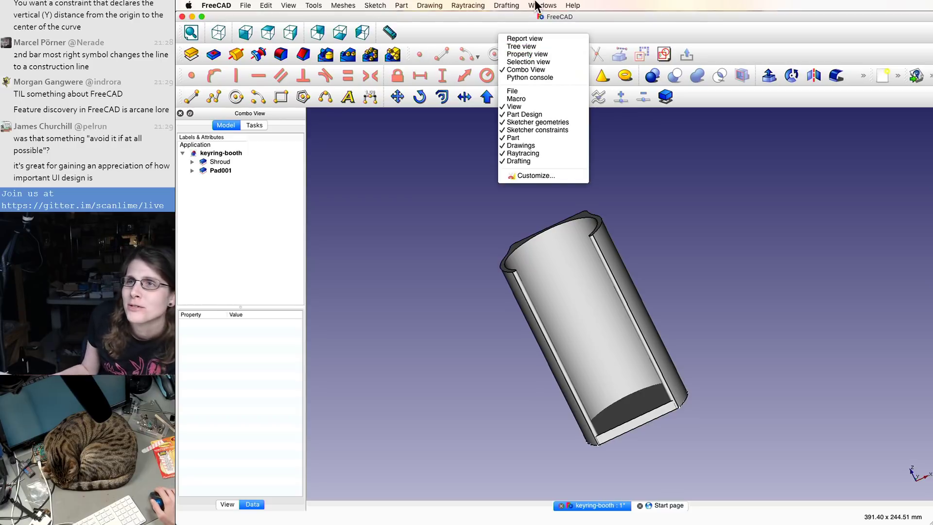
{"action": "left_click", "coordinate": [343, 5]}
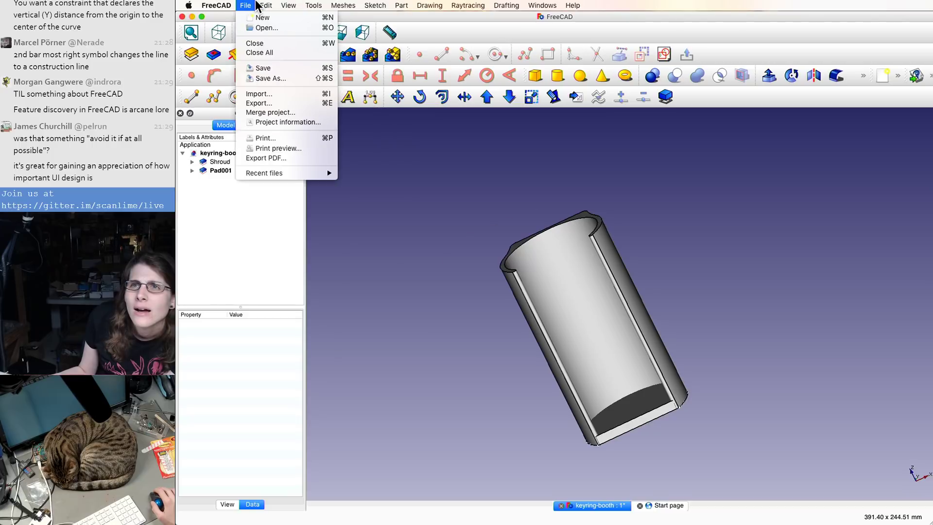
{"action": "mouse_move", "coordinate": [222, 6]}
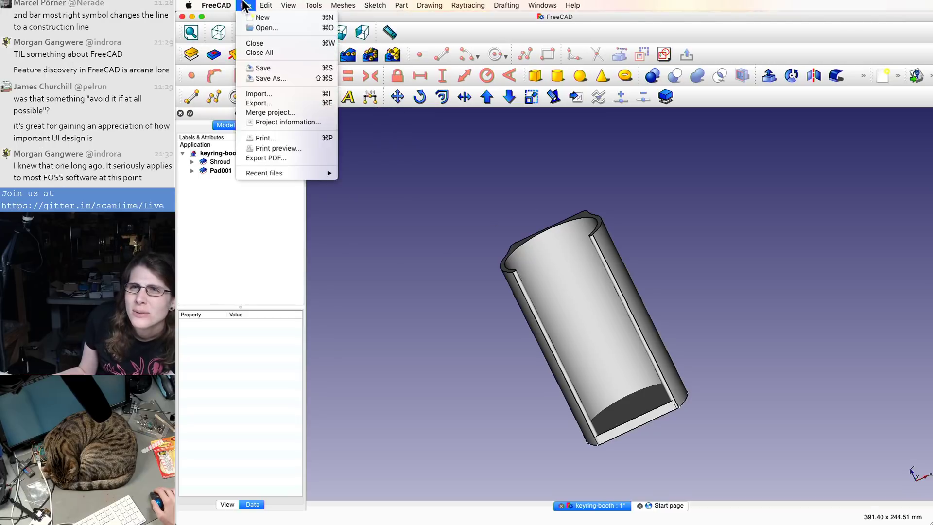
{"action": "mouse_move", "coordinate": [288, 5]}
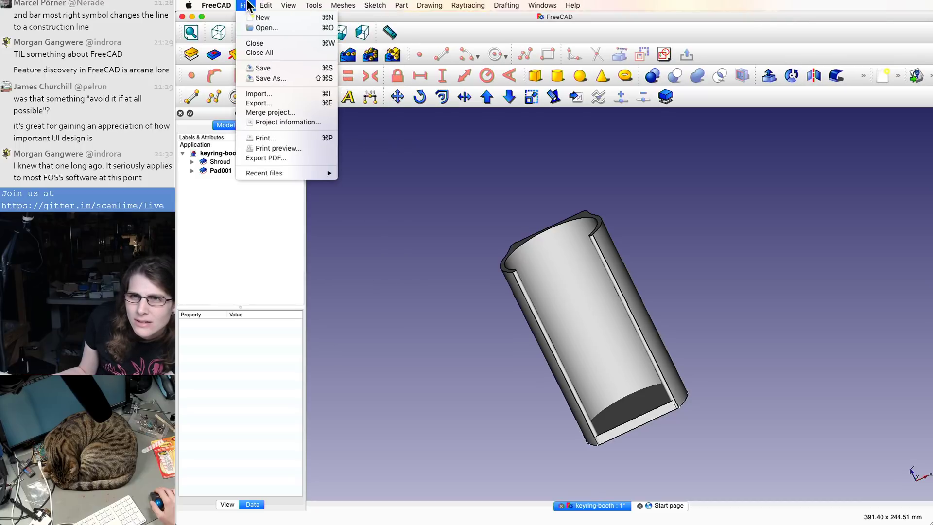
{"action": "mouse_move", "coordinate": [318, 6]}
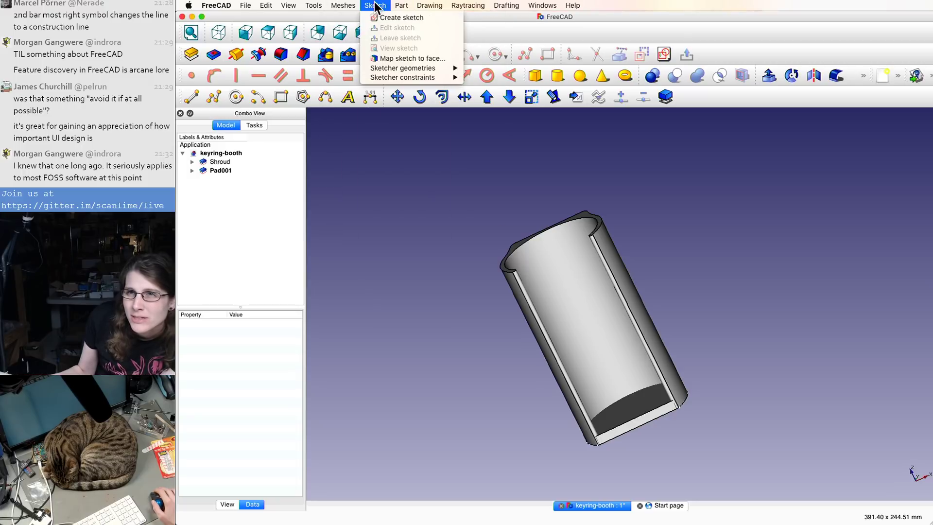
{"action": "mouse_move", "coordinate": [397, 6]}
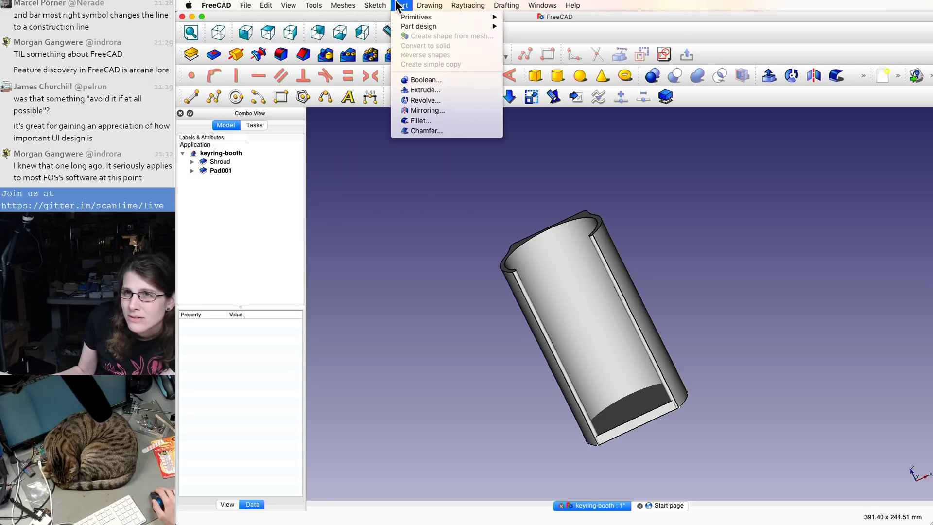
{"action": "mouse_move", "coordinate": [426, 9]}
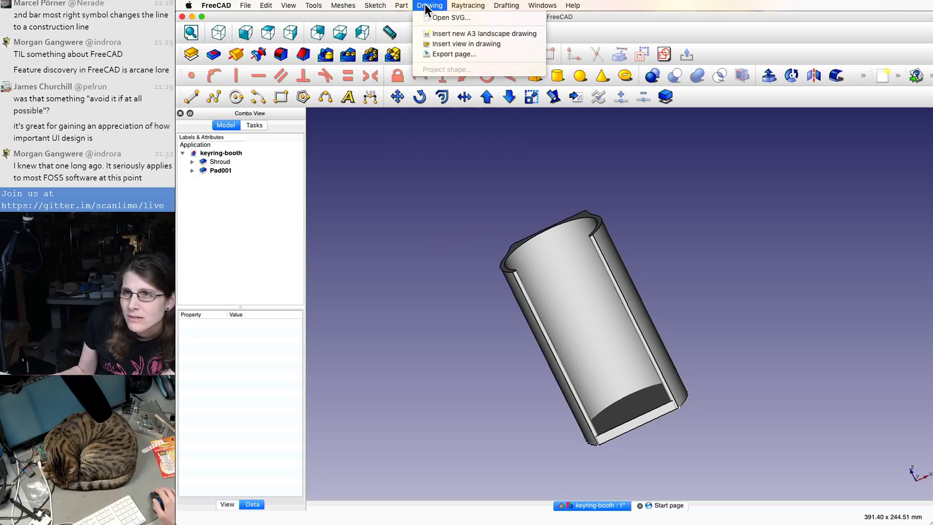
{"action": "mouse_move", "coordinate": [466, 4]}
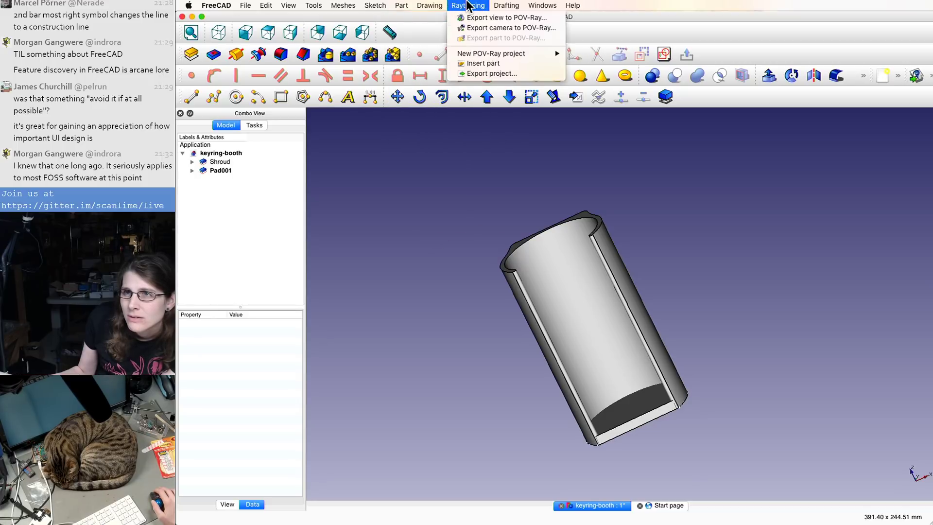
{"action": "mouse_move", "coordinate": [511, 5]}
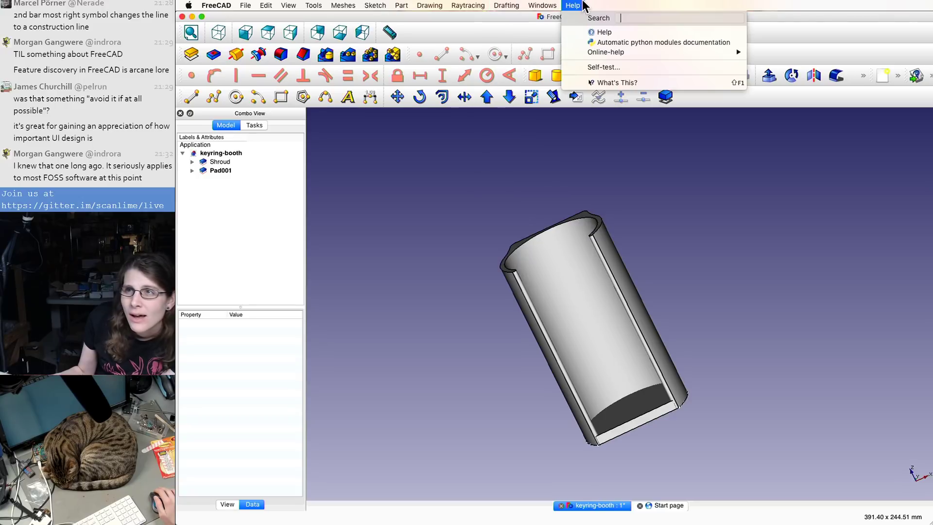
{"action": "left_click", "coordinate": [584, 6]}
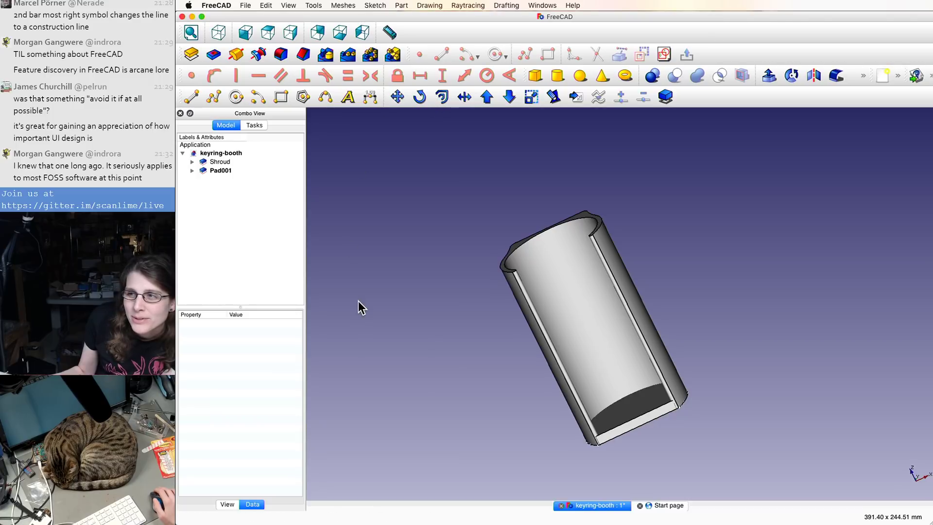
- Set the module loaded automatically after start-up to Part Design in the general preferences
{"action": "left_click", "coordinate": [216, 6]}
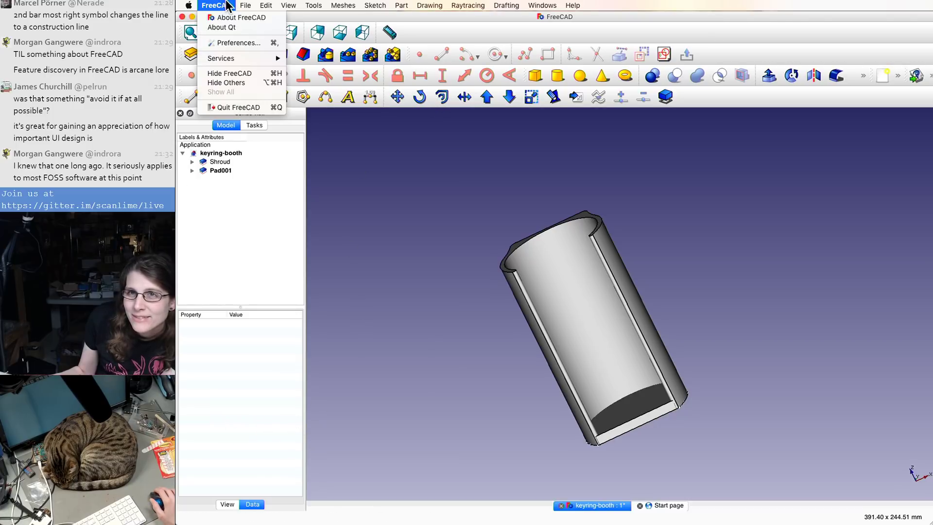
{"action": "left_click", "coordinate": [216, 44]}
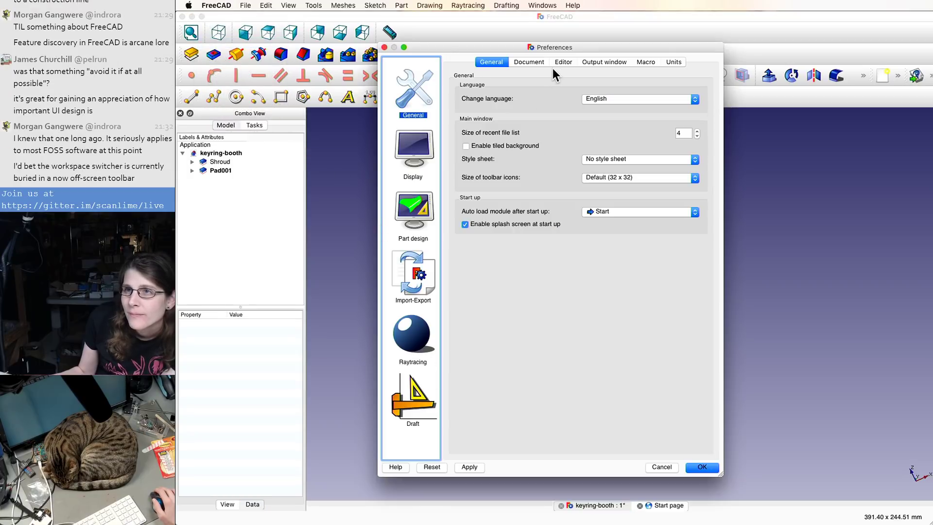
{"action": "left_click", "coordinate": [644, 61]}
{"action": "left_click", "coordinate": [613, 62]}
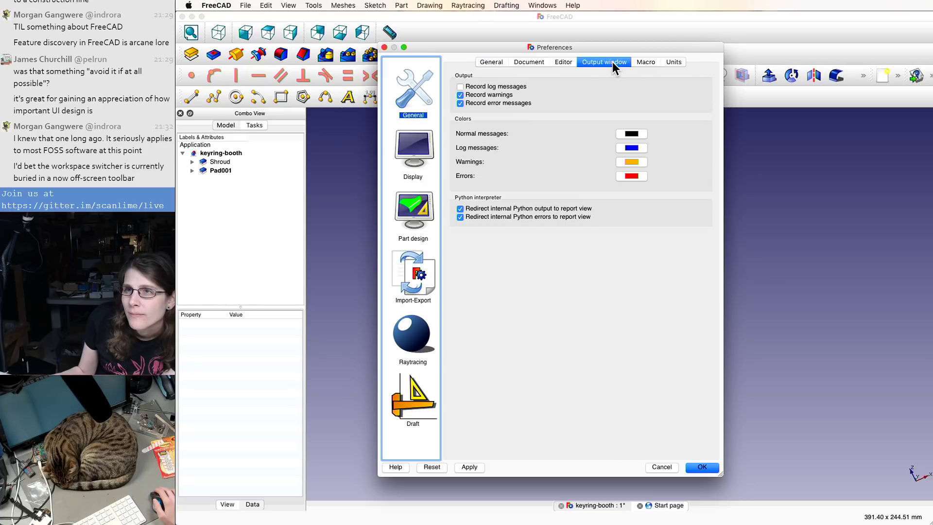
{"action": "left_click", "coordinate": [562, 61]}
{"action": "left_click", "coordinate": [531, 61]}
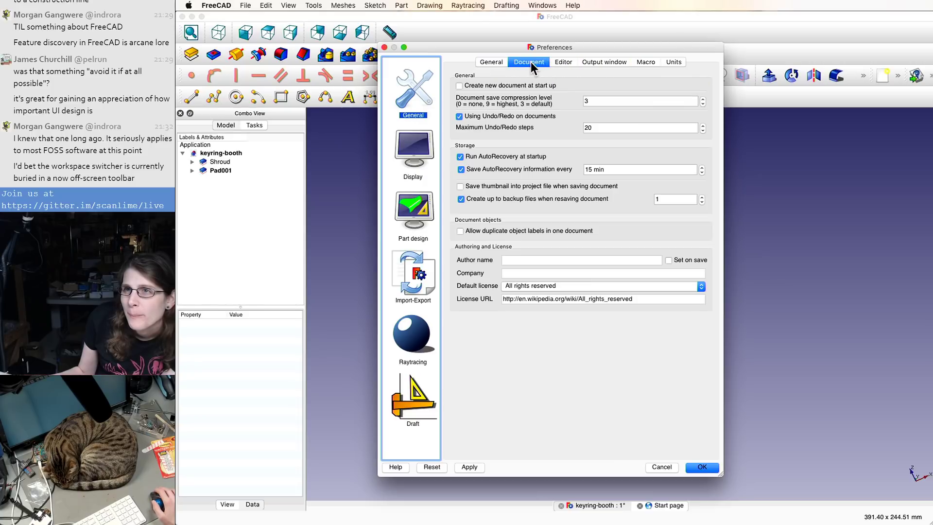
{"action": "left_click", "coordinate": [504, 61]}
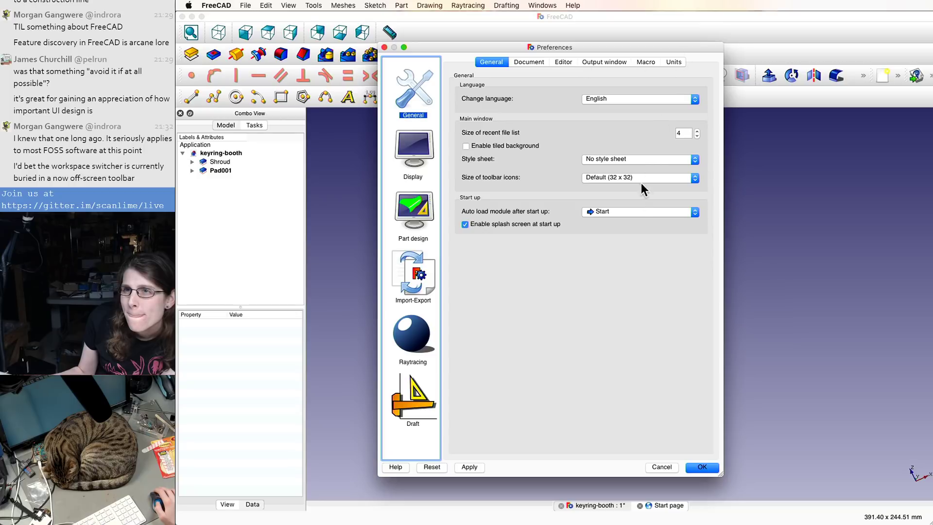
{"action": "left_click", "coordinate": [636, 212]}
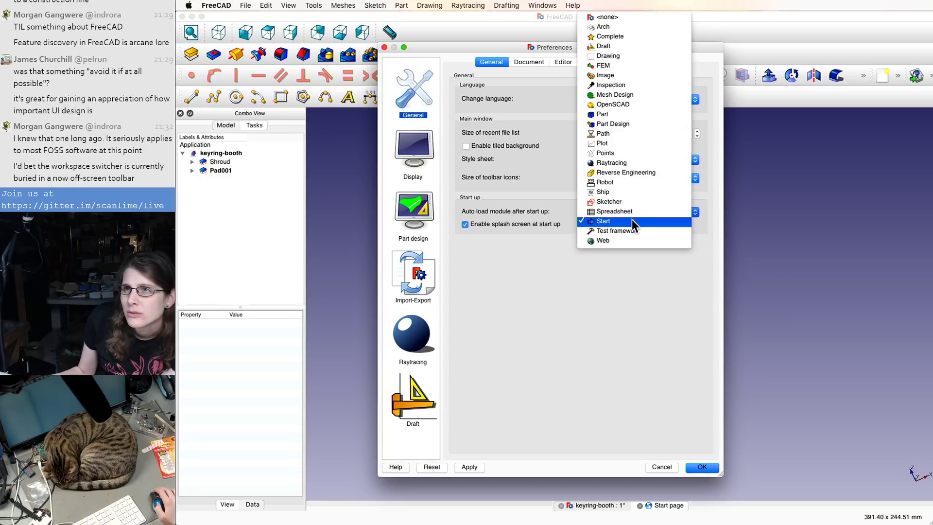
{"action": "left_click", "coordinate": [627, 124]}
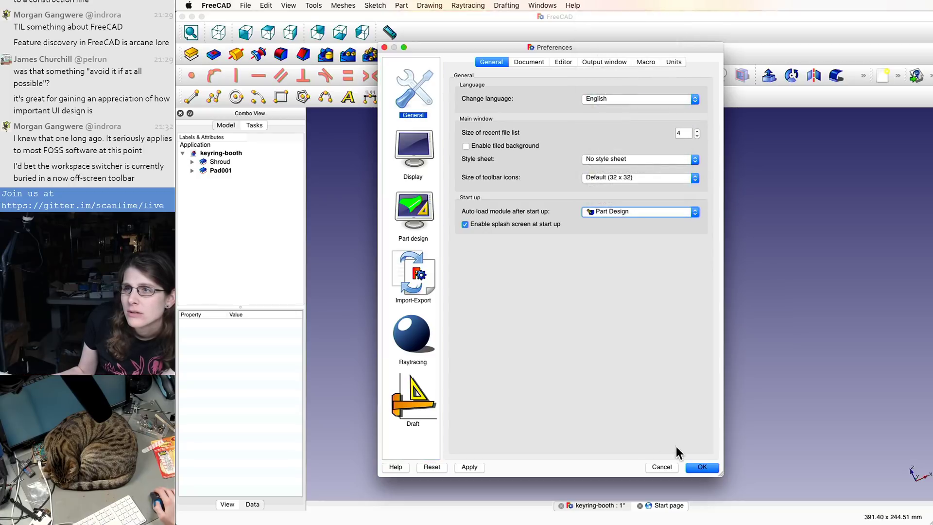
{"action": "left_click", "coordinate": [702, 467]}
{"action": "left_click", "coordinate": [429, 6]}
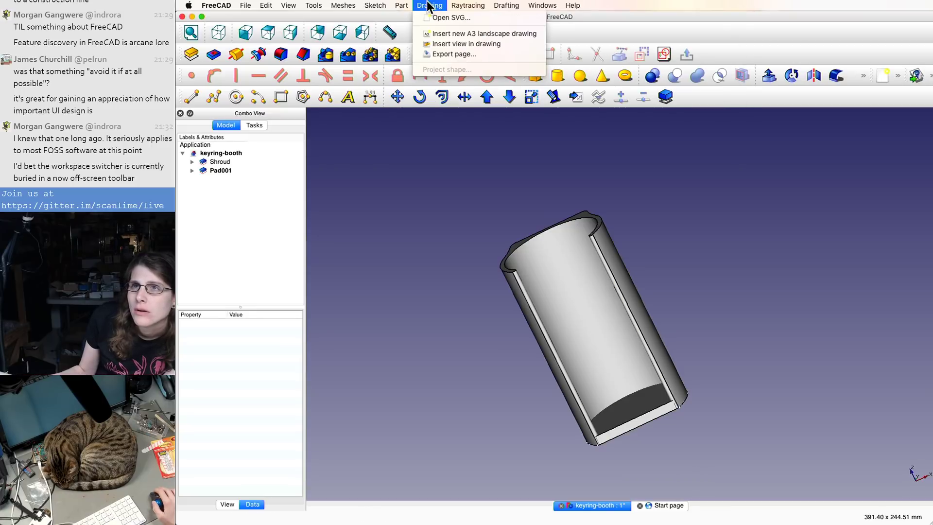
{"action": "mouse_move", "coordinate": [406, 5]}
{"action": "mouse_move", "coordinate": [404, 27]}
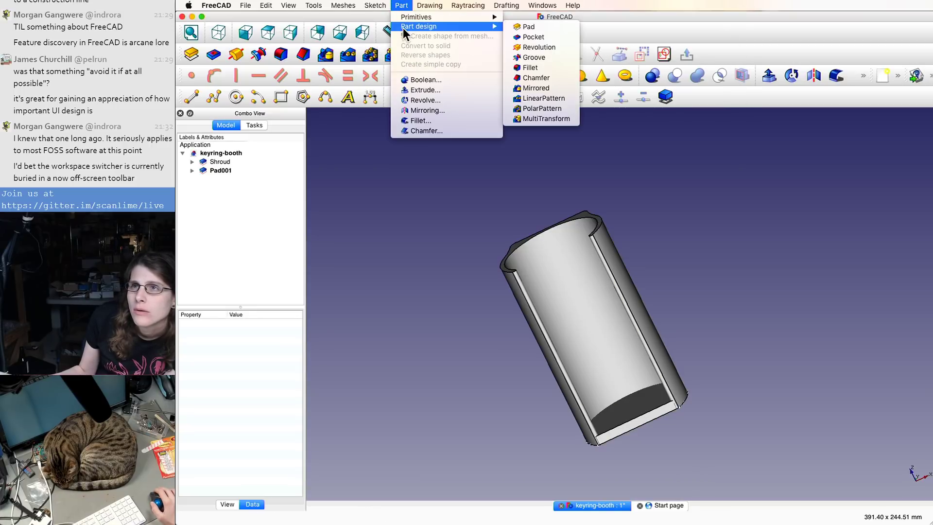
{"action": "mouse_move", "coordinate": [539, 5]}
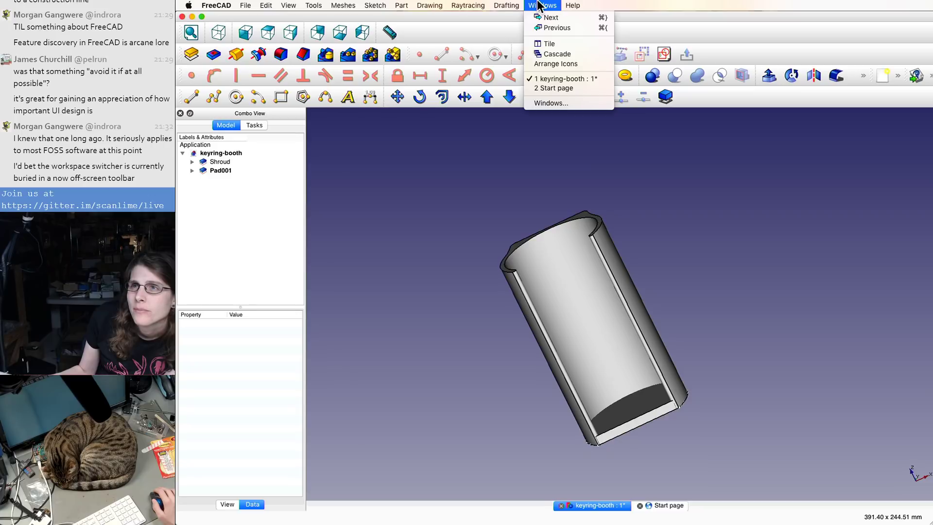
- Find the workbench list and switch from the Complete workbench to Part Design
{"action": "mouse_move", "coordinate": [511, 5]}
{"action": "mouse_move", "coordinate": [533, 221]}
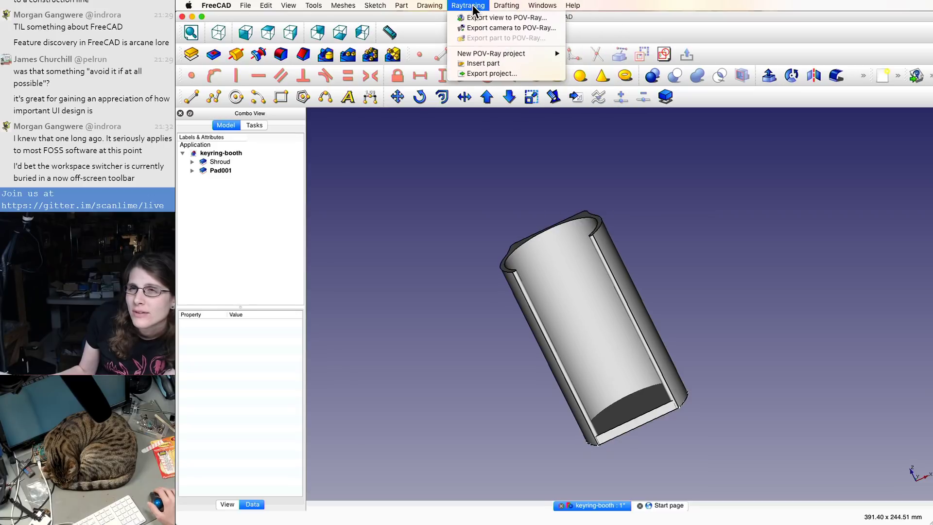
{"action": "mouse_move", "coordinate": [438, 5]}
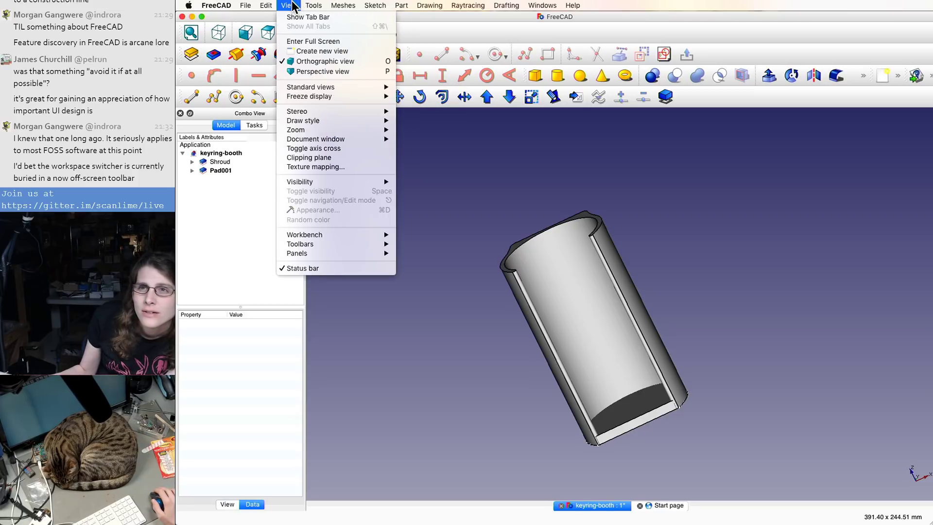
{"action": "mouse_move", "coordinate": [312, 235]}
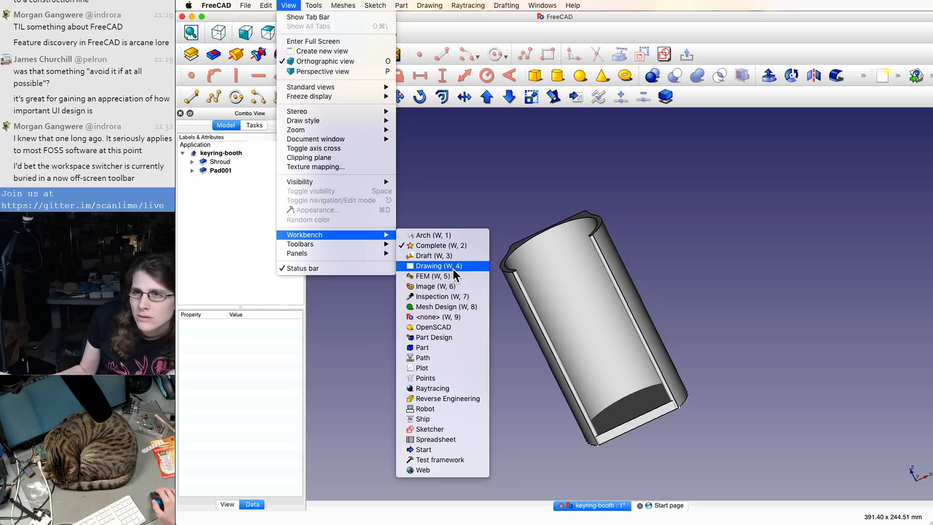
{"action": "left_click", "coordinate": [448, 340]}
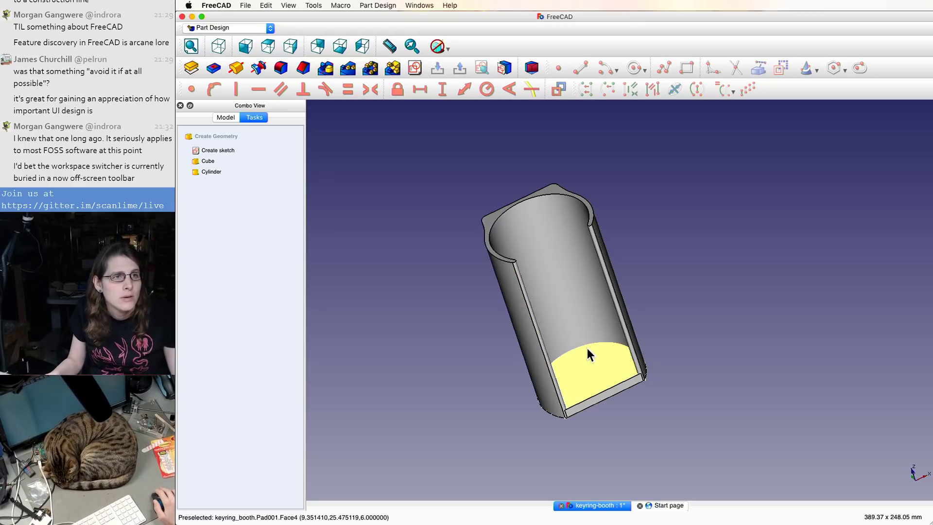
- Select Pad001 and the Shroud together and look through the Part Design commands for a way to combine them
{"action": "middle_click_drag", "start_coordinate": [574, 240], "coordinate": [569, 232]}
{"action": "scroll", "coordinate": [569, 235], "scroll_direction": "up", "scroll_amount": 8}
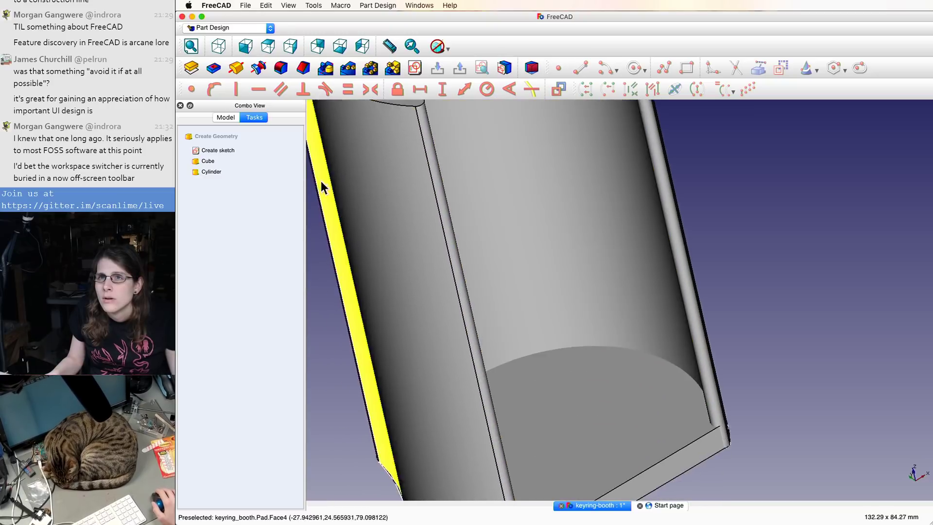
{"action": "left_click", "coordinate": [231, 117]}
{"action": "left_click", "coordinate": [225, 163]}
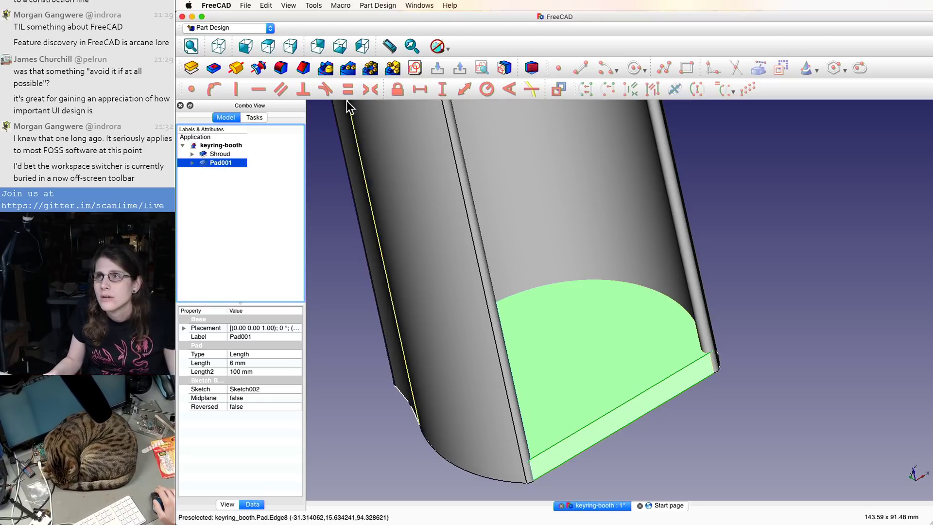
{"action": "left_click", "coordinate": [224, 155], "text": "shift"}
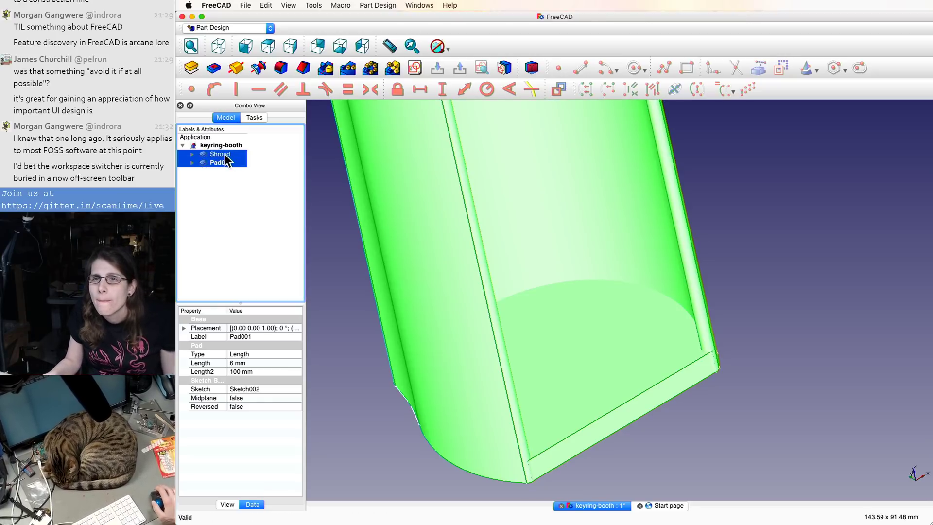
{"action": "right_click", "coordinate": [226, 159]}
{"action": "left_click", "coordinate": [336, 5]}
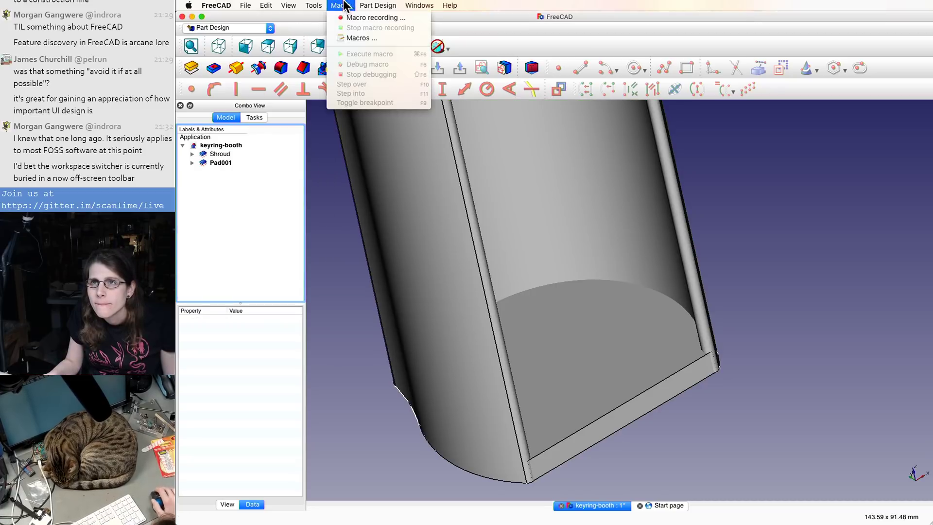
{"action": "mouse_move", "coordinate": [372, 5]}
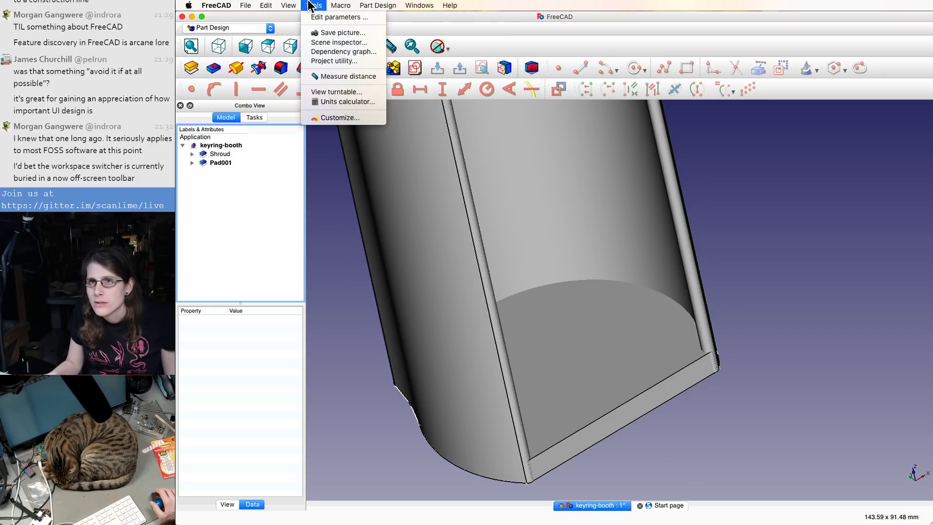
{"action": "mouse_move", "coordinate": [282, 7]}
- Switch to the OpenSCAD workbench
{"action": "left_click", "coordinate": [267, 27]}
{"action": "left_click", "coordinate": [260, 27]}
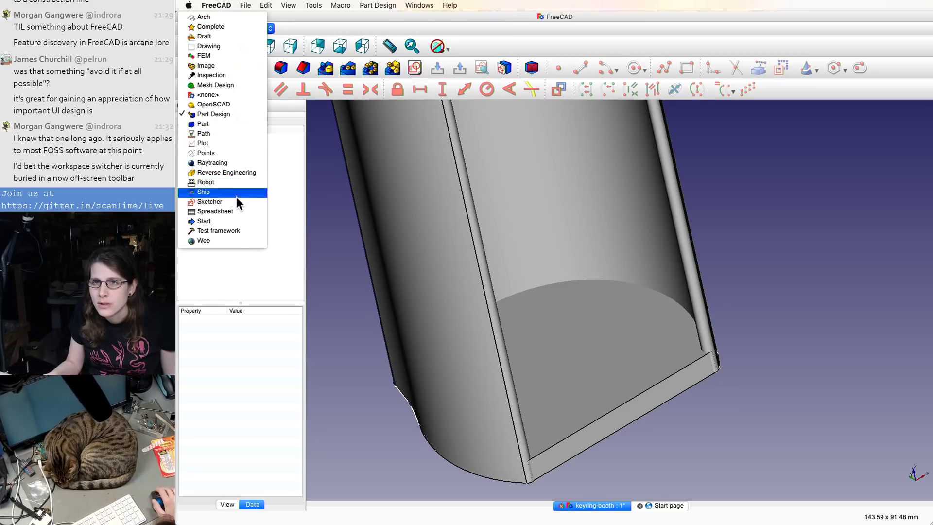
{"action": "left_click", "coordinate": [223, 104]}
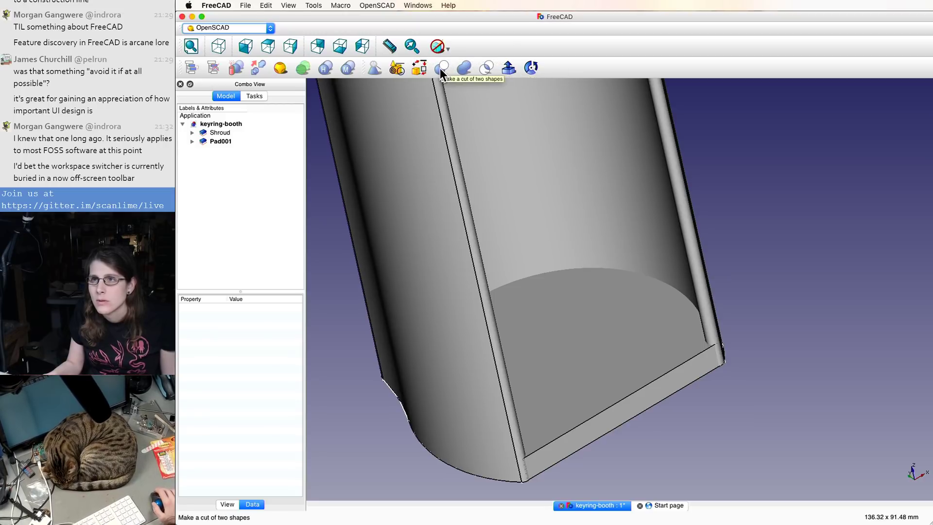
- Try a Boolean cut with the Shroud and Pad001 selected together
{"action": "left_click", "coordinate": [220, 124]}
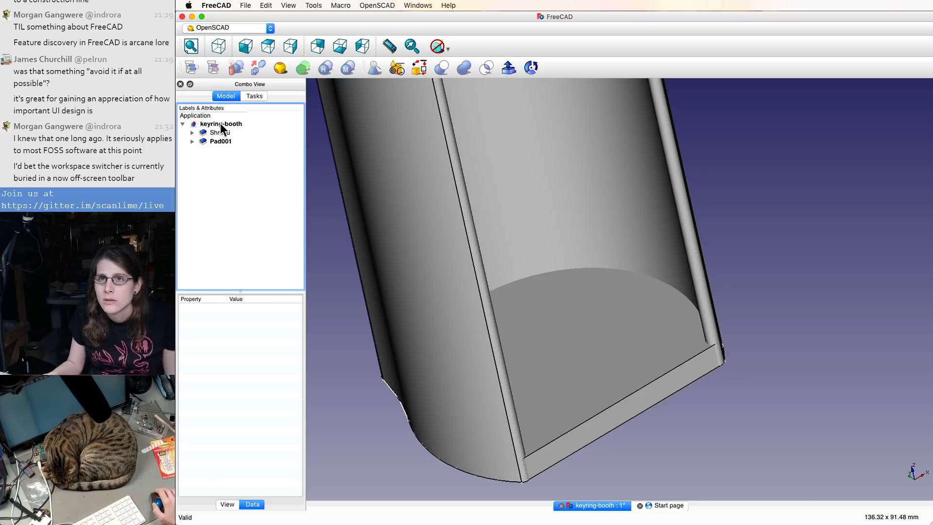
{"action": "left_click", "coordinate": [214, 132]}
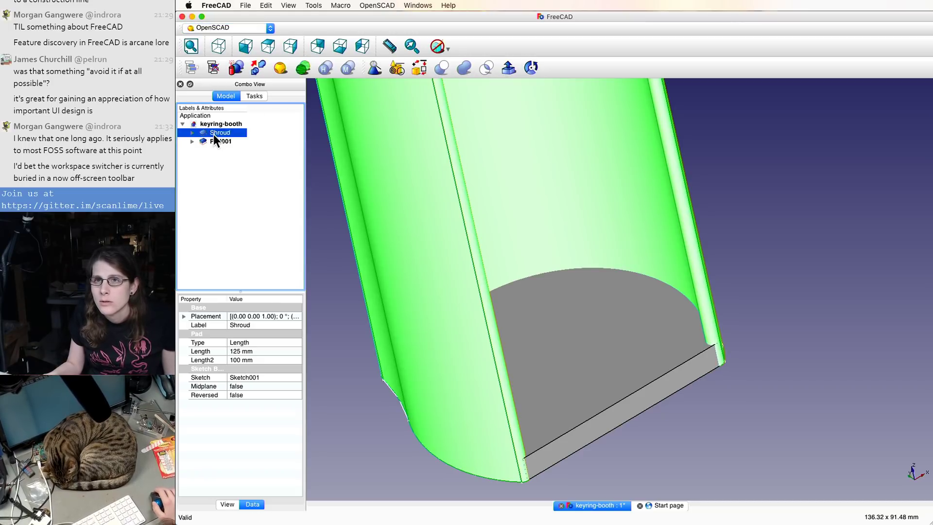
{"action": "left_click", "coordinate": [222, 141], "text": "shift"}
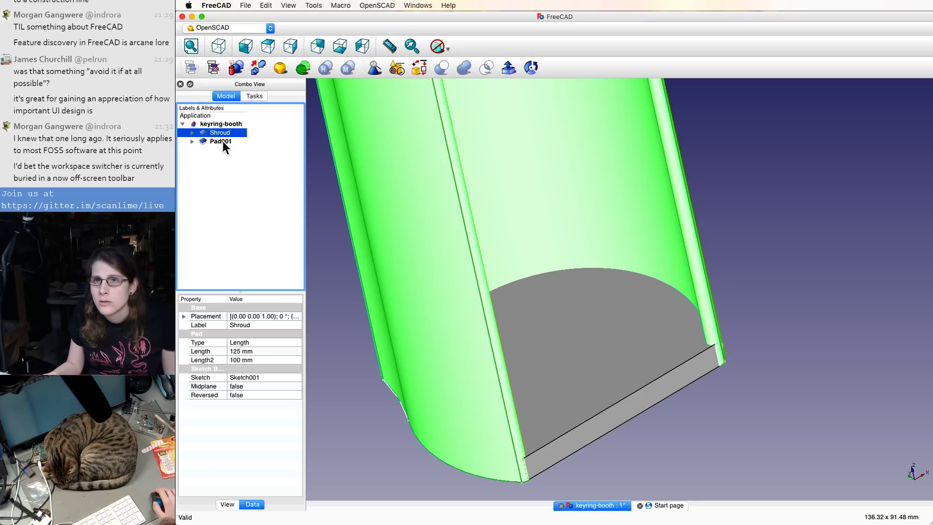
{"action": "left_click", "coordinate": [444, 69]}
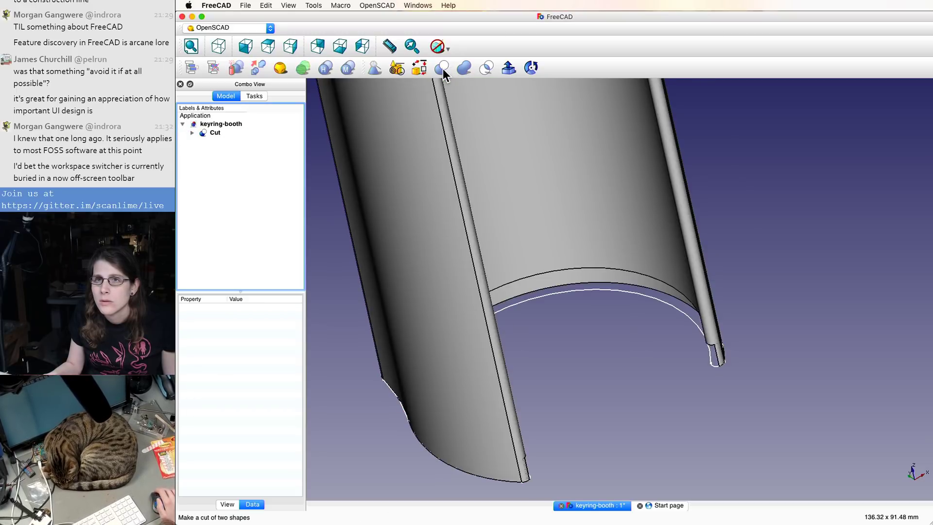
- Undo the Boolean cut and make the Shroud and Pad001 visible again
{"action": "left_click", "coordinate": [246, 6]}
{"action": "left_click", "coordinate": [268, 17]}
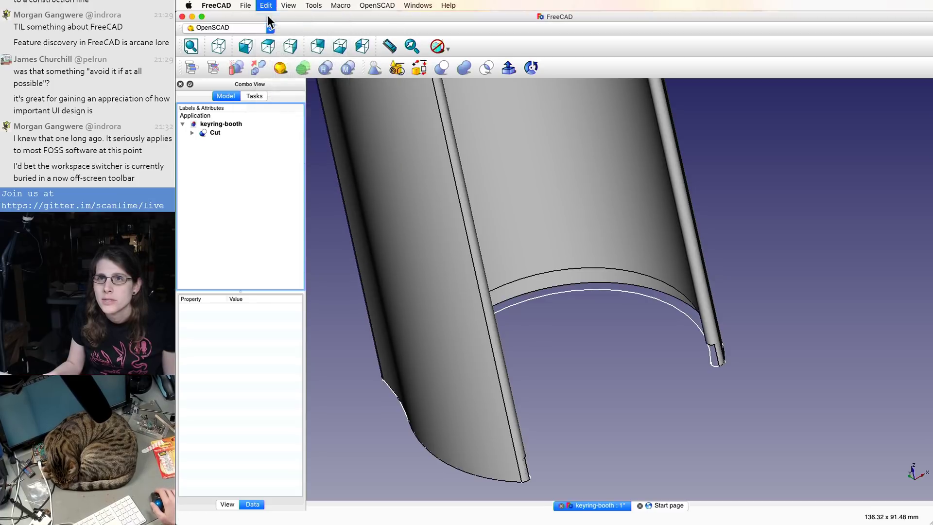
{"action": "left_click", "coordinate": [220, 132]}
{"action": "key", "text": "space"}
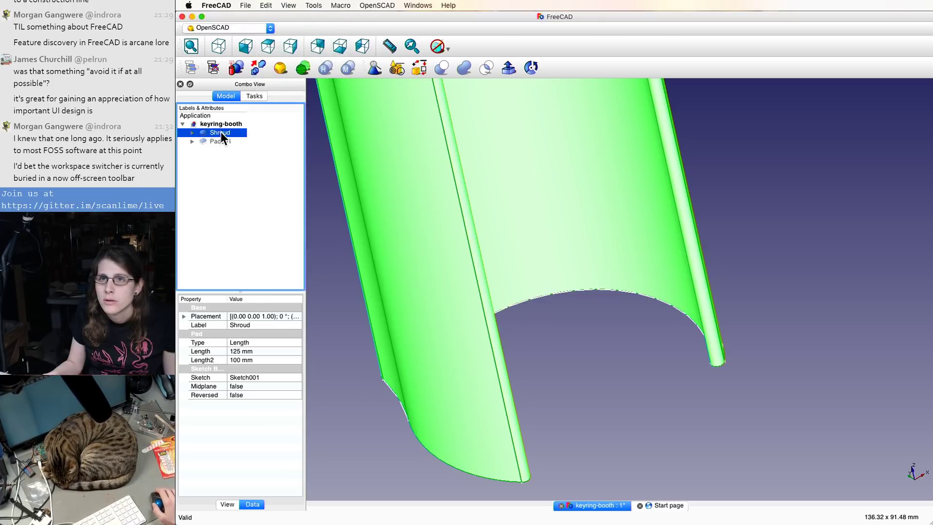
{"action": "left_click", "coordinate": [220, 139]}
{"action": "key", "text": "space"}
- Make a union of the Shroud and Pad001 and expand the resulting solid in the model tree
{"action": "left_click", "coordinate": [220, 134]}
{"action": "left_click", "coordinate": [220, 141], "text": "shift"}
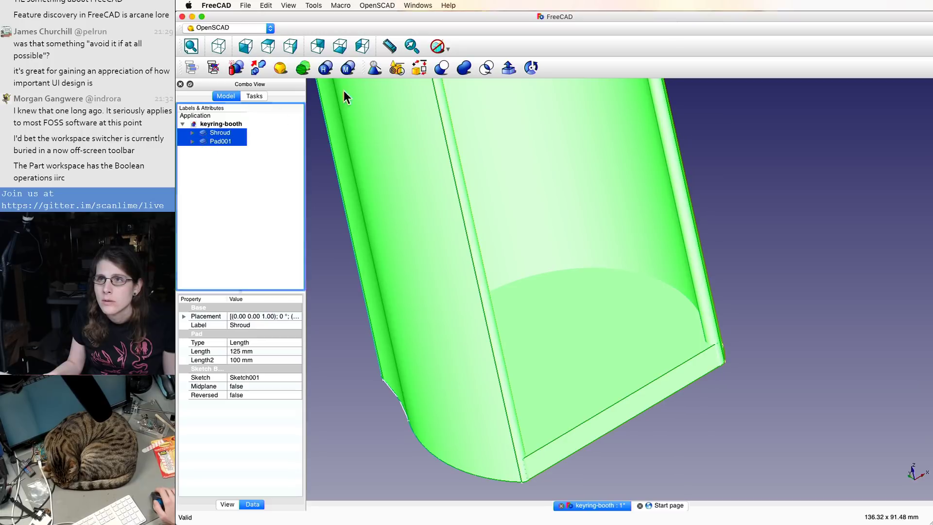
{"action": "left_click", "coordinate": [456, 70]}
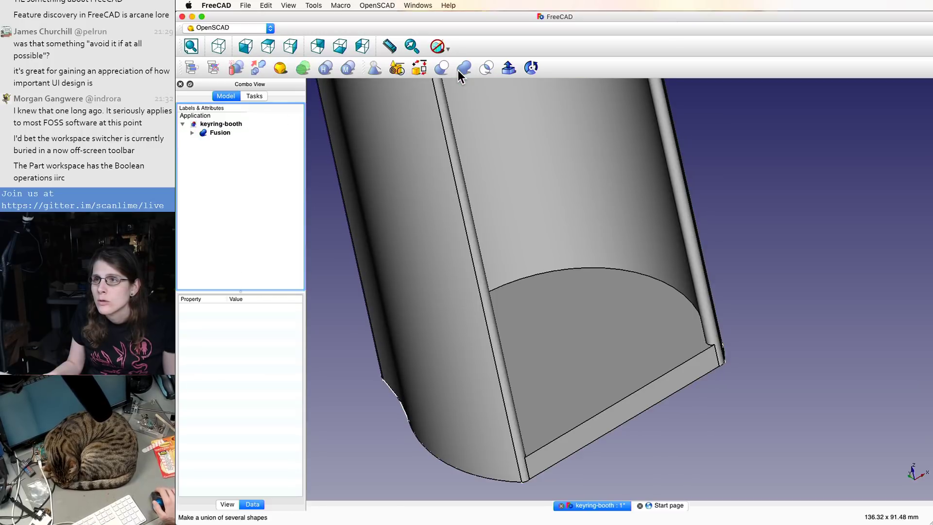
{"action": "left_click", "coordinate": [220, 134]}
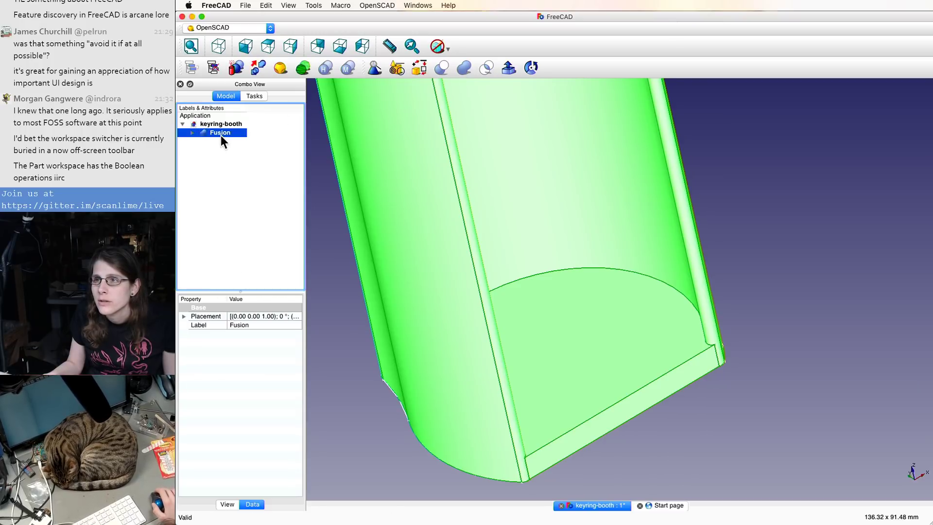
{"action": "left_click", "coordinate": [194, 133]}
{"action": "left_click", "coordinate": [222, 165]}
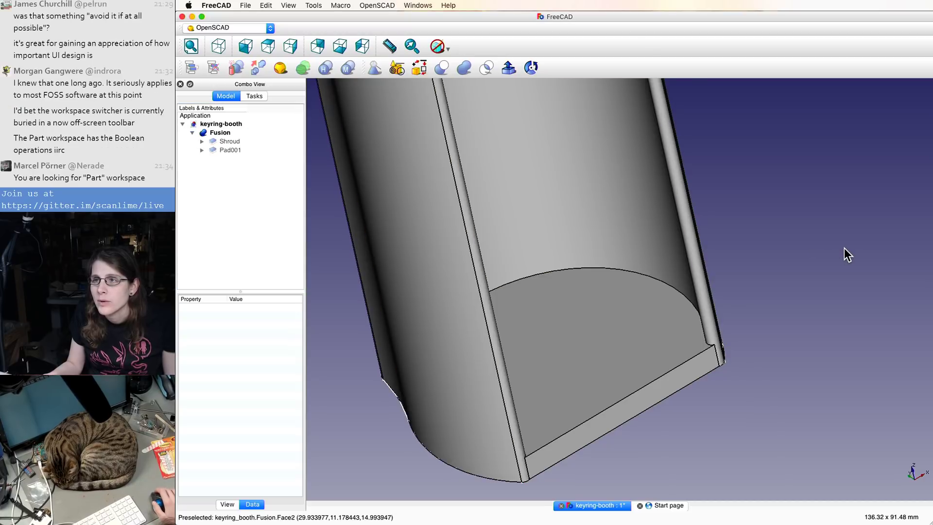
- Inspect the union's lower edges up close and save the keyring-booth document
{"action": "scroll", "coordinate": [846, 219], "scroll_direction": "up", "scroll_amount": 5}
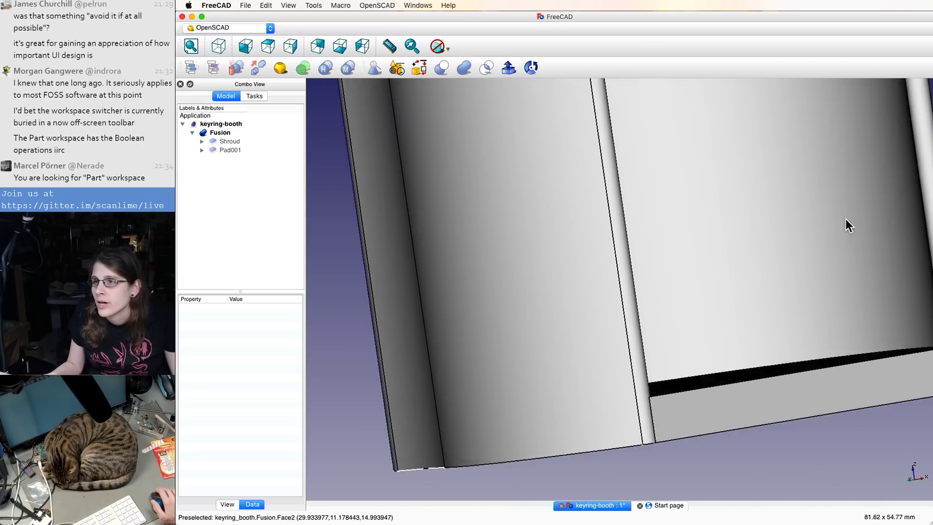
{"action": "scroll", "coordinate": [846, 218], "scroll_direction": "up", "scroll_amount": 4}
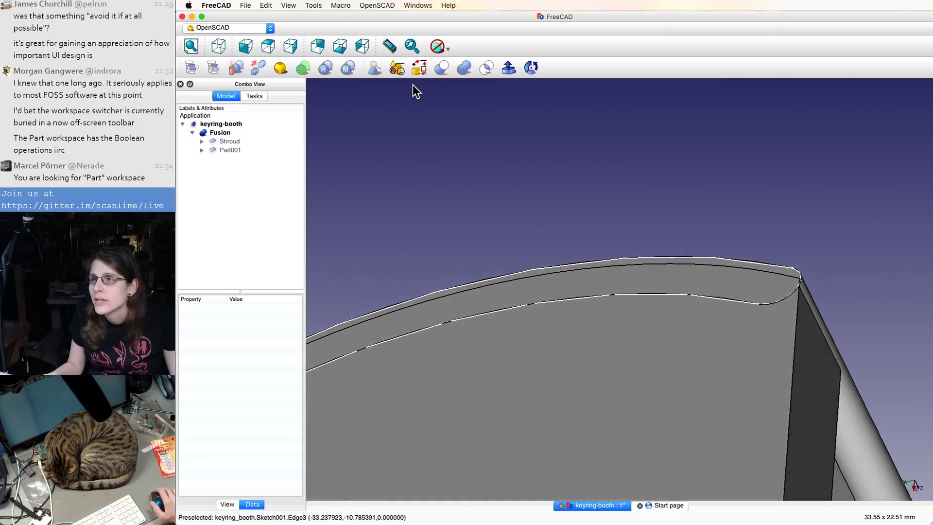
{"action": "left_click", "coordinate": [245, 5]}
{"action": "left_click", "coordinate": [260, 69]}
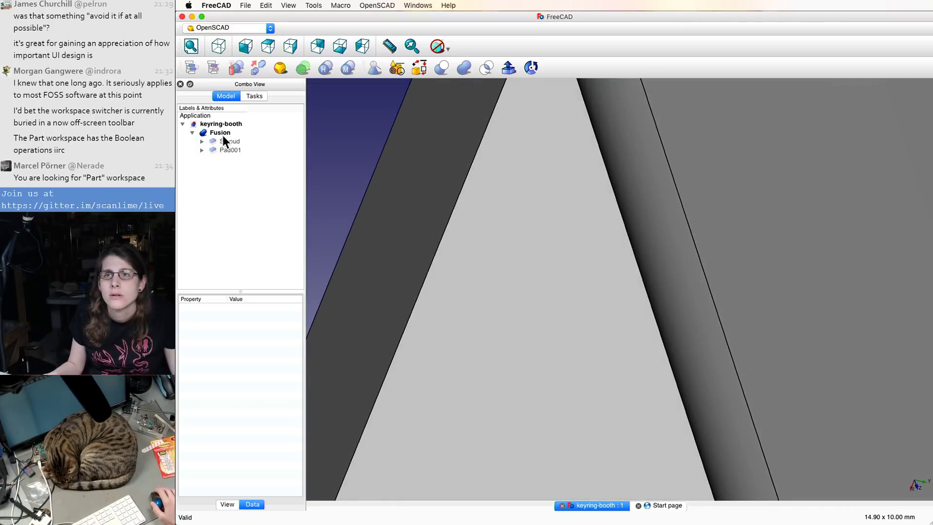
- Export the fused booth solid to the Desktop as an STL mesh named blahhhhhh
{"action": "left_click", "coordinate": [222, 133]}
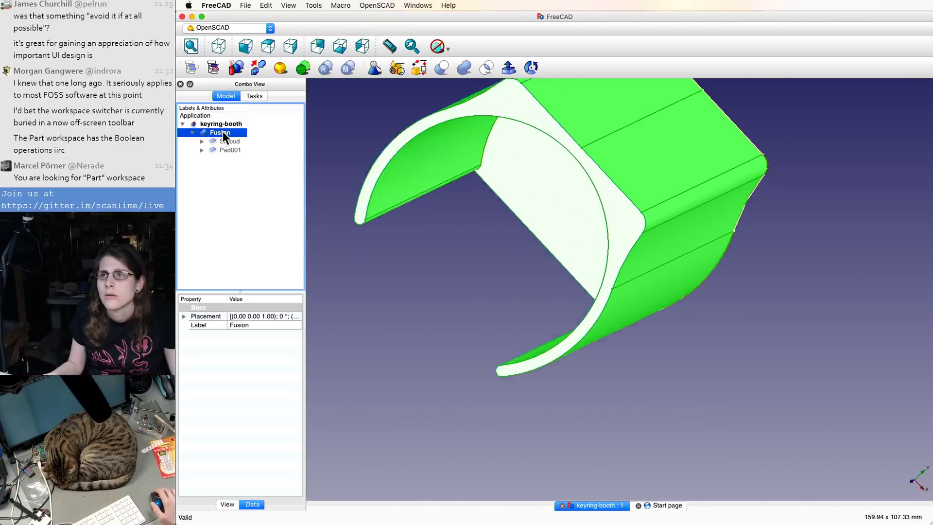
{"action": "left_click", "coordinate": [267, 6]}
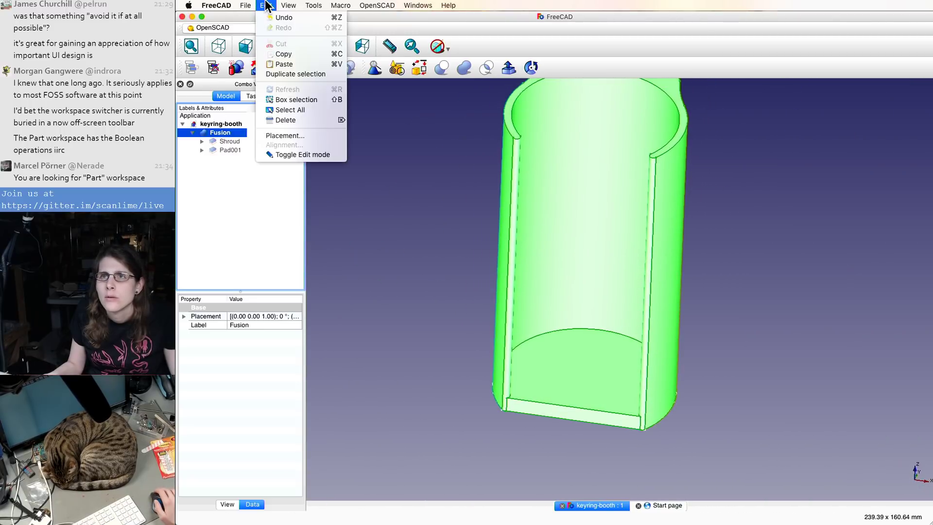
{"action": "mouse_move", "coordinate": [248, 5]}
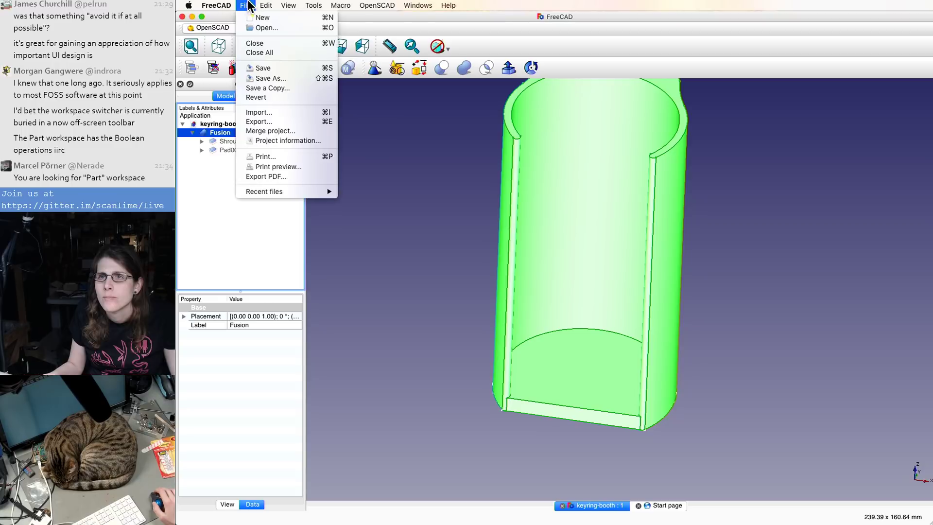
{"action": "left_click", "coordinate": [280, 122]}
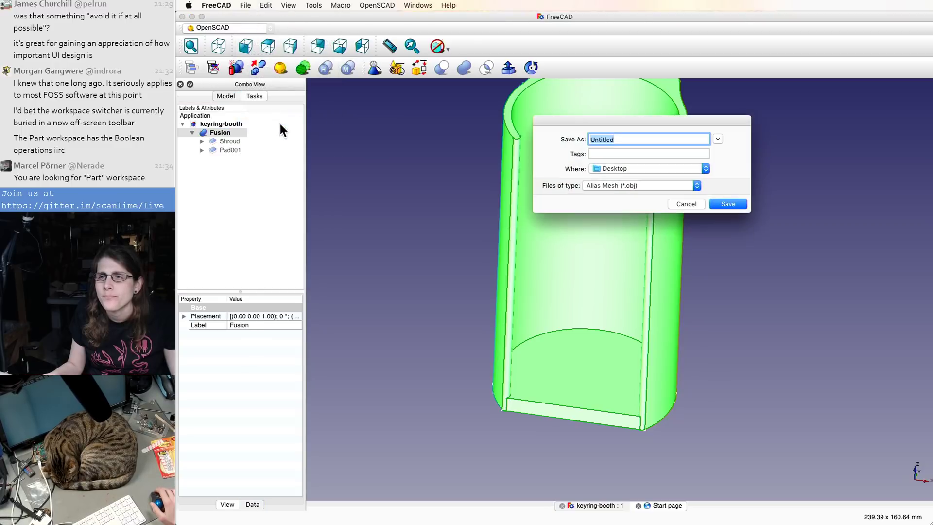
{"action": "left_click", "coordinate": [631, 185]}
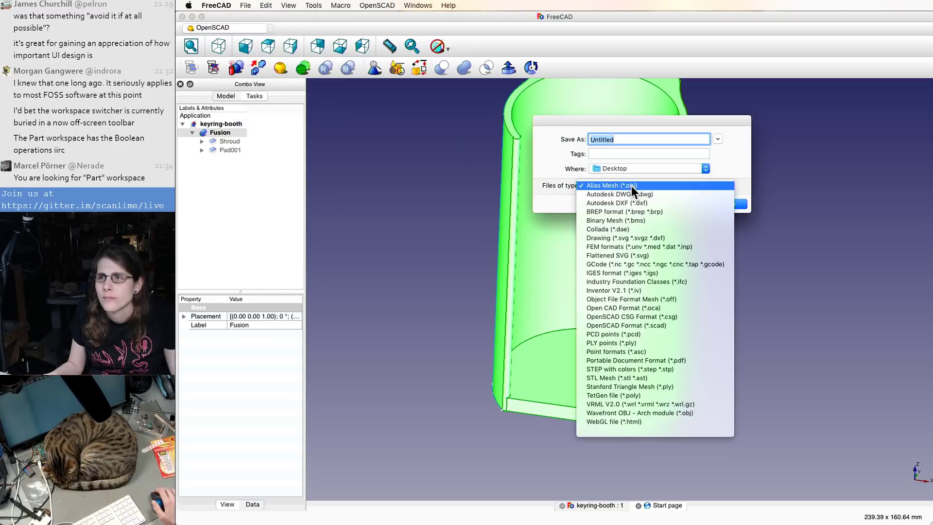
{"action": "left_click", "coordinate": [658, 377]}
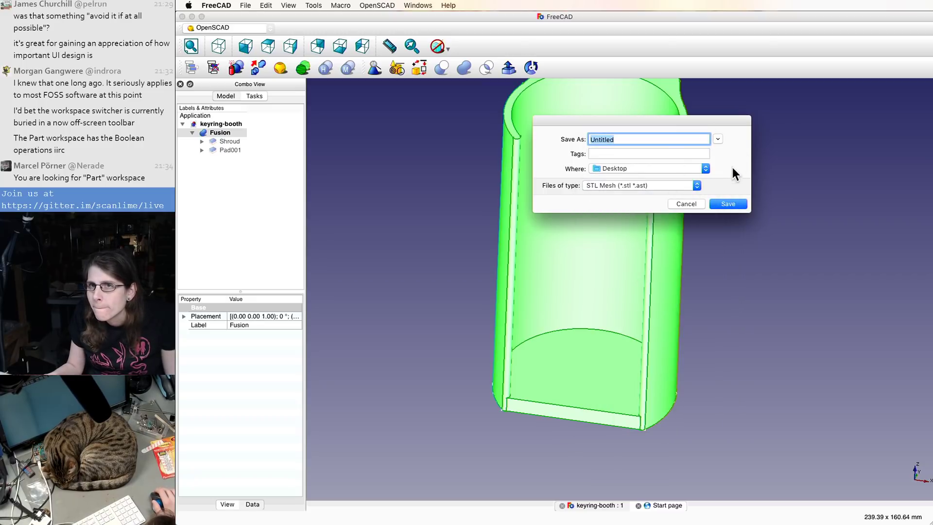
{"action": "type", "text": "booth.stl"}
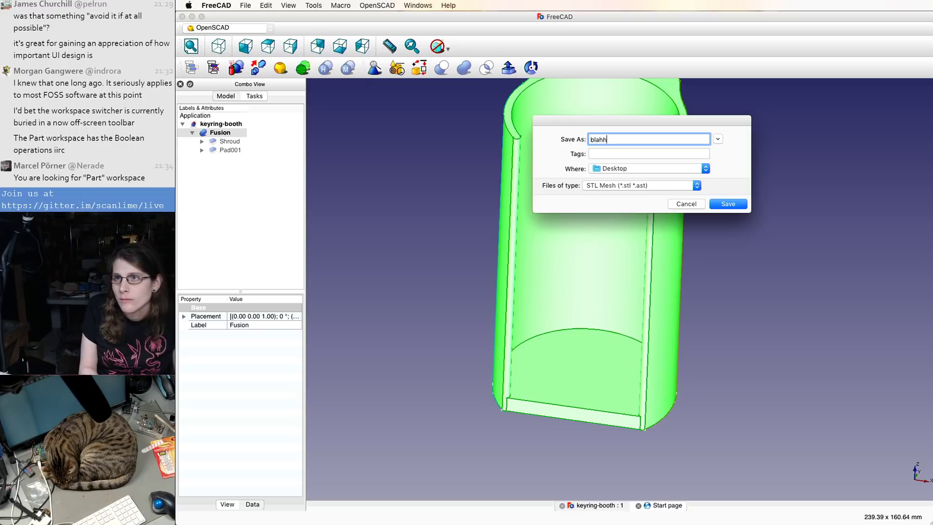
{"action": "key", "text": "Return"}
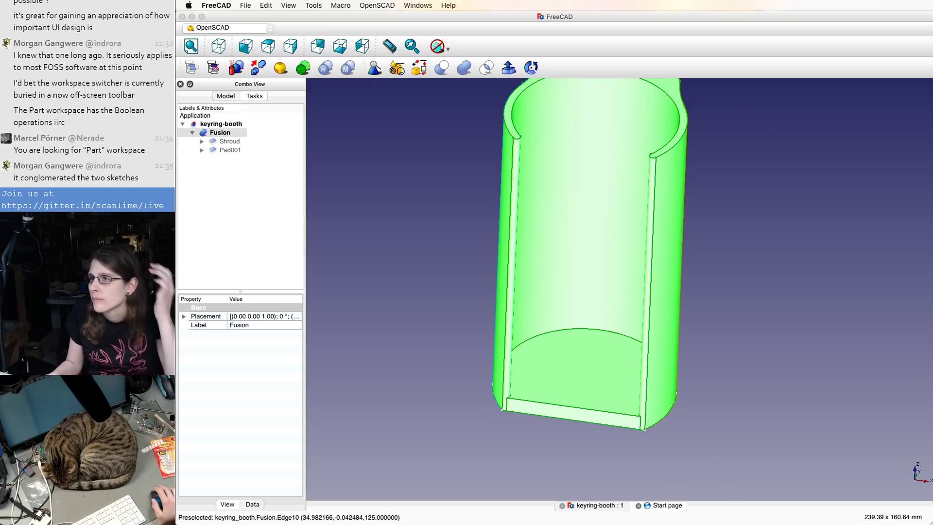
- Switch to Meshmixer, load blahhhhhh.stl and view the booth mesh up close
{"action": "key", "text": "super+space"}
{"action": "type", "text": "mesh"}
{"action": "key", "text": "Return"}
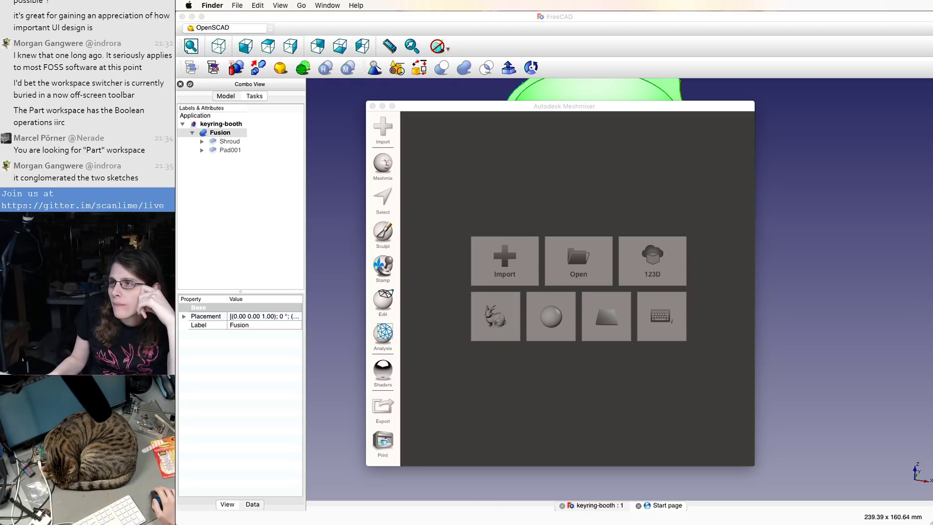
{"action": "left_click_drag", "start_coordinate": [932, 253], "coordinate": [574, 229]}
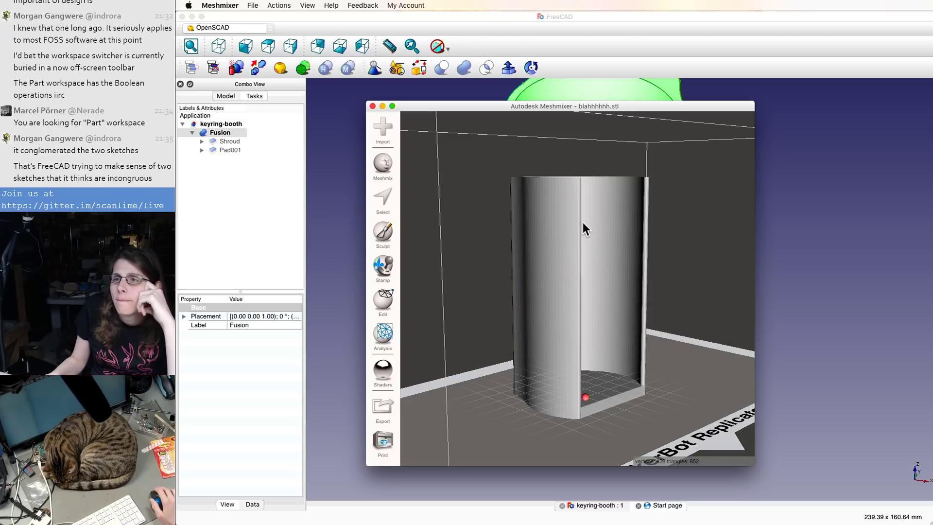
{"action": "scroll", "coordinate": [611, 351], "scroll_direction": "up", "scroll_amount": 5}
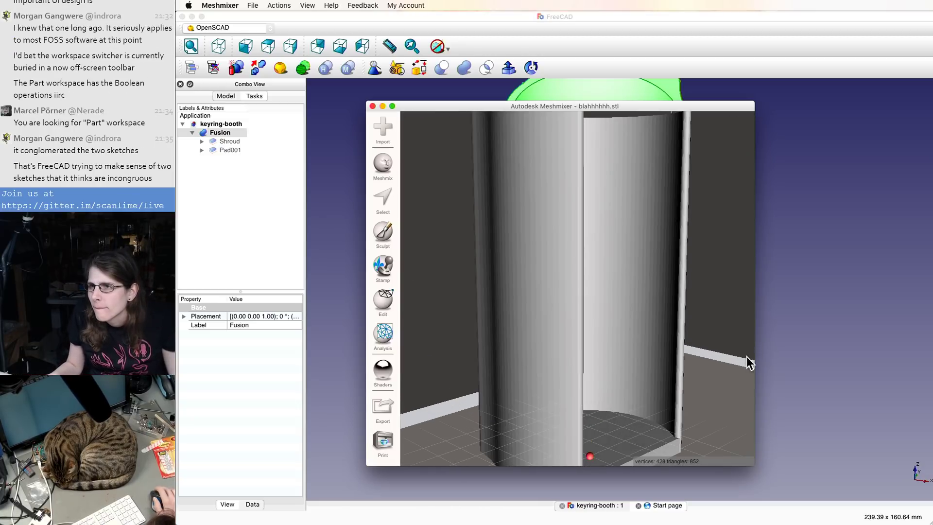
- Run the Thickness analysis on the booth mesh, check its front edges and base lip, and close the analysis
{"action": "scroll", "coordinate": [708, 364], "scroll_direction": "up", "scroll_amount": 2}
{"action": "scroll", "coordinate": [707, 367], "scroll_direction": "down", "scroll_amount": 3}
{"action": "middle_click_drag", "start_coordinate": [707, 371], "coordinate": [704, 329]}
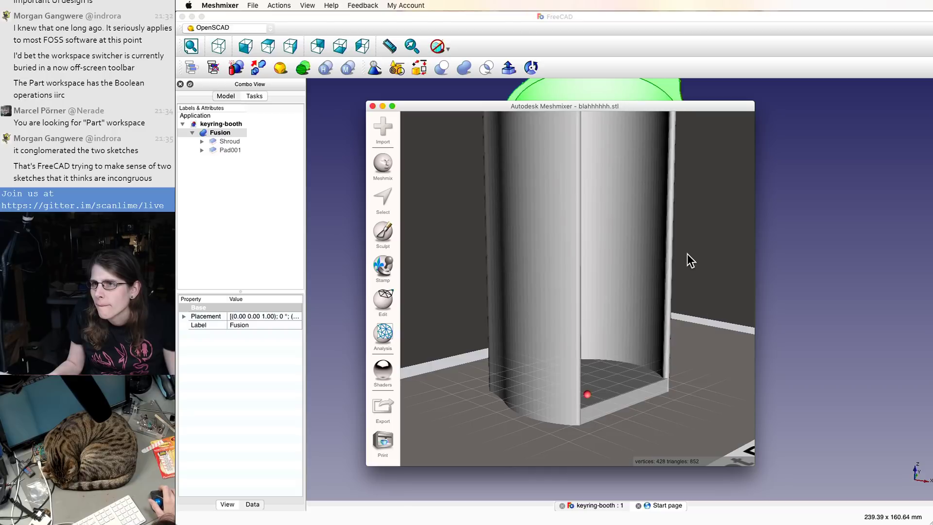
{"action": "right_click_drag", "start_coordinate": [657, 416], "coordinate": [574, 396]}
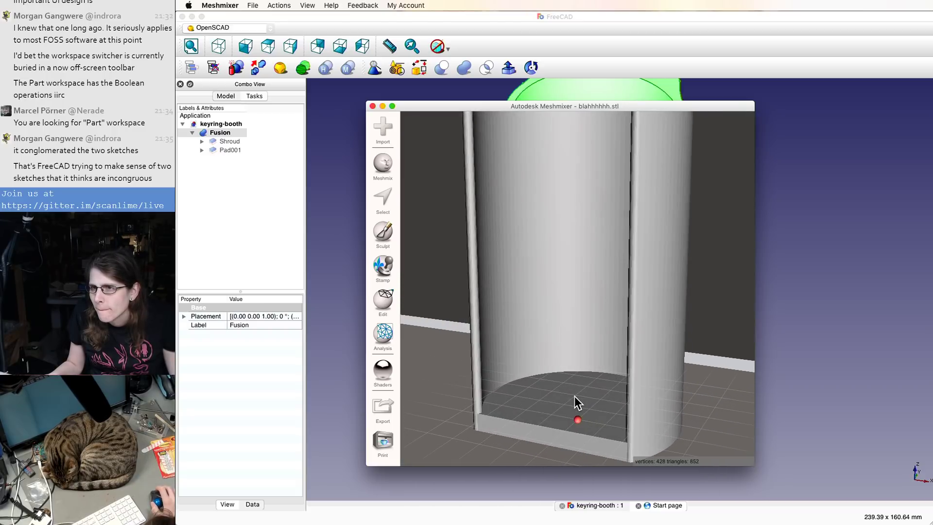
{"action": "scroll", "coordinate": [468, 430], "scroll_direction": "down", "scroll_amount": 2}
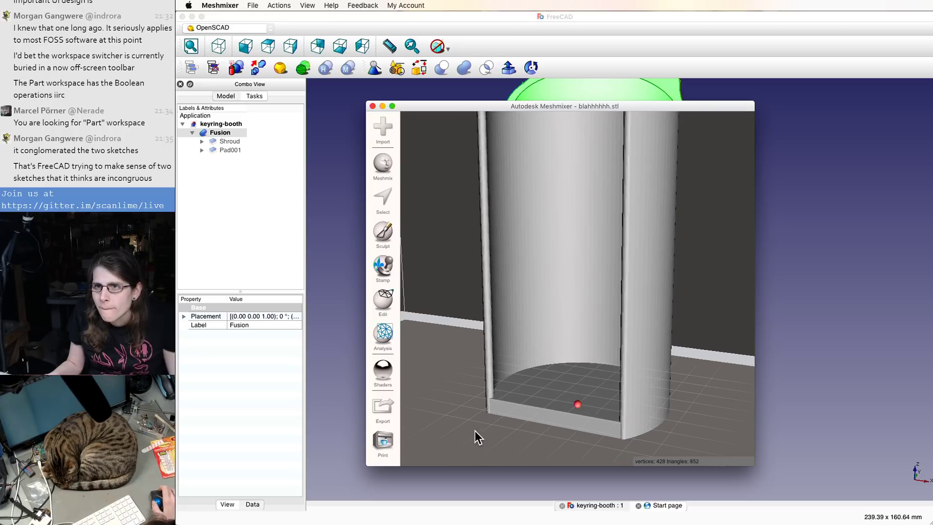
{"action": "right_click_drag", "start_coordinate": [474, 431], "coordinate": [478, 388]}
{"action": "left_click", "coordinate": [389, 335]}
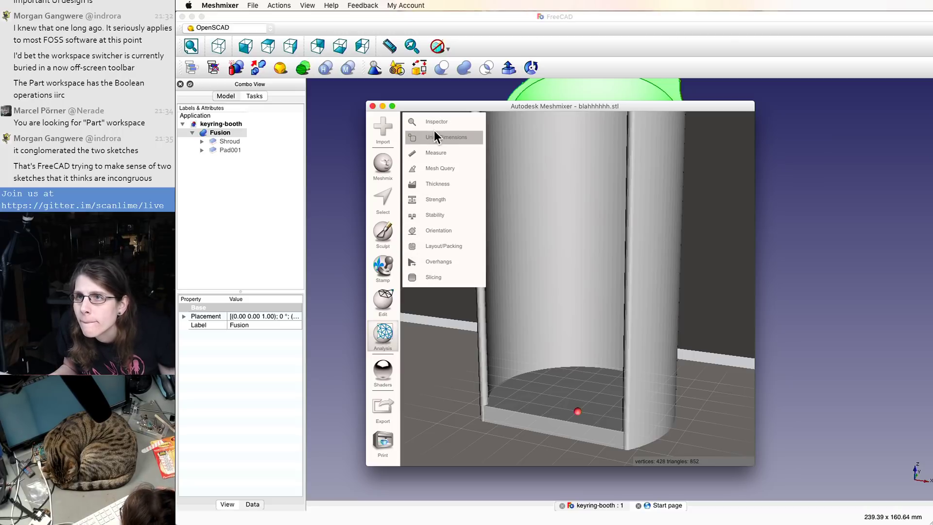
{"action": "left_click", "coordinate": [442, 185]}
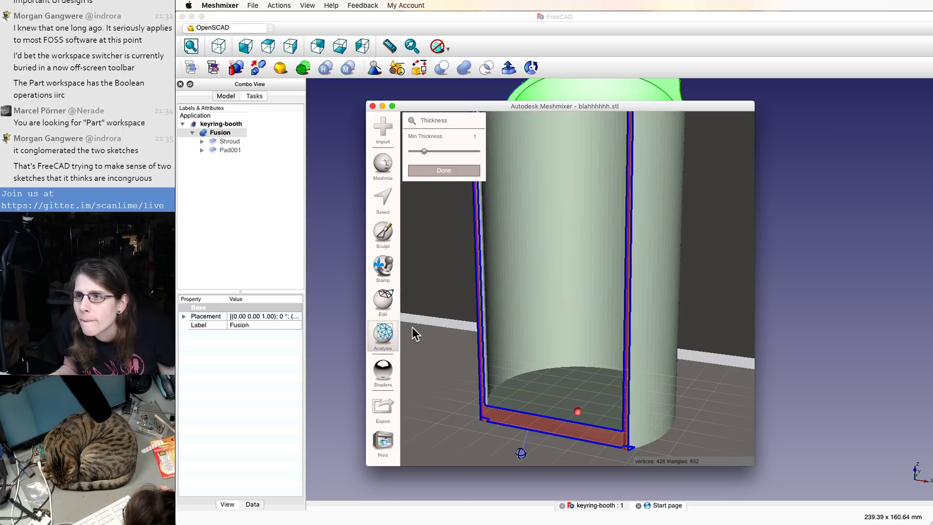
{"action": "left_click", "coordinate": [421, 168]}
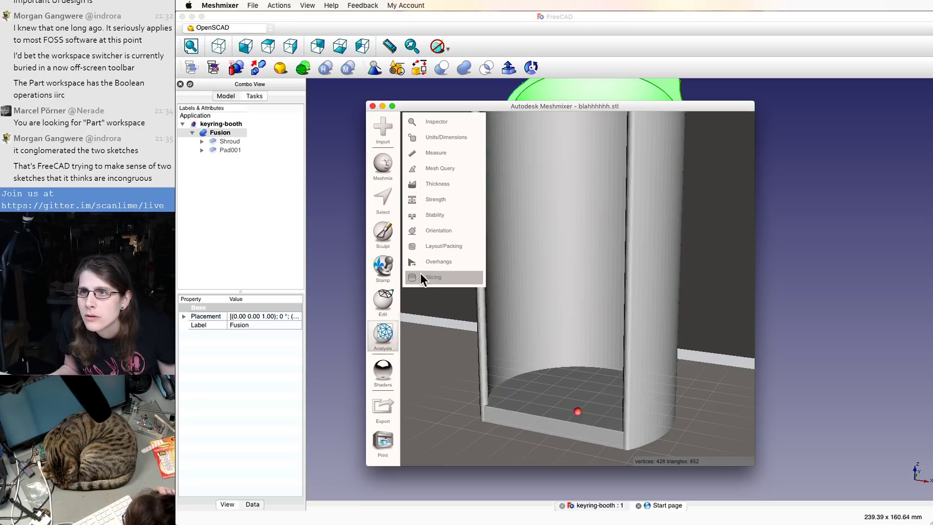
- Check the booth mesh for defects with the Inspector, look through its hole fill modes, and close it
{"action": "left_click", "coordinate": [430, 122]}
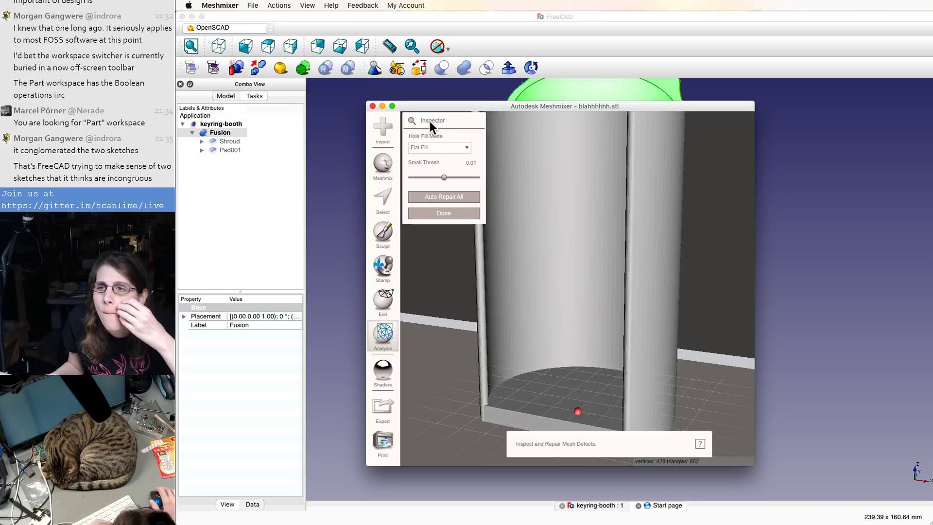
{"action": "left_click", "coordinate": [427, 148]}
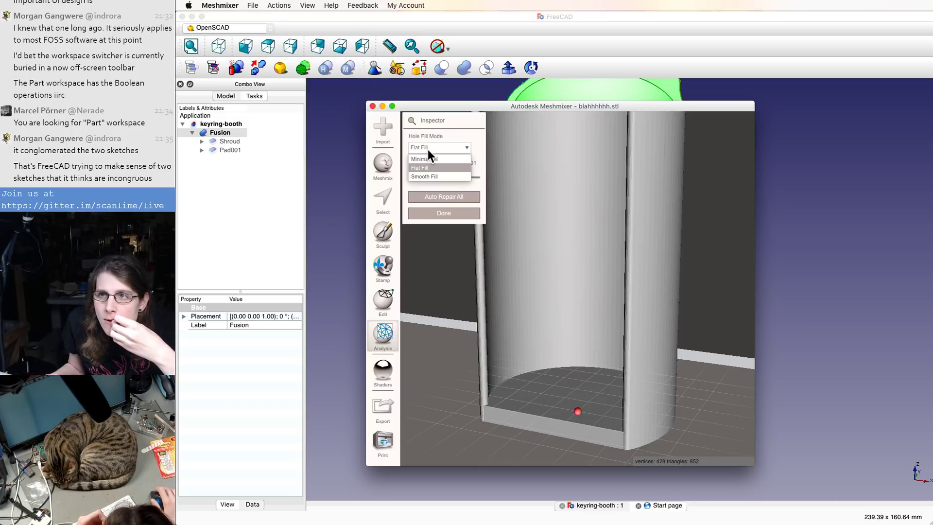
{"action": "left_click", "coordinate": [428, 148]}
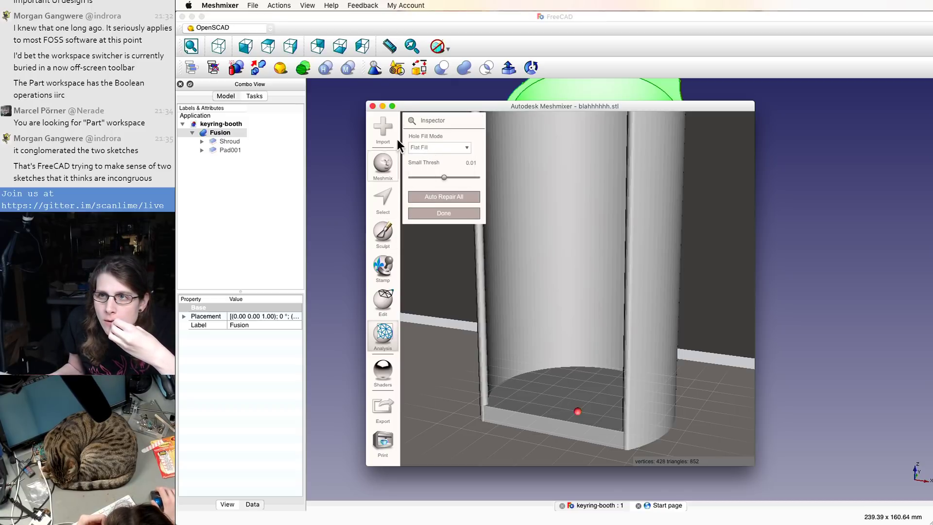
{"action": "left_click", "coordinate": [423, 214]}
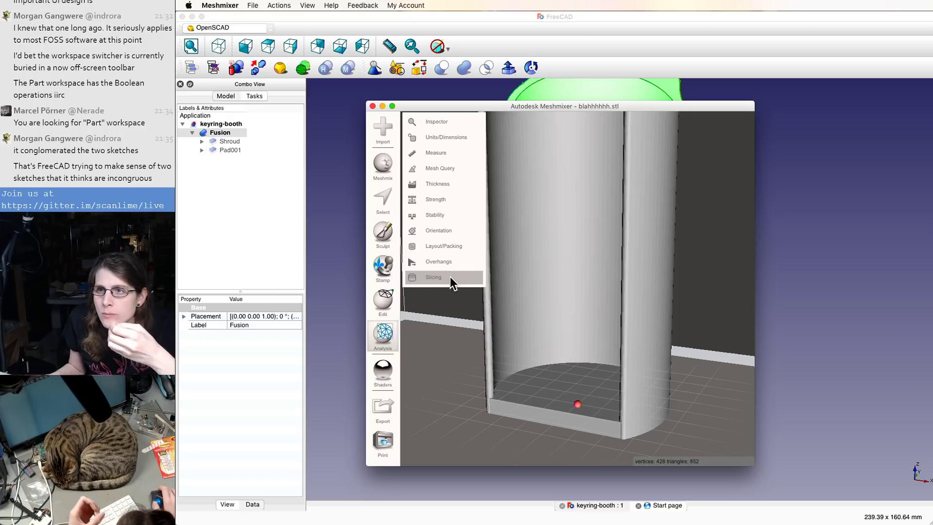
- Check the mesh's surface normals with Mesh Query, look through its colour modes, and close it
{"action": "left_click", "coordinate": [464, 167]}
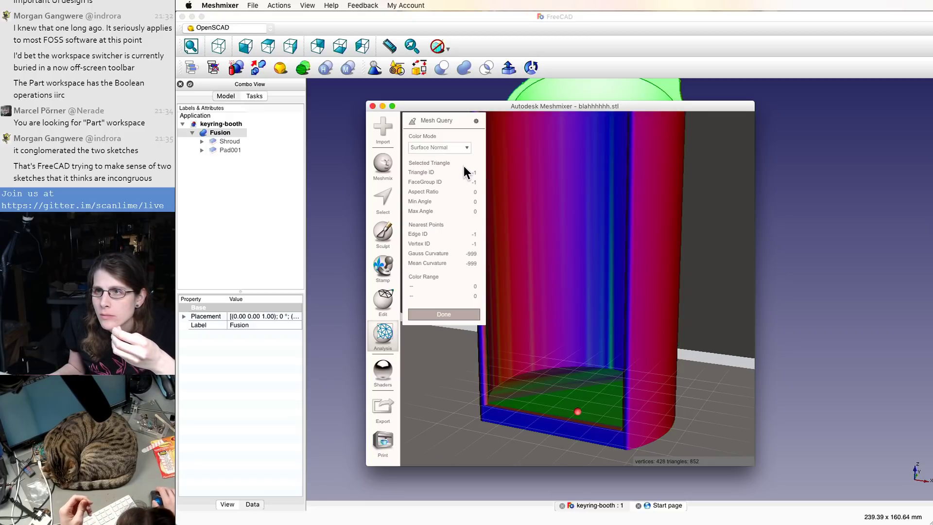
{"action": "left_click", "coordinate": [434, 148]}
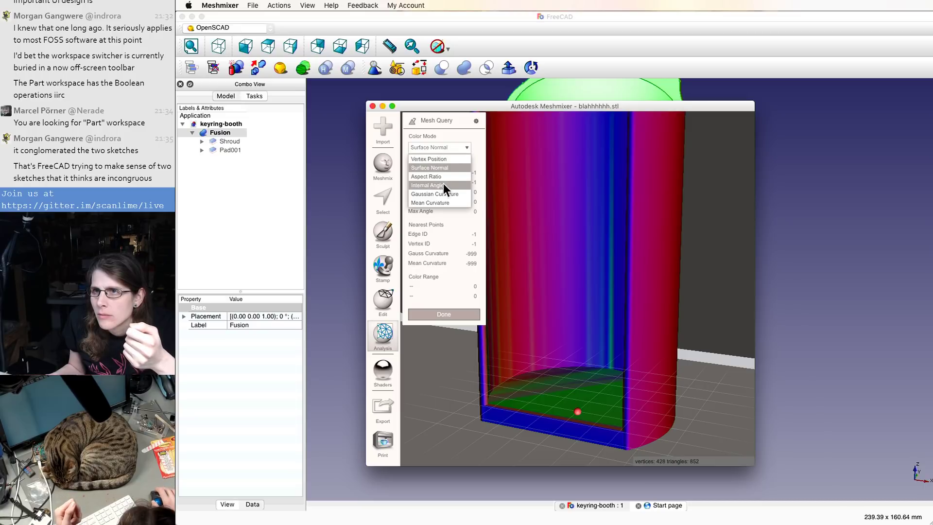
{"action": "left_click", "coordinate": [442, 313]}
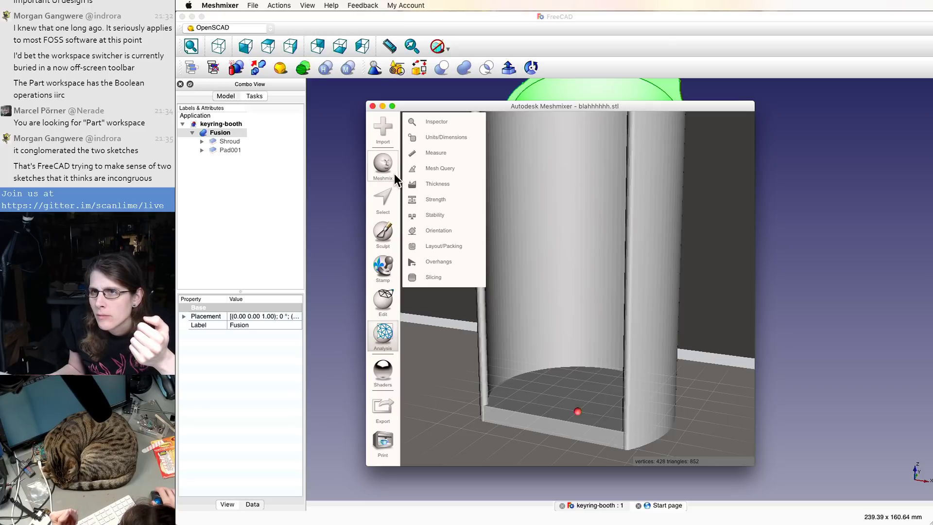
- Close Meshmixer and switch to Cura Type A
{"action": "left_click", "coordinate": [388, 213]}
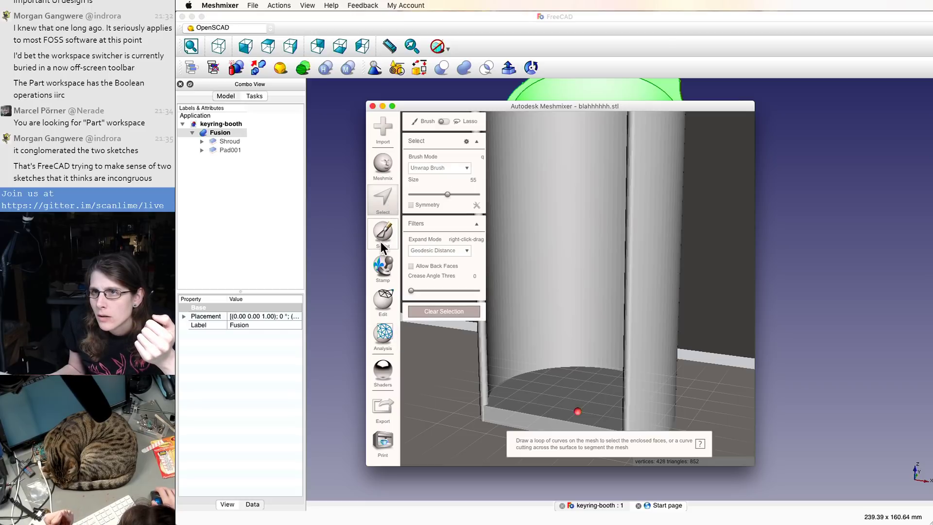
{"action": "left_click", "coordinate": [384, 232]}
{"action": "left_click", "coordinate": [373, 106]}
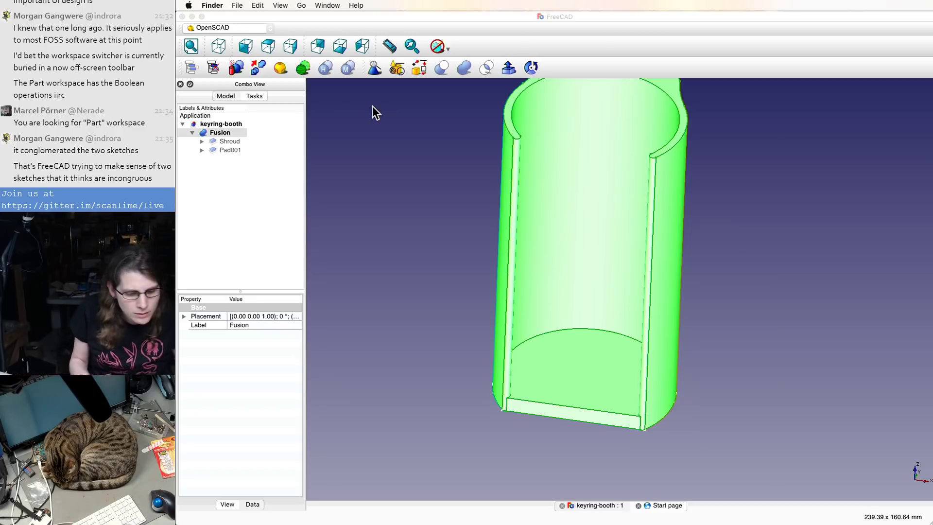
{"action": "key", "text": "super+space"}
{"action": "type", "text": "cua"}
{"action": "key", "text": "Return"}
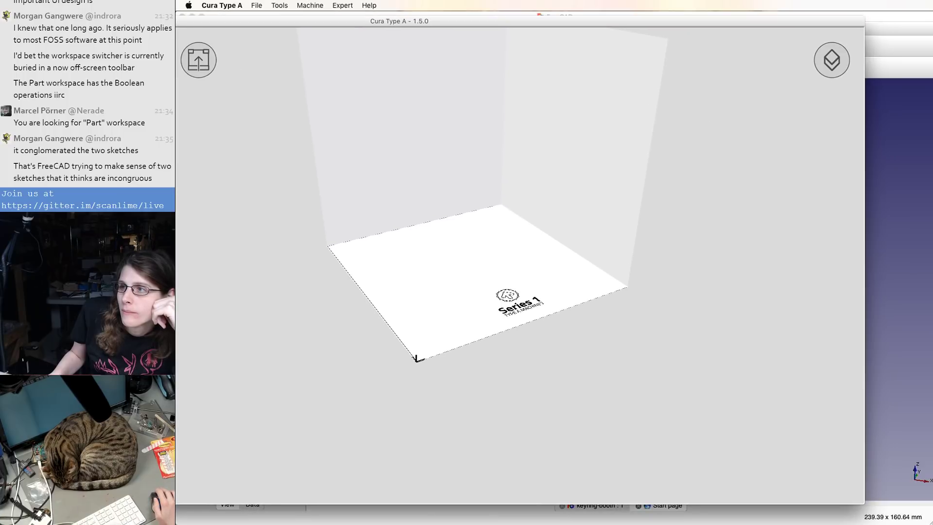
- Load blahhhhhh.stl onto the build platform and view the booth from the front
{"action": "left_click_drag", "start_coordinate": [932, 292], "coordinate": [398, 274]}
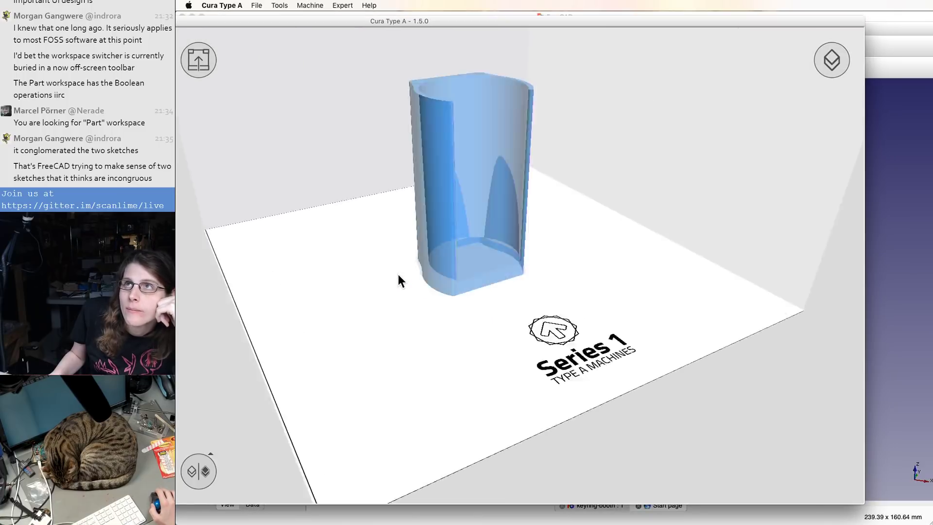
{"action": "right_click_drag", "start_coordinate": [445, 389], "coordinate": [426, 397]}
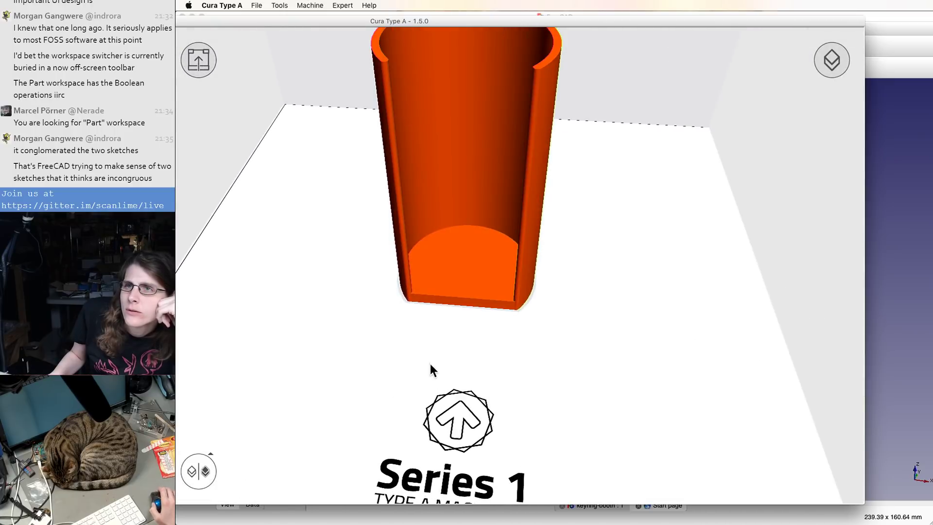
{"action": "scroll", "coordinate": [430, 364], "scroll_direction": "down", "scroll_amount": 5}
{"action": "left_click_drag", "start_coordinate": [373, 22], "coordinate": [493, 112]}
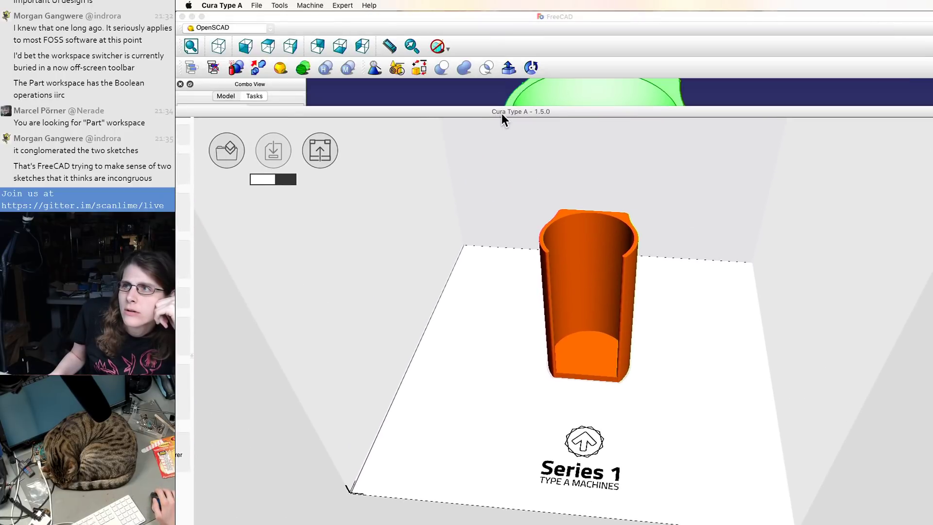
- Show the sliced booth in layer view and lower the displayed layers to layer 16 to examine the base
{"action": "left_click", "coordinate": [929, 278]}
{"action": "scroll", "coordinate": [684, 258], "scroll_direction": "down", "scroll_amount": 3}
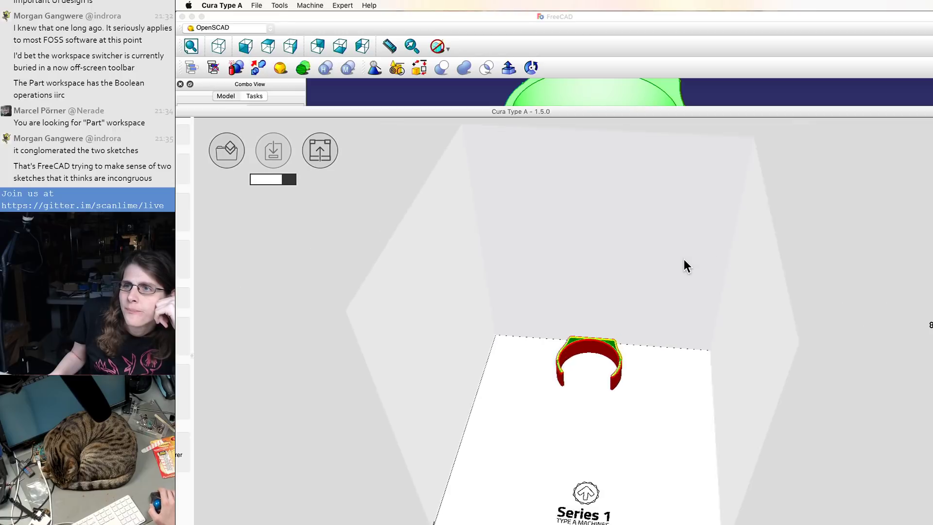
{"action": "scroll", "coordinate": [683, 263], "scroll_direction": "up", "scroll_amount": 15}
{"action": "left_click_drag", "start_coordinate": [690, 113], "coordinate": [656, 16]}
{"action": "scroll", "coordinate": [698, 331], "scroll_direction": "up", "scroll_amount": 2}
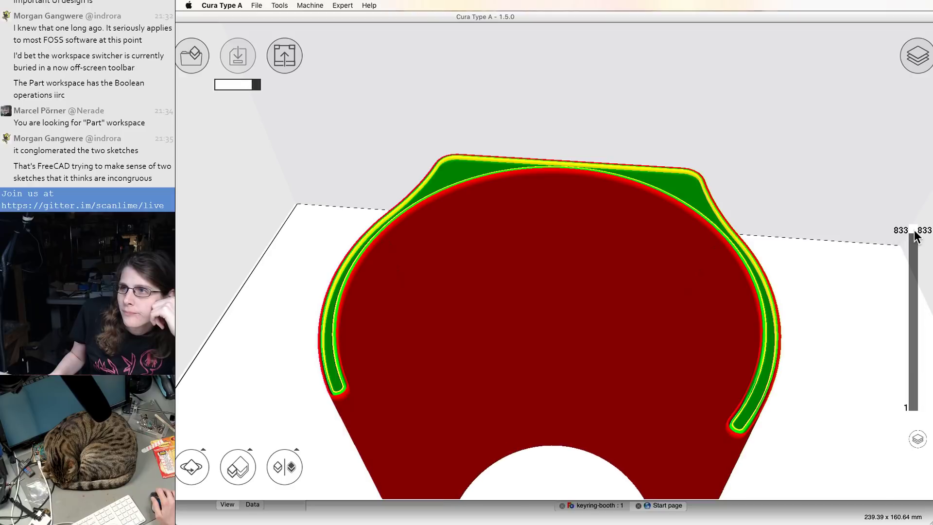
{"action": "left_click_drag", "start_coordinate": [914, 231], "coordinate": [910, 403]}
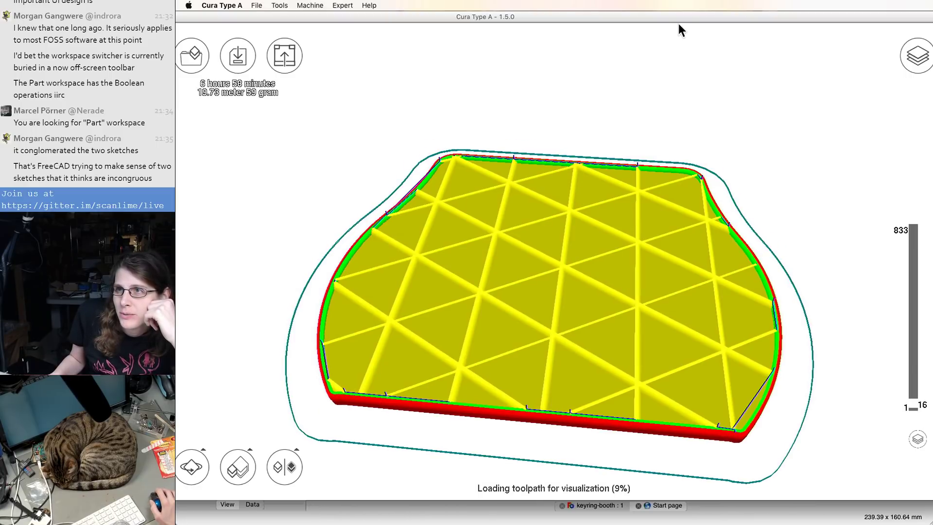
- Disable the print support structure, set the strength to Medium, and examine the new toolpath
{"action": "left_click_drag", "start_coordinate": [679, 18], "coordinate": [922, 25]}
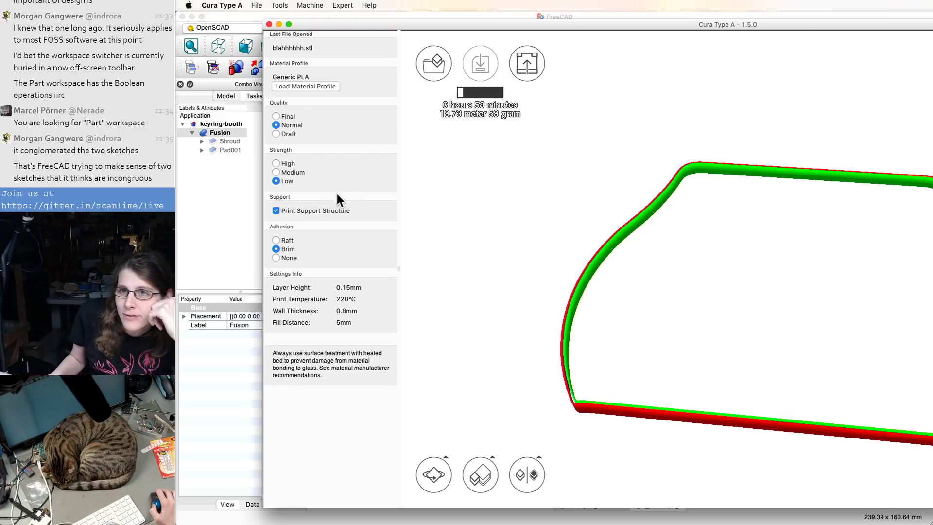
{"action": "left_click", "coordinate": [335, 209]}
{"action": "left_click", "coordinate": [299, 172]}
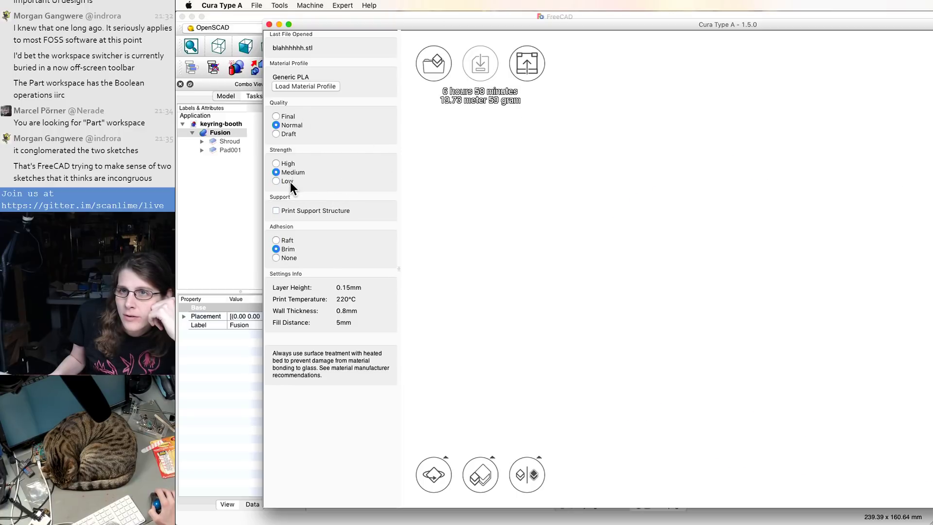
{"action": "left_click_drag", "start_coordinate": [500, 23], "coordinate": [335, 20]}
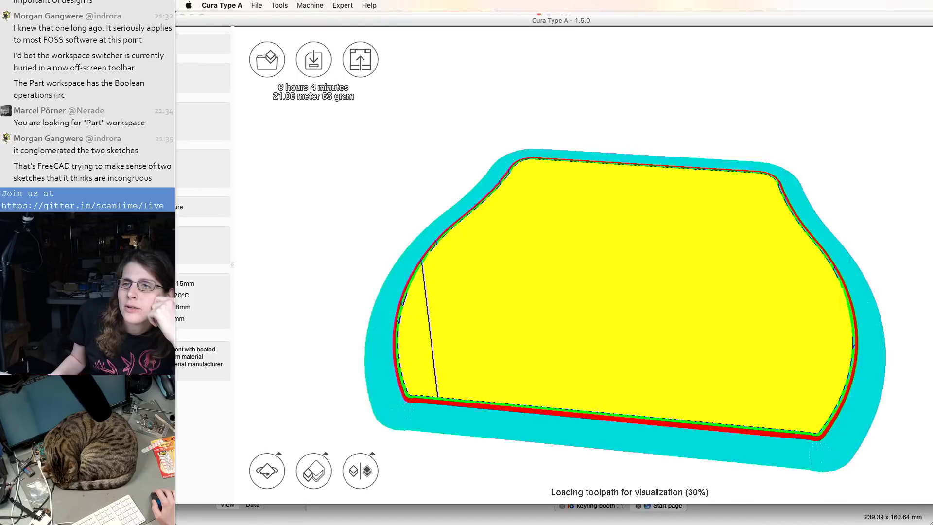
{"action": "mouse_move", "coordinate": [584, 272]}
{"action": "right_mouse_down"}
{"action": "mouse_move", "coordinate": [594, 285]}
{"action": "mouse_move", "coordinate": [596, 273]}
{"action": "right_mouse_up"}
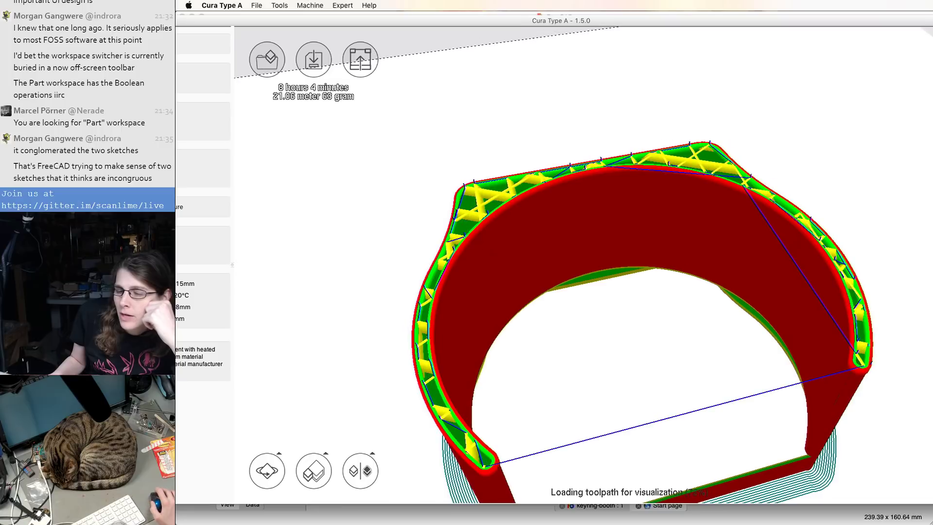
- Switch back to Meshmixer with blahhhhhh.stl loaded, enlarge its window, and show the mesh wireframe
{"action": "key", "text": "super+space"}
{"action": "type", "text": "mesh"}
{"action": "key", "text": "Return"}
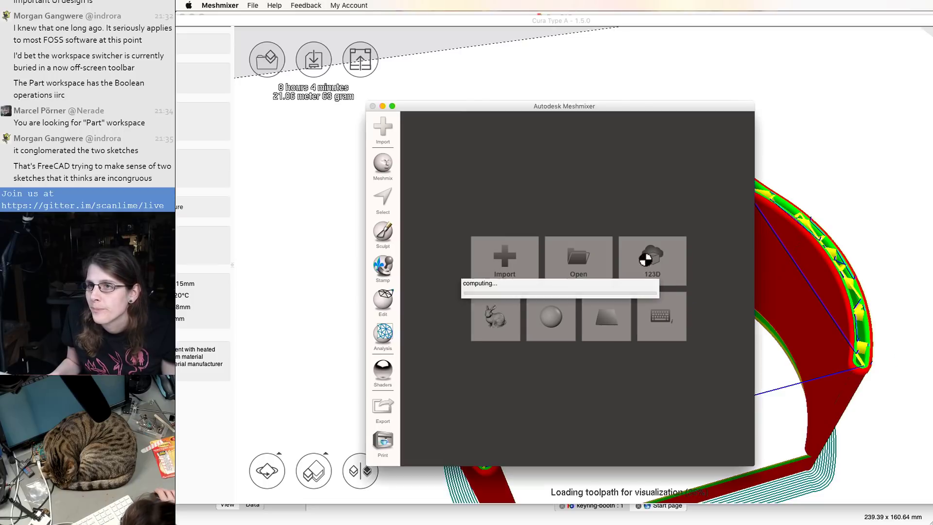
{"action": "double_click", "coordinate": [494, 109]}
{"action": "mouse_move", "coordinate": [308, 5]}
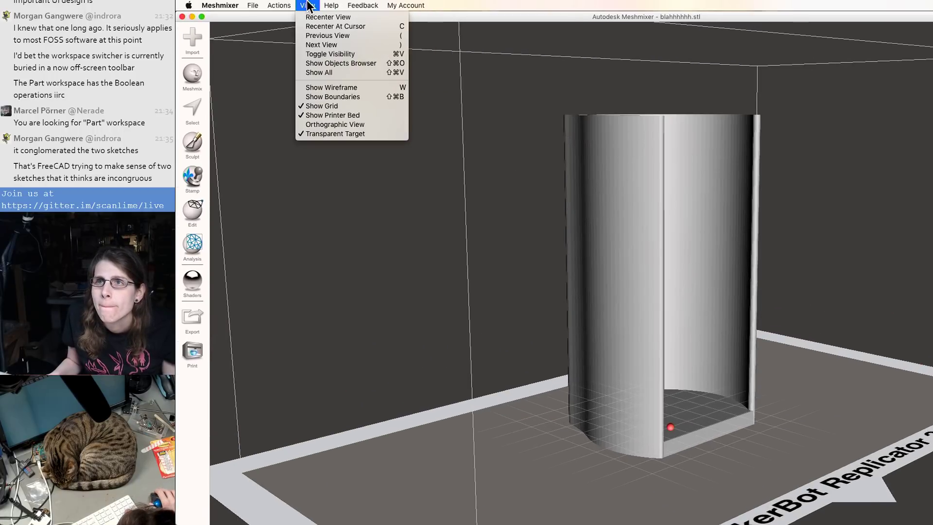
{"action": "left_click", "coordinate": [321, 87]}
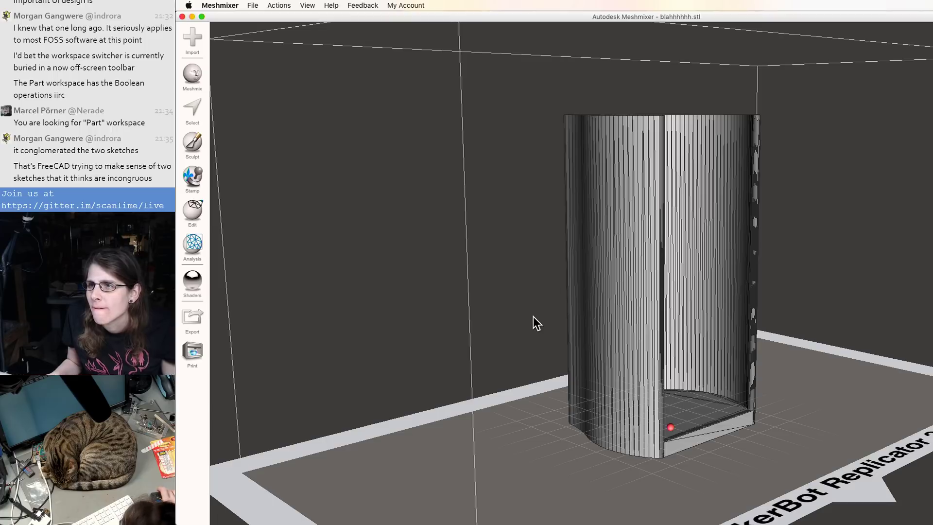
- Hide the printer bed around the booth mesh
{"action": "right_click_drag", "start_coordinate": [510, 344], "coordinate": [401, 272]}
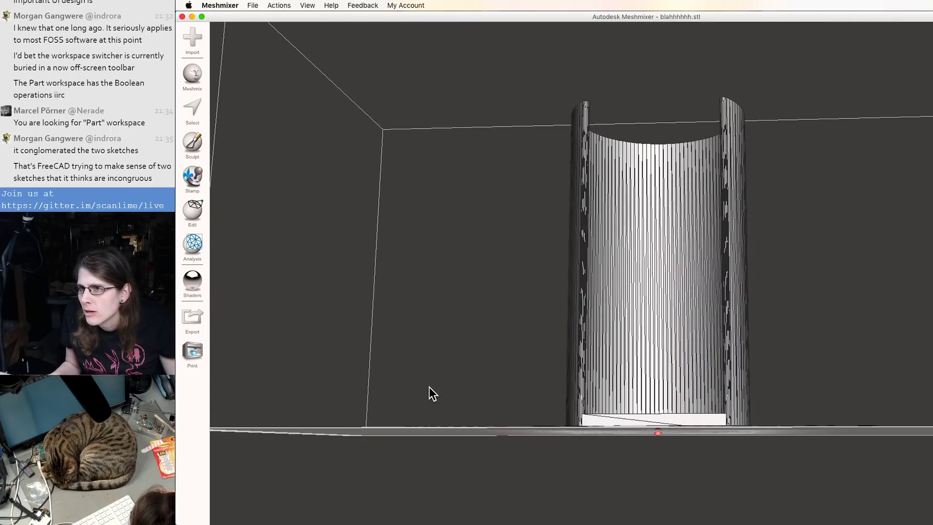
{"action": "left_click", "coordinate": [308, 5]}
{"action": "left_click", "coordinate": [319, 112]}
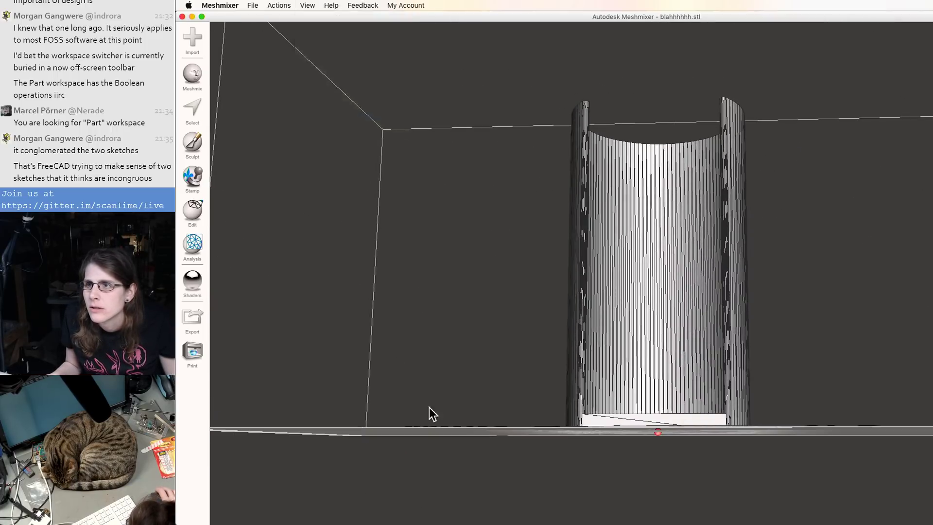
- Examine the wireframe triangulation of the booth's underside, inner floor and walls from several angles
{"action": "right_click_drag", "start_coordinate": [428, 412], "coordinate": [738, 271]}
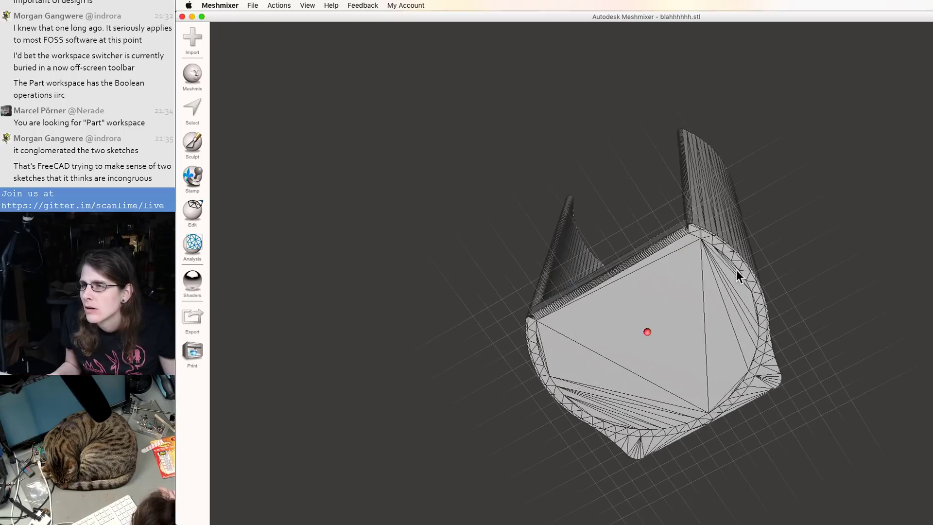
{"action": "scroll", "coordinate": [780, 255], "scroll_direction": "up", "scroll_amount": 5}
{"action": "scroll", "coordinate": [779, 250], "scroll_direction": "up", "scroll_amount": 3}
{"action": "right_click_drag", "start_coordinate": [905, 104], "coordinate": [724, 320]}
{"action": "scroll", "coordinate": [724, 317], "scroll_direction": "down", "scroll_amount": 10}
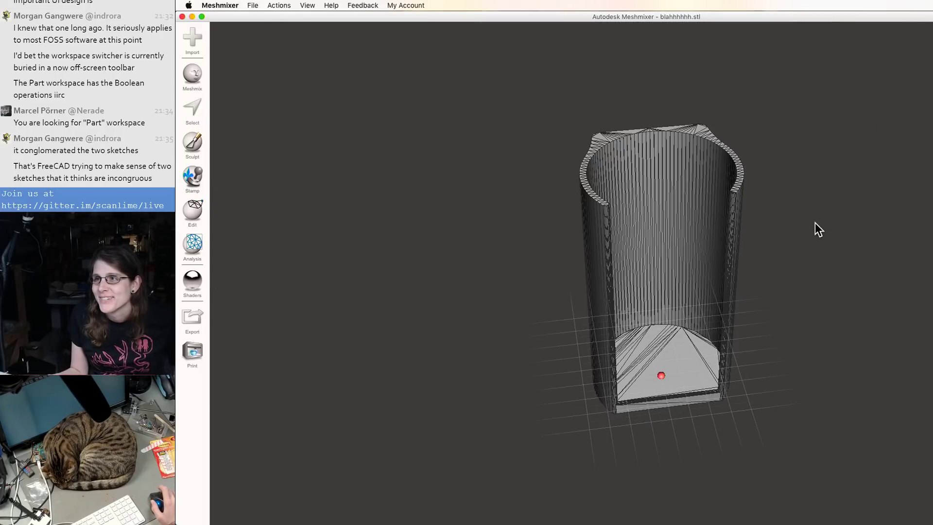
{"action": "right_click_drag", "start_coordinate": [815, 223], "coordinate": [895, 228]}
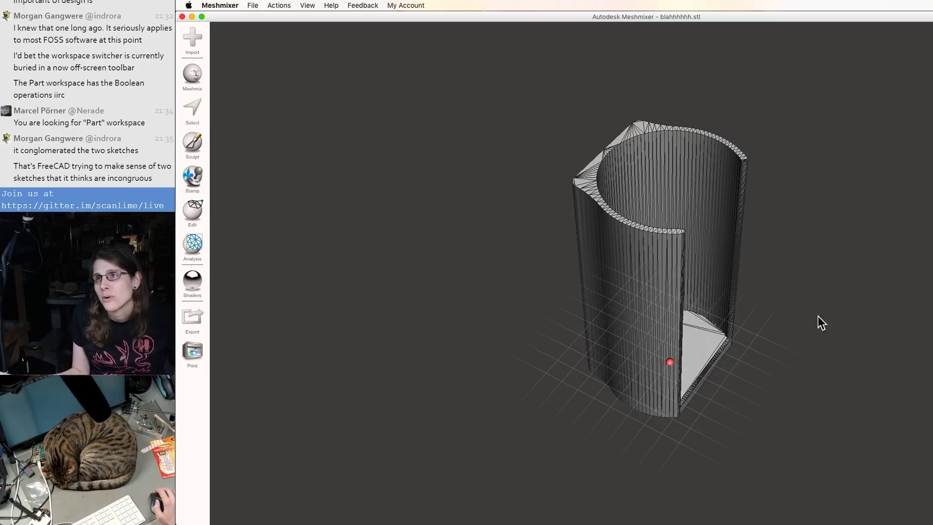
{"action": "right_click_drag", "start_coordinate": [818, 315], "coordinate": [766, 292]}
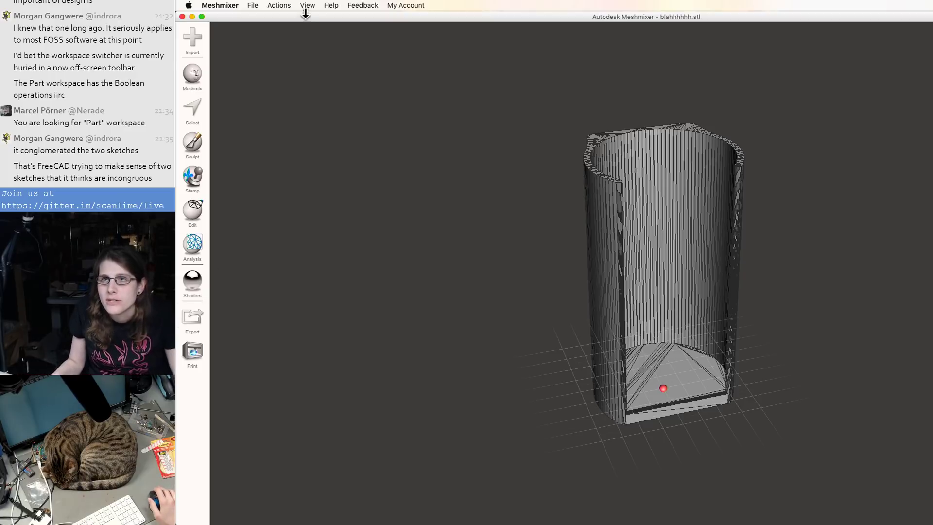
- Move the Meshmixer and Cura windows aside and return to FreeCAD's keyring-booth model, bringing the booth's whole top rim into view
{"action": "left_click_drag", "start_coordinate": [305, 14], "coordinate": [551, 306]}
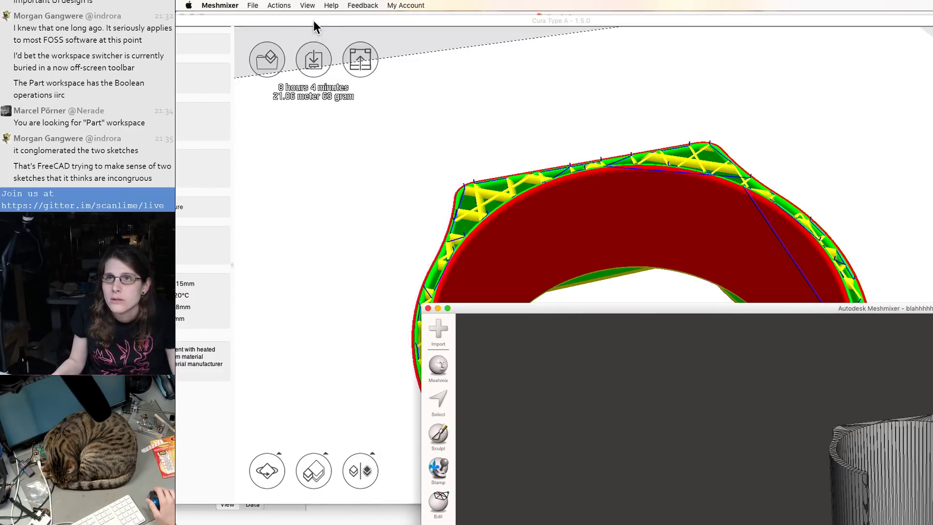
{"action": "left_click_drag", "start_coordinate": [313, 20], "coordinate": [436, 196]}
{"action": "left_click", "coordinate": [396, 149]}
{"action": "scroll", "coordinate": [396, 148], "scroll_direction": "down", "scroll_amount": 2}
{"action": "scroll", "coordinate": [396, 148], "scroll_direction": "up", "scroll_amount": 4}
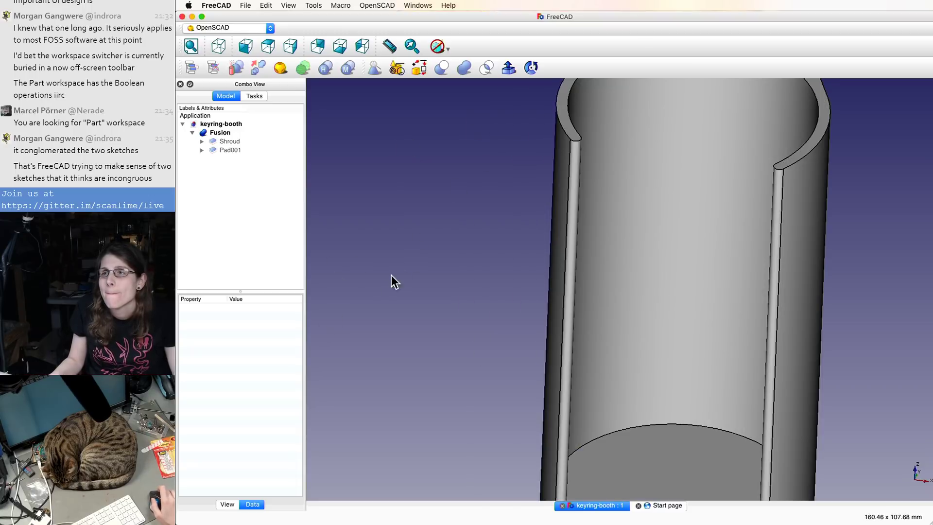
{"action": "middle_click_drag", "start_coordinate": [393, 281], "coordinate": [324, 352]}
- Switch from the OpenSCAD workbench to the Part workbench
{"action": "left_click", "coordinate": [314, 6]}
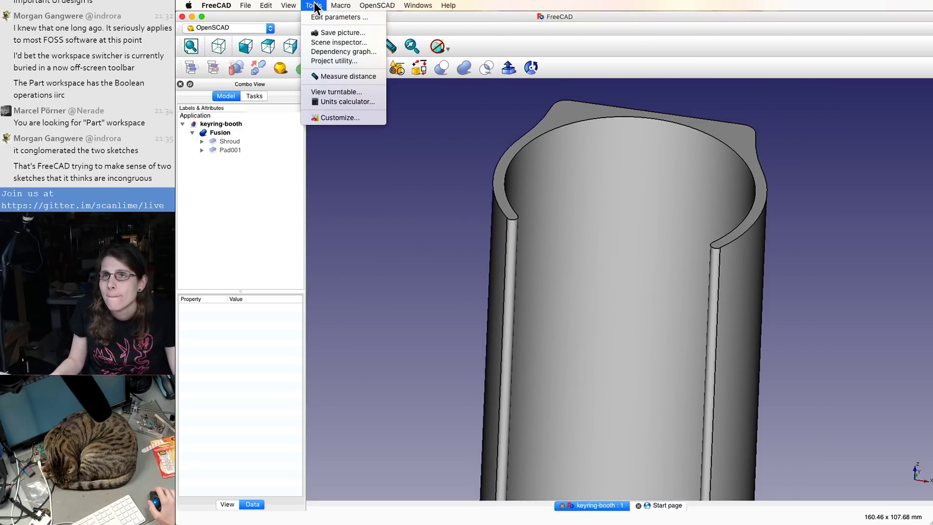
{"action": "left_click", "coordinate": [311, 31]}
{"action": "left_click", "coordinate": [269, 27]}
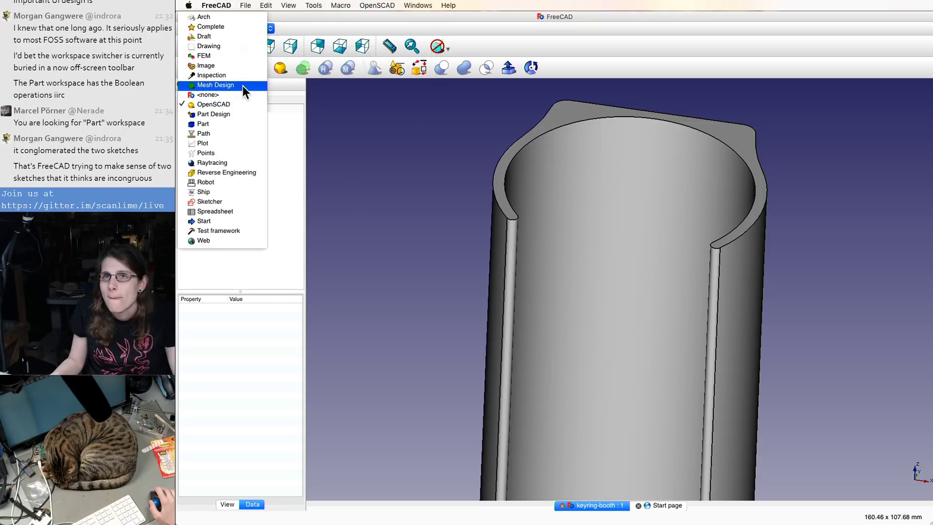
{"action": "left_click", "coordinate": [236, 126]}
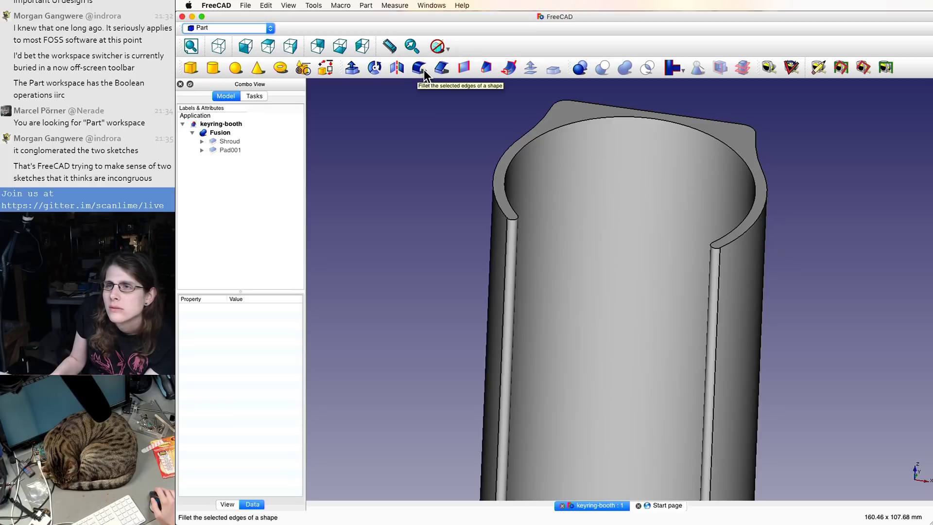
- Start an edge fillet with Fusion as the selected shape and leave all of its edges unselected
{"action": "left_click", "coordinate": [443, 72]}
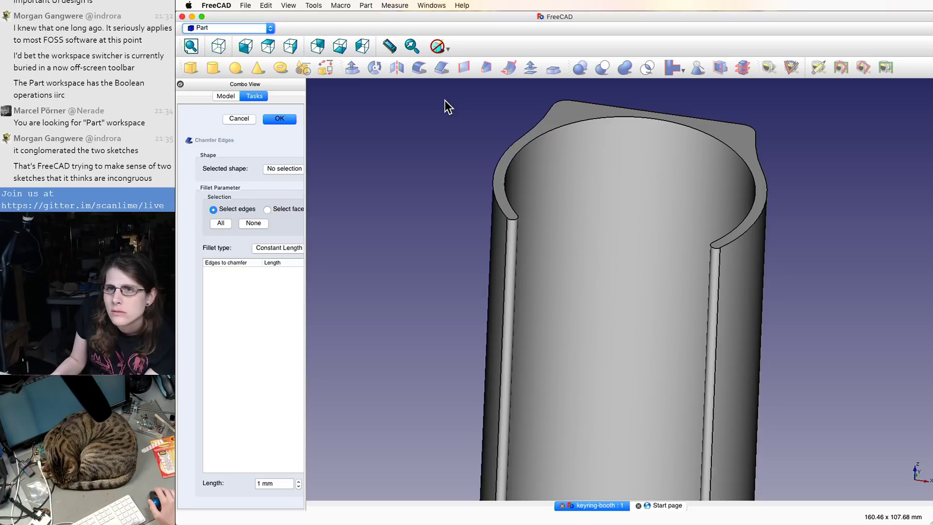
{"action": "left_click", "coordinate": [239, 118]}
{"action": "left_click", "coordinate": [418, 70]}
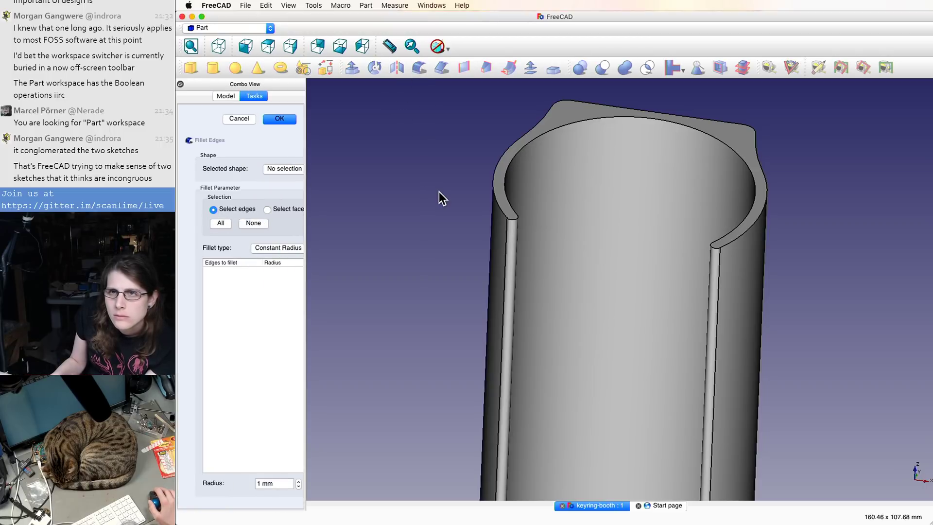
{"action": "scroll", "coordinate": [512, 222], "scroll_direction": "up", "scroll_amount": 5}
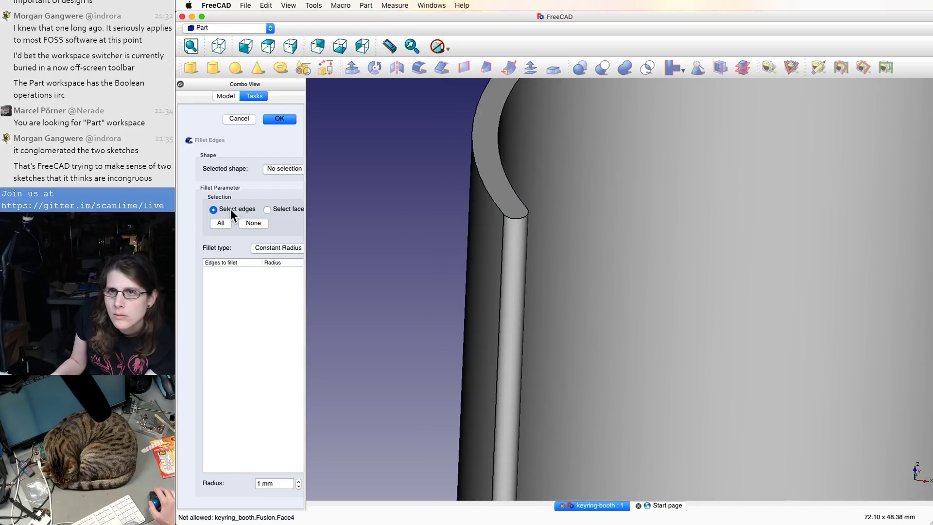
{"action": "left_click", "coordinate": [282, 168]}
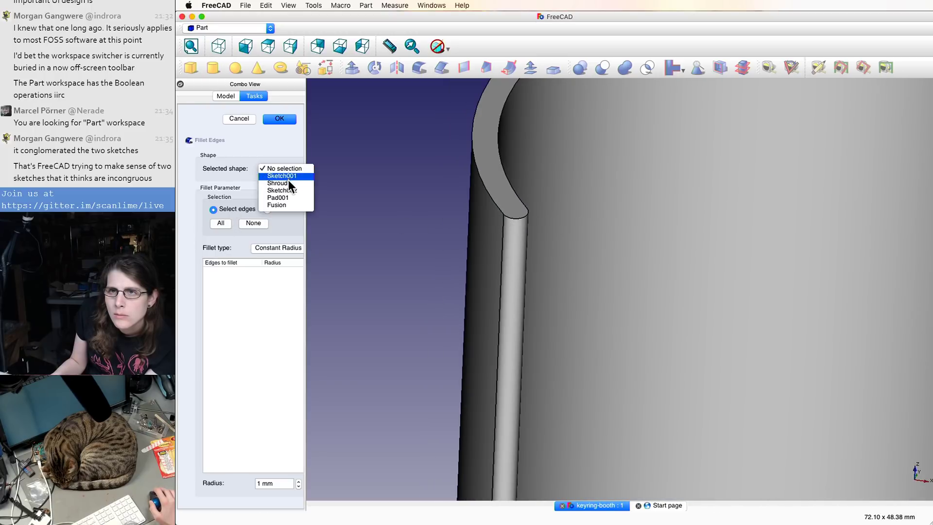
{"action": "left_click", "coordinate": [286, 206]}
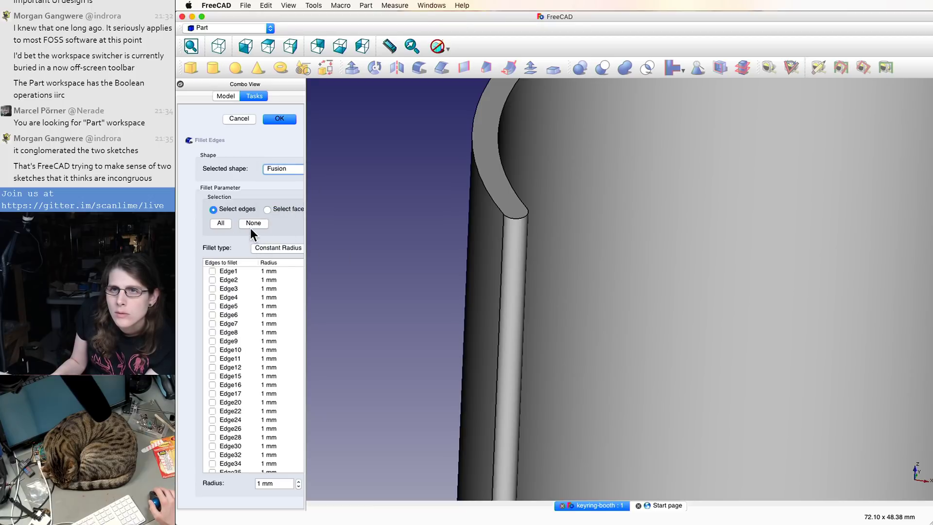
{"action": "scroll", "coordinate": [380, 226], "scroll_direction": "down", "scroll_amount": 5}
{"action": "scroll", "coordinate": [379, 226], "scroll_direction": "up", "scroll_amount": 1}
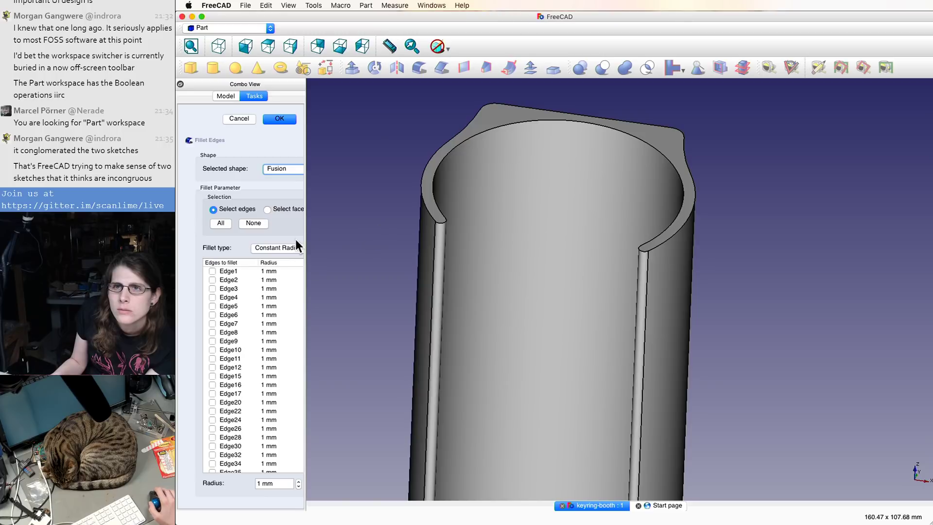
{"action": "left_click", "coordinate": [220, 222]}
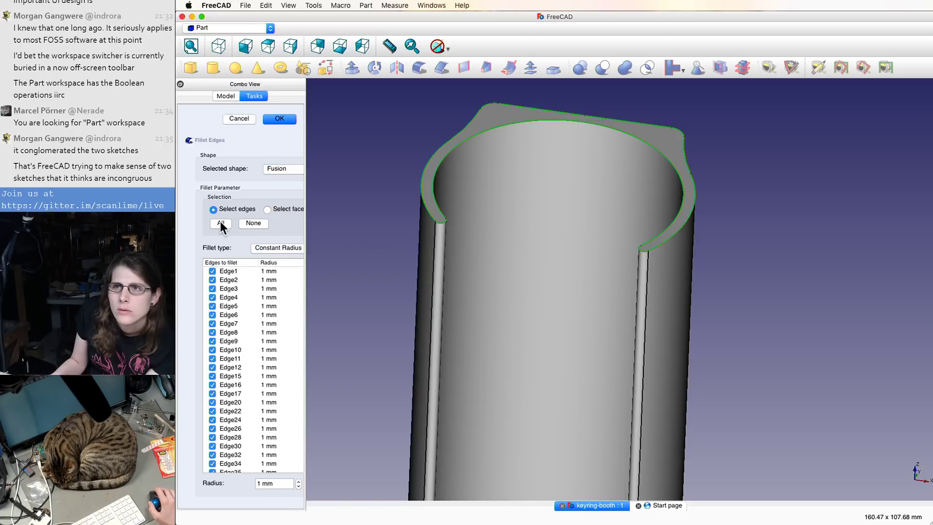
{"action": "left_click", "coordinate": [258, 223]}
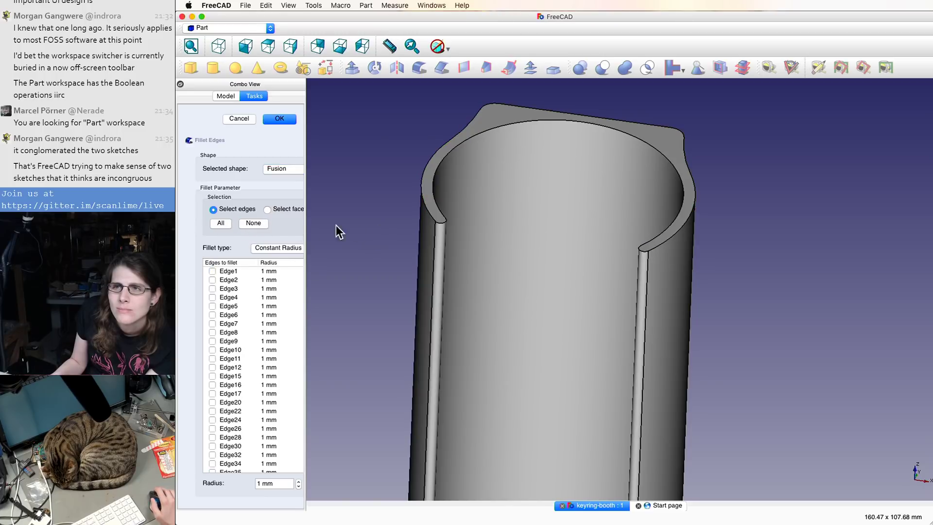
- Try to fillet the two short top edges at the ends of the booth's front opening with a 79.9 mm radius
{"action": "left_click", "coordinate": [442, 222]}
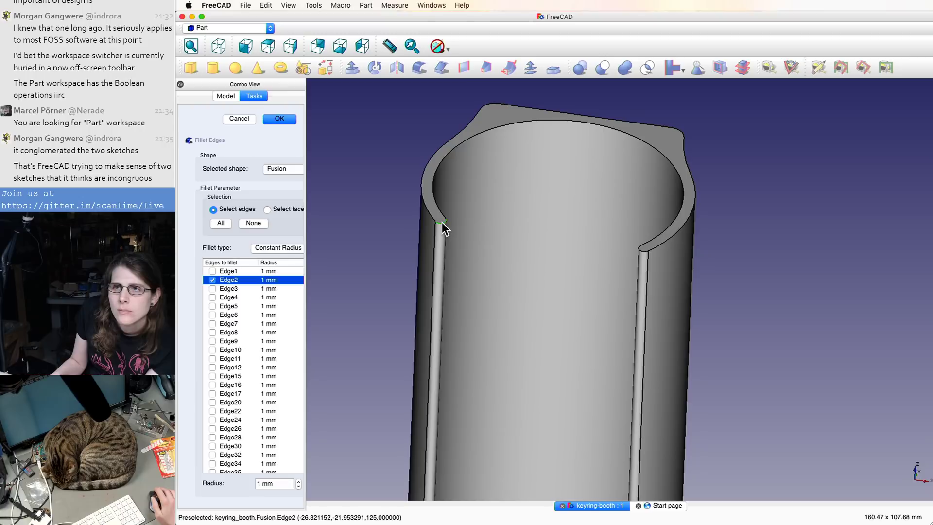
{"action": "left_click", "coordinate": [637, 250]}
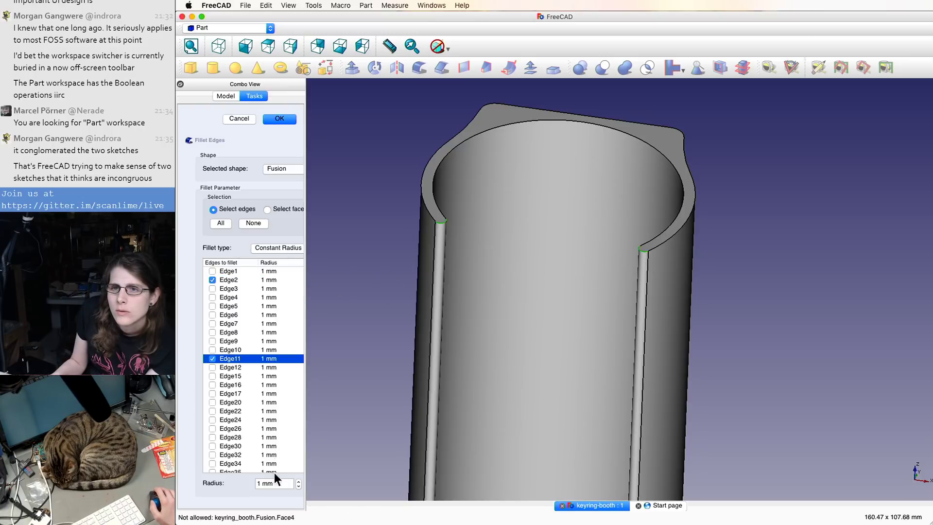
{"action": "left_click", "coordinate": [298, 481]}
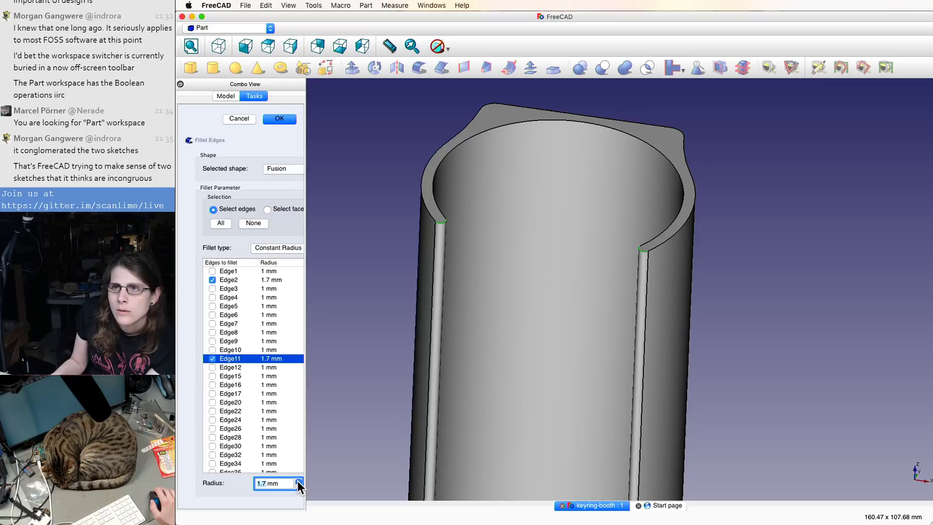
{"action": "left_click", "coordinate": [298, 481]}
{"action": "left_click", "coordinate": [298, 481]}
{"action": "left_click", "coordinate": [298, 481]}
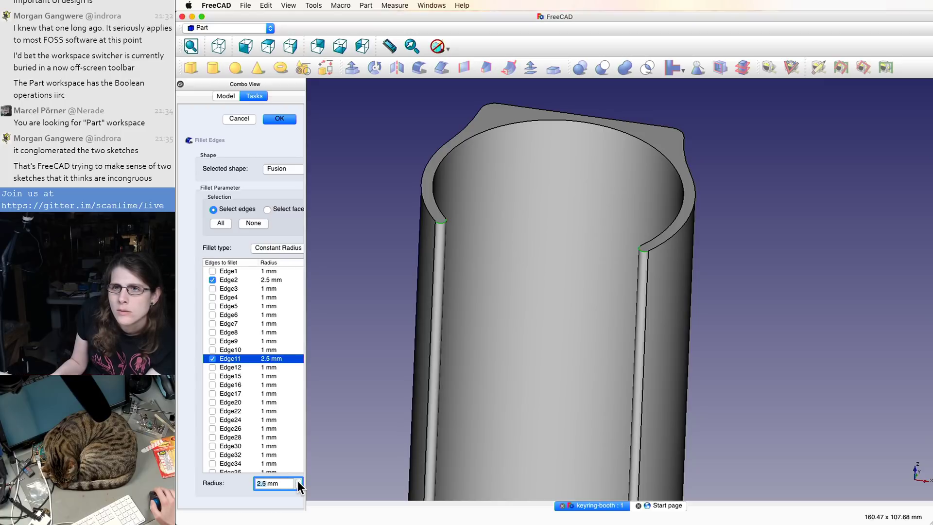
{"action": "left_click", "coordinate": [298, 481]}
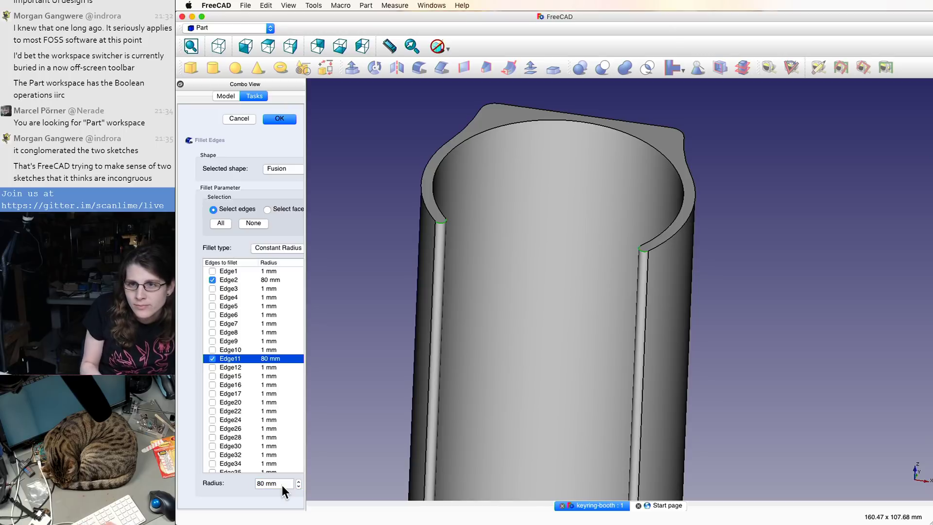
{"action": "scroll", "coordinate": [288, 483], "scroll_direction": "down", "scroll_amount": 1}
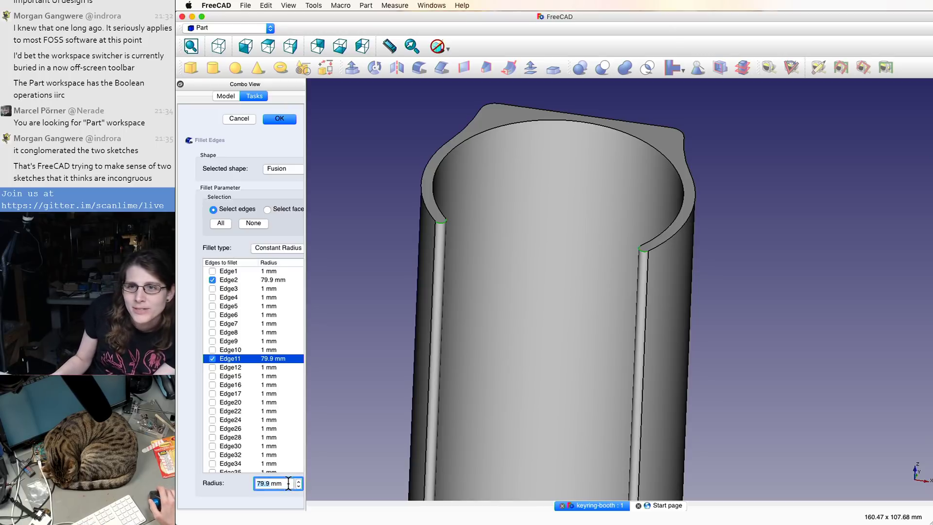
{"action": "key", "text": "Return"}
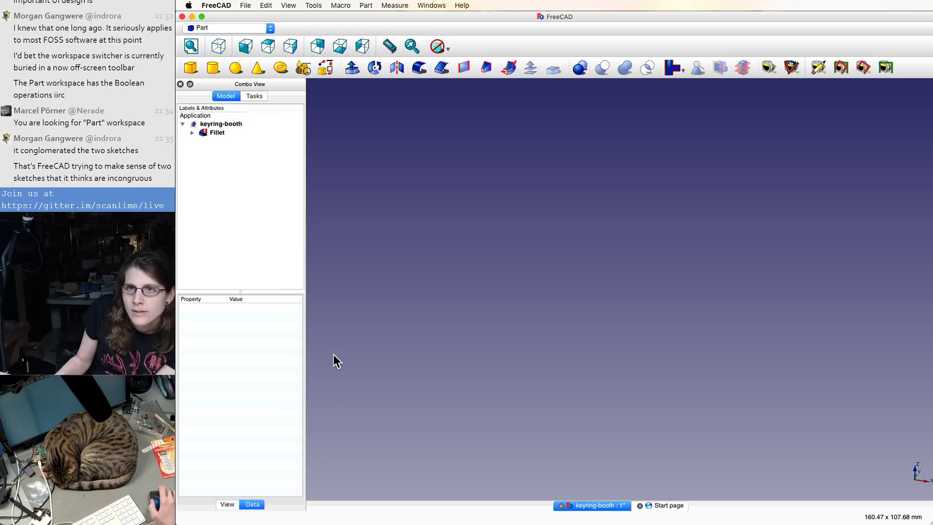
- Undo the Fillet feature and make the Fusion solid visible again
{"action": "left_click", "coordinate": [218, 135]}
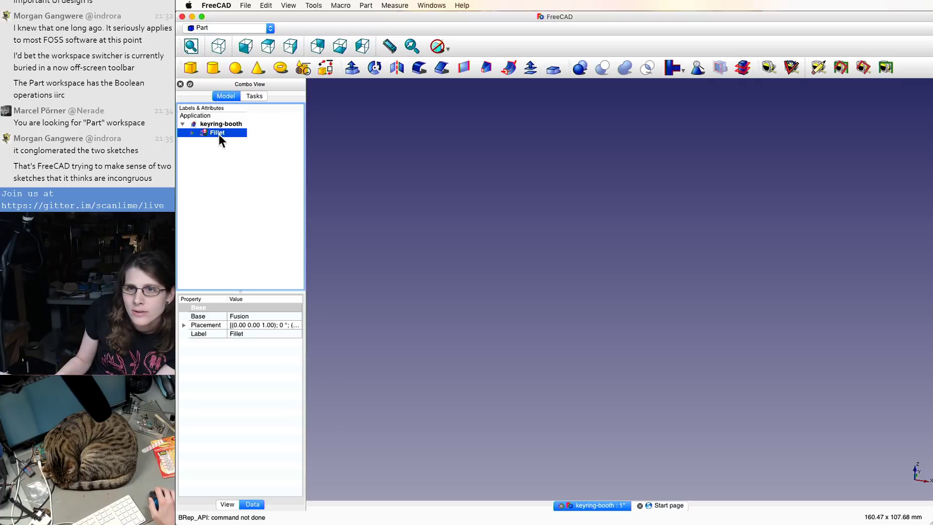
{"action": "left_click", "coordinate": [192, 133]}
{"action": "left_click", "coordinate": [266, 5]}
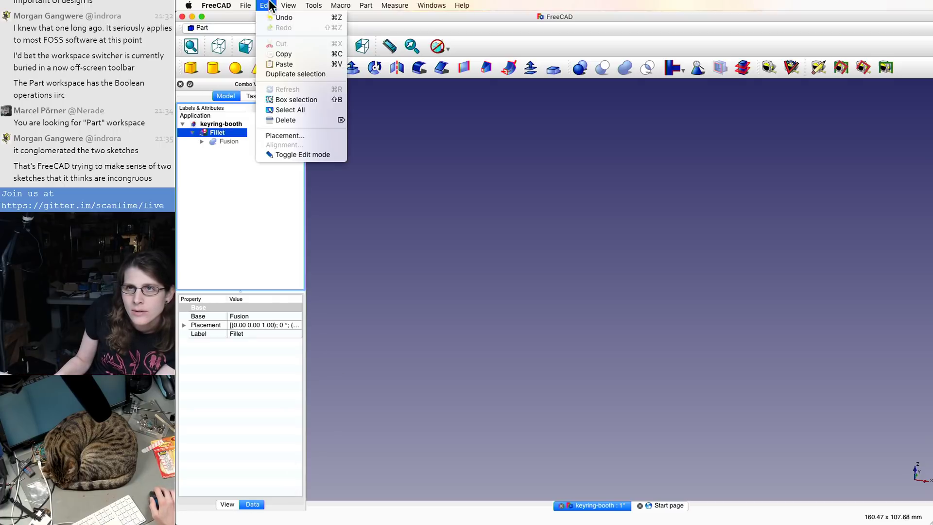
{"action": "left_click", "coordinate": [265, 20]}
{"action": "left_click", "coordinate": [213, 134]}
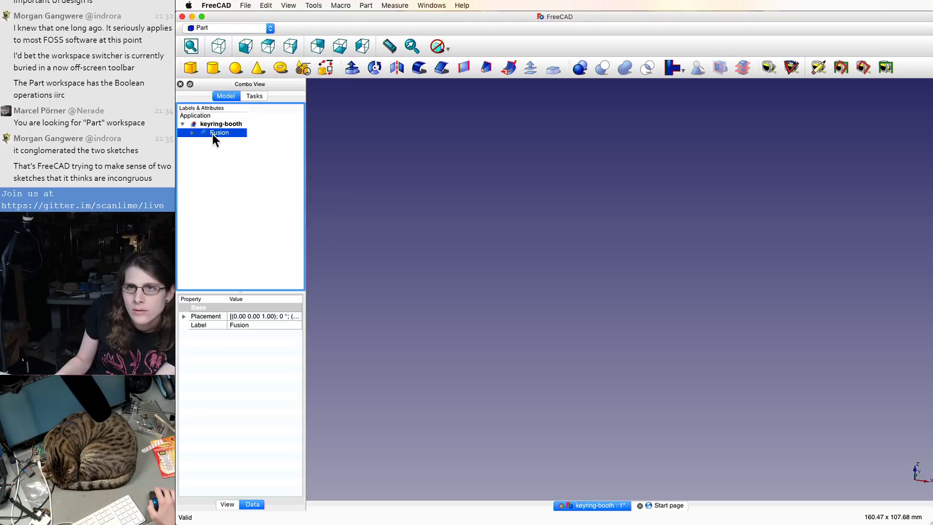
{"action": "key", "text": "space"}
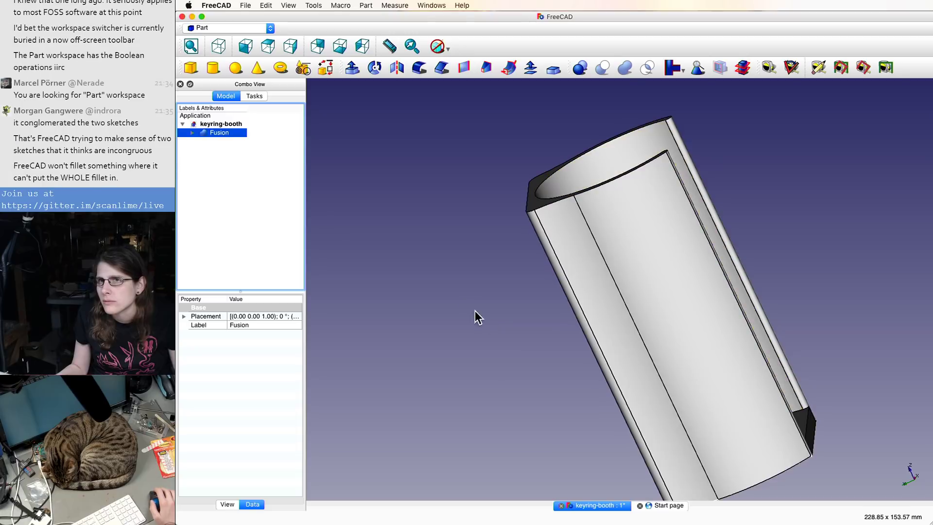
- Switch from the Part workbench to the Sketcher workbench
{"action": "left_click", "coordinate": [311, 6]}
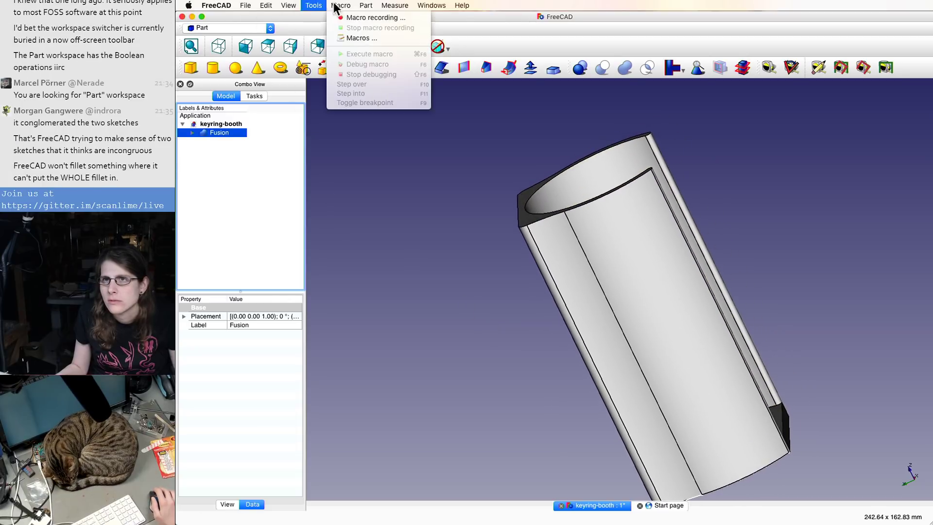
{"action": "left_click", "coordinate": [368, 6]}
{"action": "left_click", "coordinate": [218, 25]}
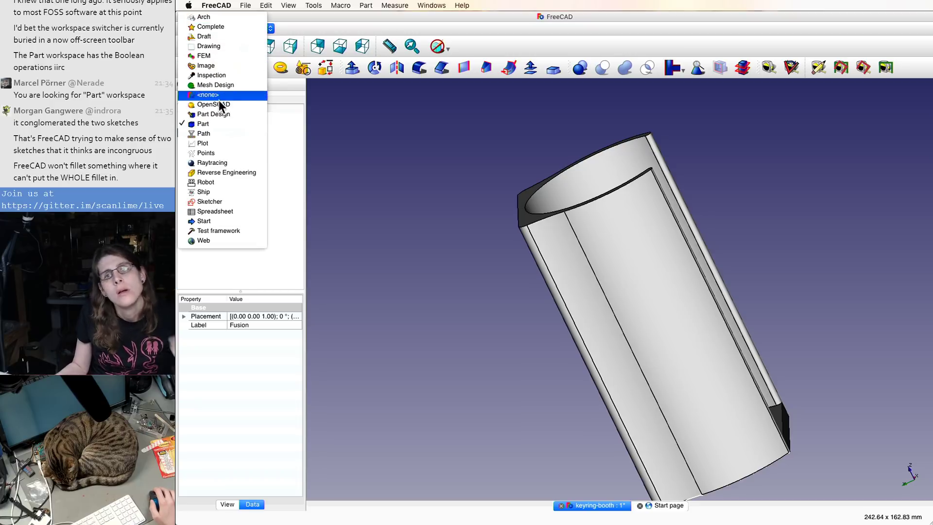
{"action": "left_click", "coordinate": [206, 202]}
- Create an empty sketch on the XZ-Plane with 0 mm offset, then discard it
{"action": "left_click", "coordinate": [370, 6]}
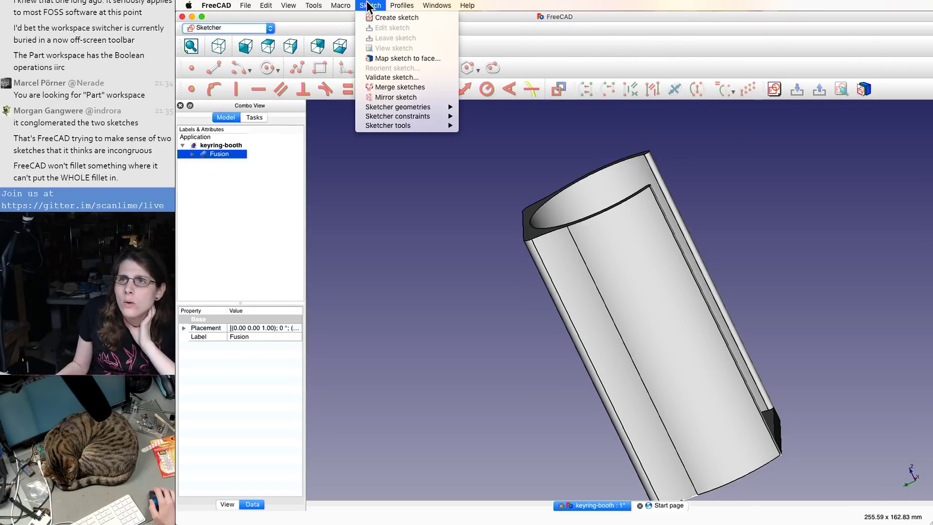
{"action": "left_click", "coordinate": [371, 20]}
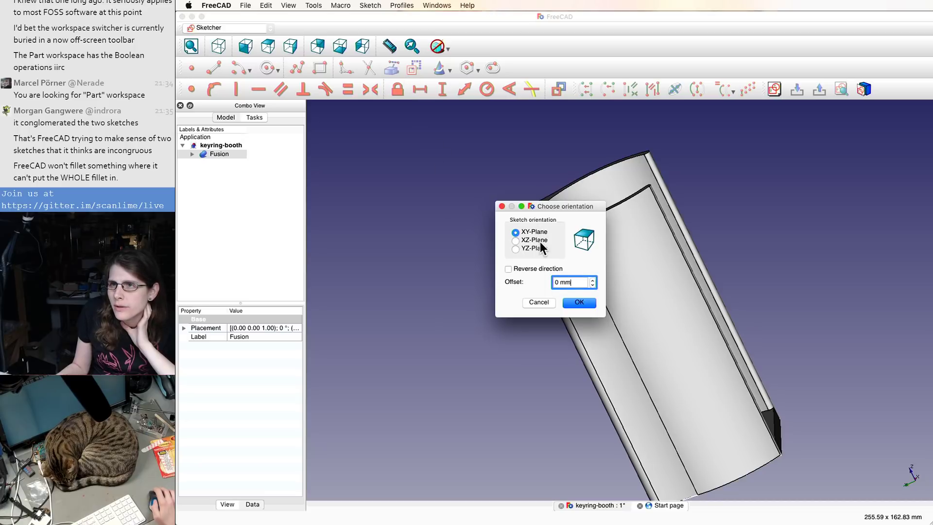
{"action": "left_click", "coordinate": [534, 240]}
{"action": "left_click", "coordinate": [585, 304]}
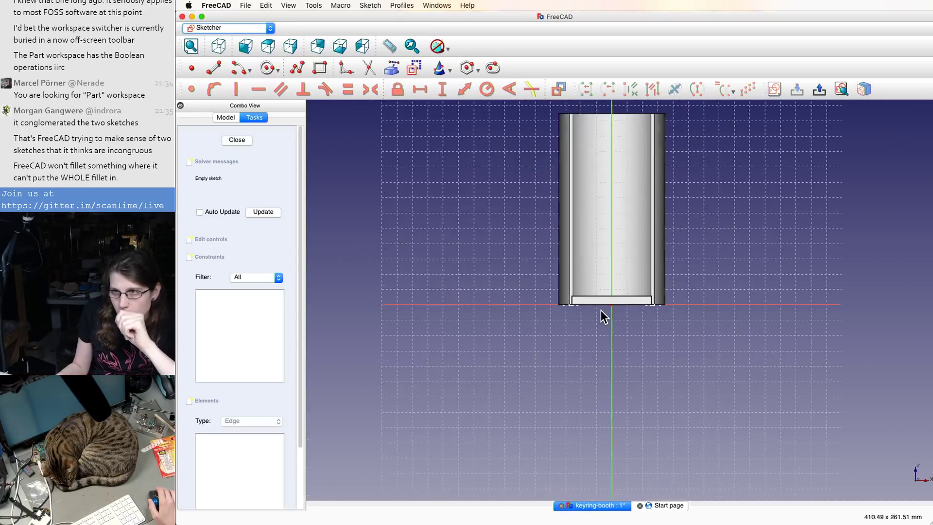
{"action": "scroll", "coordinate": [600, 316], "scroll_direction": "down", "scroll_amount": 3}
{"action": "scroll", "coordinate": [601, 316], "scroll_direction": "up", "scroll_amount": 3}
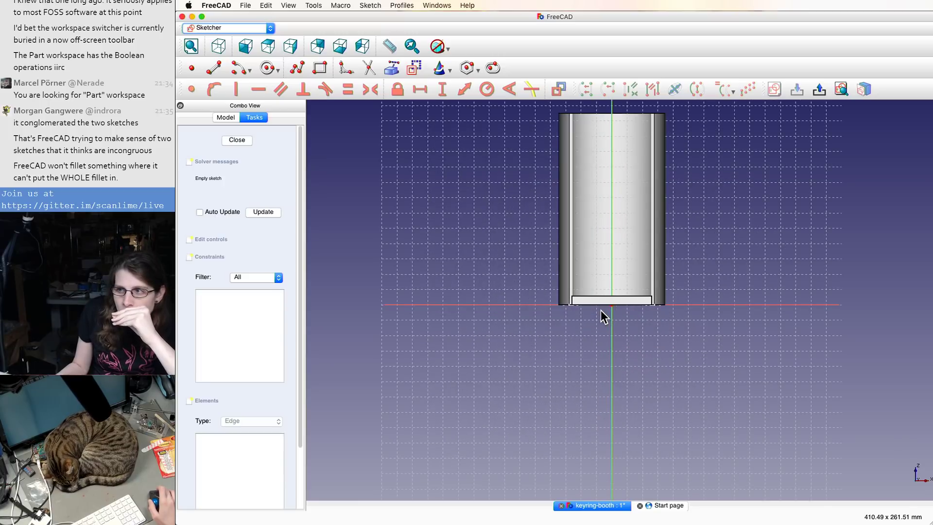
{"action": "left_click", "coordinate": [216, 6]}
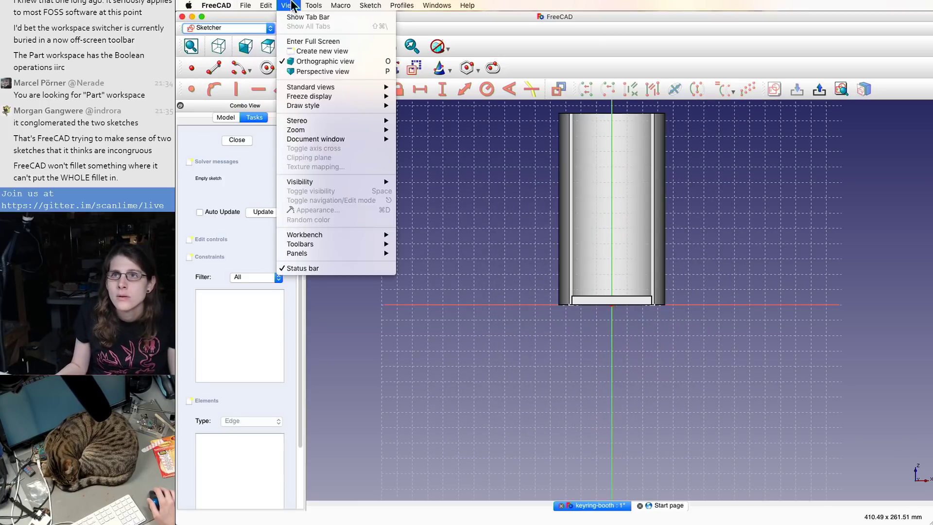
{"action": "left_click", "coordinate": [286, 152]}
- Create a new sketch on the YZ-Plane with 0 mm offset
{"action": "left_click", "coordinate": [338, 5]}
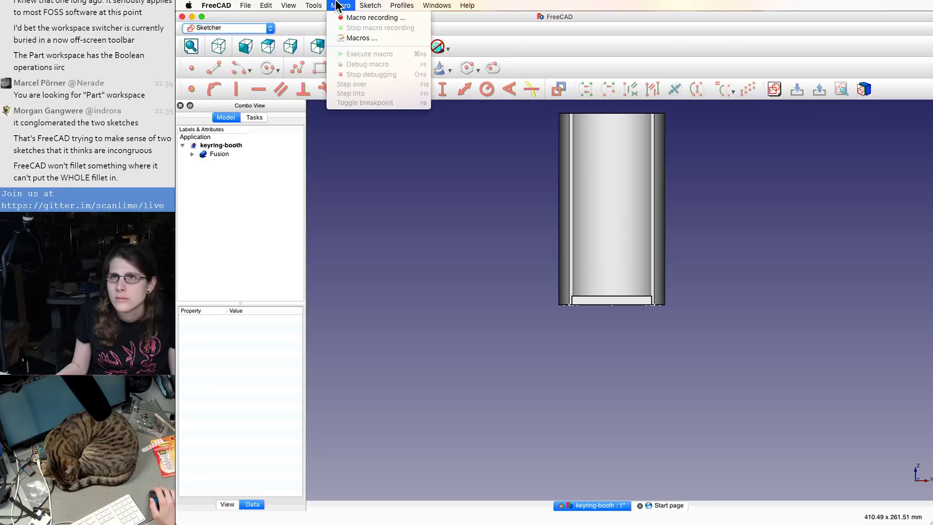
{"action": "mouse_move", "coordinate": [370, 6]}
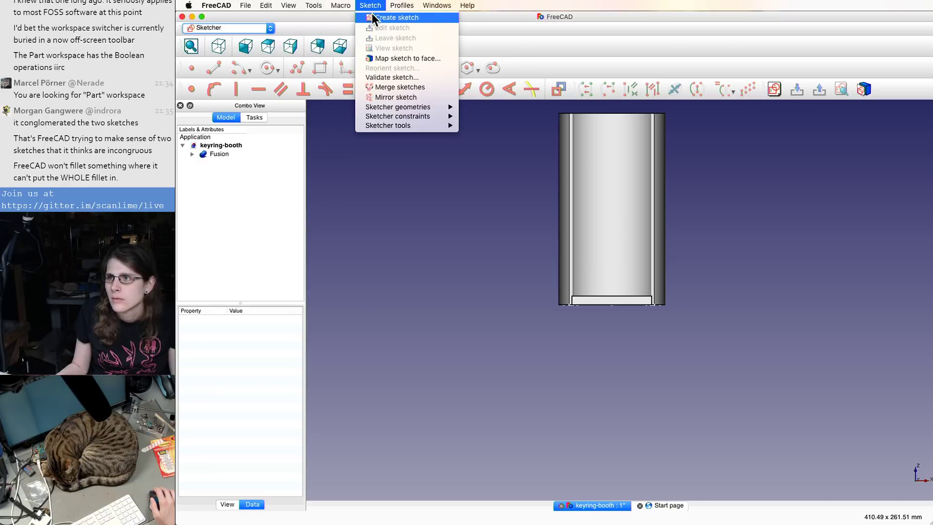
{"action": "left_click", "coordinate": [372, 16]}
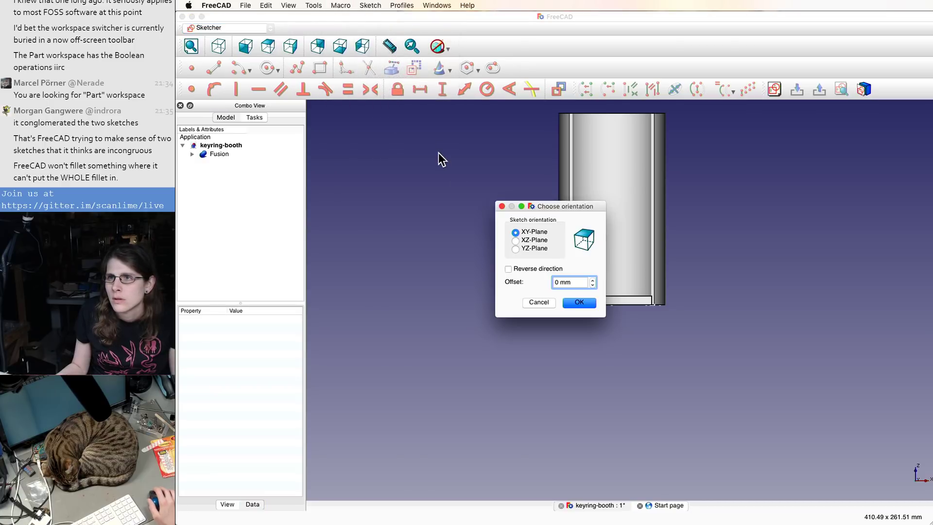
{"action": "left_click", "coordinate": [532, 253]}
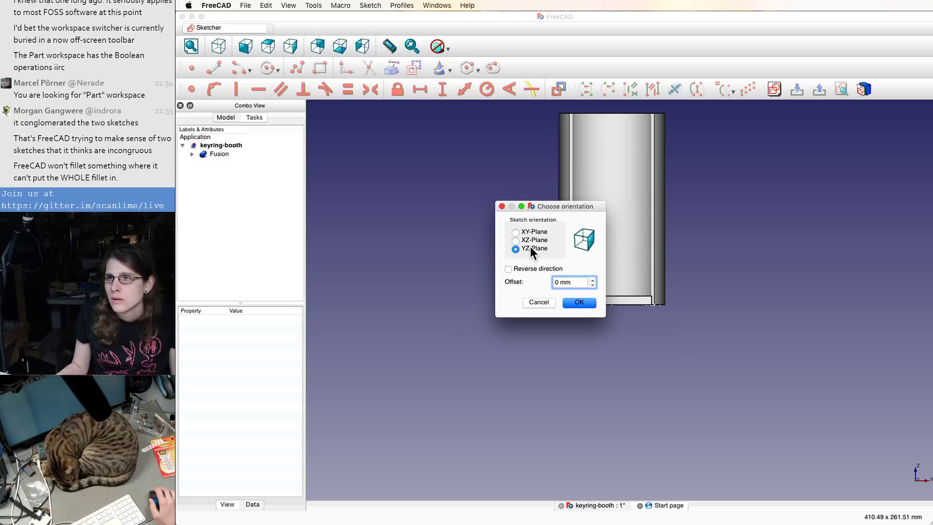
{"action": "left_click", "coordinate": [572, 301]}
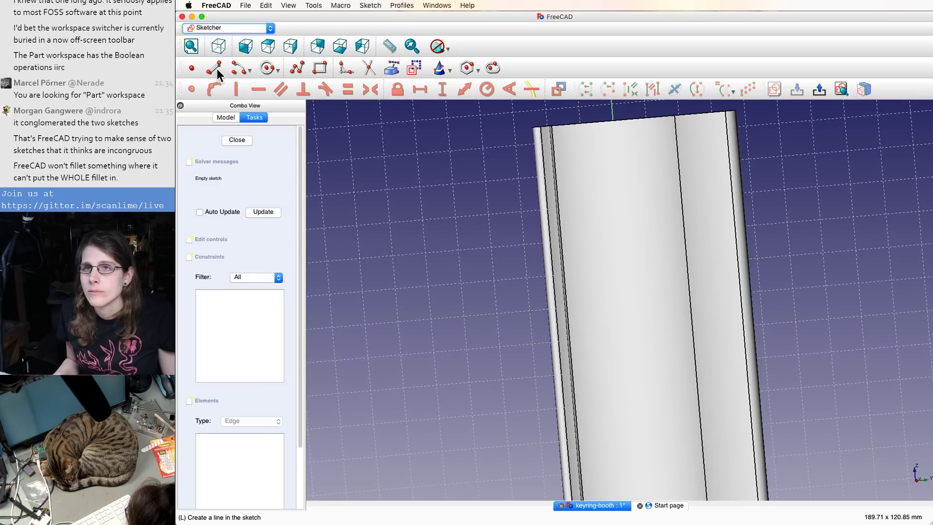
- Draw a closed triangular polyline with a horizontal top edge over the upper front of the booth, then close the sketch
{"action": "left_click", "coordinate": [301, 69]}
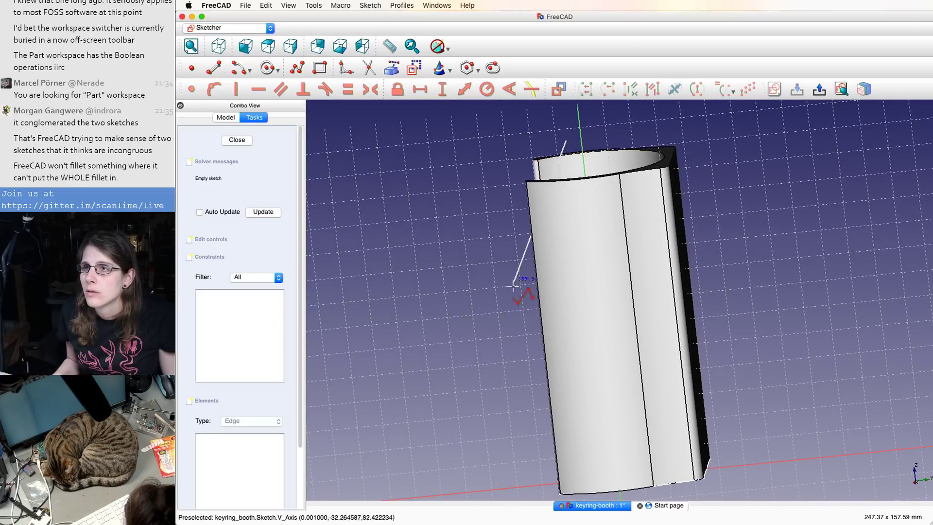
{"action": "left_click", "coordinate": [525, 326]}
{"action": "left_click", "coordinate": [496, 148]}
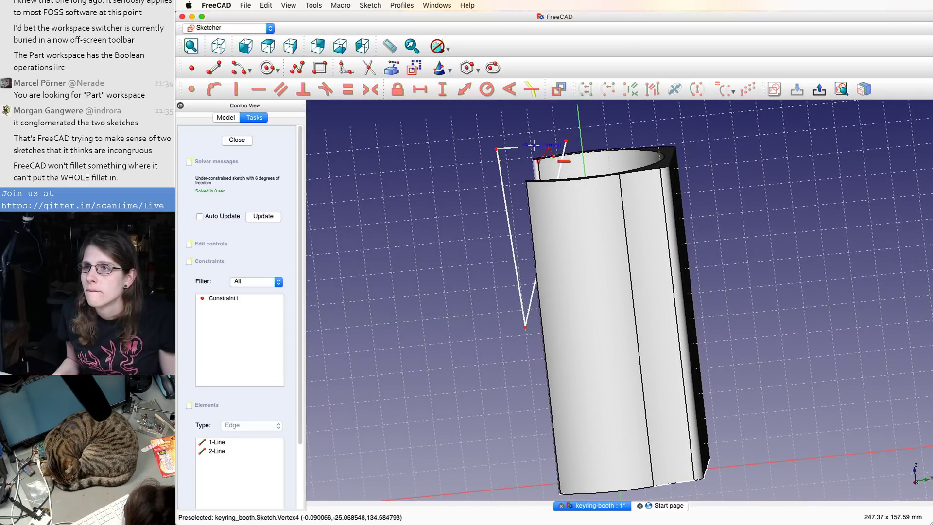
{"action": "left_click", "coordinate": [566, 143]}
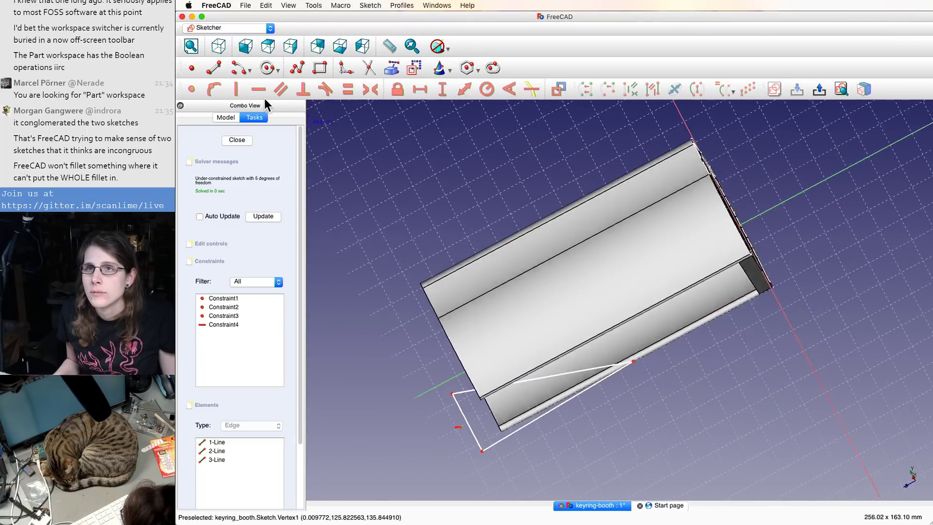
{"action": "left_click", "coordinate": [241, 140]}
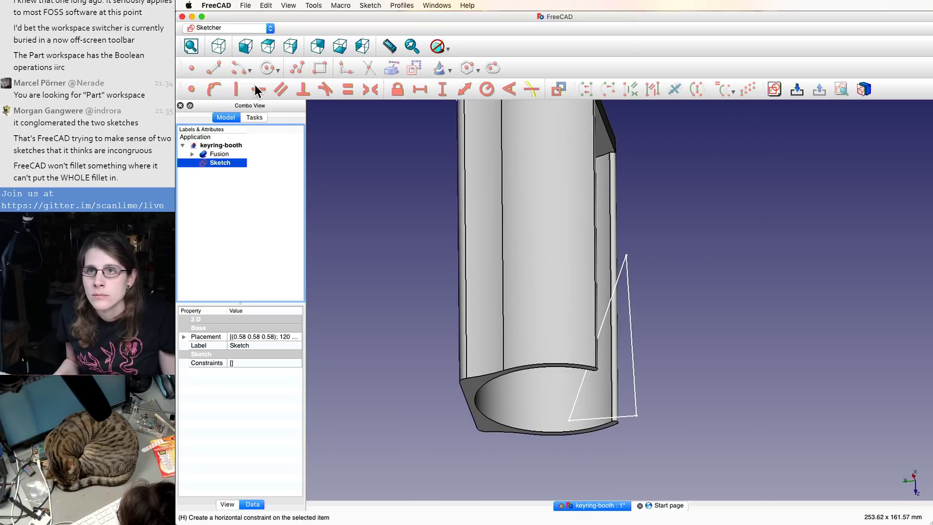
{"action": "left_click", "coordinate": [252, 29]}
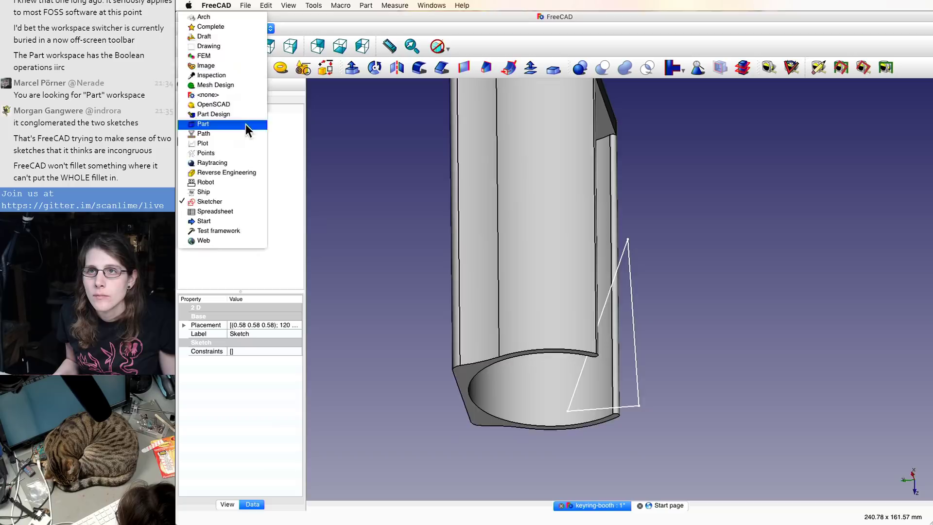
{"action": "left_click", "coordinate": [245, 124]}
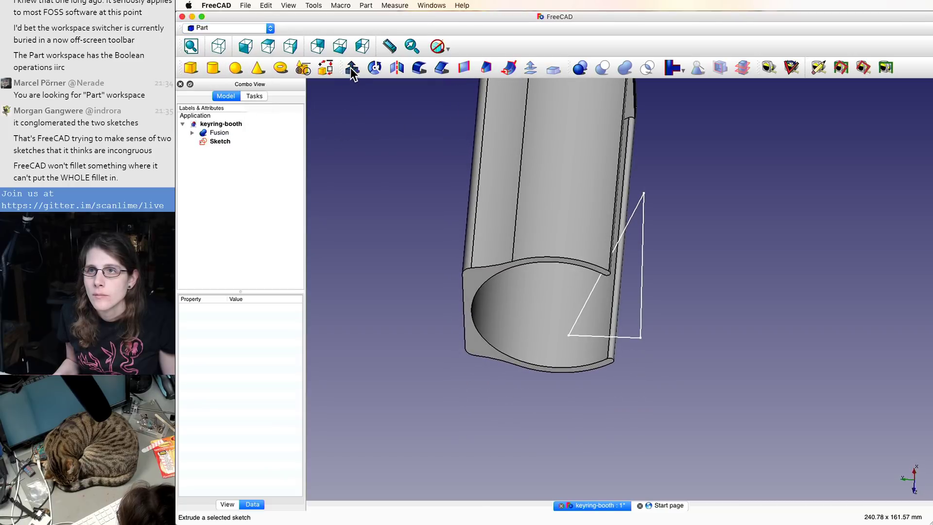
{"action": "left_click", "coordinate": [352, 67]}
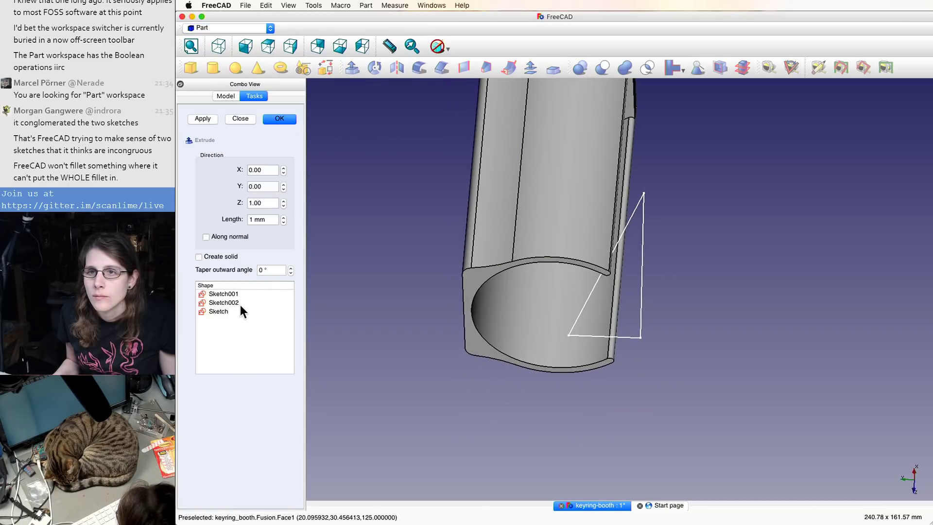
{"action": "left_click", "coordinate": [226, 311]}
{"action": "left_click", "coordinate": [227, 302]}
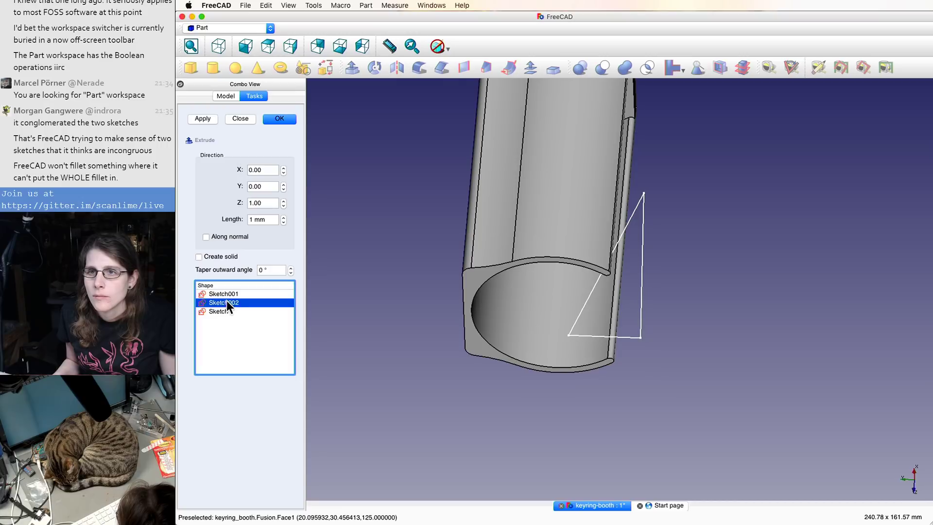
{"action": "left_click", "coordinate": [241, 119]}
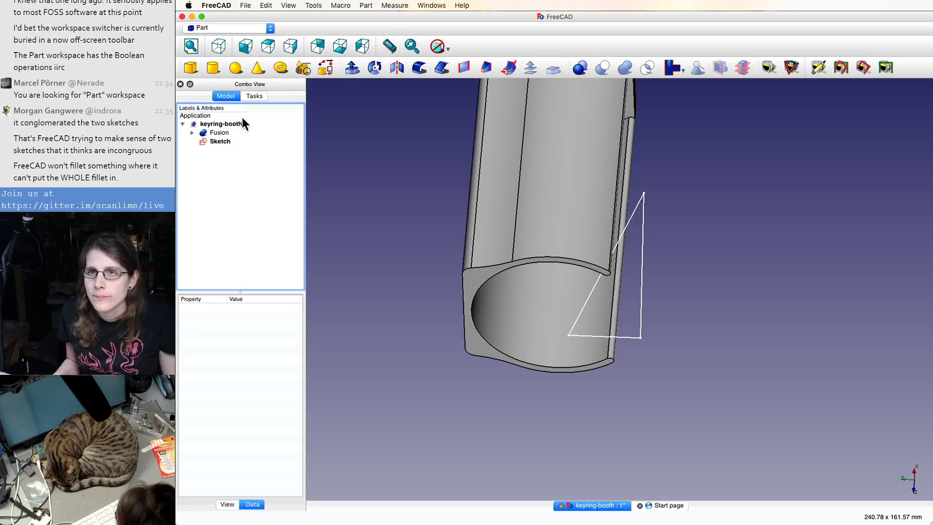
{"action": "left_click", "coordinate": [229, 141]}
{"action": "left_click", "coordinate": [354, 66]}
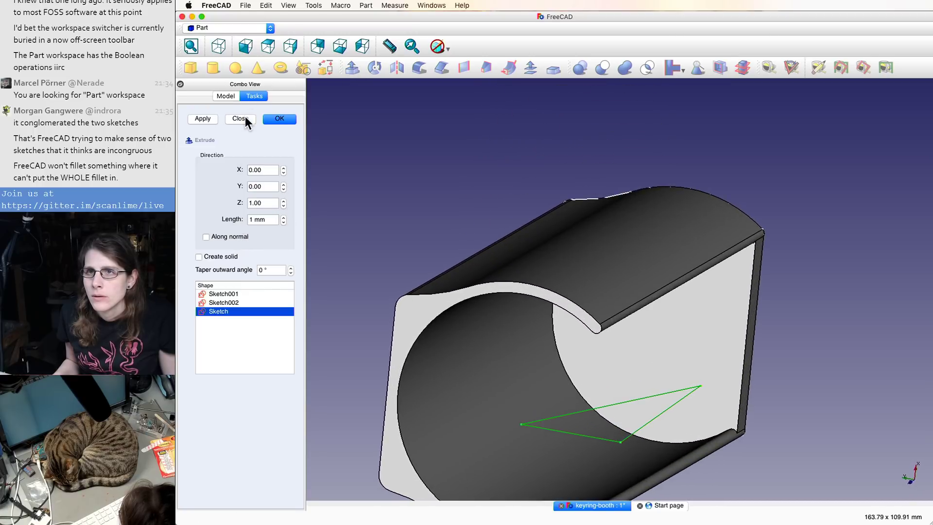
{"action": "left_click", "coordinate": [245, 117]}
{"action": "left_click", "coordinate": [245, 183]}
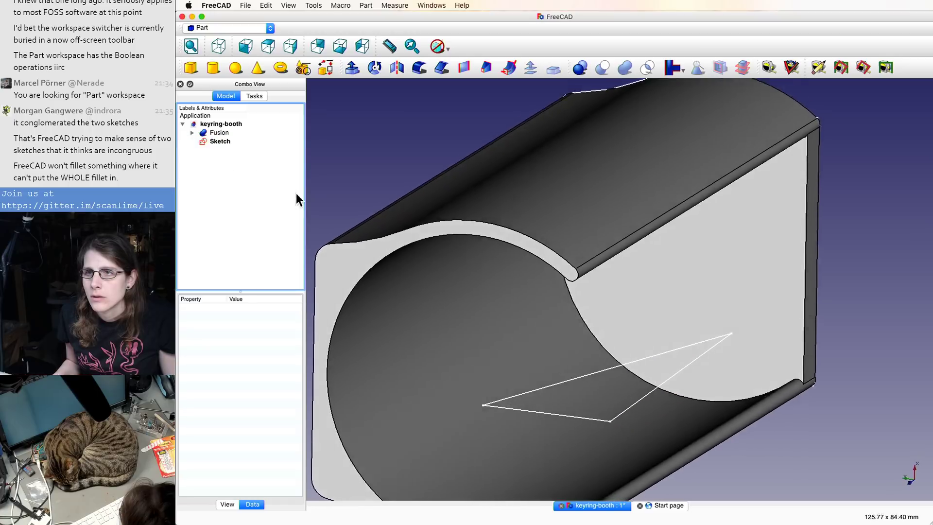
- Switch to the Part Design workbench and start a Pad of the triangular sketch
{"action": "left_click", "coordinate": [227, 142]}
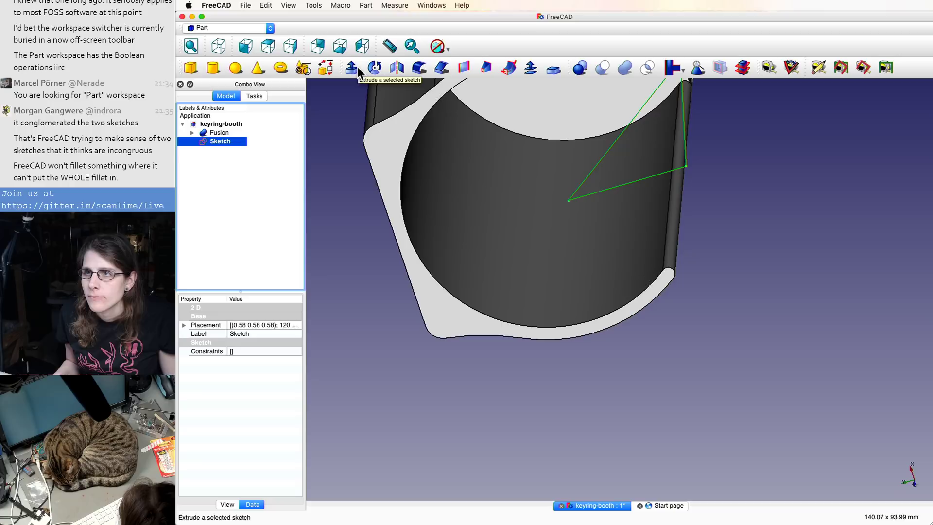
{"action": "left_click", "coordinate": [270, 28]}
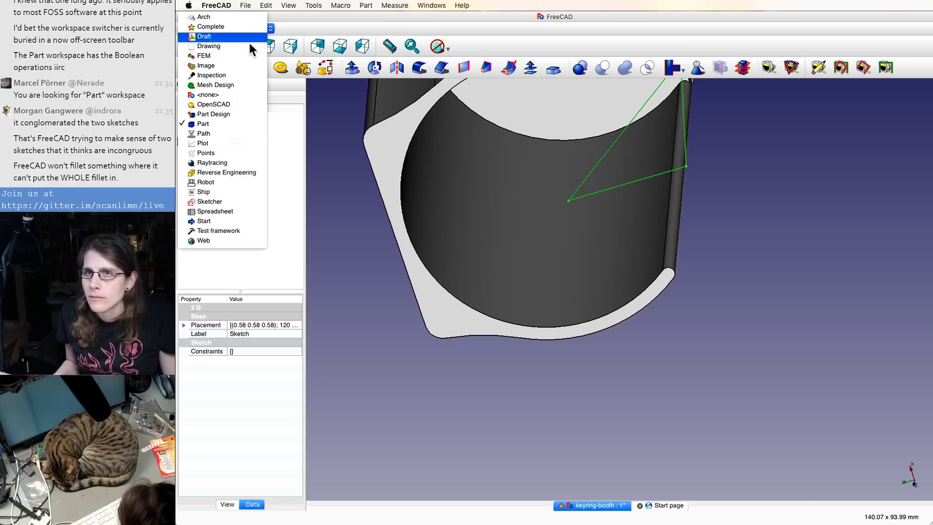
{"action": "left_click", "coordinate": [232, 115]}
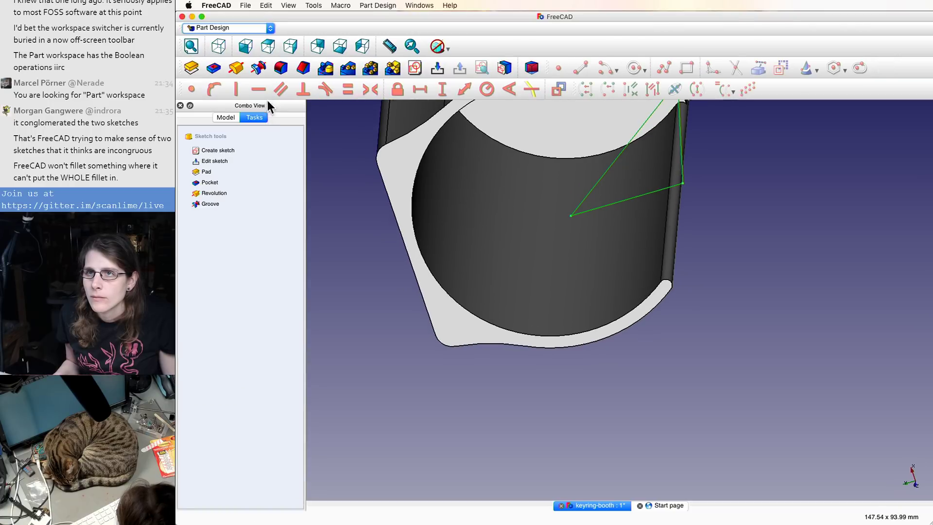
{"action": "left_click", "coordinate": [194, 68]}
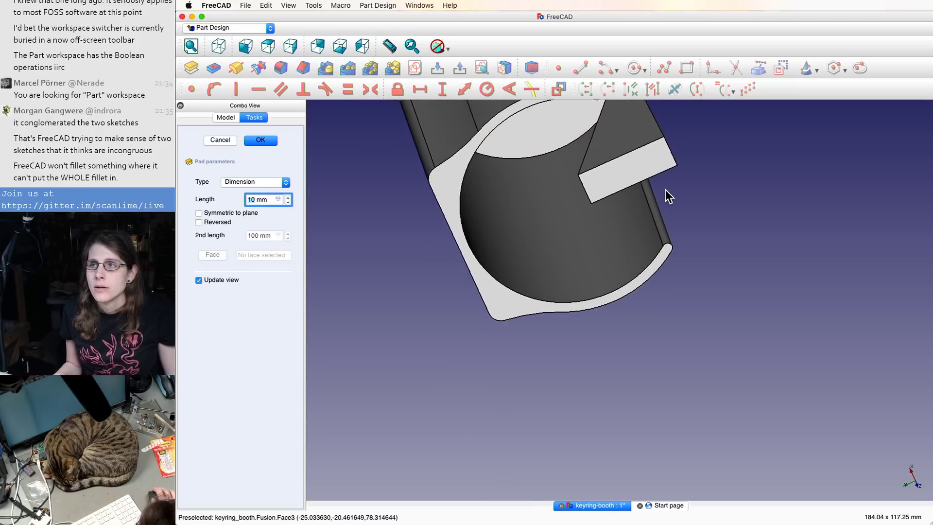
{"action": "middle_click_drag", "start_coordinate": [666, 190], "coordinate": [627, 207]}
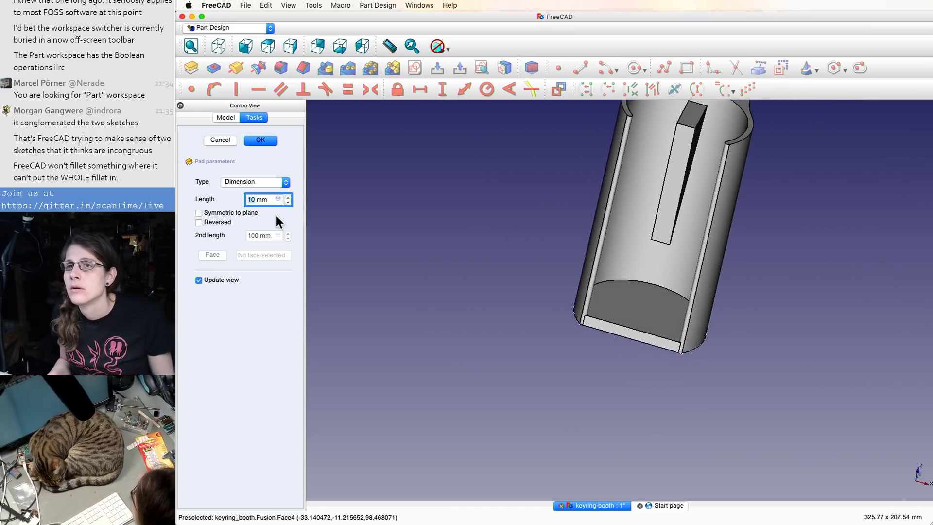
- Make the triangular pad symmetric to the sketch plane with a length of 80 mm
{"action": "left_click", "coordinate": [228, 213]}
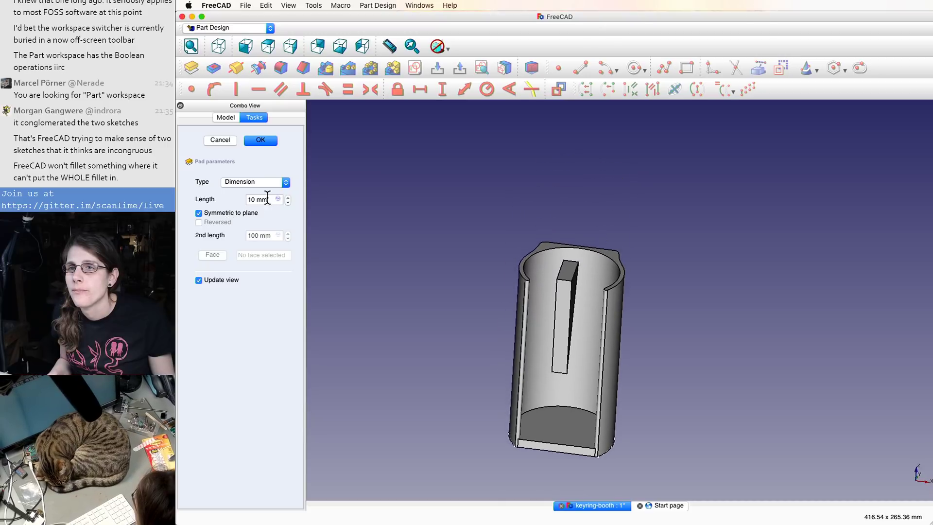
{"action": "left_click", "coordinate": [250, 199]}
{"action": "key", "text": "BackSpace"}
{"action": "type", "text": "5"}
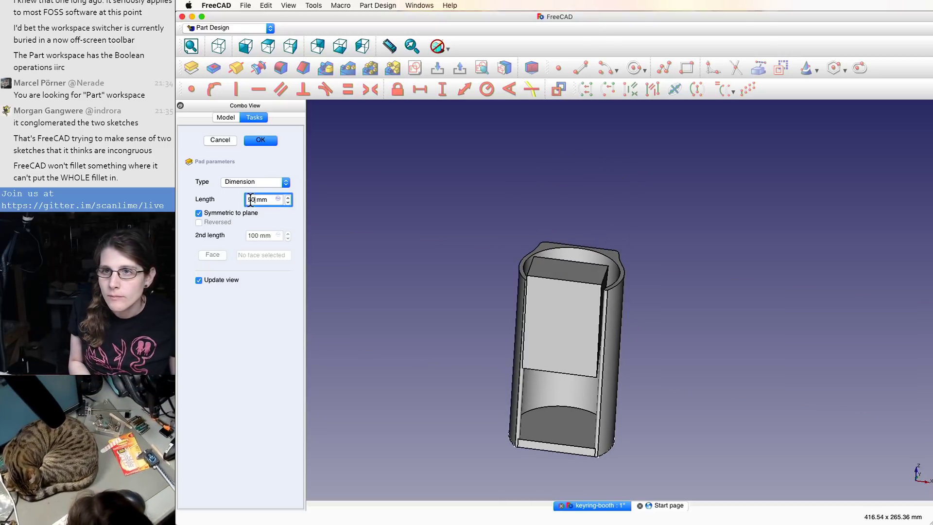
{"action": "key", "text": "BackSpace"}
{"action": "type", "text": "8"}
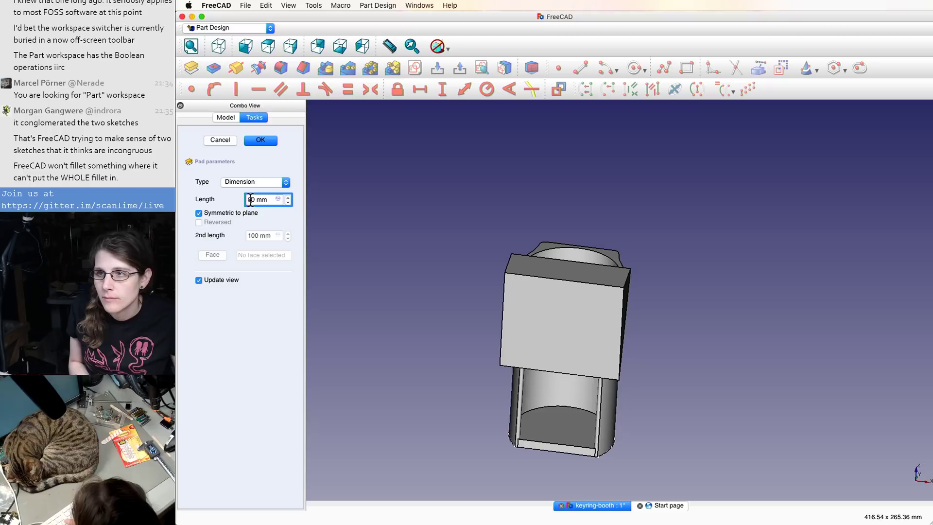
{"action": "key", "text": "Return"}
- Switch from the Part Design workbench to the OpenSCAD workbench
{"action": "middle_click_drag", "start_coordinate": [608, 340], "coordinate": [624, 266]}
{"action": "scroll", "coordinate": [622, 265], "scroll_direction": "up", "scroll_amount": 10}
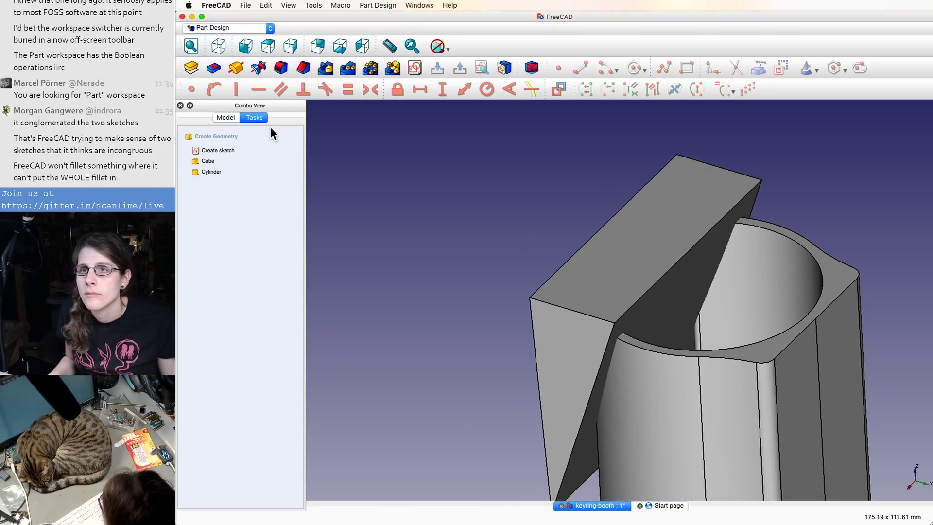
{"action": "left_click", "coordinate": [237, 119]}
{"action": "left_click", "coordinate": [222, 154]}
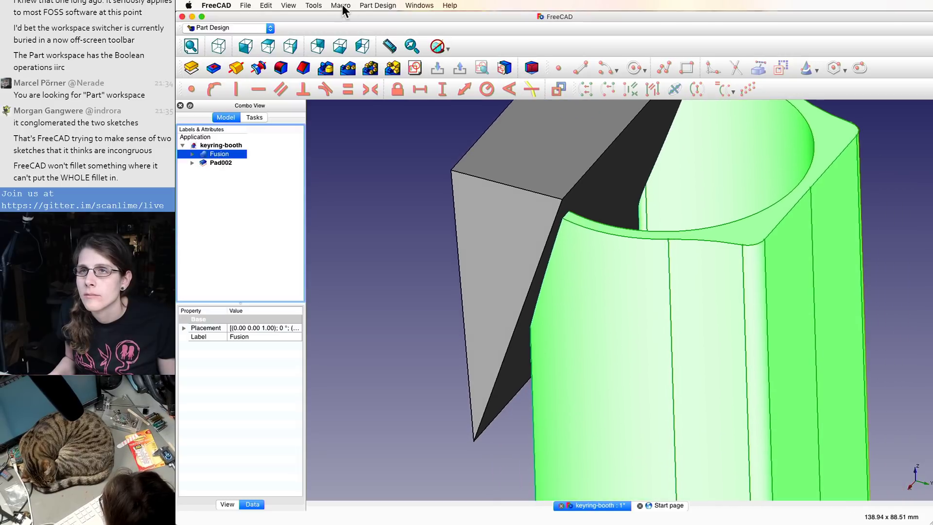
{"action": "left_click", "coordinate": [311, 6]}
{"action": "left_click", "coordinate": [334, 2]}
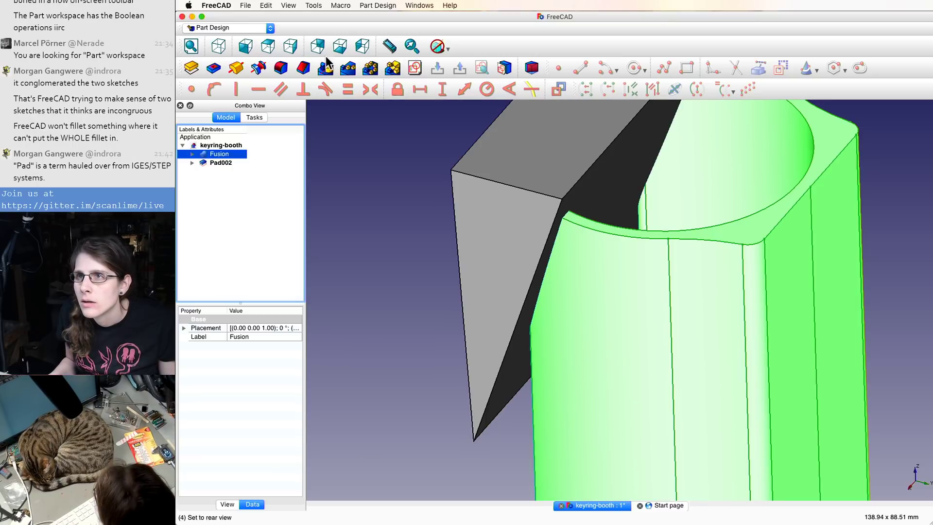
{"action": "left_click", "coordinate": [232, 28]}
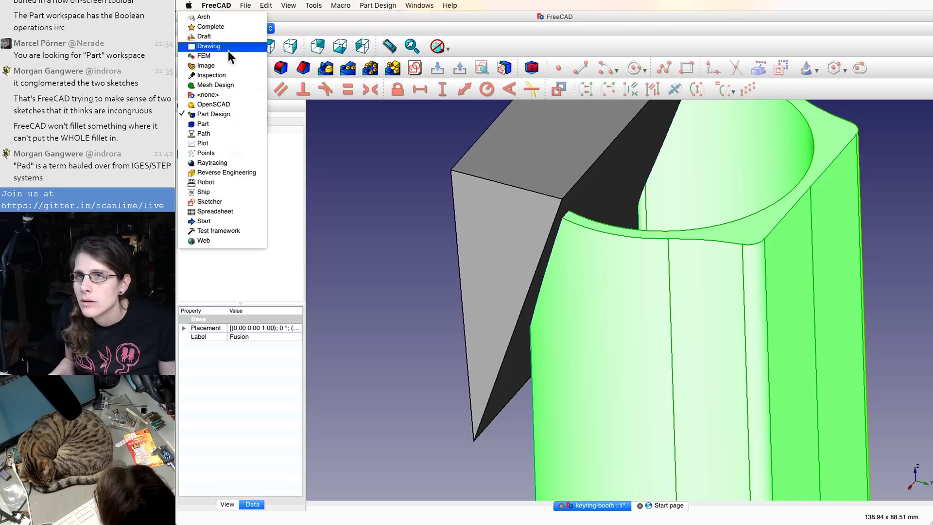
{"action": "left_click", "coordinate": [220, 102]}
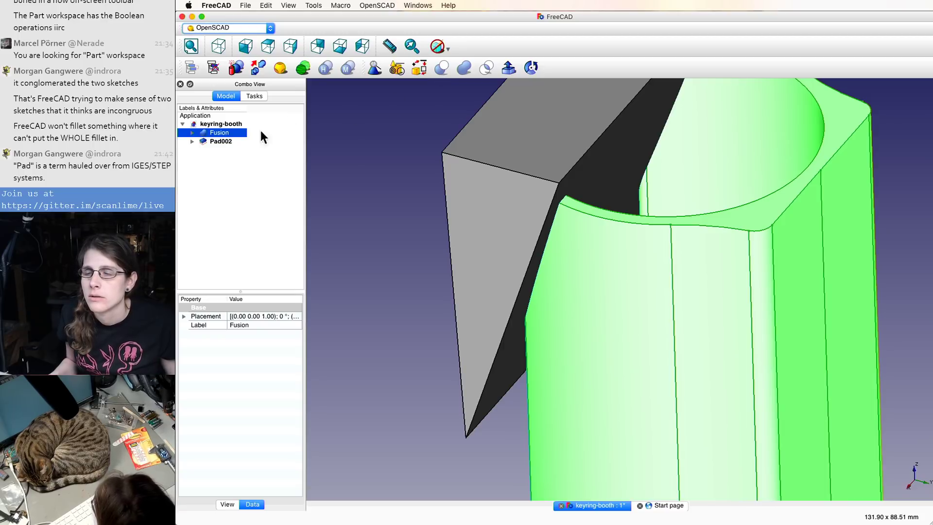
- Subtract the wedge-shaped pad from the Fusion solid to slope the upper ends of the front opening
{"action": "left_click", "coordinate": [217, 140]}
{"action": "left_click", "coordinate": [220, 135]}
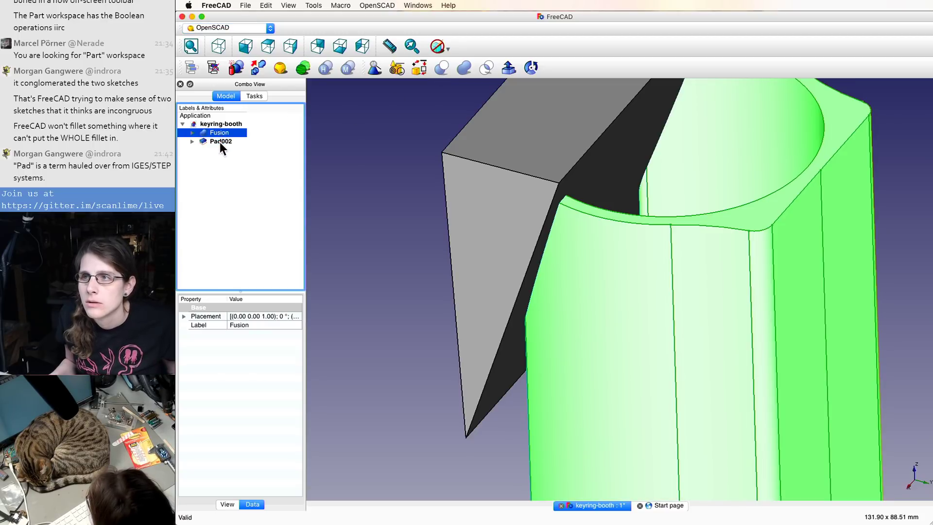
{"action": "left_click", "coordinate": [217, 141], "text": "ctrl"}
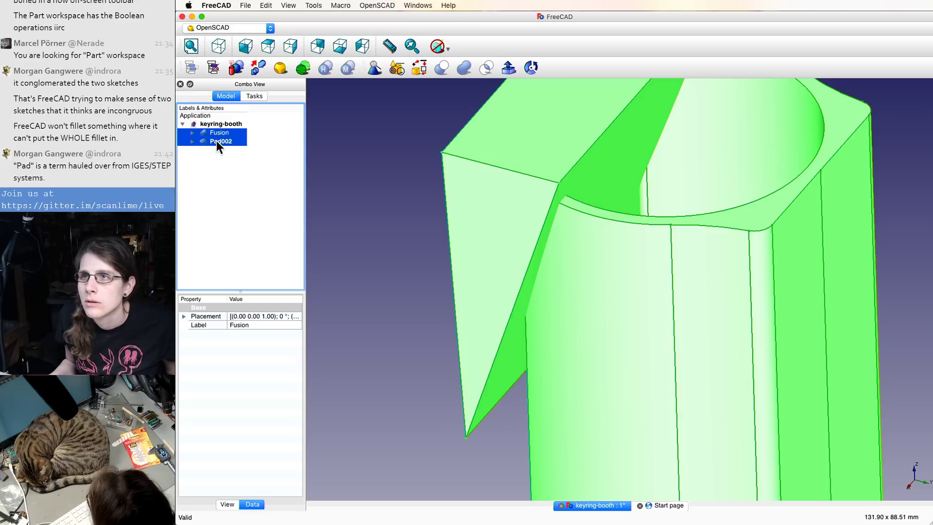
{"action": "left_click", "coordinate": [442, 68]}
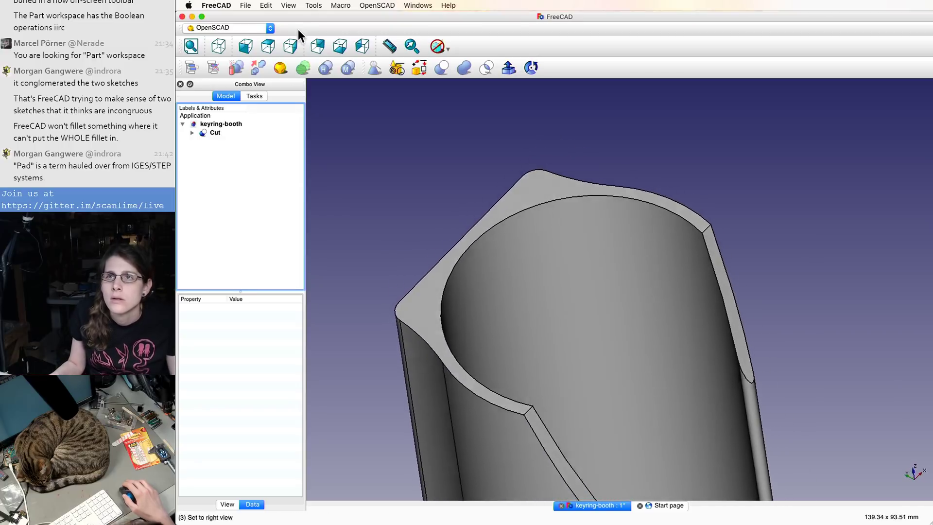
- Switch from the OpenSCAD workbench to the Part workbench
{"action": "left_click", "coordinate": [308, 6]}
{"action": "left_click", "coordinate": [243, 29]}
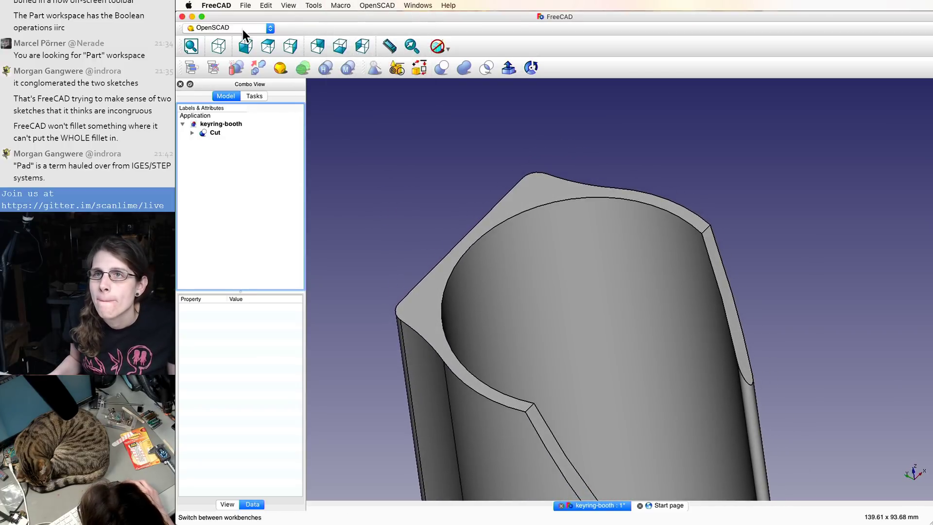
{"action": "left_click", "coordinate": [243, 29]}
{"action": "left_click", "coordinate": [229, 124]}
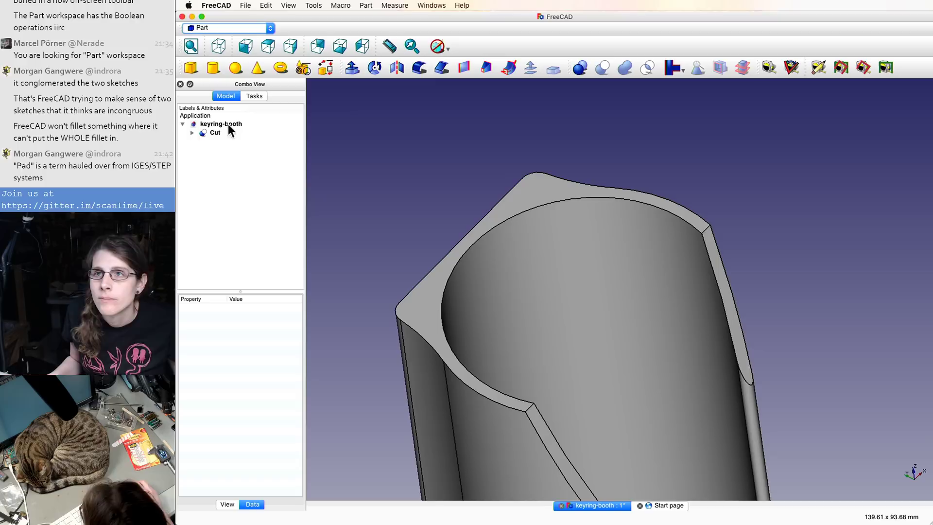
{"action": "left_click", "coordinate": [314, 5]}
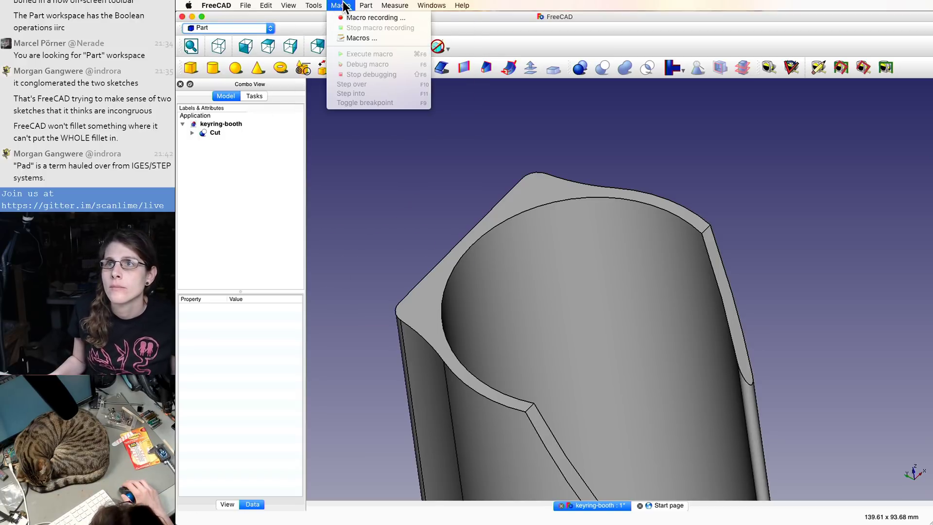
- Start a Part Fillet and choose the Cut solid as the shape whose edges are filleted
{"action": "left_click", "coordinate": [341, 5]}
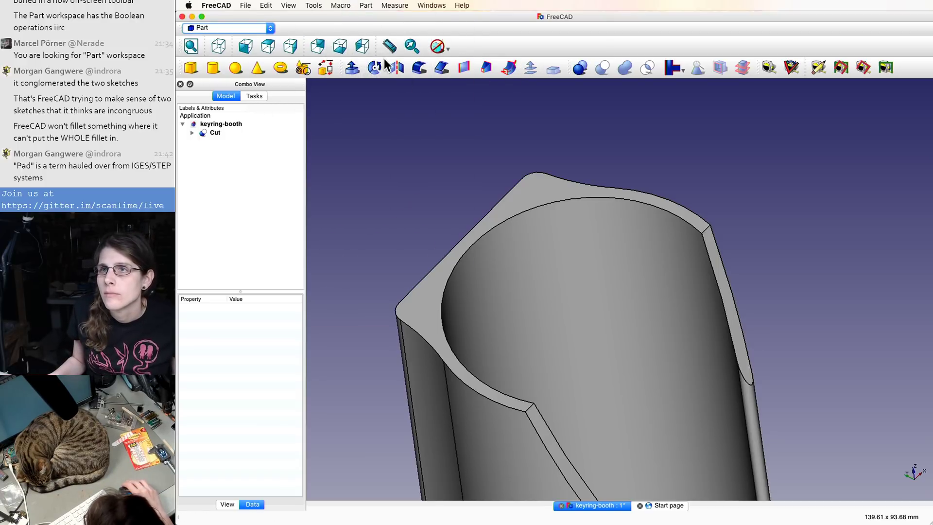
{"action": "left_click", "coordinate": [325, 6]}
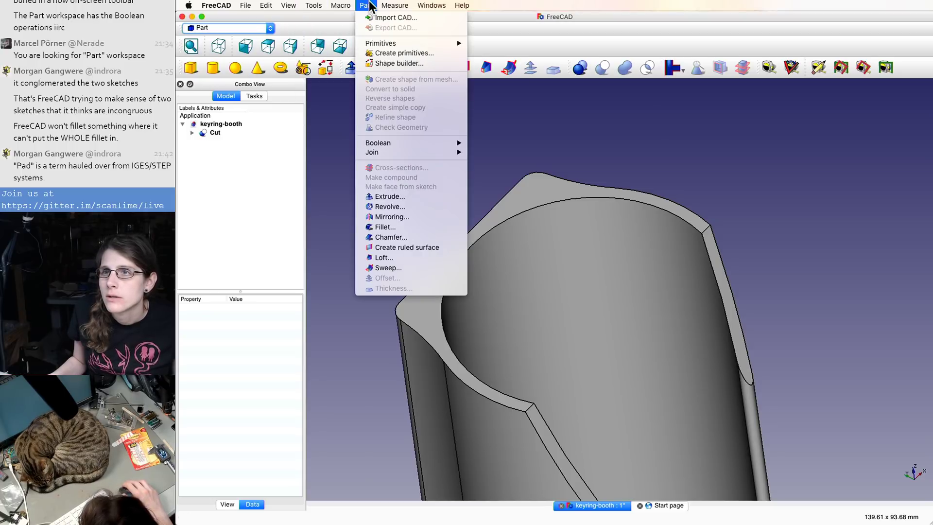
{"action": "left_click", "coordinate": [387, 227]}
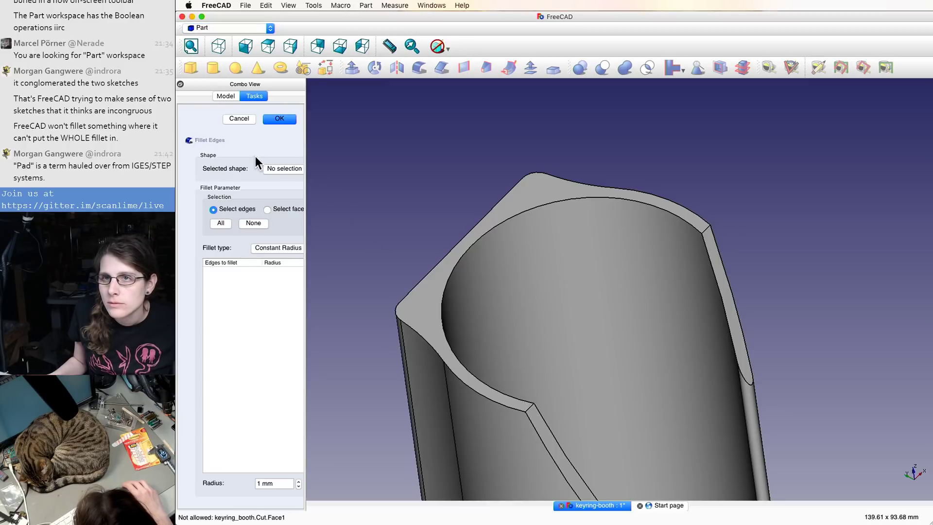
{"action": "left_click", "coordinate": [280, 169]}
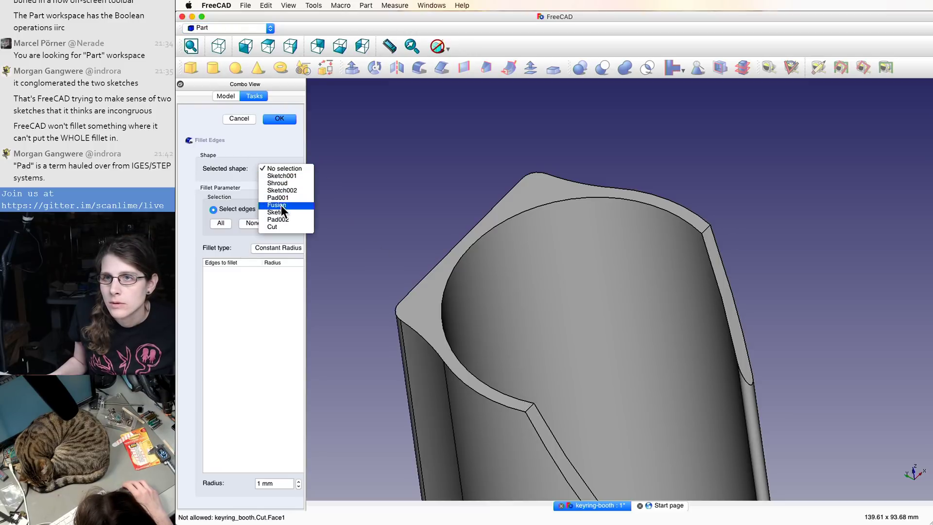
{"action": "left_click", "coordinate": [294, 167]}
{"action": "left_click", "coordinate": [293, 167]}
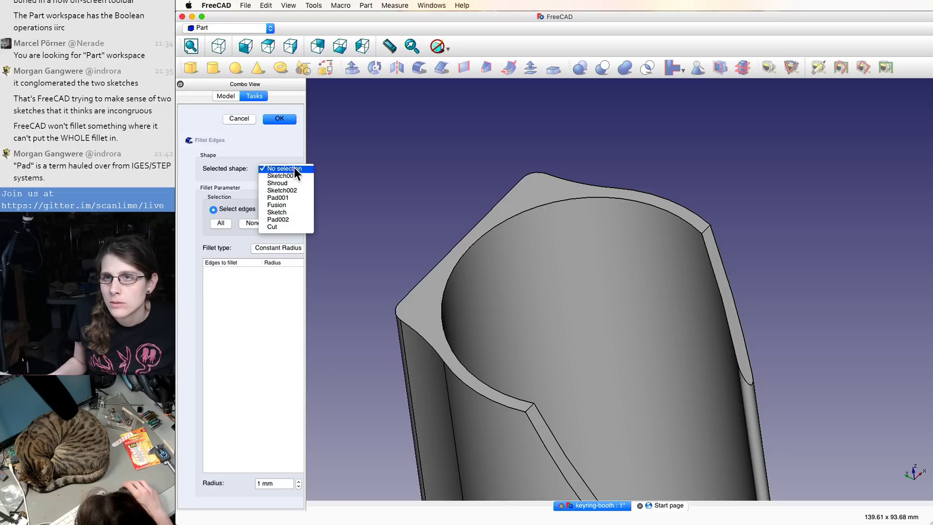
{"action": "left_click", "coordinate": [292, 169]}
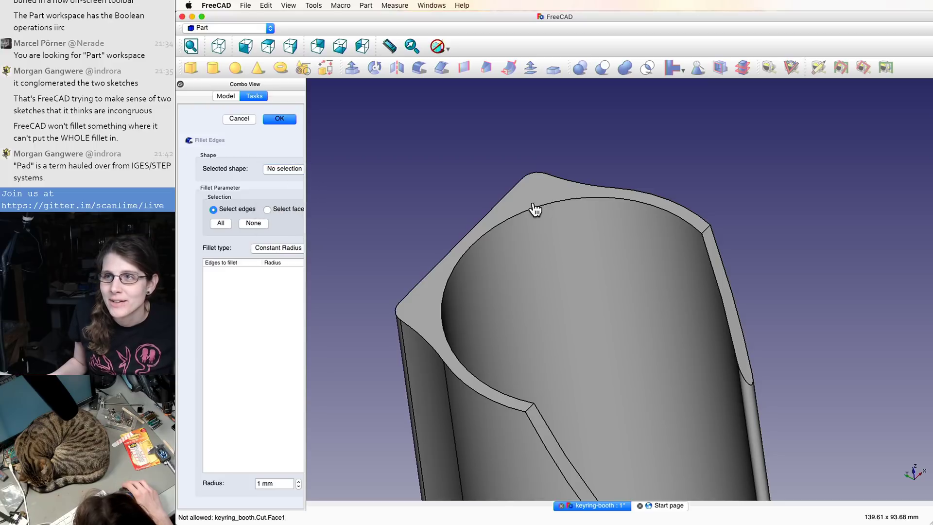
{"action": "left_click", "coordinate": [225, 95]}
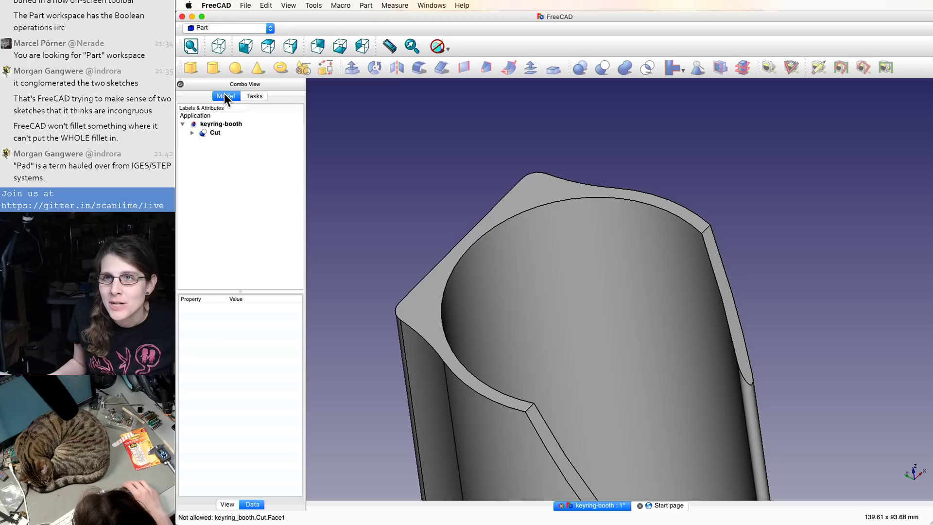
{"action": "left_click", "coordinate": [245, 96]}
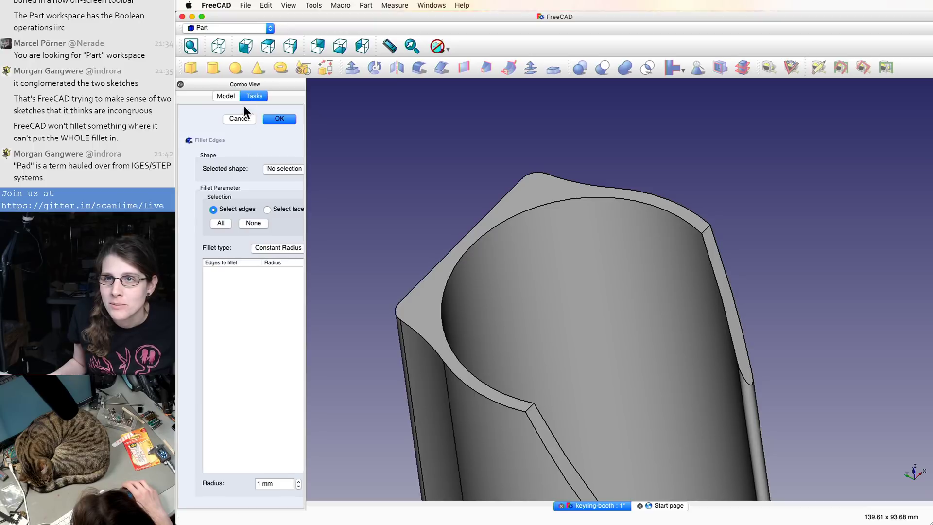
{"action": "left_click", "coordinate": [284, 168]}
{"action": "left_click", "coordinate": [282, 228]}
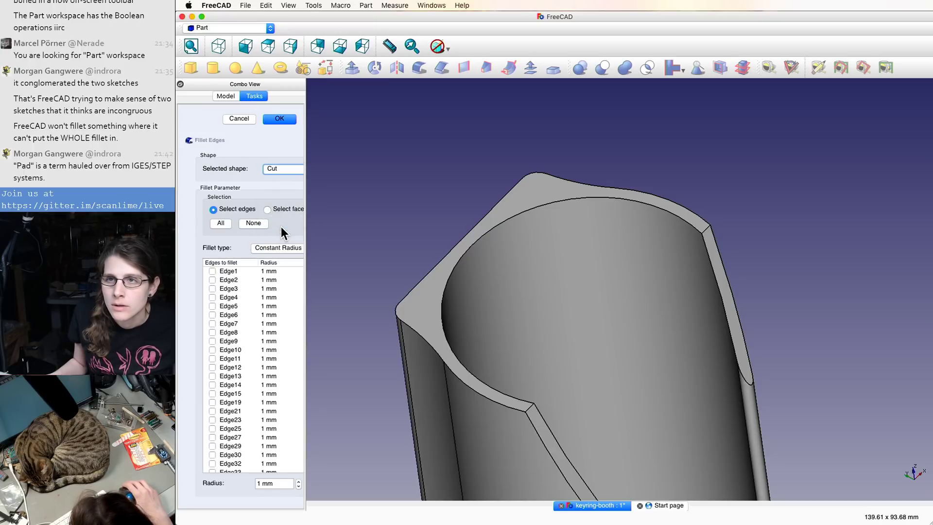
{"action": "left_click", "coordinate": [277, 165]}
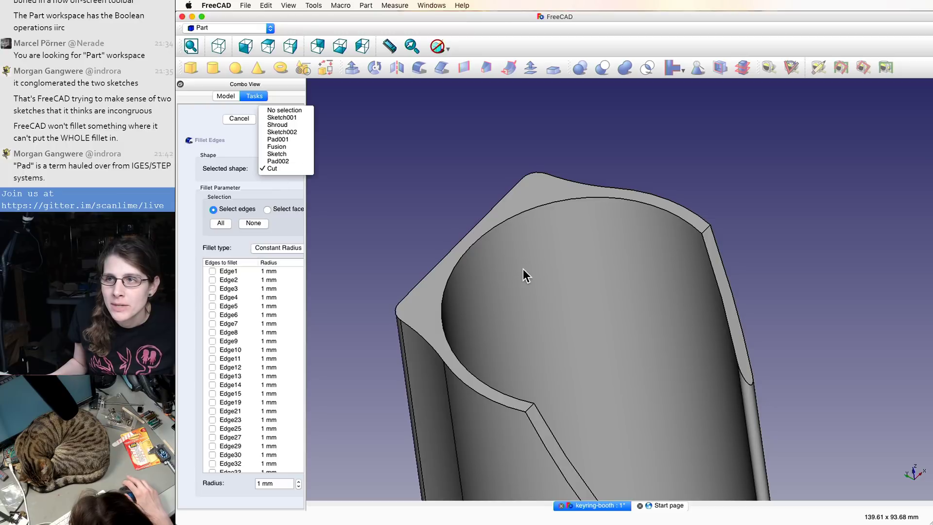
{"action": "left_click", "coordinate": [533, 248]}
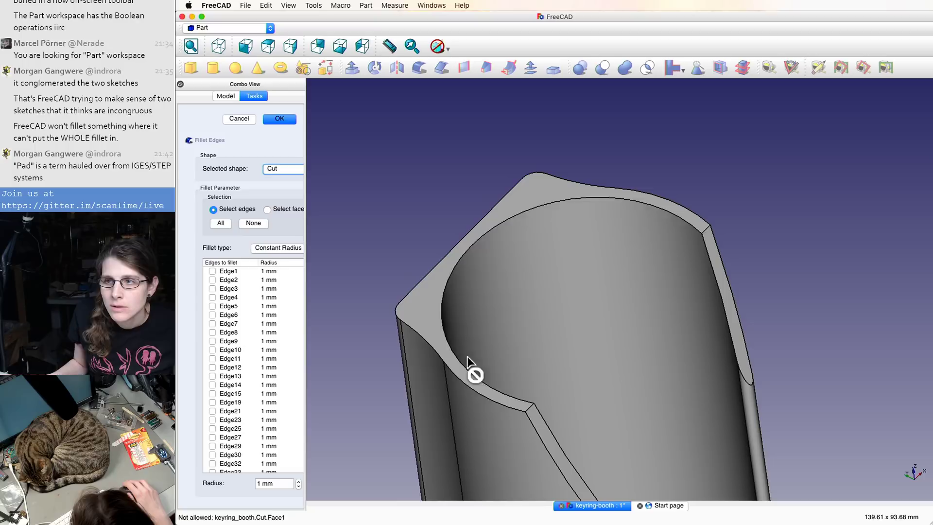
- Fillet the two short edges where the top rim meets the sloped ends of the opening with an 8 mm radius
{"action": "left_click", "coordinate": [527, 406]}
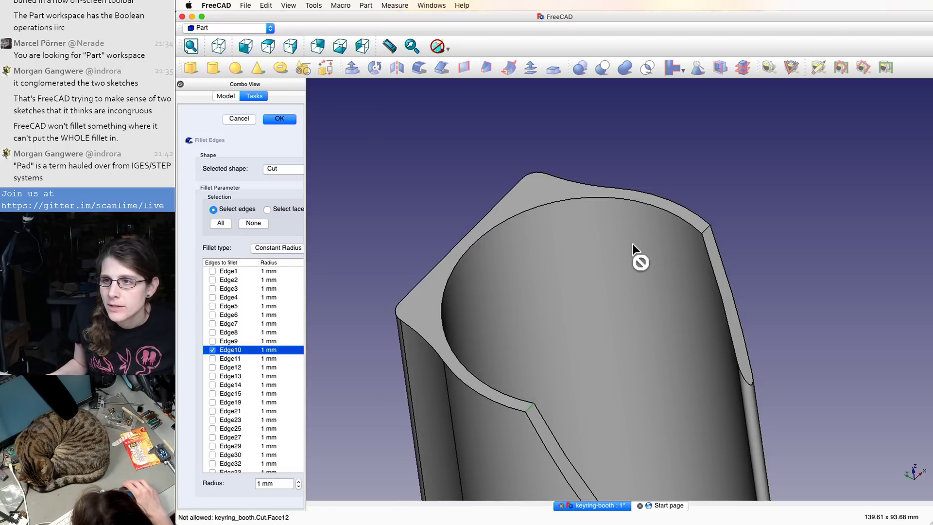
{"action": "left_click", "coordinate": [707, 229]}
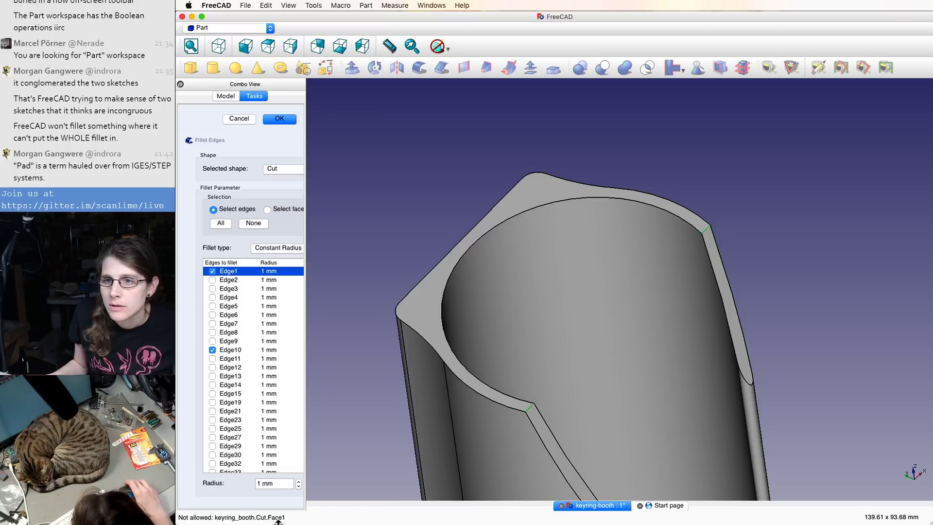
{"action": "left_click", "coordinate": [298, 482]}
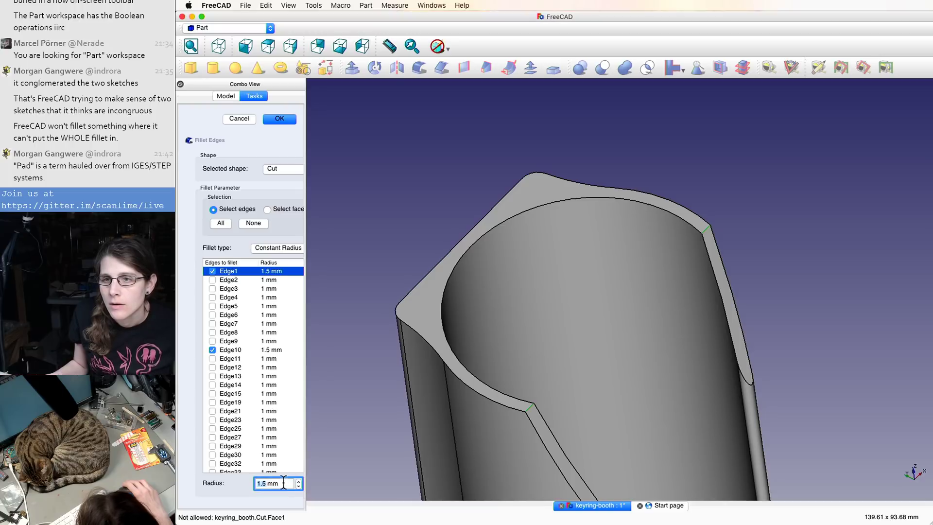
{"action": "triple_click", "coordinate": [273, 484]}
{"action": "type", "text": "7.8"}
{"action": "triple_click", "coordinate": [276, 478]}
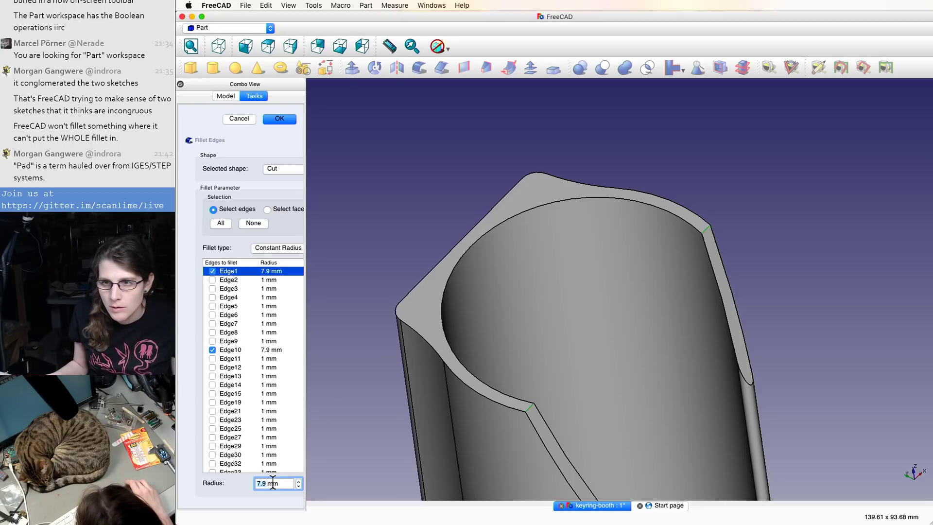
{"action": "type", "text": "8"}
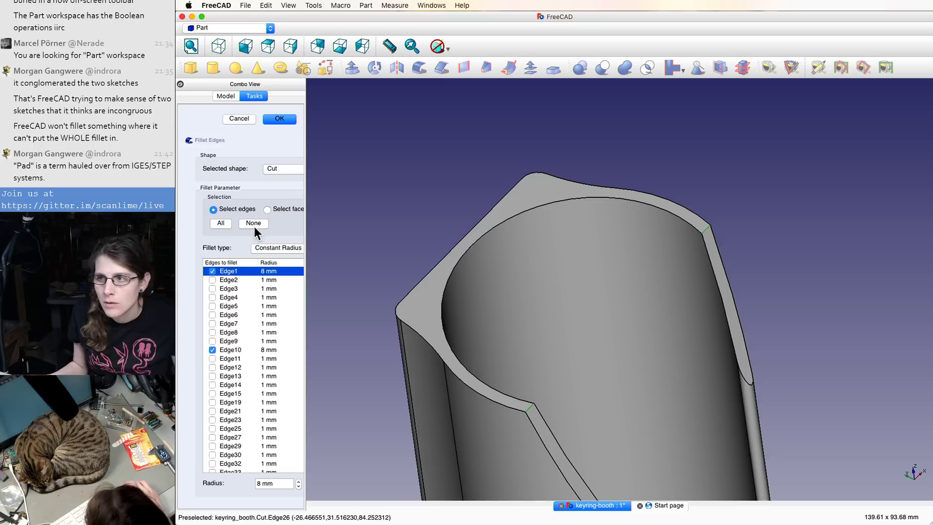
{"action": "scroll", "coordinate": [640, 334], "scroll_direction": "up", "scroll_amount": 2}
{"action": "scroll", "coordinate": [640, 335], "scroll_direction": "up", "scroll_amount": 2}
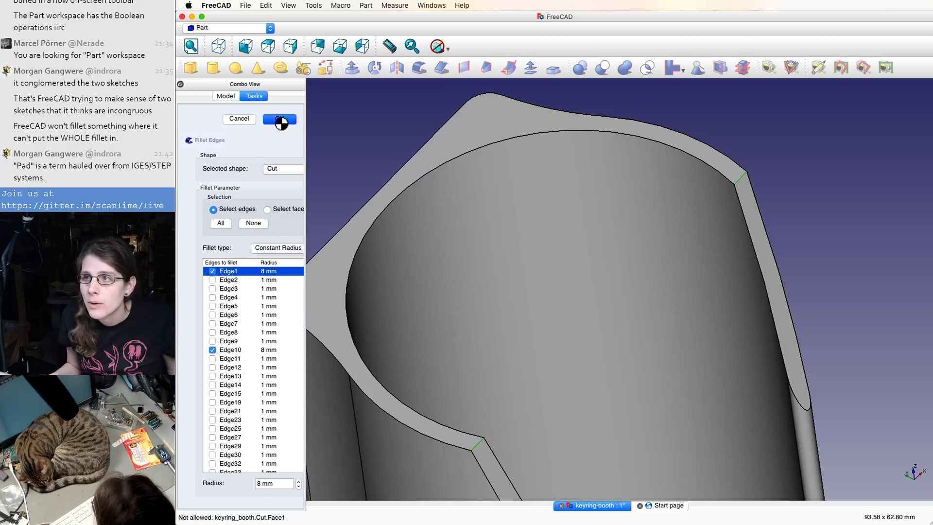
- Edit the fillet on the two top-rim corners, increasing its constant radius, and check the rounded shape
{"action": "right_click", "coordinate": [219, 134]}
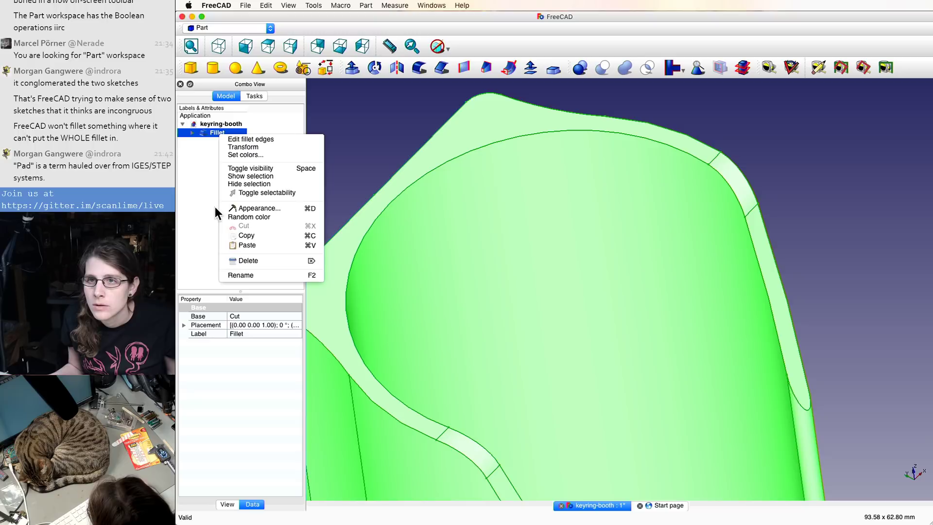
{"action": "left_click", "coordinate": [227, 139]}
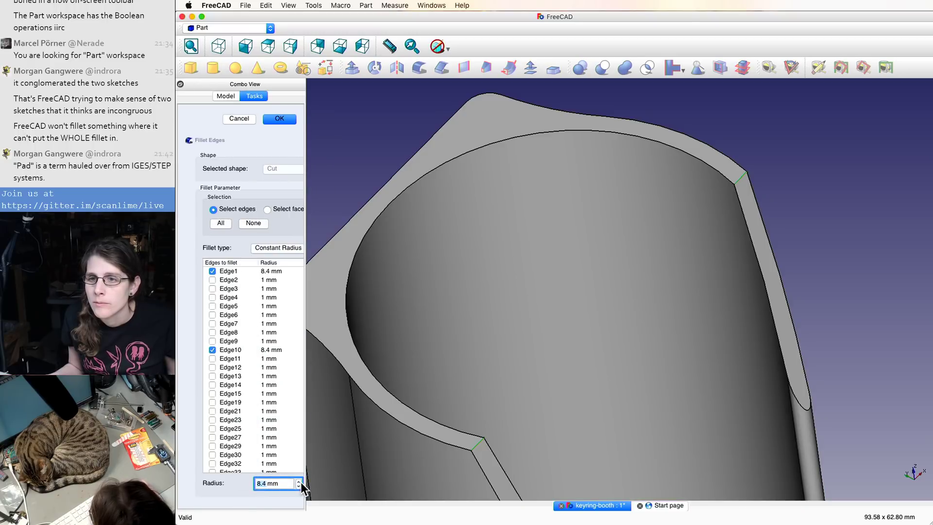
{"action": "key", "text": "Return"}
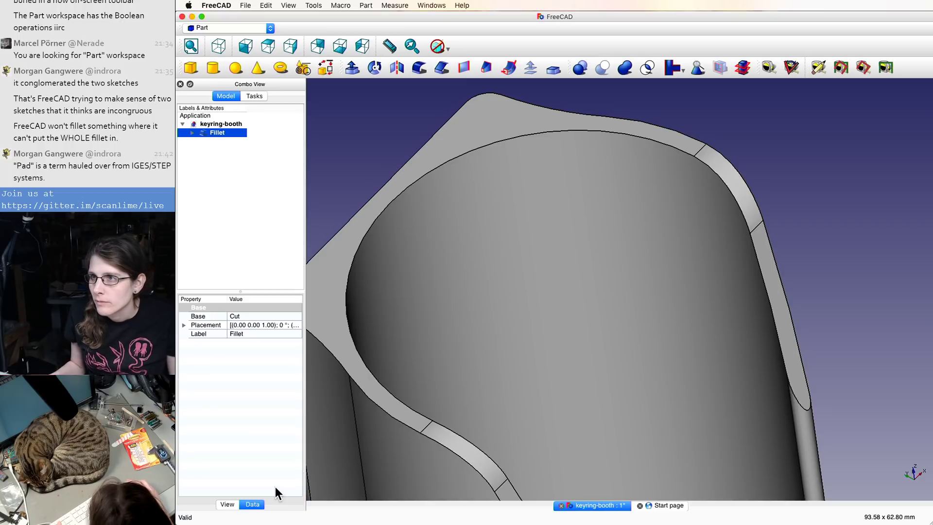
{"action": "scroll", "coordinate": [403, 300], "scroll_direction": "down", "scroll_amount": 10}
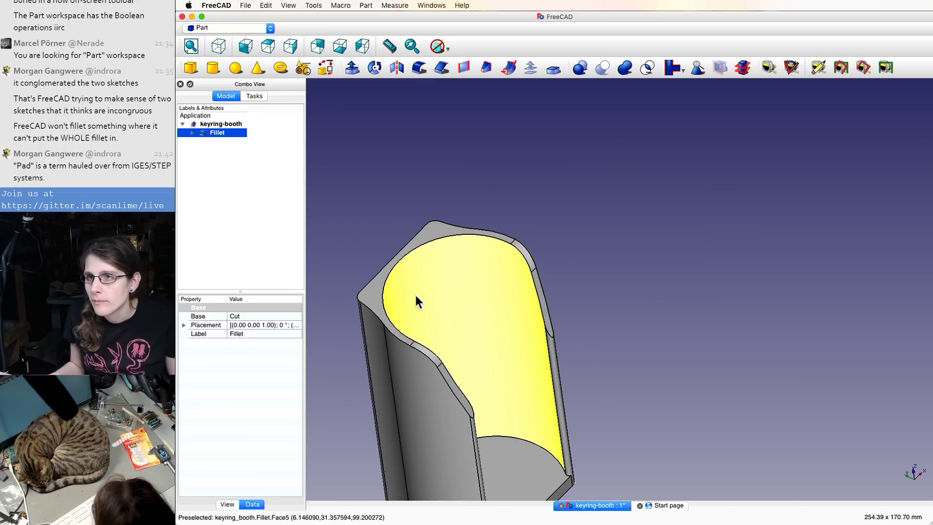
{"action": "scroll", "coordinate": [415, 296], "scroll_direction": "up", "scroll_amount": 4}
{"action": "left_click", "coordinate": [692, 288]}
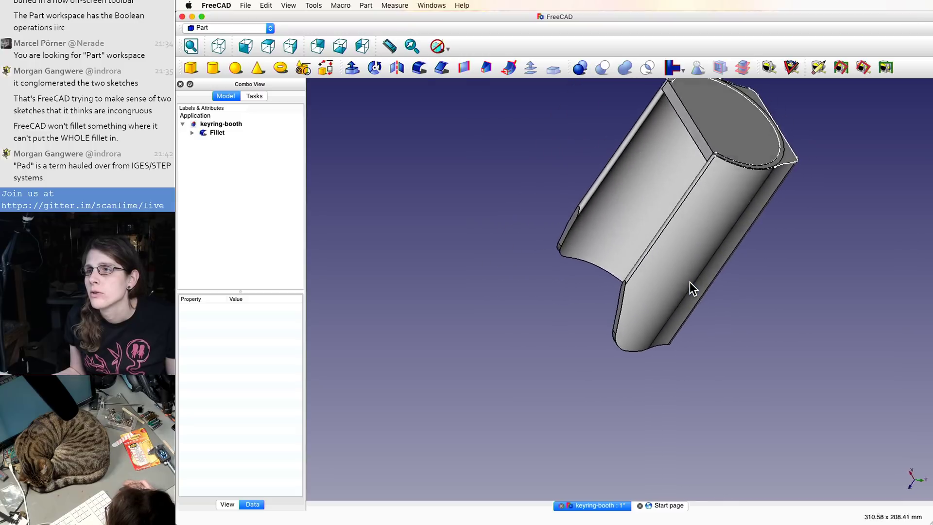
{"action": "scroll", "coordinate": [690, 282], "scroll_direction": "up", "scroll_amount": 9}
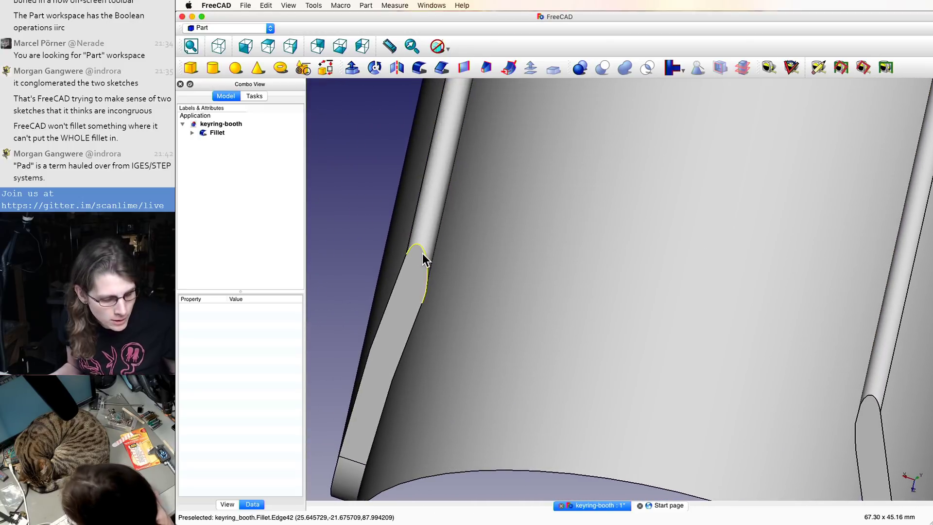
{"action": "left_click", "coordinate": [314, 5]}
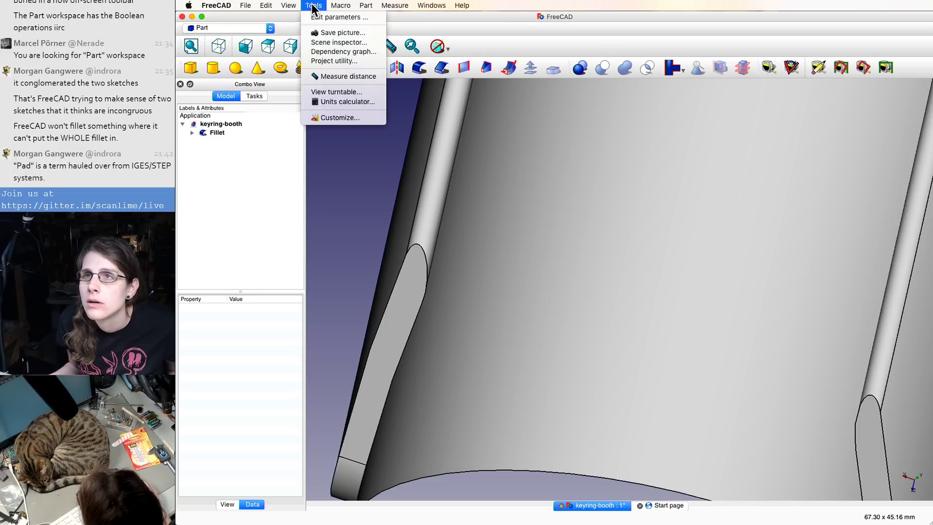
{"action": "mouse_move", "coordinate": [398, 5]}
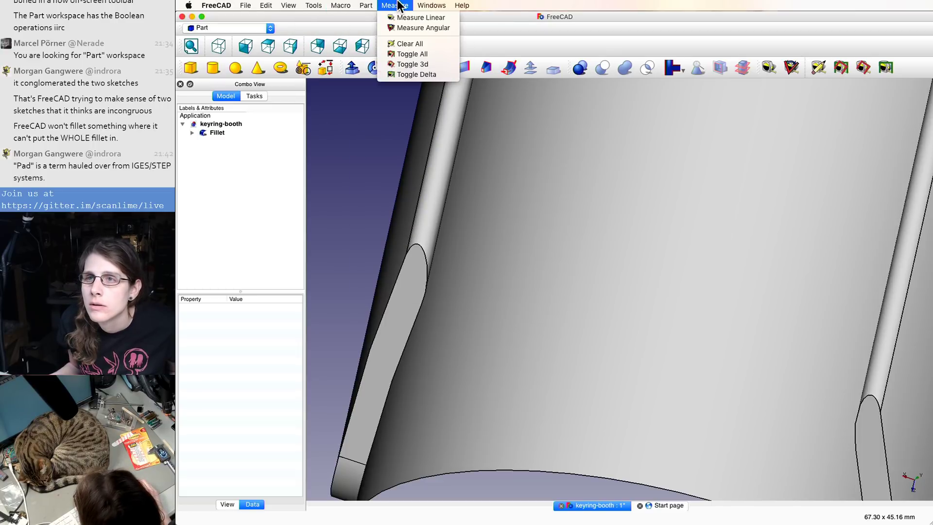
{"action": "left_click", "coordinate": [434, 4]}
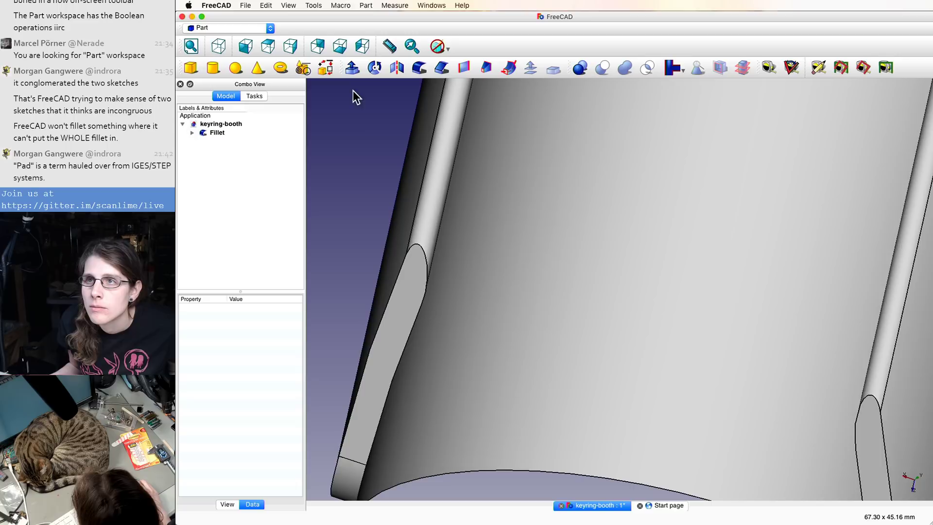
{"action": "right_click", "coordinate": [351, 120]}
{"action": "left_click", "coordinate": [316, 5]}
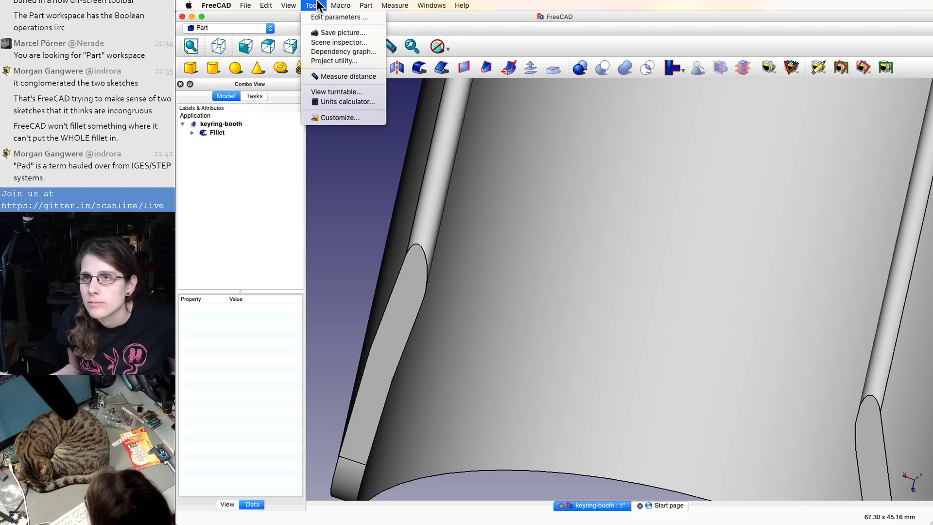
- Try to fillet the Fillet solid's two curved edges, where the slopes meet the opening's rounded vertical edges, with a 1 mm radius
{"action": "mouse_move", "coordinate": [334, 5]}
{"action": "left_click", "coordinate": [363, 1]}
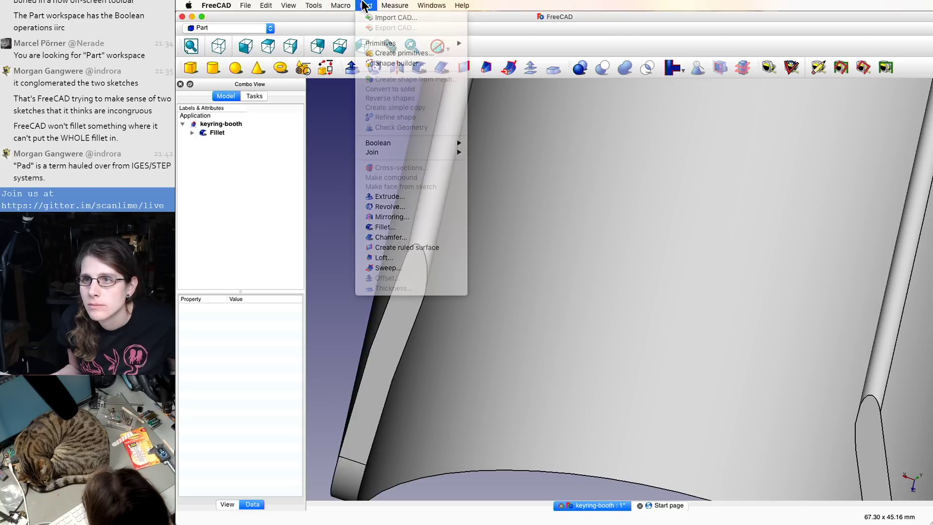
{"action": "left_click", "coordinate": [363, 2]}
{"action": "left_click", "coordinate": [378, 228]}
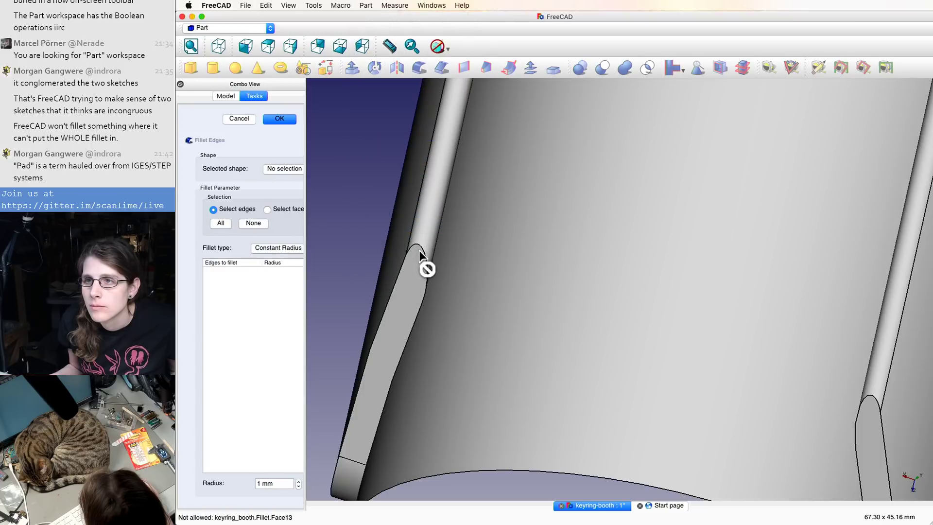
{"action": "left_click", "coordinate": [273, 168]}
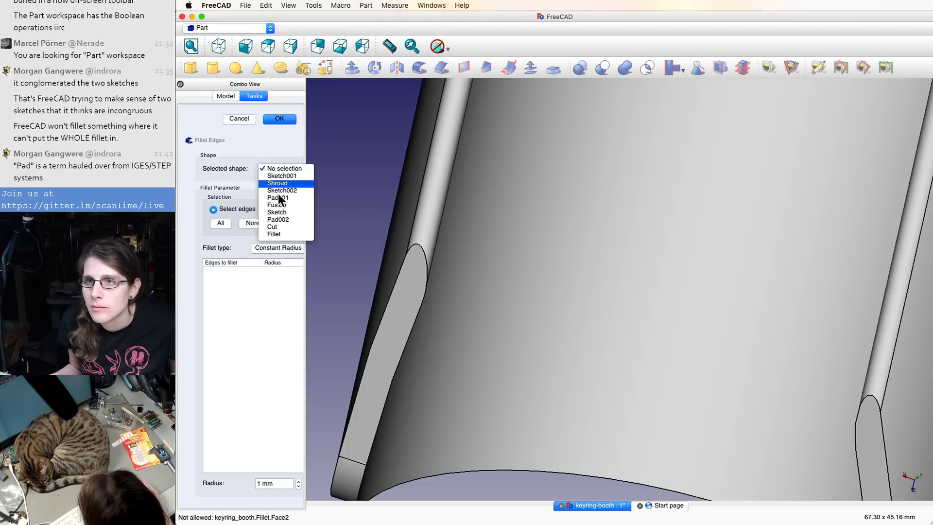
{"action": "left_click", "coordinate": [279, 232]}
{"action": "left_click", "coordinate": [419, 247]}
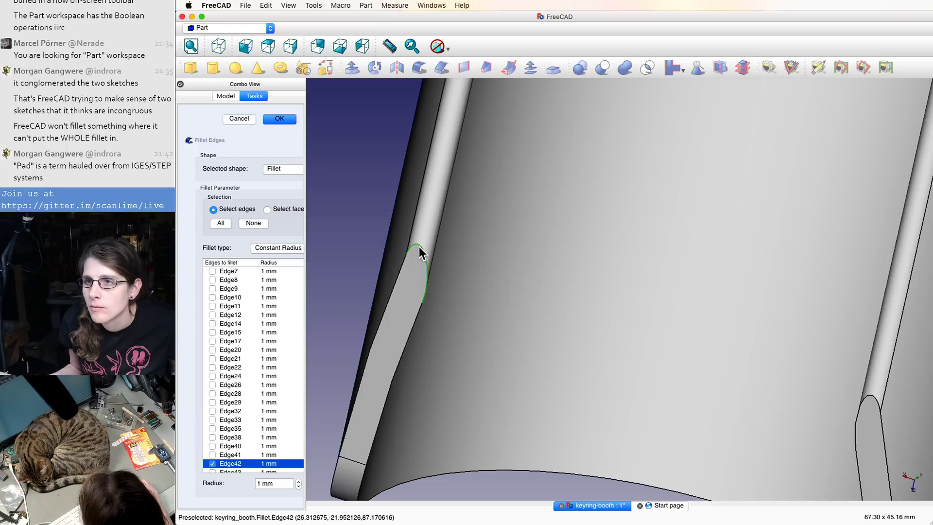
{"action": "left_click", "coordinate": [870, 405]}
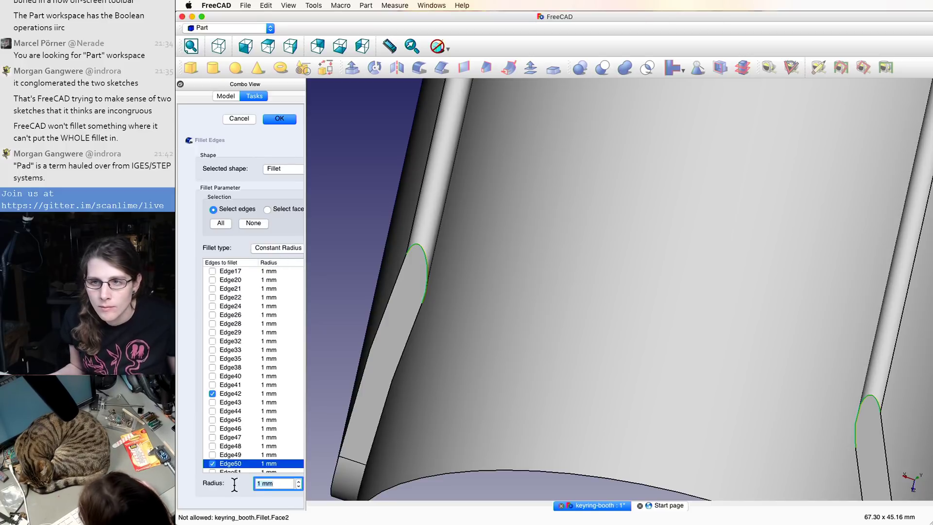
{"action": "key", "text": "Return"}
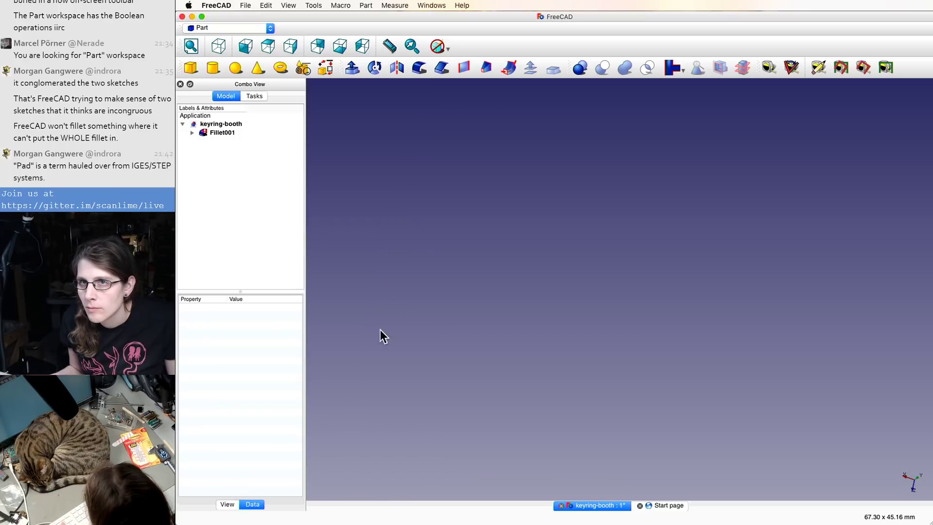
- Try a 2 mm radius on the fillet of the two curved edges where the slopes meet the opening's vertical edges
{"action": "right_click", "coordinate": [224, 131]}
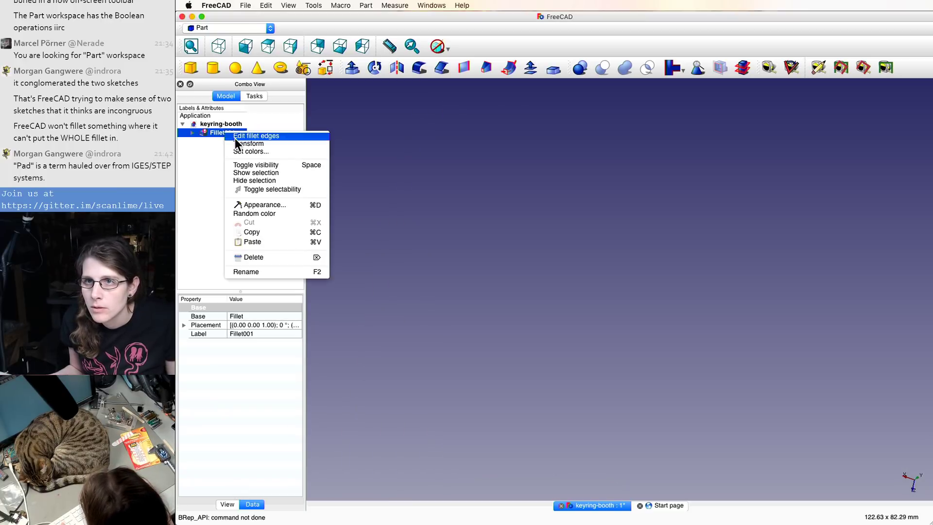
{"action": "left_click", "coordinate": [237, 138]}
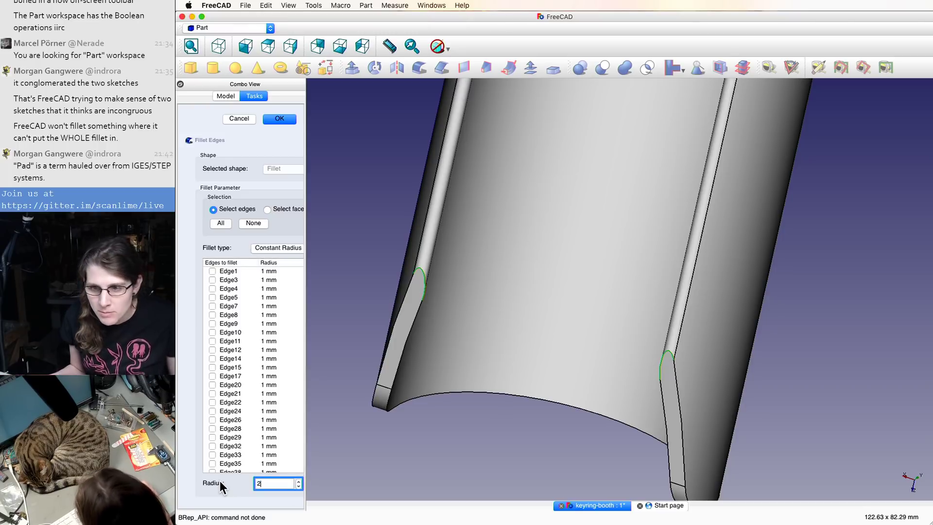
{"action": "key", "text": "Return"}
{"action": "right_click", "coordinate": [236, 133]}
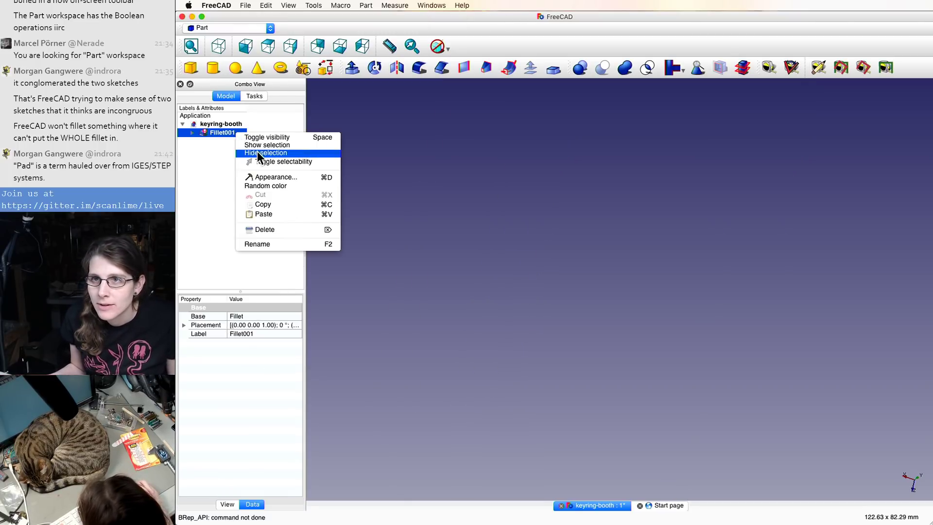
{"action": "left_click", "coordinate": [226, 133]}
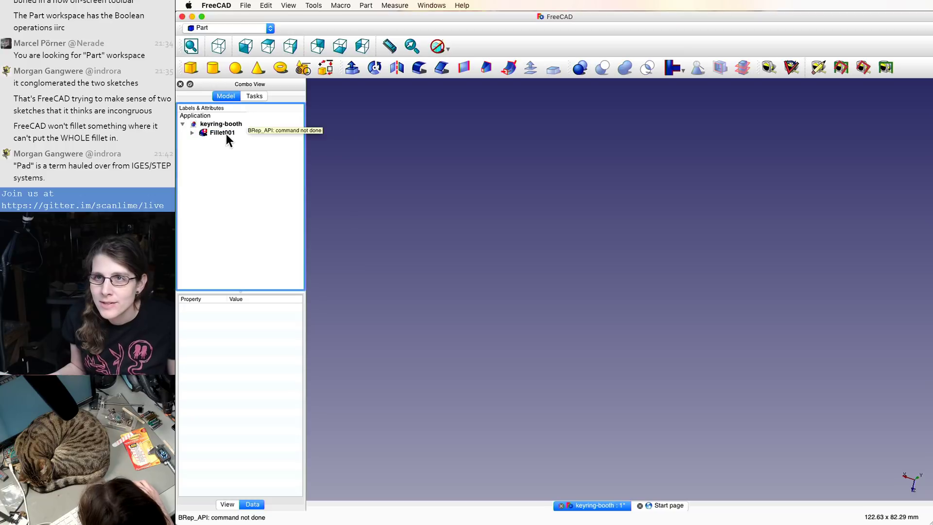
- Set the radius of the fillet on the two curved slope edges to 1 mm and check the rounded shape
{"action": "double_click", "coordinate": [226, 134]}
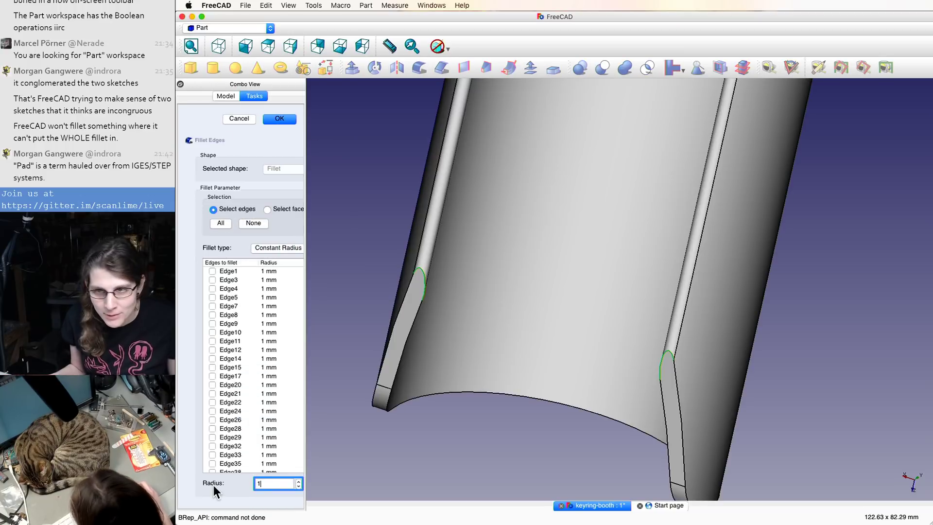
{"action": "key", "text": "Return"}
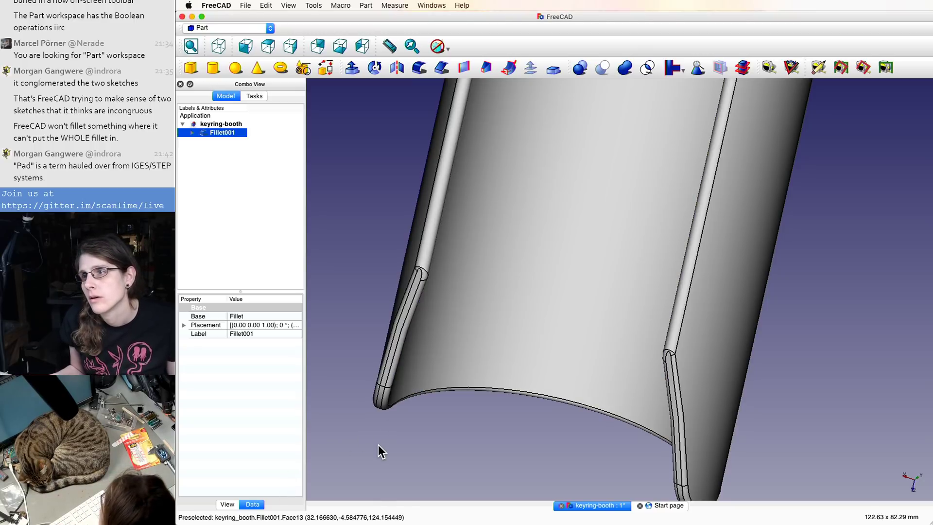
{"action": "right_click", "coordinate": [378, 445]}
{"action": "left_click", "coordinate": [362, 442]}
{"action": "middle_click_drag", "start_coordinate": [363, 442], "coordinate": [363, 443]}
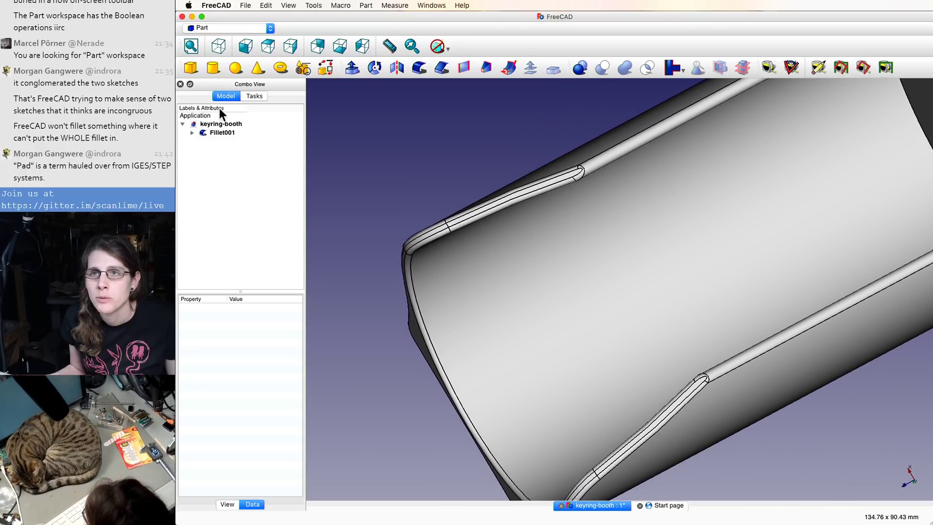
- Try larger radii of 1.5, 1.45 and 1.4 mm on the fillet of the two curved slope edges
{"action": "double_click", "coordinate": [226, 132]}
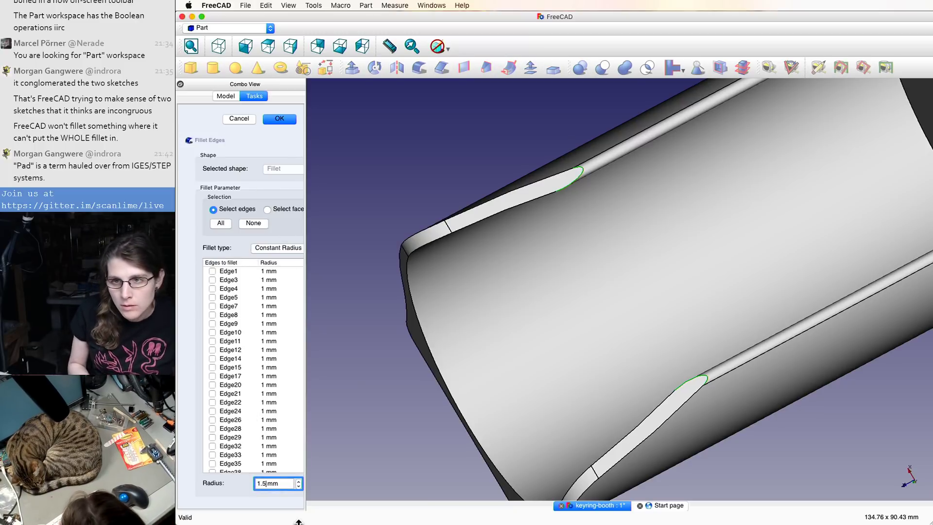
{"action": "key", "text": "Return"}
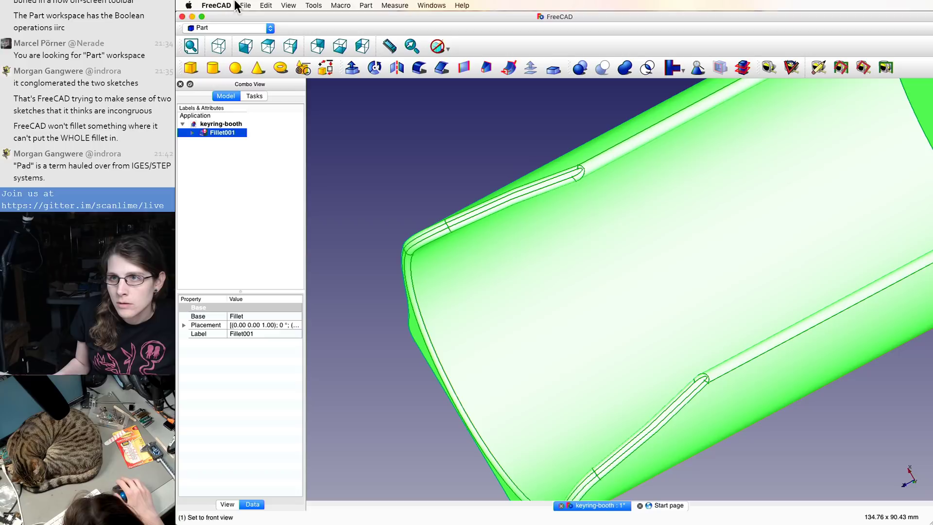
{"action": "double_click", "coordinate": [217, 132]}
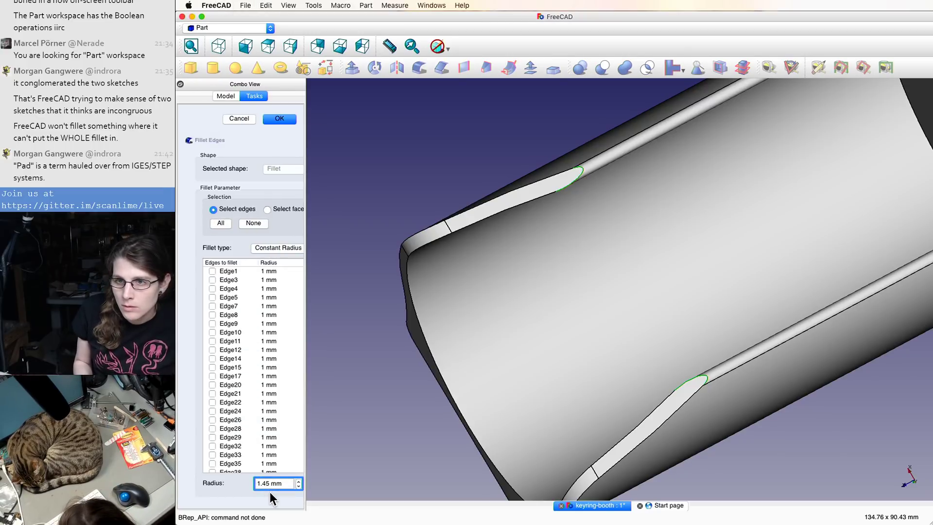
{"action": "key", "text": "Return"}
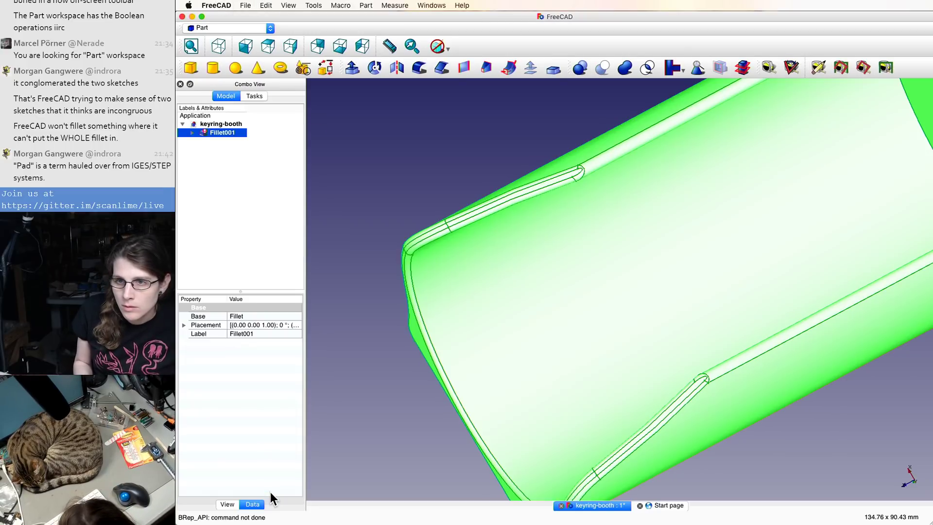
{"action": "double_click", "coordinate": [232, 132]}
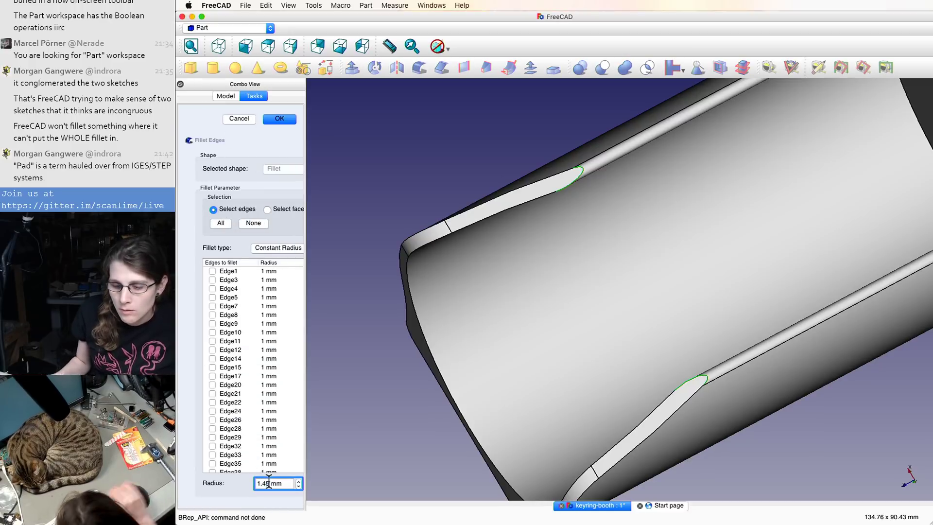
{"action": "key", "text": "Return"}
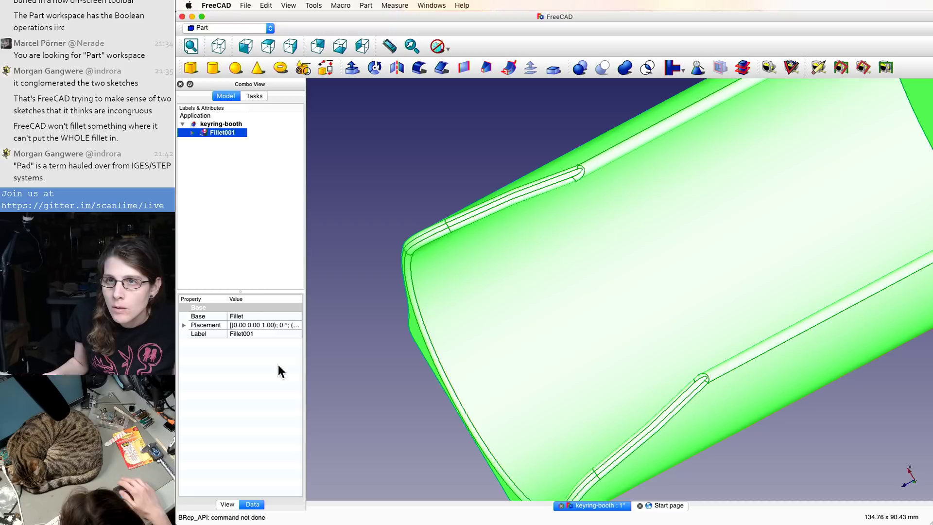
- Set the constant radius of the fillet on the two curved slope edges to 1.2 mm
{"action": "double_click", "coordinate": [225, 132]}
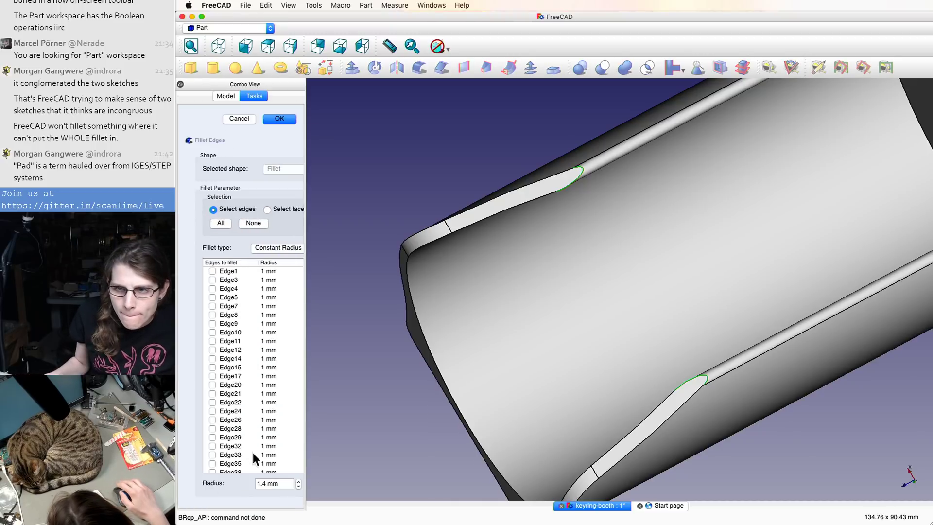
{"action": "type", "text": "4"}
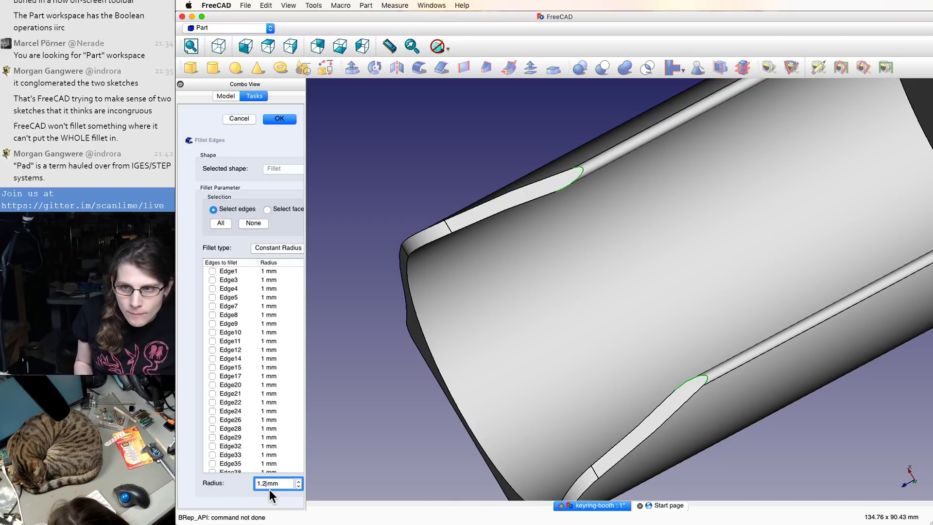
{"action": "key", "text": "Return"}
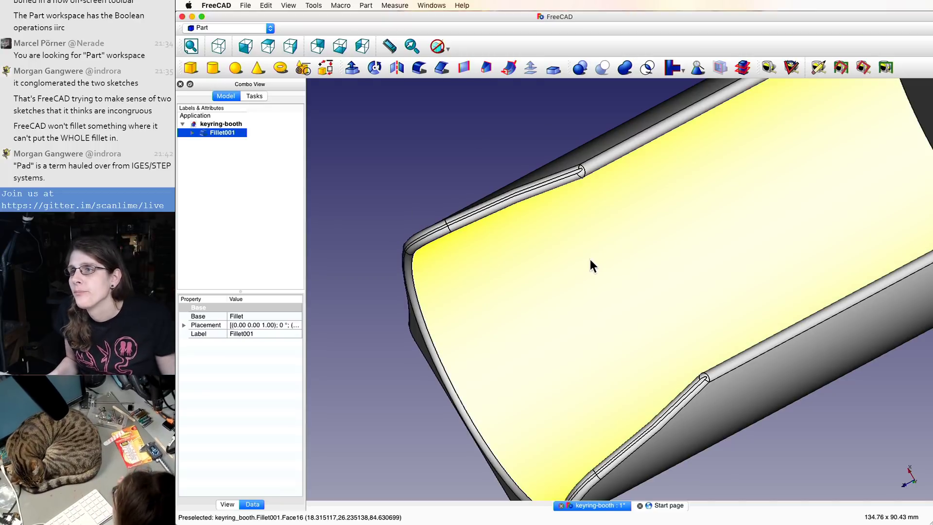
- Examine the filleted opening and the overall proportions of the booth from the front at different distances
{"action": "left_click", "coordinate": [453, 146]}
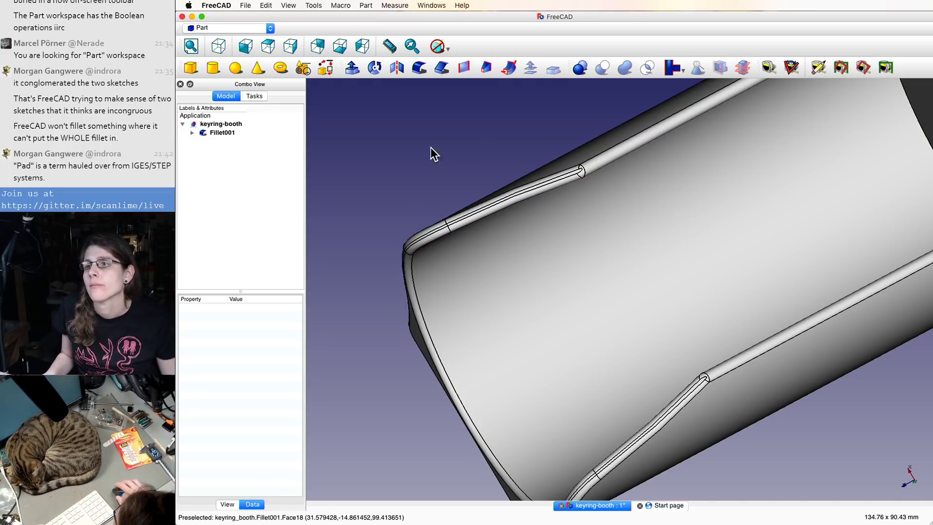
{"action": "right_click", "coordinate": [448, 216]}
{"action": "left_click", "coordinate": [396, 172]}
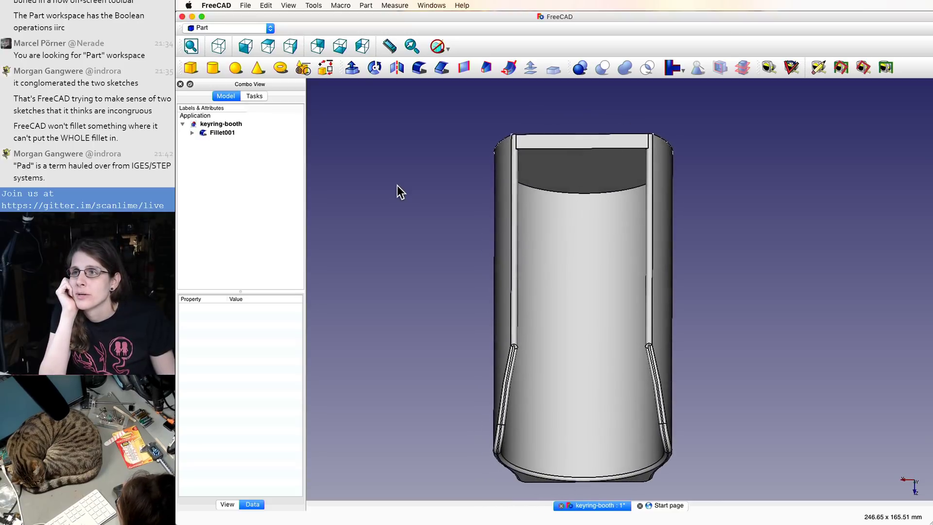
{"action": "scroll", "coordinate": [397, 192], "scroll_direction": "down", "scroll_amount": 4}
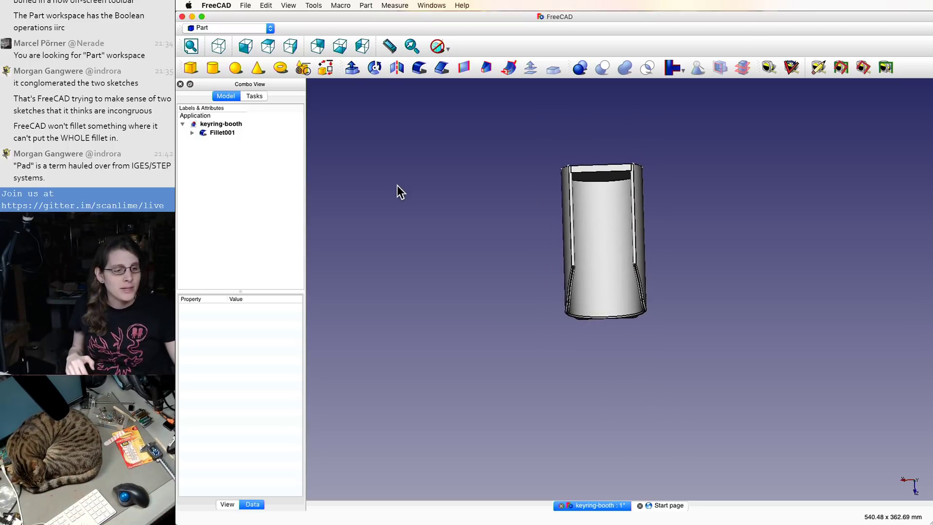
{"action": "scroll", "coordinate": [398, 186], "scroll_direction": "down", "scroll_amount": 5}
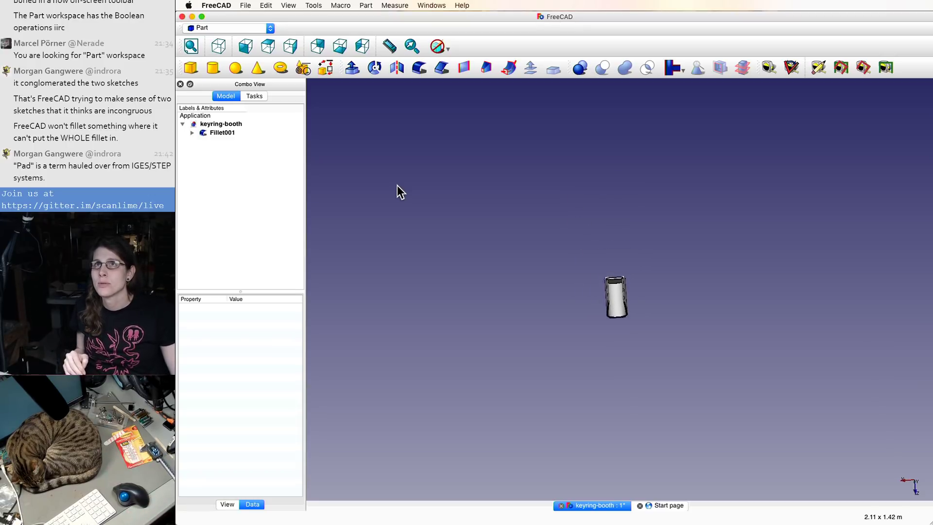
{"action": "scroll", "coordinate": [398, 185], "scroll_direction": "up", "scroll_amount": 2}
{"action": "scroll", "coordinate": [397, 186], "scroll_direction": "up", "scroll_amount": 4}
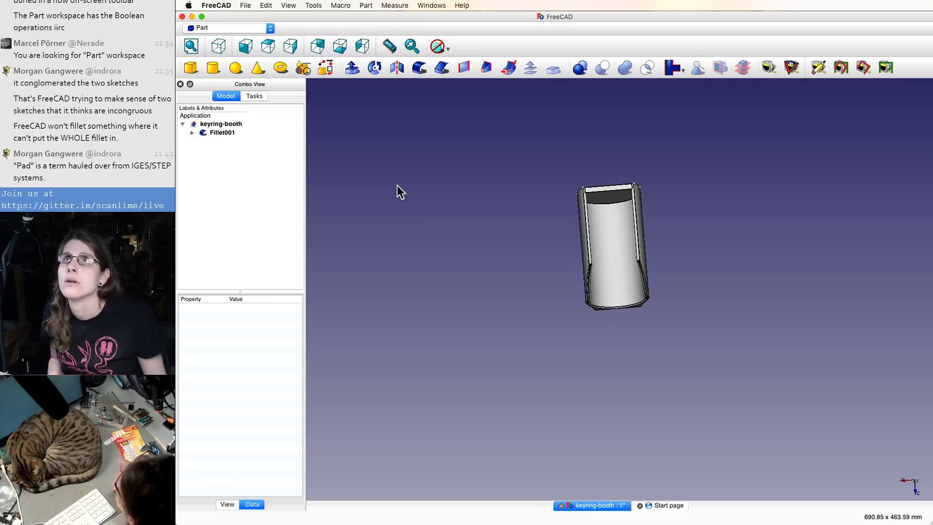
{"action": "scroll", "coordinate": [398, 189], "scroll_direction": "down", "scroll_amount": 3}
- Look through the Macro, Raytracing, Draft and OpenSCAD preferences, and close the preferences without changing anything
{"action": "left_click", "coordinate": [266, 5]}
{"action": "mouse_move", "coordinate": [246, 5]}
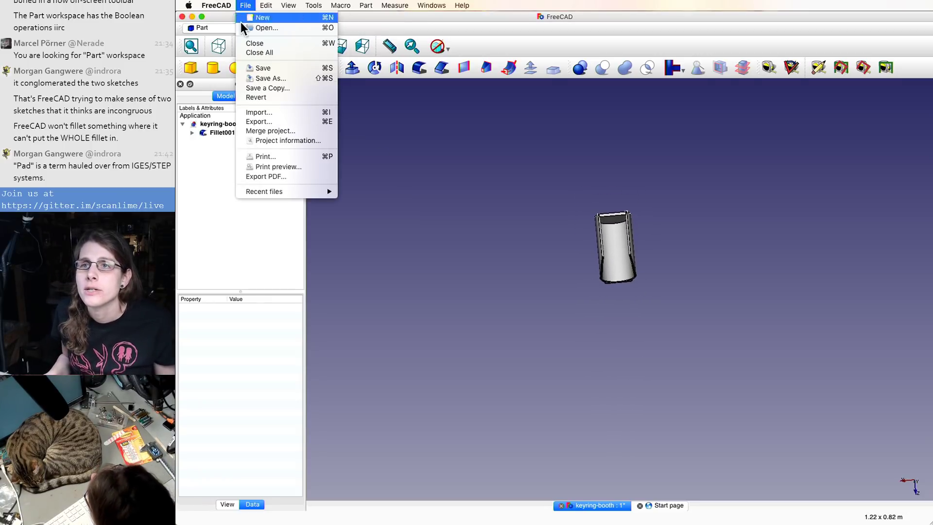
{"action": "left_click", "coordinate": [231, 33]}
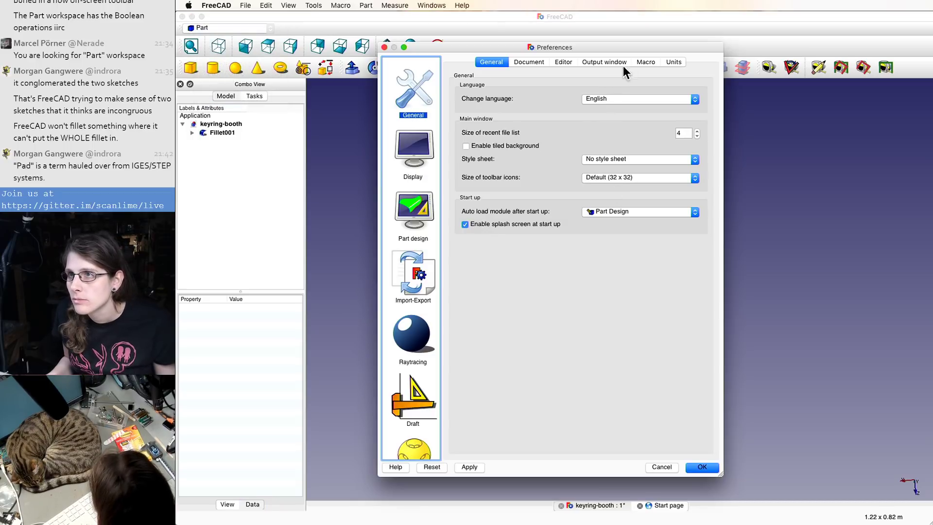
{"action": "left_click", "coordinate": [665, 62]}
{"action": "left_click", "coordinate": [655, 63]}
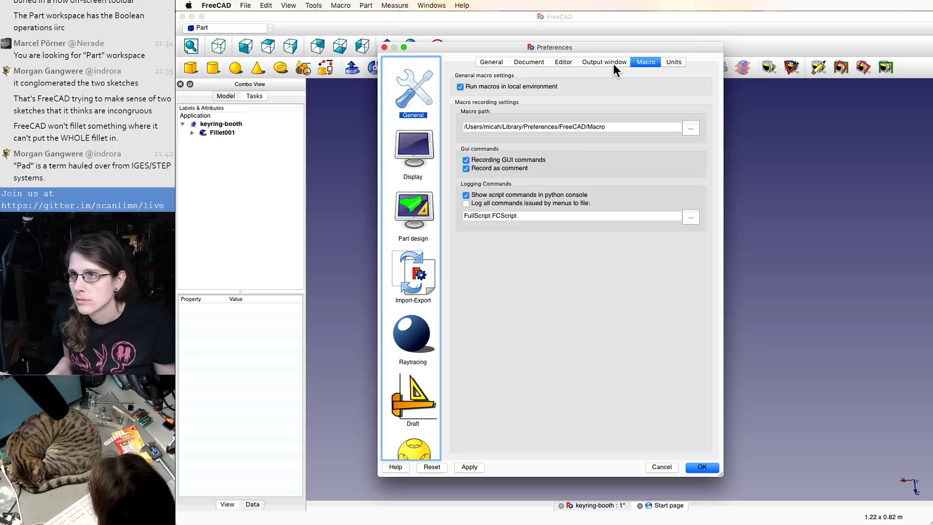
{"action": "scroll", "coordinate": [396, 357], "scroll_direction": "down", "scroll_amount": 1}
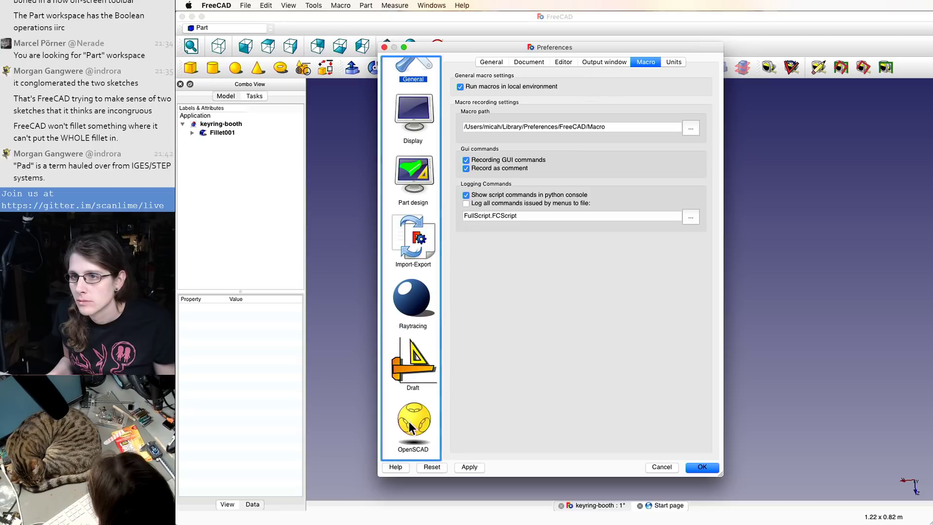
{"action": "scroll", "coordinate": [410, 417], "scroll_direction": "up", "scroll_amount": 1}
{"action": "left_click", "coordinate": [409, 347]}
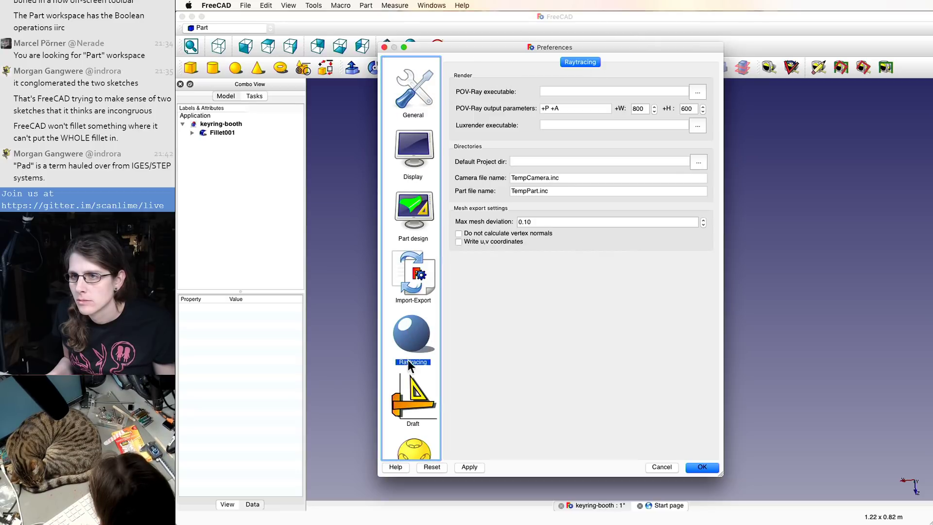
{"action": "left_click", "coordinate": [411, 397]}
{"action": "left_click", "coordinate": [414, 446]}
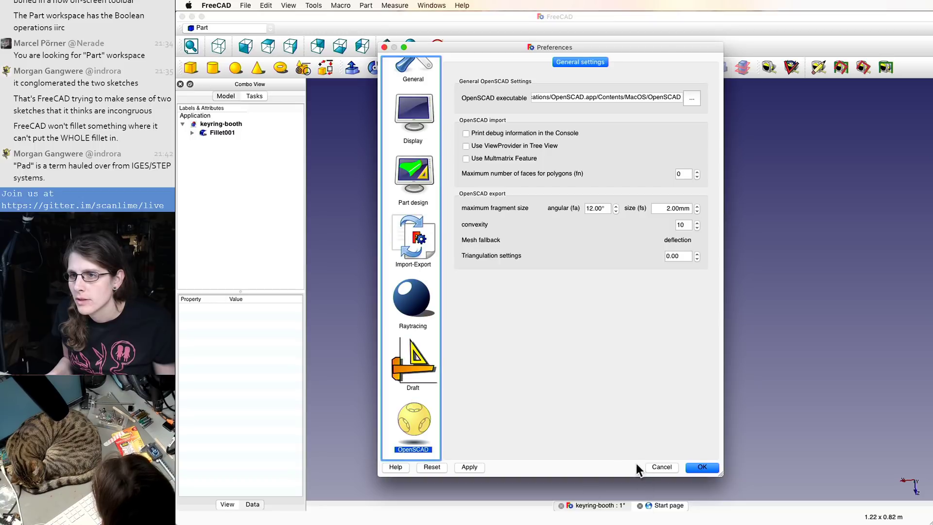
{"action": "scroll", "coordinate": [424, 417], "scroll_direction": "up", "scroll_amount": 1}
{"action": "left_click", "coordinate": [659, 468]}
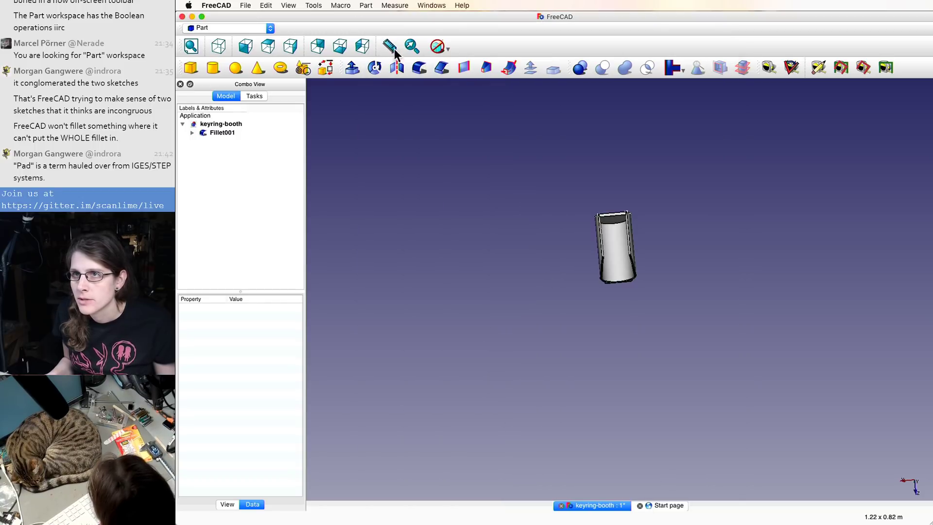
- Reopen the preferences to look at the Units settings, and close them without changing anything
{"action": "left_click", "coordinate": [394, 5]}
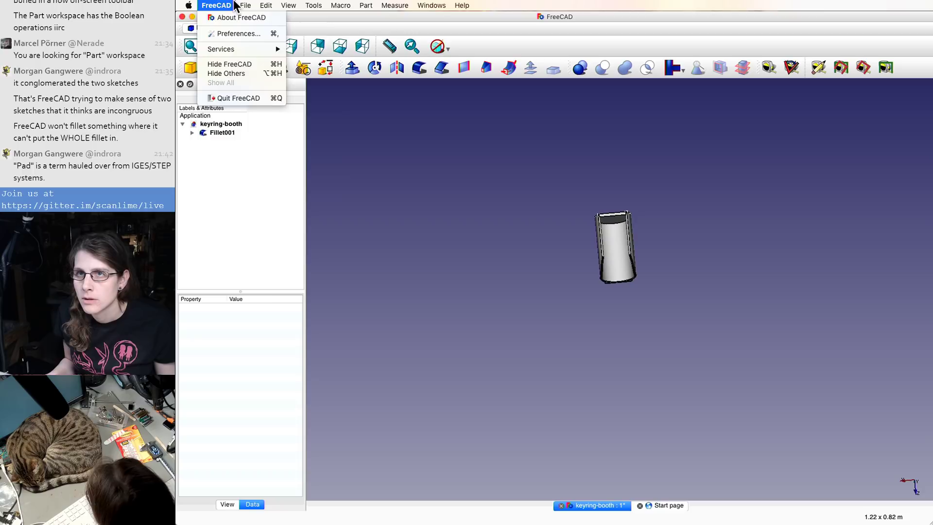
{"action": "left_click", "coordinate": [220, 33]}
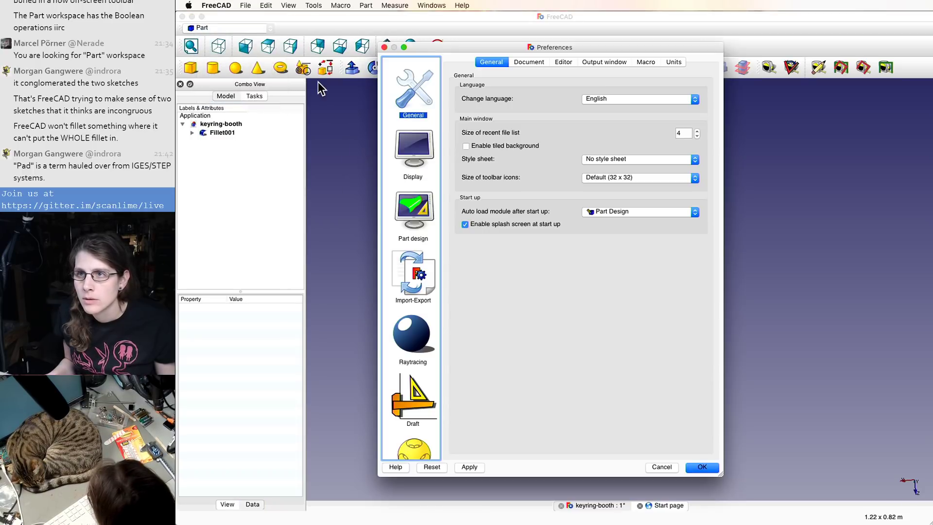
{"action": "scroll", "coordinate": [427, 197], "scroll_direction": "down", "scroll_amount": 2}
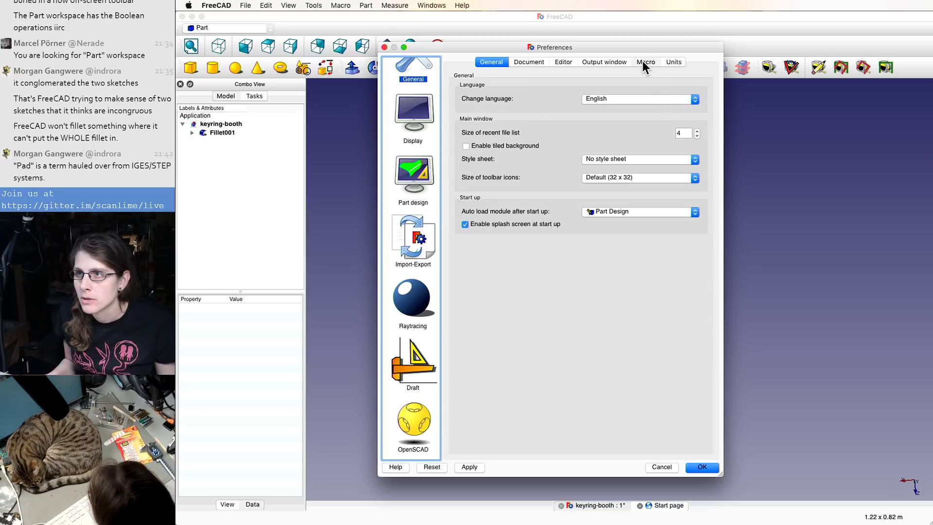
{"action": "left_click", "coordinate": [672, 62]}
{"action": "key", "text": "Escape"}
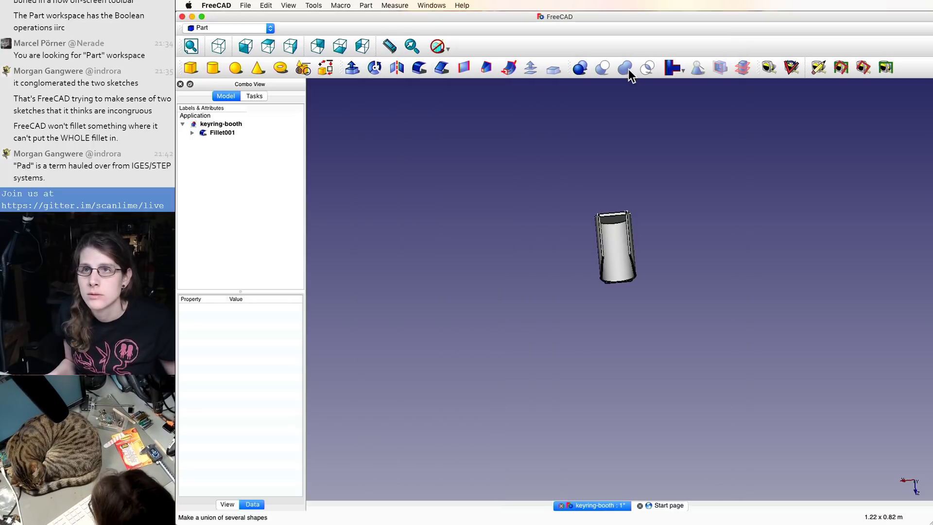
{"action": "left_click", "coordinate": [394, 5]}
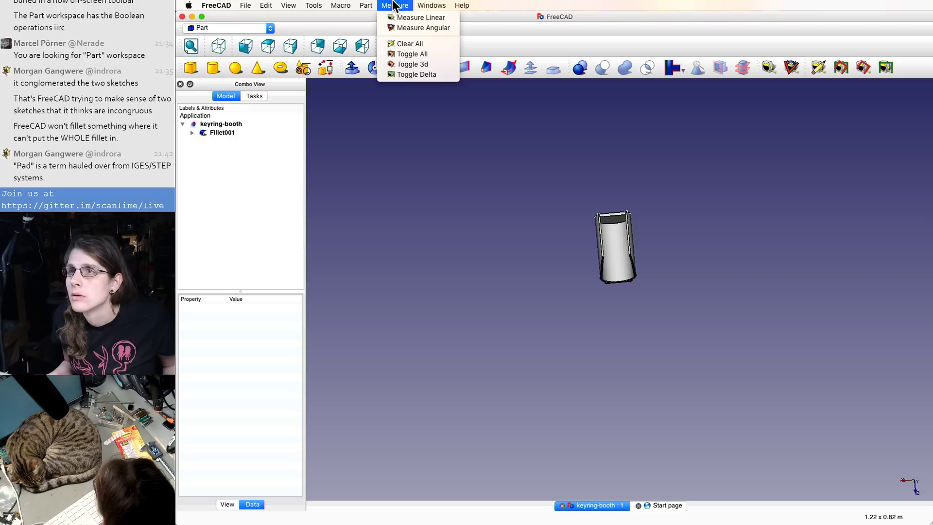
{"action": "left_click", "coordinate": [393, 1]}
{"action": "scroll", "coordinate": [542, 237], "scroll_direction": "down", "scroll_amount": 4}
{"action": "scroll", "coordinate": [559, 228], "scroll_direction": "up", "scroll_amount": 10}
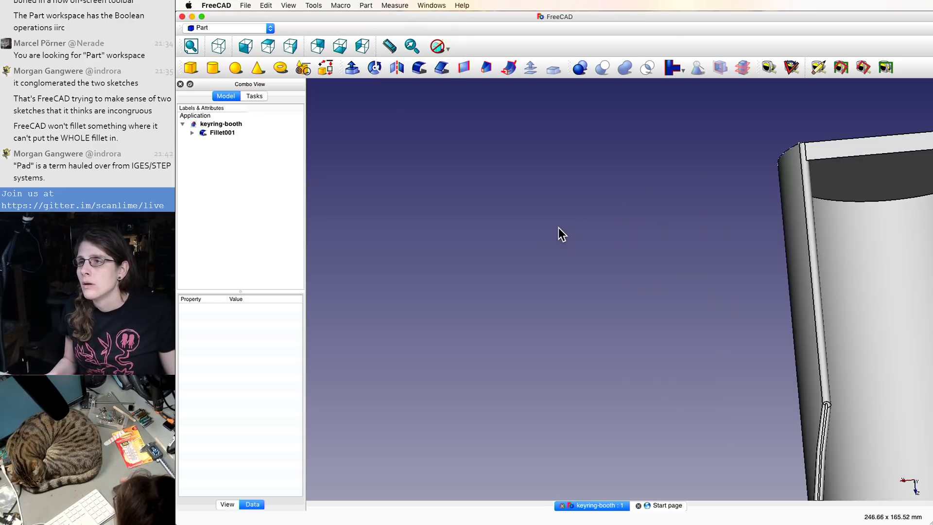
{"action": "scroll", "coordinate": [616, 215], "scroll_direction": "up", "scroll_amount": 2}
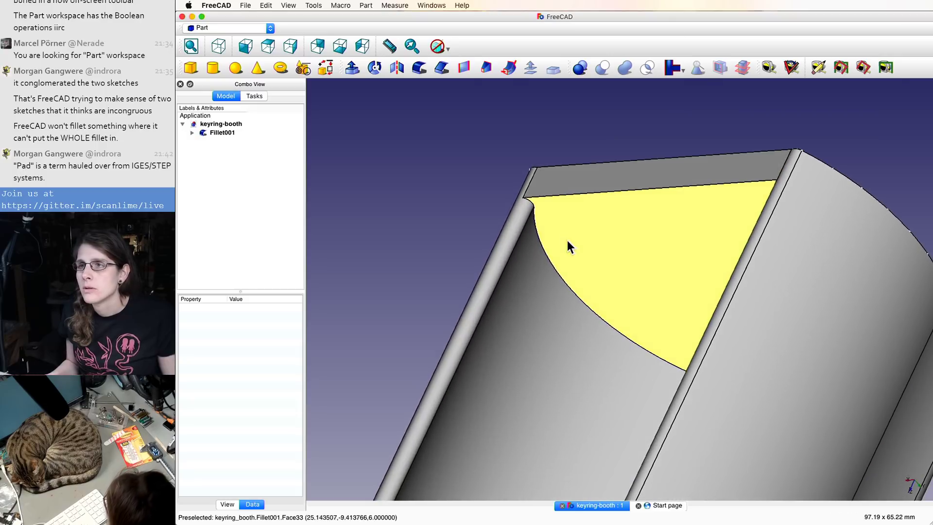
- Start a new constant-radius edge fillet with Fillet001 as the shape
{"action": "left_click", "coordinate": [572, 194]}
{"action": "left_click", "coordinate": [533, 132]}
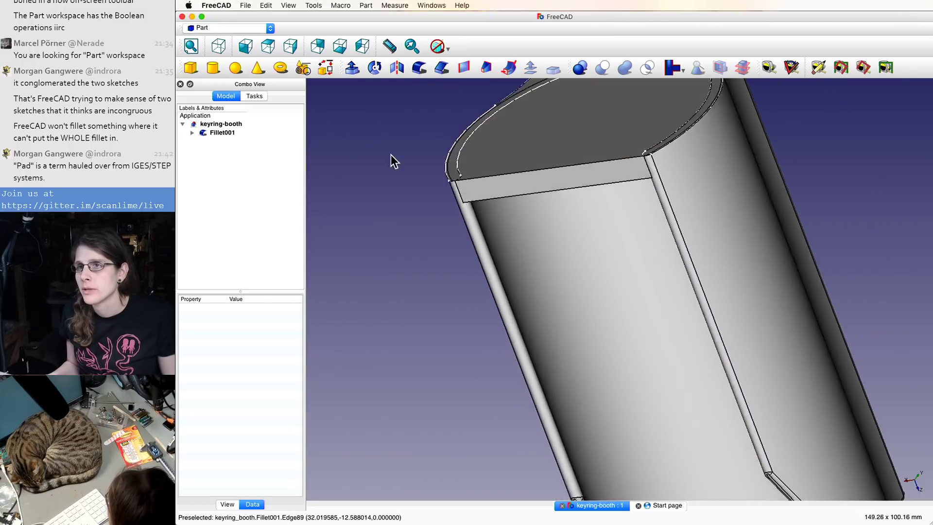
{"action": "left_click", "coordinate": [314, 6]}
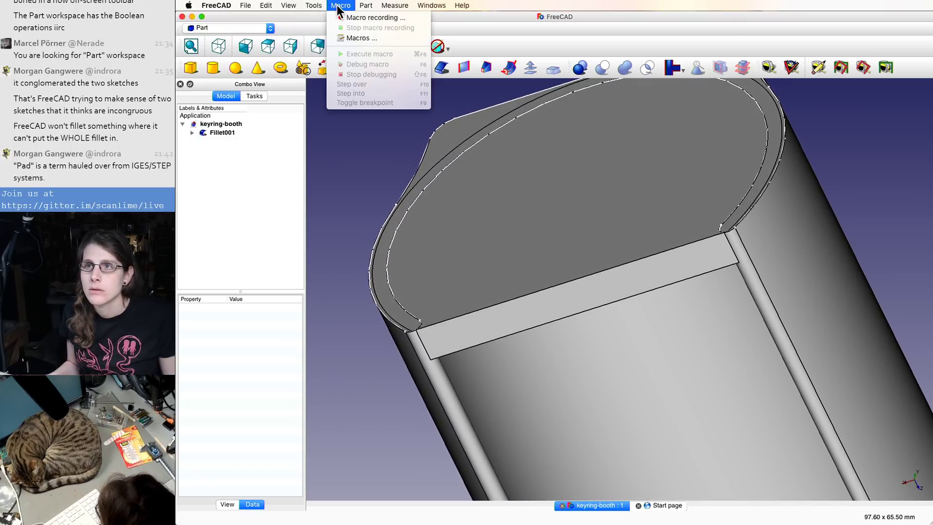
{"action": "mouse_move", "coordinate": [370, 7]}
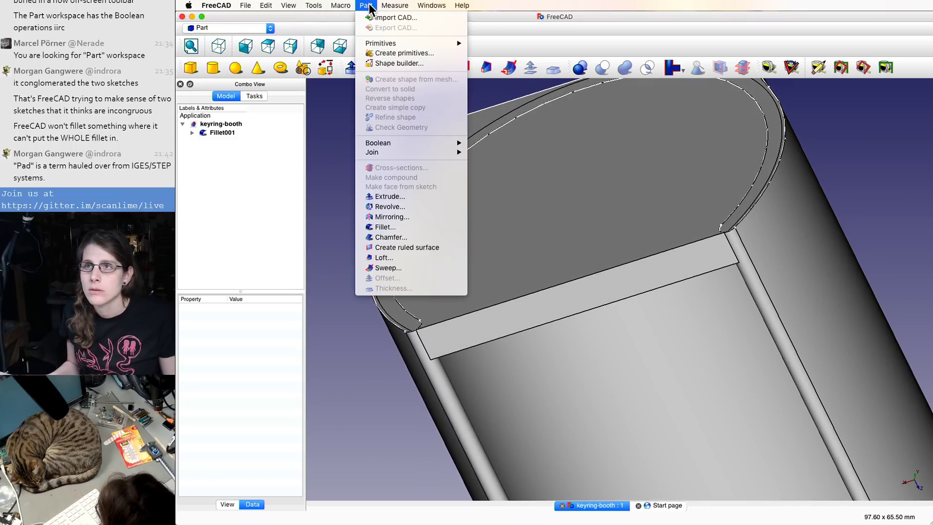
{"action": "left_click", "coordinate": [389, 227]}
{"action": "left_click", "coordinate": [265, 170]}
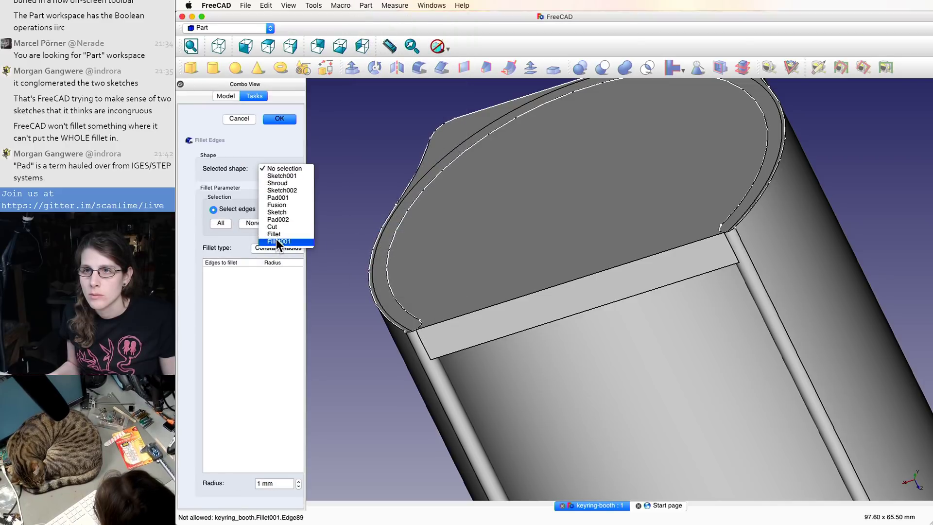
{"action": "left_click", "coordinate": [286, 119]}
{"action": "left_click", "coordinate": [234, 95]}
{"action": "left_click", "coordinate": [247, 95]}
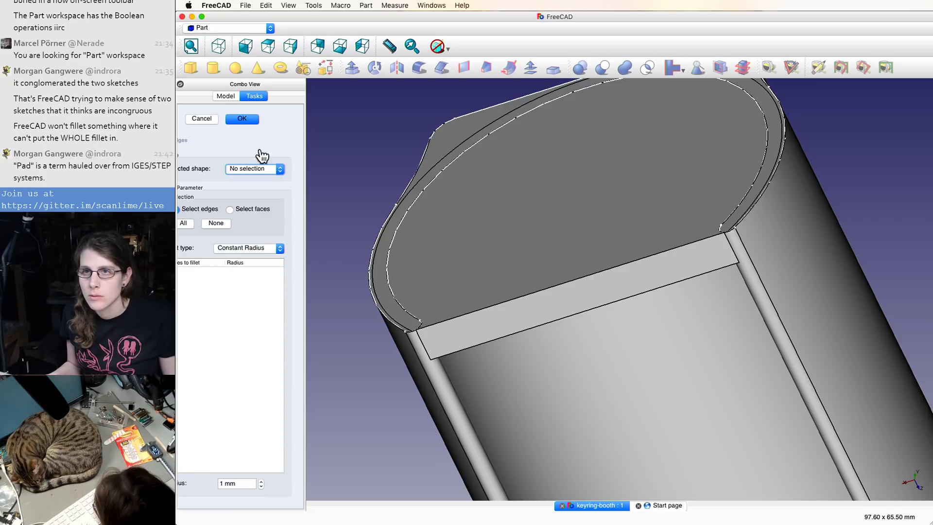
{"action": "left_click", "coordinate": [272, 173]}
{"action": "left_click", "coordinate": [257, 241]}
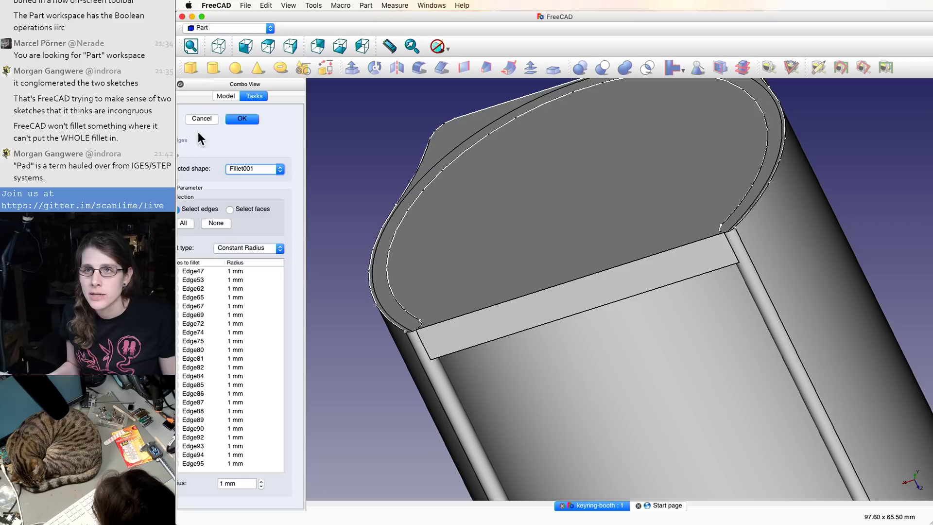
{"action": "left_click", "coordinate": [217, 97]}
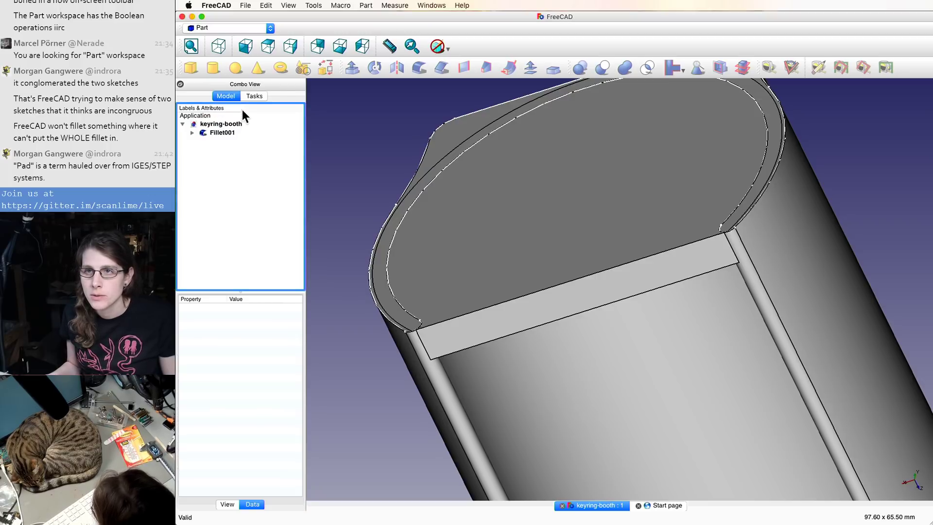
{"action": "left_click", "coordinate": [247, 97]}
{"action": "left_click", "coordinate": [250, 171]}
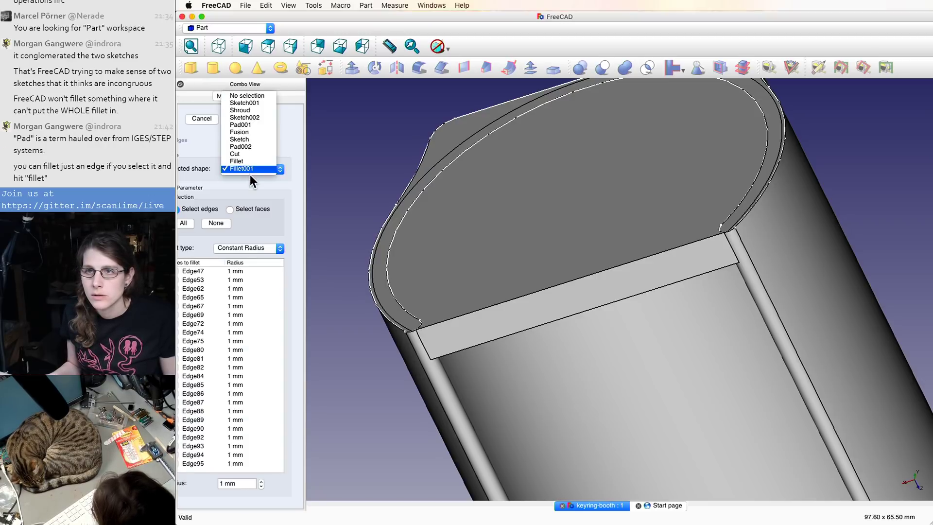
{"action": "left_click", "coordinate": [256, 171]}
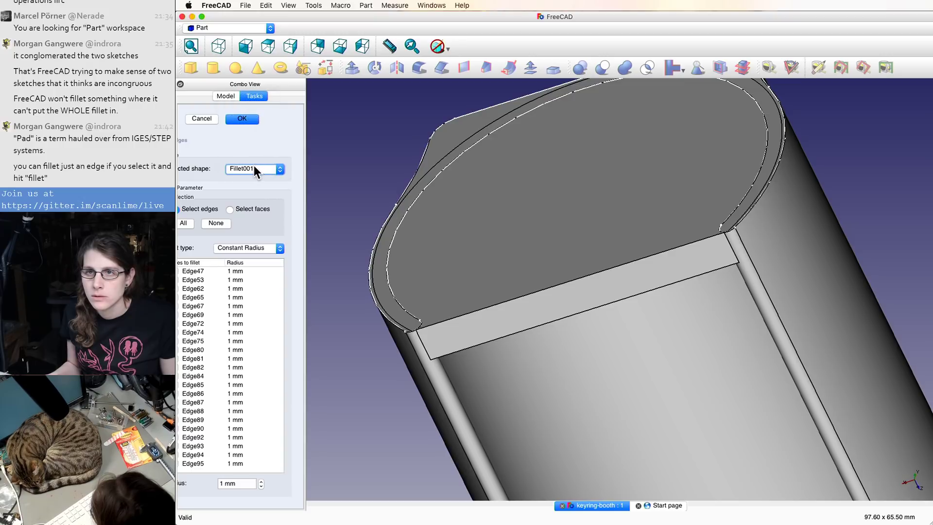
- Fillet the inner straight front edge of the base plate (Edge85) with a constant radius of 3 mm
{"action": "left_click", "coordinate": [463, 349]}
{"action": "middle_click_drag", "start_coordinate": [462, 348], "coordinate": [512, 293]}
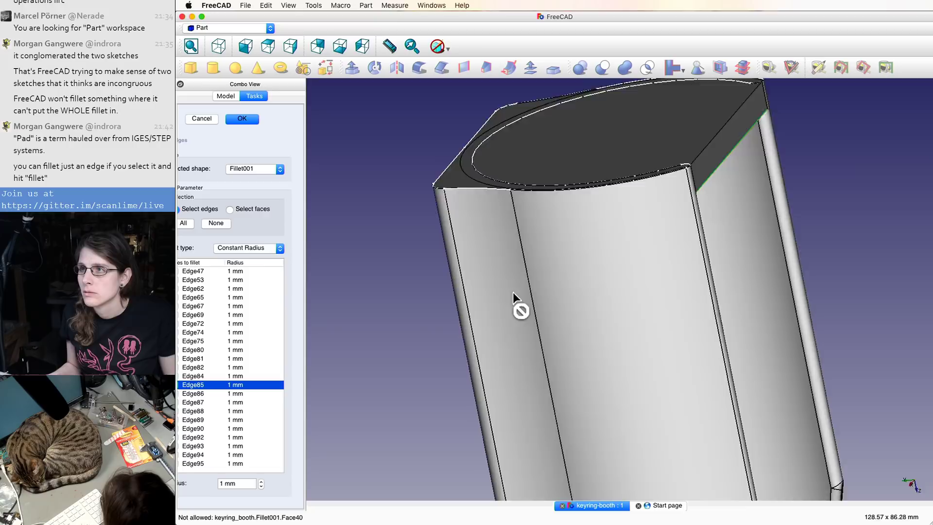
{"action": "left_click_drag", "start_coordinate": [239, 484], "coordinate": [195, 485]}
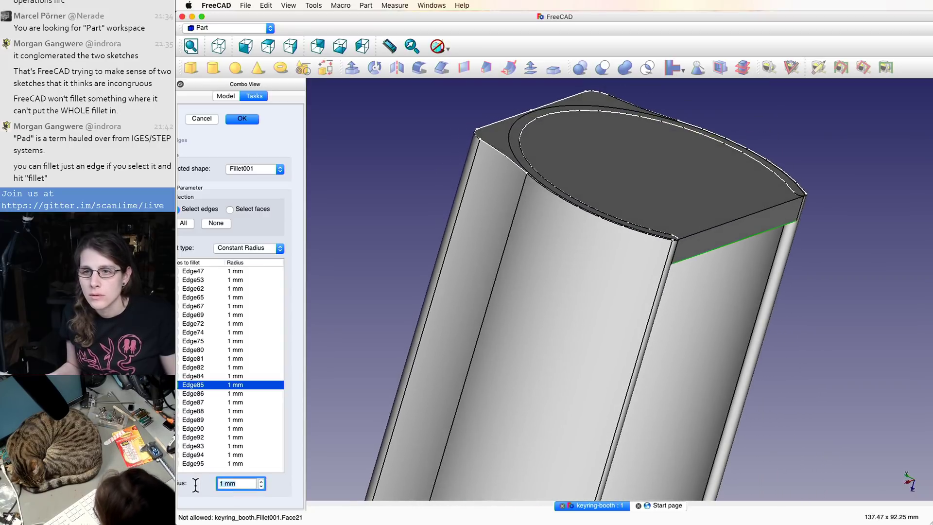
{"action": "type", "text": "3"}
{"action": "left_click", "coordinate": [274, 485]}
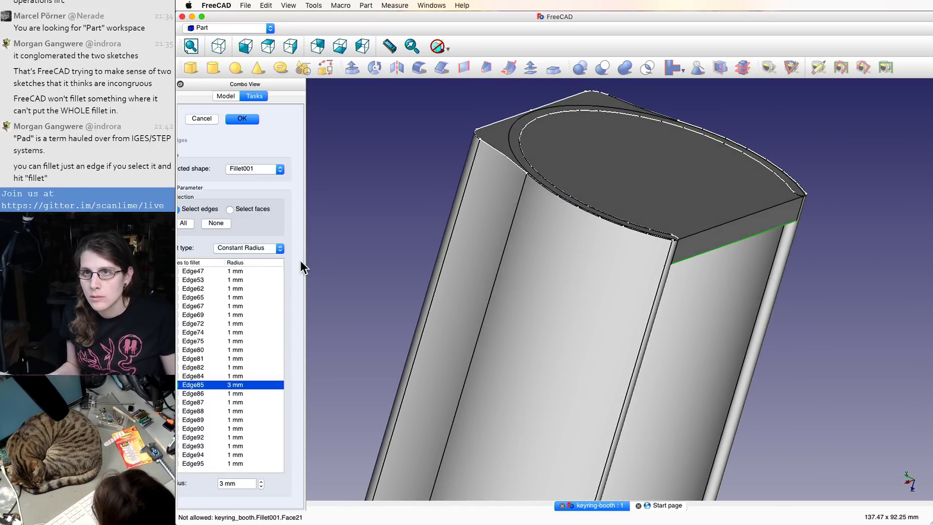
{"action": "left_click", "coordinate": [248, 119]}
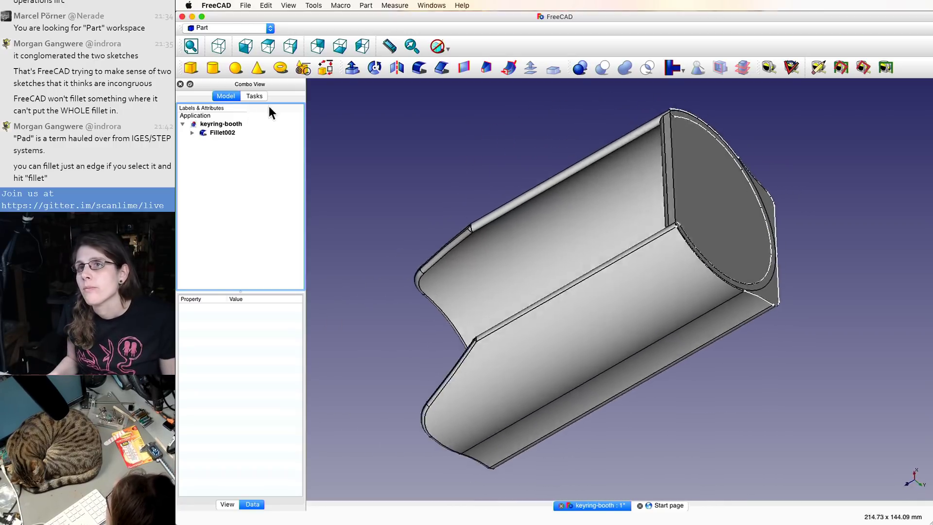
{"action": "left_click", "coordinate": [341, 6]}
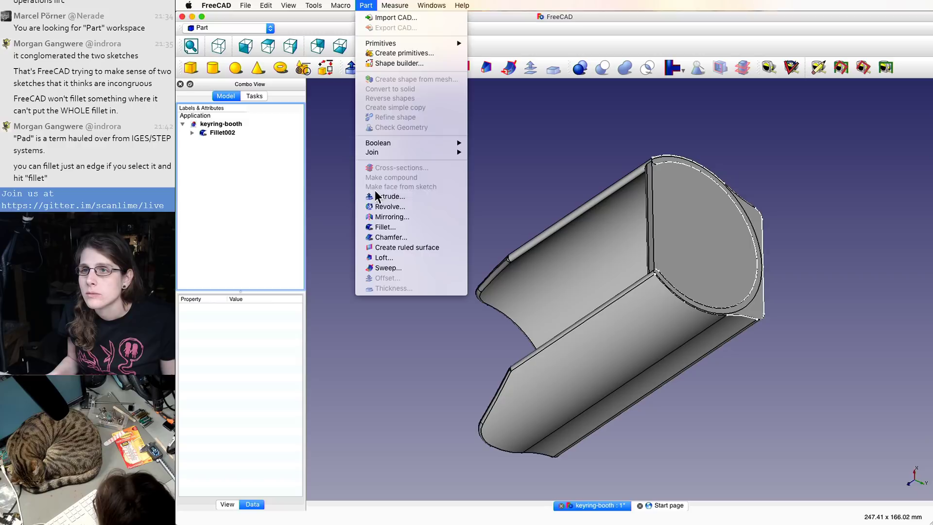
{"action": "left_click", "coordinate": [382, 227]}
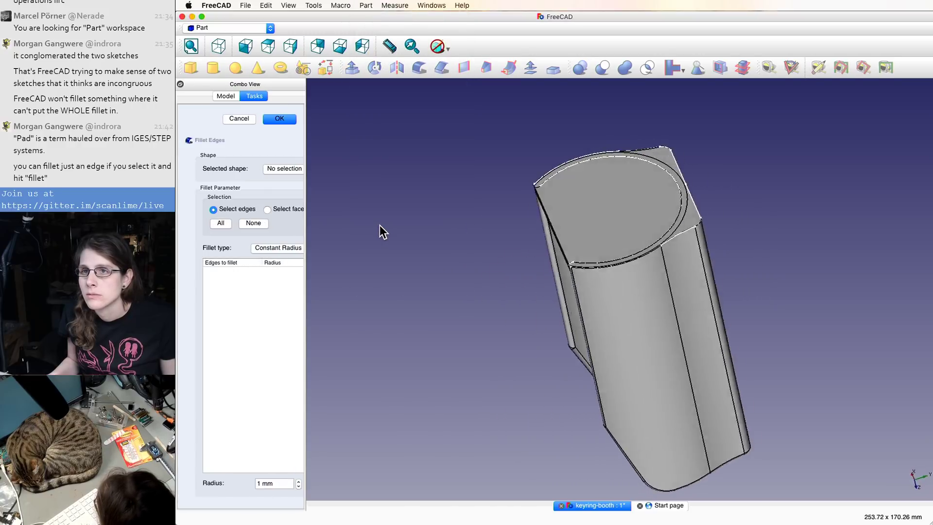
{"action": "key", "text": "Escape"}
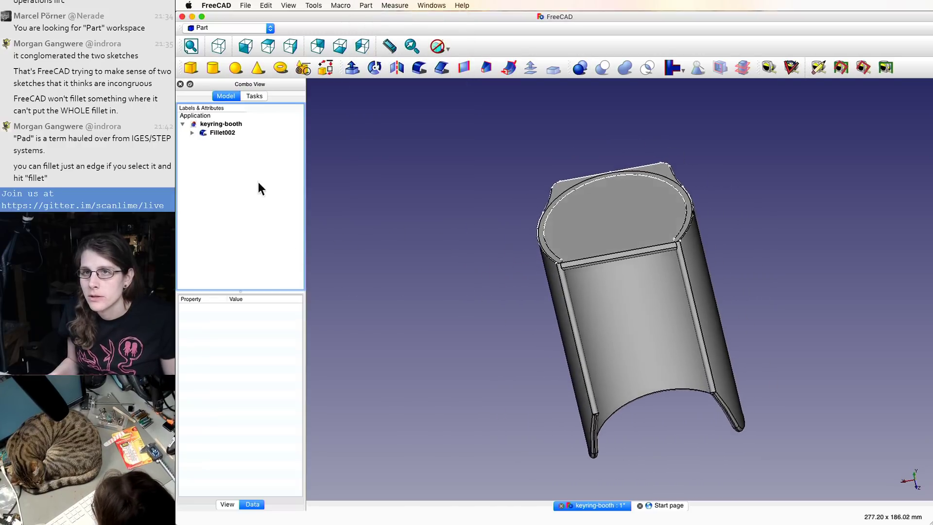
- Edit the edges of Fillet002, adding the base's outer front edge and the outline edges along one side at 1 mm radius
{"action": "right_click", "coordinate": [233, 136]}
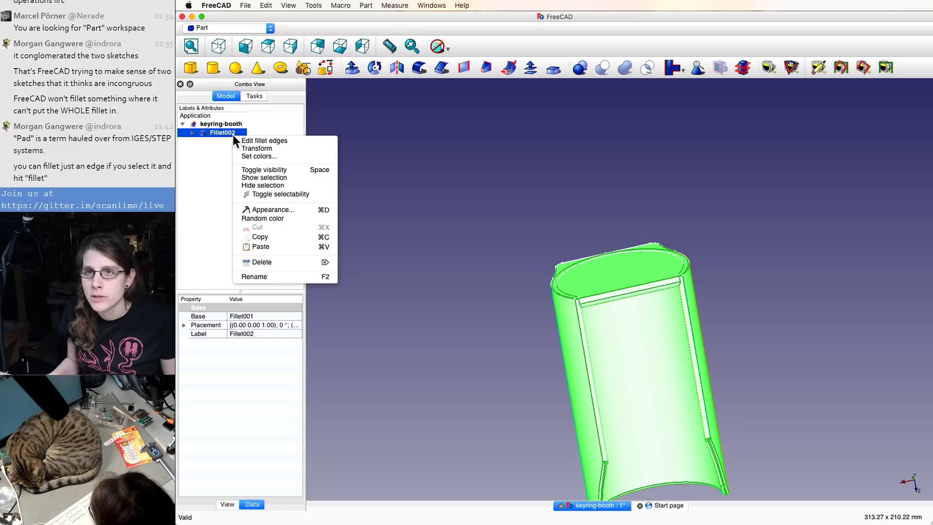
{"action": "left_click", "coordinate": [258, 143]}
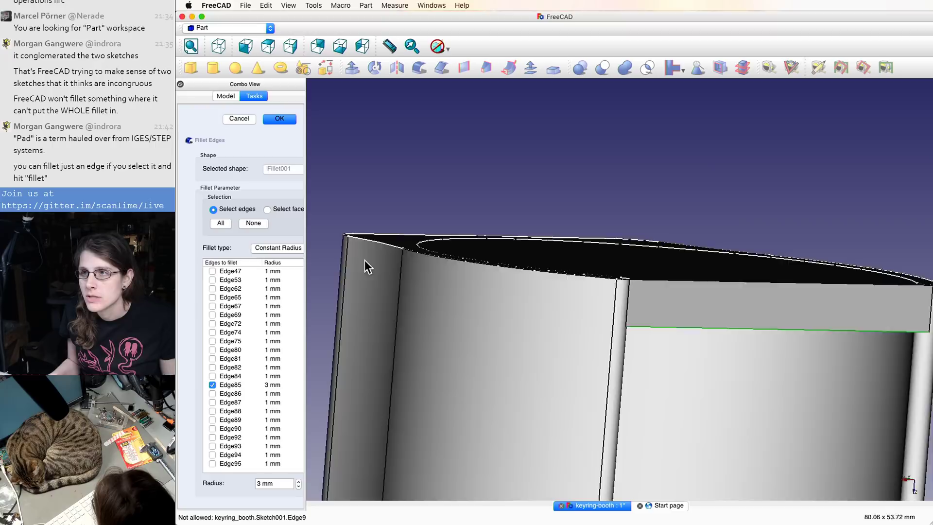
{"action": "left_click", "coordinate": [665, 334]}
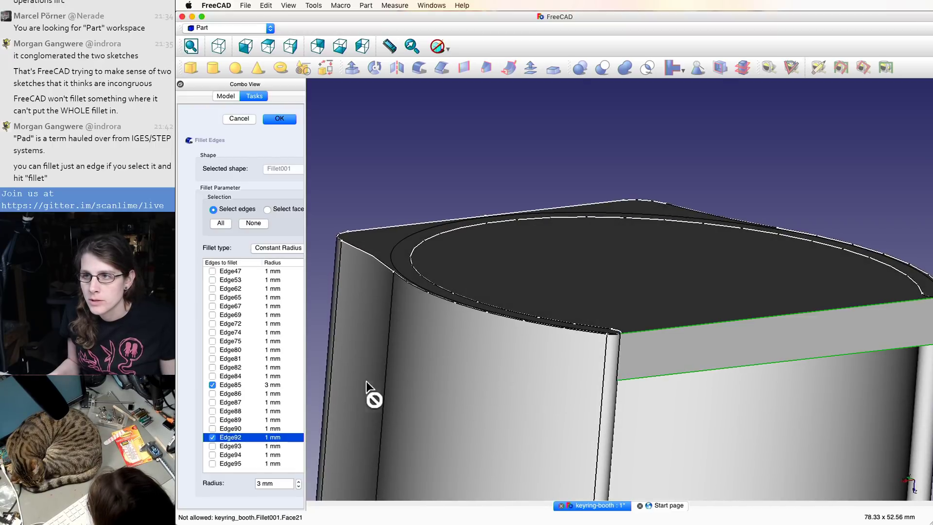
{"action": "left_click", "coordinate": [453, 266]}
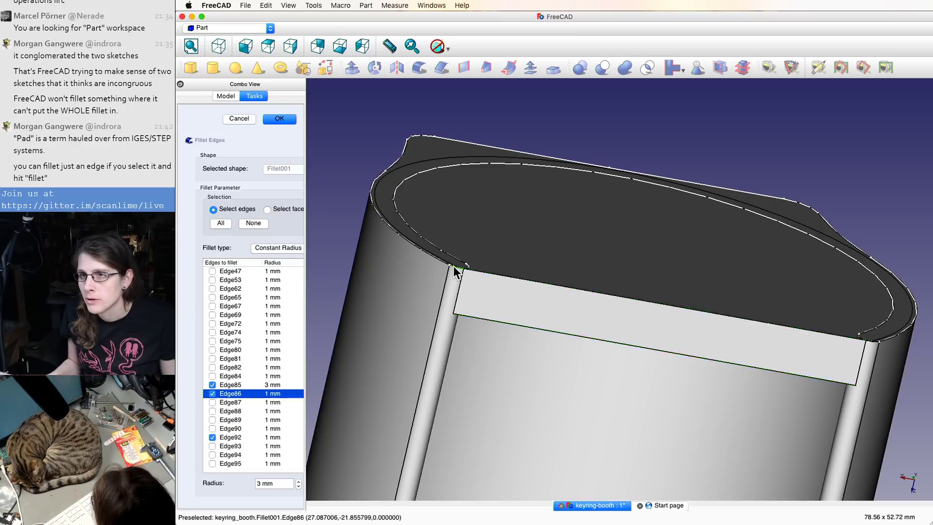
{"action": "left_click", "coordinate": [442, 260]}
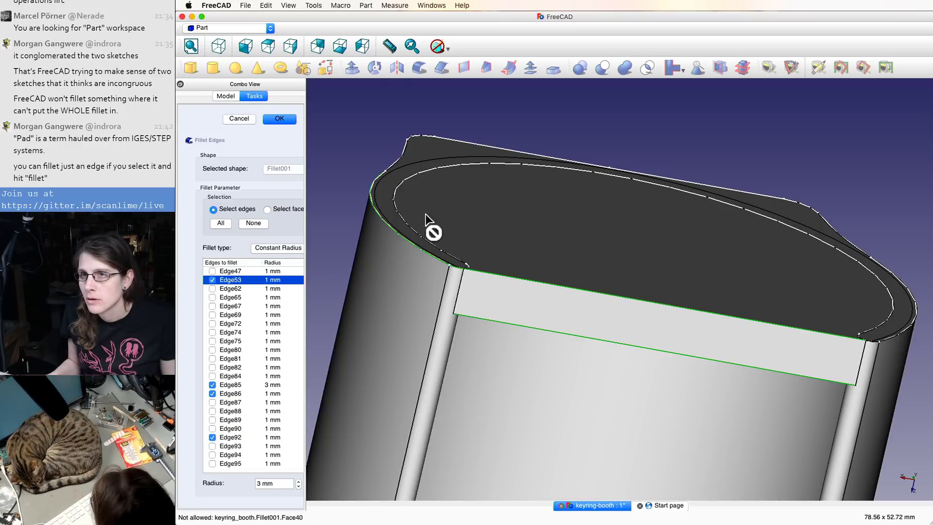
{"action": "left_click", "coordinate": [393, 162]}
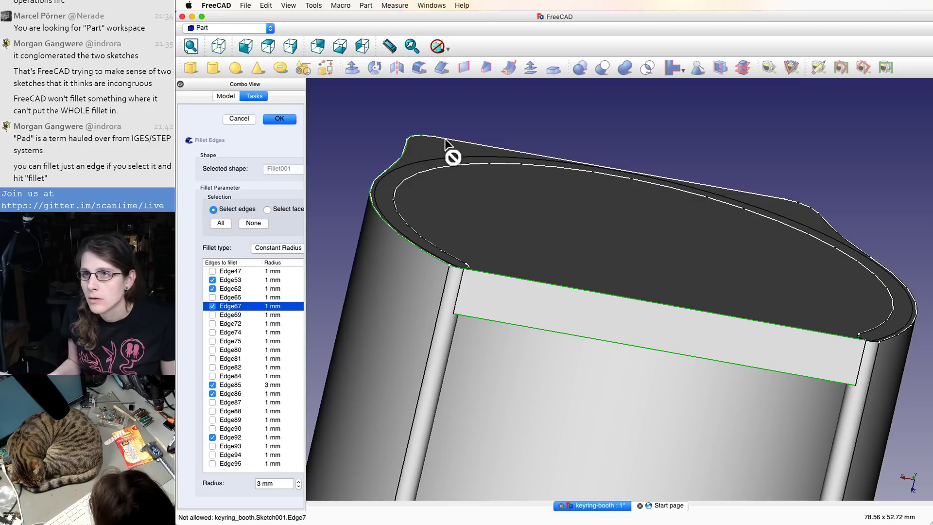
- Try to extend the 1 mm fillet to the opposite side's rounded corner, curved outline and small front corner edges of the base
{"action": "scroll", "coordinate": [456, 141], "scroll_direction": "down", "scroll_amount": 2}
{"action": "scroll", "coordinate": [457, 141], "scroll_direction": "up", "scroll_amount": 8}
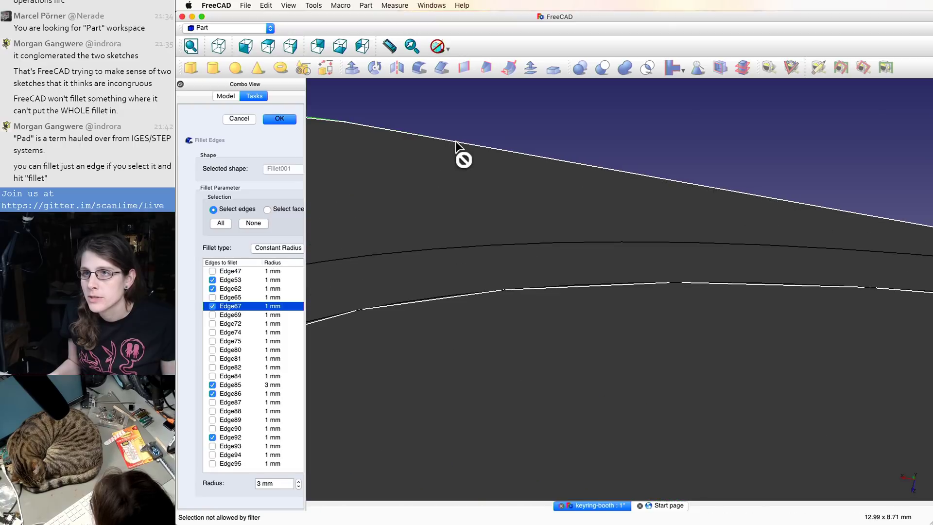
{"action": "scroll", "coordinate": [463, 139], "scroll_direction": "down", "scroll_amount": 6}
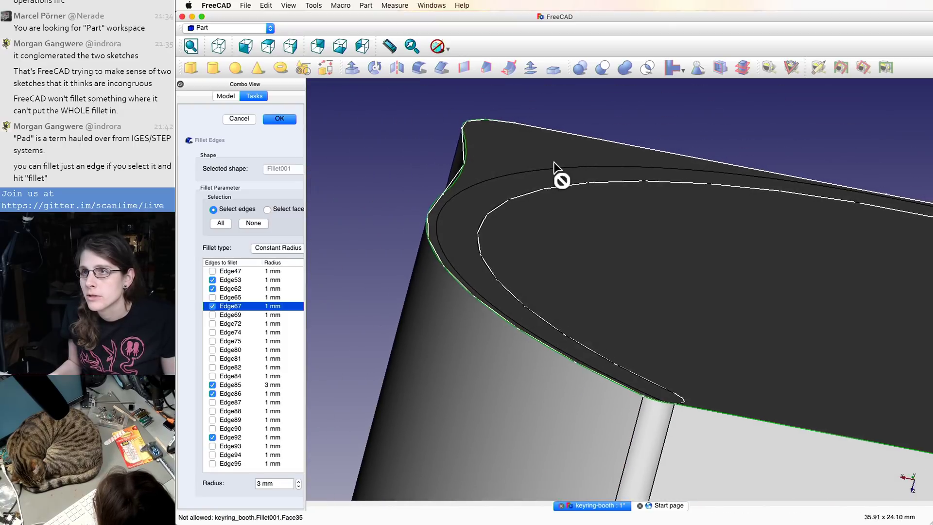
{"action": "scroll", "coordinate": [553, 162], "scroll_direction": "up", "scroll_amount": 3}
{"action": "middle_click_drag", "start_coordinate": [628, 147], "coordinate": [766, 144]}
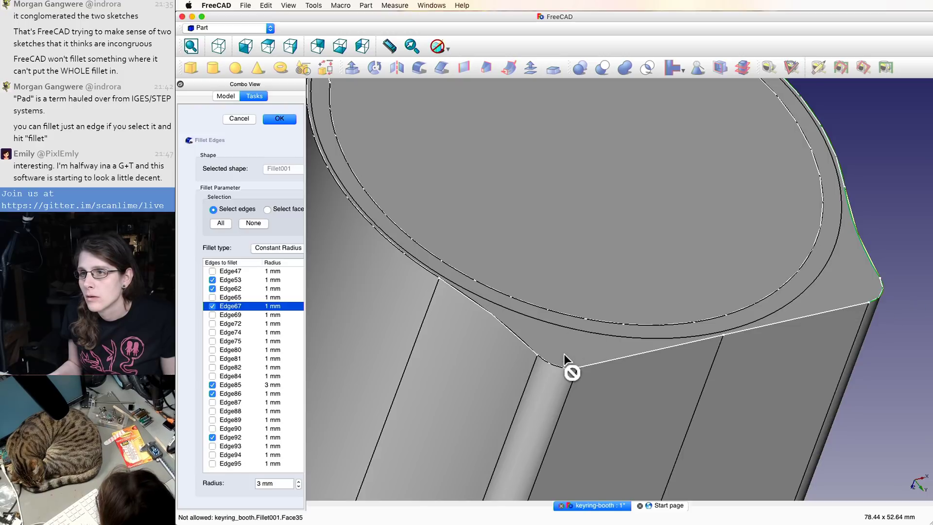
{"action": "left_click", "coordinate": [552, 364]}
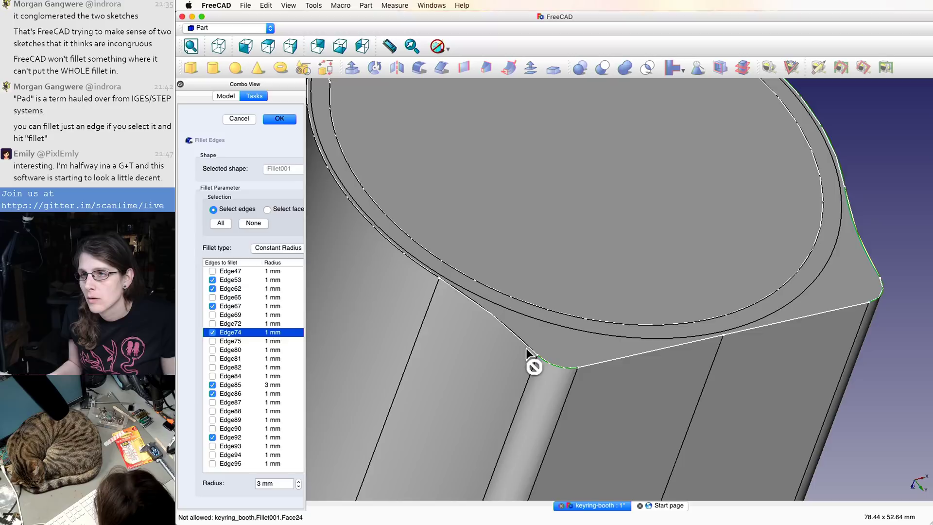
{"action": "left_click", "coordinate": [434, 275]}
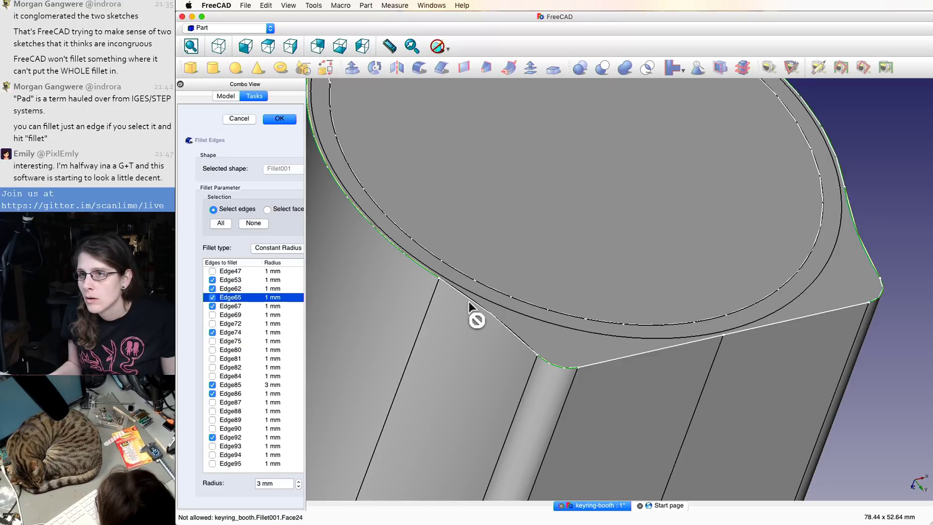
{"action": "middle_click_drag", "start_coordinate": [469, 298], "coordinate": [468, 298]}
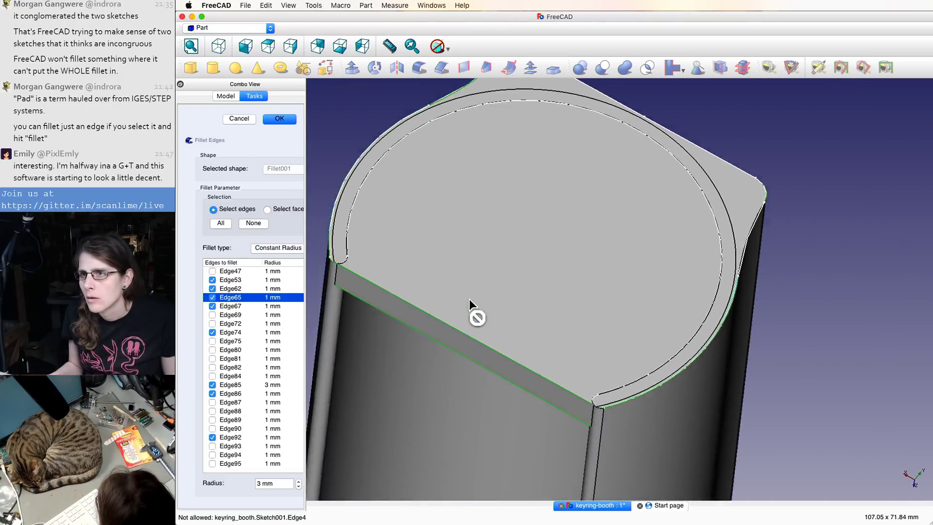
{"action": "scroll", "coordinate": [469, 299], "scroll_direction": "up", "scroll_amount": 5}
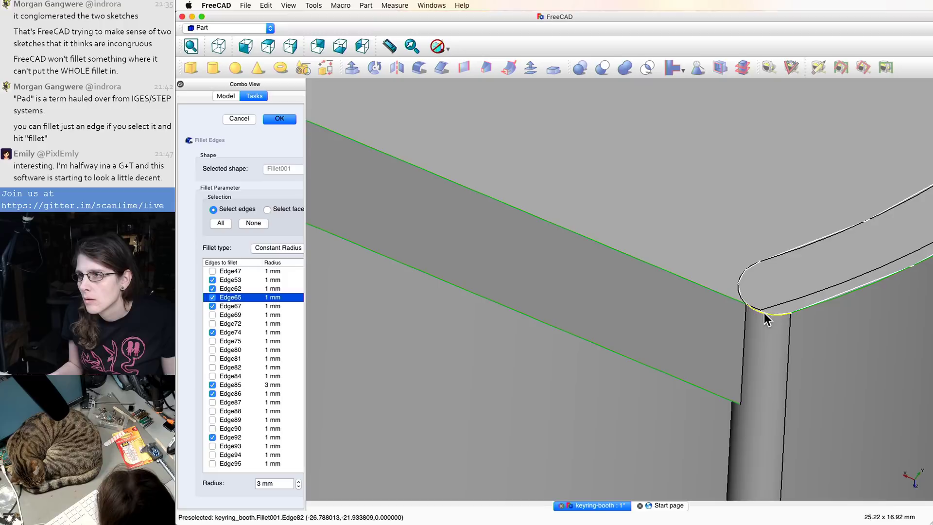
{"action": "left_click", "coordinate": [754, 307]}
{"action": "scroll", "coordinate": [640, 280], "scroll_direction": "down", "scroll_amount": 5}
{"action": "scroll", "coordinate": [641, 280], "scroll_direction": "down", "scroll_amount": 5}
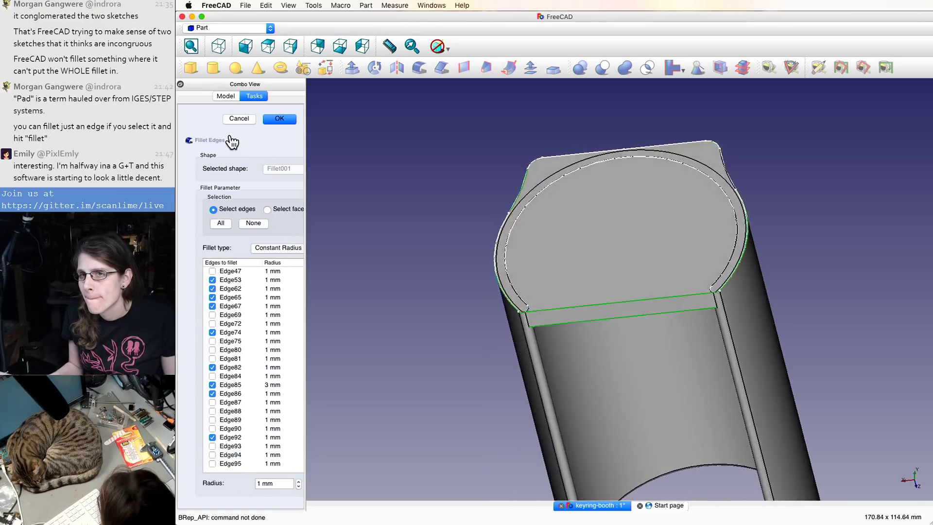
- Remove all the added base outline edges from Fillet002, keep only Edge85 at 3 mm, and apply the fillet
{"action": "left_click", "coordinate": [213, 367]}
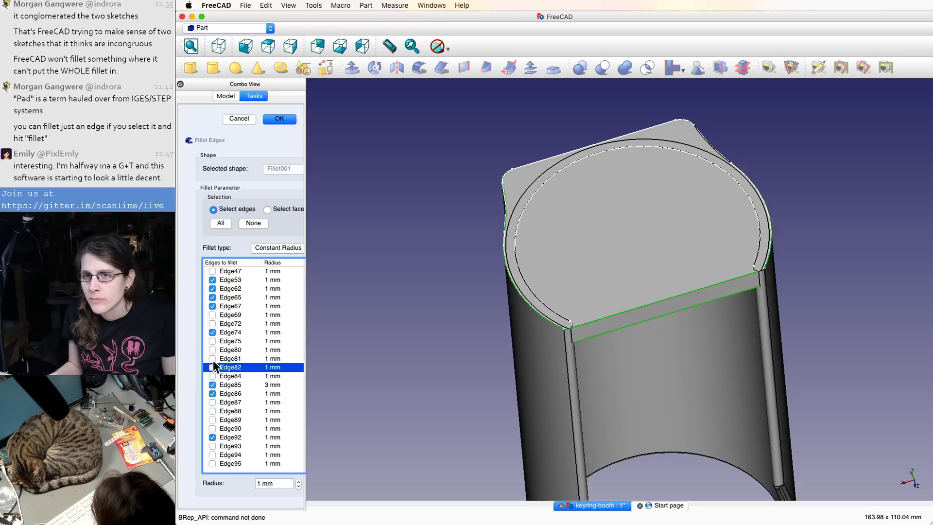
{"action": "left_click", "coordinate": [212, 332]}
{"action": "left_click", "coordinate": [213, 306]}
{"action": "left_click", "coordinate": [214, 297]}
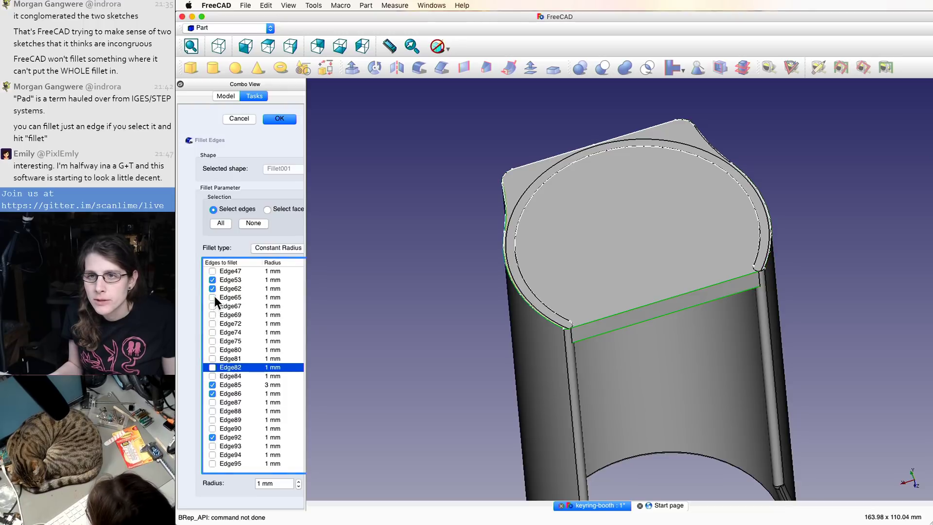
{"action": "left_click", "coordinate": [212, 288]}
{"action": "left_click", "coordinate": [213, 298]}
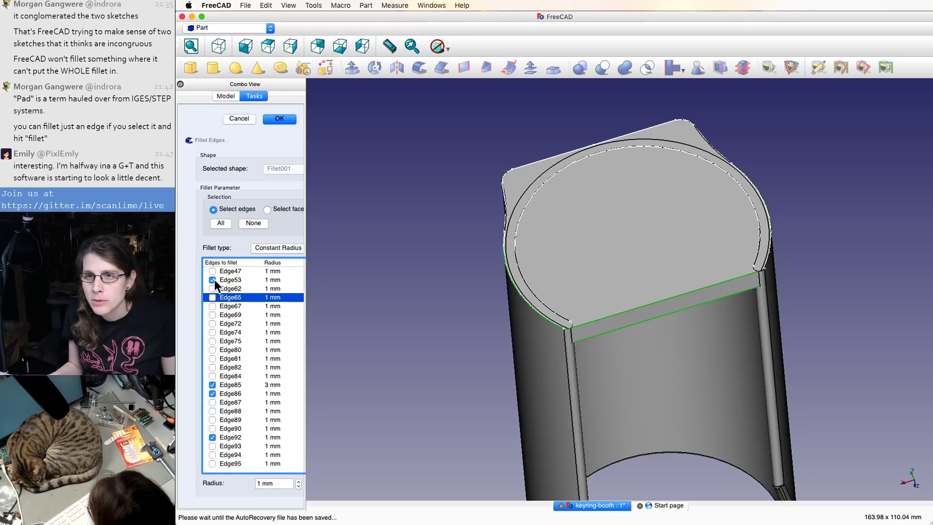
{"action": "left_click", "coordinate": [212, 280]}
{"action": "left_click", "coordinate": [213, 394]}
{"action": "left_click", "coordinate": [213, 437]}
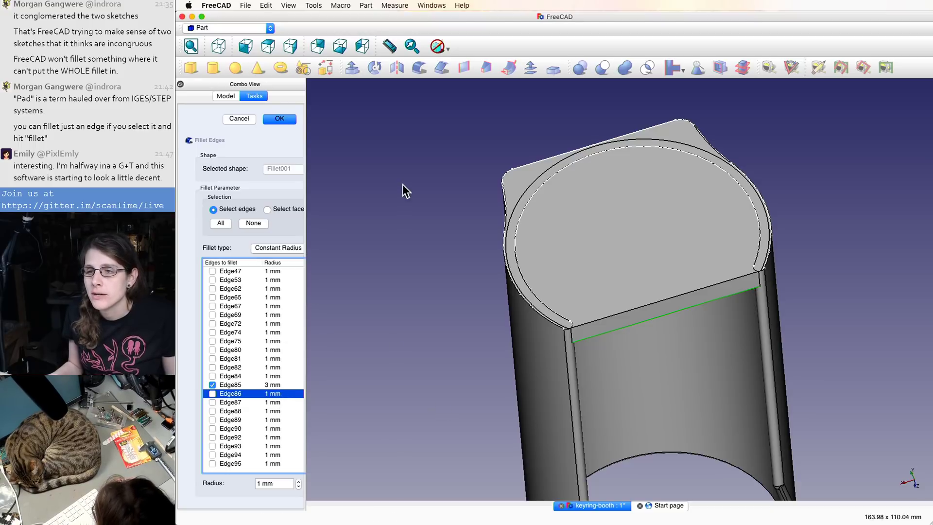
{"action": "left_click", "coordinate": [284, 117]}
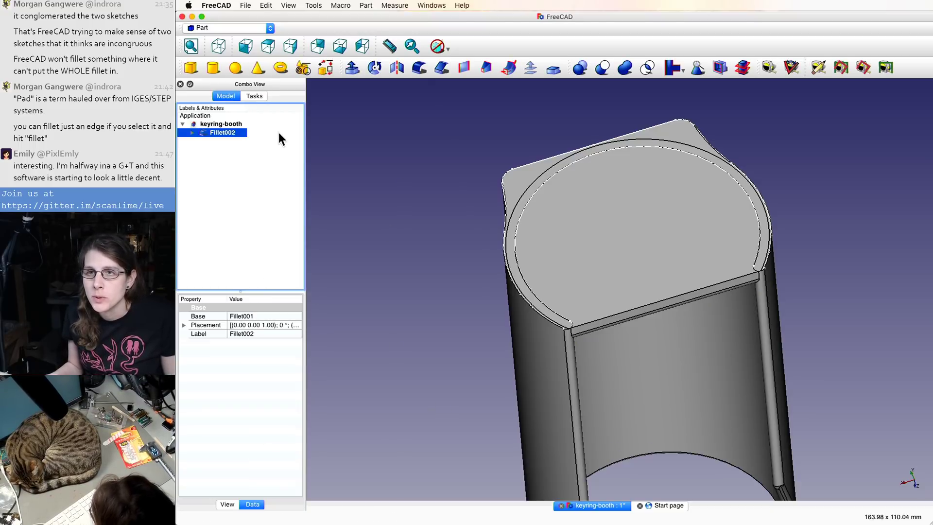
- Deselect the fillet and save the keyring-booth document
{"action": "left_click", "coordinate": [391, 253]}
{"action": "middle_click_drag", "start_coordinate": [391, 253], "coordinate": [731, 141]}
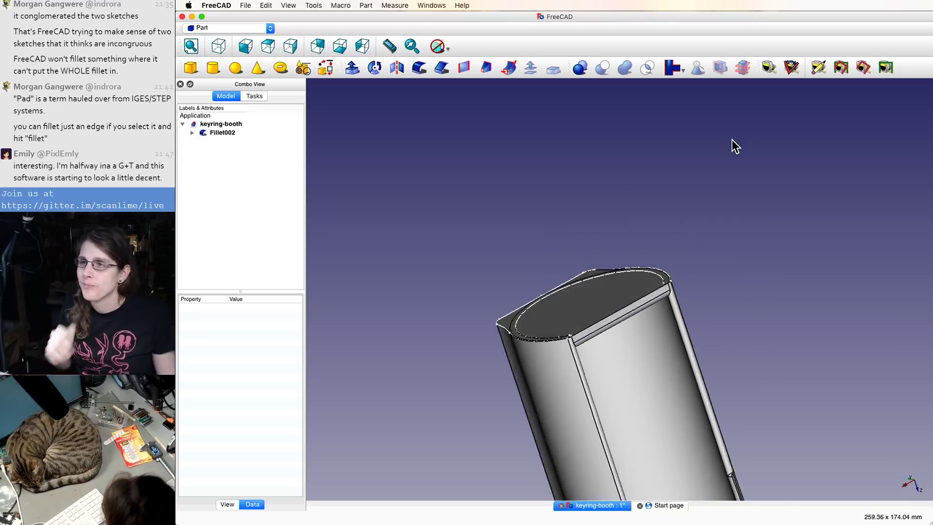
{"action": "left_click", "coordinate": [245, 5]}
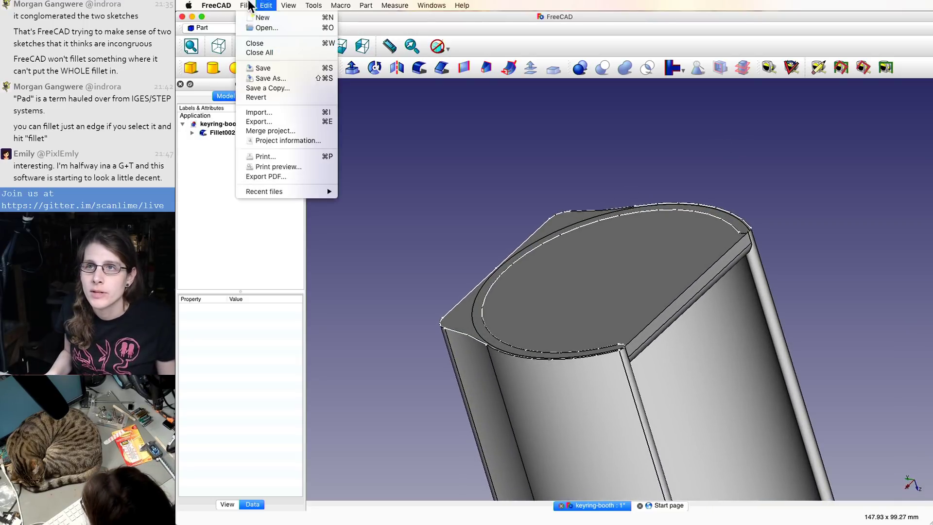
{"action": "left_click", "coordinate": [266, 69]}
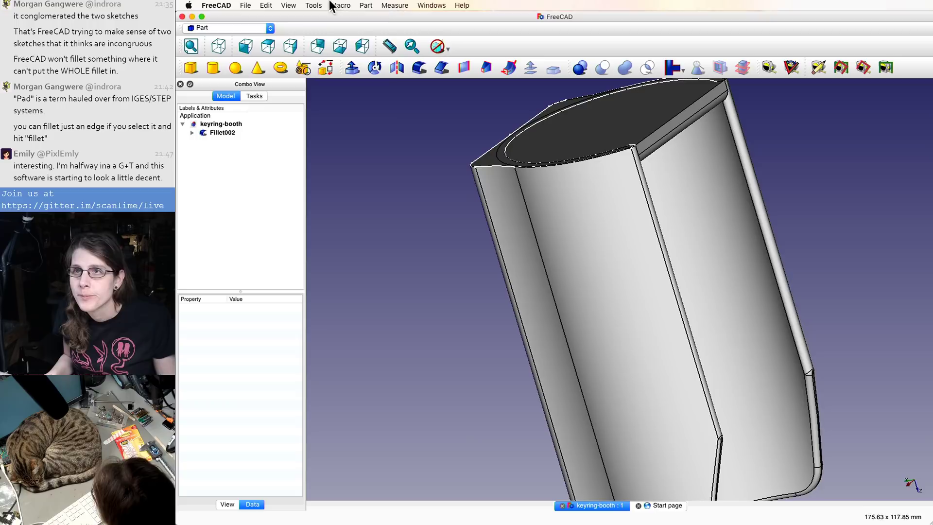
- Switch from the Part workbench to the Part Design workbench
{"action": "left_click", "coordinate": [315, 6]}
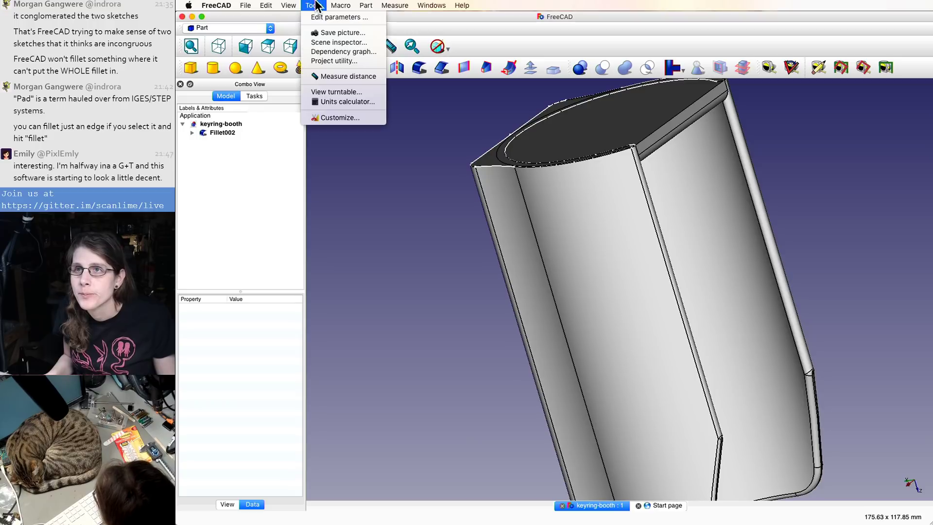
{"action": "left_click", "coordinate": [368, 5]}
{"action": "left_click", "coordinate": [270, 28]}
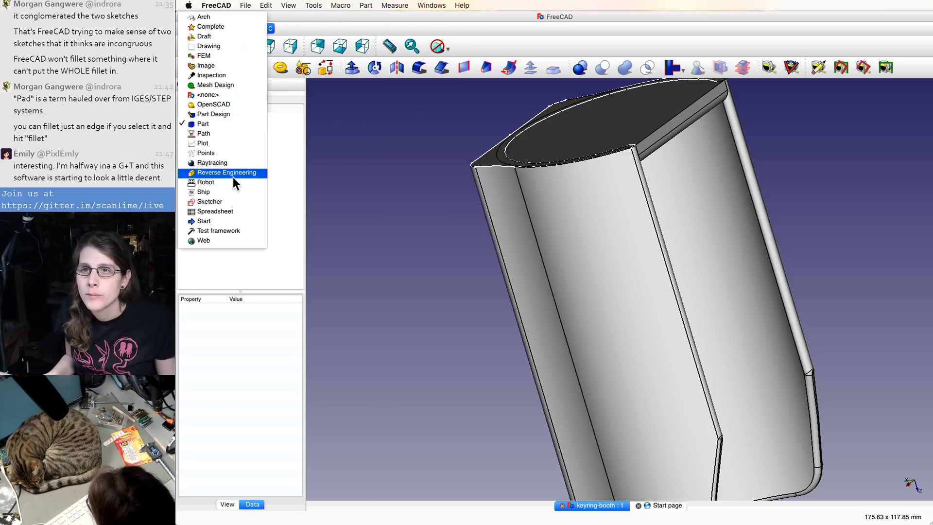
{"action": "left_click", "coordinate": [231, 114]}
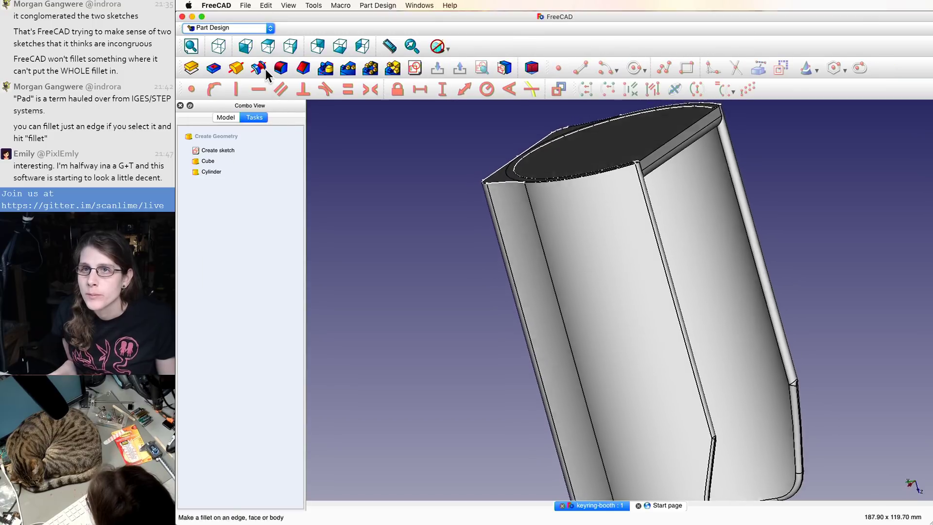
- Create a new sketch on the XY-plane
{"action": "left_click", "coordinate": [314, 6]}
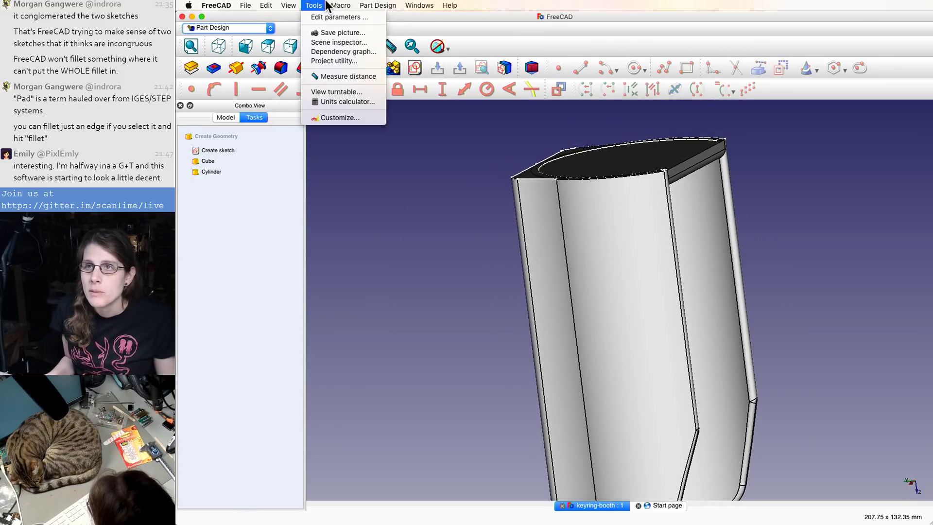
{"action": "mouse_move", "coordinate": [282, 5]}
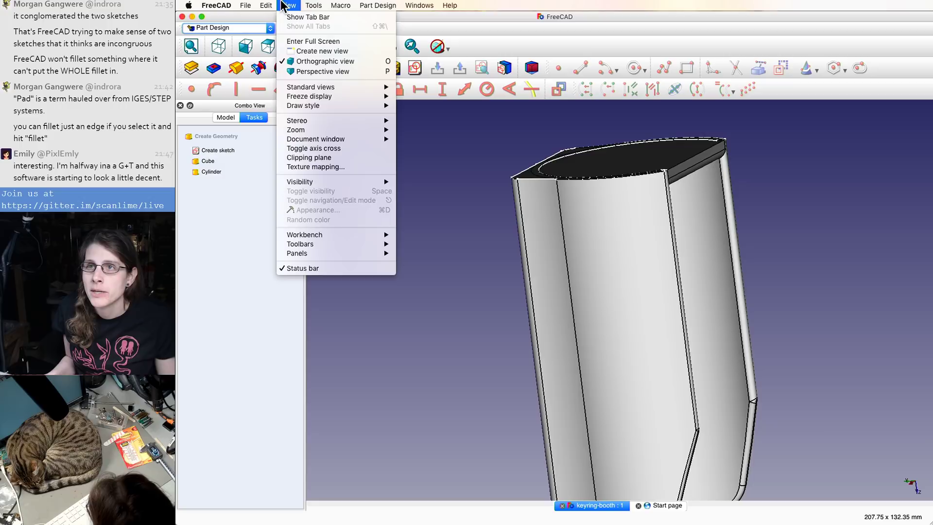
{"action": "left_click", "coordinate": [337, 4]}
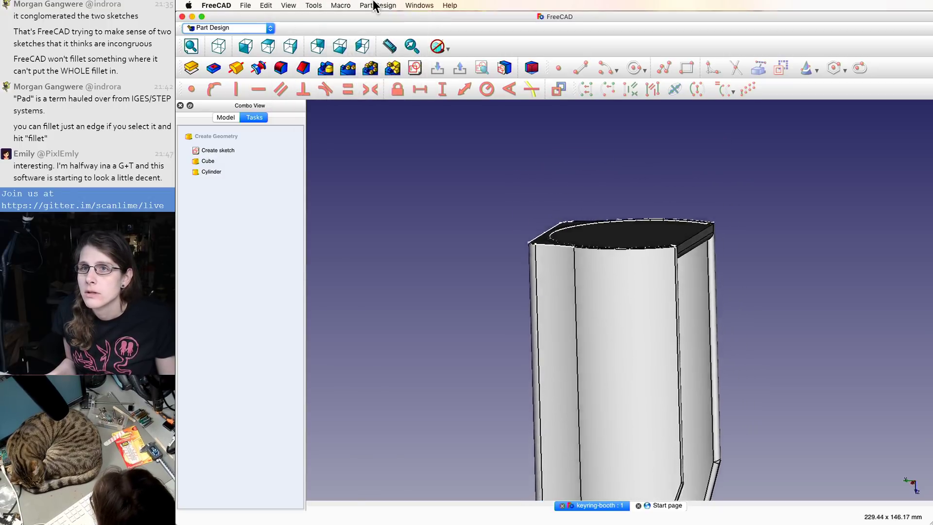
{"action": "left_click", "coordinate": [207, 150]}
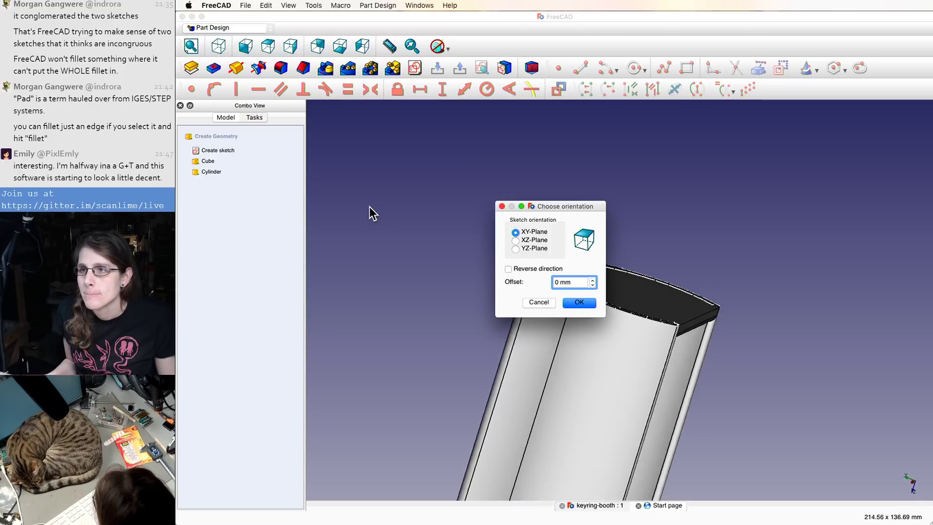
{"action": "left_click", "coordinate": [580, 303]}
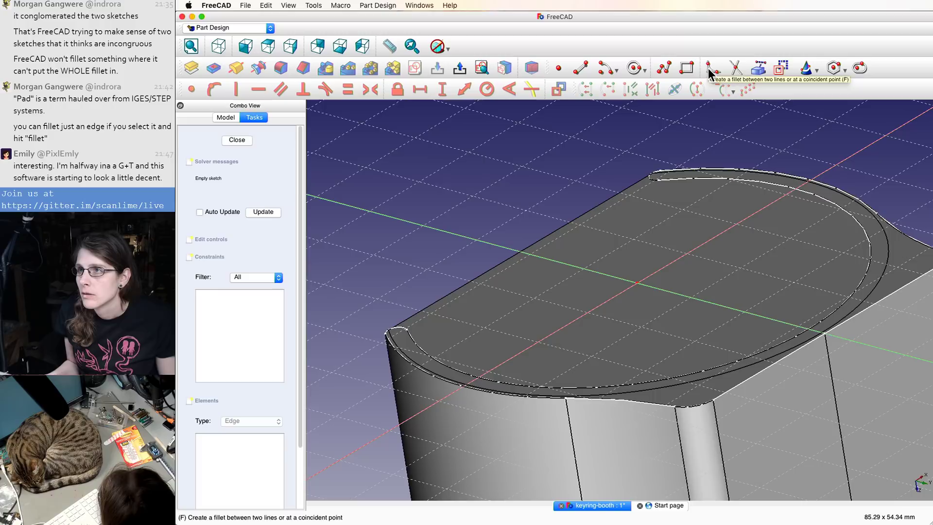
- Try to link the outline edges of the booth's base into the empty sketch as external geometry
{"action": "left_click", "coordinate": [758, 69]}
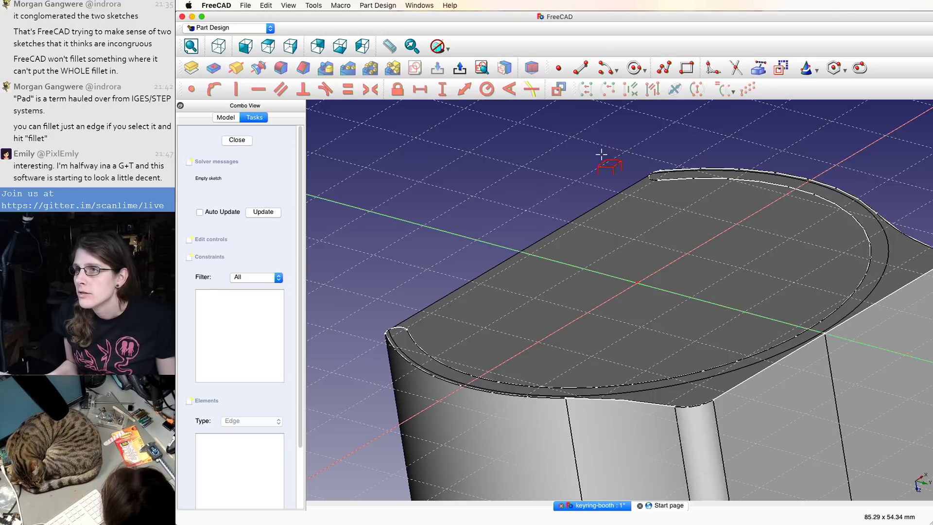
{"action": "middle_click_drag", "start_coordinate": [601, 155], "coordinate": [569, 173]}
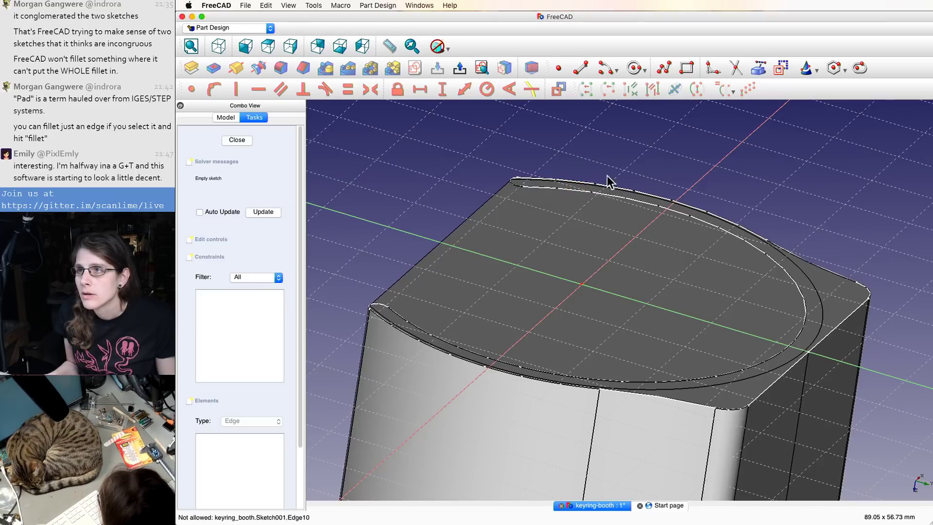
{"action": "middle_click_drag", "start_coordinate": [608, 176], "coordinate": [690, 130]}
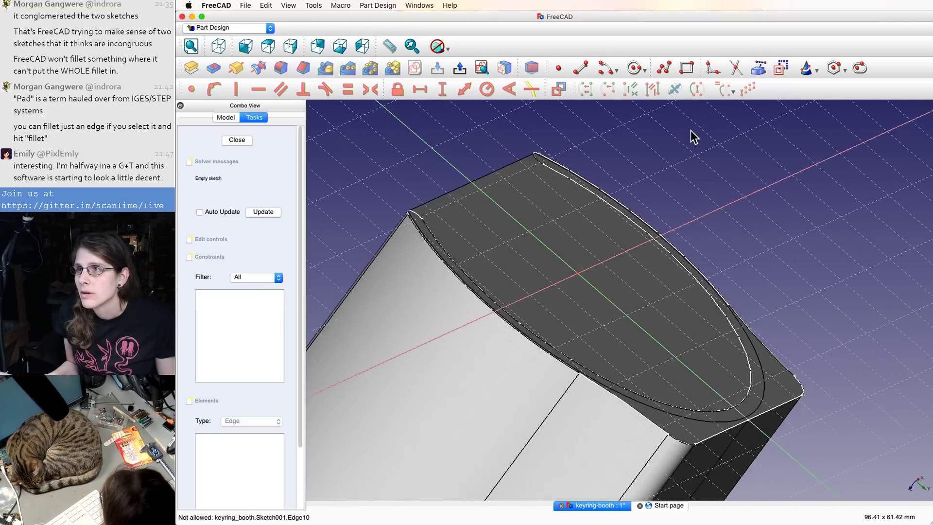
{"action": "left_click", "coordinate": [756, 69]}
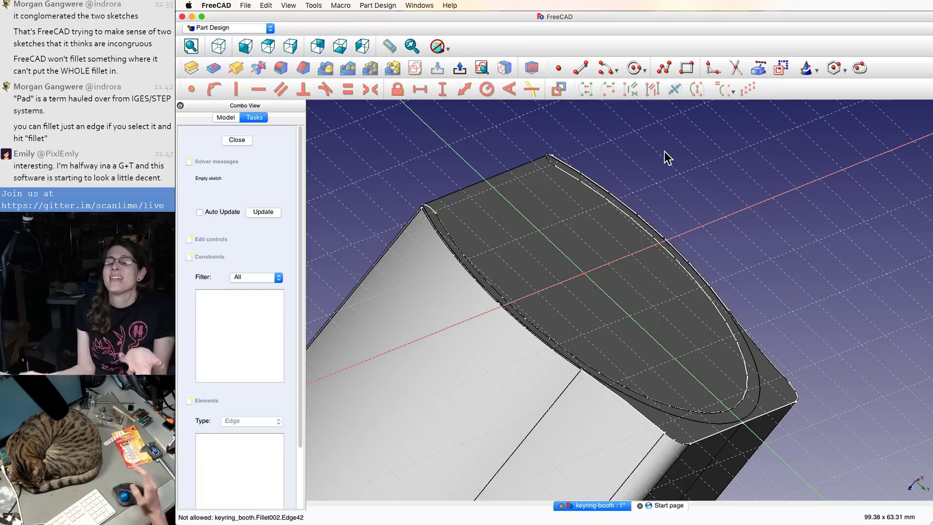
{"action": "left_click", "coordinate": [744, 89]}
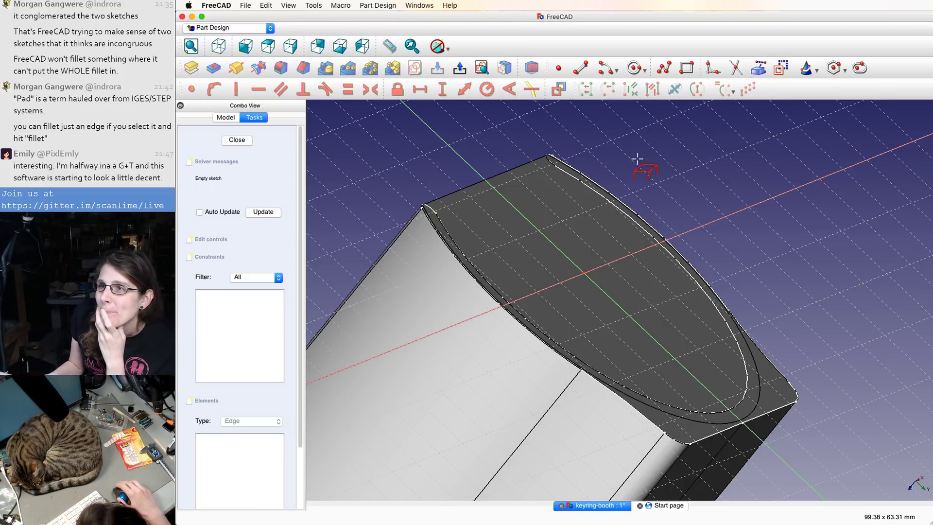
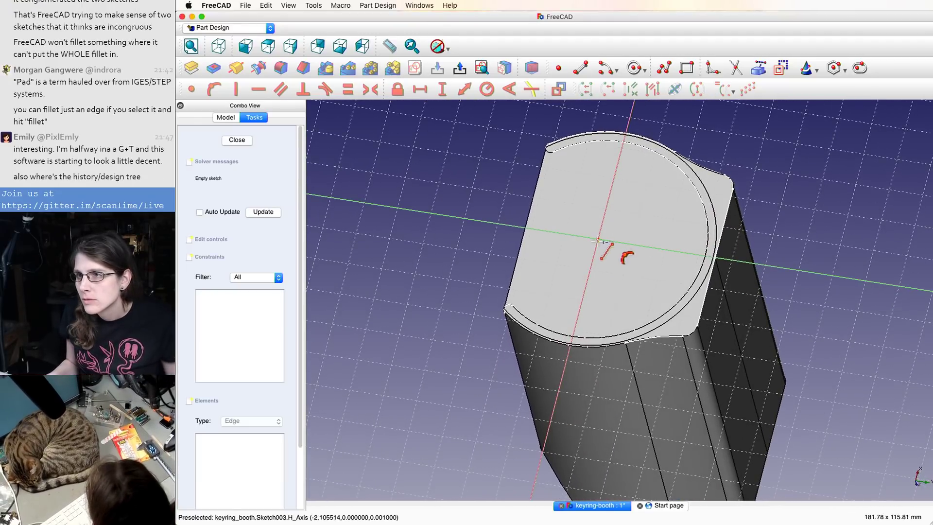
- Hide the Fillet002 solid so that only the new sketch, its axes and the other outline are displayed
{"action": "scroll", "coordinate": [596, 241], "scroll_direction": "up", "scroll_amount": 10}
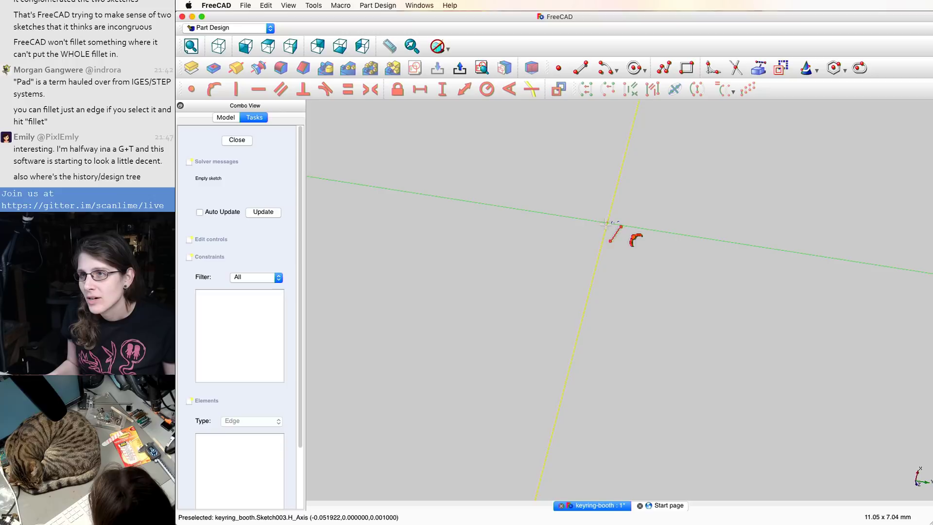
{"action": "scroll", "coordinate": [606, 223], "scroll_direction": "up", "scroll_amount": 10}
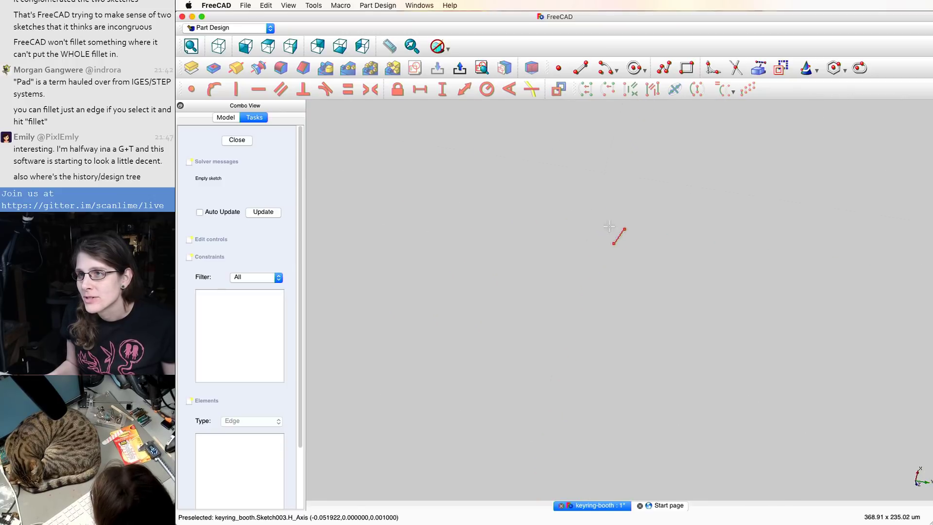
{"action": "scroll", "coordinate": [609, 226], "scroll_direction": "down", "scroll_amount": 10}
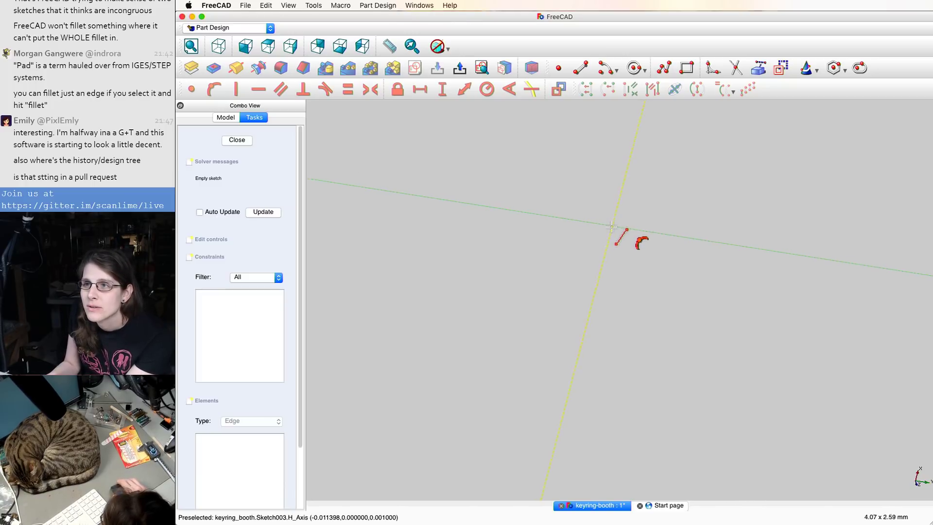
{"action": "scroll", "coordinate": [612, 226], "scroll_direction": "down", "scroll_amount": 5}
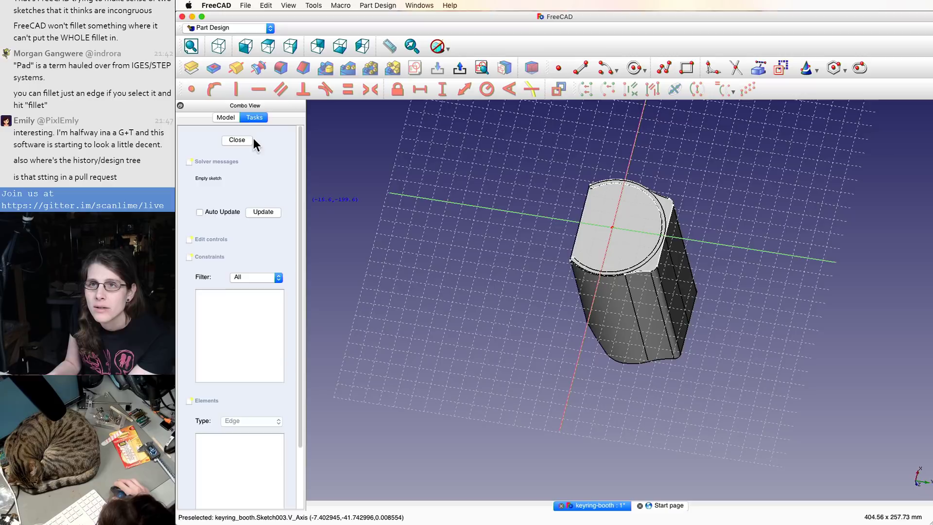
{"action": "left_click", "coordinate": [225, 118]}
{"action": "left_click", "coordinate": [225, 154]}
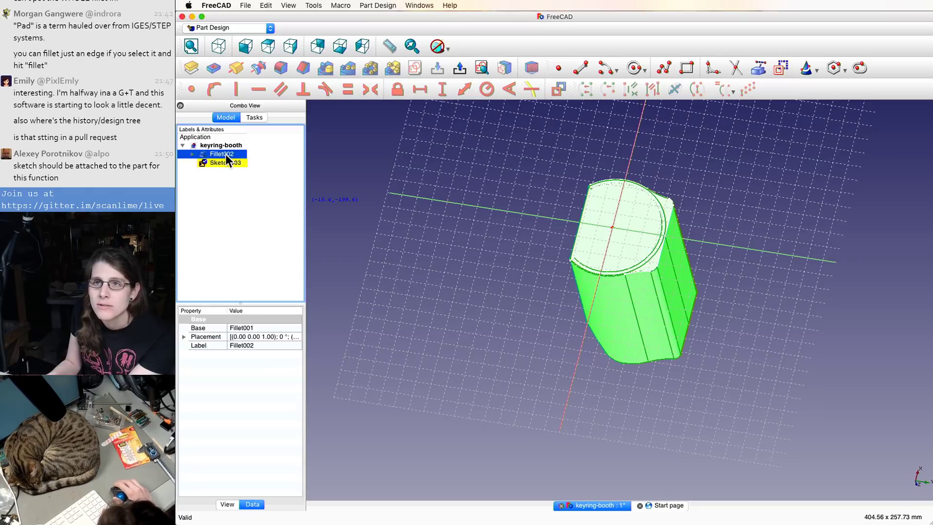
{"action": "key", "text": "space"}
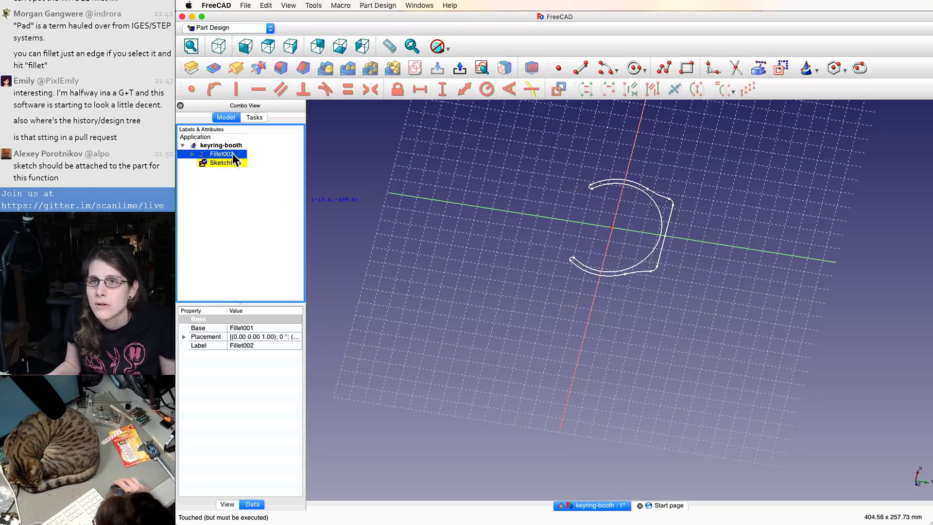
- Examine the intersection of the sketch axes inside the curved outline at close range with the Line tool active
{"action": "left_click", "coordinate": [254, 117]}
{"action": "scroll", "coordinate": [390, 188], "scroll_direction": "down", "scroll_amount": 5}
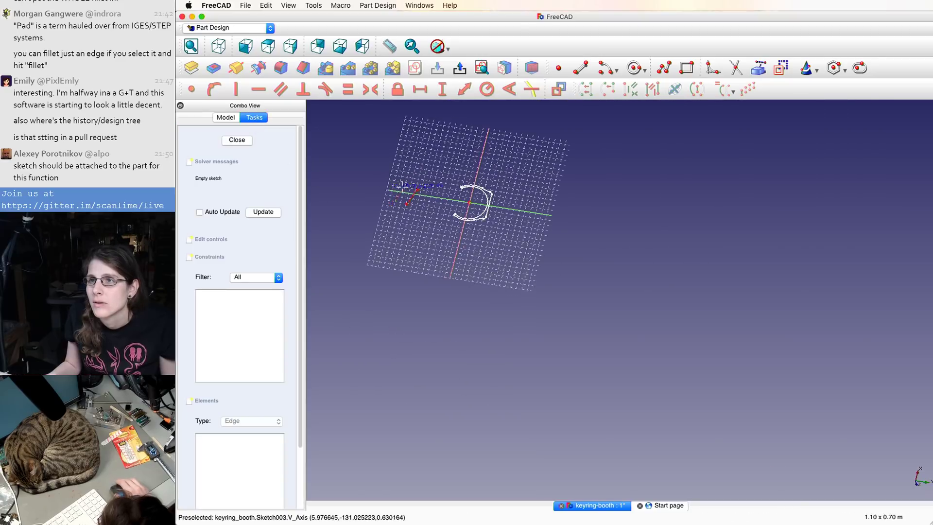
{"action": "scroll", "coordinate": [402, 187], "scroll_direction": "up", "scroll_amount": 6}
{"action": "left_click", "coordinate": [231, 114]}
{"action": "left_click", "coordinate": [227, 194]}
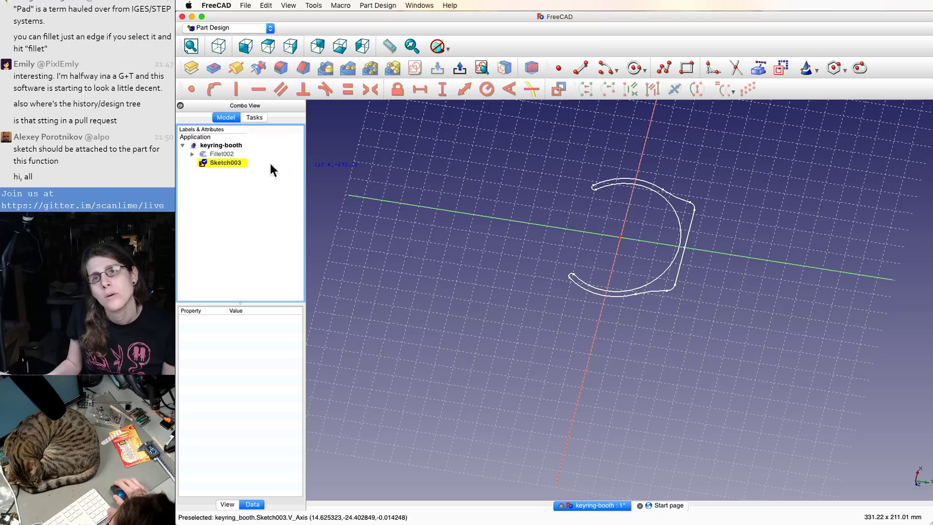
{"action": "scroll", "coordinate": [533, 212], "scroll_direction": "up", "scroll_amount": 1}
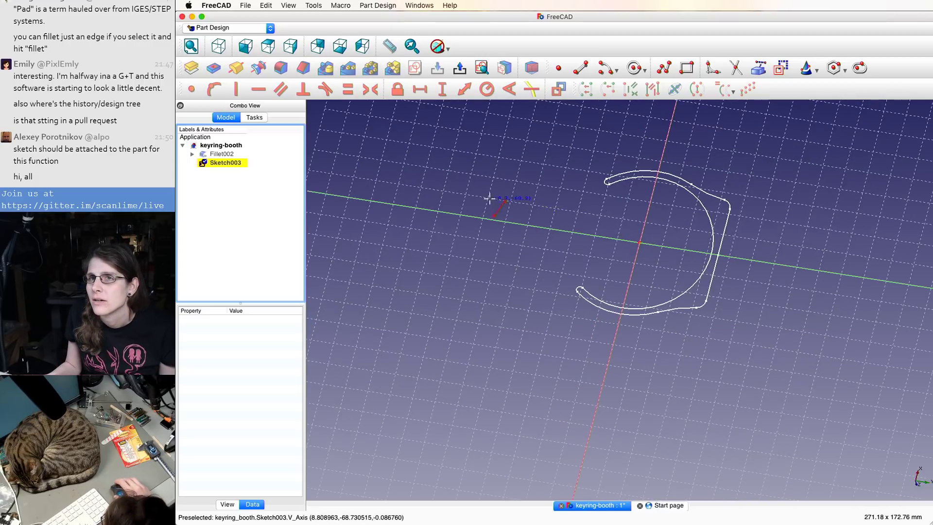
{"action": "scroll", "coordinate": [710, 243], "scroll_direction": "up", "scroll_amount": 3}
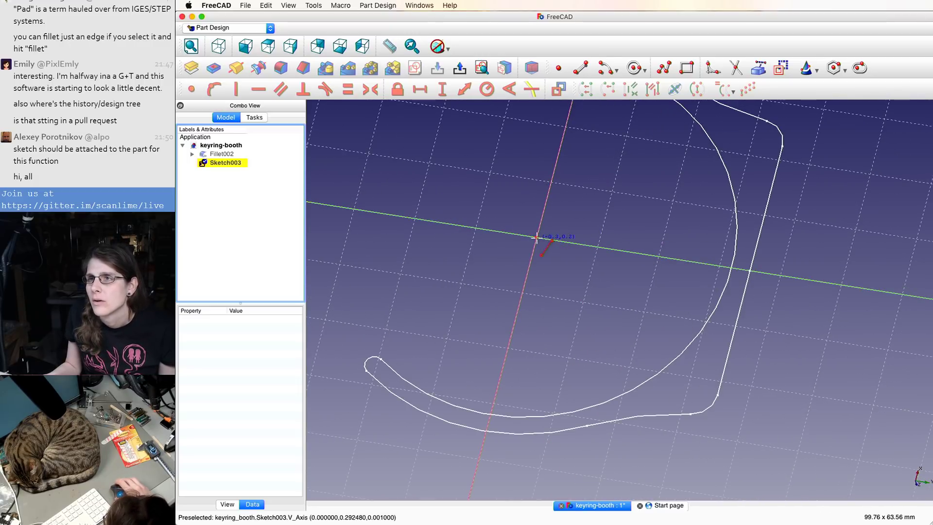
{"action": "scroll", "coordinate": [554, 250], "scroll_direction": "up", "scroll_amount": 6}
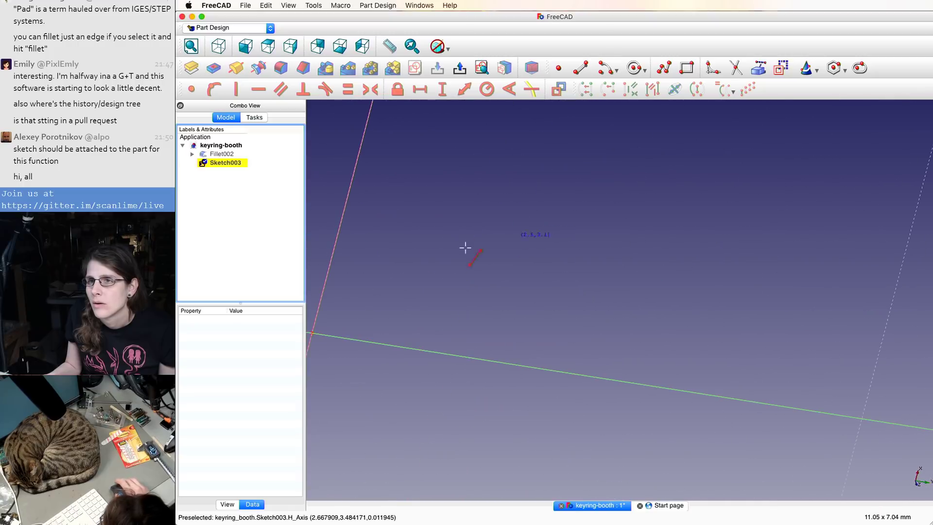
{"action": "scroll", "coordinate": [438, 265], "scroll_direction": "down", "scroll_amount": 3}
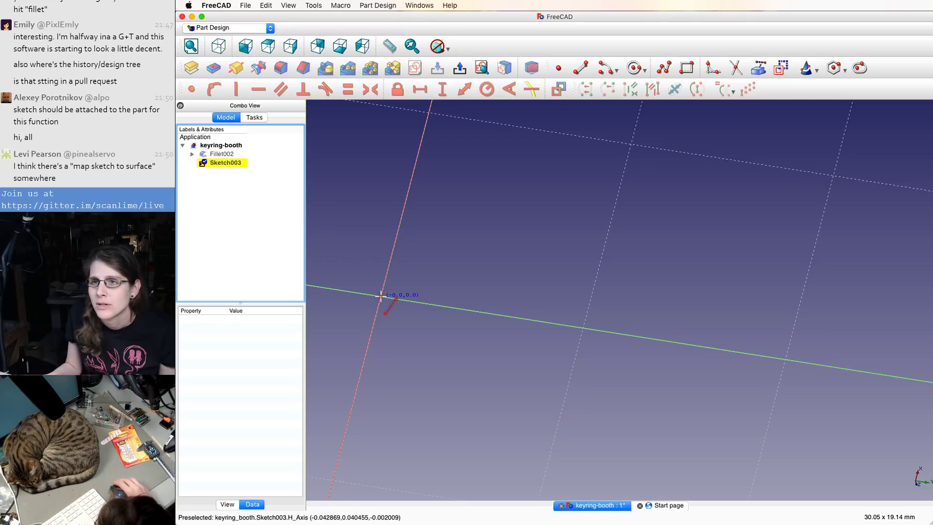
{"action": "key", "text": "f"}
{"action": "key", "text": "f"}
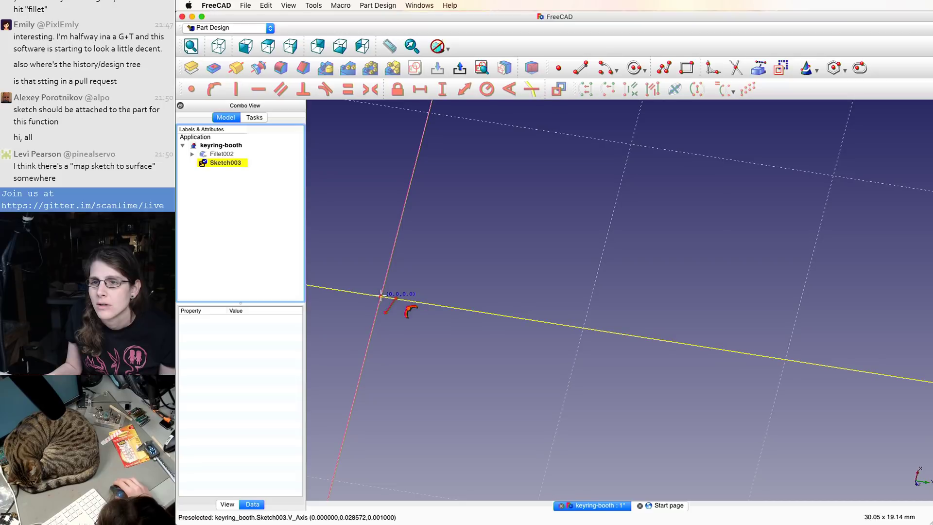
{"action": "key", "text": "Escape"}
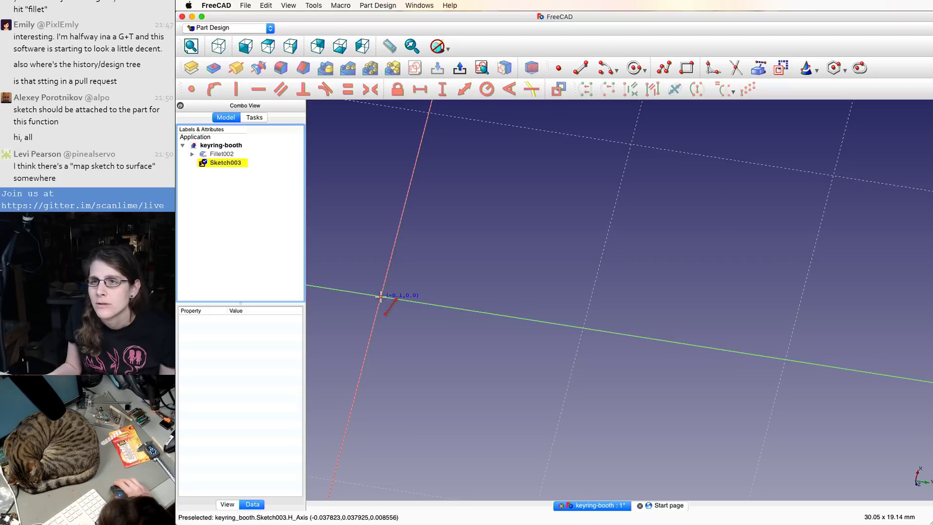
{"action": "key", "text": "f"}
{"action": "key", "text": "f"}
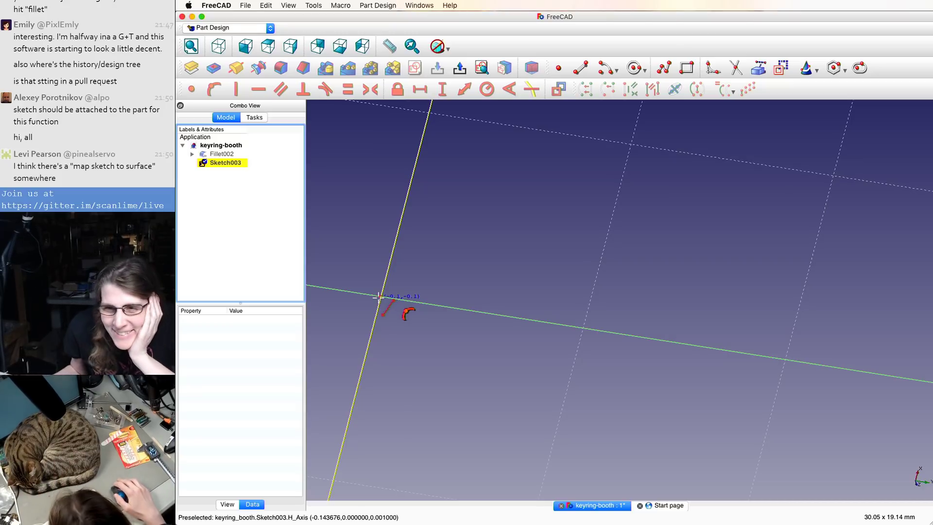
- Draw a single microscopic line starting at the sketch's origin point and finish the Line tool
{"action": "scroll", "coordinate": [380, 296], "scroll_direction": "up", "scroll_amount": 10}
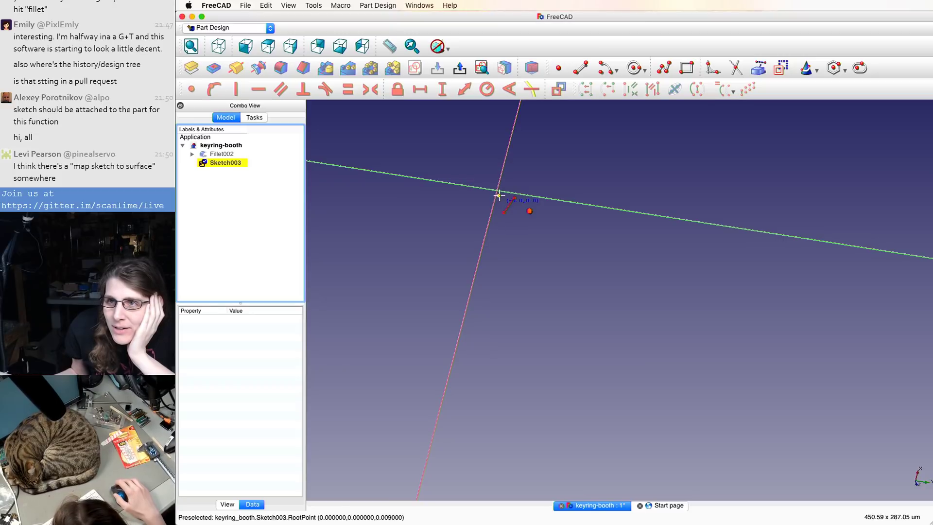
{"action": "scroll", "coordinate": [499, 195], "scroll_direction": "up", "scroll_amount": 5}
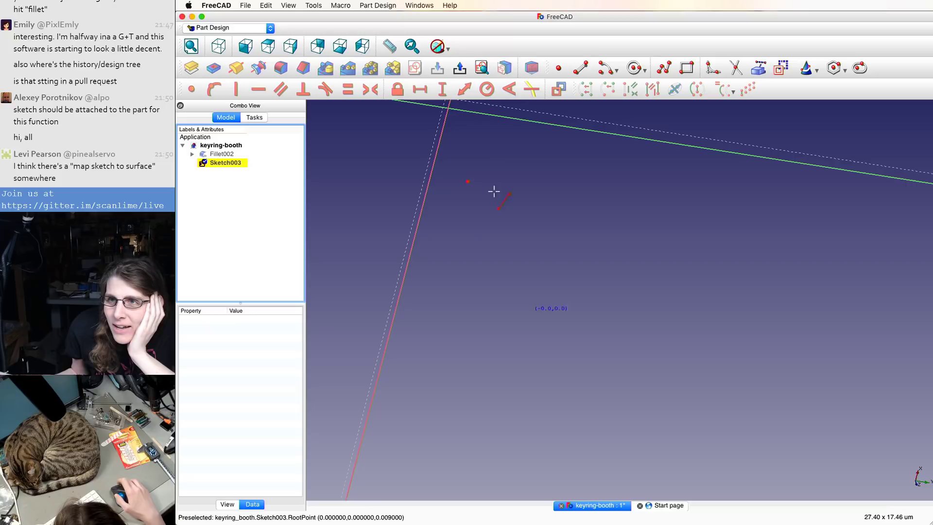
{"action": "scroll", "coordinate": [452, 178], "scroll_direction": "up", "scroll_amount": 4}
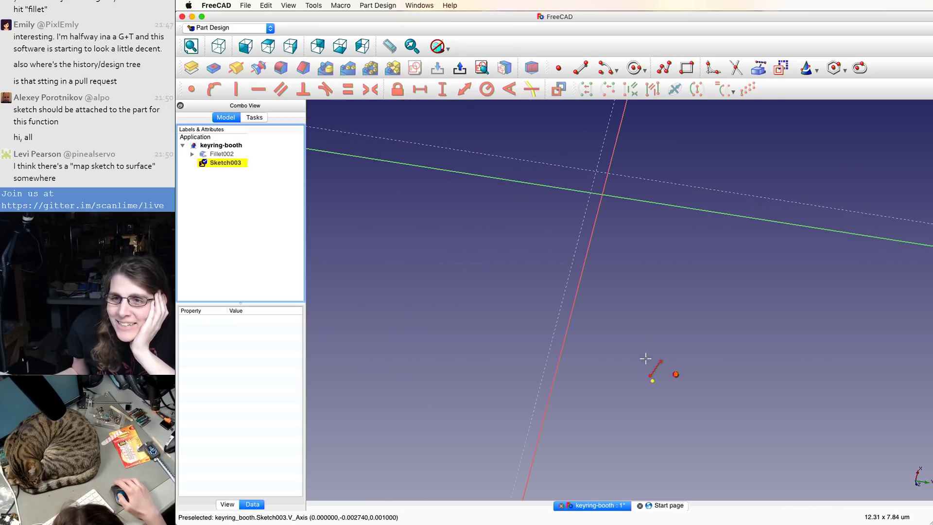
{"action": "left_click", "coordinate": [646, 357]}
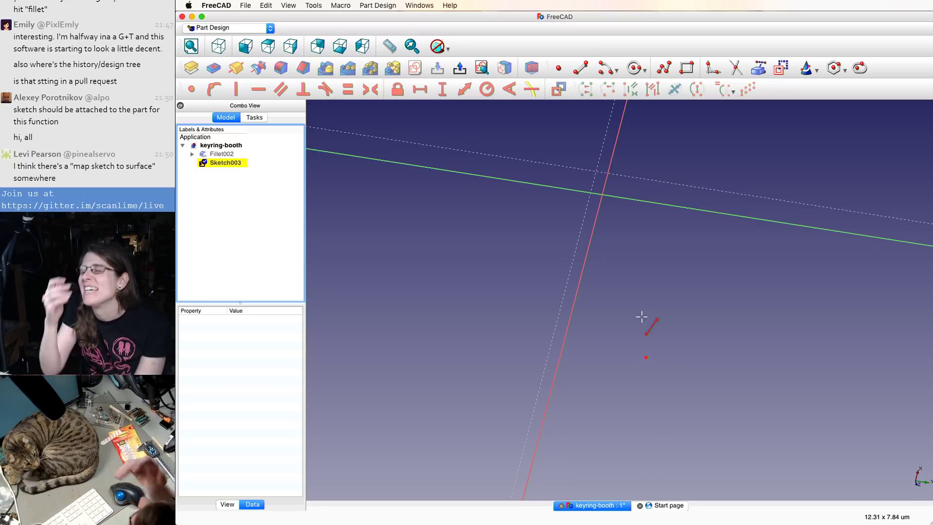
{"action": "scroll", "coordinate": [677, 370], "scroll_direction": "up", "scroll_amount": 6}
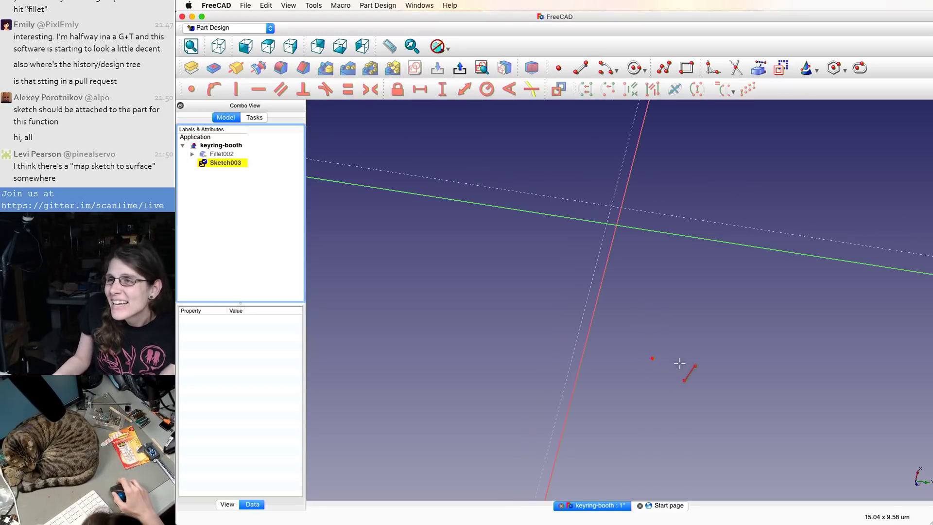
{"action": "scroll", "coordinate": [523, 330], "scroll_direction": "up", "scroll_amount": 2}
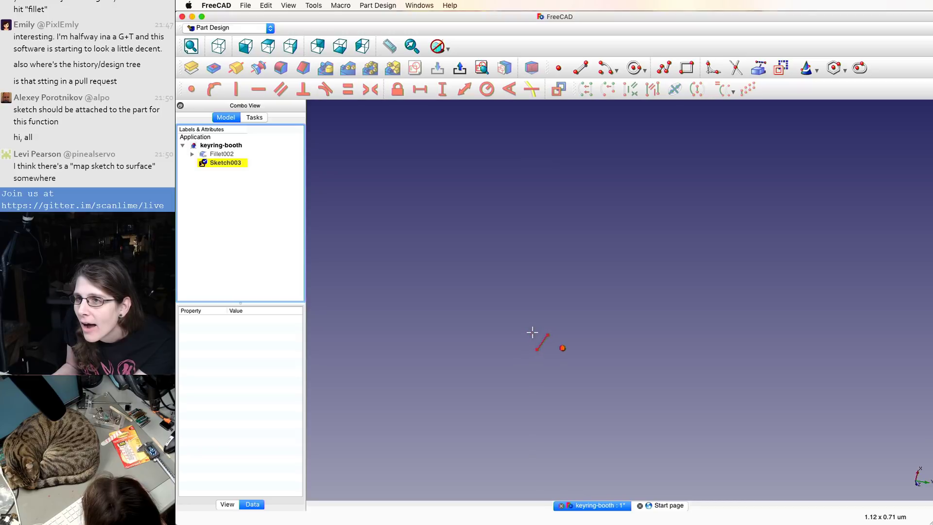
{"action": "scroll", "coordinate": [532, 333], "scroll_direction": "down", "scroll_amount": 3}
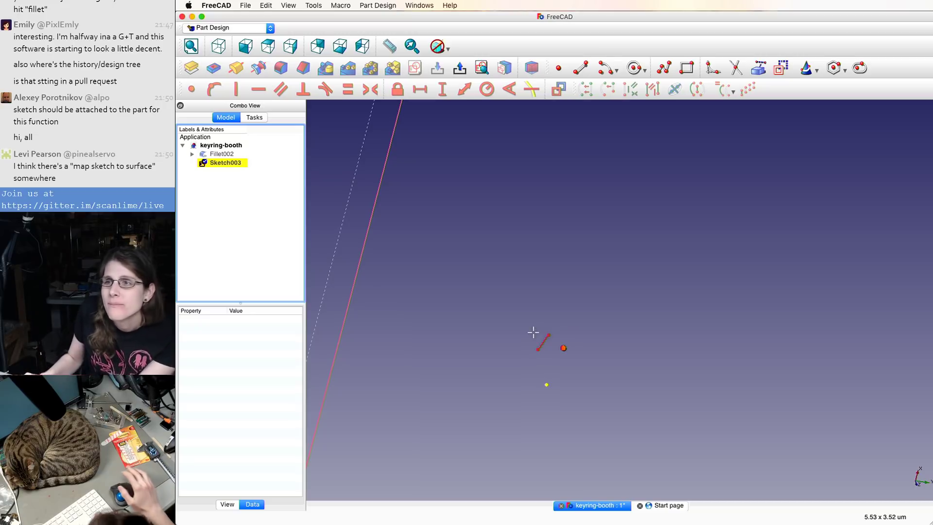
{"action": "left_click", "coordinate": [534, 333]}
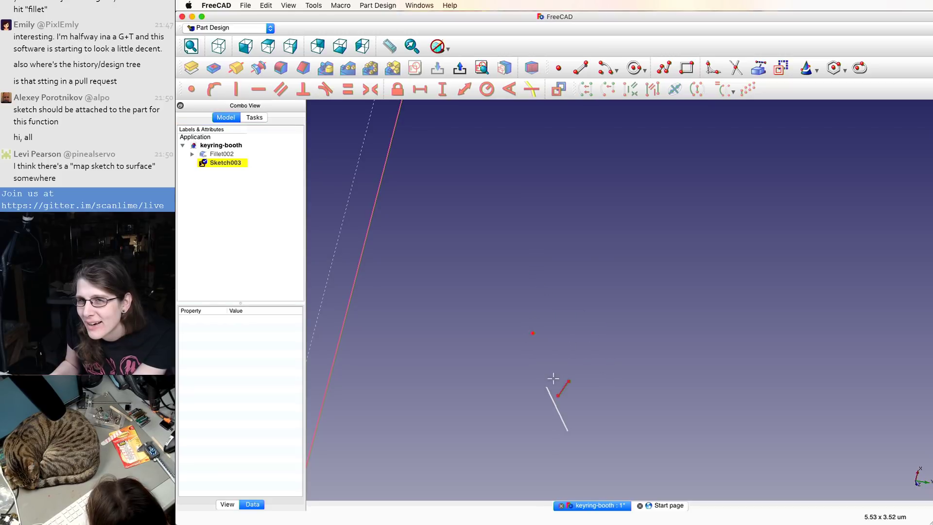
{"action": "scroll", "coordinate": [656, 314], "scroll_direction": "down", "scroll_amount": 10}
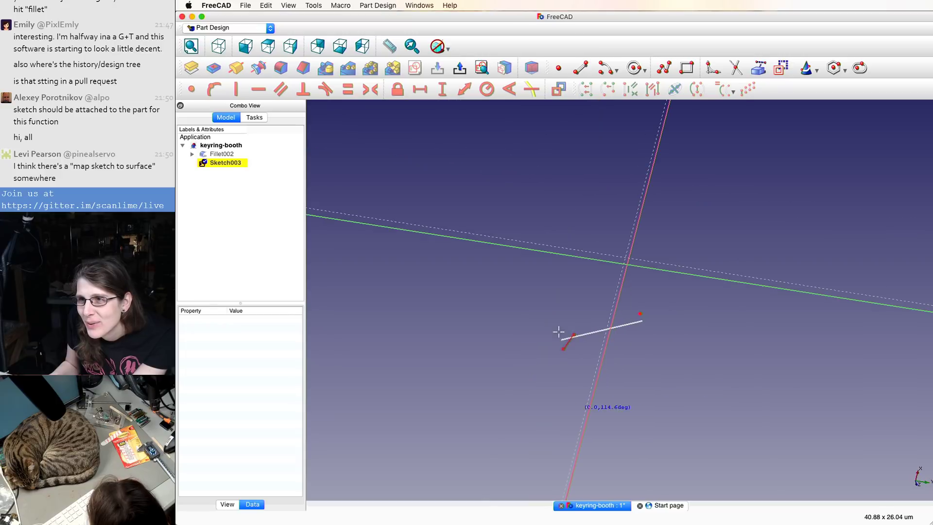
{"action": "left_click", "coordinate": [573, 389]}
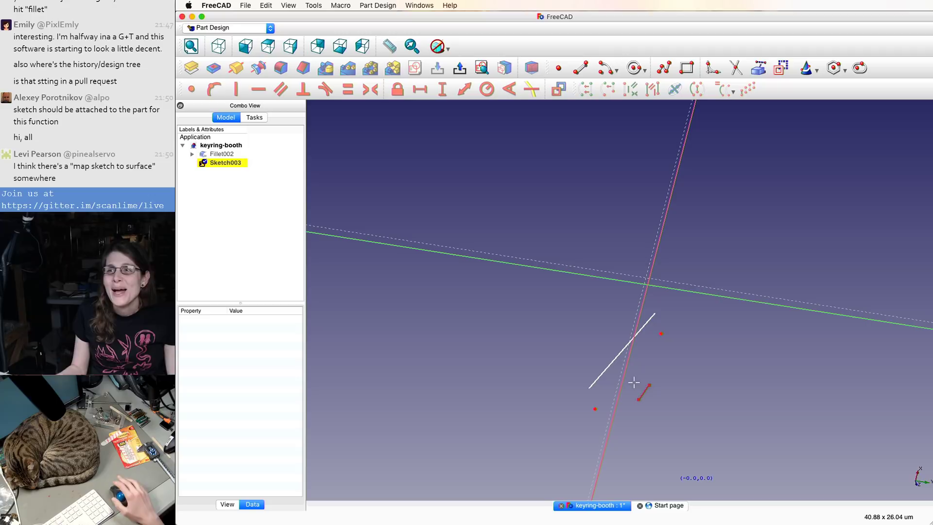
{"action": "right_click", "coordinate": [634, 383]}
- Inspect the new line's endpoints against the sketch axes and exit sketch editing
{"action": "scroll", "coordinate": [635, 384], "scroll_direction": "up", "scroll_amount": 3}
{"action": "scroll", "coordinate": [705, 340], "scroll_direction": "down", "scroll_amount": 1}
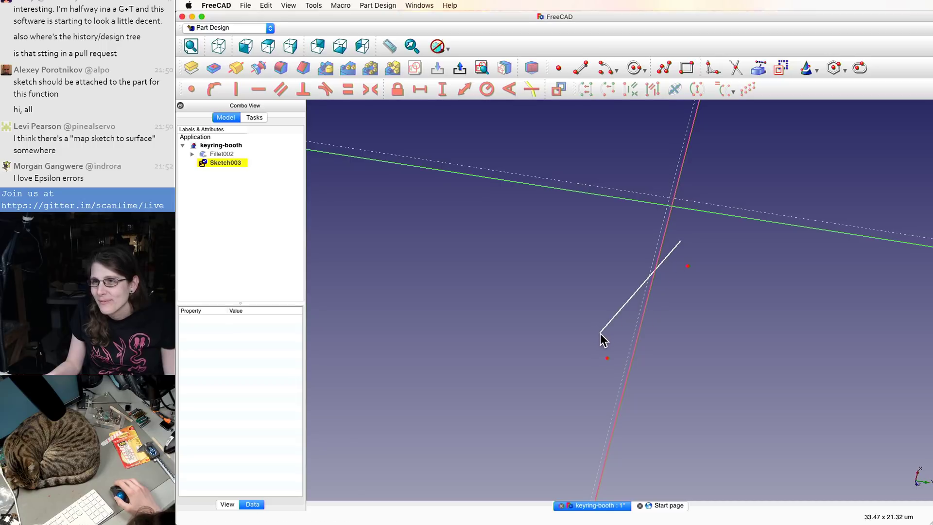
{"action": "scroll", "coordinate": [604, 337], "scroll_direction": "down", "scroll_amount": 5}
{"action": "scroll", "coordinate": [603, 337], "scroll_direction": "up", "scroll_amount": 9}
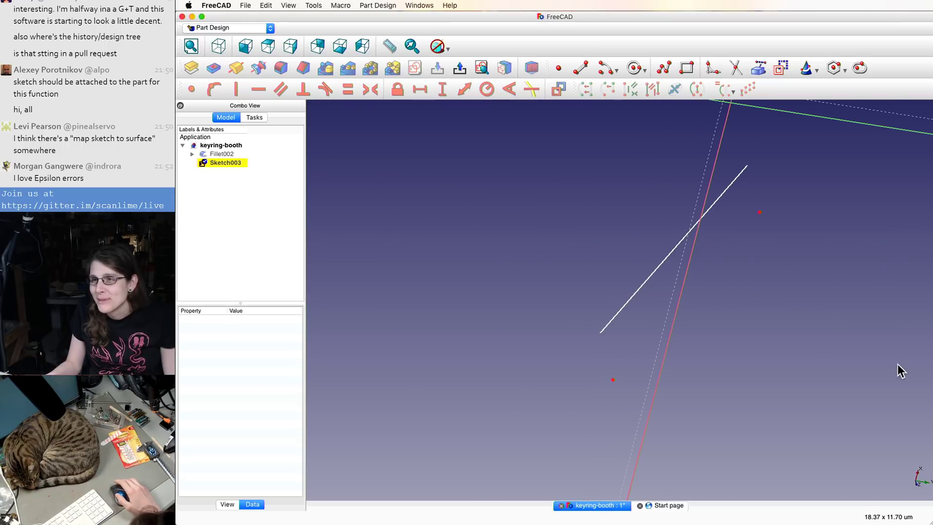
{"action": "scroll", "coordinate": [796, 224], "scroll_direction": "up", "scroll_amount": 1}
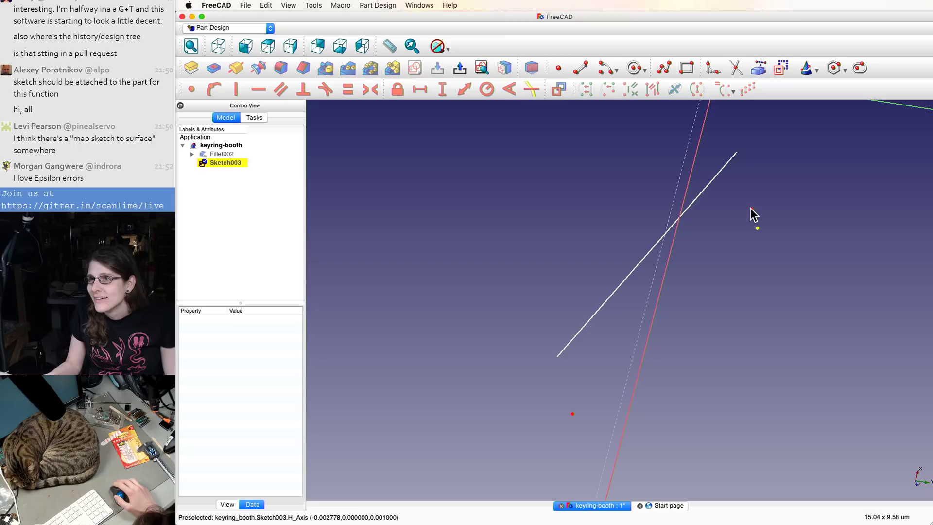
{"action": "key", "text": "Escape"}
{"action": "scroll", "coordinate": [700, 204], "scroll_direction": "down", "scroll_amount": 10}
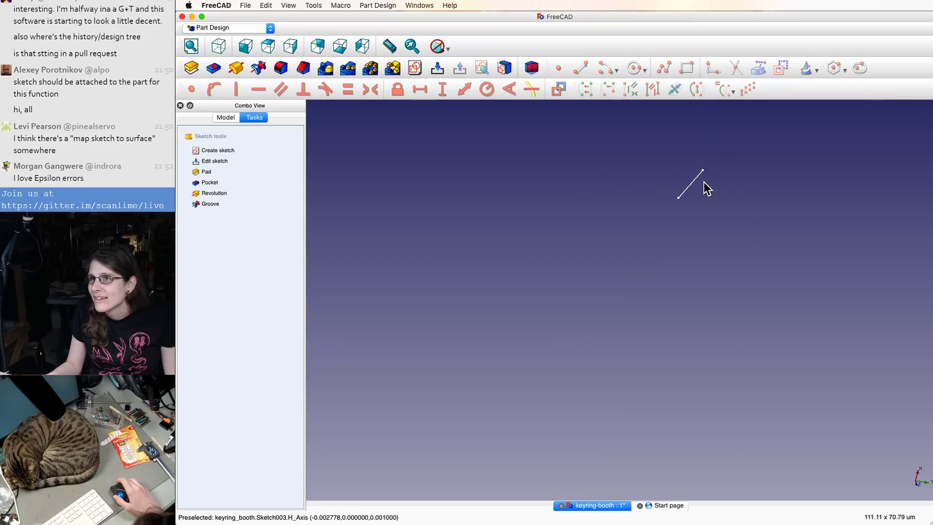
{"action": "scroll", "coordinate": [747, 131], "scroll_direction": "down", "scroll_amount": 3}
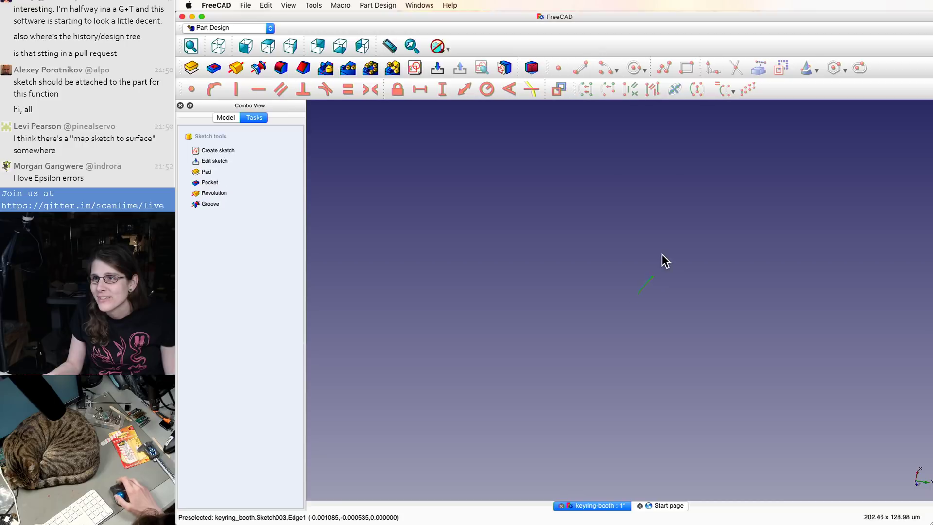
{"action": "scroll", "coordinate": [662, 258], "scroll_direction": "up", "scroll_amount": 8}
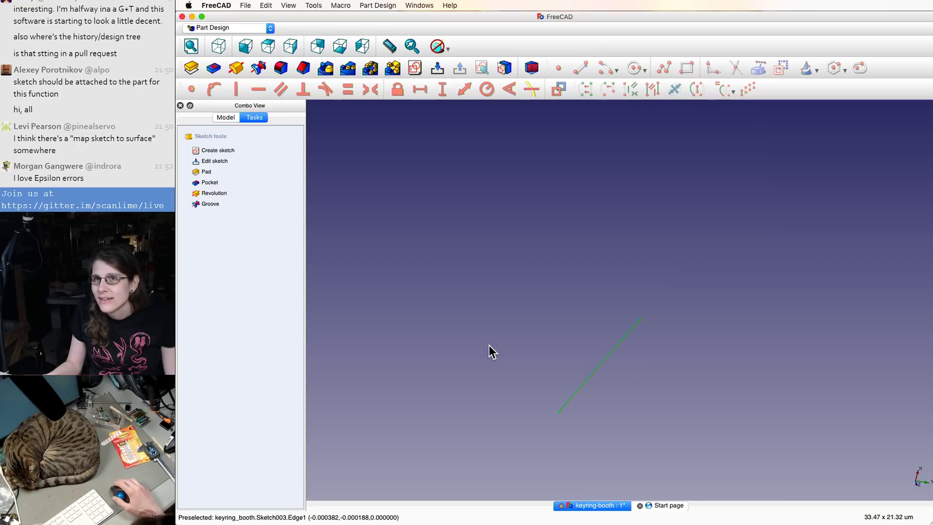
- Reopen Sketch003 for editing and check its origin and grid against the surrounding curved outline
{"action": "left_click", "coordinate": [204, 161]}
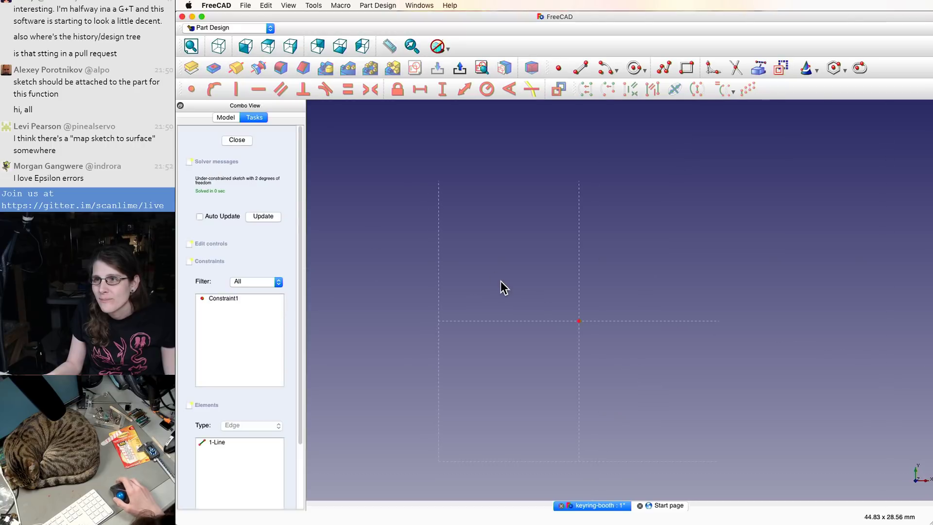
{"action": "scroll", "coordinate": [501, 281], "scroll_direction": "down", "scroll_amount": 8}
{"action": "scroll", "coordinate": [519, 294], "scroll_direction": "up", "scroll_amount": 11}
{"action": "scroll", "coordinate": [506, 280], "scroll_direction": "down", "scroll_amount": 6}
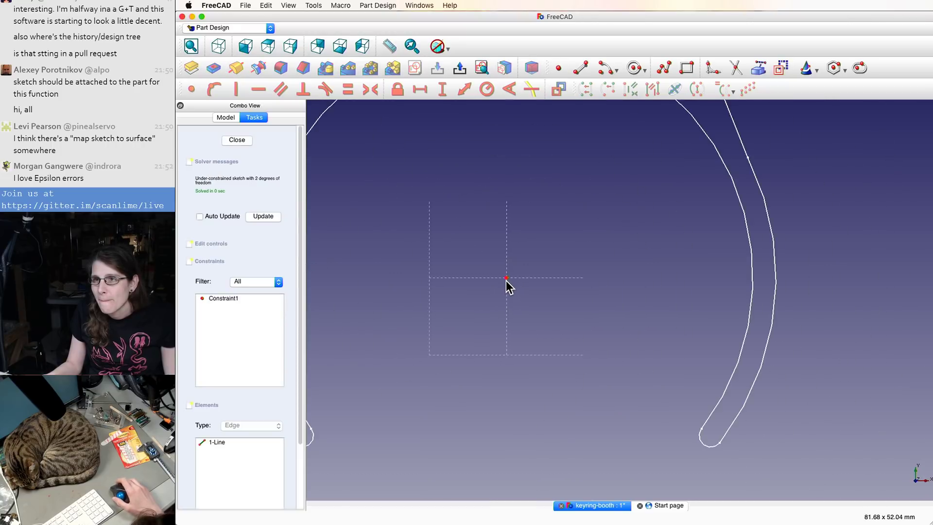
{"action": "scroll", "coordinate": [506, 281], "scroll_direction": "down", "scroll_amount": 7}
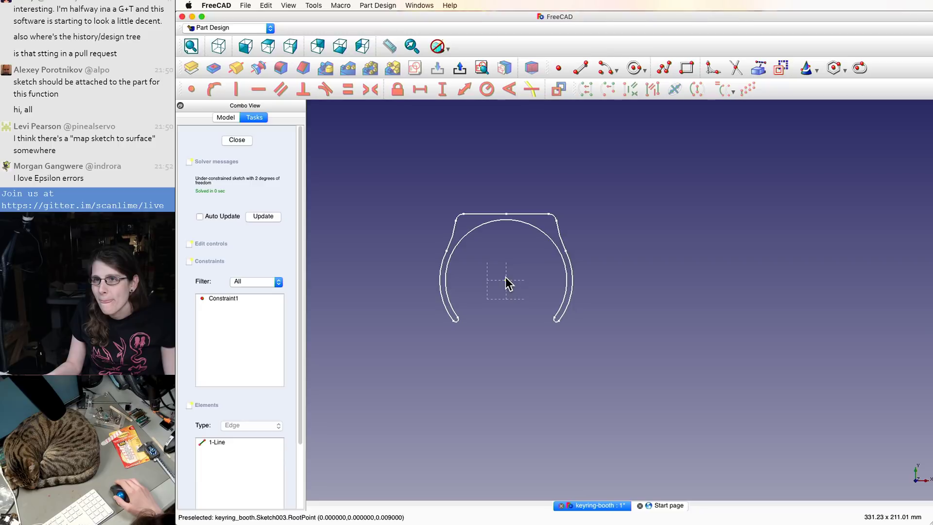
{"action": "scroll", "coordinate": [493, 318], "scroll_direction": "up", "scroll_amount": 8}
{"action": "scroll", "coordinate": [586, 225], "scroll_direction": "down", "scroll_amount": 8}
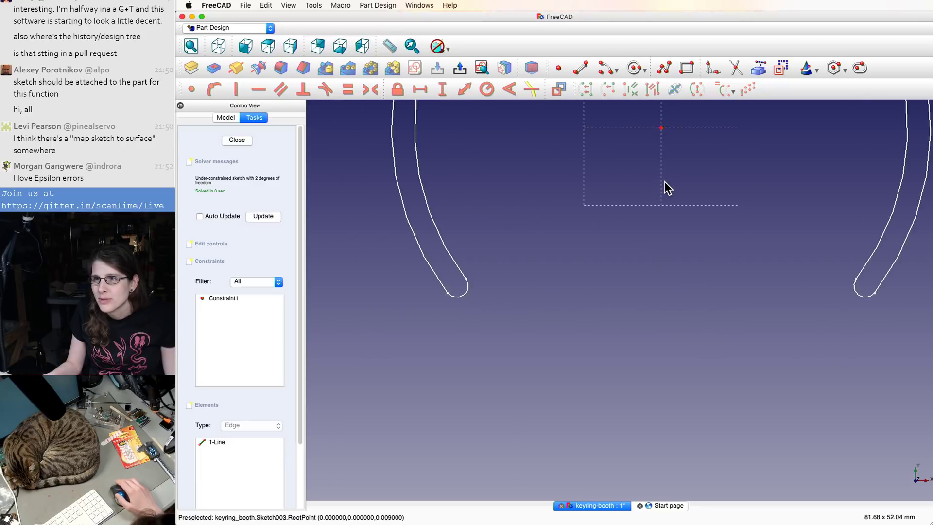
- Stretch the microscopic line slightly by moving its free endpoint farther from the origin
{"action": "scroll", "coordinate": [658, 173], "scroll_direction": "up", "scroll_amount": 15}
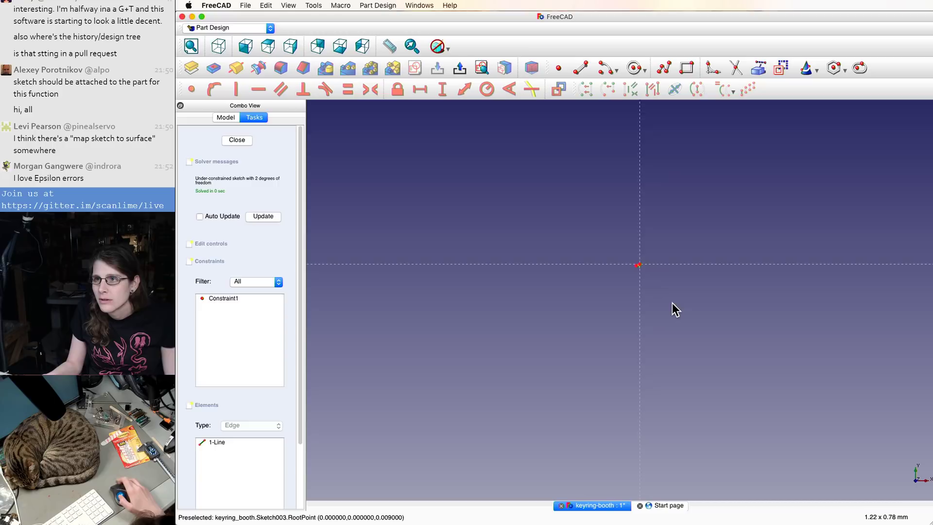
{"action": "scroll", "coordinate": [555, 167], "scroll_direction": "up", "scroll_amount": 7}
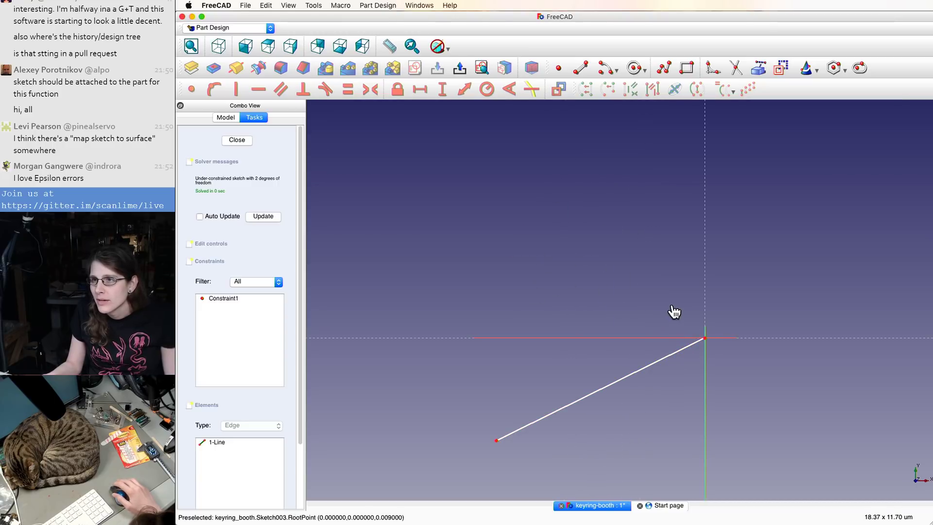
{"action": "left_click_drag", "start_coordinate": [497, 441], "coordinate": [474, 452]}
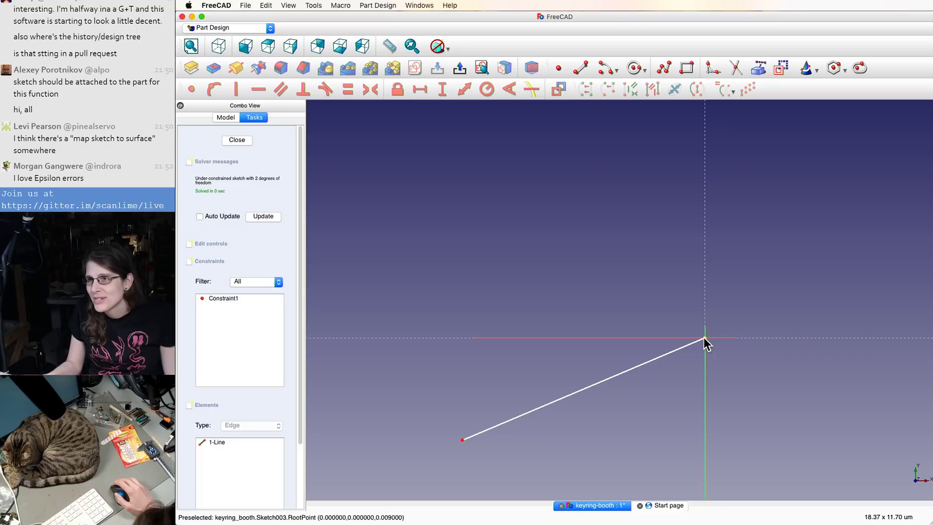
{"action": "left_click_drag", "start_coordinate": [631, 369], "coordinate": [577, 365]}
- Examine at extreme close range and from farther out how the line's anchored endpoint meets the sketch axes
{"action": "scroll", "coordinate": [706, 342], "scroll_direction": "up", "scroll_amount": 20}
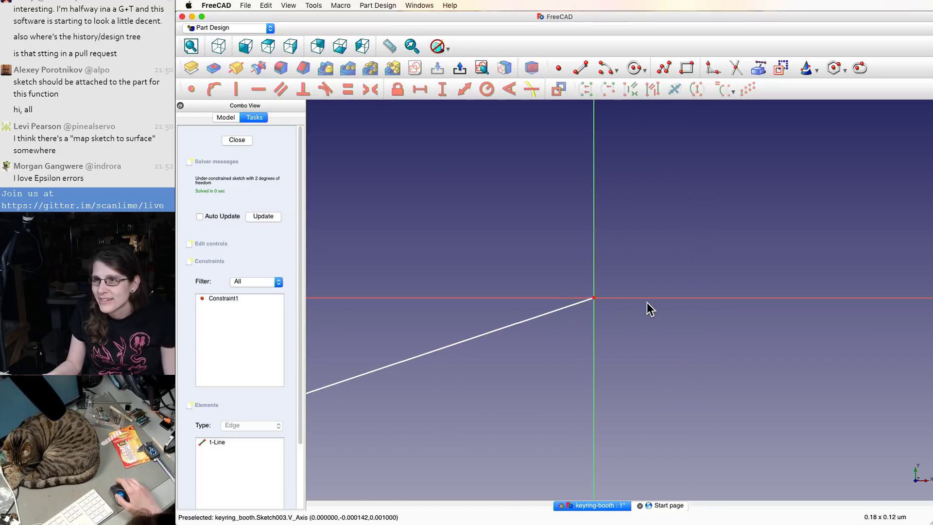
{"action": "scroll", "coordinate": [573, 292], "scroll_direction": "up", "scroll_amount": 20}
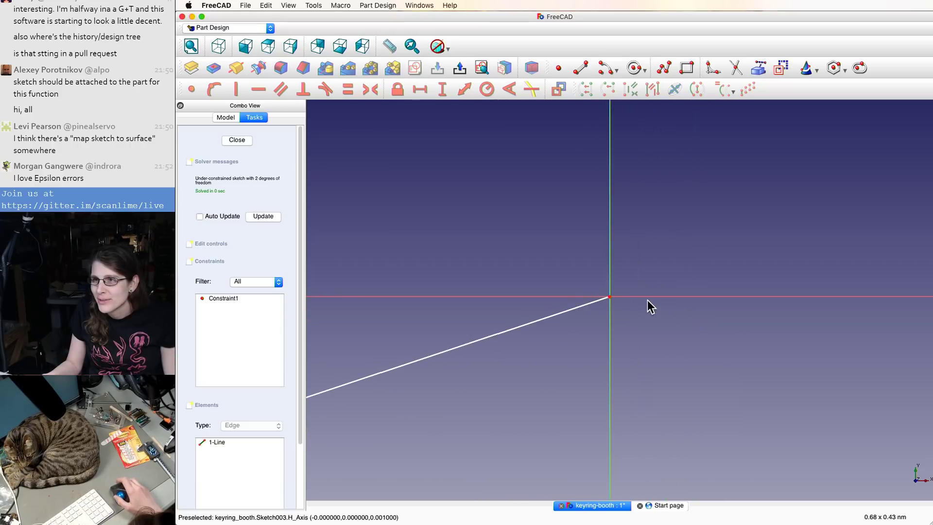
{"action": "scroll", "coordinate": [579, 316], "scroll_direction": "down", "scroll_amount": 5}
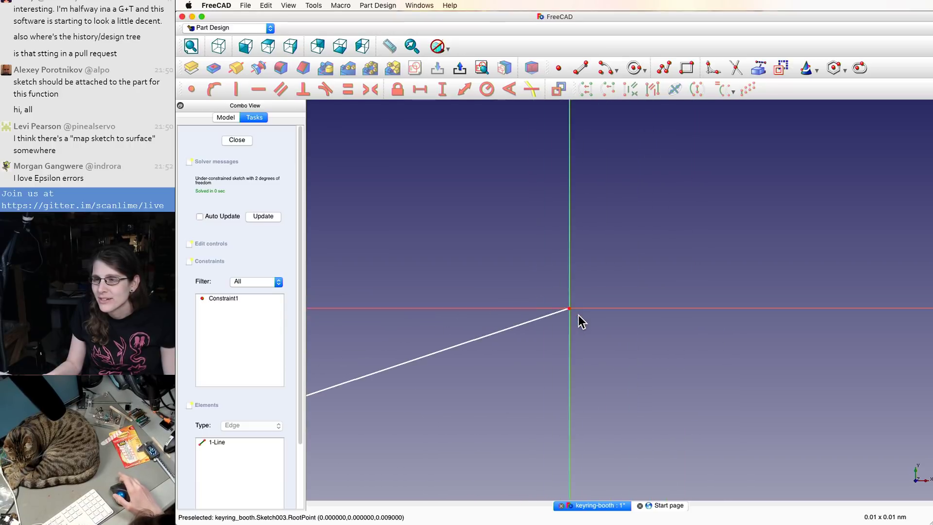
{"action": "scroll", "coordinate": [579, 315], "scroll_direction": "down", "scroll_amount": 20}
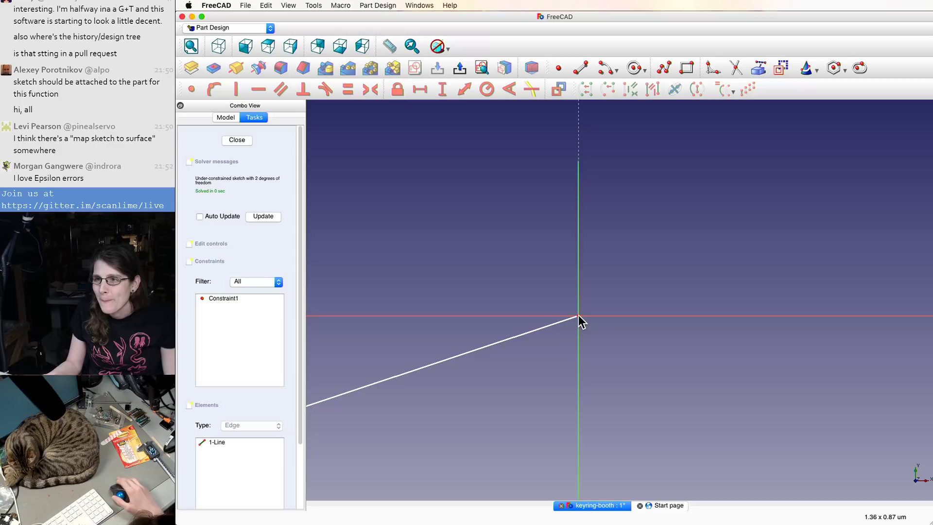
{"action": "scroll", "coordinate": [578, 315], "scroll_direction": "down", "scroll_amount": 10}
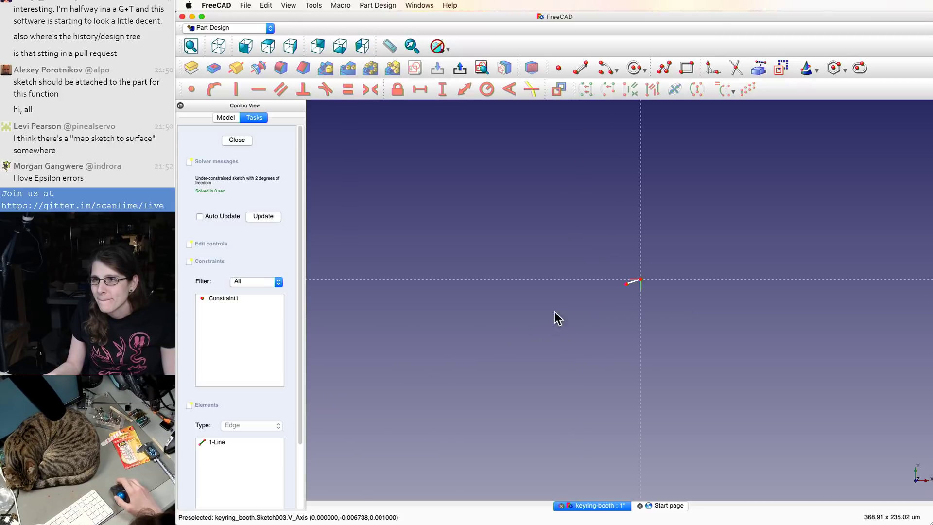
{"action": "scroll", "coordinate": [569, 261], "scroll_direction": "up", "scroll_amount": 3}
{"action": "scroll", "coordinate": [459, 334], "scroll_direction": "down", "scroll_amount": 3}
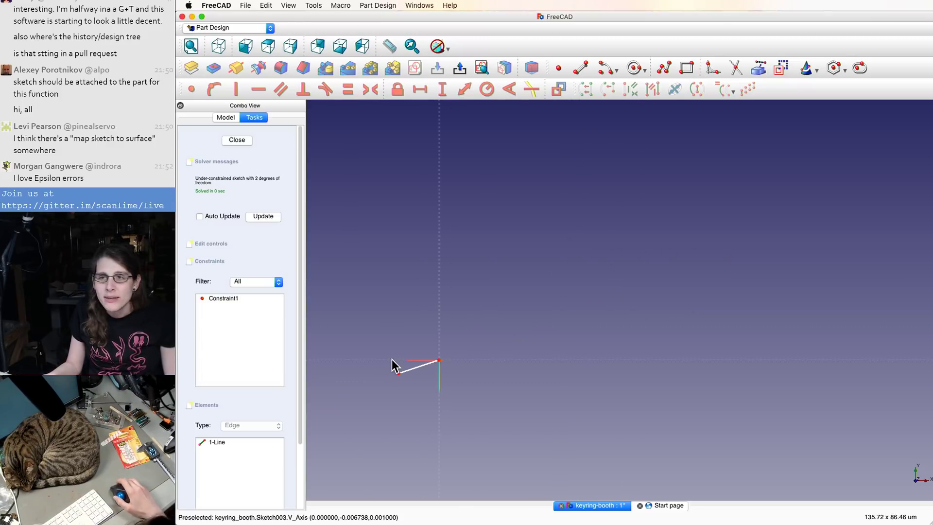
{"action": "scroll", "coordinate": [387, 375], "scroll_direction": "up", "scroll_amount": 4}
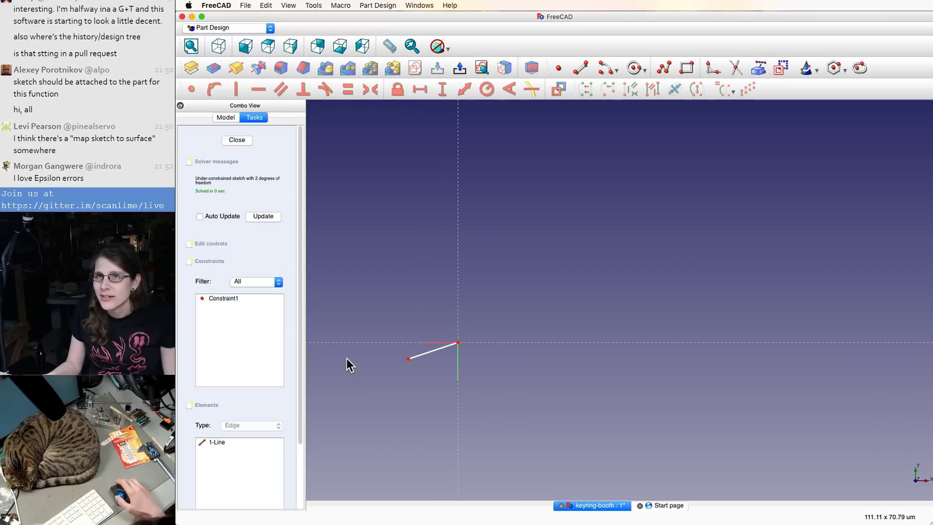
{"action": "scroll", "coordinate": [325, 325], "scroll_direction": "down", "scroll_amount": 2}
{"action": "scroll", "coordinate": [331, 343], "scroll_direction": "up", "scroll_amount": 9}
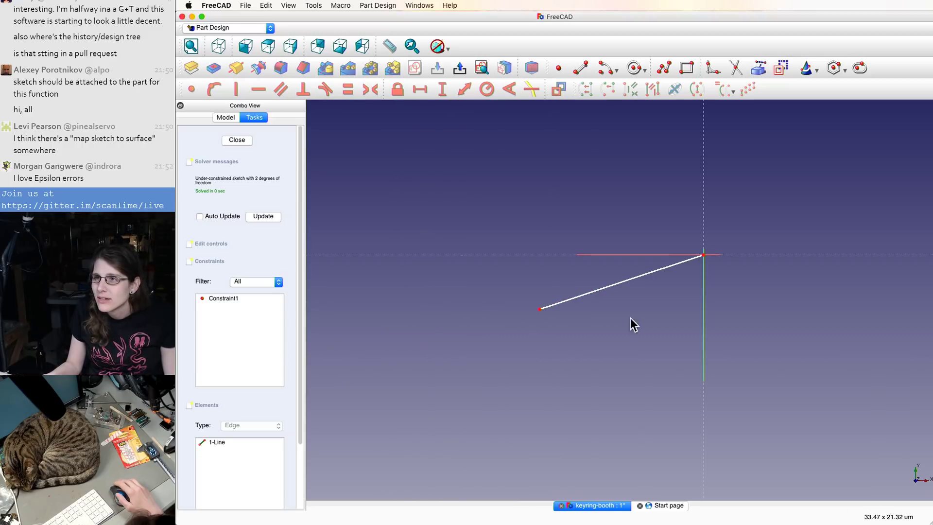
- Swing the line's free endpoint around the origin and pull it out to about (-0.09, -0.05)
{"action": "left_click_drag", "start_coordinate": [539, 309], "coordinate": [718, 207]}
{"action": "left_click_drag", "start_coordinate": [777, 205], "coordinate": [562, 356]}
{"action": "scroll", "coordinate": [561, 355], "scroll_direction": "down", "scroll_amount": 20}
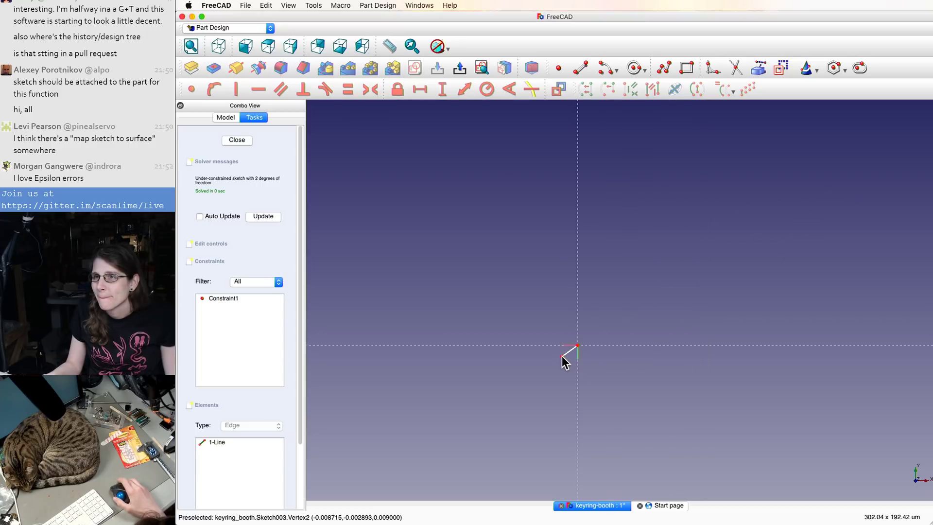
{"action": "scroll", "coordinate": [562, 356], "scroll_direction": "down", "scroll_amount": 20}
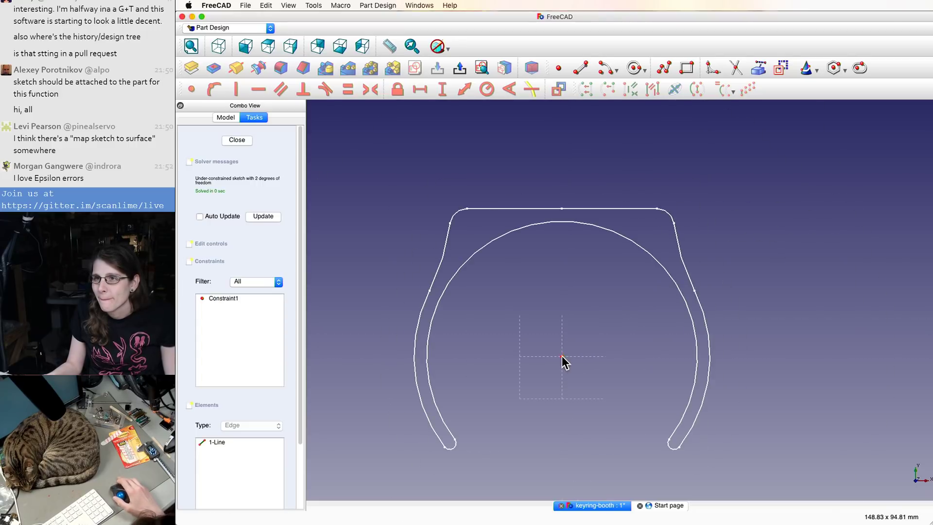
{"action": "scroll", "coordinate": [562, 356], "scroll_direction": "up", "scroll_amount": 13}
{"action": "scroll", "coordinate": [562, 356], "scroll_direction": "up", "scroll_amount": 18}
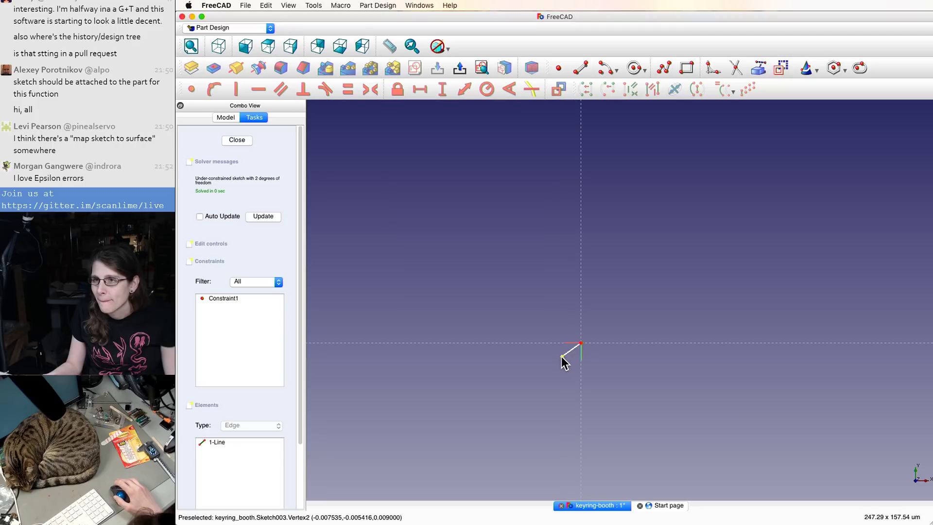
{"action": "left_click_drag", "start_coordinate": [562, 358], "coordinate": [342, 464]}
{"action": "scroll", "coordinate": [342, 464], "scroll_direction": "down", "scroll_amount": 7}
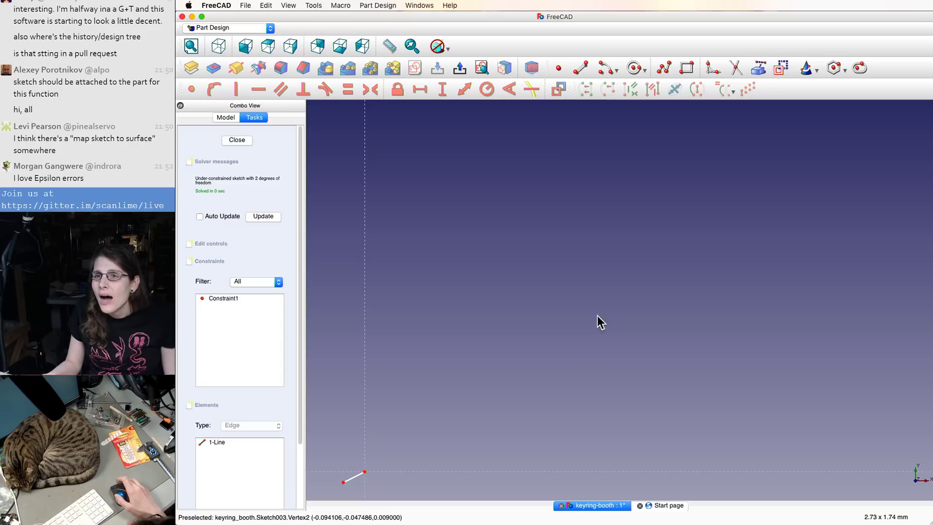
- Inspect the stretched line and its anchored endpoint against the sketch axes at several scales
{"action": "mouse_move", "coordinate": [535, 377]}
{"action": "middle_mouse_down"}
{"action": "mouse_move", "coordinate": [687, 223]}
{"action": "mouse_move", "coordinate": [634, 288]}
{"action": "mouse_move", "coordinate": [713, 196]}
{"action": "mouse_move", "coordinate": [755, 176]}
{"action": "middle_mouse_up"}
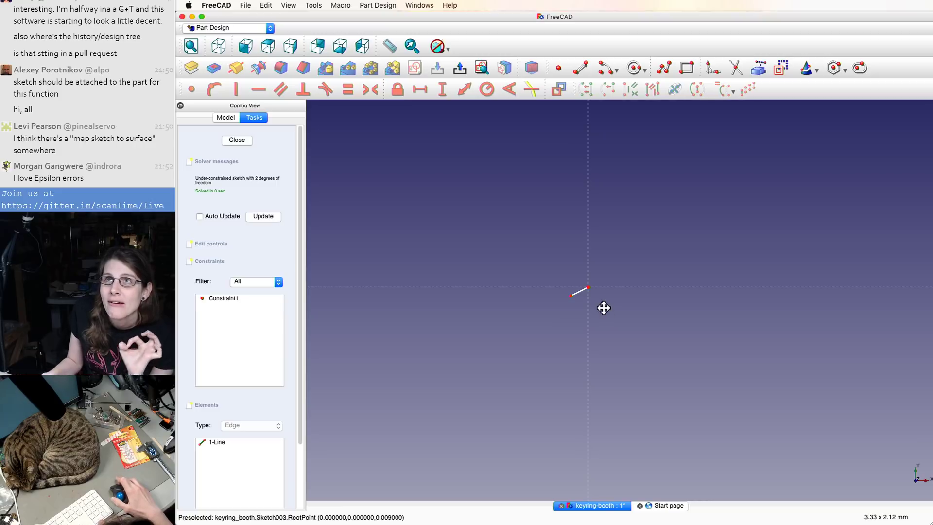
{"action": "mouse_move", "coordinate": [604, 308]}
{"action": "middle_mouse_down"}
{"action": "mouse_move", "coordinate": [745, 301]}
{"action": "mouse_move", "coordinate": [712, 285]}
{"action": "mouse_move", "coordinate": [719, 263]}
{"action": "mouse_move", "coordinate": [596, 312]}
{"action": "mouse_move", "coordinate": [677, 304]}
{"action": "mouse_move", "coordinate": [590, 348]}
{"action": "mouse_move", "coordinate": [690, 327]}
{"action": "mouse_move", "coordinate": [706, 261]}
{"action": "middle_mouse_up"}
{"action": "scroll", "coordinate": [675, 287], "scroll_direction": "up", "scroll_amount": 5}
{"action": "mouse_move", "coordinate": [727, 302]}
{"action": "middle_mouse_down"}
{"action": "mouse_move", "coordinate": [772, 265]}
{"action": "mouse_move", "coordinate": [730, 276]}
{"action": "middle_mouse_up"}
{"action": "mouse_move", "coordinate": [805, 221]}
{"action": "middle_mouse_down"}
{"action": "mouse_move", "coordinate": [833, 224]}
{"action": "mouse_move", "coordinate": [774, 281]}
{"action": "mouse_move", "coordinate": [736, 245]}
{"action": "mouse_move", "coordinate": [662, 246]}
{"action": "mouse_move", "coordinate": [781, 231]}
{"action": "mouse_move", "coordinate": [781, 282]}
{"action": "mouse_move", "coordinate": [755, 260]}
{"action": "mouse_move", "coordinate": [508, 307]}
{"action": "mouse_move", "coordinate": [650, 302]}
{"action": "mouse_move", "coordinate": [618, 273]}
{"action": "mouse_move", "coordinate": [715, 219]}
{"action": "mouse_move", "coordinate": [760, 208]}
{"action": "mouse_move", "coordinate": [792, 225]}
{"action": "mouse_move", "coordinate": [692, 227]}
{"action": "mouse_move", "coordinate": [677, 260]}
{"action": "mouse_move", "coordinate": [699, 266]}
{"action": "middle_mouse_up"}
{"action": "scroll", "coordinate": [700, 243], "scroll_direction": "down", "scroll_amount": 5}
{"action": "scroll", "coordinate": [705, 264], "scroll_direction": "up", "scroll_amount": 8}
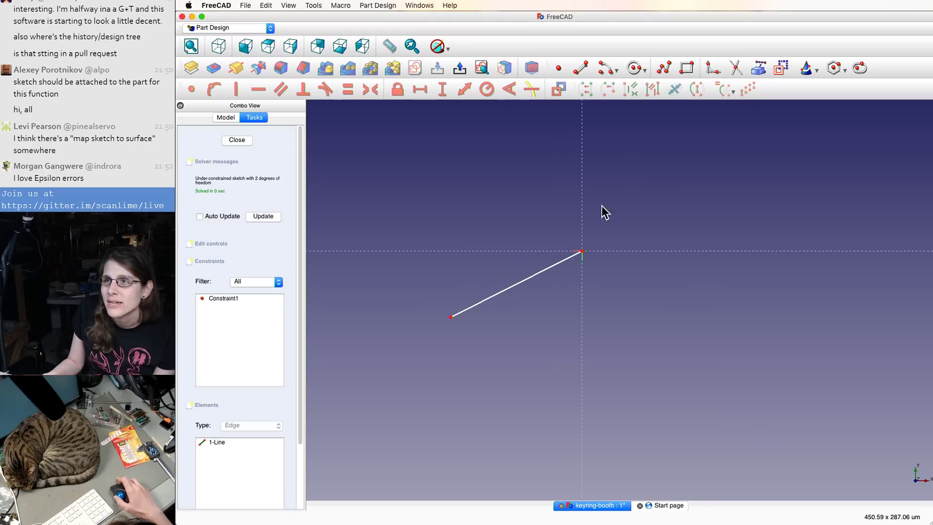
{"action": "mouse_move", "coordinate": [603, 213]}
{"action": "middle_mouse_down"}
{"action": "mouse_move", "coordinate": [684, 231]}
{"action": "mouse_move", "coordinate": [616, 223]}
{"action": "mouse_move", "coordinate": [611, 205]}
{"action": "mouse_move", "coordinate": [617, 223]}
{"action": "mouse_move", "coordinate": [663, 194]}
{"action": "mouse_move", "coordinate": [654, 206]}
{"action": "mouse_move", "coordinate": [529, 189]}
{"action": "mouse_move", "coordinate": [624, 208]}
{"action": "mouse_move", "coordinate": [588, 192]}
{"action": "mouse_move", "coordinate": [535, 214]}
{"action": "mouse_move", "coordinate": [839, 175]}
{"action": "mouse_move", "coordinate": [660, 182]}
{"action": "mouse_move", "coordinate": [675, 191]}
{"action": "middle_mouse_up"}
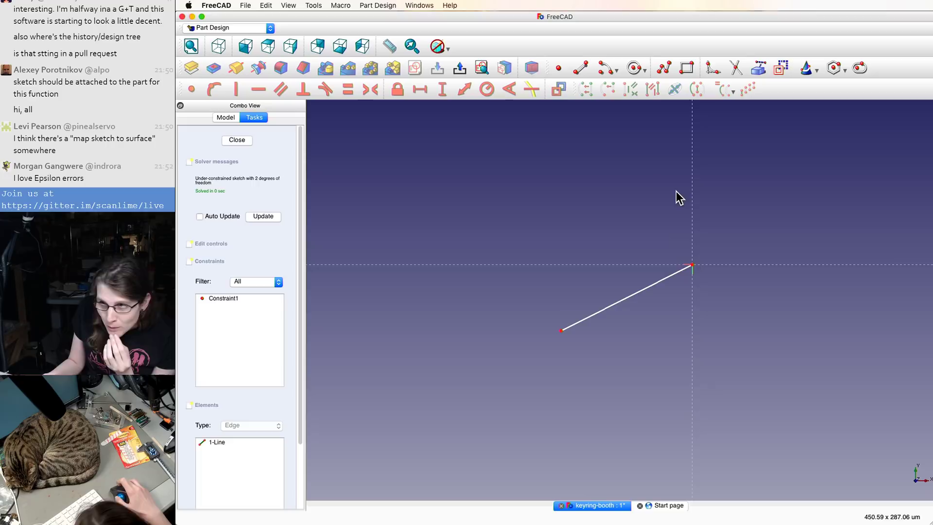
{"action": "scroll", "coordinate": [677, 197], "scroll_direction": "down", "scroll_amount": 2}
{"action": "scroll", "coordinate": [677, 199], "scroll_direction": "up", "scroll_amount": 3}
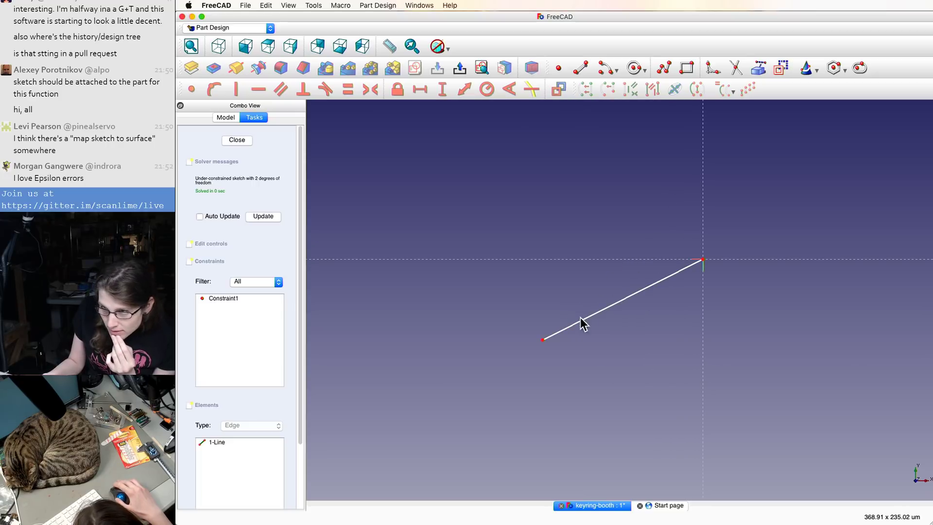
- Lengthen the line in stages until it is visible inside the curved outline, with its free endpoint at about (-3.9, -3.5)
{"action": "mouse_move", "coordinate": [475, 338]}
{"action": "left_mouse_down"}
{"action": "mouse_move", "coordinate": [444, 284]}
{"action": "mouse_move", "coordinate": [440, 380]}
{"action": "mouse_move", "coordinate": [445, 367]}
{"action": "mouse_move", "coordinate": [494, 358]}
{"action": "mouse_move", "coordinate": [384, 331]}
{"action": "mouse_move", "coordinate": [331, 400]}
{"action": "mouse_move", "coordinate": [410, 462]}
{"action": "mouse_move", "coordinate": [457, 449]}
{"action": "left_mouse_up"}
{"action": "scroll", "coordinate": [457, 449], "scroll_direction": "down", "scroll_amount": 4}
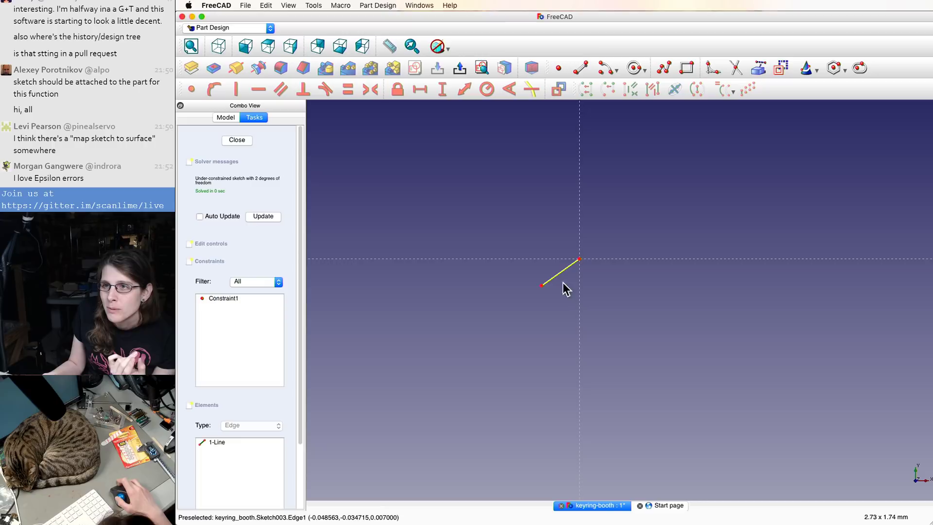
{"action": "mouse_move", "coordinate": [551, 285]}
{"action": "left_mouse_down"}
{"action": "mouse_move", "coordinate": [433, 348]}
{"action": "mouse_move", "coordinate": [288, 475]}
{"action": "left_mouse_up"}
{"action": "scroll", "coordinate": [405, 494], "scroll_direction": "down", "scroll_amount": 8}
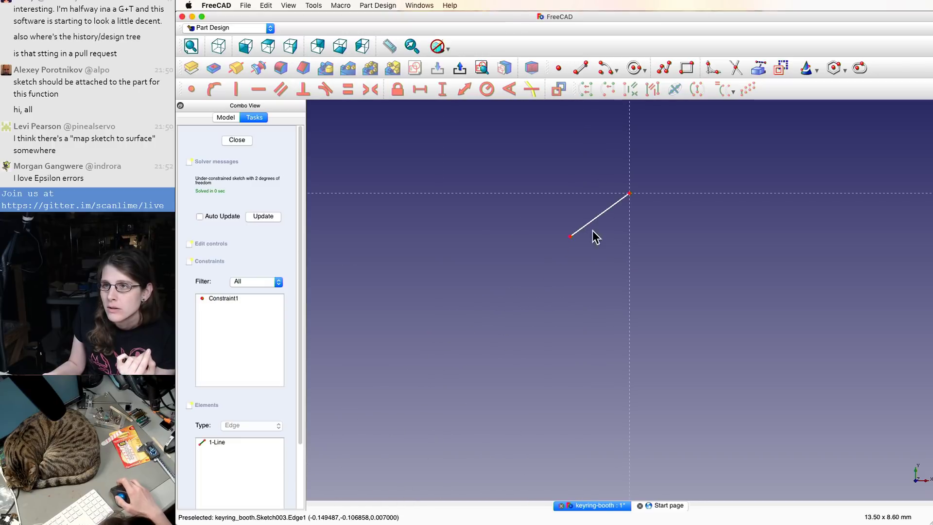
{"action": "mouse_move", "coordinate": [572, 237]}
{"action": "left_mouse_down"}
{"action": "mouse_move", "coordinate": [392, 339]}
{"action": "mouse_move", "coordinate": [448, 358]}
{"action": "left_mouse_up"}
{"action": "scroll", "coordinate": [448, 358], "scroll_direction": "down", "scroll_amount": 12}
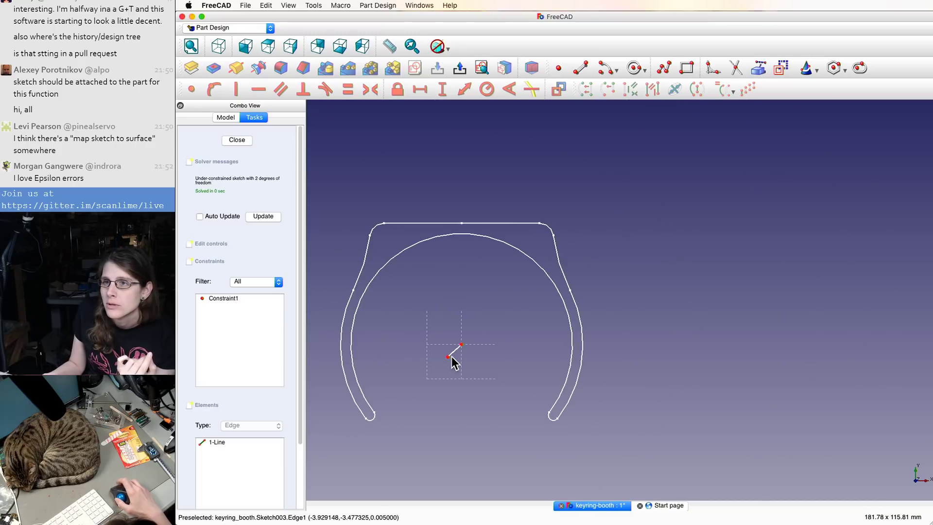
- Move the line's free endpoint to about 4.7 mm above the origin and constrain the line vertical
{"action": "mouse_move", "coordinate": [612, 306]}
{"action": "left_mouse_down"}
{"action": "mouse_move", "coordinate": [533, 403]}
{"action": "mouse_move", "coordinate": [505, 399]}
{"action": "mouse_move", "coordinate": [677, 423]}
{"action": "mouse_move", "coordinate": [603, 425]}
{"action": "mouse_move", "coordinate": [678, 420]}
{"action": "left_mouse_up"}
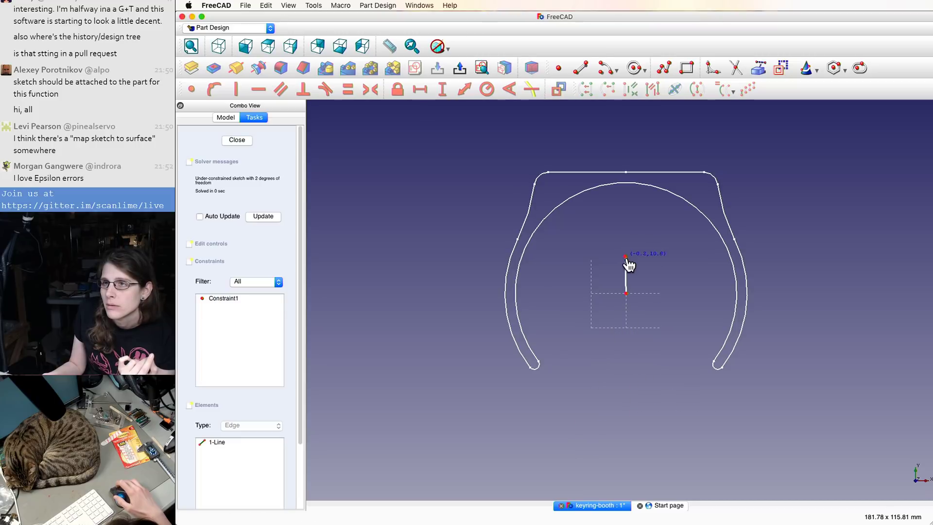
{"action": "scroll", "coordinate": [628, 279], "scroll_direction": "up", "scroll_amount": 3}
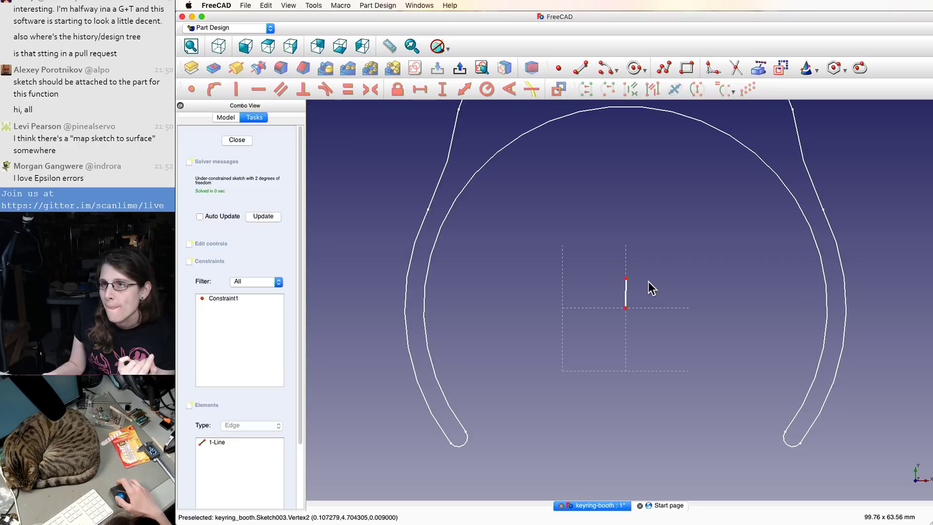
{"action": "key", "text": "v"}
- Draw a circle of about 8.06 mm radius centred on the vertical line's upper endpoint
{"action": "scroll", "coordinate": [627, 297], "scroll_direction": "down", "scroll_amount": 3}
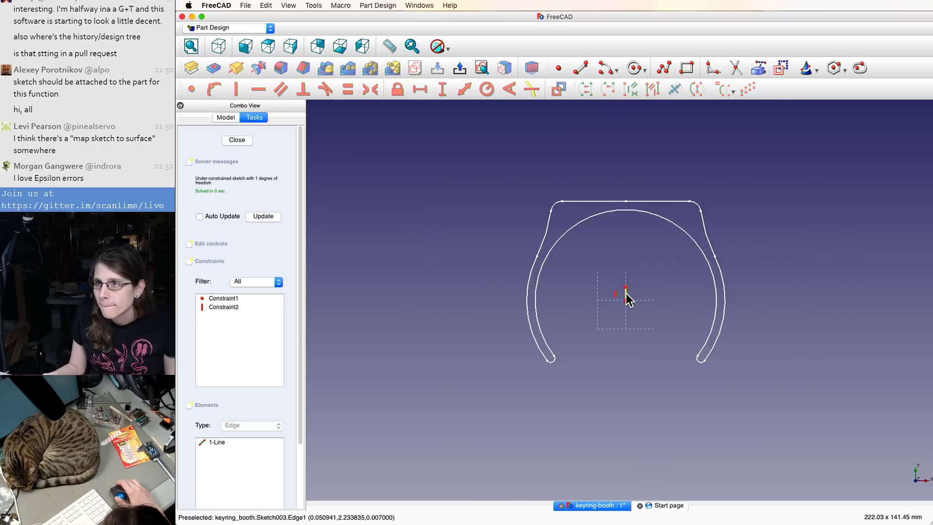
{"action": "scroll", "coordinate": [627, 297], "scroll_direction": "up", "scroll_amount": 5}
{"action": "key", "text": "c"}
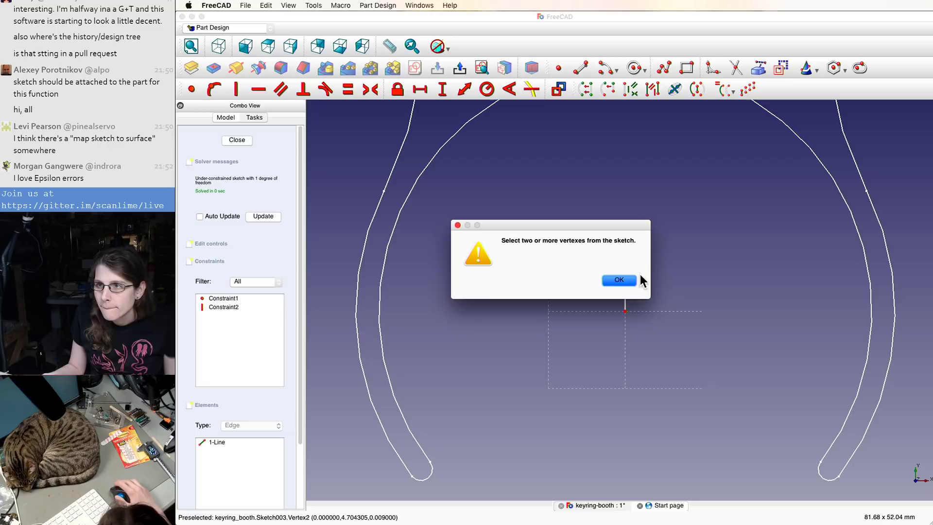
{"action": "left_click", "coordinate": [619, 280]}
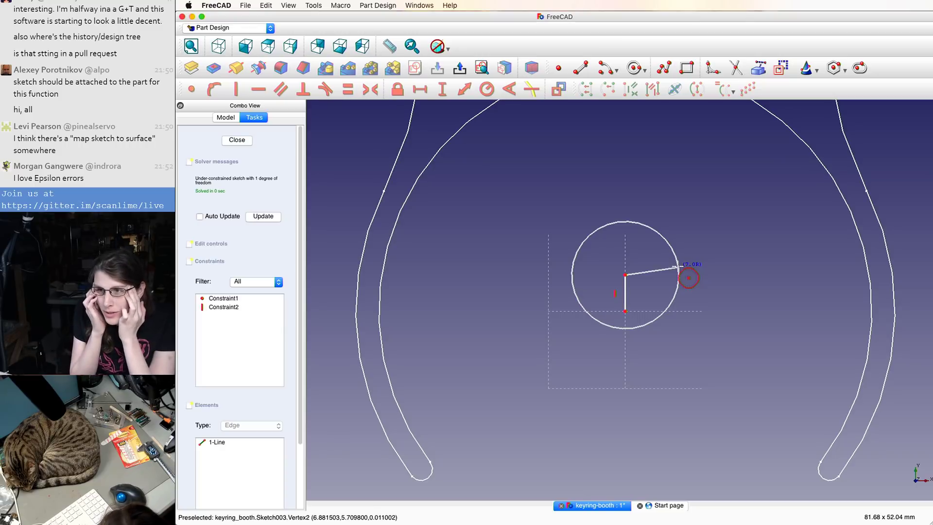
{"action": "left_click", "coordinate": [687, 268]}
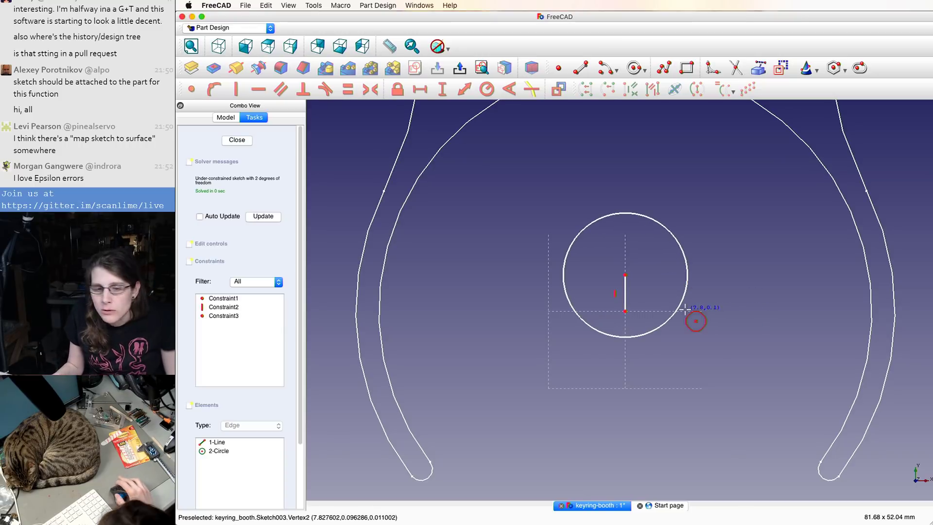
- Constrain the new circle's radius to 4.25 mm
{"action": "key", "text": "shift+r"}
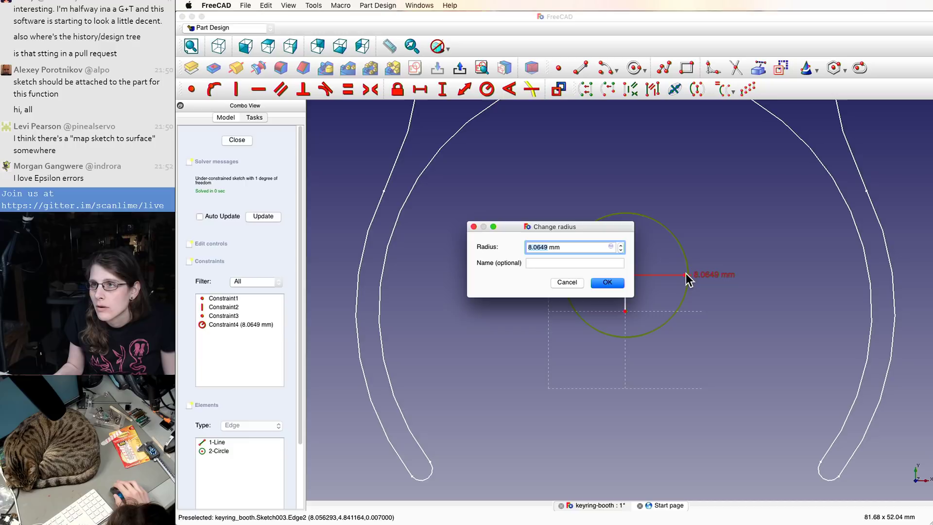
{"action": "type", "text": "4.25"}
{"action": "key", "text": "Return"}
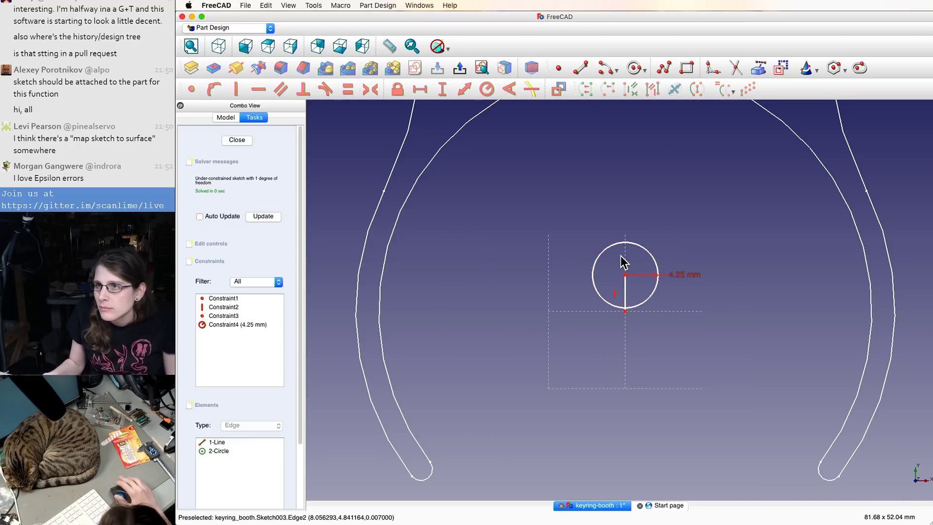
- Shift the circle closer to the origin along the vertical line and convert that line to construction geometry
{"action": "left_click", "coordinate": [626, 293]}
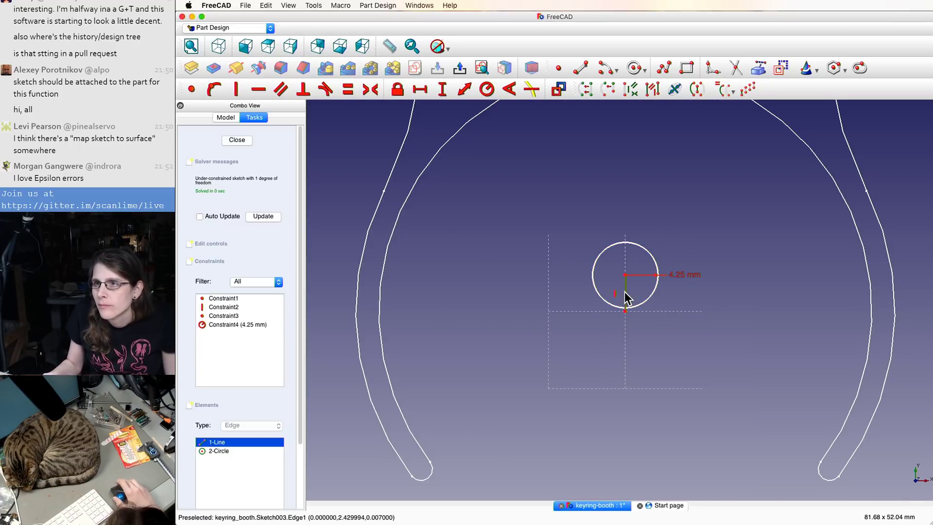
{"action": "scroll", "coordinate": [627, 292], "scroll_direction": "down", "scroll_amount": 5}
{"action": "left_click_drag", "start_coordinate": [627, 293], "coordinate": [630, 303]}
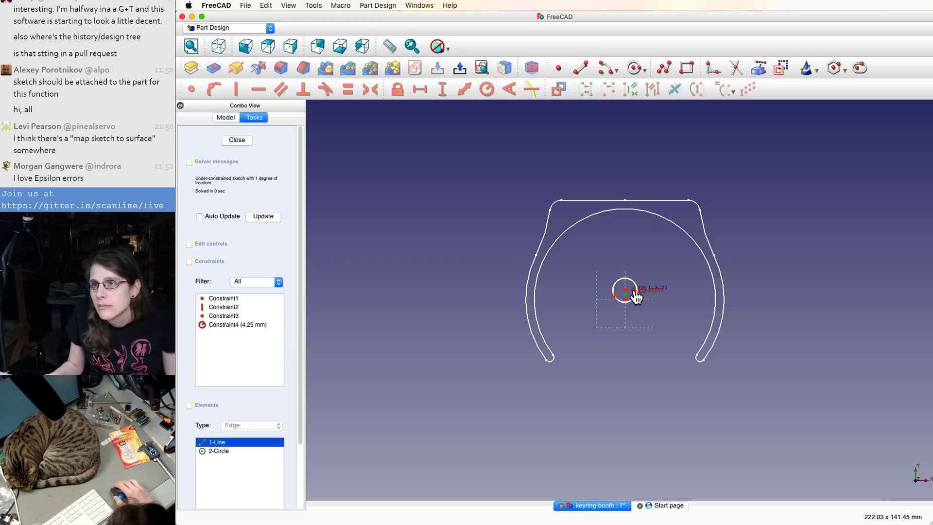
{"action": "scroll", "coordinate": [639, 291], "scroll_direction": "up", "scroll_amount": 5}
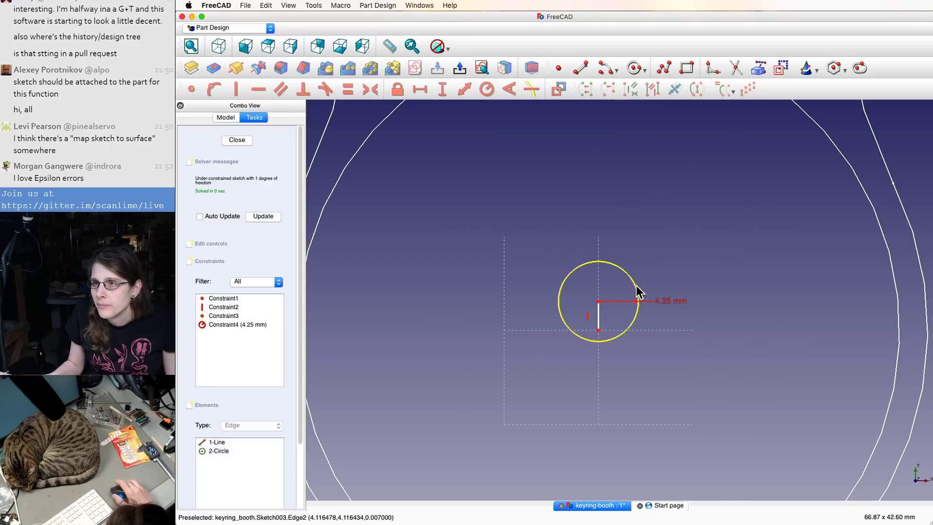
{"action": "left_click", "coordinate": [601, 319]}
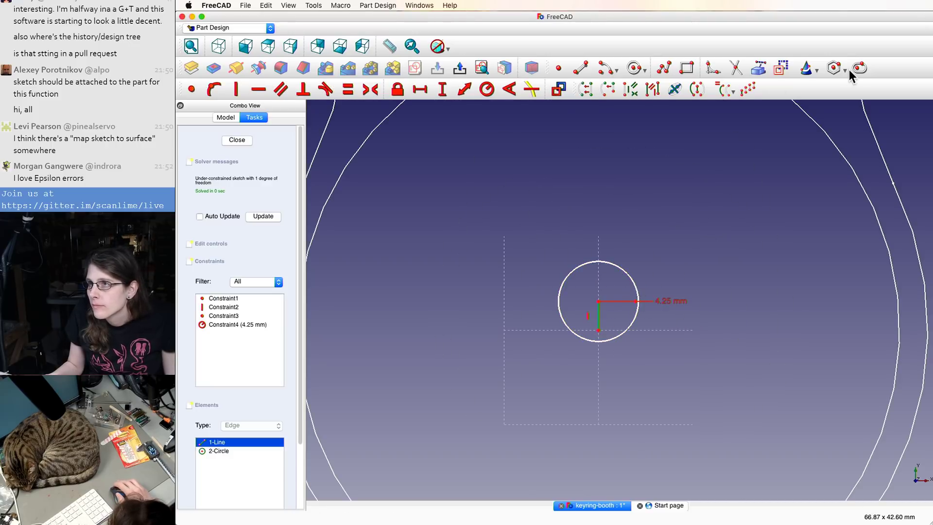
{"action": "left_click", "coordinate": [782, 69]}
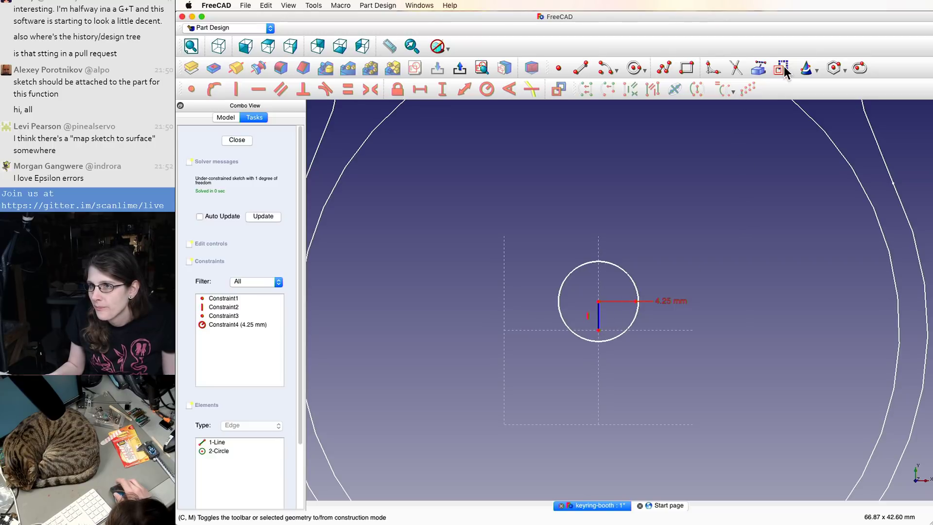
- Toggle the circle's vertical positioning line to normal geometry and back to construction geometry
{"action": "scroll", "coordinate": [593, 311], "scroll_direction": "down", "scroll_amount": 3}
{"action": "scroll", "coordinate": [626, 320], "scroll_direction": "up", "scroll_amount": 8}
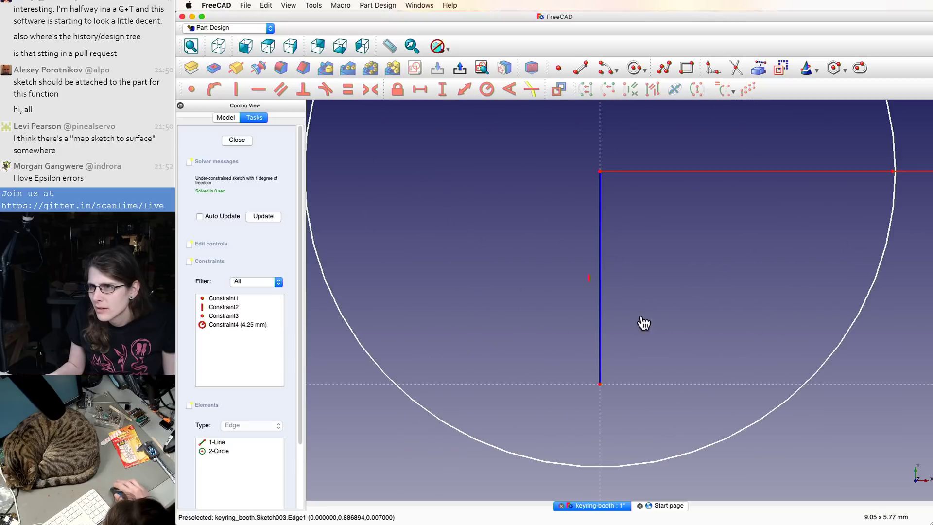
{"action": "scroll", "coordinate": [582, 312], "scroll_direction": "down", "scroll_amount": 5}
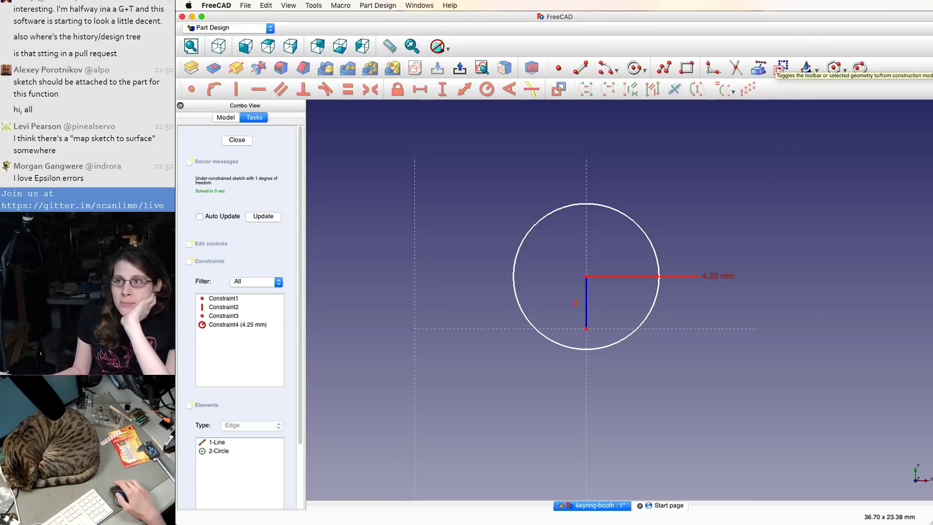
{"action": "scroll", "coordinate": [606, 312], "scroll_direction": "up", "scroll_amount": 5}
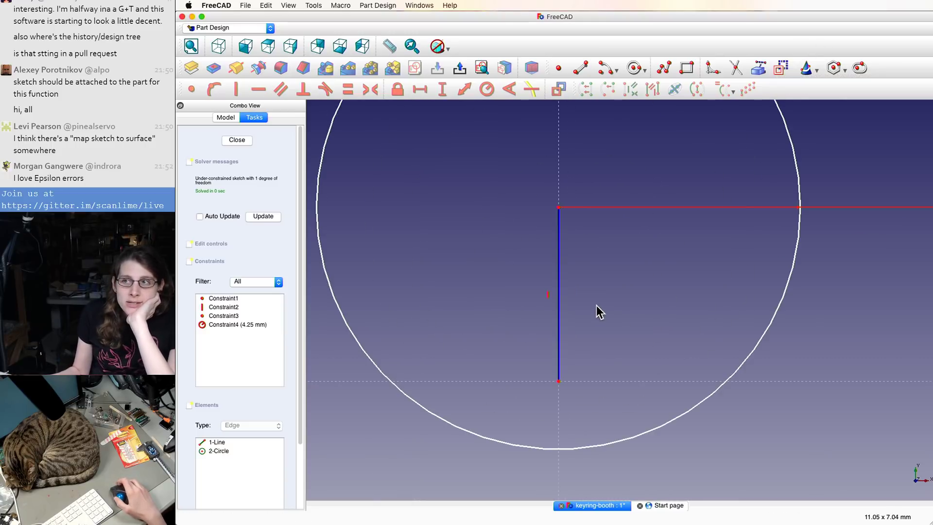
{"action": "left_click", "coordinate": [557, 317]}
{"action": "left_click", "coordinate": [782, 68]}
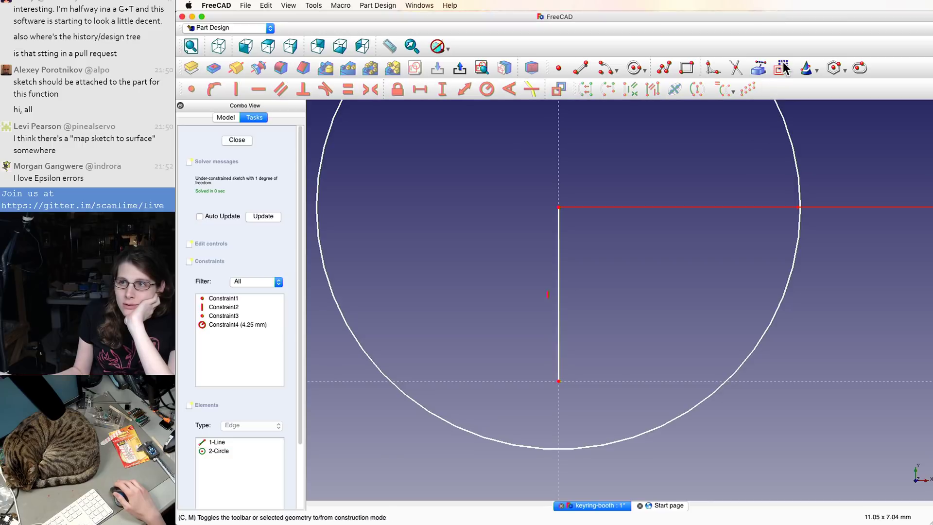
{"action": "left_click", "coordinate": [559, 304]}
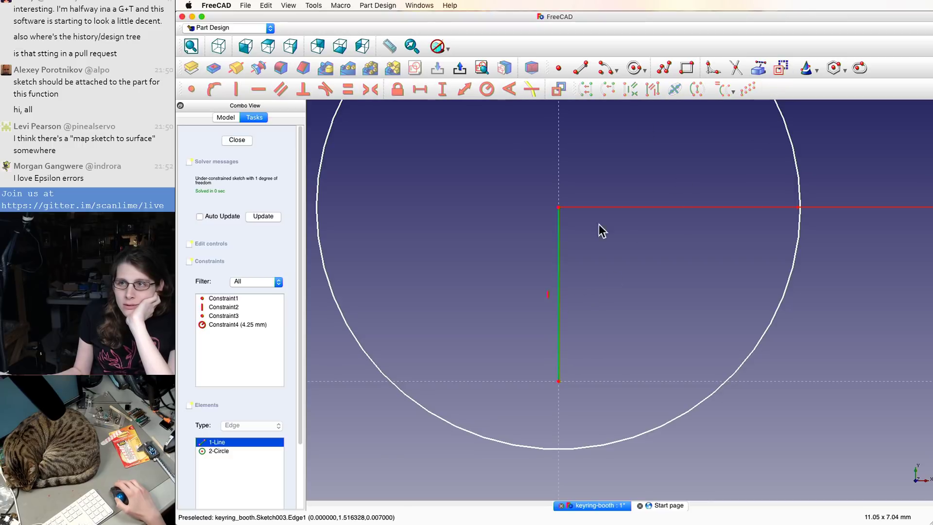
{"action": "left_click", "coordinate": [781, 68]}
- Close the circle sketch and leave sketch editing
{"action": "scroll", "coordinate": [652, 208], "scroll_direction": "down", "scroll_amount": 5}
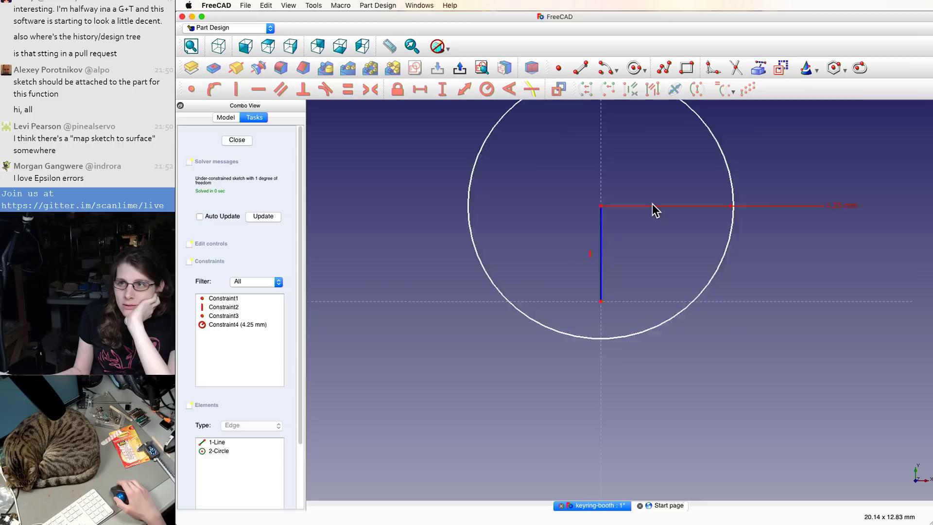
{"action": "scroll", "coordinate": [648, 226], "scroll_direction": "down", "scroll_amount": 3}
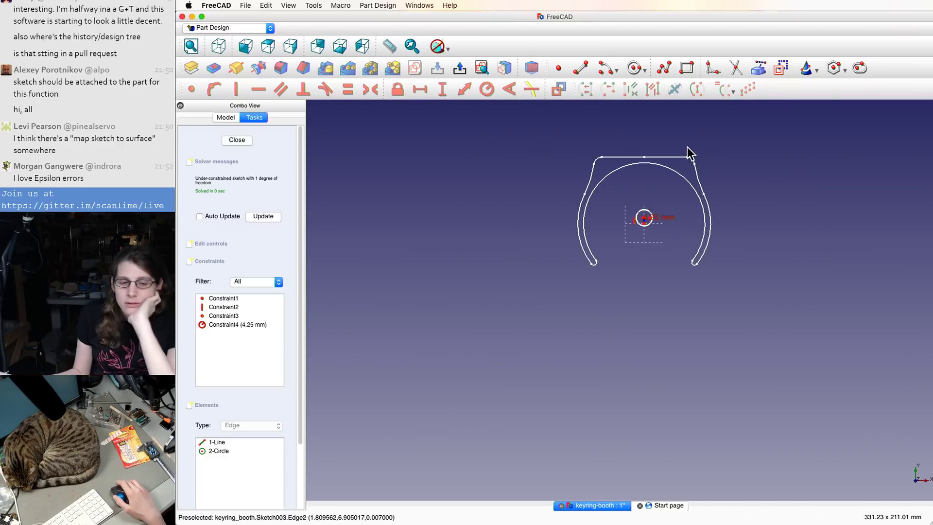
{"action": "scroll", "coordinate": [699, 142], "scroll_direction": "down", "scroll_amount": 2}
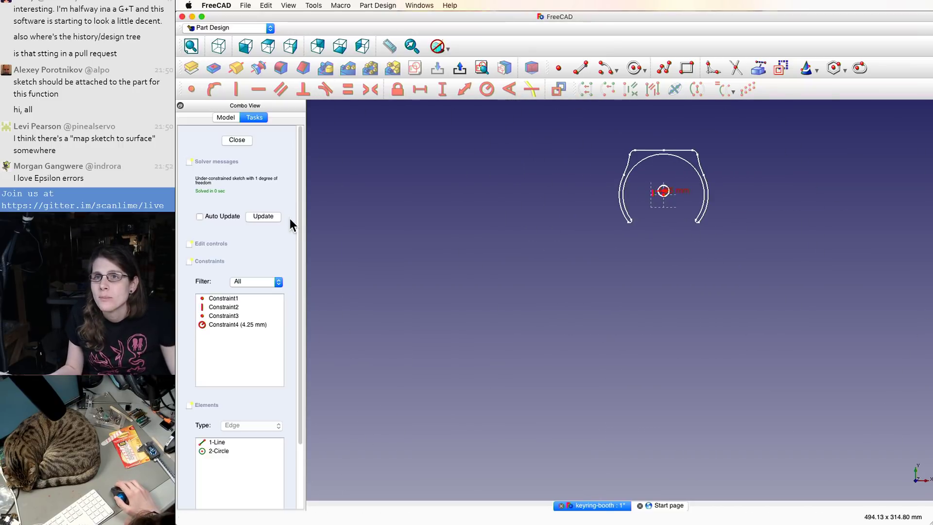
{"action": "left_click", "coordinate": [246, 142]}
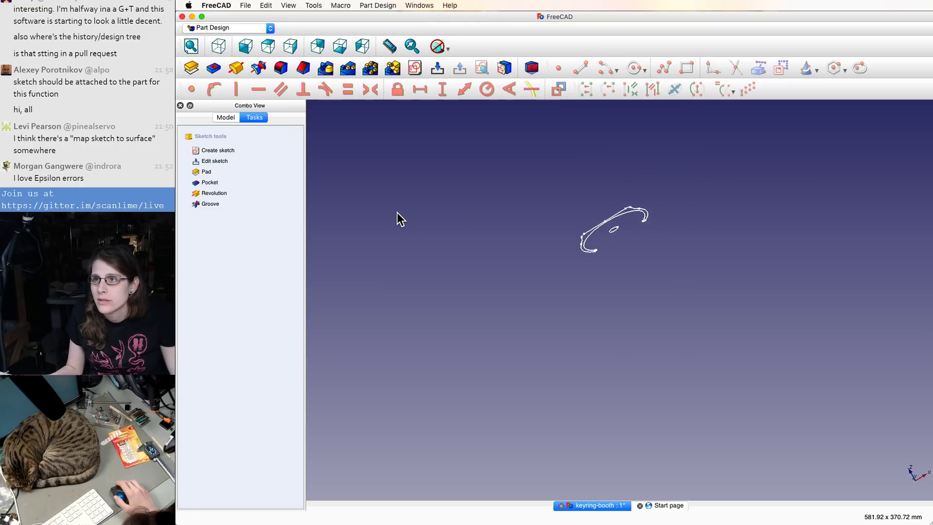
- Show the Fillet002 solid from the model tree, then hide it again
{"action": "left_click", "coordinate": [220, 118]}
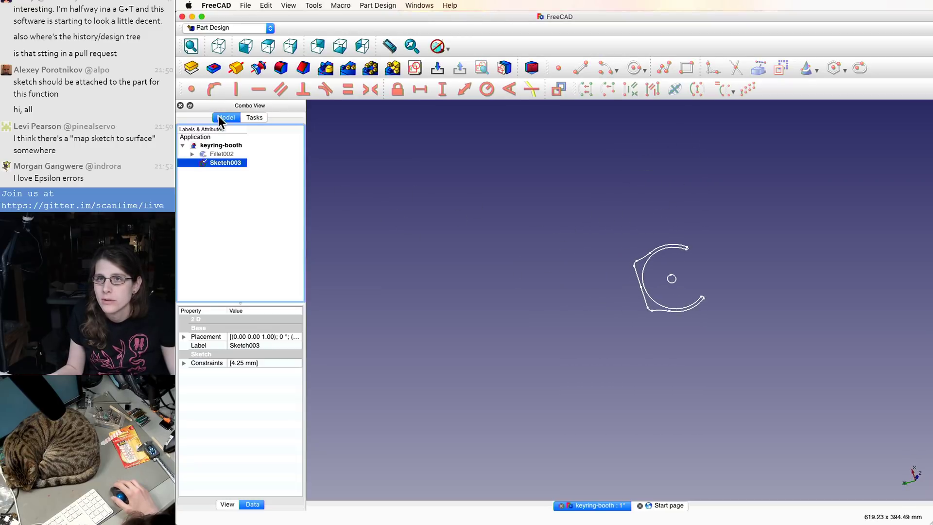
{"action": "left_click", "coordinate": [221, 154]}
{"action": "key", "text": "space"}
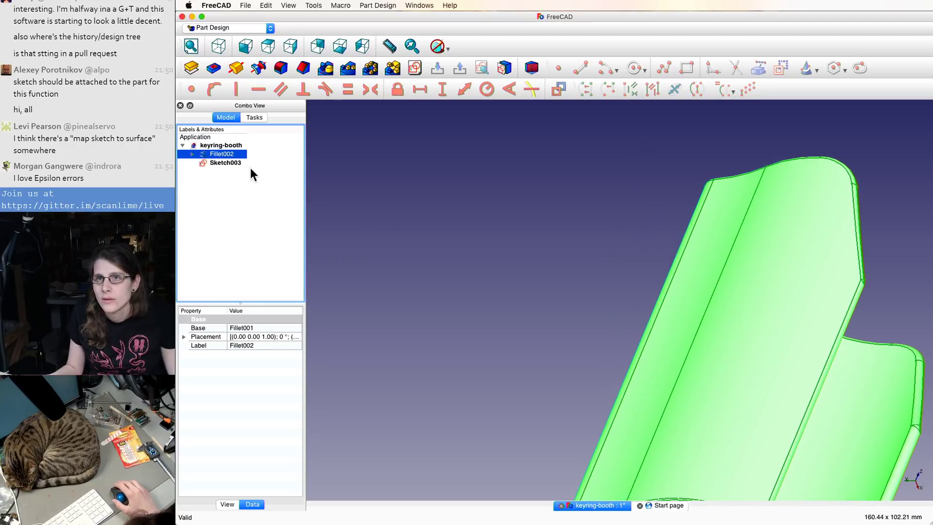
{"action": "key", "text": "space"}
- Pad the circle sketch Sketch003 to a length of 2.8 mm
{"action": "left_click", "coordinate": [217, 163]}
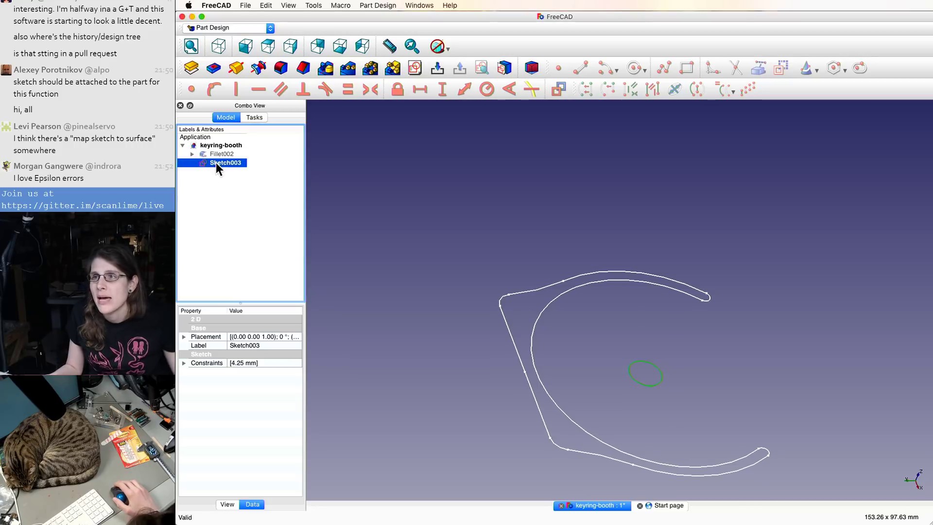
{"action": "left_click", "coordinate": [198, 69]}
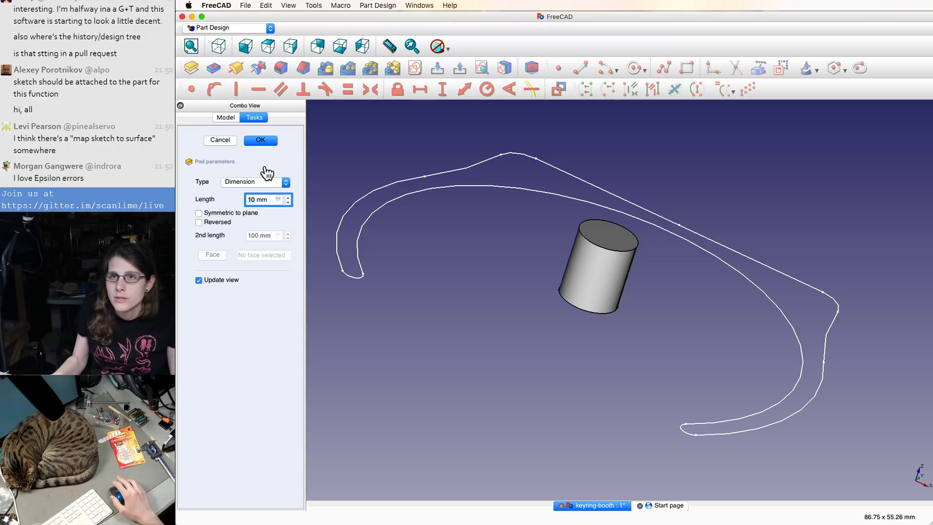
{"action": "type", "text": "2.8"}
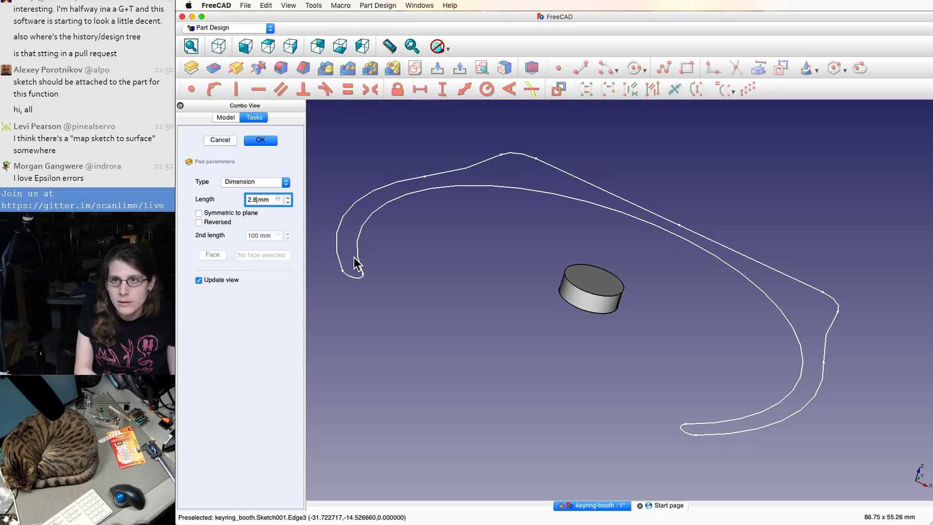
{"action": "key", "text": "Return"}
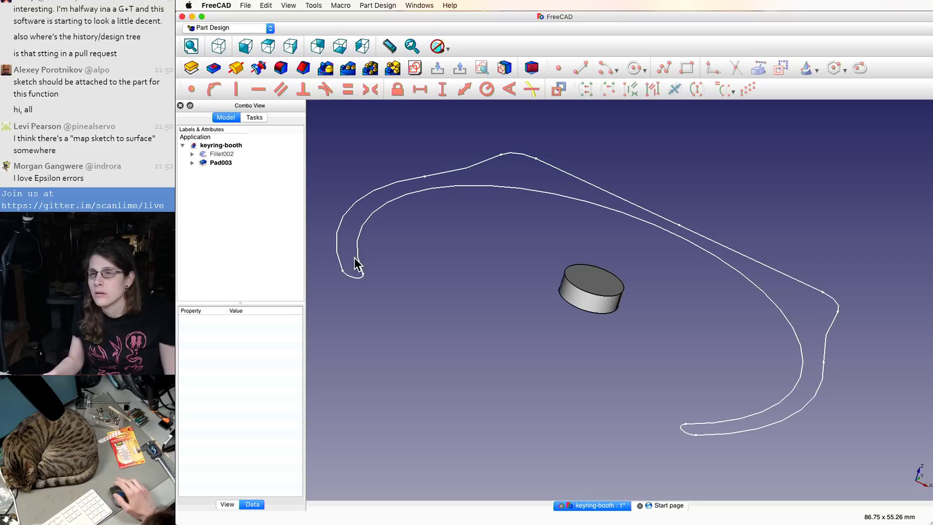
- Make the Fillet002 solid visible together with the padded cylinder
{"action": "scroll", "coordinate": [700, 383], "scroll_direction": "down", "scroll_amount": 2}
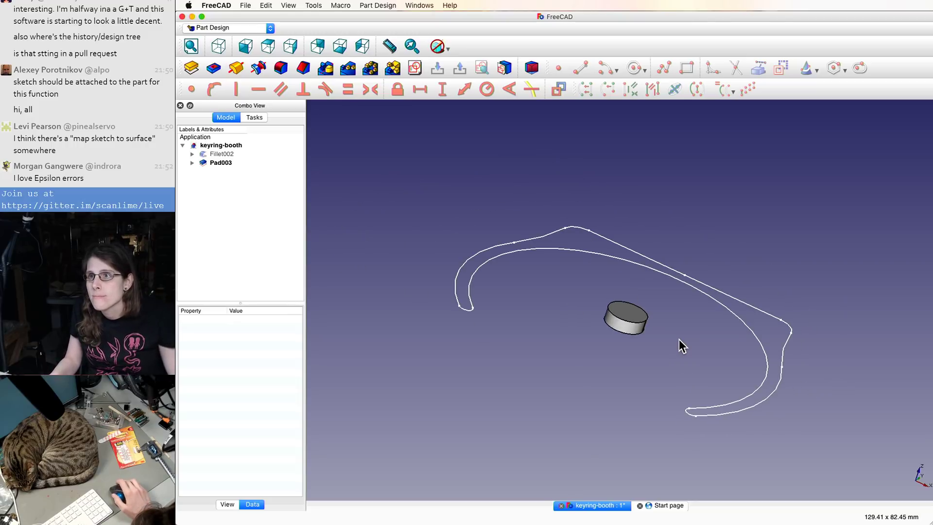
{"action": "mouse_move", "coordinate": [612, 356]}
{"action": "middle_mouse_down"}
{"action": "mouse_move", "coordinate": [627, 310]}
{"action": "mouse_move", "coordinate": [585, 356]}
{"action": "middle_mouse_up"}
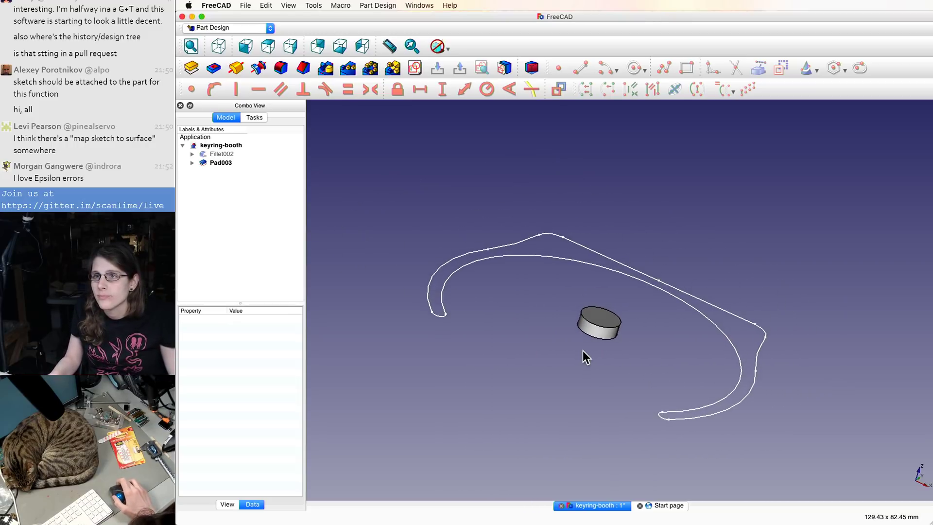
{"action": "left_click", "coordinate": [229, 154]}
{"action": "key", "text": "space"}
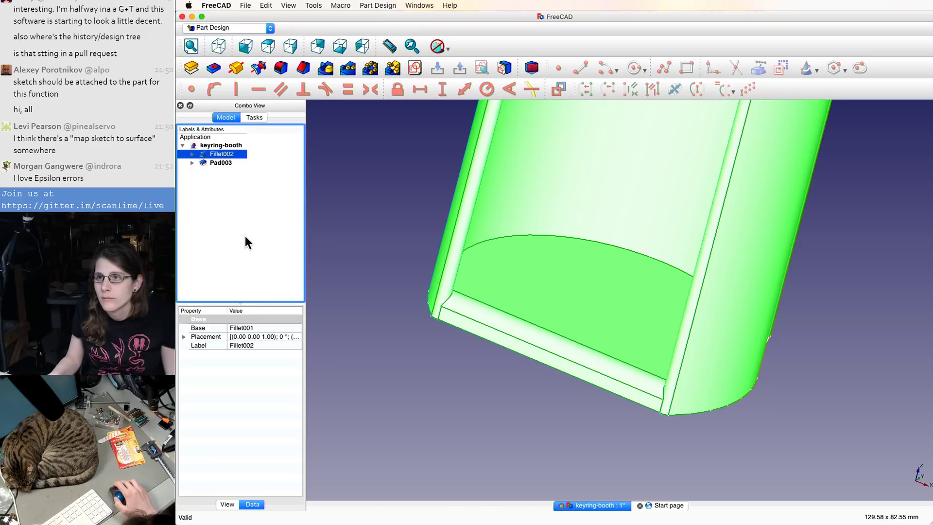
- Cut the Pad003 cylinder out of the Fillet002 solid using the OpenSCAD workbench's cut operation
{"action": "left_click", "coordinate": [223, 164]}
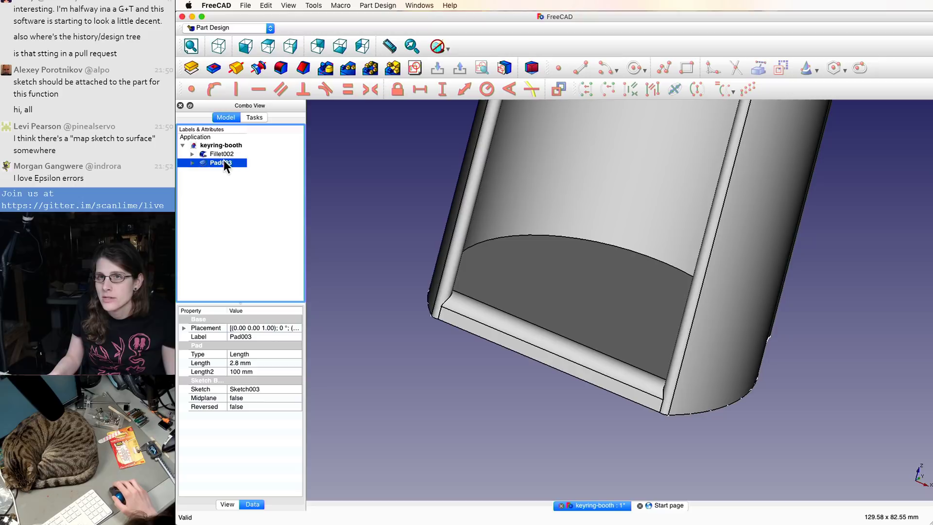
{"action": "left_click", "coordinate": [227, 154]}
{"action": "left_click", "coordinate": [223, 163], "text": "ctrl"}
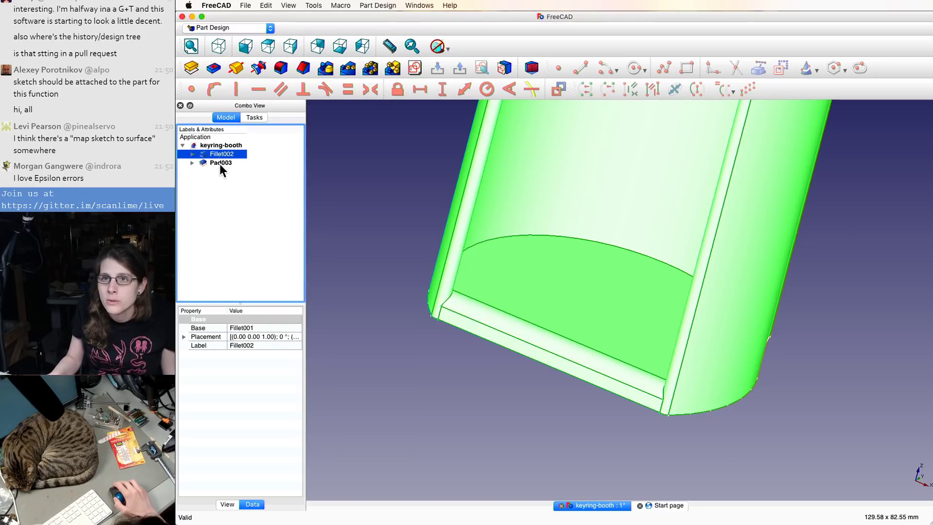
{"action": "left_click", "coordinate": [229, 27]}
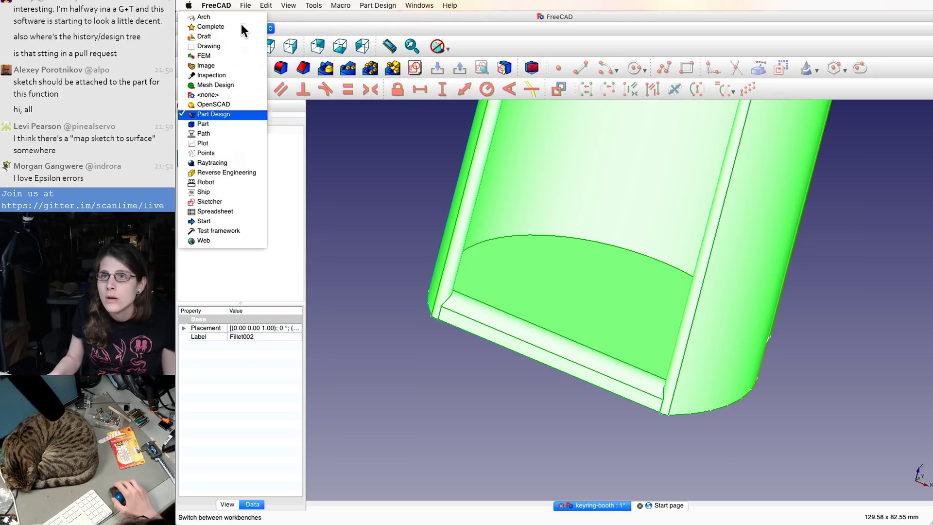
{"action": "left_click", "coordinate": [233, 106]}
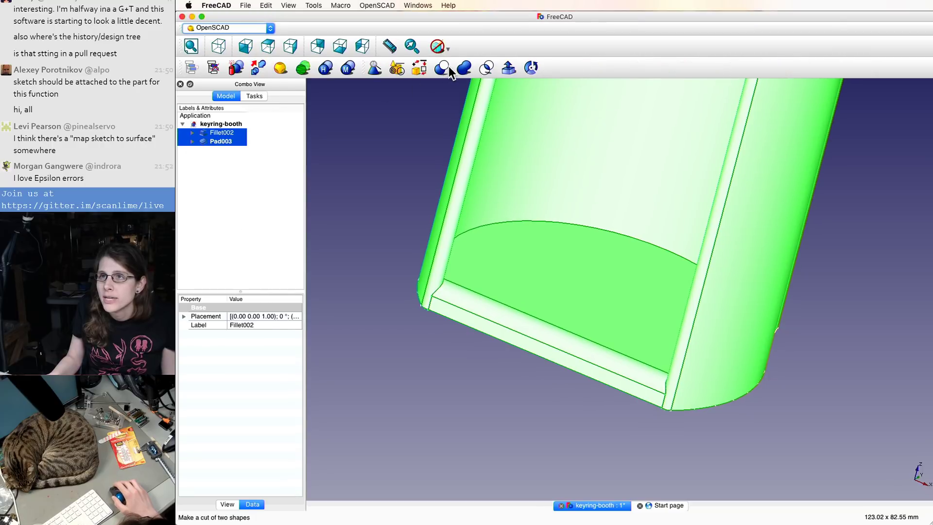
{"action": "left_click", "coordinate": [444, 69]}
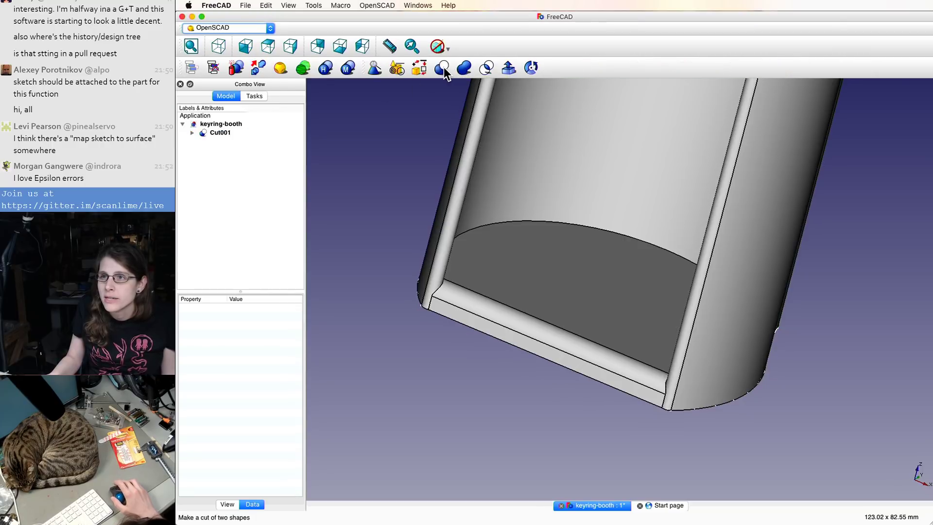
- Check the cut in the part's end face and save the keyring-booth document
{"action": "left_click", "coordinate": [240, 191]}
{"action": "left_click", "coordinate": [431, 223]}
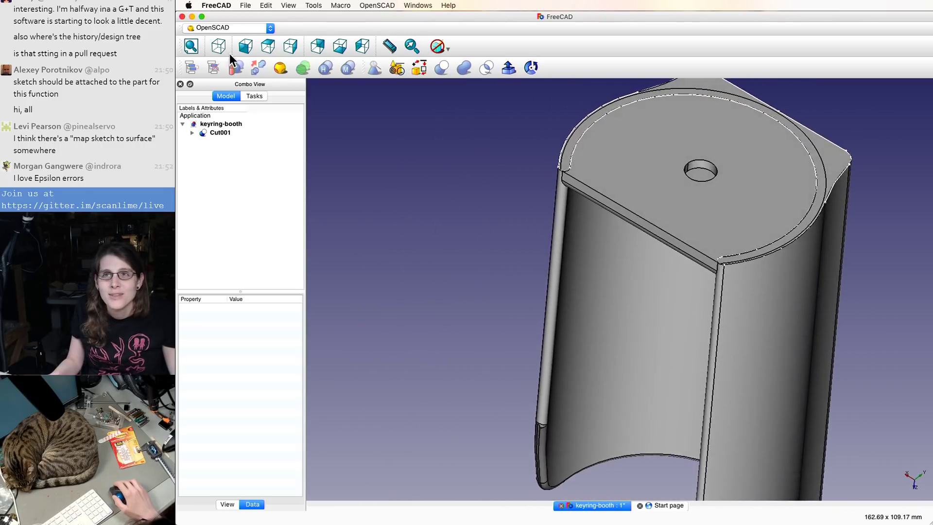
{"action": "left_click", "coordinate": [246, 6]}
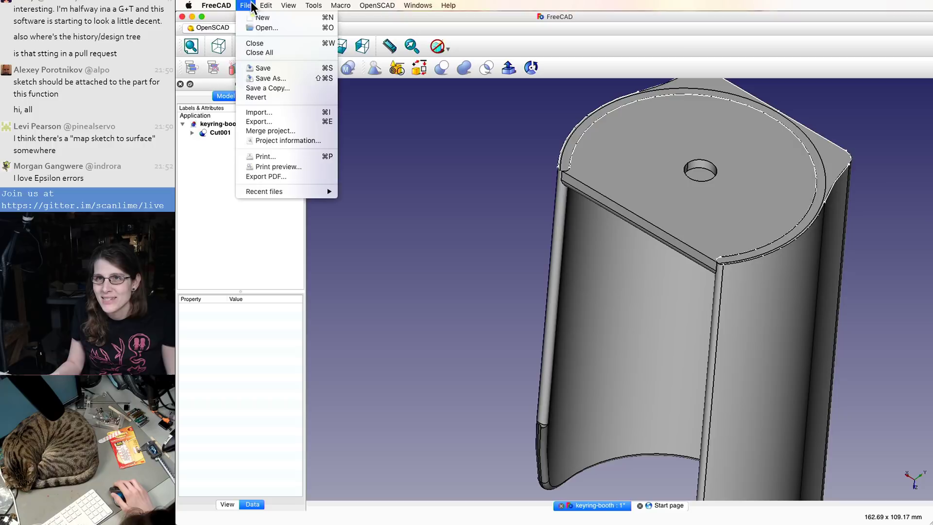
{"action": "left_click", "coordinate": [267, 68]}
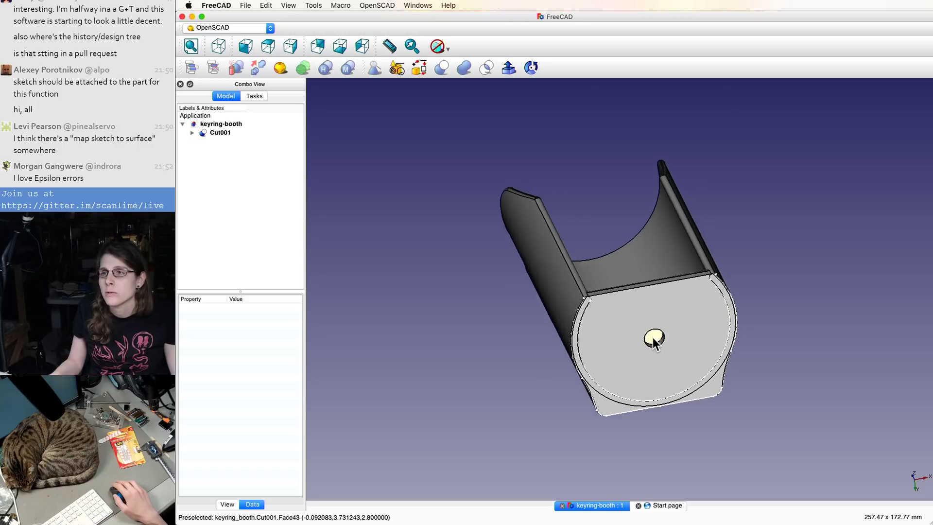
- Examine the circular recess in the end face and the part's outer surfaces from several angles
{"action": "left_click", "coordinate": [711, 338]}
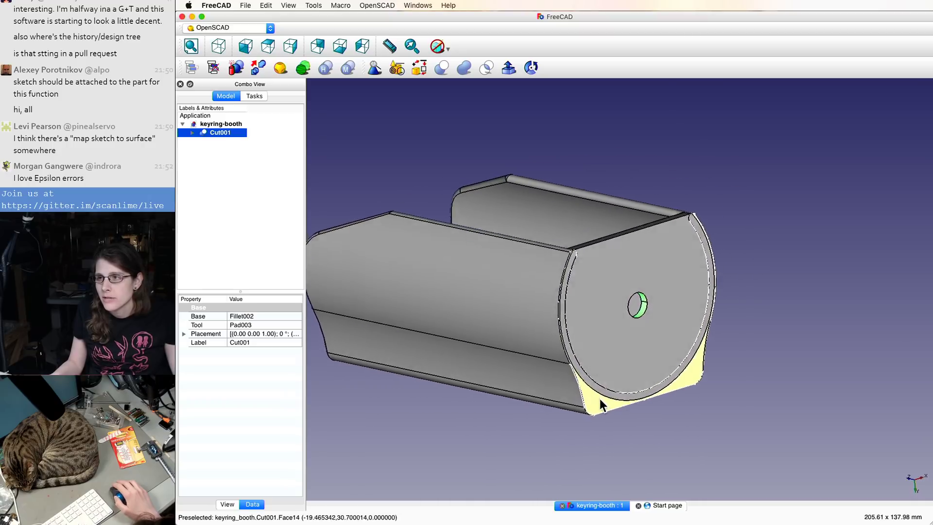
{"action": "middle_click_drag", "start_coordinate": [630, 452], "coordinate": [617, 418]}
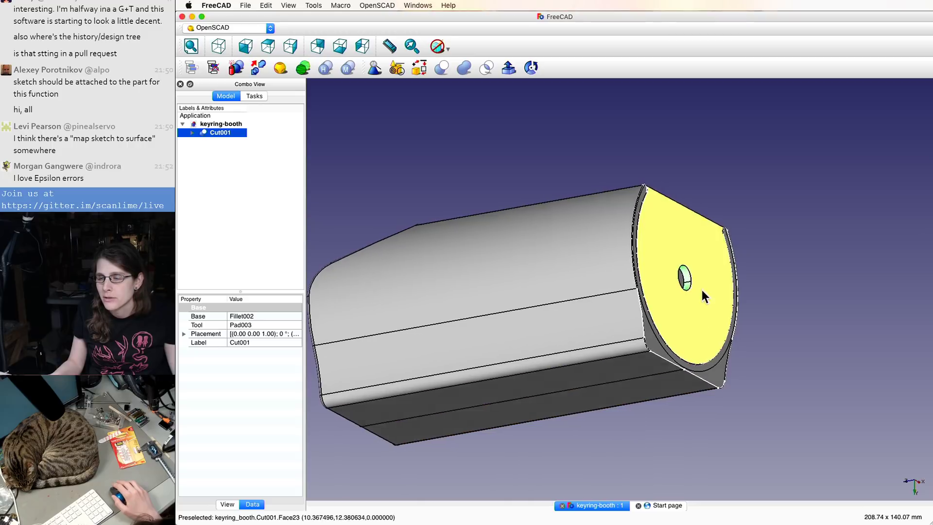
{"action": "middle_click_drag", "start_coordinate": [702, 290], "coordinate": [625, 323]}
{"action": "scroll", "coordinate": [607, 330], "scroll_direction": "up", "scroll_amount": 5}
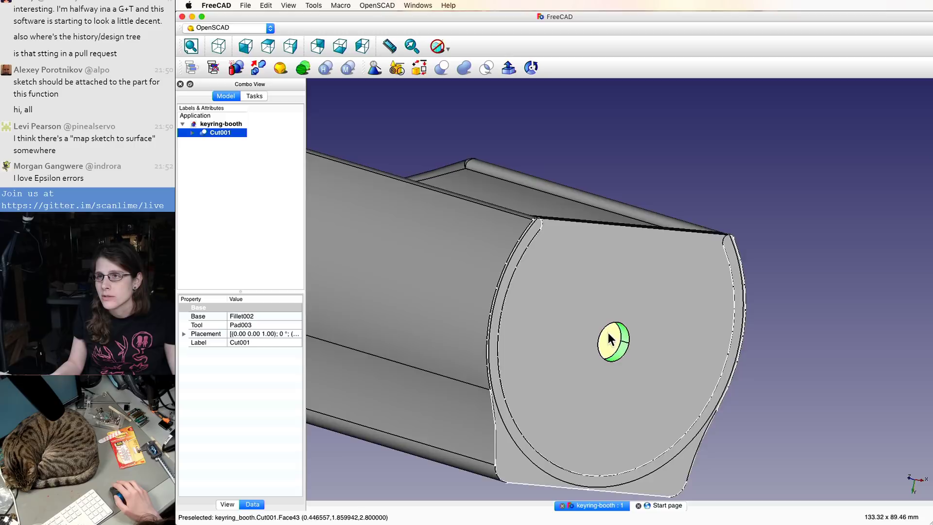
{"action": "scroll", "coordinate": [617, 334], "scroll_direction": "up", "scroll_amount": 5}
{"action": "middle_click_drag", "start_coordinate": [542, 372], "coordinate": [311, 83]}
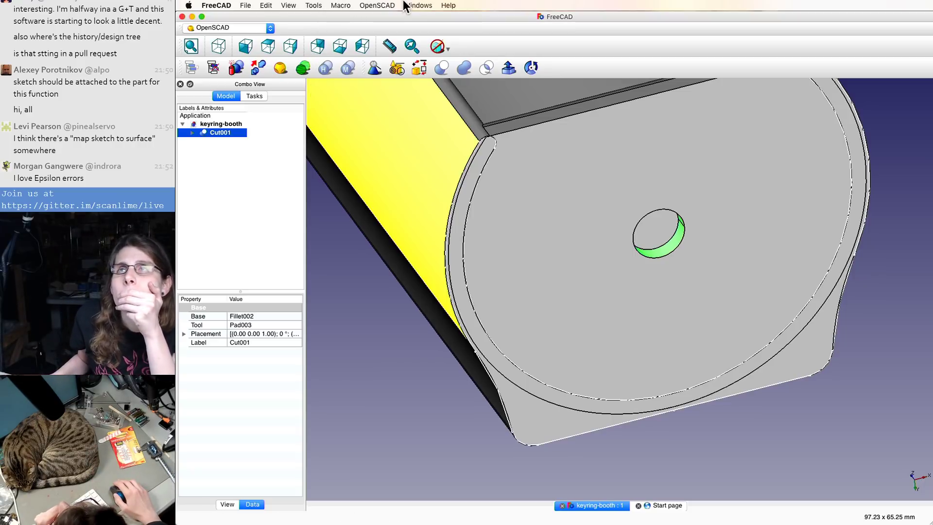
{"action": "middle_click_drag", "start_coordinate": [399, 117], "coordinate": [354, 207]}
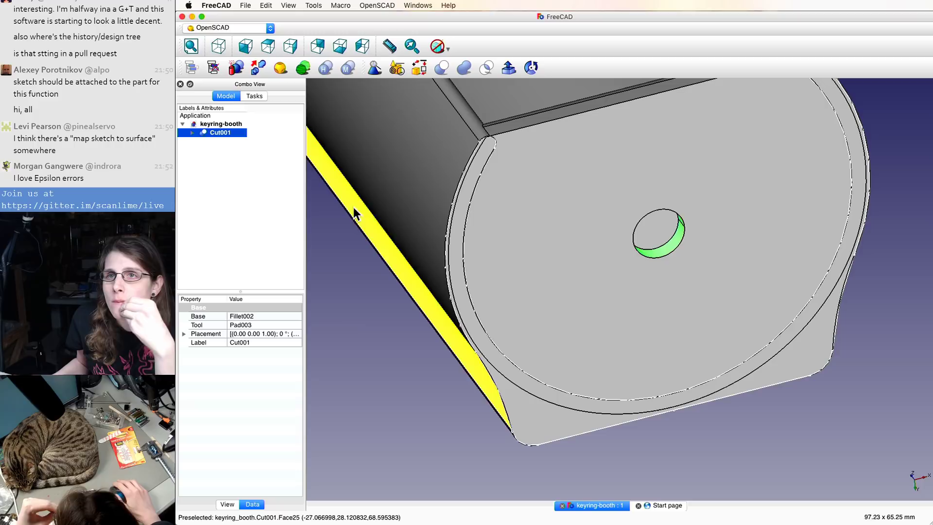
{"action": "left_click", "coordinate": [345, 325]}
{"action": "left_click", "coordinate": [313, 6]}
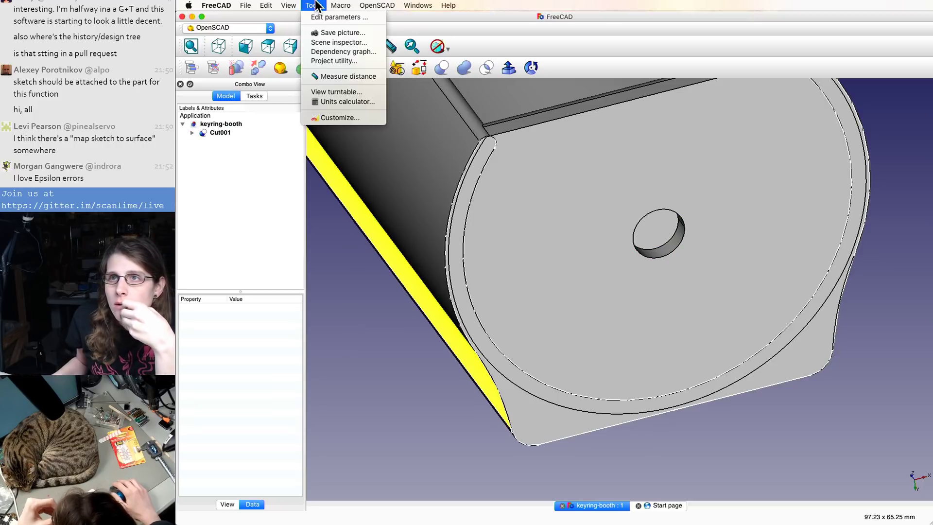
{"action": "mouse_move", "coordinate": [285, 7]}
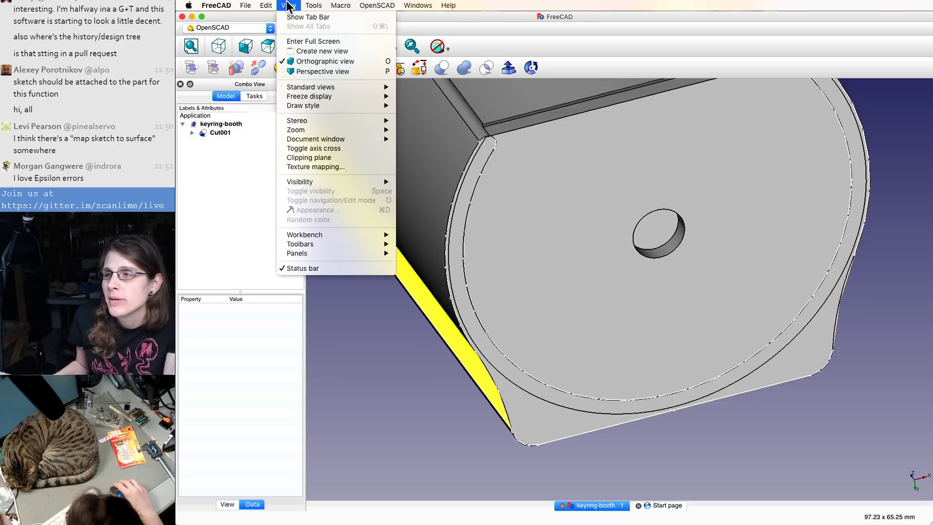
{"action": "left_click", "coordinate": [288, 6]}
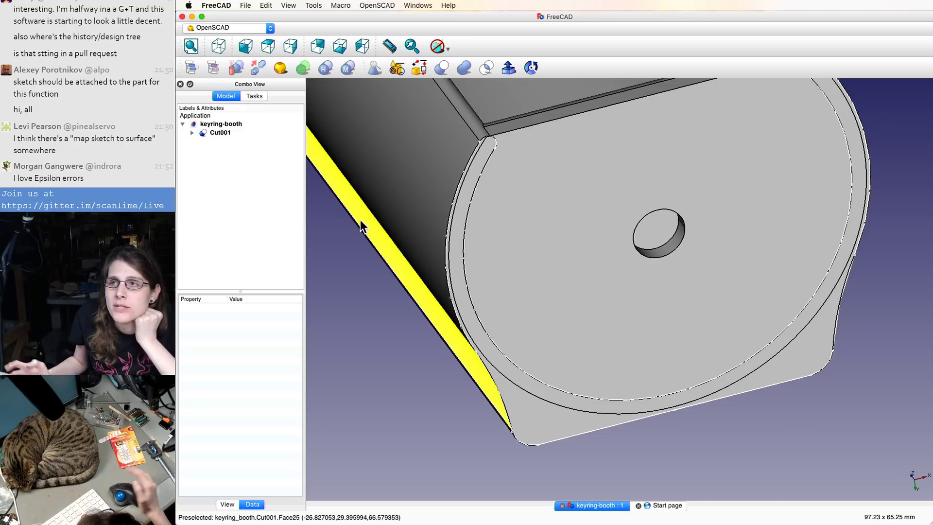
{"action": "scroll", "coordinate": [428, 316], "scroll_direction": "down", "scroll_amount": 5}
{"action": "scroll", "coordinate": [428, 316], "scroll_direction": "up", "scroll_amount": 4}
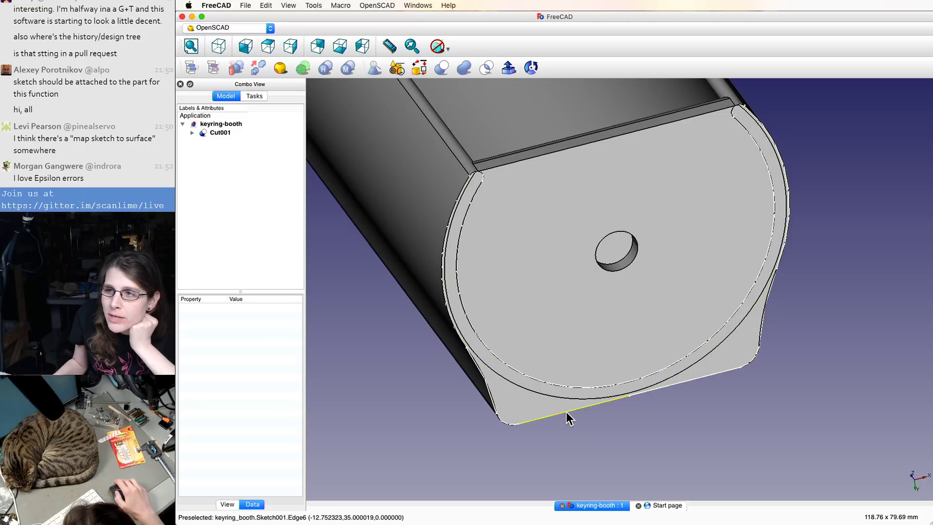
- Examine the feature history of Cut001 by expanding its Fillet002, Fillet001 and Pad003 branches in the model tree
{"action": "left_click", "coordinate": [255, 96]}
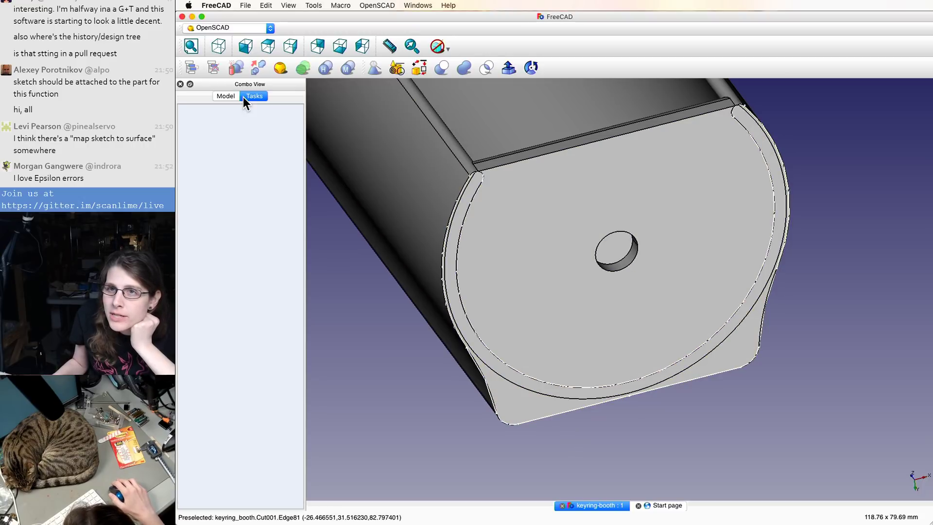
{"action": "left_click", "coordinate": [226, 96]}
{"action": "left_click", "coordinate": [192, 132]}
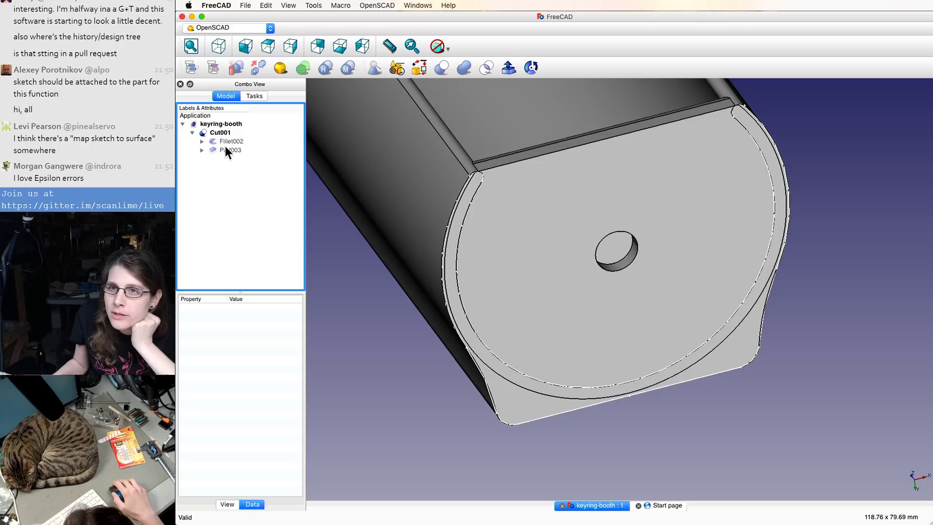
{"action": "left_click", "coordinate": [224, 151]}
{"action": "left_click", "coordinate": [225, 141]}
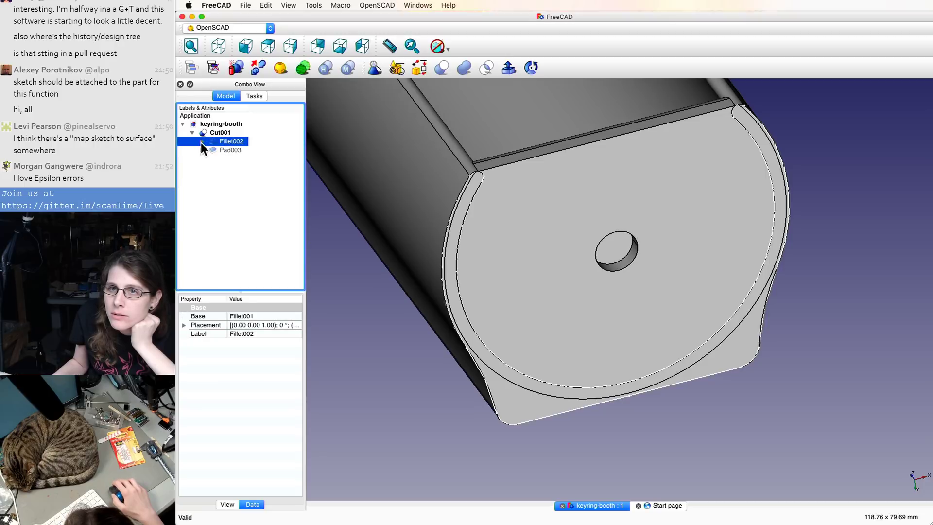
{"action": "left_click", "coordinate": [200, 141]}
{"action": "left_click", "coordinate": [203, 158]}
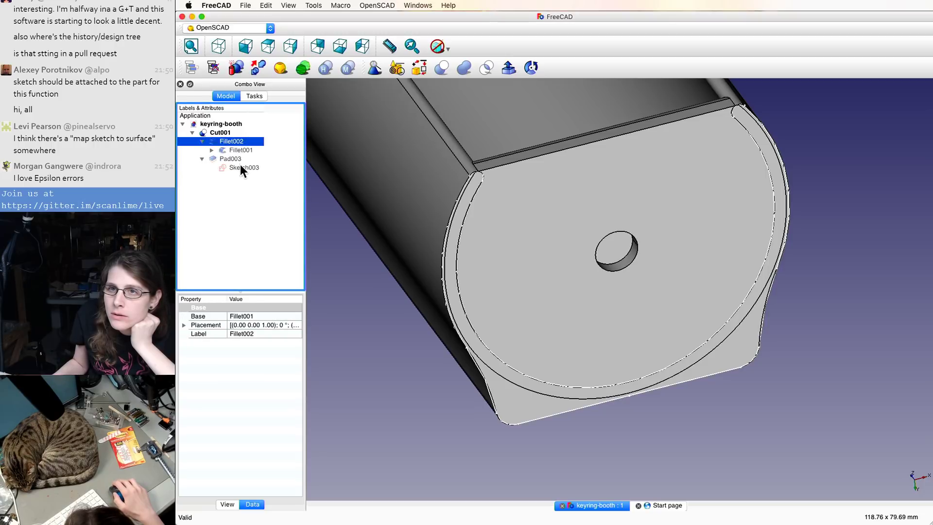
{"action": "left_click", "coordinate": [240, 166]}
{"action": "left_click", "coordinate": [213, 158]}
{"action": "left_click", "coordinate": [209, 151]}
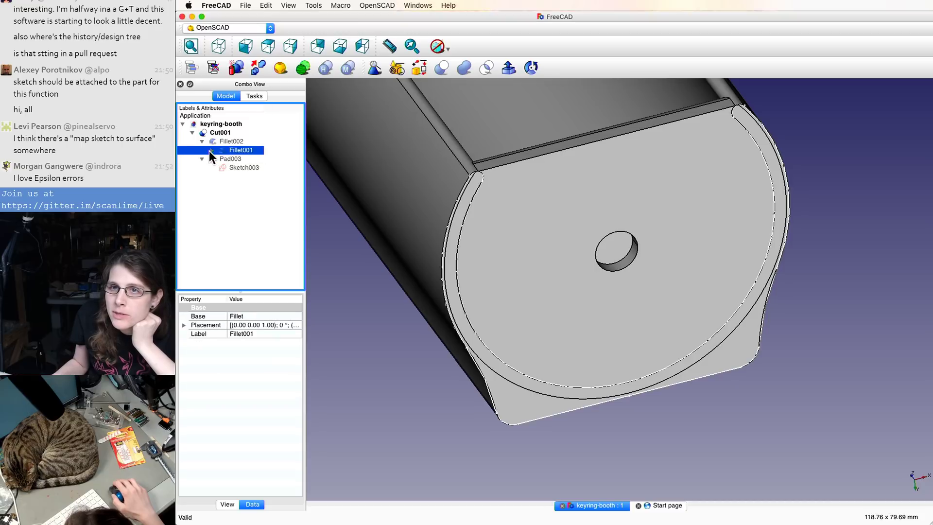
{"action": "left_click", "coordinate": [209, 150]}
- Rename the Pad003 feature under Cut001 as Magnet
{"action": "left_click", "coordinate": [231, 167]}
{"action": "right_click", "coordinate": [232, 170]}
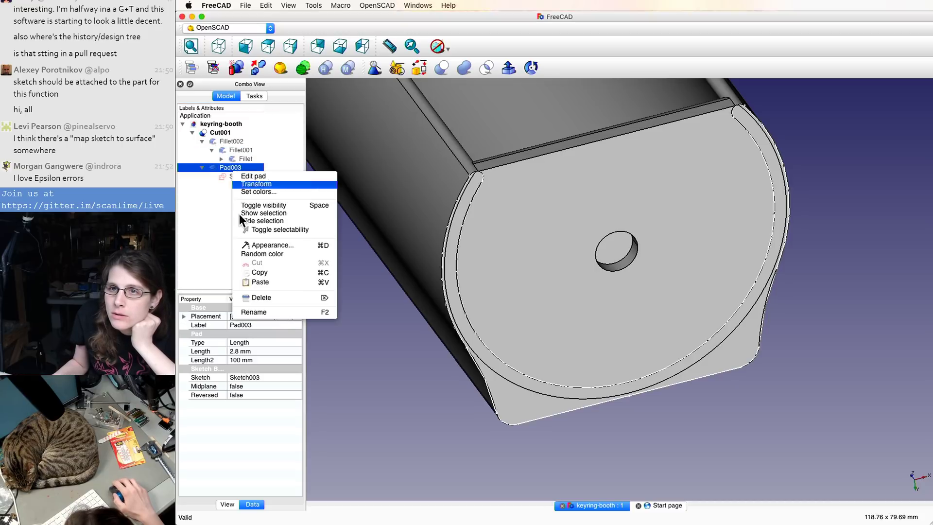
{"action": "left_click", "coordinate": [254, 311]}
{"action": "type", "text": "Ma"}
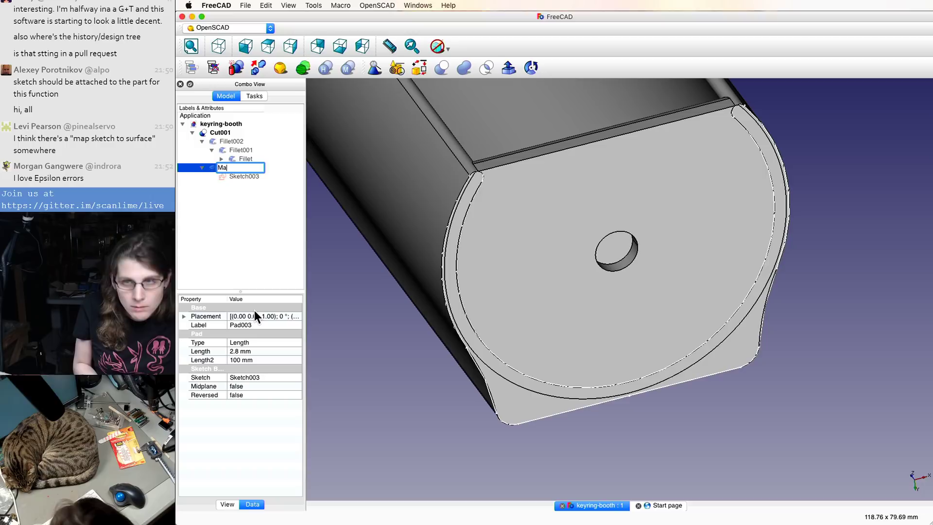
{"action": "type", "text": "gnet"}
{"action": "key", "text": "Return"}
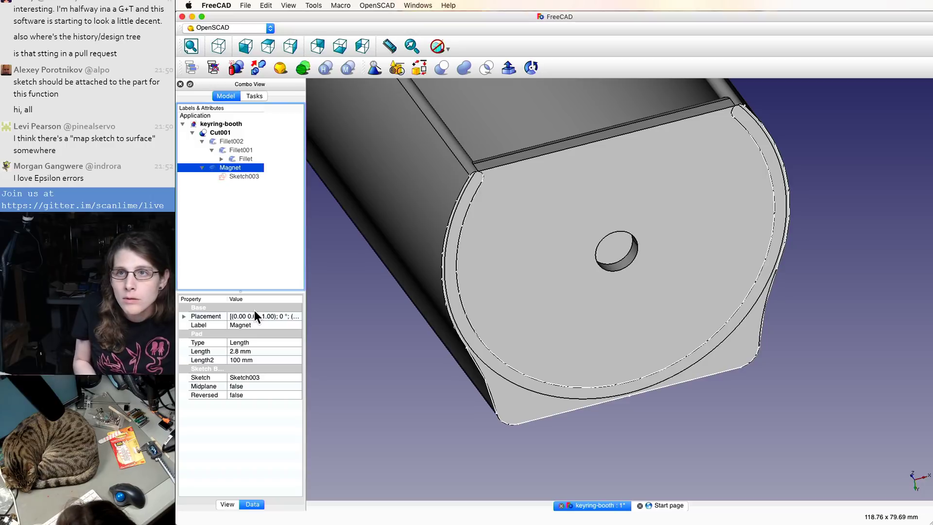
- Rename Sketch003 under the Magnet feature as Magnet Sketch and save the keyring-booth document
{"action": "left_click", "coordinate": [249, 177]}
{"action": "right_click", "coordinate": [249, 177]}
{"action": "left_click", "coordinate": [293, 305]}
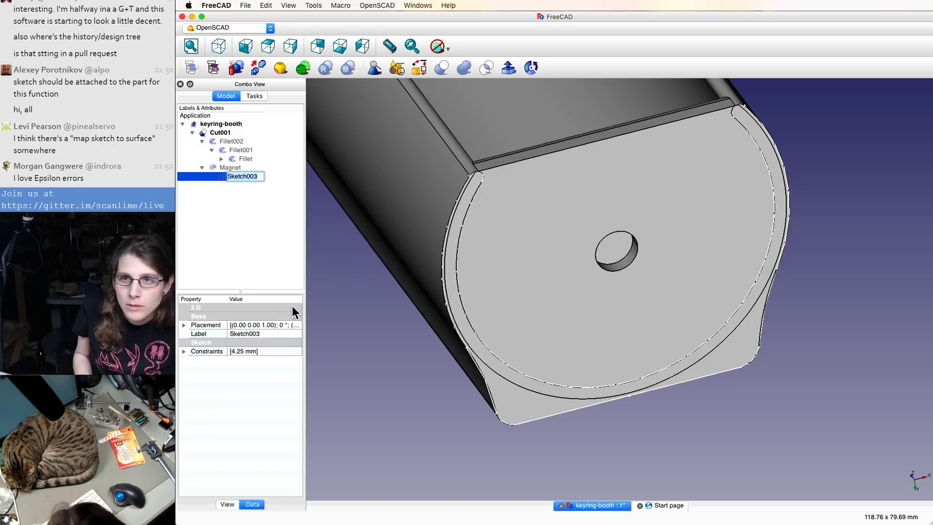
{"action": "type", "text": "Magnet Sketch"}
{"action": "key", "text": "Return"}
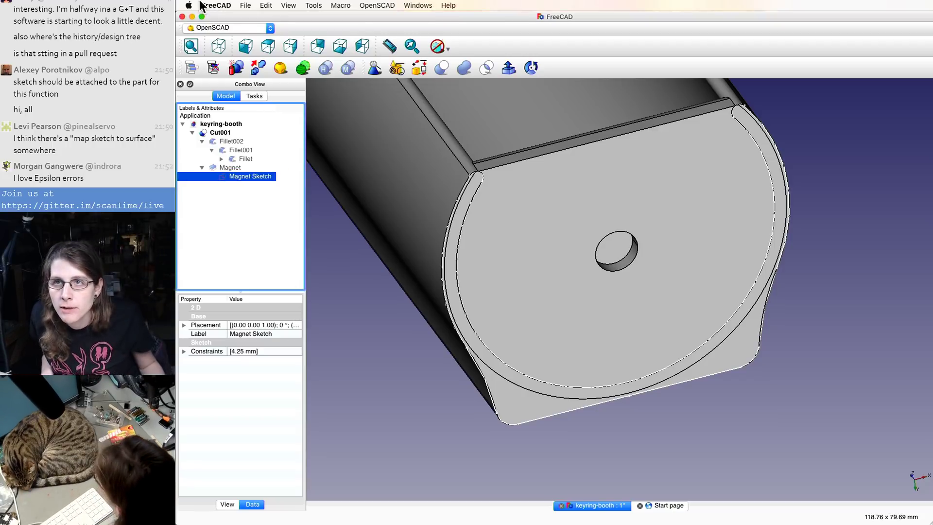
{"action": "left_click", "coordinate": [246, 5]}
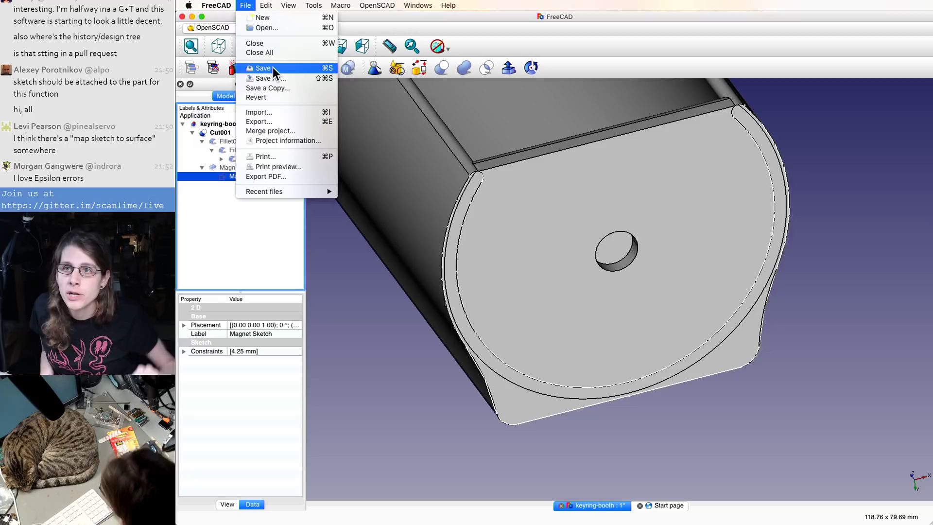
{"action": "left_click", "coordinate": [265, 68]}
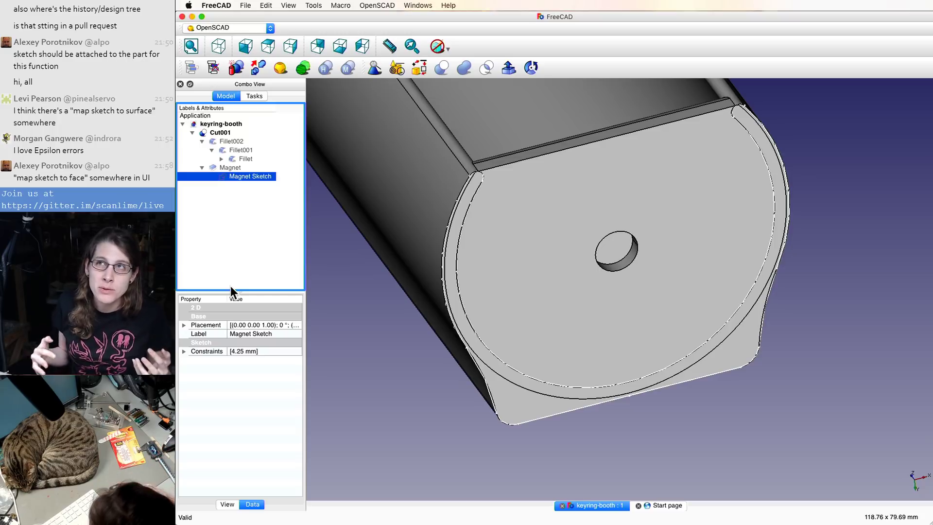
- Open Magnet Sketch for editing and select its line element 1-Line
{"action": "left_click", "coordinate": [230, 246]}
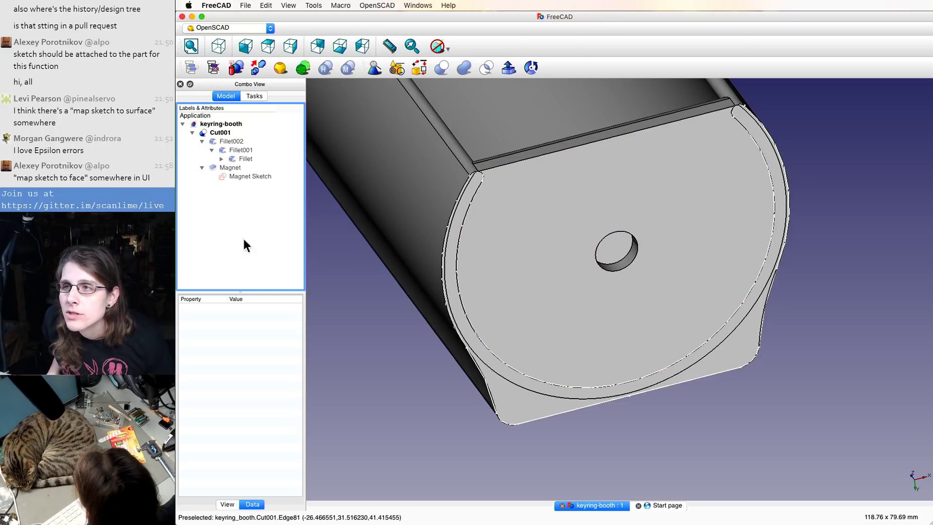
{"action": "scroll", "coordinate": [369, 159], "scroll_direction": "down", "scroll_amount": 2}
{"action": "scroll", "coordinate": [368, 158], "scroll_direction": "up", "scroll_amount": 2}
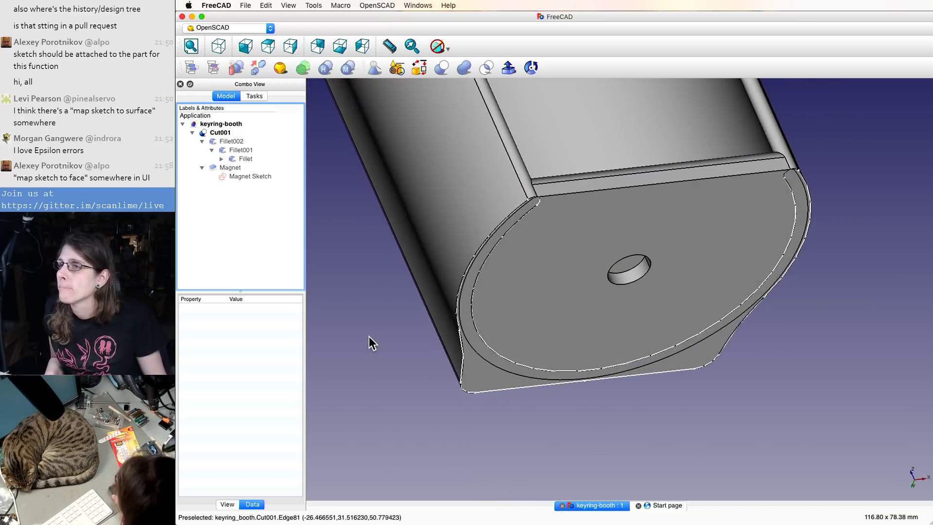
{"action": "left_click", "coordinate": [261, 177]}
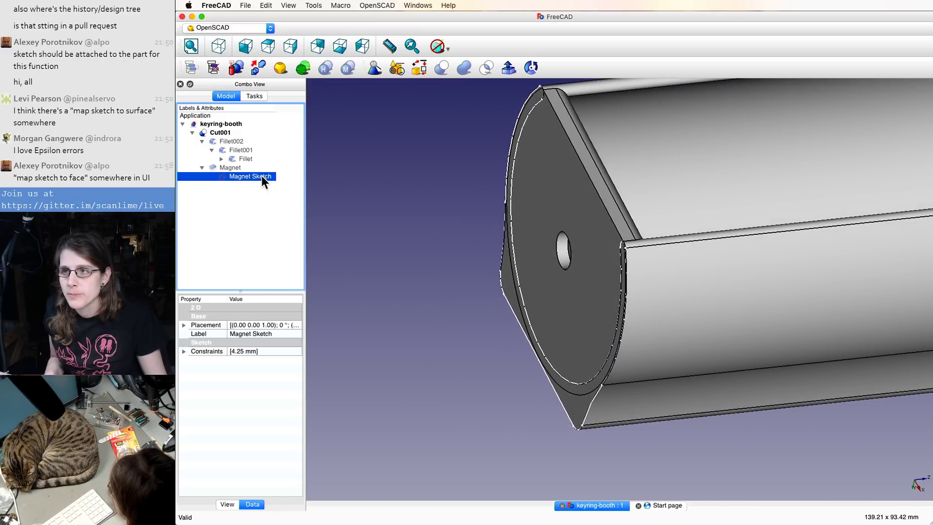
{"action": "double_click", "coordinate": [262, 177]}
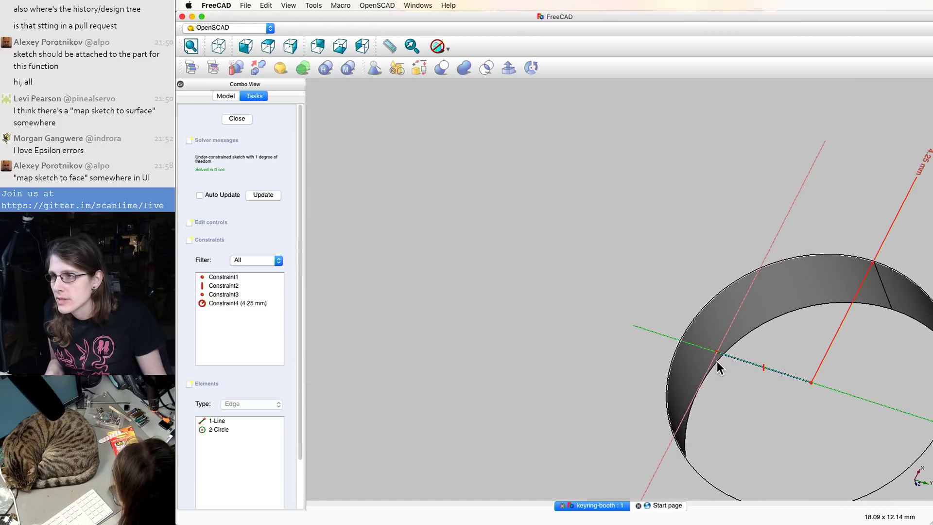
{"action": "left_click", "coordinate": [238, 421]}
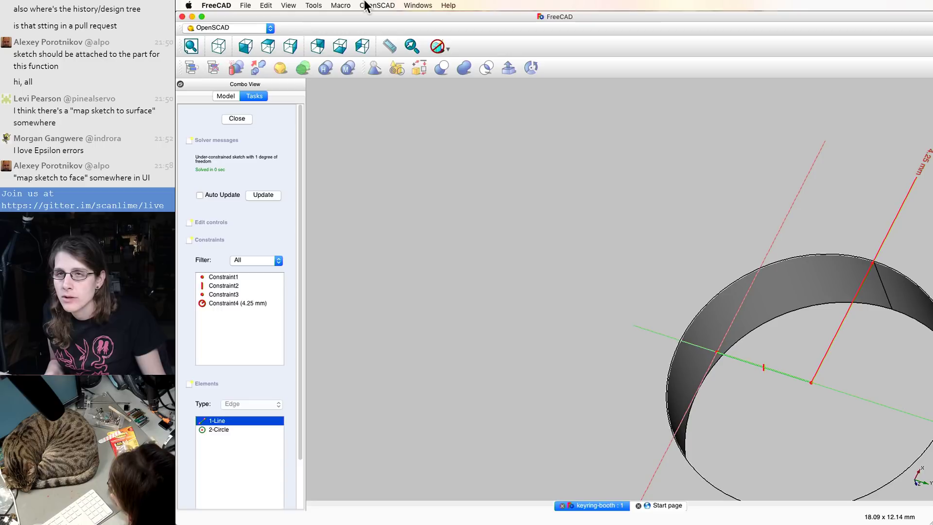
{"action": "left_click", "coordinate": [292, 6]}
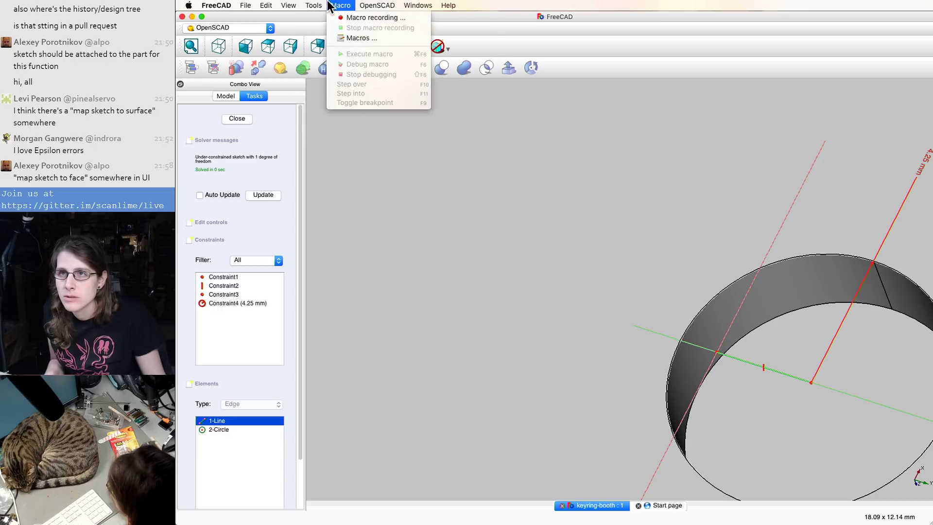
{"action": "mouse_move", "coordinate": [274, 5]}
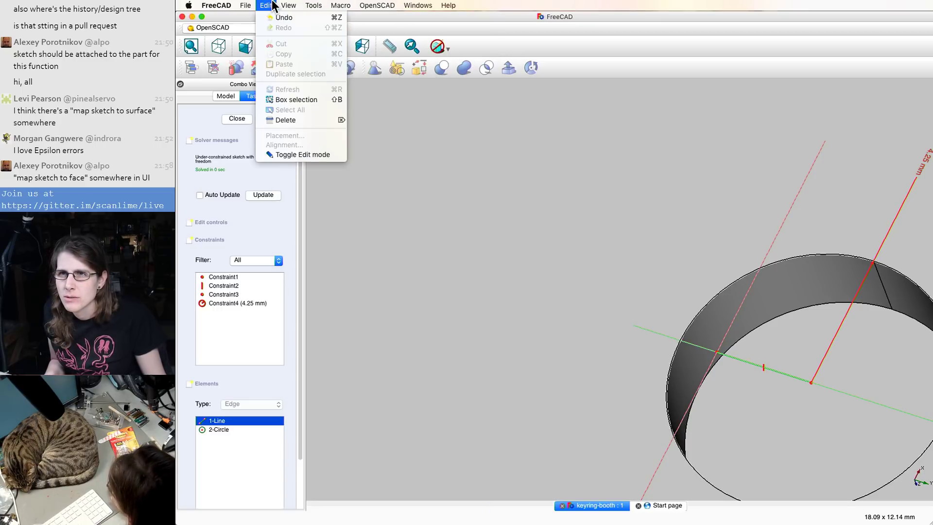
{"action": "mouse_move", "coordinate": [384, 8]}
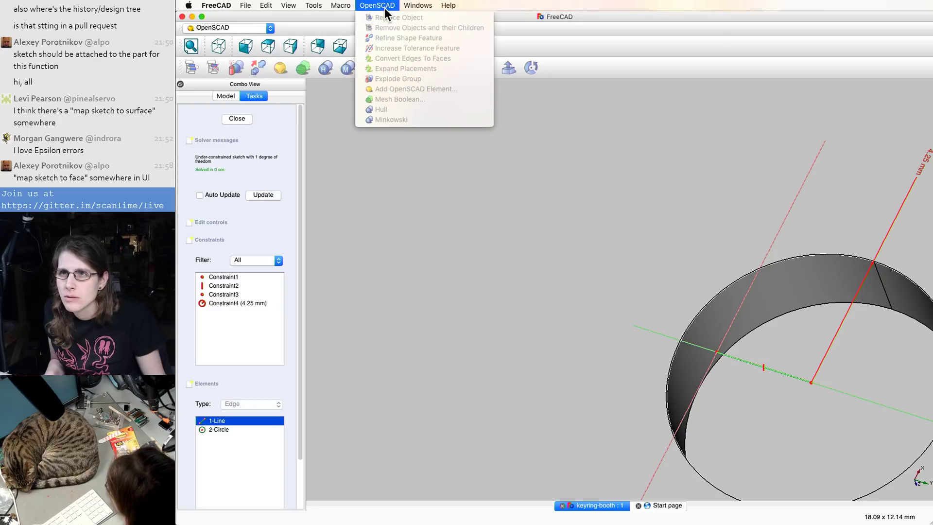
{"action": "mouse_move", "coordinate": [309, 6]}
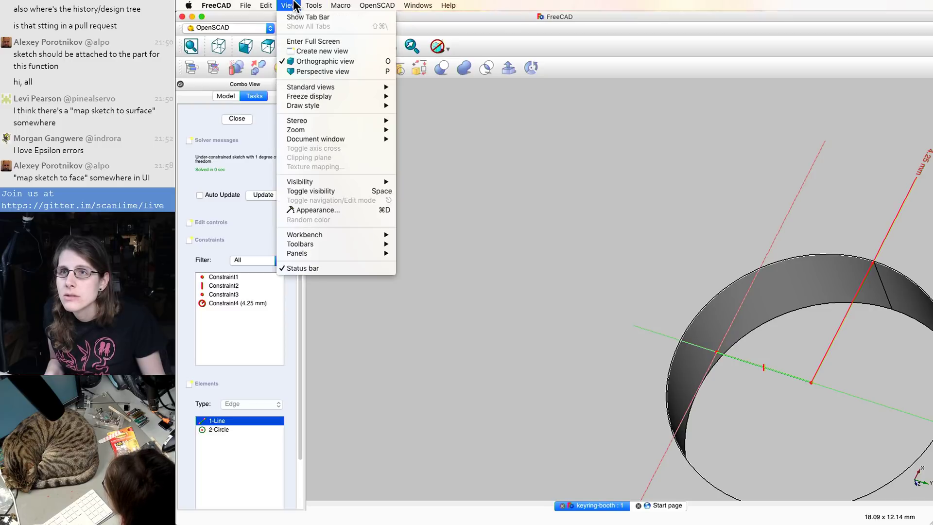
{"action": "left_click", "coordinate": [295, 6]}
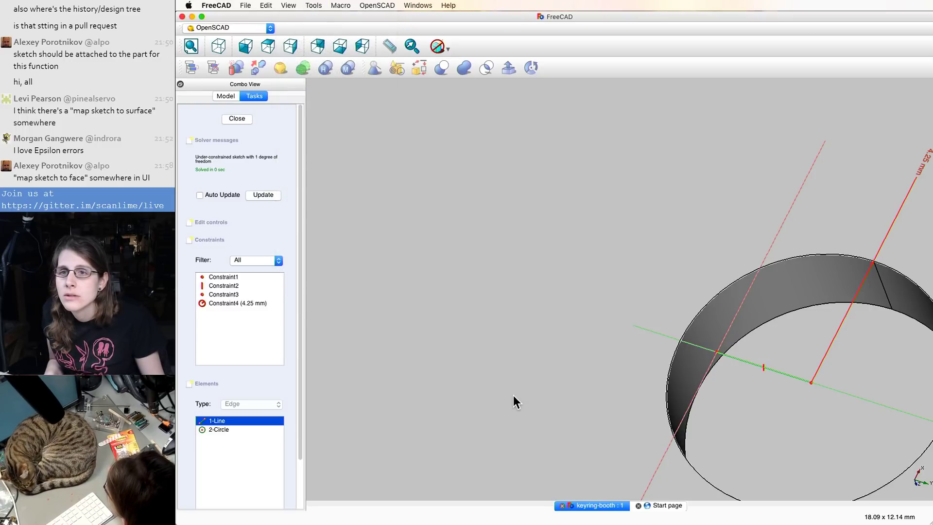
- Switch to the Sketcher workbench with Magnet Sketch still open and its line element selected
{"action": "left_click", "coordinate": [218, 420]}
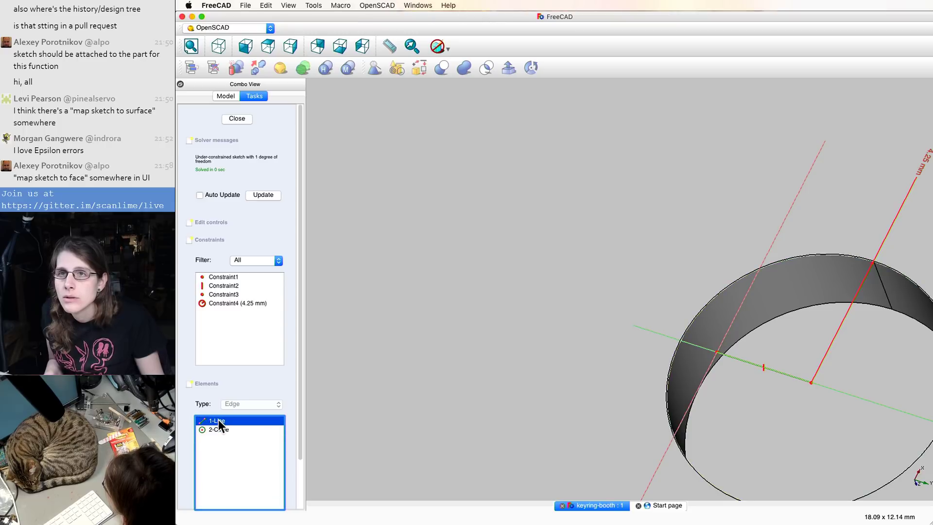
{"action": "scroll", "coordinate": [787, 296], "scroll_direction": "down", "scroll_amount": 5}
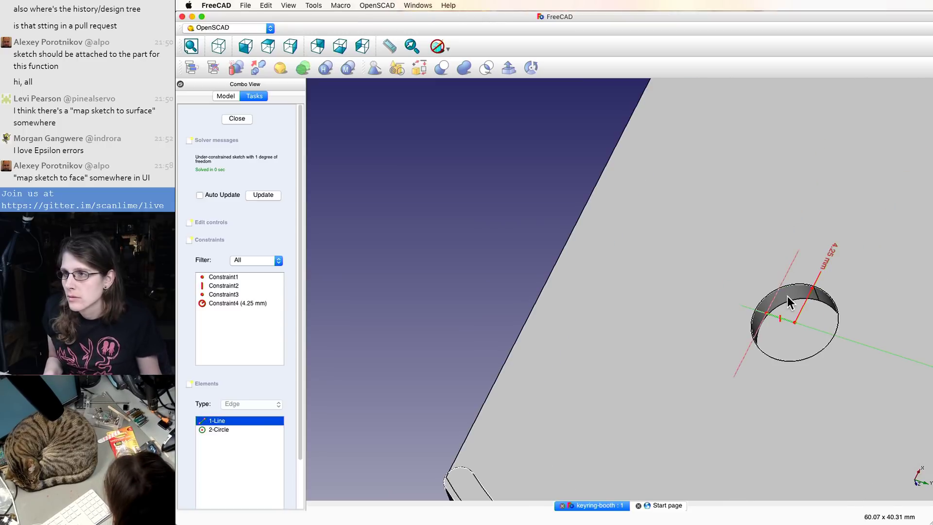
{"action": "scroll", "coordinate": [787, 296], "scroll_direction": "down", "scroll_amount": 3}
{"action": "left_click", "coordinate": [223, 27]}
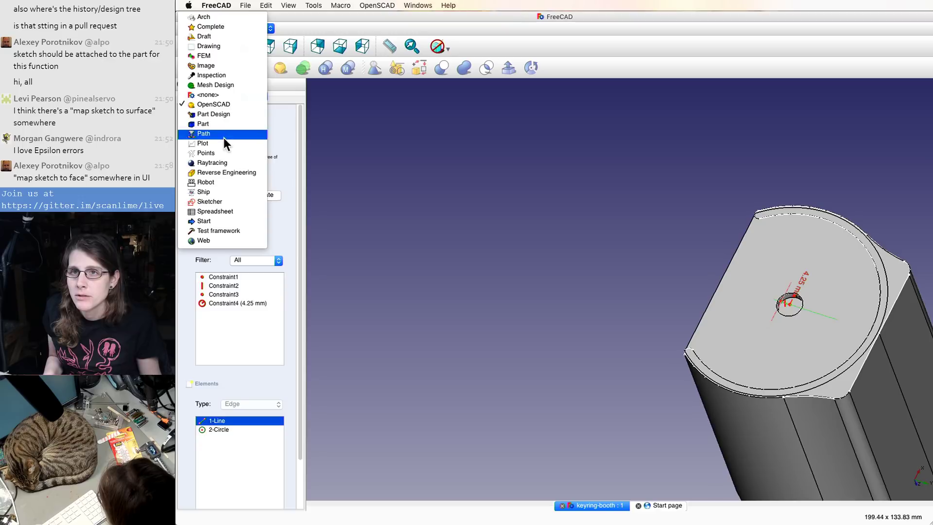
{"action": "left_click", "coordinate": [209, 201]}
- Examine the line between the sketch origin and the magnet circle's centre, checking both endpoints at several magnifications
{"action": "scroll", "coordinate": [689, 225], "scroll_direction": "down", "scroll_amount": 2}
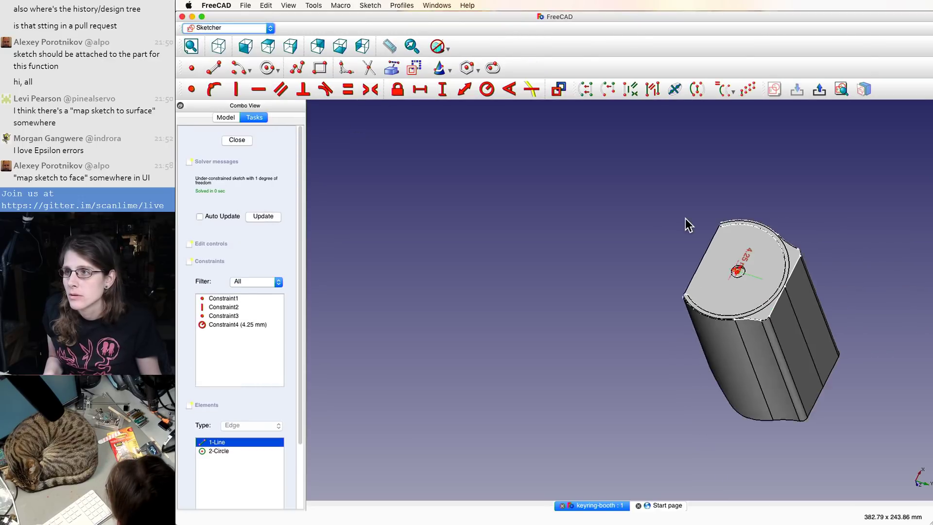
{"action": "scroll", "coordinate": [809, 319], "scroll_direction": "up", "scroll_amount": 3}
{"action": "scroll", "coordinate": [591, 217], "scroll_direction": "down", "scroll_amount": 3}
{"action": "scroll", "coordinate": [546, 142], "scroll_direction": "up", "scroll_amount": 8}
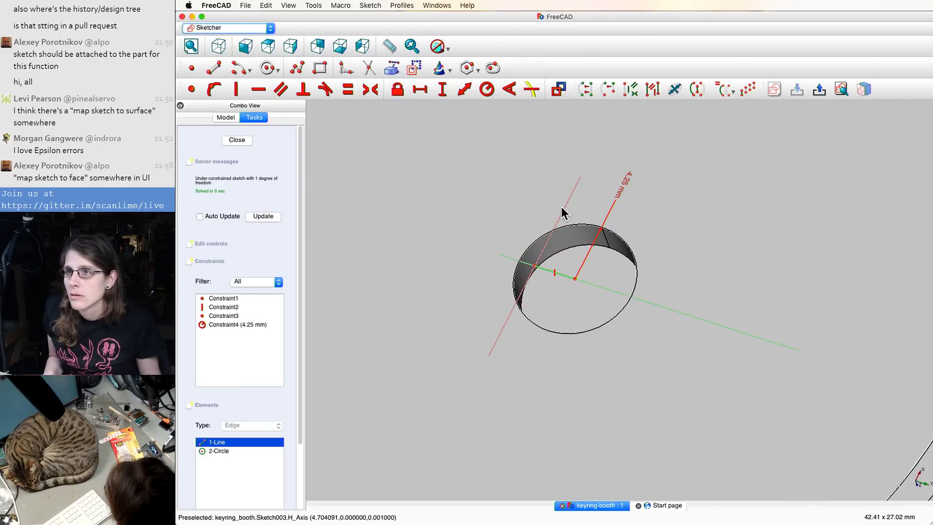
{"action": "scroll", "coordinate": [559, 275], "scroll_direction": "up", "scroll_amount": 5}
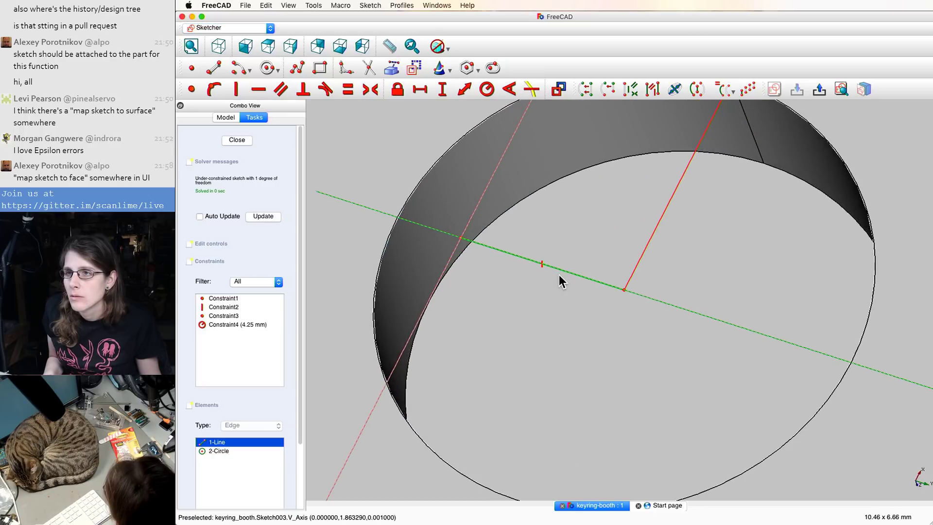
{"action": "left_click", "coordinate": [464, 241]}
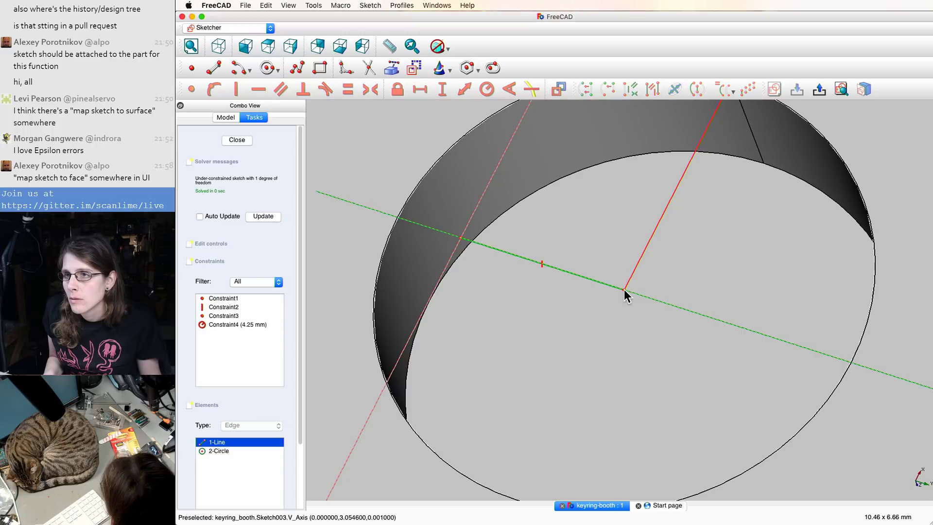
{"action": "scroll", "coordinate": [624, 290], "scroll_direction": "down", "scroll_amount": 5}
{"action": "scroll", "coordinate": [577, 275], "scroll_direction": "up", "scroll_amount": 4}
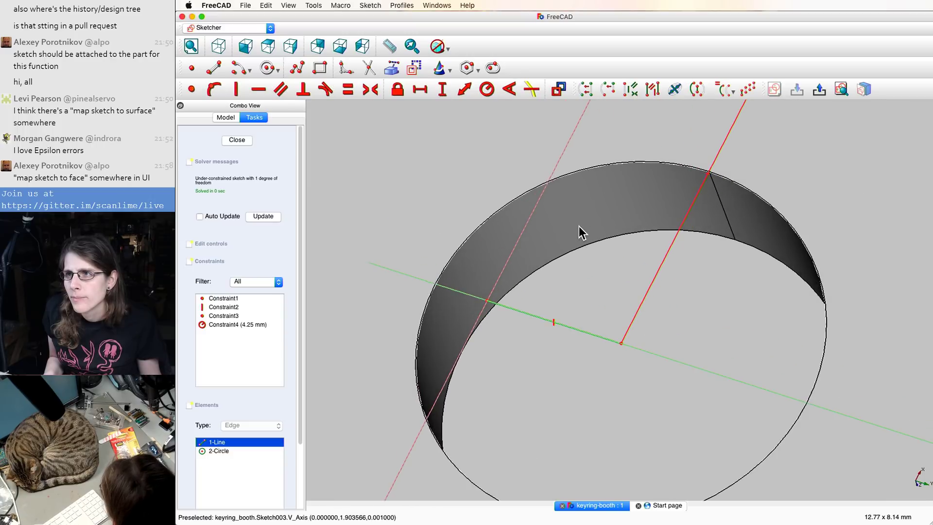
{"action": "scroll", "coordinate": [663, 194], "scroll_direction": "down", "scroll_amount": 4}
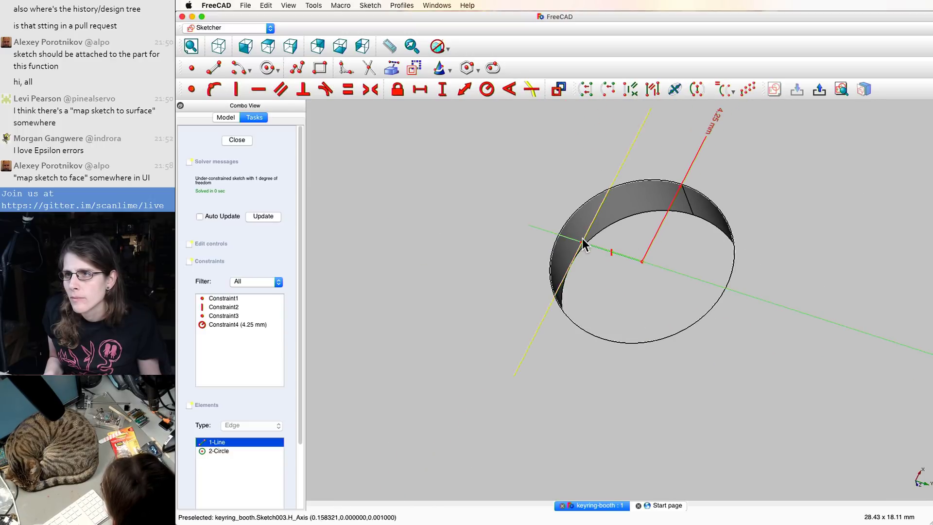
{"action": "scroll", "coordinate": [593, 230], "scroll_direction": "down", "scroll_amount": 5}
{"action": "scroll", "coordinate": [607, 214], "scroll_direction": "up", "scroll_amount": 10}
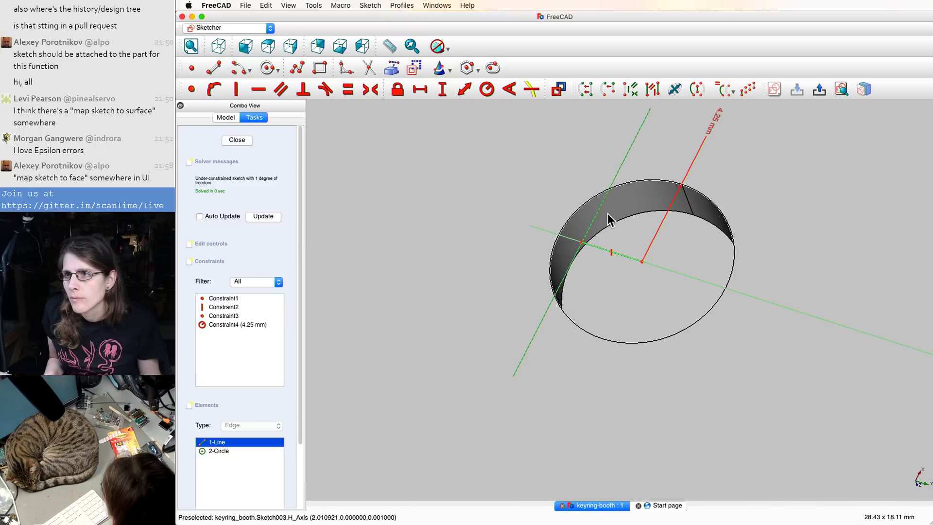
{"action": "scroll", "coordinate": [627, 314], "scroll_direction": "down", "scroll_amount": 4}
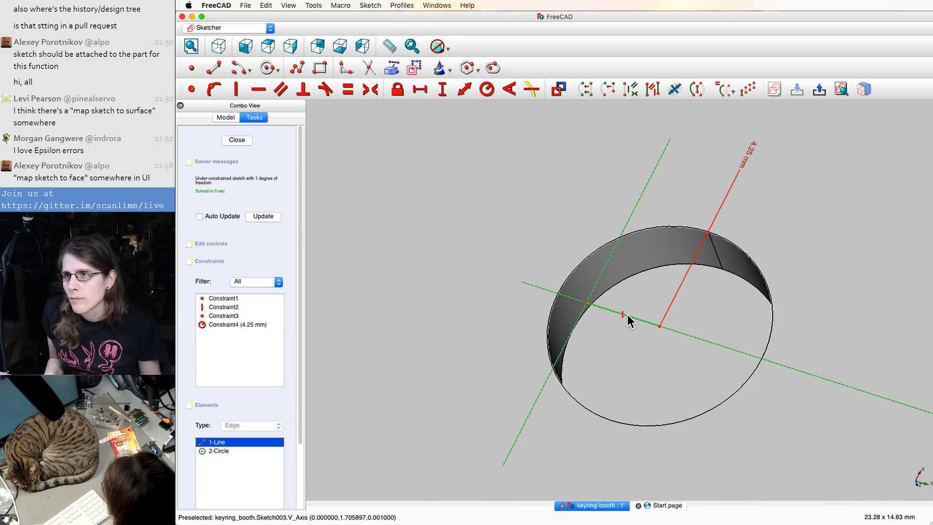
{"action": "left_click", "coordinate": [586, 303]}
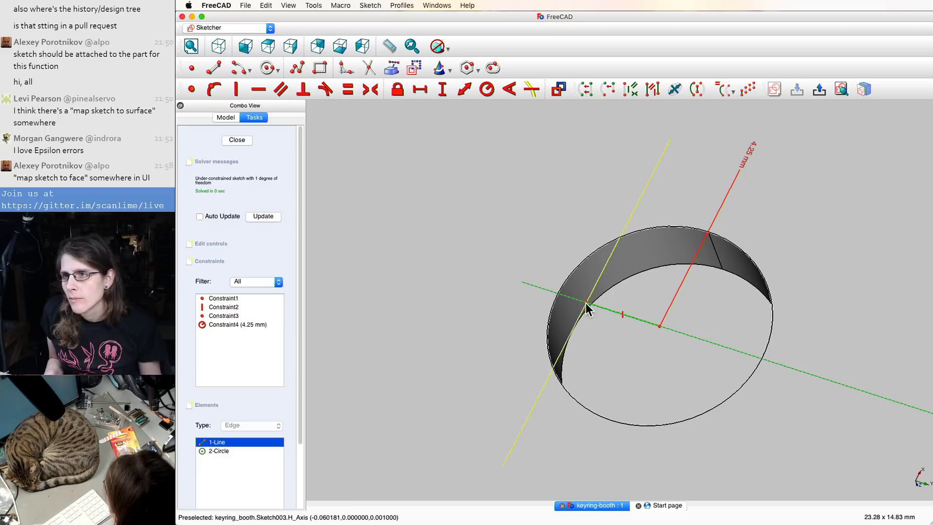
{"action": "scroll", "coordinate": [659, 327], "scroll_direction": "up", "scroll_amount": 10}
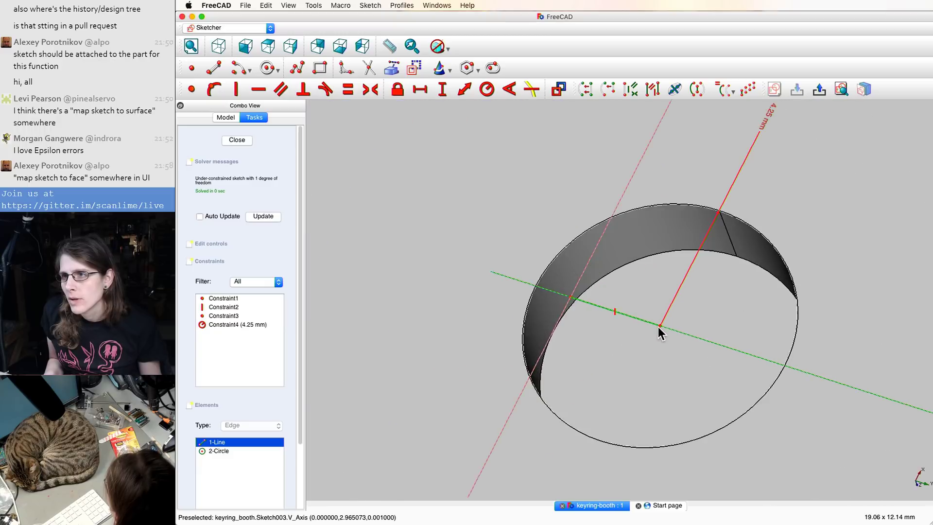
- Examine where the line's end meets the magnet circle's centre and the vertical axis, at very high magnification
{"action": "left_click", "coordinate": [669, 322]}
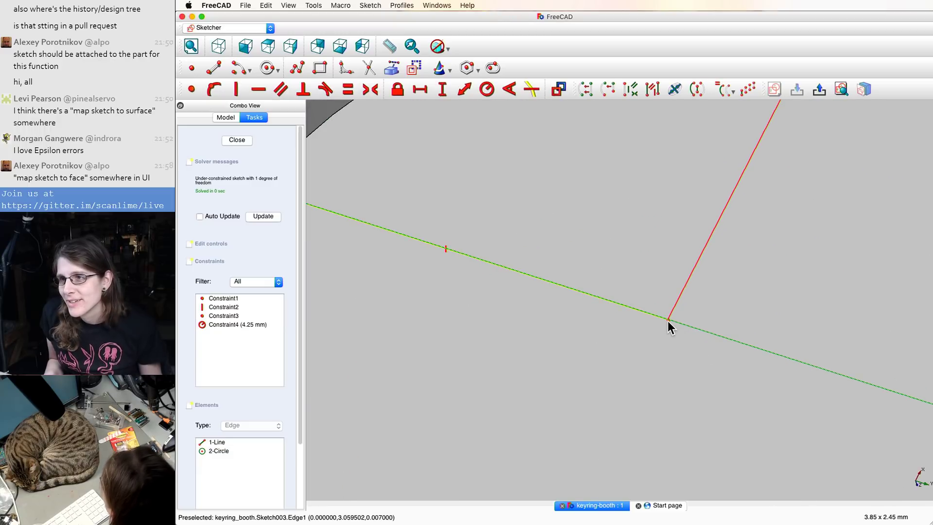
{"action": "scroll", "coordinate": [668, 321], "scroll_direction": "up", "scroll_amount": 4}
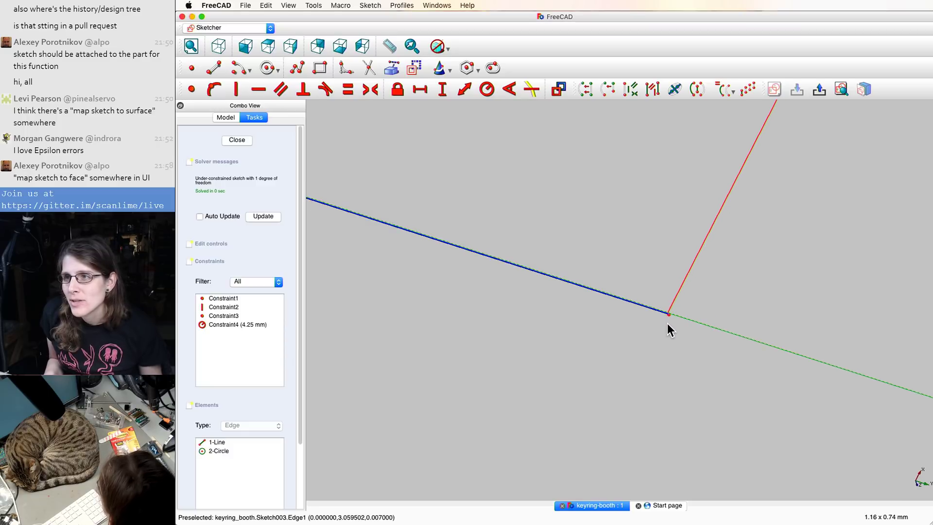
{"action": "scroll", "coordinate": [669, 316], "scroll_direction": "up", "scroll_amount": 15}
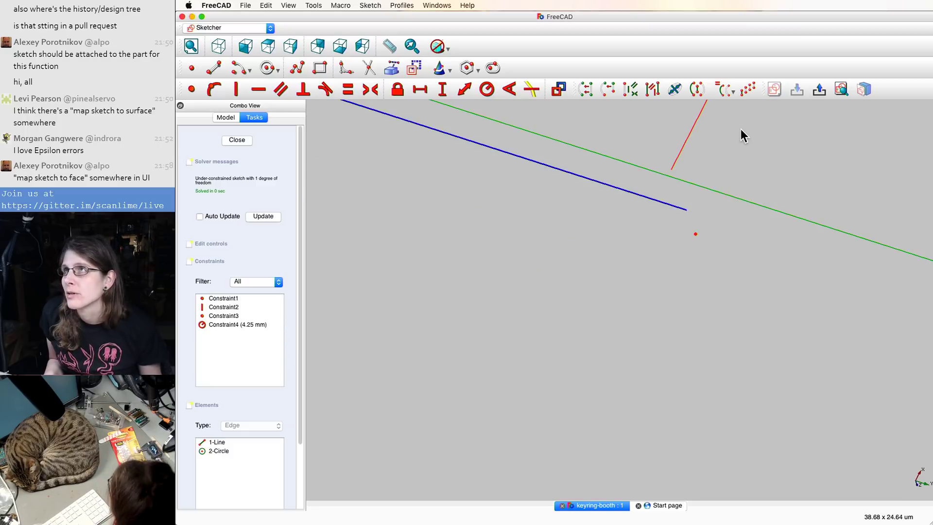
{"action": "scroll", "coordinate": [725, 183], "scroll_direction": "up", "scroll_amount": 4}
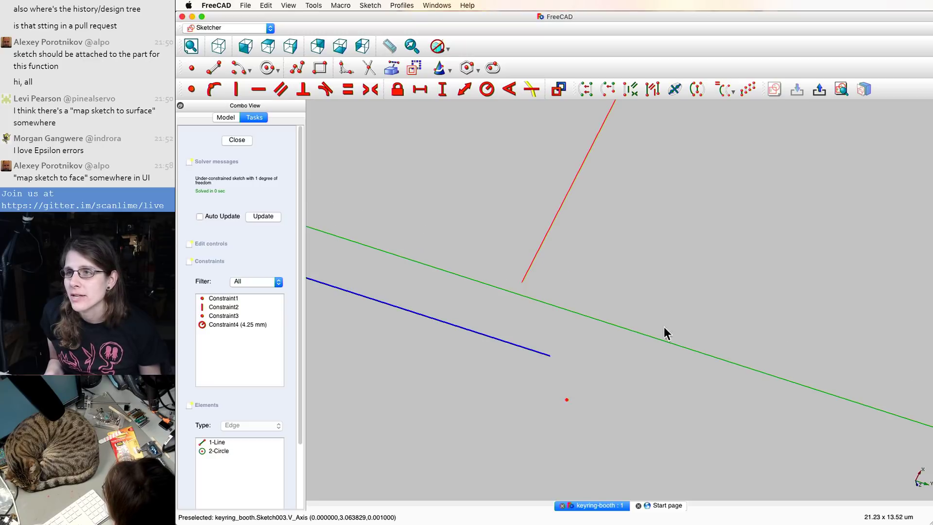
{"action": "middle_click_drag", "start_coordinate": [696, 255], "coordinate": [718, 244]}
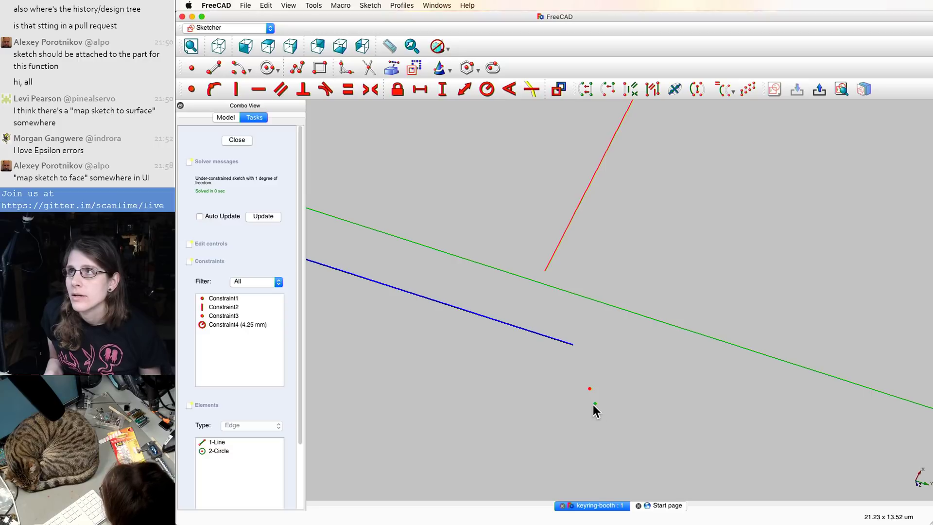
{"action": "scroll", "coordinate": [602, 343], "scroll_direction": "down", "scroll_amount": 5}
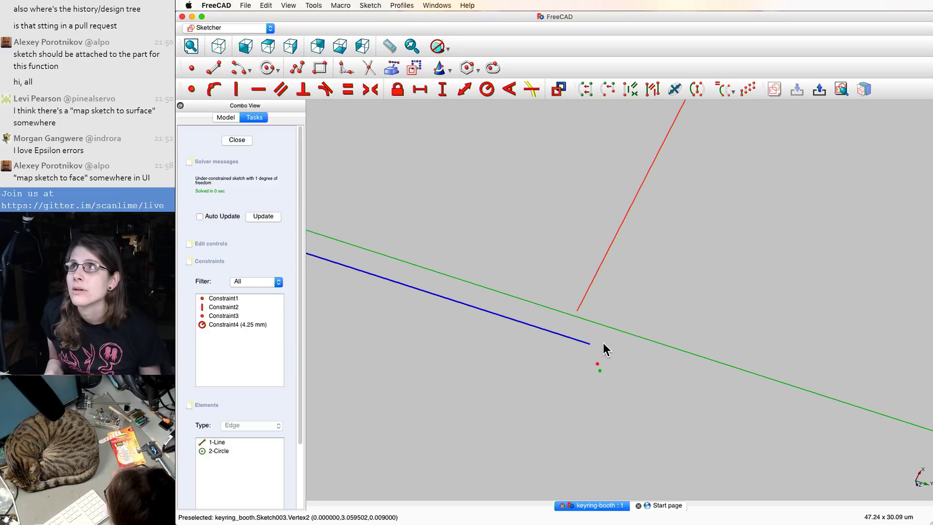
{"action": "scroll", "coordinate": [641, 327], "scroll_direction": "down", "scroll_amount": 10}
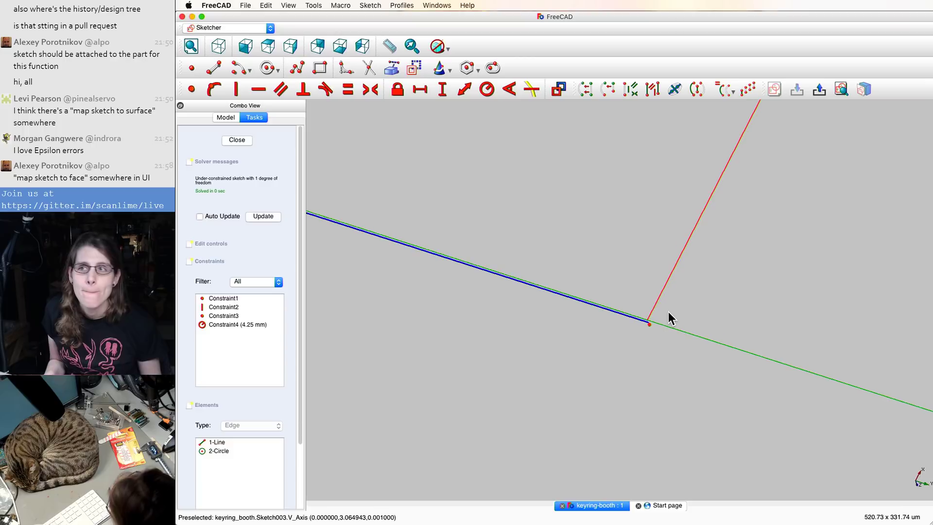
{"action": "scroll", "coordinate": [724, 276], "scroll_direction": "up", "scroll_amount": 5}
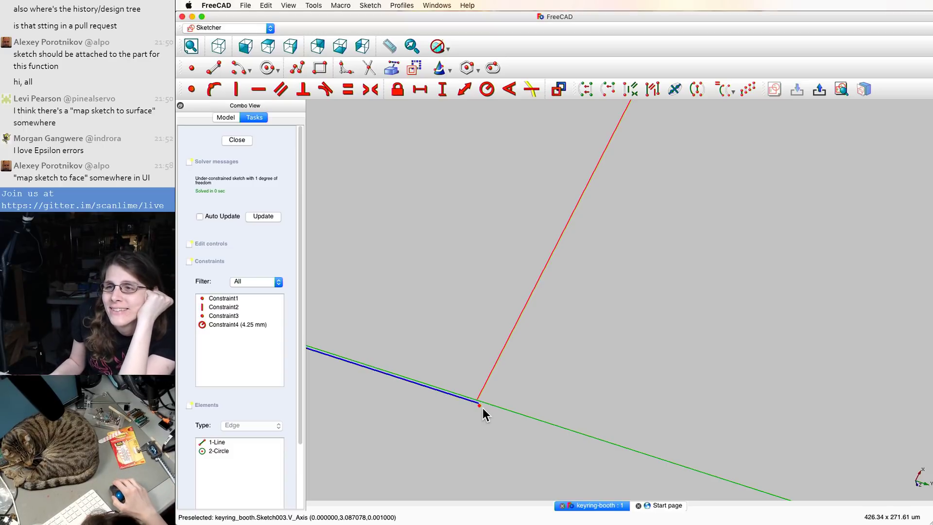
{"action": "scroll", "coordinate": [479, 410], "scroll_direction": "up", "scroll_amount": 5}
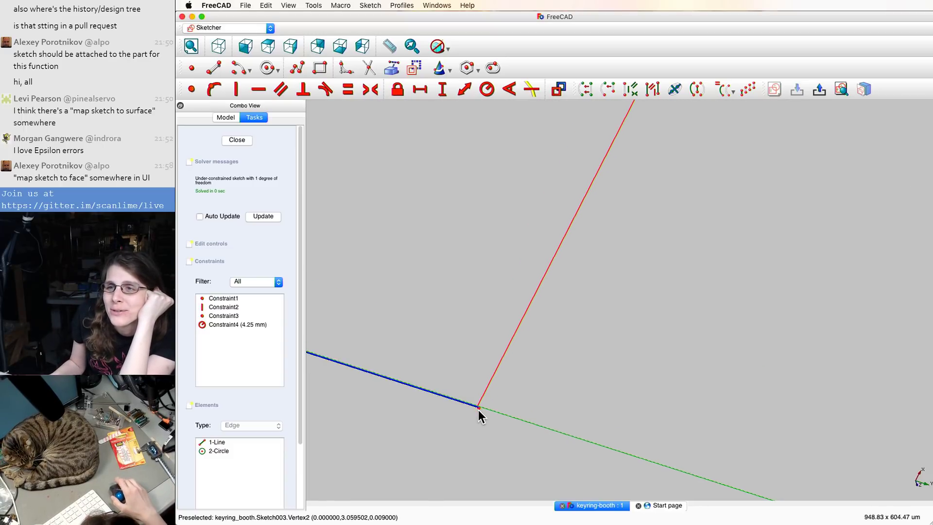
{"action": "scroll", "coordinate": [478, 410], "scroll_direction": "up", "scroll_amount": 5}
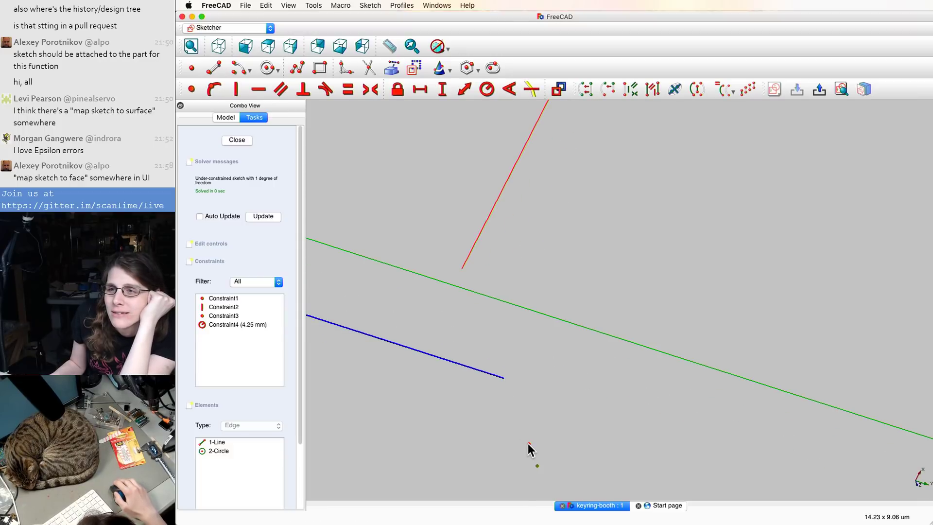
{"action": "scroll", "coordinate": [556, 358], "scroll_direction": "down", "scroll_amount": 15}
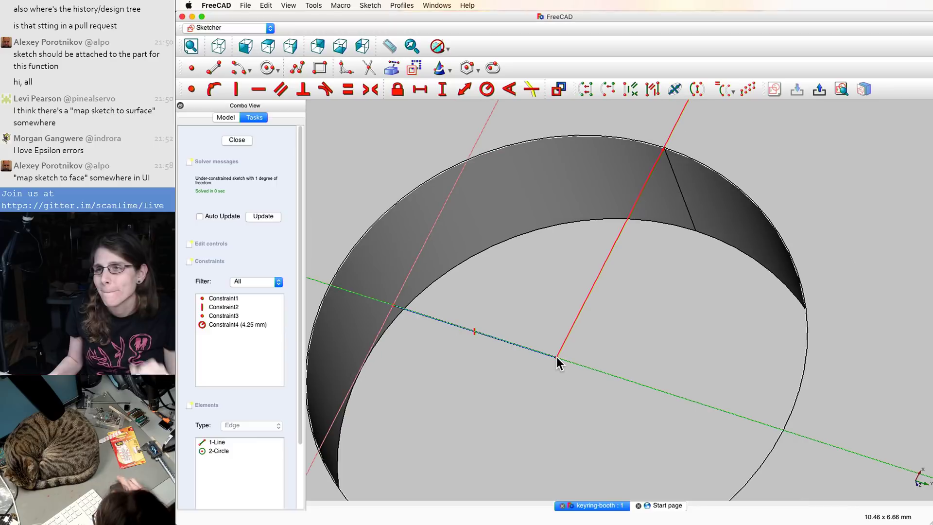
- Examine the line's other endpoint at the sketch origin, and view the recess in relation to the whole part
{"action": "scroll", "coordinate": [451, 337], "scroll_direction": "up", "scroll_amount": 6}
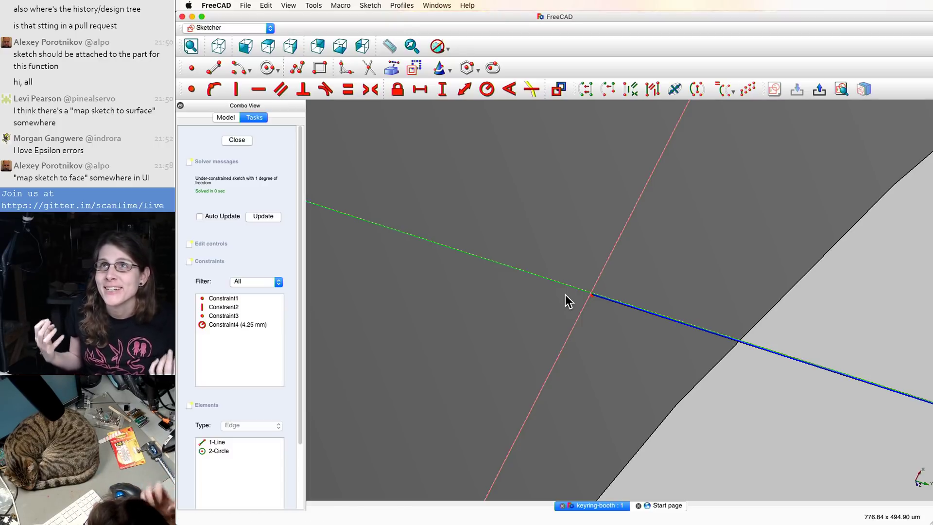
{"action": "scroll", "coordinate": [507, 213], "scroll_direction": "up", "scroll_amount": 5}
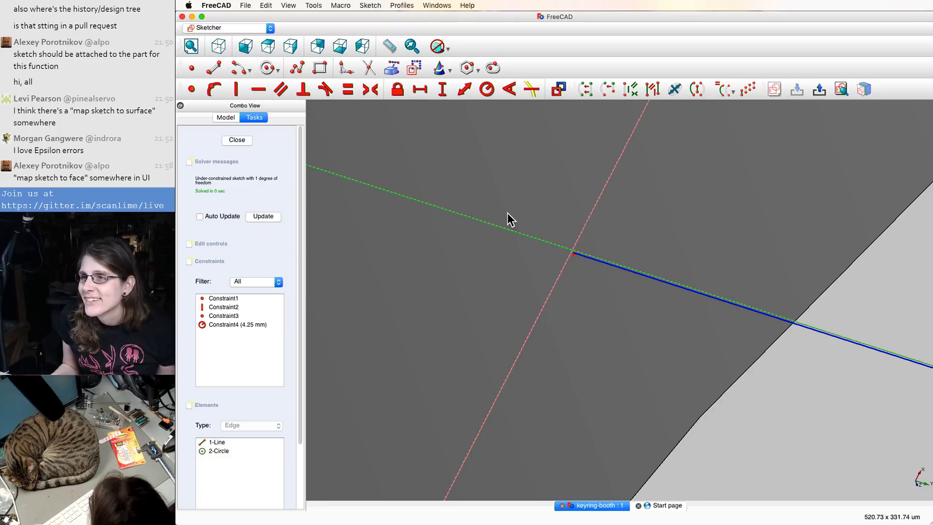
{"action": "scroll", "coordinate": [822, 348], "scroll_direction": "up", "scroll_amount": 8}
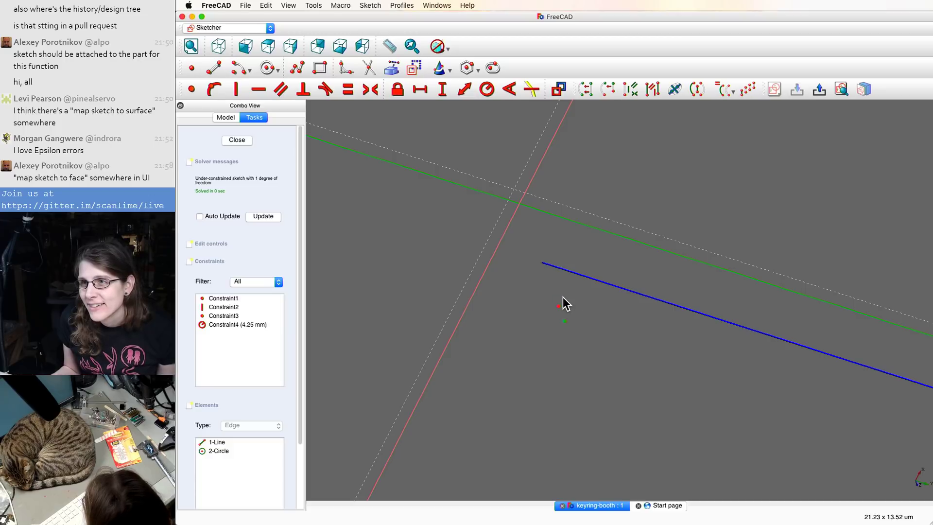
{"action": "scroll", "coordinate": [507, 204], "scroll_direction": "down", "scroll_amount": 12}
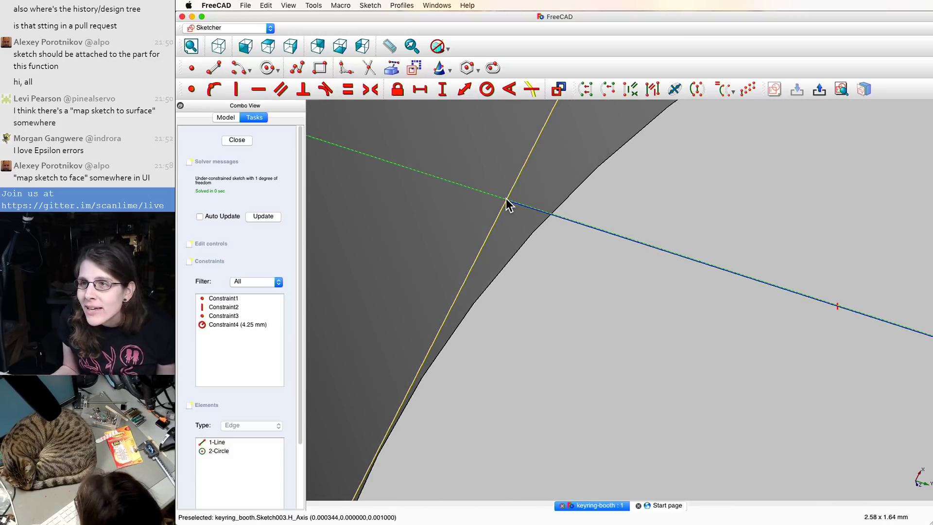
{"action": "scroll", "coordinate": [507, 204], "scroll_direction": "down", "scroll_amount": 10}
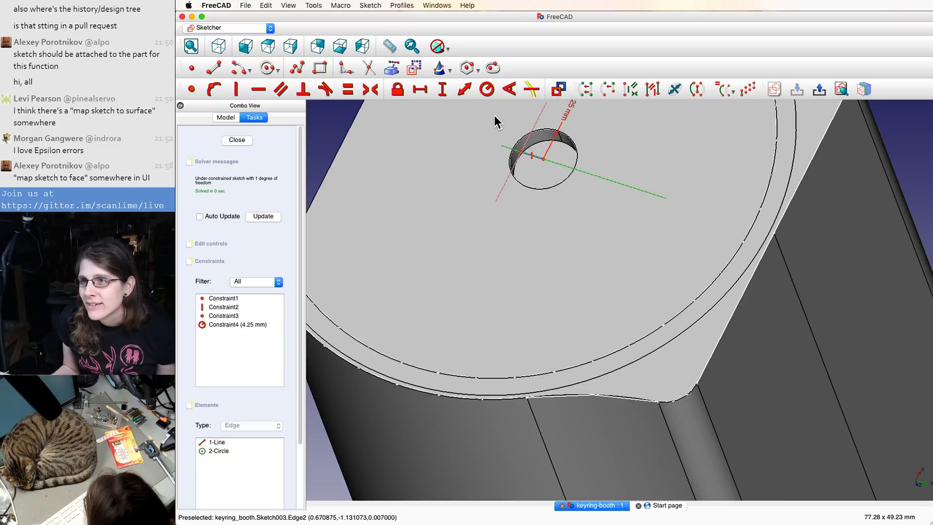
{"action": "scroll", "coordinate": [494, 115], "scroll_direction": "down", "scroll_amount": 6}
{"action": "scroll", "coordinate": [564, 165], "scroll_direction": "down", "scroll_amount": 3}
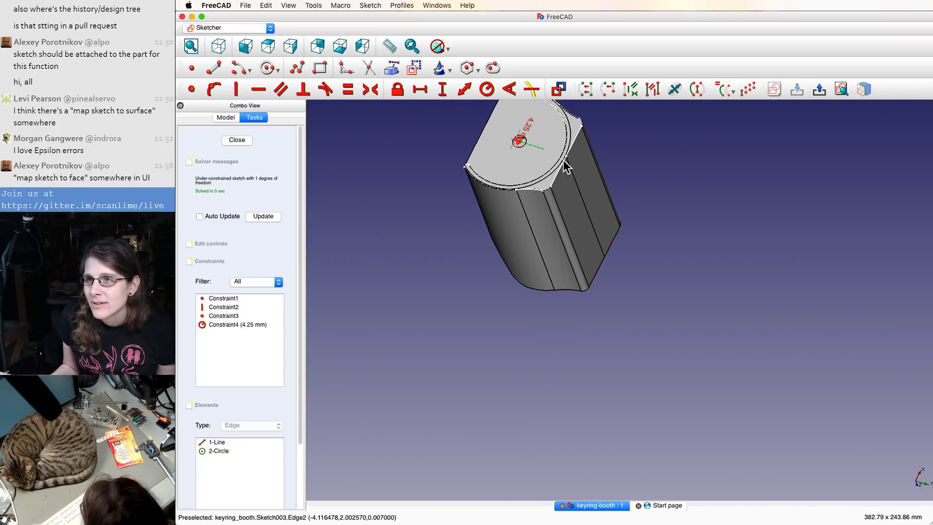
{"action": "scroll", "coordinate": [509, 126], "scroll_direction": "down", "scroll_amount": 5}
{"action": "scroll", "coordinate": [497, 104], "scroll_direction": "down", "scroll_amount": 2}
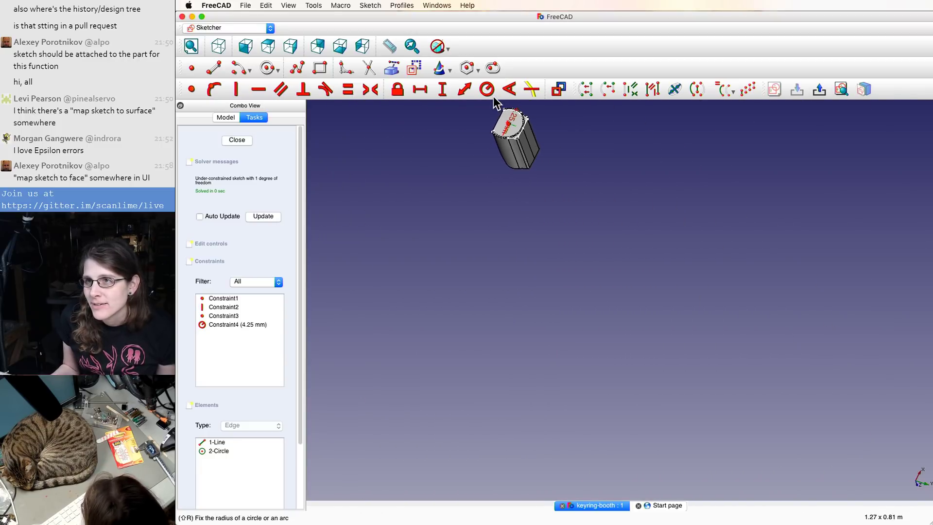
{"action": "scroll", "coordinate": [496, 107], "scroll_direction": "up", "scroll_amount": 7}
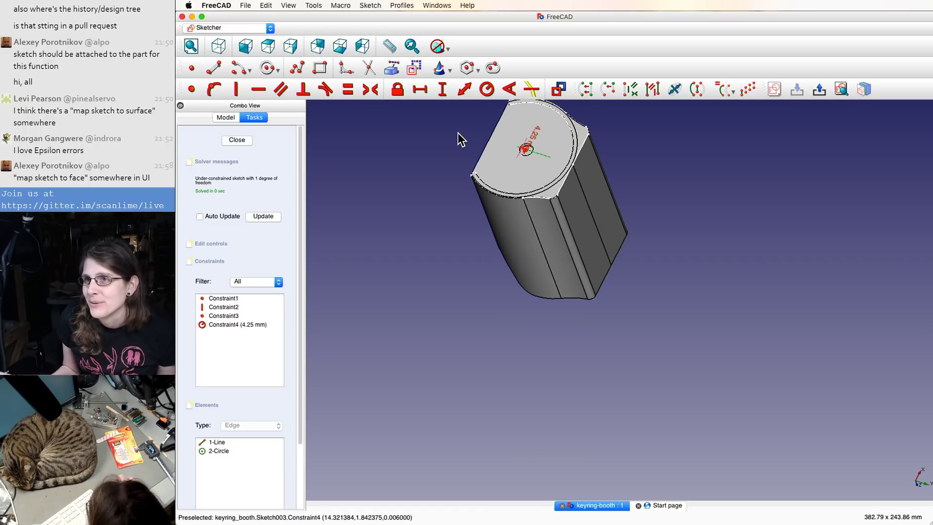
{"action": "scroll", "coordinate": [525, 146], "scroll_direction": "up", "scroll_amount": 11}
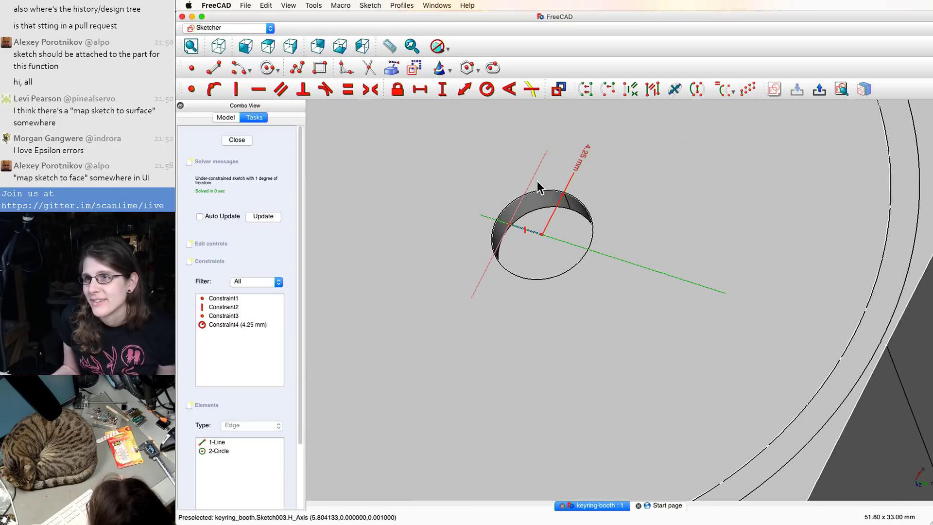
{"action": "scroll", "coordinate": [506, 243], "scroll_direction": "up", "scroll_amount": 7}
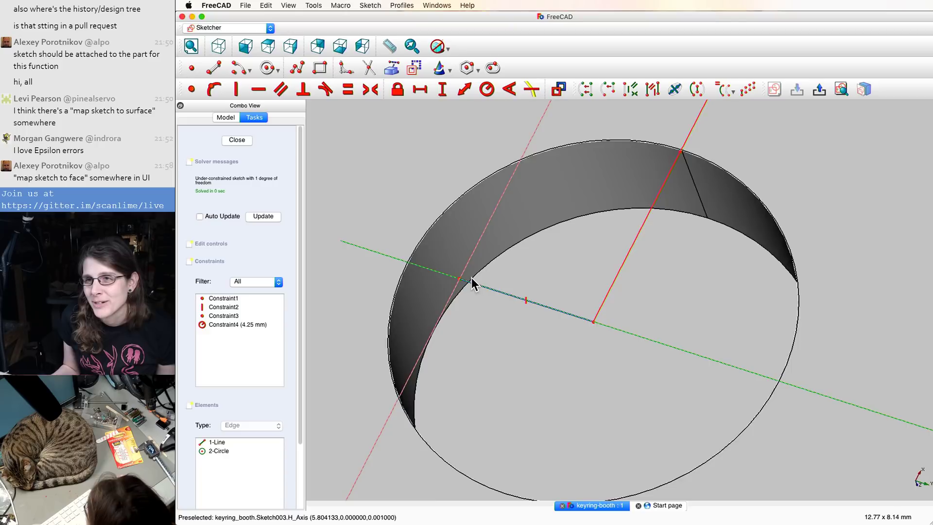
{"action": "scroll", "coordinate": [471, 278], "scroll_direction": "up", "scroll_amount": 3}
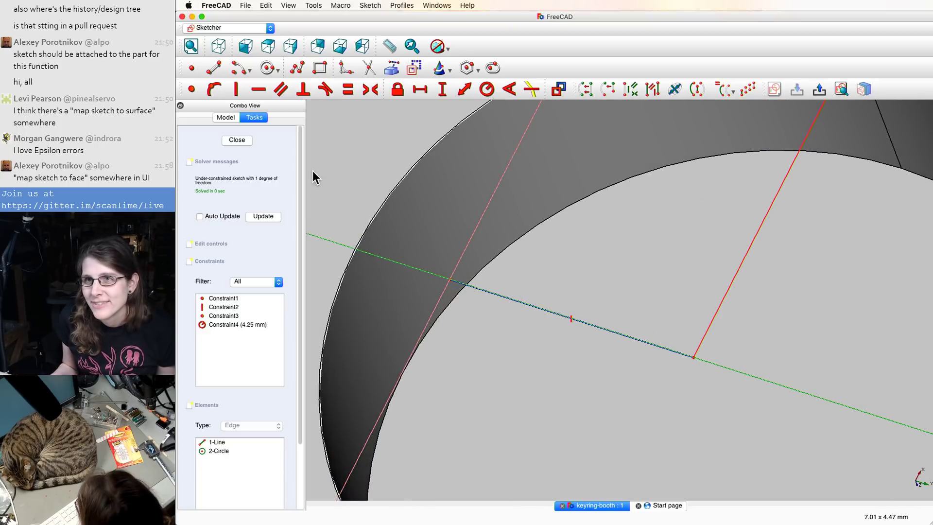
- Try to apply a vertical and a horizontal distance constraint in Magnet Sketch
{"action": "left_click", "coordinate": [442, 90]}
{"action": "left_click", "coordinate": [621, 281]}
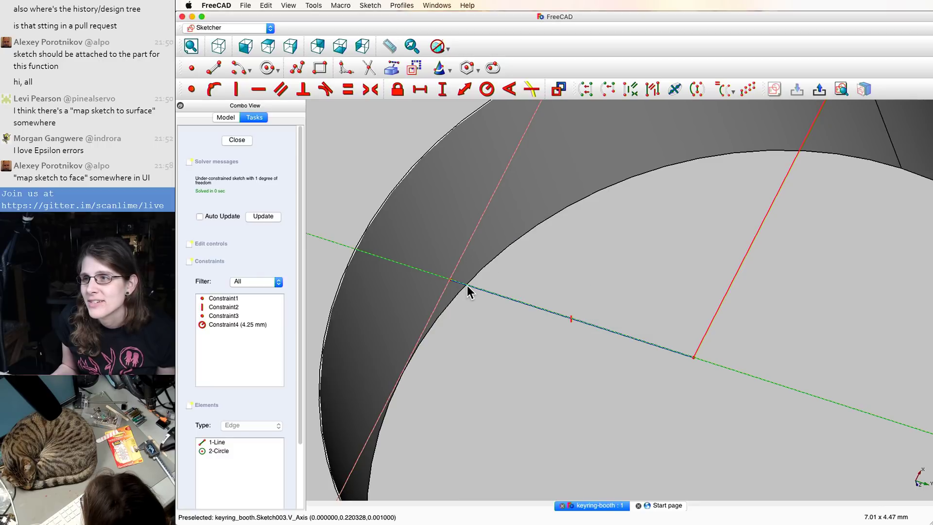
{"action": "left_click", "coordinate": [420, 89]}
{"action": "left_click", "coordinate": [610, 281]}
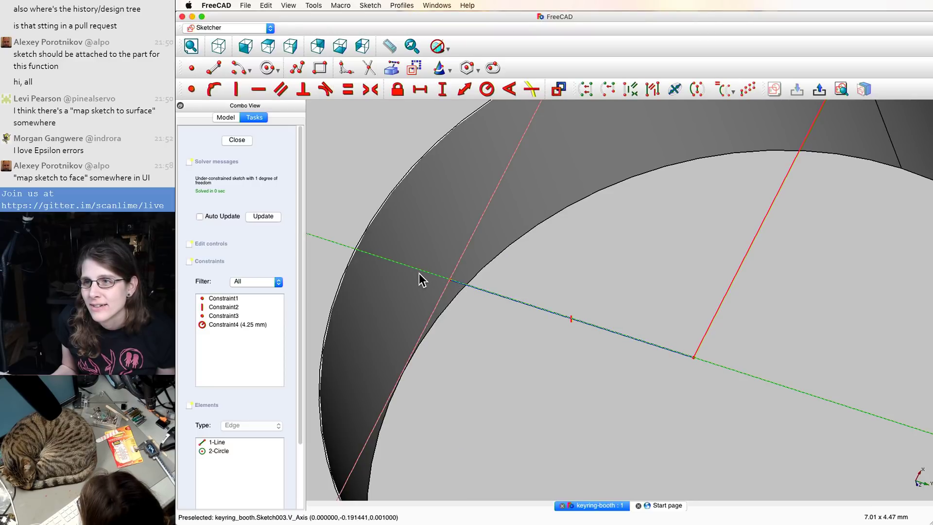
- Hide the Cut001 solid so the sketch is unobstructed, and select Magnet Sketch in the model tree
{"action": "scroll", "coordinate": [515, 271], "scroll_direction": "down", "scroll_amount": 5}
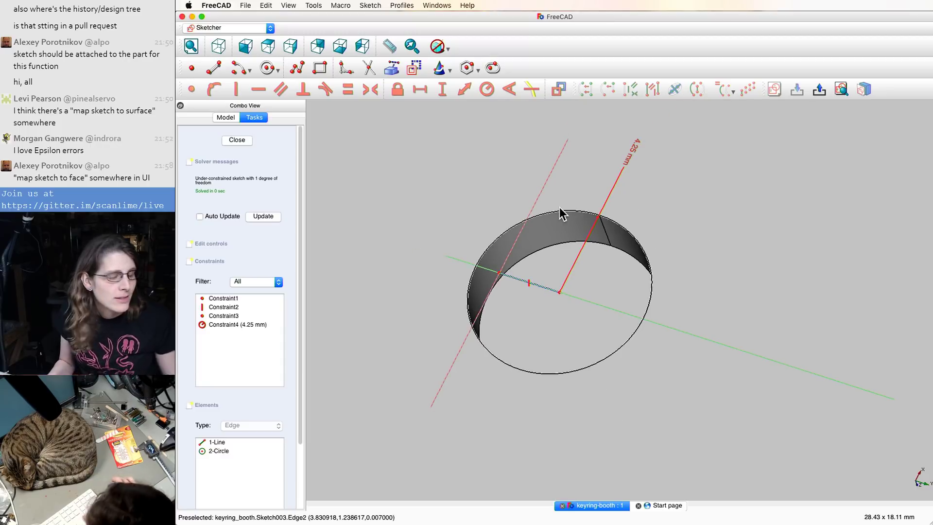
{"action": "mouse_move", "coordinate": [559, 213]}
{"action": "middle_mouse_down"}
{"action": "mouse_move", "coordinate": [475, 208]}
{"action": "mouse_move", "coordinate": [249, 131]}
{"action": "middle_mouse_up"}
{"action": "left_click", "coordinate": [226, 117]}
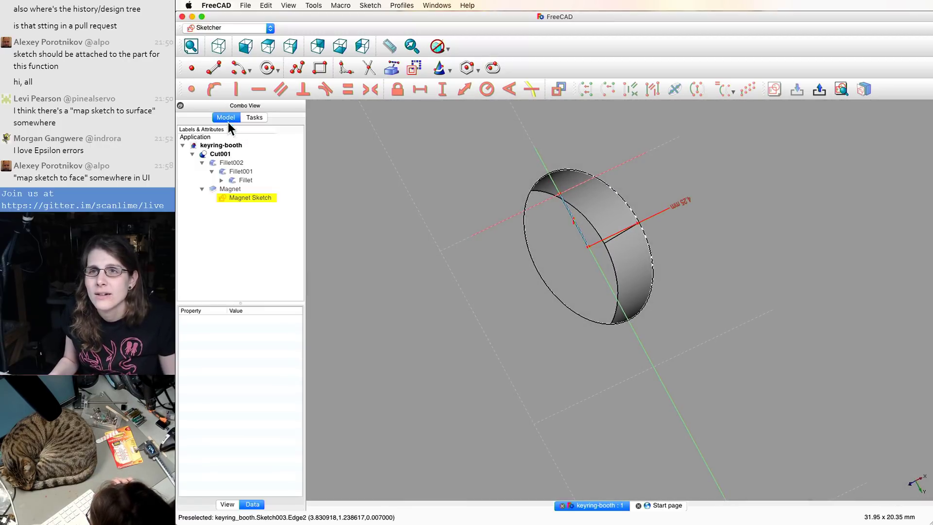
{"action": "left_click", "coordinate": [223, 154]}
{"action": "key", "text": "space"}
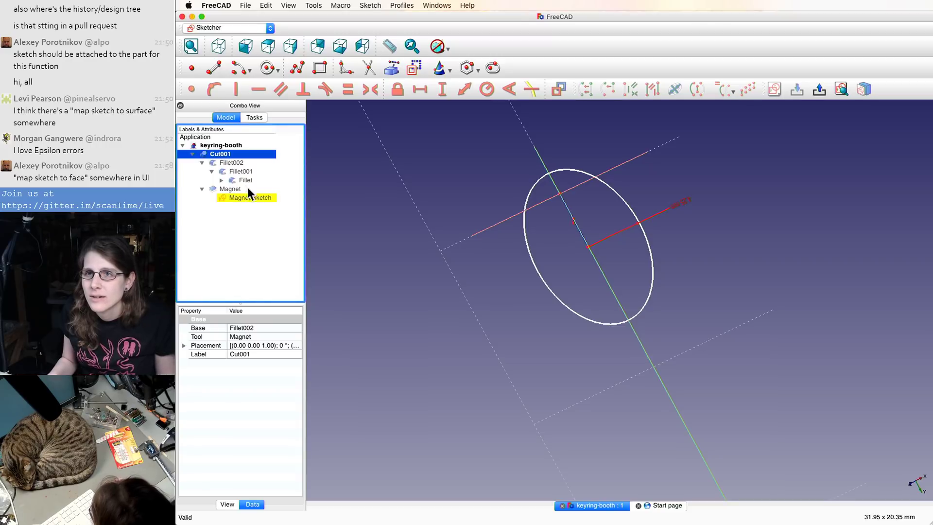
{"action": "left_click", "coordinate": [231, 189]}
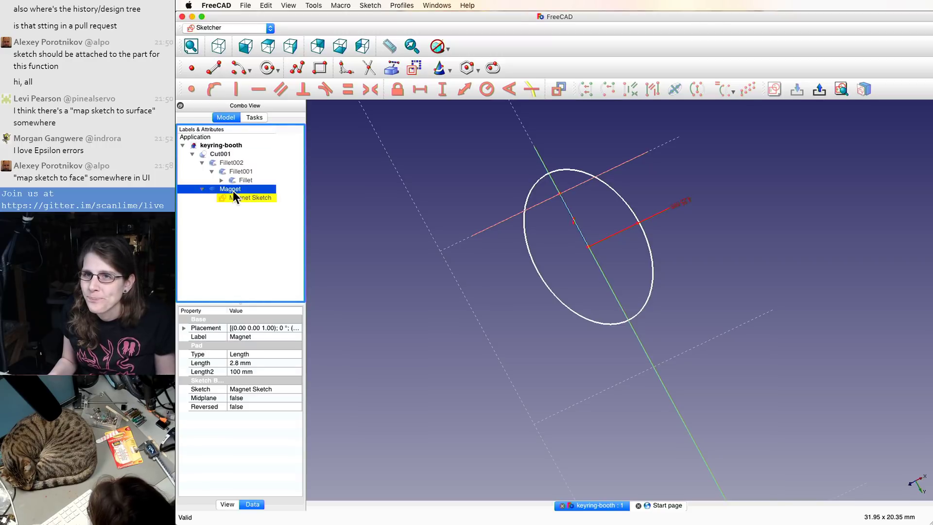
{"action": "left_click", "coordinate": [234, 198]}
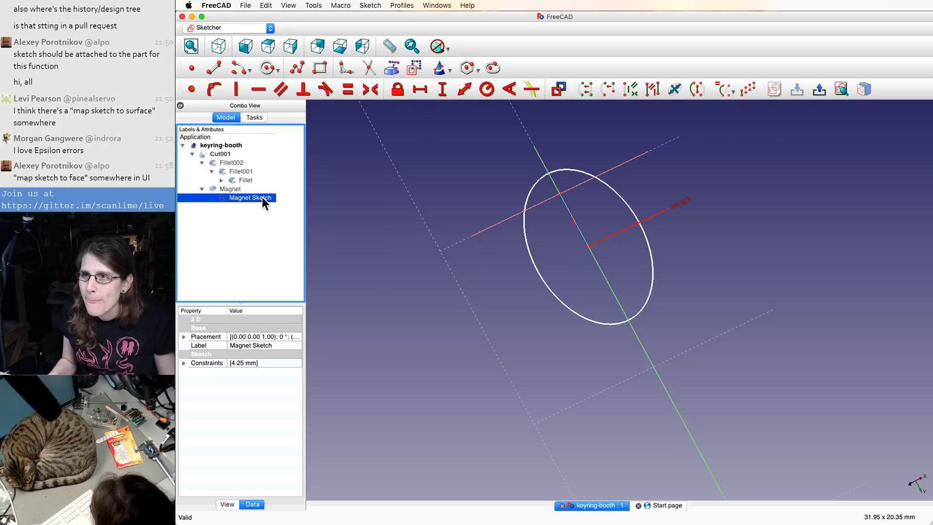
- Try to select the magnet circle's centre point together with the sketch origin in Magnet Sketch
{"action": "middle_click_drag", "start_coordinate": [593, 181], "coordinate": [606, 200]}
{"action": "scroll", "coordinate": [603, 200], "scroll_direction": "up", "scroll_amount": 5}
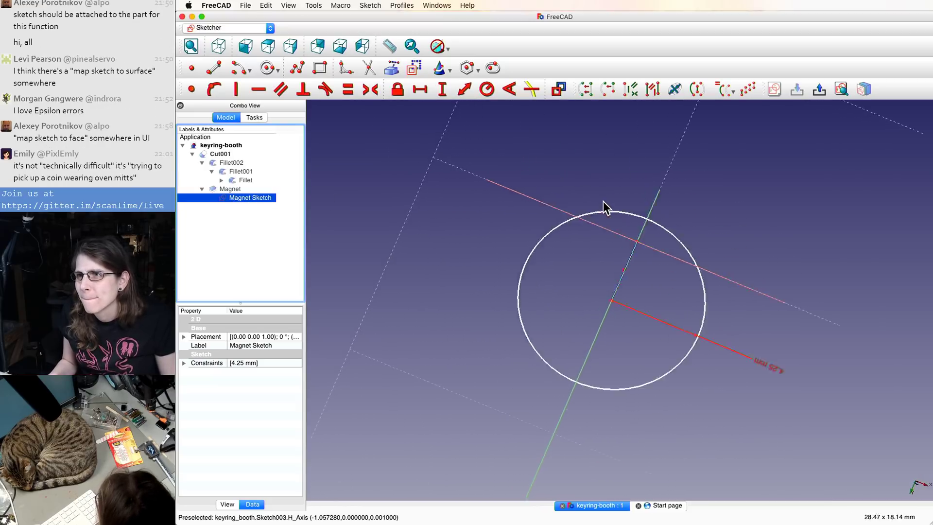
{"action": "scroll", "coordinate": [603, 204], "scroll_direction": "up", "scroll_amount": 2}
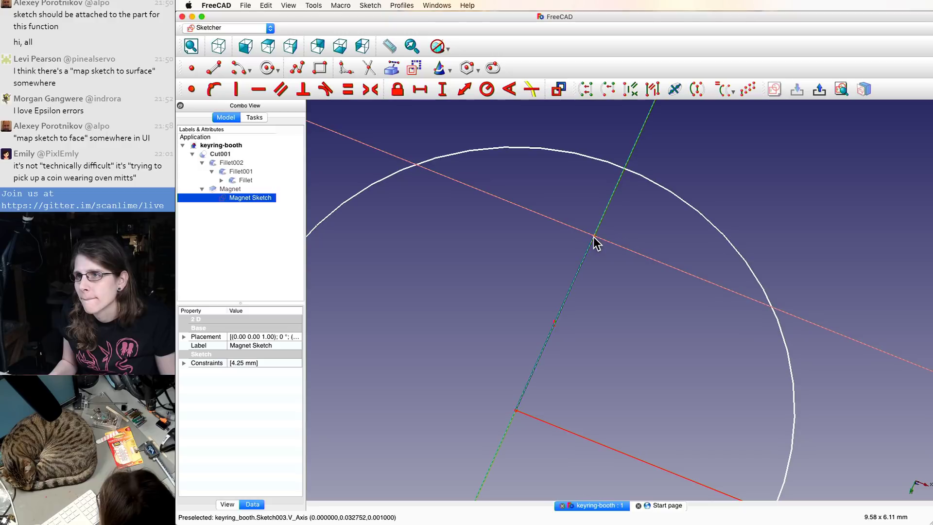
{"action": "left_click", "coordinate": [579, 436]}
{"action": "left_click", "coordinate": [516, 414]}
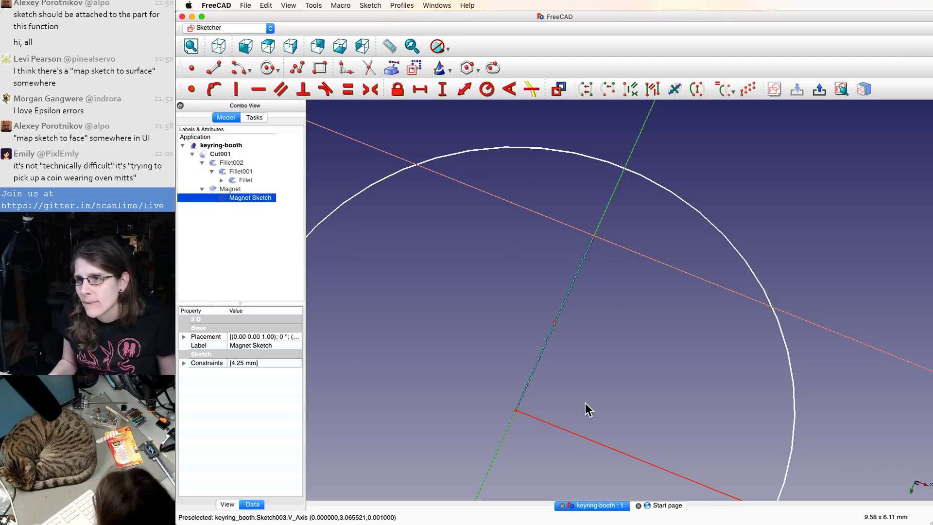
{"action": "left_click", "coordinate": [574, 233]}
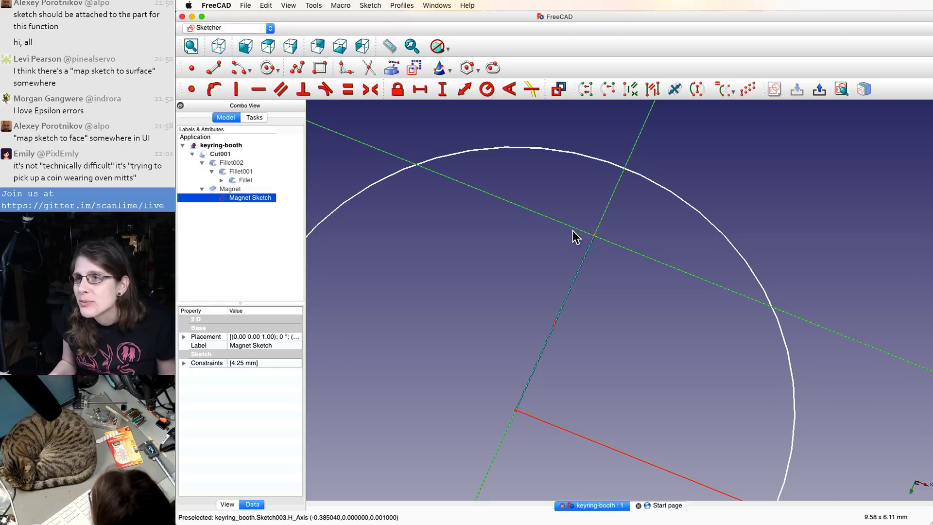
{"action": "left_click", "coordinate": [578, 227]}
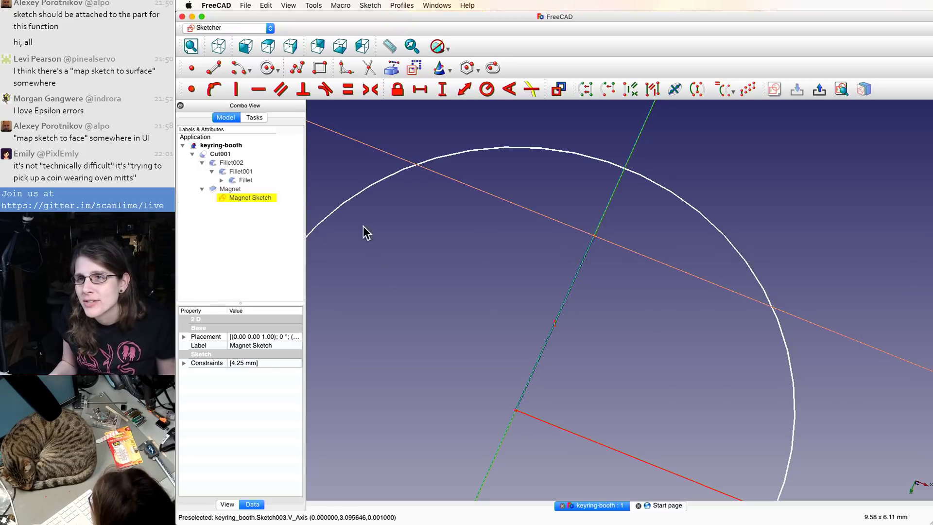
{"action": "left_click", "coordinate": [354, 202]}
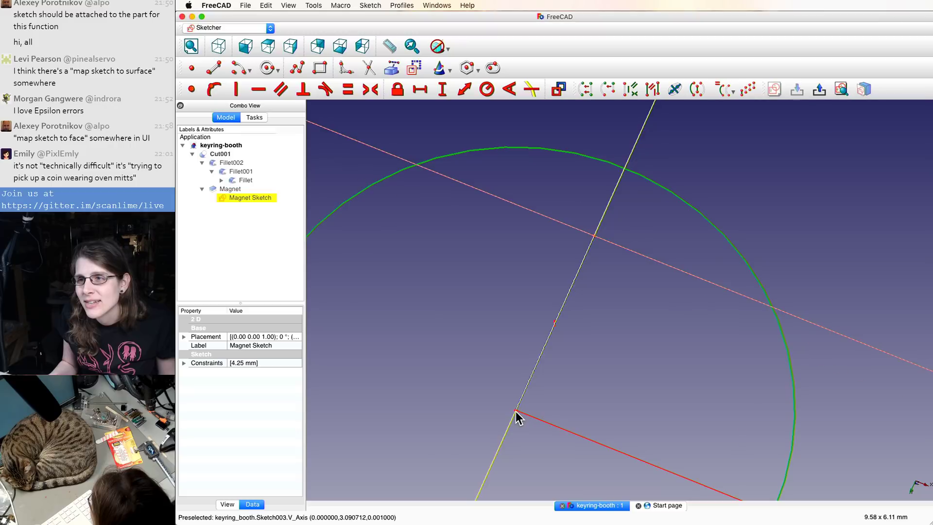
- Try to pick the magnet circle's centre vertex at very high magnification, separately from the overlapping vertical axis
{"action": "scroll", "coordinate": [517, 416], "scroll_direction": "down", "scroll_amount": 3}
{"action": "scroll", "coordinate": [517, 416], "scroll_direction": "up", "scroll_amount": 15}
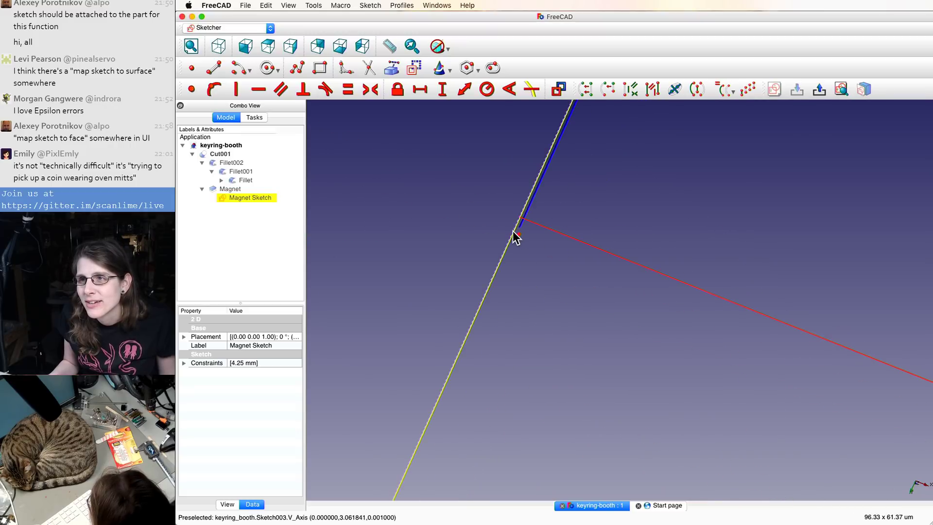
{"action": "left_click", "coordinate": [518, 234]}
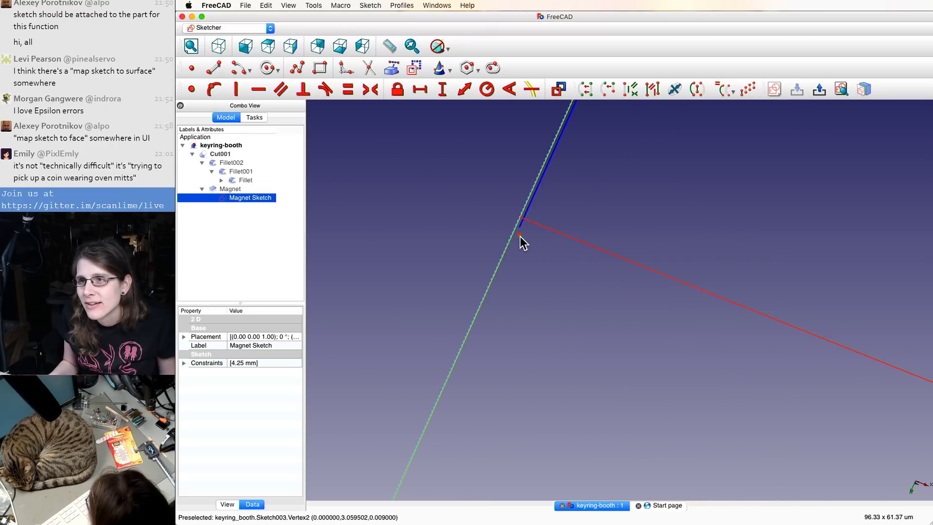
{"action": "scroll", "coordinate": [524, 239], "scroll_direction": "down", "scroll_amount": 15}
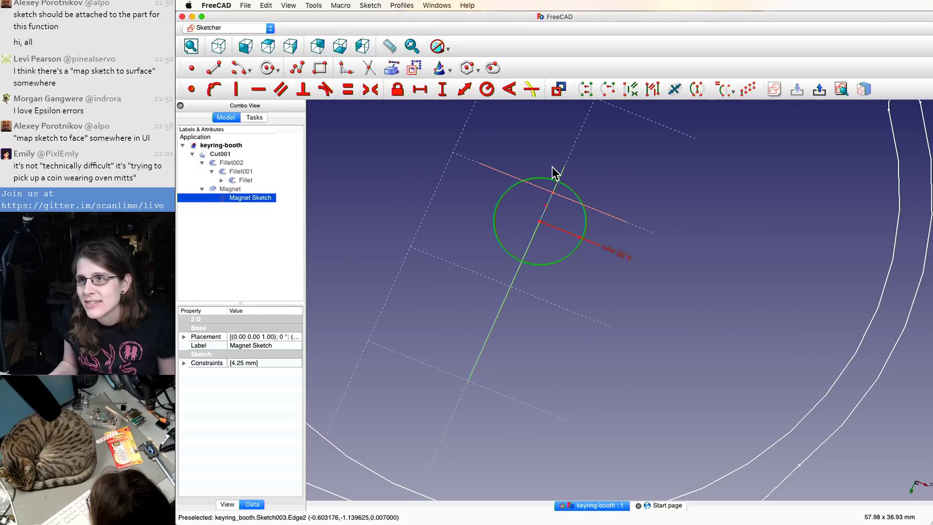
{"action": "scroll", "coordinate": [552, 167], "scroll_direction": "up", "scroll_amount": 2}
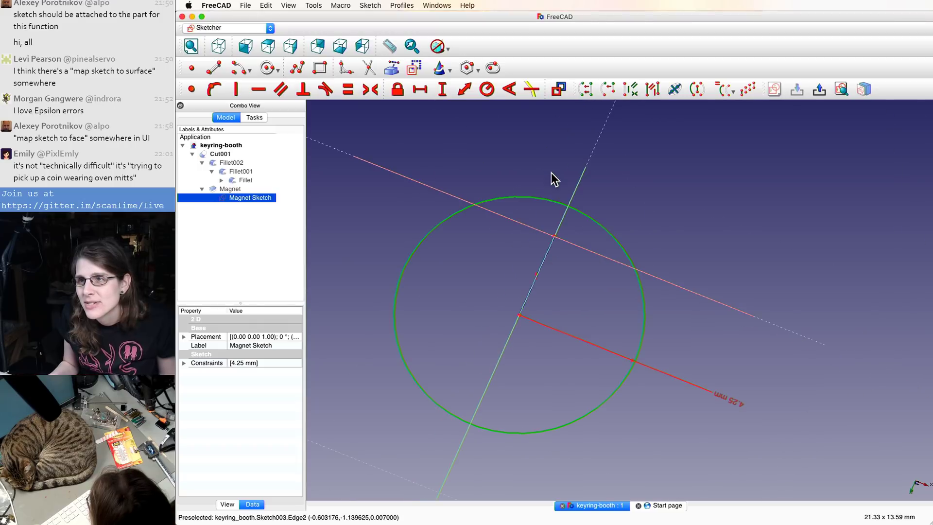
- Clear the magnet circle's selection and try once more to pick its centre point beside the vertical axis
{"action": "left_click", "coordinate": [508, 198]}
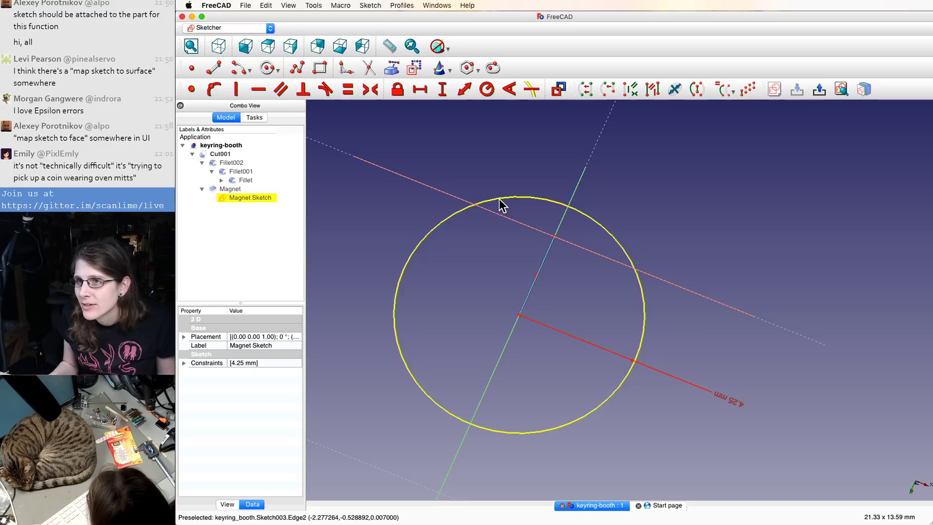
{"action": "left_click", "coordinate": [501, 201]}
{"action": "left_click", "coordinate": [488, 309]}
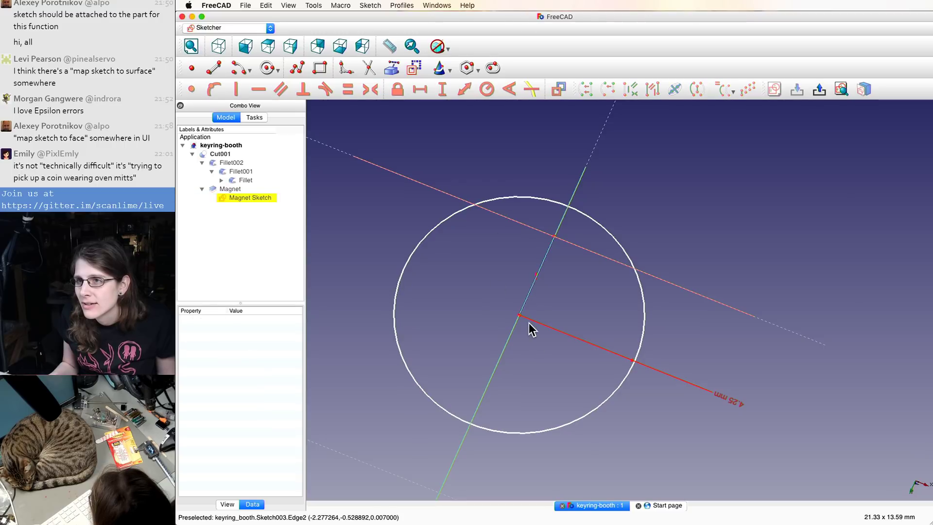
{"action": "scroll", "coordinate": [520, 319], "scroll_direction": "up", "scroll_amount": 10}
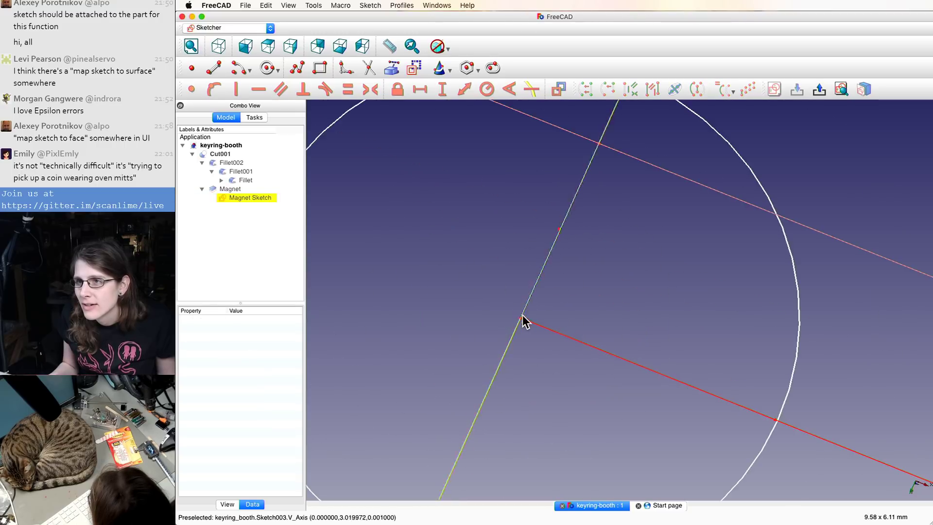
{"action": "left_click", "coordinate": [528, 366]}
{"action": "scroll", "coordinate": [528, 366], "scroll_direction": "down", "scroll_amount": 12}
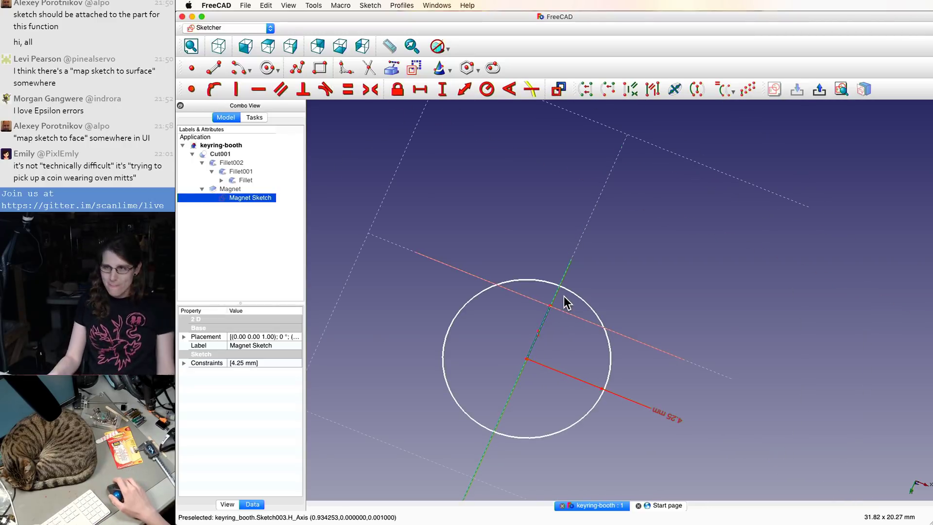
{"action": "scroll", "coordinate": [566, 302], "scroll_direction": "down", "scroll_amount": 3}
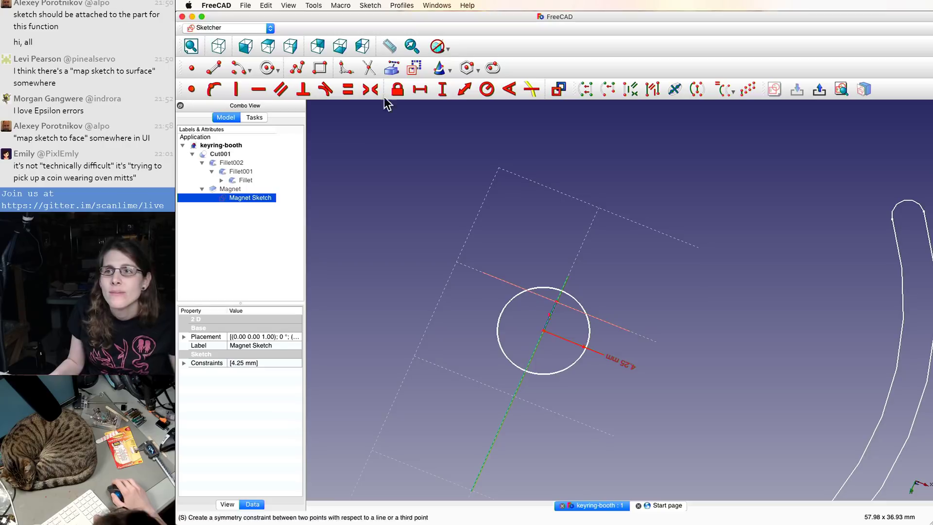
- Leave Magnet Sketch editing and view the magnet circle in relation to the part's outline
{"action": "key", "text": "Escape"}
{"action": "scroll", "coordinate": [326, 145], "scroll_direction": "down", "scroll_amount": 2}
{"action": "key", "text": "space"}
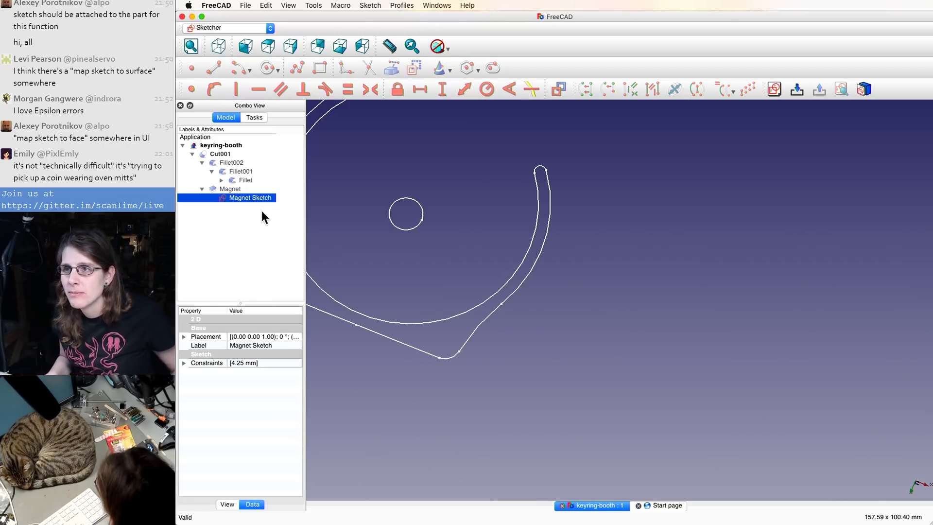
{"action": "scroll", "coordinate": [368, 203], "scroll_direction": "down", "scroll_amount": 4}
{"action": "scroll", "coordinate": [369, 203], "scroll_direction": "up", "scroll_amount": 14}
{"action": "scroll", "coordinate": [380, 211], "scroll_direction": "down", "scroll_amount": 7}
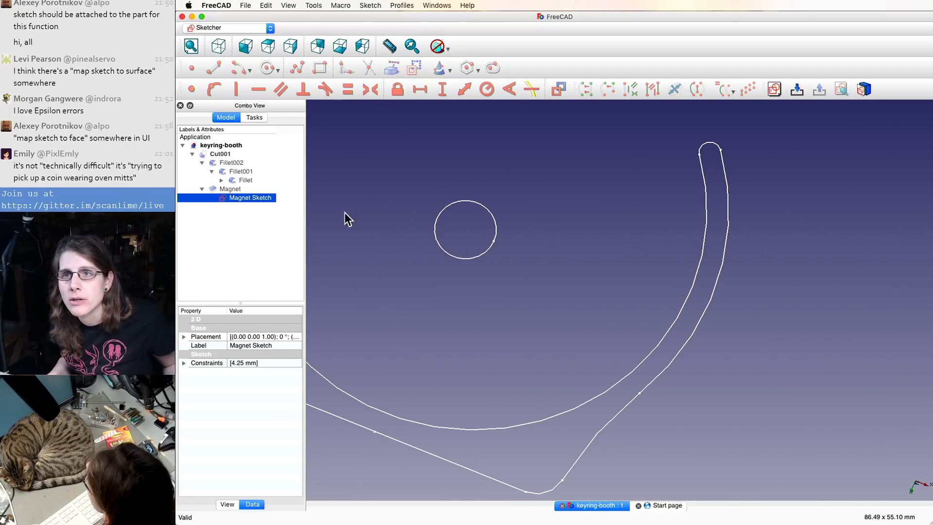
- Select the magnet circle's edge outside sketch editing and look for a way to measure its position
{"action": "left_click", "coordinate": [491, 215]}
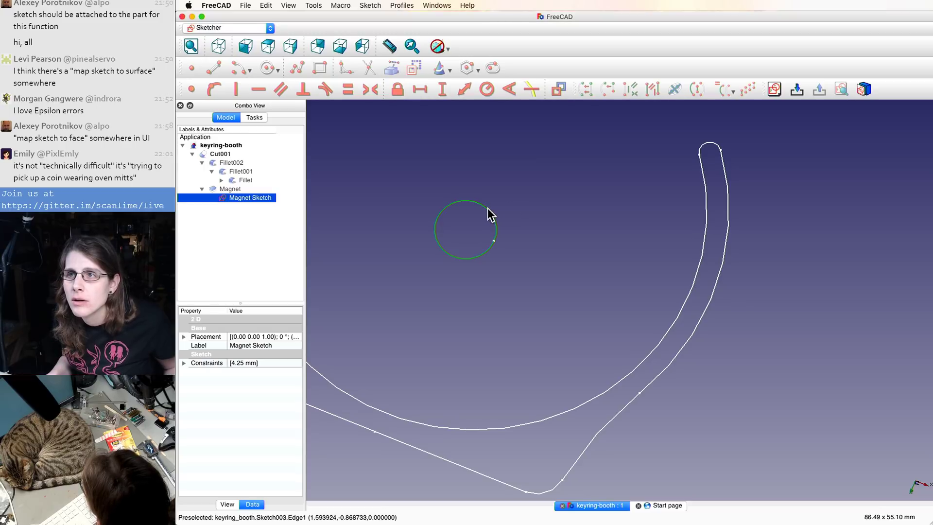
{"action": "scroll", "coordinate": [490, 214], "scroll_direction": "down", "scroll_amount": 4}
{"action": "scroll", "coordinate": [489, 214], "scroll_direction": "up", "scroll_amount": 10}
{"action": "right_click", "coordinate": [489, 213]}
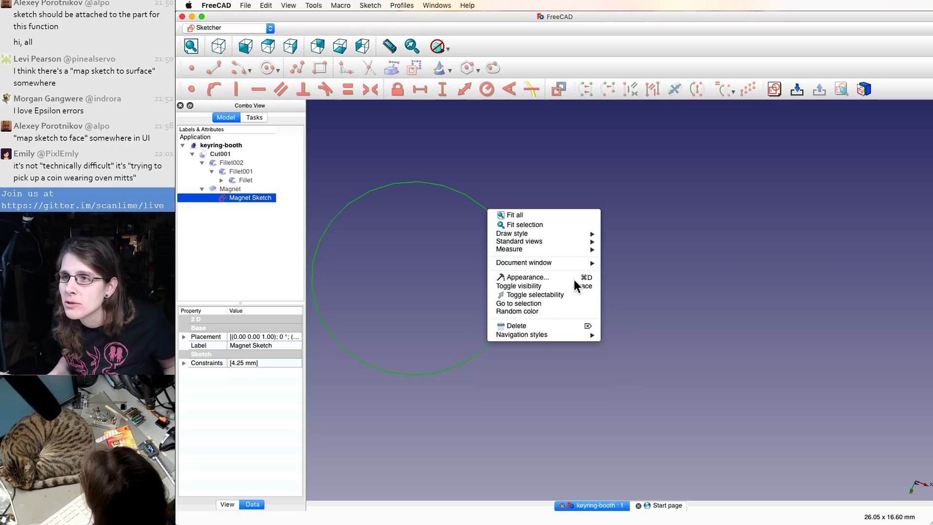
{"action": "left_click", "coordinate": [270, 5]}
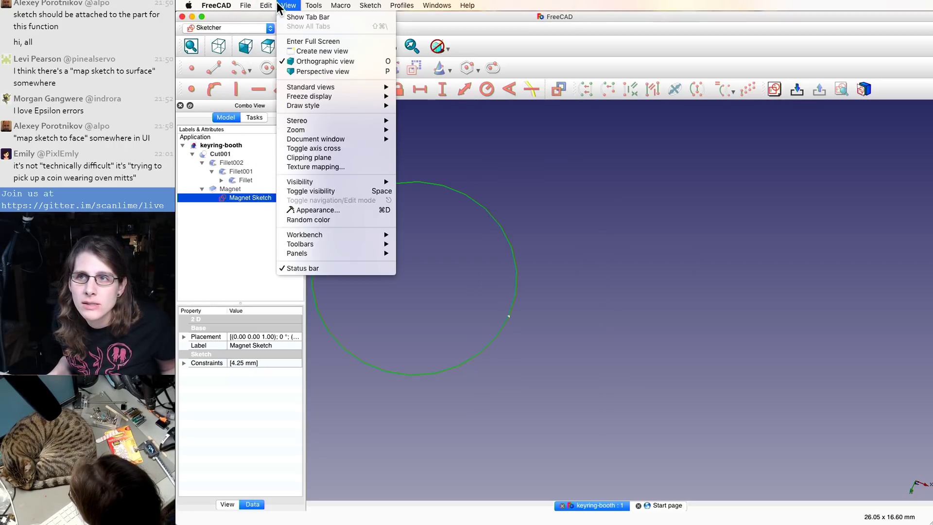
{"action": "left_click", "coordinate": [278, 2]}
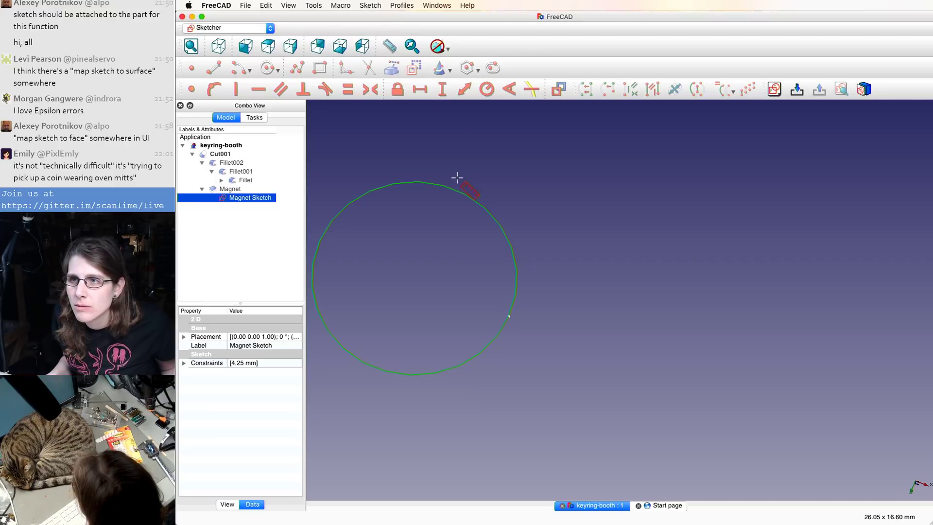
- Reopen Magnet Sketch for editing and measure the distance from the magnet circle's centre to the sketch origin
{"action": "double_click", "coordinate": [255, 197]}
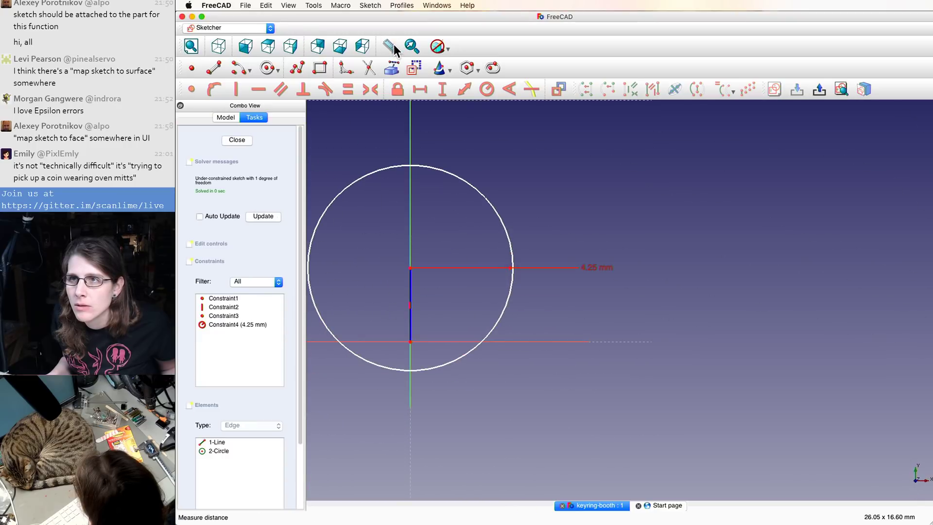
{"action": "left_click", "coordinate": [409, 268]}
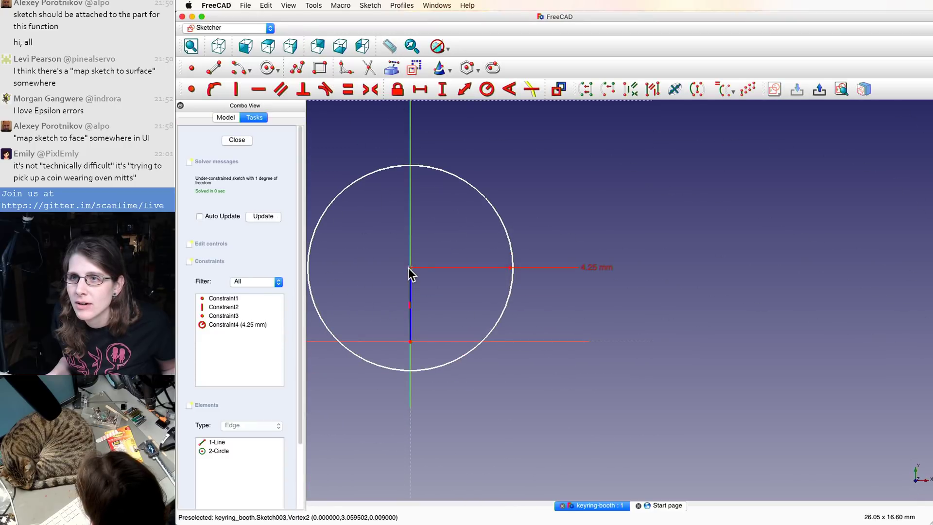
{"action": "left_click", "coordinate": [410, 345]}
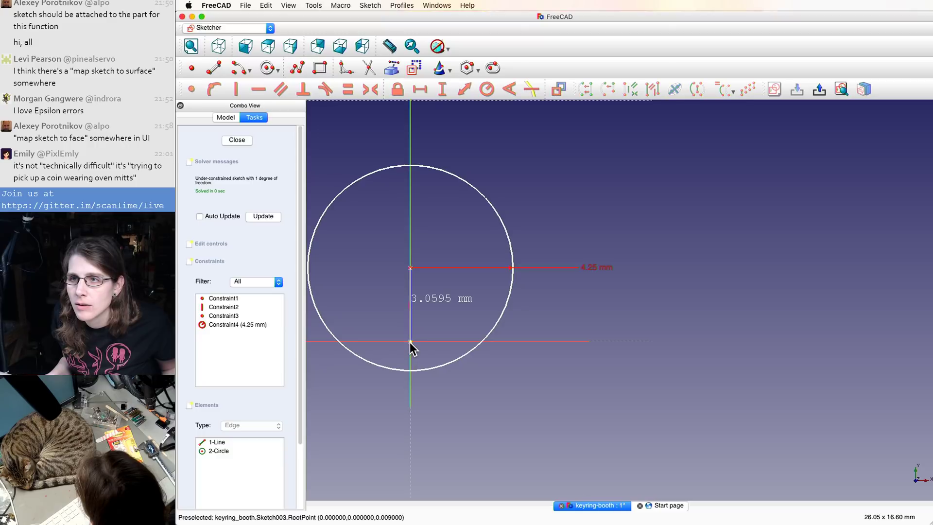
- Examine the distance measurement and its endpoints along the vertical line, close up and against the whole outline
{"action": "scroll", "coordinate": [391, 322], "scroll_direction": "down", "scroll_amount": 4}
{"action": "scroll", "coordinate": [391, 322], "scroll_direction": "up", "scroll_amount": 6}
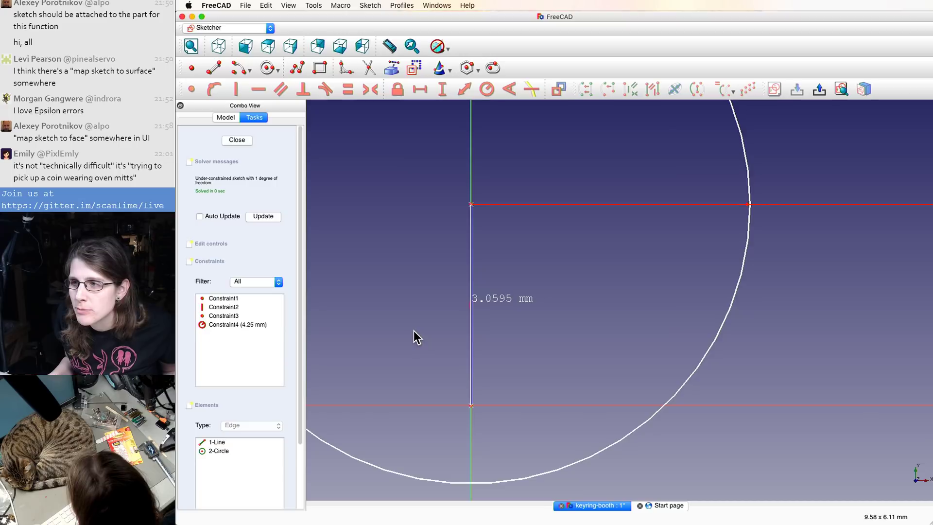
{"action": "scroll", "coordinate": [417, 337], "scroll_direction": "down", "scroll_amount": 1}
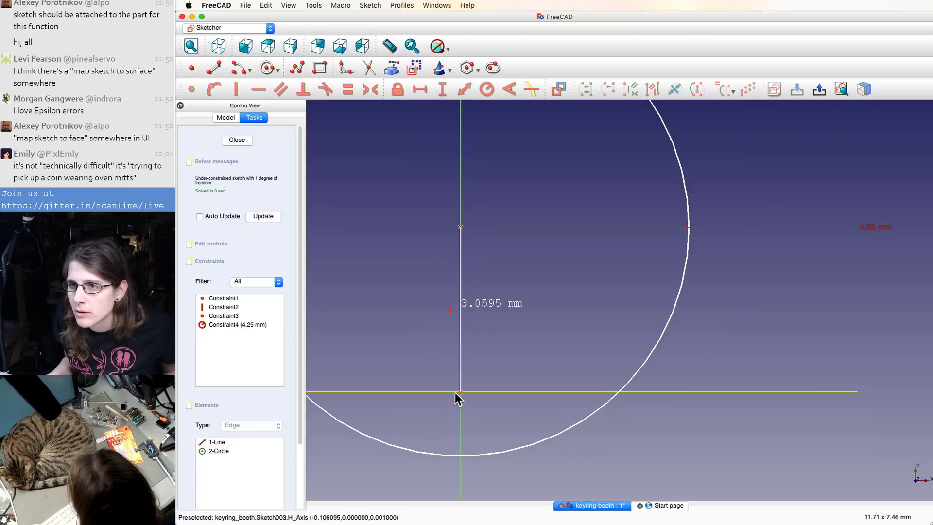
{"action": "scroll", "coordinate": [434, 288], "scroll_direction": "down", "scroll_amount": 4}
{"action": "scroll", "coordinate": [441, 301], "scroll_direction": "up", "scroll_amount": 10}
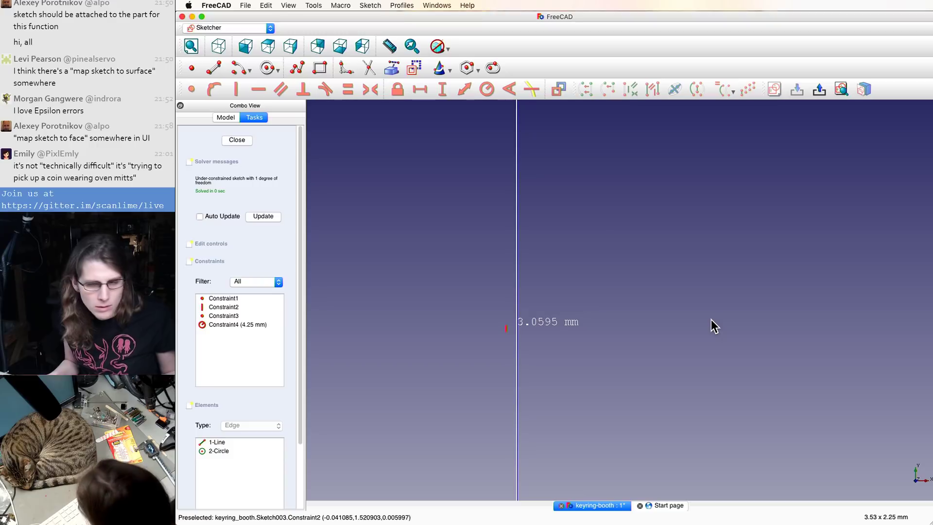
{"action": "scroll", "coordinate": [713, 326], "scroll_direction": "down", "scroll_amount": 3}
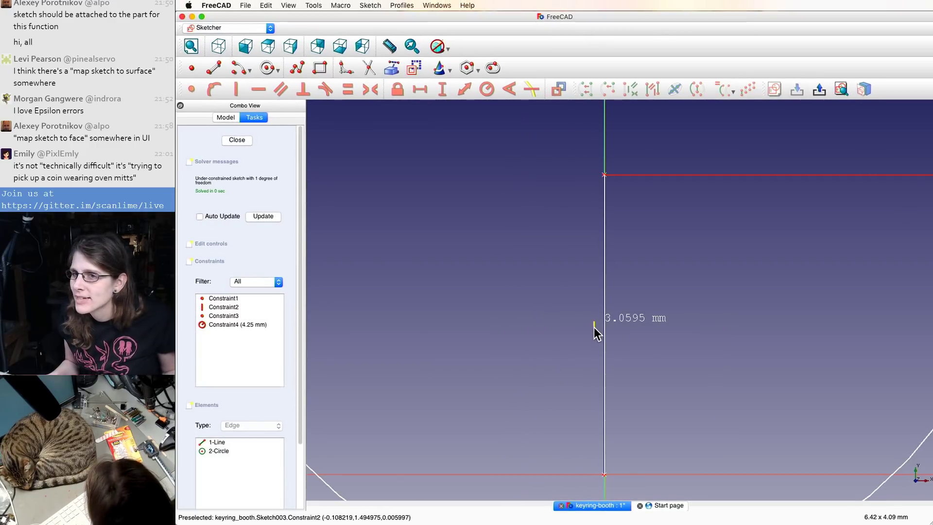
{"action": "scroll", "coordinate": [594, 328], "scroll_direction": "down", "scroll_amount": 3}
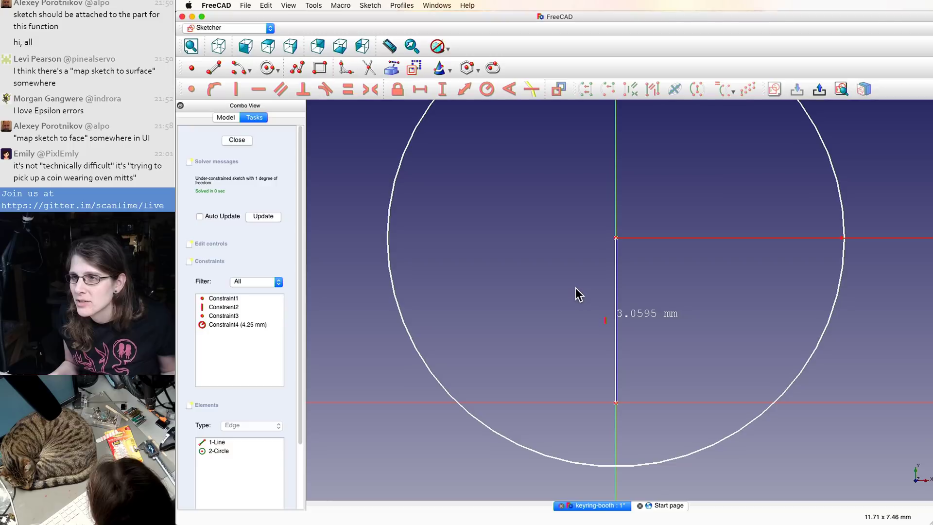
{"action": "scroll", "coordinate": [576, 288], "scroll_direction": "down", "scroll_amount": 10}
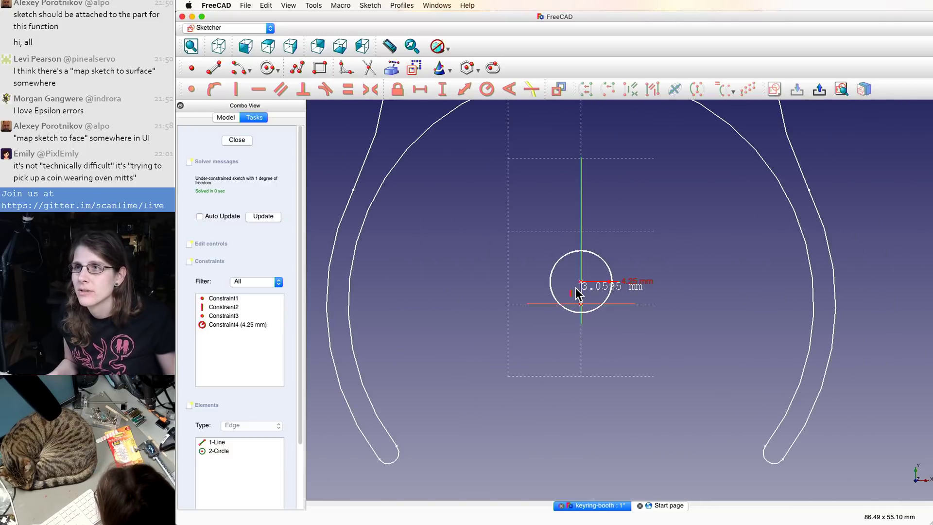
- Close Magnet Sketch and show the Cut001 solid, viewing it in 3D with the distance measurement
{"action": "key", "text": "Escape"}
{"action": "scroll", "coordinate": [498, 265], "scroll_direction": "down", "scroll_amount": 4}
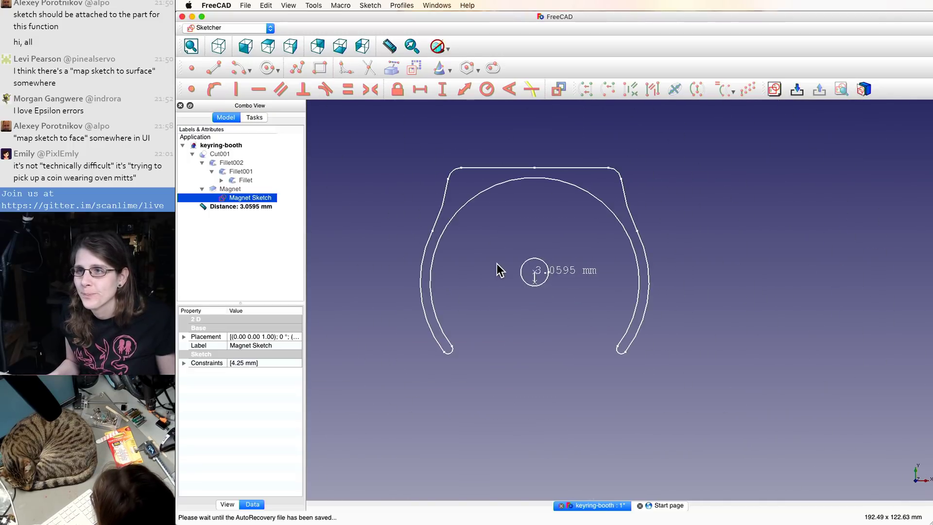
{"action": "left_click", "coordinate": [226, 155]}
{"action": "key", "text": "space"}
{"action": "scroll", "coordinate": [337, 265], "scroll_direction": "down", "scroll_amount": 1}
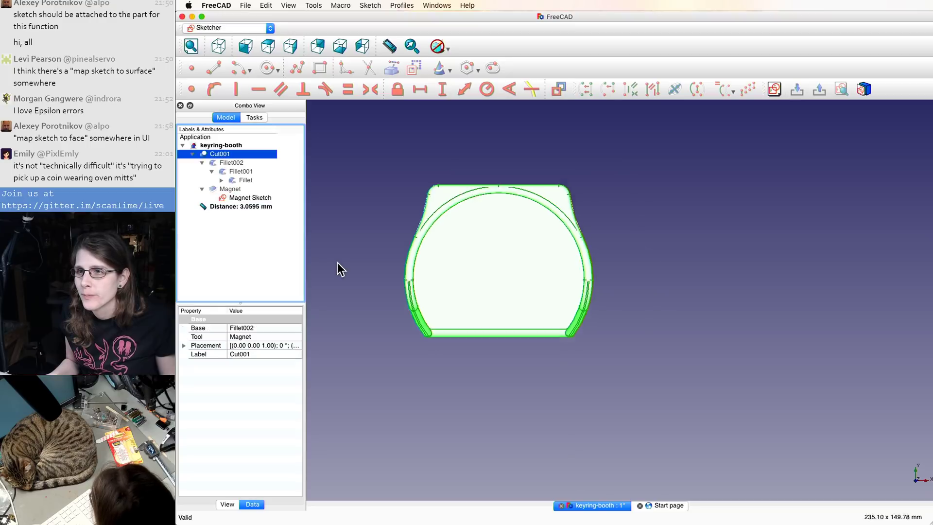
{"action": "middle_click_drag", "start_coordinate": [405, 272], "coordinate": [306, 244]}
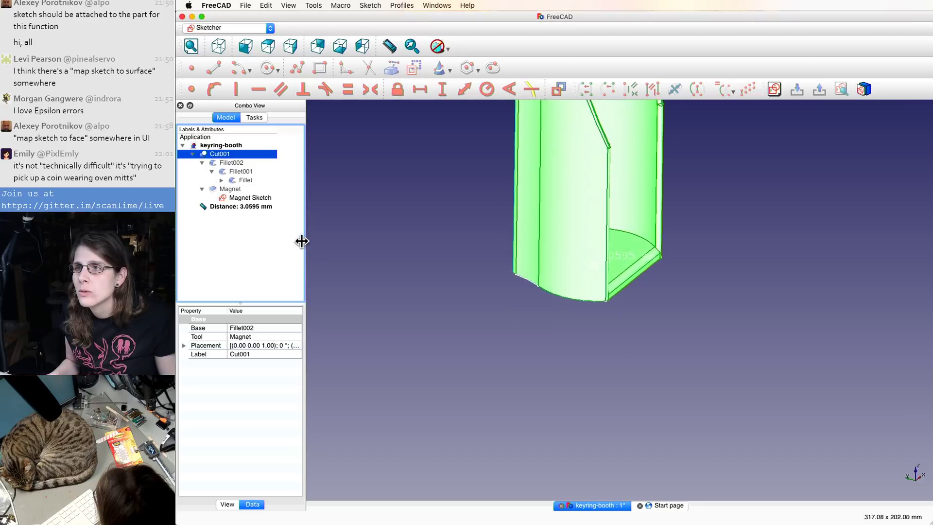
- Select the distance measurement in the model tree and inspect the coordinates of its first point, P1
{"action": "left_click", "coordinate": [242, 211]}
{"action": "left_click", "coordinate": [243, 207]}
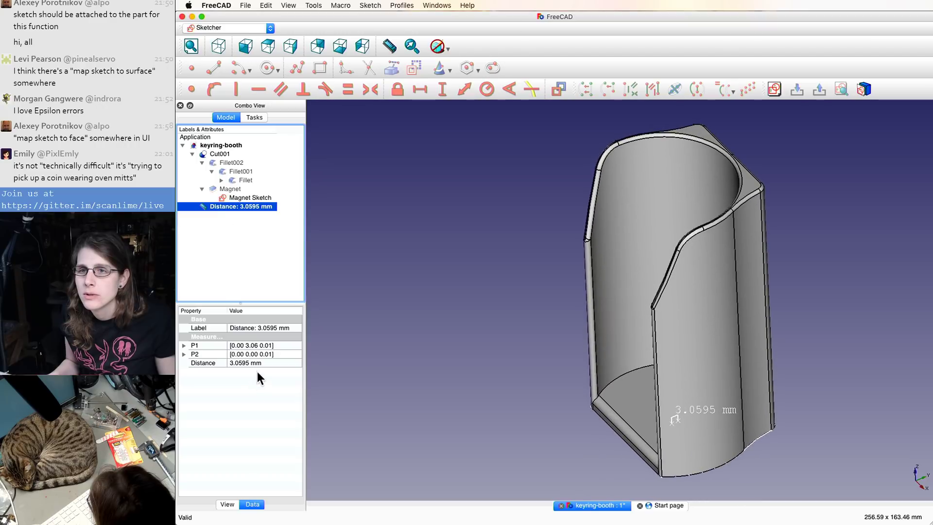
{"action": "left_click", "coordinate": [242, 346]}
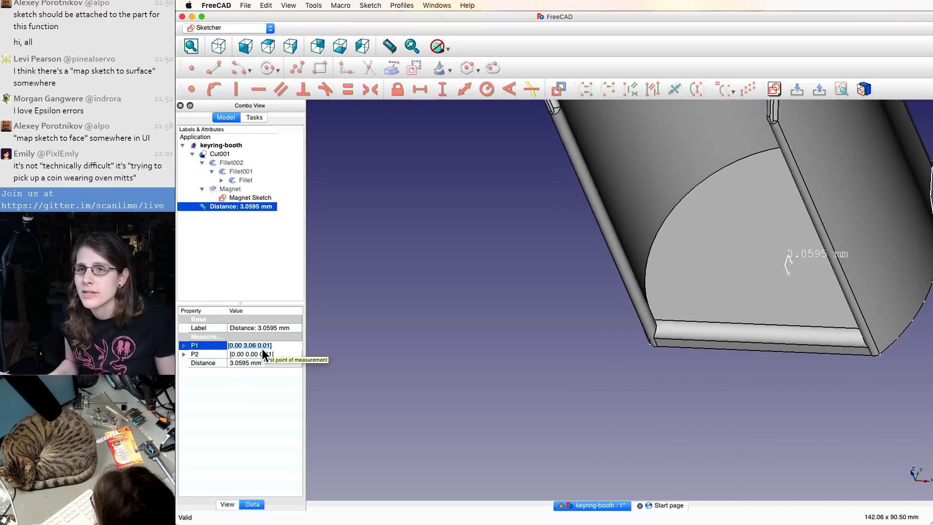
- Create a new sketch on the XZ-Plane with an offset of 3.0595 mm
{"action": "left_click", "coordinate": [251, 261]}
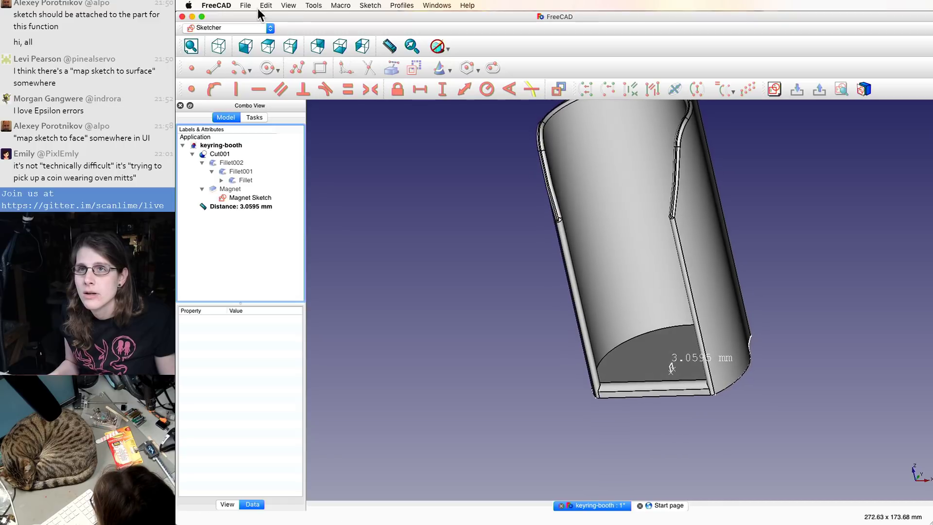
{"action": "left_click", "coordinate": [370, 6]}
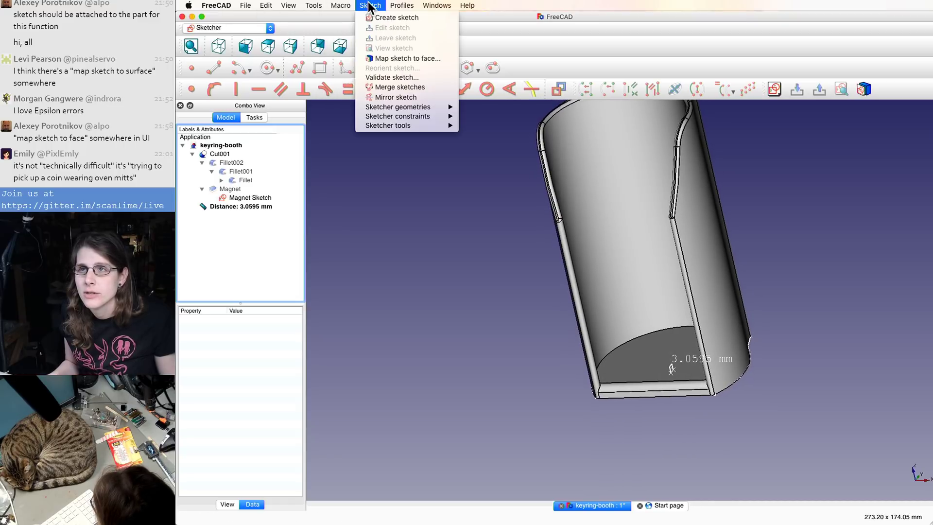
{"action": "left_click", "coordinate": [377, 17]}
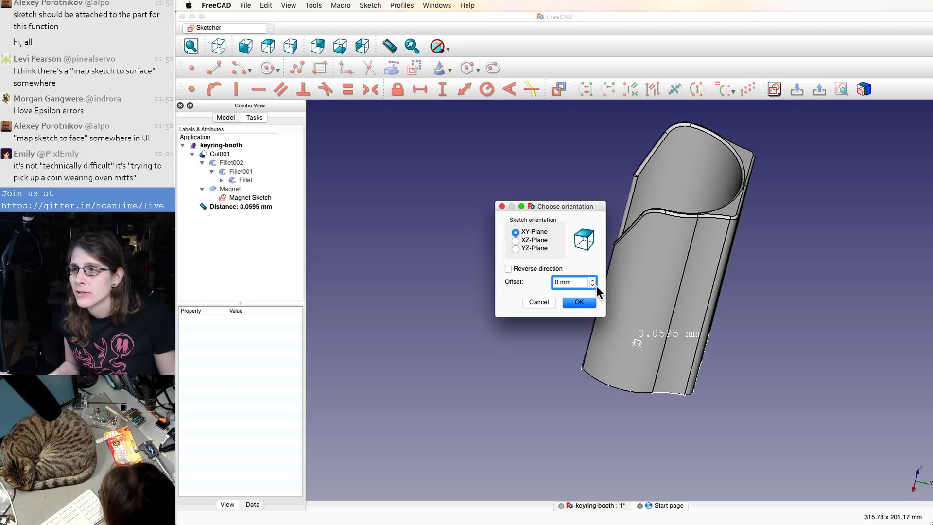
{"action": "left_click", "coordinate": [531, 241]}
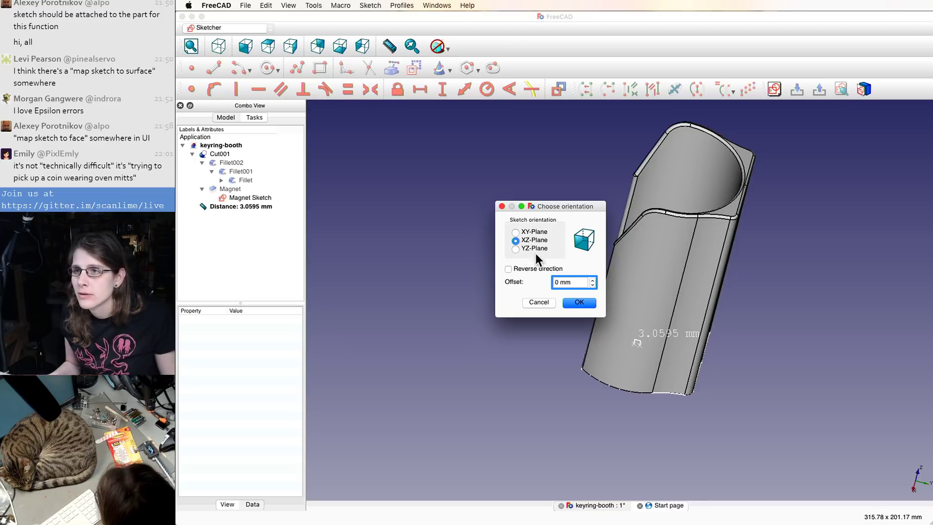
{"action": "type", "text": "3.0595"}
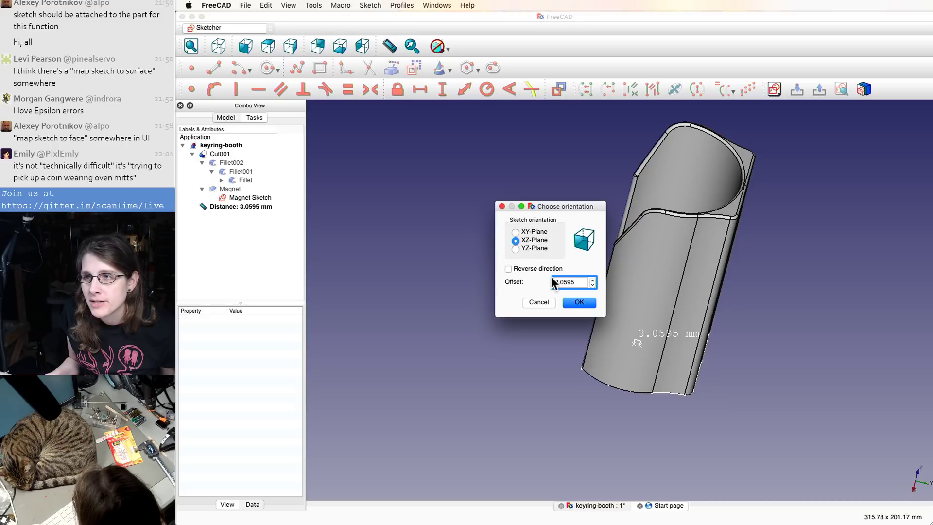
{"action": "left_click", "coordinate": [578, 303]}
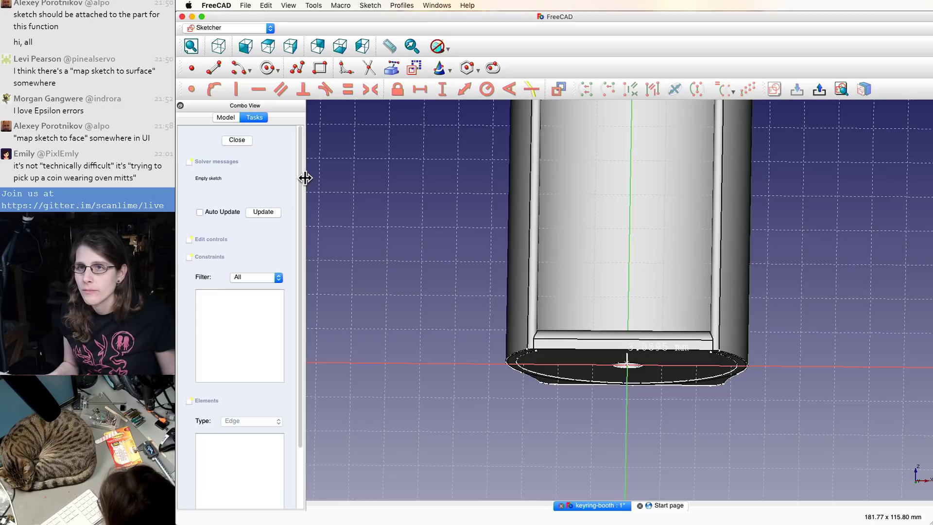
- Draw a circle of about 8.35 mm radius above the horizontal axis, with its centre just beside the vertical axis
{"action": "key", "text": "g"}
{"action": "key", "text": "c"}
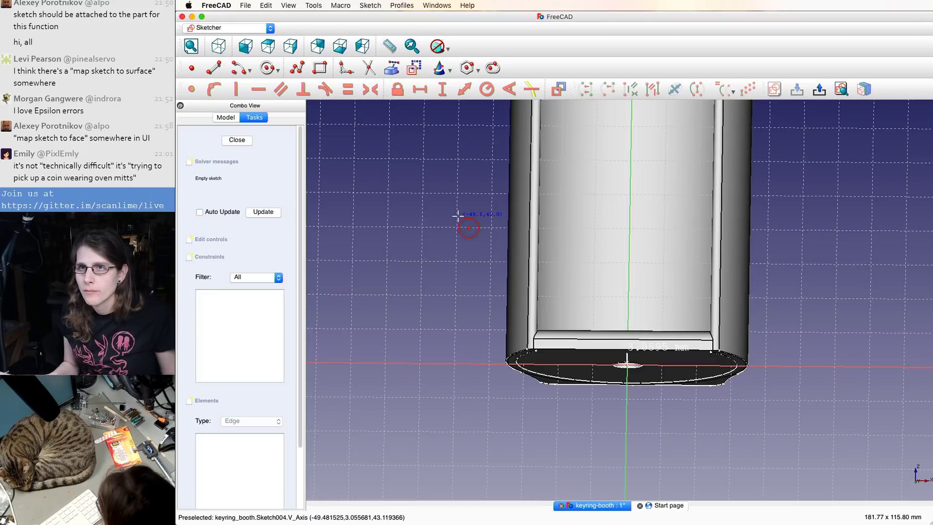
{"action": "left_click", "coordinate": [616, 281]}
{"action": "left_click", "coordinate": [613, 282]}
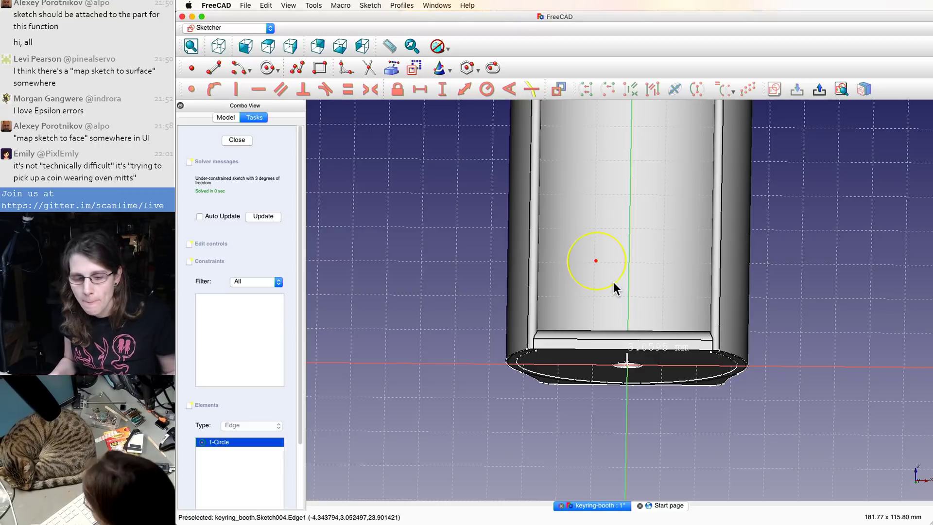
- Constrain the circle's radius to 31/2 mm and save the document
{"action": "type", "text": "r"}
{"action": "type", "text": "31"}
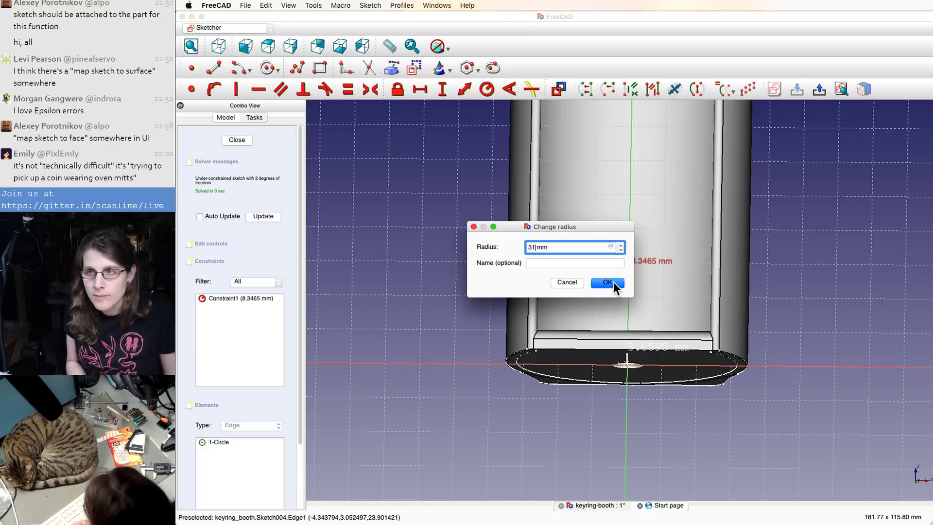
{"action": "key", "text": "Return"}
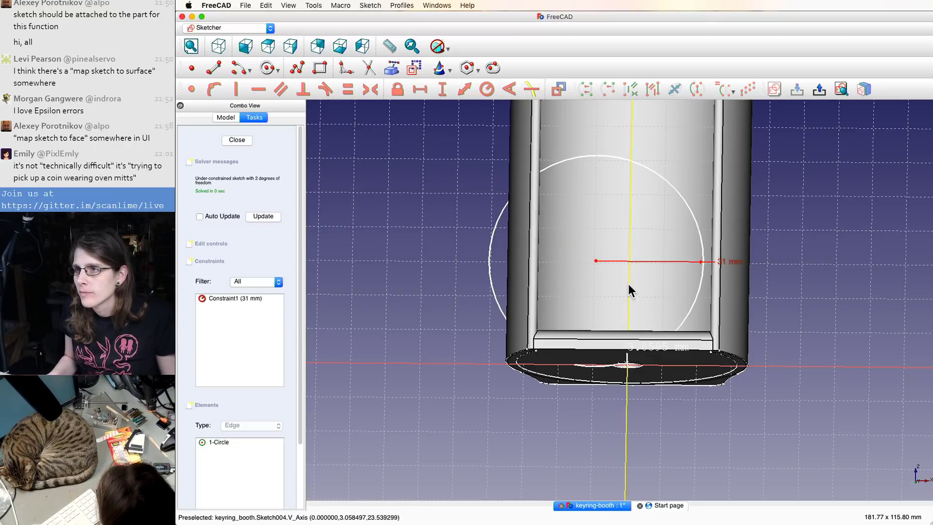
{"action": "double_click", "coordinate": [723, 261]}
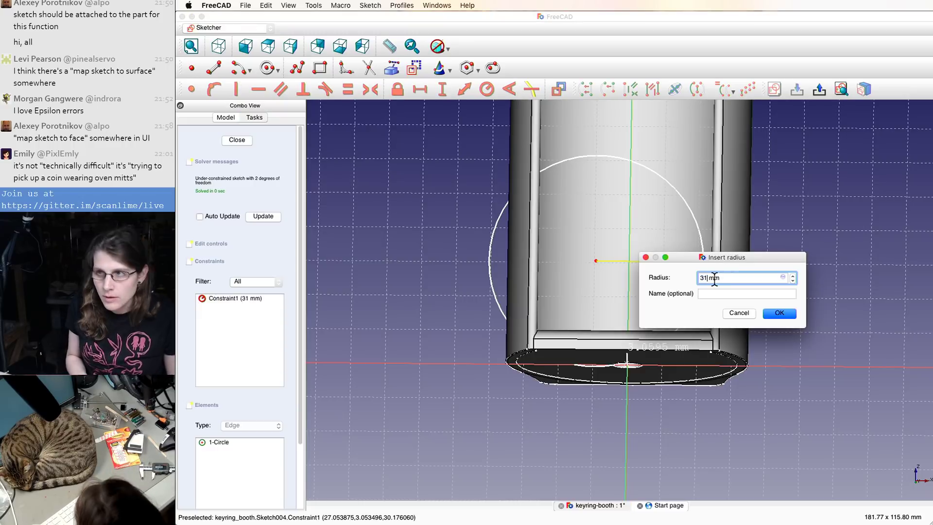
{"action": "type", "text": "/2"}
{"action": "key", "text": "Return"}
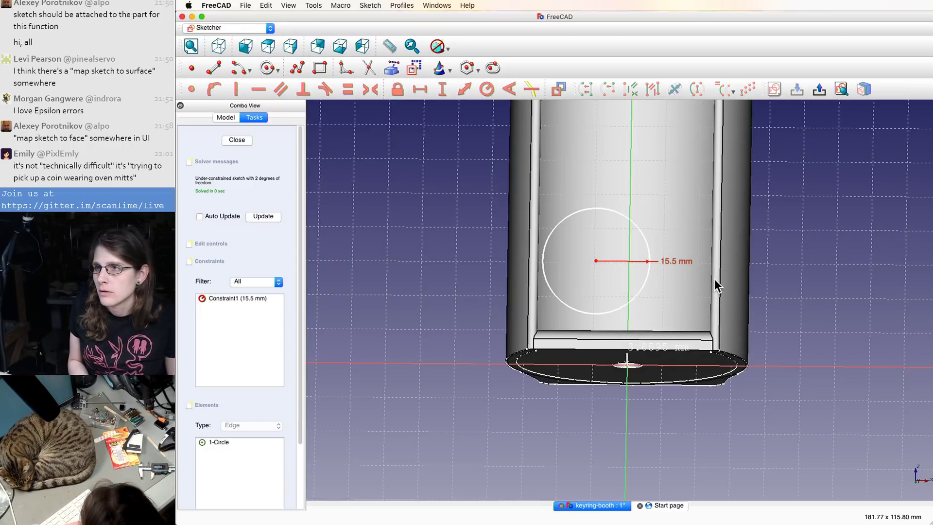
{"action": "left_click", "coordinate": [247, 5]}
{"action": "left_click", "coordinate": [282, 70]}
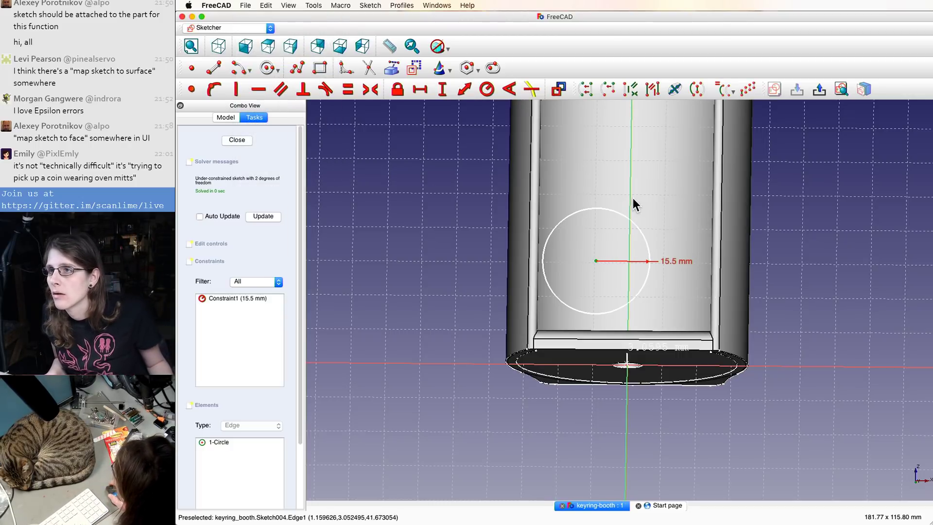
- Constrain the circle's centre point onto the vertical axis
{"action": "key", "text": "c"}
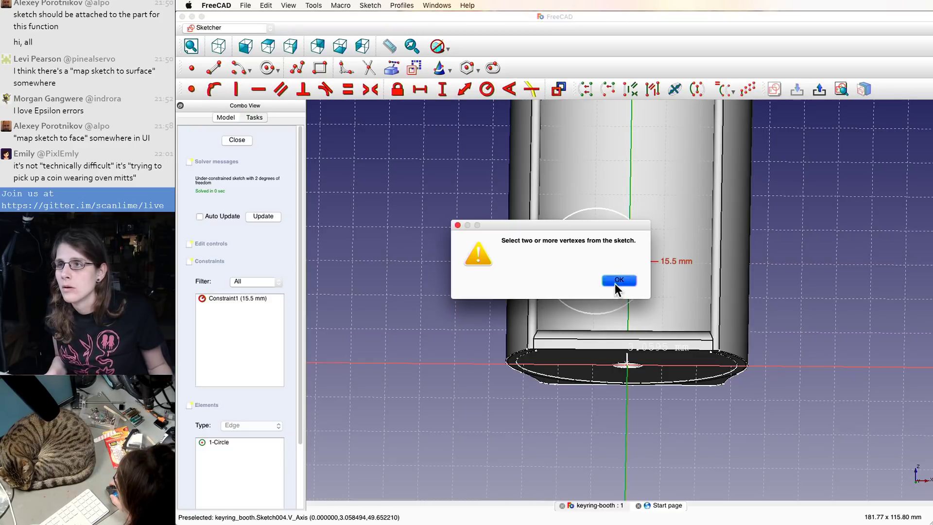
{"action": "left_click", "coordinate": [617, 281]}
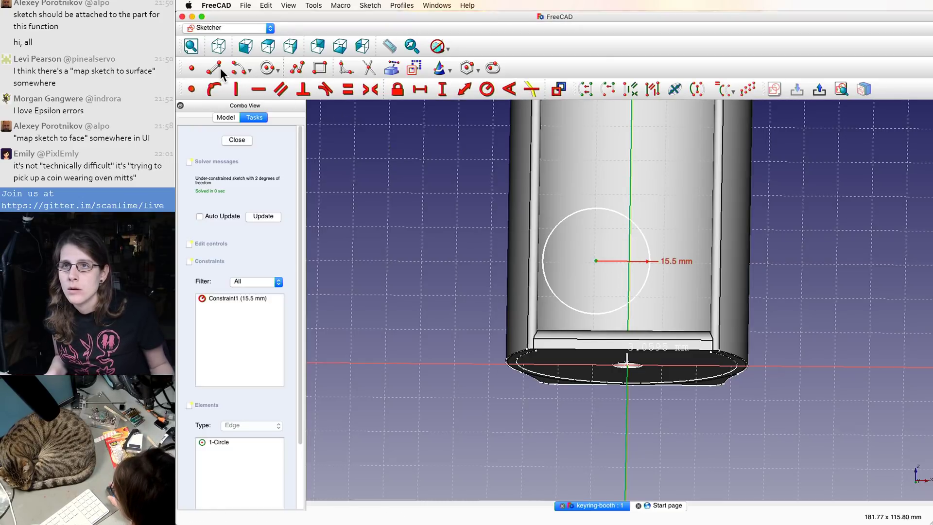
{"action": "left_click", "coordinate": [216, 89]}
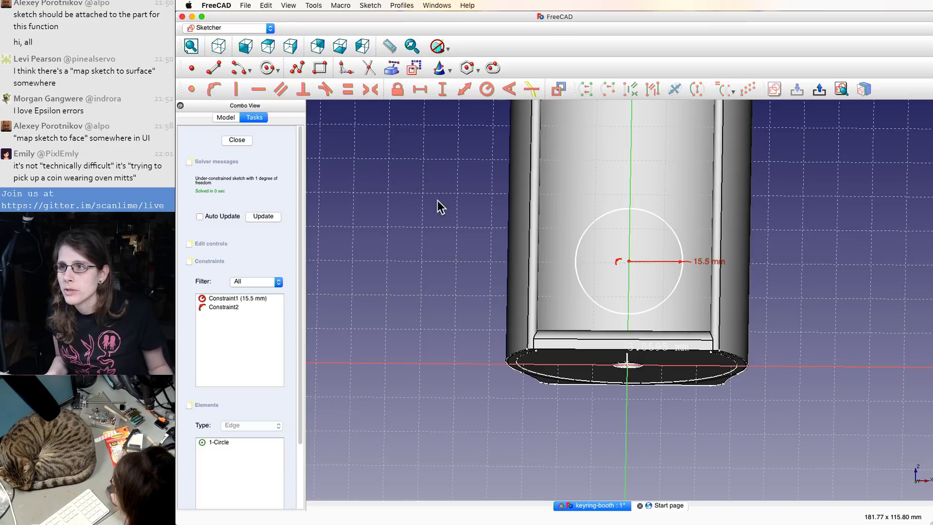
- Check the circle's position against the magnet recess in 3D, save the document and close the sketch
{"action": "mouse_move", "coordinate": [644, 319]}
{"action": "left_mouse_down"}
{"action": "mouse_move", "coordinate": [643, 358]}
{"action": "mouse_move", "coordinate": [643, 325]}
{"action": "left_mouse_up"}
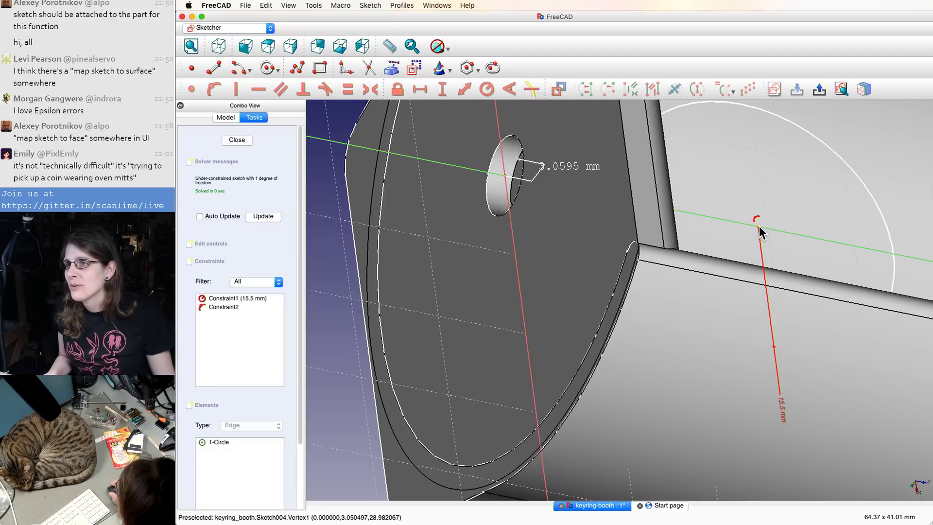
{"action": "mouse_move", "coordinate": [760, 226]}
{"action": "left_mouse_down"}
{"action": "mouse_move", "coordinate": [705, 233]}
{"action": "mouse_move", "coordinate": [648, 221]}
{"action": "mouse_move", "coordinate": [783, 211]}
{"action": "left_mouse_up"}
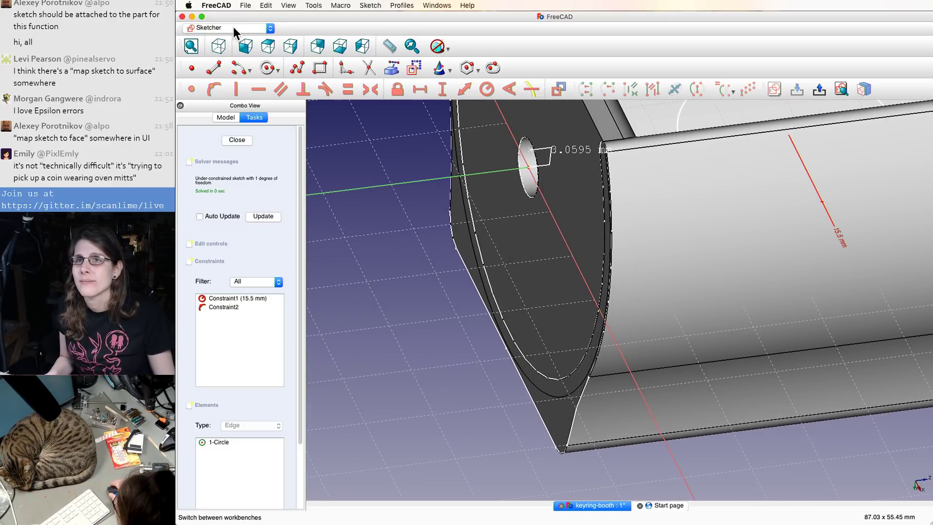
{"action": "left_click", "coordinate": [250, 7]}
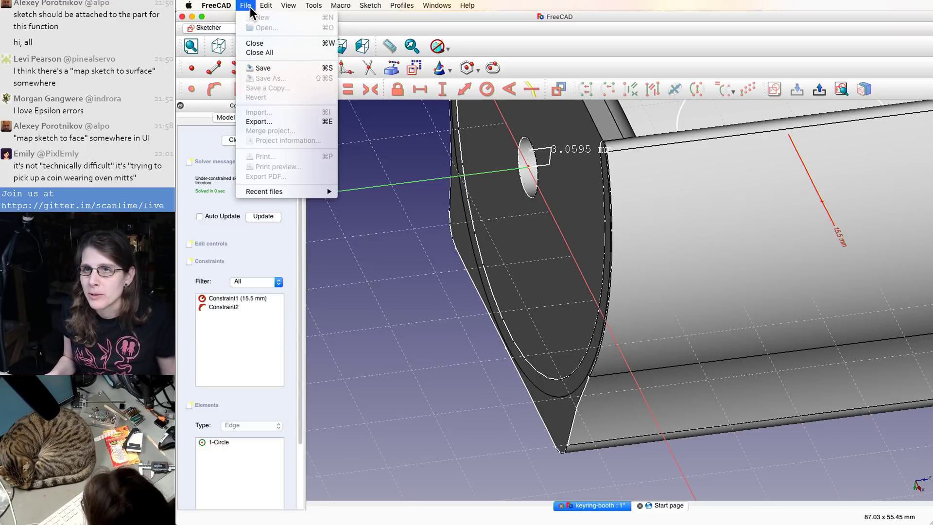
{"action": "left_click", "coordinate": [289, 69]}
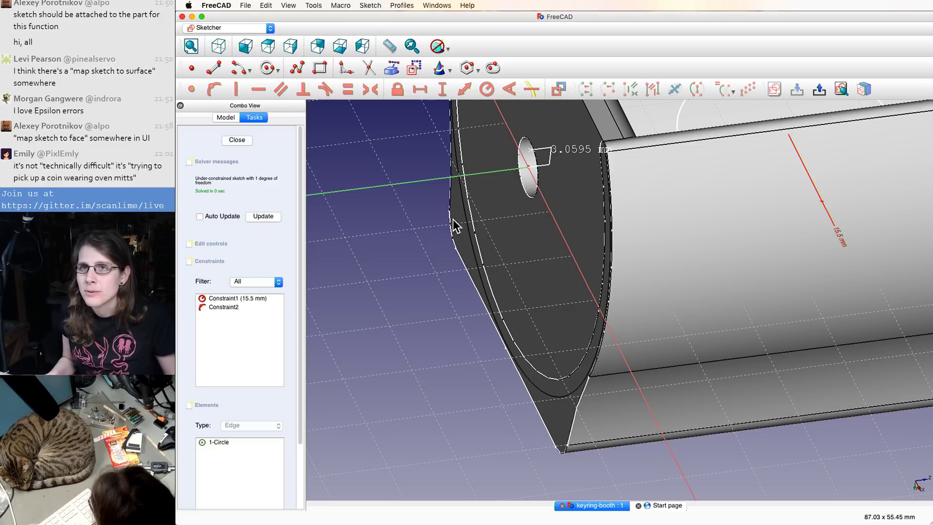
{"action": "key", "text": "Escape"}
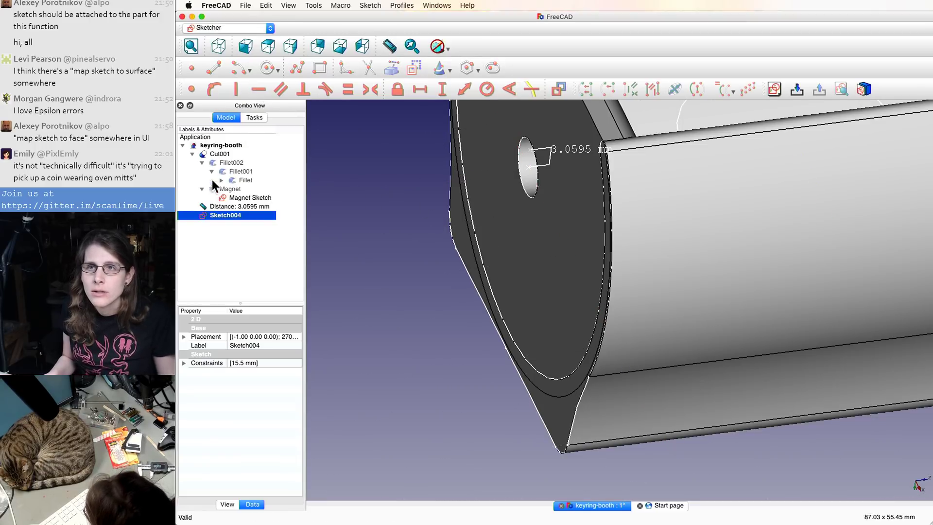
- Try to move Sketch004 into Cut001 in the model tree and collapse the Cut001 branch
{"action": "left_click", "coordinate": [225, 207]}
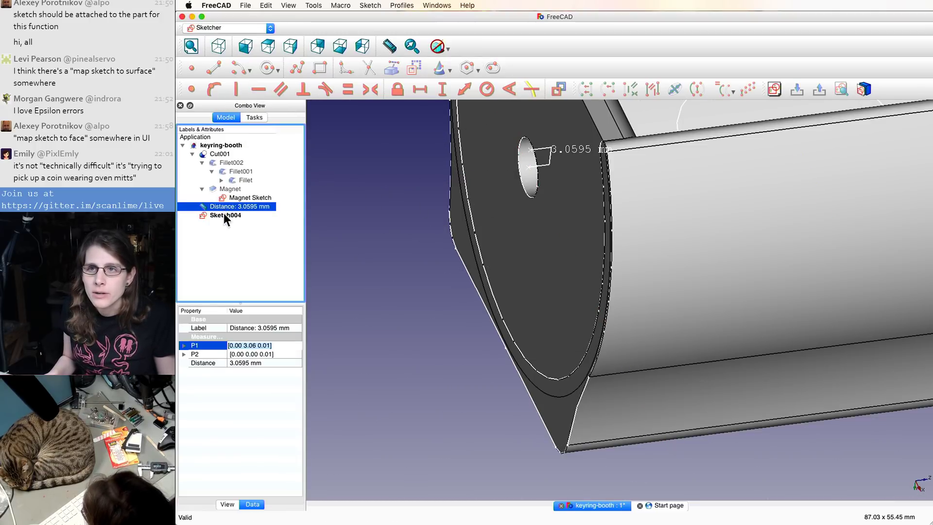
{"action": "left_click", "coordinate": [225, 216]}
{"action": "left_click_drag", "start_coordinate": [225, 215], "coordinate": [223, 150]}
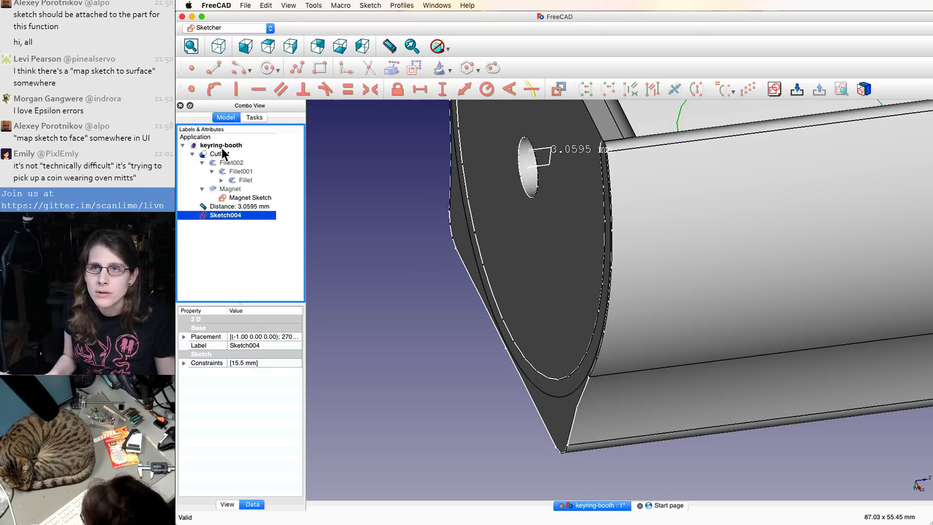
{"action": "left_click", "coordinate": [190, 154]}
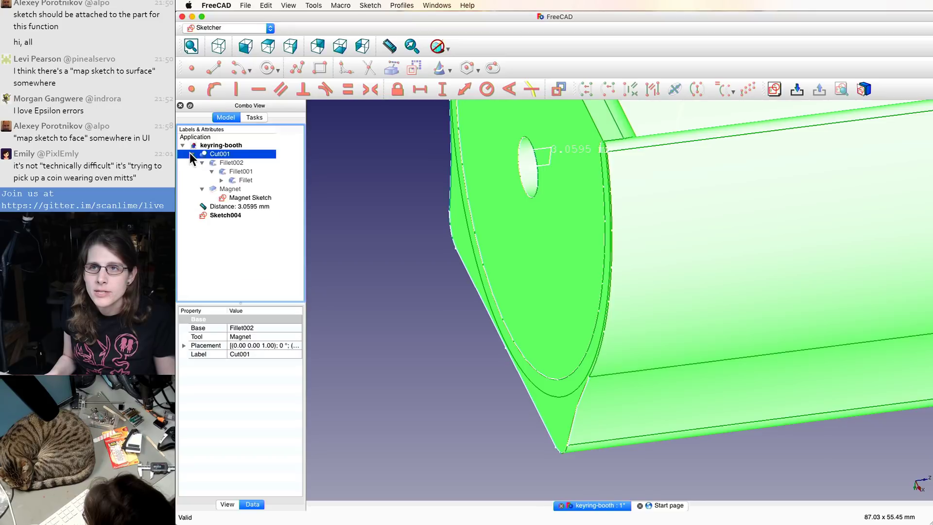
{"action": "left_click", "coordinate": [193, 153]}
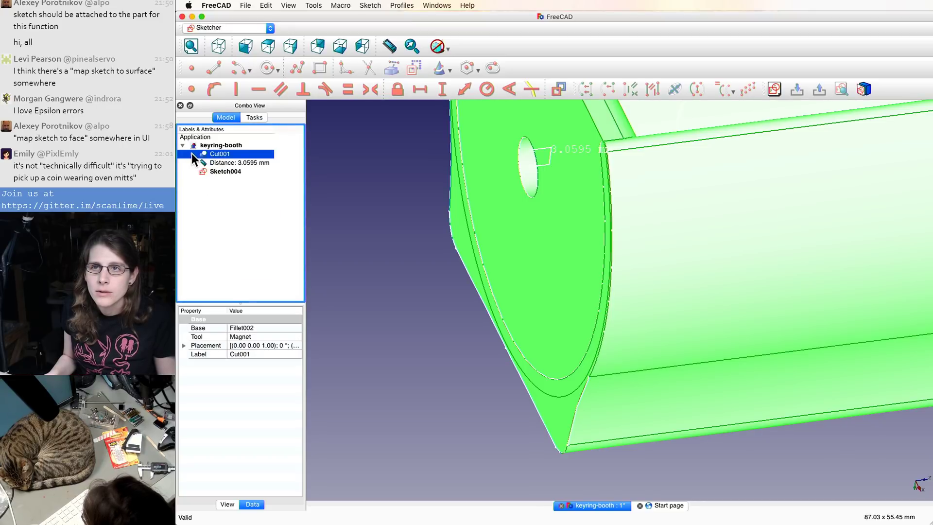
- Try again to attach Sketch004 to the collapsed Cut001, reselecting the solid and the sketch in turn
{"action": "left_click", "coordinate": [210, 146]}
{"action": "left_click", "coordinate": [217, 155]}
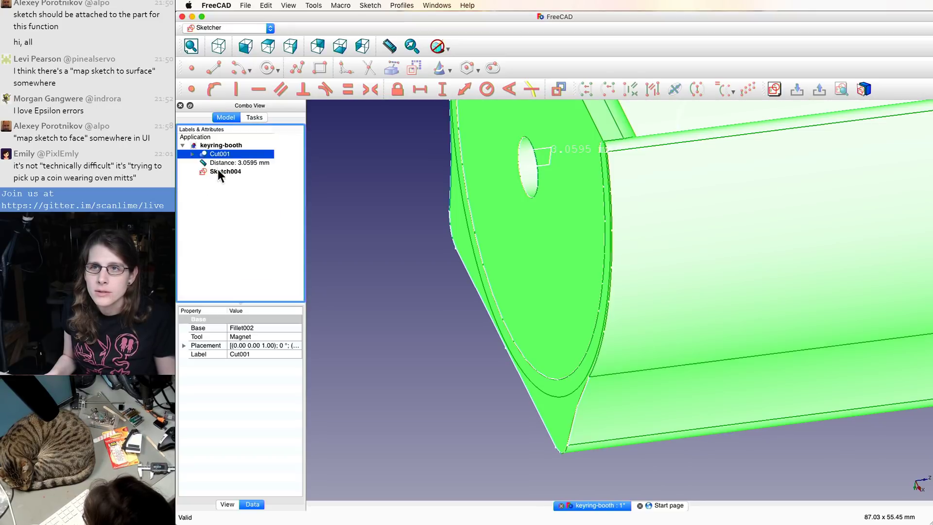
{"action": "left_click_drag", "start_coordinate": [219, 170], "coordinate": [218, 156]}
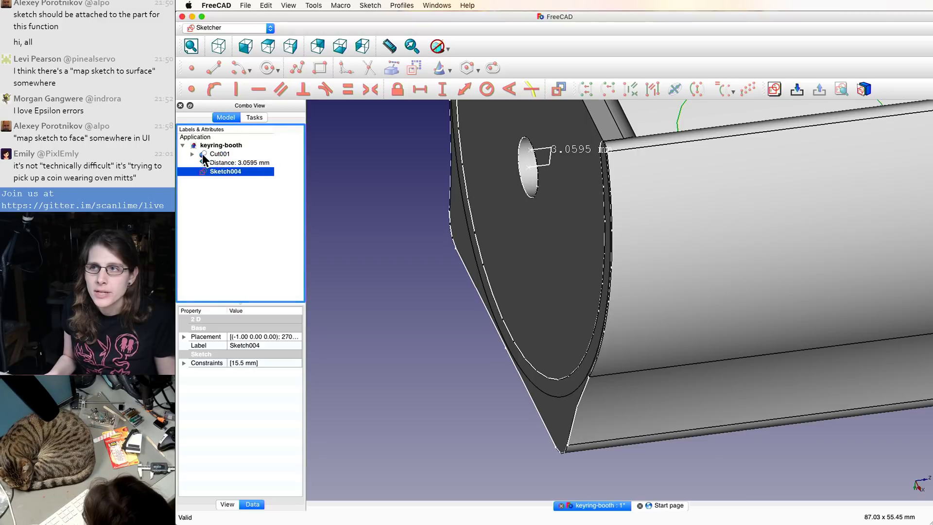
{"action": "left_click", "coordinate": [222, 153], "text": "shift"}
{"action": "left_click", "coordinate": [222, 155]}
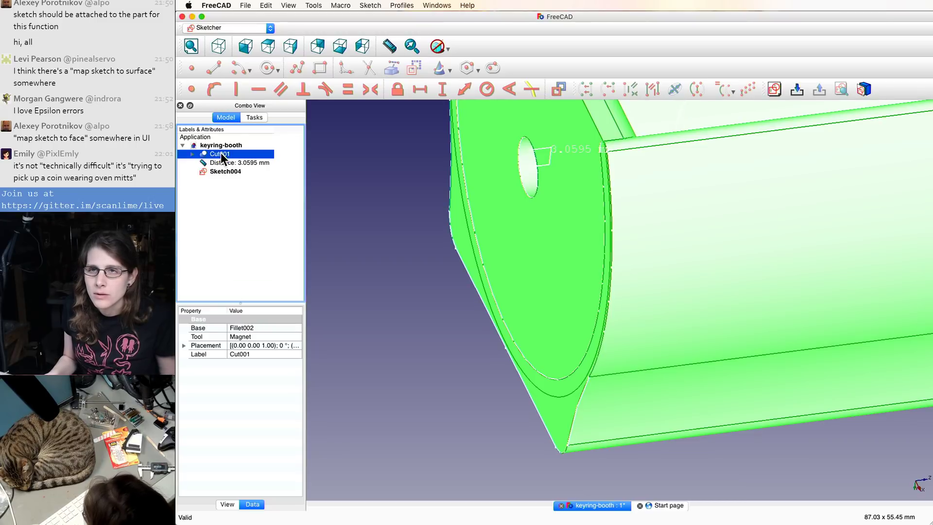
{"action": "left_click", "coordinate": [220, 171]}
{"action": "left_click", "coordinate": [219, 155]}
{"action": "left_click", "coordinate": [223, 188]}
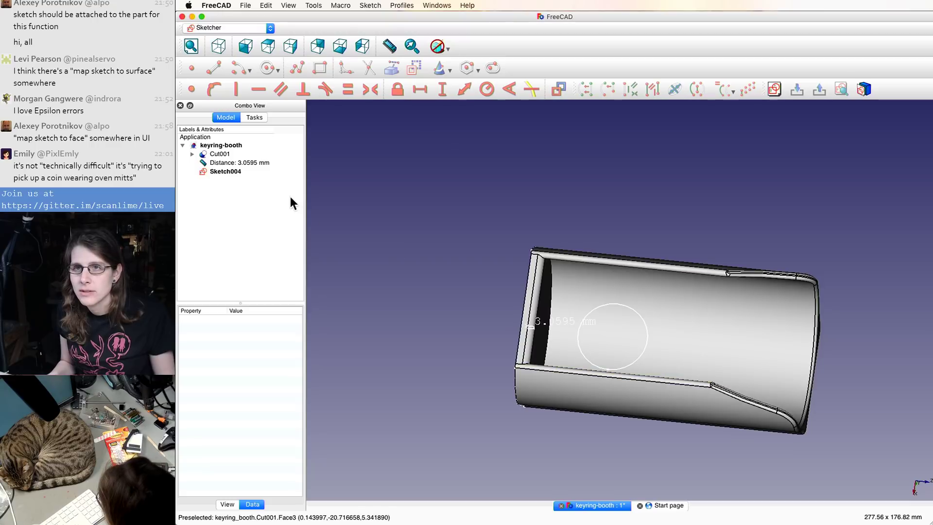
- Reopen Sketch004 and try to reference the Cut001 solid as external geometry
{"action": "double_click", "coordinate": [221, 172]}
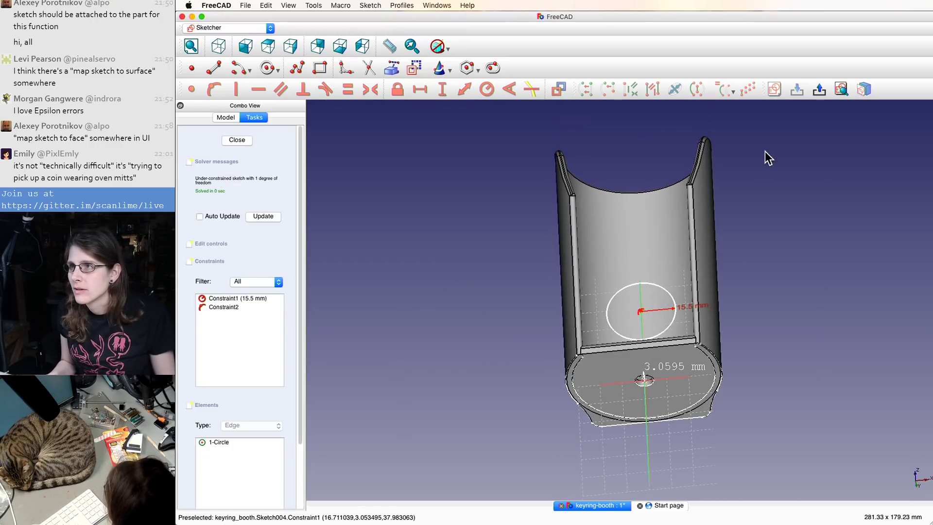
{"action": "left_click", "coordinate": [389, 69]}
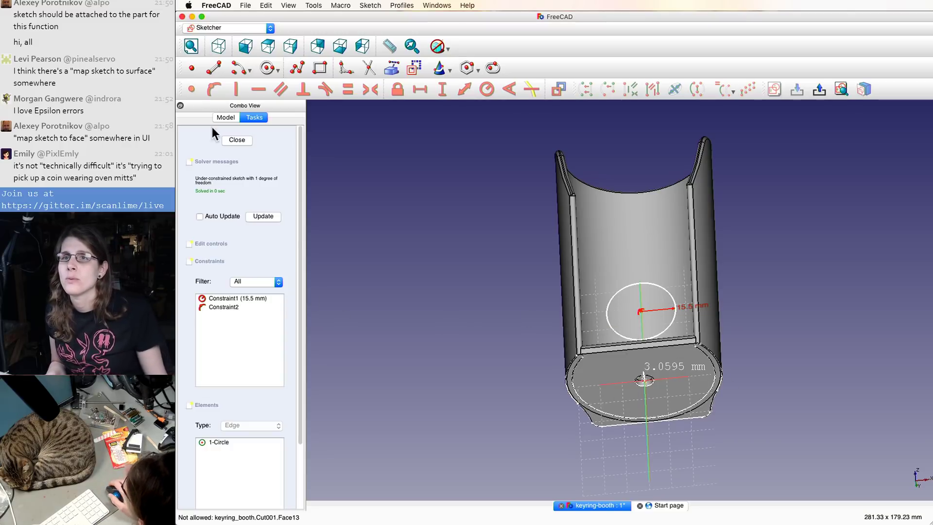
{"action": "left_click", "coordinate": [235, 121]}
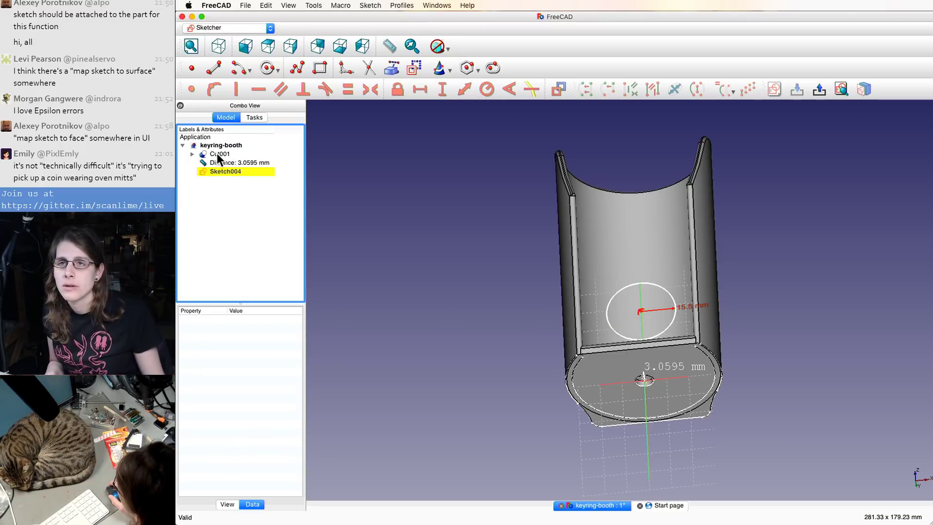
{"action": "left_click", "coordinate": [218, 154]}
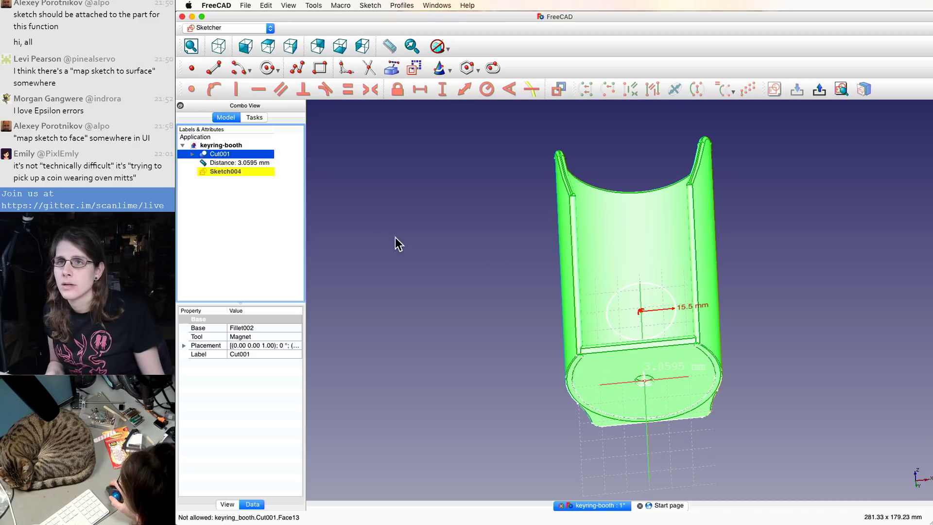
{"action": "left_click", "coordinate": [613, 195]}
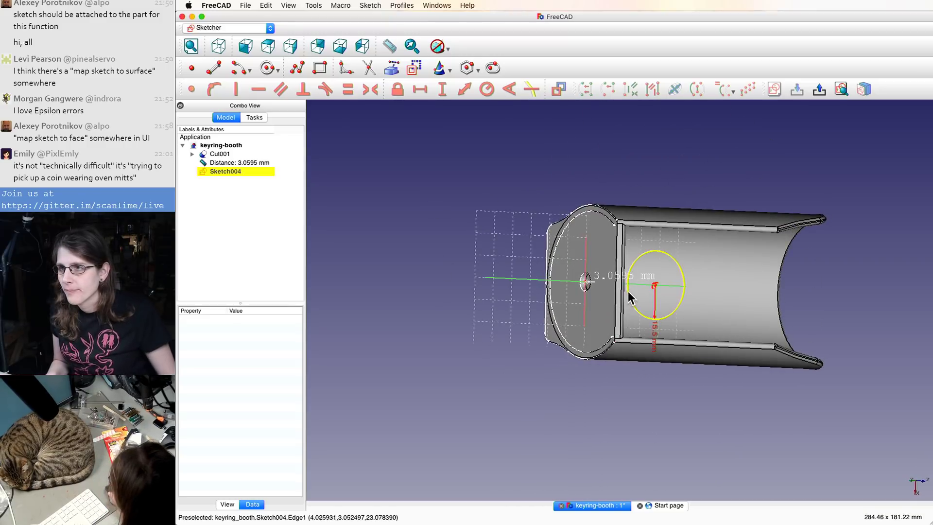
- Examine the sketched circle against the magnet recess inside and outside the part, and close the sketch
{"action": "left_click_drag", "start_coordinate": [629, 295], "coordinate": [588, 296]}
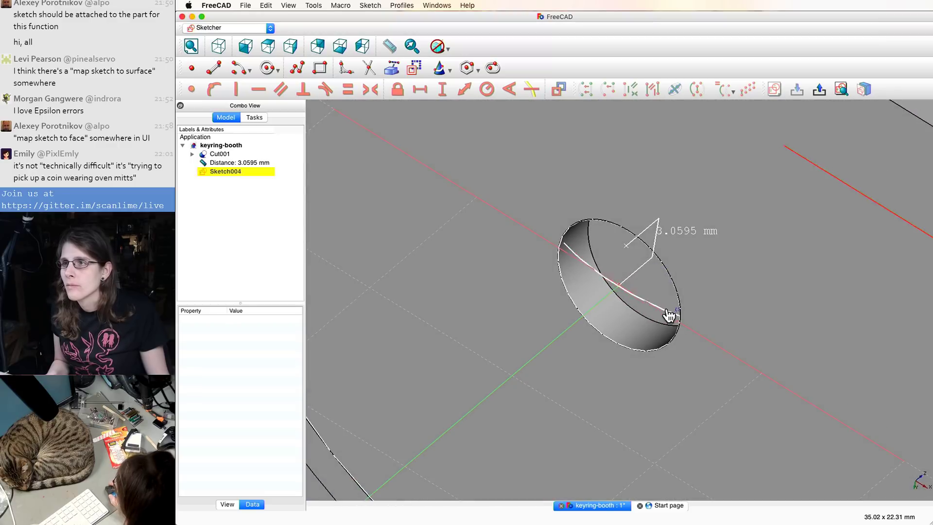
{"action": "double_click", "coordinate": [666, 274]}
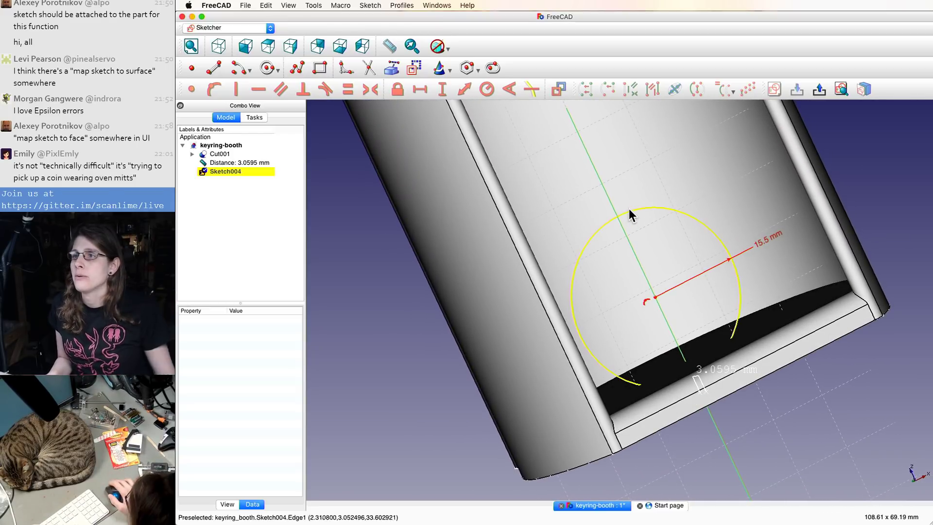
{"action": "left_click_drag", "start_coordinate": [633, 220], "coordinate": [636, 221]}
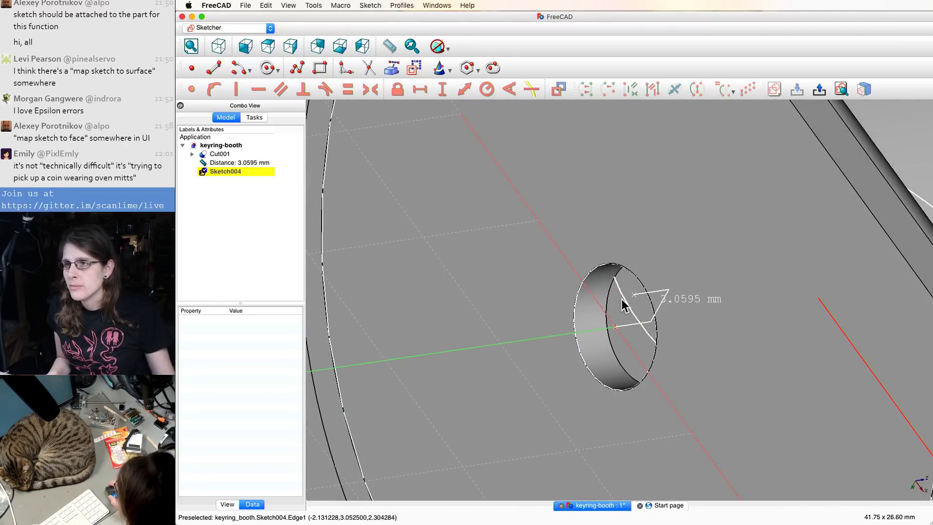
{"action": "left_click_drag", "start_coordinate": [620, 292], "coordinate": [621, 298]}
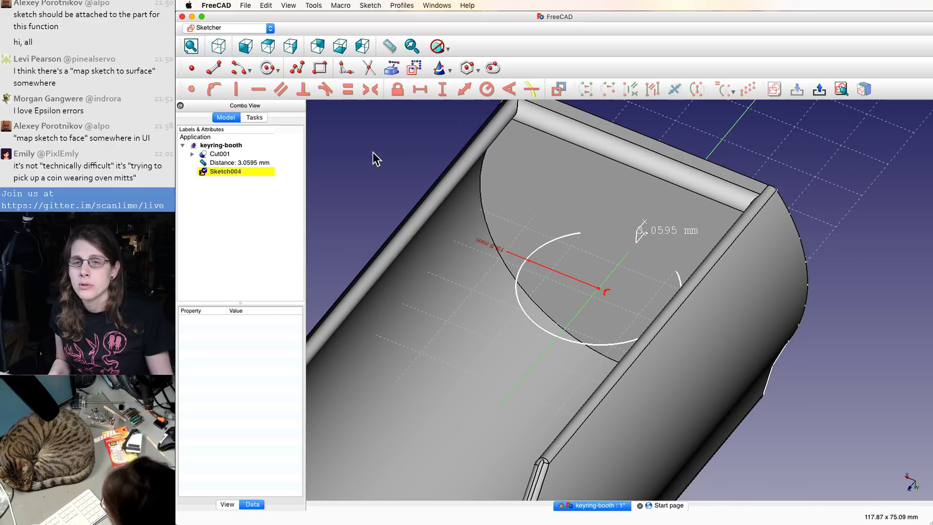
{"action": "left_click", "coordinate": [395, 159]}
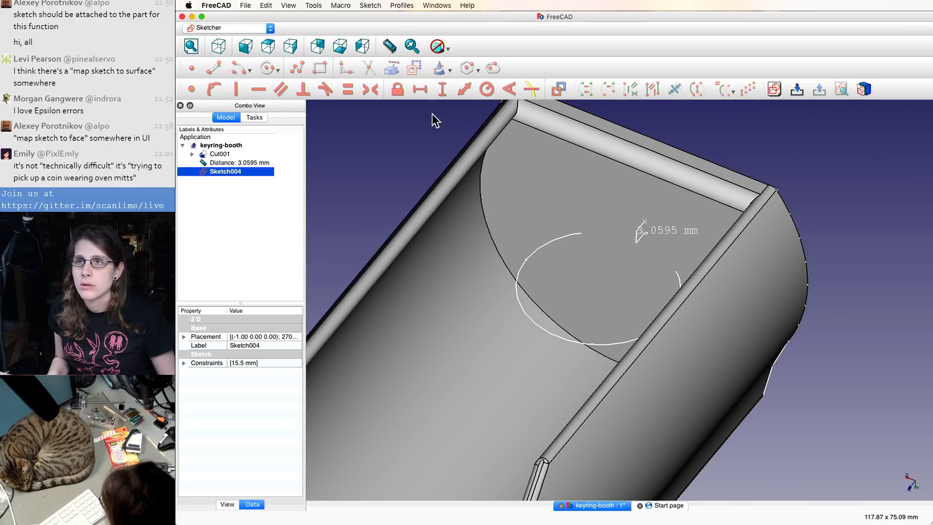
- Switch to the Part Design workbench and pad Sketch004 symmetrically about its plane
{"action": "left_click", "coordinate": [253, 25]}
{"action": "left_click", "coordinate": [239, 112]}
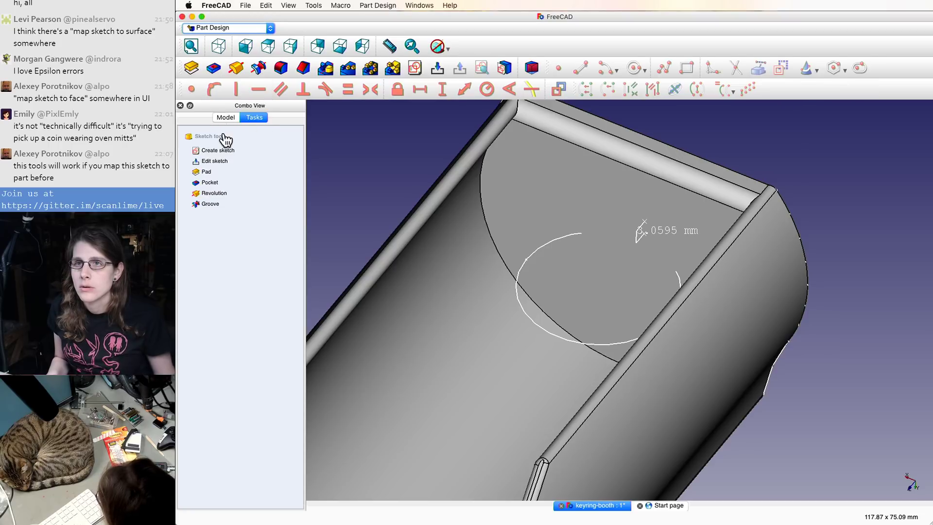
{"action": "left_click", "coordinate": [191, 68]}
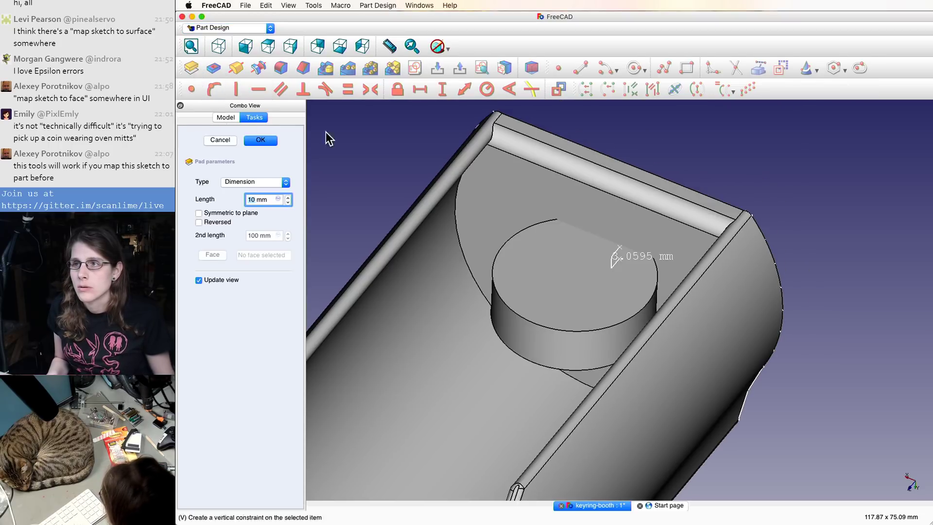
{"action": "left_click", "coordinate": [235, 212]}
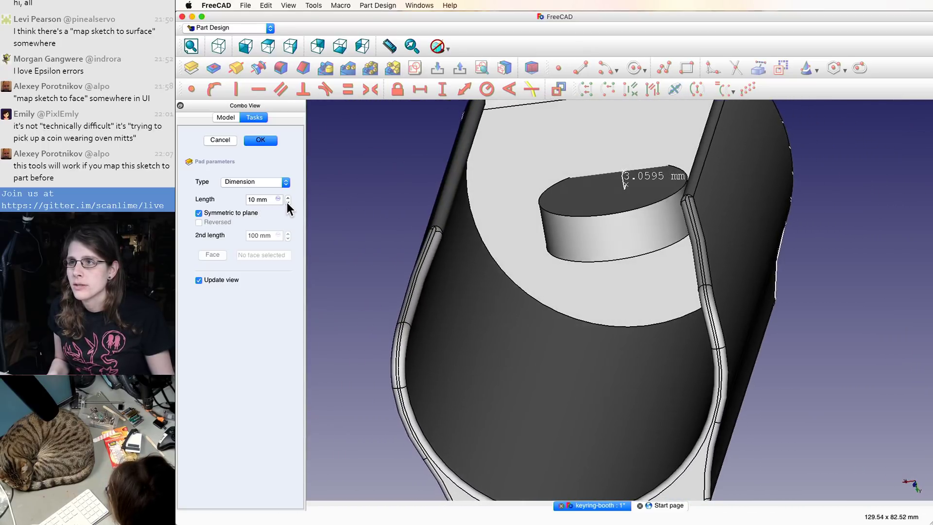
- Set the length of the symmetric pad to 5 mm and accept it
{"action": "left_click", "coordinate": [287, 203]}
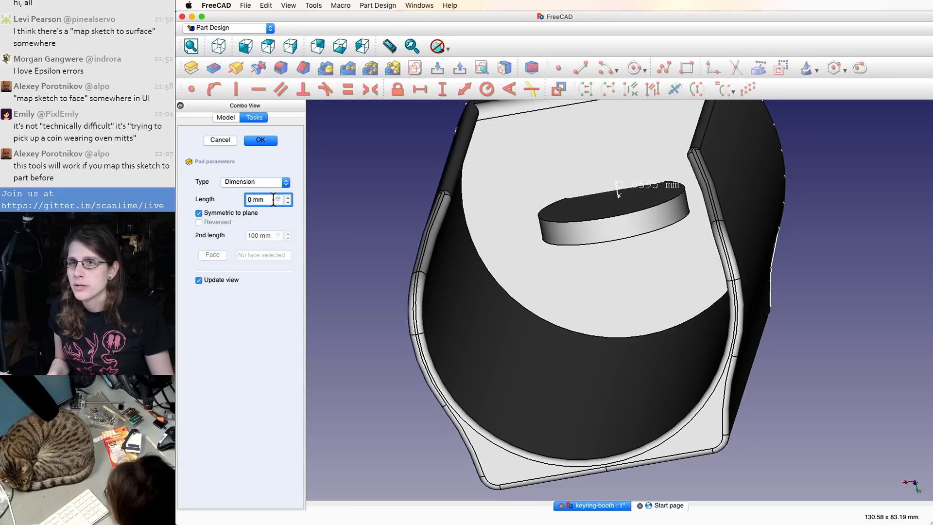
{"action": "type", "text": "1"}
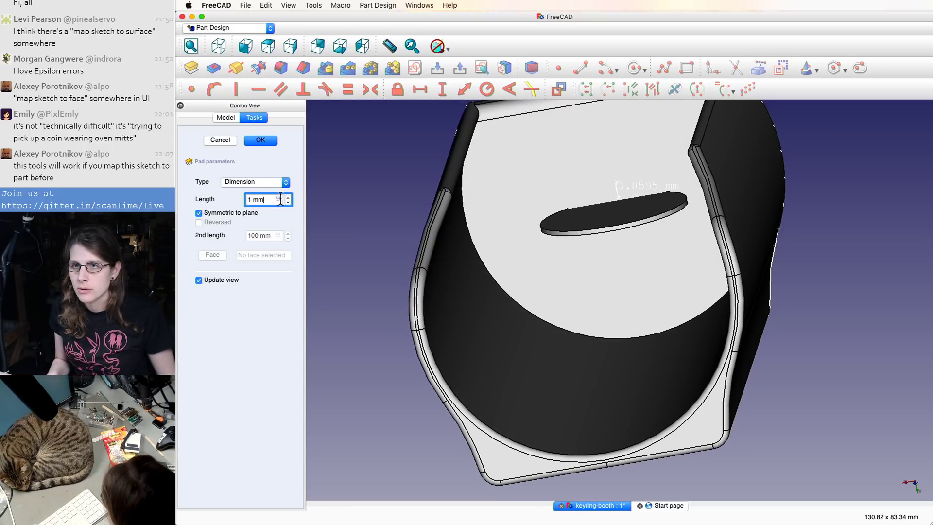
{"action": "left_click", "coordinate": [287, 199]}
{"action": "left_click", "coordinate": [288, 202]}
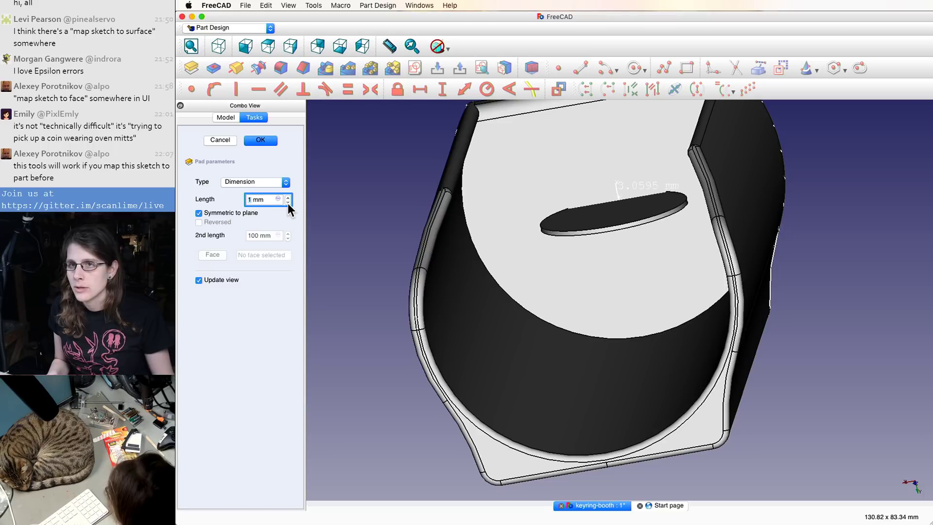
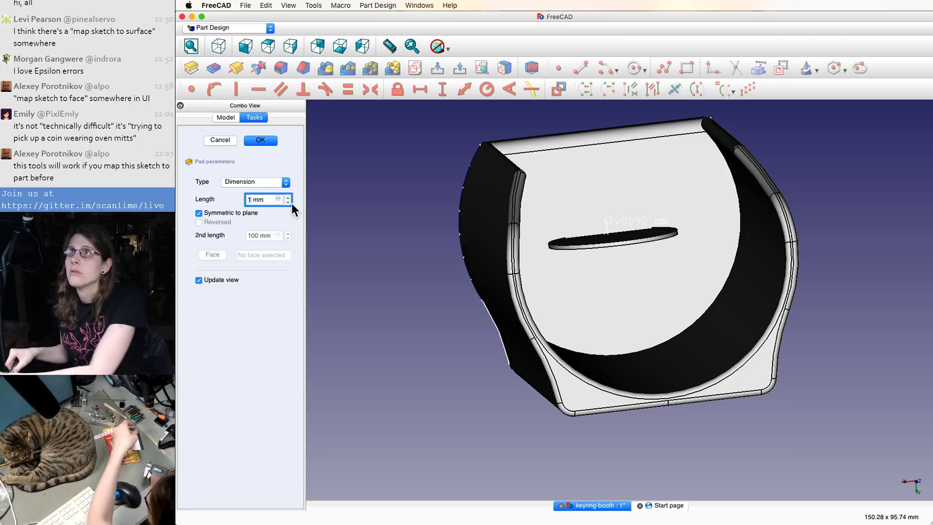
{"action": "type", "text": "5"}
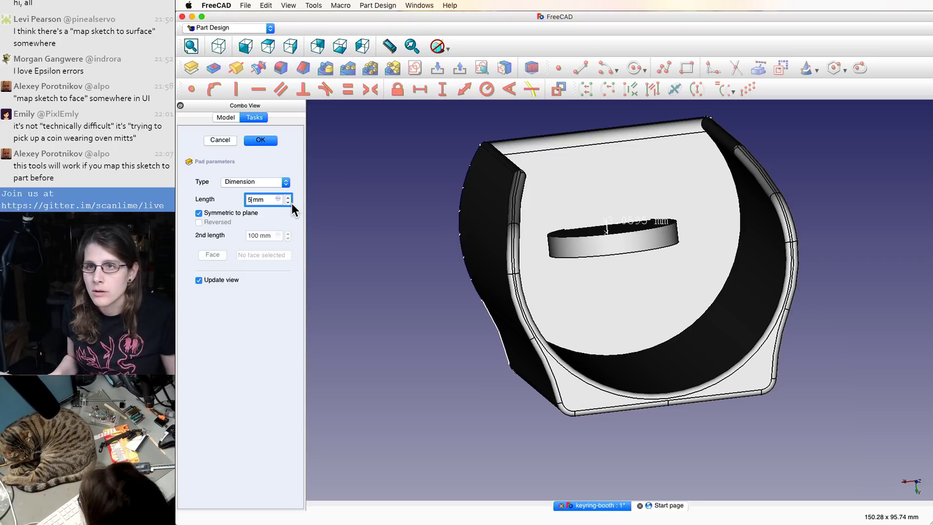
{"action": "left_click", "coordinate": [360, 206]}
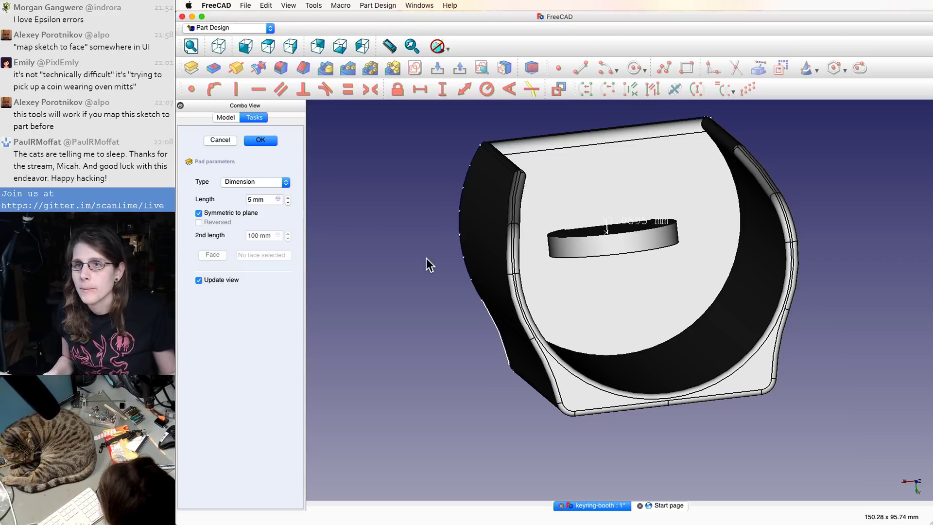
{"action": "left_click", "coordinate": [248, 141]}
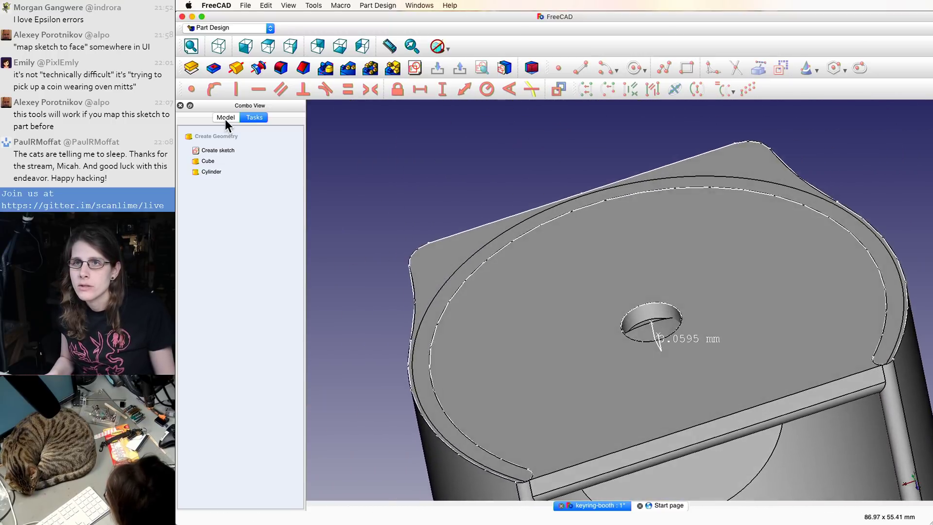
- Subtract Pad004 from Cut001 with the OpenSCAD workbench's difference operation
{"action": "left_click", "coordinate": [225, 117]}
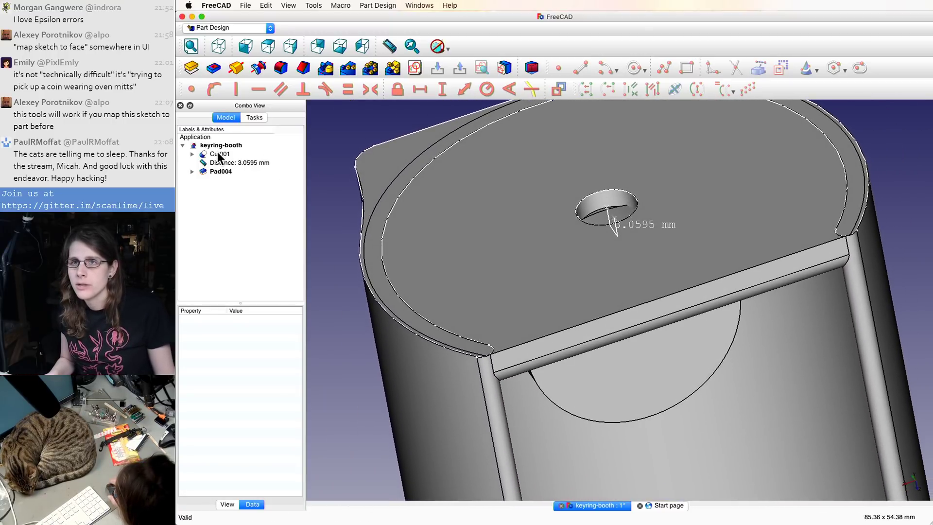
{"action": "left_click", "coordinate": [218, 155]}
{"action": "left_click", "coordinate": [222, 172], "text": "shift"}
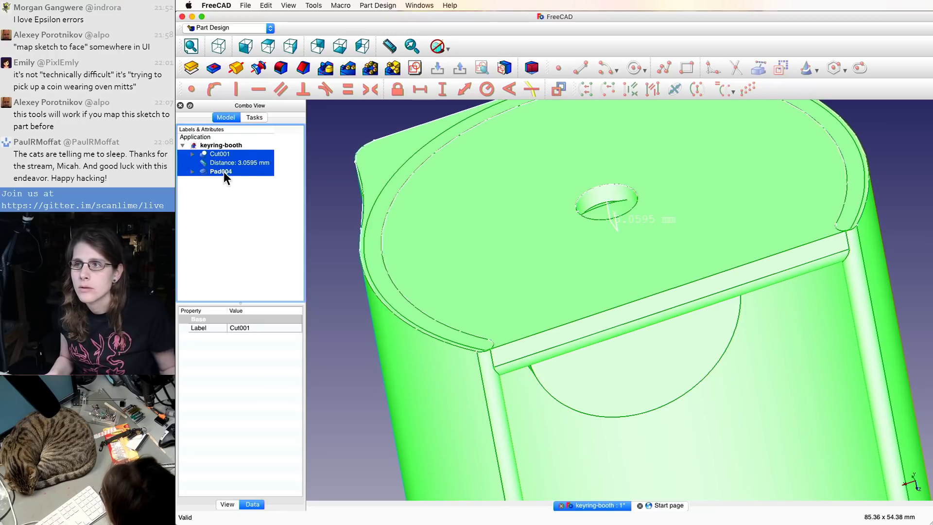
{"action": "left_click", "coordinate": [242, 181]}
{"action": "left_click", "coordinate": [225, 155]}
{"action": "right_click", "coordinate": [224, 171]}
{"action": "left_click", "coordinate": [225, 157]}
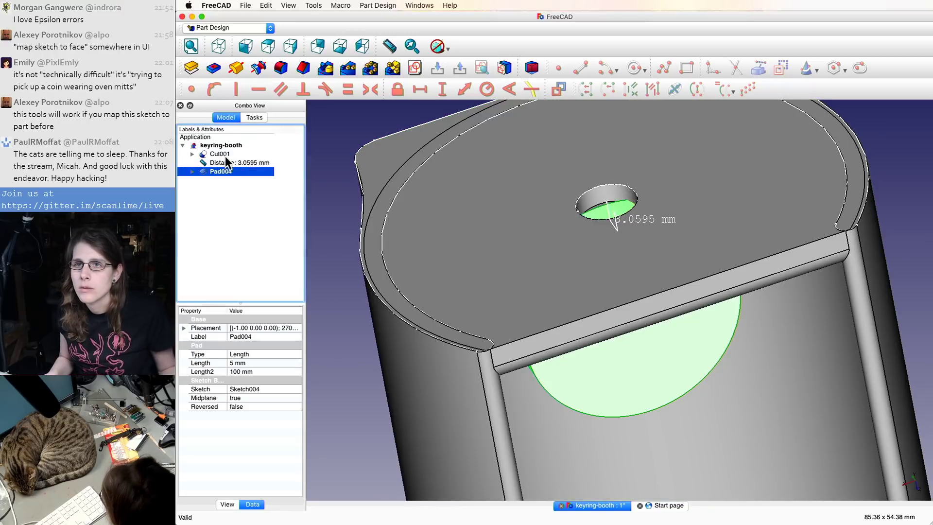
{"action": "left_click", "coordinate": [219, 154]}
{"action": "left_click", "coordinate": [223, 164], "text": "shift"}
{"action": "left_click", "coordinate": [222, 172]}
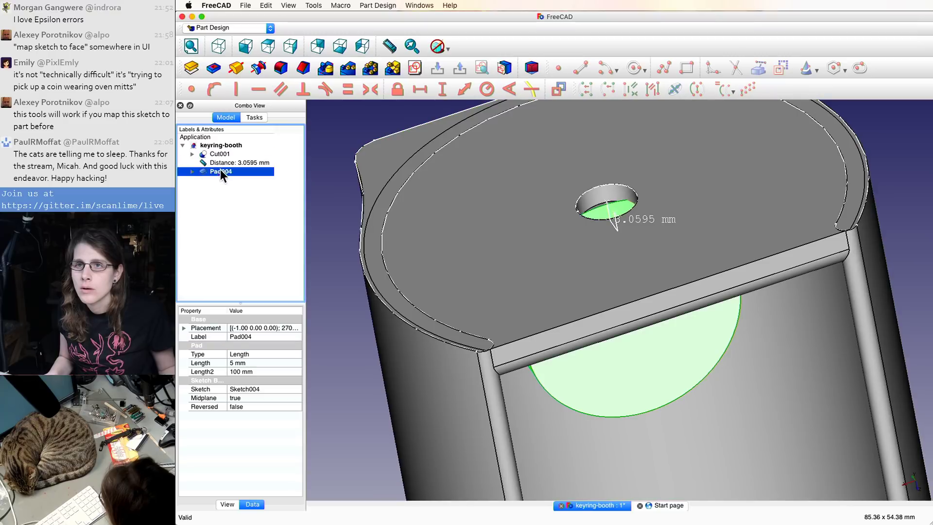
{"action": "left_click", "coordinate": [221, 155]}
{"action": "left_click", "coordinate": [222, 172], "text": "super"}
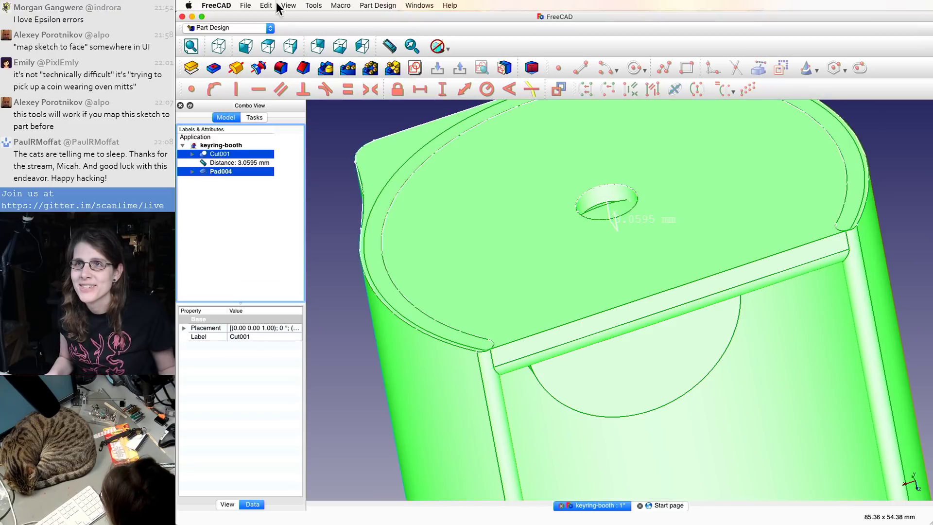
{"action": "left_click", "coordinate": [268, 28]}
{"action": "left_click", "coordinate": [250, 105]}
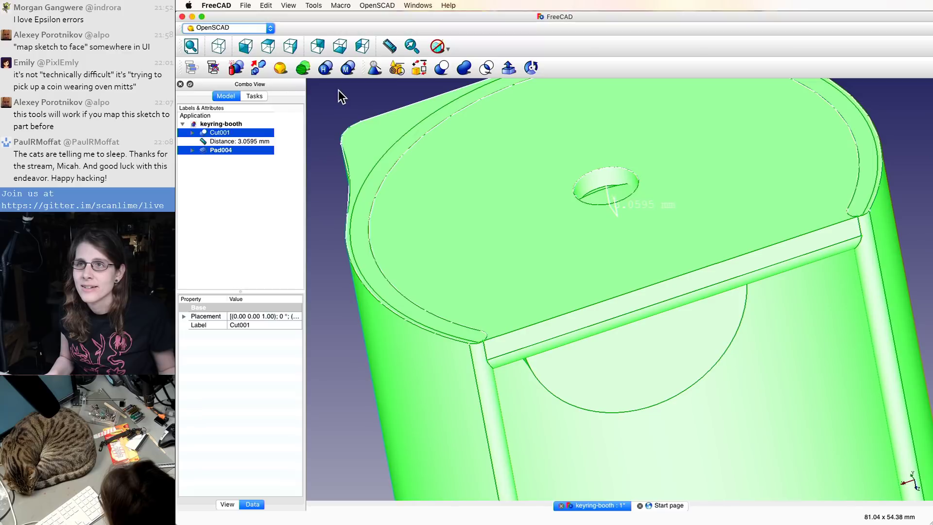
{"action": "left_click", "coordinate": [442, 67]}
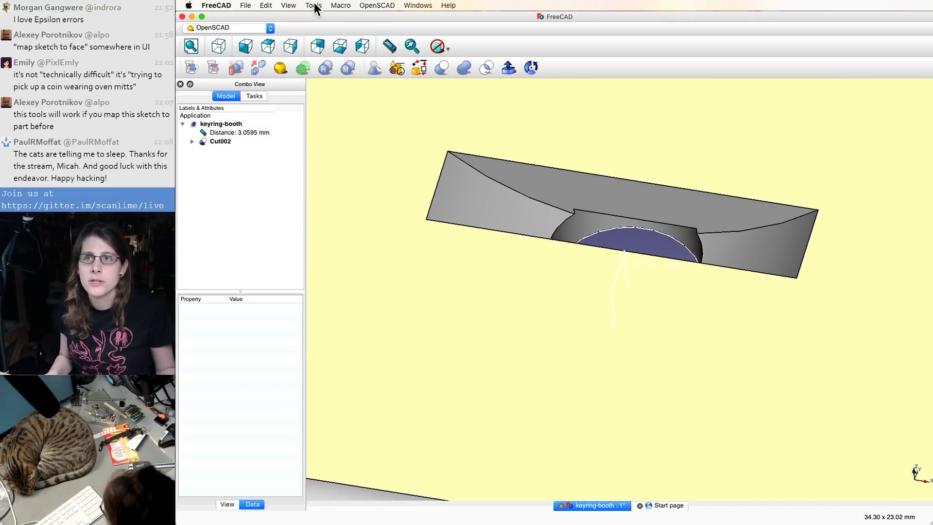
{"action": "left_click", "coordinate": [314, 7]}
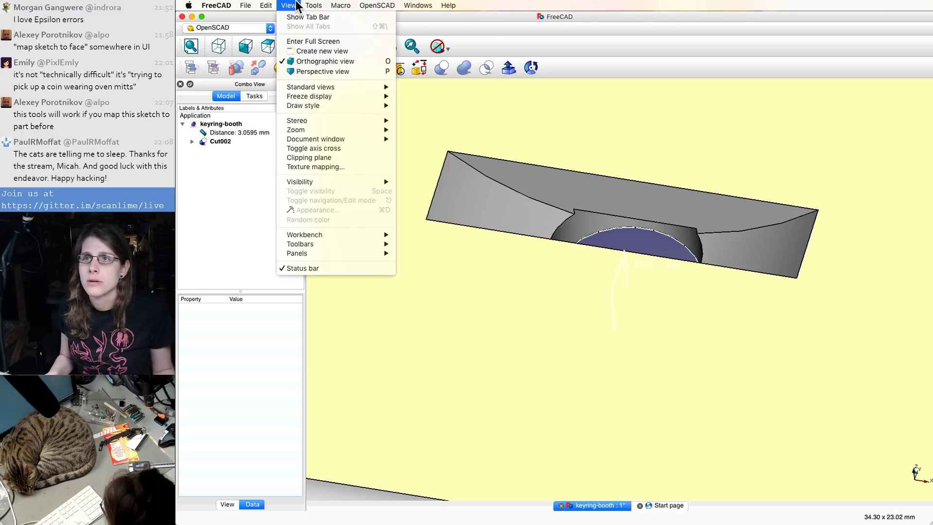
{"action": "left_click", "coordinate": [309, 6]}
{"action": "left_click", "coordinate": [314, 6]}
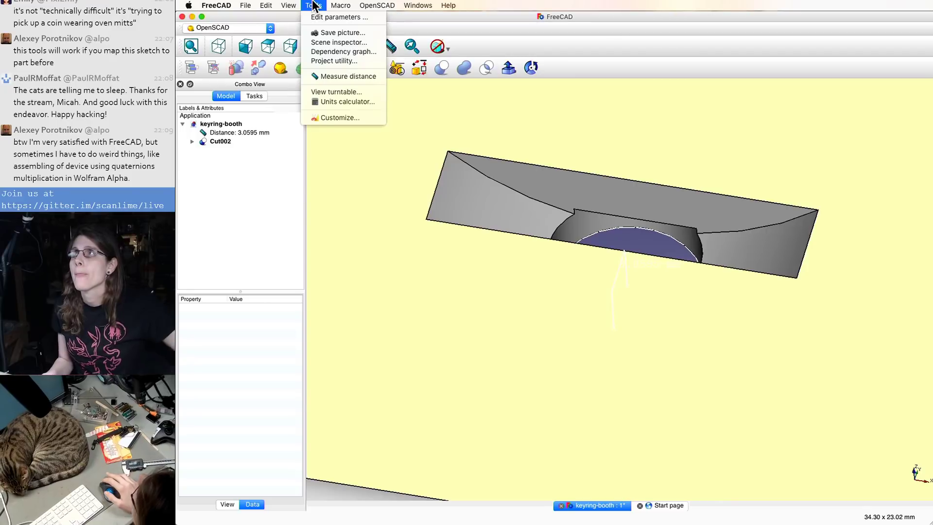
{"action": "mouse_move", "coordinate": [362, 4]}
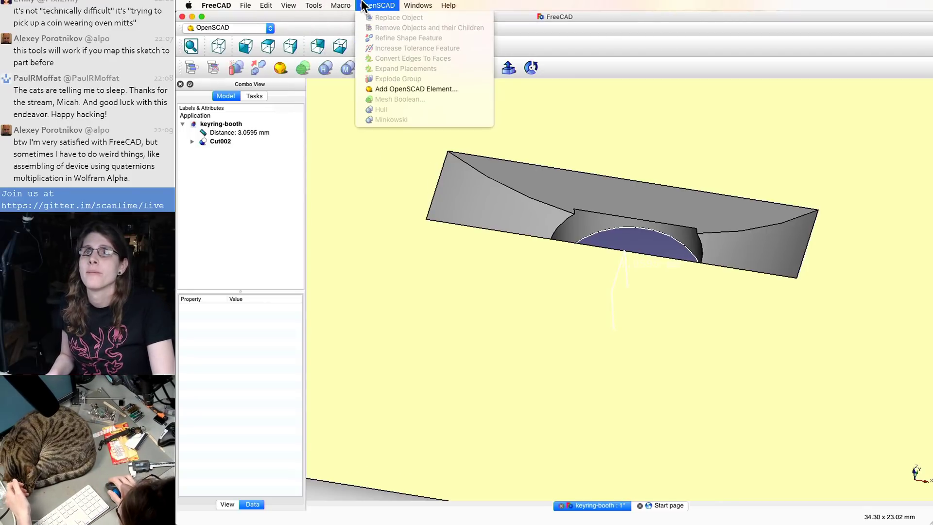
{"action": "mouse_move", "coordinate": [309, 5]}
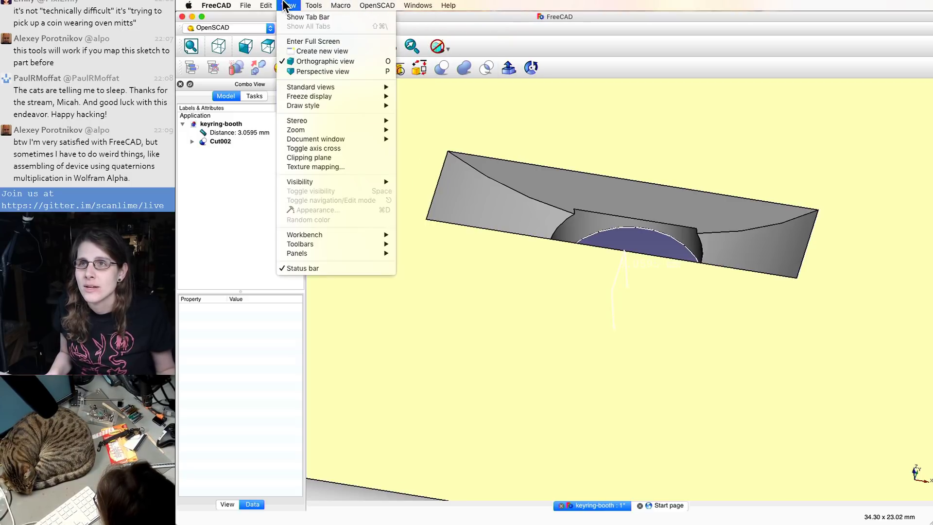
- Switch to the Part workbench and start filleting edges
{"action": "left_click", "coordinate": [243, 22]}
{"action": "left_click", "coordinate": [235, 31]}
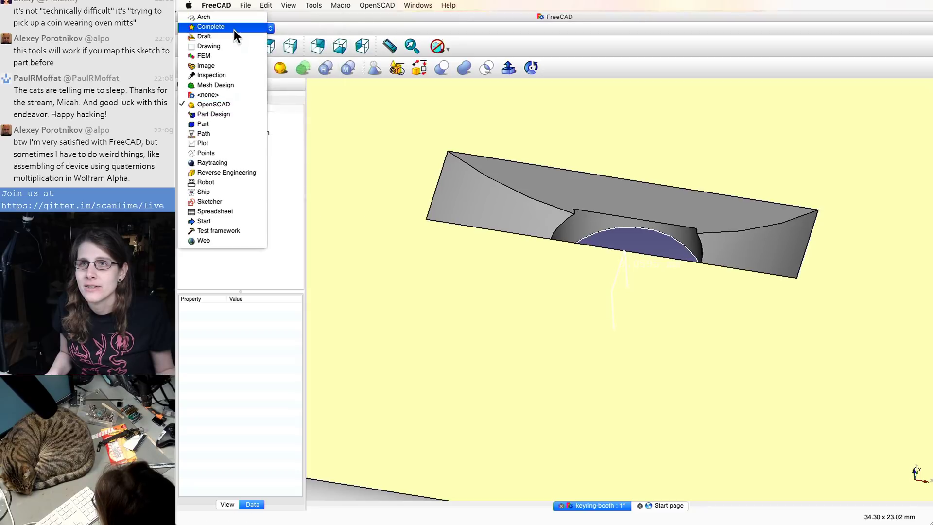
{"action": "left_click", "coordinate": [231, 124]}
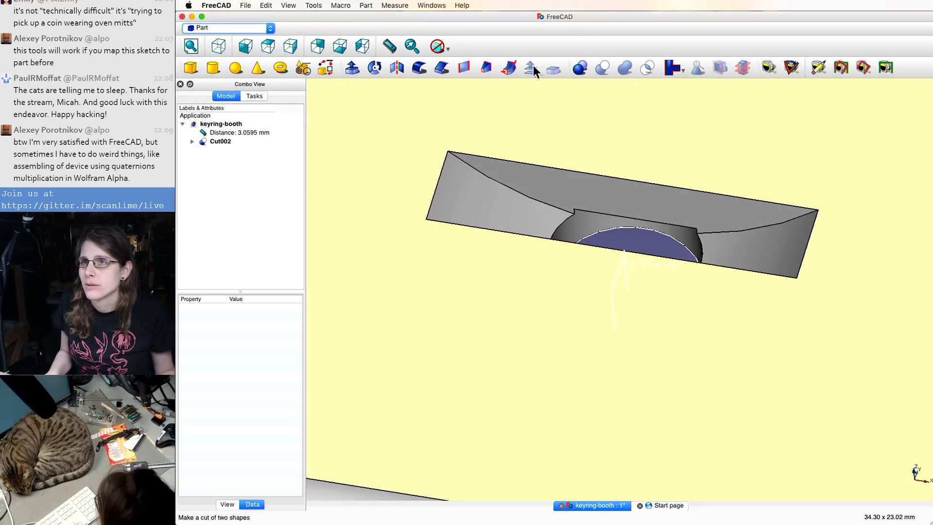
{"action": "left_click", "coordinate": [286, 5]}
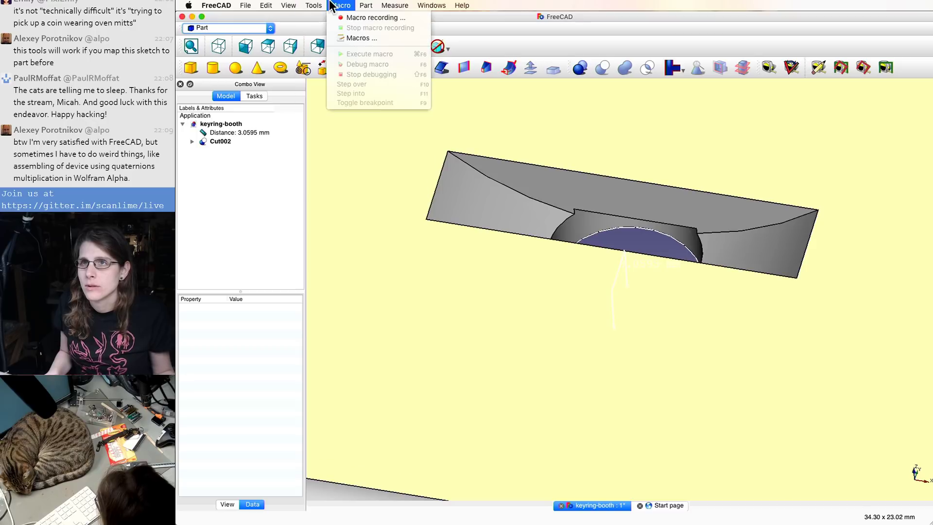
{"action": "left_click", "coordinate": [385, 227]}
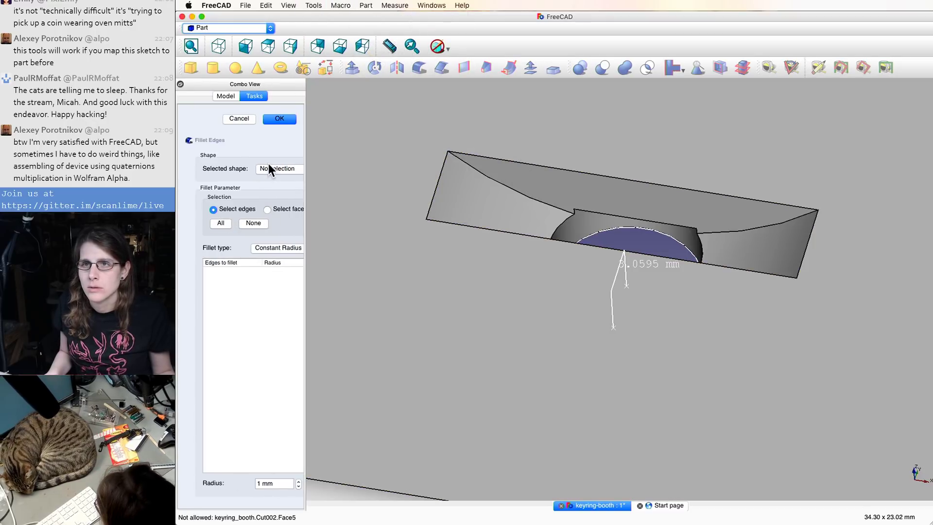
- Choose Cut002 as the shape to fillet
{"action": "left_click", "coordinate": [276, 168]}
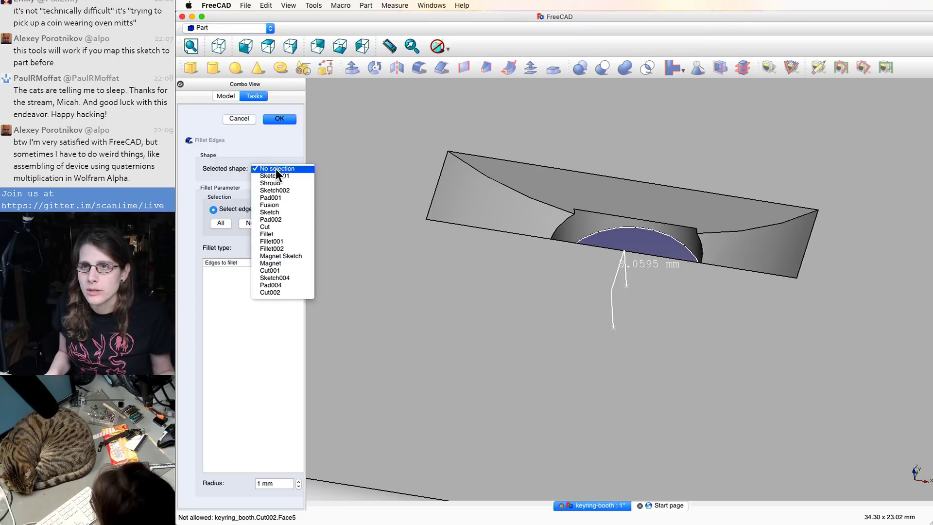
{"action": "left_click", "coordinate": [278, 157]}
{"action": "left_click", "coordinate": [223, 95]}
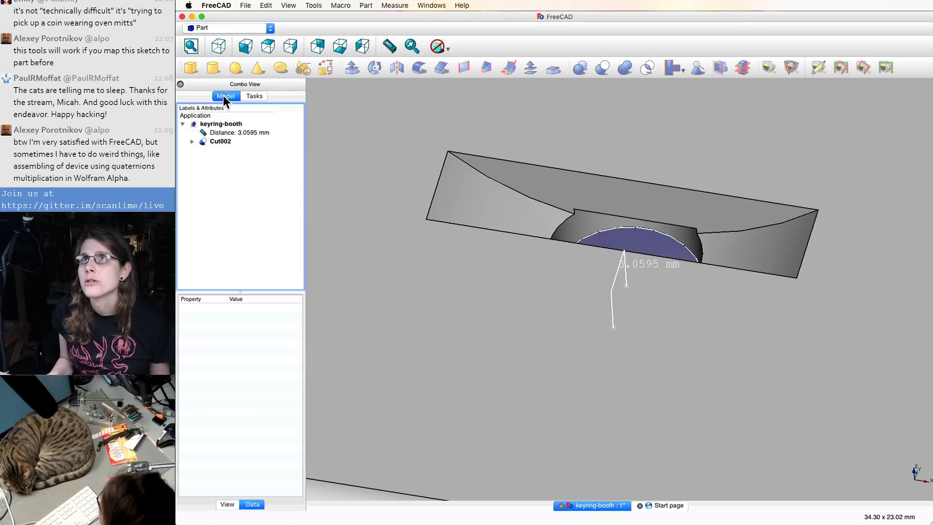
{"action": "left_click", "coordinate": [253, 95]}
{"action": "left_click", "coordinate": [260, 166]}
{"action": "left_click", "coordinate": [261, 166]}
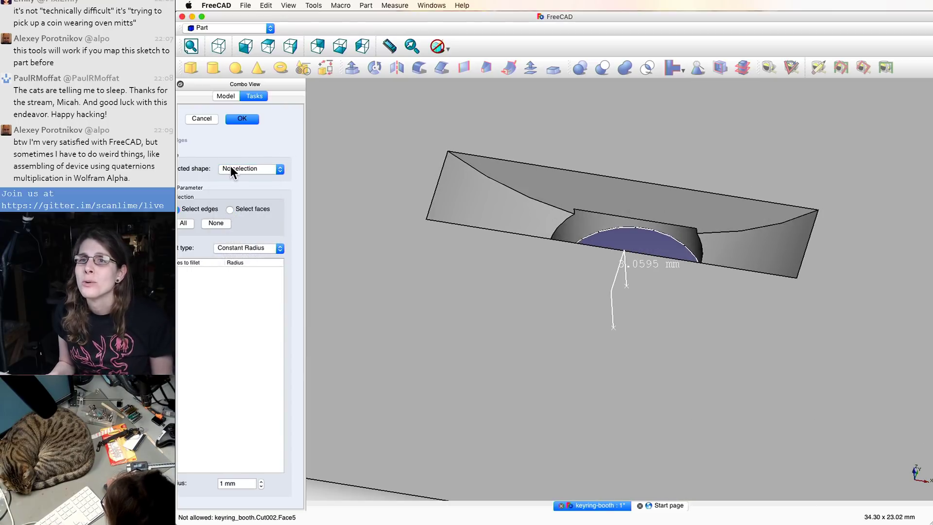
{"action": "left_click", "coordinate": [230, 170]}
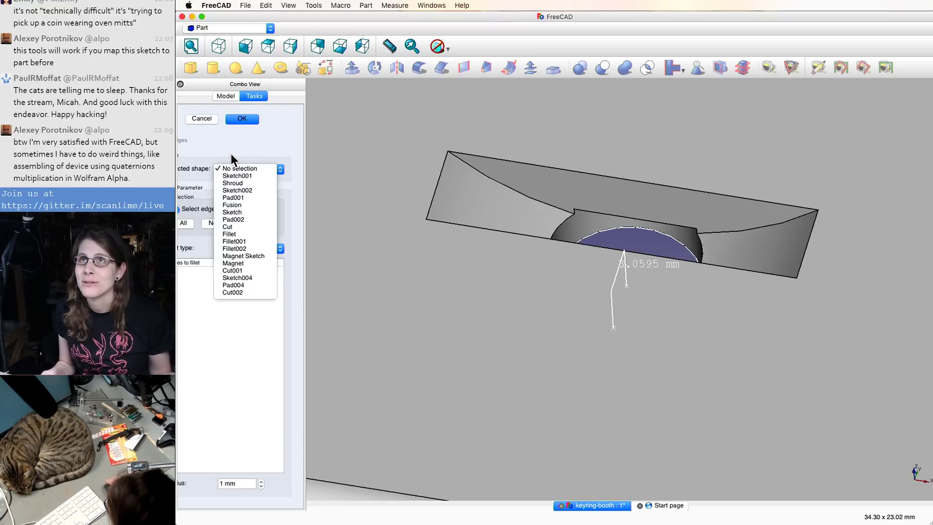
{"action": "left_click", "coordinate": [226, 99]}
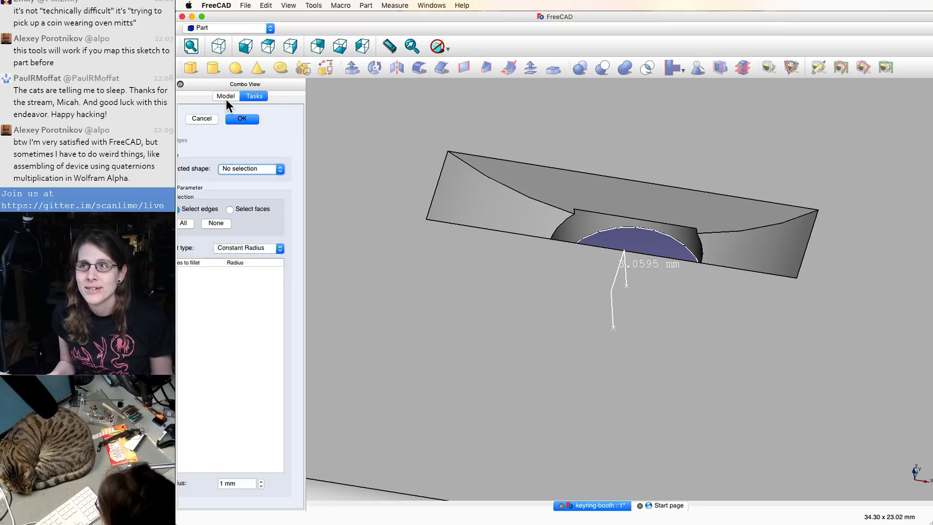
{"action": "left_click", "coordinate": [226, 95]}
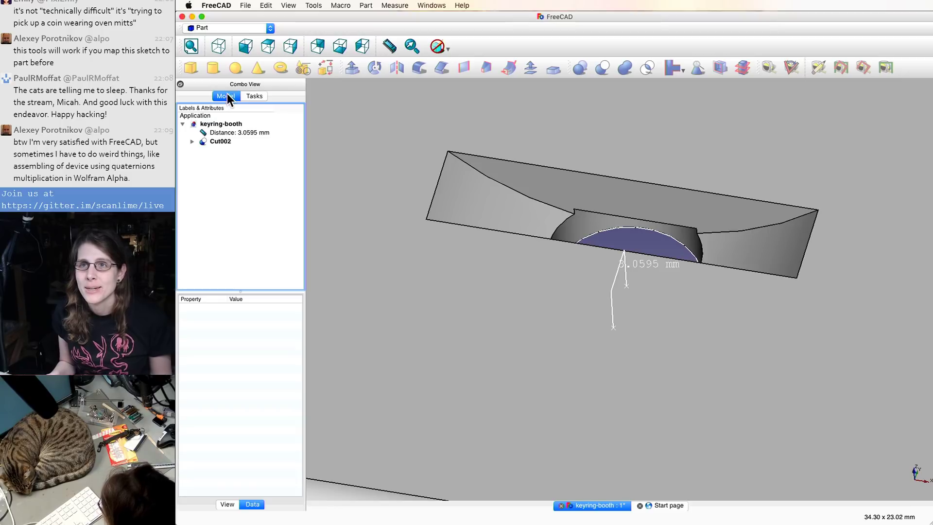
{"action": "left_click", "coordinate": [254, 97]}
{"action": "left_click", "coordinate": [237, 168]}
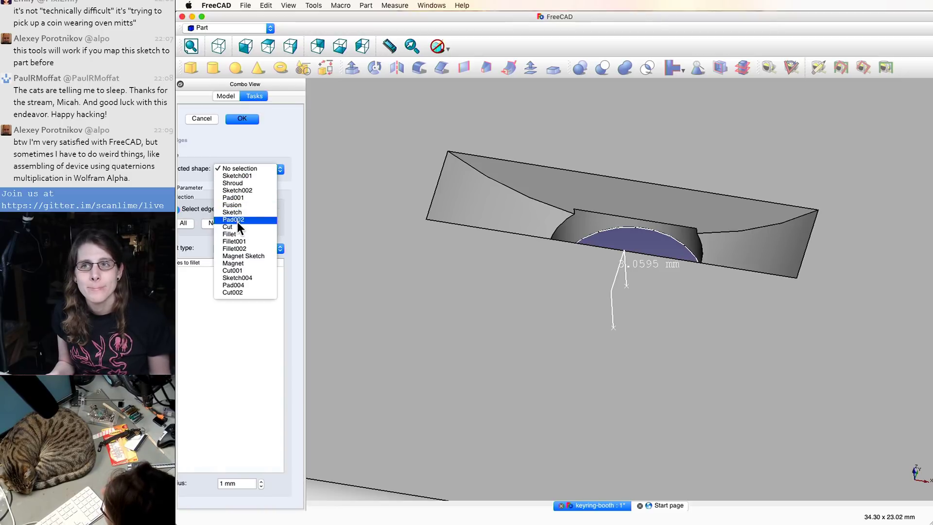
{"action": "left_click", "coordinate": [238, 292]}
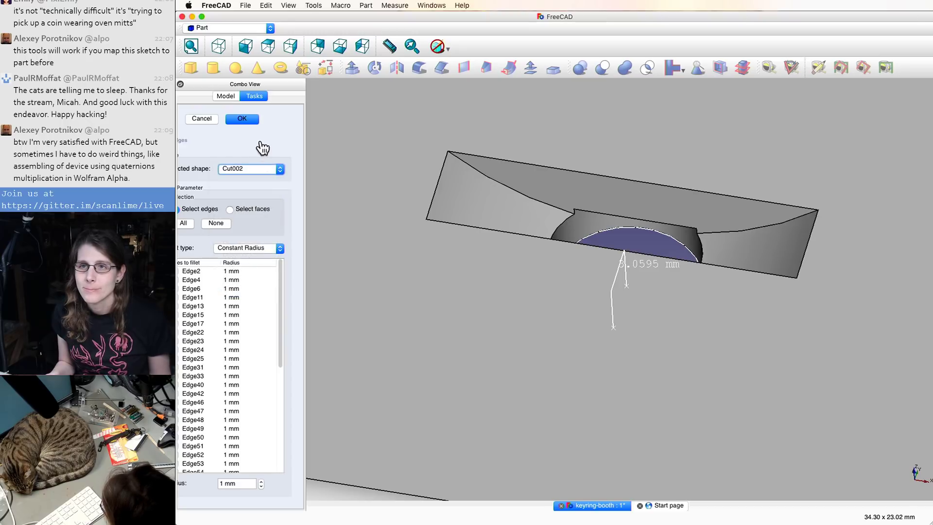
- Try to fillet the two long edges of the rectangular slot opening with a 4 mm radius
{"action": "left_click", "coordinate": [492, 156]}
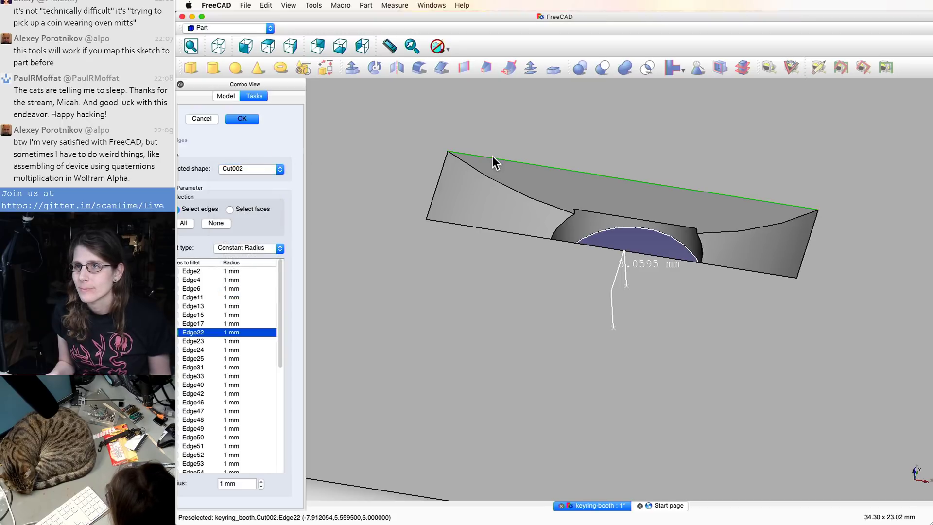
{"action": "left_click", "coordinate": [499, 232]}
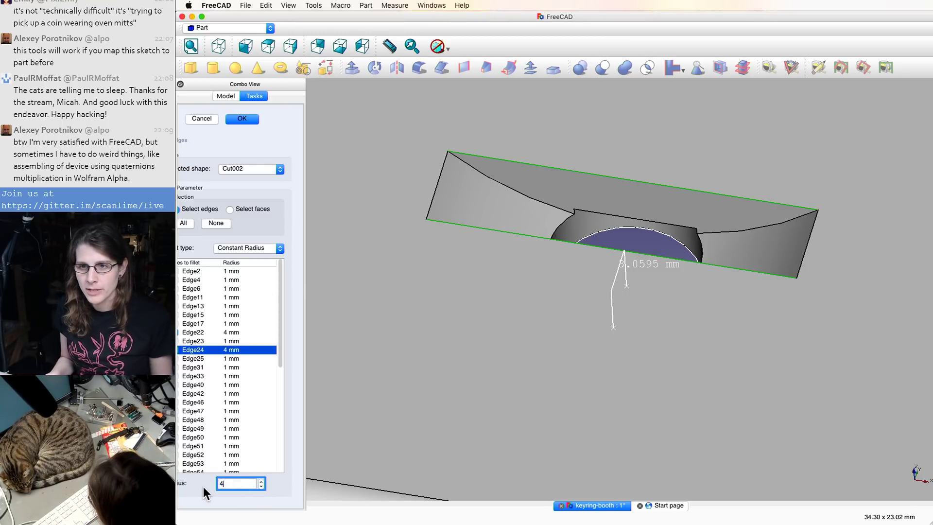
{"action": "left_click", "coordinate": [255, 119]}
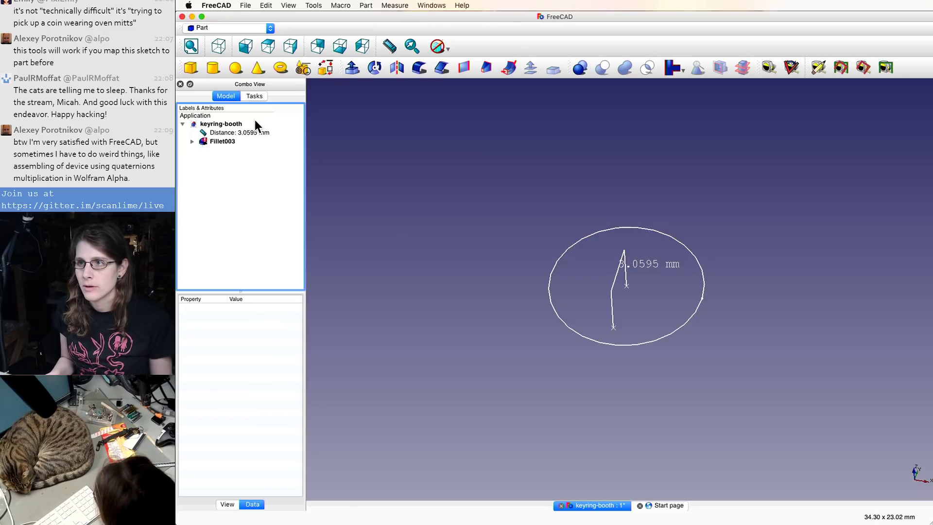
- Reopen Fillet003 and try a 3 mm radius on the slot opening's two long edges
{"action": "left_click", "coordinate": [221, 141]}
{"action": "double_click", "coordinate": [221, 141]}
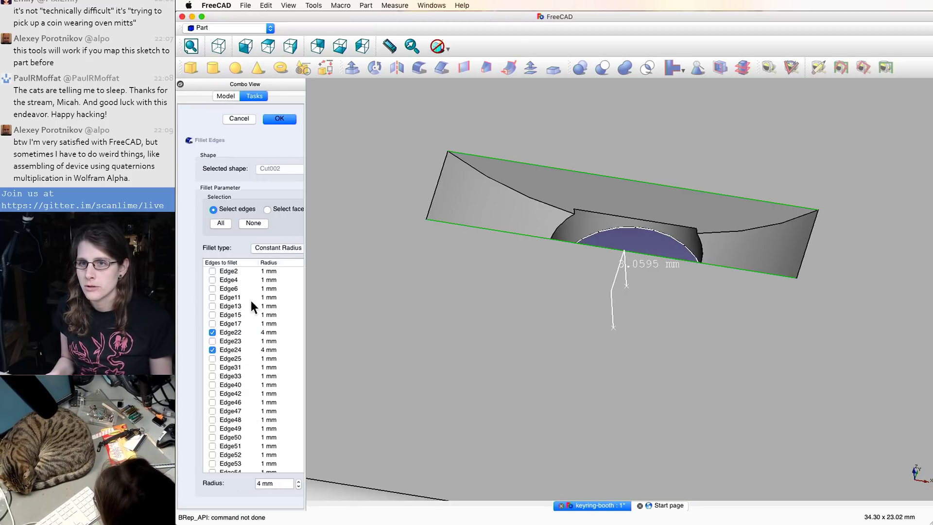
{"action": "left_click", "coordinate": [265, 487]}
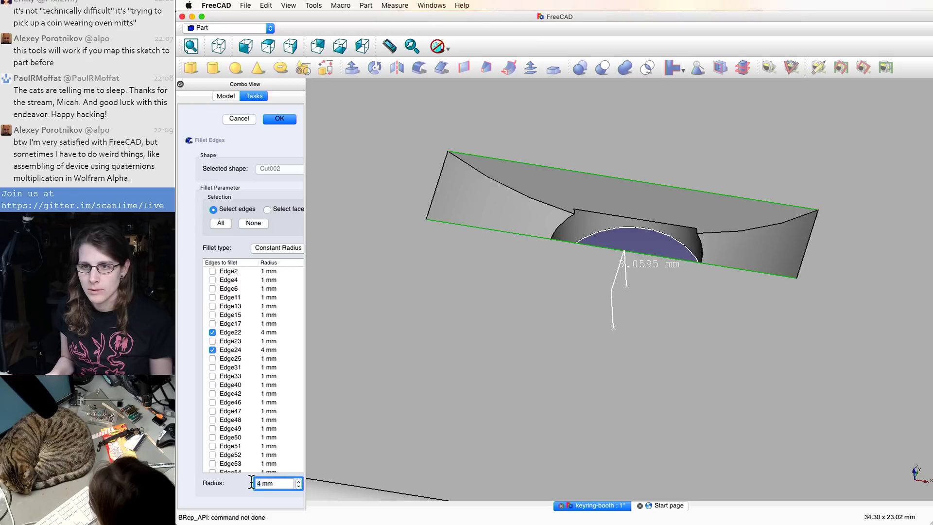
{"action": "type", "text": "3"}
{"action": "key", "text": "Tab"}
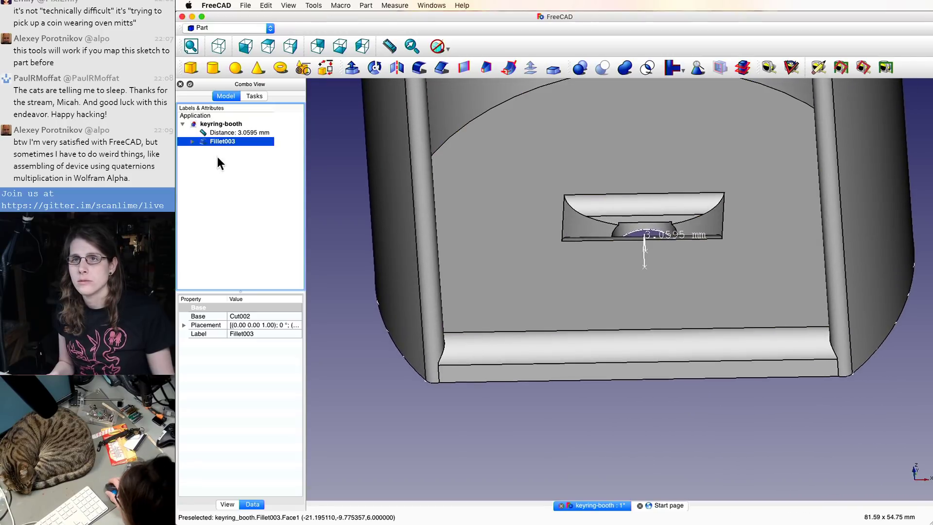
- Add the slot opening's two short end edges to Fillet003 with a 1 mm radius
{"action": "double_click", "coordinate": [217, 142]}
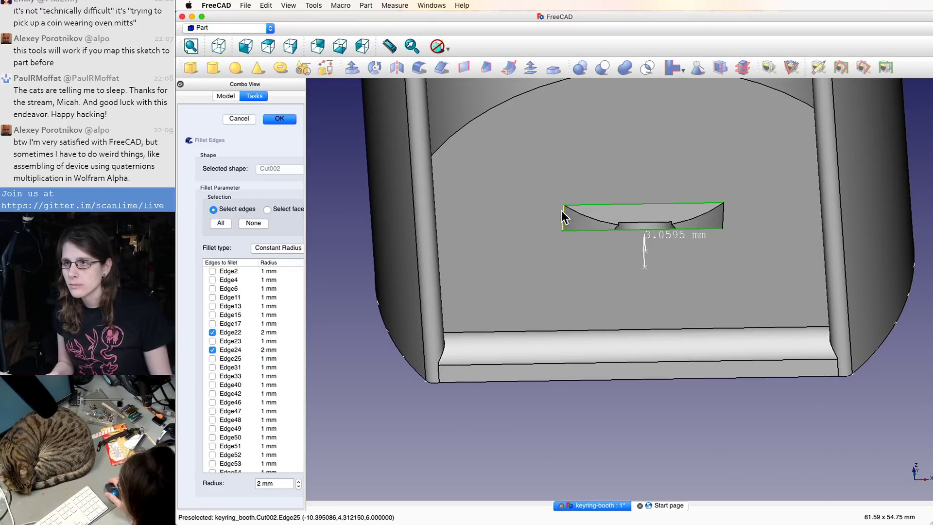
{"action": "left_click", "coordinate": [562, 213]}
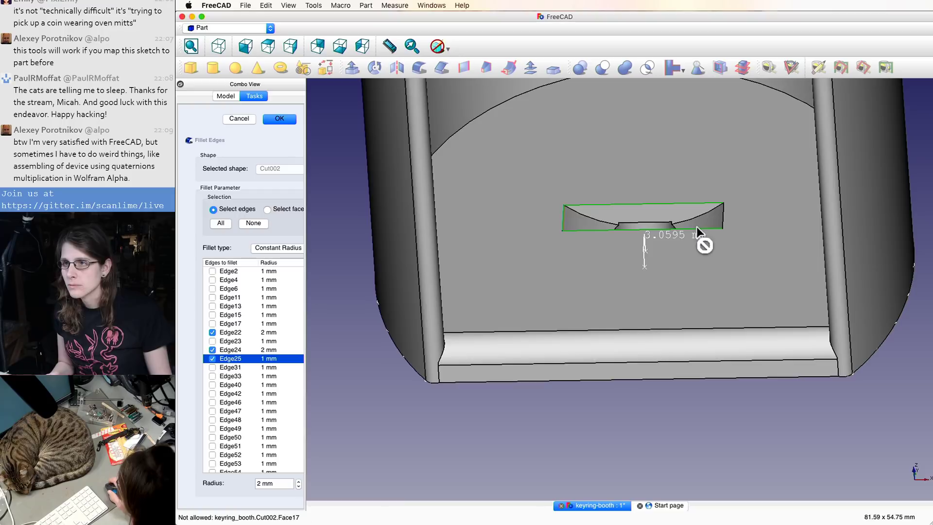
{"action": "left_click", "coordinate": [722, 214]}
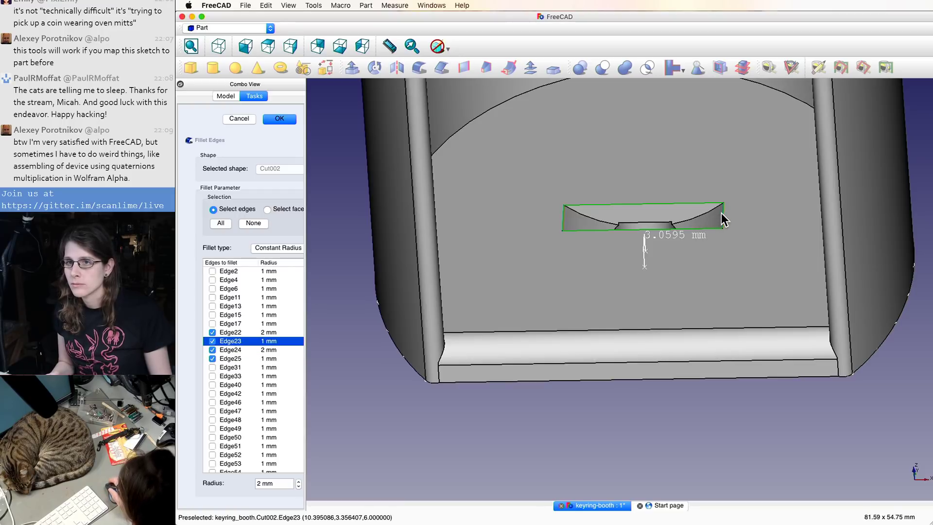
{"action": "left_click", "coordinate": [280, 119]}
- Examine the part from outside and inside, checking the filleted slot opening in the floor
{"action": "key", "text": "0"}
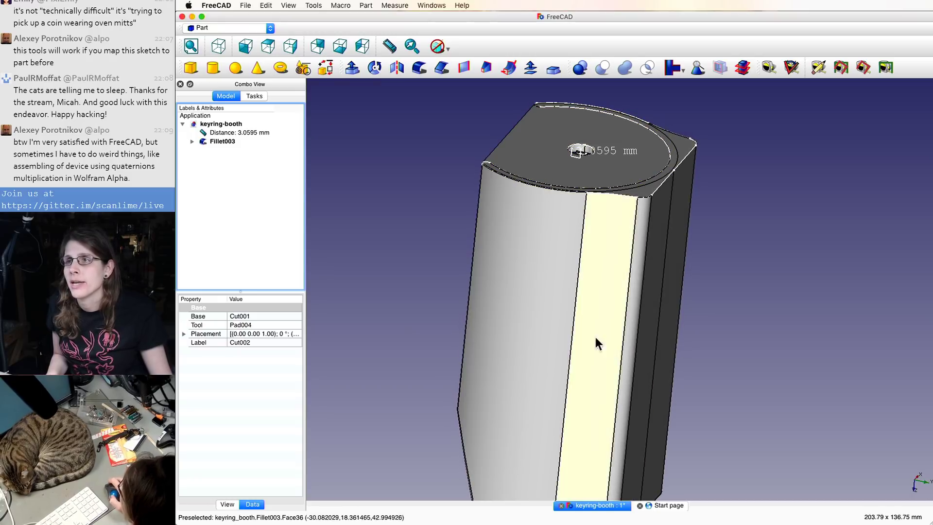
{"action": "middle_click_drag", "start_coordinate": [664, 147], "coordinate": [594, 362]}
{"action": "scroll", "coordinate": [633, 206], "scroll_direction": "up", "scroll_amount": 5}
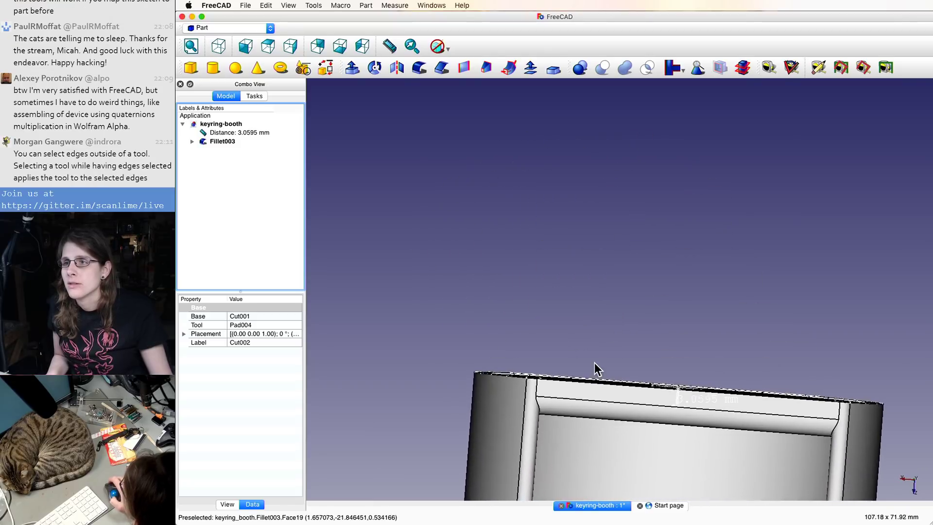
{"action": "scroll", "coordinate": [591, 397], "scroll_direction": "up", "scroll_amount": 7}
{"action": "middle_click_drag", "start_coordinate": [579, 398], "coordinate": [579, 299]}
{"action": "scroll", "coordinate": [582, 335], "scroll_direction": "down", "scroll_amount": 2}
{"action": "scroll", "coordinate": [584, 318], "scroll_direction": "down", "scroll_amount": 4}
{"action": "scroll", "coordinate": [579, 298], "scroll_direction": "down", "scroll_amount": 2}
{"action": "middle_click_drag", "start_coordinate": [584, 199], "coordinate": [245, 210]}
{"action": "scroll", "coordinate": [552, 205], "scroll_direction": "down", "scroll_amount": 2}
{"action": "scroll", "coordinate": [554, 191], "scroll_direction": "down", "scroll_amount": 2}
{"action": "scroll", "coordinate": [554, 189], "scroll_direction": "up", "scroll_amount": 2}
- In Fillet003, set the radius of long edges Edge22 and Edge24 to 3 mm and of short edges Edge23 and Edge25 to 2 mm
{"action": "double_click", "coordinate": [223, 141]}
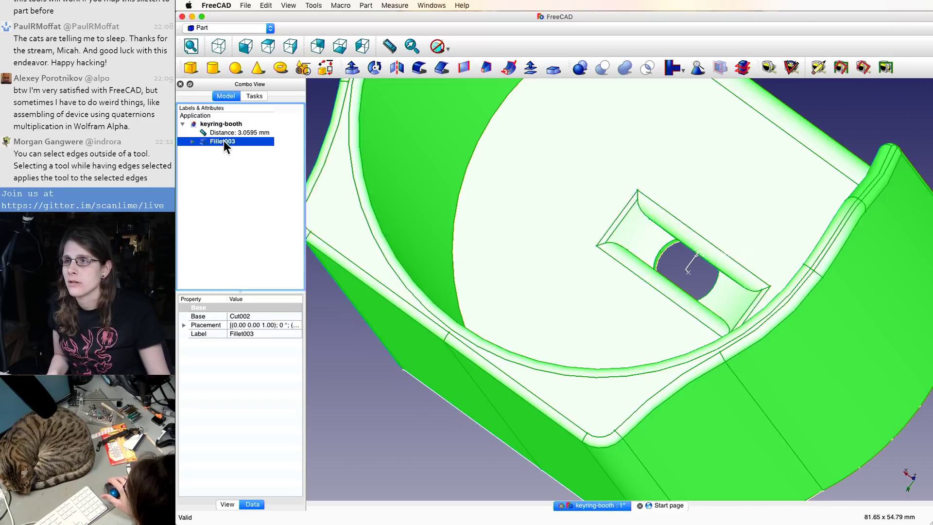
{"action": "double_click", "coordinate": [273, 350]}
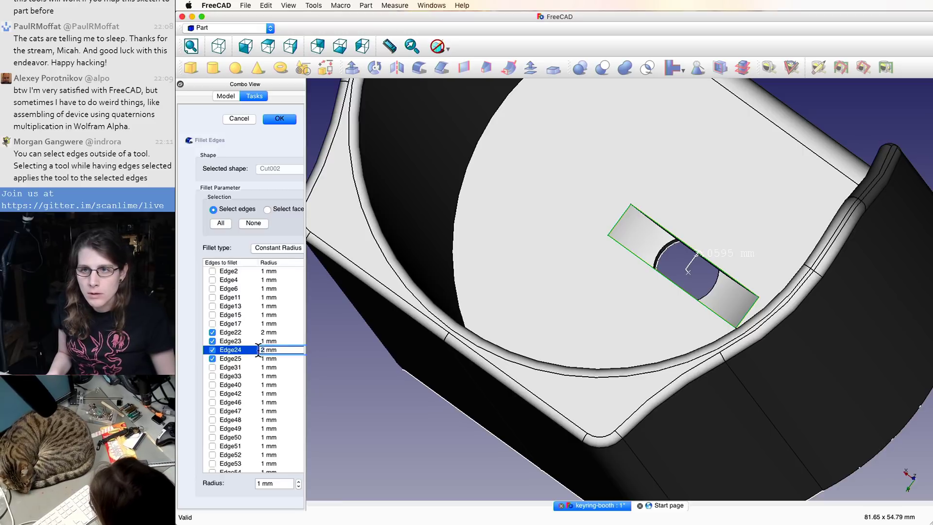
{"action": "double_click", "coordinate": [260, 333]}
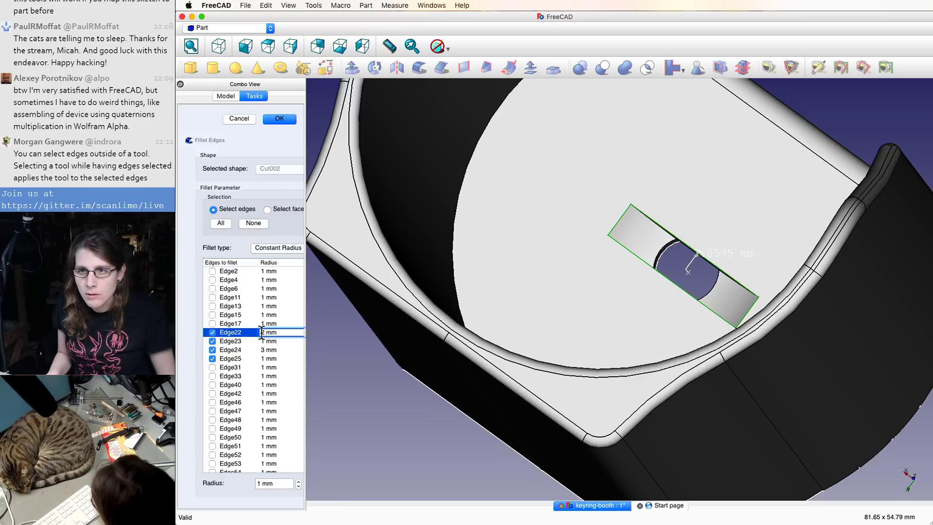
{"action": "type", "text": "3"}
{"action": "double_click", "coordinate": [266, 340]}
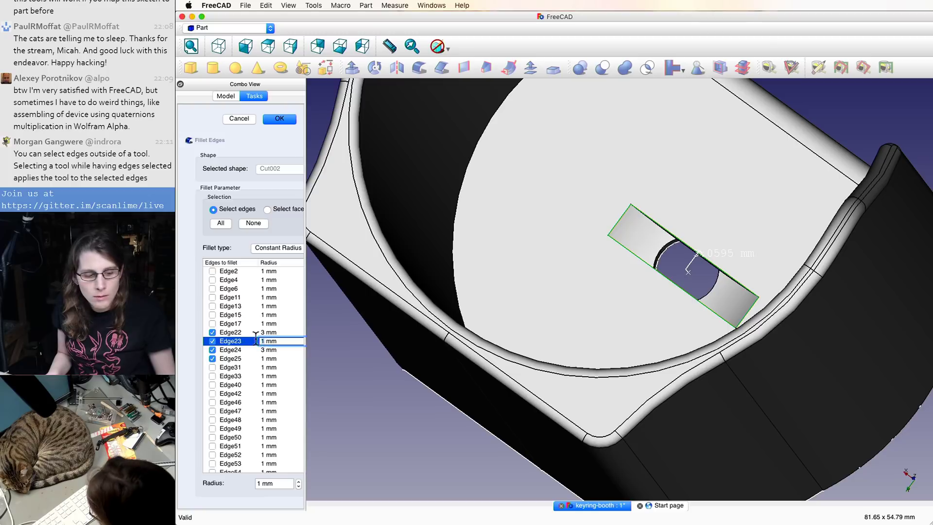
{"action": "type", "text": "2"}
{"action": "double_click", "coordinate": [263, 357]}
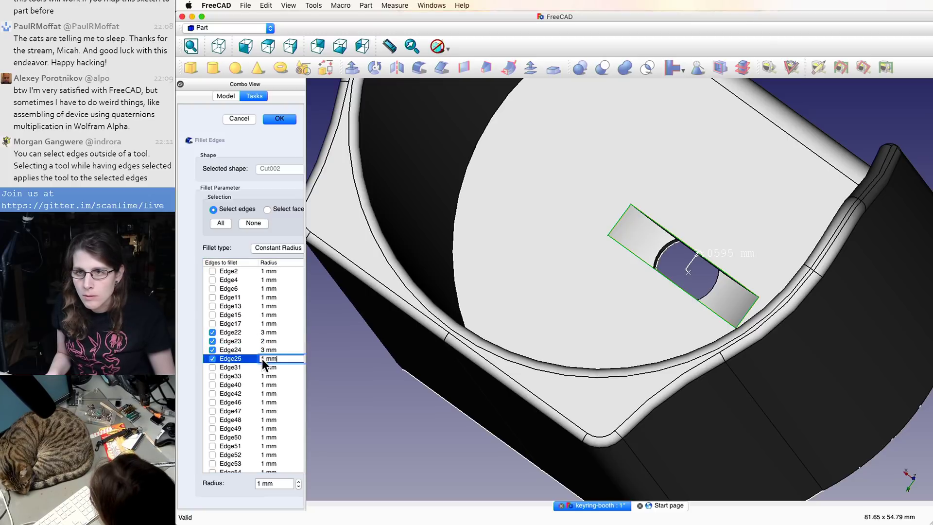
{"action": "type", "text": "2"}
{"action": "key", "text": "Return"}
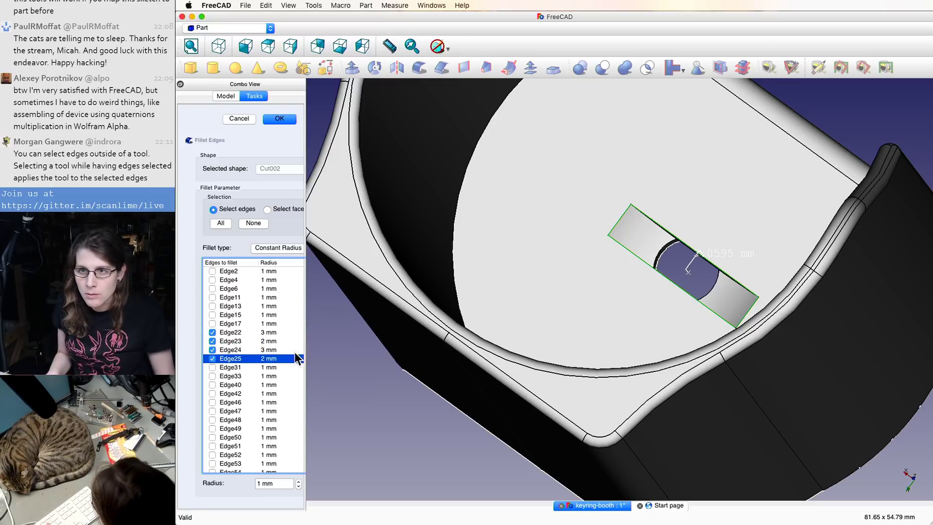
{"action": "left_click", "coordinate": [284, 120]}
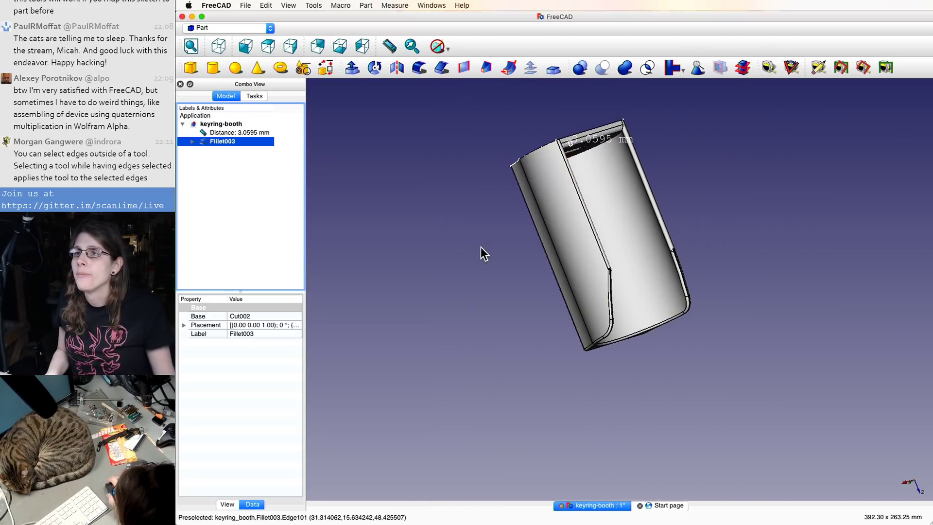
- Save the document under the name keyring-booth on the Desktop, replacing the existing file
{"action": "left_click", "coordinate": [481, 246]}
{"action": "left_click", "coordinate": [266, 6]}
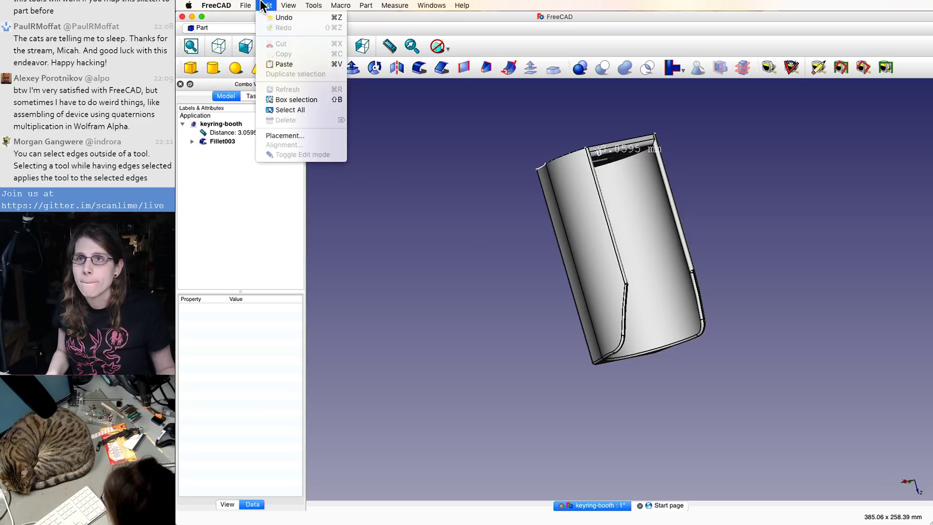
{"action": "mouse_move", "coordinate": [245, 5]}
{"action": "left_click", "coordinate": [261, 78]}
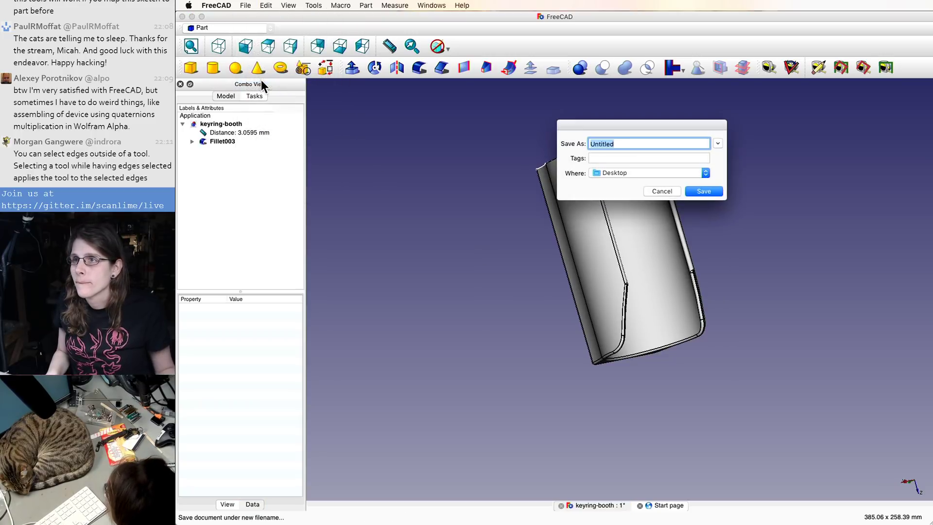
{"action": "left_click_drag", "start_coordinate": [613, 125], "coordinate": [401, 250]}
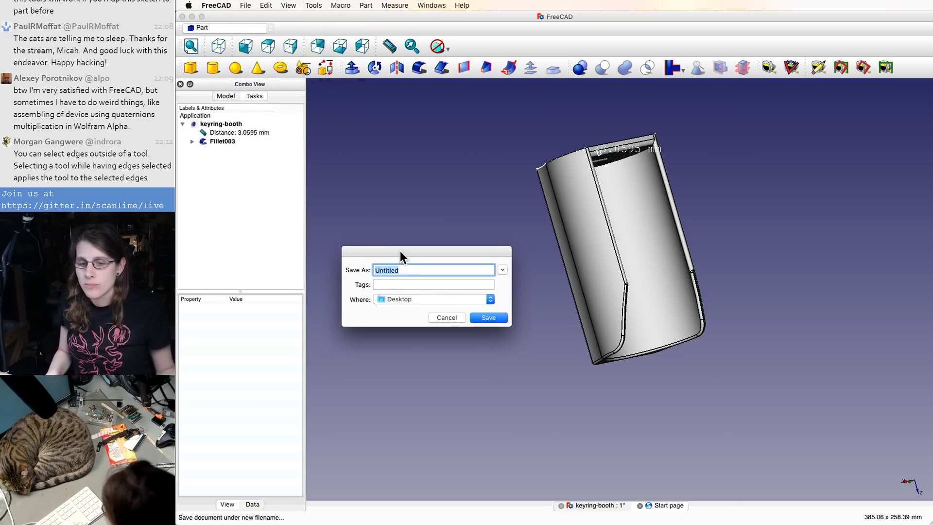
{"action": "type", "text": "keychain-c"}
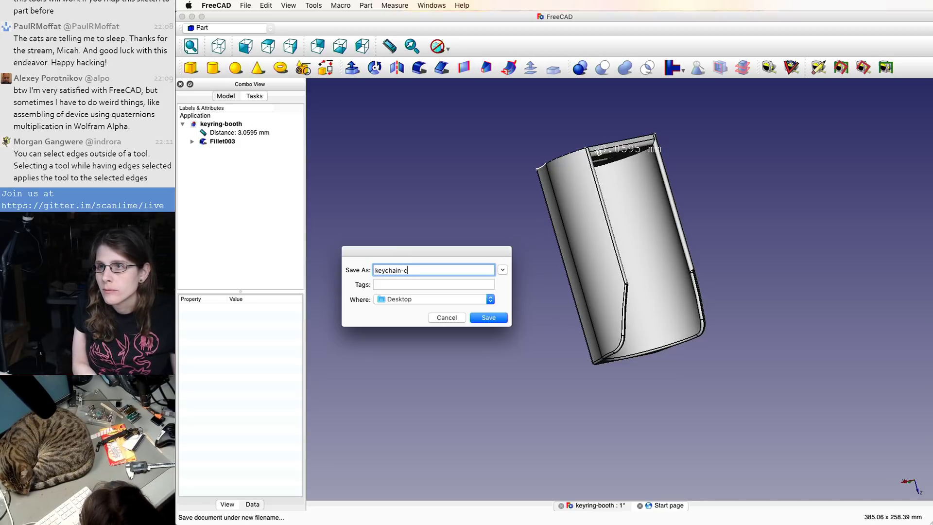
{"action": "key", "text": "BackSpace"}
{"action": "key", "text": "BackSpace"}
{"action": "key", "text": "BackSpace"}
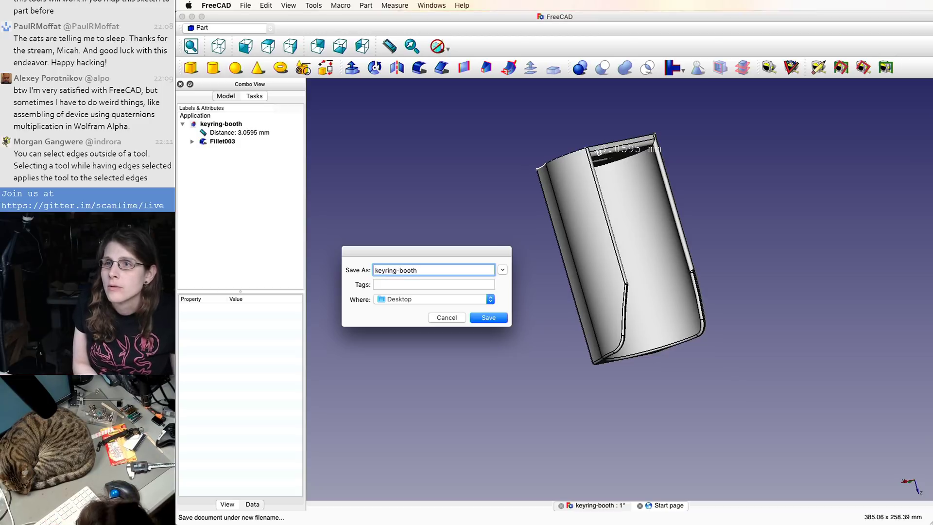
{"action": "key", "text": "Return"}
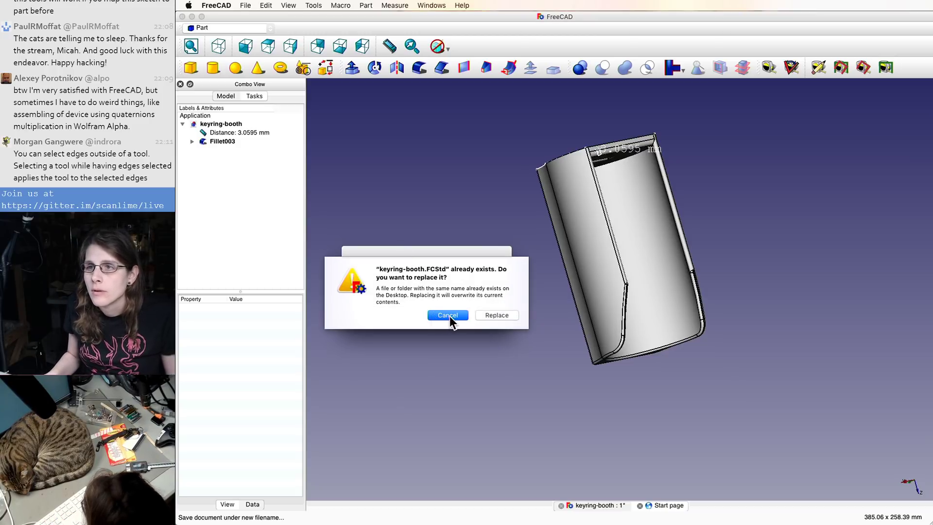
{"action": "left_click", "coordinate": [492, 316]}
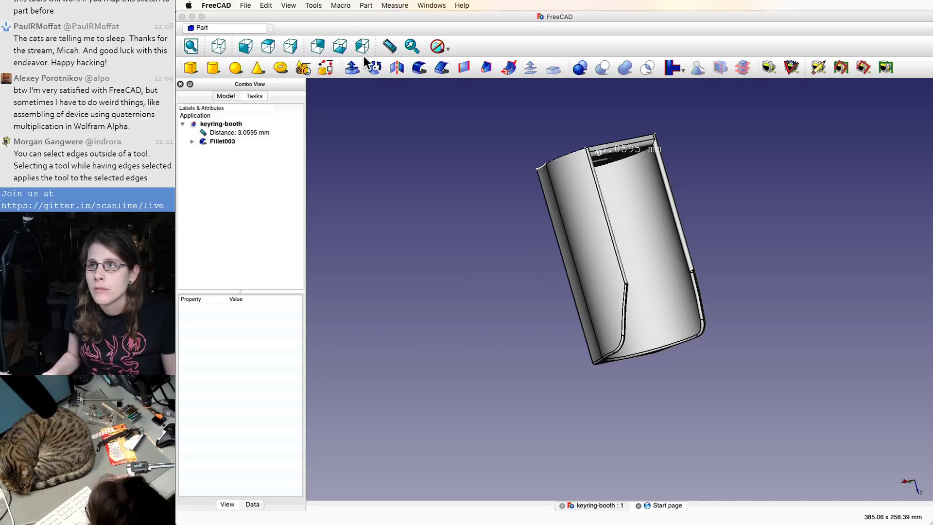
{"action": "left_click", "coordinate": [245, 6]}
{"action": "left_click", "coordinate": [272, 121]}
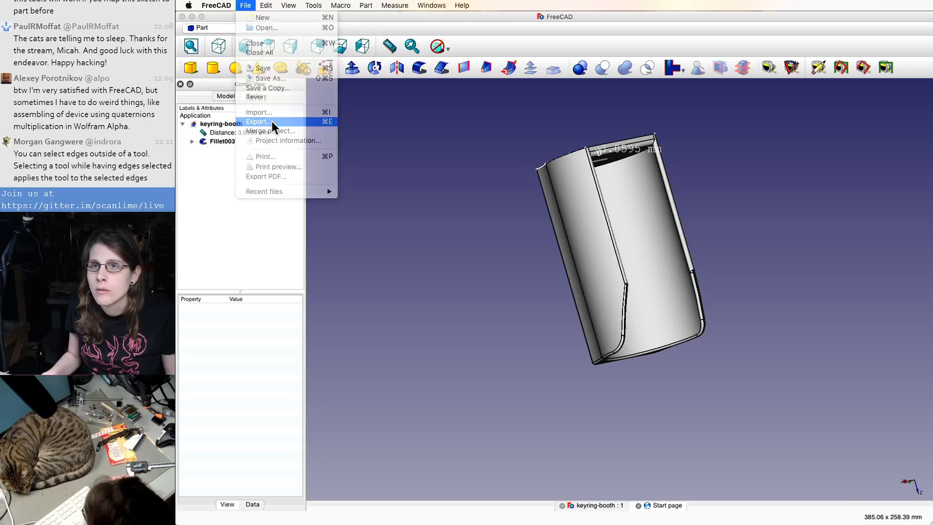
{"action": "left_click", "coordinate": [611, 276]}
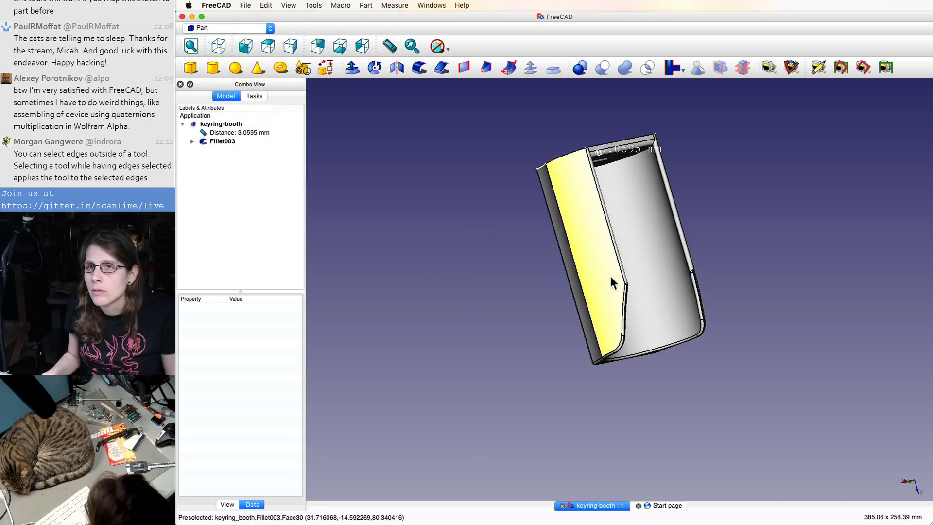
- Export Fillet003 to the Desktop as an STL mesh named keyring-booth
{"action": "left_click", "coordinate": [224, 142]}
{"action": "left_click", "coordinate": [245, 3]}
{"action": "left_click", "coordinate": [245, 4]}
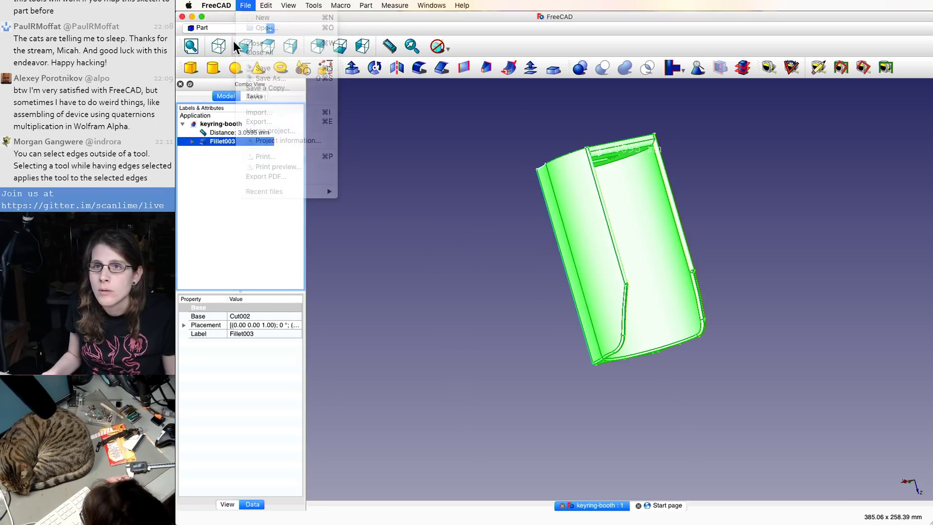
{"action": "left_click", "coordinate": [216, 123]}
{"action": "left_click", "coordinate": [222, 142]}
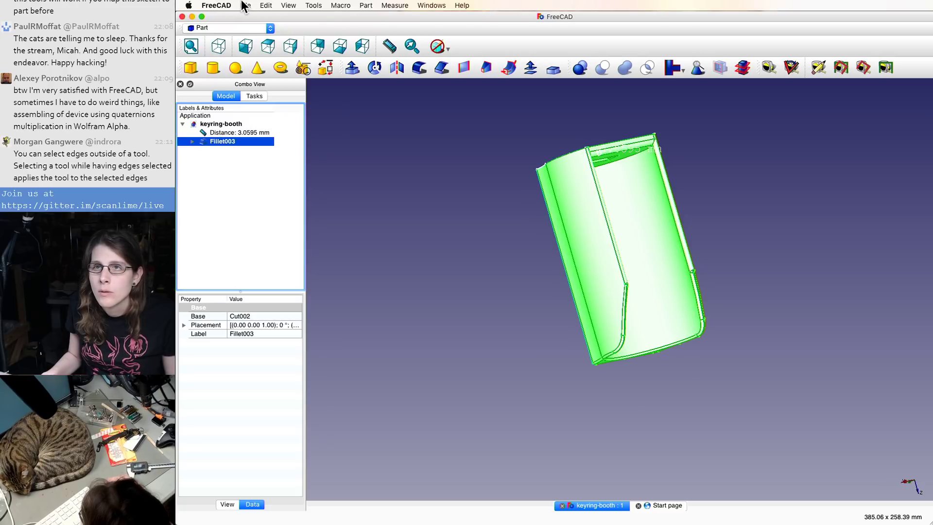
{"action": "left_click", "coordinate": [245, 6]}
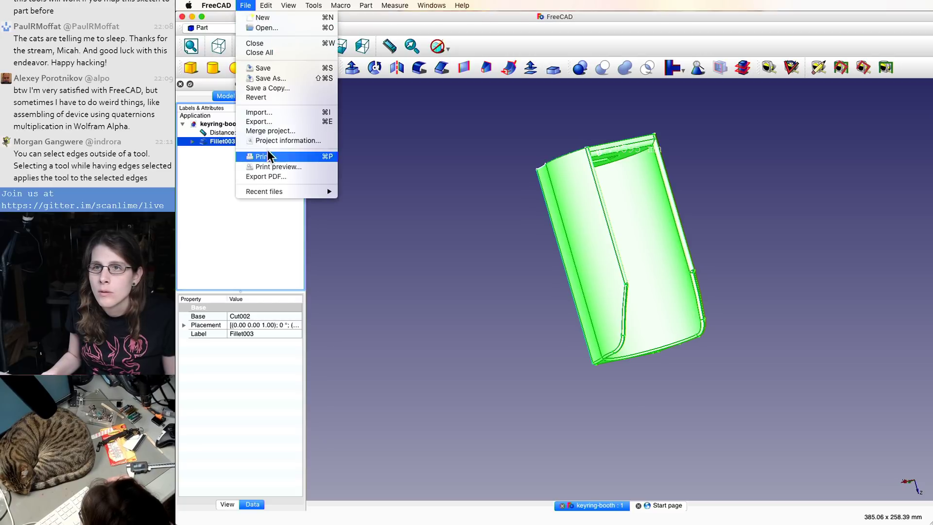
{"action": "left_click", "coordinate": [259, 122]}
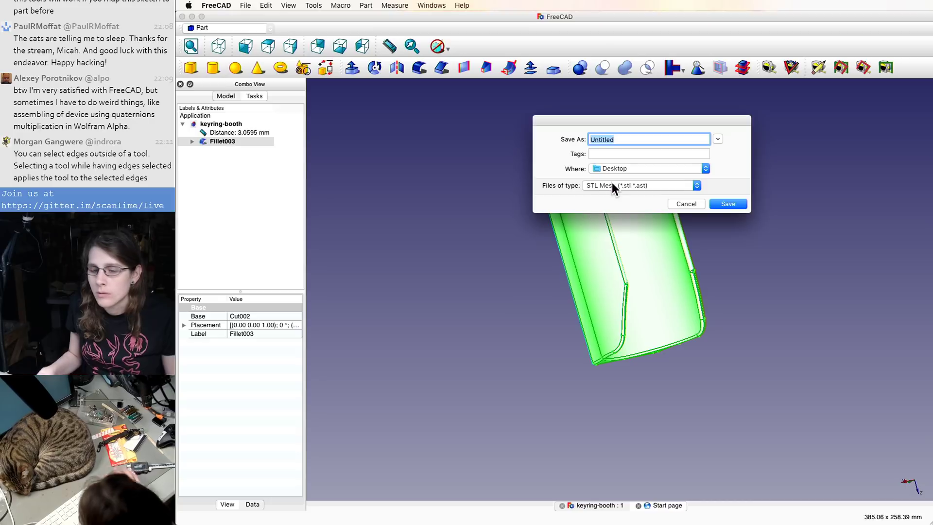
{"action": "type", "text": "keyring-boot"}
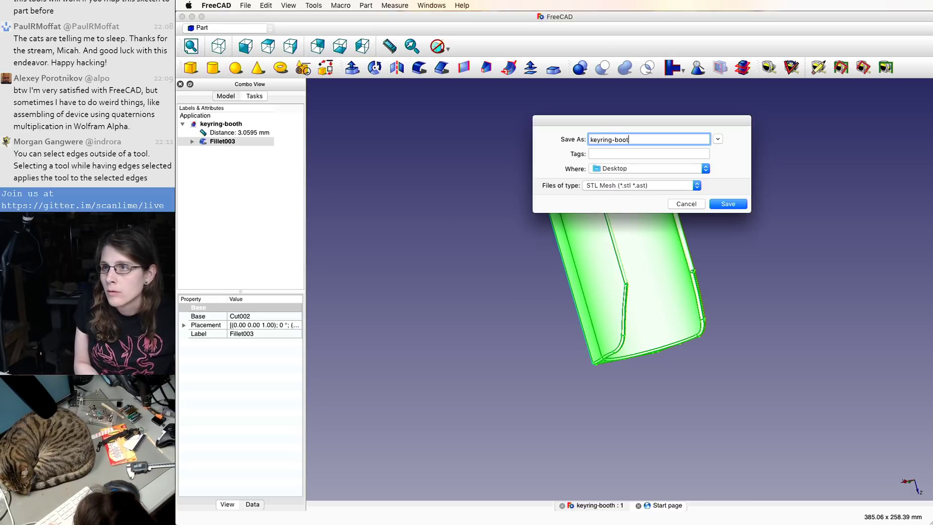
{"action": "type", "text": "h"}
{"action": "key", "text": "Return"}
- Switch to a new Terminal window by searching the computer for "terminal"
{"action": "key", "text": "super+Tab"}
{"action": "key", "text": "super+Tab"}
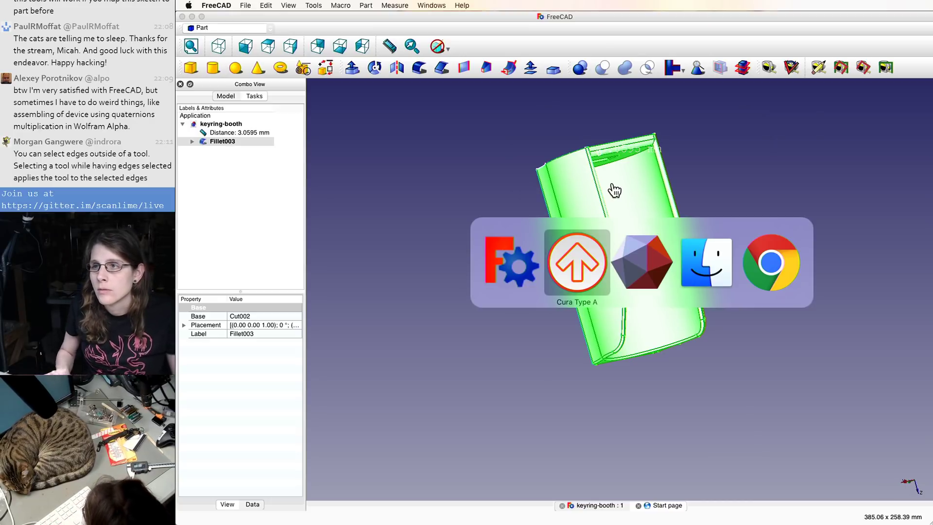
{"action": "key", "text": "super+space"}
{"action": "type", "text": "desk"}
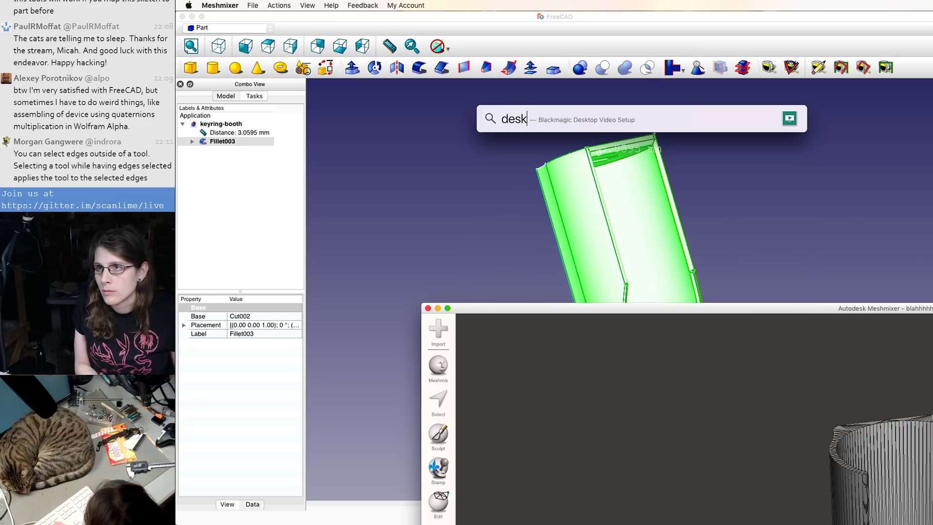
{"action": "key", "text": "BackSpace"}
{"action": "key", "text": "BackSpace"}
{"action": "key", "text": "BackSpace"}
{"action": "key", "text": "BackSpace"}
{"action": "type", "text": "terminal"}
{"action": "key", "text": "Return"}
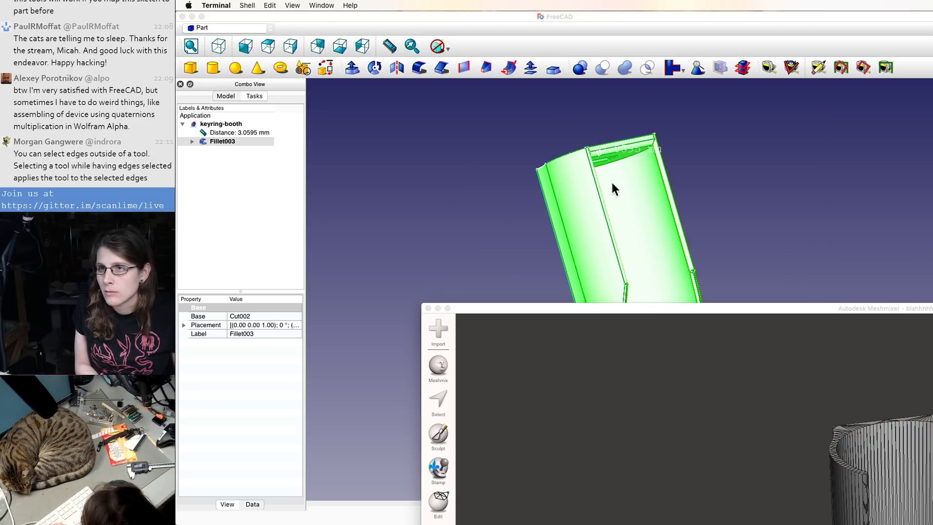
- Change to the Desktop directory and list its files in long format with ls -l
{"action": "type", "text": "cd Desl"}
{"action": "key", "text": "Return"}
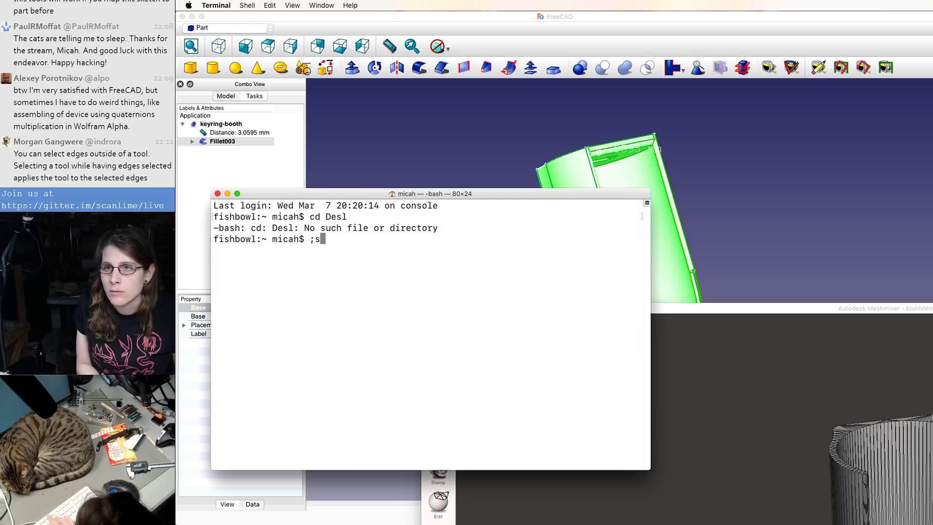
{"action": "type", "text": "cd Desktop/"}
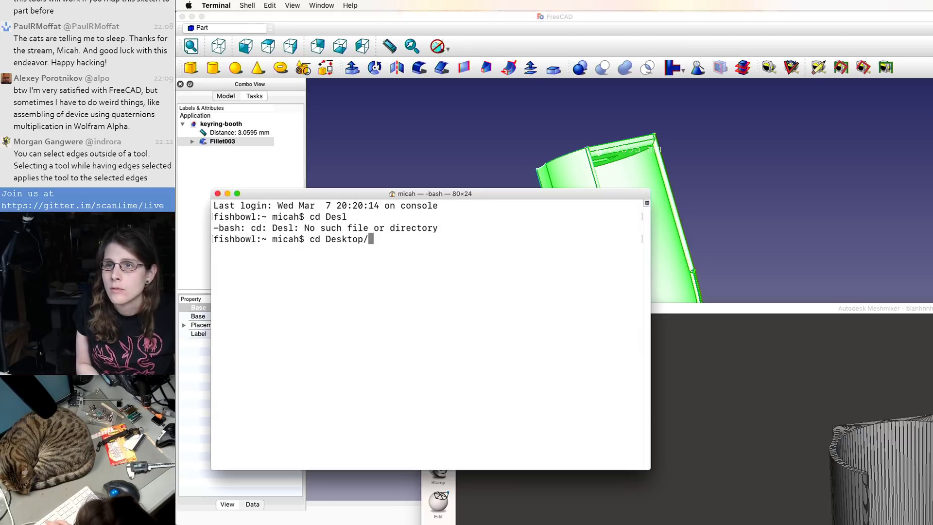
{"action": "key", "text": "Return"}
{"action": "type", "text": "s =-l"}
{"action": "key", "text": "Return"}
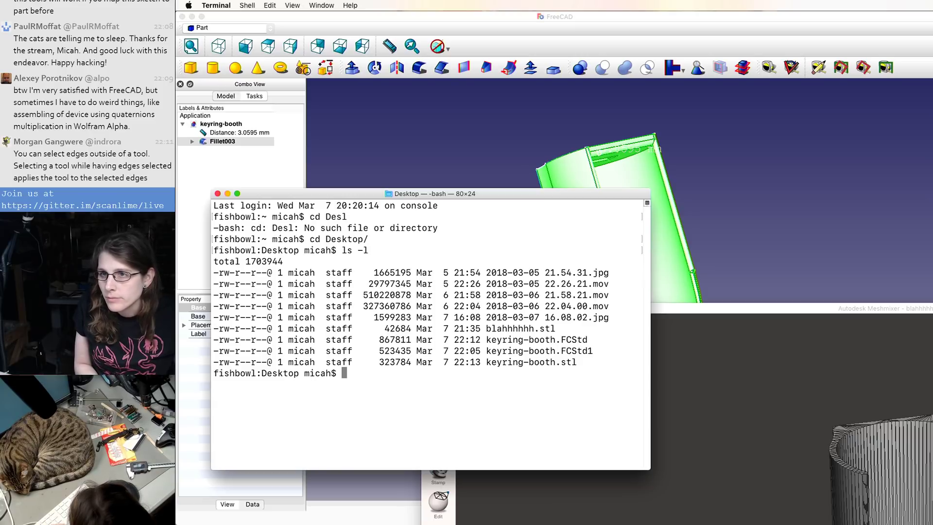
- Move keyring-booth.FCStd and keyring-booth.stl from the Desktop into ~/Dropbox/art/2018/03mar/
{"action": "type", "text": "m"}
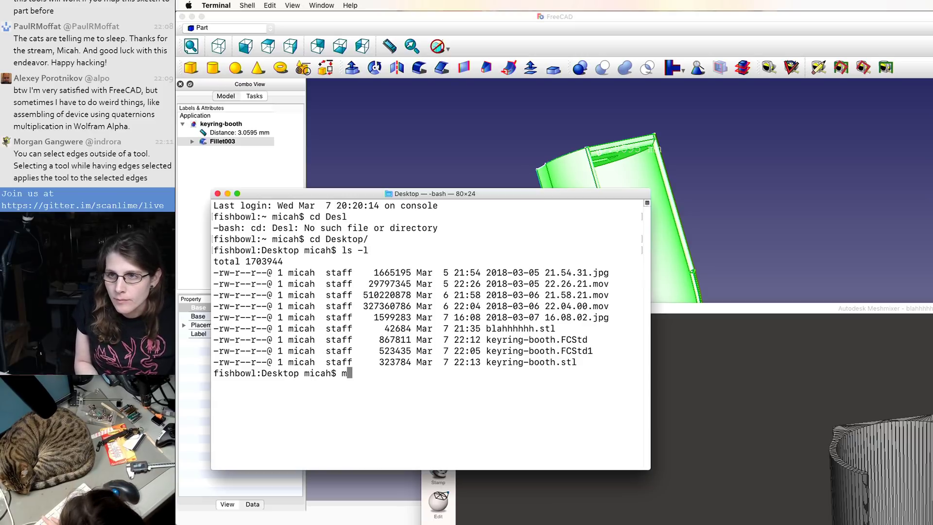
{"action": "type", "text": "v k"}
{"action": "key", "text": "Tab"}
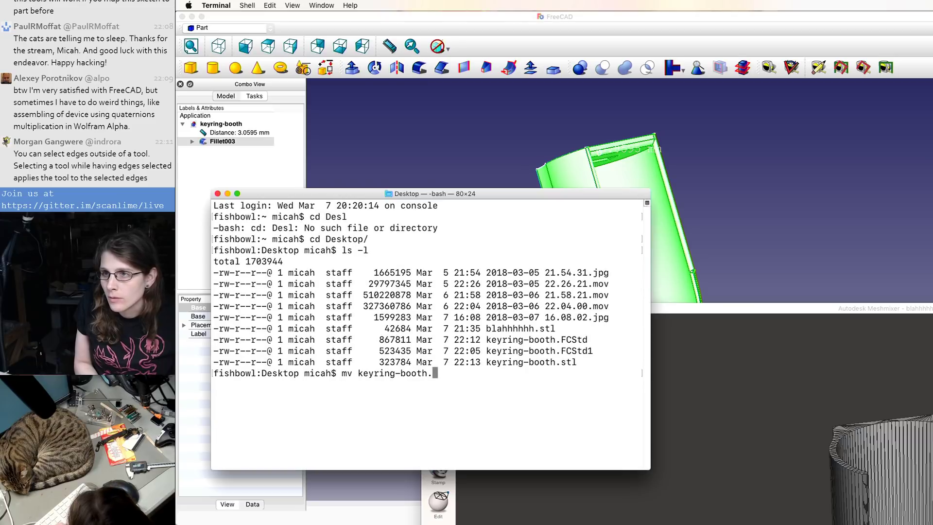
{"action": "type", "text": "Fk"}
{"action": "key", "text": "Tab"}
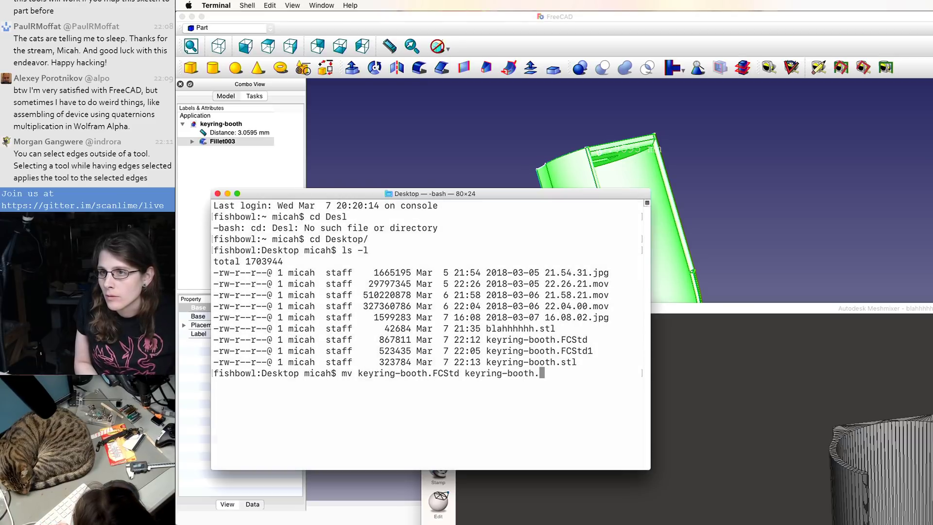
{"action": "type", "text": "stl  ~/Dropbox/art/2018/03mar/"}
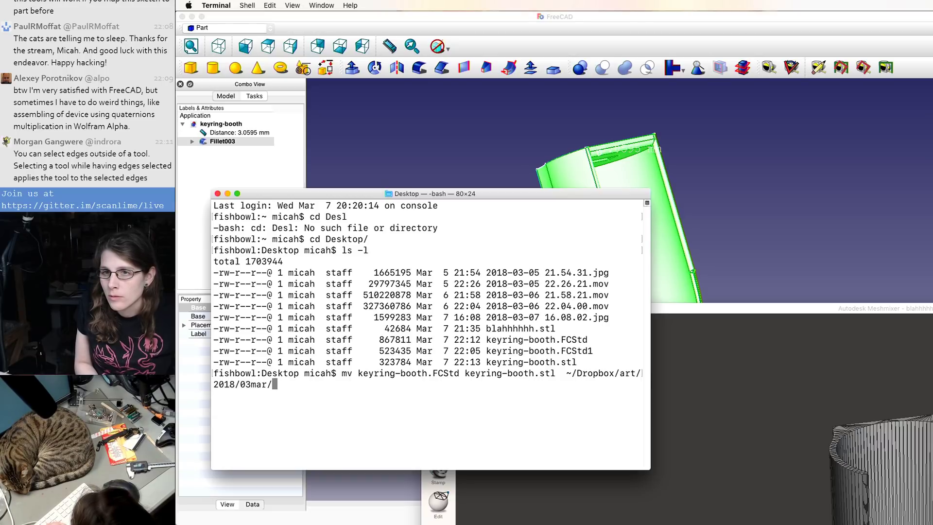
{"action": "key", "text": "Return"}
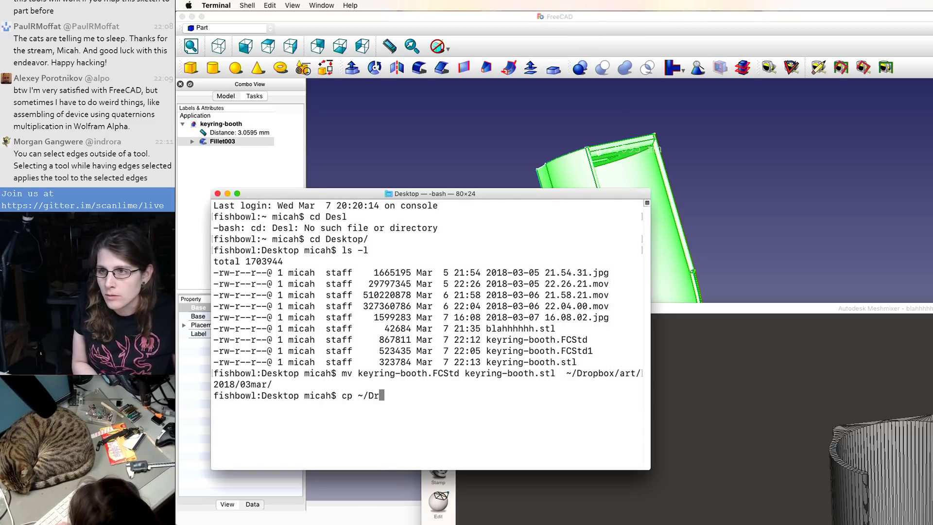
- Copy all keyring-booth.* files from ~/Dropbox/art/2018/03mar/ back into the current Desktop directory
{"action": "type", "text": "2018/8"}
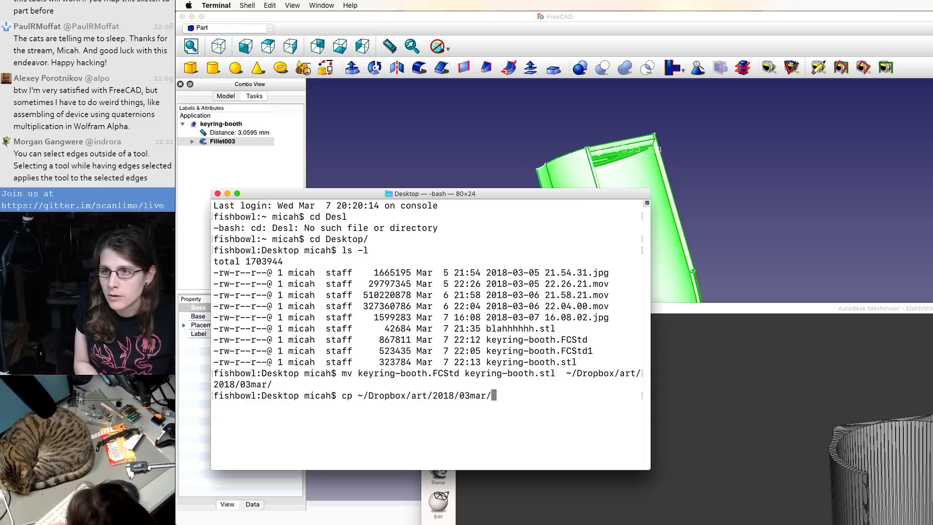
{"action": "type", "text": "ke"}
{"action": "key", "text": "Tab"}
{"action": "type", "text": "* ."}
{"action": "key", "text": "Return"}
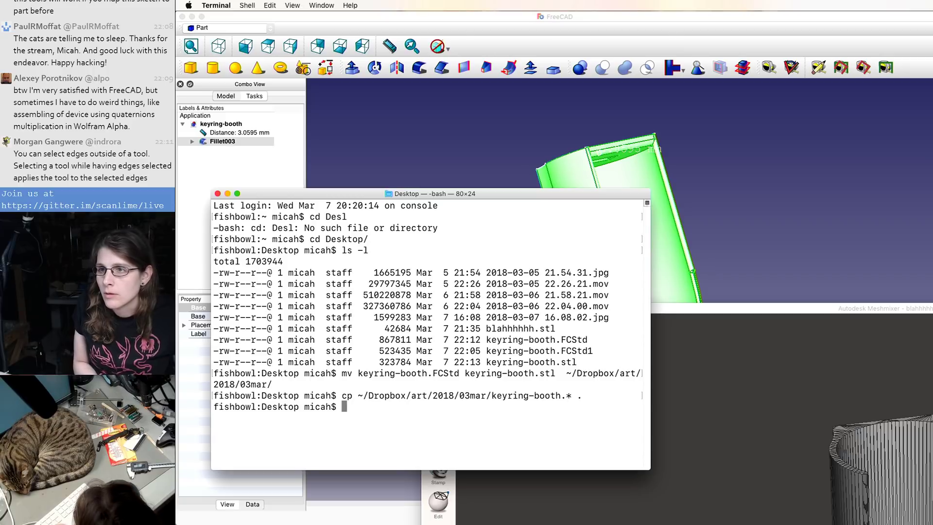
- Switch to Cura Type A, clear the old model from the platform, and fit the window on screen
{"action": "key", "text": "super+space"}
{"action": "type", "text": "c"}
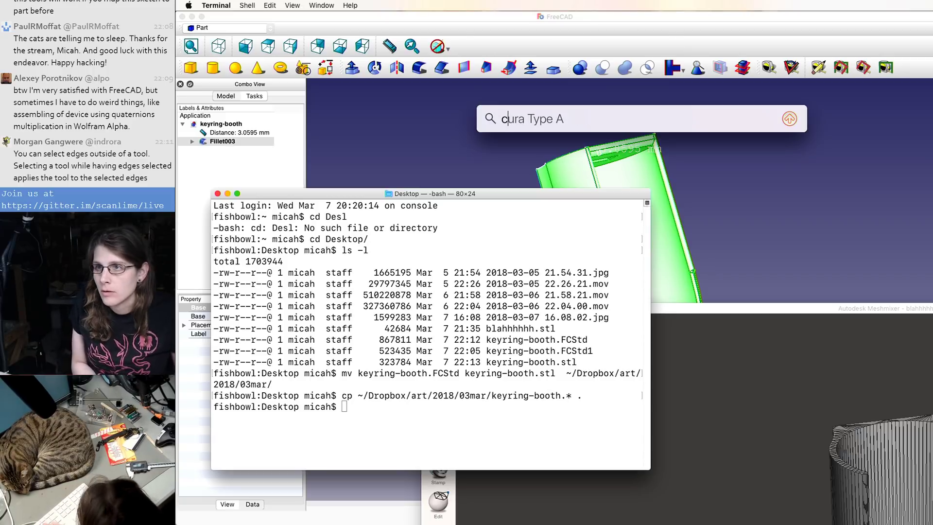
{"action": "key", "text": "Return"}
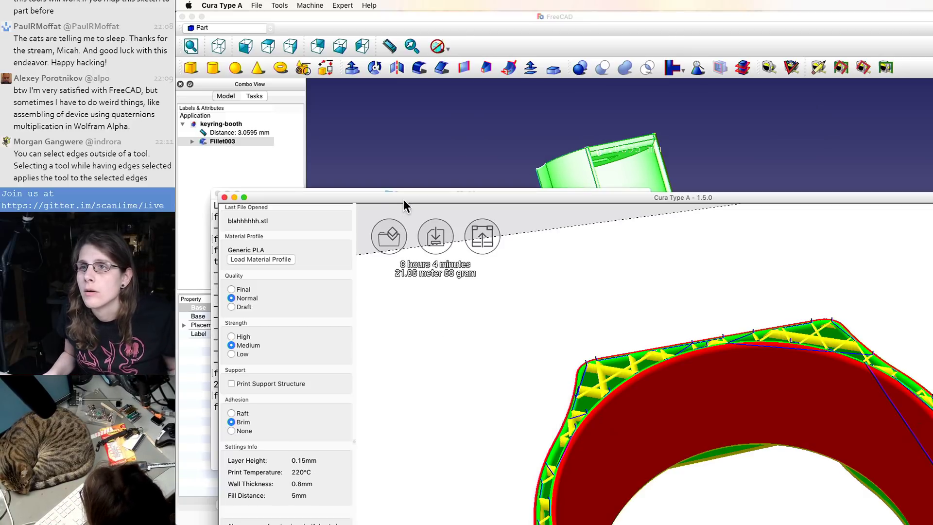
{"action": "left_click_drag", "start_coordinate": [404, 199], "coordinate": [361, 28]}
{"action": "left_click", "coordinate": [257, 5]}
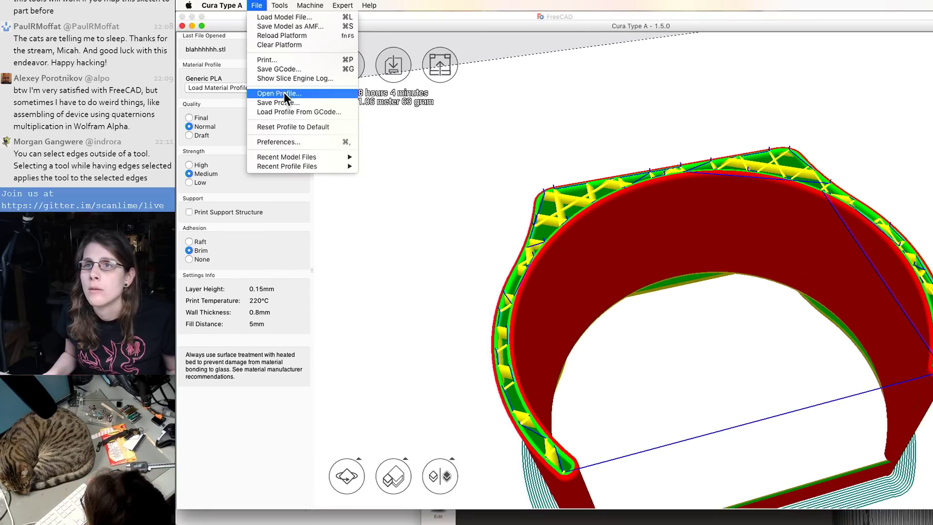
{"action": "left_click", "coordinate": [290, 44]}
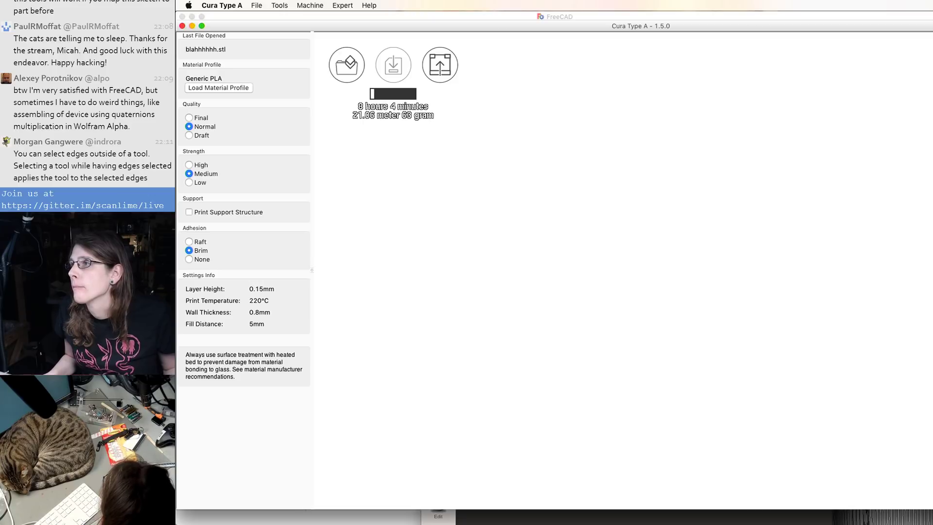
{"action": "left_click_drag", "start_coordinate": [930, 102], "coordinate": [920, 102]}
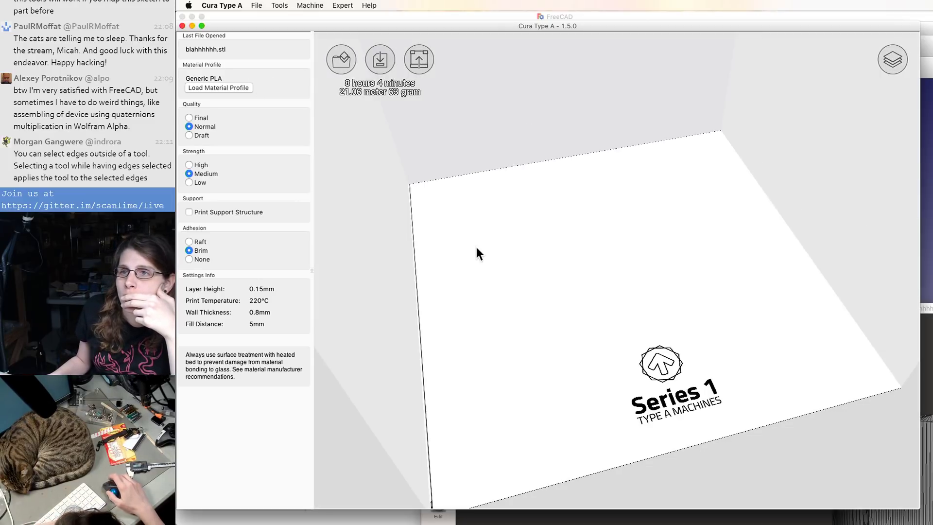
- Load keyring-booth.stl from the Desktop onto the platform and display it in the layer view
{"action": "left_click", "coordinate": [257, 5]}
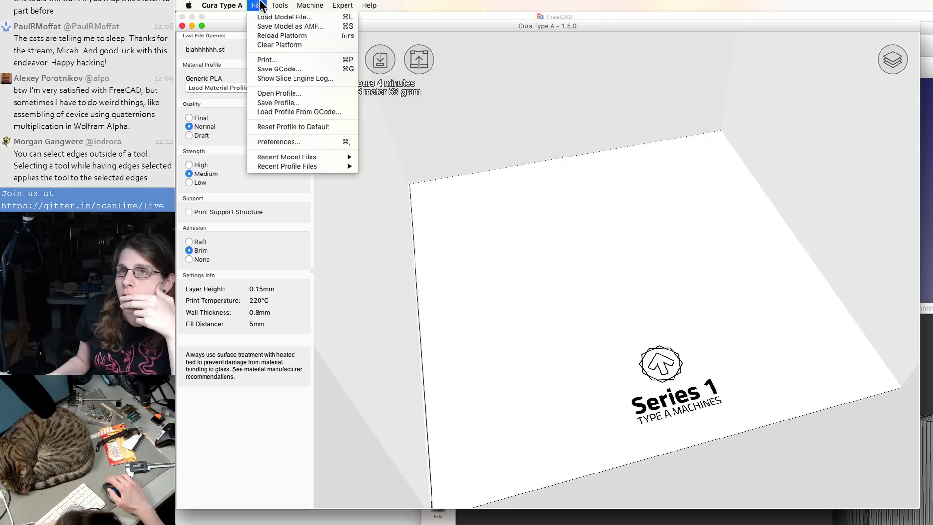
{"action": "left_click", "coordinate": [269, 36]}
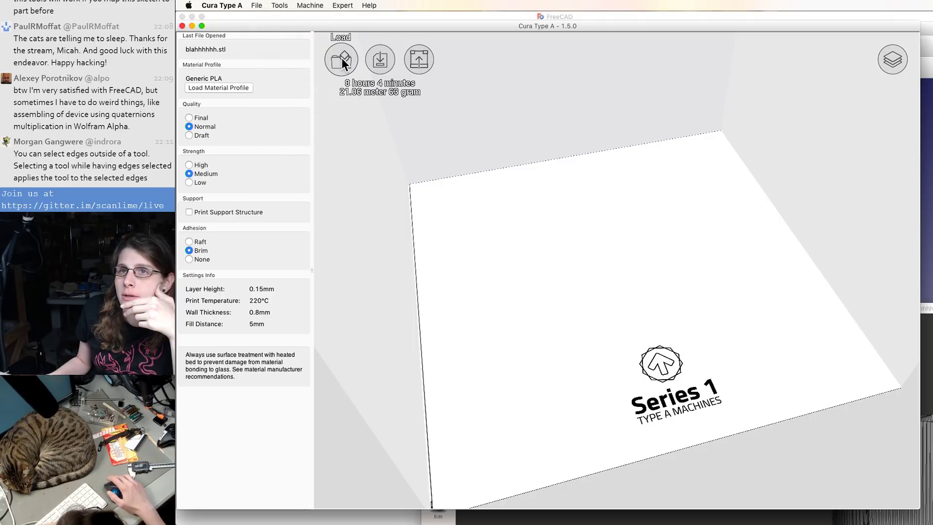
{"action": "left_click", "coordinate": [342, 57]}
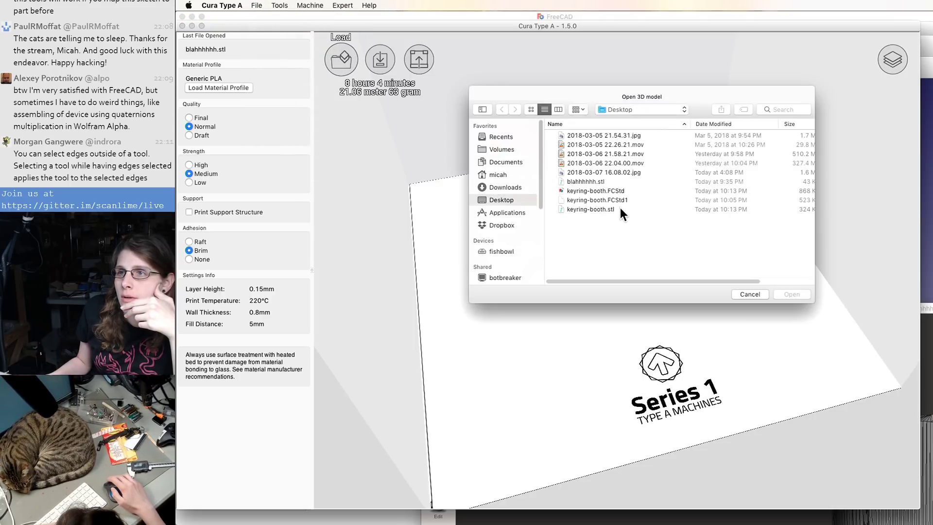
{"action": "double_click", "coordinate": [590, 209]}
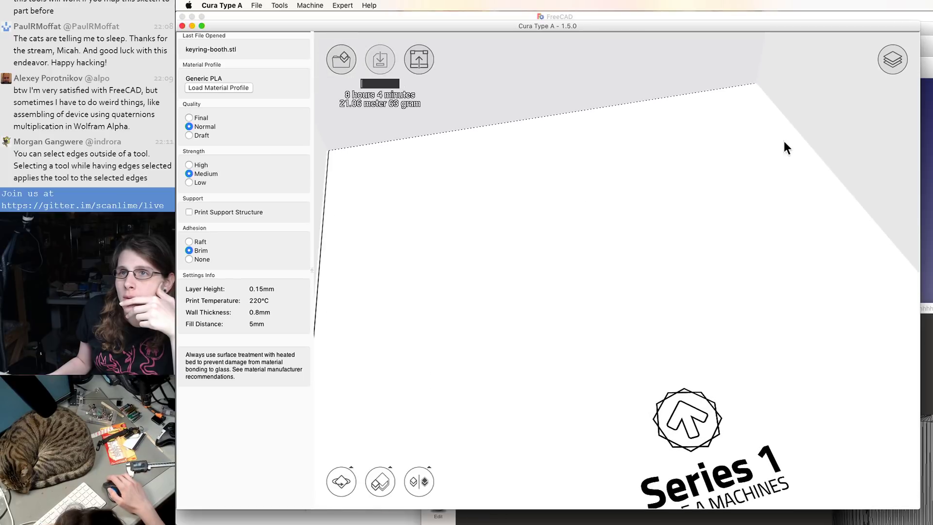
{"action": "left_click", "coordinate": [891, 60]}
{"action": "left_click", "coordinate": [899, 168]}
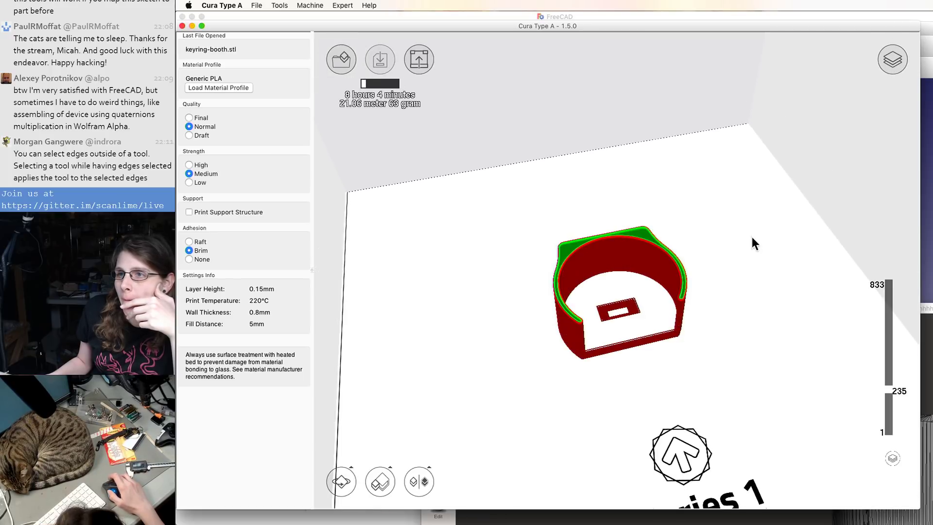
{"action": "scroll", "coordinate": [752, 237], "scroll_direction": "down", "scroll_amount": 3}
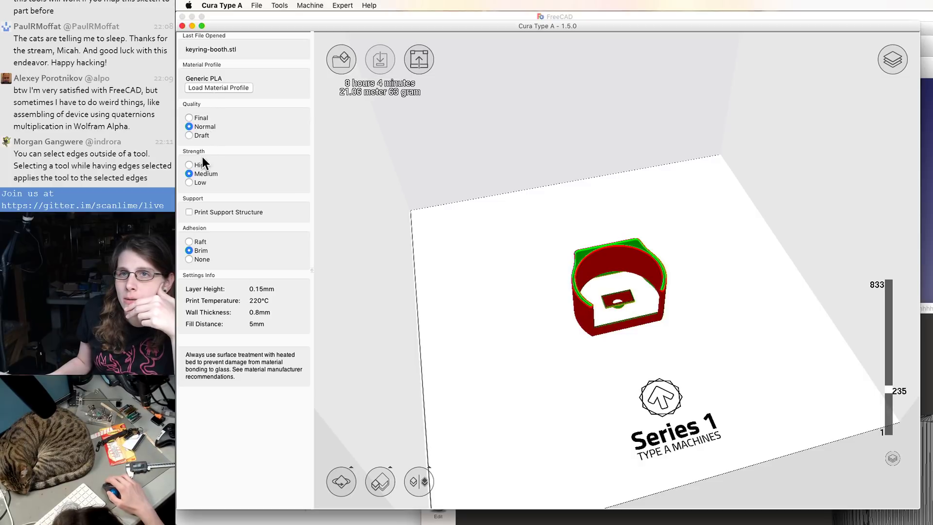
- Try the Low strength setting, restore Medium, and display the part's sliced layers again
{"action": "left_click", "coordinate": [200, 182]}
{"action": "left_click", "coordinate": [202, 173]}
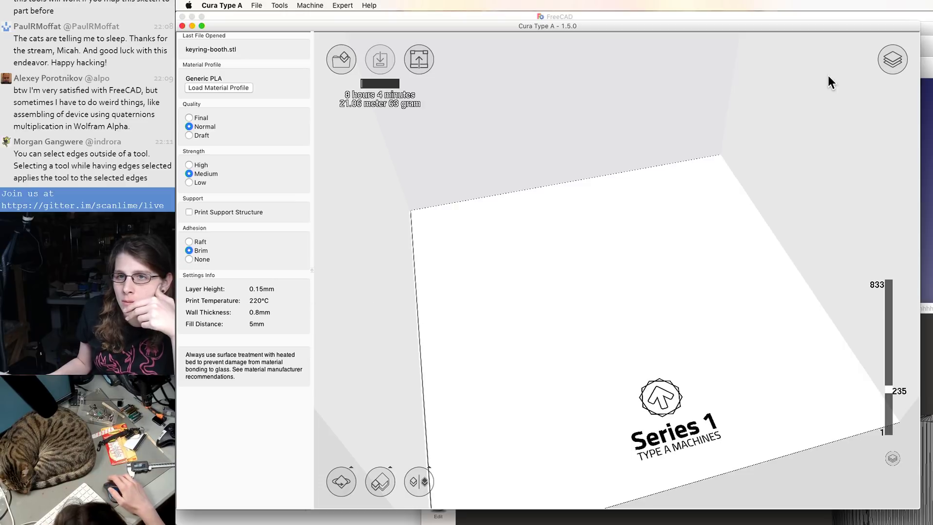
{"action": "left_click", "coordinate": [892, 60]}
{"action": "left_click", "coordinate": [902, 167]}
{"action": "scroll", "coordinate": [794, 254], "scroll_direction": "down", "scroll_amount": 5}
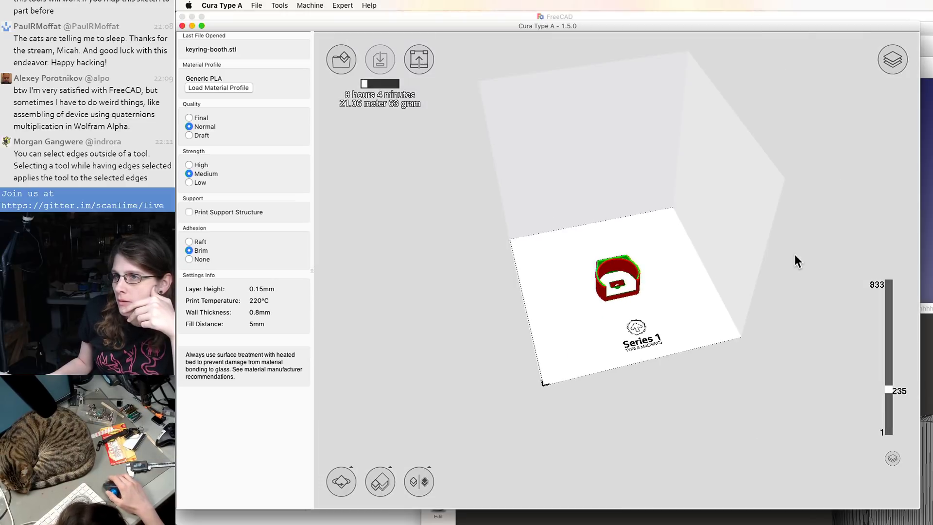
{"action": "scroll", "coordinate": [708, 290], "scroll_direction": "up", "scroll_amount": 12}
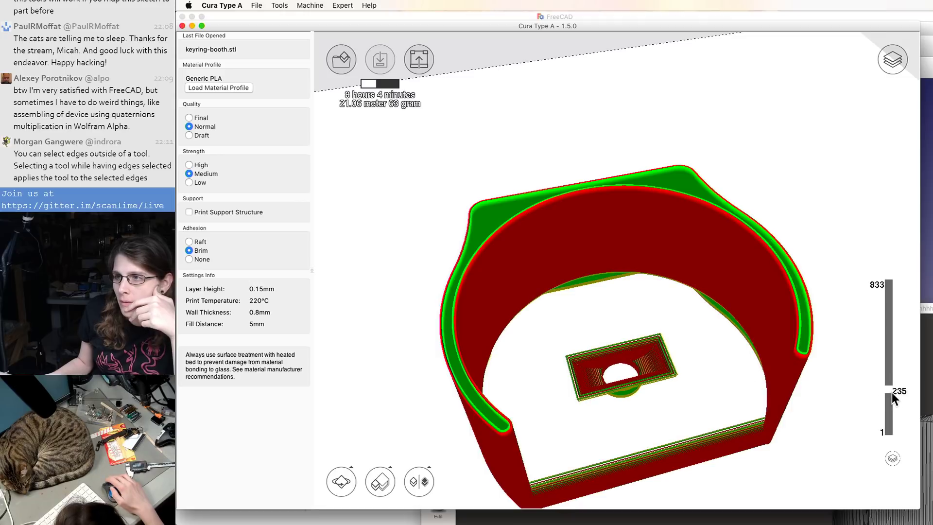
- Examine the part's lowest layers starting at layer 1, including the brim and the central hole
{"action": "left_click_drag", "start_coordinate": [892, 393], "coordinate": [885, 434]}
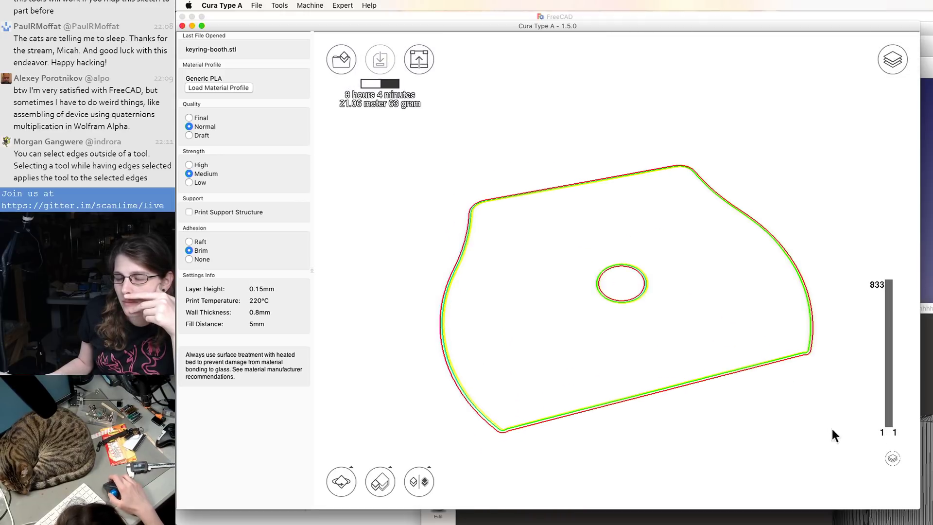
{"action": "scroll", "coordinate": [669, 377], "scroll_direction": "up", "scroll_amount": 8}
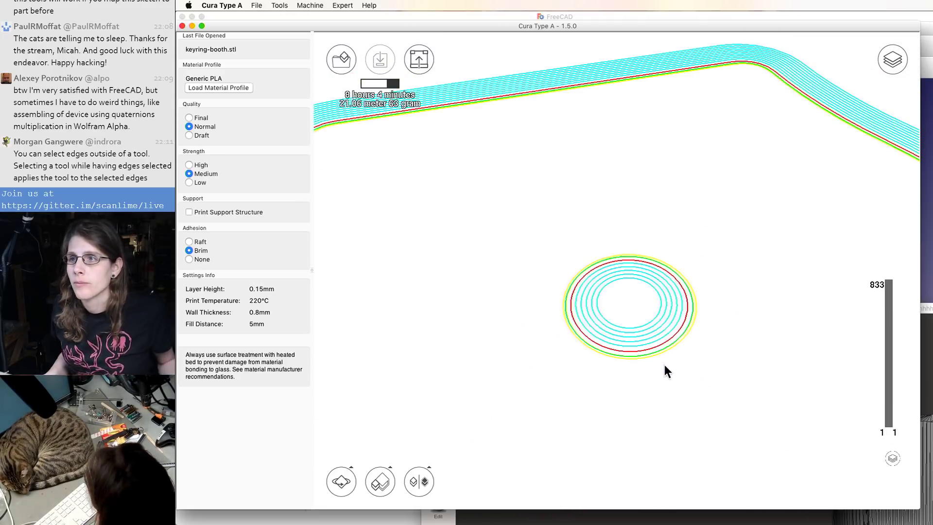
{"action": "scroll", "coordinate": [690, 361], "scroll_direction": "down", "scroll_amount": 3}
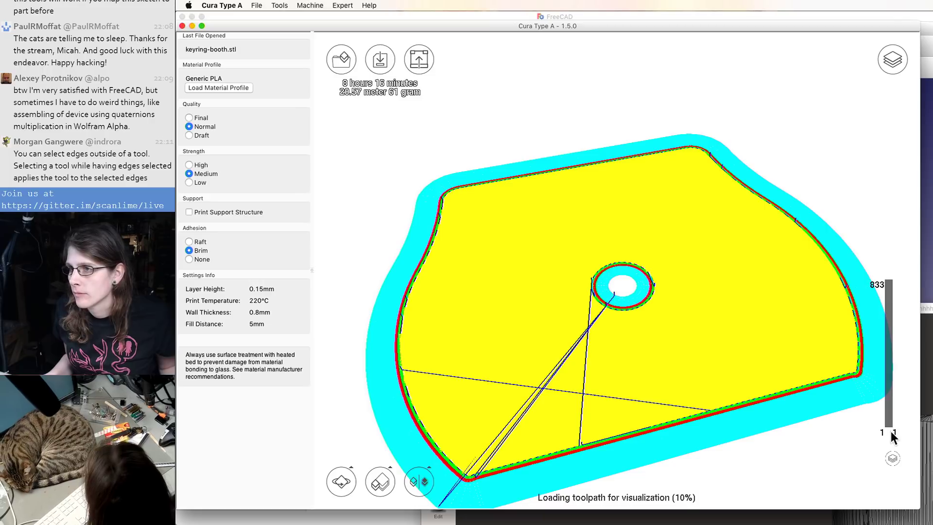
{"action": "left_click_drag", "start_coordinate": [891, 432], "coordinate": [884, 435]}
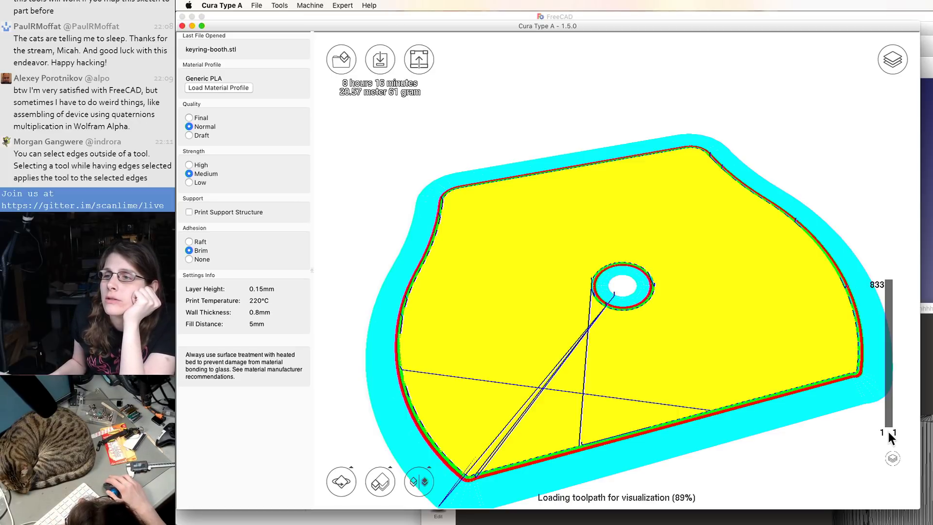
{"action": "mouse_move", "coordinate": [889, 431]}
{"action": "left_mouse_down"}
{"action": "mouse_move", "coordinate": [909, 284]}
{"action": "mouse_move", "coordinate": [878, 427]}
{"action": "left_mouse_up"}
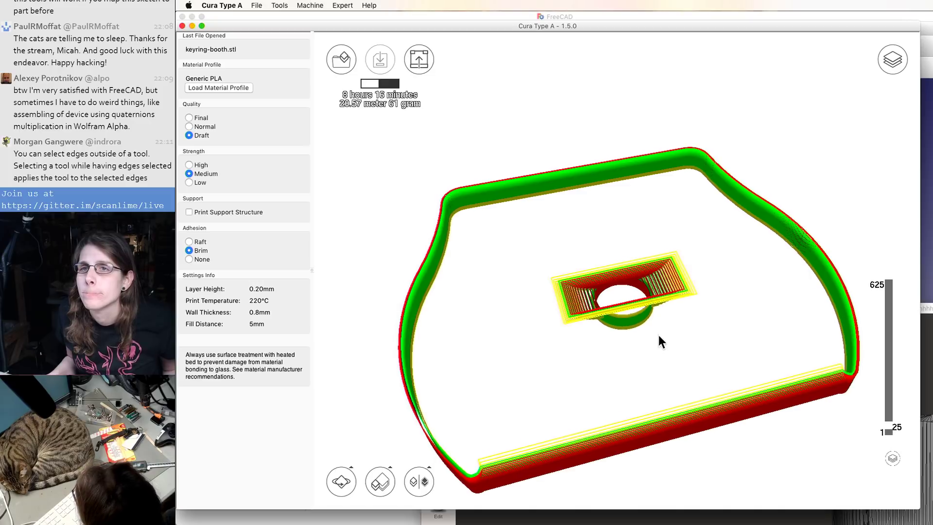
- Examine the infill and the rectangular recess around the central hole from layer 25 up to layer 27
{"action": "scroll", "coordinate": [699, 343], "scroll_direction": "up", "scroll_amount": 5}
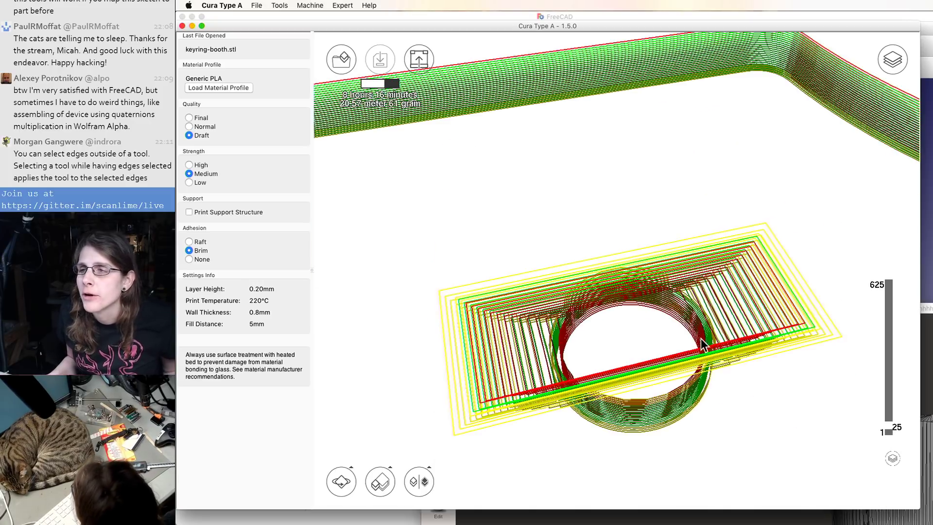
{"action": "scroll", "coordinate": [717, 348], "scroll_direction": "up", "scroll_amount": 2}
{"action": "scroll", "coordinate": [716, 347], "scroll_direction": "down", "scroll_amount": 5}
{"action": "scroll", "coordinate": [716, 348], "scroll_direction": "up", "scroll_amount": 3}
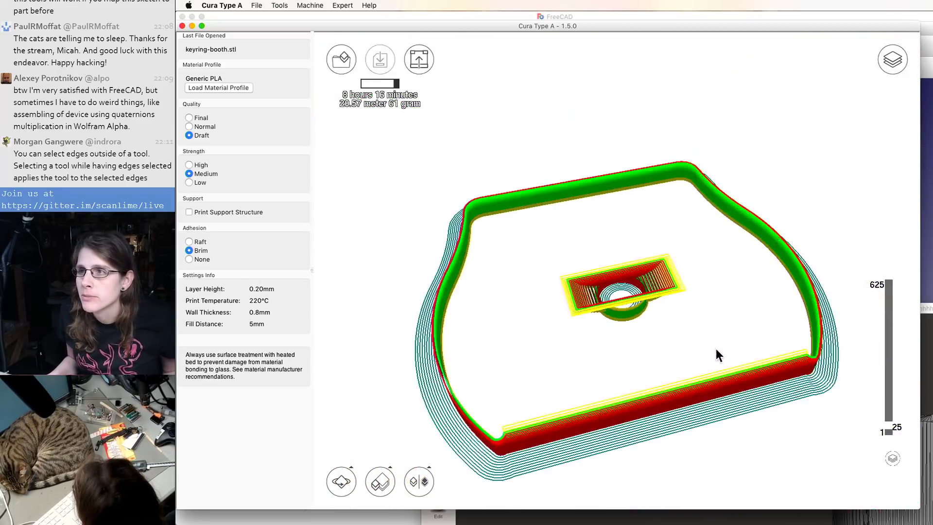
{"action": "scroll", "coordinate": [715, 348], "scroll_direction": "up", "scroll_amount": 5}
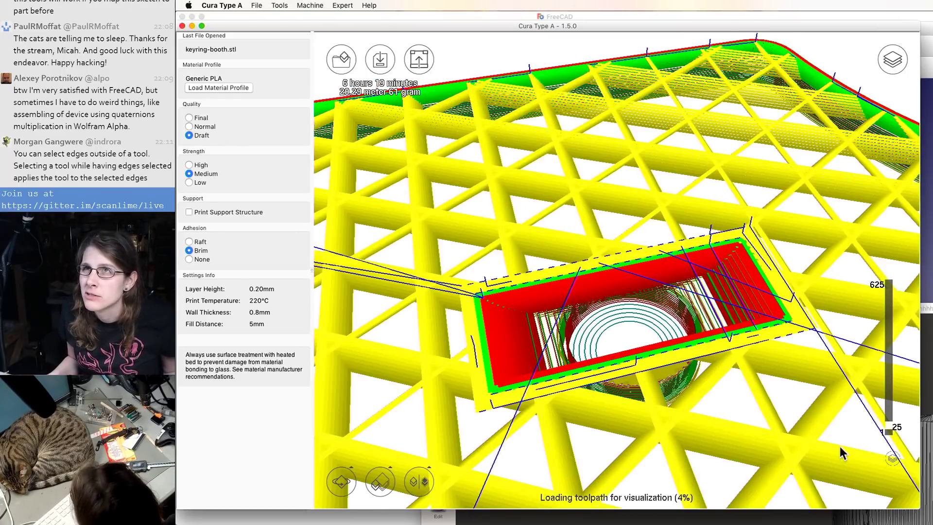
{"action": "scroll", "coordinate": [858, 327], "scroll_direction": "down", "scroll_amount": 1}
{"action": "scroll", "coordinate": [860, 328], "scroll_direction": "down", "scroll_amount": 1}
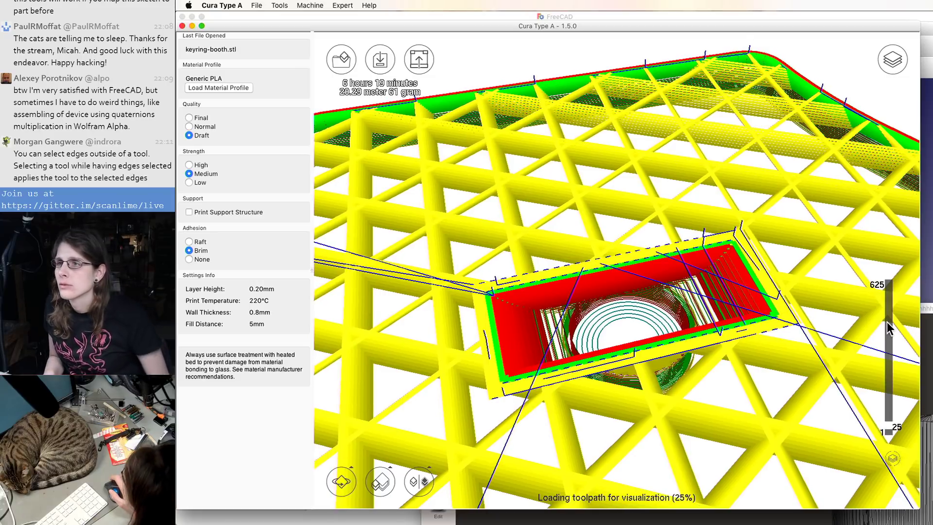
{"action": "scroll", "coordinate": [888, 321], "scroll_direction": "down", "scroll_amount": 6}
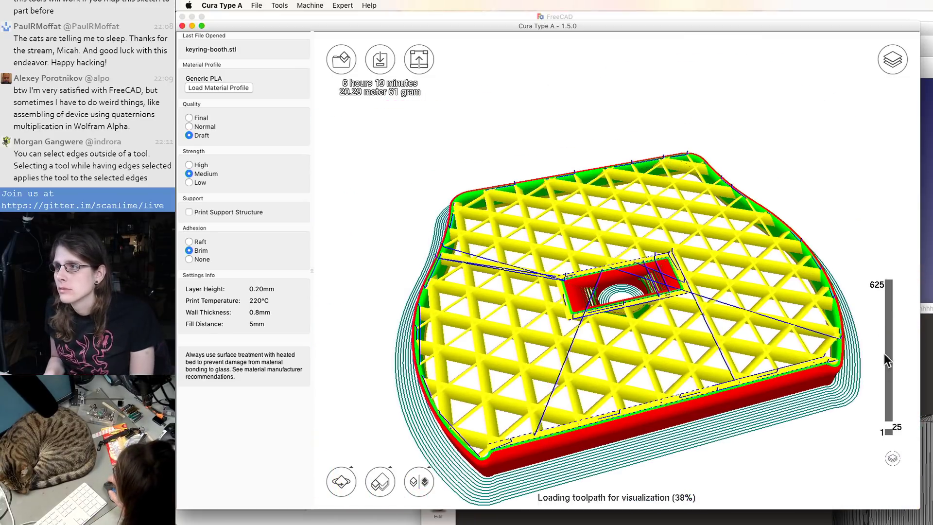
{"action": "mouse_move", "coordinate": [885, 430]}
{"action": "left_mouse_down"}
{"action": "mouse_move", "coordinate": [879, 350]}
{"action": "mouse_move", "coordinate": [891, 279]}
{"action": "mouse_move", "coordinate": [905, 323]}
{"action": "mouse_move", "coordinate": [897, 426]}
{"action": "left_mouse_up"}
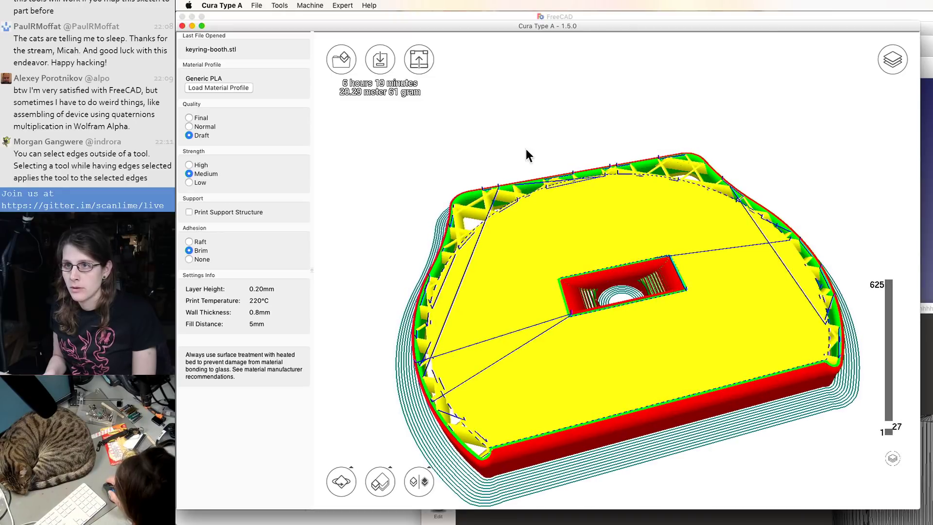
- Save the toolpath as GCode named keyring-booth on the Desktop
{"action": "left_click", "coordinate": [392, 65]}
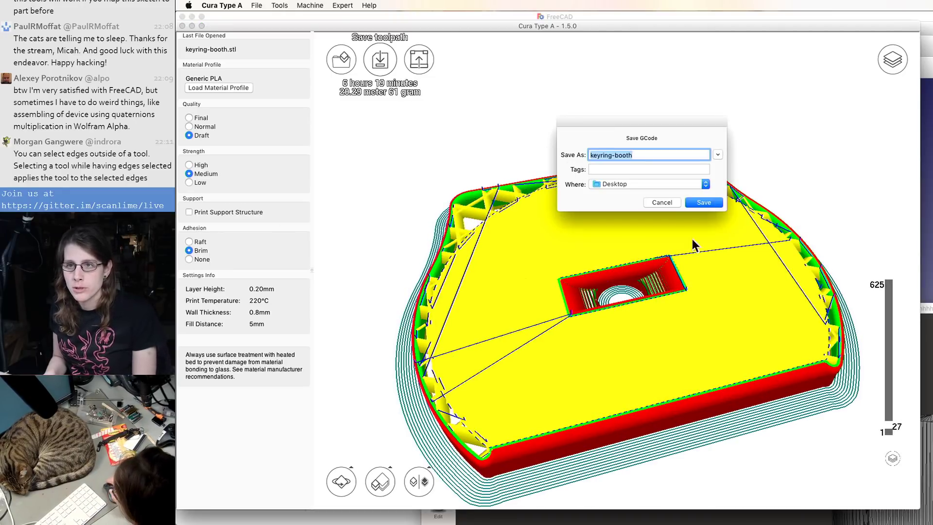
{"action": "left_click", "coordinate": [705, 202]}
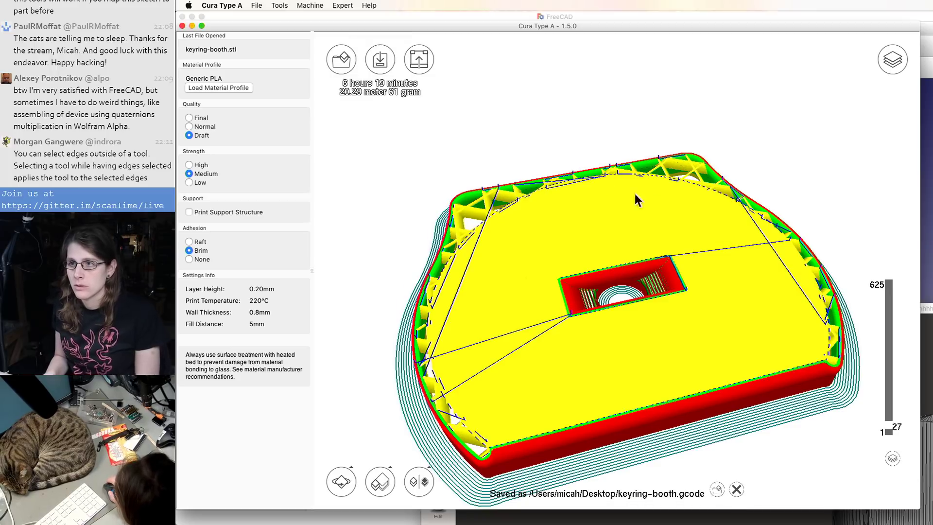
- Switch to Chrome and open the printer's OctoPrint page at 10.0.0.2 in a new tab
{"action": "key", "text": "super+space"}
{"action": "type", "text": "goo"}
{"action": "key", "text": "Return"}
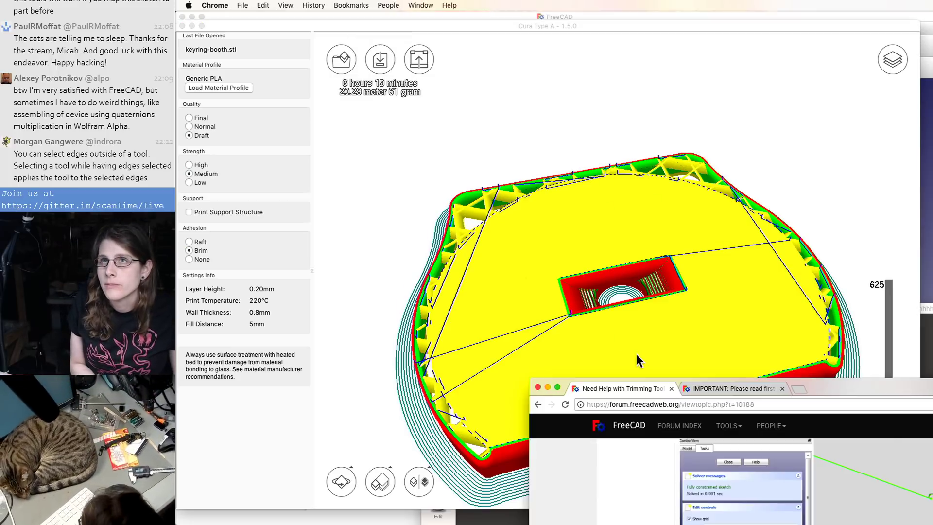
{"action": "key", "text": "super+t"}
{"action": "type", "text": "10.0."}
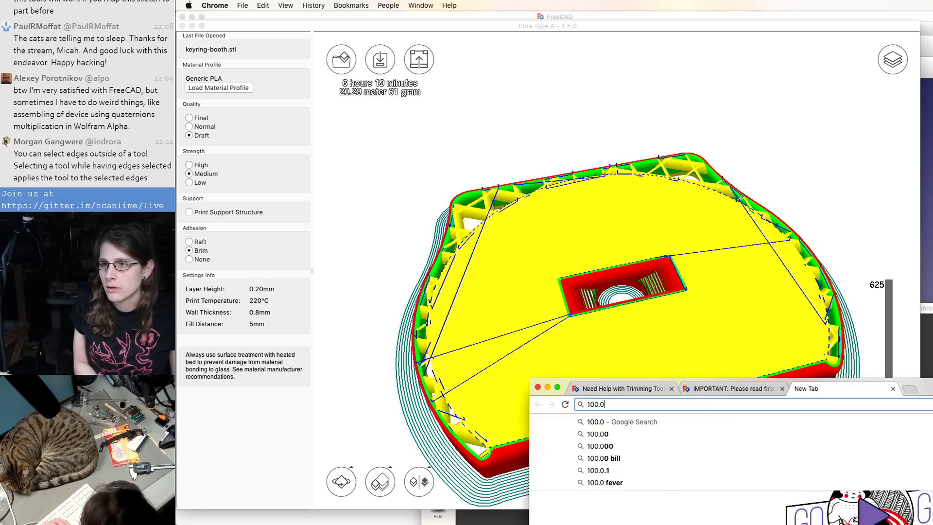
{"action": "type", "text": "0.2"}
{"action": "key", "text": "Return"}
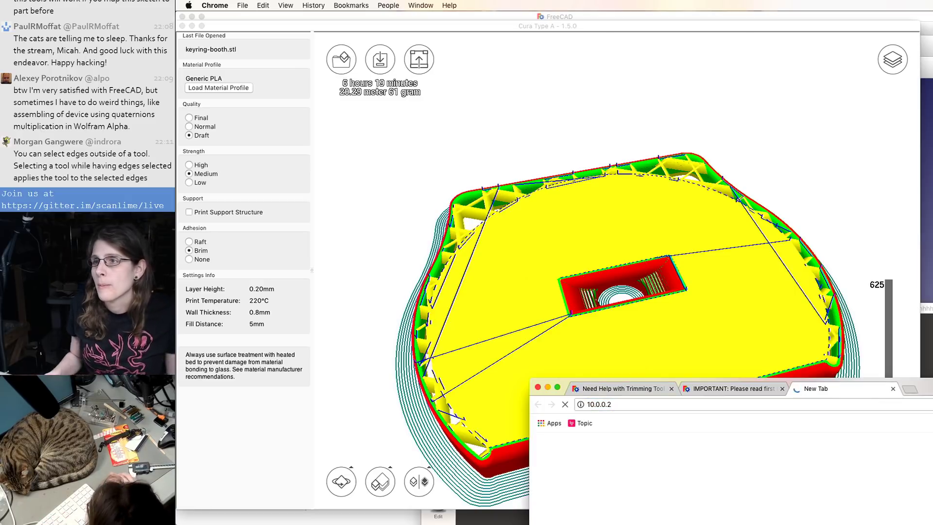
- Move the browser window fully into view and log in to OctoPrint
{"action": "left_click_drag", "start_coordinate": [926, 388], "coordinate": [719, 153]}
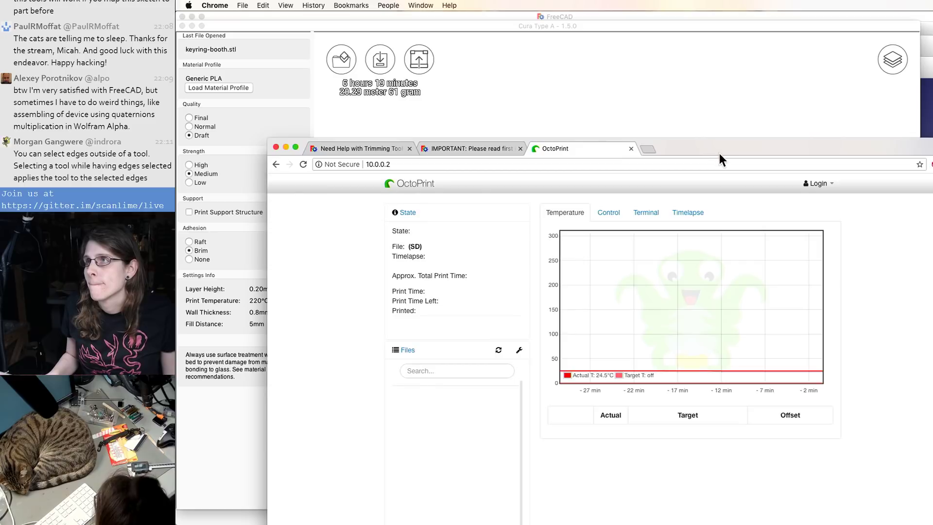
{"action": "left_click", "coordinate": [817, 184]}
{"action": "left_click_drag", "start_coordinate": [847, 155], "coordinate": [865, 167]}
{"action": "left_click", "coordinate": [862, 243]}
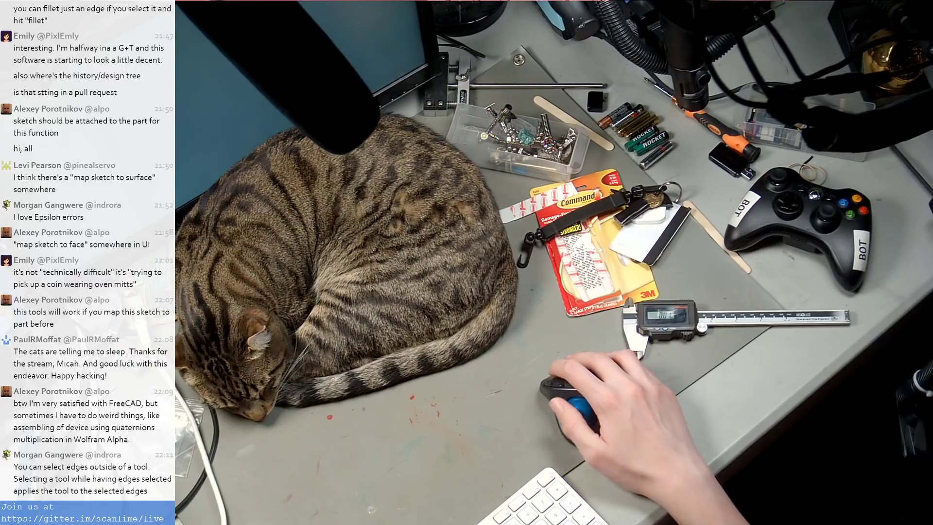
- Upload keyring-booth.gcode from the Desktop to OctoPrint and reposition the browser window to show the whole page
{"action": "left_click", "coordinate": [486, 474]}
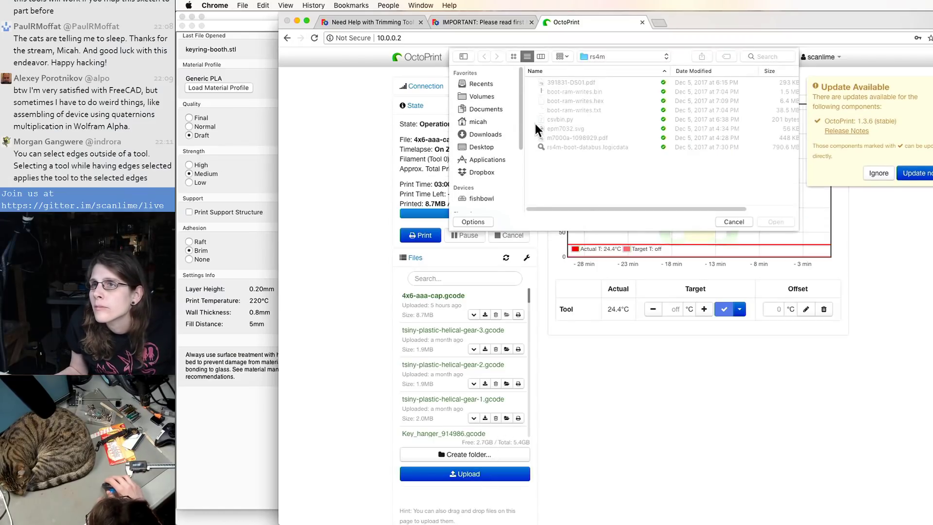
{"action": "left_click", "coordinate": [483, 151]}
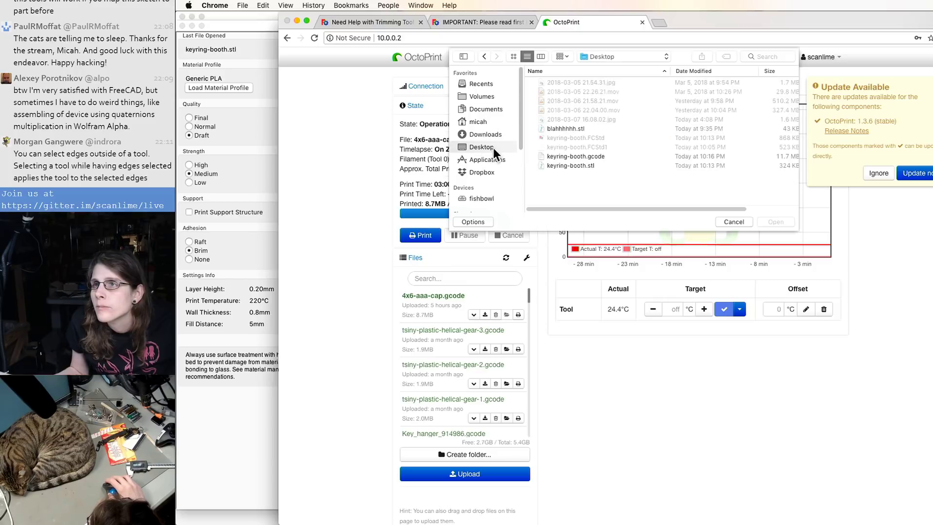
{"action": "left_click", "coordinate": [579, 156]}
{"action": "double_click", "coordinate": [579, 156]}
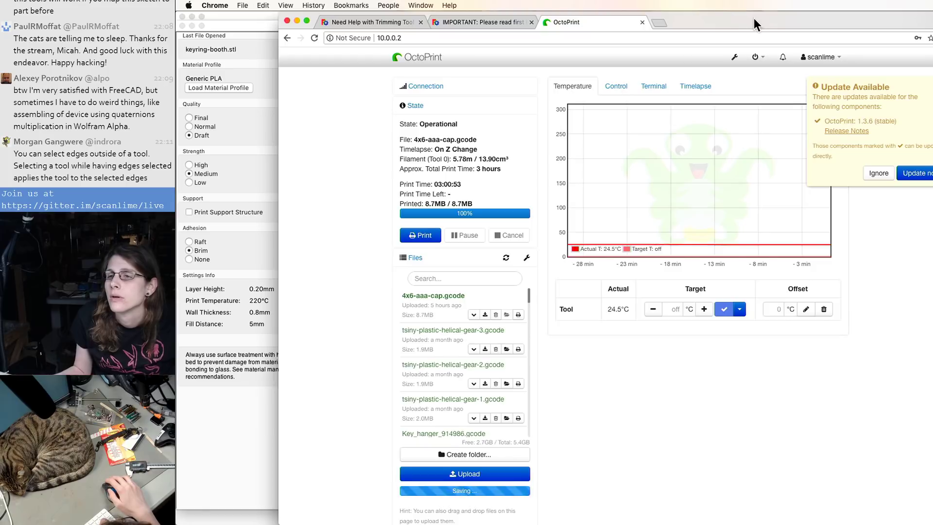
{"action": "left_click_drag", "start_coordinate": [754, 19], "coordinate": [708, 16]}
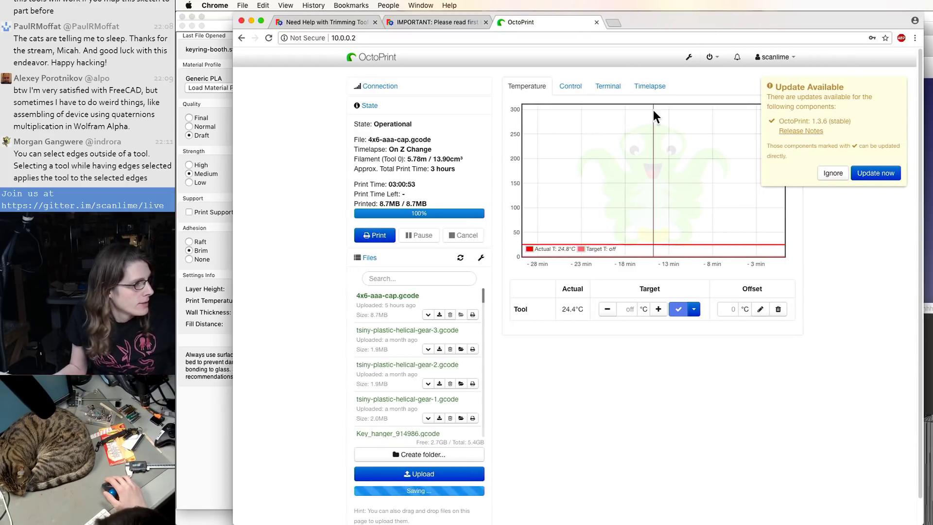